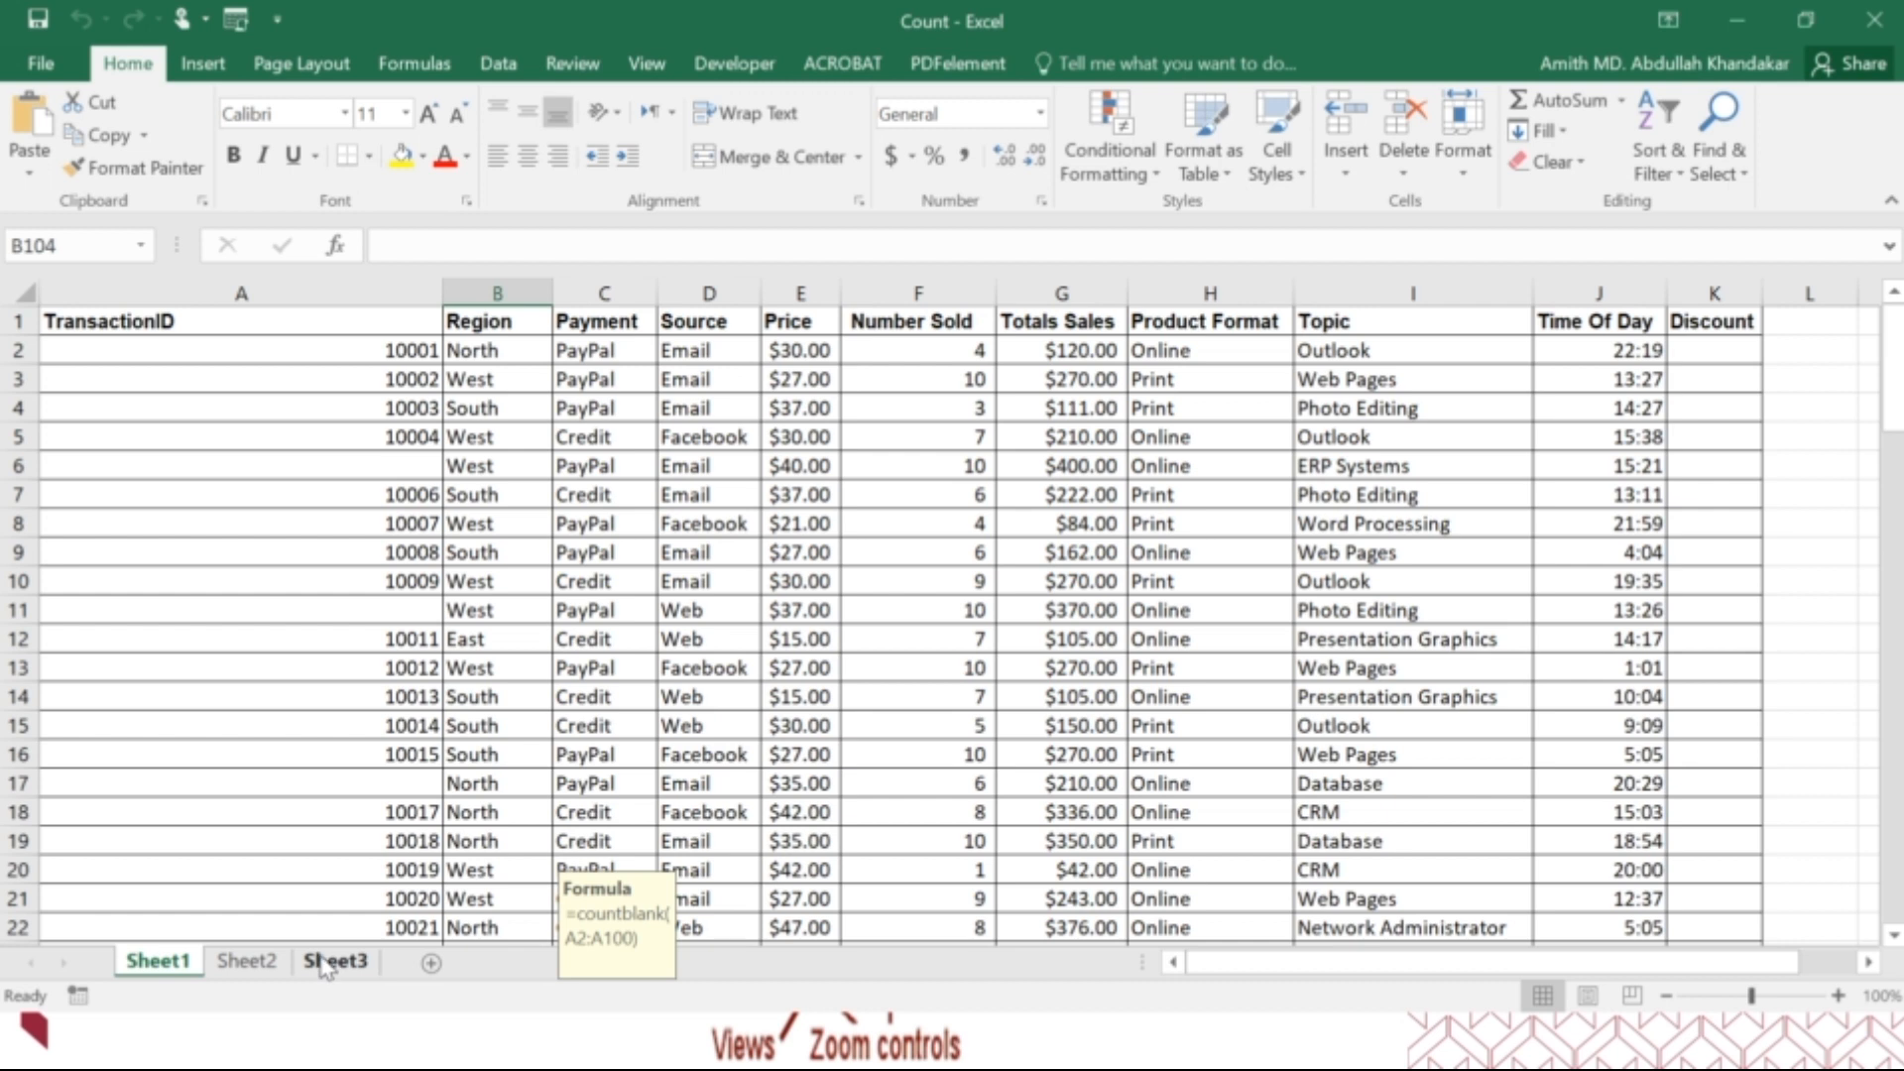
Rename Sheet1 as "Summary 1".
{"action": "right_click", "coordinate": [178, 974]}
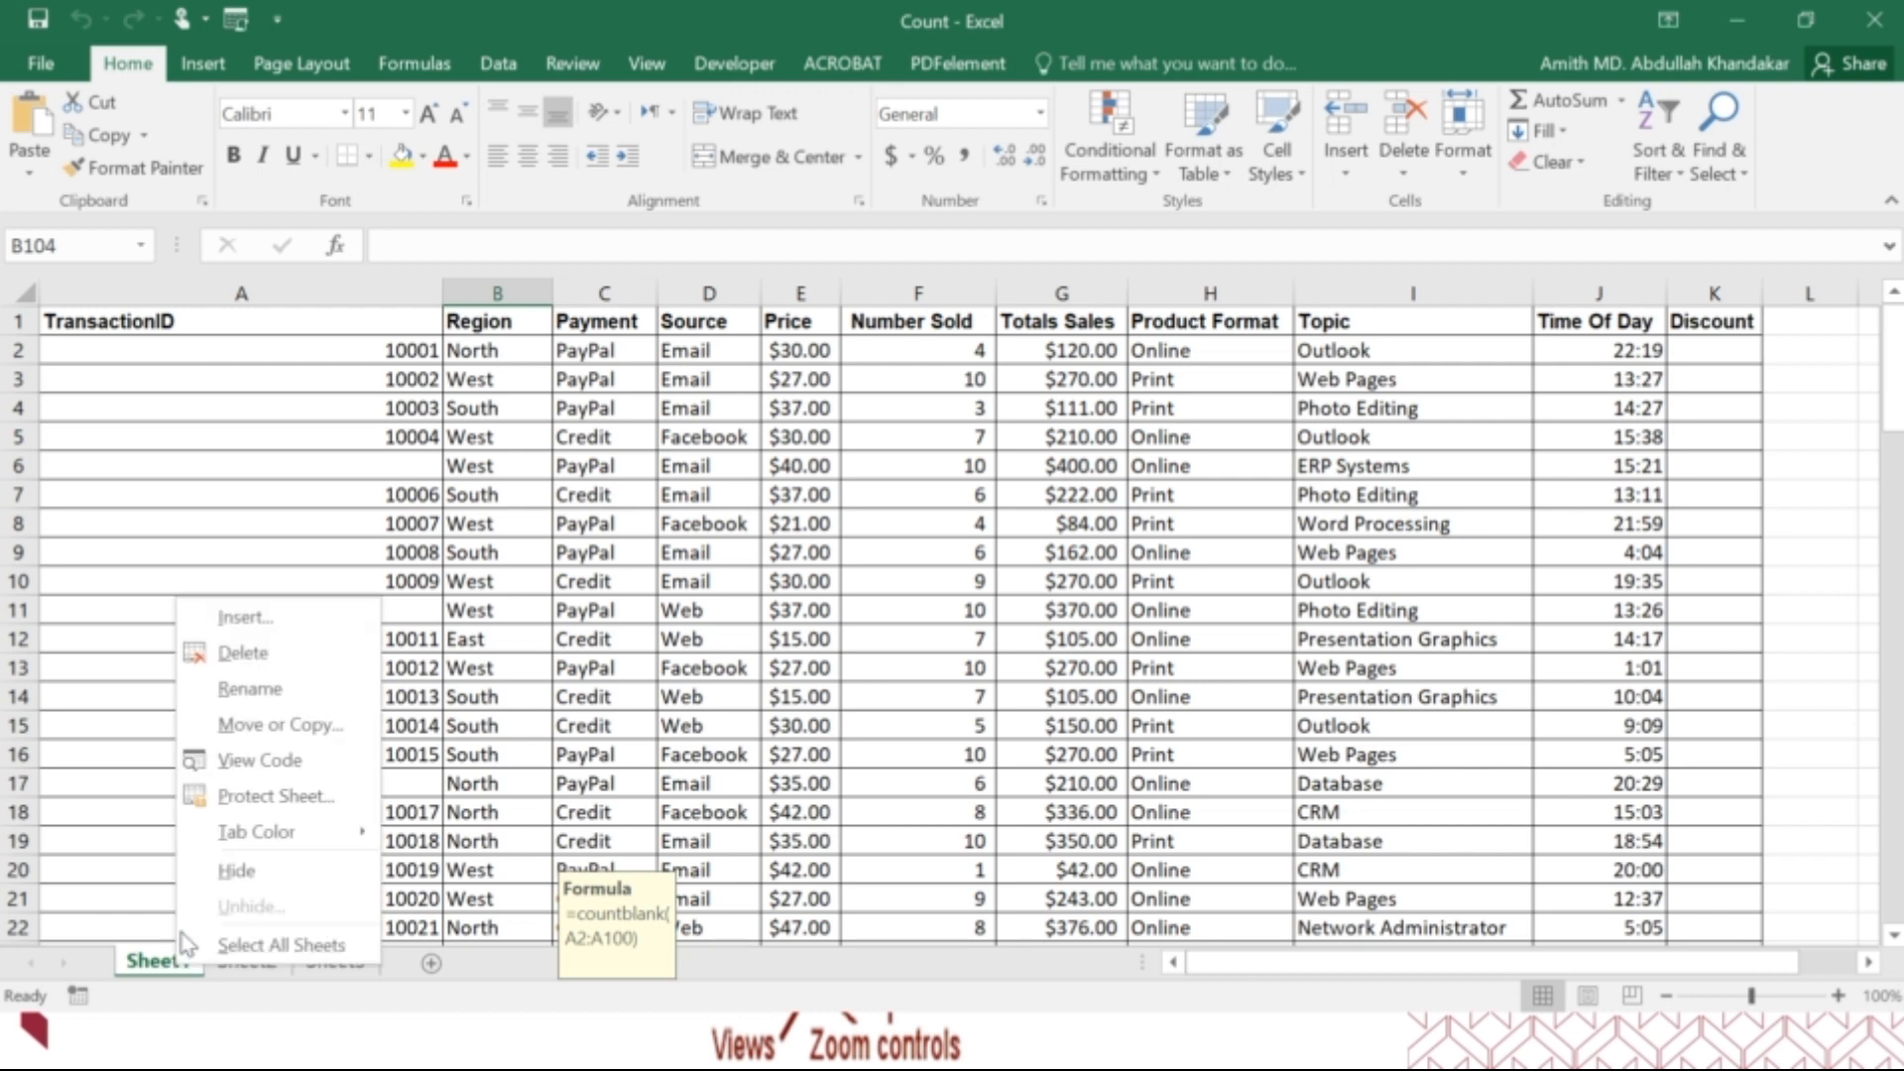
{"action": "left_click", "coordinate": [270, 695]}
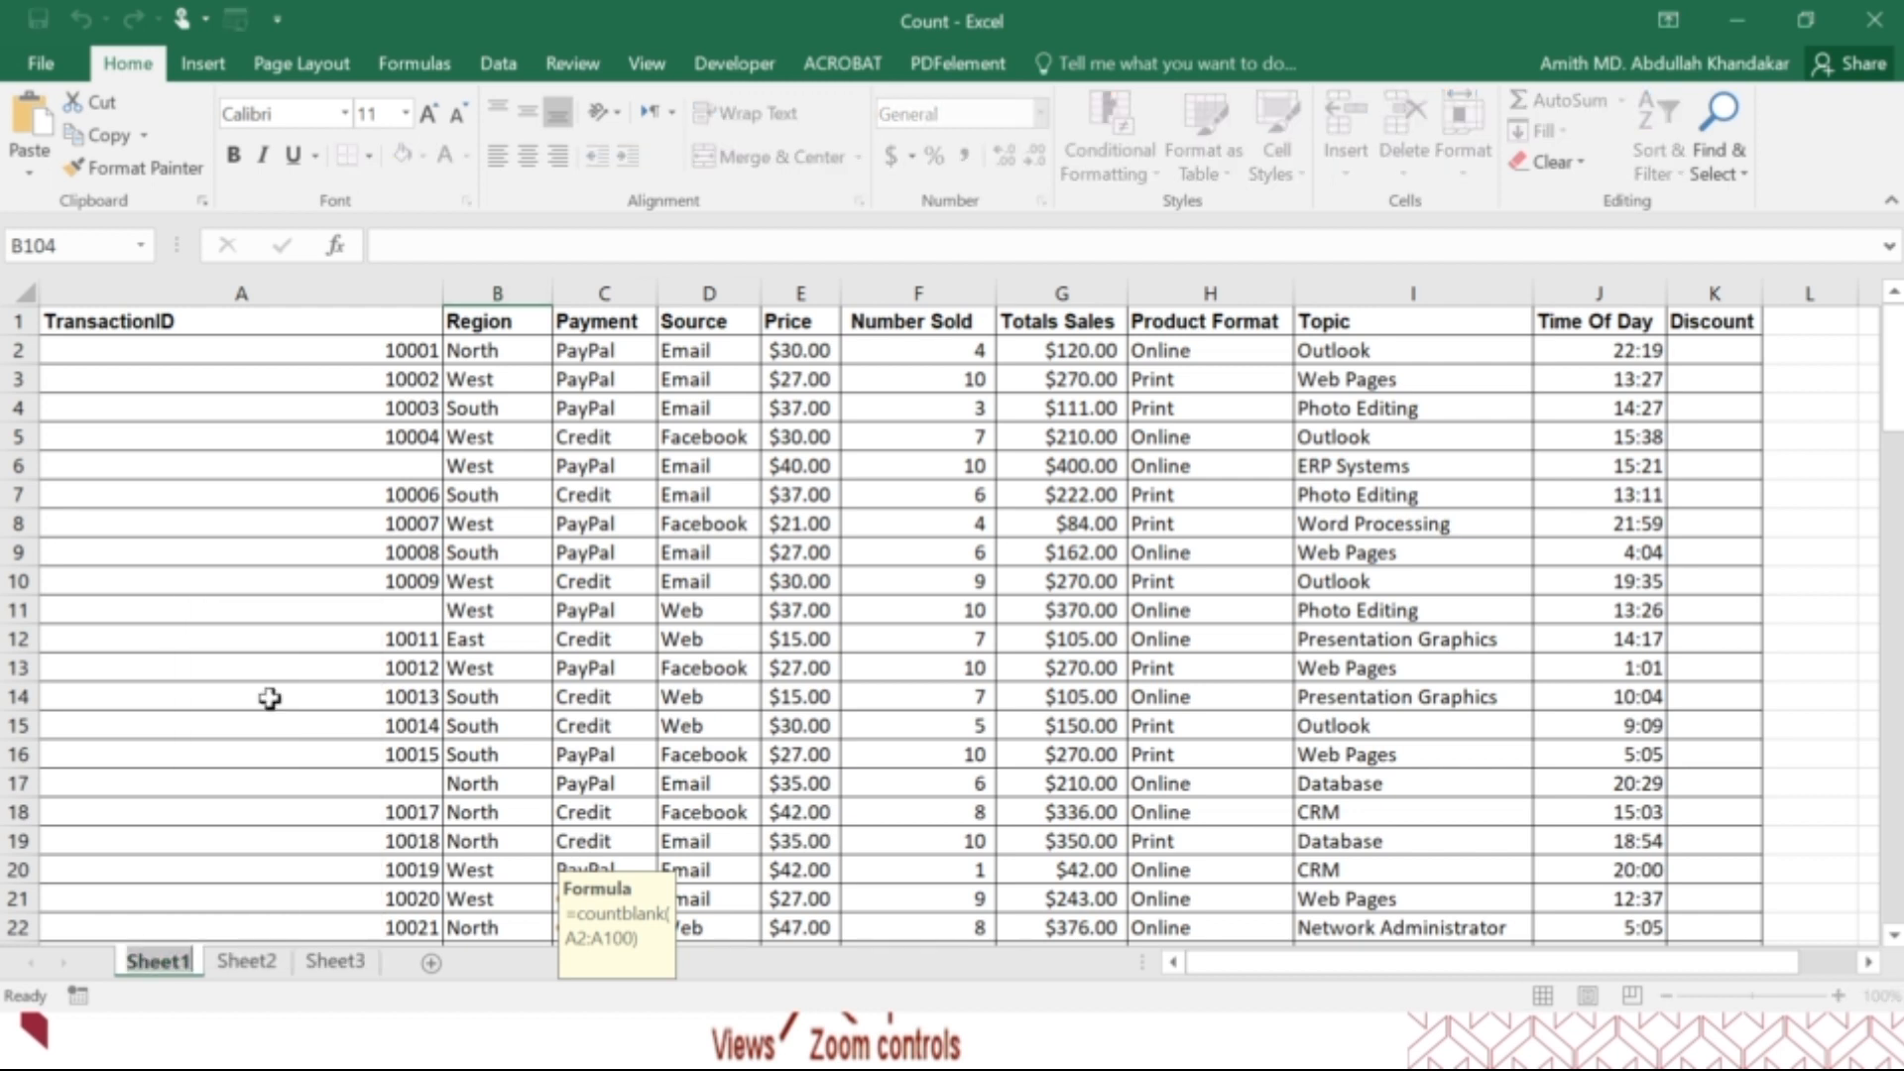
{"action": "type", "text": "Summary 1"}
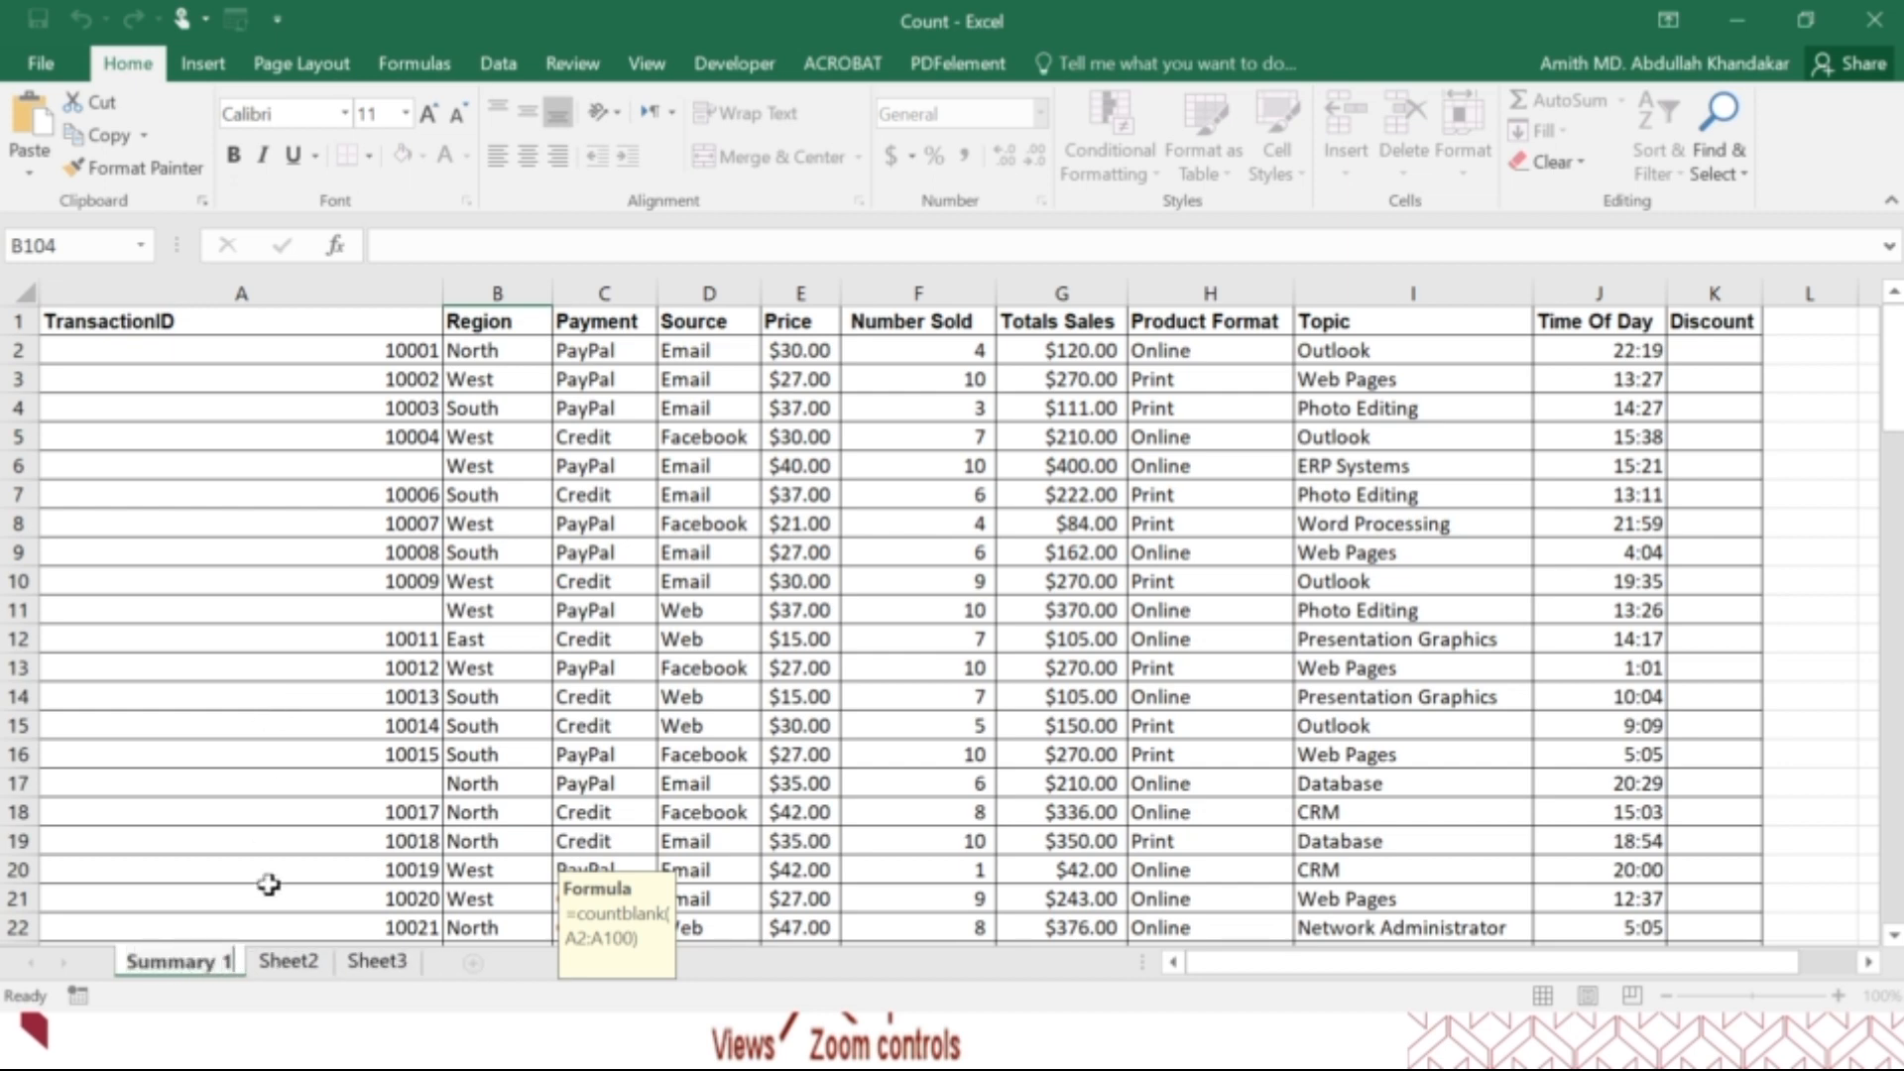
Rename Sheet2 as "Extra's".
{"action": "left_click", "coordinate": [287, 964]}
{"action": "right_click", "coordinate": [287, 964]}
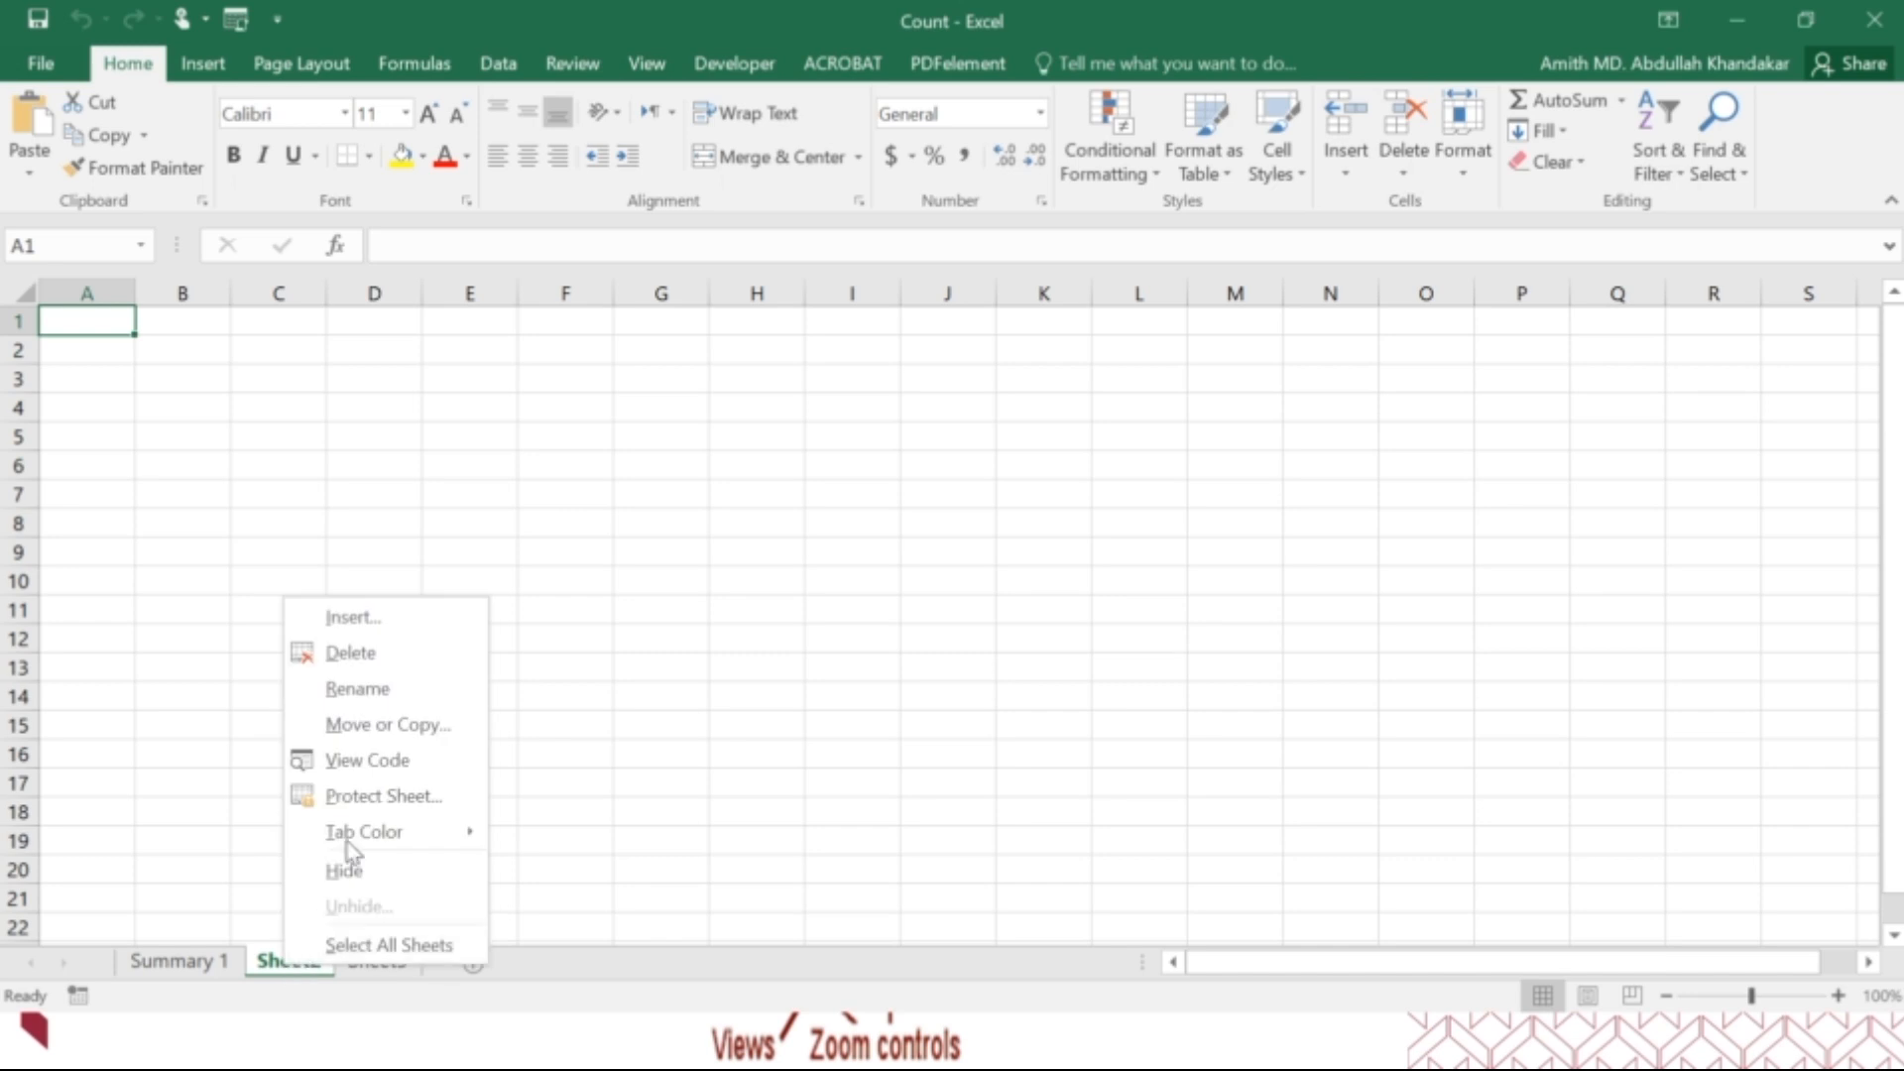
{"action": "left_click", "coordinate": [373, 699]}
{"action": "type", "text": "Ext"}
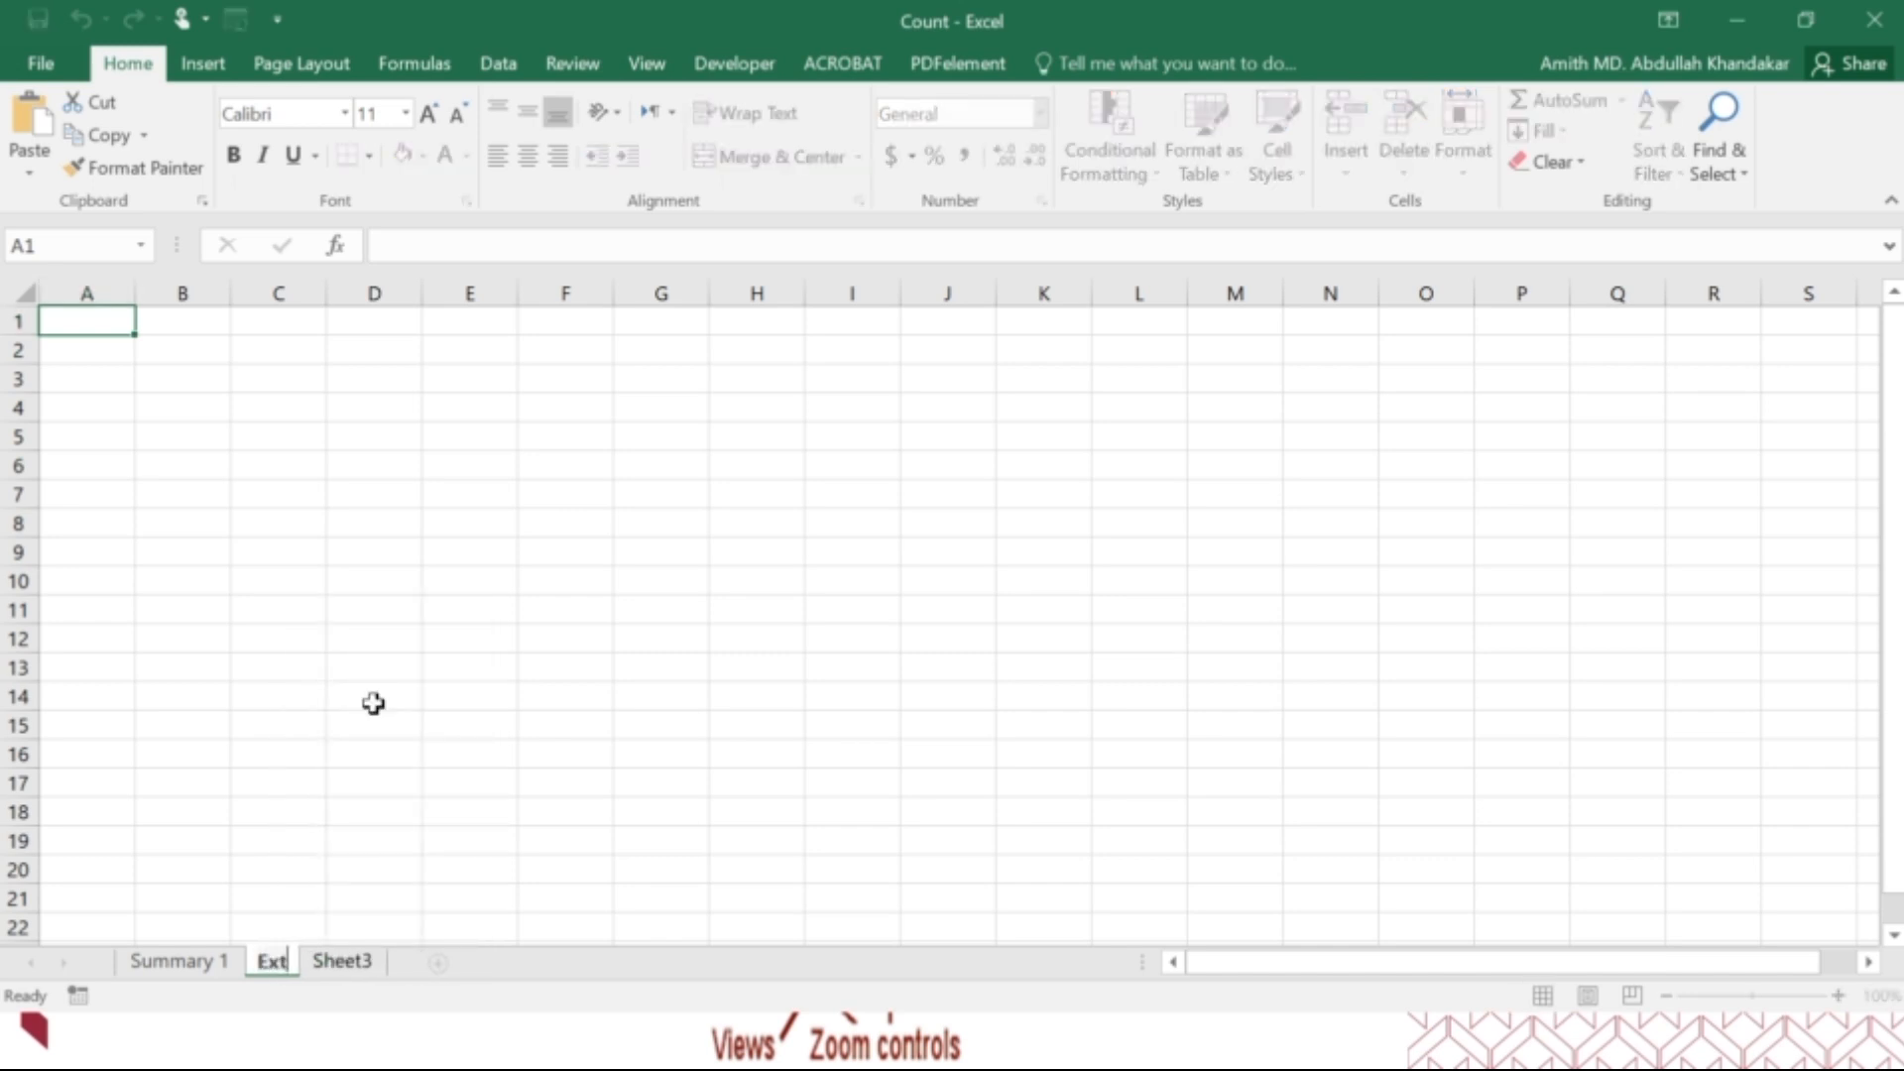
{"action": "type", "text": "ra's"}
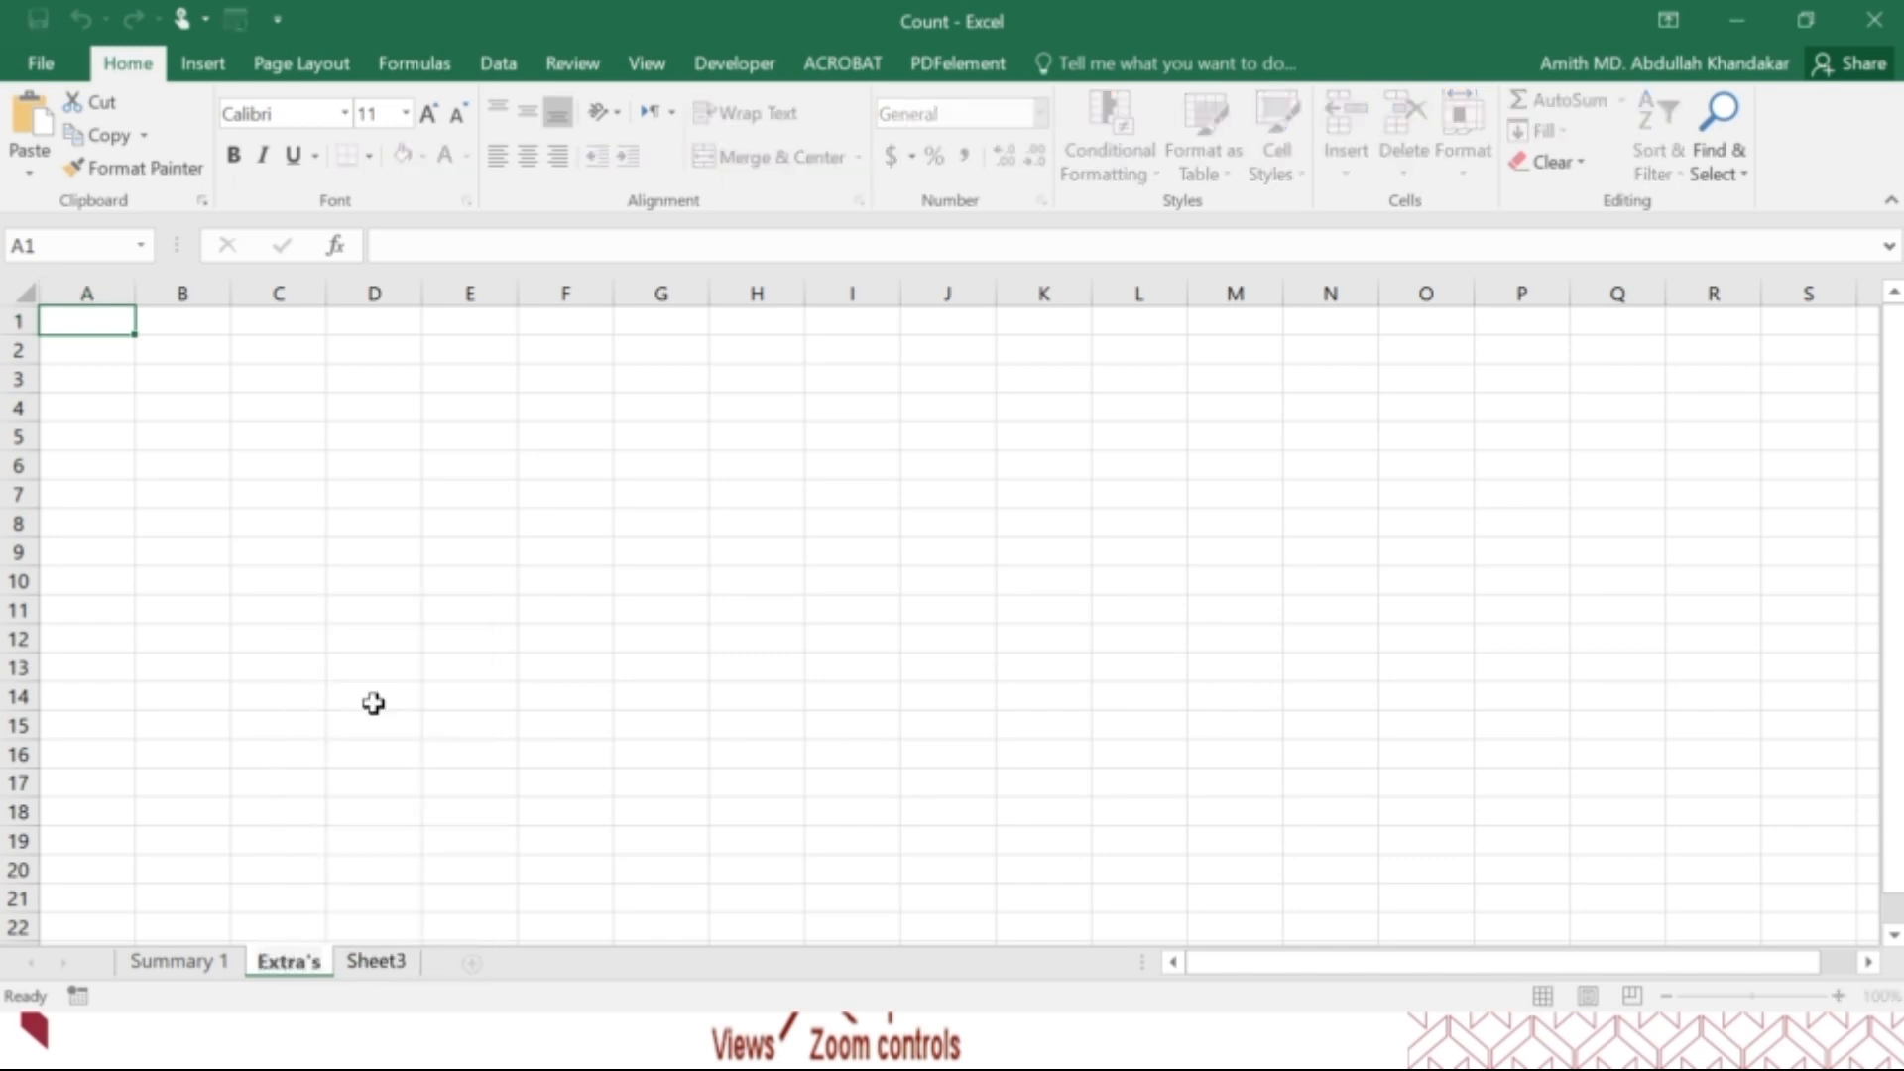
{"action": "key", "text": "Return"}
Set the tab colour of the Summary 1 sheet to standard red.
{"action": "left_click", "coordinate": [191, 971]}
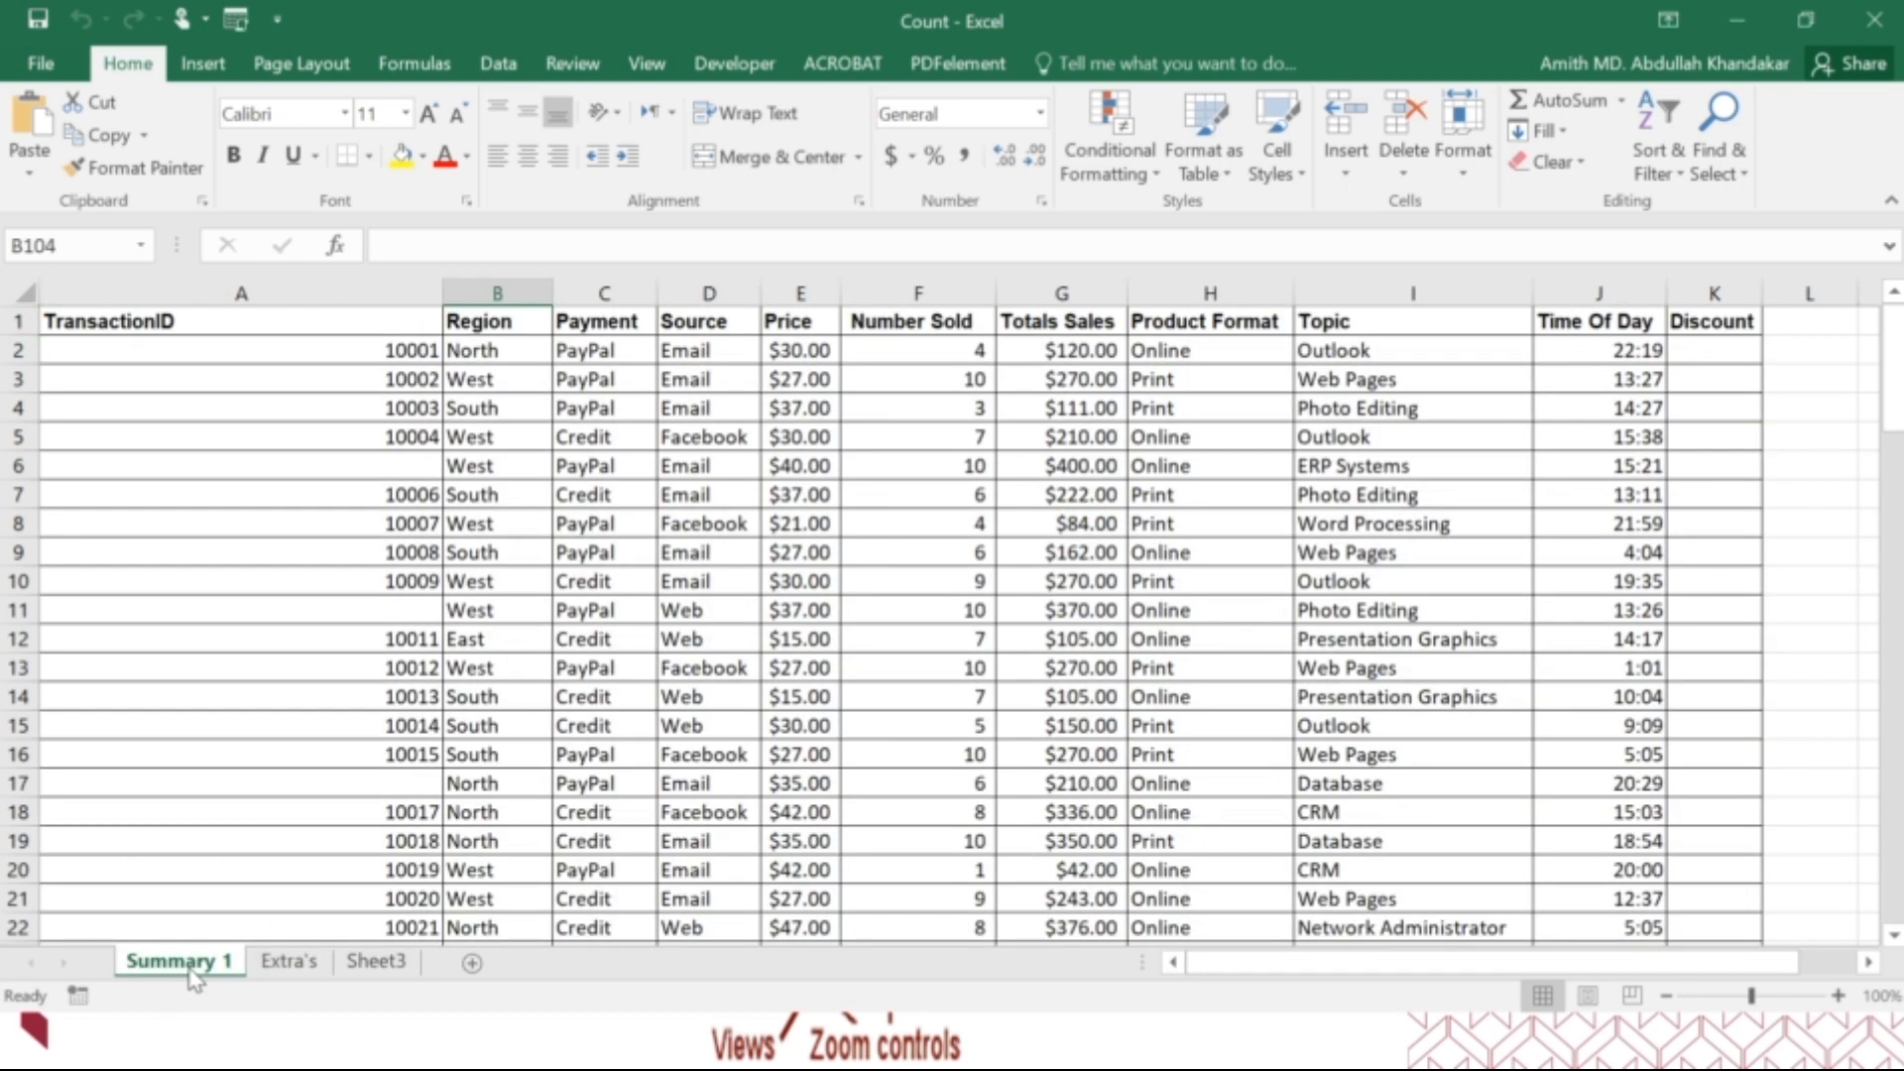
{"action": "right_click", "coordinate": [195, 980]}
{"action": "mouse_move", "coordinate": [303, 853]}
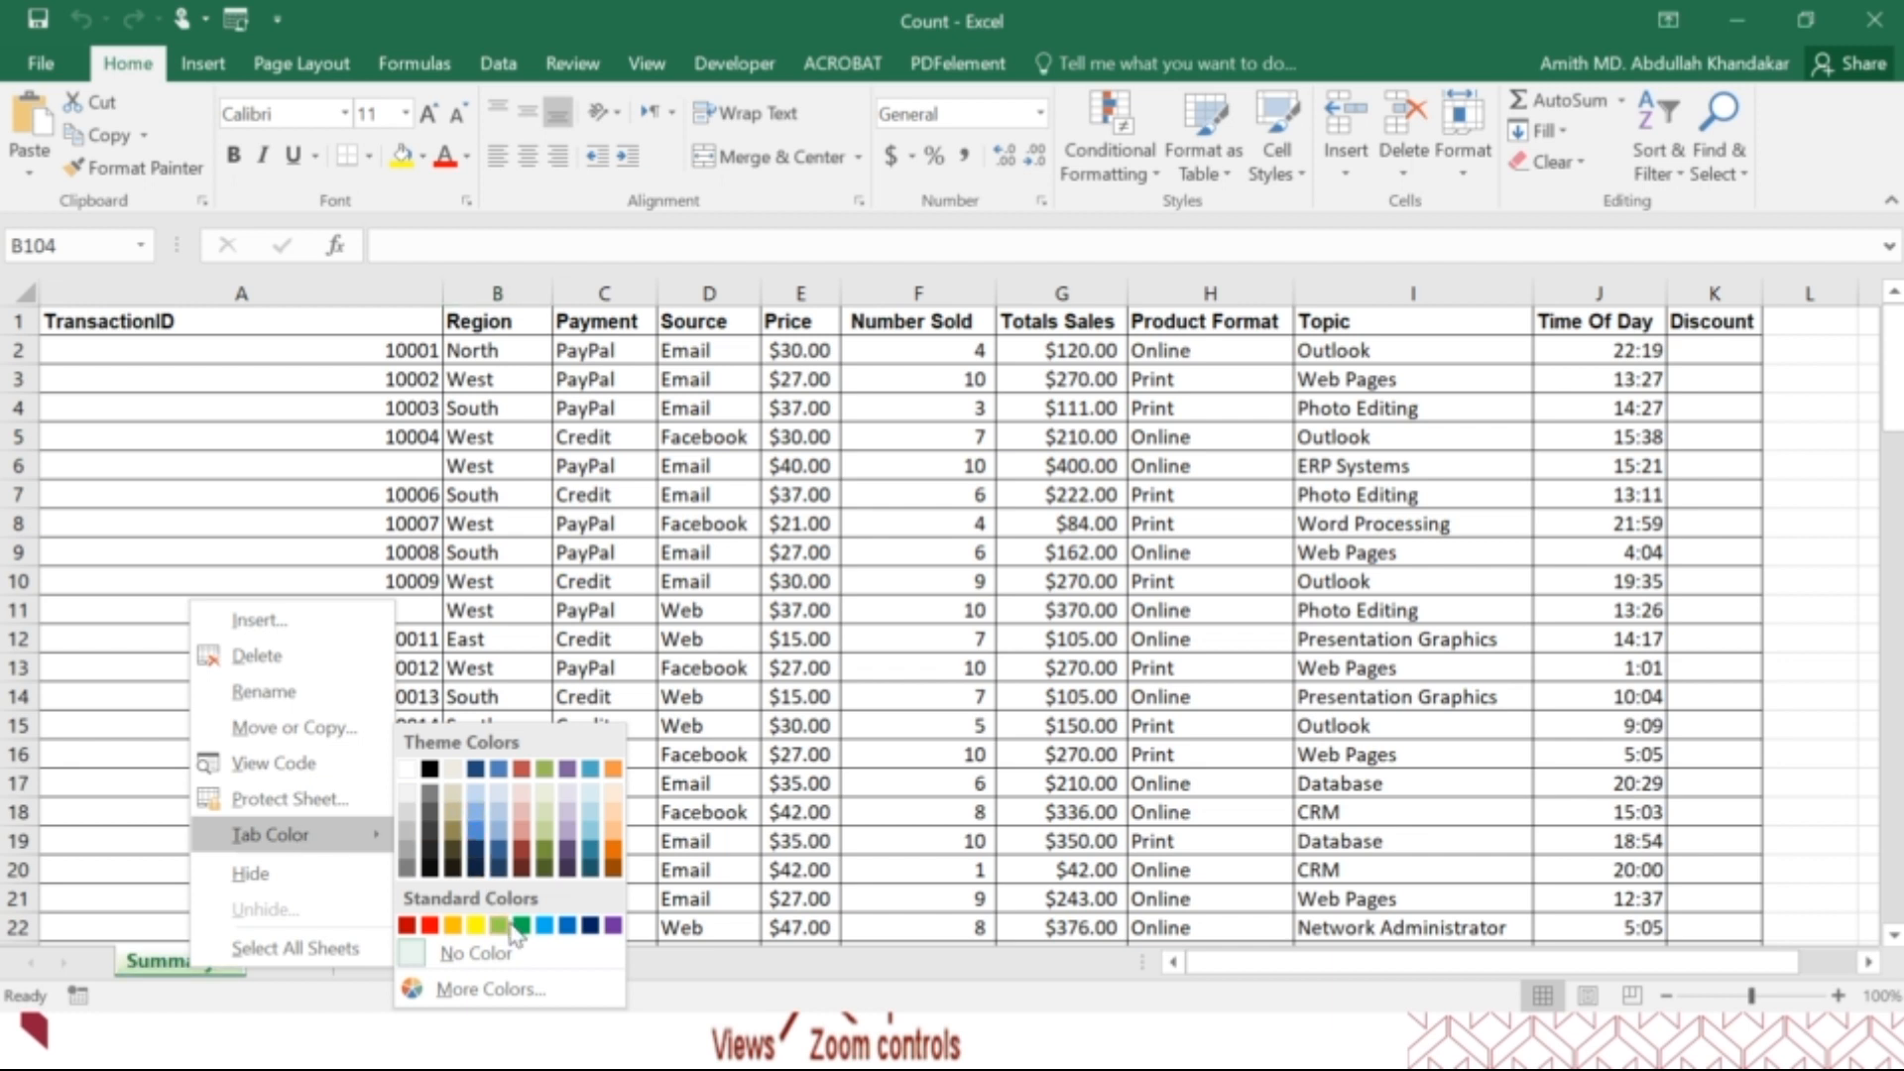
{"action": "left_click", "coordinate": [430, 927]}
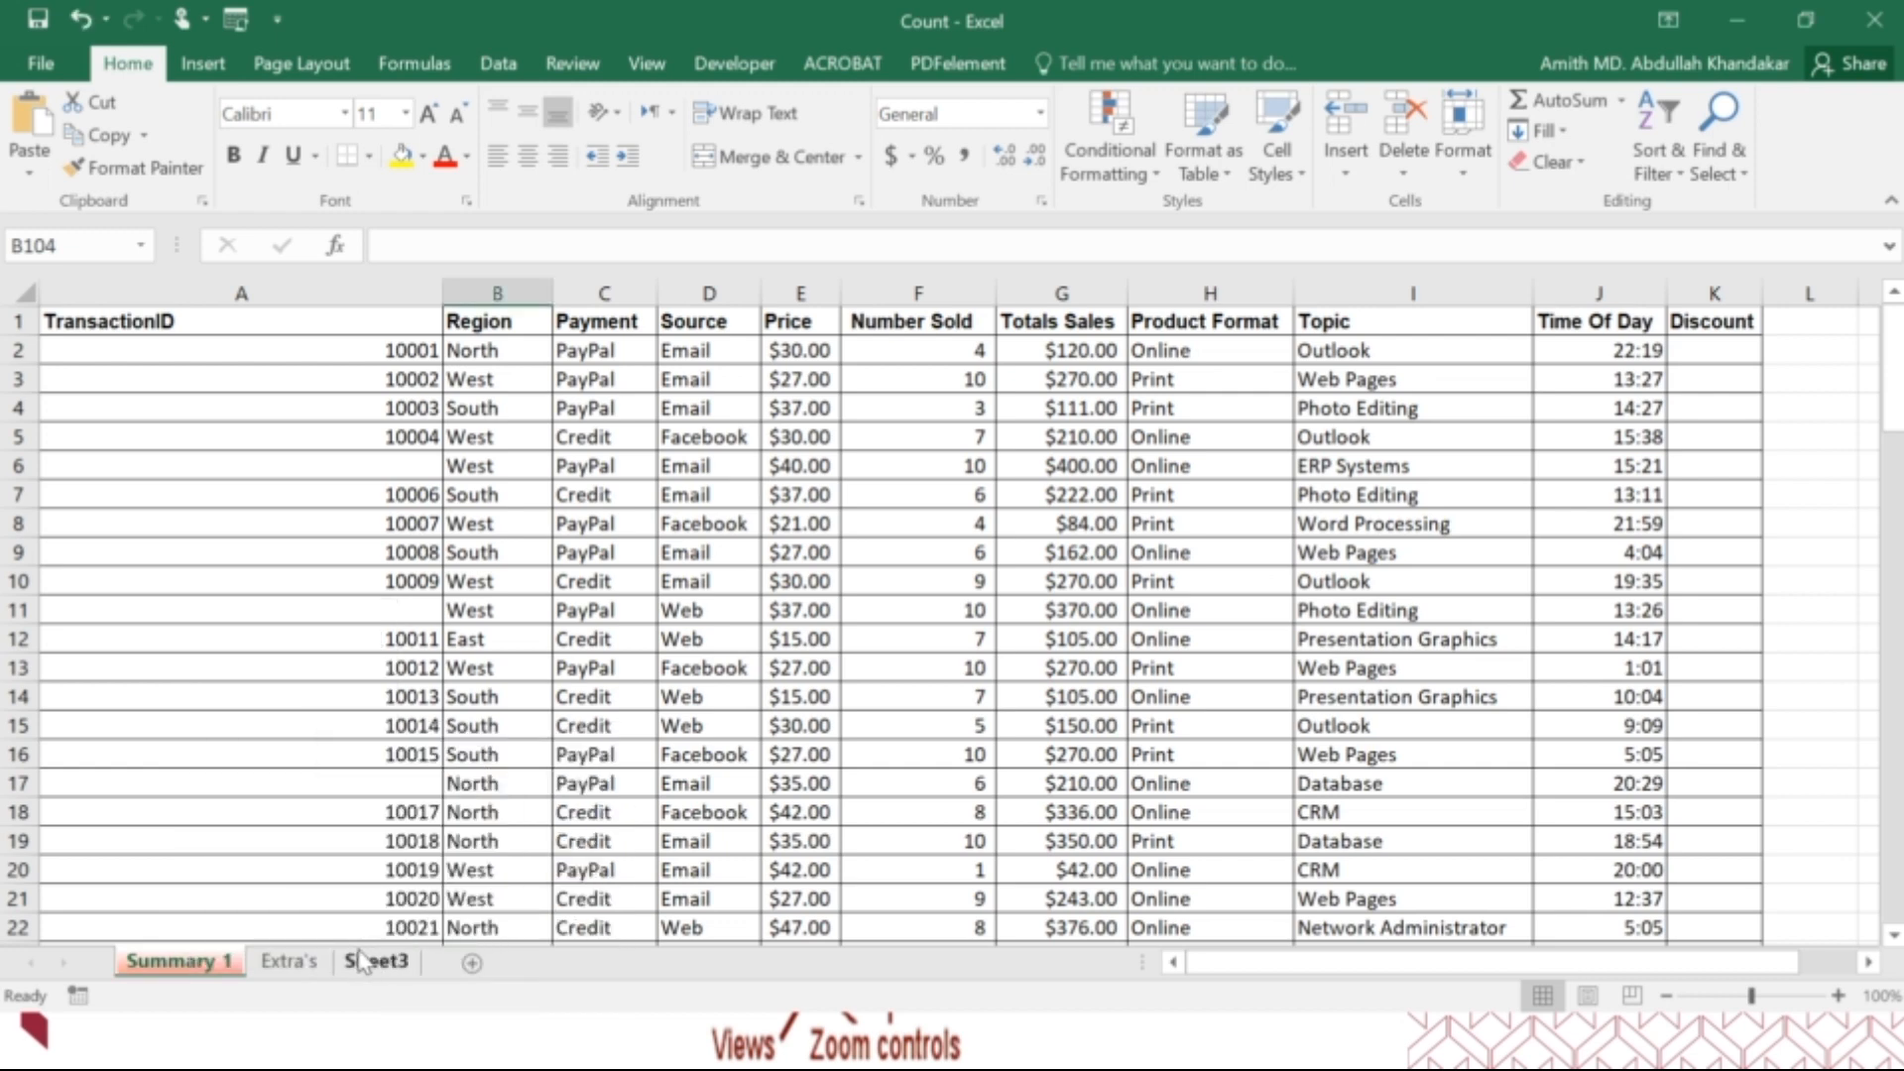
Set the tab colour of the Extra's sheet to standard yellow.
{"action": "right_click", "coordinate": [306, 972]}
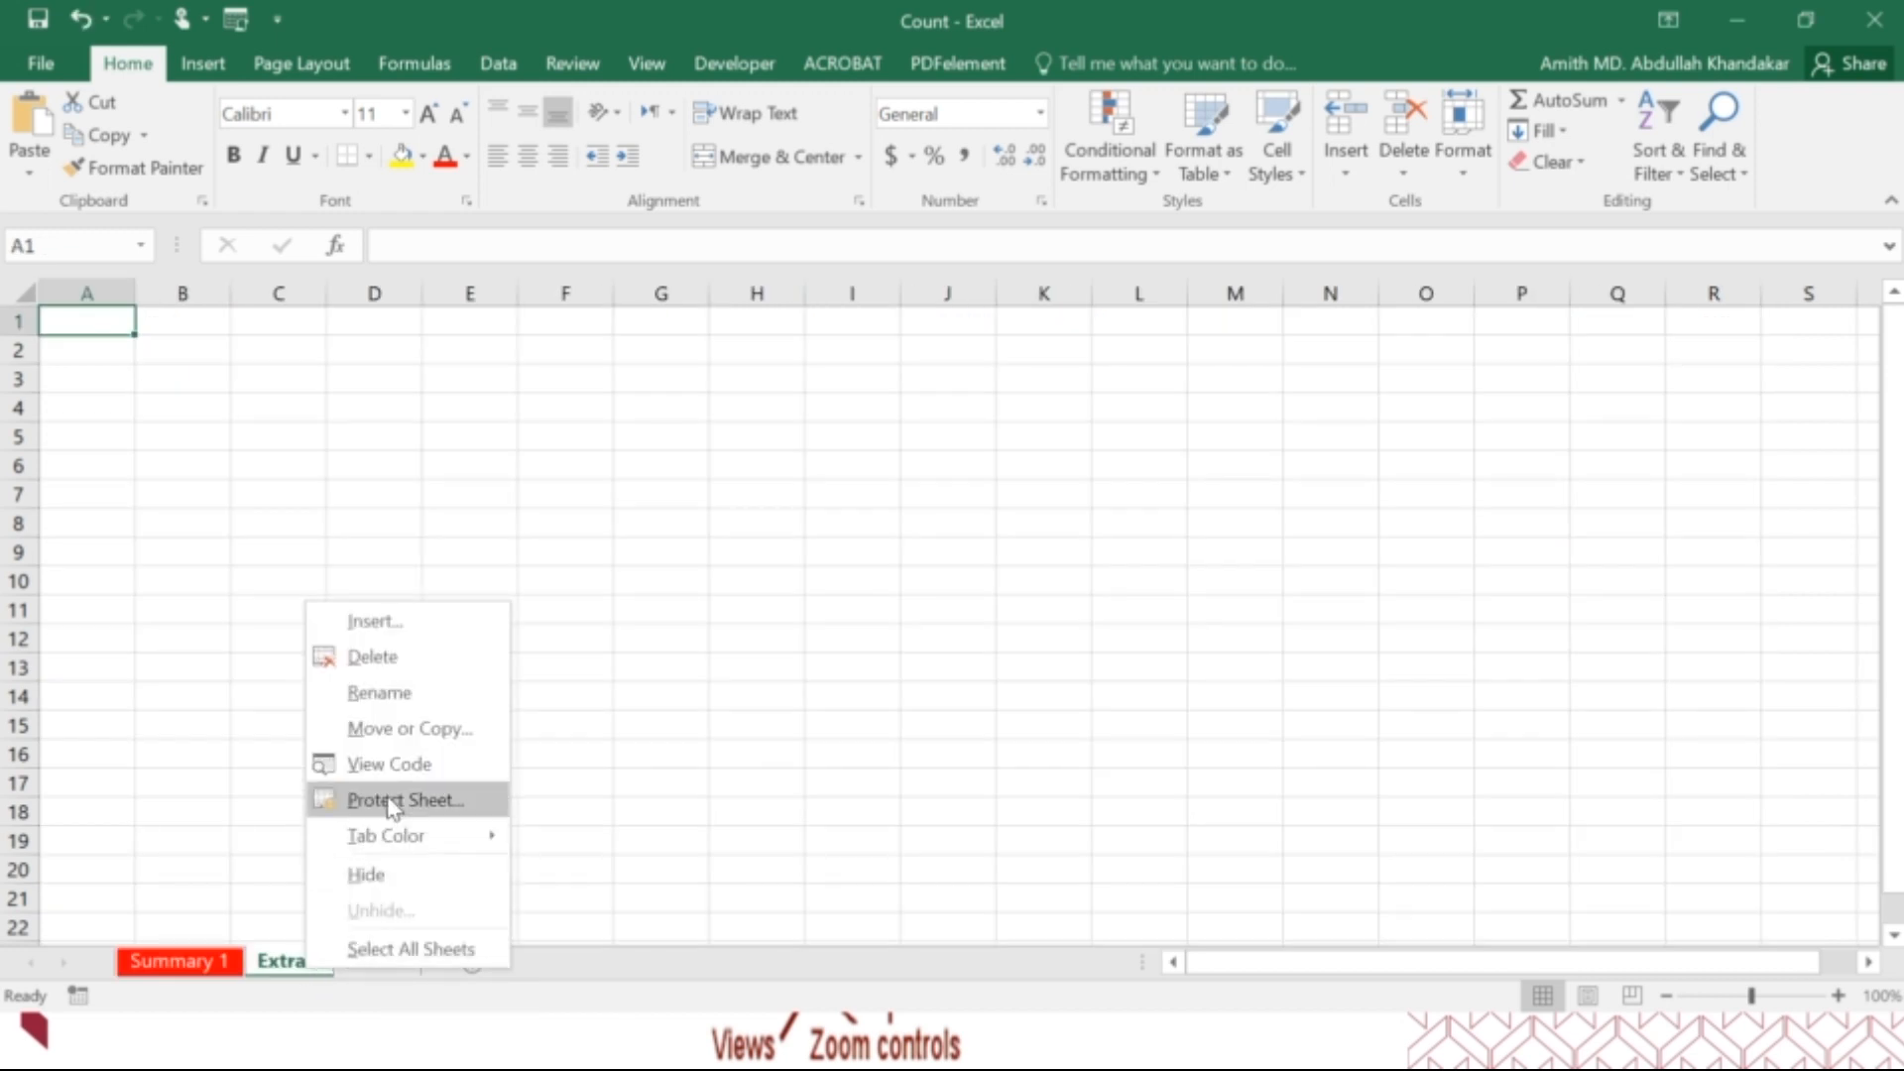
{"action": "mouse_move", "coordinate": [427, 843]}
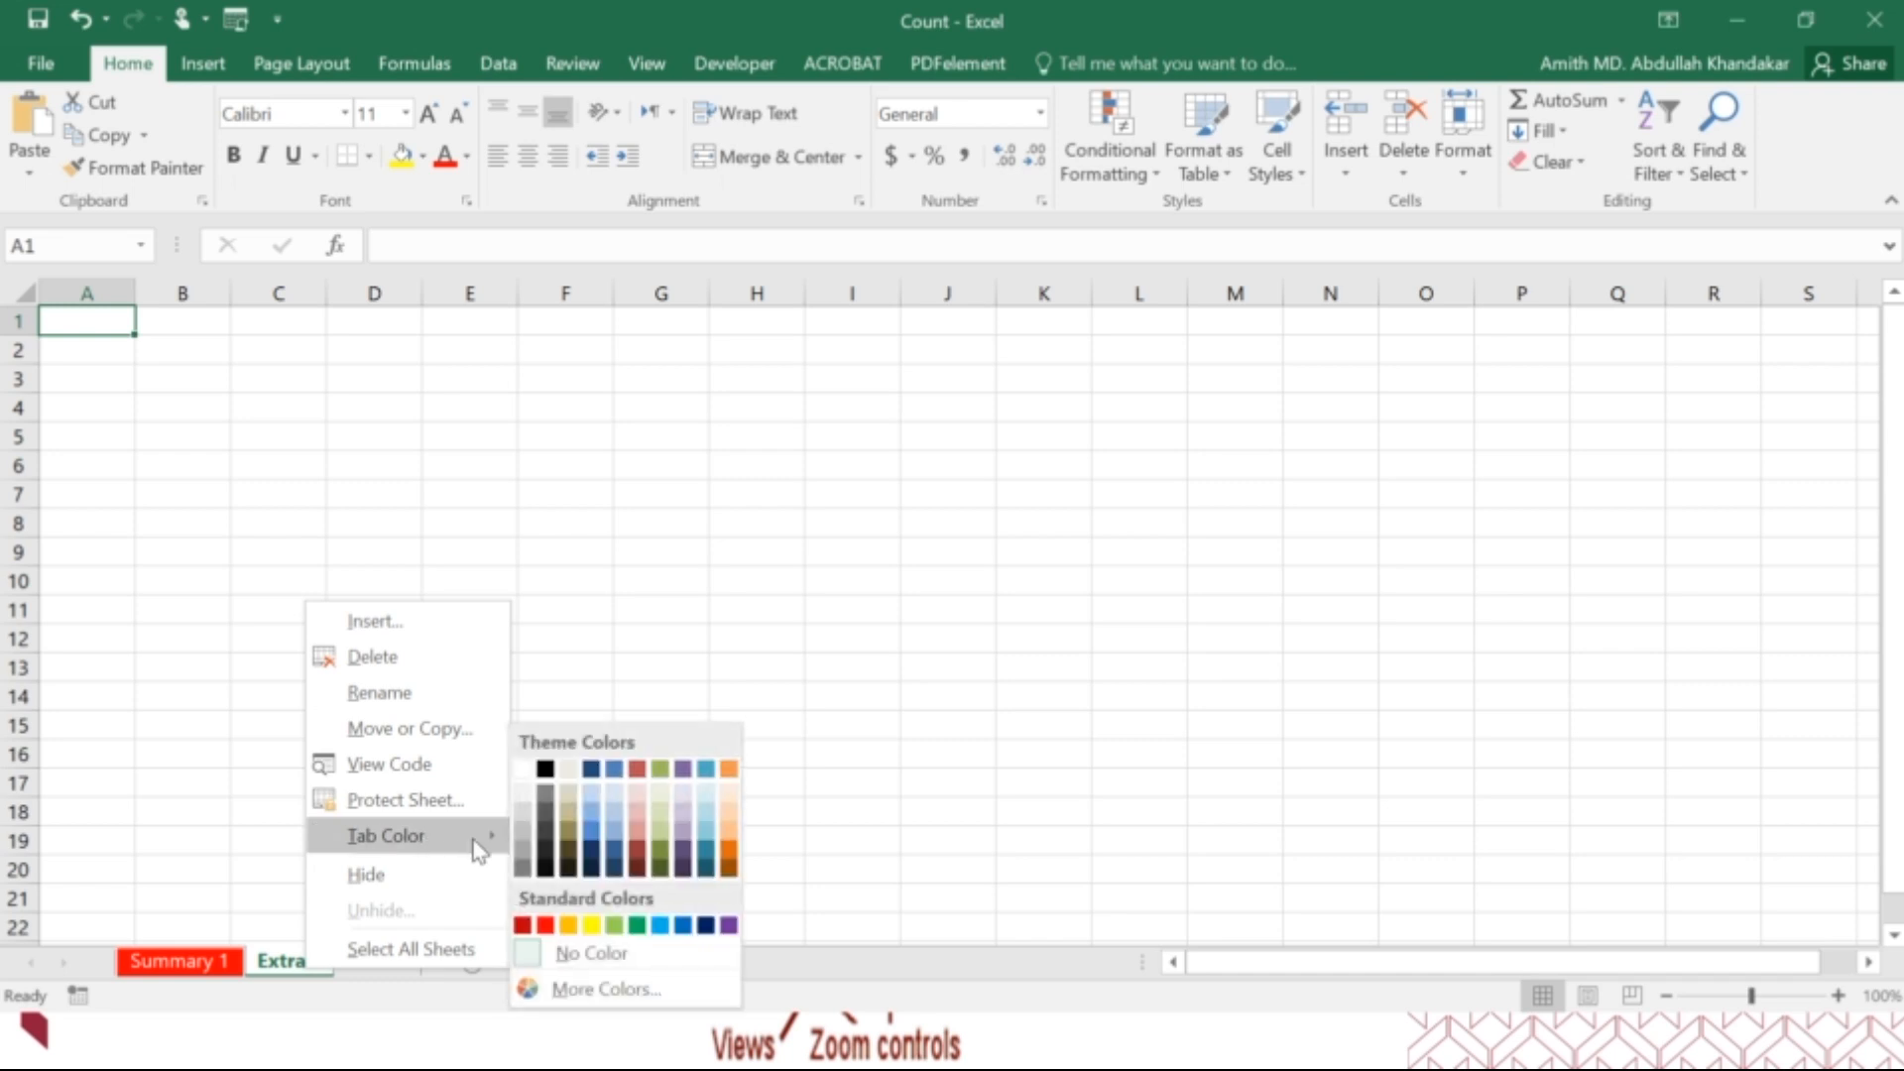
{"action": "left_click", "coordinate": [588, 926]}
Set the tab colour of Sheet3 to standard light blue.
{"action": "left_click", "coordinate": [380, 966]}
{"action": "right_click", "coordinate": [380, 967]}
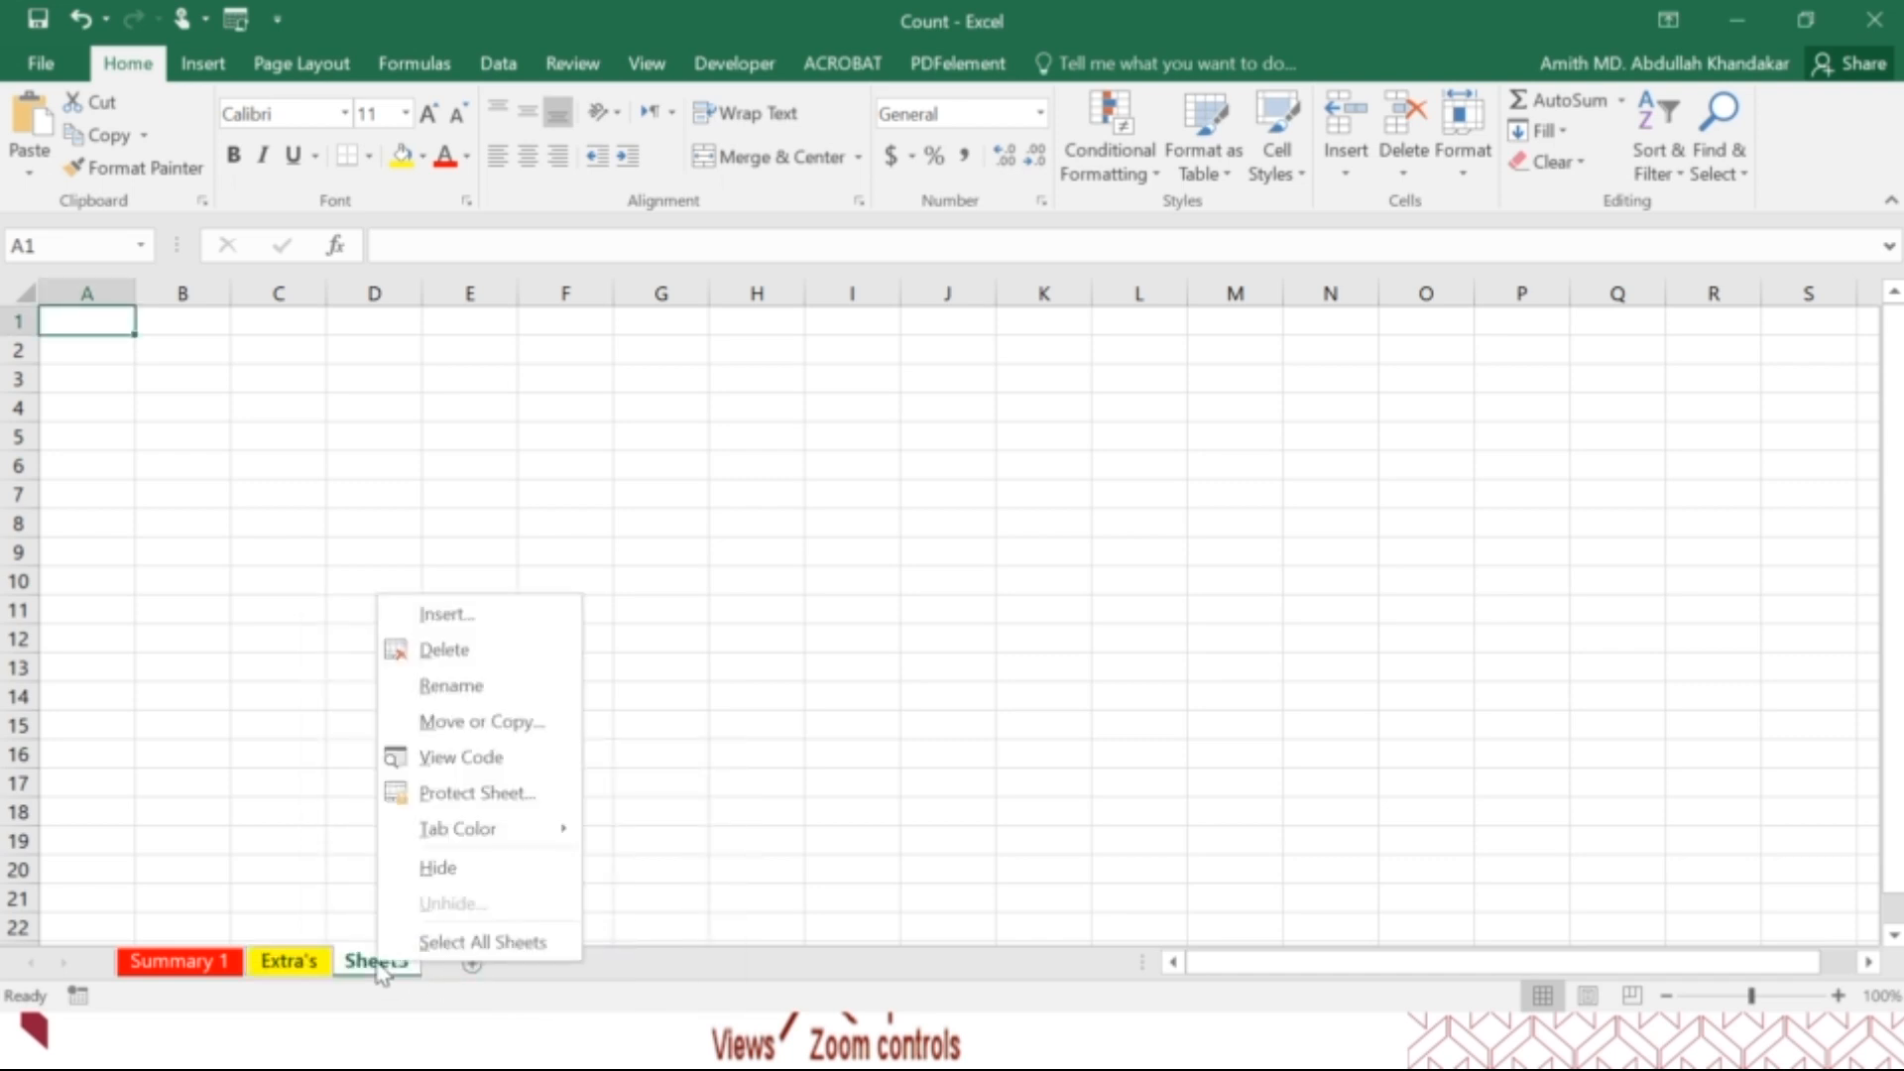
{"action": "mouse_move", "coordinate": [469, 850]}
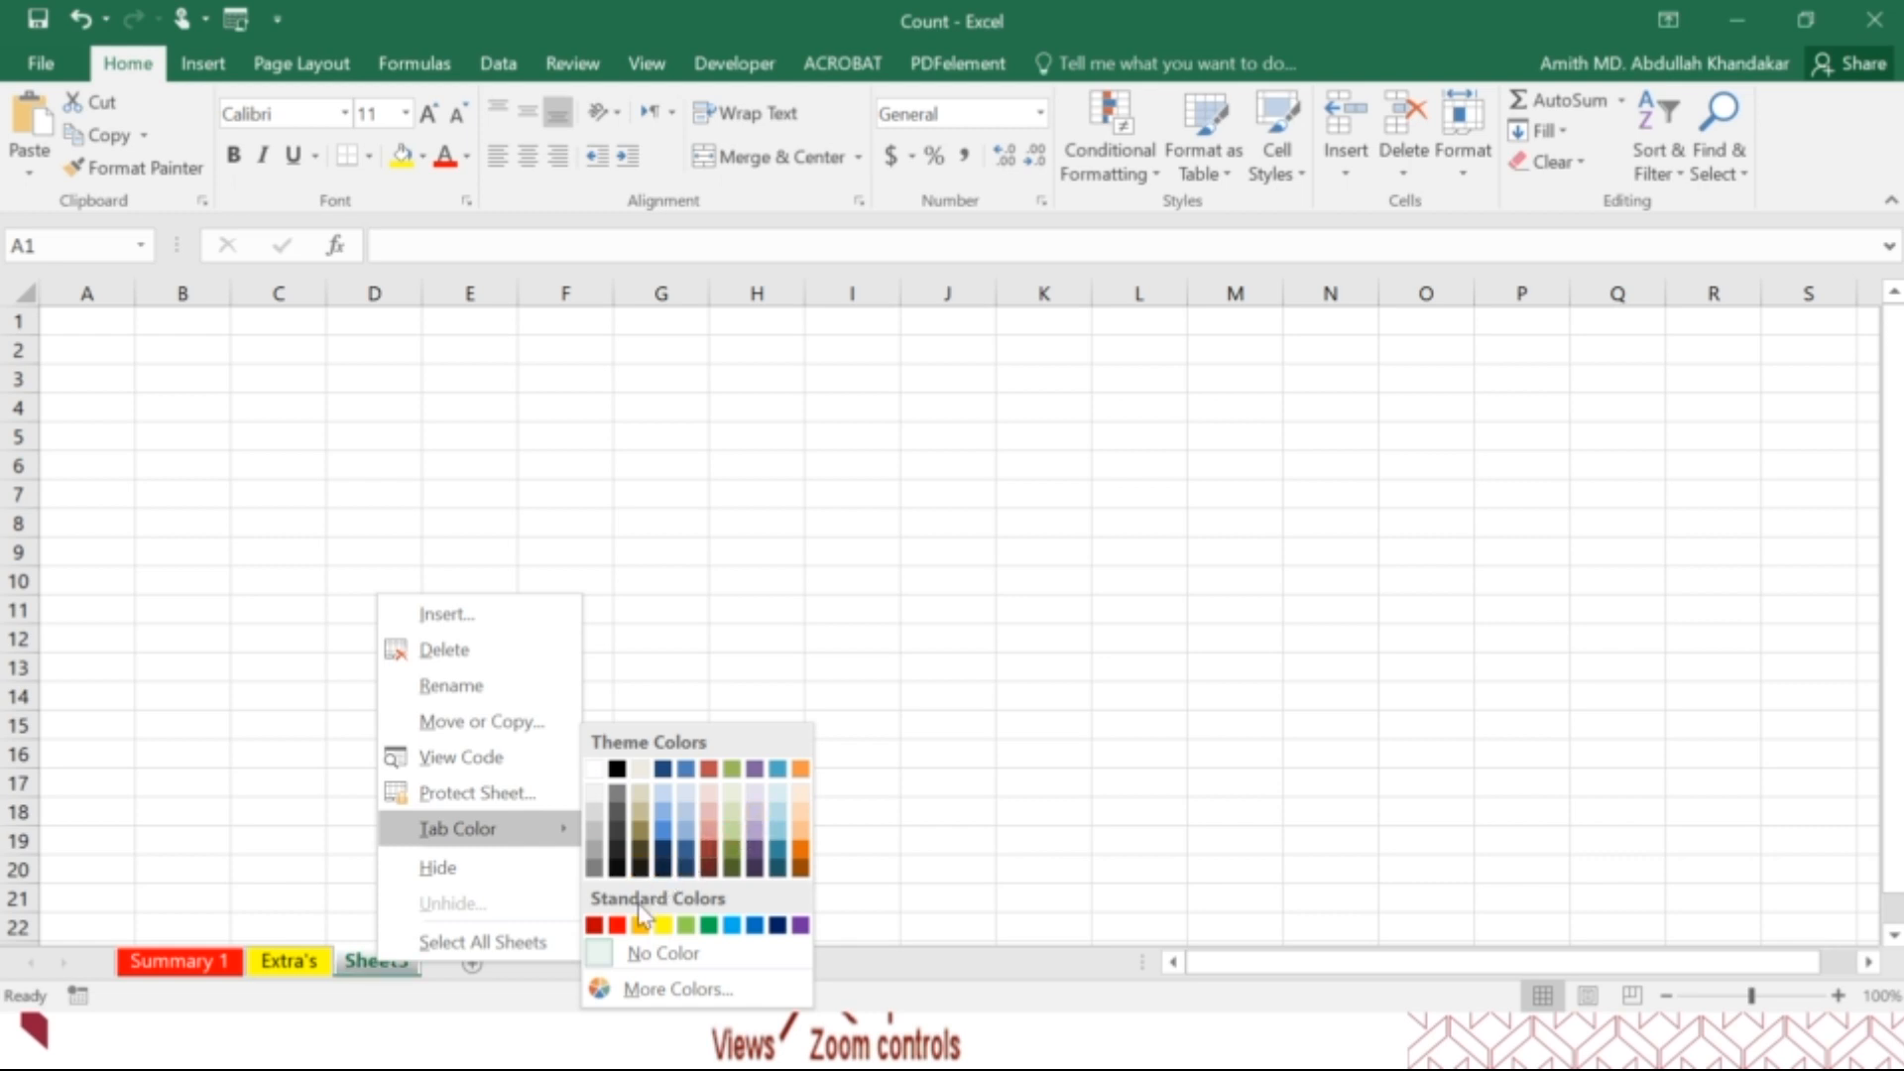
{"action": "left_click", "coordinate": [733, 927]}
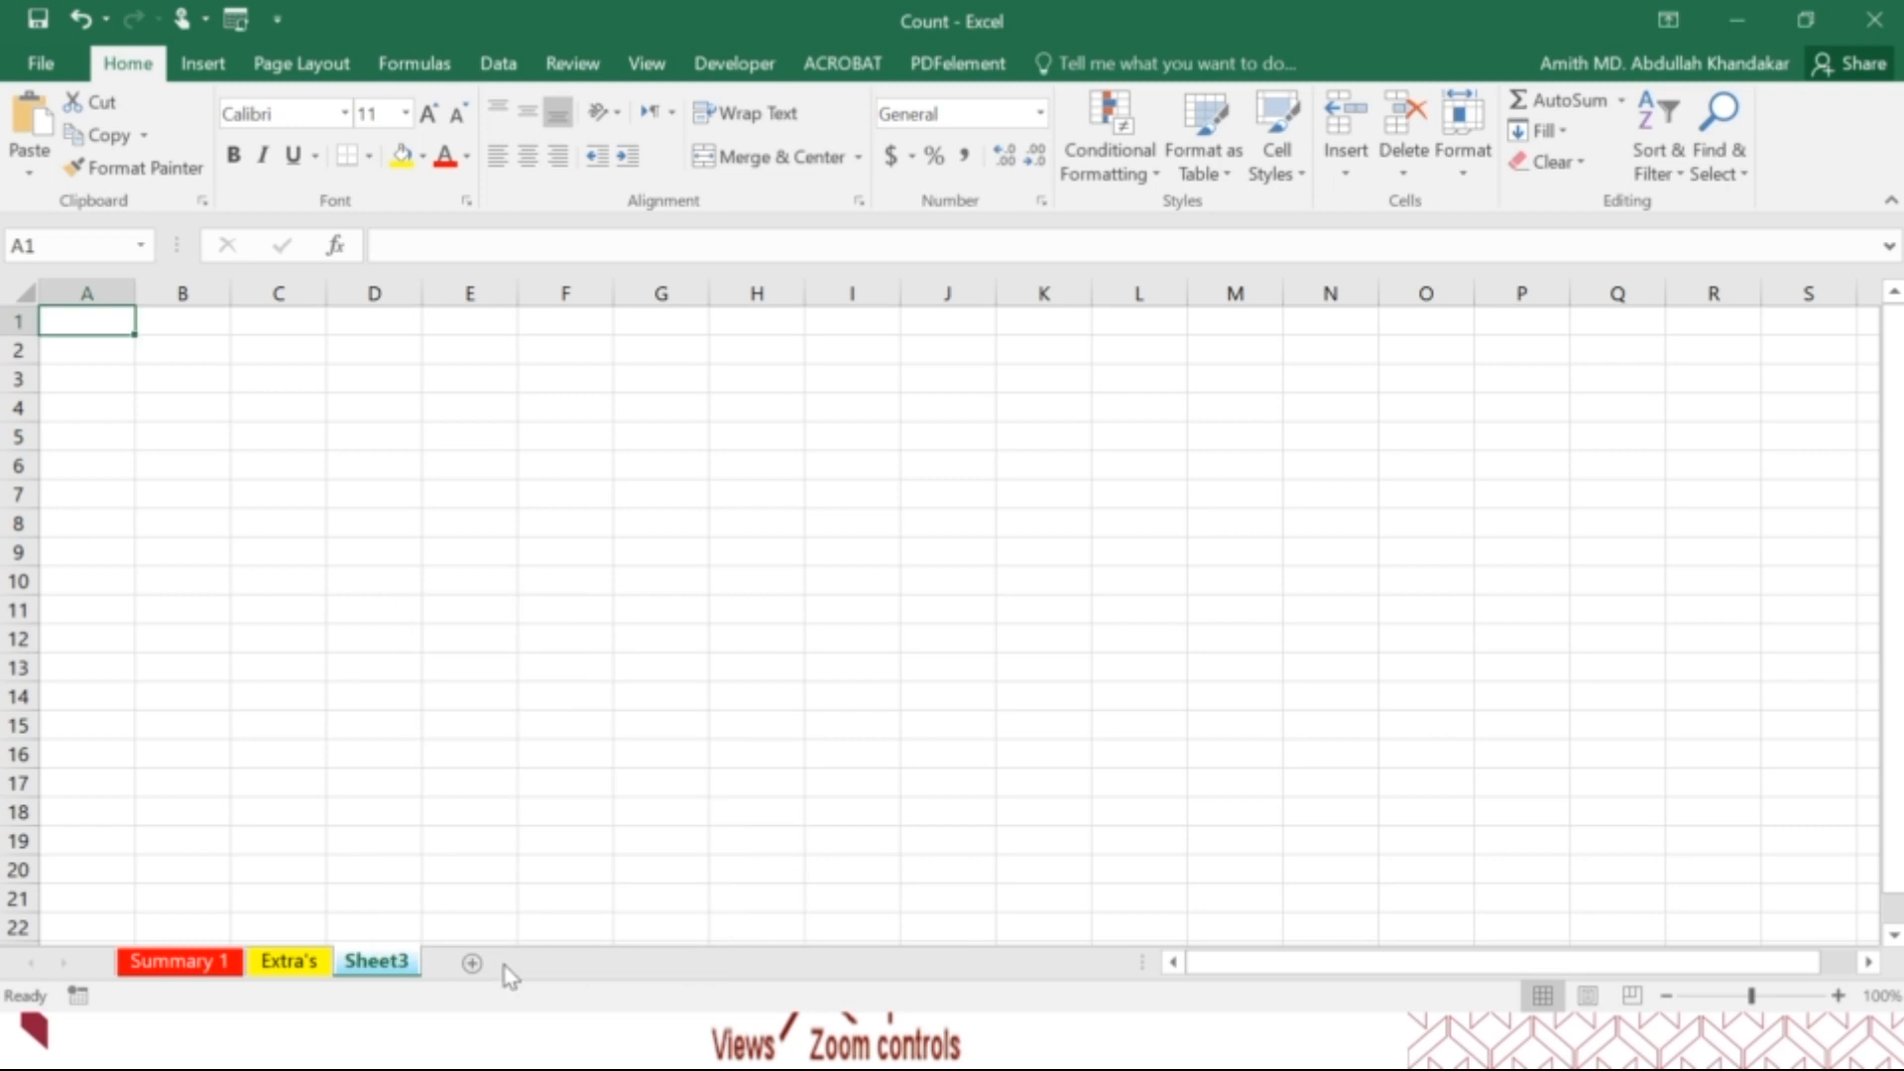
Return to the Summary 1 sheet and view the border options available for cells A1:C7.
{"action": "left_click", "coordinate": [309, 968]}
{"action": "left_click", "coordinate": [181, 961]}
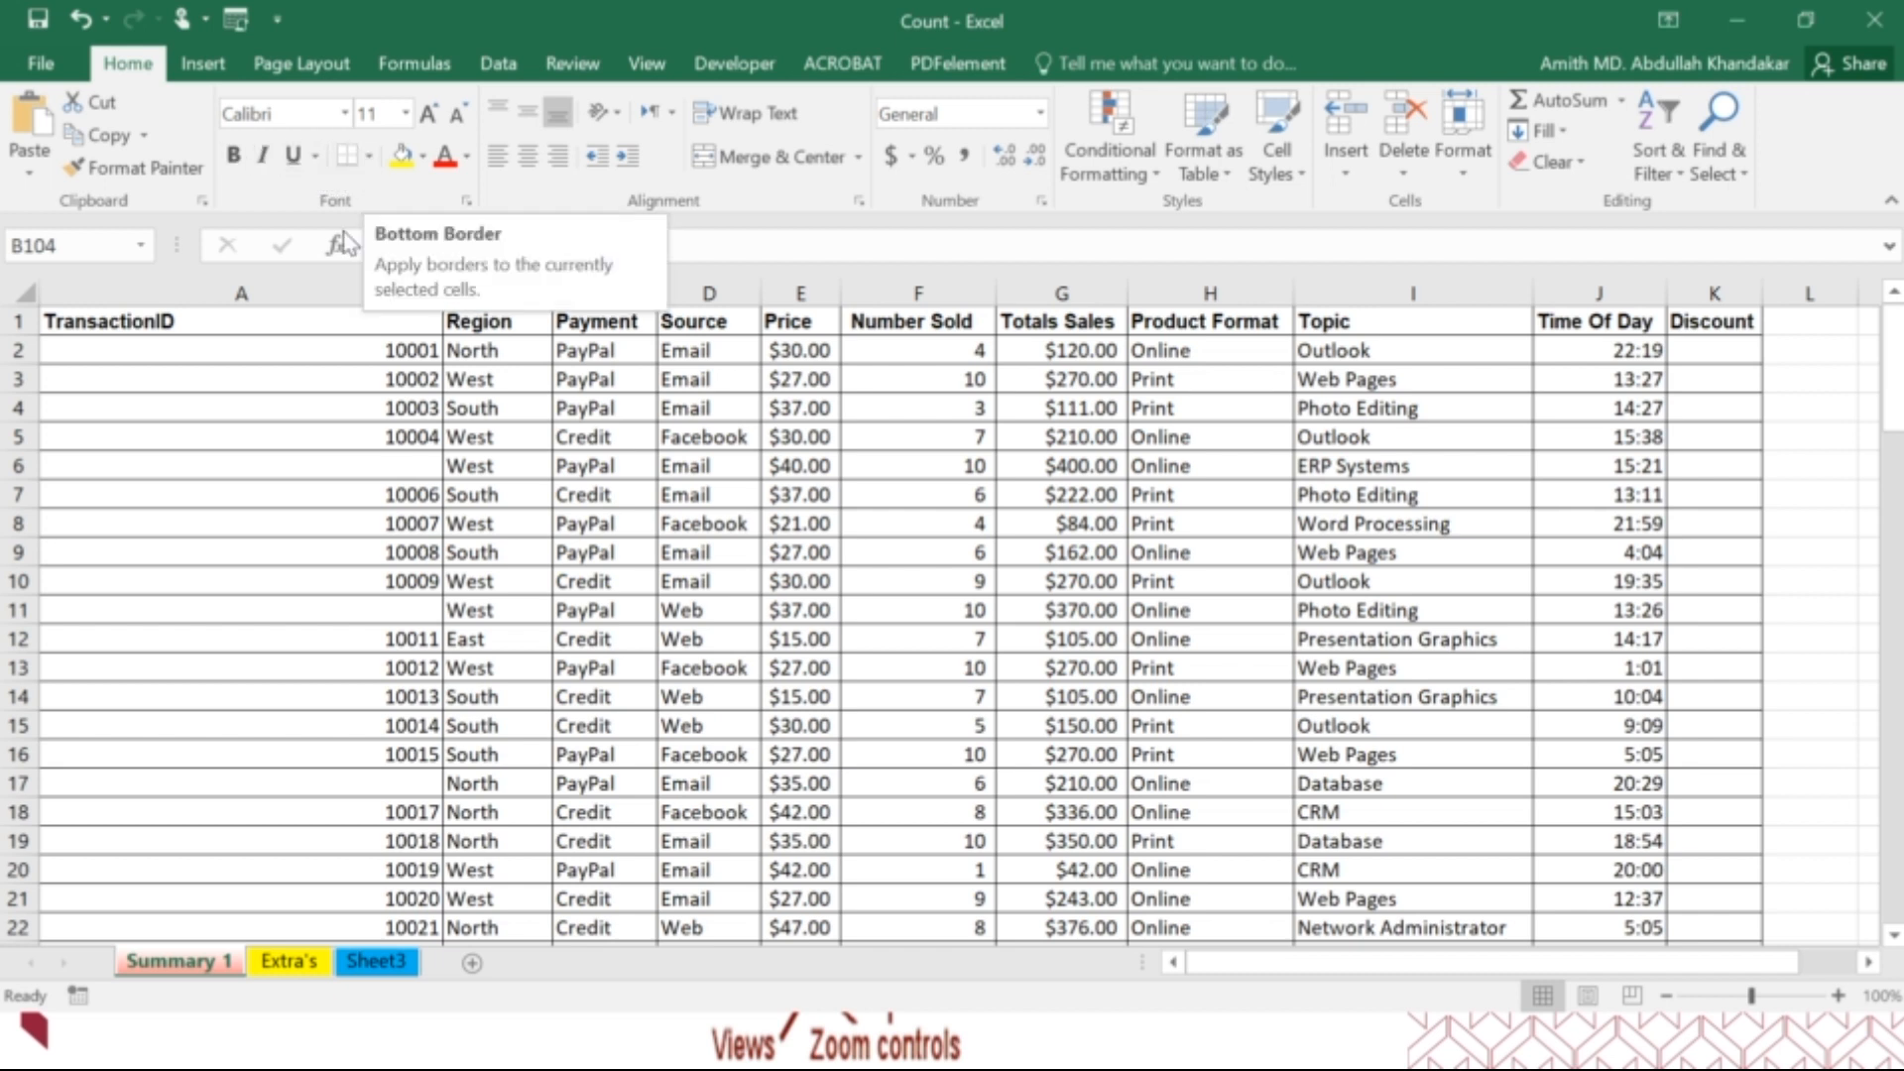
{"action": "left_click_drag", "start_coordinate": [300, 320], "coordinate": [635, 500]}
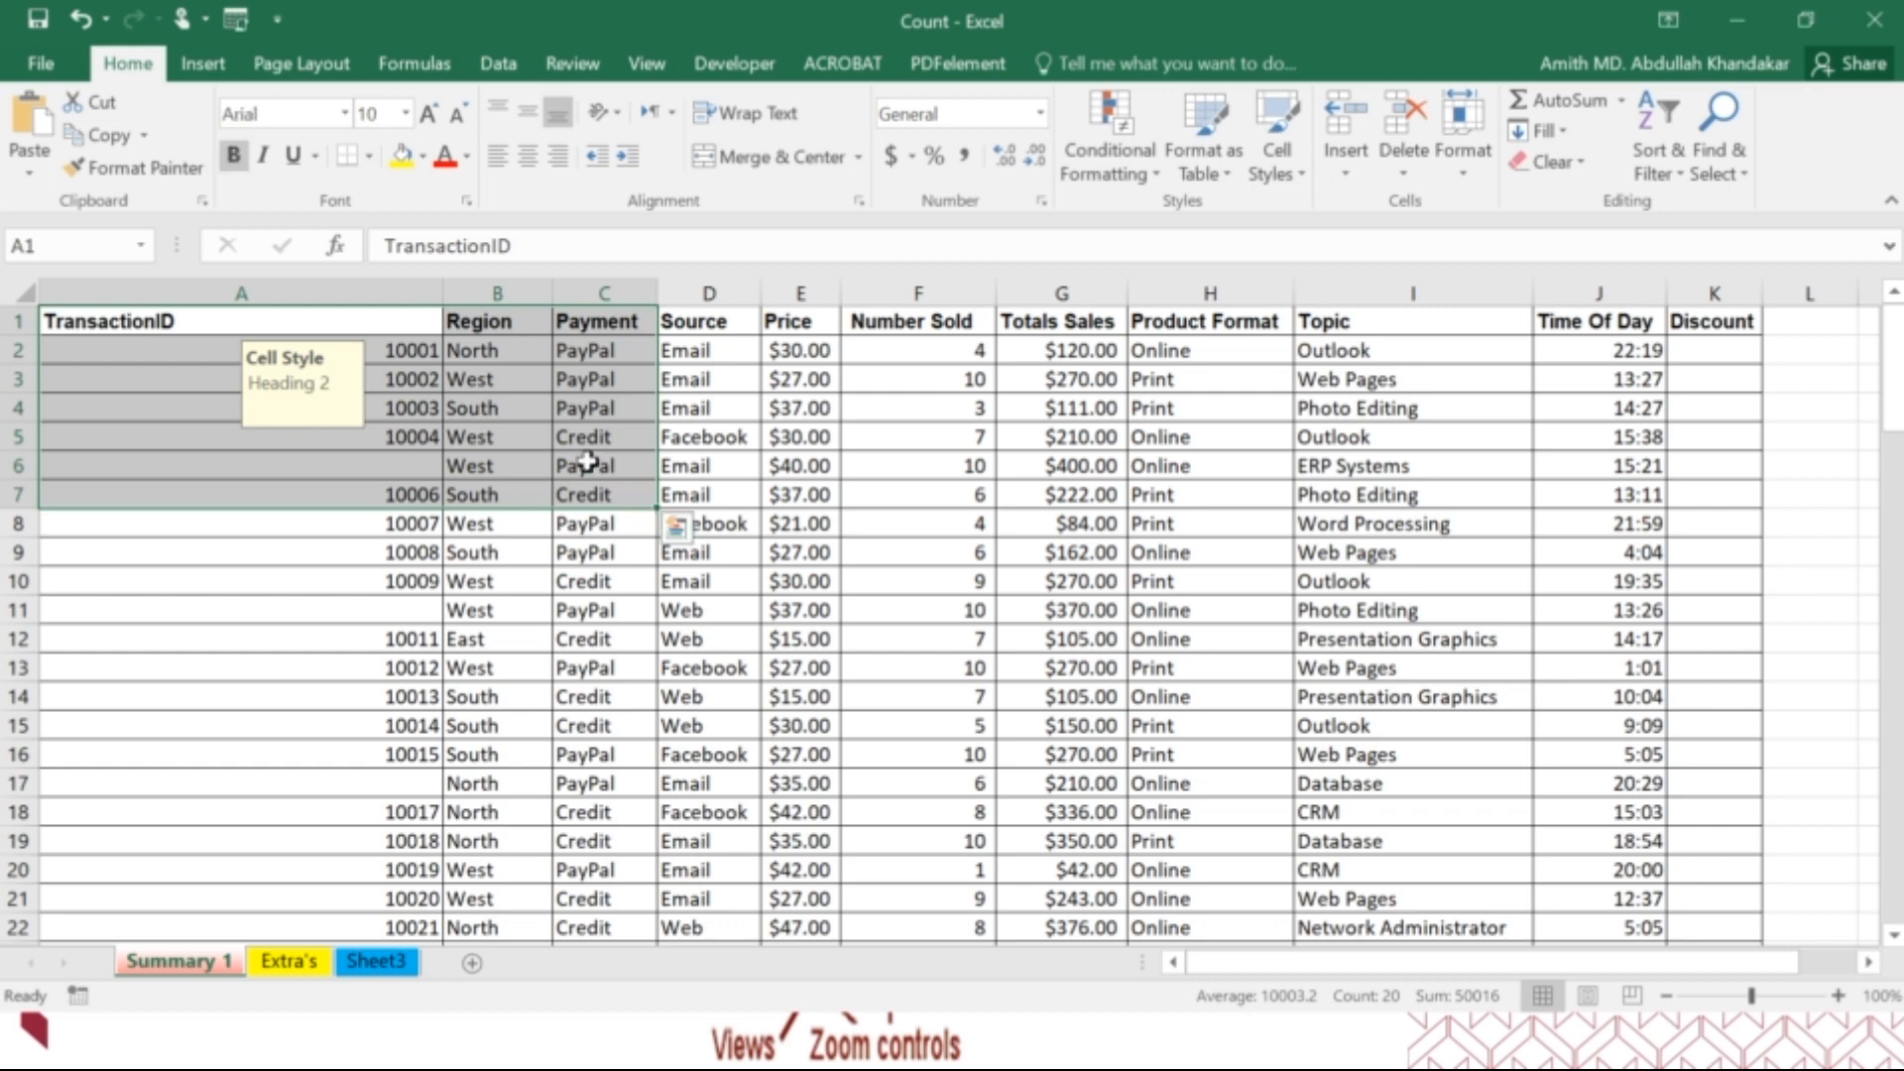
{"action": "left_click", "coordinate": [369, 161]}
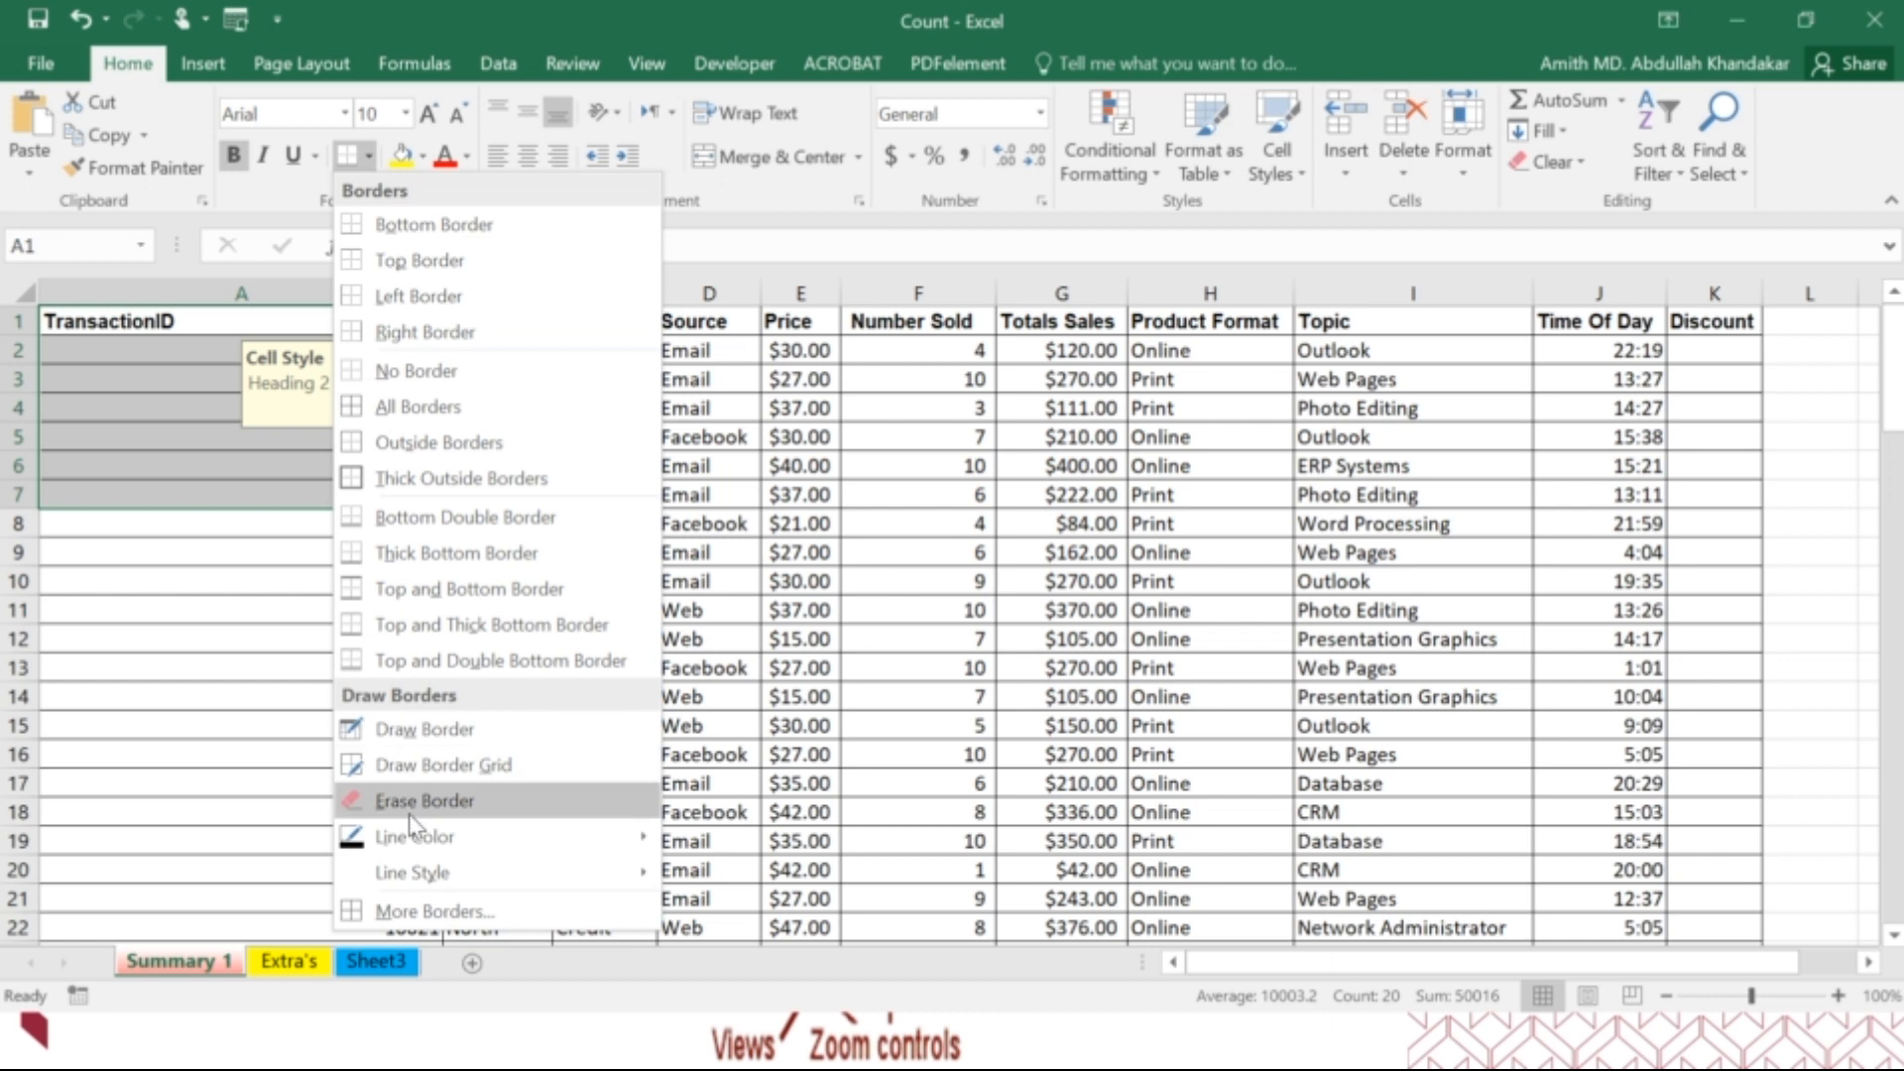
{"action": "key", "text": "Escape"}
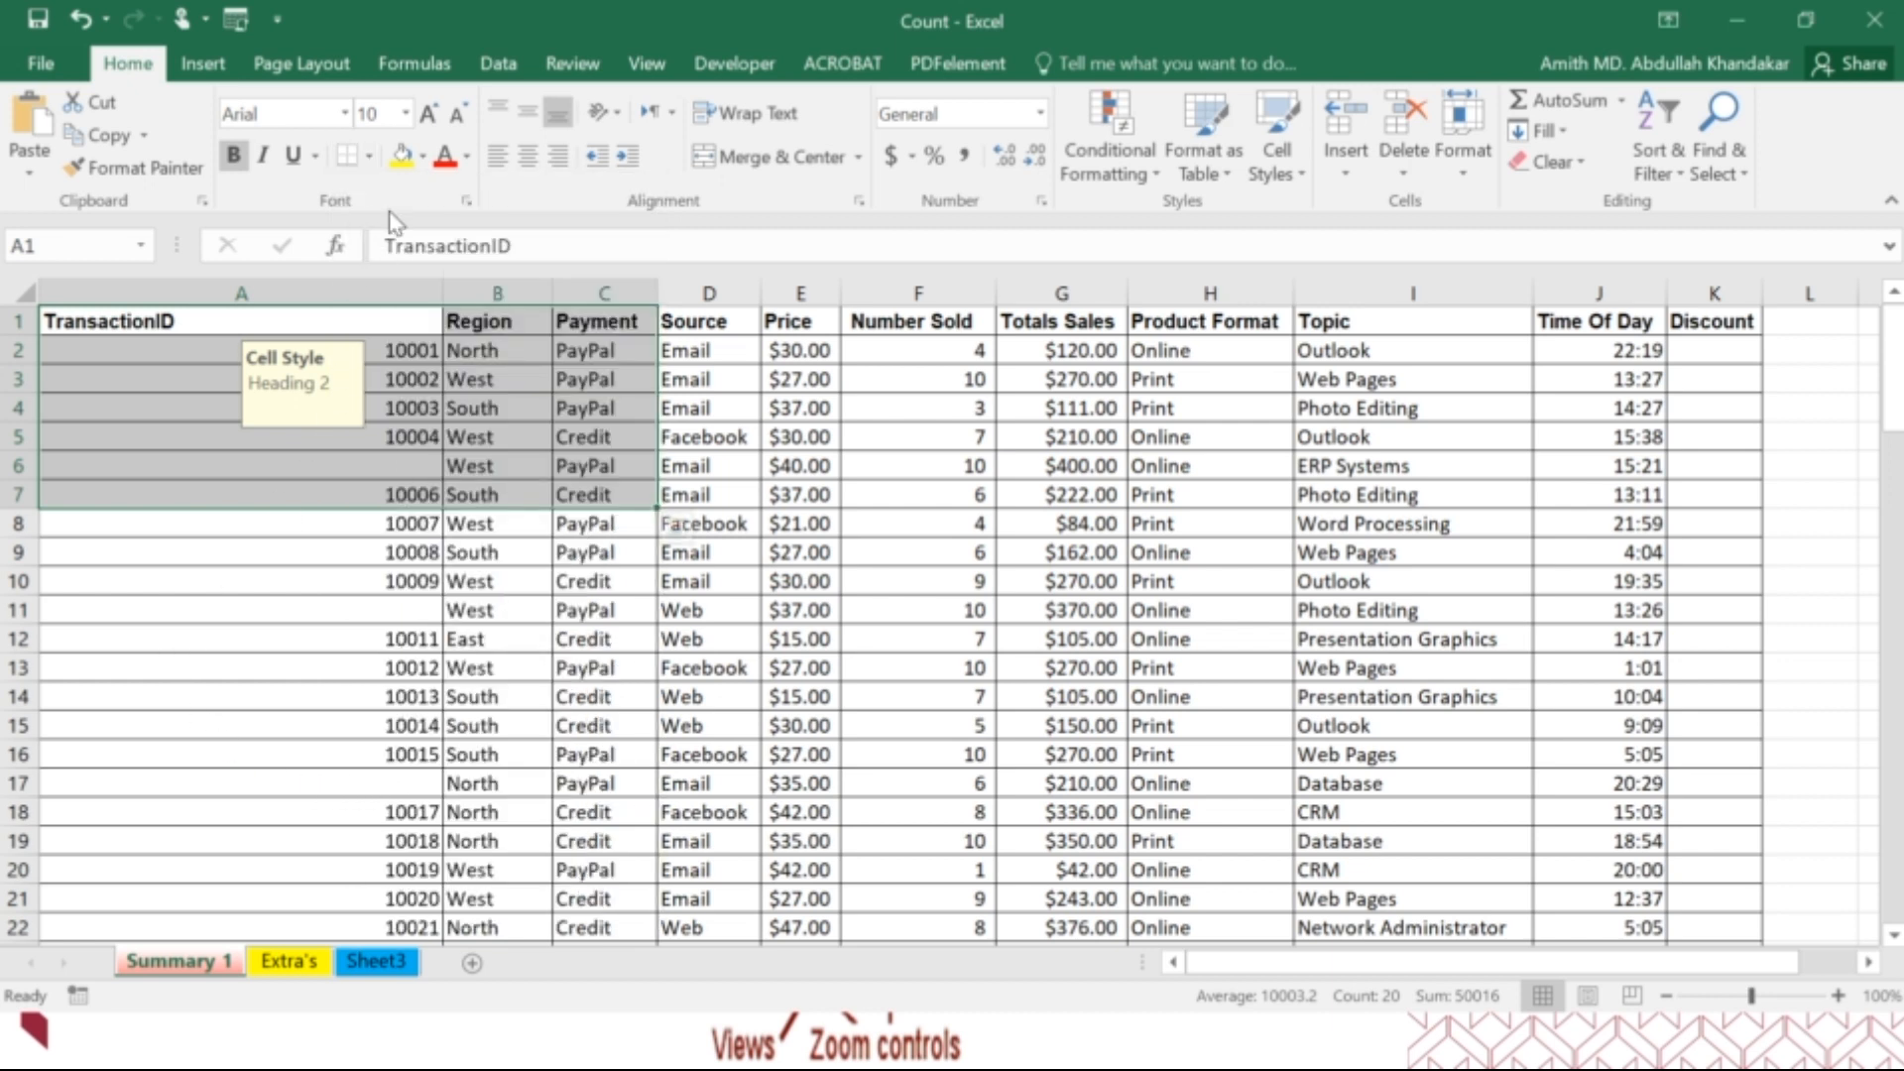
{"action": "left_click", "coordinate": [409, 406]}
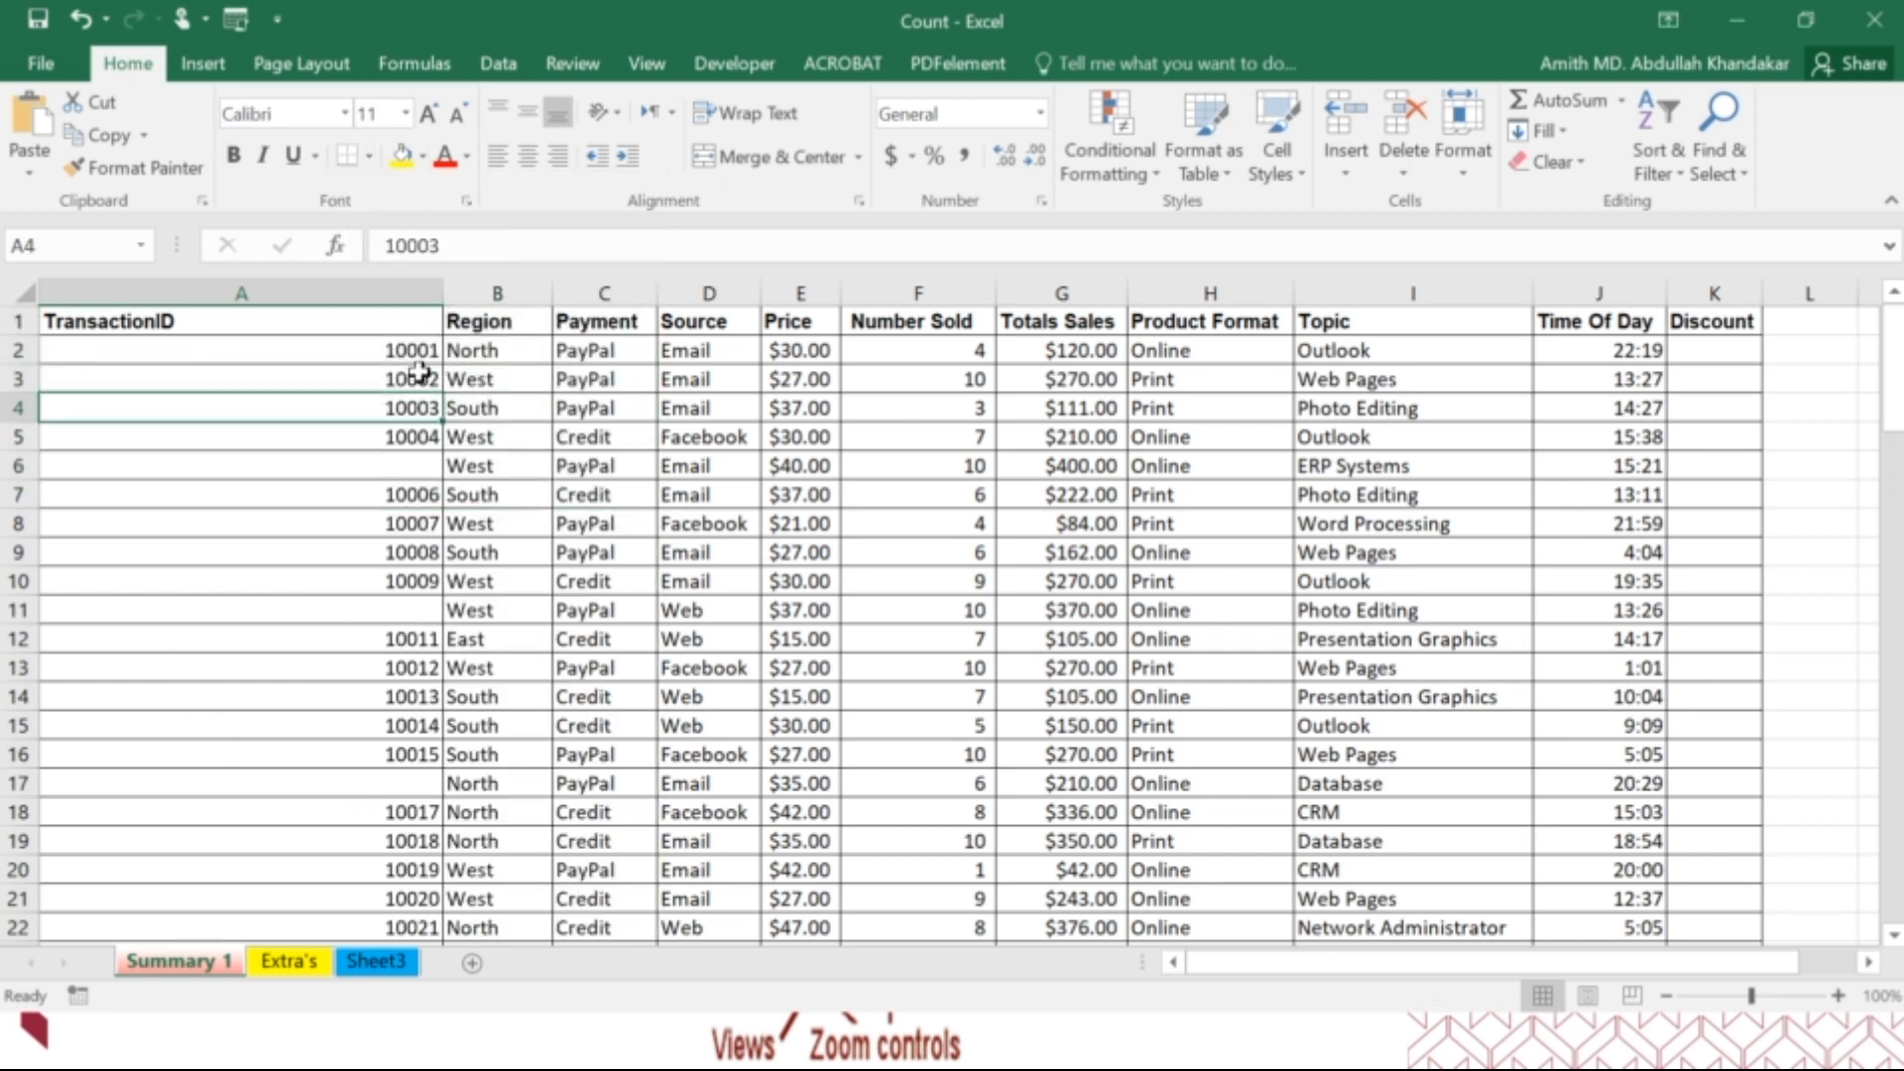
Fill cell A2 with yellow, colour its text red, and view the other font and fill colours.
{"action": "left_click", "coordinate": [417, 350]}
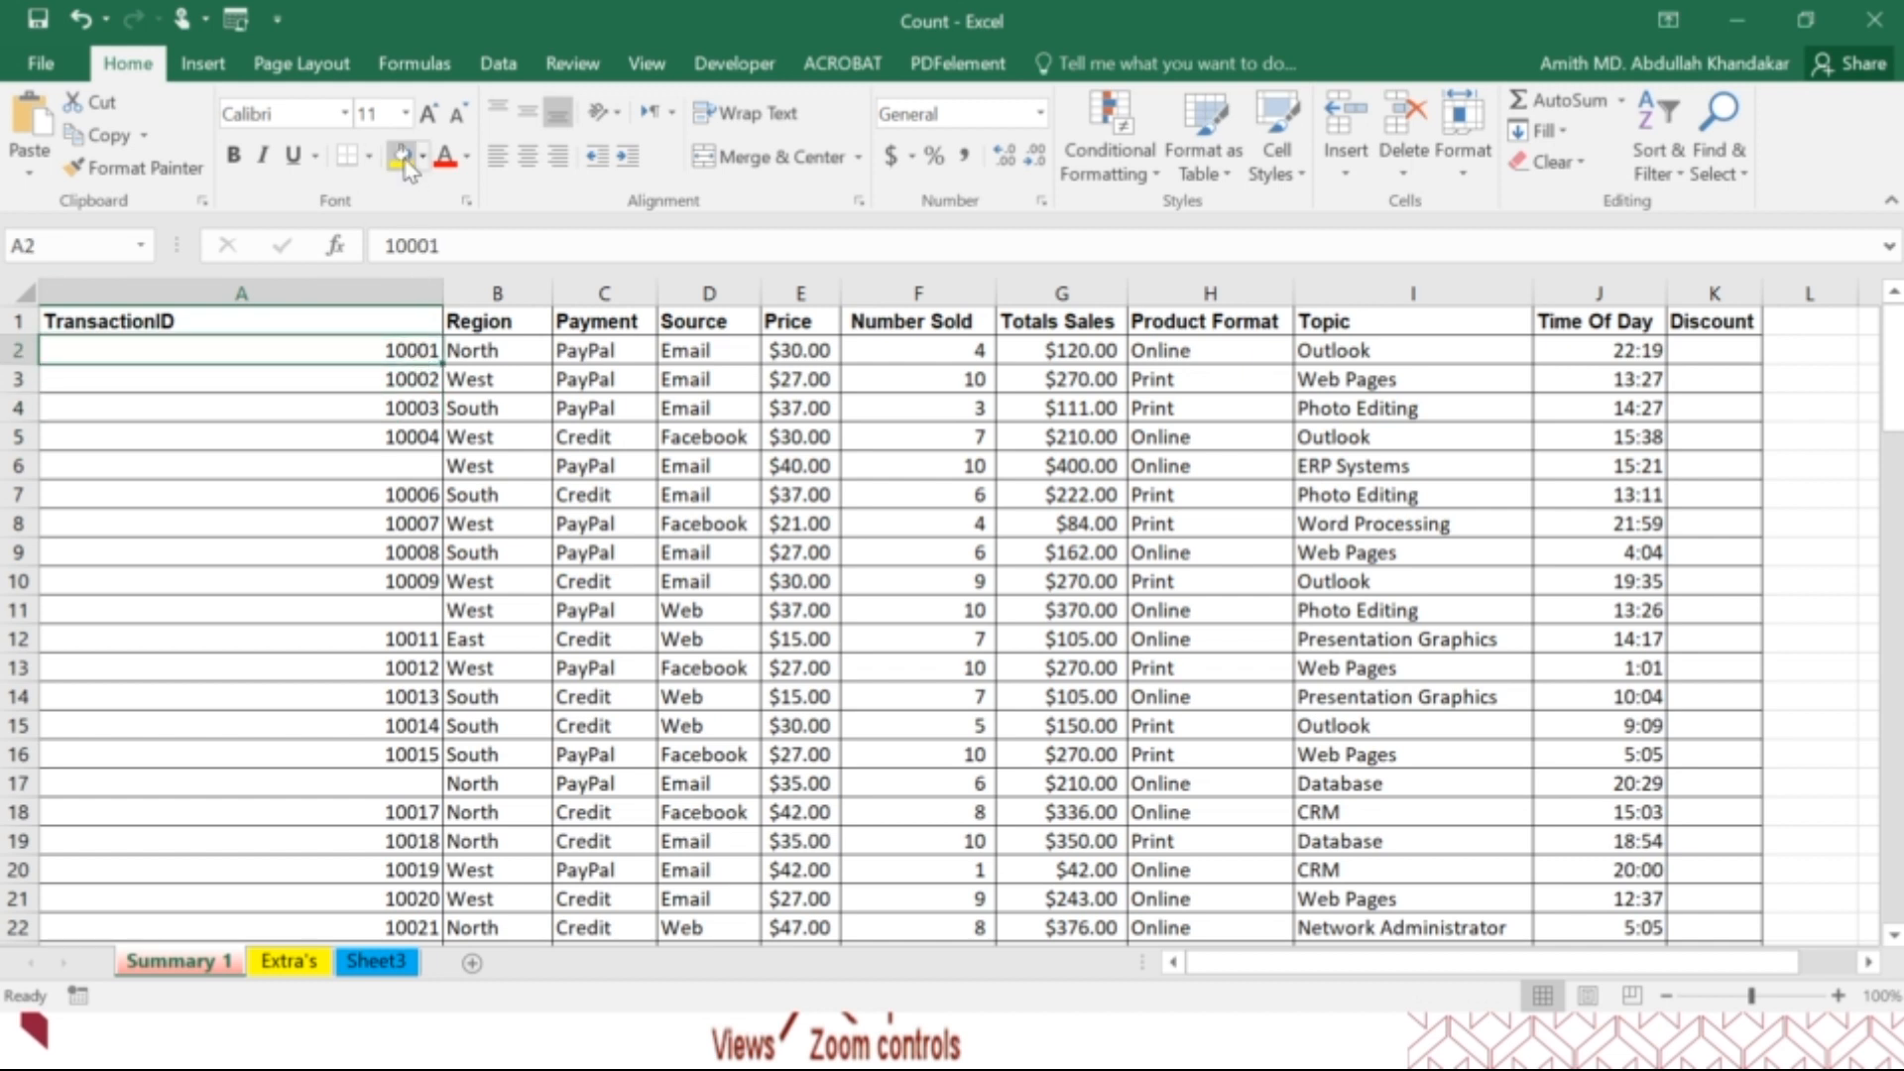
{"action": "left_click", "coordinate": [405, 159]}
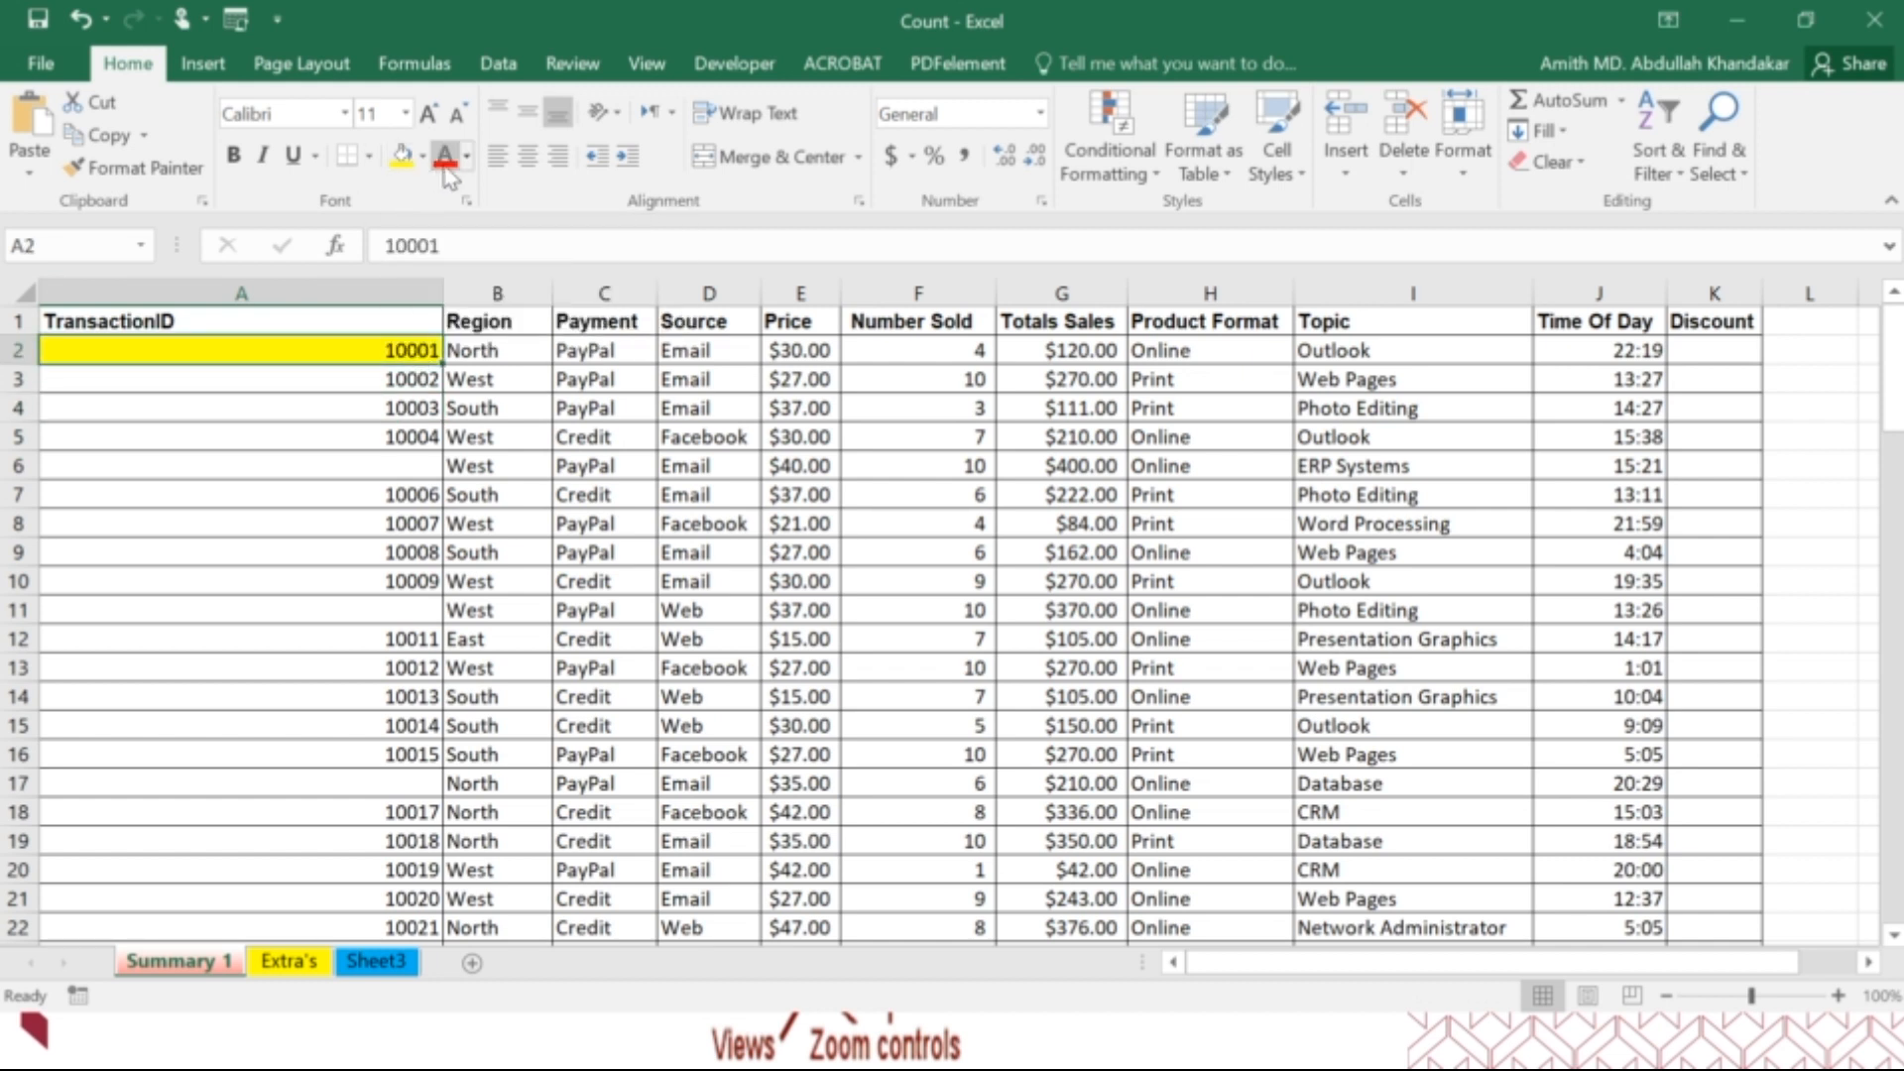
{"action": "left_click", "coordinate": [445, 162]}
{"action": "left_click", "coordinate": [467, 159]}
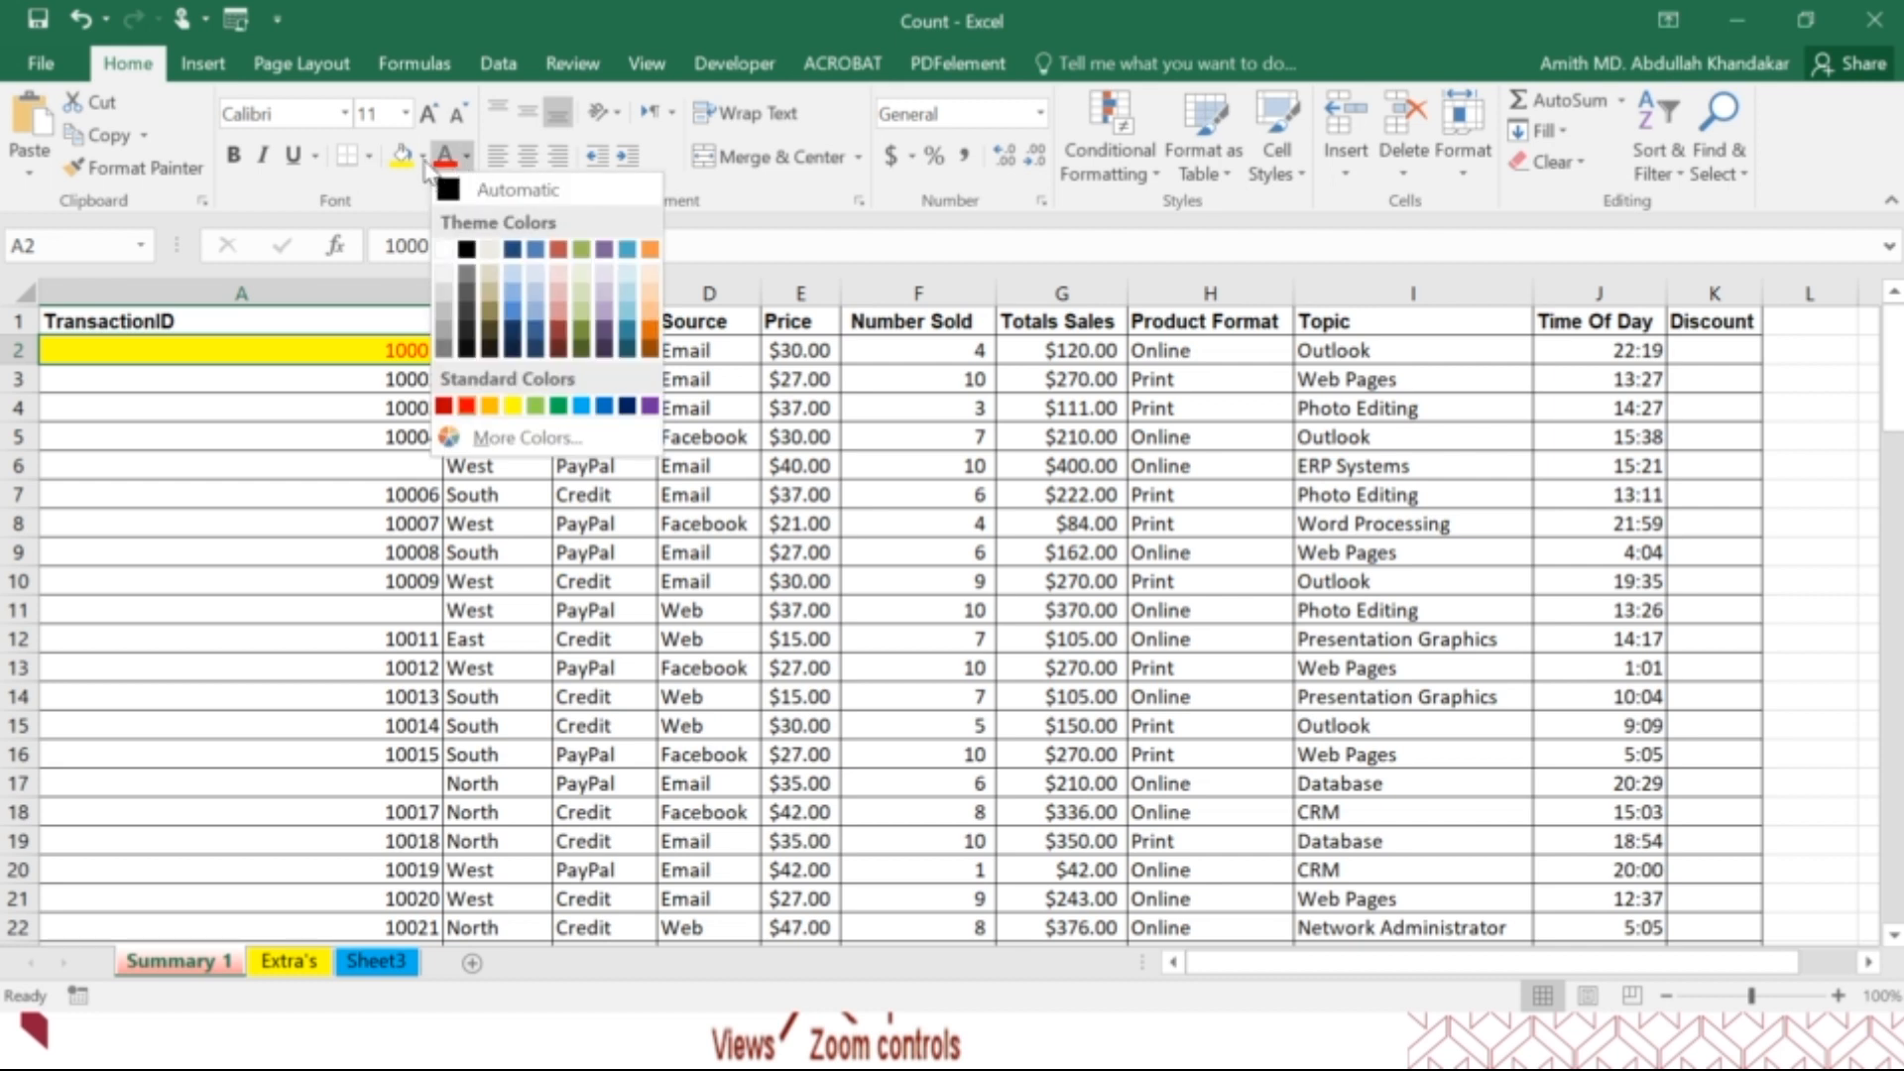
{"action": "left_click", "coordinate": [422, 157]}
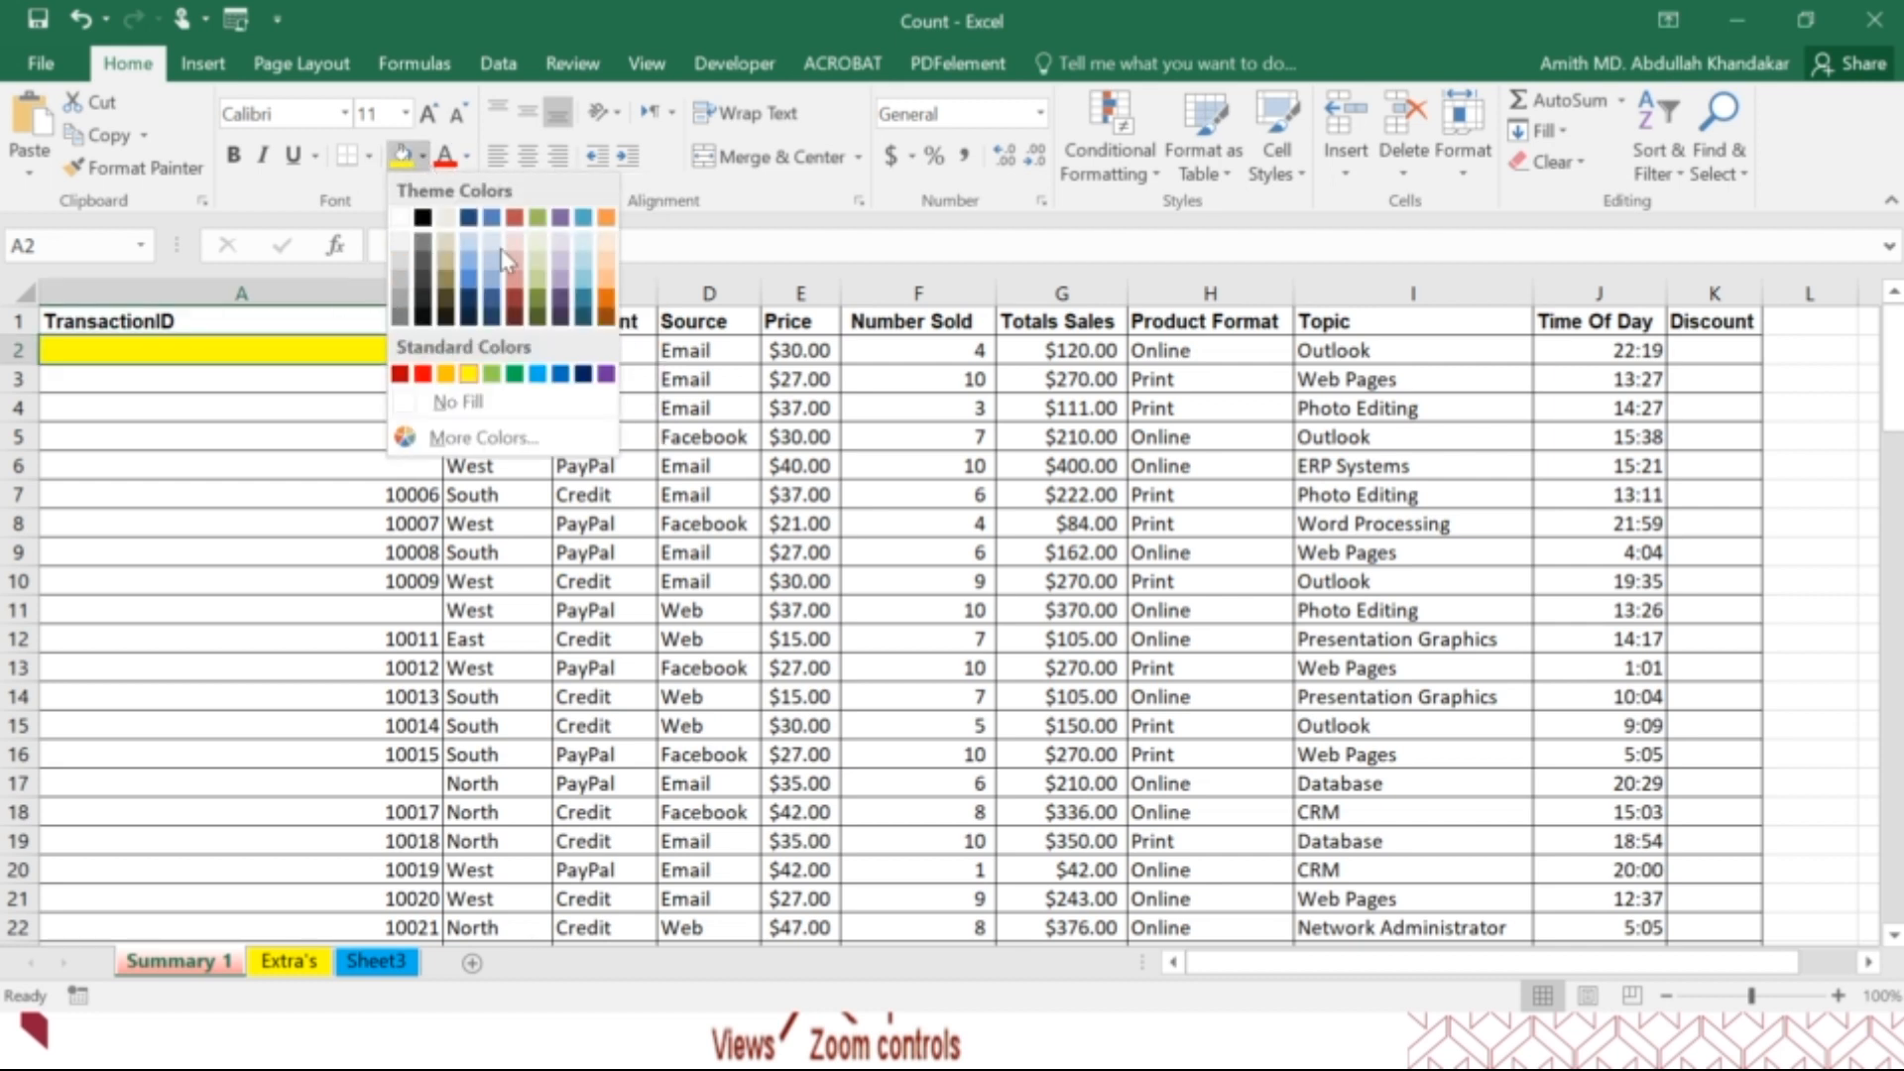
{"action": "left_click", "coordinate": [328, 392]}
Copy the plain formatting of cell A3 onto cell A2 with Format Painter.
{"action": "left_click", "coordinate": [372, 378]}
{"action": "left_click", "coordinate": [134, 166]}
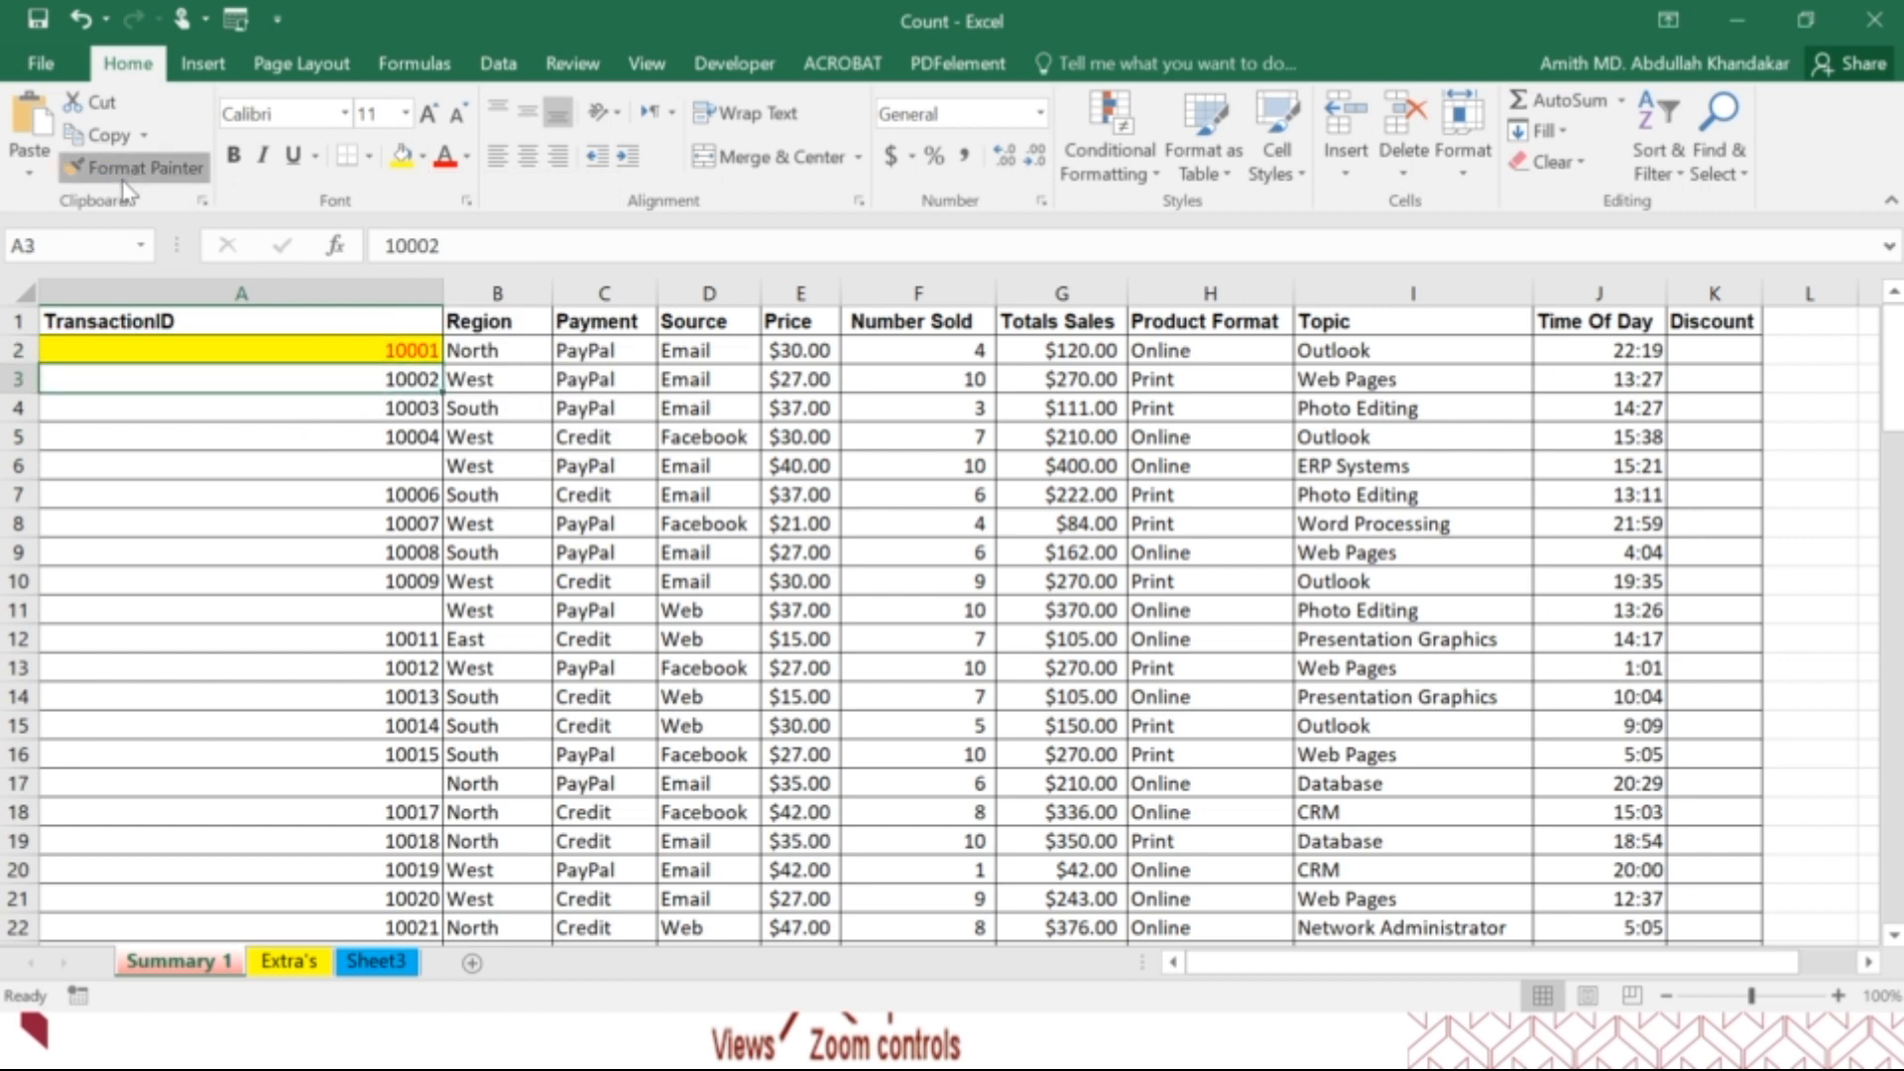
{"action": "left_click", "coordinate": [259, 348]}
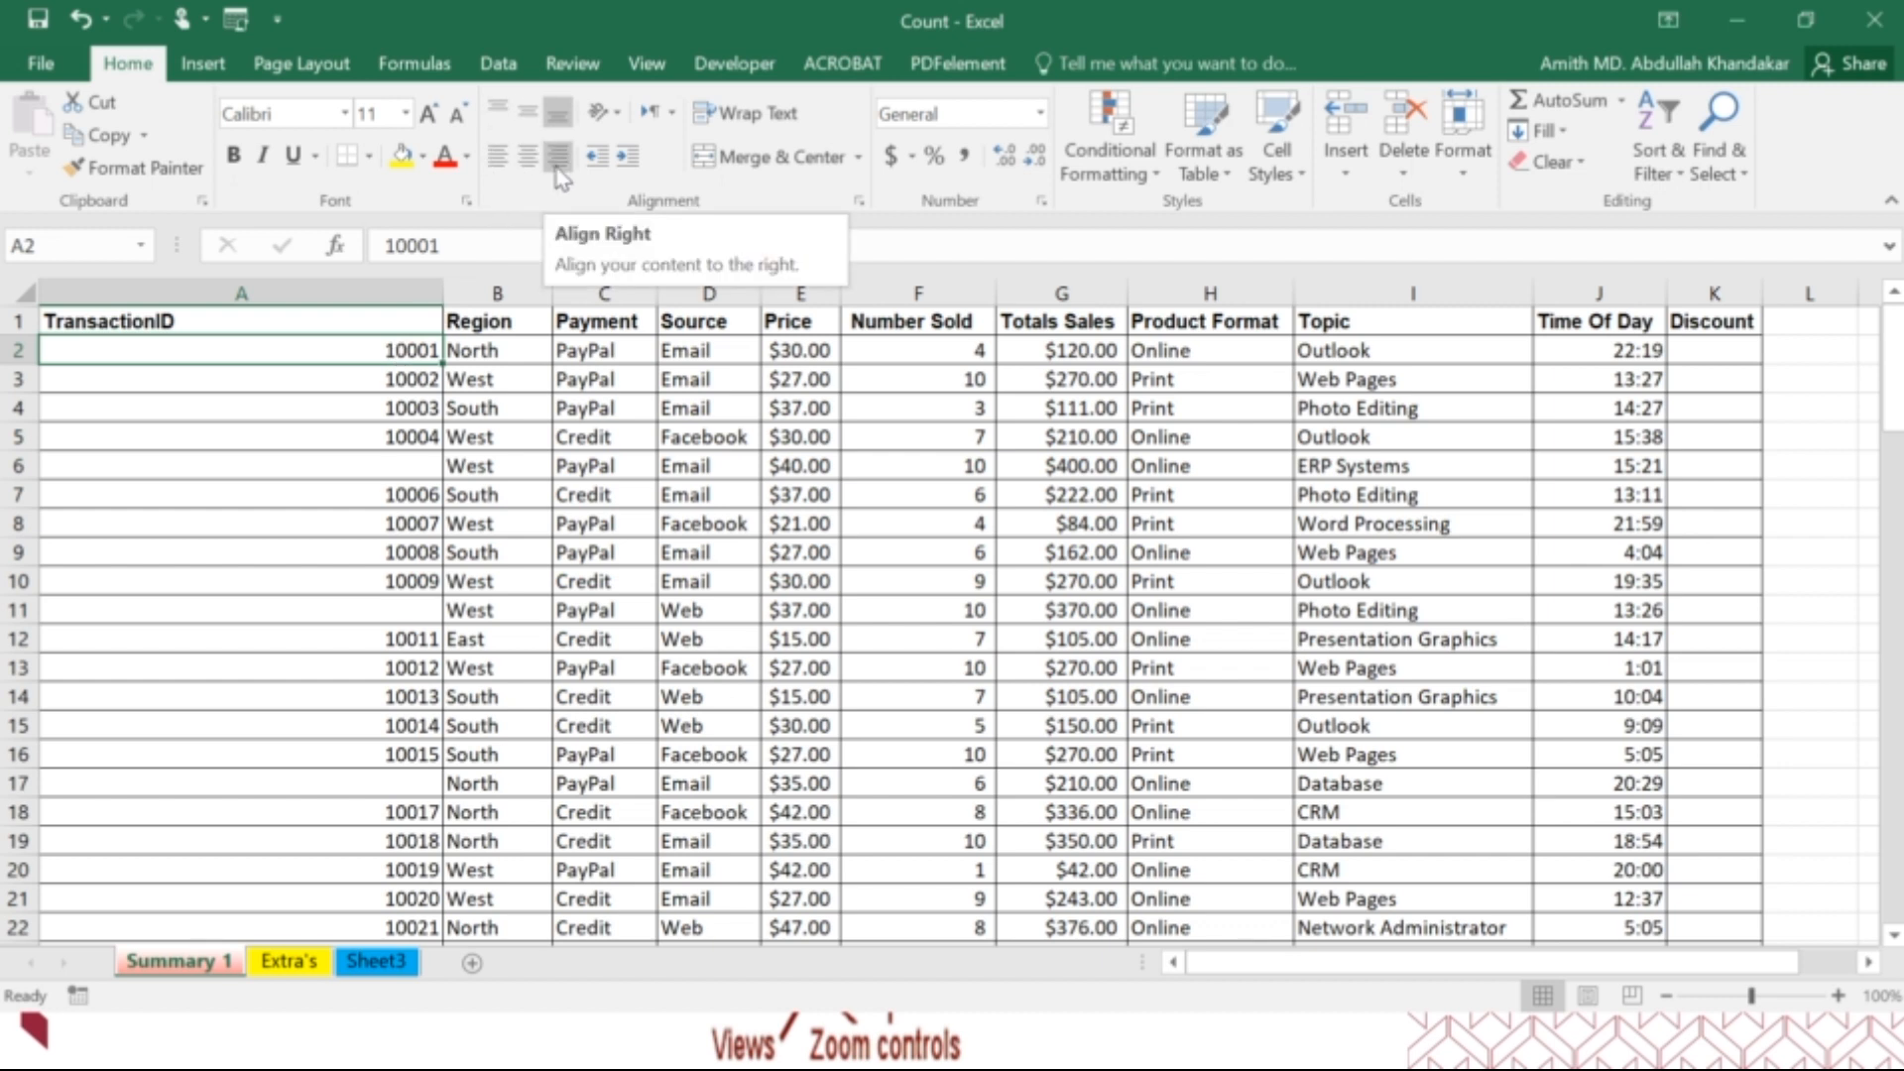
Set the text of cell A2 to vertical orientation and narrow column A to fit it.
{"action": "left_click", "coordinate": [602, 112]}
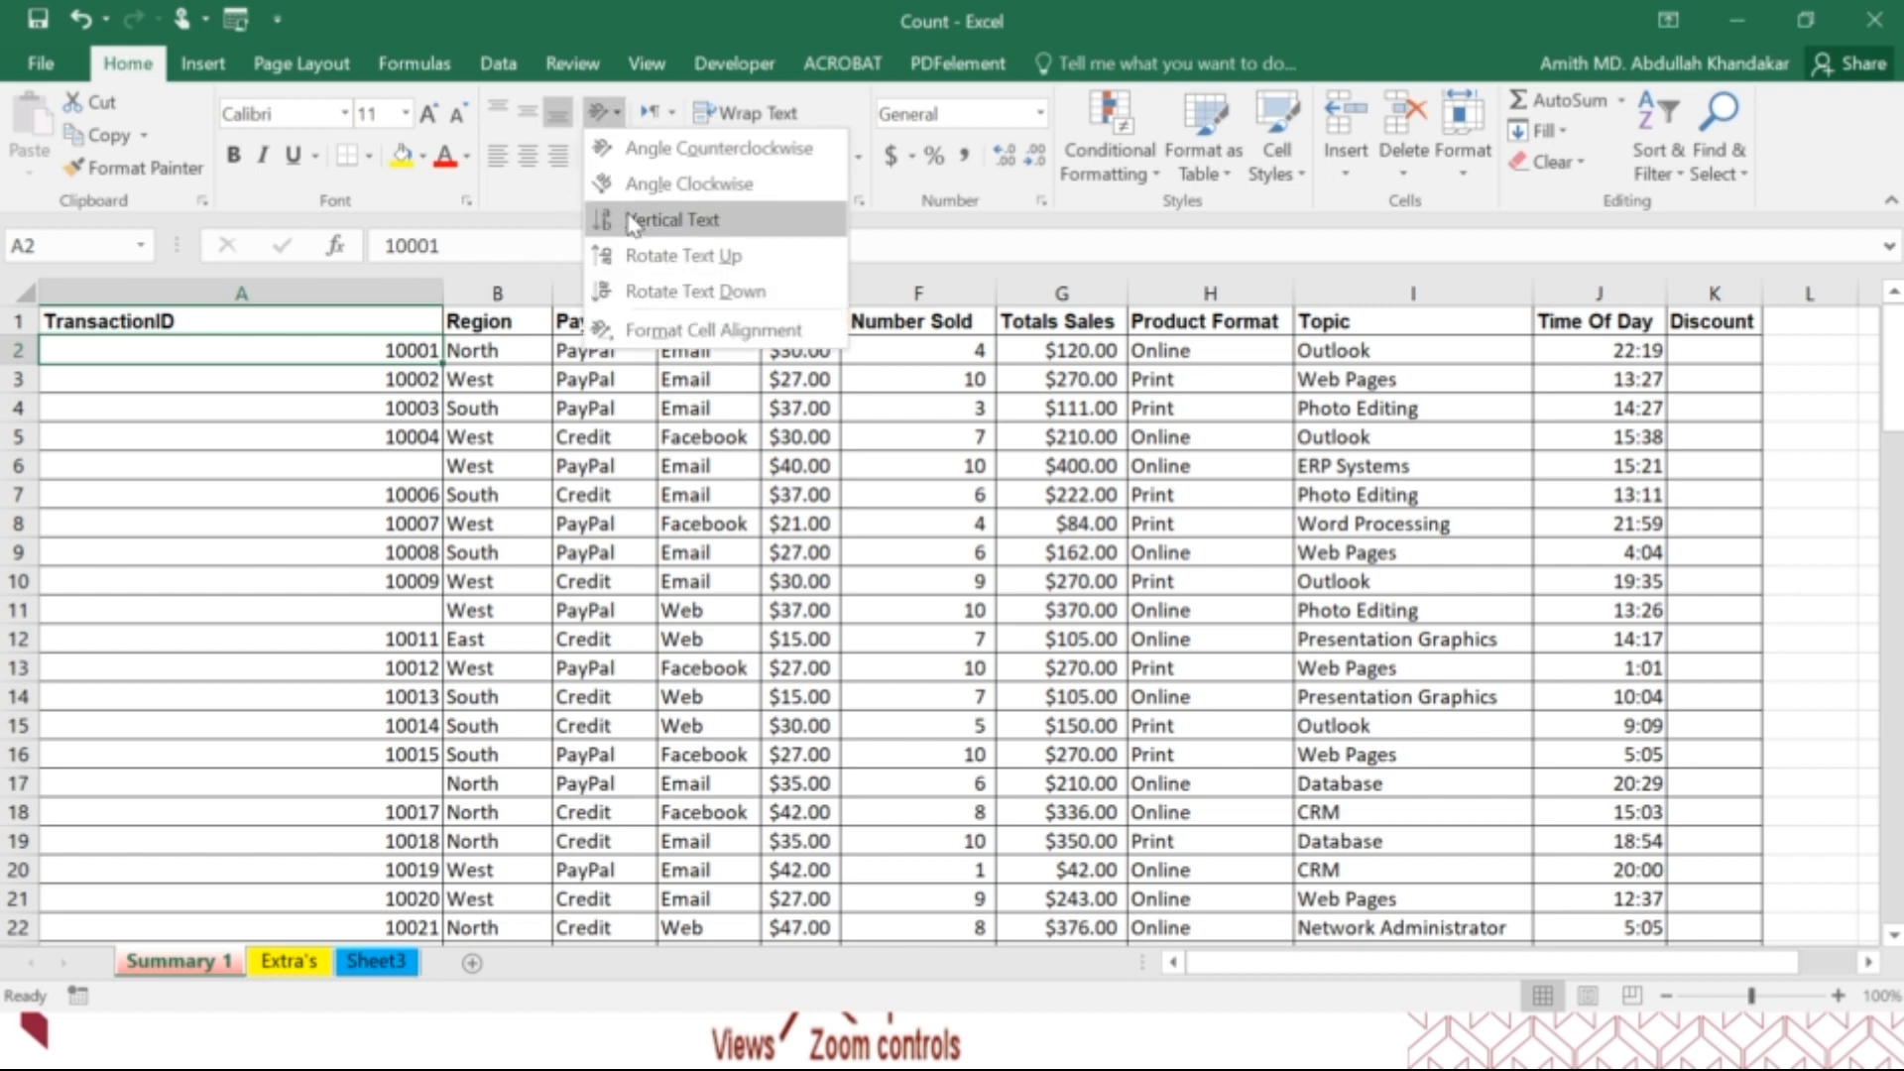
{"action": "left_click", "coordinate": [672, 219]}
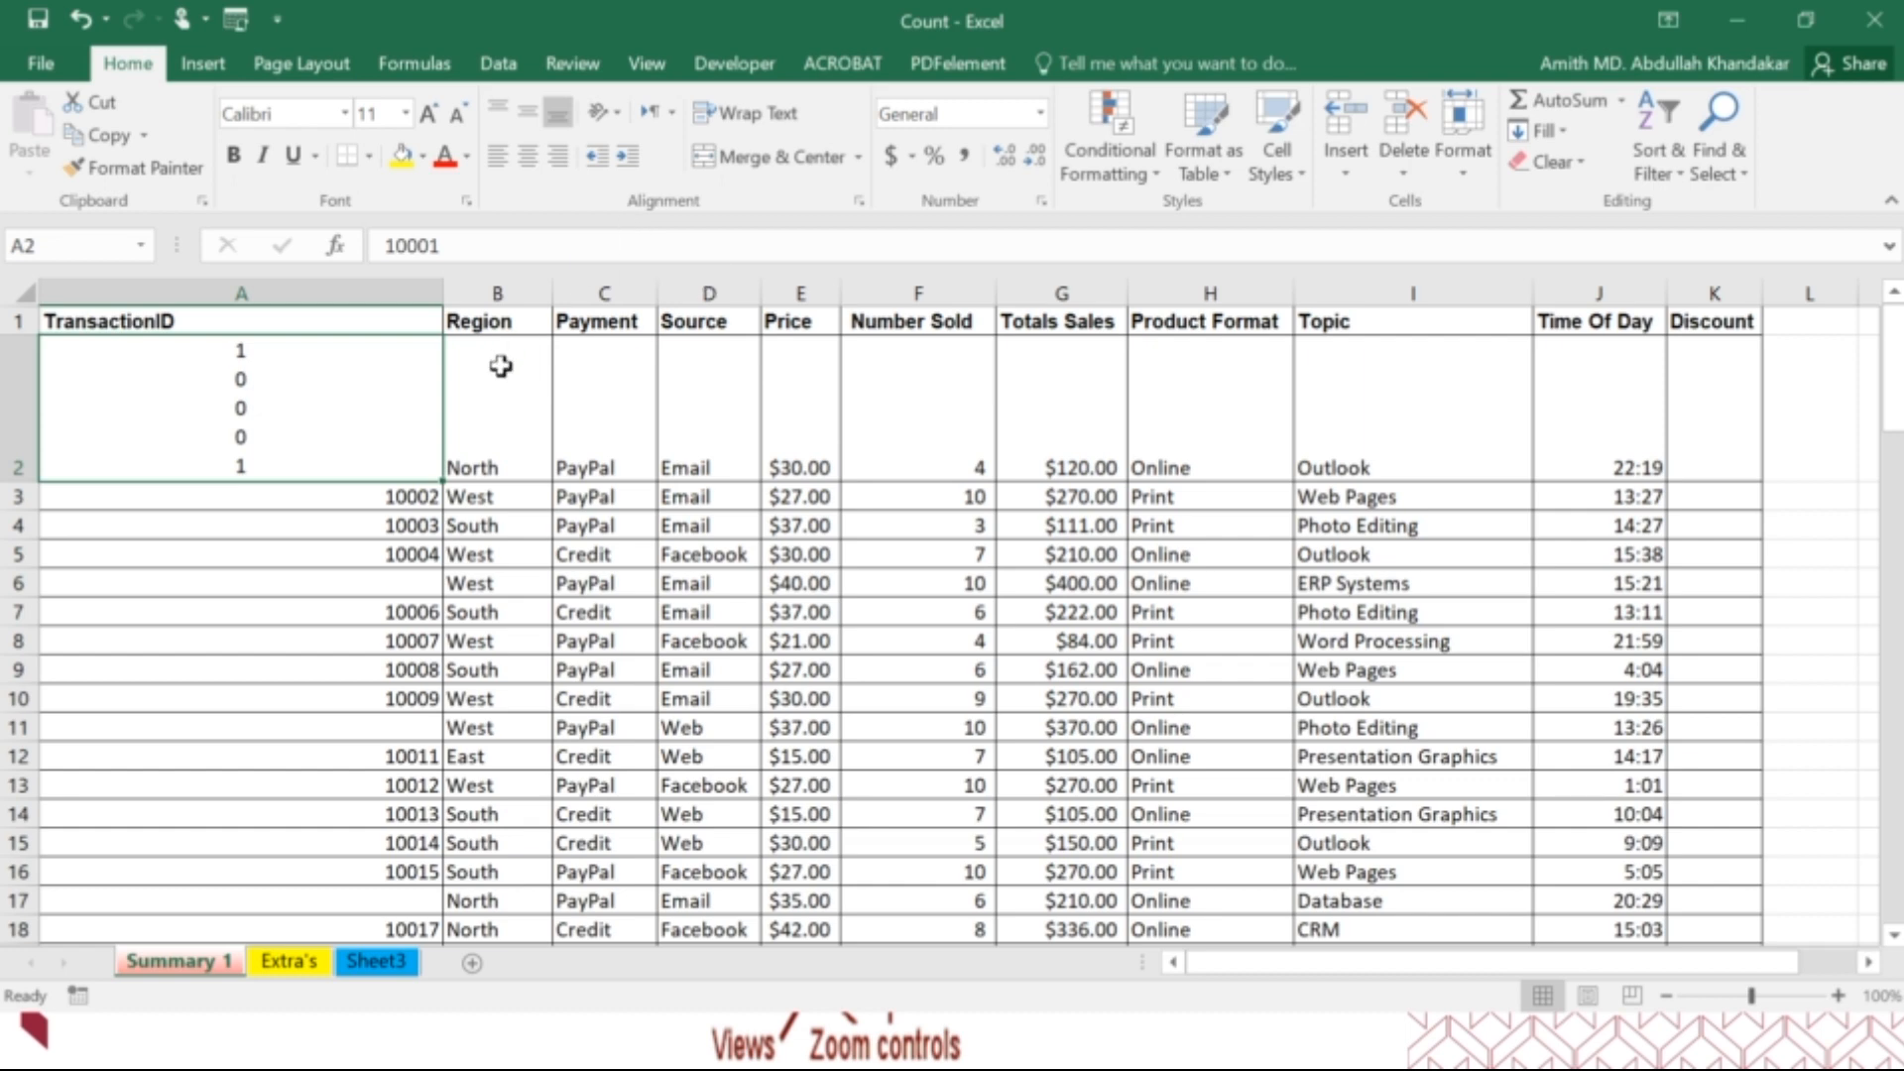
{"action": "left_click_drag", "start_coordinate": [442, 292], "coordinate": [122, 316]}
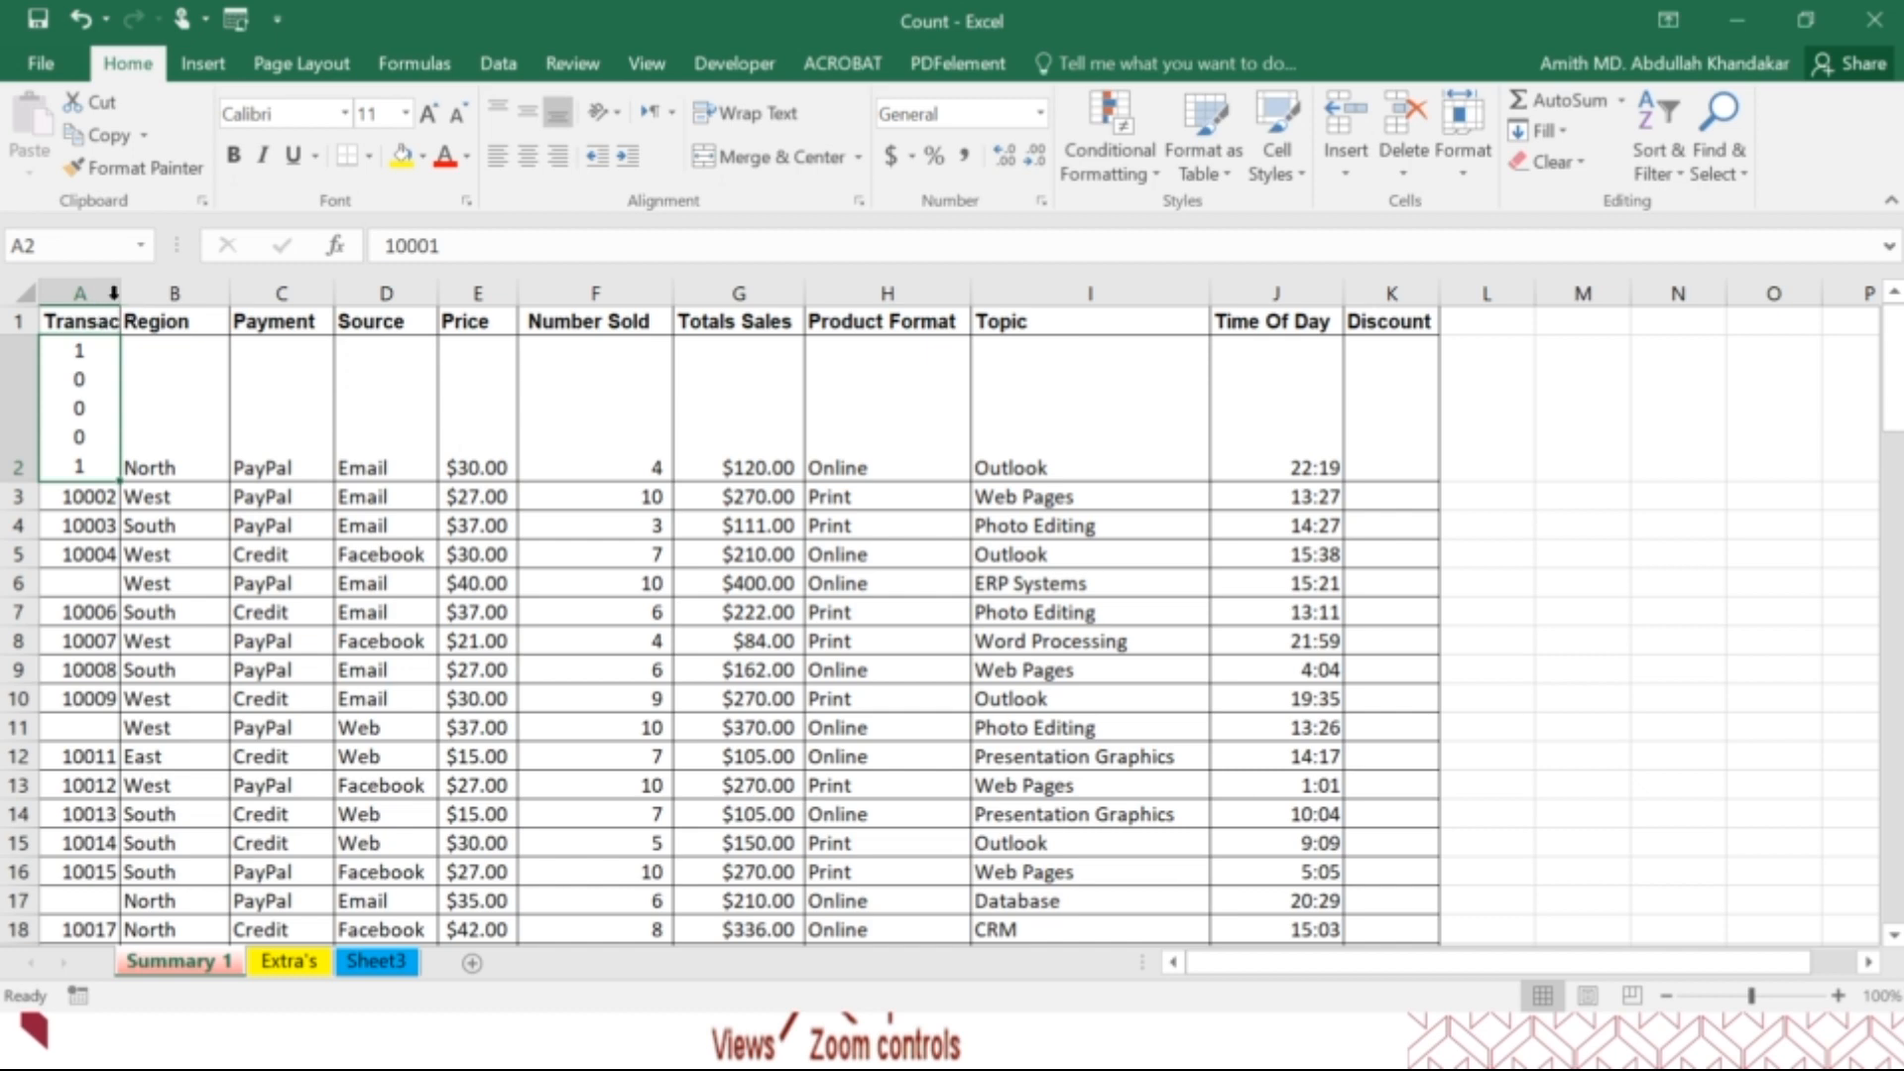
{"action": "double_click", "coordinate": [114, 298]}
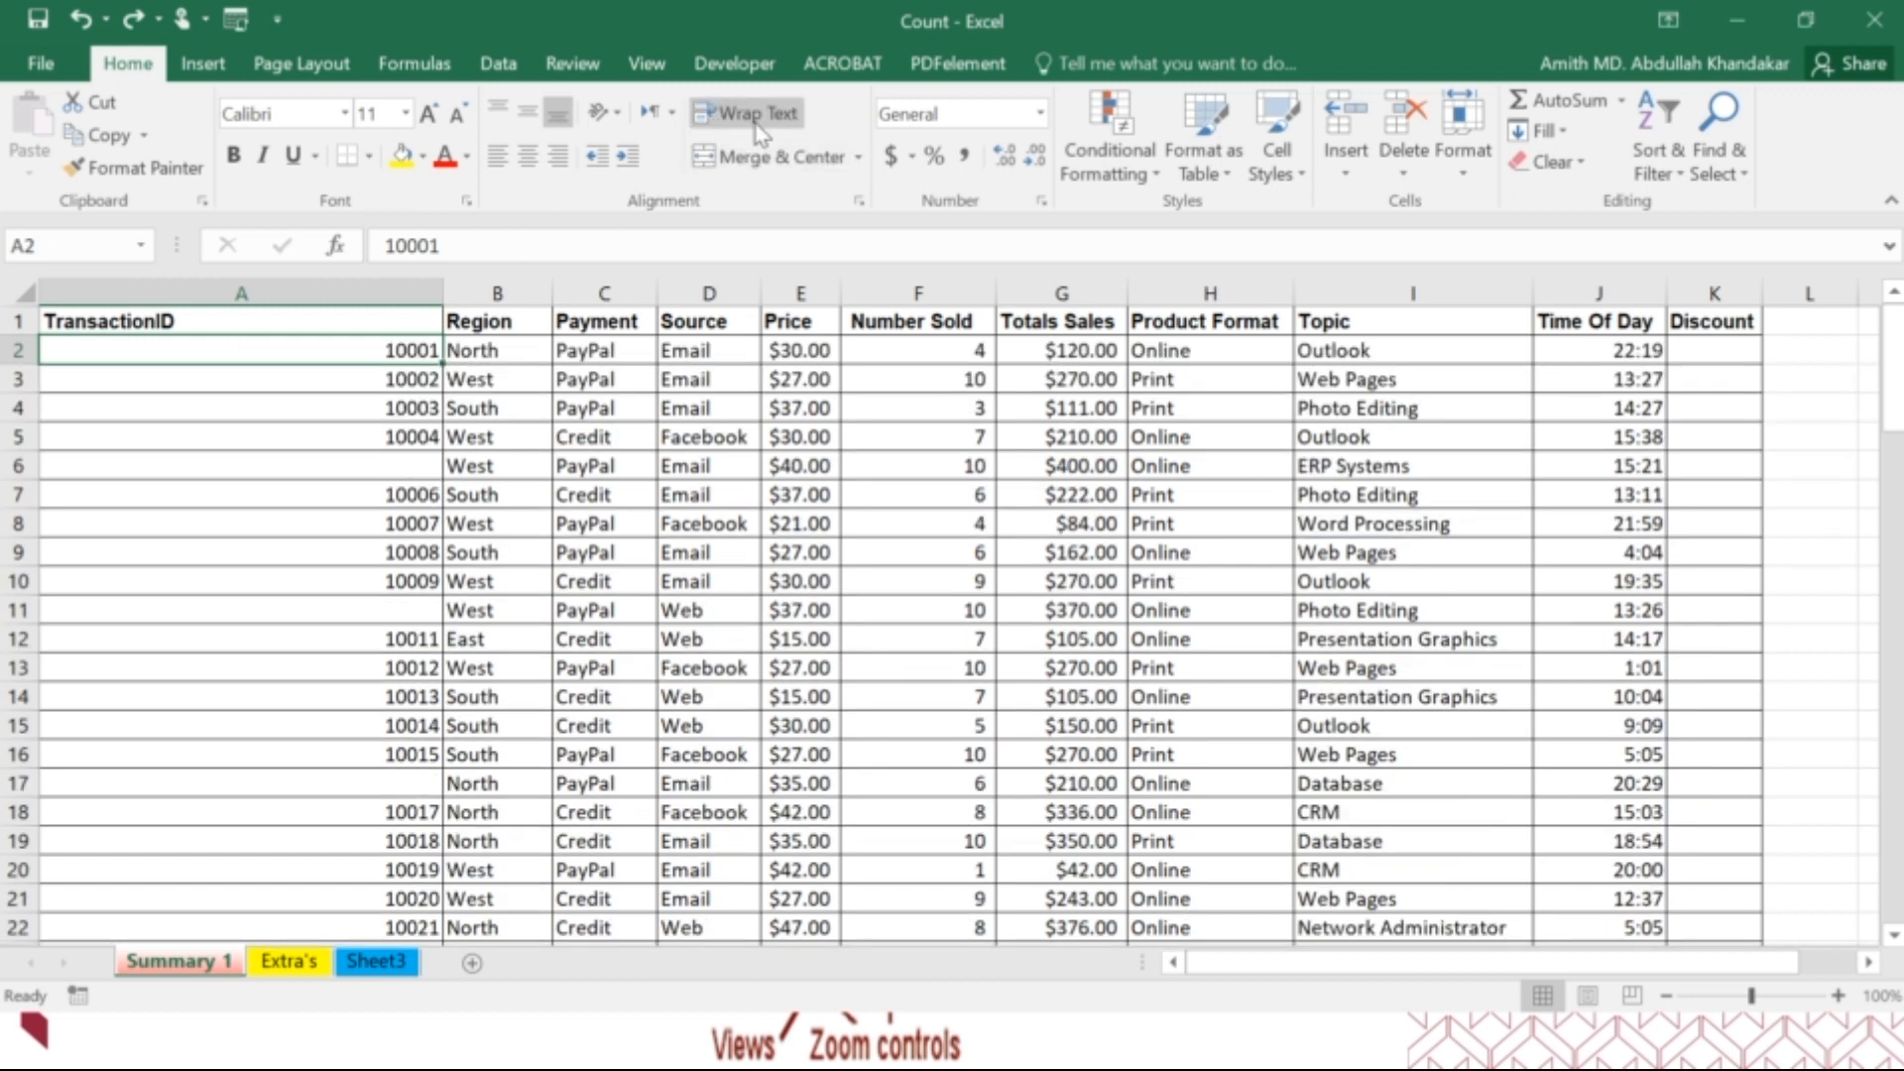
Insert a blank row above the header row of the transaction table.
{"action": "left_click_drag", "start_coordinate": [406, 326], "coordinate": [629, 315]}
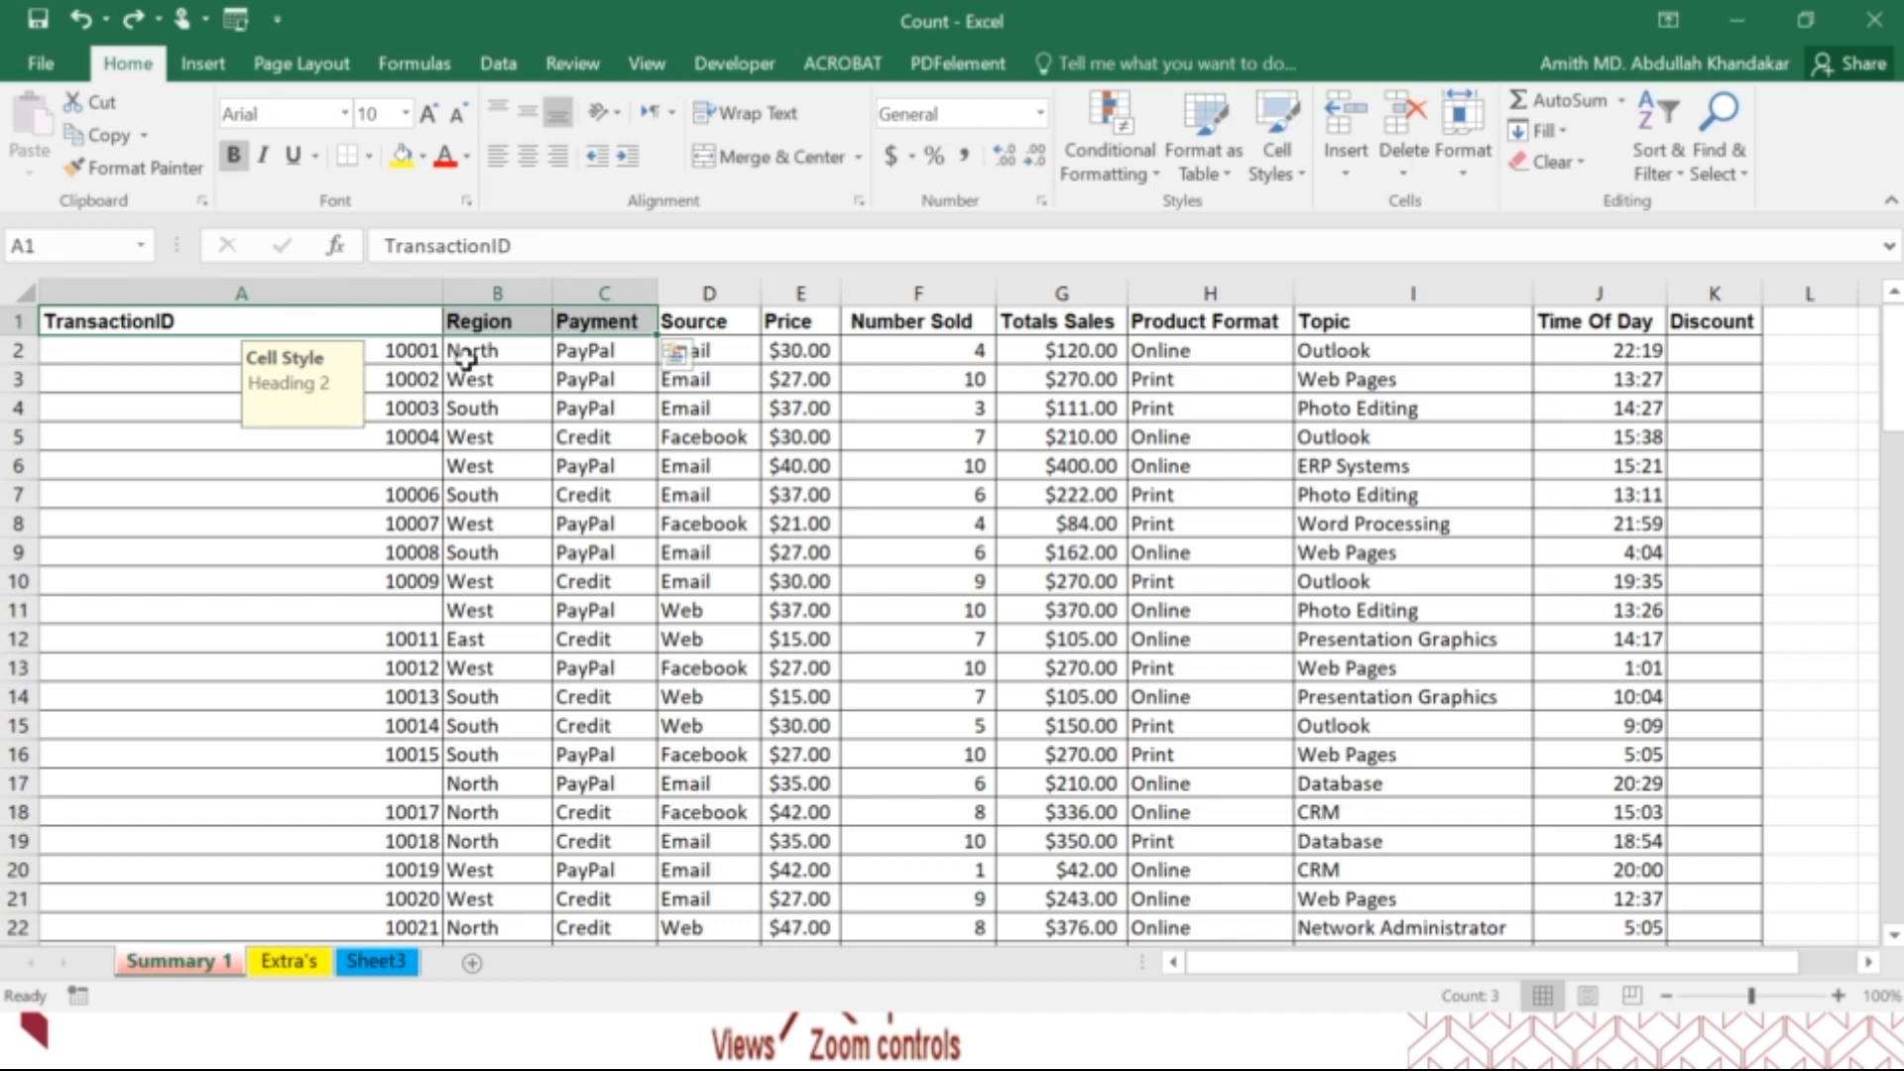
{"action": "left_click", "coordinate": [20, 321]}
{"action": "right_click", "coordinate": [22, 322]}
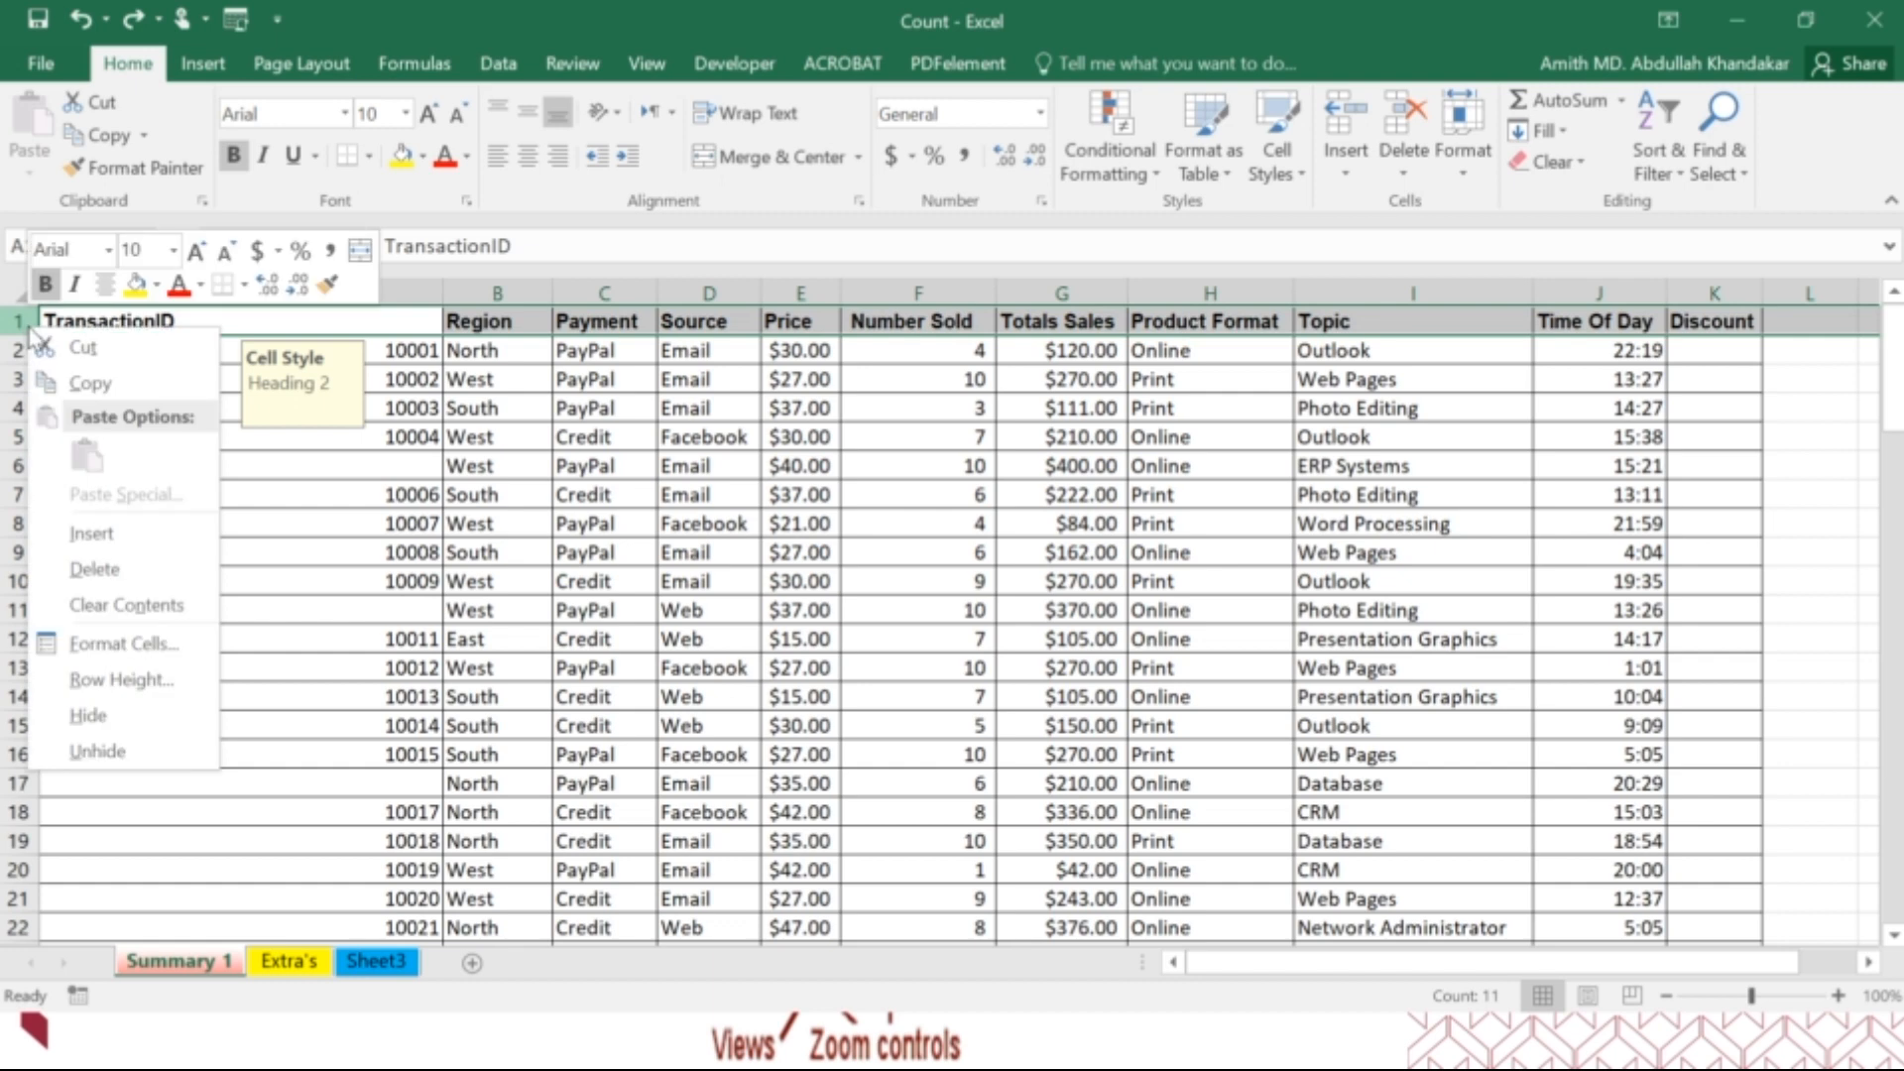
{"action": "left_click", "coordinate": [111, 526]}
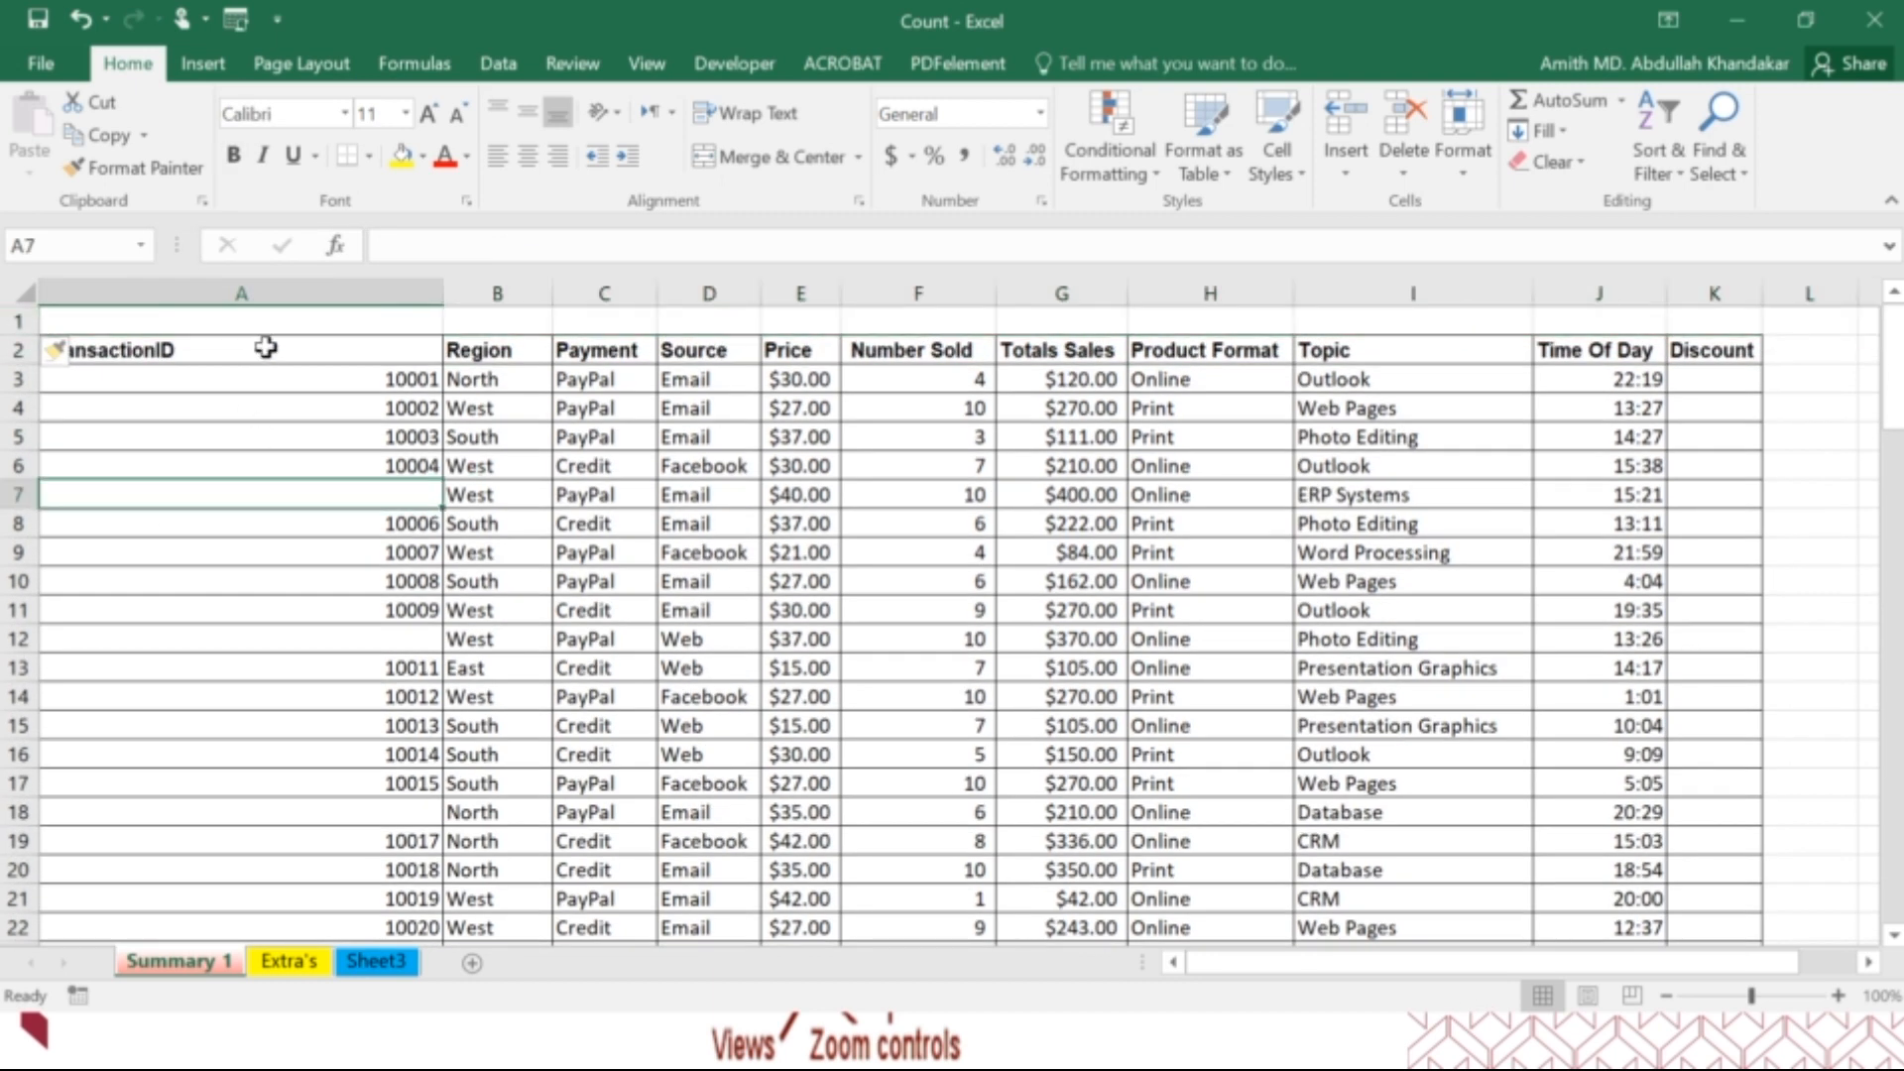
Merge and center cells A1:K1 across the full width of the table.
{"action": "left_click_drag", "start_coordinate": [272, 323], "coordinate": [626, 324]}
{"action": "left_click_drag", "start_coordinate": [1691, 325], "coordinate": [158, 308]}
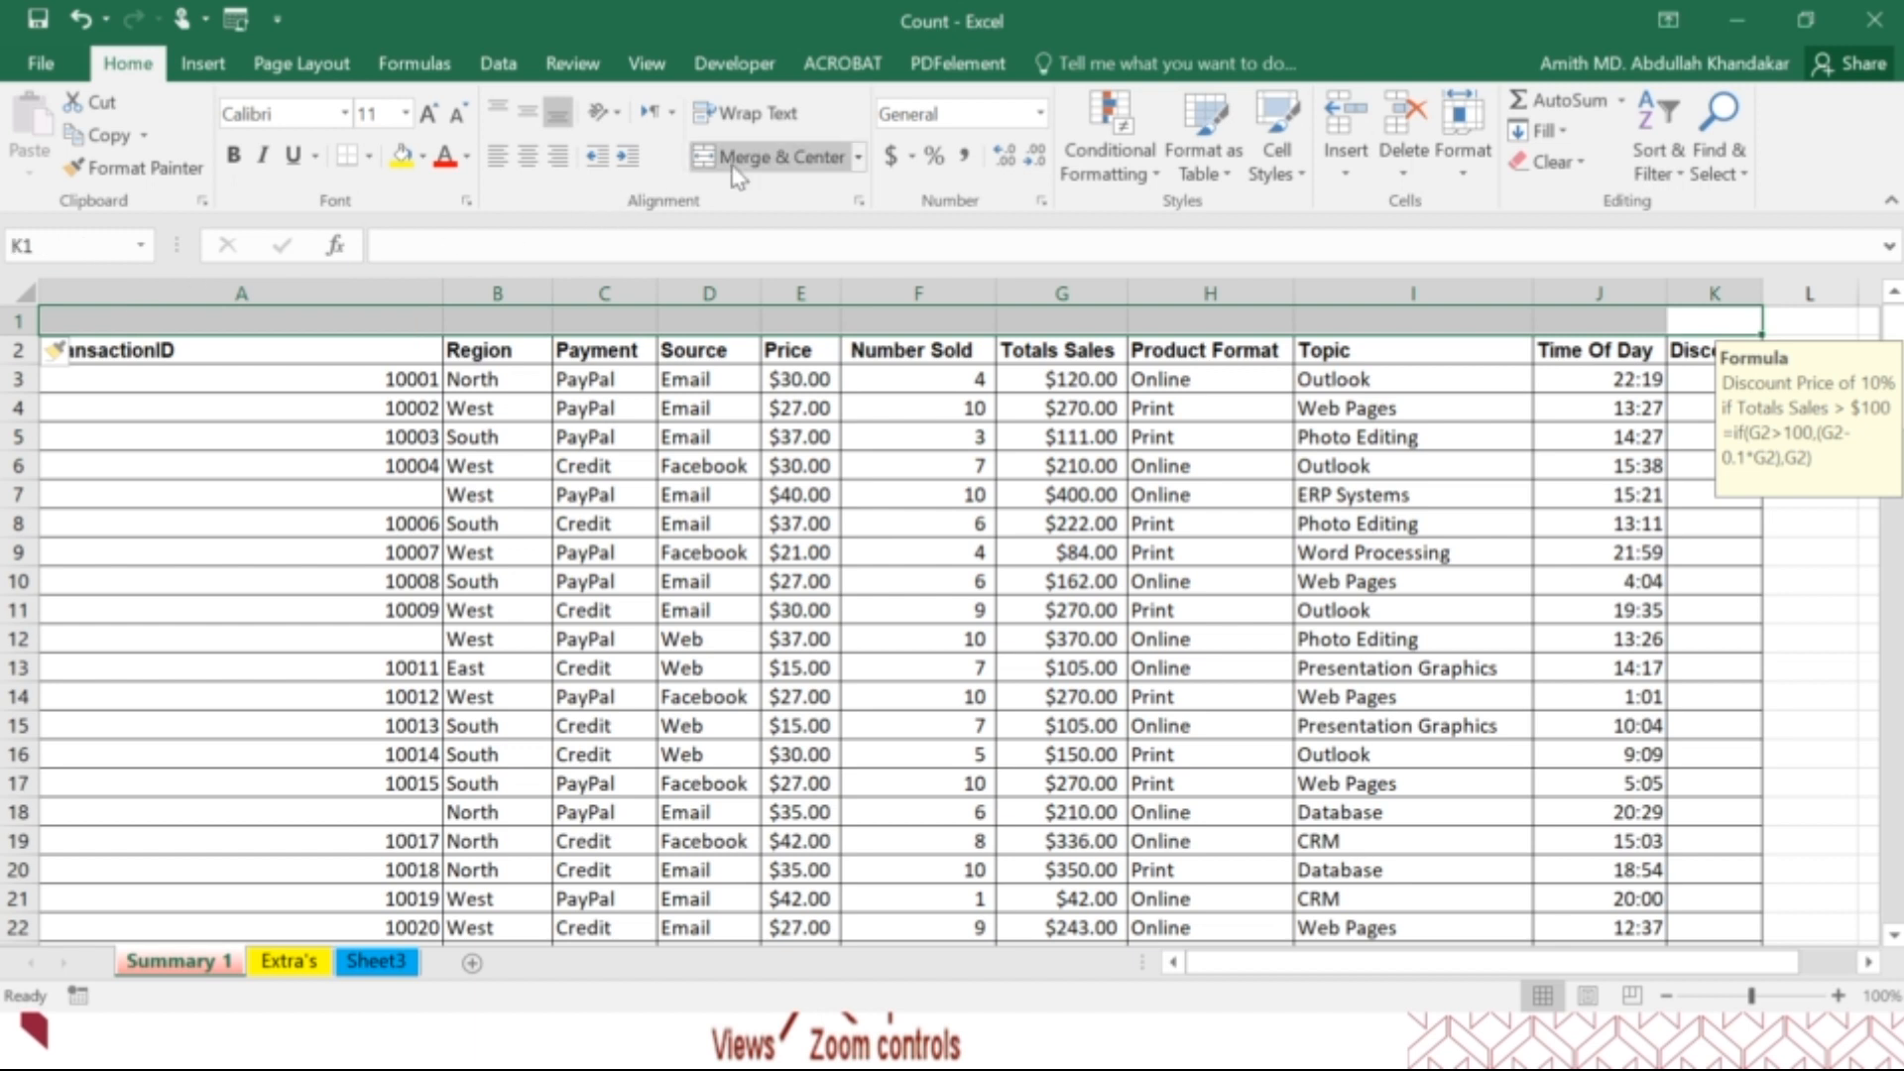
{"action": "left_click", "coordinate": [778, 157]}
Enter the title "ABC Company Excel File" in the merged cell above the table.
{"action": "double_click", "coordinate": [700, 321]}
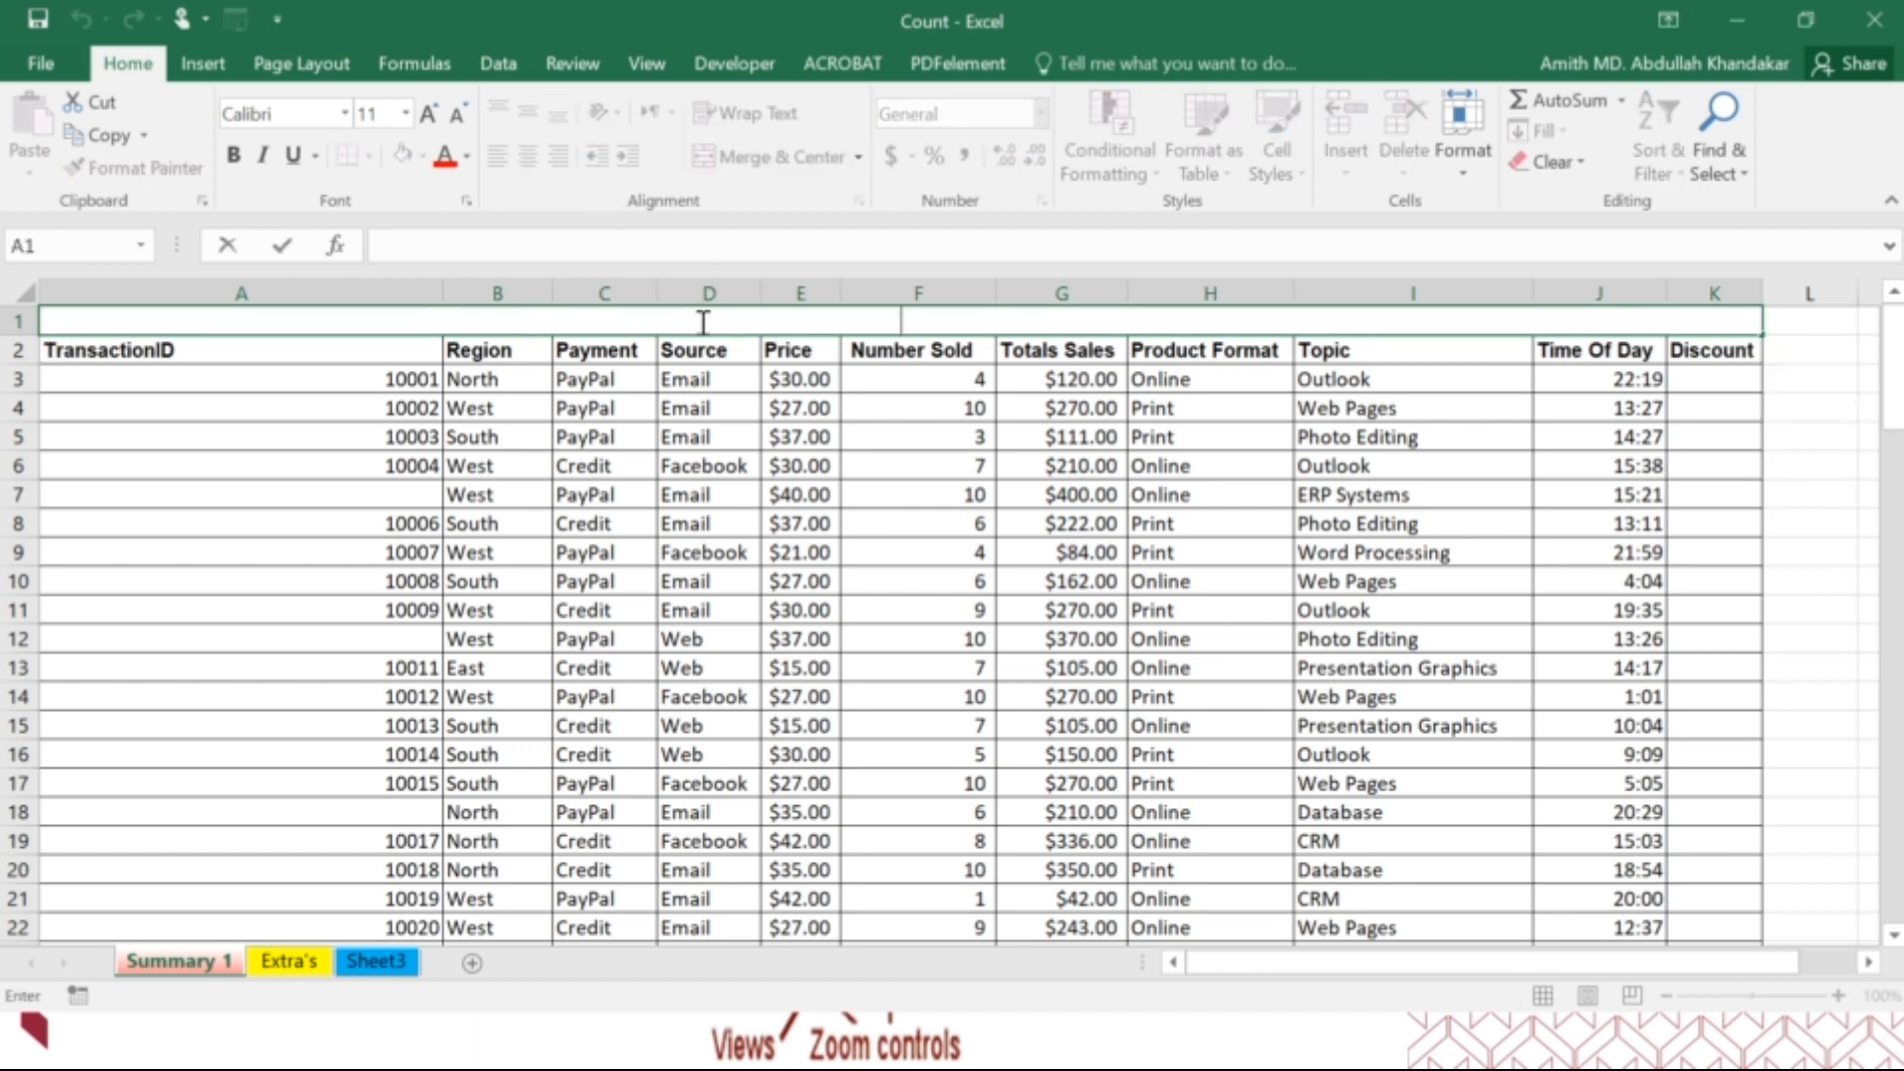
{"action": "type", "text": "ABC Company Excel File"}
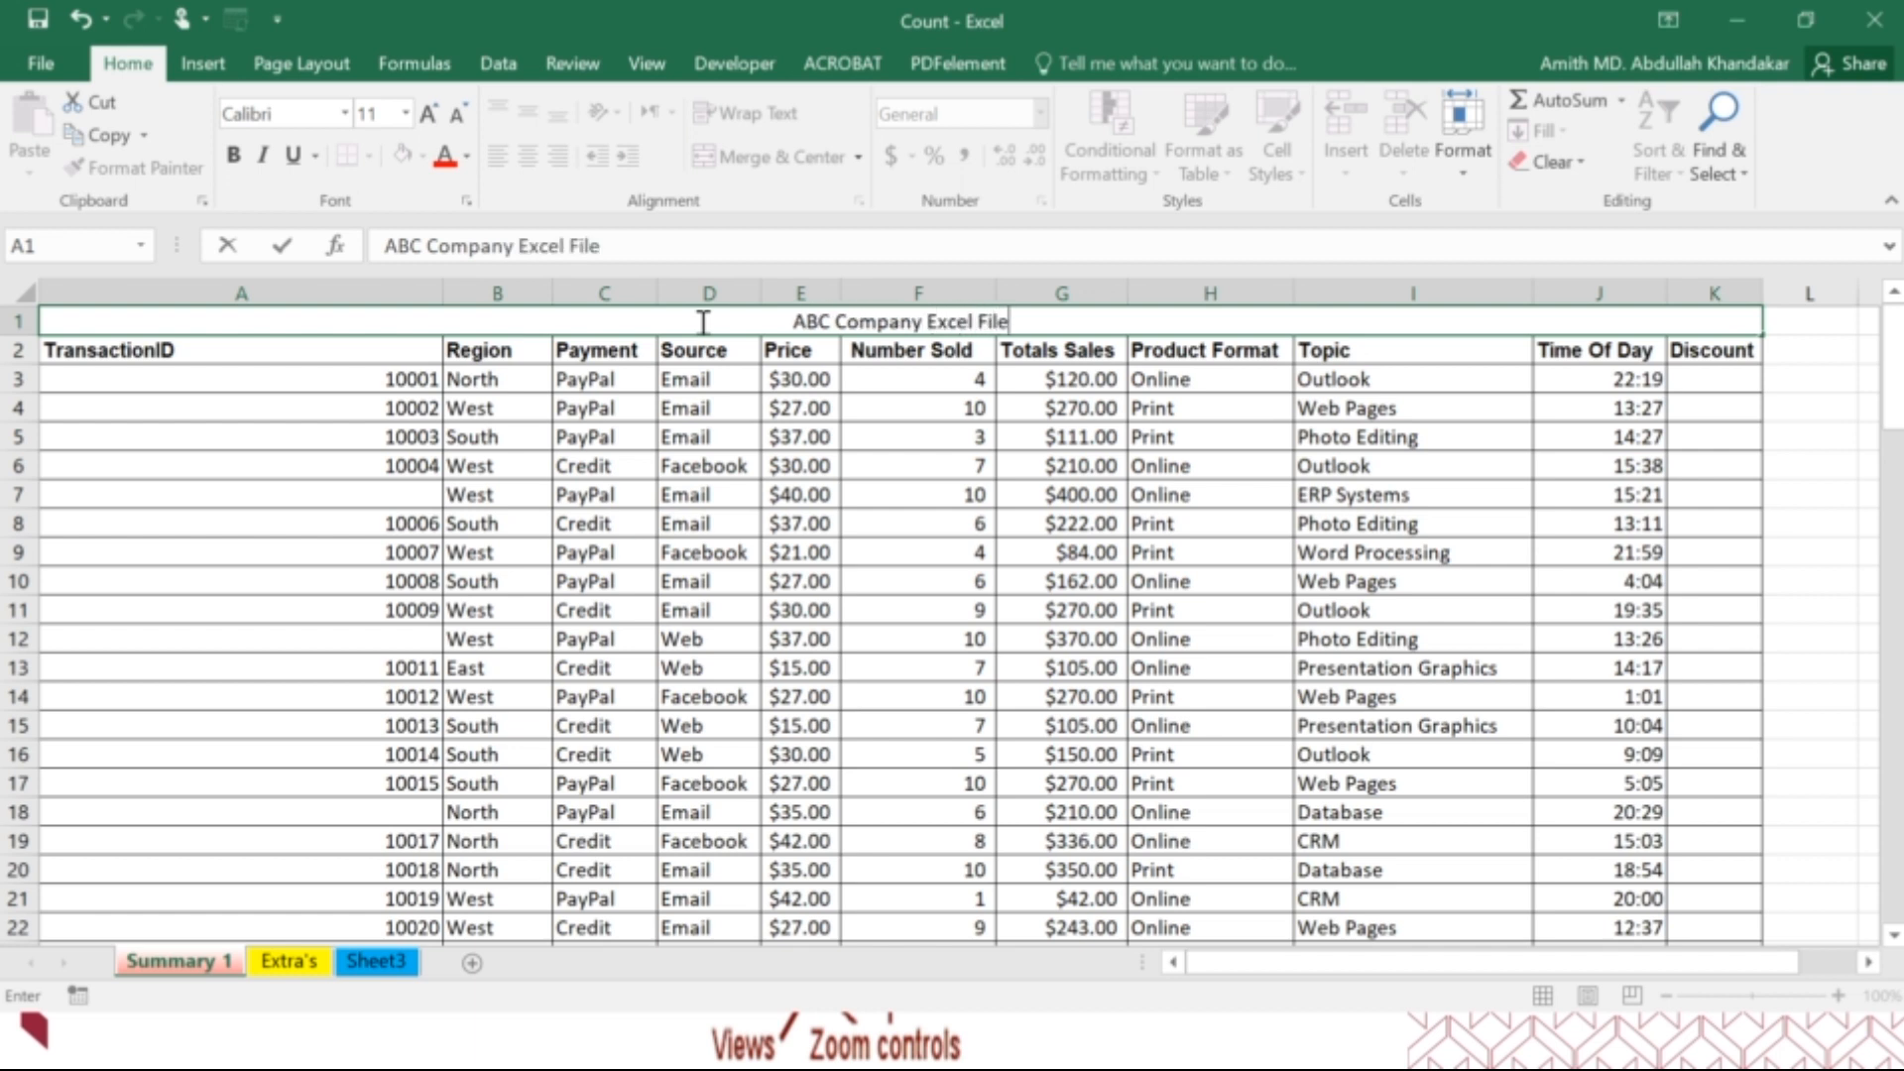
Finish the title entry and unmerge the title cell spanning A1:K1.
{"action": "left_click", "coordinate": [697, 465]}
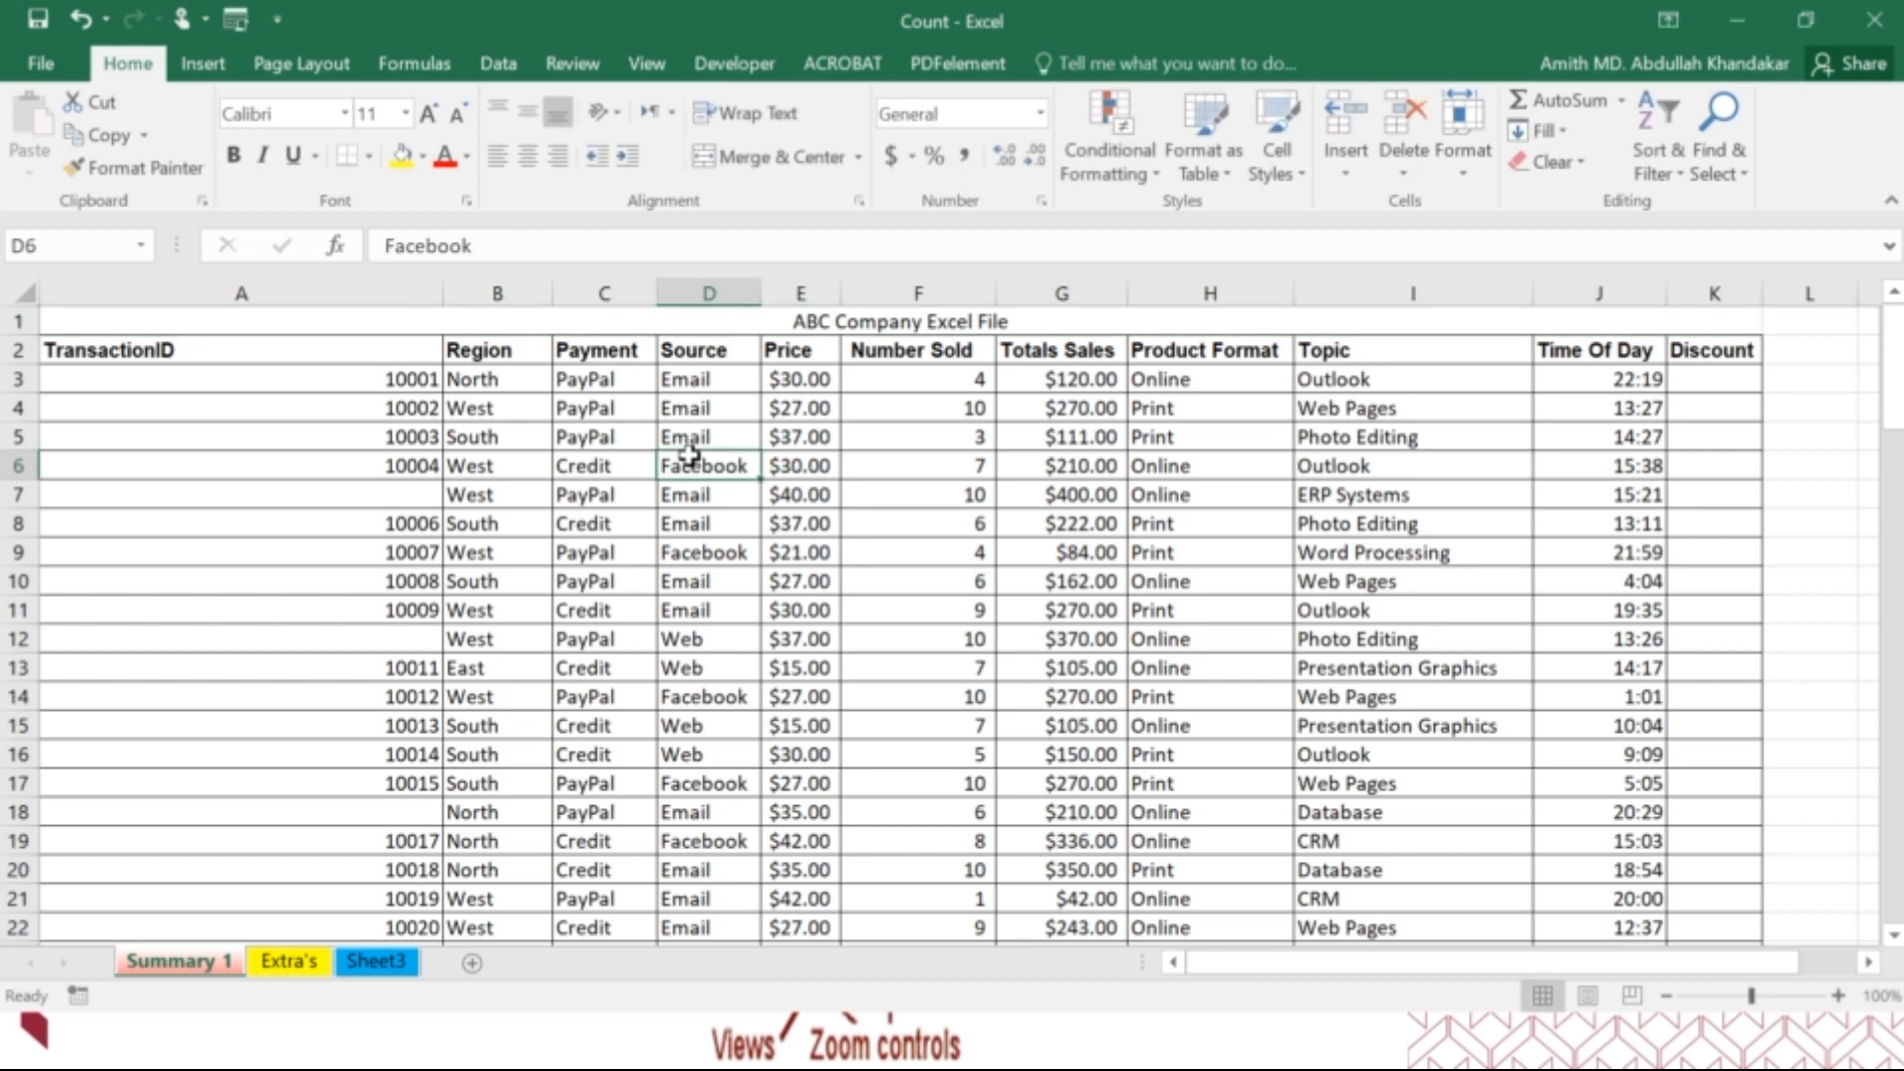
{"action": "left_click", "coordinate": [850, 320]}
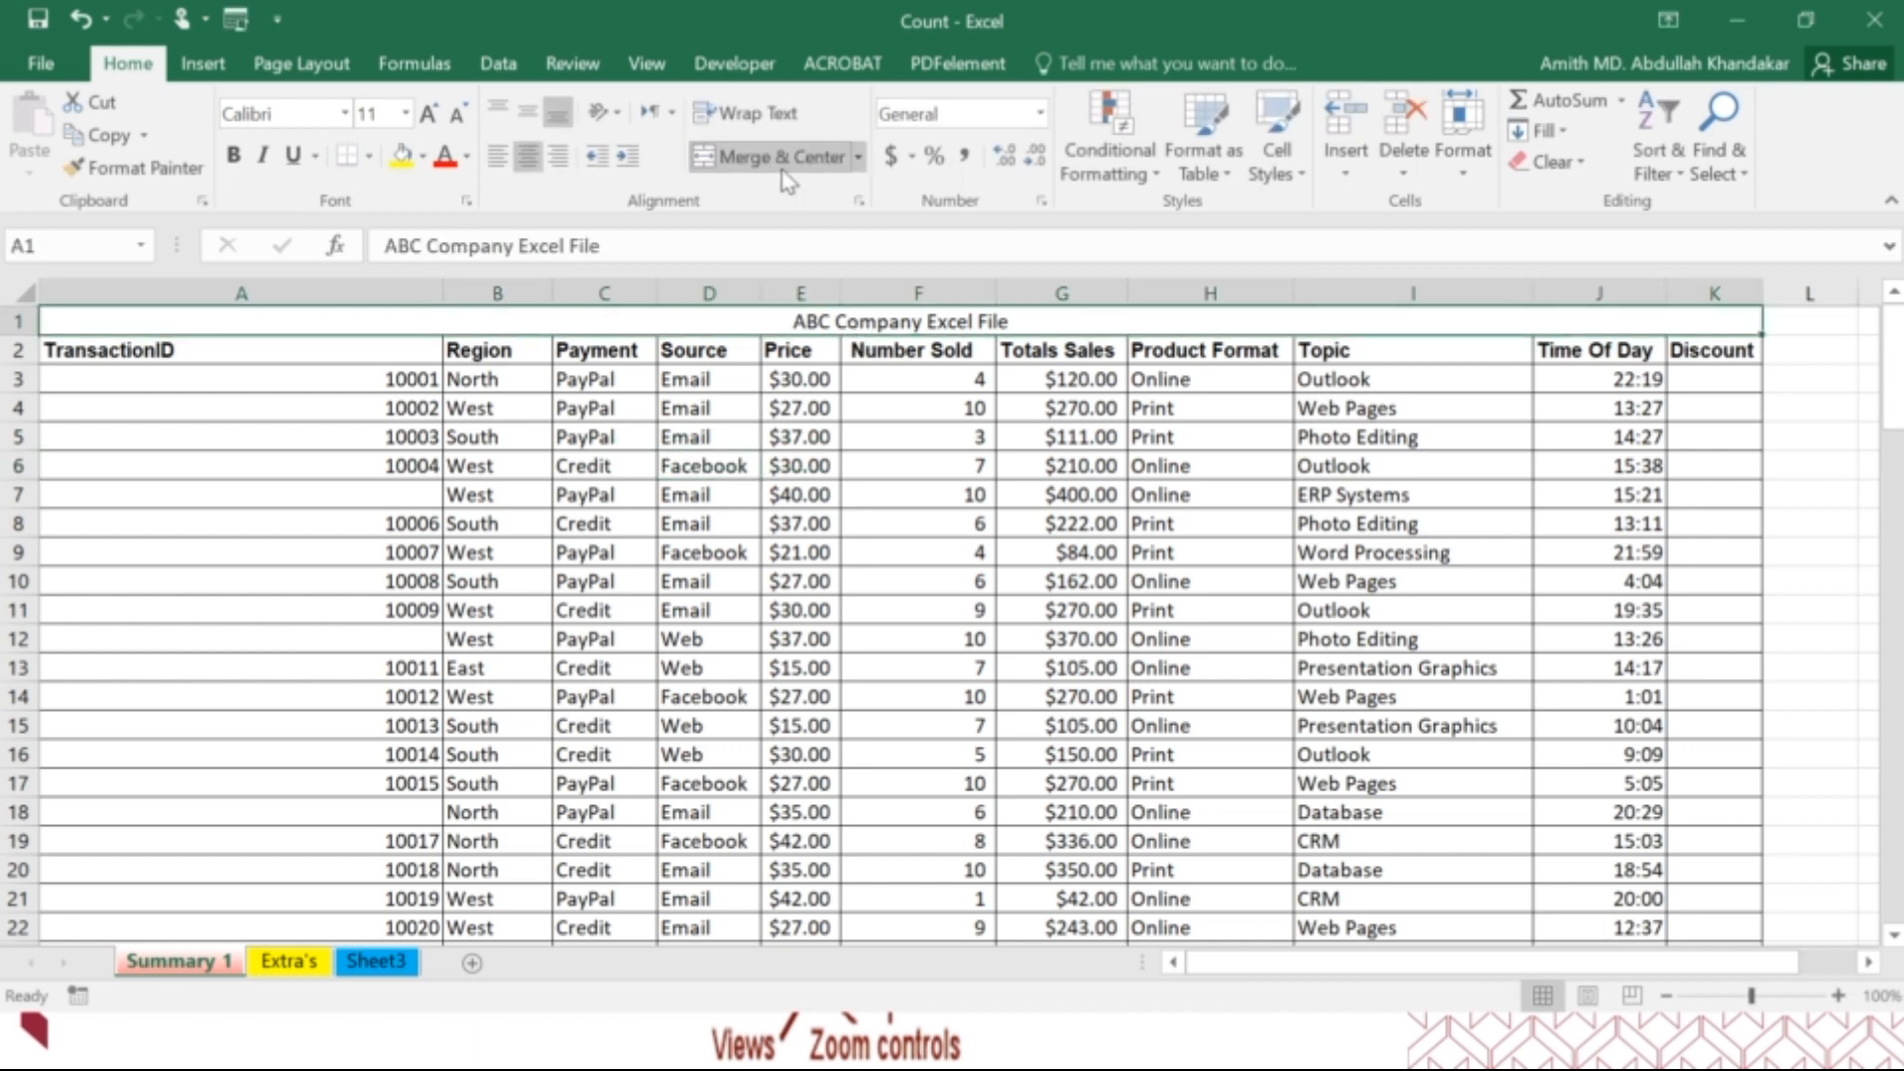
{"action": "left_click", "coordinate": [774, 156]}
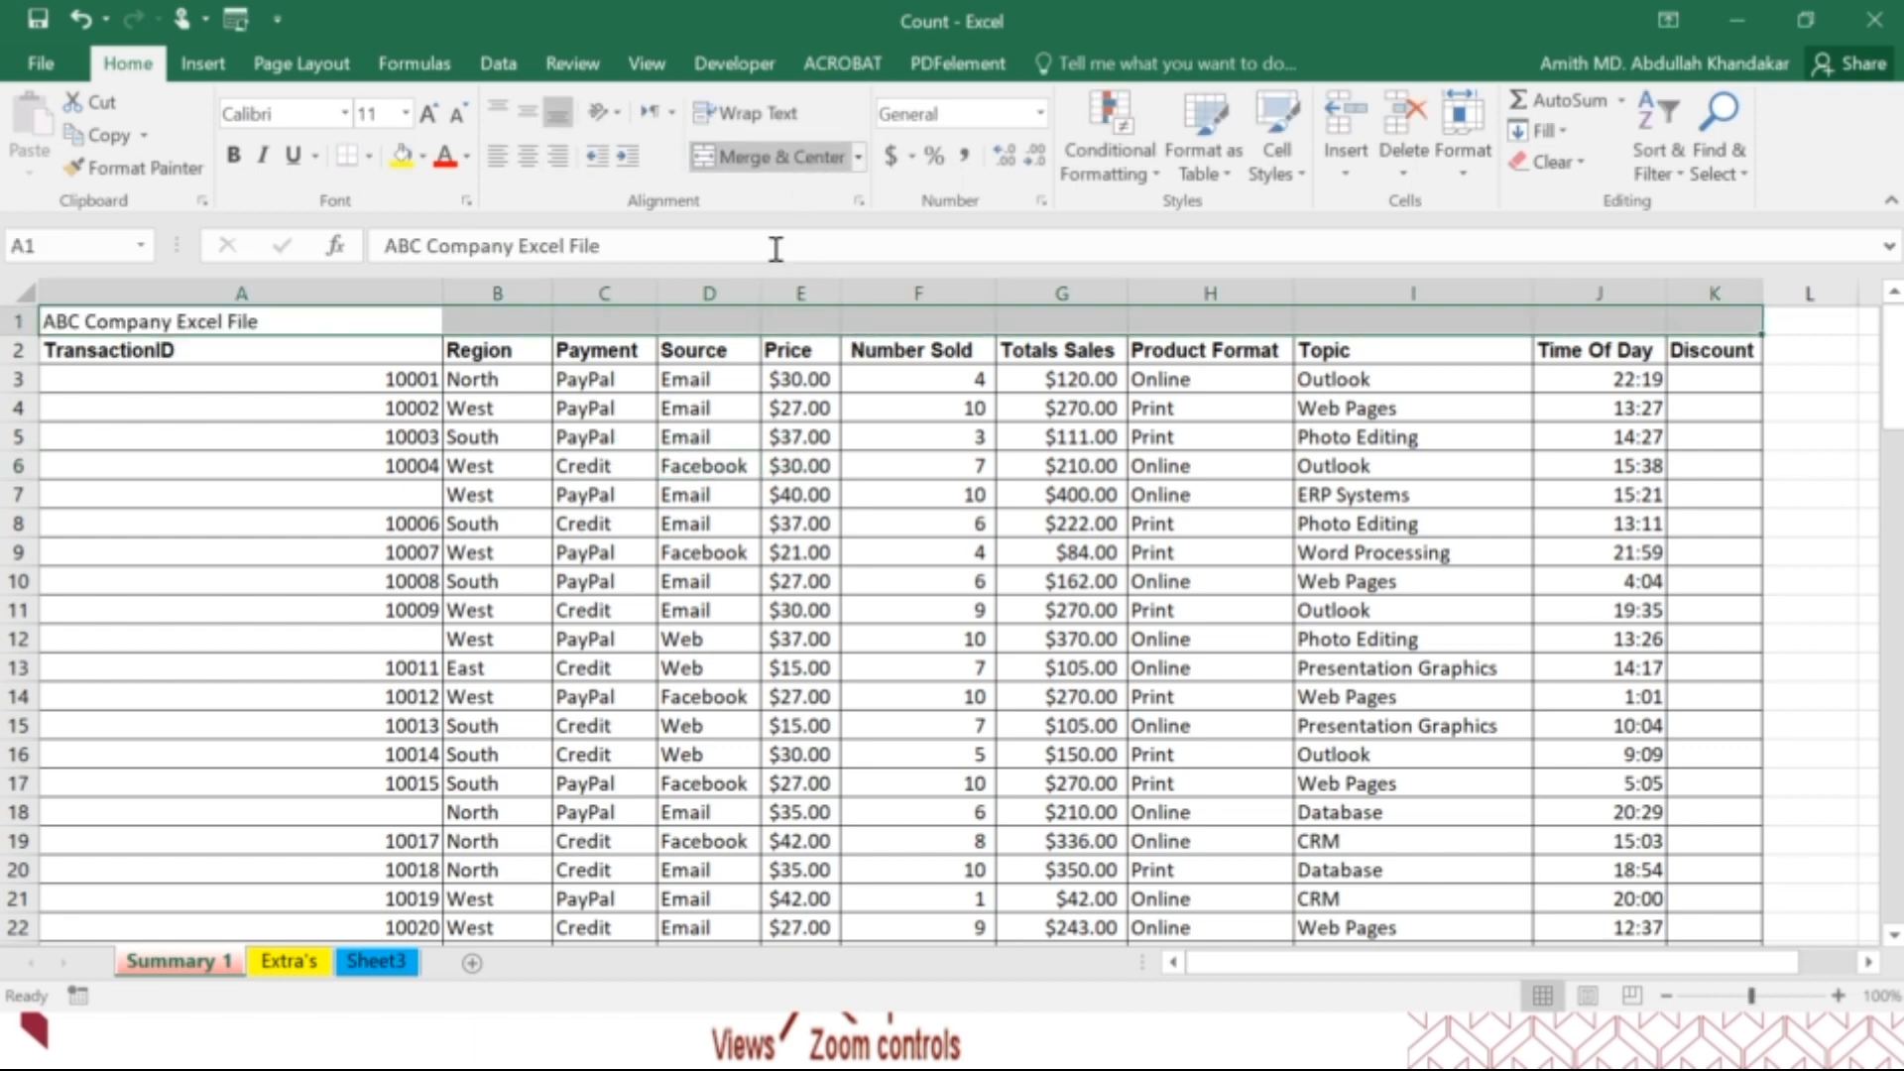
{"action": "left_click", "coordinate": [784, 501]}
Undo the unmerge, the title entry, the merge and the inserted row above the header row.
{"action": "key", "text": "ctrl+z"}
{"action": "key", "text": "ctrl+z"}
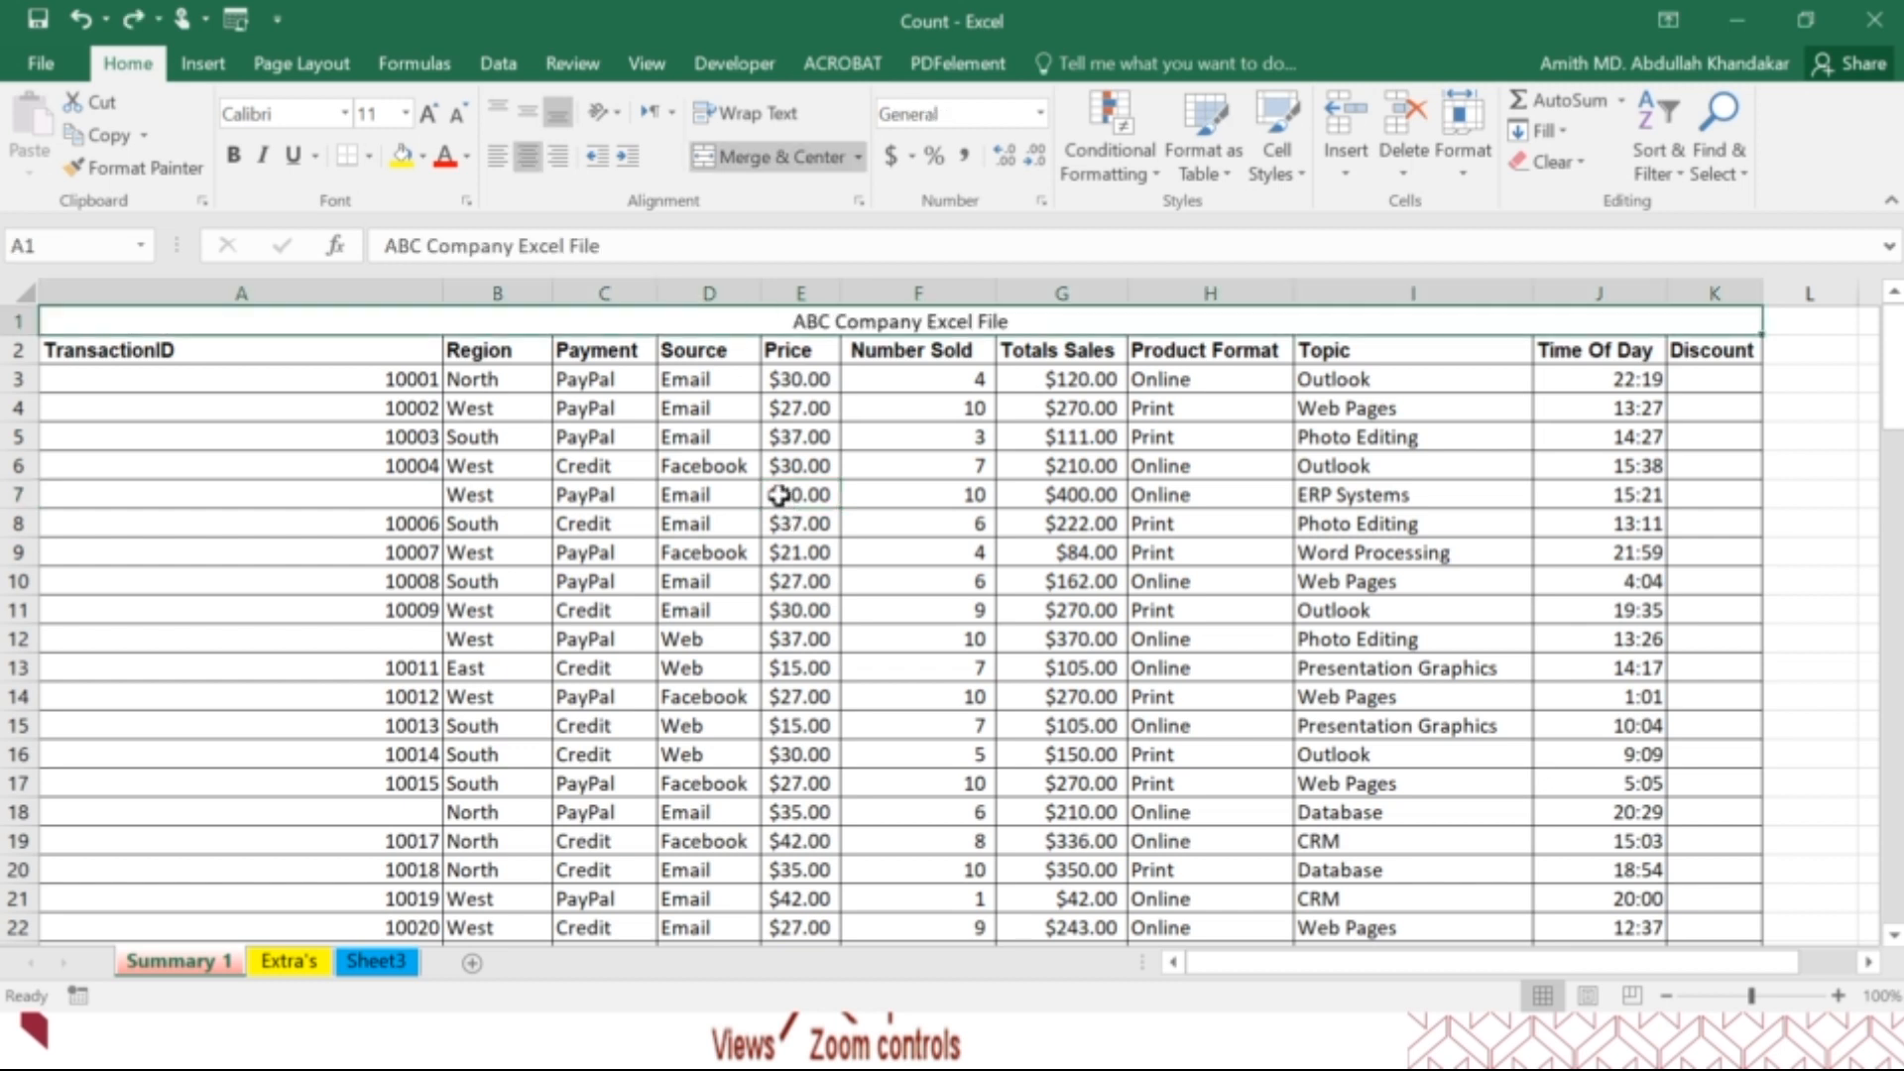
{"action": "key", "text": "ctrl+z"}
{"action": "key", "text": "ctrl+z"}
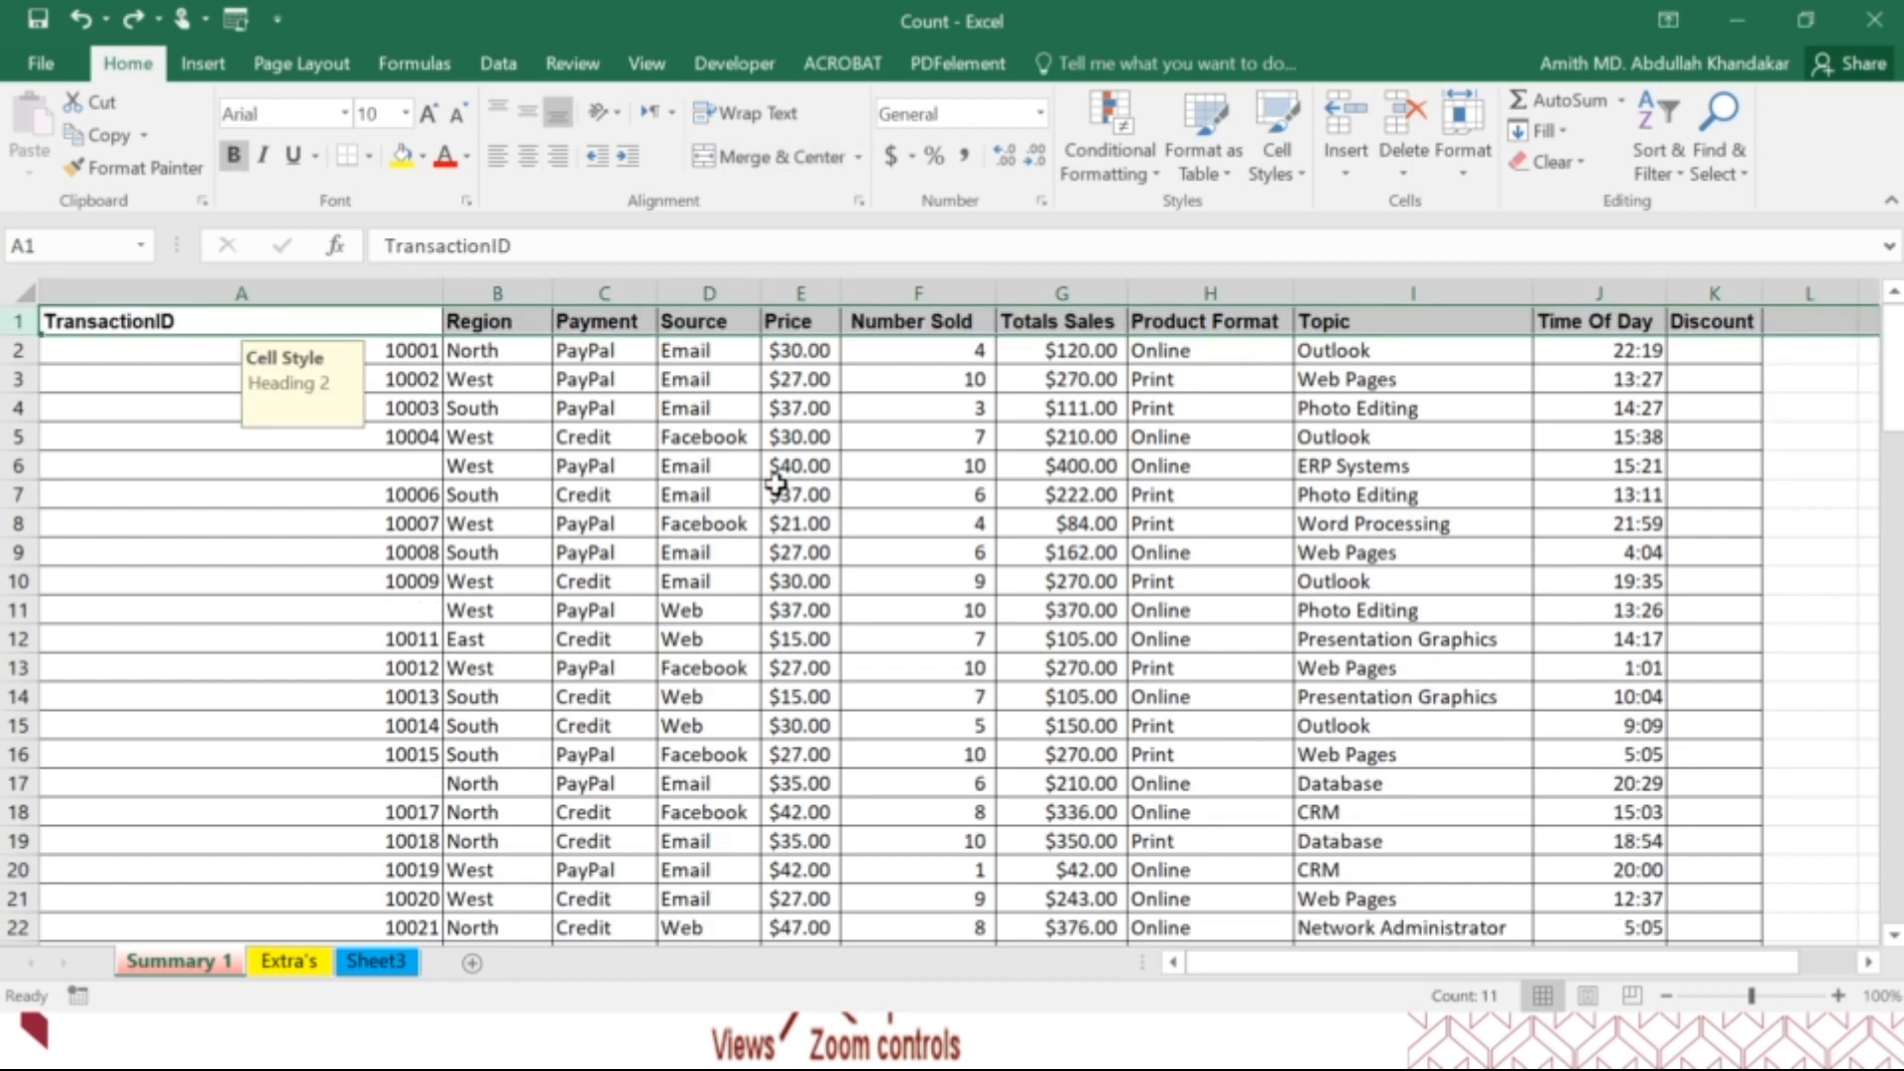
{"action": "left_click", "coordinate": [783, 458]}
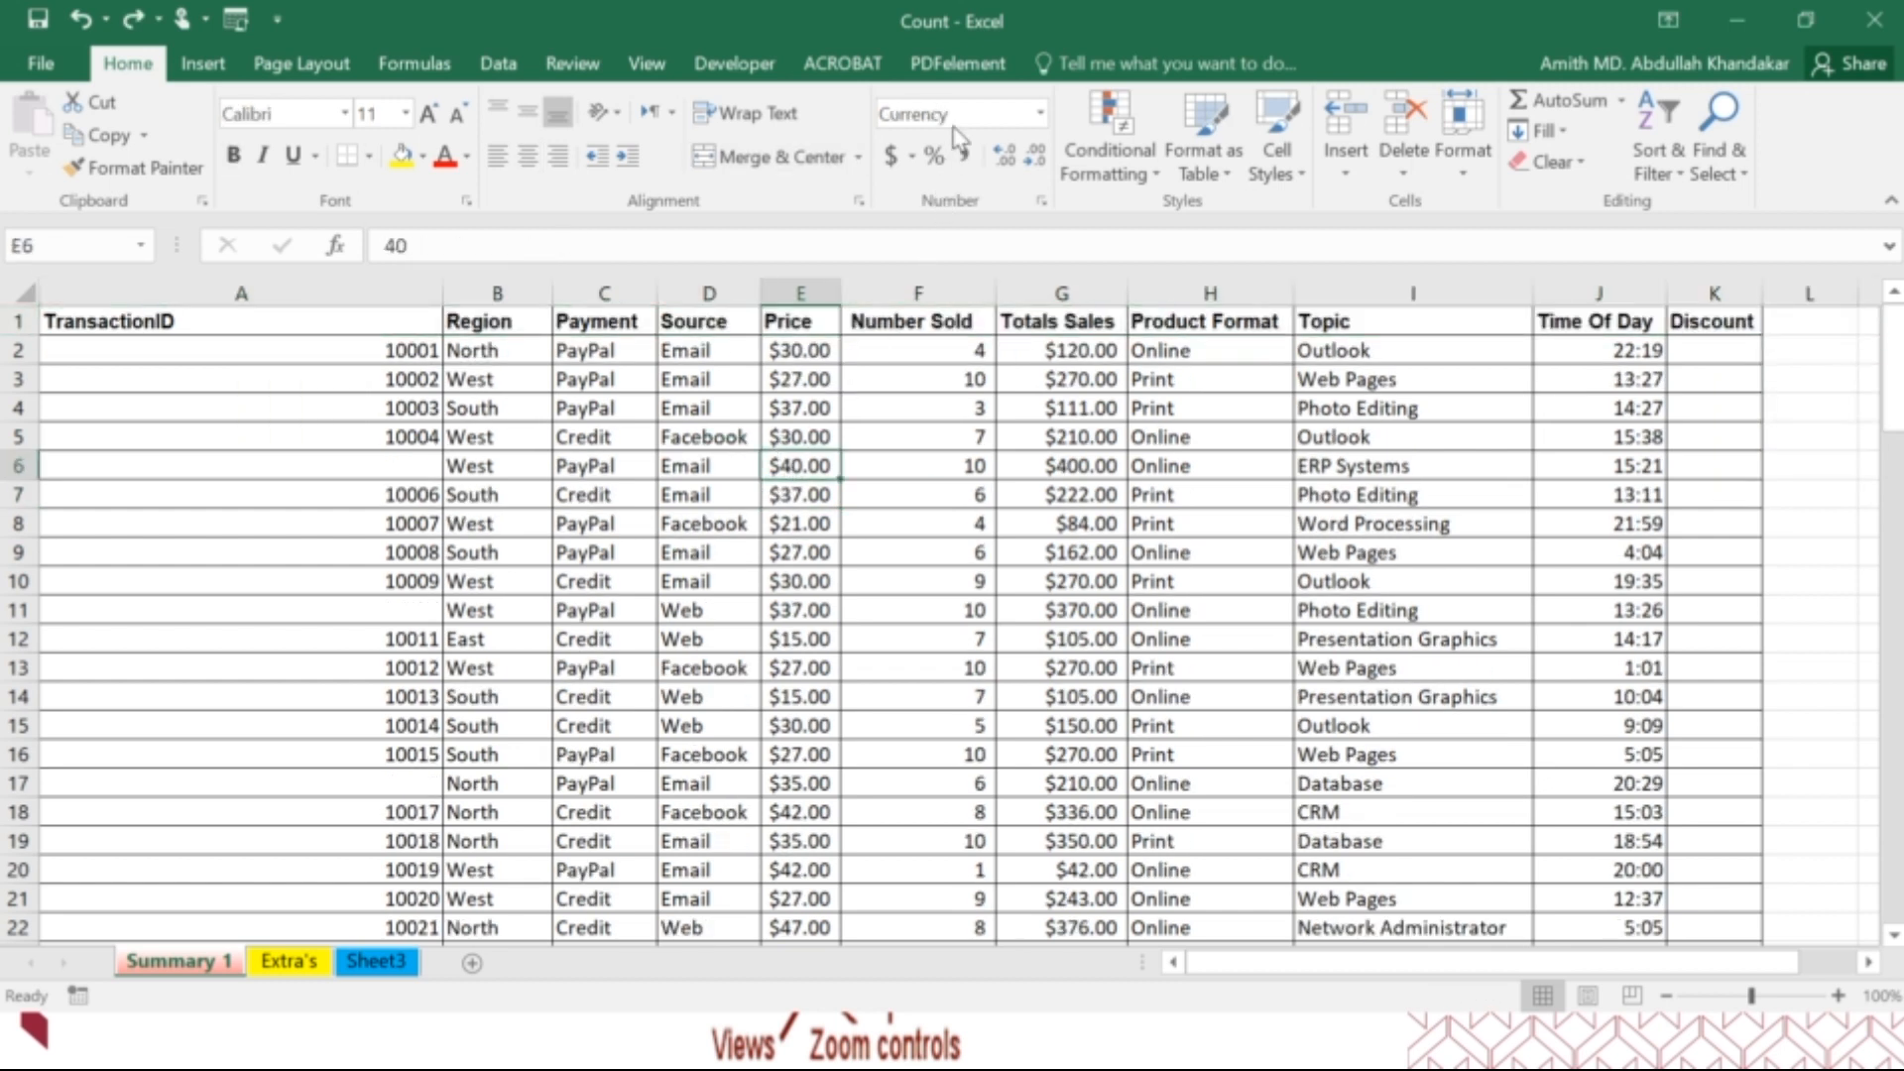
Apply the accounting, percent and comma number formats in turn to the transaction IDs in A2:A5.
{"action": "left_click", "coordinate": [337, 318]}
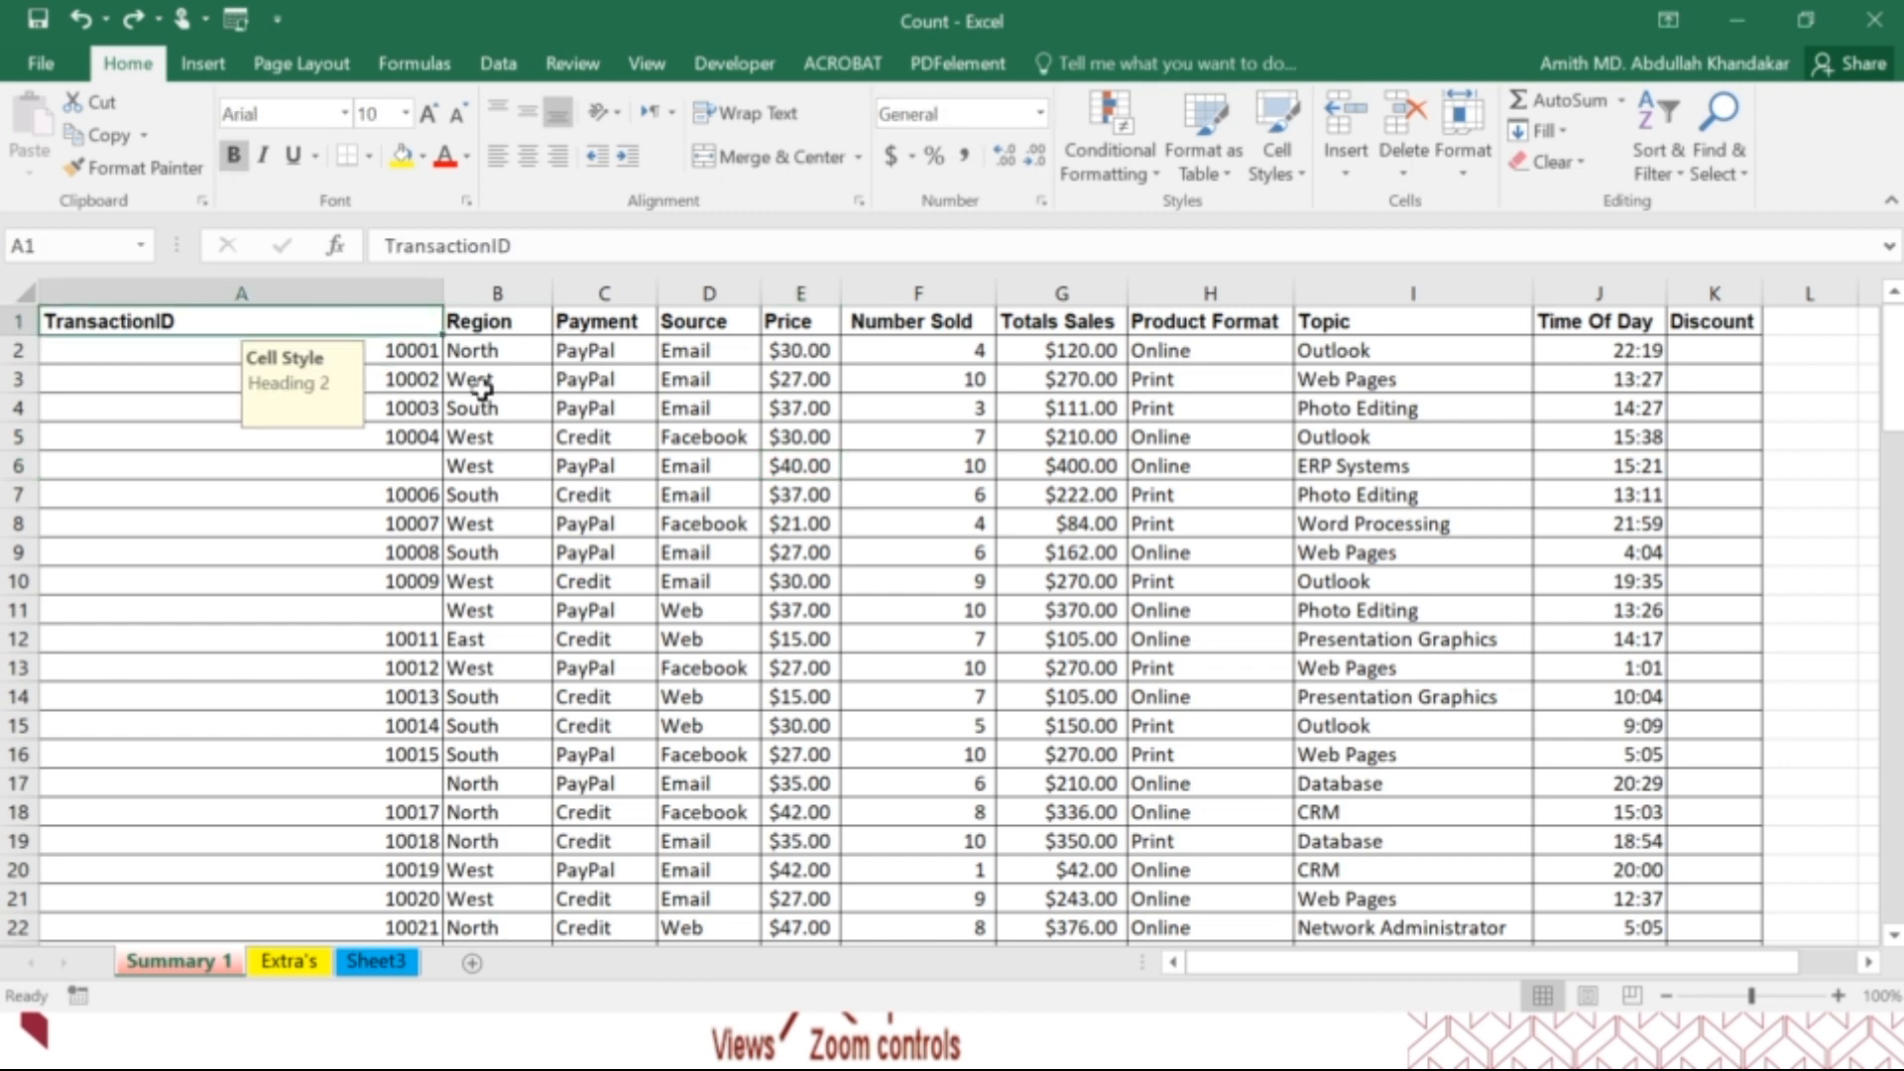
{"action": "left_click_drag", "start_coordinate": [426, 348], "coordinate": [426, 438]}
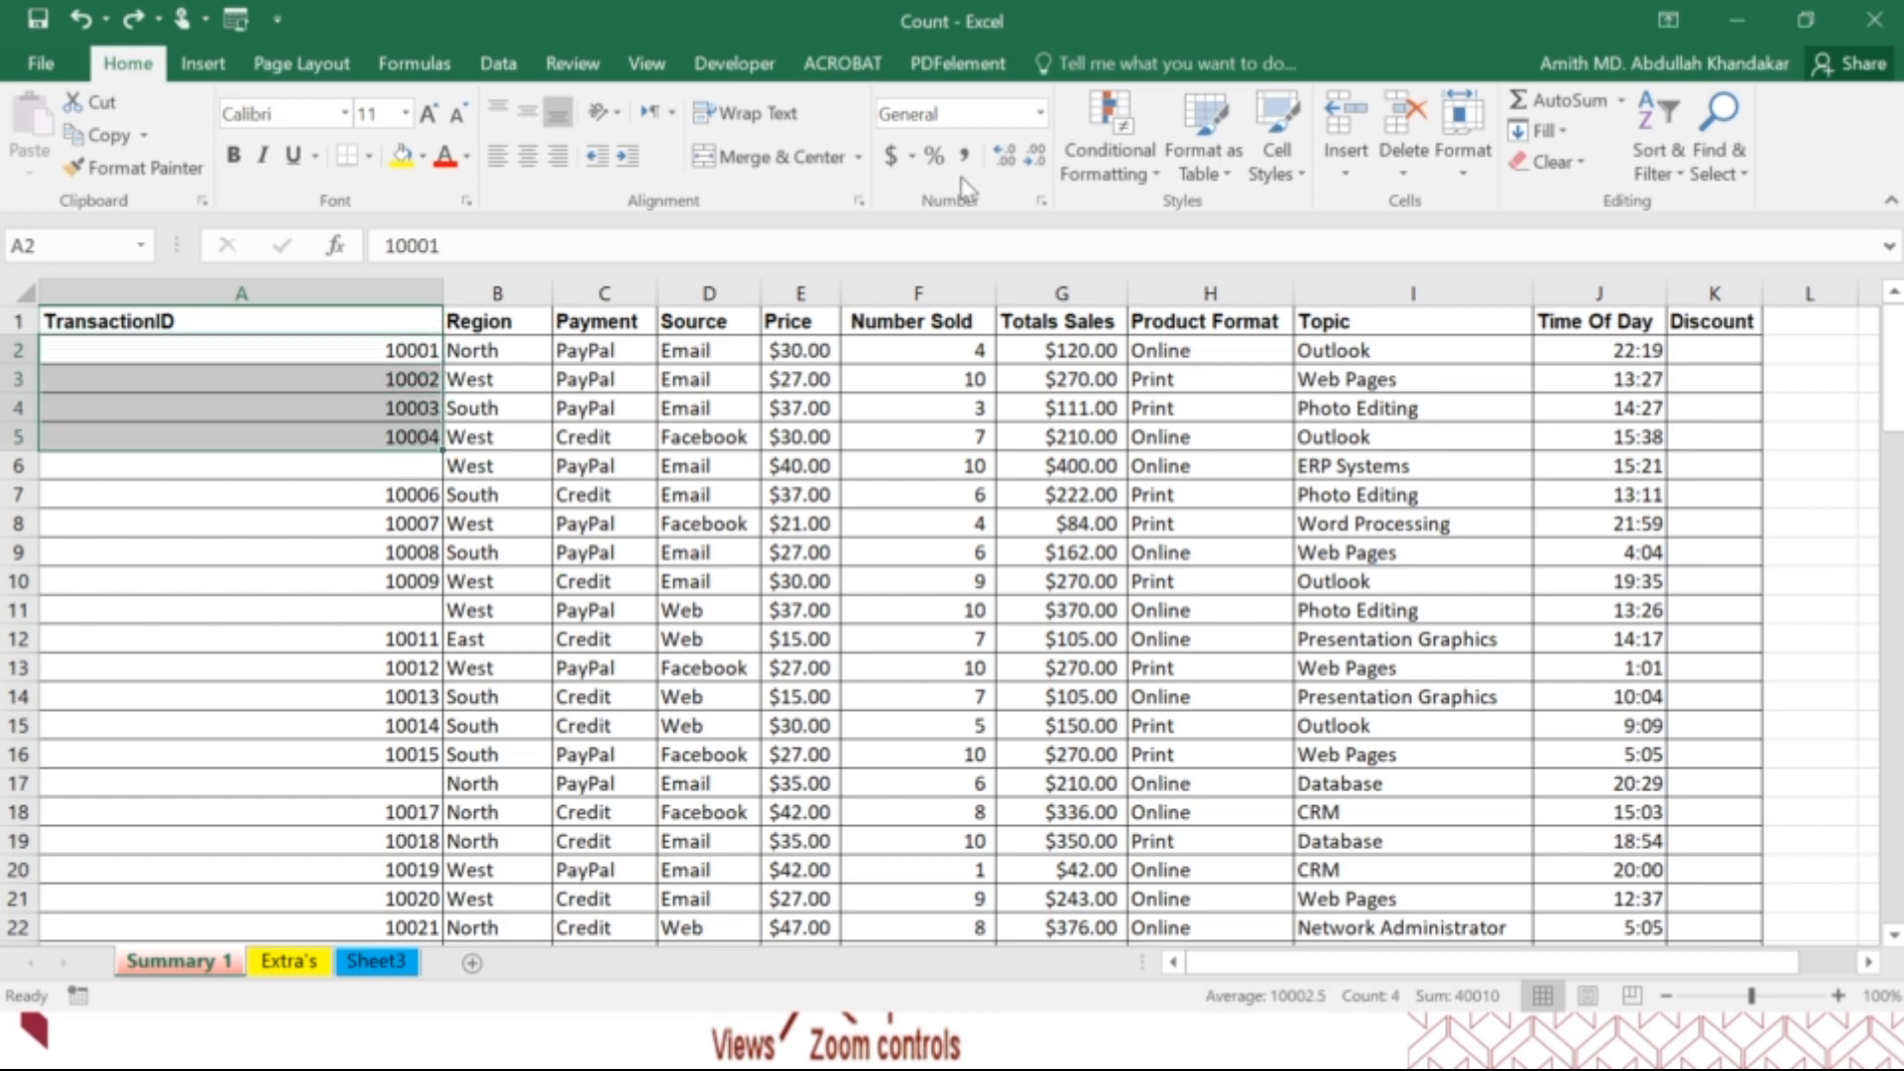
{"action": "left_click", "coordinate": [890, 156]}
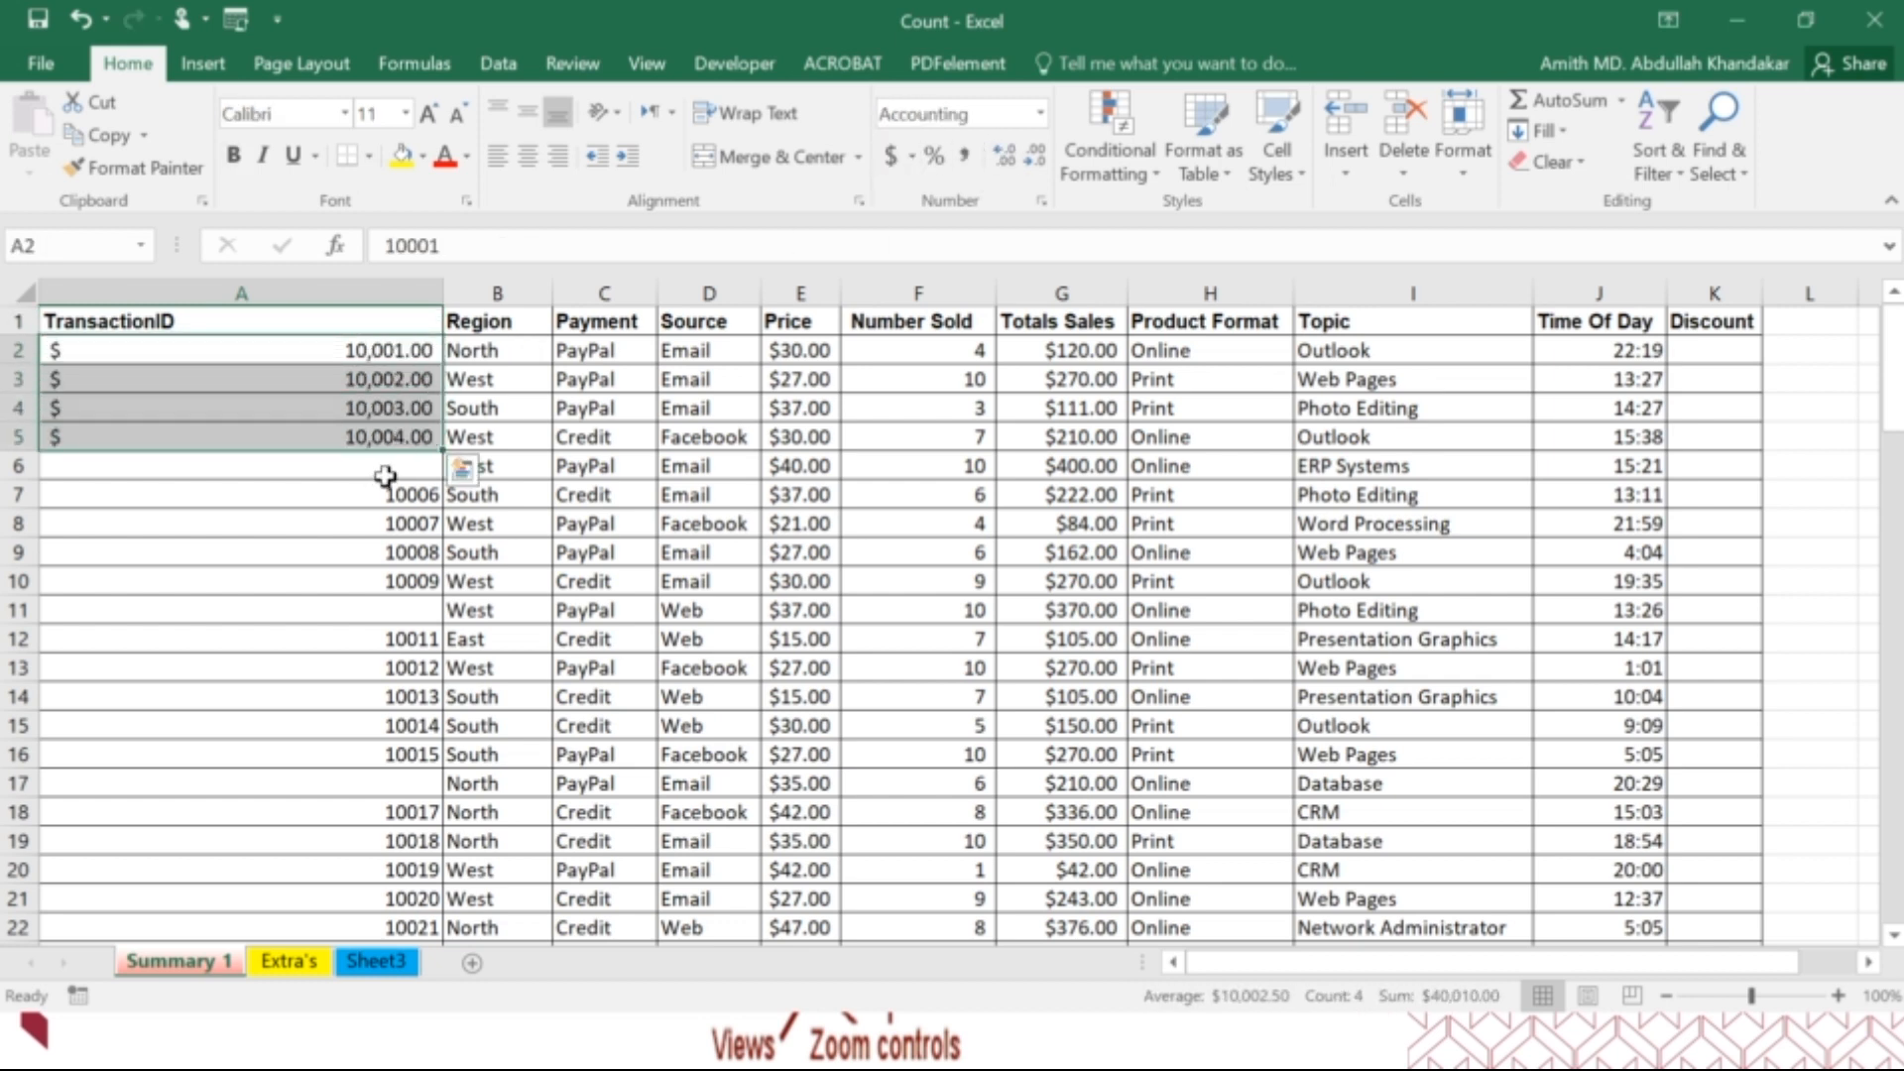
{"action": "left_click", "coordinate": [934, 156]}
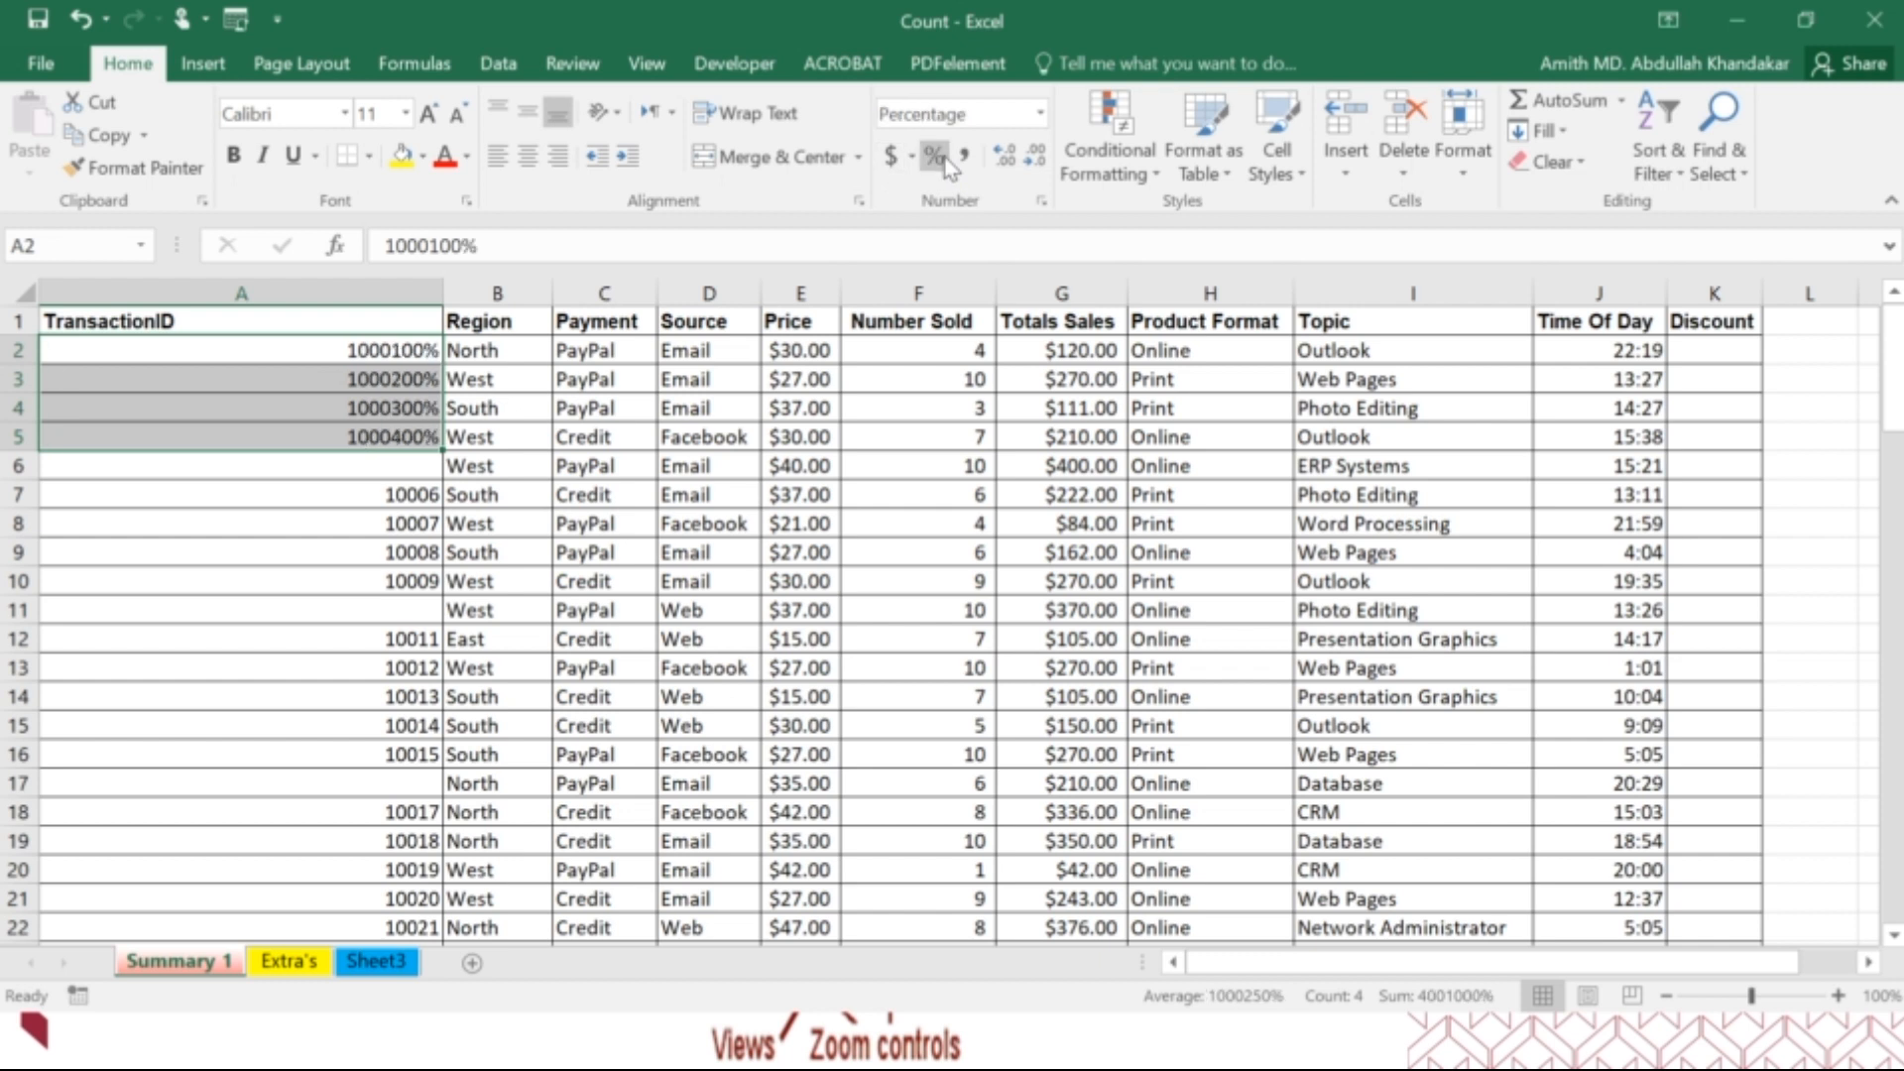
{"action": "left_click", "coordinate": [963, 156]}
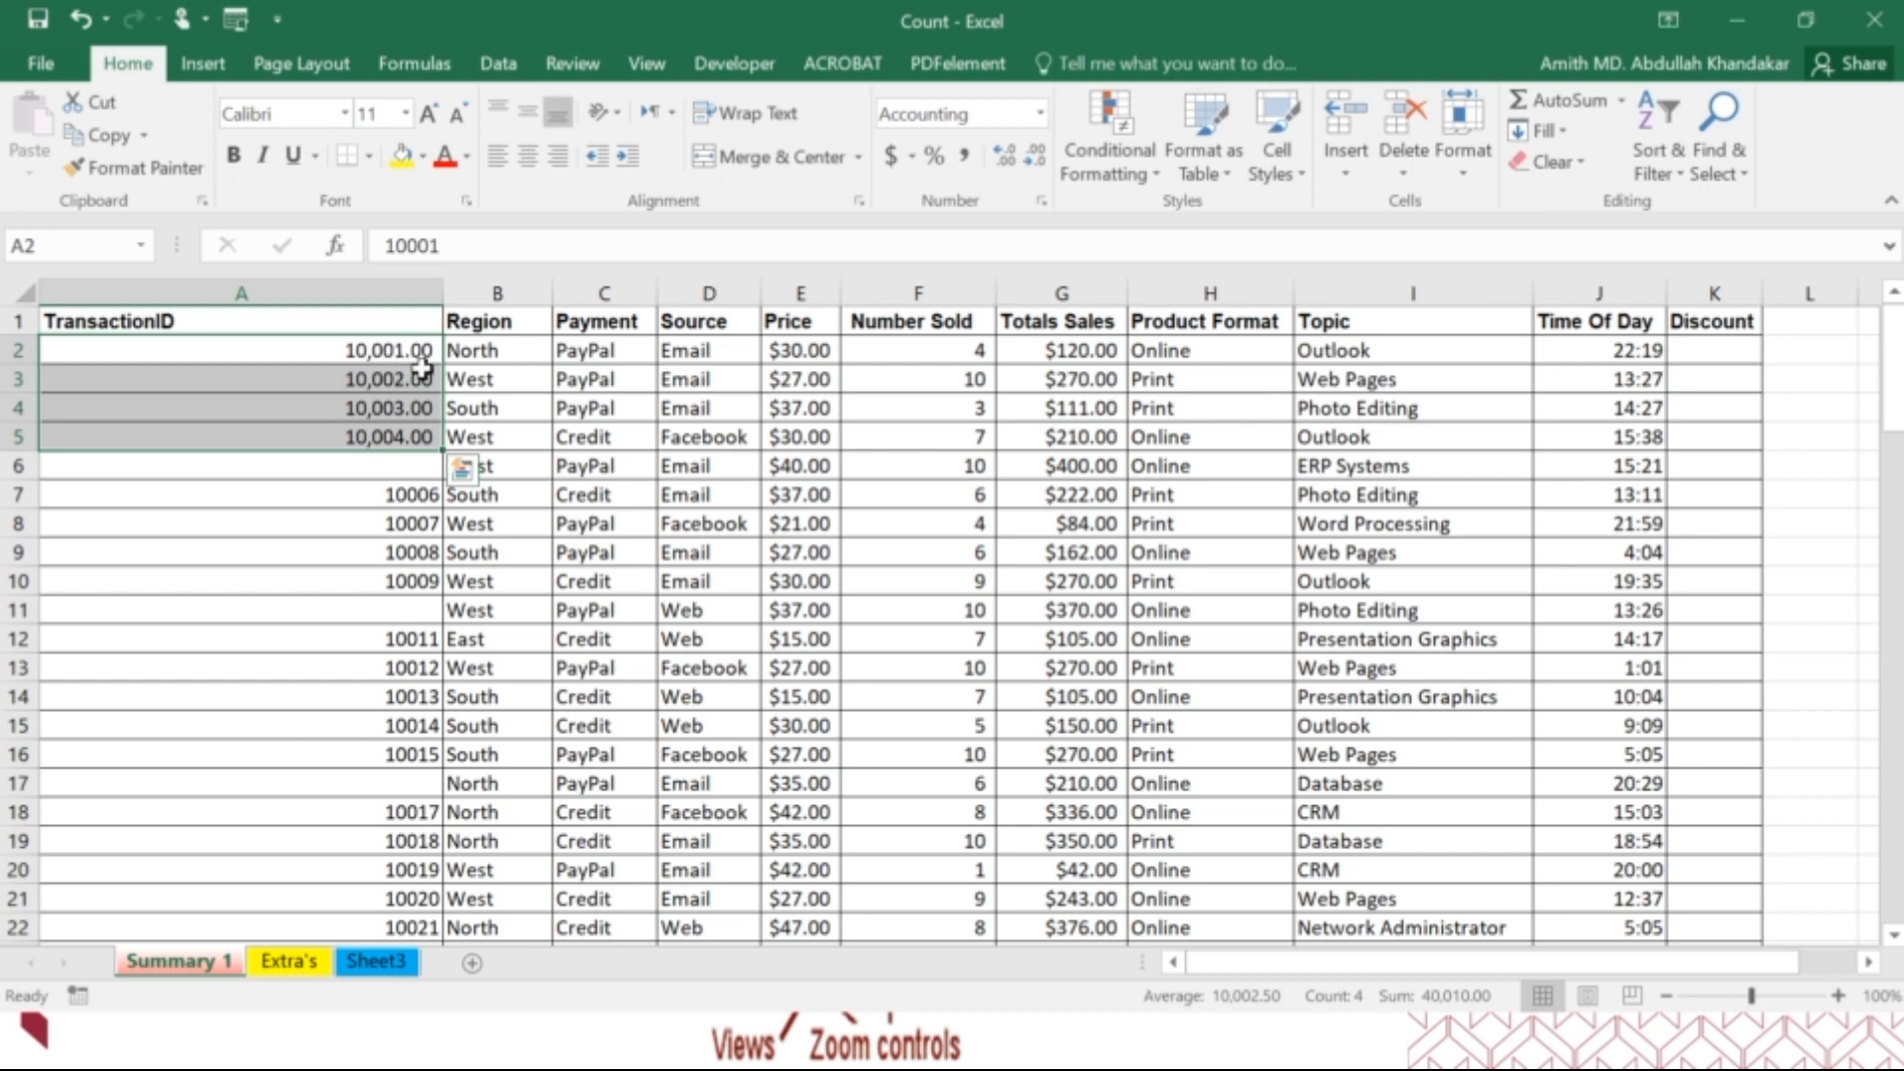
Decrease the decimal places of cells A2:A5 by two and increase them by two again.
{"action": "left_click", "coordinate": [1031, 161]}
{"action": "left_click", "coordinate": [1032, 171]}
{"action": "left_click", "coordinate": [1004, 159]}
{"action": "left_click", "coordinate": [1004, 159]}
{"action": "left_click", "coordinate": [1004, 159]}
Undo all the decimal-place and number-format changes made to cells A2:A5.
{"action": "key", "text": "ctrl+z"}
{"action": "key", "text": "ctrl+z"}
{"action": "key", "text": "ctrl+z"}
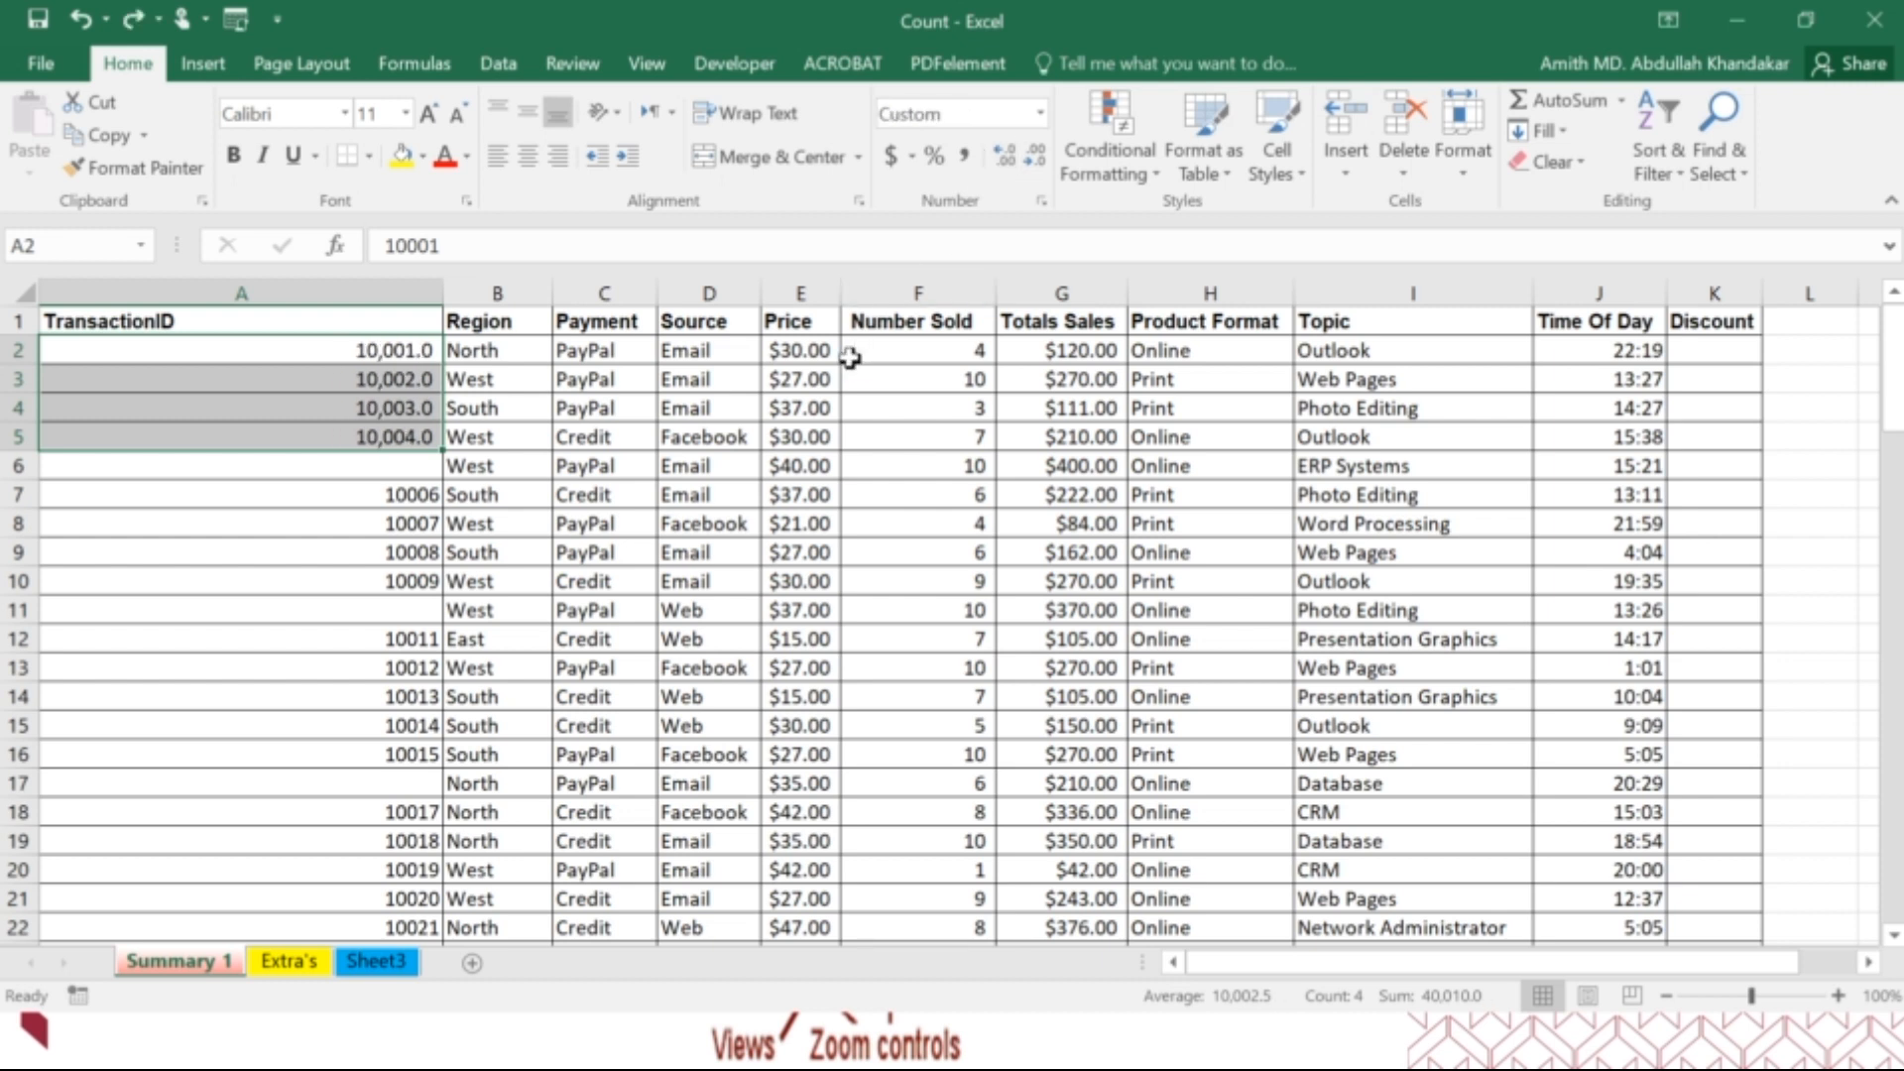
{"action": "key", "text": "ctrl+z"}
{"action": "key", "text": "ctrl+z"}
{"action": "key", "text": "ctrl+z"}
{"action": "key", "text": "ctrl+z"}
{"action": "key", "text": "ctrl+z"}
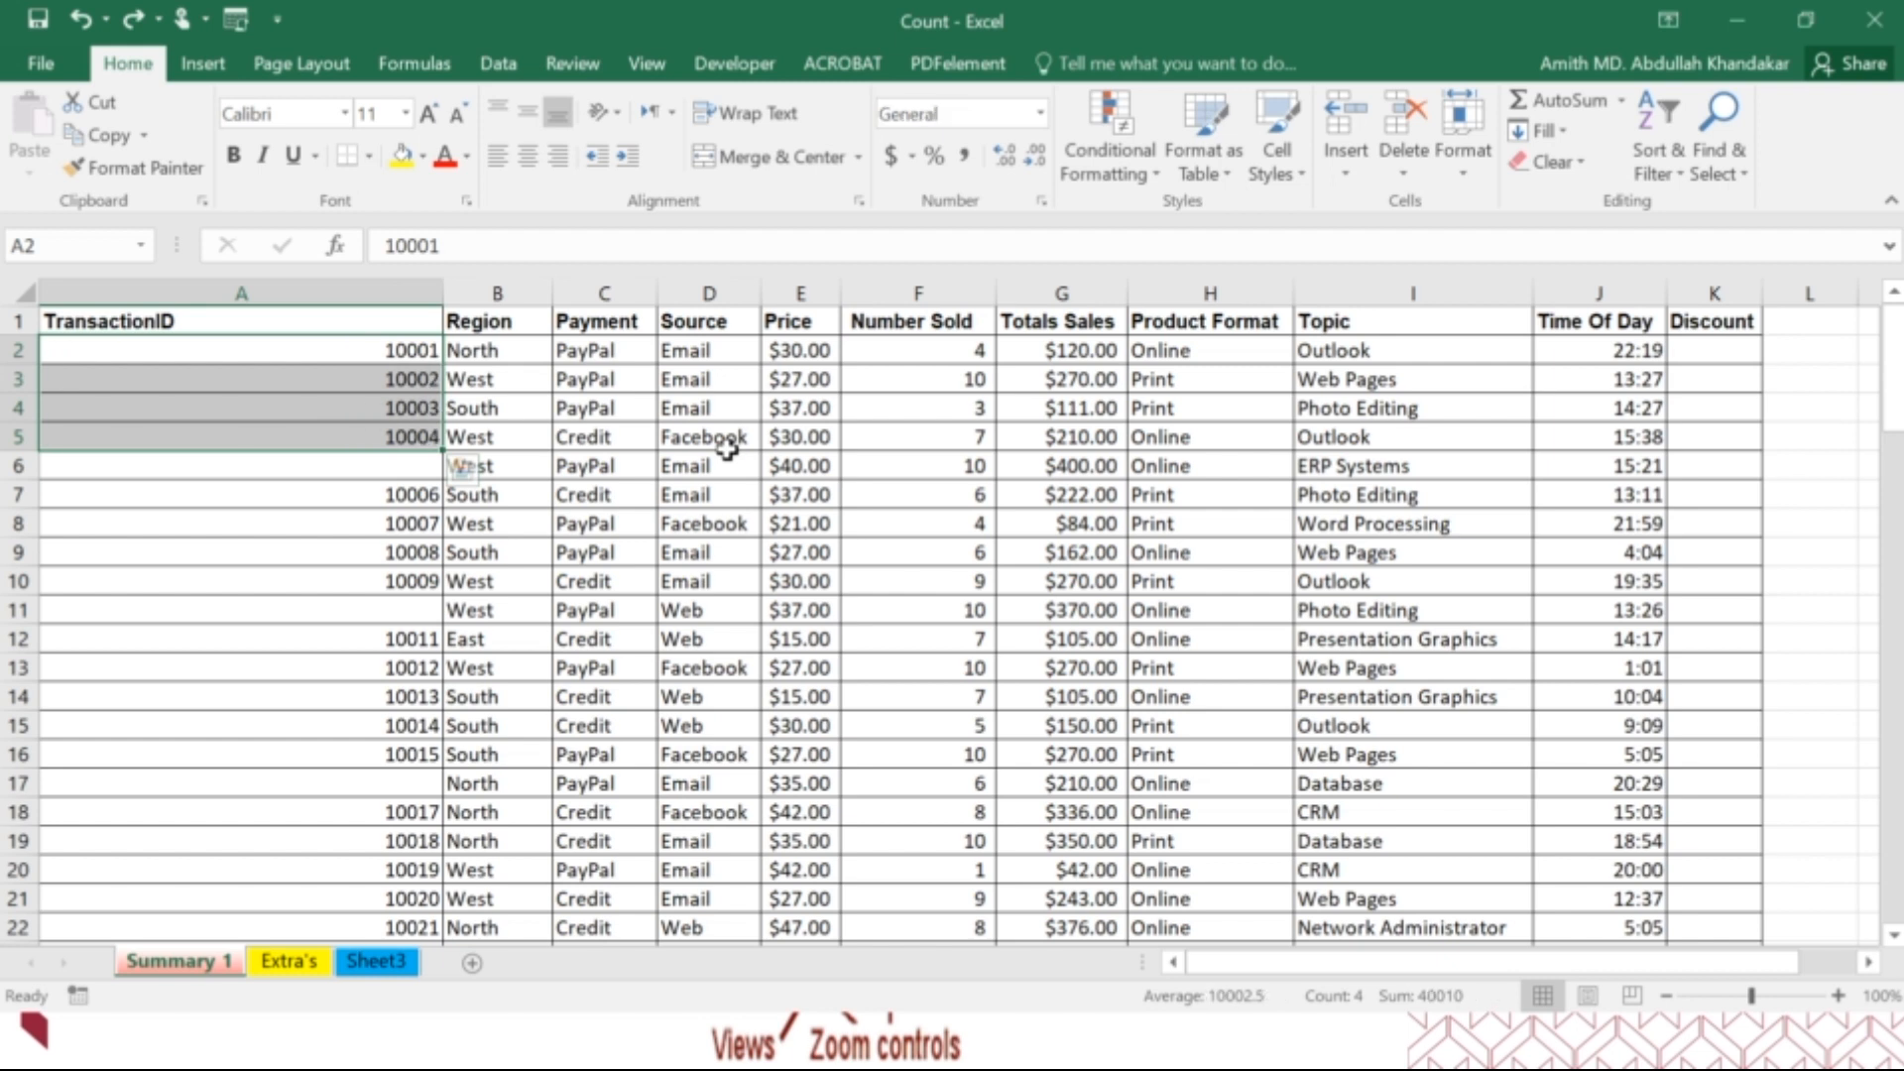
{"action": "left_click", "coordinate": [719, 458]}
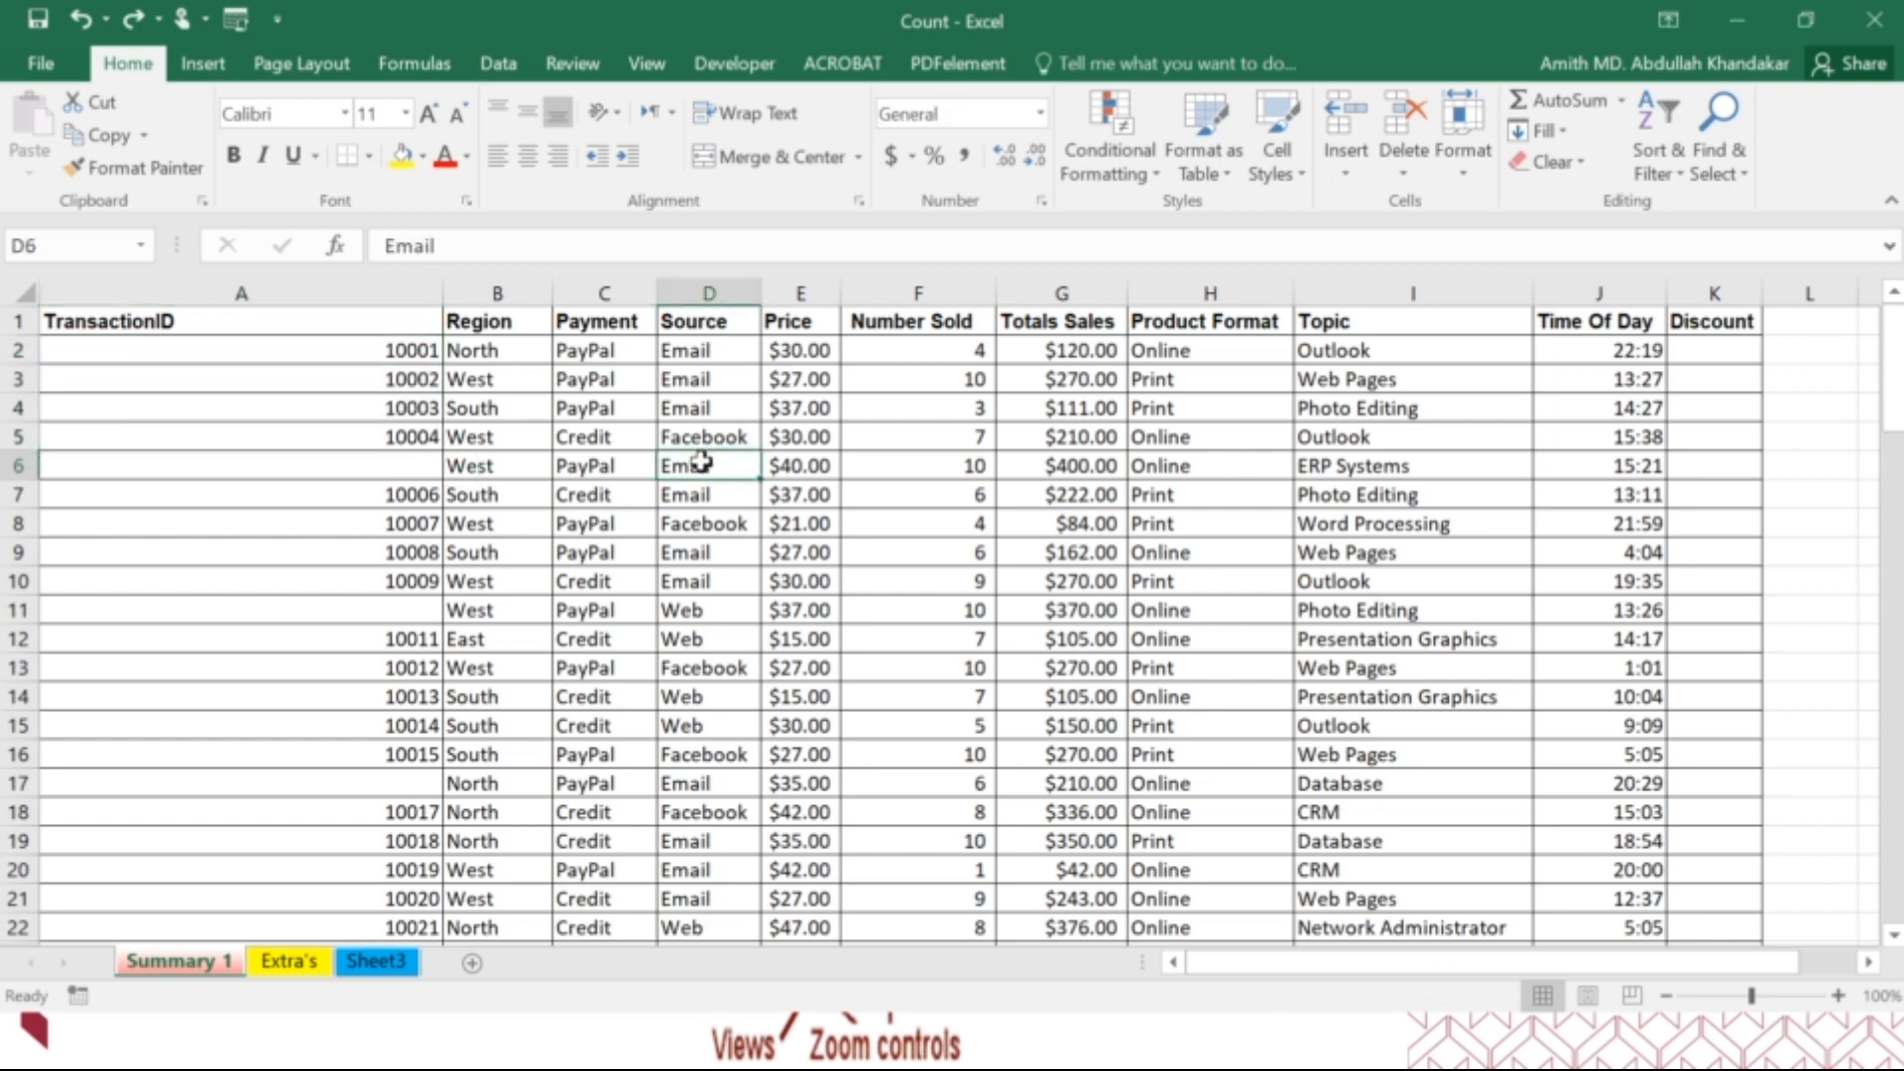
{"action": "left_click", "coordinate": [1099, 164]}
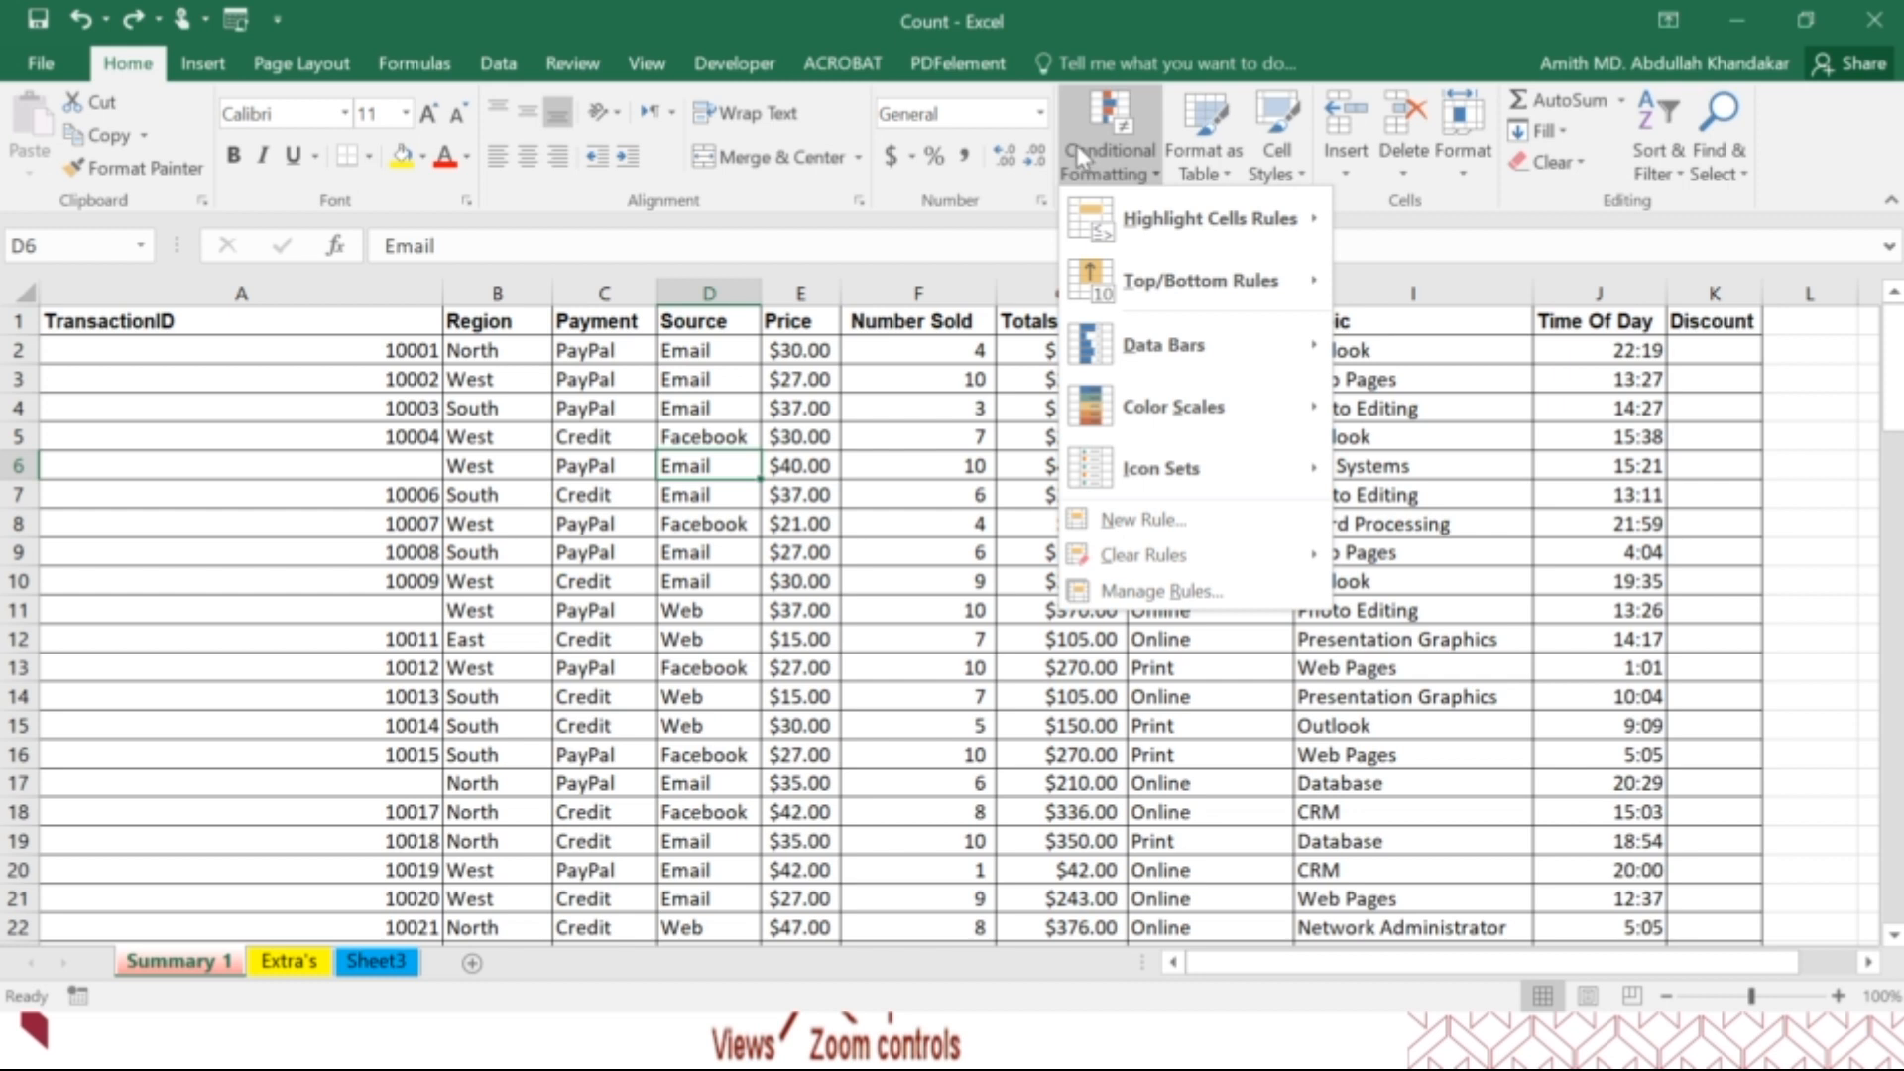
{"action": "left_click", "coordinate": [1078, 156]}
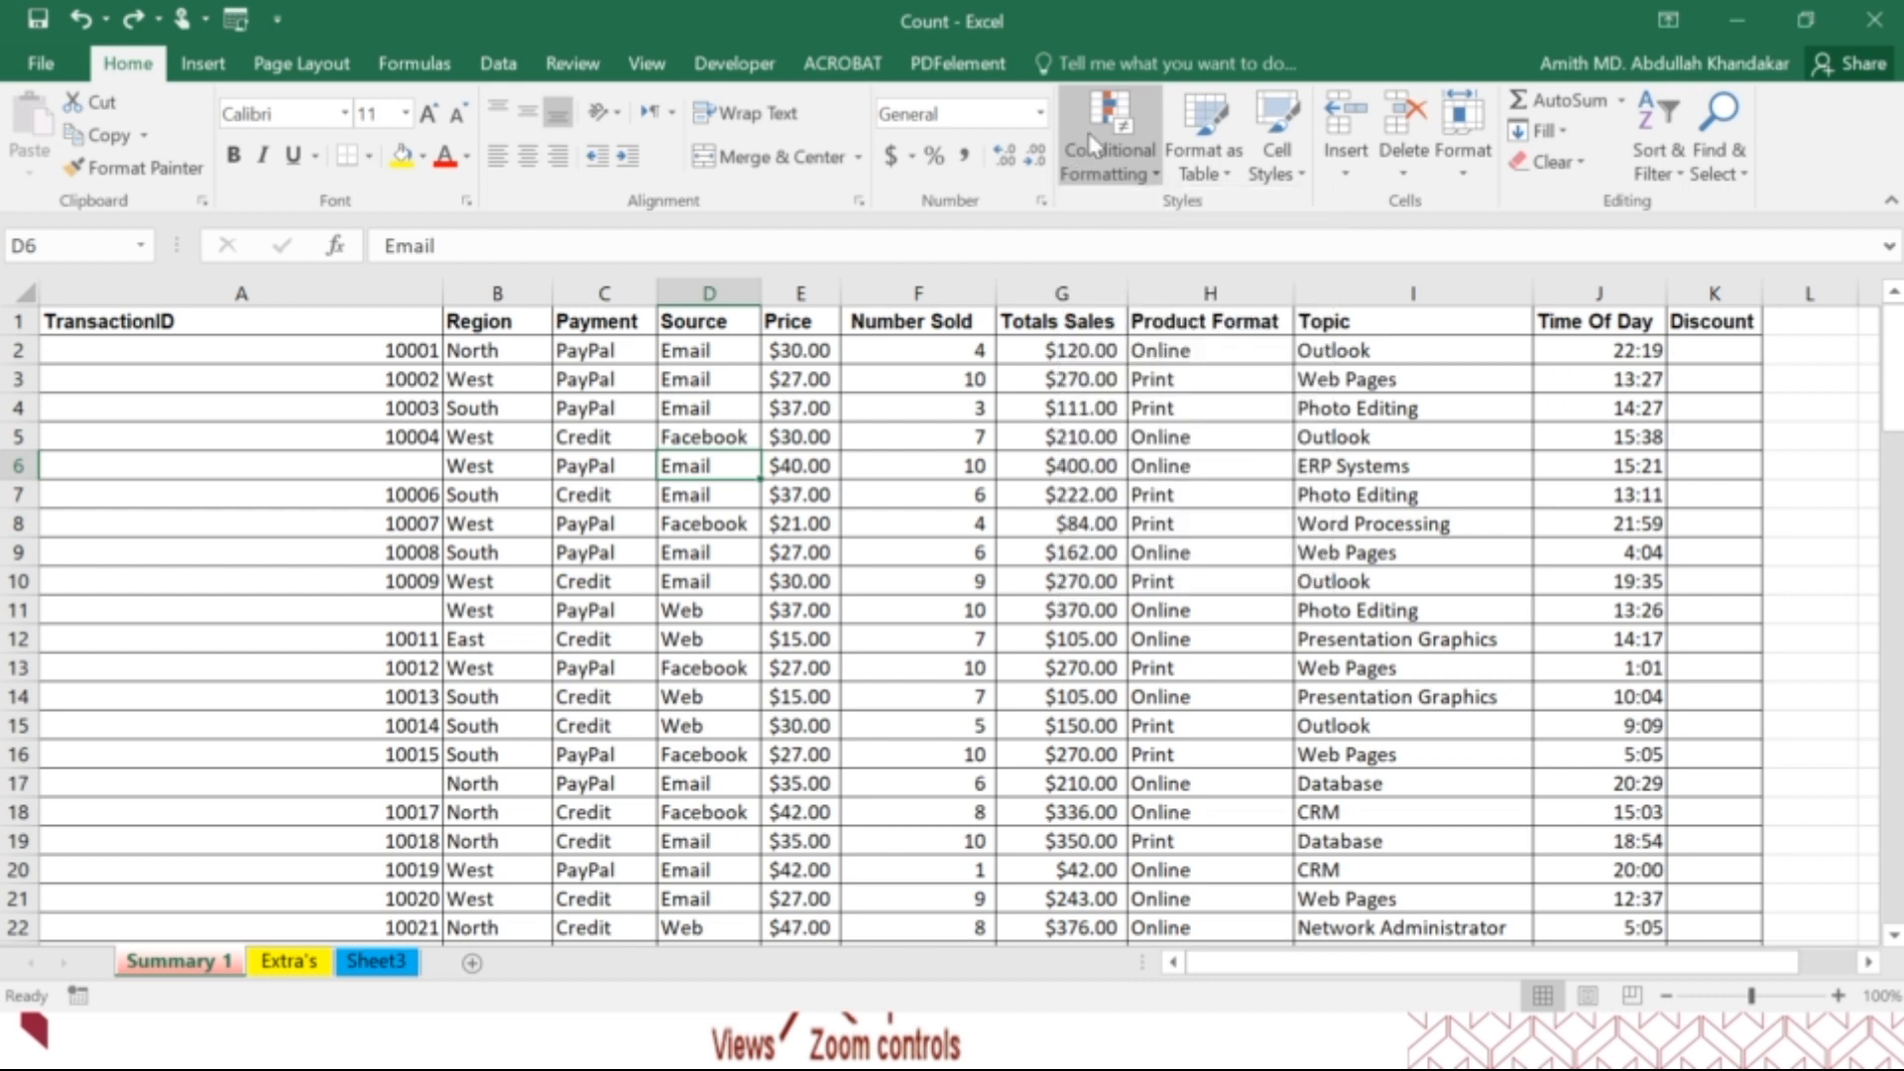
{"action": "left_click", "coordinate": [1294, 171]}
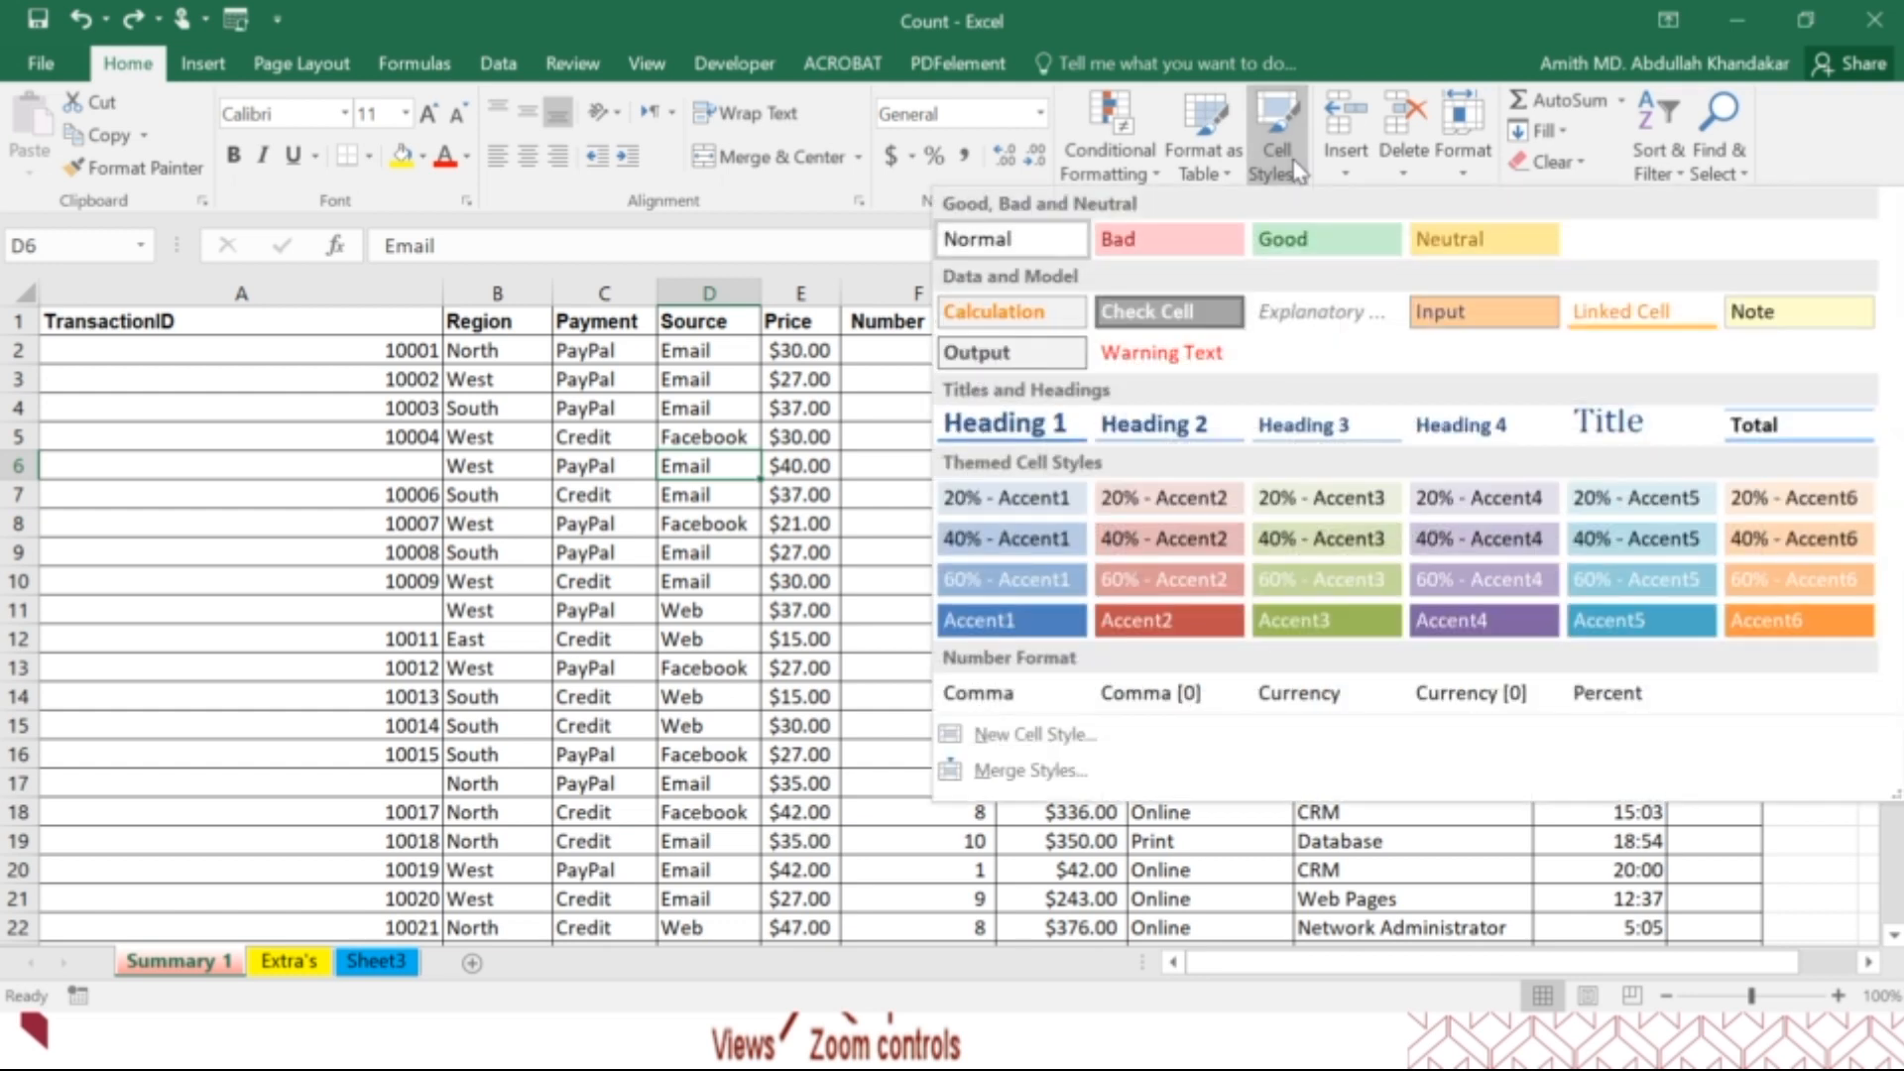
{"action": "left_click", "coordinate": [1294, 171]}
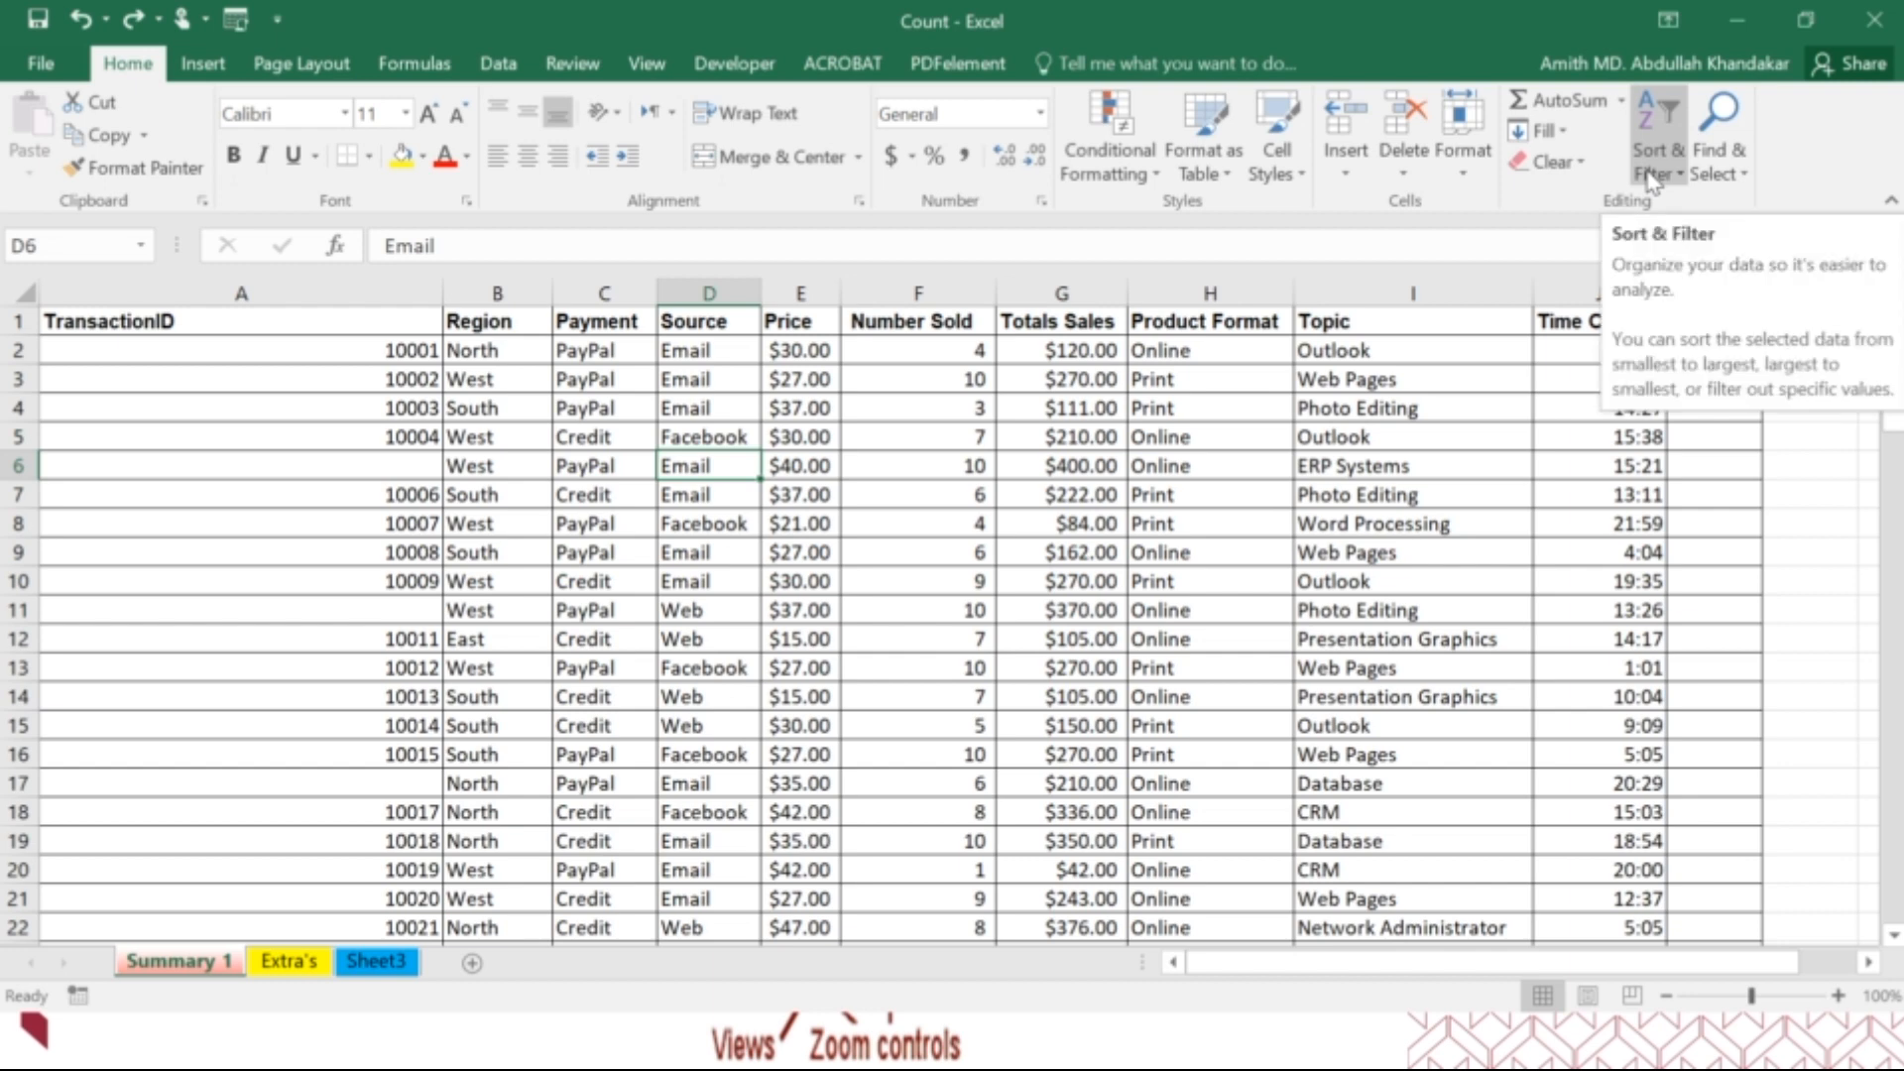
Turn on filtering for the header row of the whole transaction table.
{"action": "left_click", "coordinate": [1213, 468]}
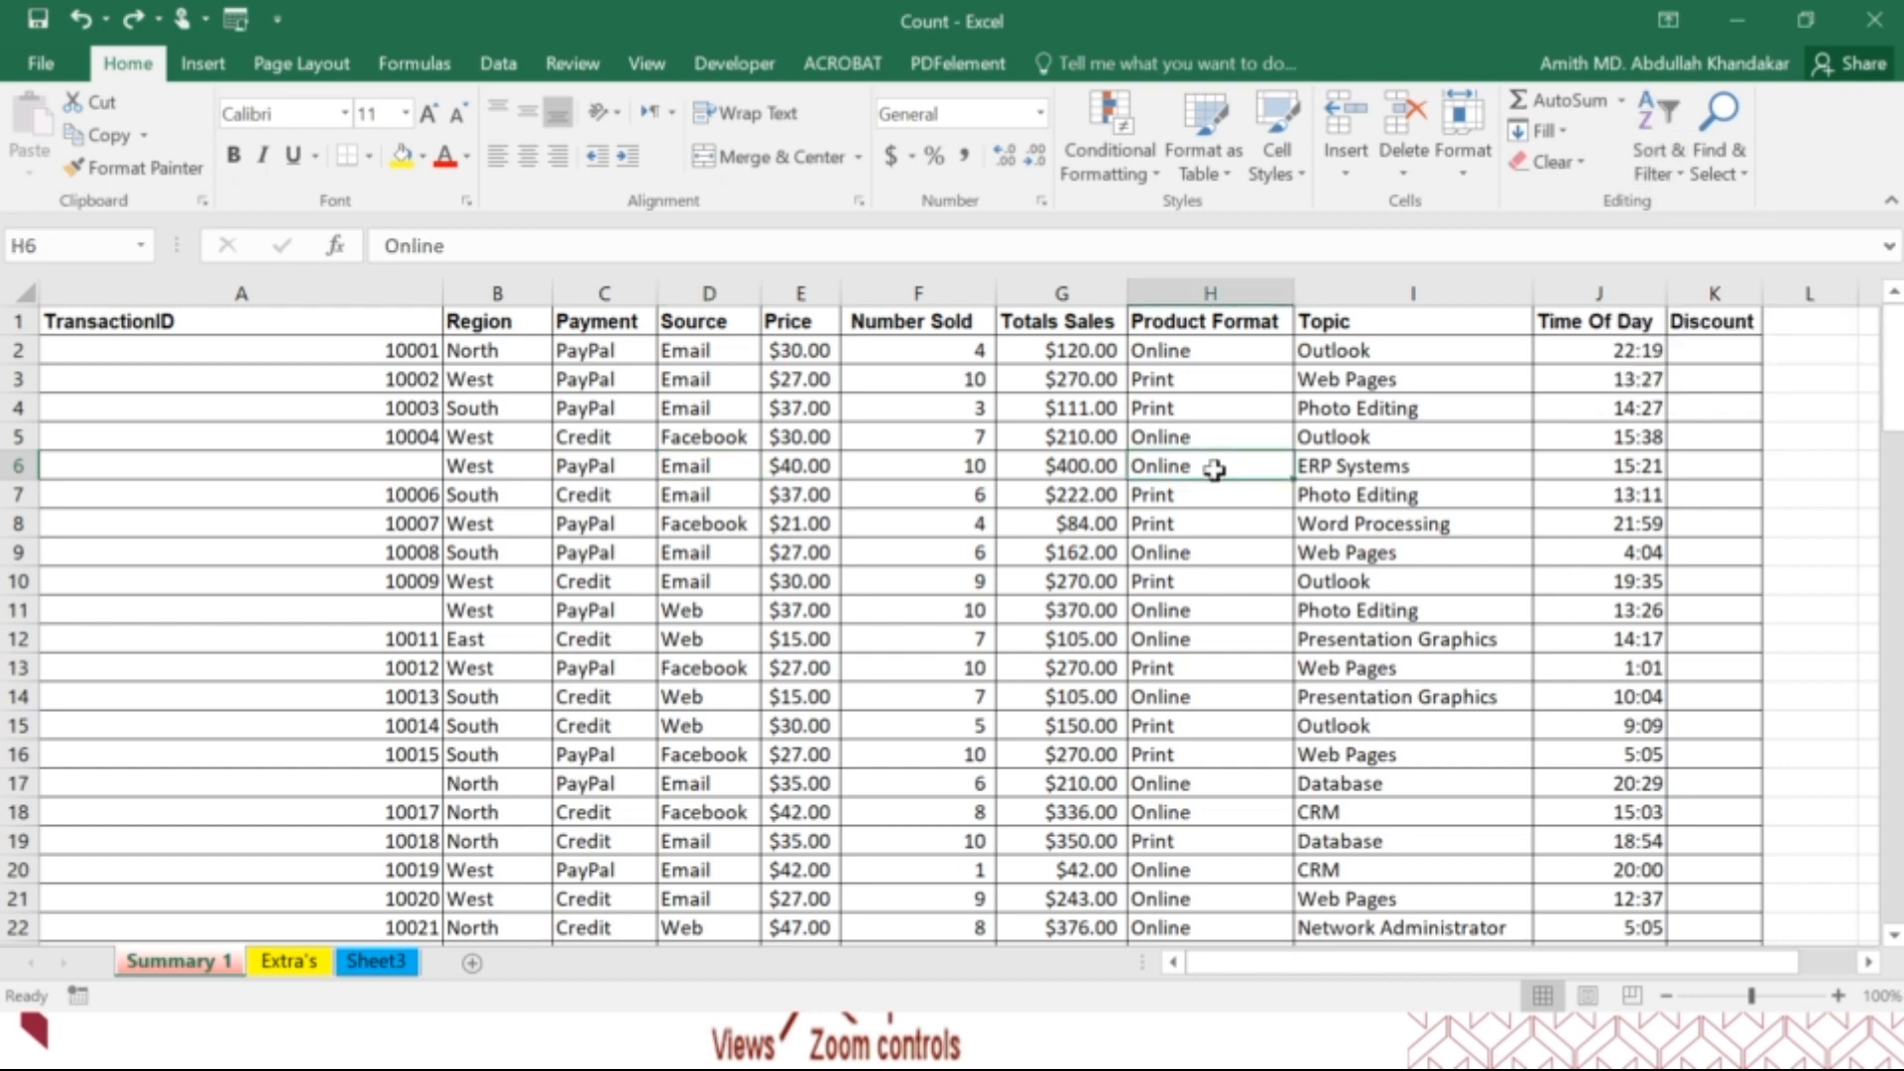
{"action": "key", "text": "ctrl+a"}
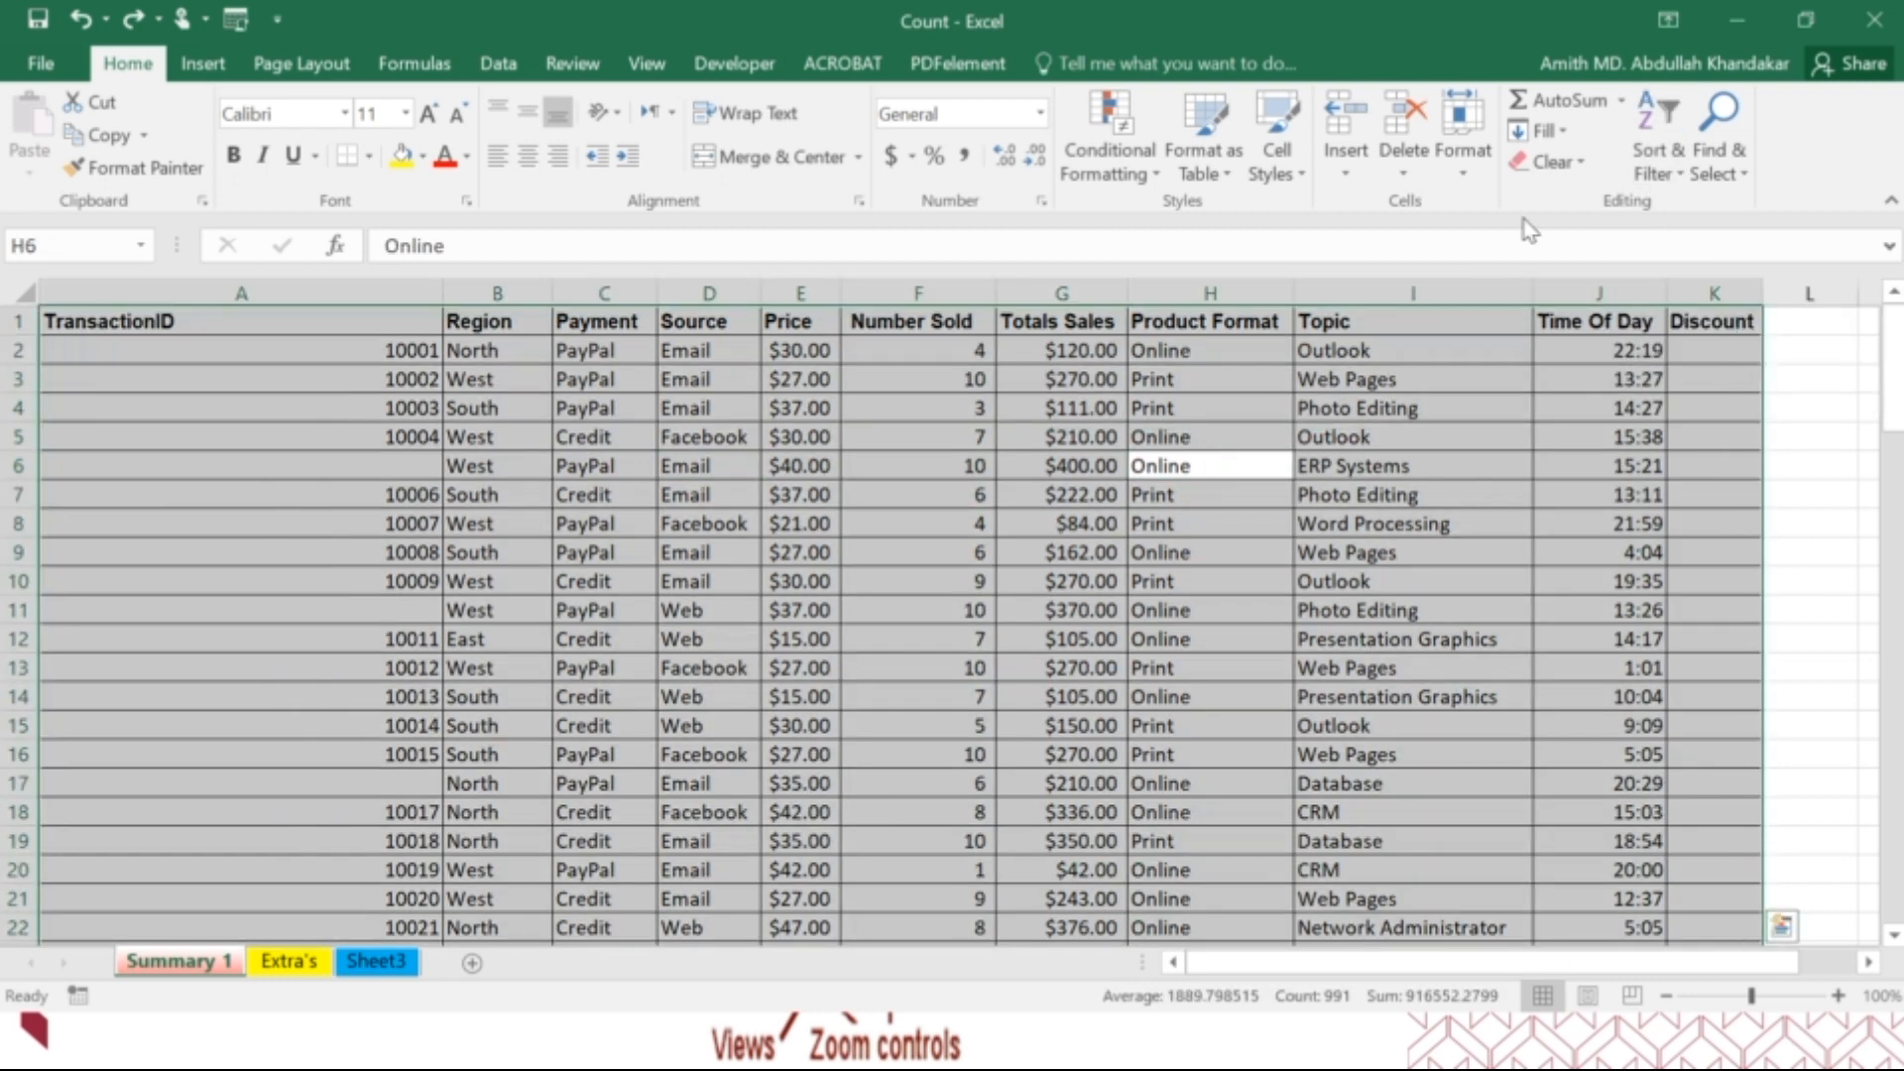
{"action": "left_click", "coordinate": [1634, 139]}
{"action": "left_click", "coordinate": [1658, 327]}
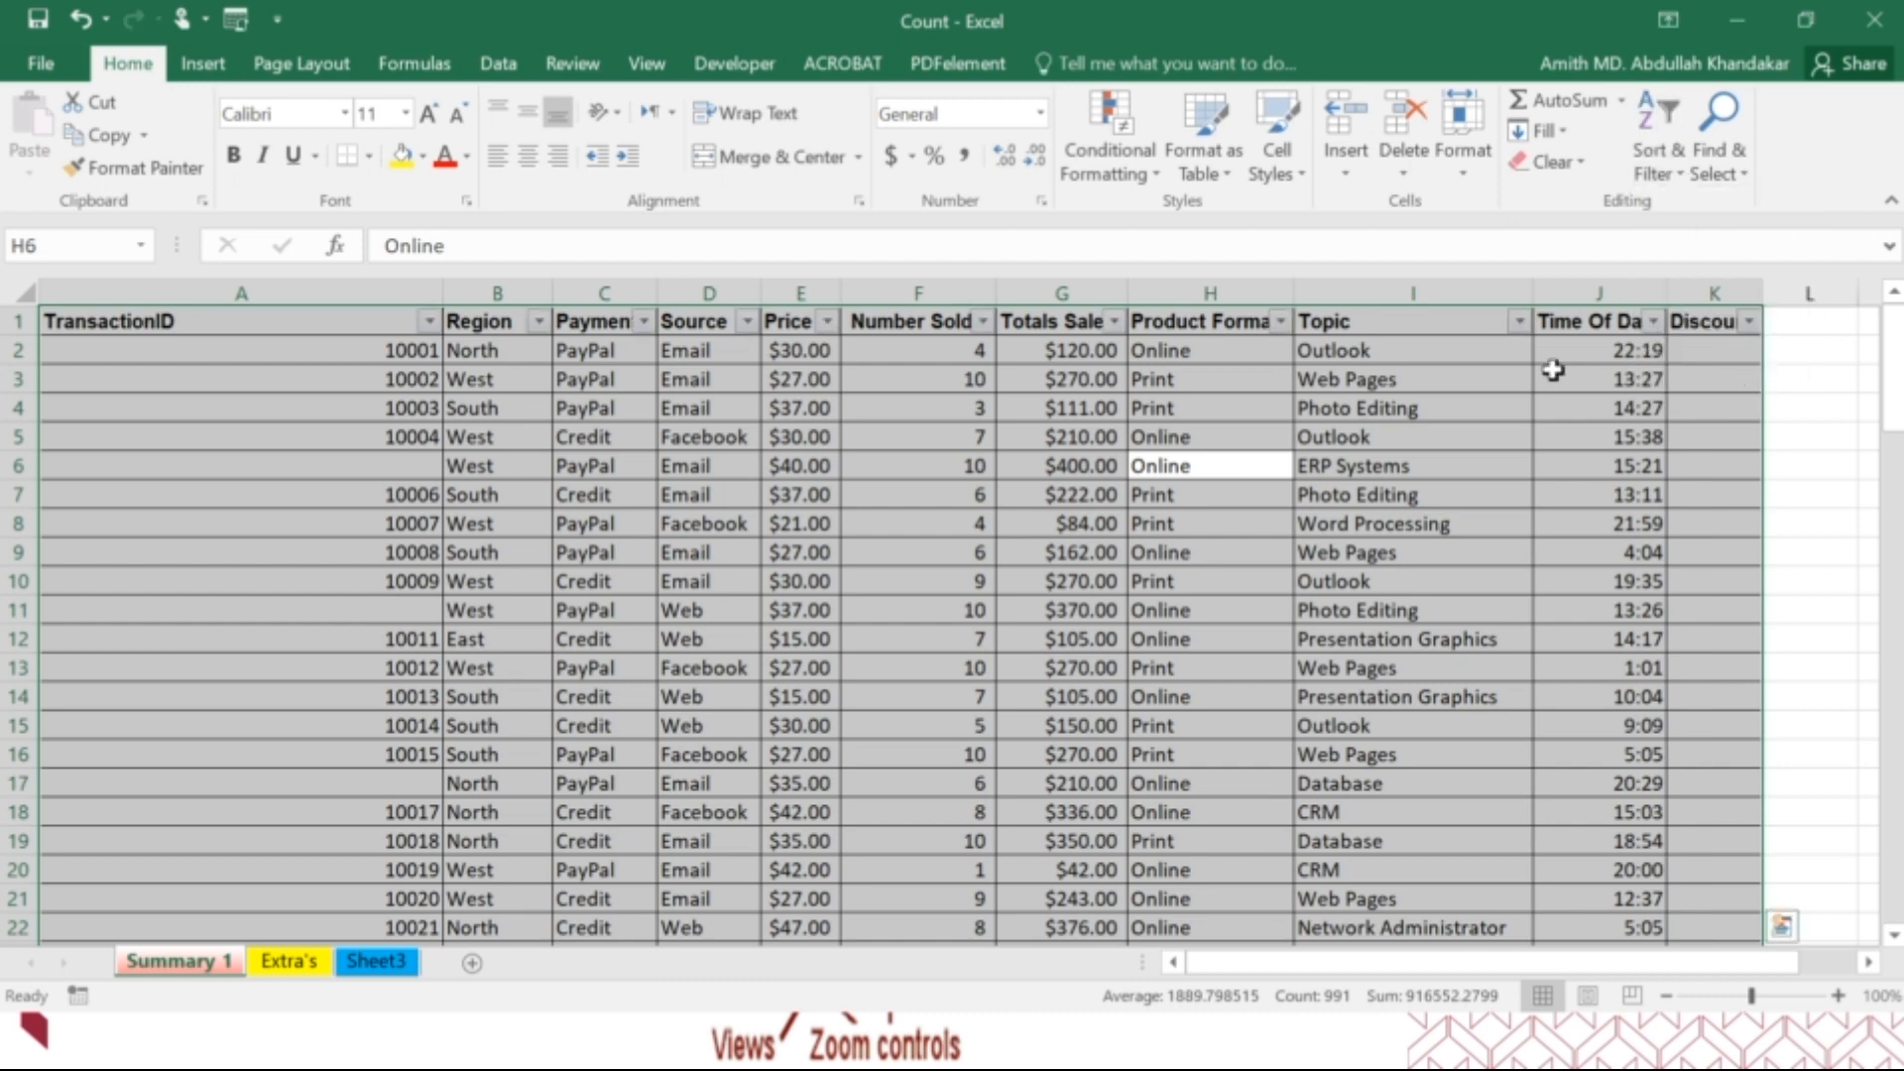
{"action": "left_click", "coordinate": [990, 527]}
Display the number filter options of the Price column, and undo the filtering on the table.
{"action": "left_click", "coordinate": [827, 323]}
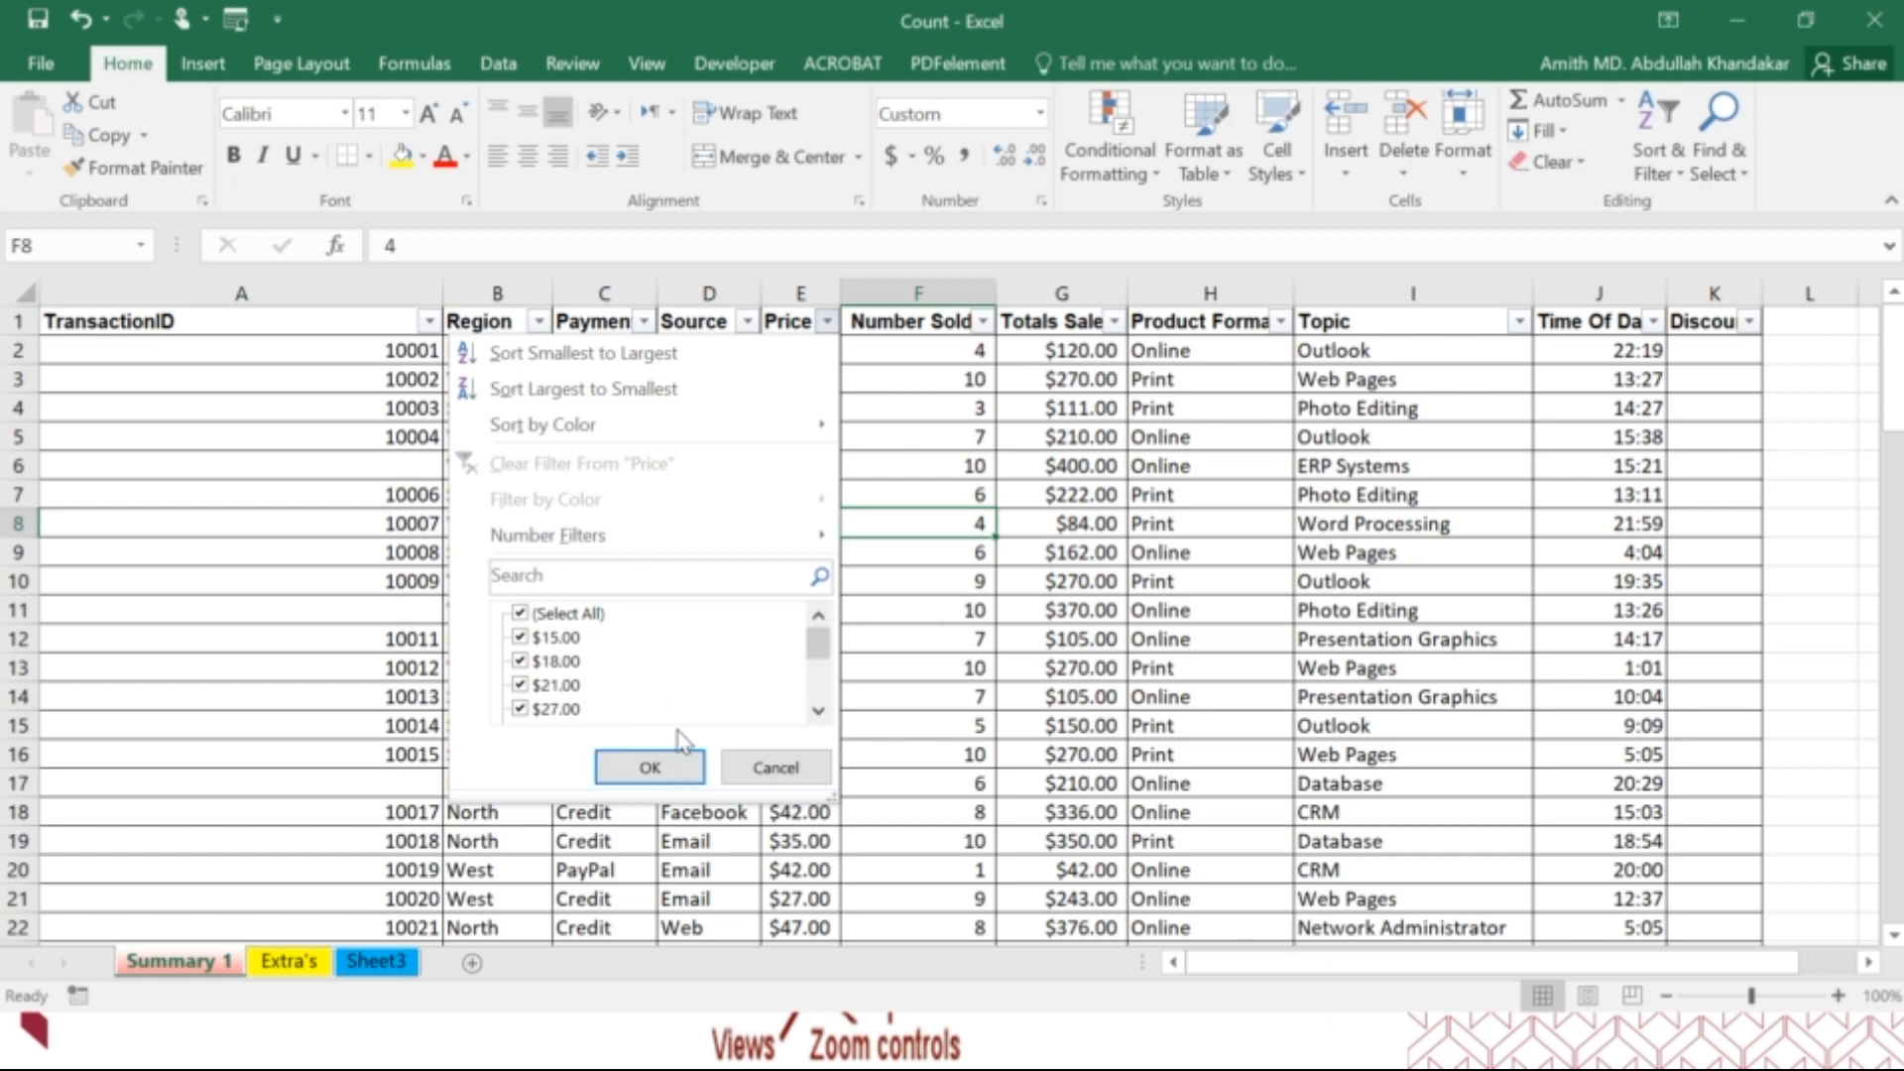
{"action": "mouse_move", "coordinate": [656, 547]}
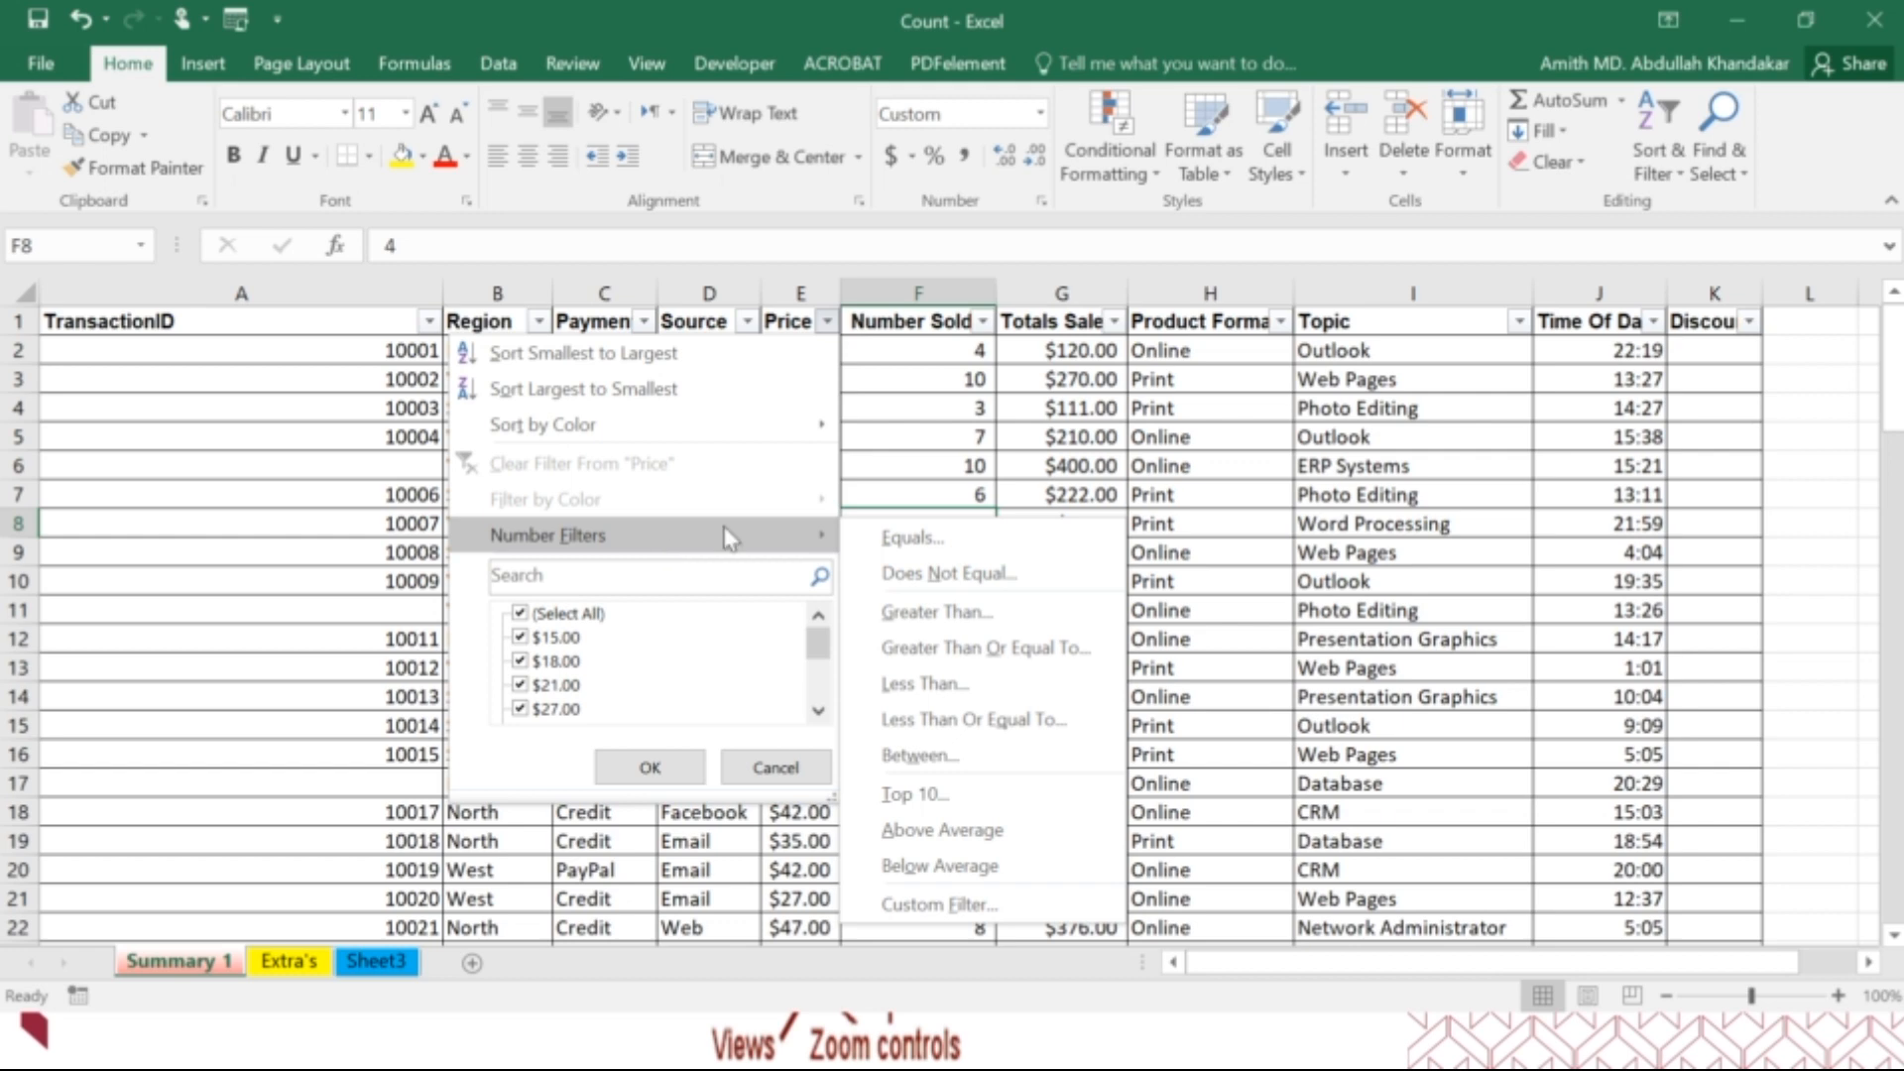
{"action": "left_click", "coordinate": [999, 452]}
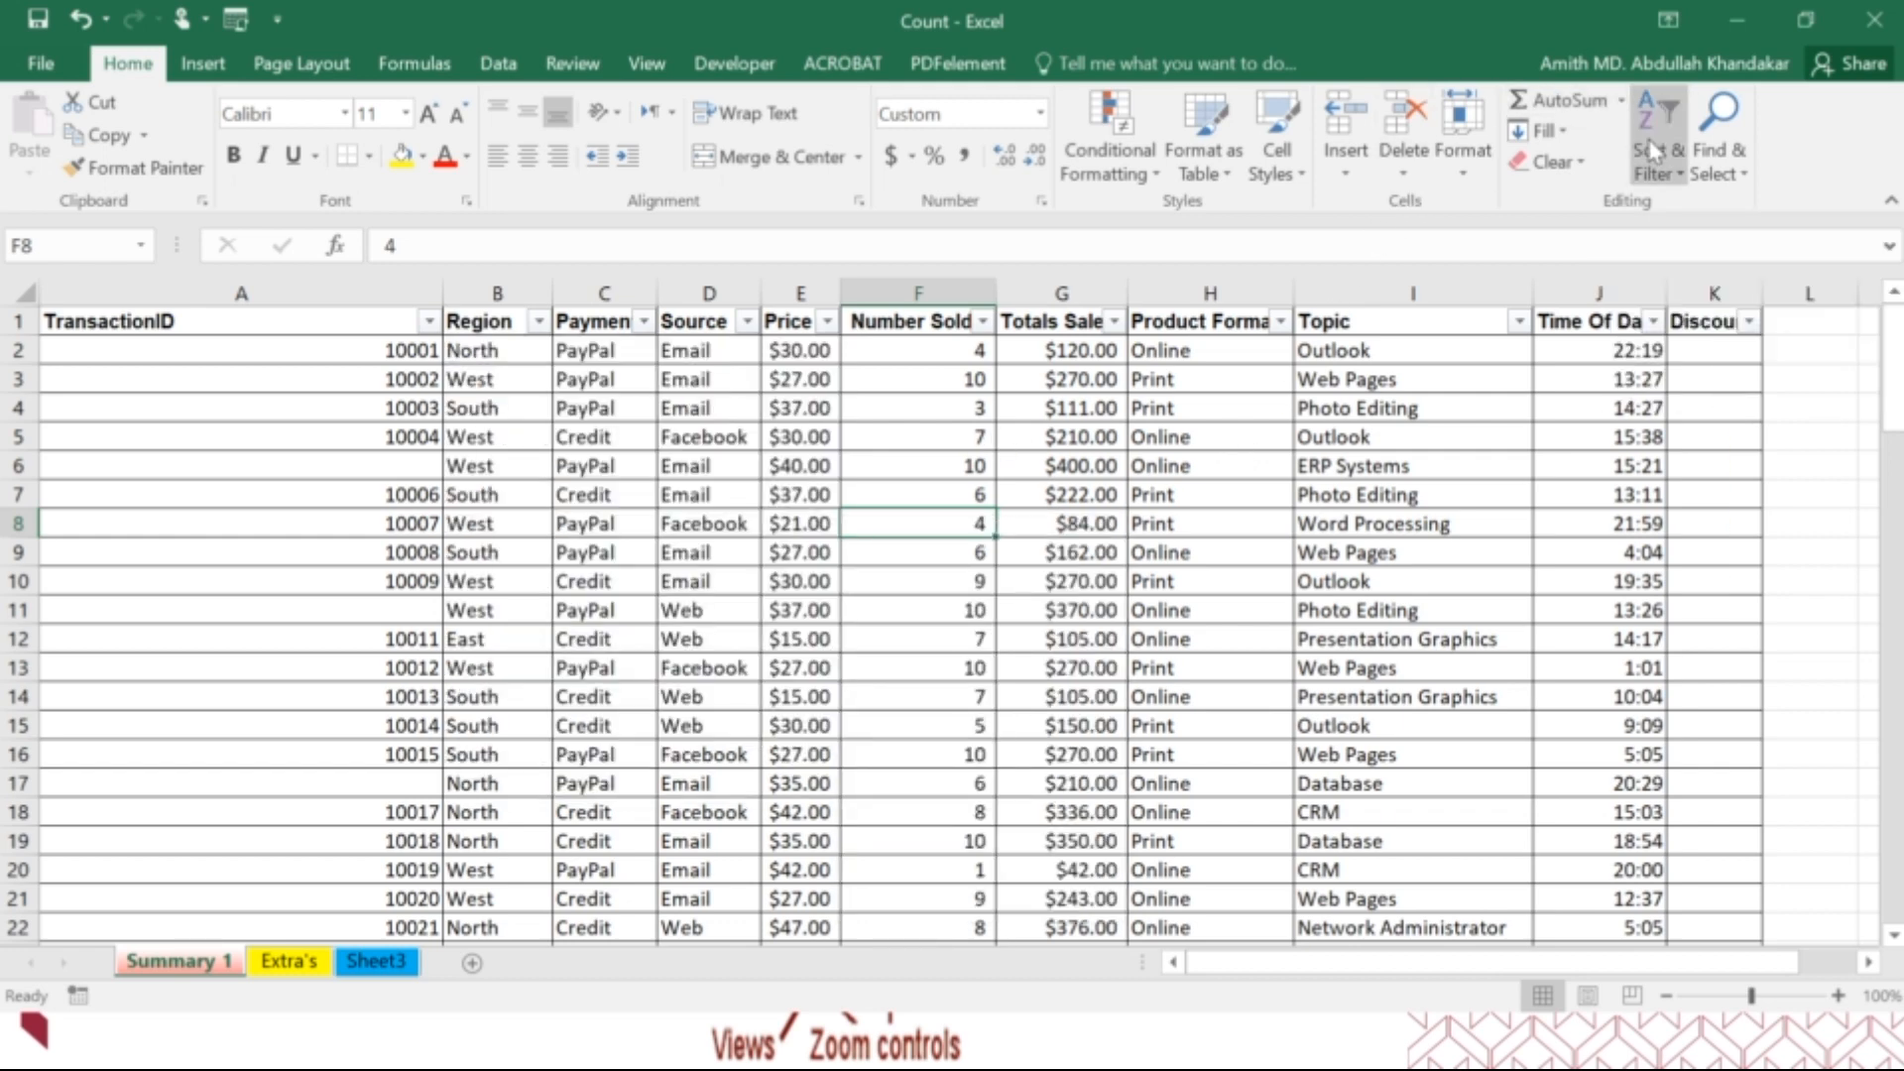
{"action": "key", "text": "ctrl+z"}
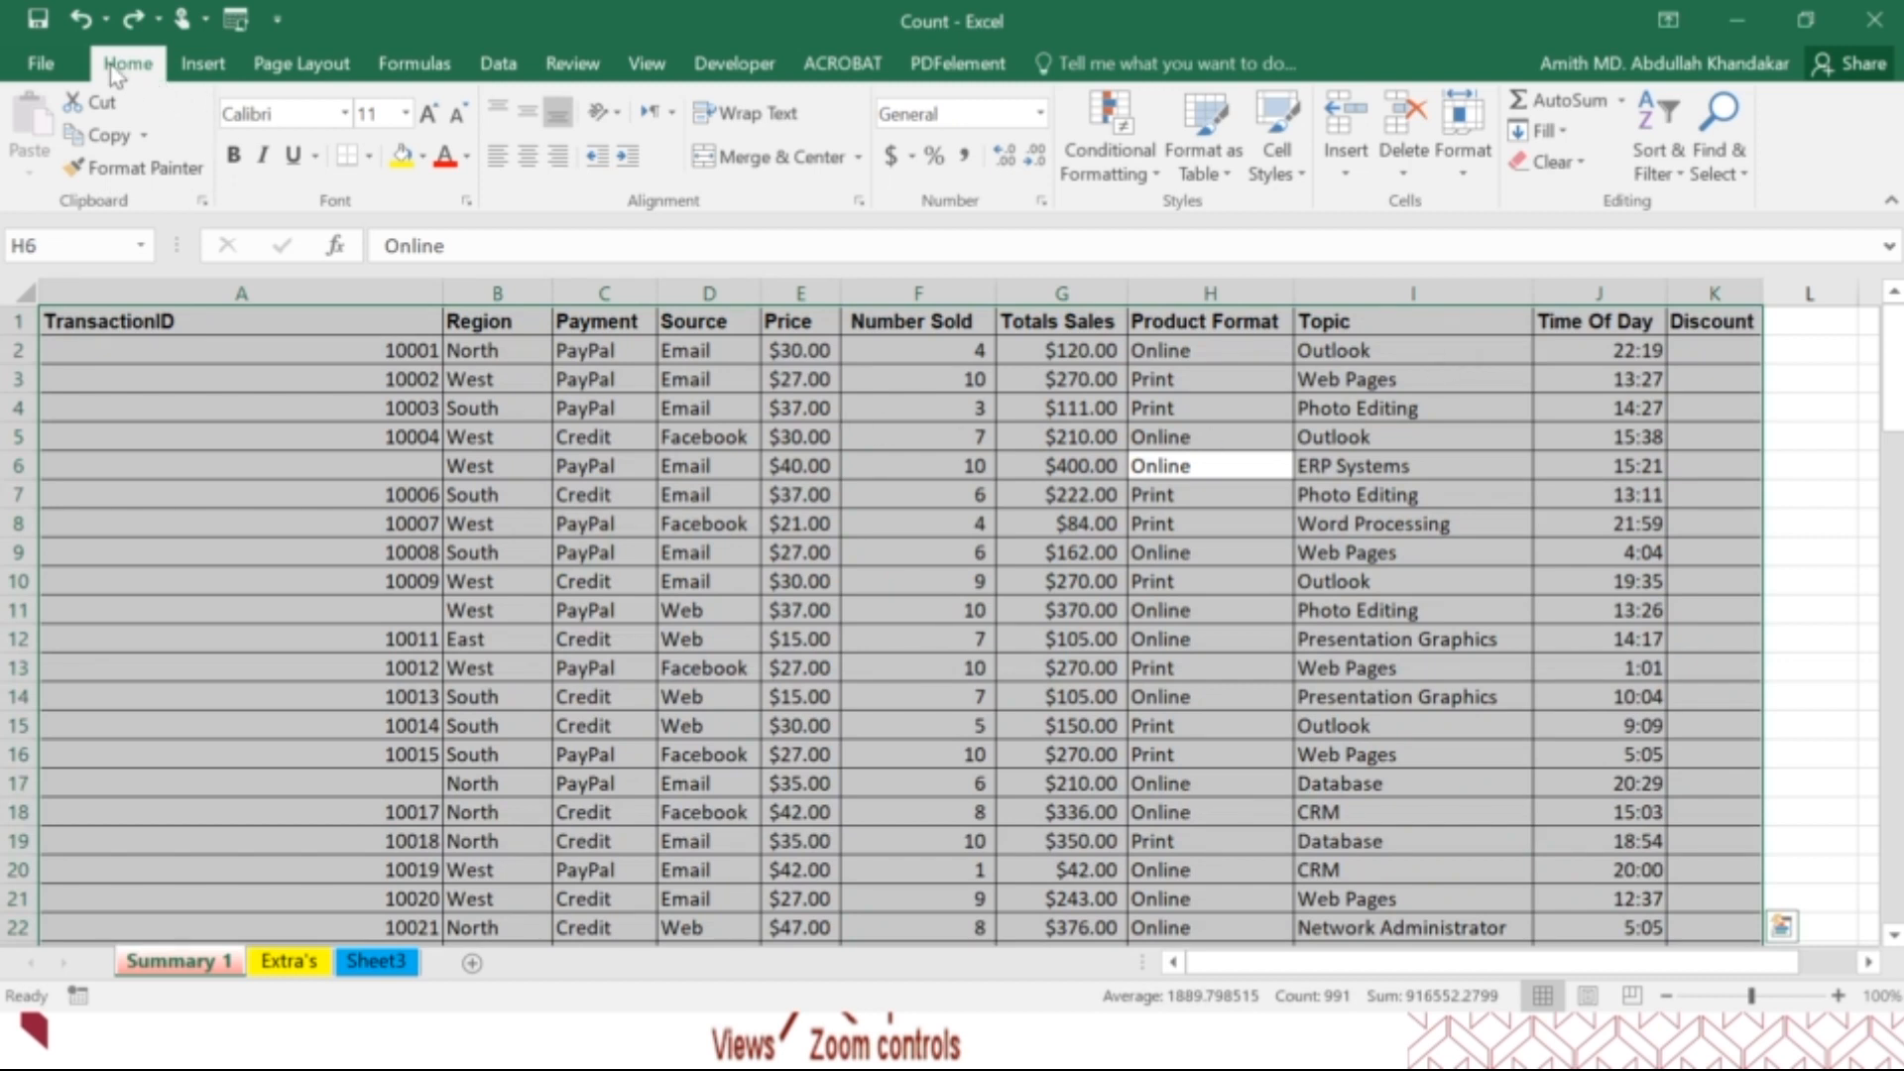
{"action": "left_click", "coordinate": [203, 64]}
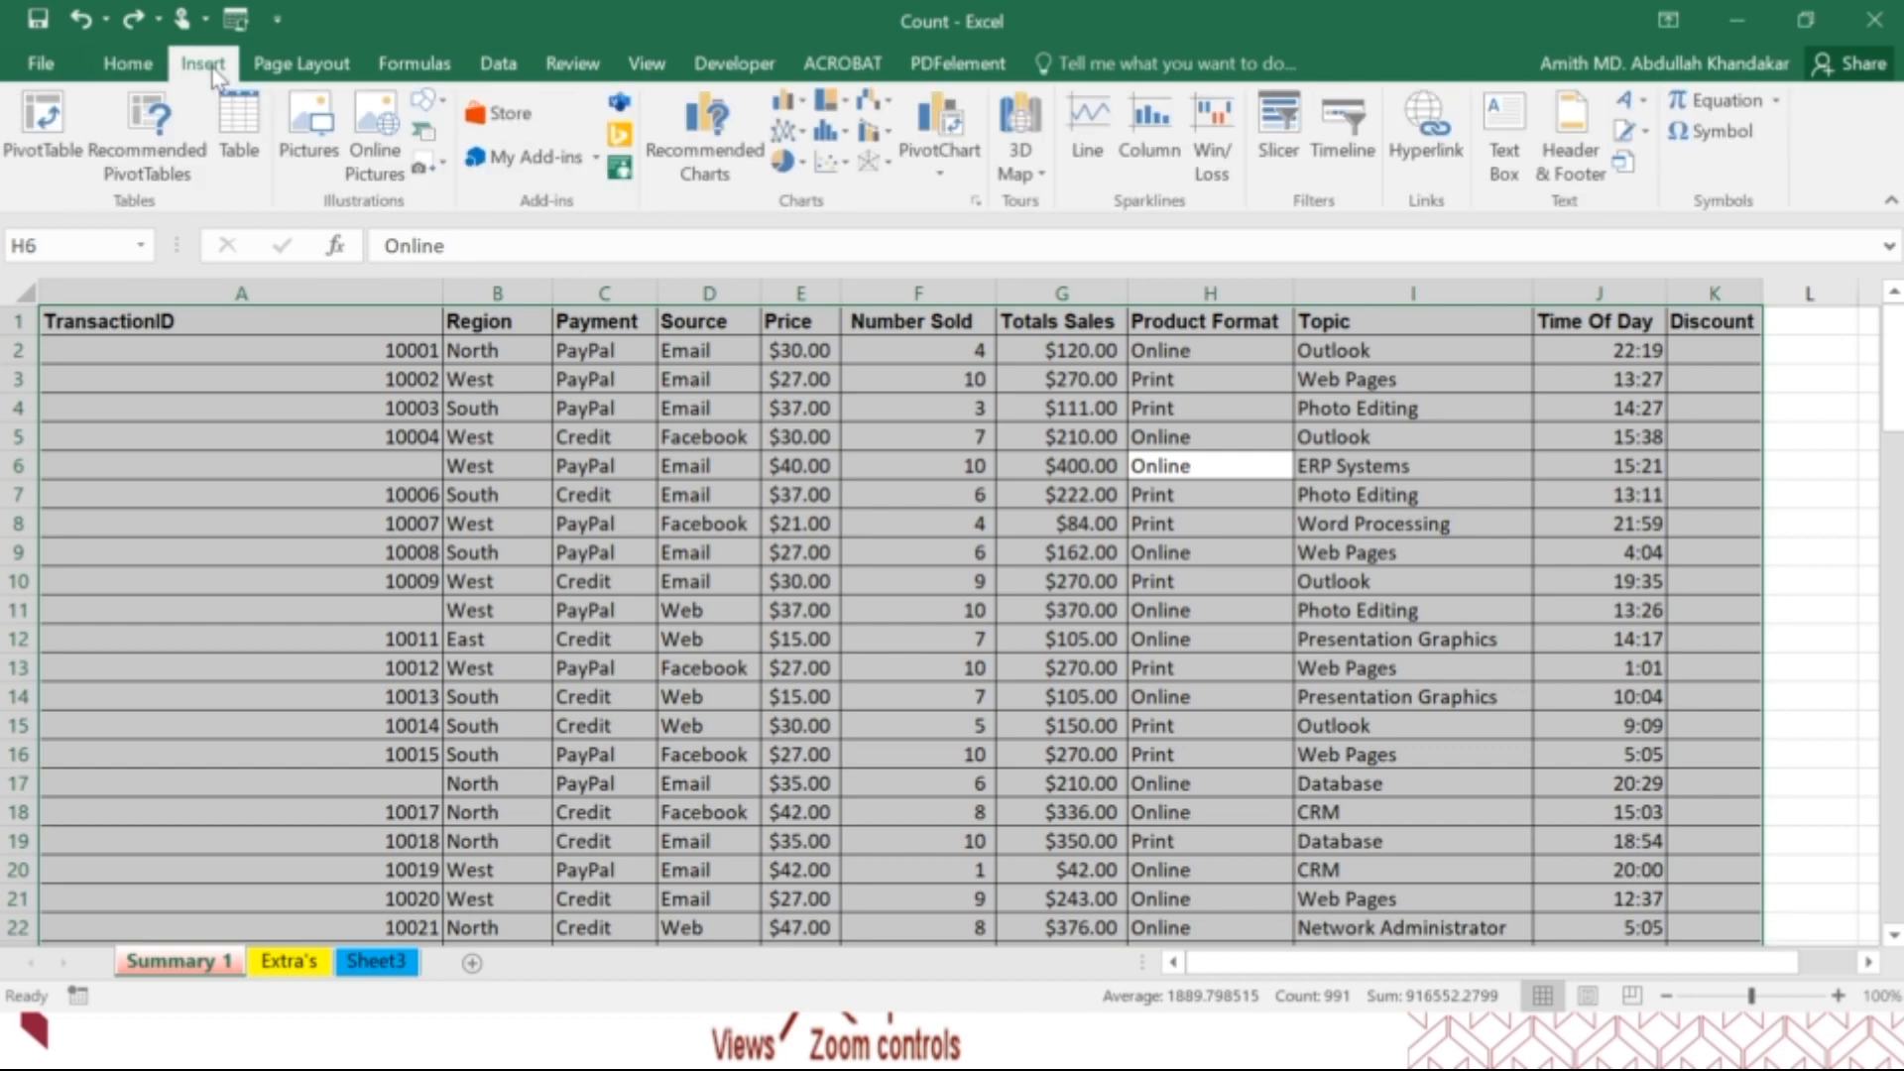
{"action": "left_click", "coordinate": [255, 402]}
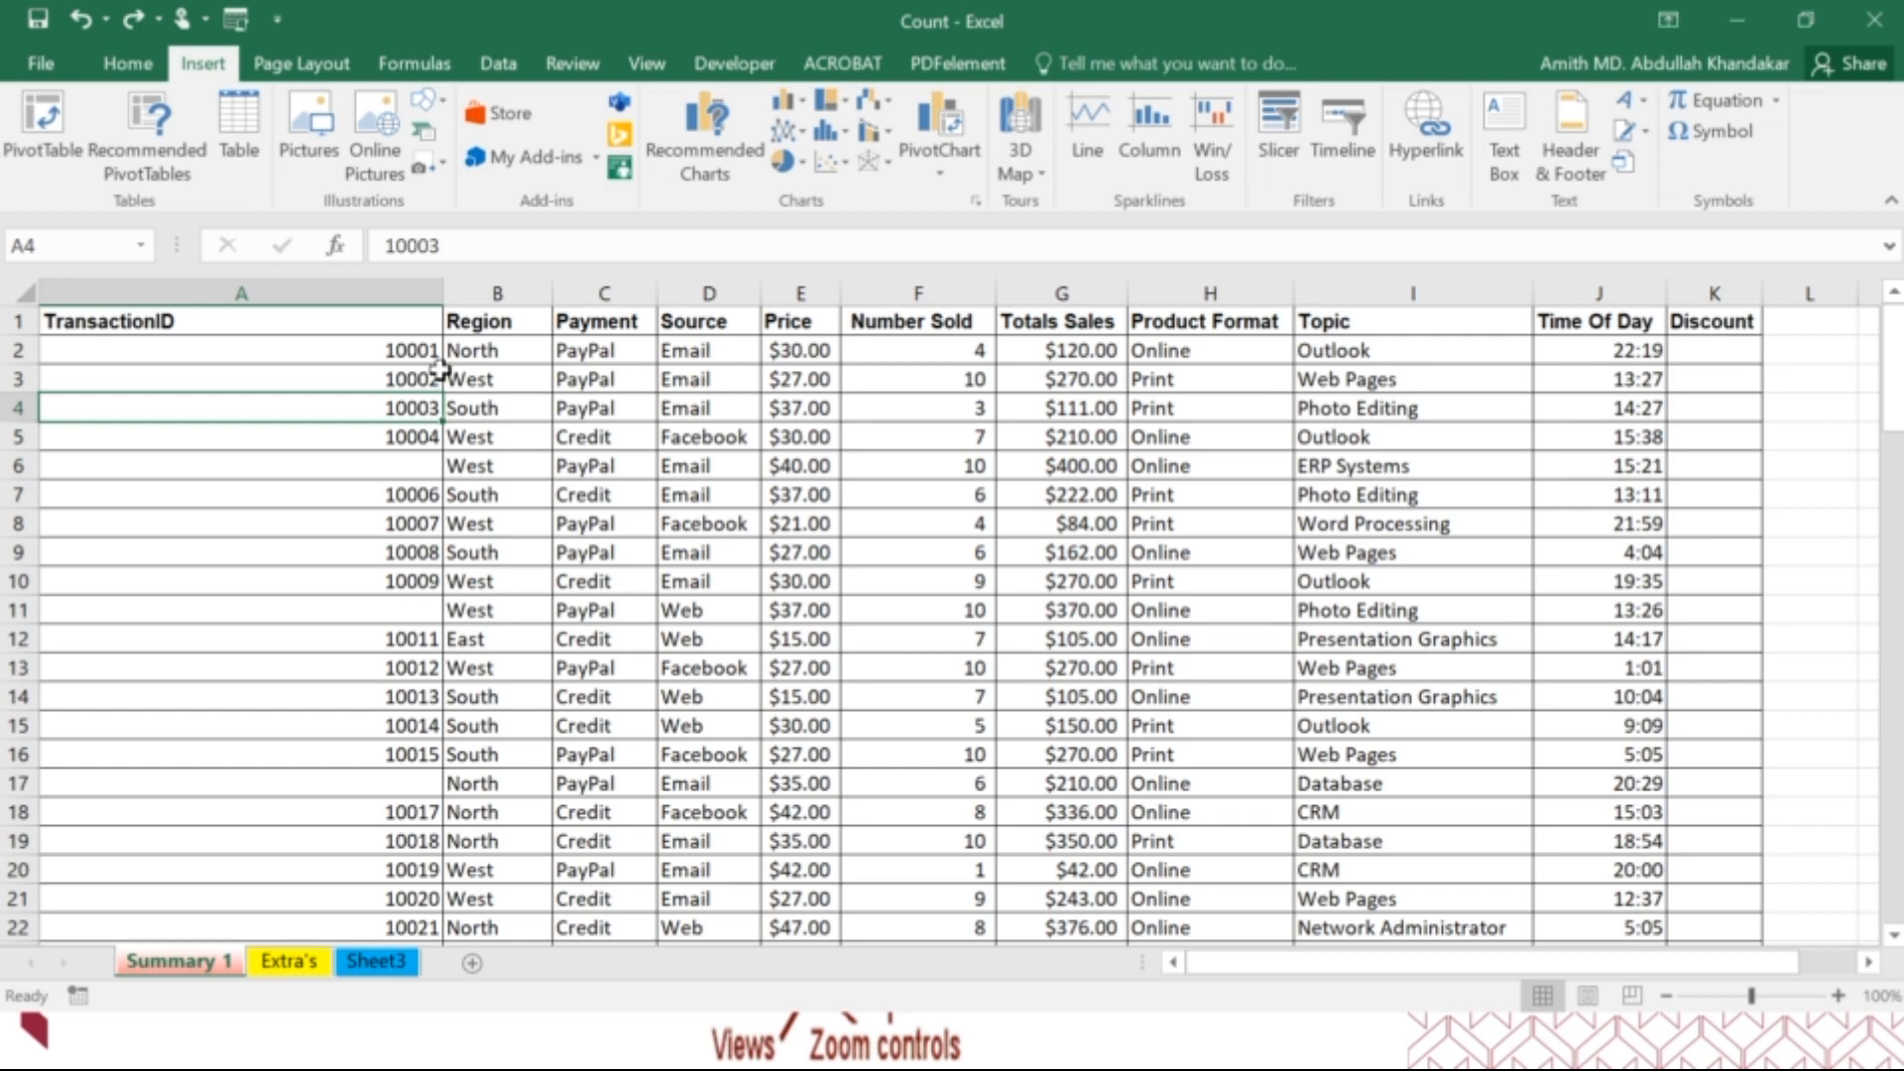
{"action": "left_click", "coordinate": [428, 103]}
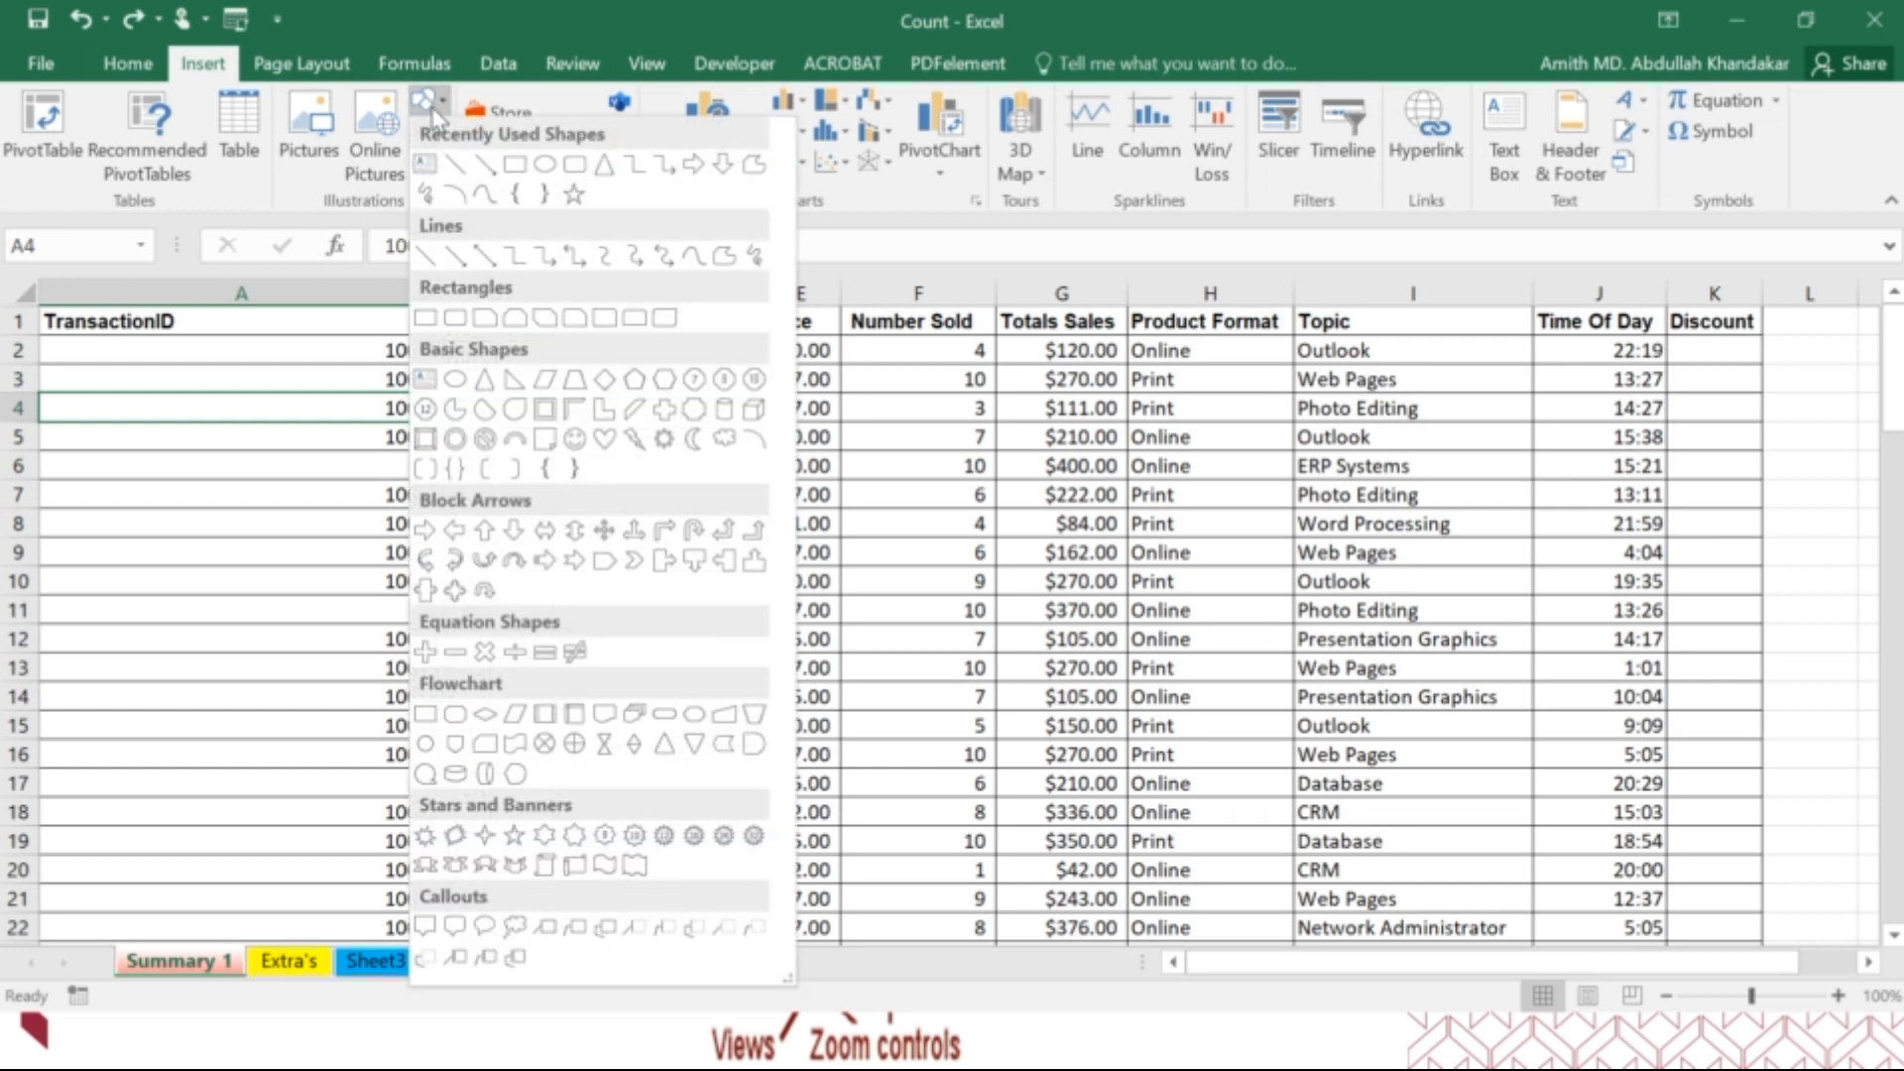
{"action": "left_click", "coordinate": [434, 114]}
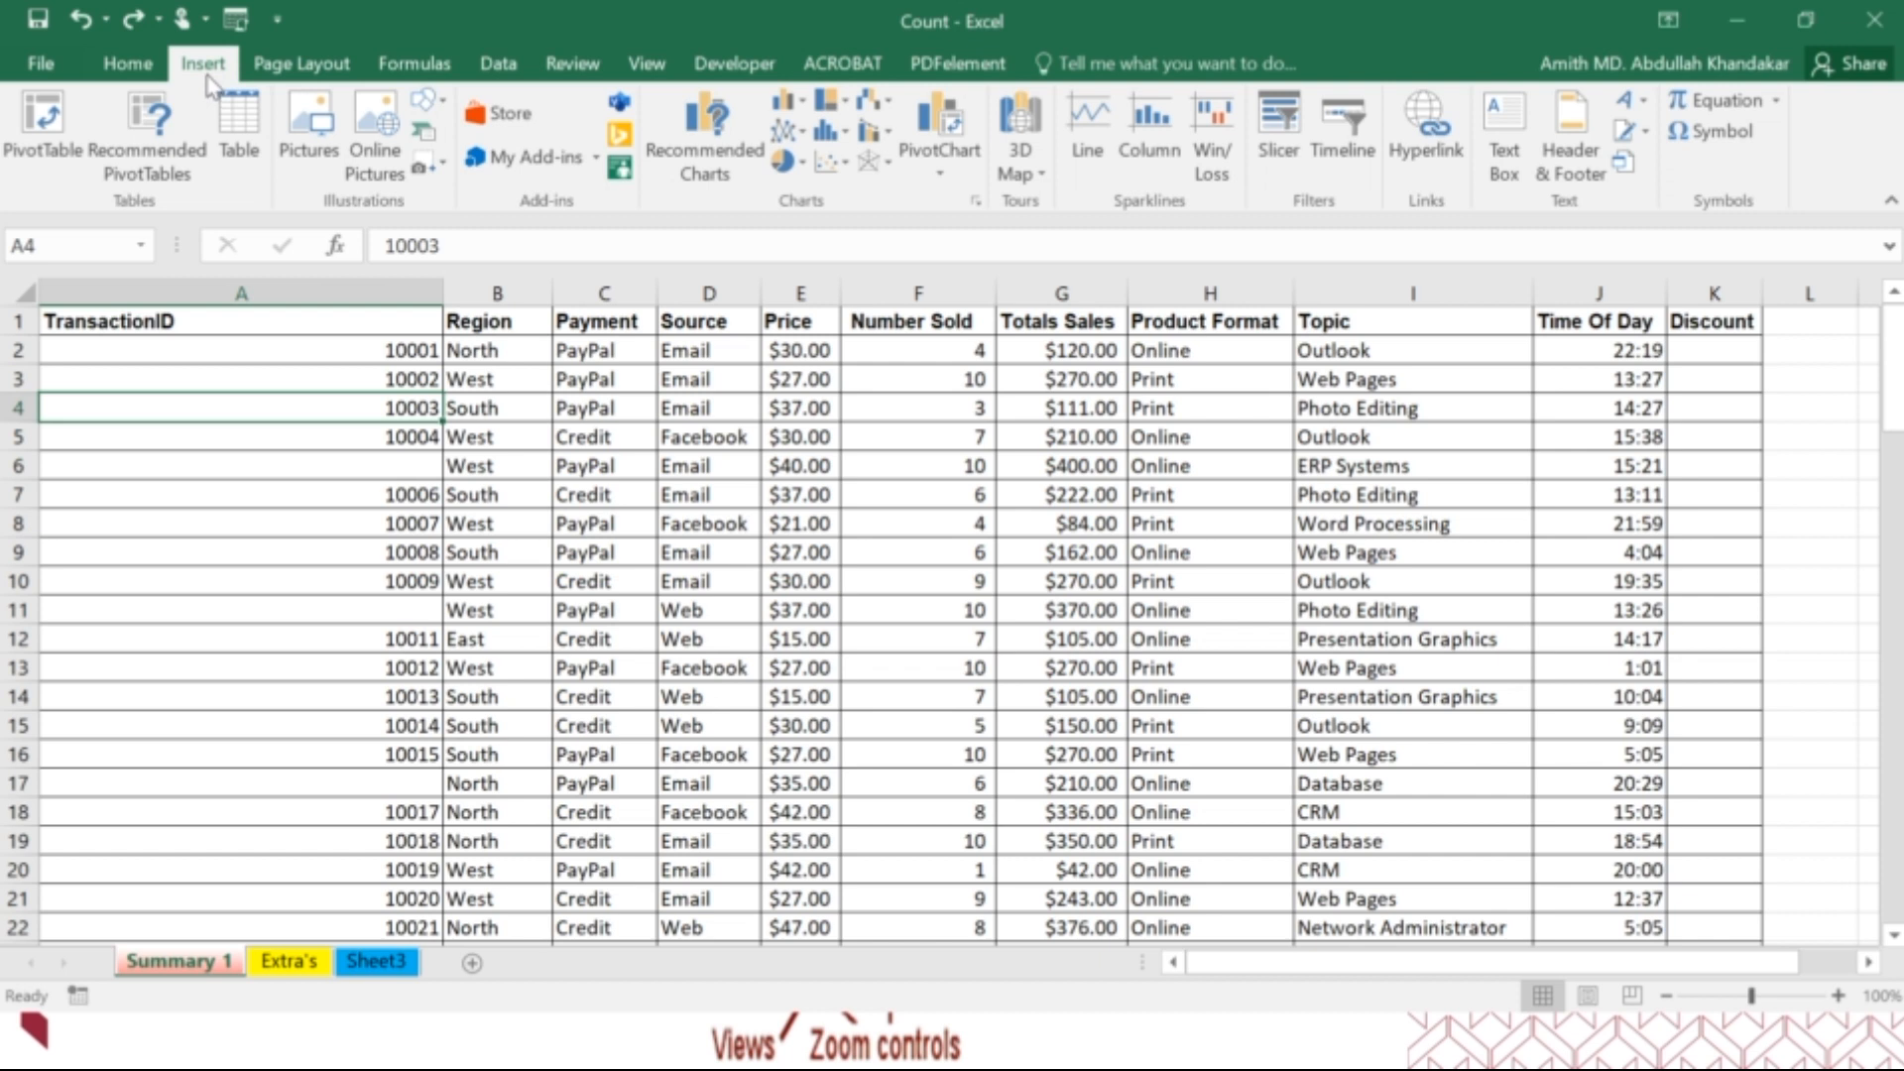
Switch the Summary 1 sheet to right-to-left layout and return it to left-to-right.
{"action": "left_click", "coordinate": [301, 65]}
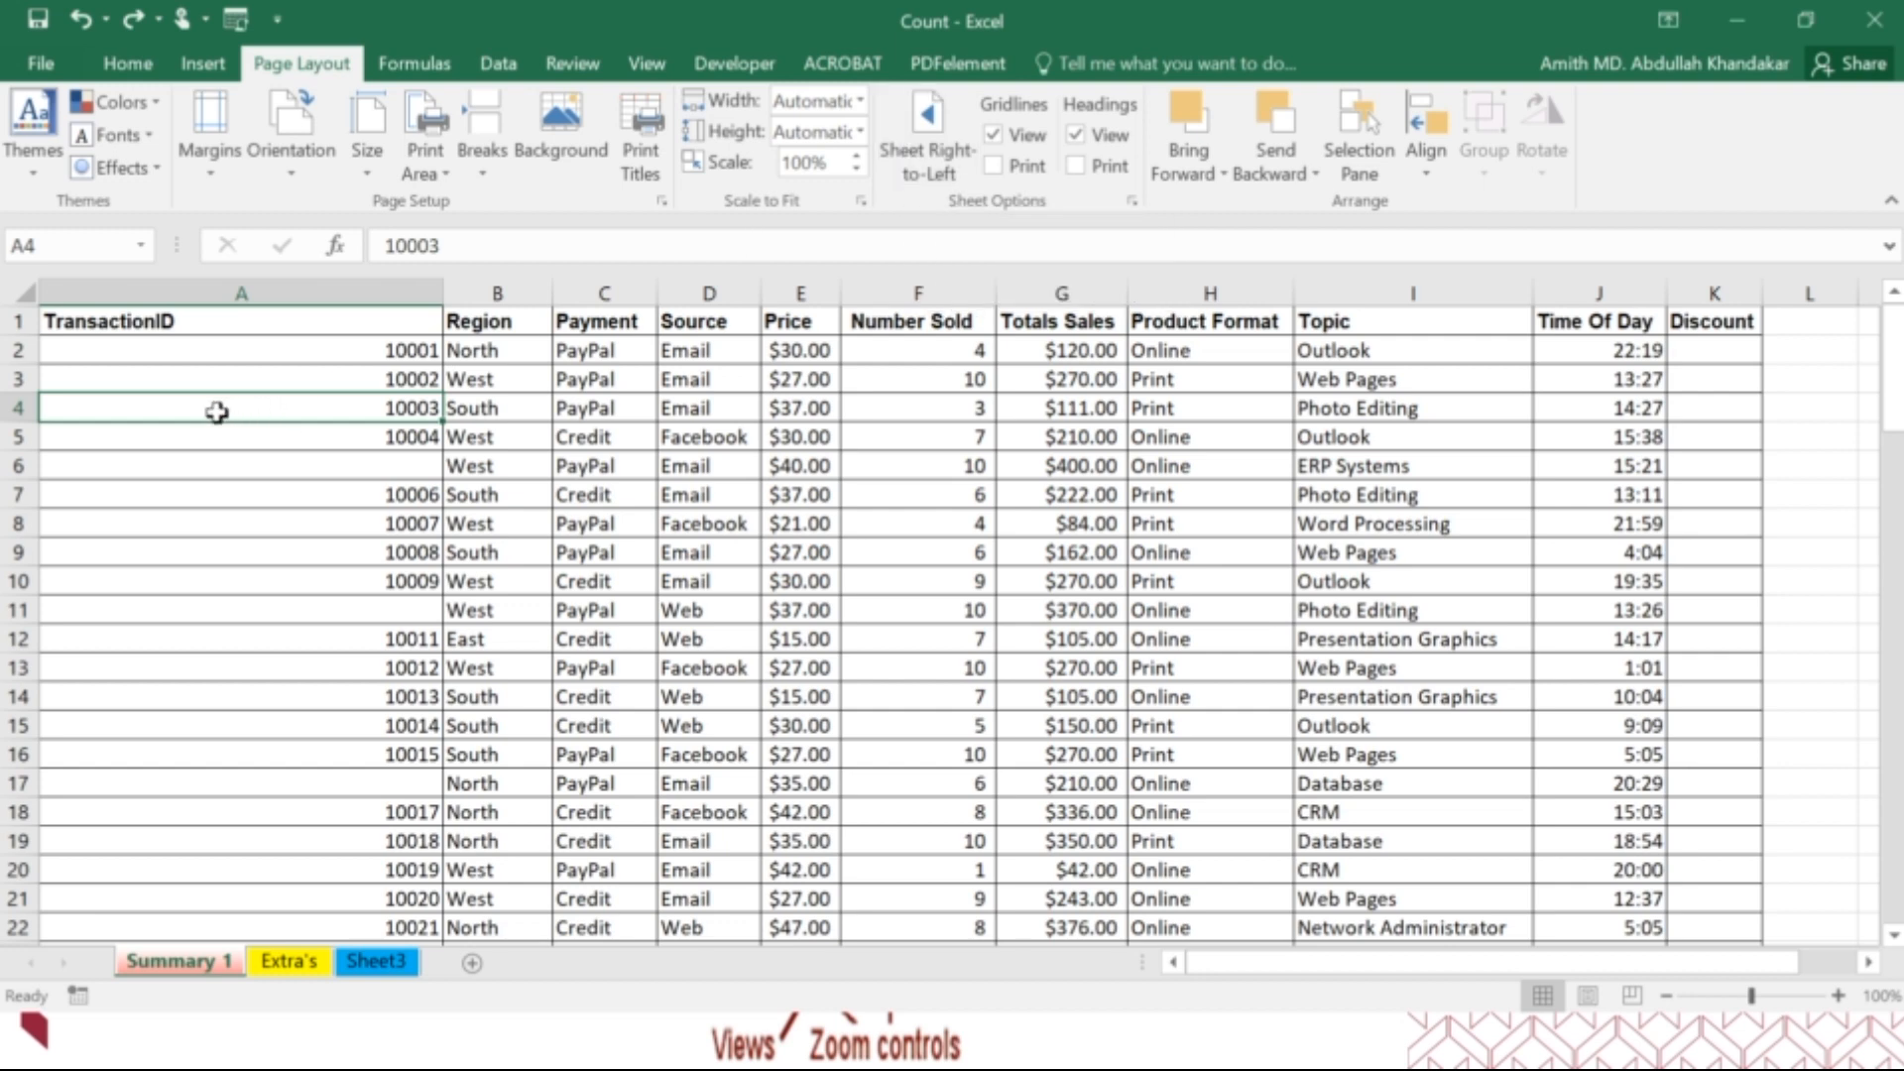
{"action": "left_click", "coordinate": [905, 178]}
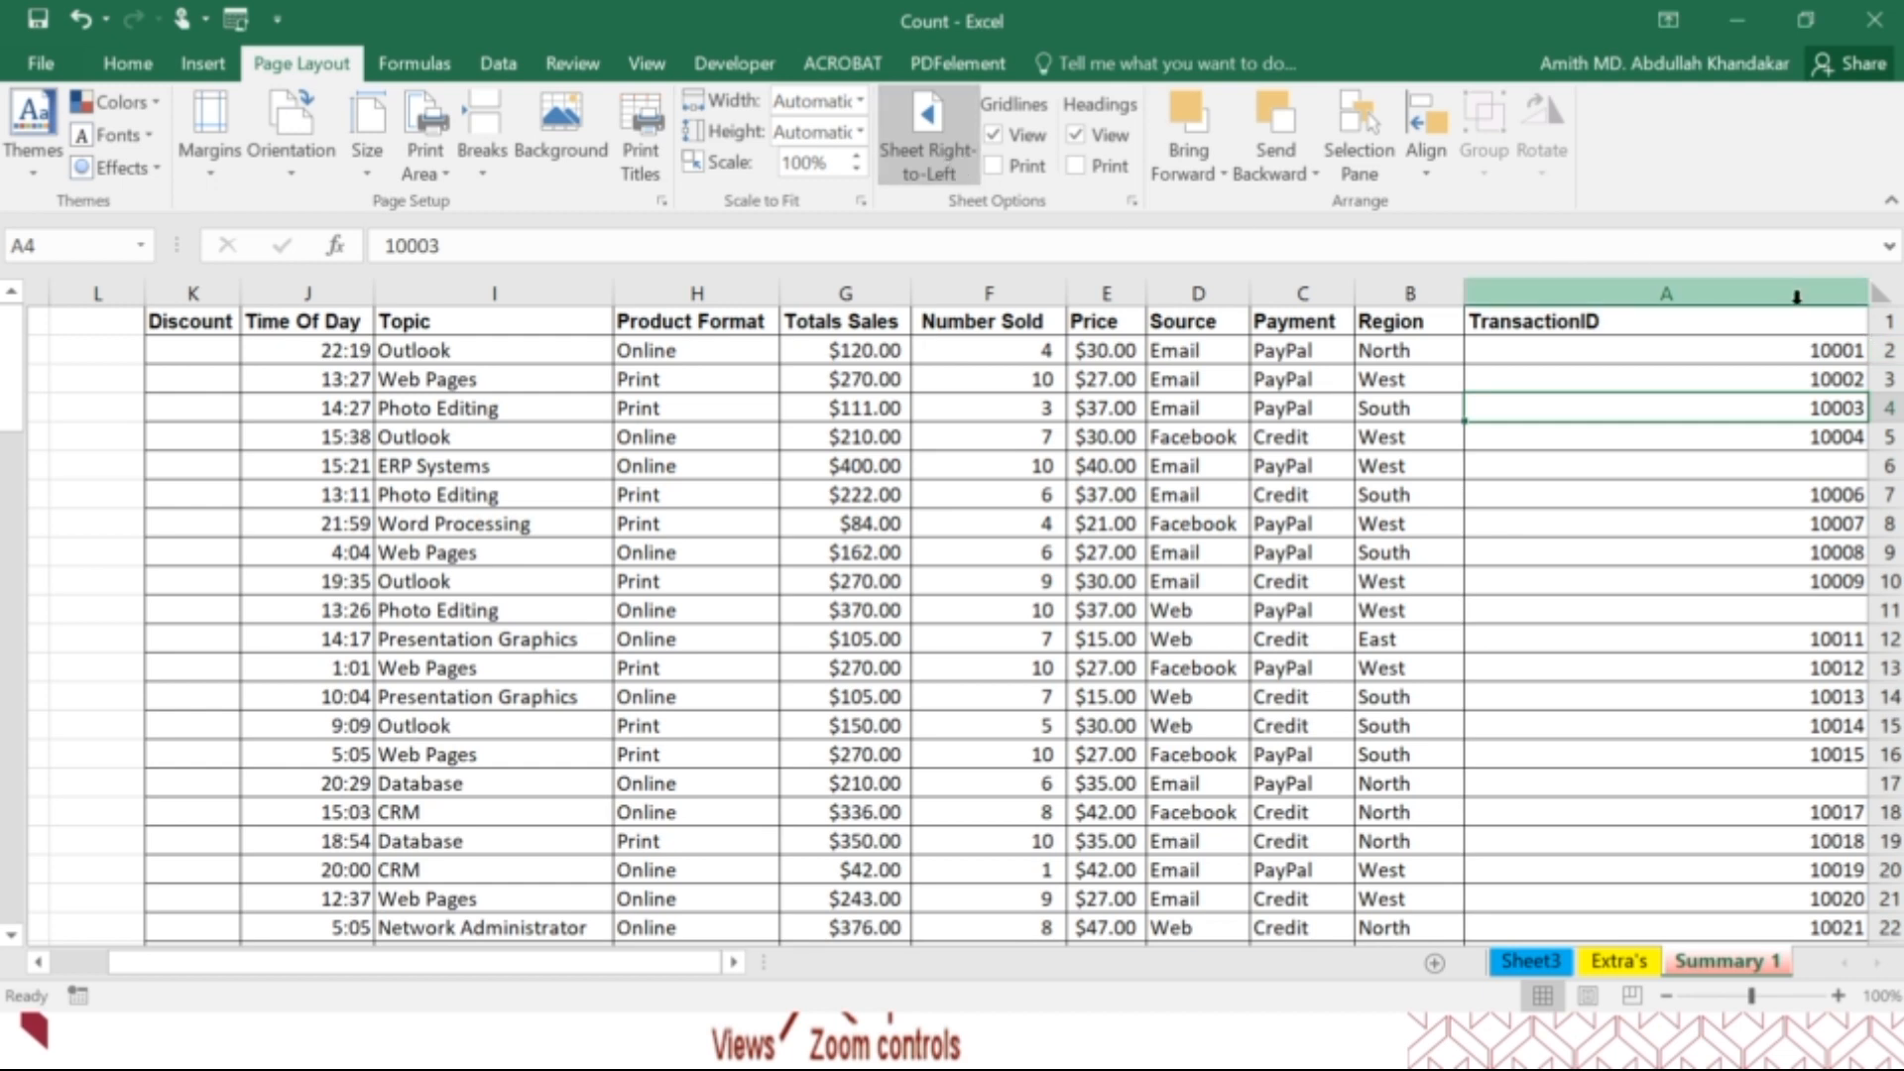
{"action": "left_click", "coordinate": [940, 137]}
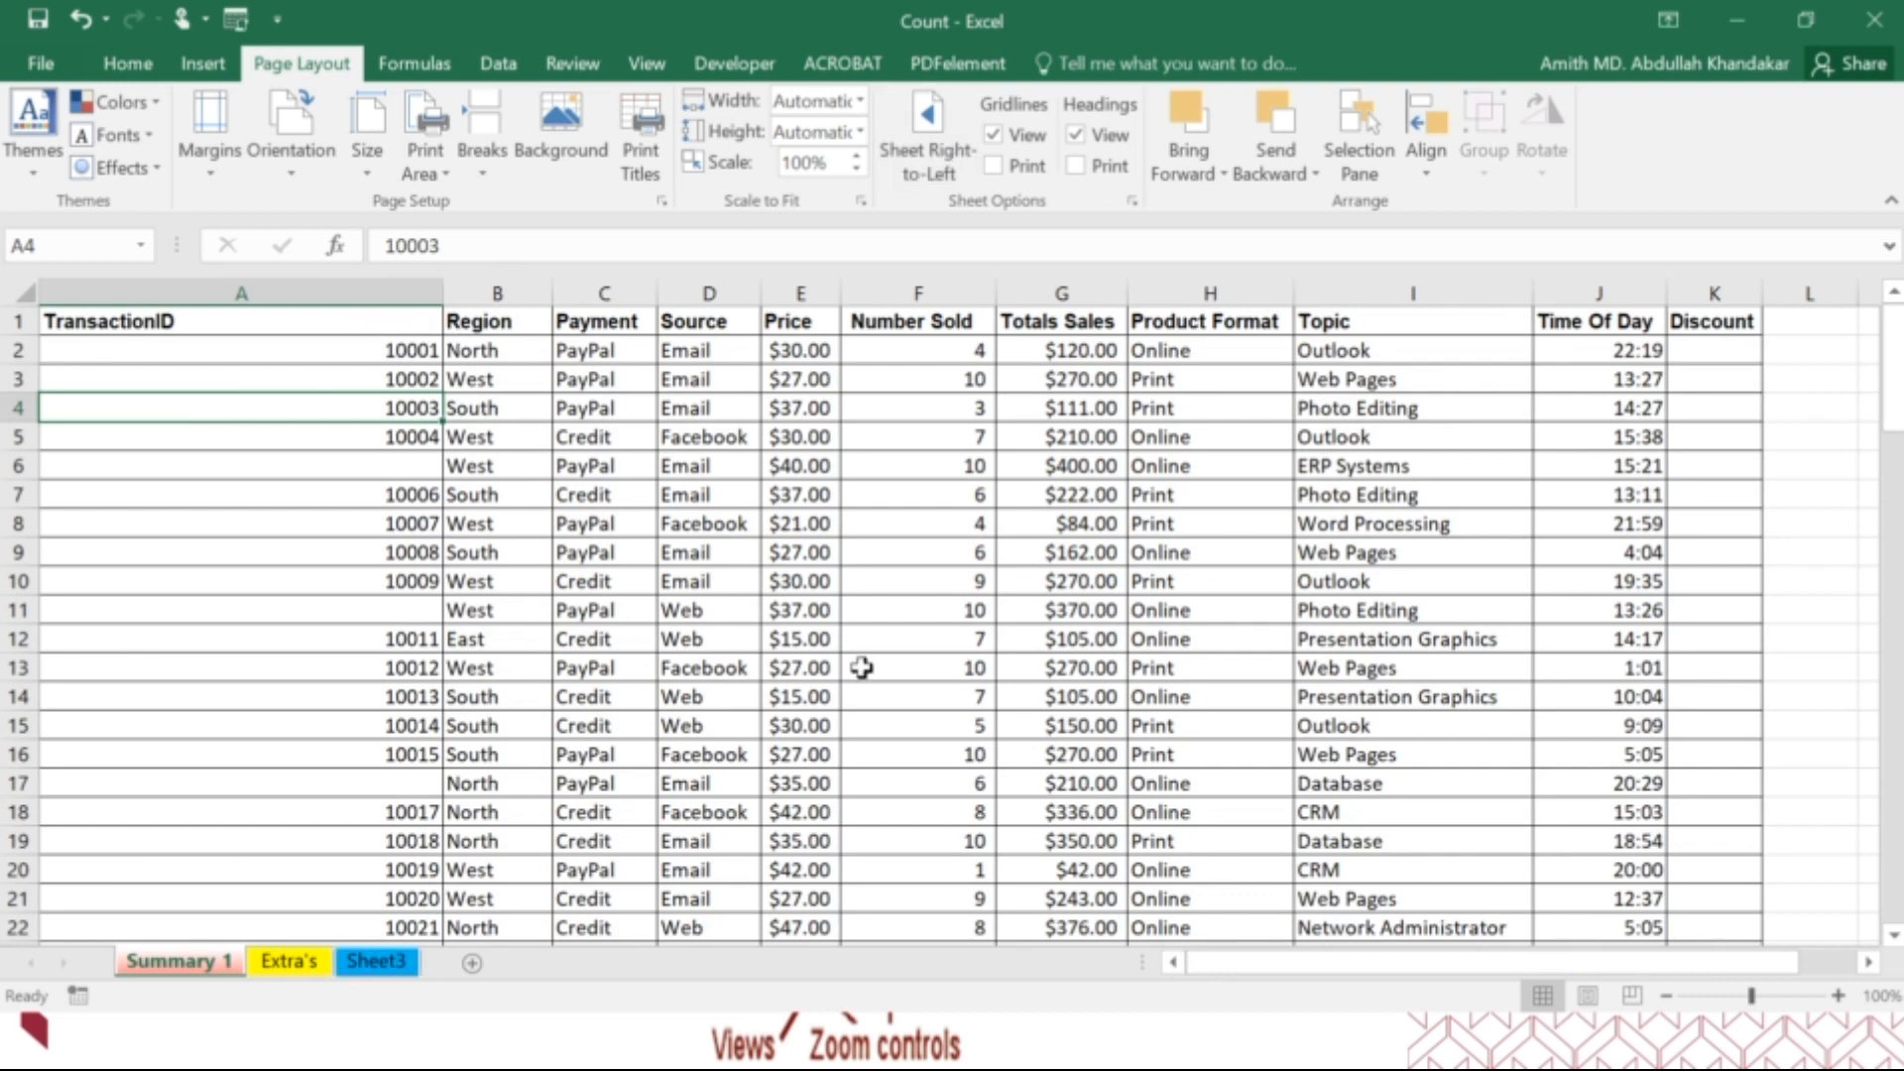
Hide the gridlines on the Summary 1 sheet and check the empty area beside the table.
{"action": "left_click_drag", "start_coordinate": [1261, 968], "coordinate": [1304, 968]}
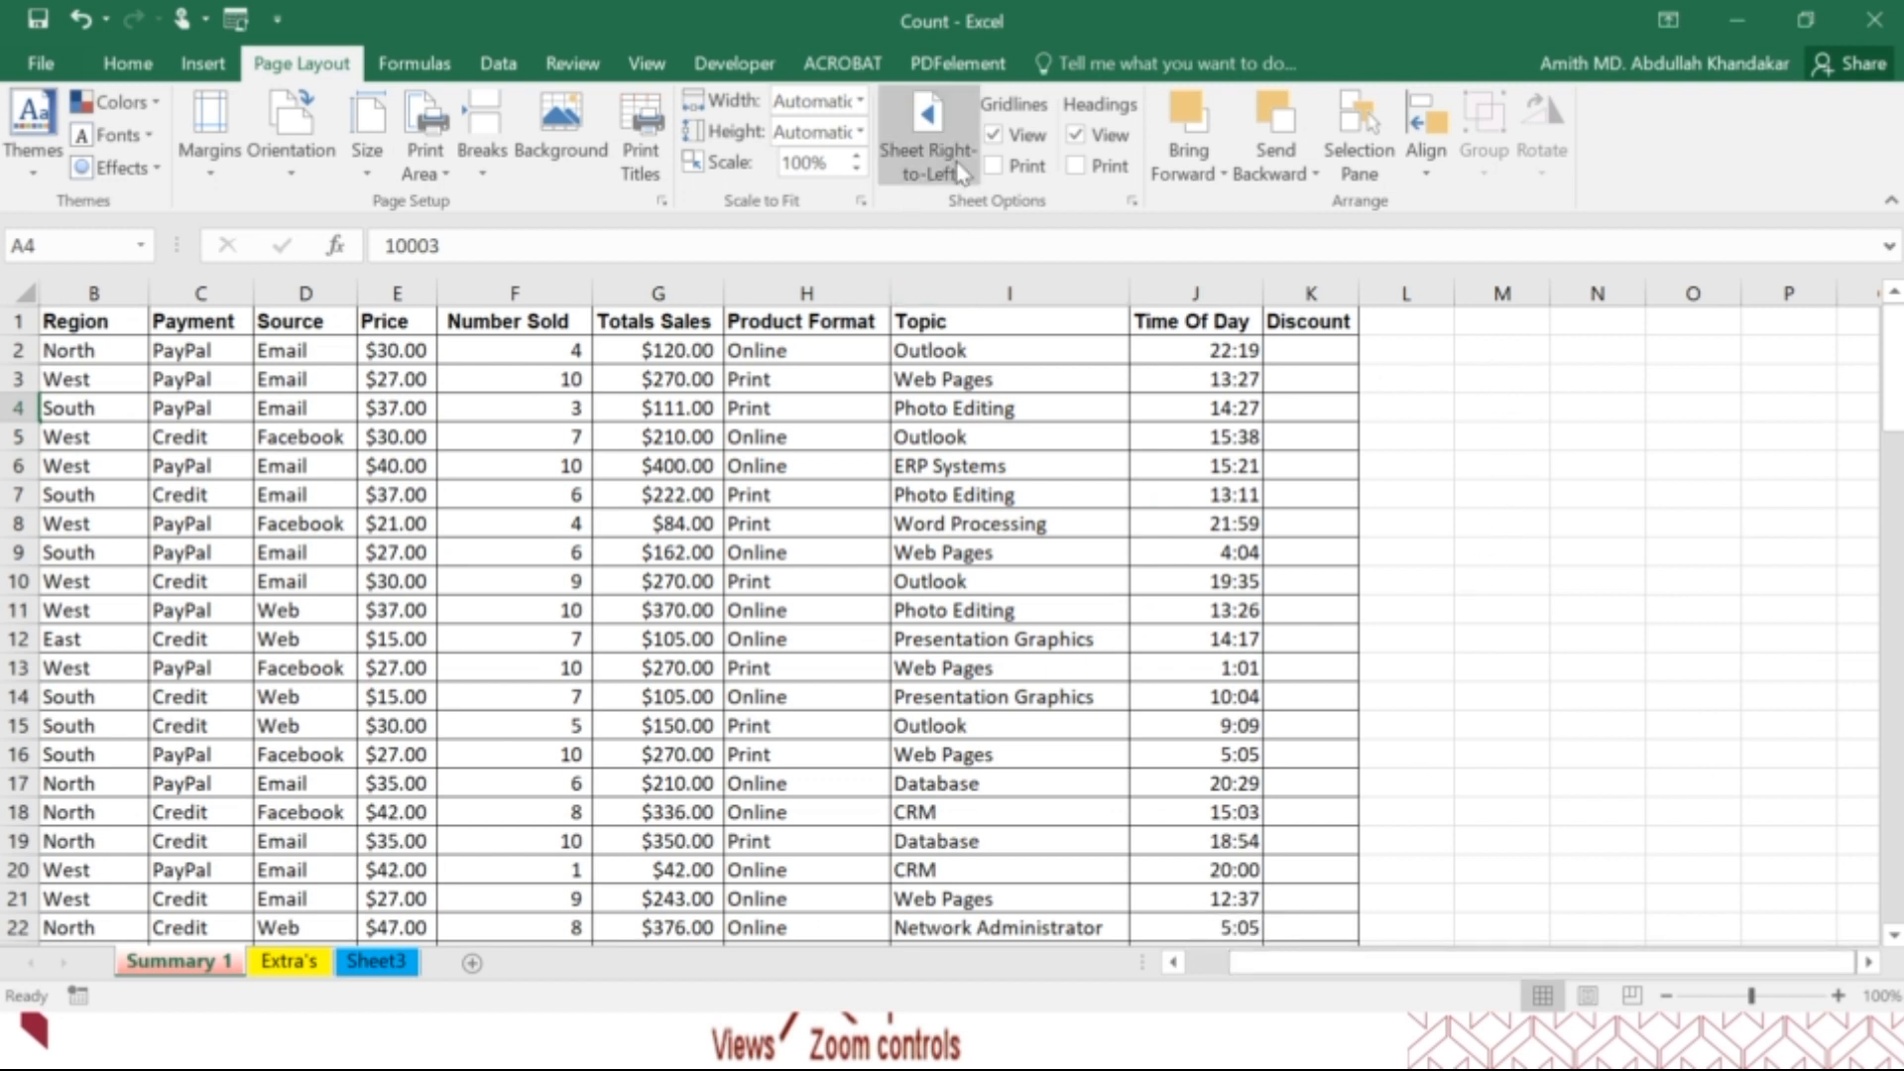
{"action": "left_click", "coordinate": [993, 136]}
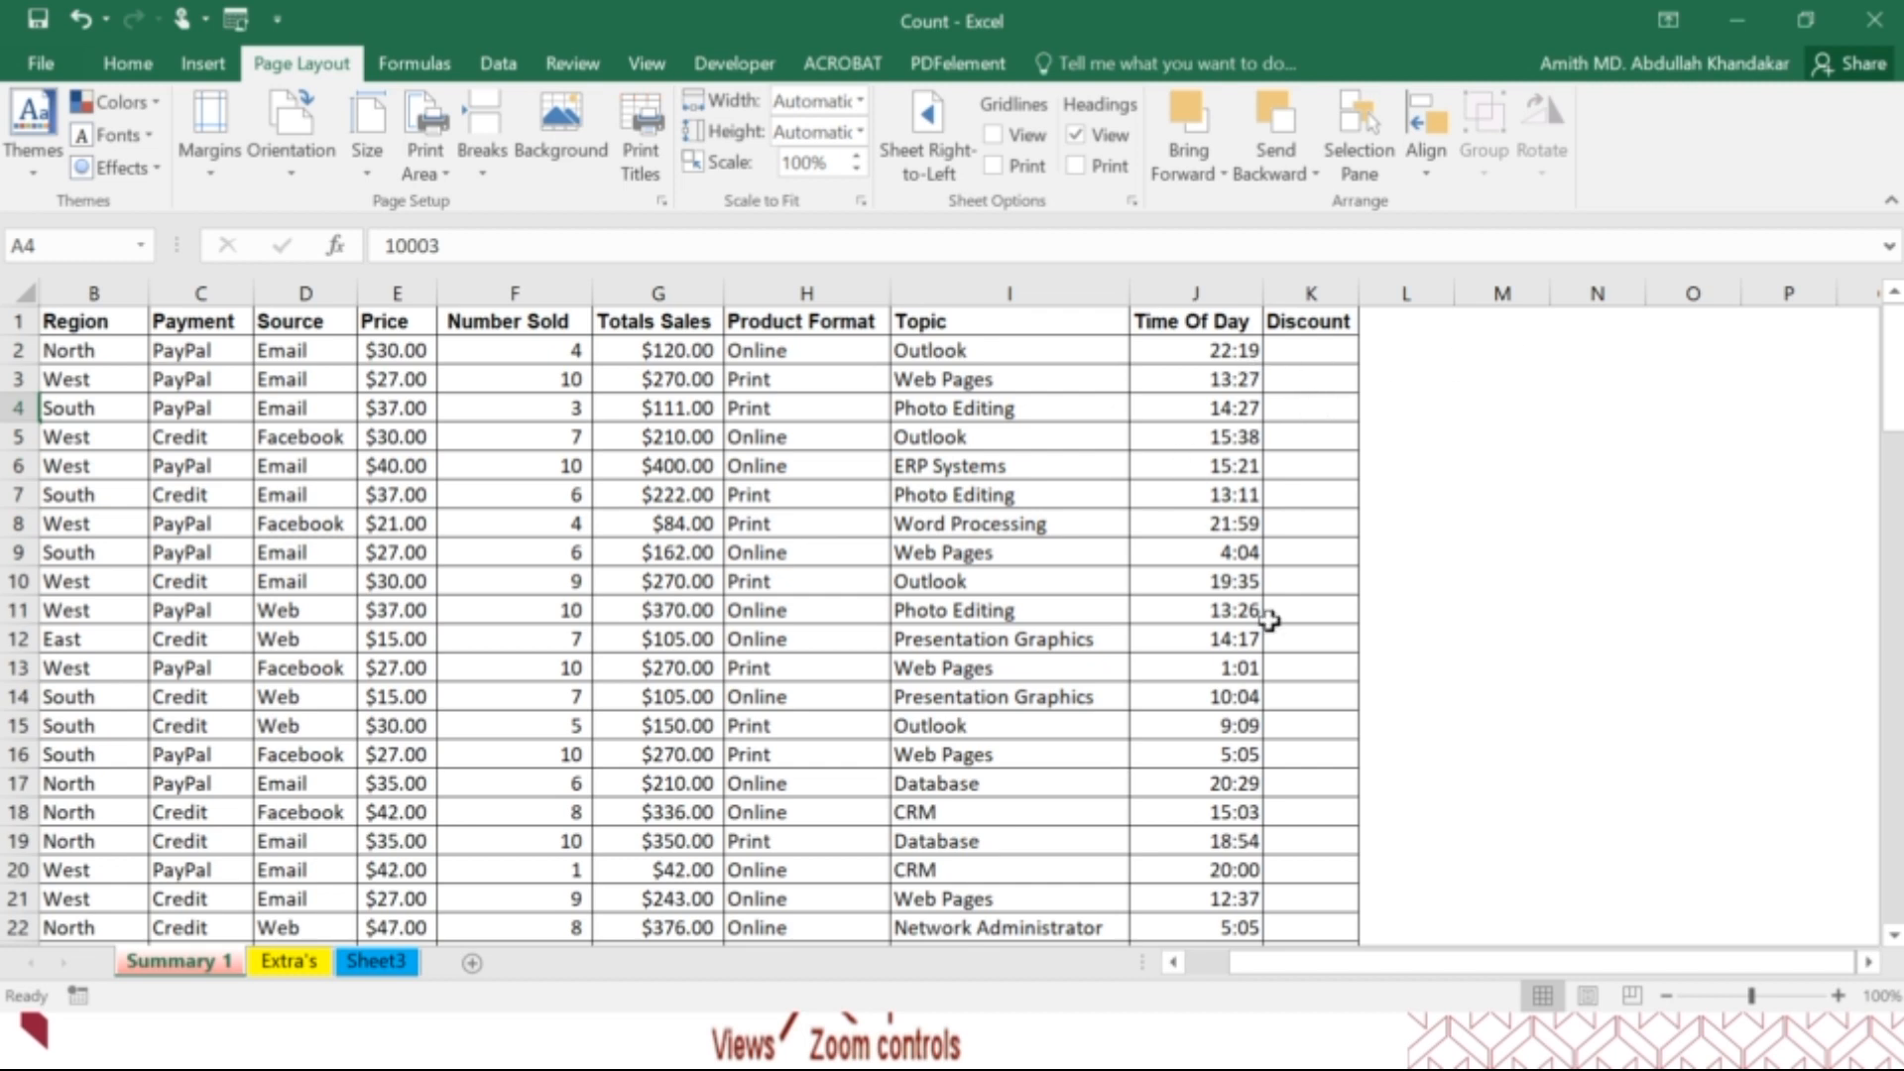
{"action": "left_click_drag", "start_coordinate": [1320, 978], "coordinate": [1227, 922]}
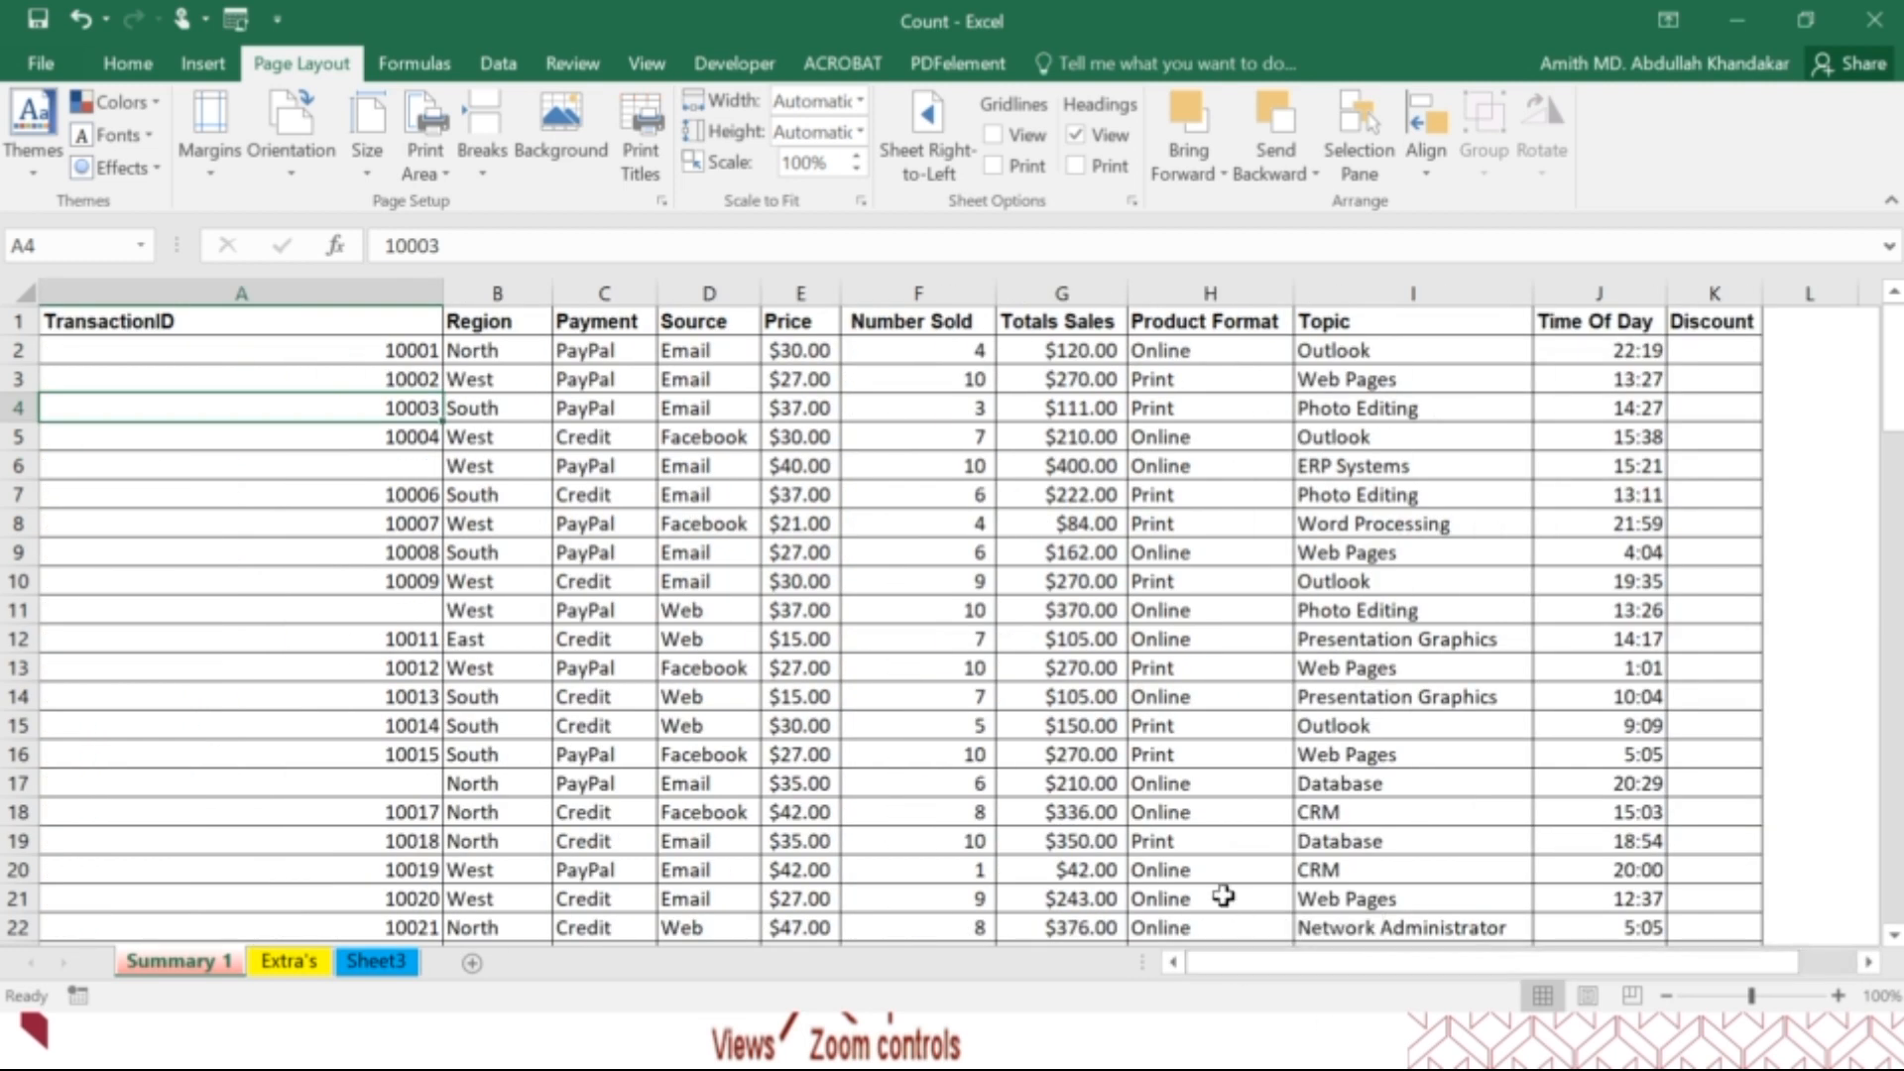
Hide the row and column headings of the Summary 1 sheet and show them again.
{"action": "left_click", "coordinate": [1076, 135]}
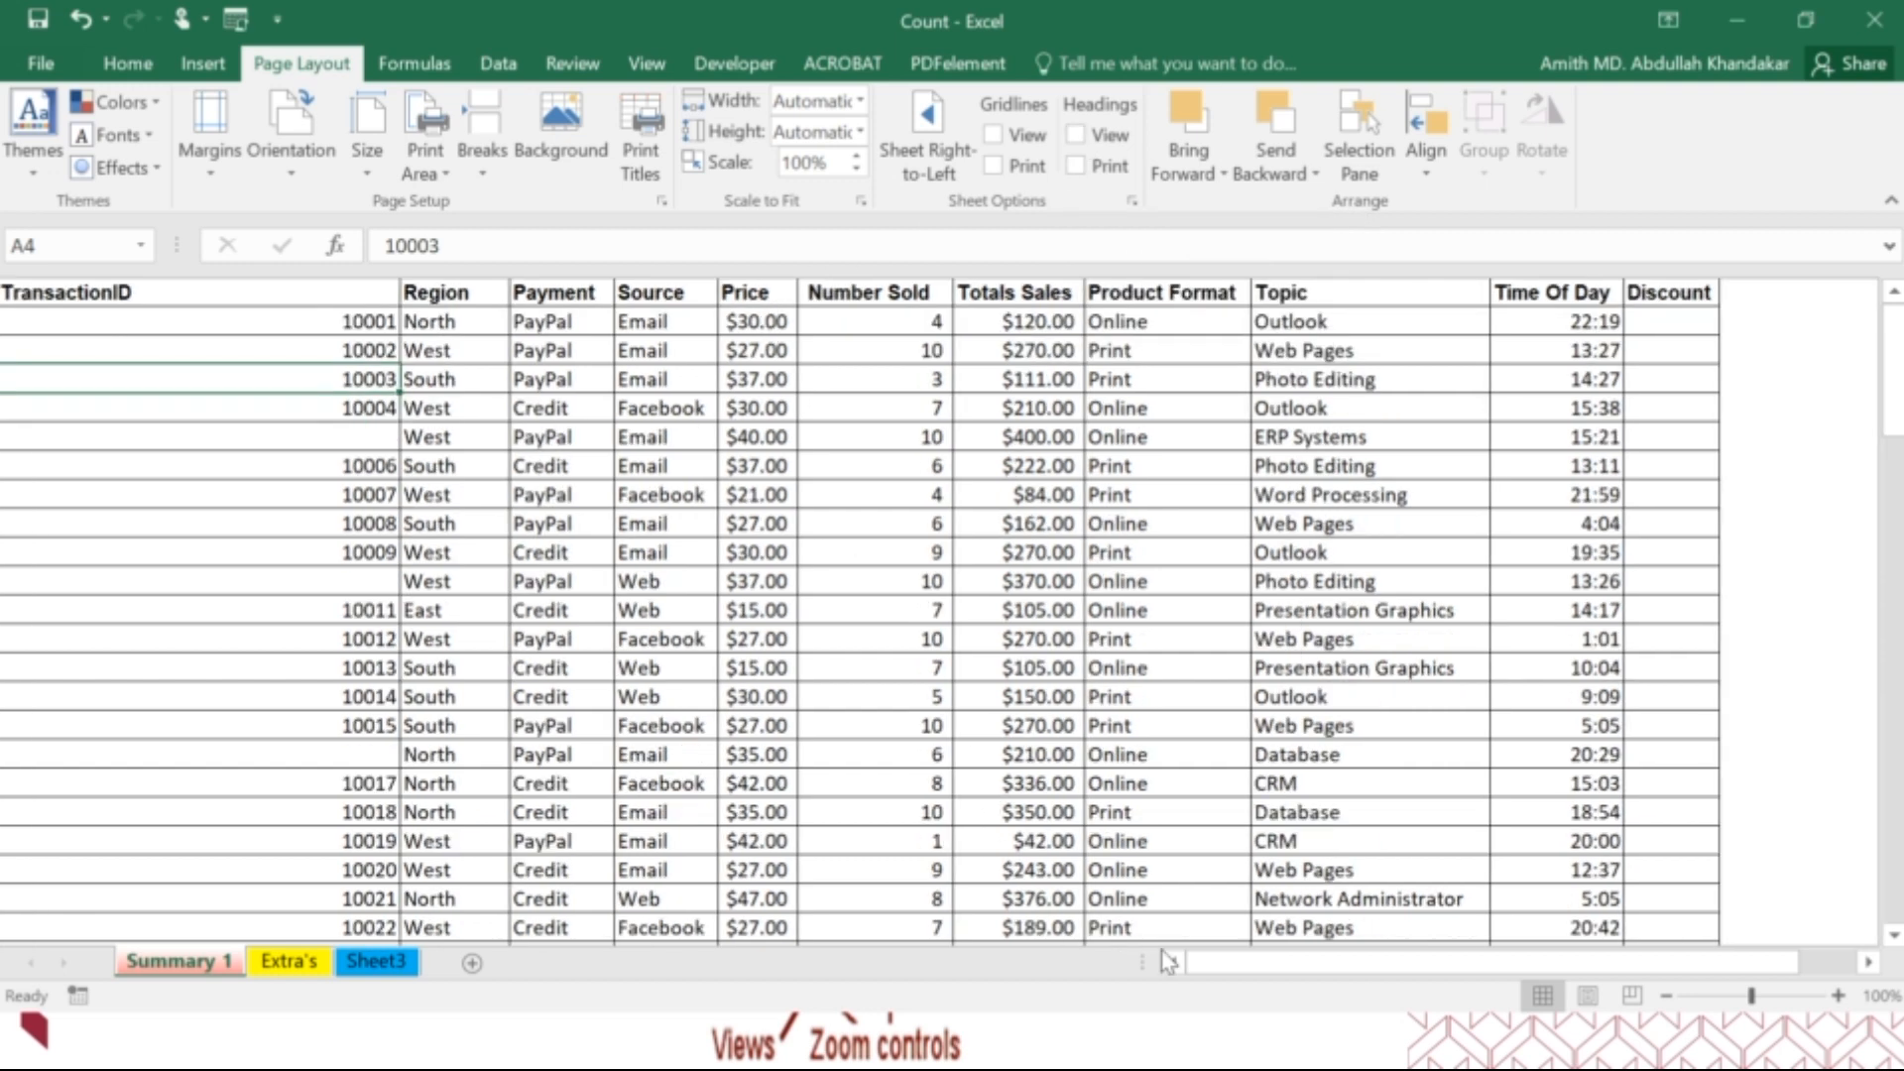
{"action": "left_click", "coordinate": [1081, 138]}
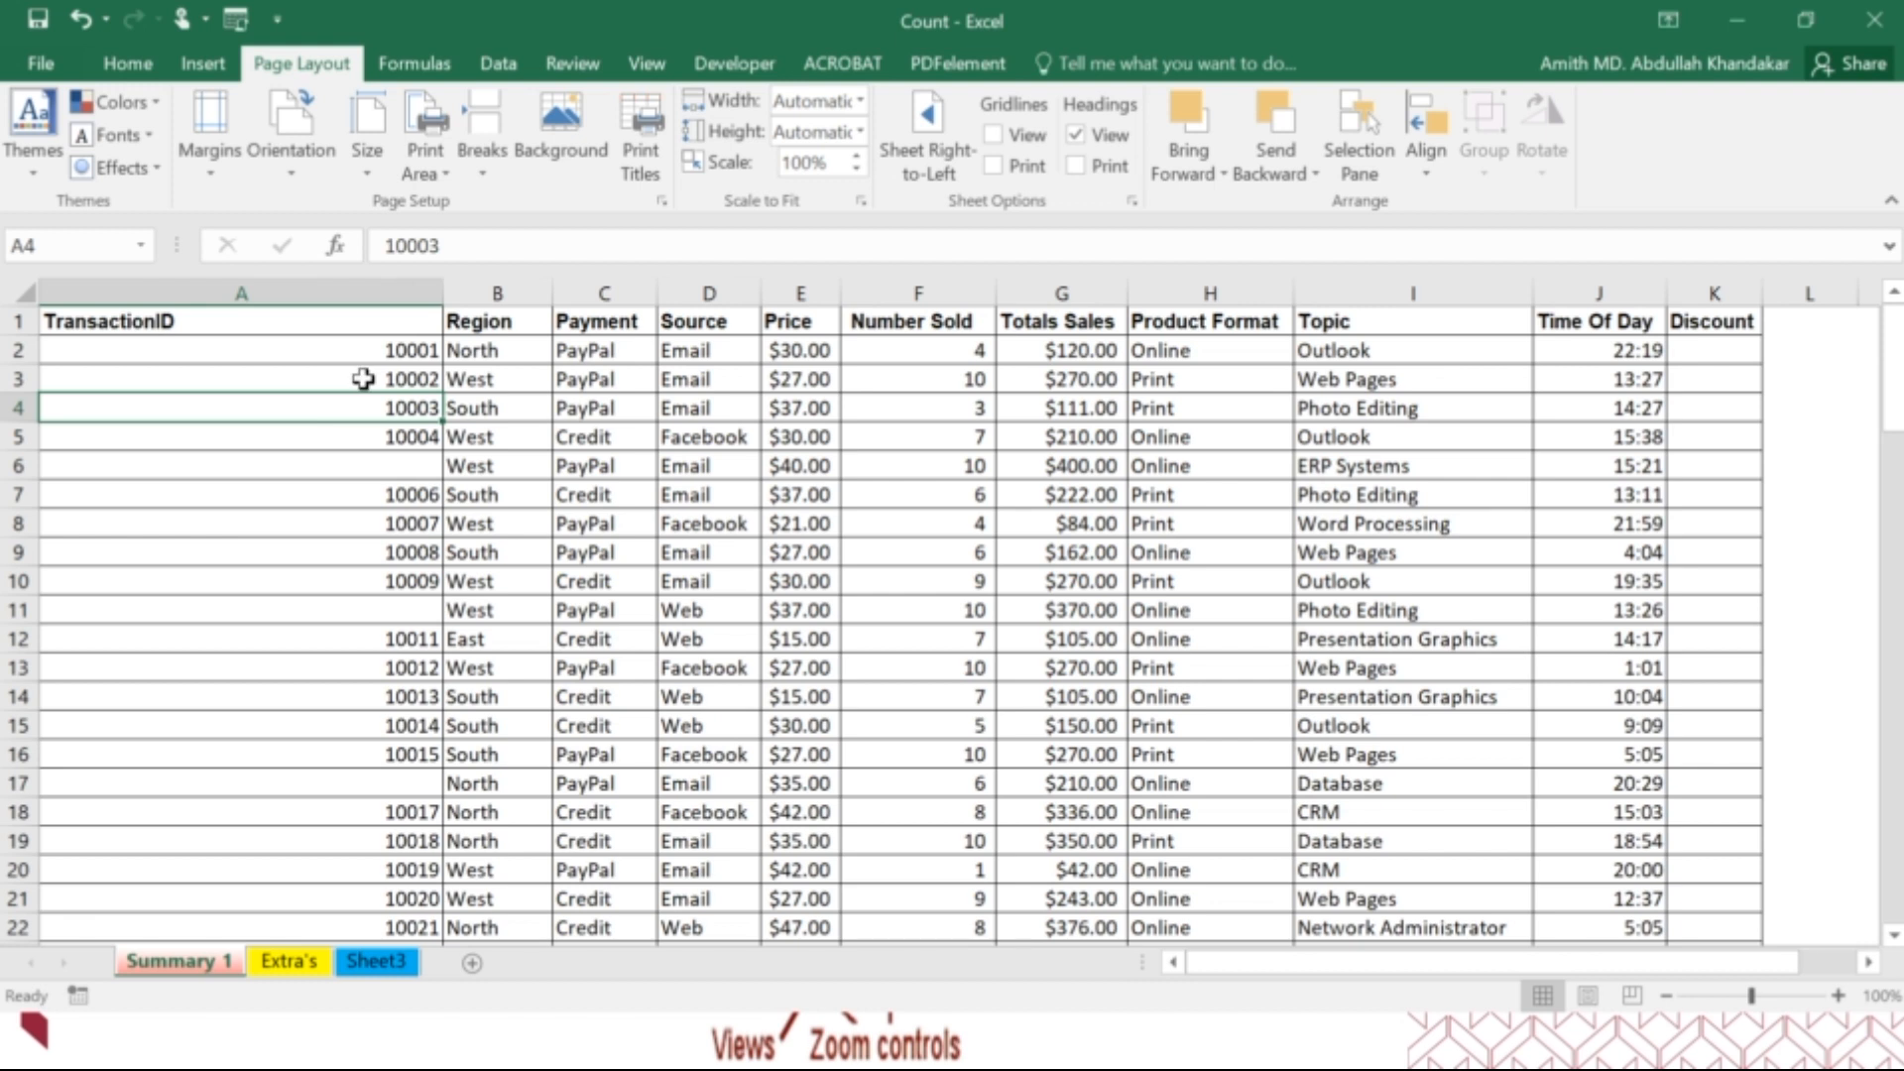
Look through the Financial, Logical, Text and Date & Time functions of the function library.
{"action": "left_click", "coordinate": [426, 68]}
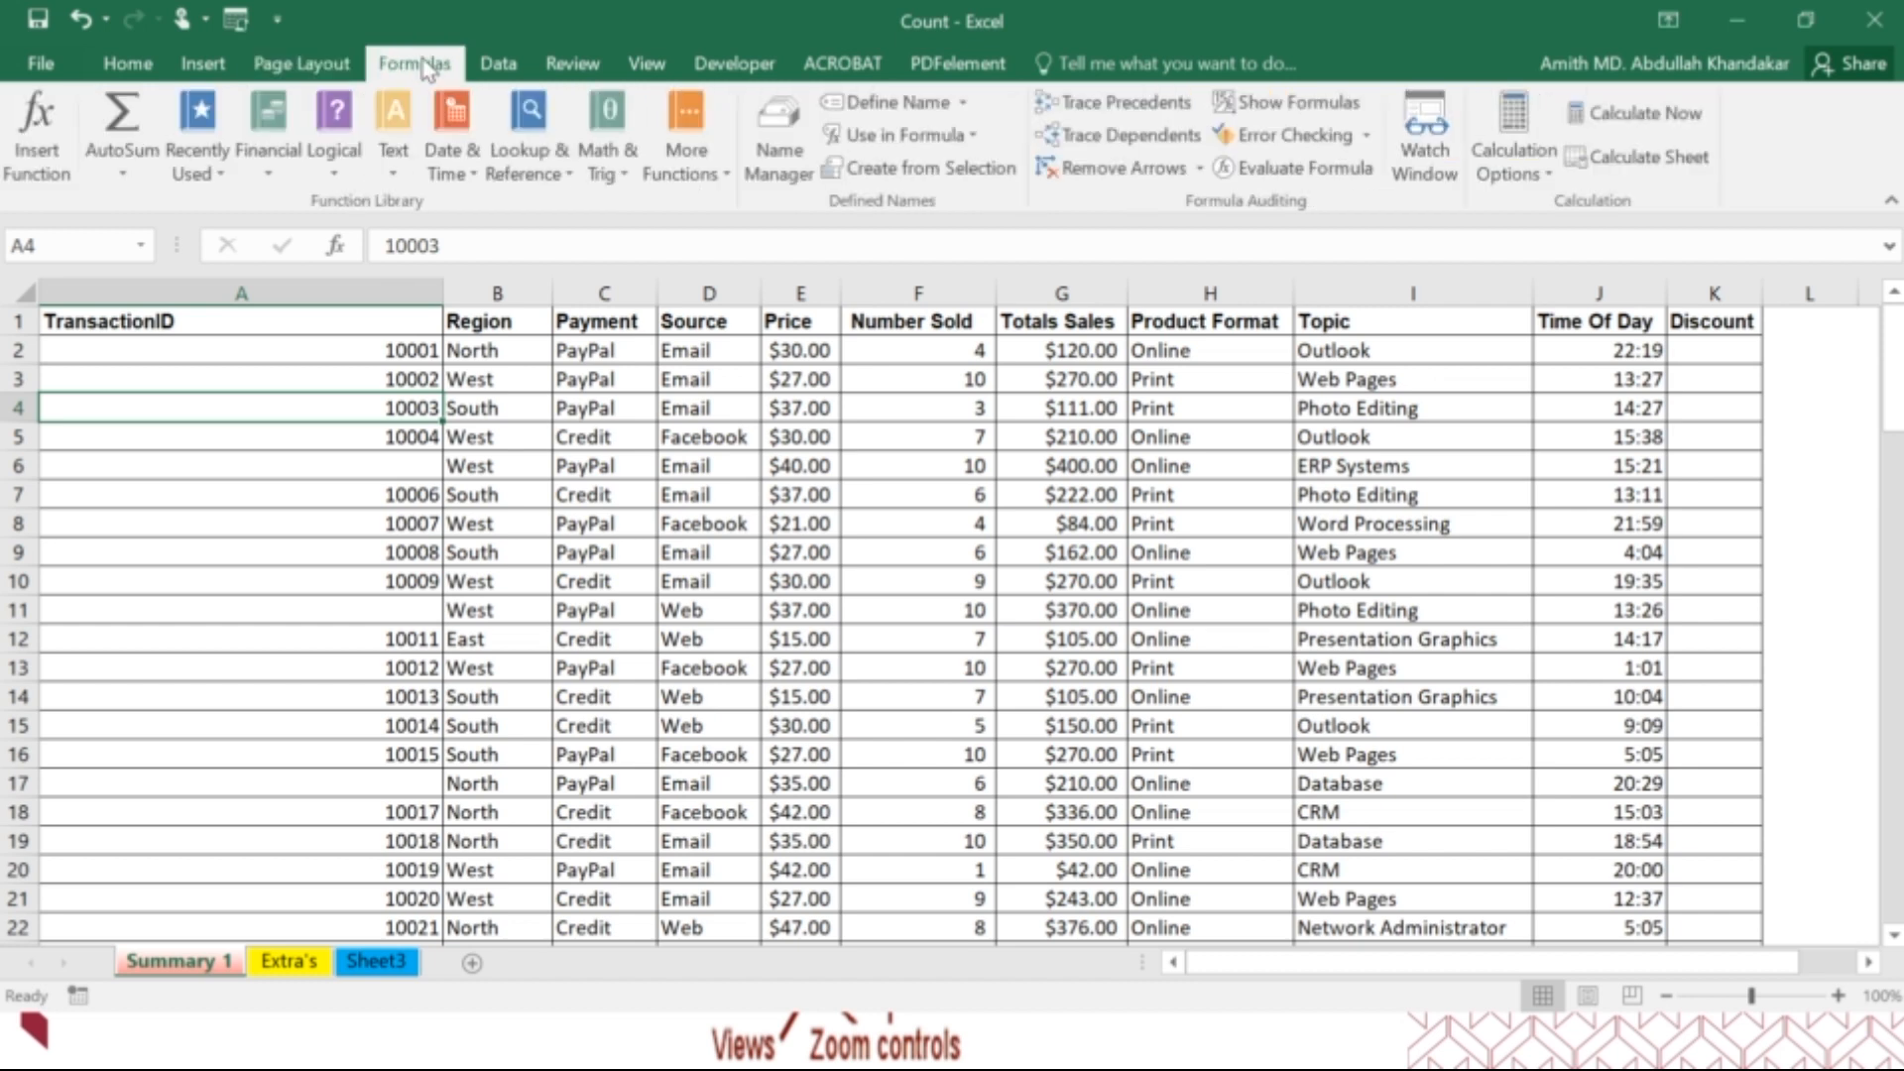
{"action": "left_click", "coordinate": [274, 179]}
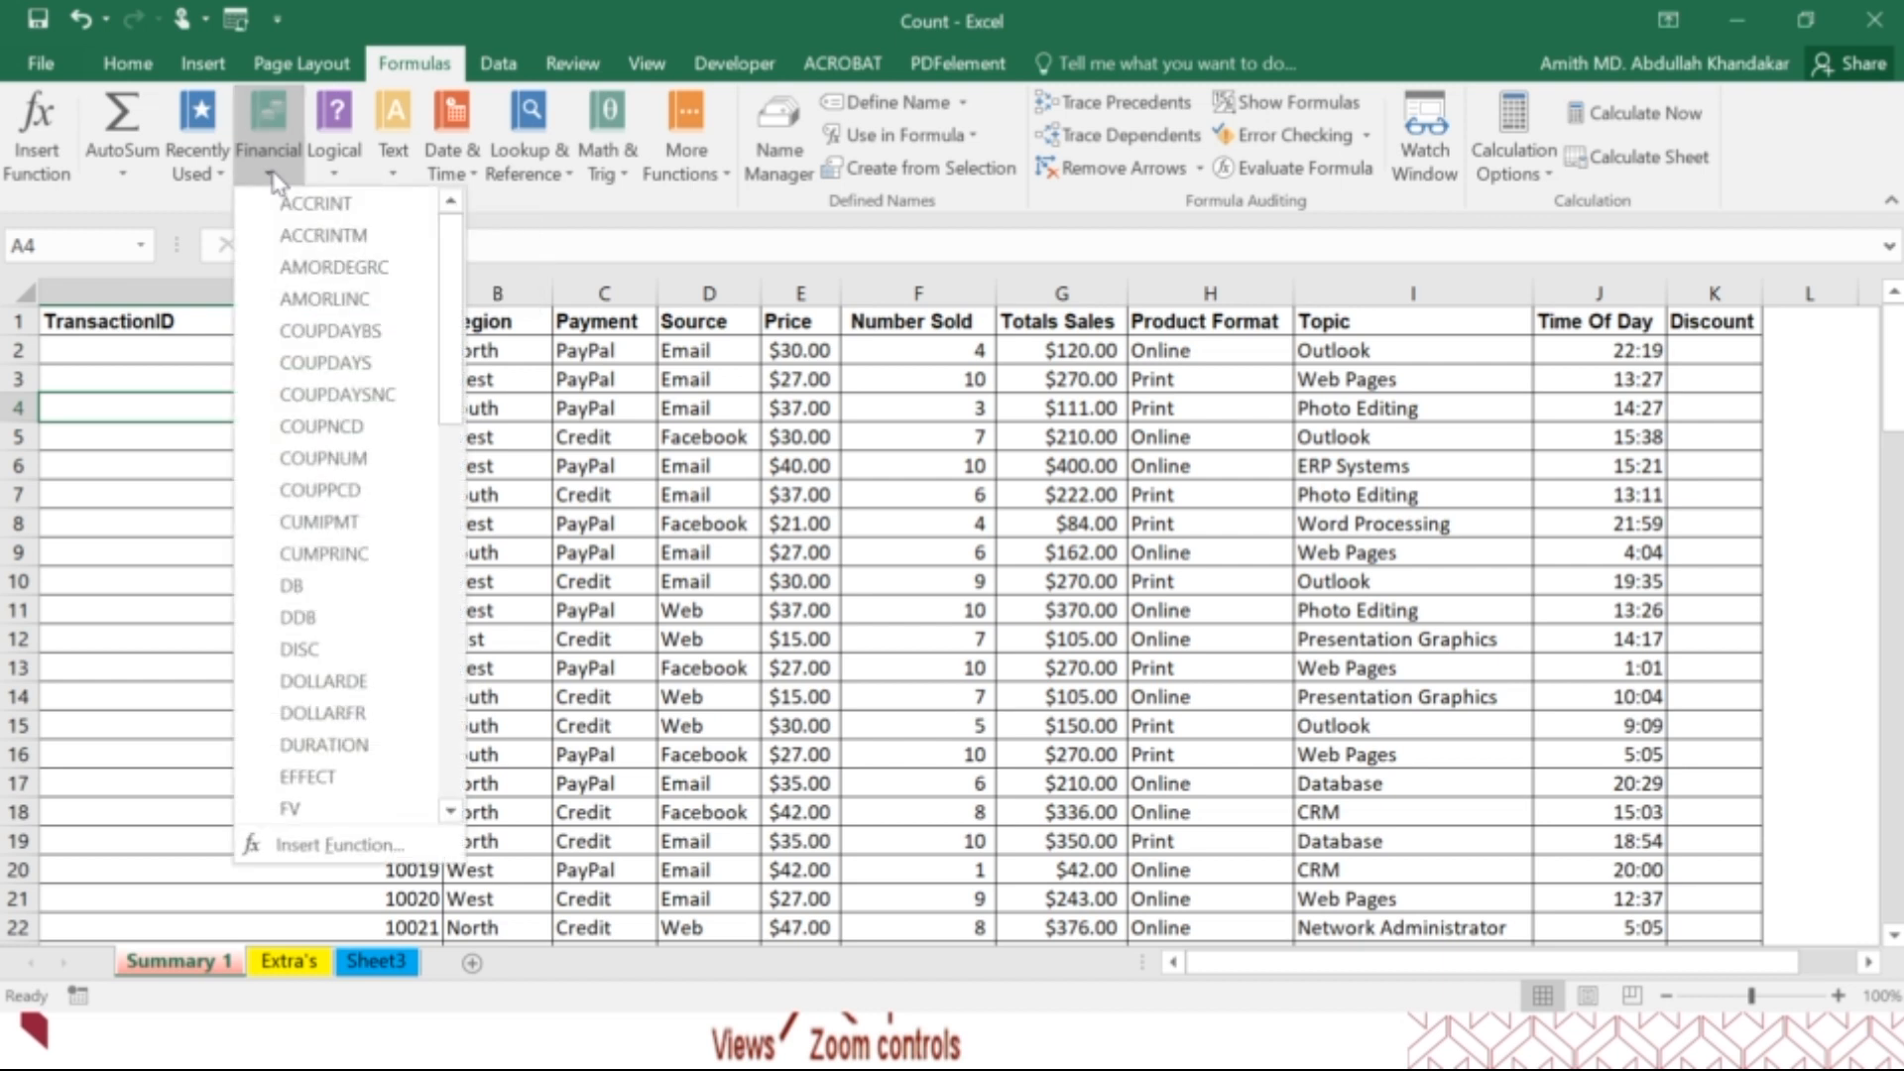
{"action": "scroll", "coordinate": [332, 464], "scroll_direction": "down", "scroll_amount": 12}
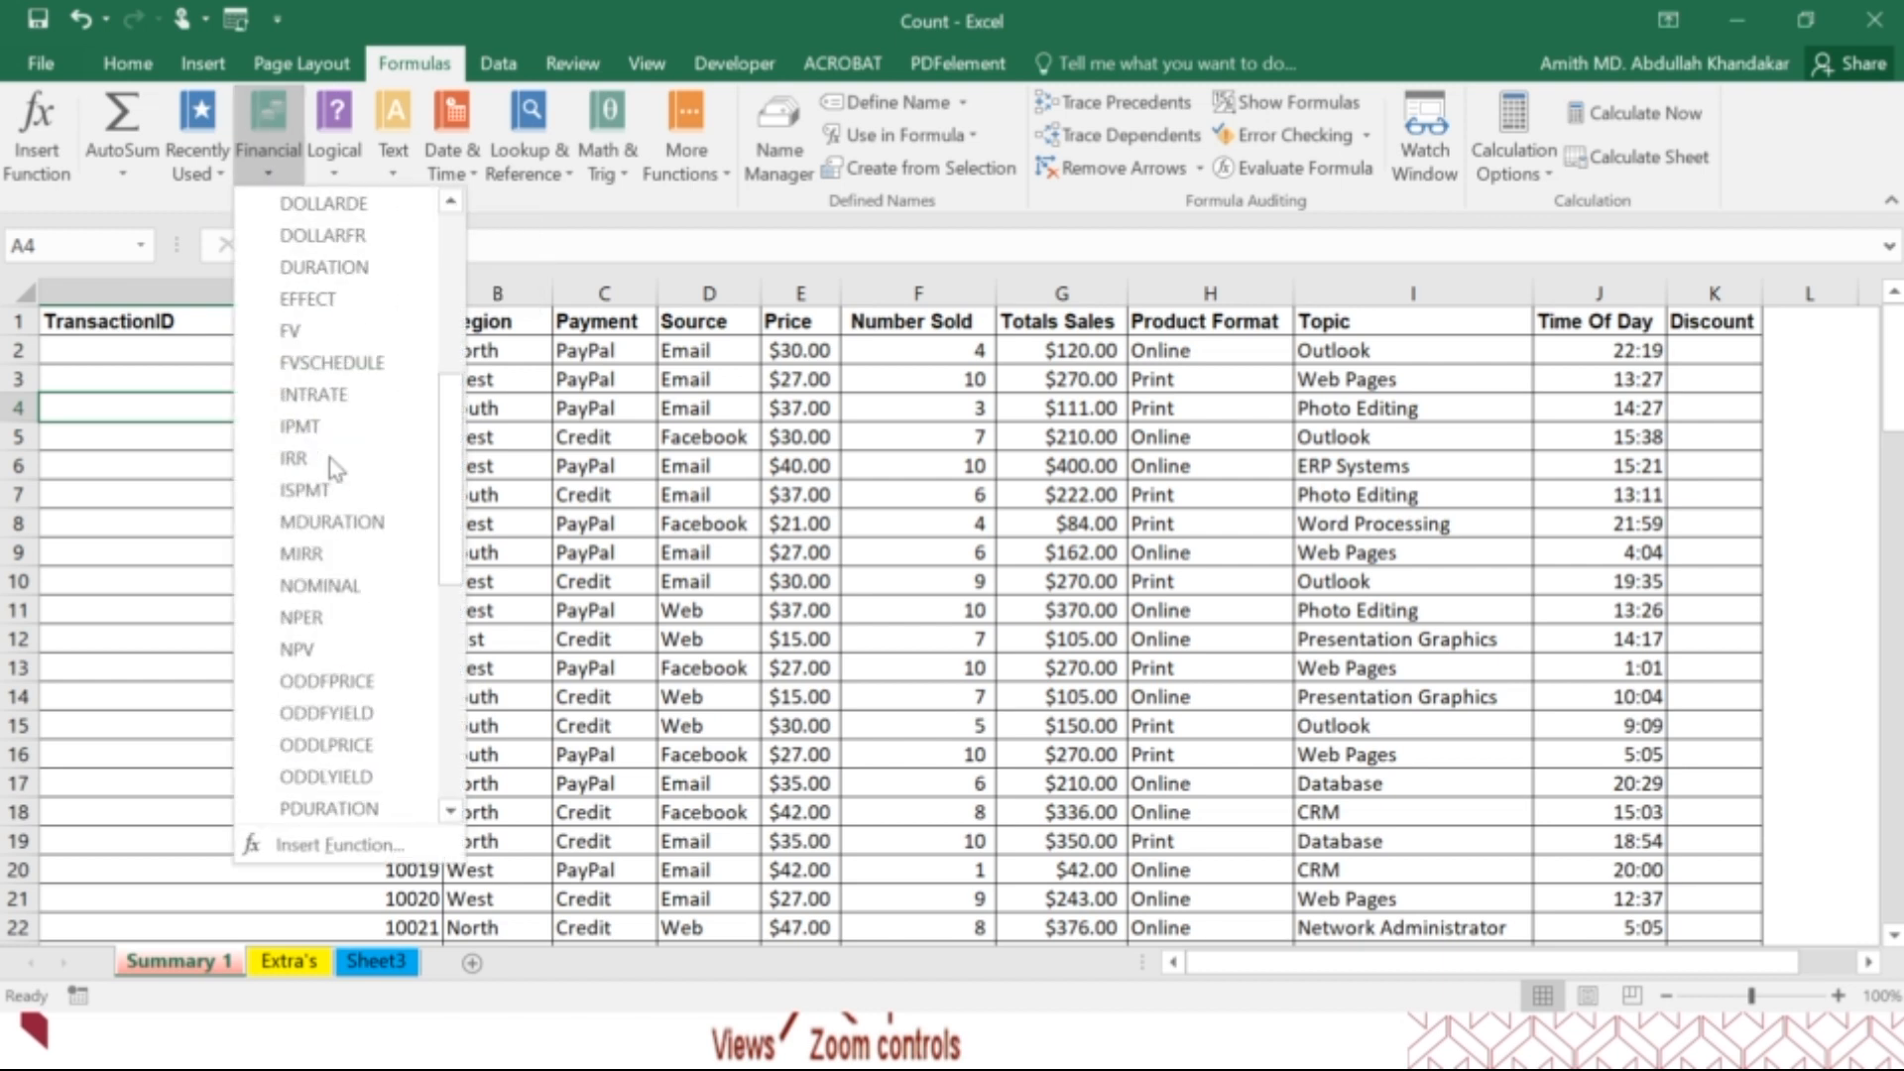
{"action": "left_click", "coordinate": [341, 156]}
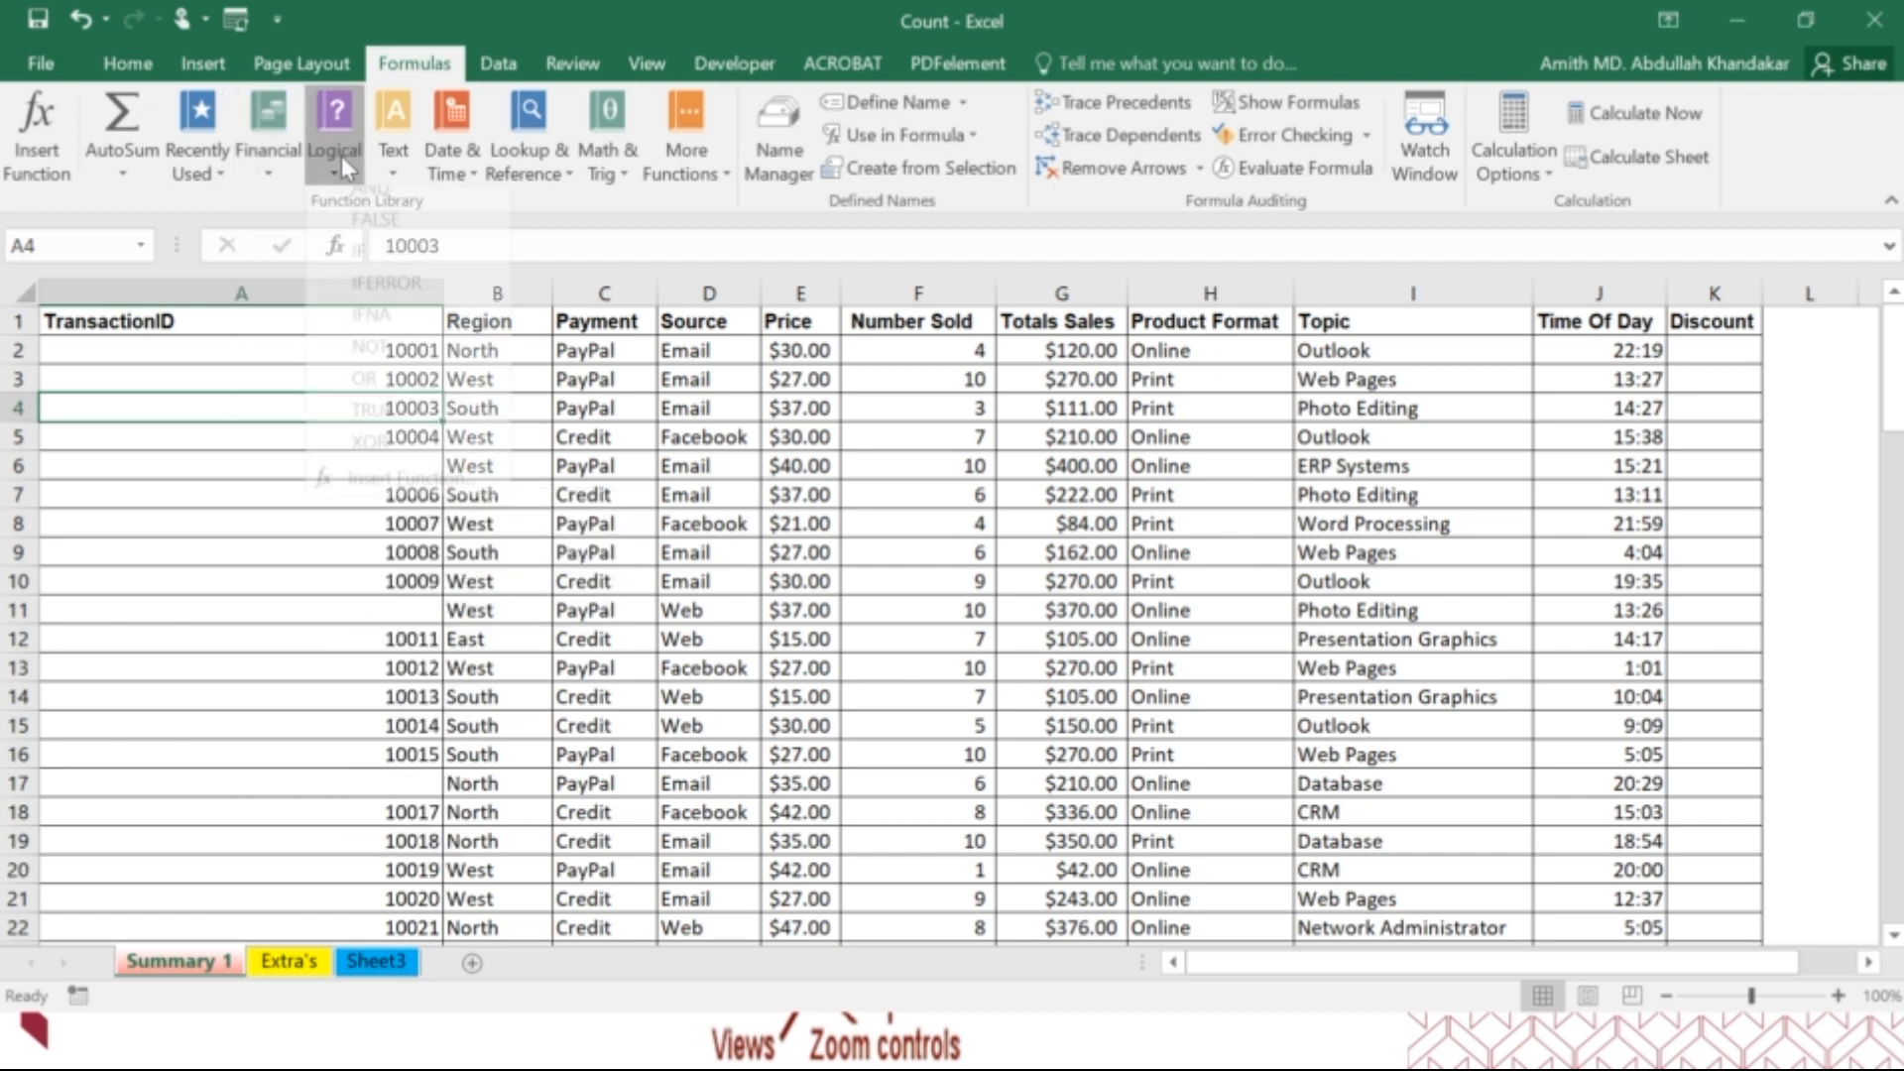
{"action": "left_click", "coordinate": [394, 167]}
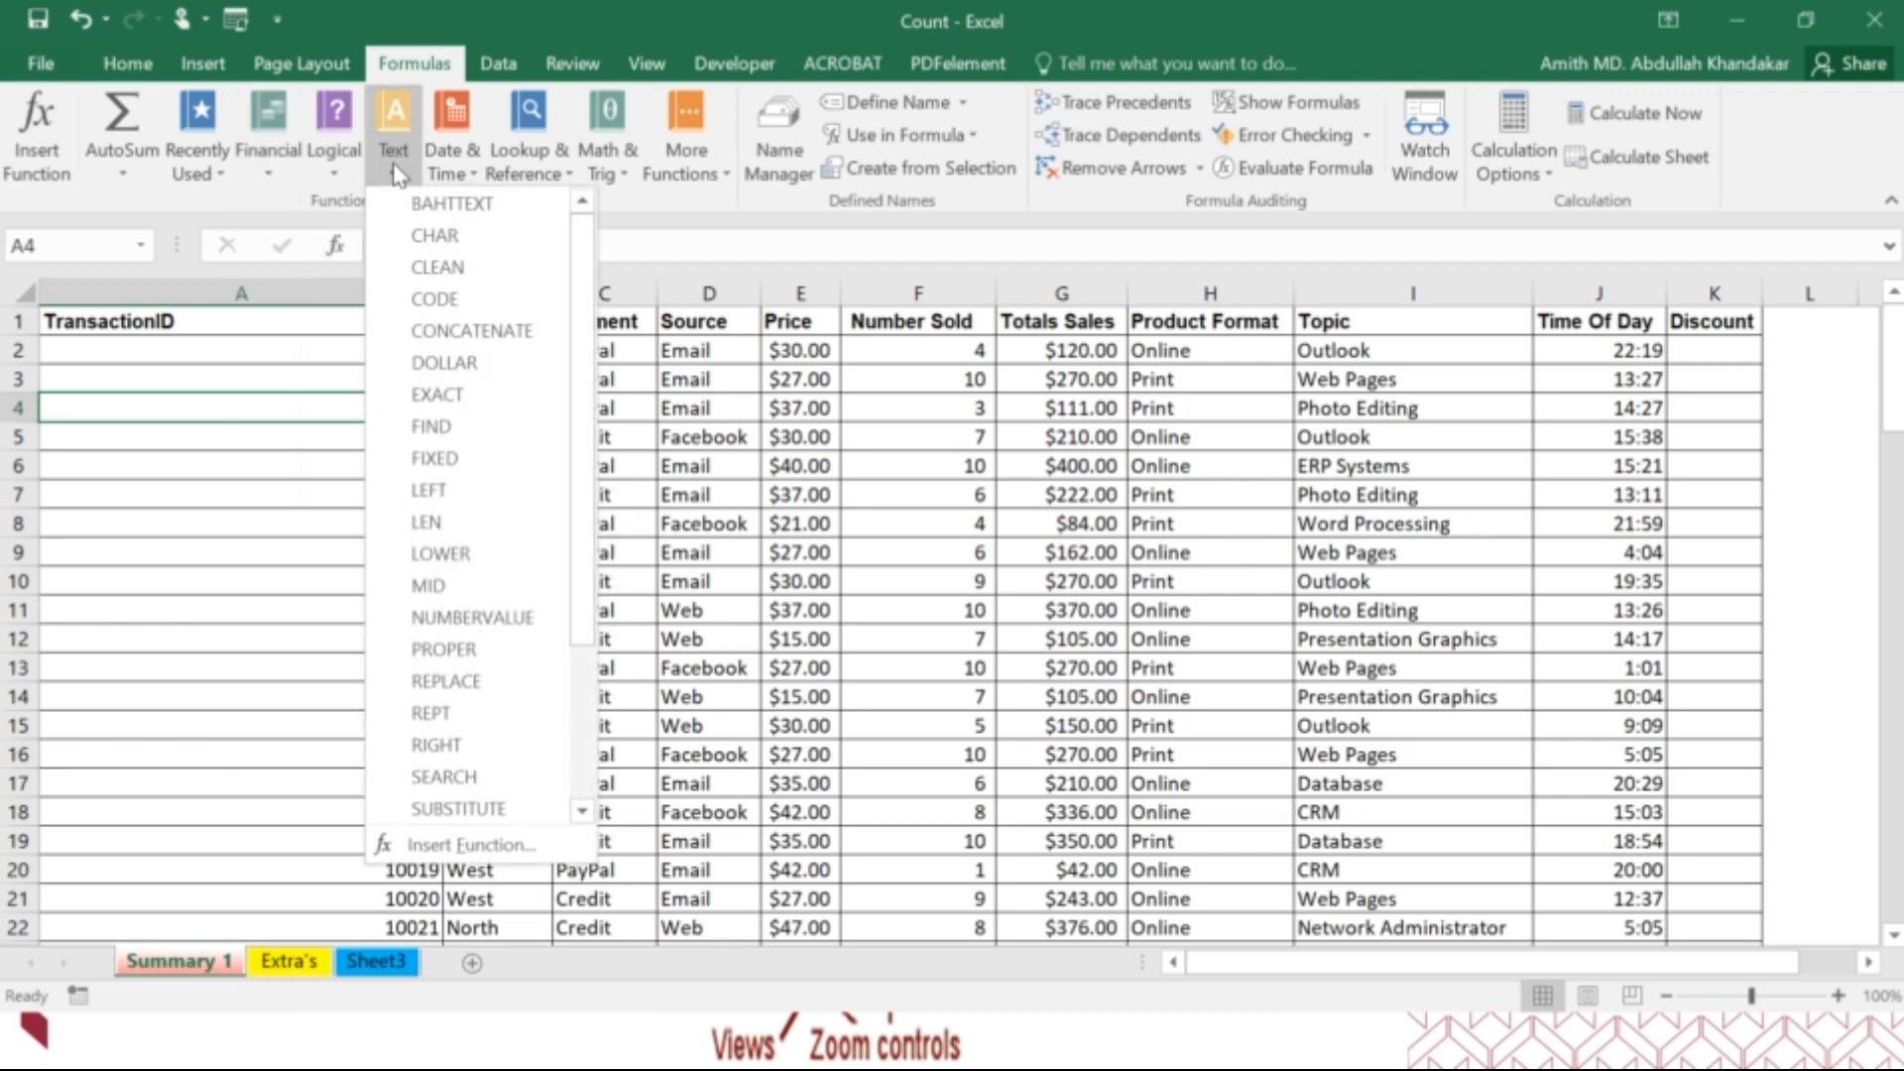
{"action": "scroll", "coordinate": [429, 332], "scroll_direction": "down", "scroll_amount": 3}
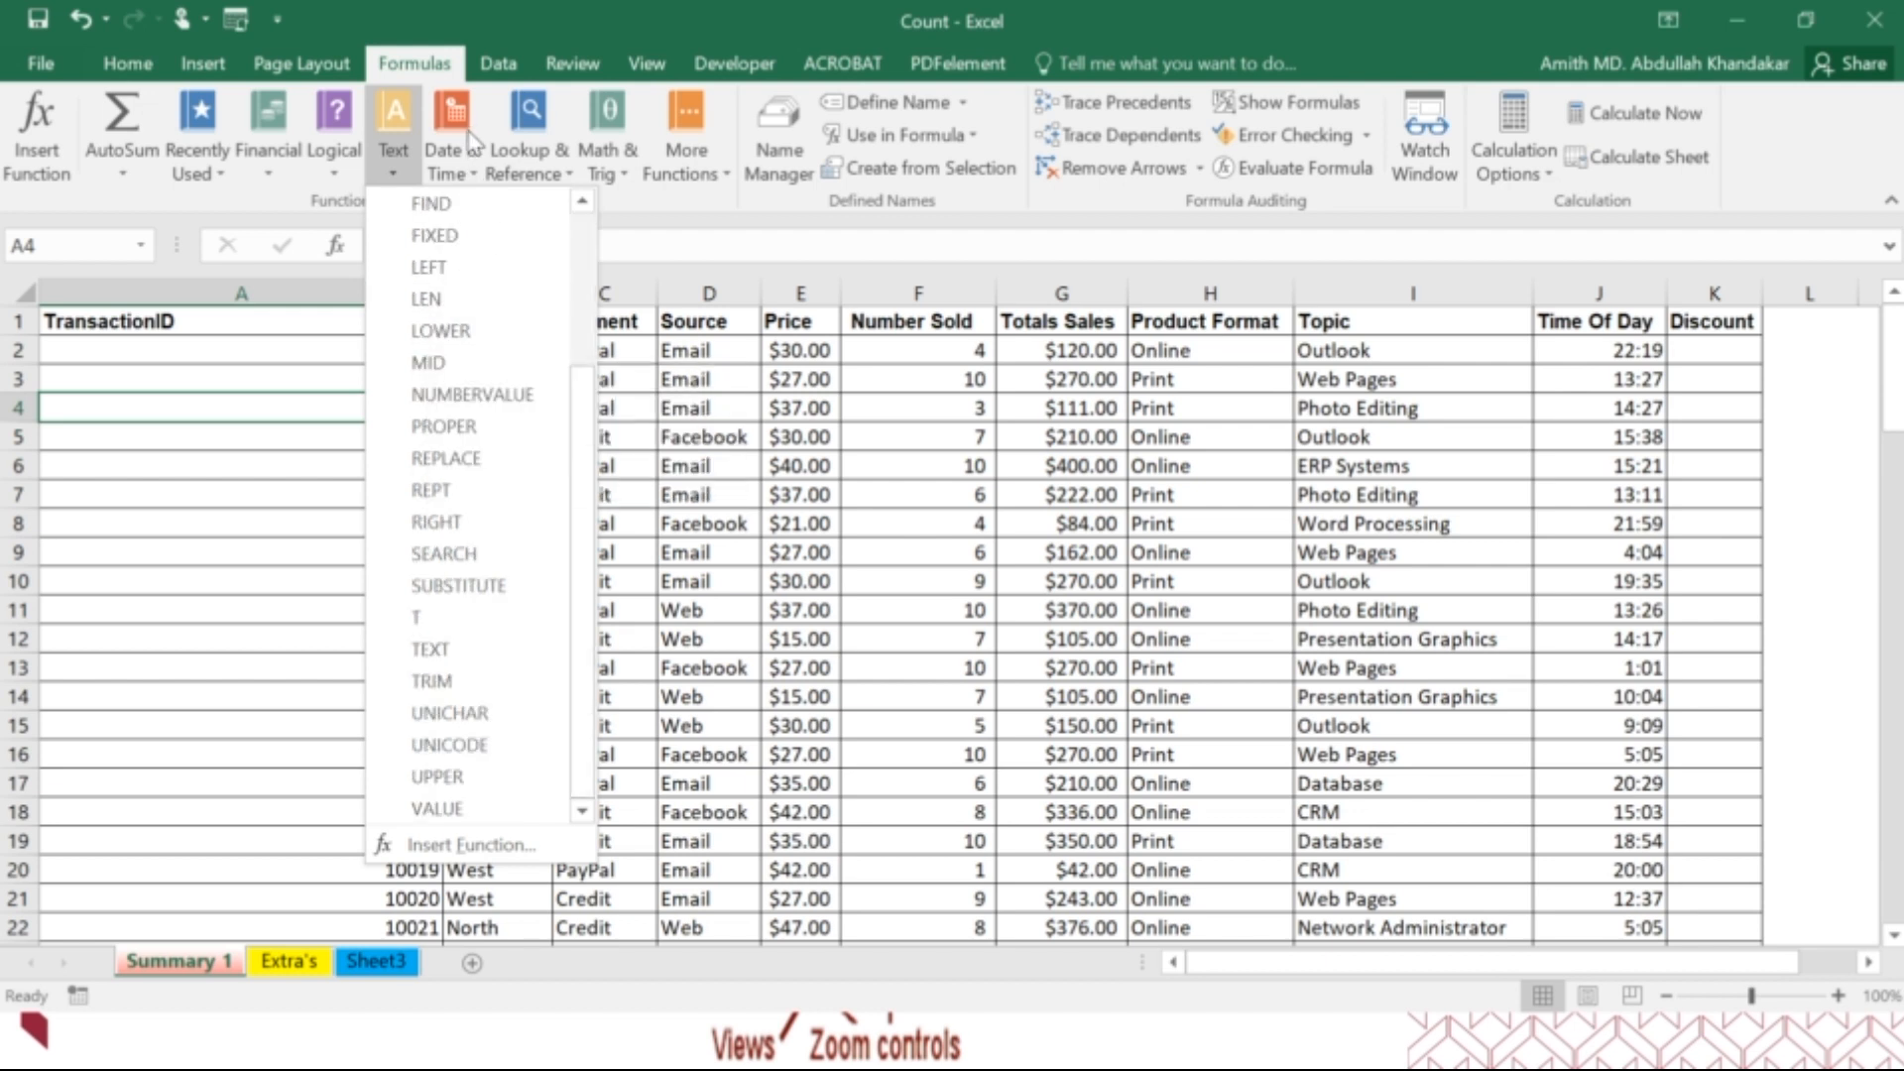
{"action": "left_click", "coordinate": [459, 175]}
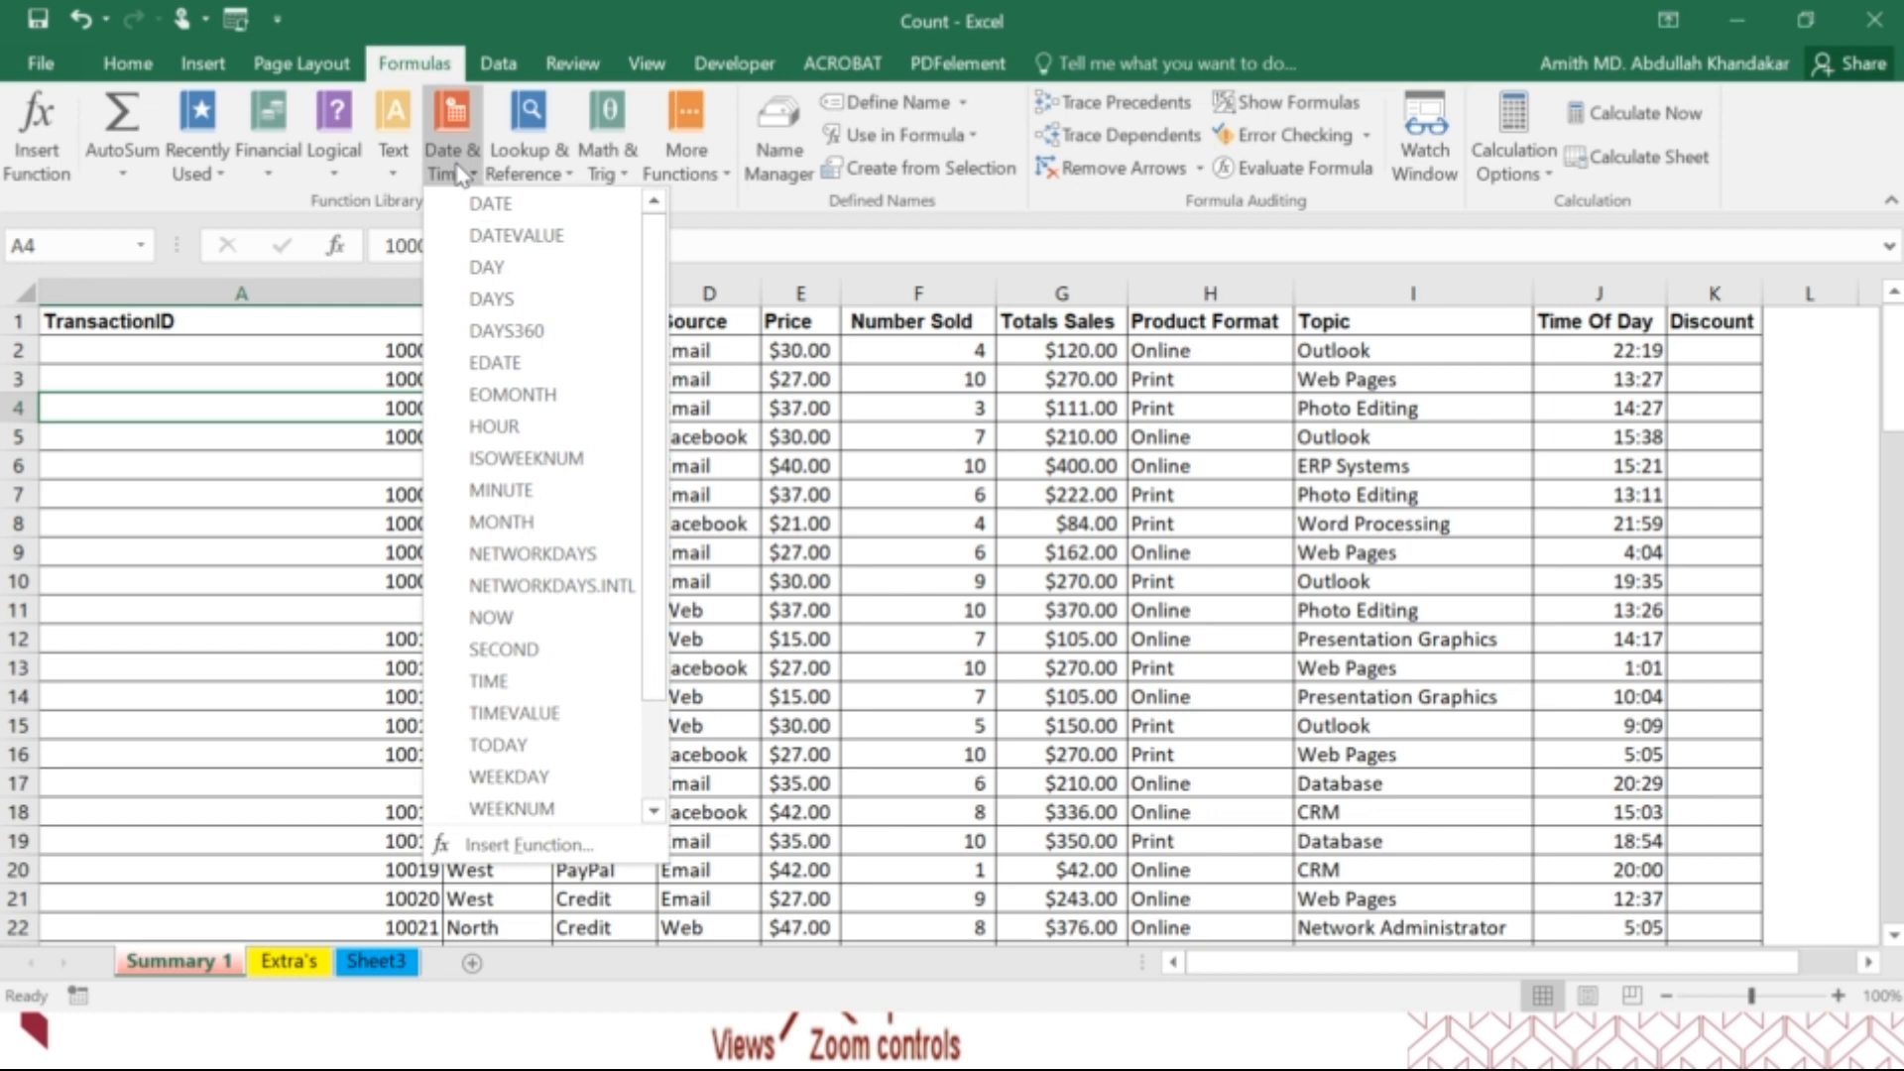
{"action": "scroll", "coordinate": [544, 466], "scroll_direction": "down", "scroll_amount": 2}
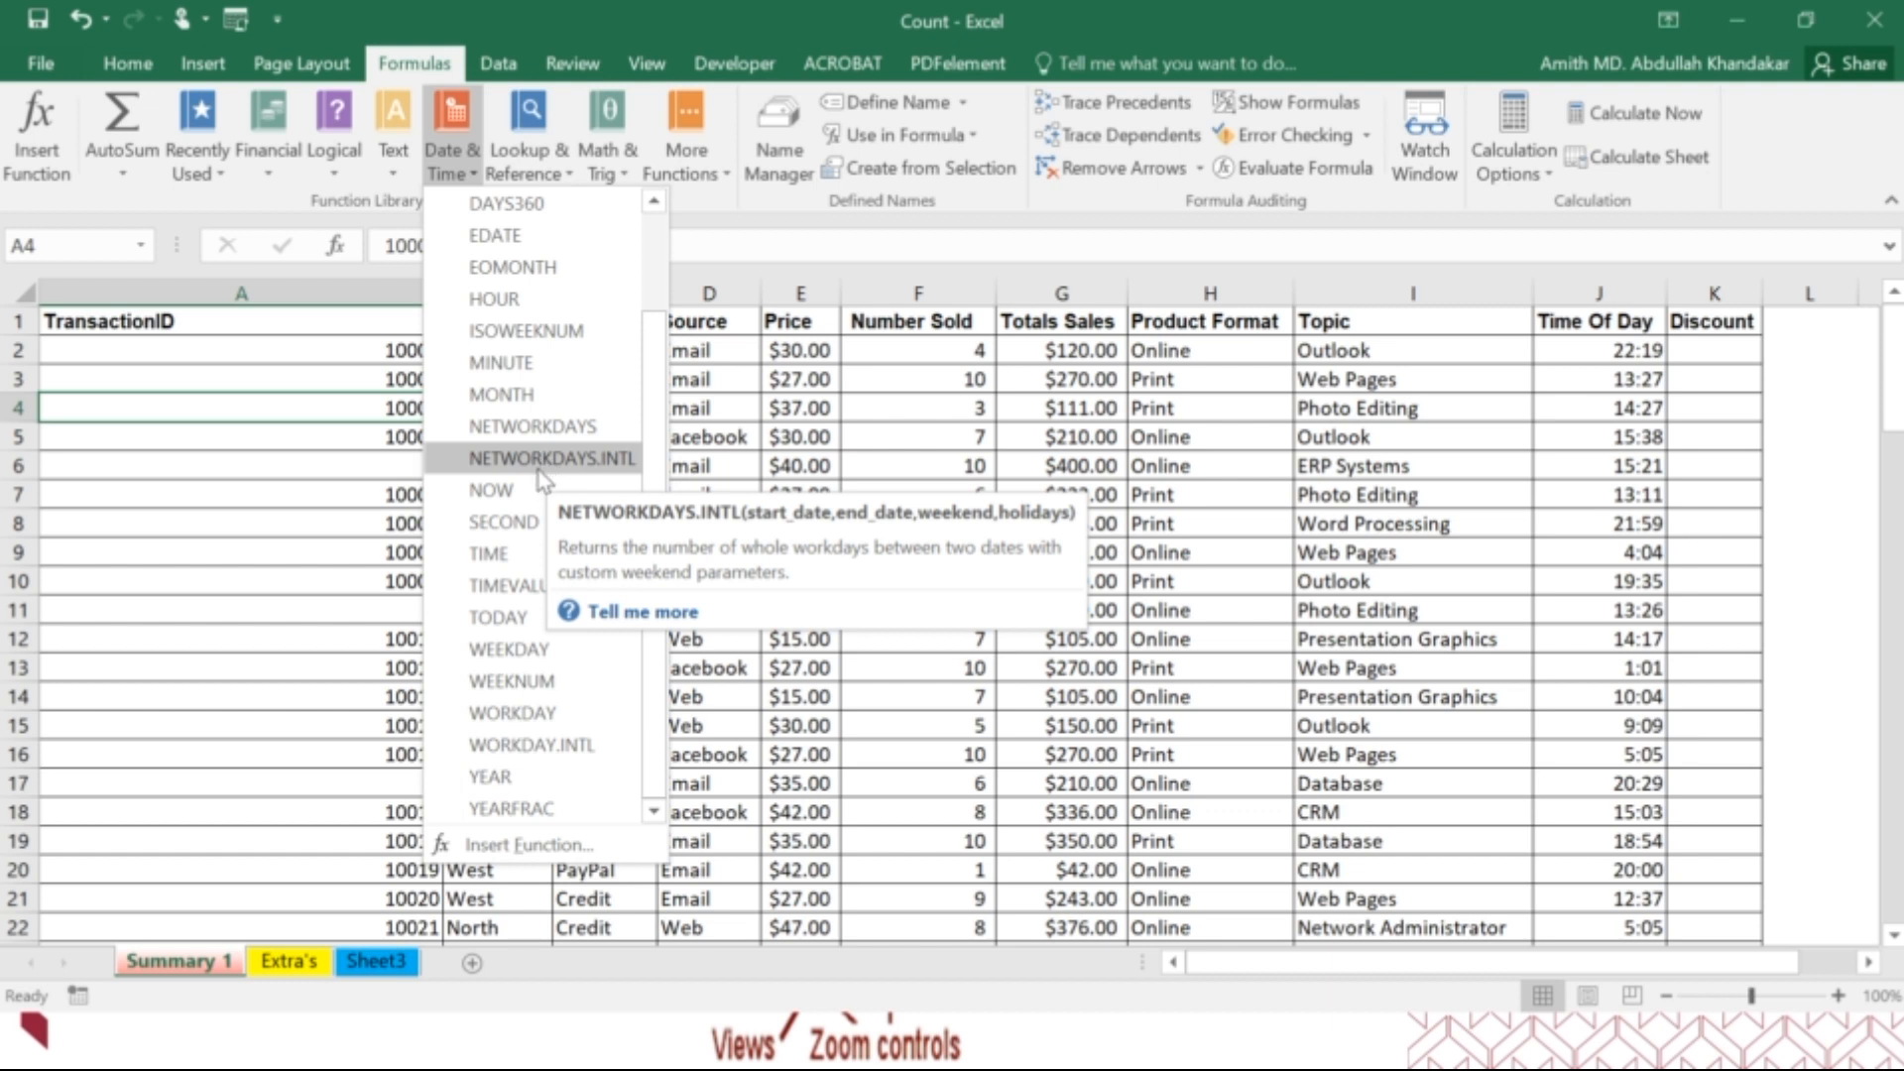
Look through the Lookup & Reference and Math & Trig functions of the function library.
{"action": "left_click", "coordinate": [551, 149]}
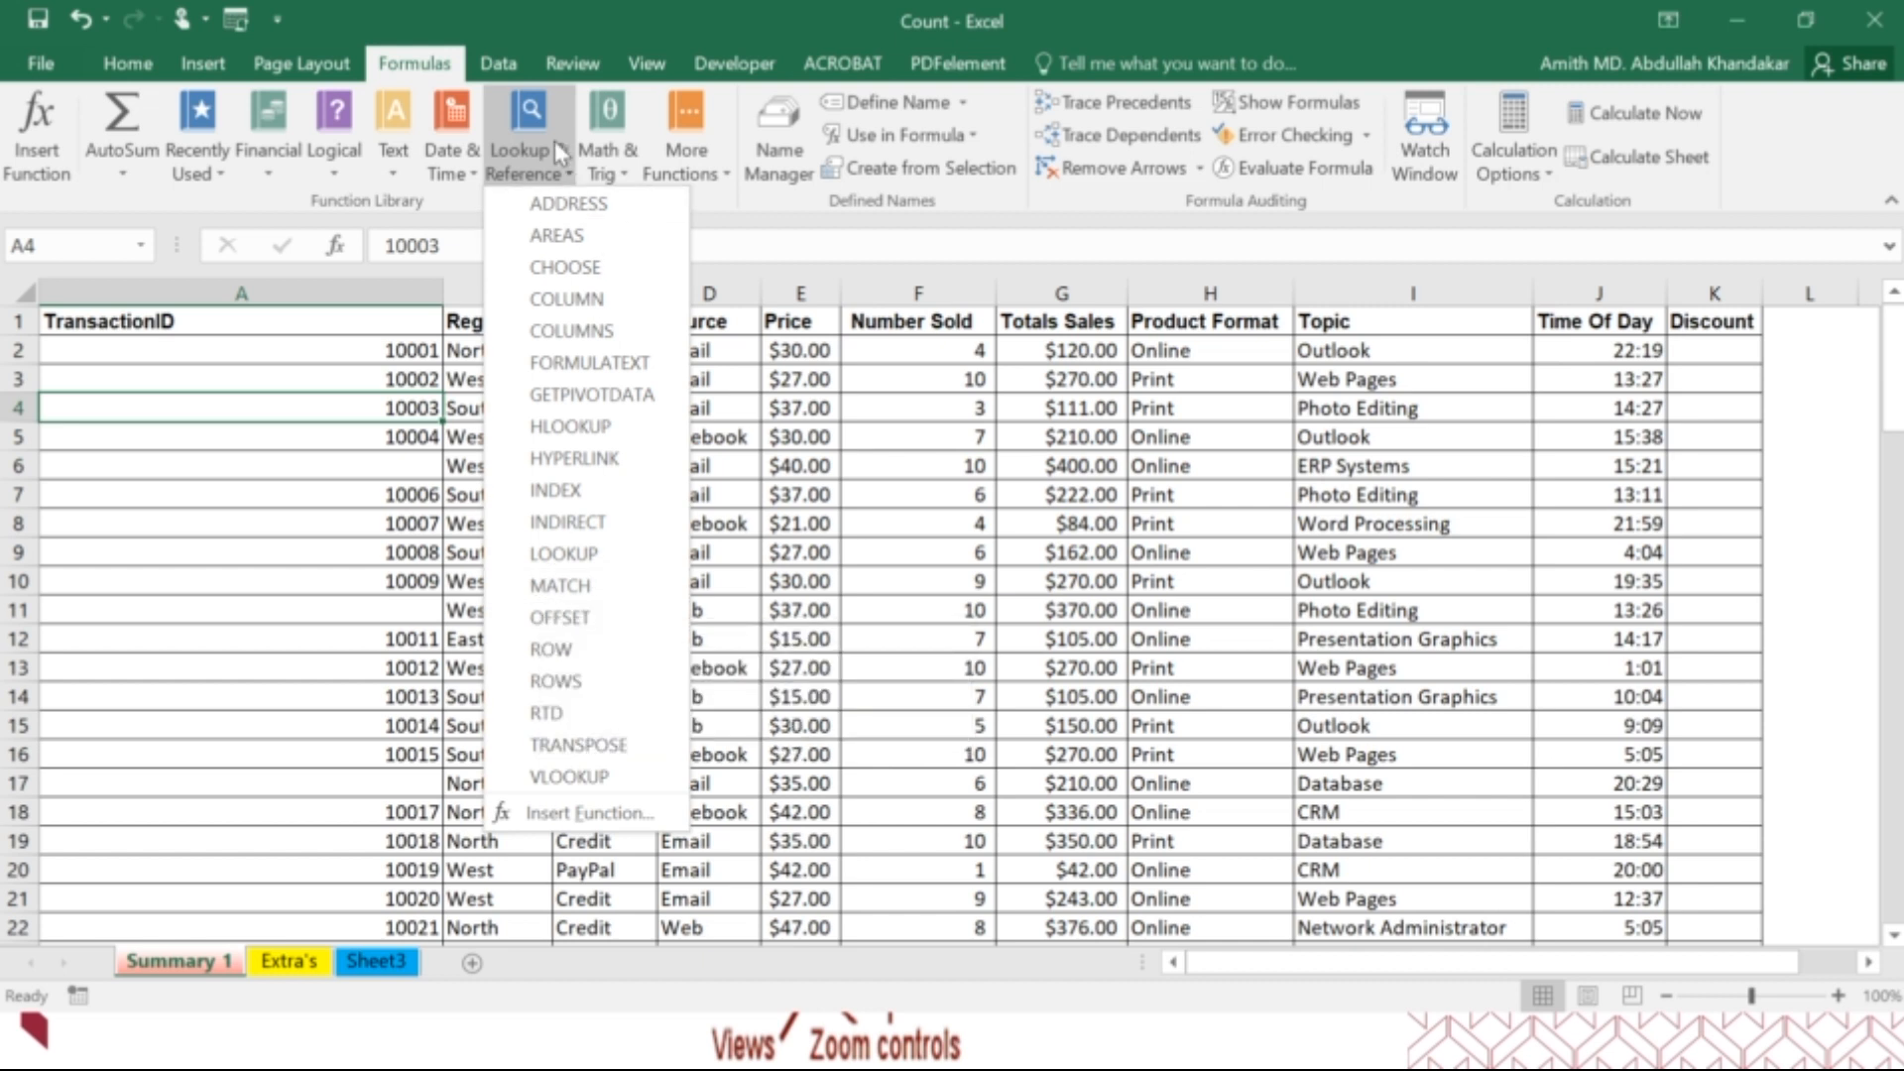
{"action": "left_click", "coordinate": [602, 159]}
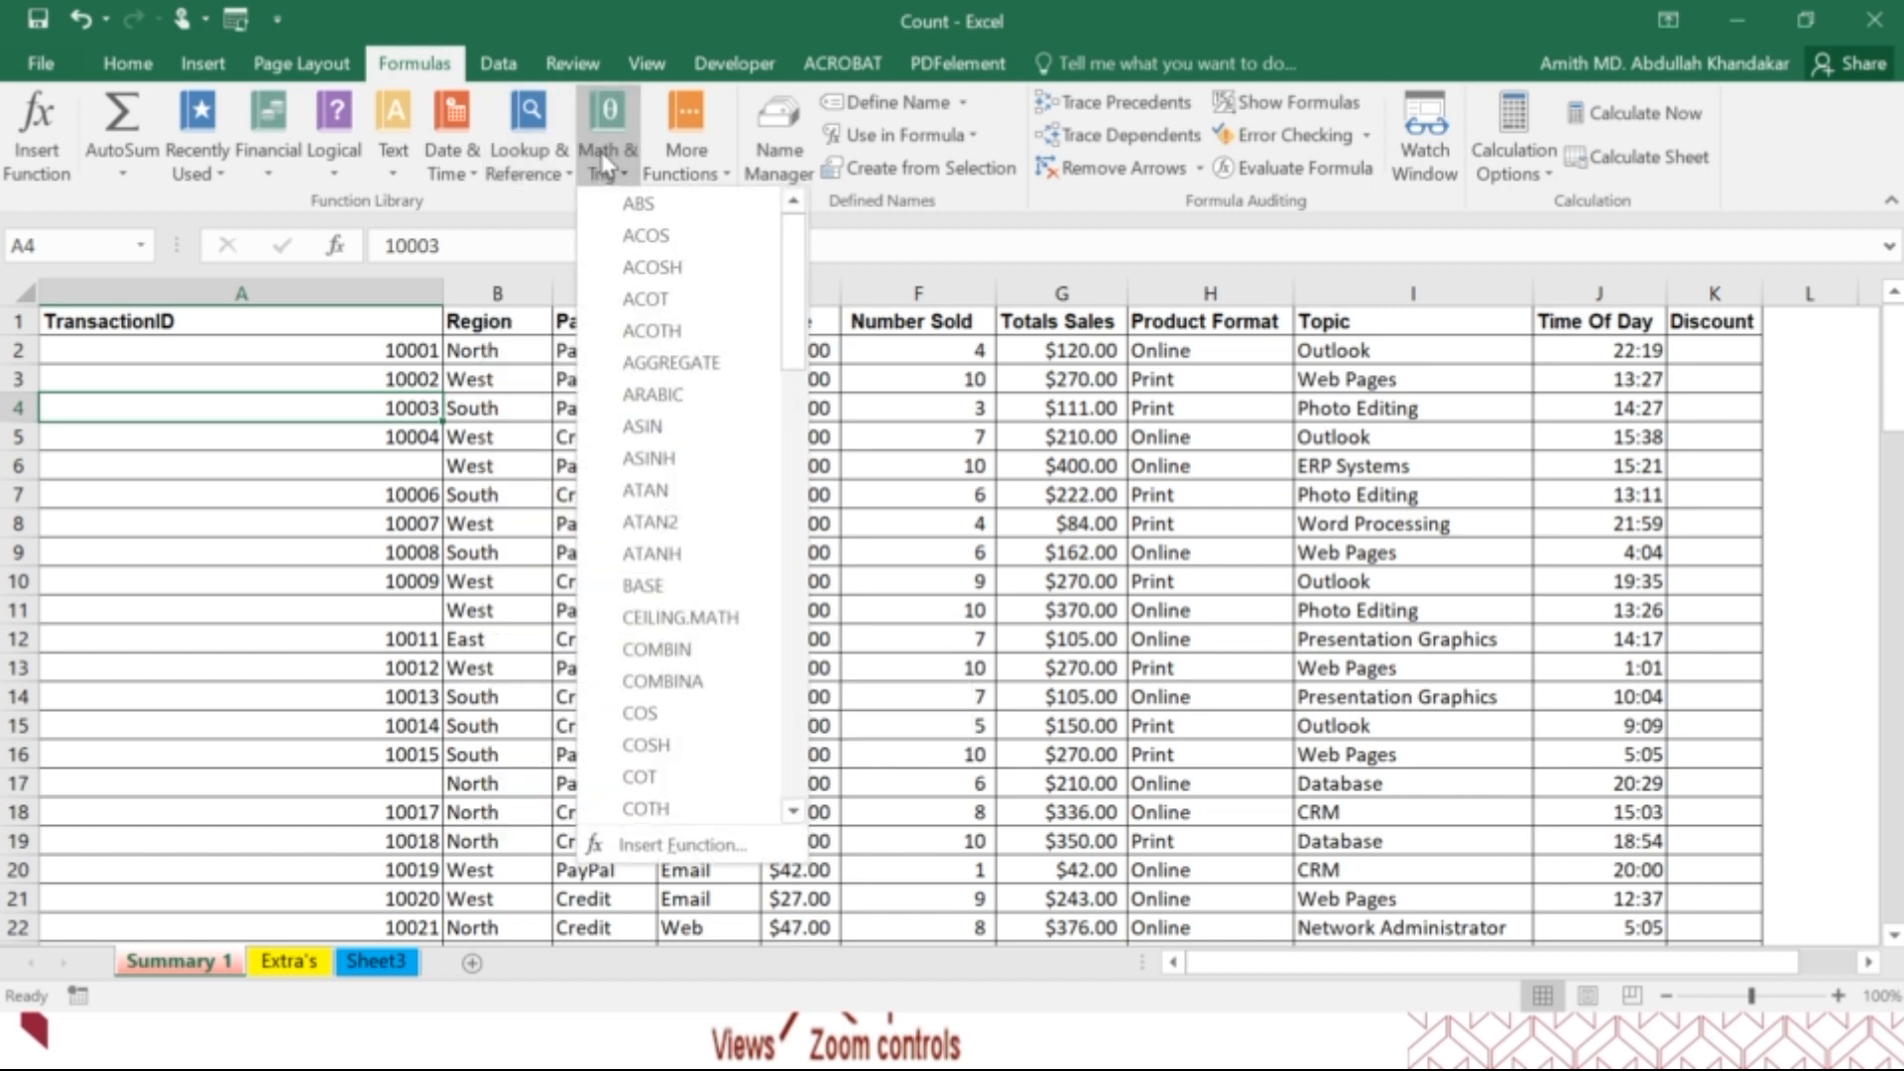
{"action": "scroll", "coordinate": [660, 381], "scroll_direction": "down", "scroll_amount": 10}
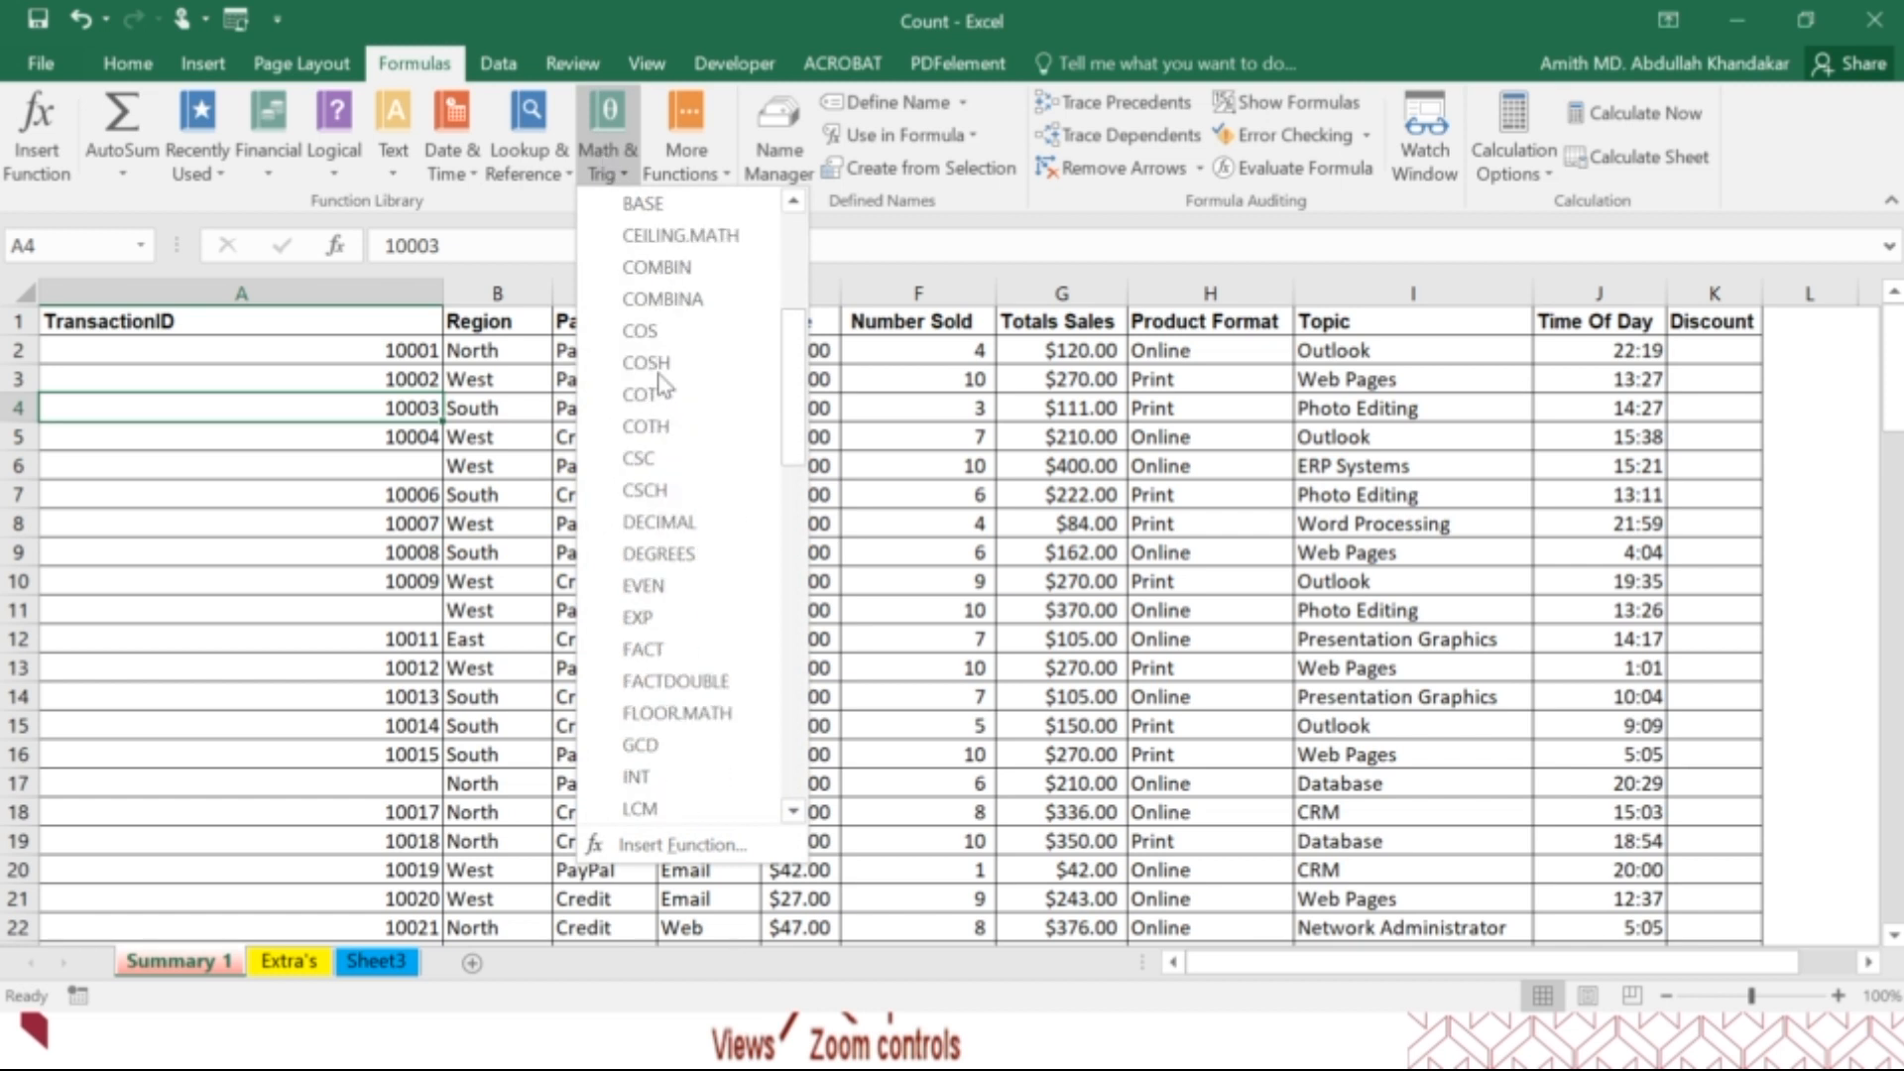
{"action": "scroll", "coordinate": [659, 382], "scroll_direction": "down", "scroll_amount": 7}
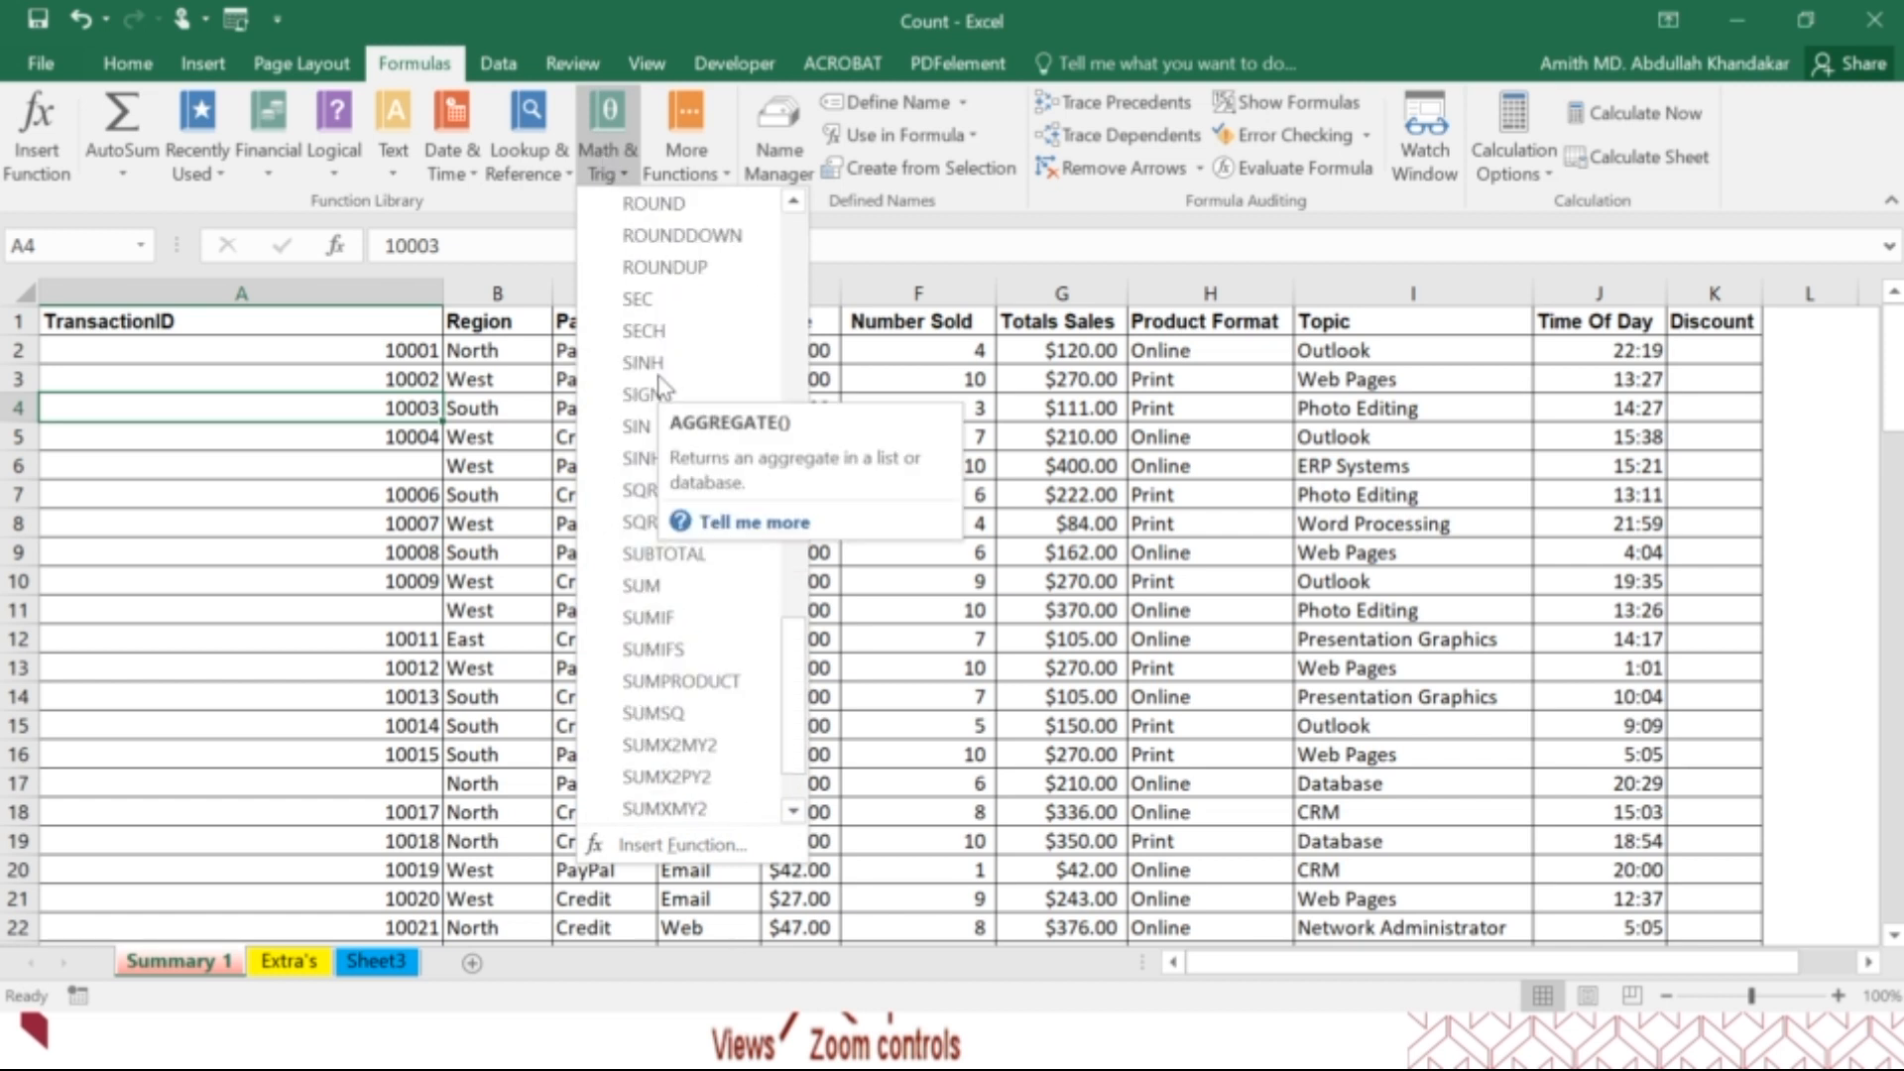
Examine the additional function categories: Statistical, Engineering, Cube, Information, Compatibility and Web.
{"action": "left_click", "coordinate": [691, 170]}
{"action": "left_click", "coordinate": [691, 170]}
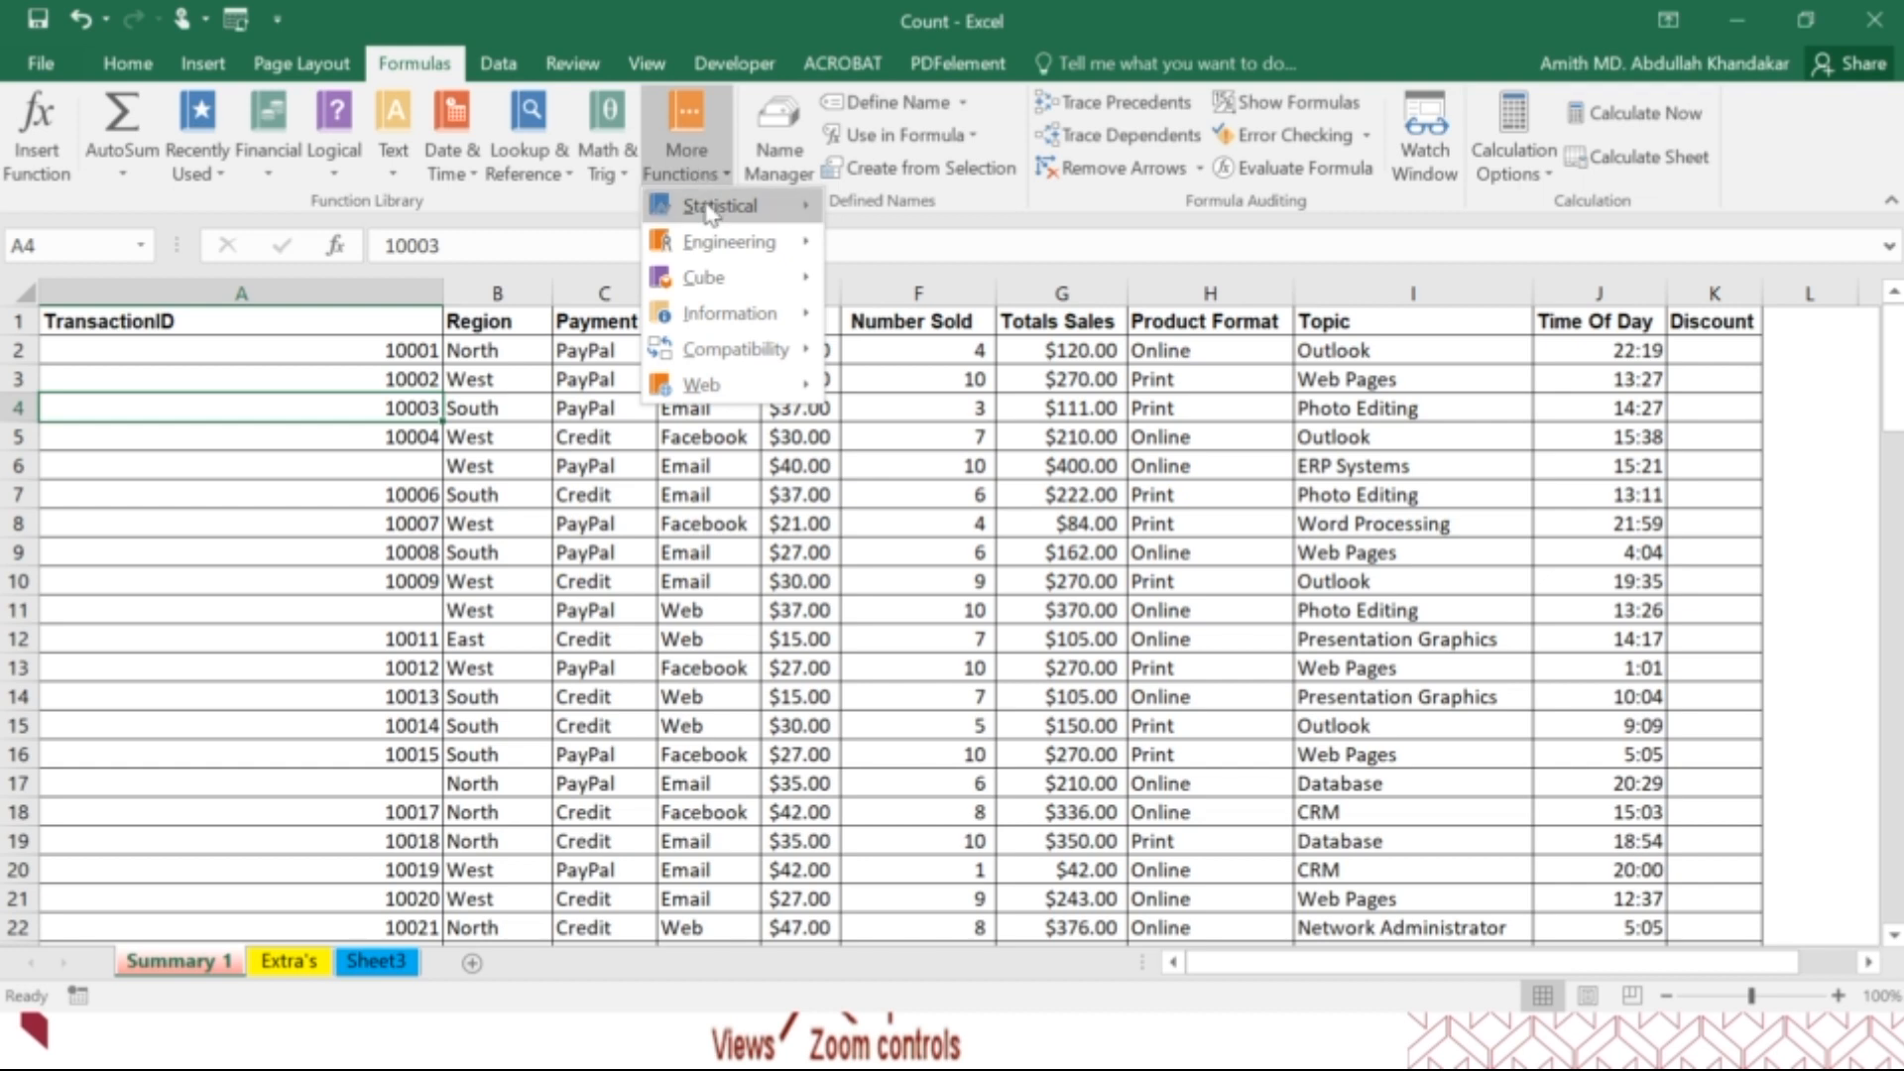
{"action": "mouse_move", "coordinate": [720, 216]}
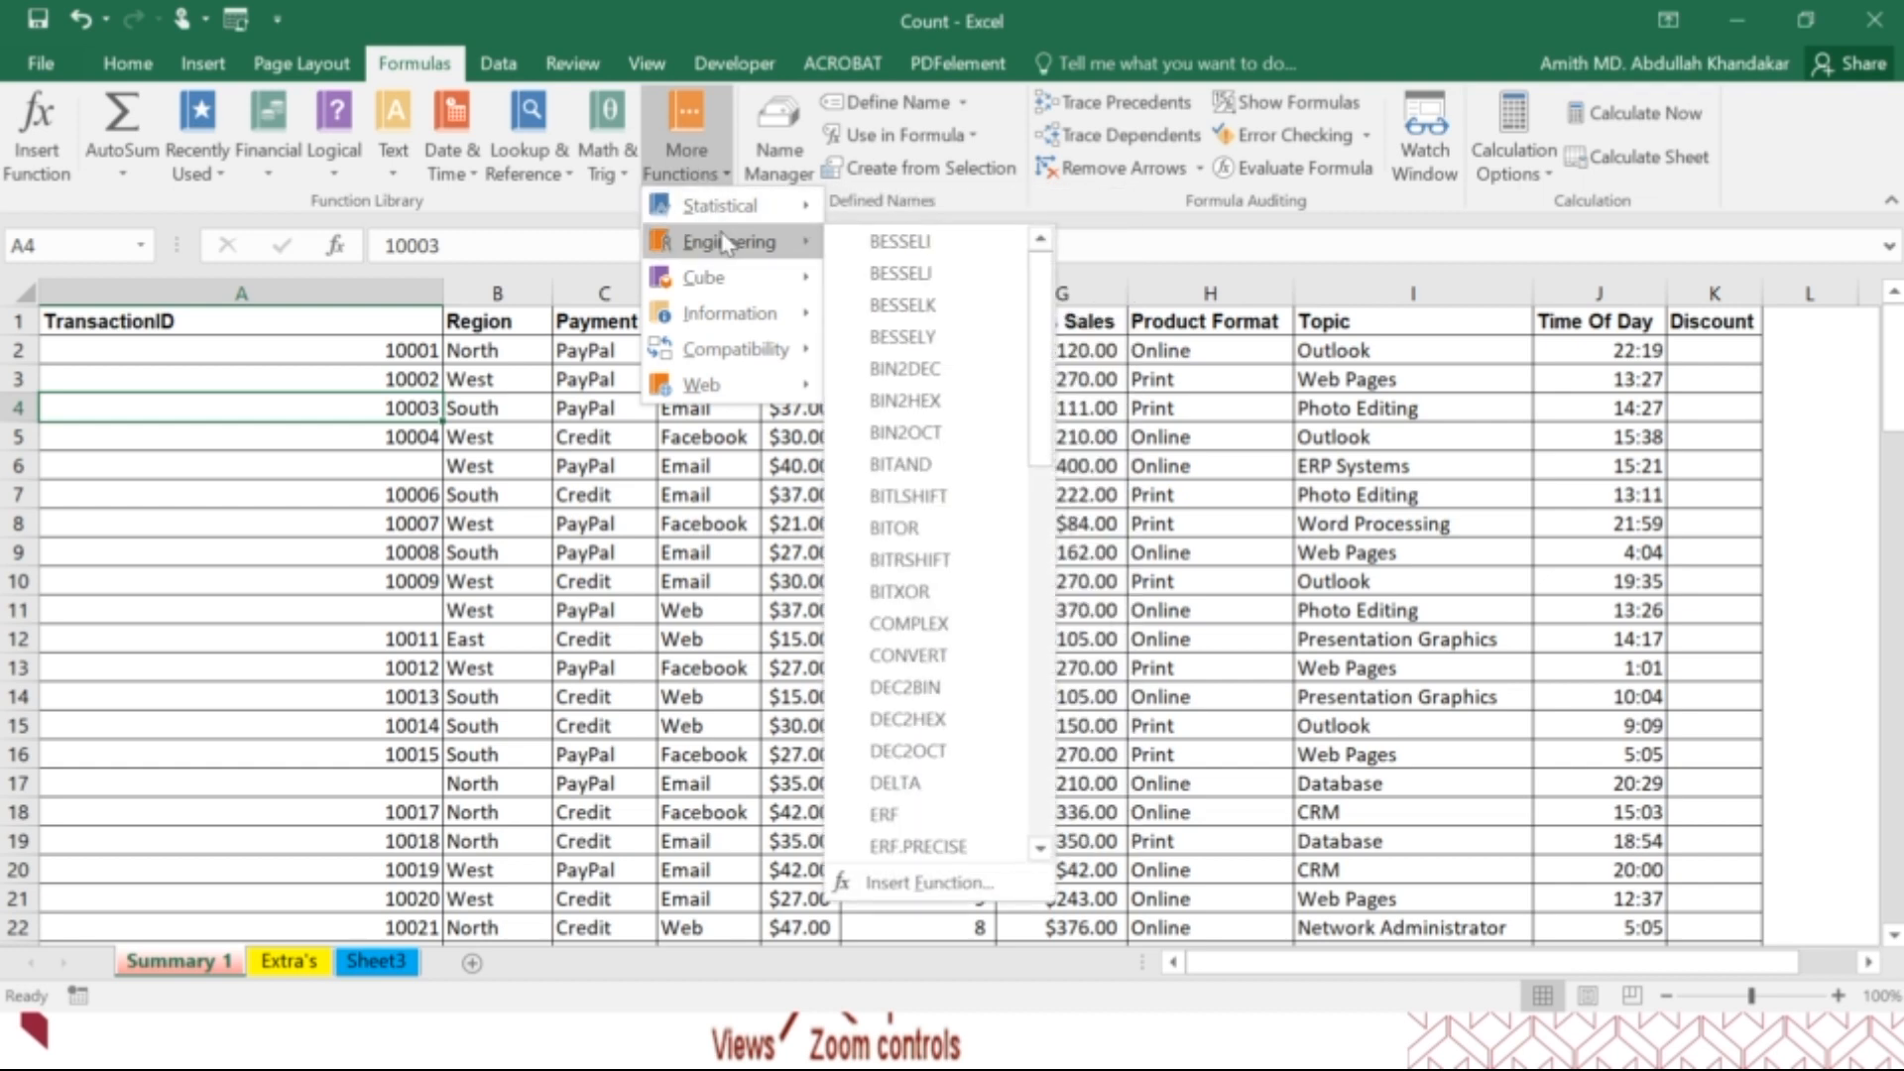
{"action": "mouse_move", "coordinate": [723, 280]}
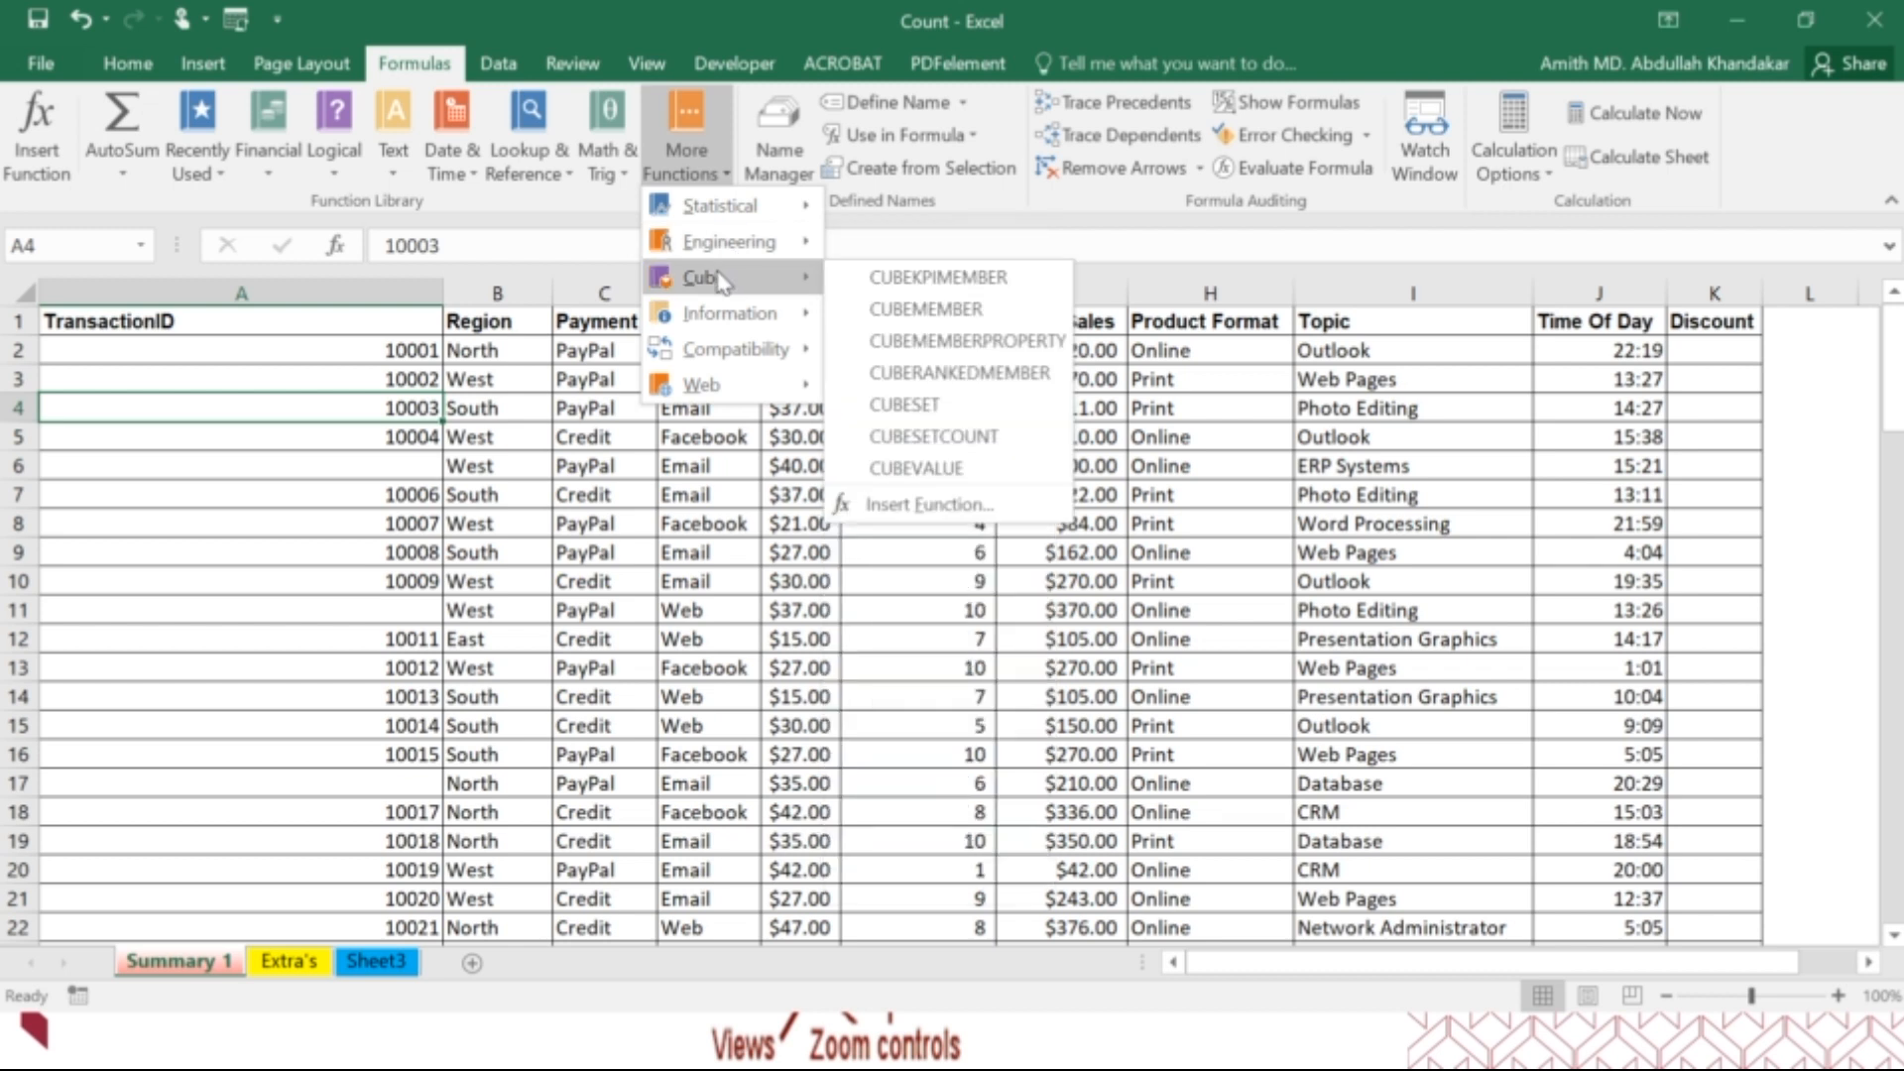
{"action": "mouse_move", "coordinate": [716, 319]}
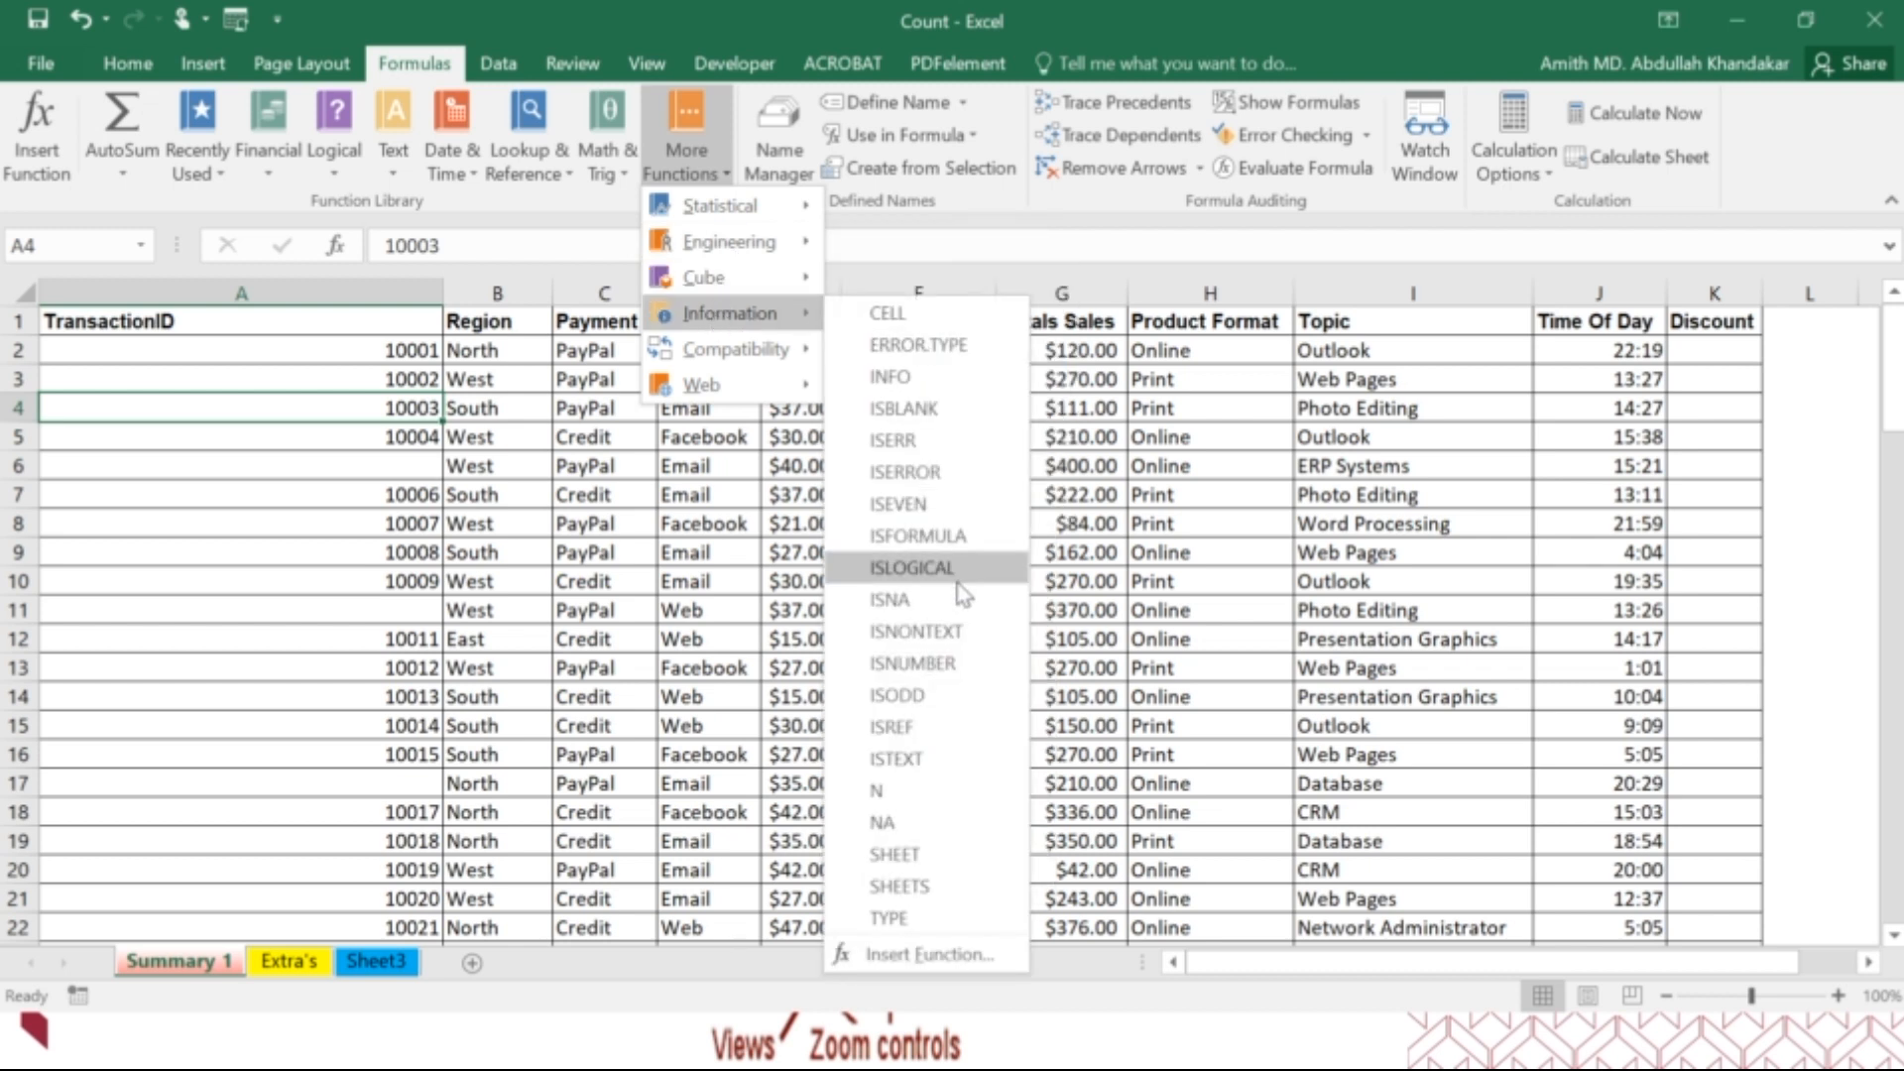
{"action": "mouse_move", "coordinate": [960, 650]}
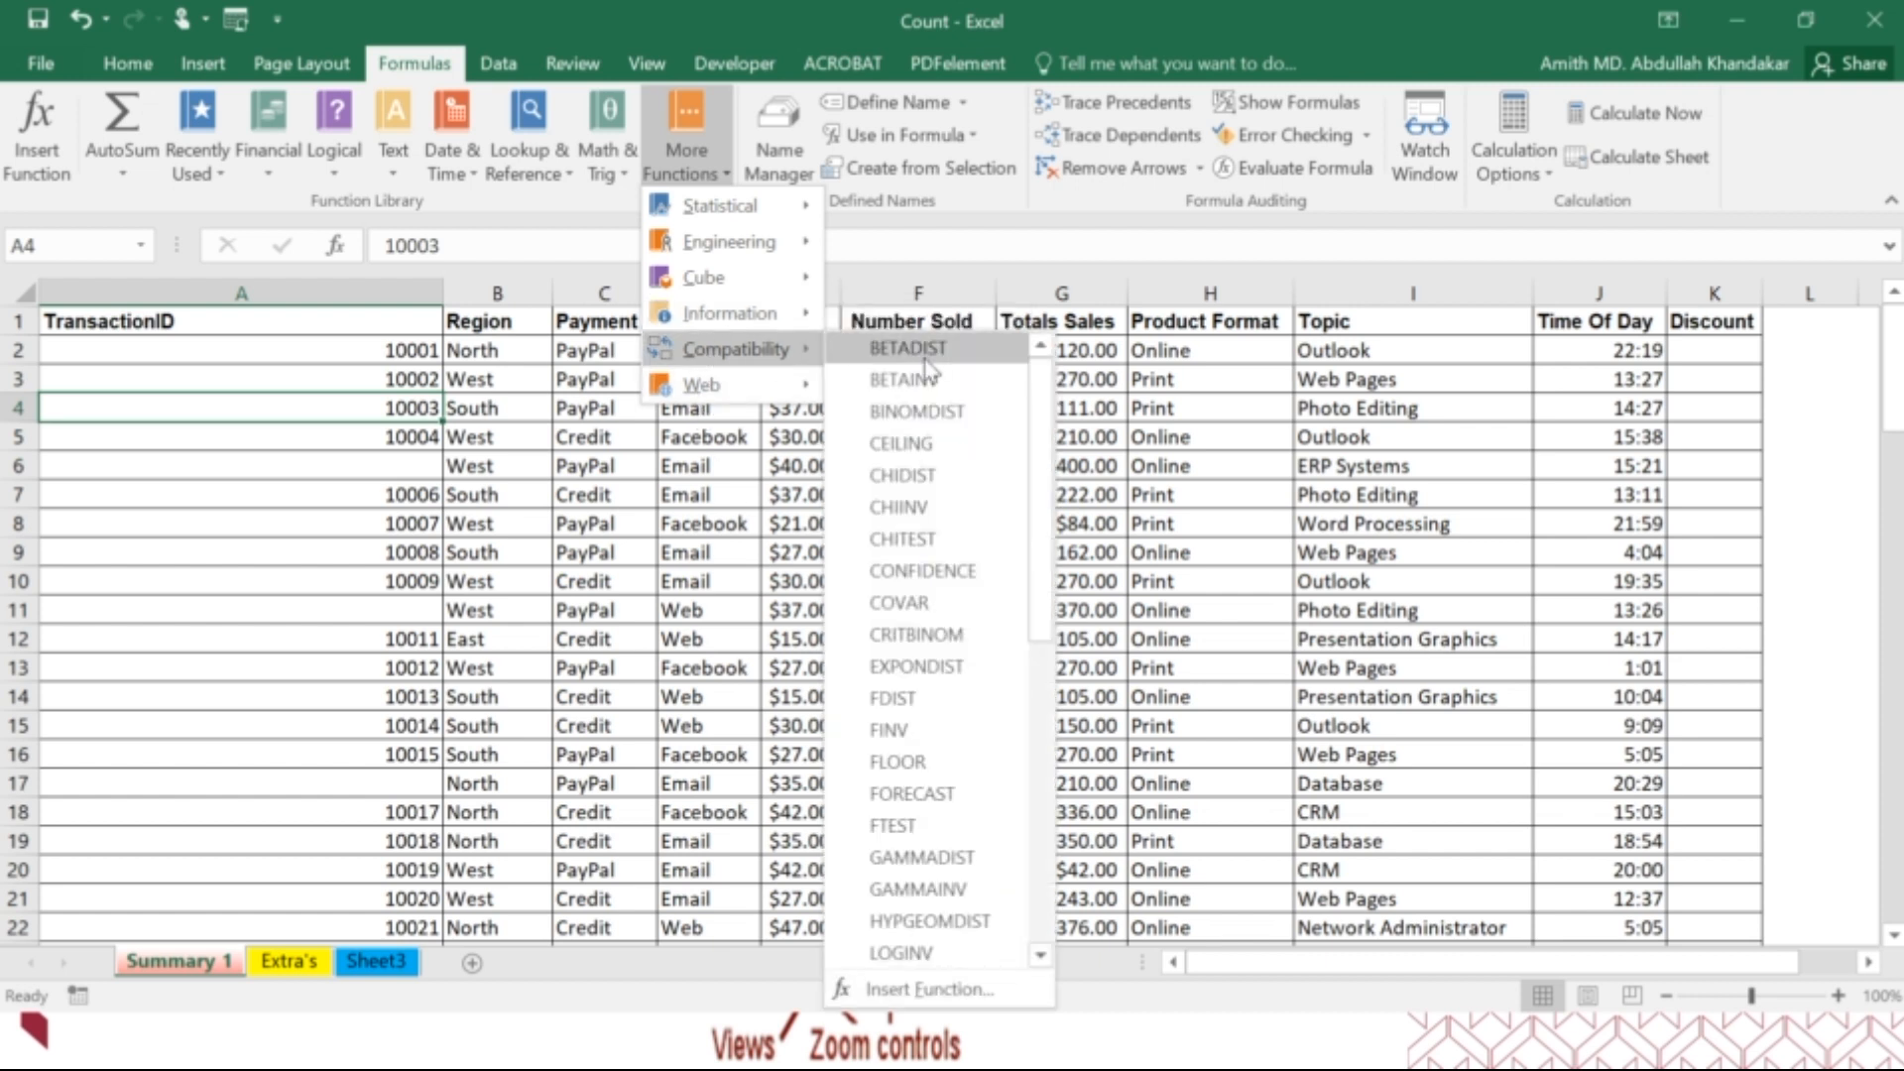
{"action": "mouse_move", "coordinate": [752, 395]}
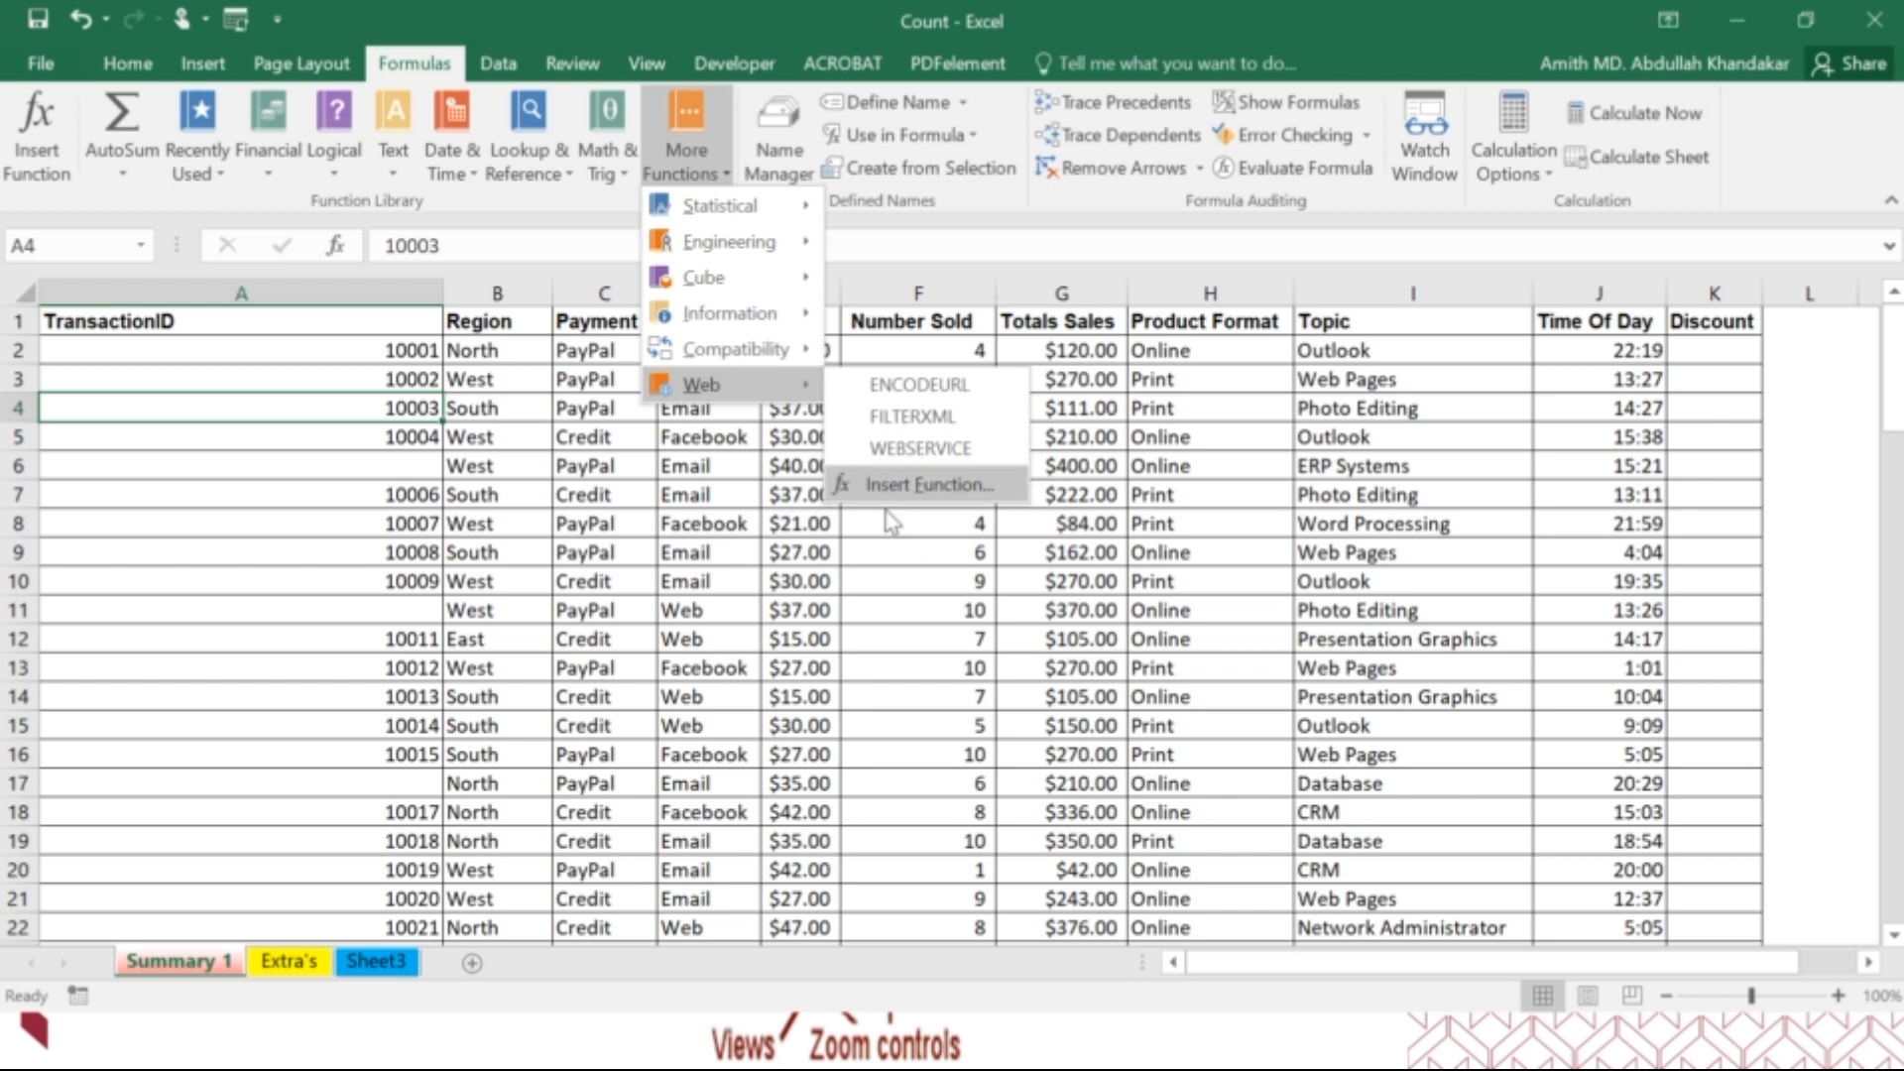
{"action": "key", "text": "Escape"}
{"action": "key", "text": "Escape"}
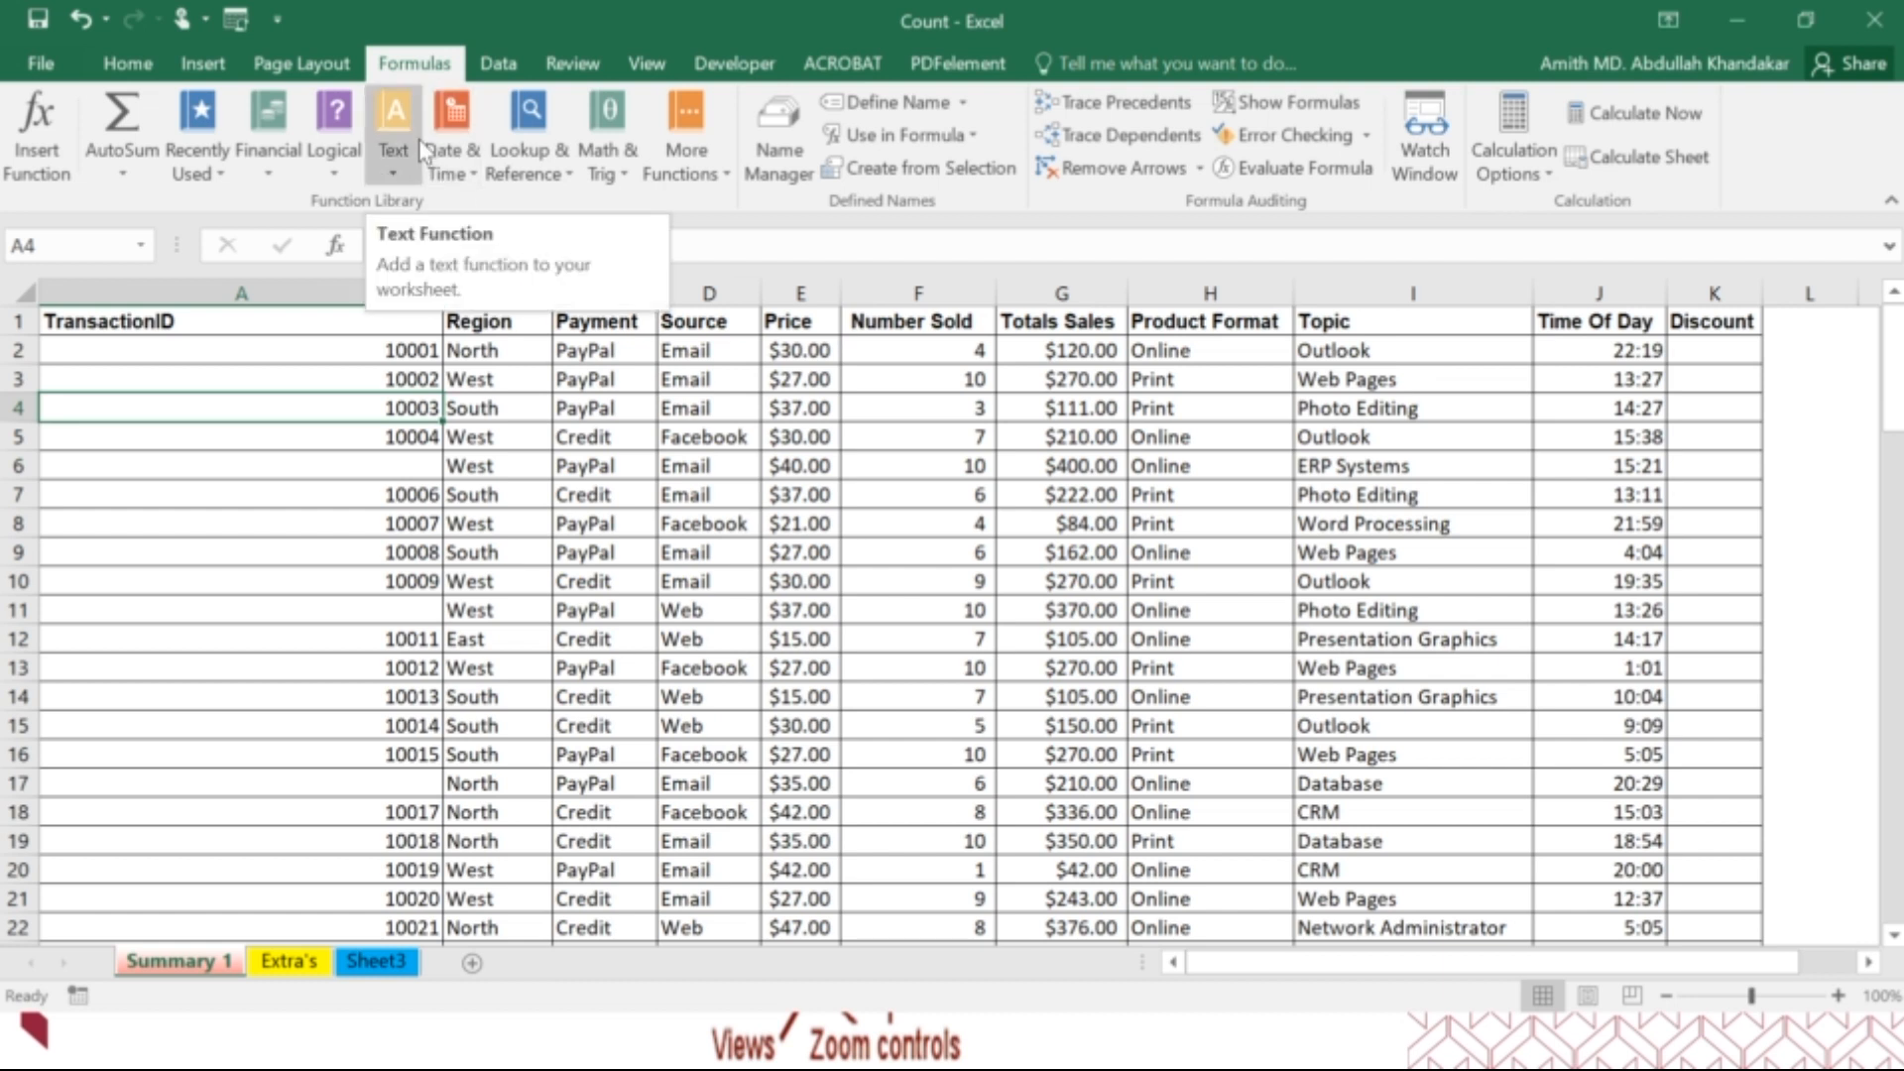
Look over the data tools and the review tools, including the sheet protection command.
{"action": "left_click", "coordinate": [503, 73]}
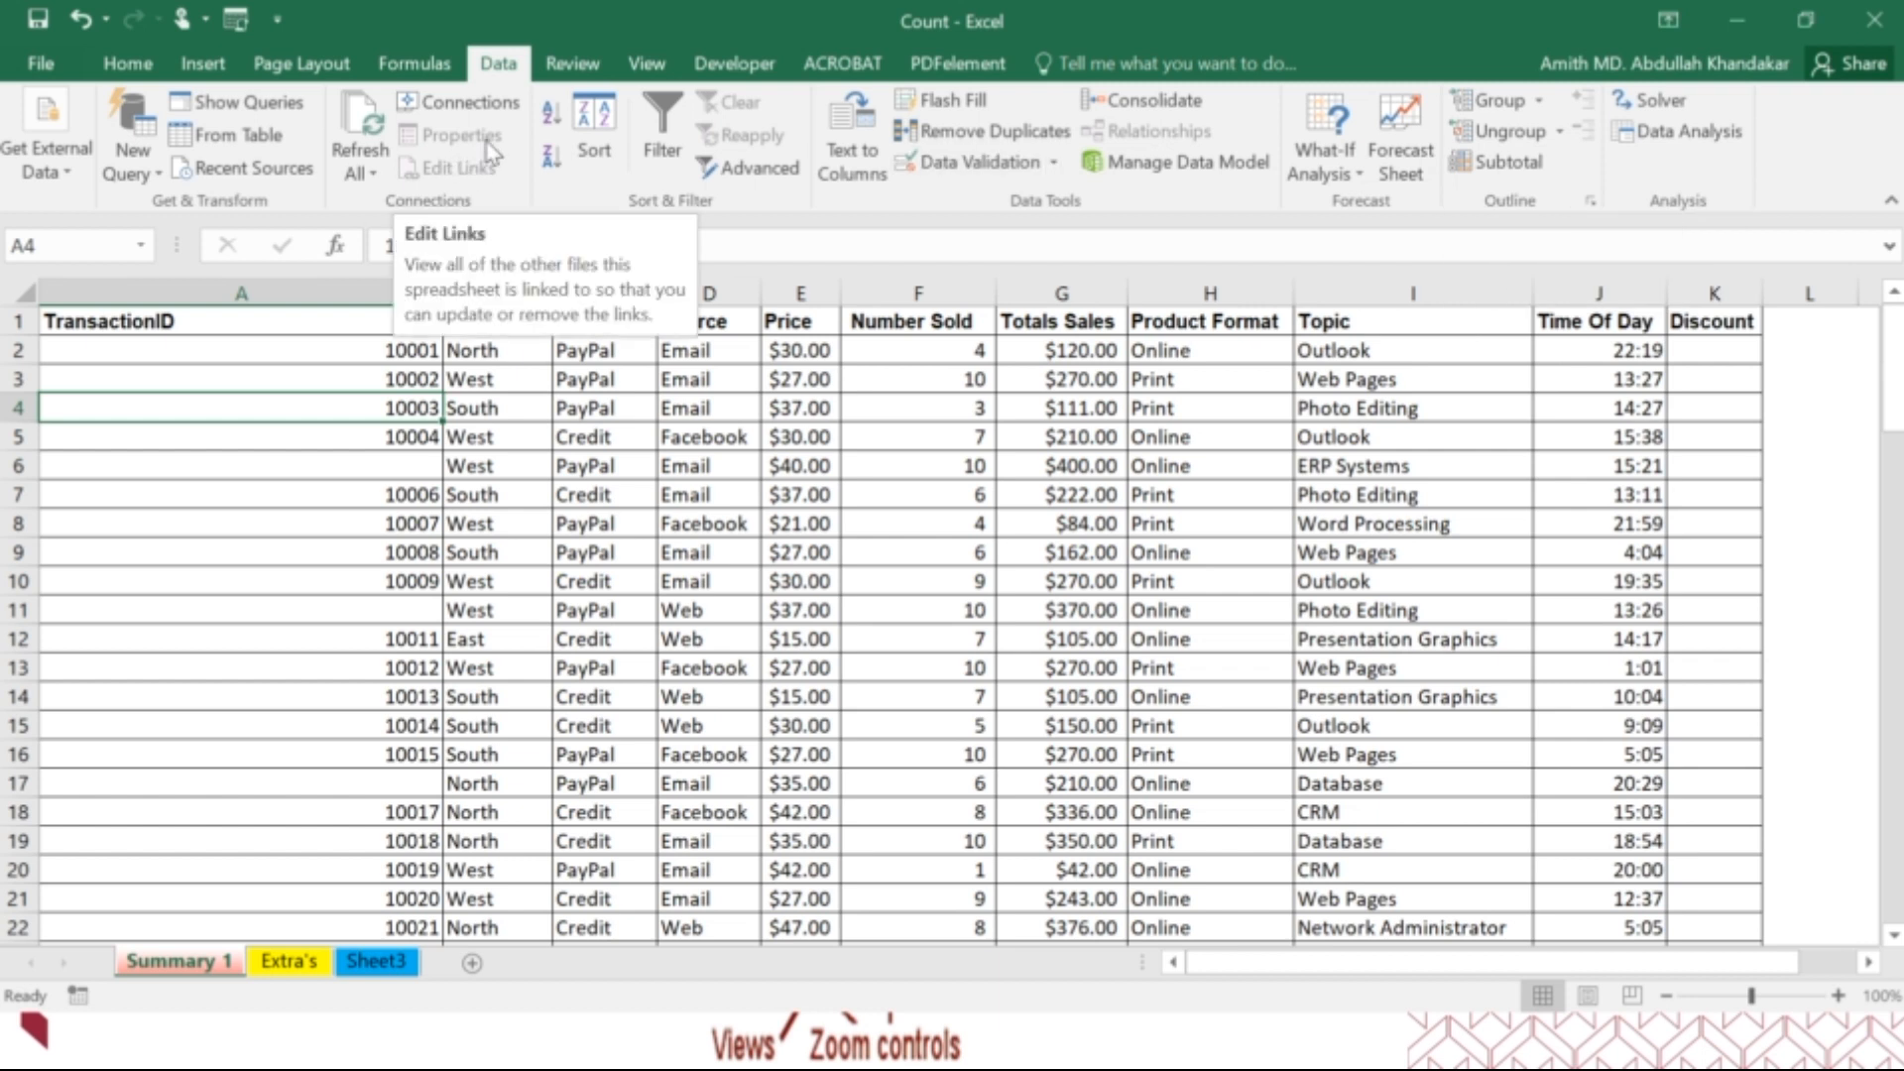
{"action": "left_click", "coordinate": [562, 64]}
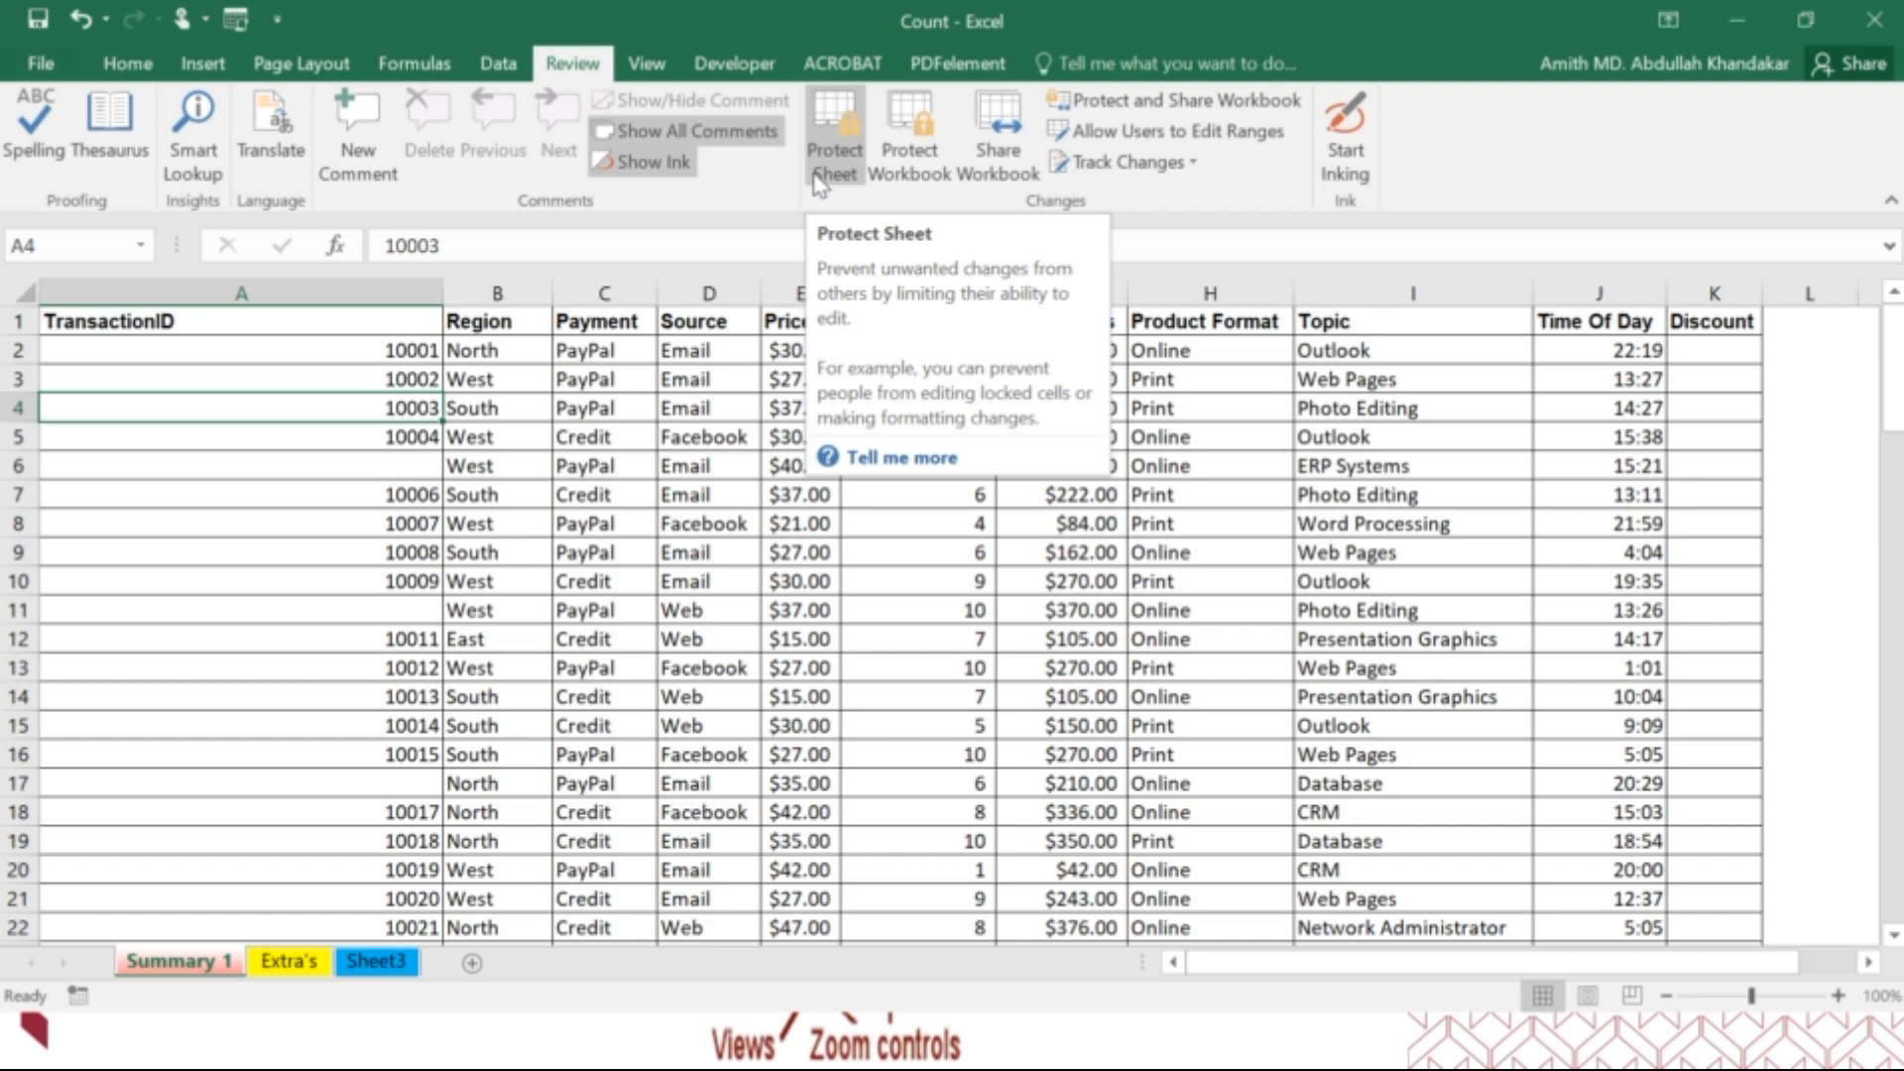
Switch the display of the sheet headings and the formula bar off and back on.
{"action": "left_click", "coordinate": [648, 65]}
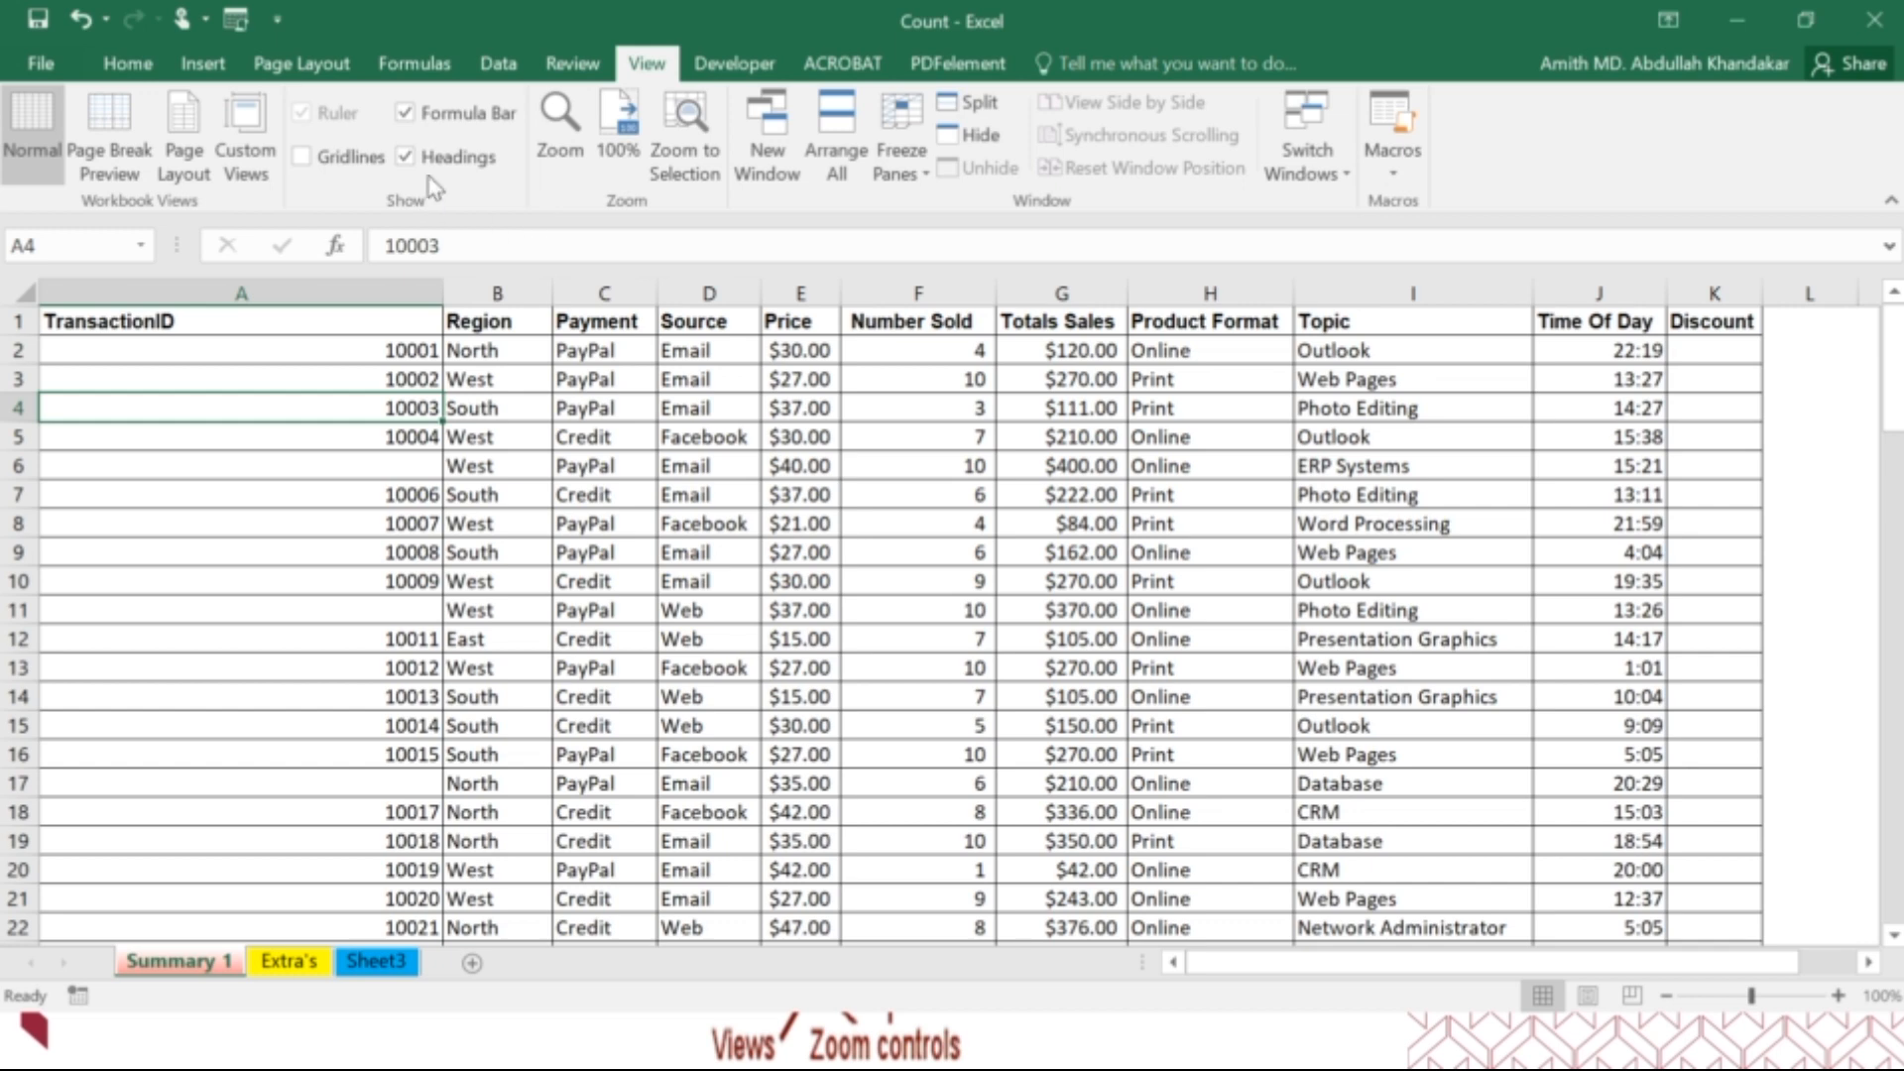
{"action": "left_click", "coordinate": [451, 159]}
{"action": "left_click", "coordinate": [452, 159]}
{"action": "left_click", "coordinate": [455, 121]}
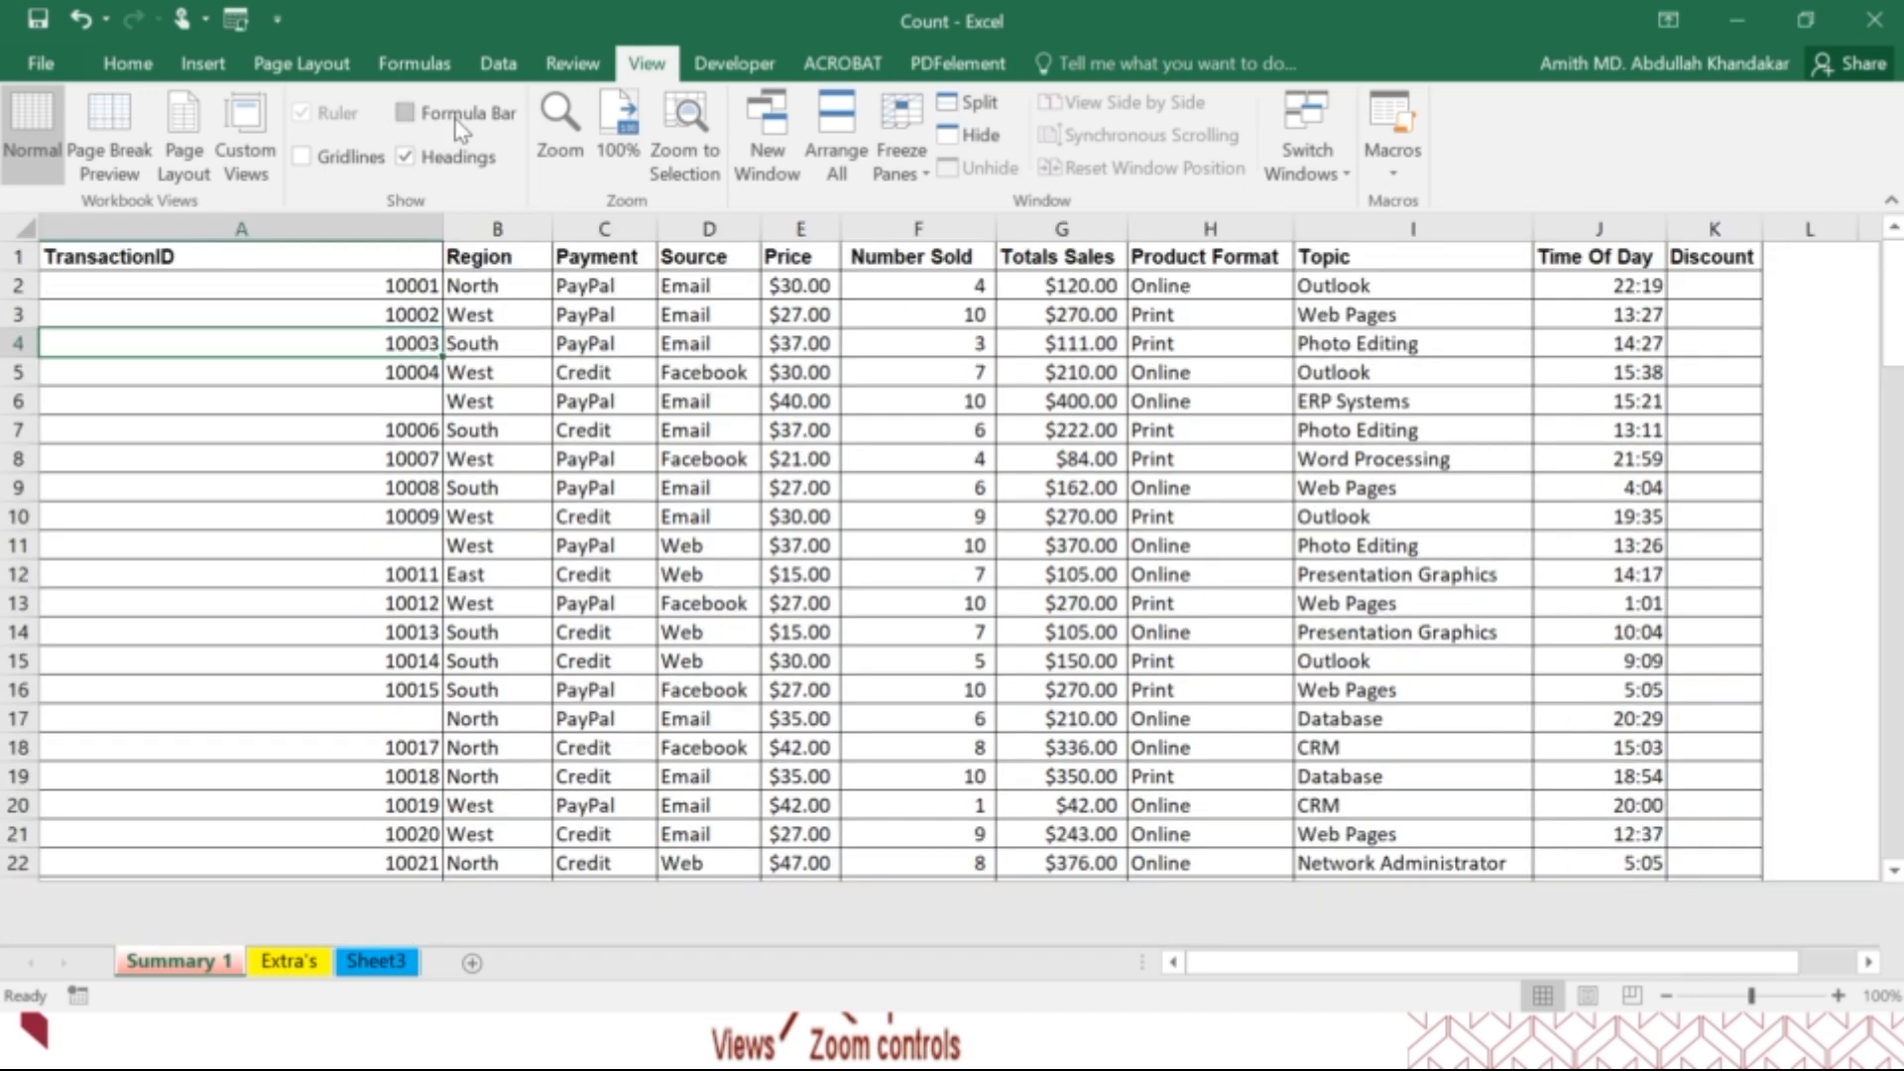
{"action": "left_click", "coordinate": [455, 121]}
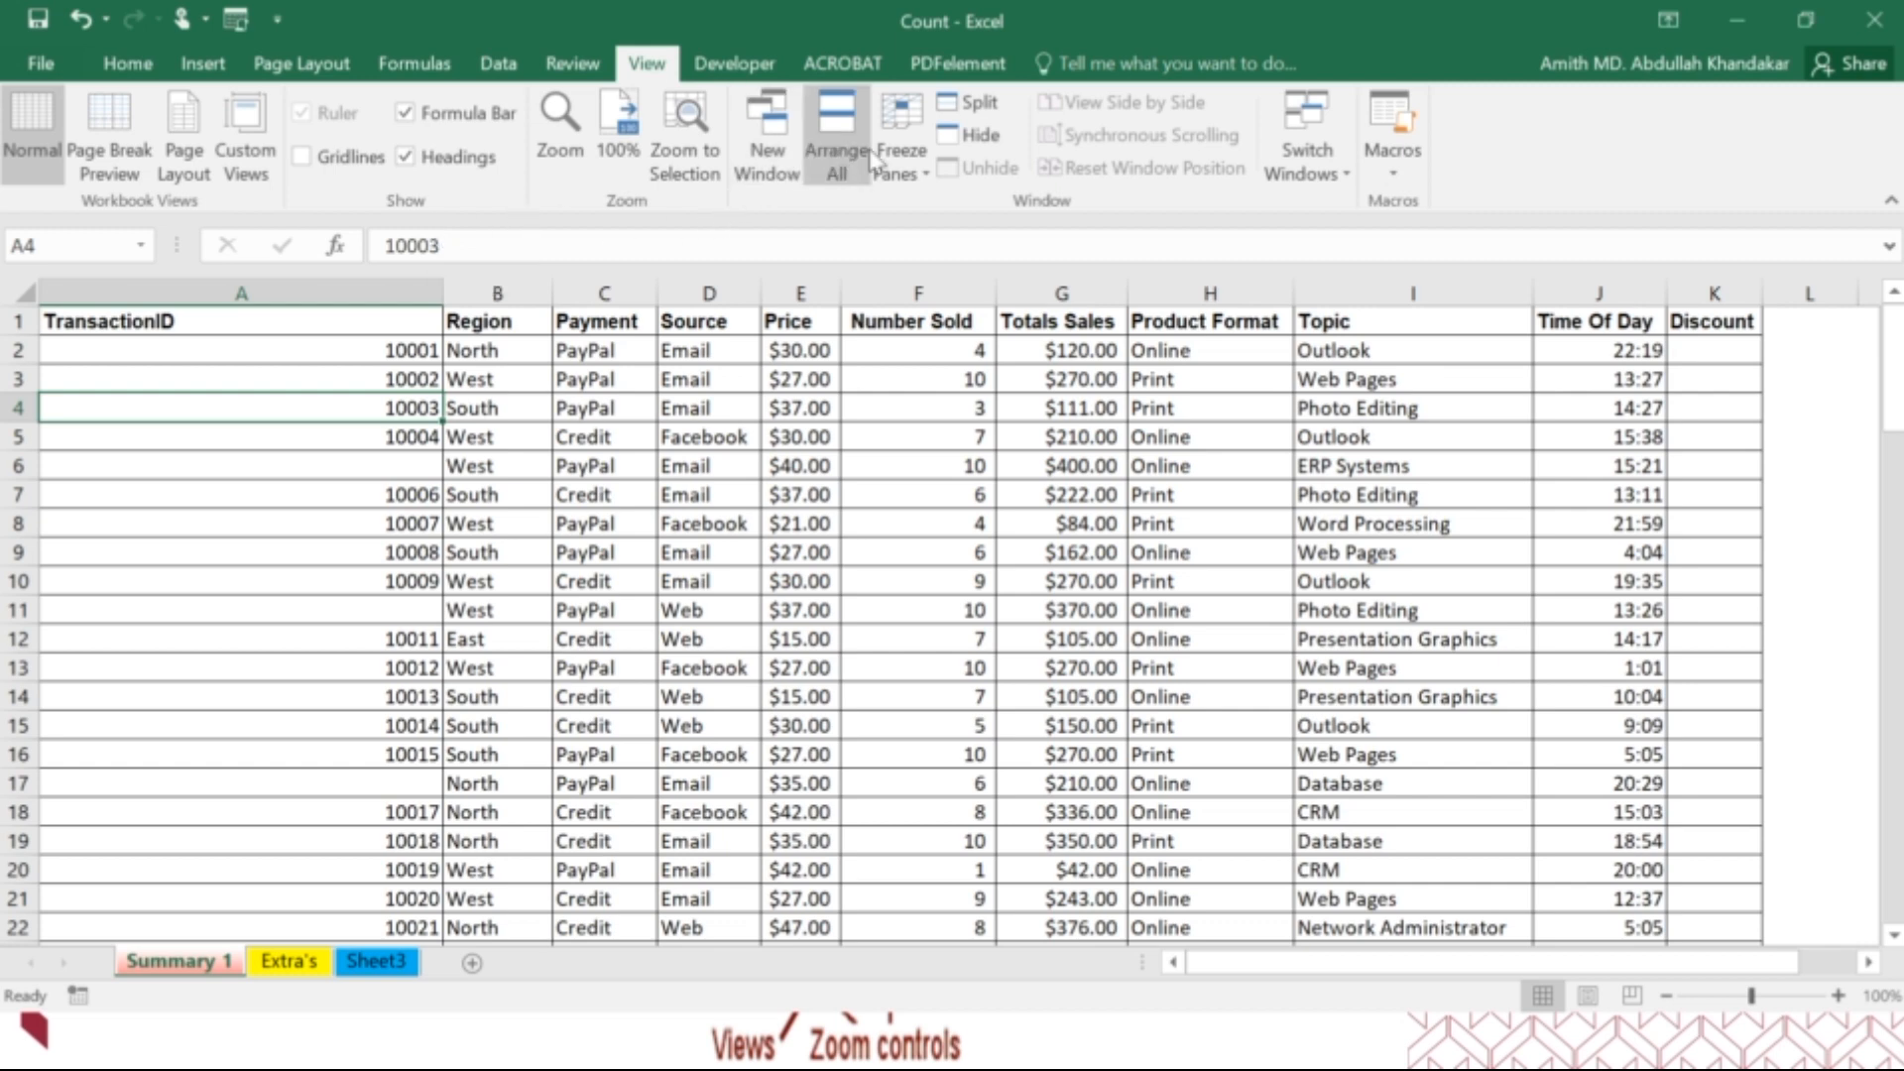
Check the Freeze Panes command and look through the lower rows of the transaction table before returning to its header row.
{"action": "left_click", "coordinate": [900, 159]}
{"action": "left_click", "coordinate": [899, 159]}
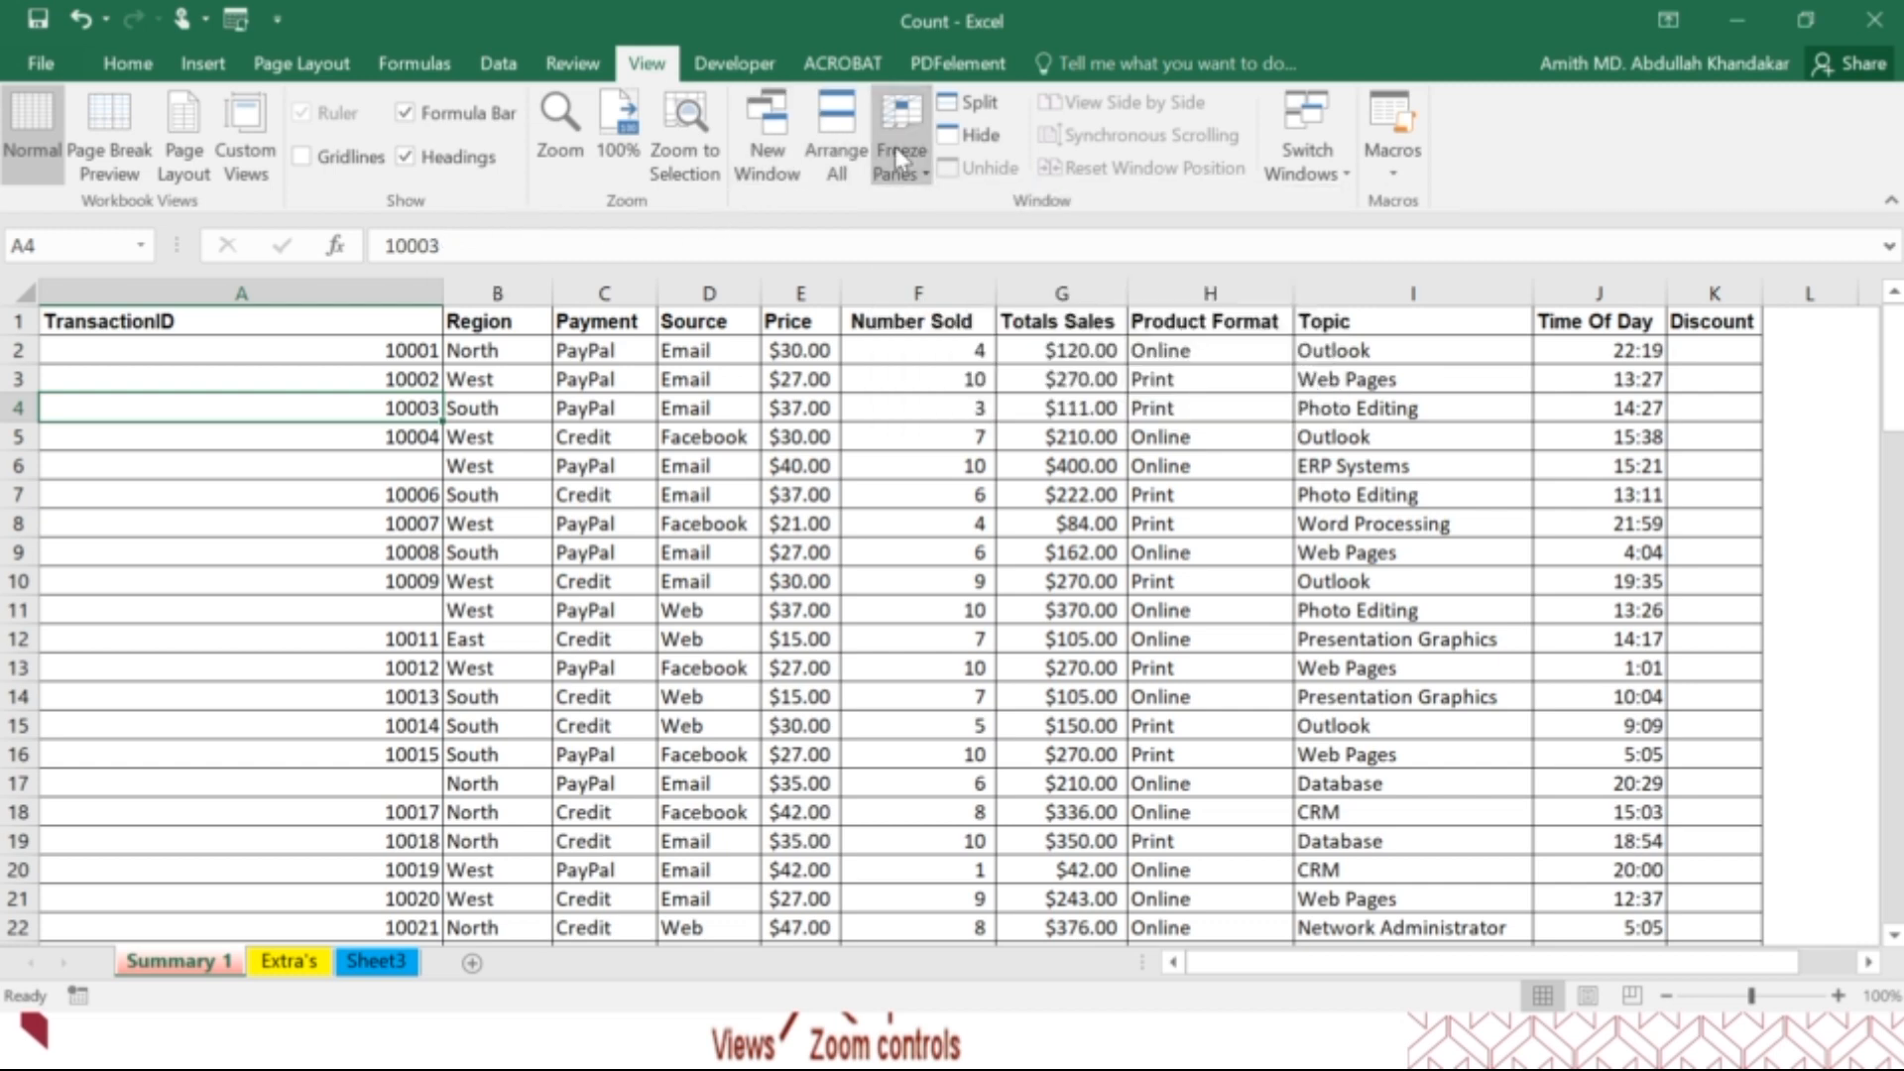
{"action": "scroll", "coordinate": [744, 506], "scroll_direction": "down", "scroll_amount": 6}
{"action": "scroll", "coordinate": [744, 507], "scroll_direction": "down", "scroll_amount": 10}
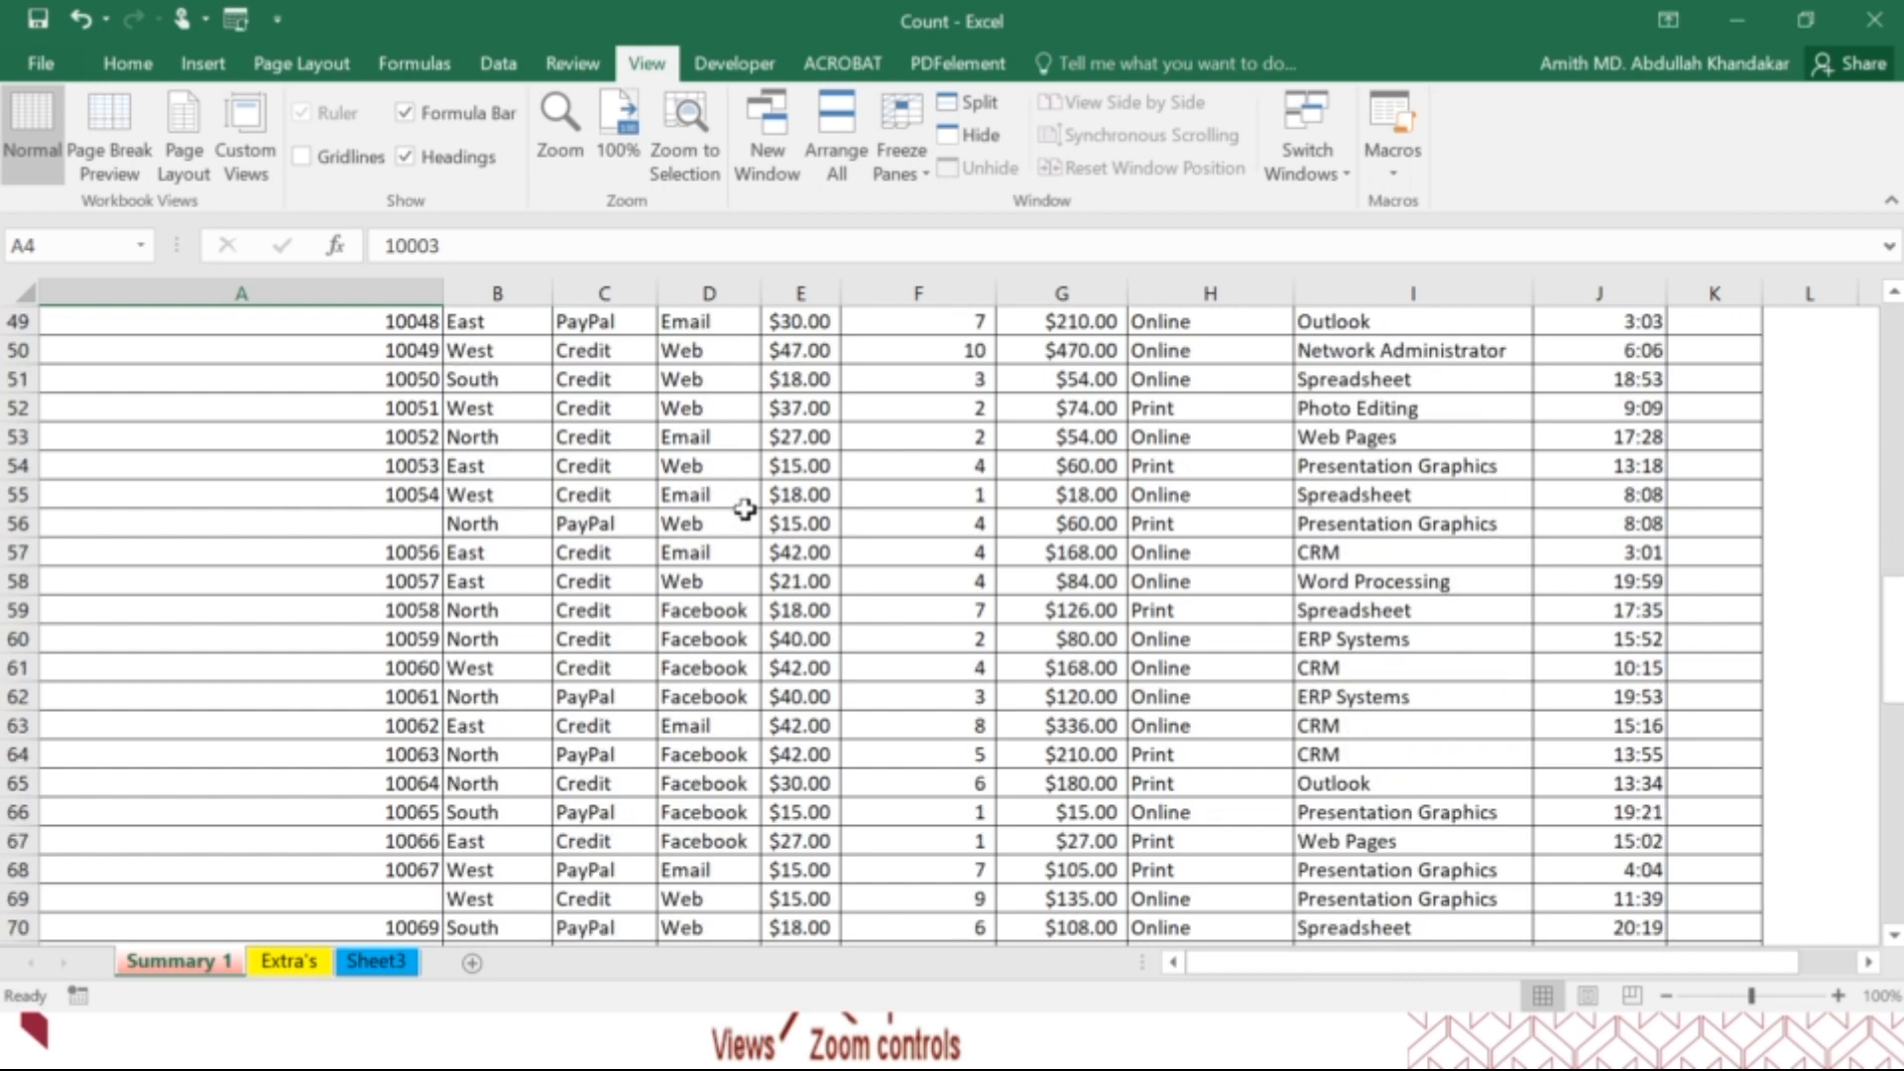
{"action": "scroll", "coordinate": [745, 507], "scroll_direction": "up", "scroll_amount": 16}
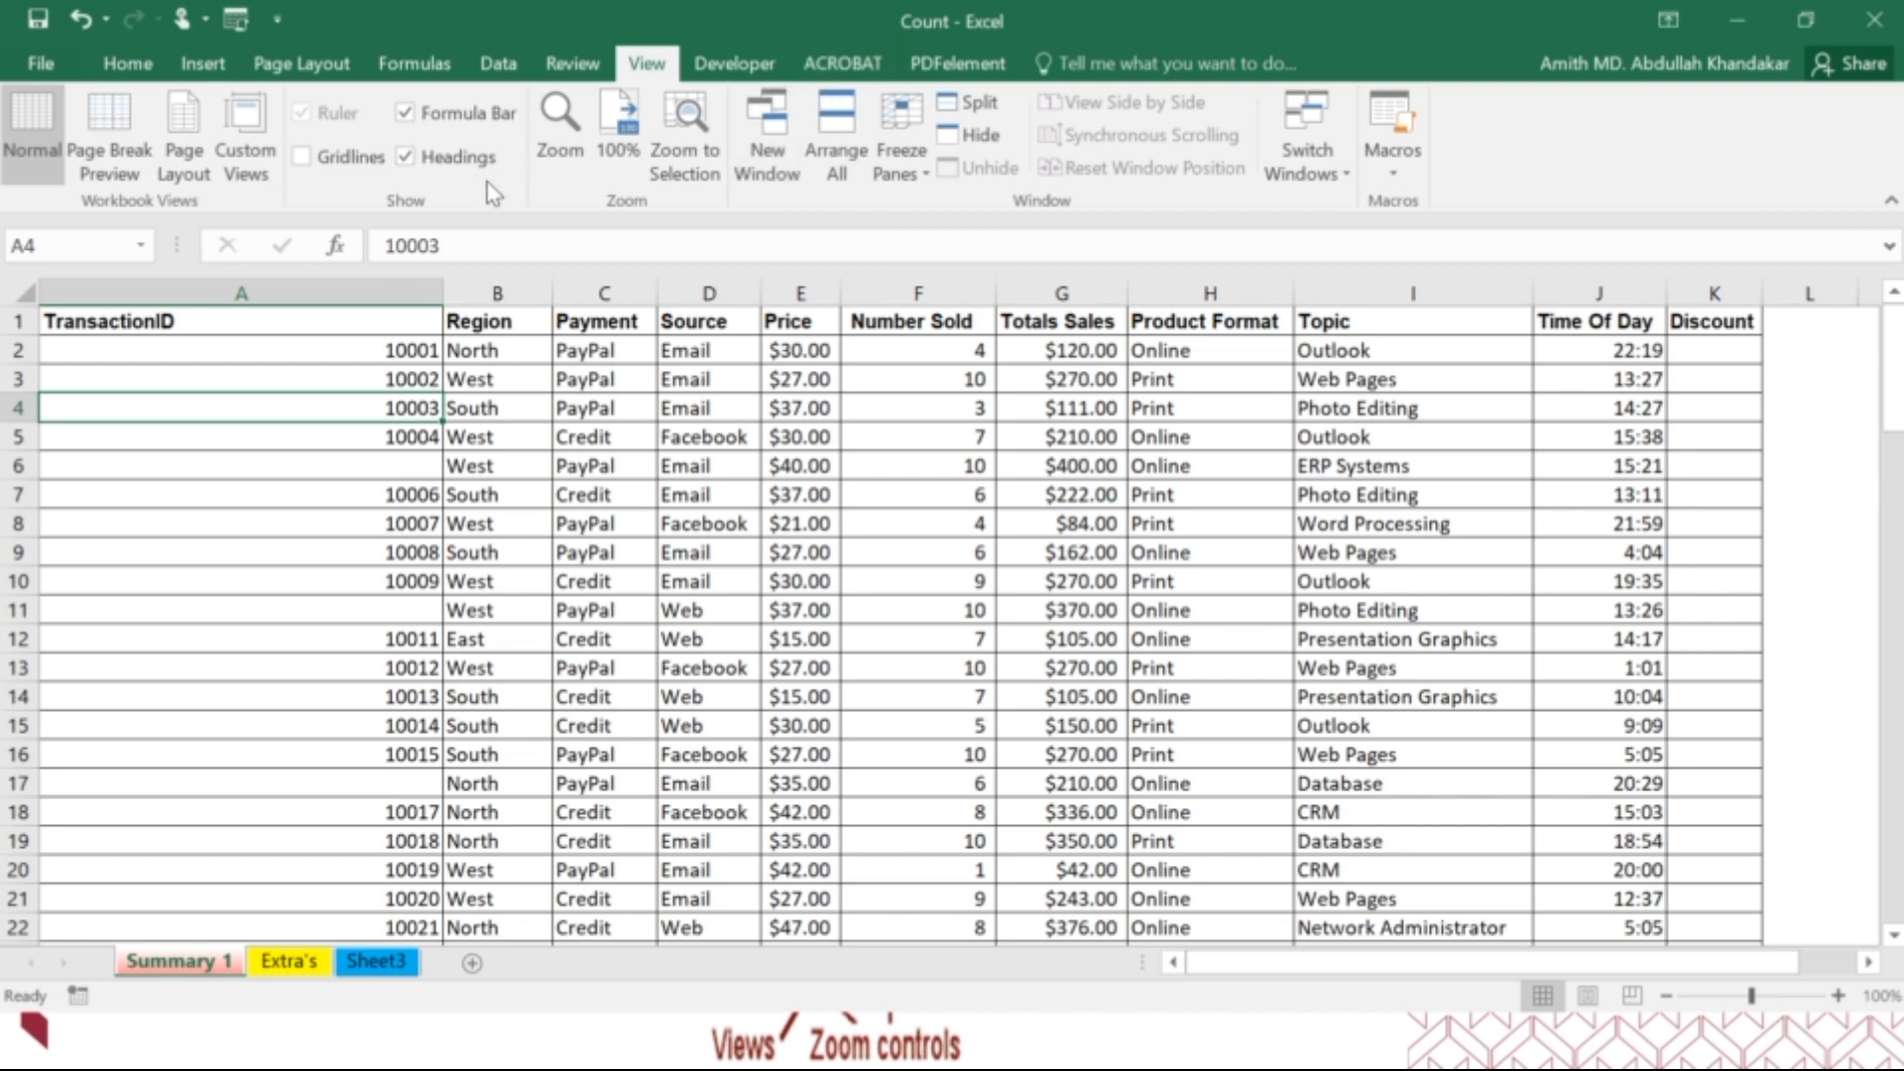
Select cell B15 in the Region column and switch to the Cell Referencing slide of the presentation.
{"action": "left_click", "coordinate": [129, 64]}
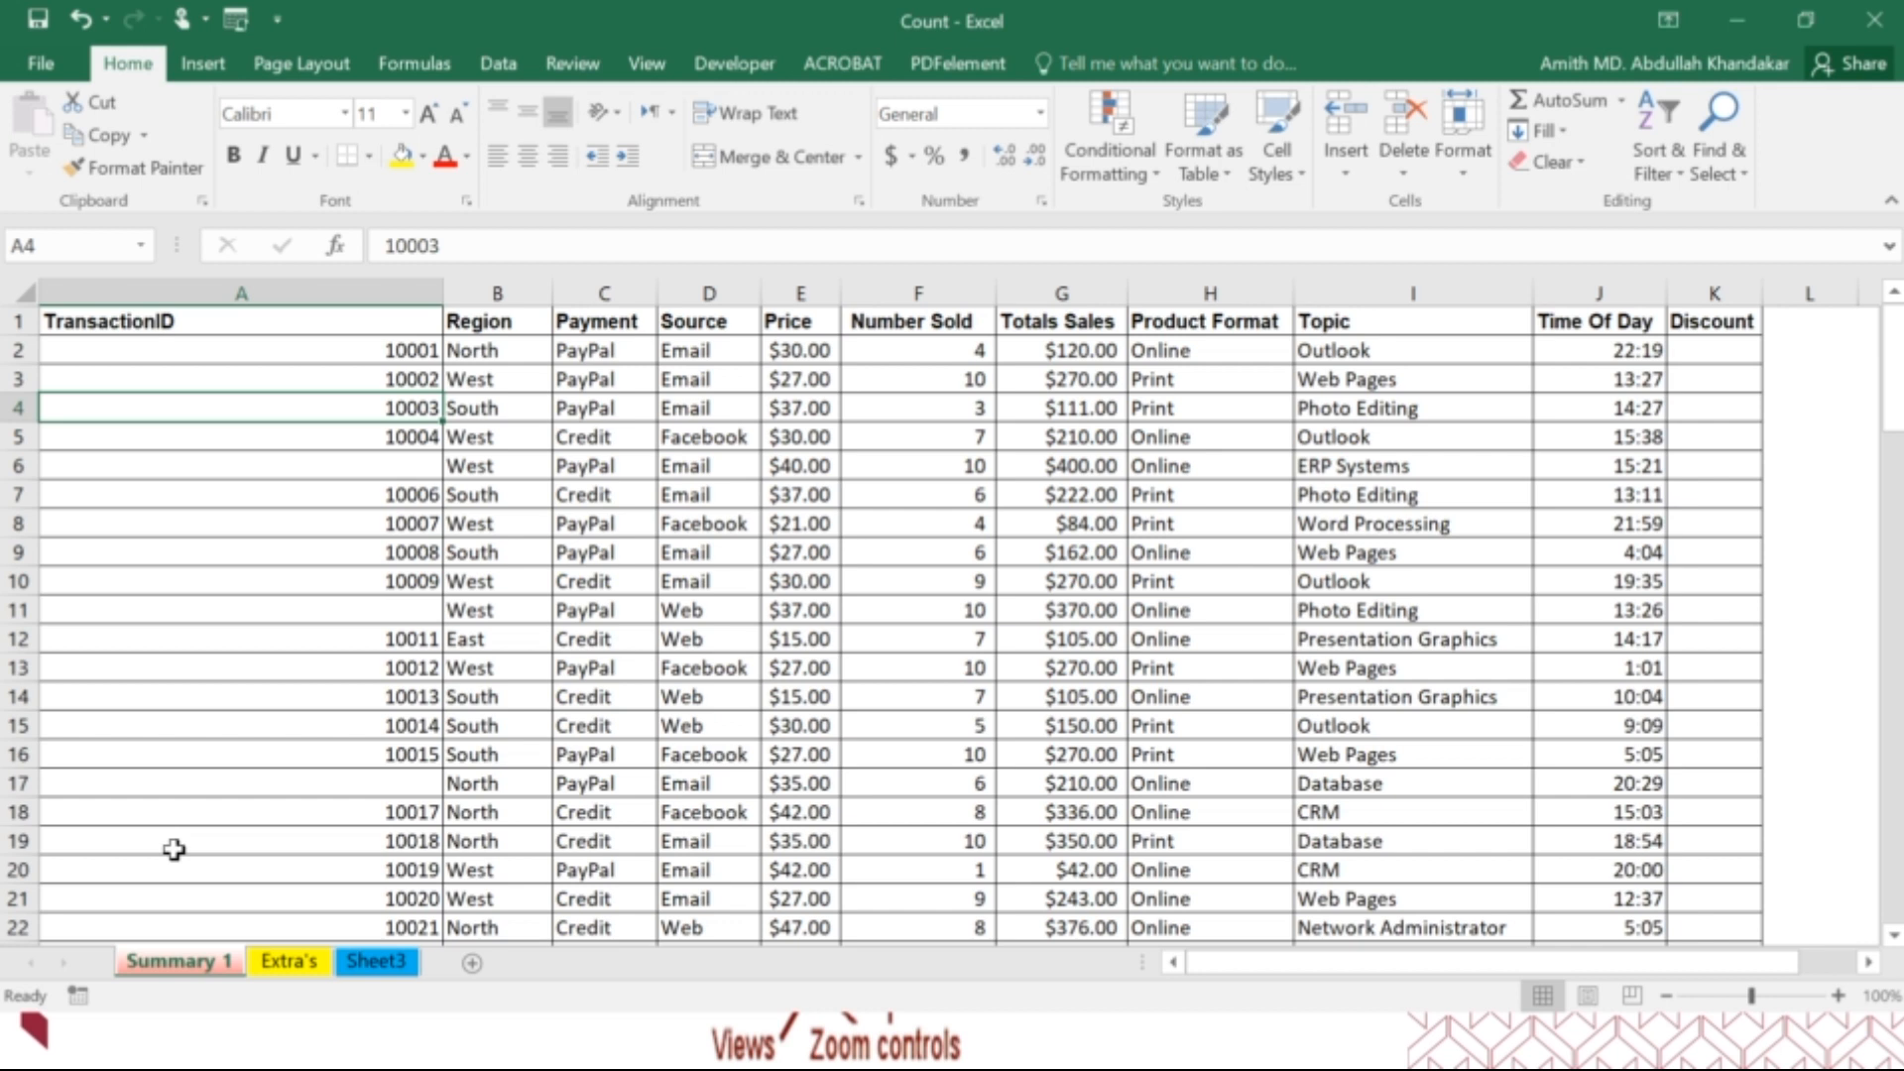
{"action": "left_click", "coordinate": [467, 725]}
{"action": "scroll", "coordinate": [464, 727], "scroll_direction": "down", "scroll_amount": 1}
{"action": "scroll", "coordinate": [464, 727], "scroll_direction": "up", "scroll_amount": 1}
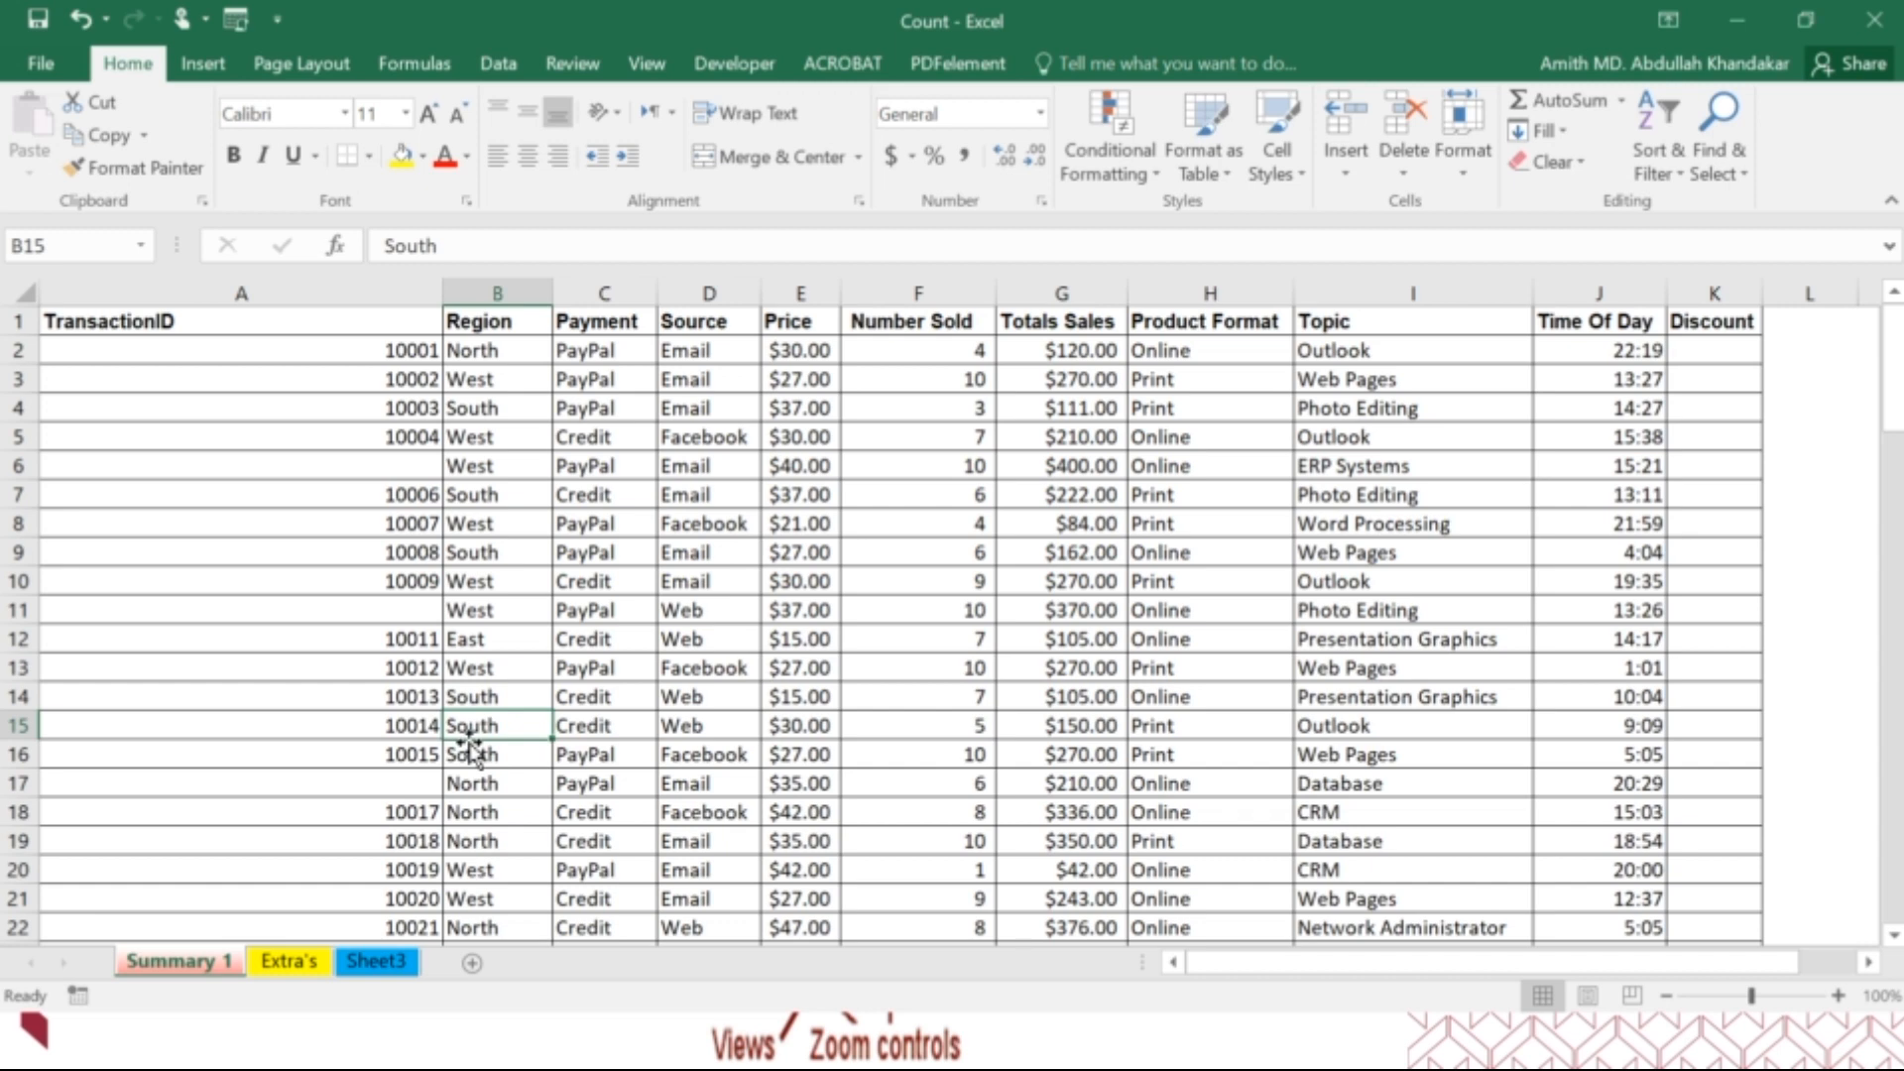
{"action": "key", "text": "Right"}
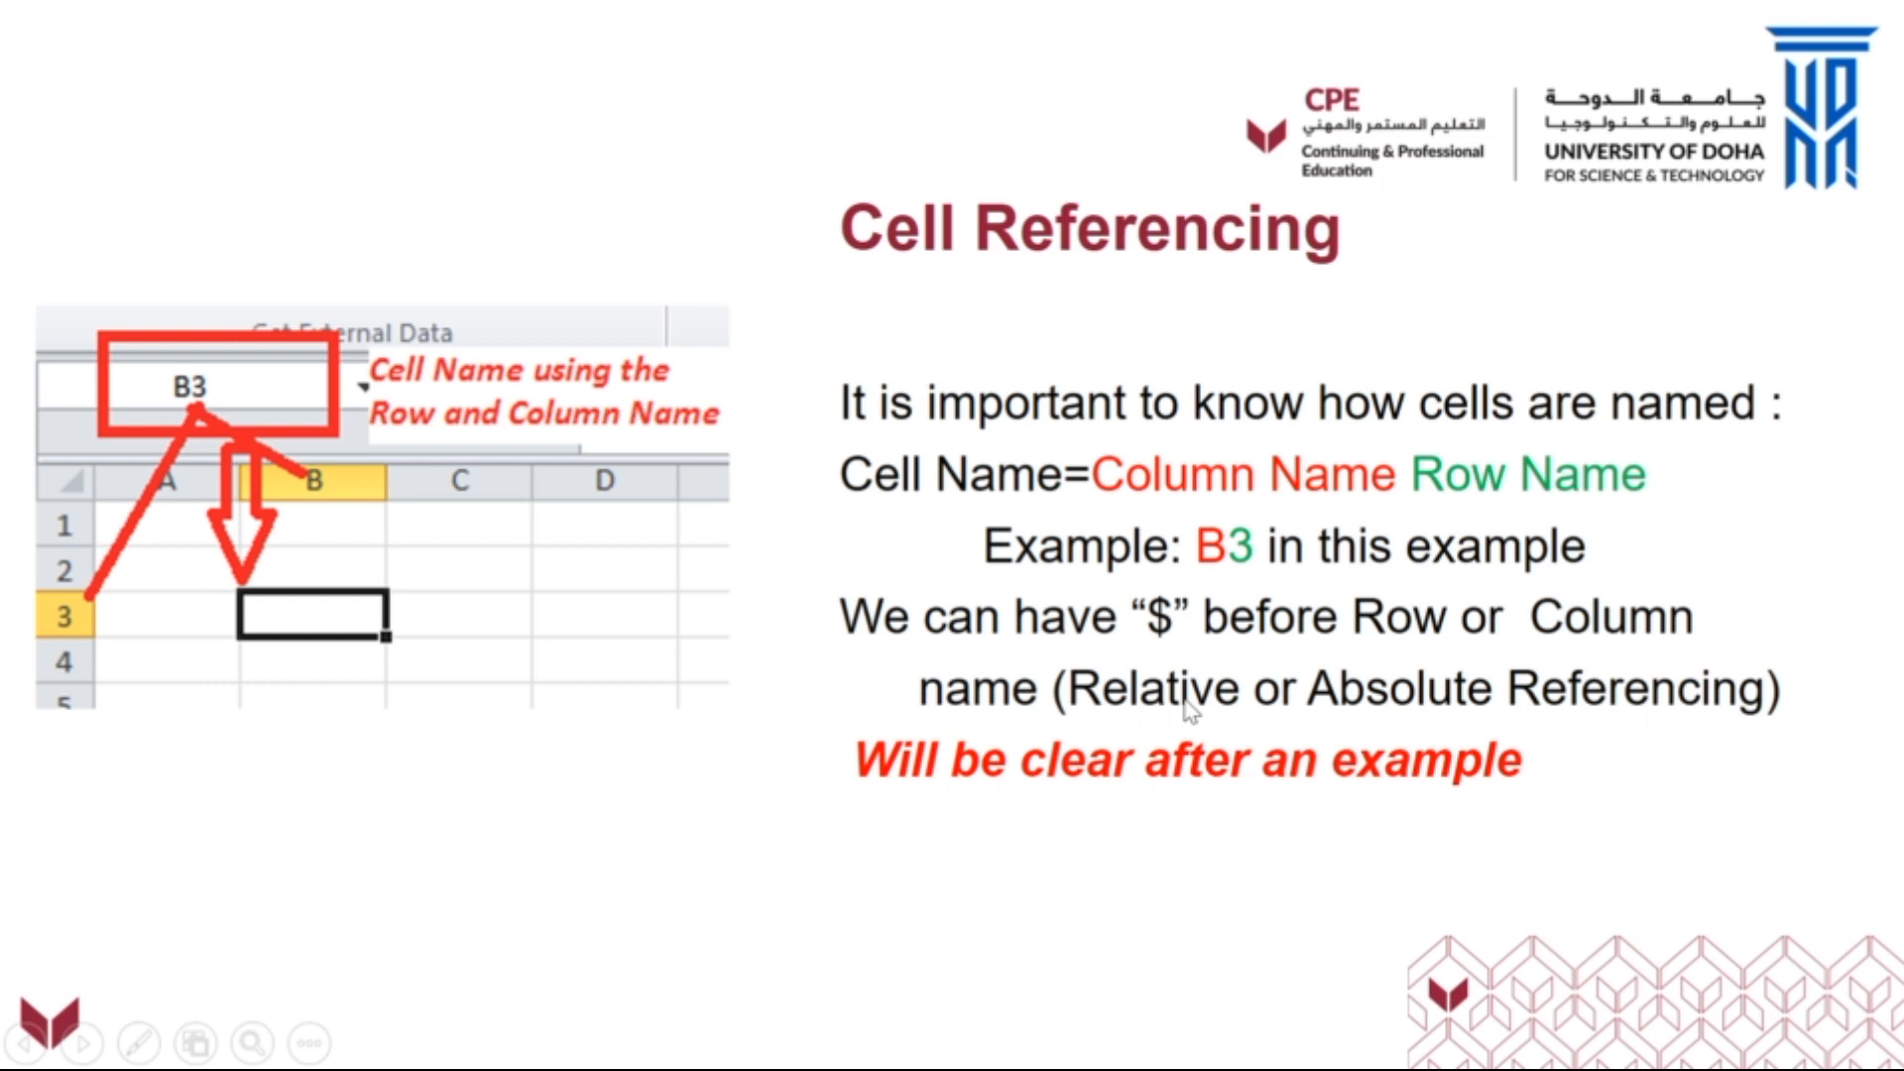
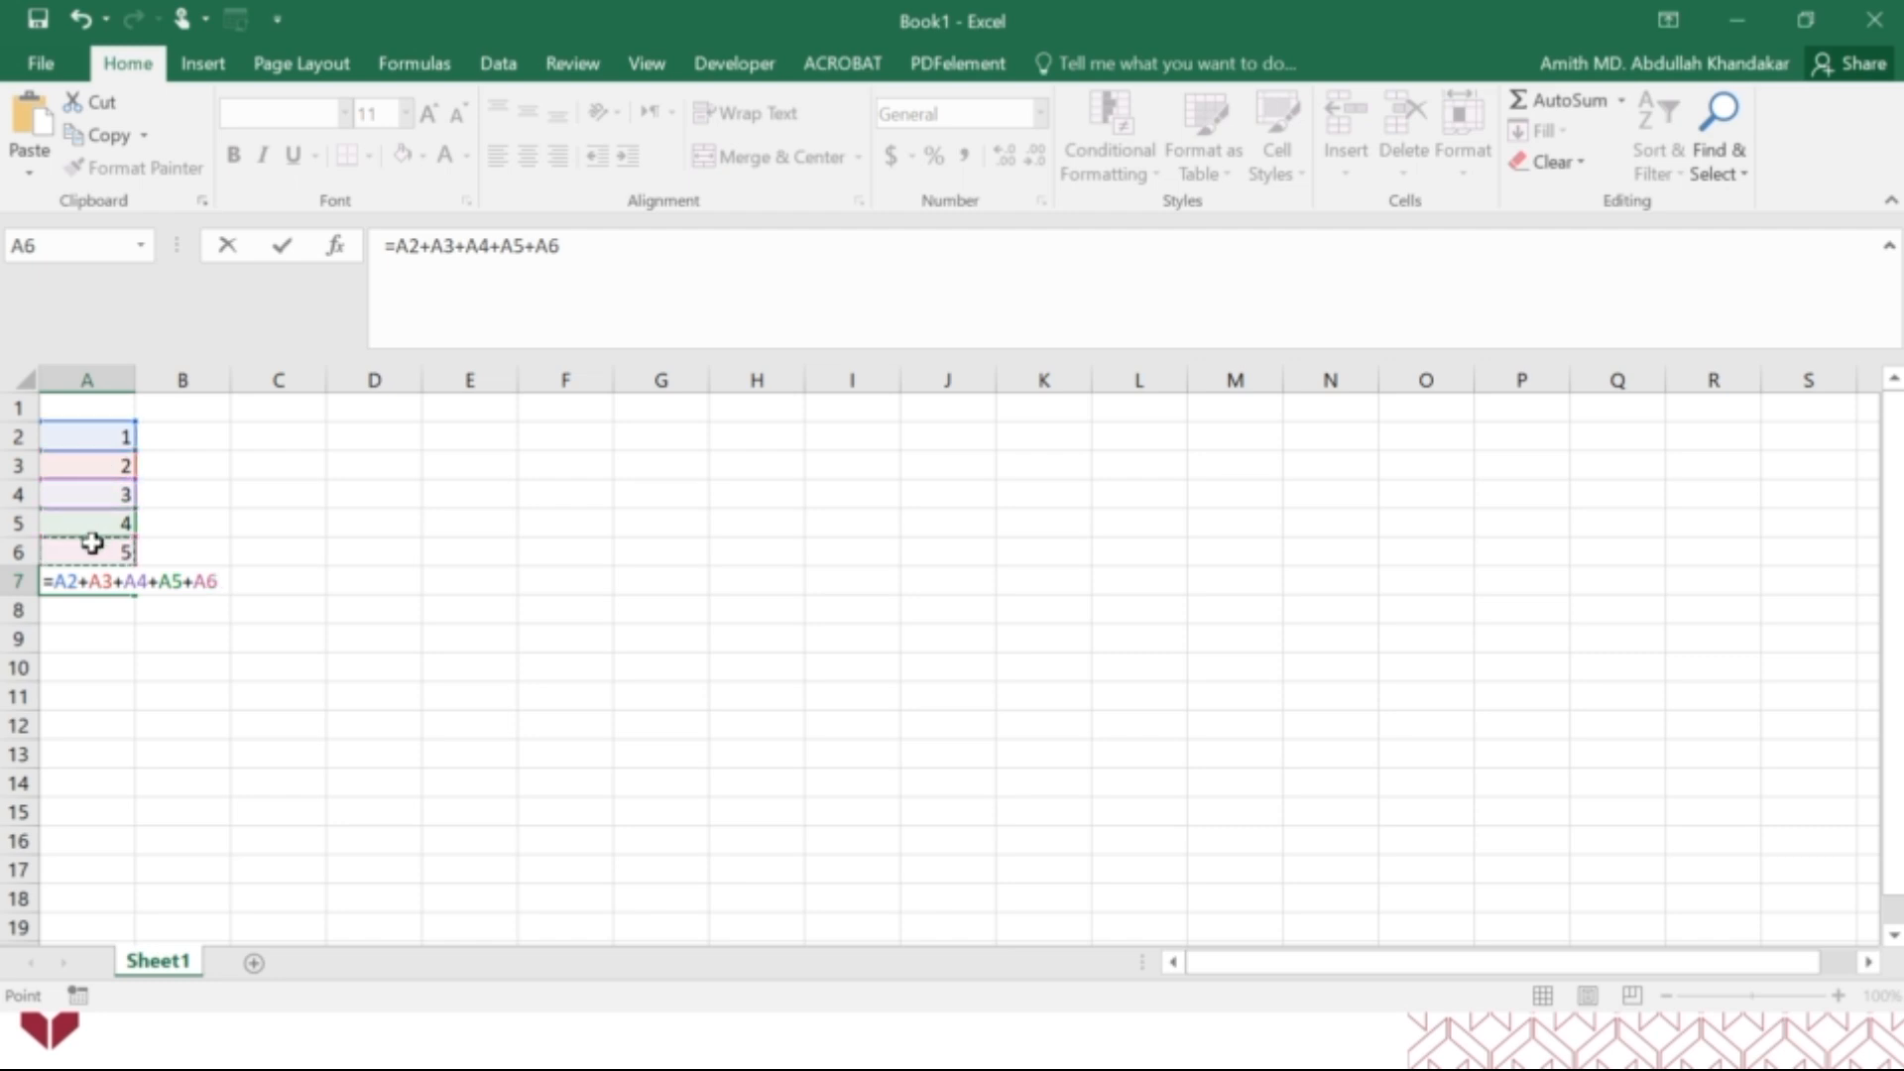
Commit the addition formula =A2+A3+A4+A5+A6 in cell A7 and reselect the cell to check it.
{"action": "key", "text": "Return"}
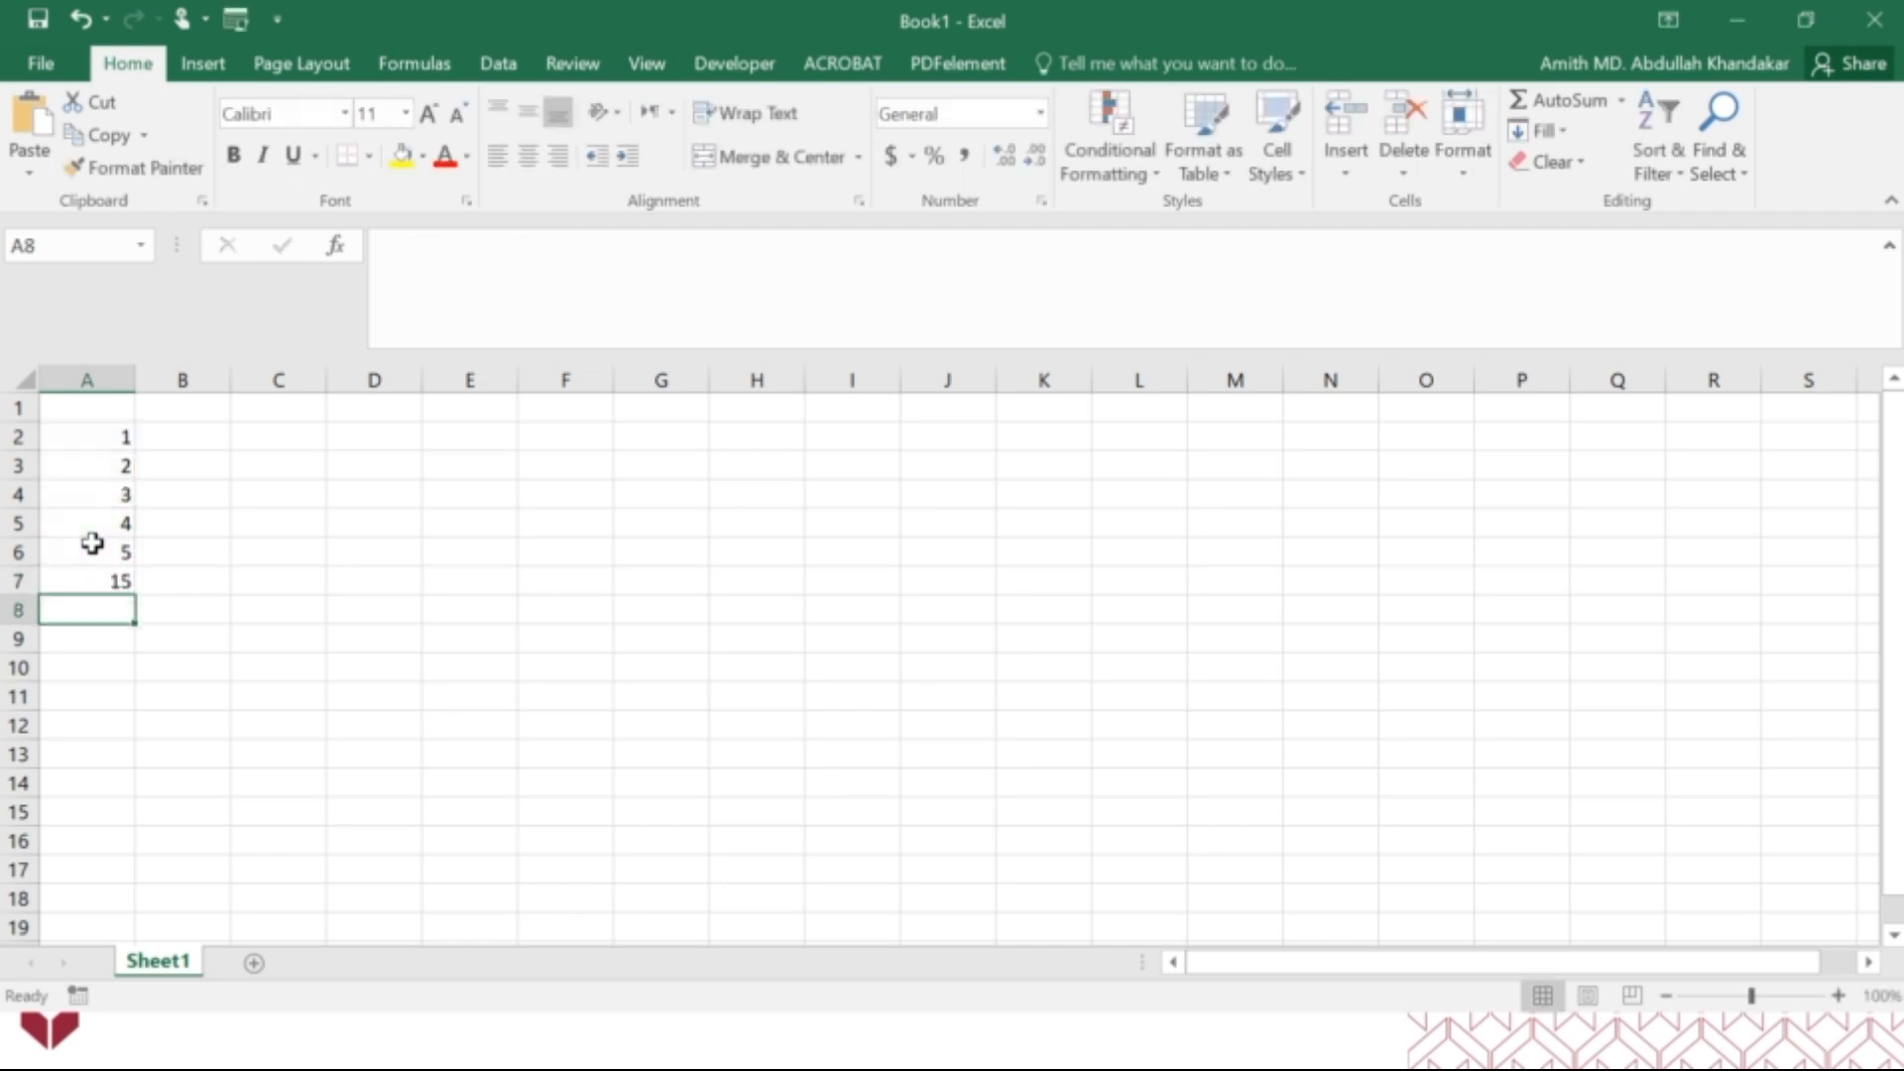
{"action": "left_click", "coordinate": [94, 583]}
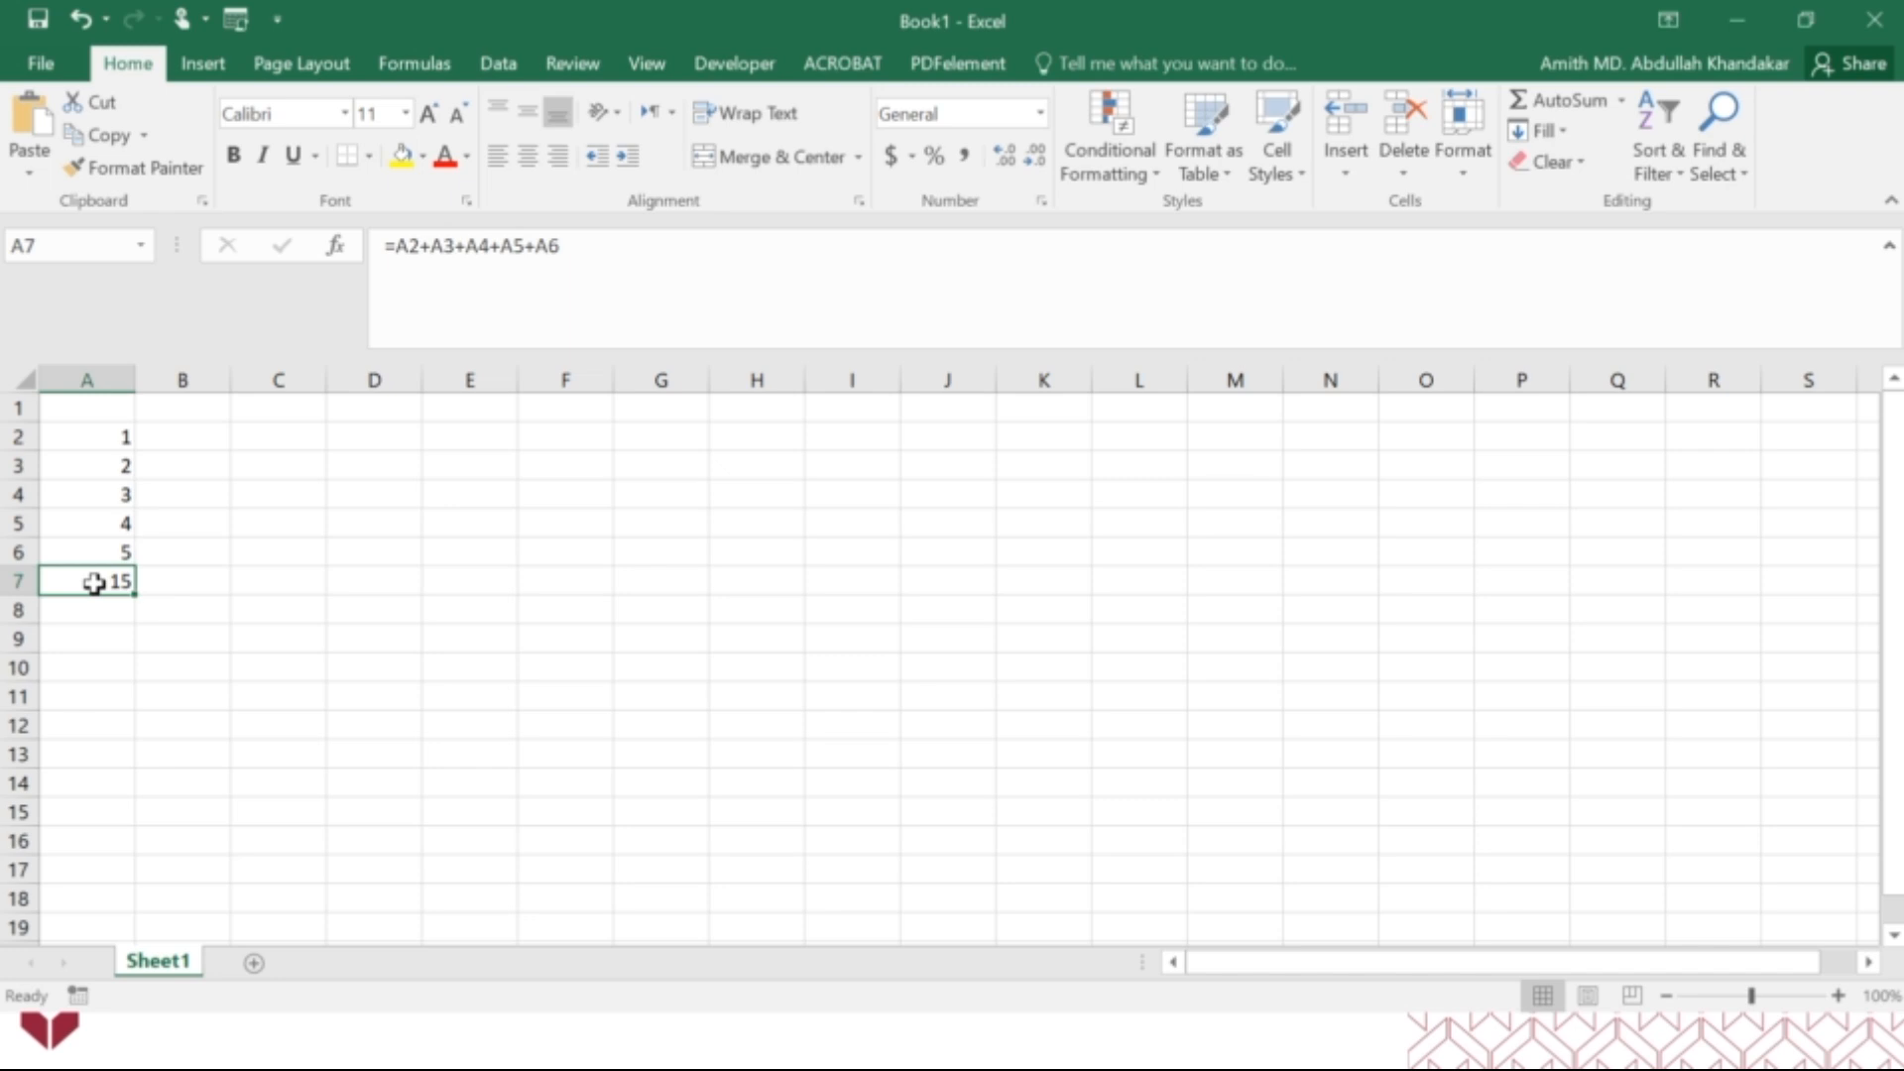
Replace the addition formula in A7 with a SUM function, bring up its function arguments and move that dialog off the data.
{"action": "double_click", "coordinate": [94, 583]}
{"action": "key", "text": "BackSpace"}
{"action": "key", "text": "BackSpace"}
{"action": "key", "text": "BackSpace"}
{"action": "key", "text": "BackSpace"}
{"action": "key", "text": "BackSpace"}
{"action": "key", "text": "BackSpace"}
{"action": "key", "text": "BackSpace"}
{"action": "key", "text": "BackSpace"}
{"action": "key", "text": "BackSpace"}
{"action": "key", "text": "BackSpace"}
{"action": "key", "text": "BackSpace"}
{"action": "key", "text": "BackSpace"}
{"action": "key", "text": "BackSpace"}
{"action": "key", "text": "BackSpace"}
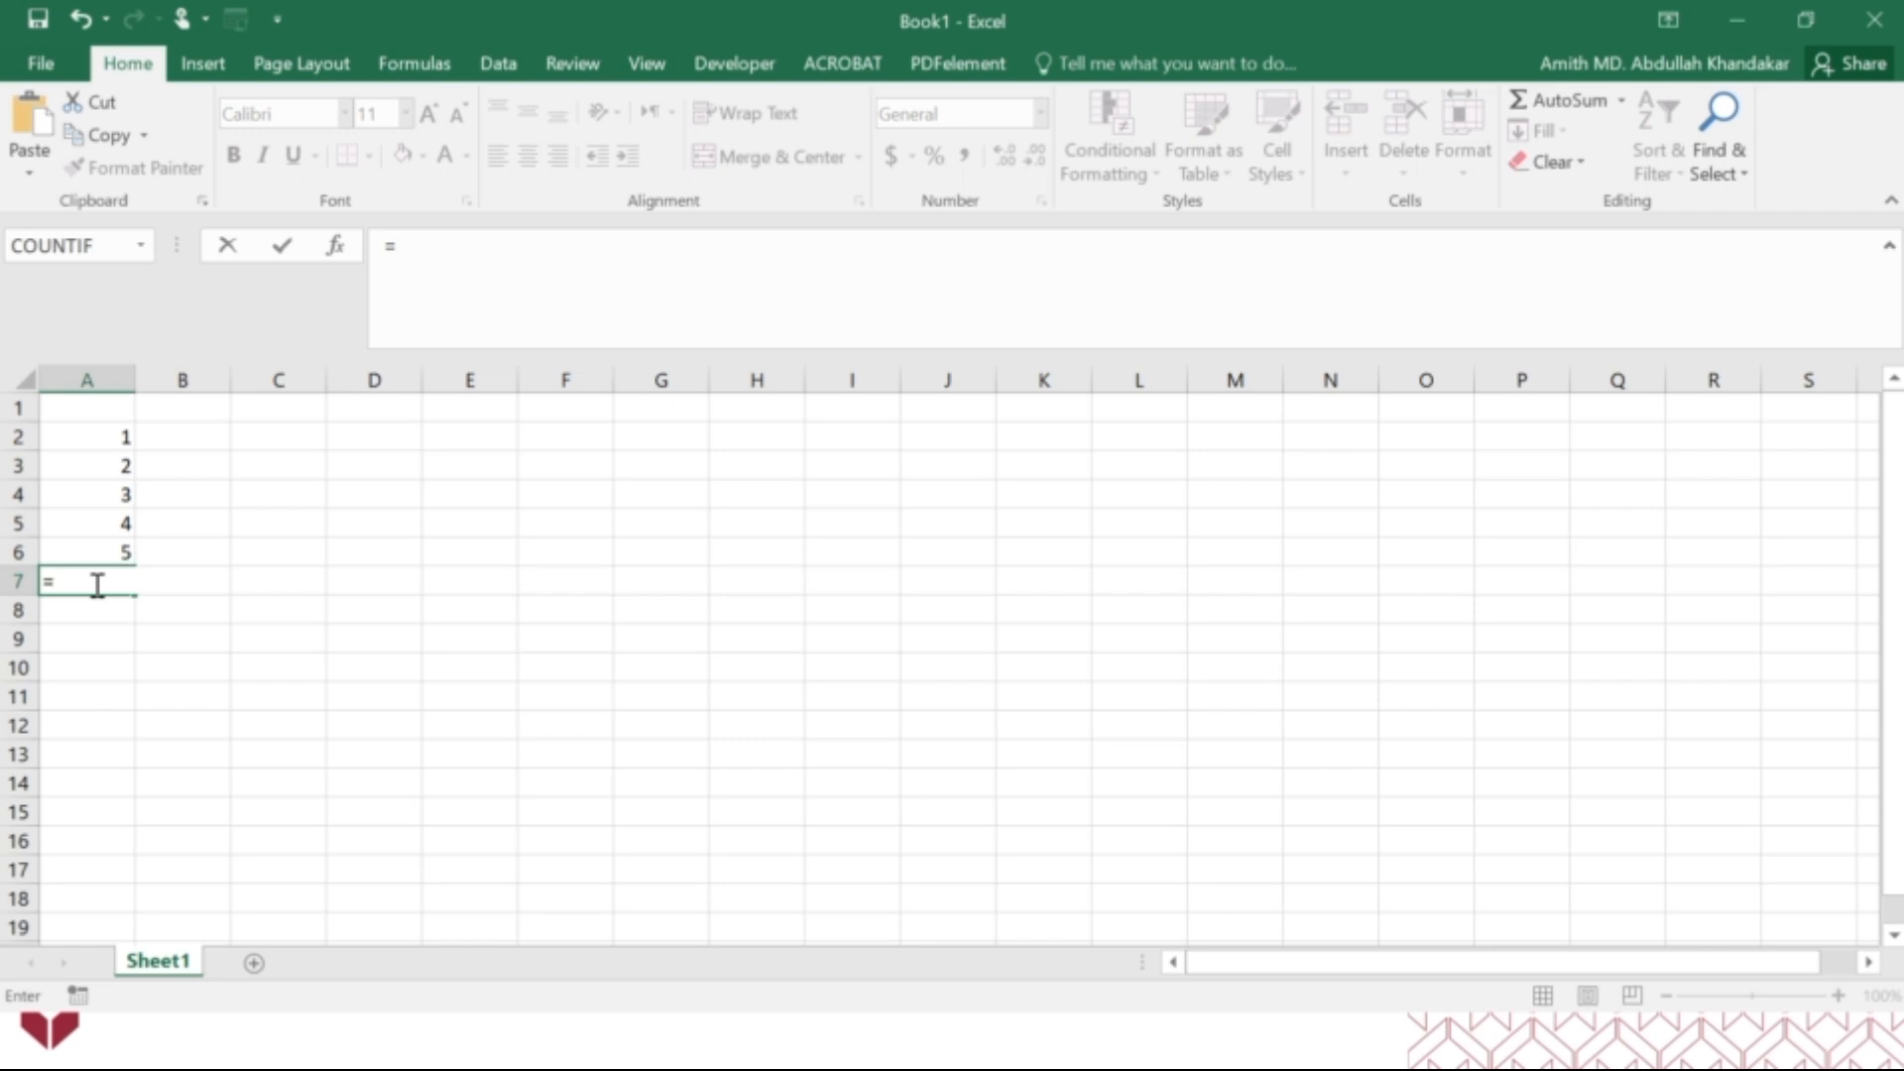
{"action": "type", "text": "sum"}
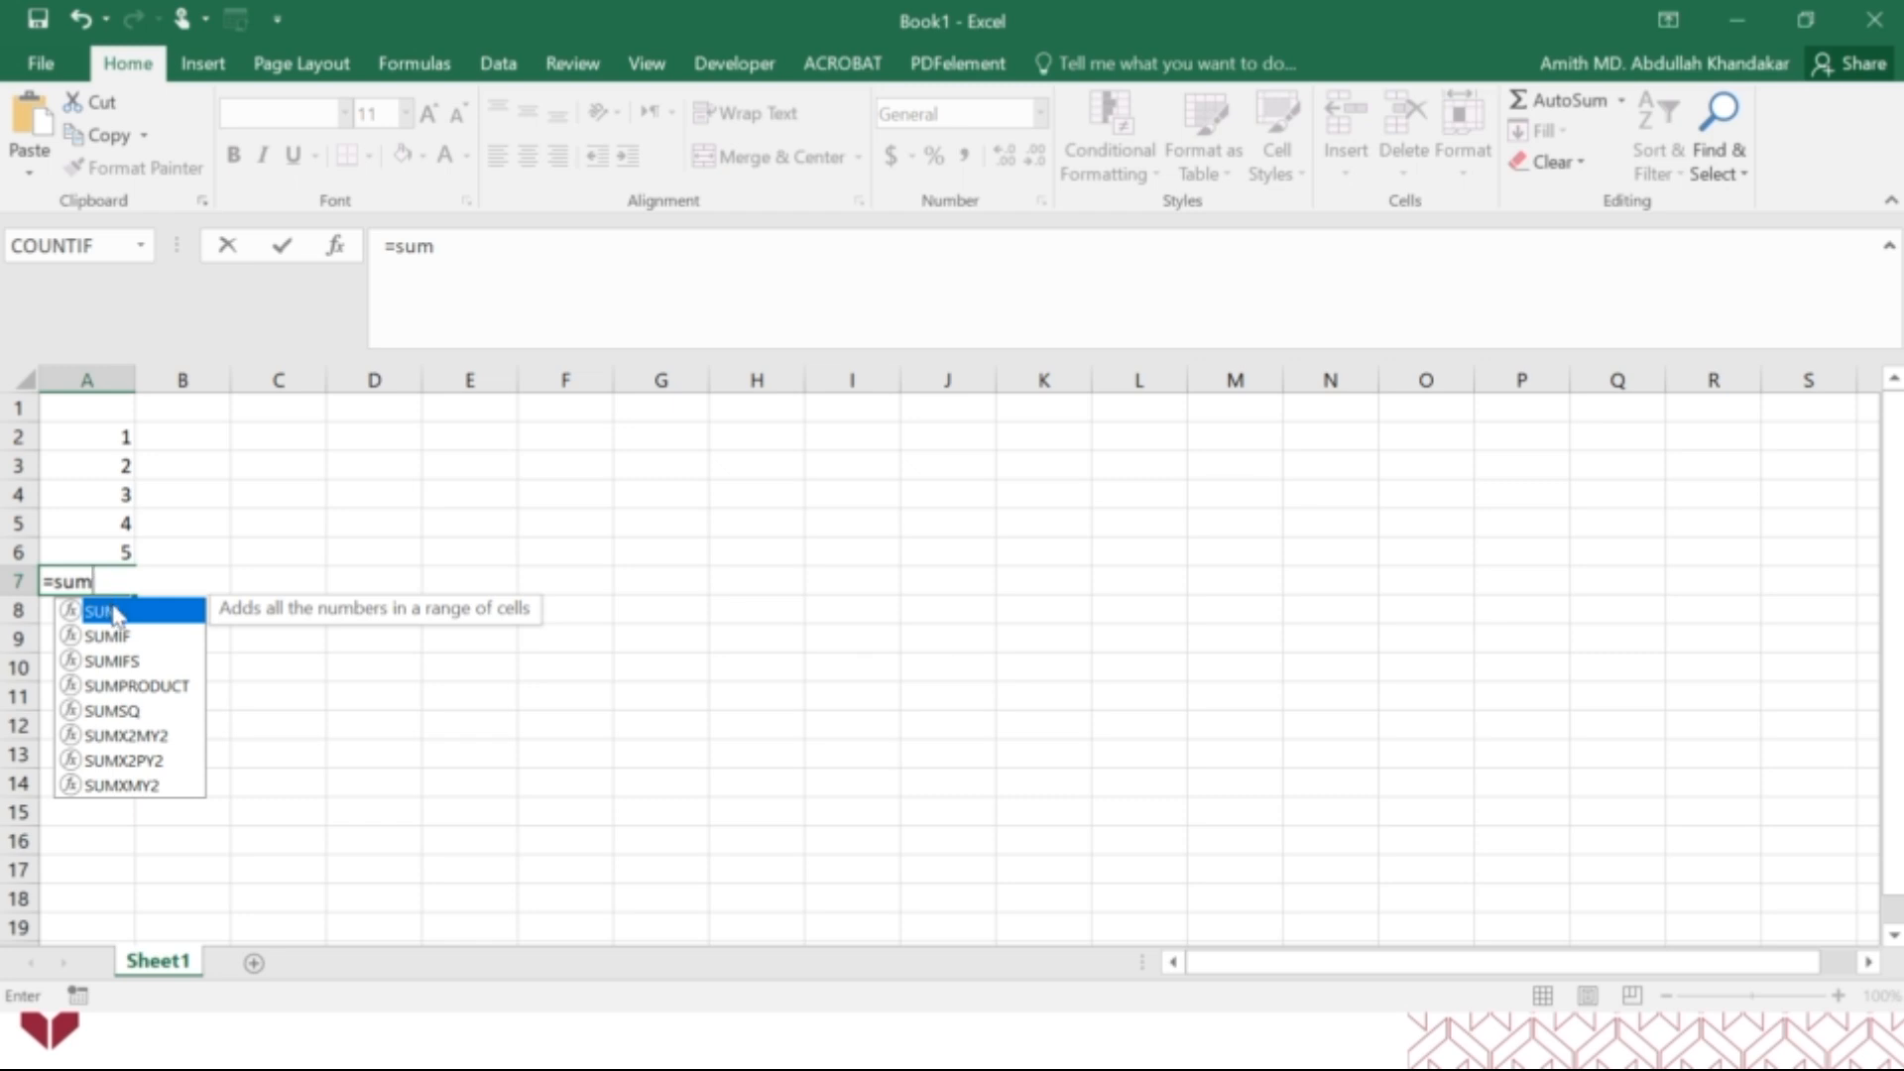
{"action": "type", "text": "("}
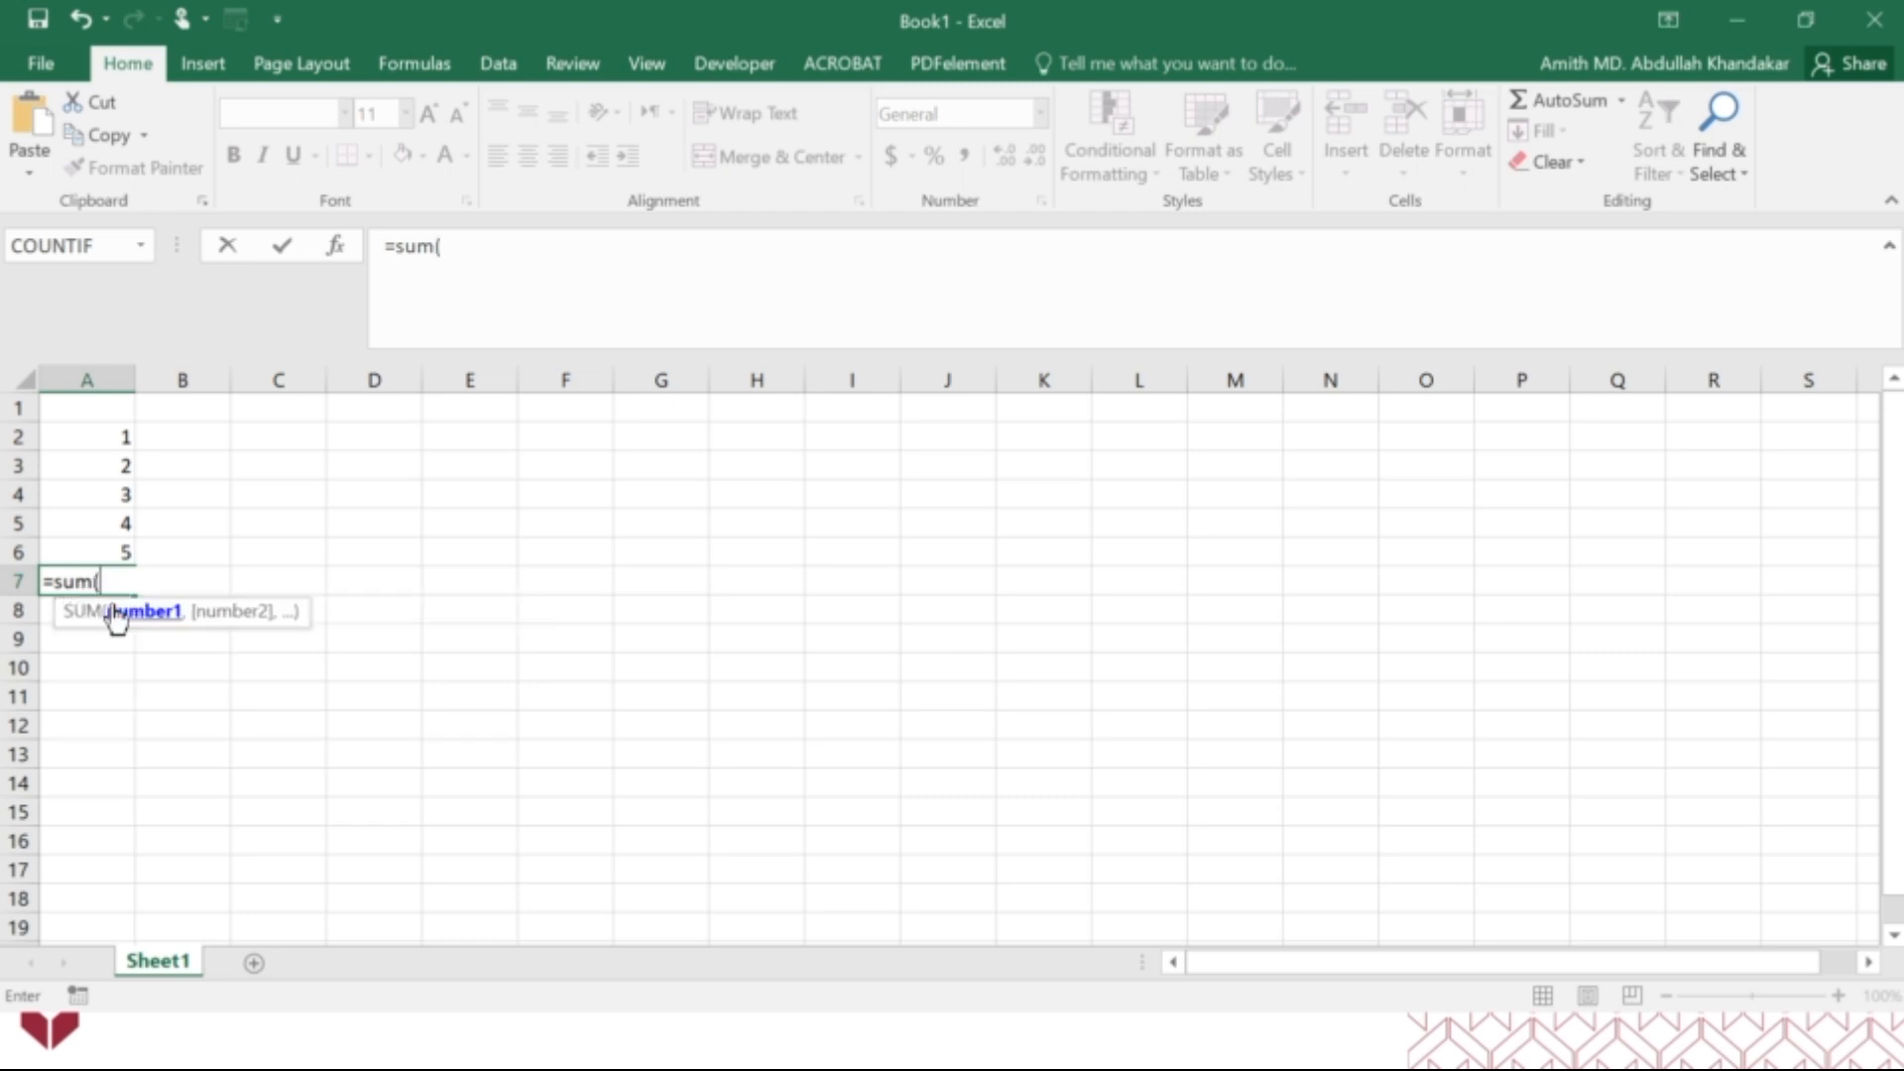
{"action": "left_click", "coordinate": [337, 248]}
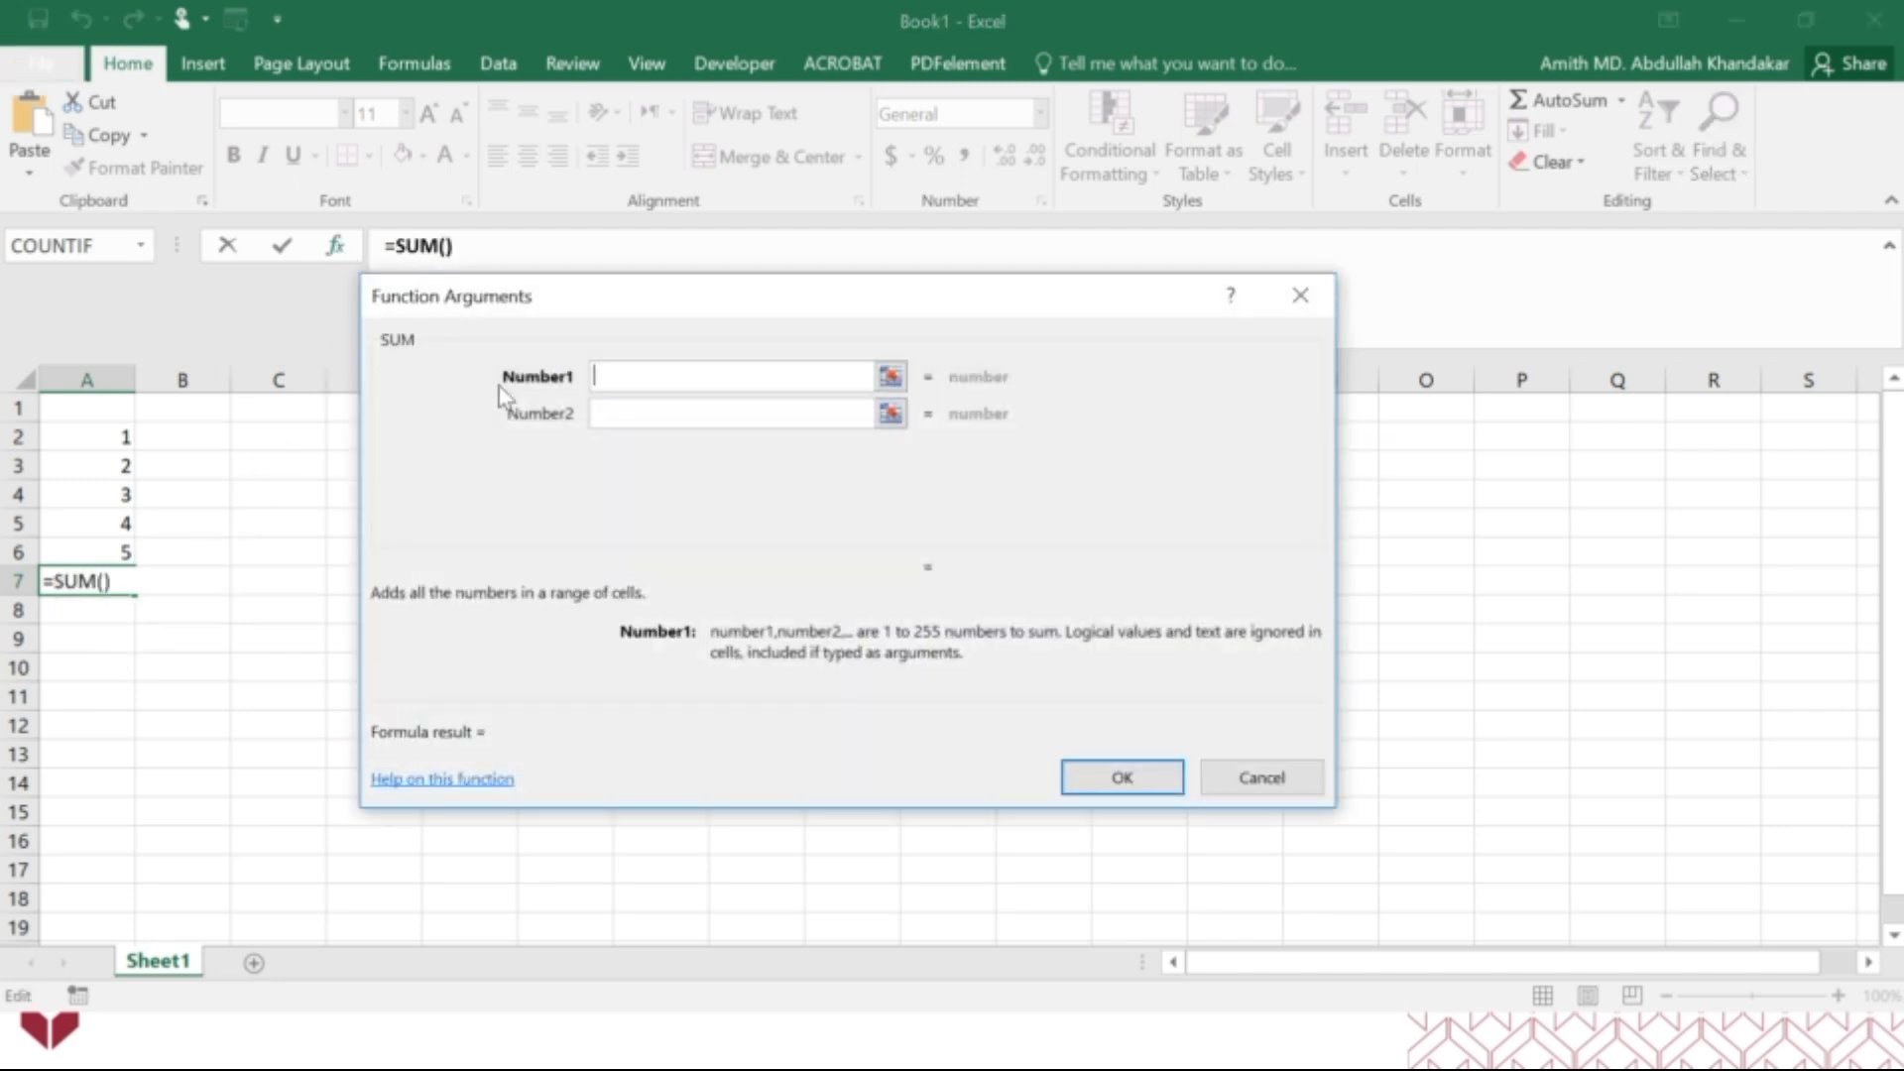
{"action": "left_click_drag", "start_coordinate": [670, 310], "coordinate": [608, 427]}
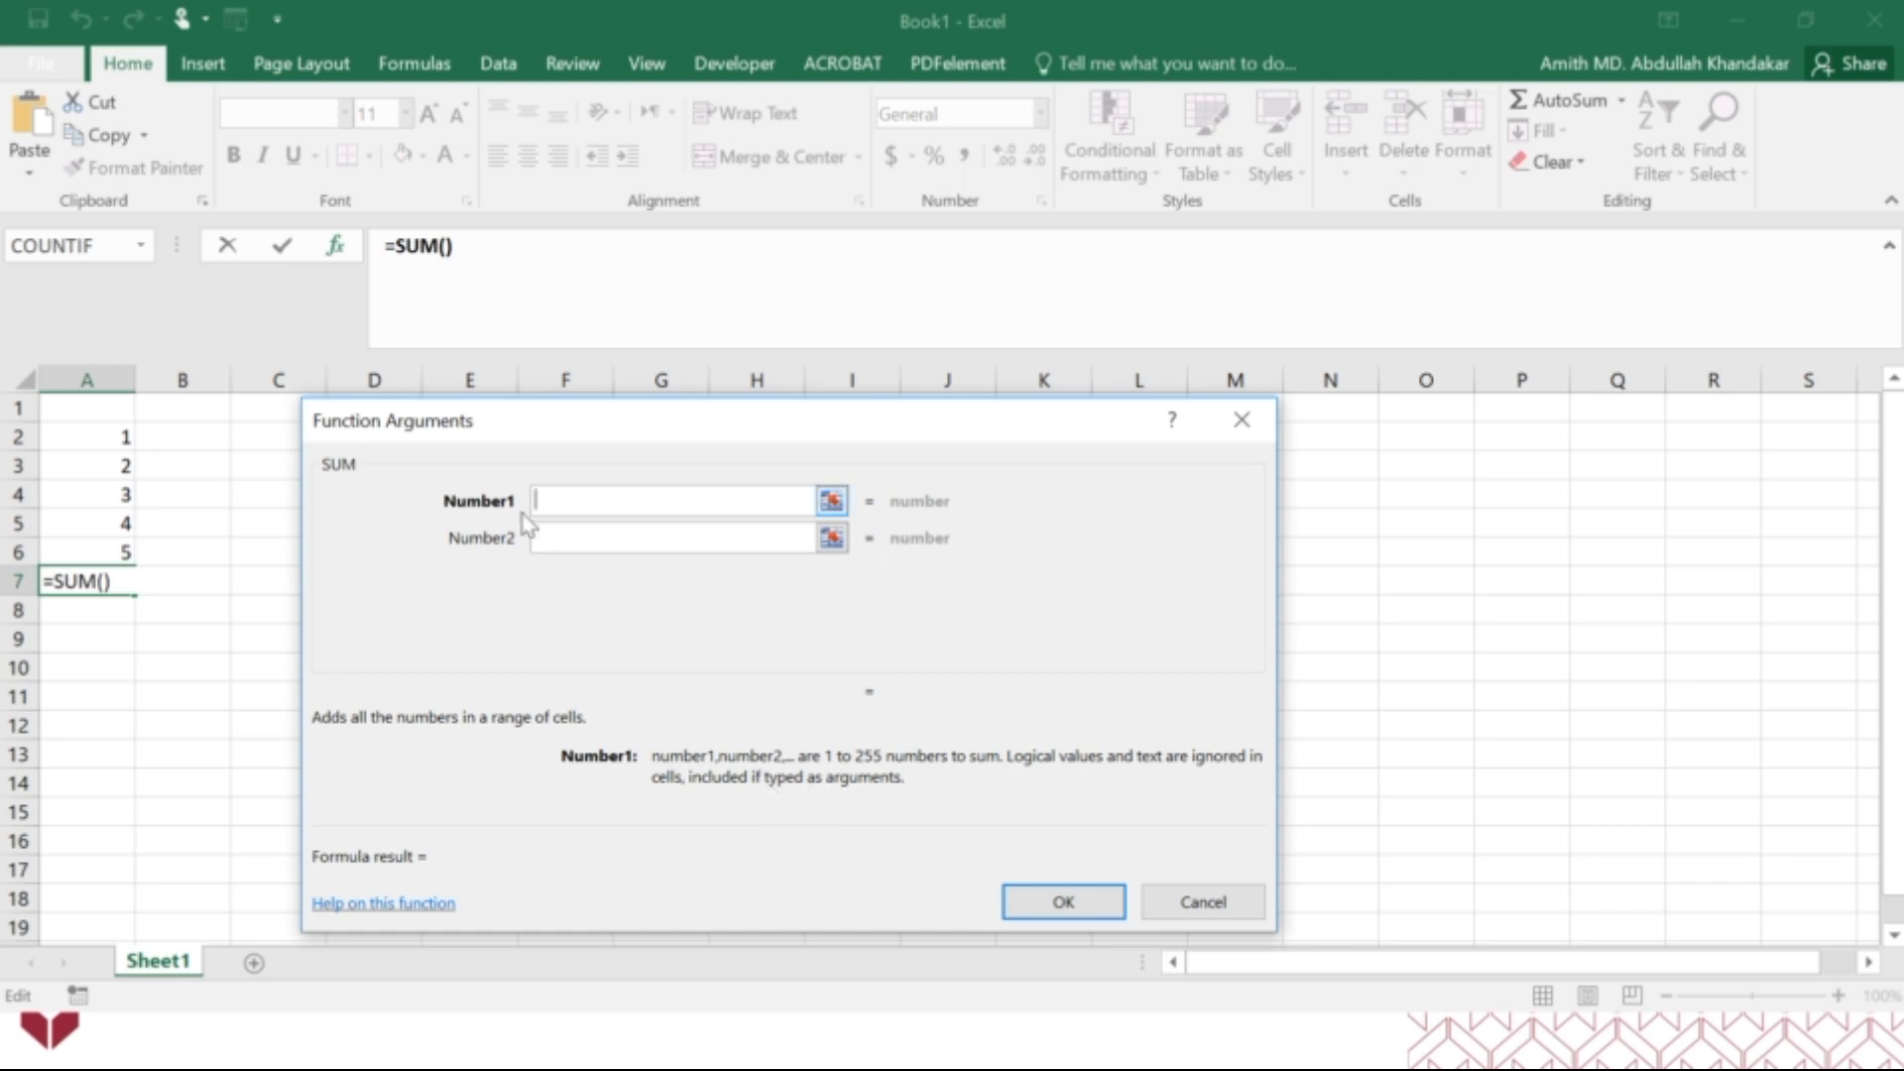
Fill the SUM arguments one by one with cells A2, A3, A4, A5 and A6, and accept the formula.
{"action": "left_click", "coordinate": [94, 432]}
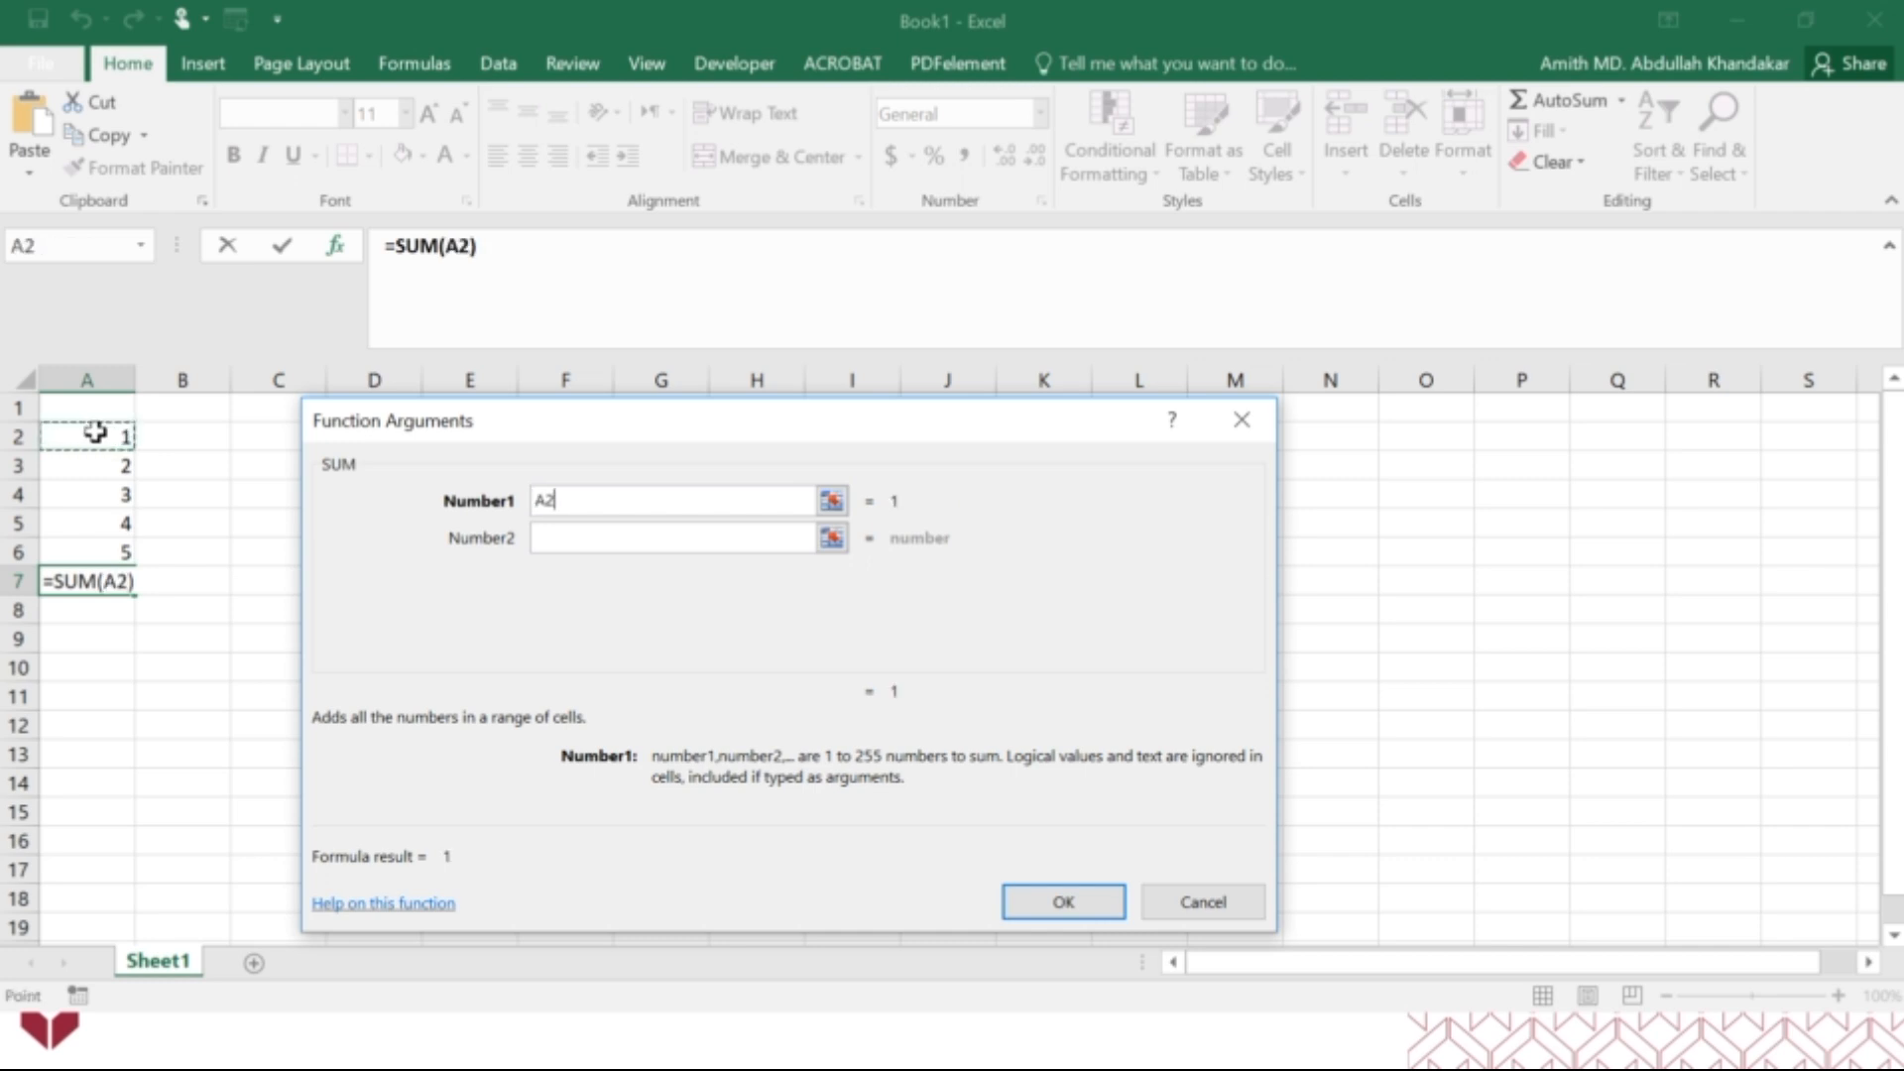
{"action": "left_click", "coordinate": [569, 536]}
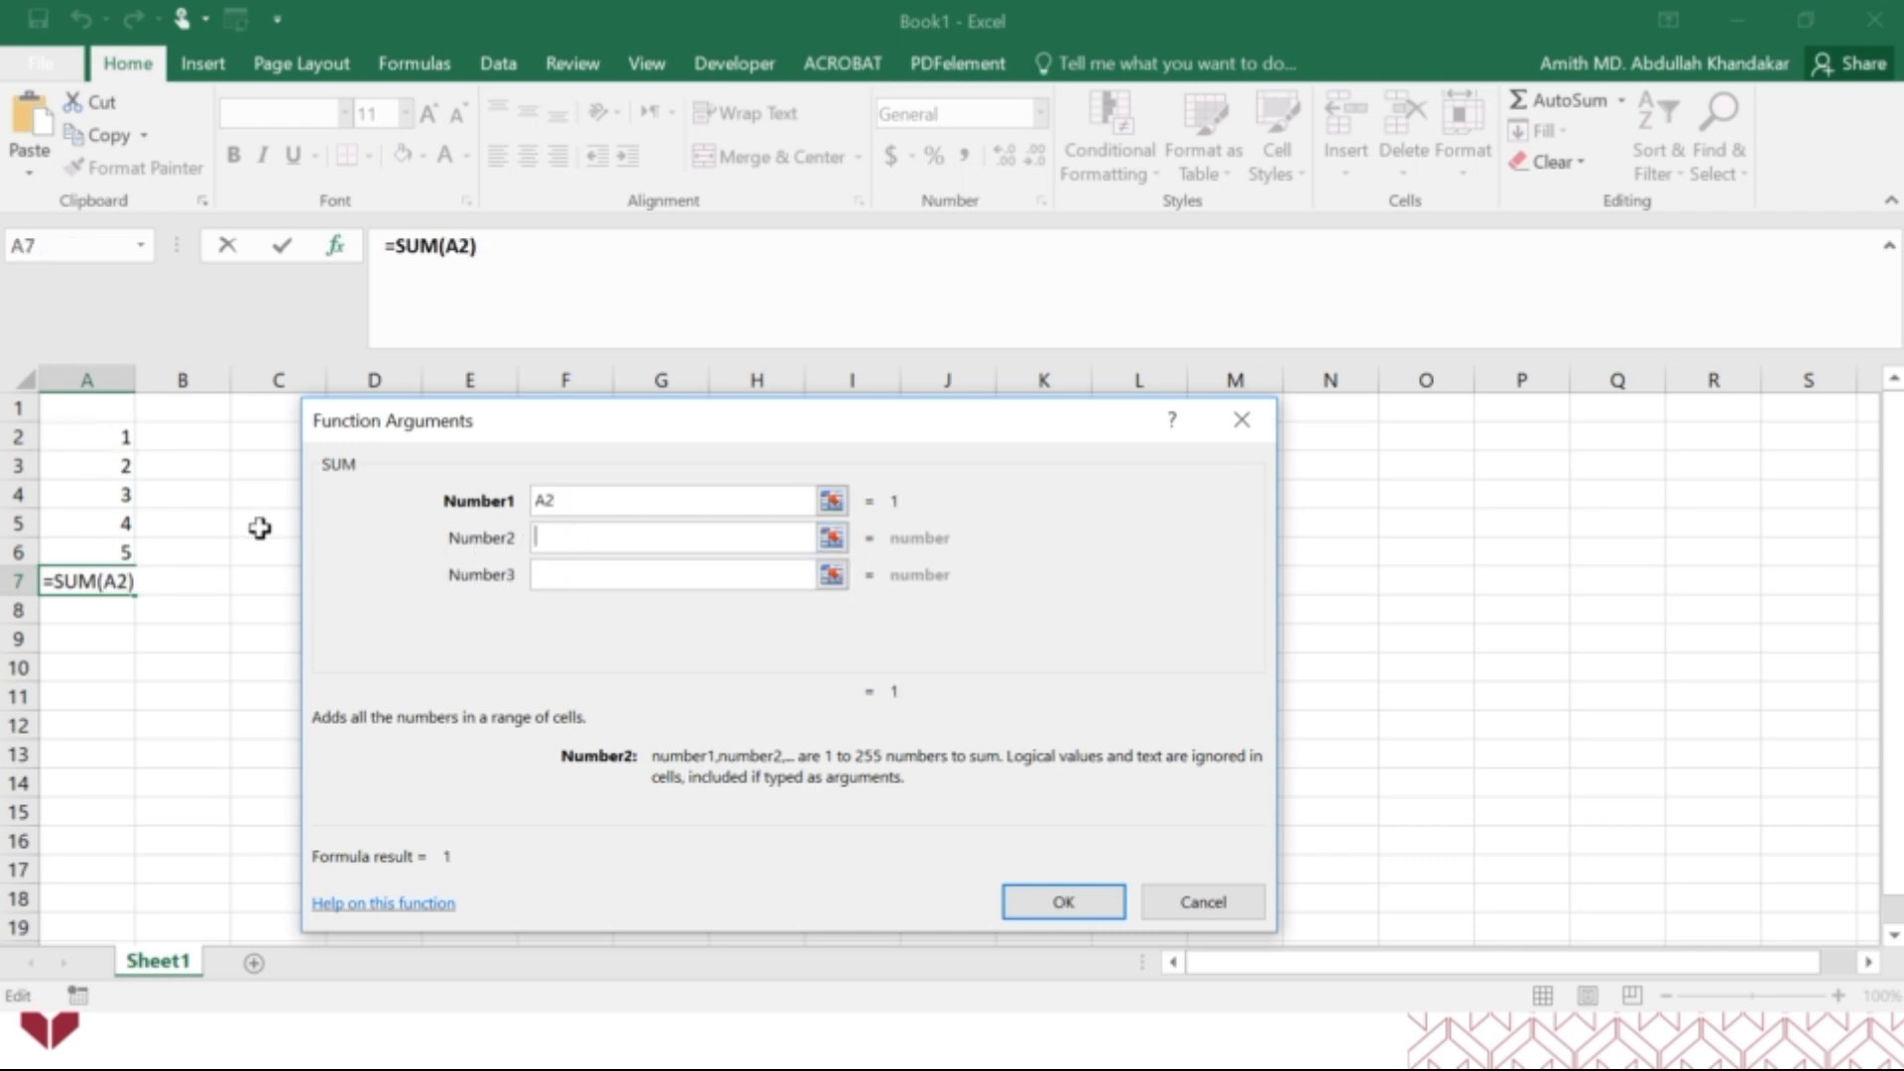
{"action": "left_click", "coordinate": [114, 466]}
{"action": "left_click", "coordinate": [580, 574]}
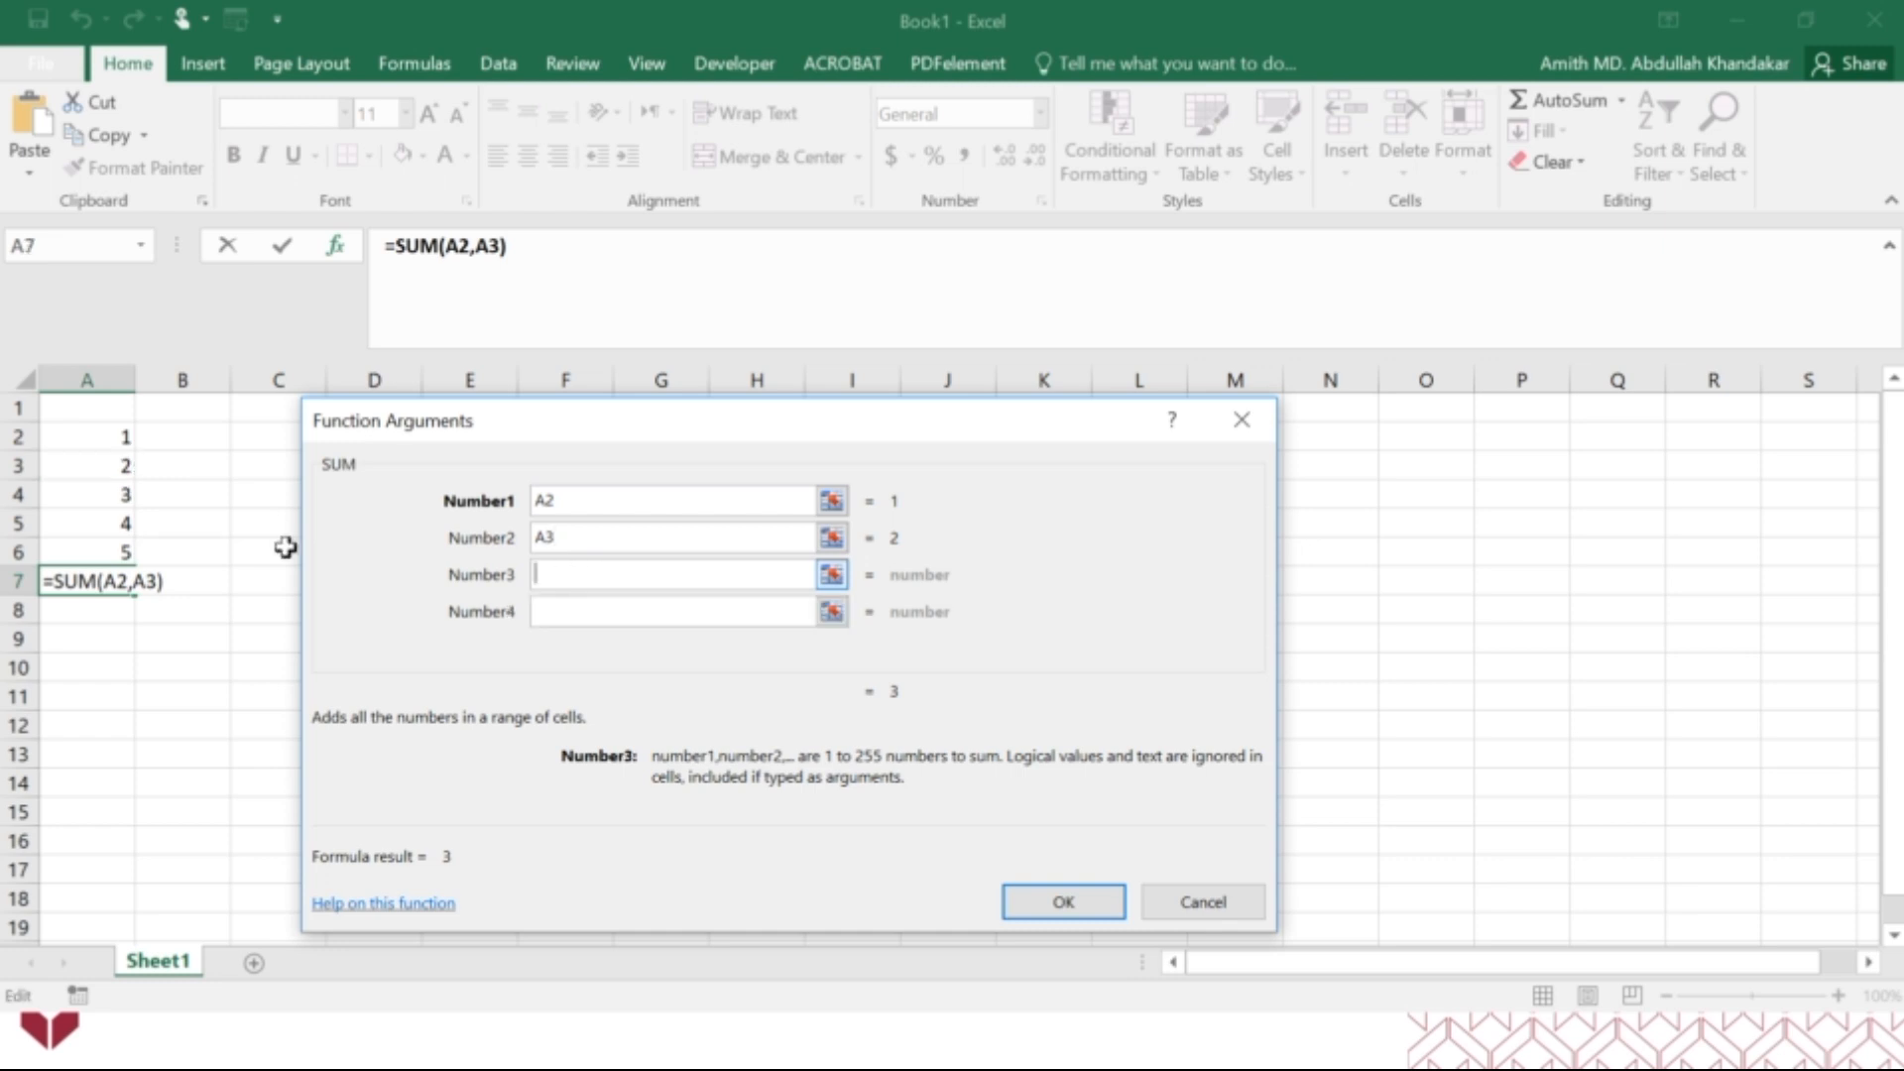
{"action": "left_click", "coordinate": [109, 496]}
{"action": "left_click", "coordinate": [551, 614]}
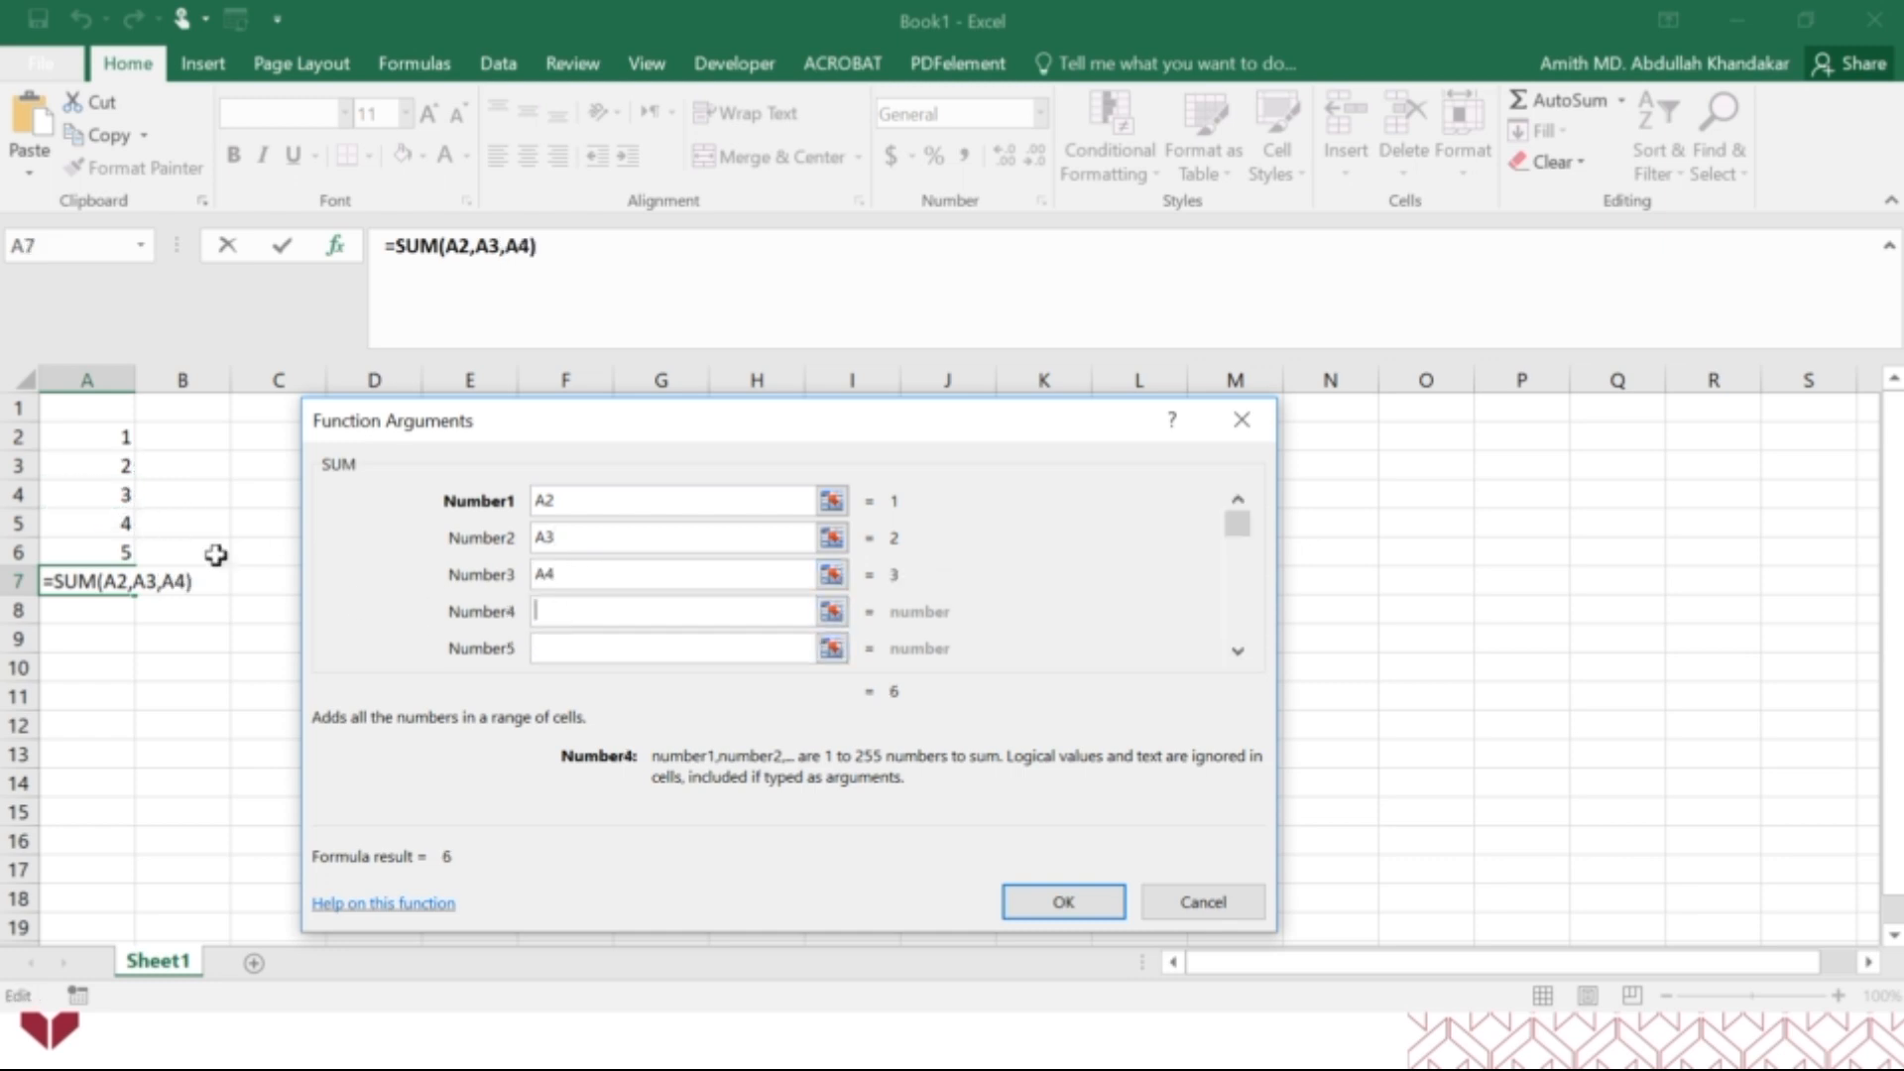
{"action": "left_click", "coordinate": [114, 523]}
{"action": "left_click", "coordinate": [628, 650]}
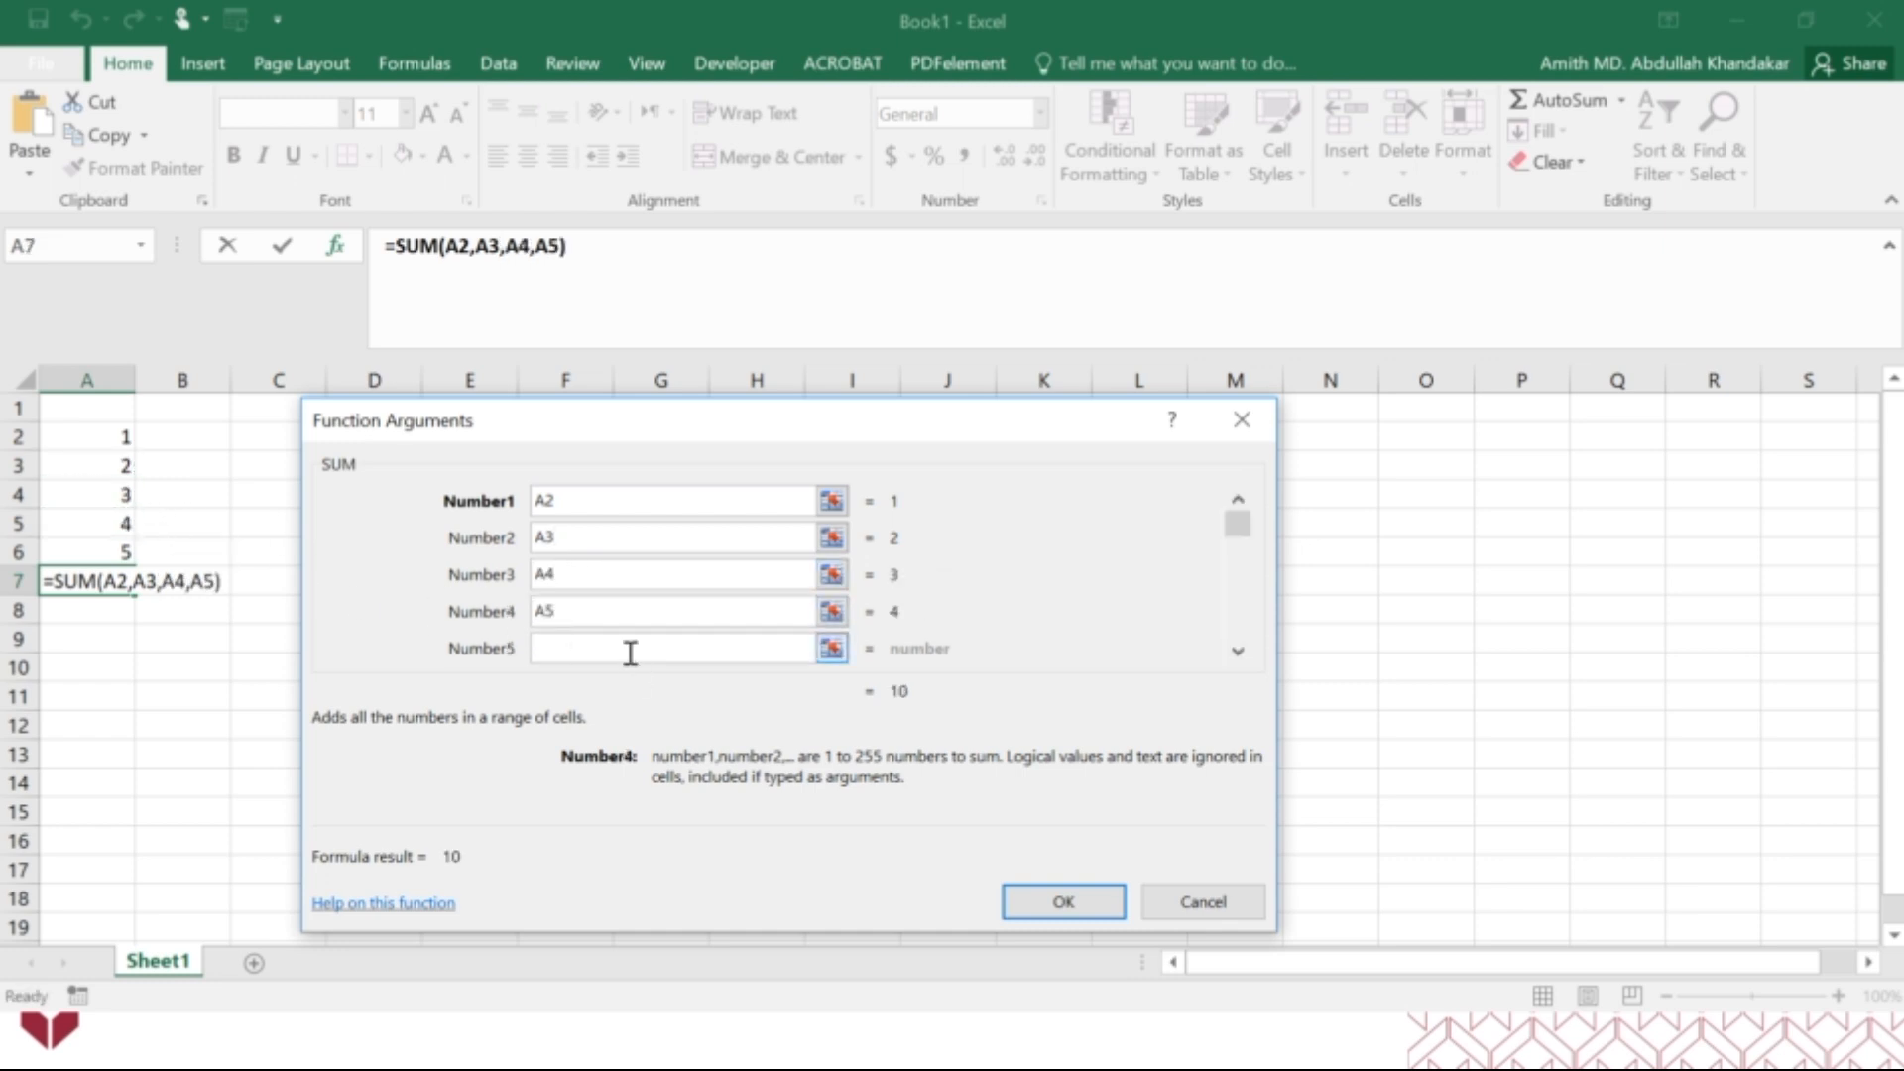
{"action": "left_click", "coordinate": [115, 553]}
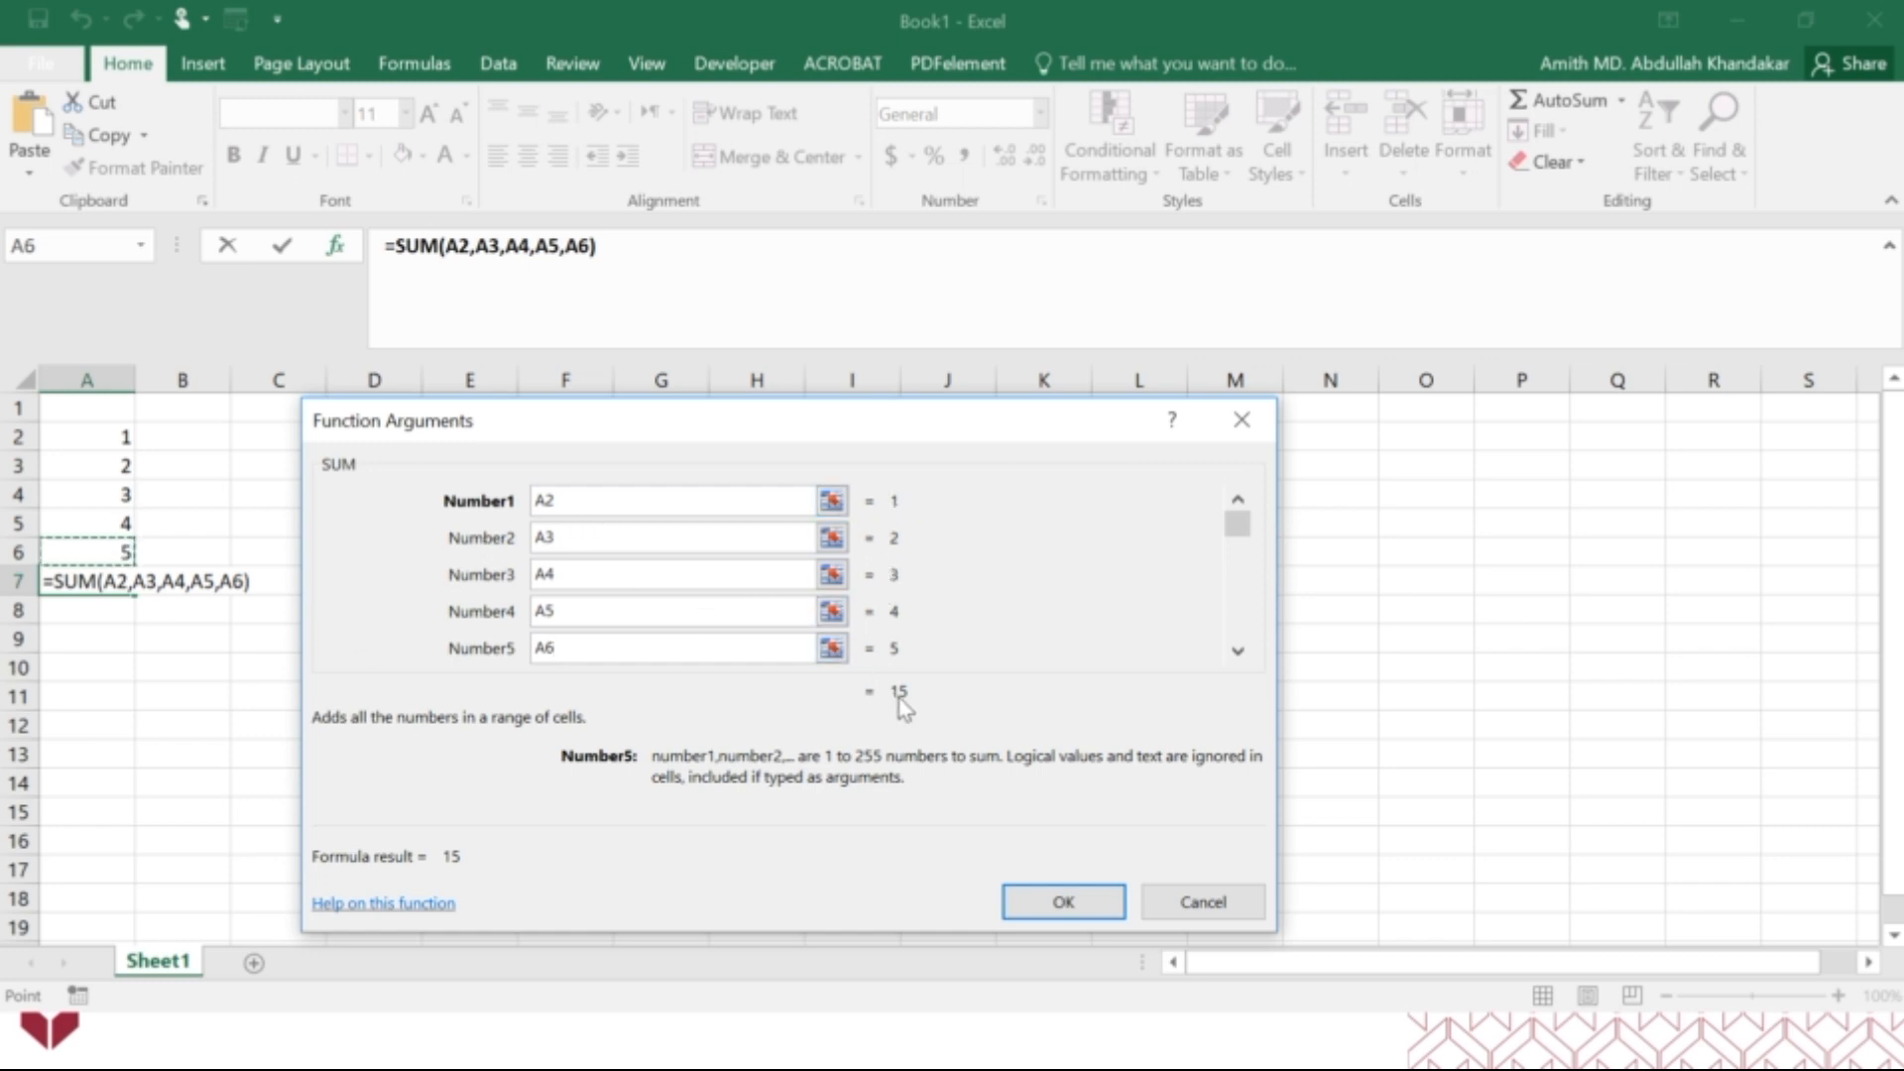
{"action": "left_click", "coordinate": [1056, 902]}
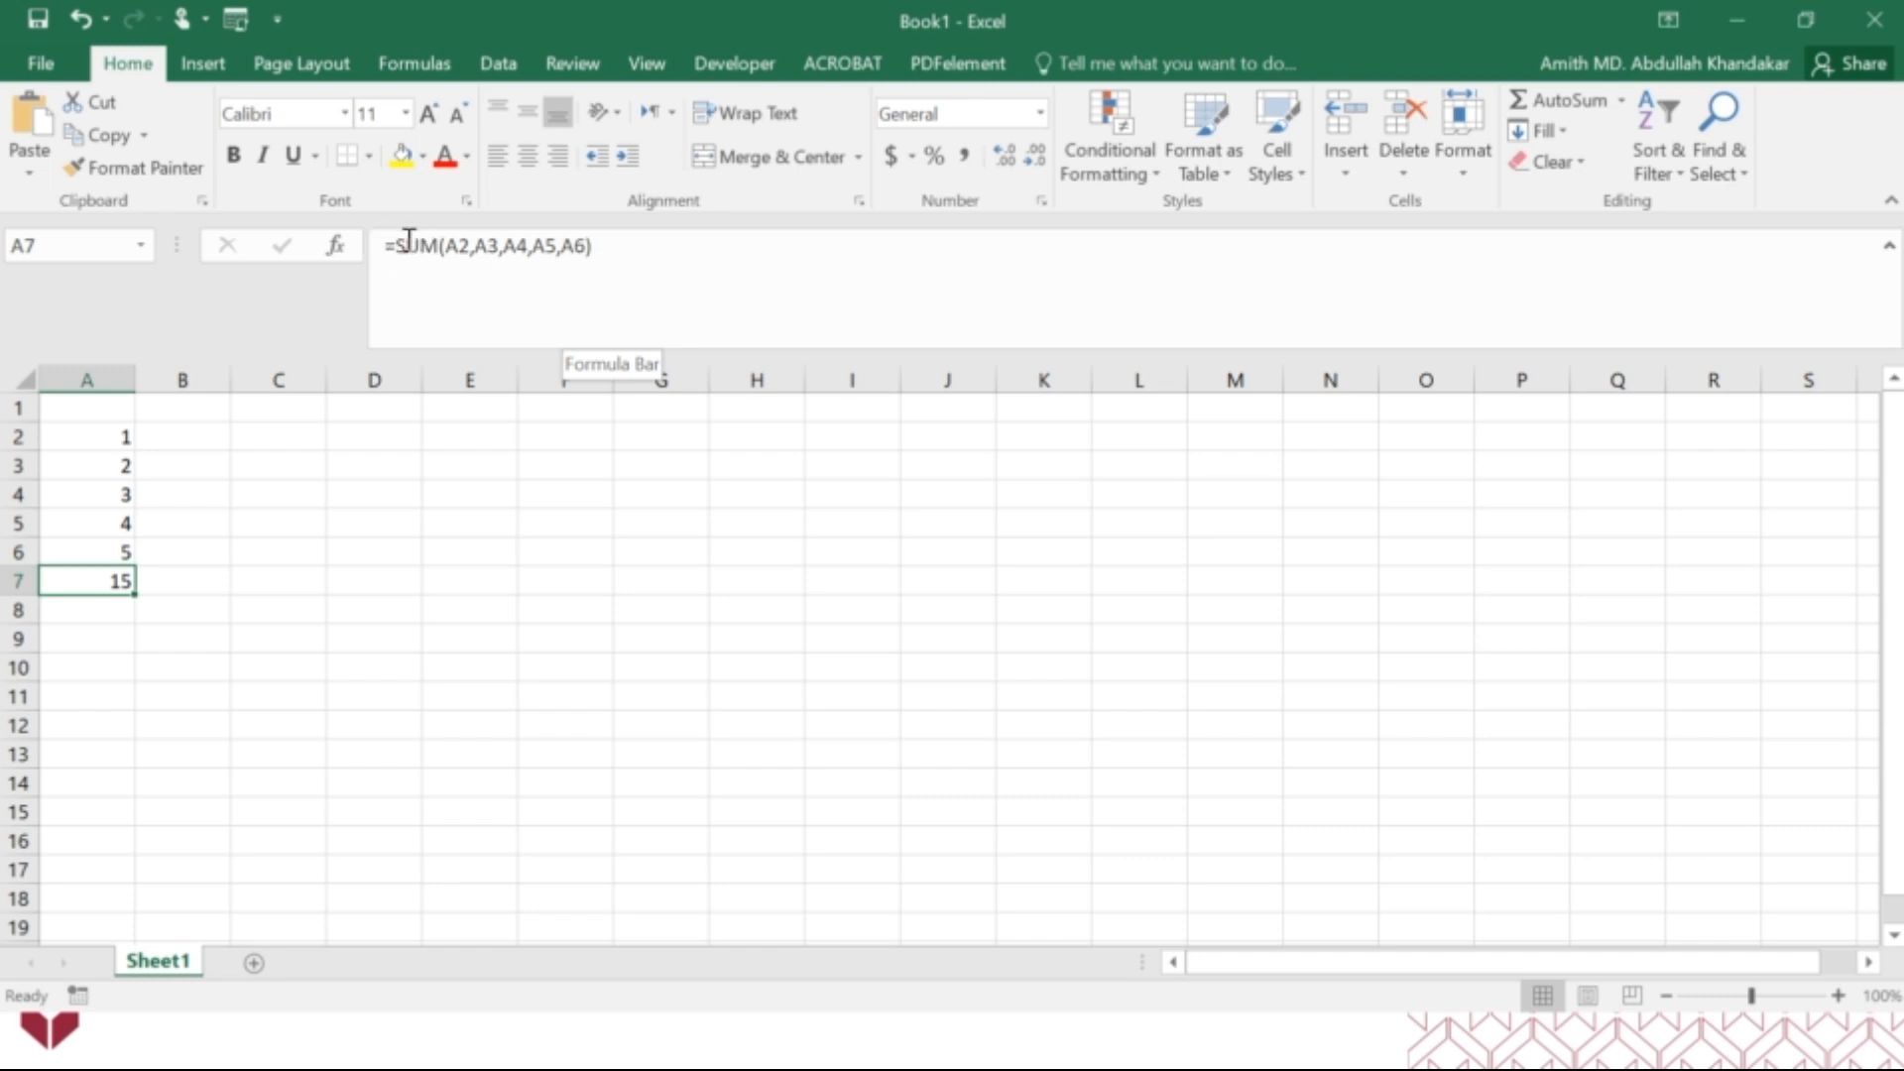
Replace the separate cell arguments in A7's SUM formula with the range A2:A6 and commit it.
{"action": "left_click_drag", "start_coordinate": [448, 247], "coordinate": [592, 247]}
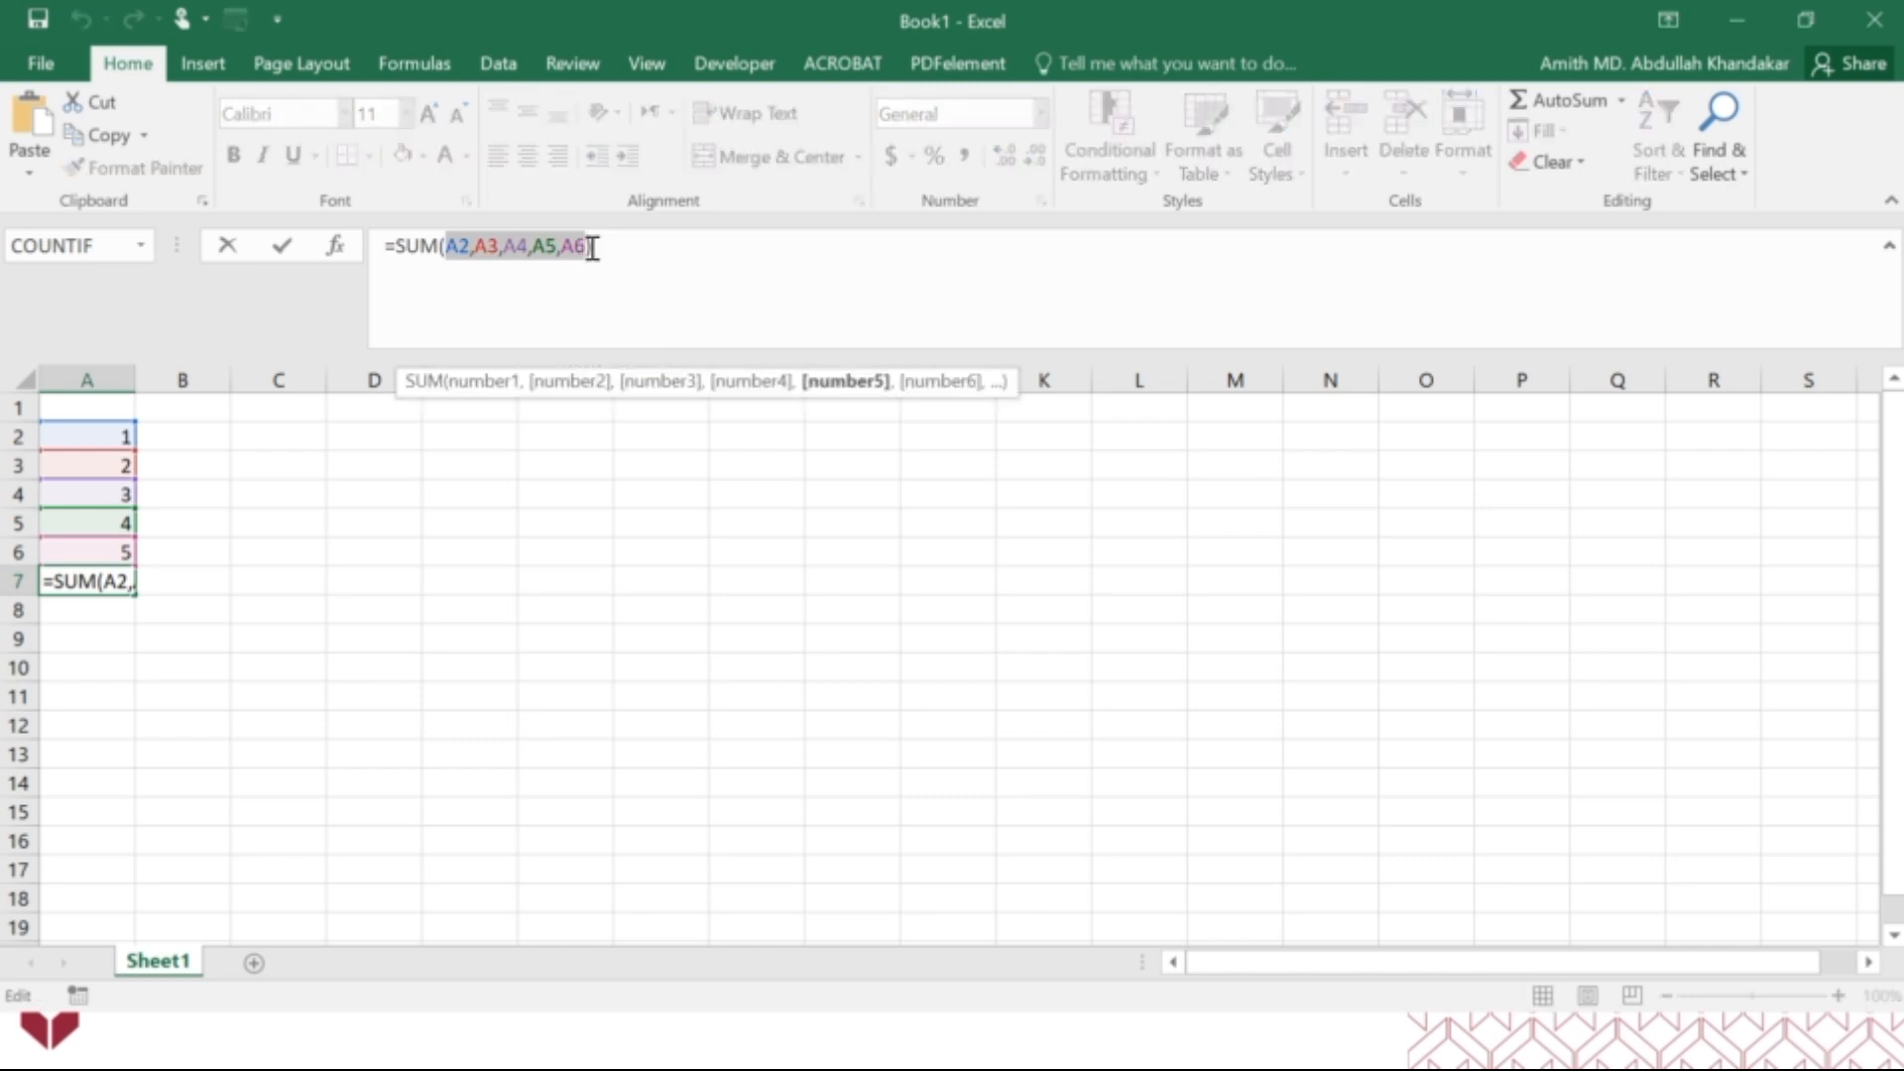
{"action": "left_click", "coordinate": [586, 247]}
{"action": "left_click_drag", "start_coordinate": [586, 247], "coordinate": [448, 247]}
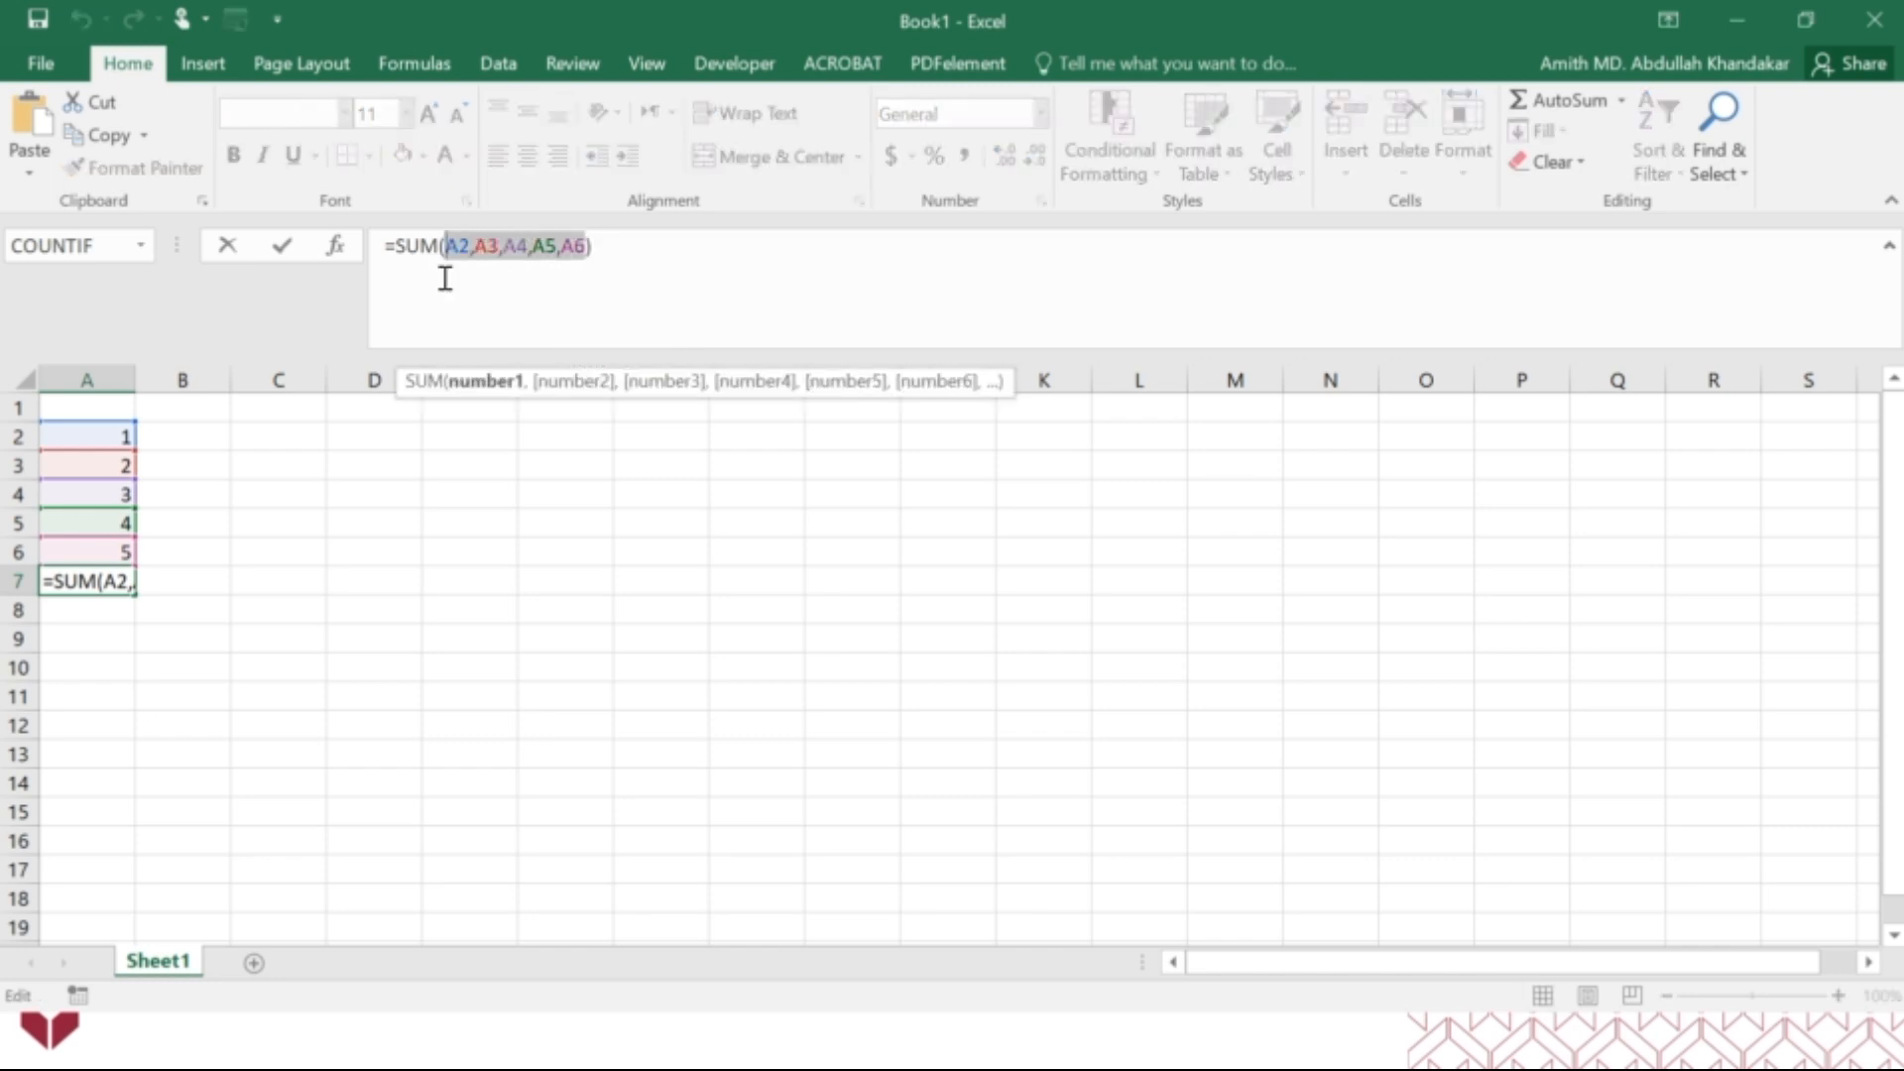
{"action": "key", "text": "BackSpace"}
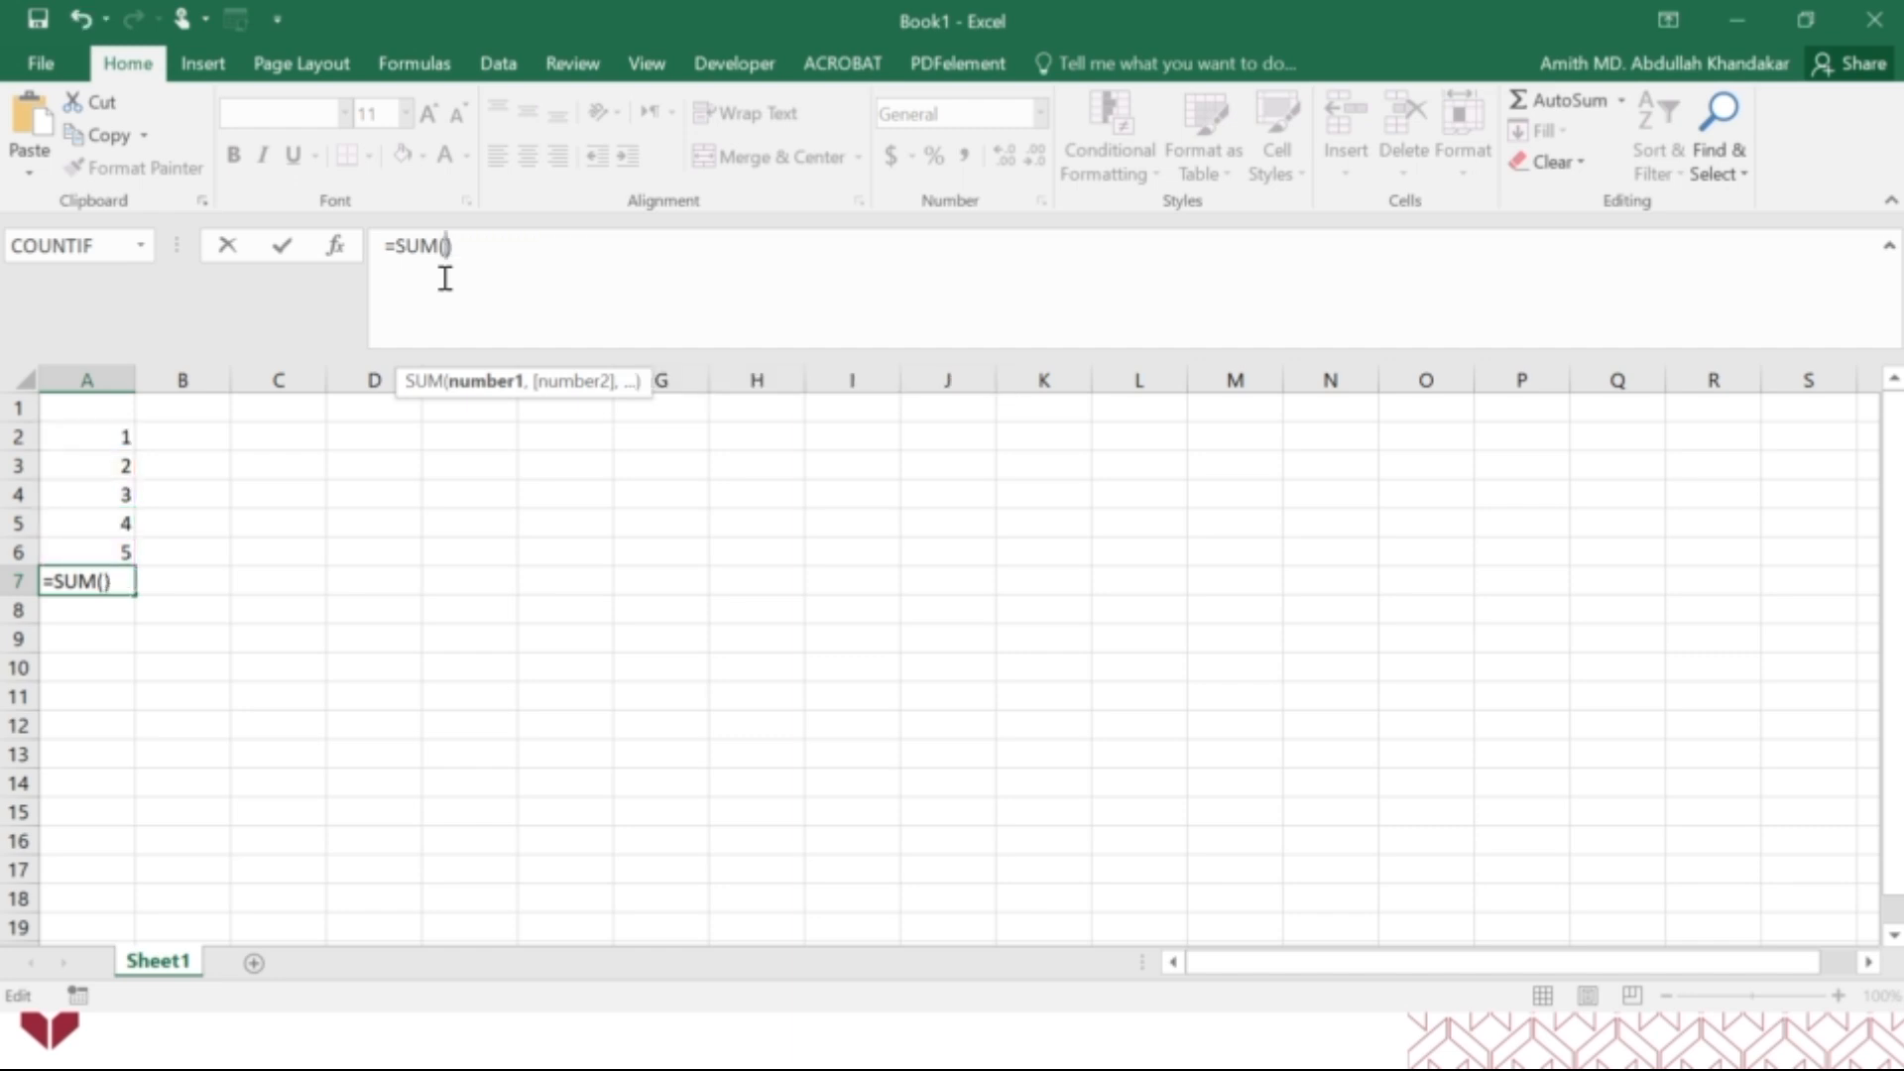
{"action": "left_click_drag", "start_coordinate": [107, 436], "coordinate": [102, 552]}
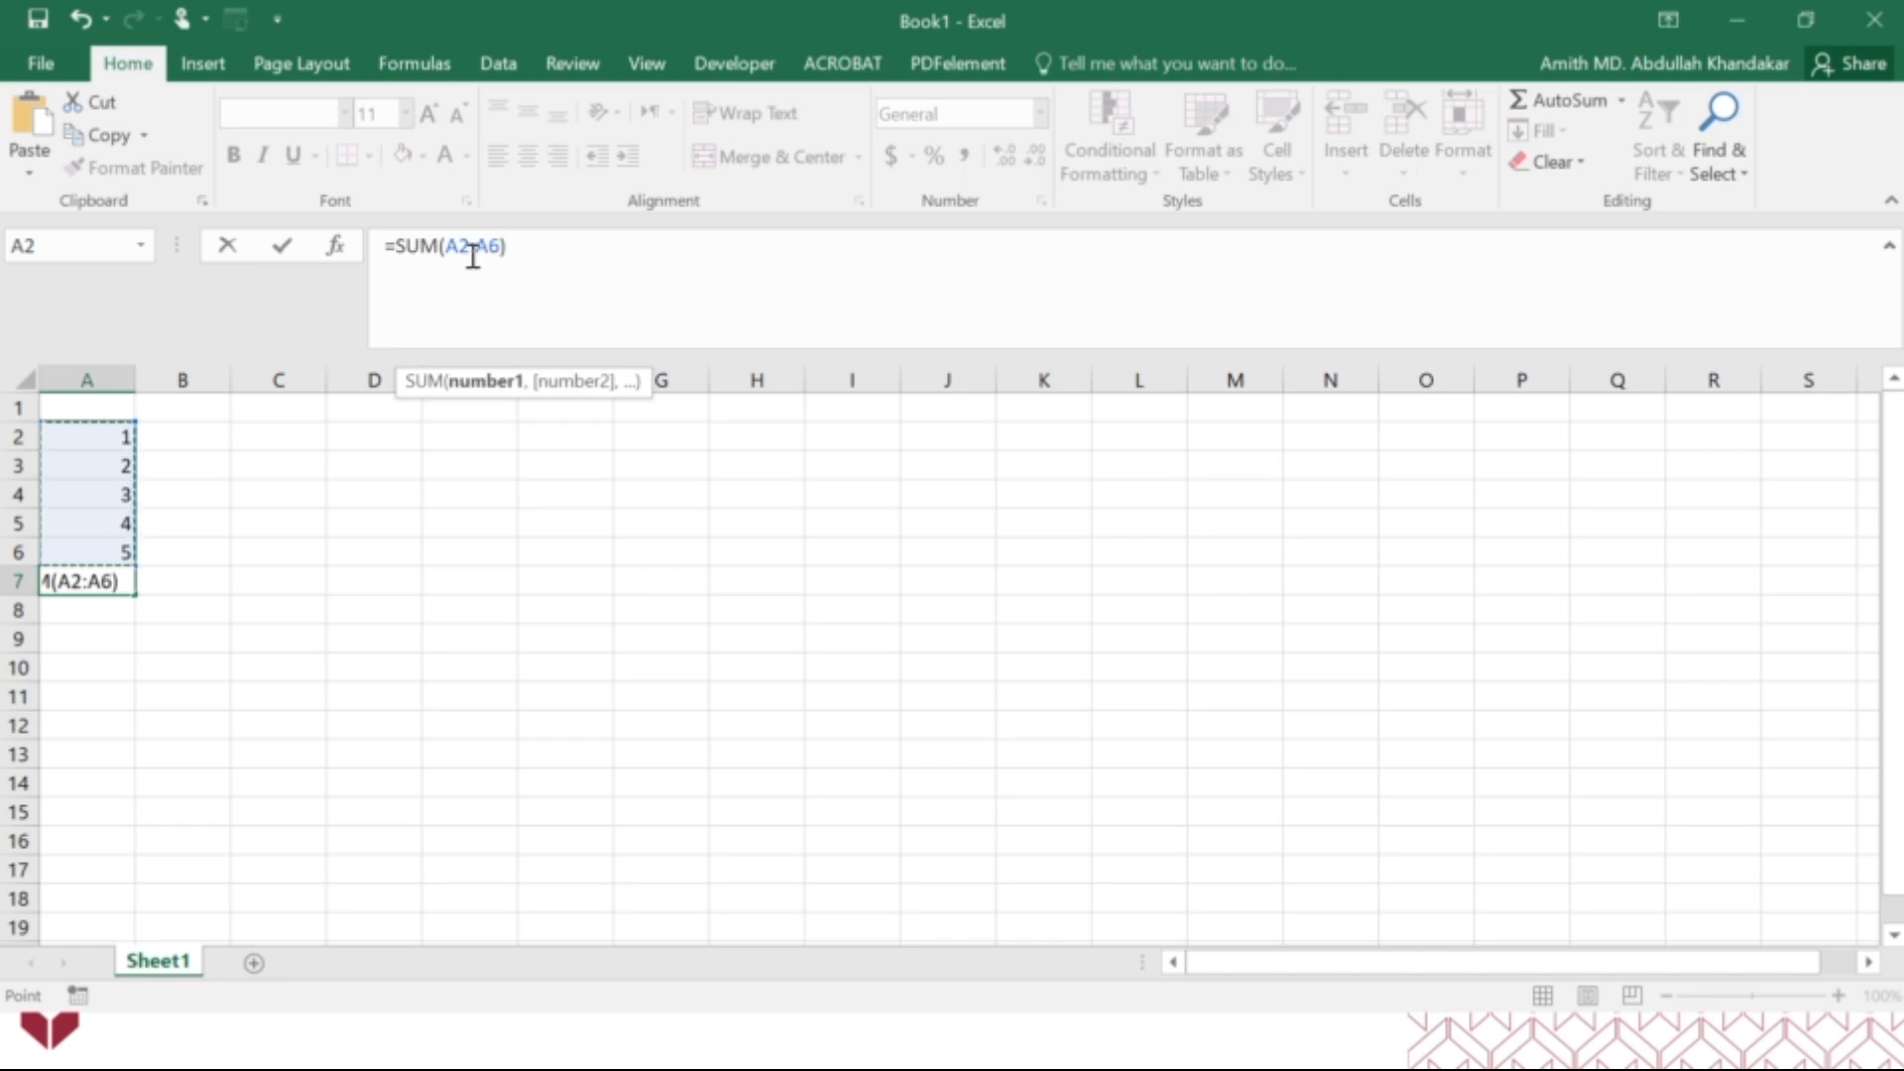
{"action": "key", "text": "Return"}
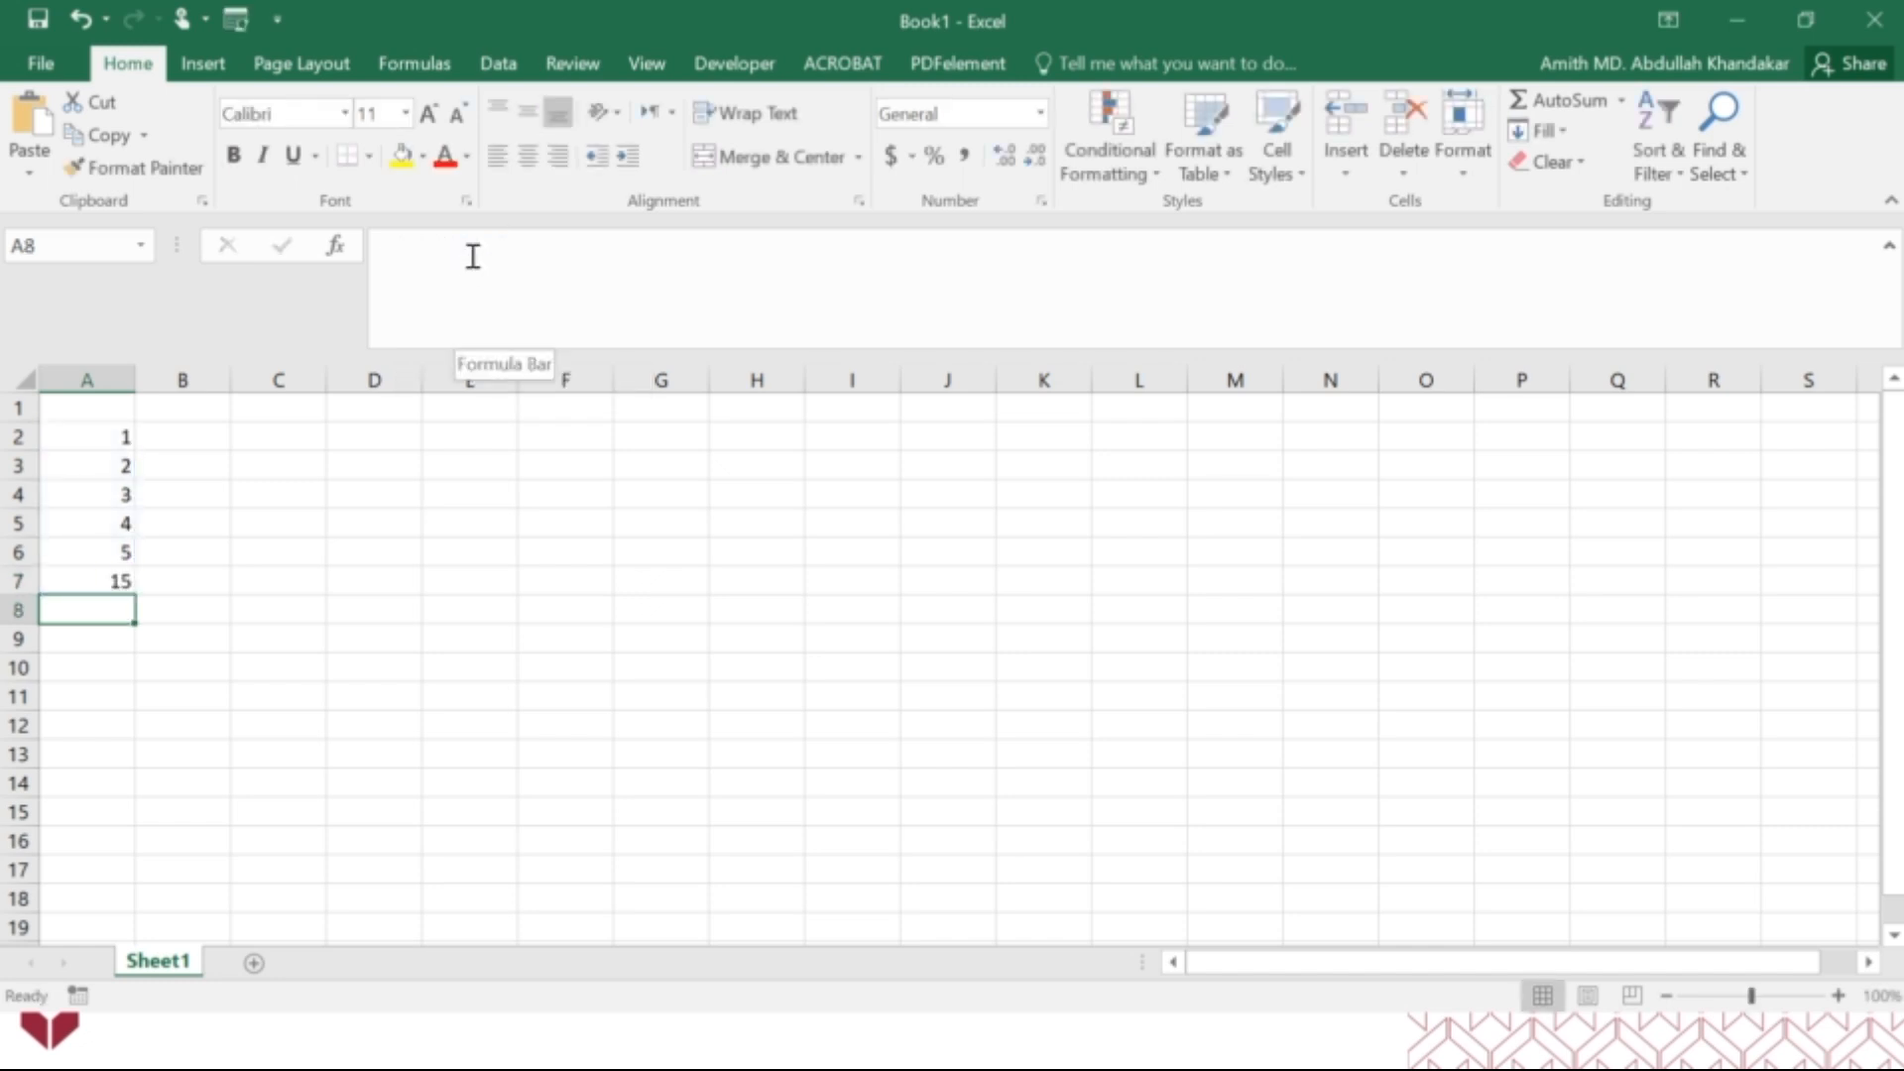
Review the function arguments of the SUM formula in cell A7, leaving them as they are.
{"action": "left_click", "coordinate": [120, 583]}
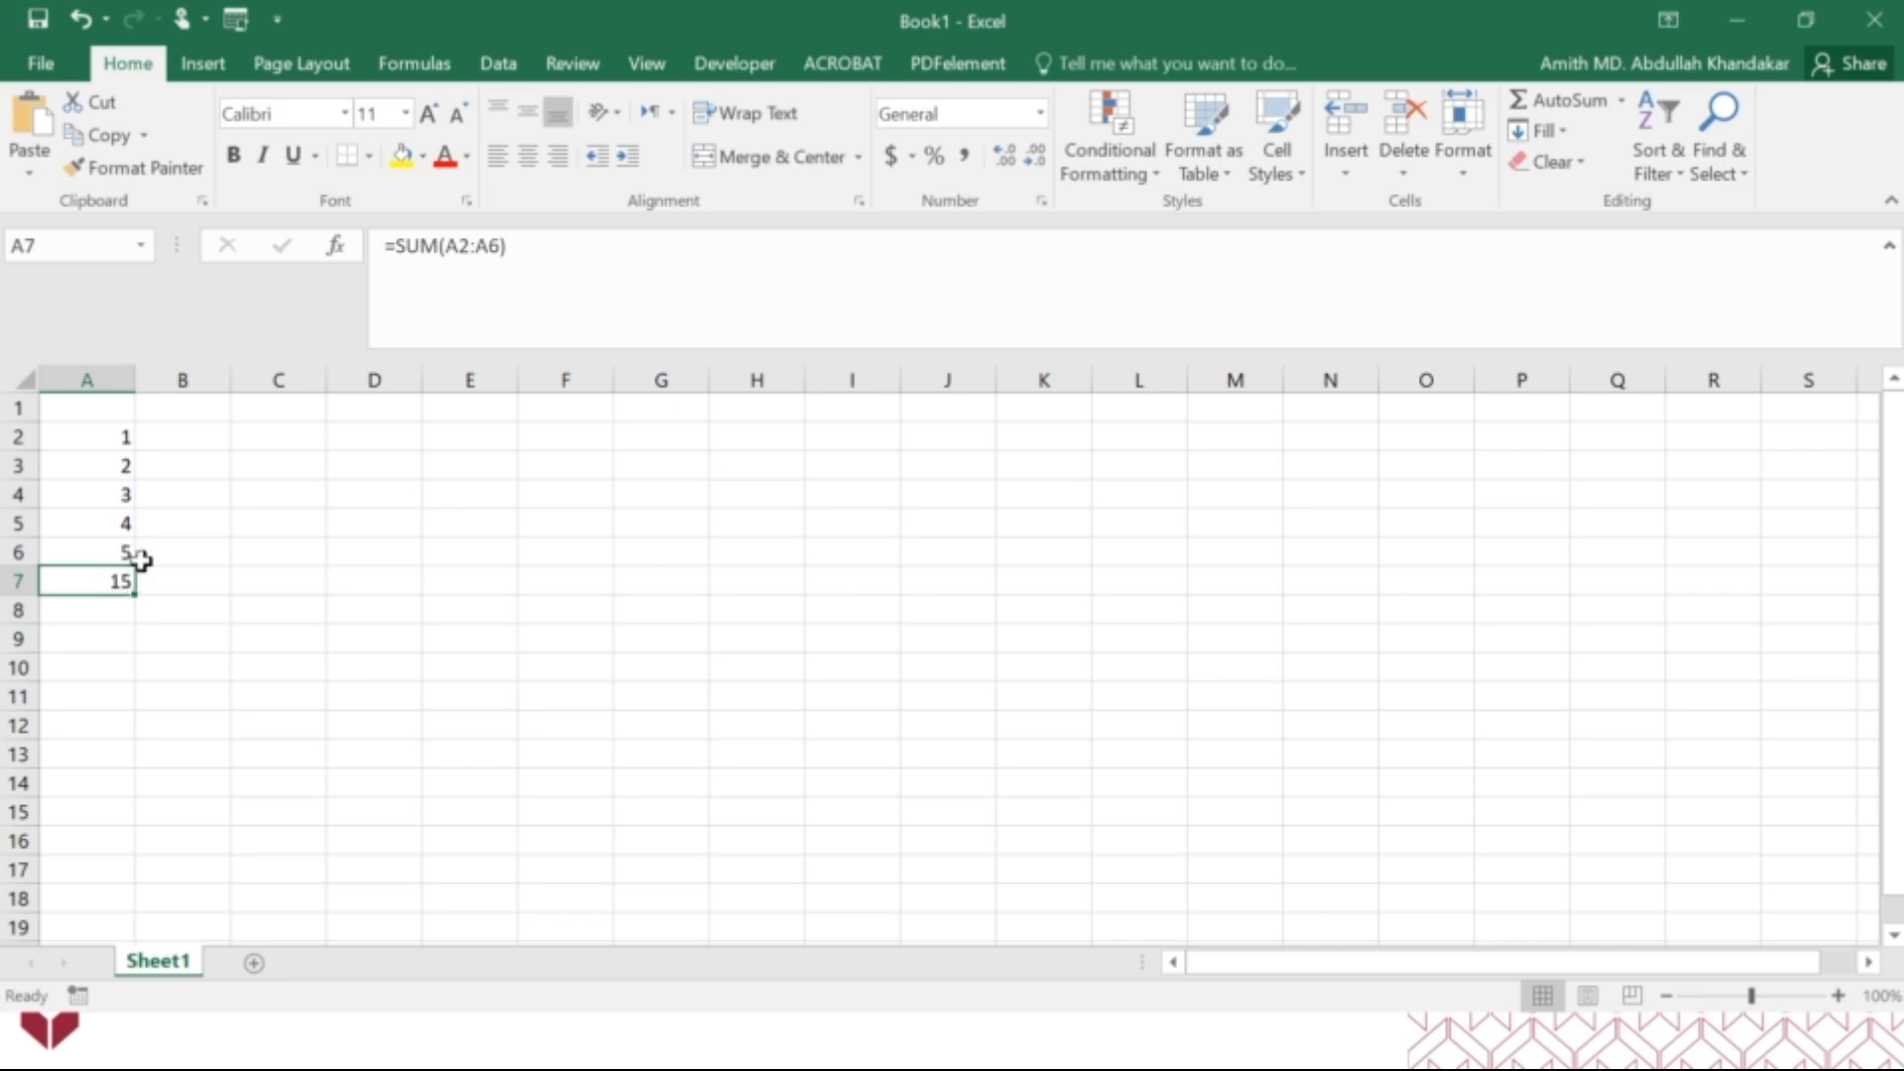
{"action": "left_click", "coordinate": [337, 248]}
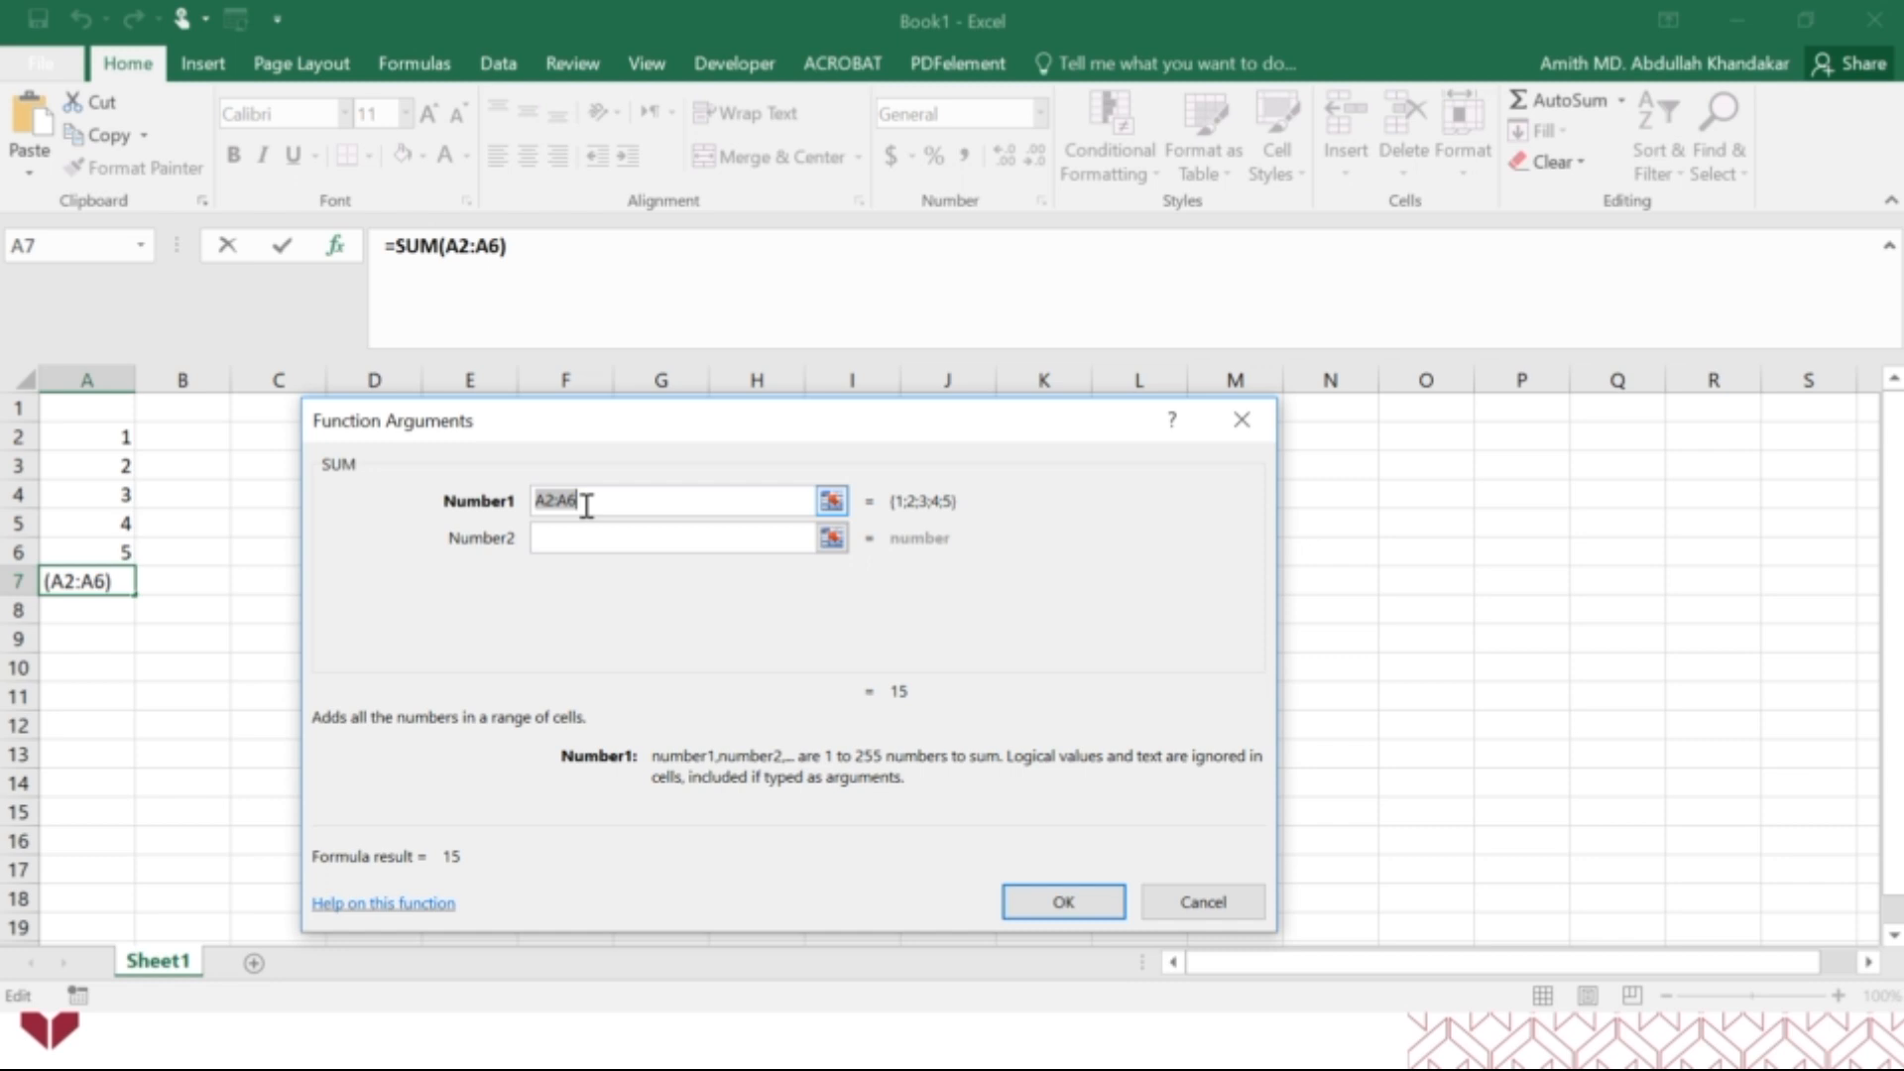
{"action": "left_click", "coordinate": [1189, 907]}
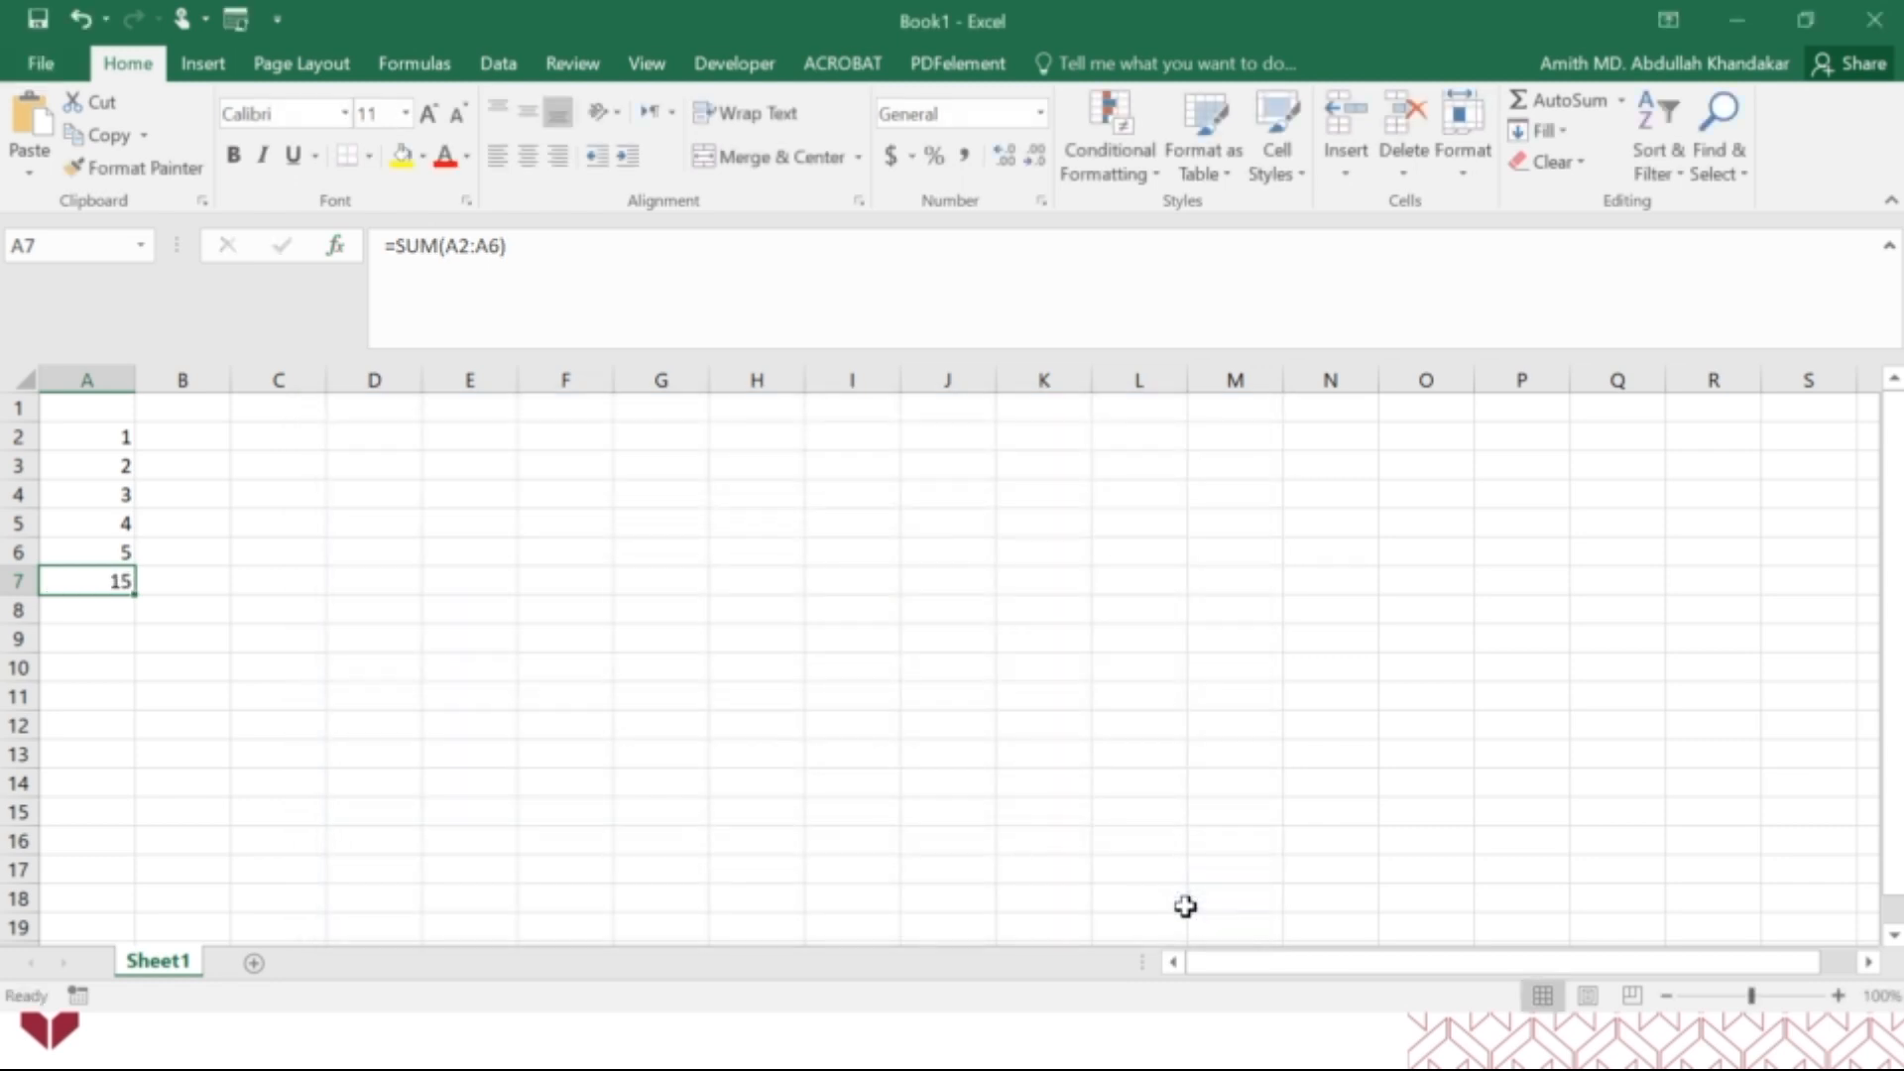
Close the Book1 and Count workbooks without saving their changes.
{"action": "left_click", "coordinate": [1874, 20]}
{"action": "left_click", "coordinate": [967, 555]}
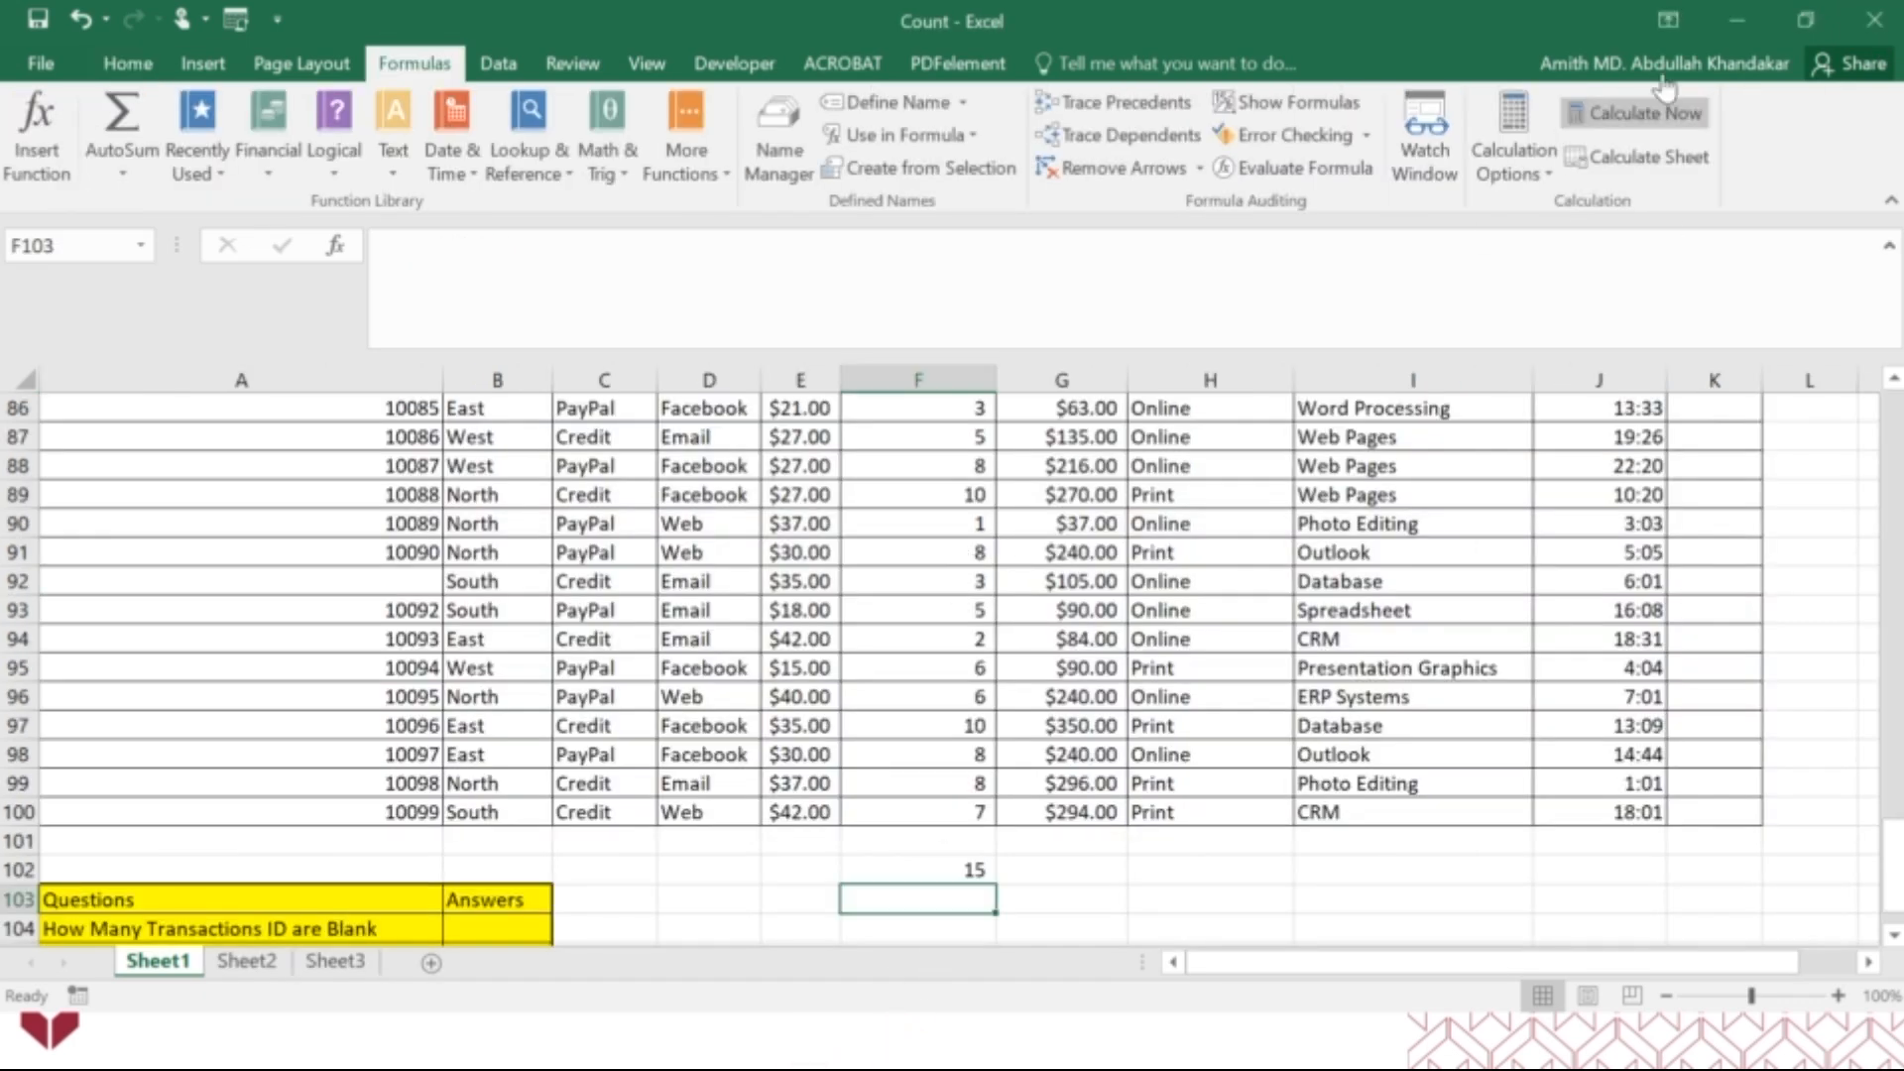
{"action": "left_click", "coordinate": [1874, 20]}
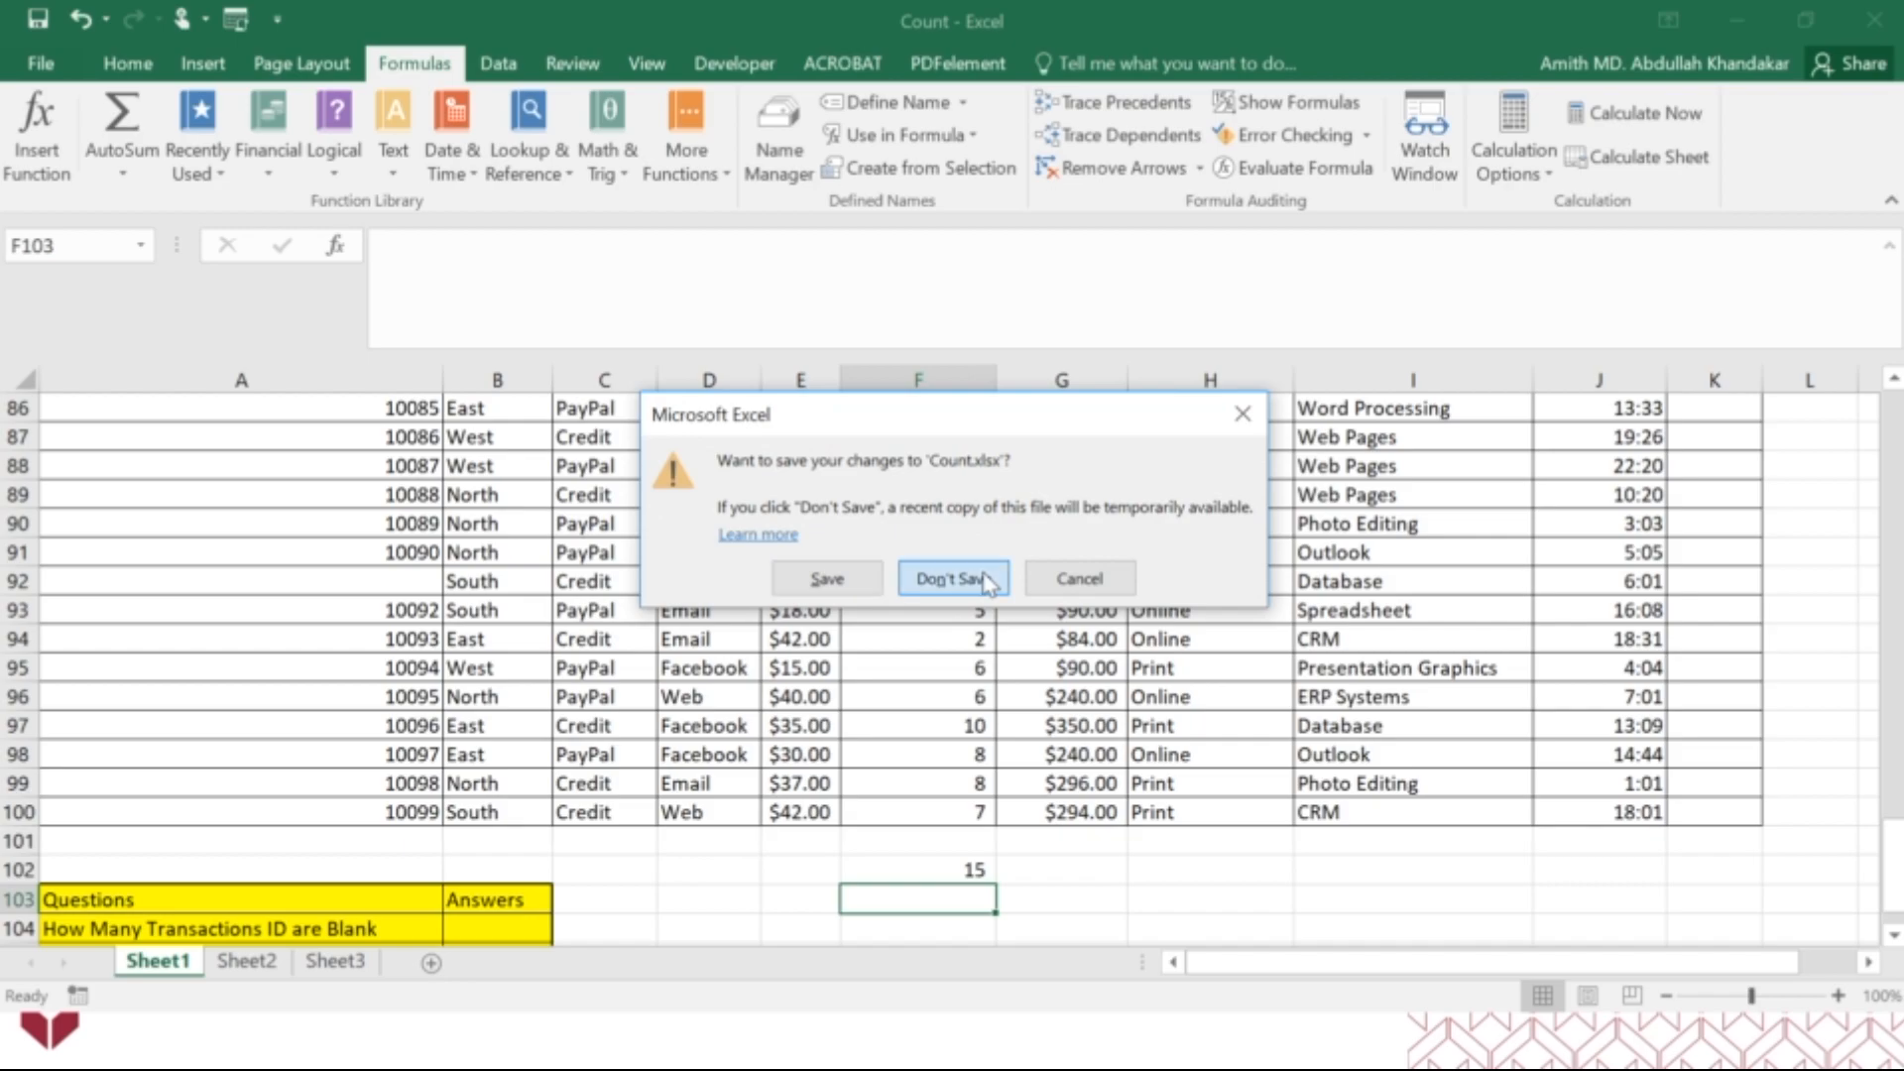
{"action": "left_click", "coordinate": [989, 580]}
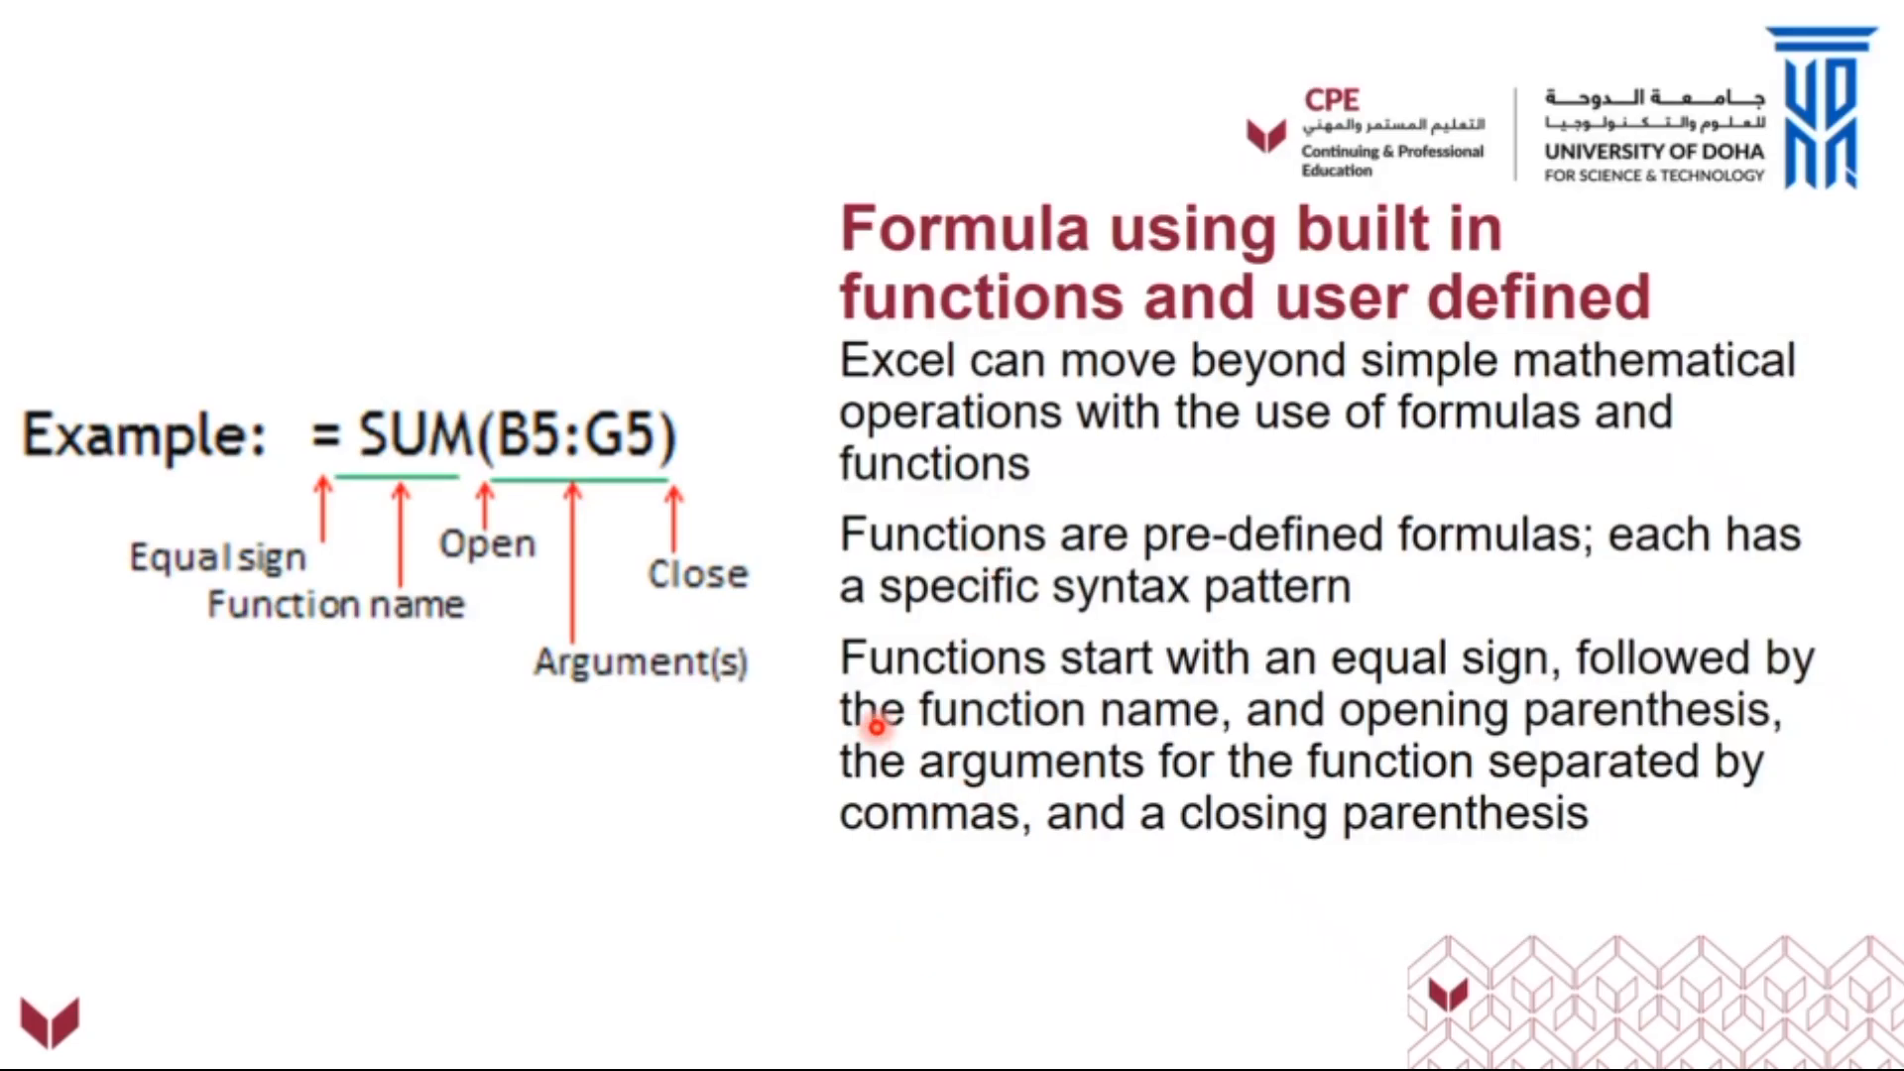
Advance the presentation to the April revenue exercise, then switch to File Explorer and open the Formula workbook.
{"action": "key", "text": "Right"}
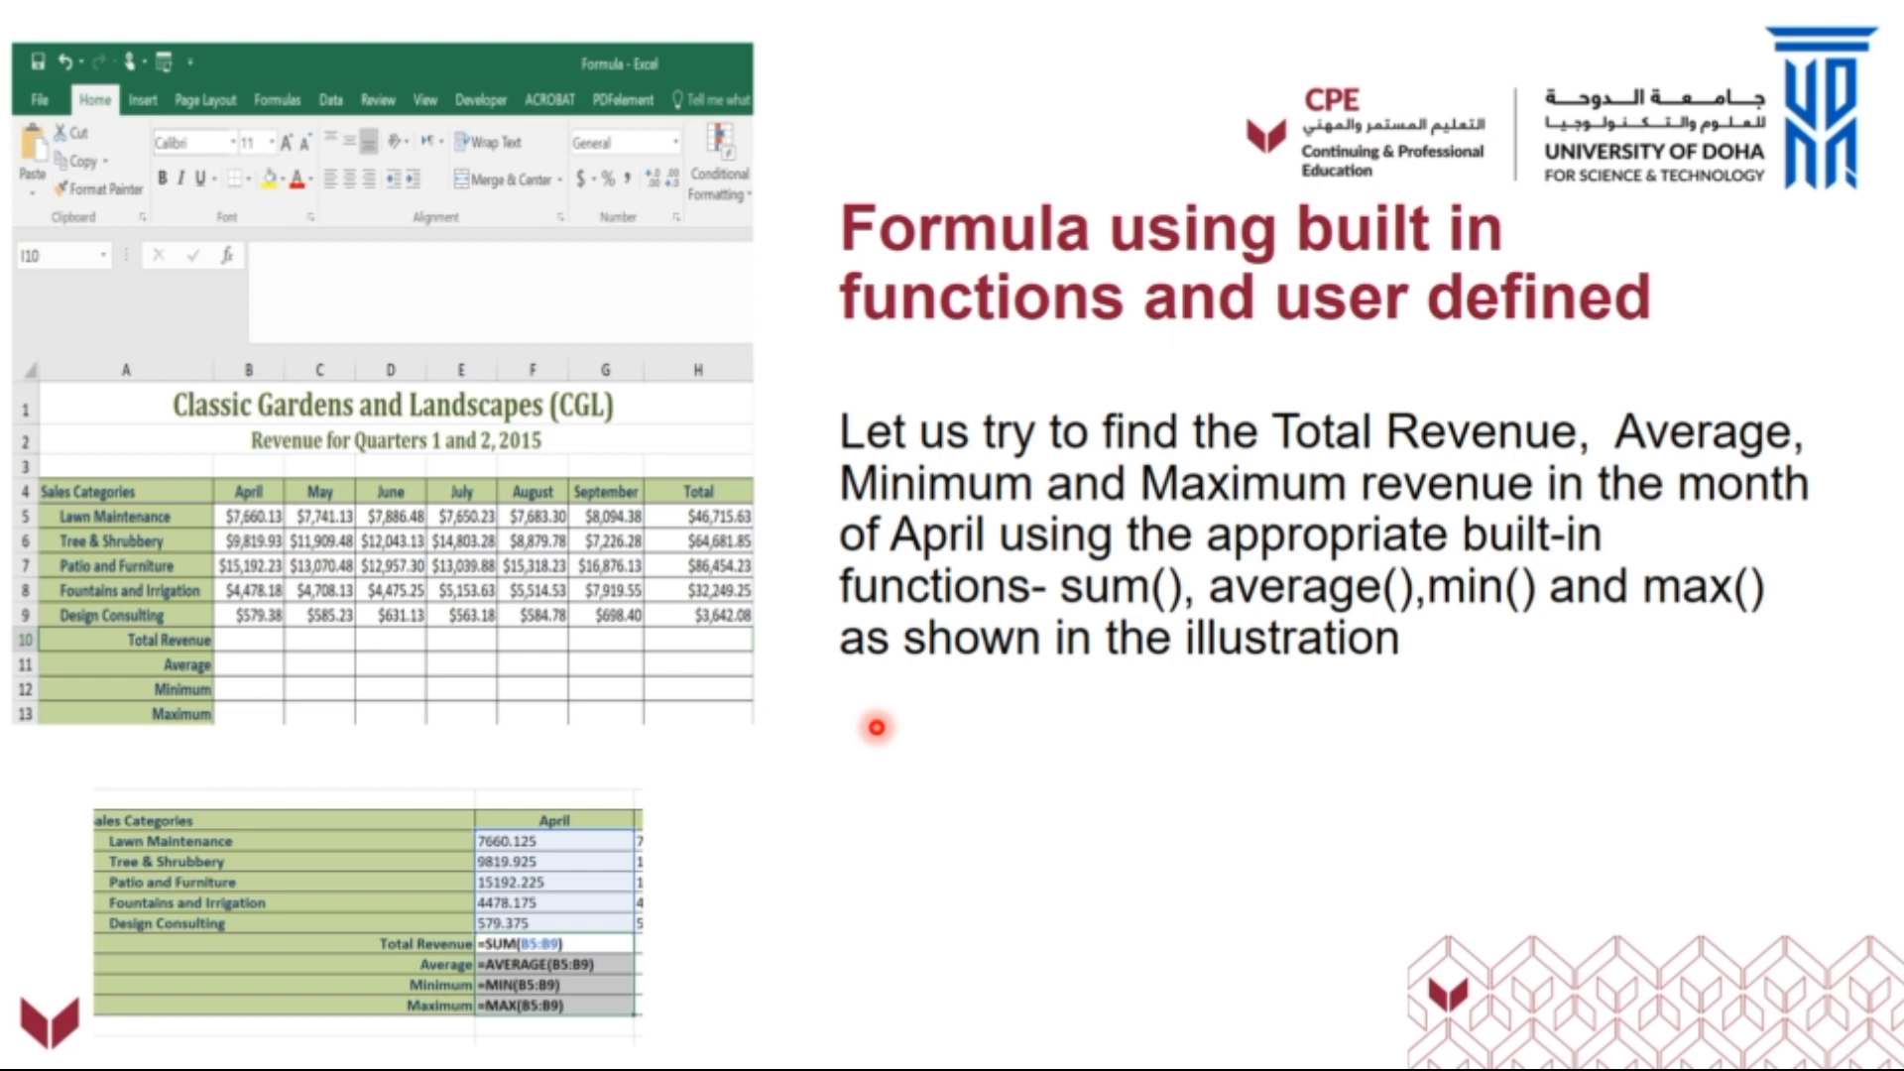
{"action": "key", "text": "alt+Tab"}
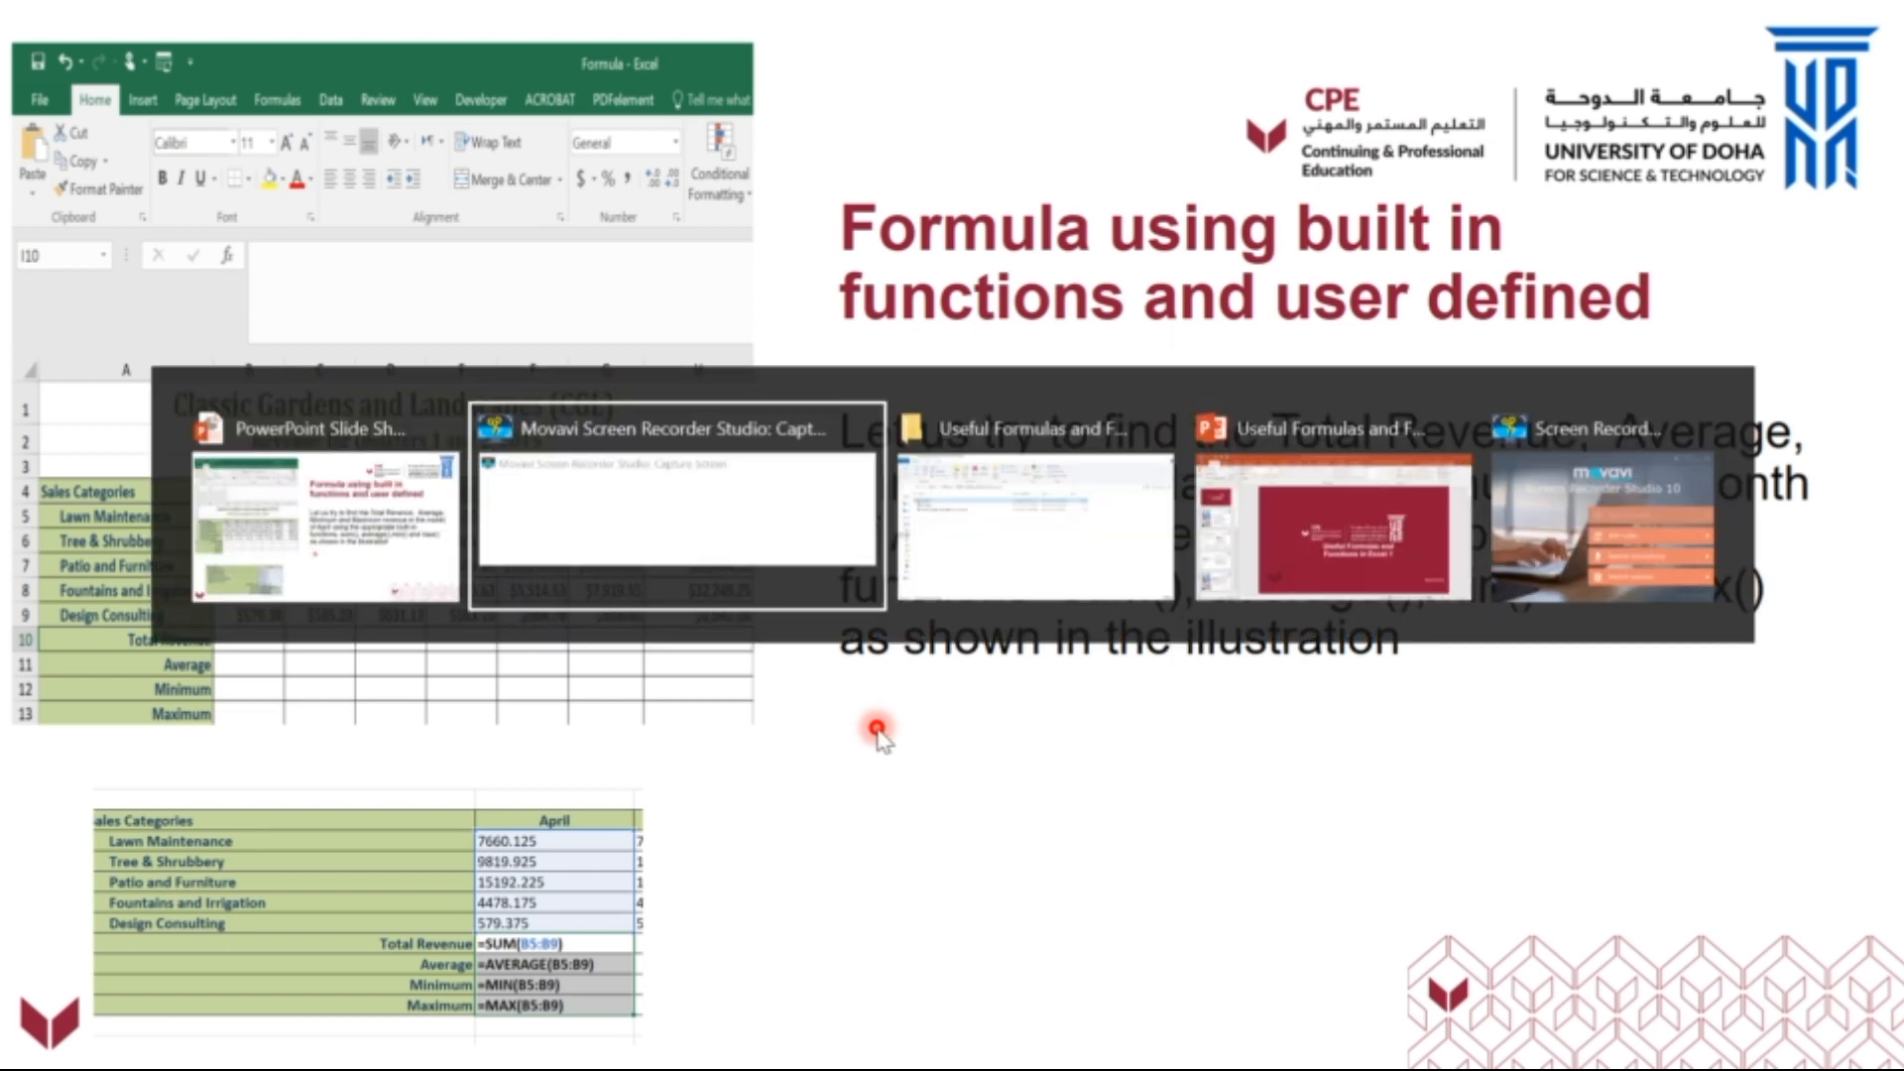
{"action": "key", "text": "alt+Tab"}
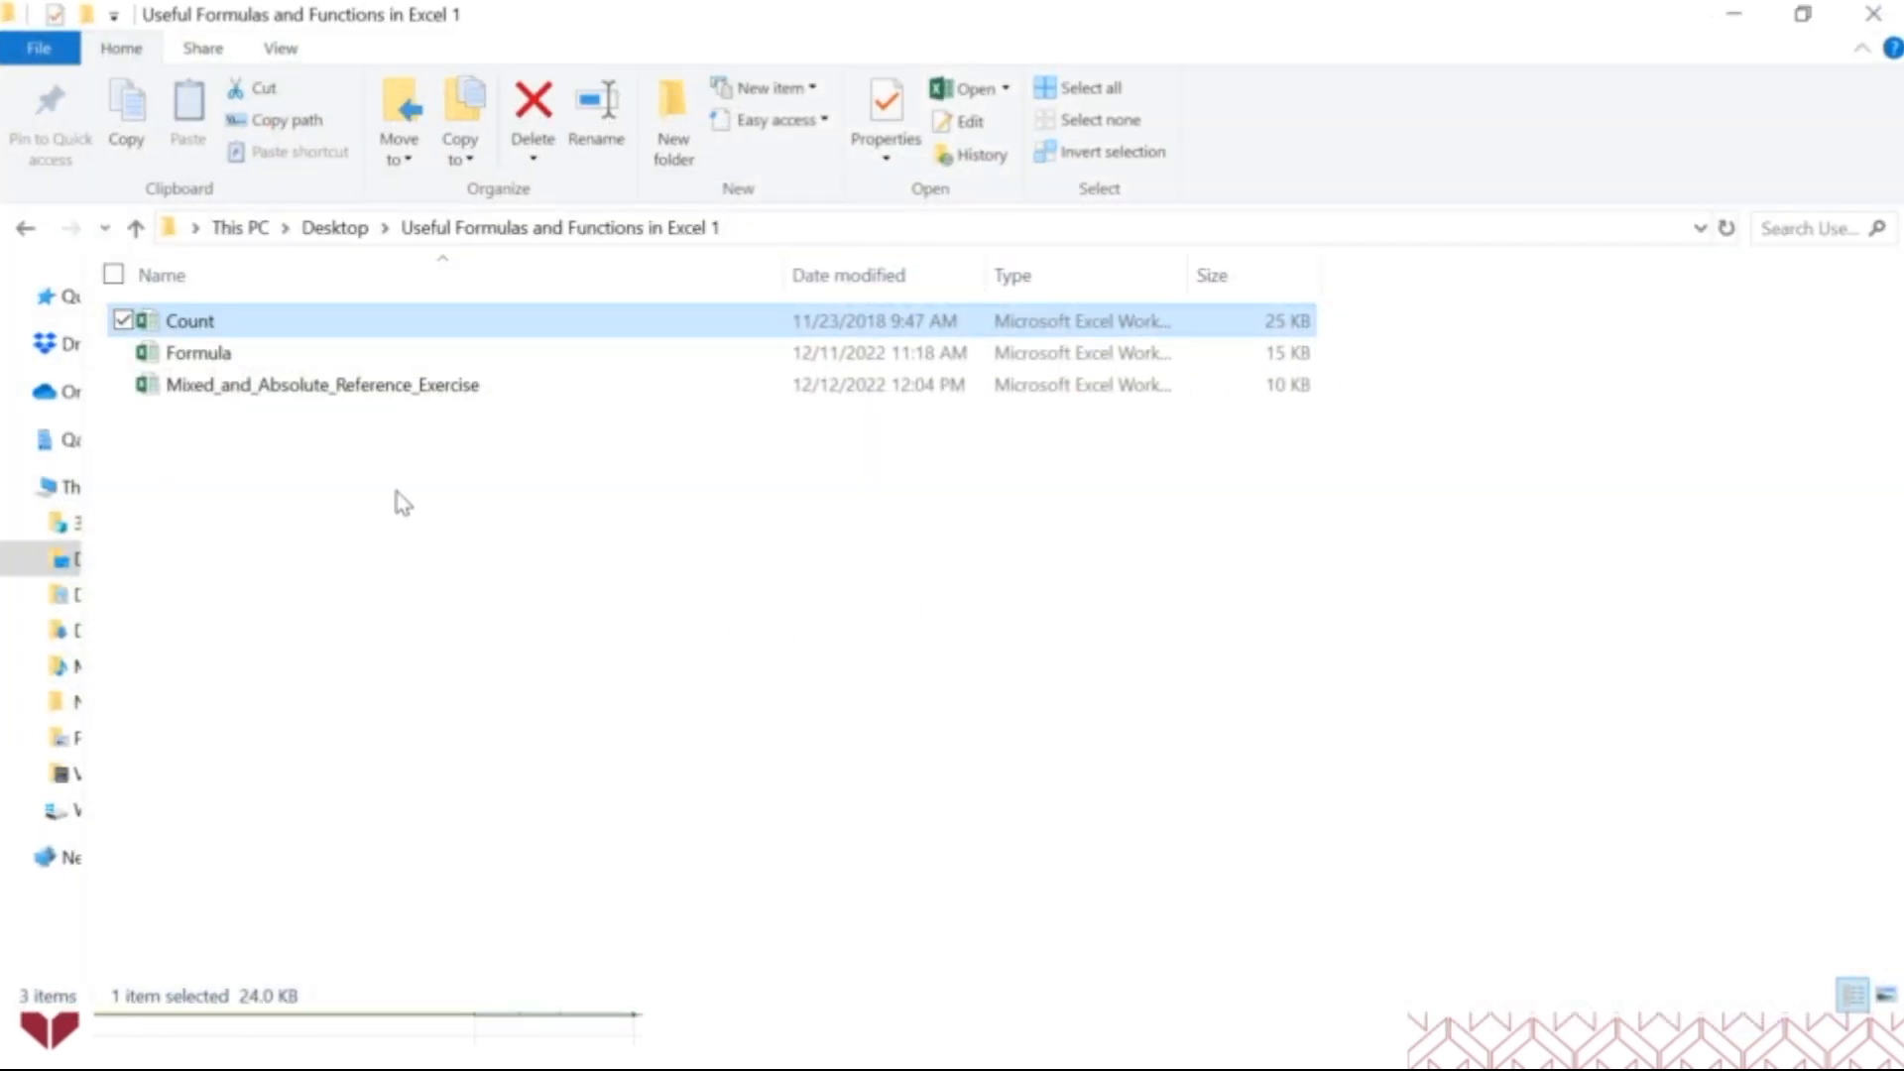
{"action": "double_click", "coordinate": [246, 357]}
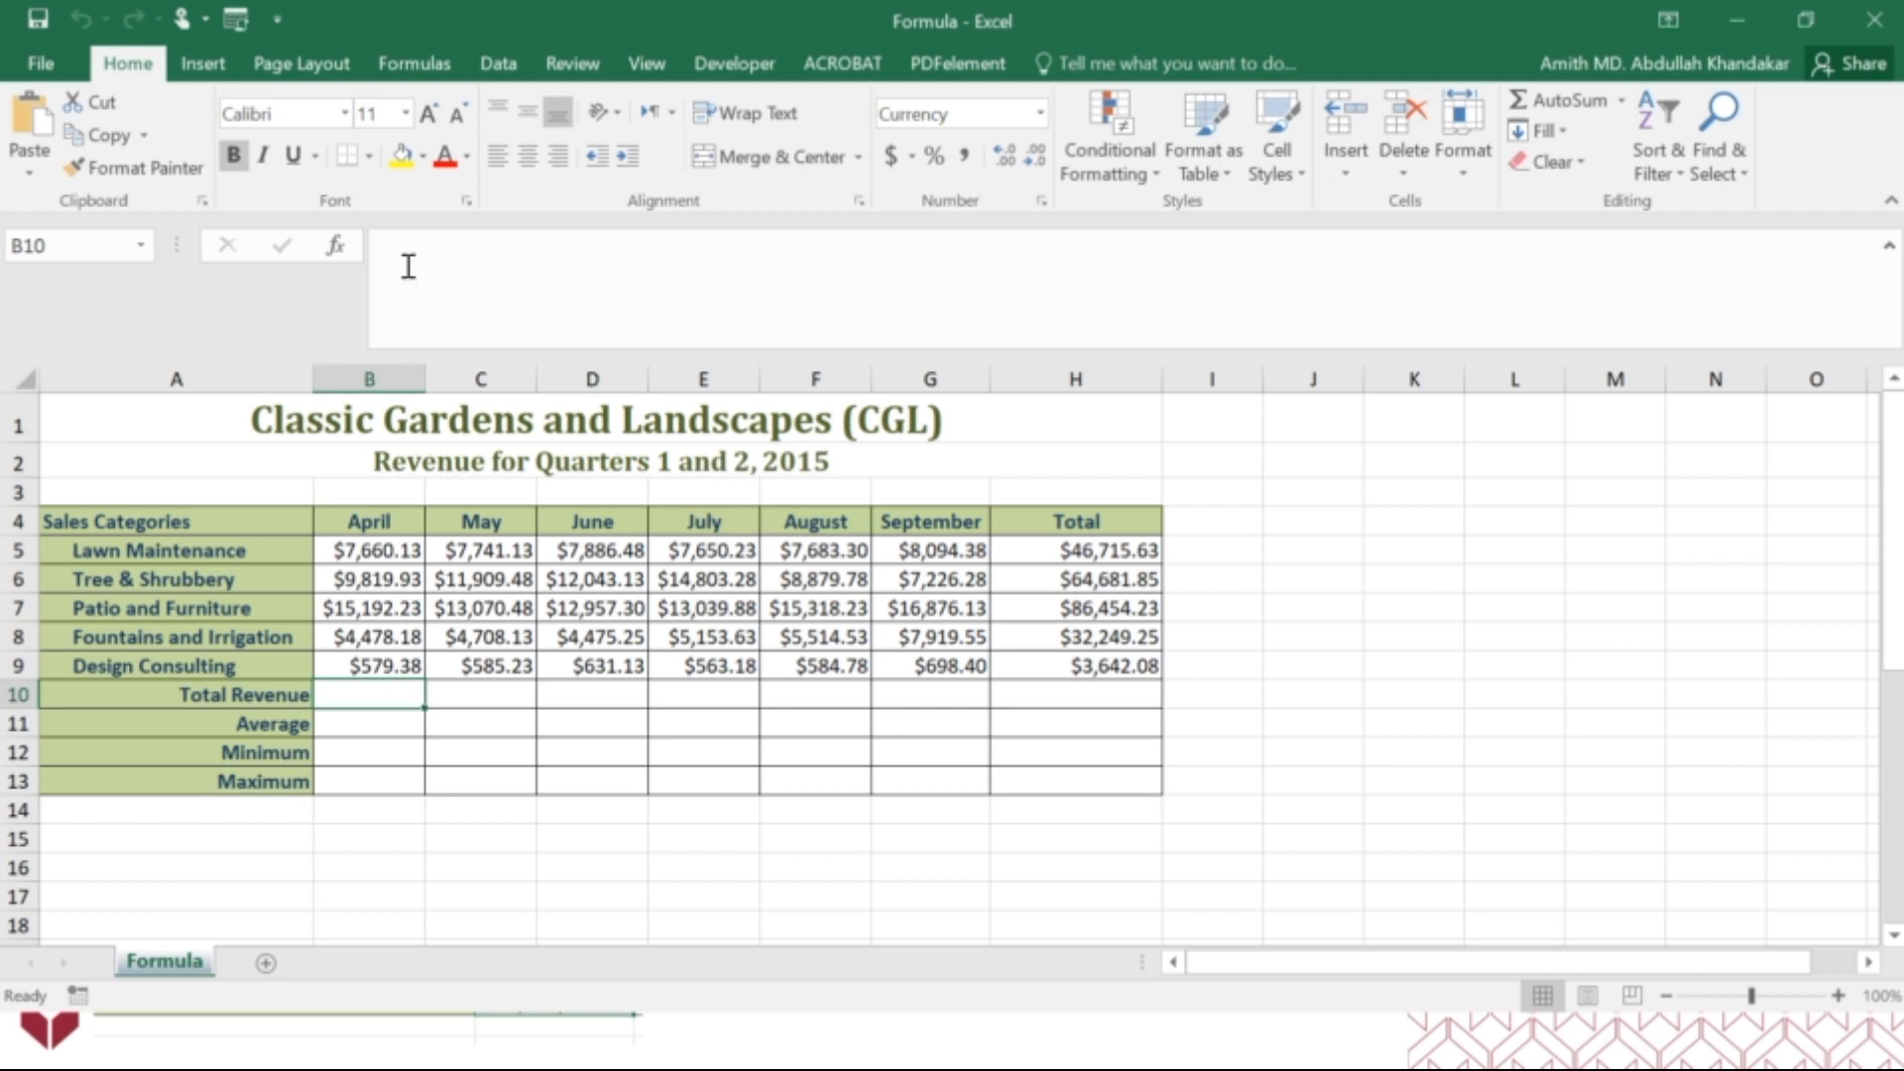
Look over the monthly column headings from April to July in the Classic Gardens and Landscapes revenue table.
{"action": "left_click", "coordinate": [369, 522]}
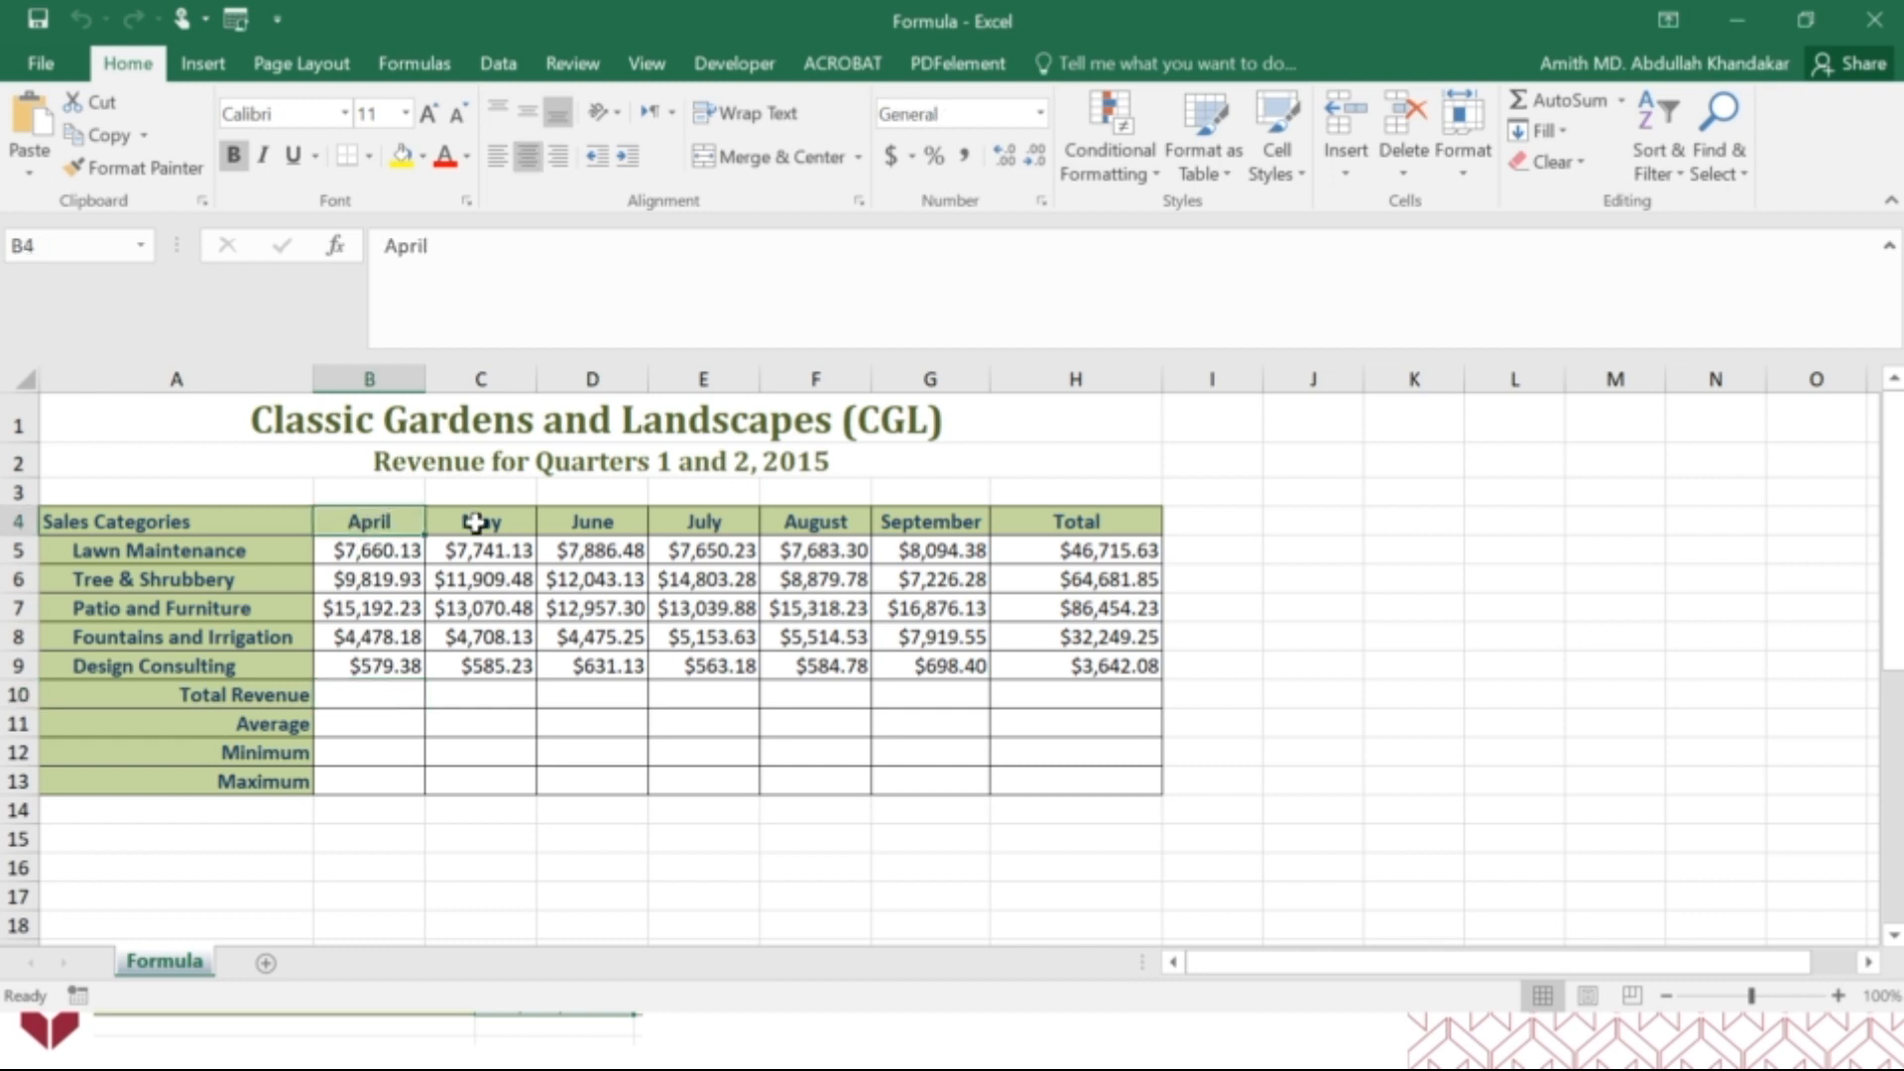
{"action": "left_click", "coordinate": [481, 521]}
{"action": "left_click", "coordinate": [592, 522]}
{"action": "left_click", "coordinate": [703, 521]}
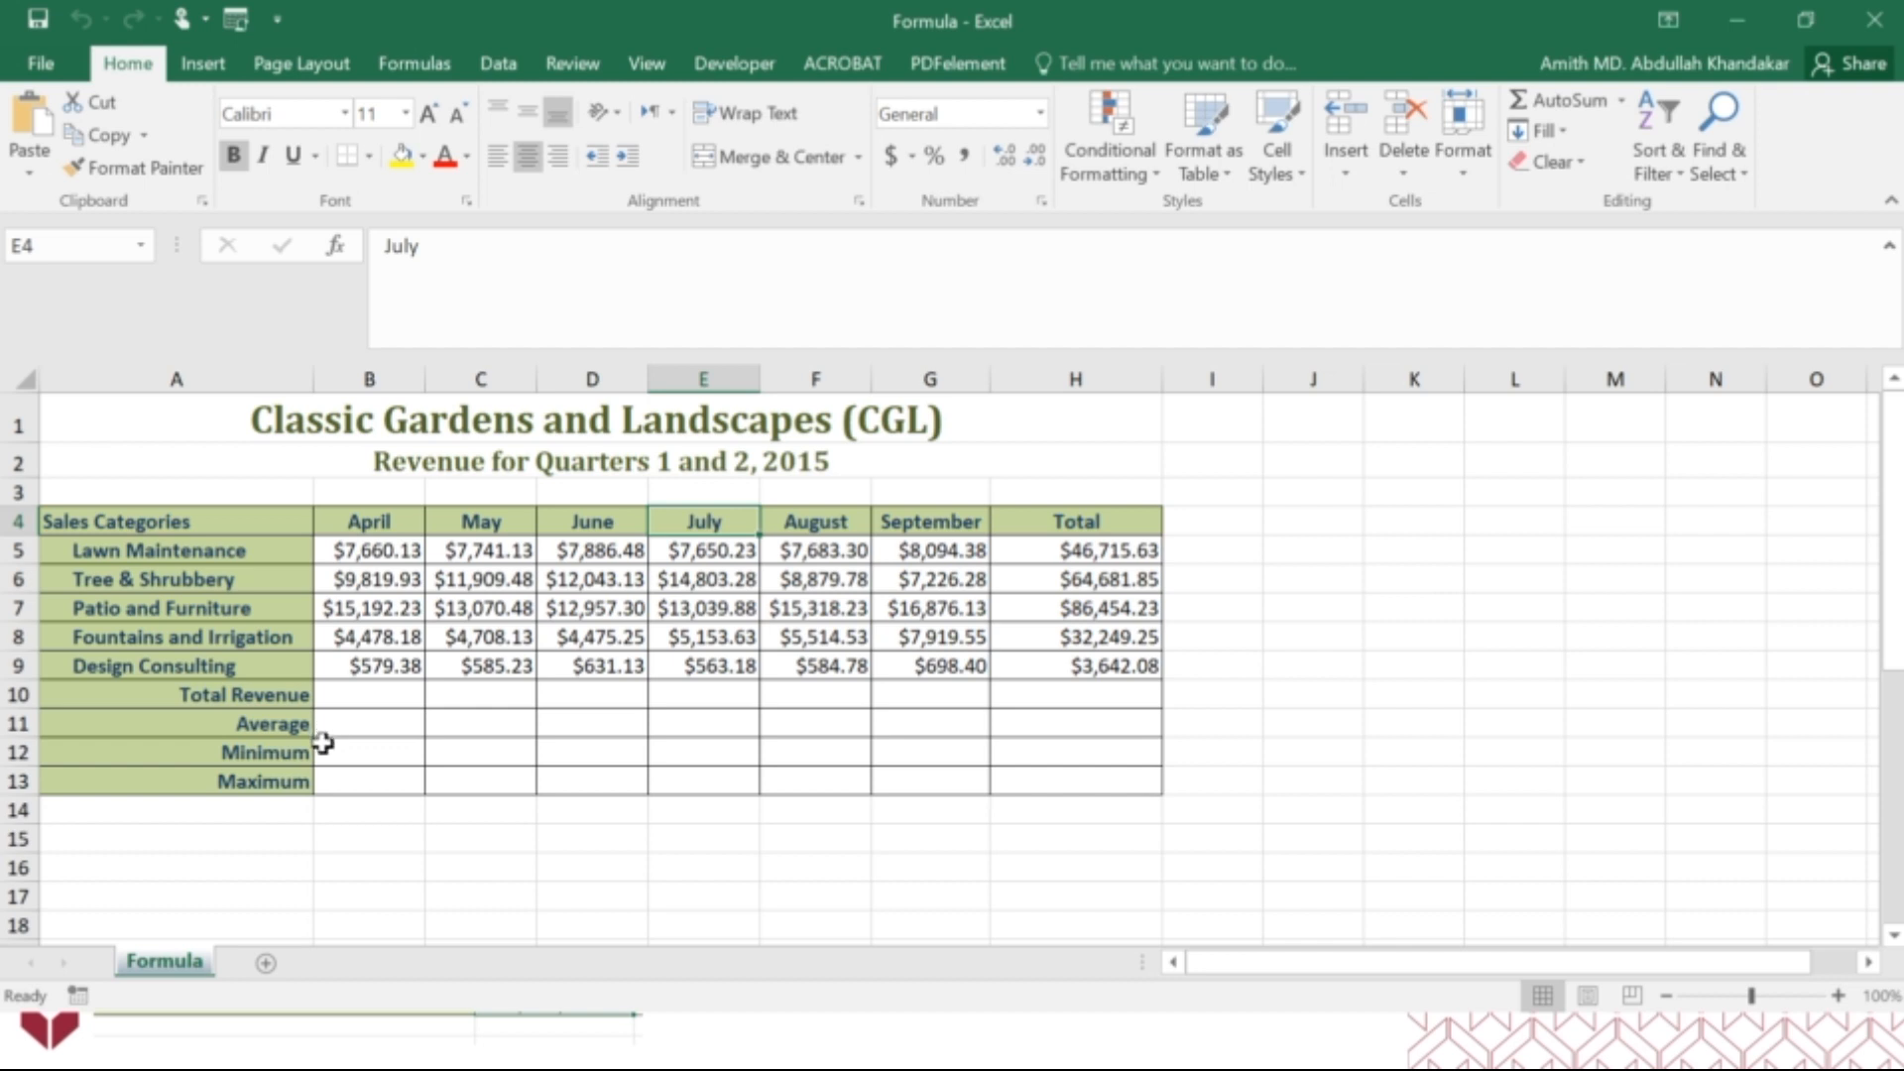
Calculate April's total revenue in cell B10 with the SUM function over B5:B9.
{"action": "left_click", "coordinate": [344, 691]}
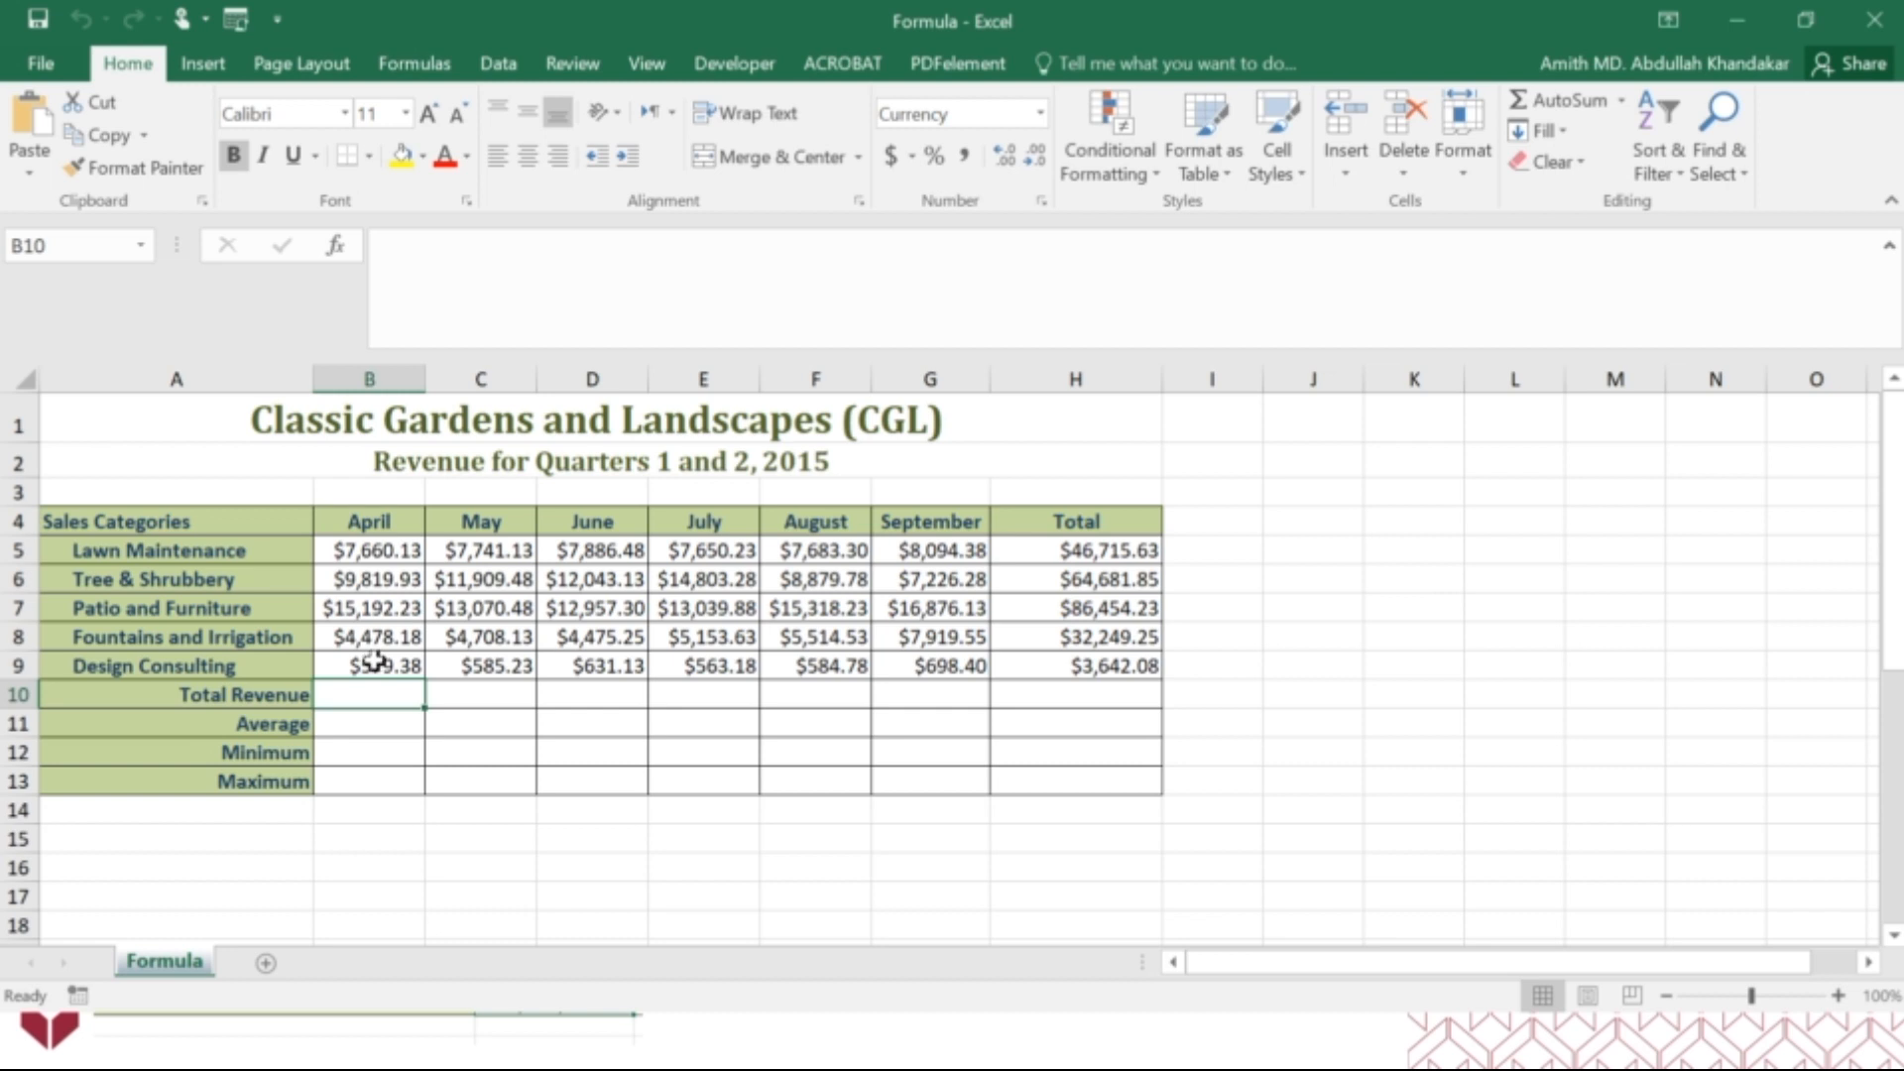
{"action": "type", "text": "="}
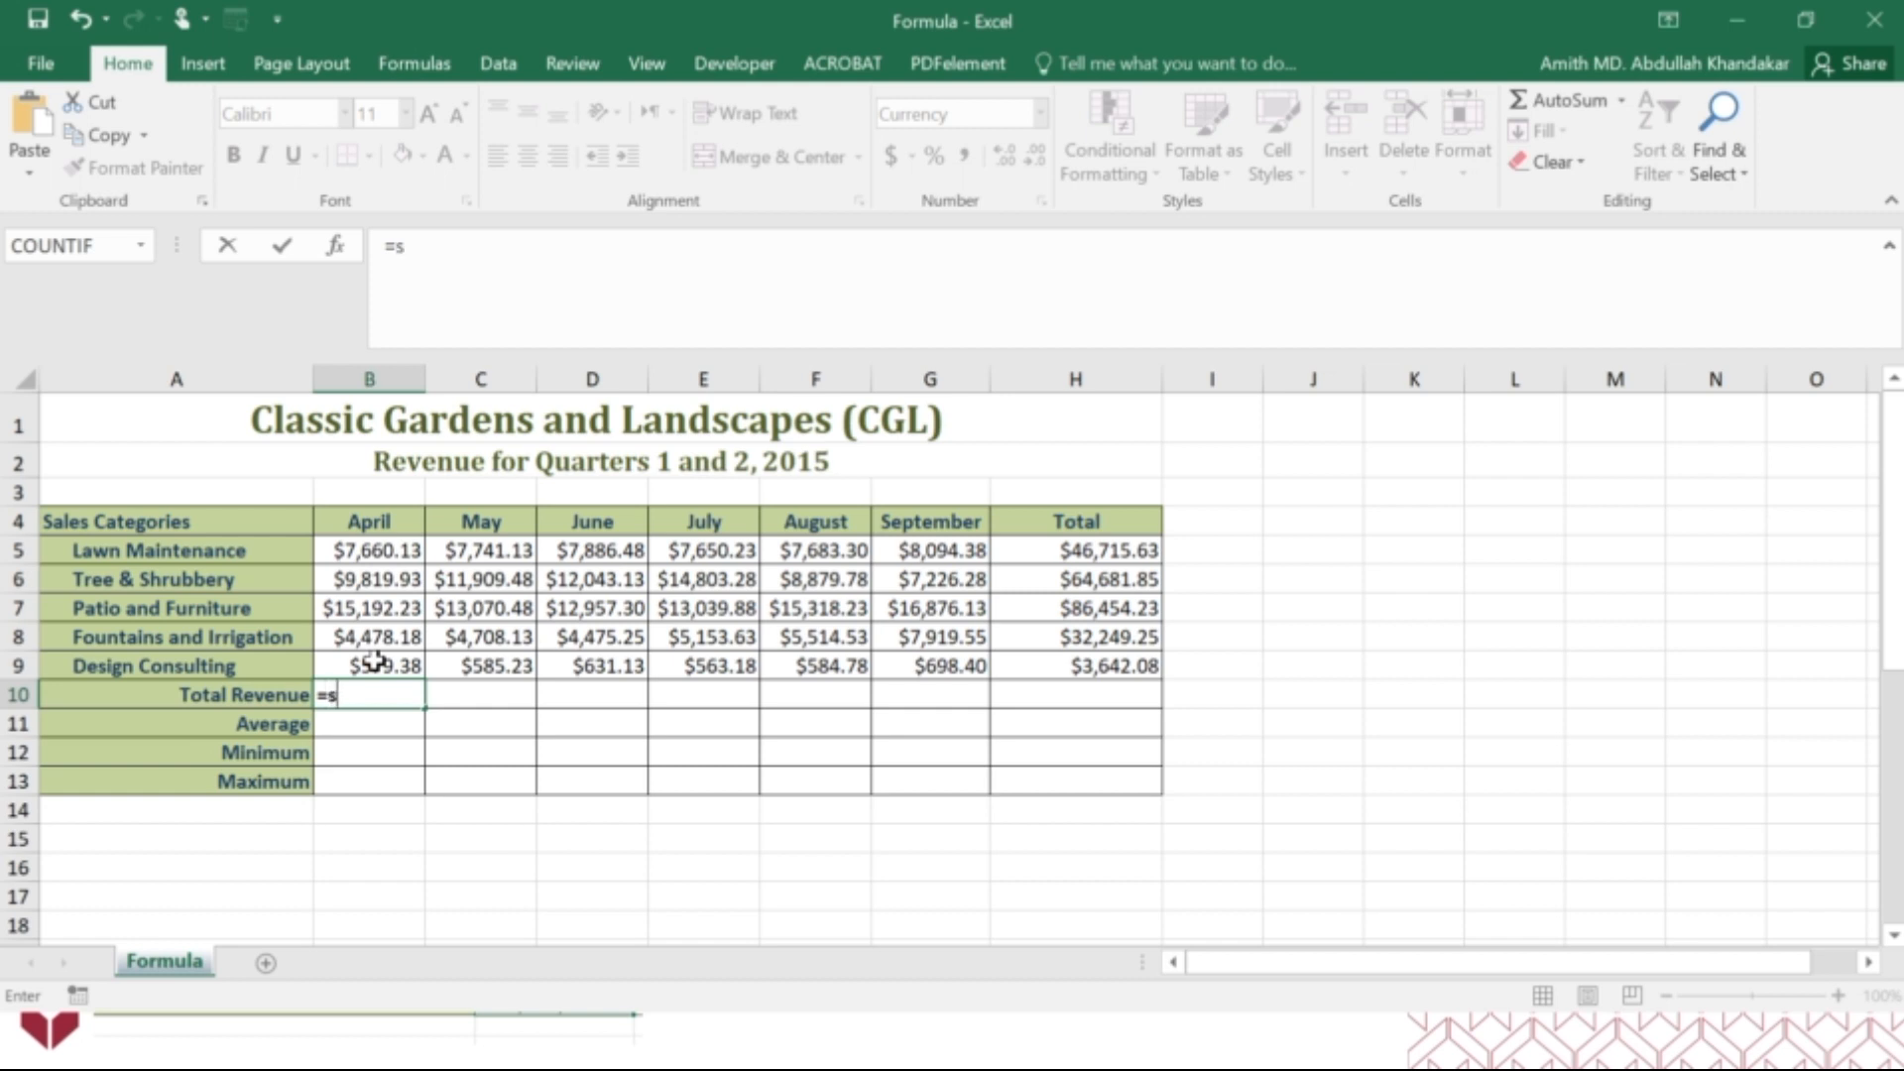
{"action": "type", "text": "sum"}
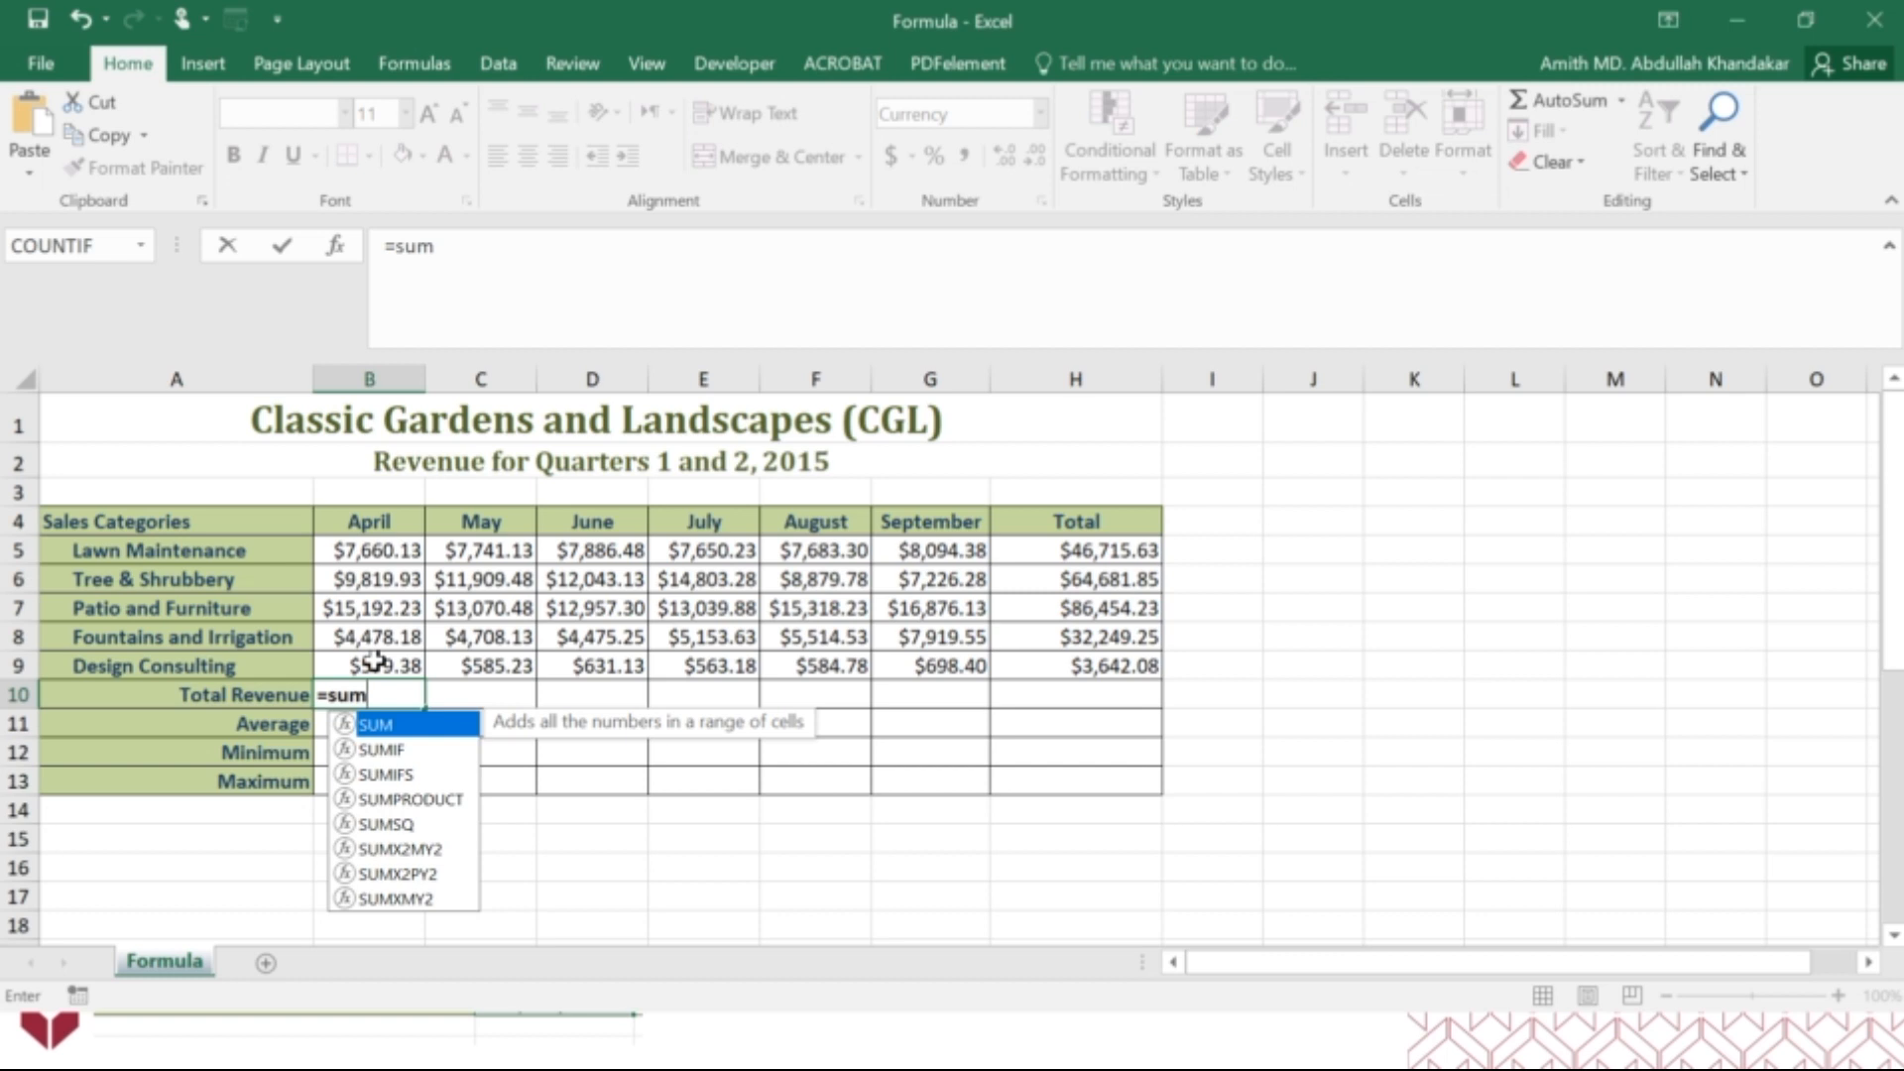
{"action": "type", "text": "("}
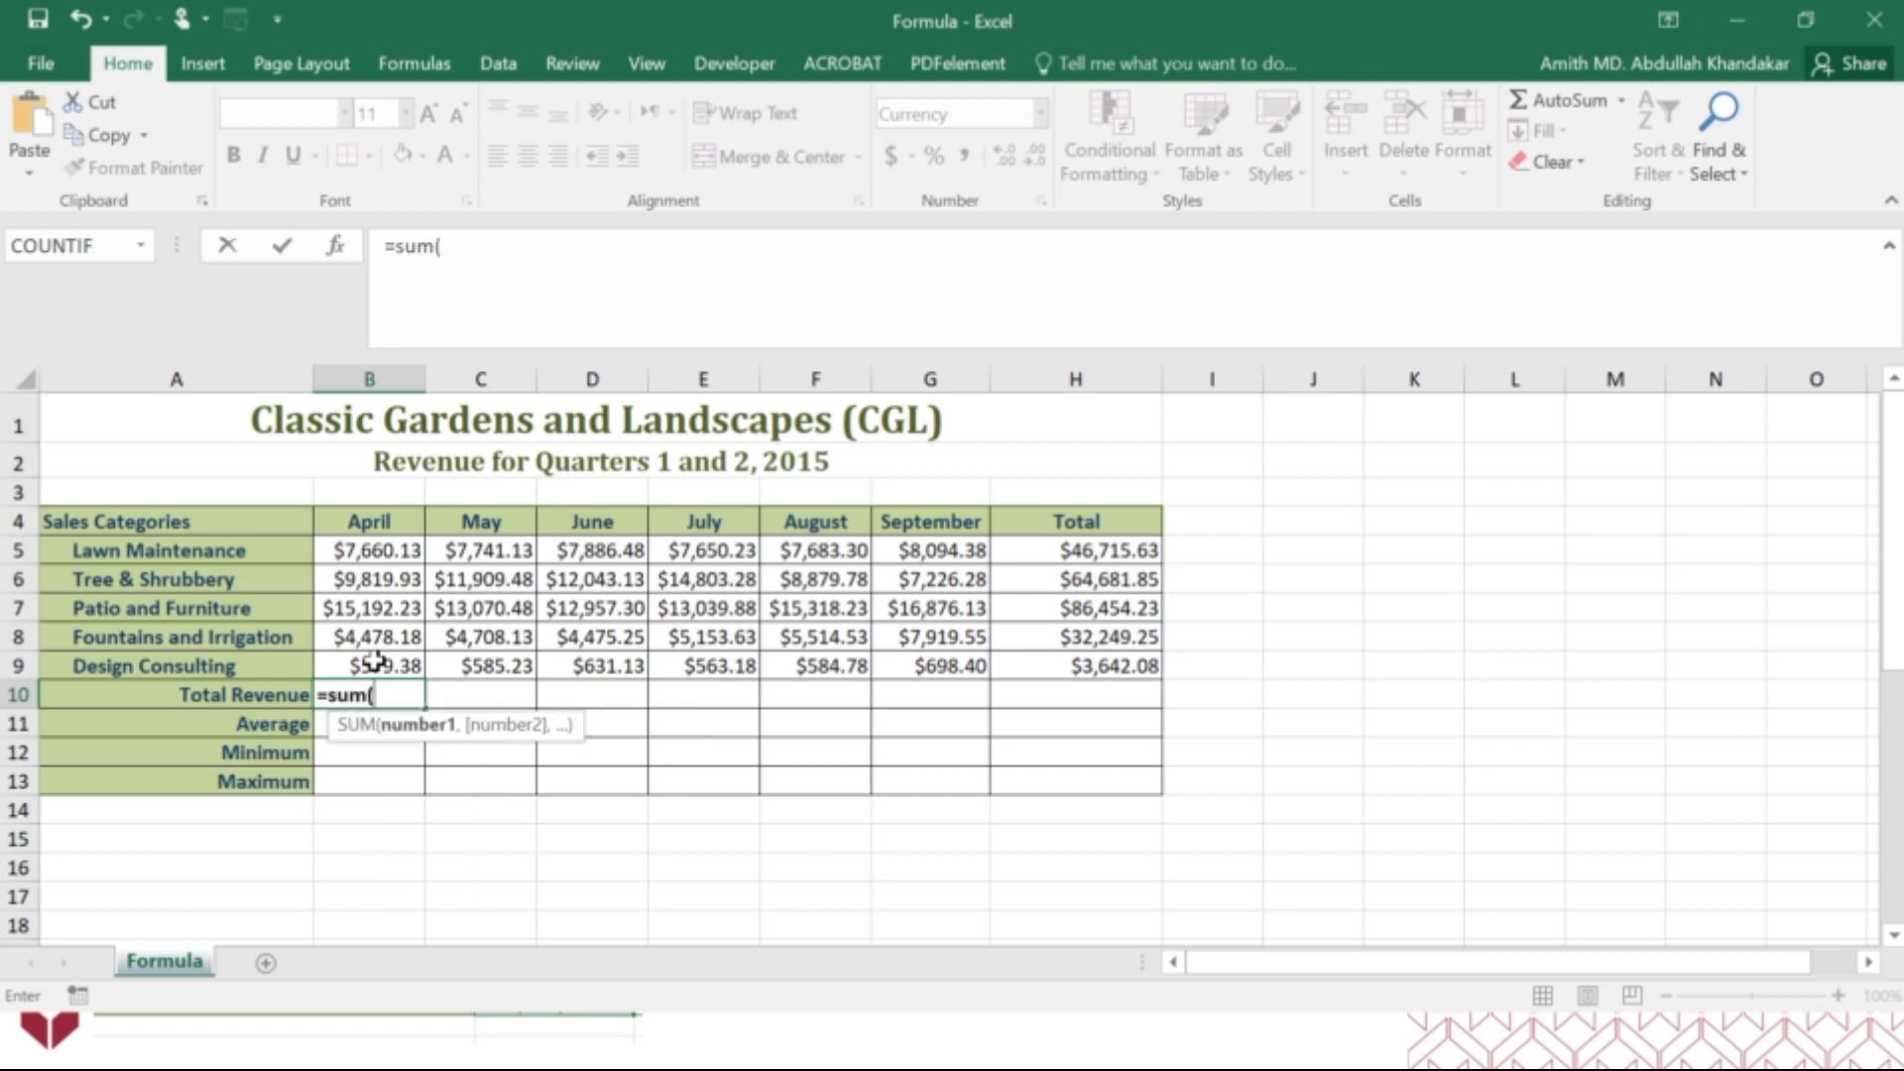
{"action": "left_click", "coordinate": [337, 248]}
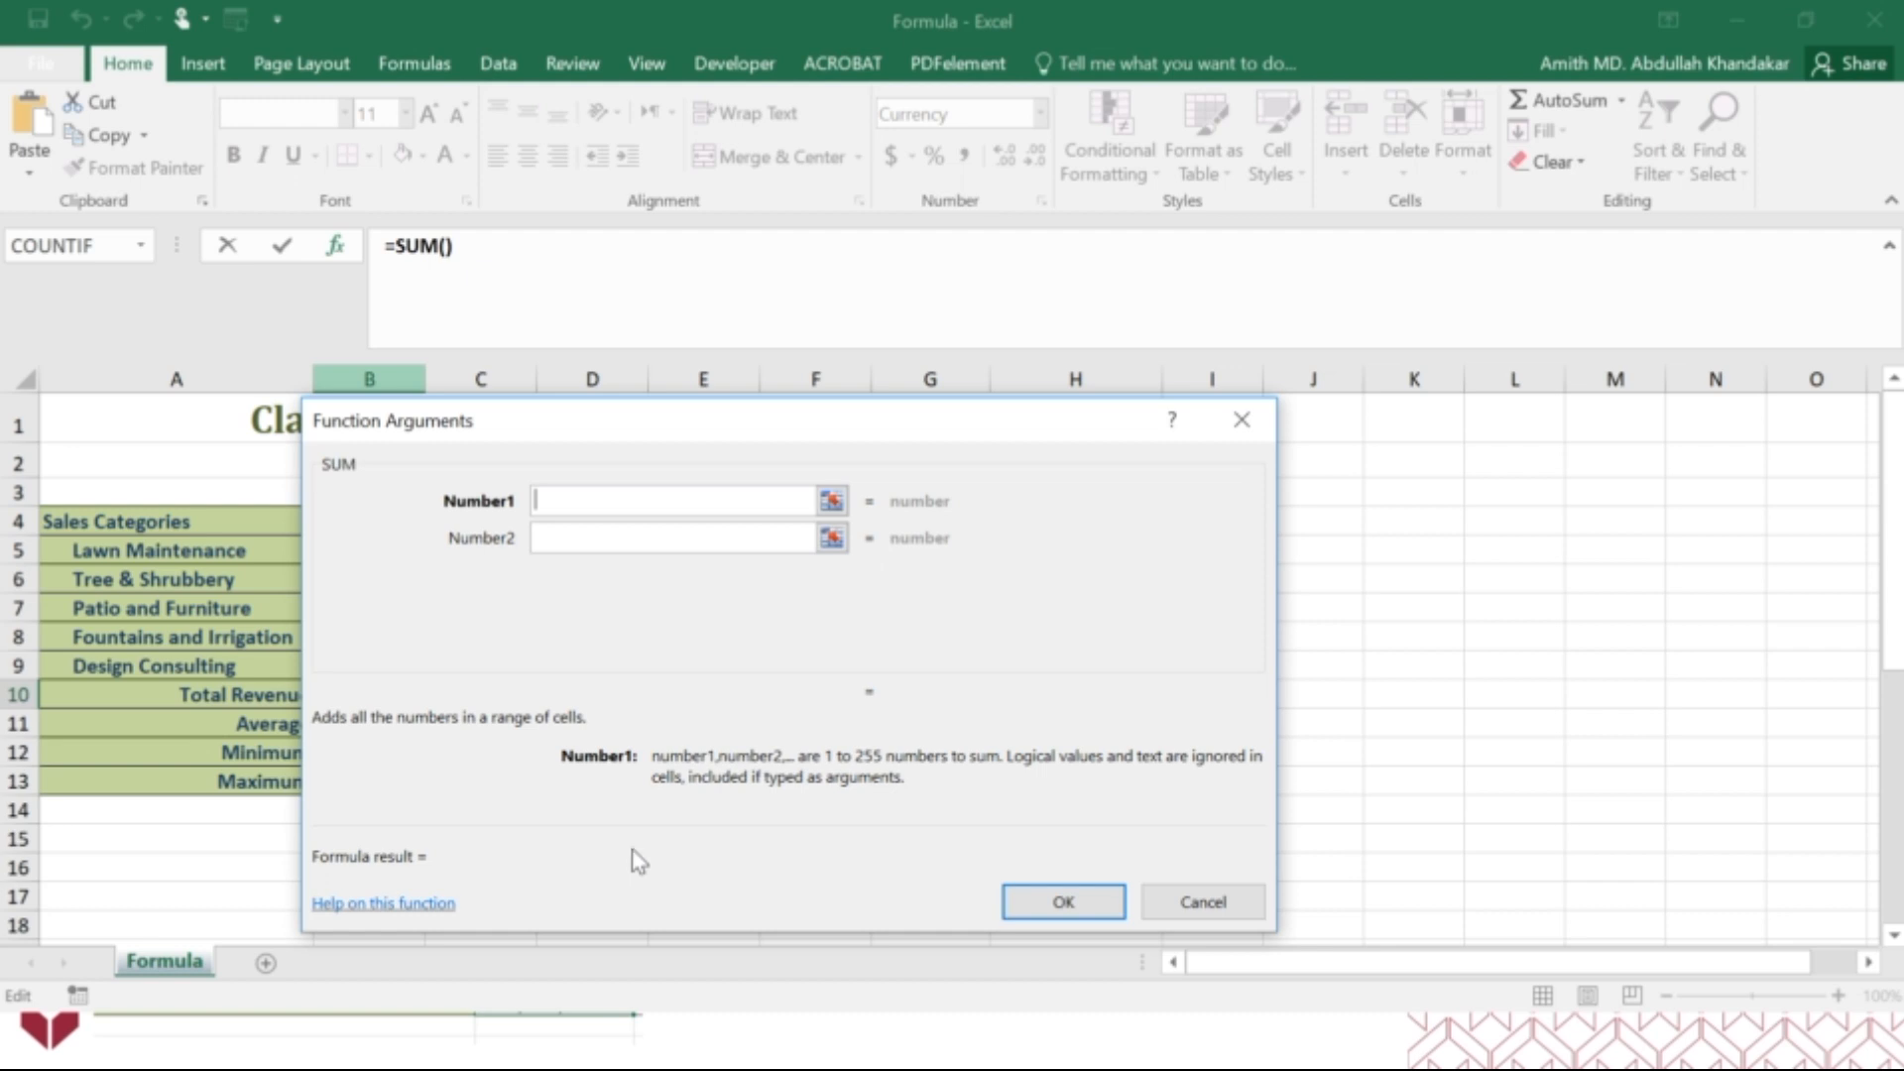
{"action": "left_click_drag", "start_coordinate": [842, 426], "coordinate": [1552, 347]}
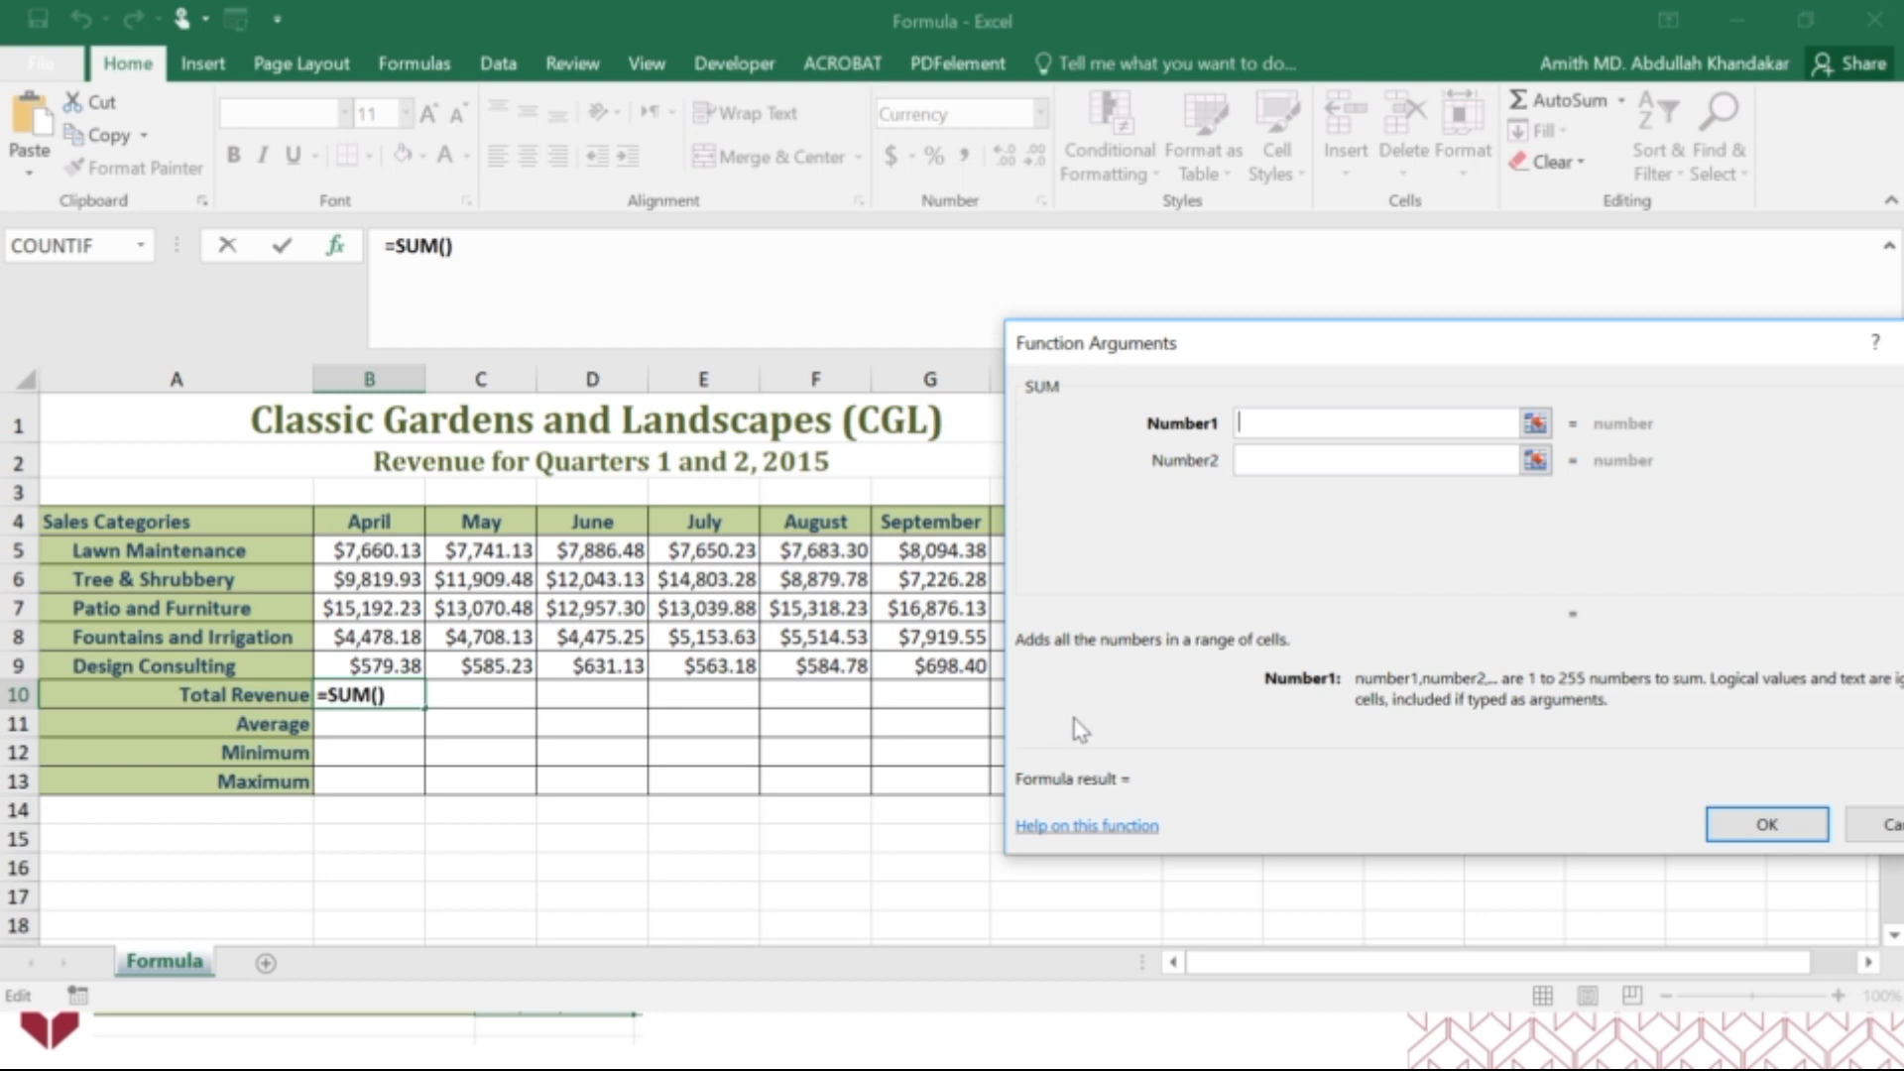
{"action": "left_click_drag", "start_coordinate": [370, 550], "coordinate": [413, 664]}
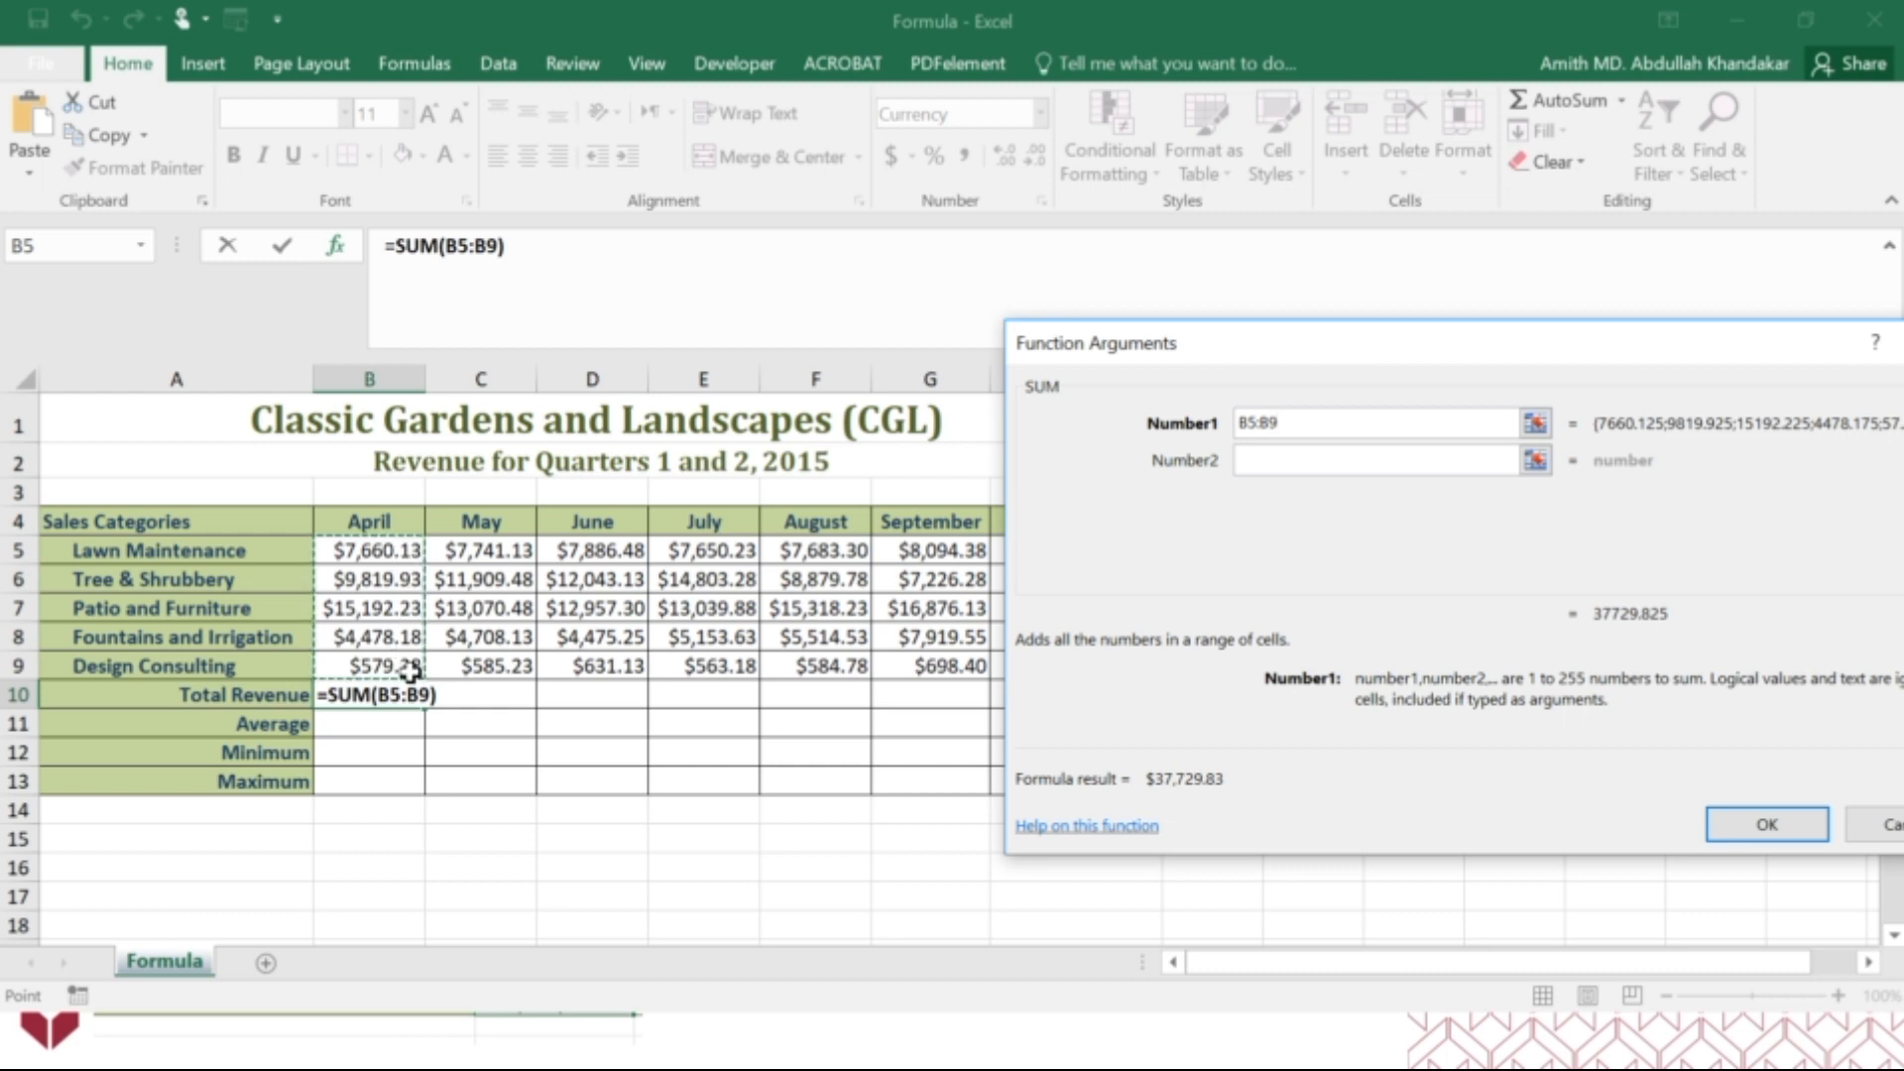
{"action": "left_click", "coordinate": [1764, 839]}
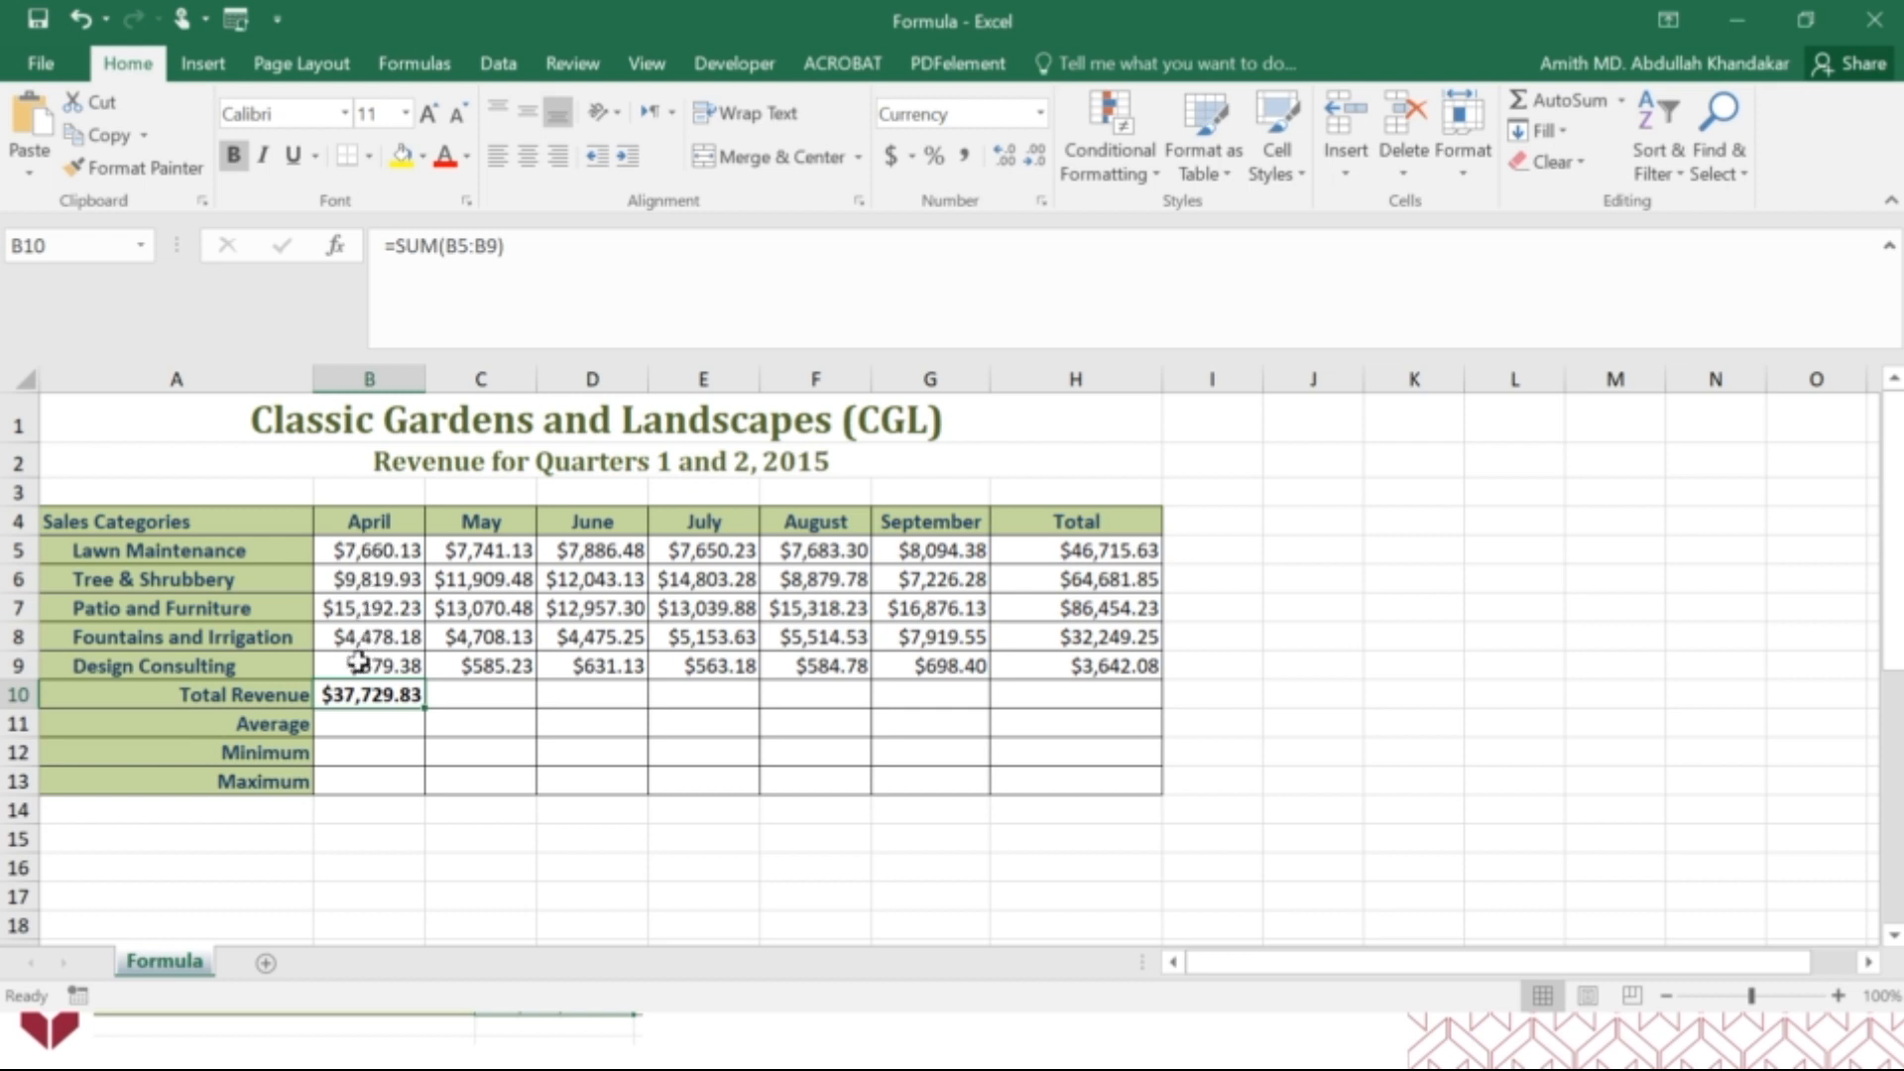
Calculate April's average revenue in cell B11 with the AVERAGE function over B5:B9.
{"action": "left_click", "coordinate": [349, 719]}
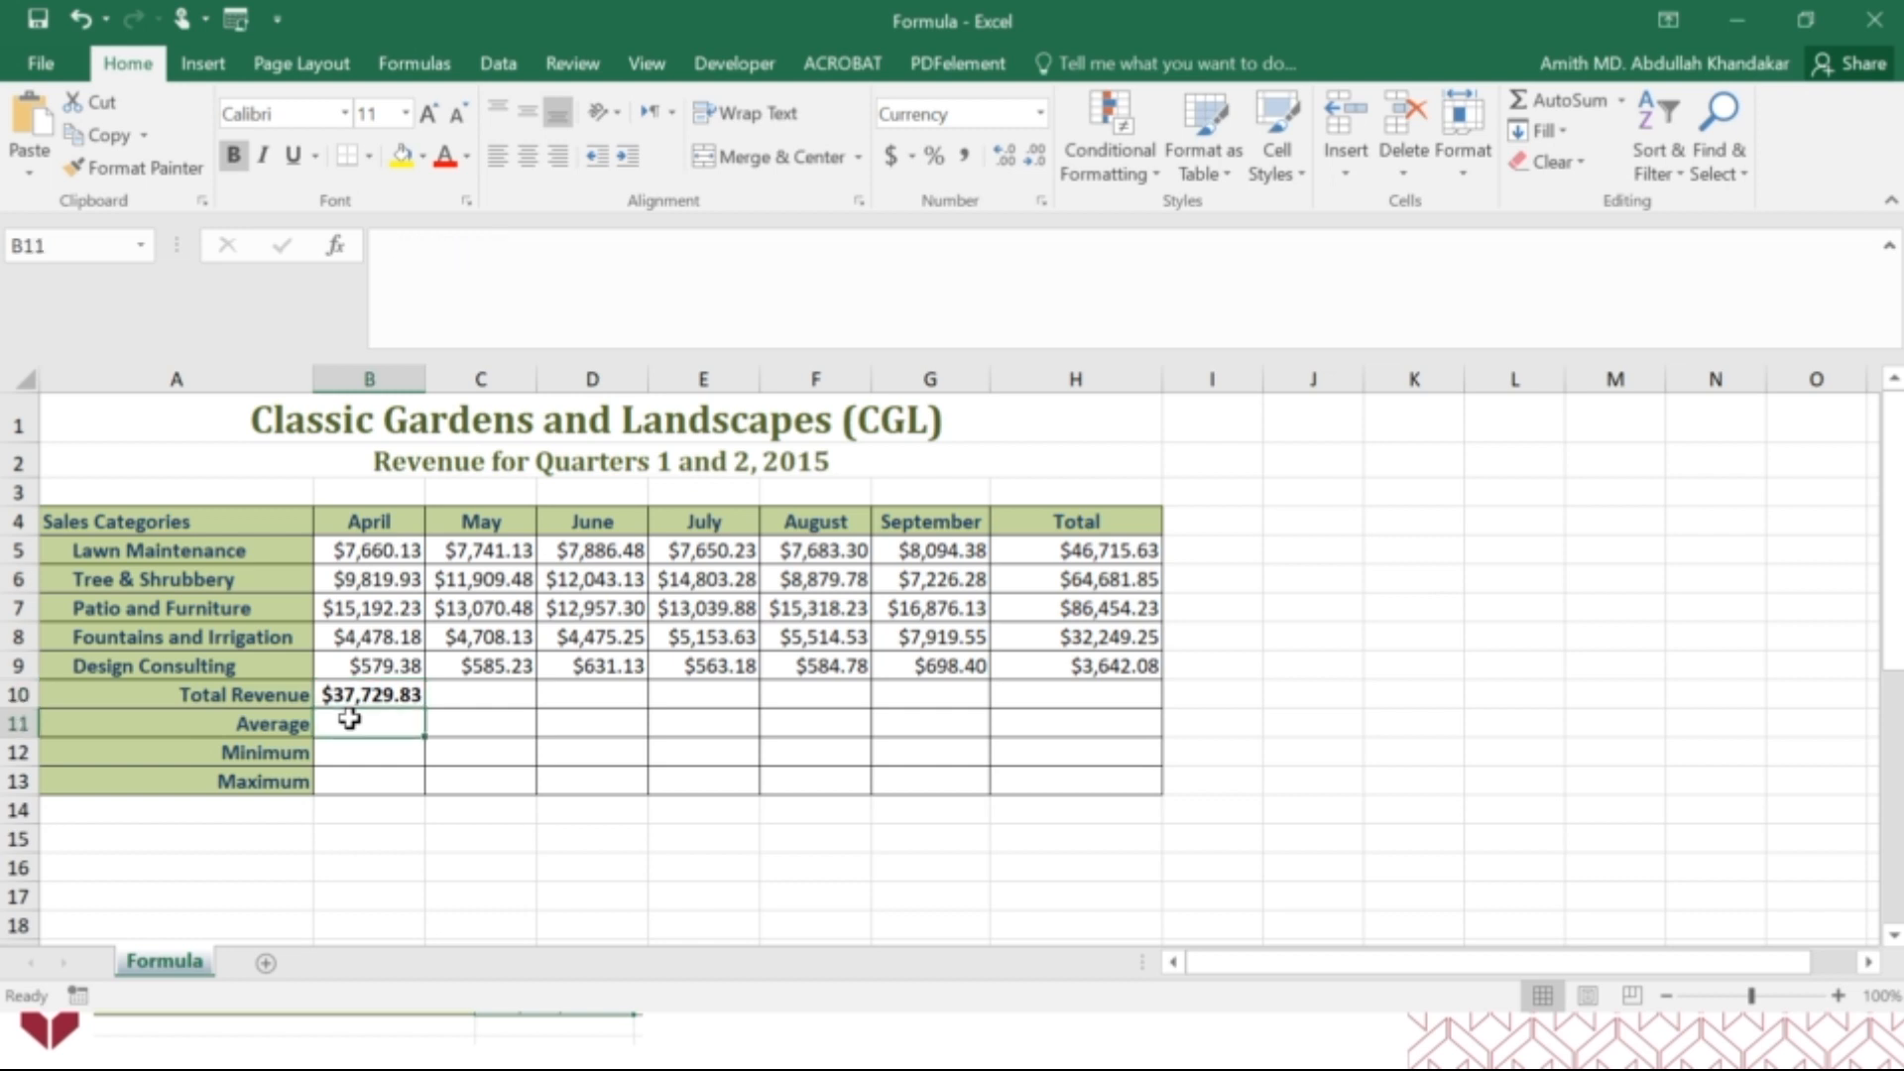
{"action": "type", "text": "="}
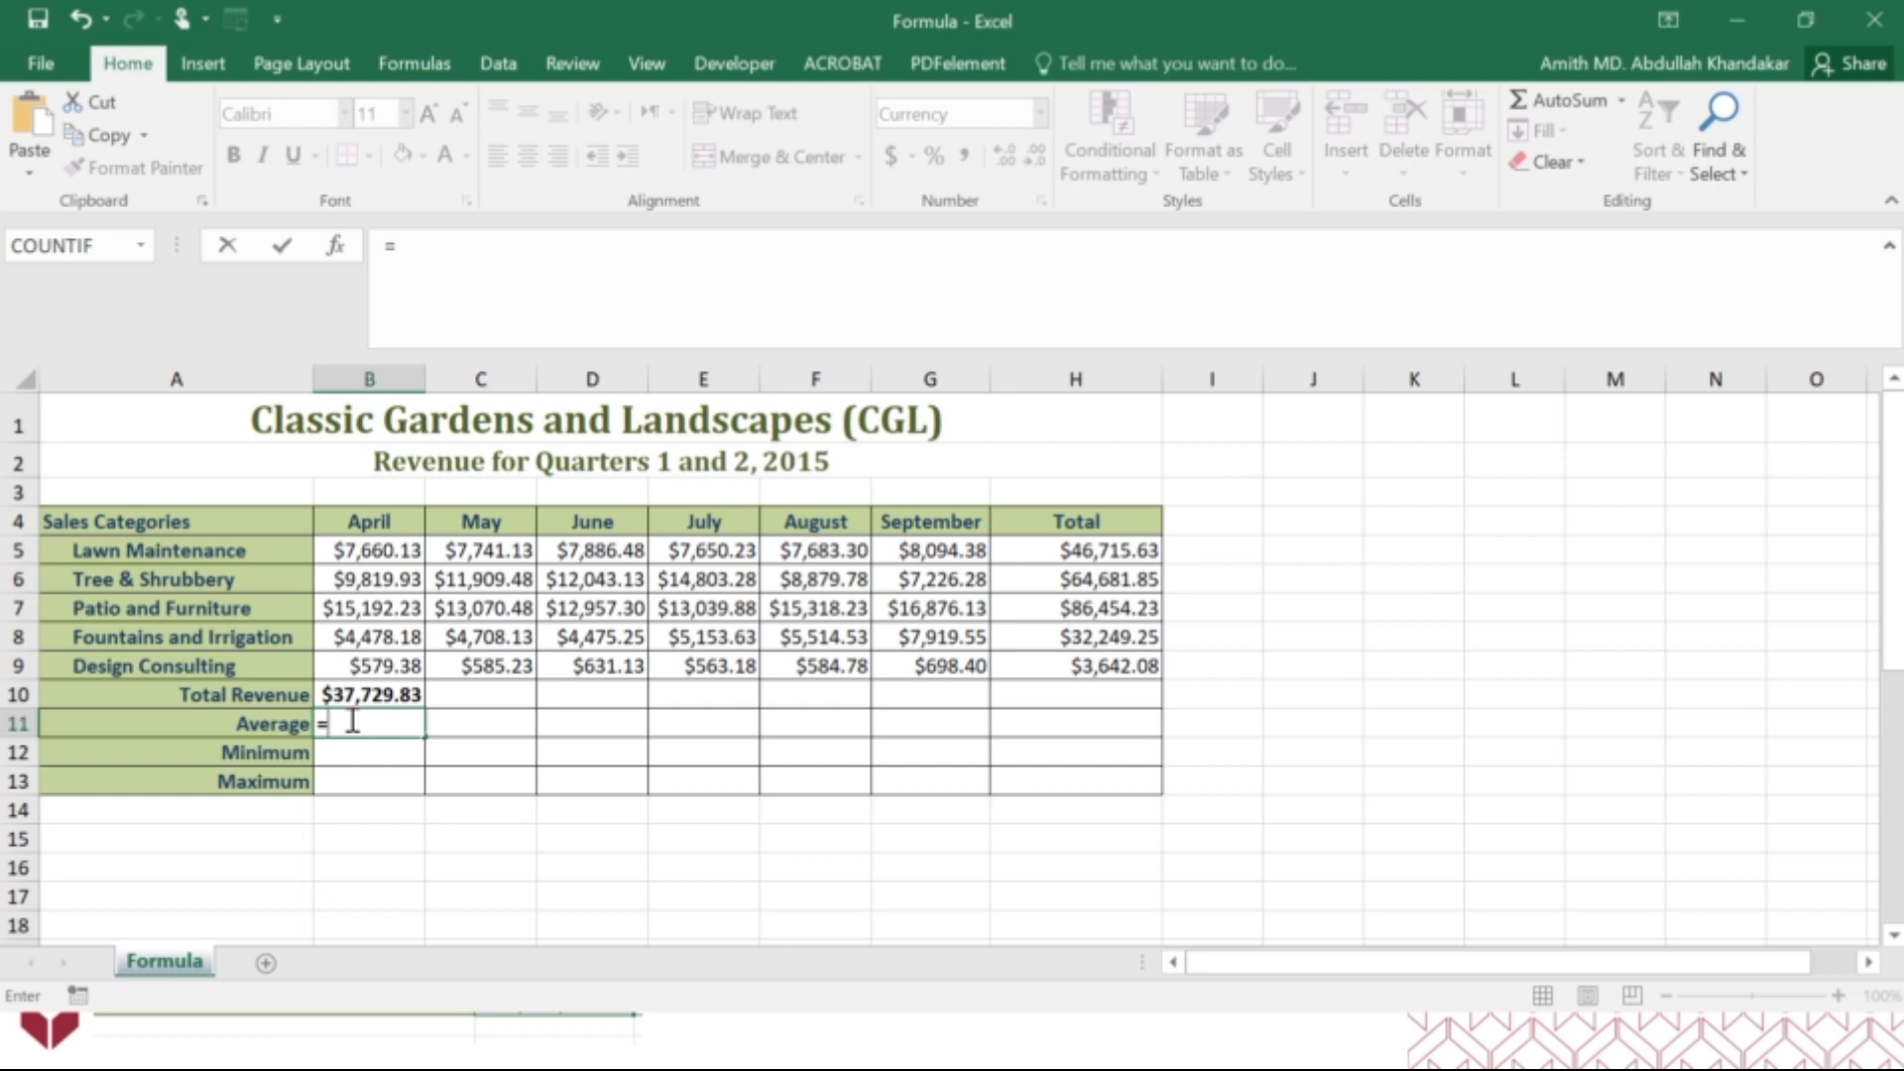
{"action": "type", "text": "av"}
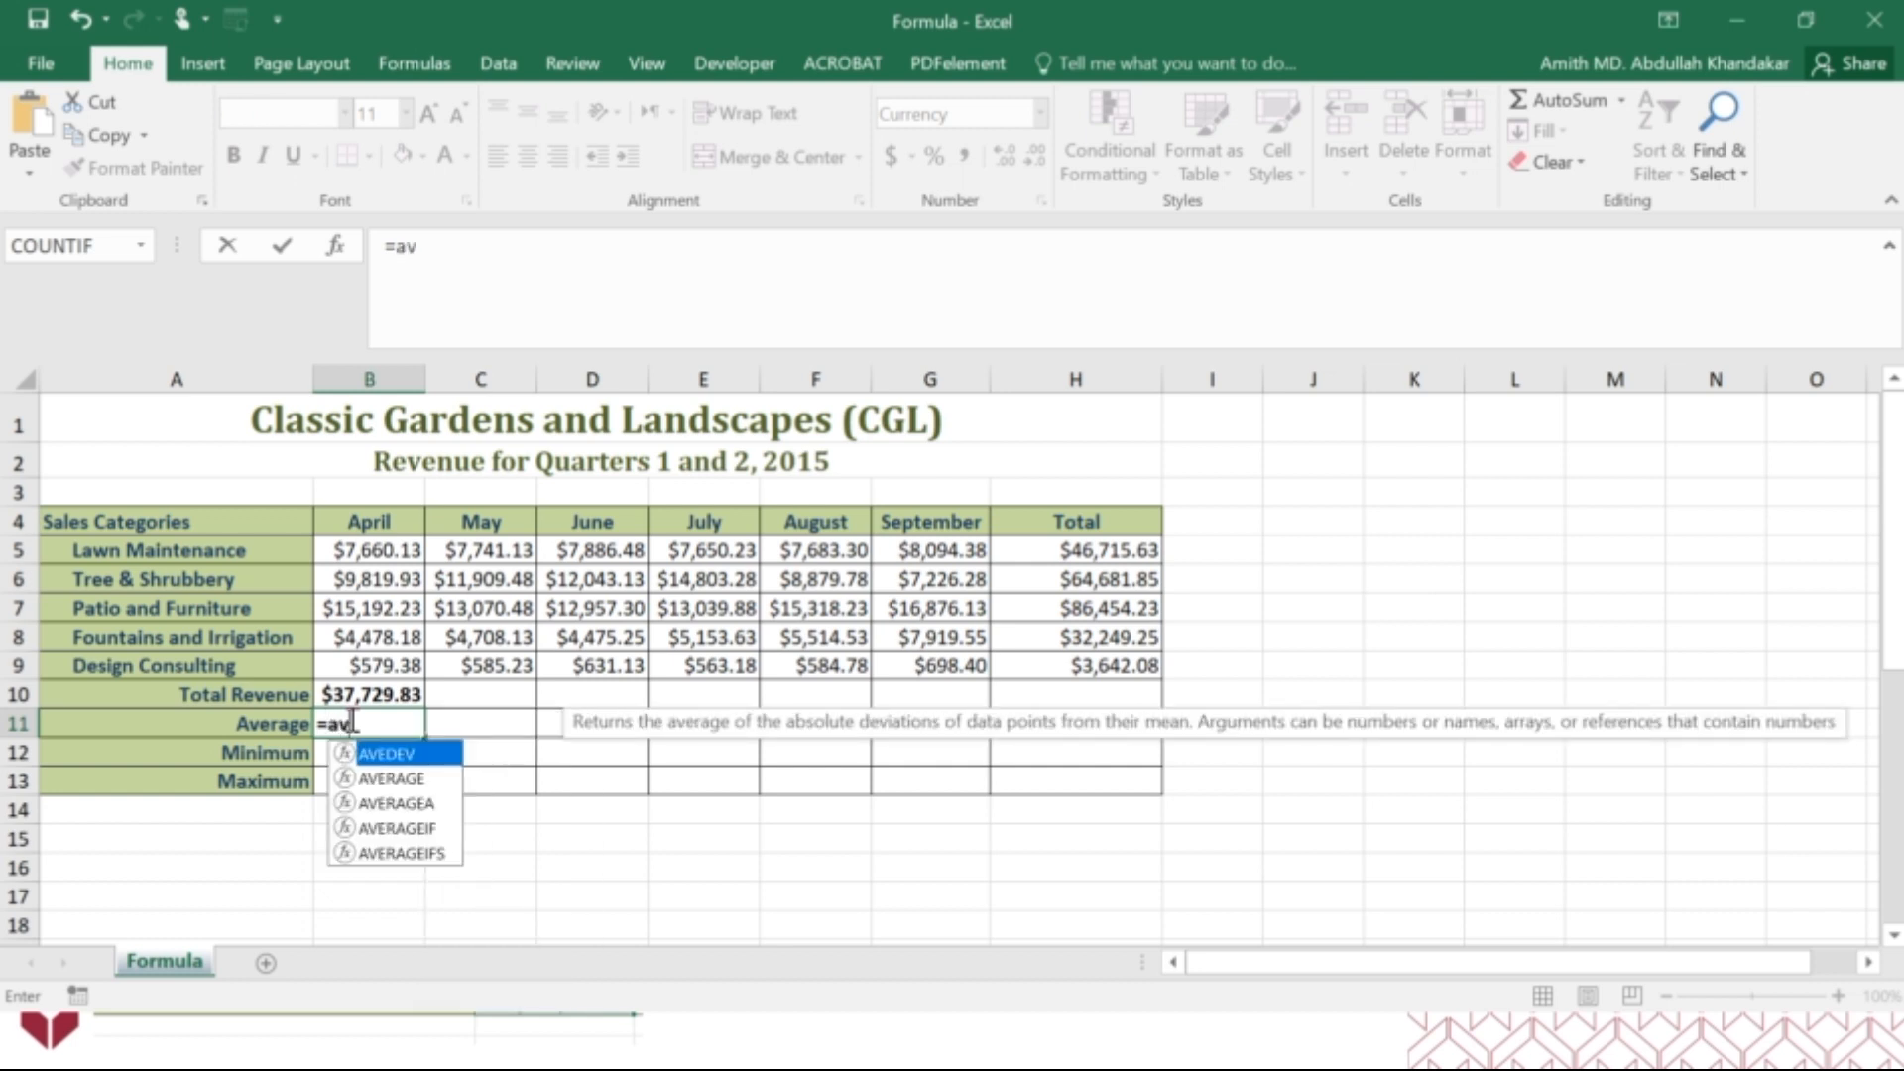
{"action": "type", "text": "e"}
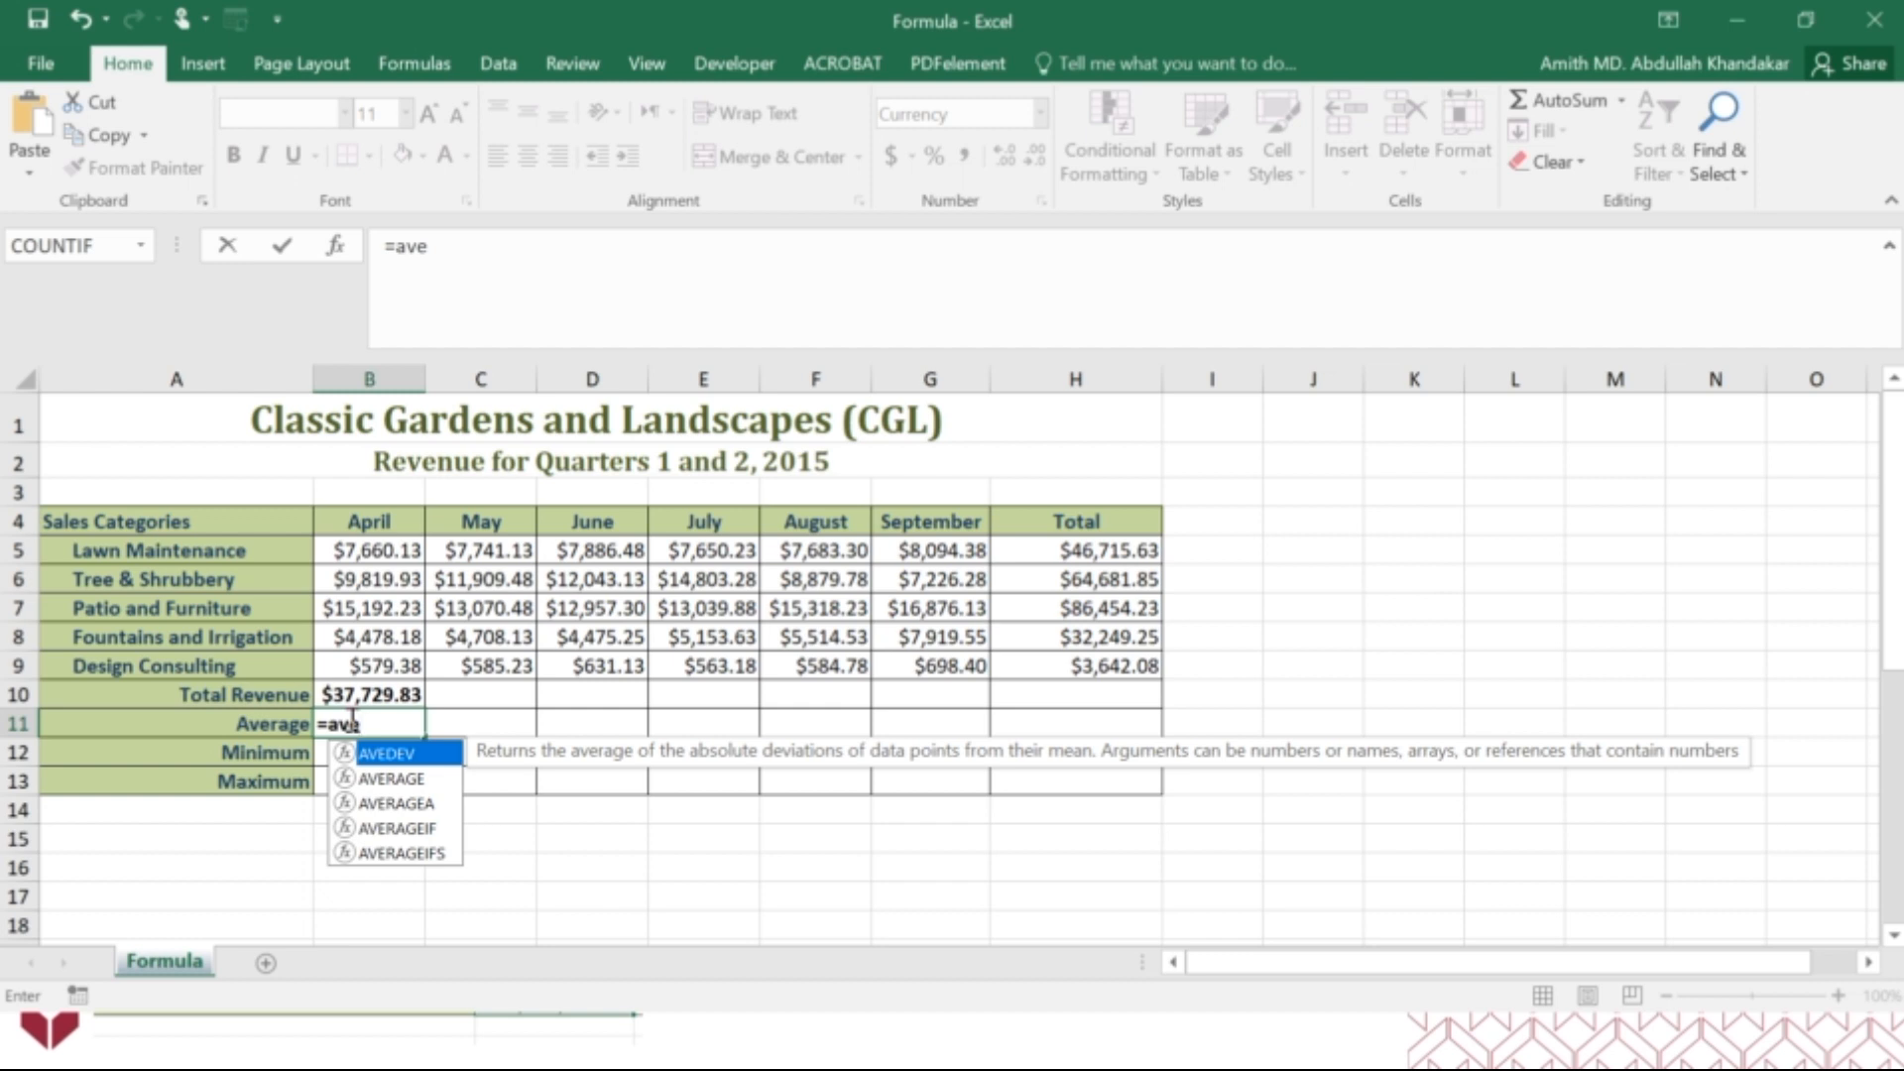
{"action": "left_click", "coordinate": [382, 779]}
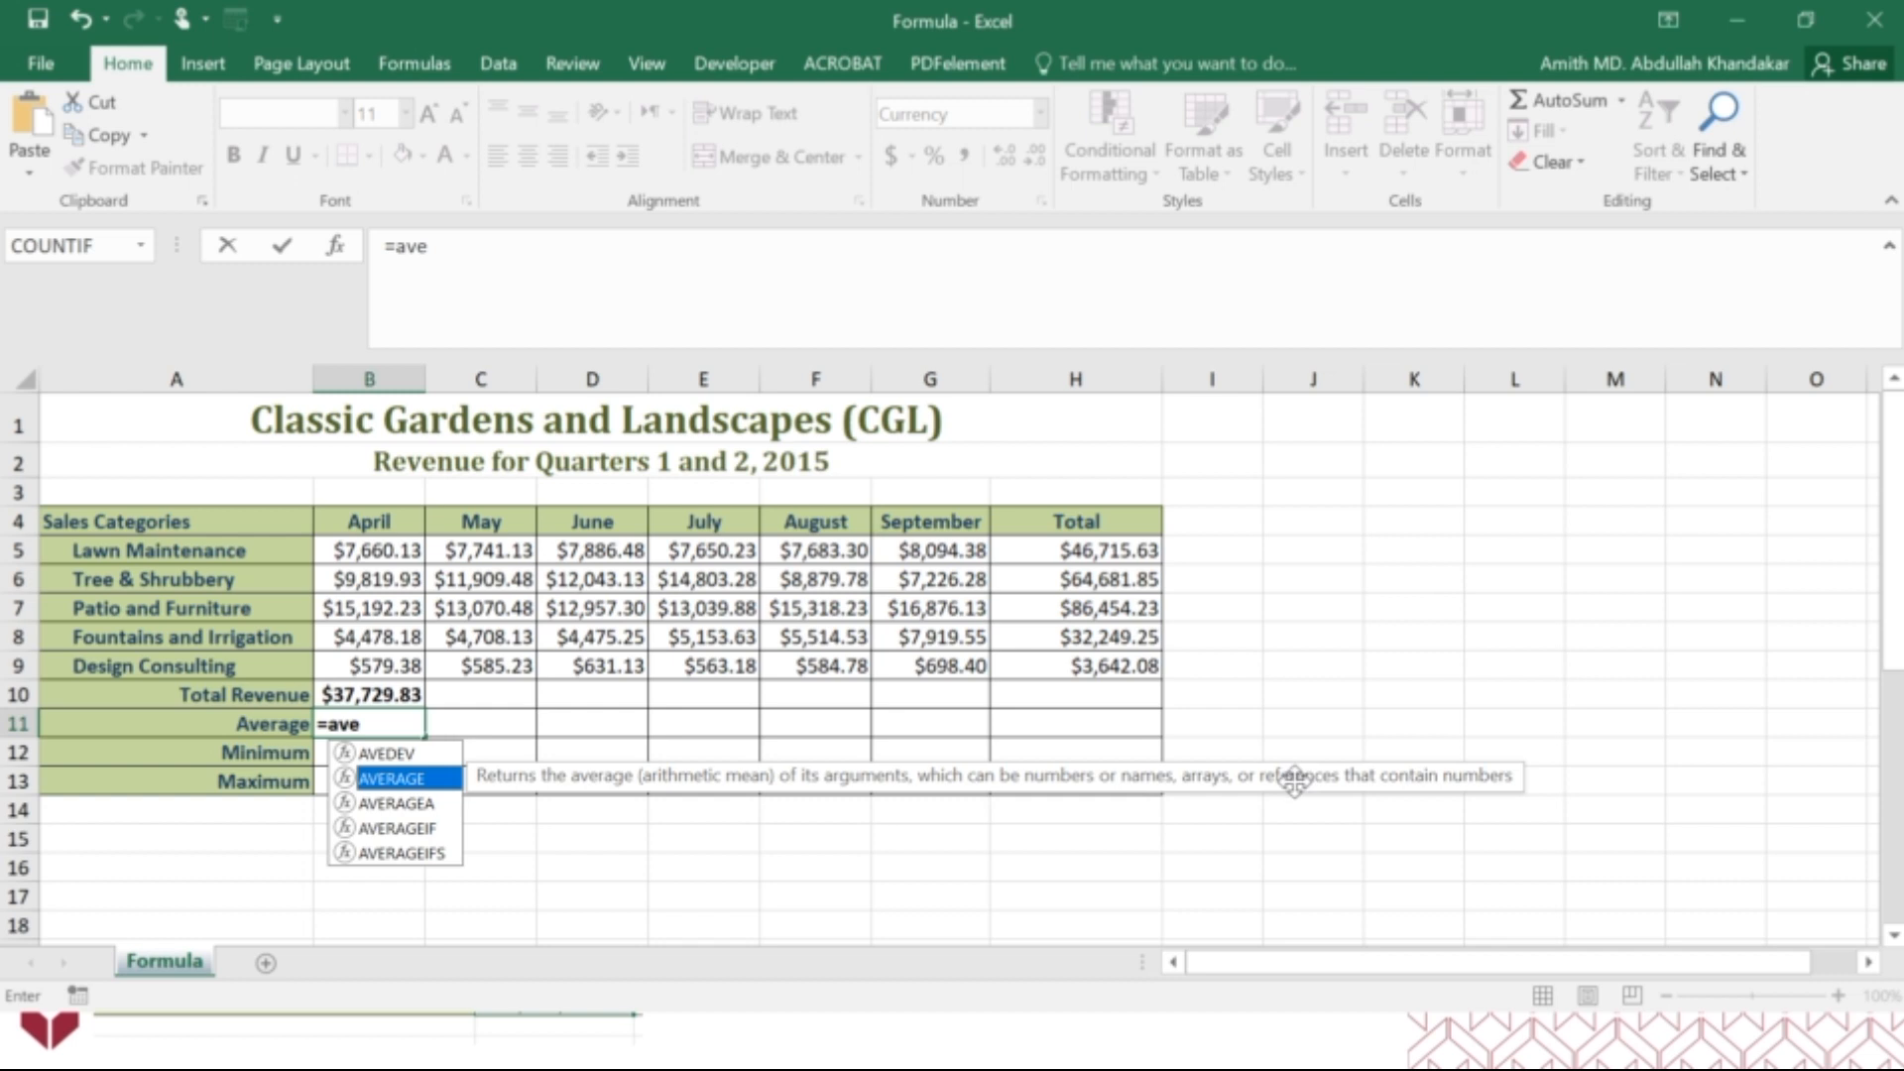
{"action": "double_click", "coordinate": [406, 779]}
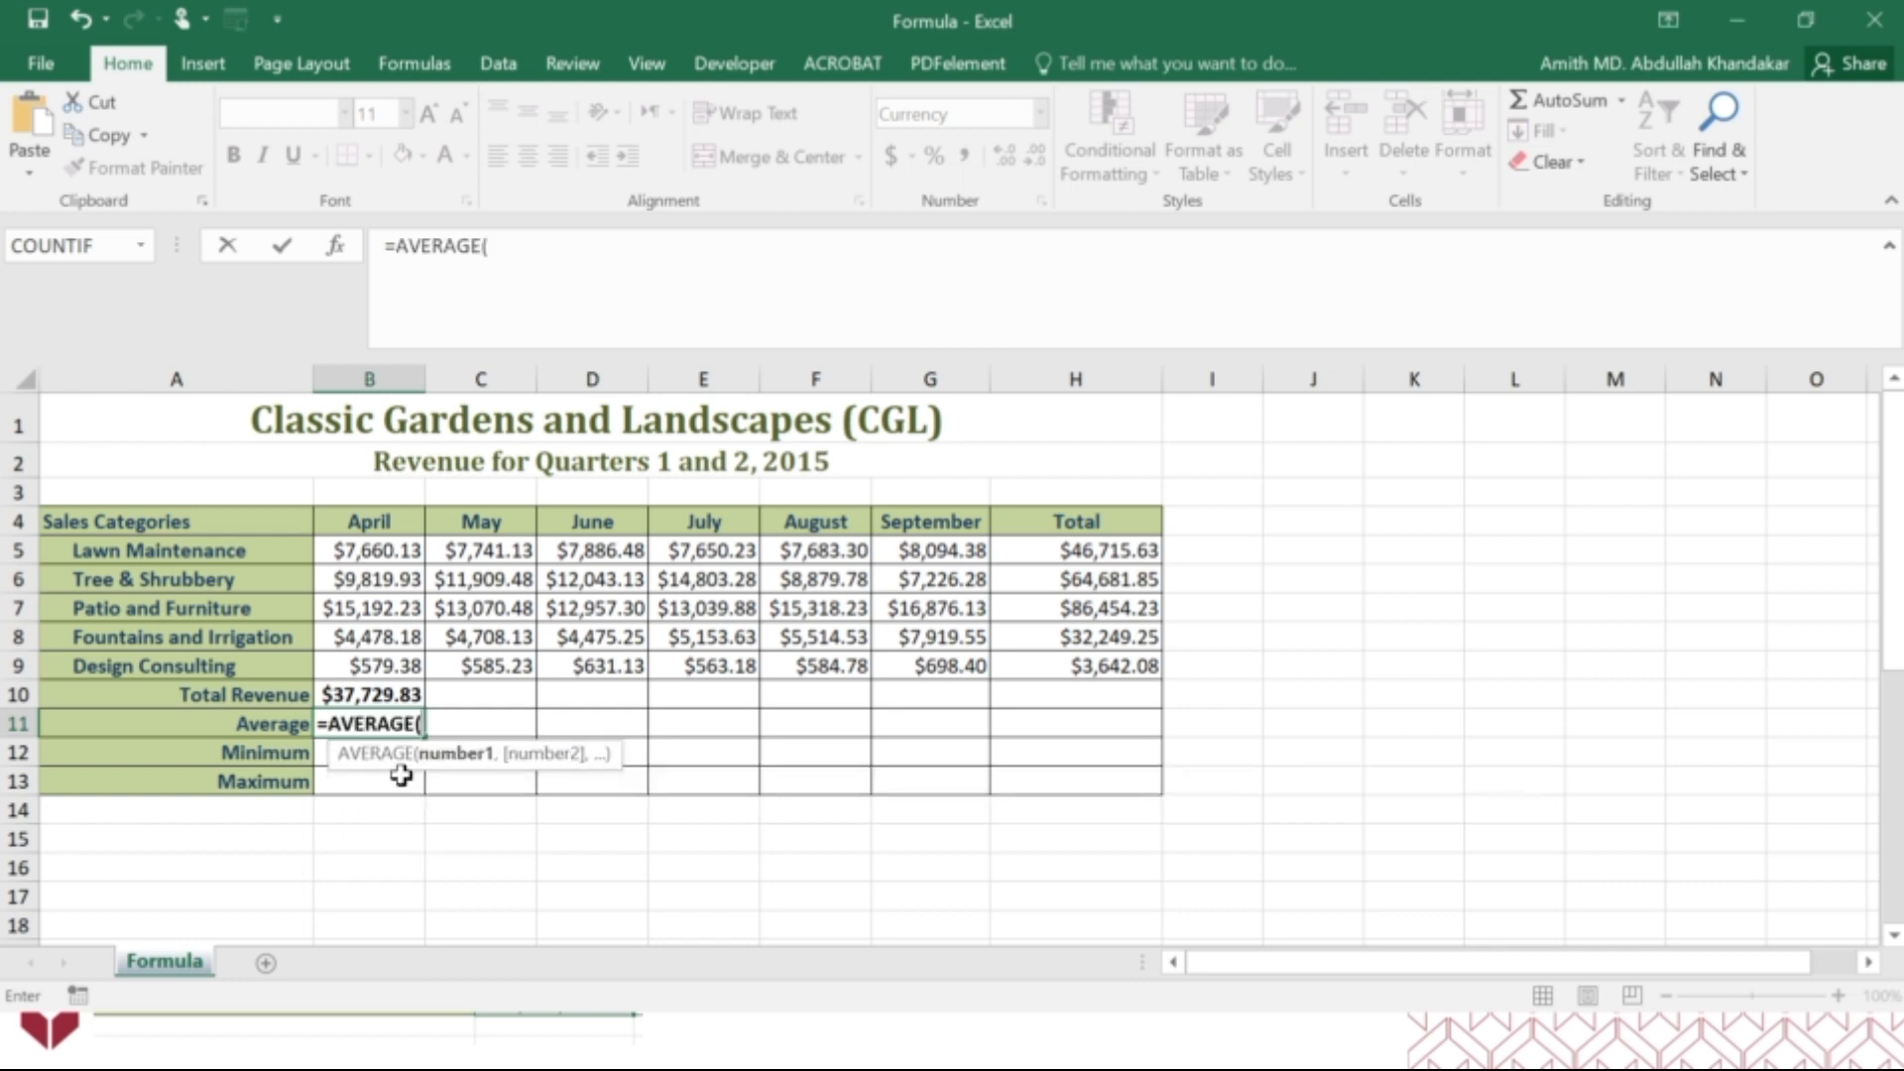
{"action": "left_click", "coordinate": [335, 245]}
{"action": "left_click_drag", "start_coordinate": [1174, 364], "coordinate": [1122, 428]}
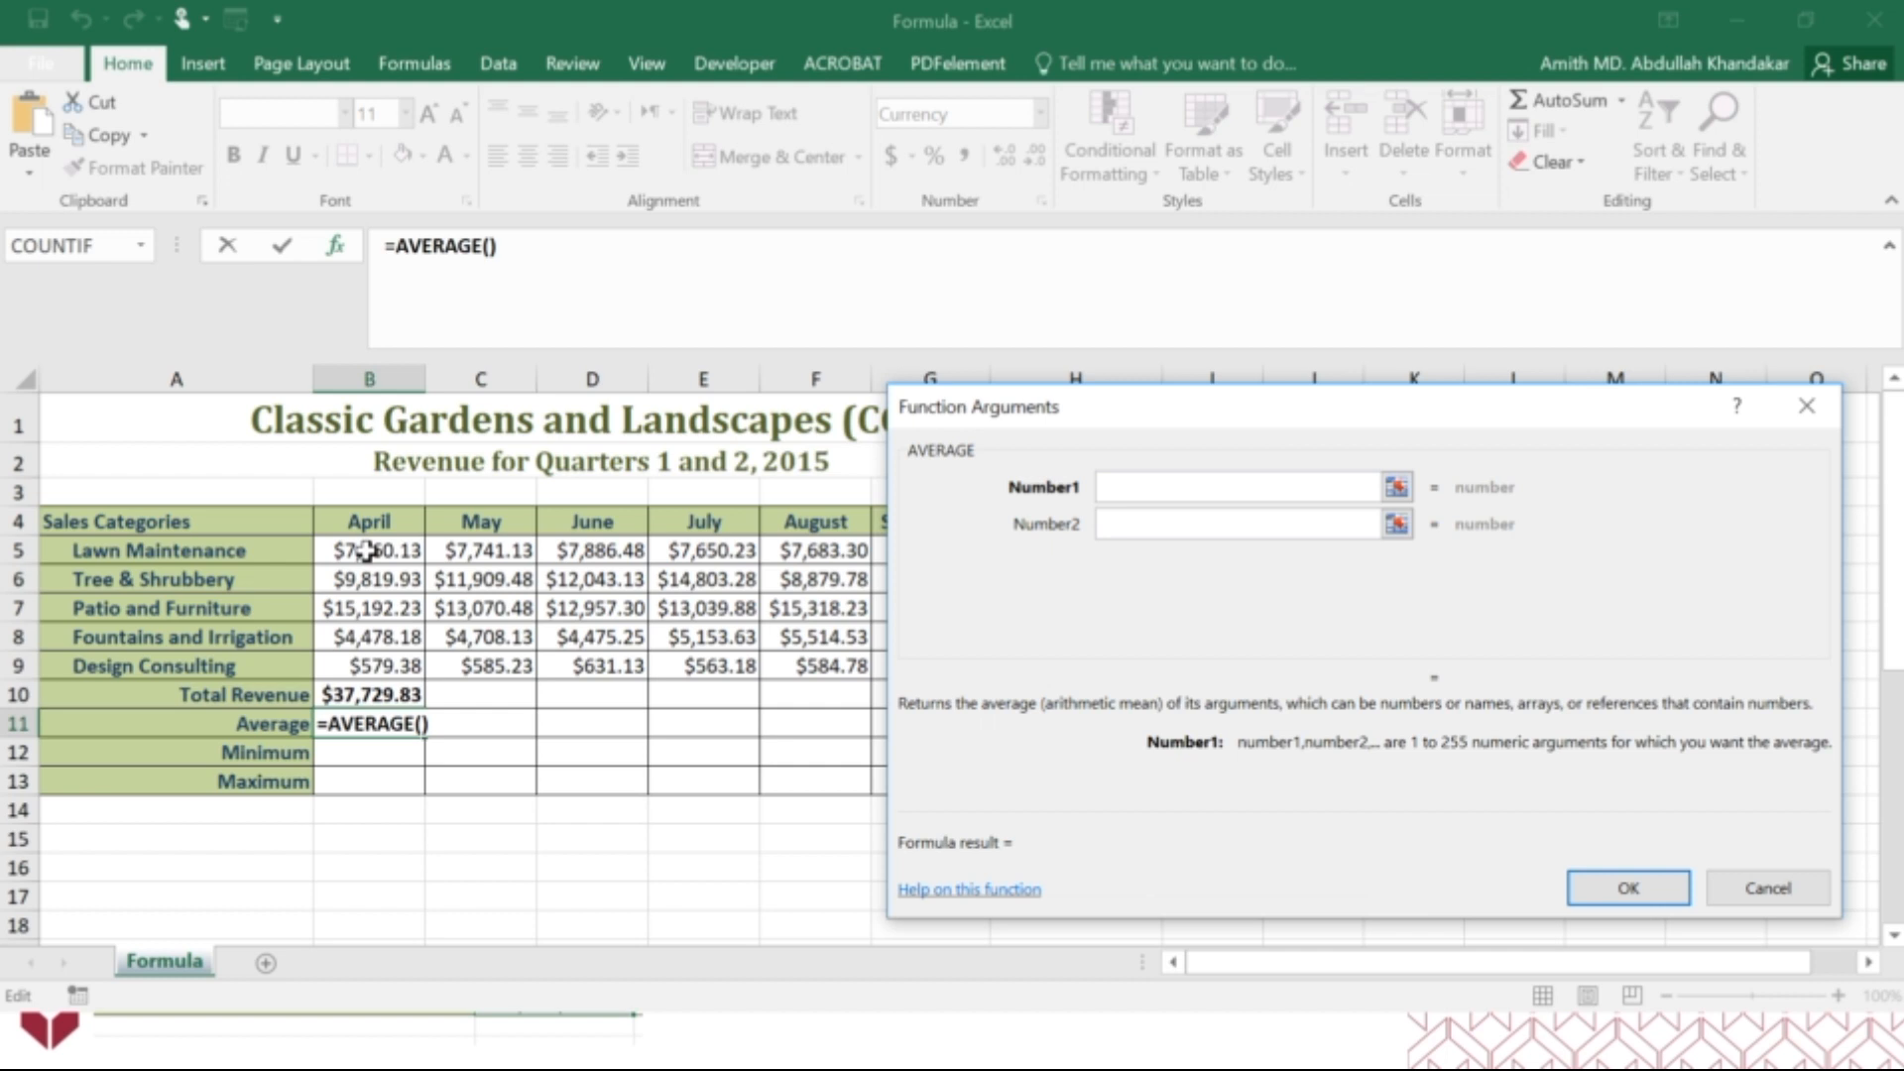
{"action": "left_click_drag", "start_coordinate": [367, 553], "coordinate": [355, 666]}
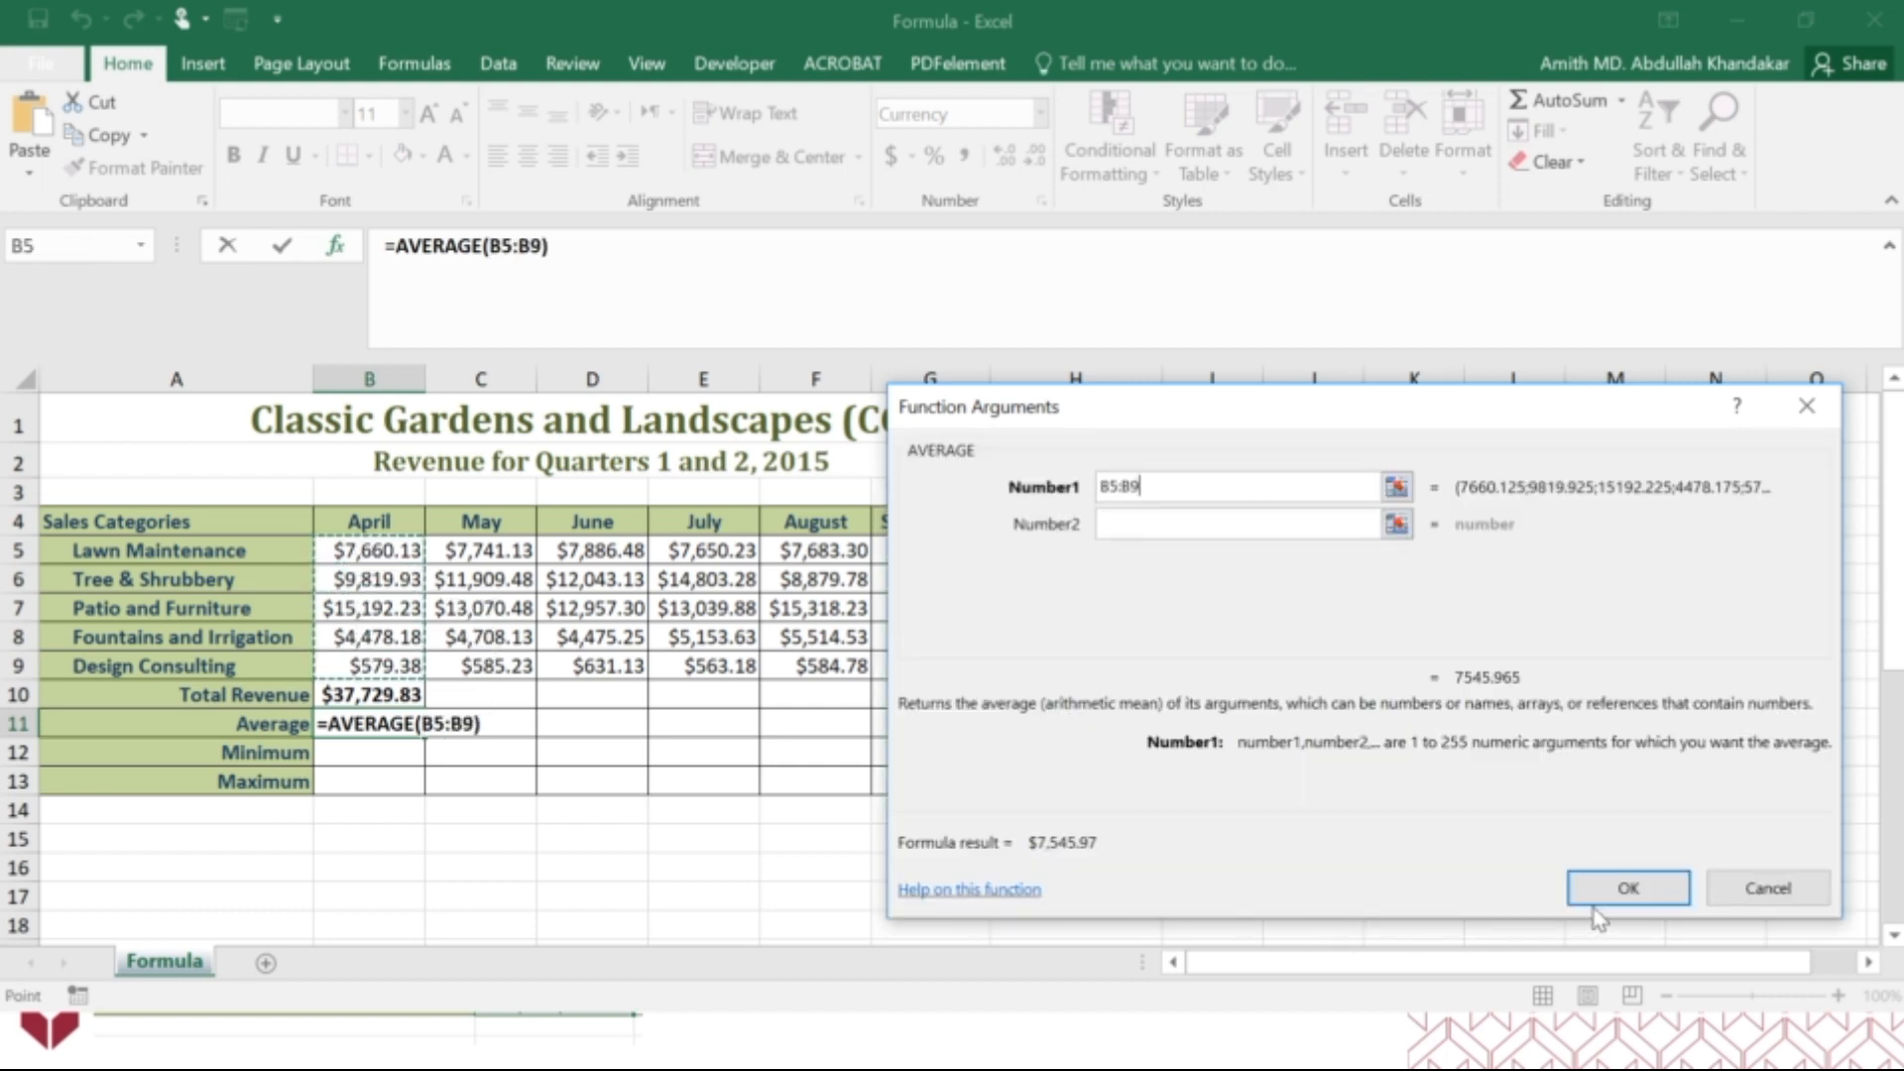
{"action": "left_click", "coordinate": [1627, 888]}
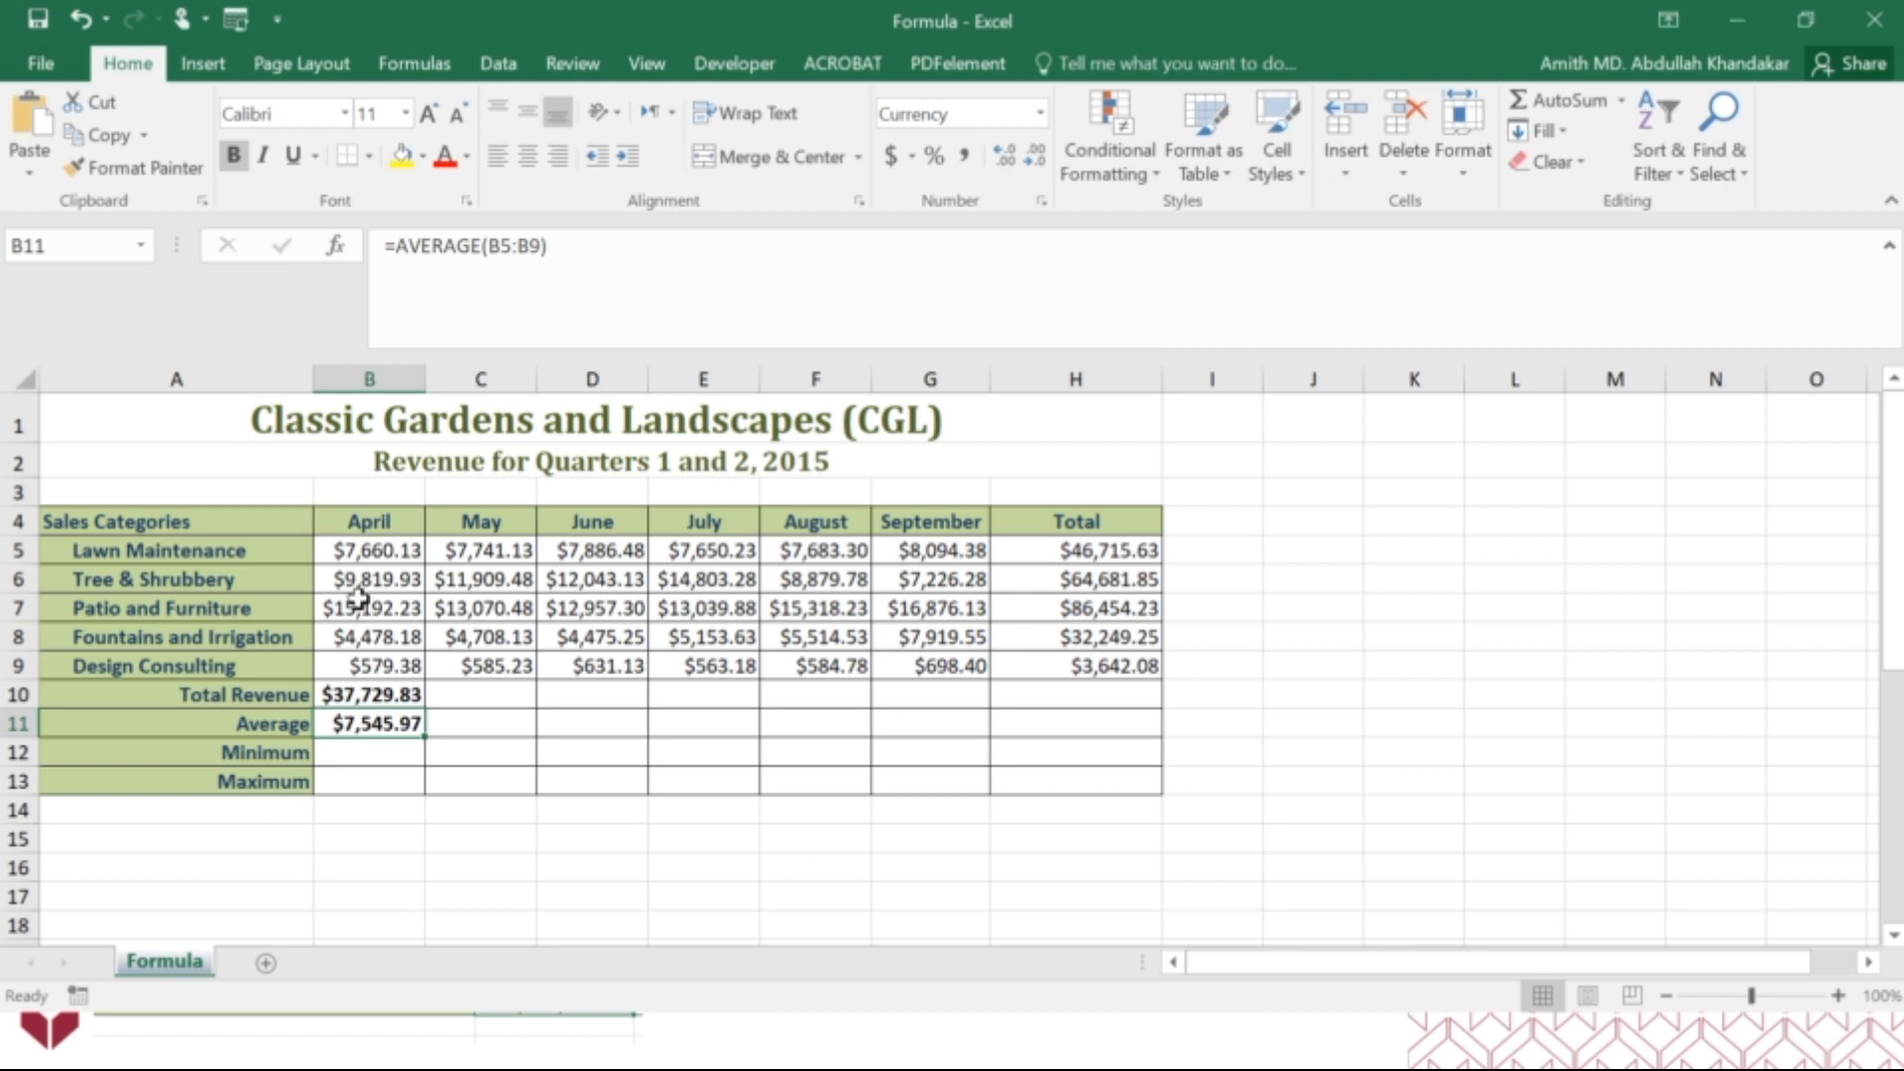
Find April's minimum revenue in cell B12 with the MIN function over B5:B9.
{"action": "left_click", "coordinate": [334, 754]}
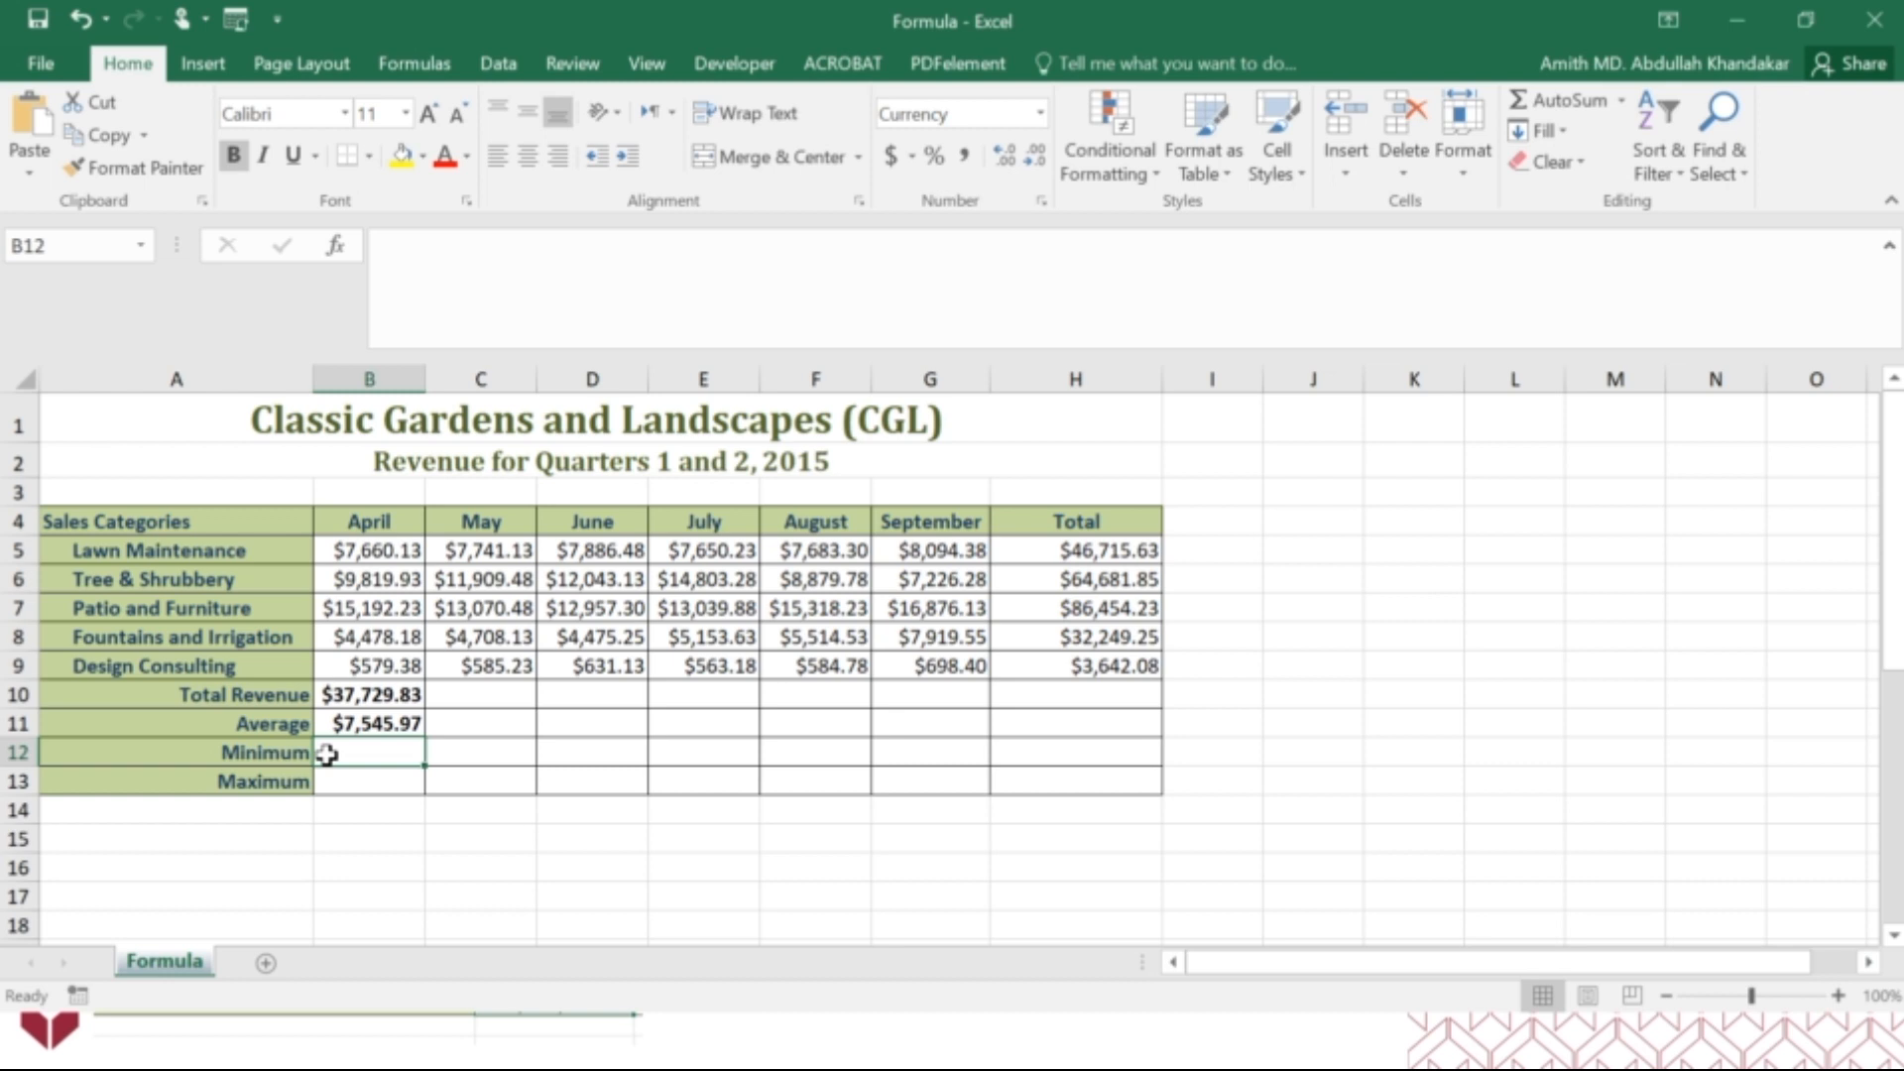
{"action": "type", "text": "=min"}
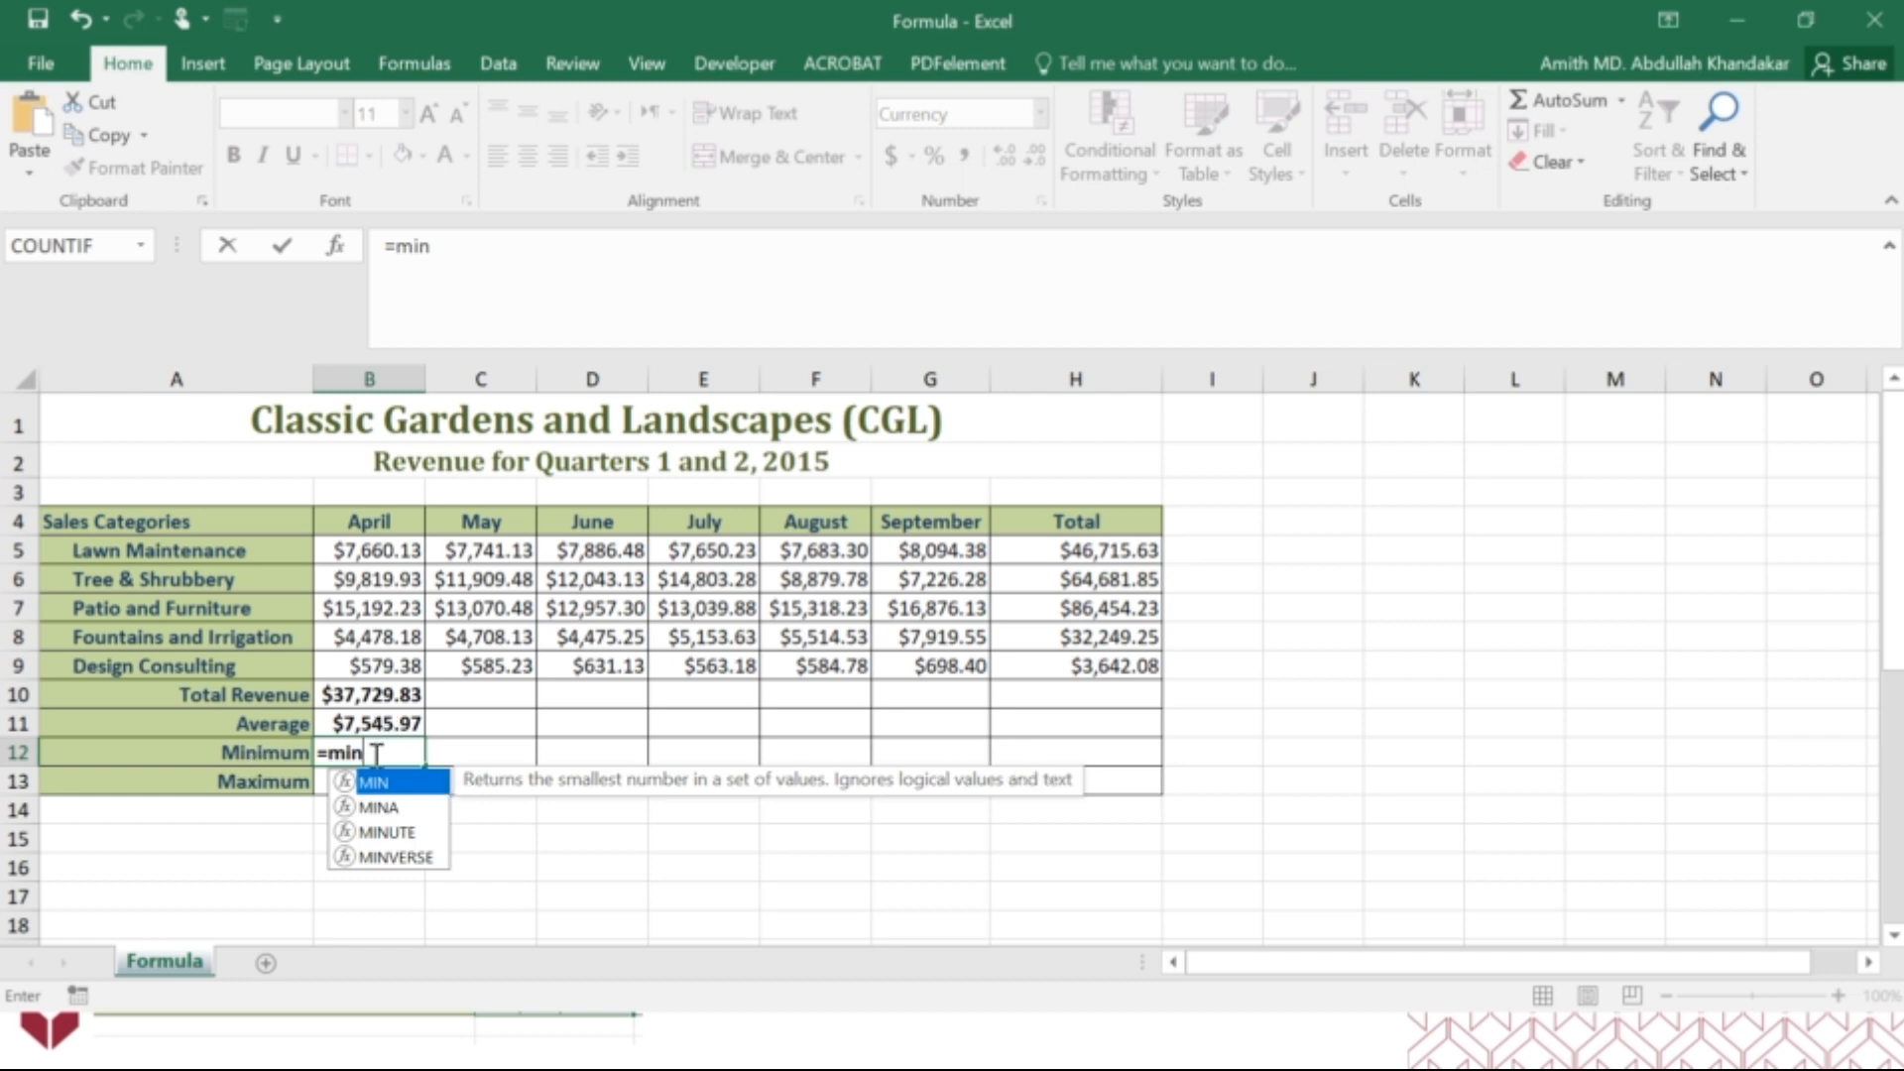
{"action": "double_click", "coordinate": [374, 784]}
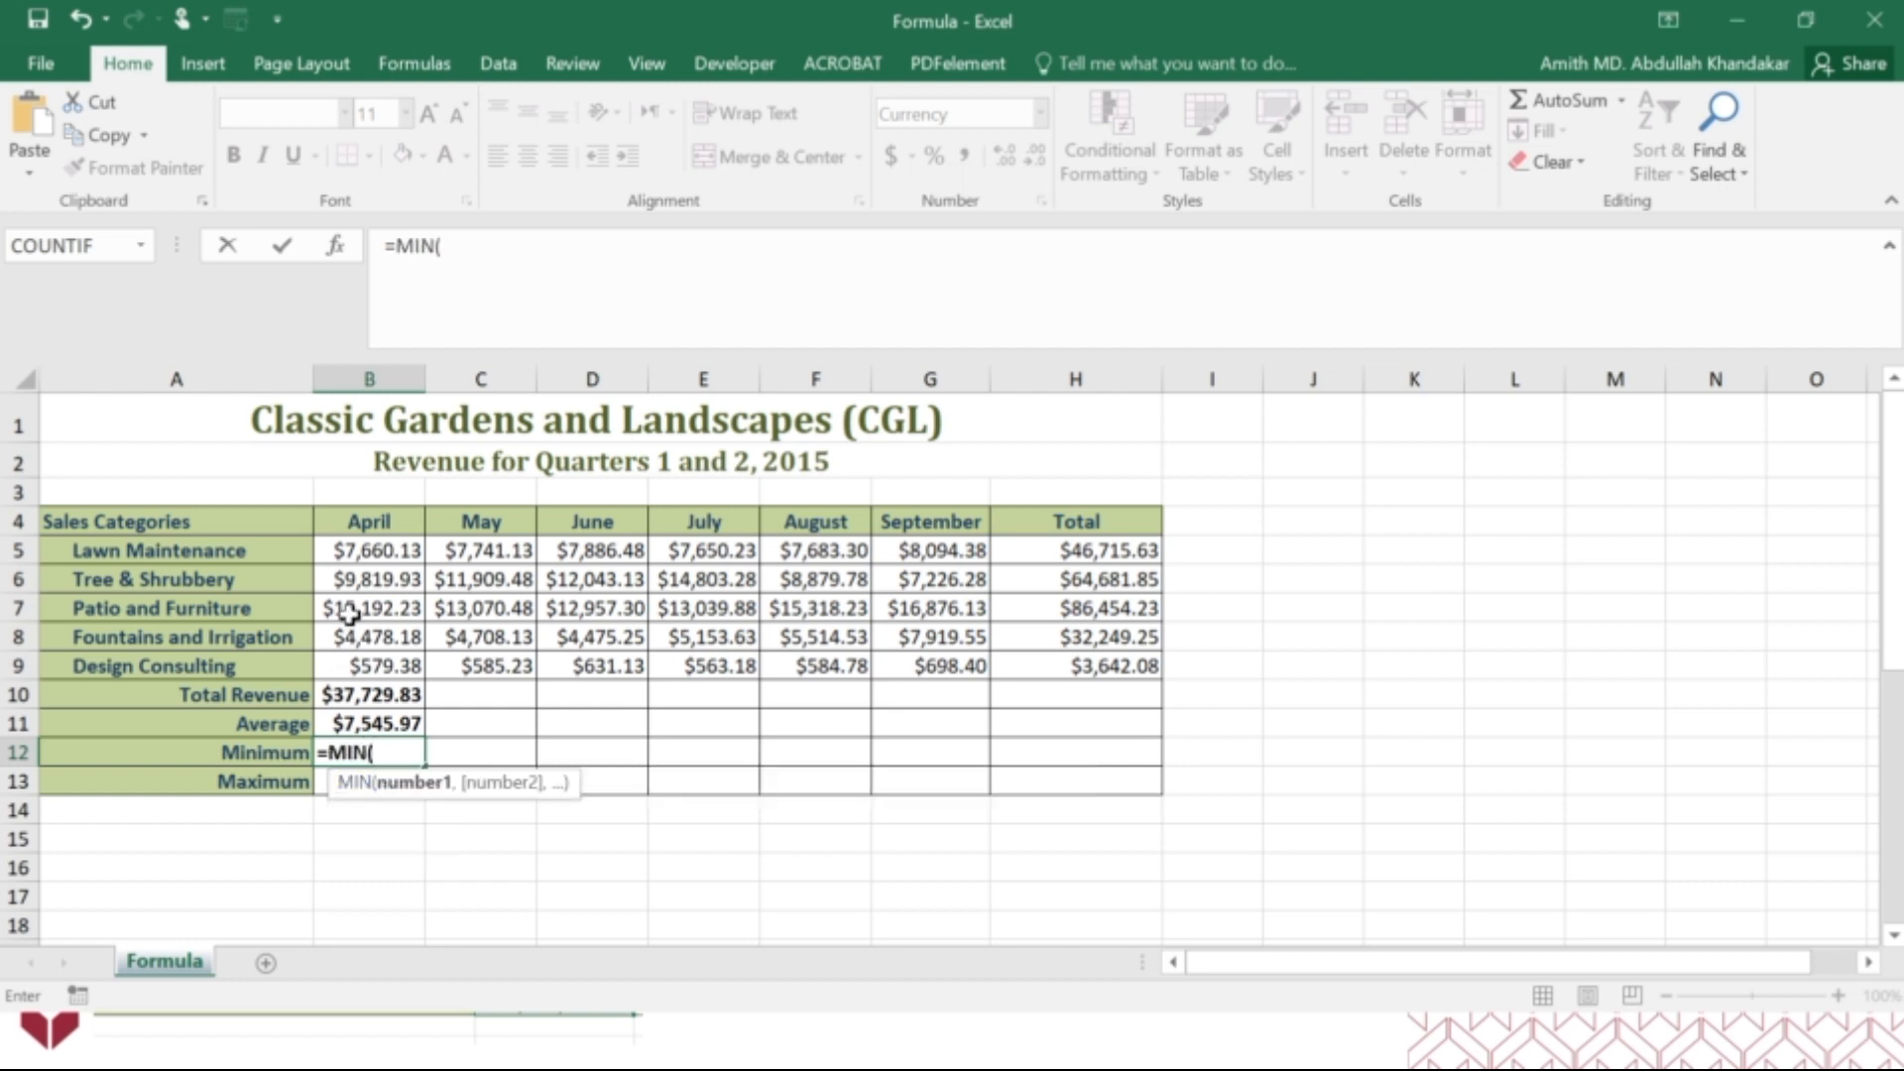
{"action": "left_click", "coordinate": [338, 246]}
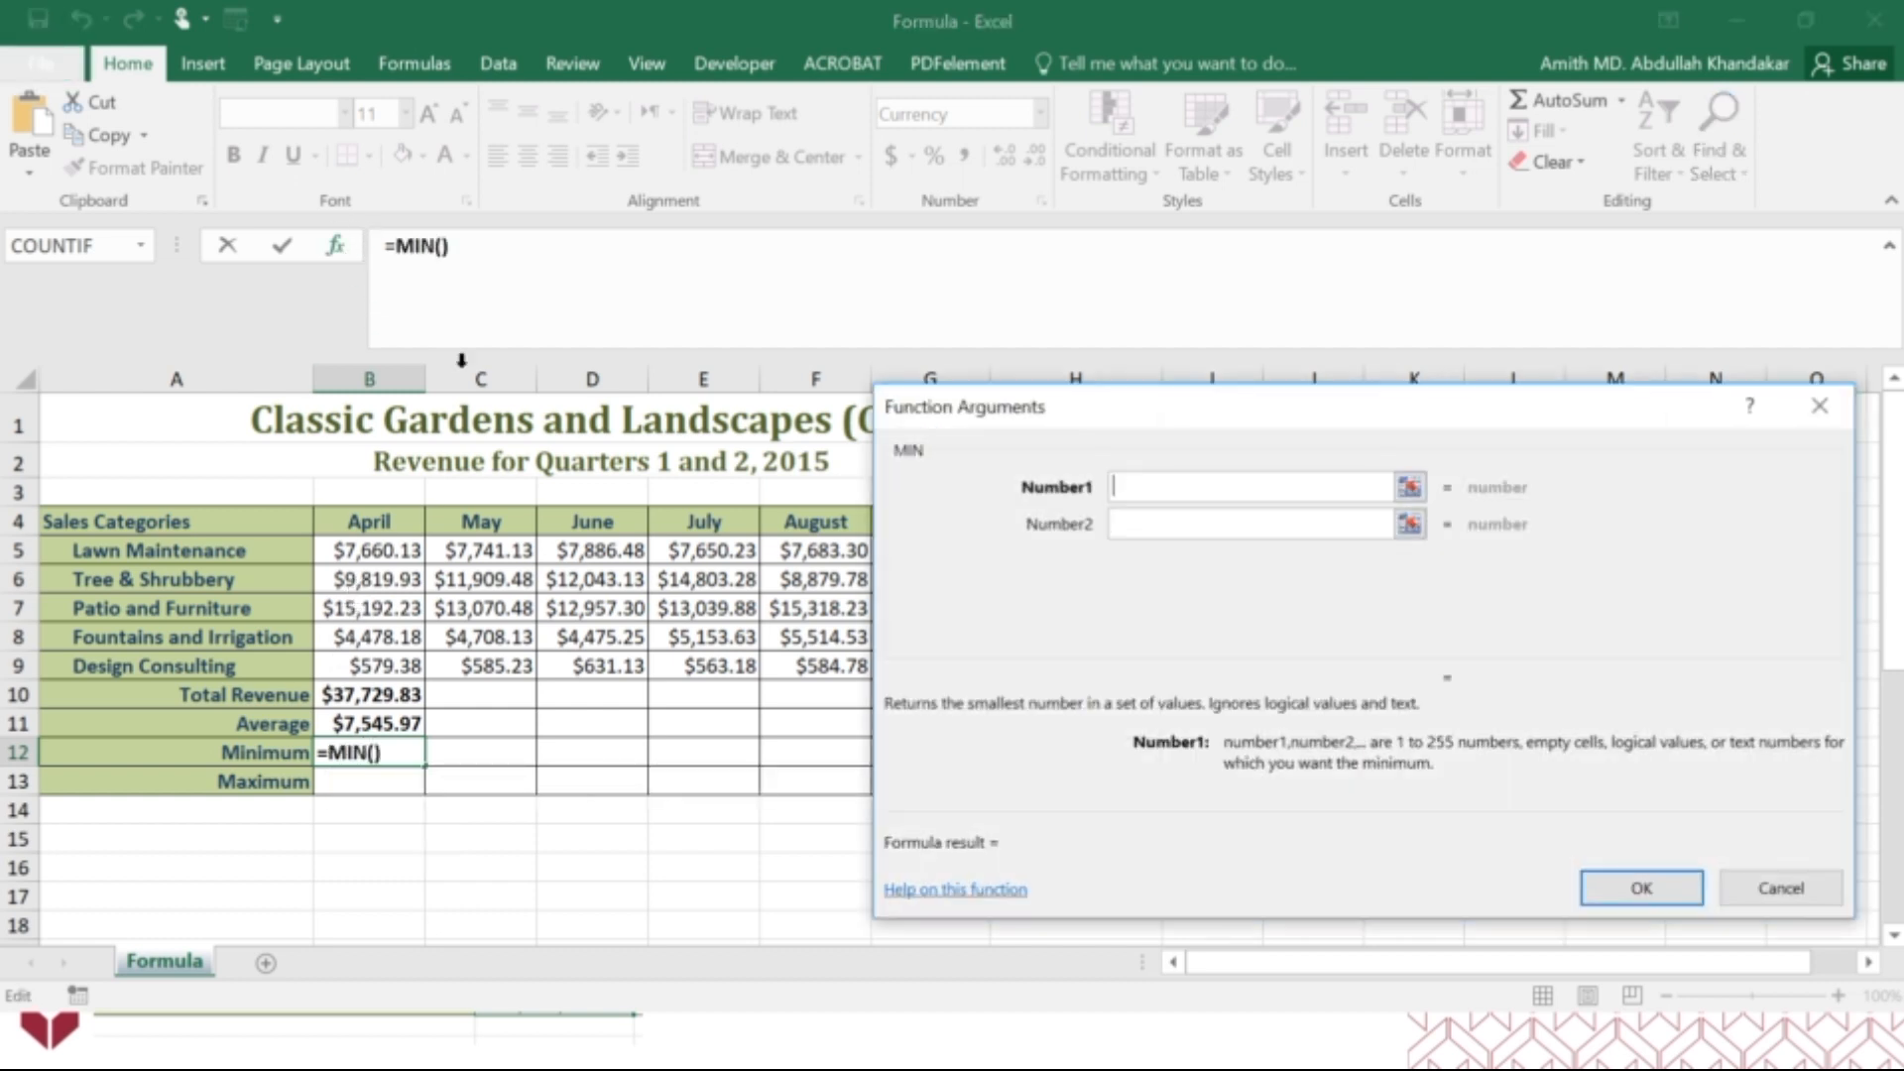
{"action": "left_click_drag", "start_coordinate": [383, 548], "coordinate": [394, 667]}
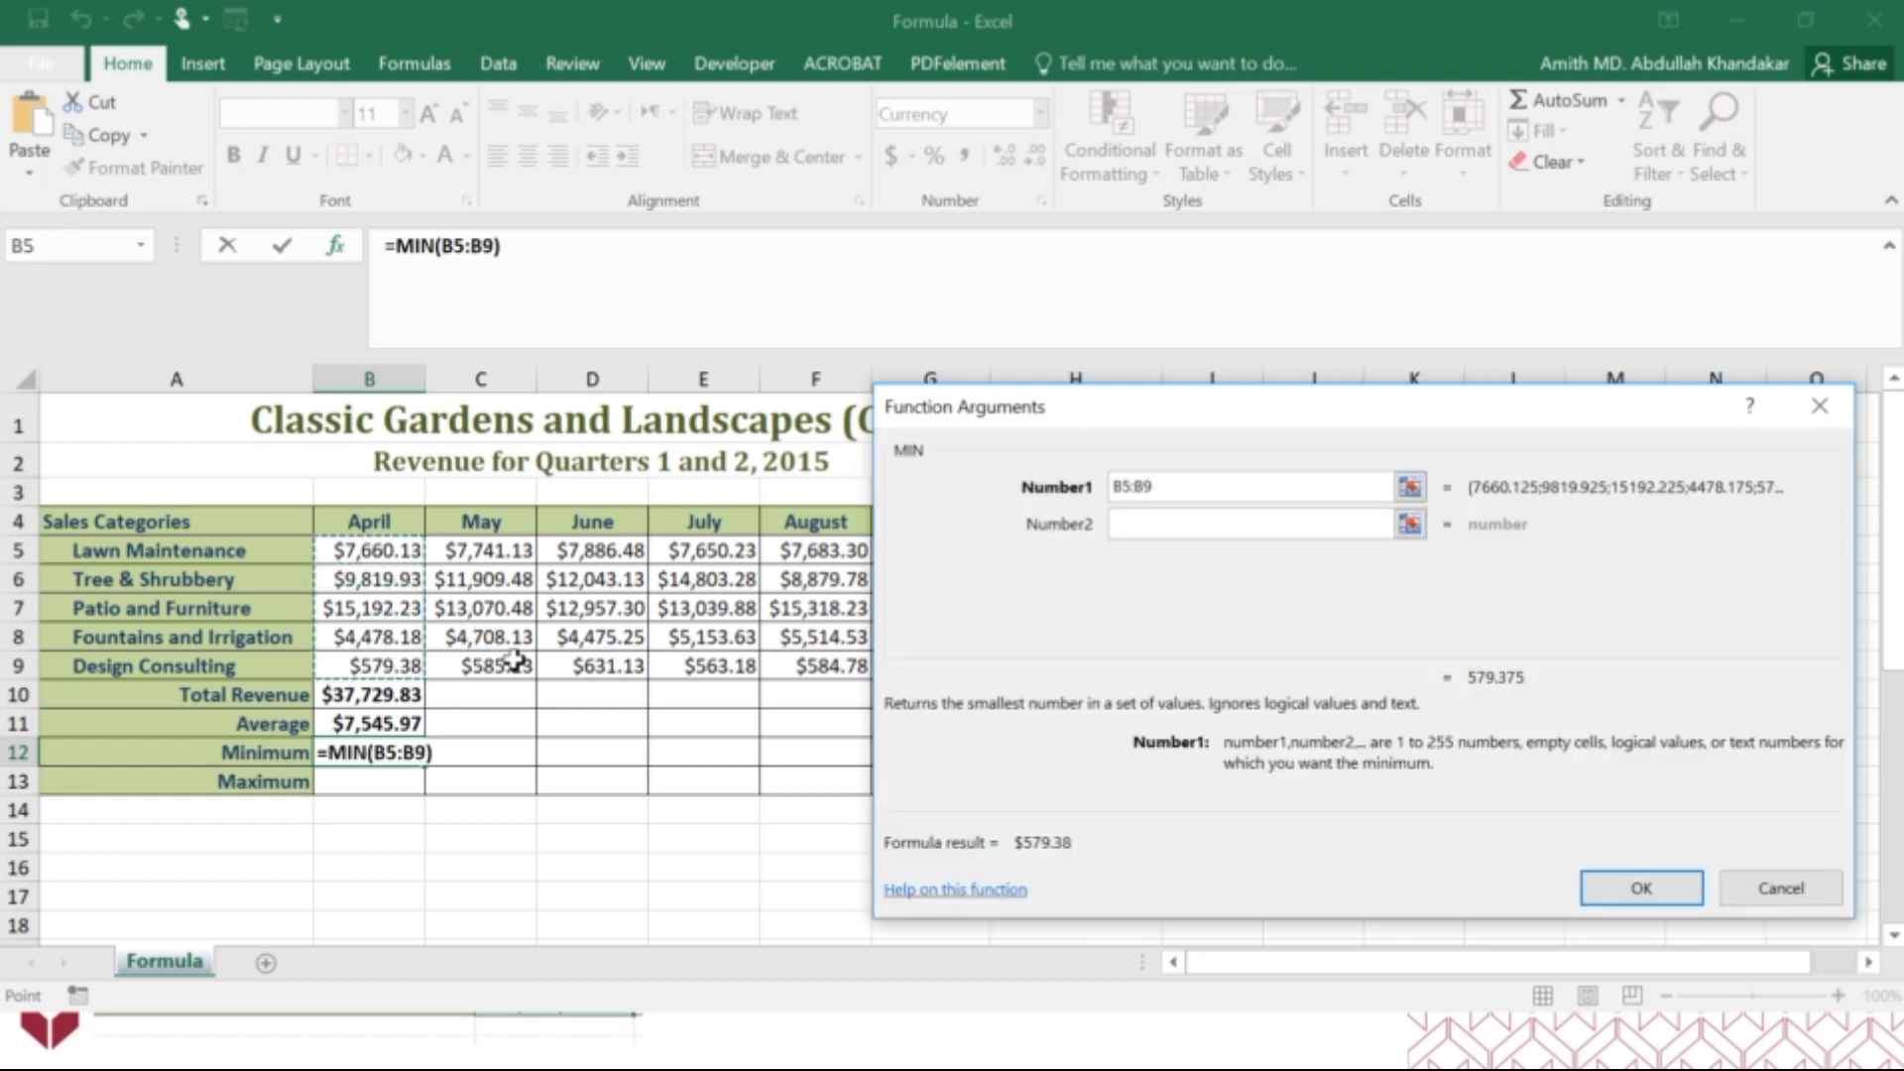
{"action": "left_click", "coordinate": [1642, 888]}
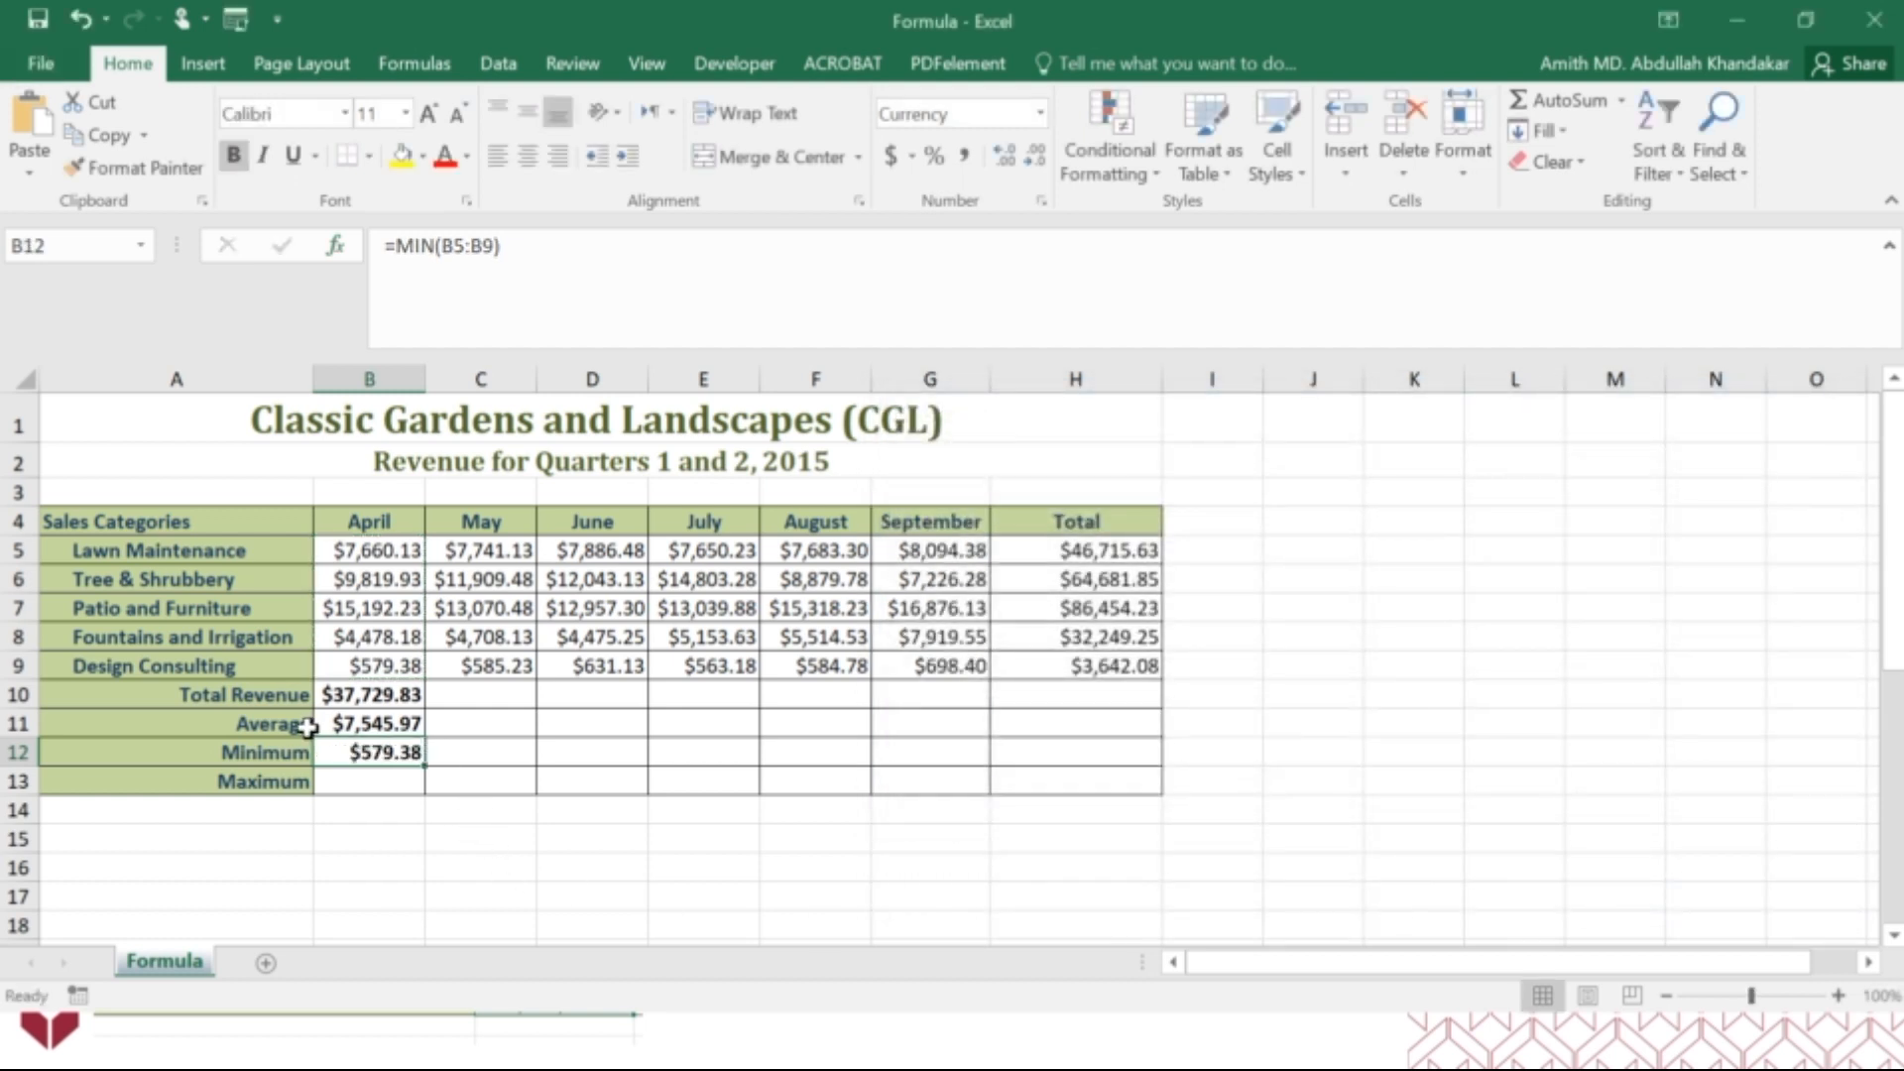
Find April's maximum revenue in cell B13 with the MAX function over B5:B9.
{"action": "left_click", "coordinate": [356, 785]}
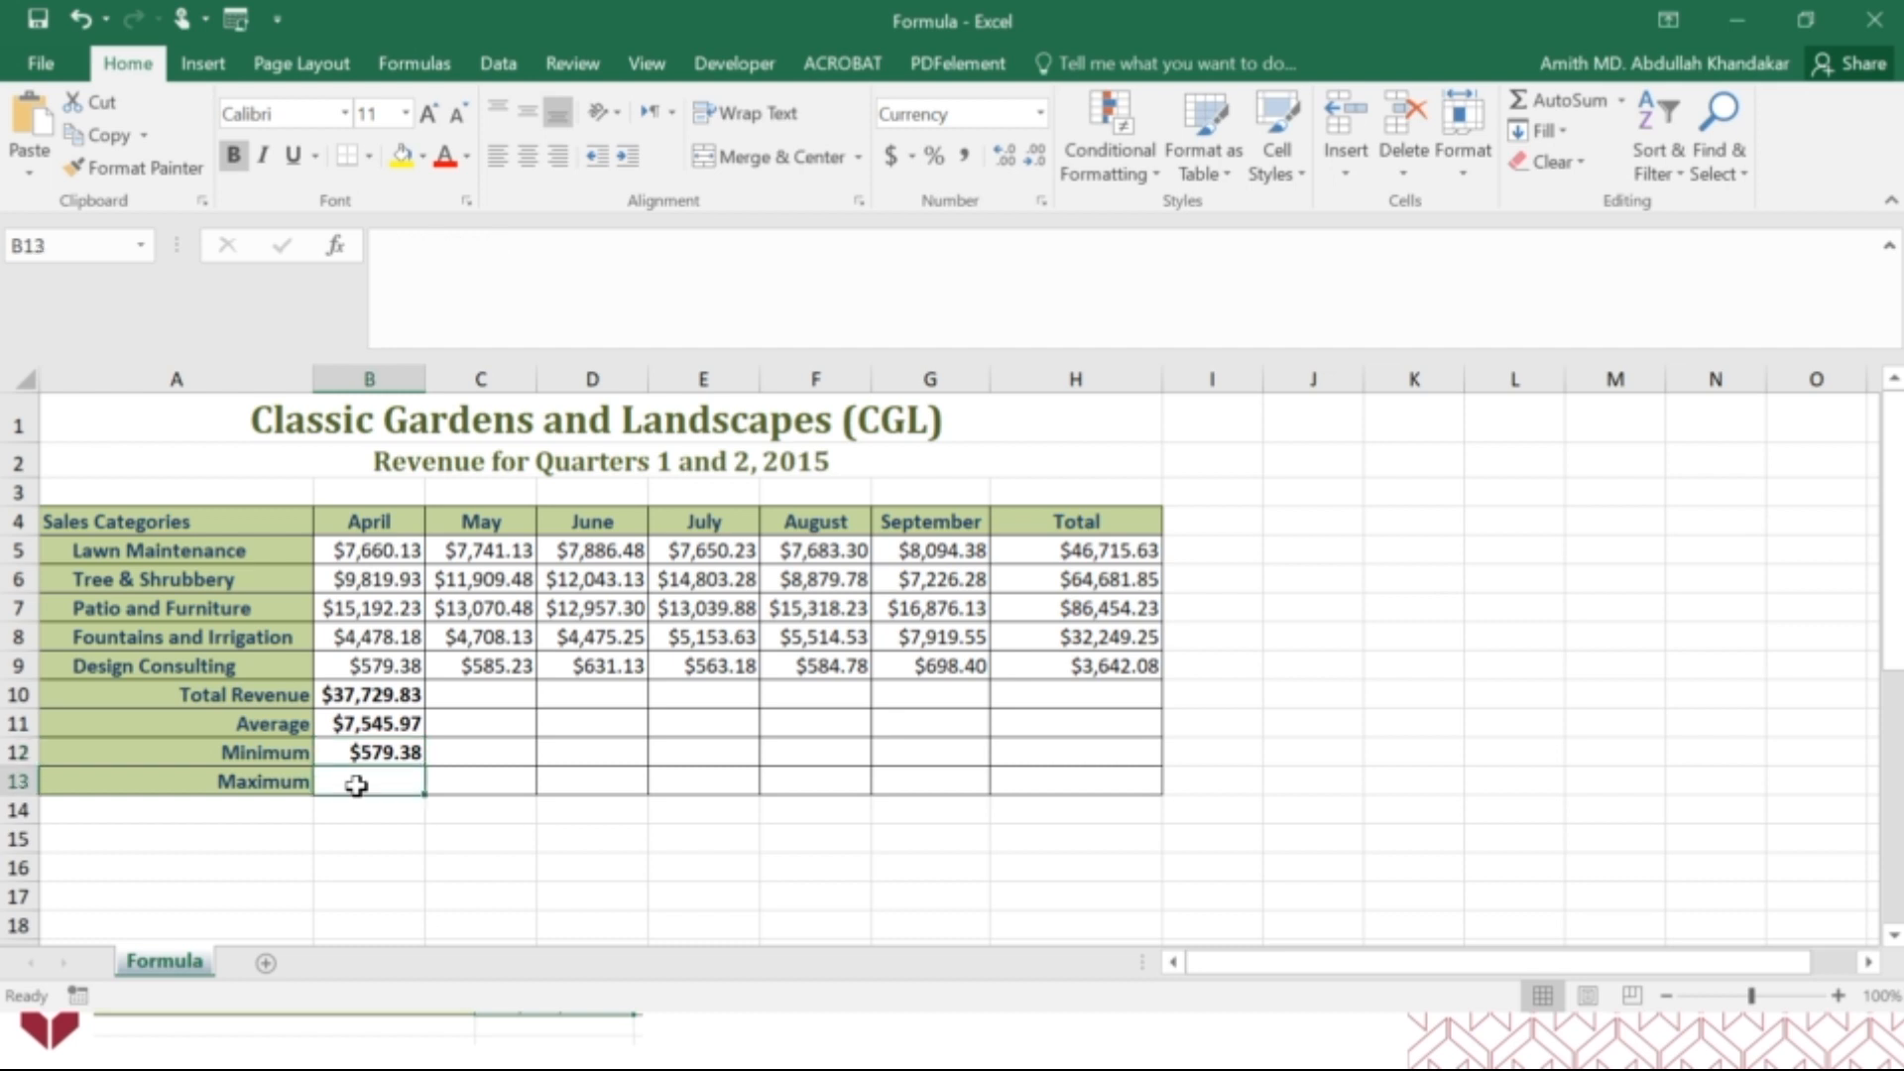
{"action": "type", "text": "="}
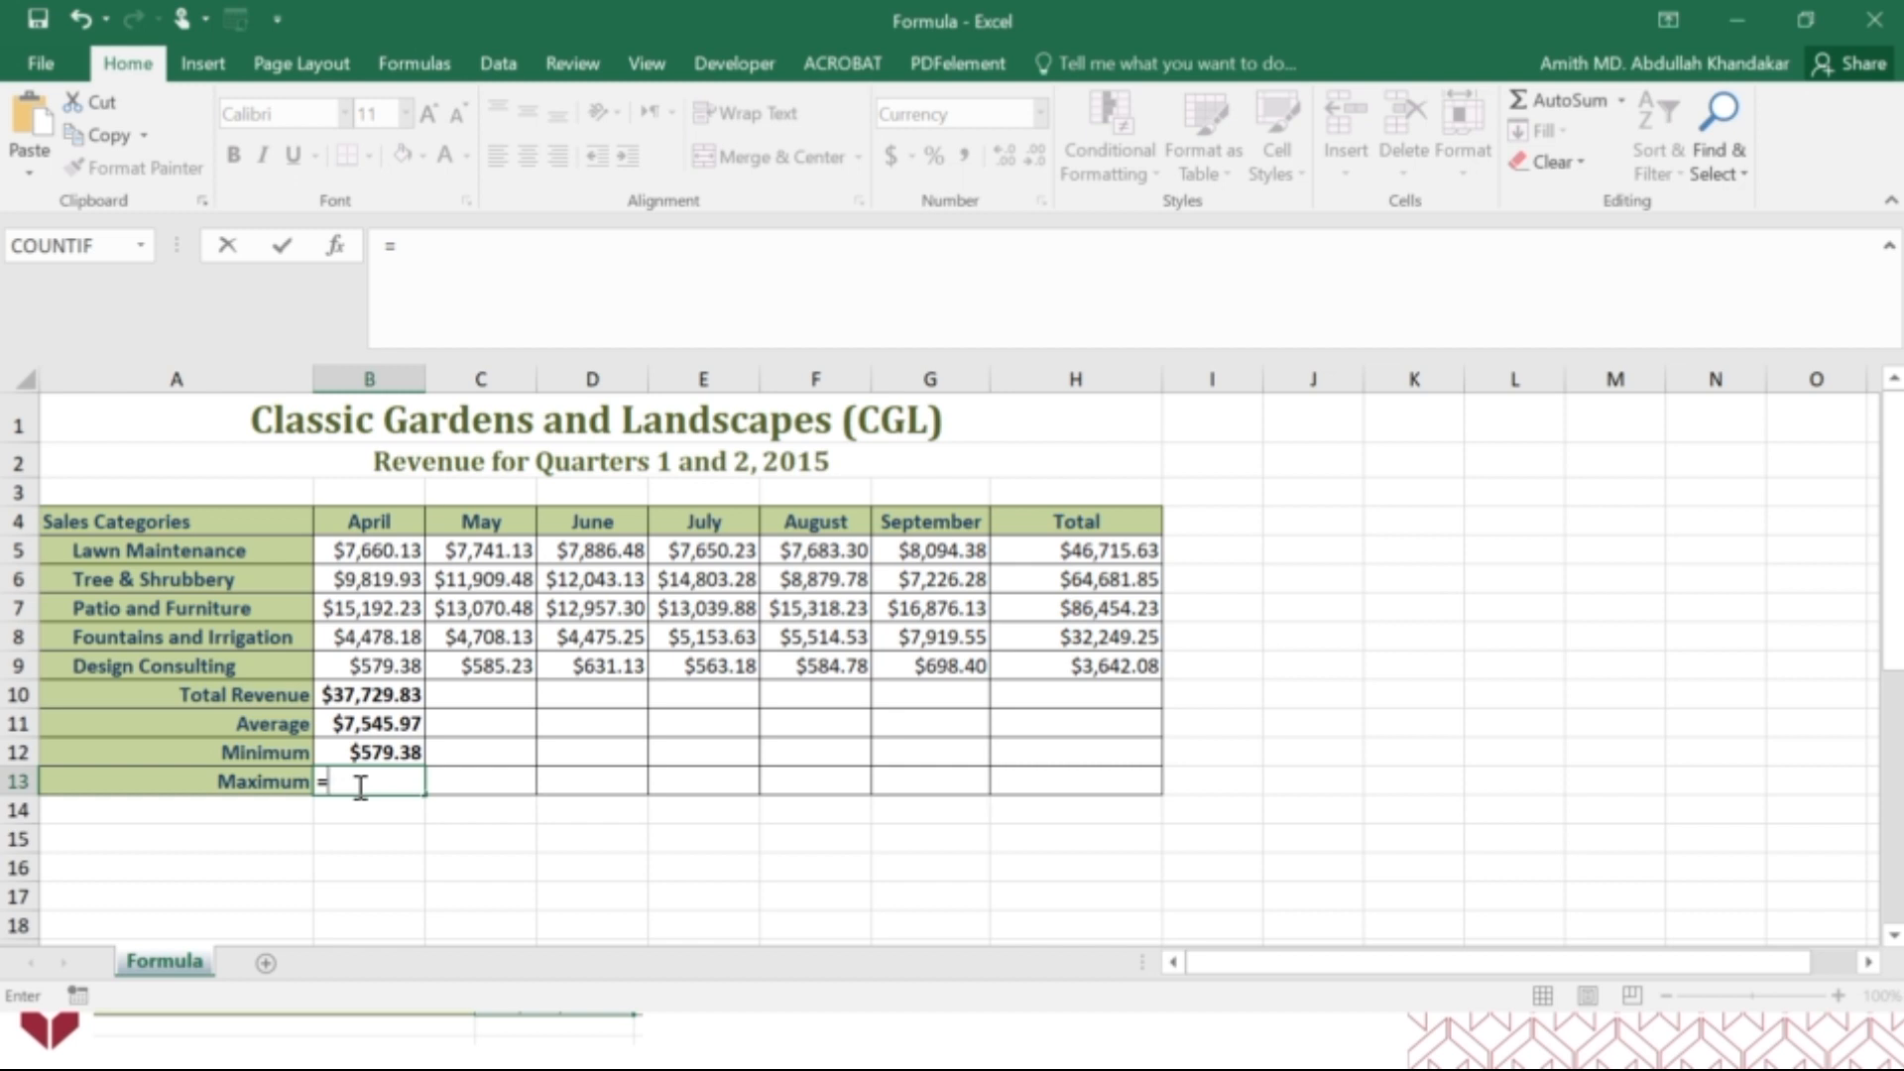
{"action": "type", "text": "max"}
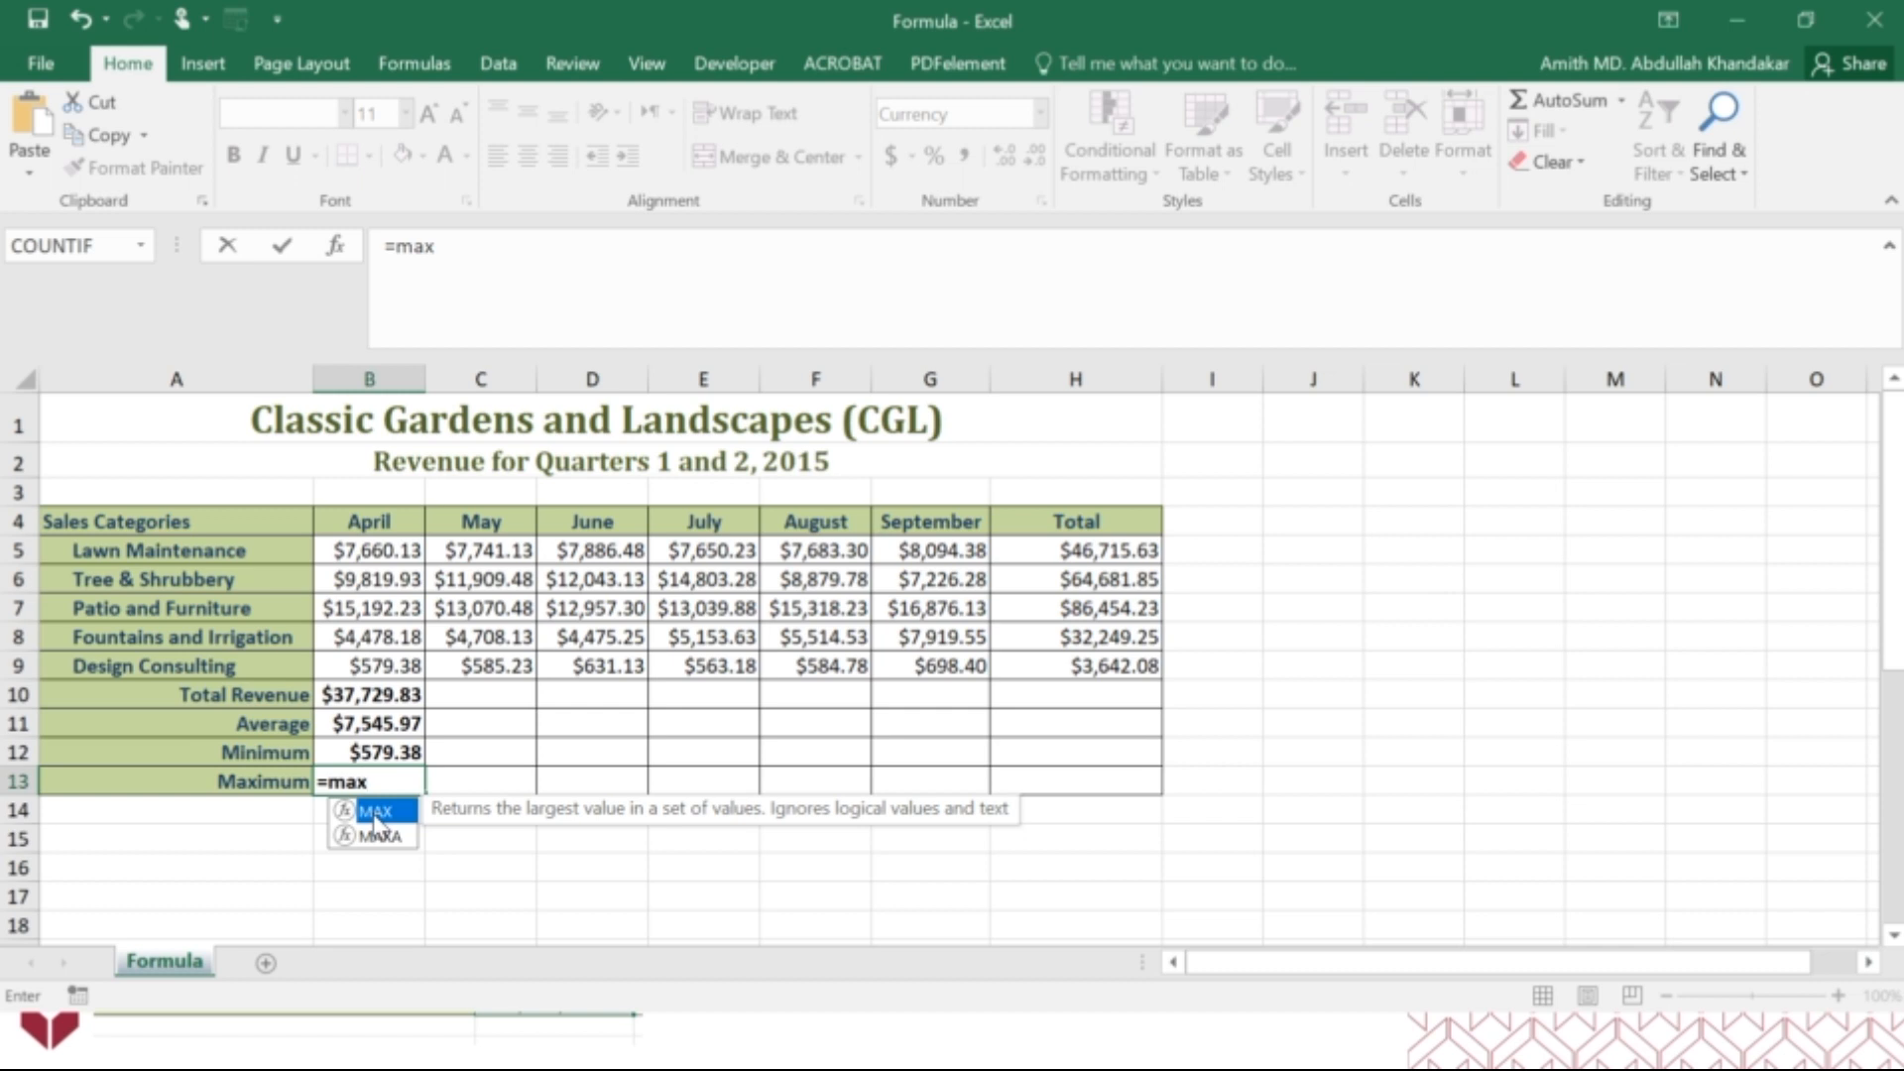
{"action": "double_click", "coordinate": [376, 813]}
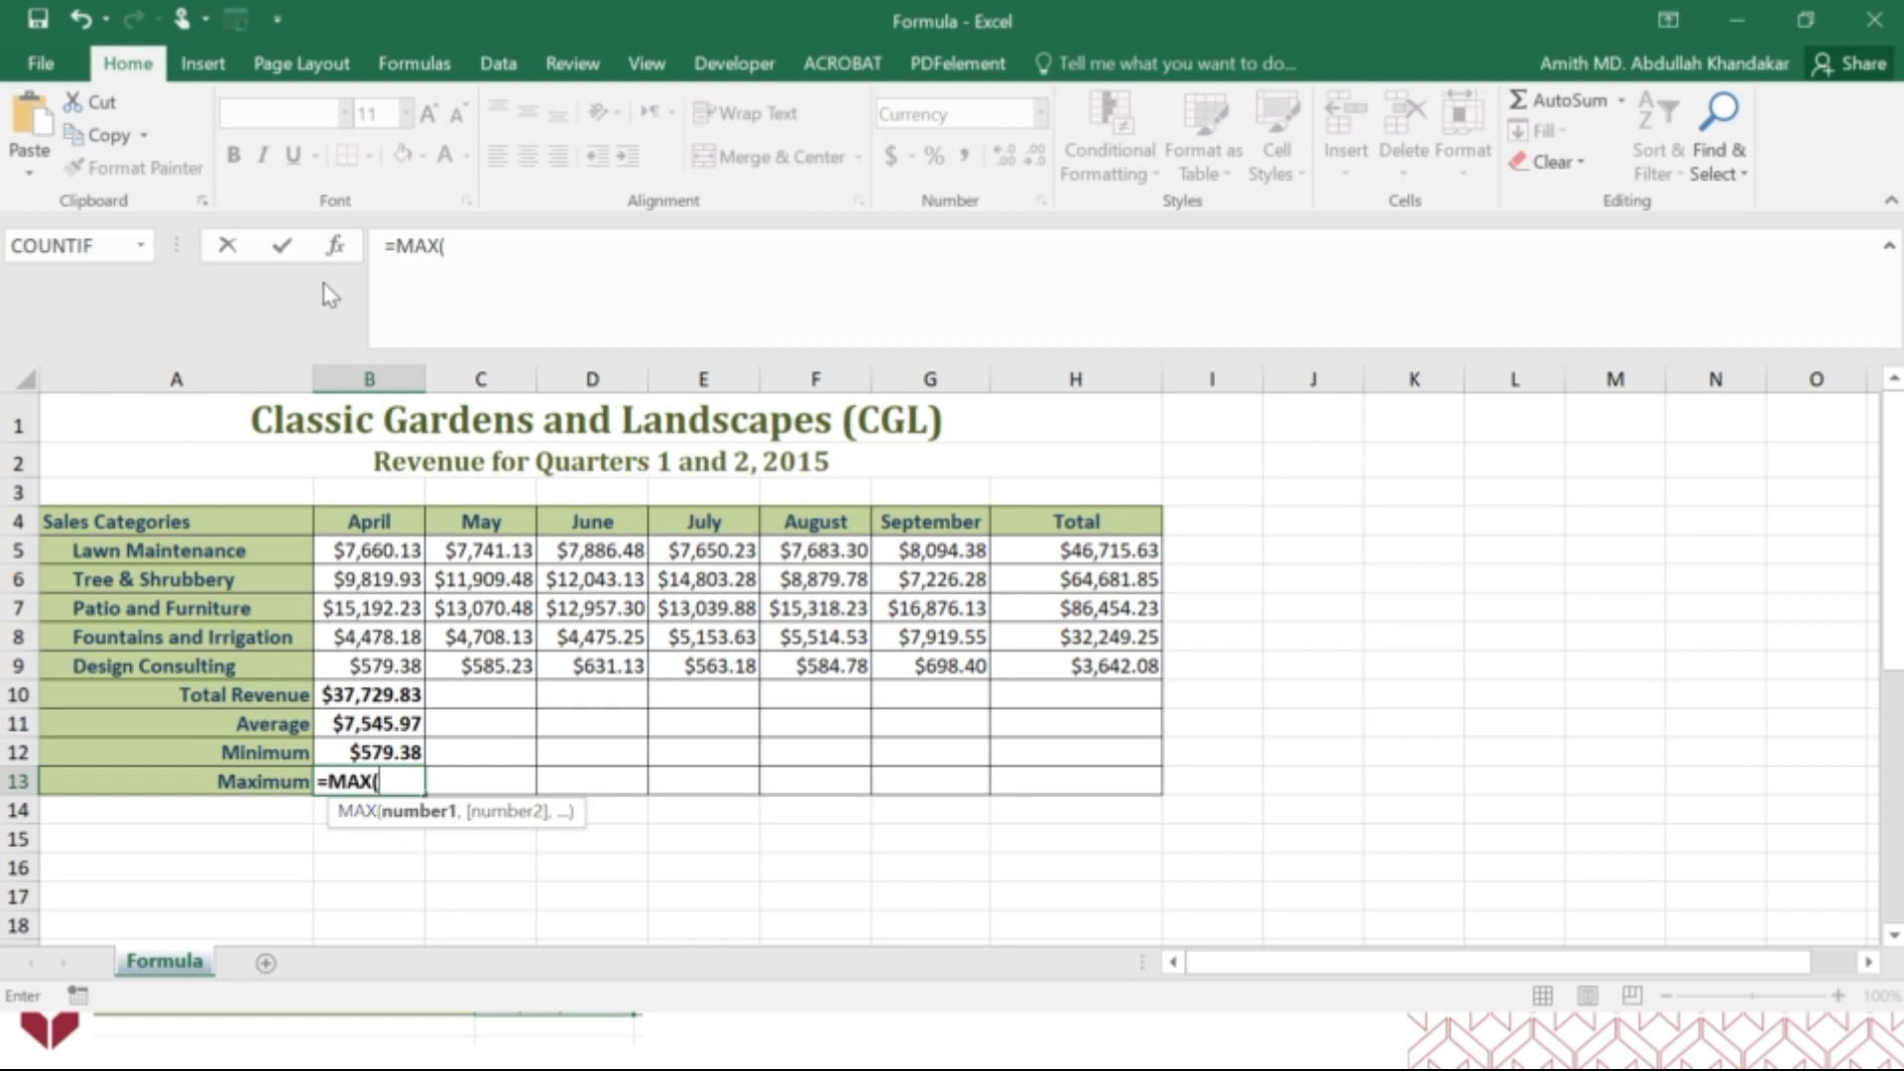
{"action": "left_click", "coordinate": [342, 248]}
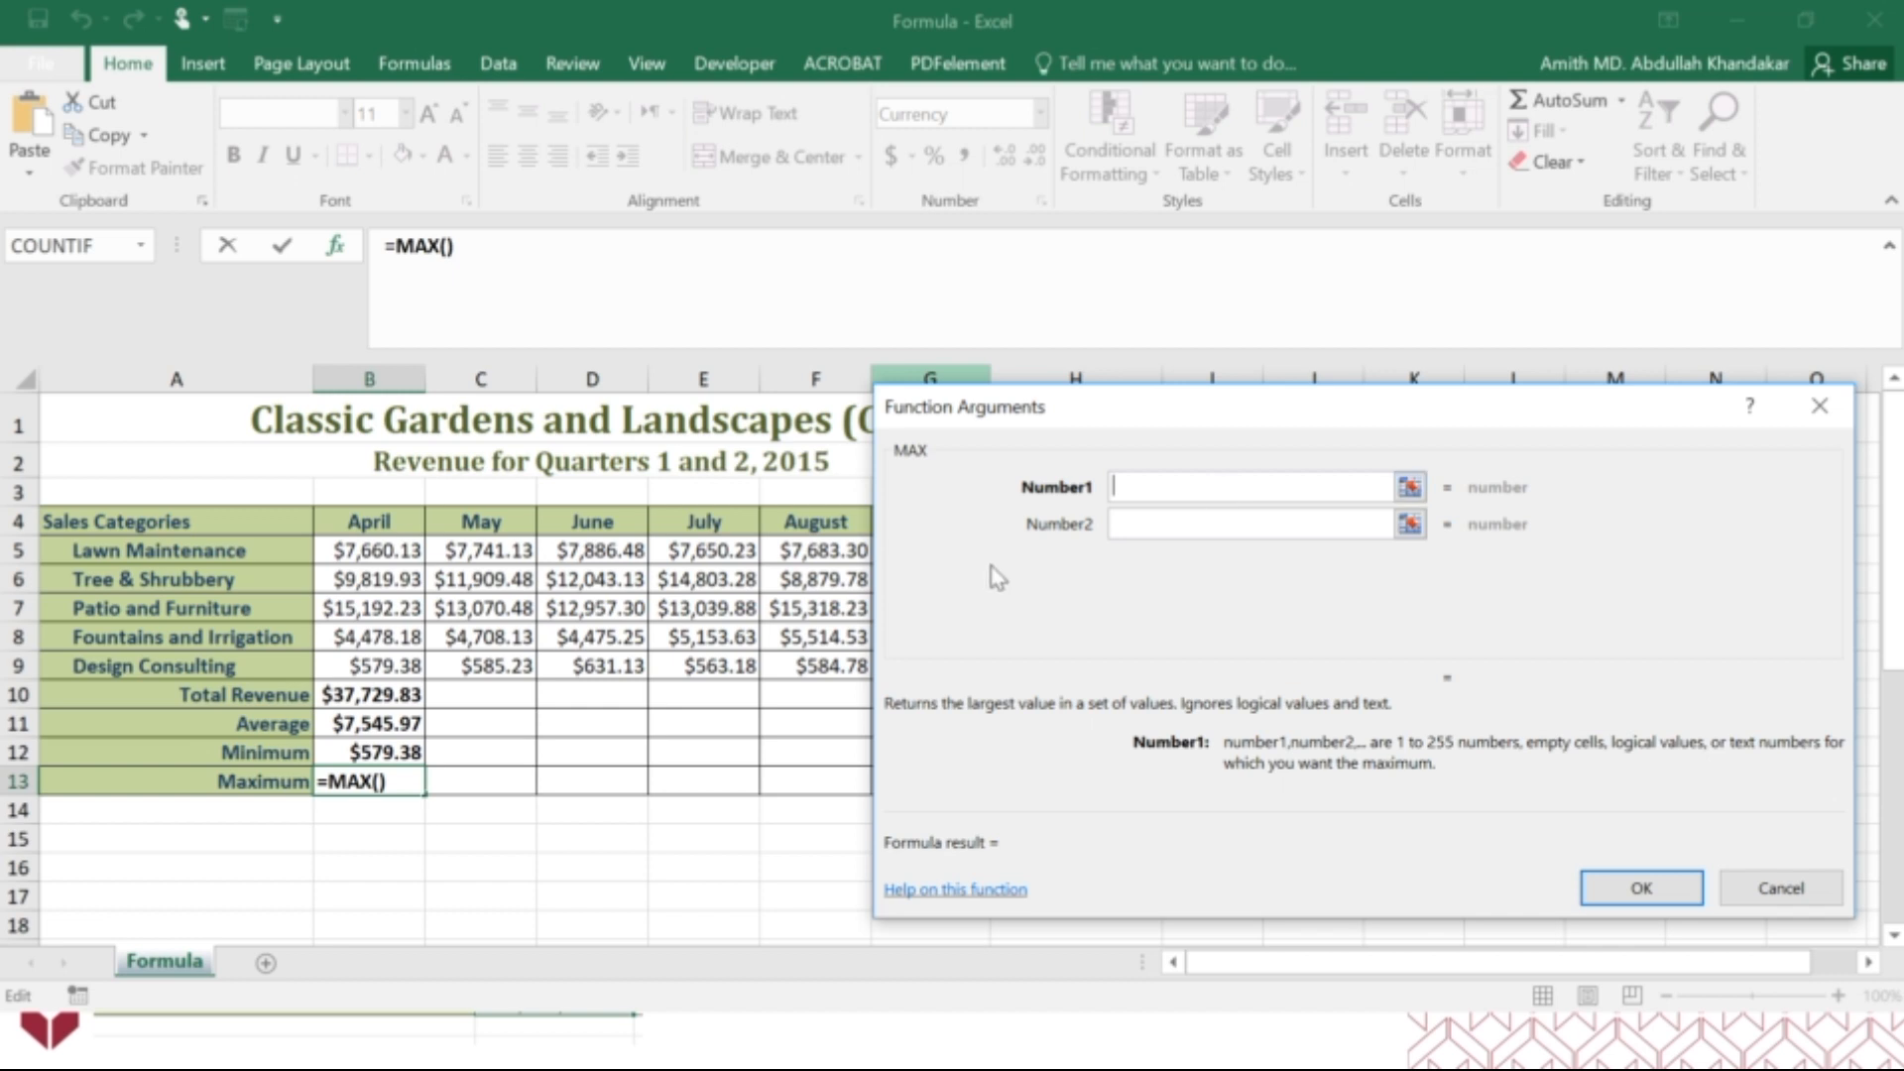
{"action": "left_click_drag", "start_coordinate": [373, 554], "coordinate": [387, 666]}
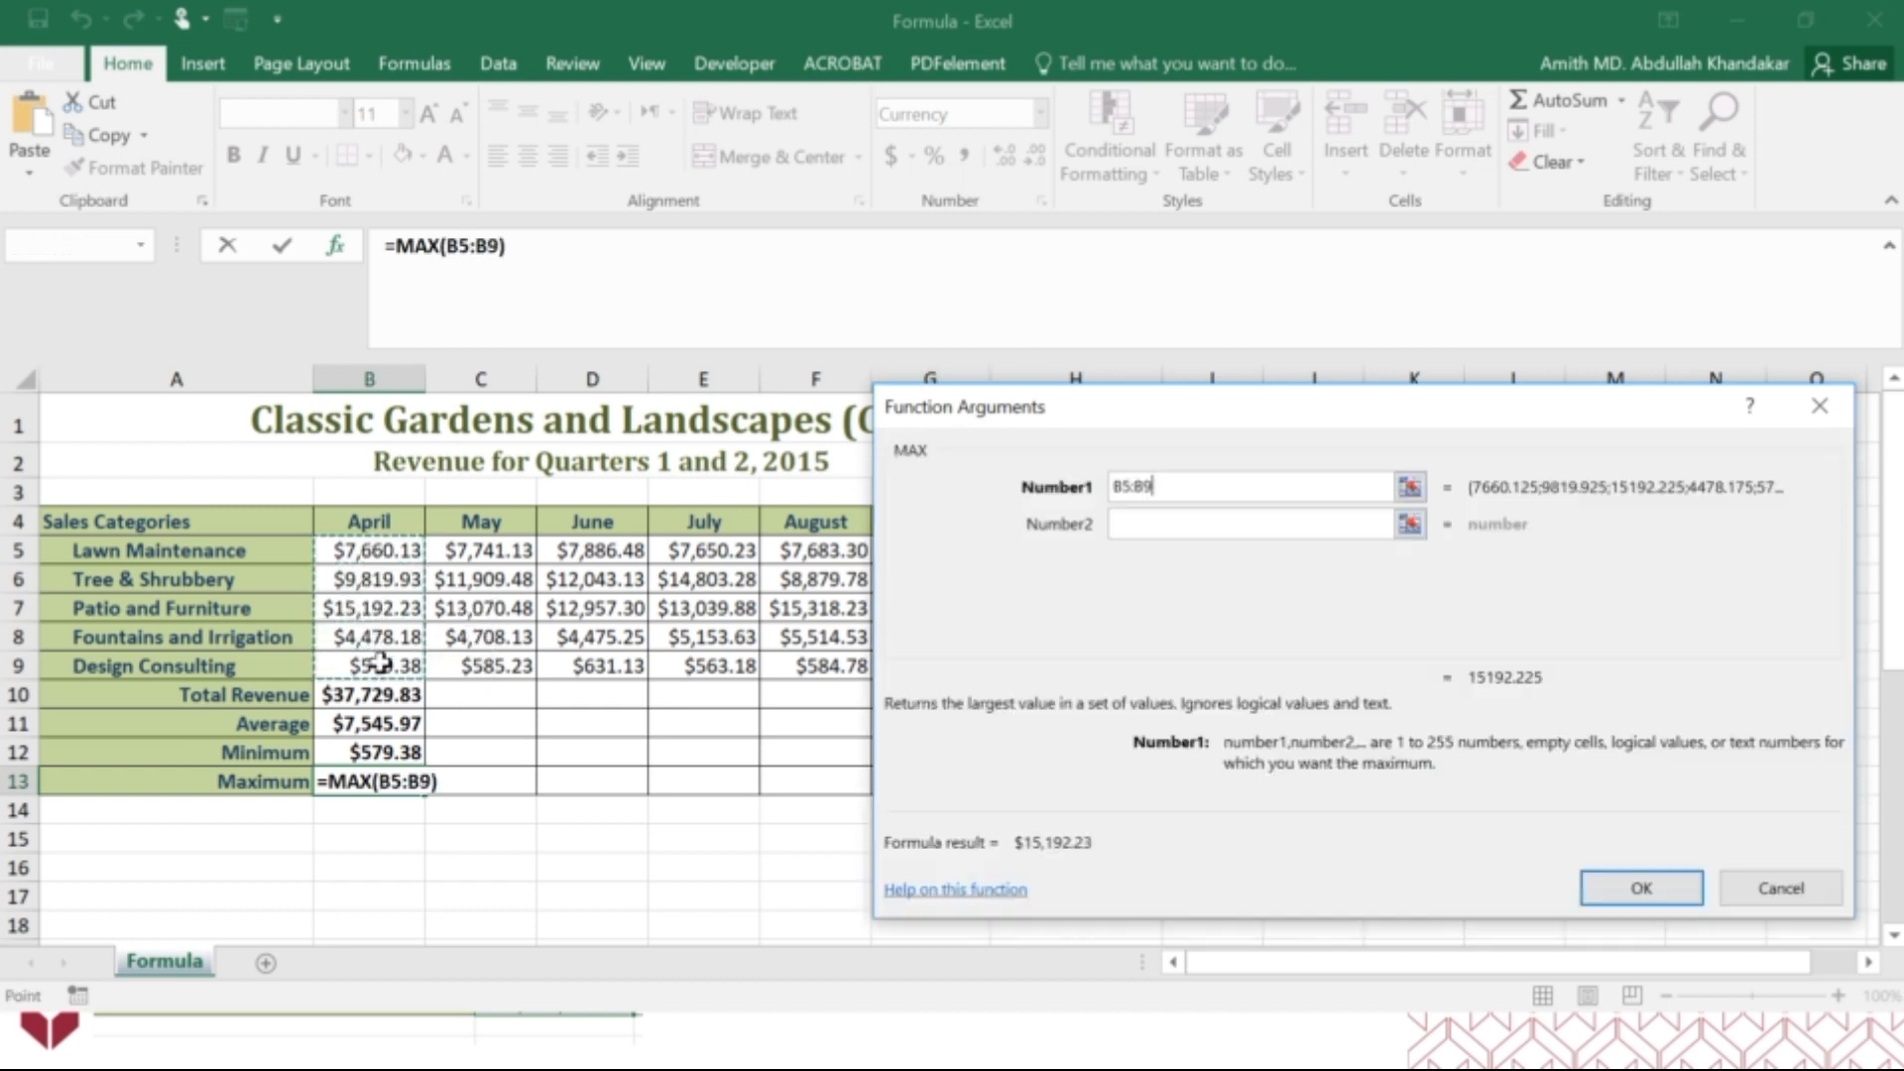
{"action": "left_click", "coordinate": [1646, 885]}
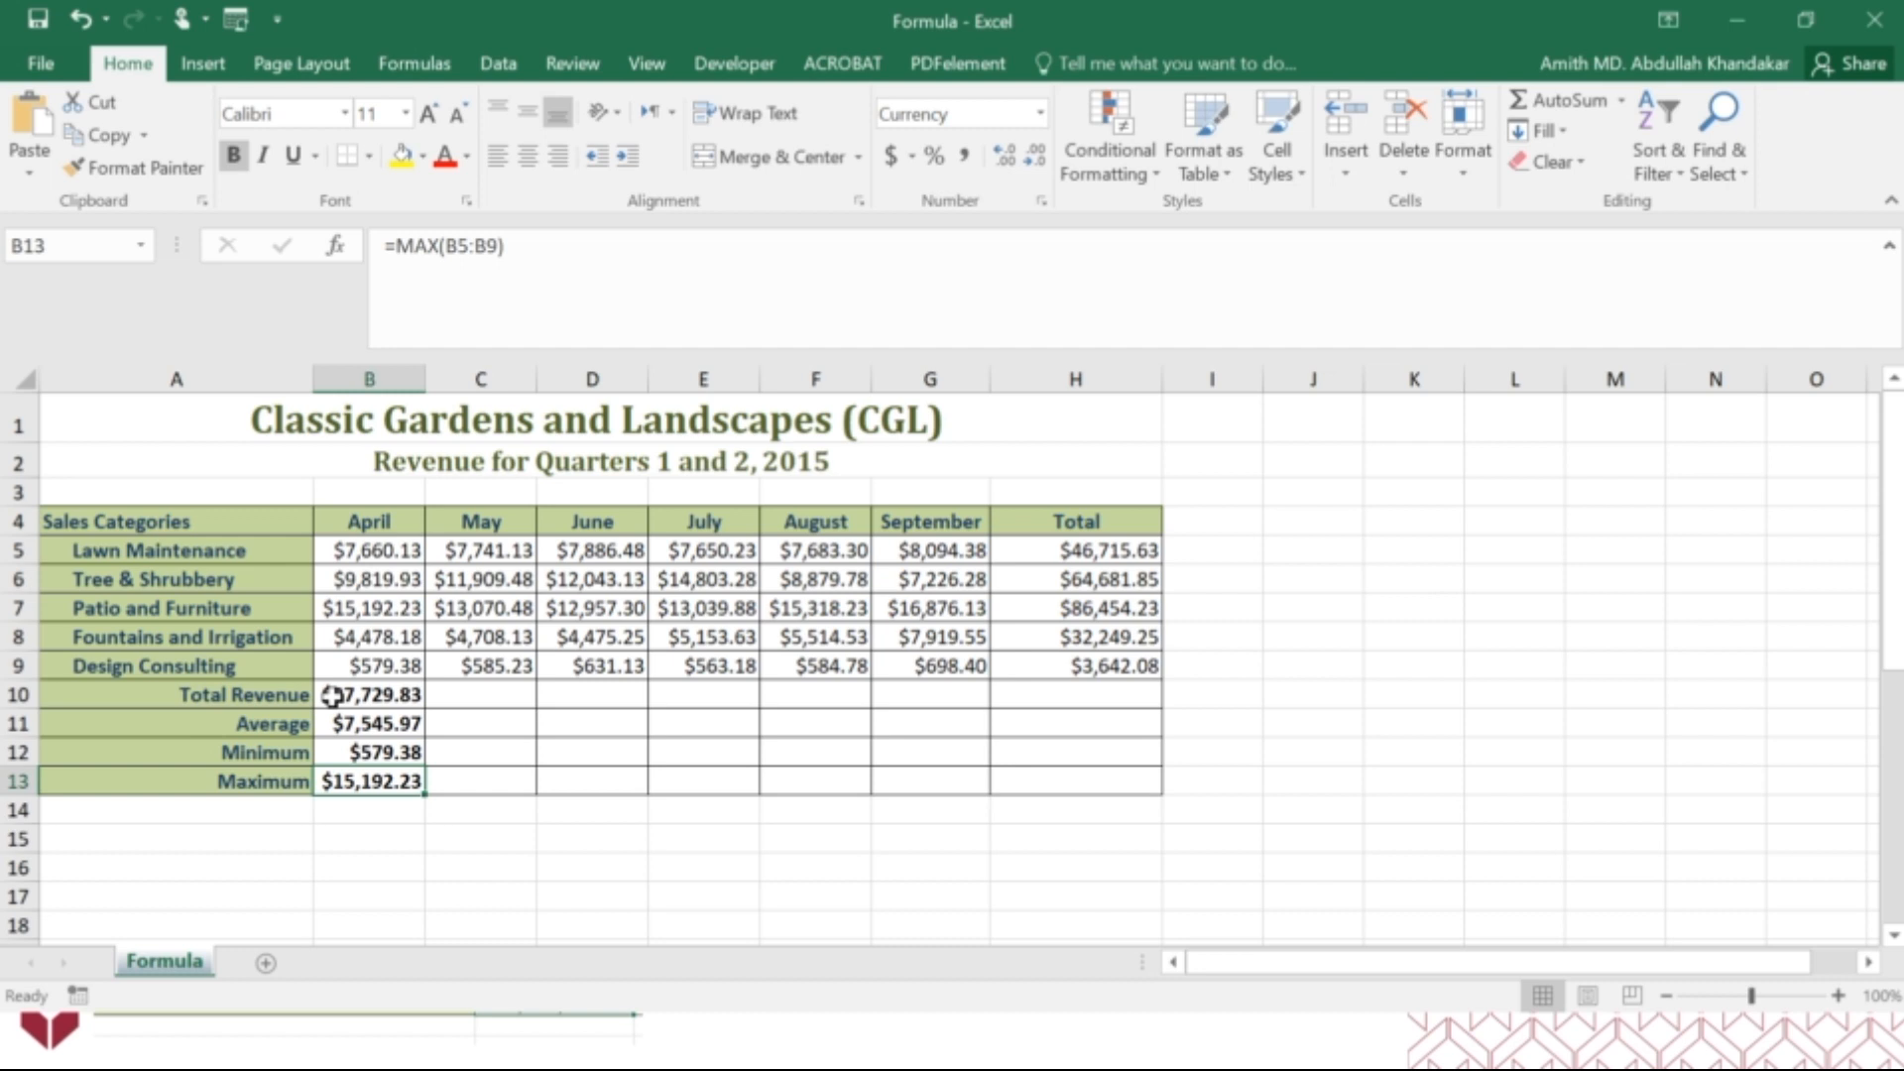
Review the April total, average, minimum and maximum formulas in cells B10 to B13.
{"action": "key", "text": "alt"}
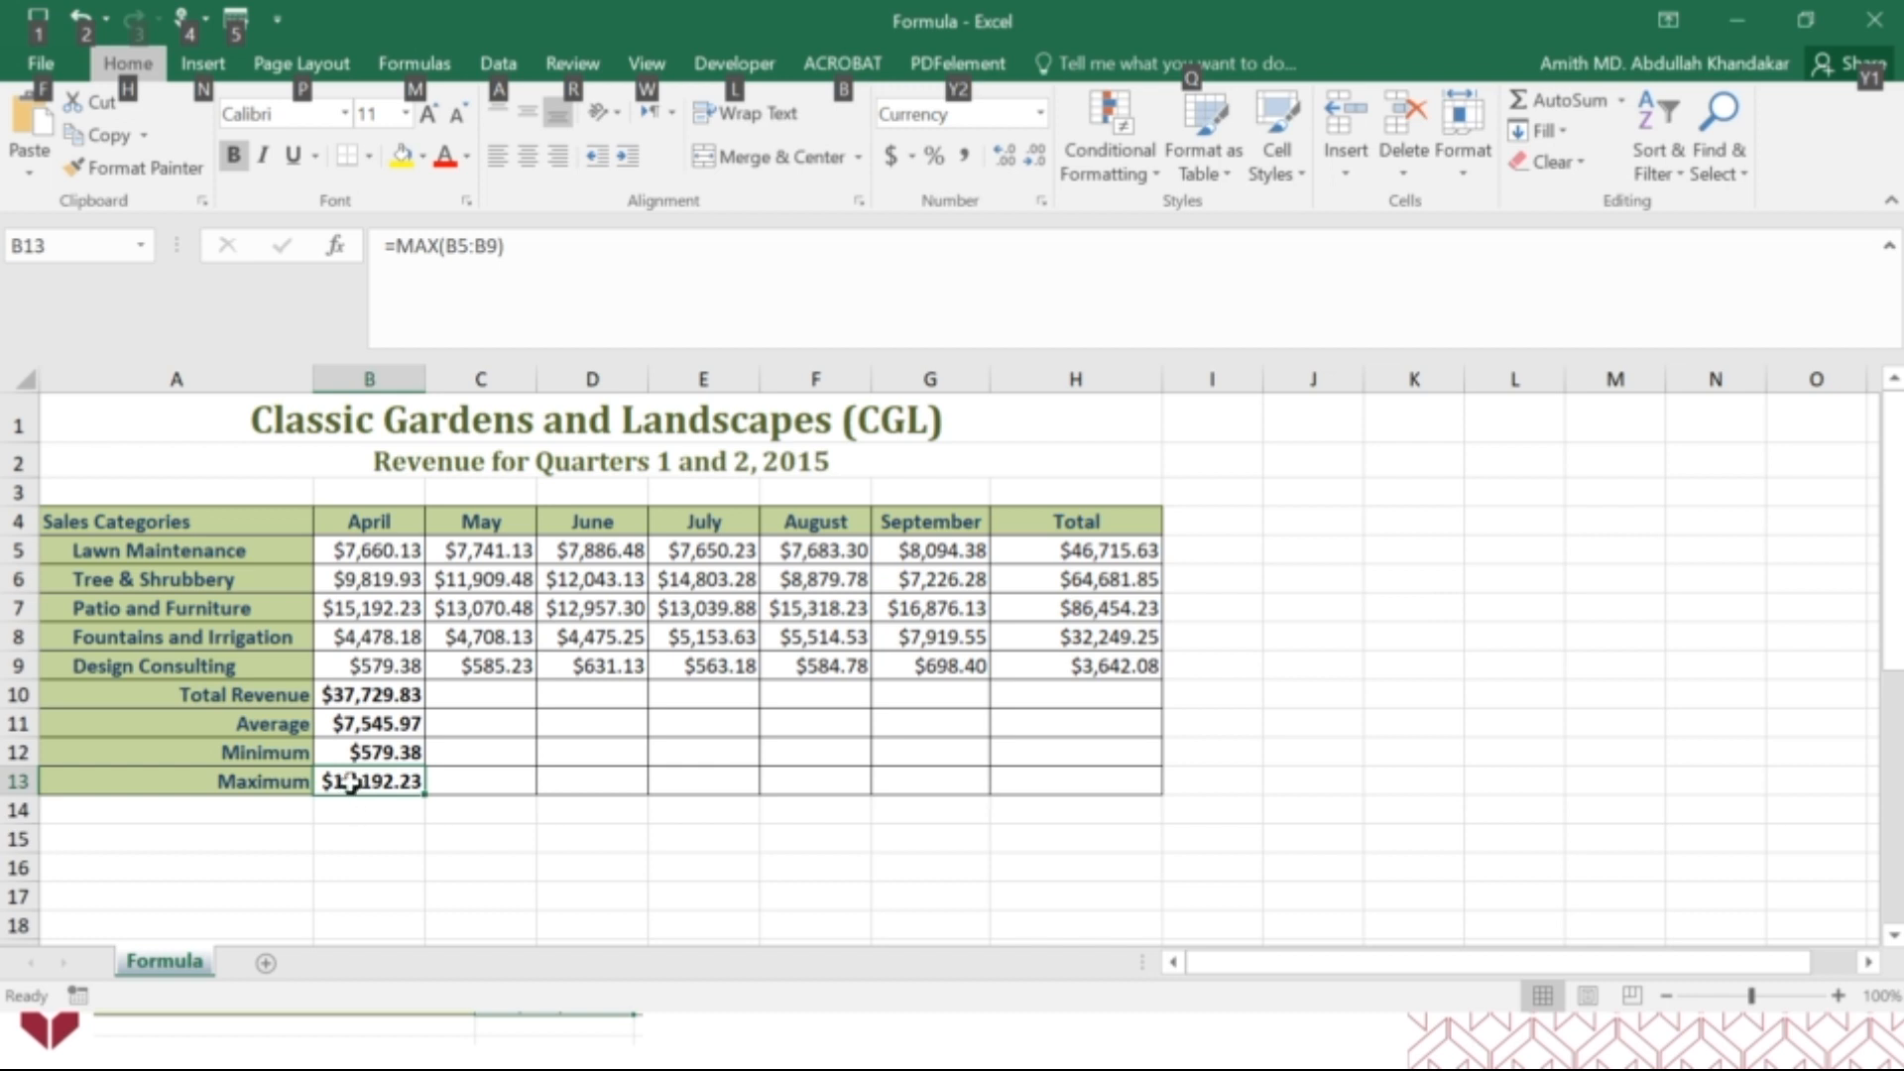
{"action": "left_click", "coordinate": [354, 699]}
{"action": "left_click", "coordinate": [350, 724]}
{"action": "left_click", "coordinate": [359, 751]}
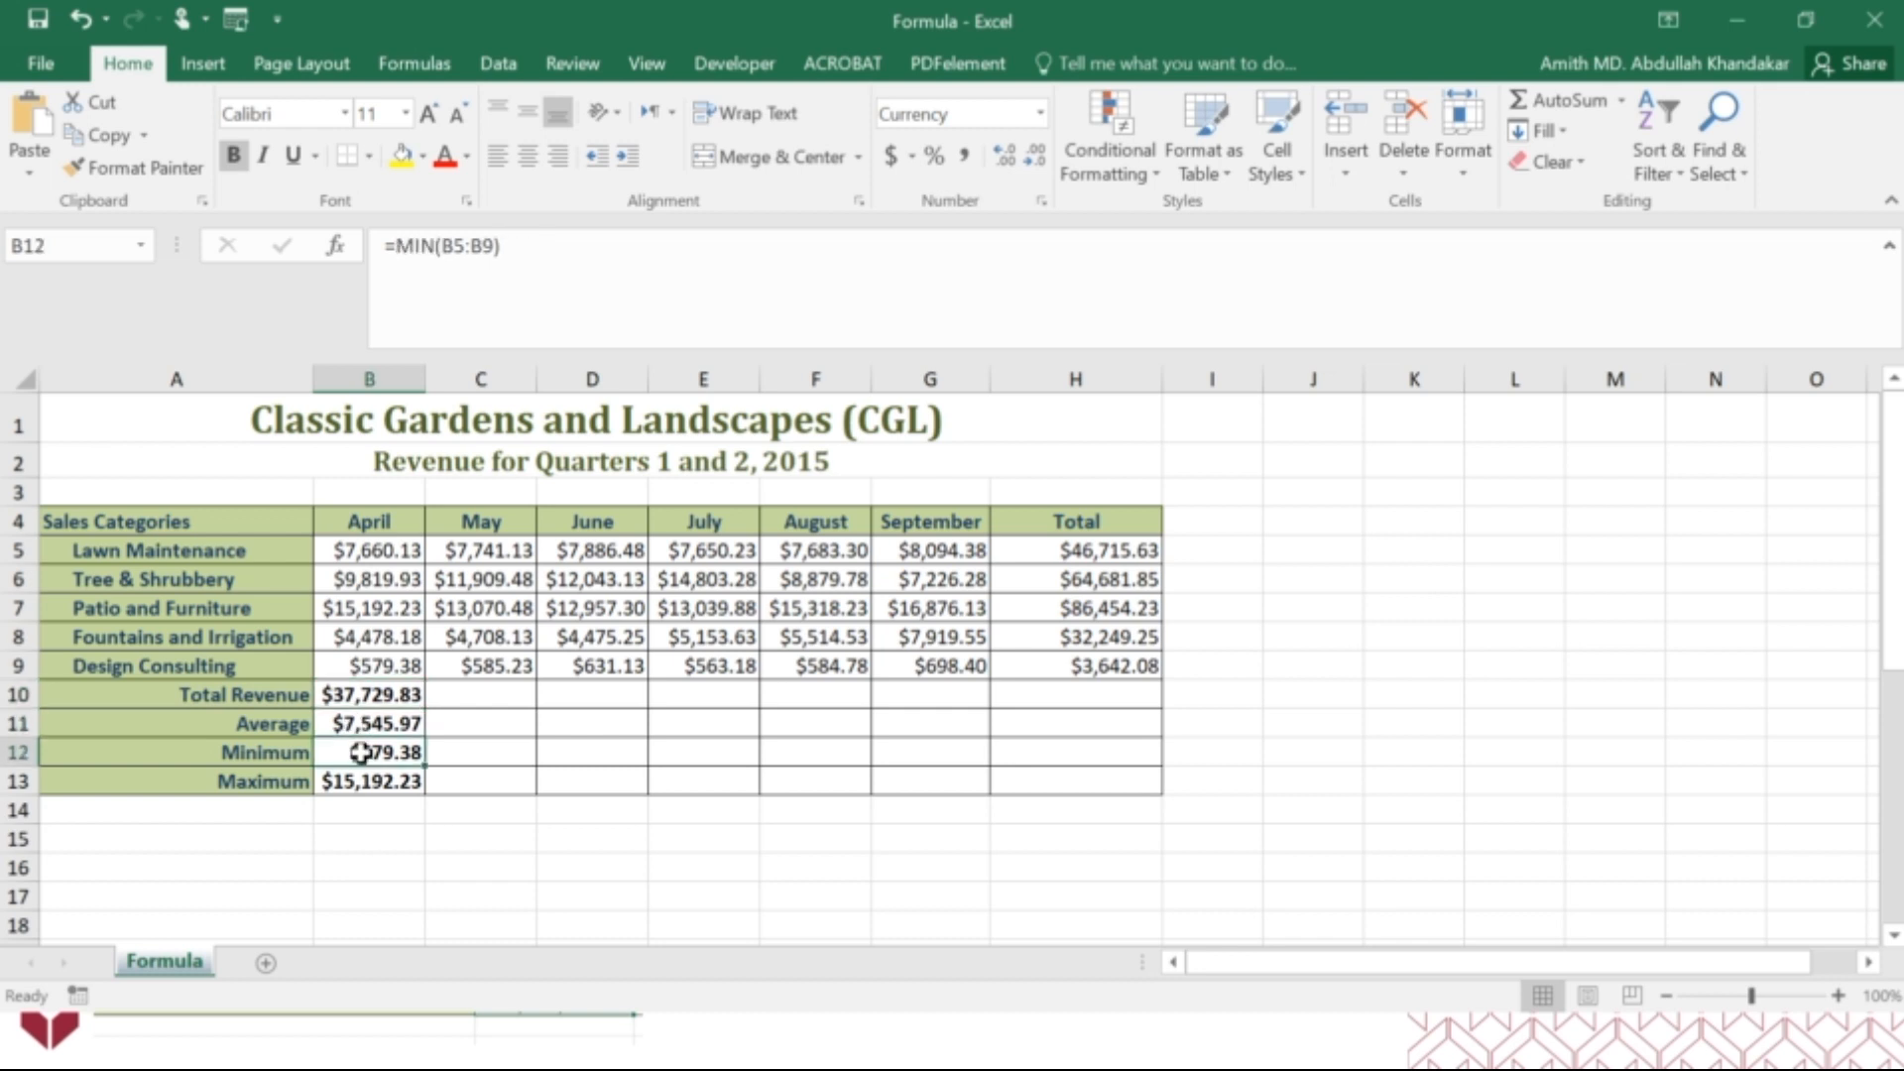
{"action": "left_click", "coordinate": [359, 781]}
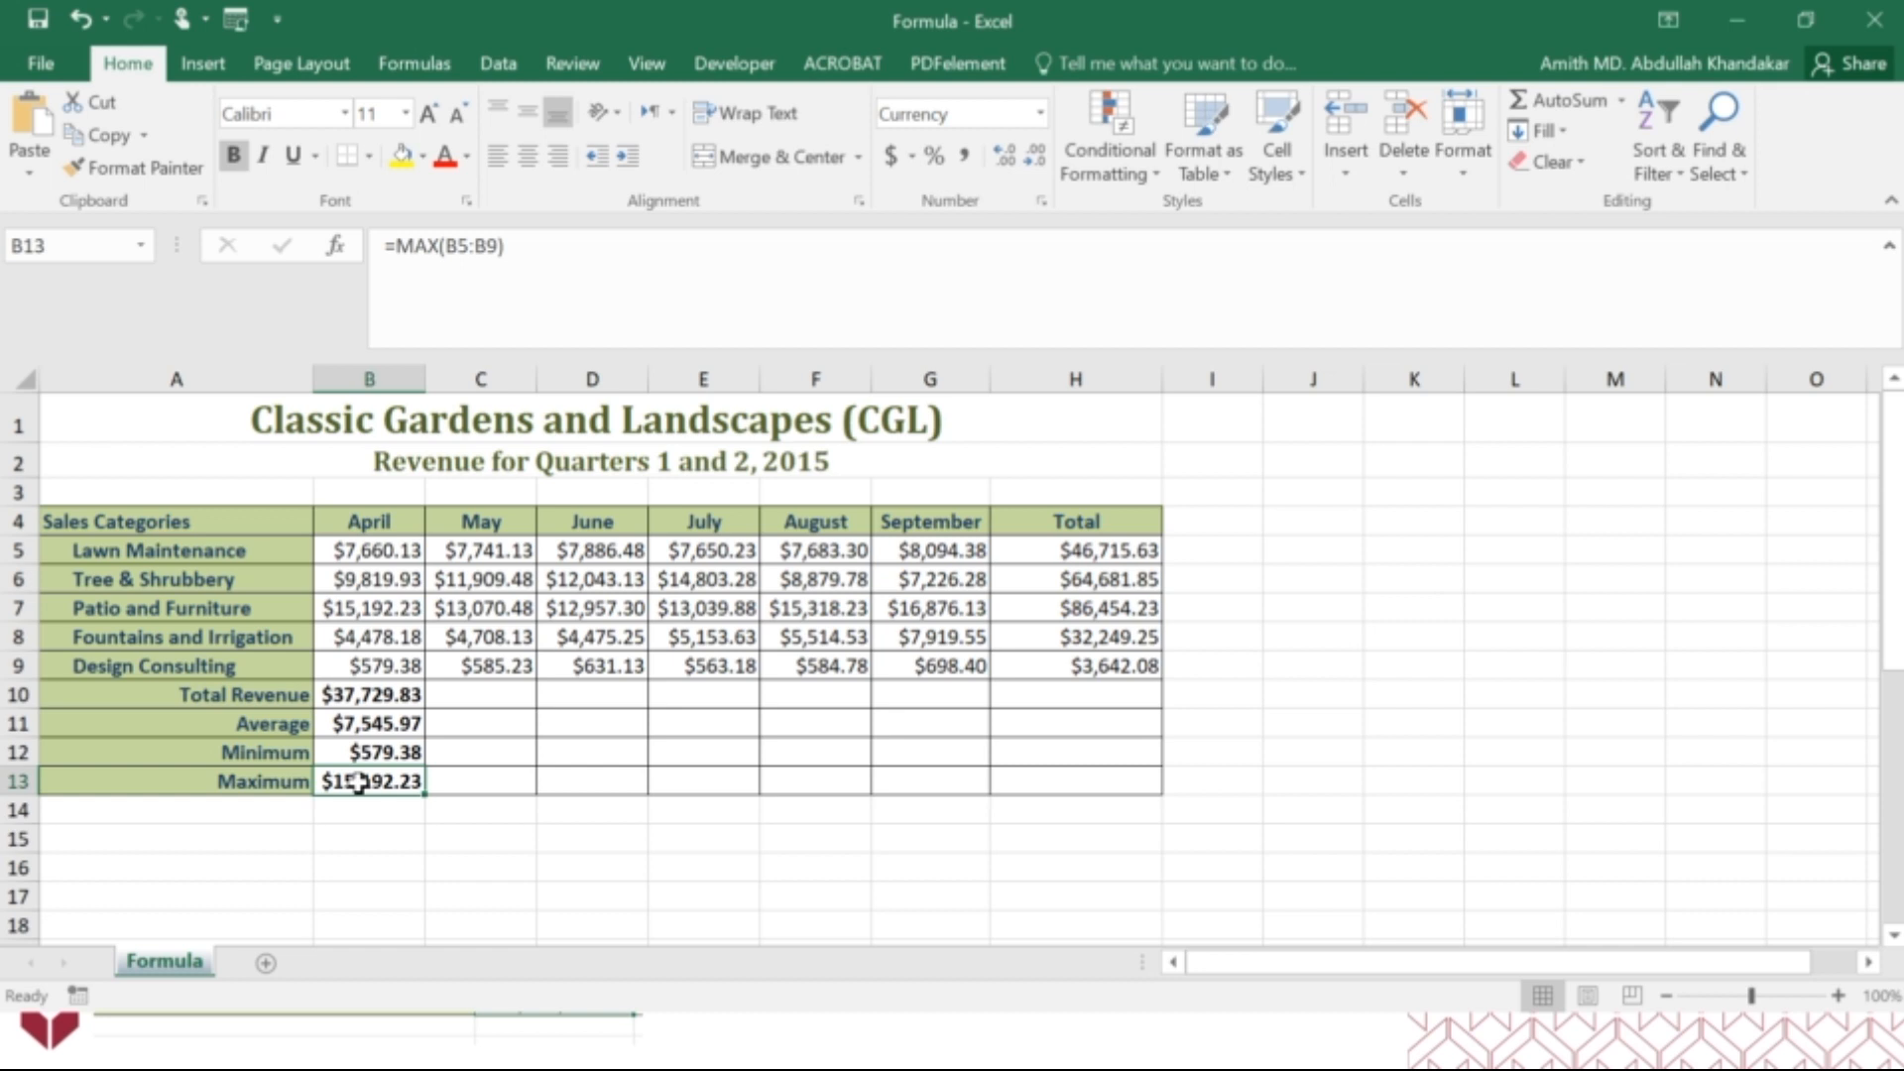
Switch to the PowerPoint slide show and advance to the slide on copying the formulas with relative referencing.
{"action": "key", "text": "alt"}
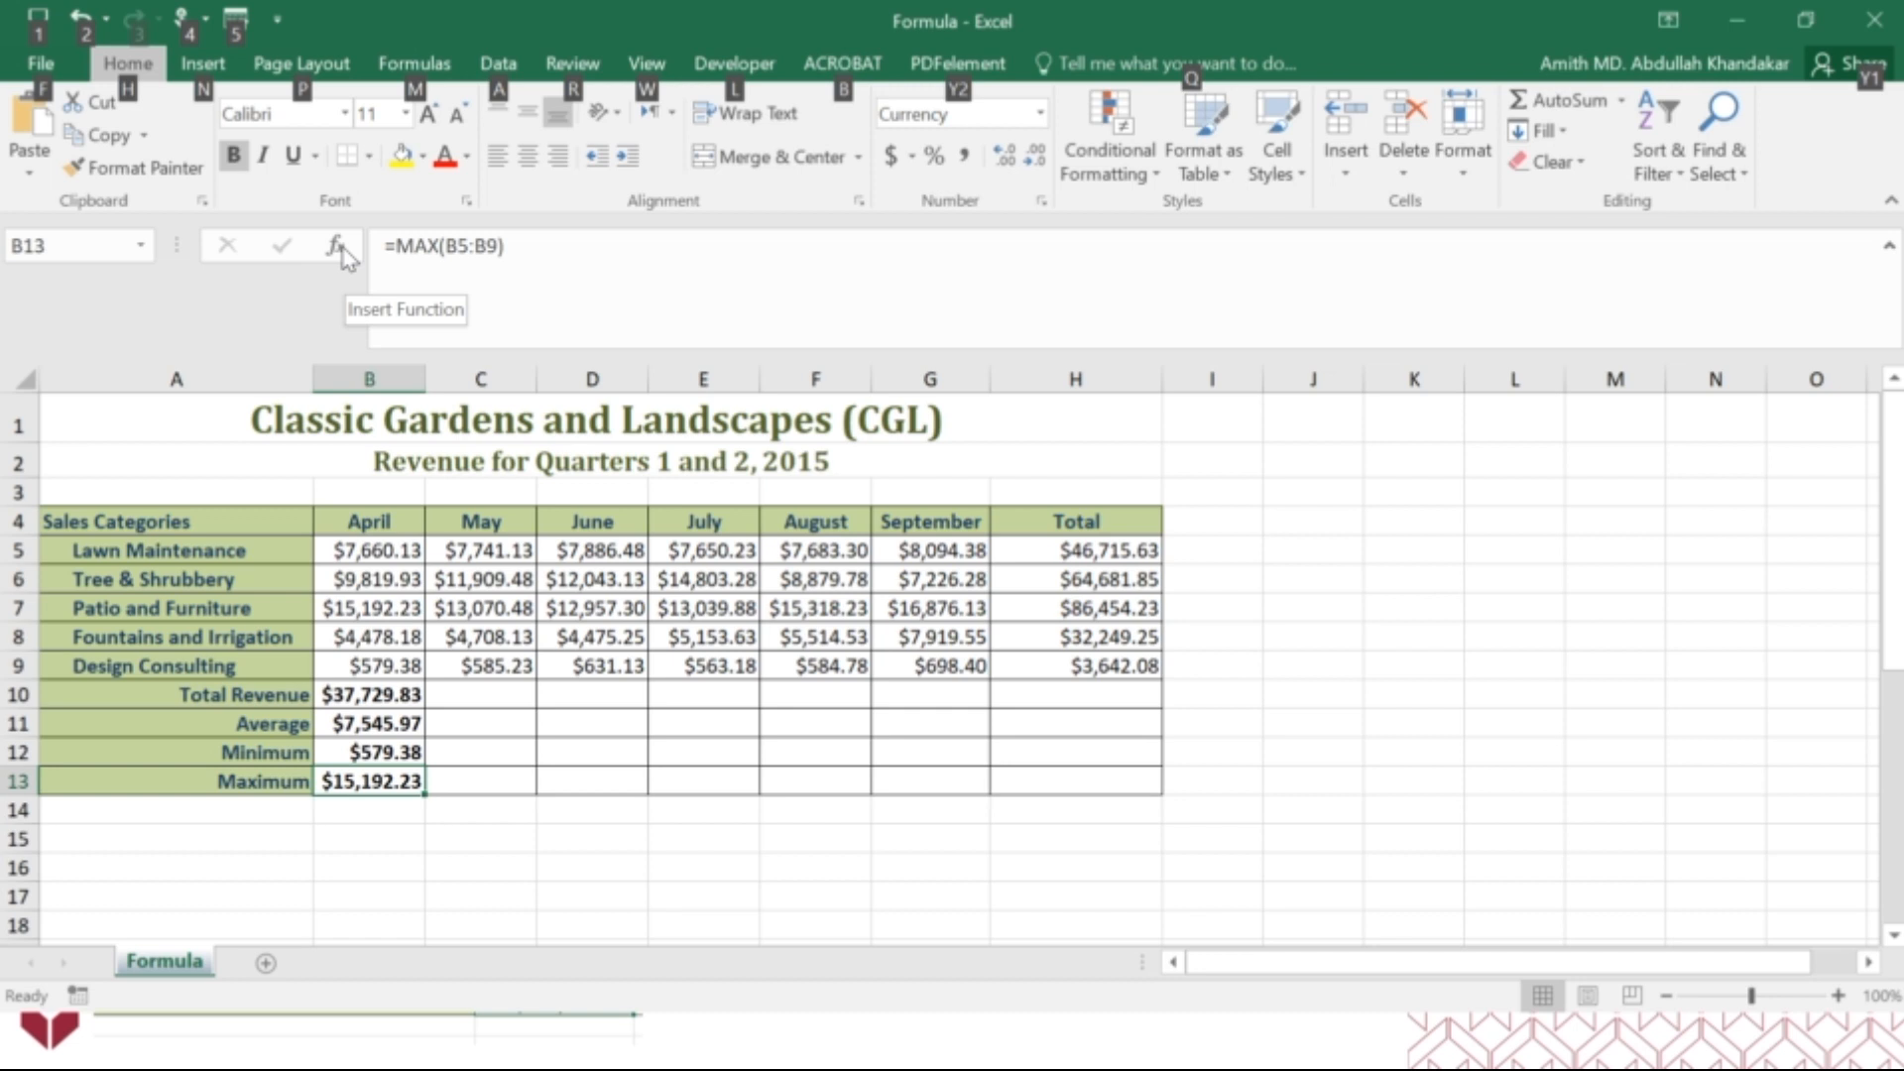
{"action": "key", "text": "alt+Tab"}
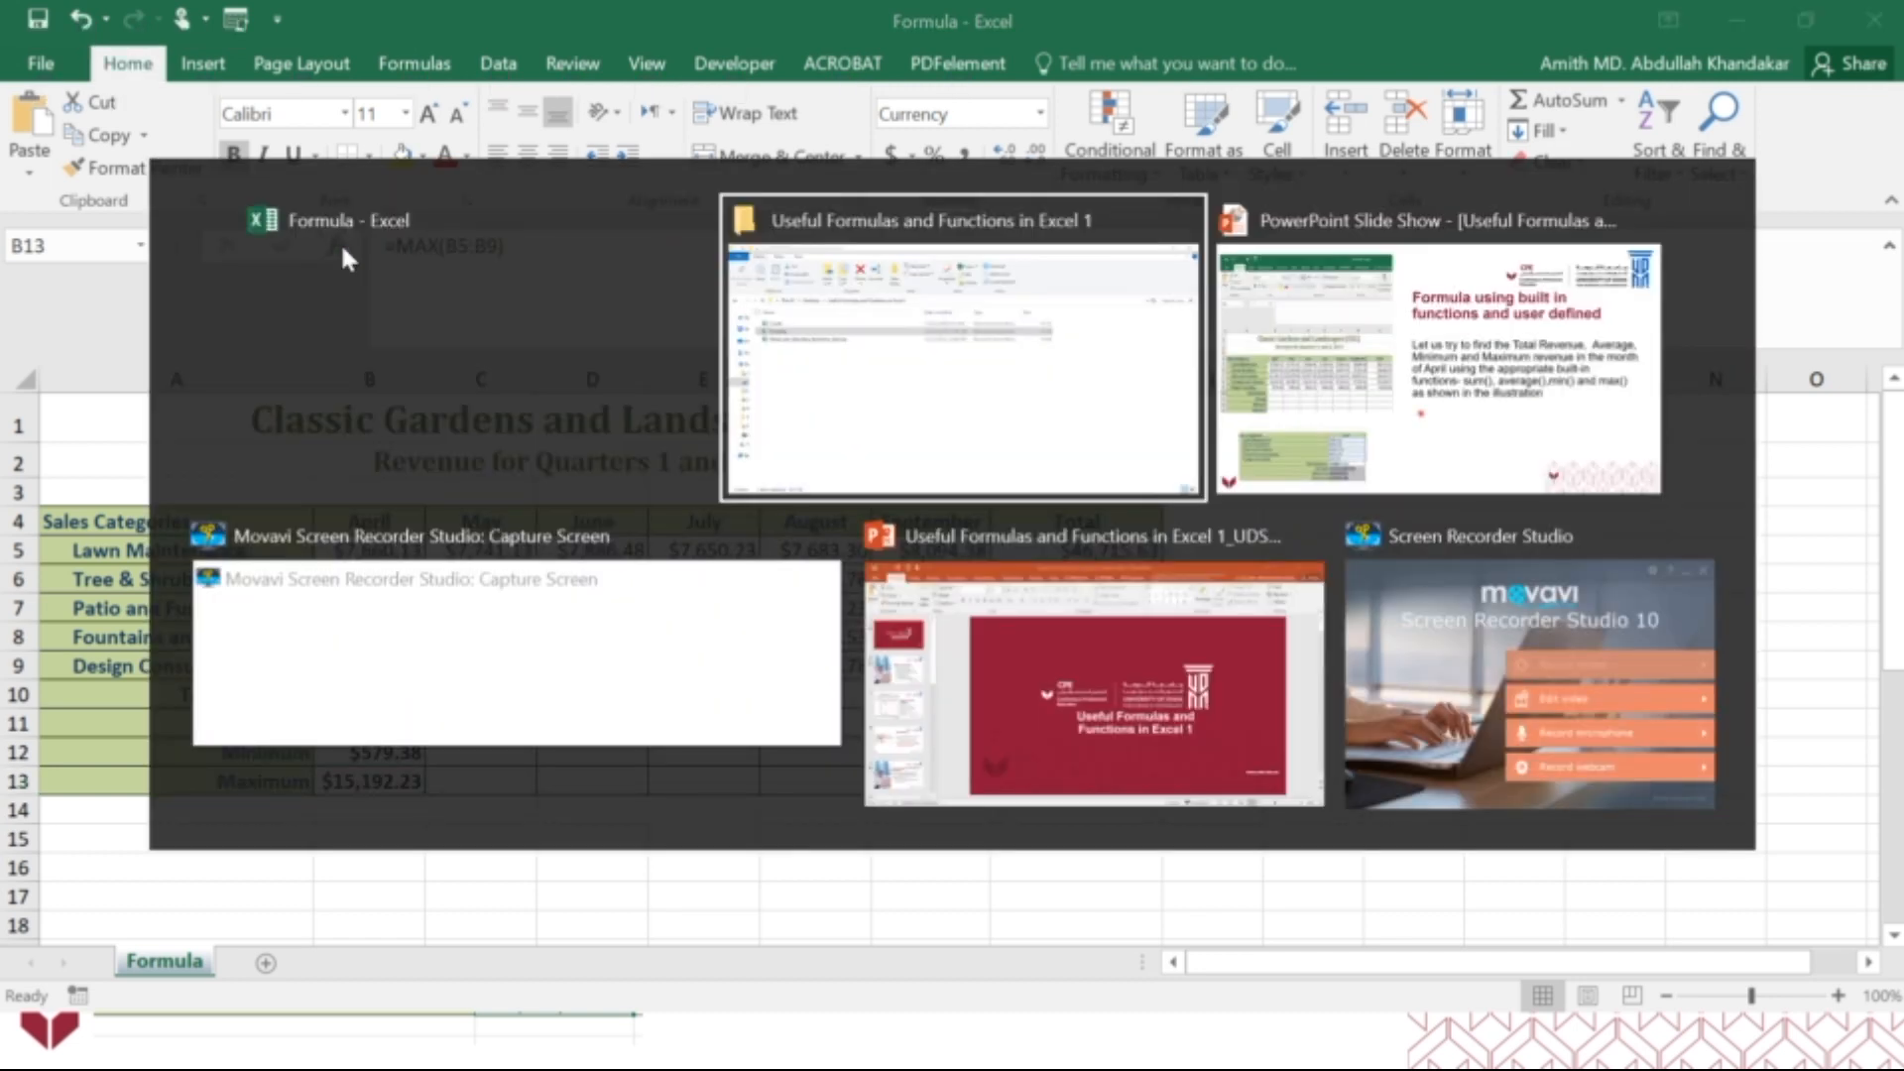
{"action": "key", "text": "alt+Tab"}
{"action": "key", "text": "alt+Tab"}
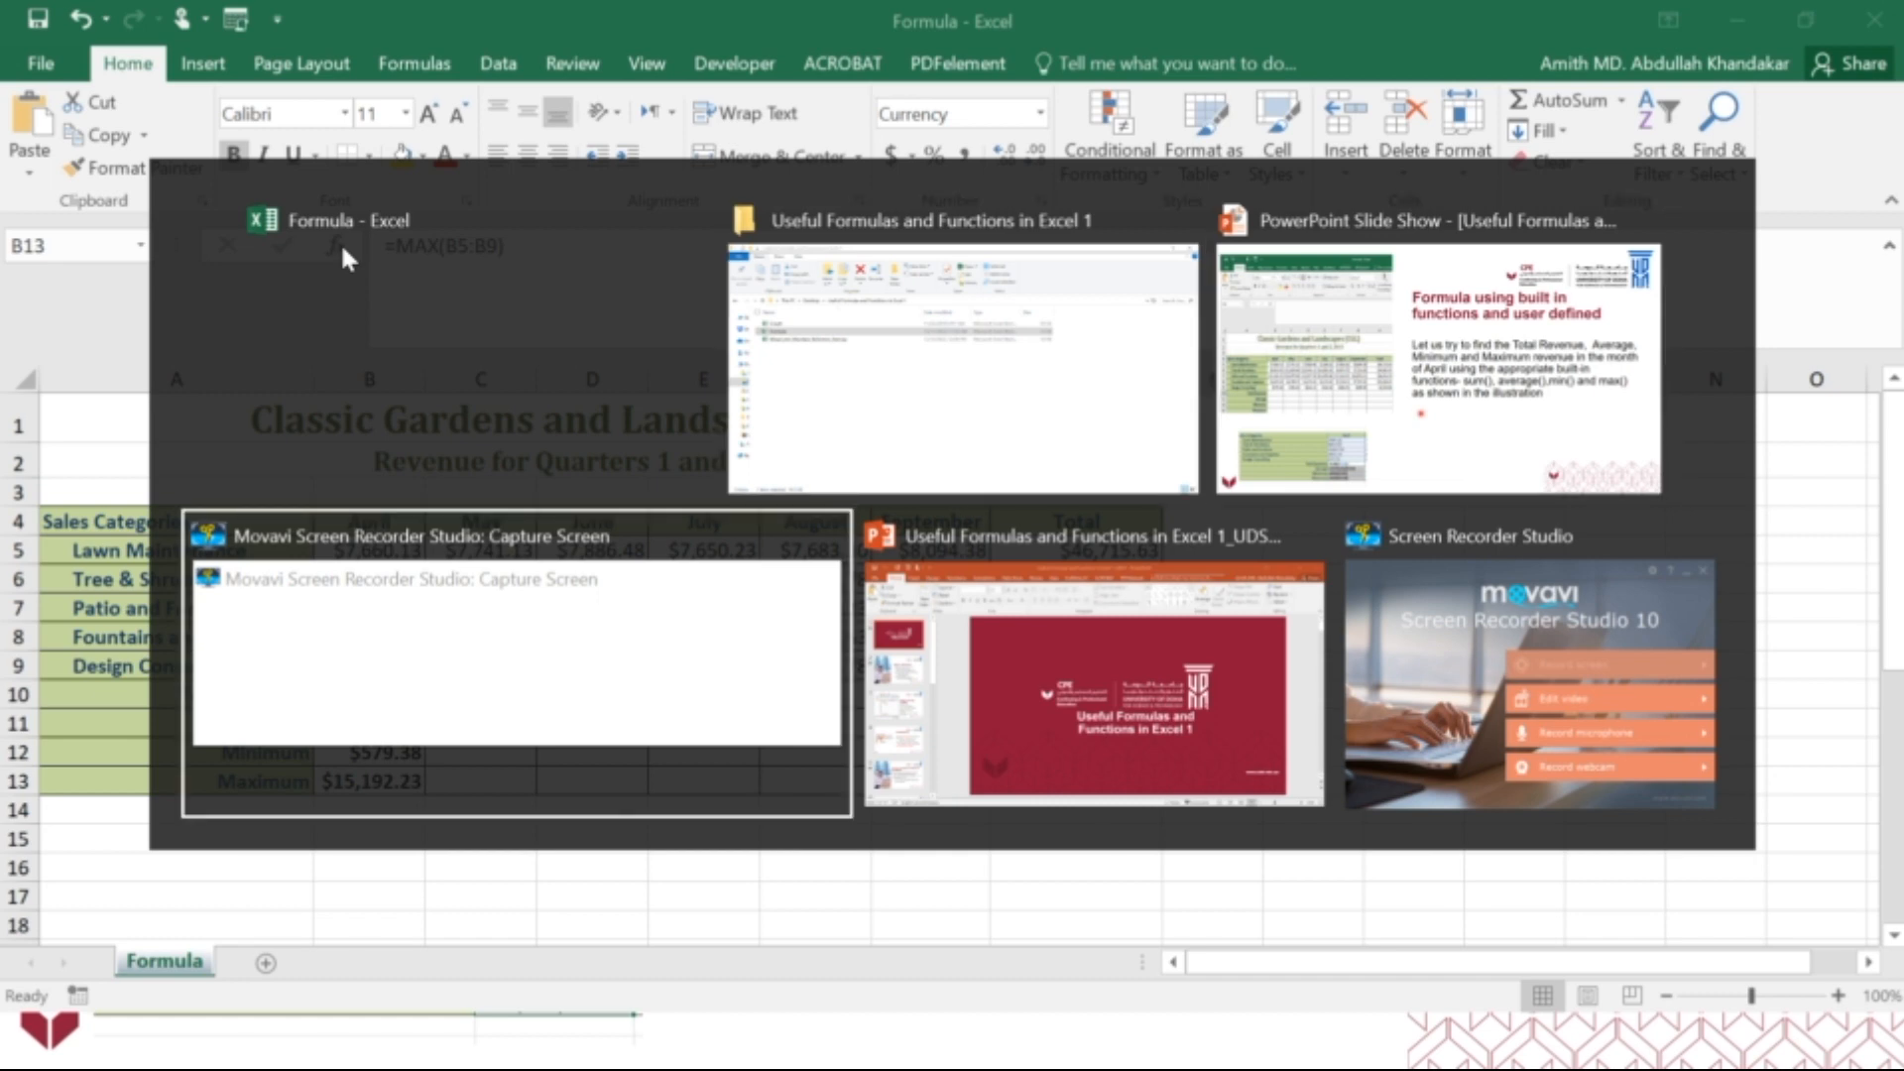
{"action": "key", "text": "alt+Tab"}
{"action": "key", "text": "alt+Tab"}
{"action": "key", "text": "alt+Tab"}
{"action": "key", "text": "alt+Tab"}
{"action": "key", "text": "alt+Tab"}
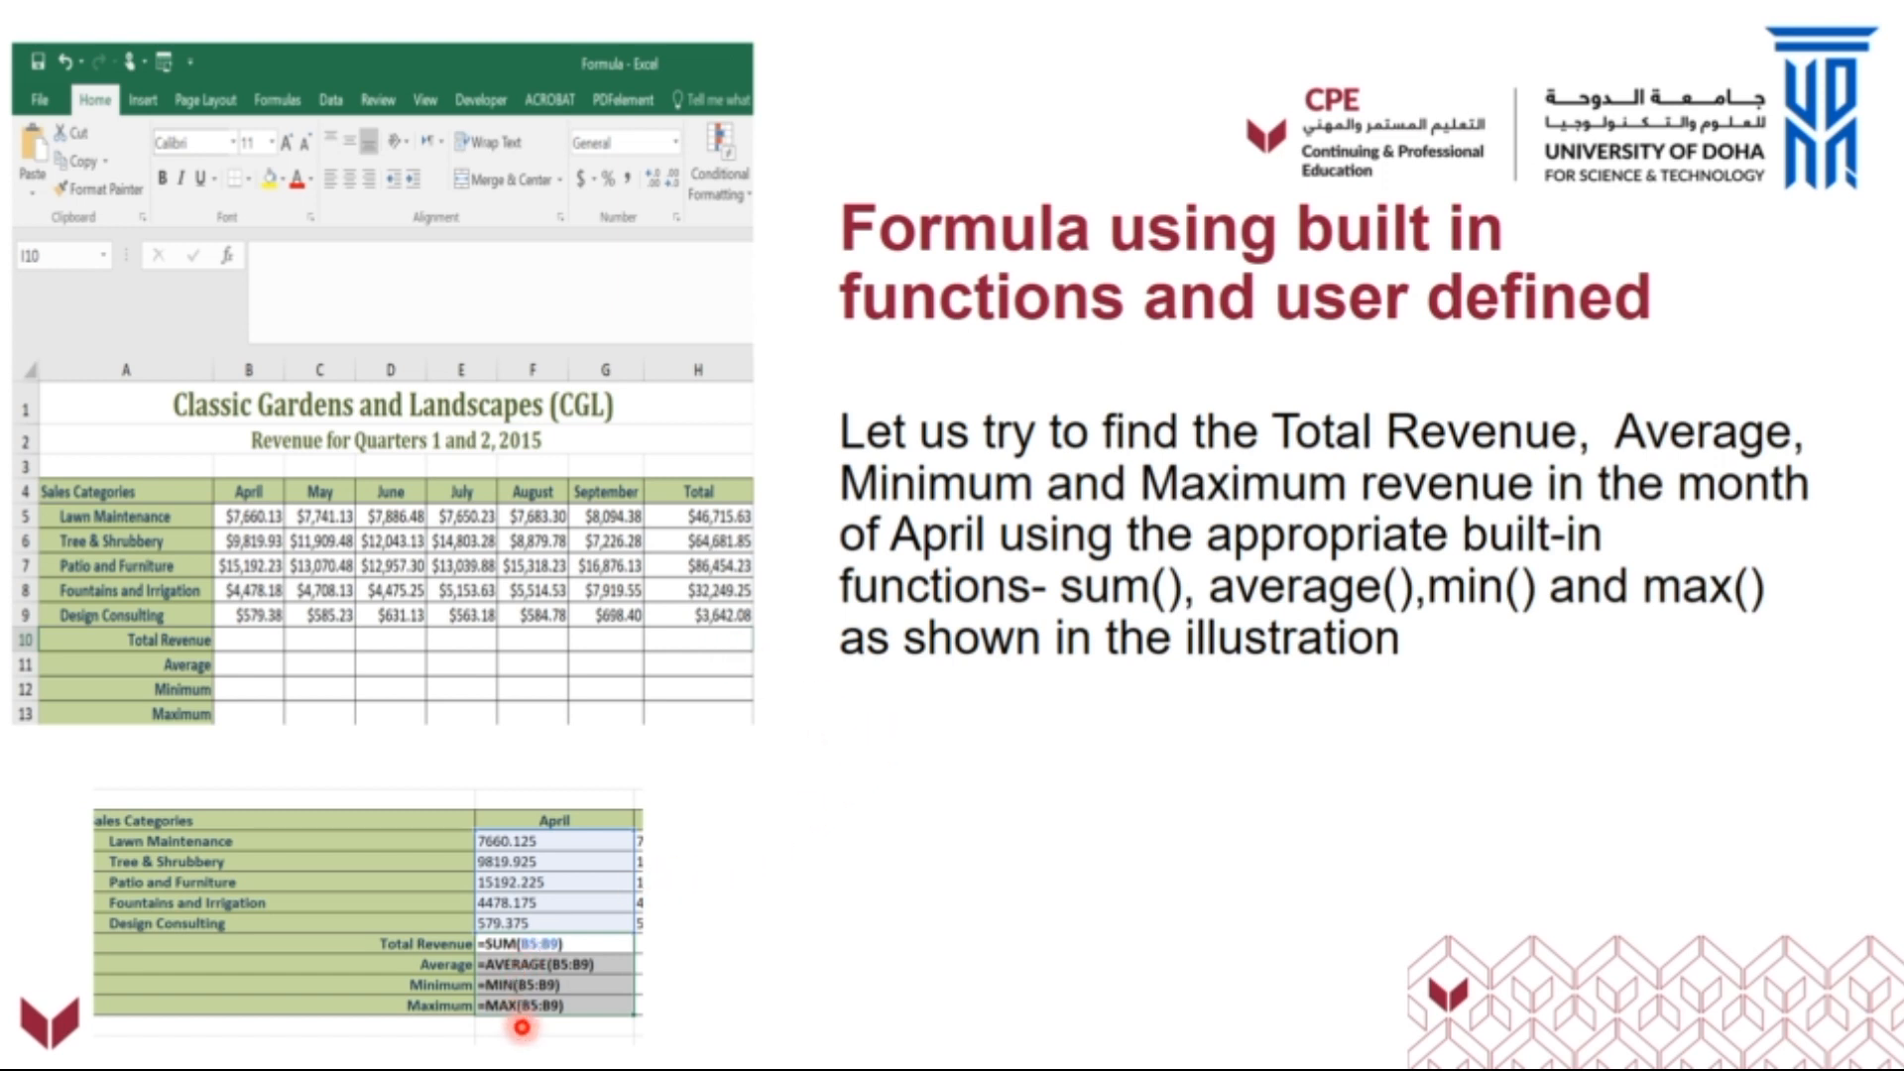
{"action": "key", "text": "Right"}
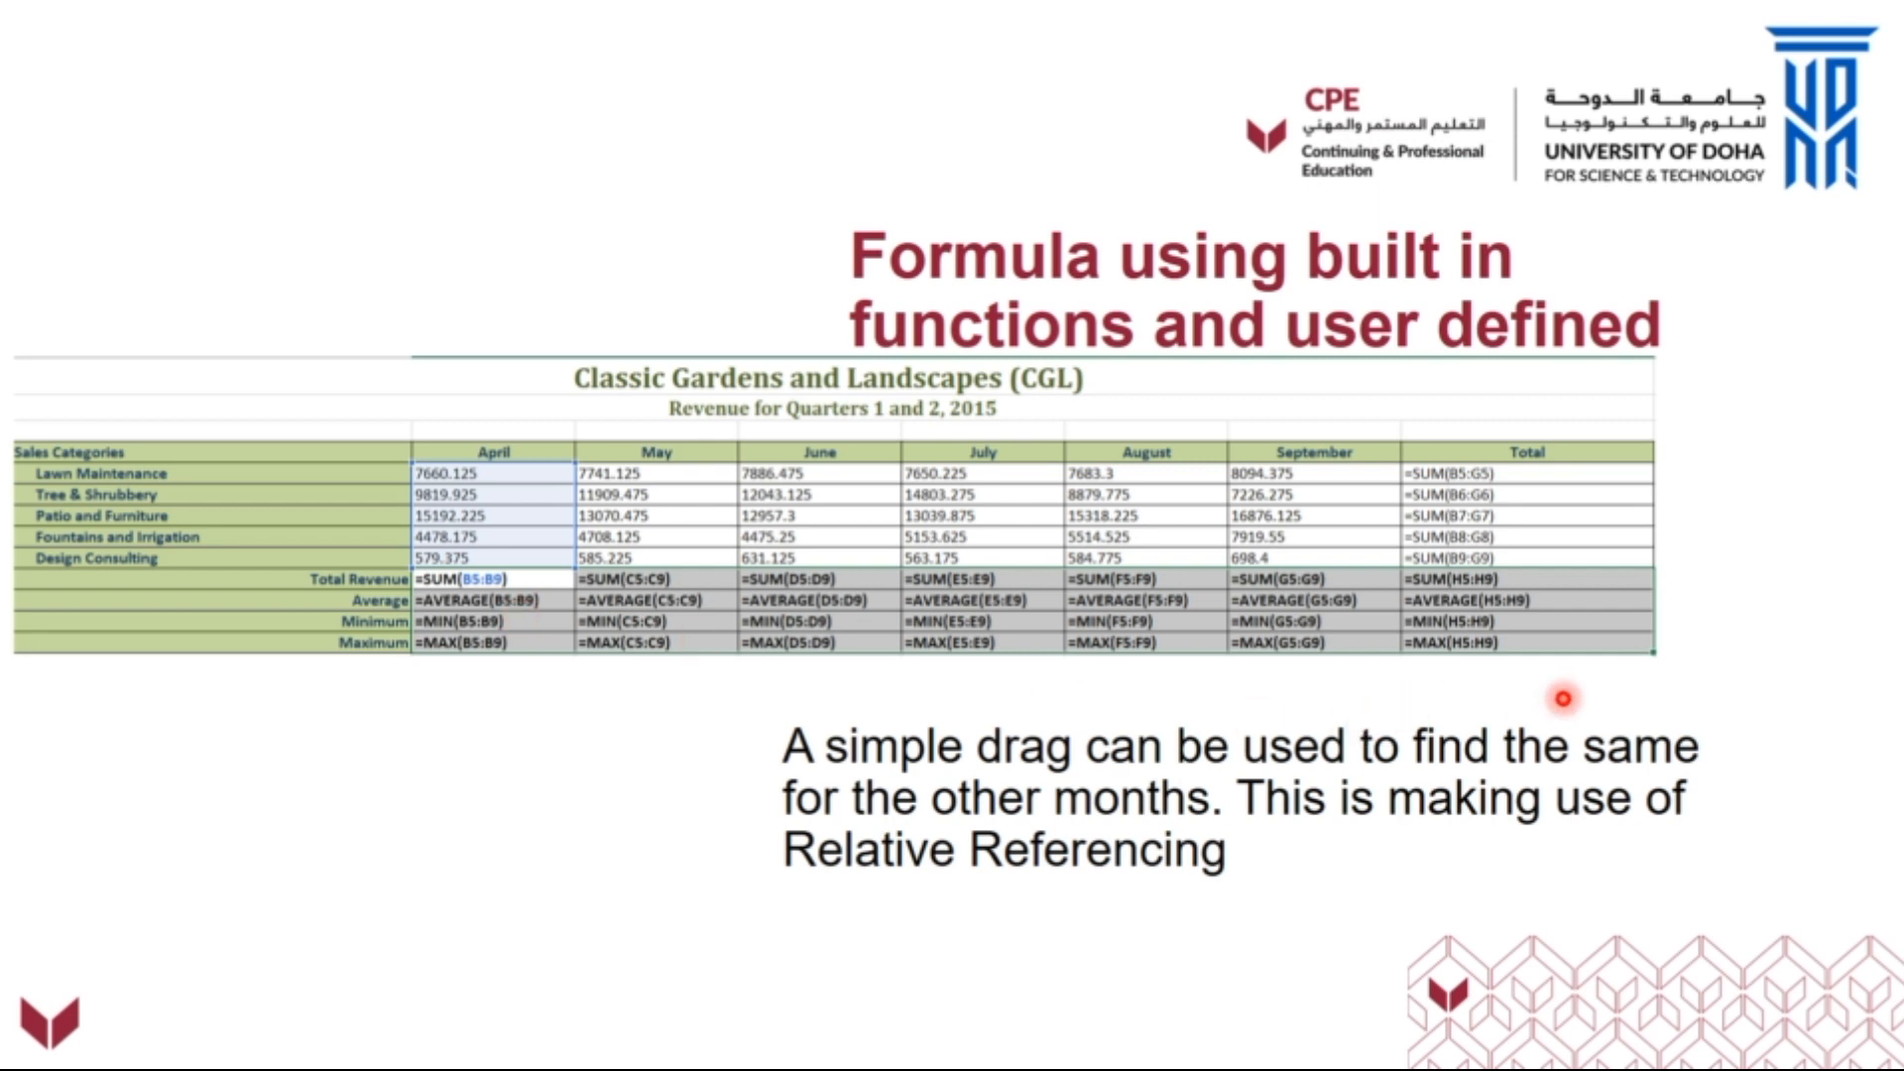
Switch back to the Formula workbook in Excel and fill the Total Revenue formula from B10 across to H10.
{"action": "key", "text": "alt+Tab"}
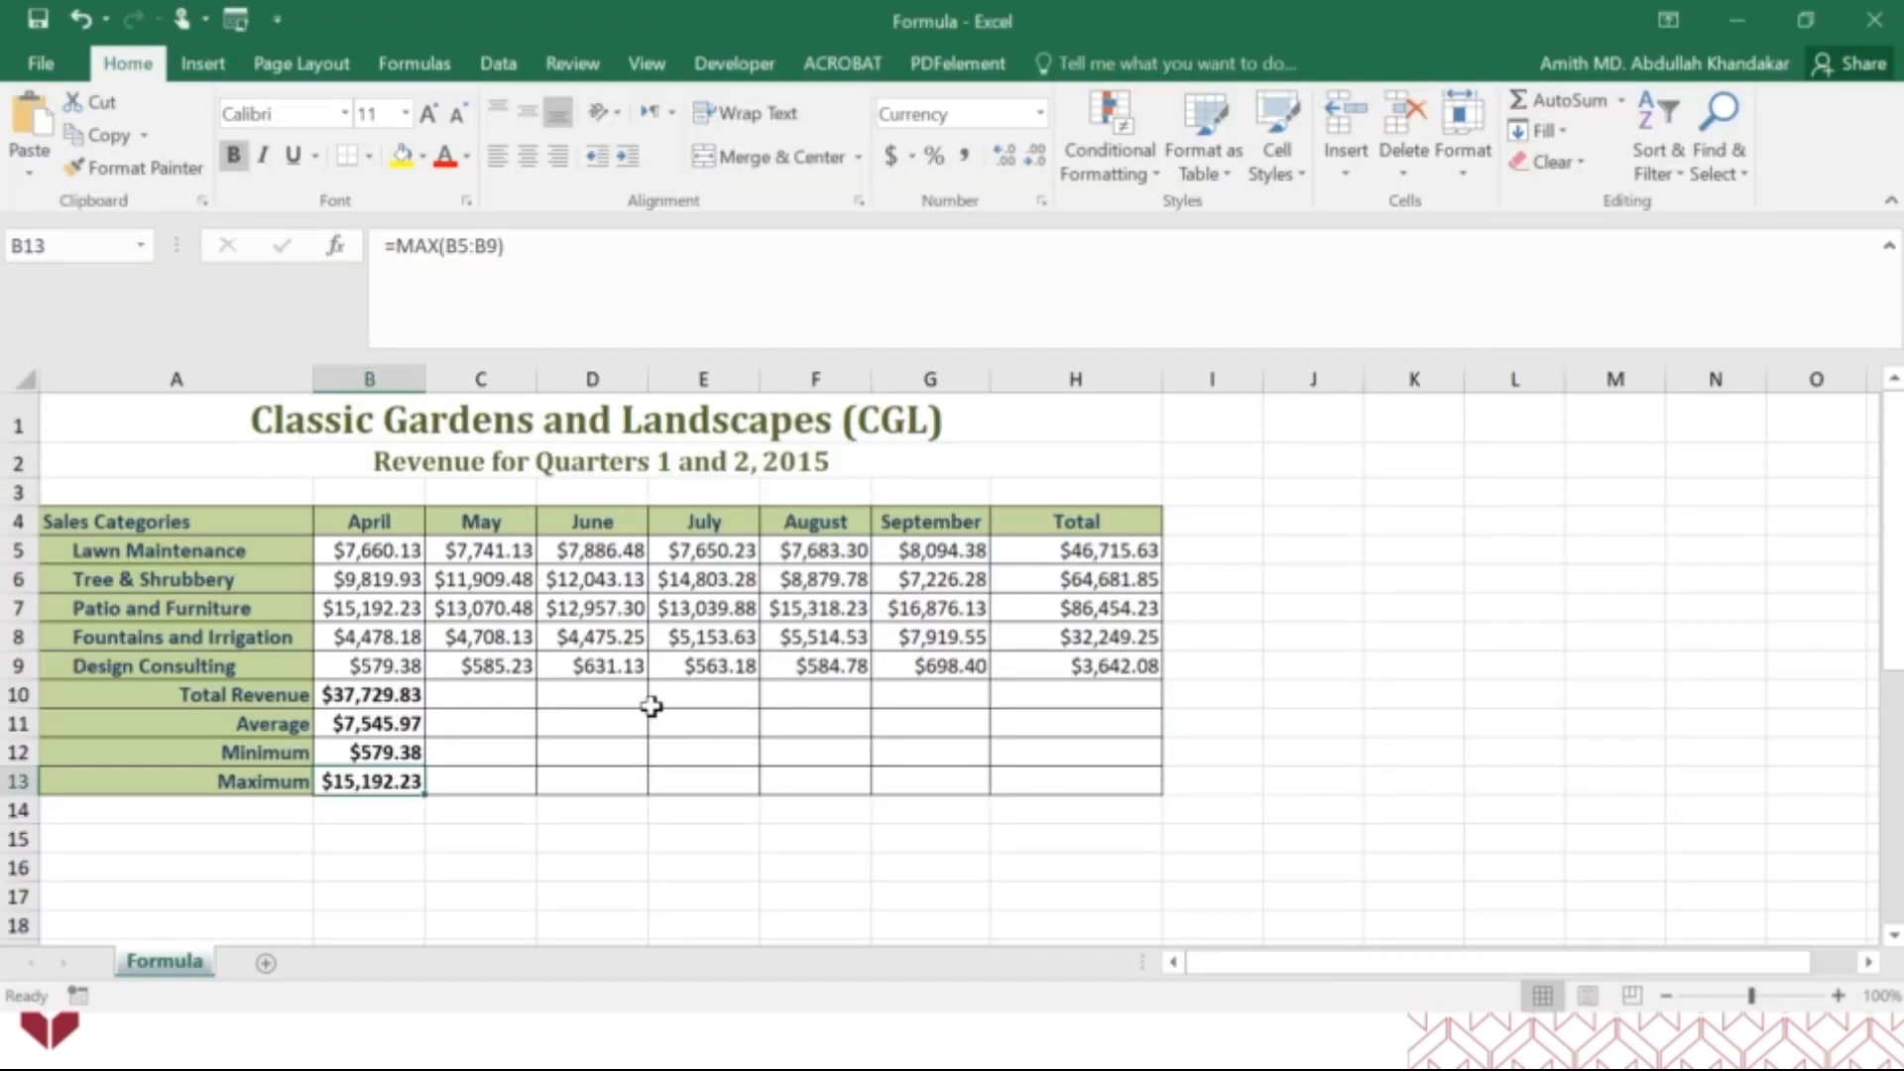
{"action": "left_click", "coordinate": [397, 698]}
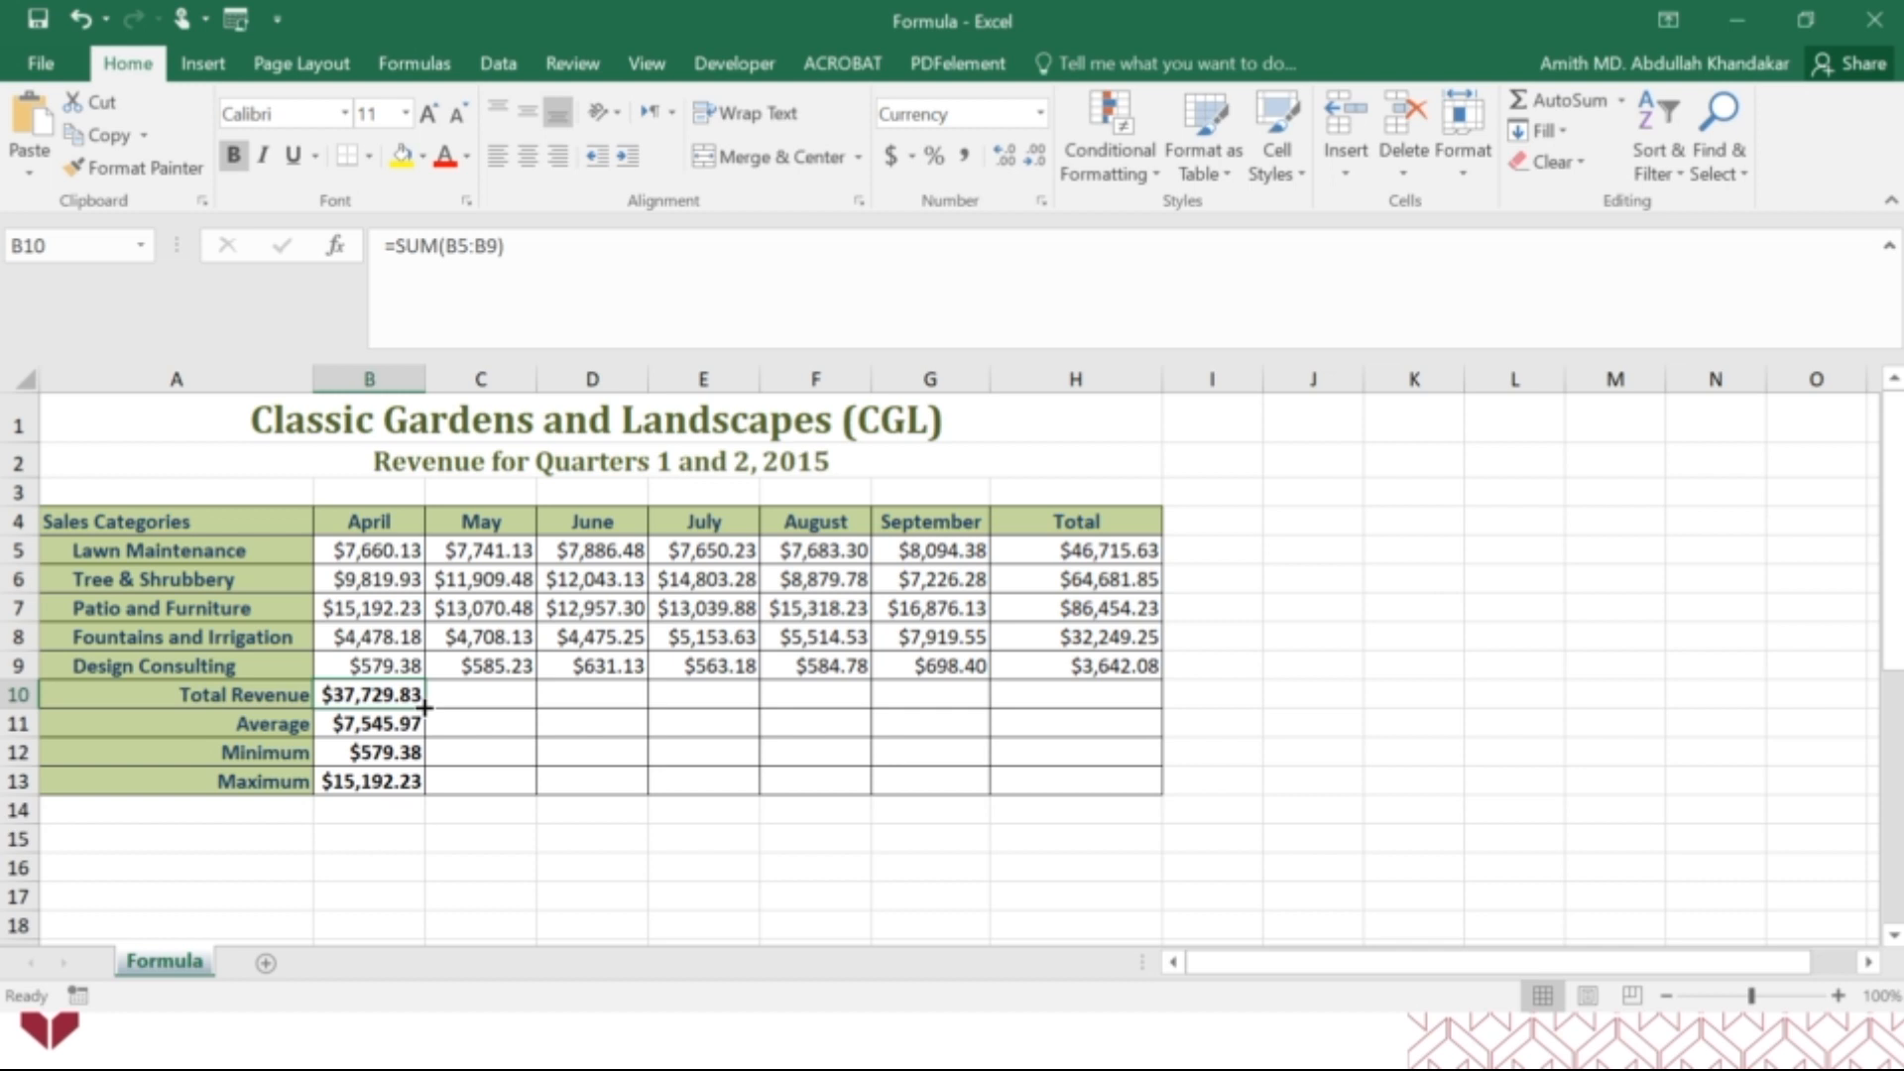
{"action": "left_click_drag", "start_coordinate": [424, 707], "coordinate": [424, 707]}
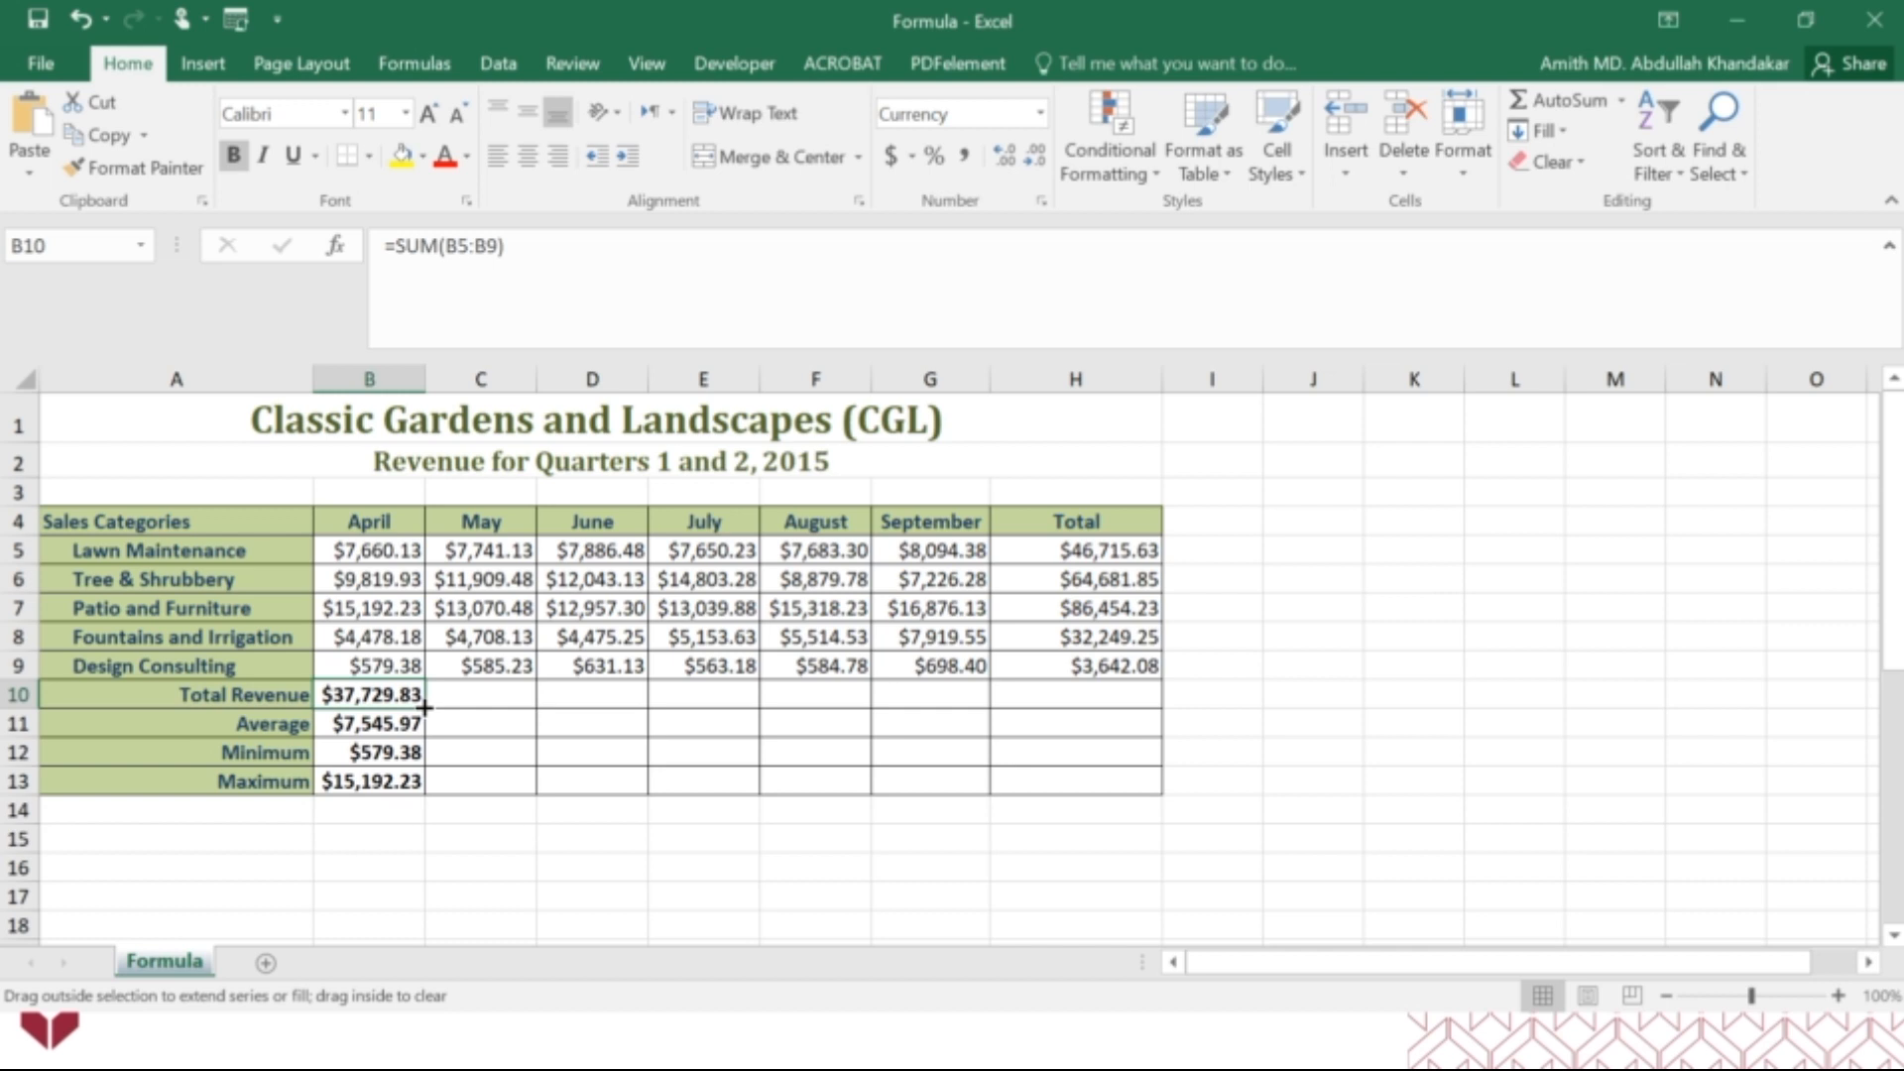
{"action": "left_click_drag", "start_coordinate": [425, 706], "coordinate": [1109, 694]}
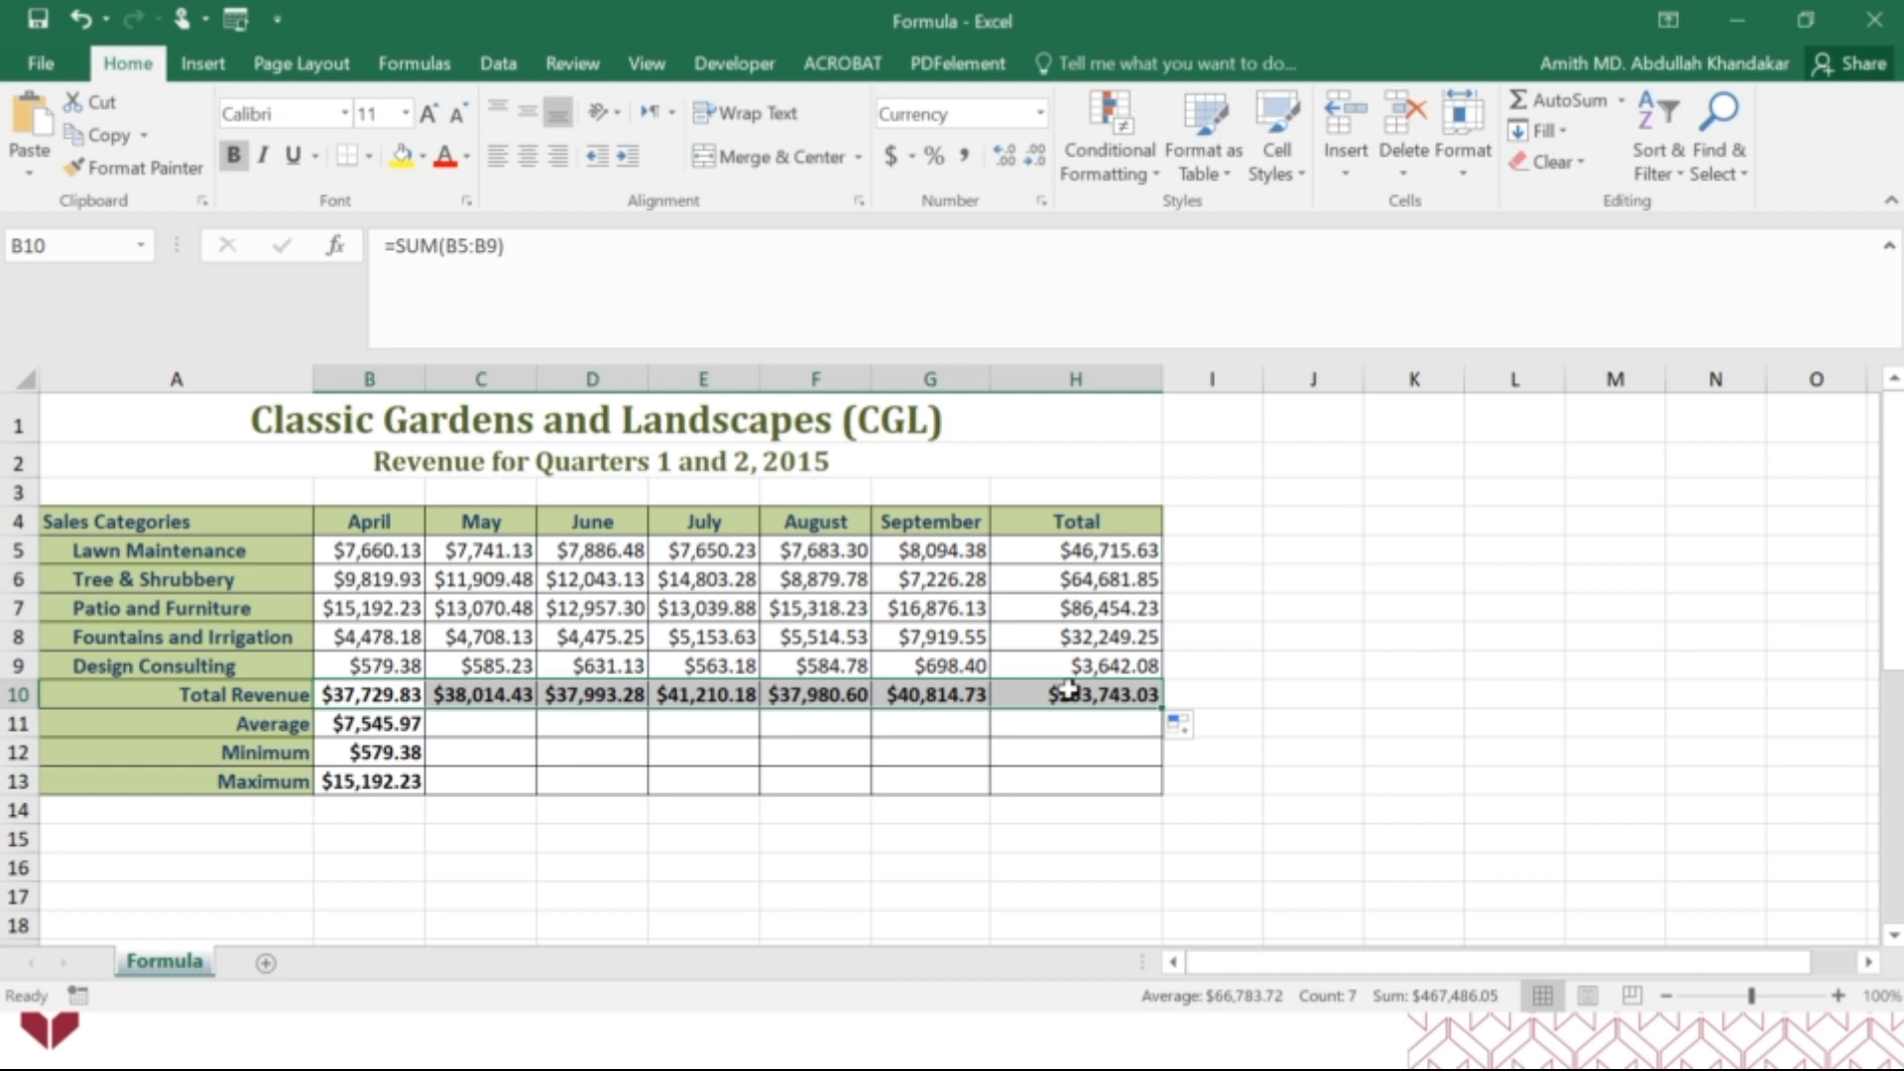
{"action": "left_click", "coordinate": [515, 838]}
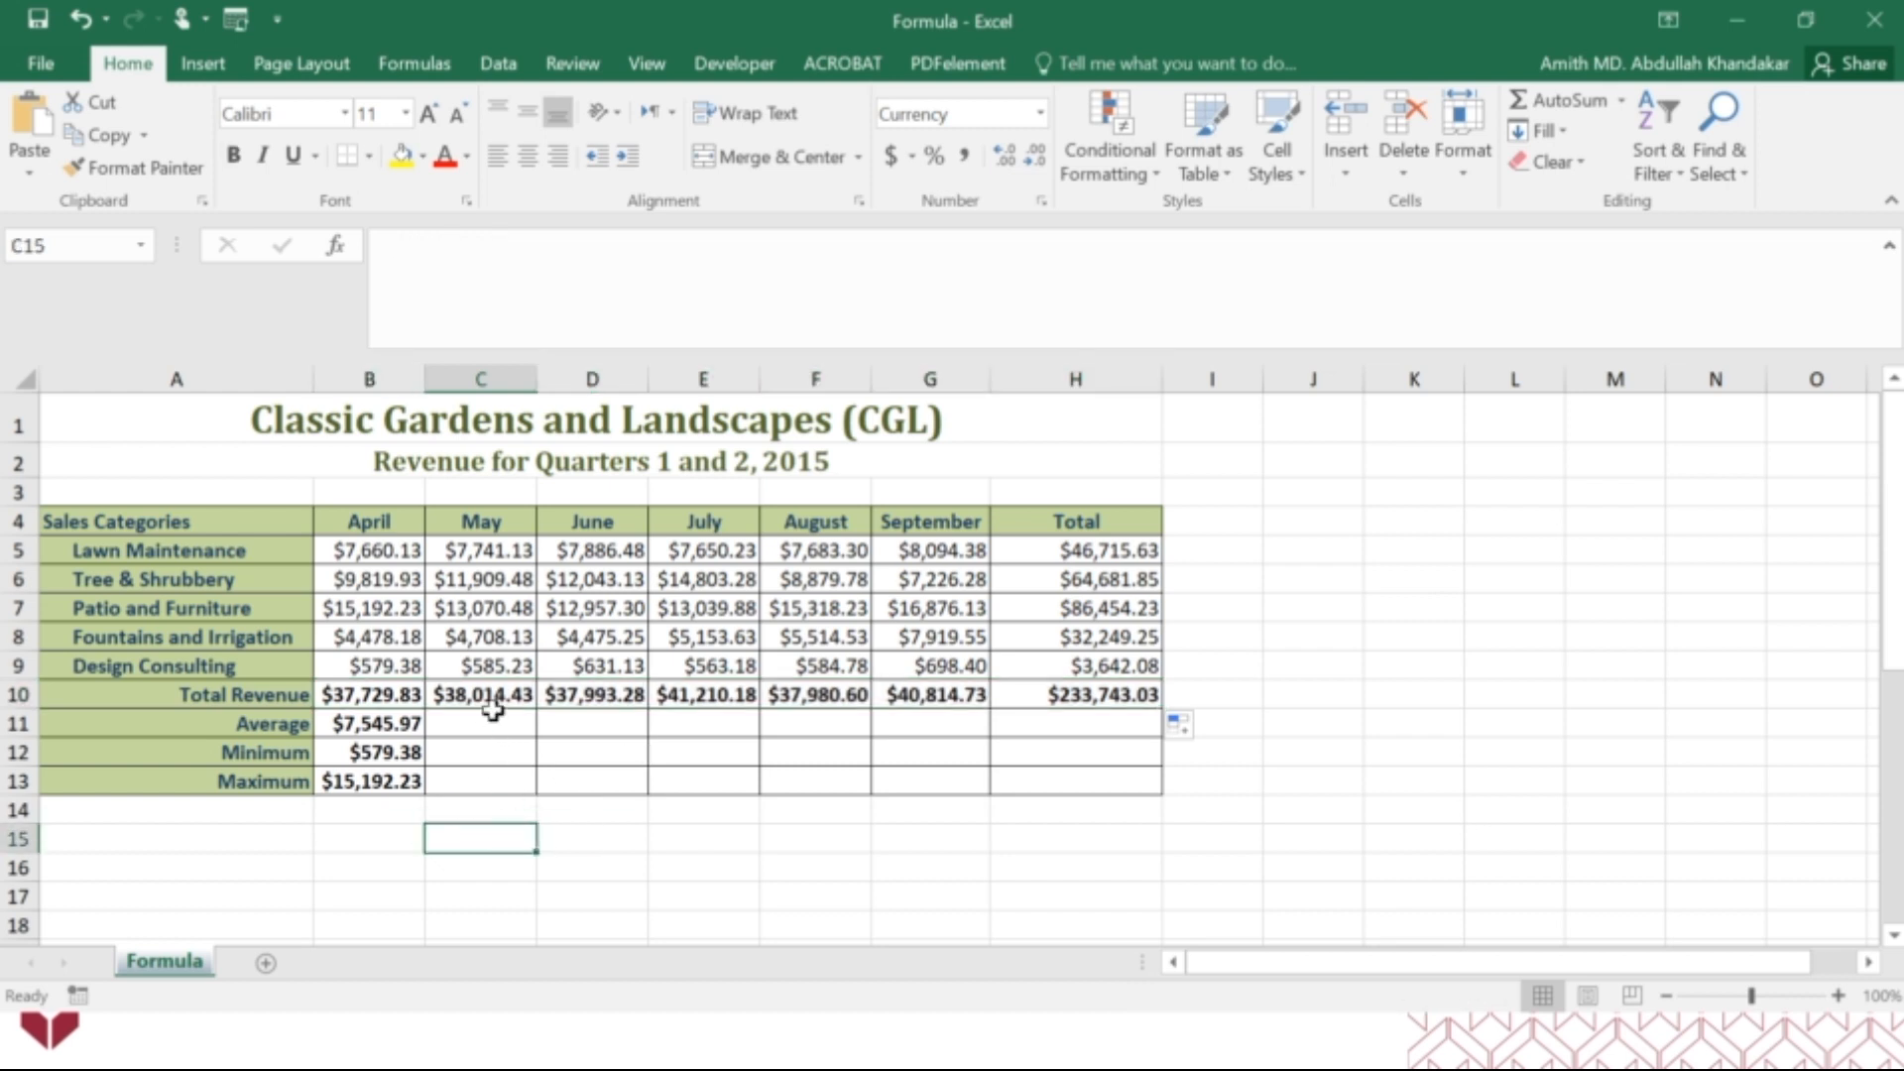
Inspect the cell ranges referenced by the copied SUM formulas in C10 for May and G10 for September.
{"action": "left_click", "coordinate": [492, 696]}
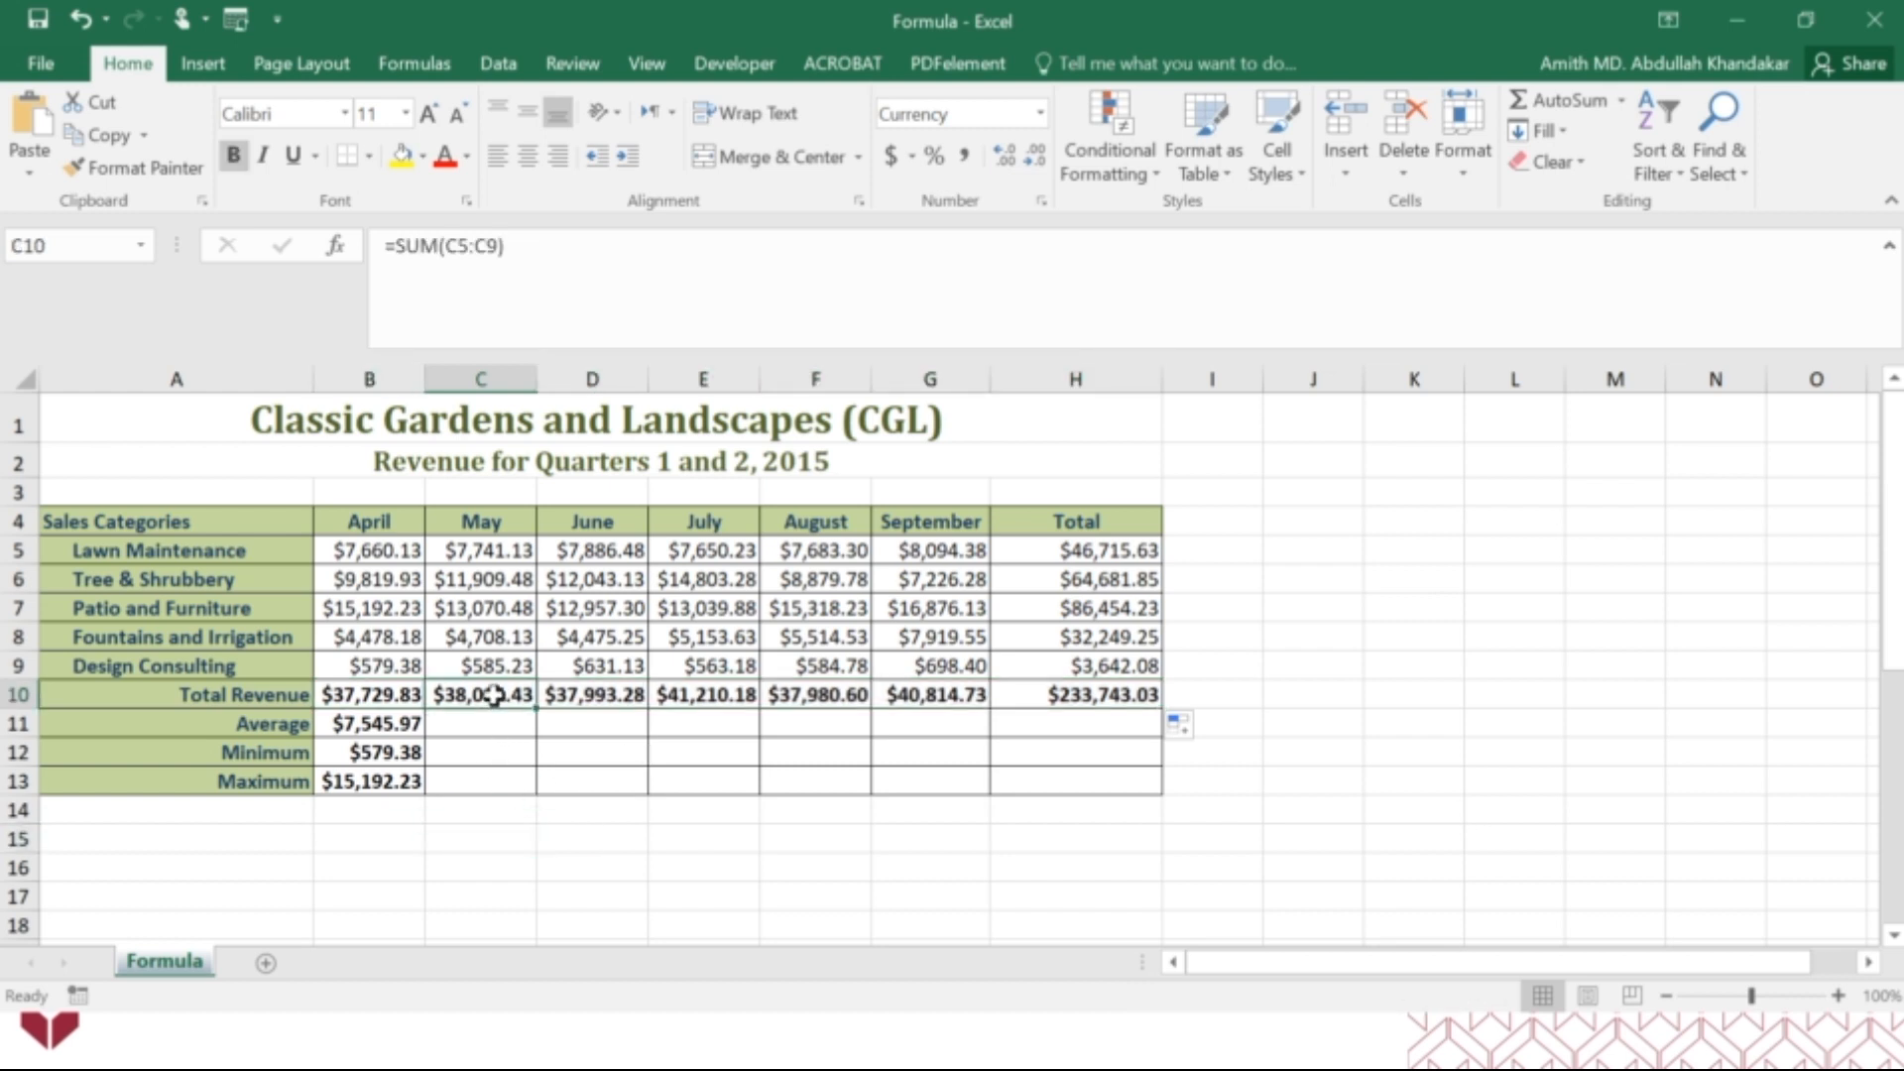
{"action": "left_click", "coordinate": [449, 250]}
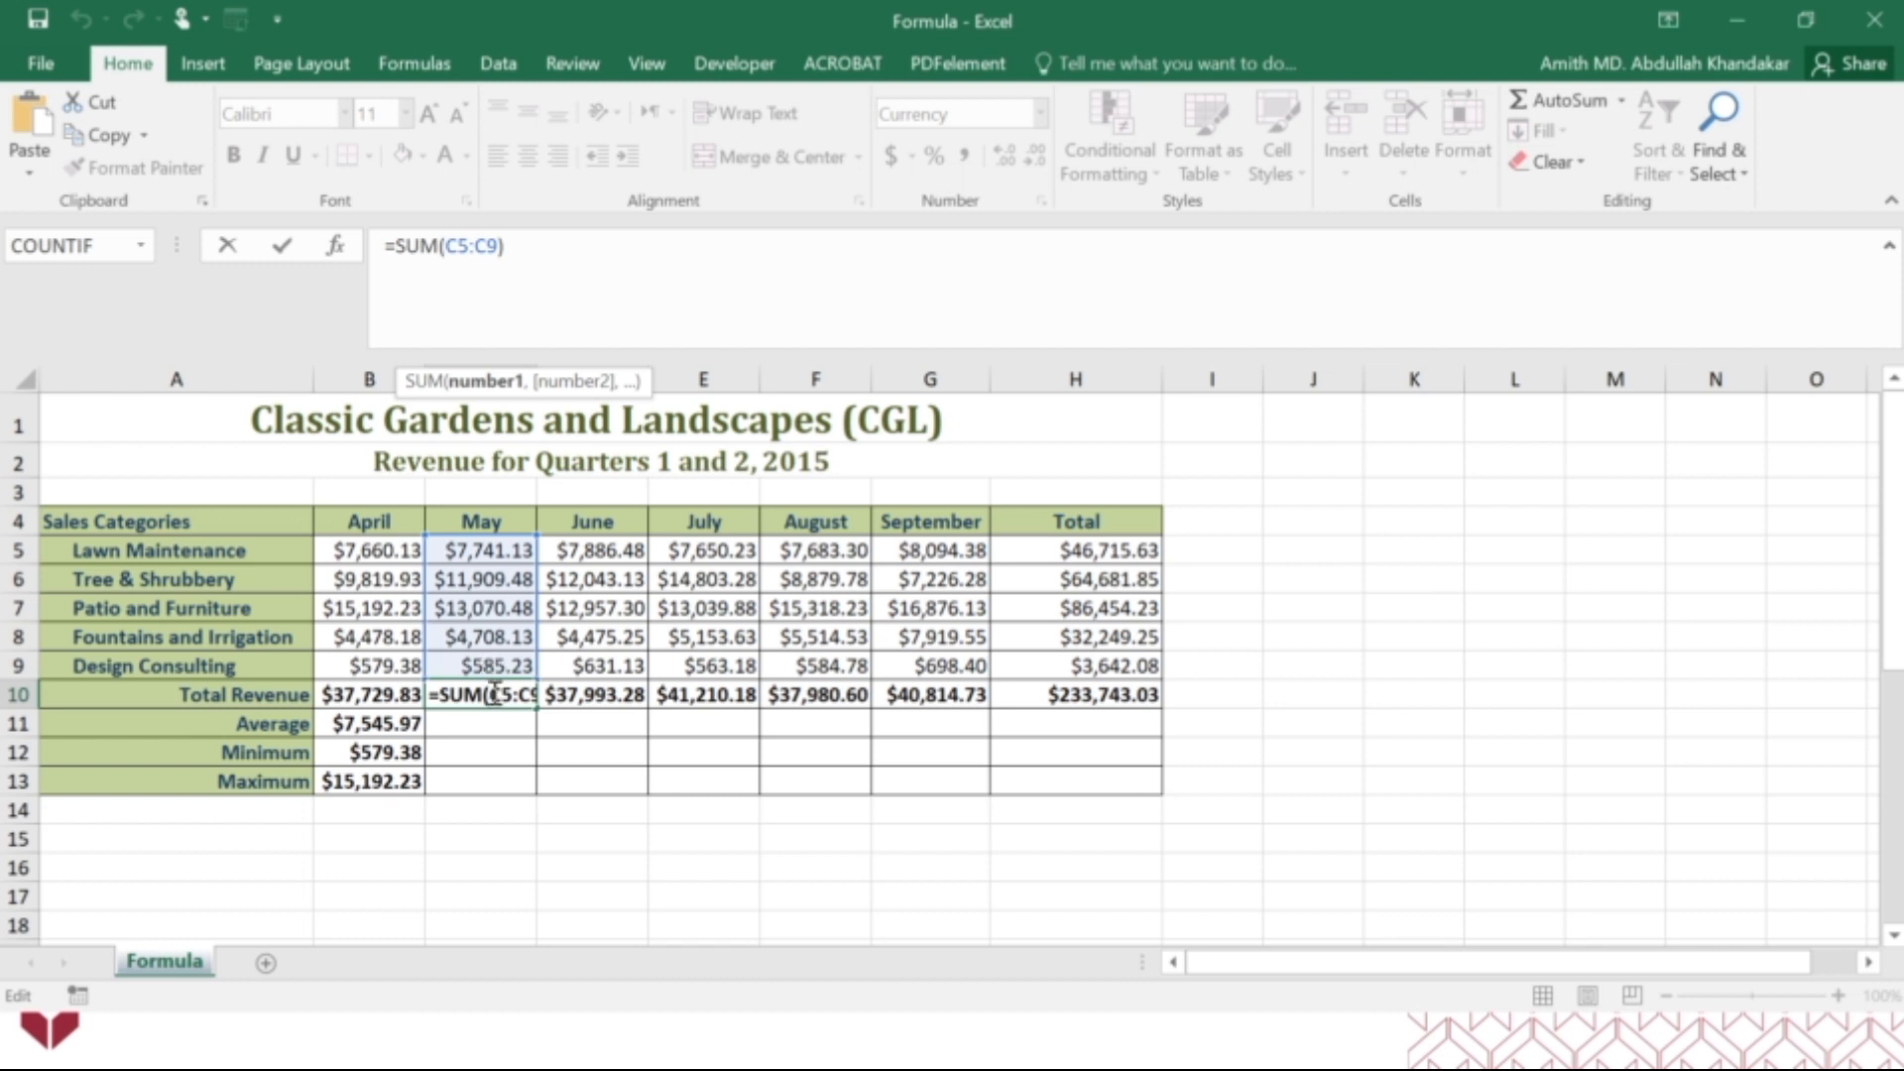
{"action": "key", "text": "ctrl+Return"}
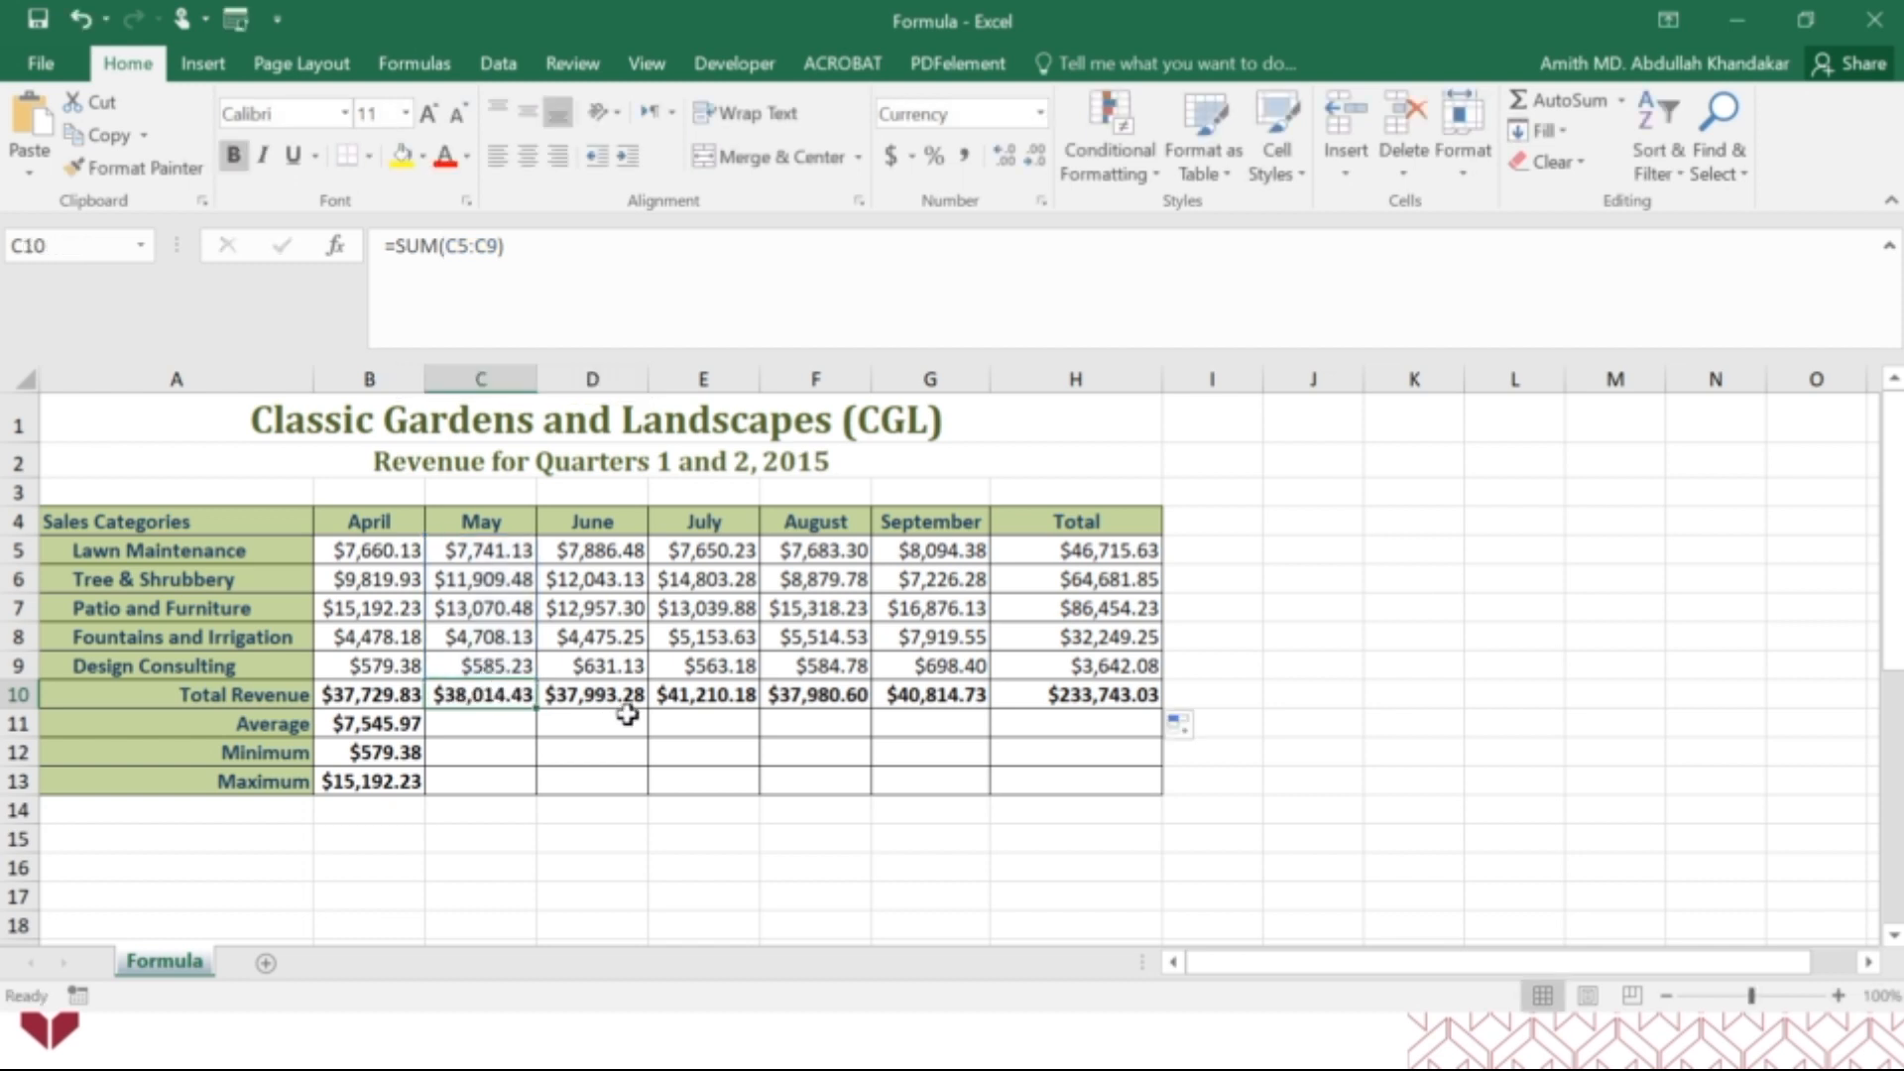
{"action": "left_click", "coordinate": [954, 697]}
{"action": "left_click", "coordinate": [483, 250]}
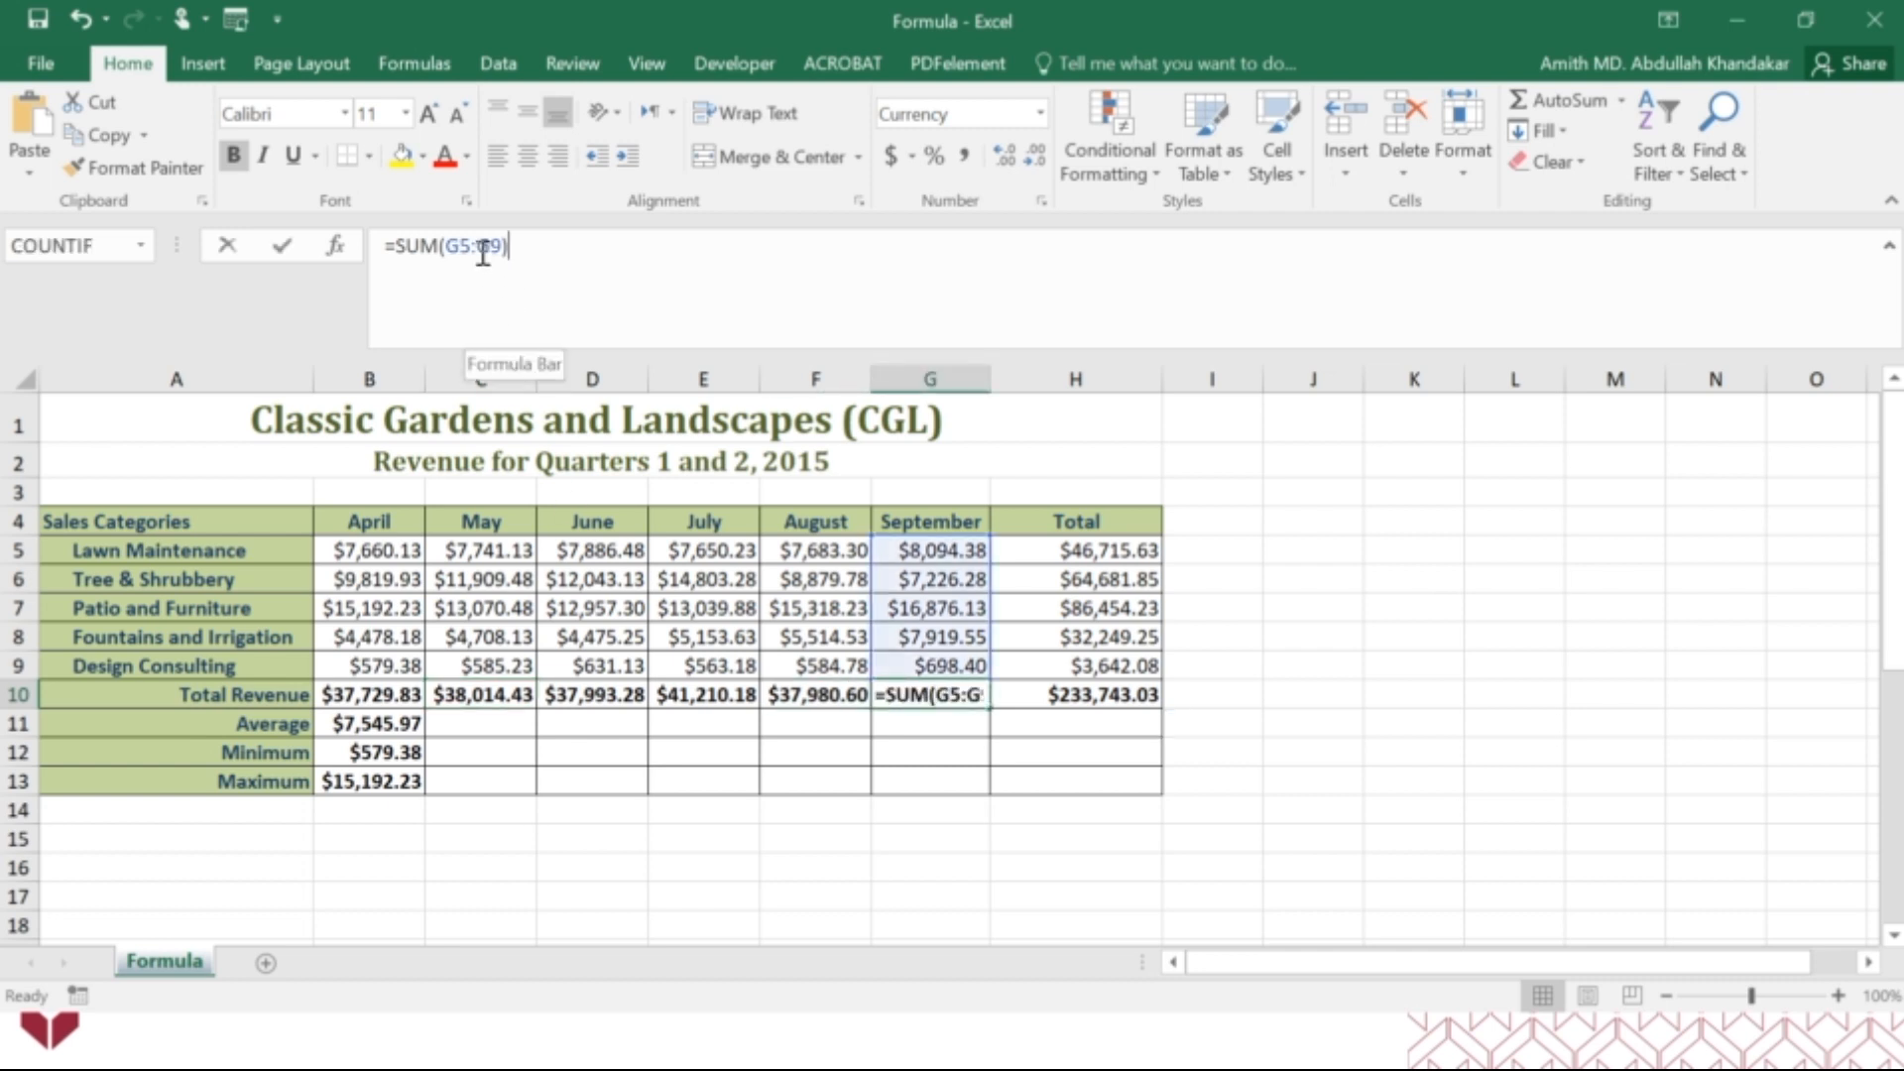
{"action": "left_click", "coordinate": [483, 249]}
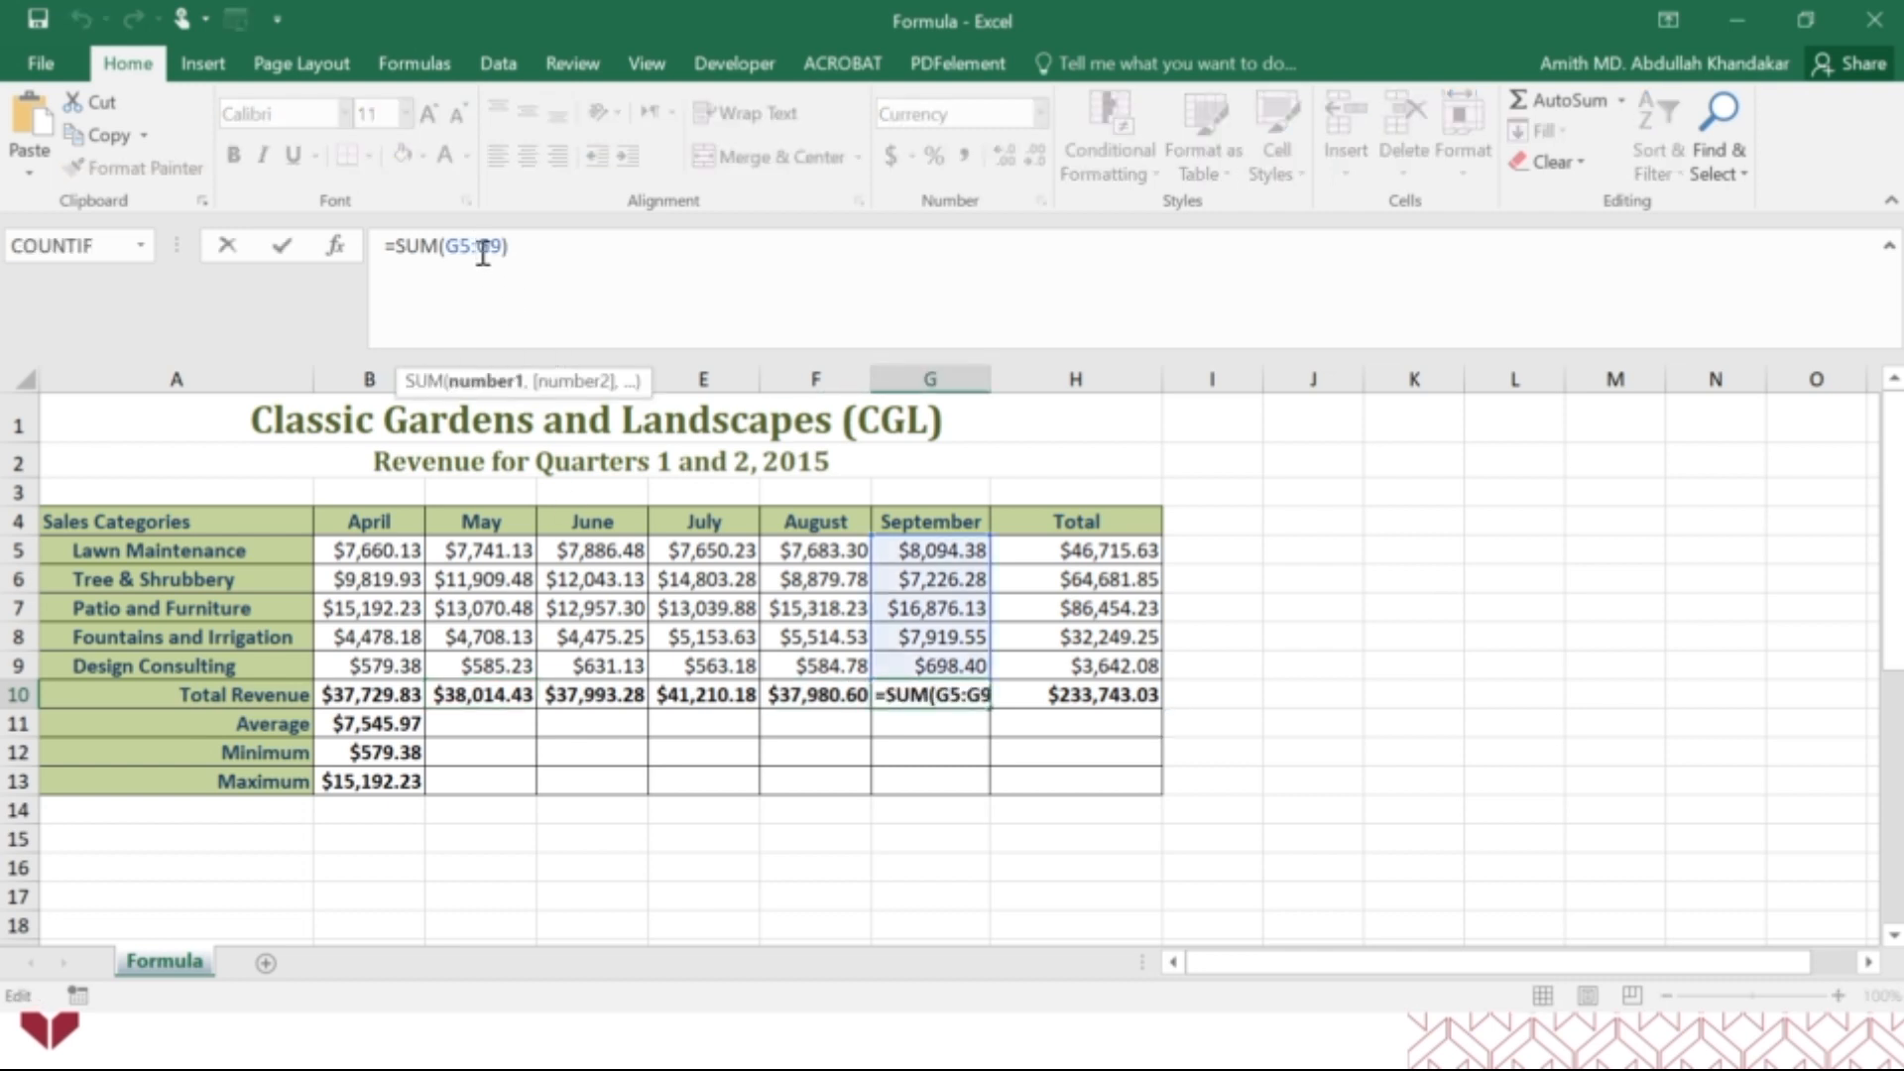
{"action": "key", "text": "ctrl+Return"}
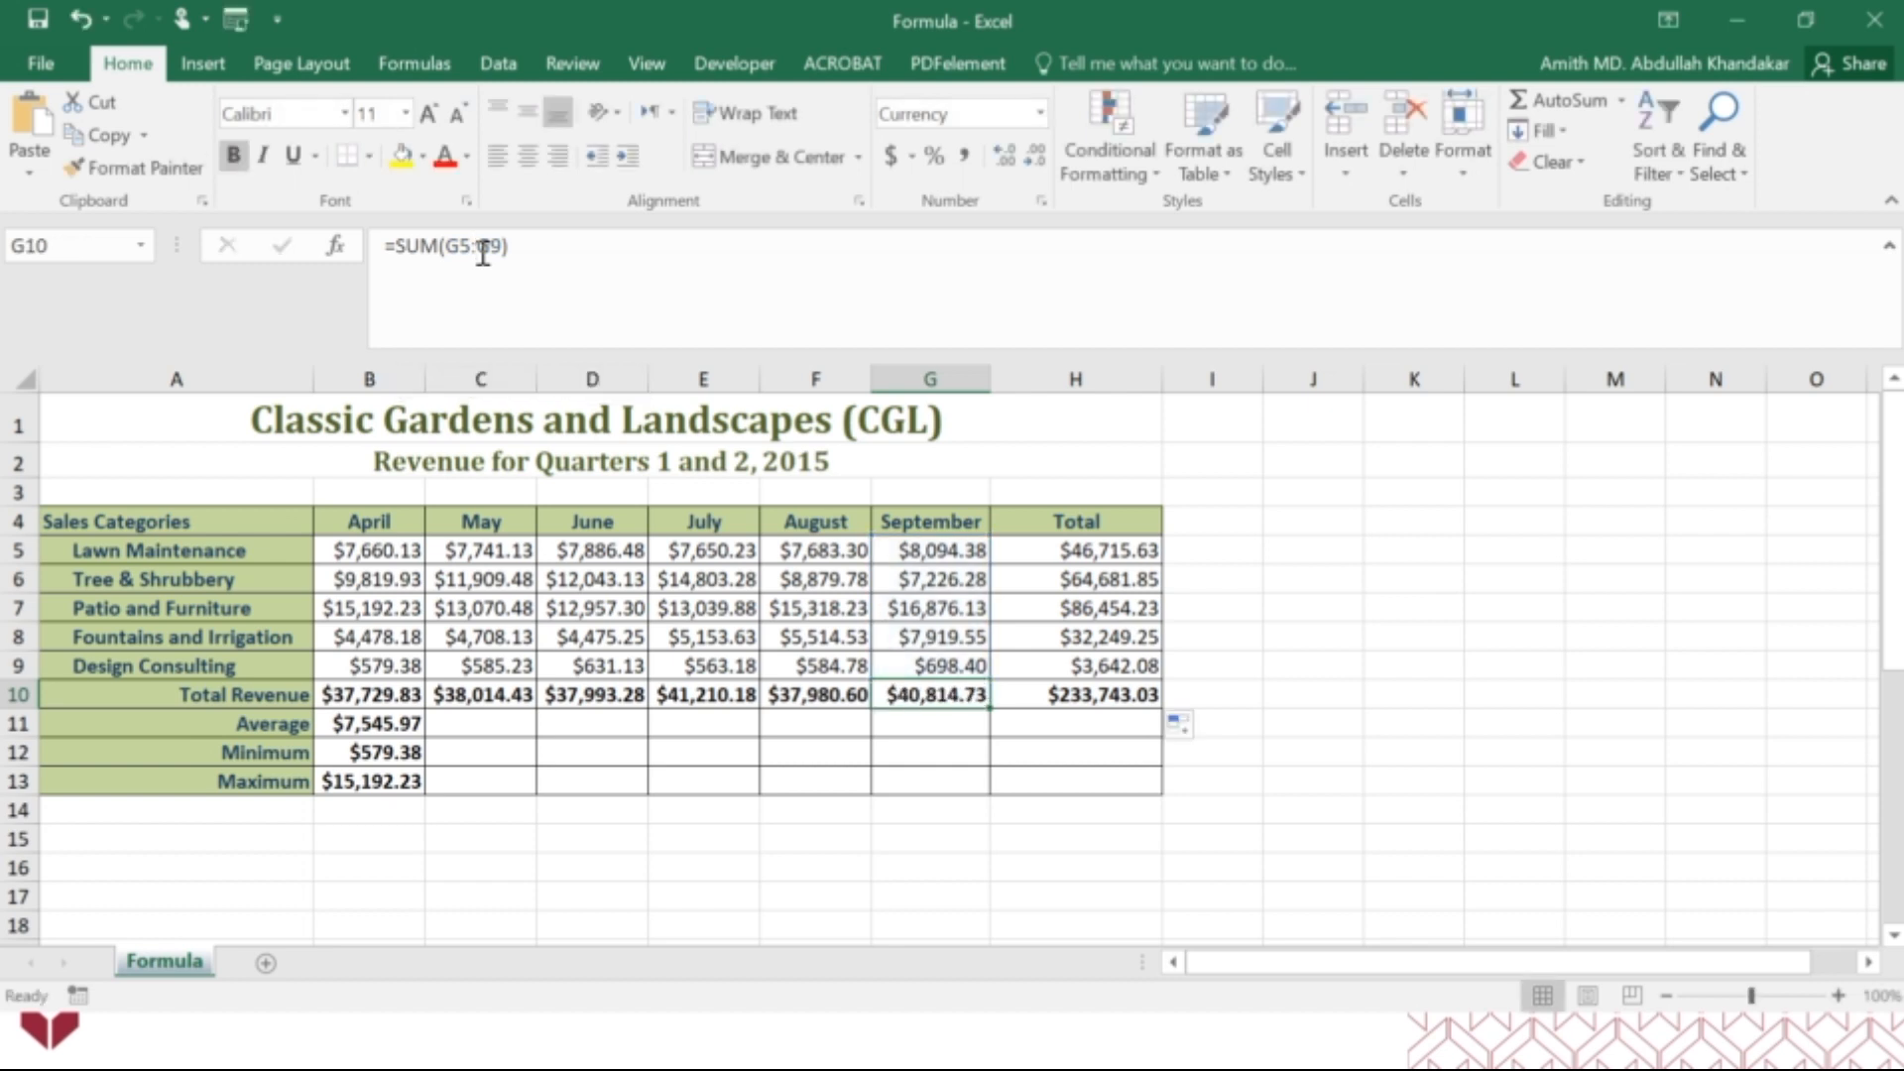
Fill the AVERAGE formula from B11 across to H11 and check the ranges used in C11, G11 and H11.
{"action": "left_click", "coordinate": [396, 723]}
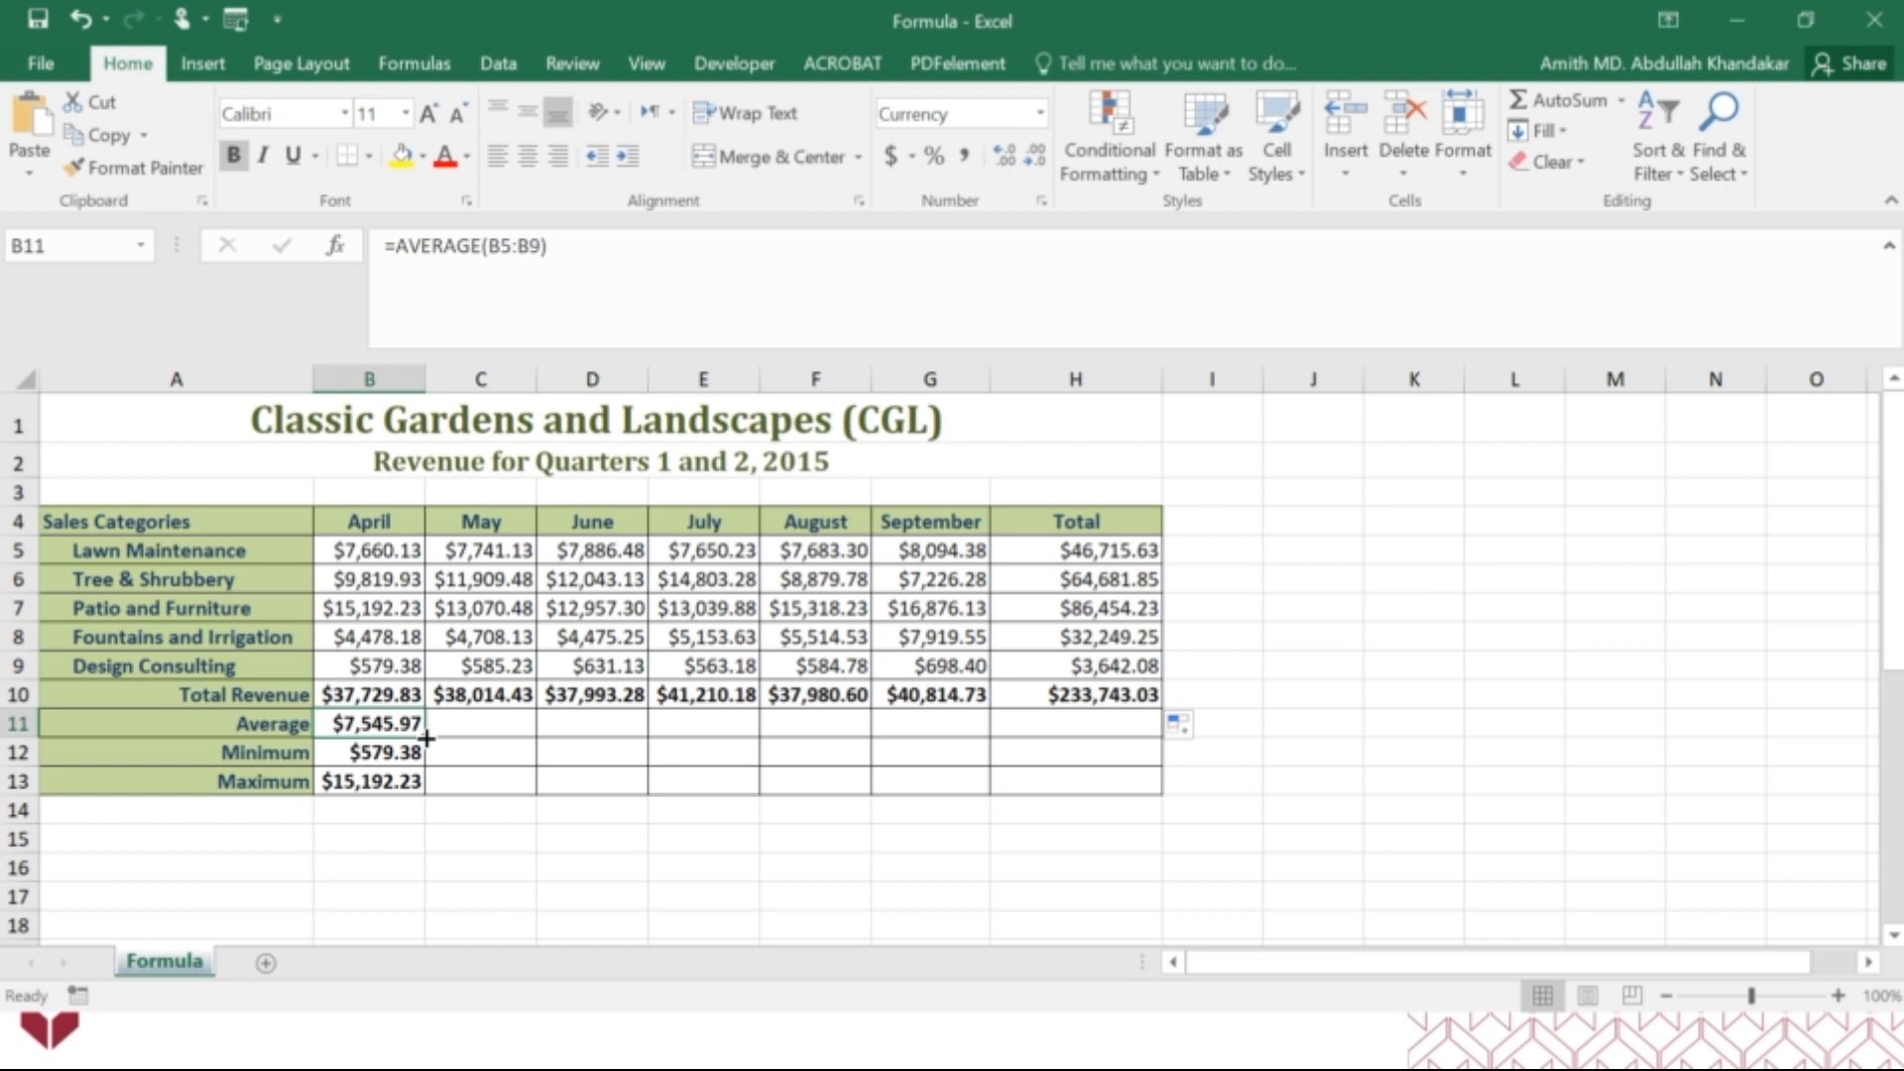
{"action": "left_click_drag", "start_coordinate": [426, 738], "coordinate": [1118, 723]}
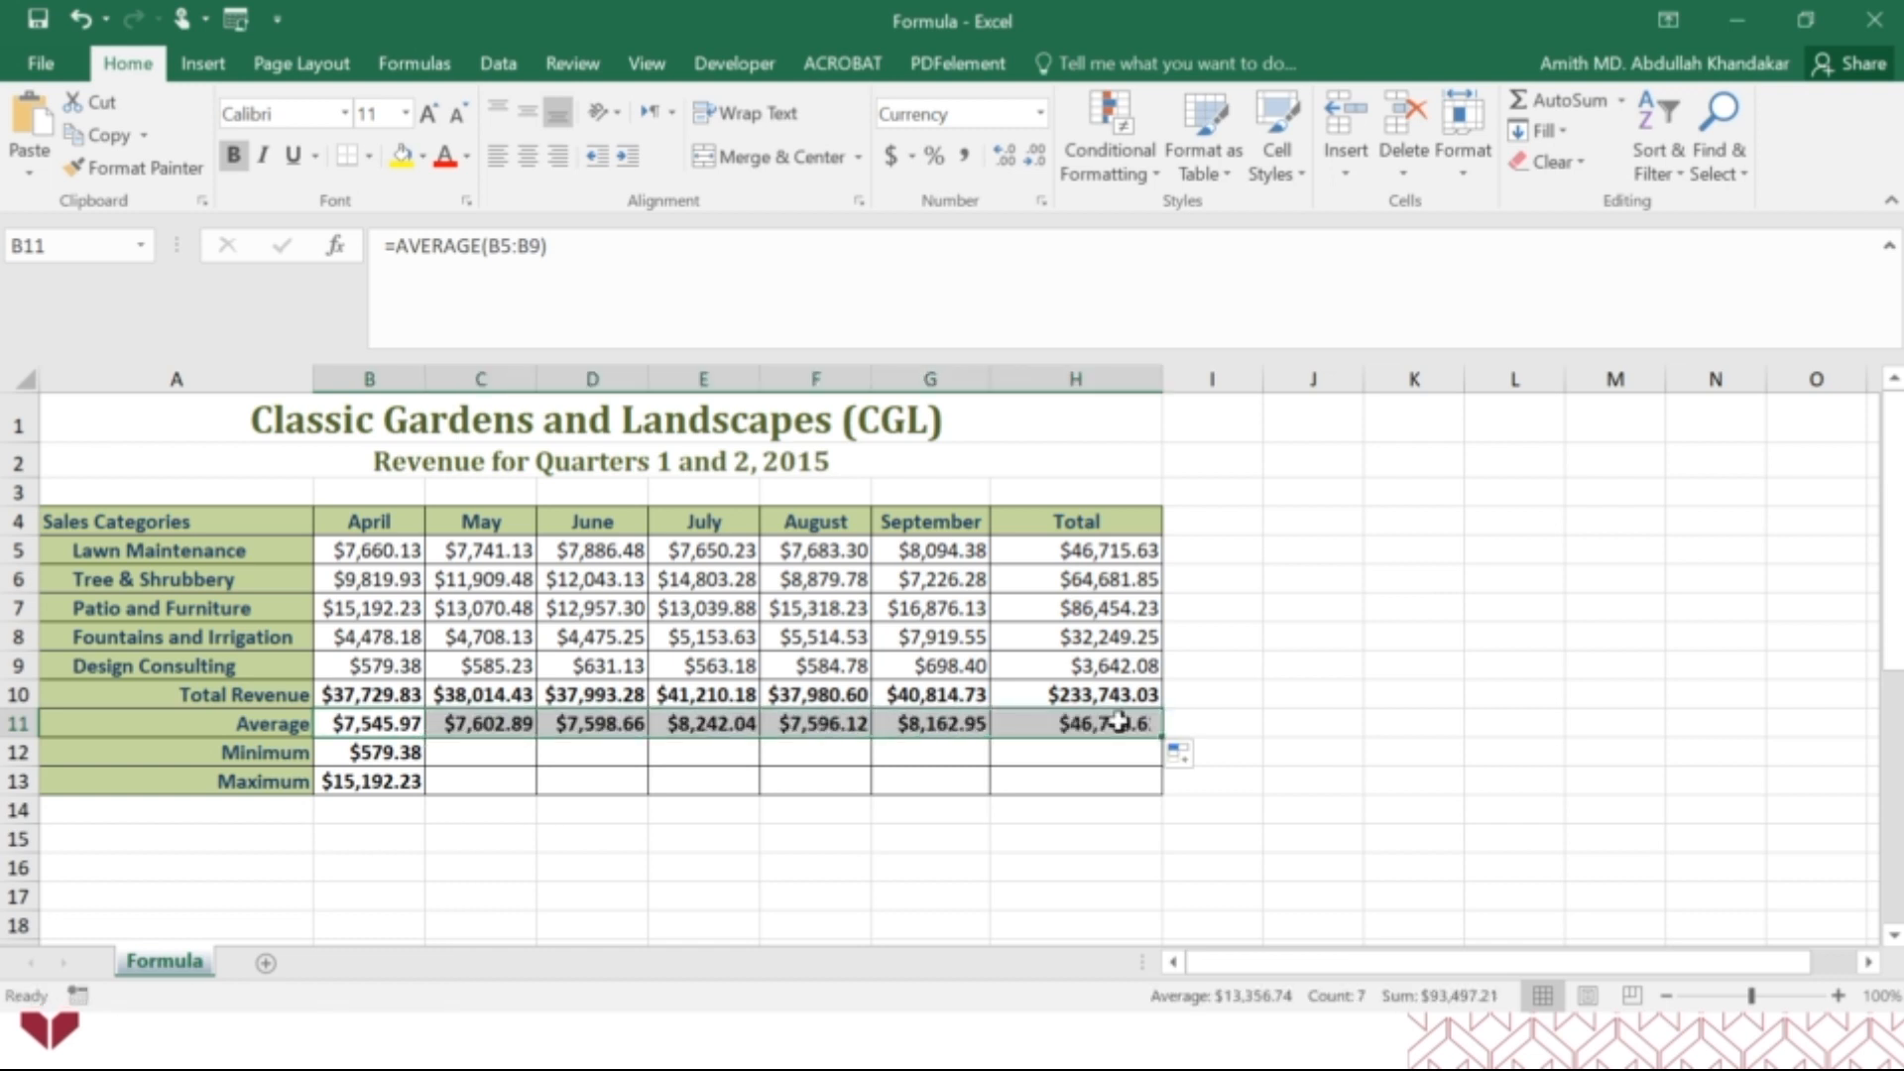
{"action": "left_click", "coordinate": [510, 723]}
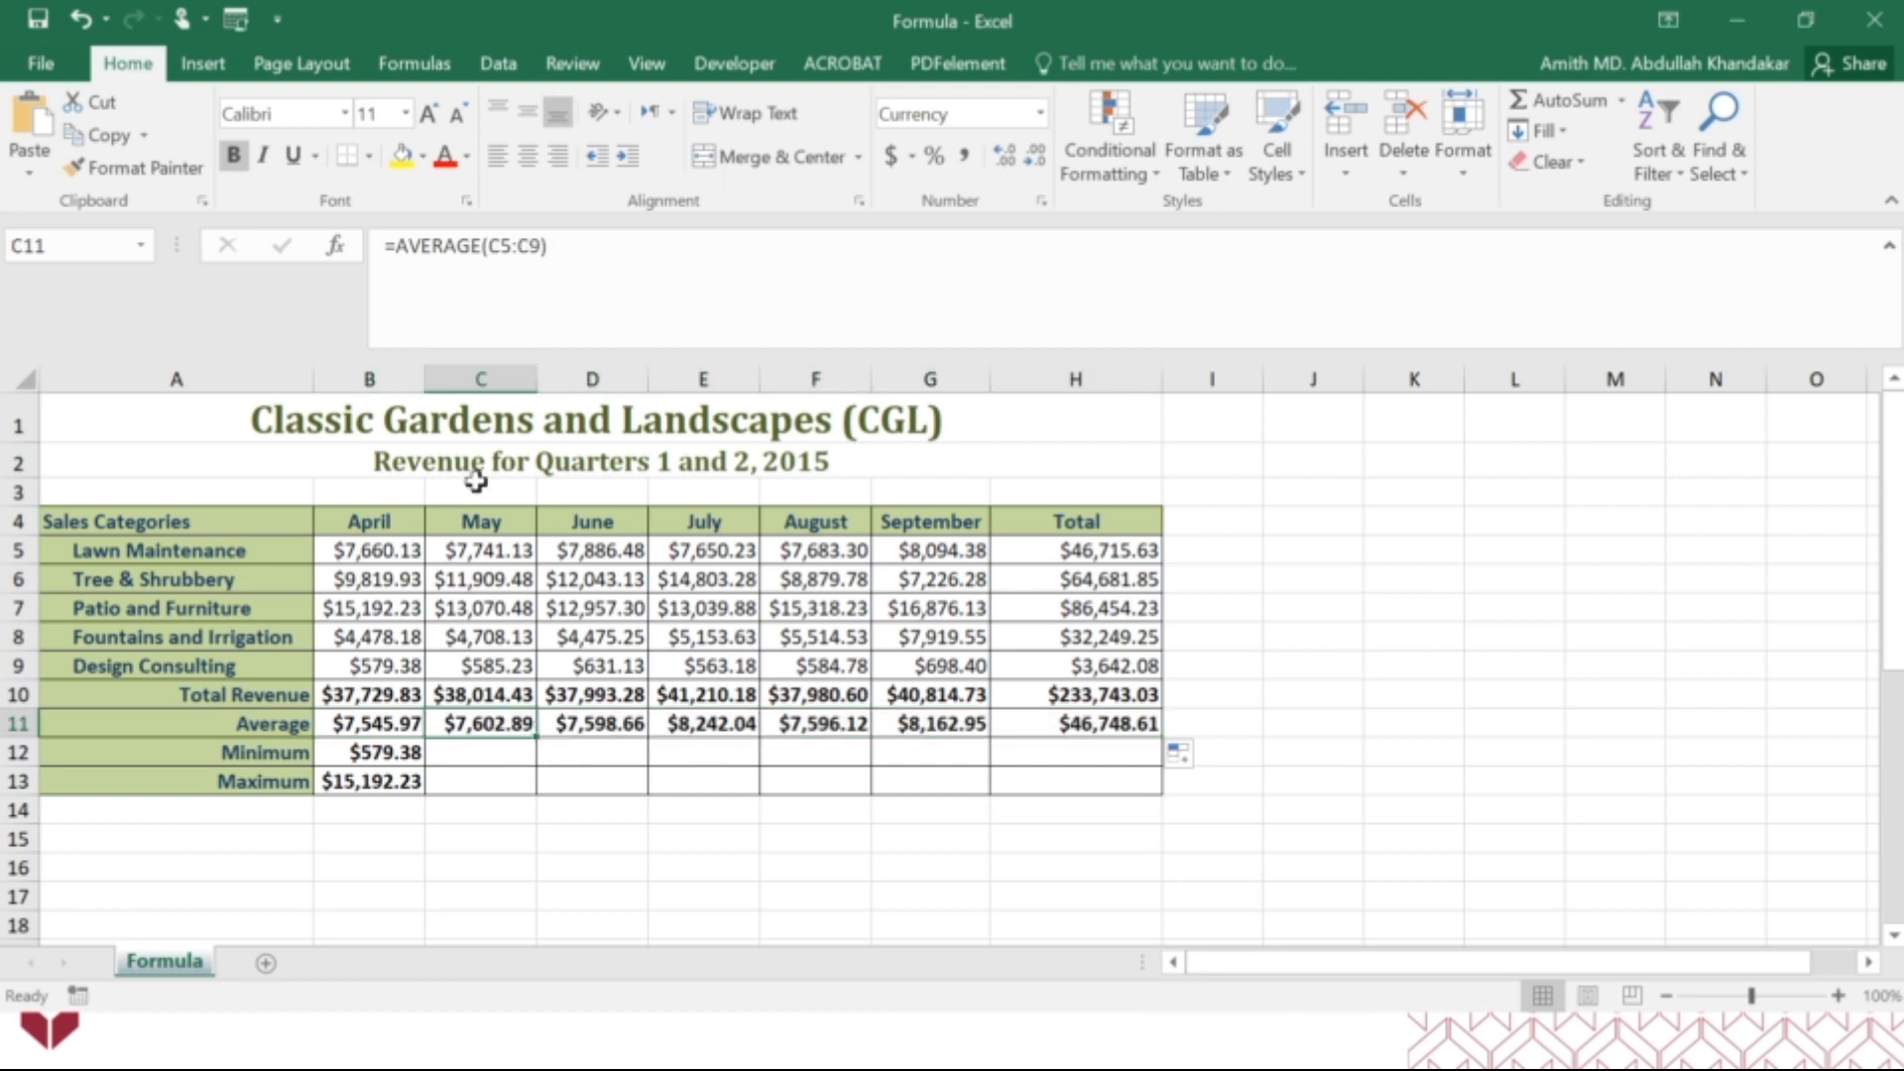
{"action": "left_click", "coordinate": [516, 255]}
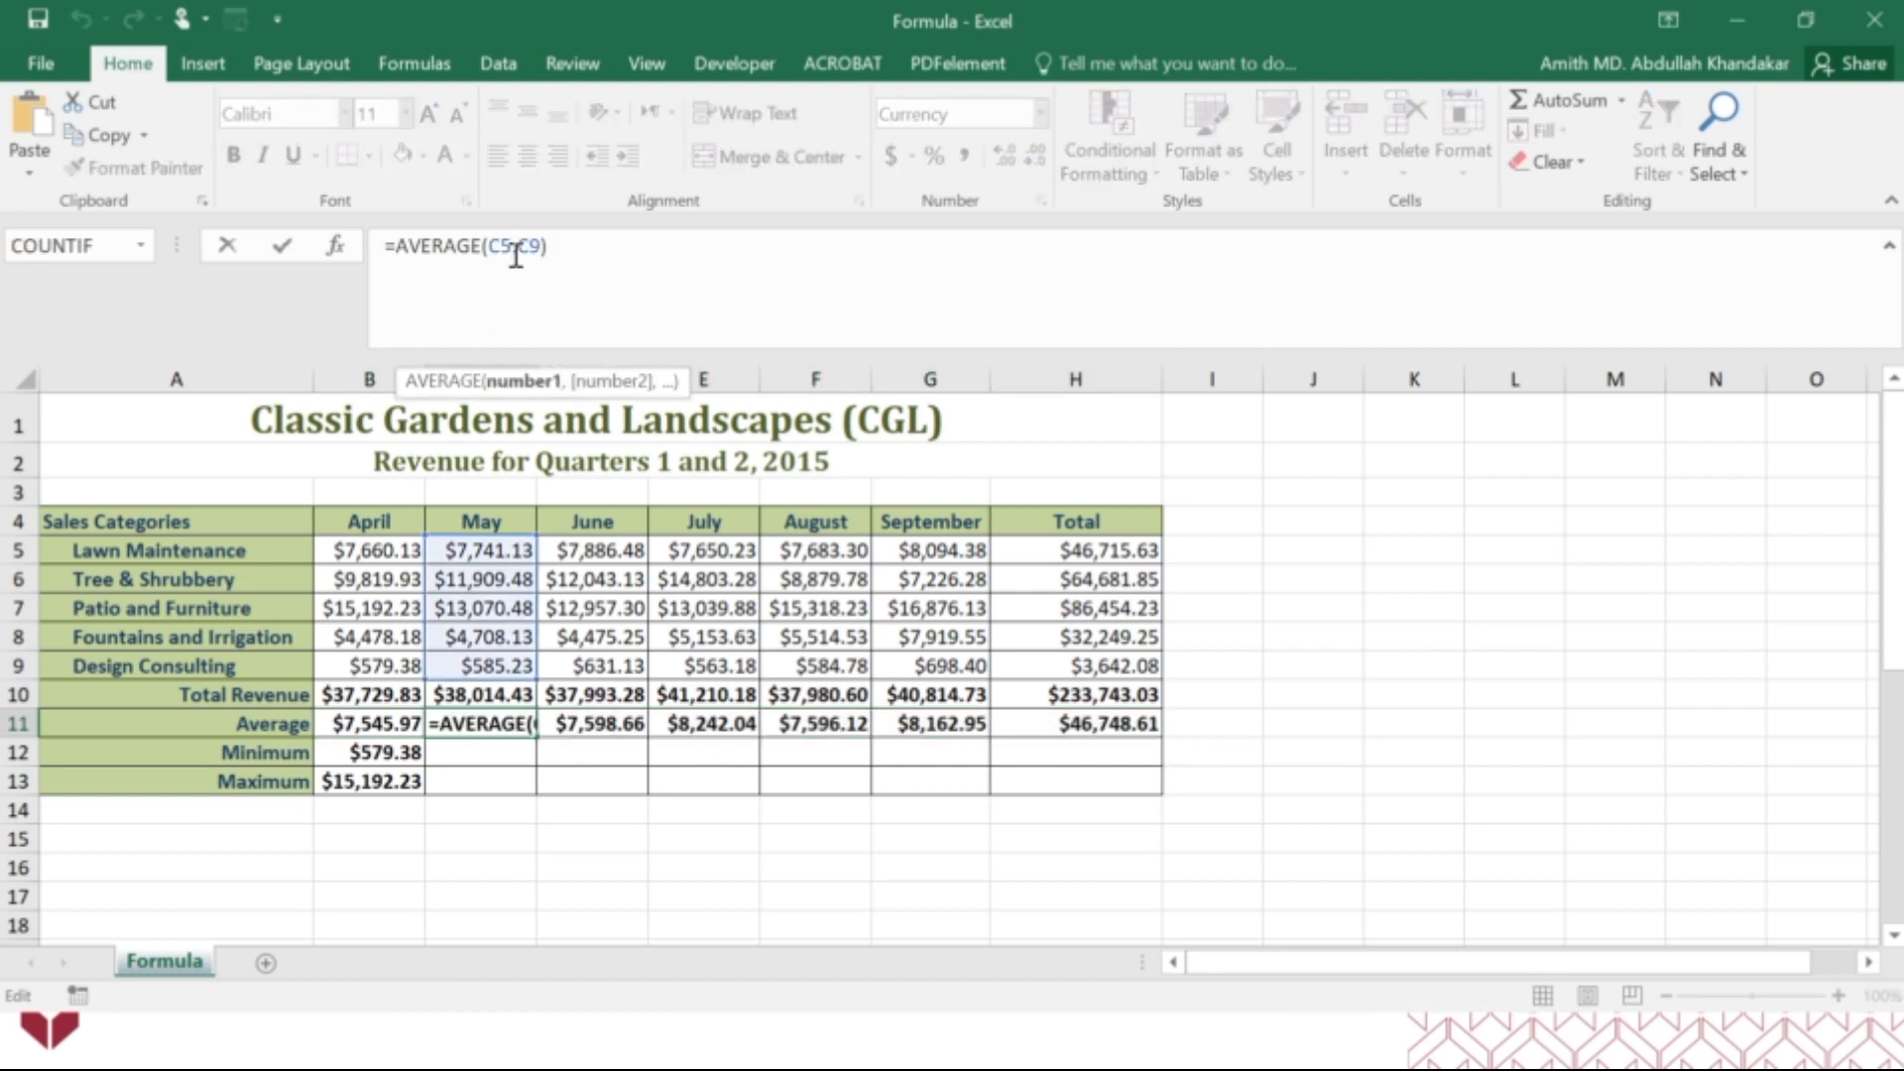
{"action": "key", "text": "Escape"}
{"action": "left_click", "coordinate": [940, 719]}
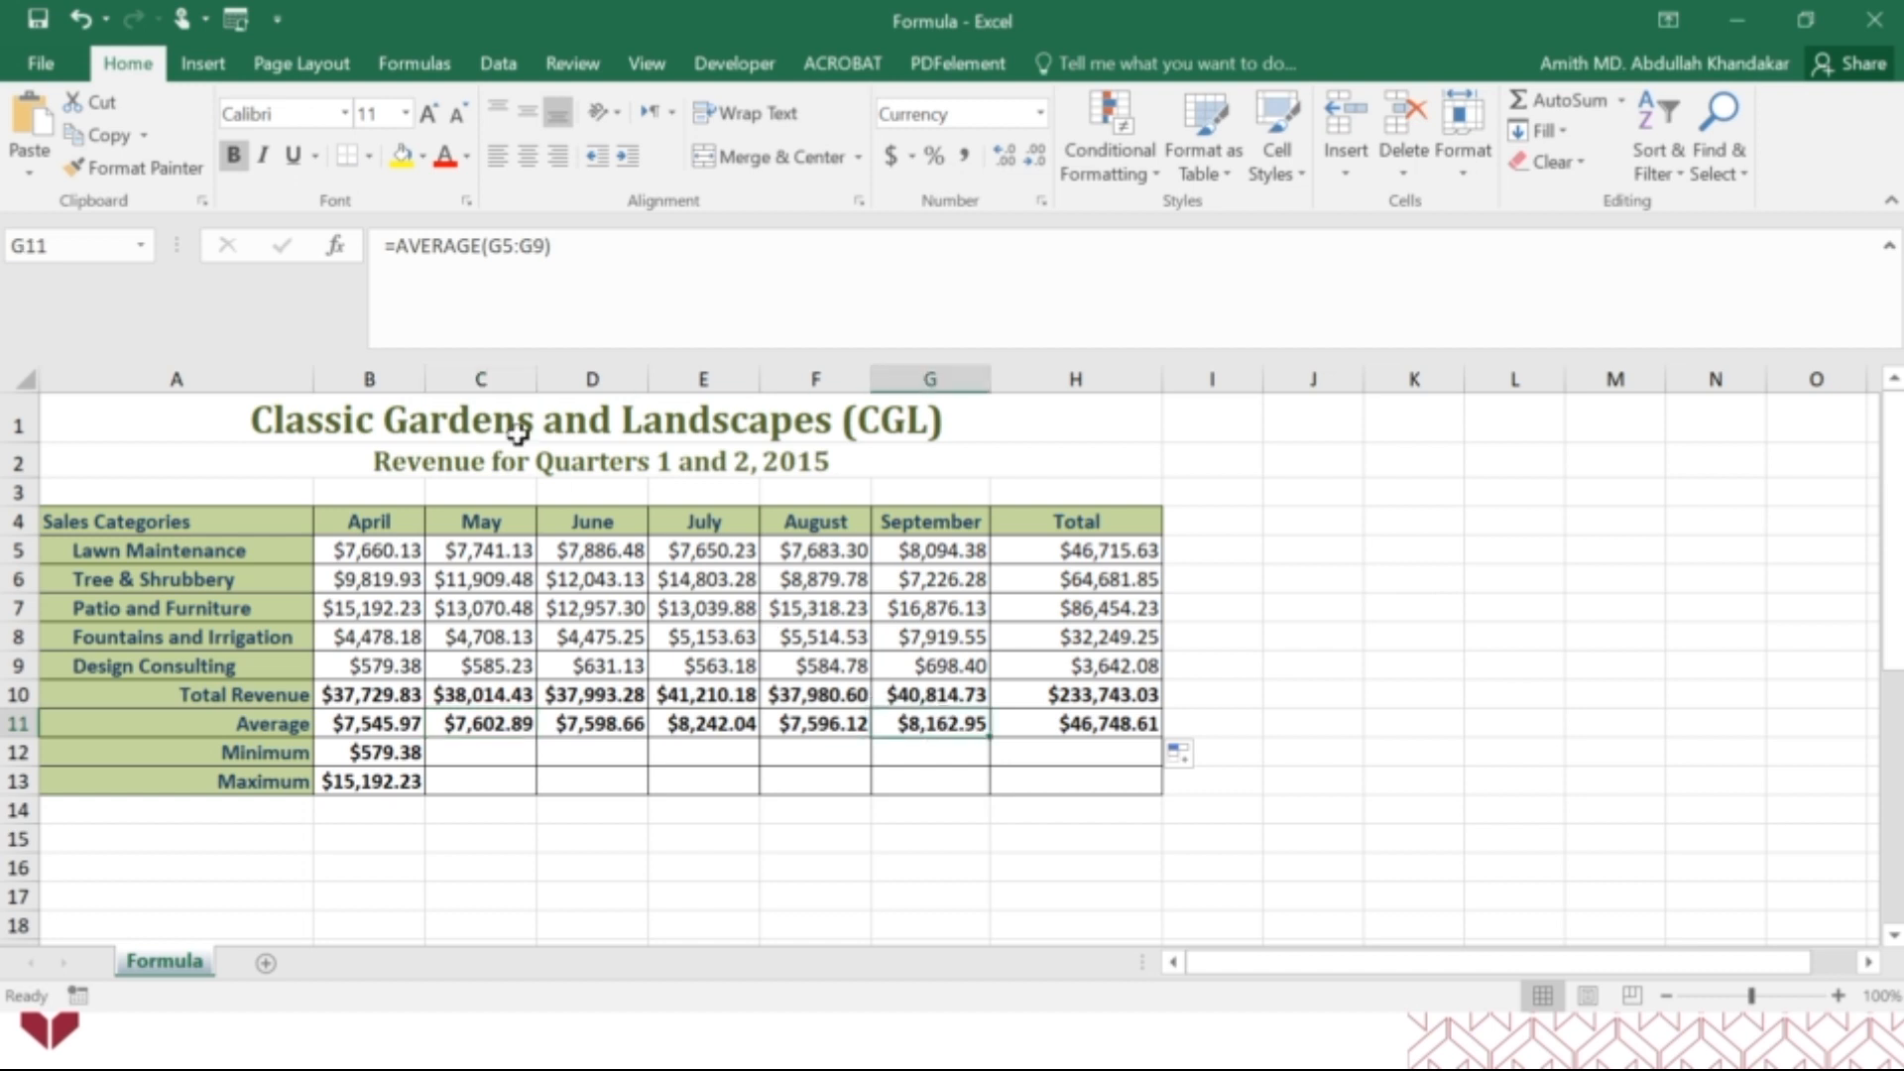
{"action": "left_click", "coordinate": [516, 252]}
{"action": "key", "text": "Escape"}
{"action": "left_click", "coordinate": [1051, 726]}
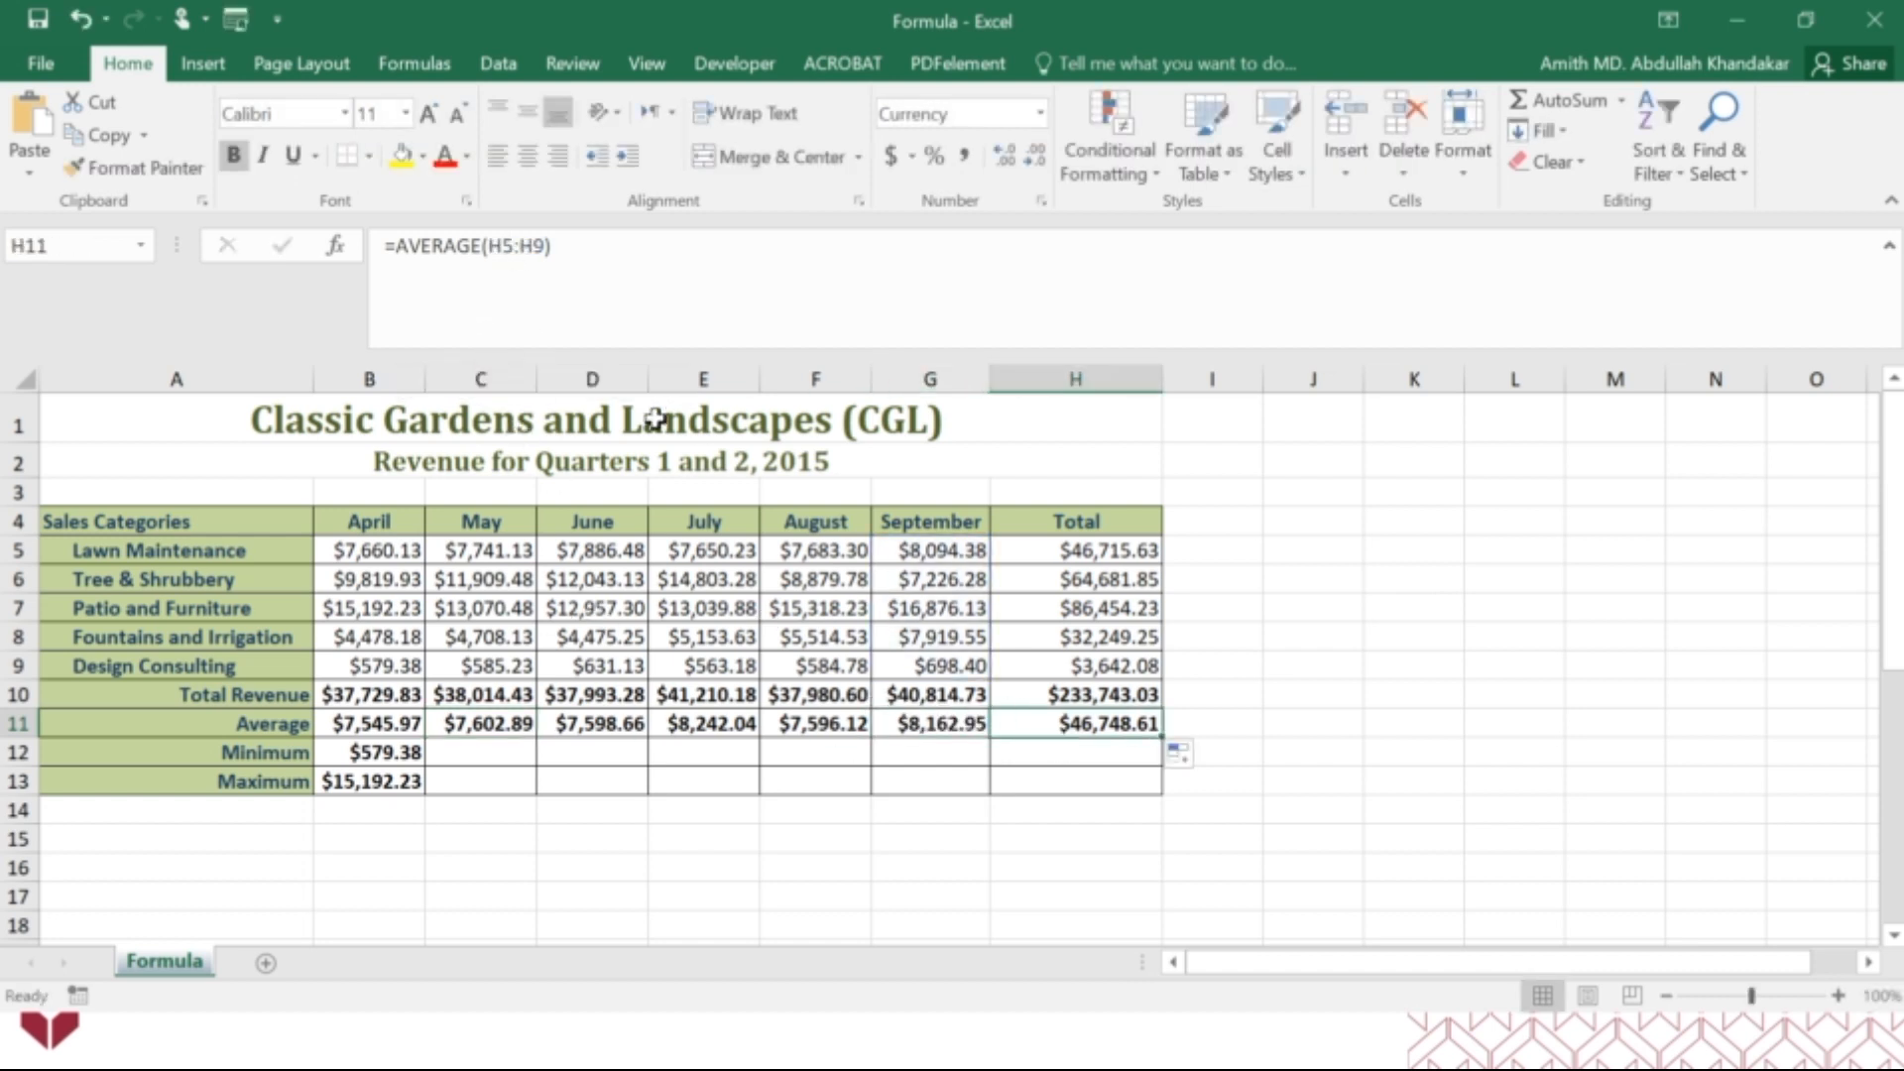
{"action": "left_click", "coordinate": [522, 252]}
{"action": "key", "text": "Escape"}
Clear the copied total and average formulas from C10:H11, keeping the April formulas in column B.
{"action": "left_click", "coordinate": [404, 754]}
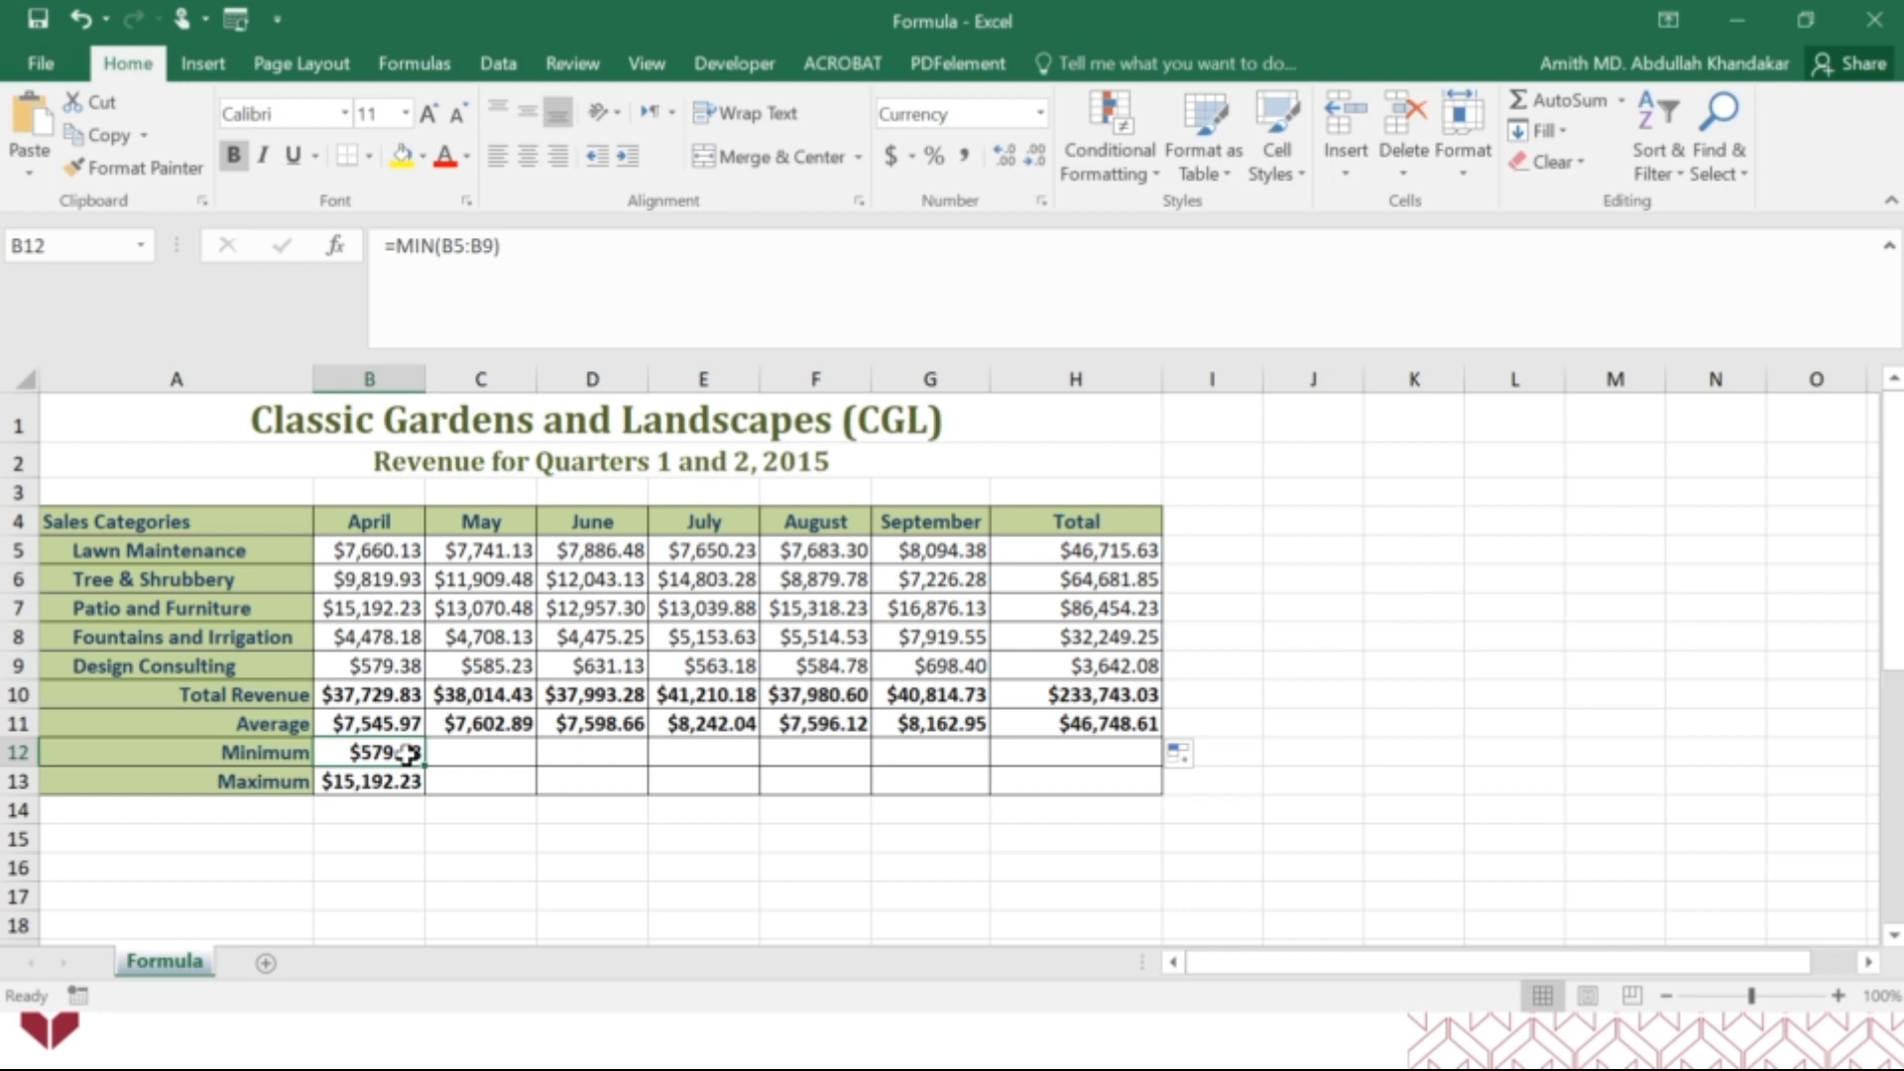
{"action": "left_click_drag", "start_coordinate": [408, 754], "coordinate": [407, 780]}
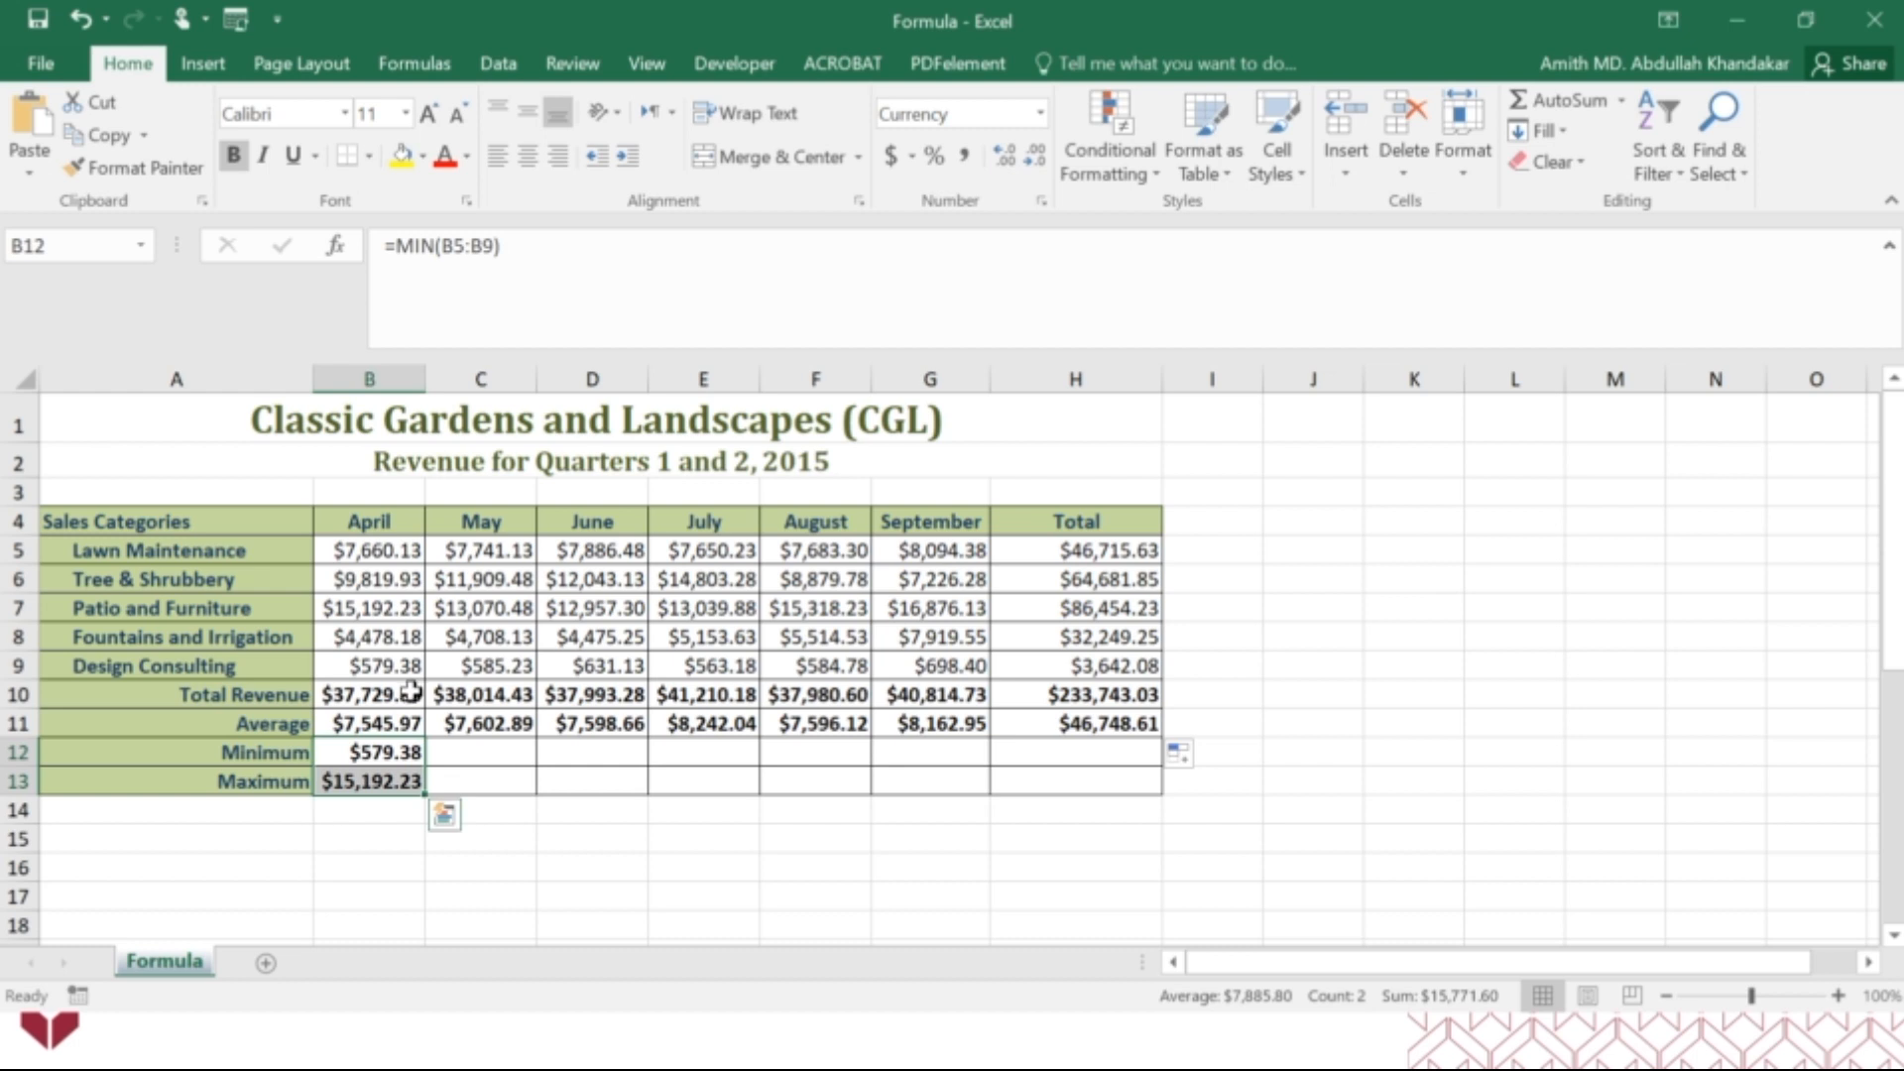
{"action": "left_click_drag", "start_coordinate": [410, 700], "coordinate": [407, 769]}
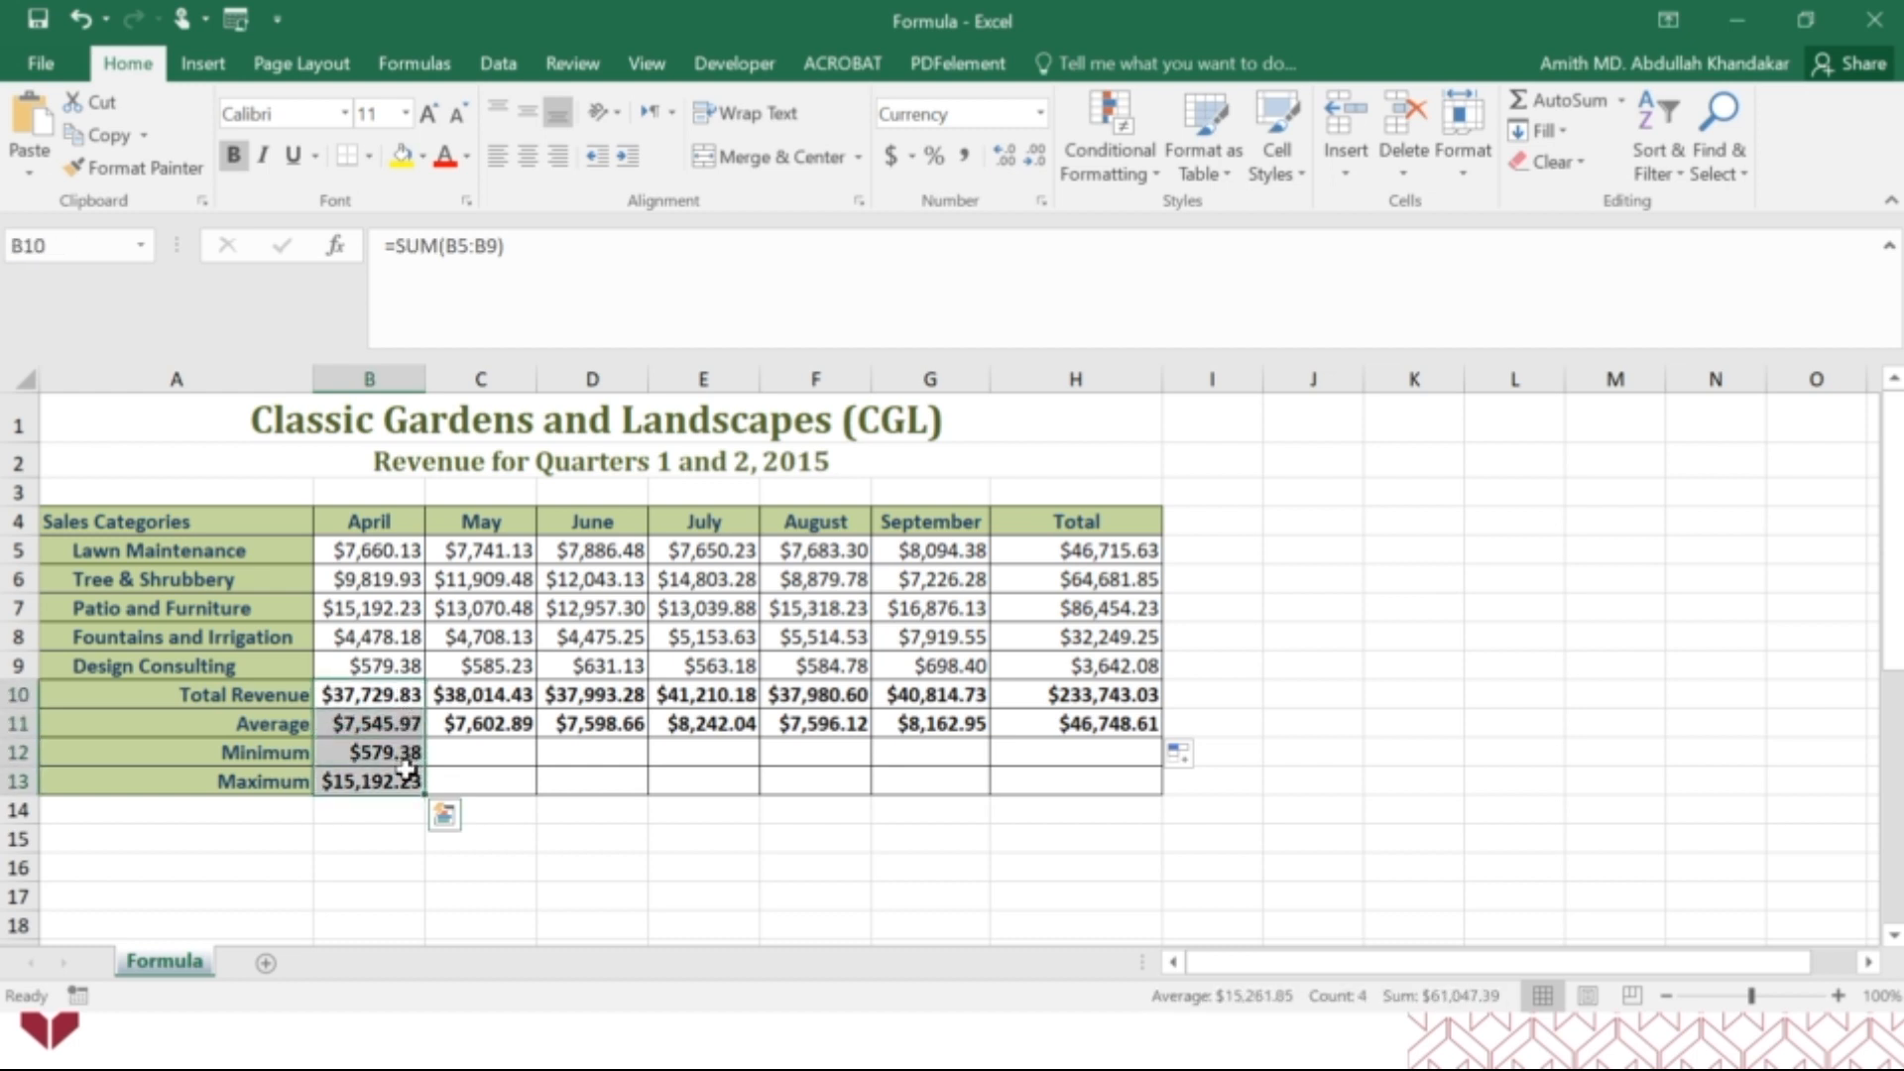
{"action": "left_click_drag", "start_coordinate": [451, 694], "coordinate": [1093, 721]}
{"action": "key", "text": "Delete"}
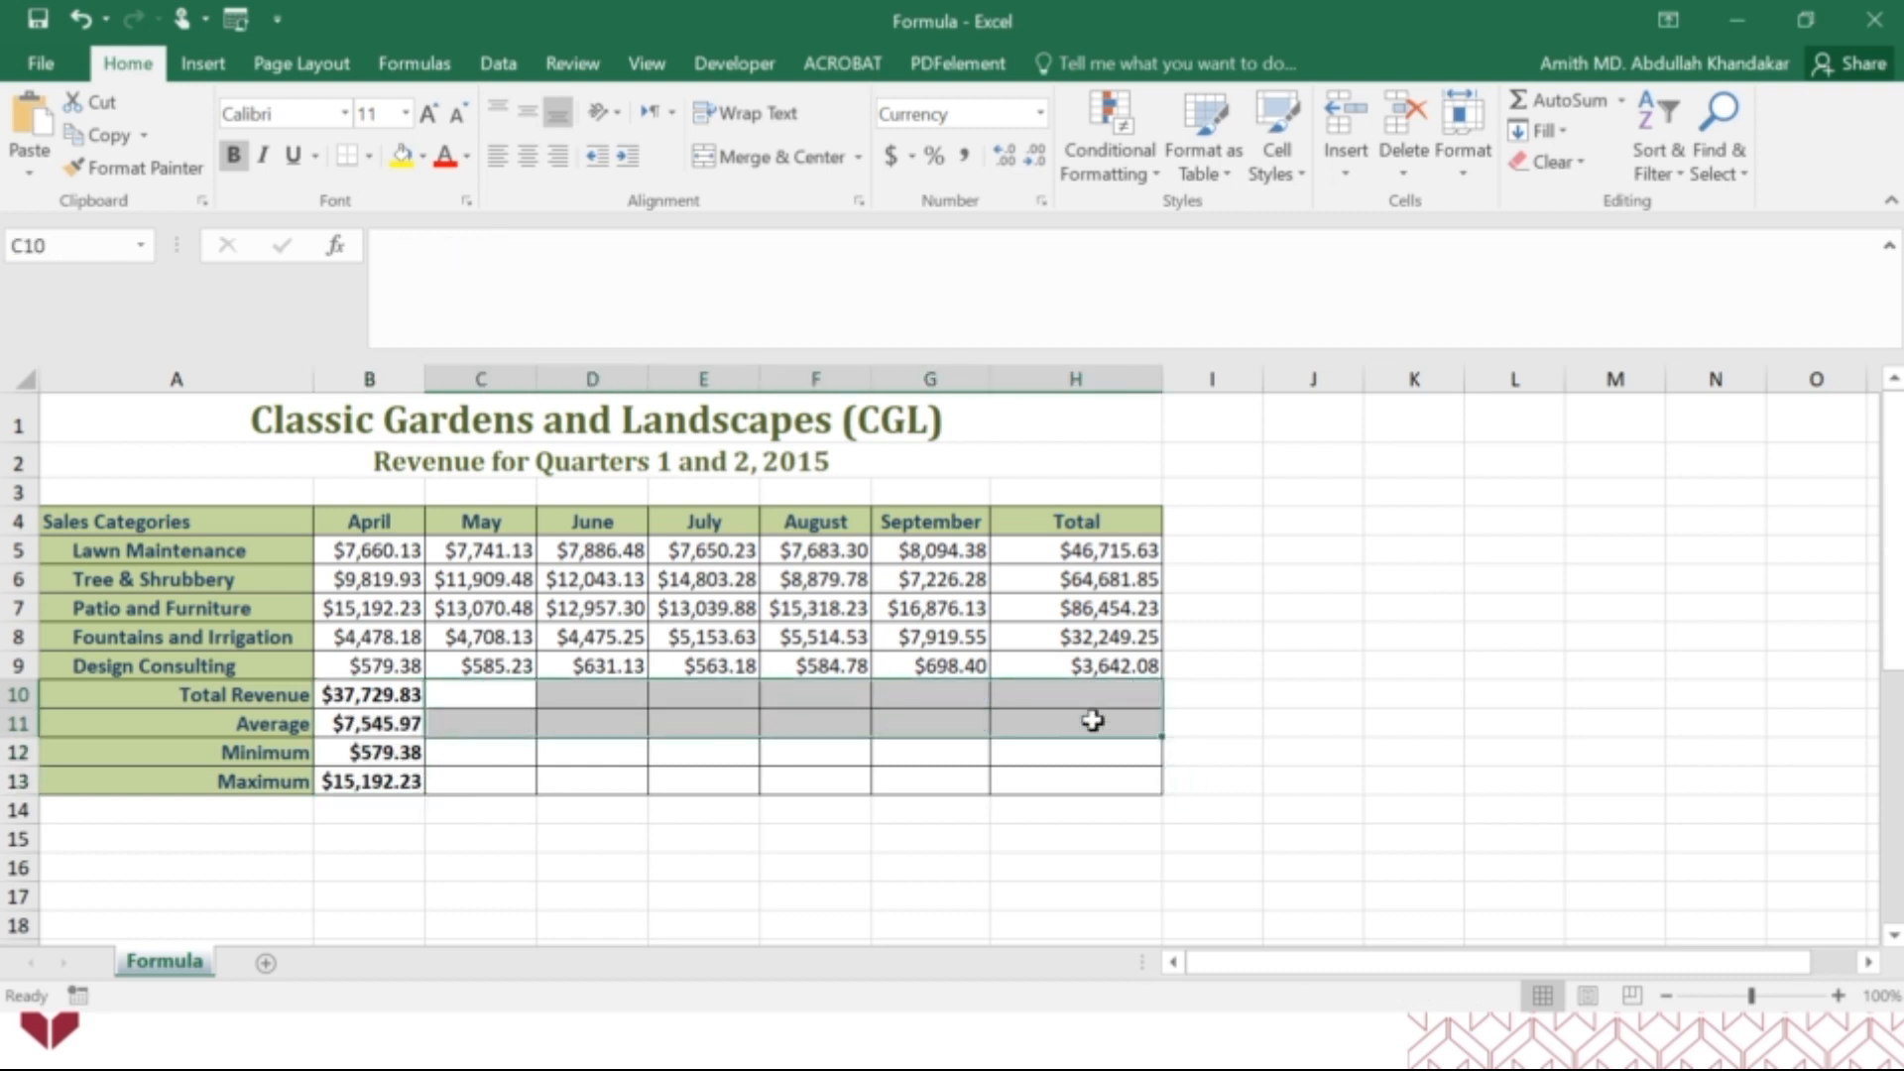
Fill the four April summary formulas in B10:B13 together across the other months to the Total column H.
{"action": "left_click", "coordinate": [838, 783]}
{"action": "left_click_drag", "start_coordinate": [401, 694], "coordinate": [408, 783]}
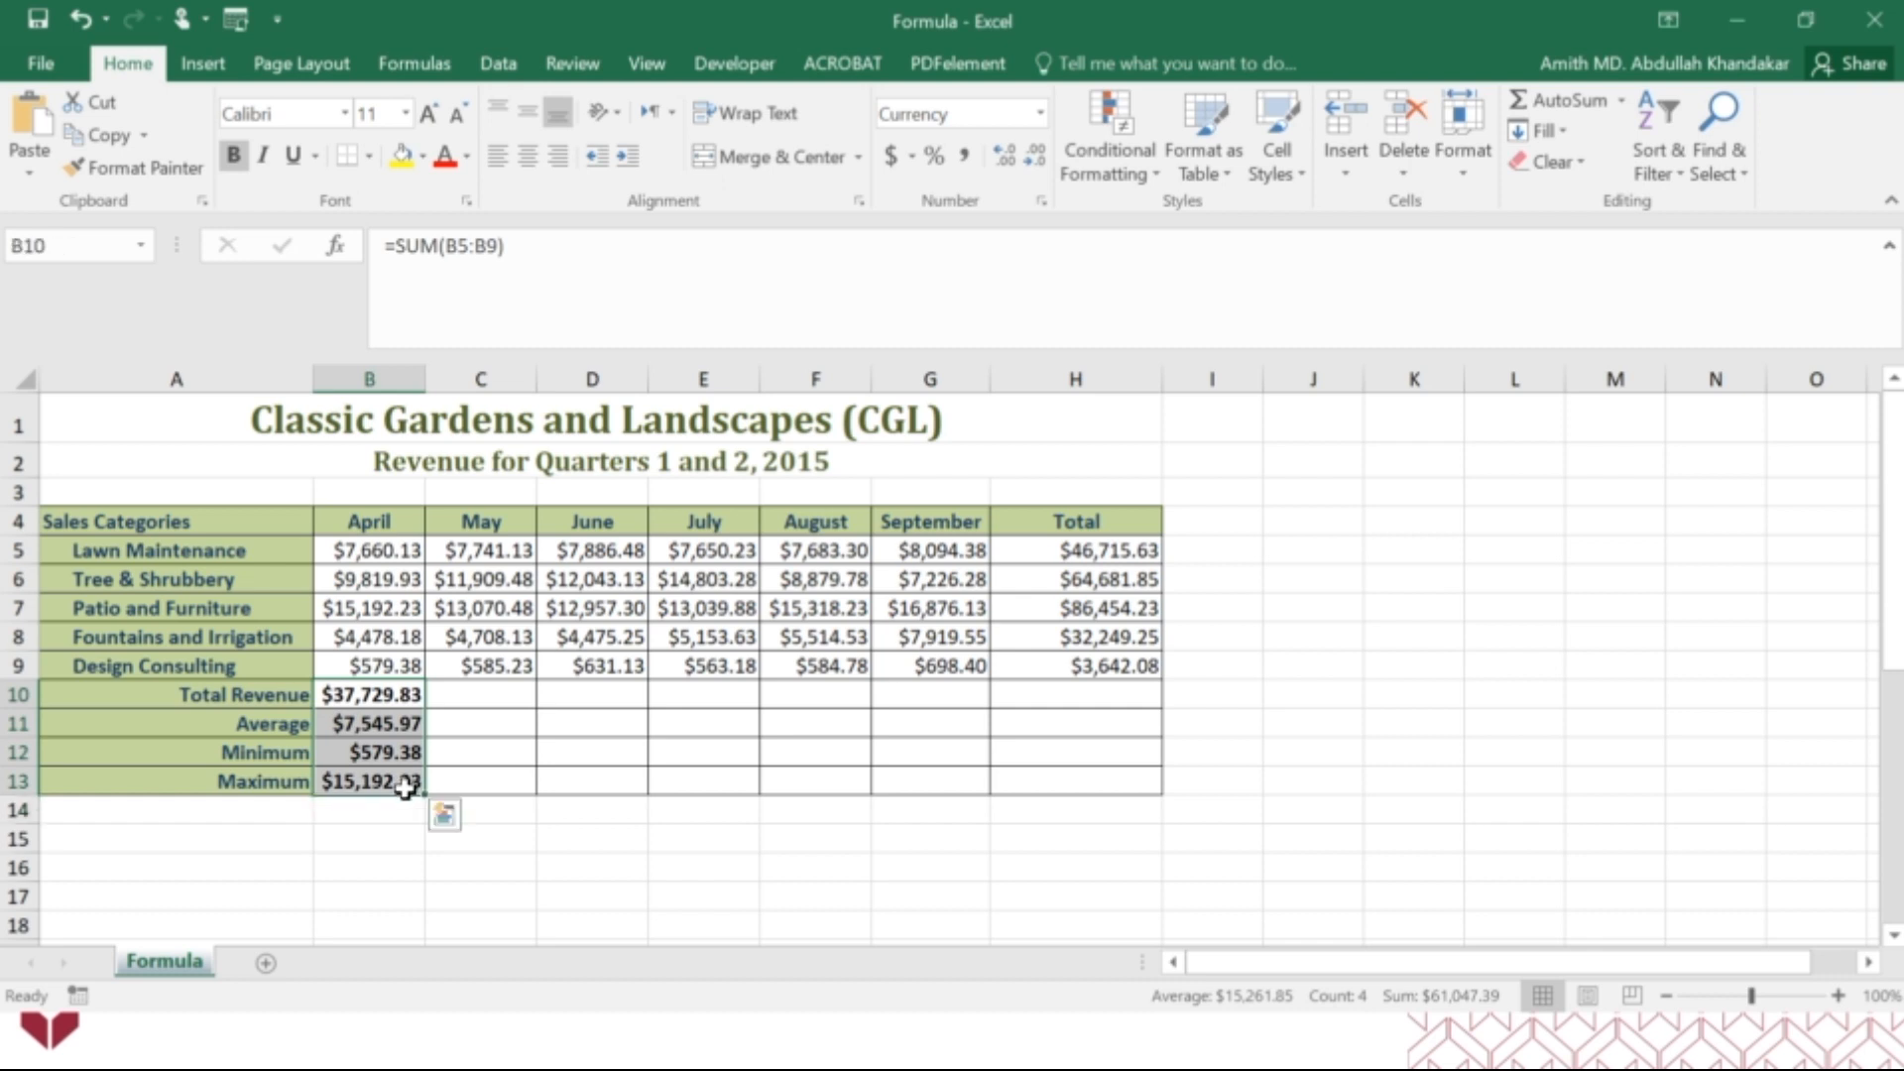
{"action": "left_click_drag", "start_coordinate": [423, 790], "coordinate": [1071, 764]}
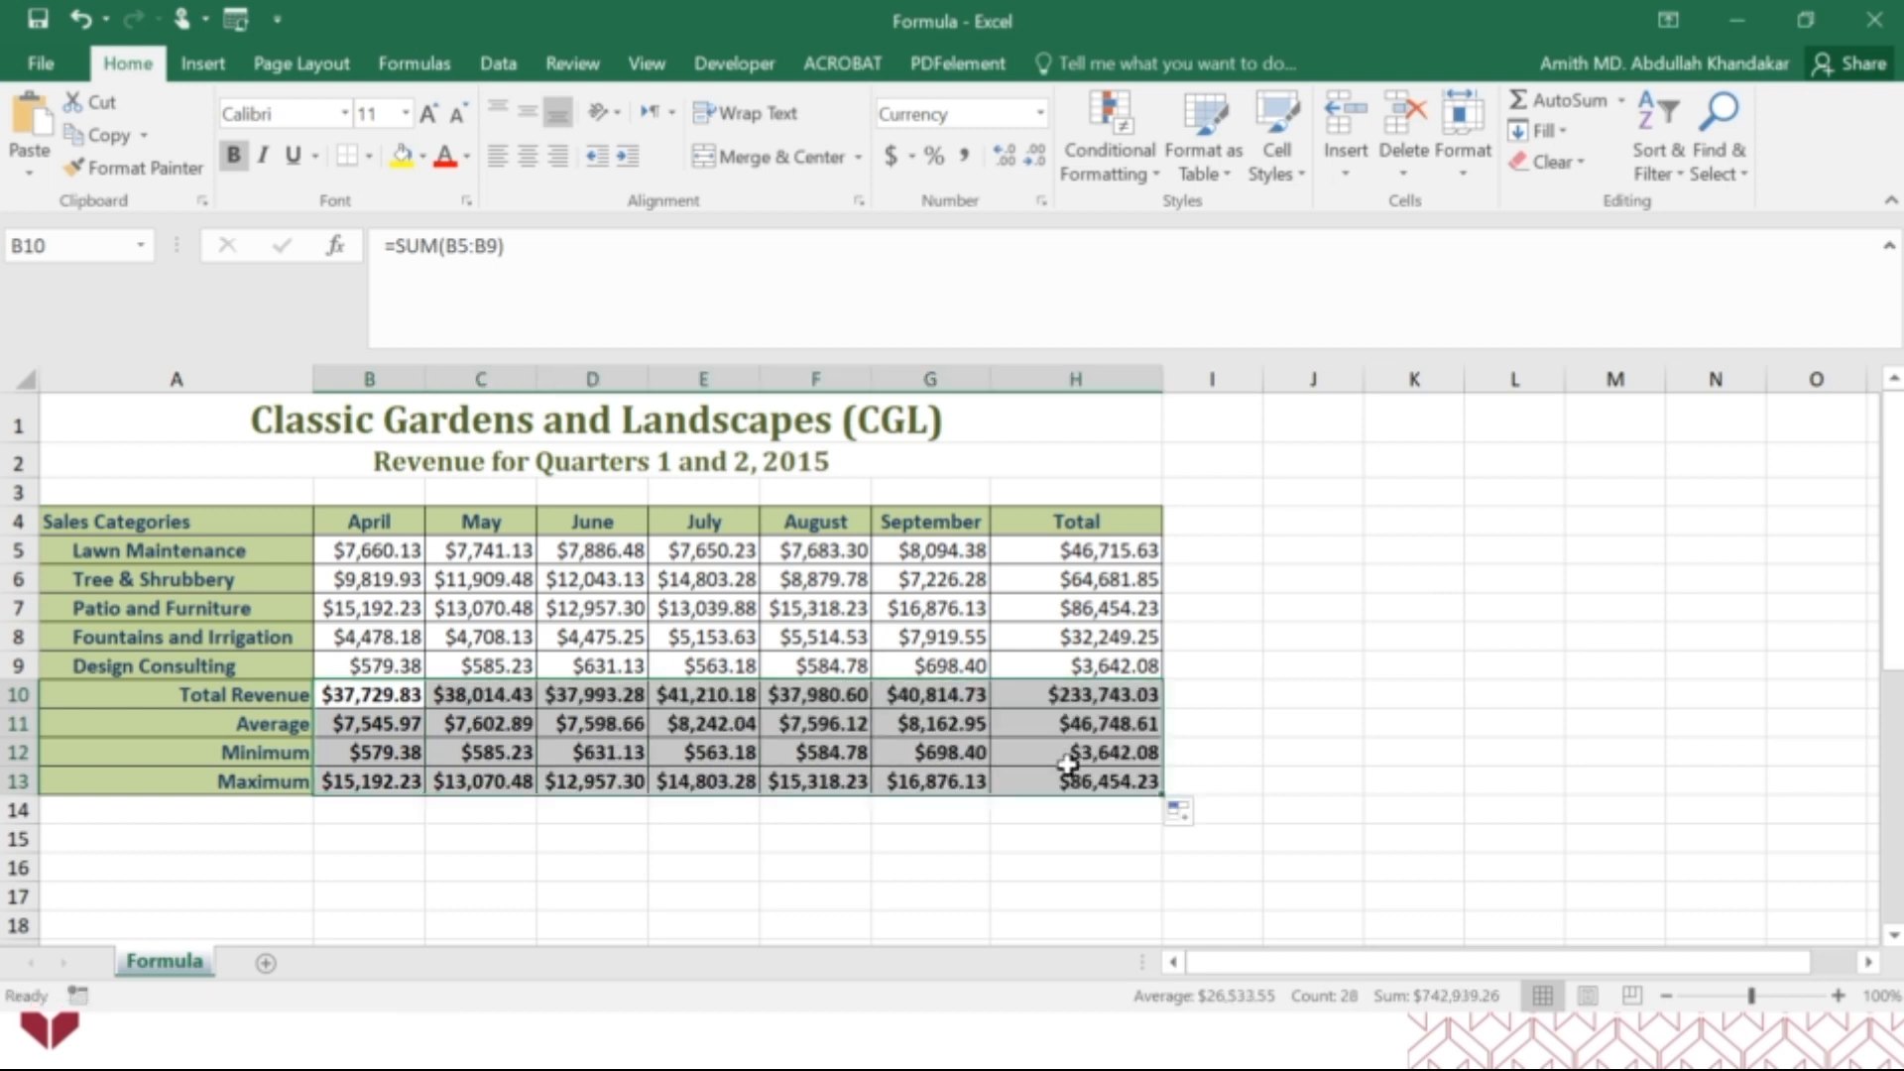
Inspect the ranges referenced by the copied MIN formulas in E12 and H12 and the MAX formula in D13.
{"action": "left_click", "coordinate": [672, 753]}
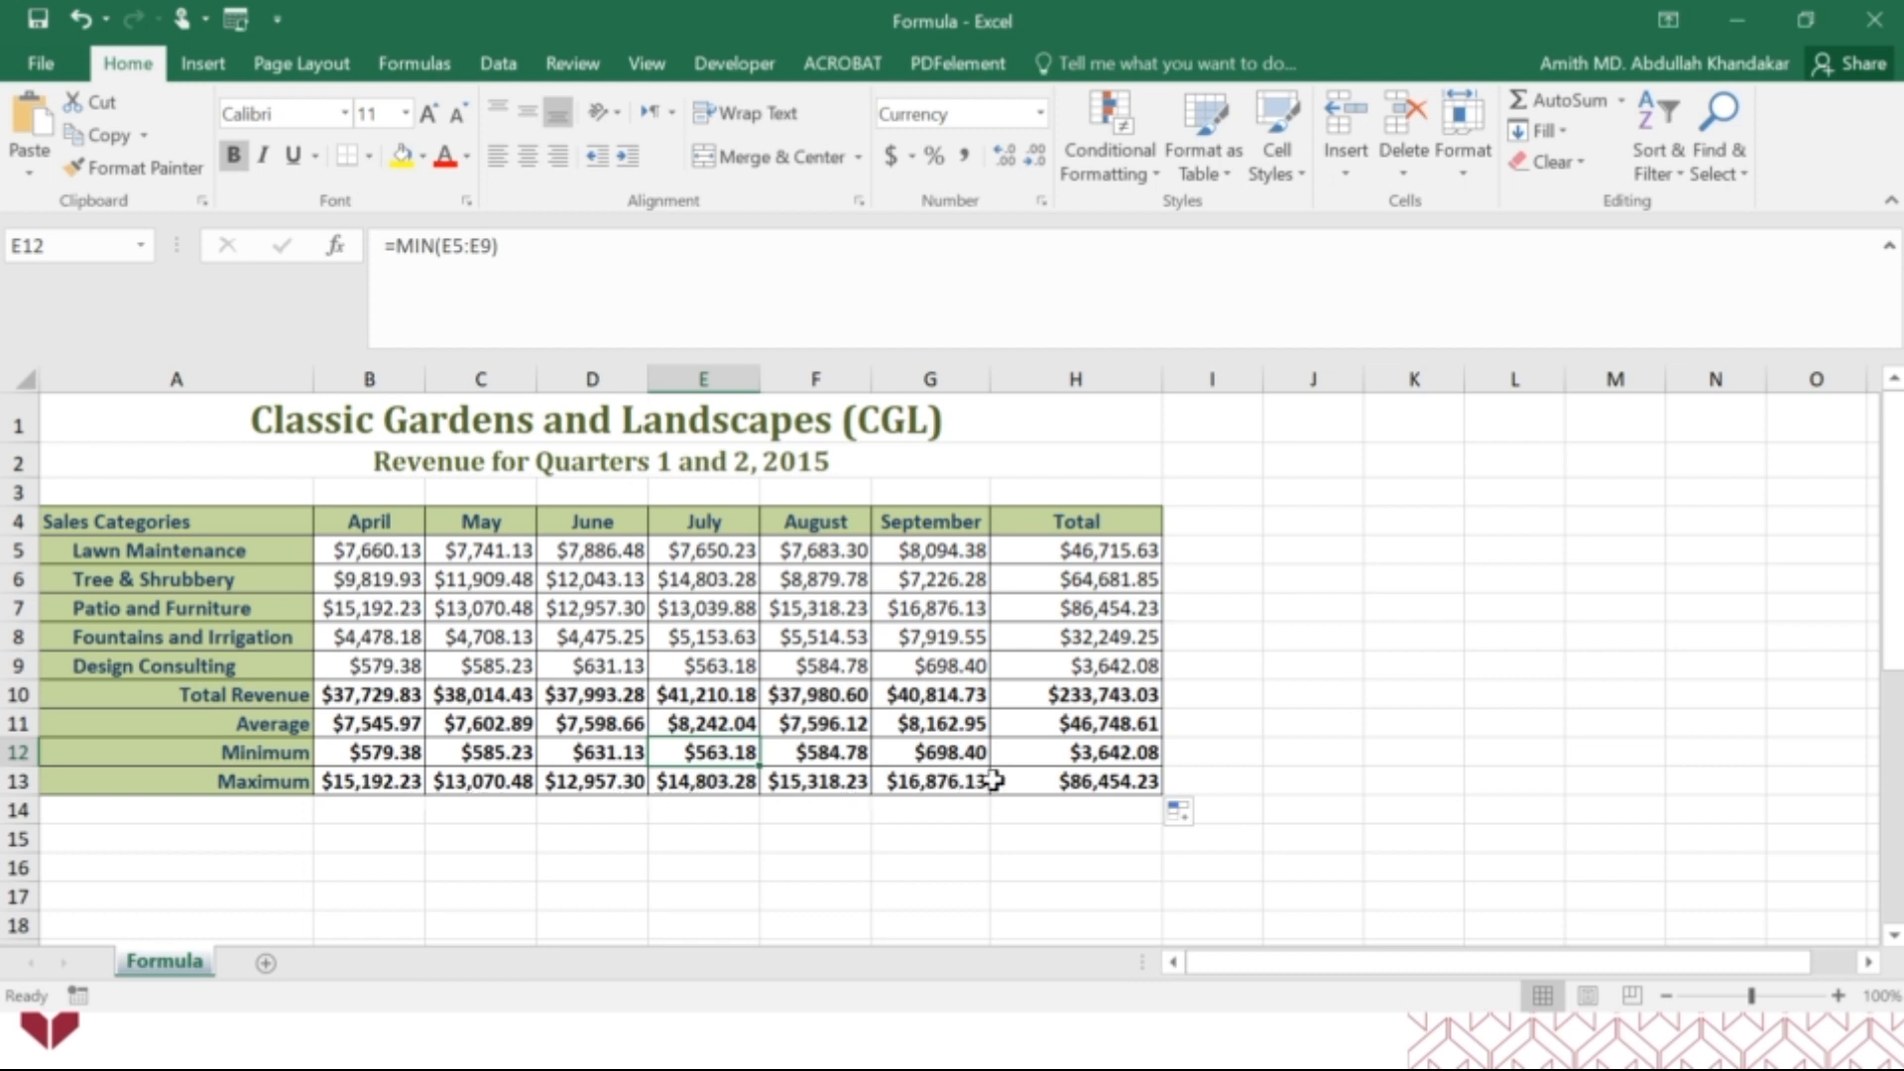
{"action": "left_click", "coordinate": [565, 782]}
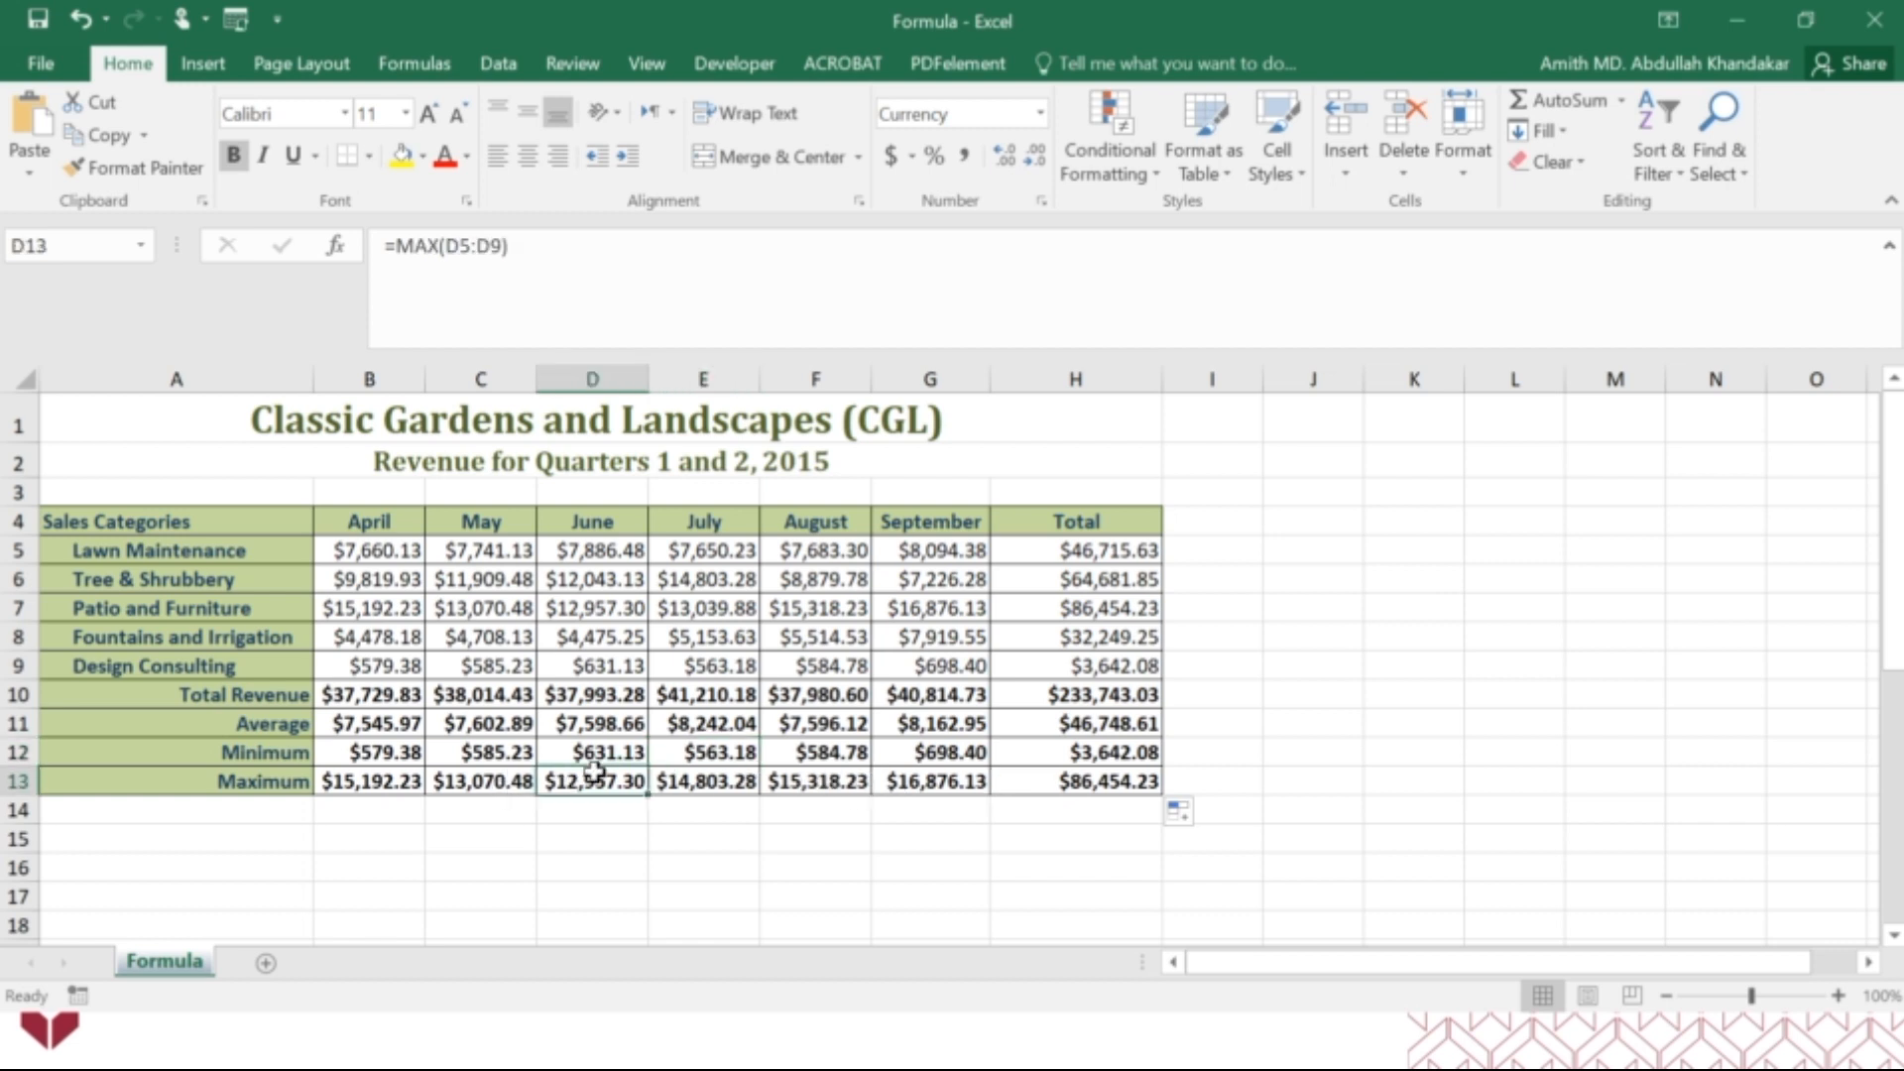
{"action": "left_click", "coordinate": [467, 245]}
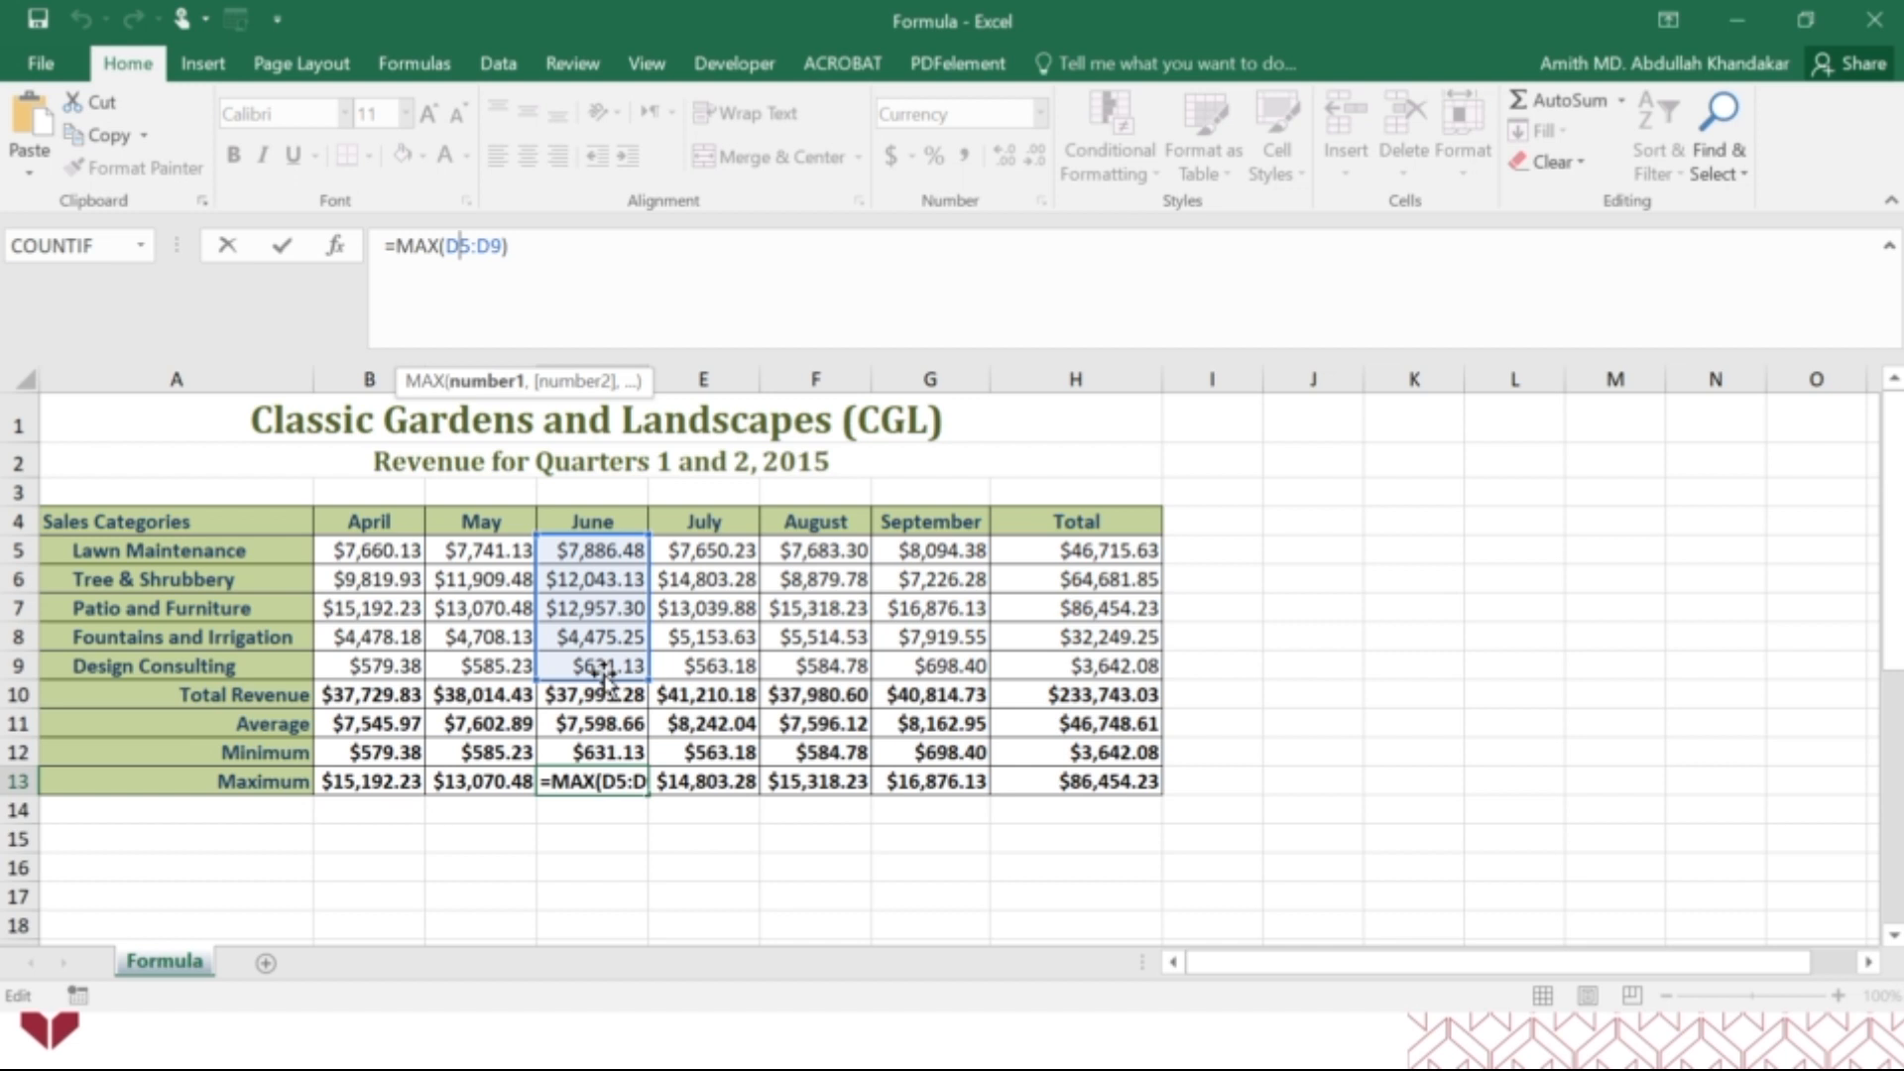
{"action": "key", "text": "ctrl+Return"}
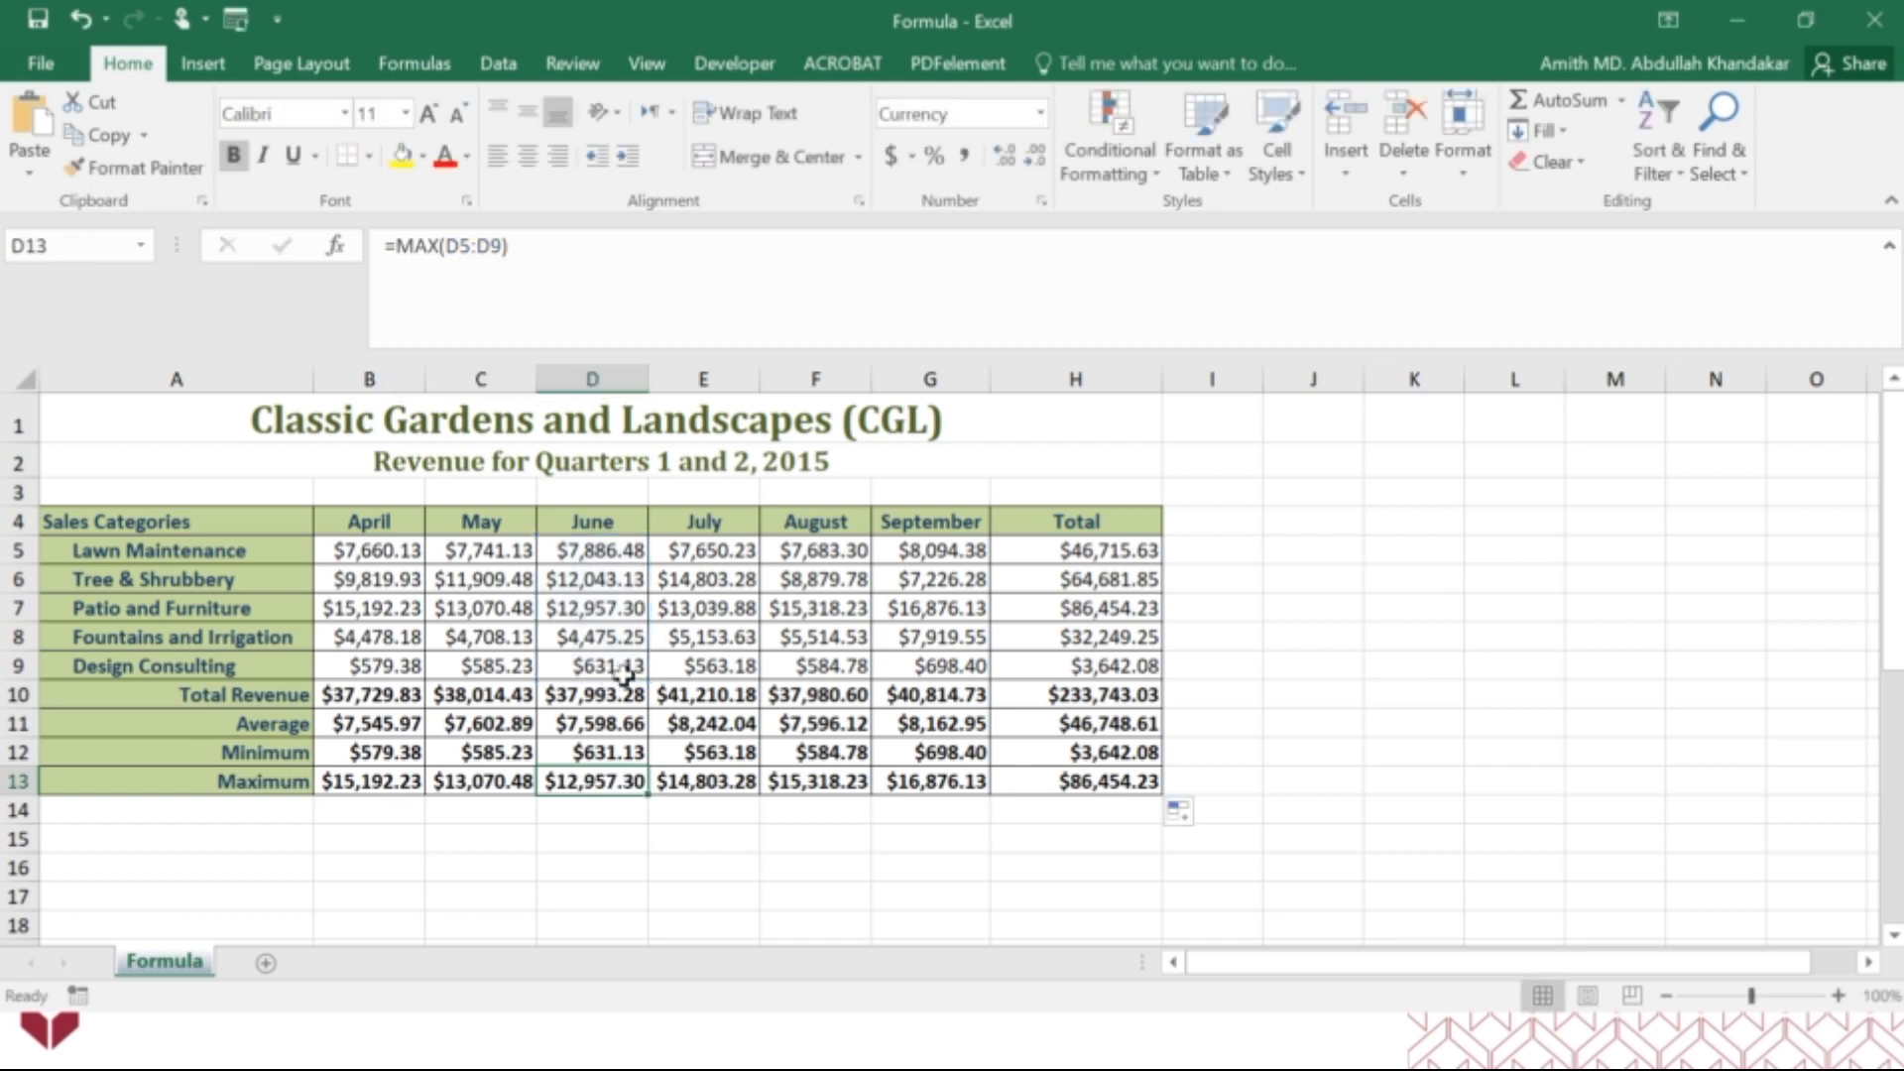
{"action": "left_click", "coordinate": [1101, 756]}
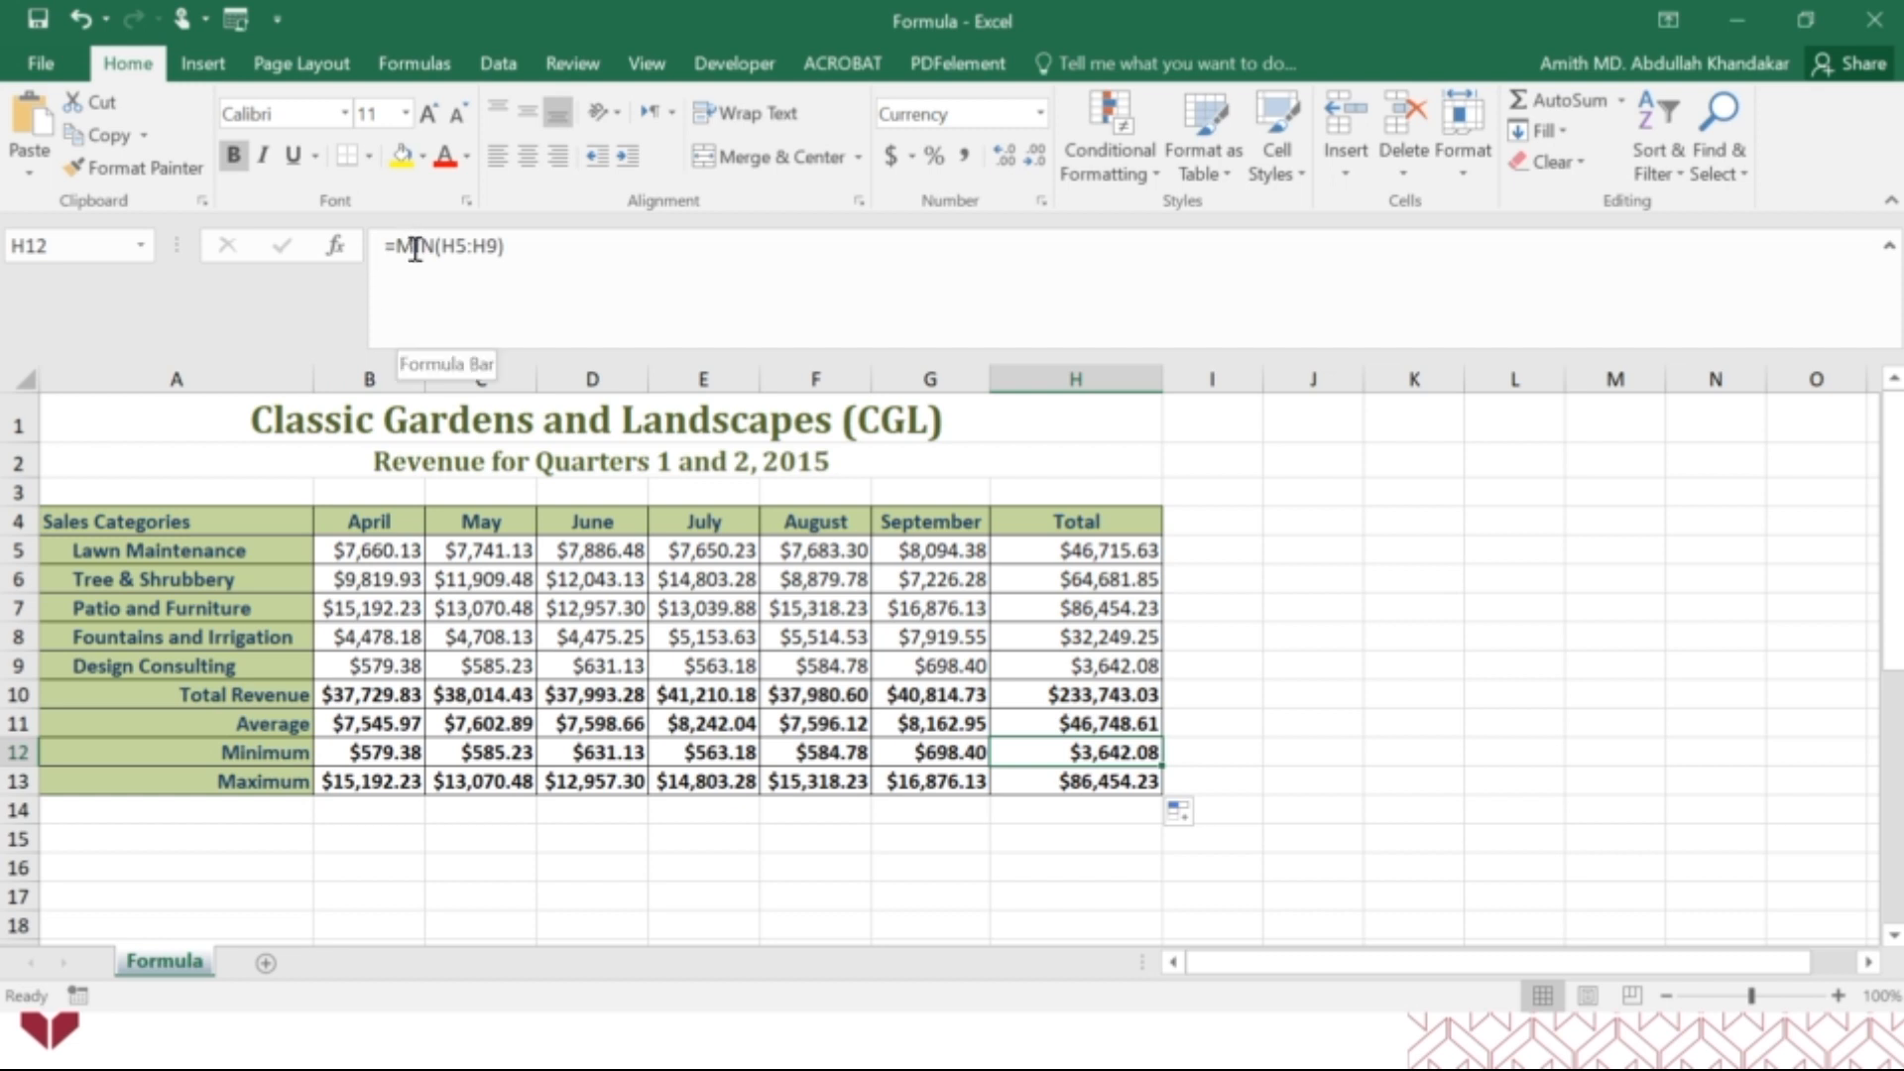
{"action": "left_click", "coordinate": [482, 249]}
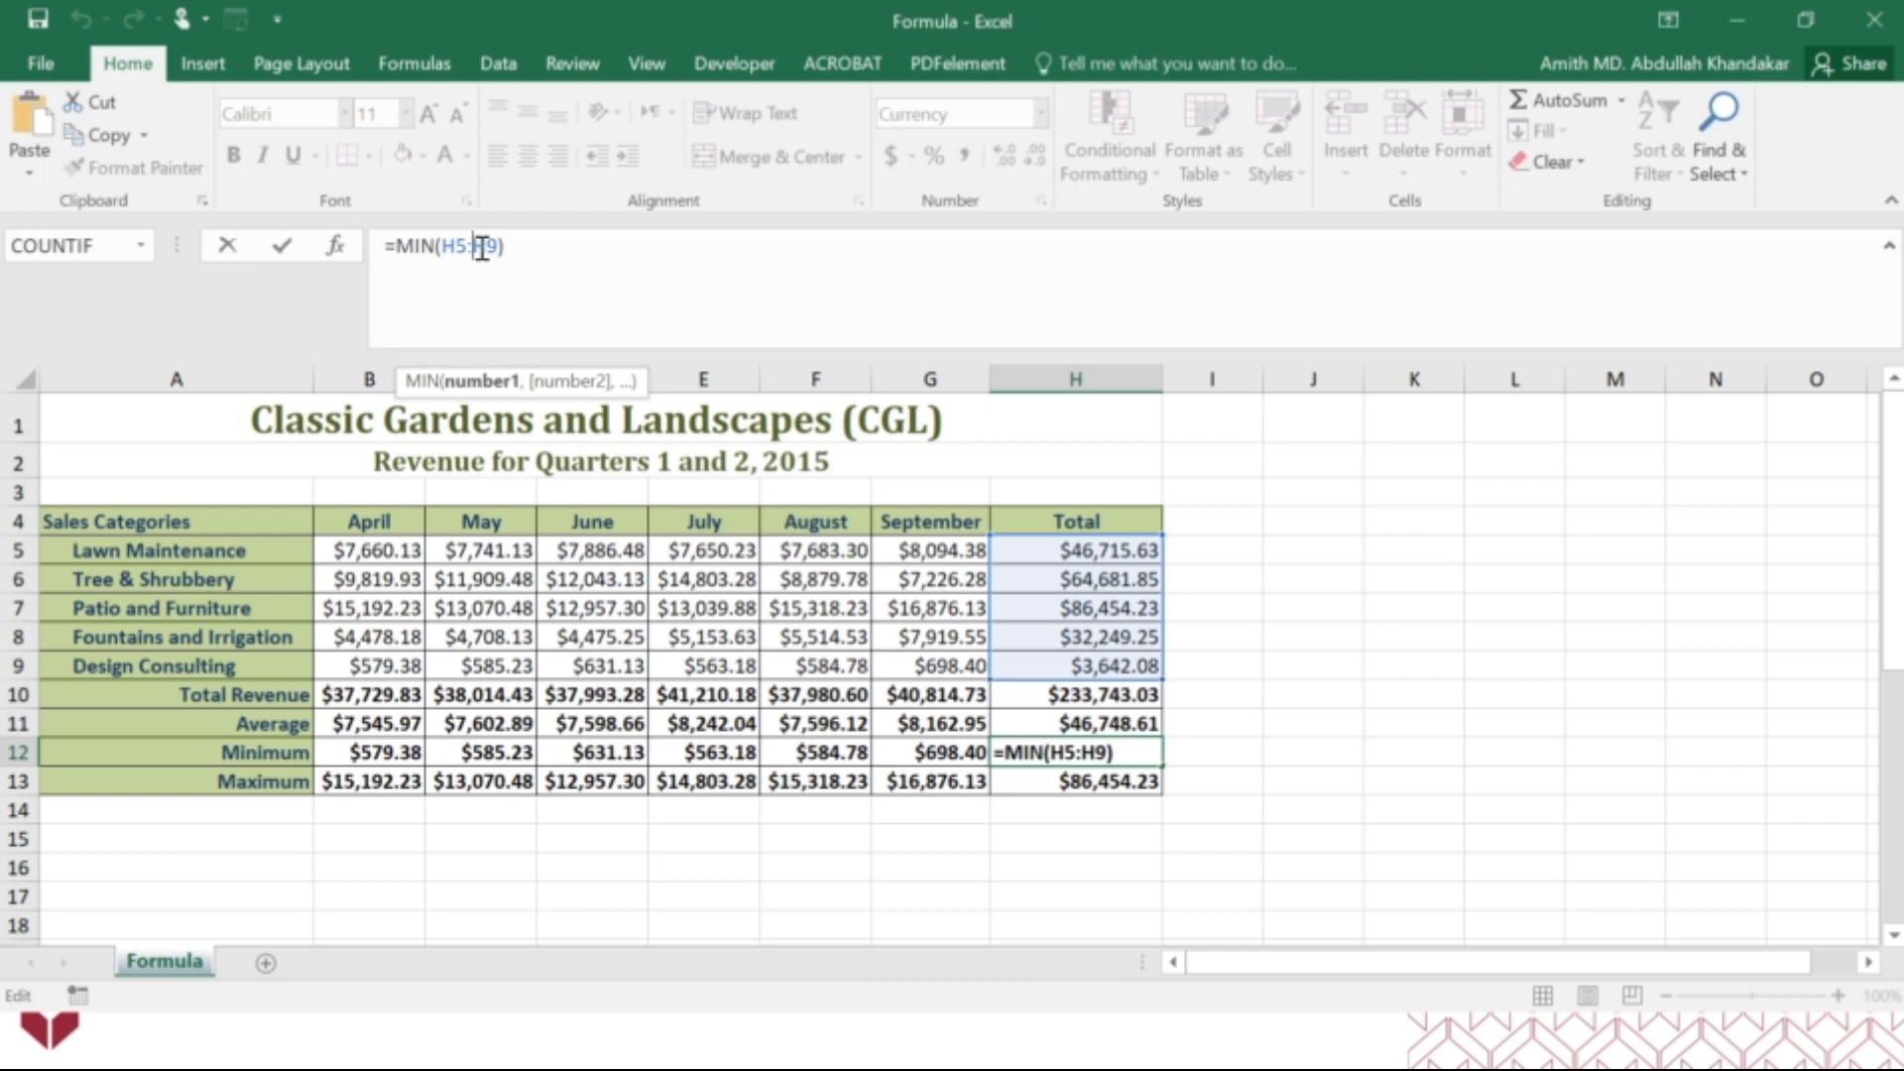
{"action": "key", "text": "ctrl+Return"}
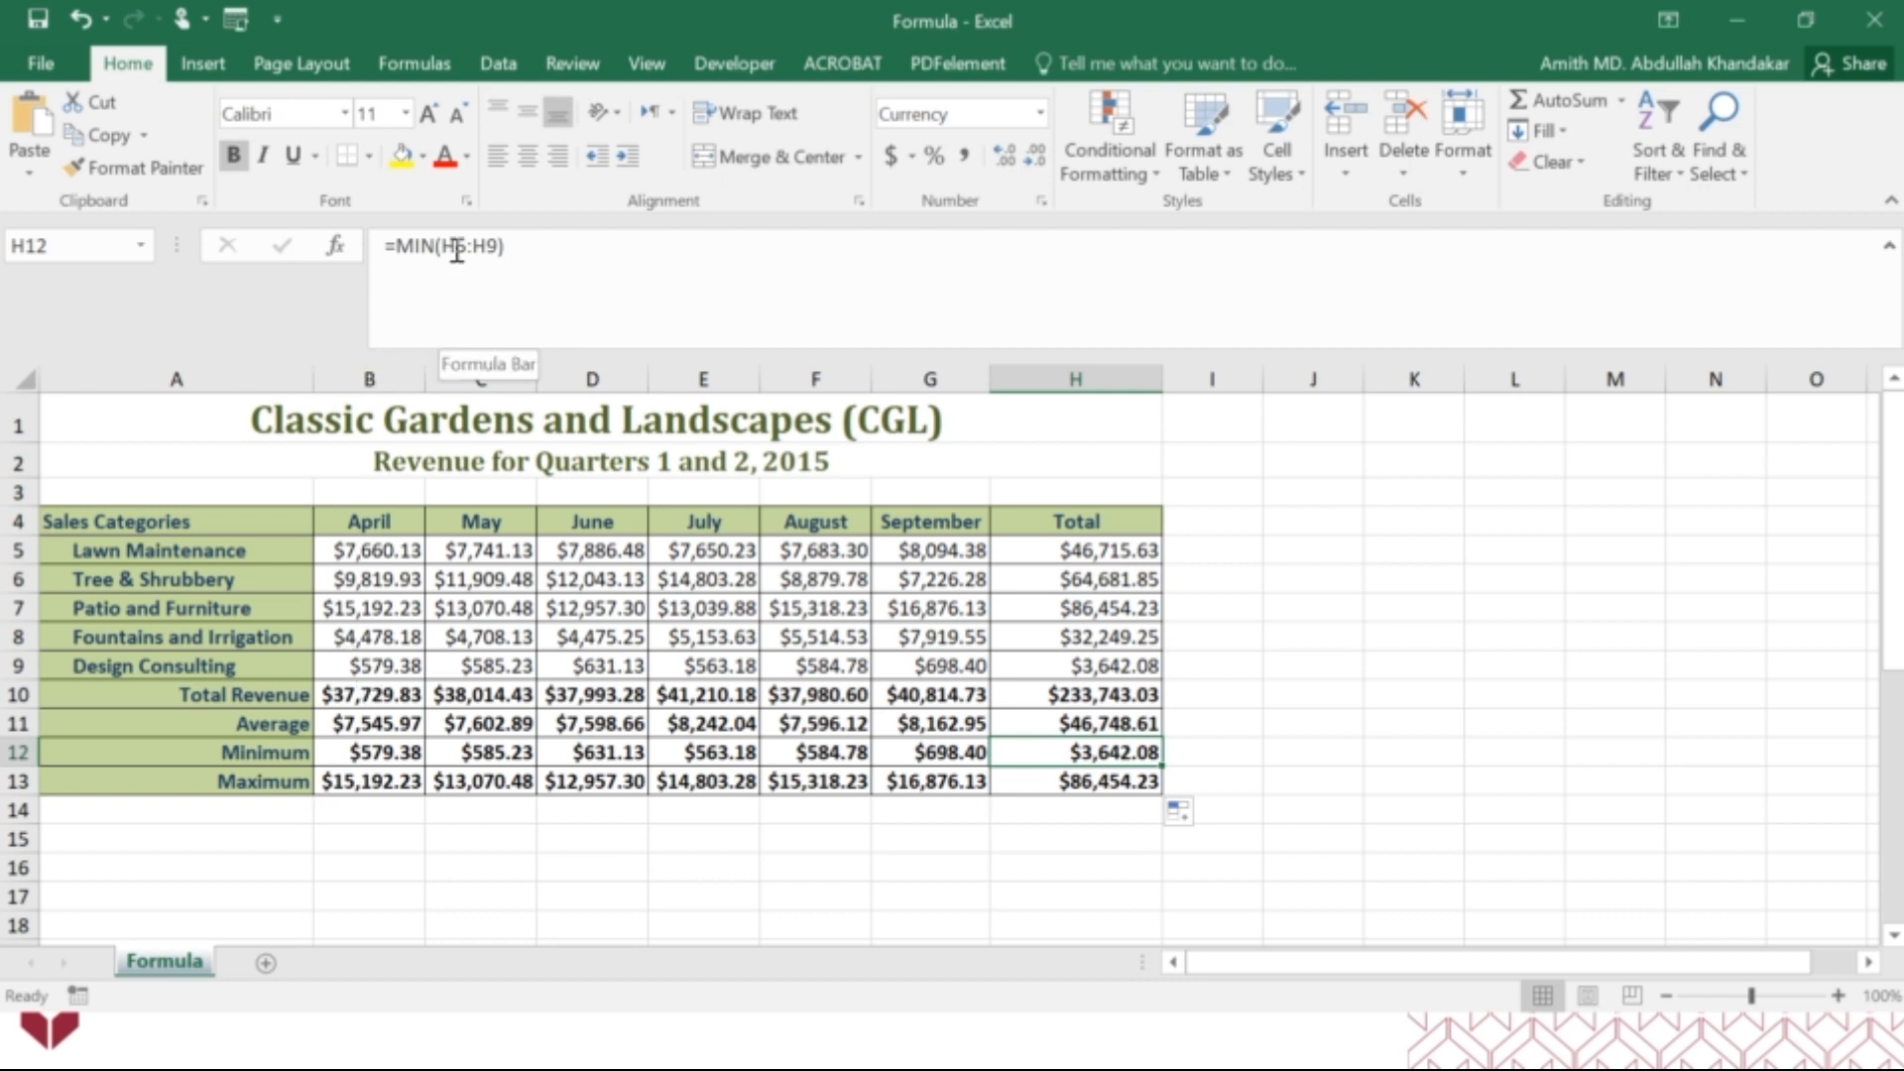
Check the SUM ranges in B10 and F10, and close the Formula workbook without saving its changes.
{"action": "left_click", "coordinate": [389, 687]}
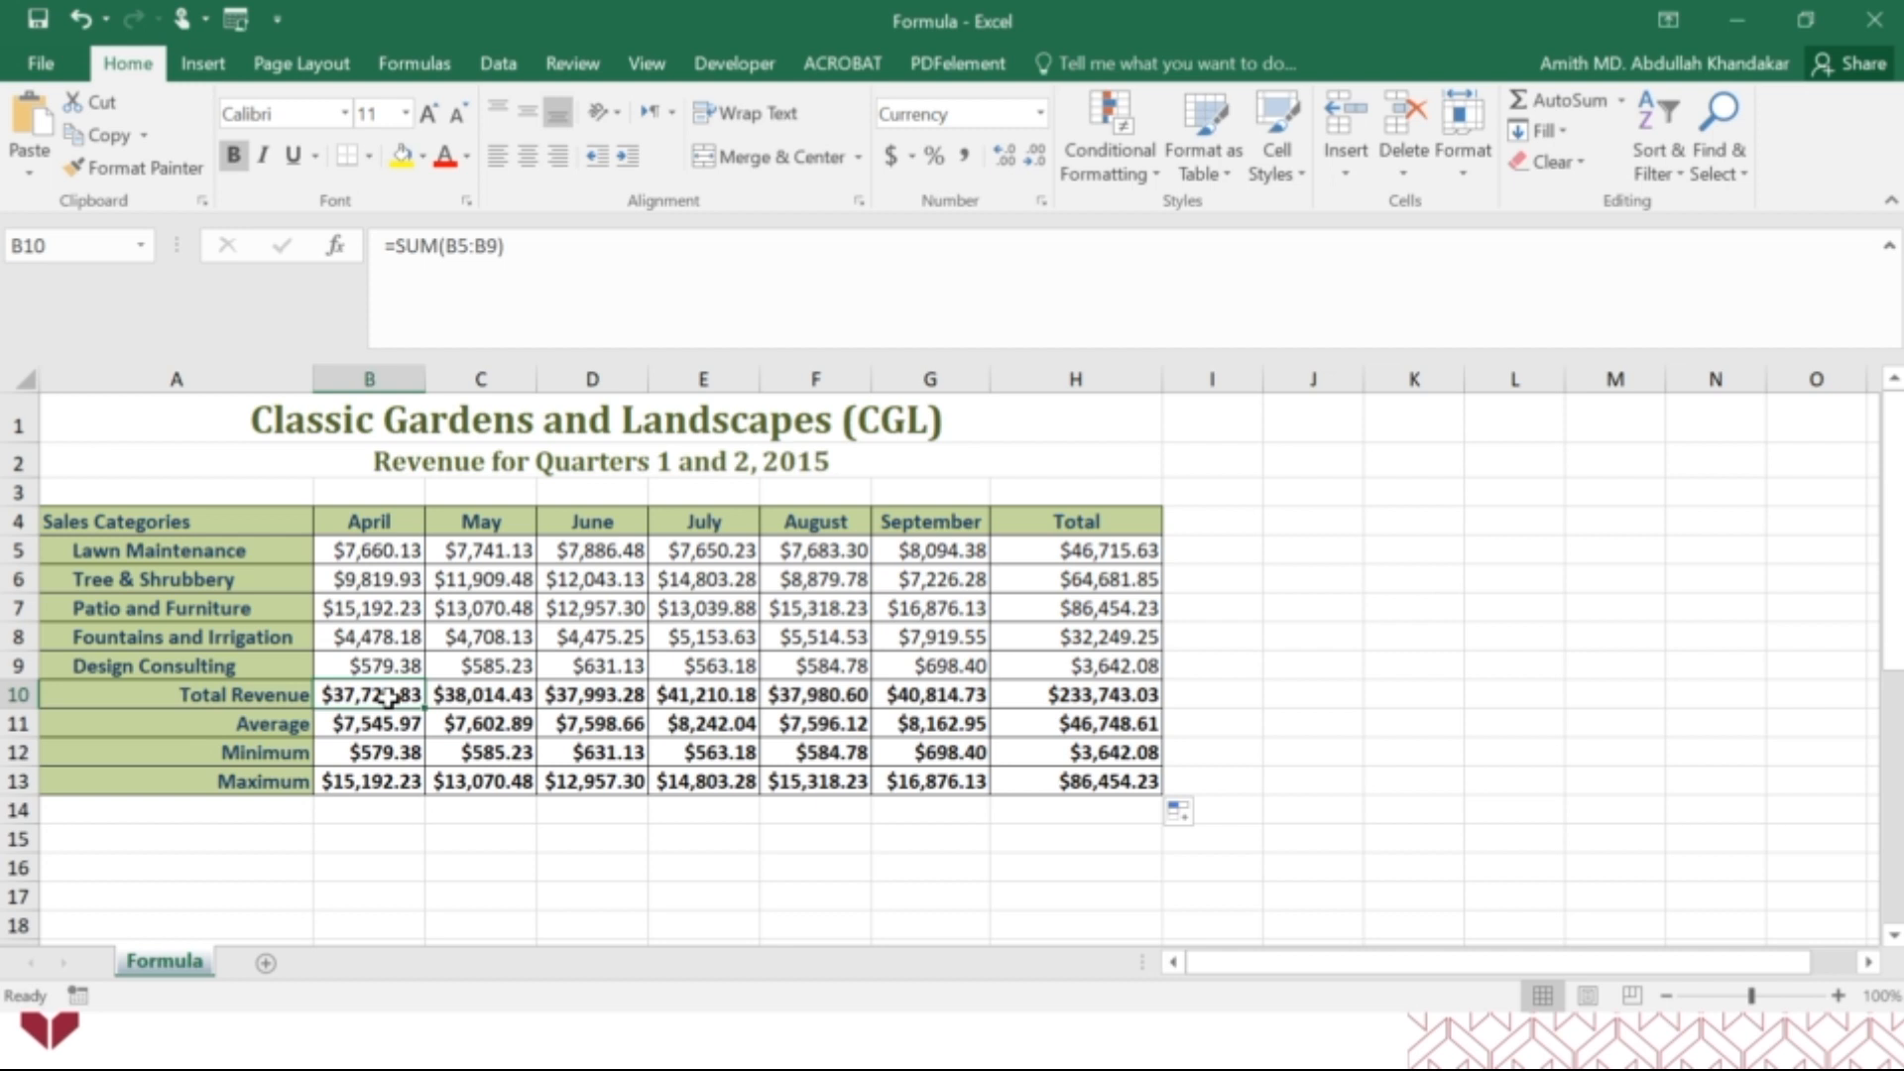
{"action": "left_click", "coordinate": [816, 691]}
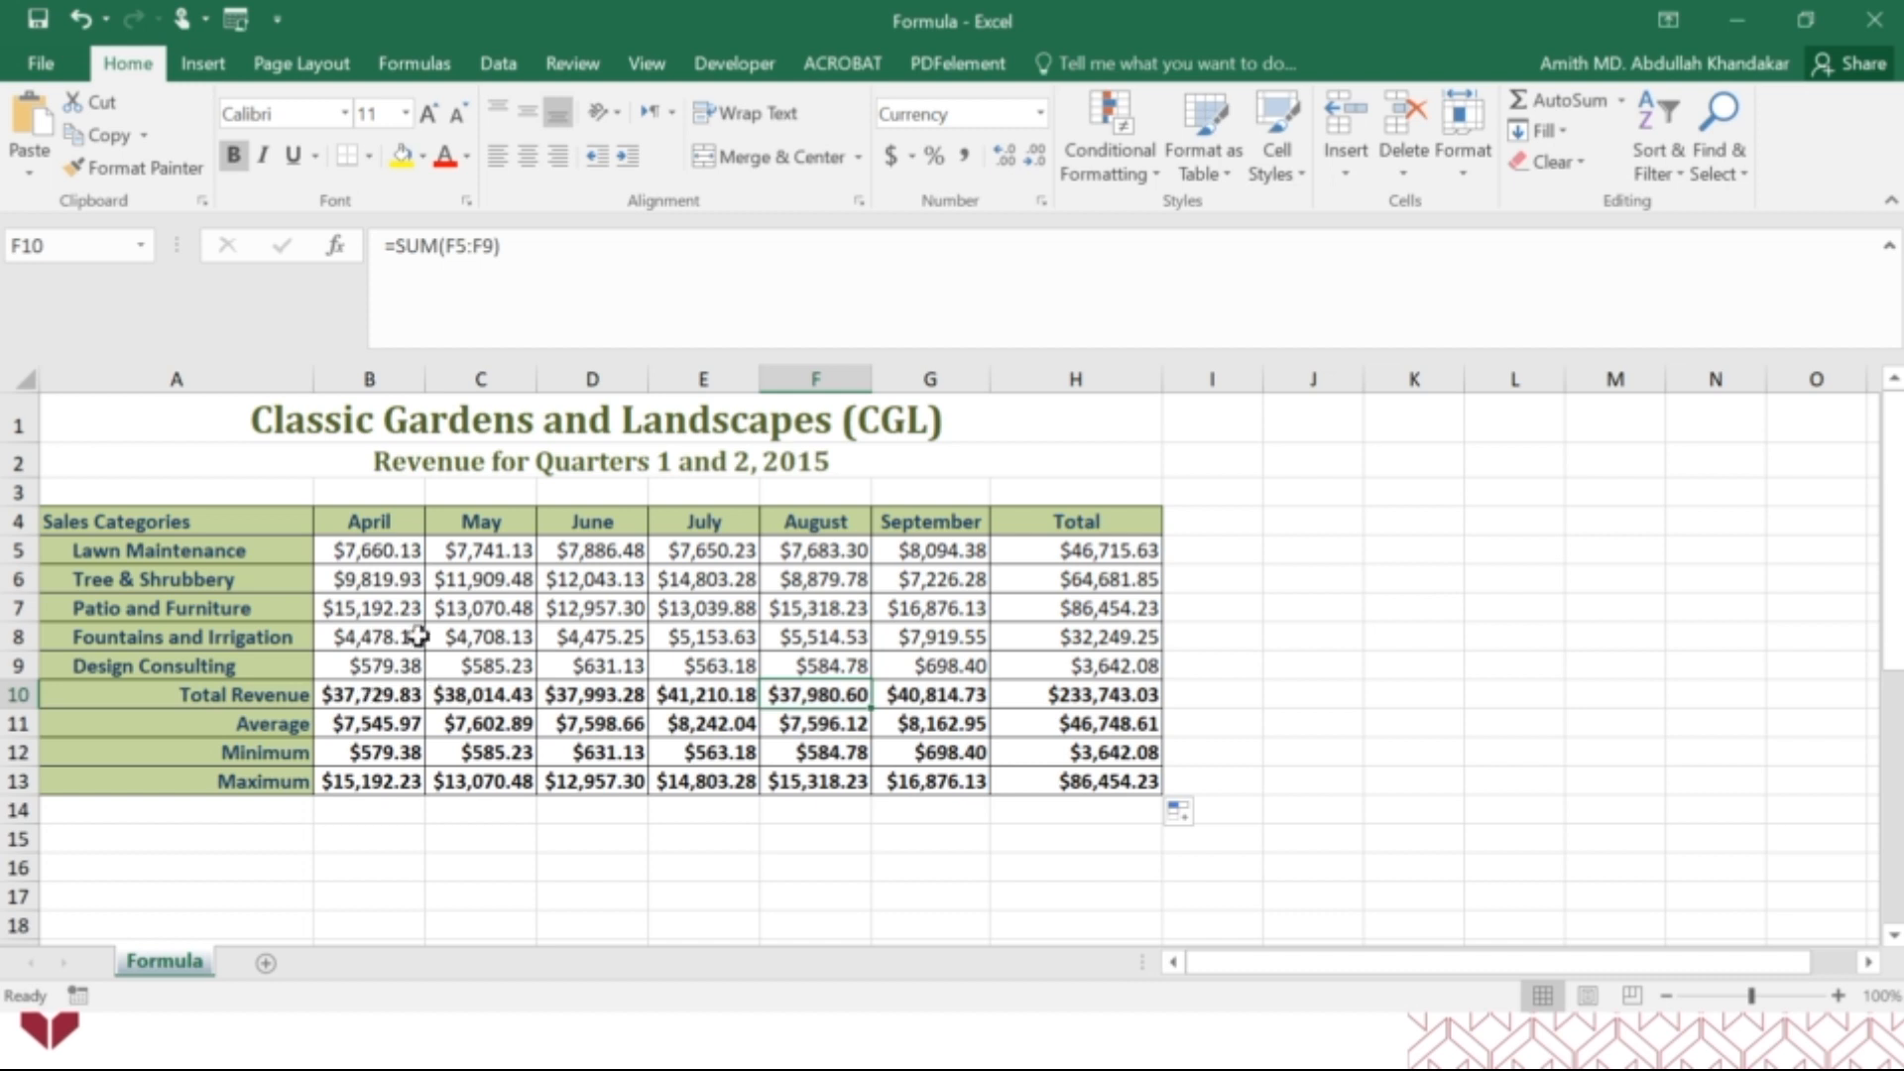
{"action": "left_click", "coordinate": [1866, 30]}
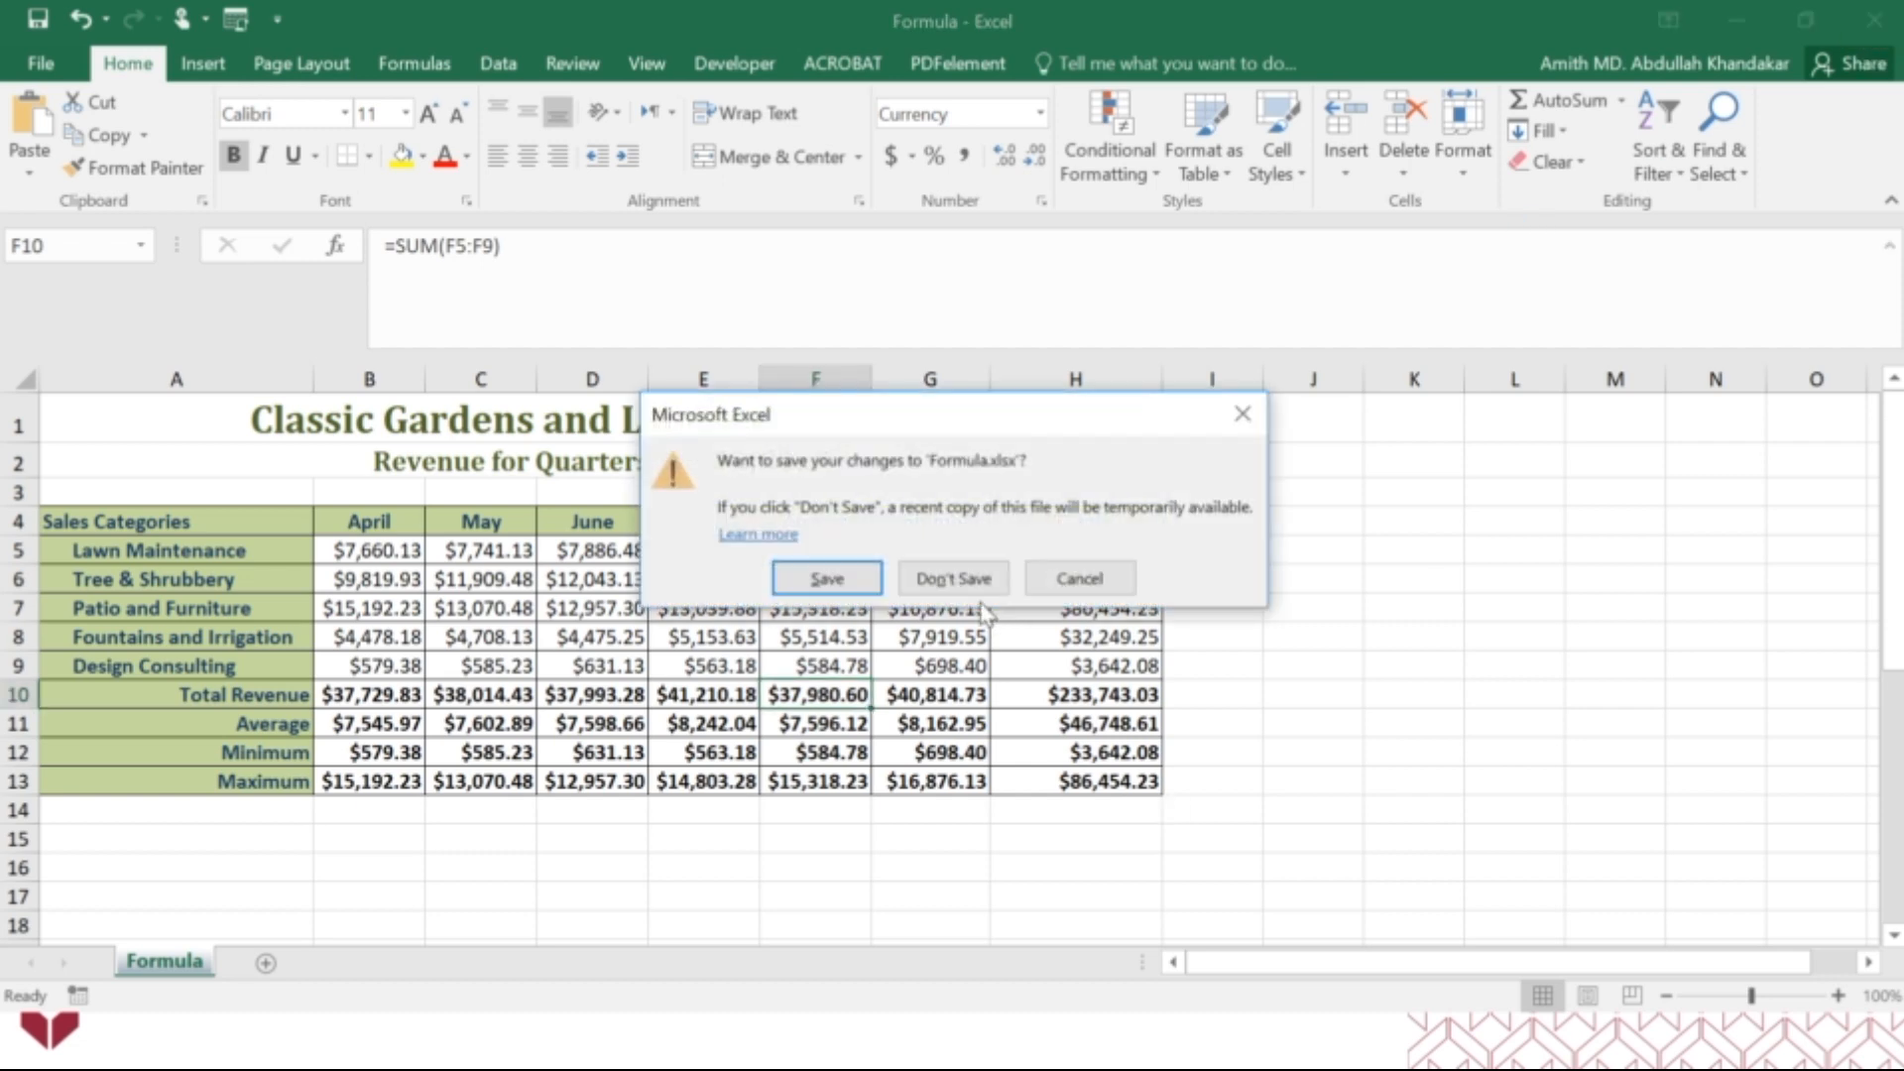
{"action": "left_click", "coordinate": [974, 588]}
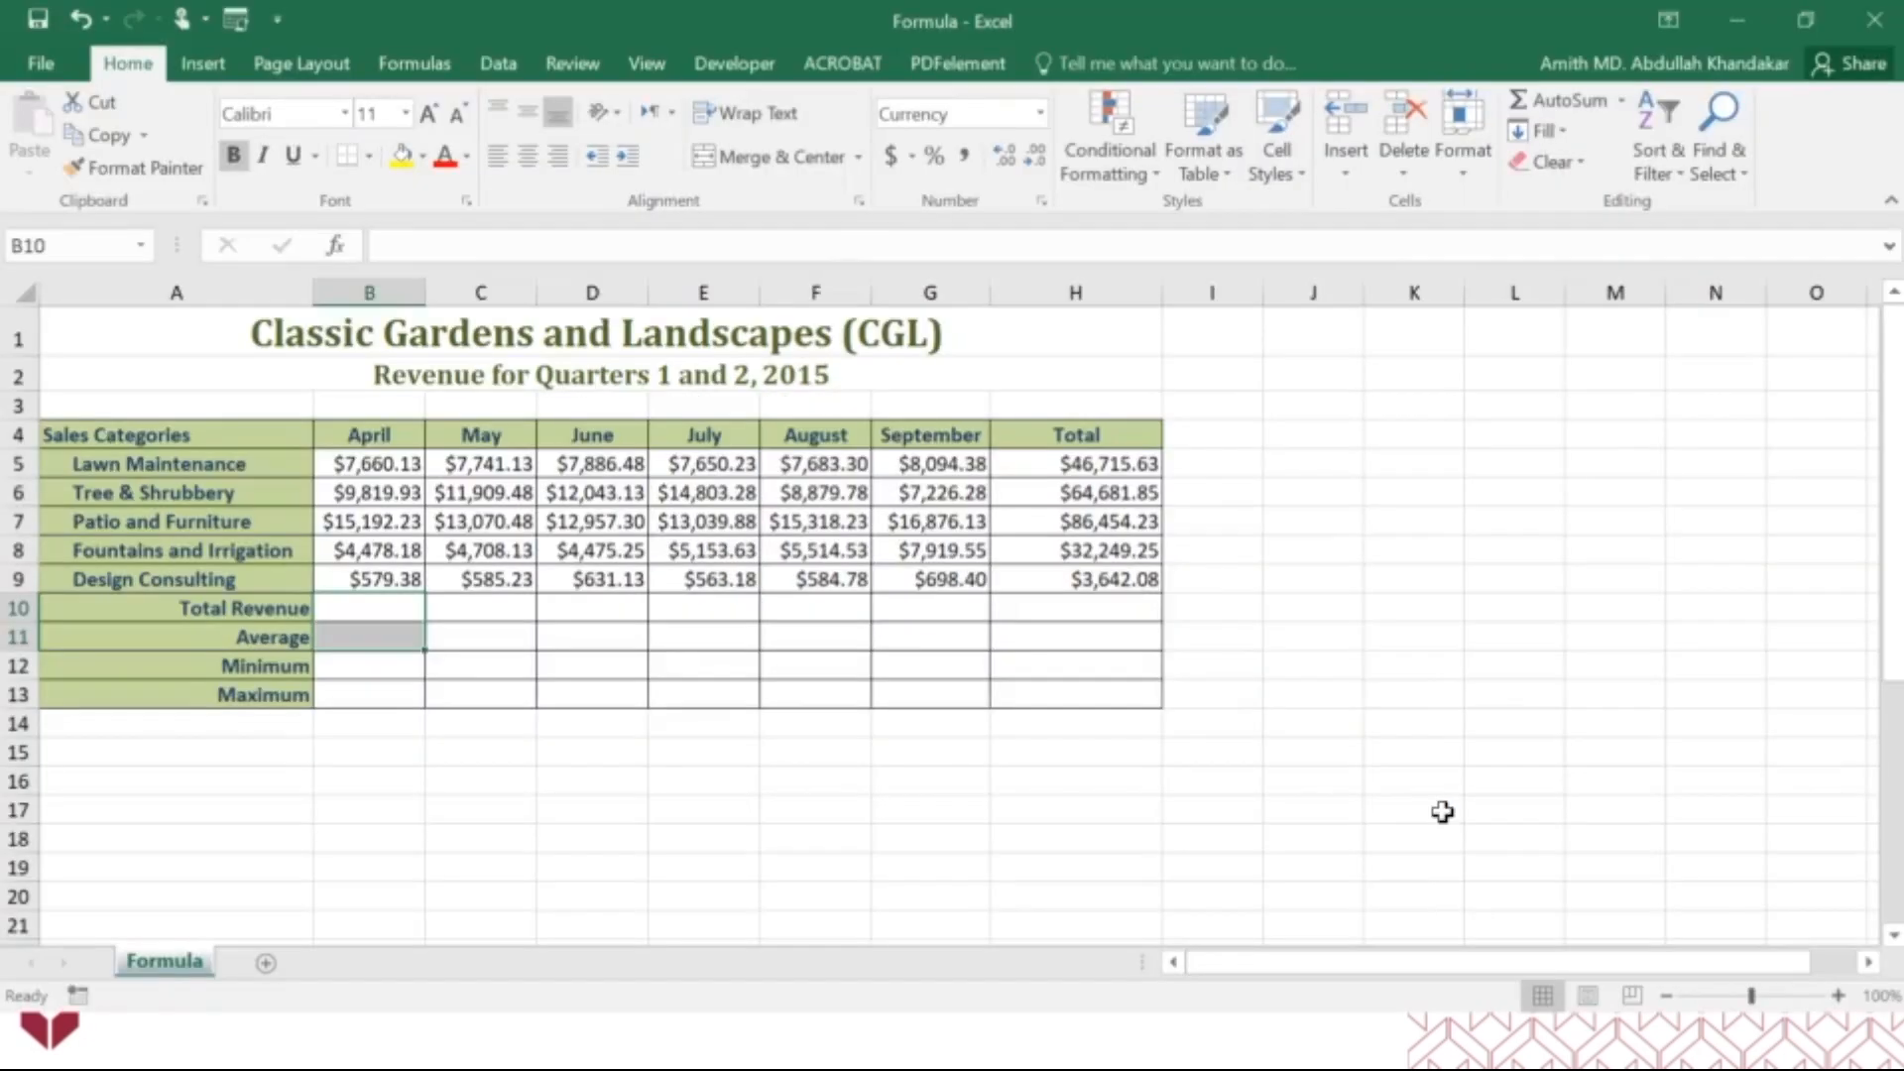
Review the functions offered by AutoSum with the empty cell J17 selected, without inserting any of them.
{"action": "left_click", "coordinate": [1330, 805]}
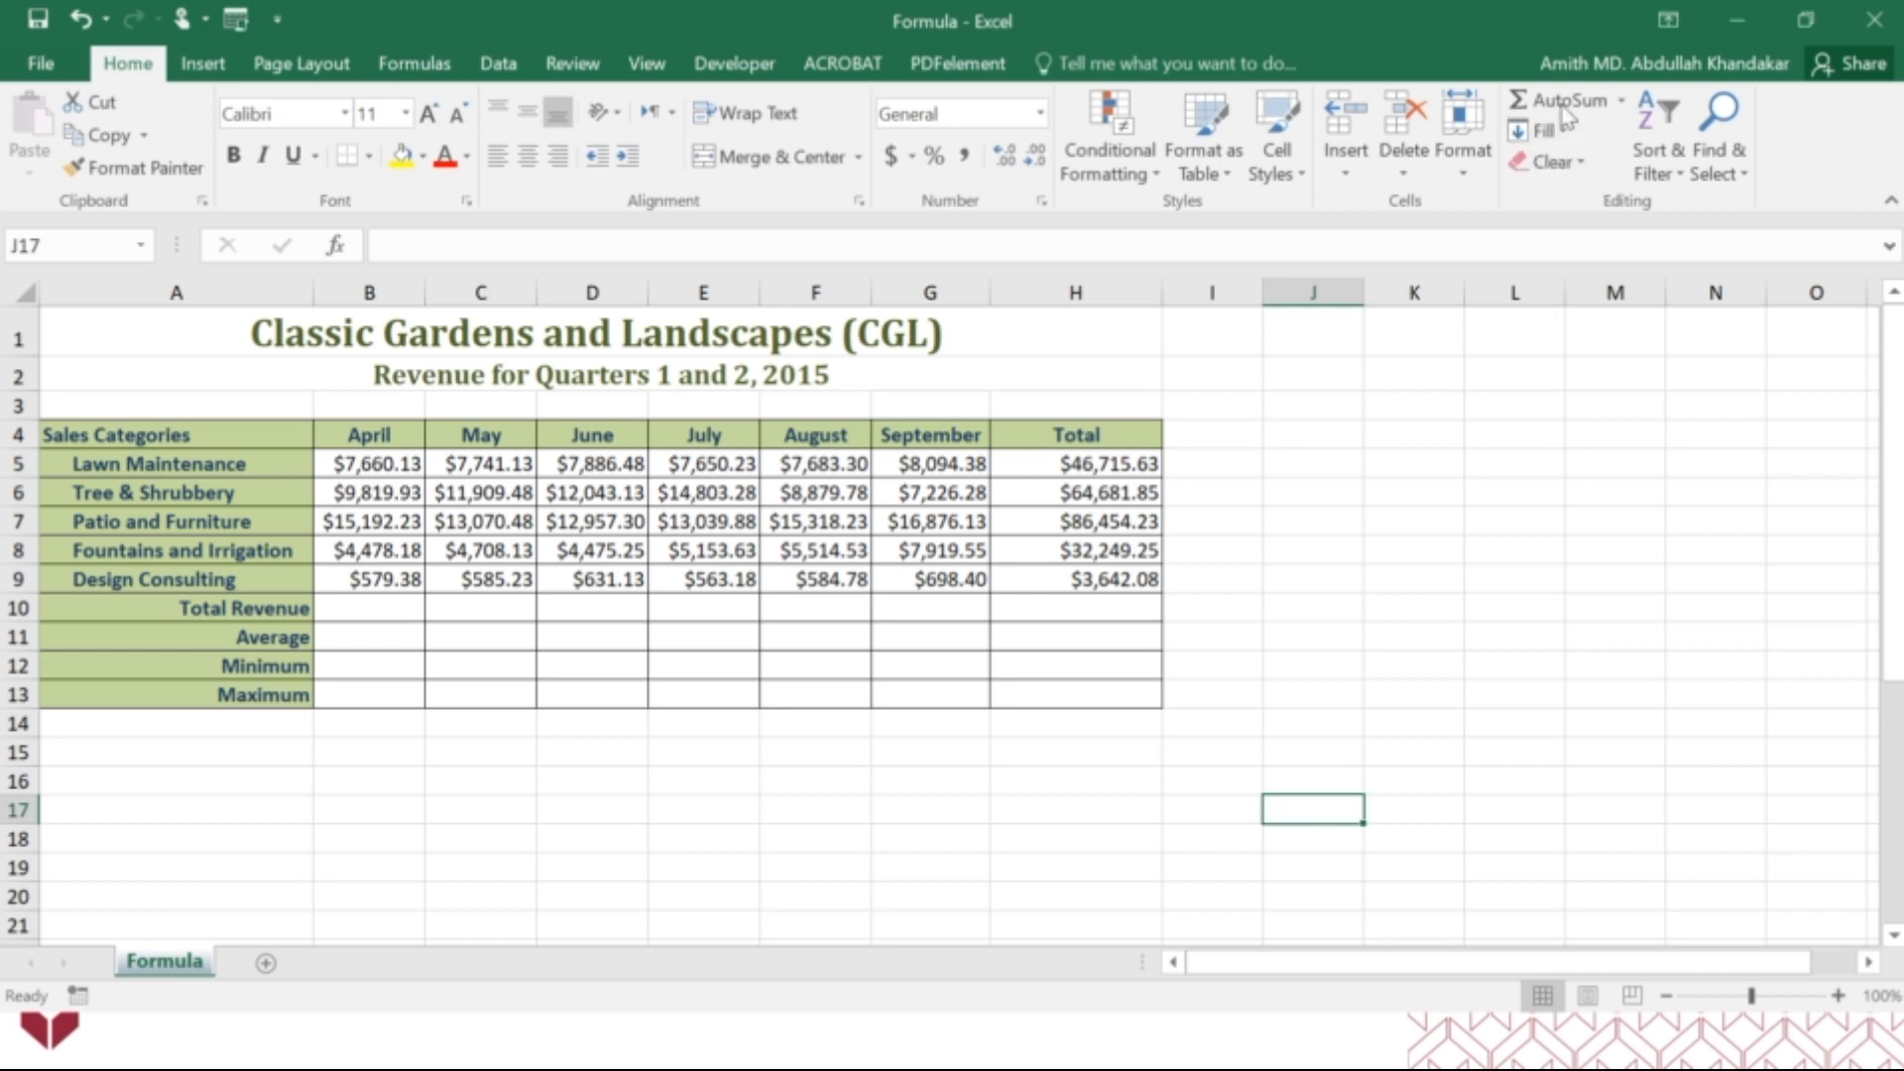
{"action": "left_click", "coordinate": [1622, 100]}
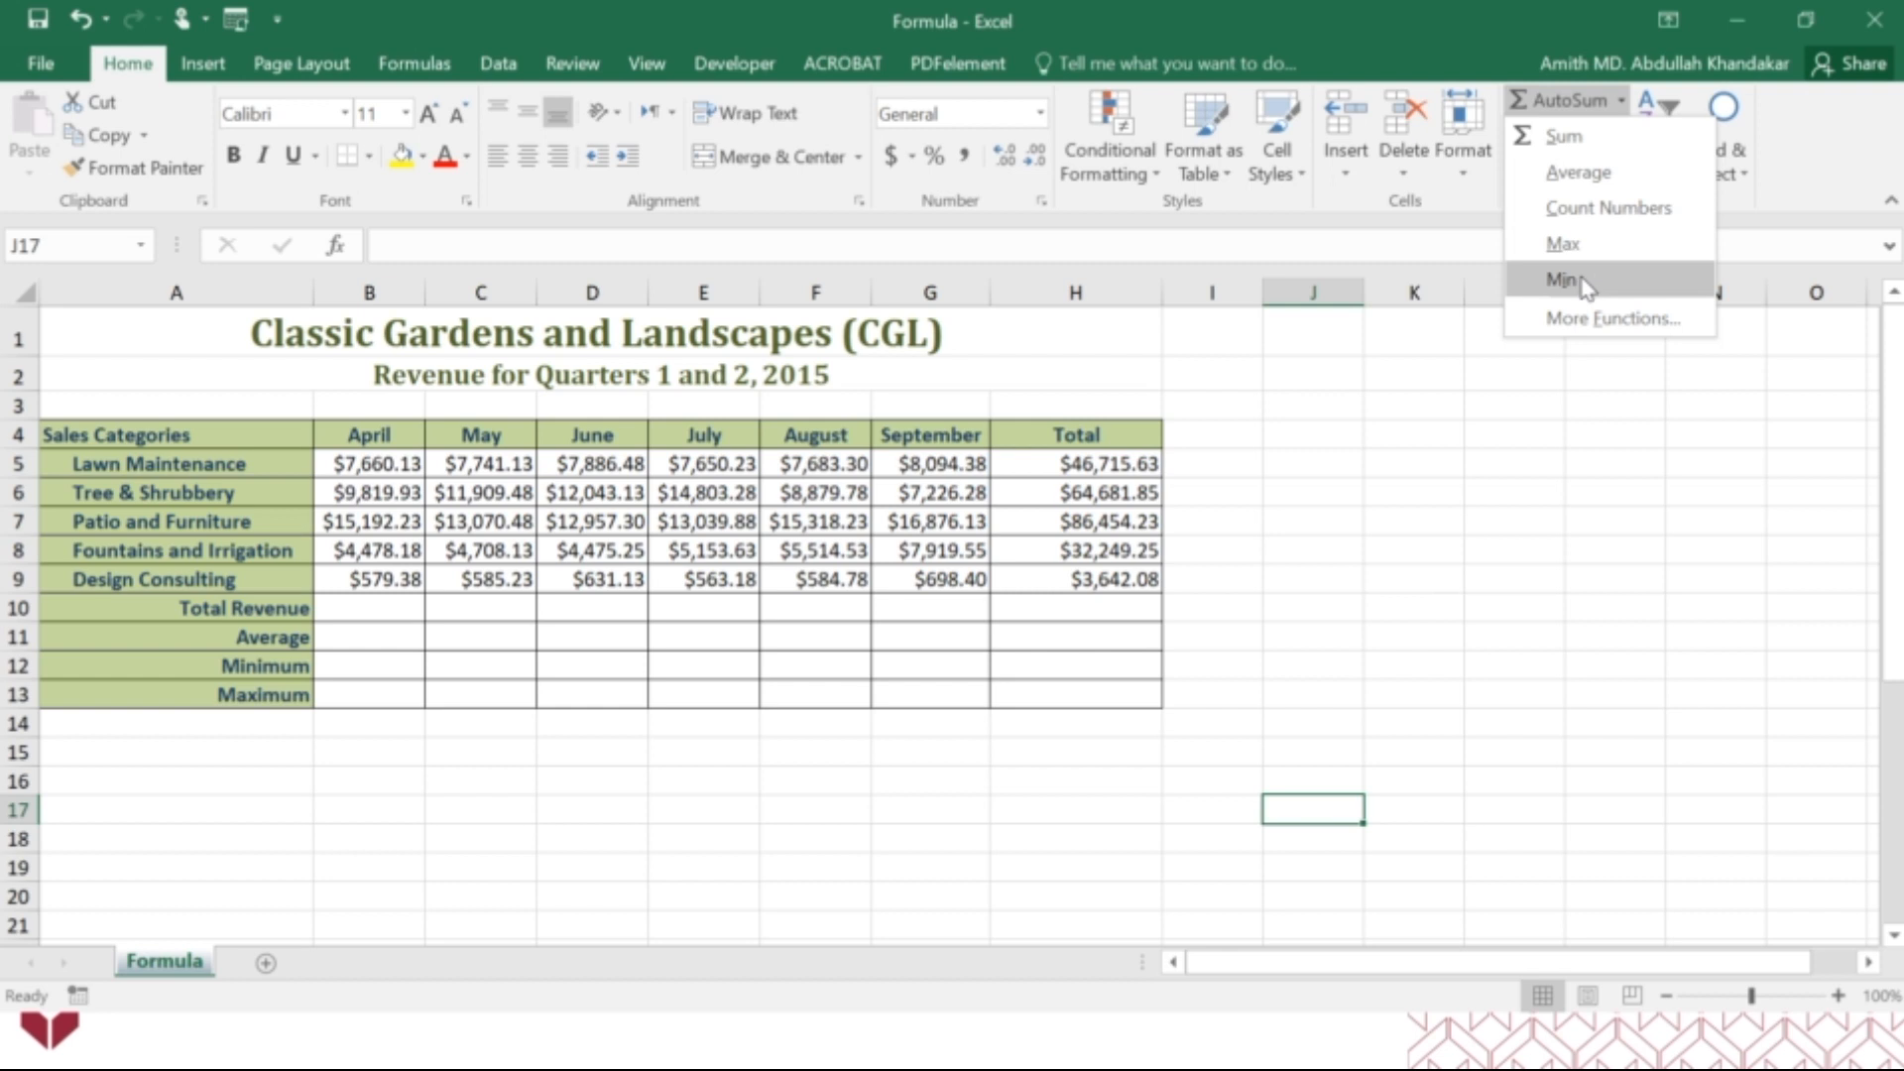
{"action": "left_click", "coordinate": [1438, 436]}
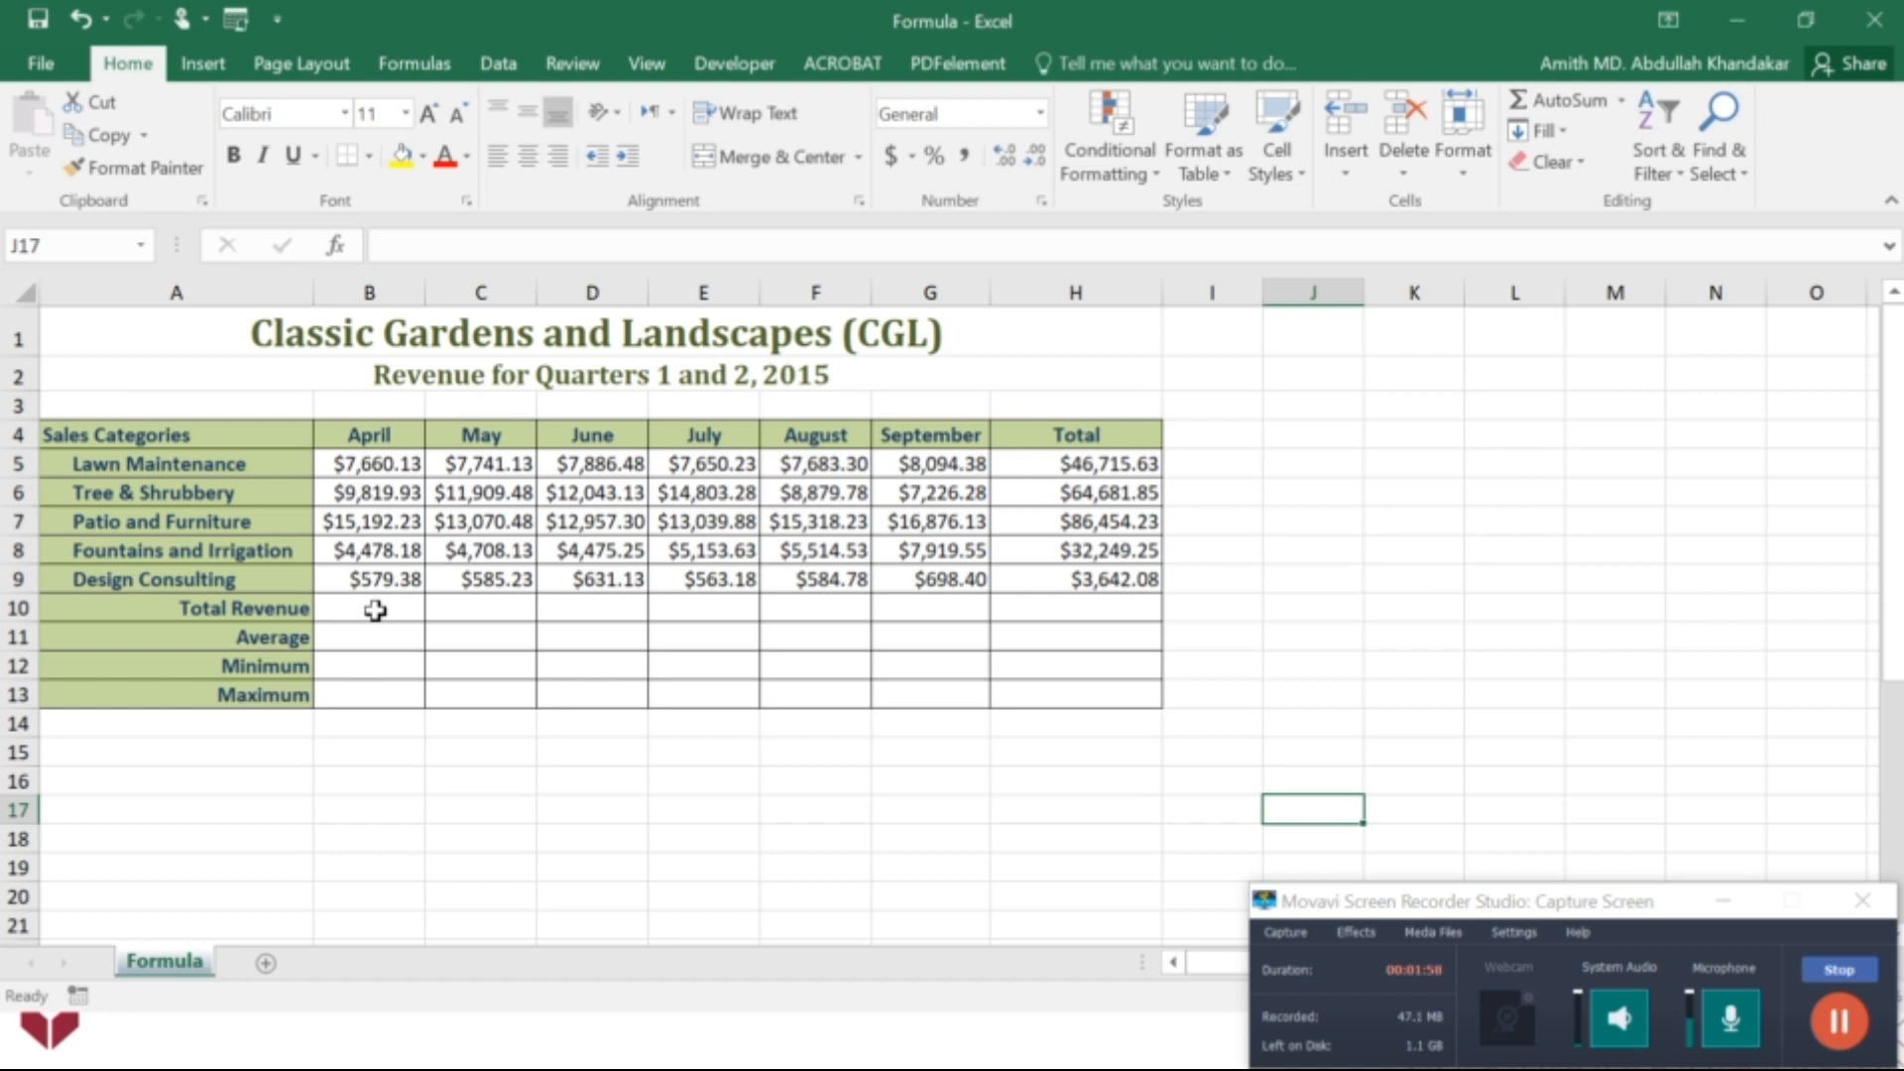
Total April's revenue in B10 with AutoSum's Sum over B5:B9 and fill the formula across to H10.
{"action": "left_click", "coordinate": [375, 611]}
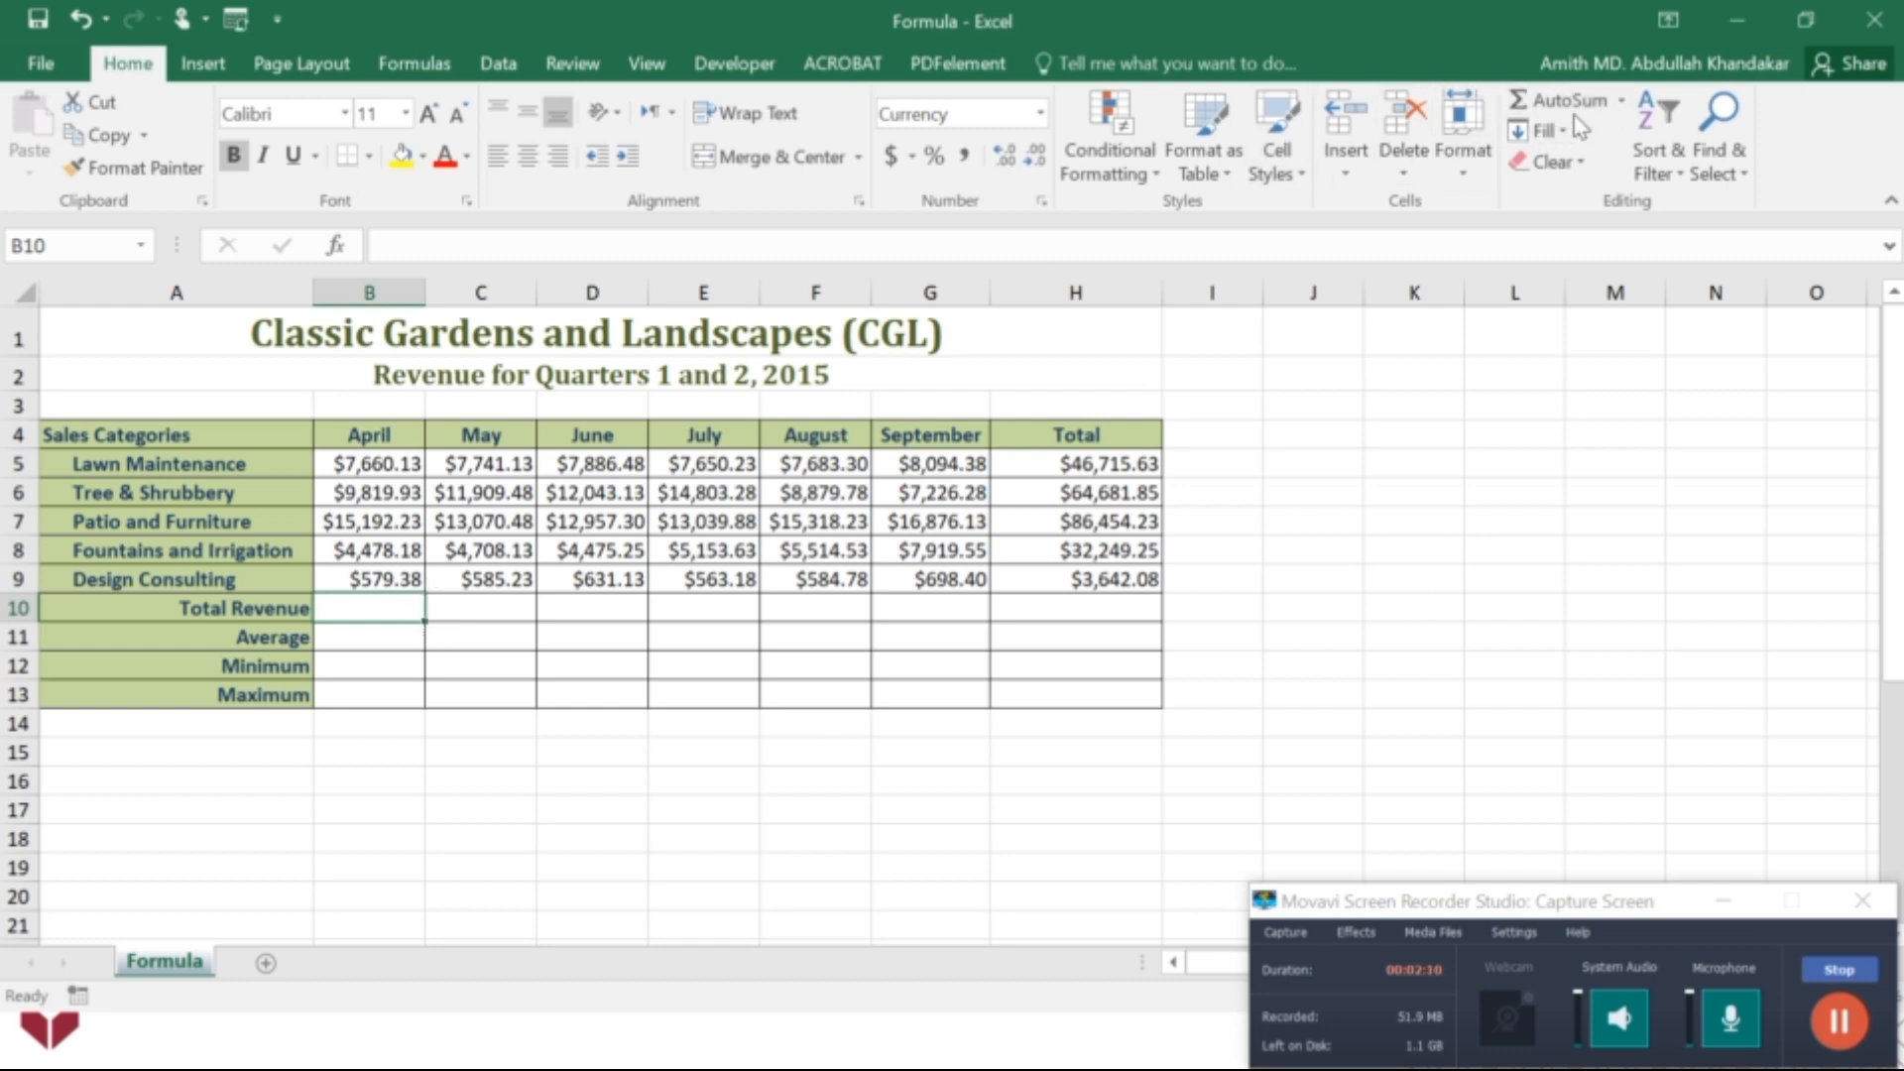
{"action": "left_click", "coordinate": [1621, 100]}
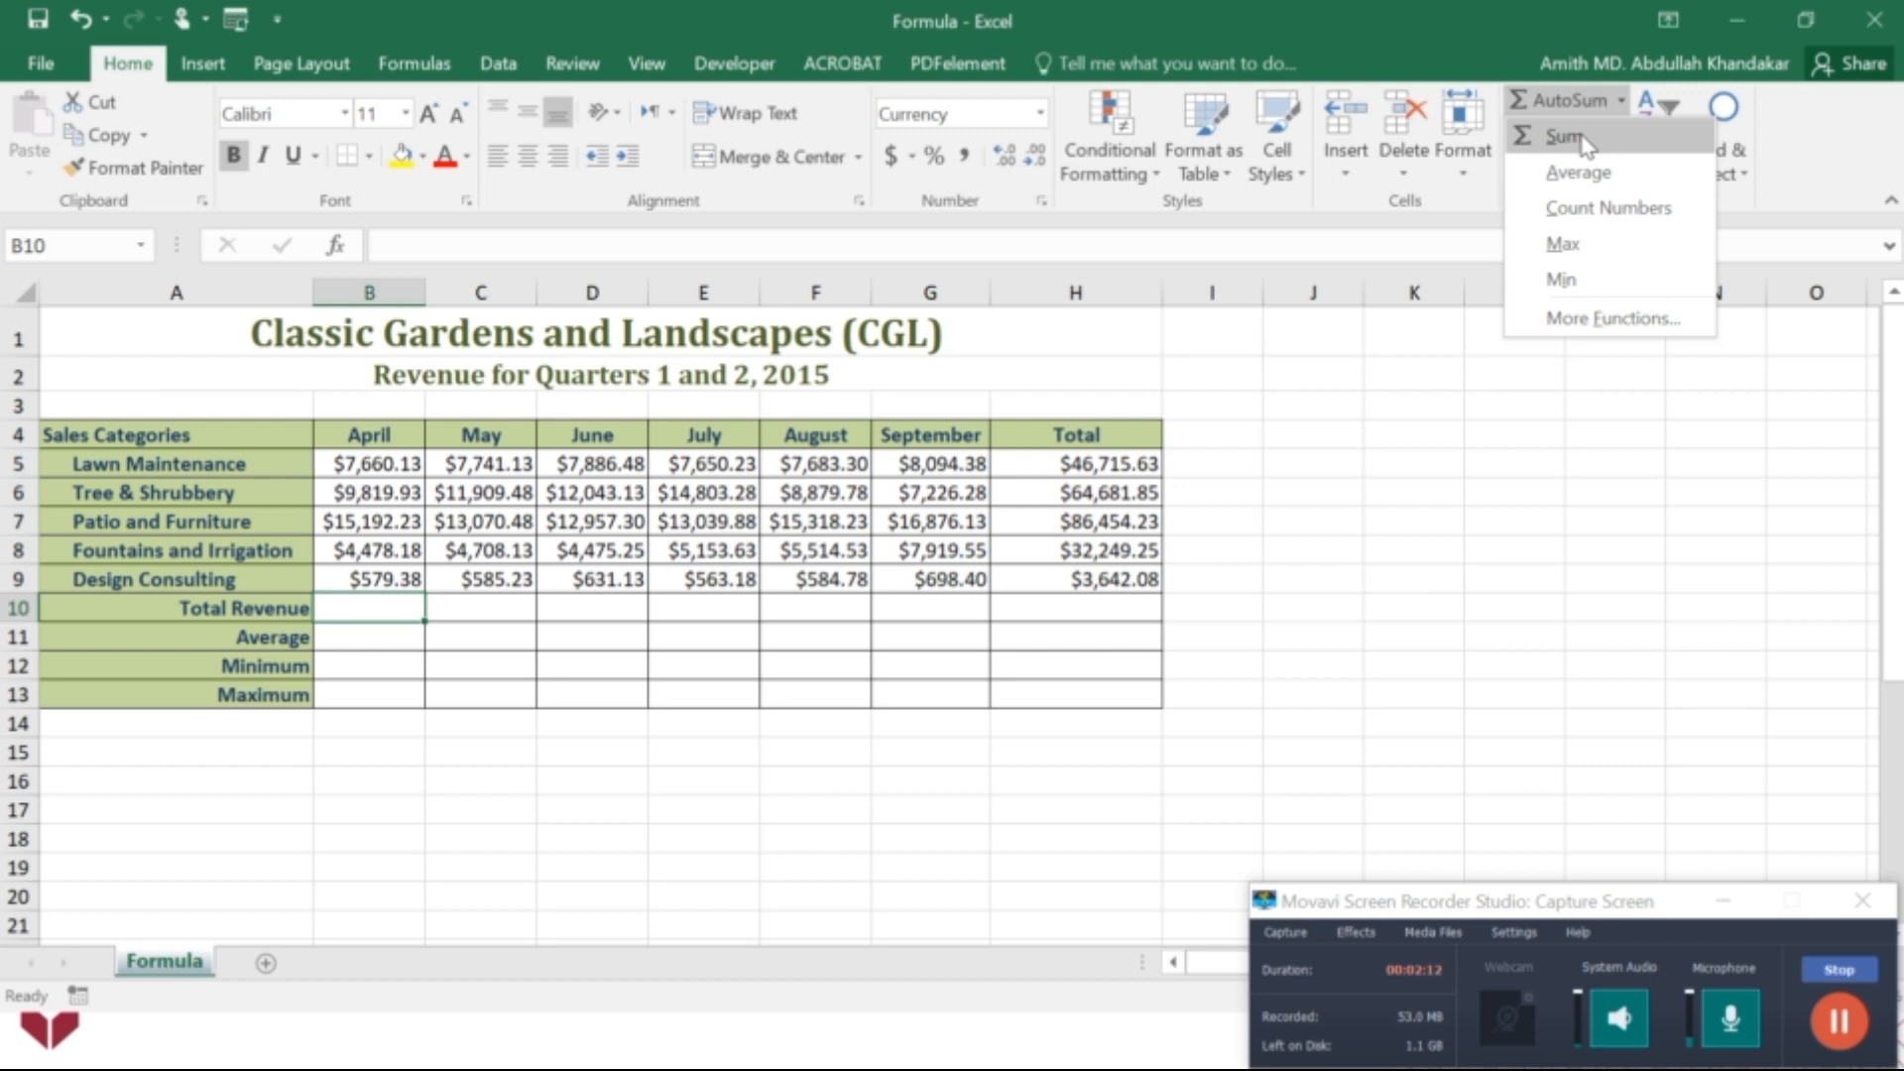
{"action": "left_click", "coordinate": [1583, 139]}
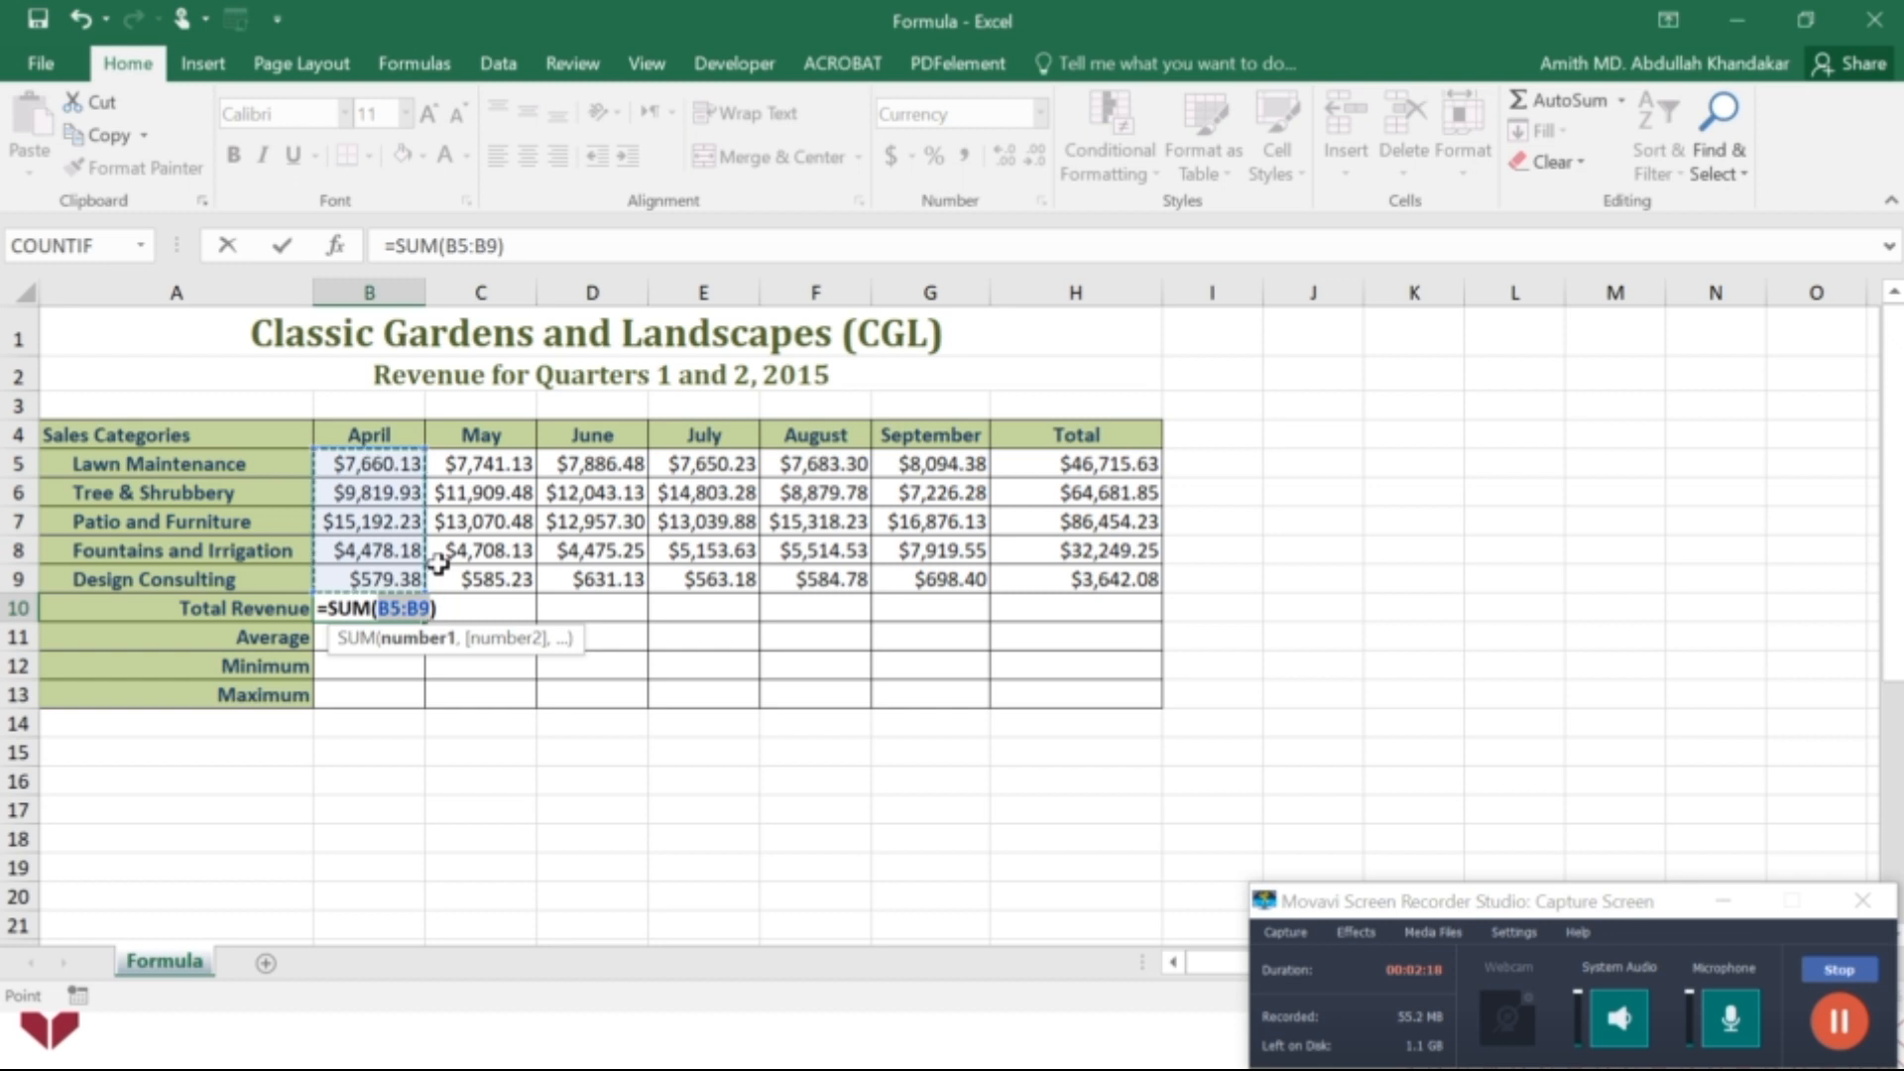
{"action": "key", "text": "Return"}
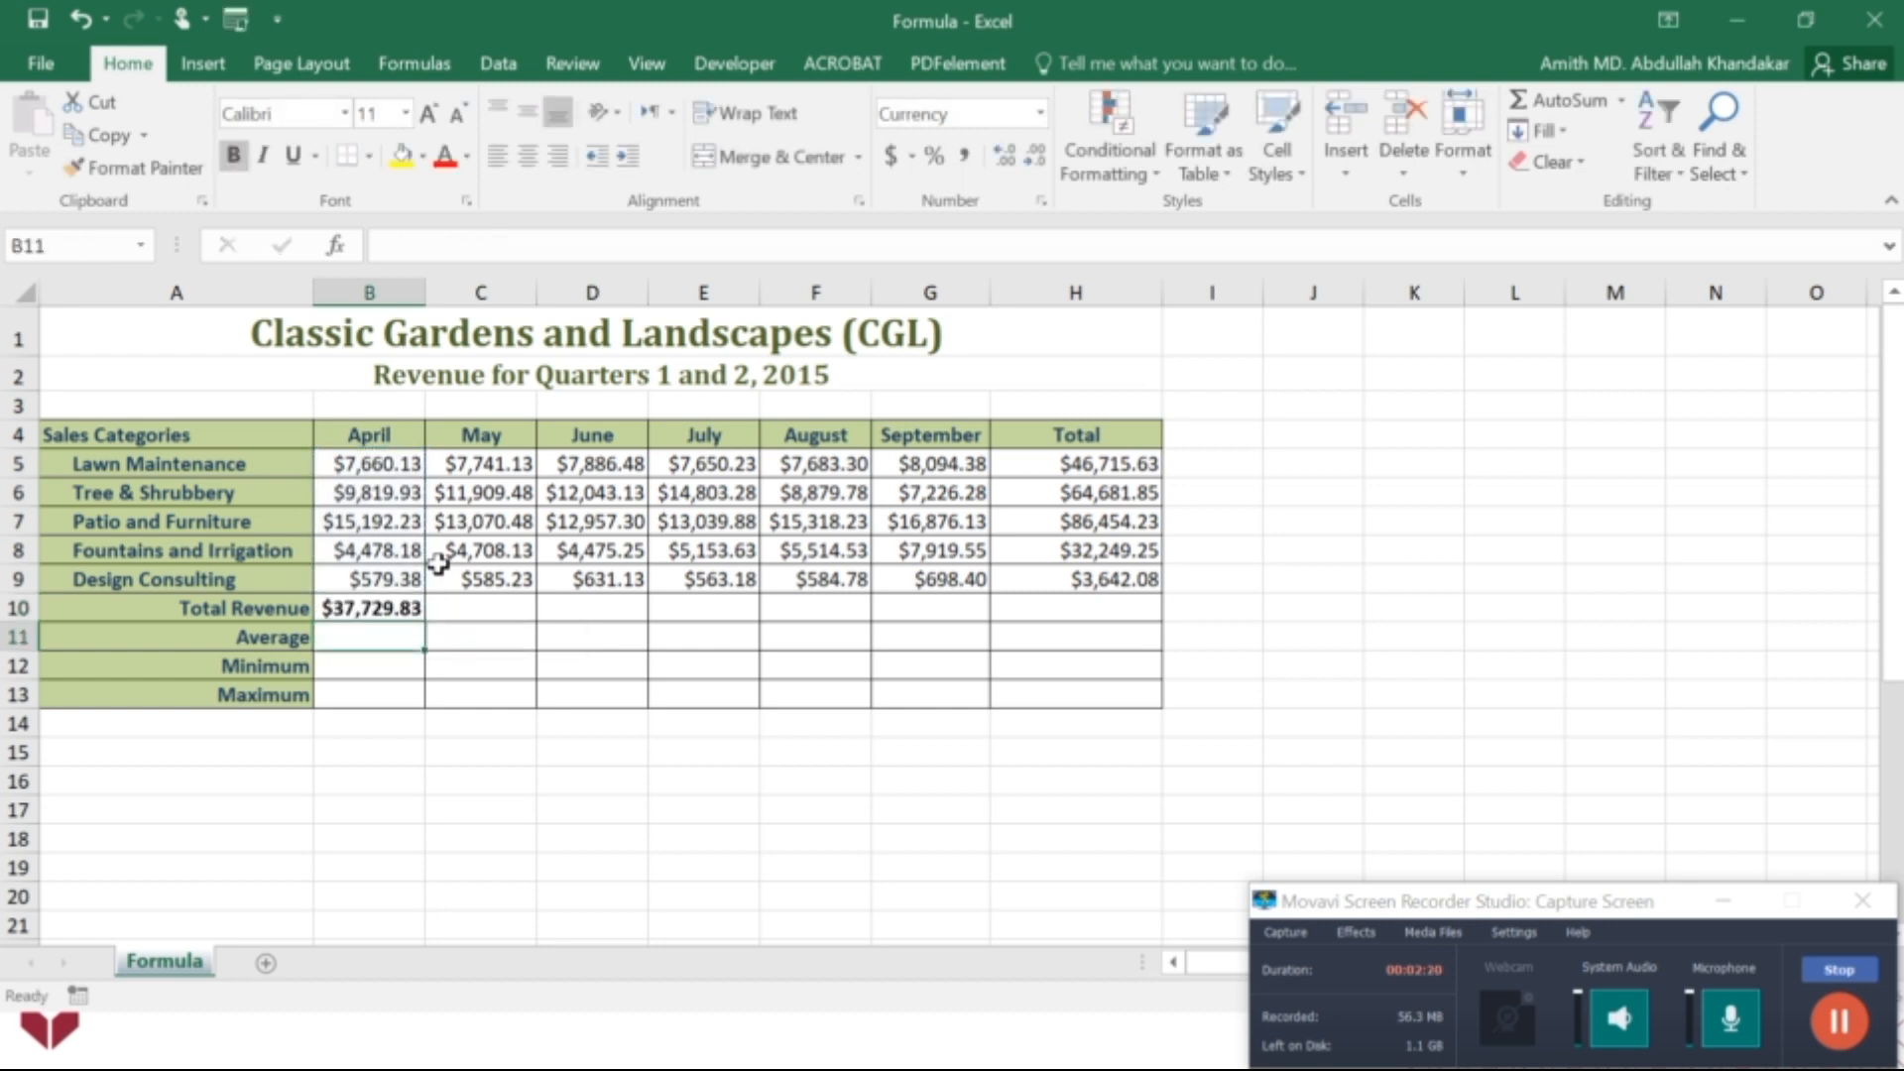
{"action": "left_click", "coordinate": [400, 609]}
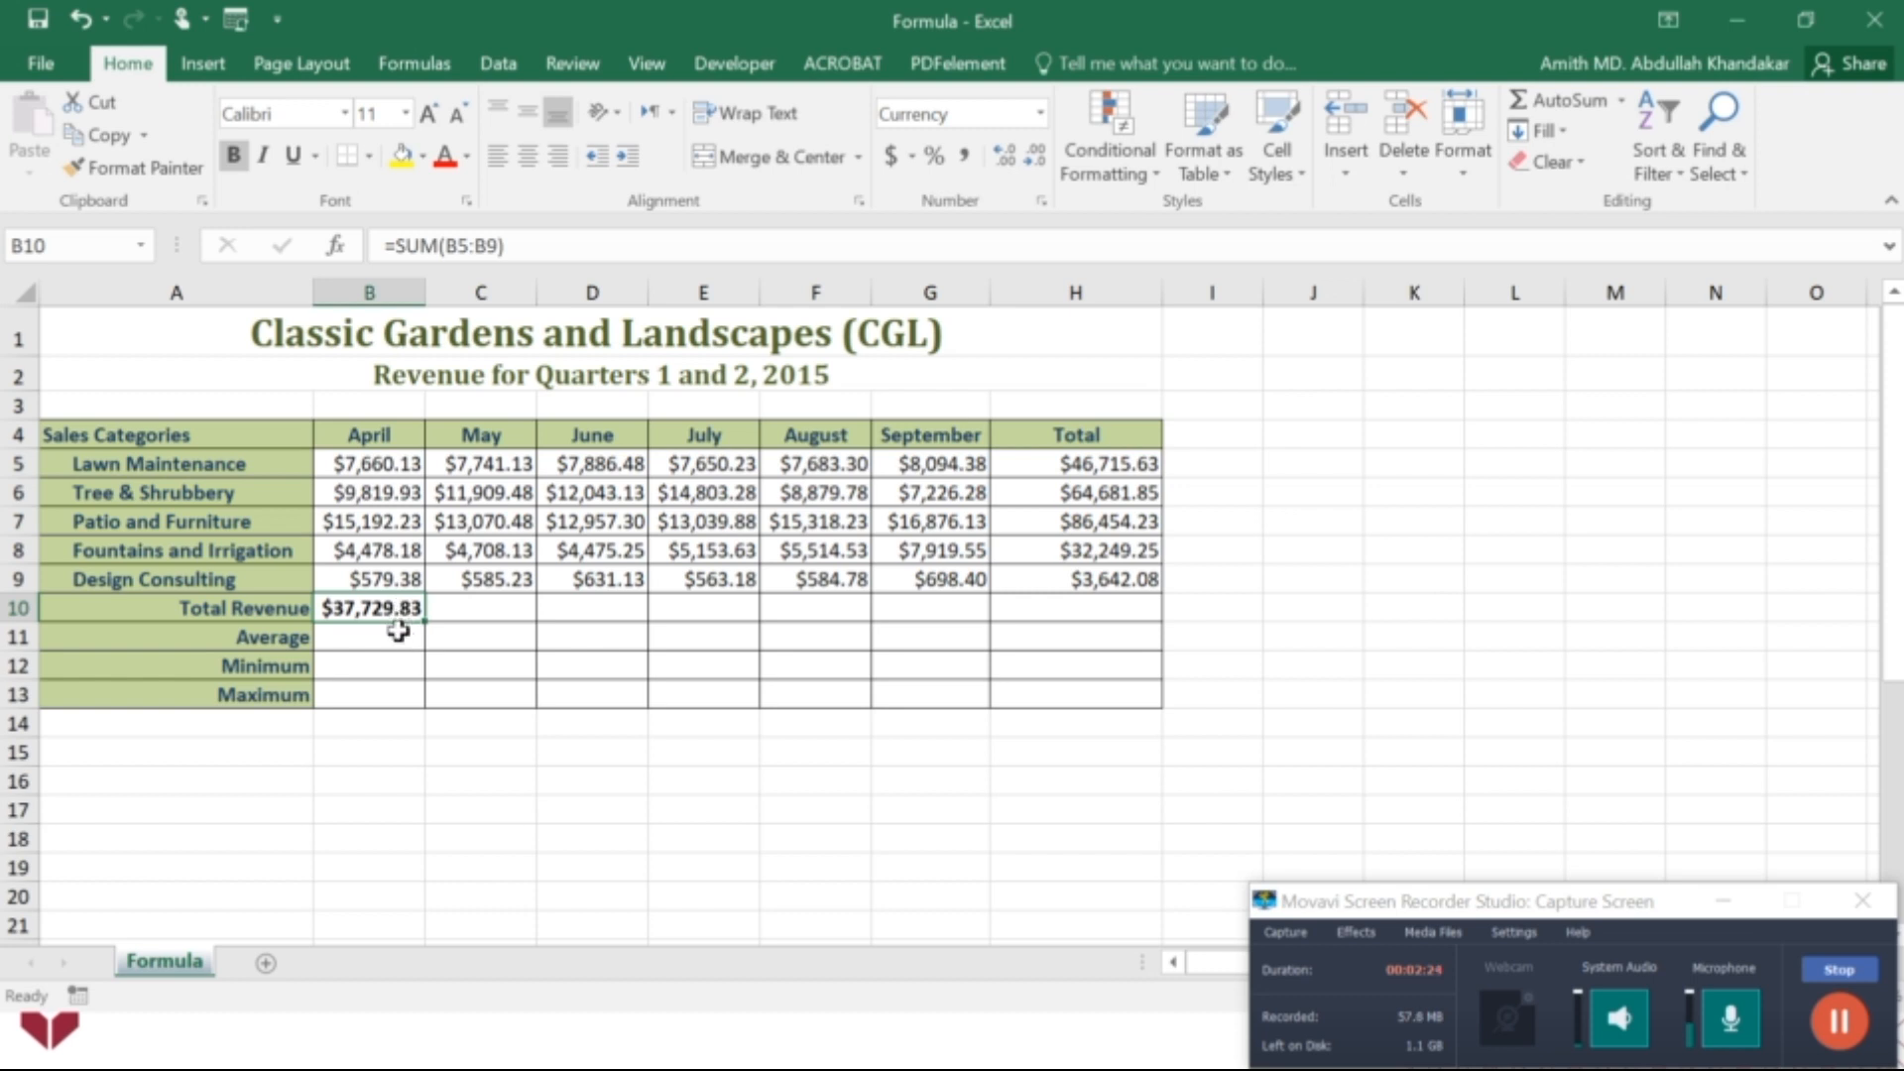
{"action": "left_click_drag", "start_coordinate": [425, 622], "coordinate": [1134, 608]}
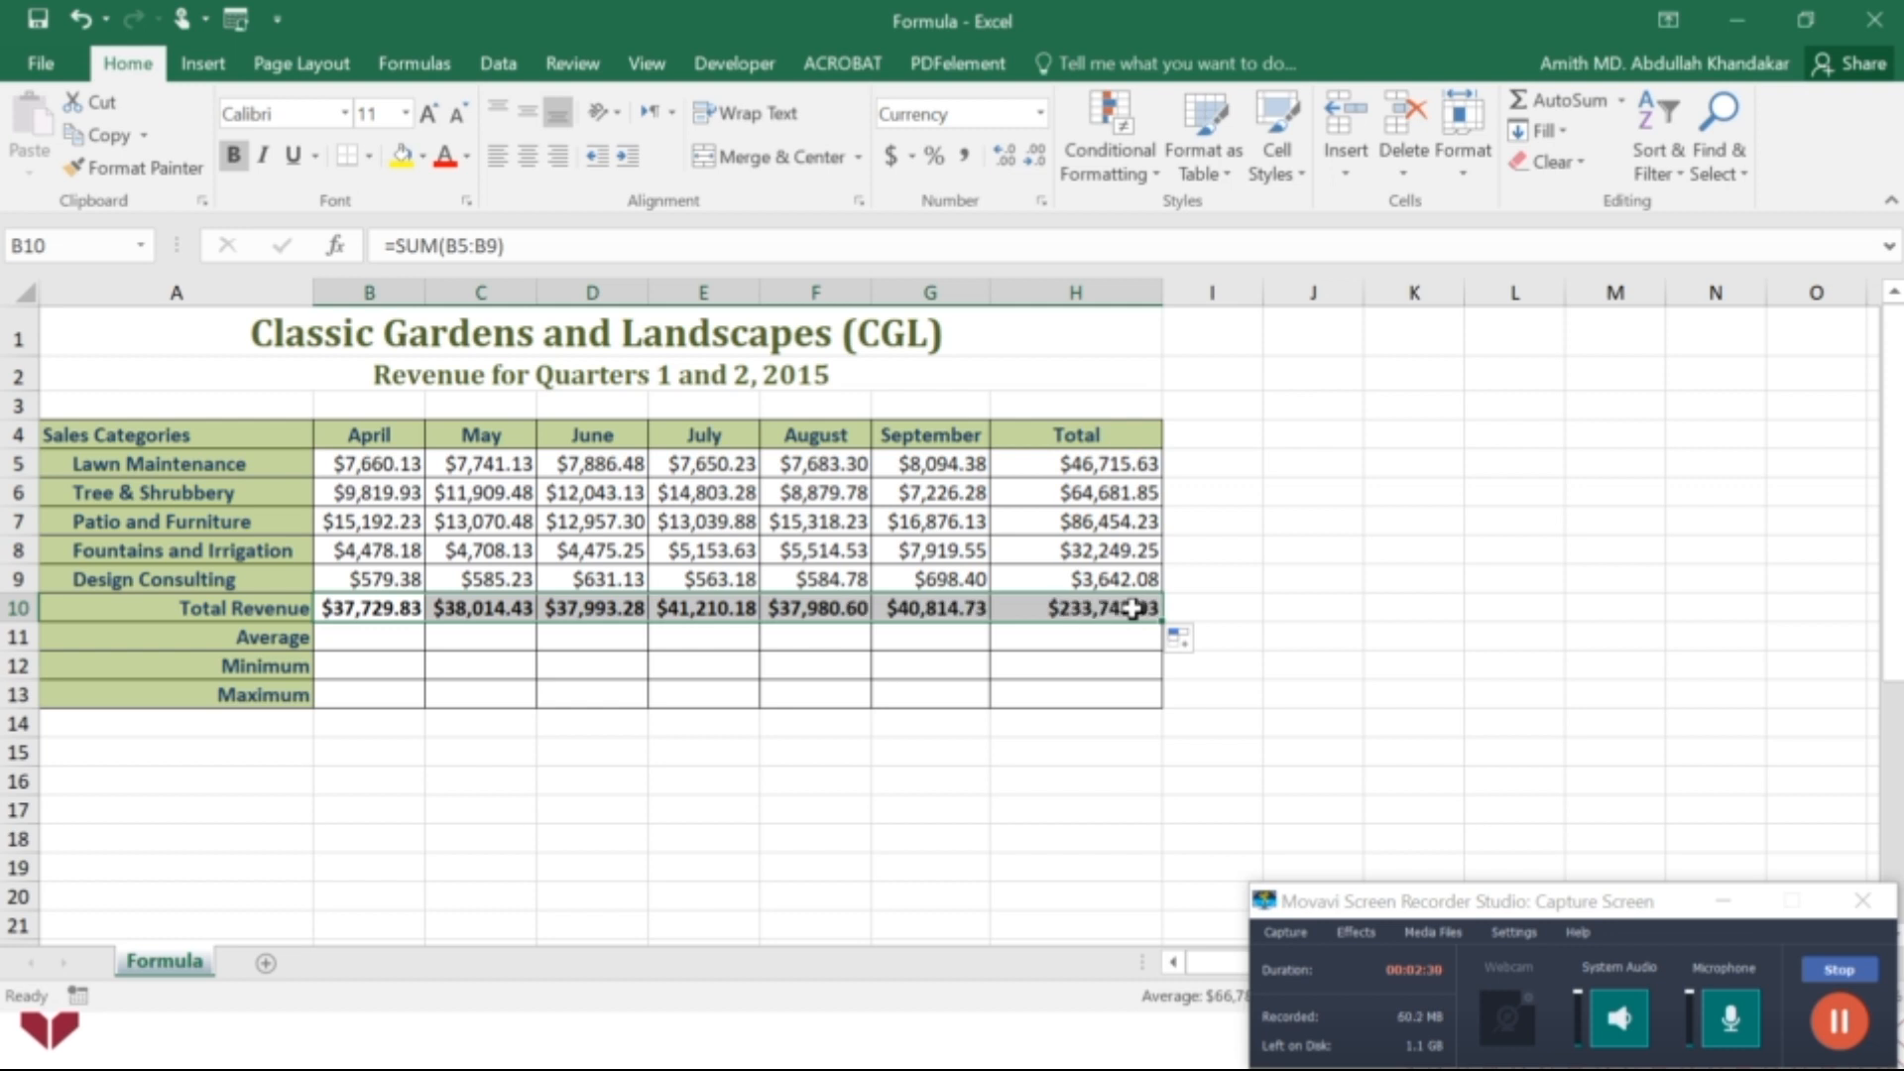
Inspect the ranges referenced by the copied SUM formulas in C10, D10 and E10.
{"action": "left_click", "coordinate": [509, 603]}
{"action": "left_click", "coordinate": [488, 250]}
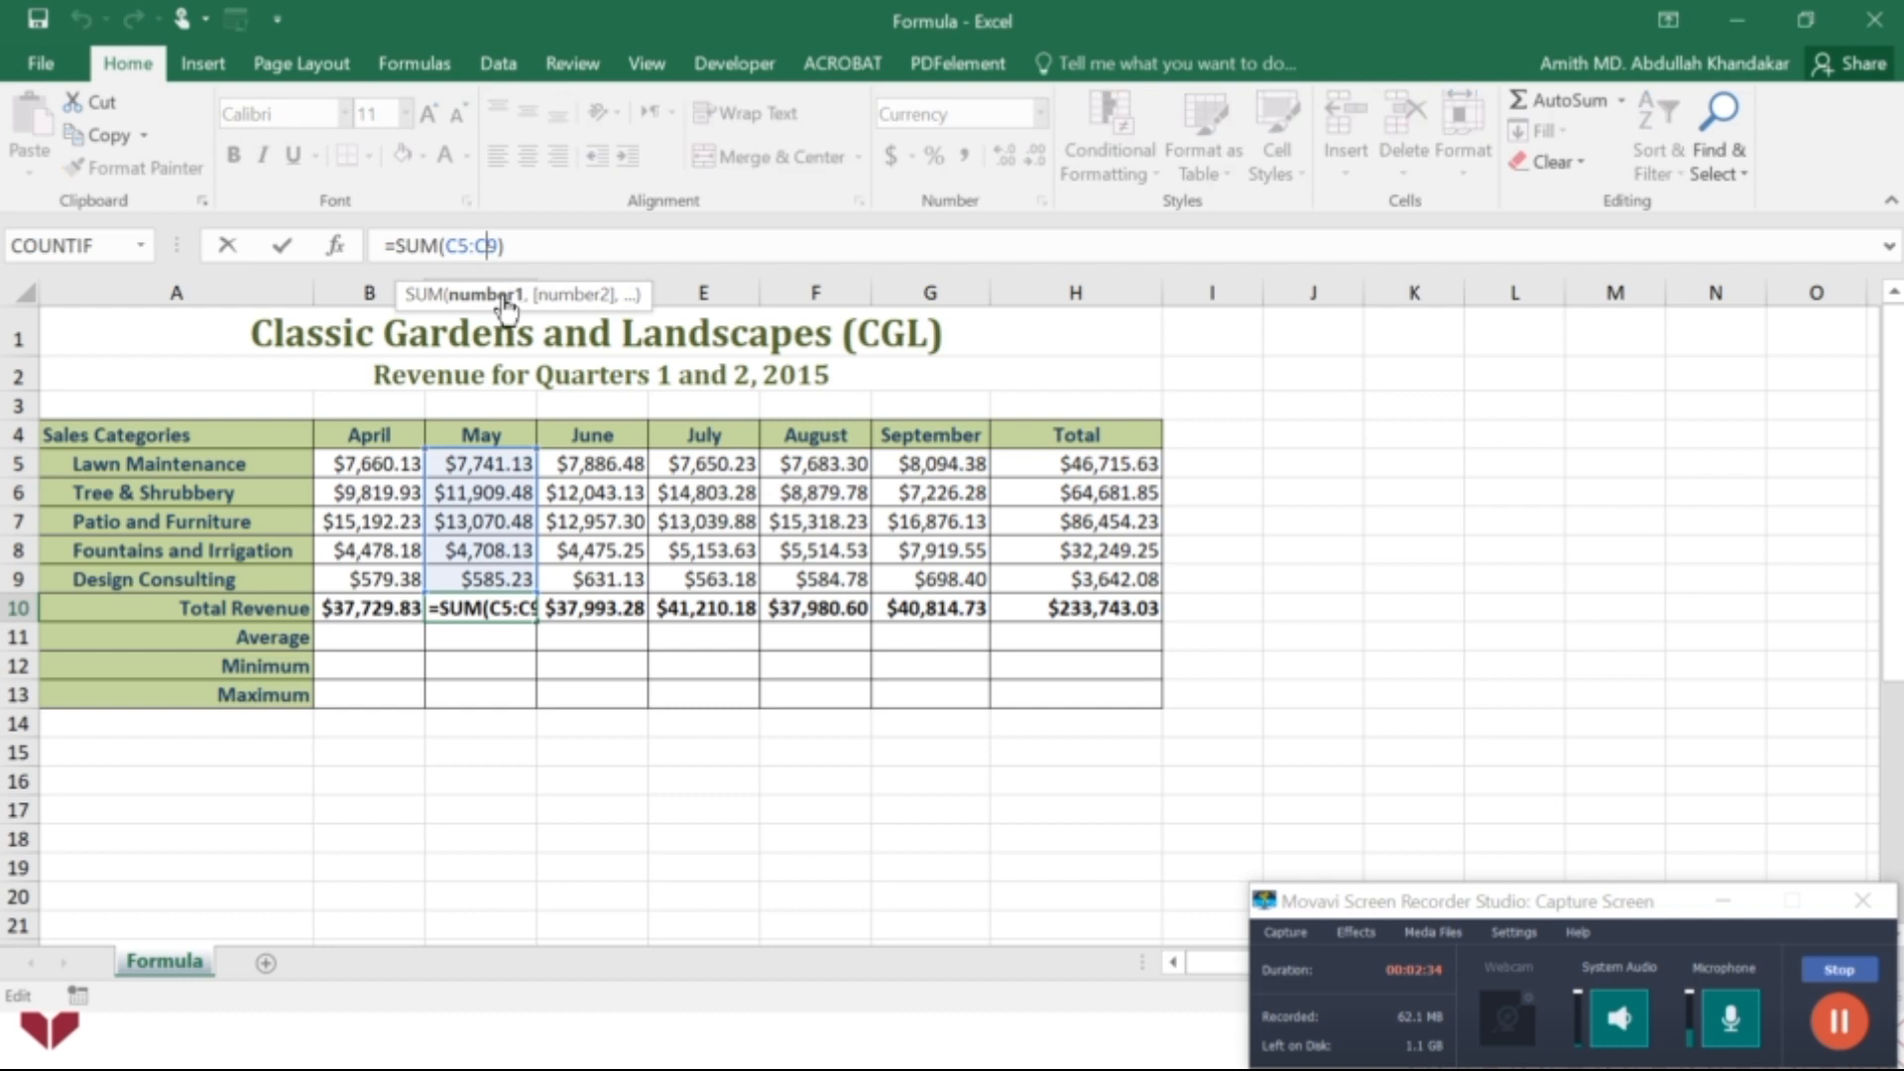
{"action": "left_click", "coordinate": [620, 611]}
{"action": "left_click", "coordinate": [485, 246]}
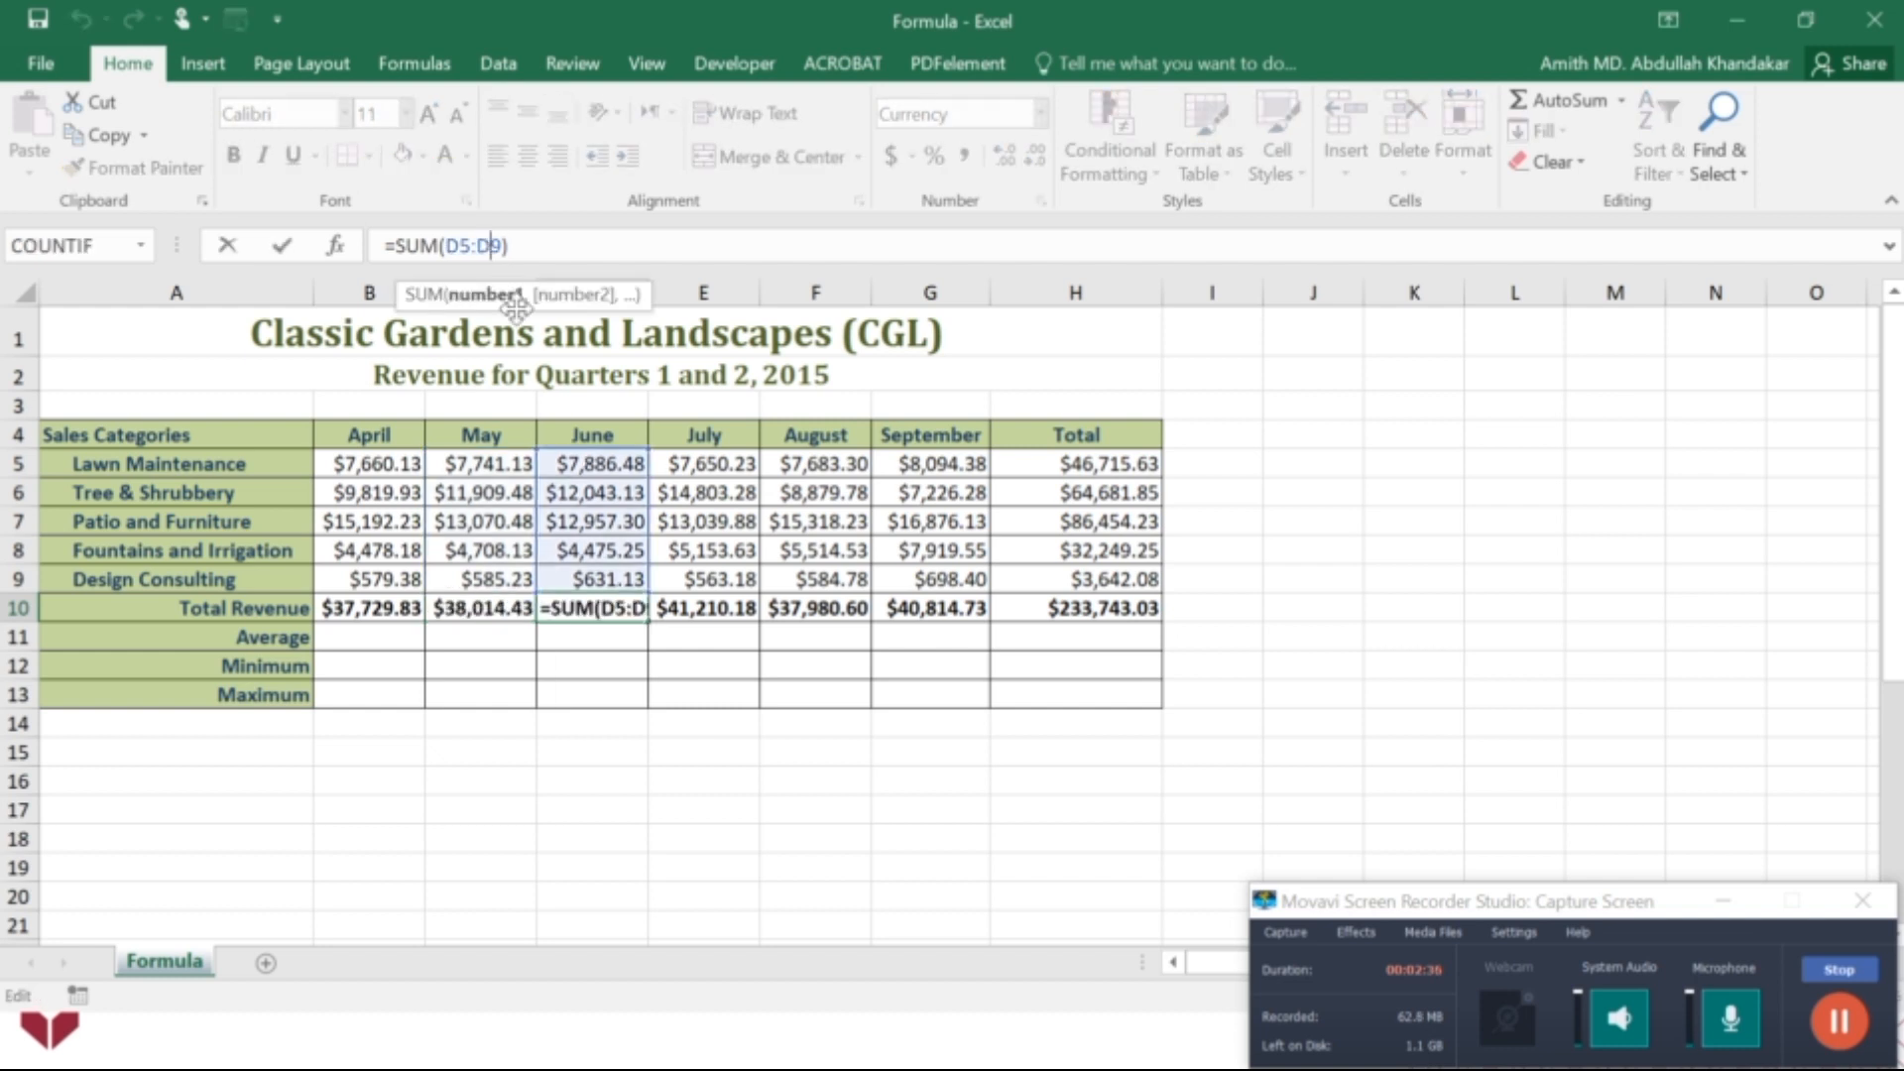
{"action": "left_click", "coordinate": [731, 610]}
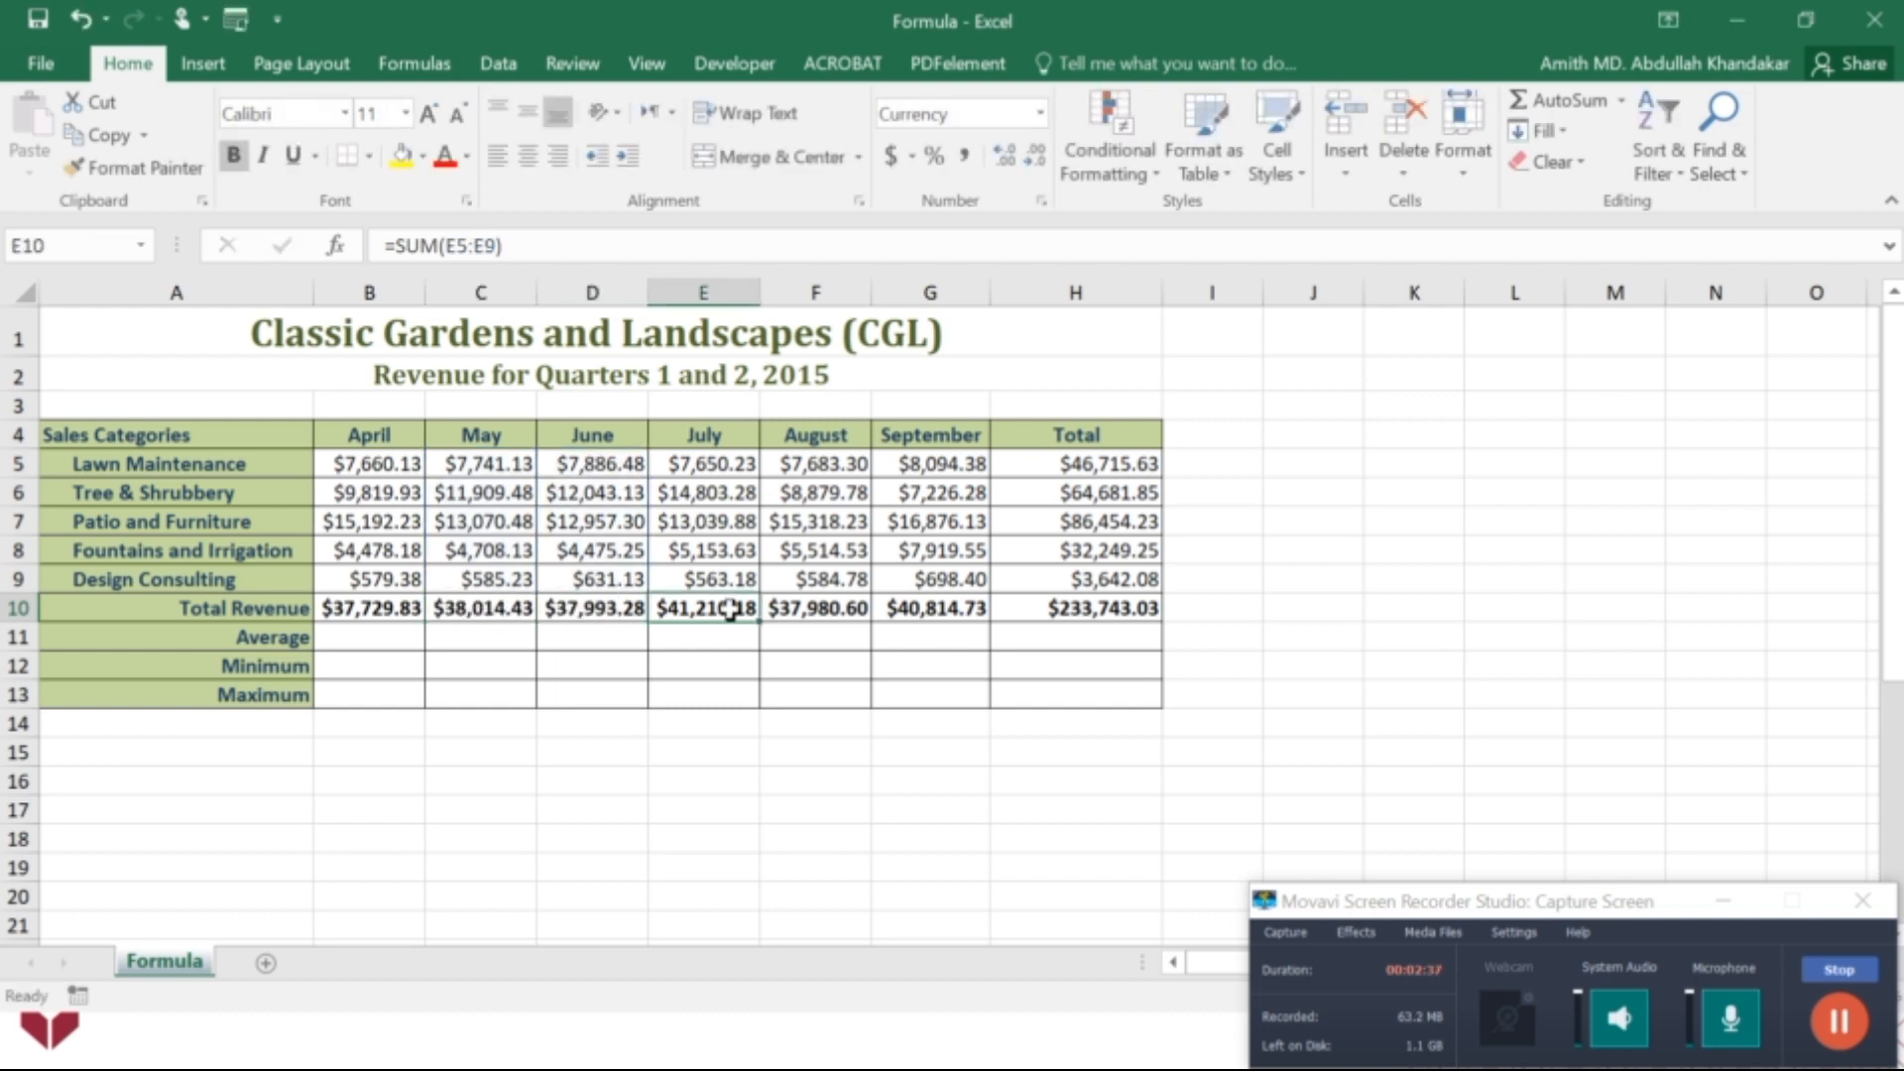
Insert AutoSum's Average in B11 with the range corrected to B5:B9, and fill the formula across to H11.
{"action": "left_click", "coordinate": [351, 631]}
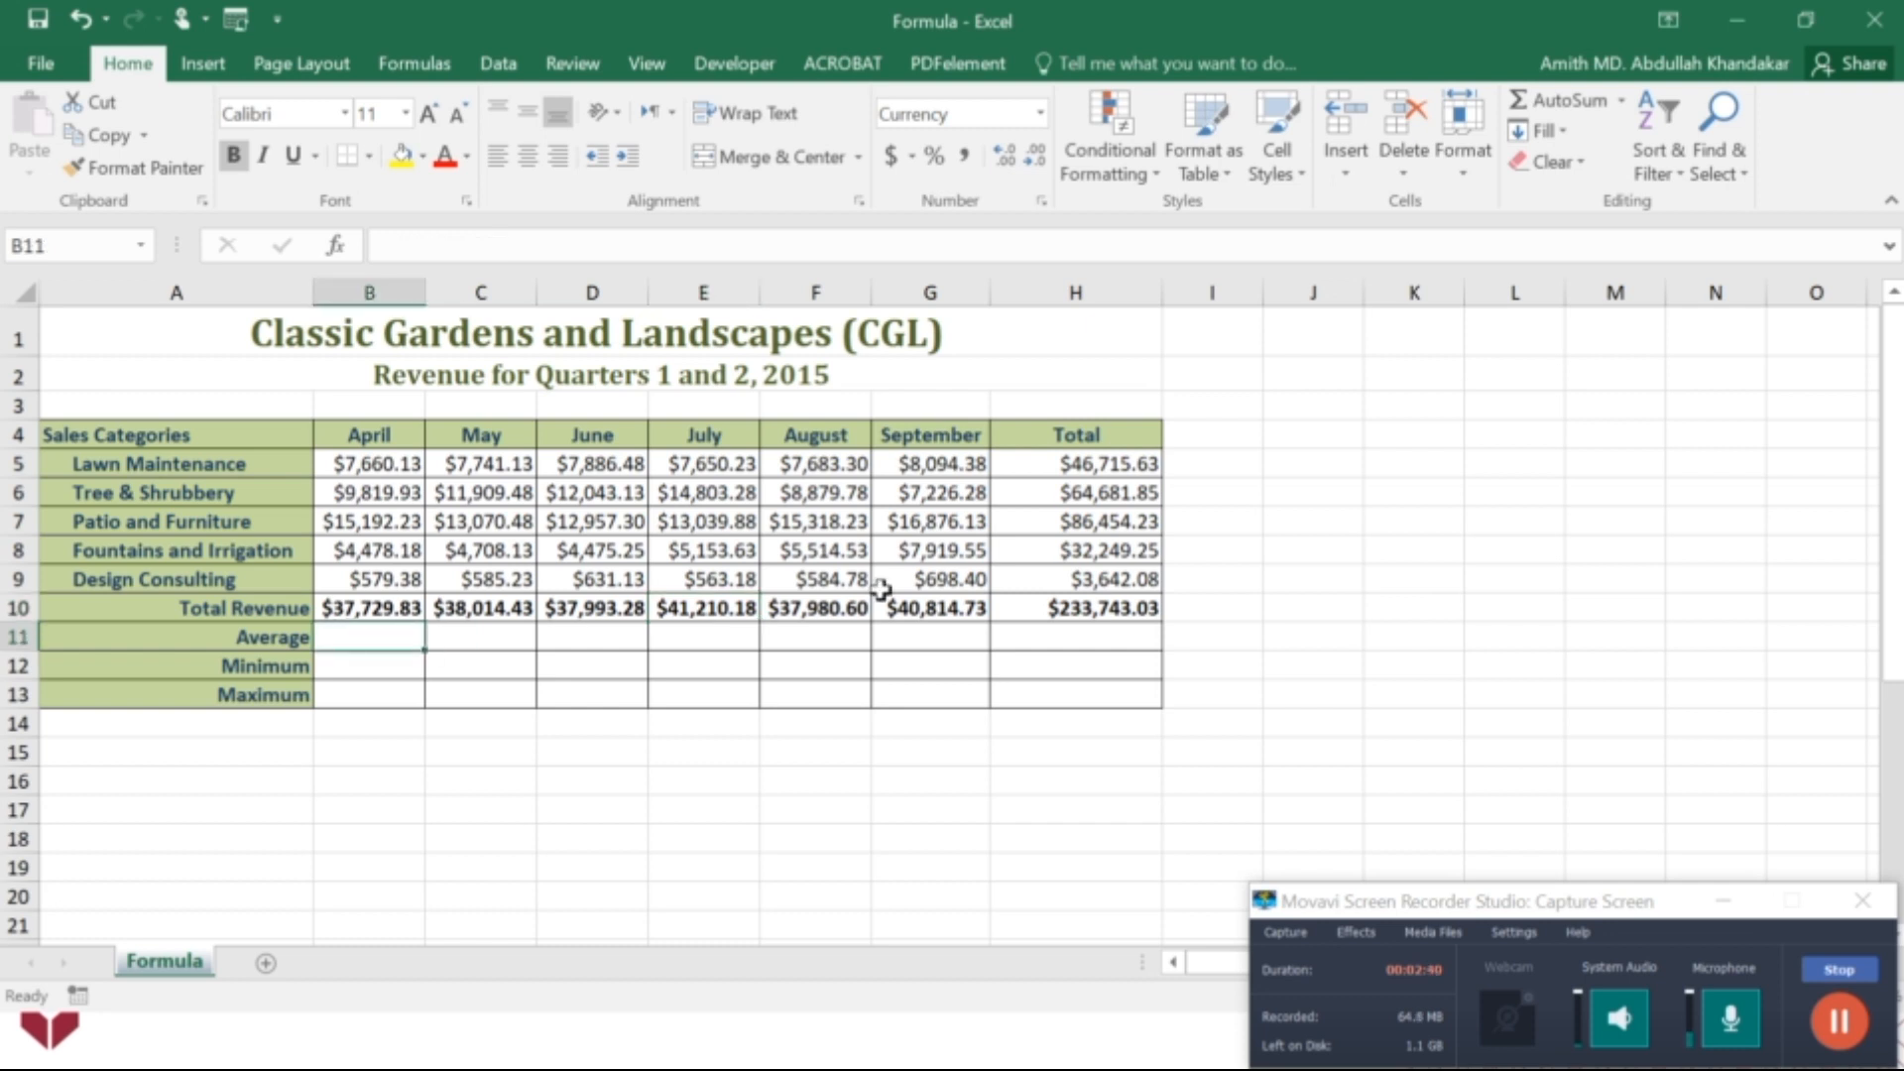
{"action": "left_click", "coordinate": [1623, 103]}
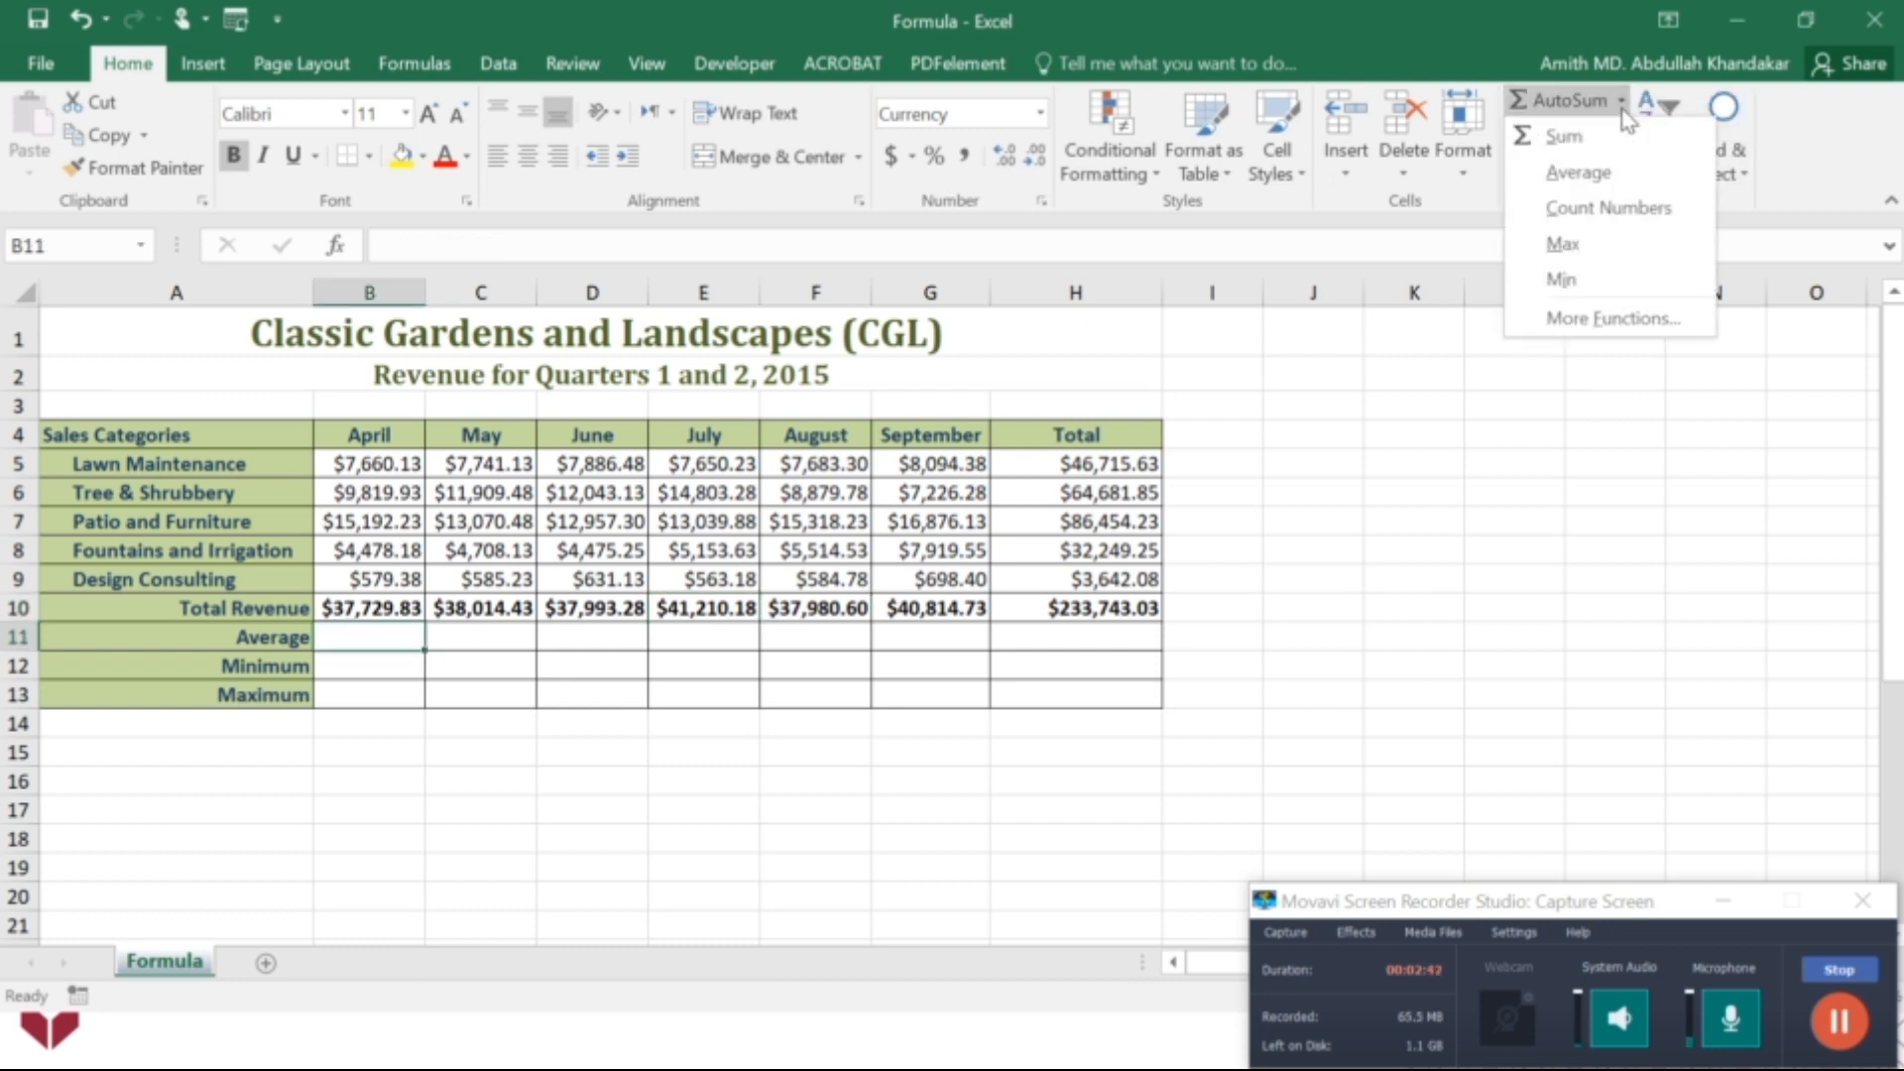
{"action": "left_click", "coordinate": [1579, 172]}
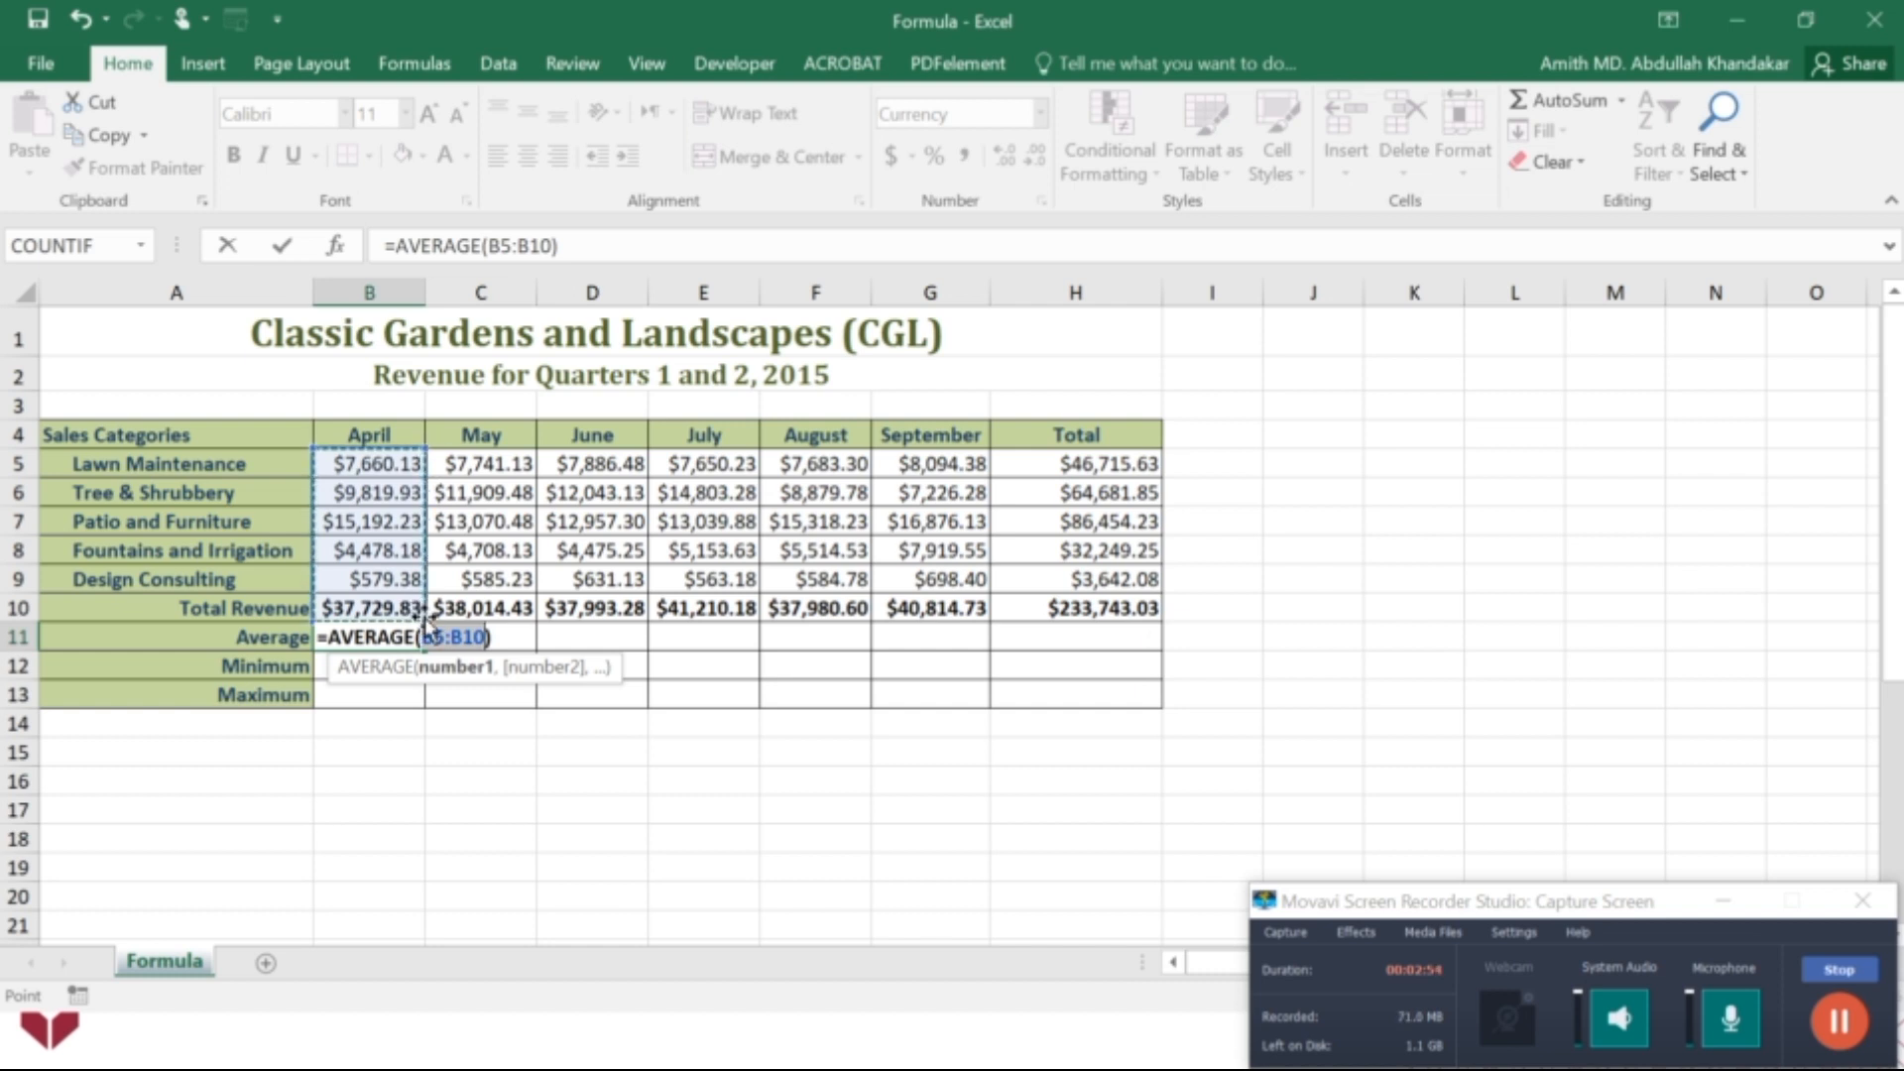
{"action": "left_click_drag", "start_coordinate": [427, 623], "coordinate": [417, 583]}
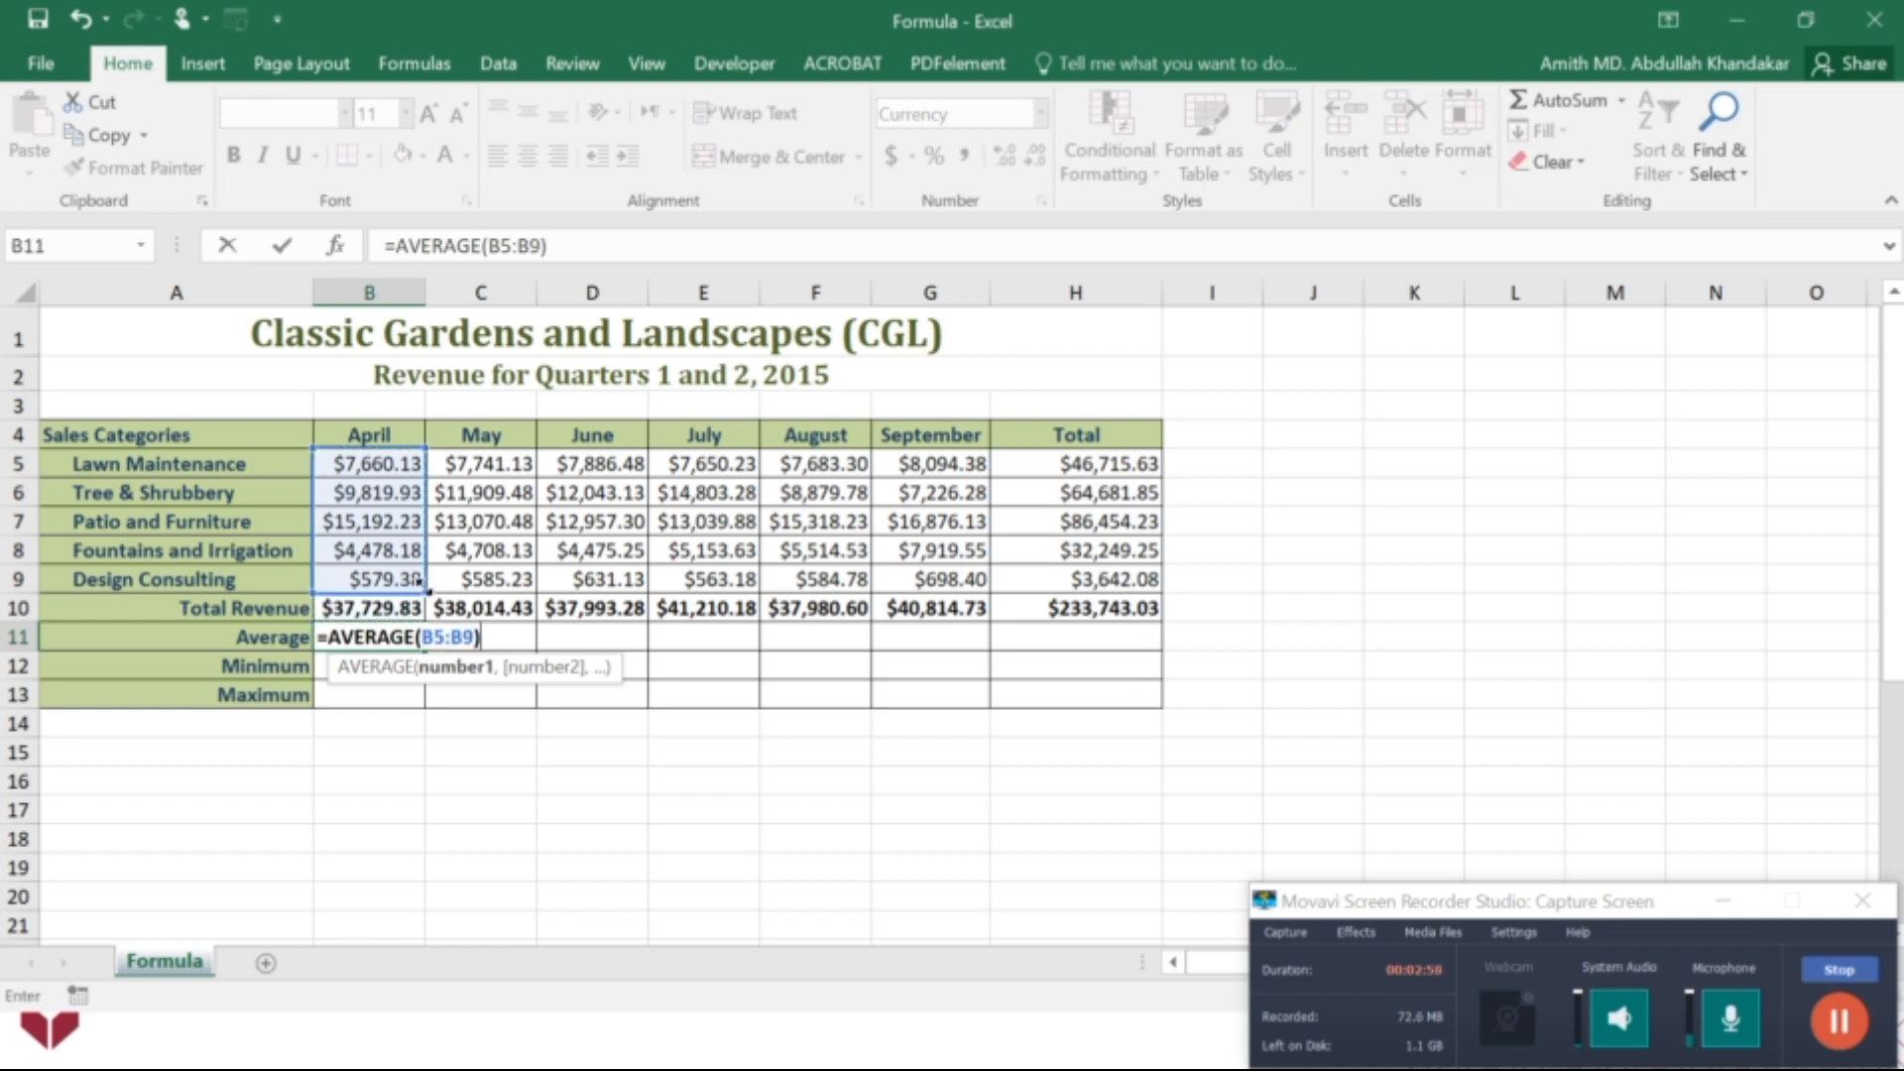
{"action": "key", "text": "Return"}
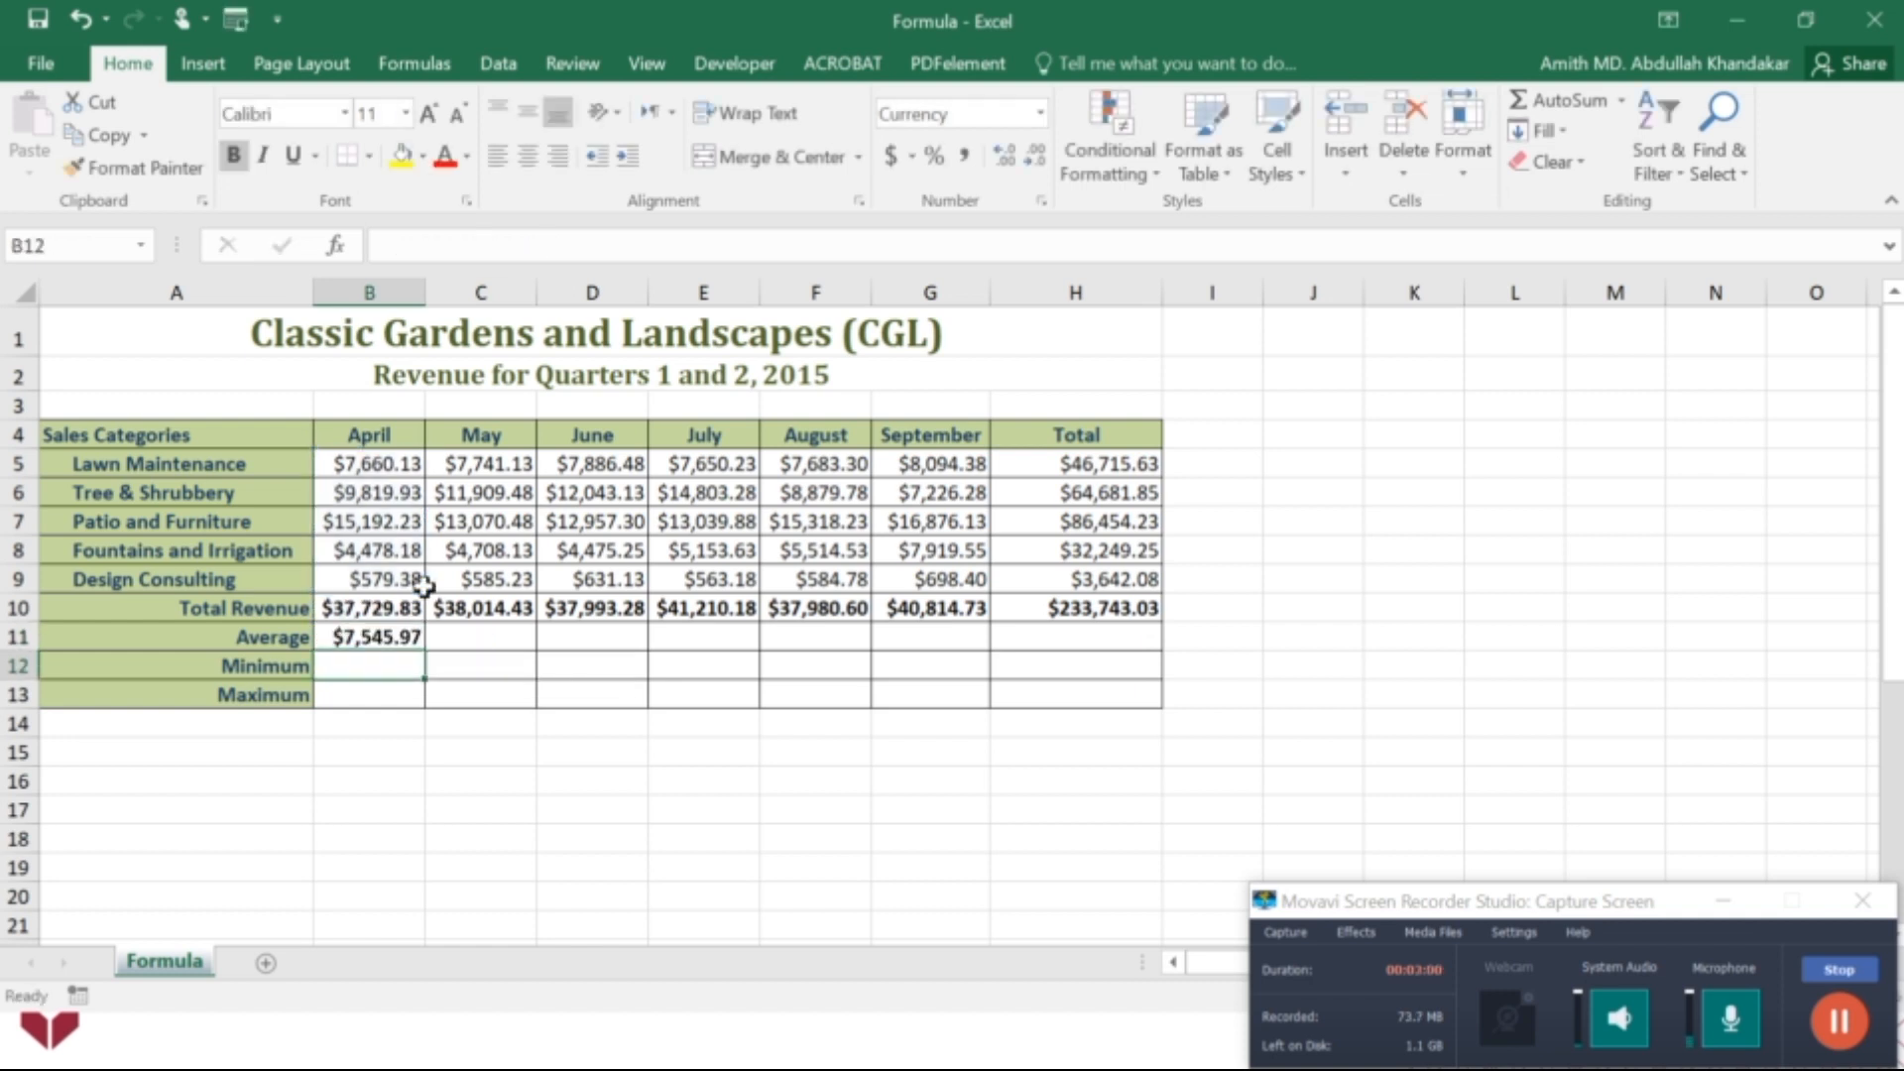
{"action": "left_click", "coordinate": [413, 640]}
{"action": "left_click_drag", "start_coordinate": [427, 652], "coordinate": [1097, 615]}
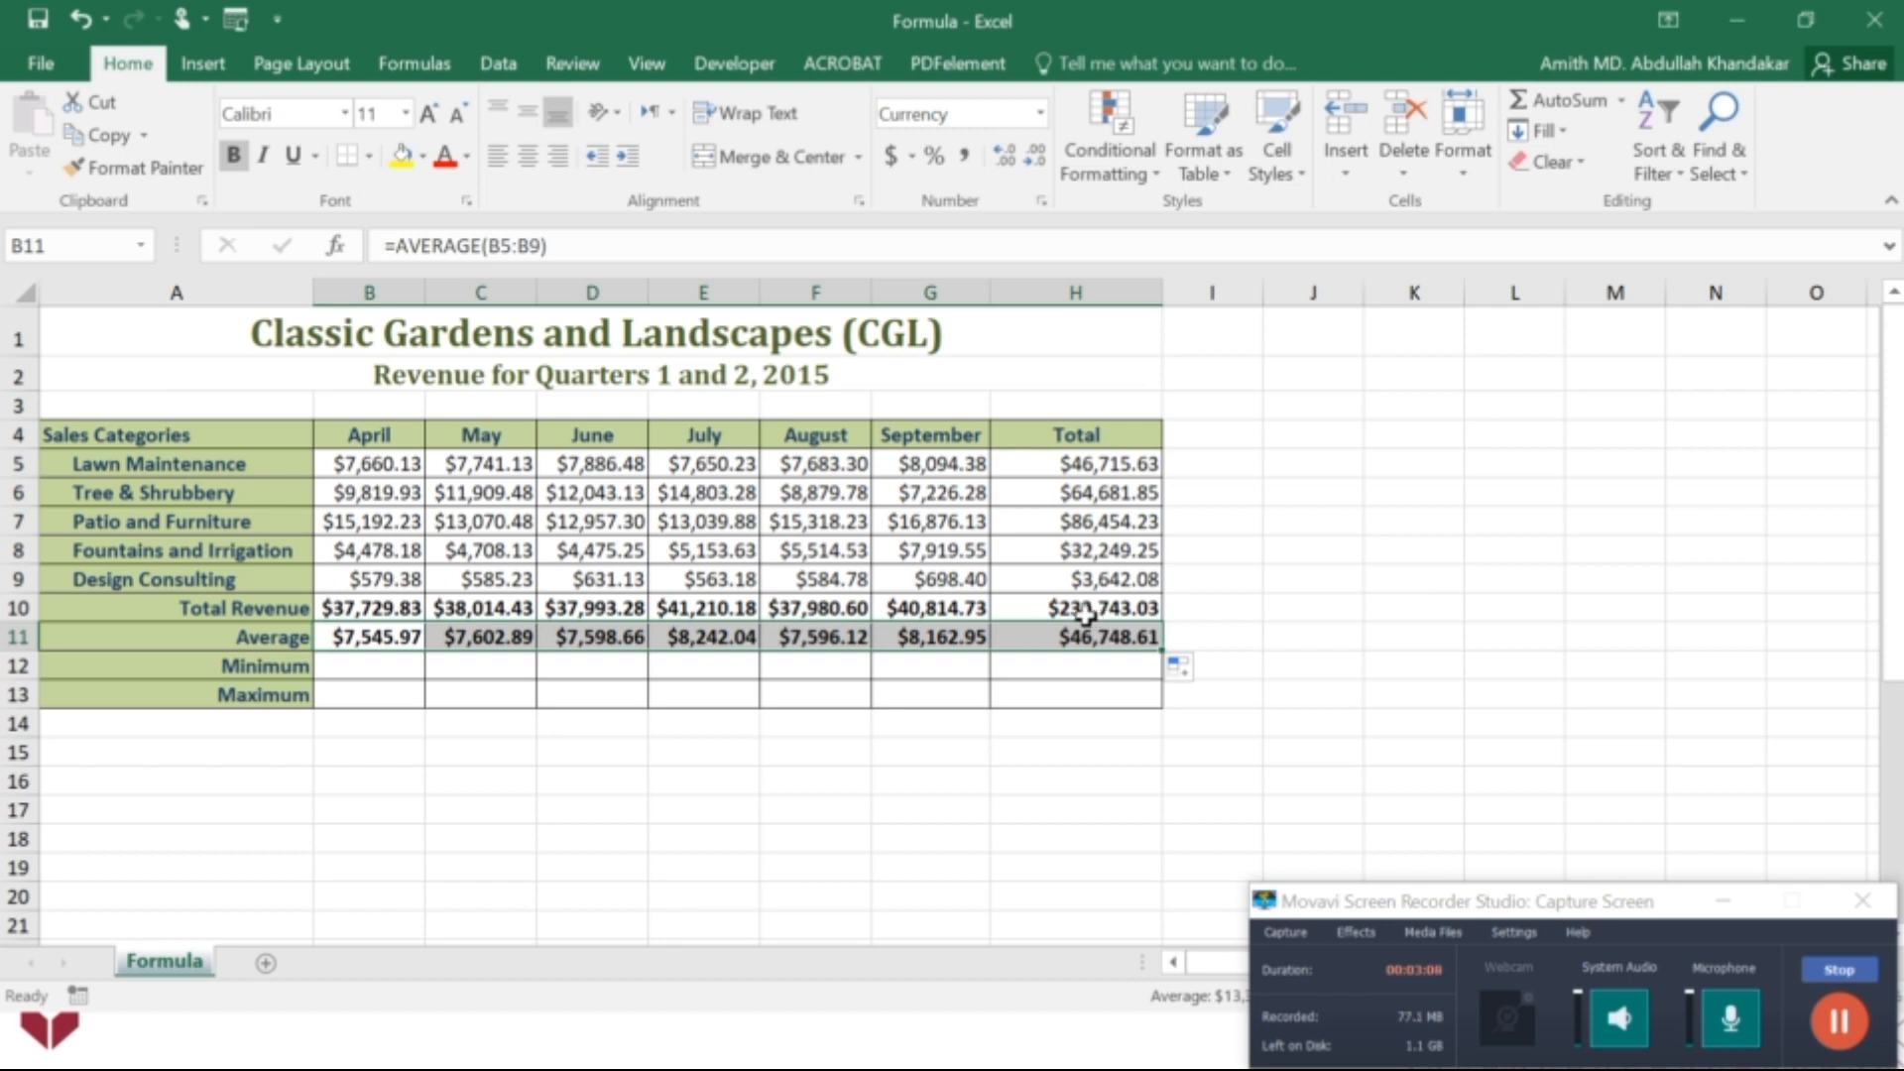
Insert AutoSum's Min in B12 with the range reduced to B5:B9, and fill the formula across to H12.
{"action": "left_click", "coordinate": [369, 674]}
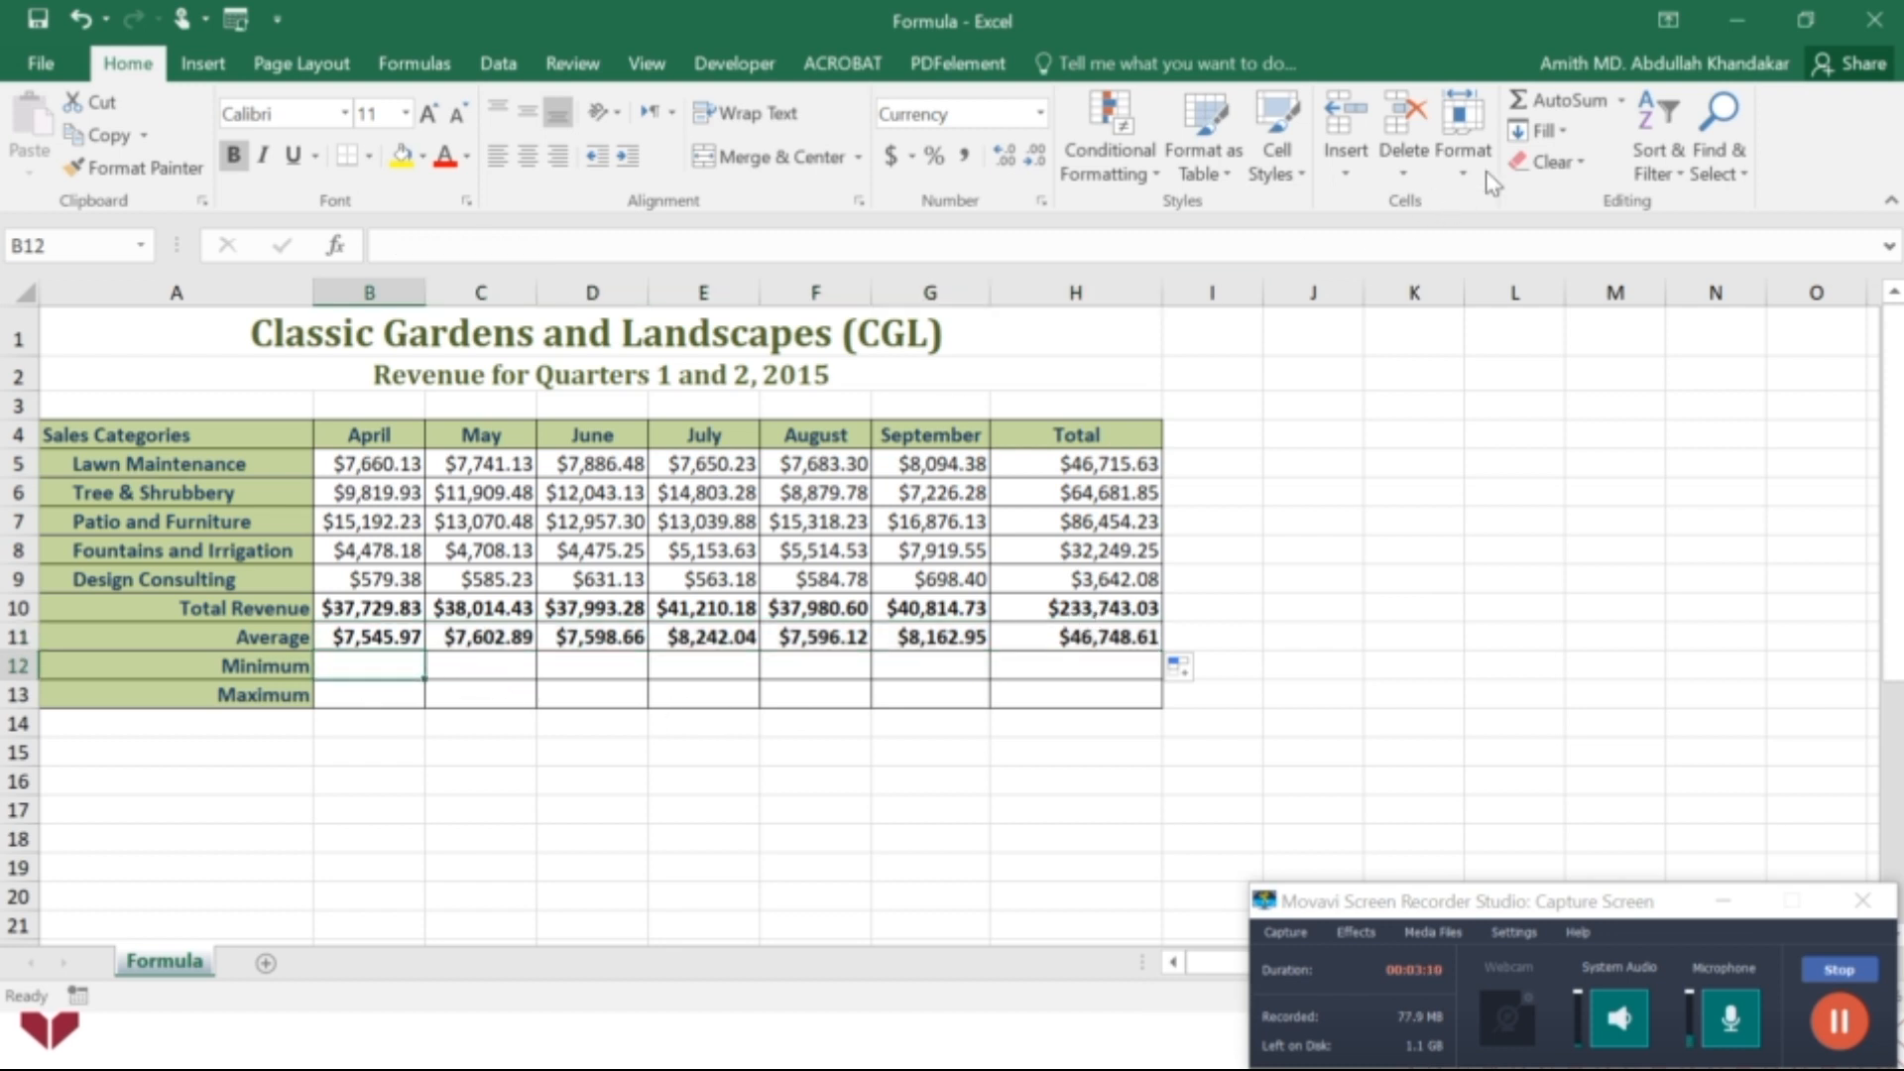
{"action": "left_click", "coordinate": [1621, 103]}
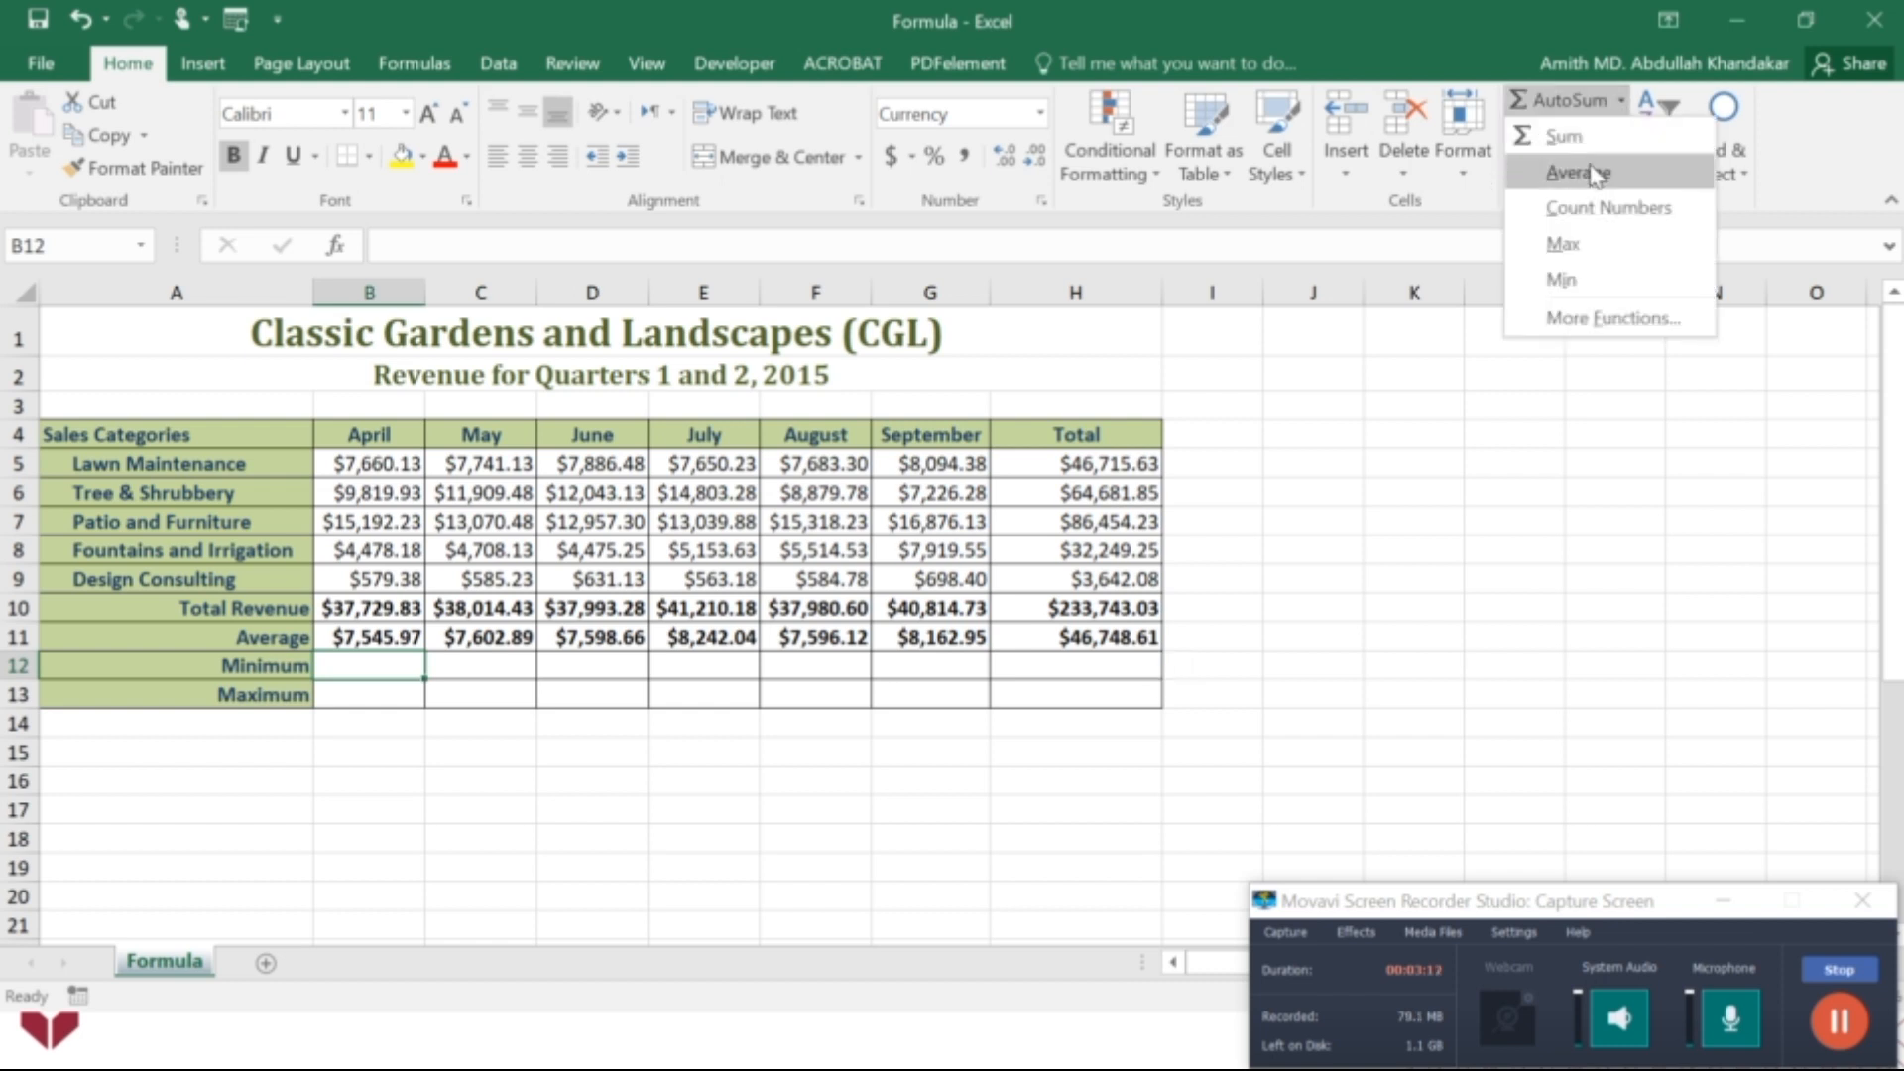
{"action": "left_click", "coordinate": [1562, 278]}
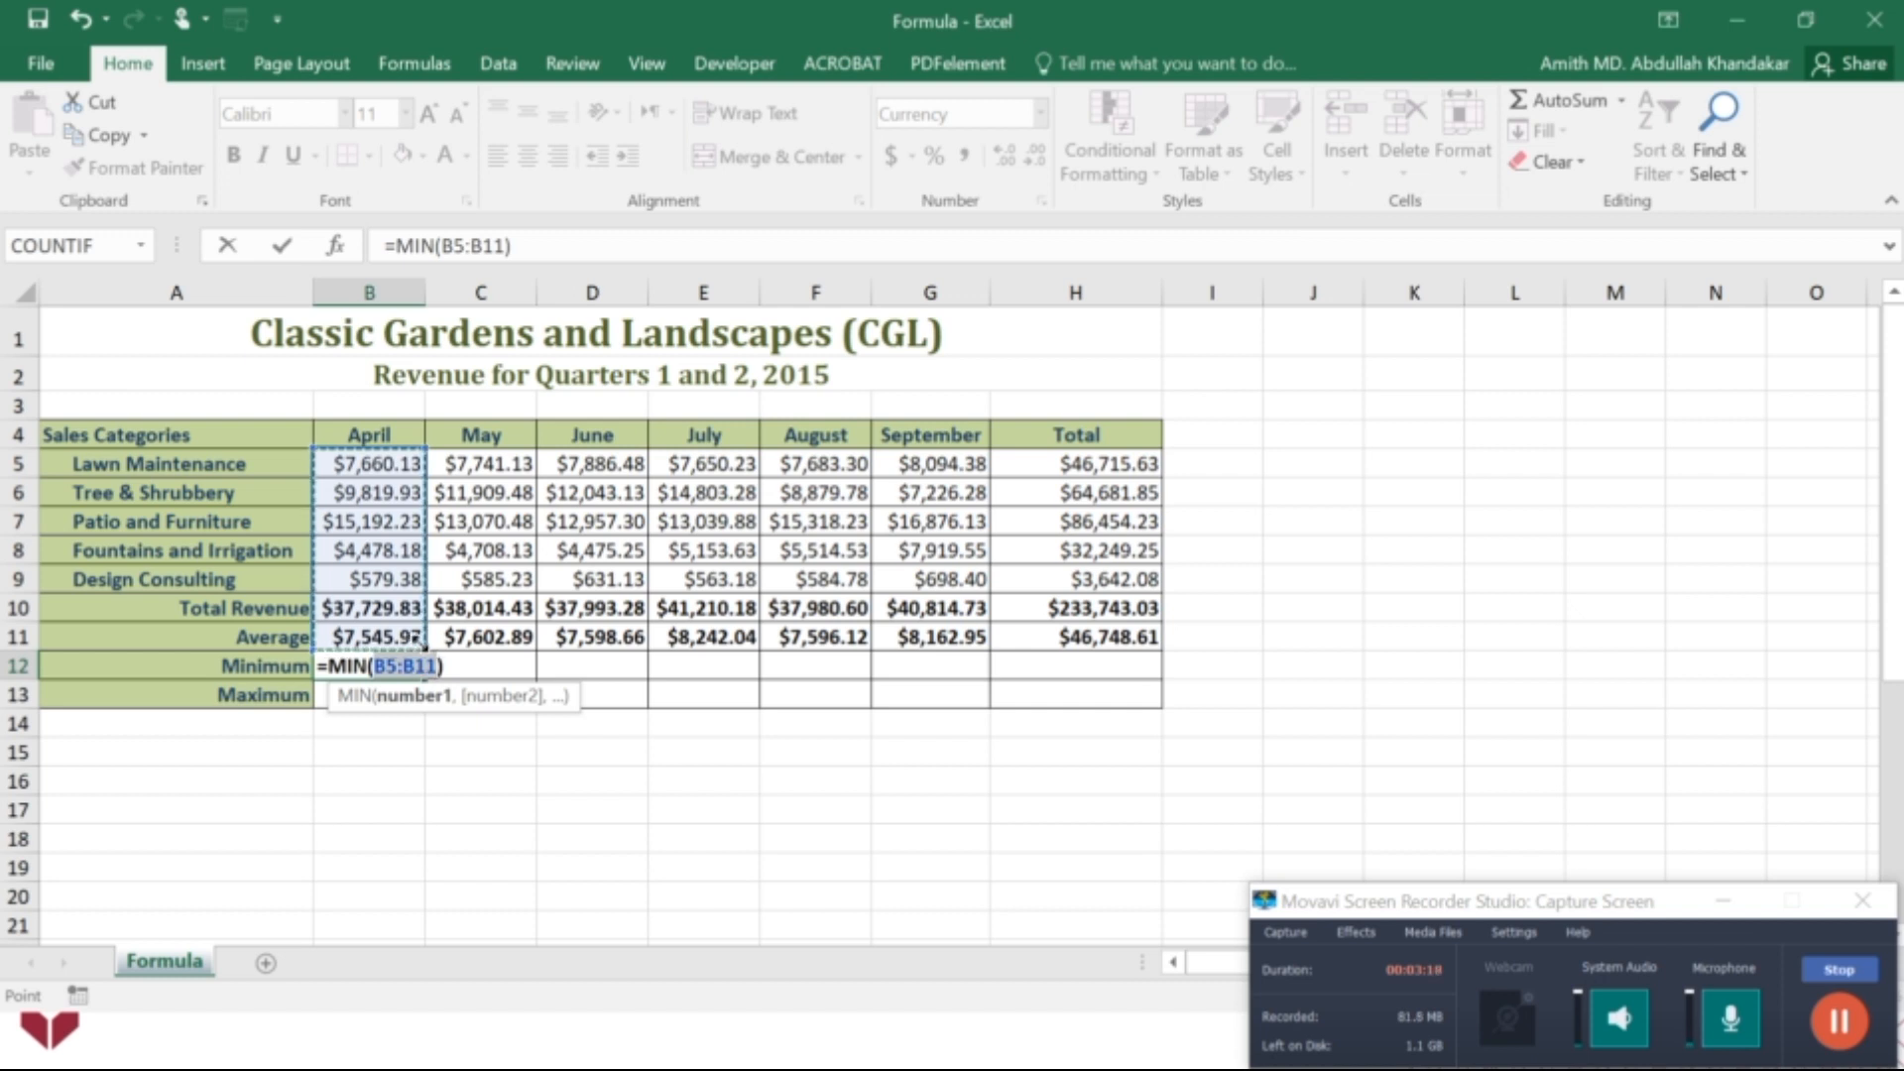
{"action": "left_click_drag", "start_coordinate": [424, 648], "coordinate": [415, 585]}
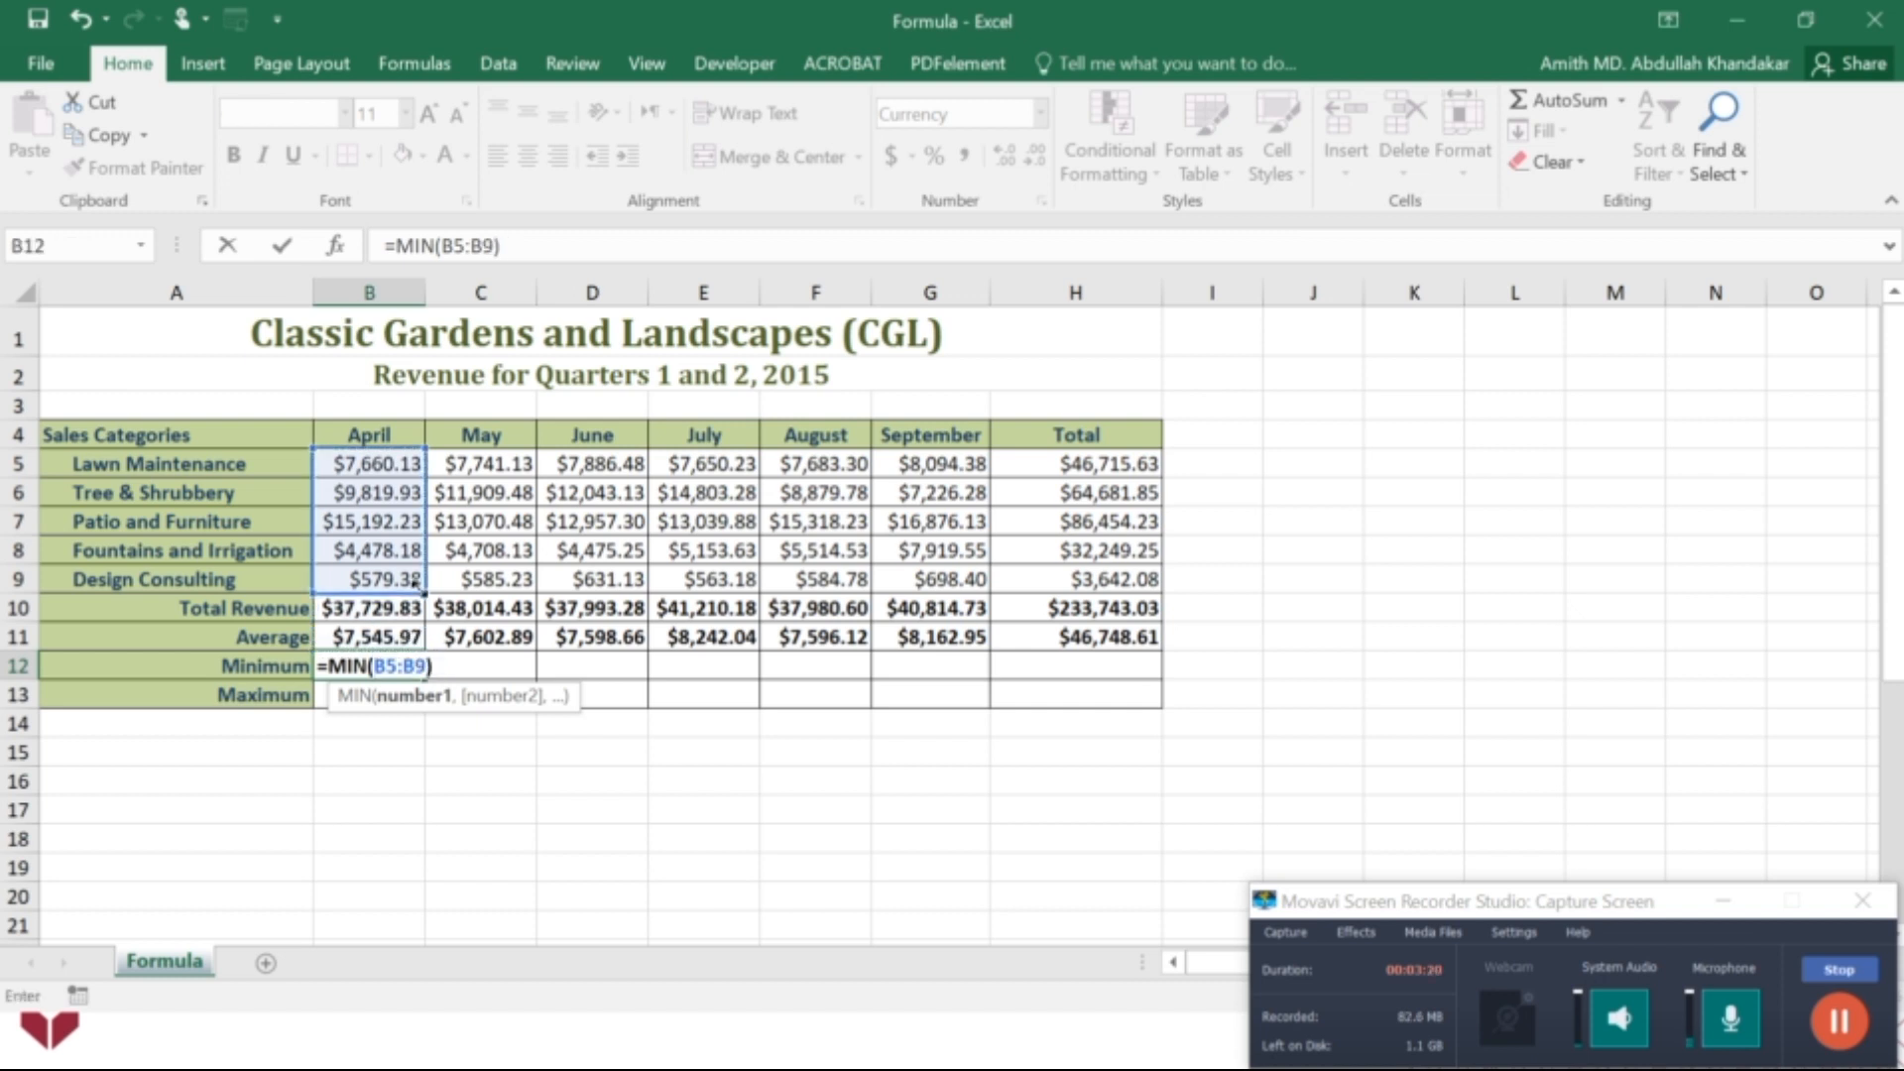
{"action": "key", "text": "Return"}
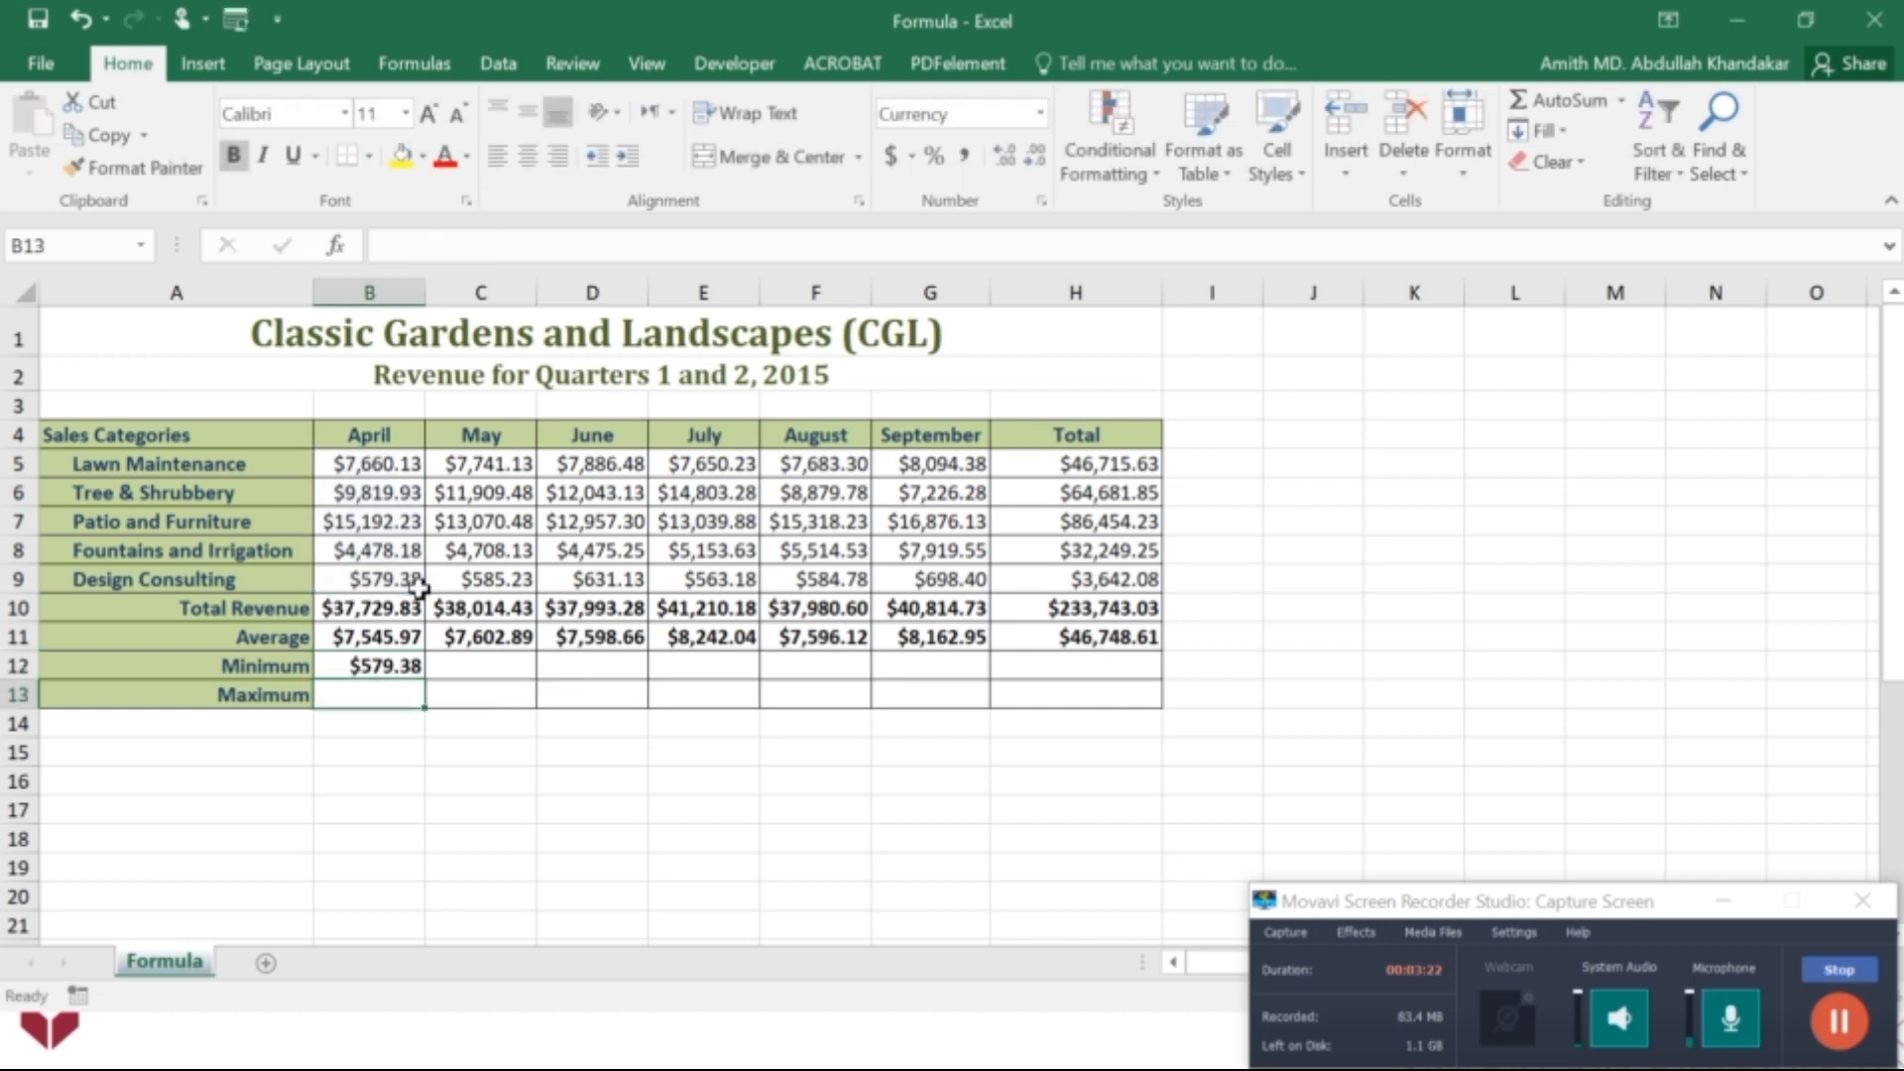
{"action": "left_click", "coordinate": [385, 669]}
{"action": "left_click_drag", "start_coordinate": [424, 677], "coordinate": [1097, 667]}
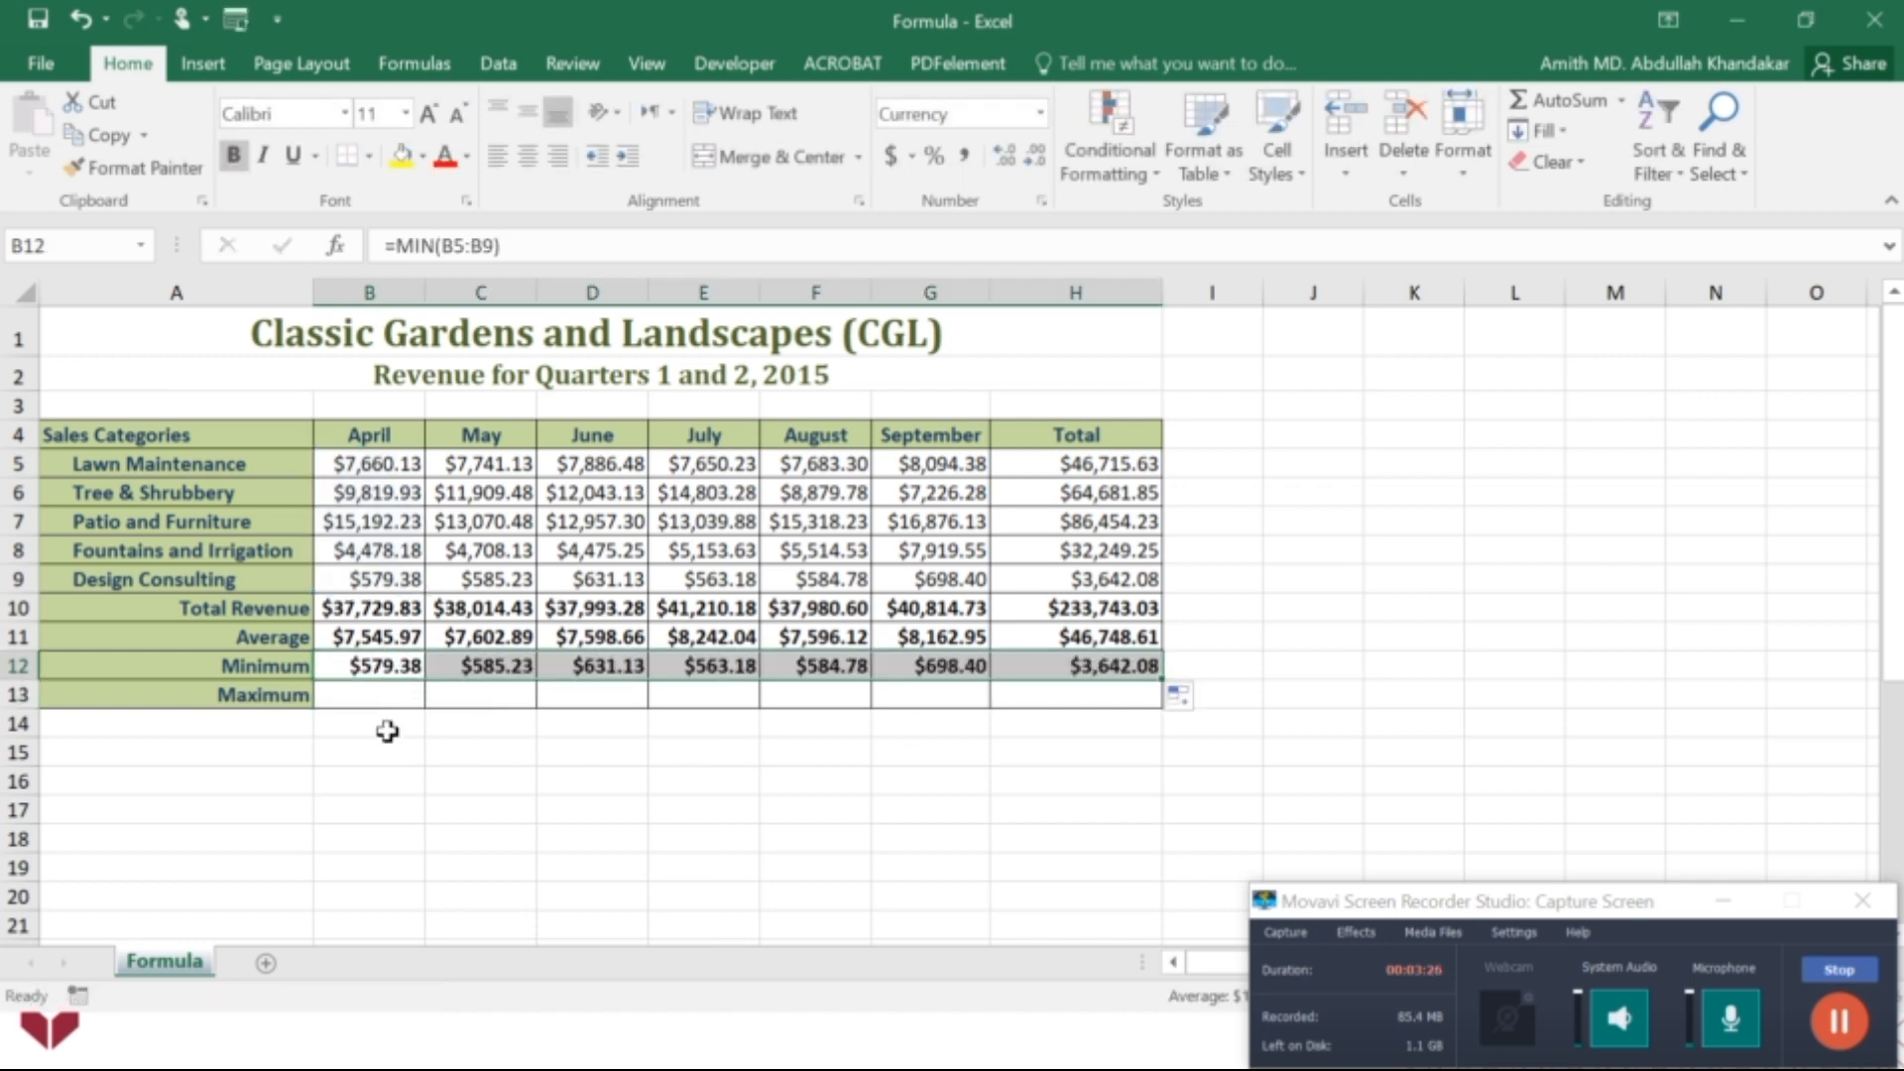
Insert AutoSum's Max in B13 with the range reduced to B5:B9, and fill the formula across to H13.
{"action": "left_click", "coordinate": [372, 699]}
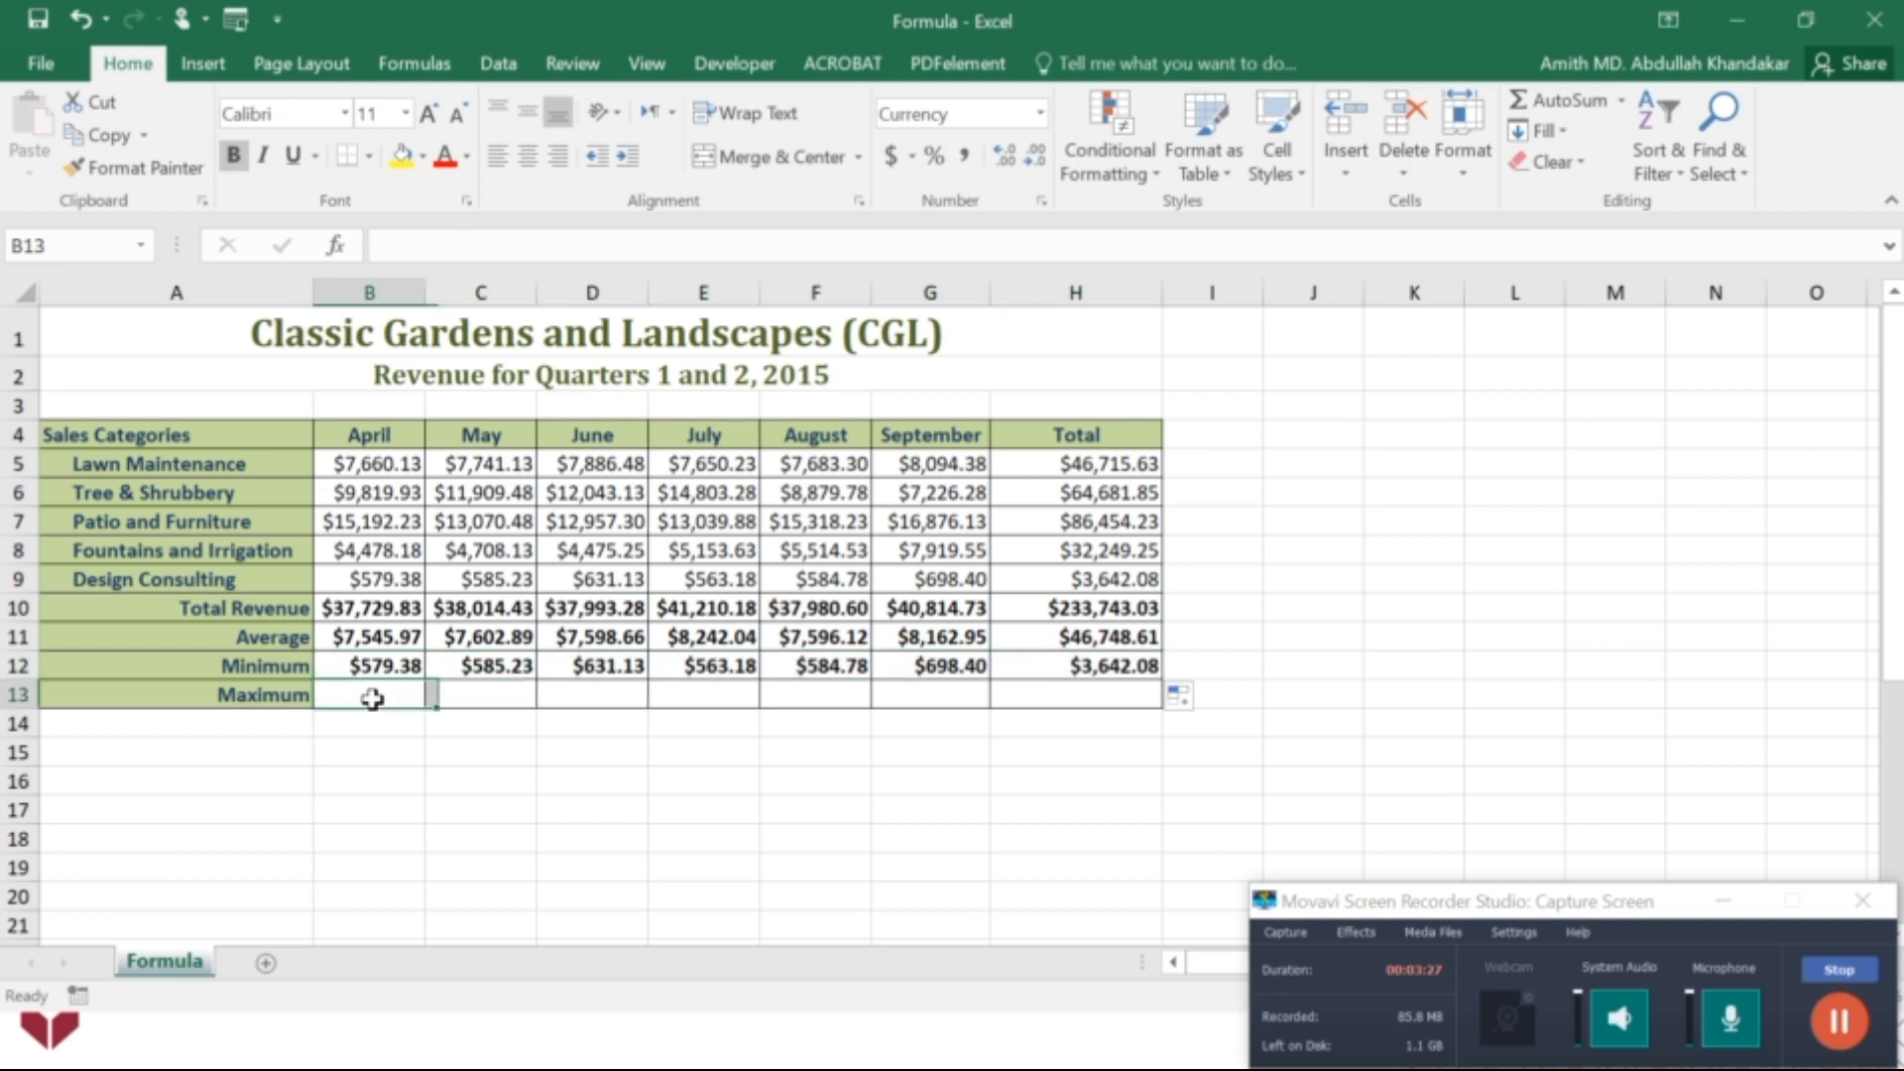
{"action": "left_click", "coordinate": [1621, 100]}
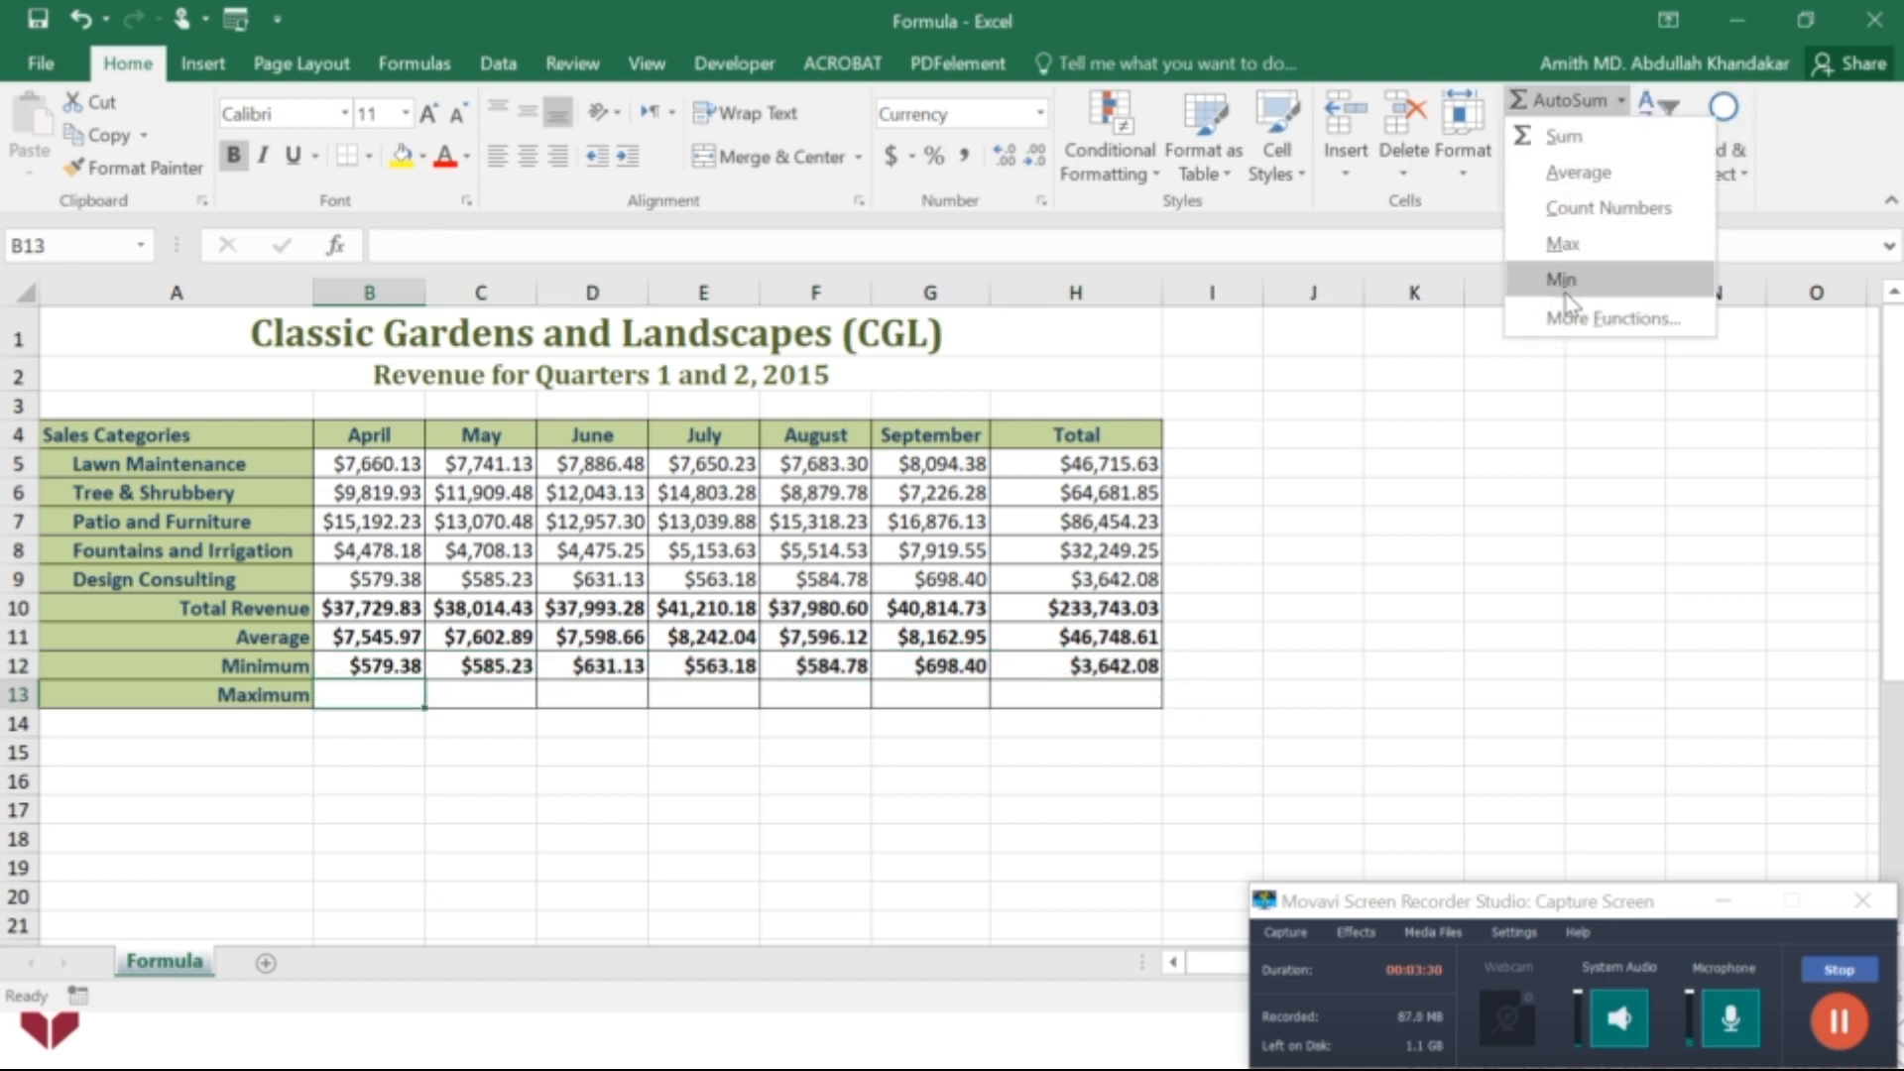
{"action": "left_click", "coordinate": [1566, 246]}
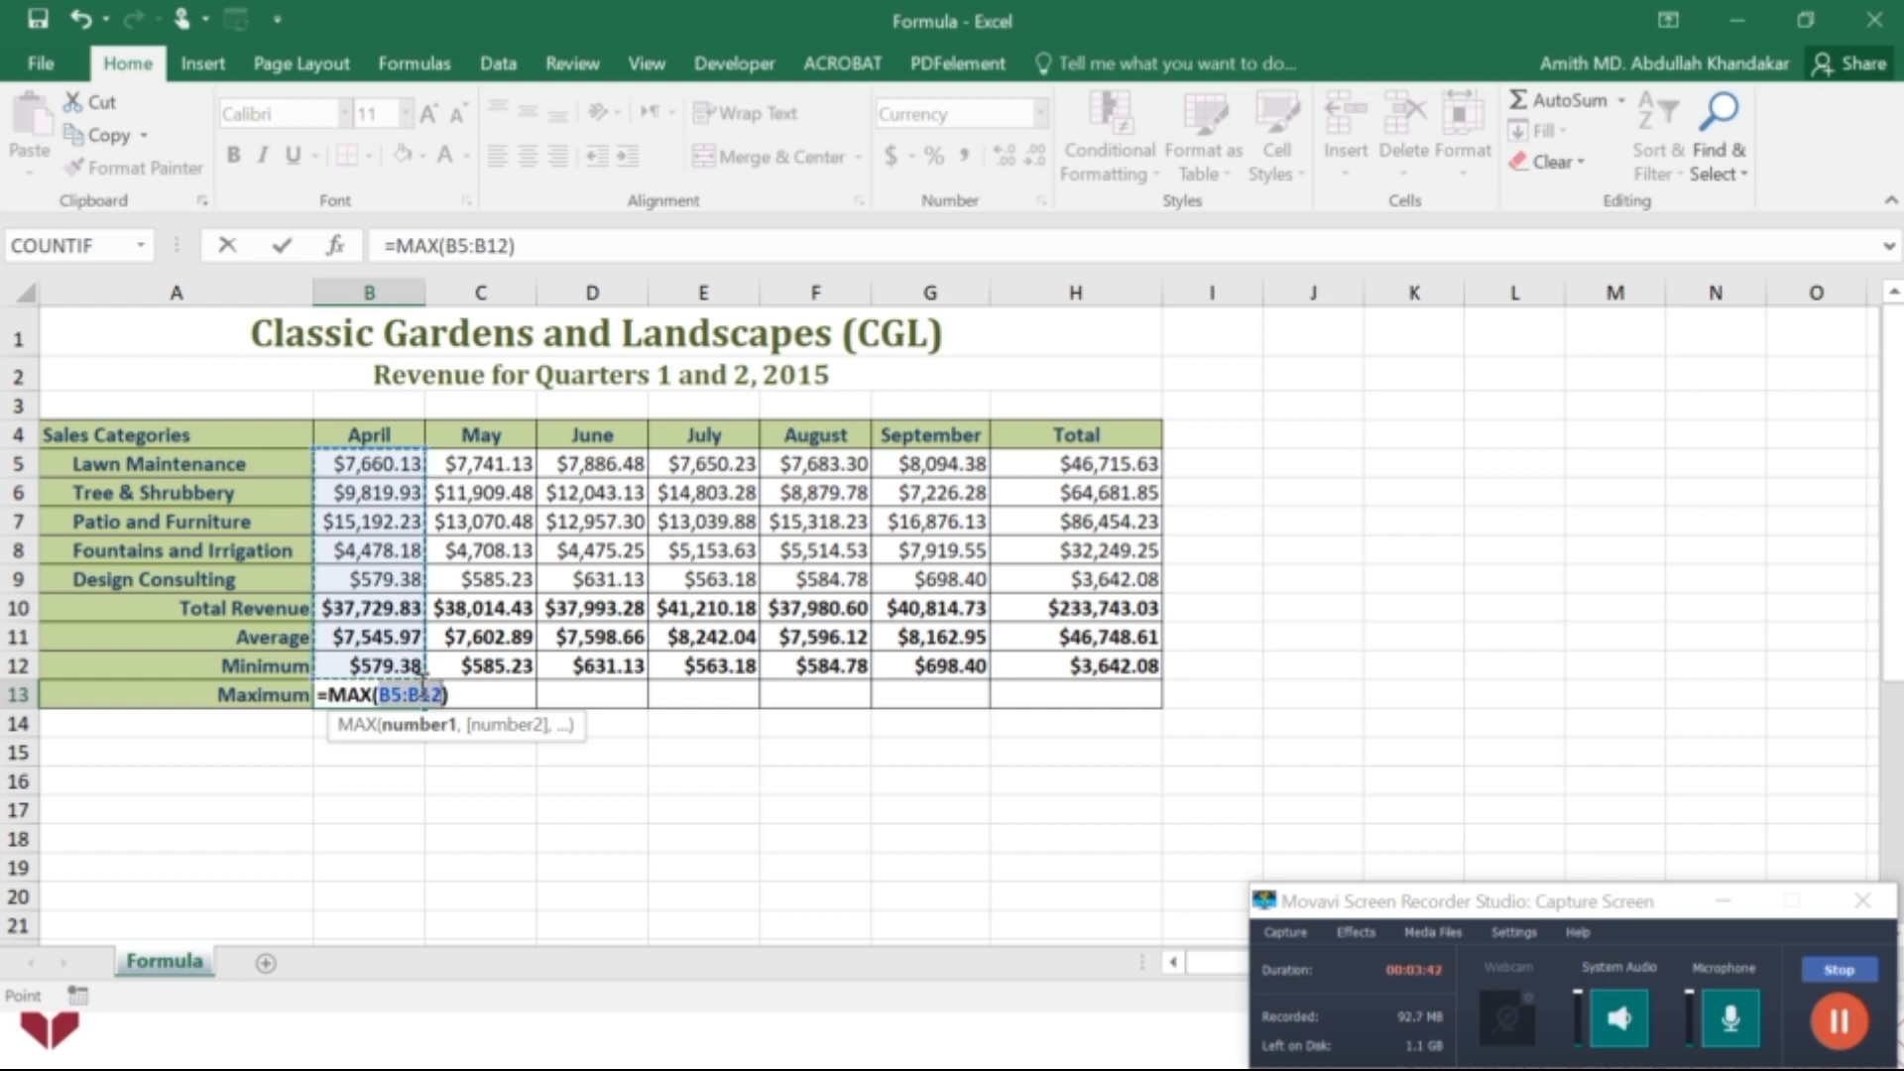
{"action": "left_click_drag", "start_coordinate": [424, 680], "coordinate": [424, 586]}
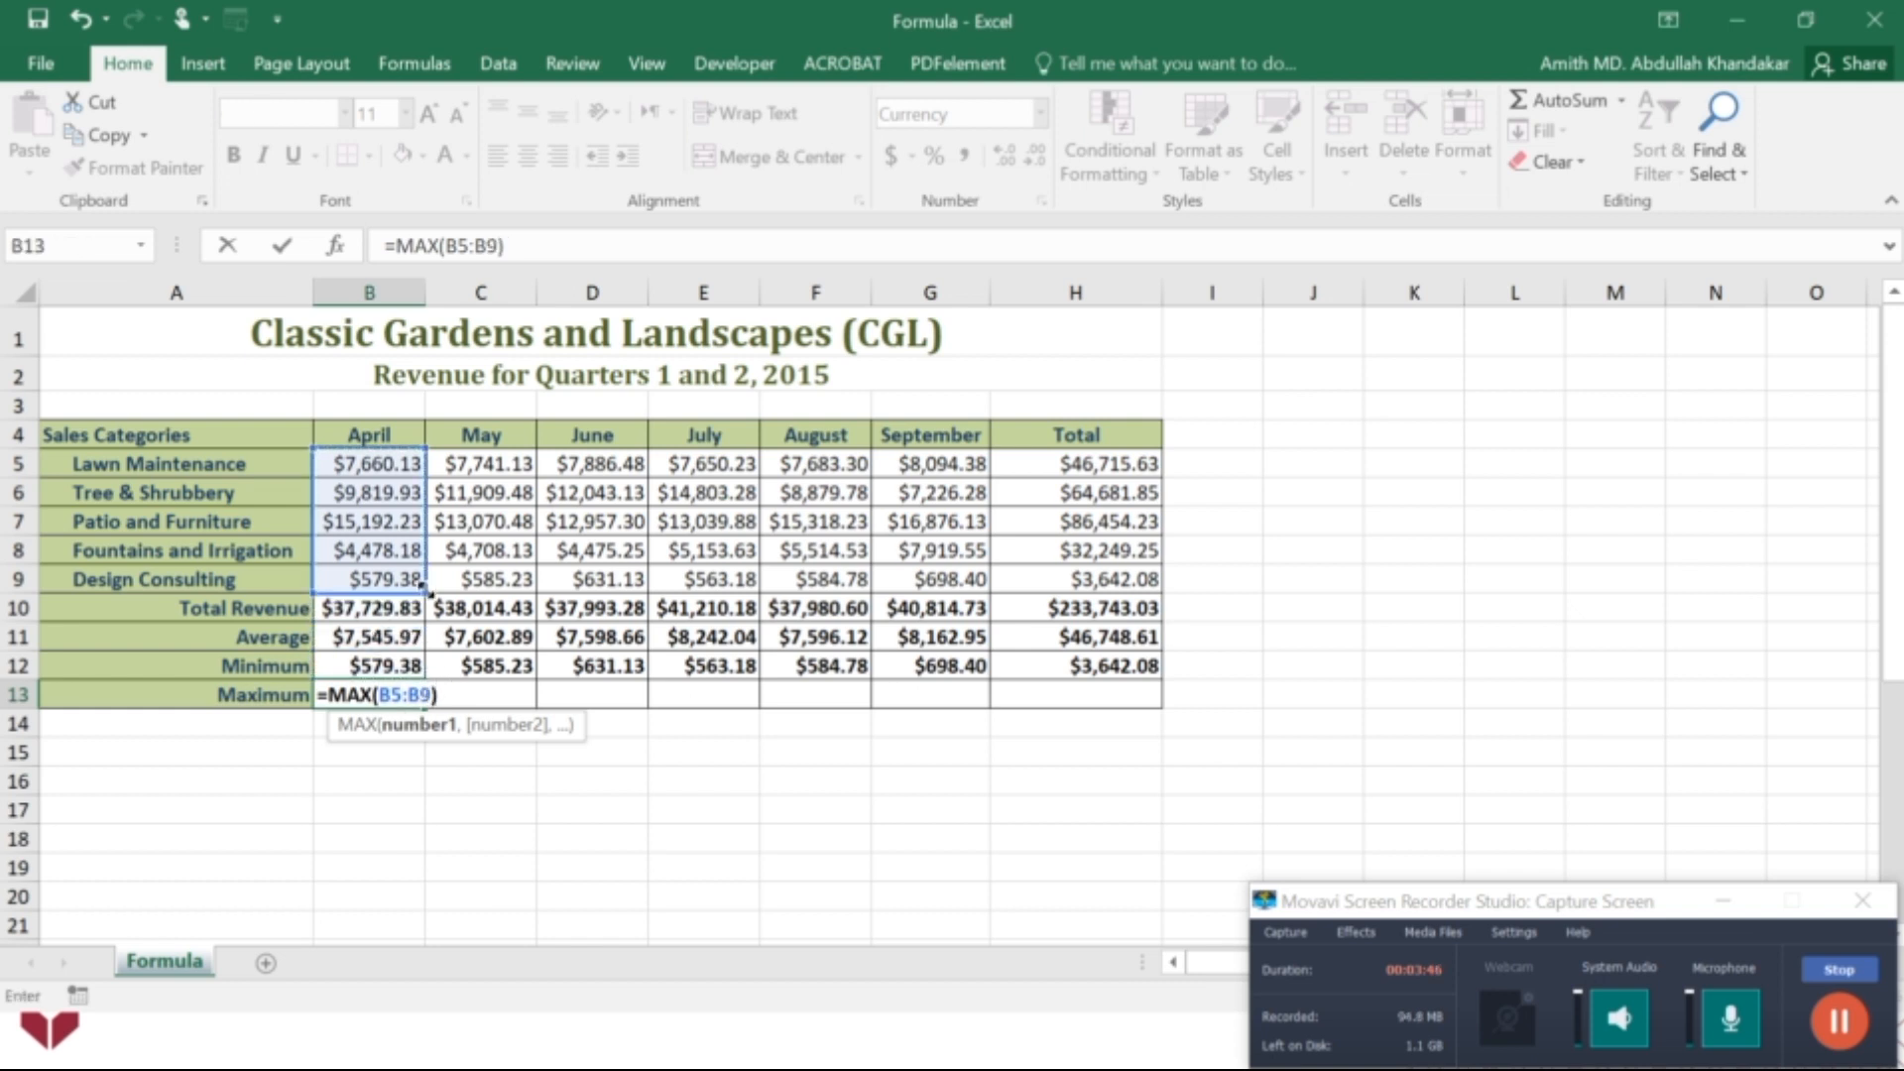
{"action": "key", "text": "Return"}
{"action": "left_click", "coordinate": [409, 693]}
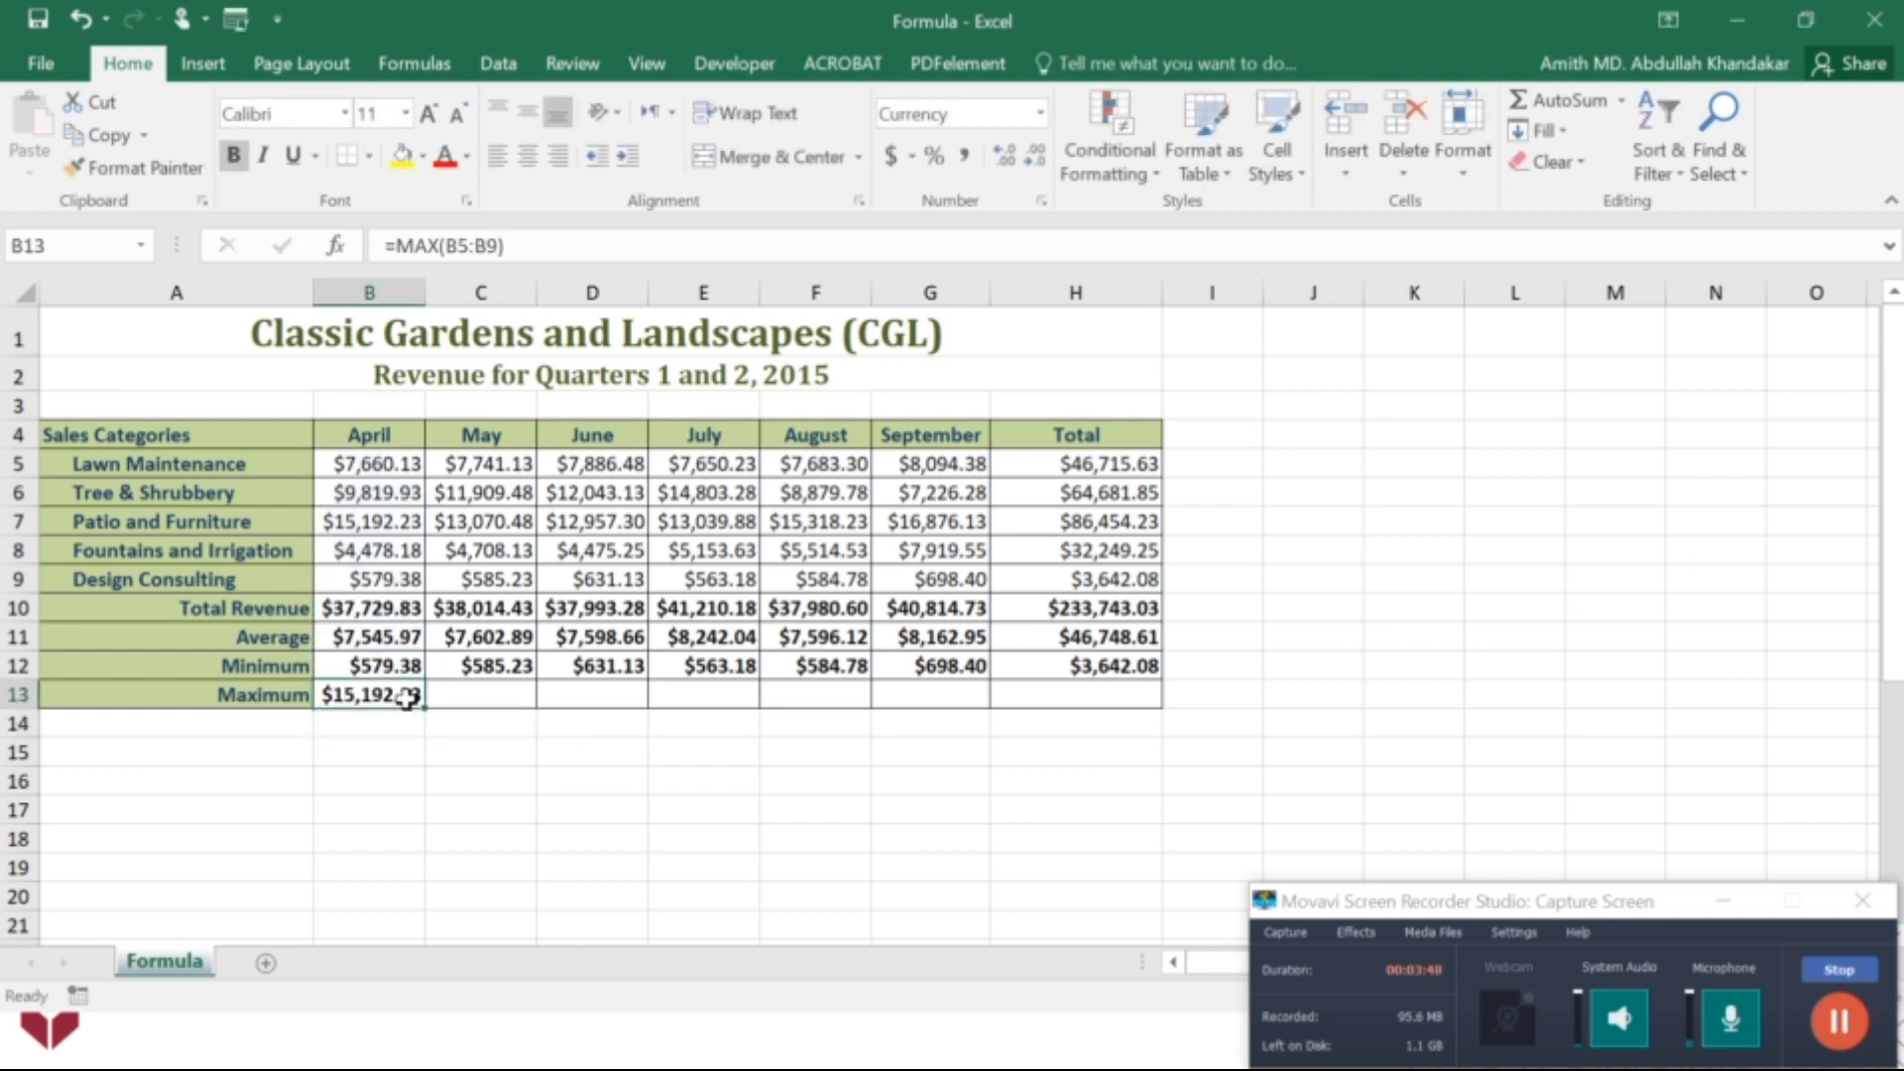
{"action": "left_click_drag", "start_coordinate": [422, 708], "coordinate": [1096, 669]}
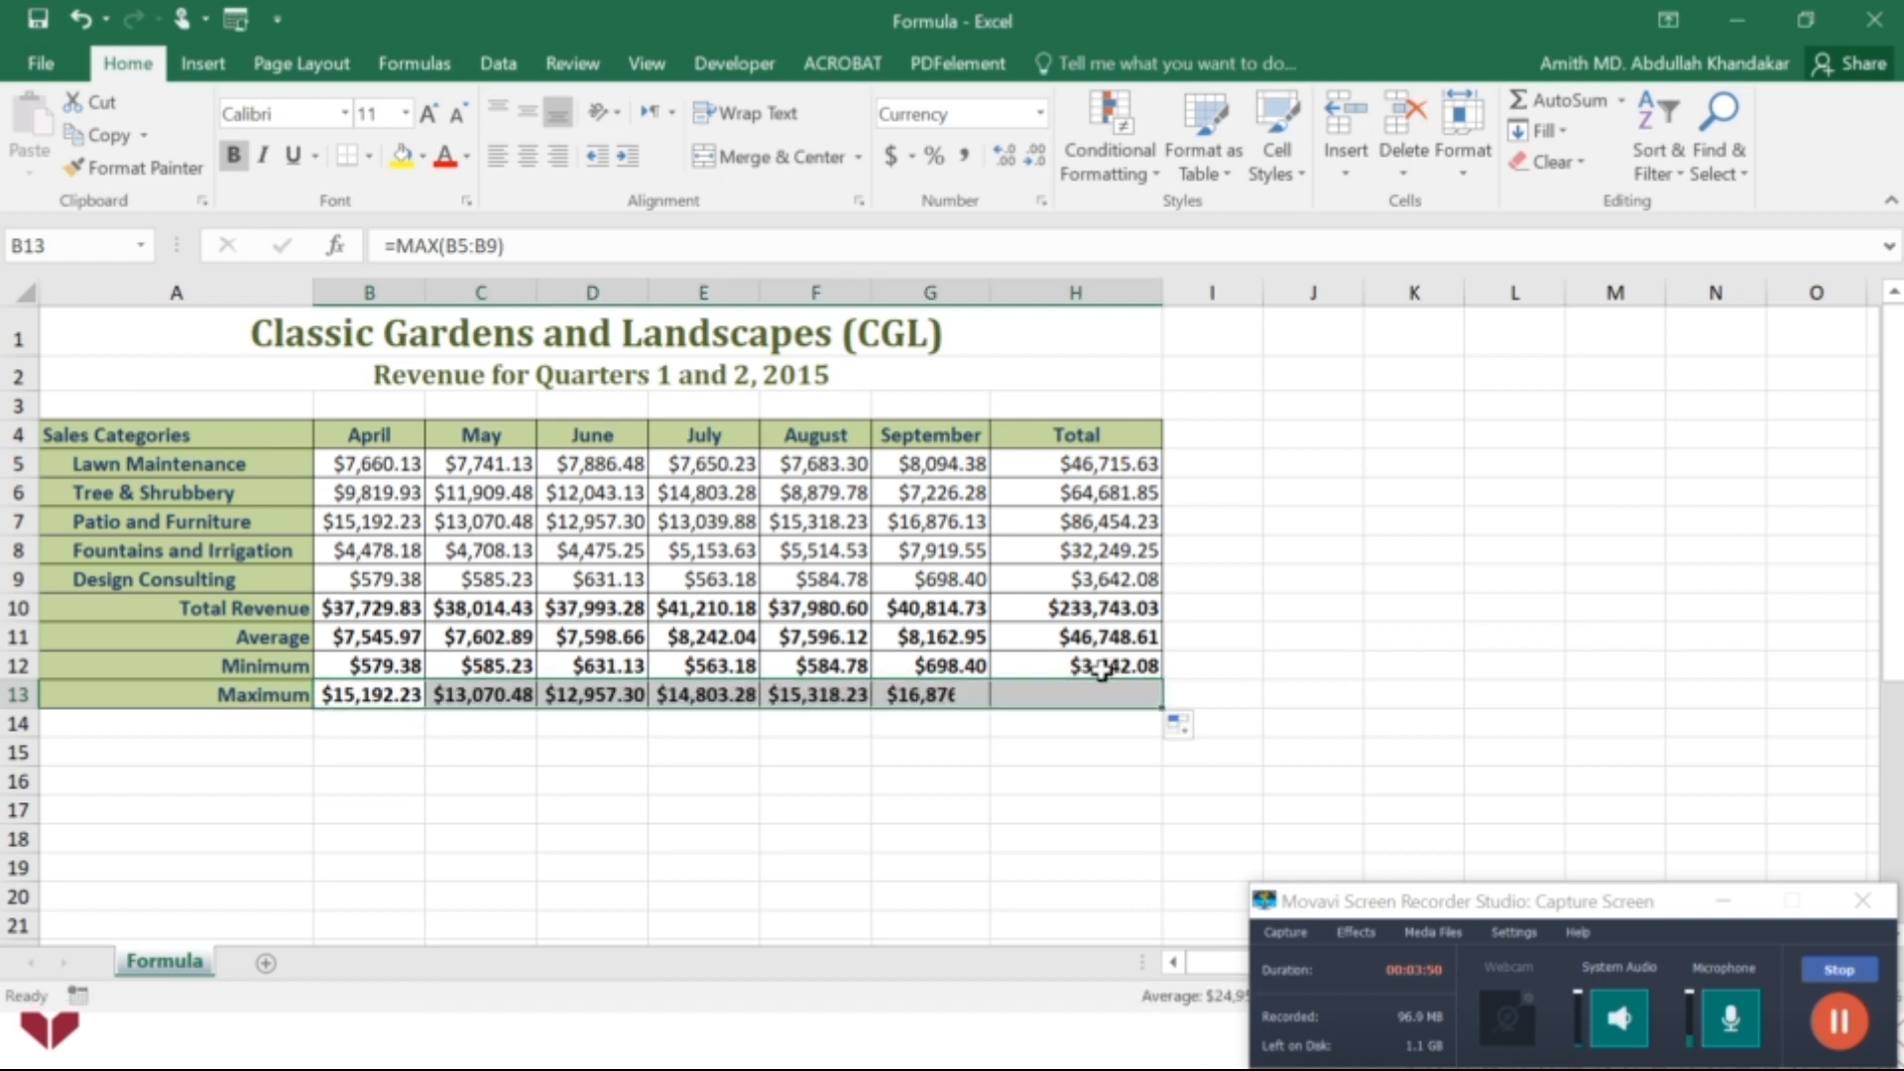
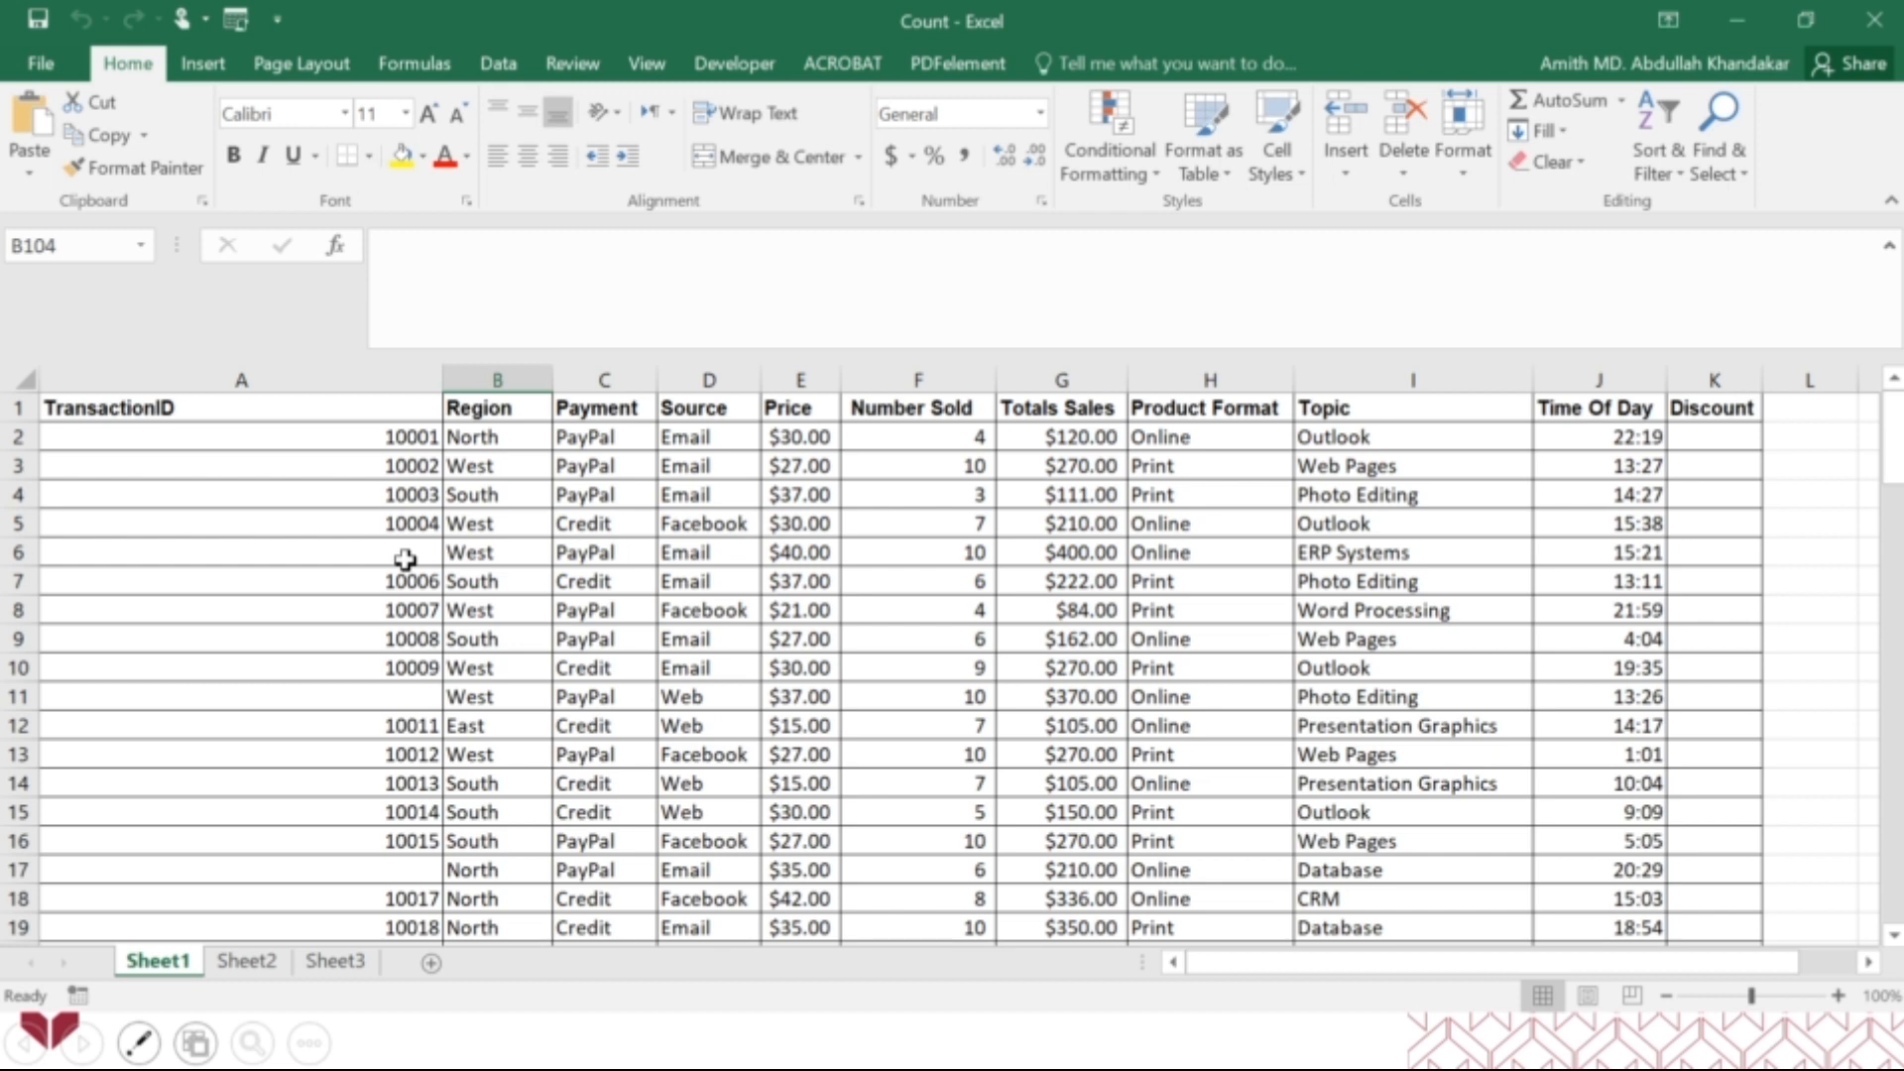
Examine the transaction table from its header row to row 100 and the questions listed beneath it.
{"action": "scroll", "coordinate": [405, 560], "scroll_direction": "down", "scroll_amount": 13}
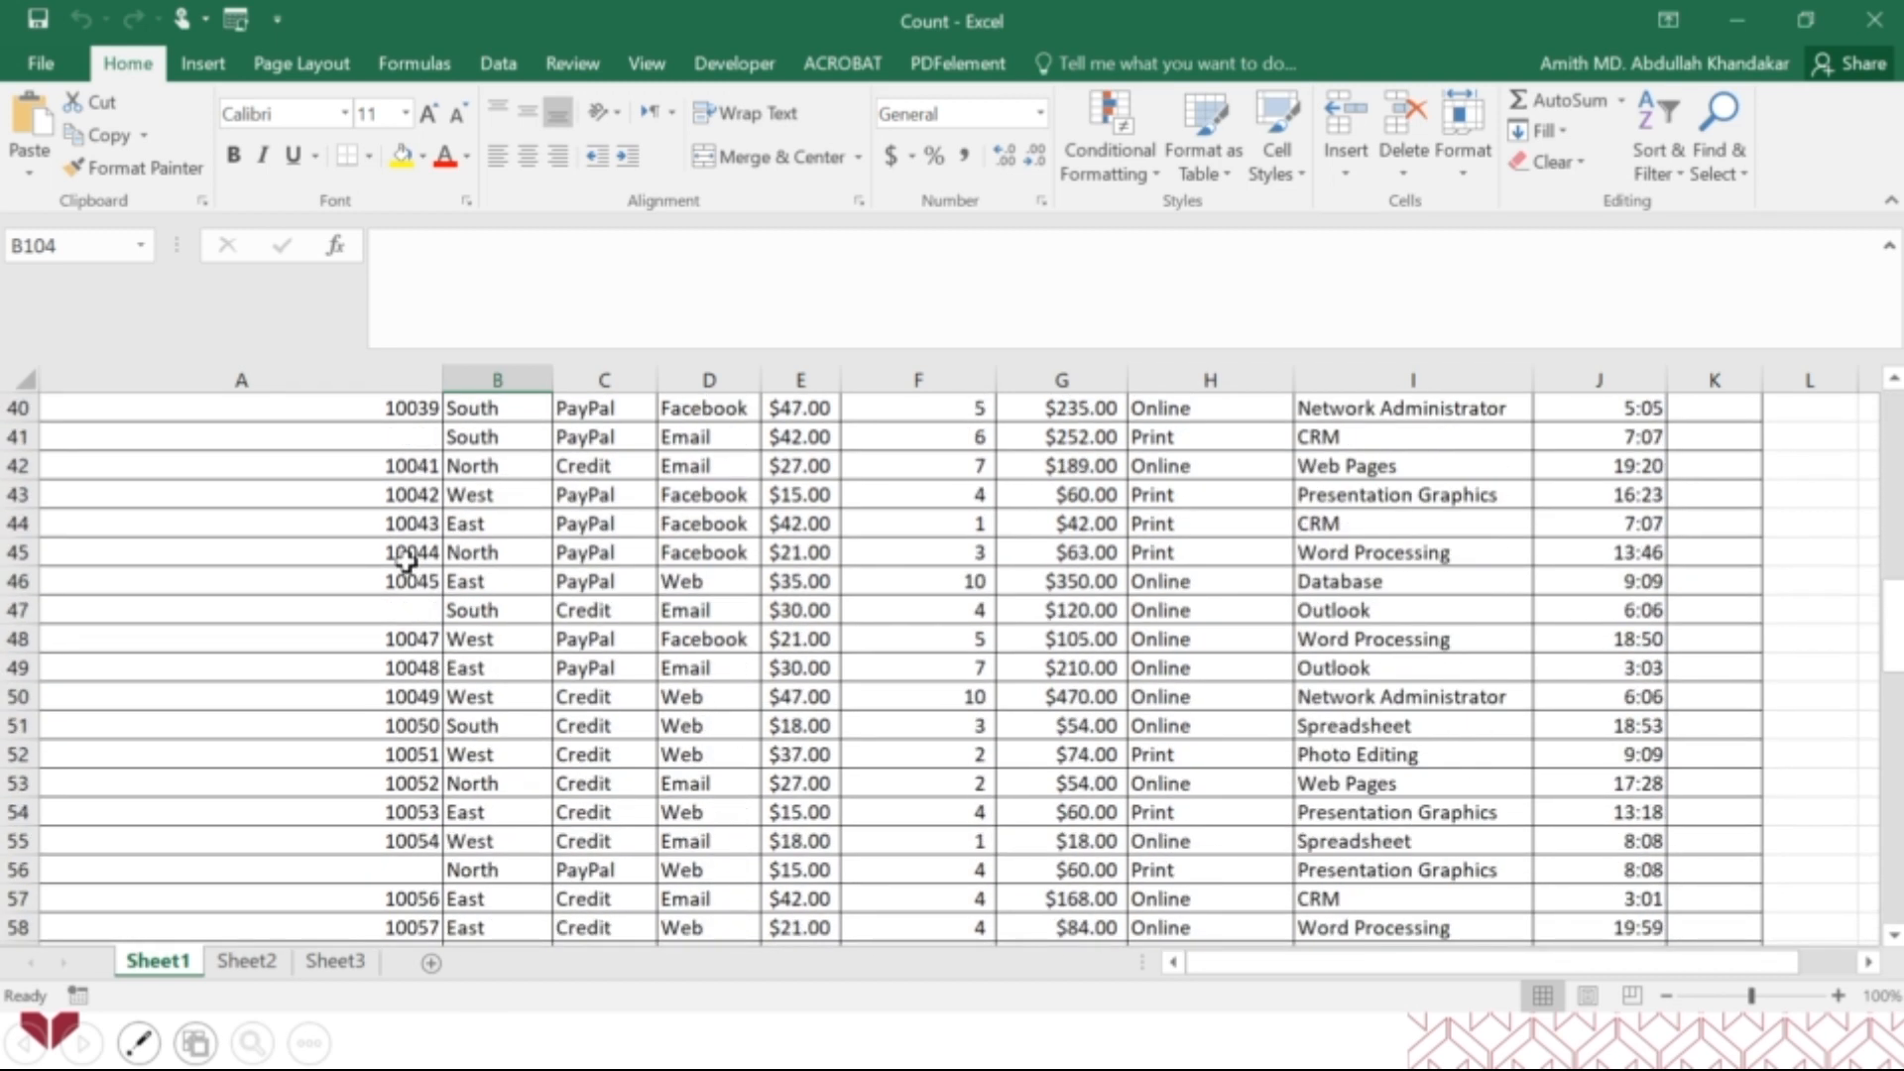
{"action": "scroll", "coordinate": [406, 562], "scroll_direction": "down", "scroll_amount": 19}
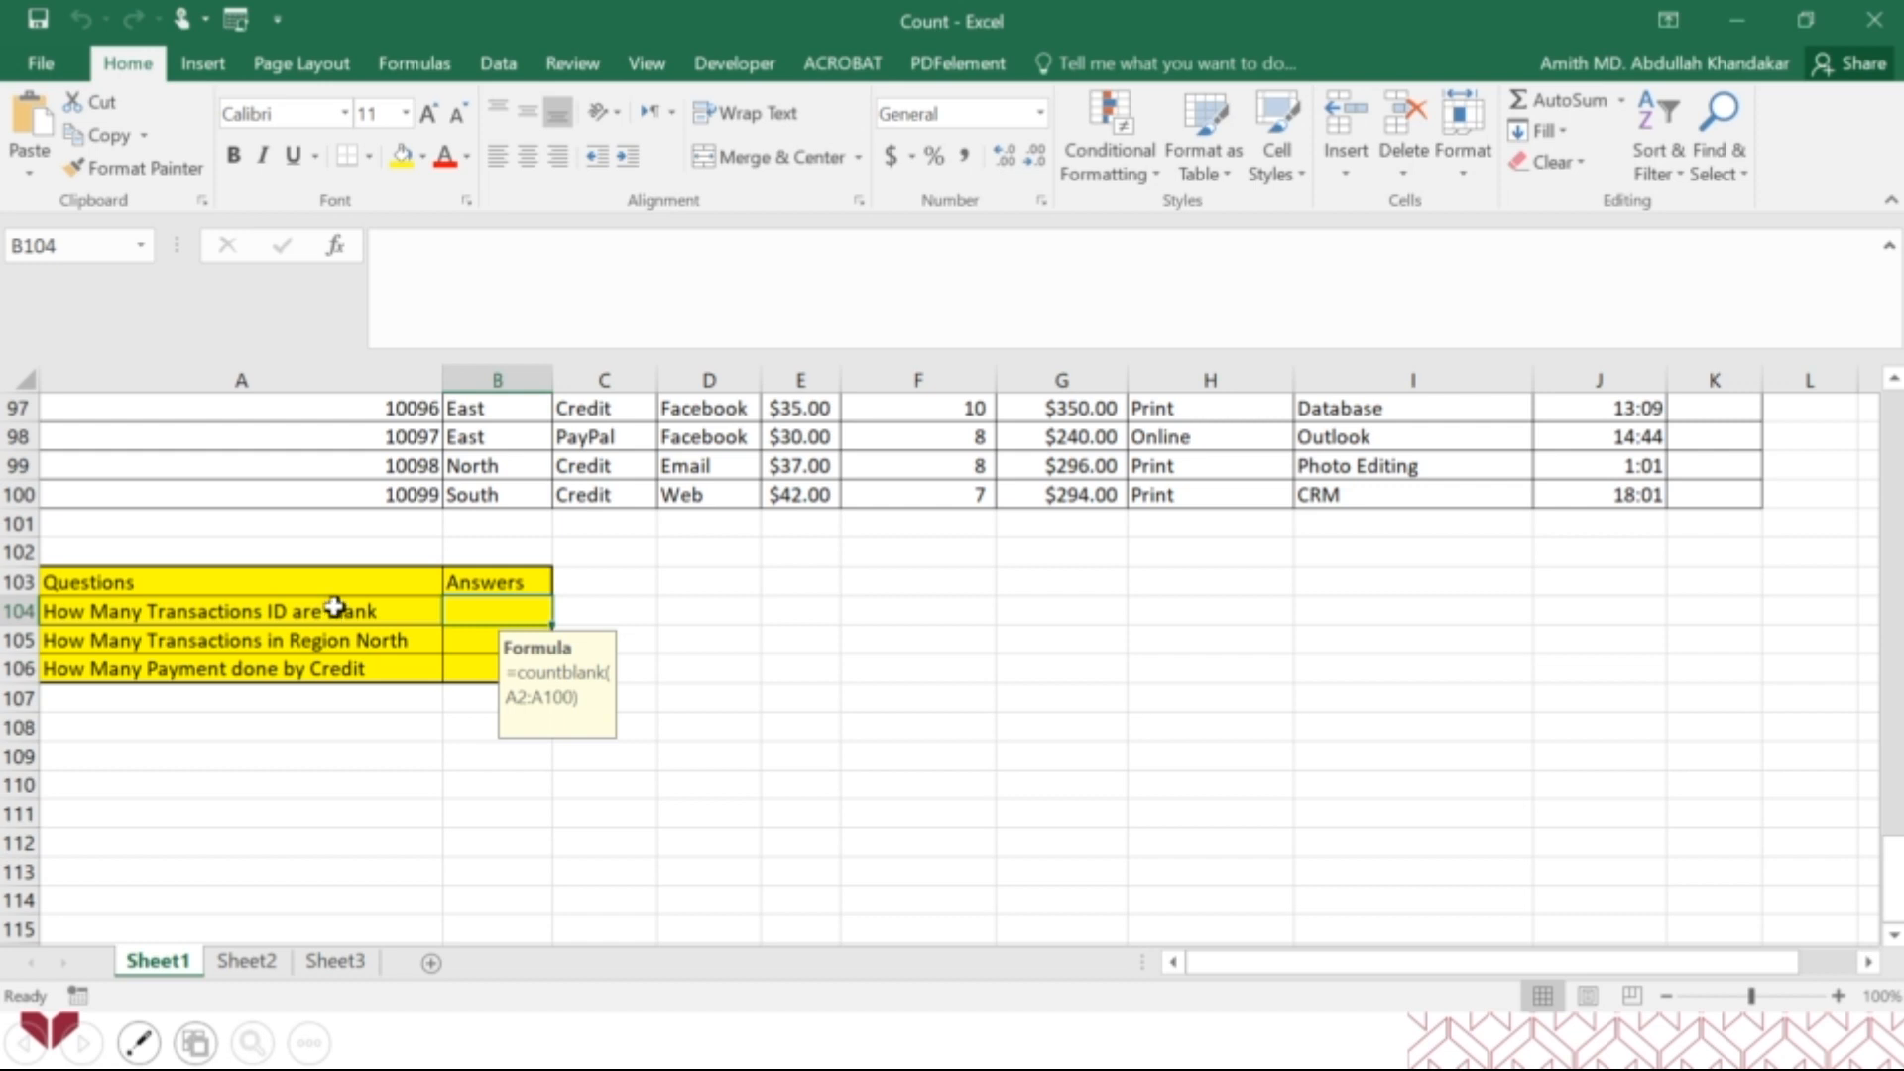
{"action": "left_click", "coordinate": [350, 723]}
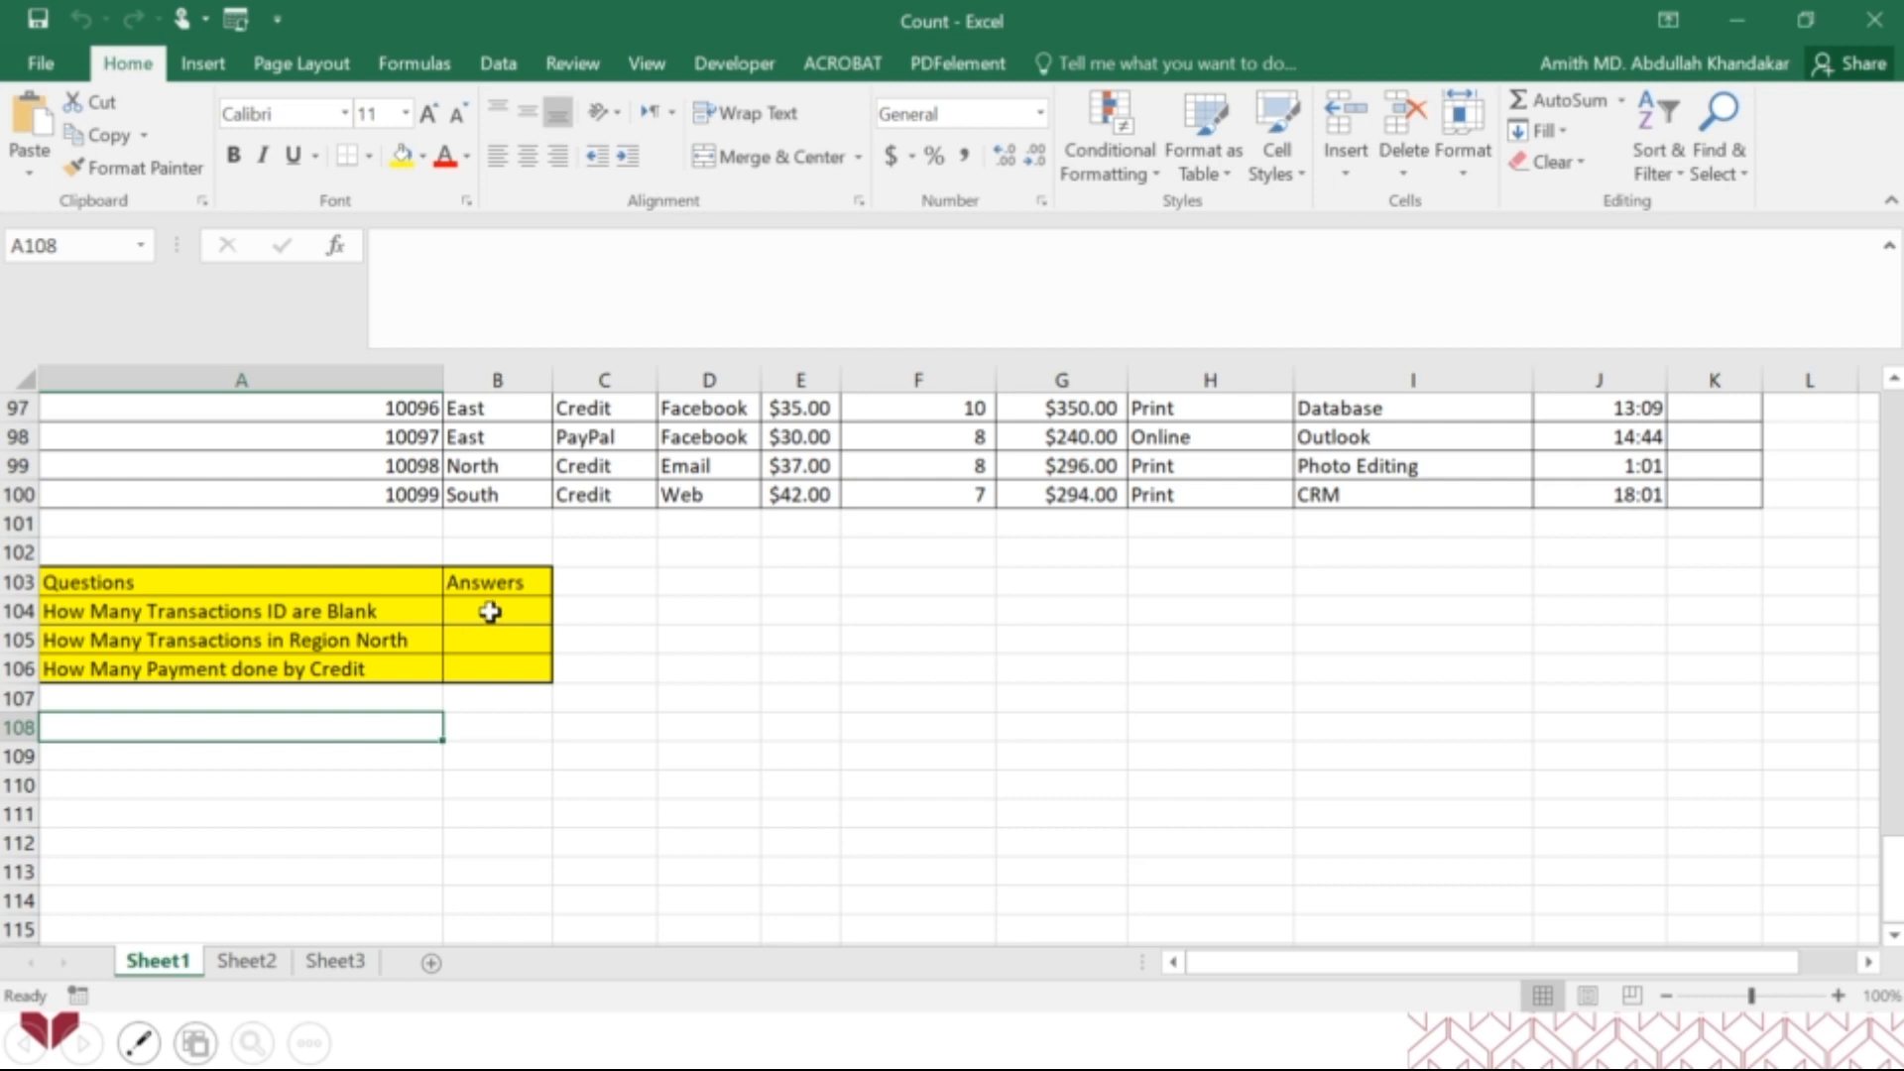
{"action": "left_click_drag", "start_coordinate": [1894, 897], "coordinate": [1884, 427]}
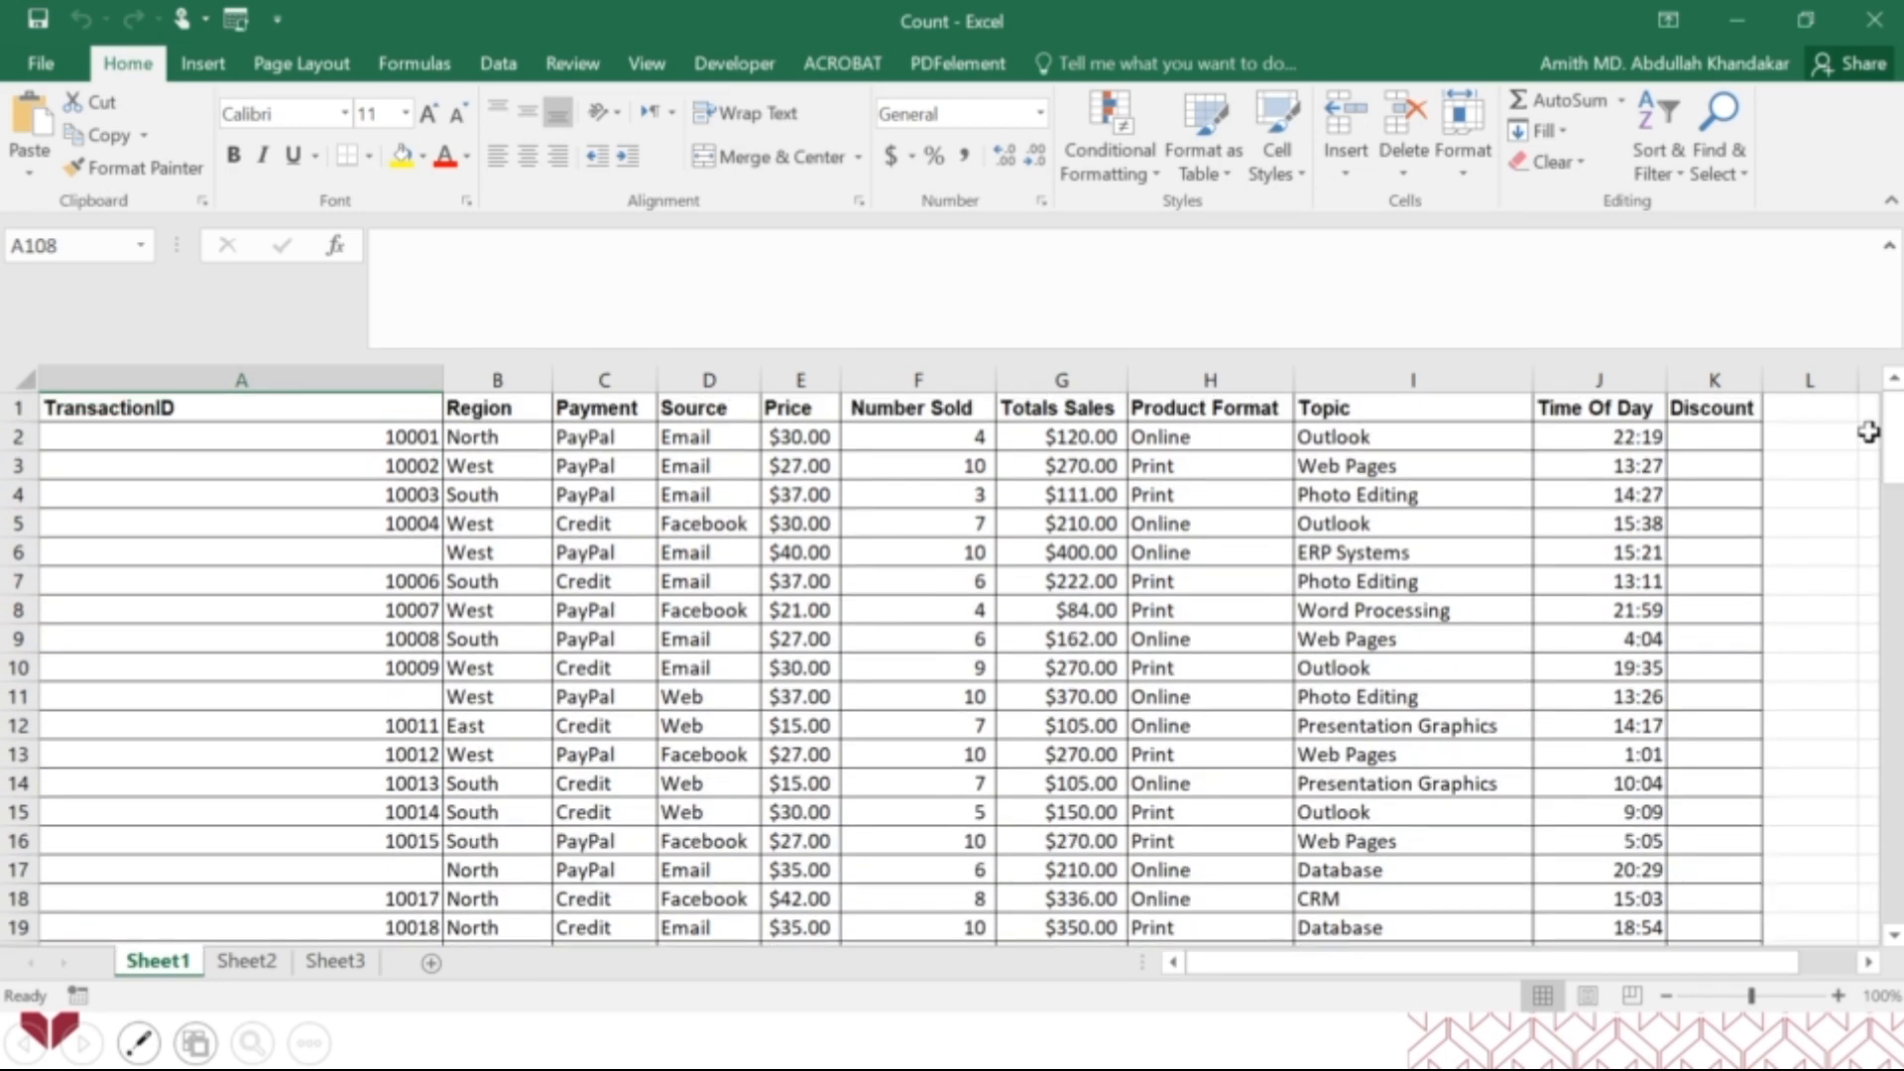
{"action": "left_click", "coordinate": [12, 407]}
{"action": "left_click_drag", "start_coordinate": [1896, 466], "coordinate": [1894, 872]}
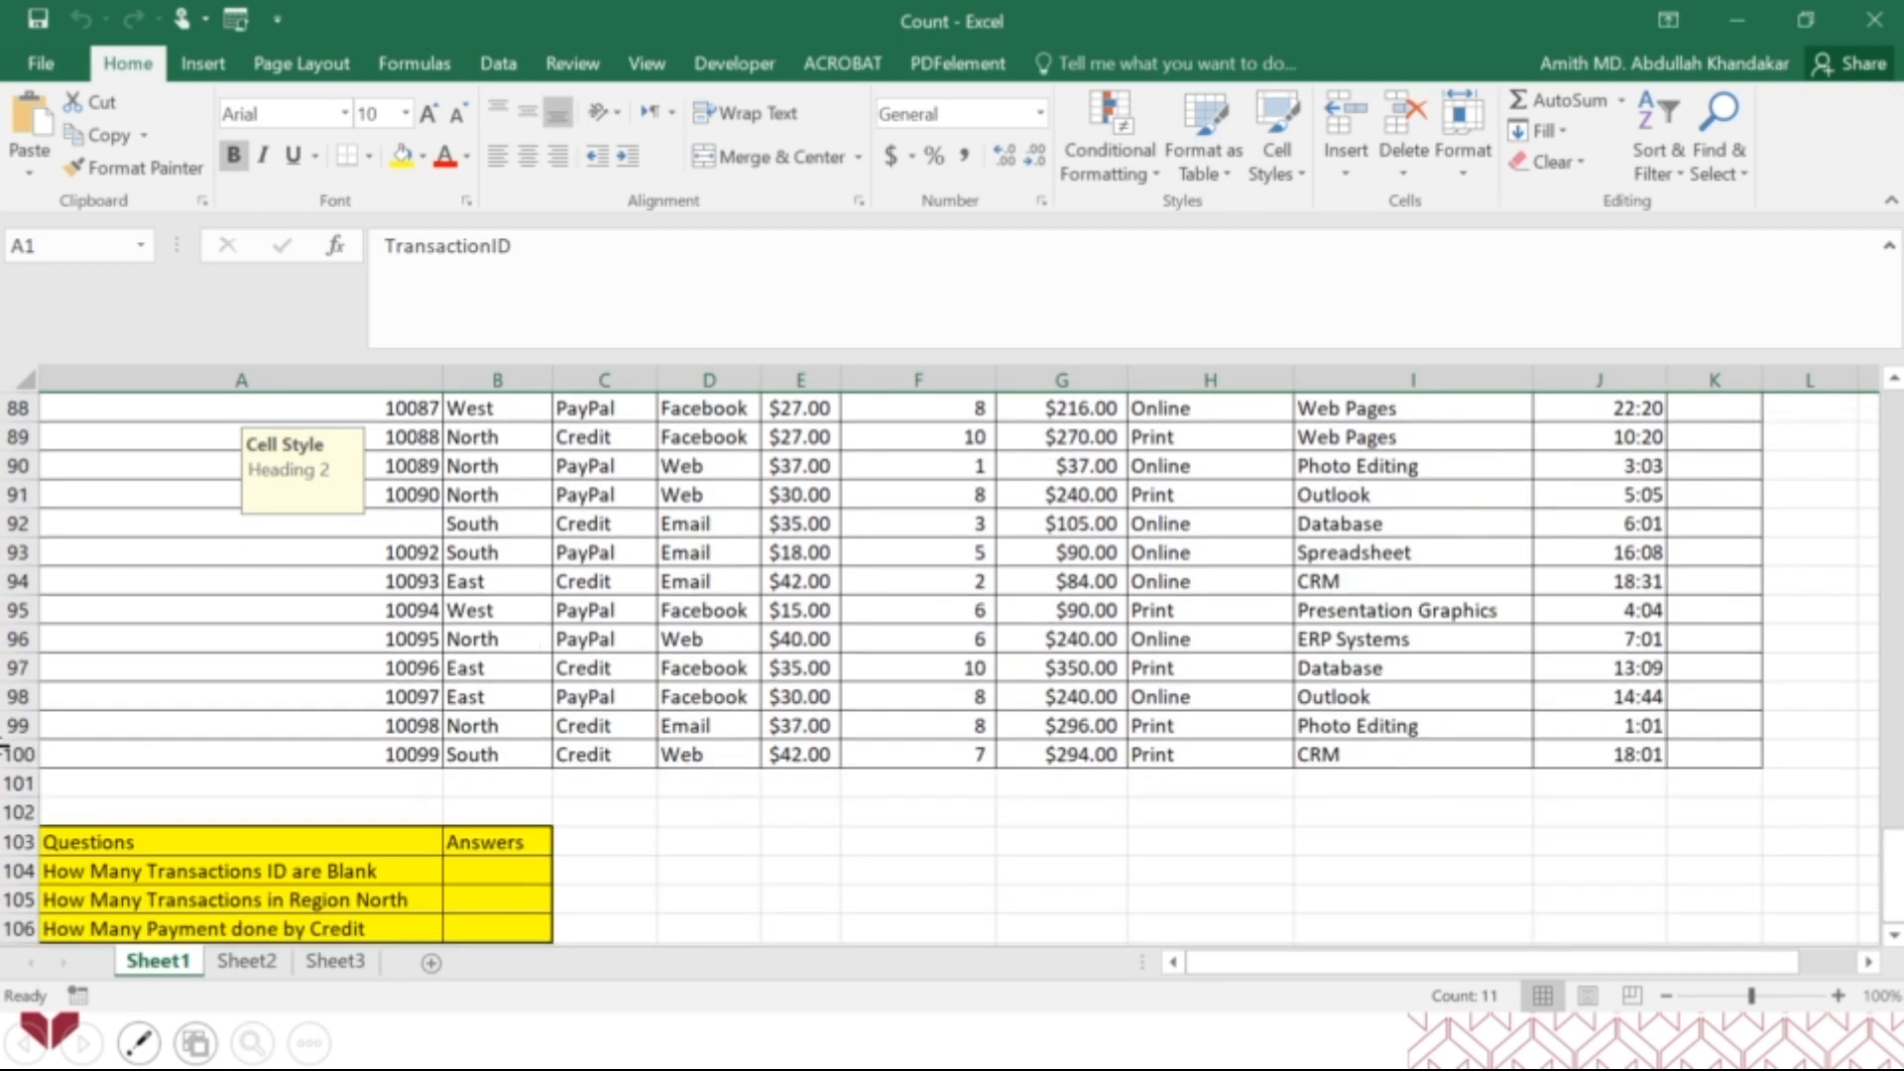
{"action": "left_click", "coordinate": [8, 754]}
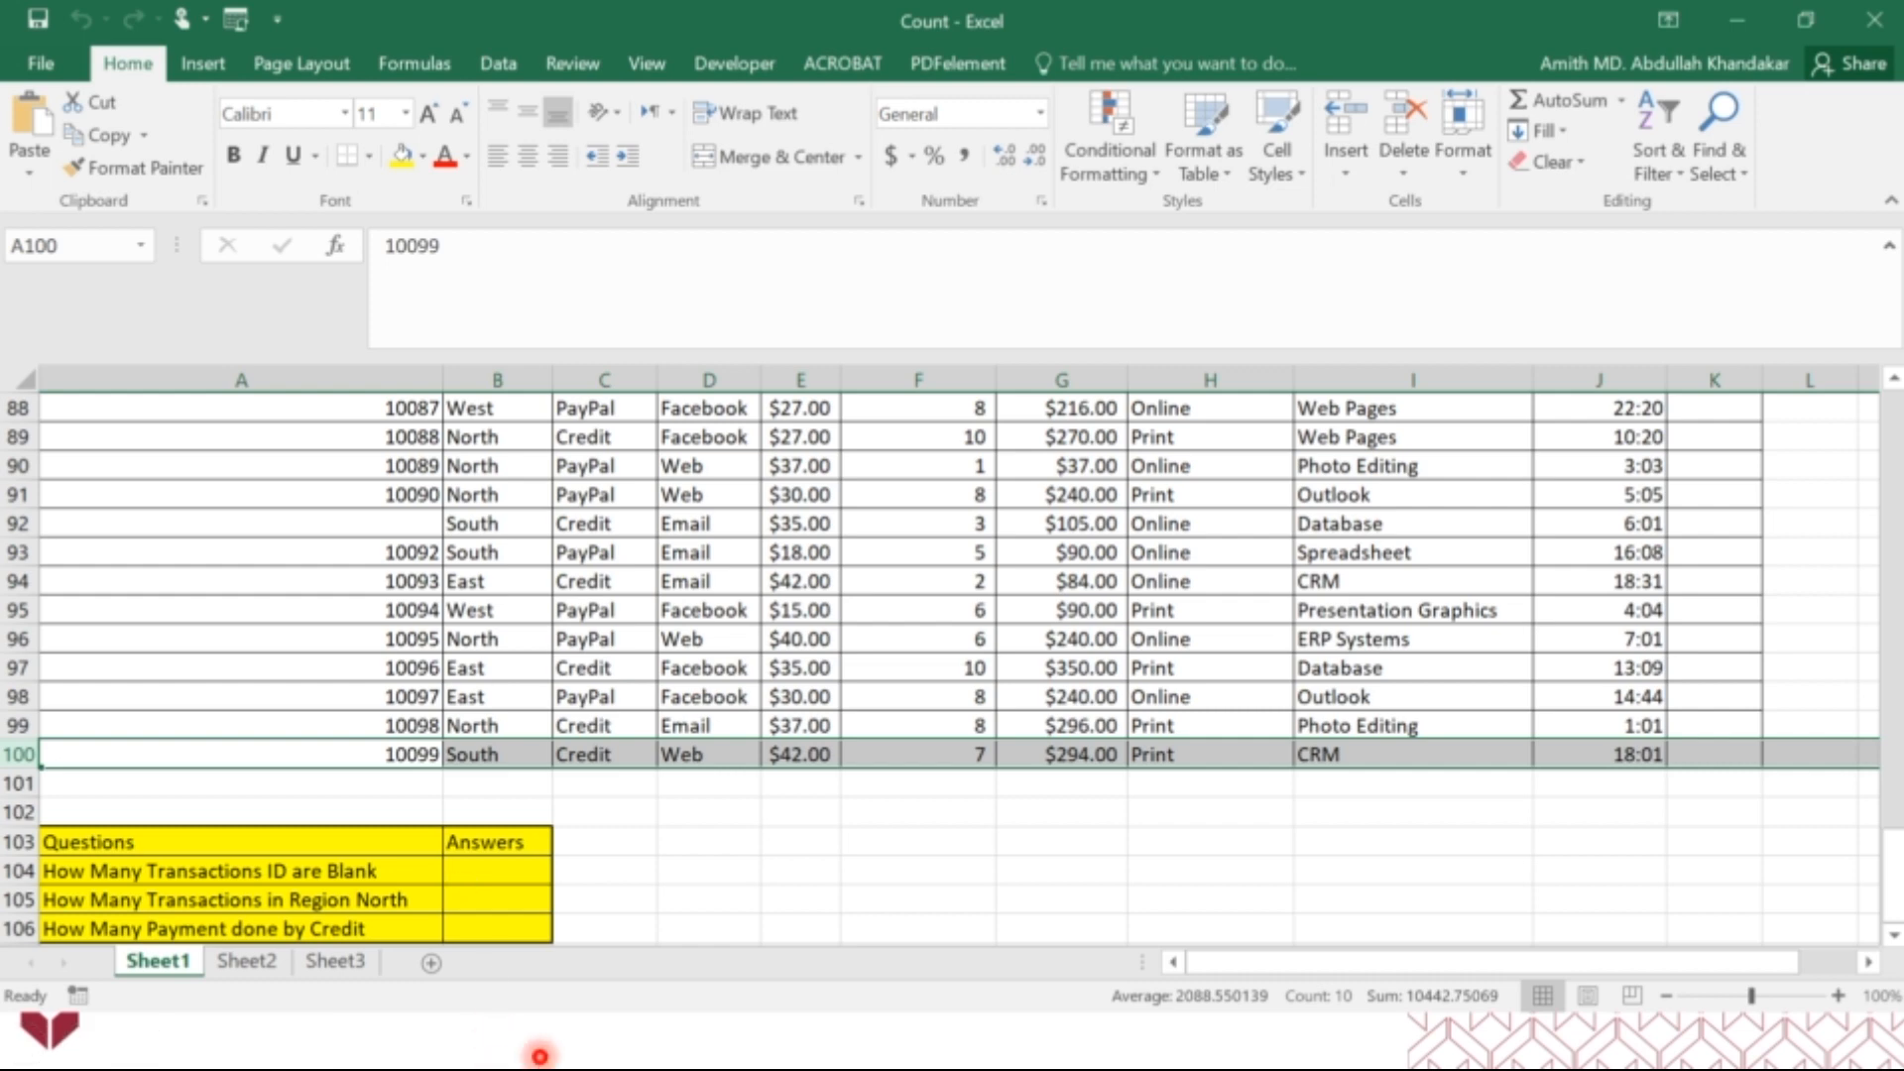
Review the Common Count Functions table in the slideshow and switch back to the Count workbook in Excel.
{"action": "left_click", "coordinate": [540, 1056]}
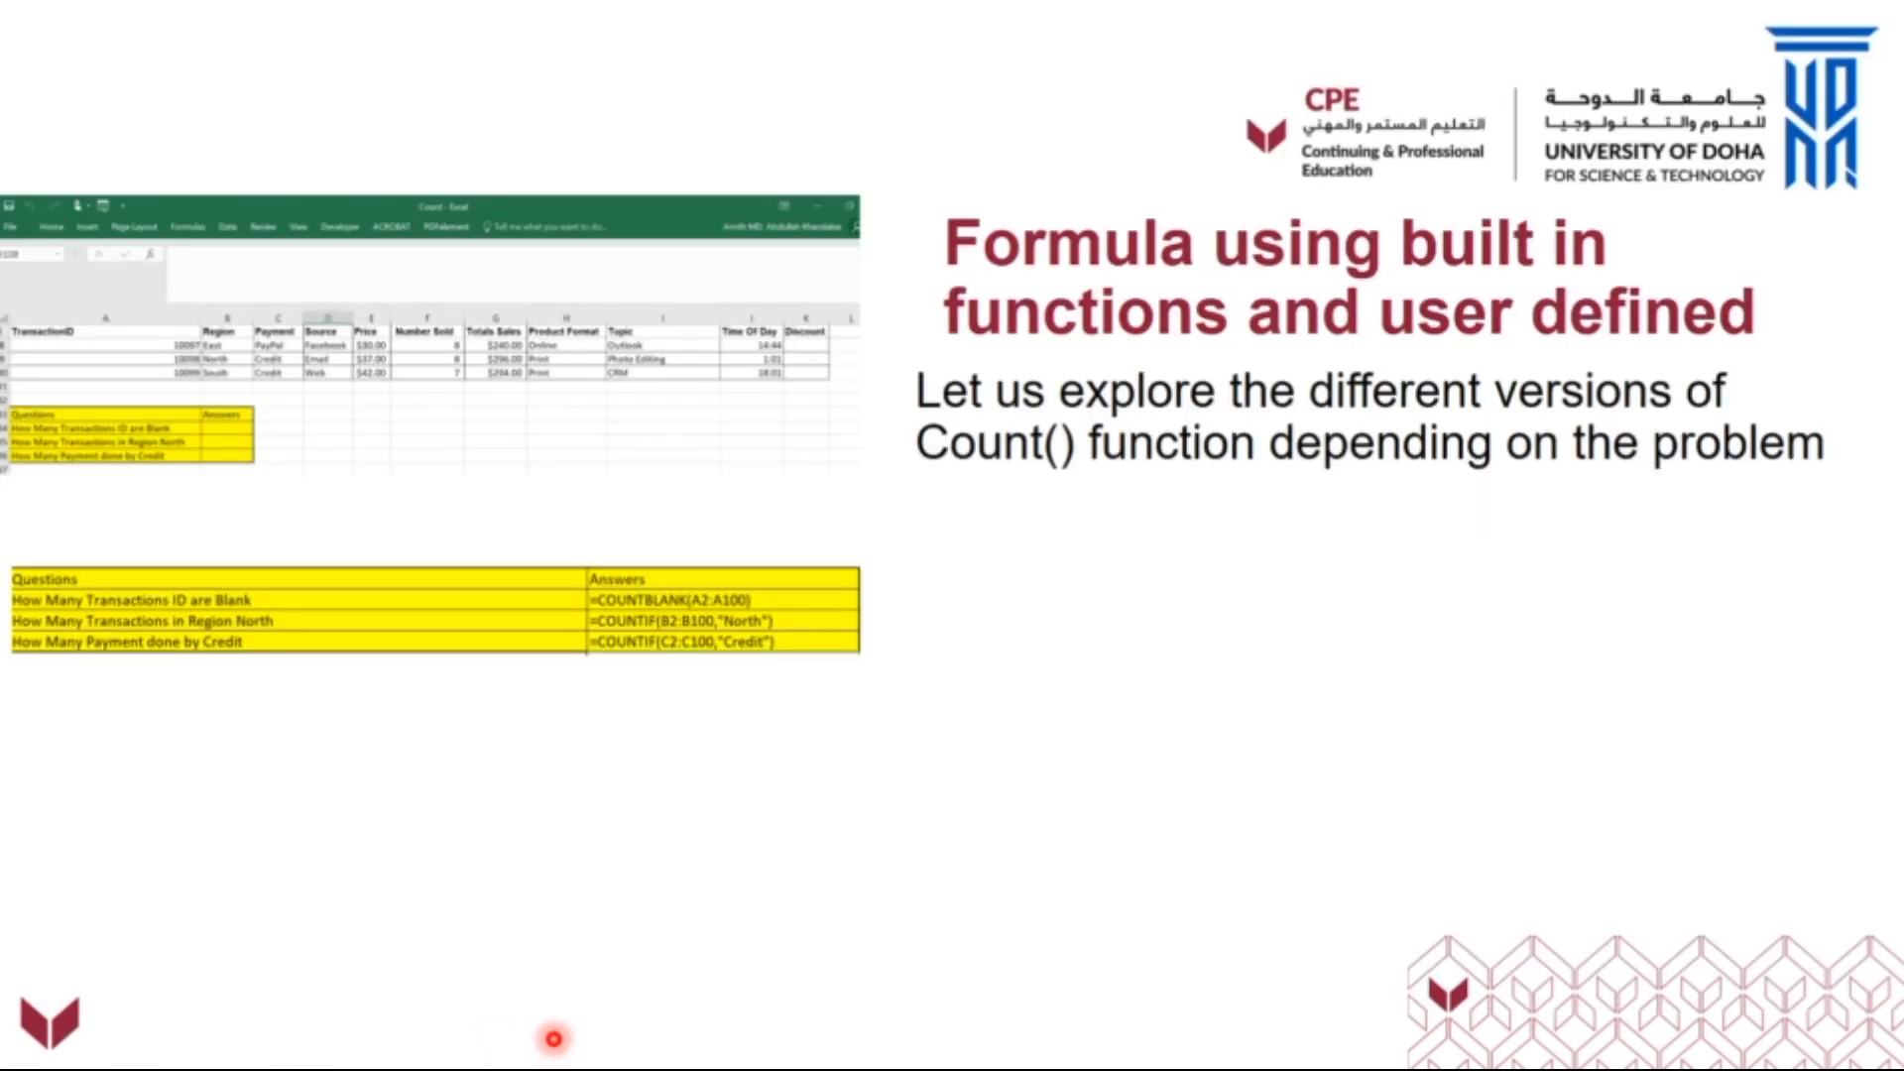
{"action": "left_click", "coordinate": [553, 1039]}
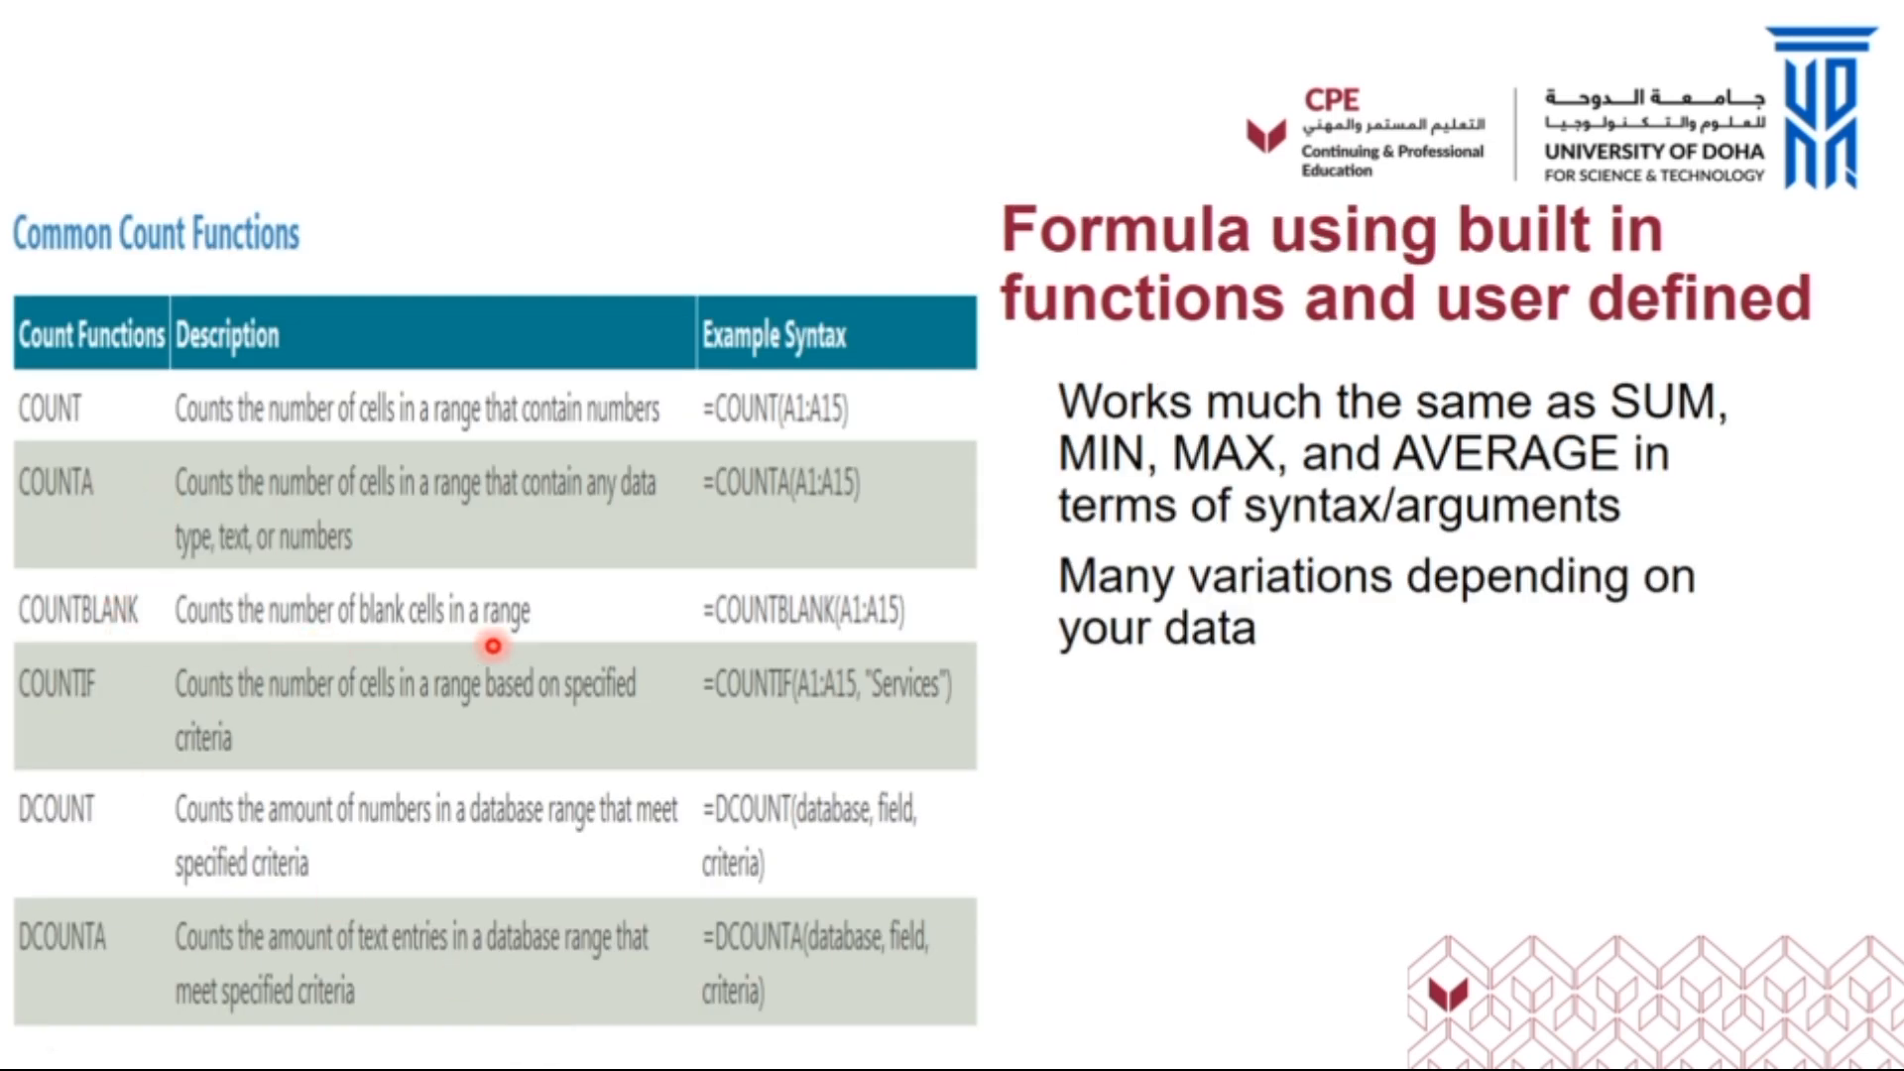
{"action": "key", "text": "alt+Tab"}
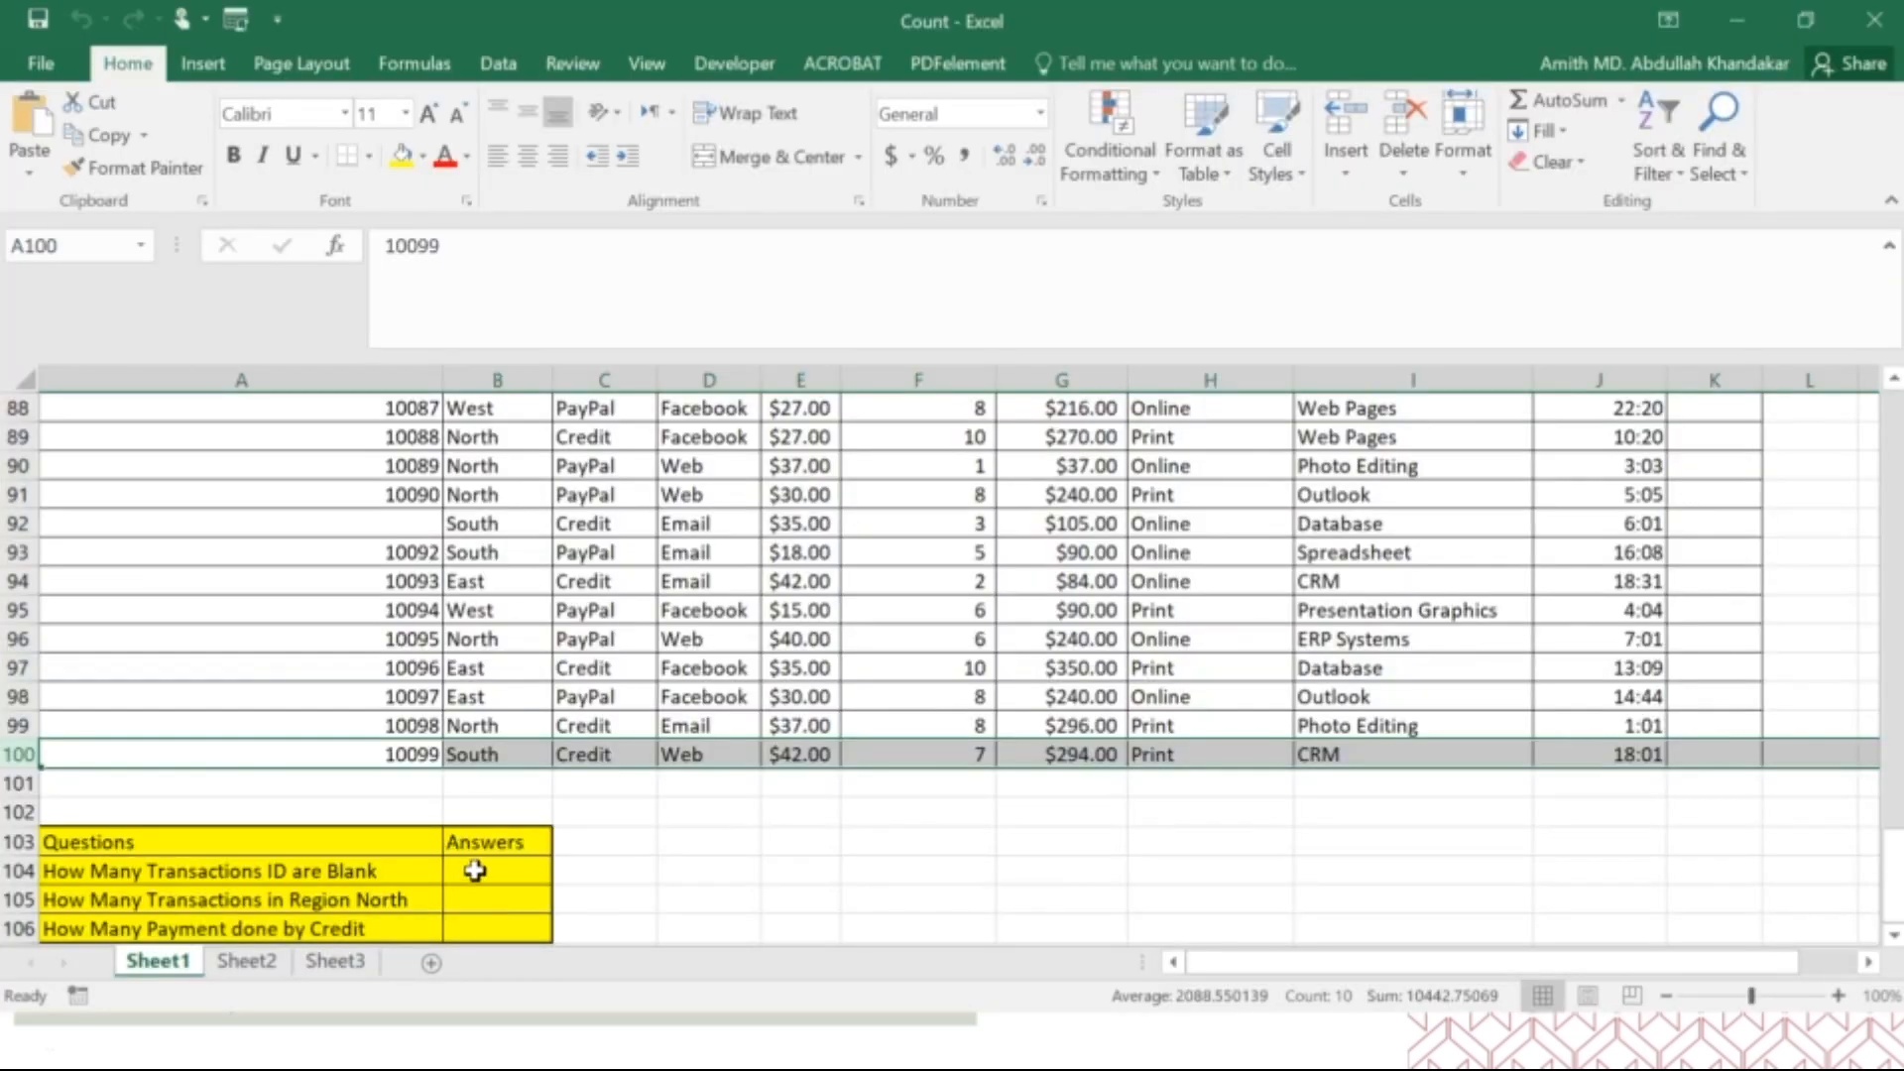
Start a COUNTBLANK formula in B104 for the blank transaction IDs question, choosing the function from the suggestions.
{"action": "left_click", "coordinate": [475, 870]}
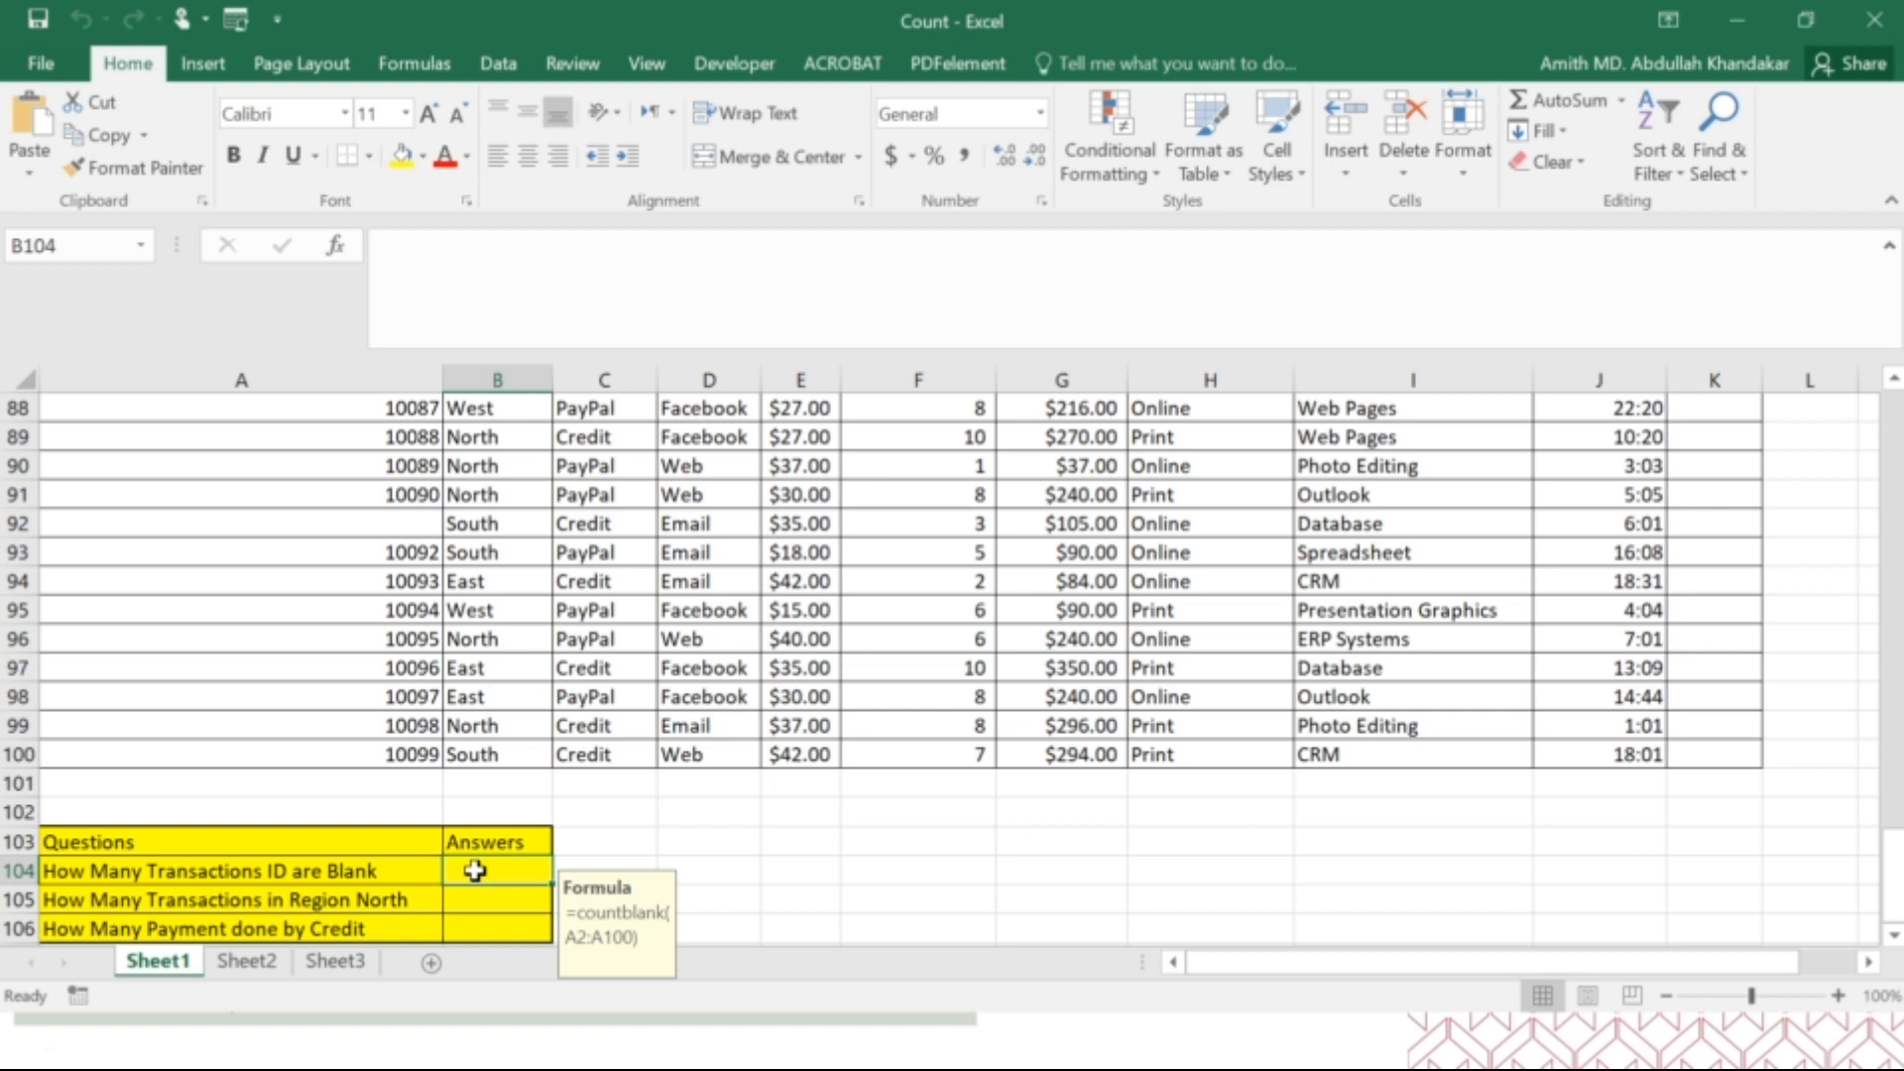
{"action": "type", "text": "=cou"}
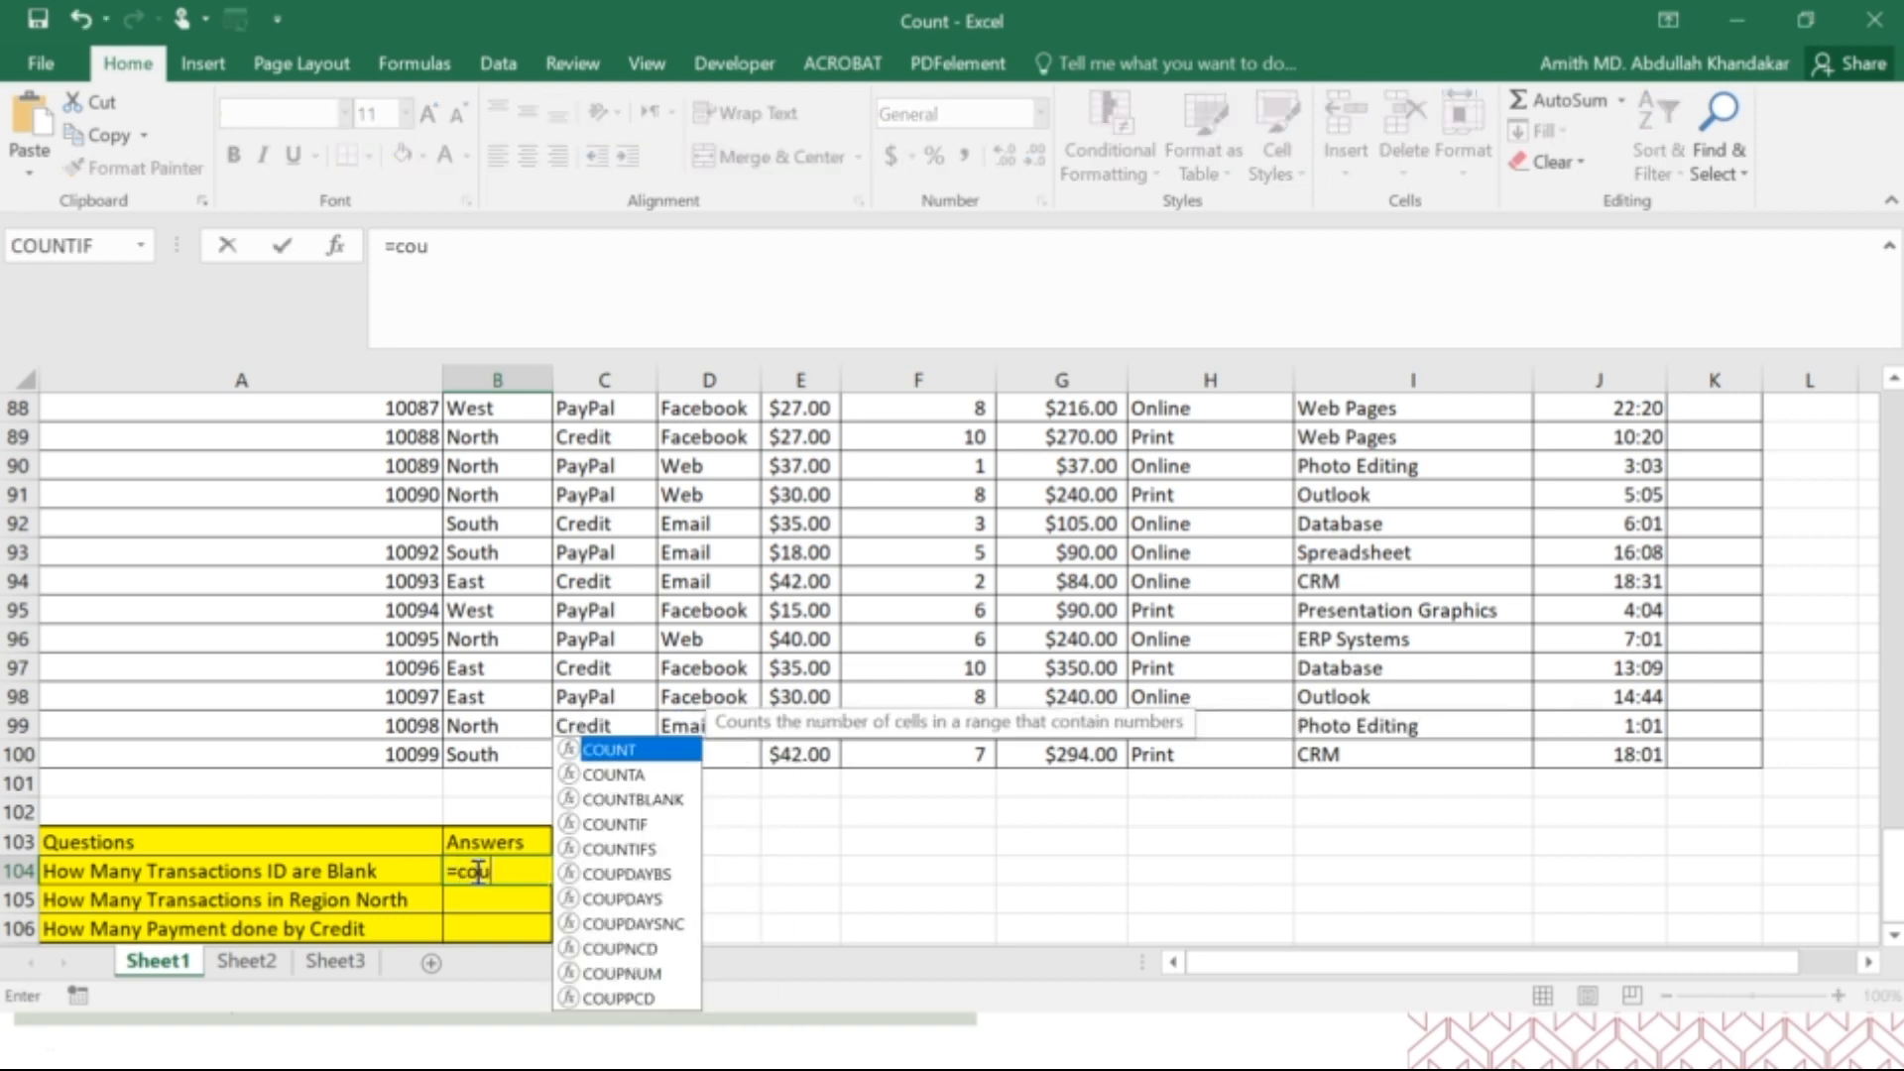
{"action": "type", "text": "ntbl"}
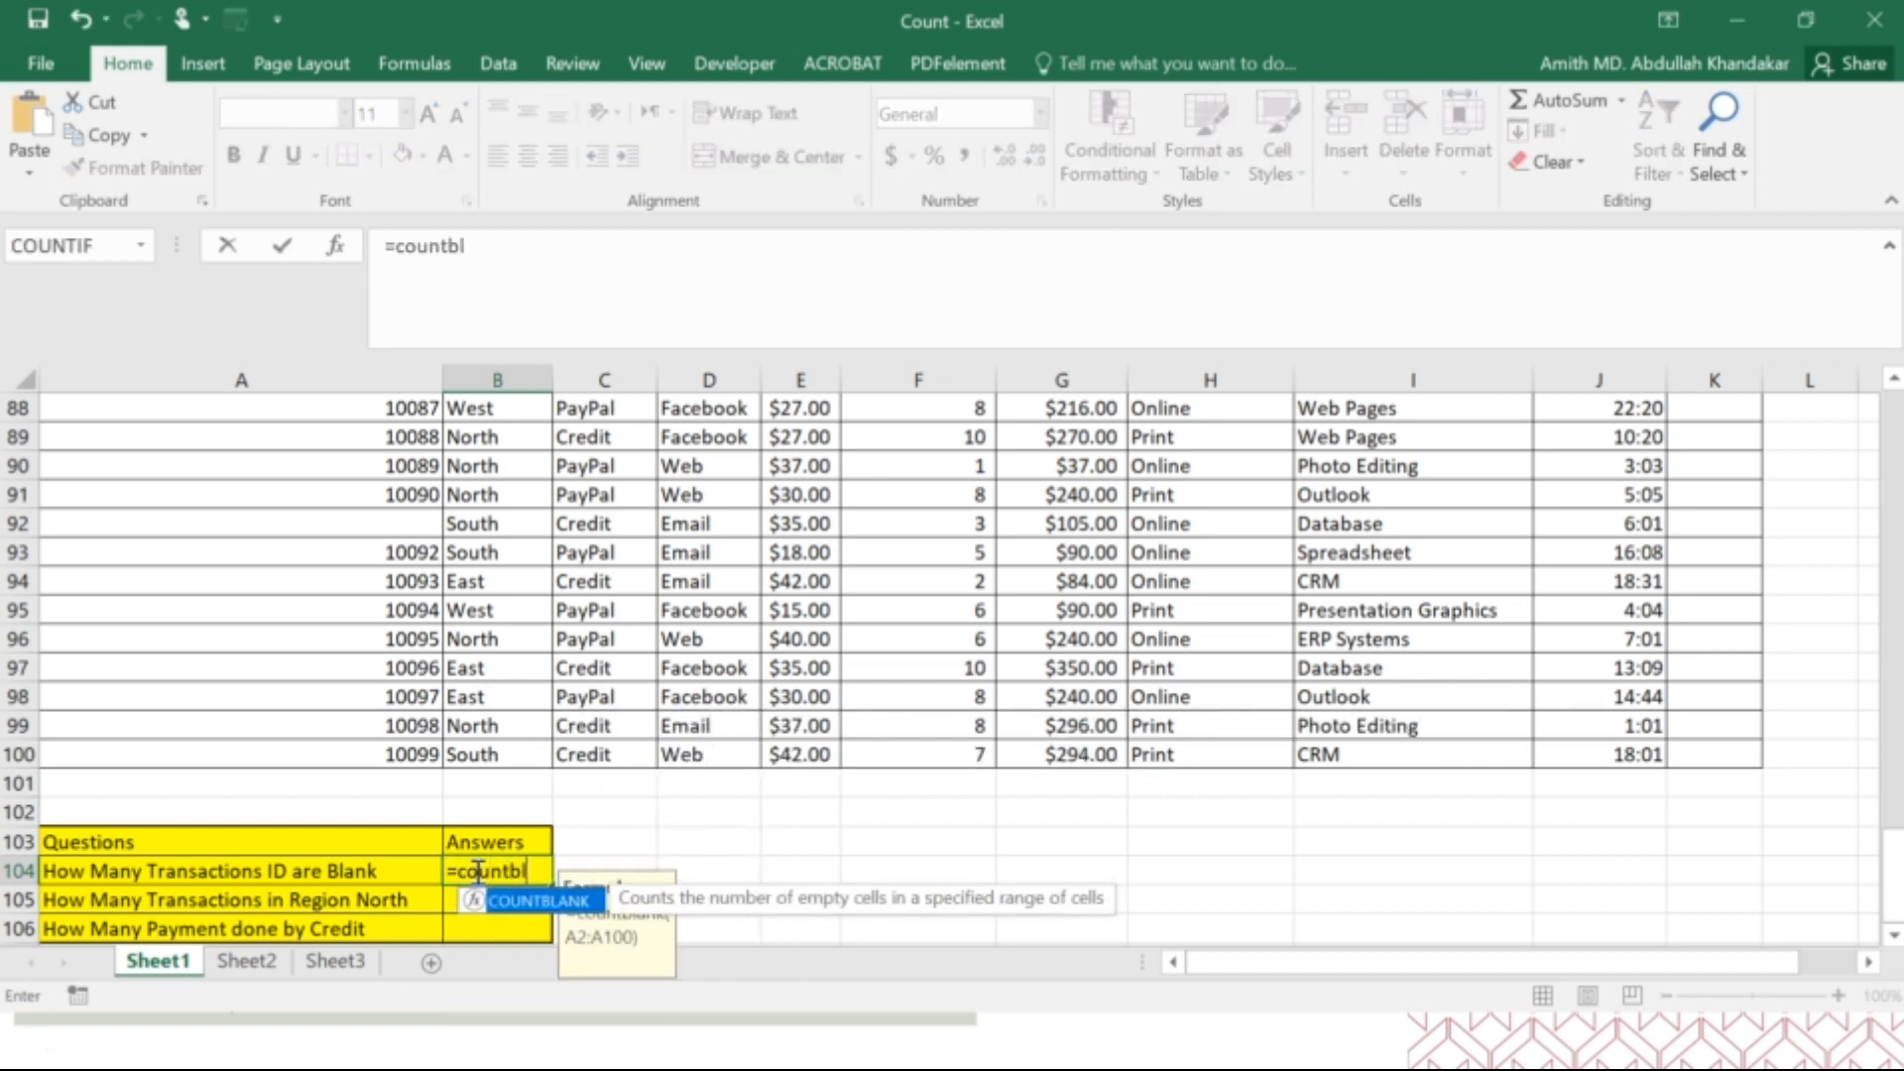
{"action": "key", "text": "BackSpace"}
{"action": "key", "text": "BackSpace"}
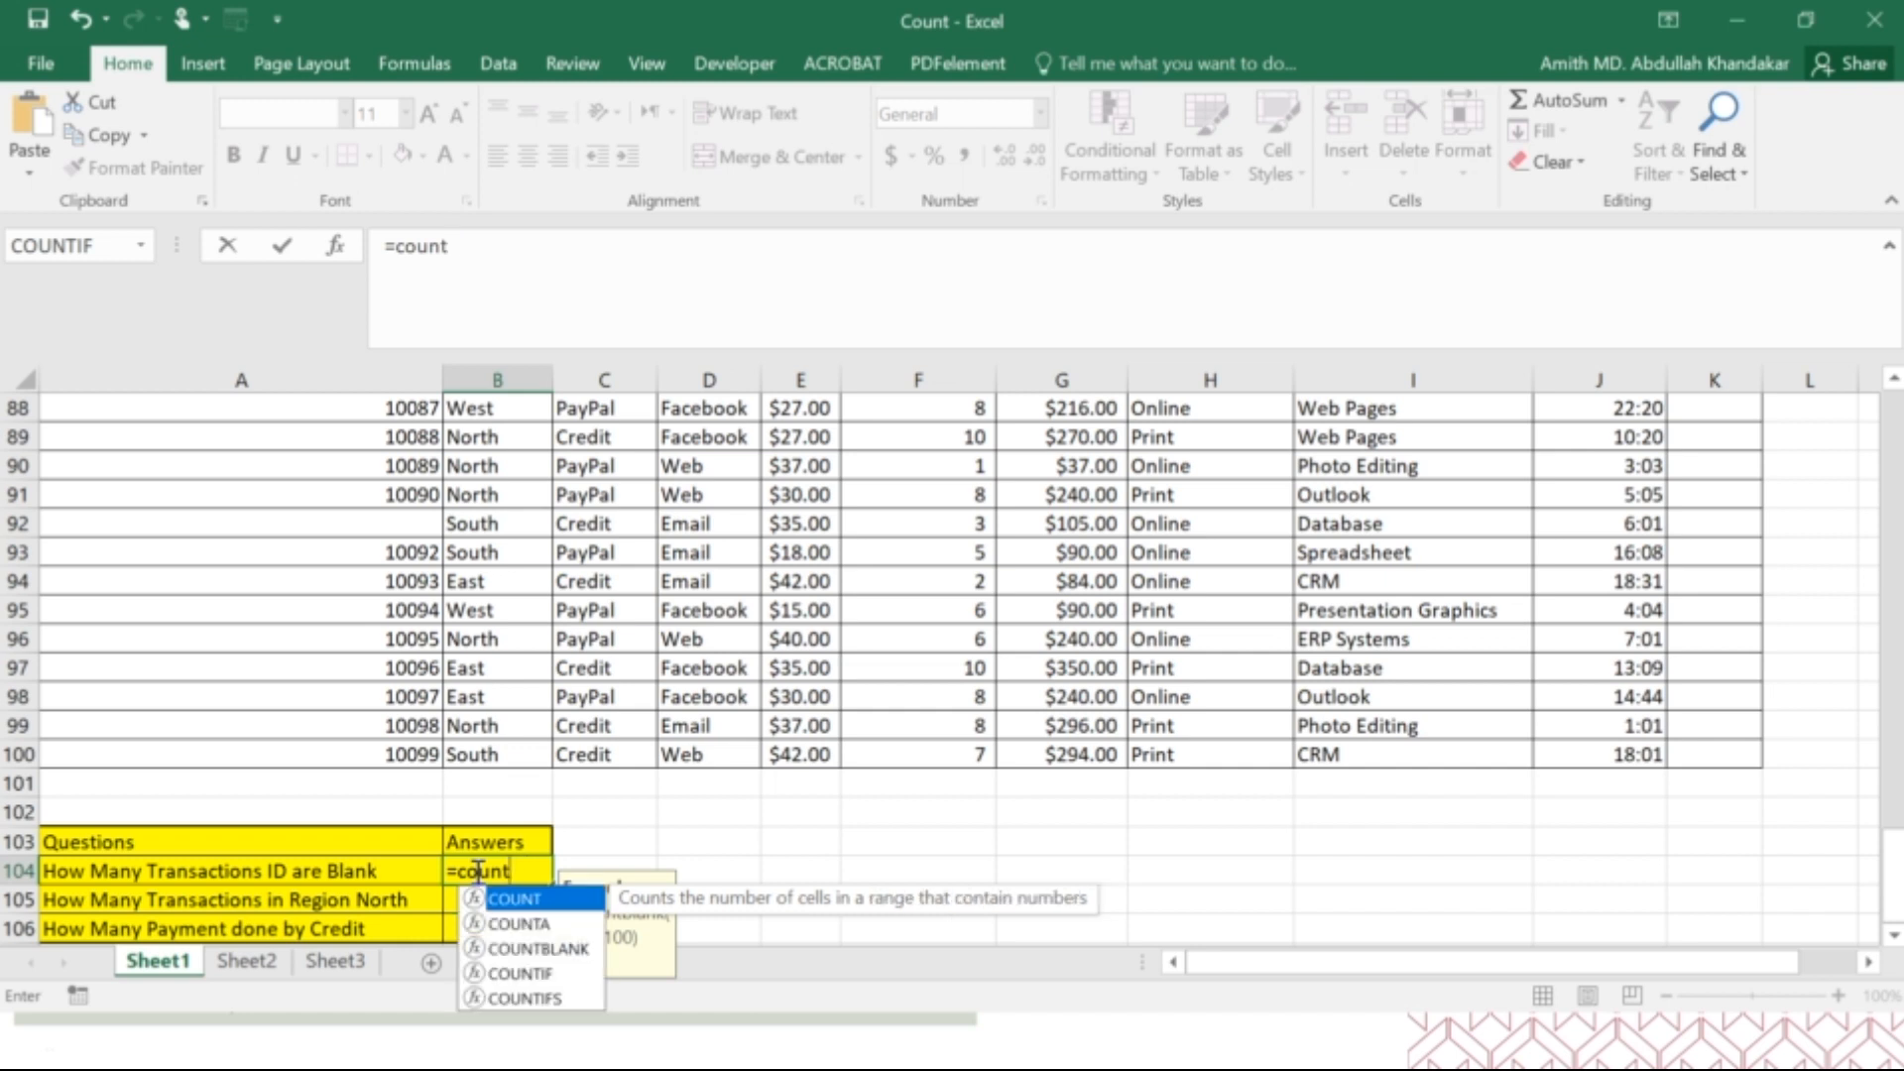
{"action": "scroll", "coordinate": [404, 837], "scroll_direction": "down", "scroll_amount": 2}
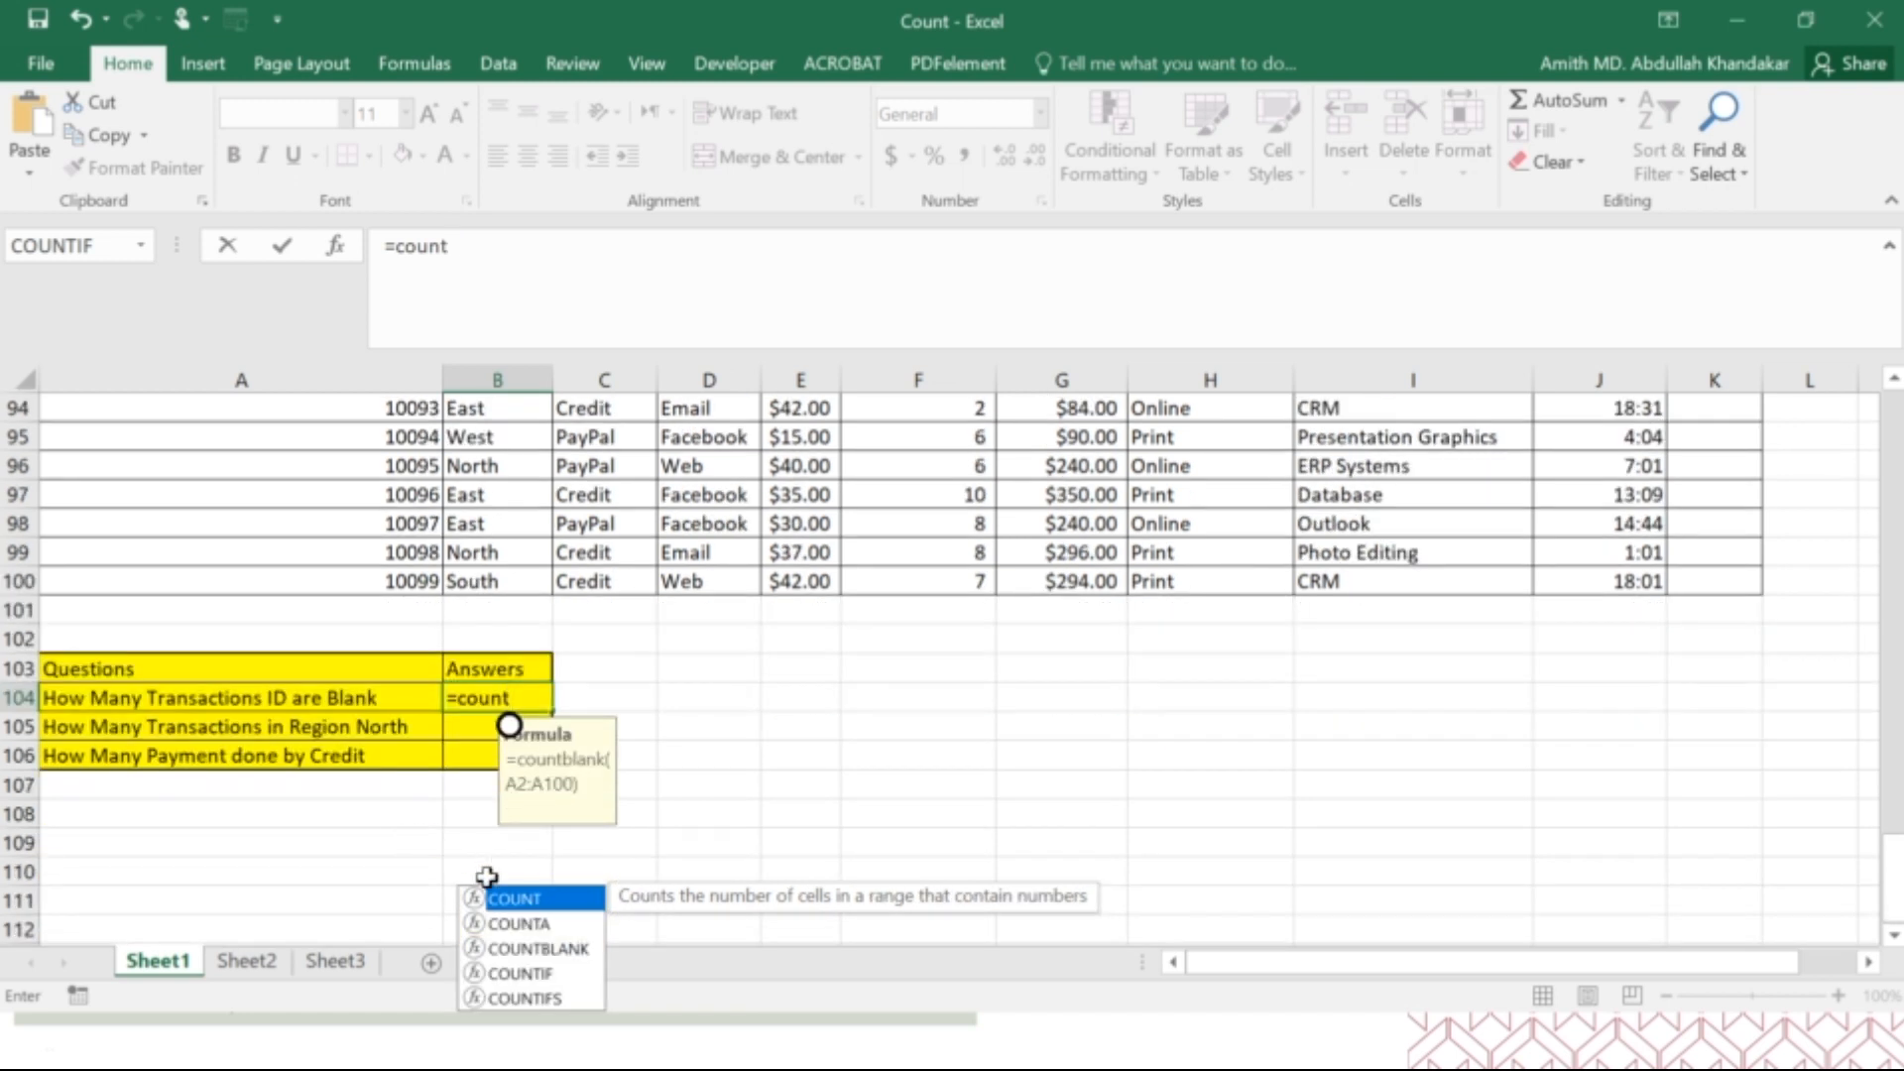
{"action": "double_click", "coordinate": [534, 948]}
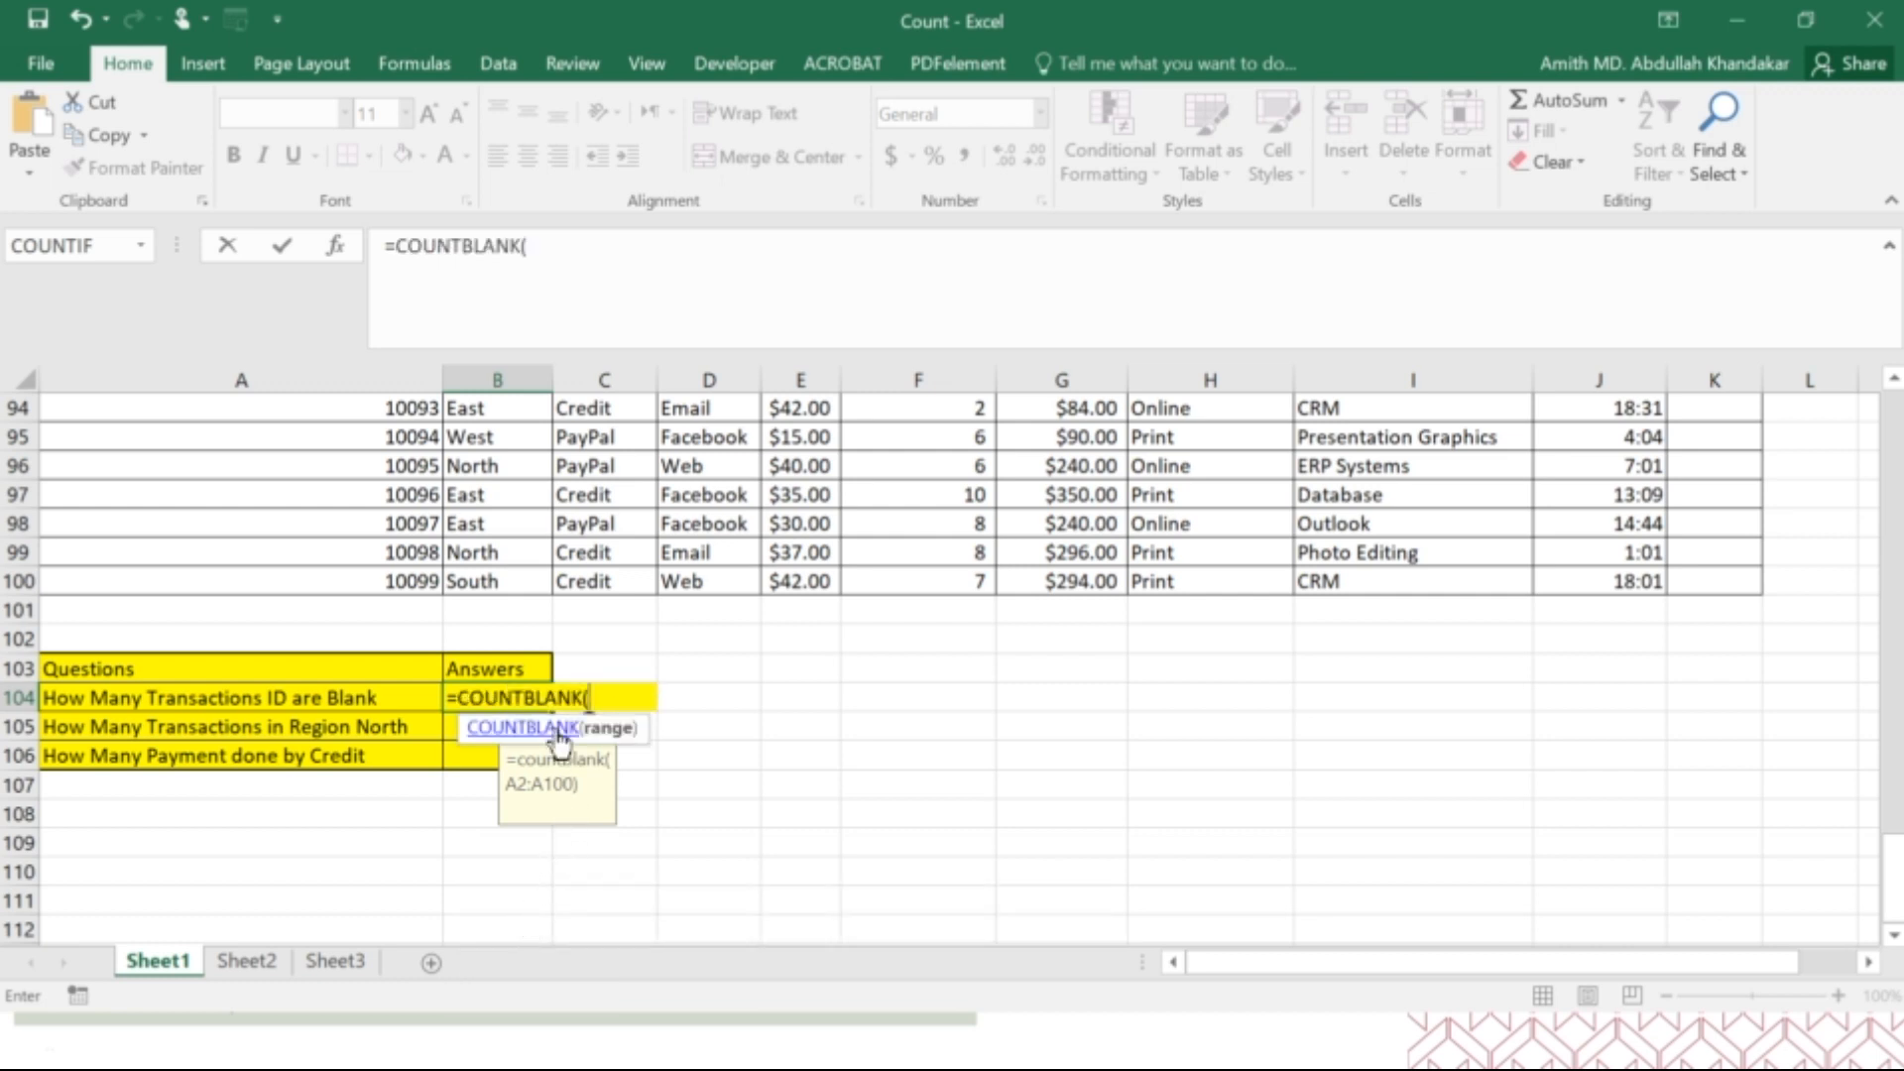
Trim the B104 entry back to COUNTBL and choose the suggested COUNTBLANK function again.
{"action": "key", "text": "BackSpace"}
{"action": "key", "text": "BackSpace"}
{"action": "key", "text": "BackSpace"}
{"action": "key", "text": "BackSpace"}
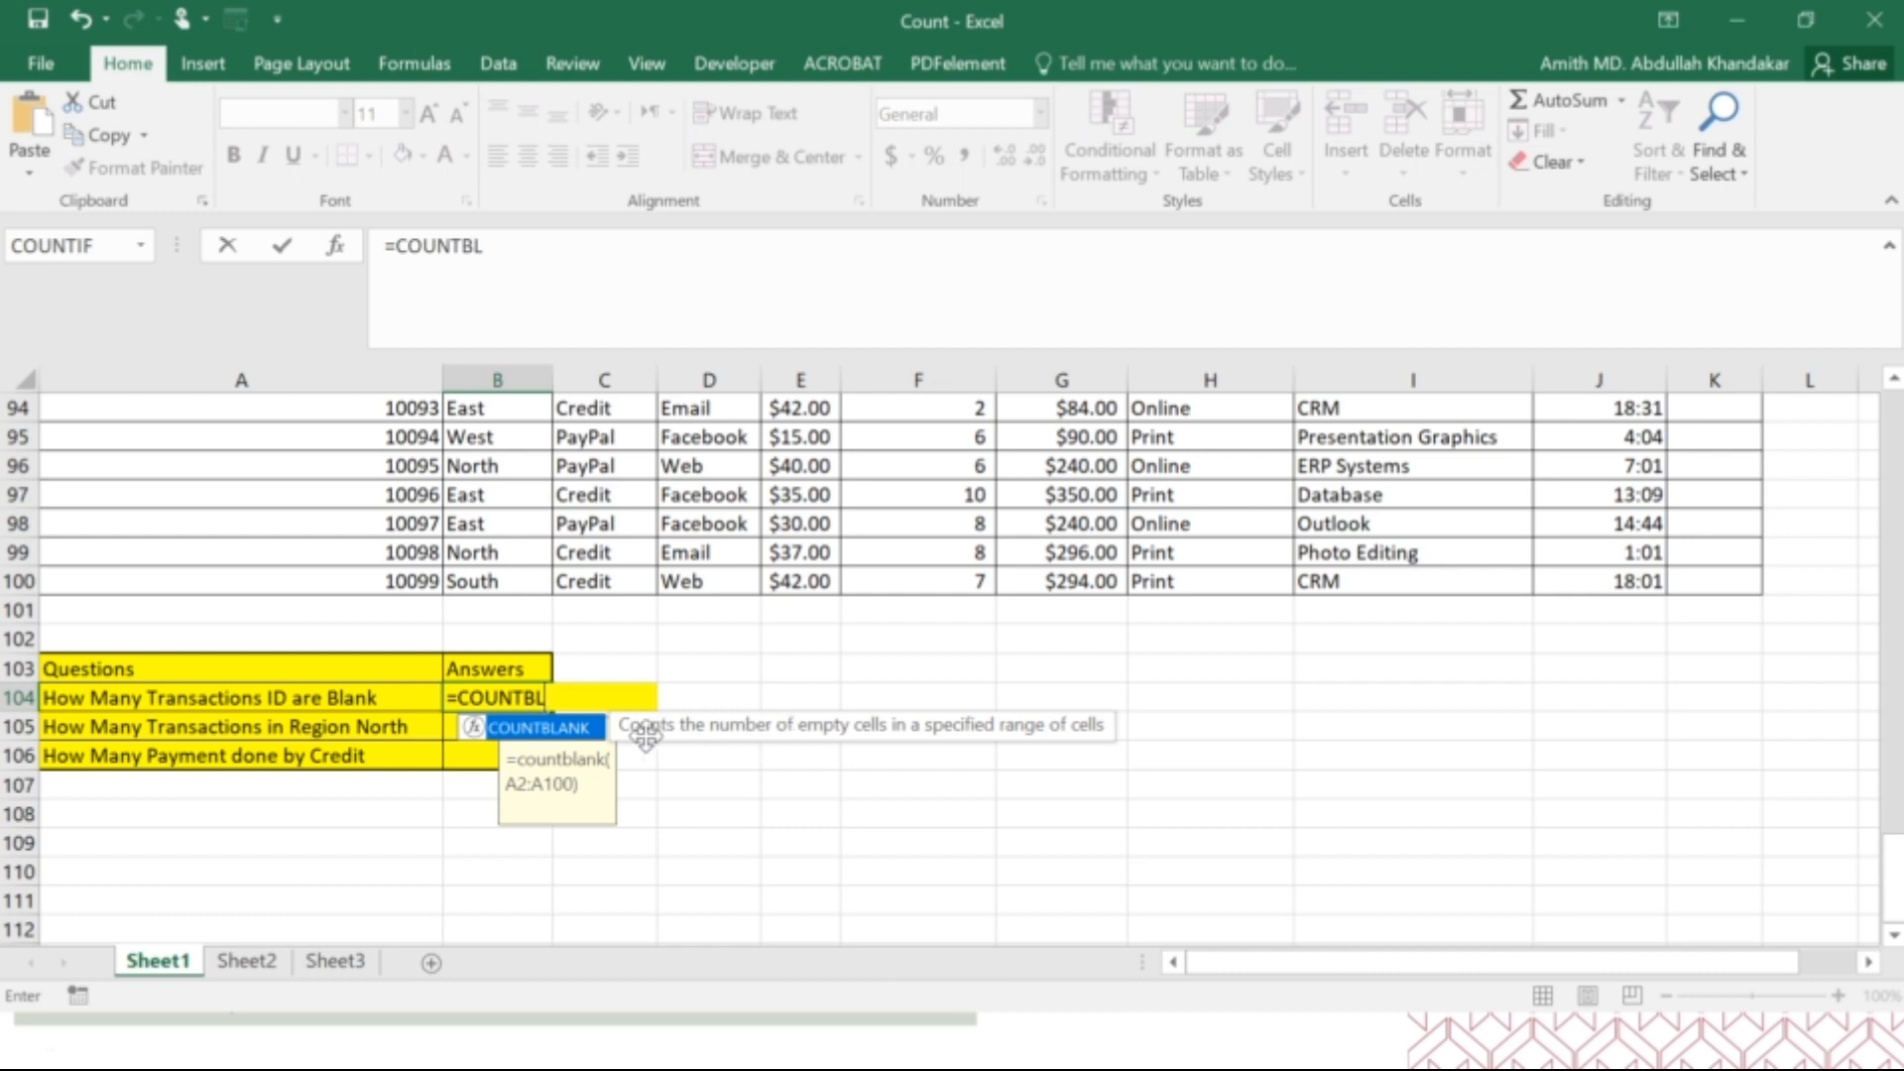
{"action": "double_click", "coordinate": [571, 736]}
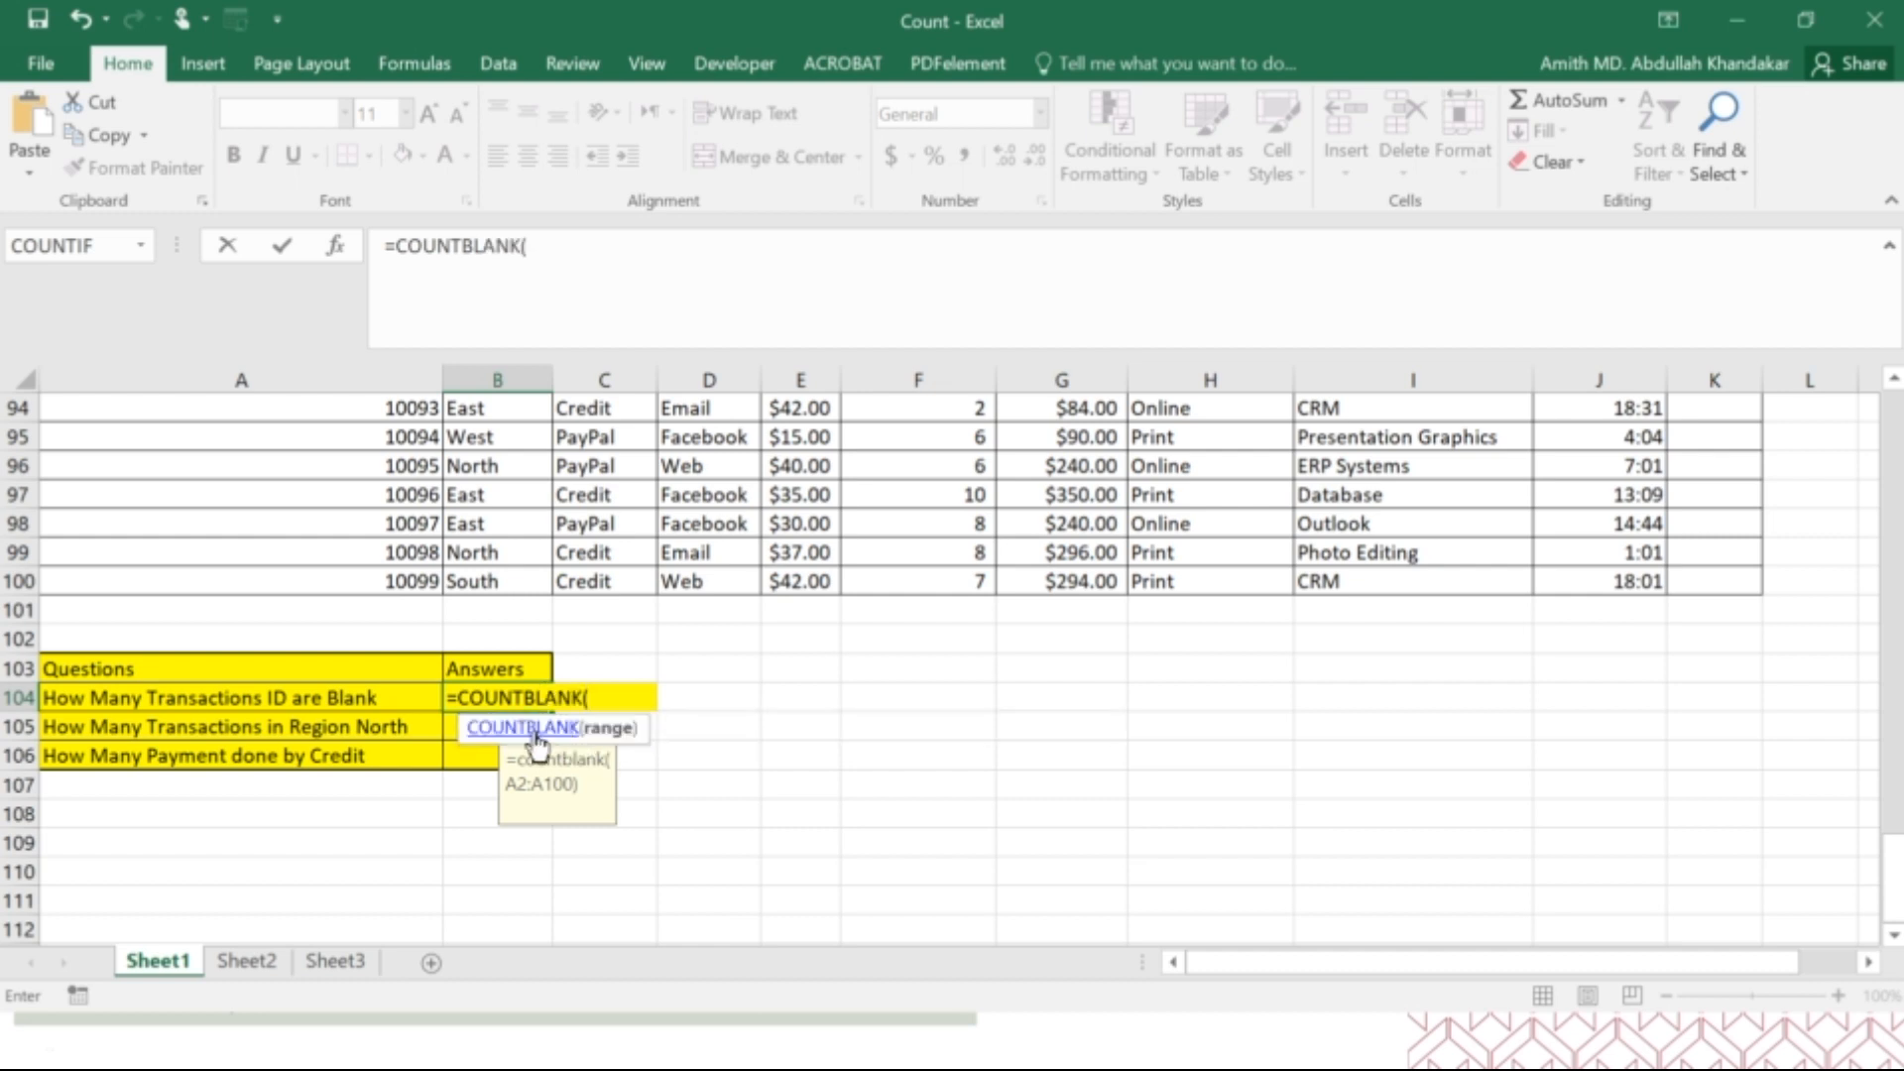
Set COUNTBLANK's range to A2:A100 through the function arguments and confirm the formula in B104.
{"action": "left_click", "coordinate": [337, 246]}
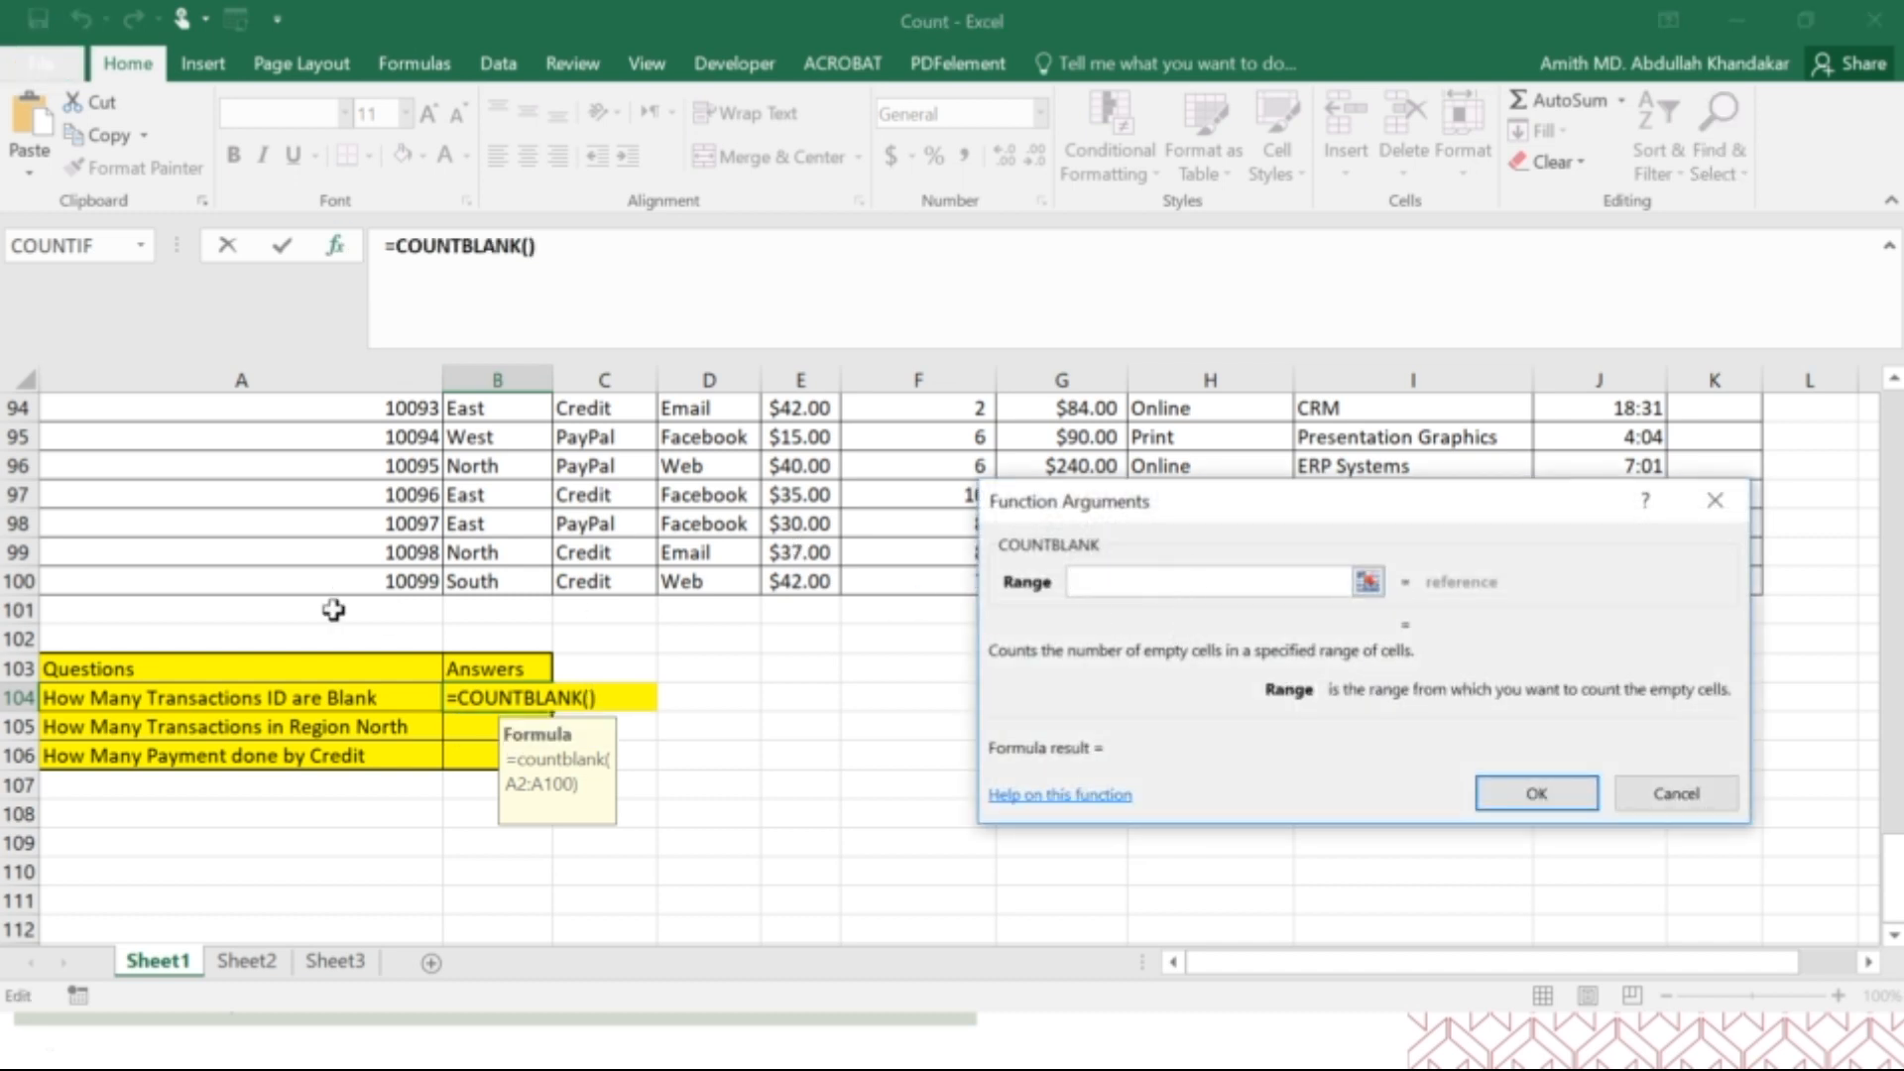
{"action": "scroll", "coordinate": [366, 579], "scroll_direction": "up", "scroll_amount": 17}
{"action": "scroll", "coordinate": [366, 575], "scroll_direction": "up", "scroll_amount": 14}
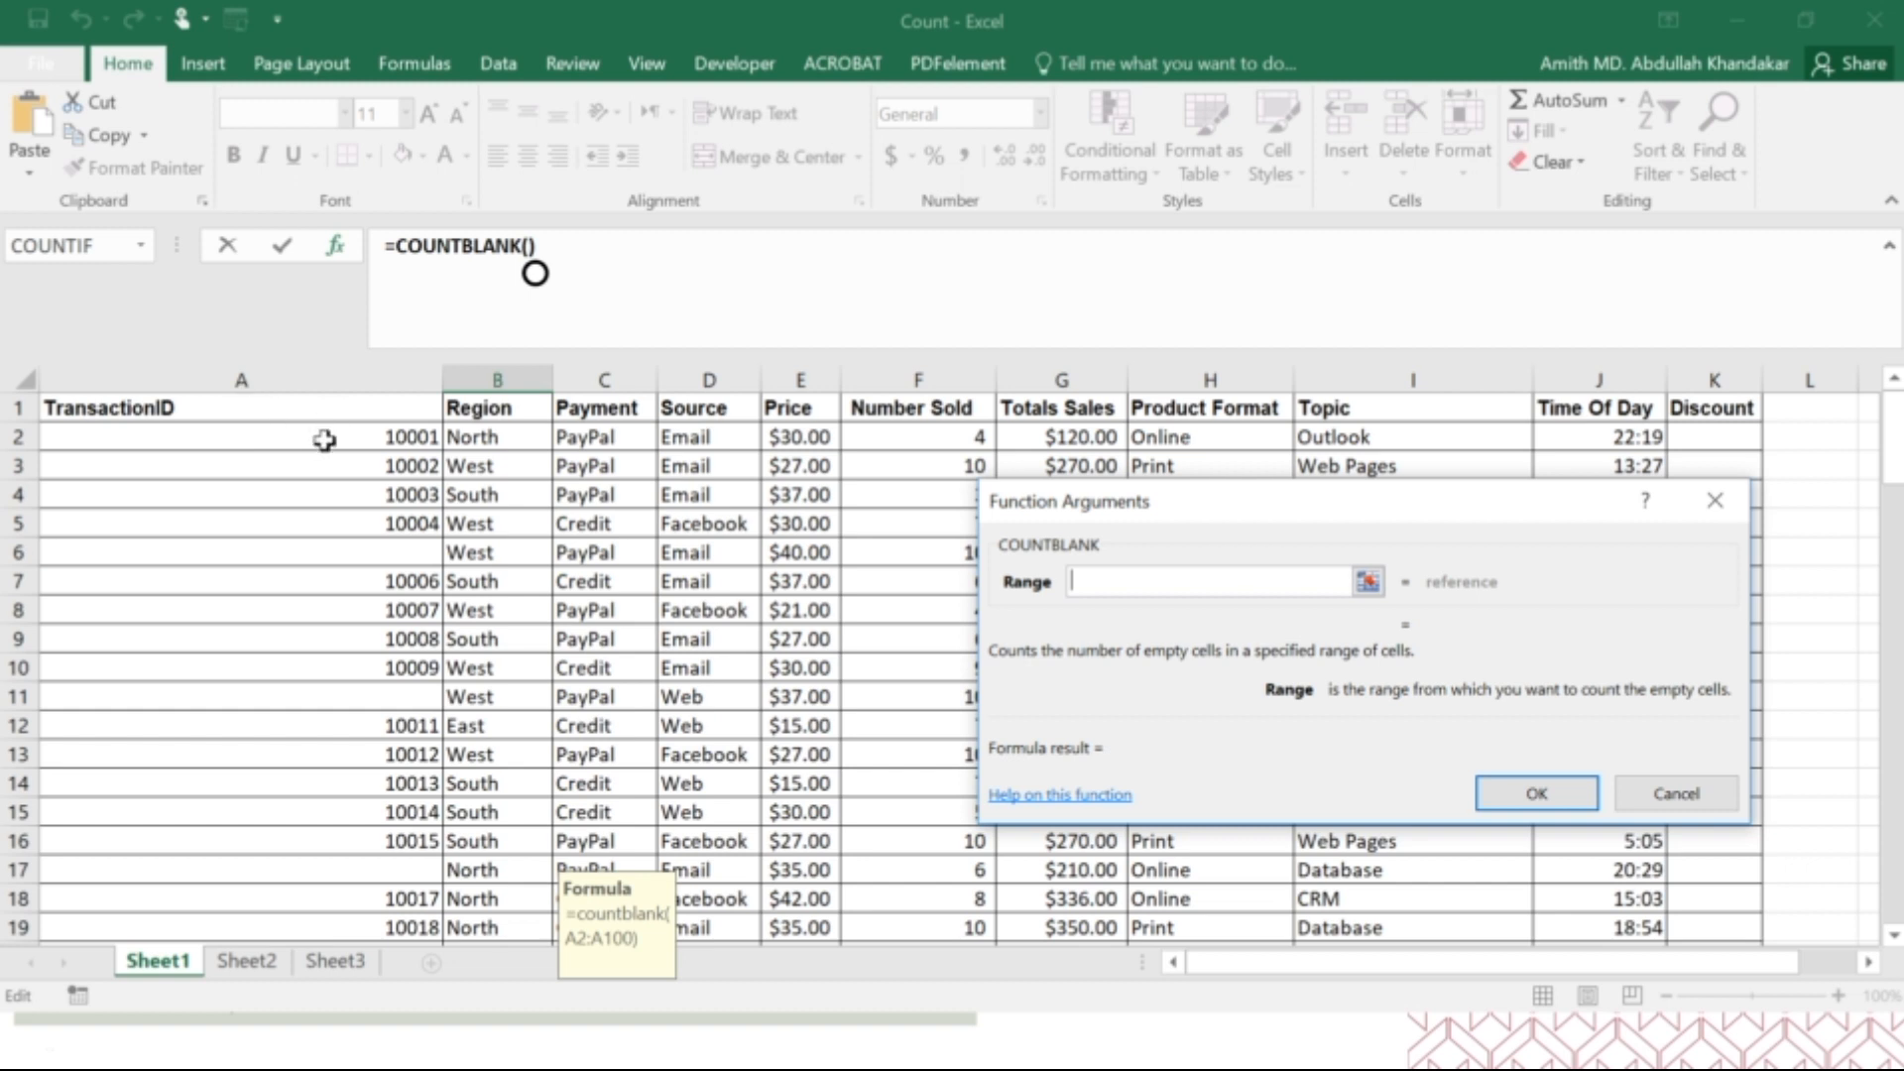
{"action": "left_click_drag", "start_coordinate": [324, 440], "coordinate": [369, 844]}
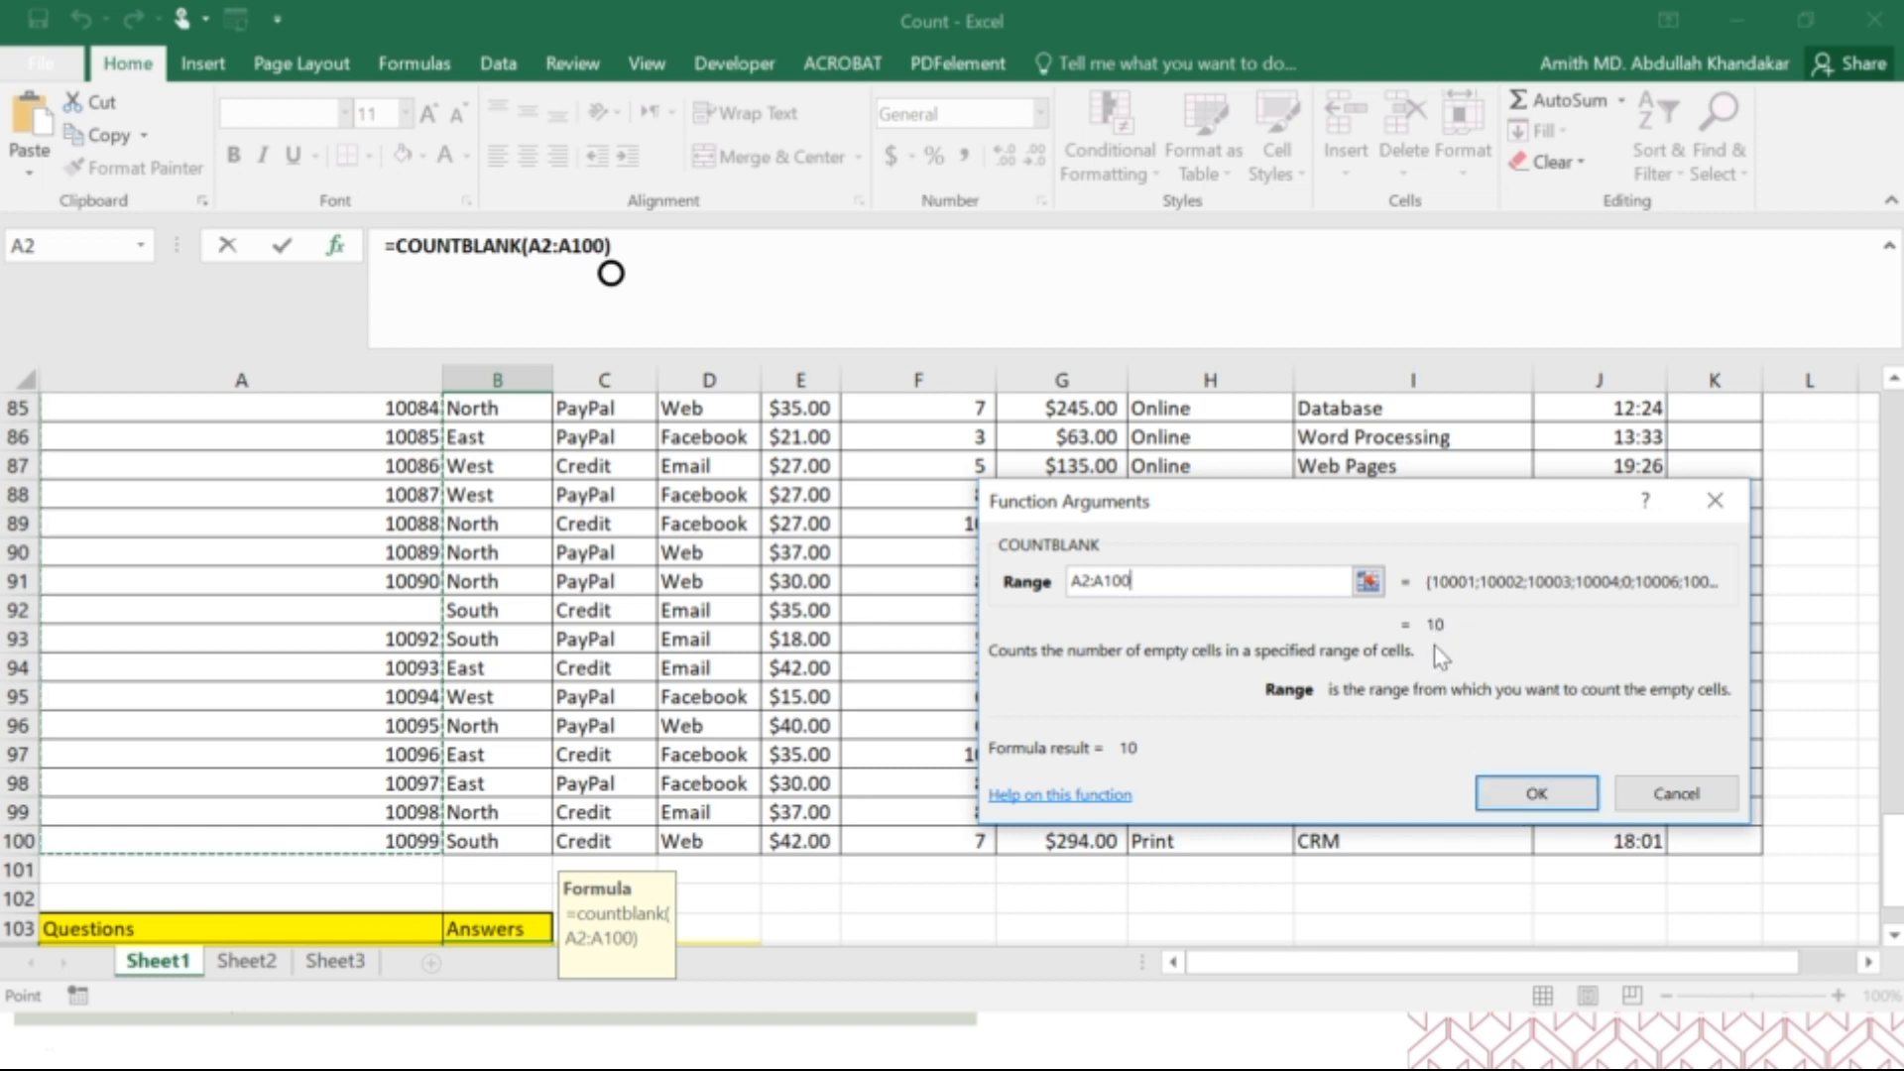
{"action": "left_click", "coordinate": [1536, 793]}
{"action": "scroll", "coordinate": [608, 786], "scroll_direction": "down", "scroll_amount": 3}
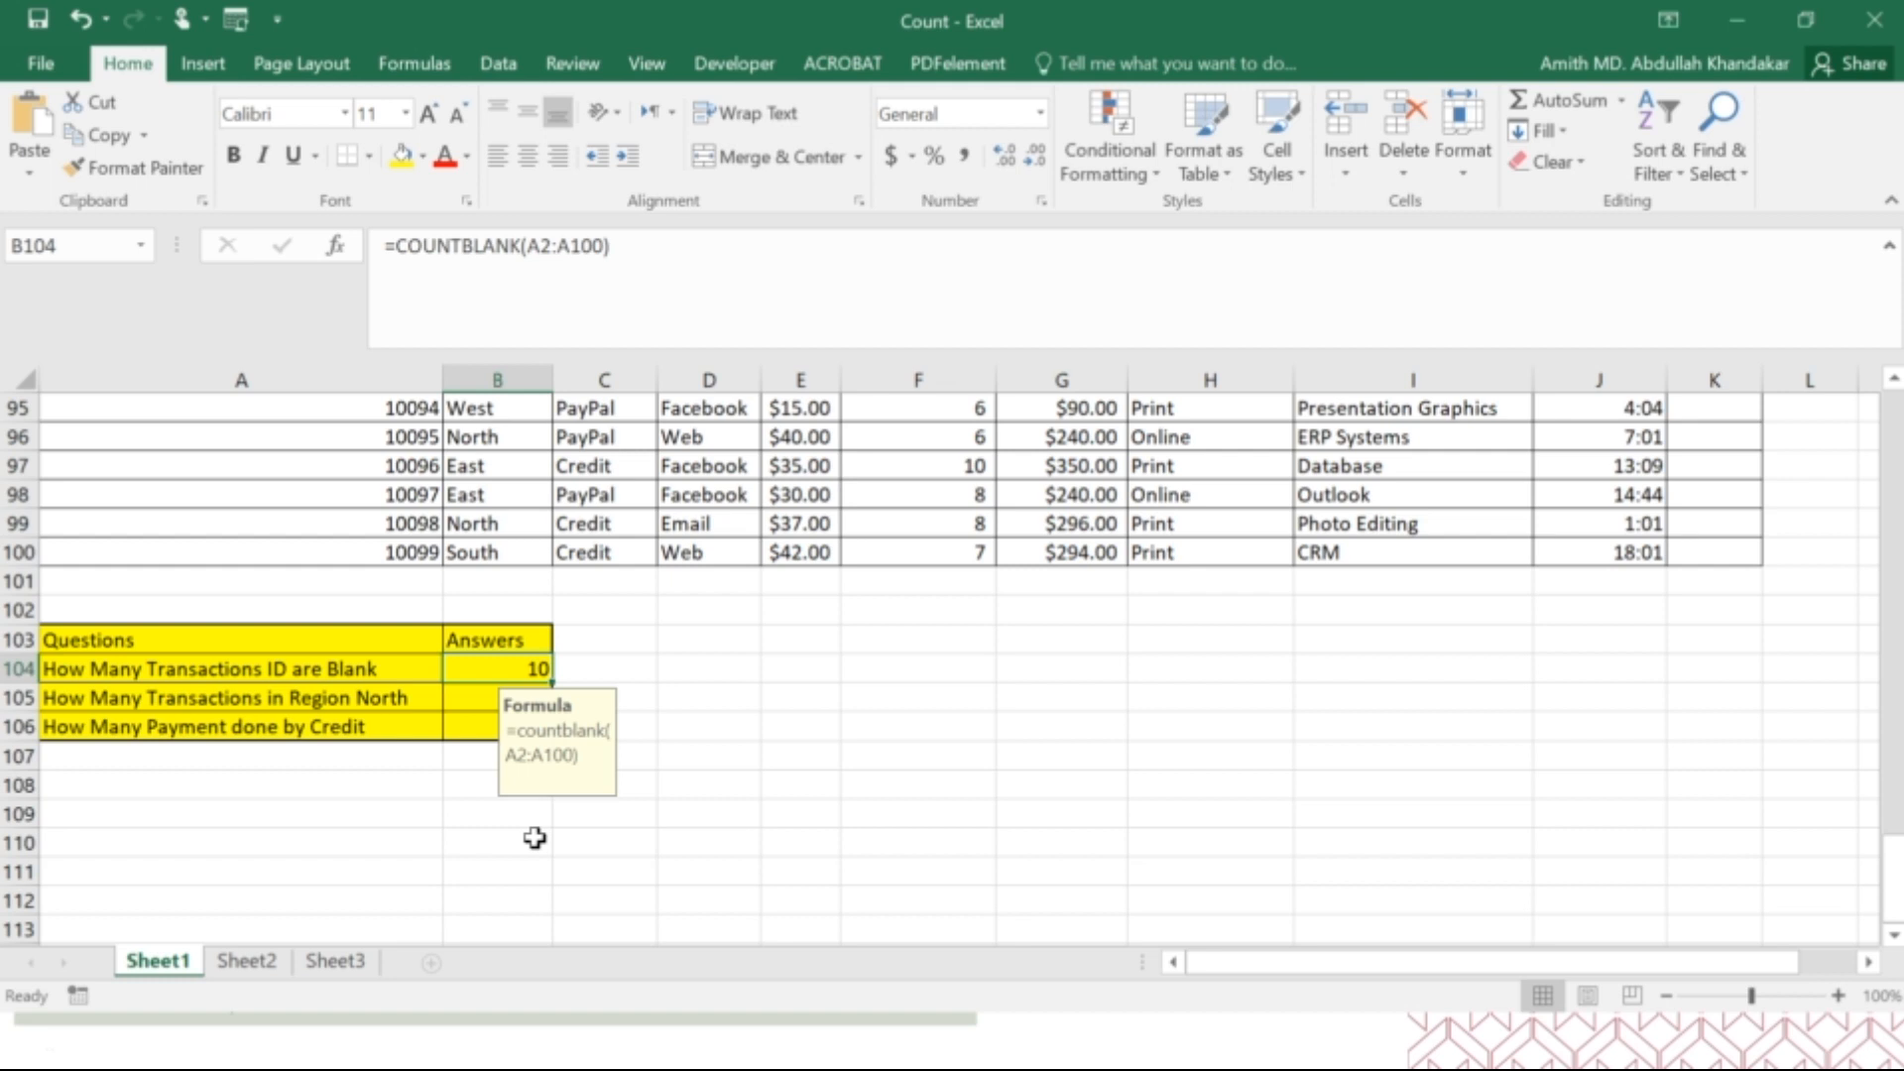
{"action": "left_click", "coordinate": [751, 750]}
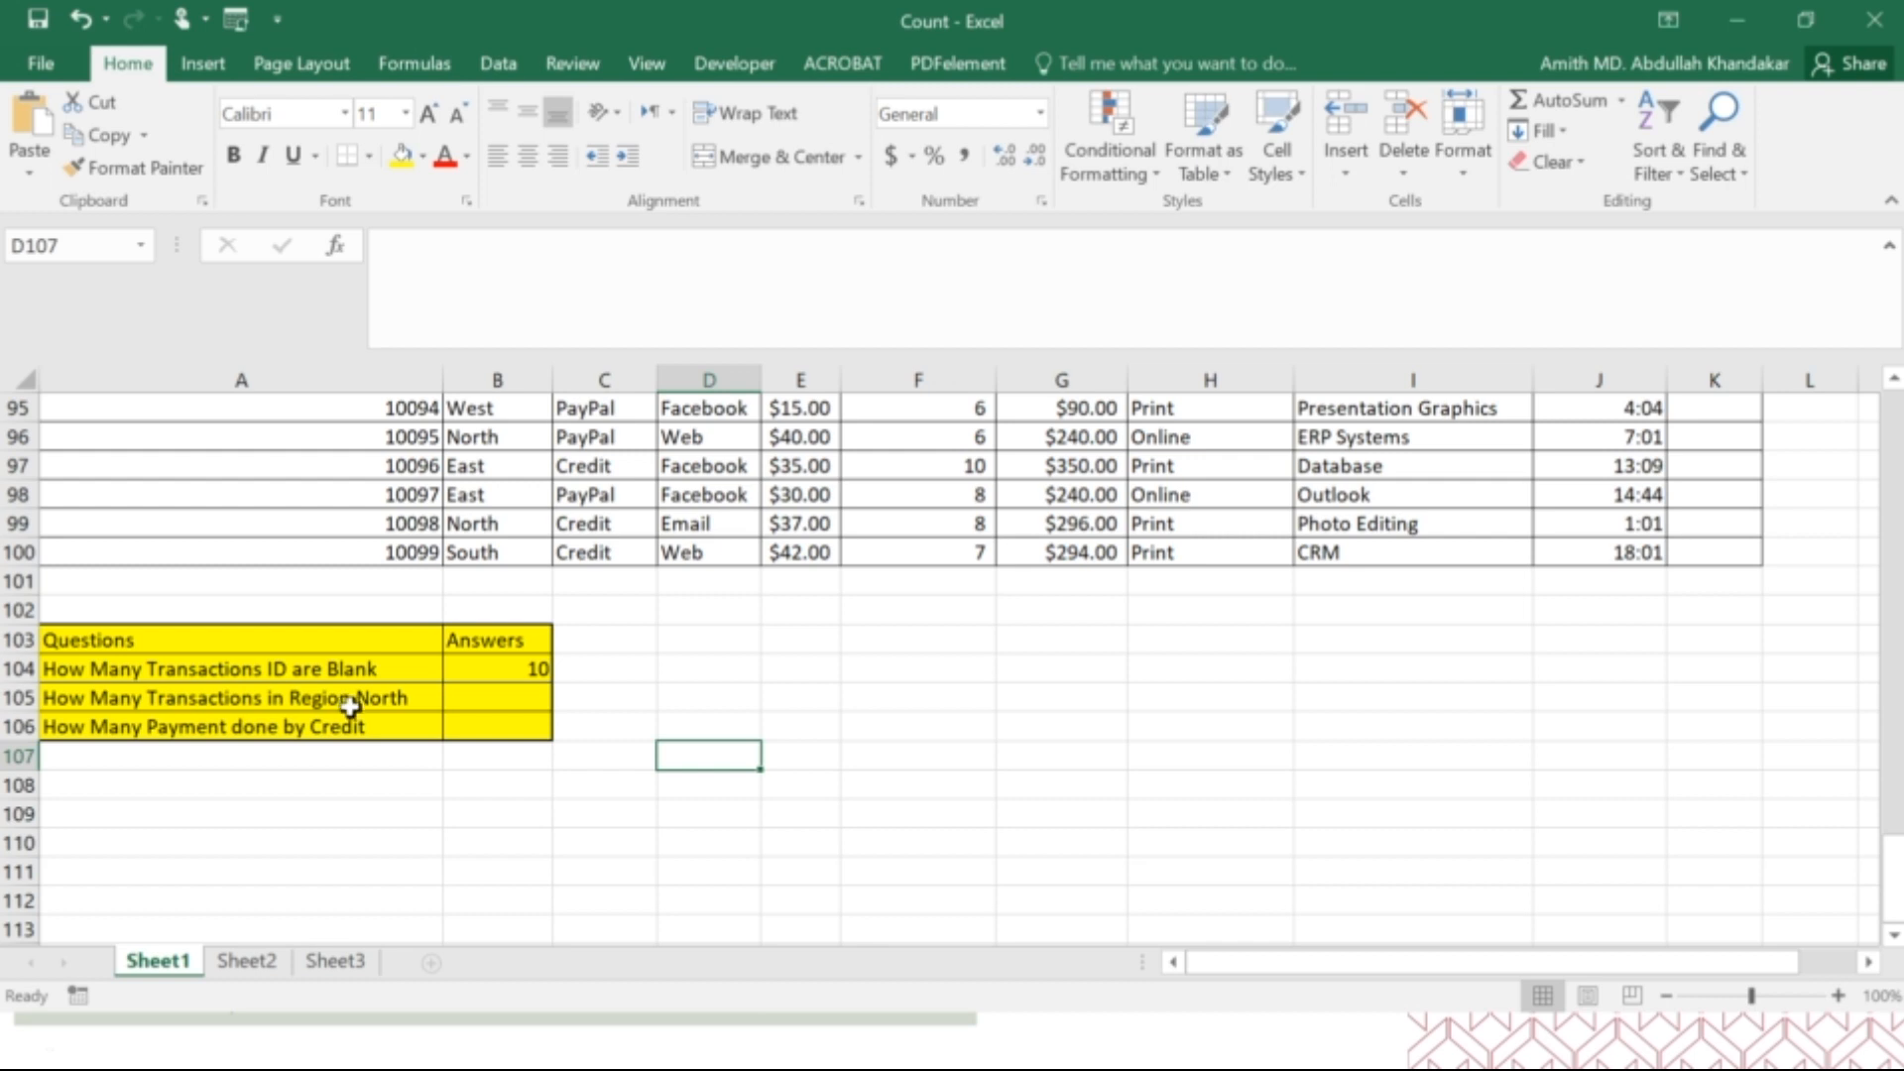
Start a COUNTIF formula in B105 for the Region North question, choosing the function from the suggestions.
{"action": "left_click", "coordinate": [530, 701]}
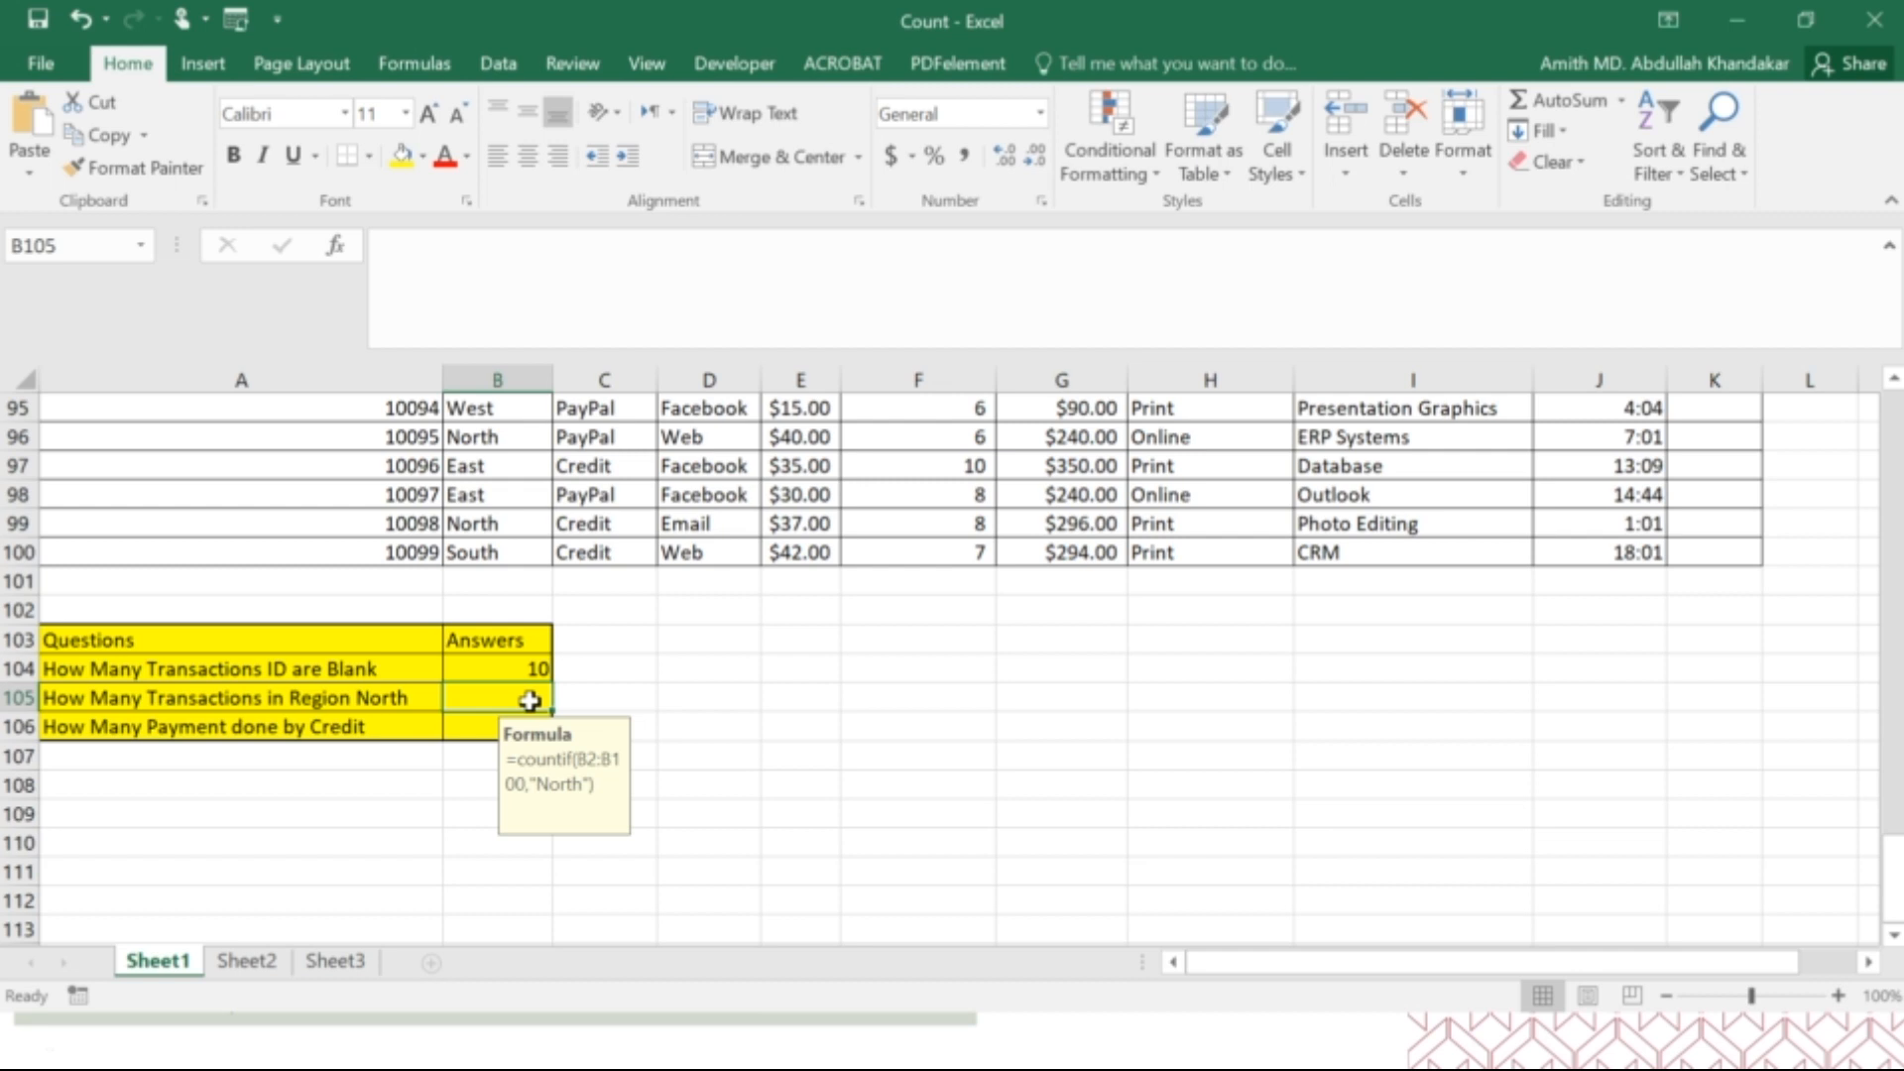
{"action": "type", "text": "="}
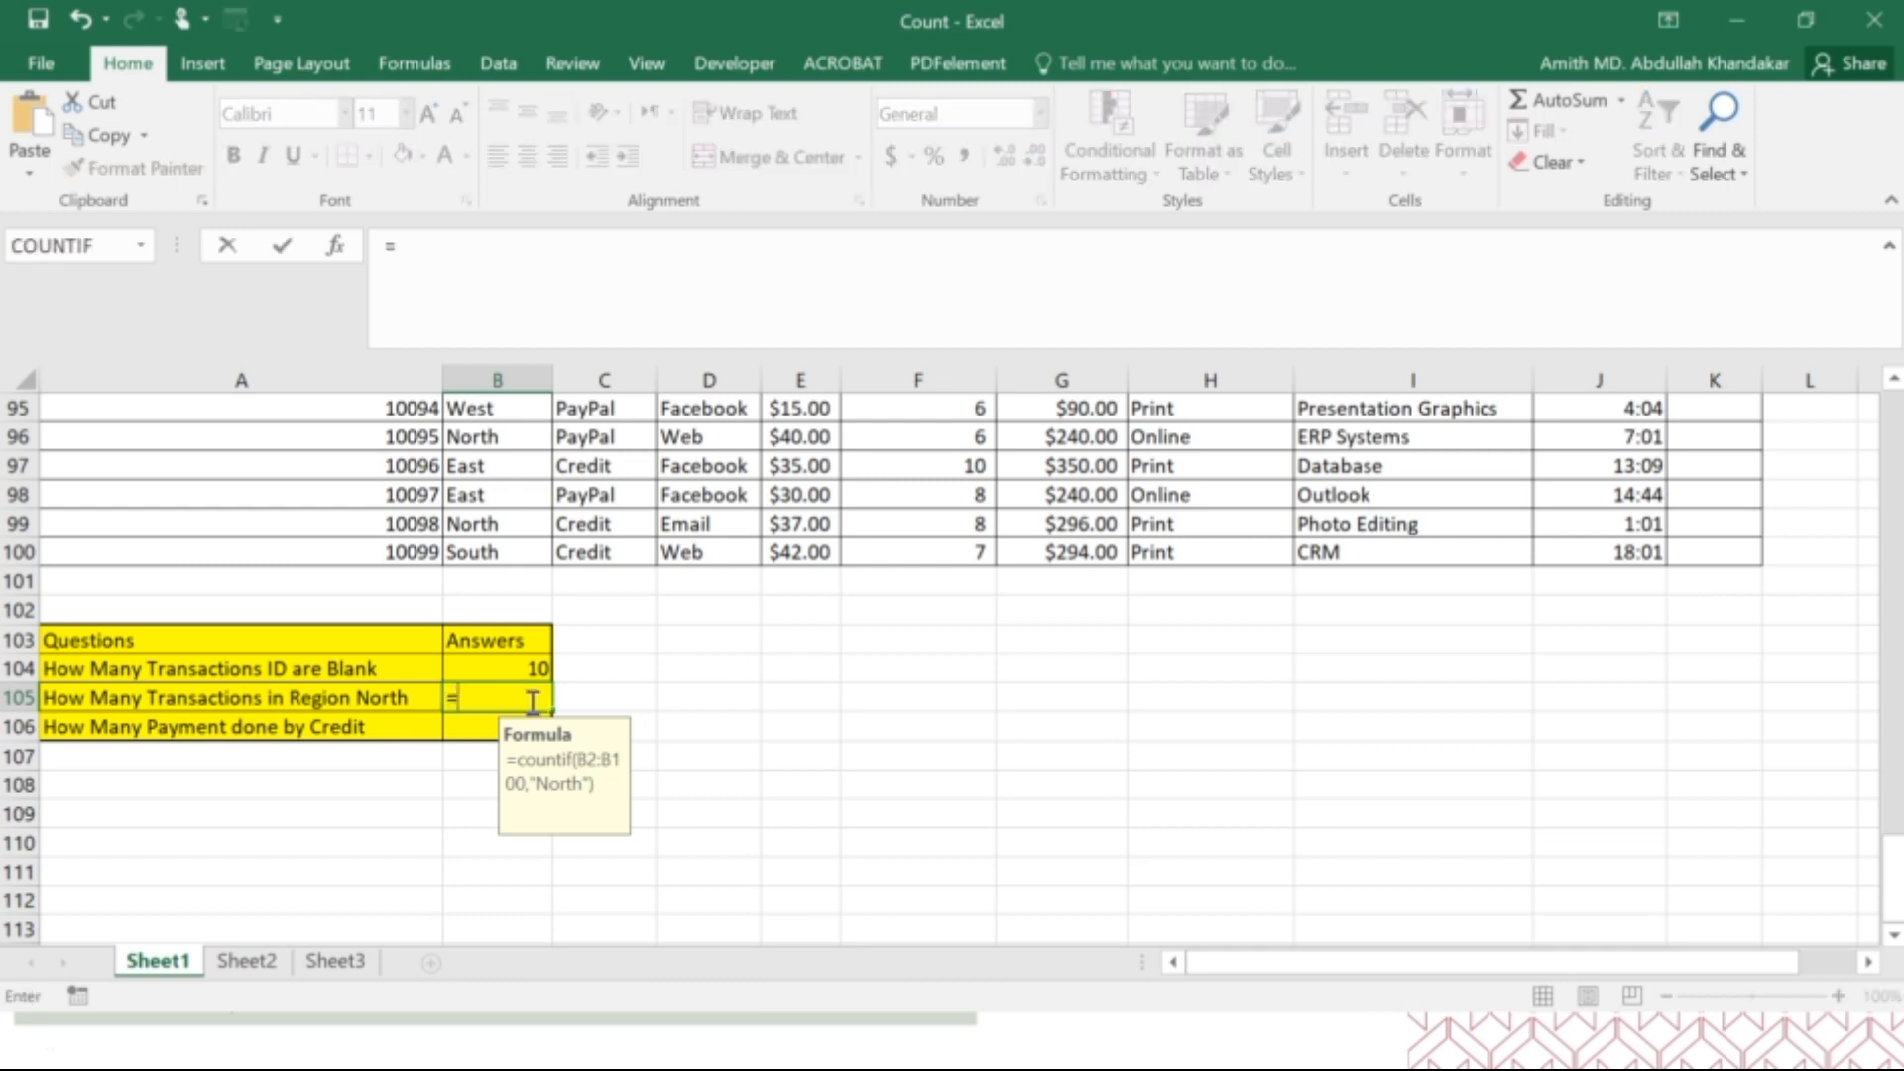
{"action": "type", "text": "coun"}
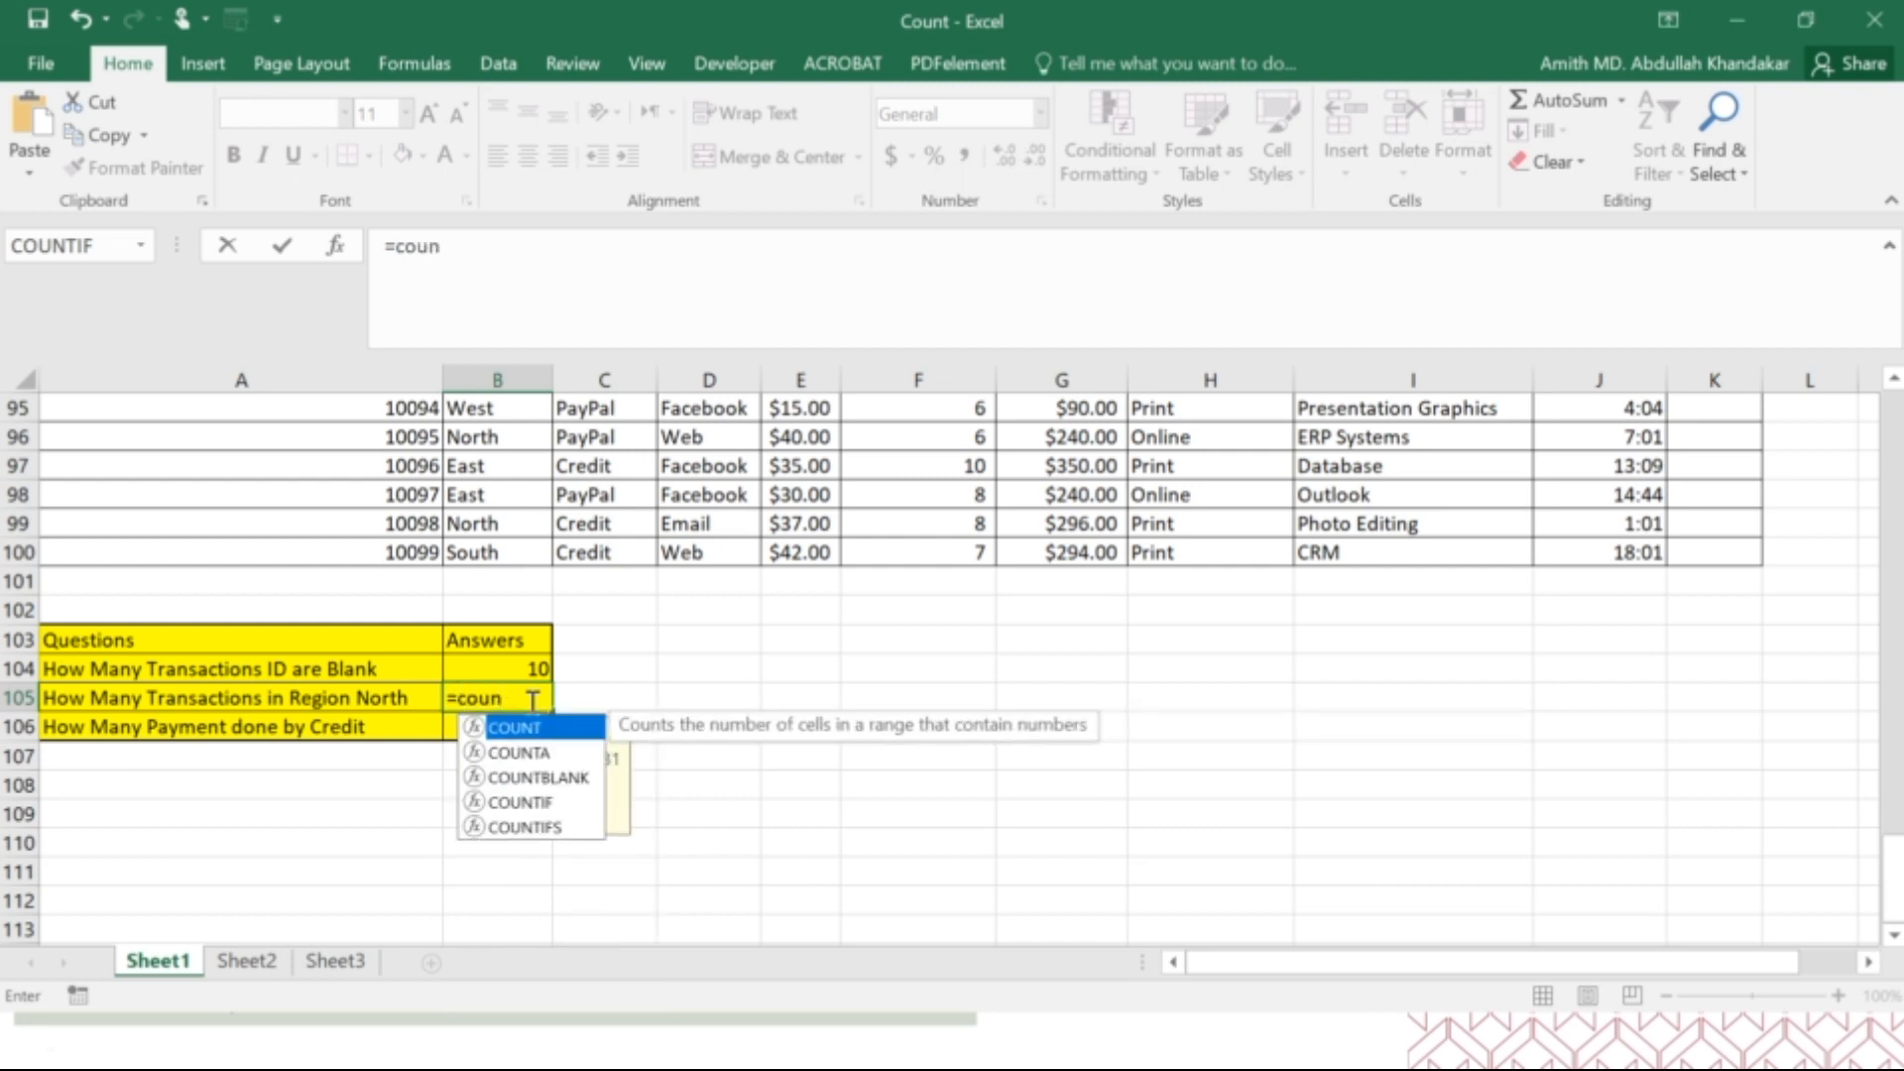
{"action": "left_click", "coordinate": [536, 805]}
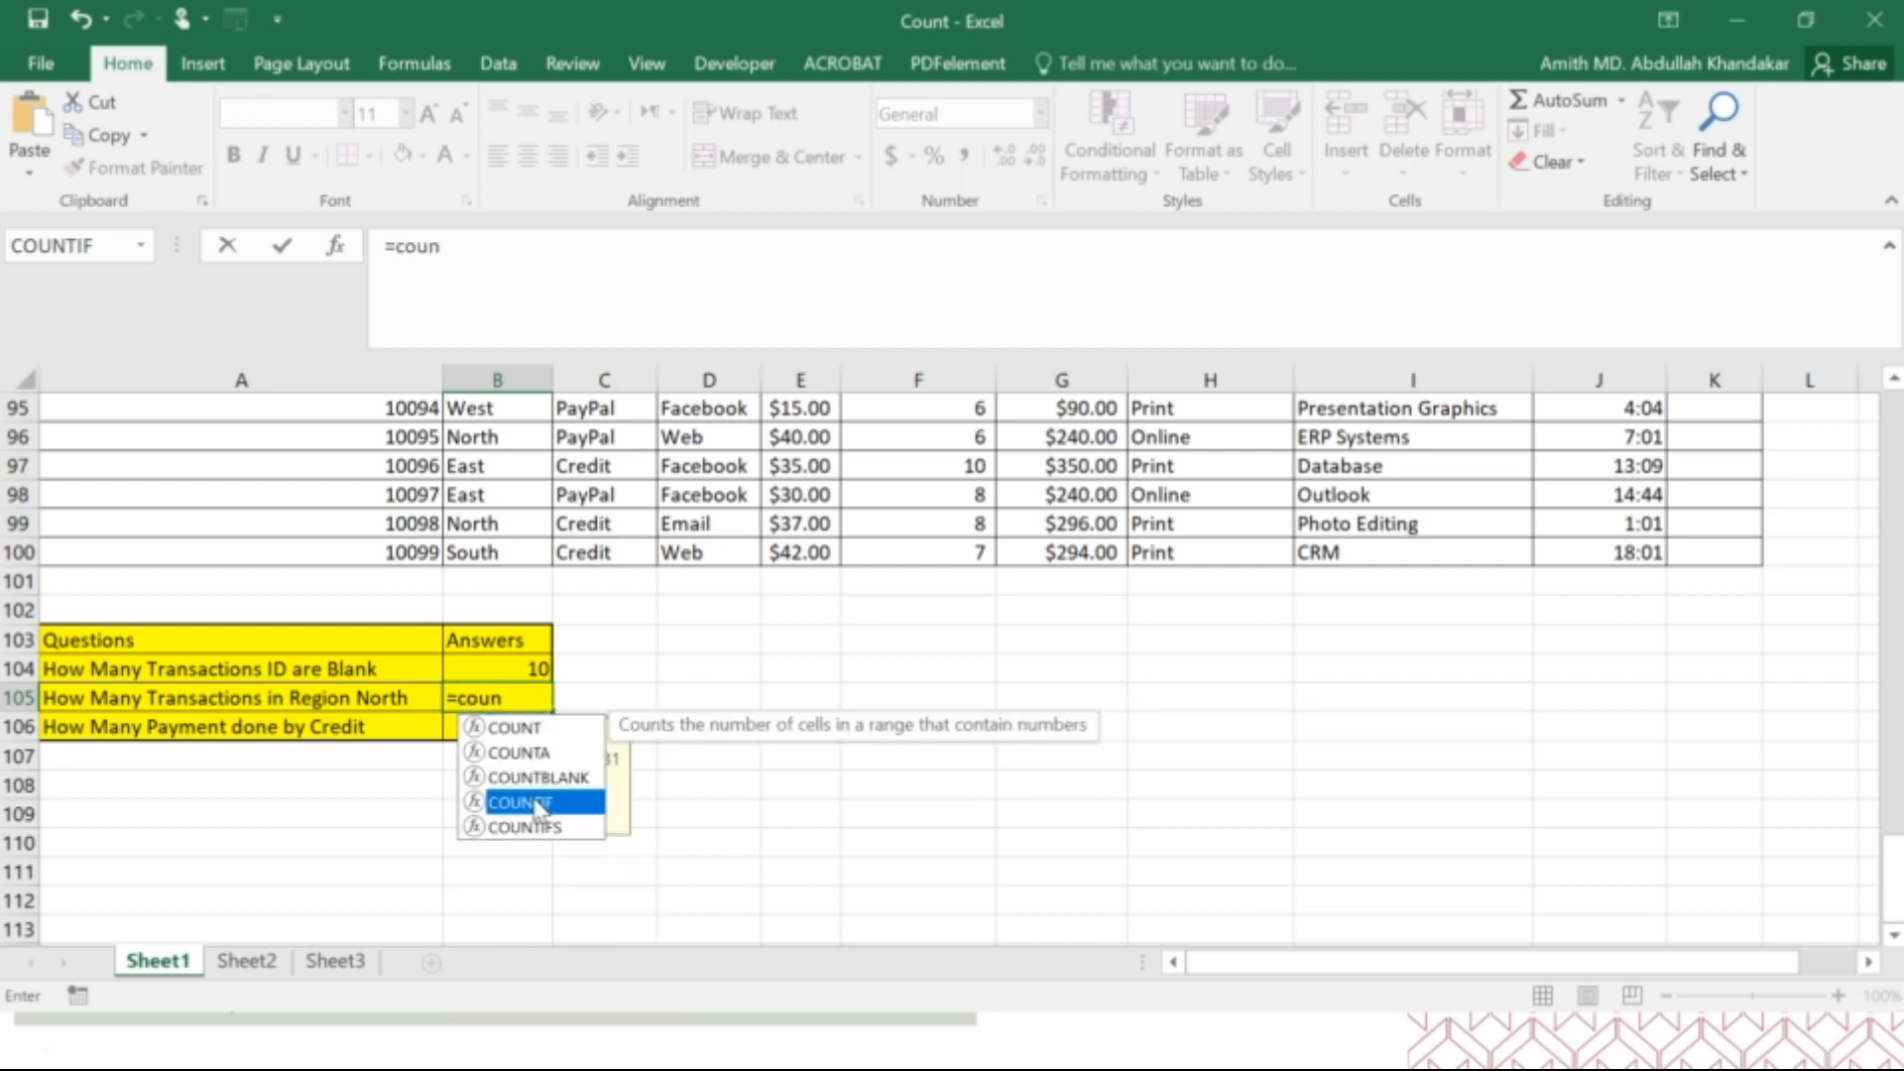
{"action": "double_click", "coordinate": [537, 805]}
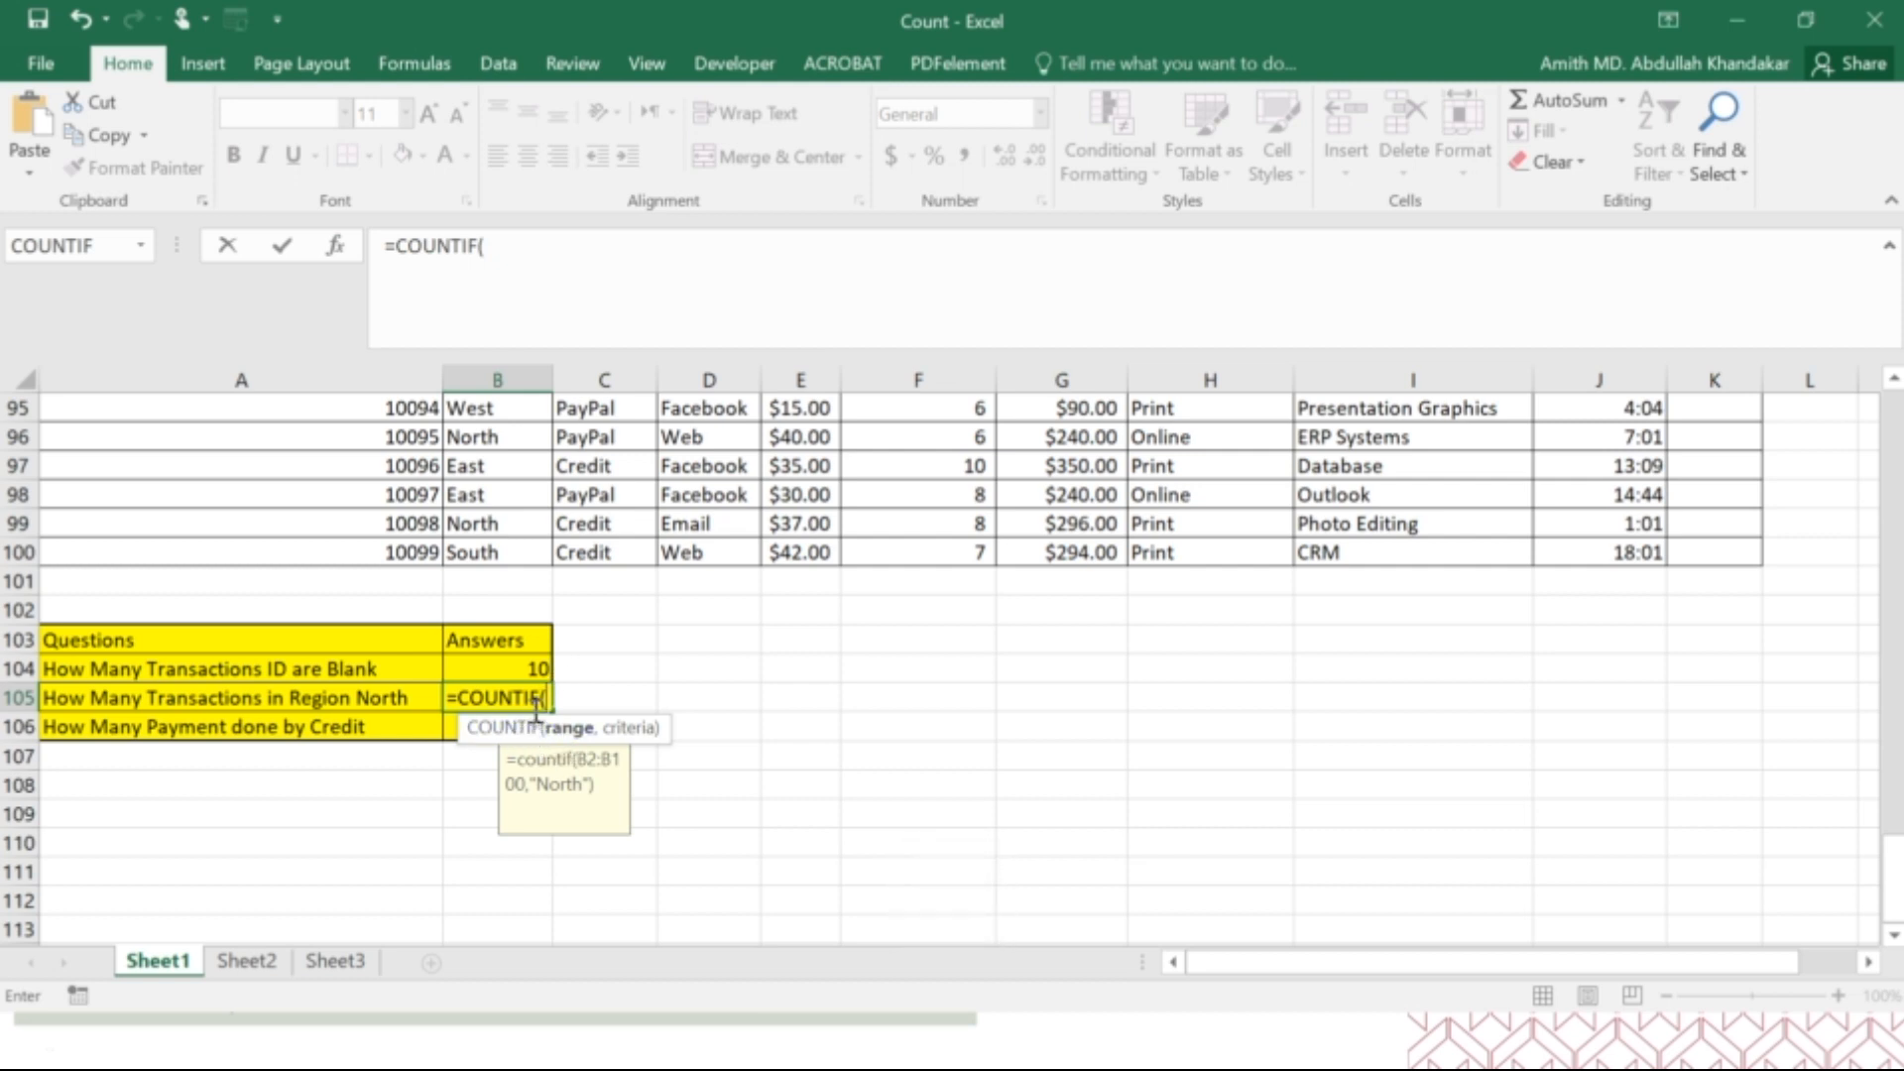
Trim the B105 entry back to COUNTI and choose the suggested COUNTIF function again.
{"action": "key", "text": "BackSpace"}
{"action": "key", "text": "BackSpace"}
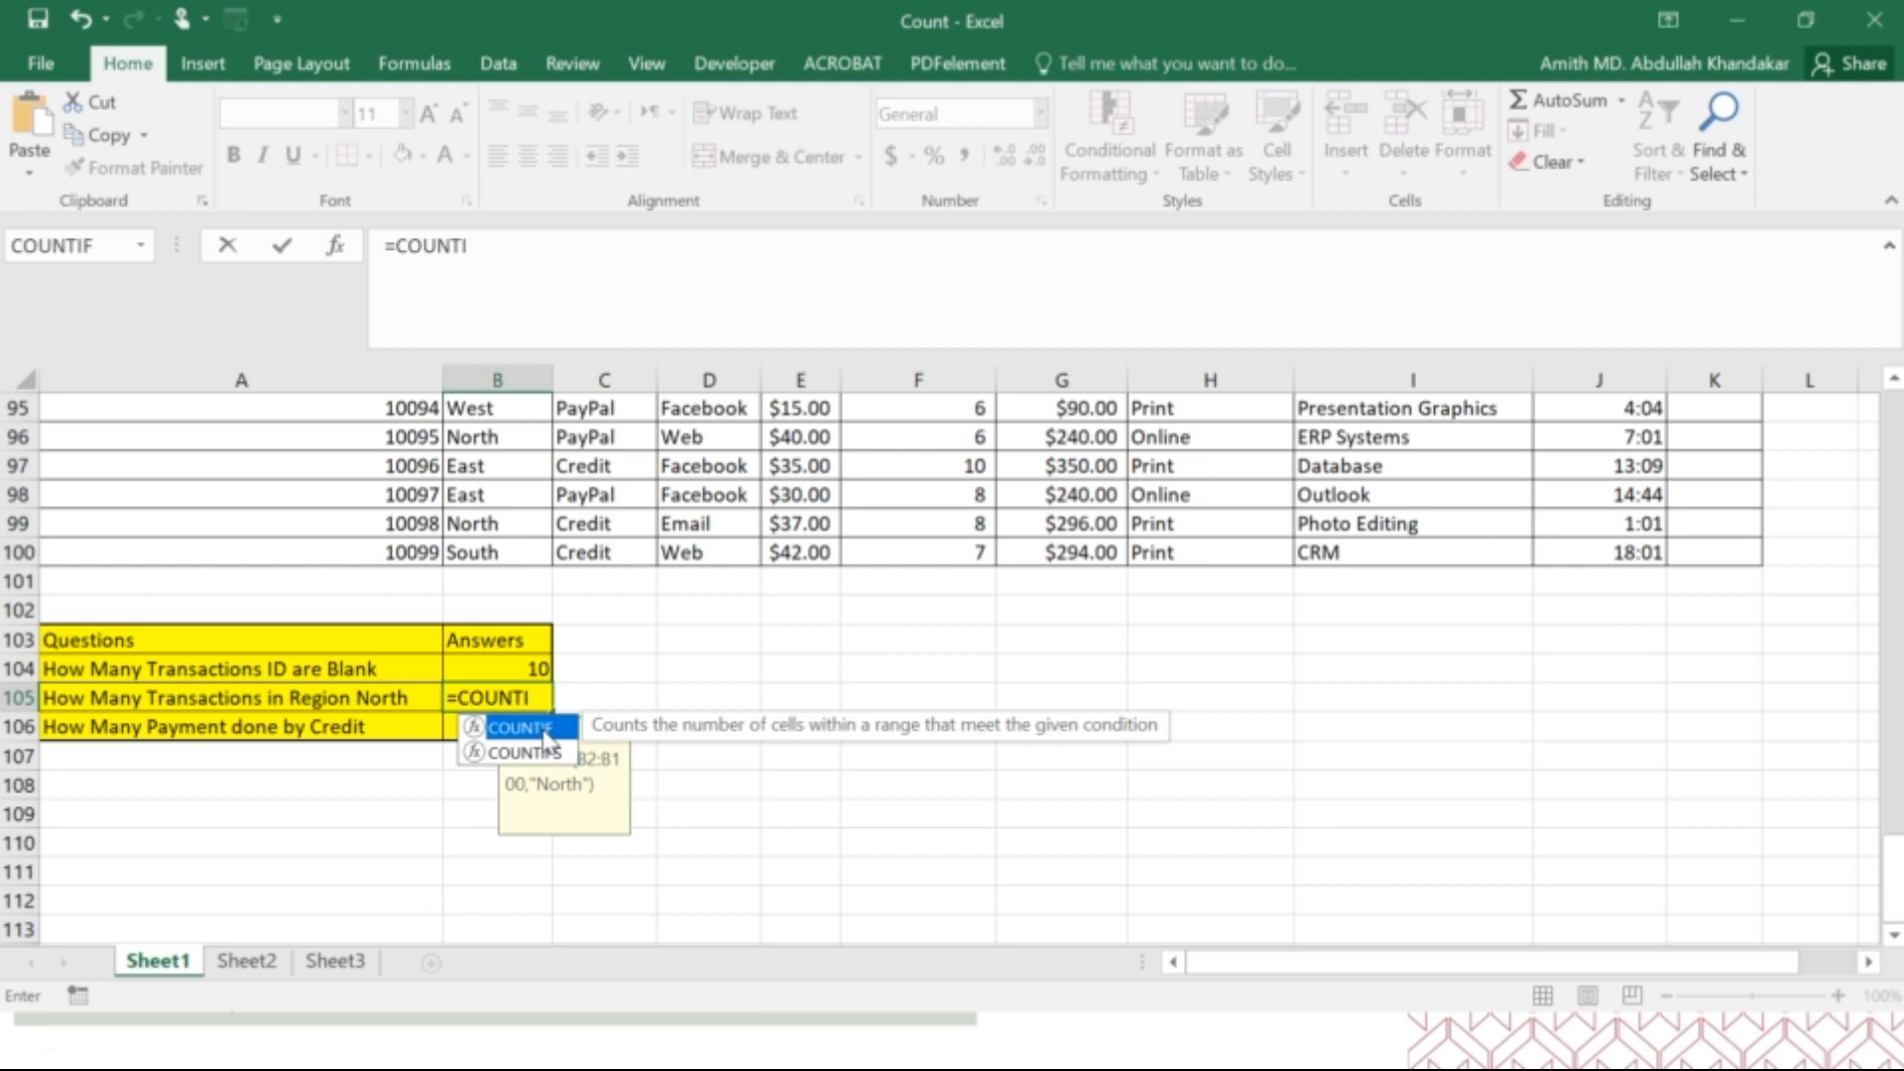
{"action": "double_click", "coordinate": [544, 732]}
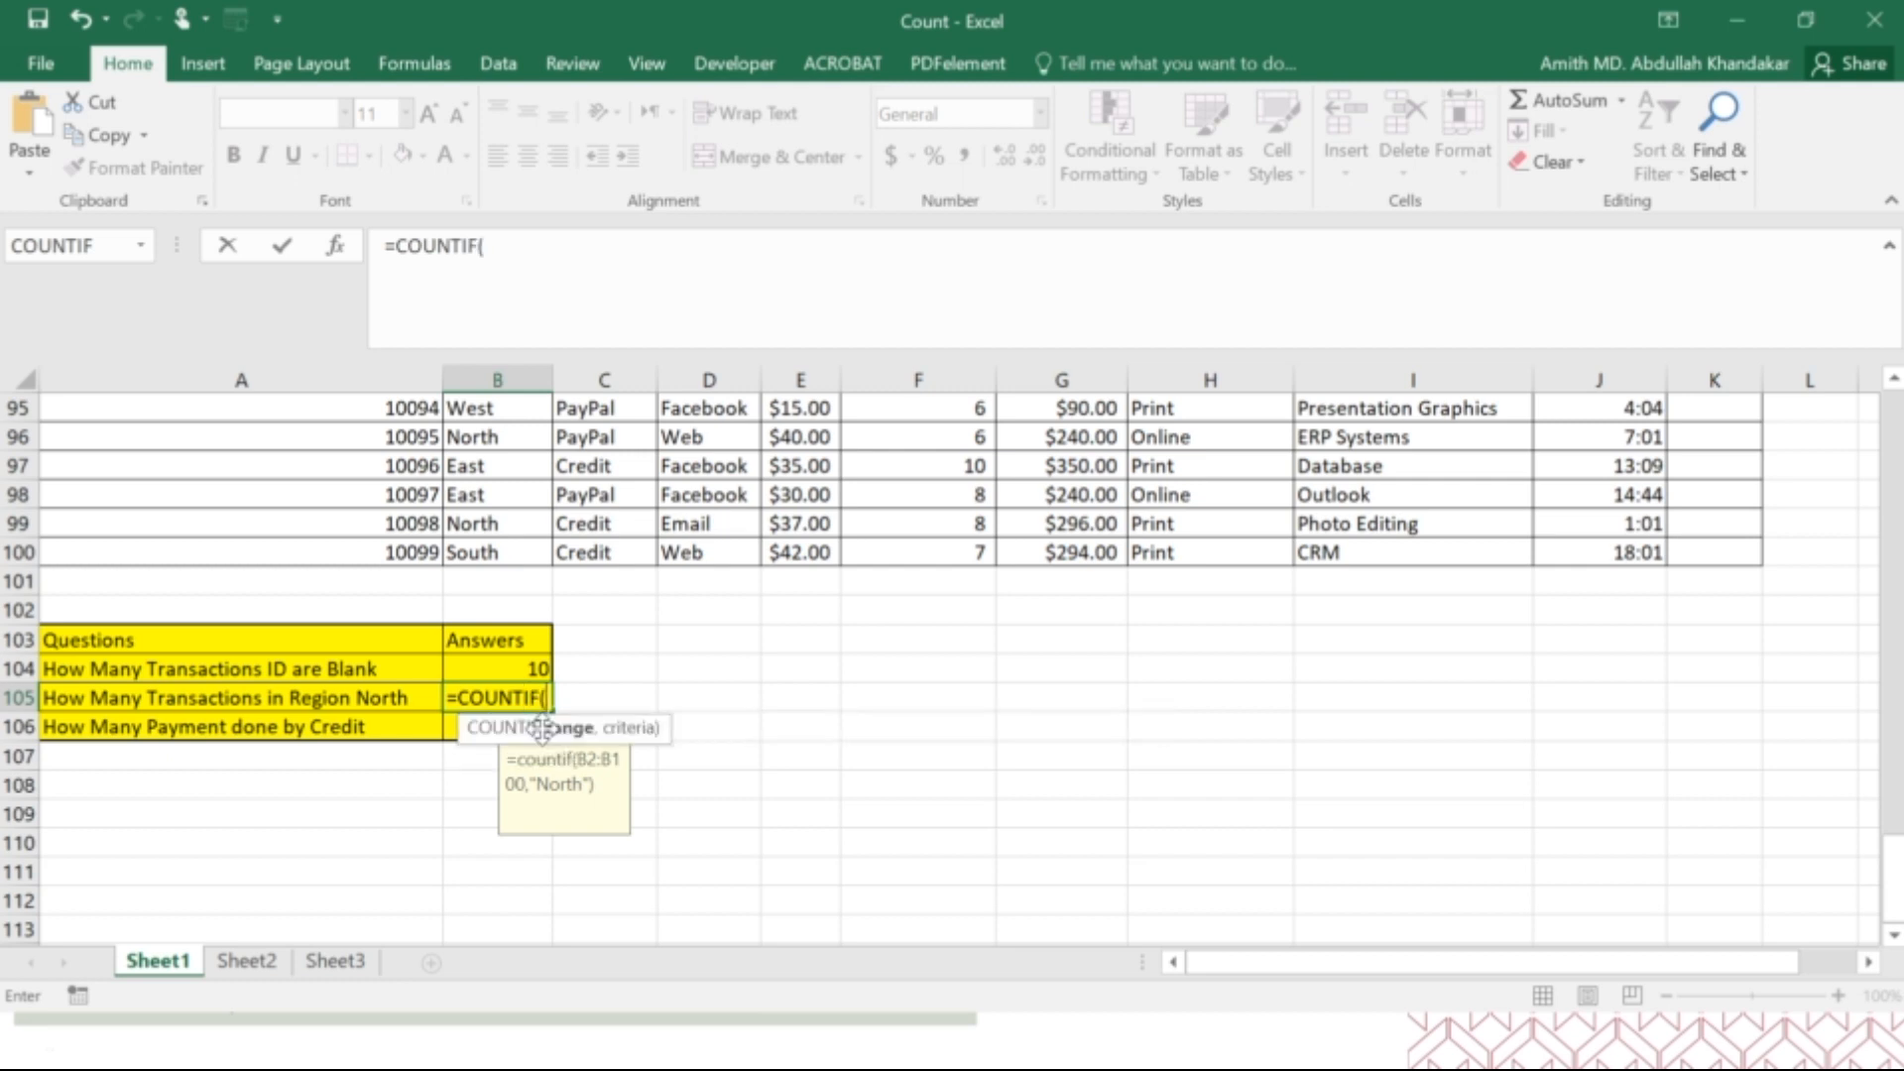
Set COUNTIF's range to the Region cells B2:B100 through the function arguments for the B105 formula.
{"action": "left_click", "coordinate": [337, 247]}
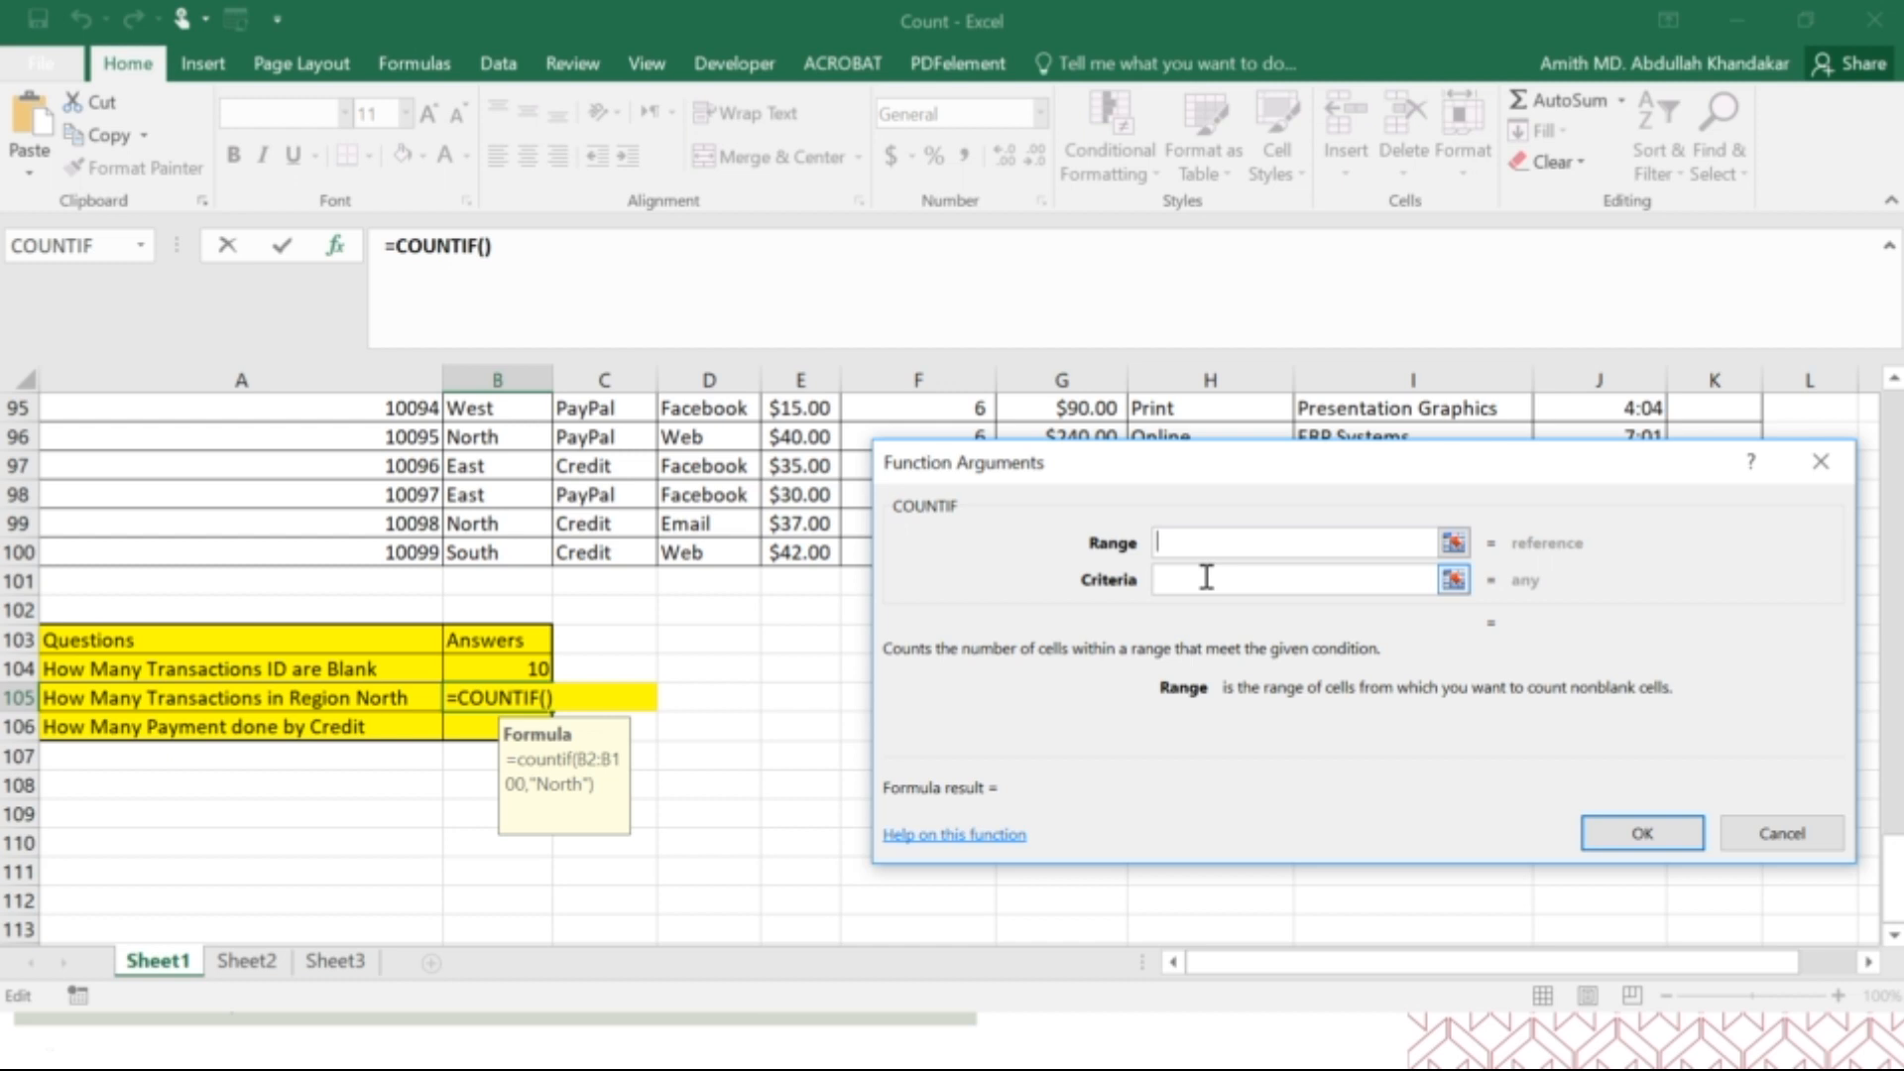
{"action": "scroll", "coordinate": [779, 672], "scroll_direction": "up", "scroll_amount": 19}
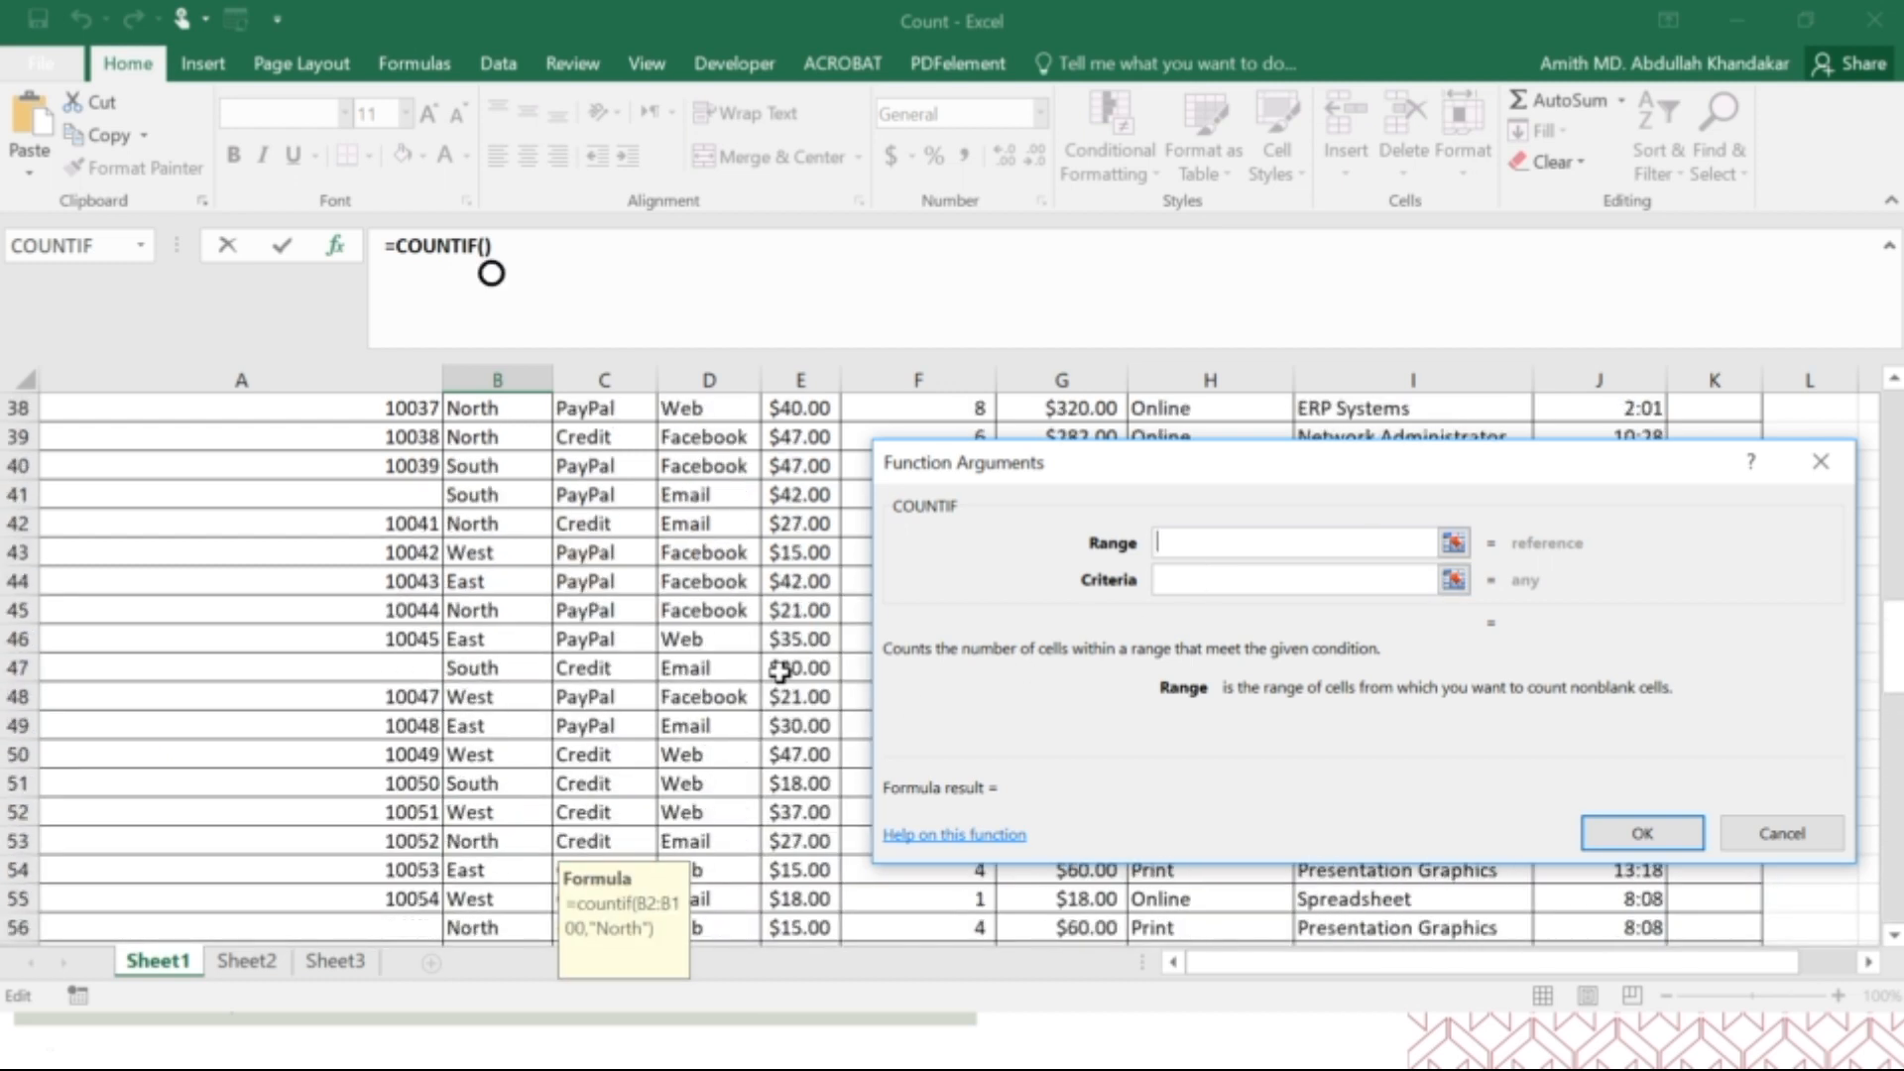
{"action": "scroll", "coordinate": [780, 672], "scroll_direction": "up", "scroll_amount": 12}
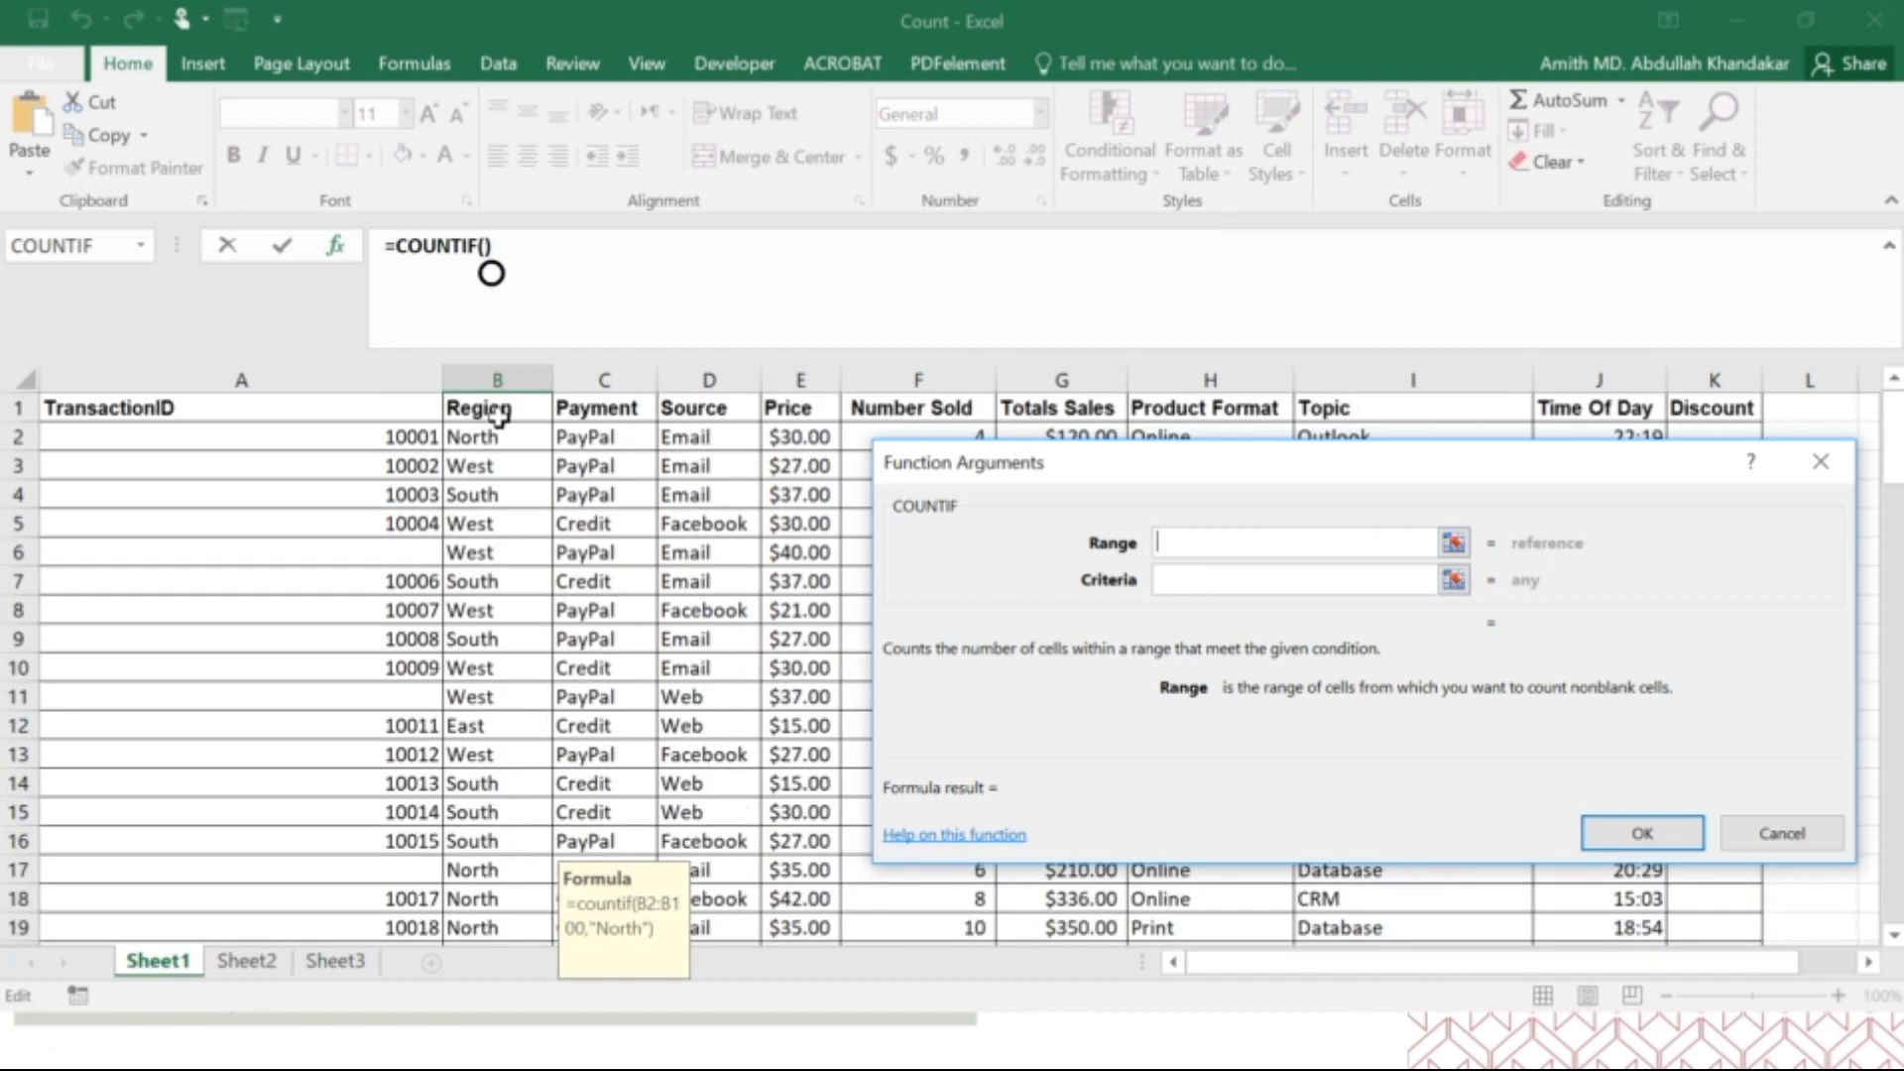
{"action": "left_click_drag", "start_coordinate": [491, 442], "coordinate": [502, 901]}
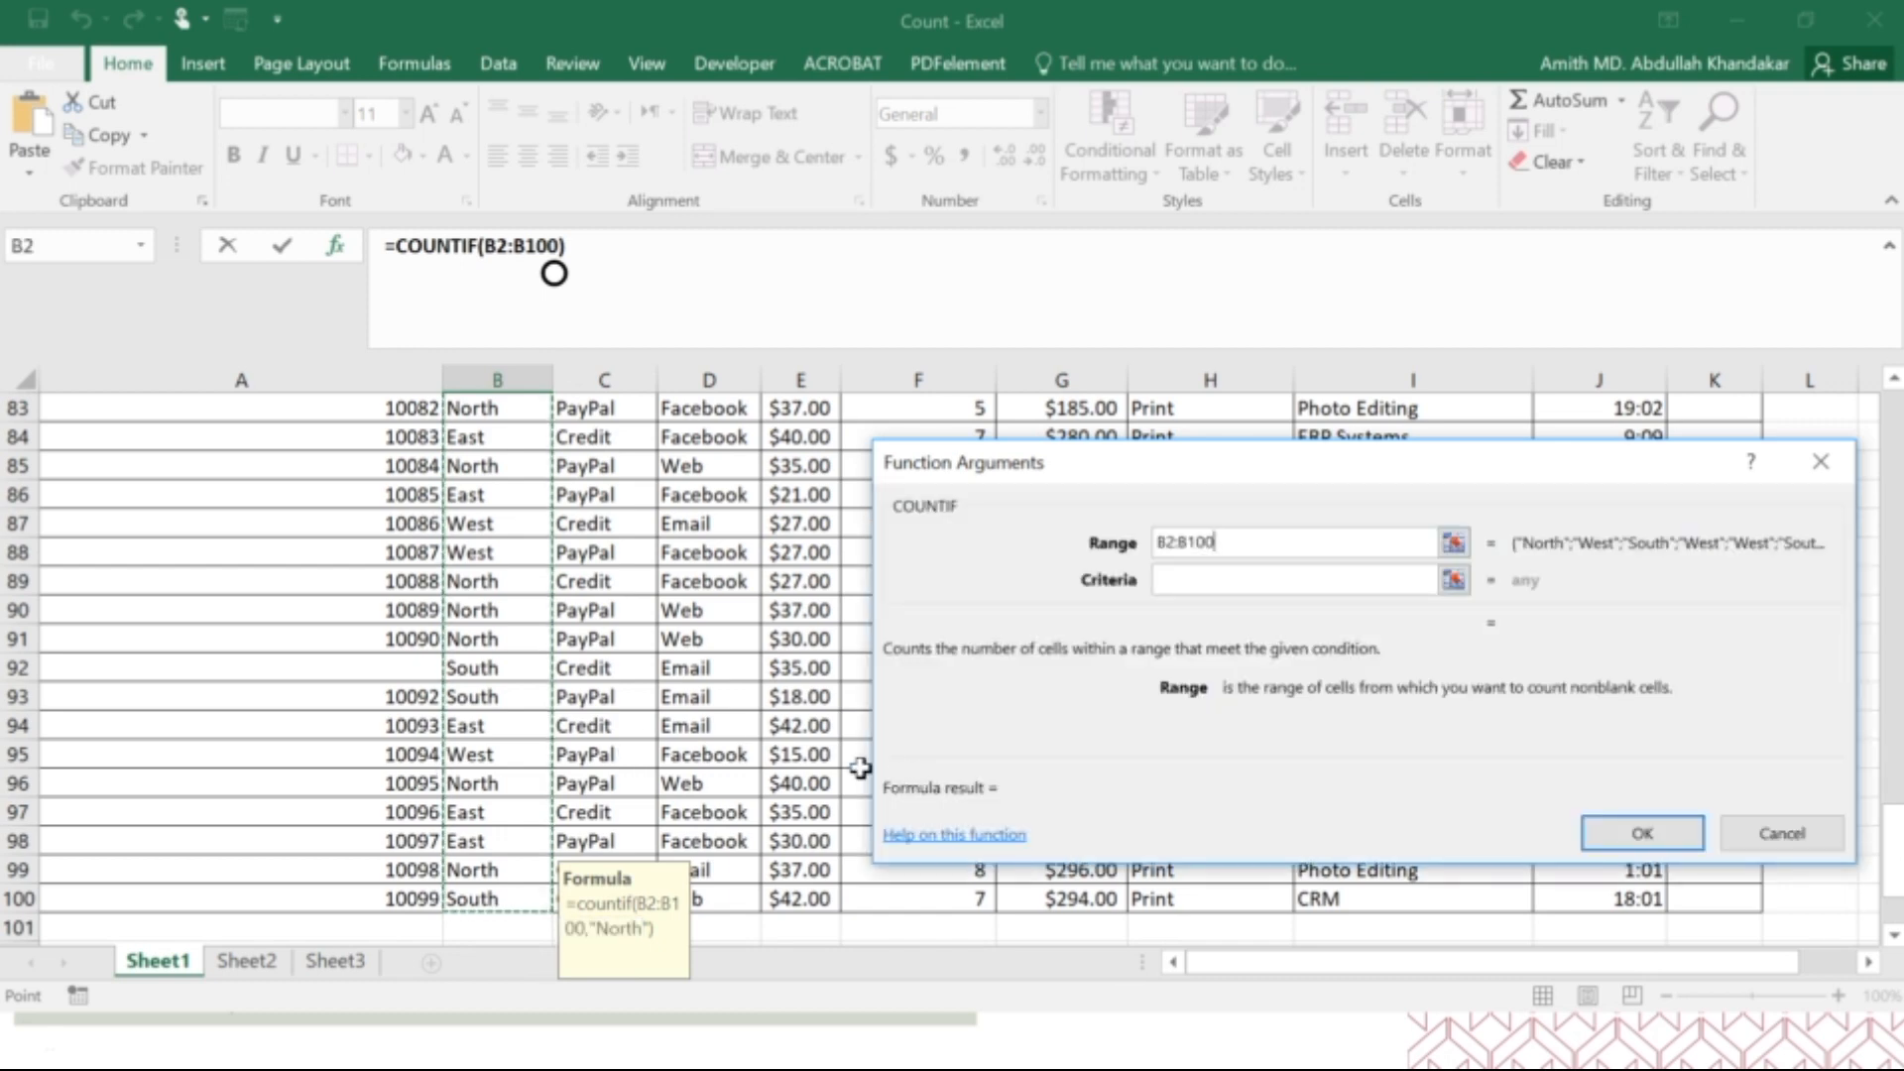
{"action": "scroll", "coordinate": [854, 765], "scroll_direction": "down", "scroll_amount": 4}
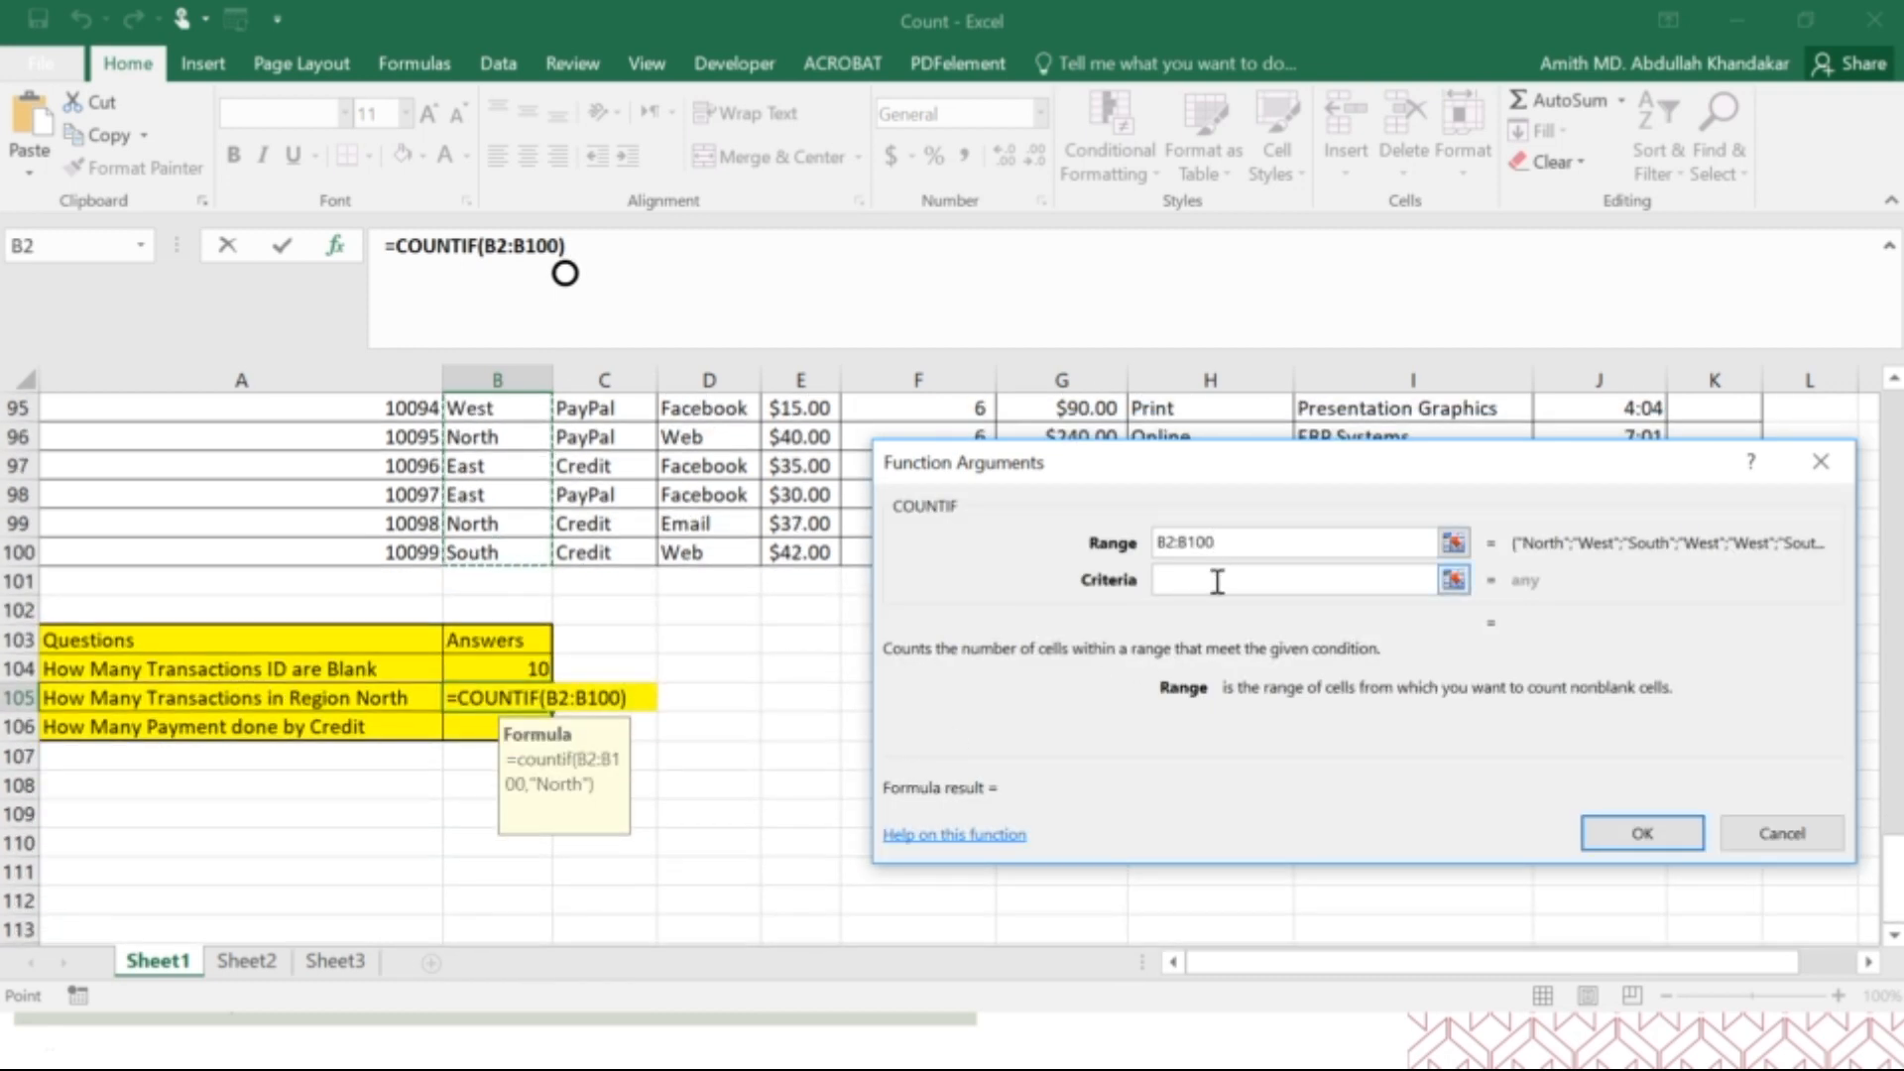
Enter "North" in quotation marks as the COUNTIF criteria and confirm the formula in B105.
{"action": "left_click", "coordinate": [1218, 580]}
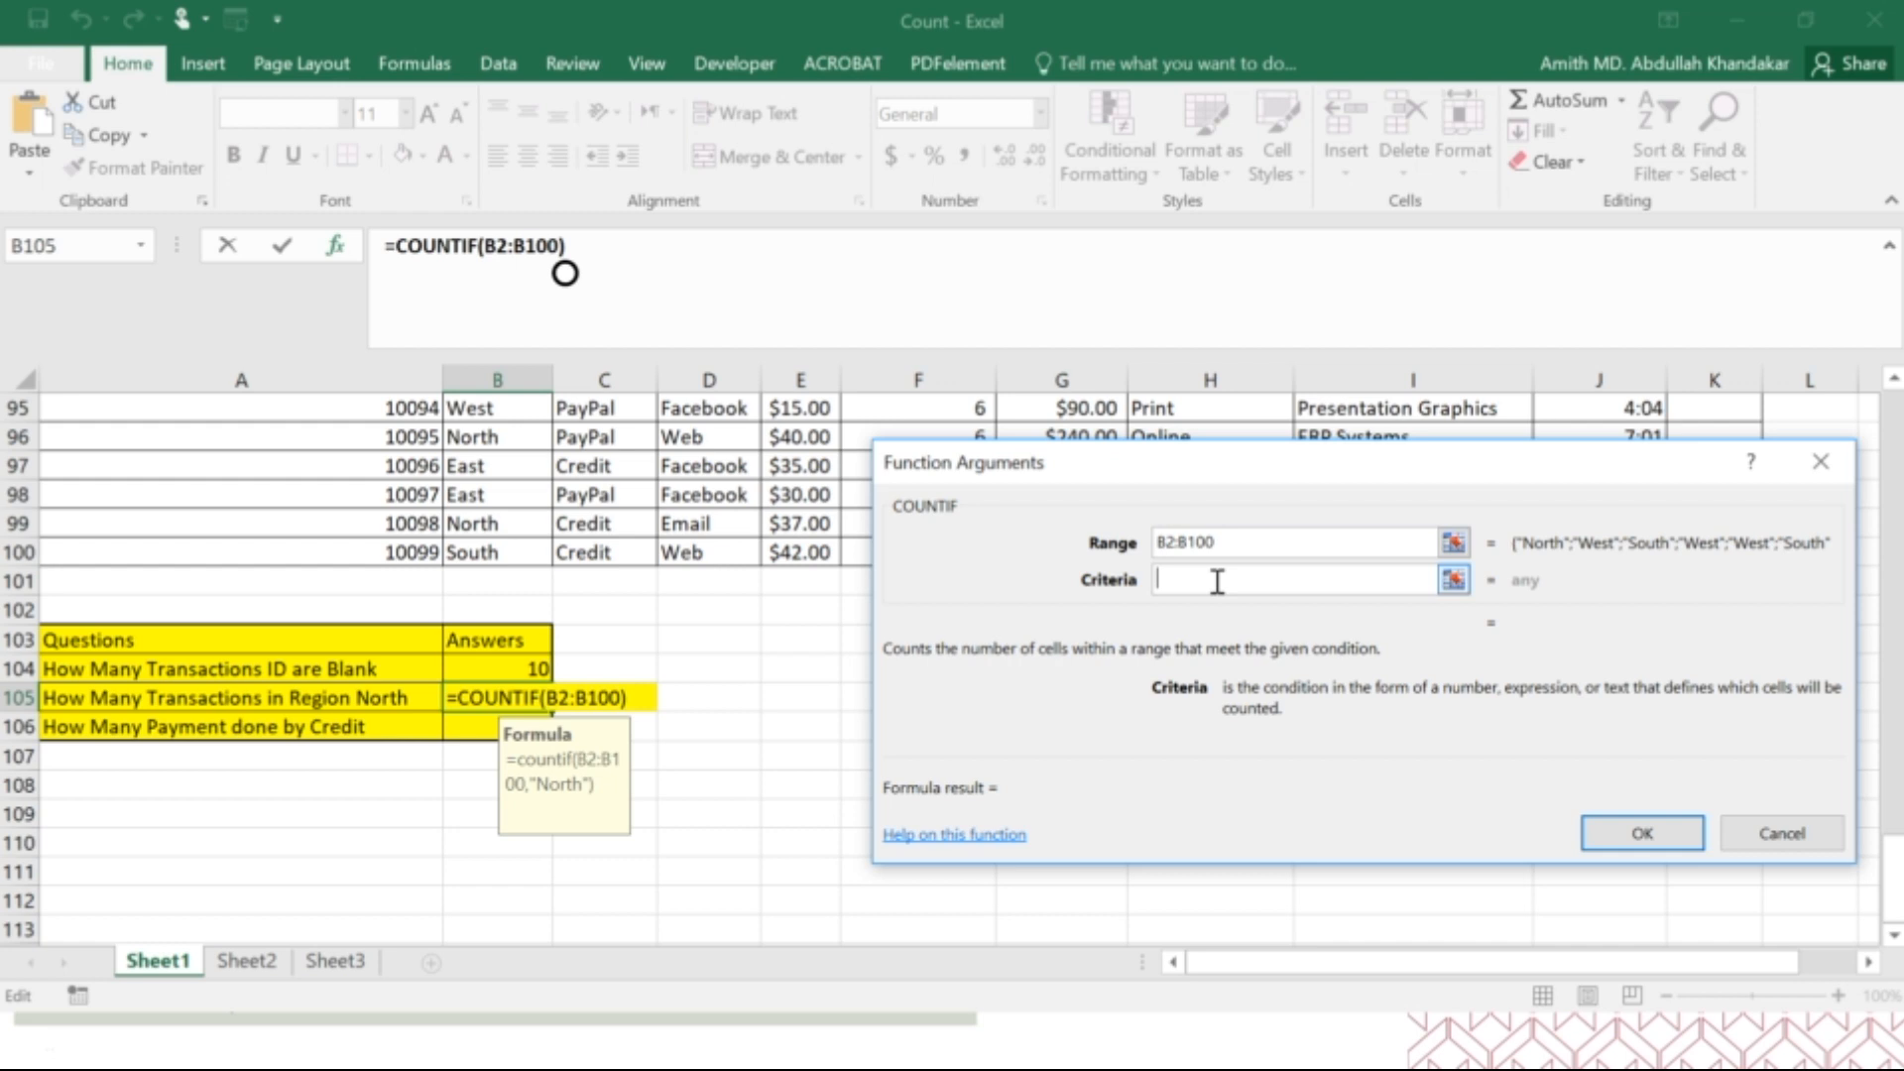
{"action": "type", "text": "\""}
{"action": "key", "text": "BackSpace"}
{"action": "type", "text": "North"}
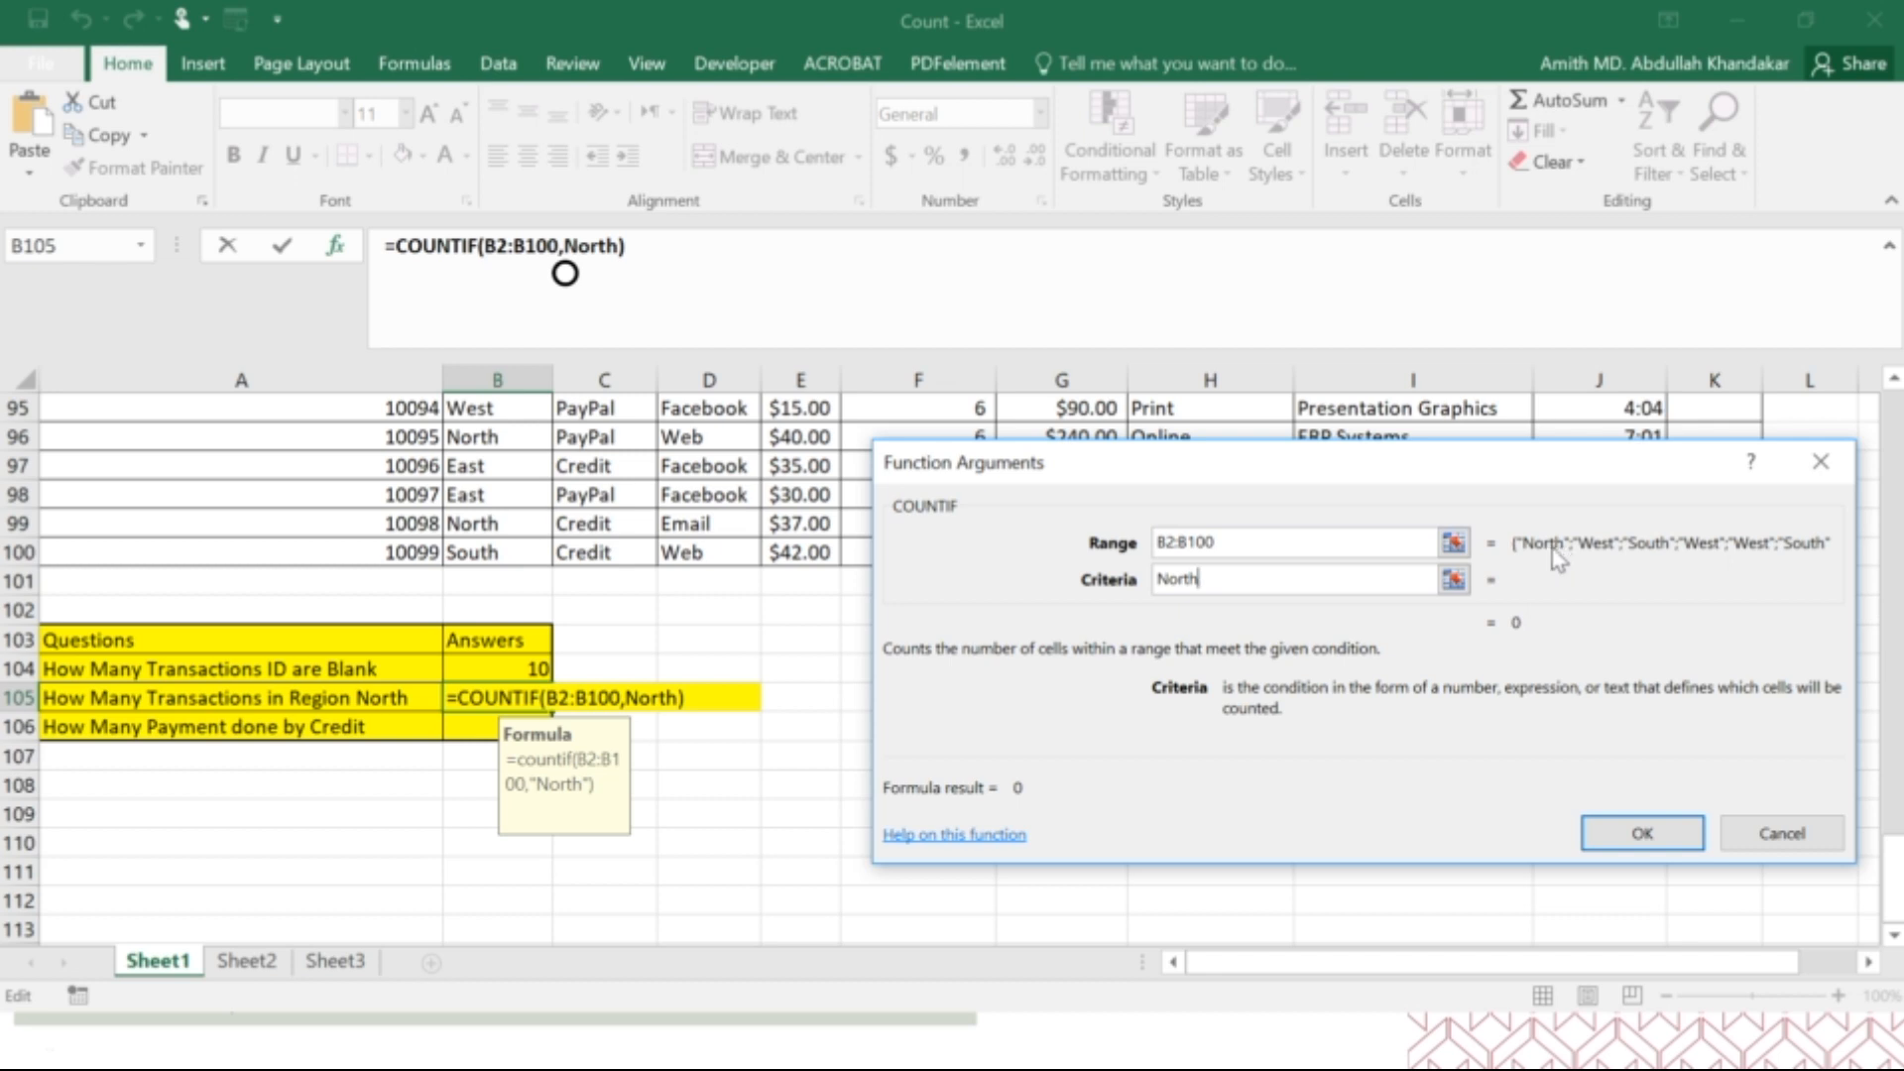
{"action": "left_click", "coordinate": [1165, 579]}
{"action": "type", "text": "\""}
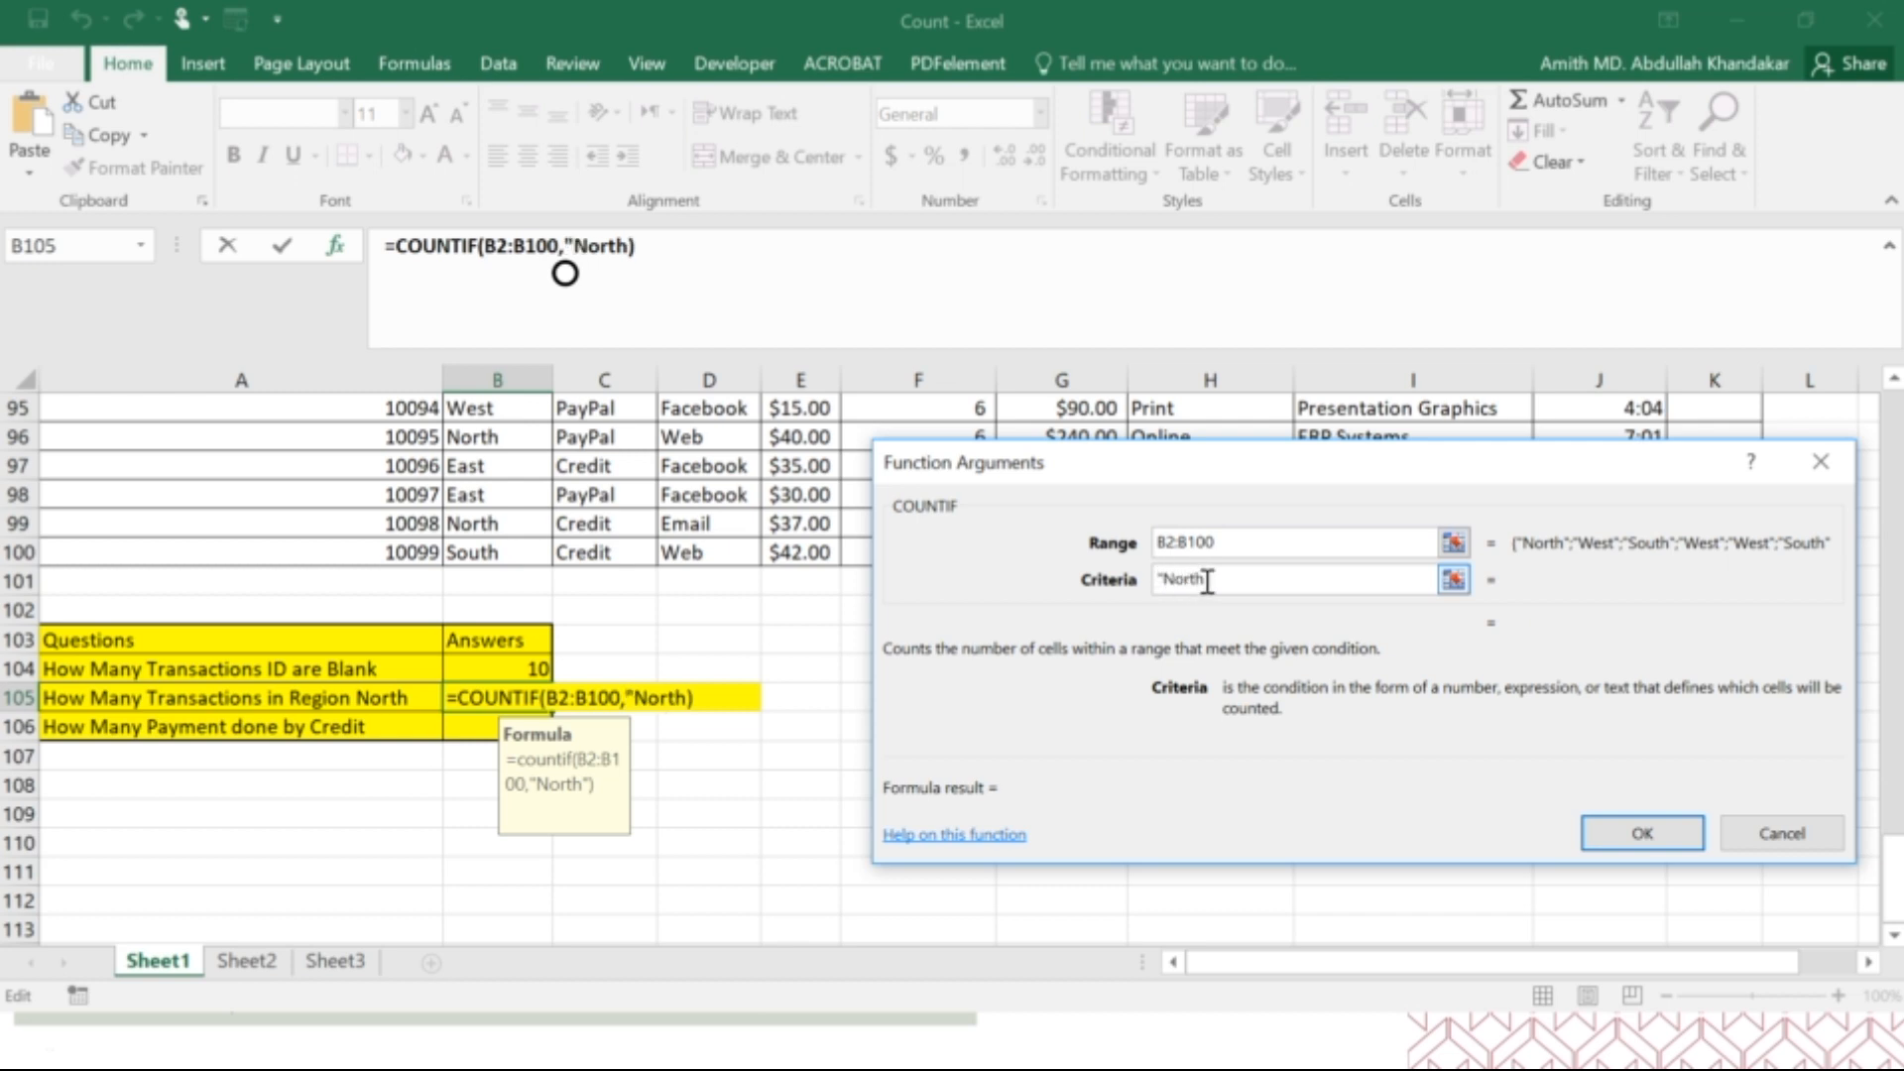
{"action": "type", "text": "\""}
{"action": "left_click", "coordinate": [1642, 833]}
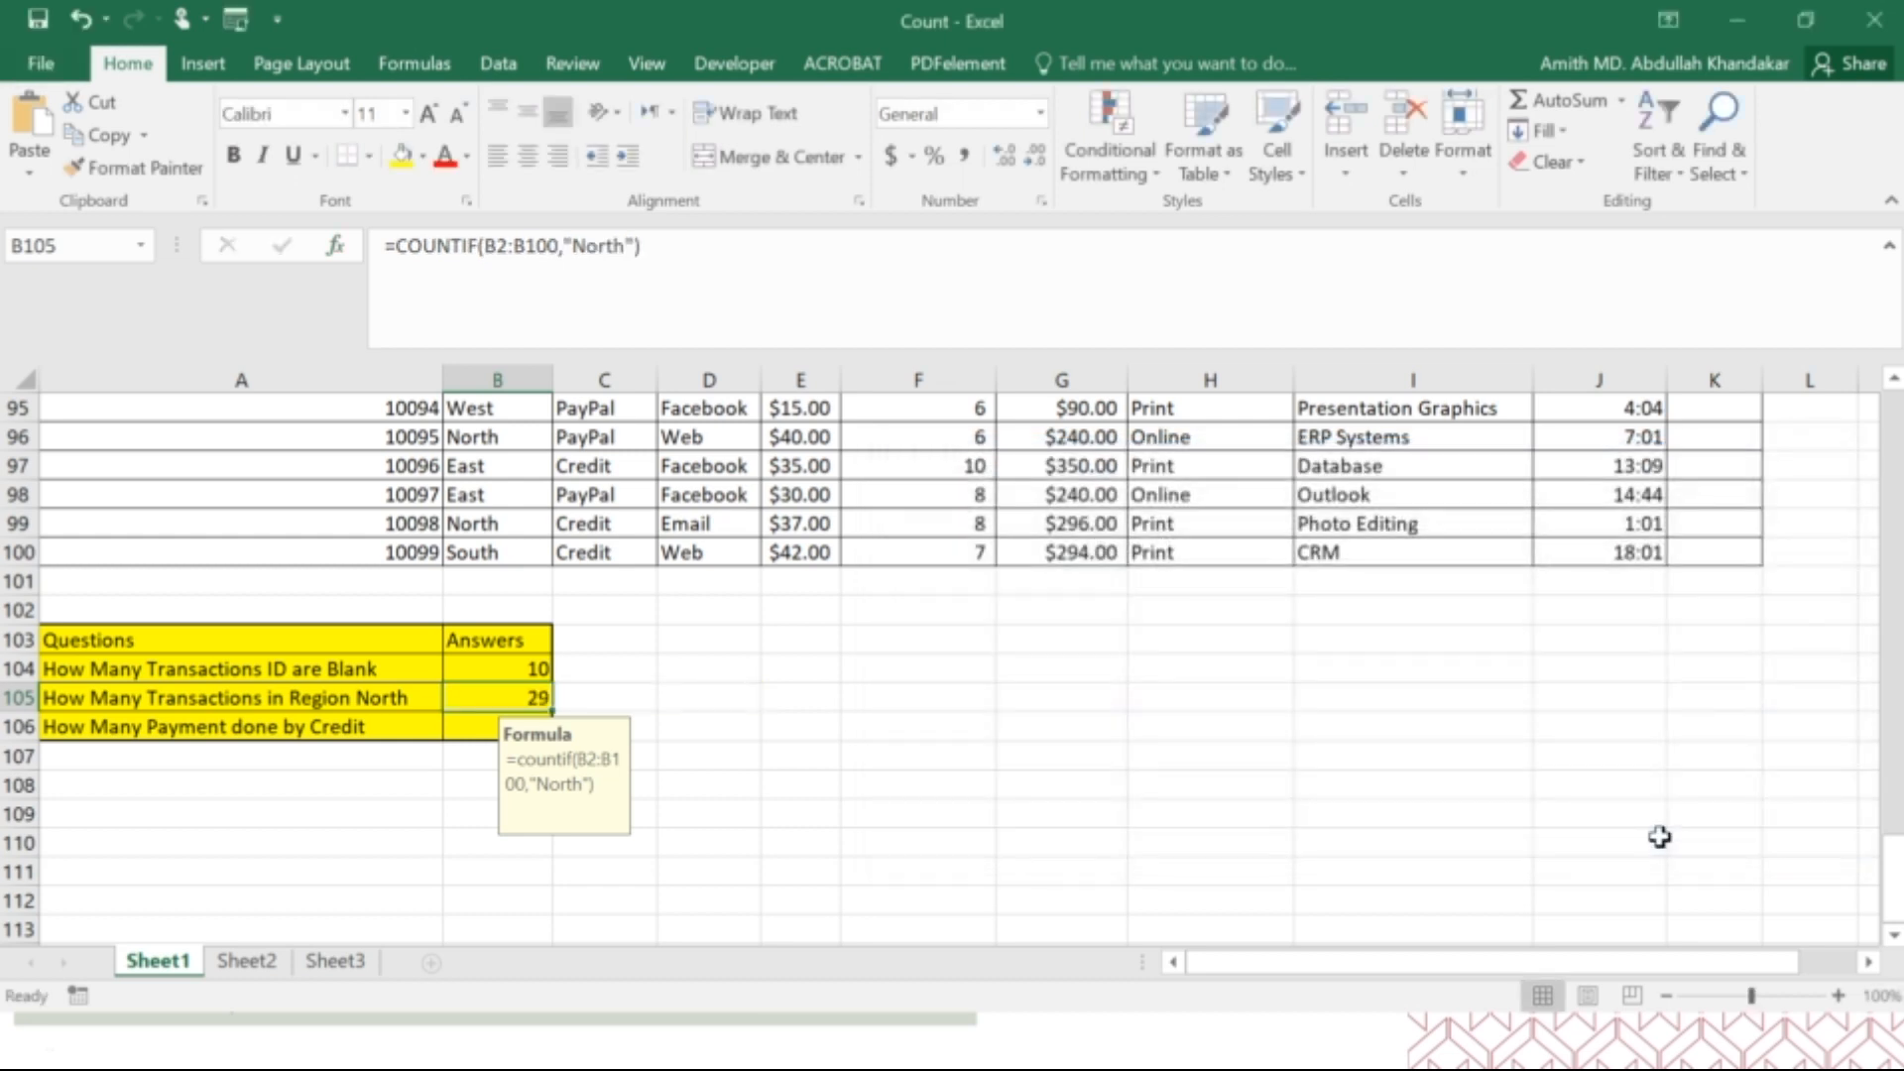
{"action": "left_click", "coordinate": [827, 763]}
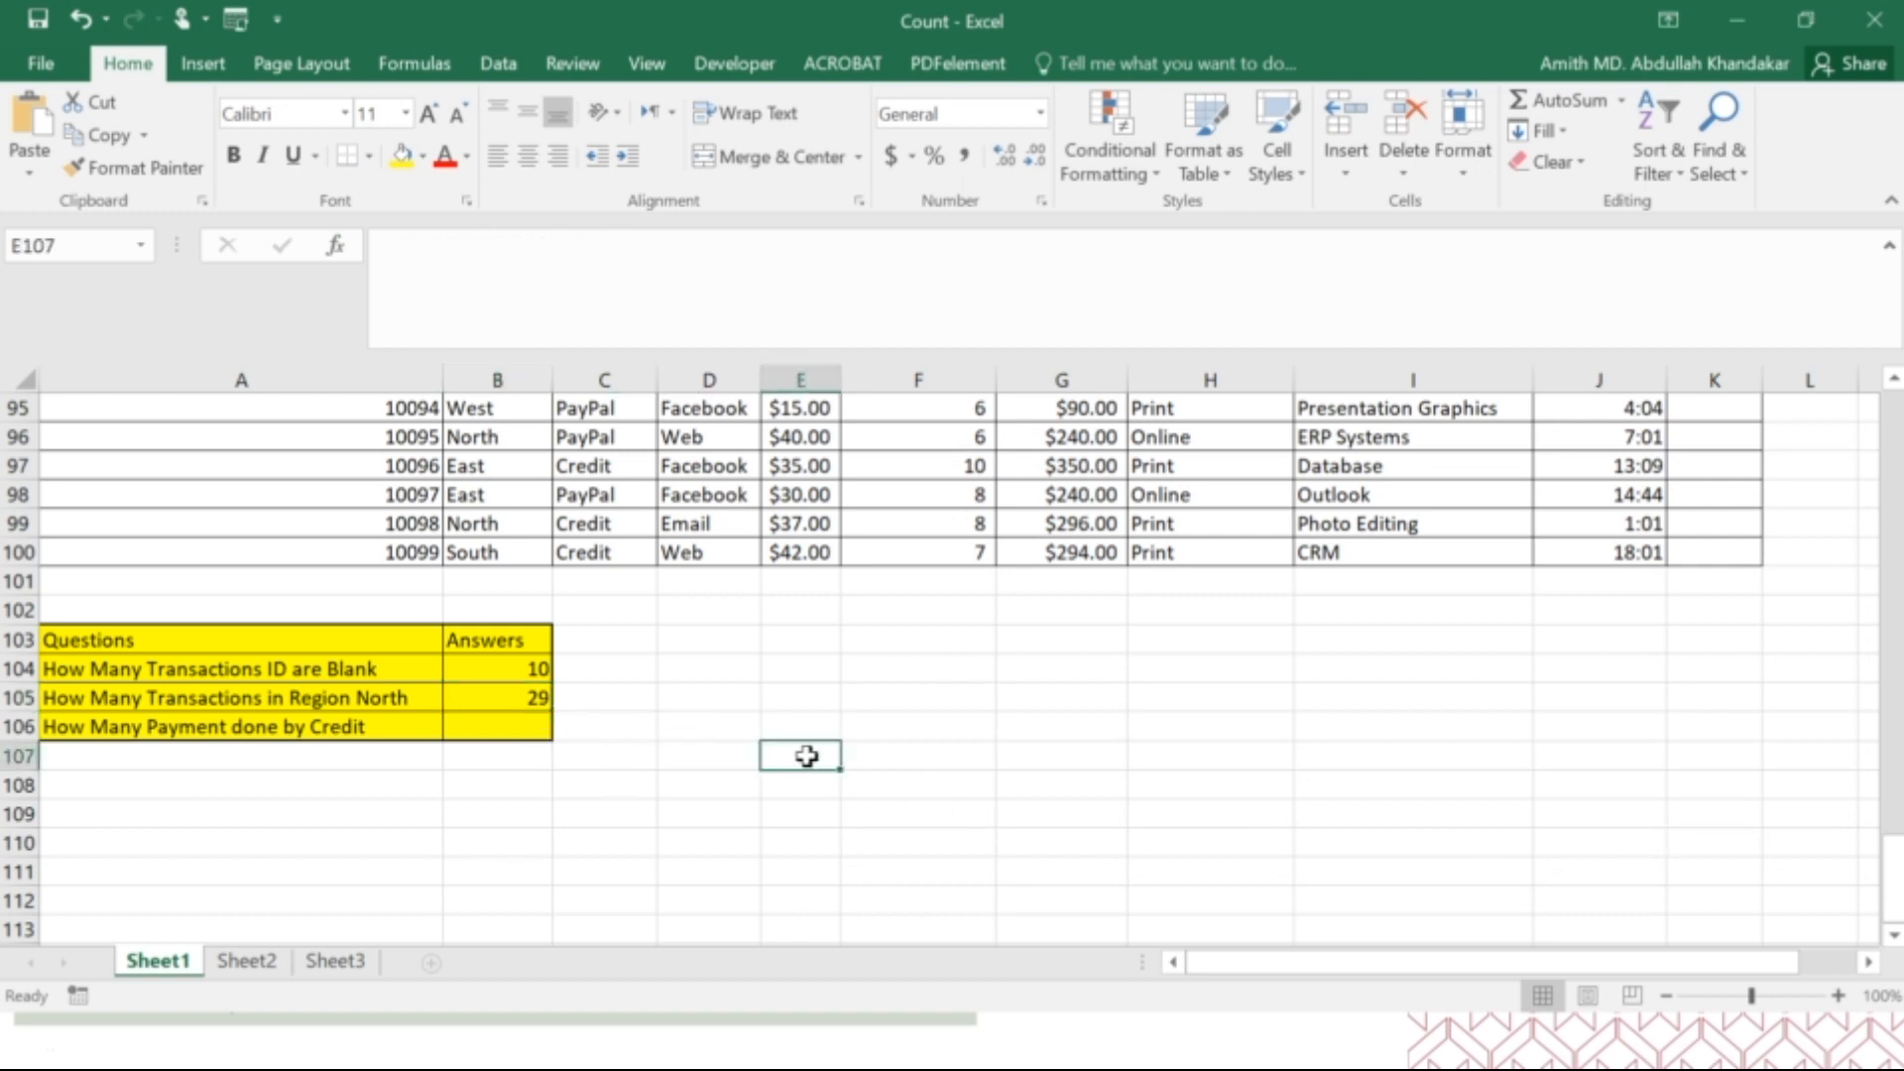
Start a COUNTIF formula in B106 for the Credit payment question, choosing the function from the suggestions.
{"action": "left_click", "coordinate": [484, 728]}
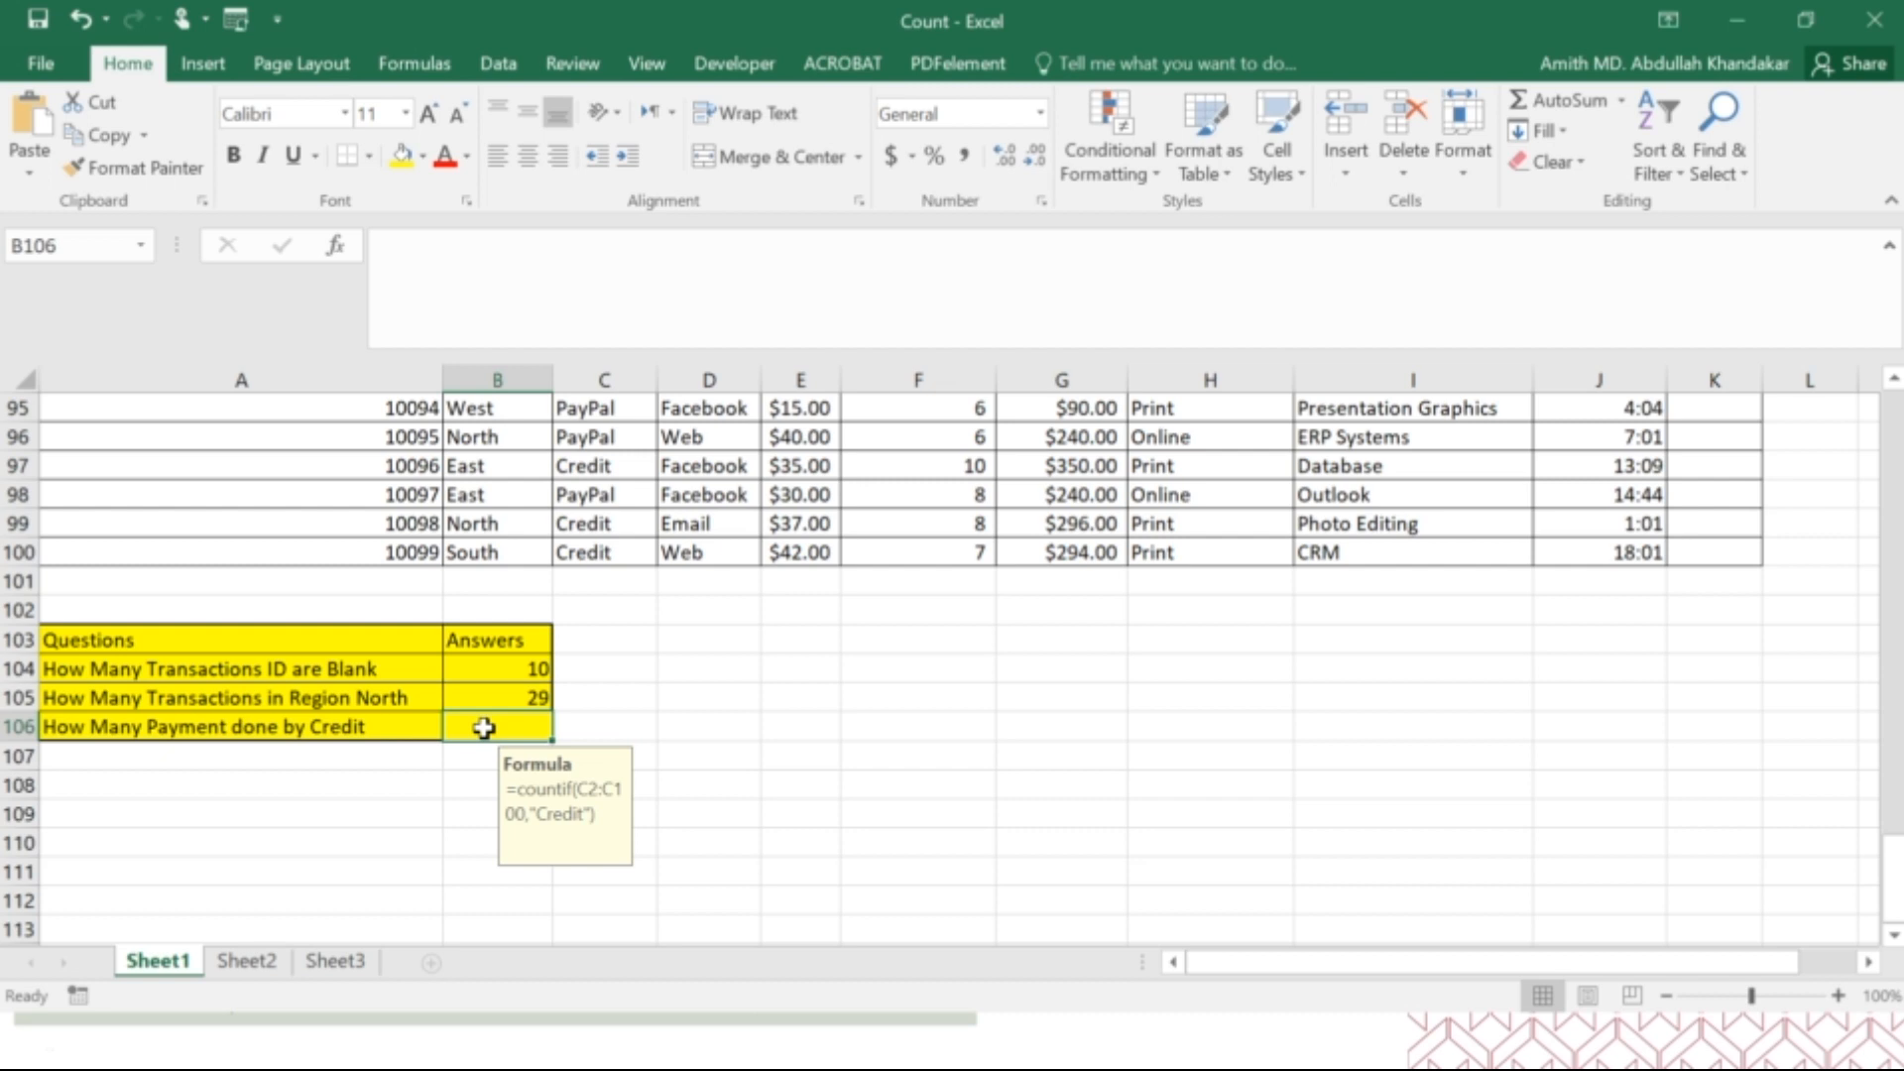
{"action": "type", "text": "=coun"}
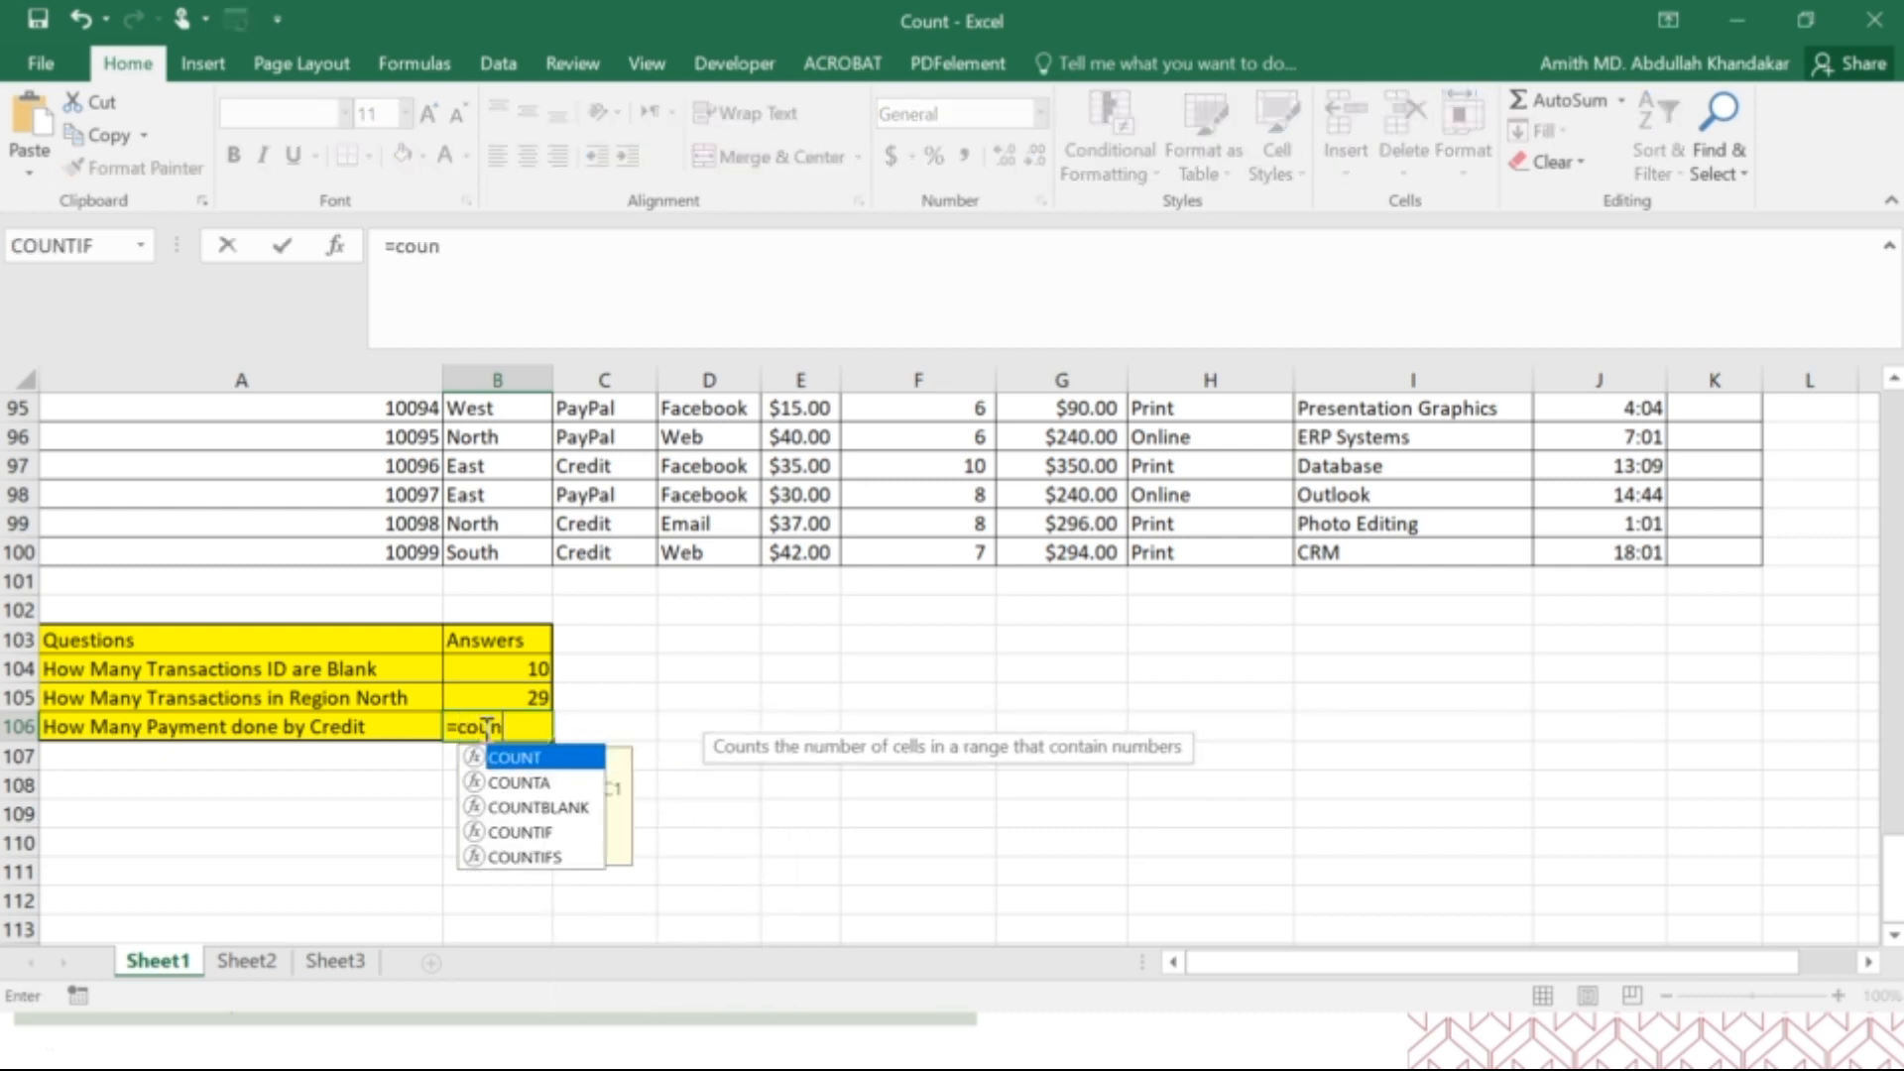
{"action": "key", "text": "Down"}
{"action": "key", "text": "Down"}
{"action": "key", "text": "Down"}
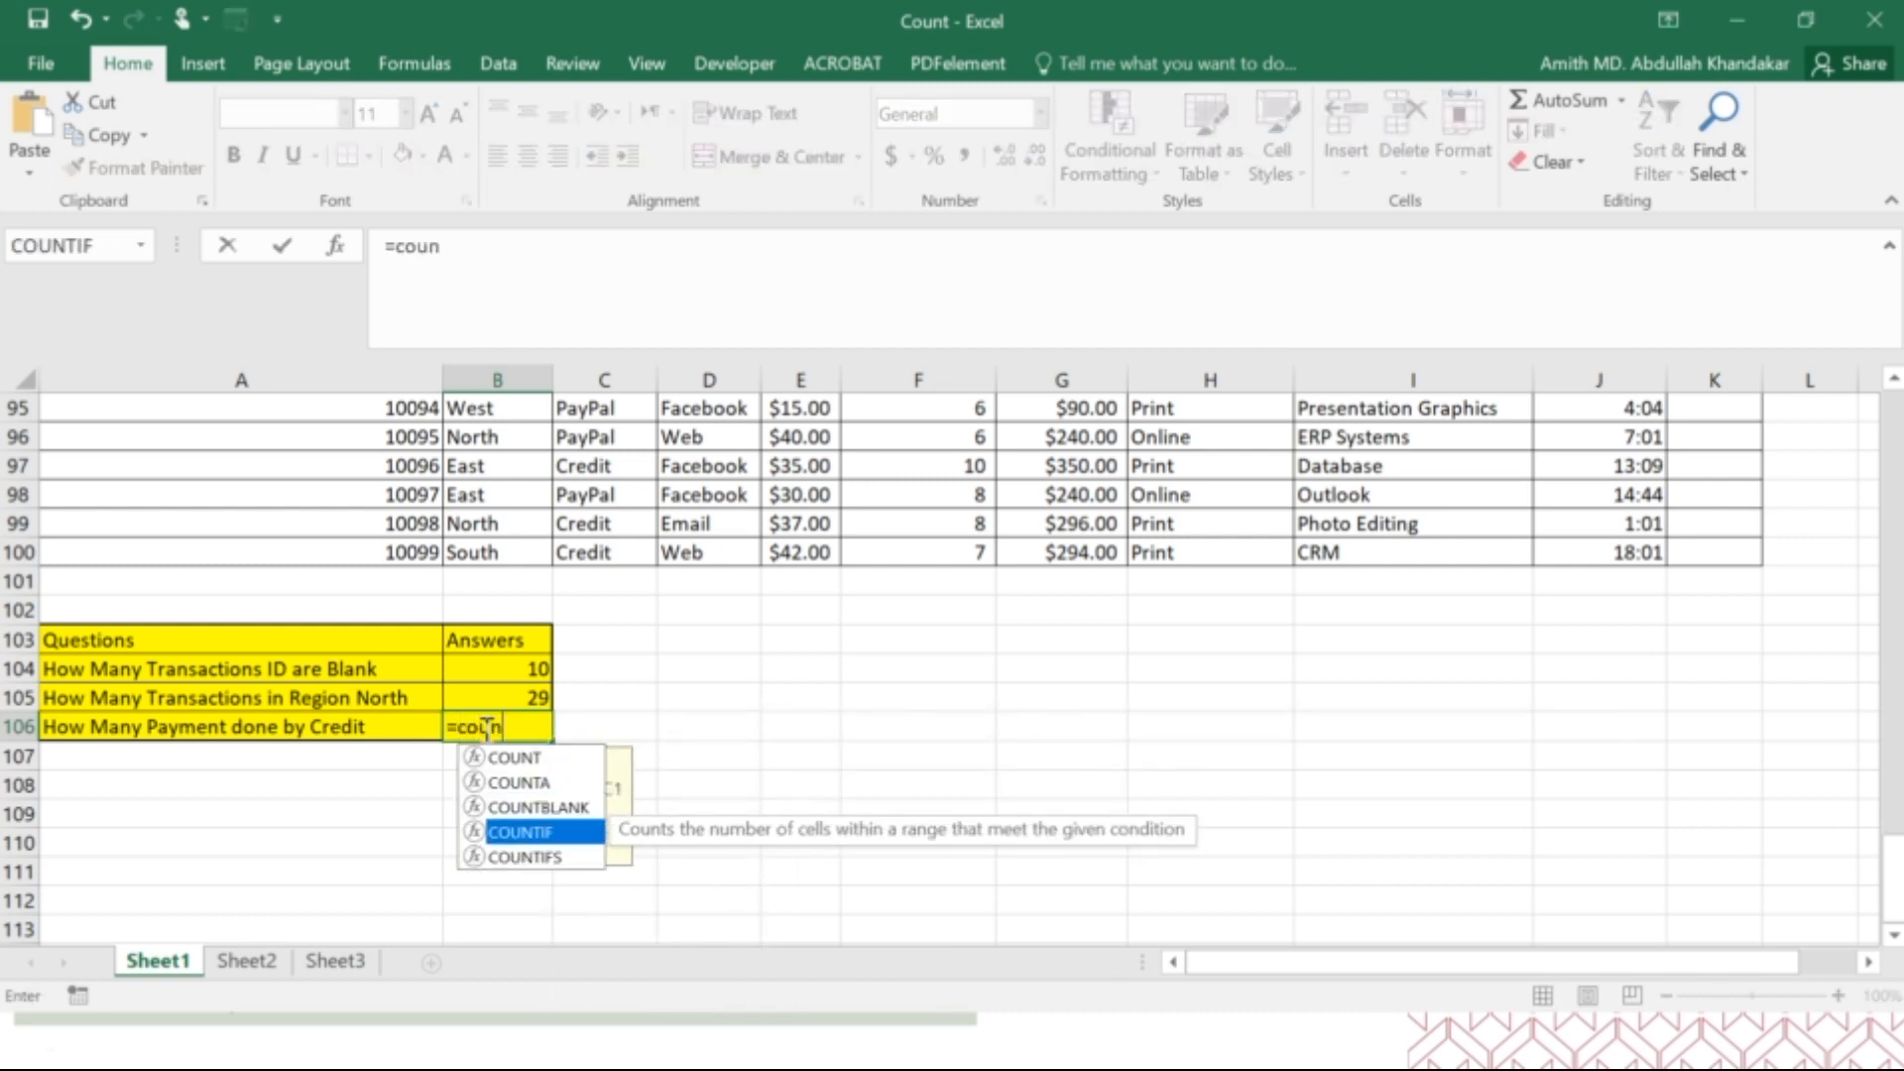
{"action": "double_click", "coordinate": [546, 835]}
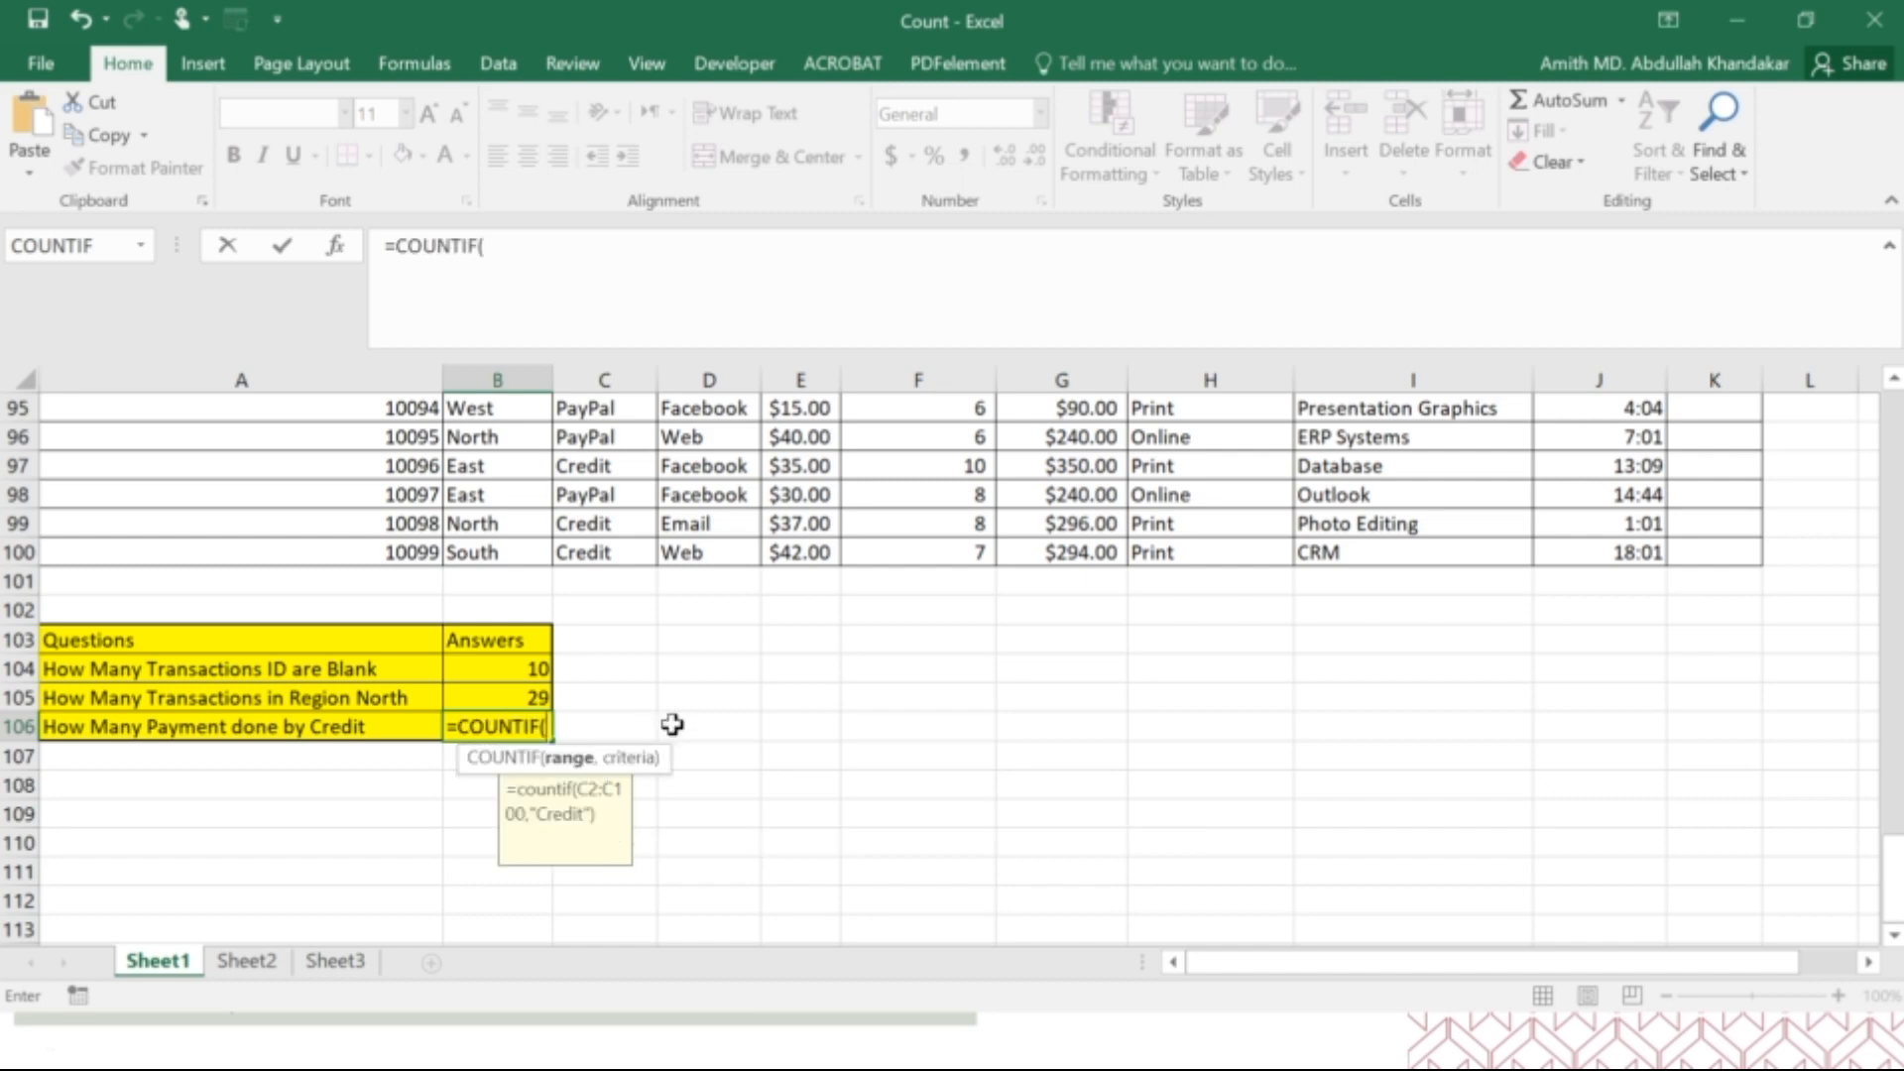
Set COUNTIF's range to the Payment cells C2:C100 through the function arguments for the B106 formula.
{"action": "scroll", "coordinate": [672, 724], "scroll_direction": "up", "scroll_amount": 20}
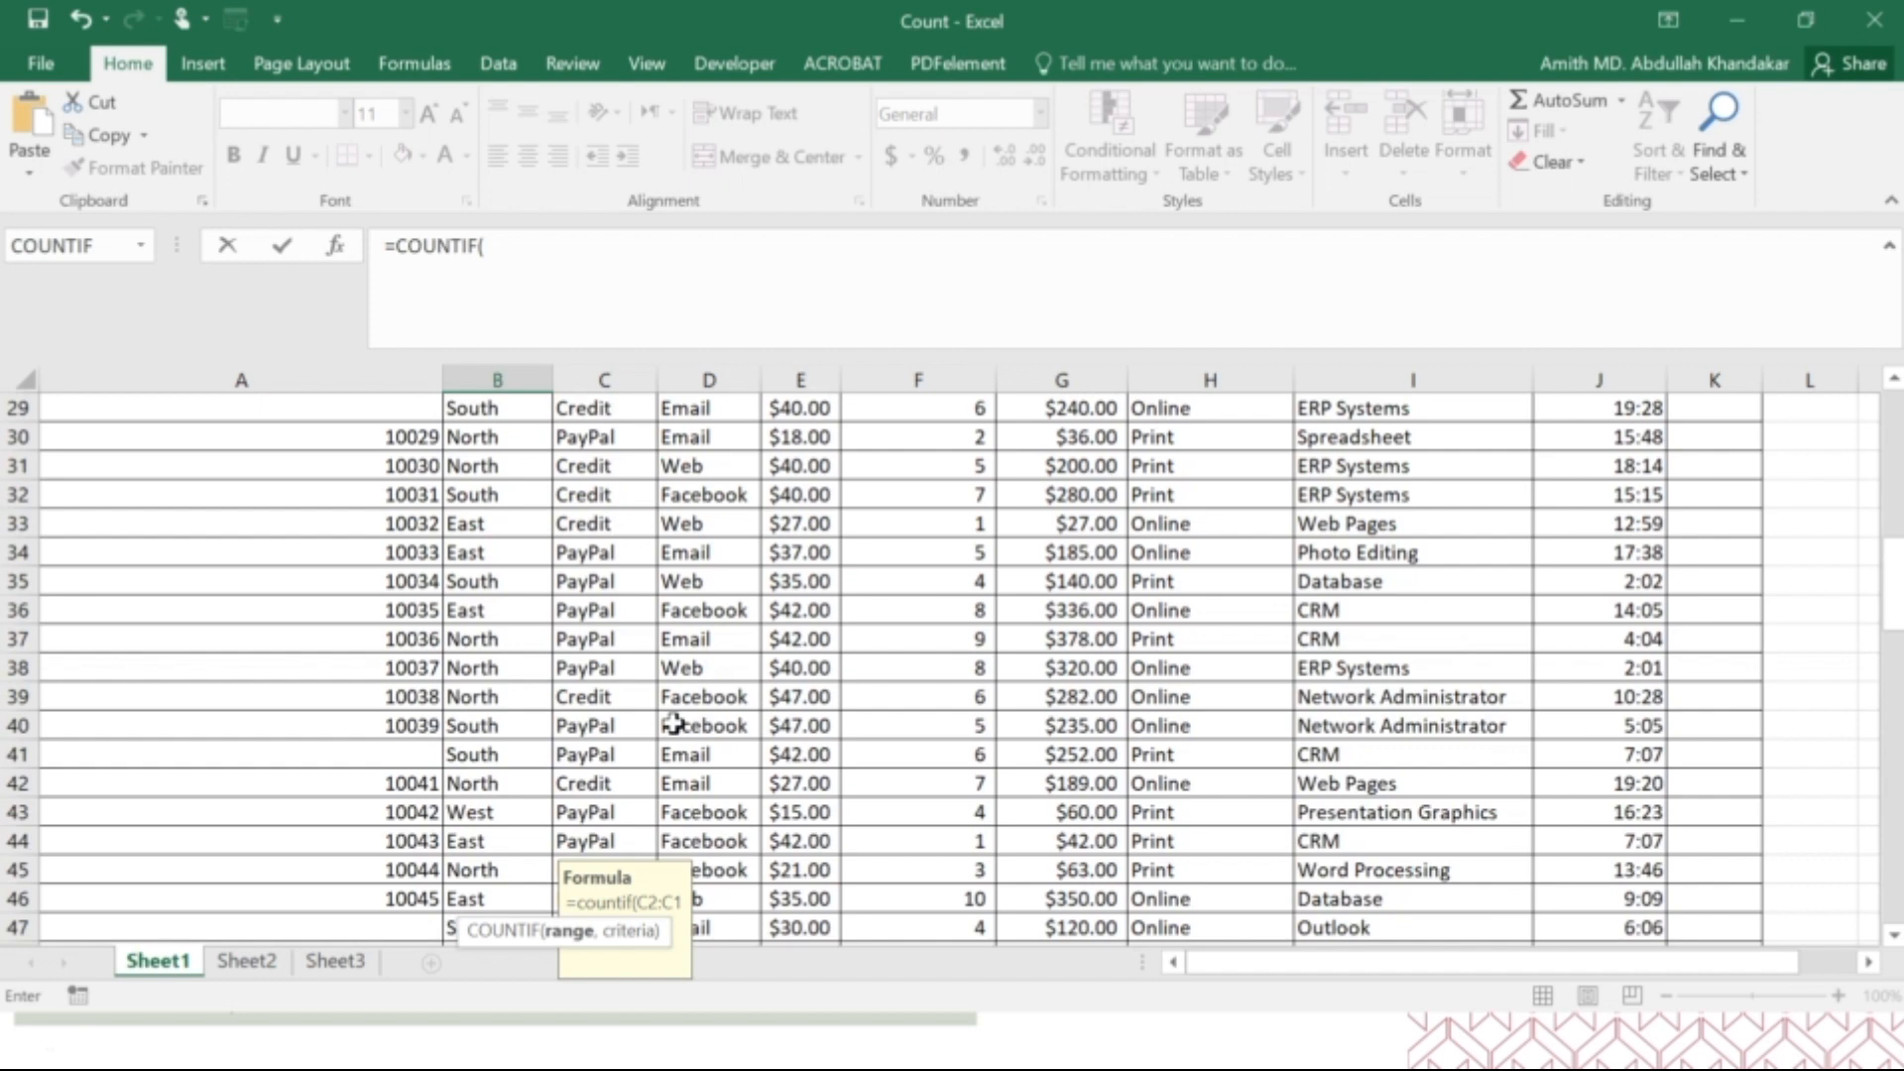
{"action": "scroll", "coordinate": [672, 725], "scroll_direction": "up", "scroll_amount": 1}
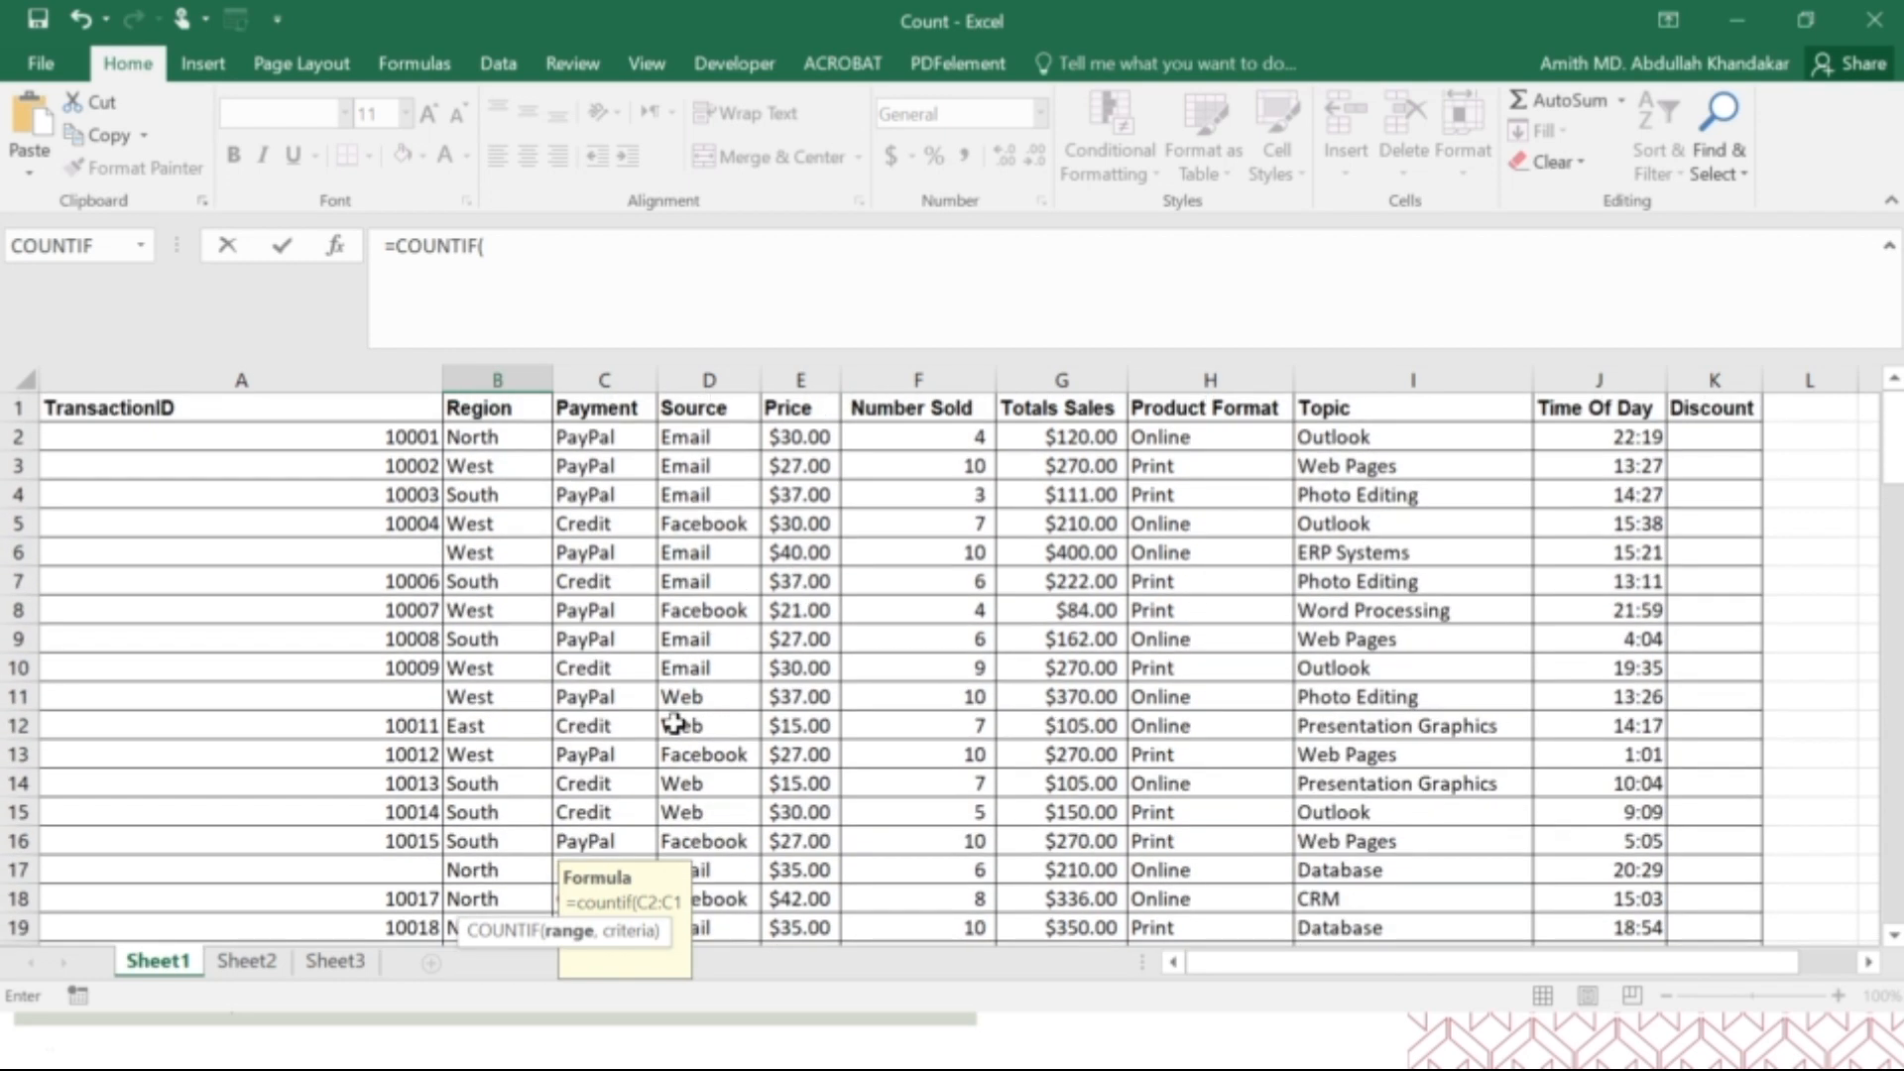
{"action": "left_click", "coordinate": [335, 250]}
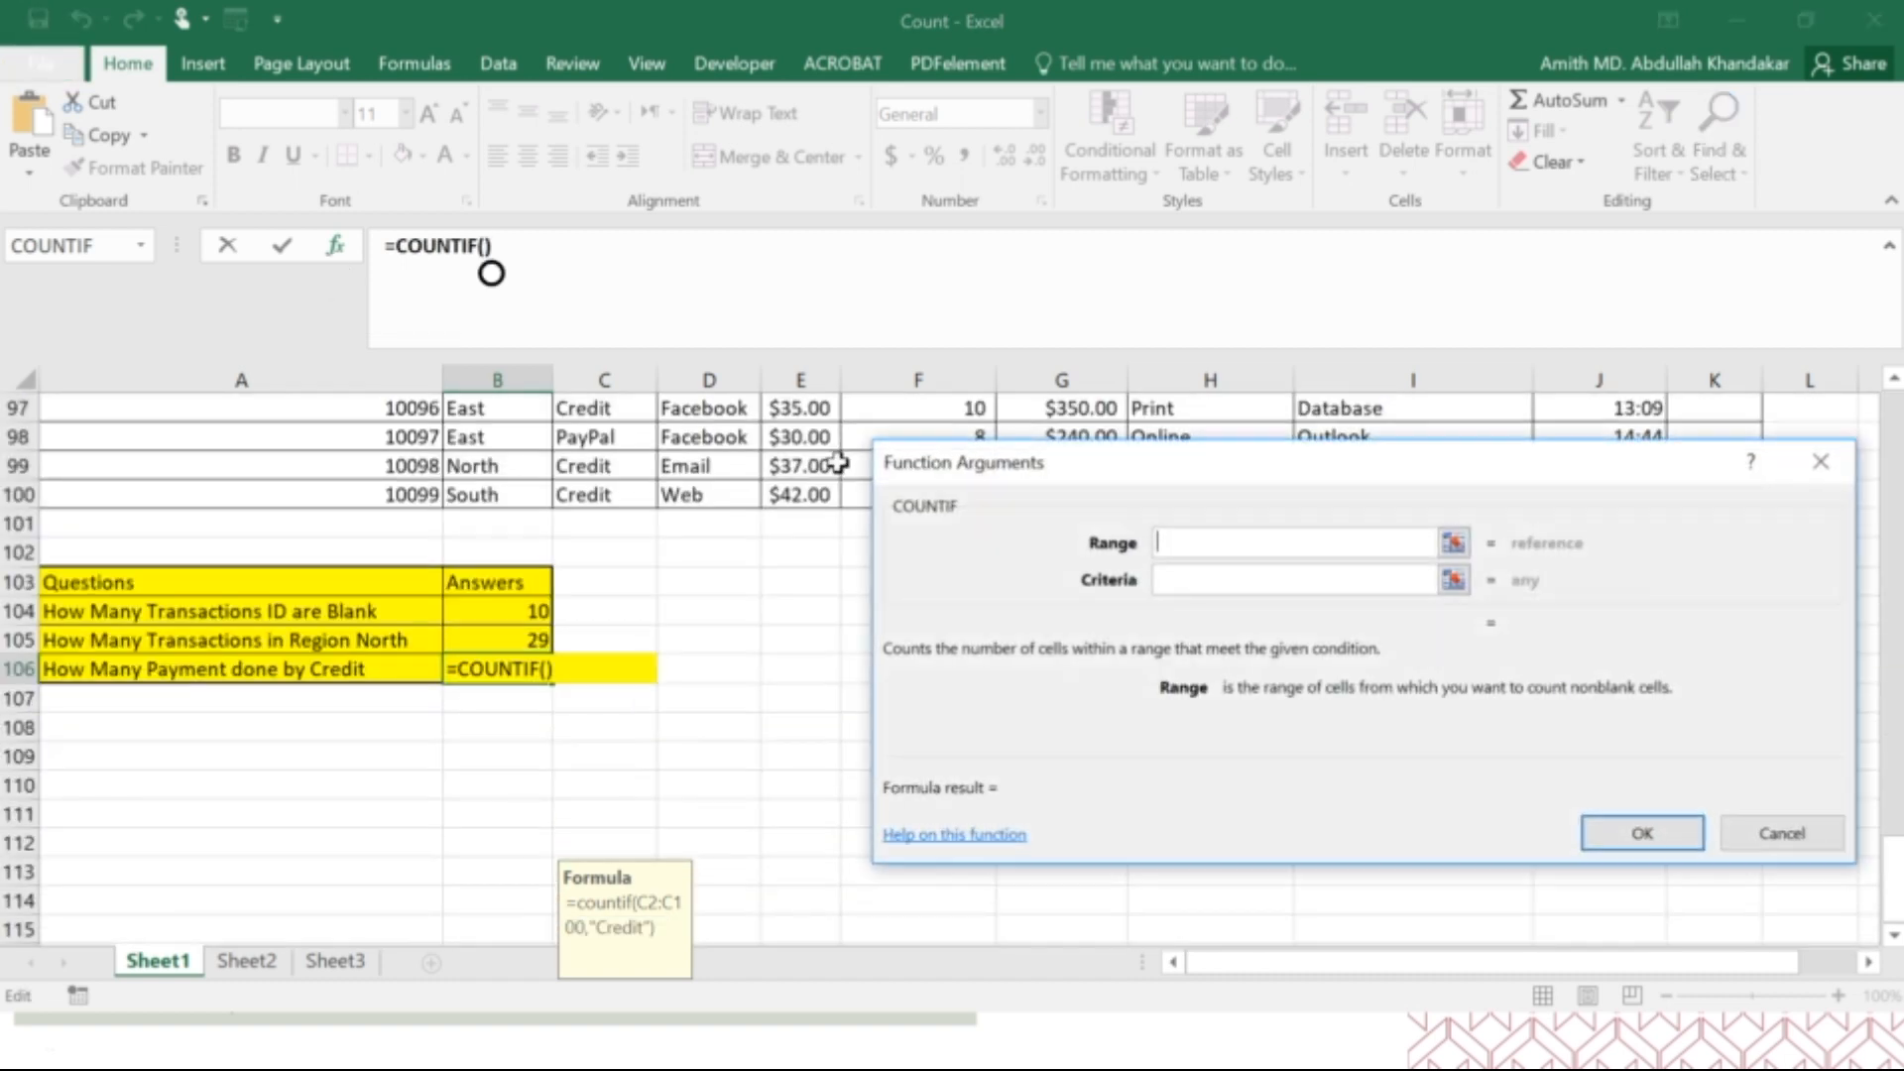
{"action": "scroll", "coordinate": [580, 533], "scroll_direction": "up", "scroll_amount": 20}
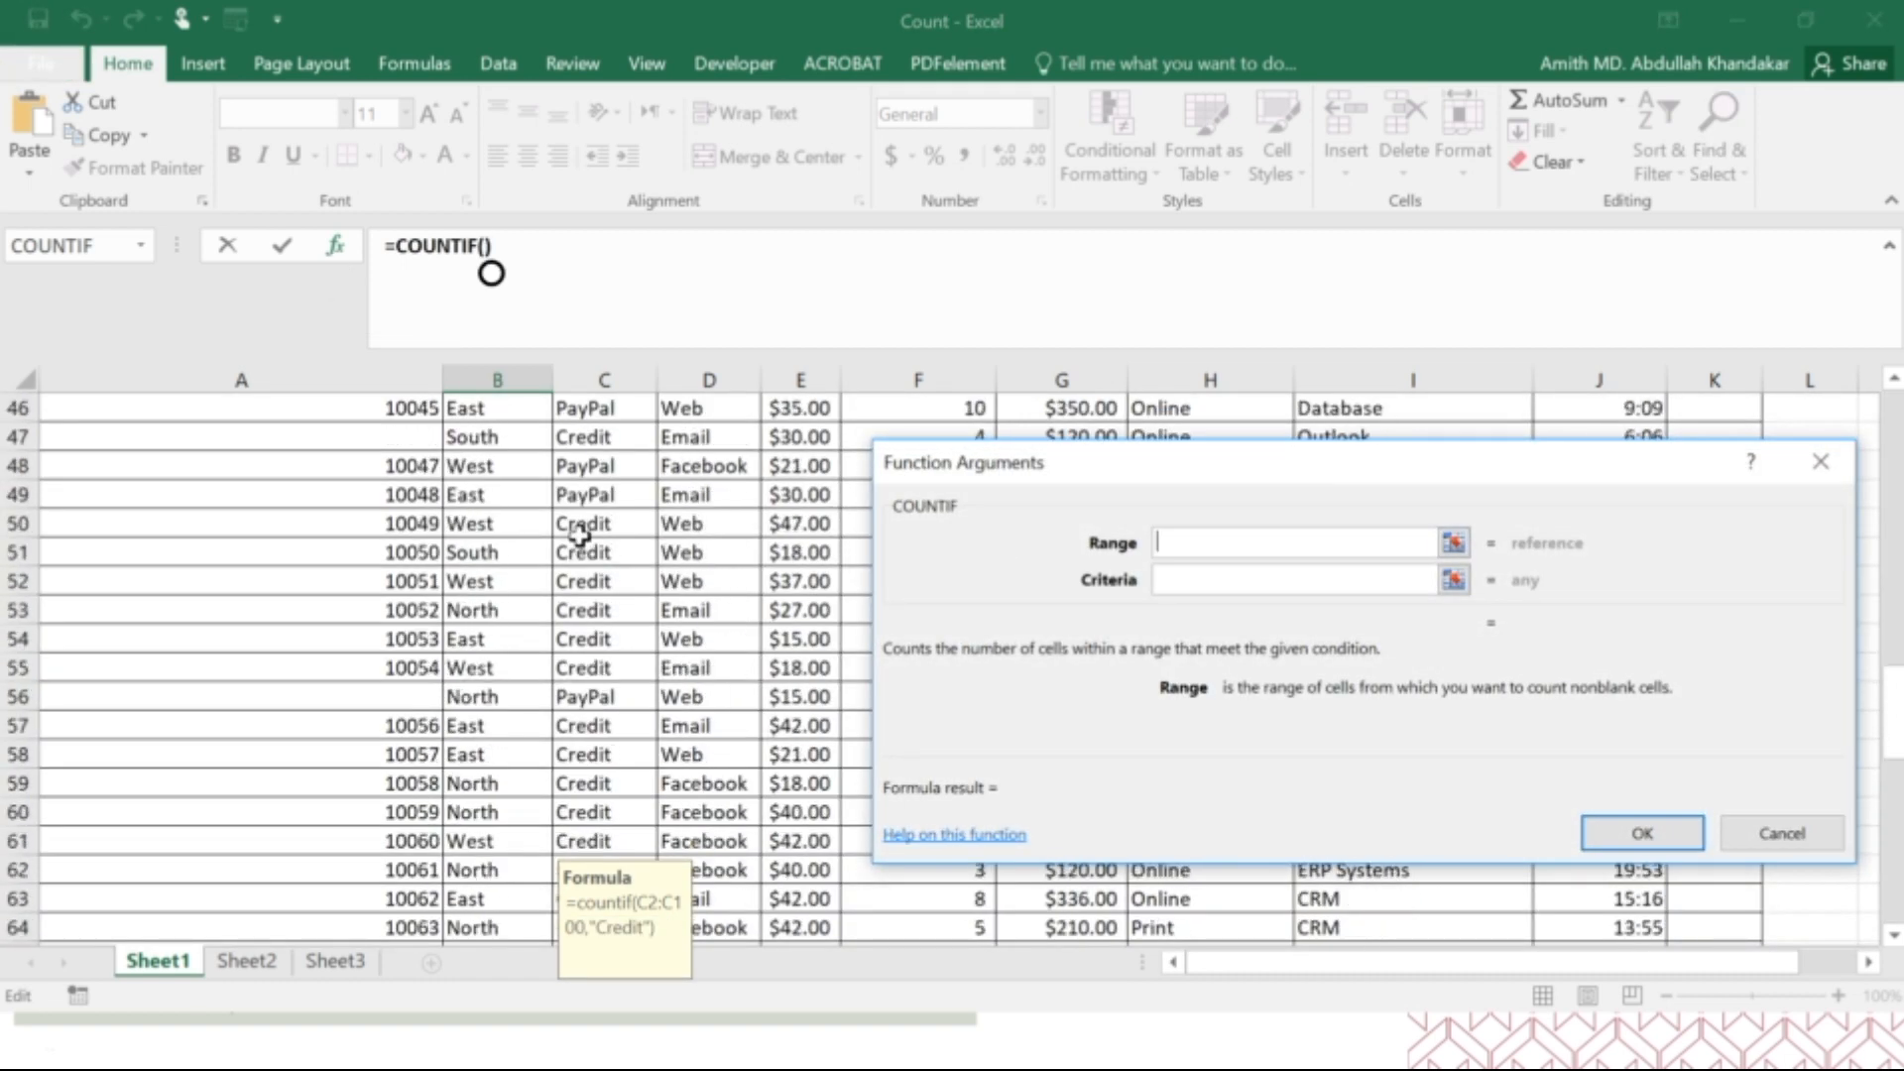
{"action": "left_click_drag", "start_coordinate": [606, 438], "coordinate": [605, 854]}
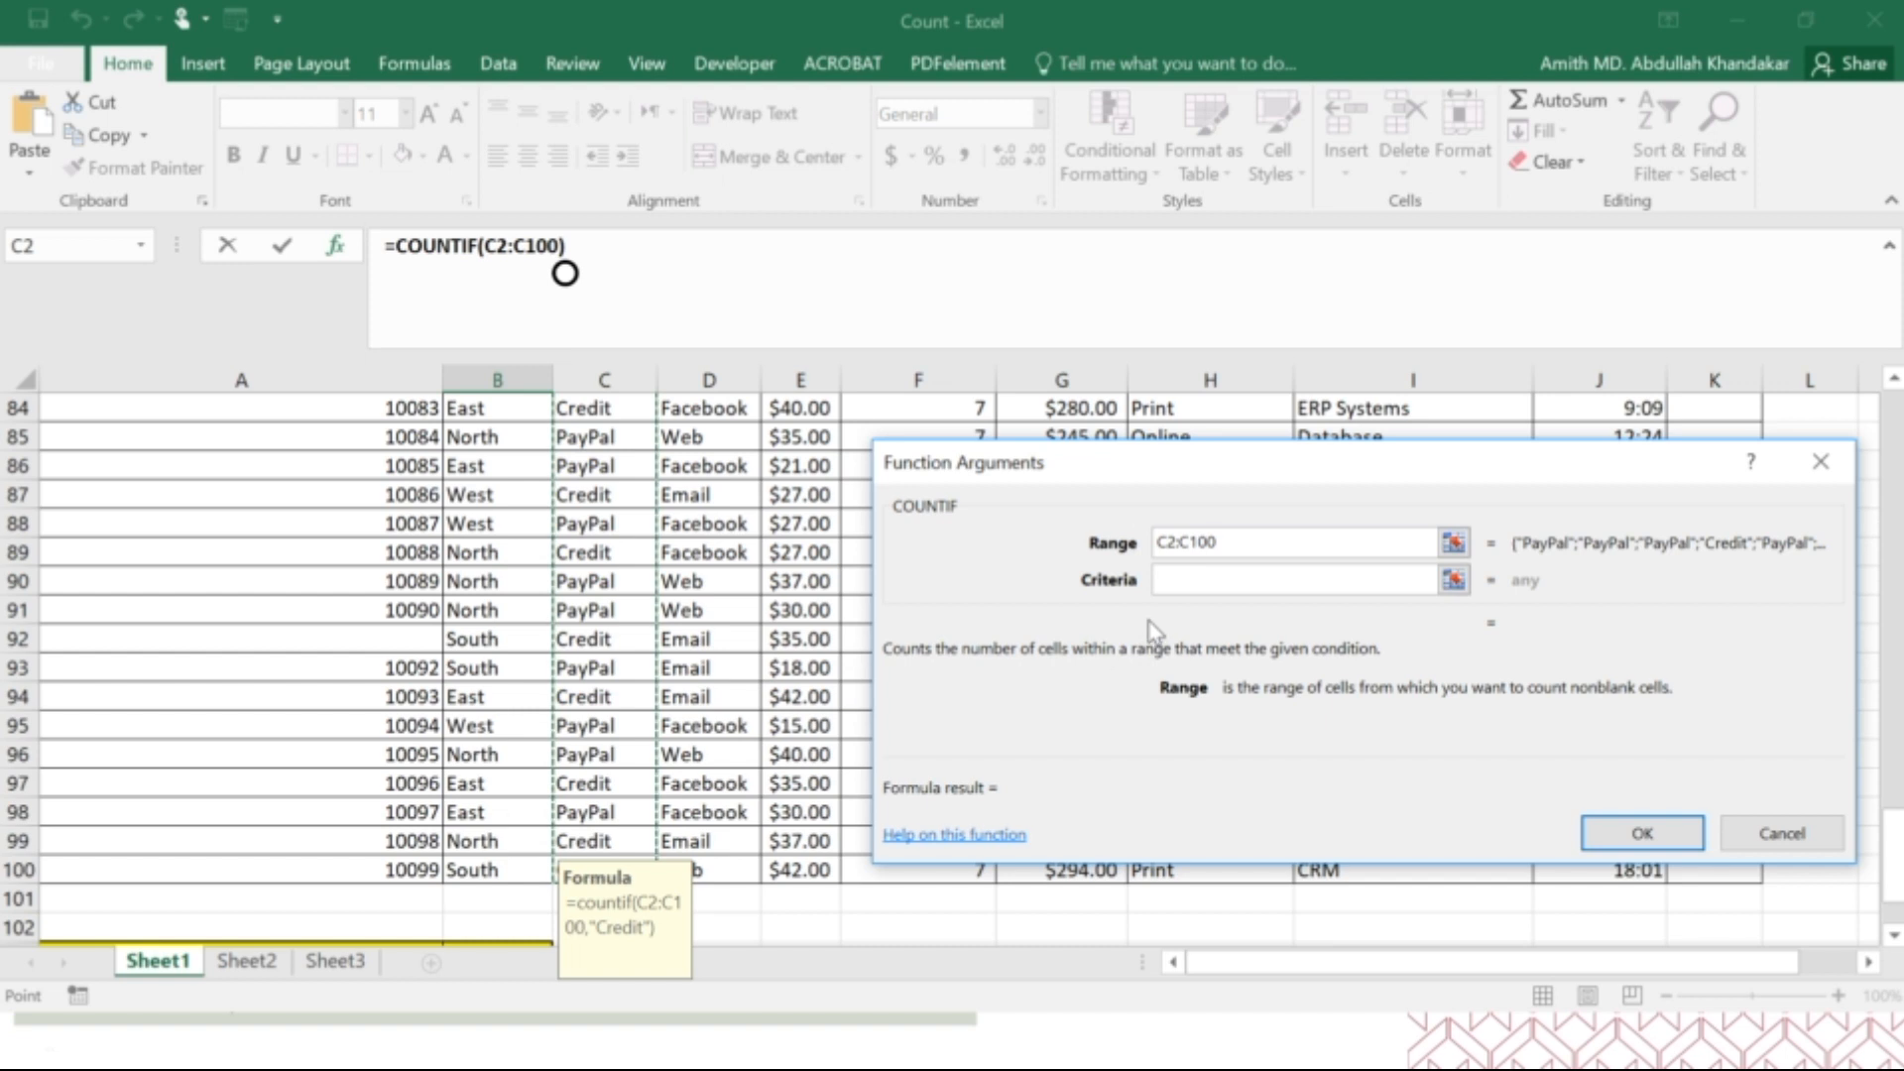
{"action": "scroll", "coordinate": [528, 823], "scroll_direction": "down", "scroll_amount": 3}
{"action": "scroll", "coordinate": [528, 831], "scroll_direction": "down", "scroll_amount": 1}
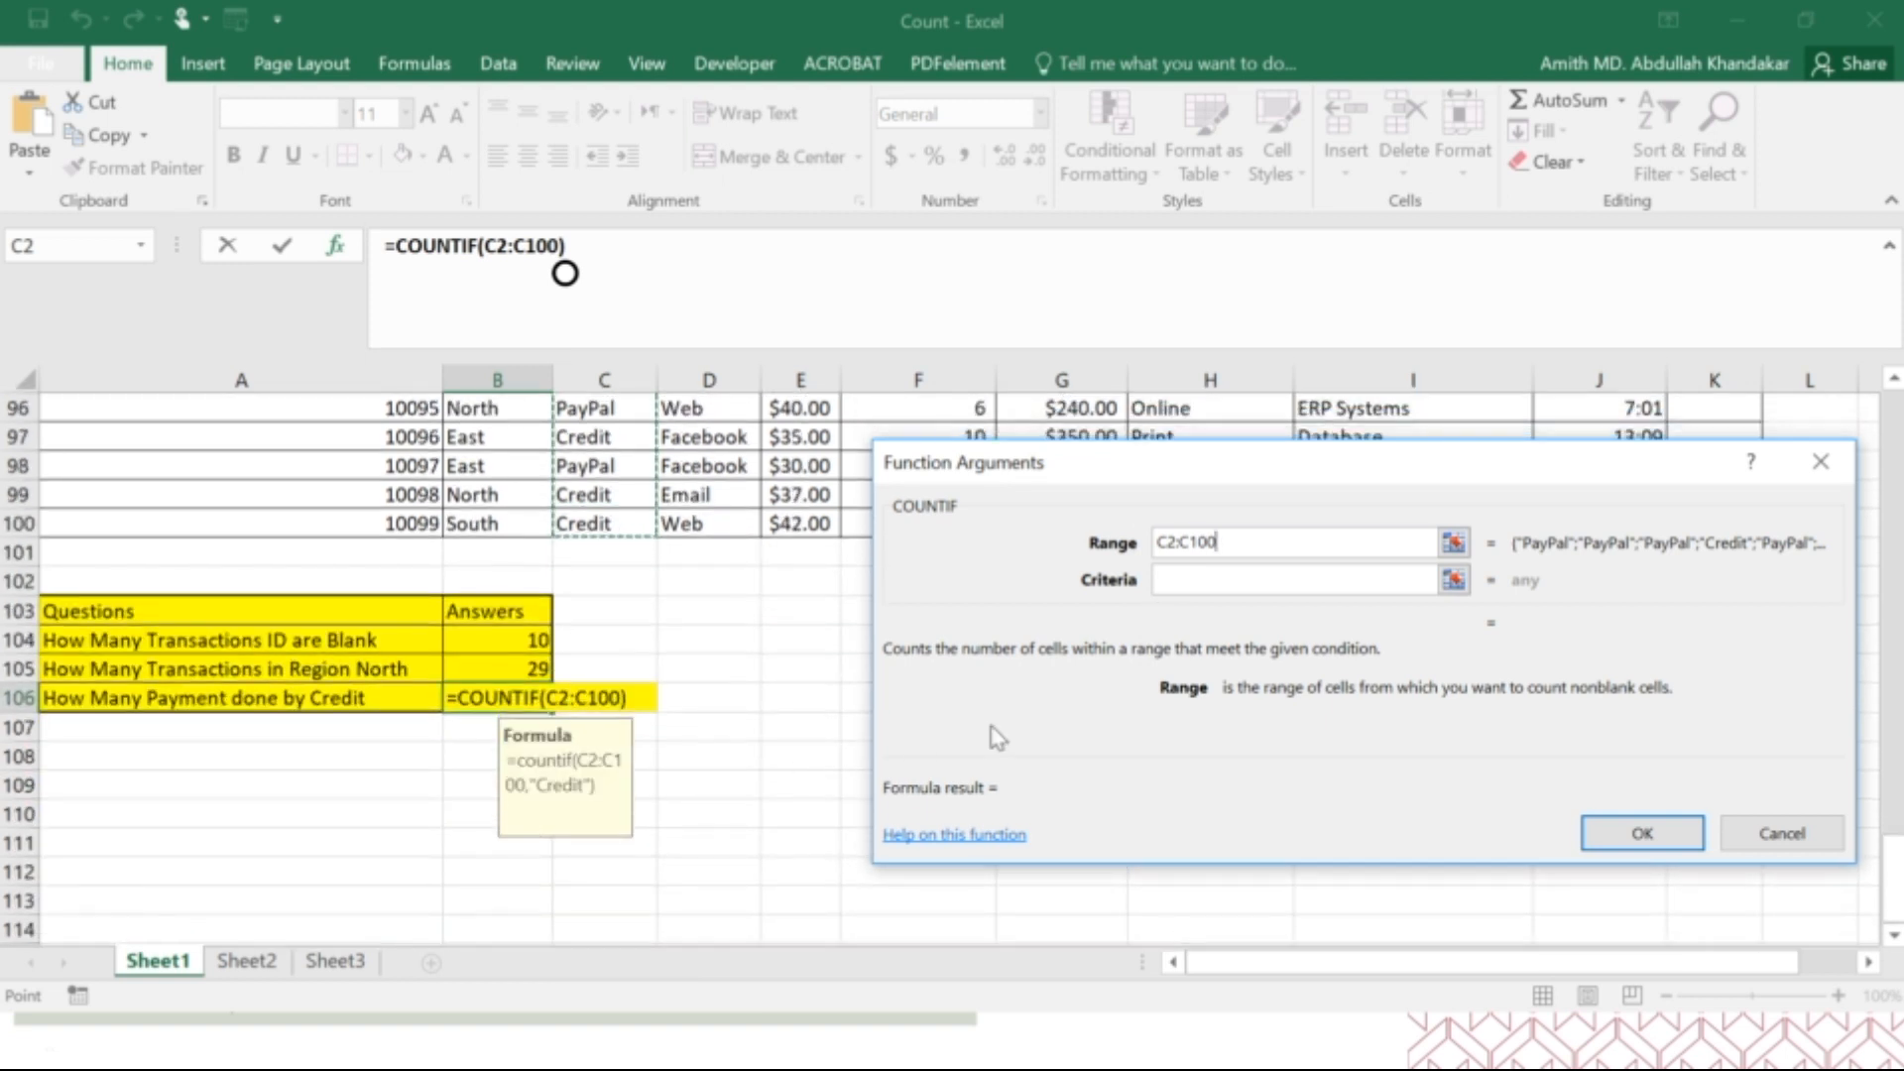
Enter "Credit" in quotation marks as the criteria of the B106 COUNTIF formula.
{"action": "left_click", "coordinate": [1225, 582]}
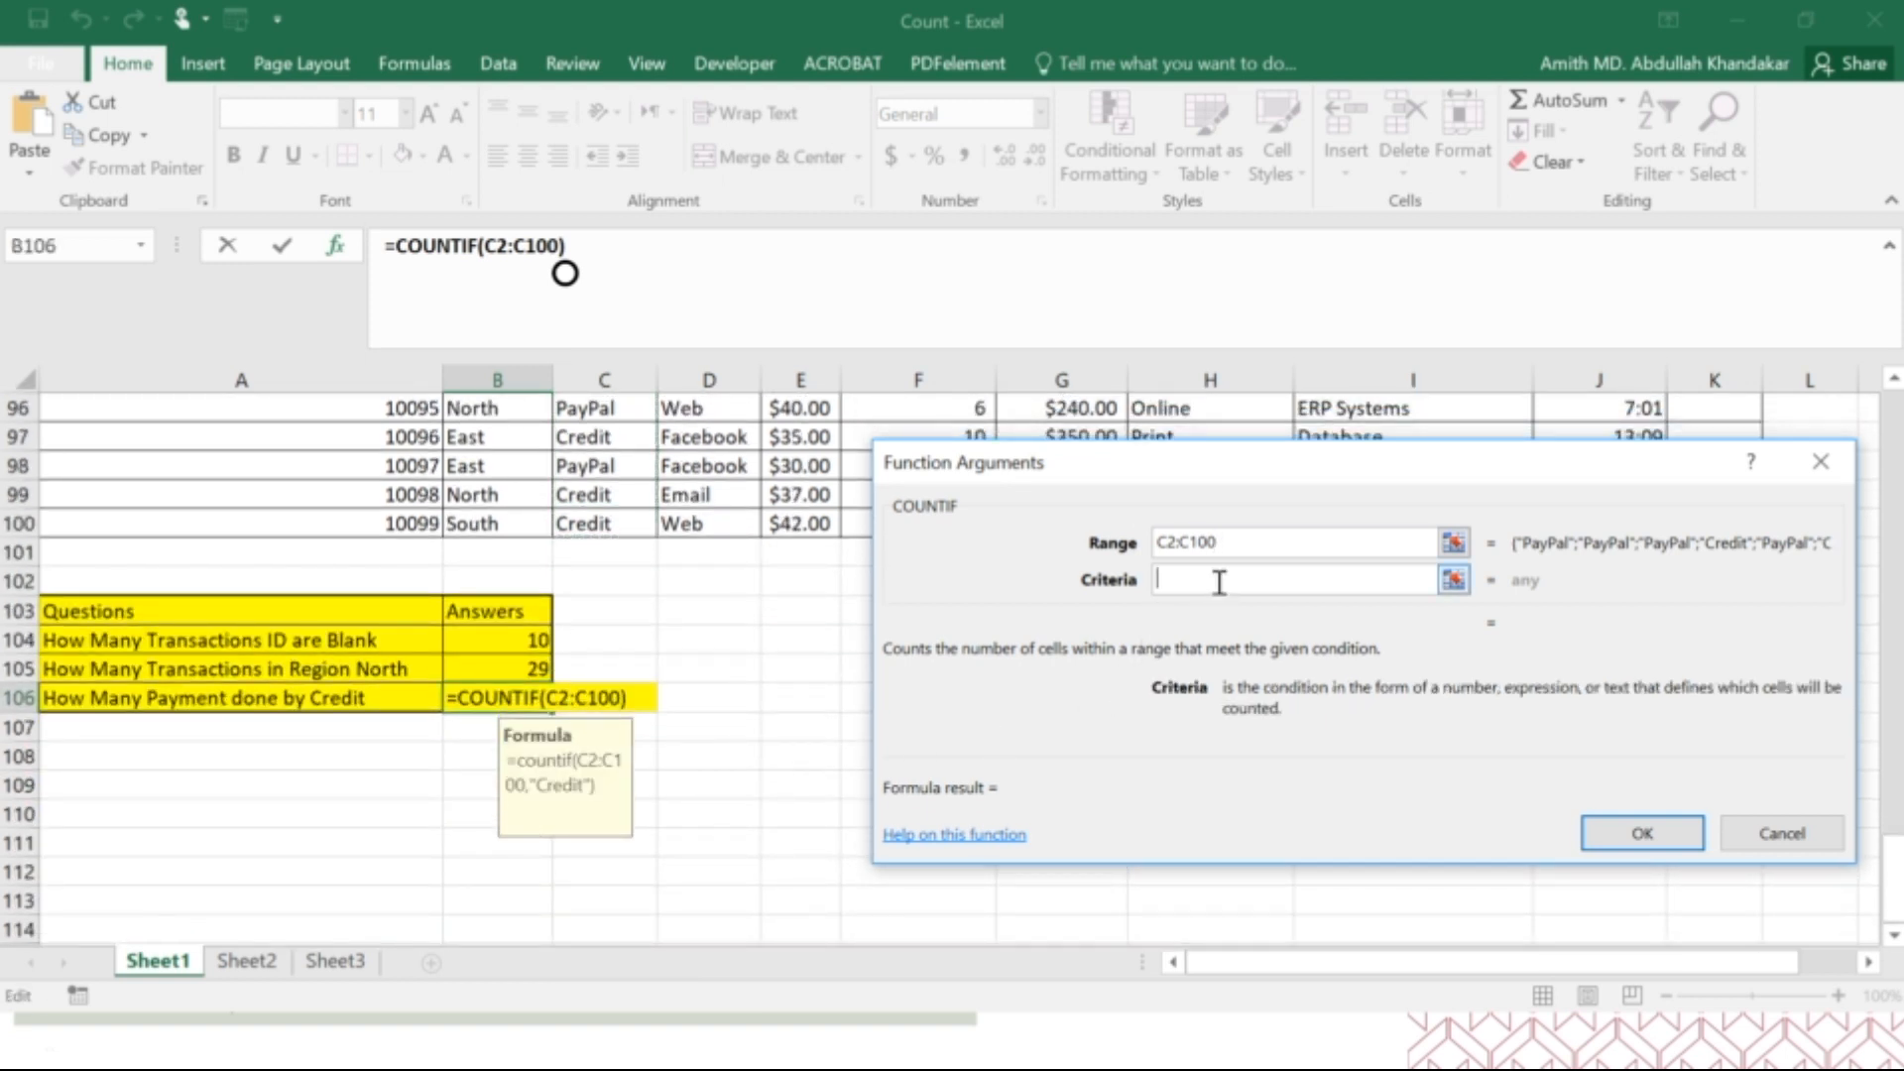
{"action": "type", "text": "\"Credit\""}
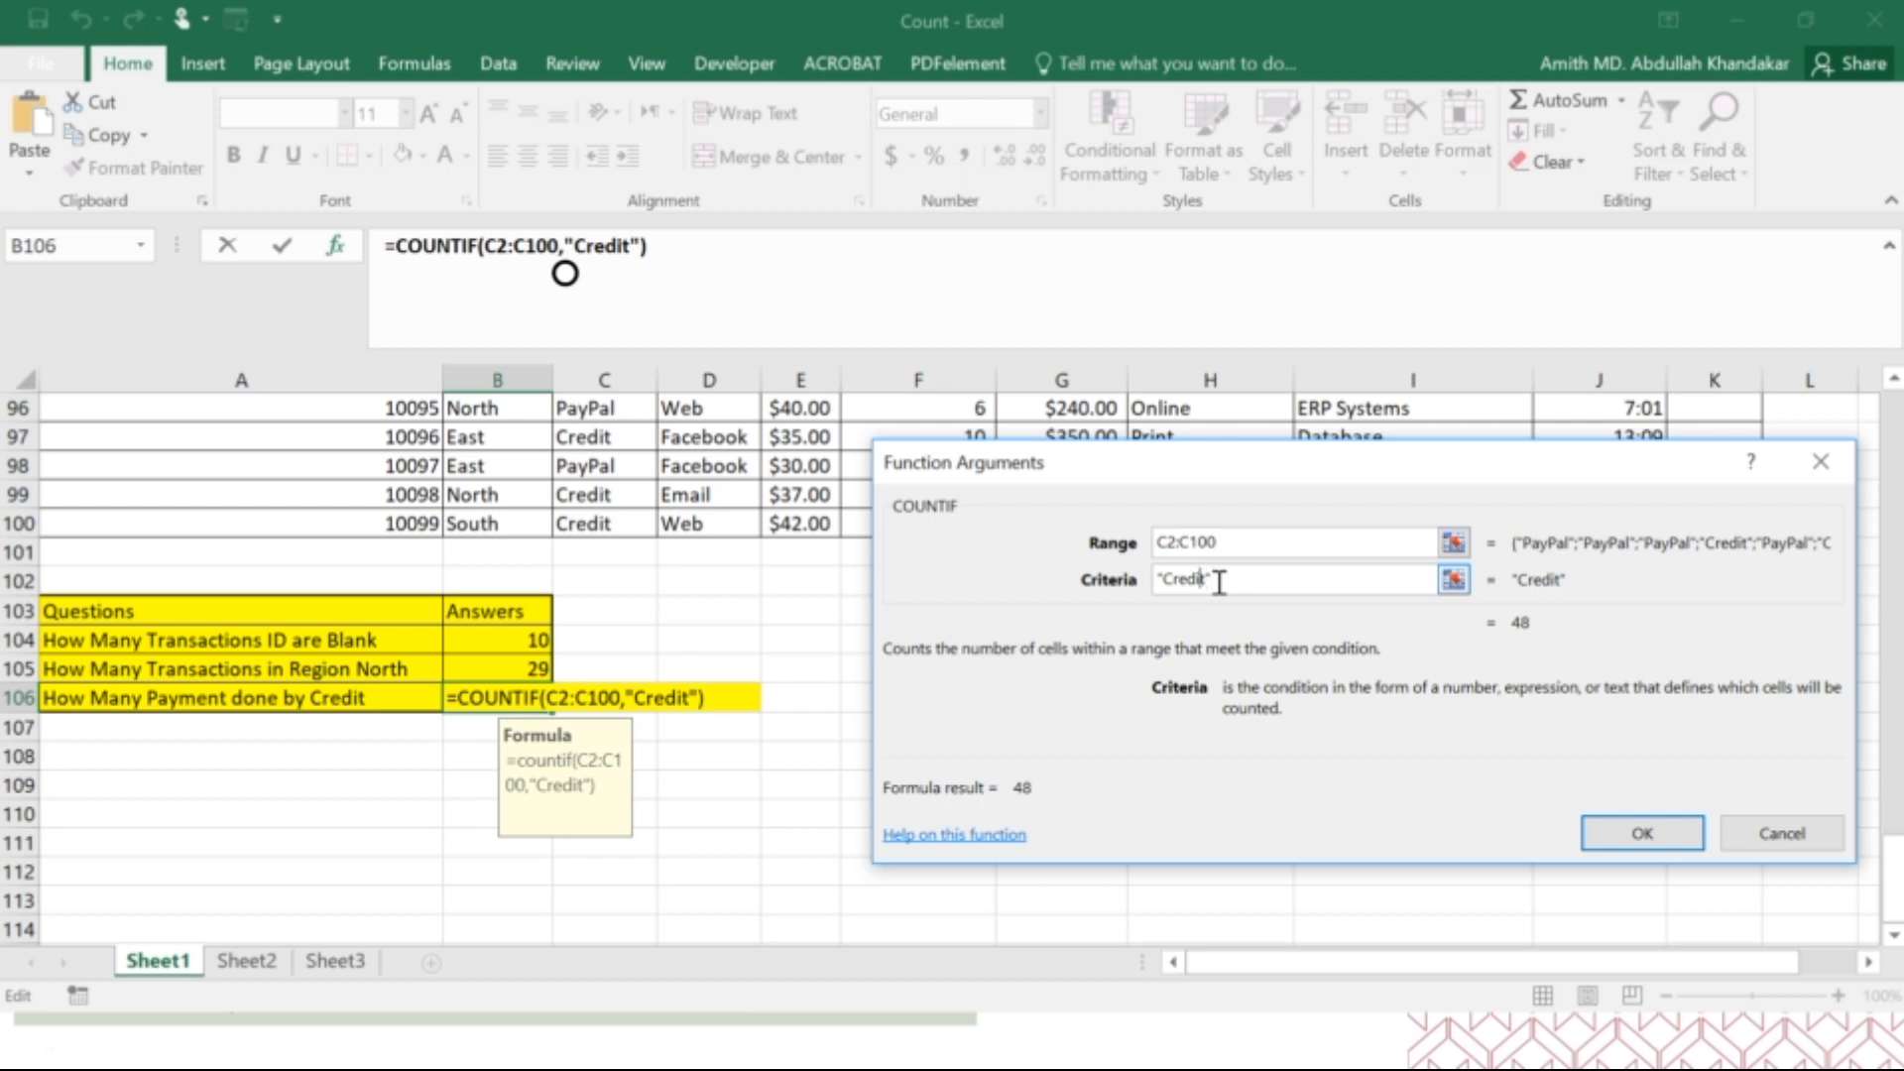
Rewrite the criteria text in lowercase as "credit" to test case sensitivity.
{"action": "key", "text": "BackSpace"}
{"action": "key", "text": "BackSpace"}
{"action": "key", "text": "BackSpace"}
{"action": "key", "text": "BackSpace"}
{"action": "key", "text": "BackSpace"}
{"action": "key", "text": "BackSpace"}
{"action": "key", "text": "BackSpace"}
{"action": "type", "text": "c"}
{"action": "key", "text": "BackSpace"}
{"action": "type", "text": "credit"}
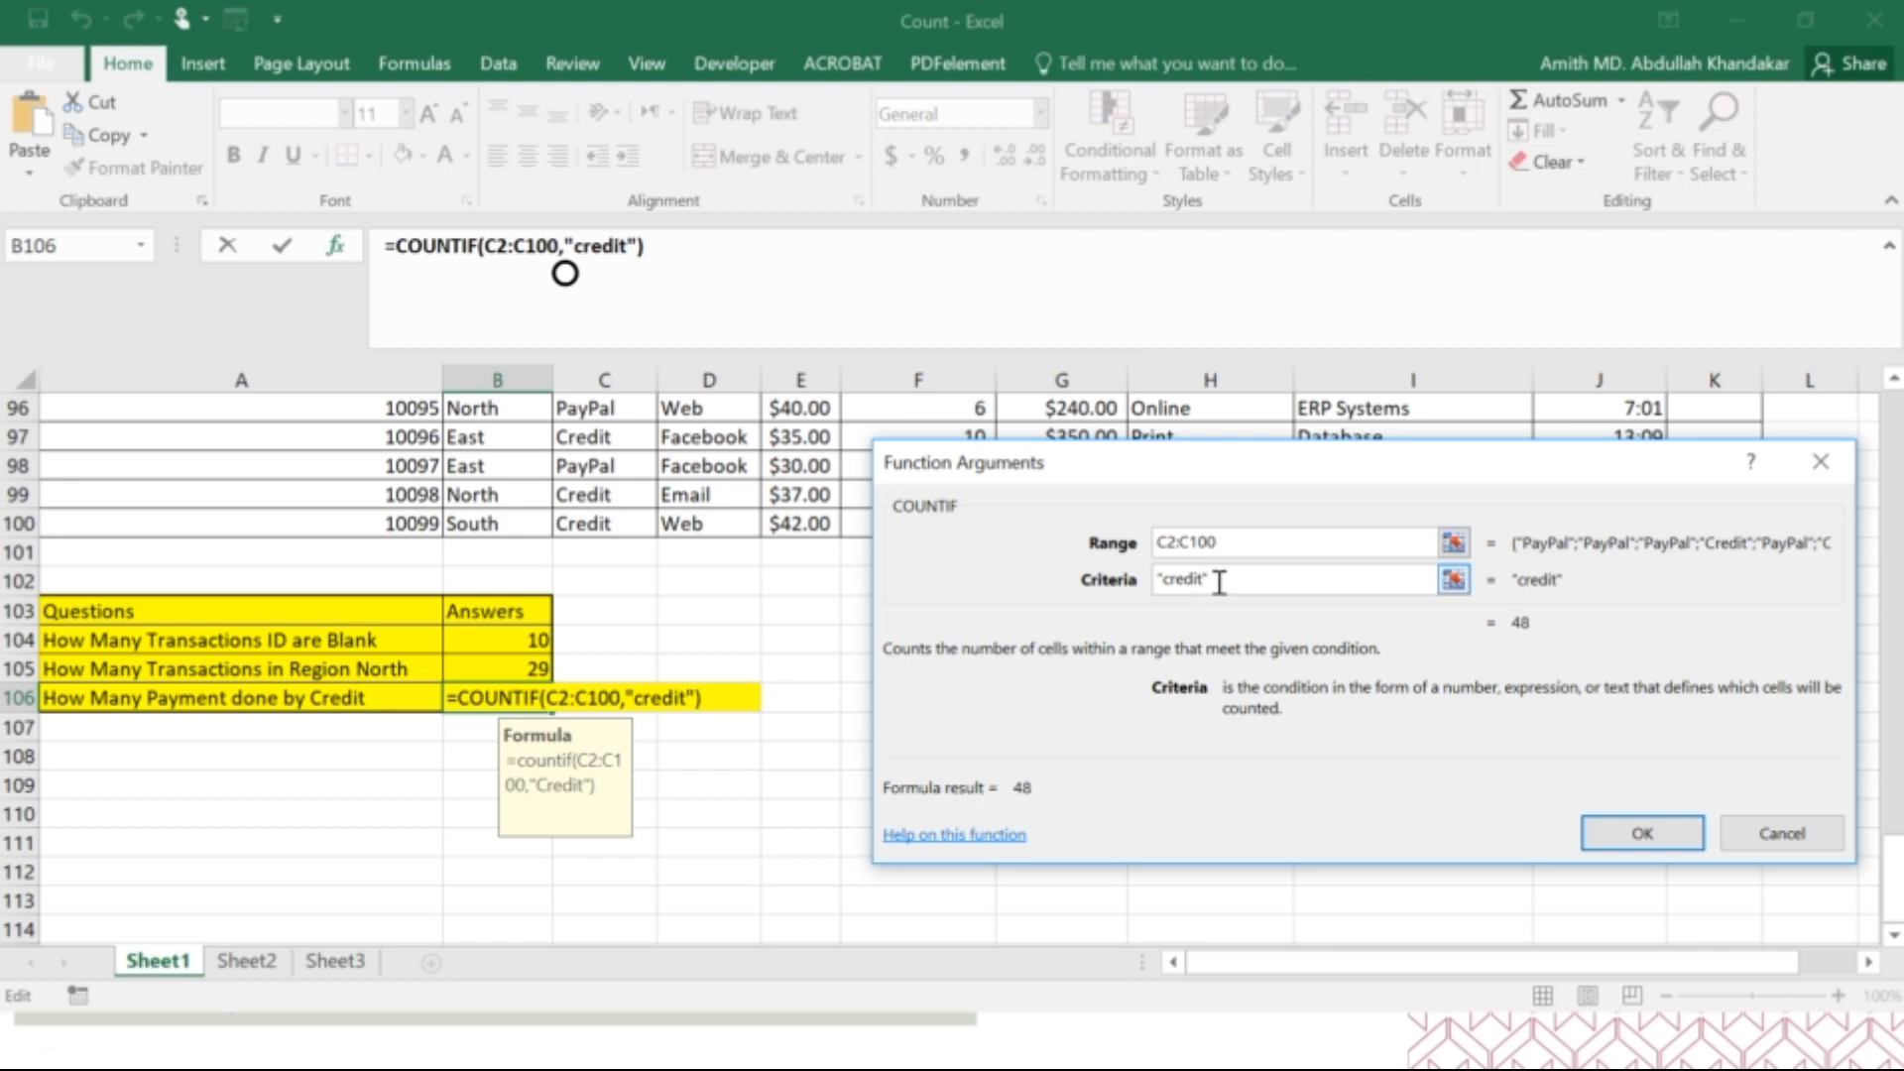
Replace the criteria text with the uppercase version "CREDIT".
{"action": "key", "text": "BackSpace"}
{"action": "key", "text": "BackSpace"}
{"action": "key", "text": "BackSpace"}
{"action": "key", "text": "BackSpace"}
{"action": "key", "text": "BackSpace"}
{"action": "key", "text": "BackSpace"}
{"action": "type", "text": "CREDIT"}
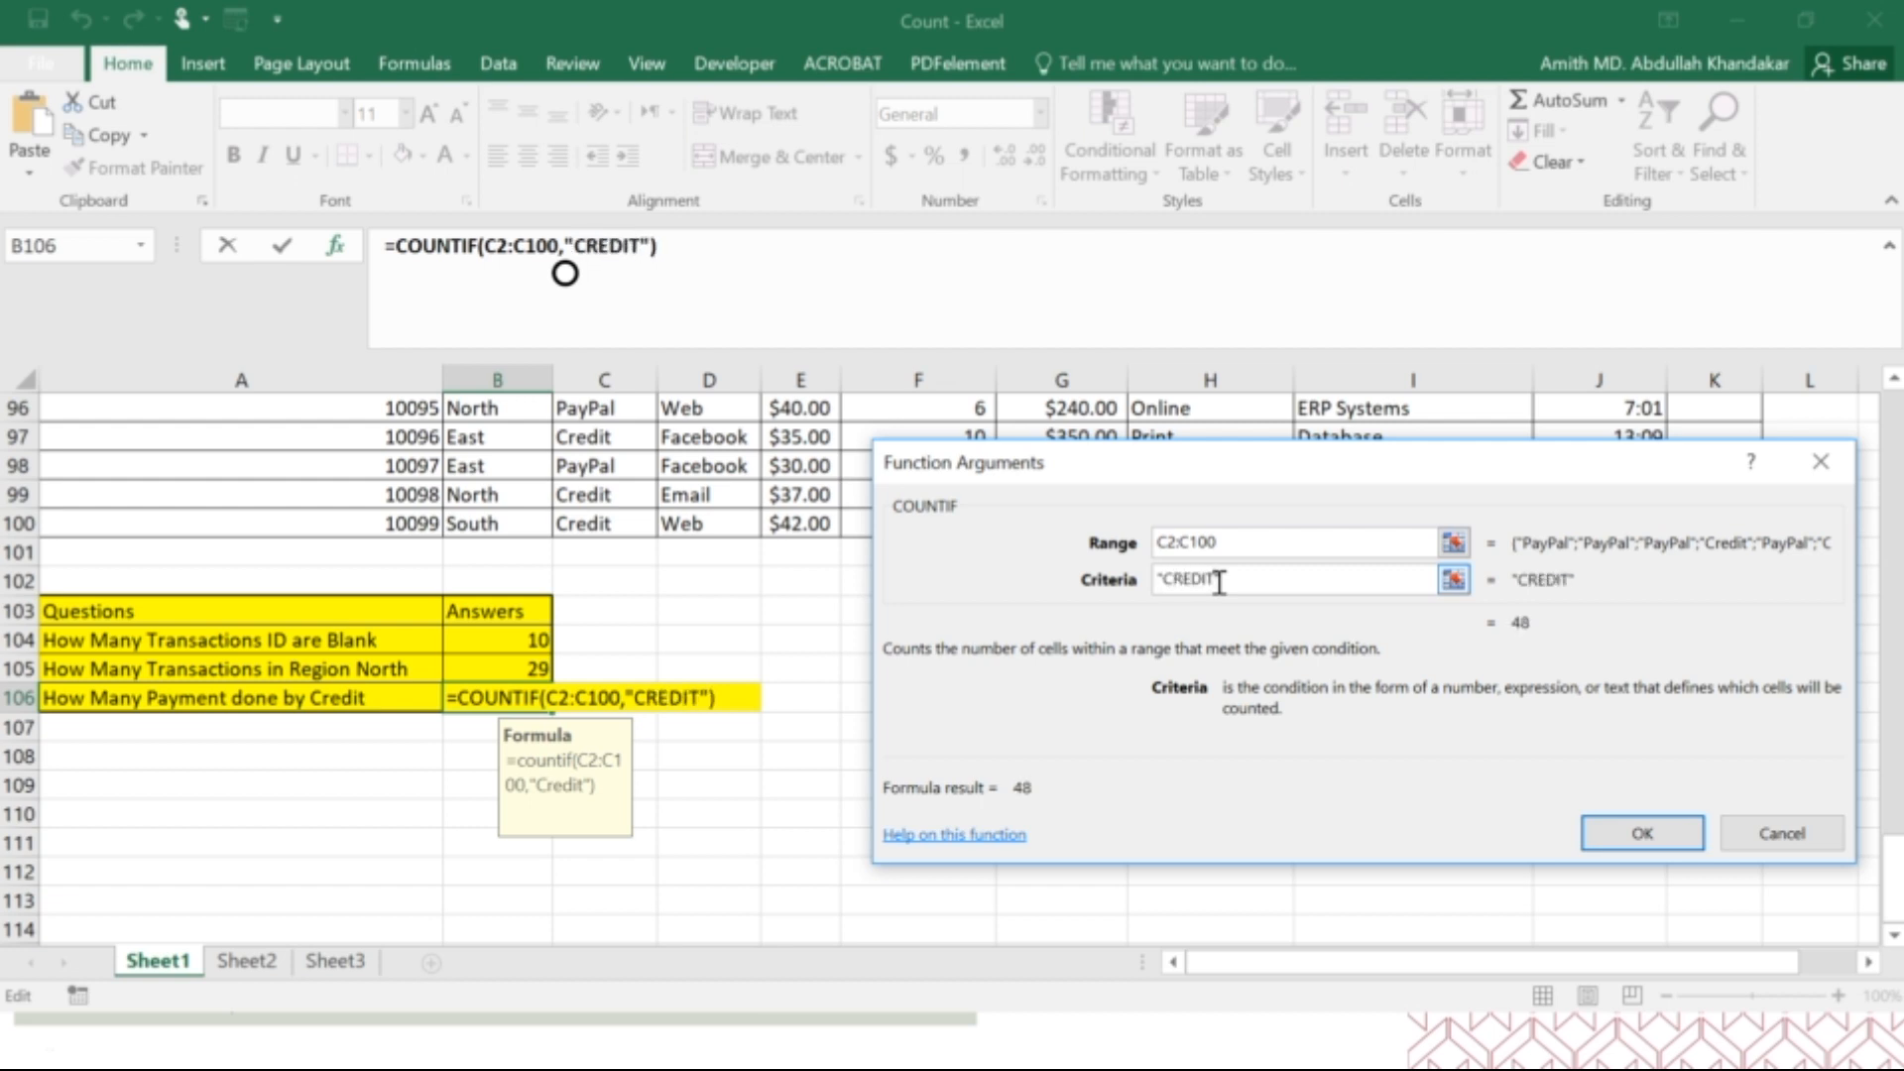
Tidy the quotation marks around the CREDIT criteria and confirm the COUNTIF formula in B106.
{"action": "type", "text": "\""}
{"action": "left_click_drag", "start_coordinate": [1218, 582], "coordinate": [1170, 579]}
{"action": "key", "text": "Right"}
{"action": "key", "text": "Right"}
{"action": "key", "text": "Right"}
{"action": "key", "text": "Right"}
{"action": "key", "text": "Right"}
{"action": "key", "text": "Right"}
{"action": "key", "text": "BackSpace"}
{"action": "key", "text": "Return"}
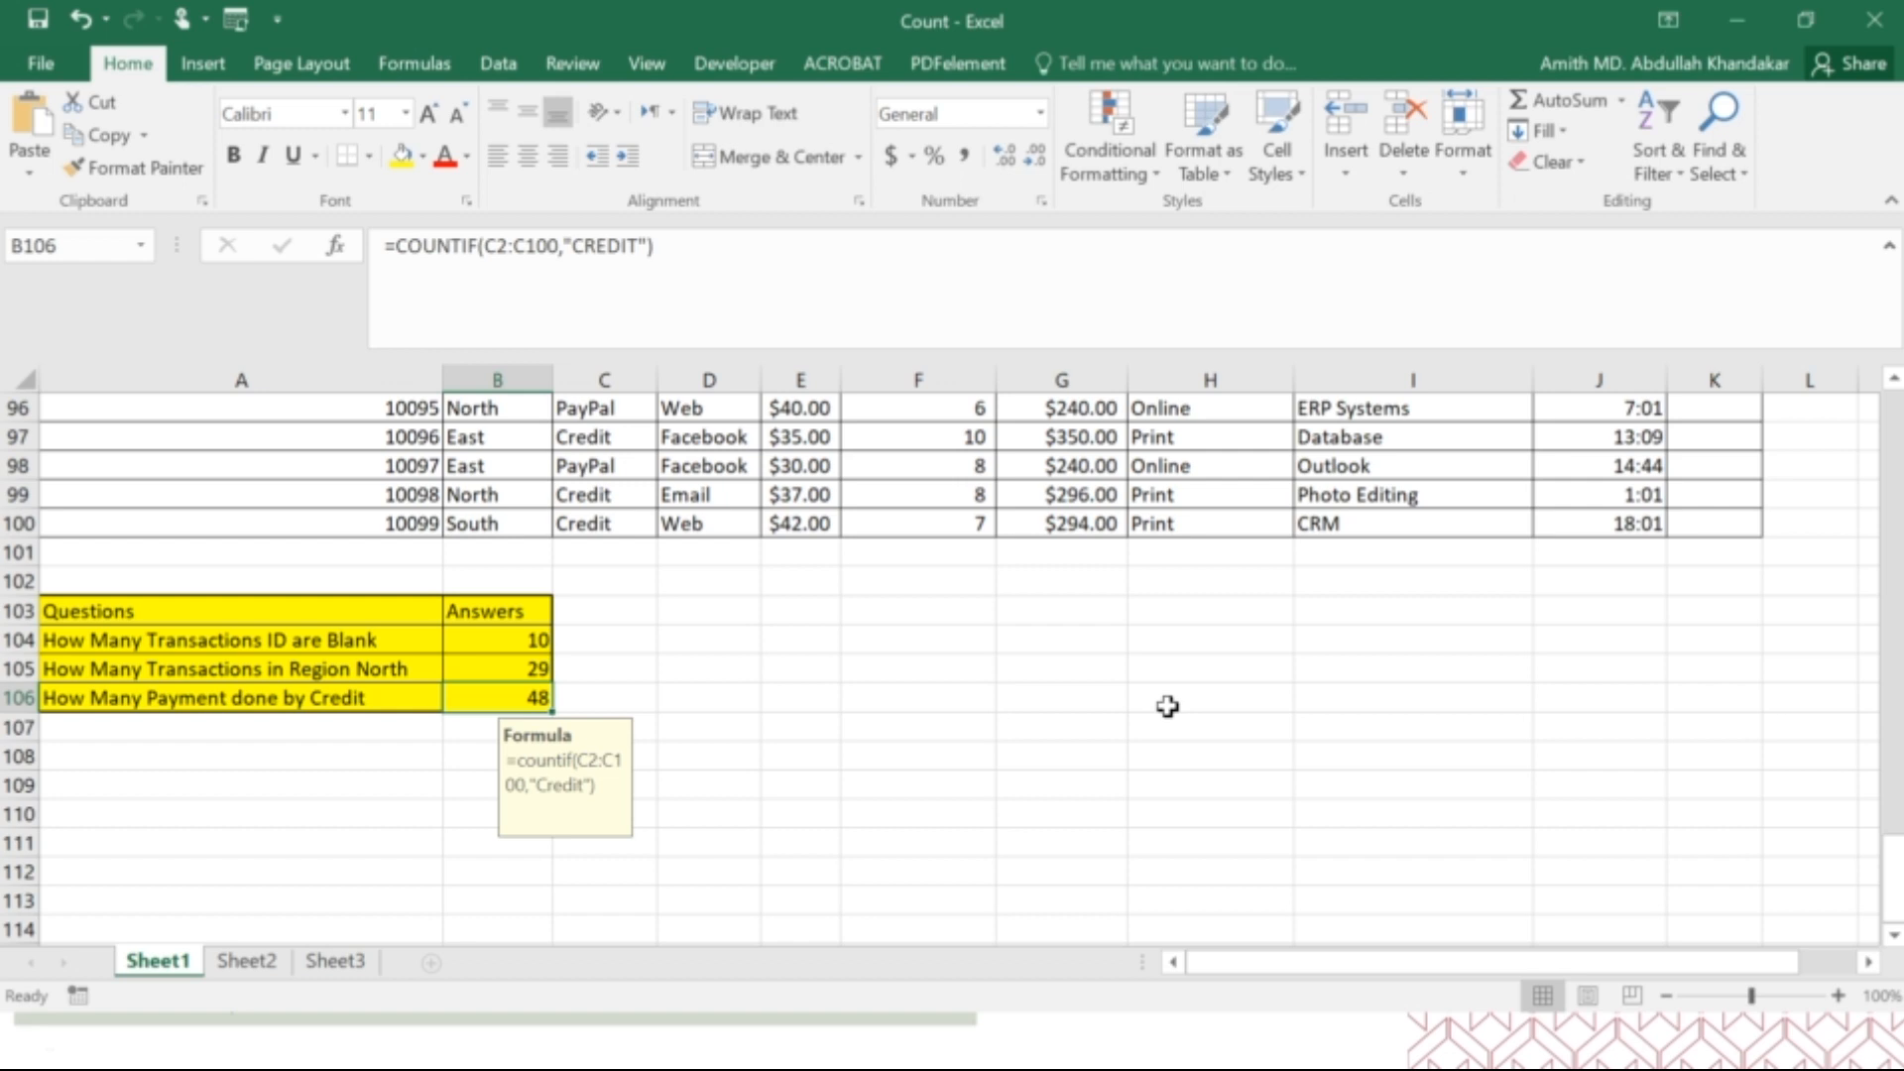
Review the source table and the answers in B104:B106, and close the Count workbook.
{"action": "scroll", "coordinate": [1167, 706], "scroll_direction": "up", "scroll_amount": 20}
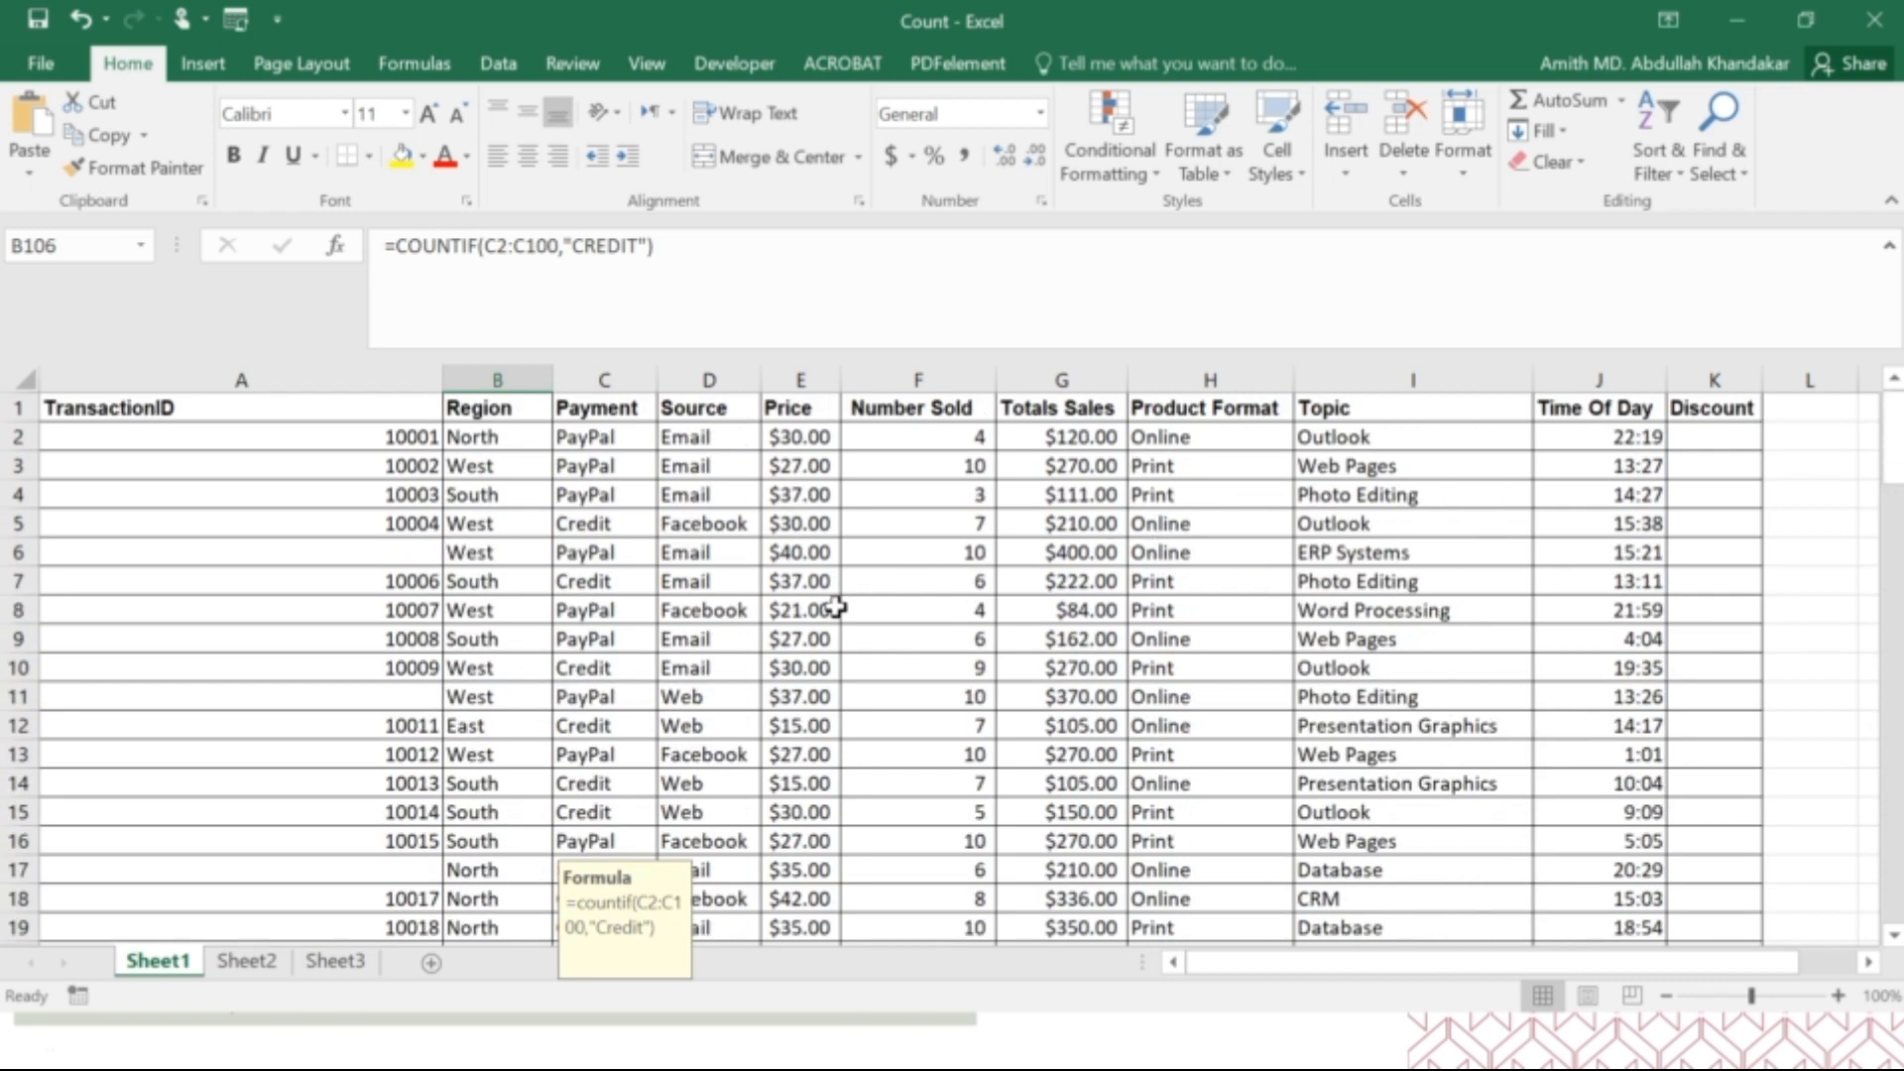
{"action": "scroll", "coordinate": [837, 608], "scroll_direction": "down", "scroll_amount": 10}
{"action": "scroll", "coordinate": [838, 608], "scroll_direction": "down", "scroll_amount": 20}
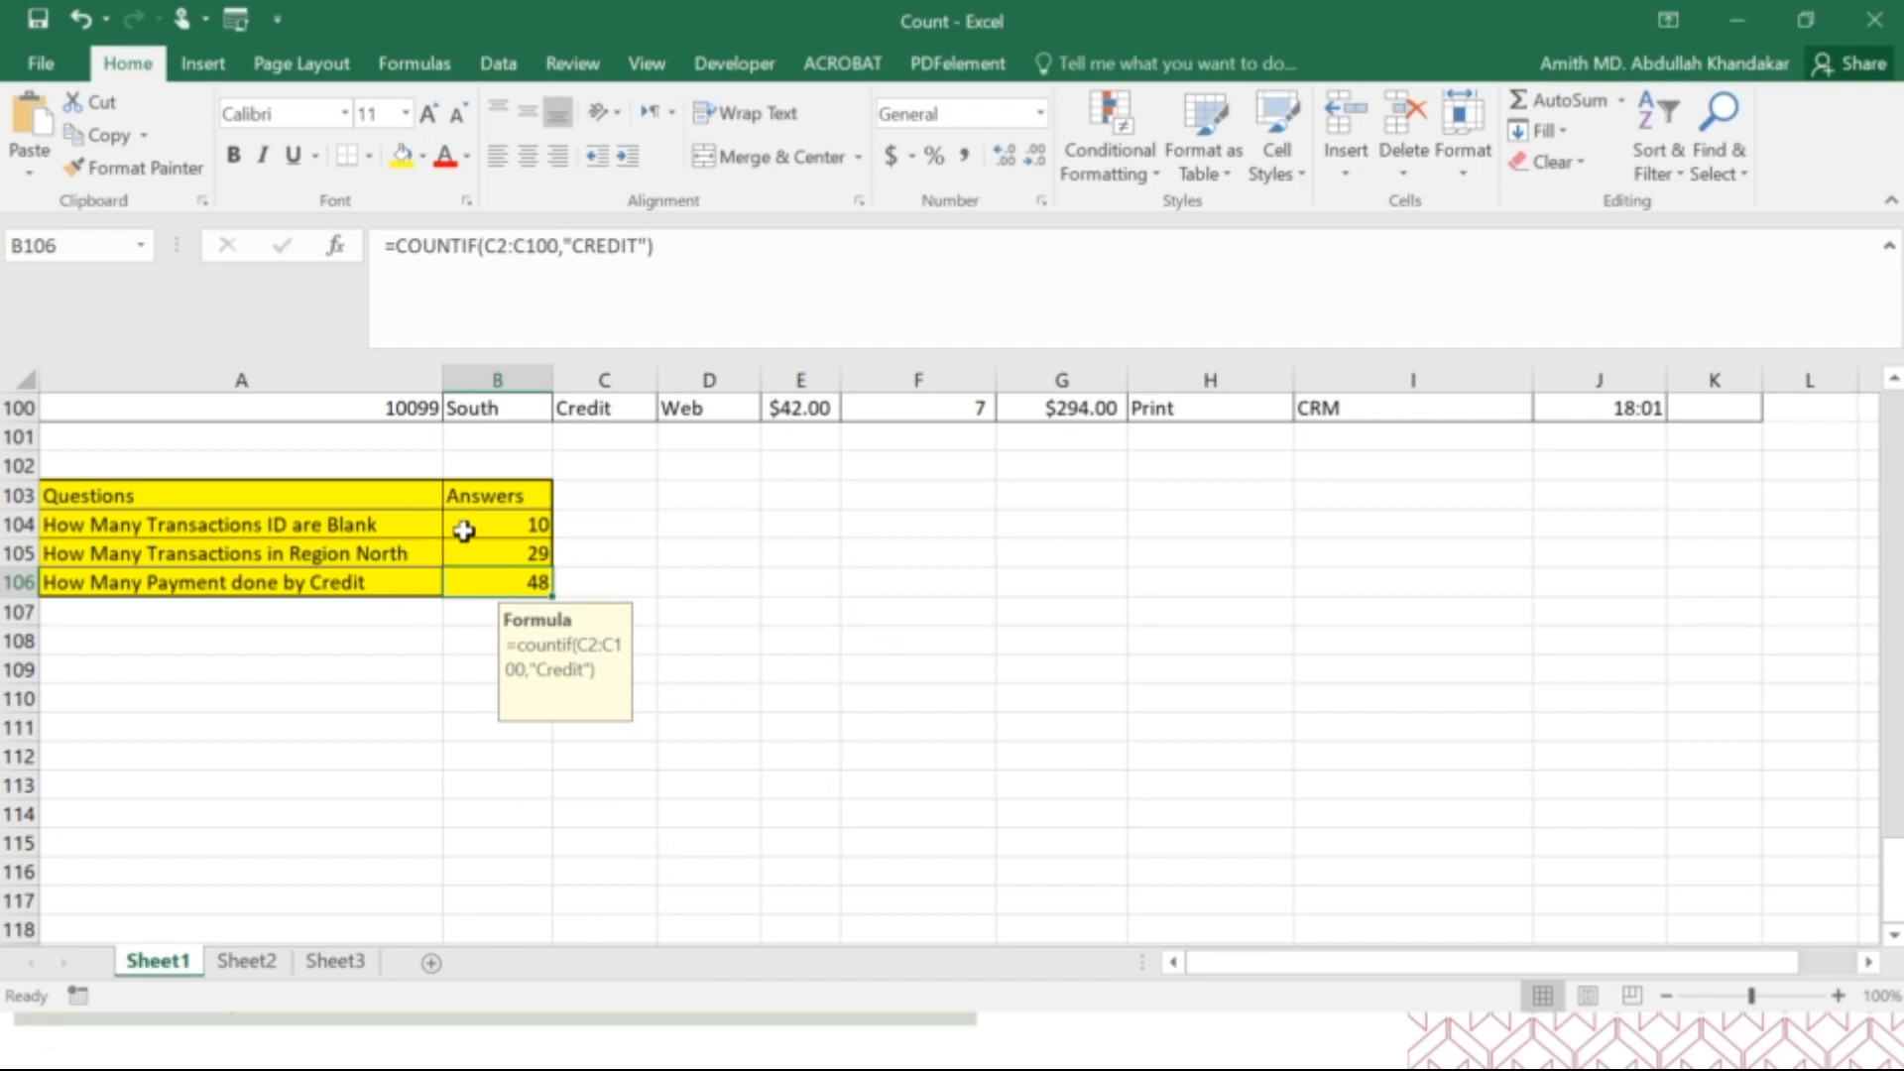
{"action": "left_click", "coordinate": [471, 529]}
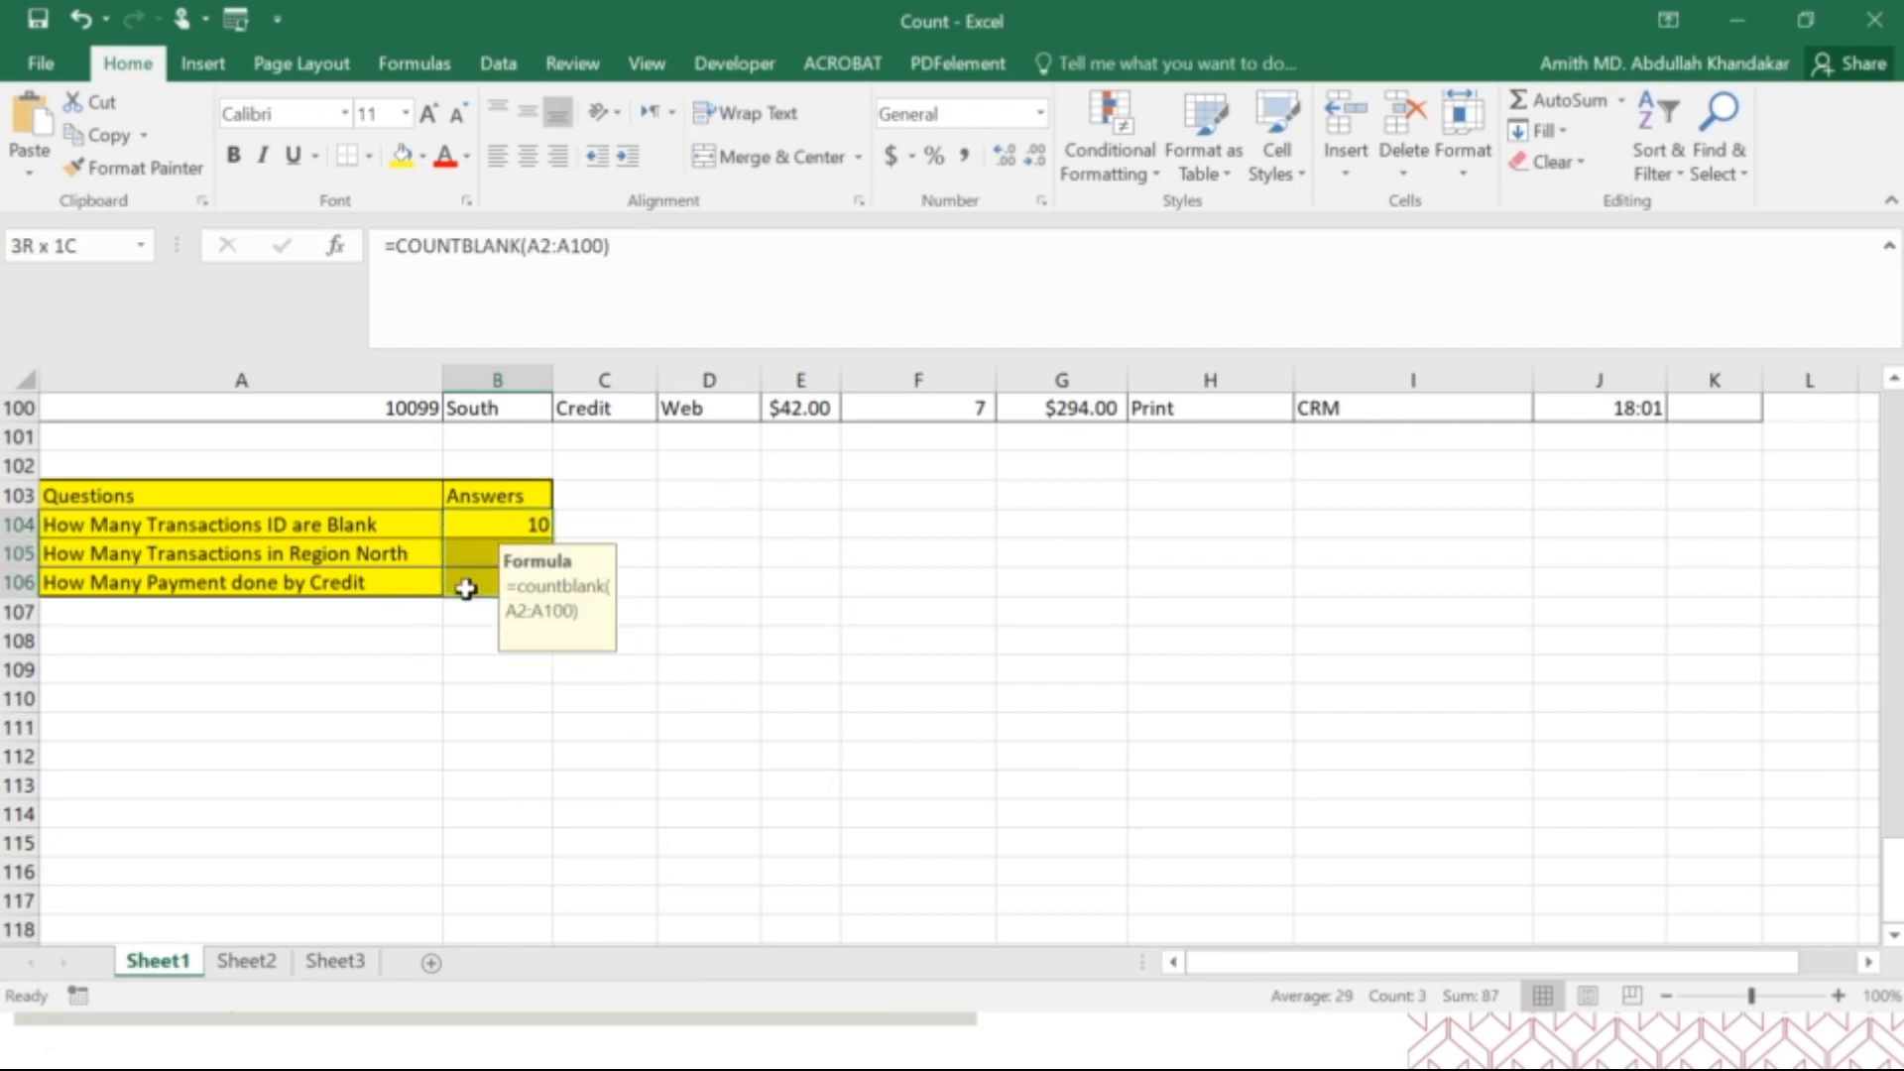
{"action": "left_click", "coordinate": [837, 535]}
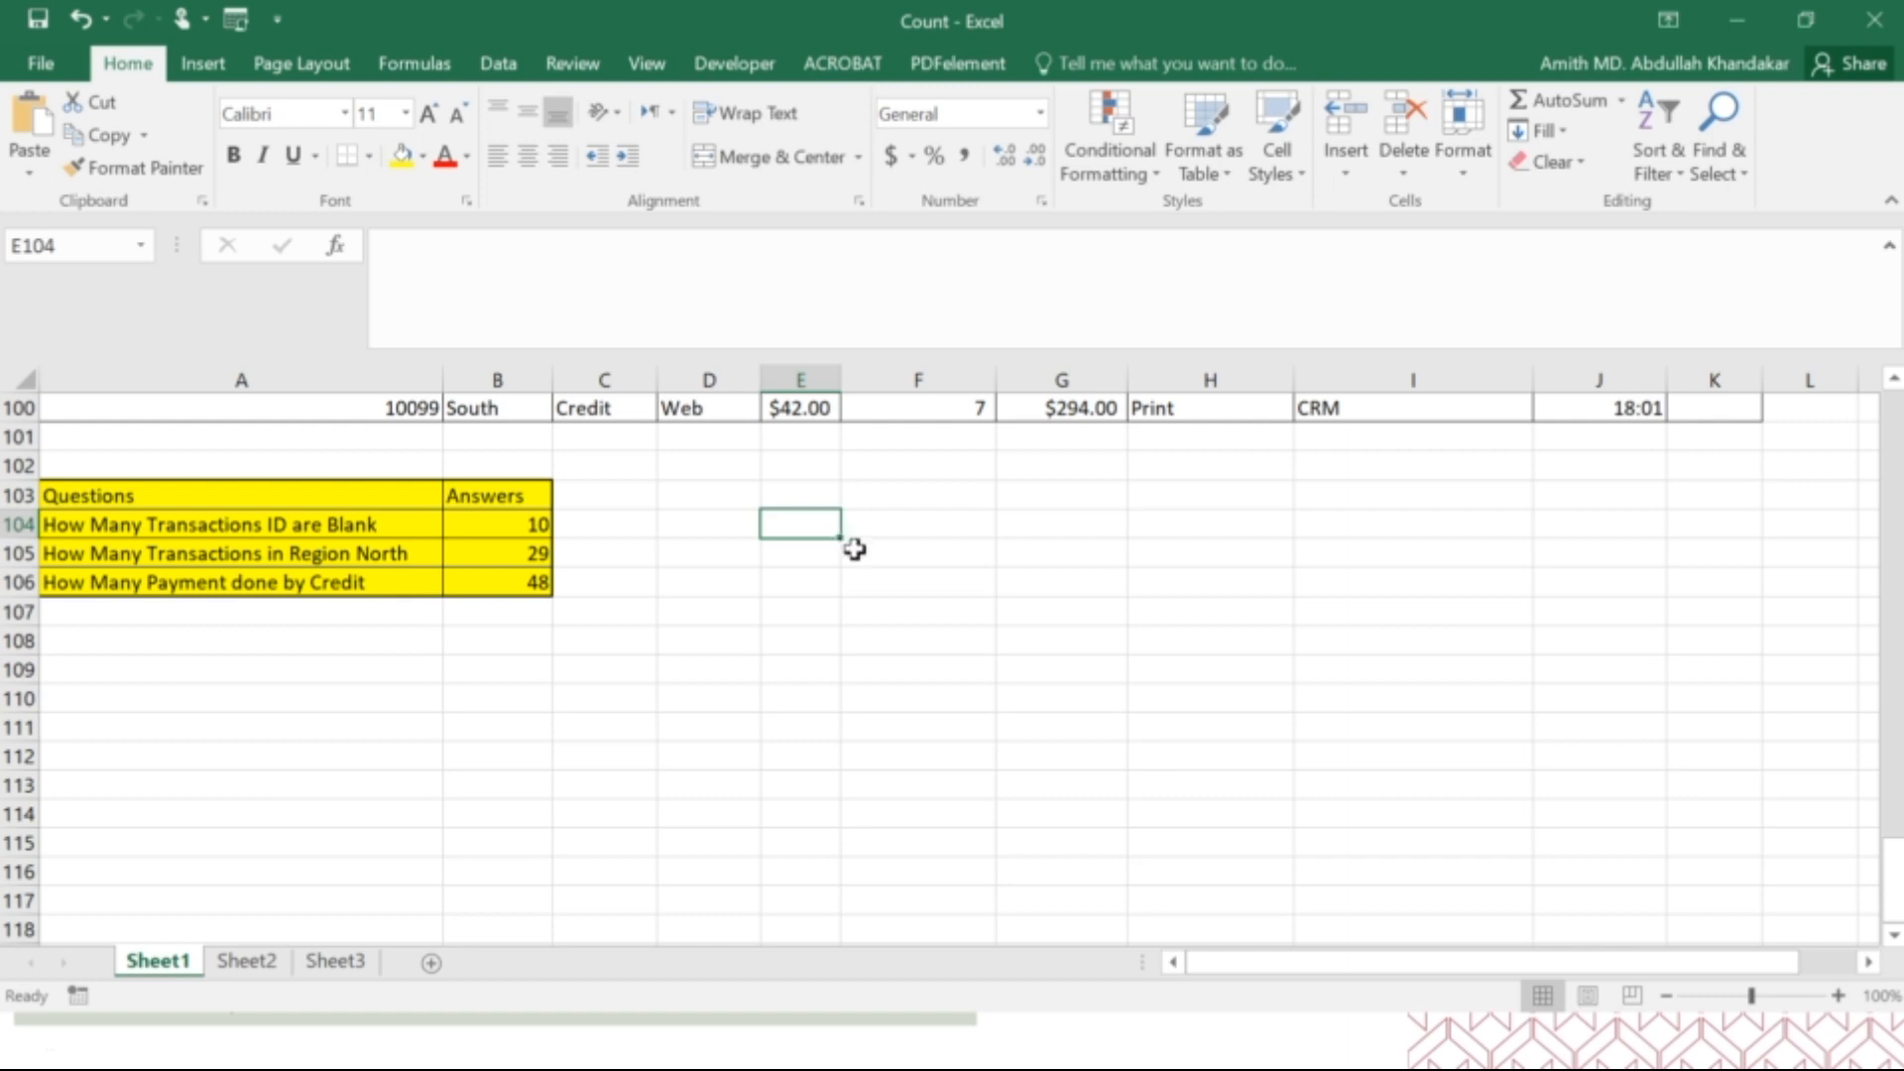
{"action": "left_click", "coordinate": [1874, 20]}
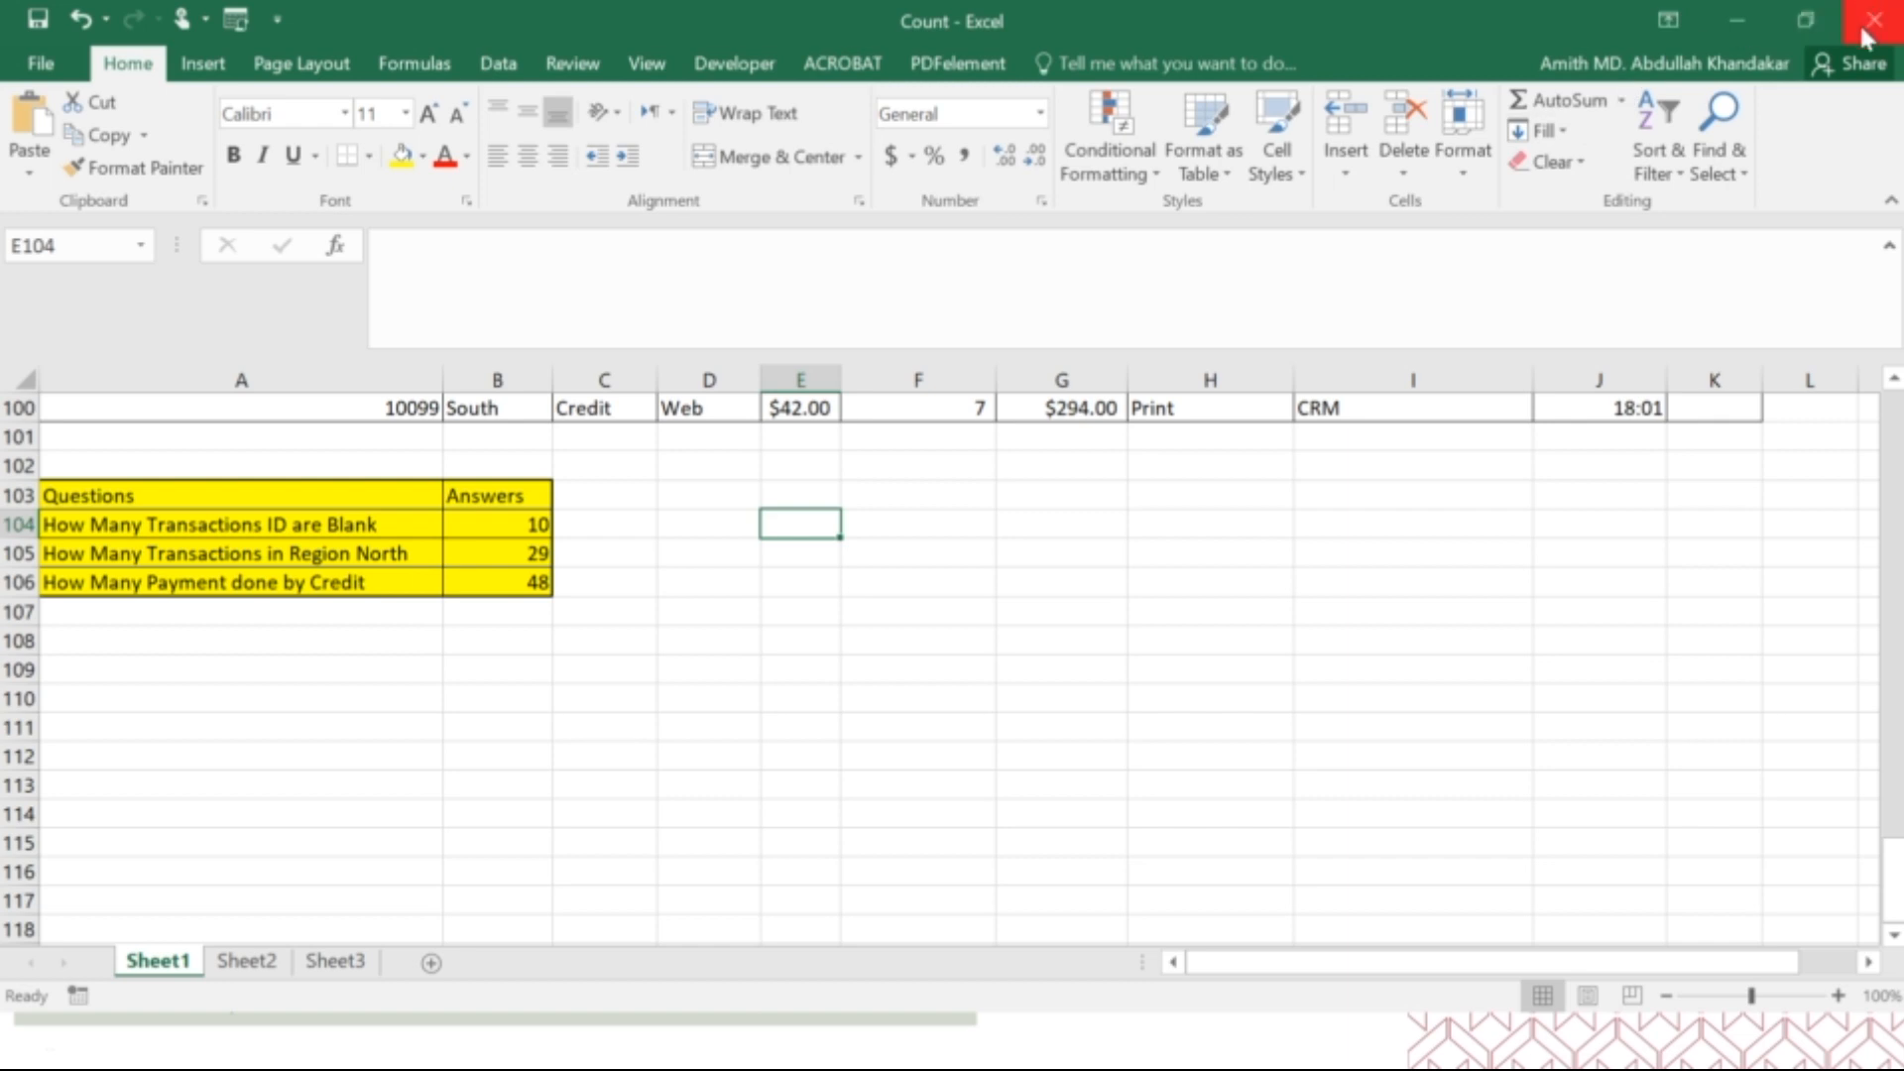
{"action": "left_click", "coordinate": [947, 561]}
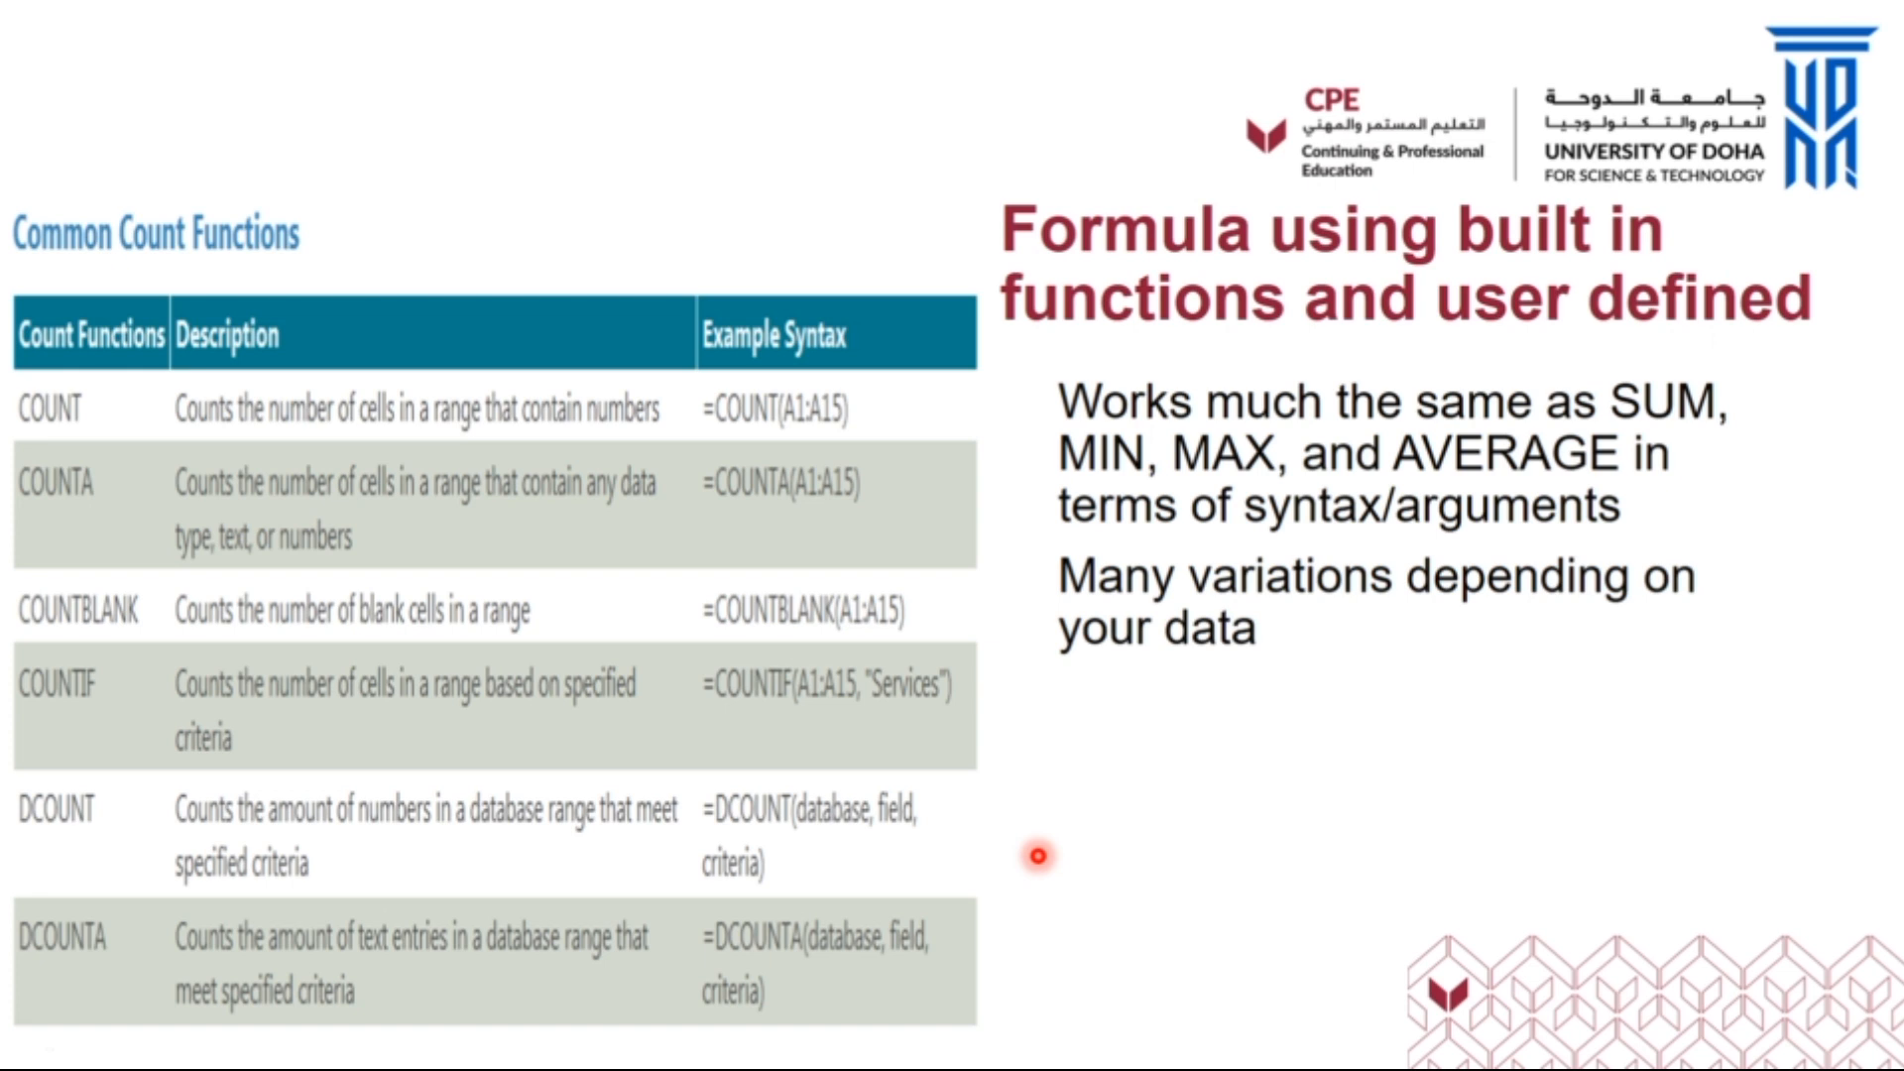
{"action": "key", "text": "Right"}
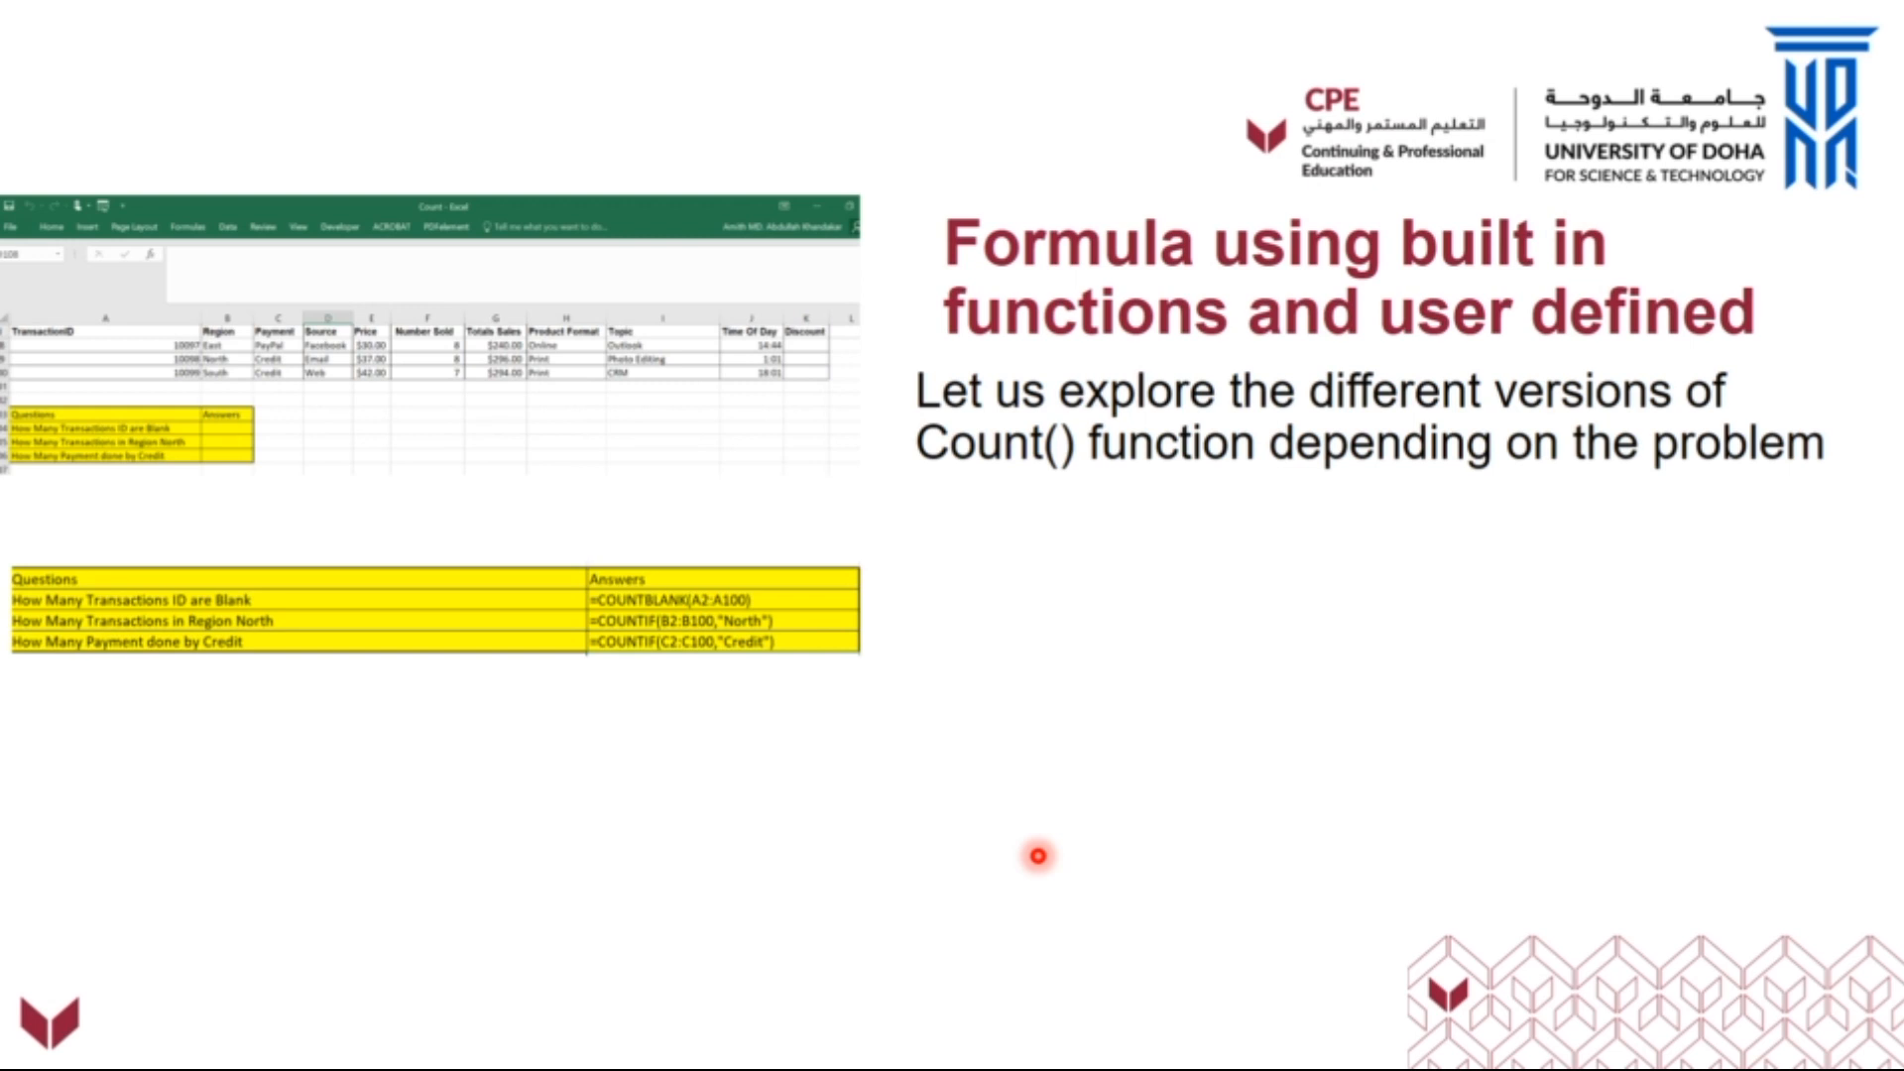
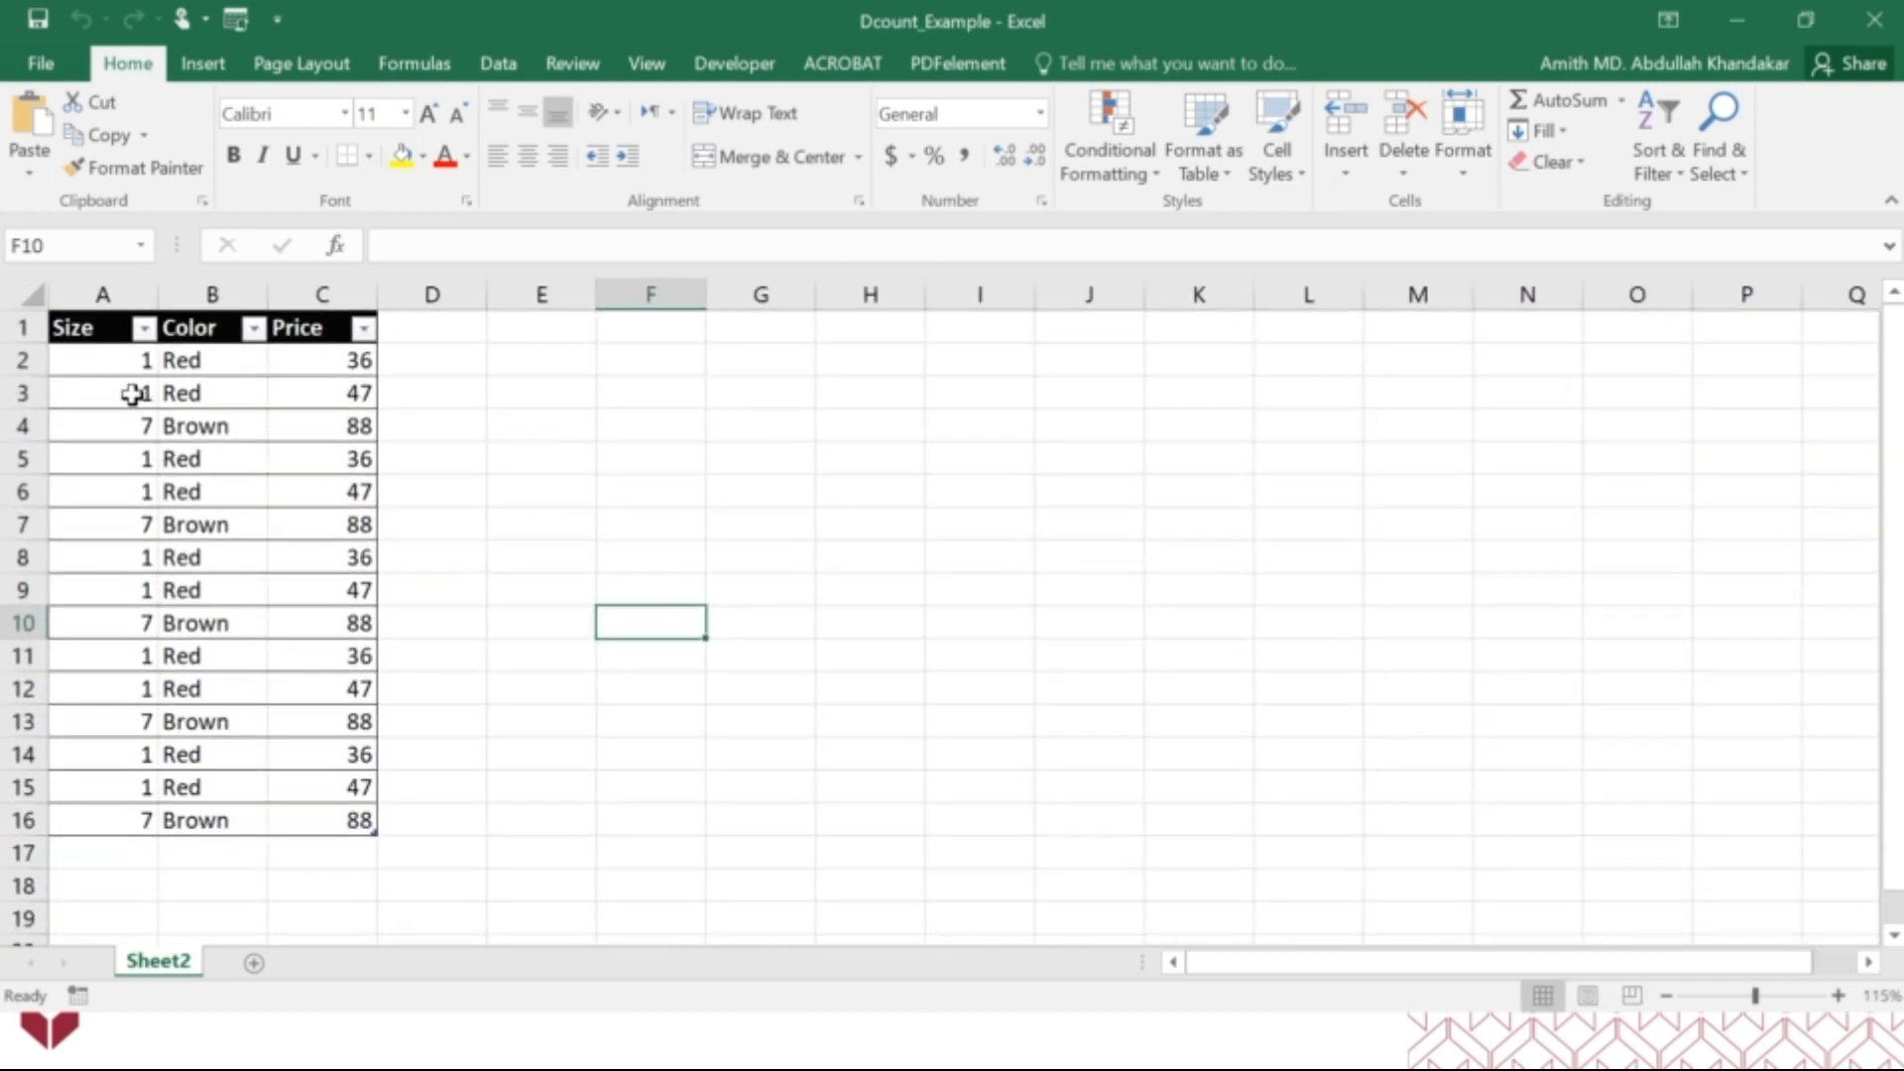
Hide the worksheet gridlines on Sheet2.
{"action": "left_click", "coordinate": [646, 63]}
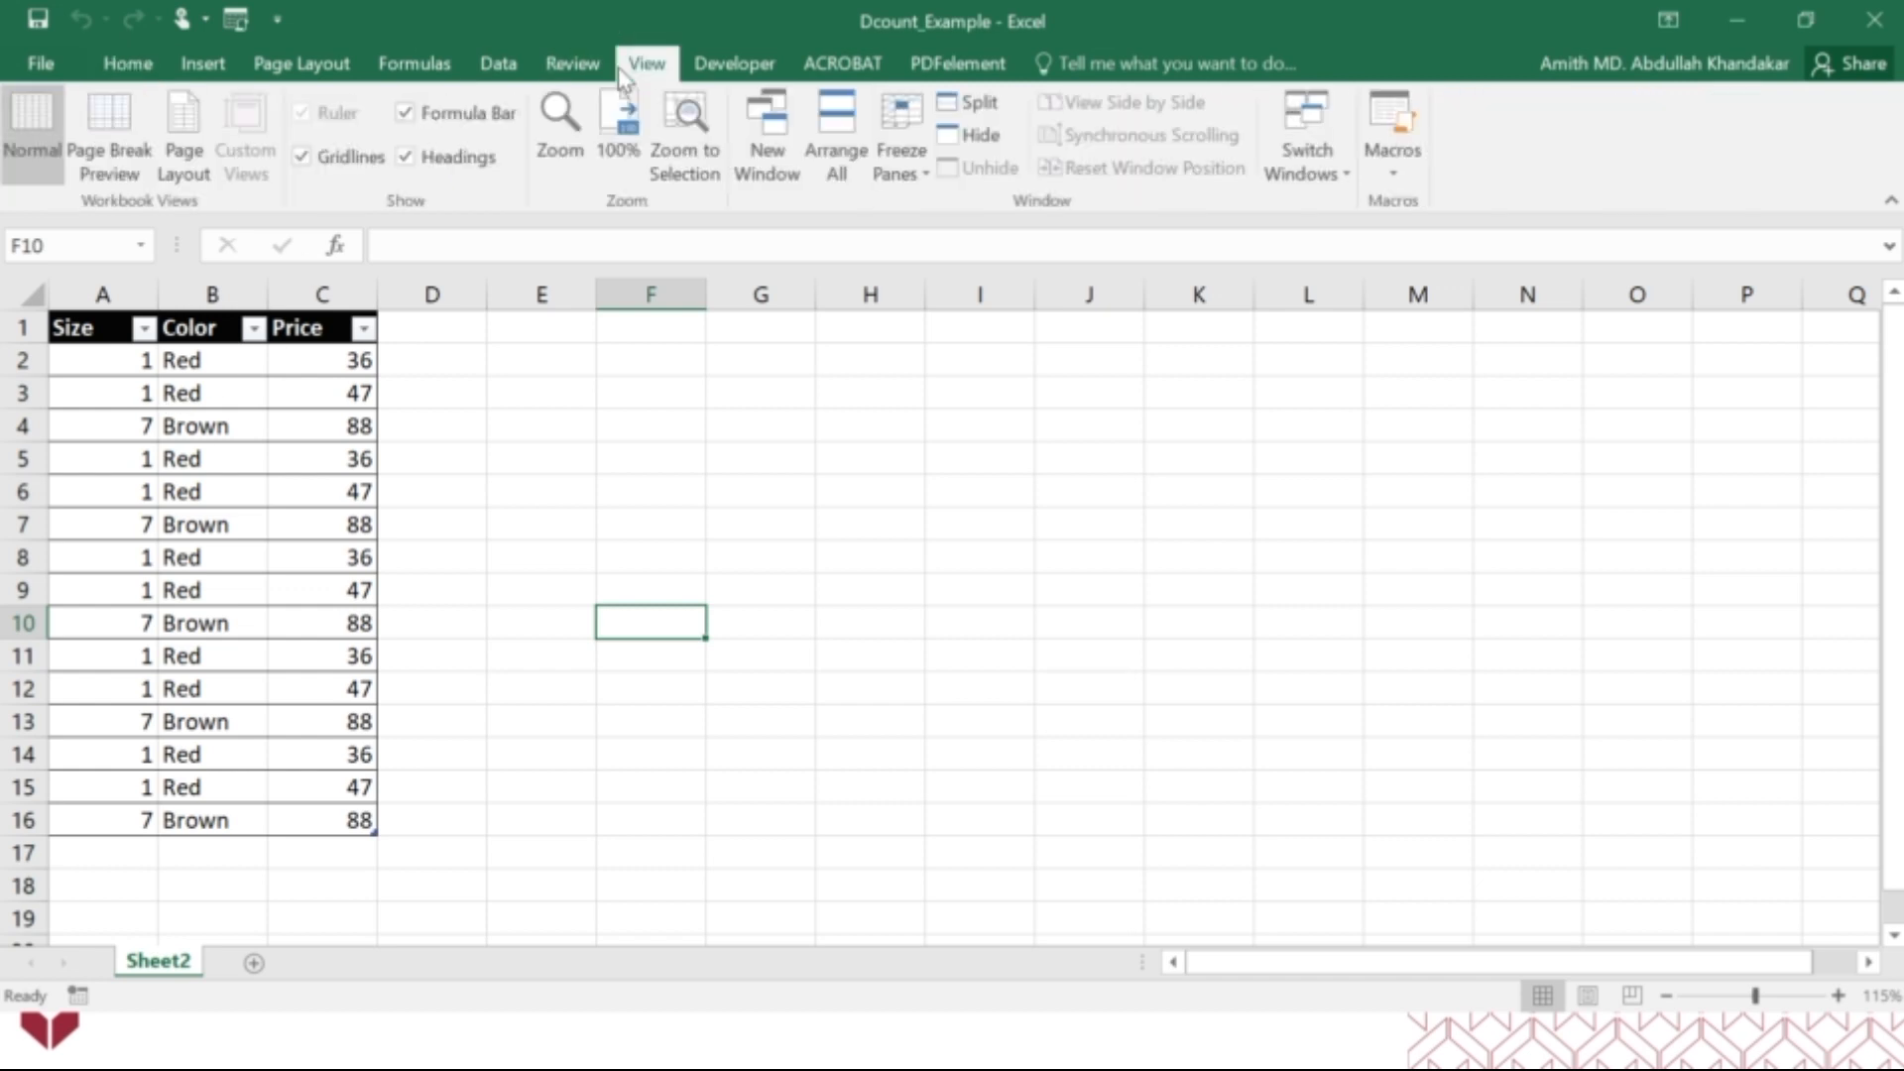
{"action": "left_click", "coordinate": [351, 158]}
{"action": "left_click", "coordinate": [665, 556]}
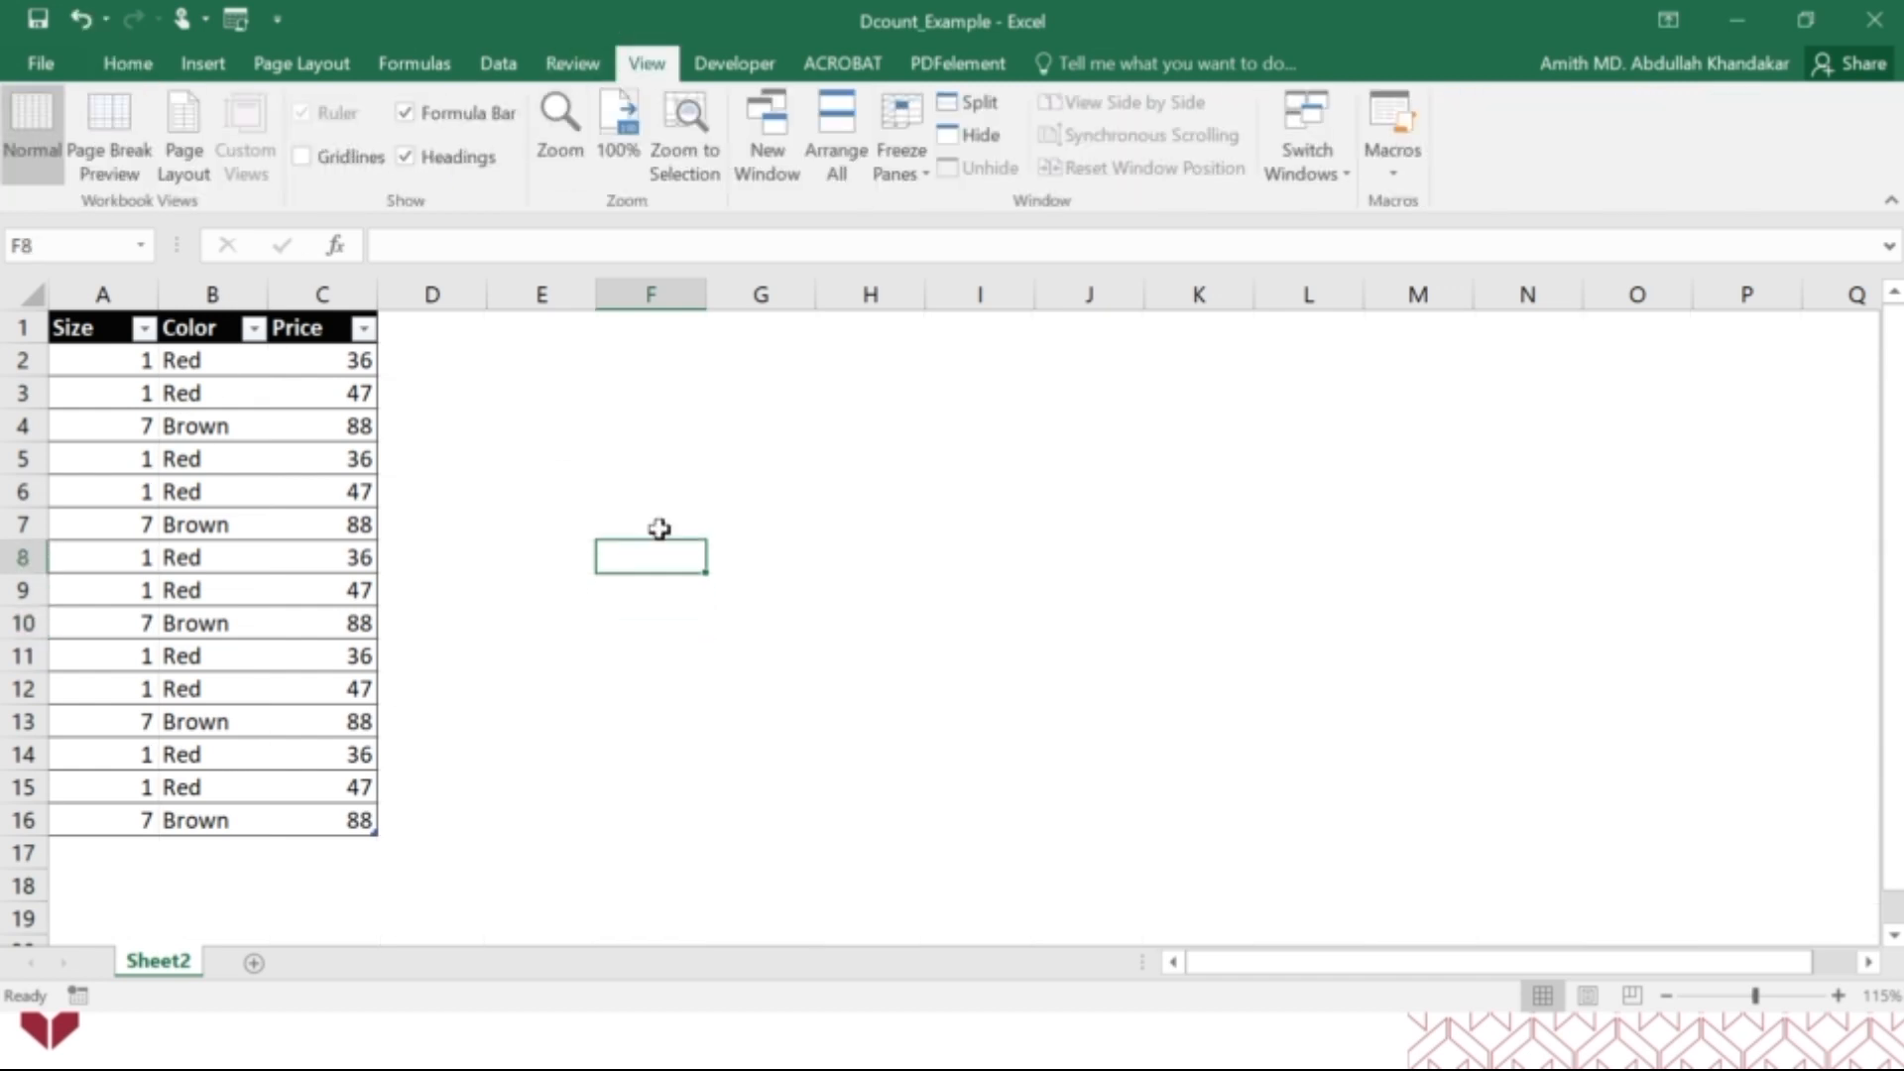
Move the whole Size, Color and Price table down so its header row starts in A17.
{"action": "left_click_drag", "start_coordinate": [104, 324], "coordinate": [360, 819]}
{"action": "key", "text": "ctrl+c"}
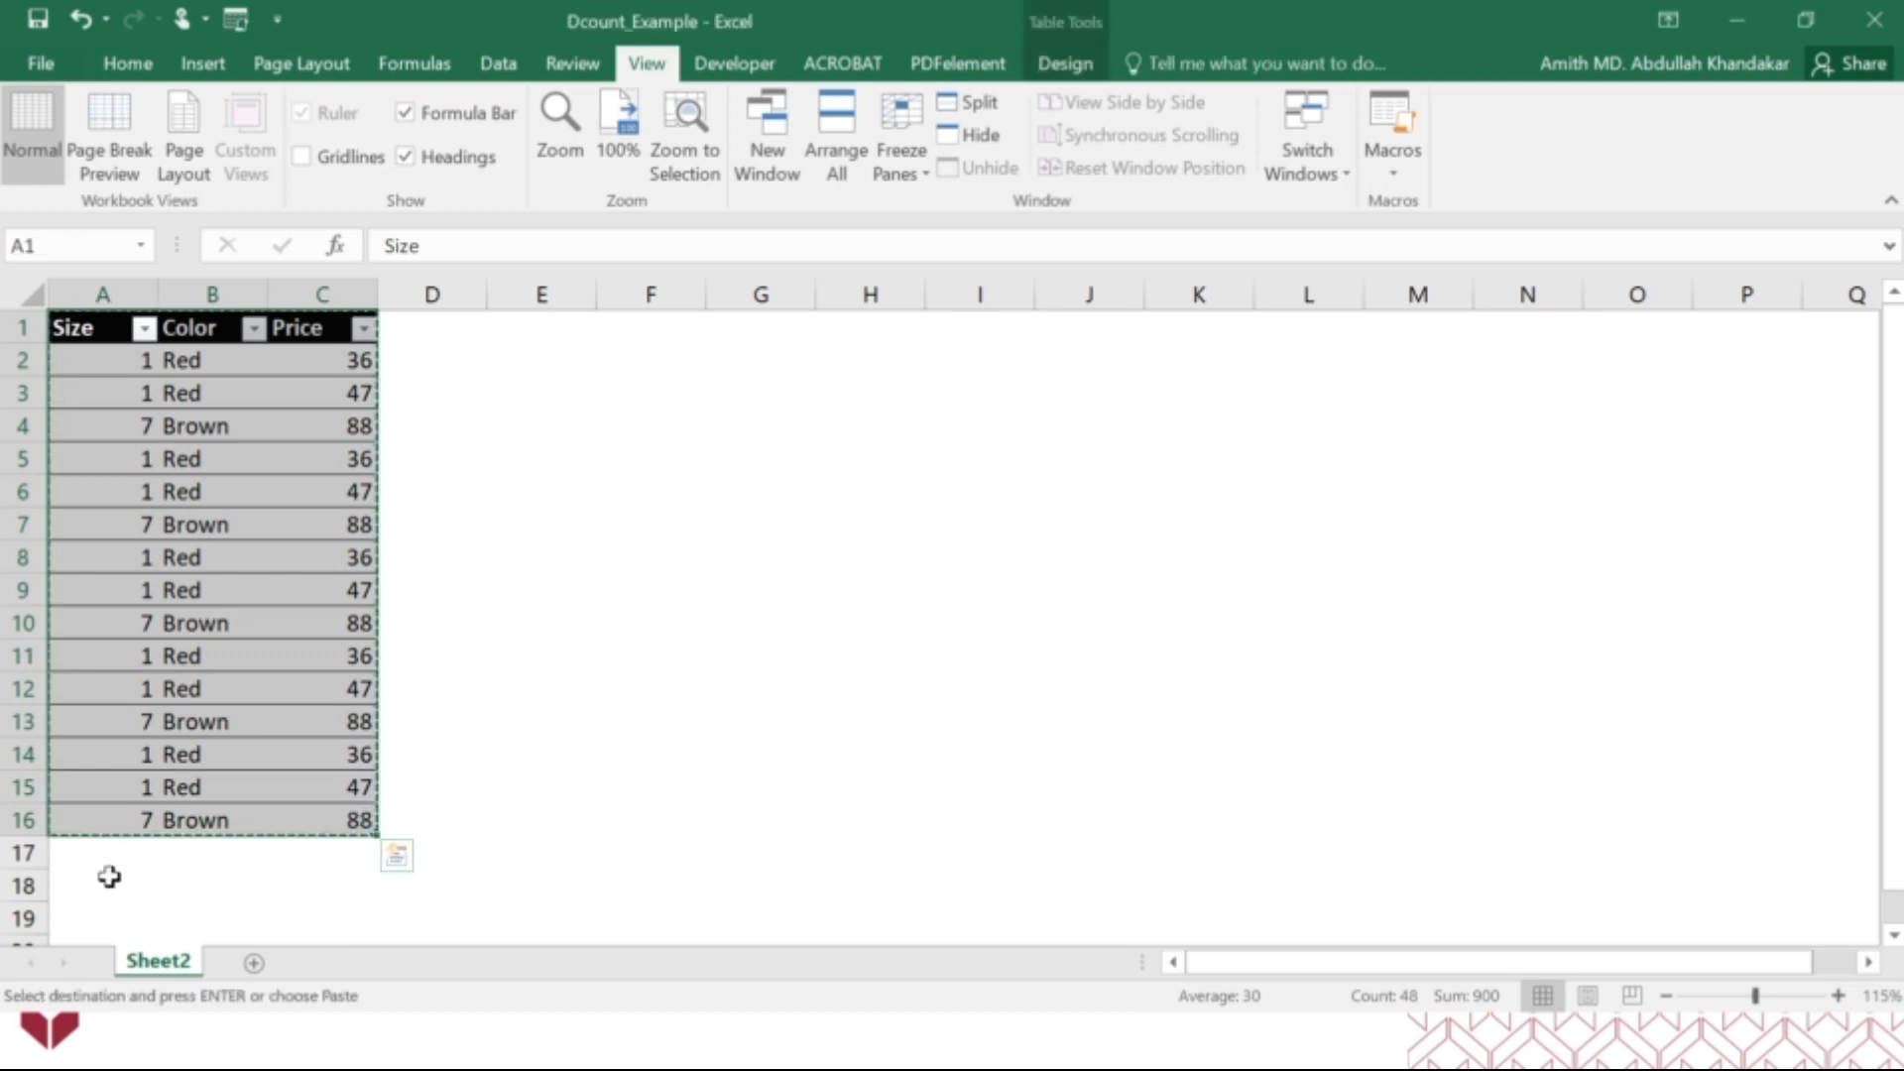
{"action": "left_click", "coordinate": [106, 877]}
{"action": "left_click", "coordinate": [106, 852]}
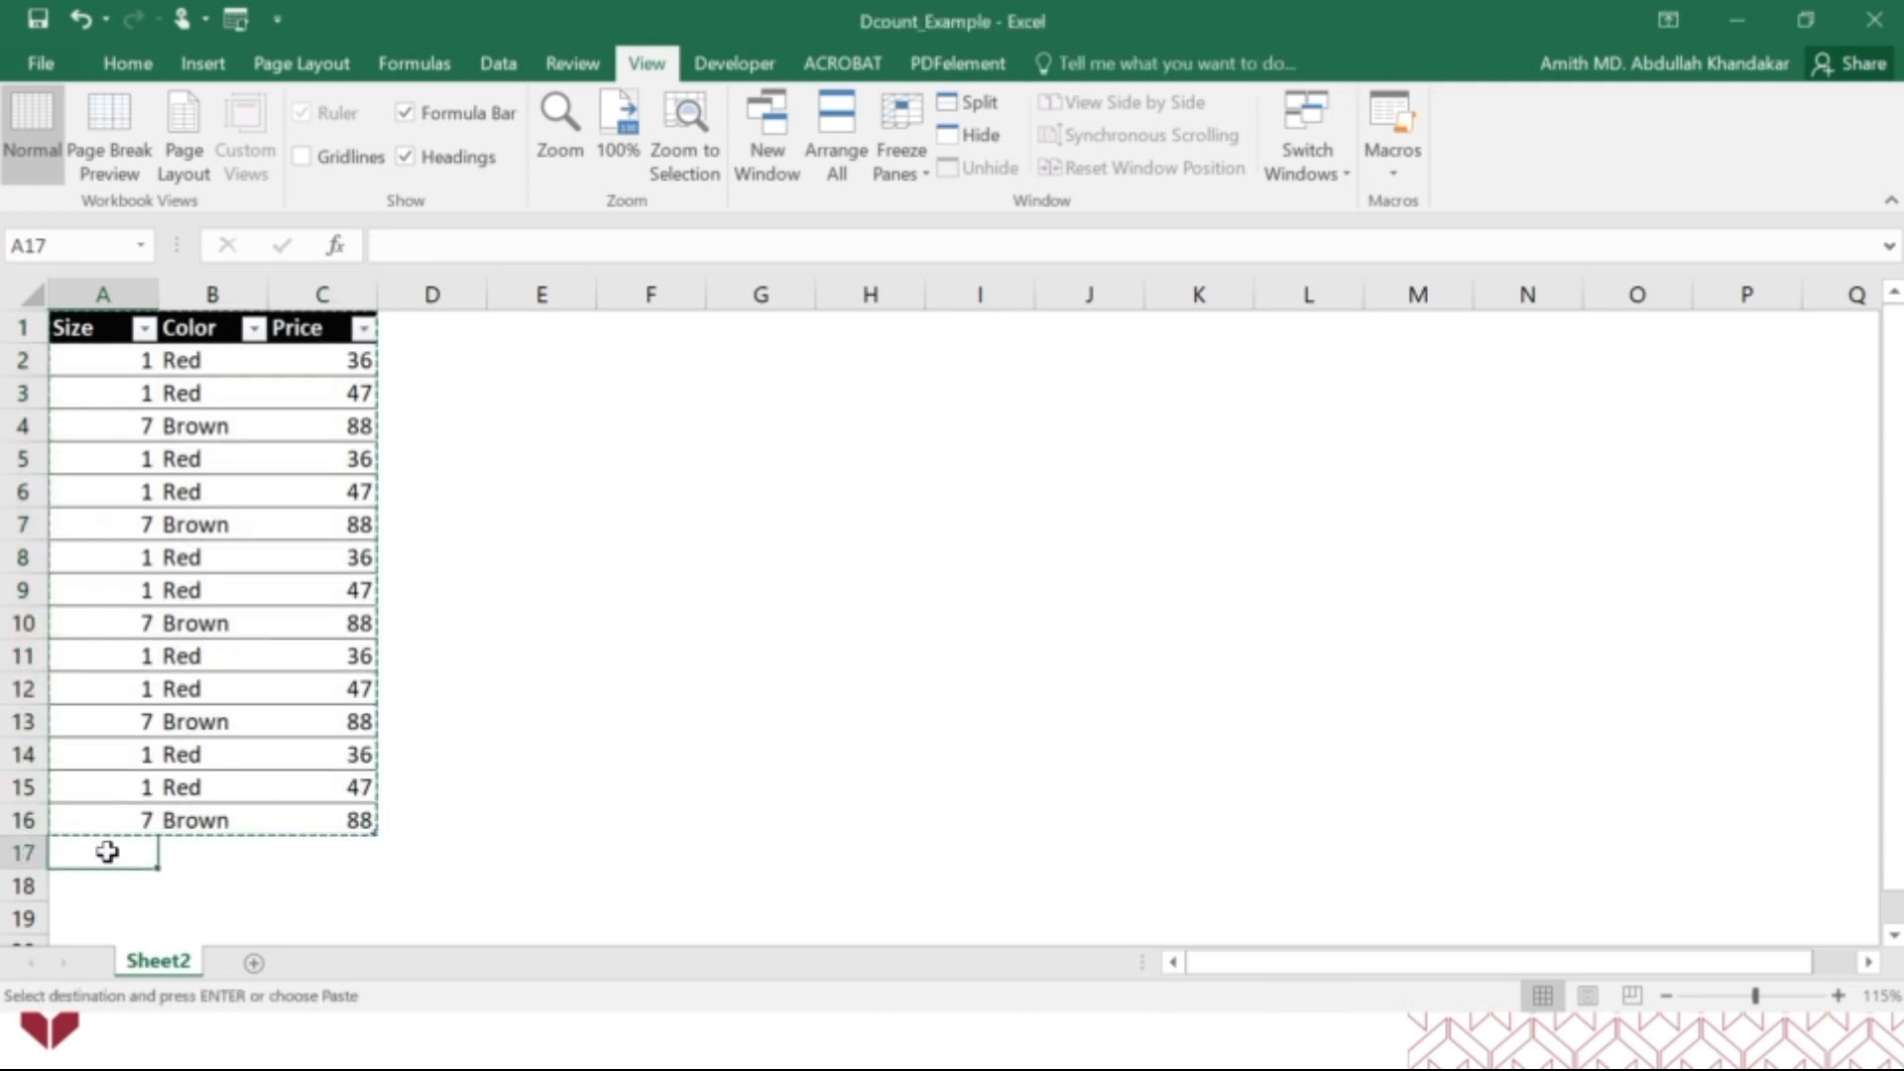
{"action": "key", "text": "Return"}
{"action": "left_click", "coordinate": [93, 512]}
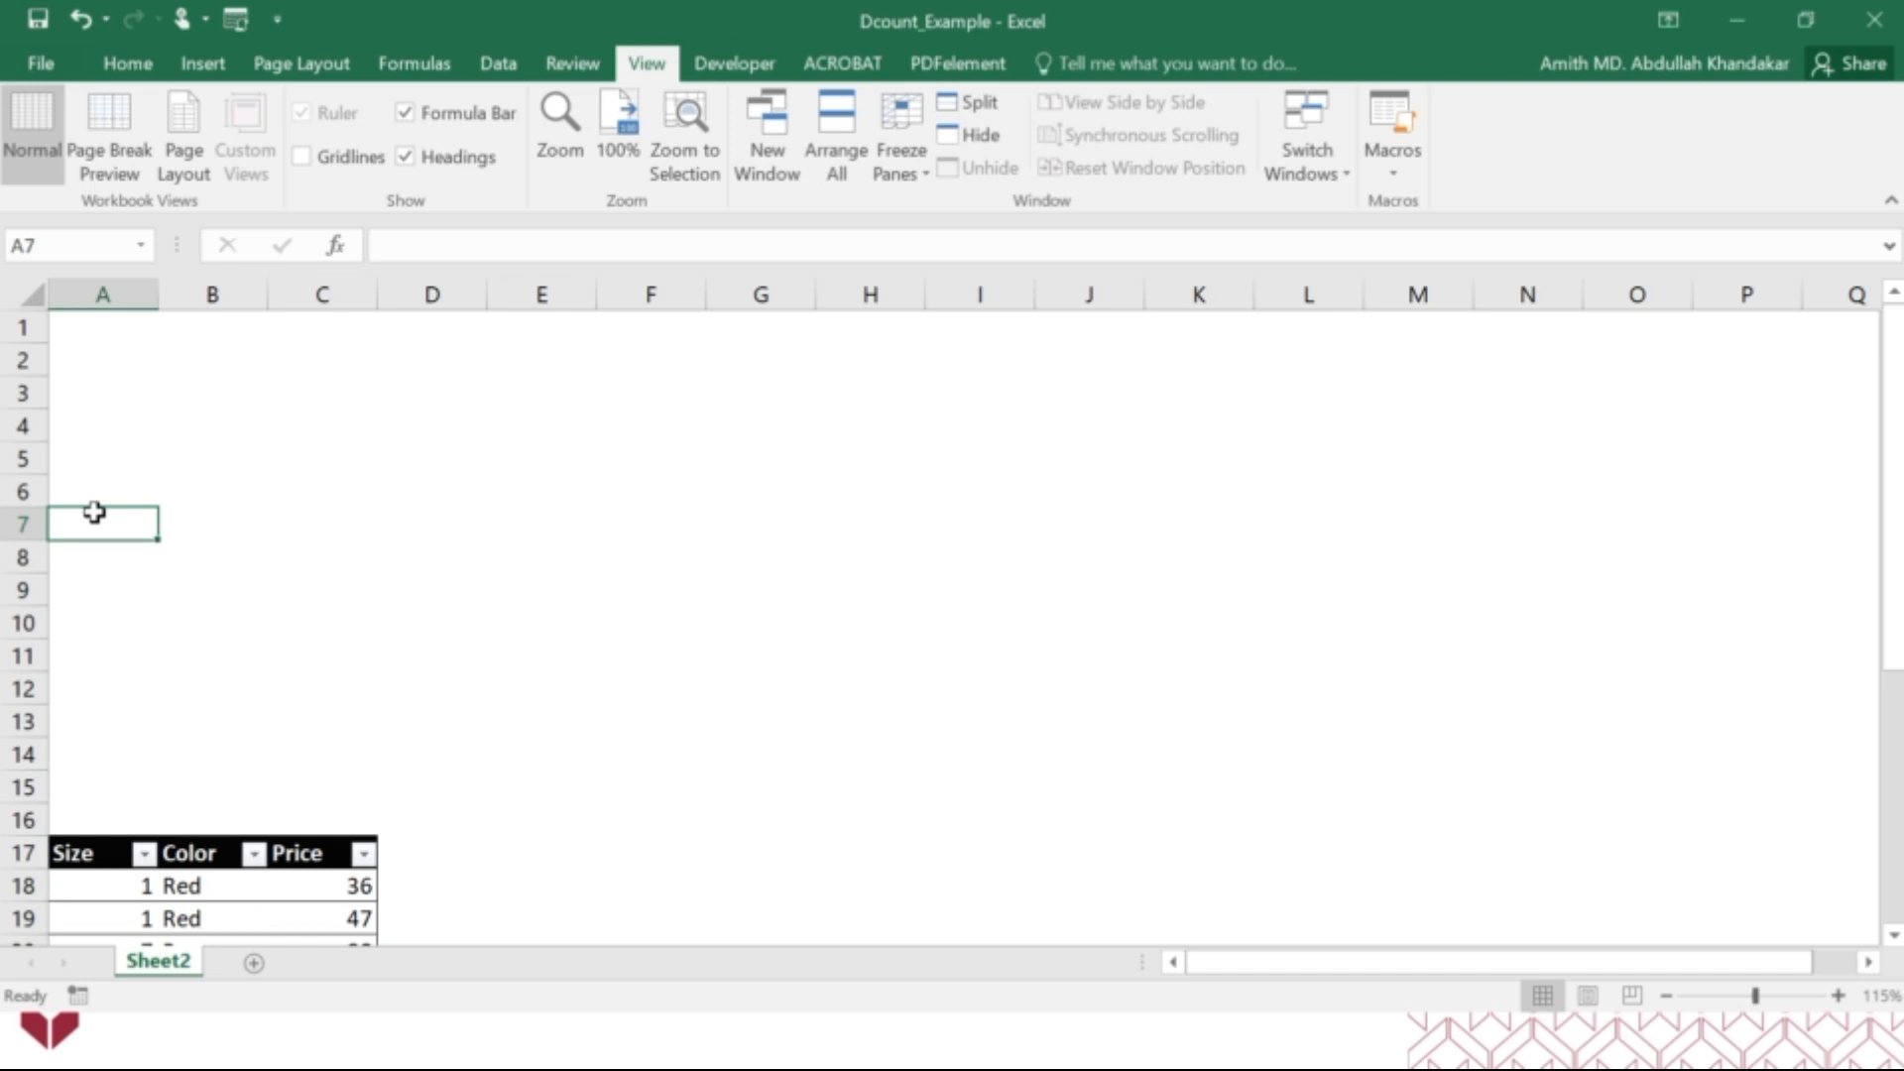
Move the Size, Color and Price table so its header row starts in A5.
{"action": "left_click_drag", "start_coordinate": [74, 853], "coordinate": [348, 893]}
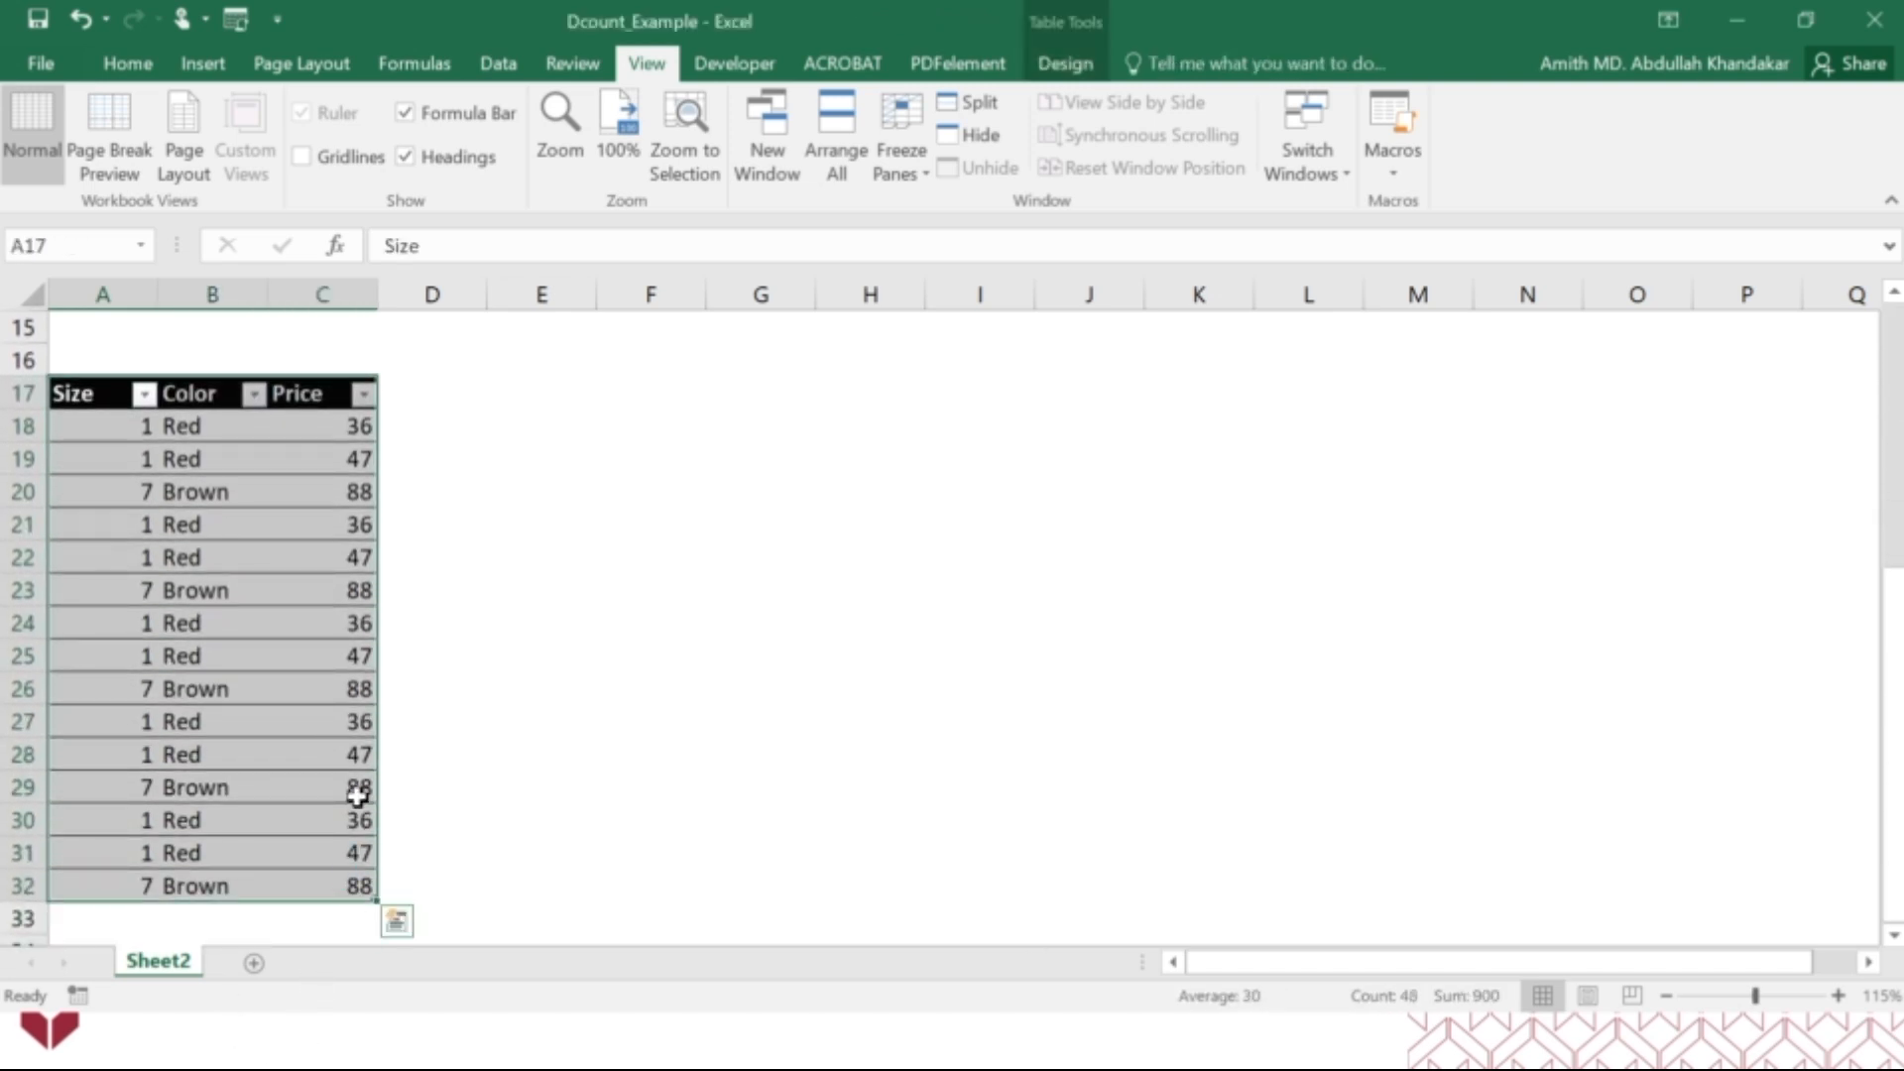
{"action": "key", "text": "ctrl+c"}
{"action": "key", "text": "ctrl+q"}
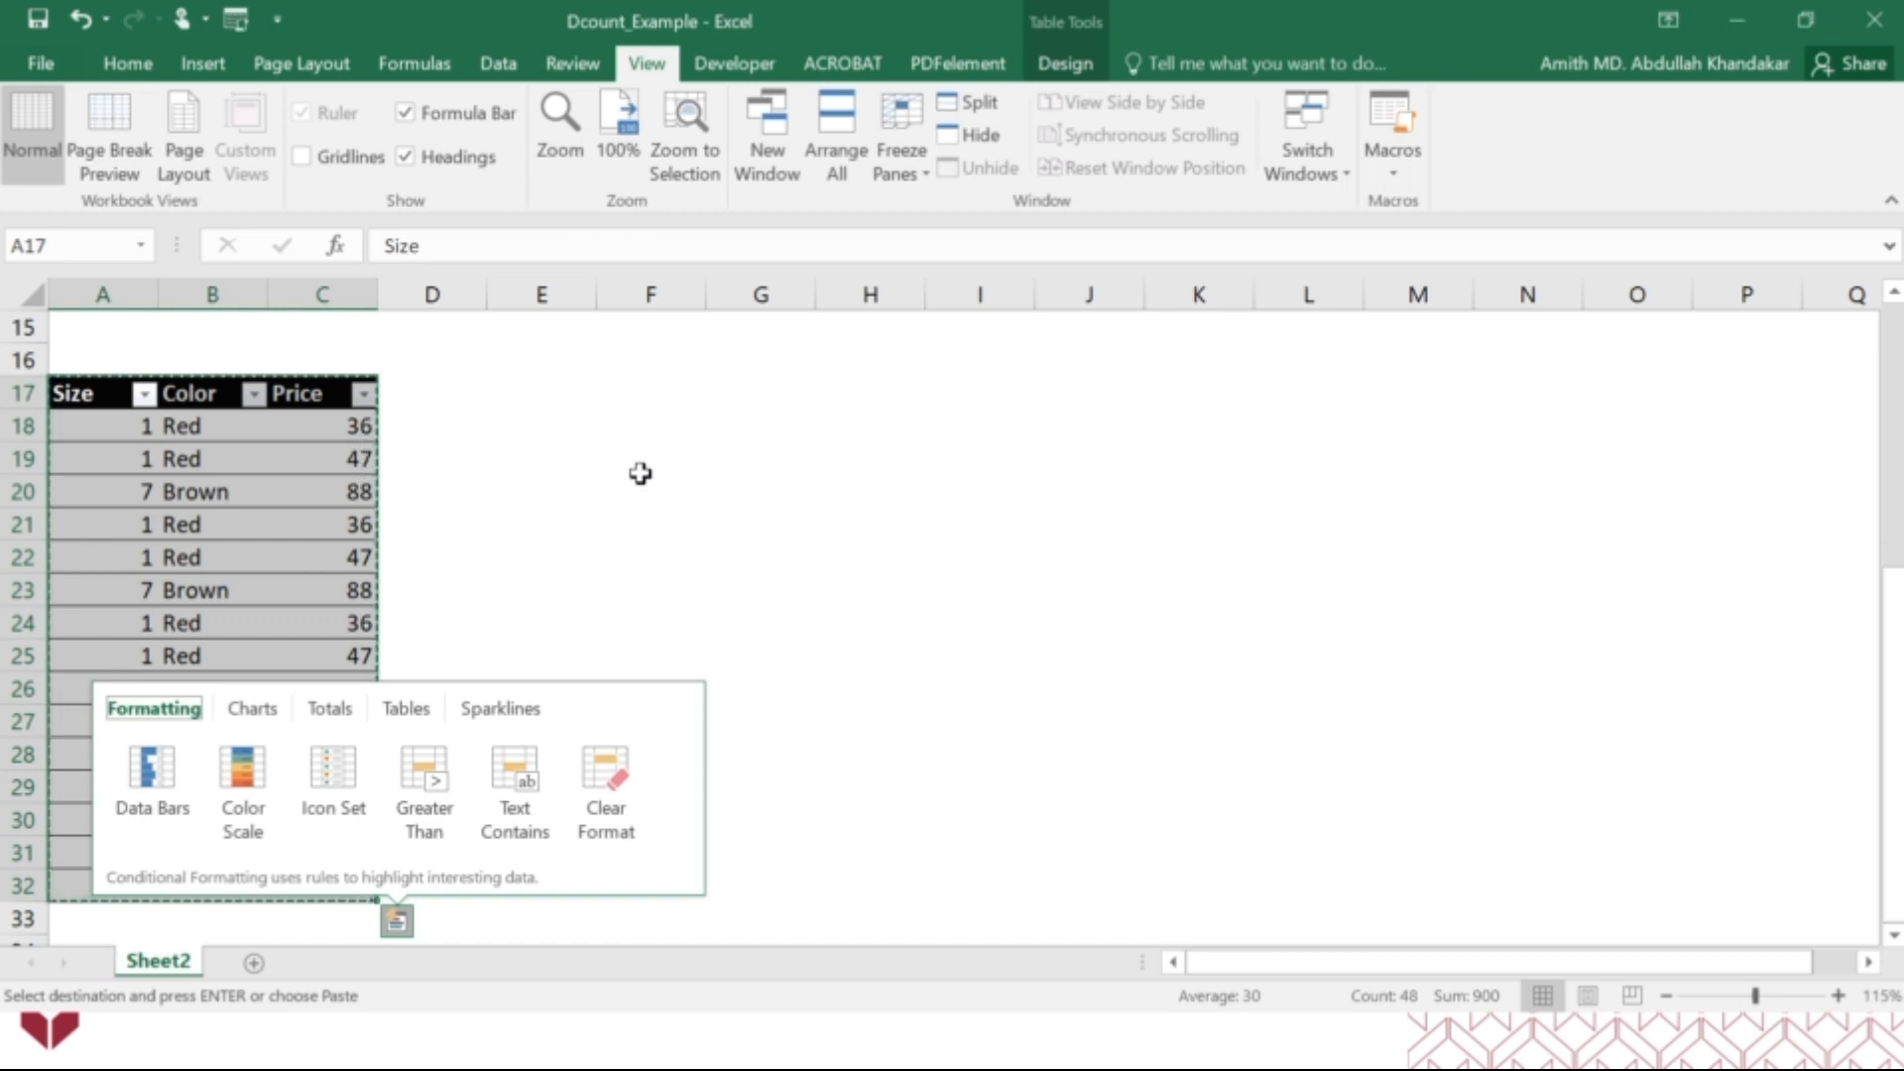
{"action": "left_click", "coordinate": [1895, 399]}
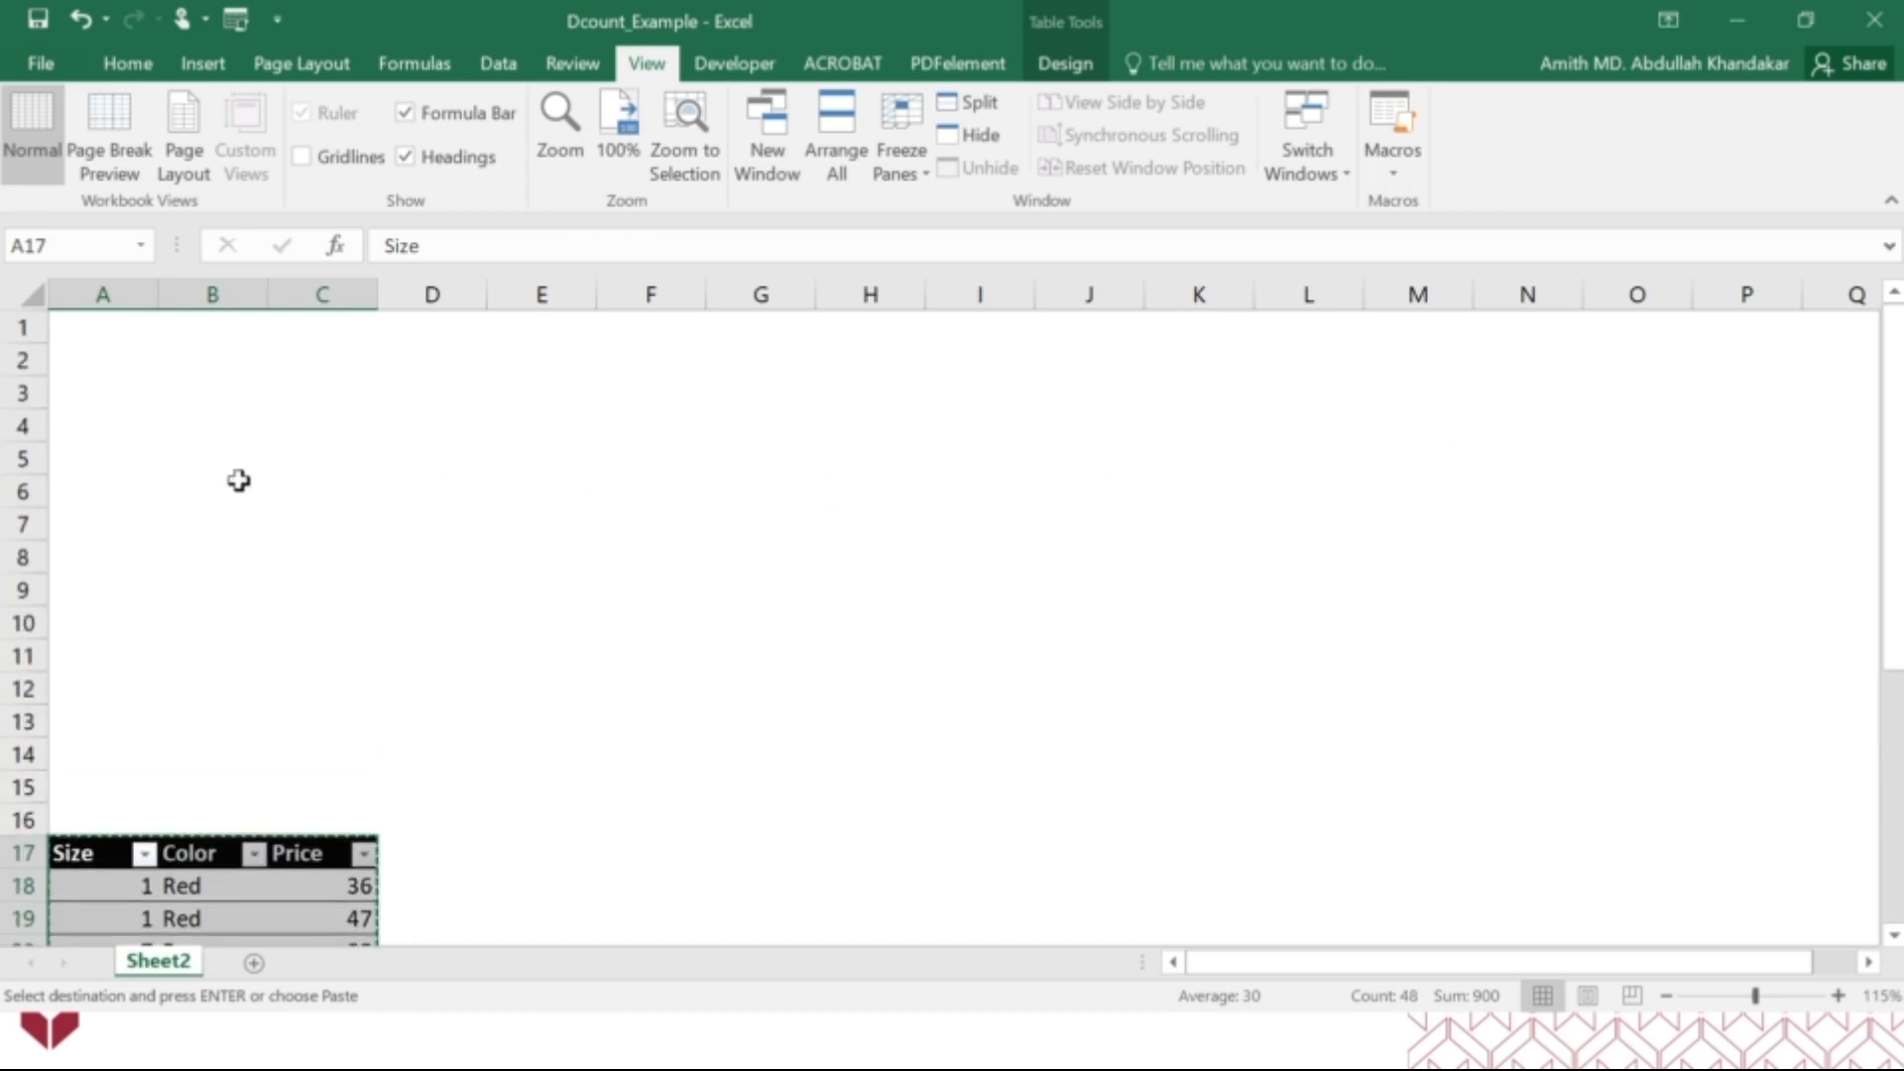
{"action": "left_click", "coordinate": [77, 474]}
{"action": "key", "text": "ctrl+v"}
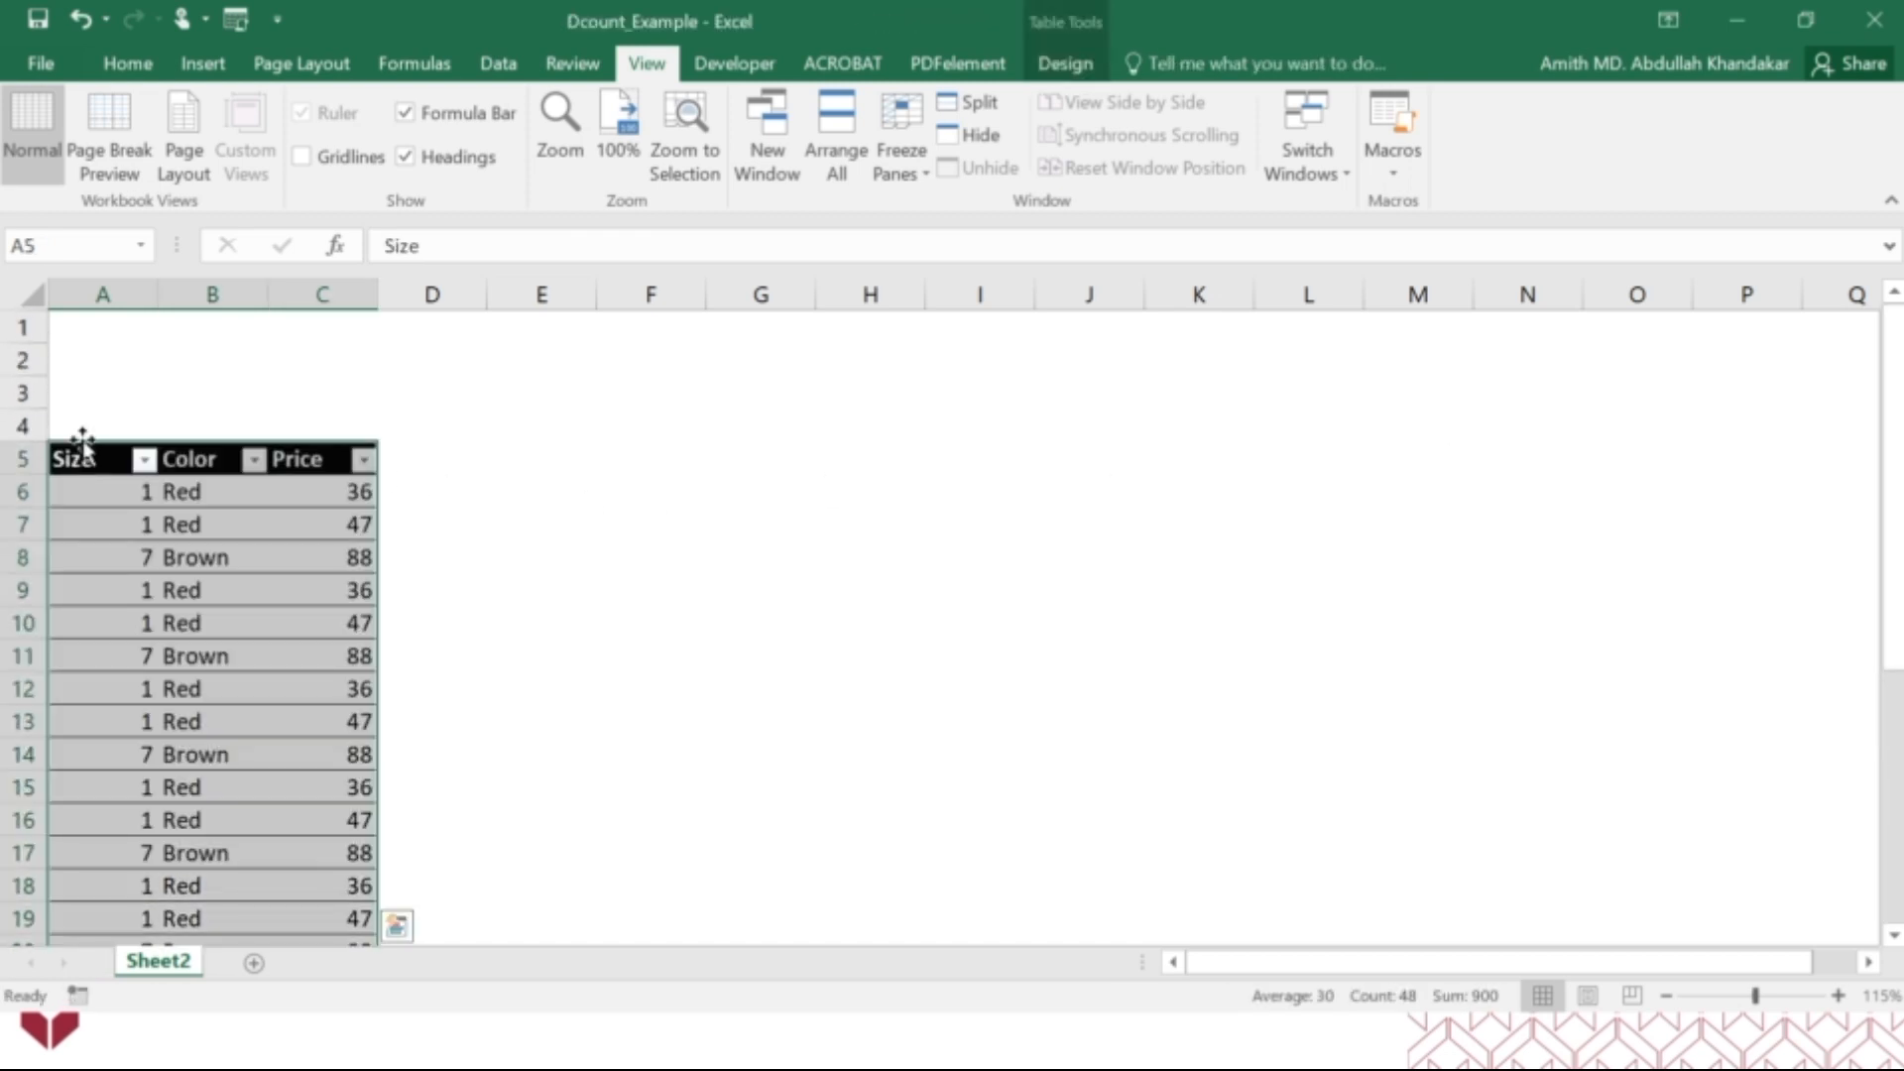
Create a merged, centred title "Database" with yellow fill across A4:C4 above the table.
{"action": "left_click", "coordinate": [121, 426]}
{"action": "left_click_drag", "start_coordinate": [121, 426], "coordinate": [328, 424]}
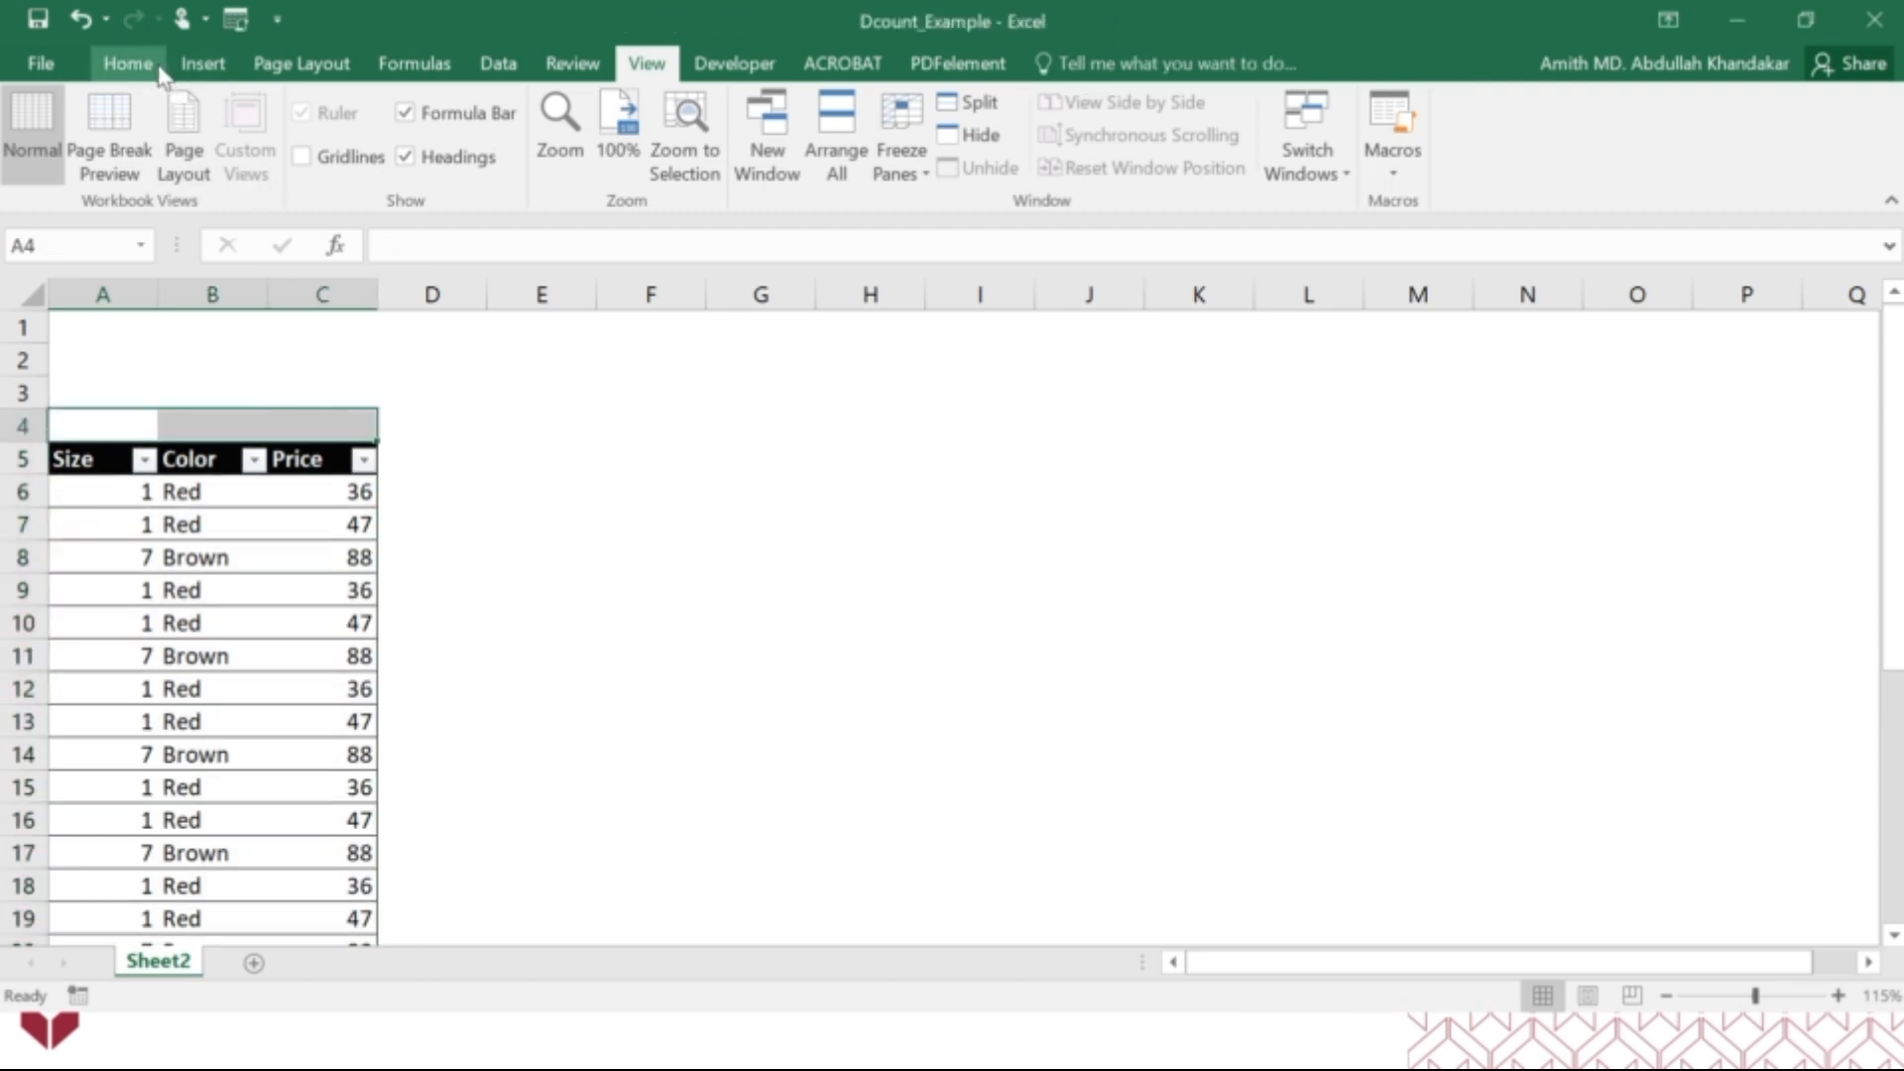
{"action": "left_click", "coordinate": [128, 64]}
{"action": "left_click", "coordinate": [768, 157]}
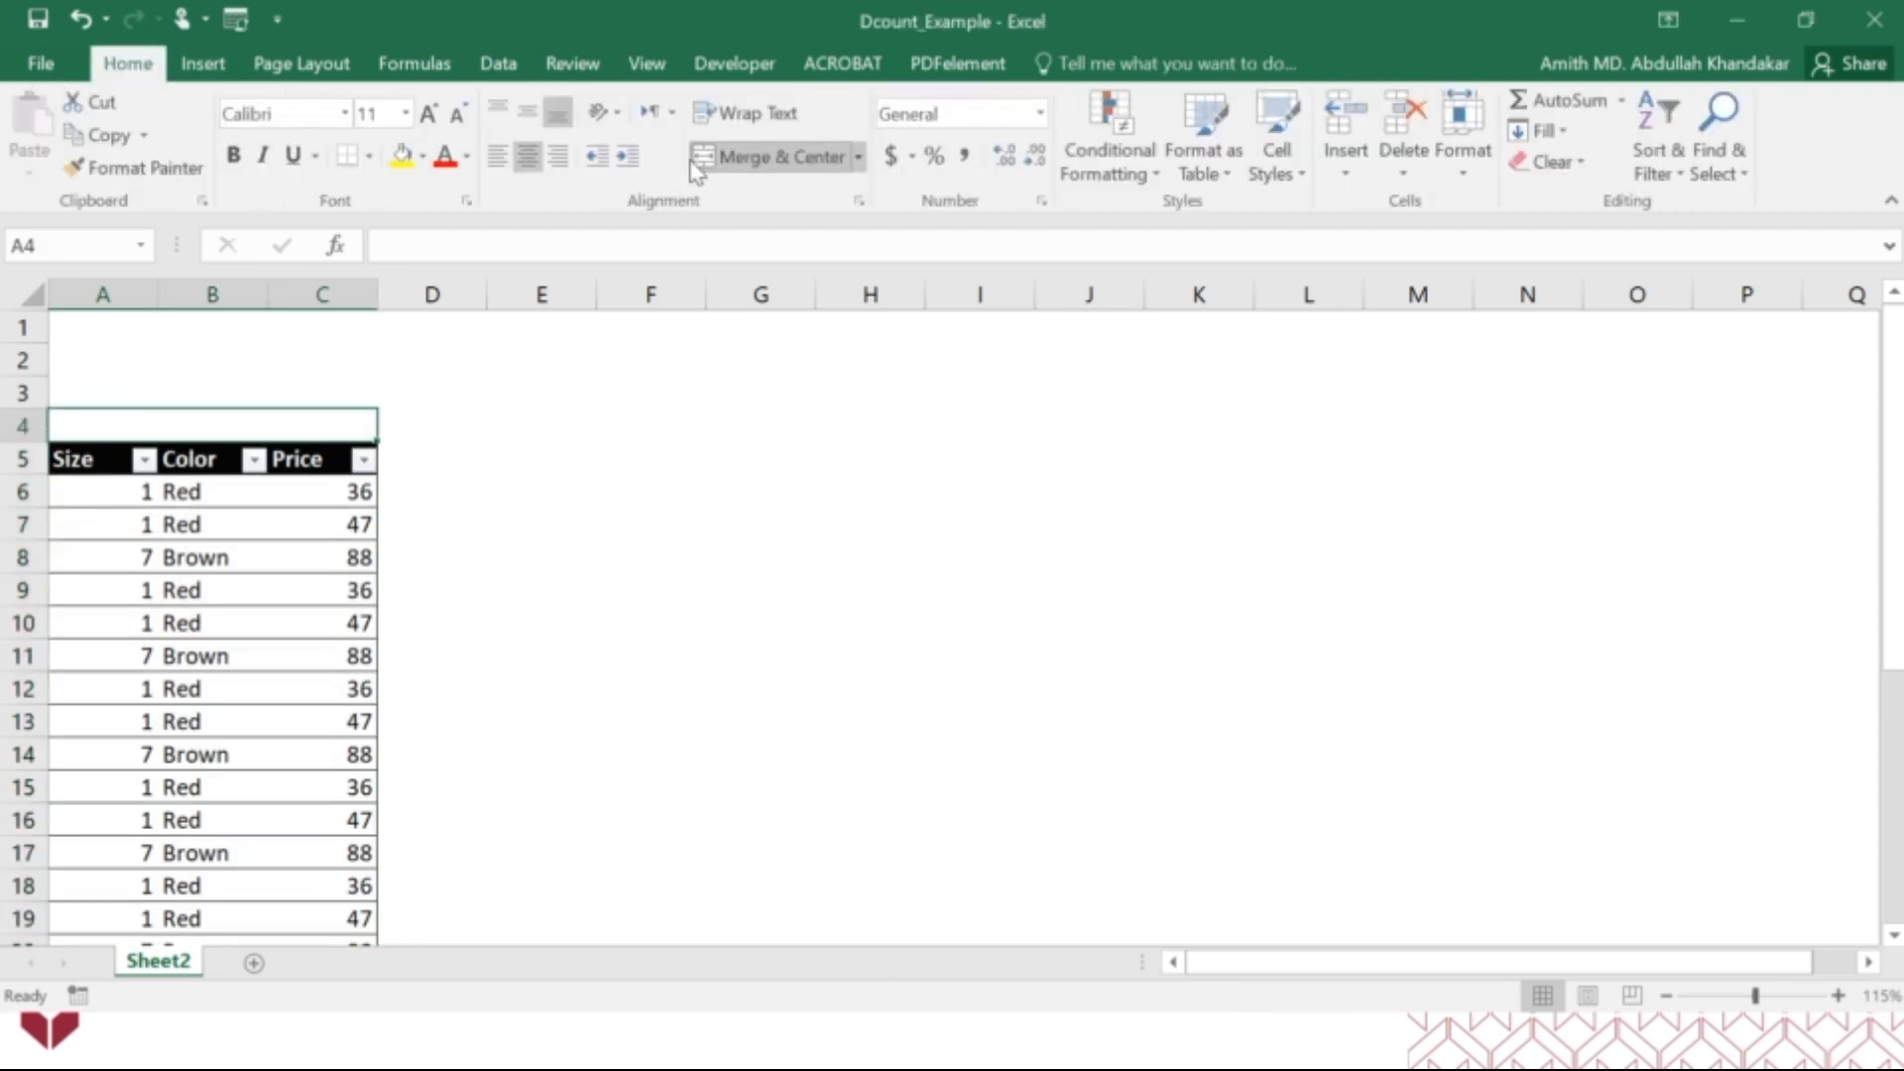
{"action": "left_click", "coordinate": [402, 156]}
{"action": "type", "text": "D"}
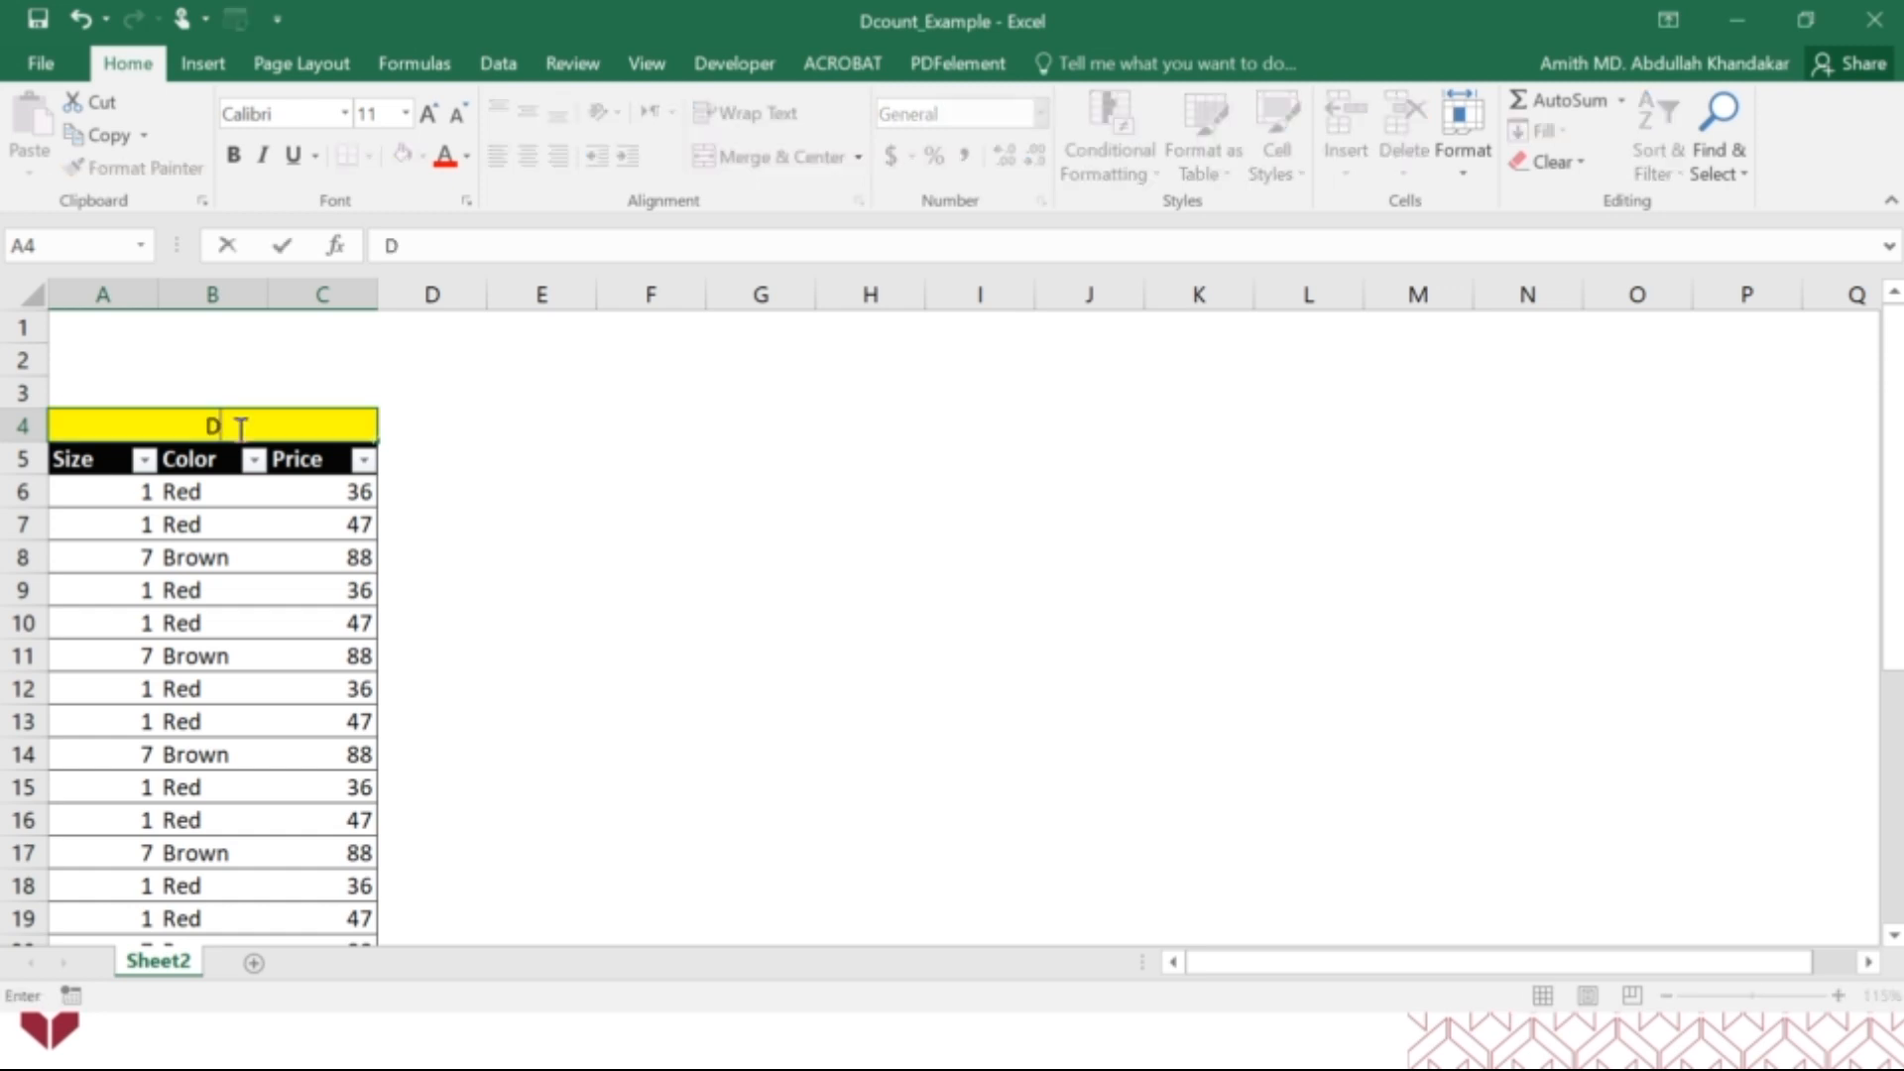
{"action": "type", "text": "atabase"}
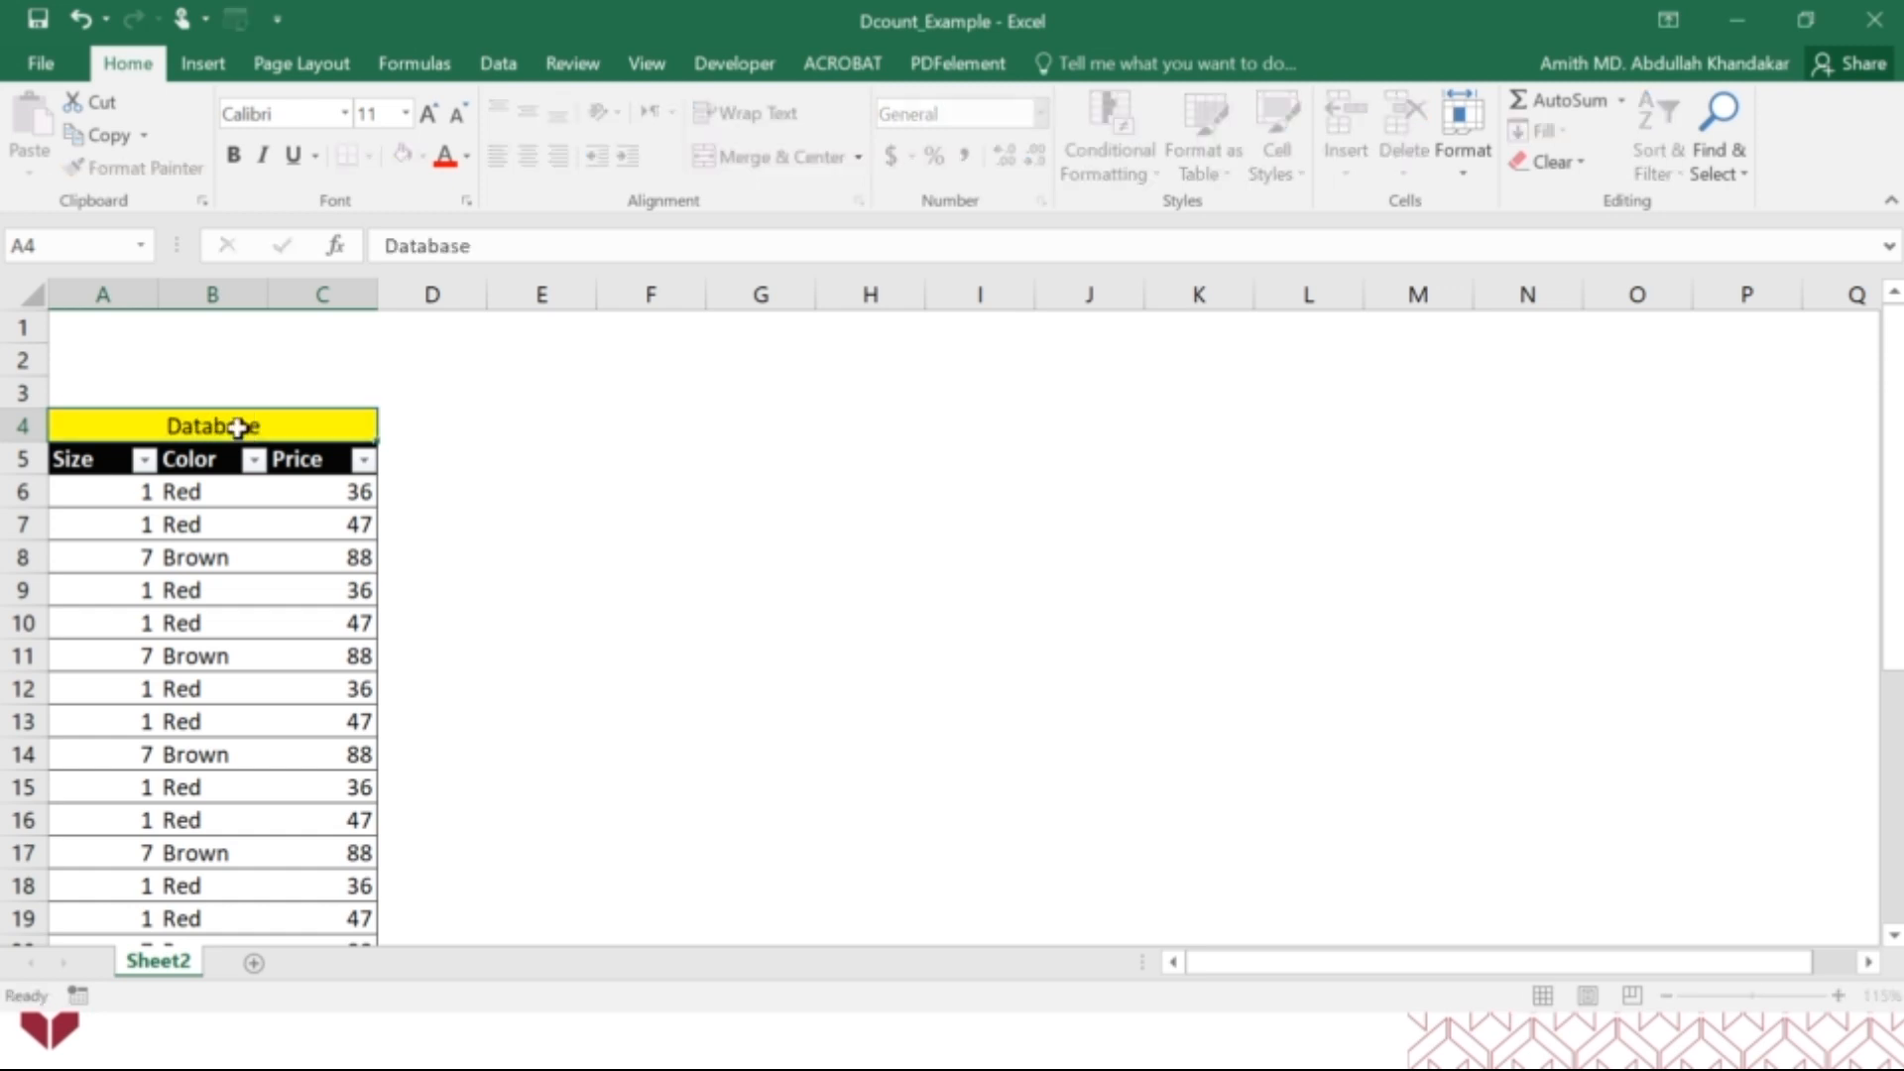
{"action": "key", "text": "Return"}
Merge and center A1:C1 and enter the title "Criterion".
{"action": "left_click_drag", "start_coordinate": [106, 331], "coordinate": [367, 332]}
{"action": "left_click", "coordinate": [764, 157]}
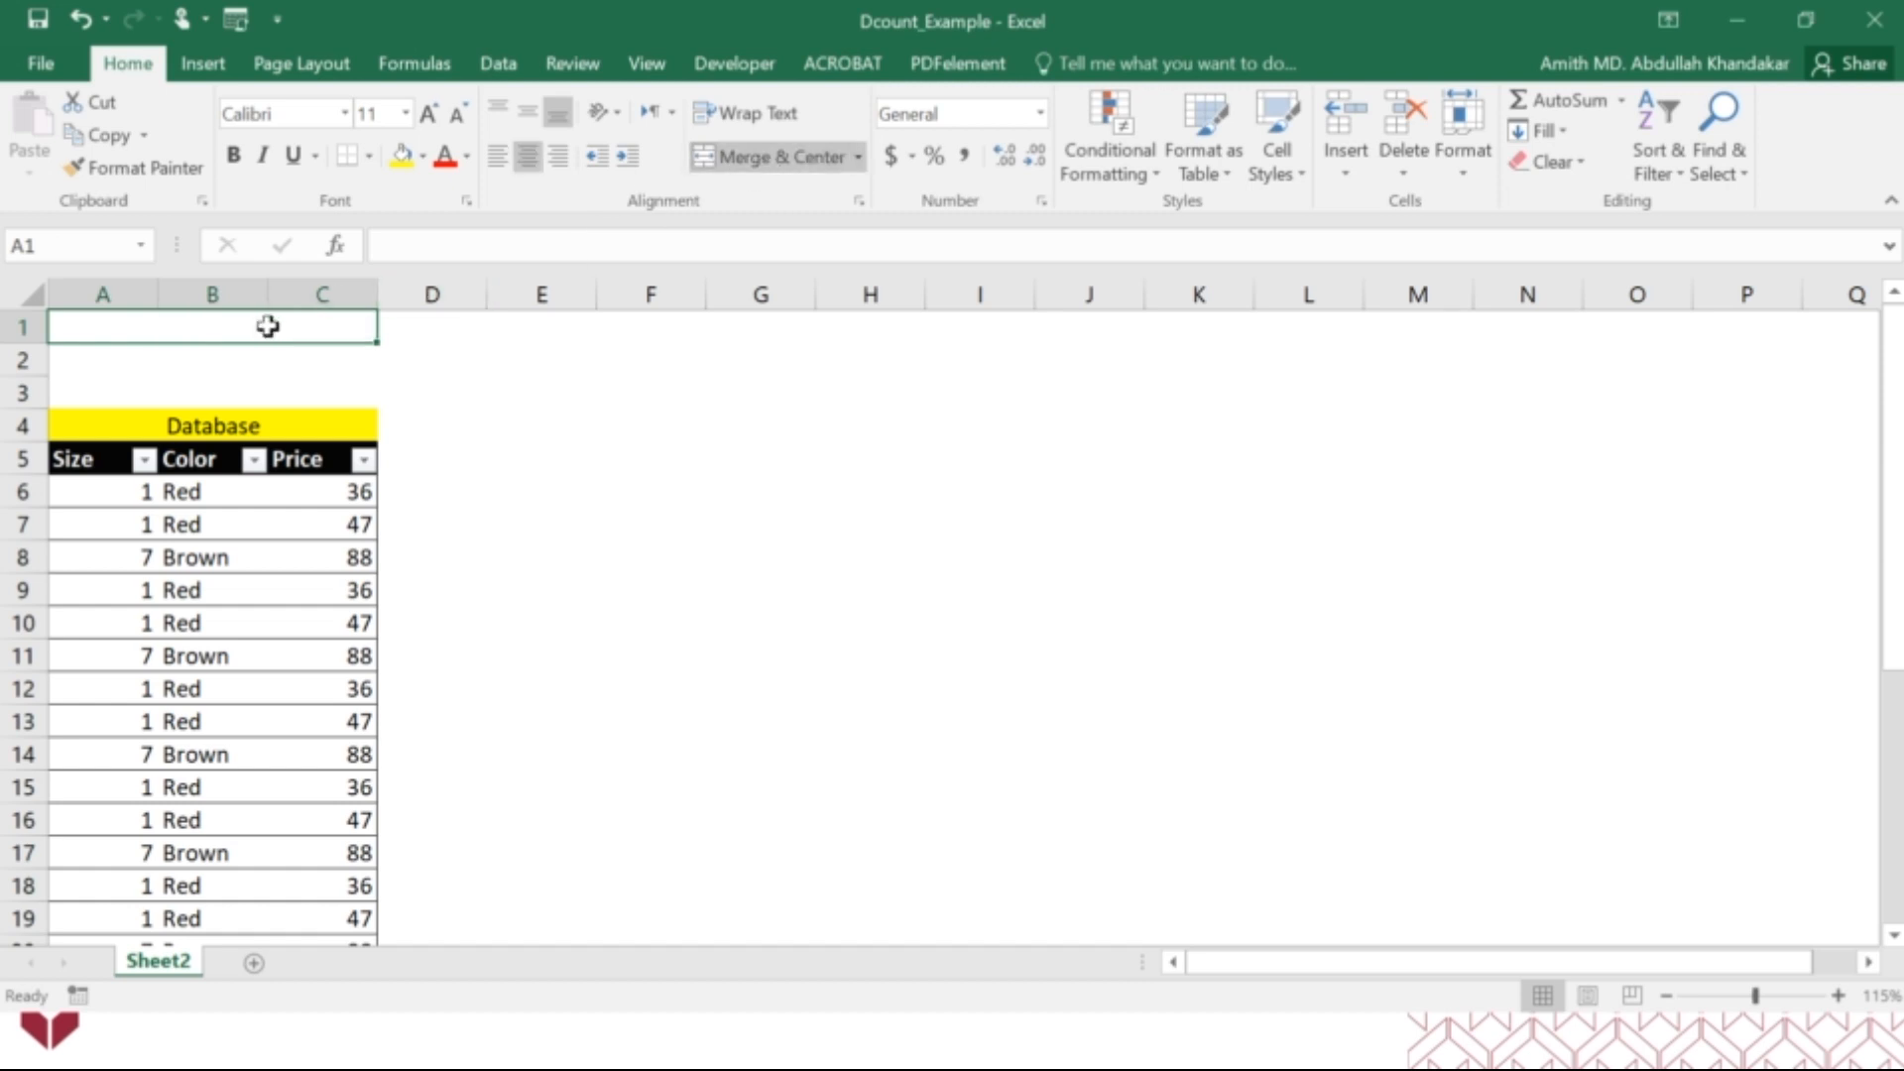
{"action": "type", "text": "Criterion"}
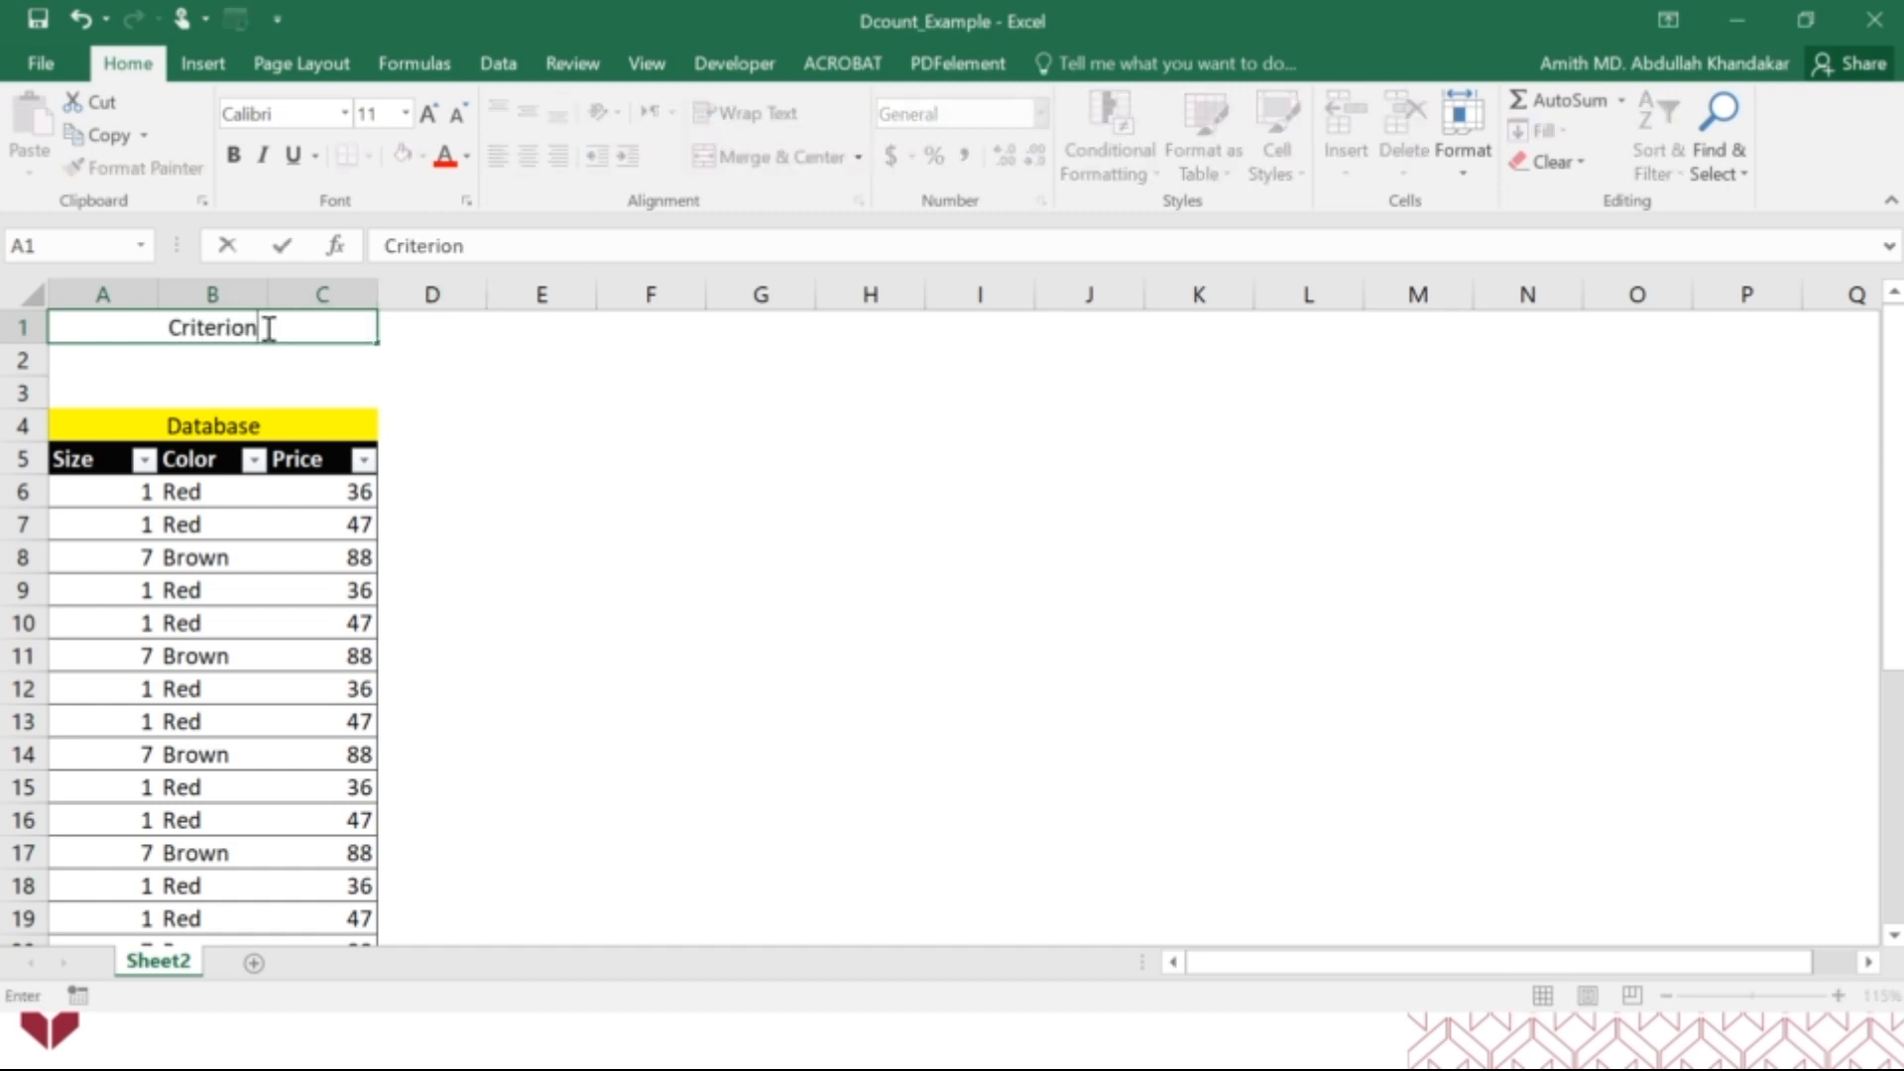
{"action": "key", "text": "Return"}
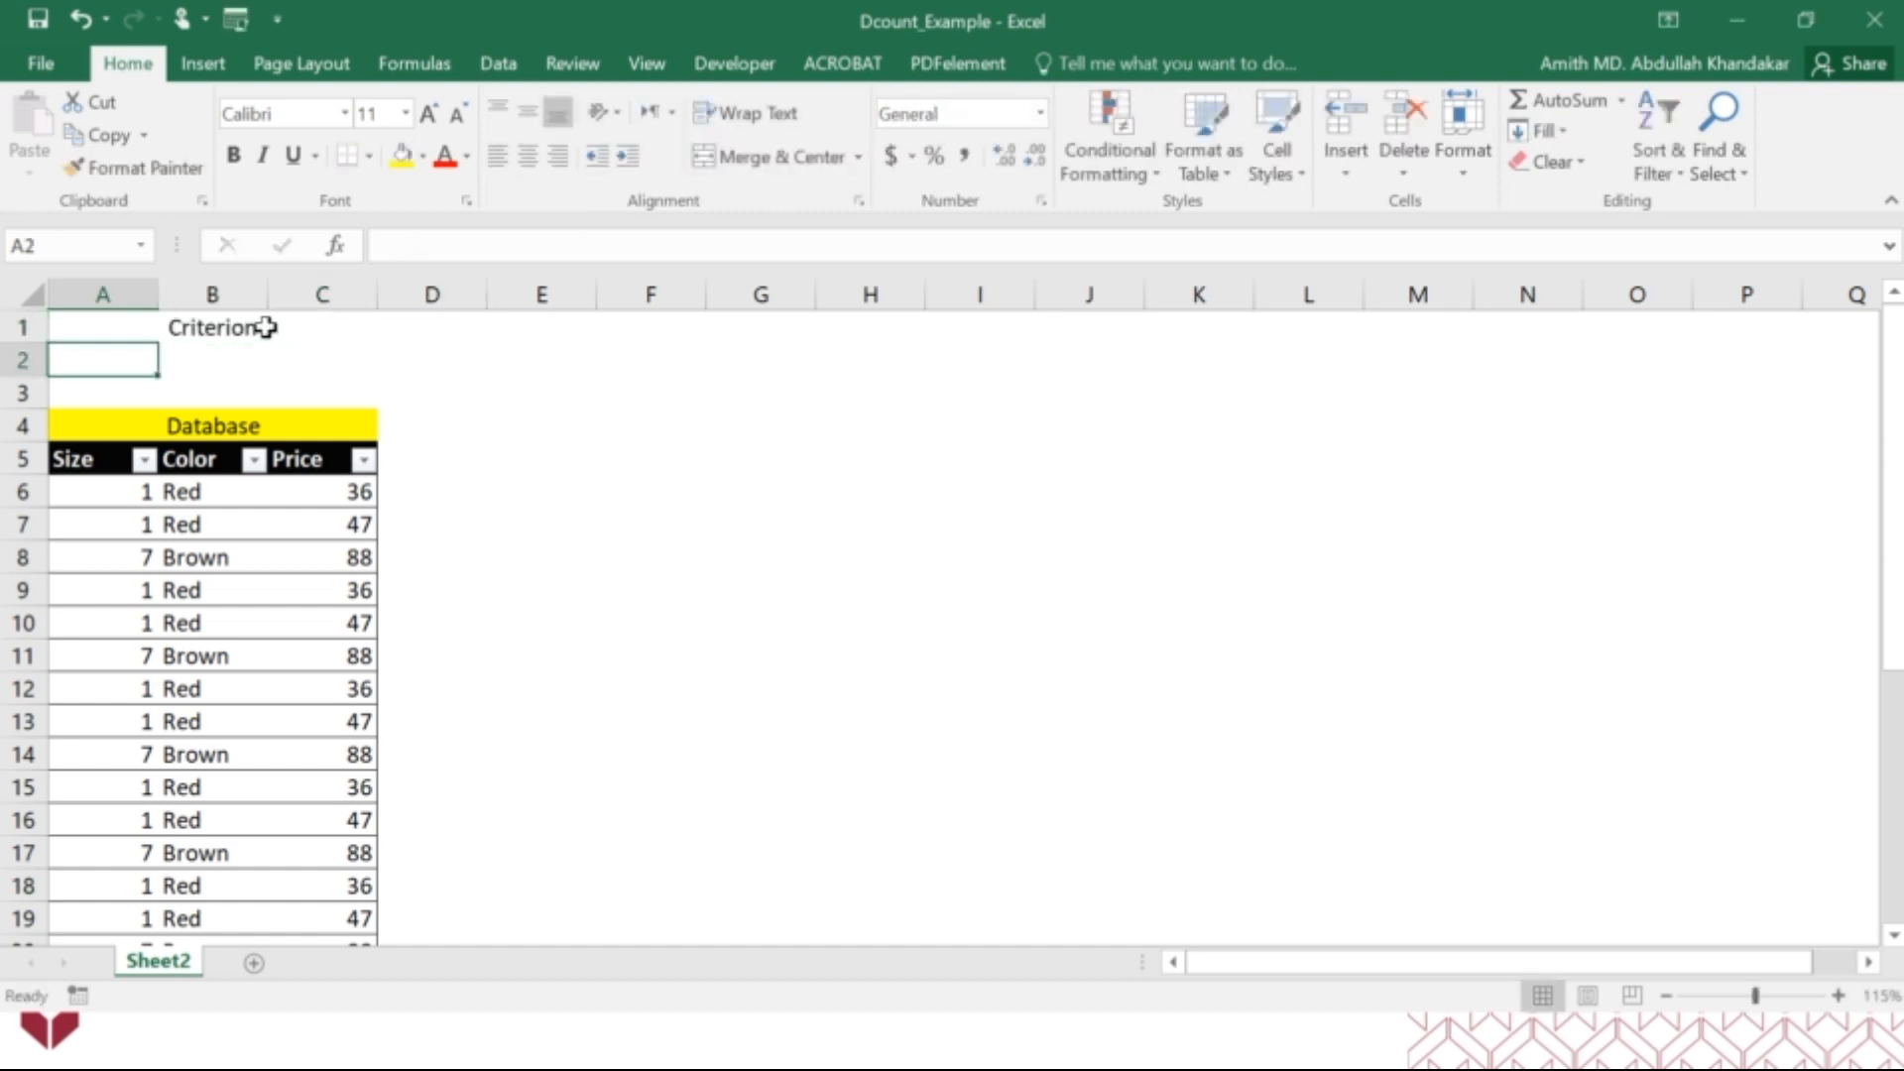
Copy the table headers Size, Color and Price into A2:C2 under the Criterion title.
{"action": "left_click_drag", "start_coordinate": [99, 458], "coordinate": [392, 454]}
{"action": "key", "text": "ctrl+c"}
{"action": "left_click", "coordinate": [140, 357]}
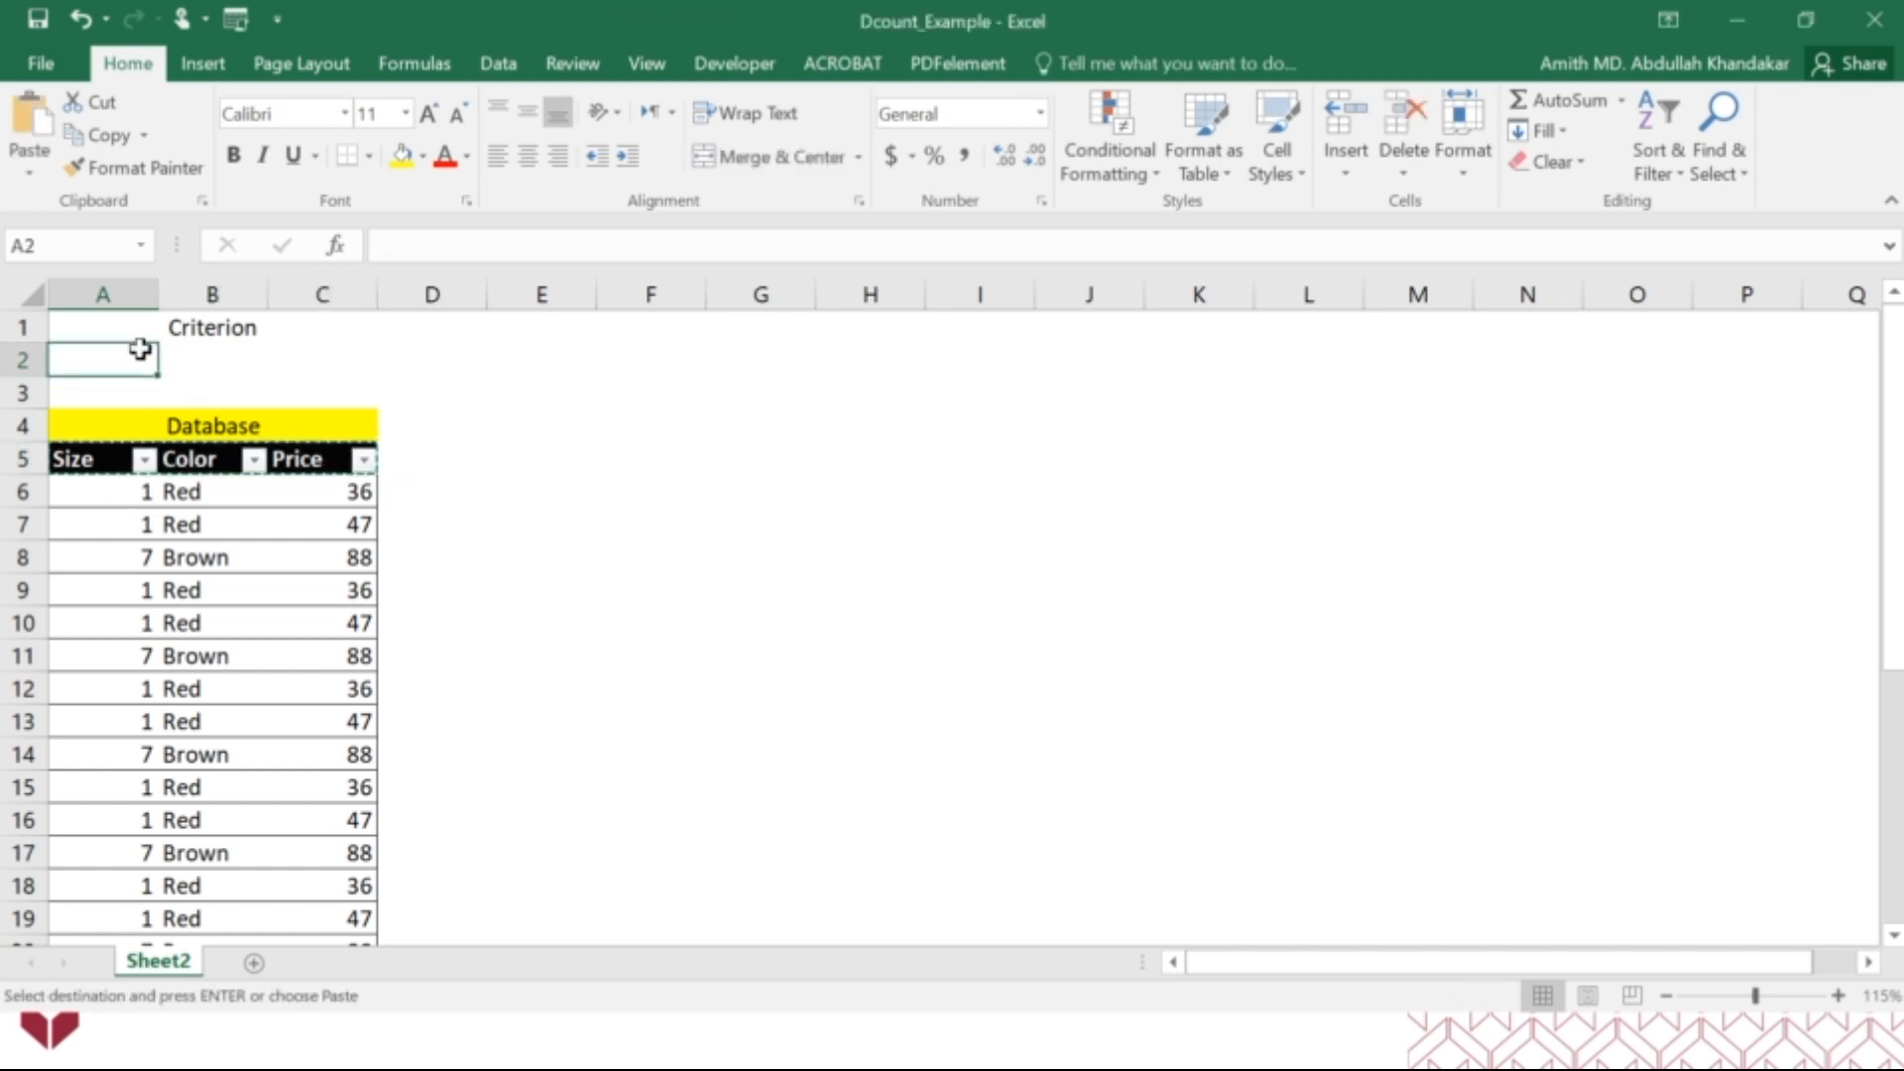
{"action": "key", "text": "ctrl+v"}
{"action": "left_click", "coordinate": [616, 434]}
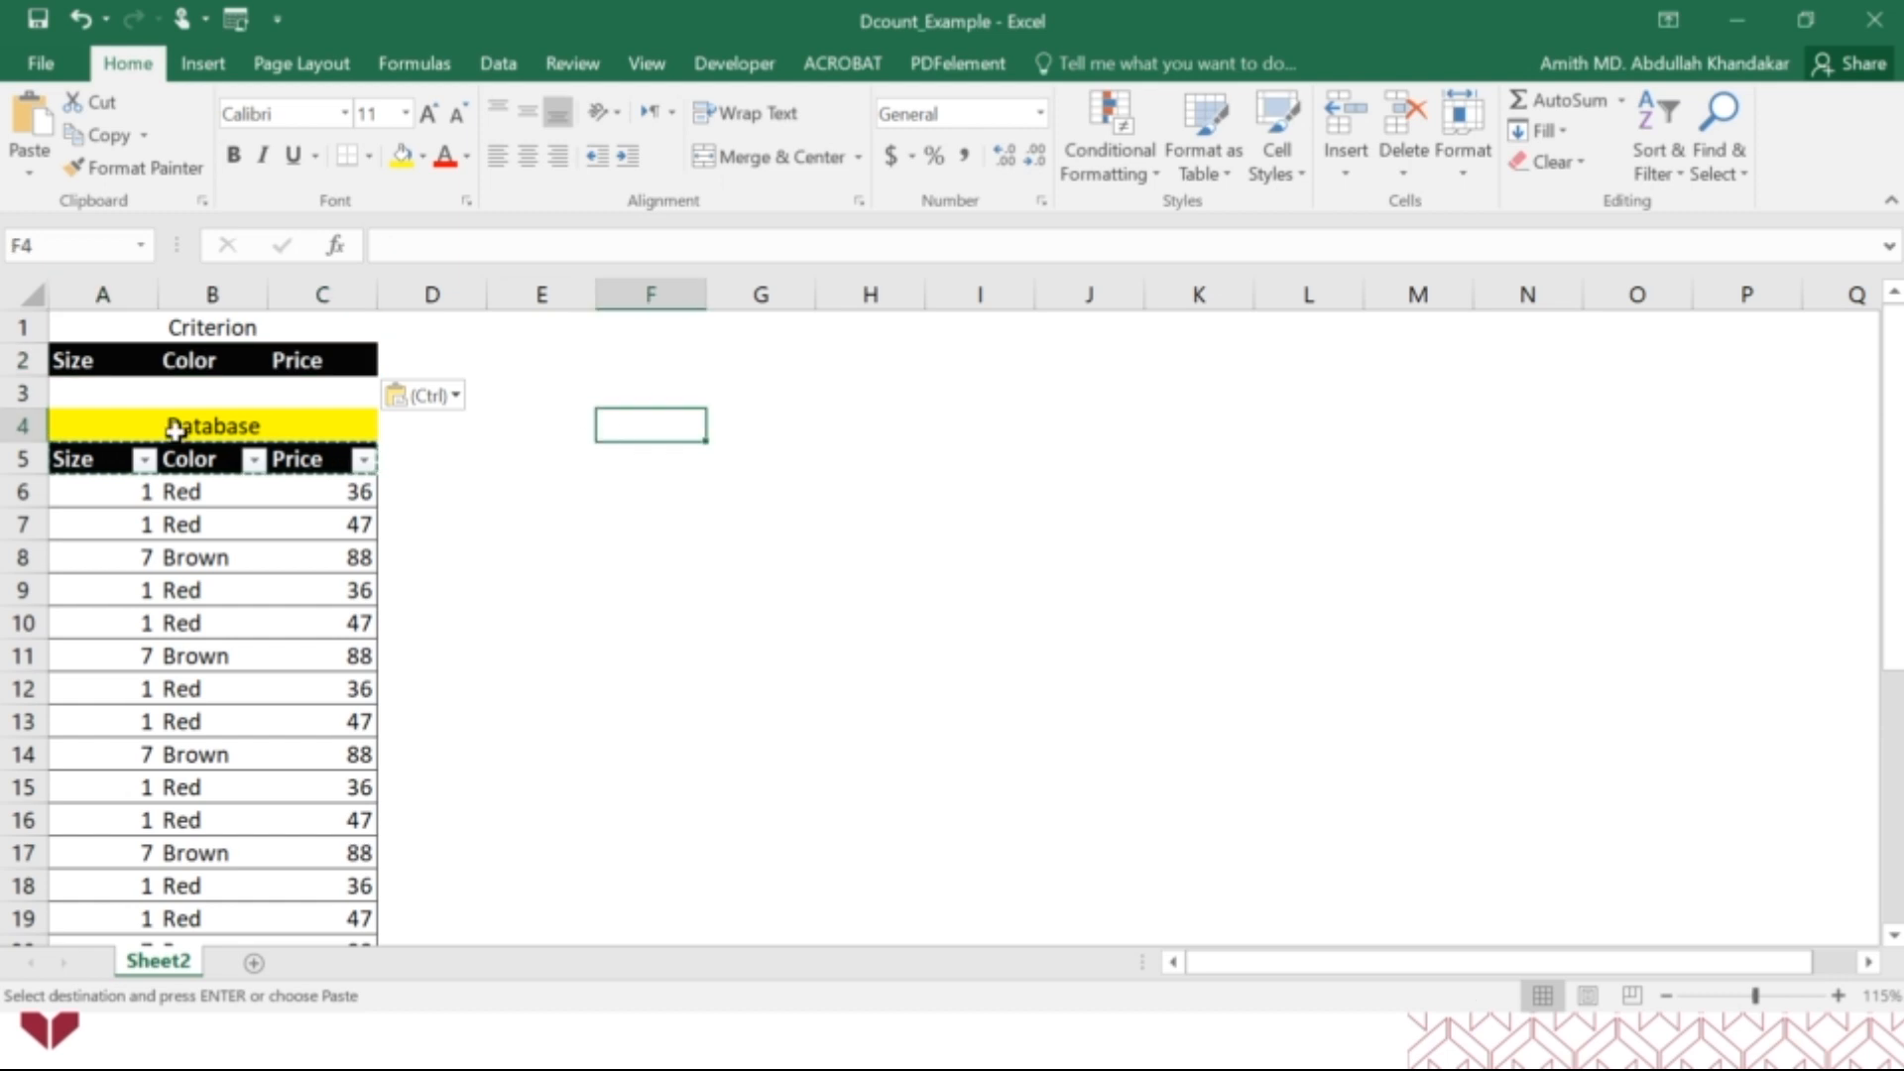
{"action": "left_click_drag", "start_coordinate": [97, 391], "coordinate": [310, 389]}
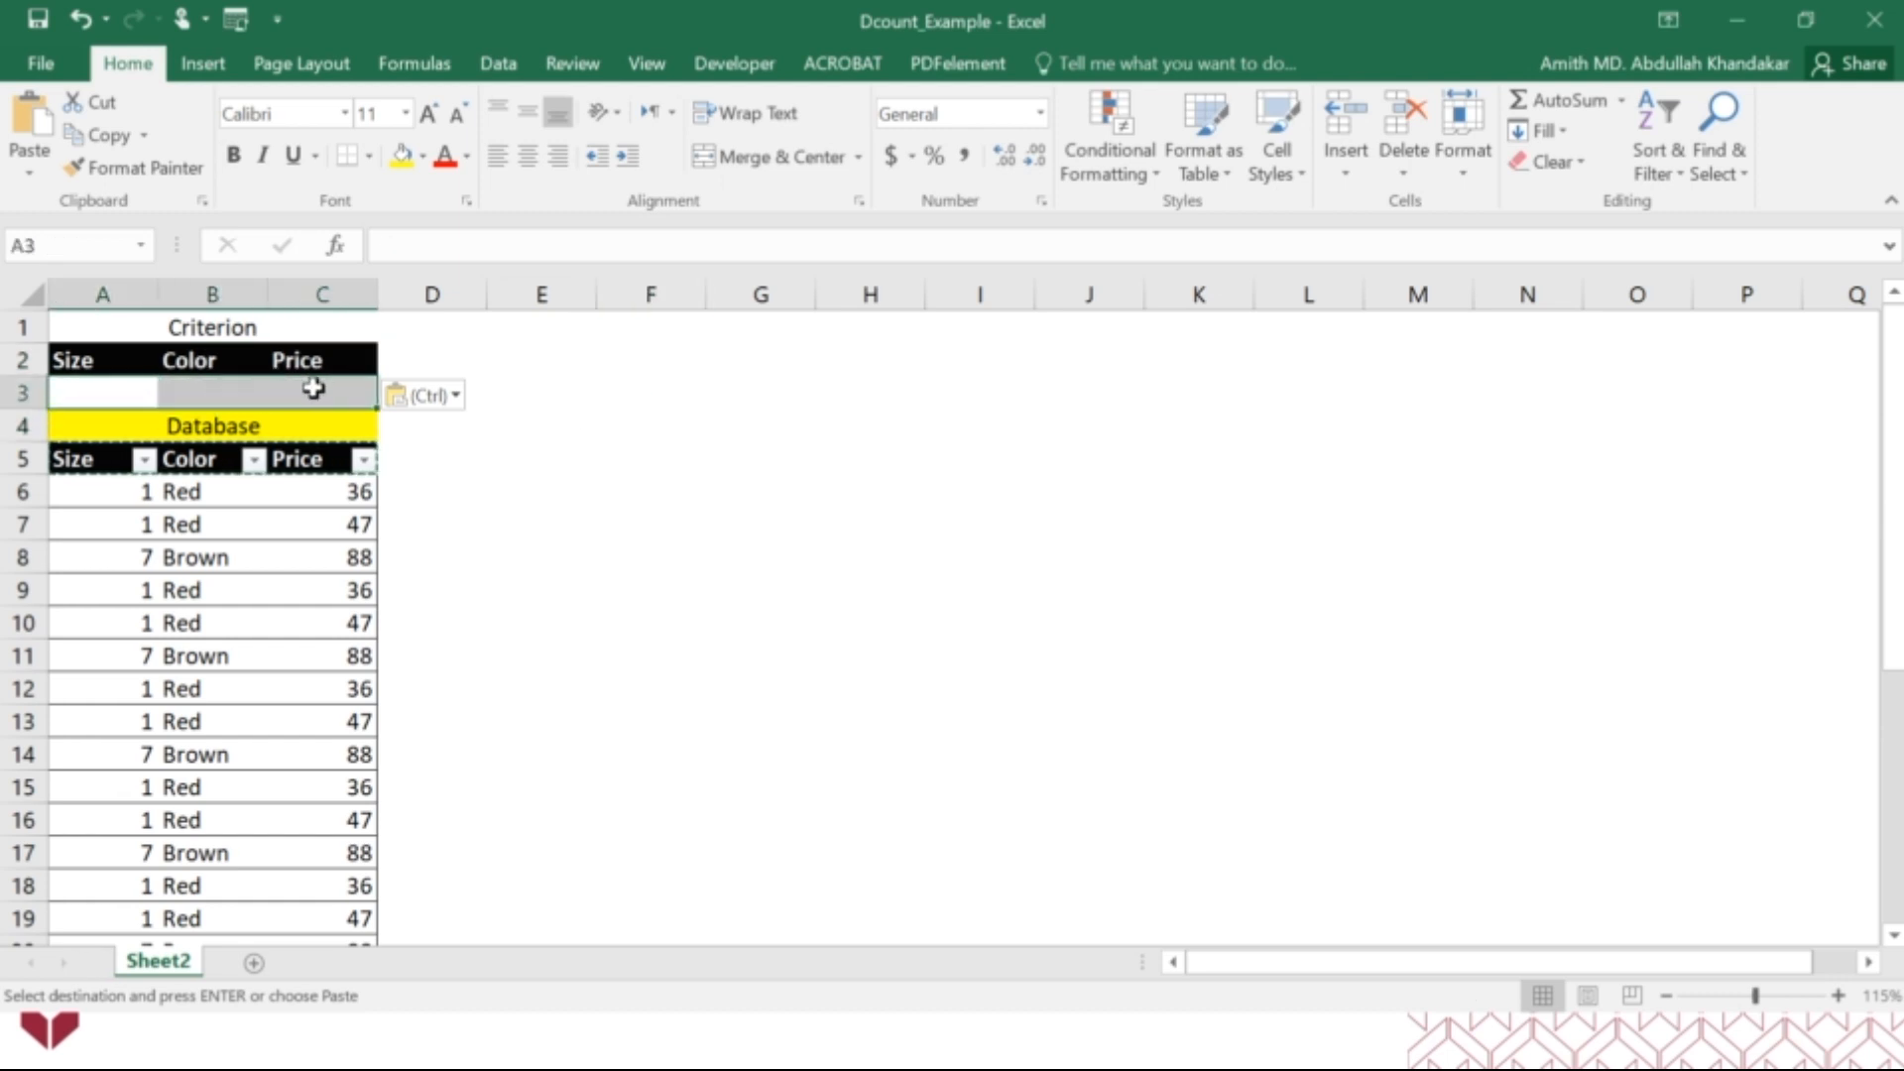
Enter the label "Number of shoes" in F7 and autofit column F to it.
{"action": "left_click", "coordinate": [619, 523]}
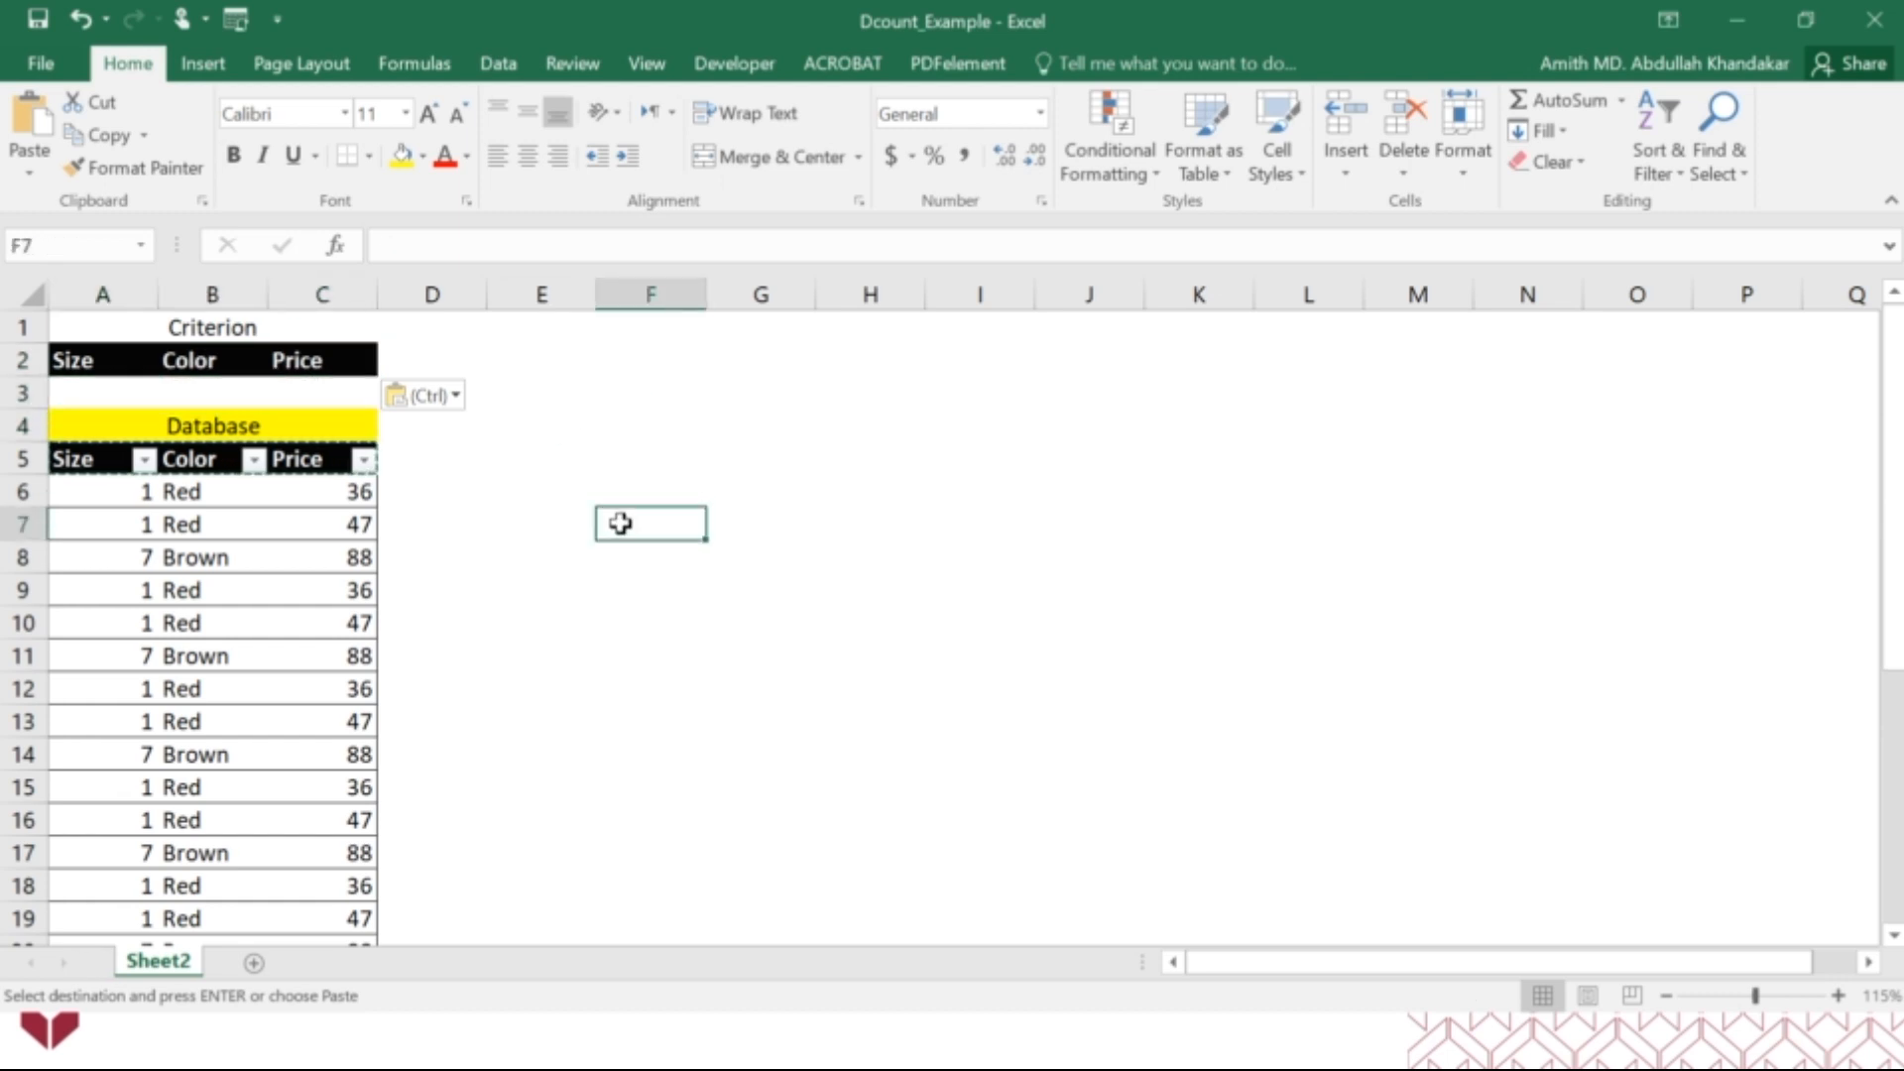
{"action": "type", "text": "Number "}
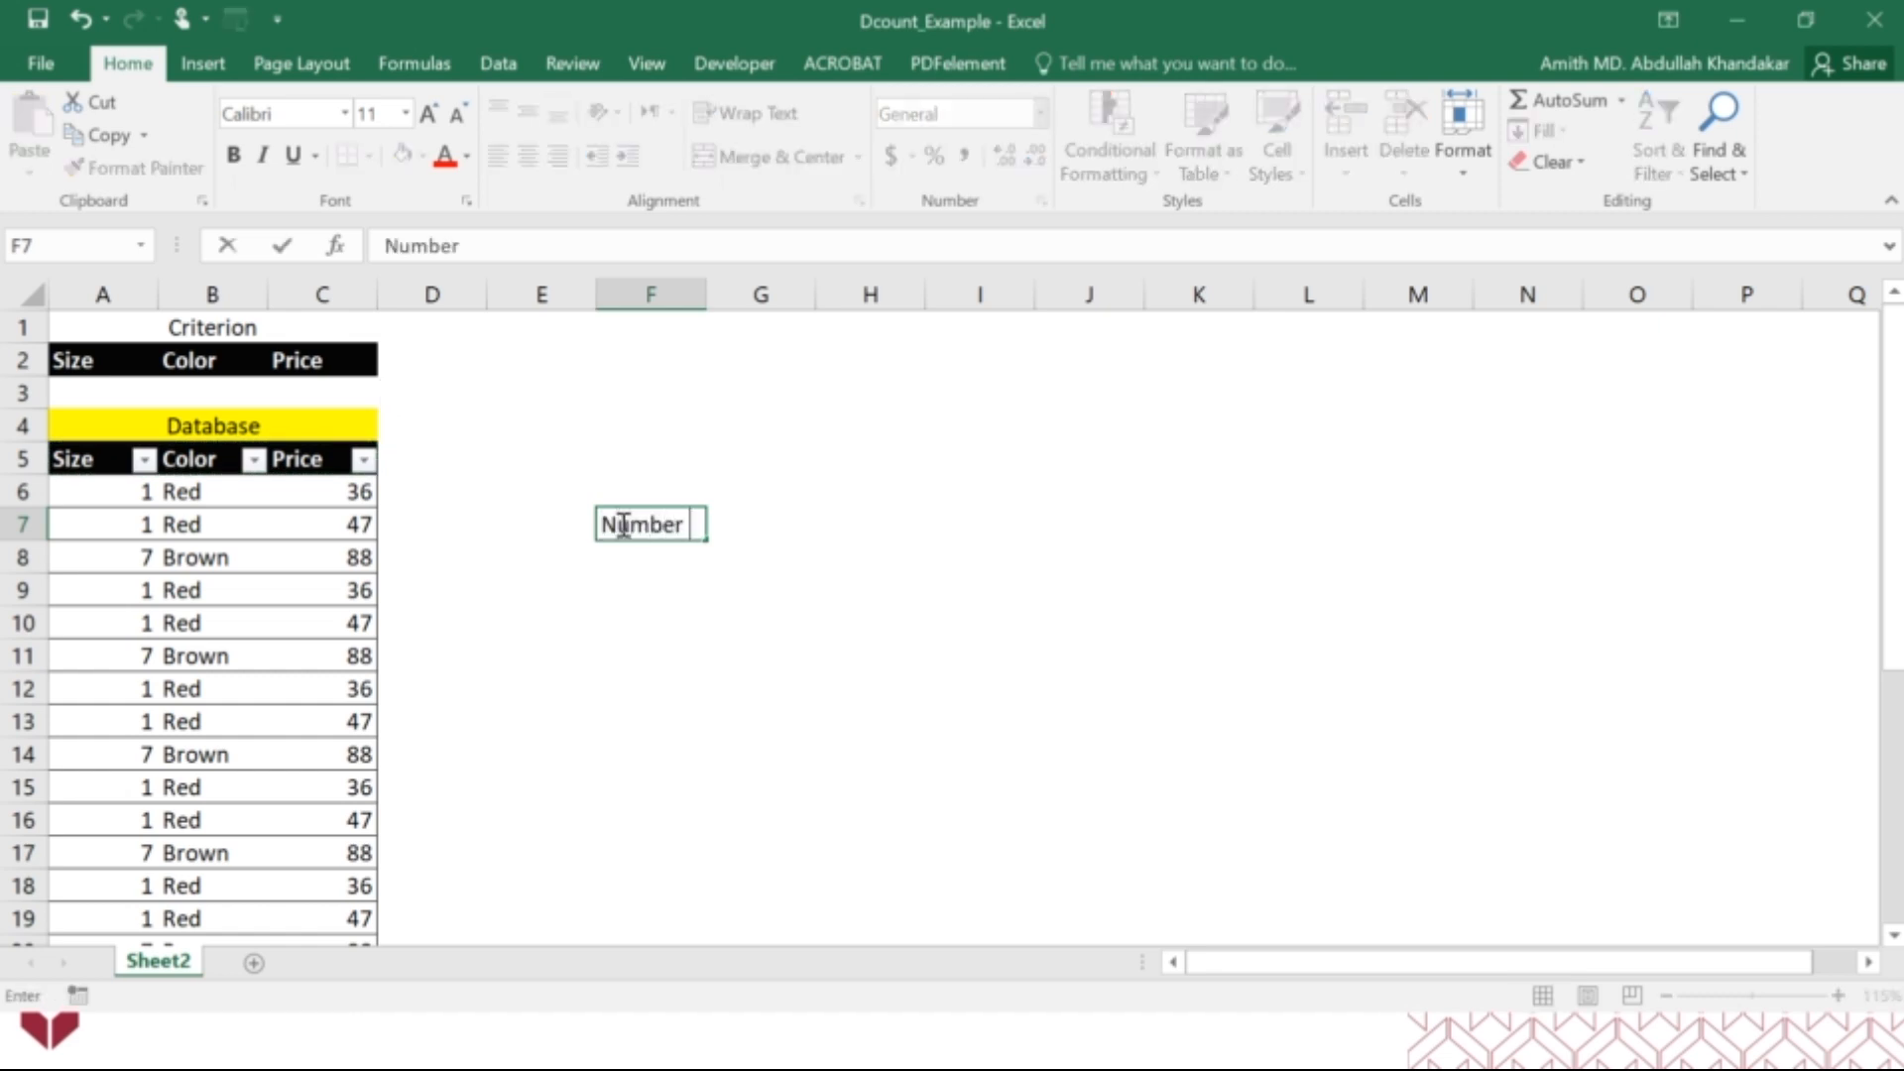
{"action": "type", "text": "of shoes"}
{"action": "key", "text": "Return"}
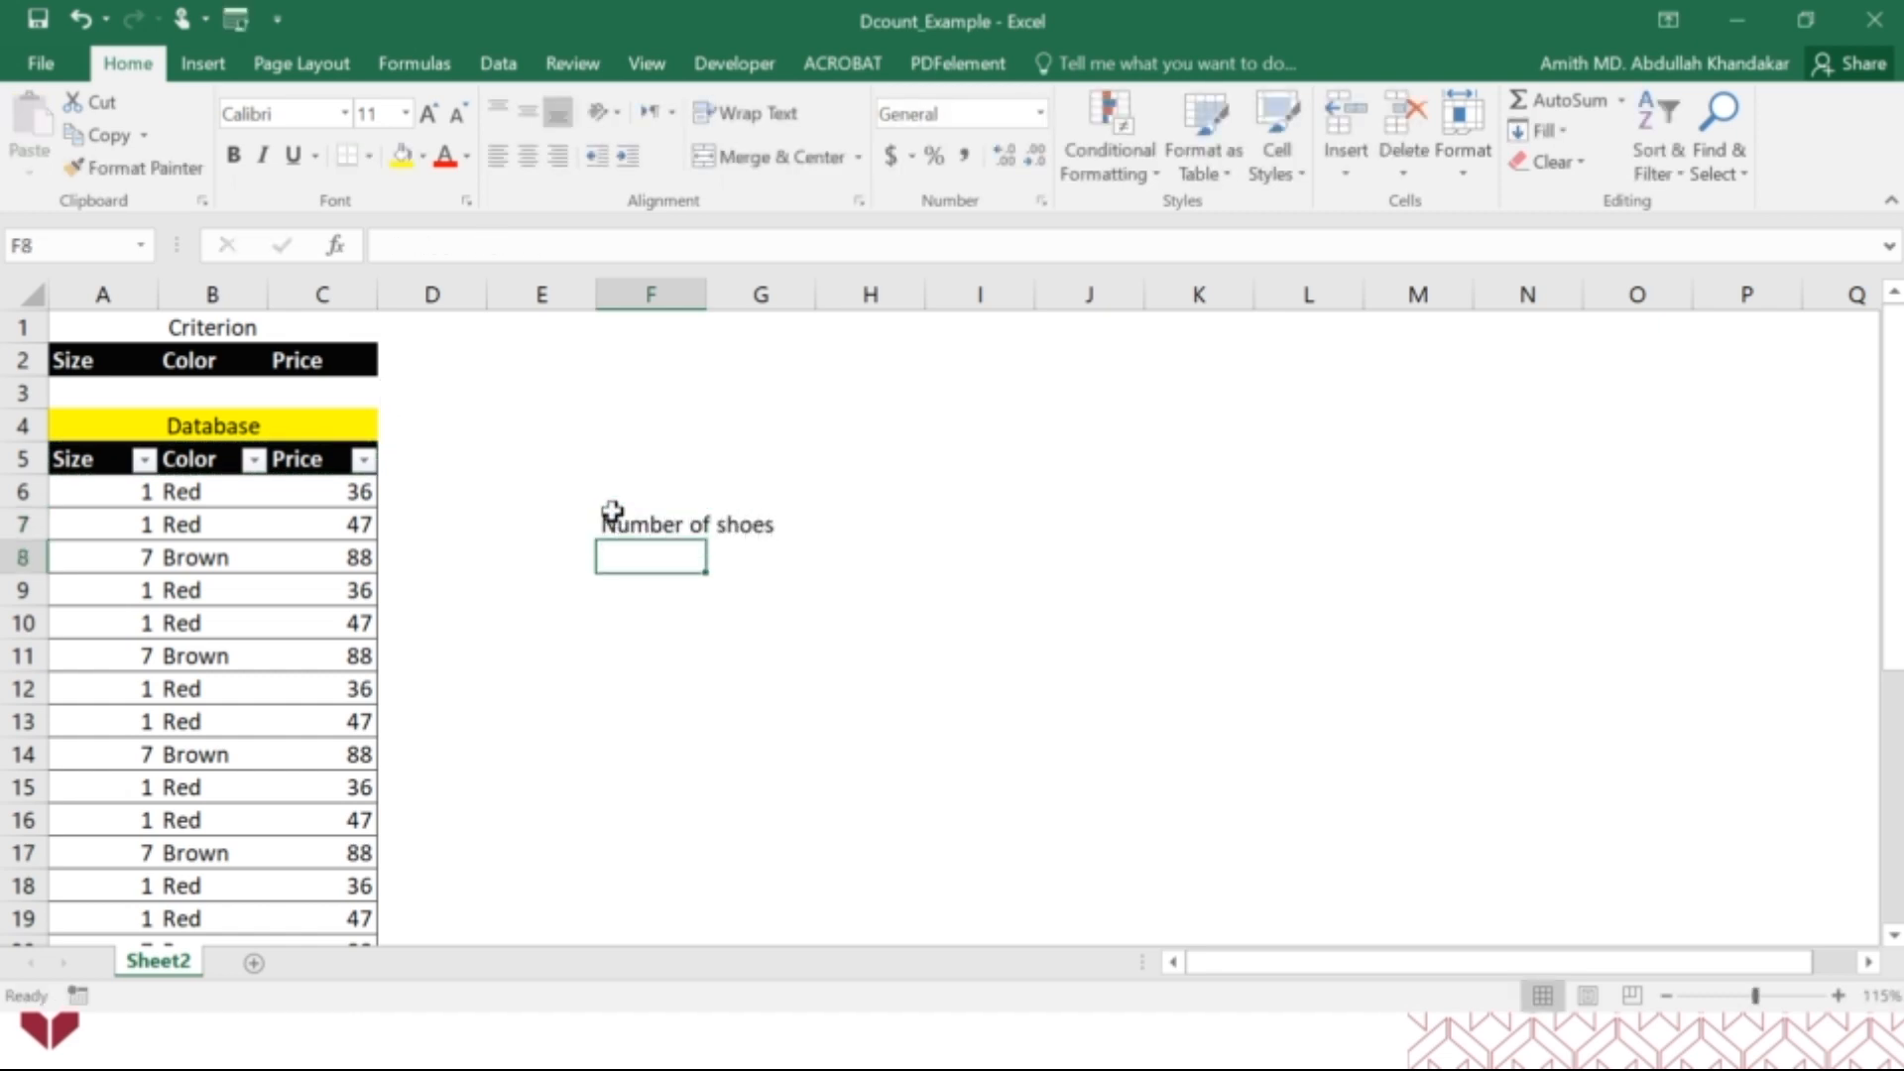
{"action": "left_click_drag", "start_coordinate": [703, 308], "coordinate": [703, 308]}
{"action": "double_click", "coordinate": [703, 308]}
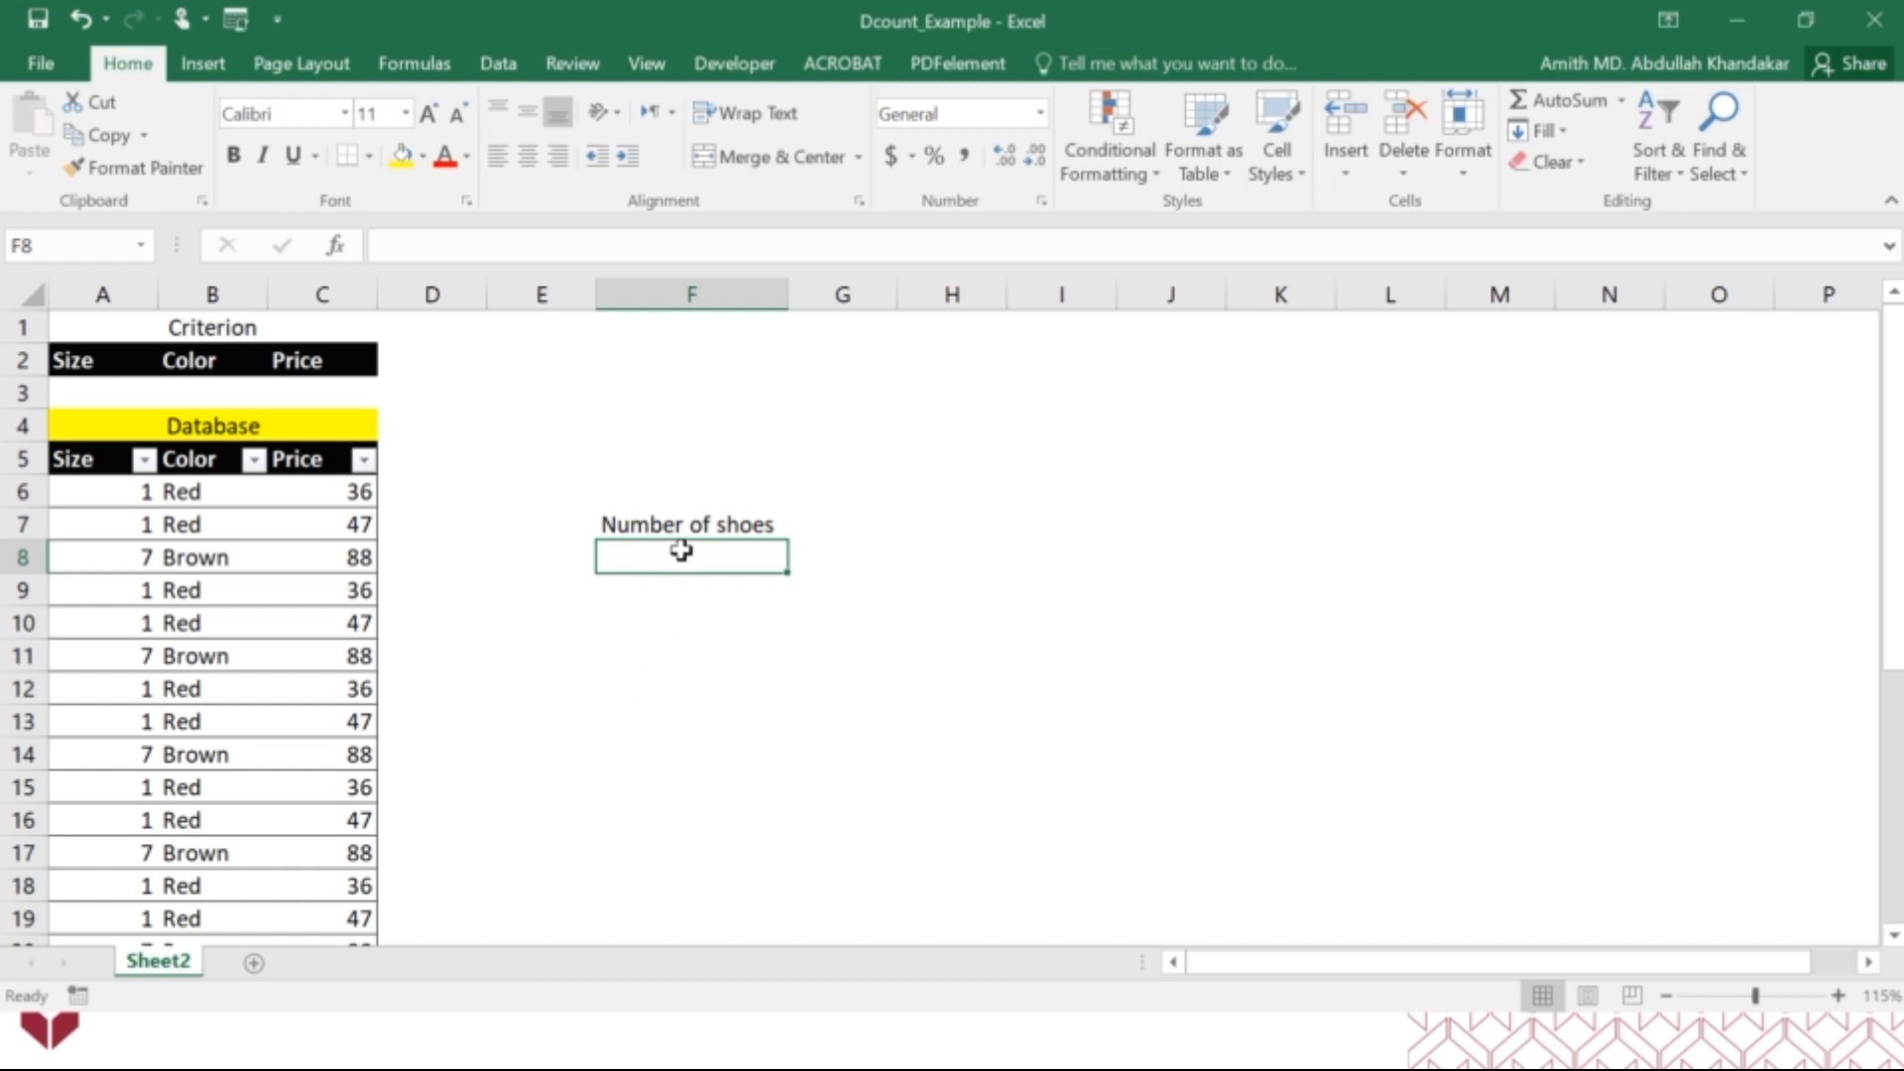
Start a DCOUNT function in F8 using its arguments dialog, with the entire table A5:C20 including headers as the database.
{"action": "type", "text": "="}
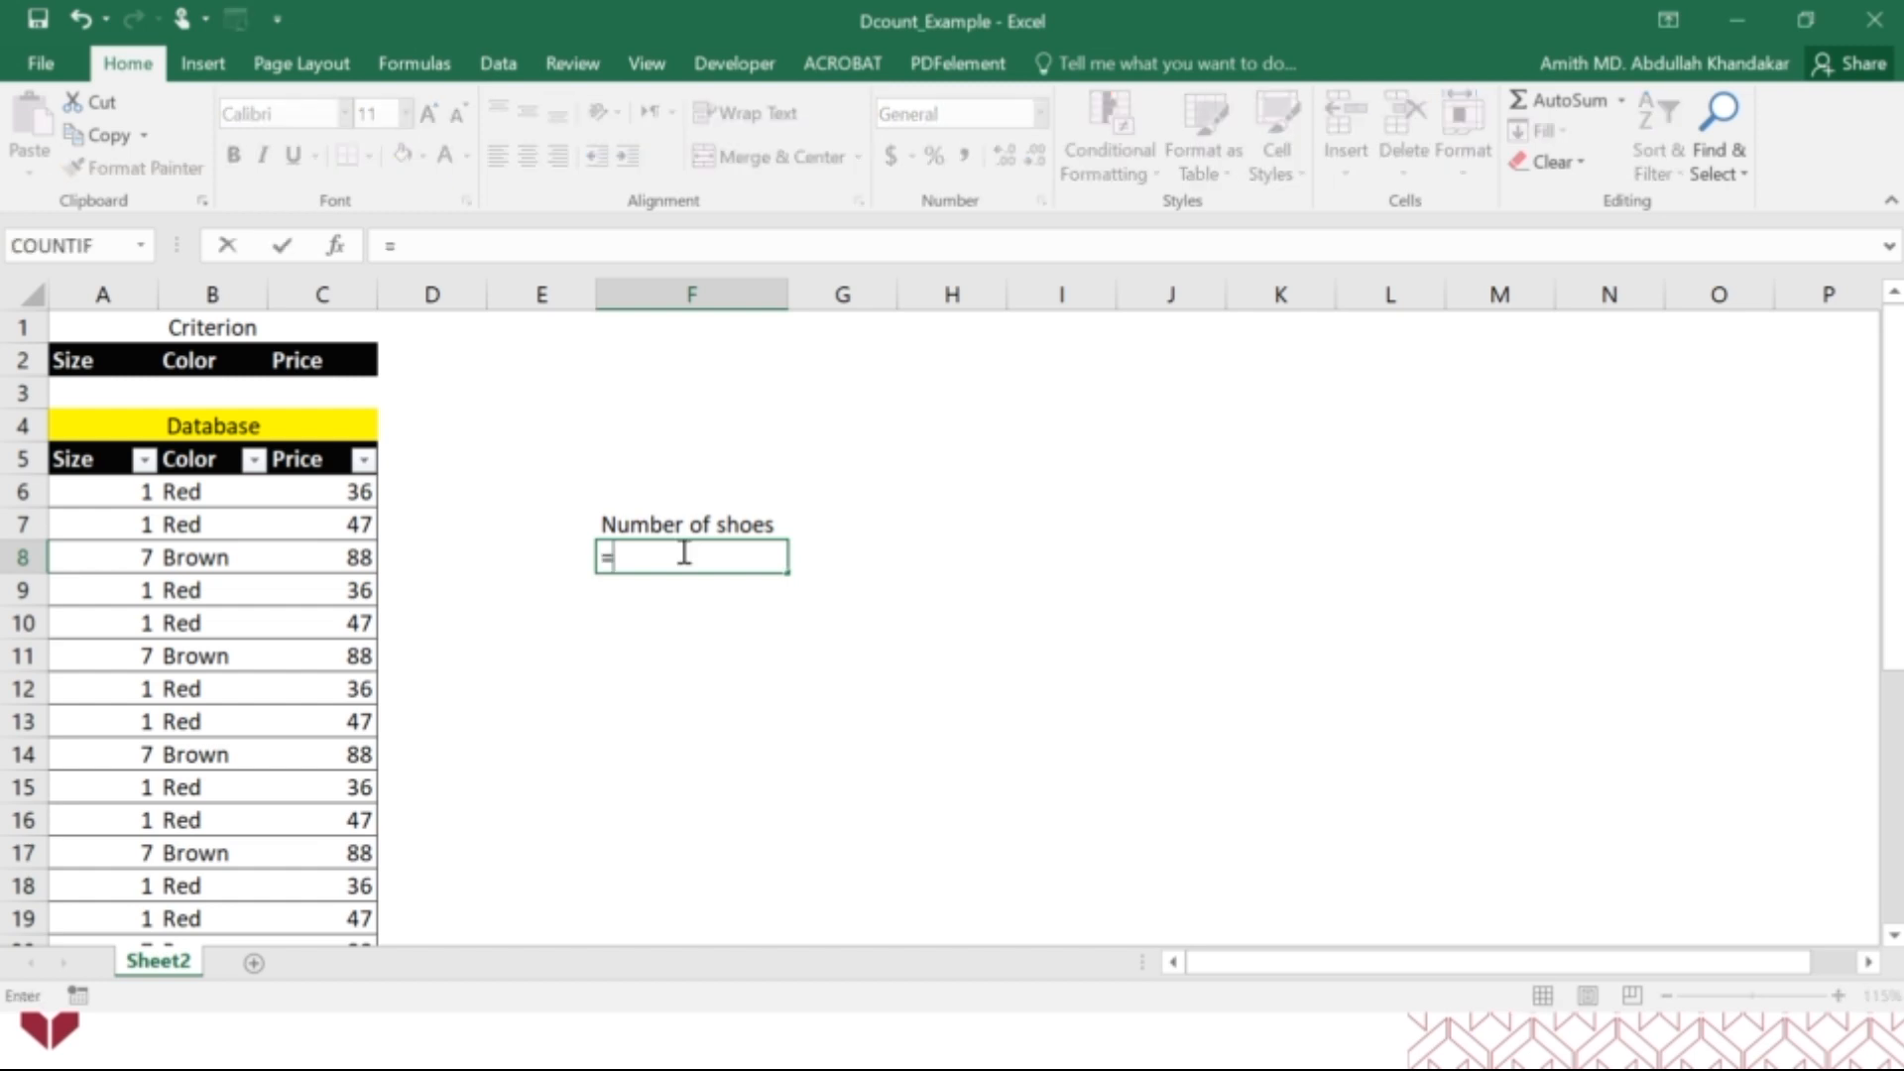
{"action": "type", "text": "dco"}
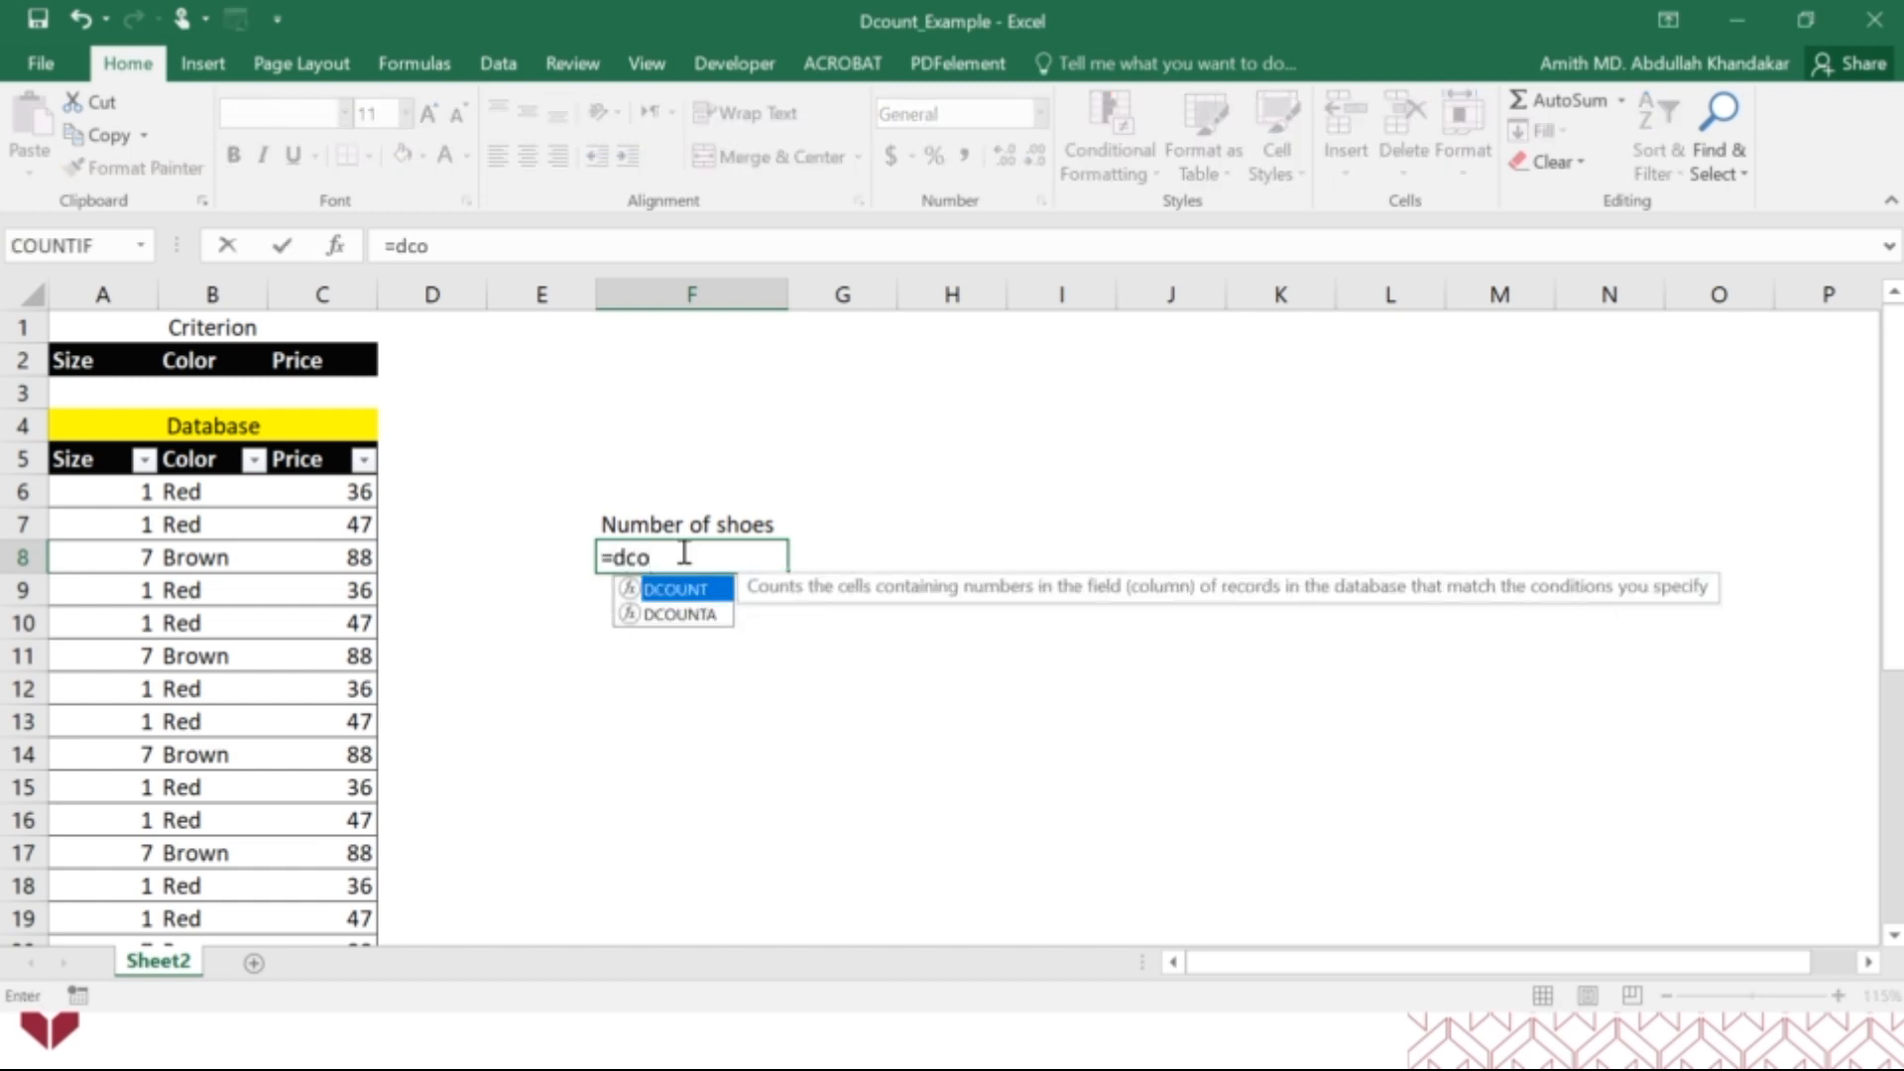
{"action": "double_click", "coordinate": [677, 592]}
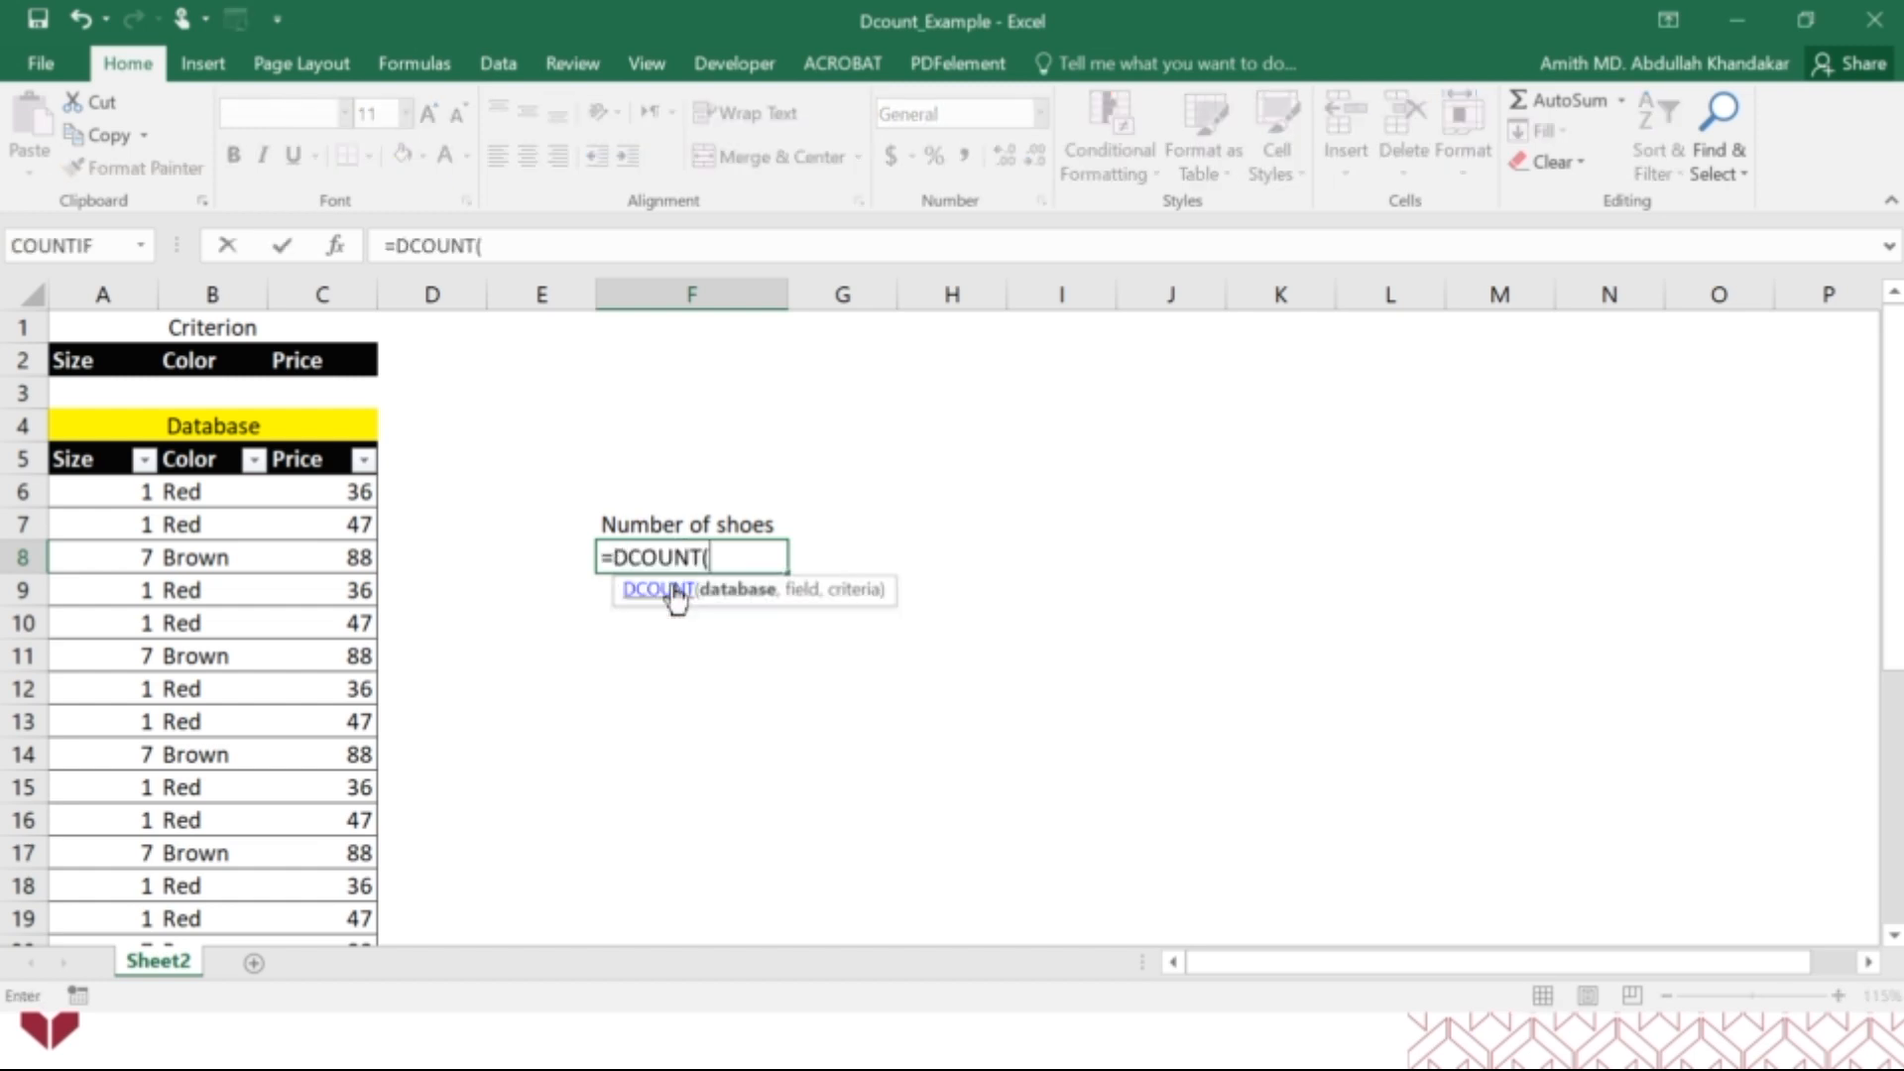
{"action": "left_click", "coordinate": [342, 256]}
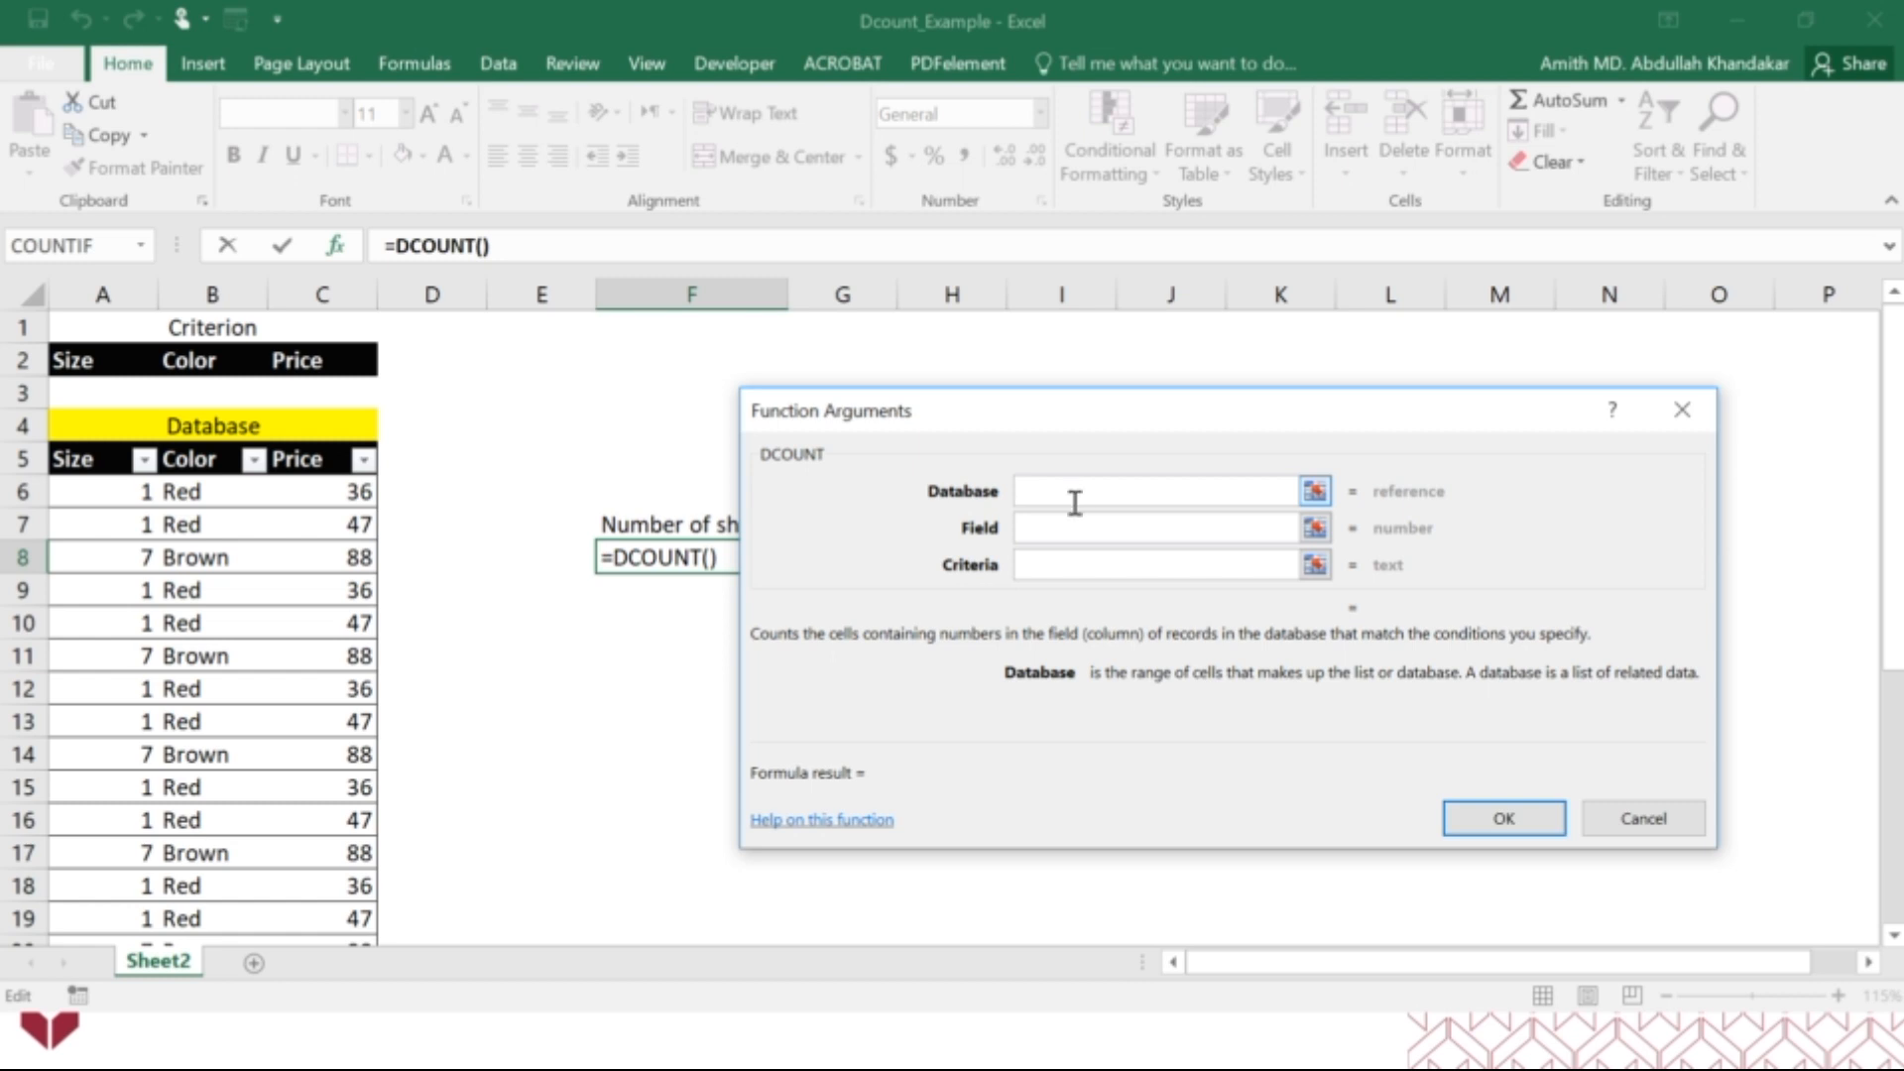
{"action": "left_click", "coordinate": [91, 458]}
{"action": "left_click_drag", "start_coordinate": [91, 458], "coordinate": [372, 855]}
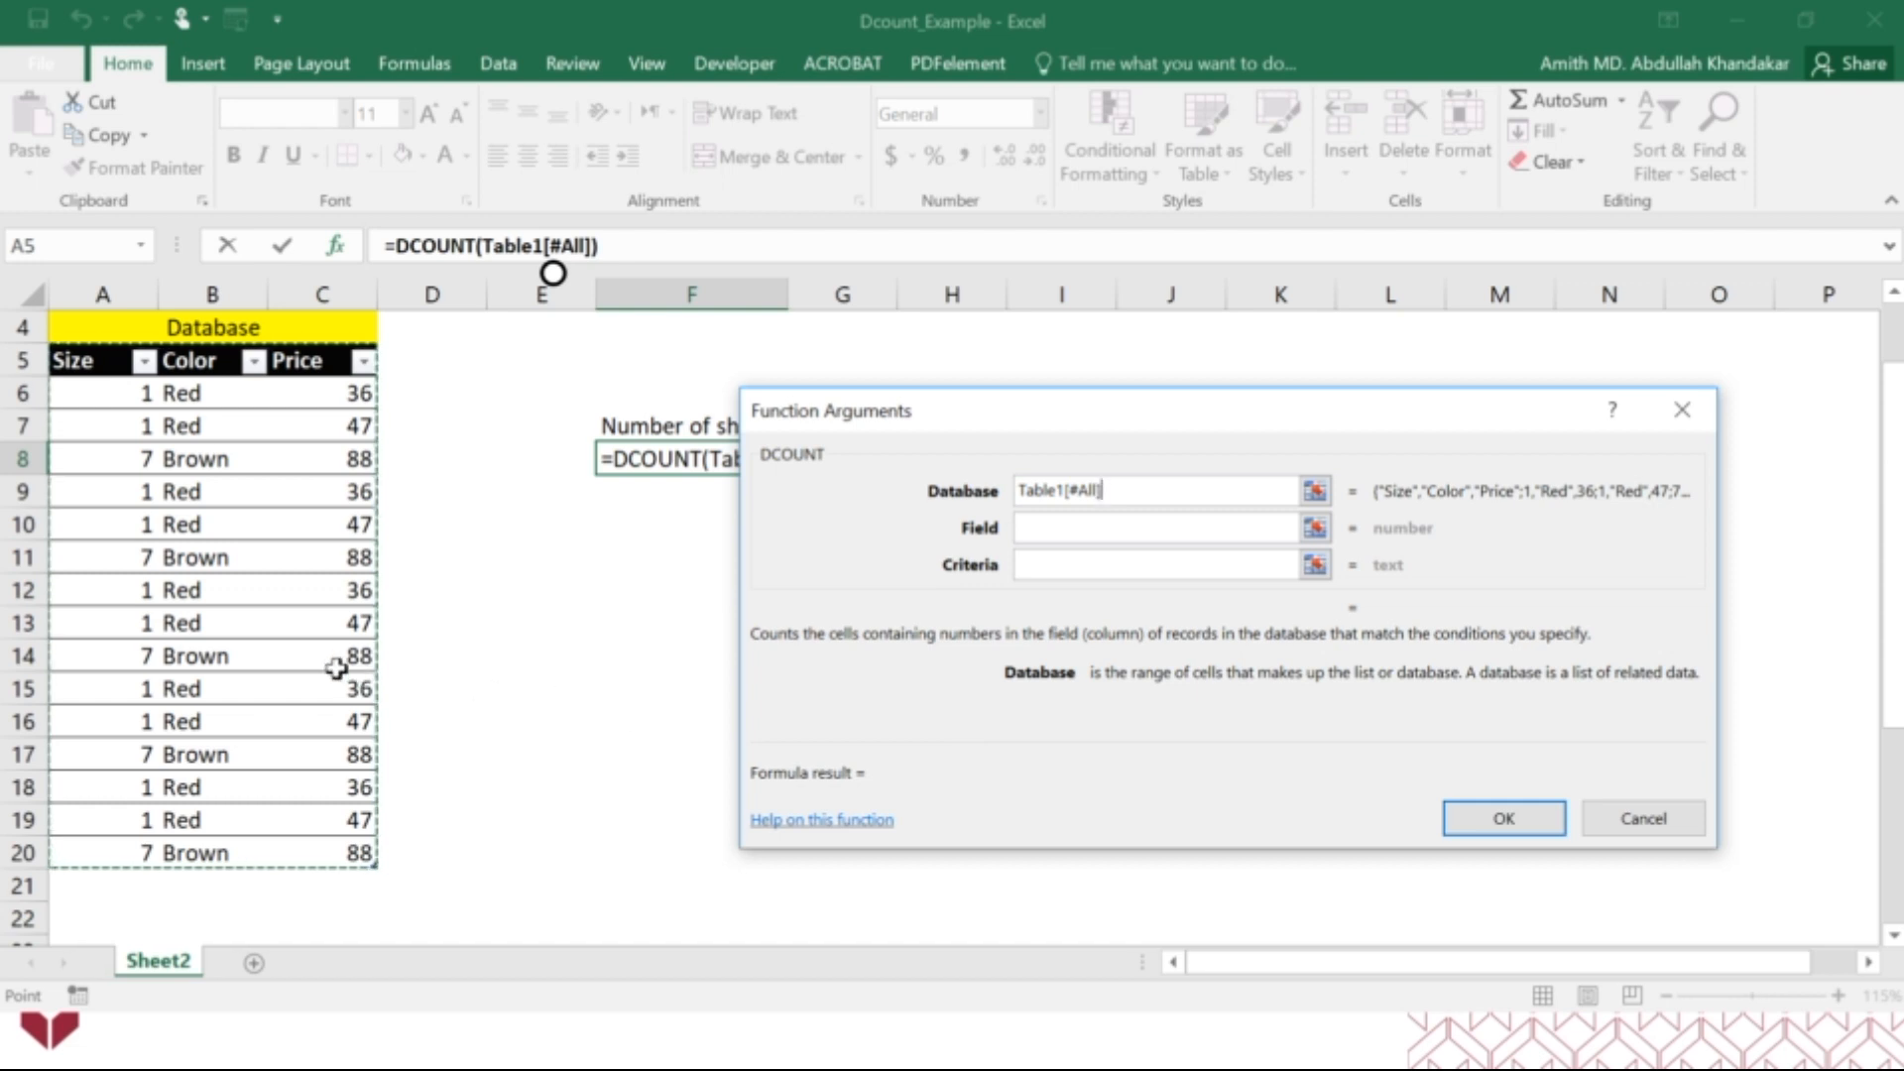
{"action": "scroll", "coordinate": [340, 671], "scroll_direction": "up", "scroll_amount": 1}
Set the DCOUNT criteria to A2:C3 and the field to 1, and confirm the formula.
{"action": "left_click", "coordinate": [1037, 535]}
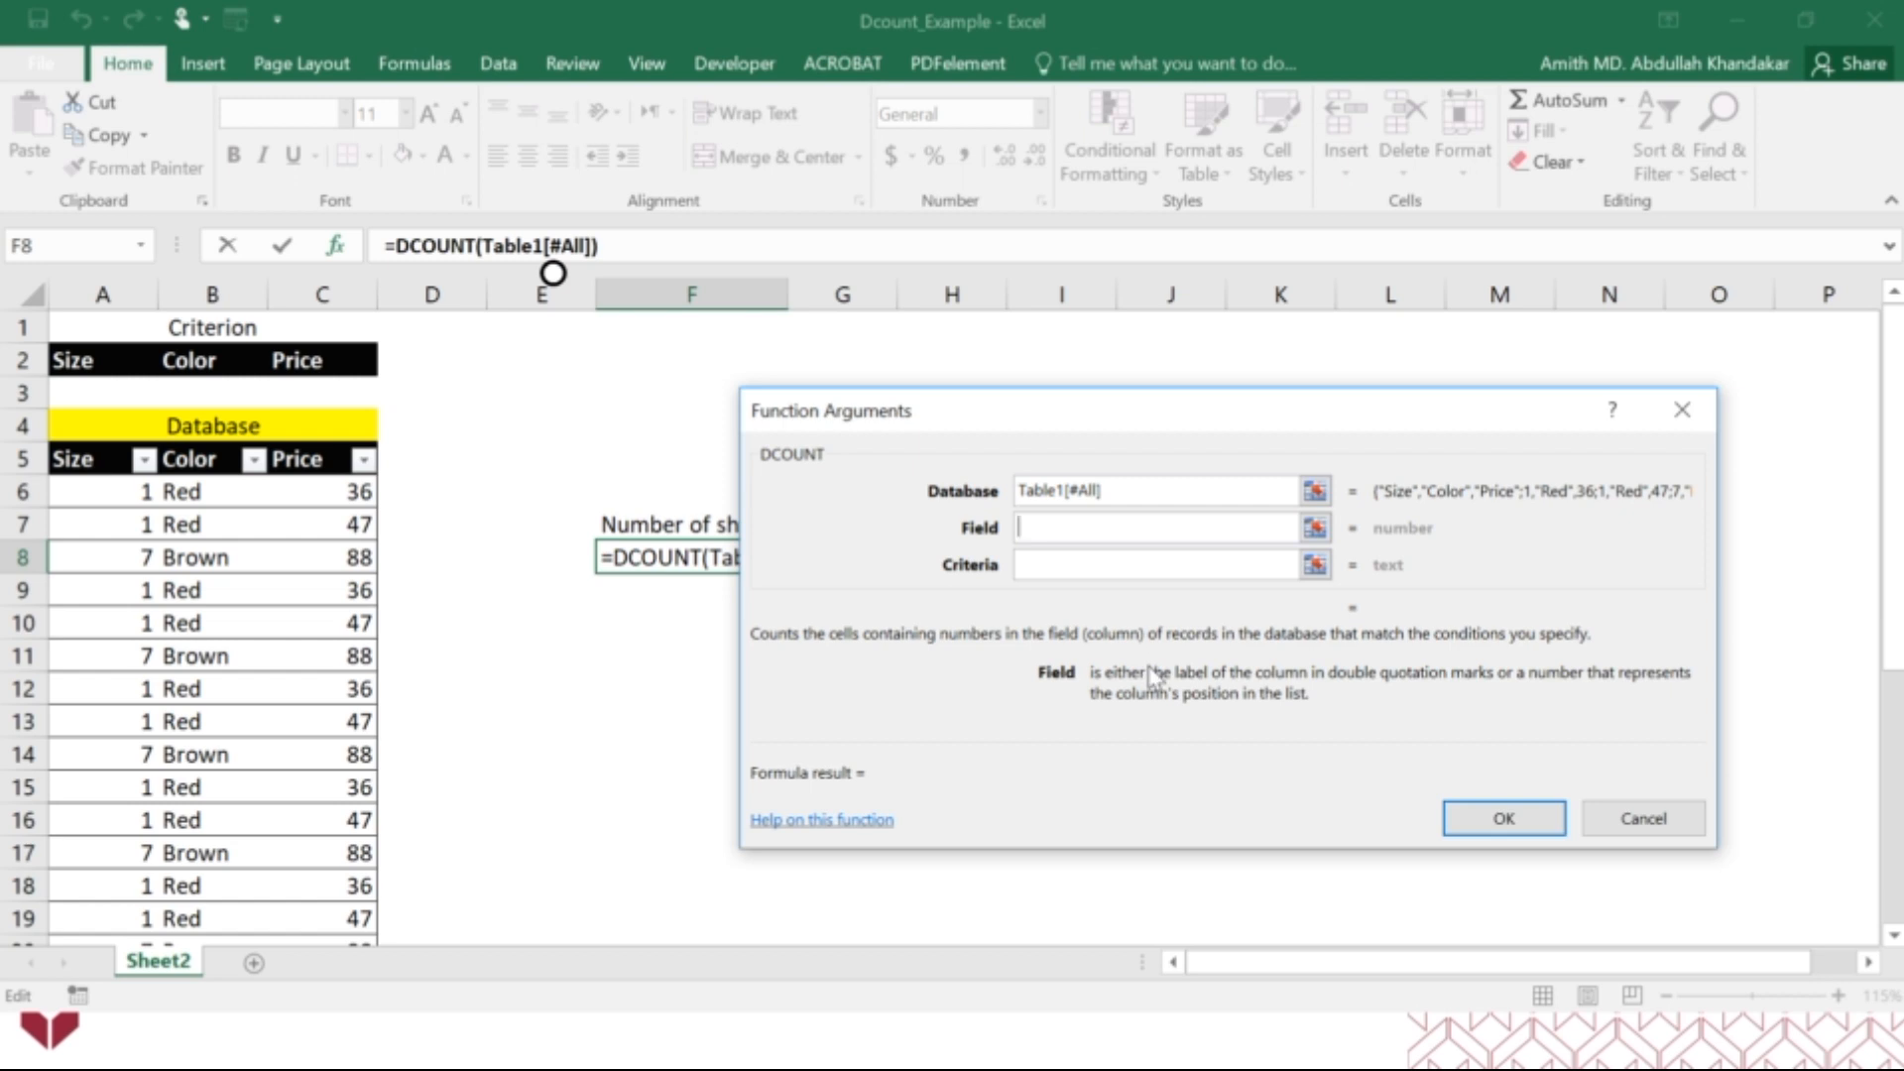
{"action": "left_click", "coordinate": [1130, 569]}
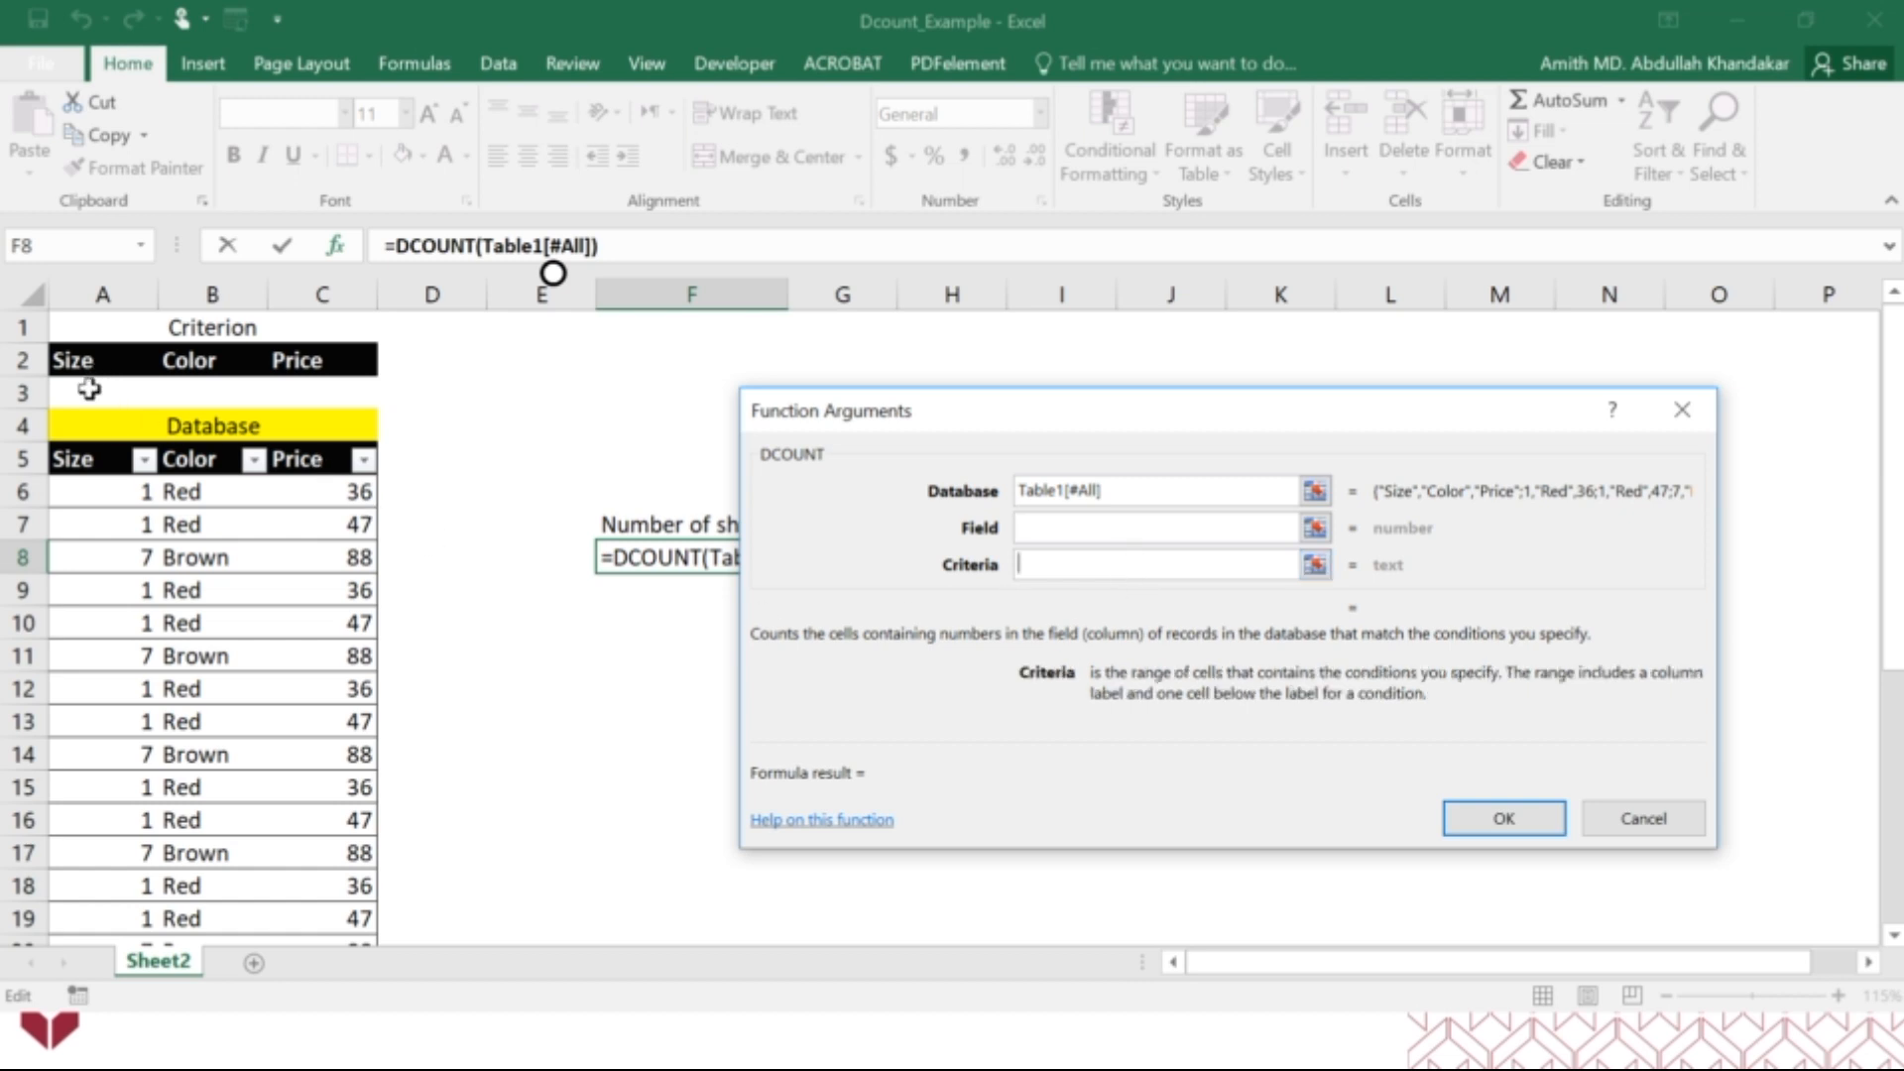
{"action": "left_click_drag", "start_coordinate": [76, 361], "coordinate": [345, 378]}
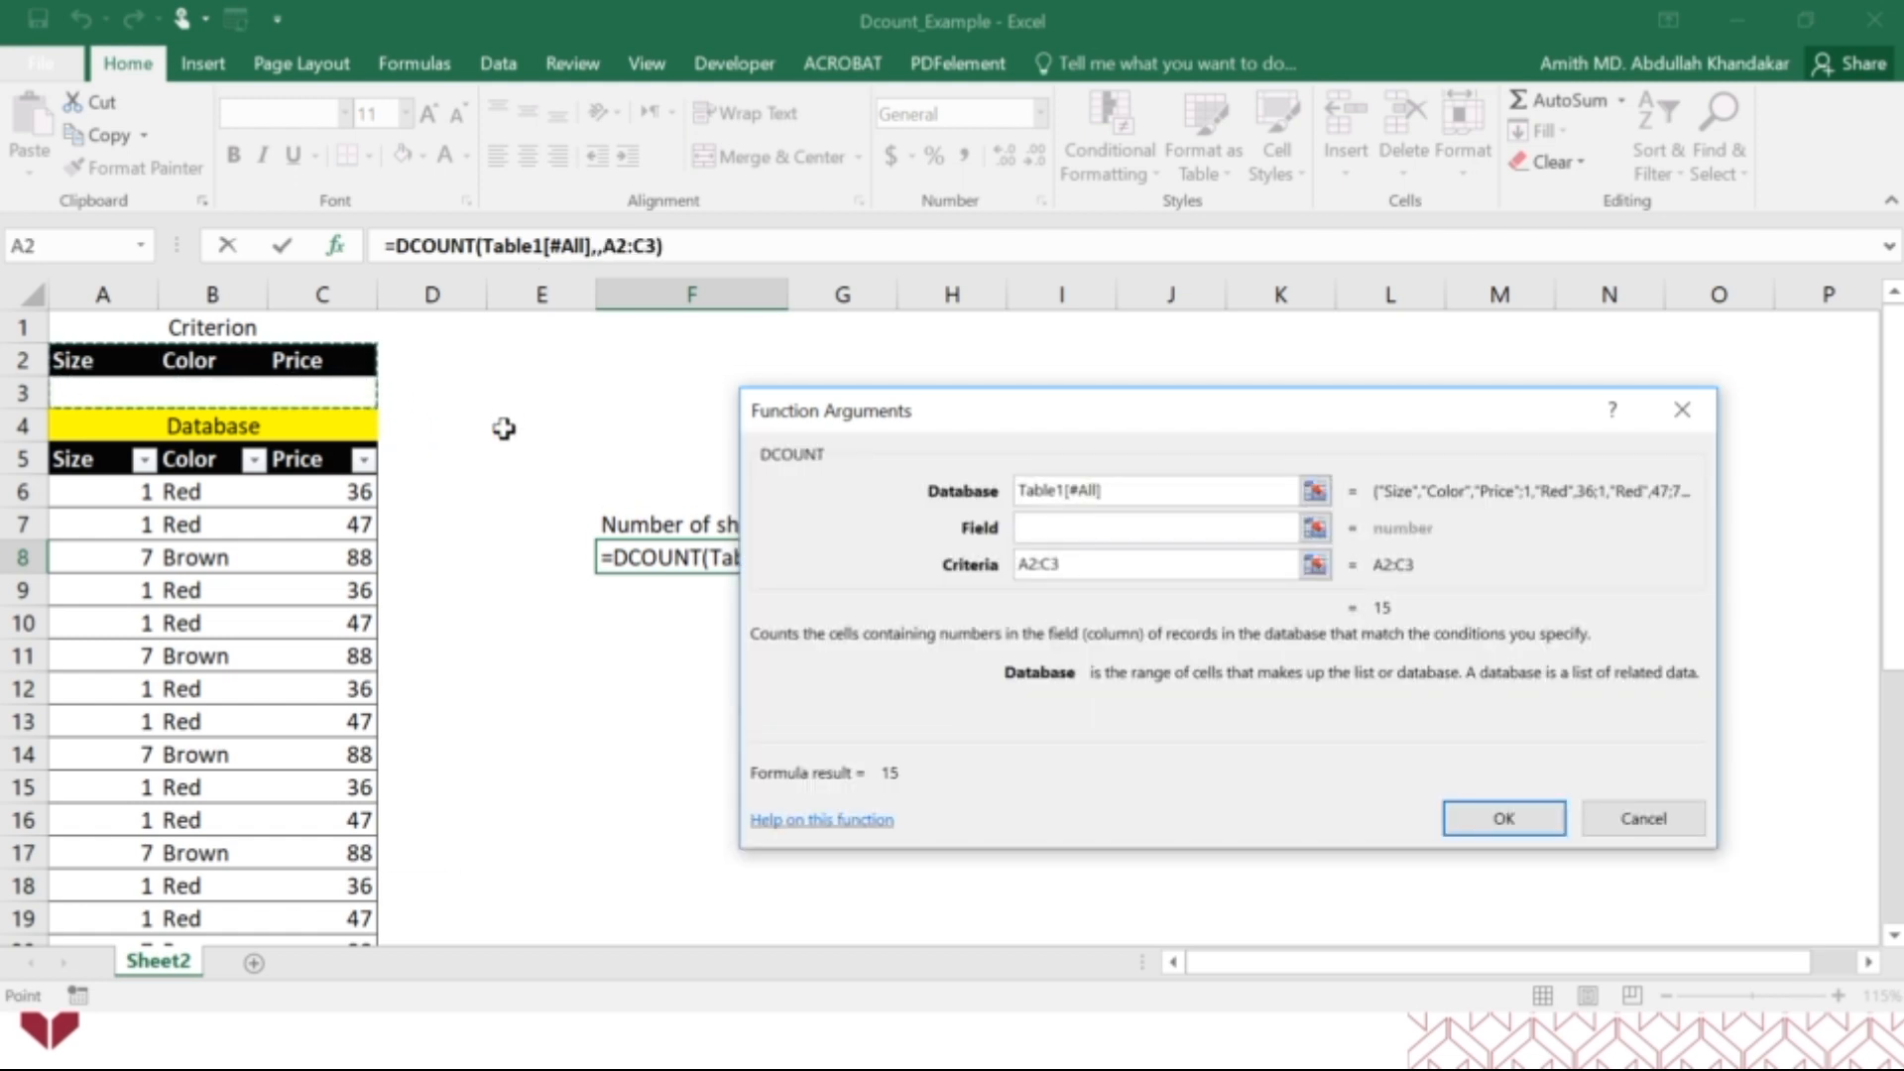
{"action": "left_click", "coordinate": [1036, 536]}
{"action": "left_click", "coordinate": [1044, 533]}
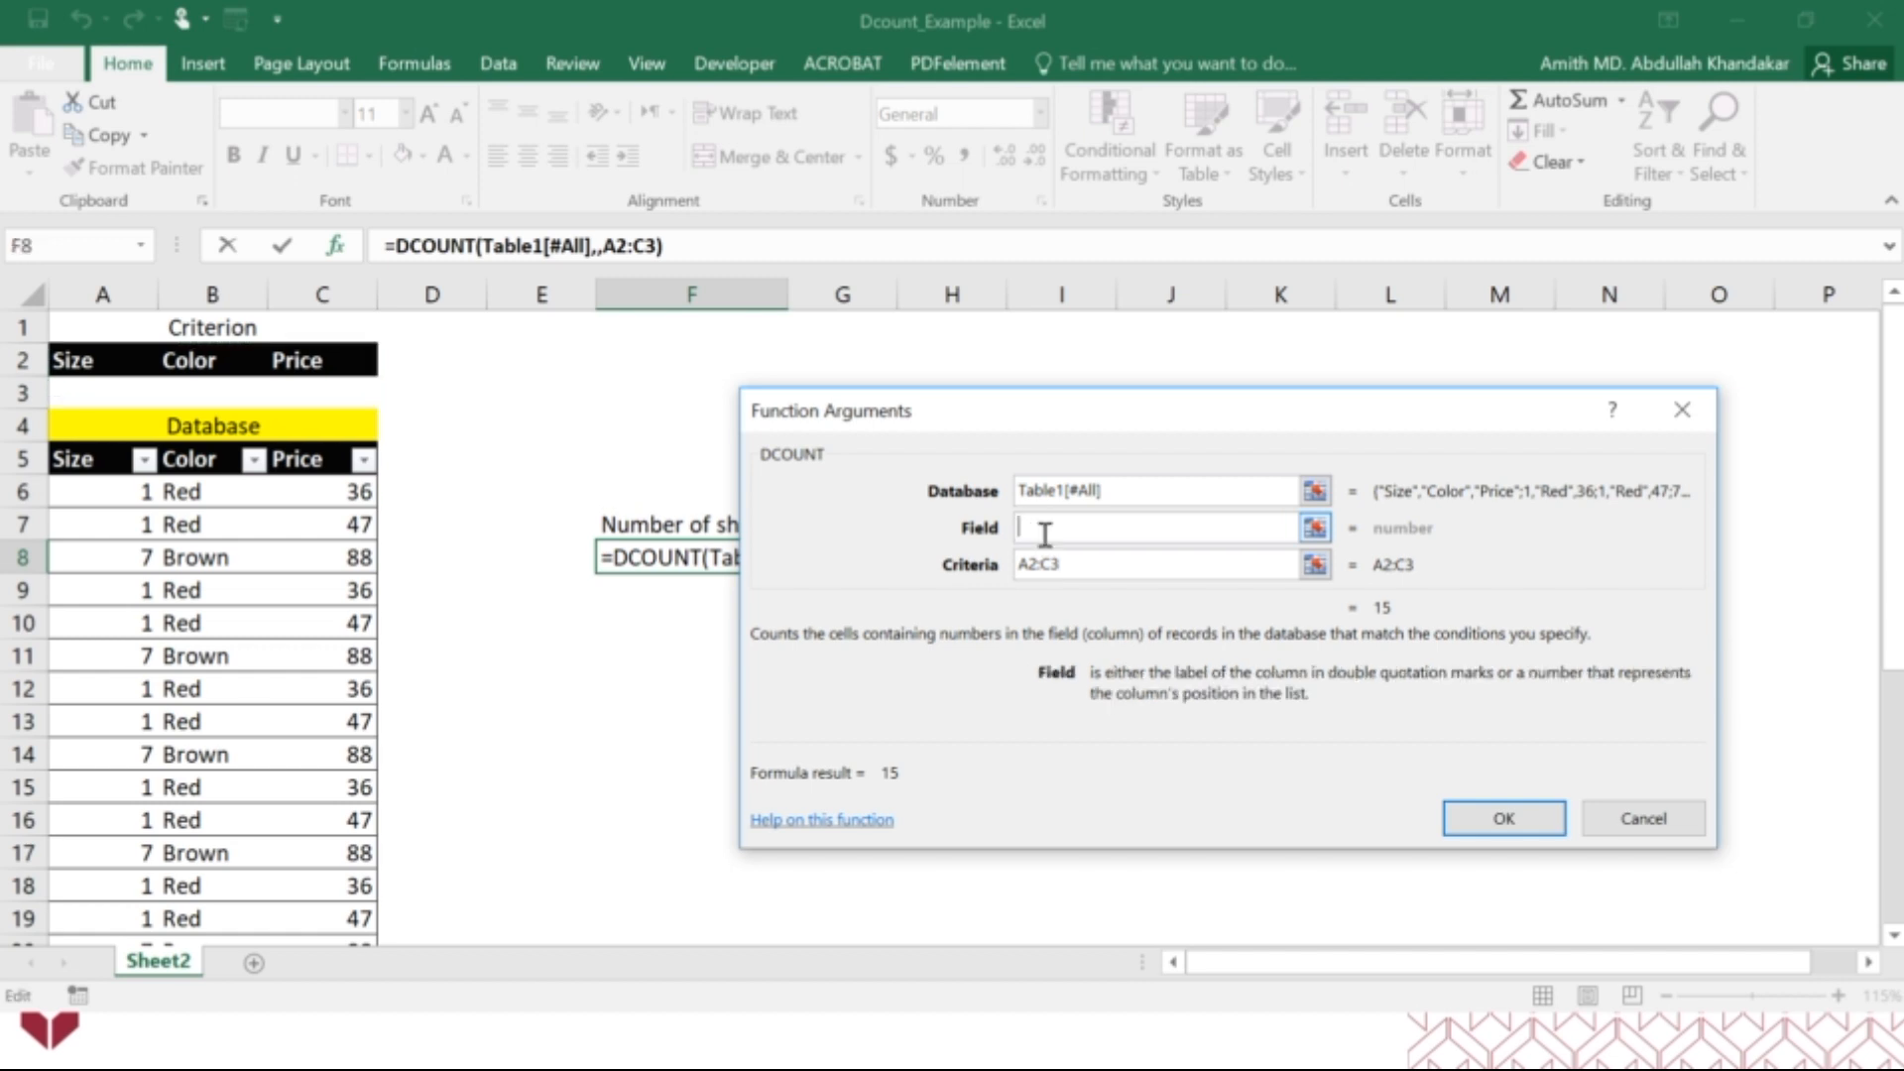
{"action": "type", "text": "1"}
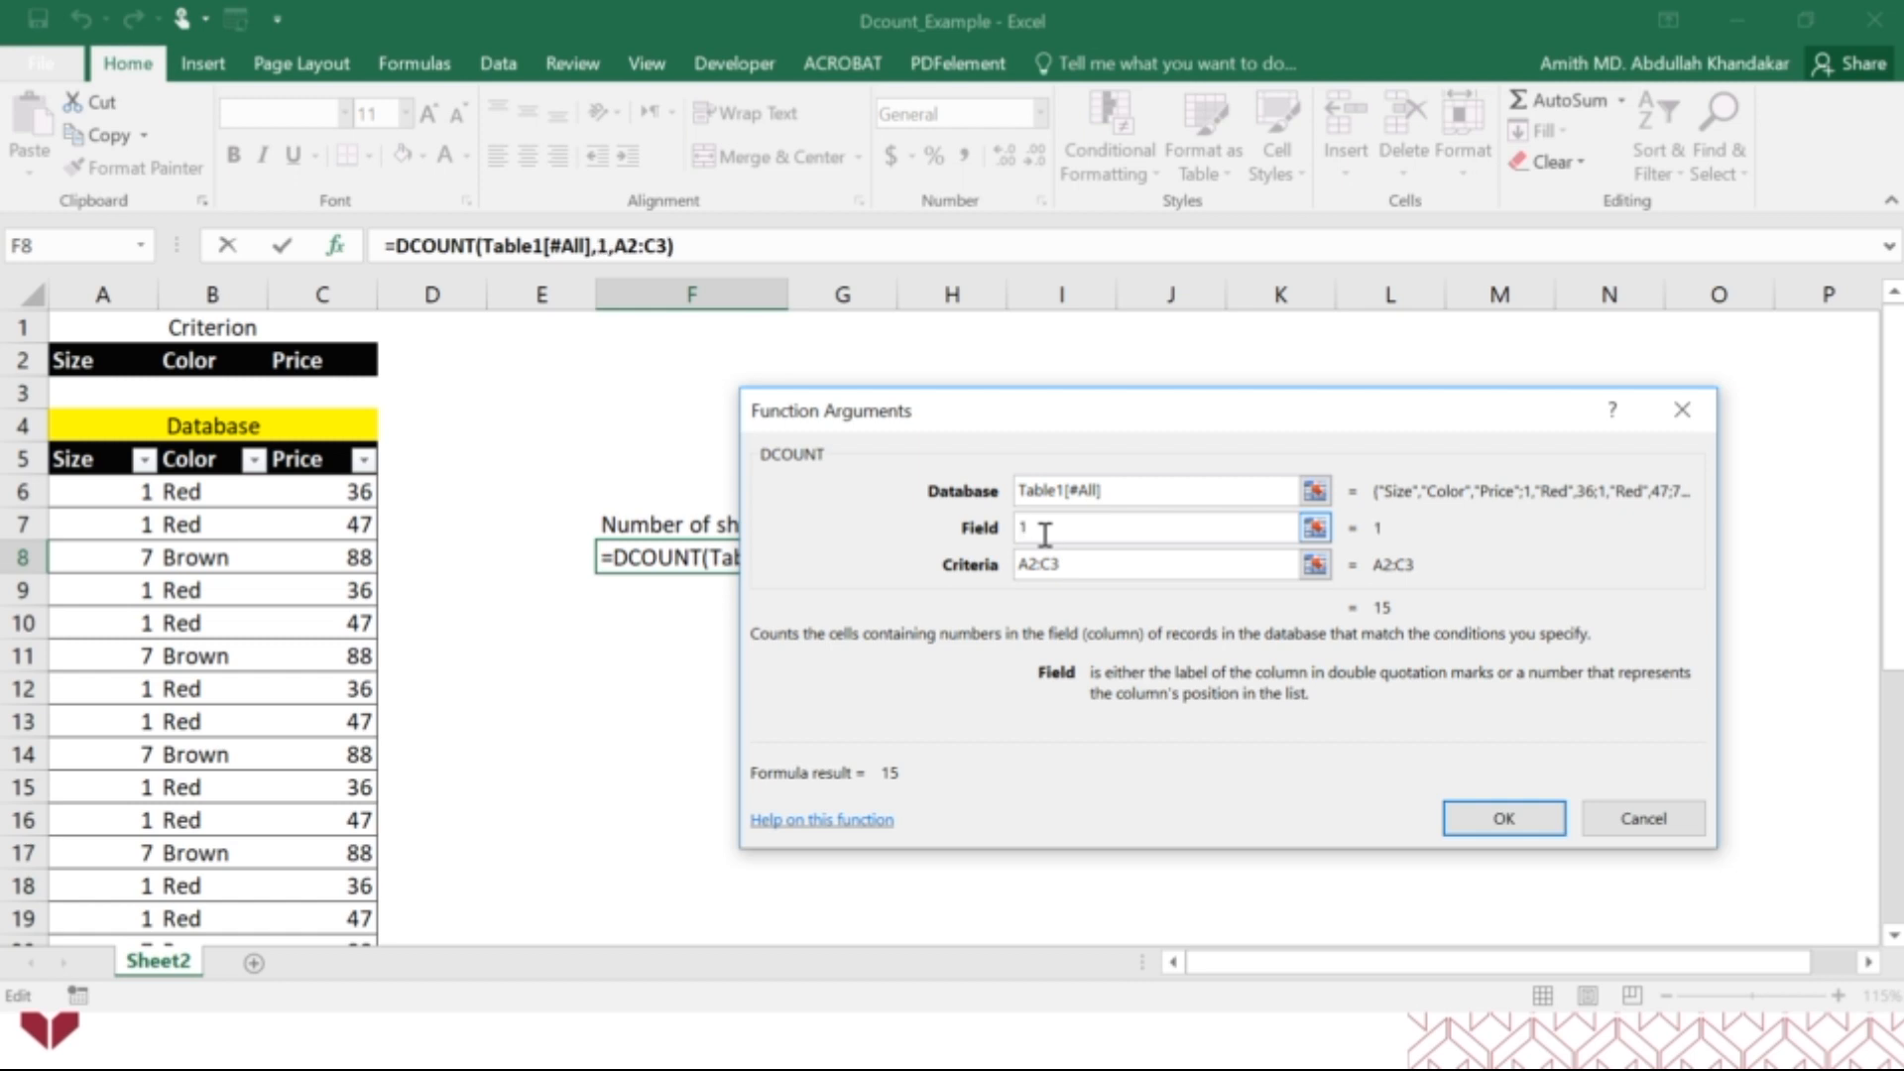
{"action": "left_click", "coordinate": [1504, 823]}
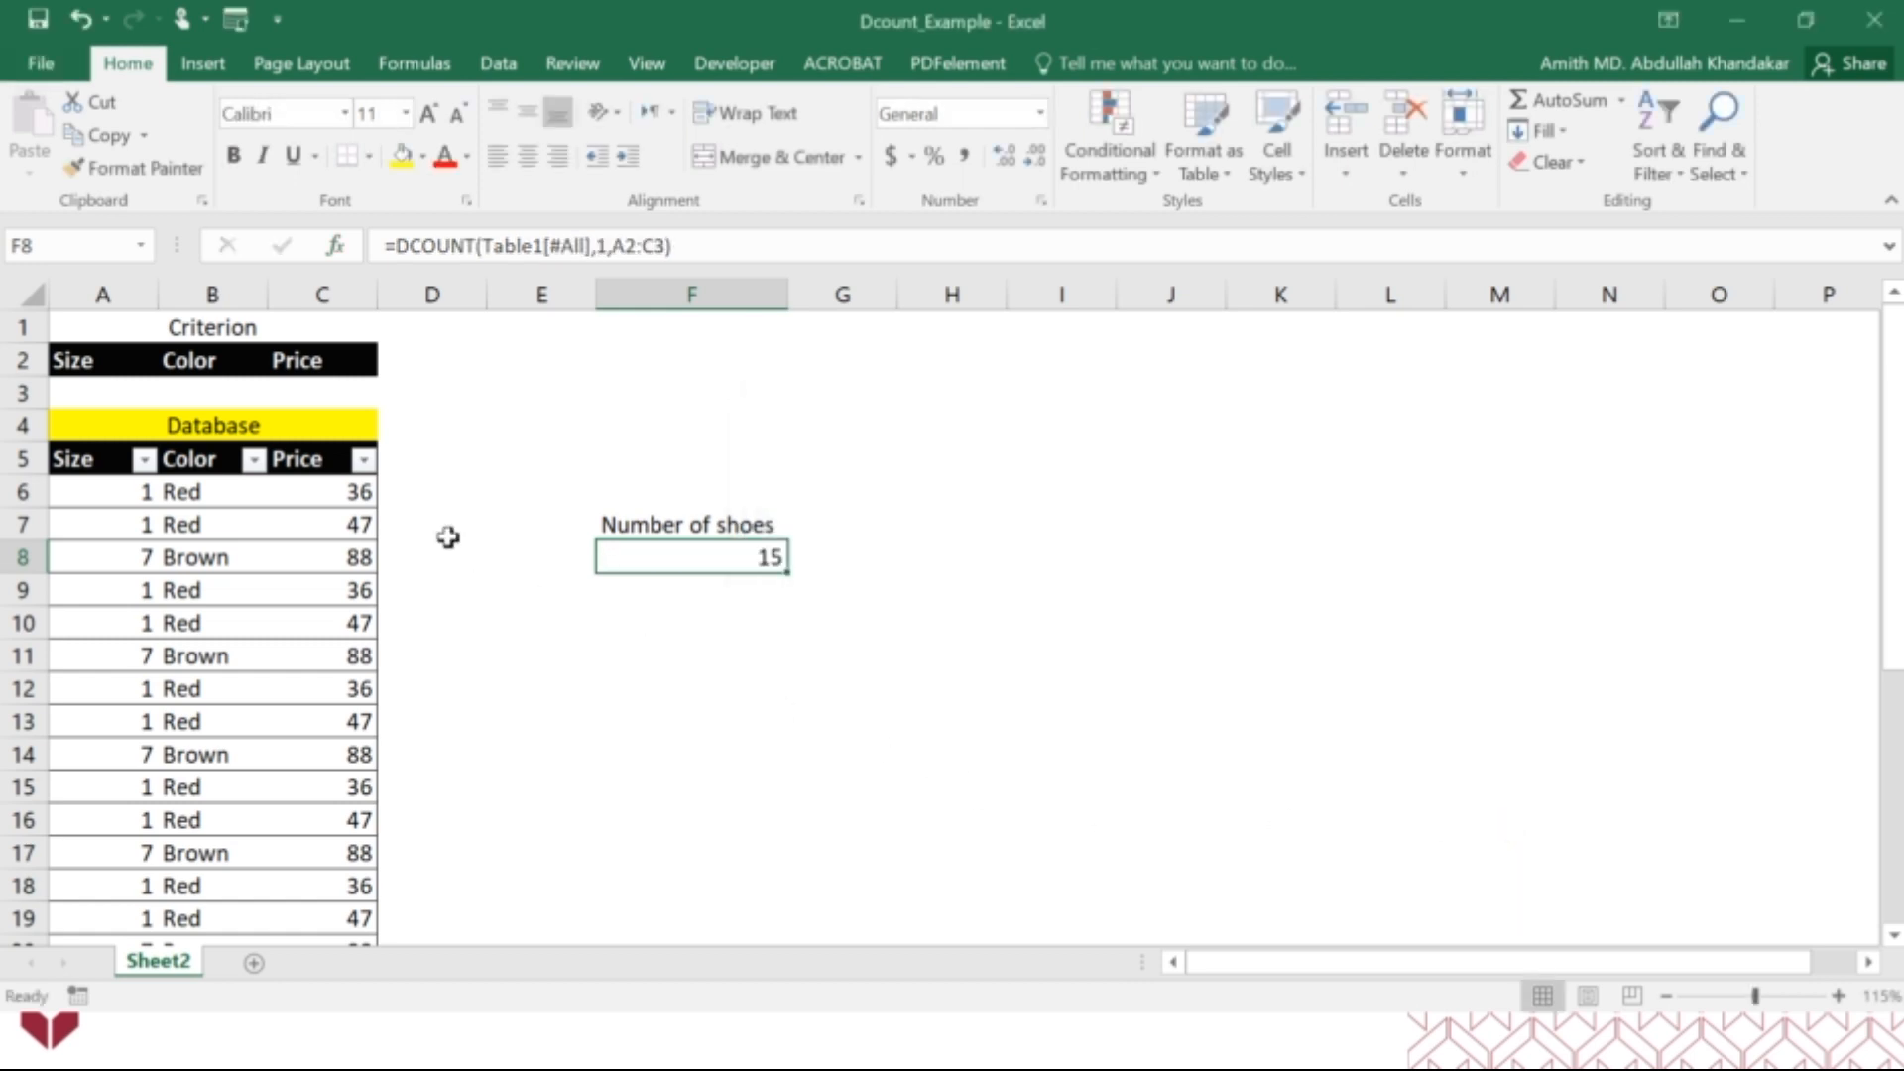
Enter 1 as the Size criterion in A3.
{"action": "left_click", "coordinate": [107, 393]}
{"action": "type", "text": "1"}
{"action": "key", "text": "Tab"}
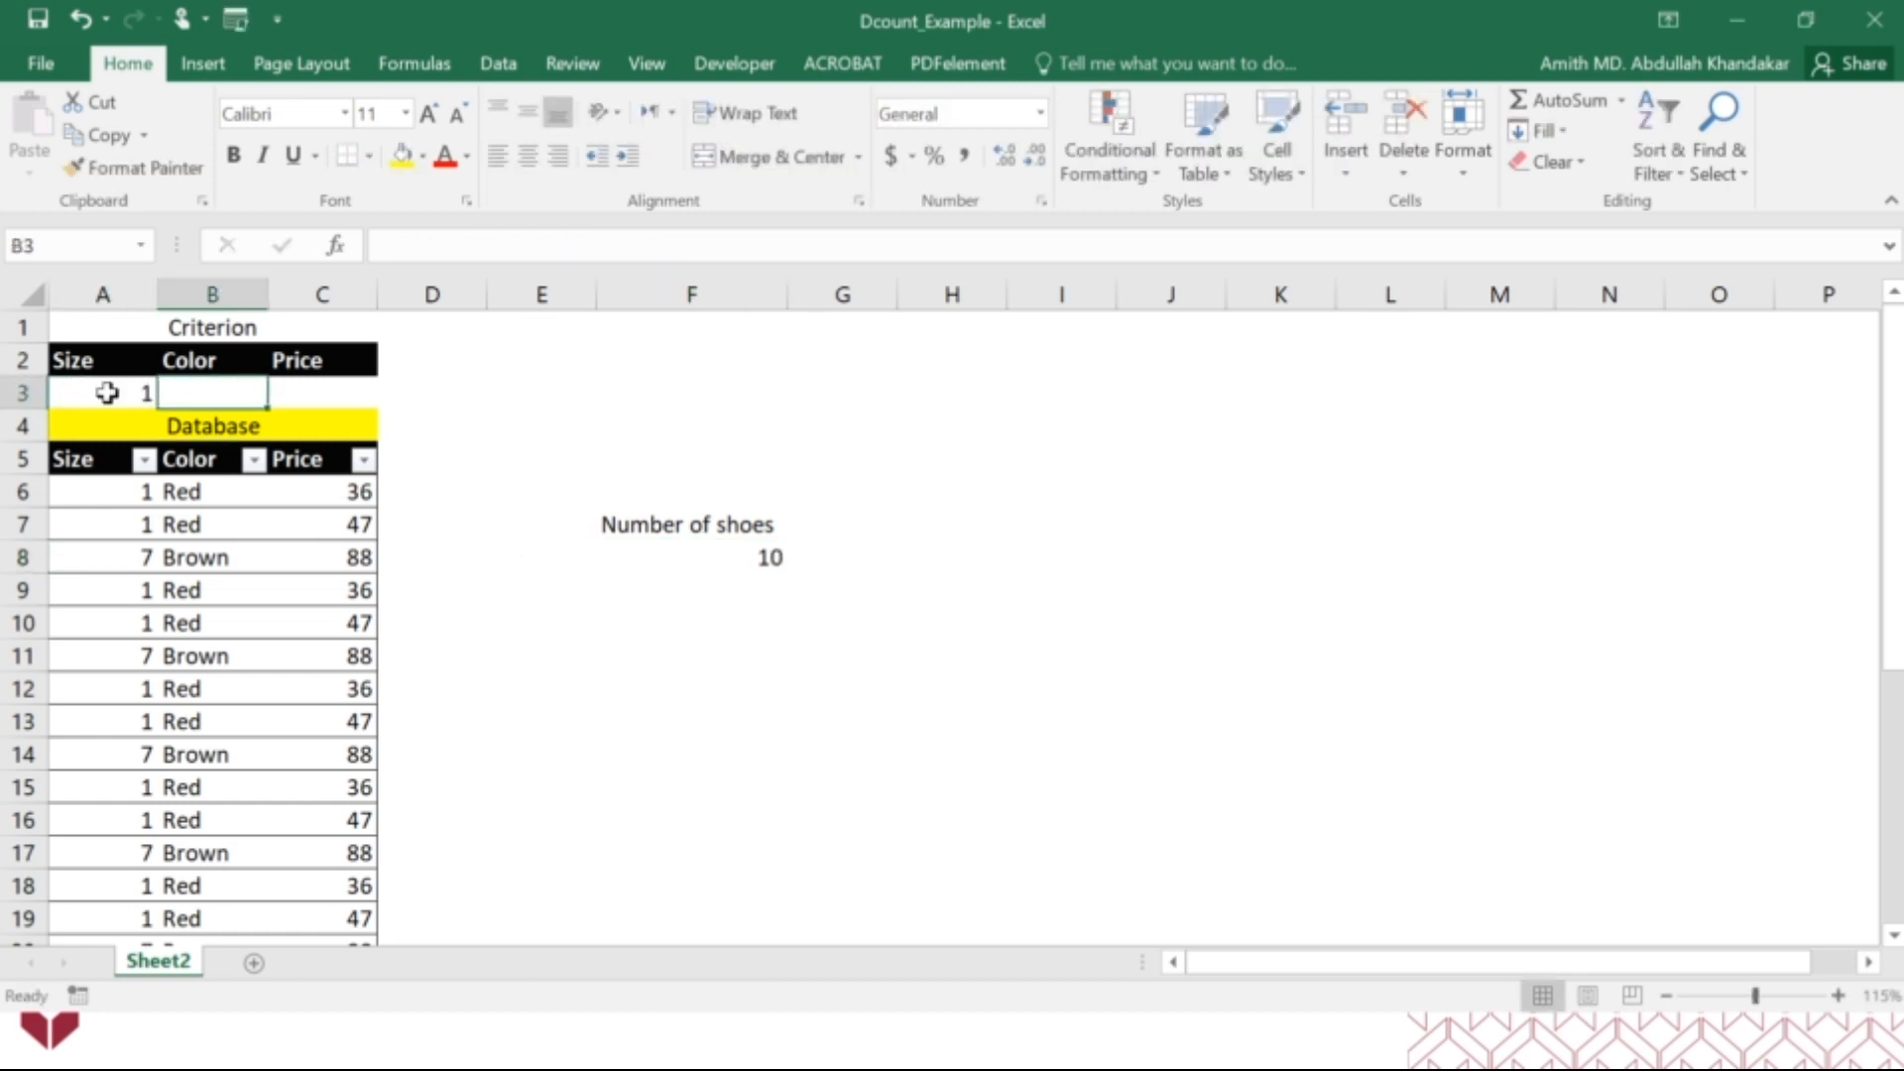
Enter Red as the Color criterion in B3.
{"action": "type", "text": "Red"}
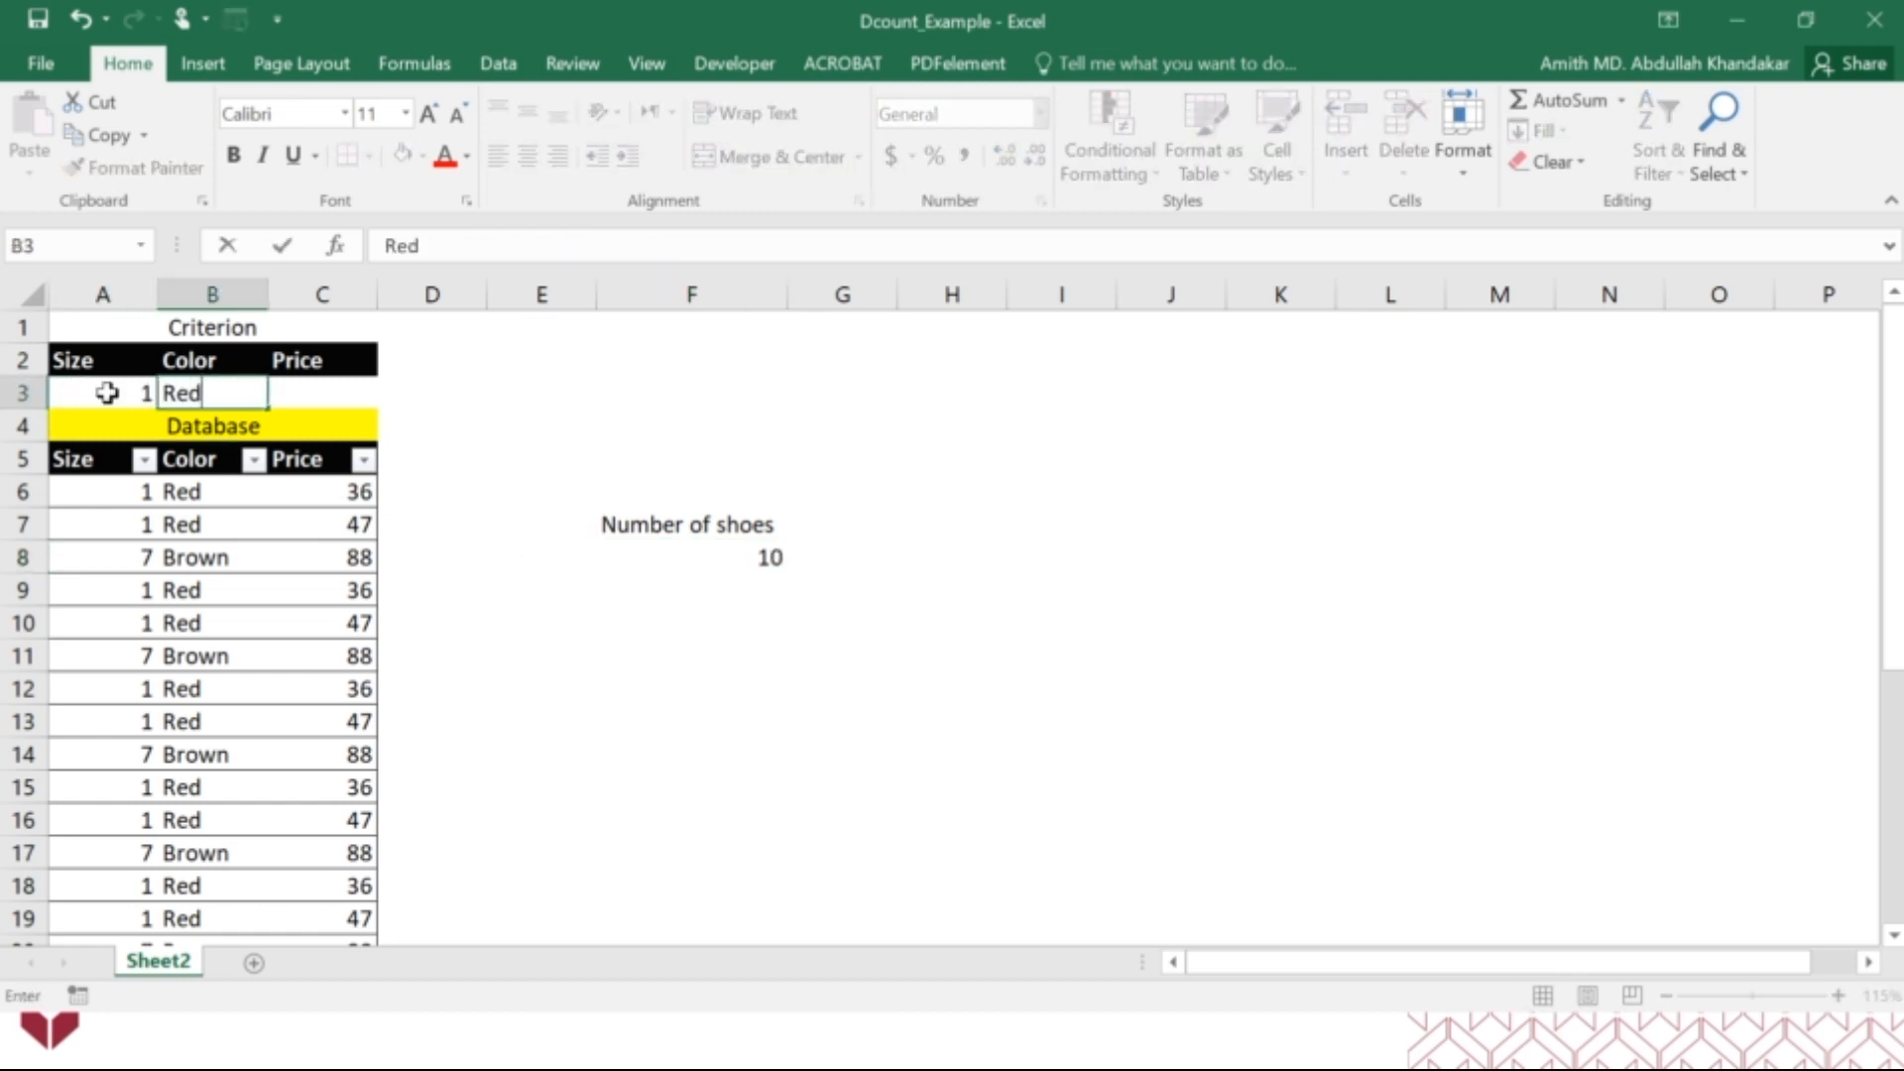
{"action": "key", "text": "Tab"}
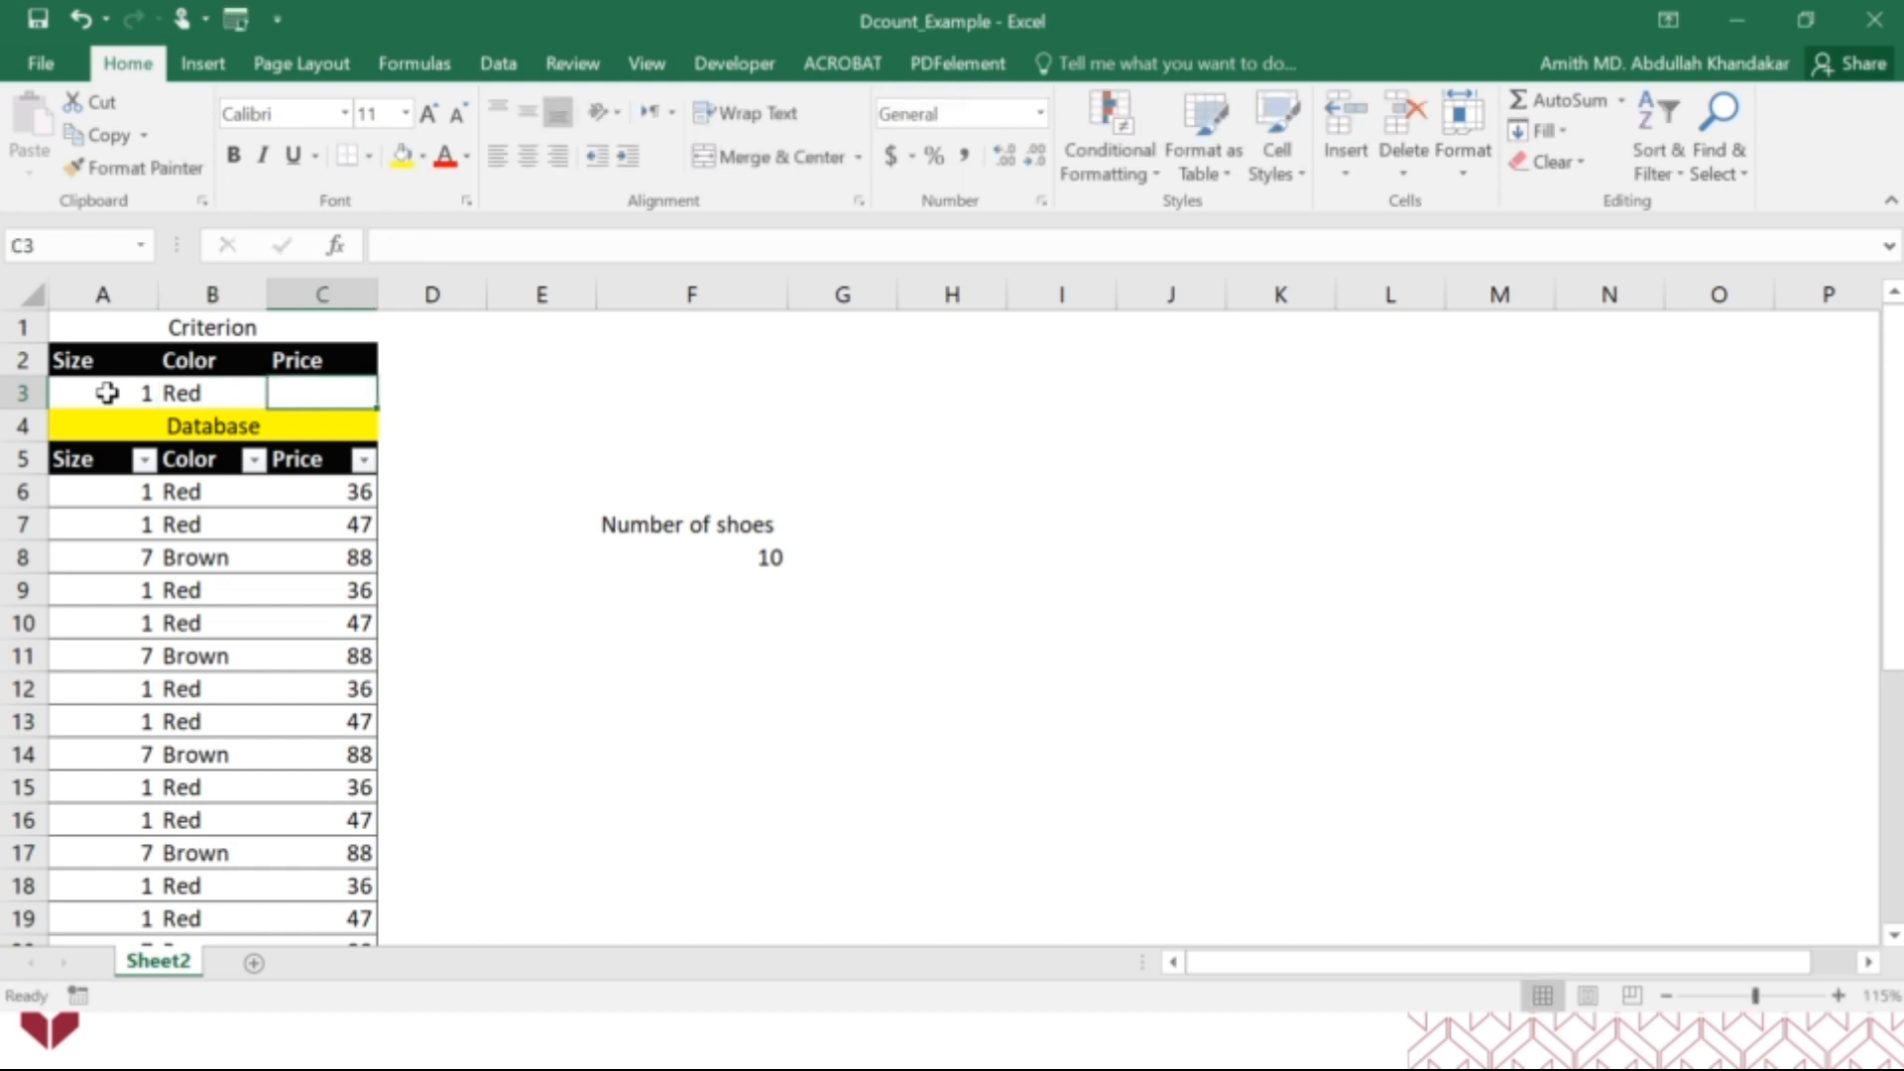
{"action": "key", "text": "Left"}
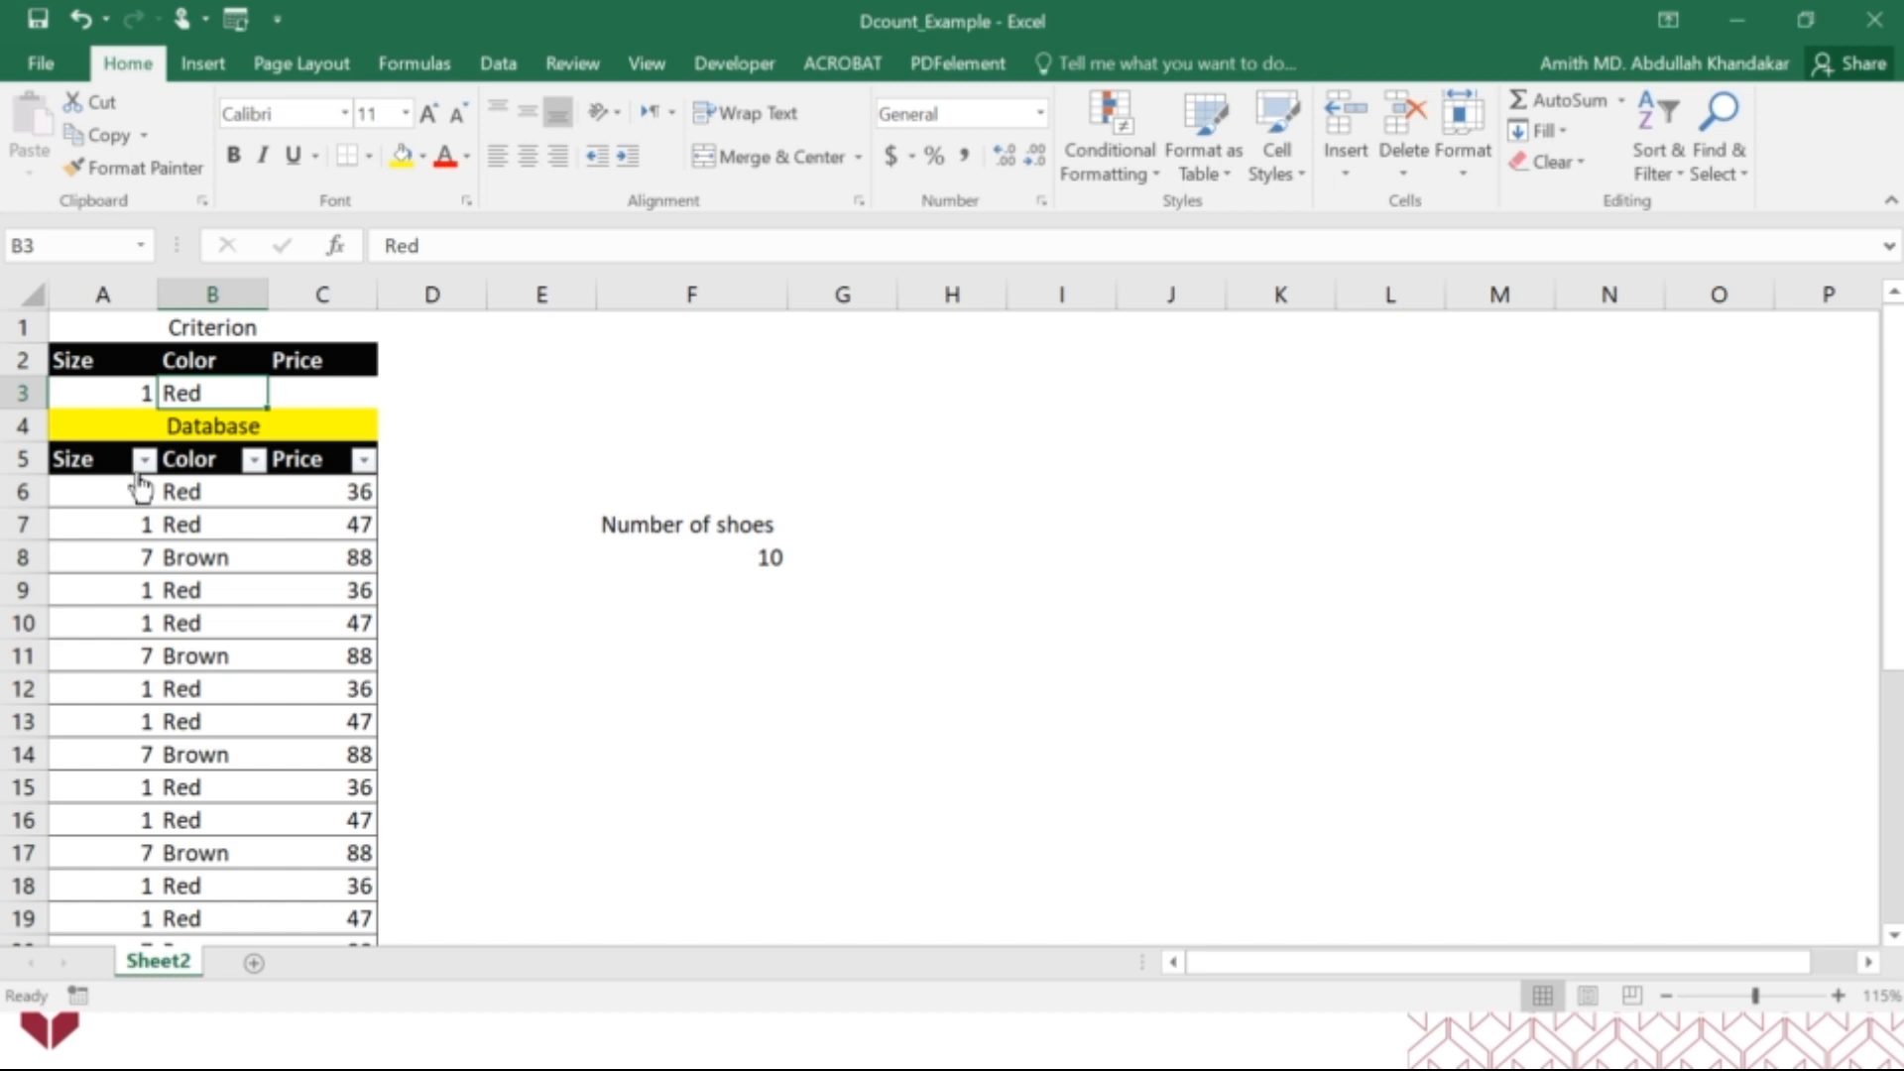
Filter the table's Color column to Red only to count the Color cells, and show all colors again.
{"action": "left_click", "coordinate": [256, 461]}
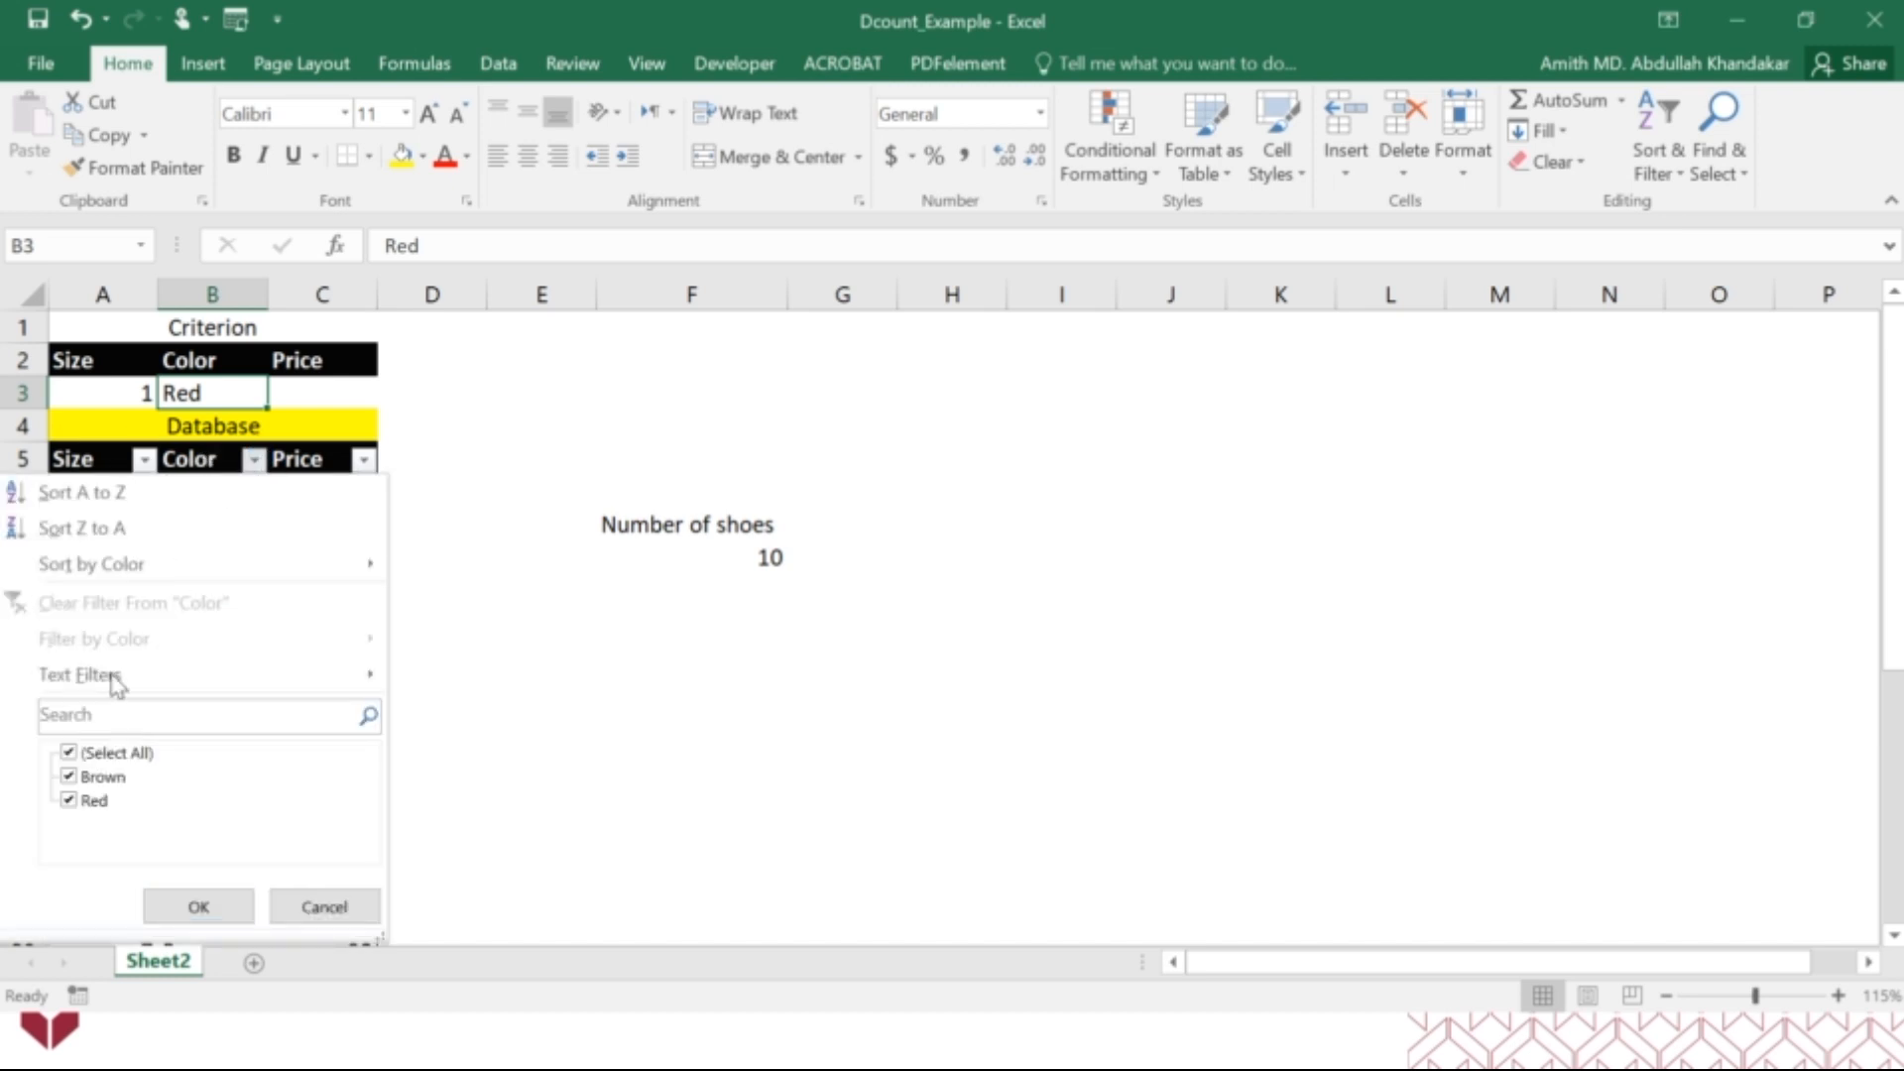
{"action": "left_click", "coordinate": [101, 759]}
{"action": "left_click", "coordinate": [99, 801]}
{"action": "left_click", "coordinate": [198, 906]}
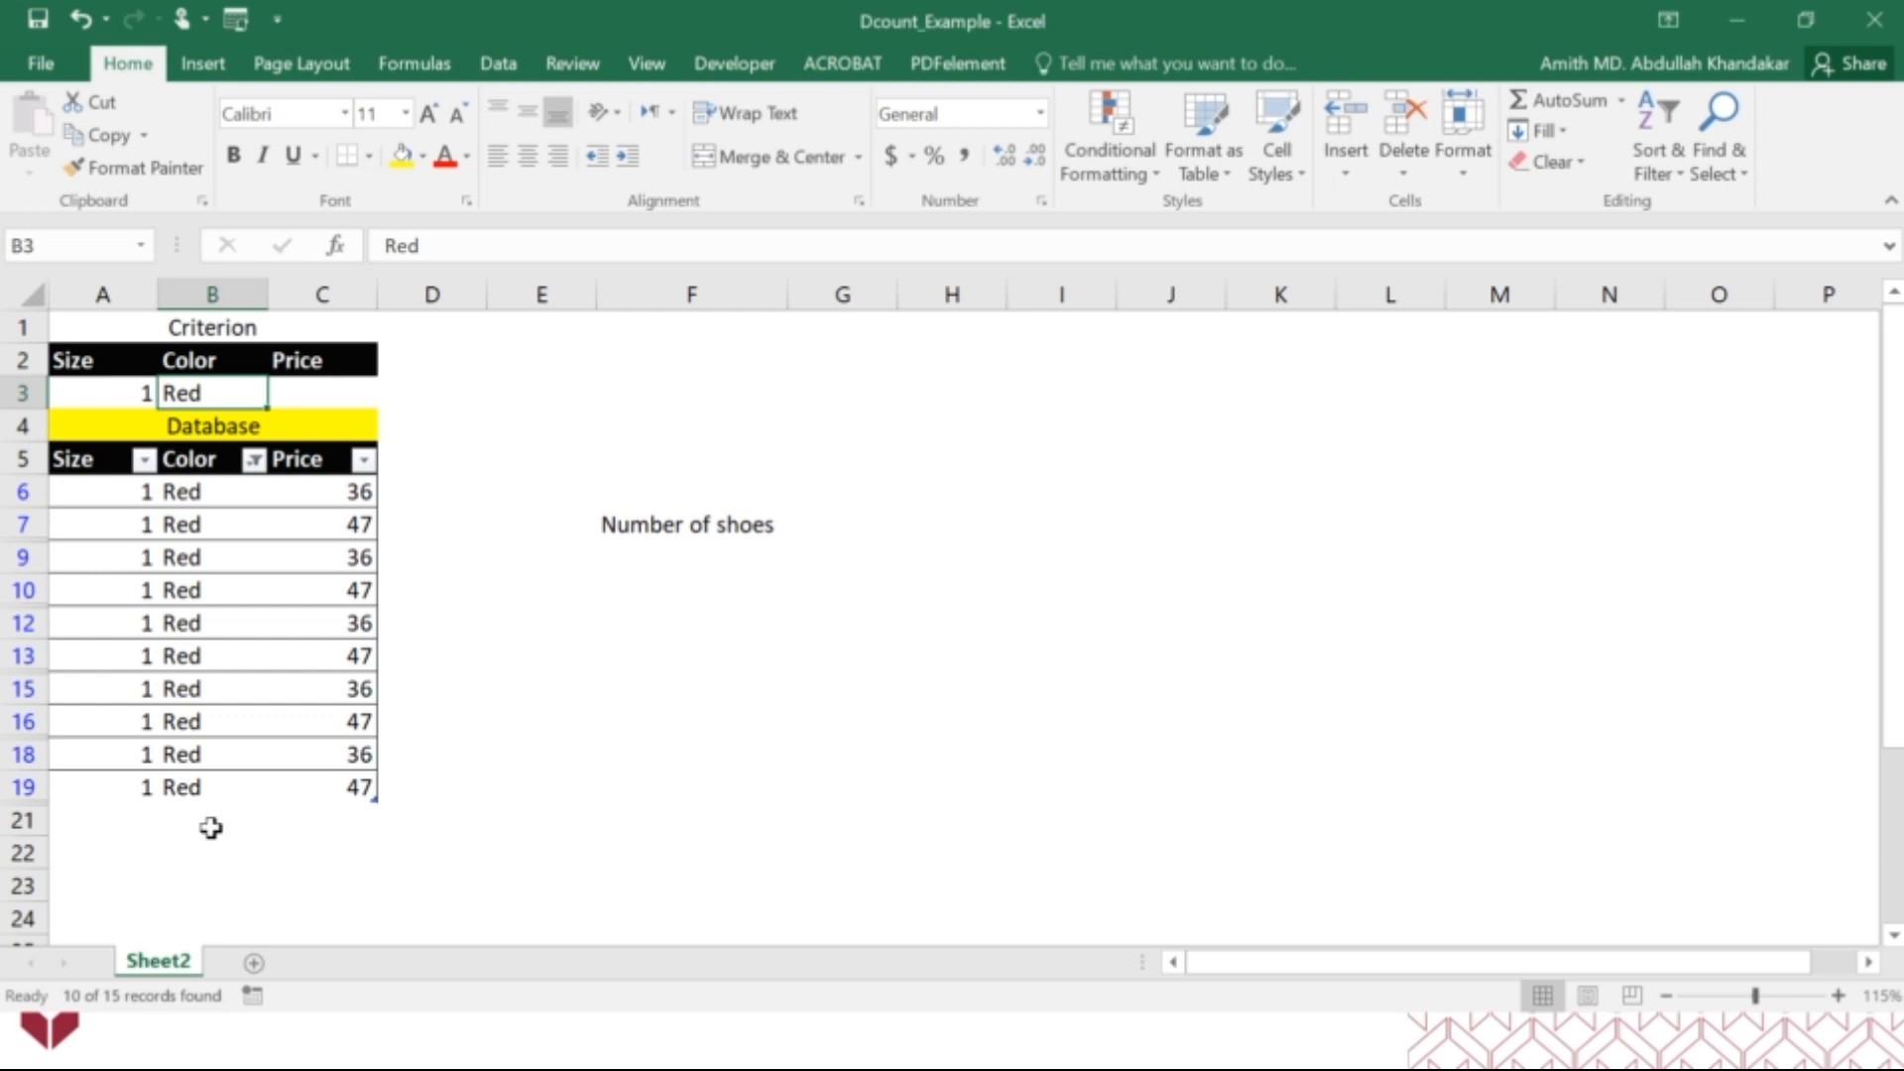
{"action": "left_click_drag", "start_coordinate": [184, 508], "coordinate": [214, 785]}
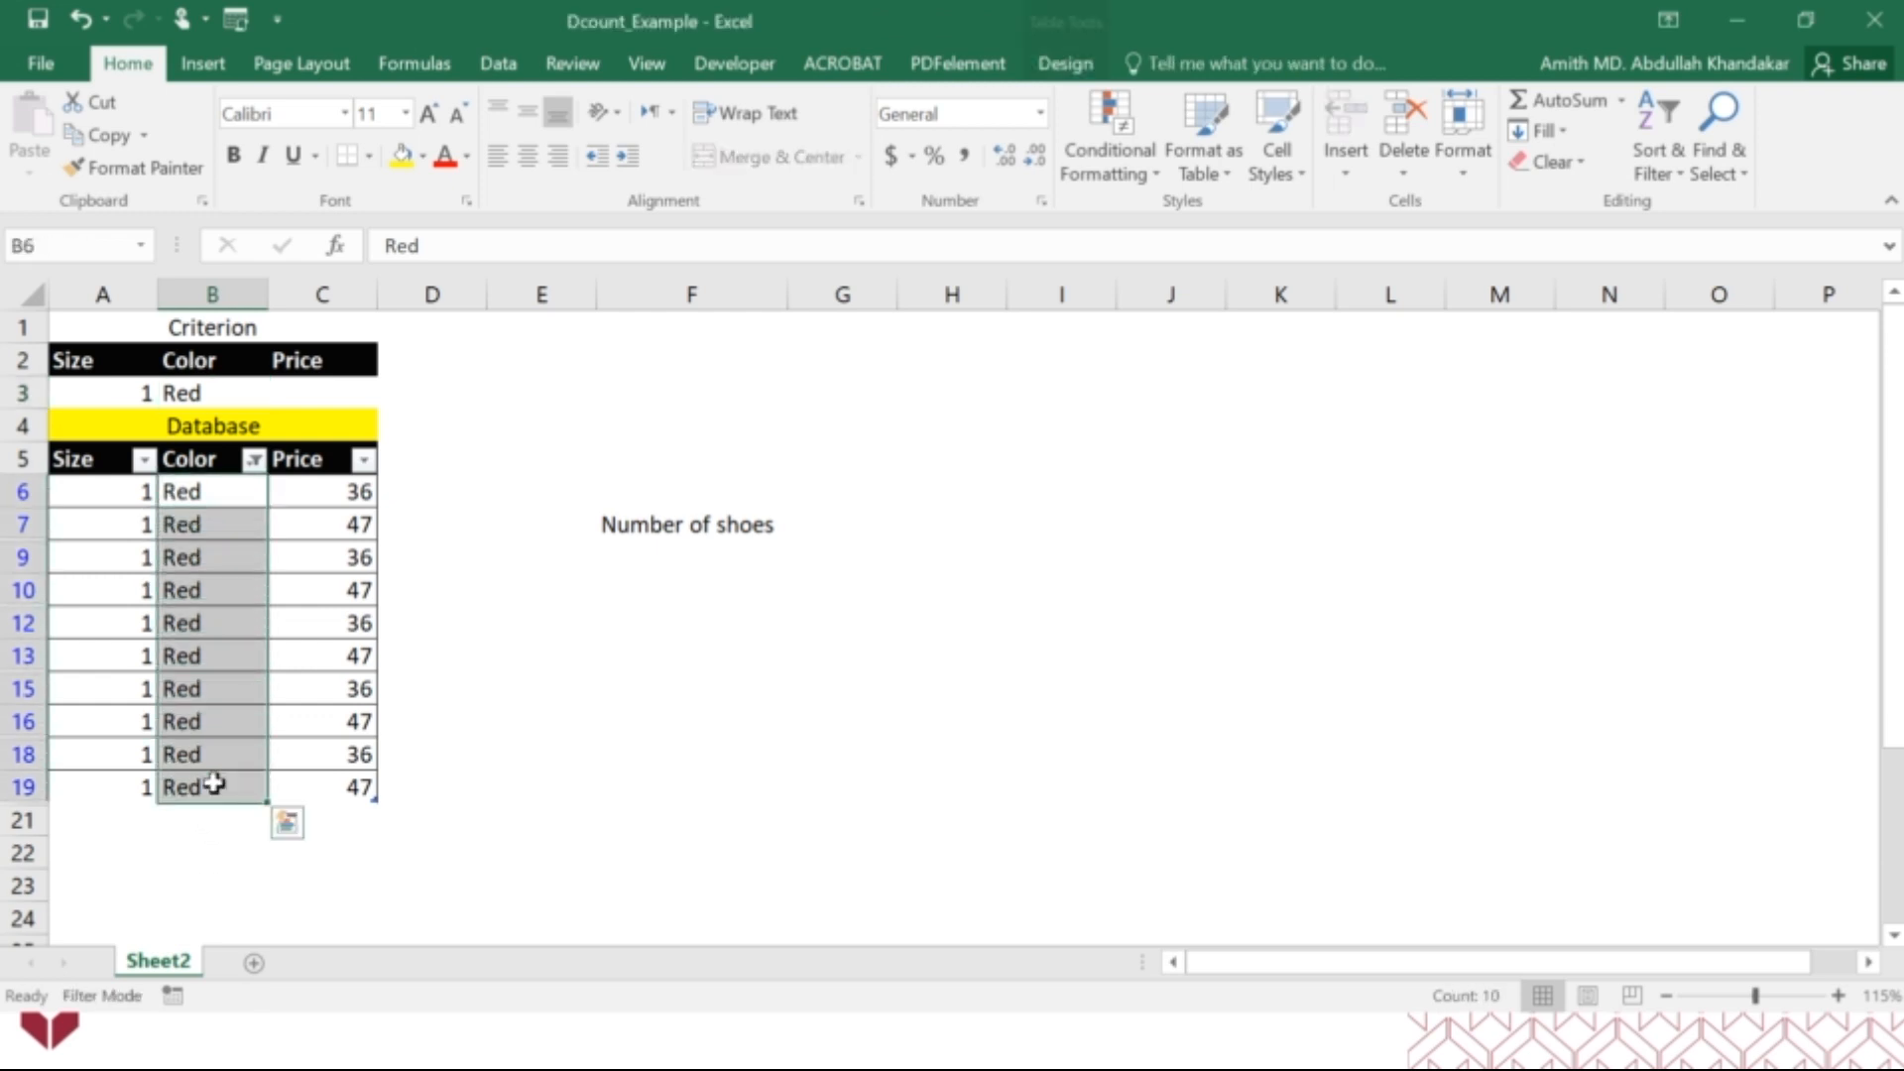
{"action": "left_click", "coordinate": [254, 459]}
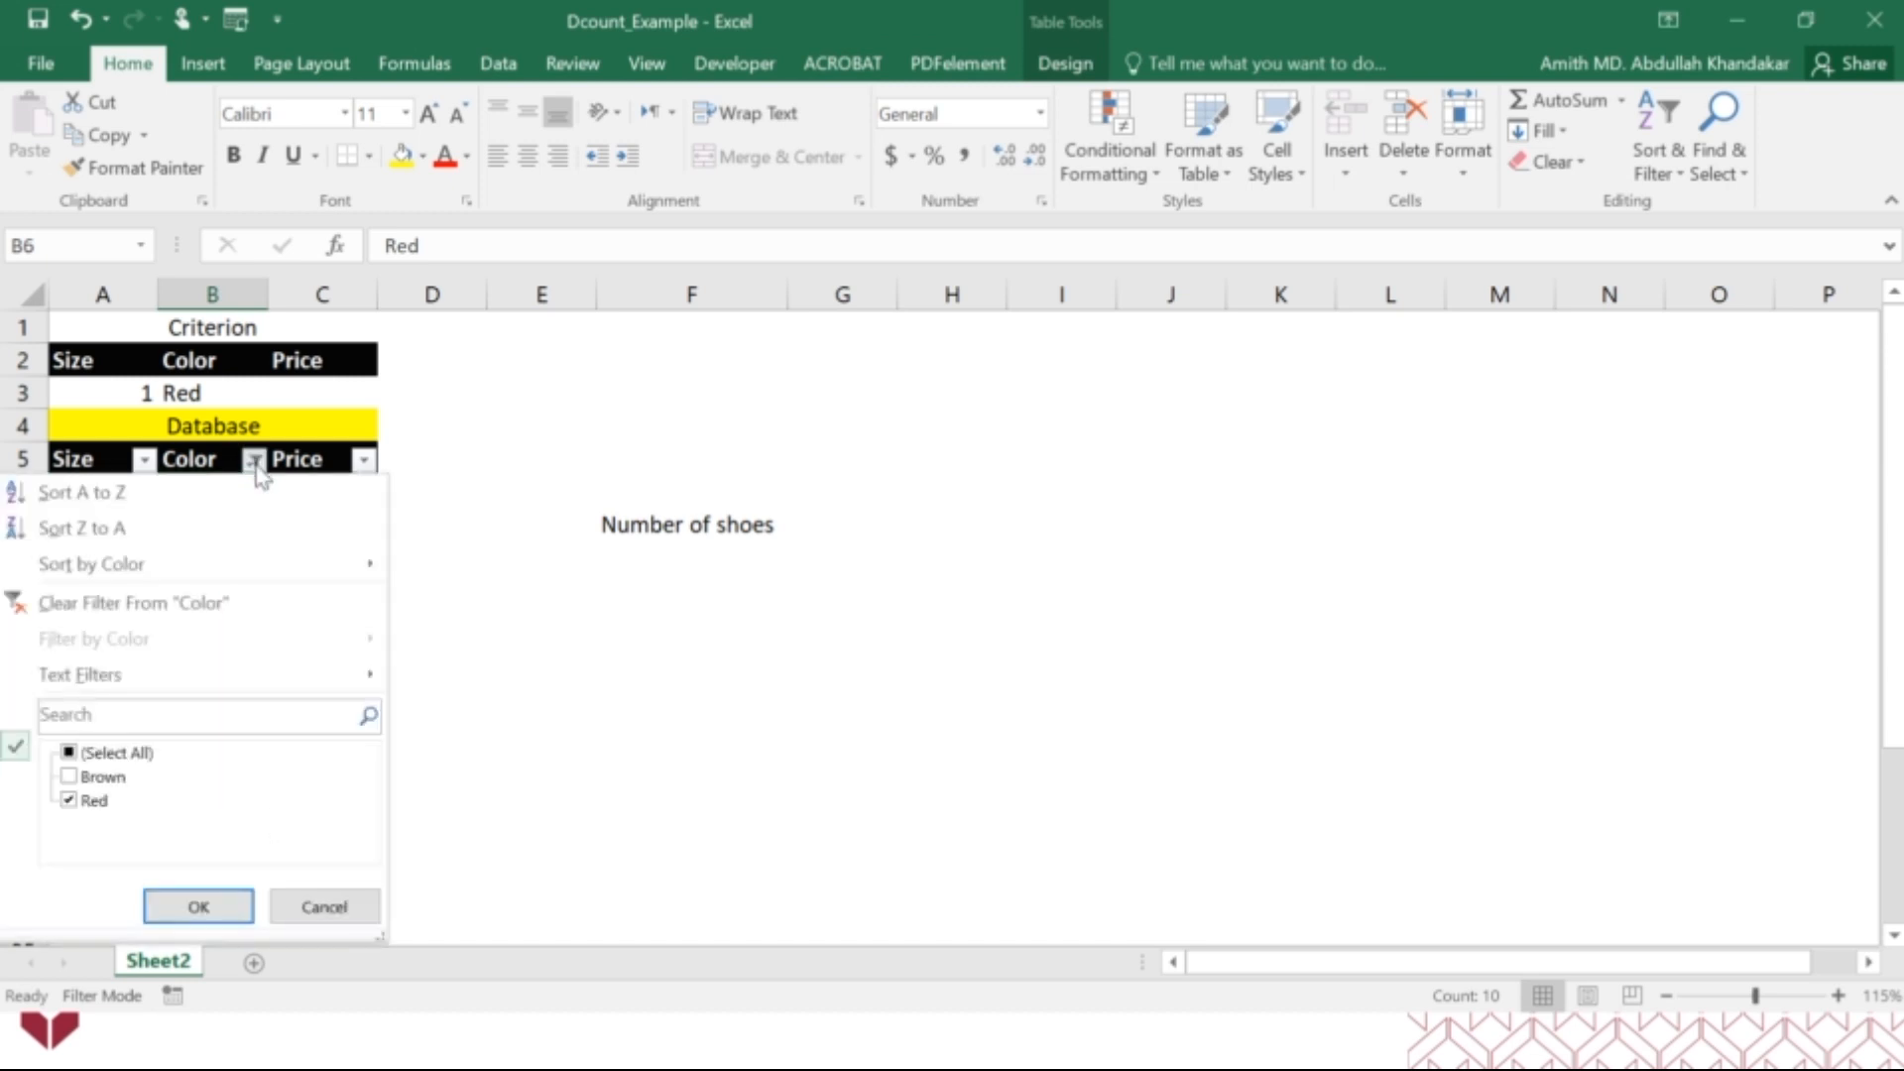
{"action": "left_click", "coordinate": [107, 776]}
{"action": "left_click", "coordinate": [180, 907]}
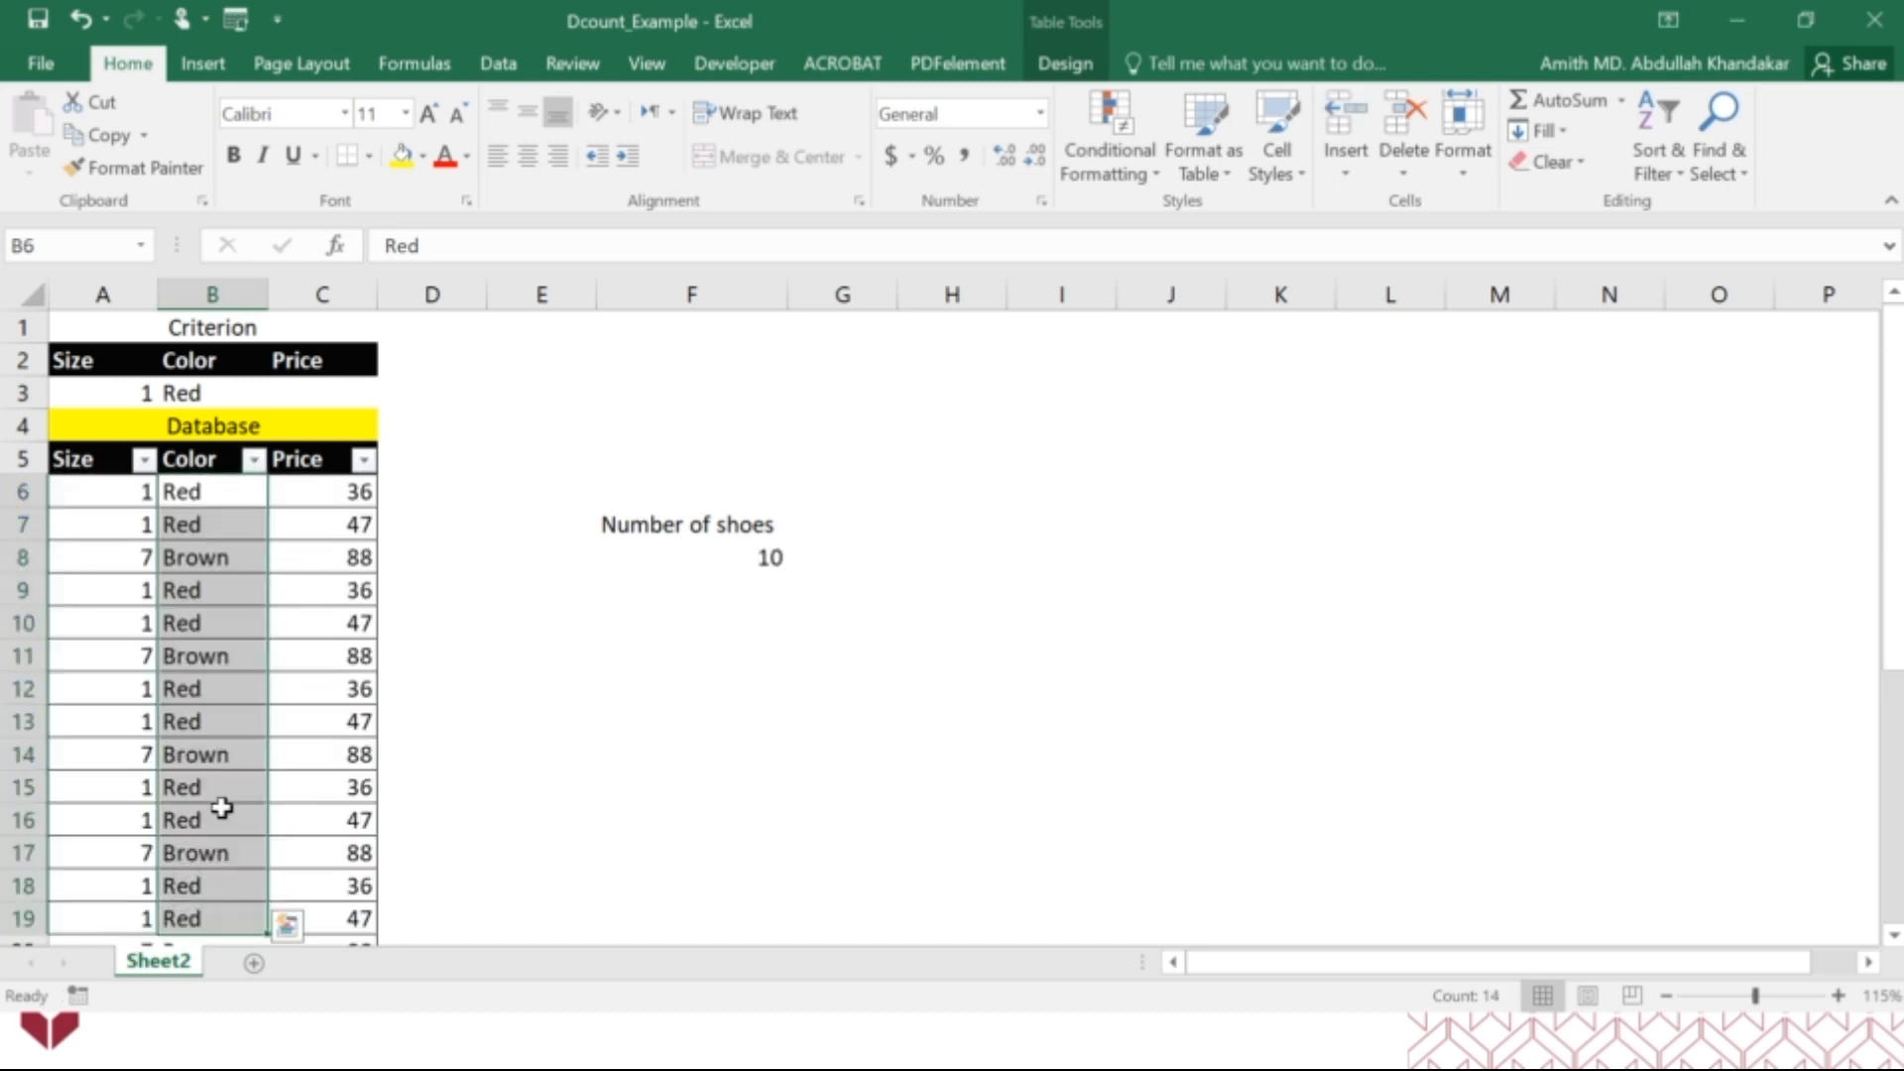
Set the Color criterion in B3 to Brown.
{"action": "left_click", "coordinate": [199, 394]}
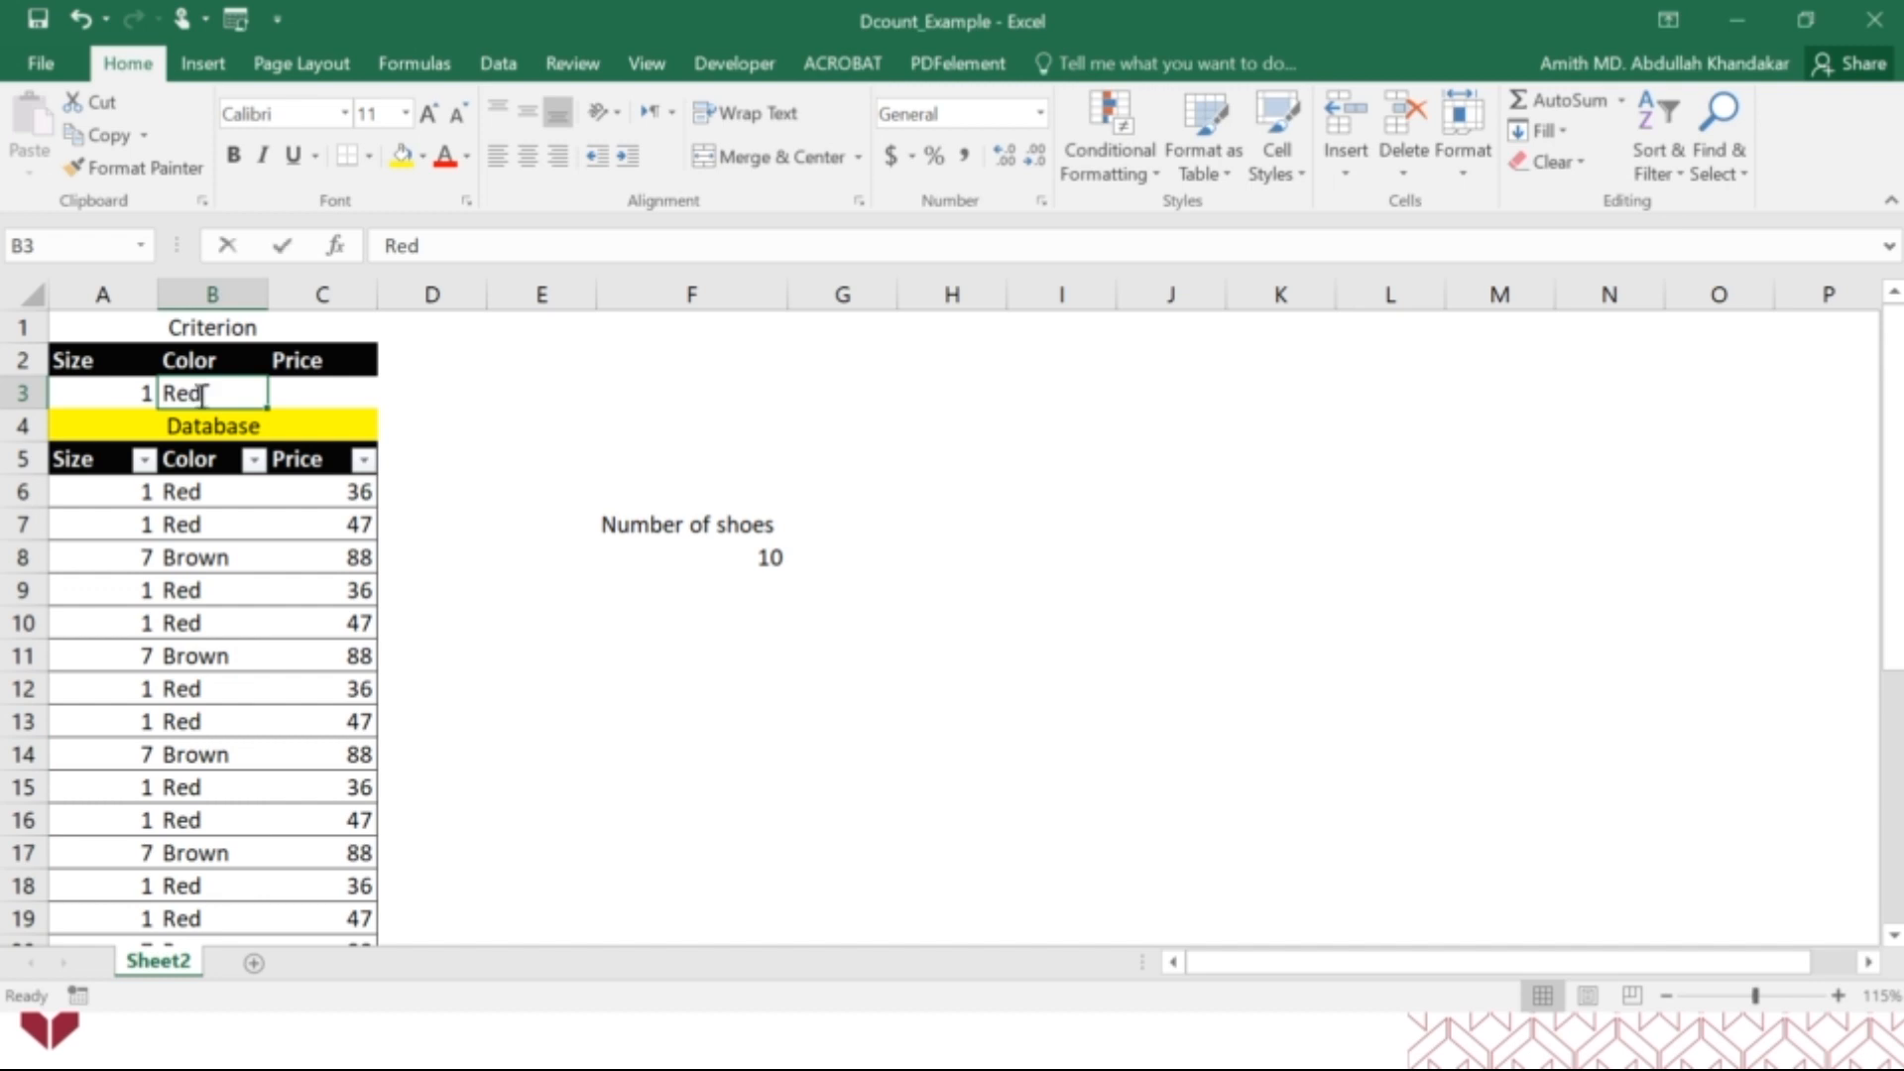
{"action": "type", "text": "Brown"}
{"action": "key", "text": "Return"}
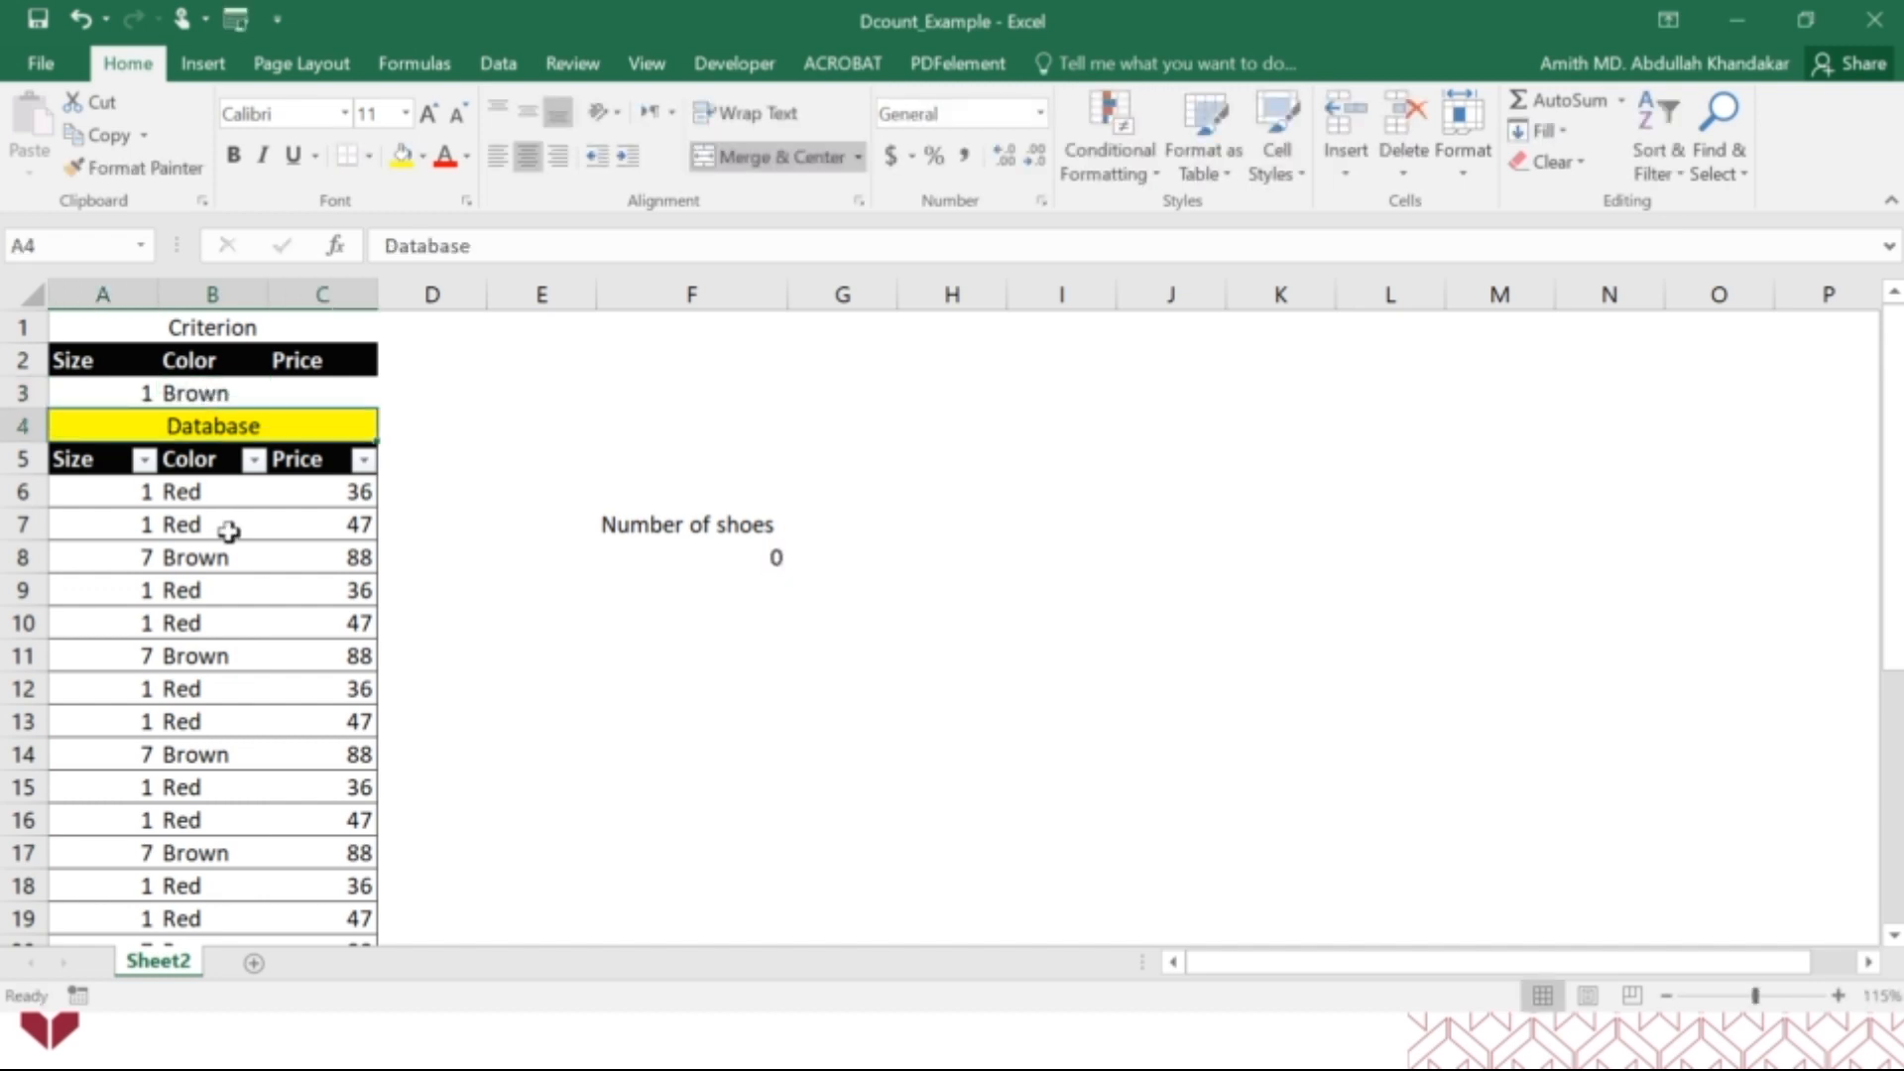
Filter the table's Color column to Brown only to check the sizes of brown shoes, and restore all rows.
{"action": "left_click", "coordinate": [254, 459]}
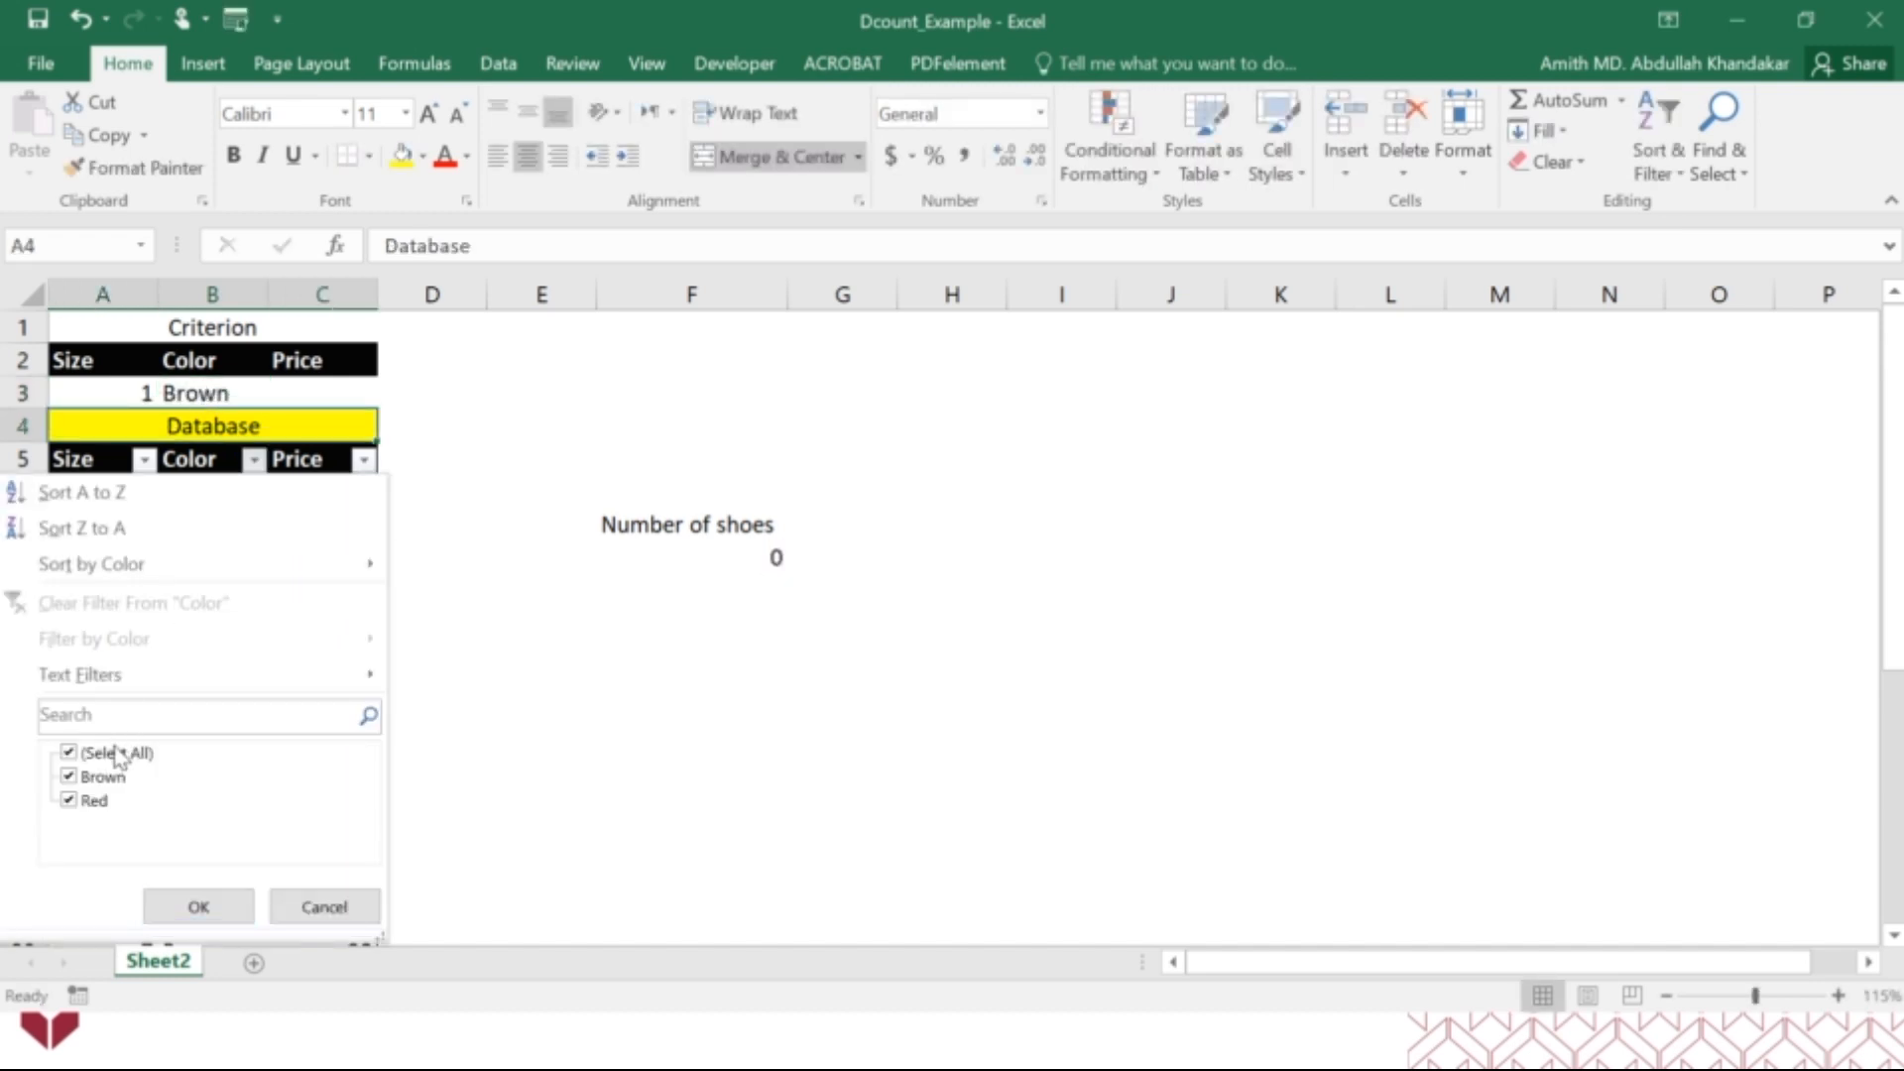
{"action": "left_click", "coordinate": [117, 753]}
{"action": "left_click", "coordinate": [107, 777]}
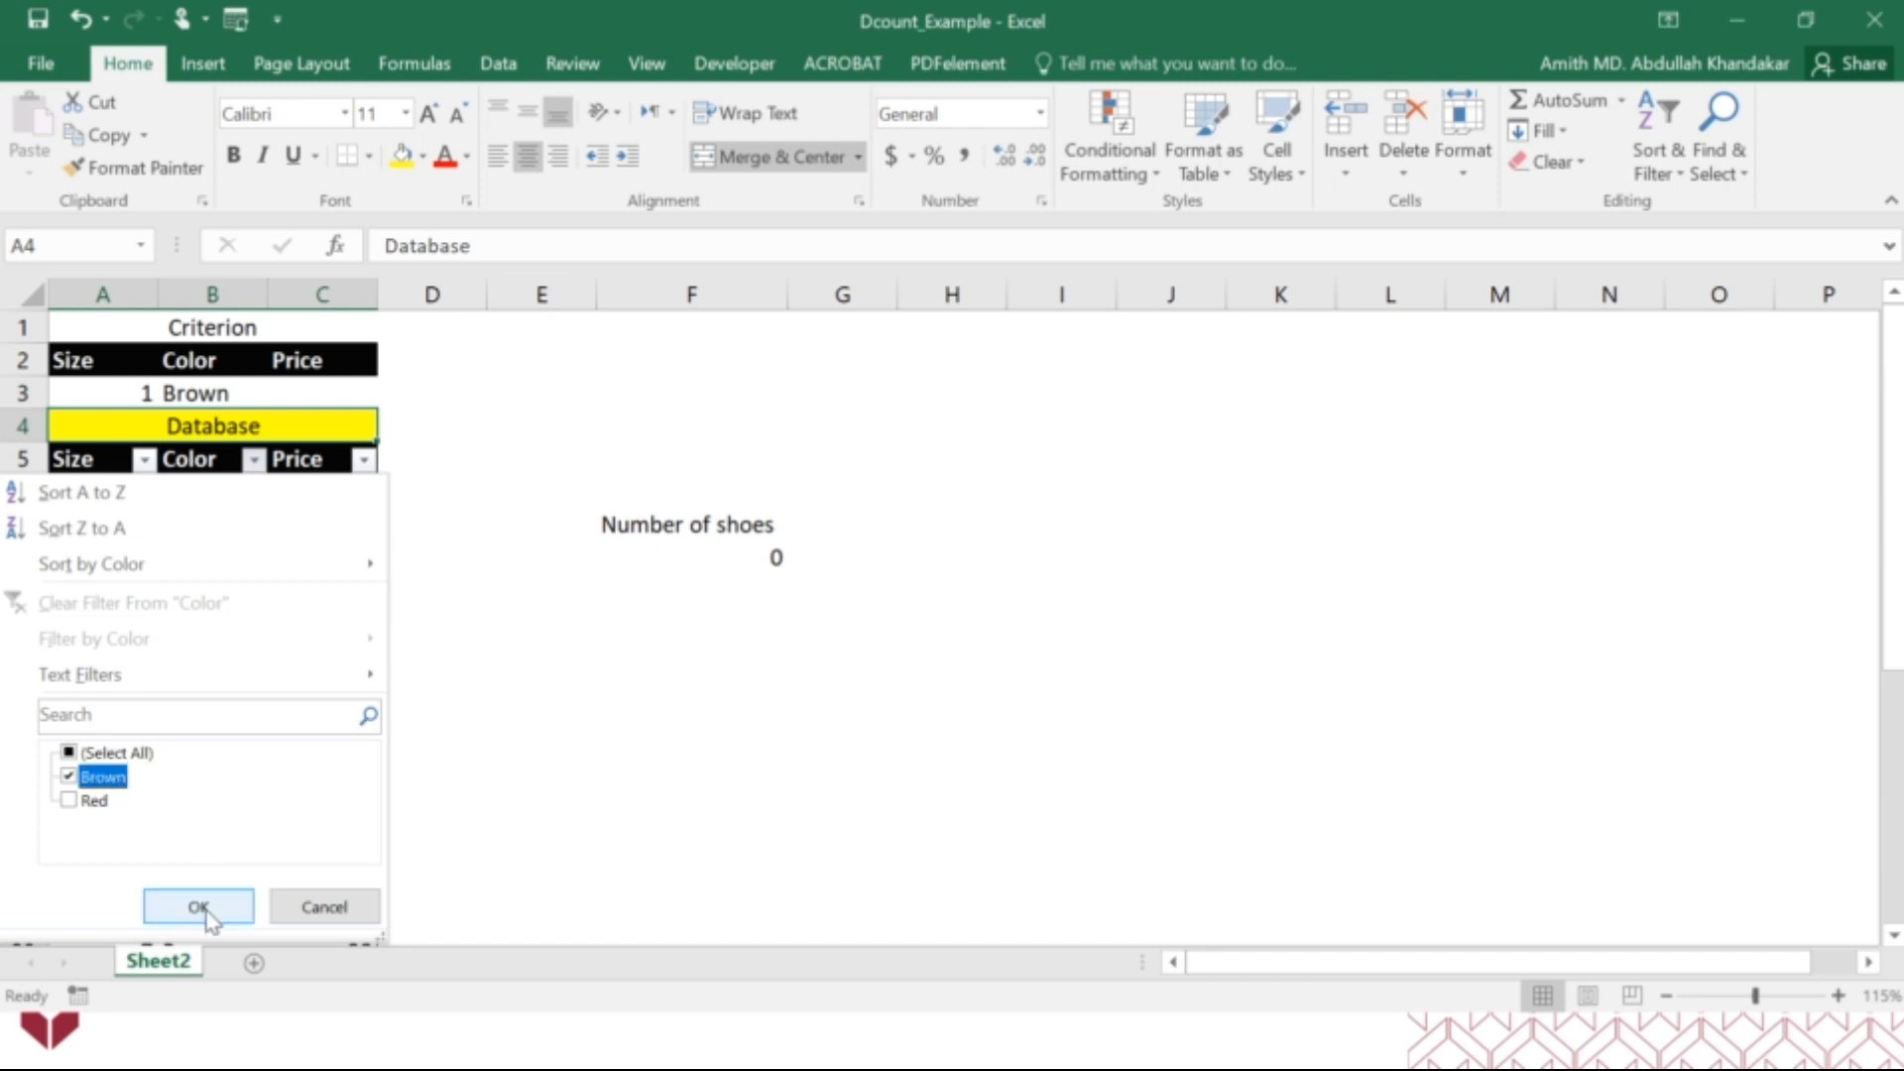
{"action": "left_click", "coordinate": [197, 905]}
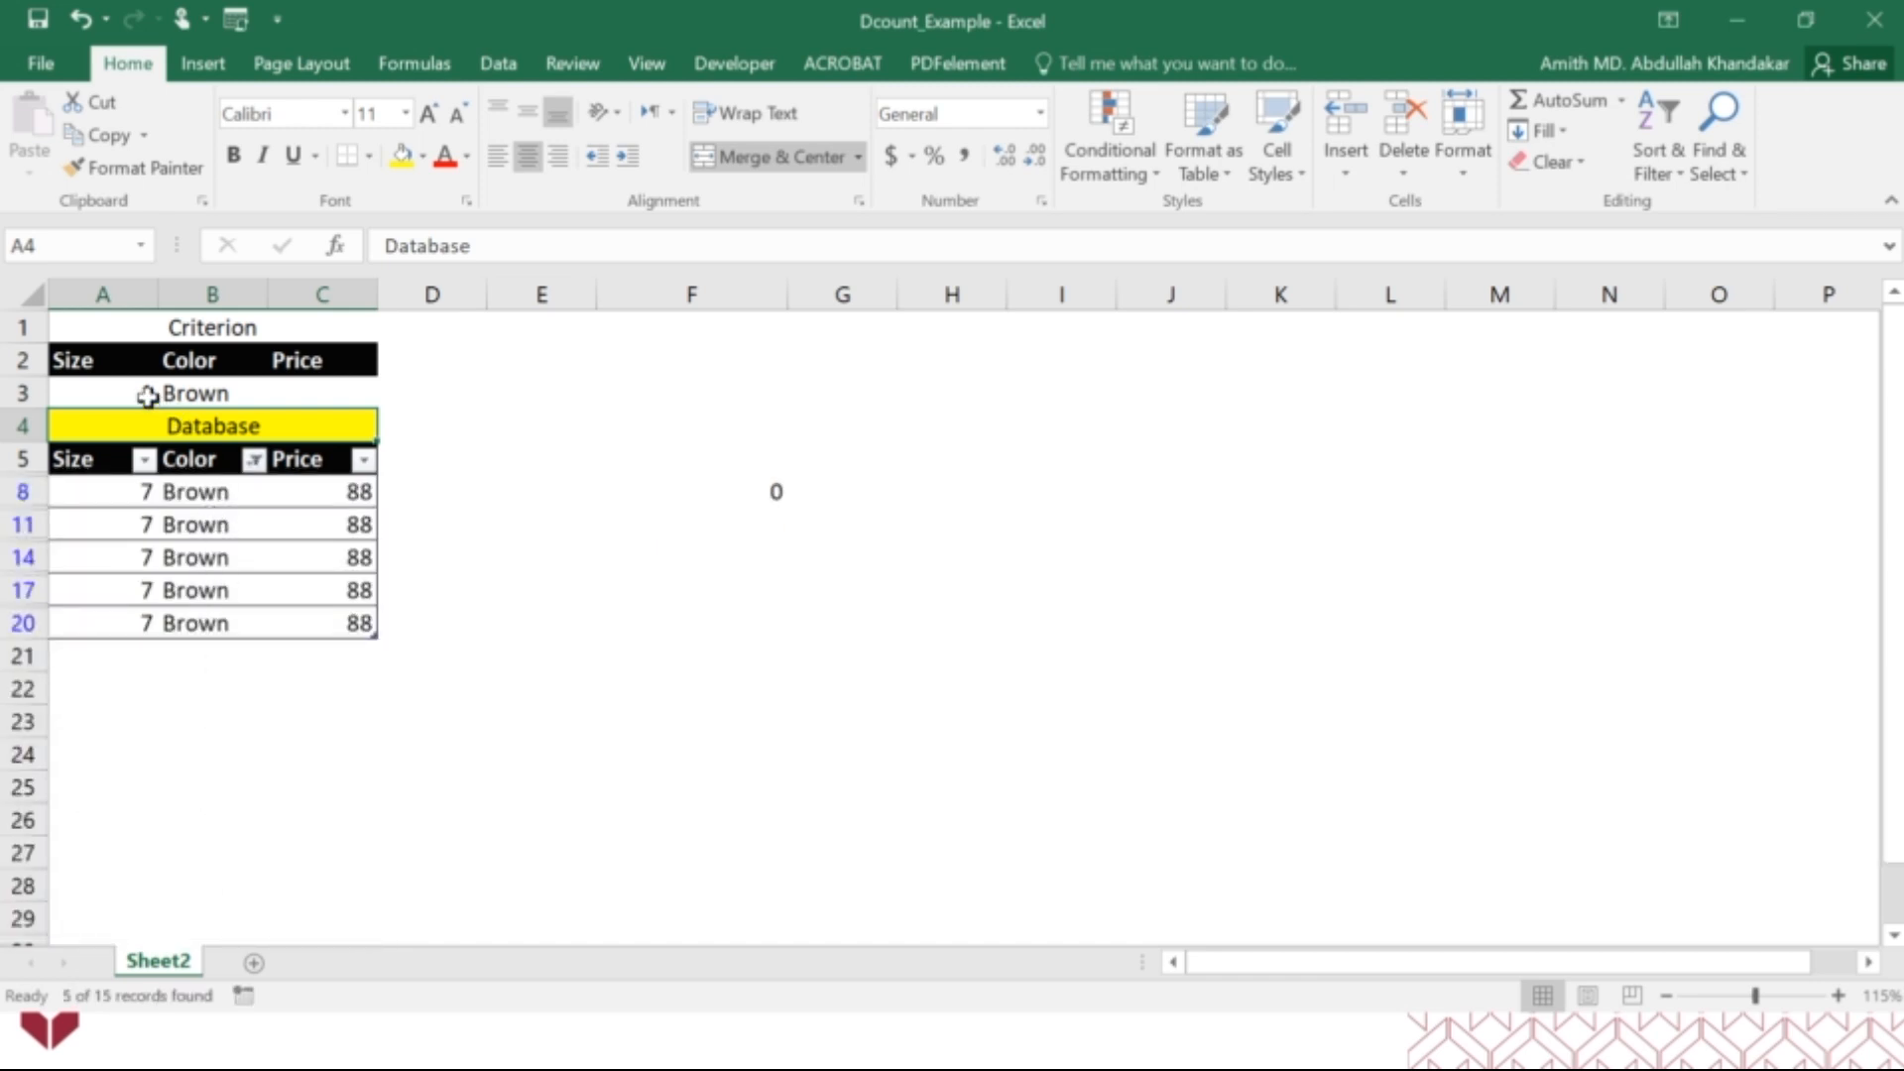
{"action": "left_click", "coordinate": [254, 459]}
{"action": "left_click", "coordinate": [100, 756]}
{"action": "left_click", "coordinate": [164, 897]}
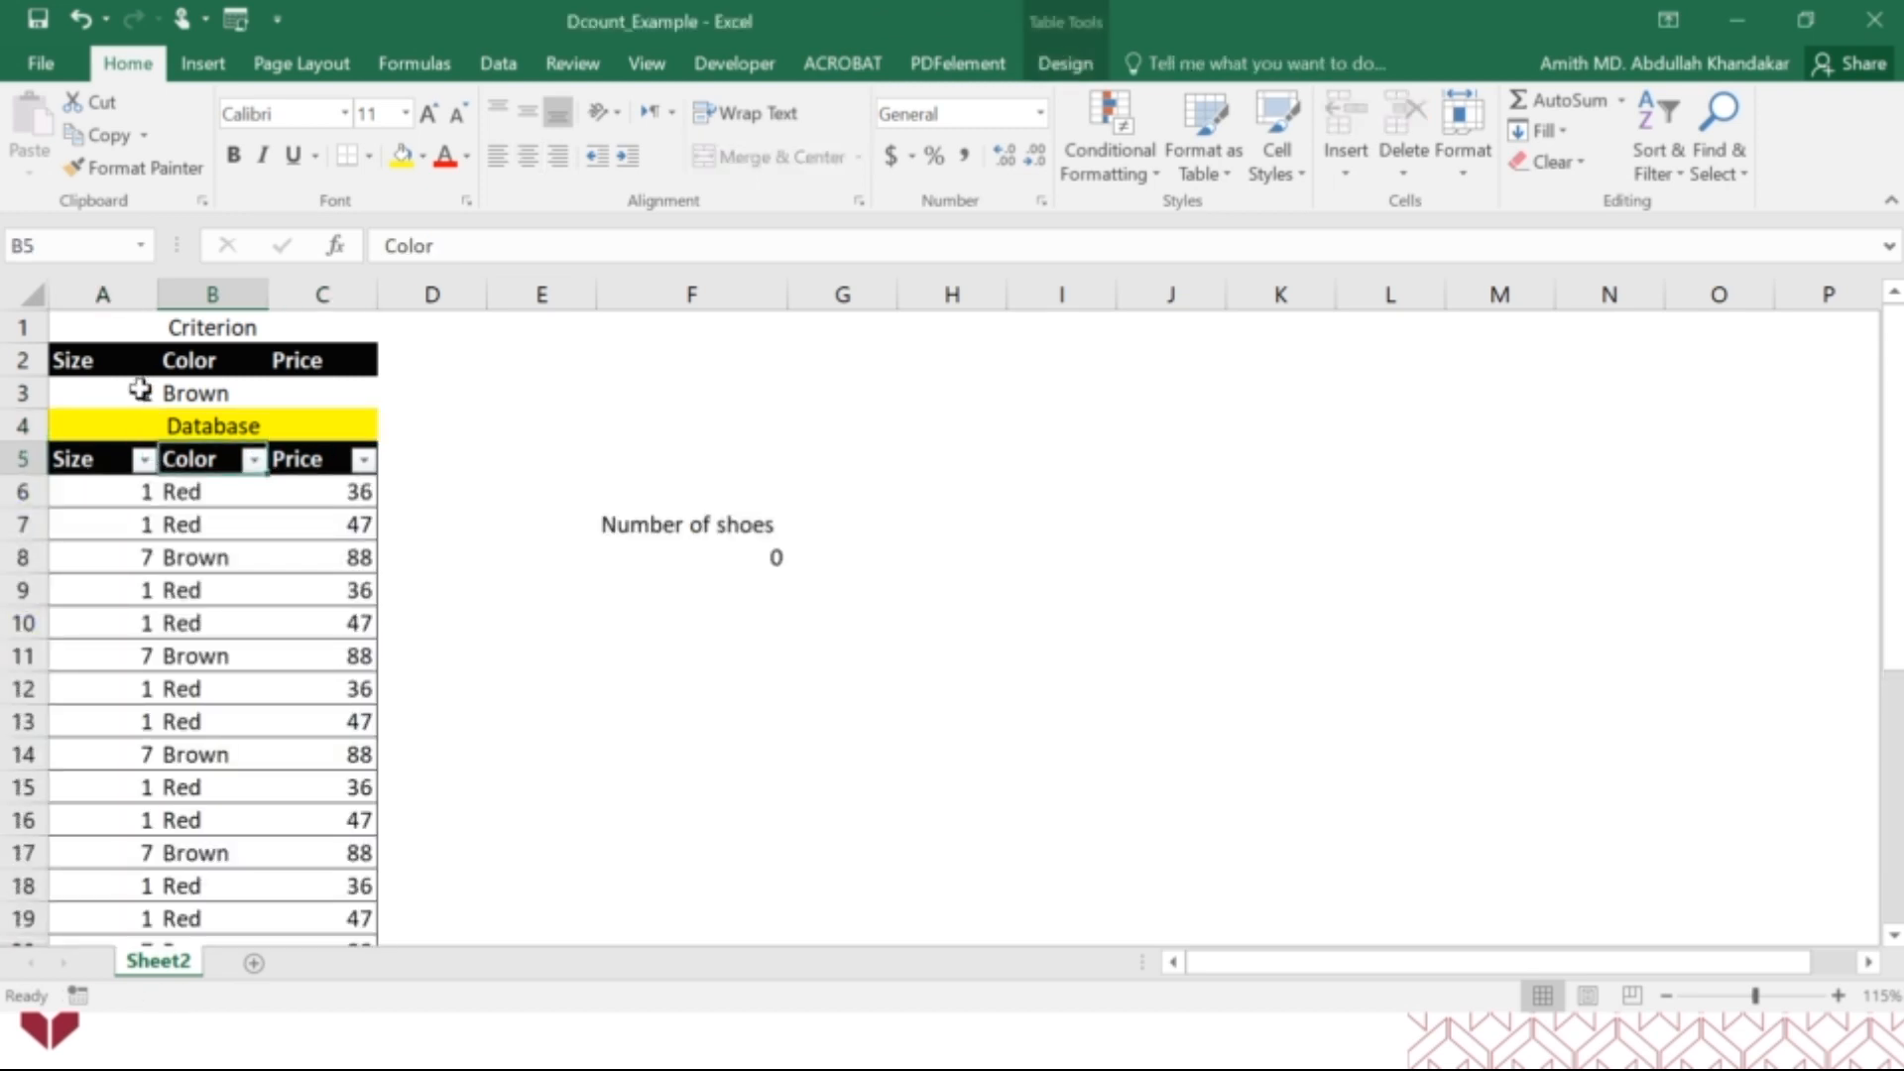
Set the Size criterion in A3 to 7.
{"action": "left_click", "coordinate": [140, 388]}
{"action": "type", "text": "7"}
{"action": "key", "text": "Return"}
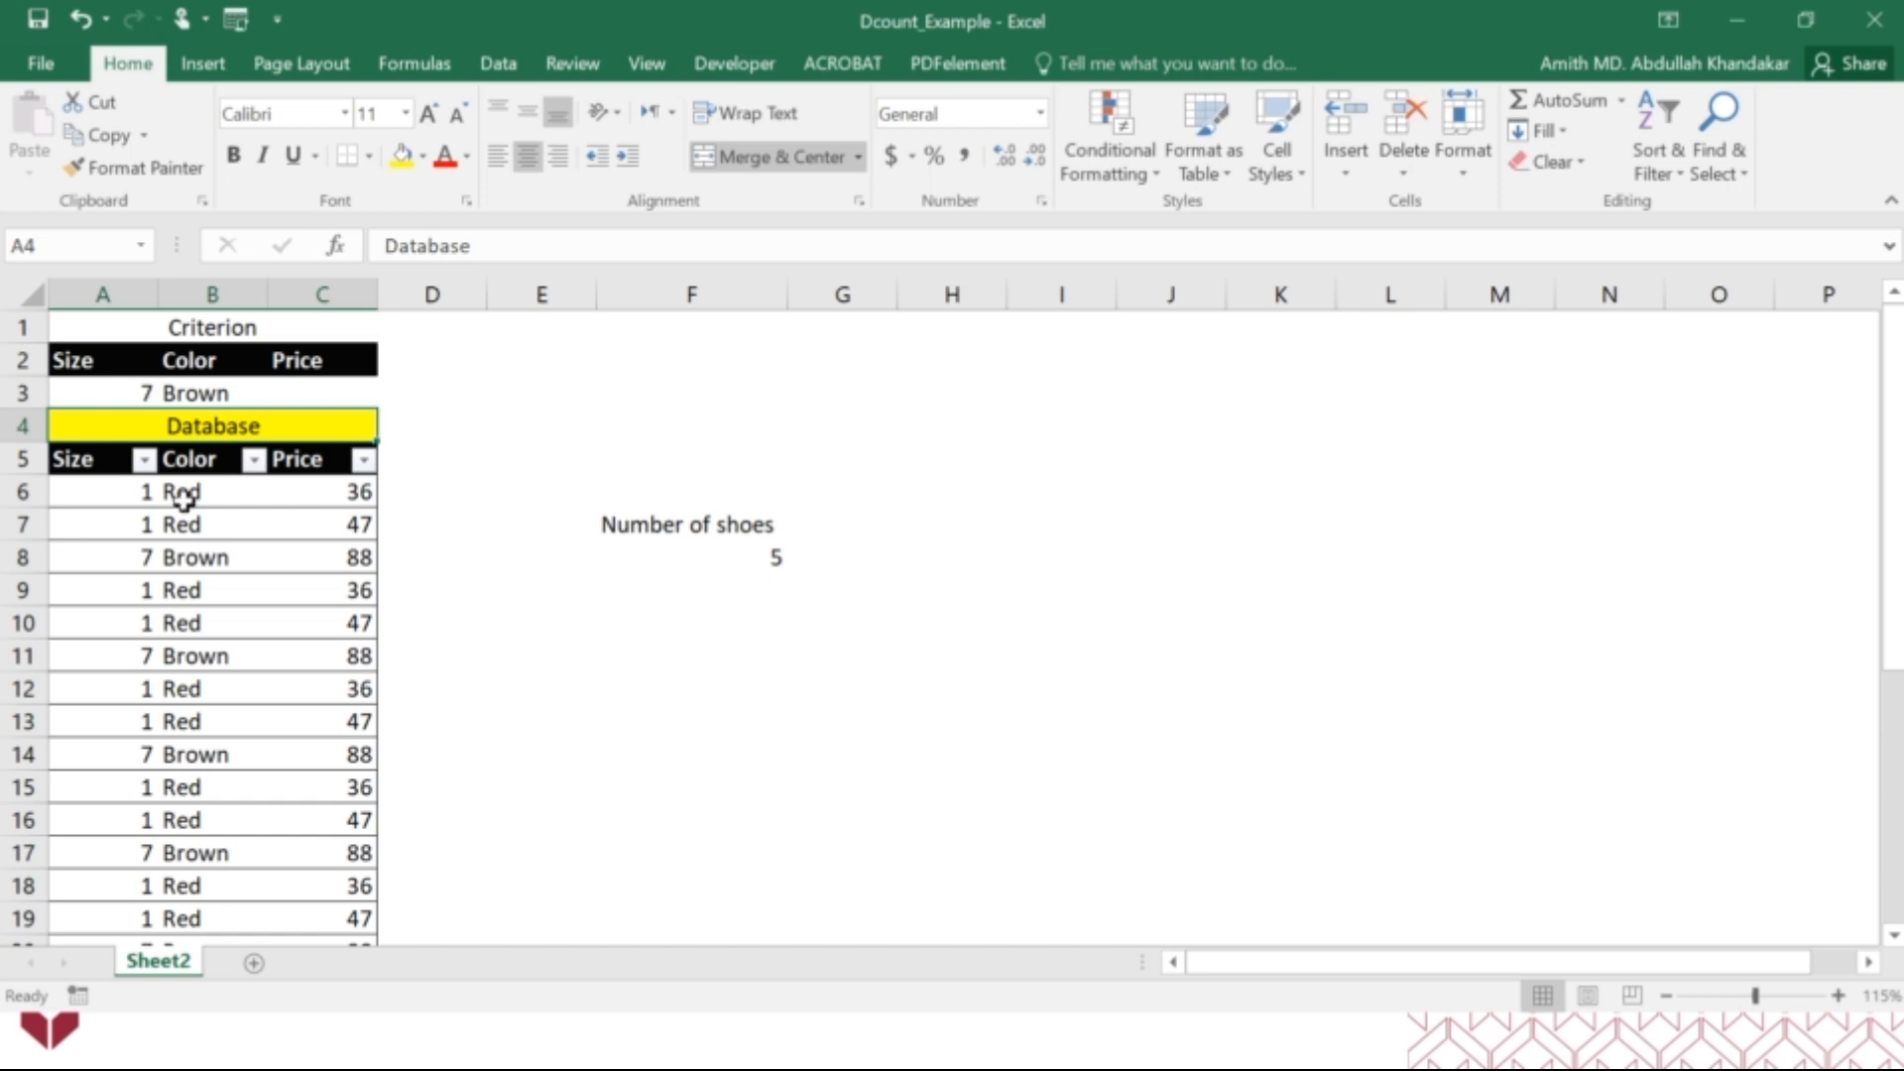
Verify the size 7 Brown count by filtering the Color column to Brown only, and remove the filter.
{"action": "left_click", "coordinate": [254, 461]}
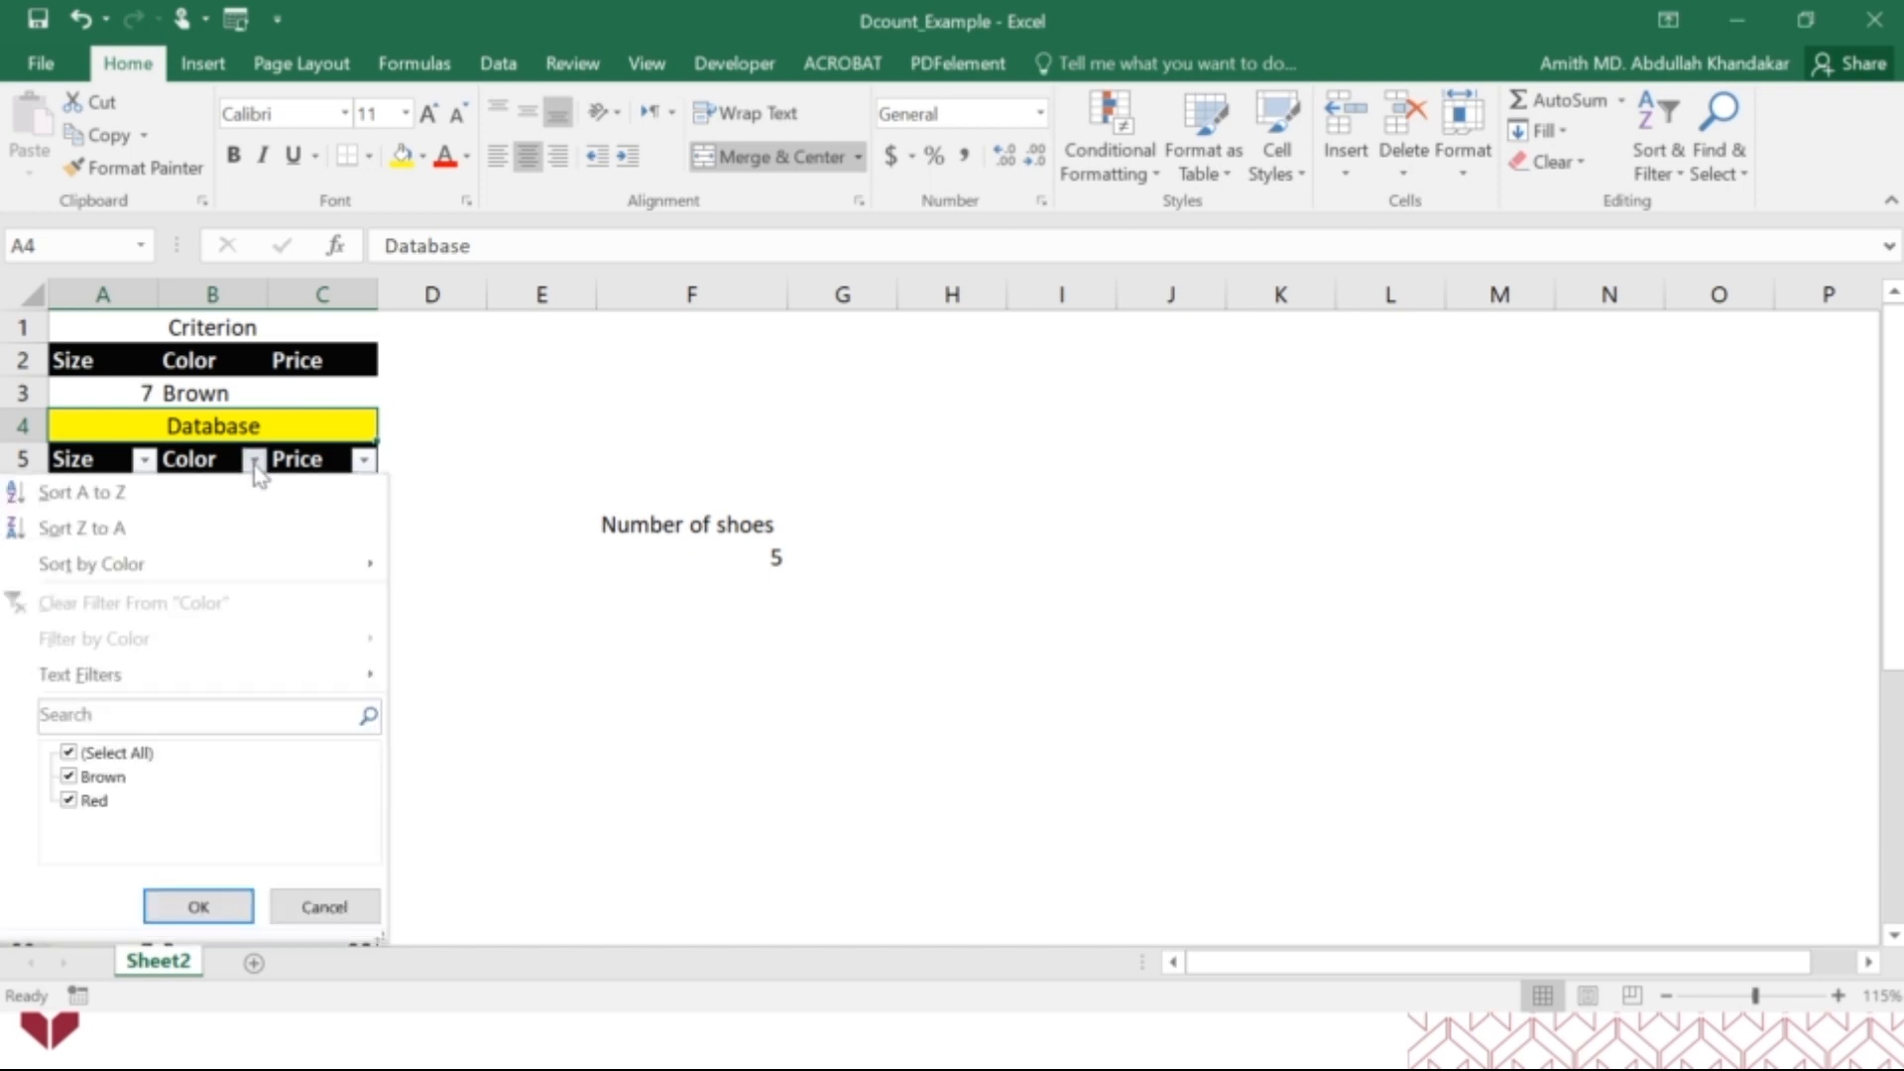
{"action": "left_click", "coordinate": [100, 754]}
{"action": "left_click", "coordinate": [99, 776]}
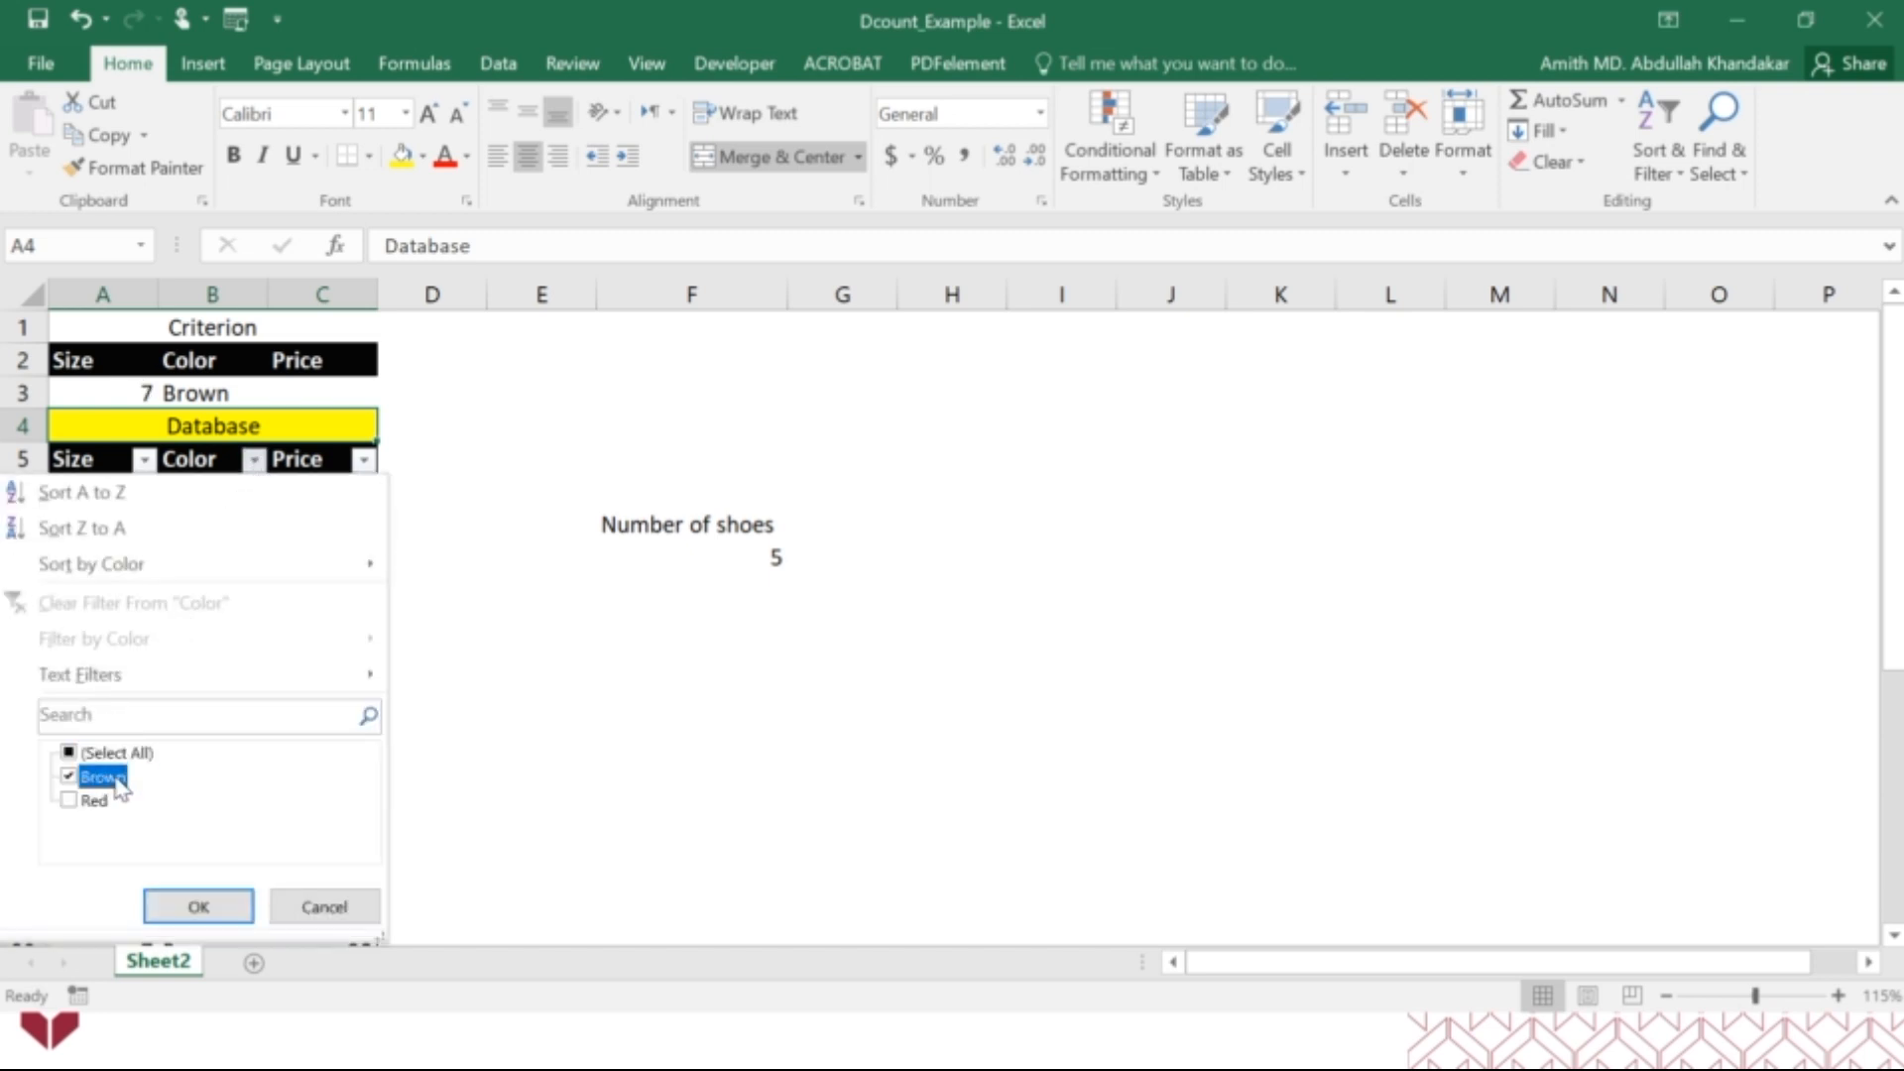
{"action": "left_click", "coordinate": [200, 906]}
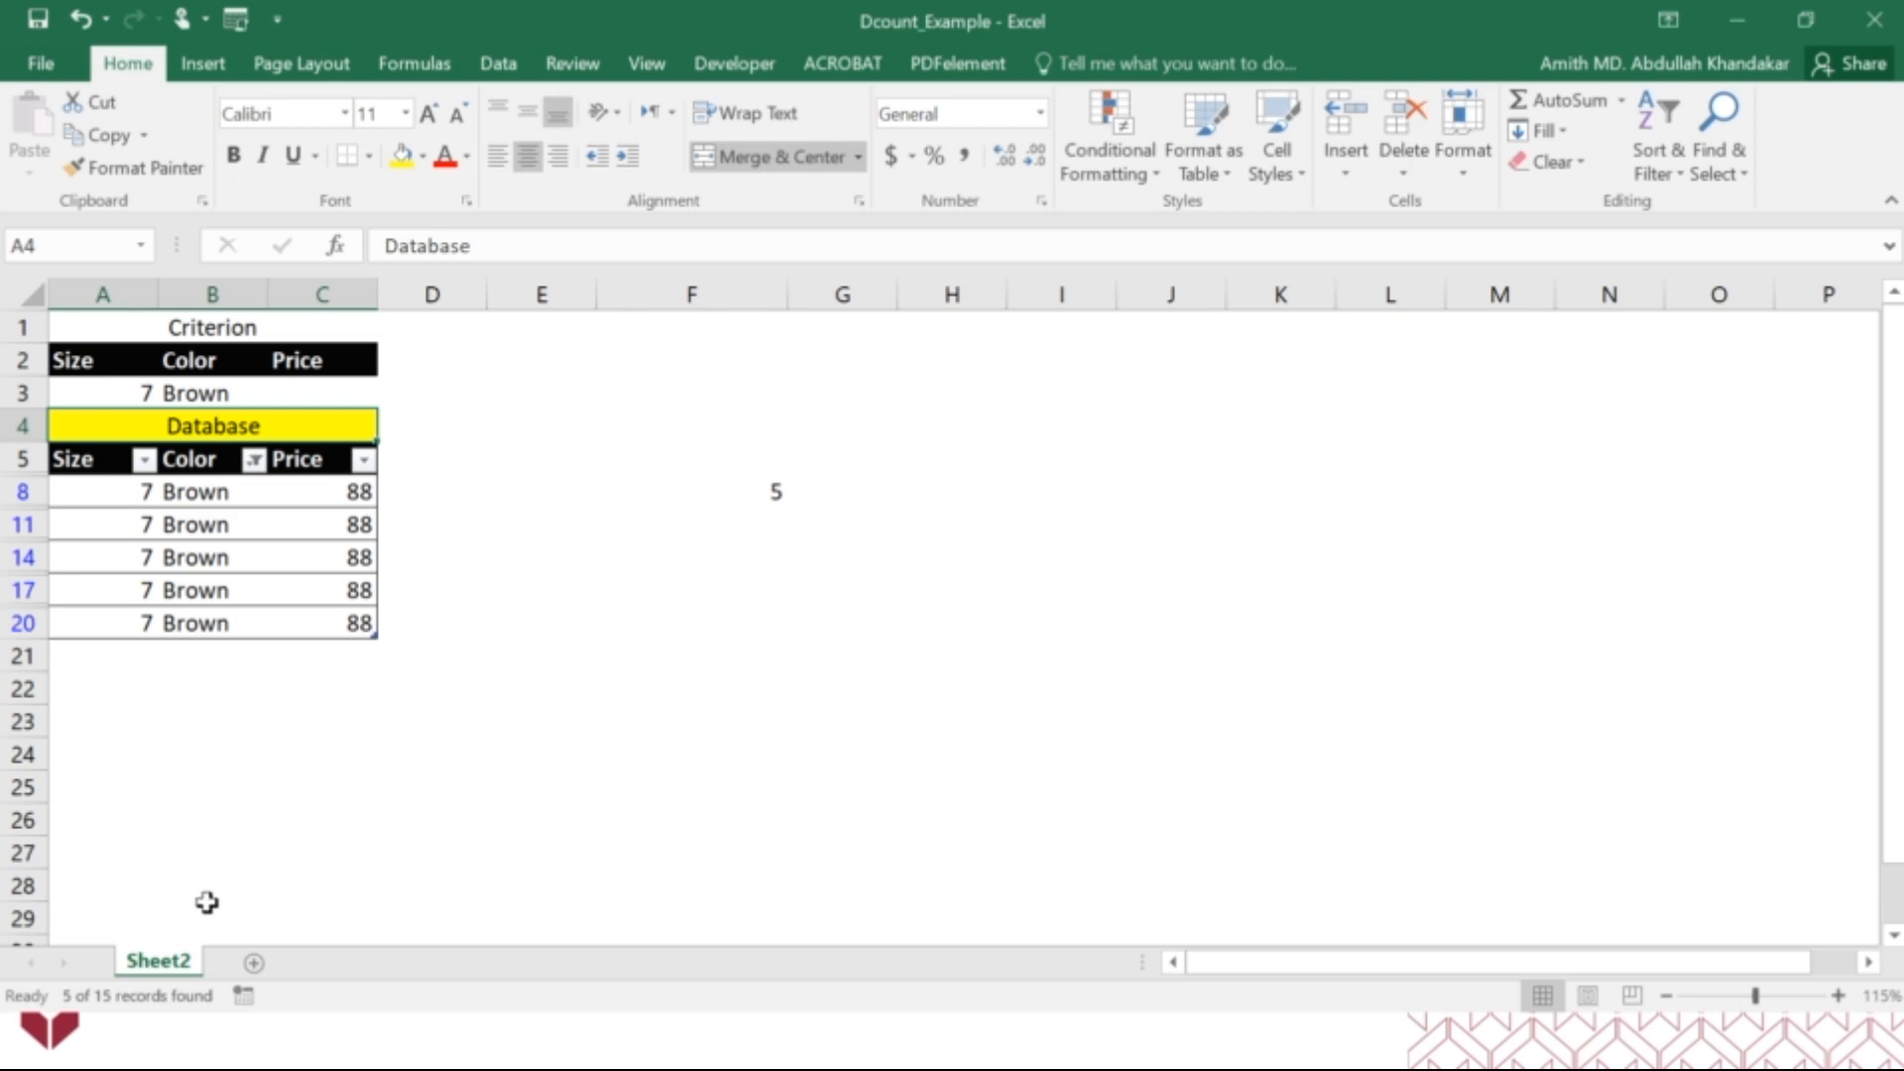
{"action": "left_click", "coordinate": [472, 619]}
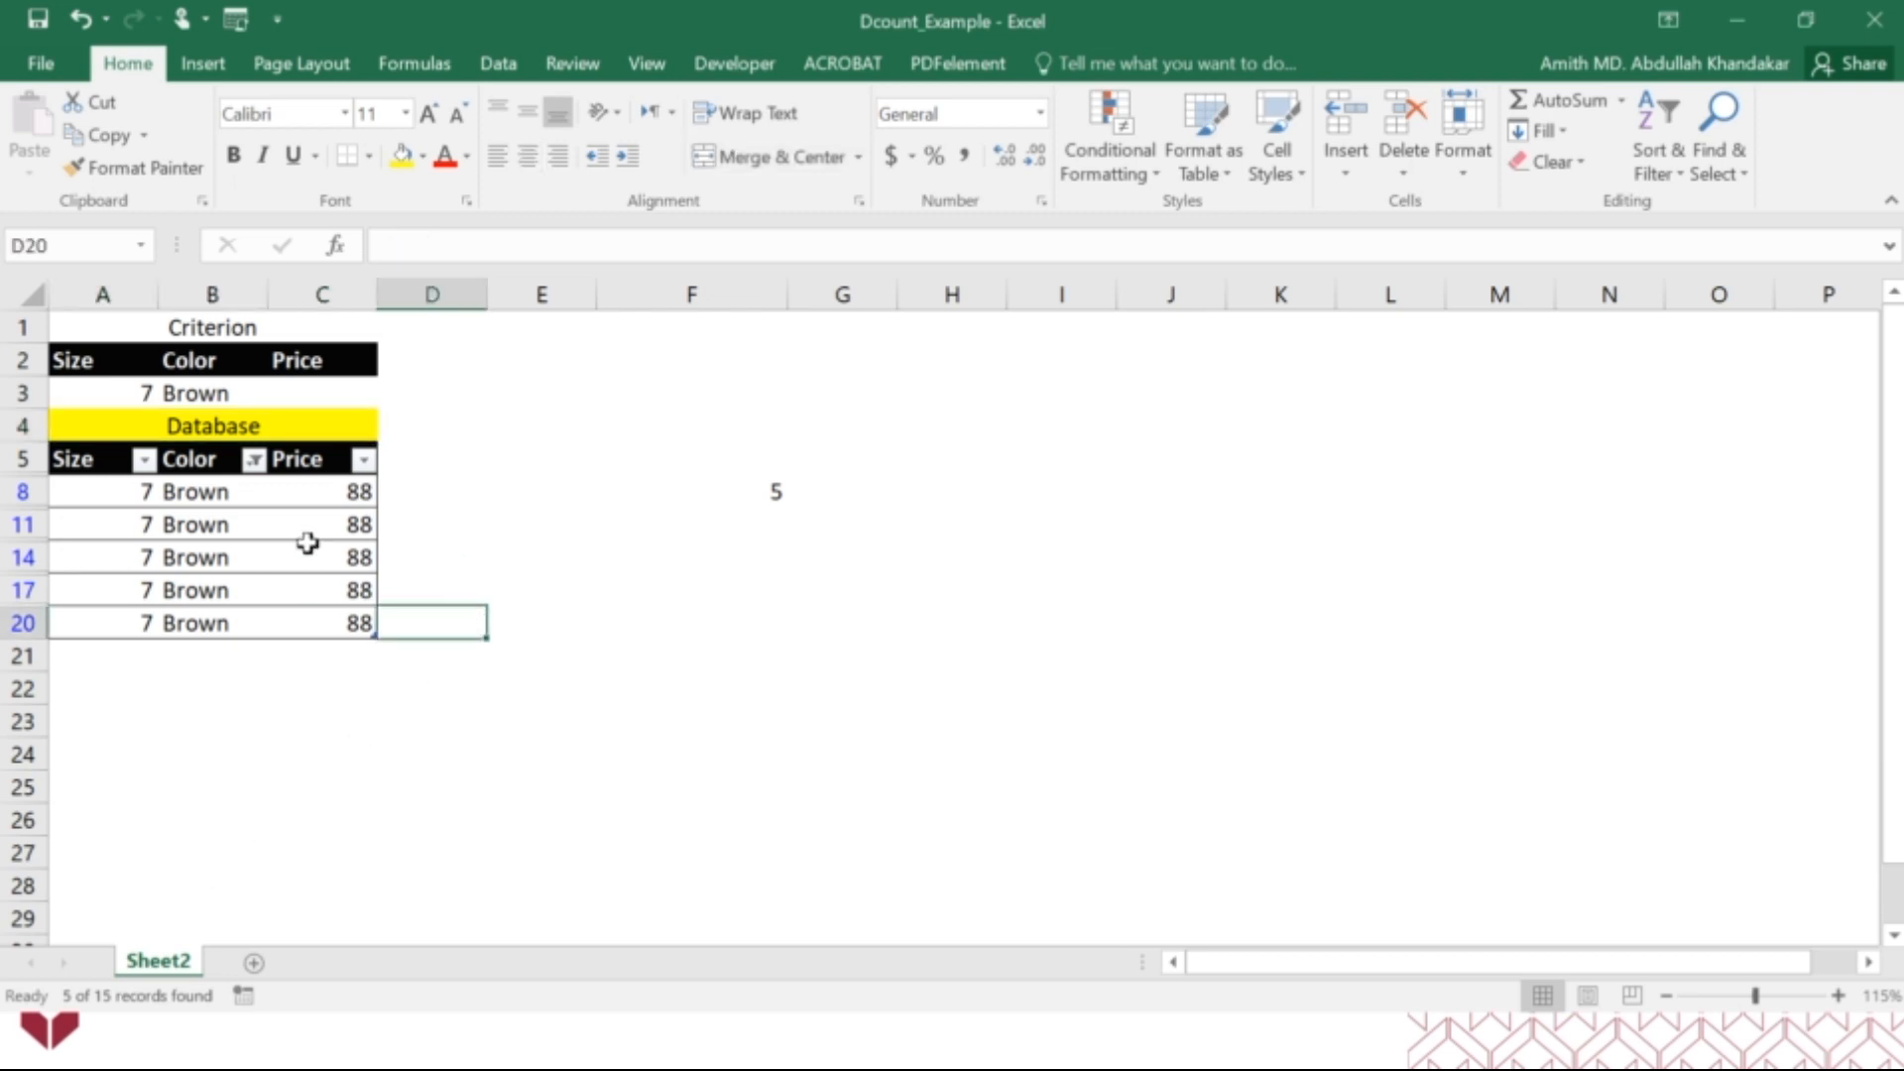
{"action": "left_click", "coordinate": [255, 459]}
{"action": "left_click", "coordinate": [99, 756]}
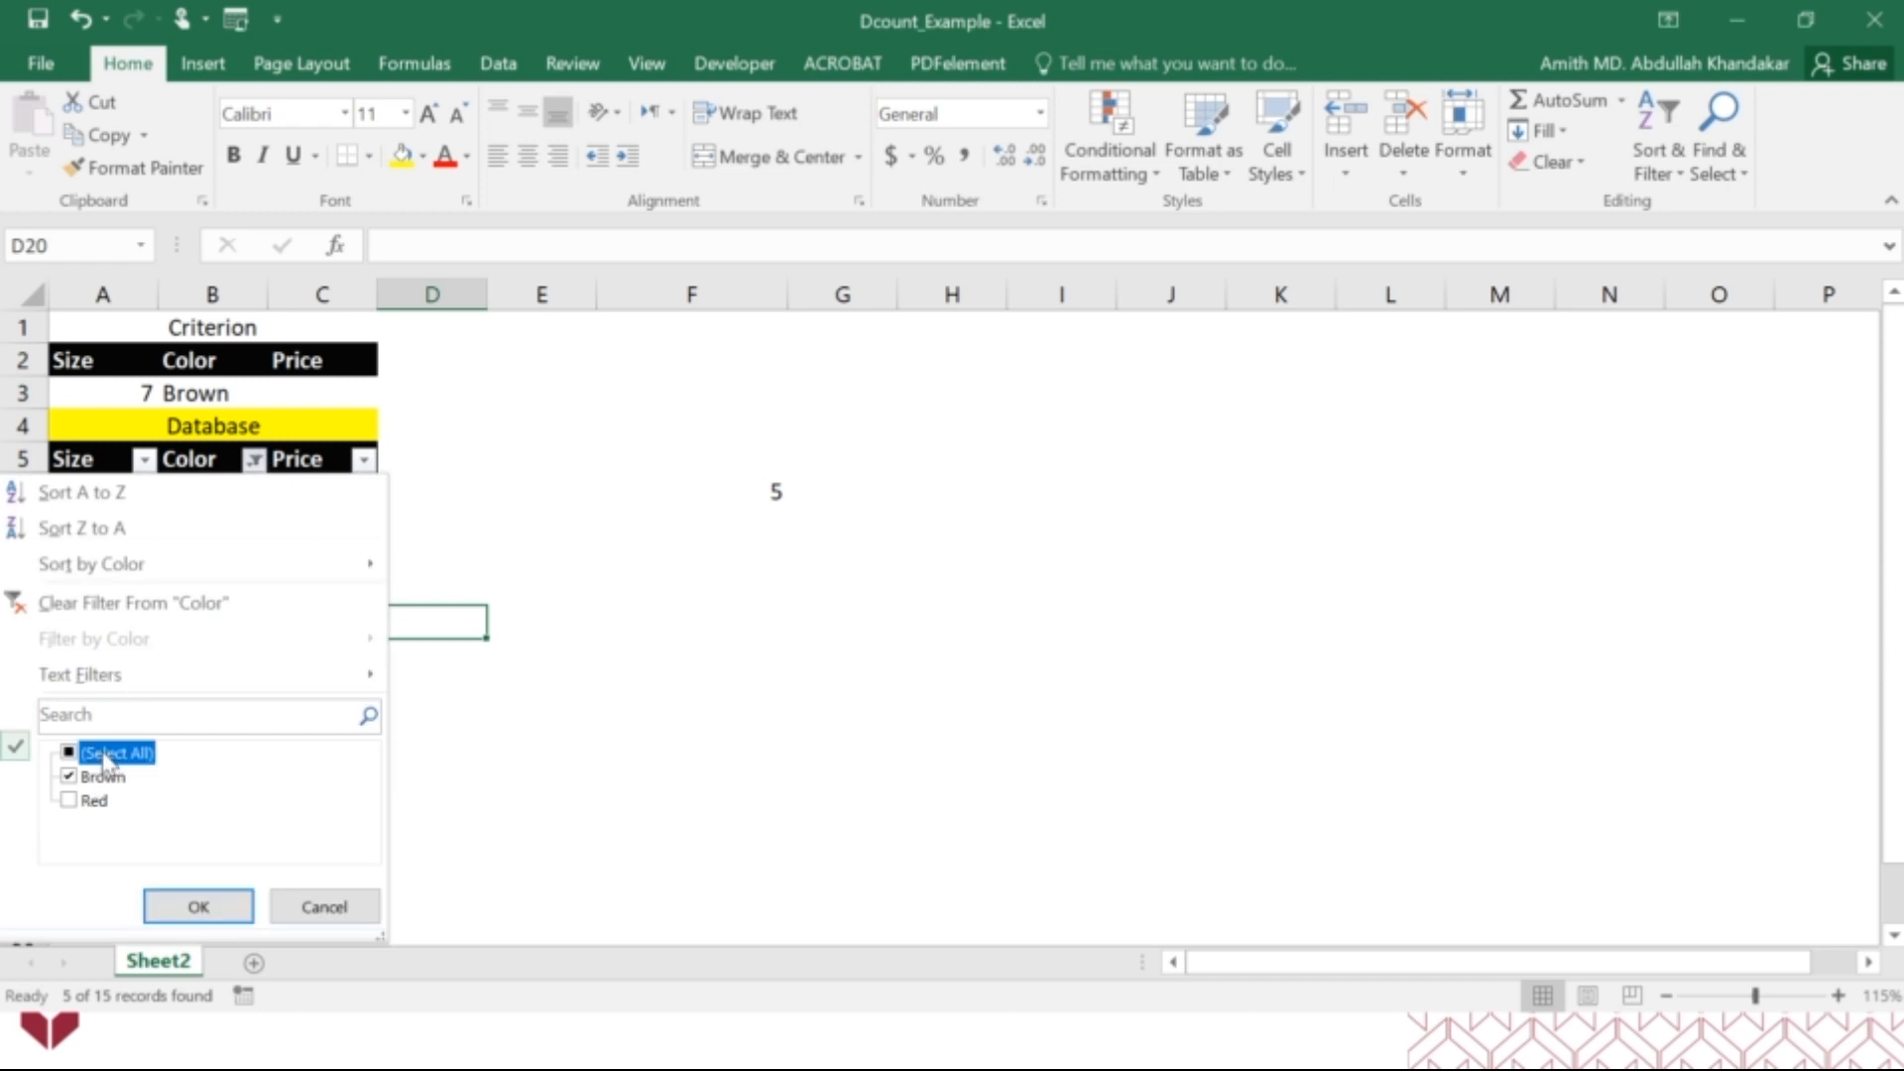
{"action": "left_click", "coordinate": [195, 917]}
{"action": "left_click", "coordinate": [599, 719]}
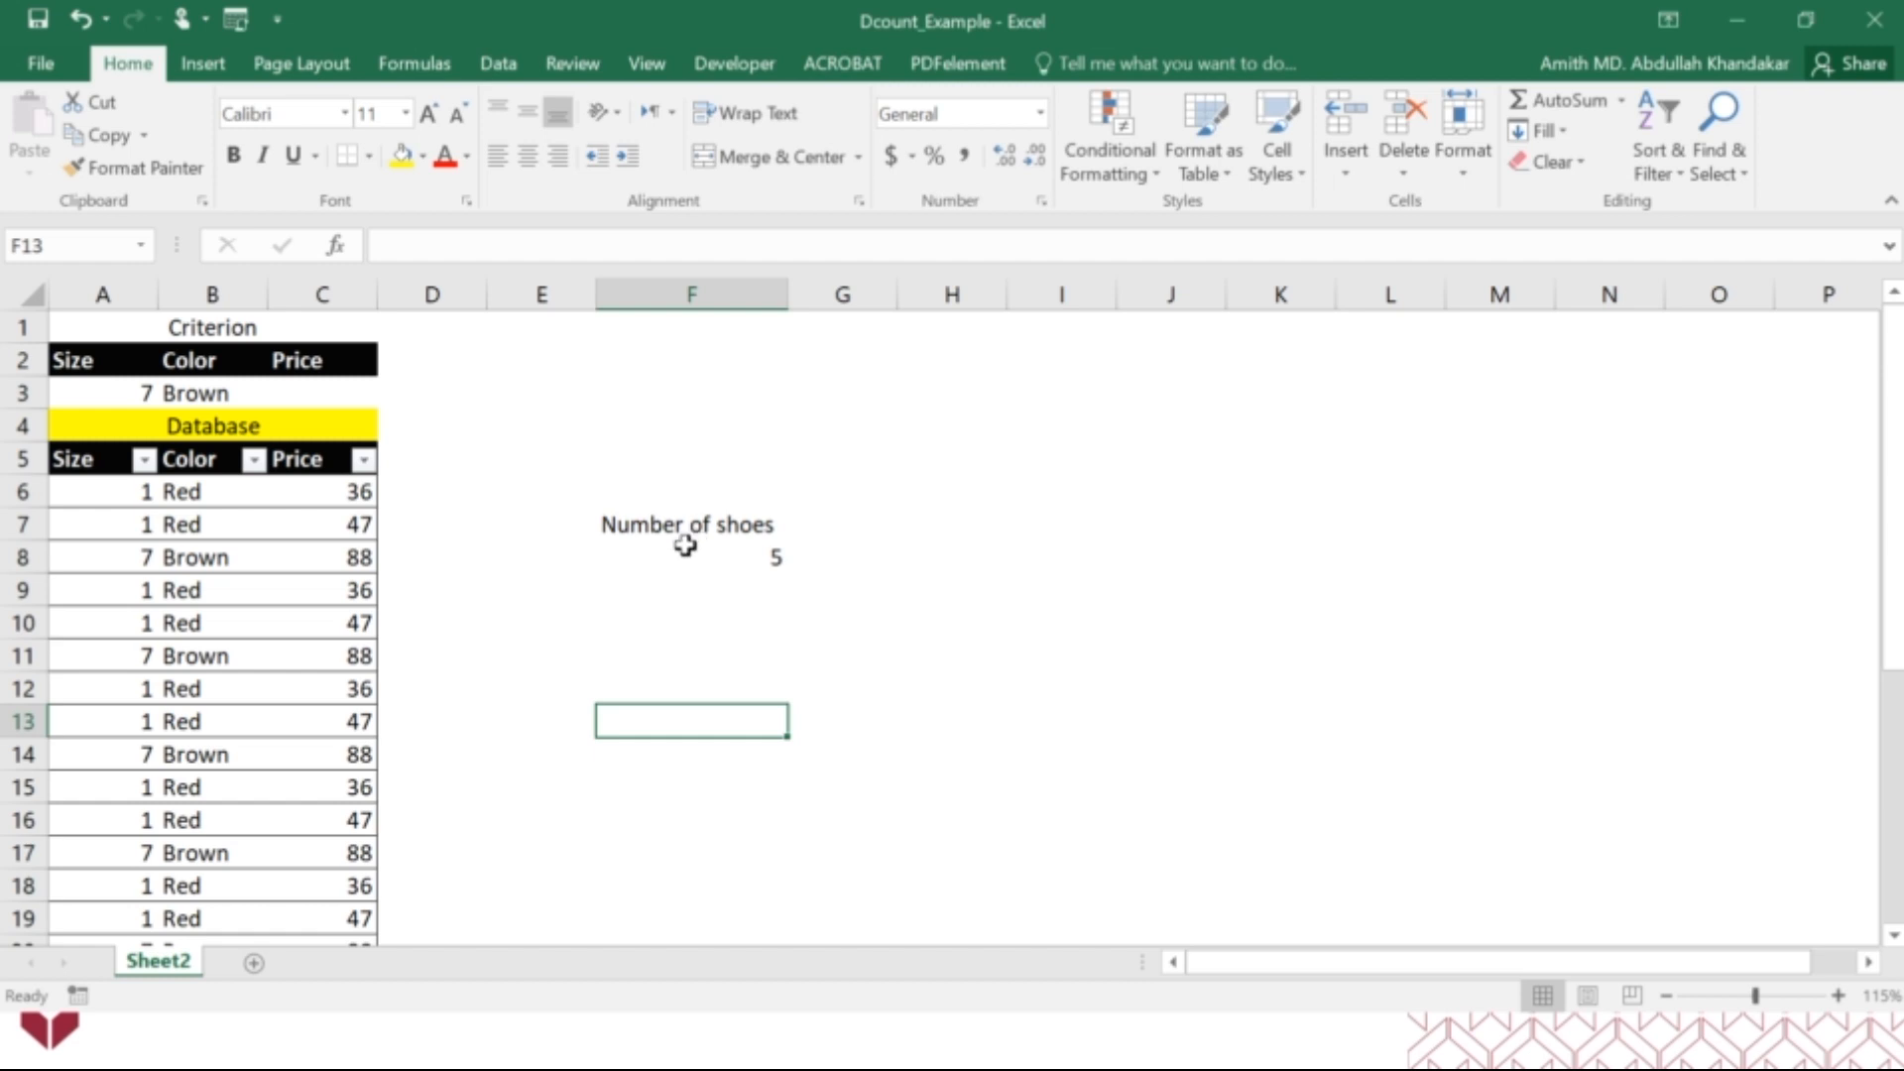
Fill the merged Criterion heading in A1 with yellow.
{"action": "left_click", "coordinate": [257, 327]}
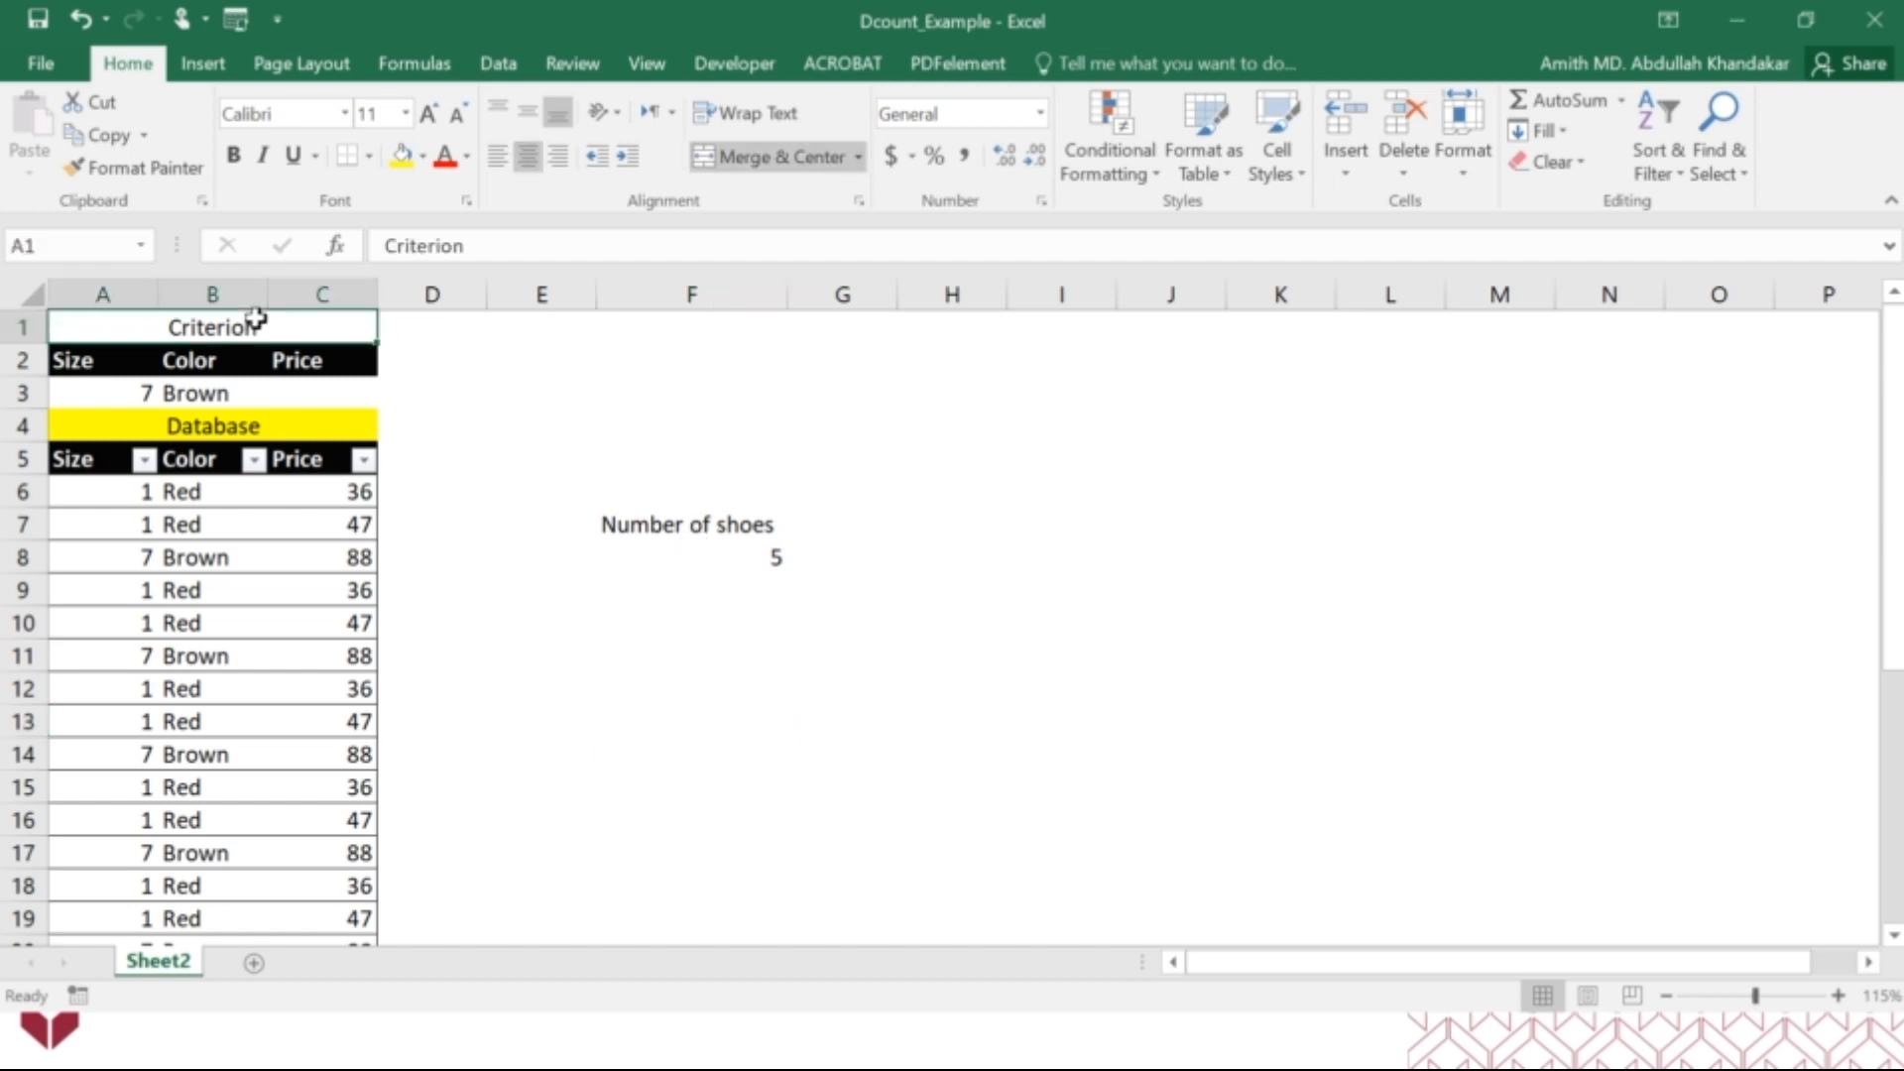
{"action": "left_click", "coordinate": [402, 157]}
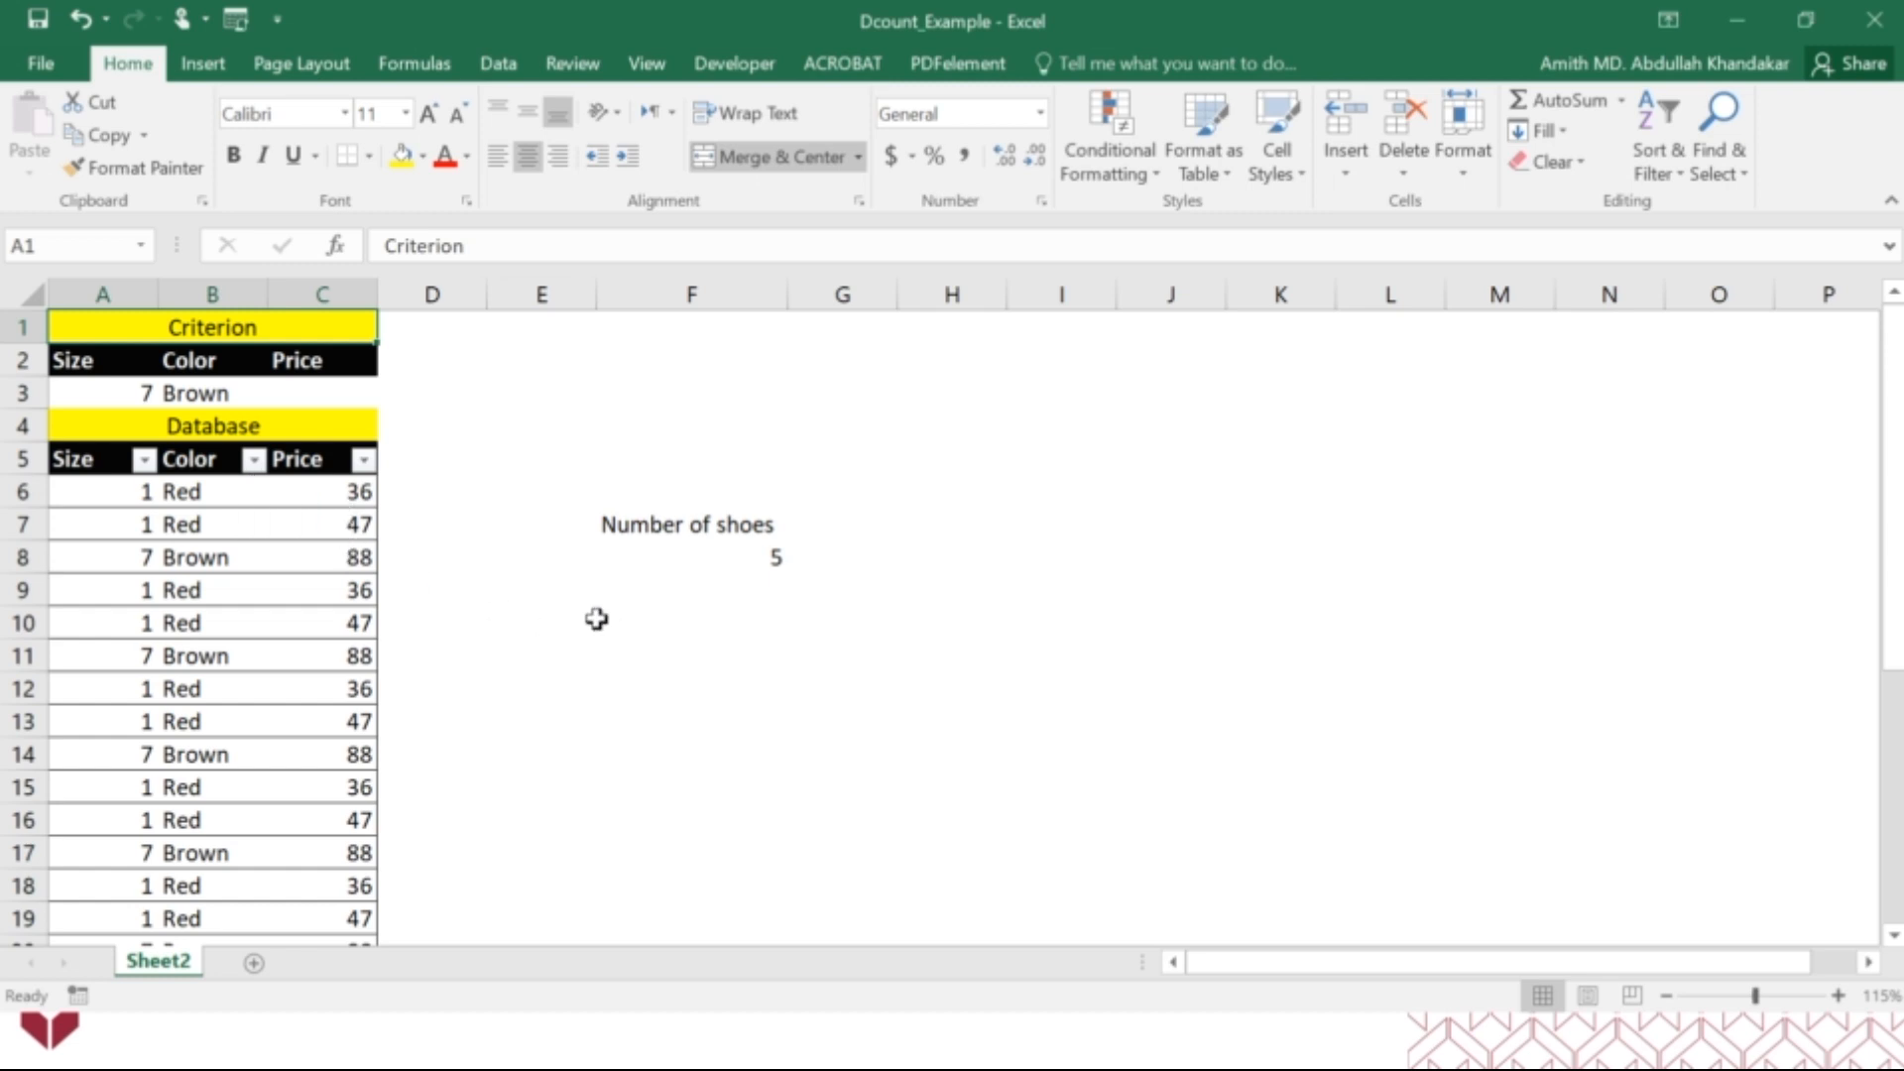
Enter 47 as the Price criterion in C3.
{"action": "left_click_drag", "start_coordinate": [120, 399], "coordinate": [308, 389]}
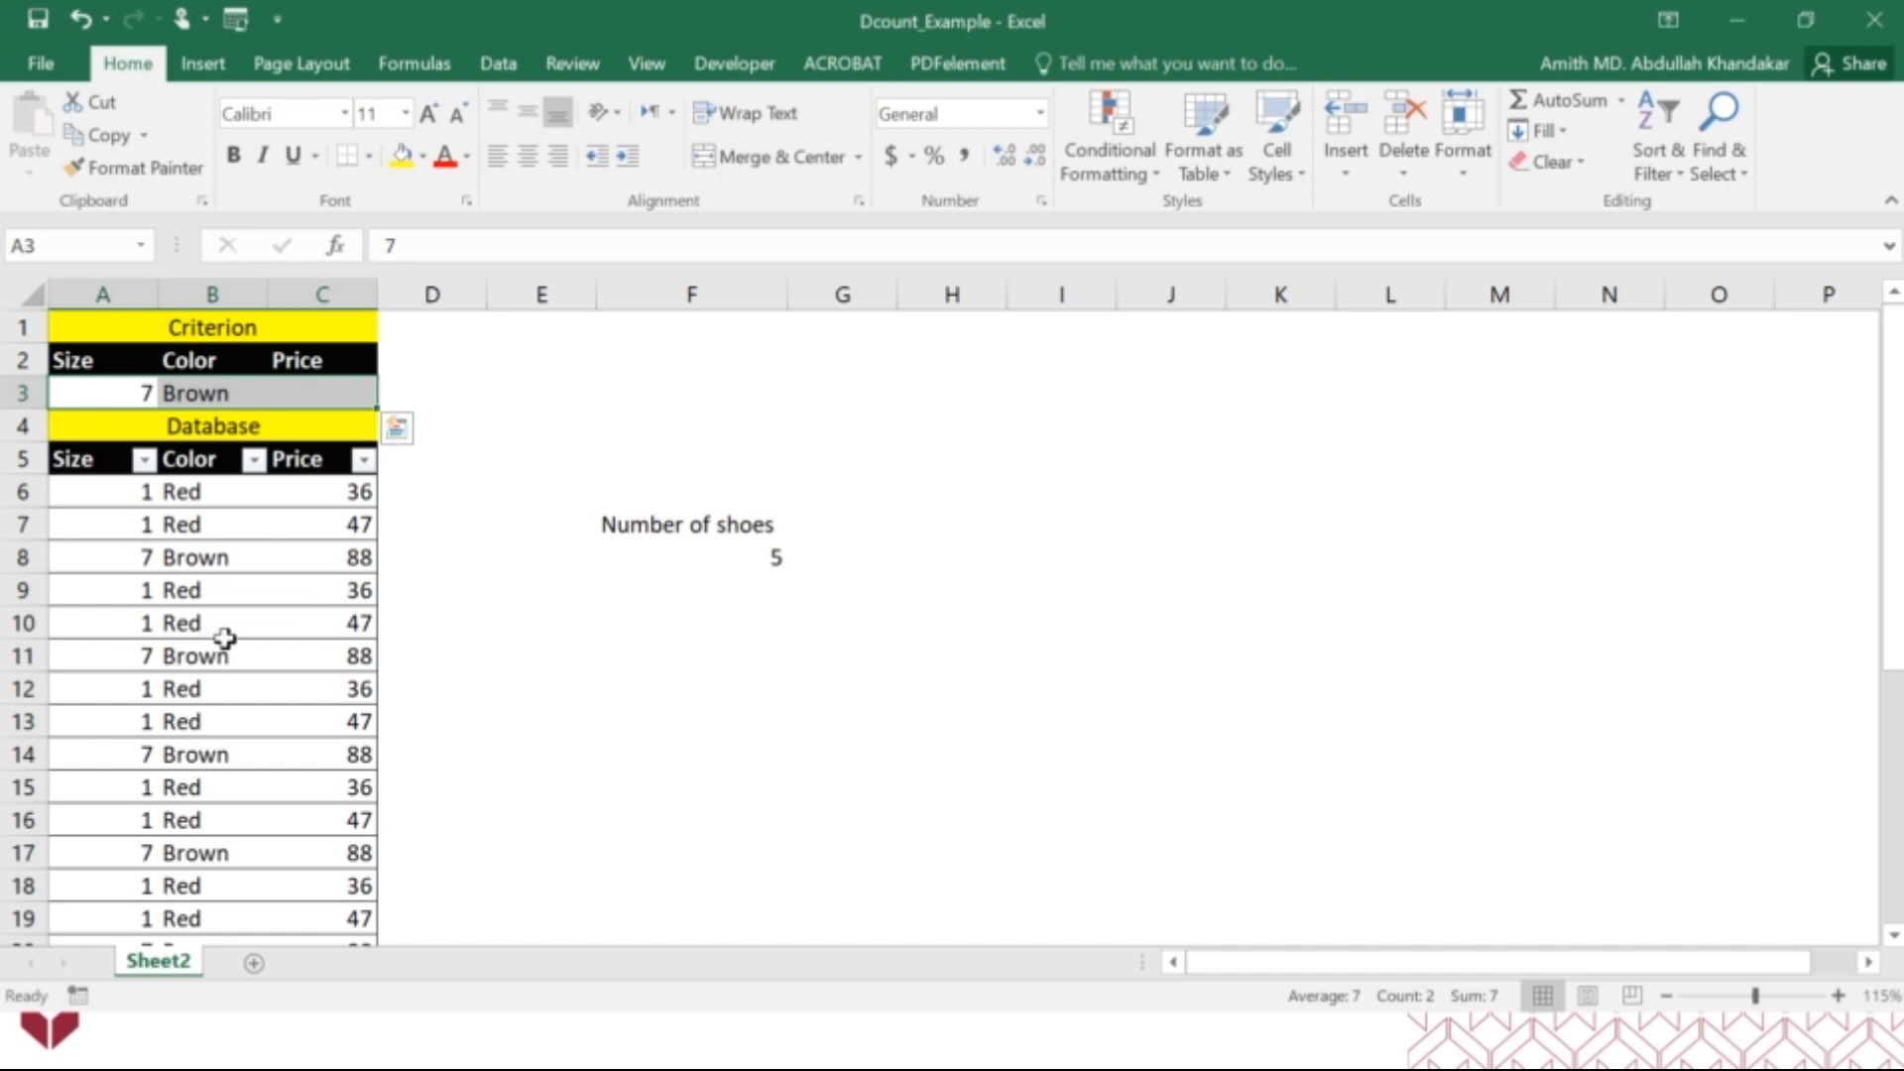
{"action": "left_click", "coordinate": [337, 396]}
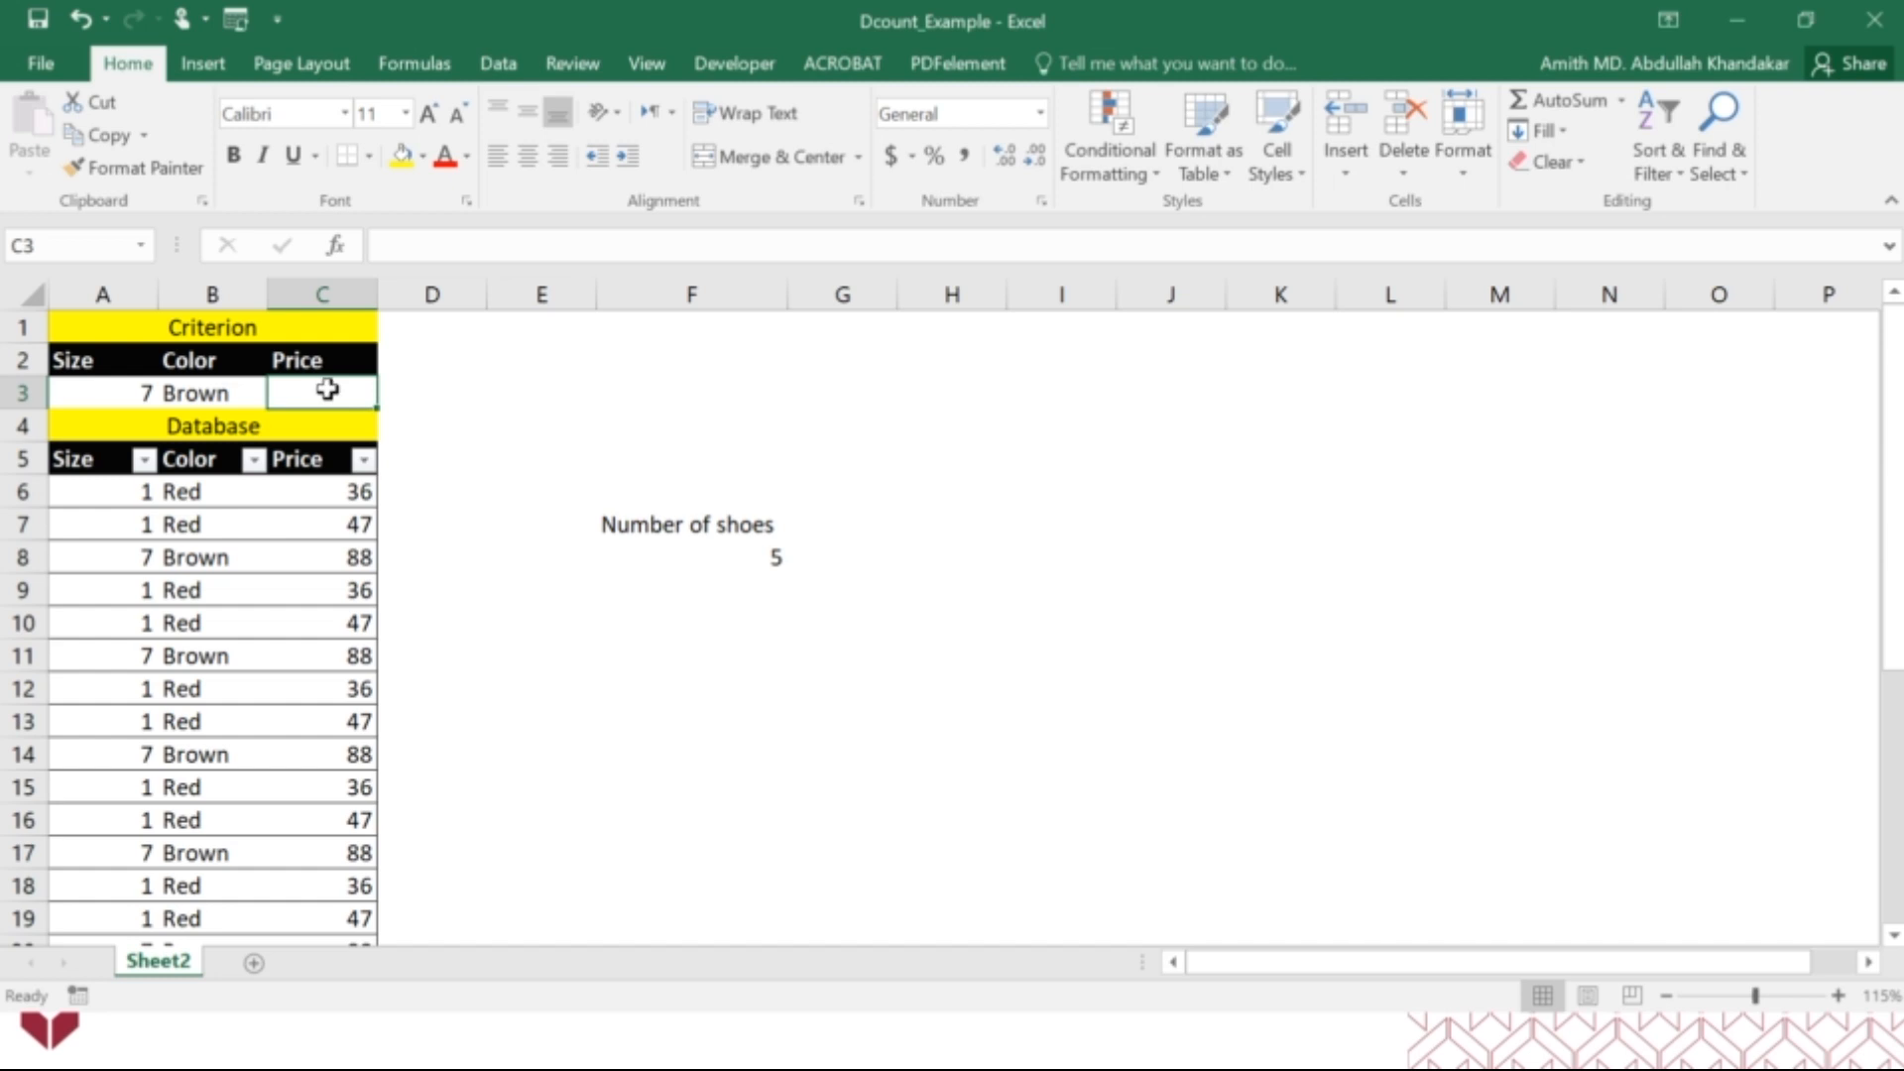
{"action": "type", "text": "47"}
{"action": "key", "text": "Return"}
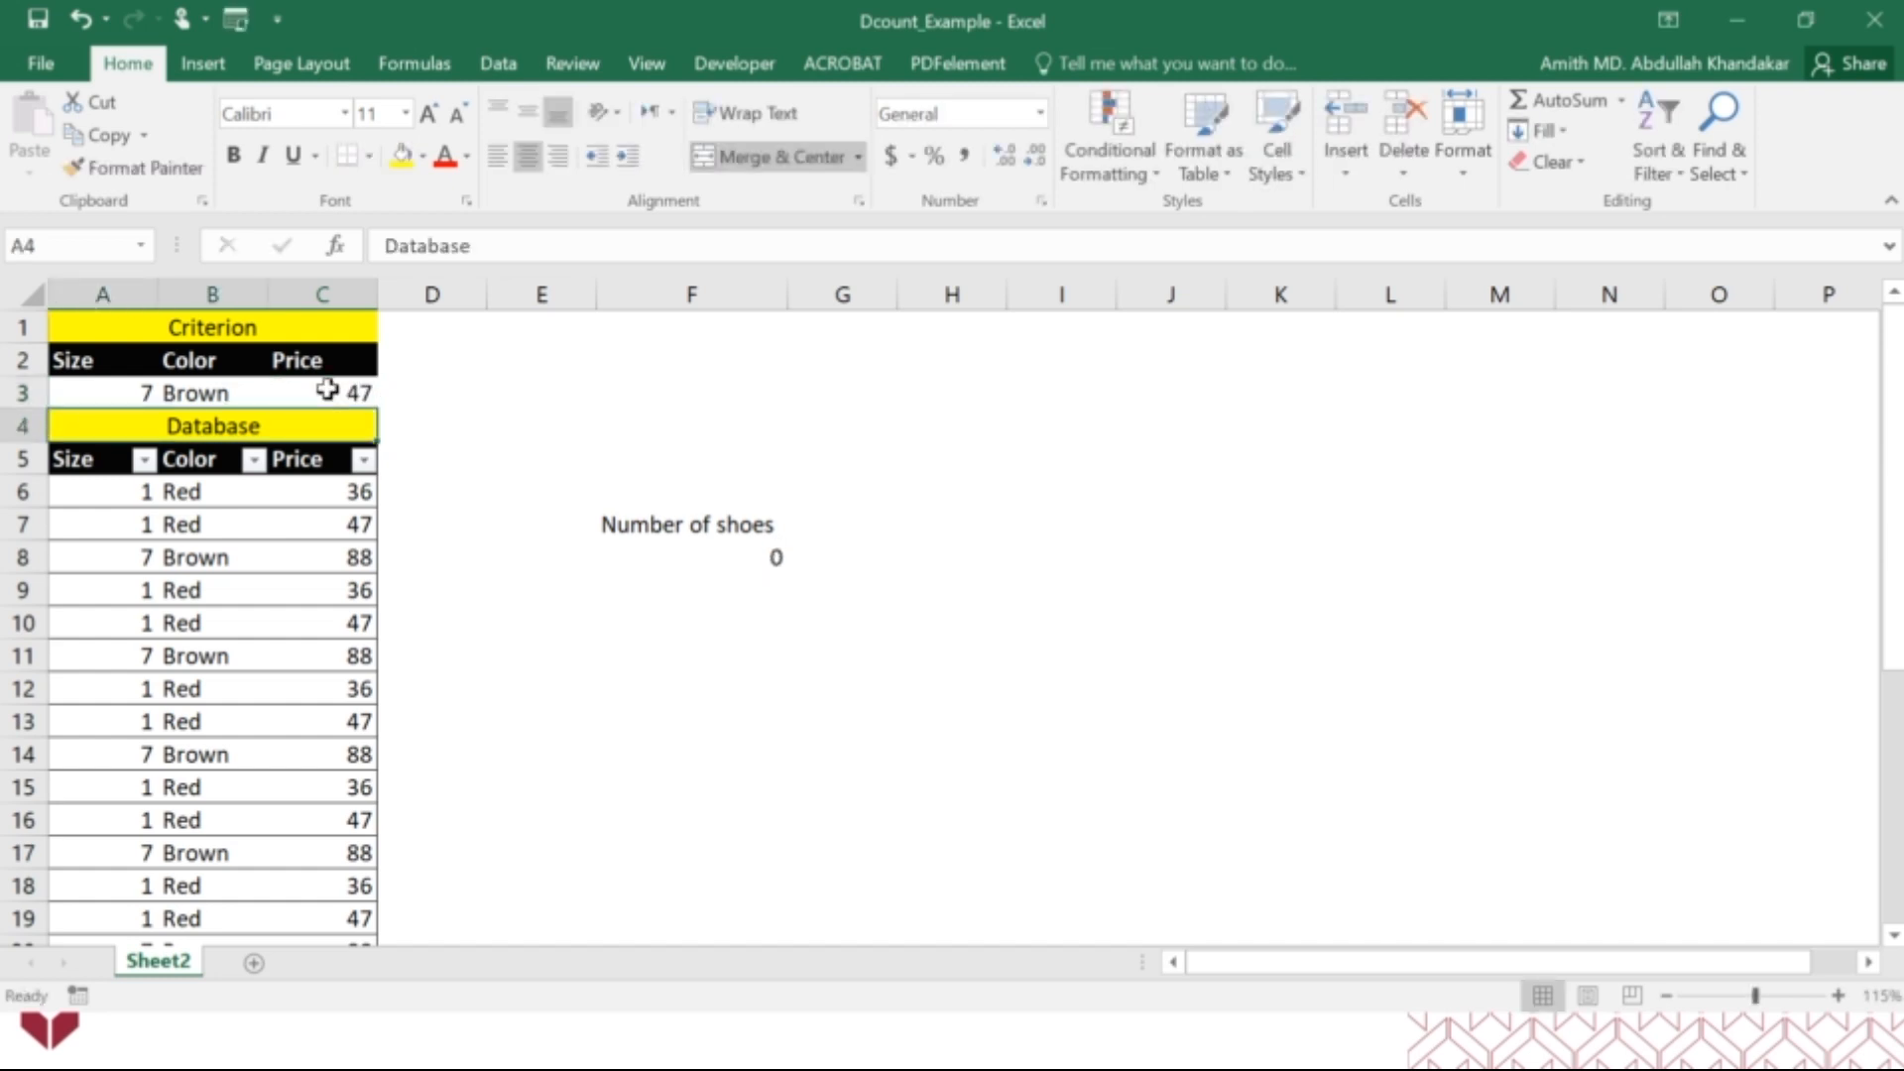
Set the Price criterion in C3 to 88.
{"action": "left_click", "coordinate": [327, 389]}
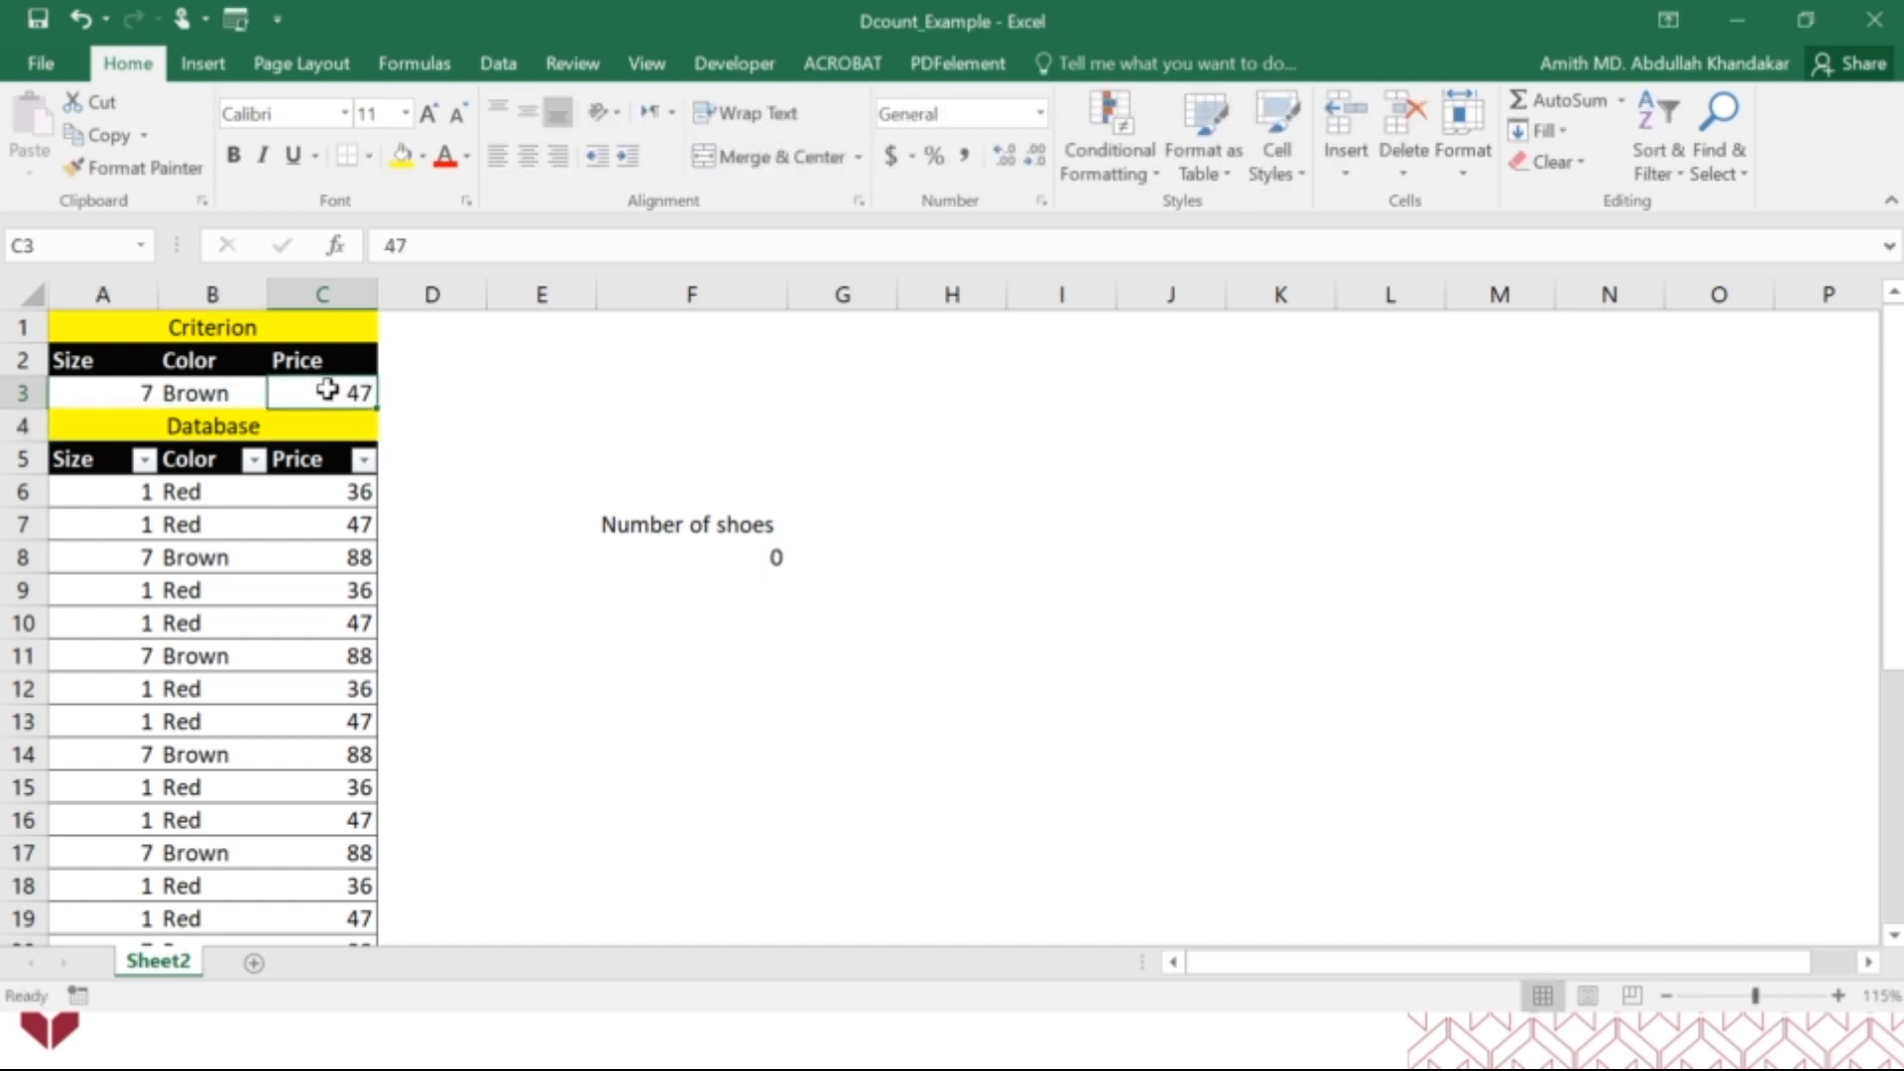
{"action": "type", "text": "8"}
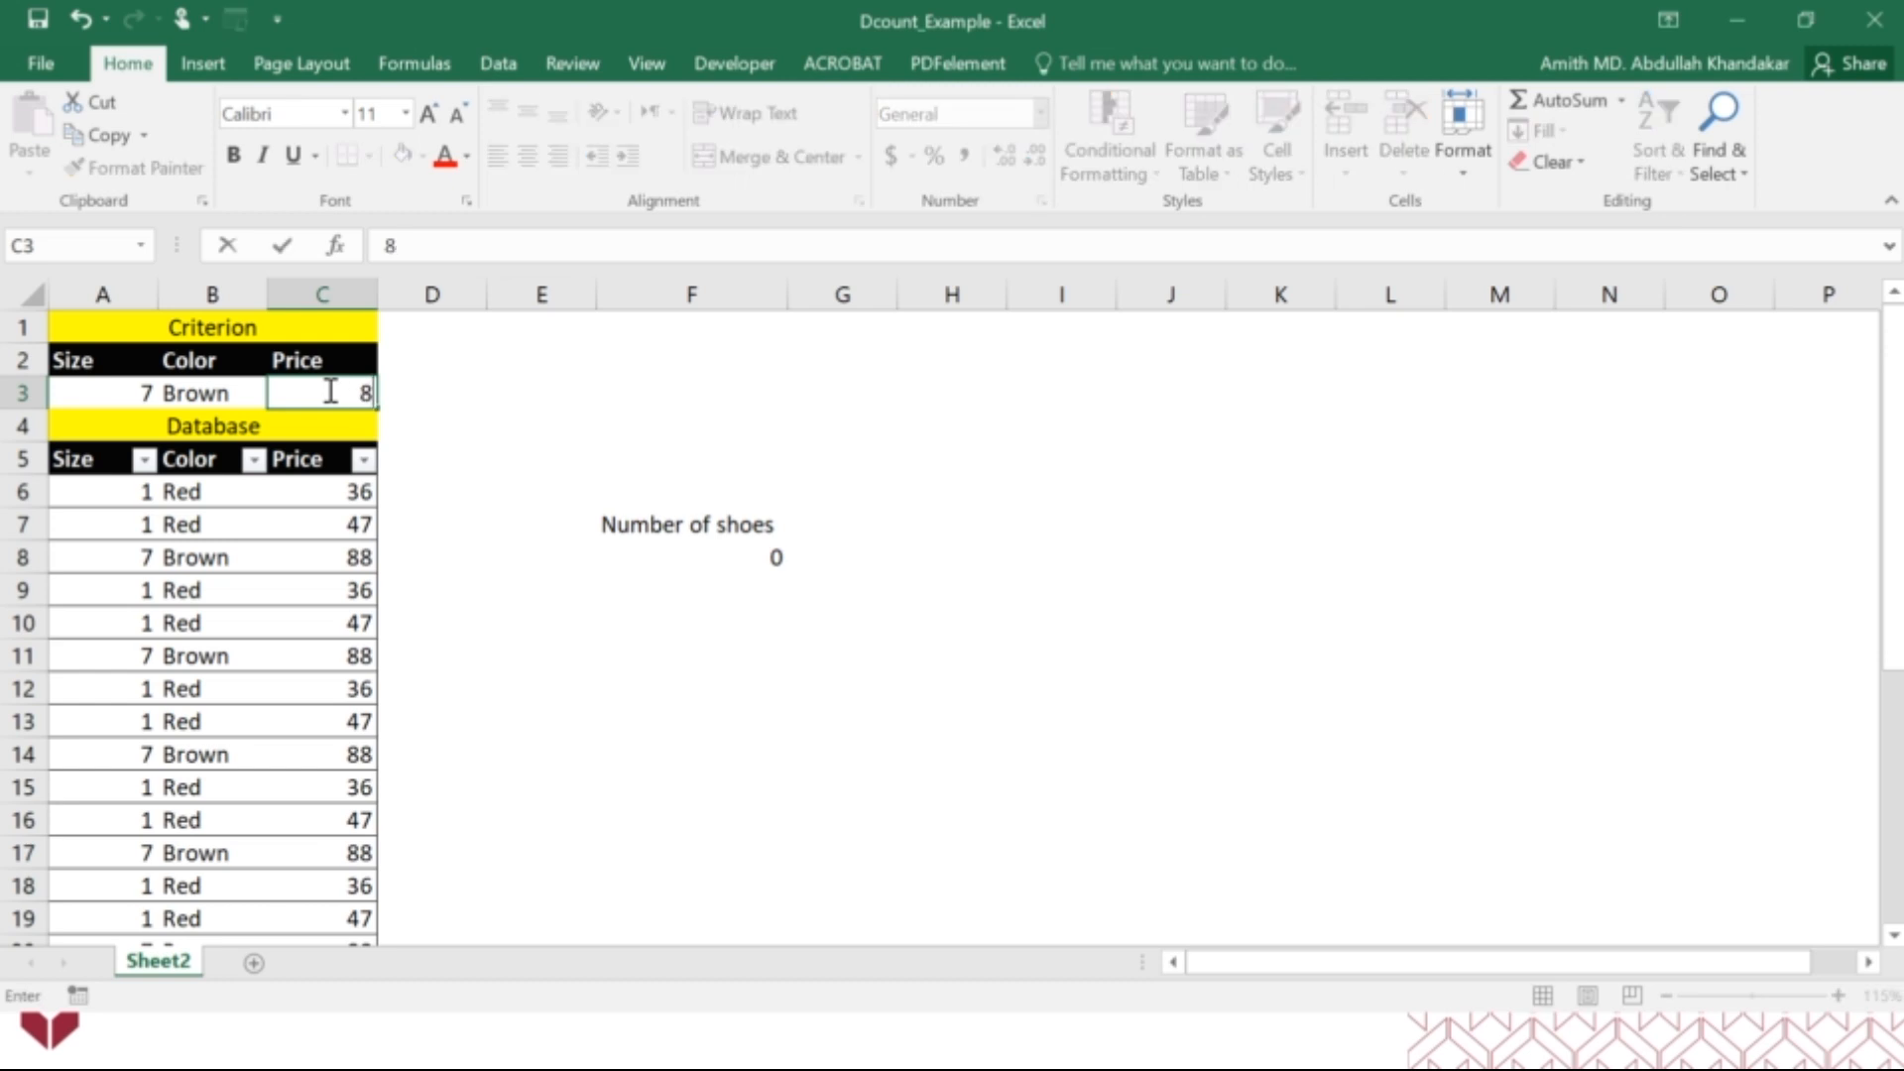
{"action": "type", "text": "-8"}
{"action": "key", "text": "Return"}
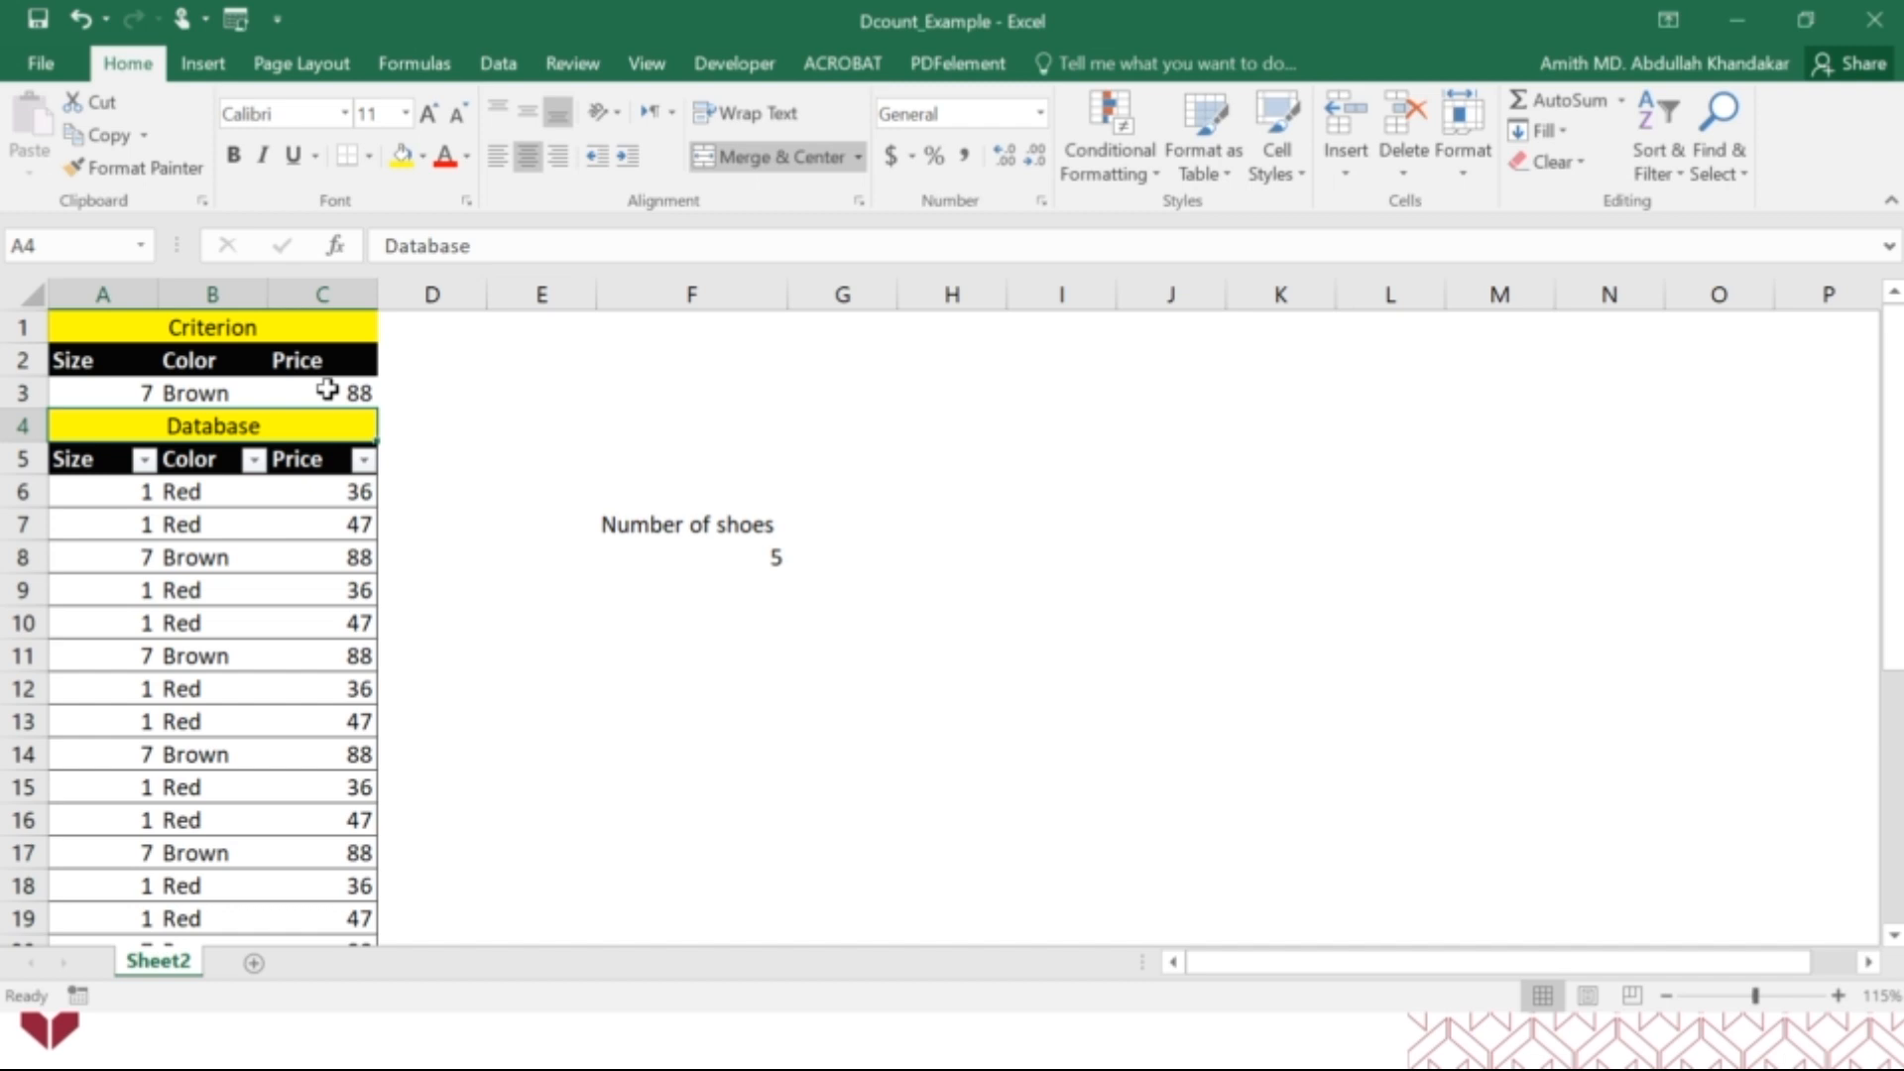
Reopen the DCOUNT function's arguments in F8, clear the Field argument, and confirm the formula.
{"action": "left_click", "coordinate": [763, 552]}
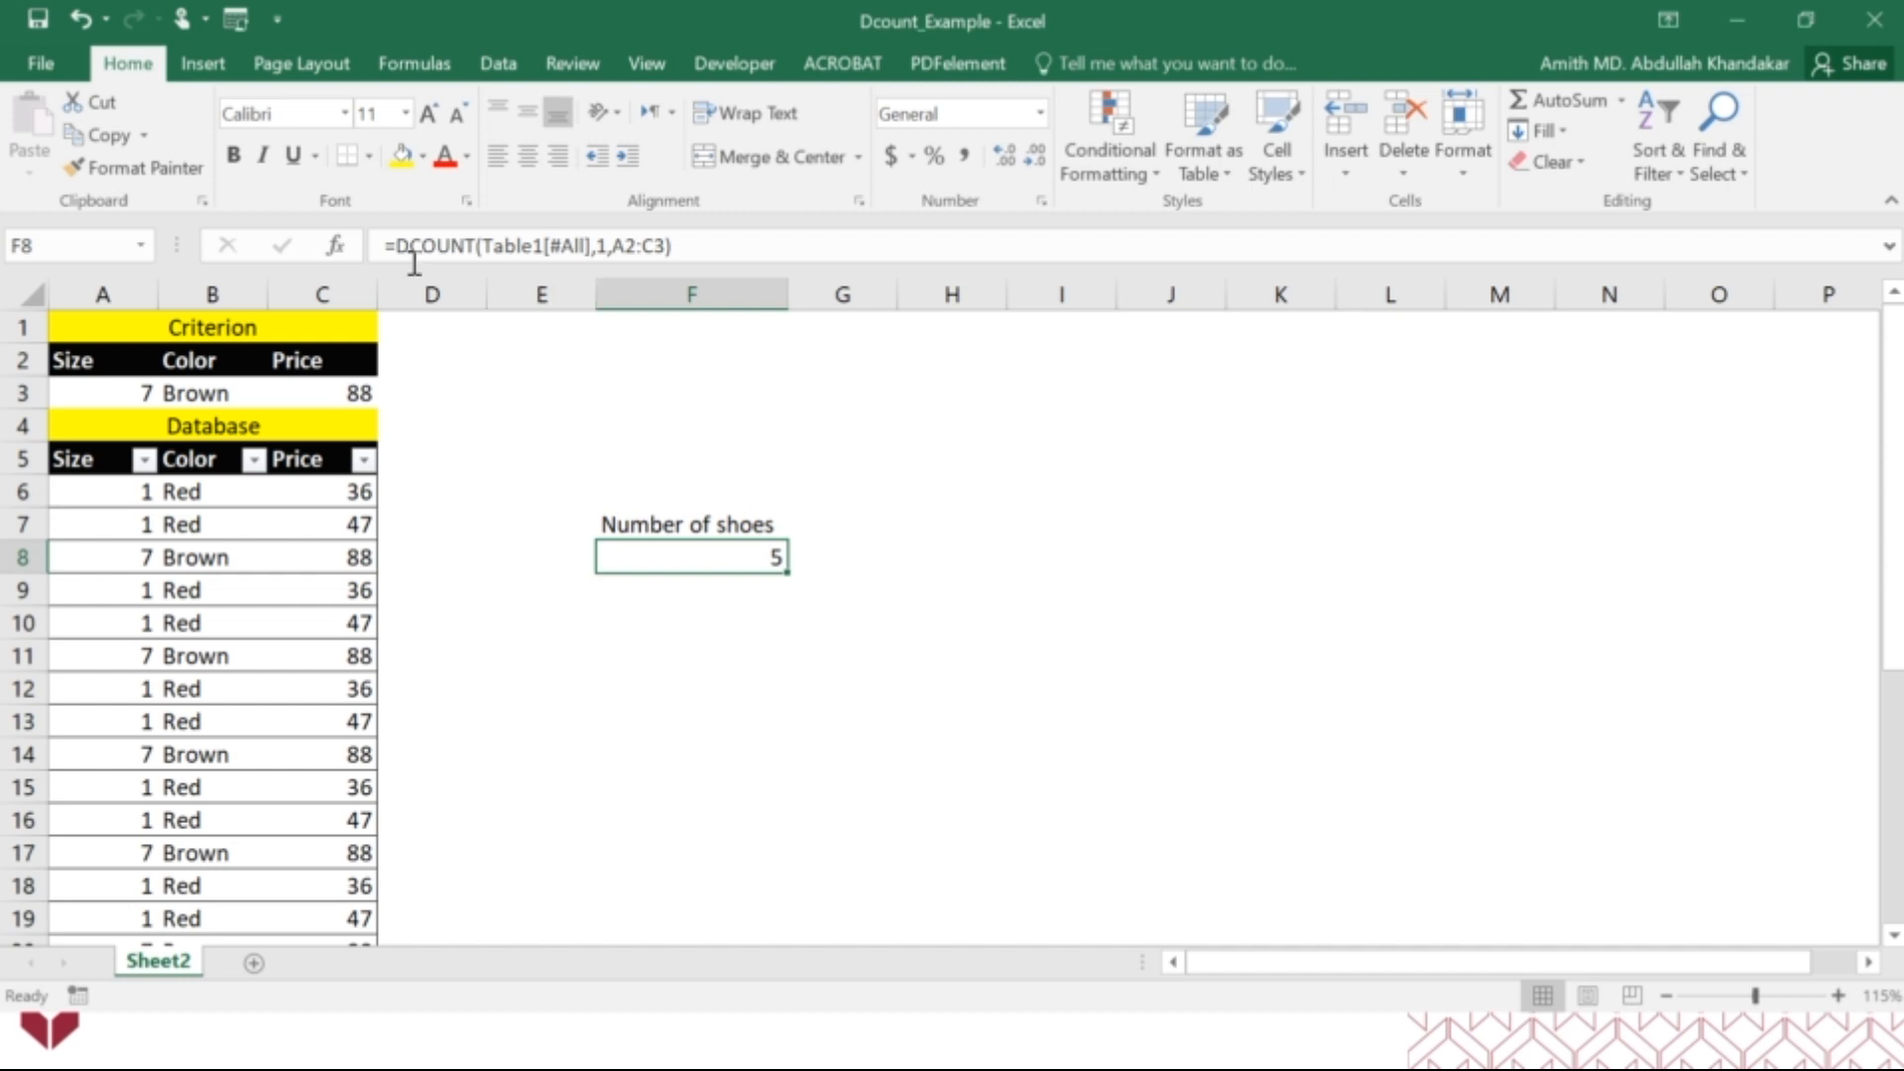
{"action": "left_click", "coordinate": [335, 245]}
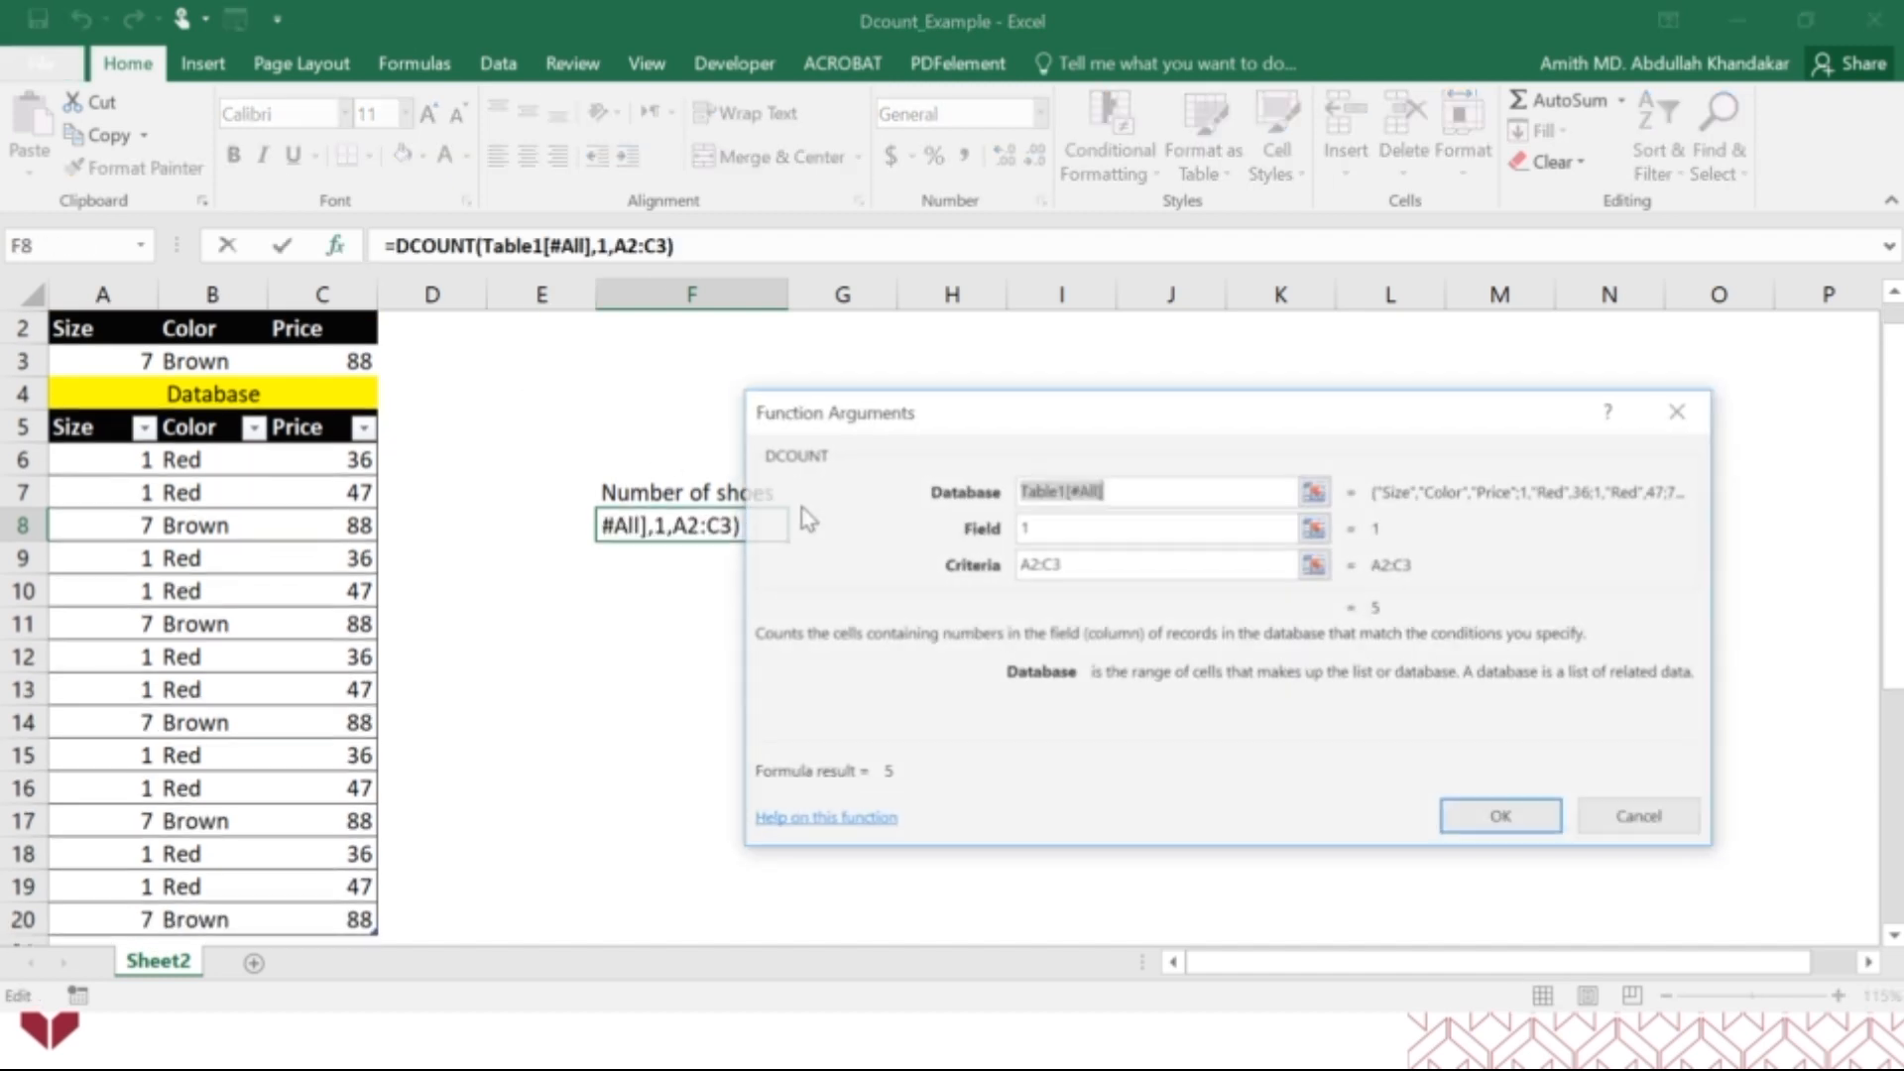
{"action": "left_click", "coordinate": [1043, 531]}
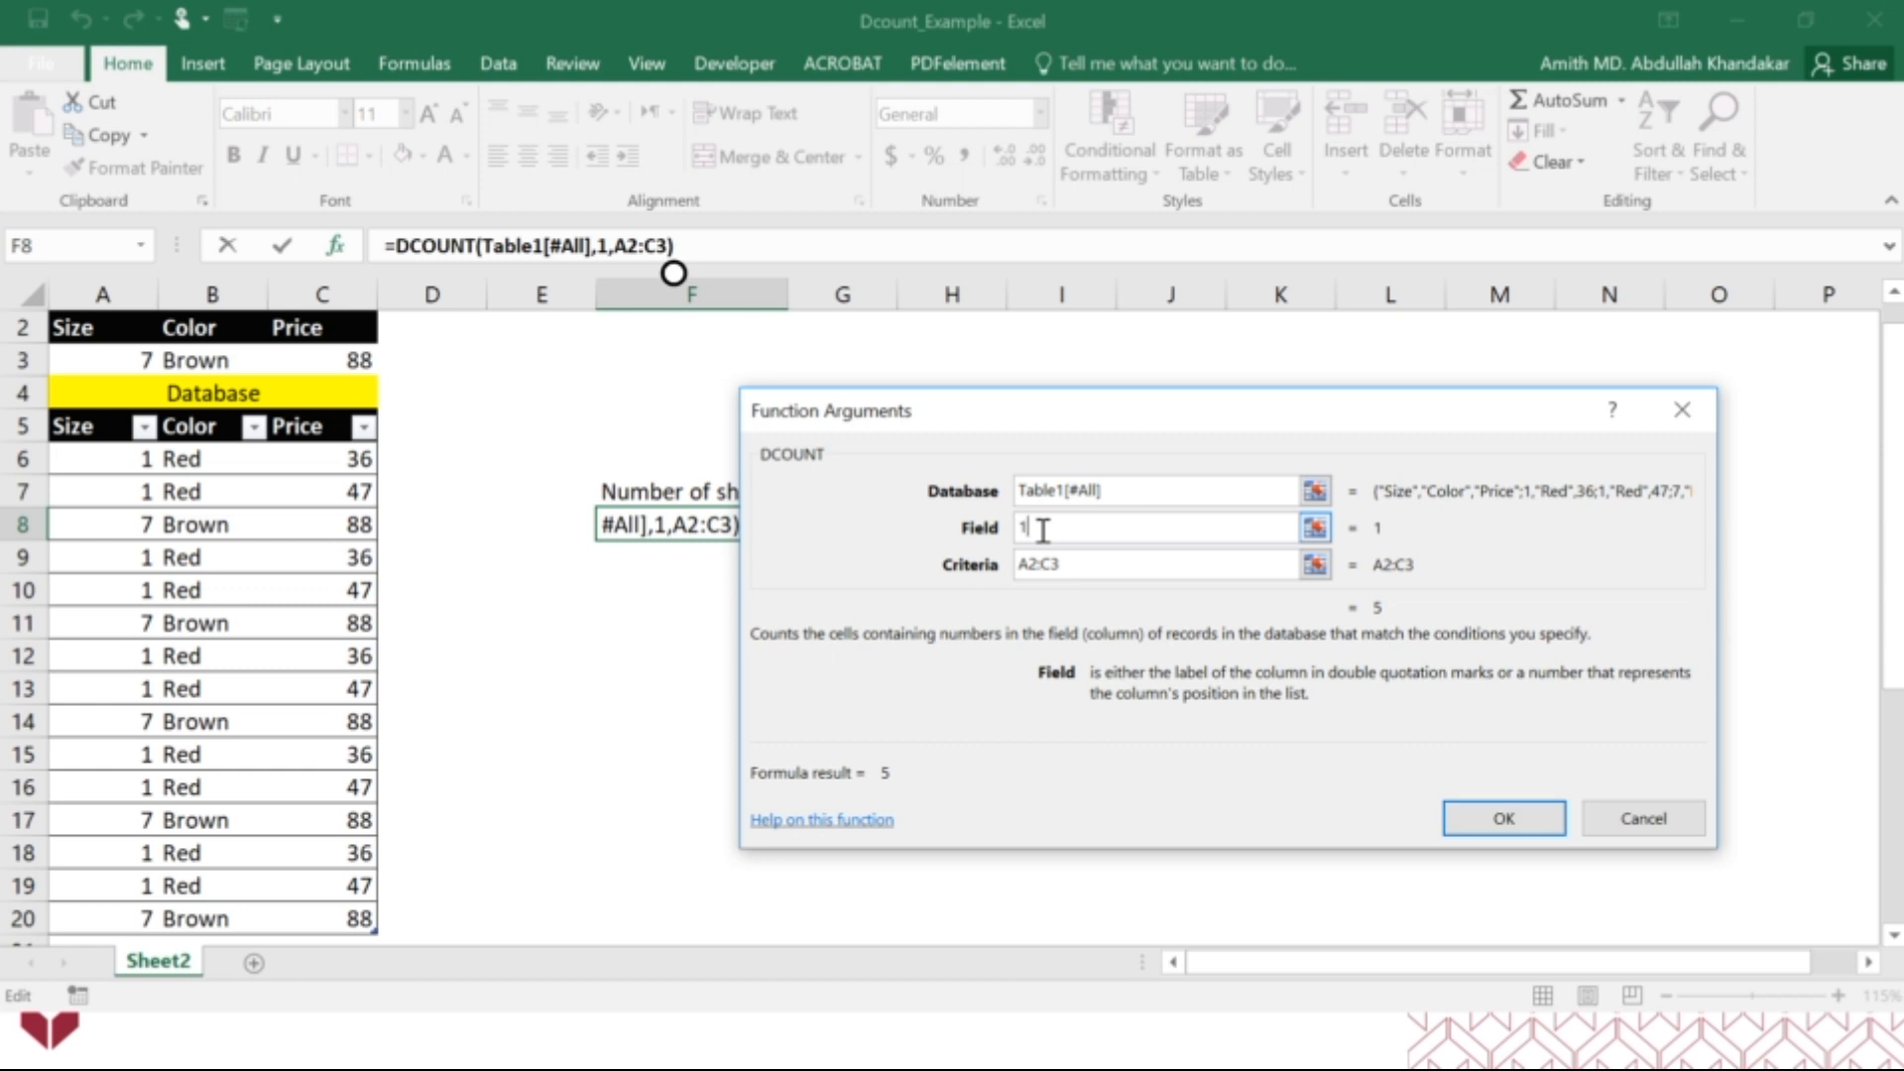
{"action": "key", "text": "BackSpace"}
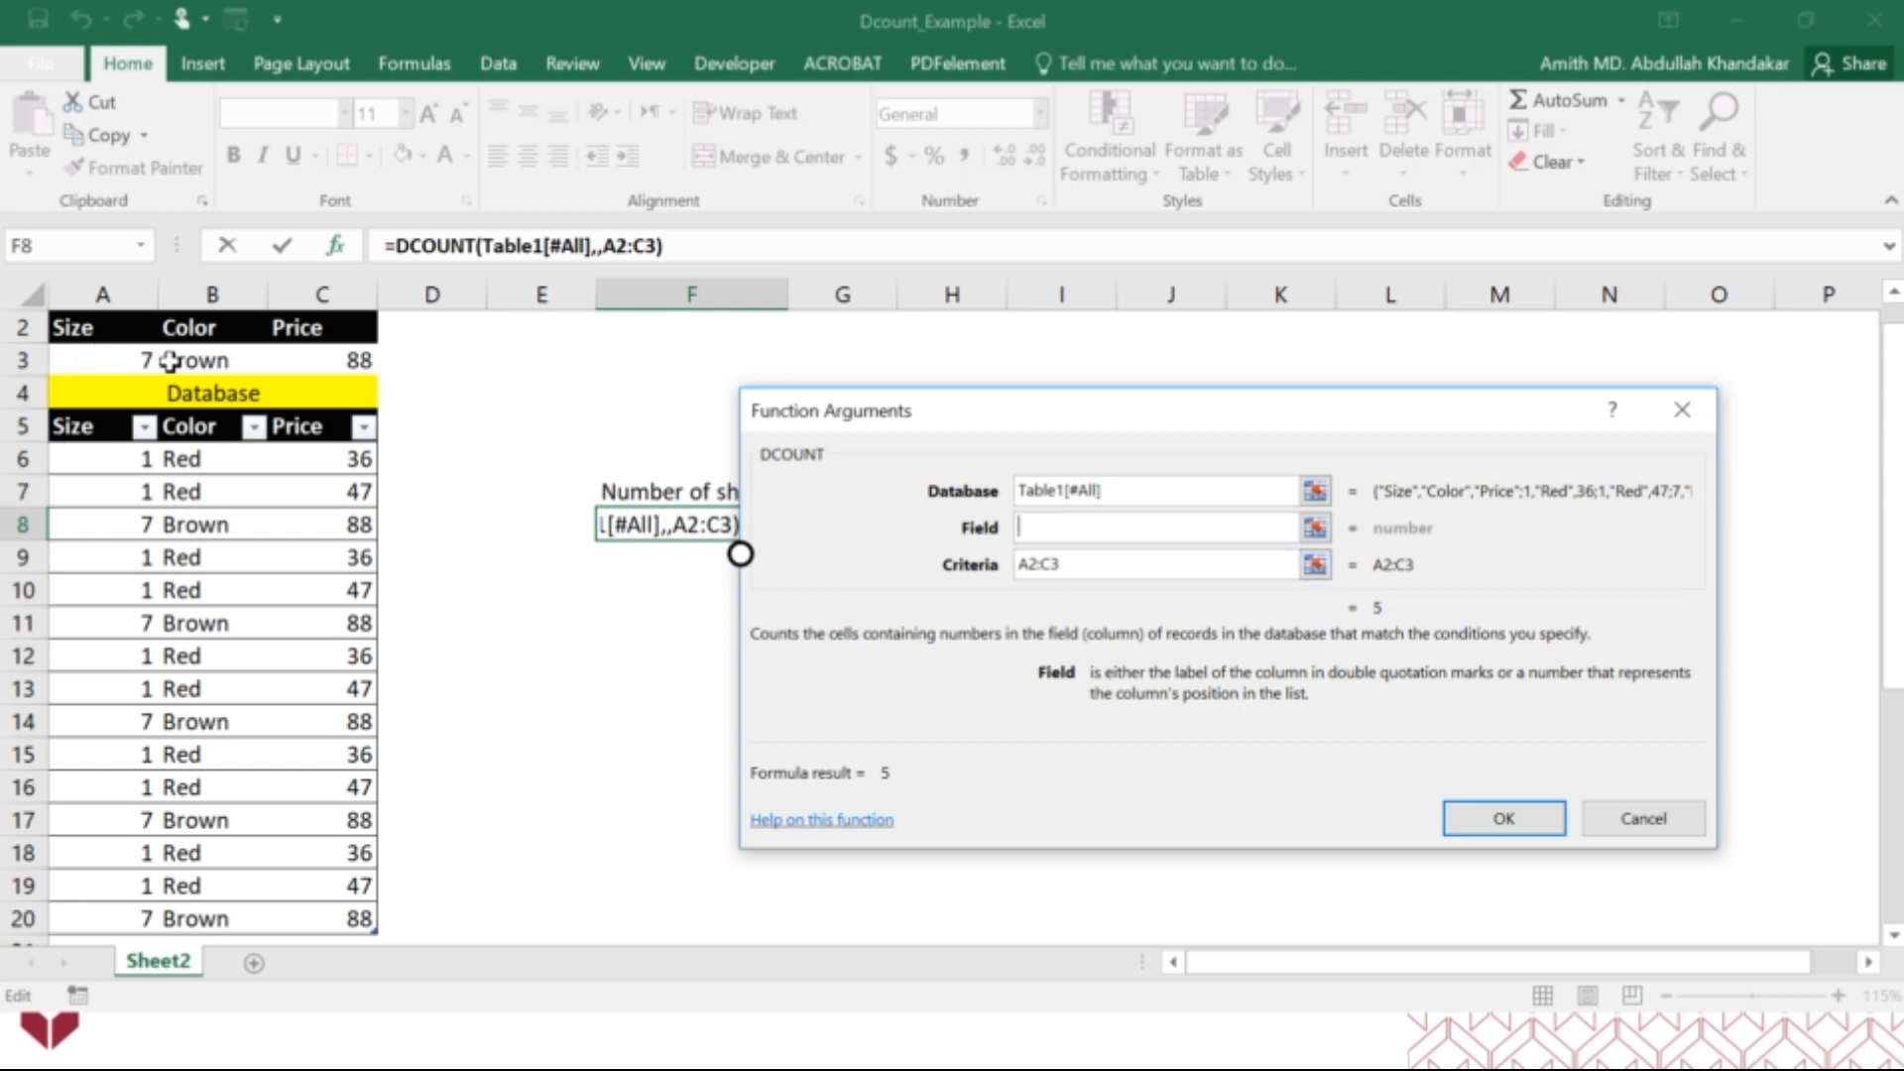
{"action": "left_click", "coordinate": [1503, 817]}
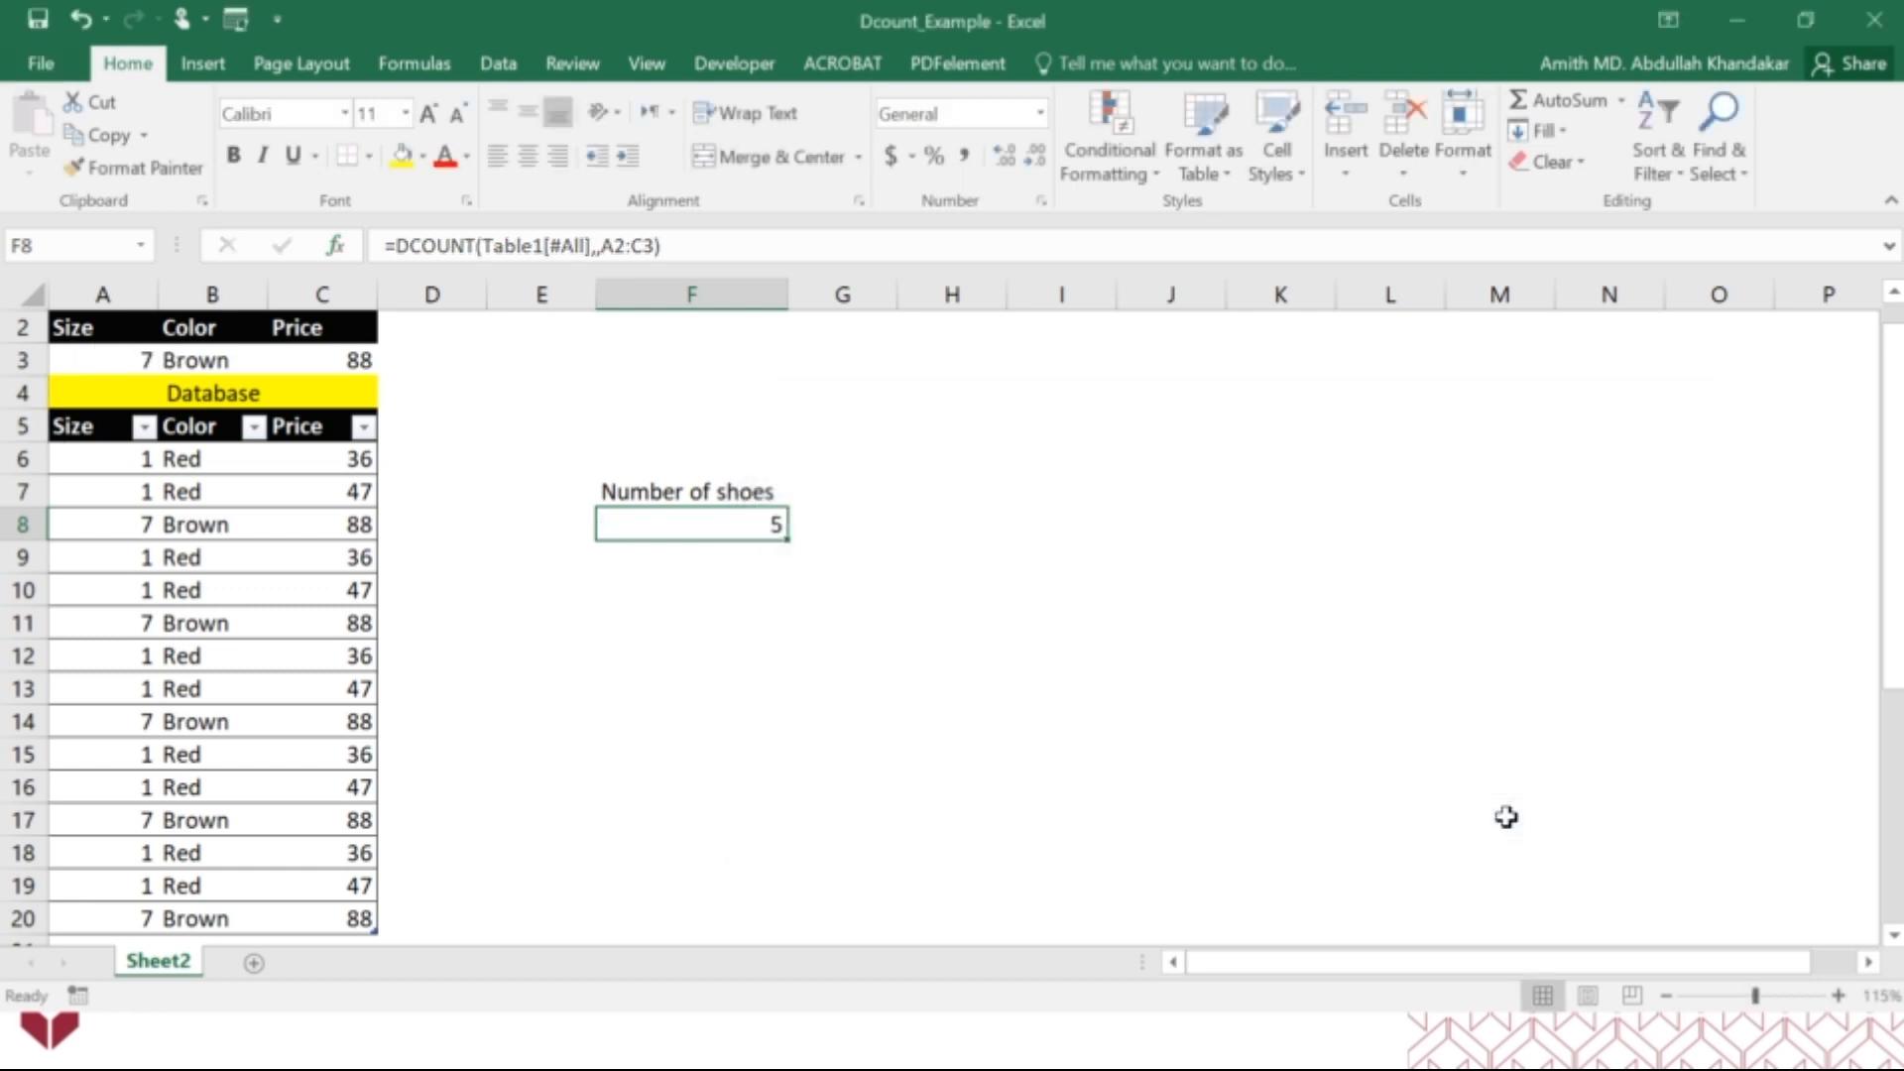
{"action": "scroll", "coordinate": [597, 703], "scroll_direction": "up", "scroll_amount": 1}
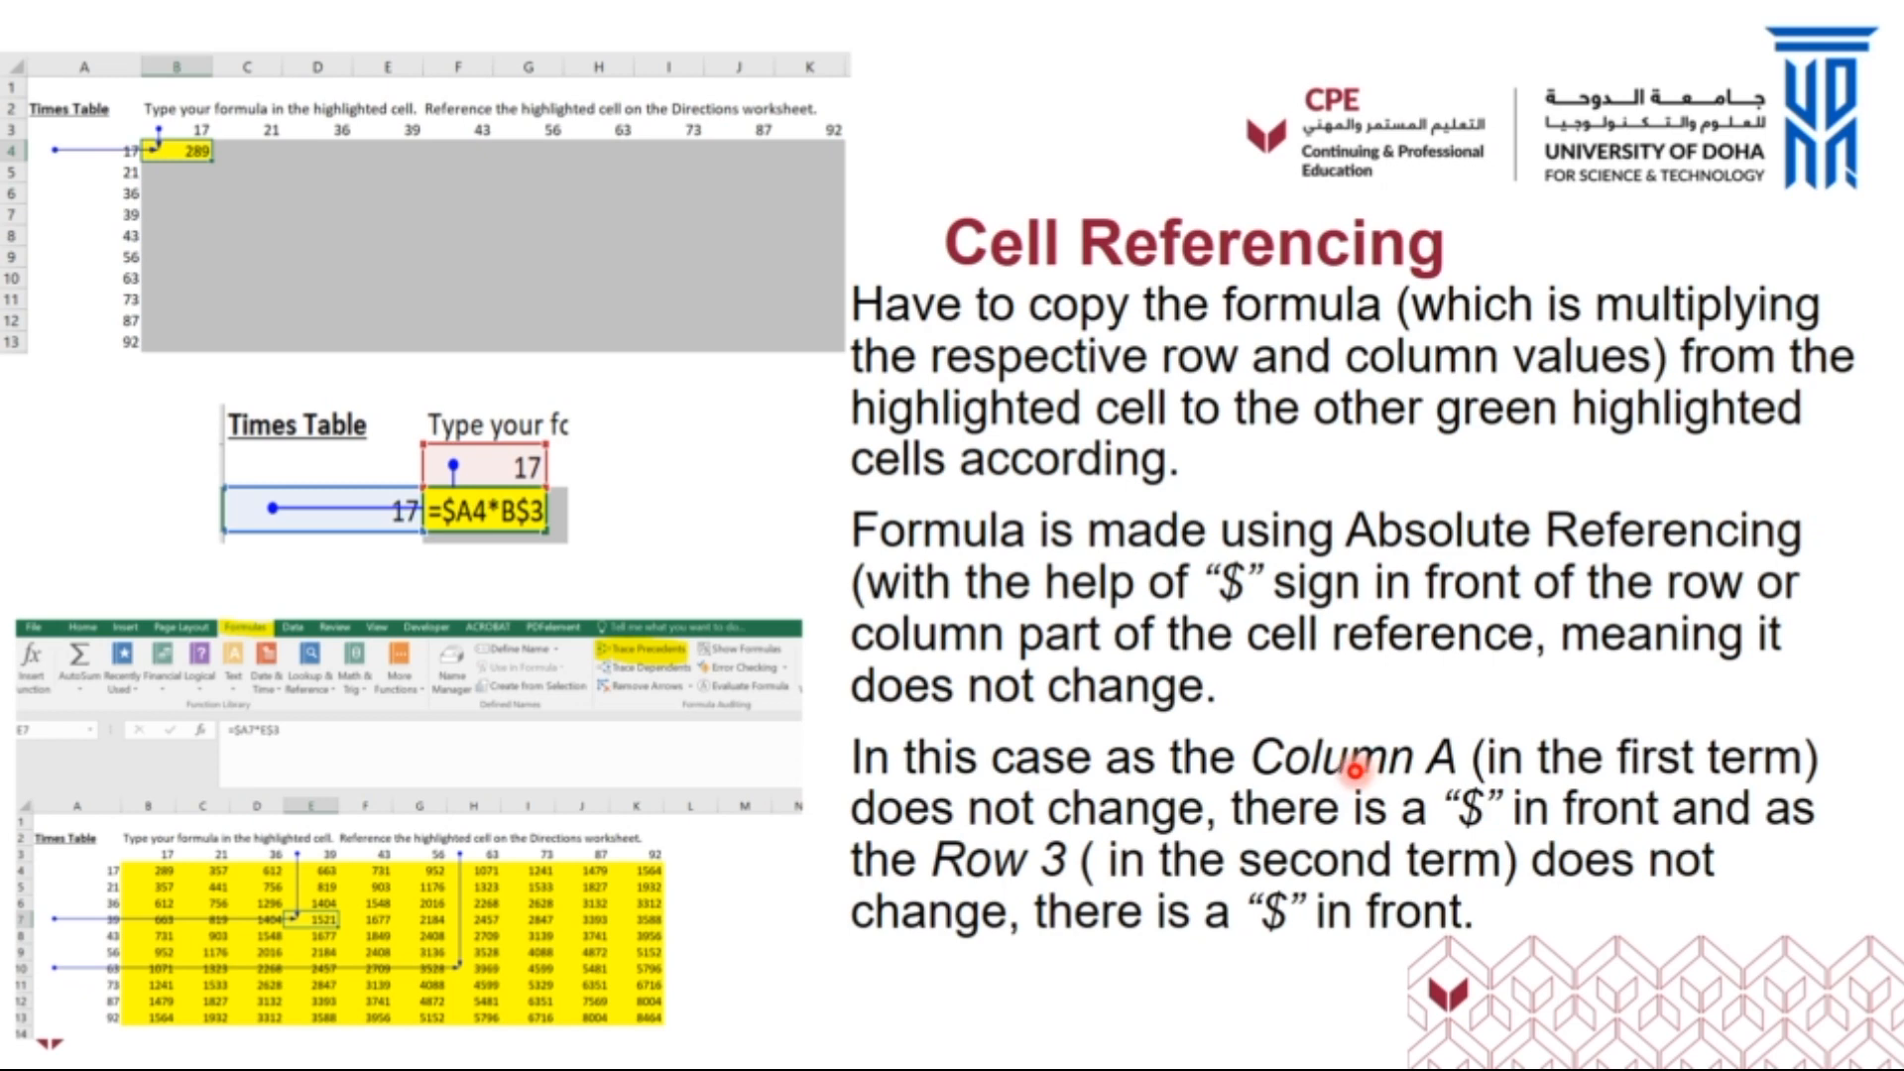
Open the Mixed_and_Absolute_Reference_Exercise workbook from its File Explorer folder and minimize the screen recorder window.
{"action": "key", "text": "alt+Tab"}
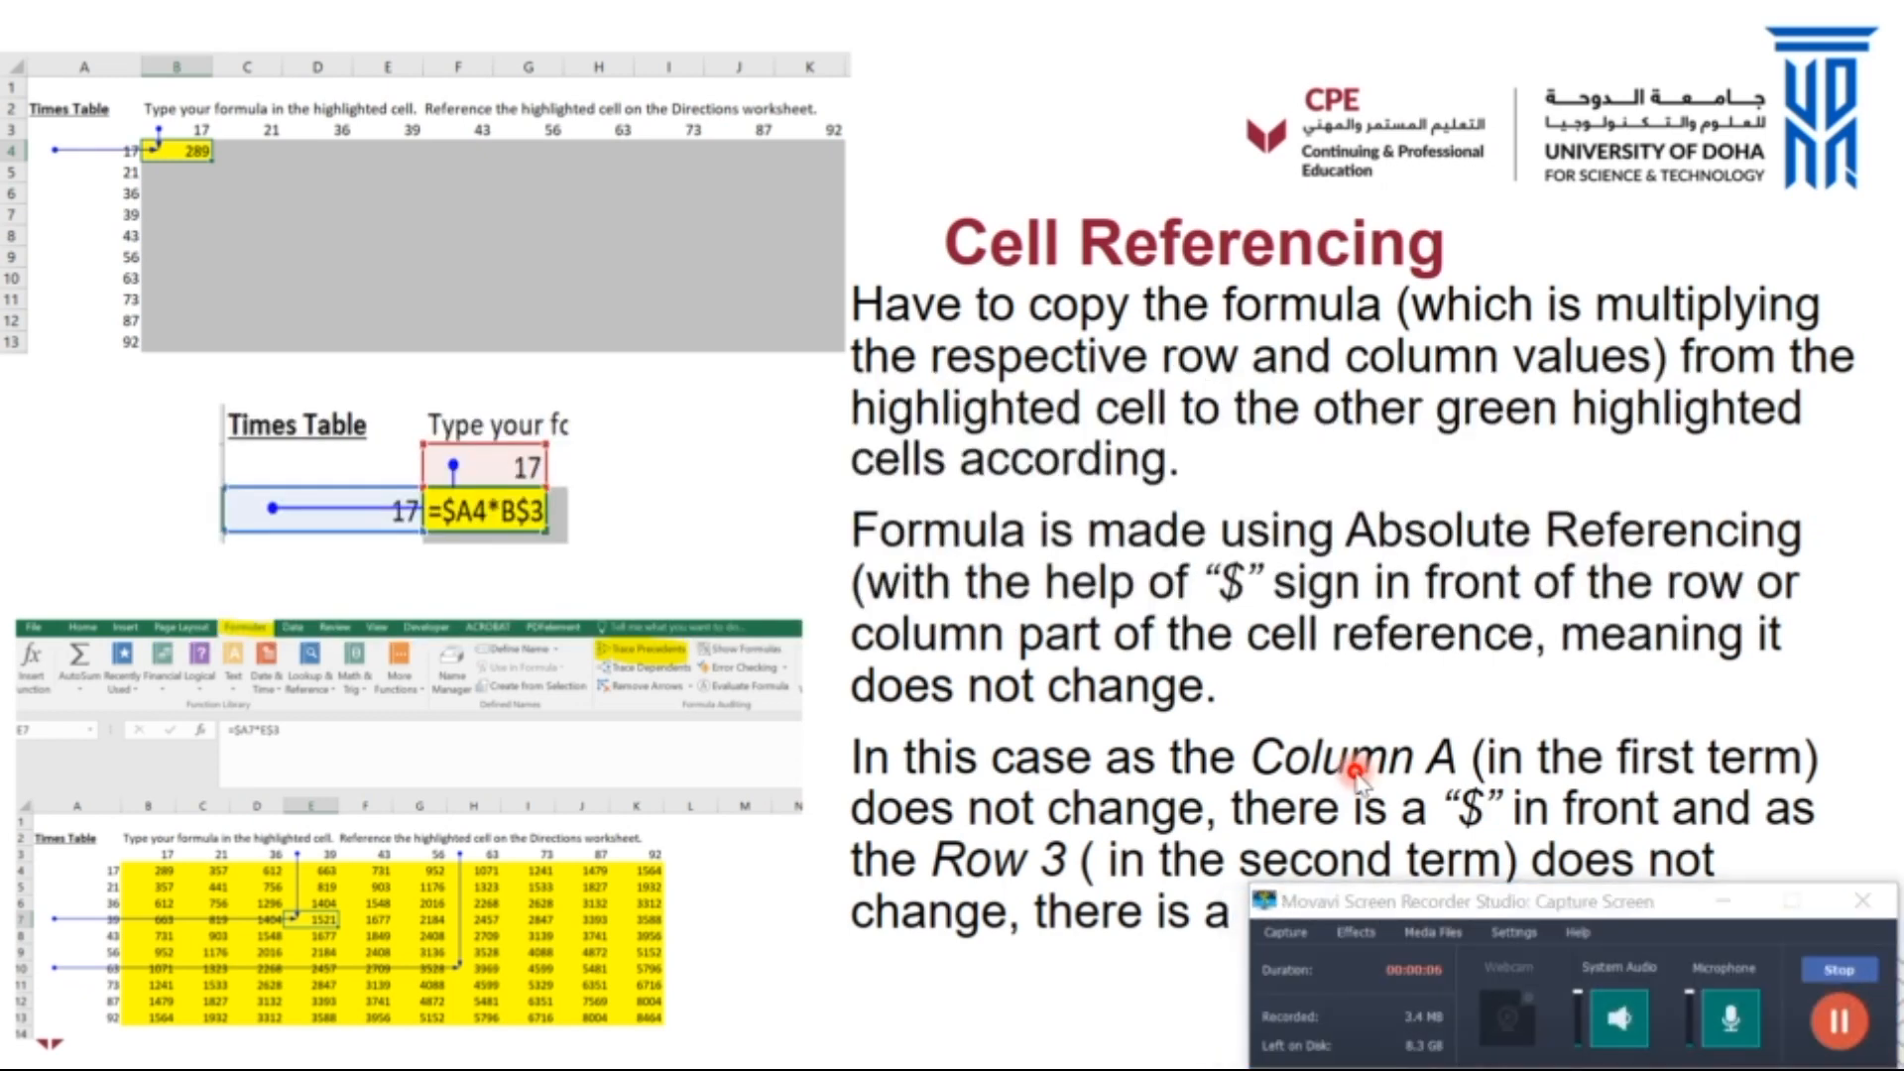
{"action": "key", "text": "alt+Tab"}
{"action": "key", "text": "alt+Tab"}
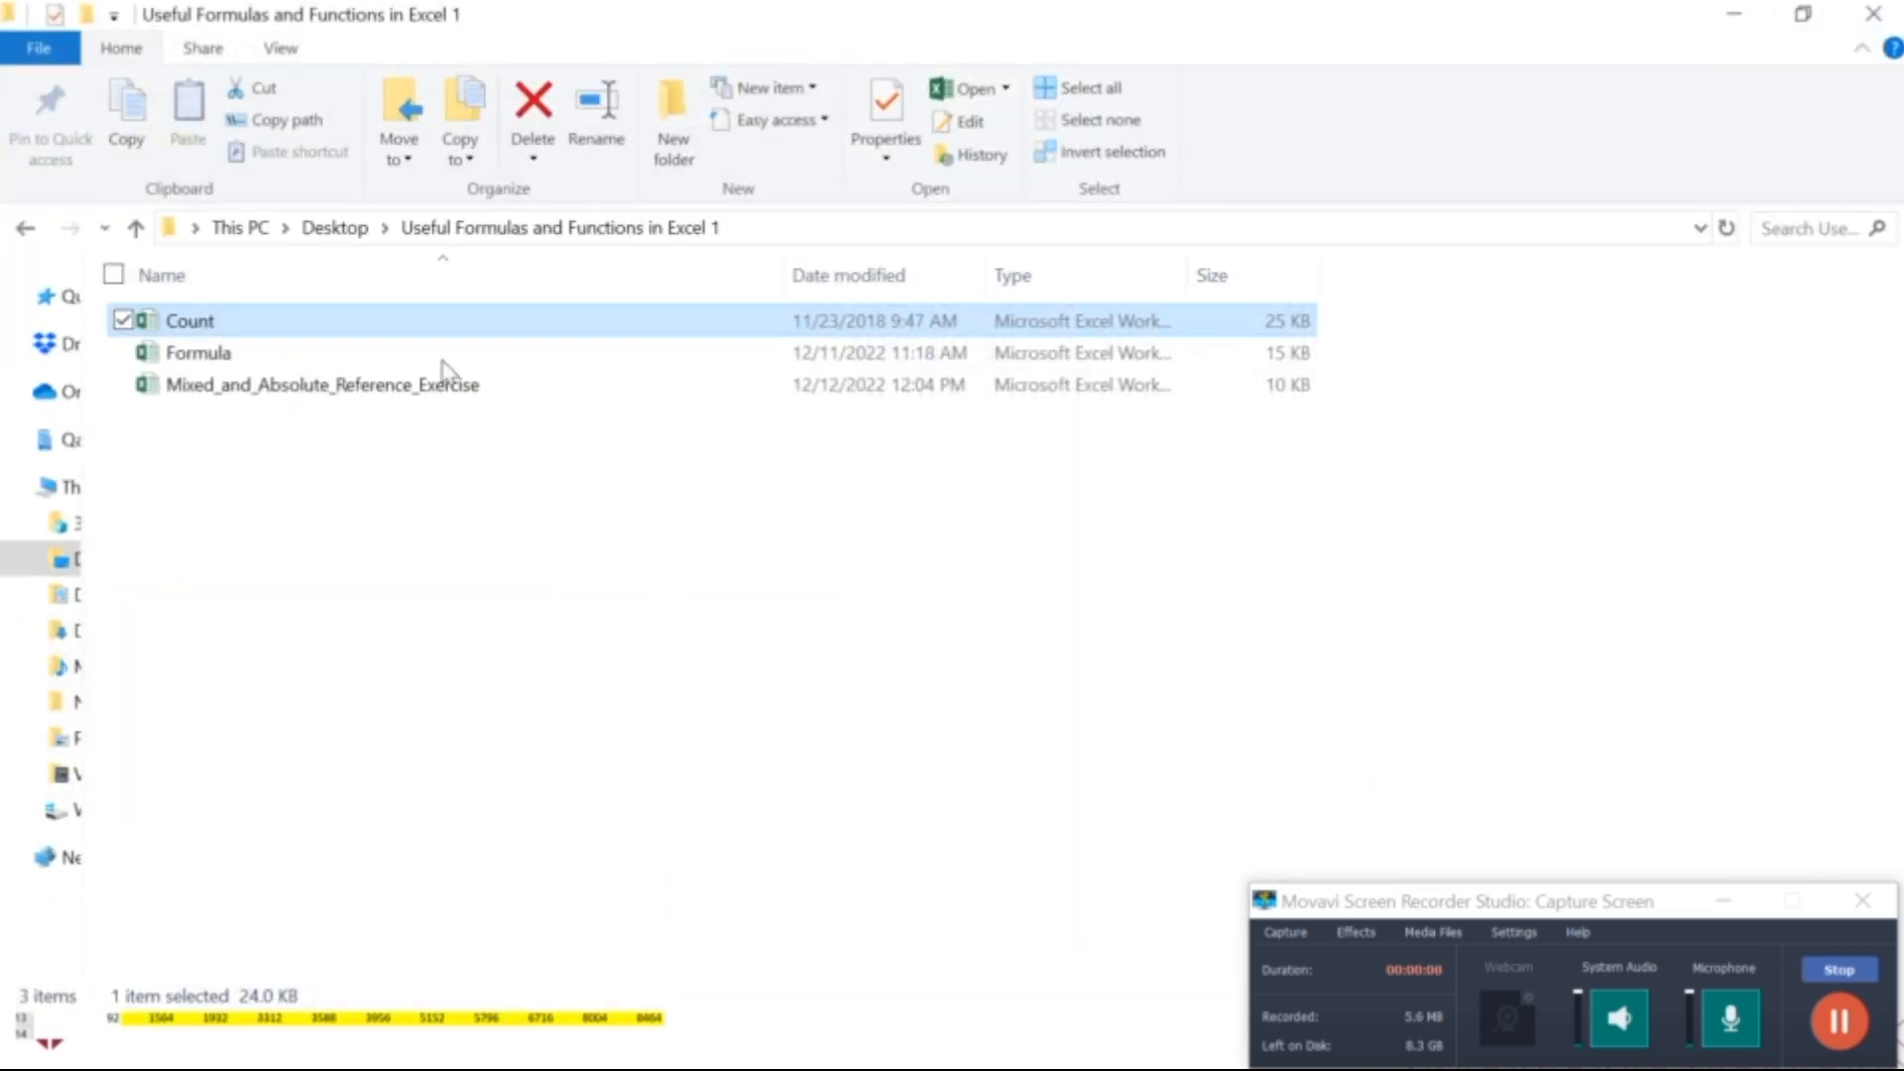
{"action": "double_click", "coordinate": [266, 395]}
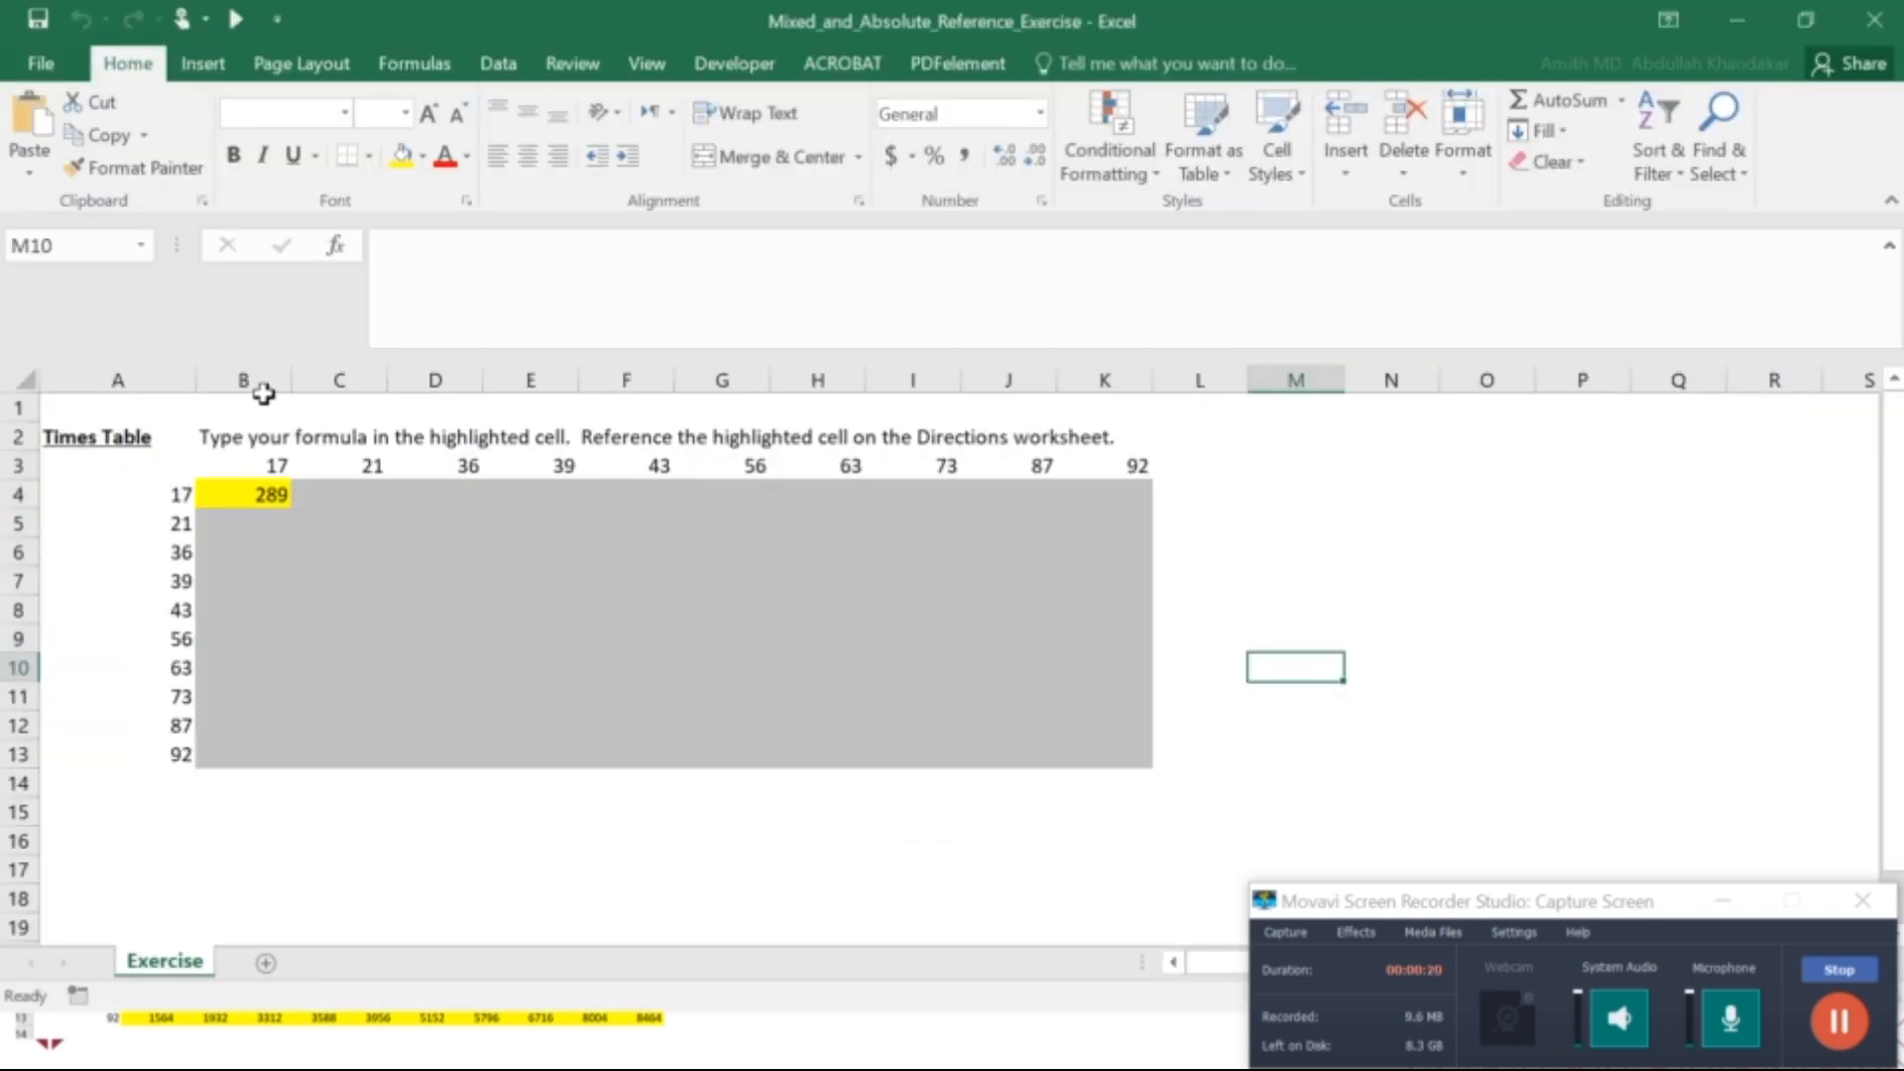
{"action": "left_click", "coordinate": [1794, 18]}
{"action": "left_click", "coordinate": [1787, 226]}
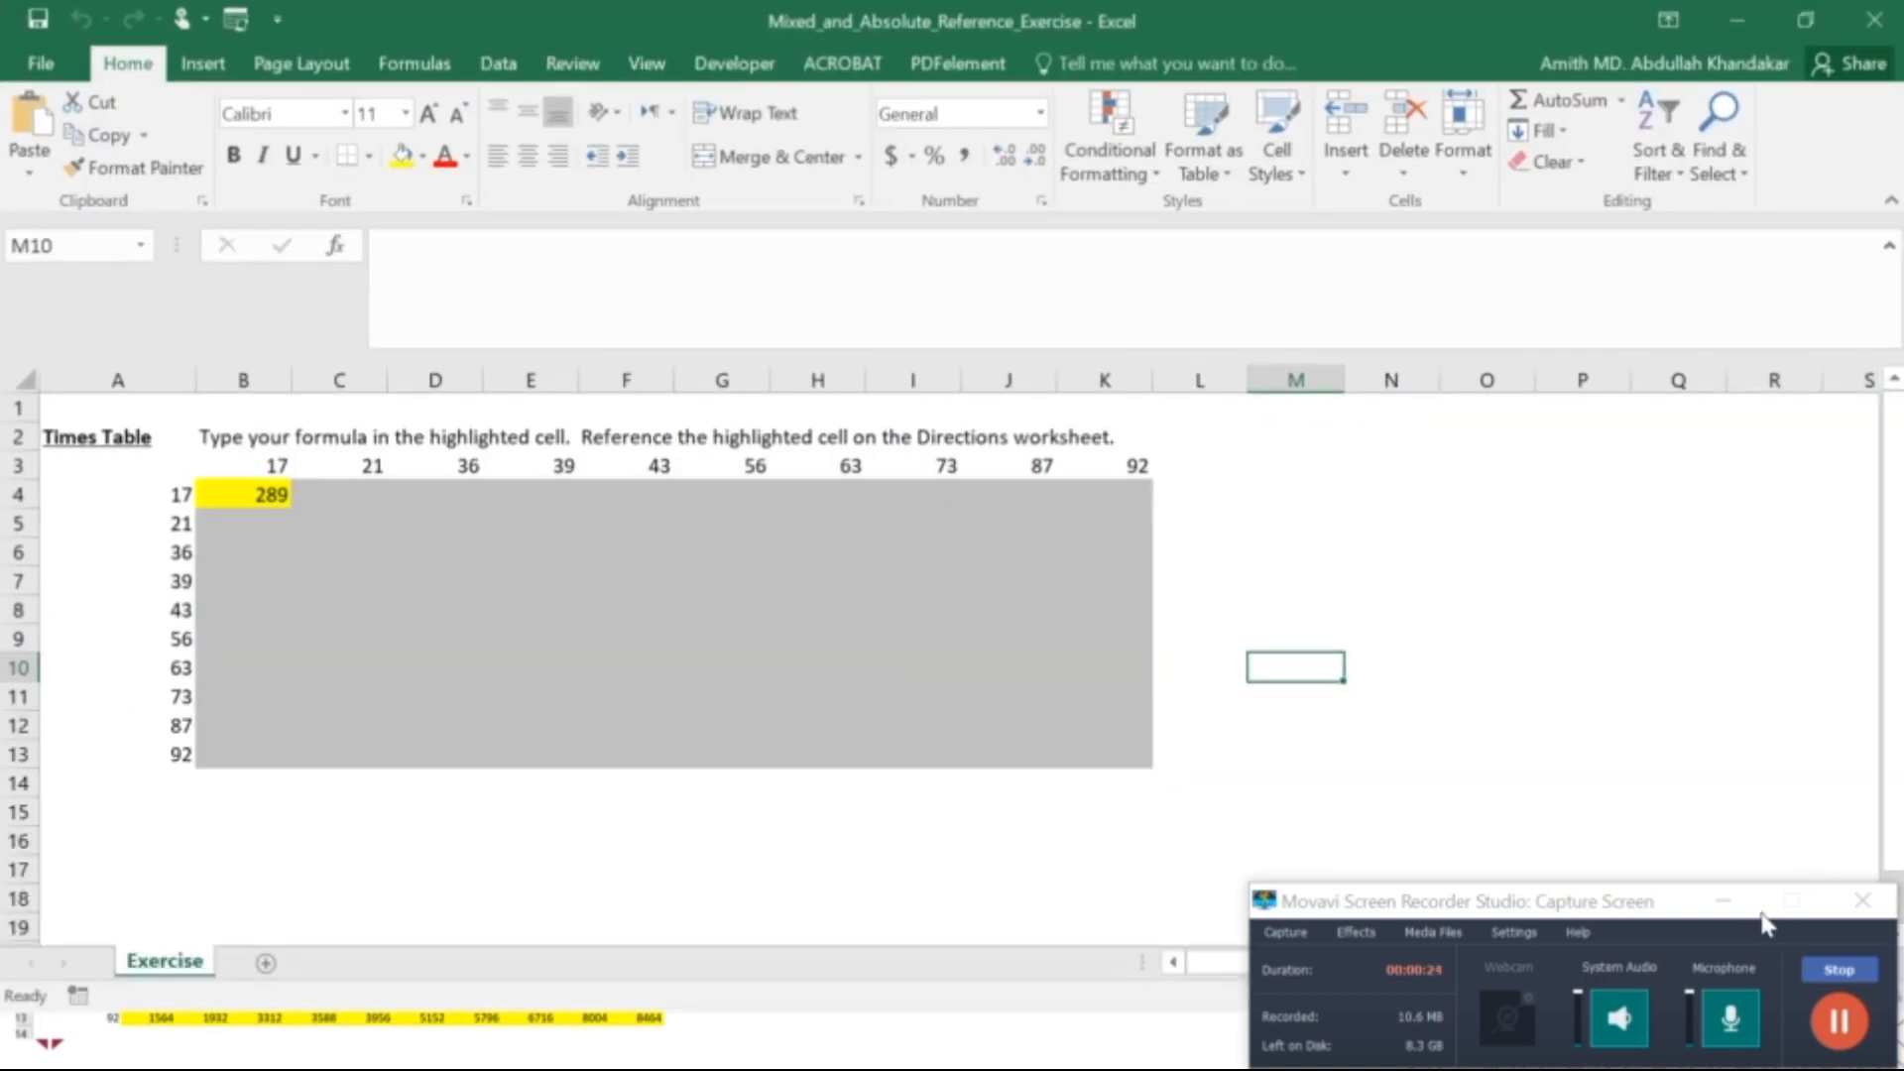
{"action": "left_click", "coordinate": [1725, 900]}
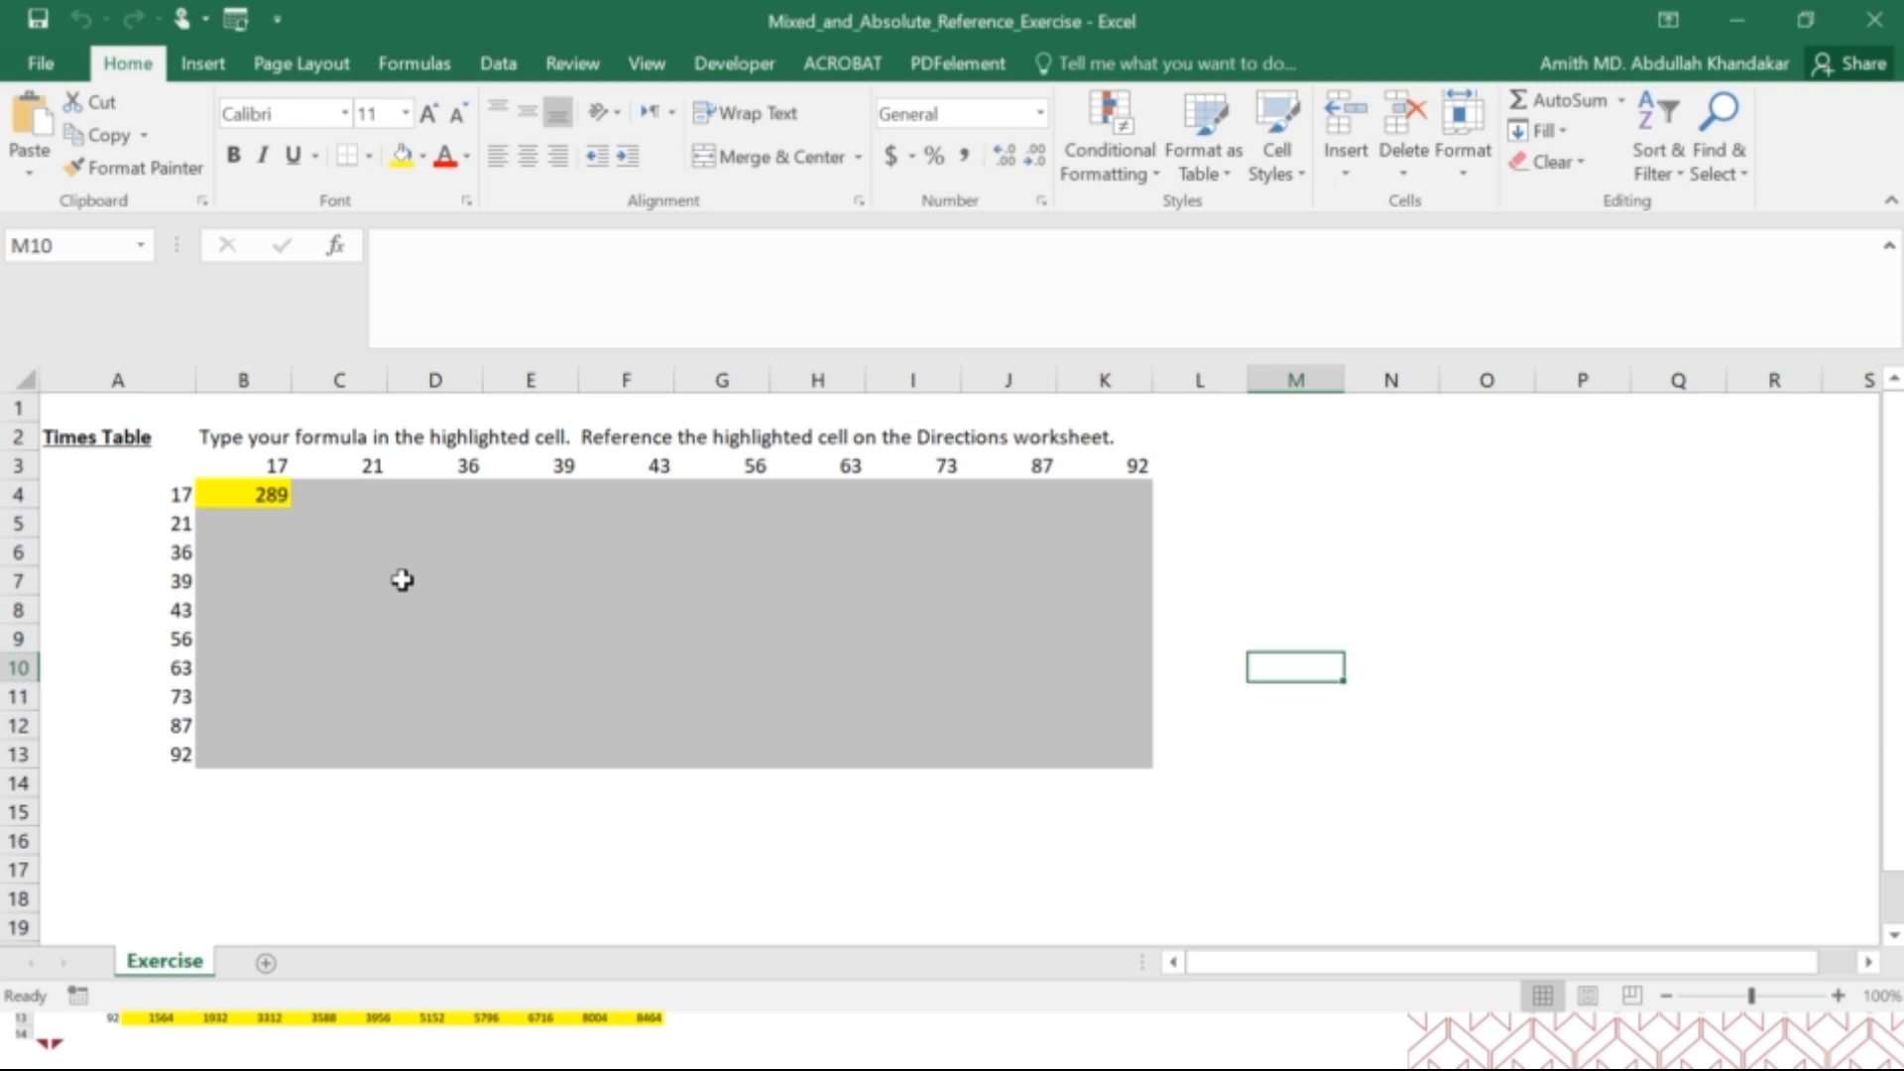
Examine the multiplication formula in B4 and the row and column heading values it refers to.
{"action": "left_click", "coordinate": [228, 501]}
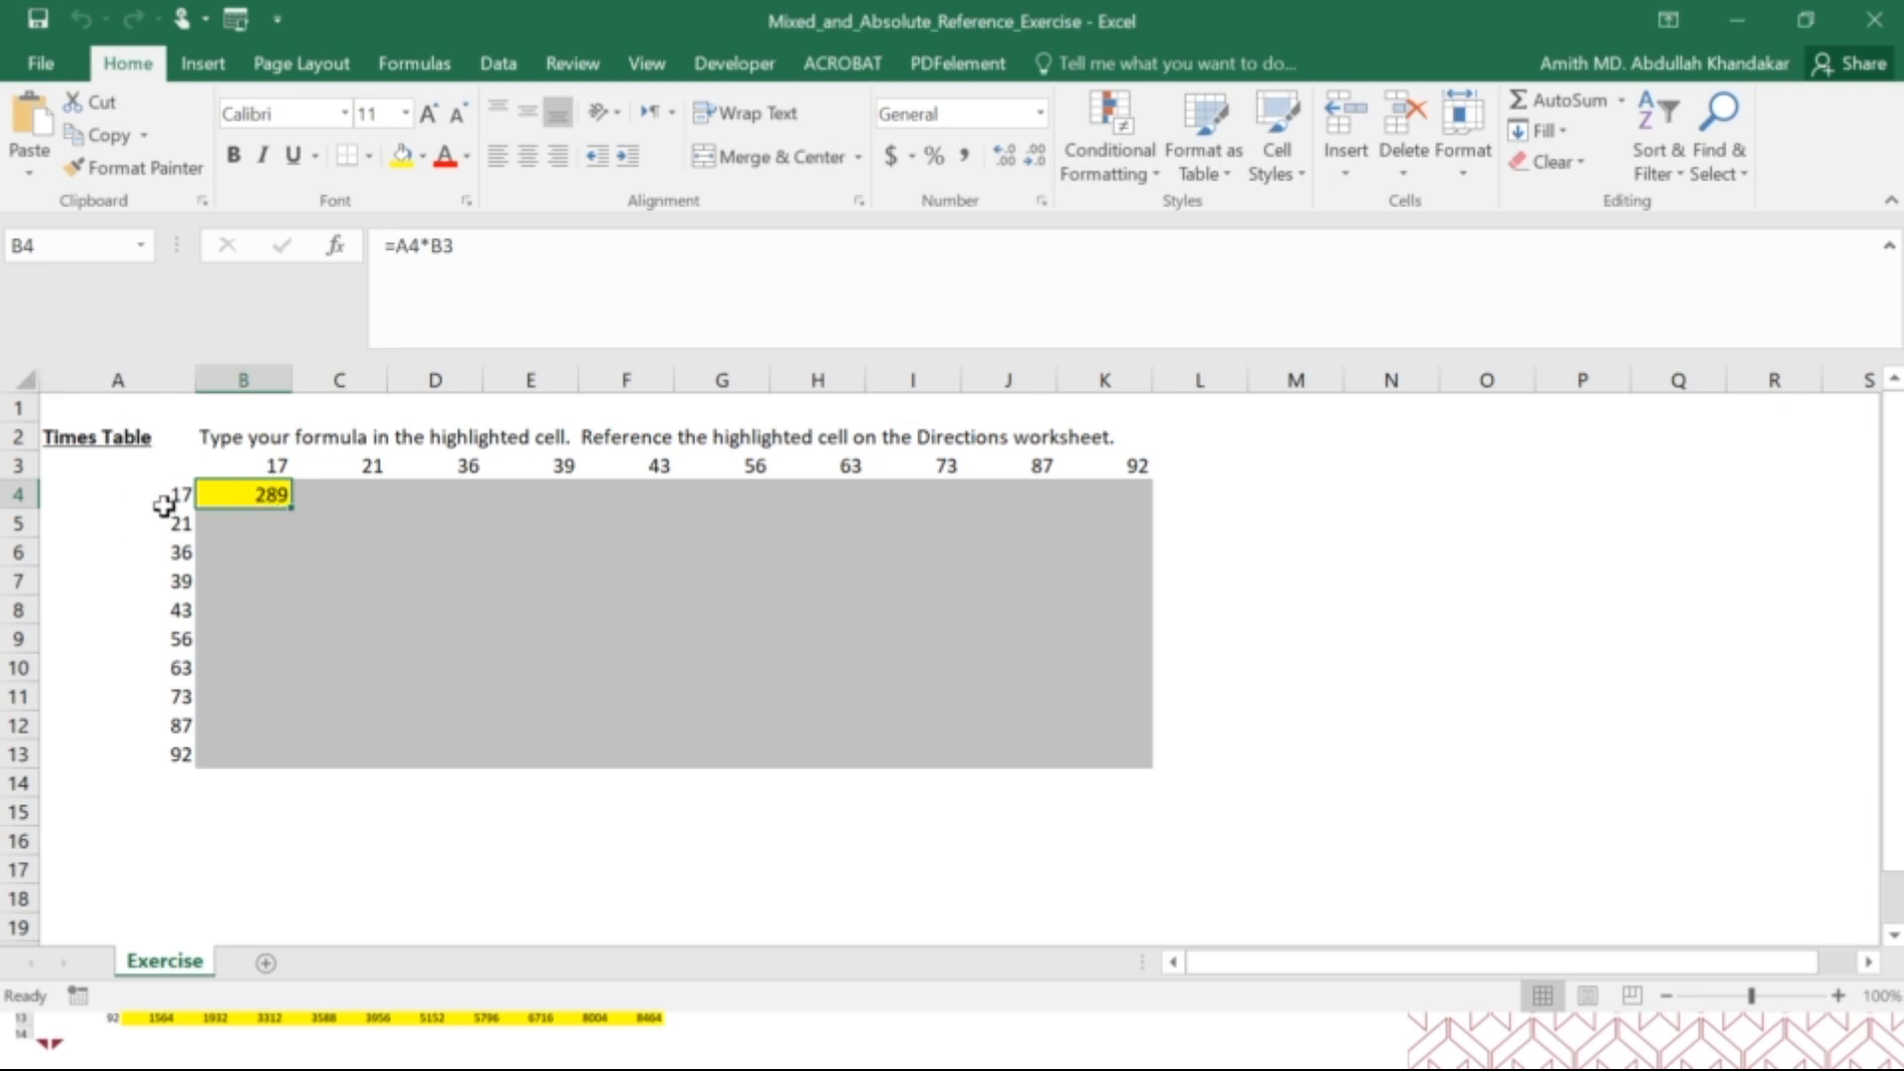
{"action": "left_click_drag", "start_coordinate": [166, 502], "coordinate": [181, 744]}
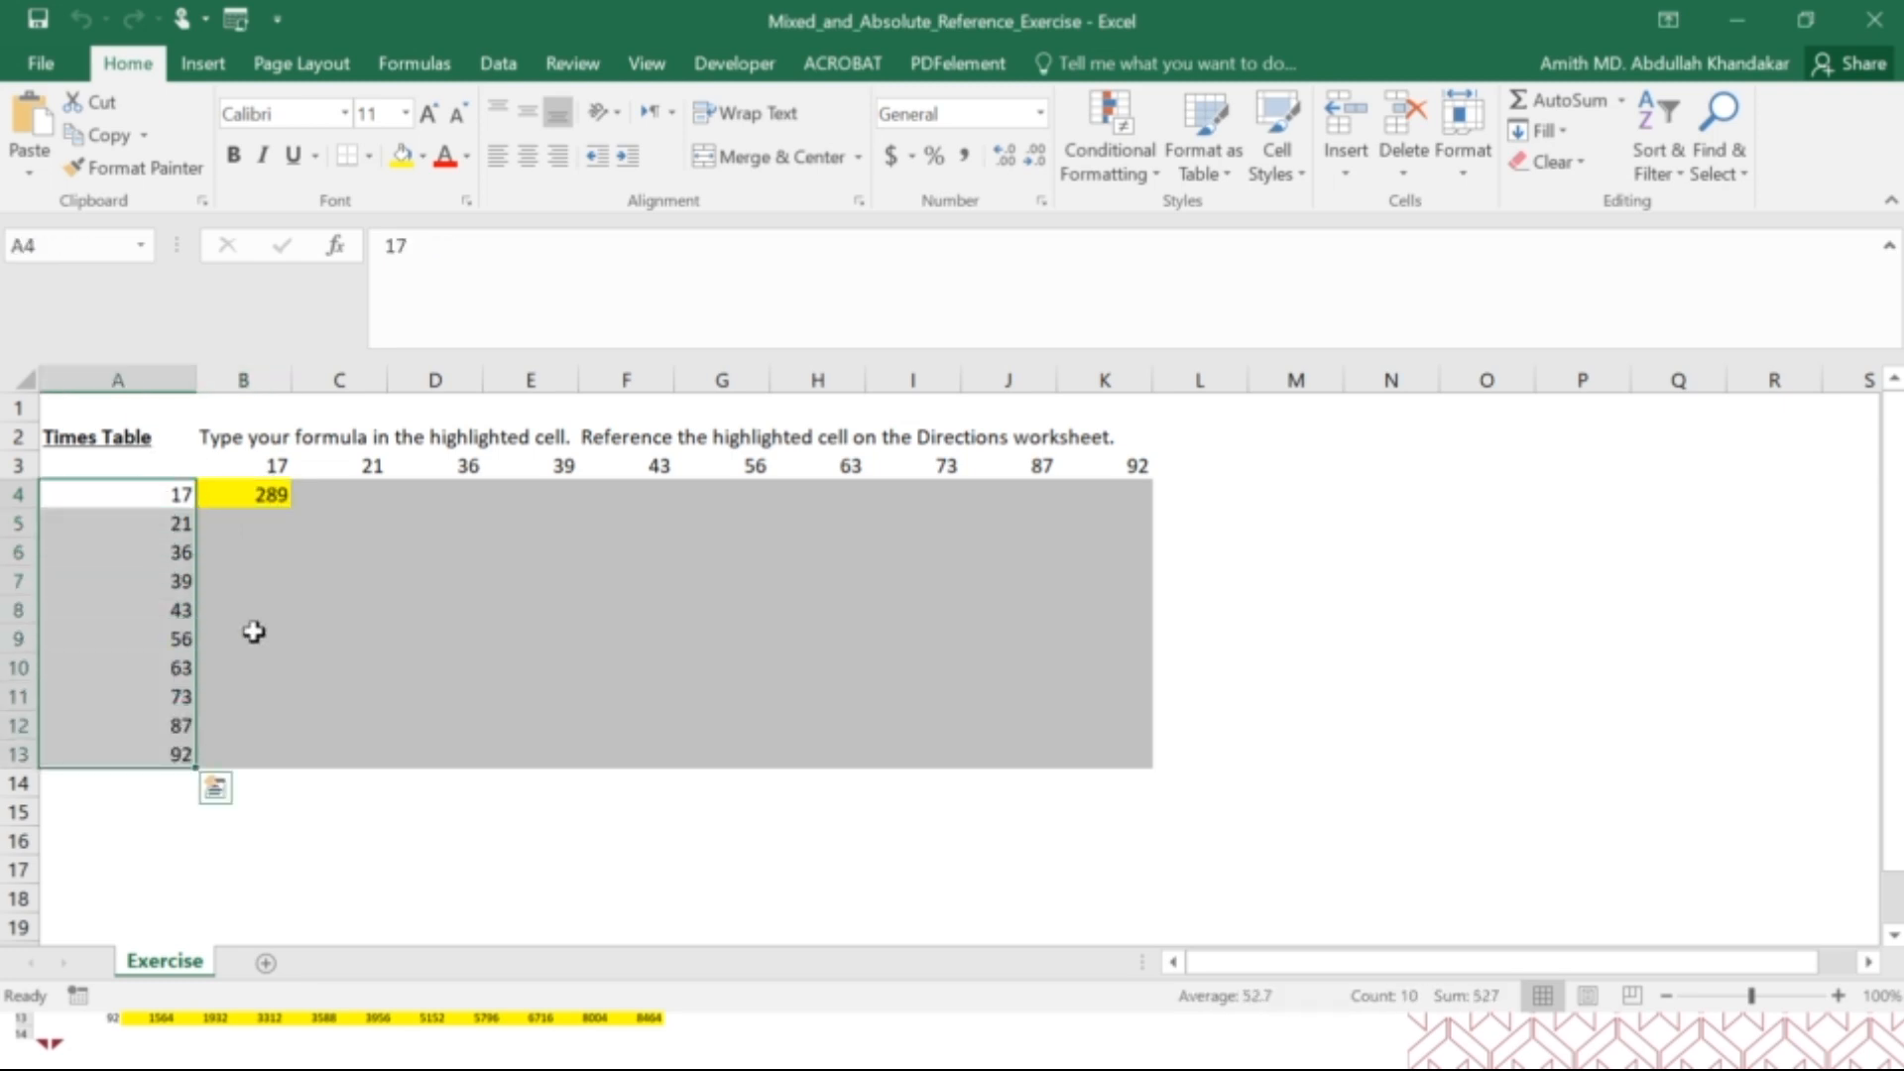
{"action": "left_click_drag", "start_coordinate": [258, 469], "coordinate": [1094, 454]}
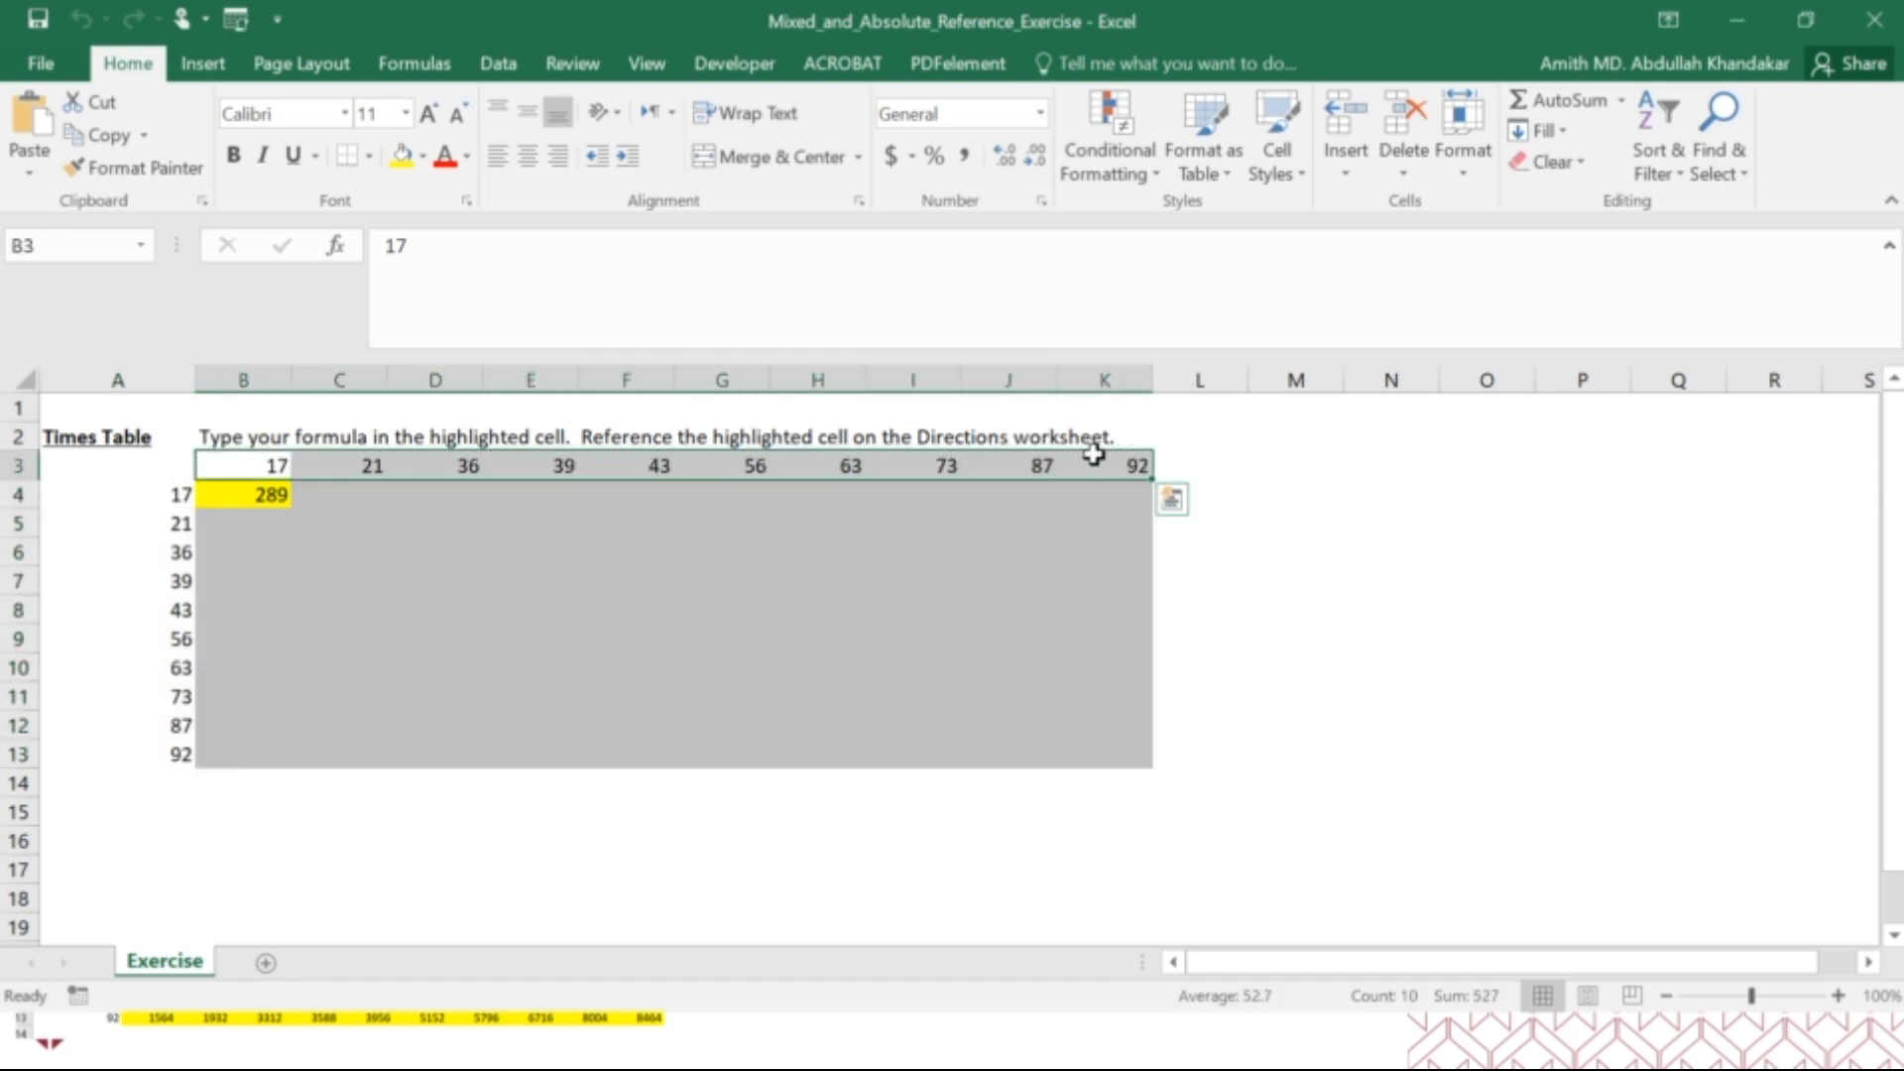
{"action": "left_click", "coordinate": [234, 494]}
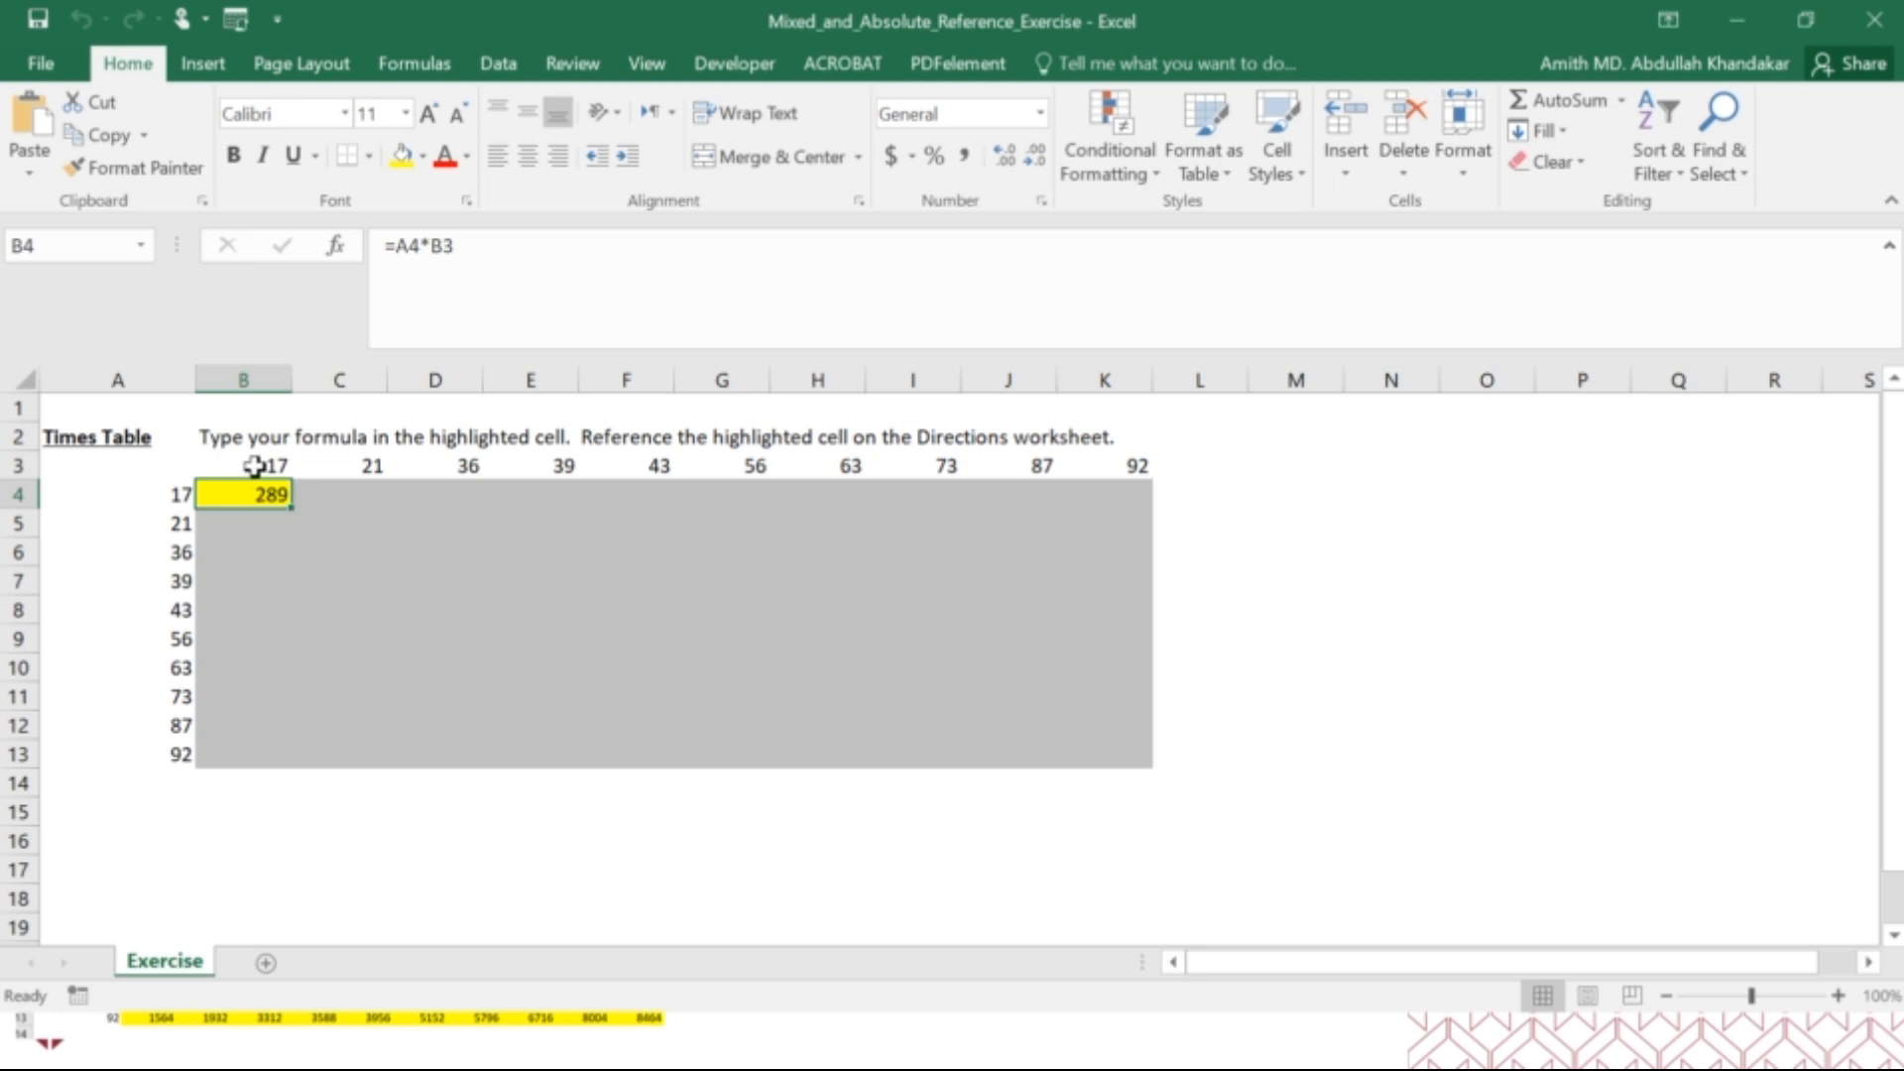
{"action": "left_click", "coordinate": [255, 465]}
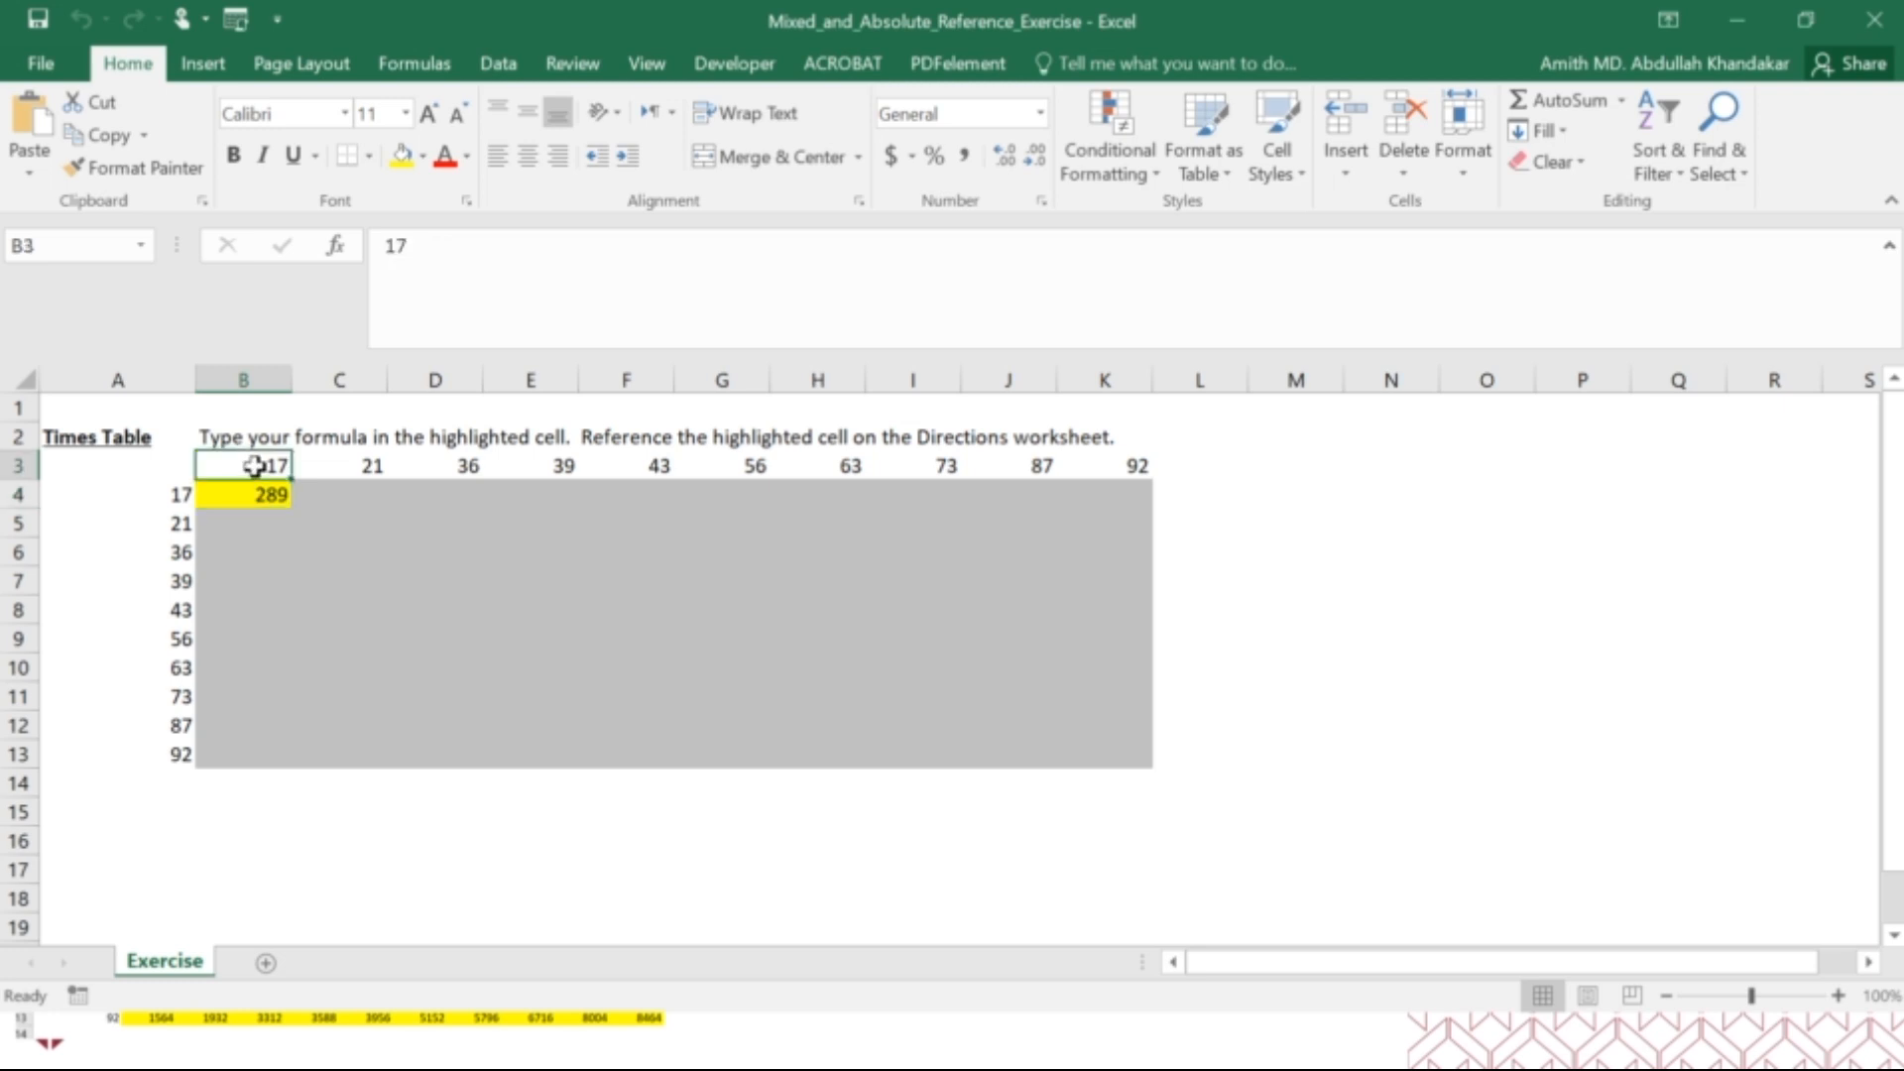
{"action": "left_click", "coordinate": [171, 492]}
{"action": "left_click", "coordinate": [221, 491]}
{"action": "left_click", "coordinate": [411, 245]}
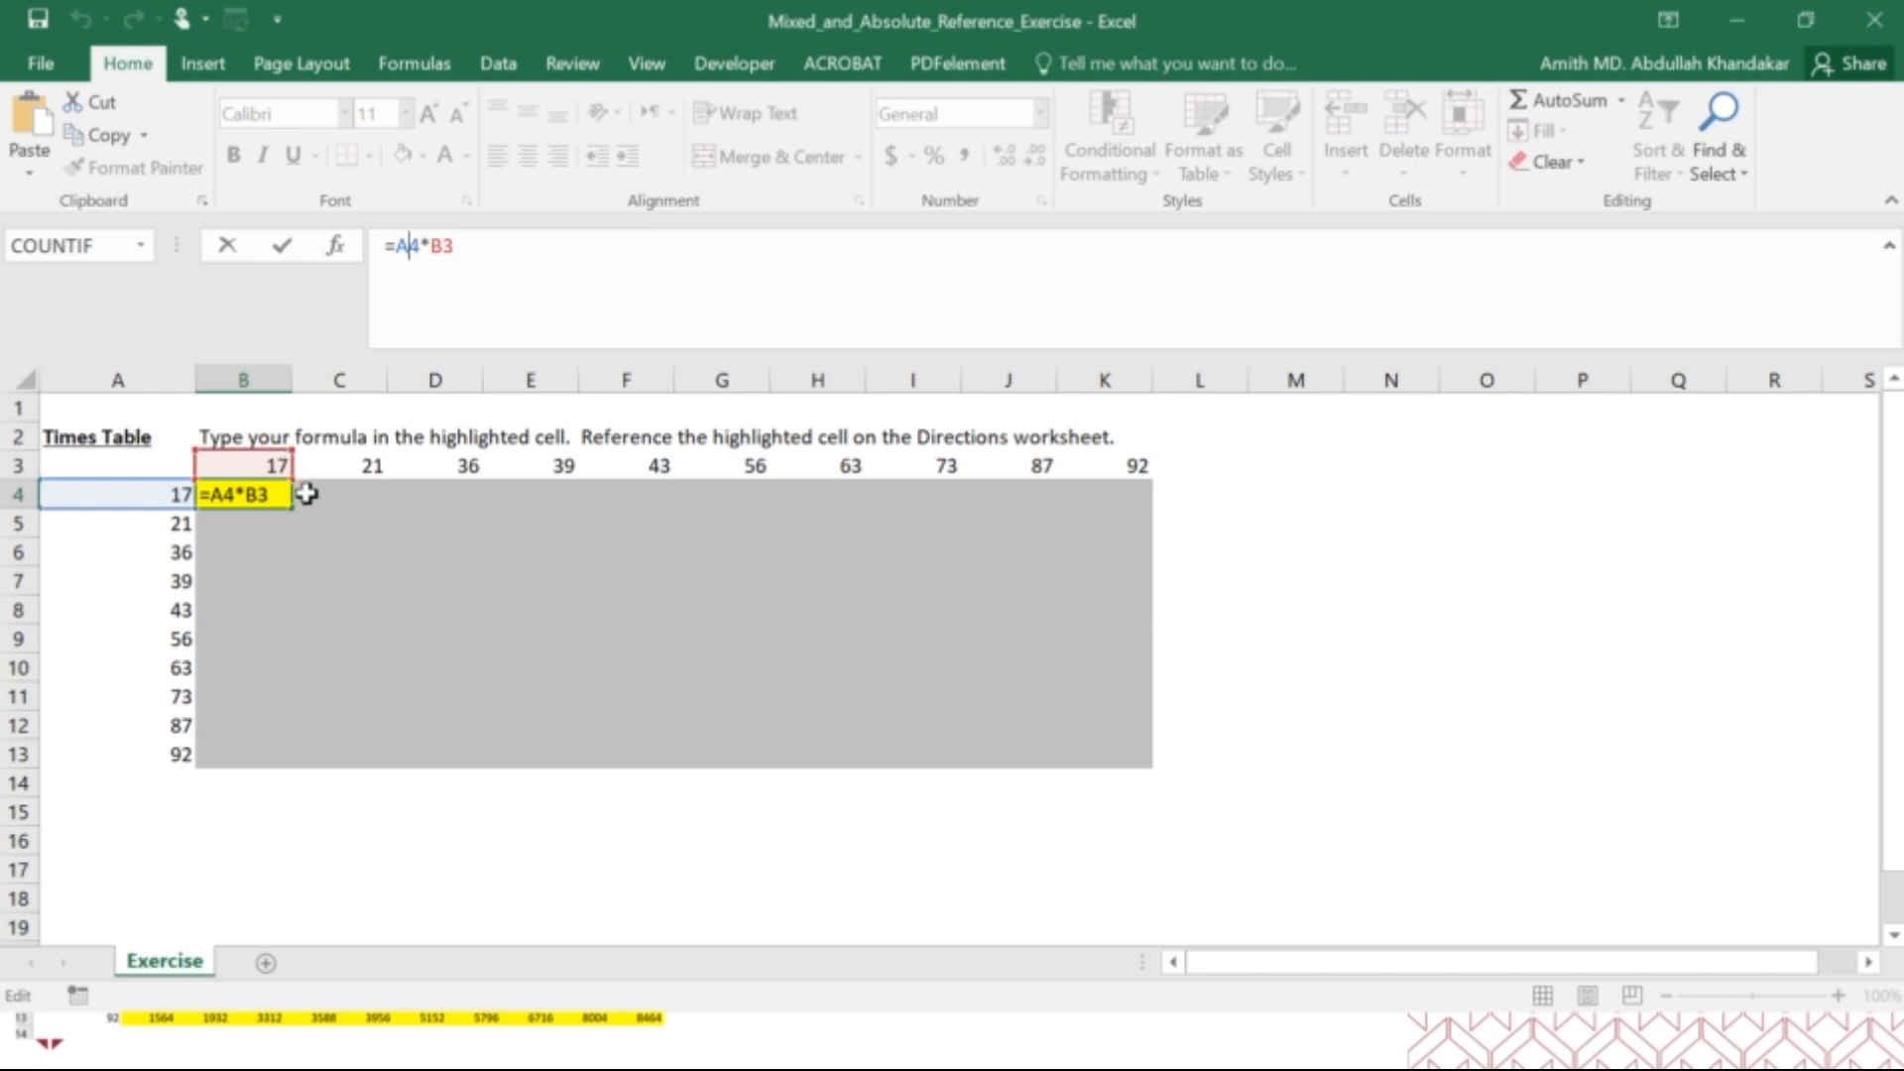
Enter the formula =A4*C3 in cell C4 of the times table.
{"action": "left_click", "coordinate": [351, 494]}
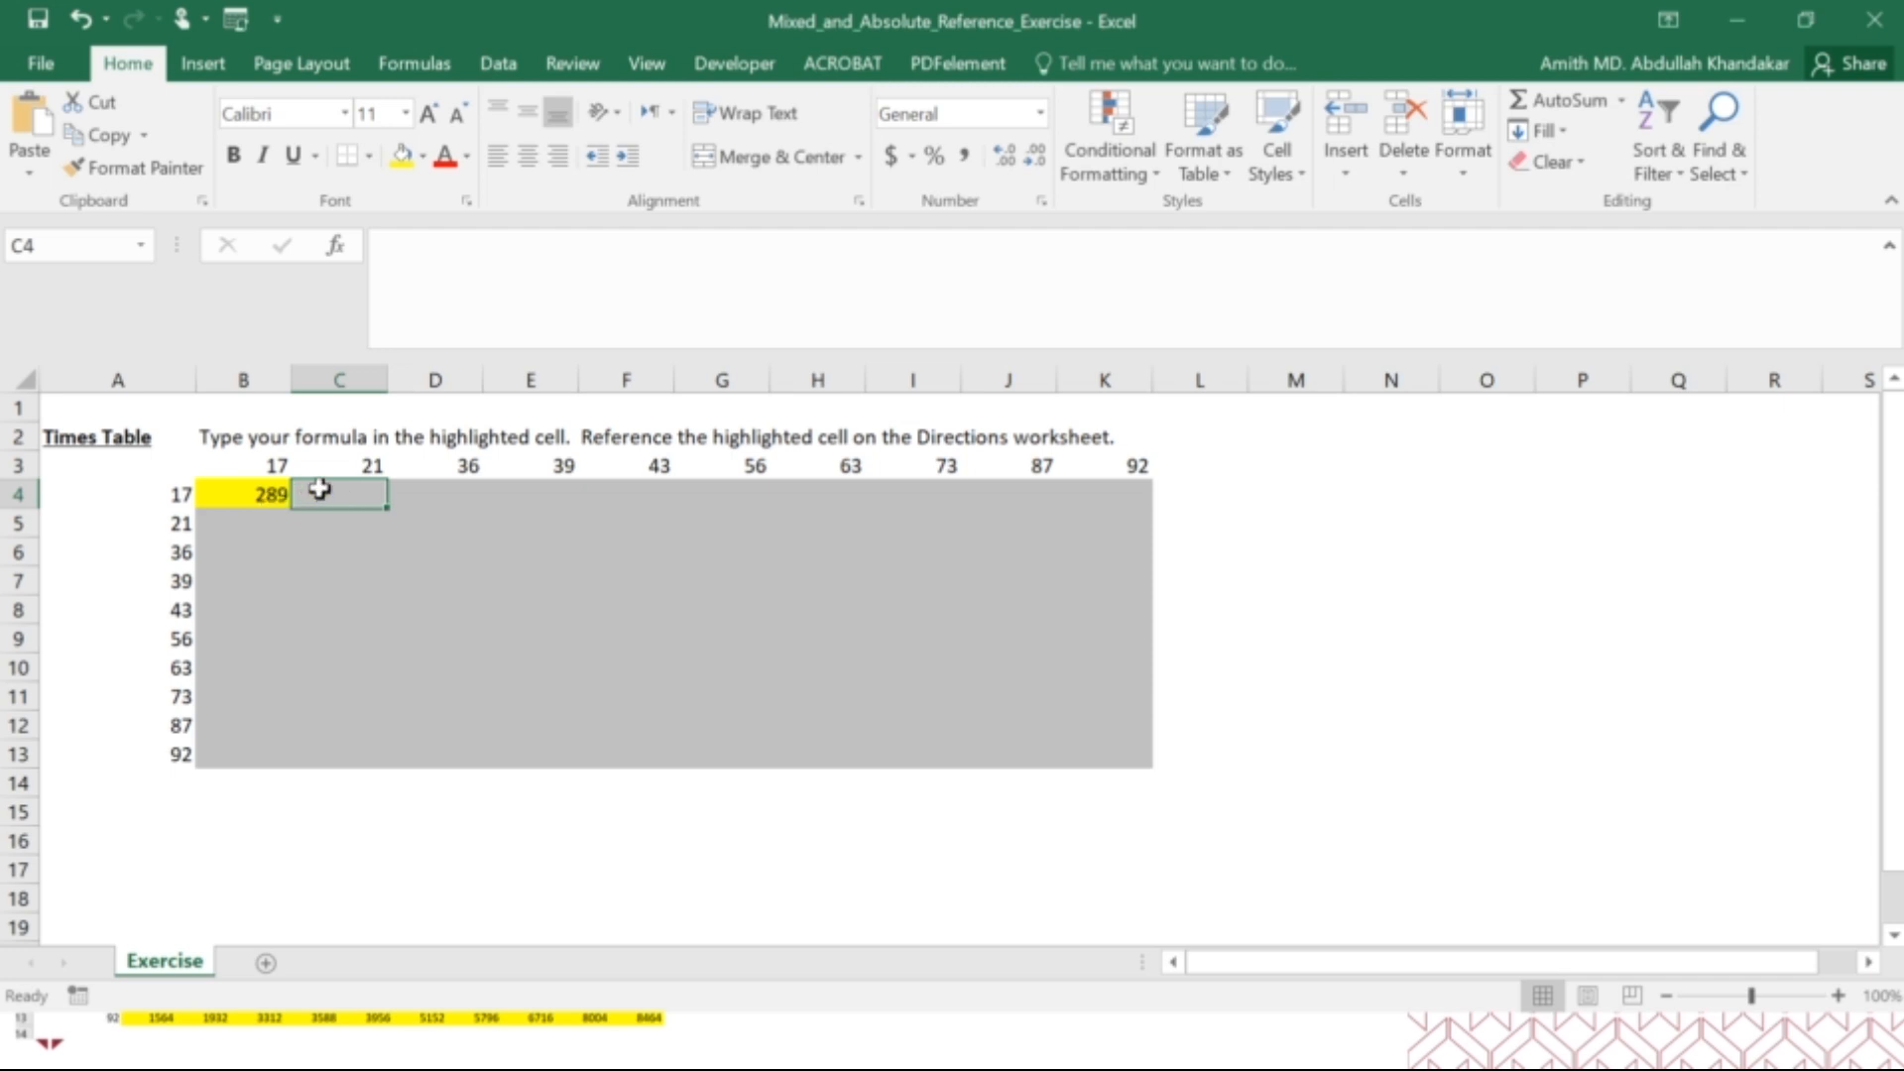
{"action": "type", "text": "="}
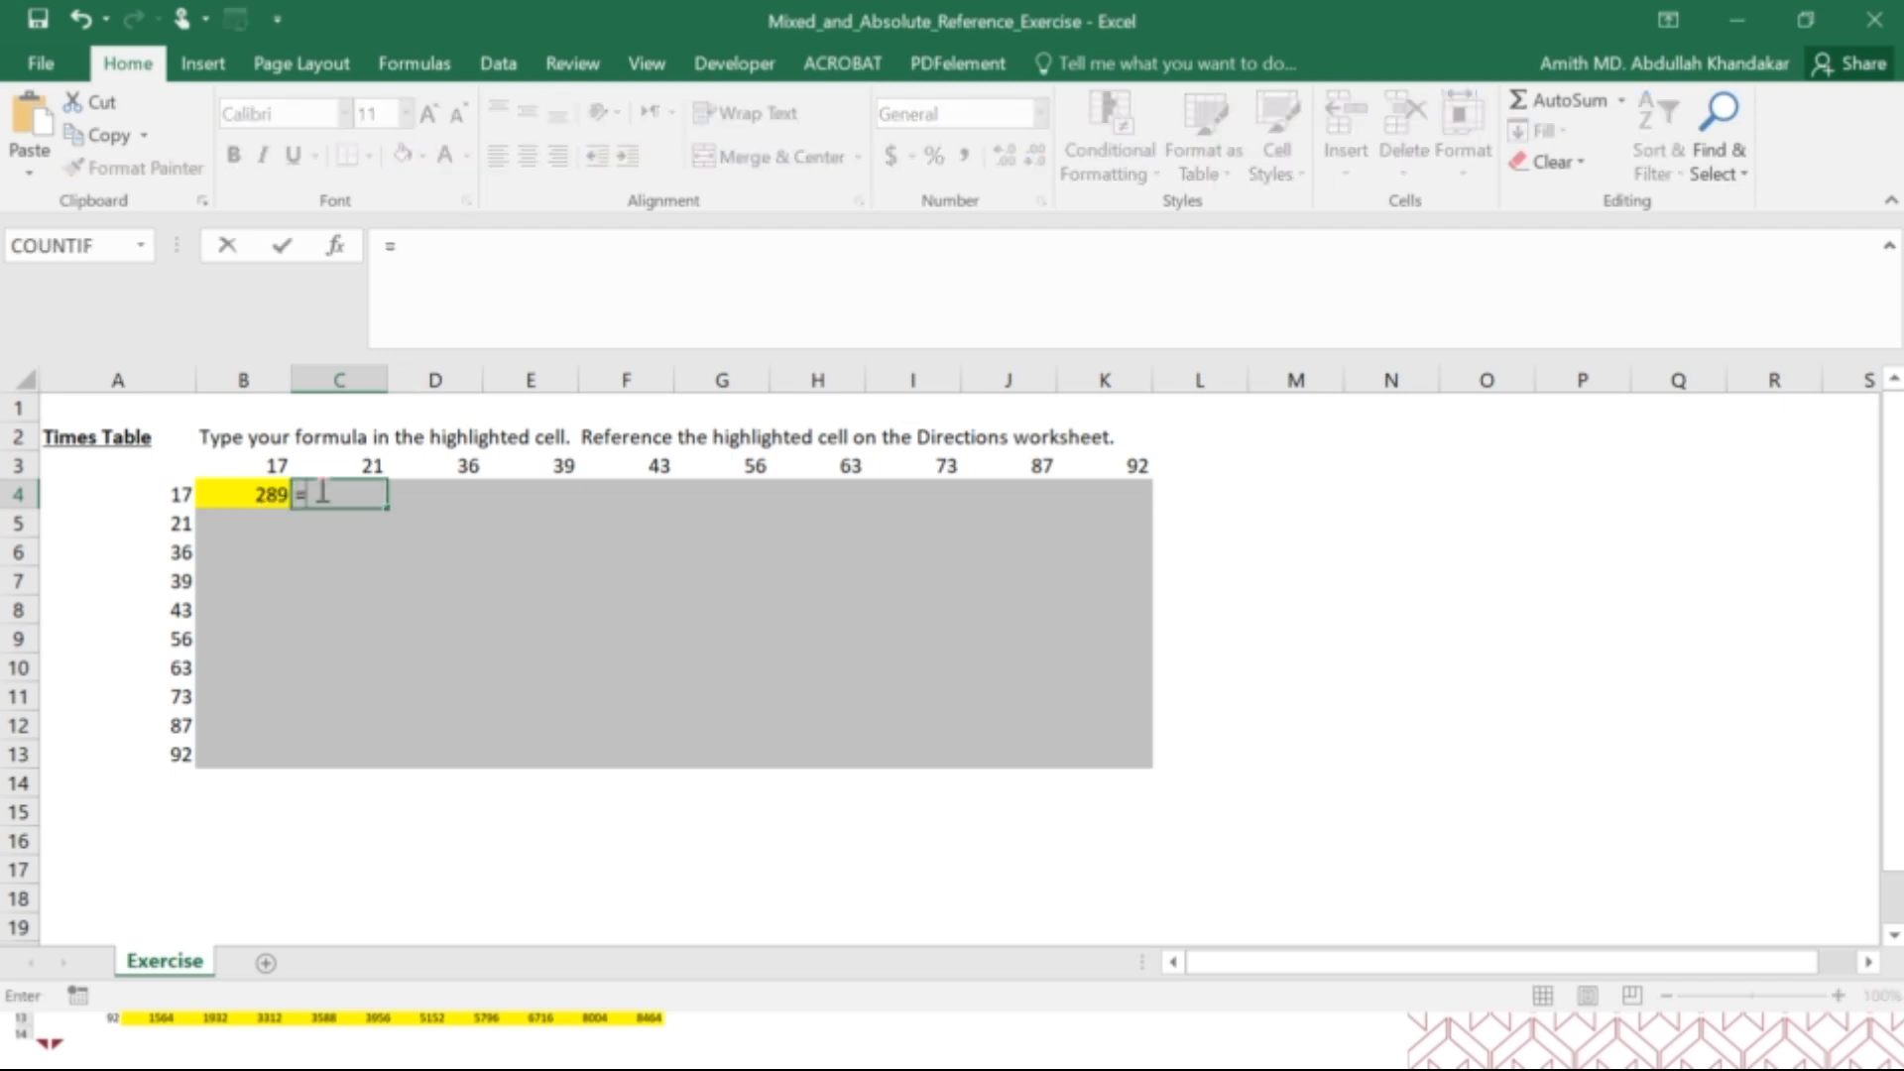
{"action": "left_click", "coordinate": [161, 494]}
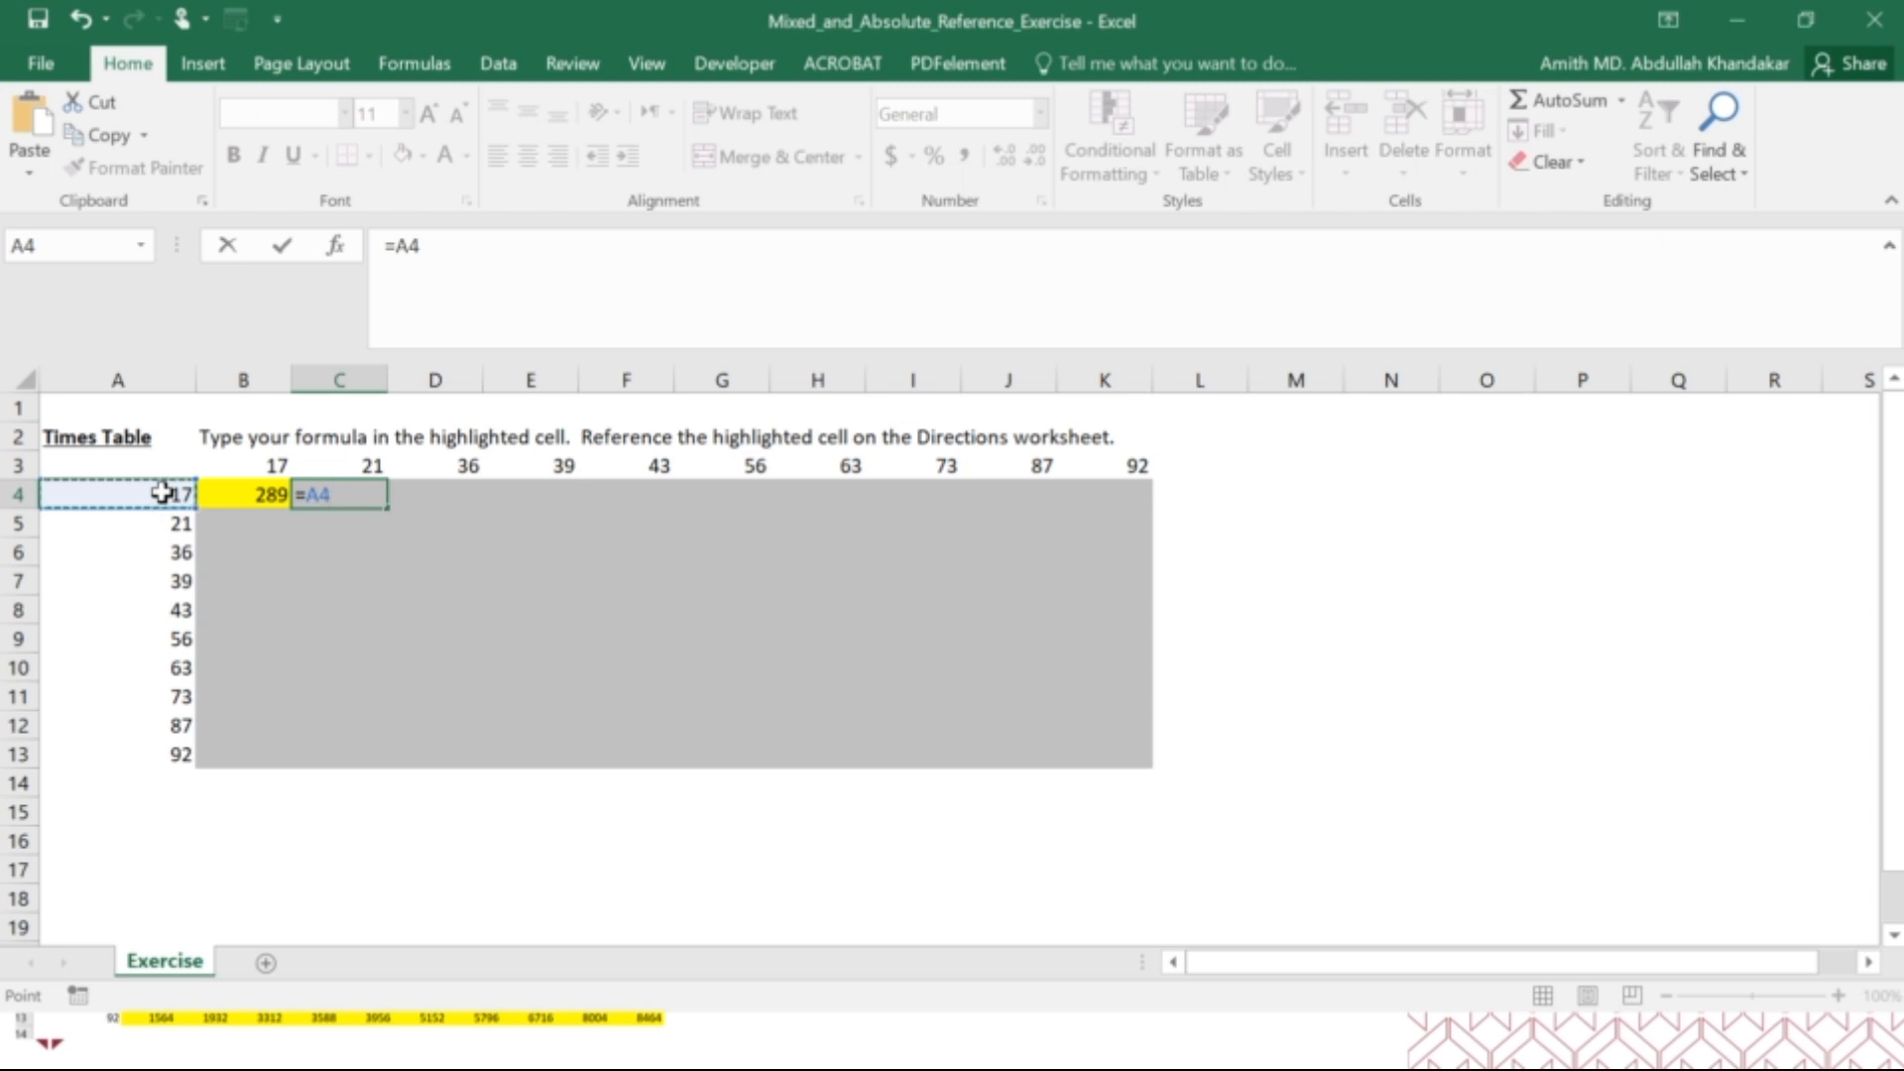
{"action": "type", "text": "*"}
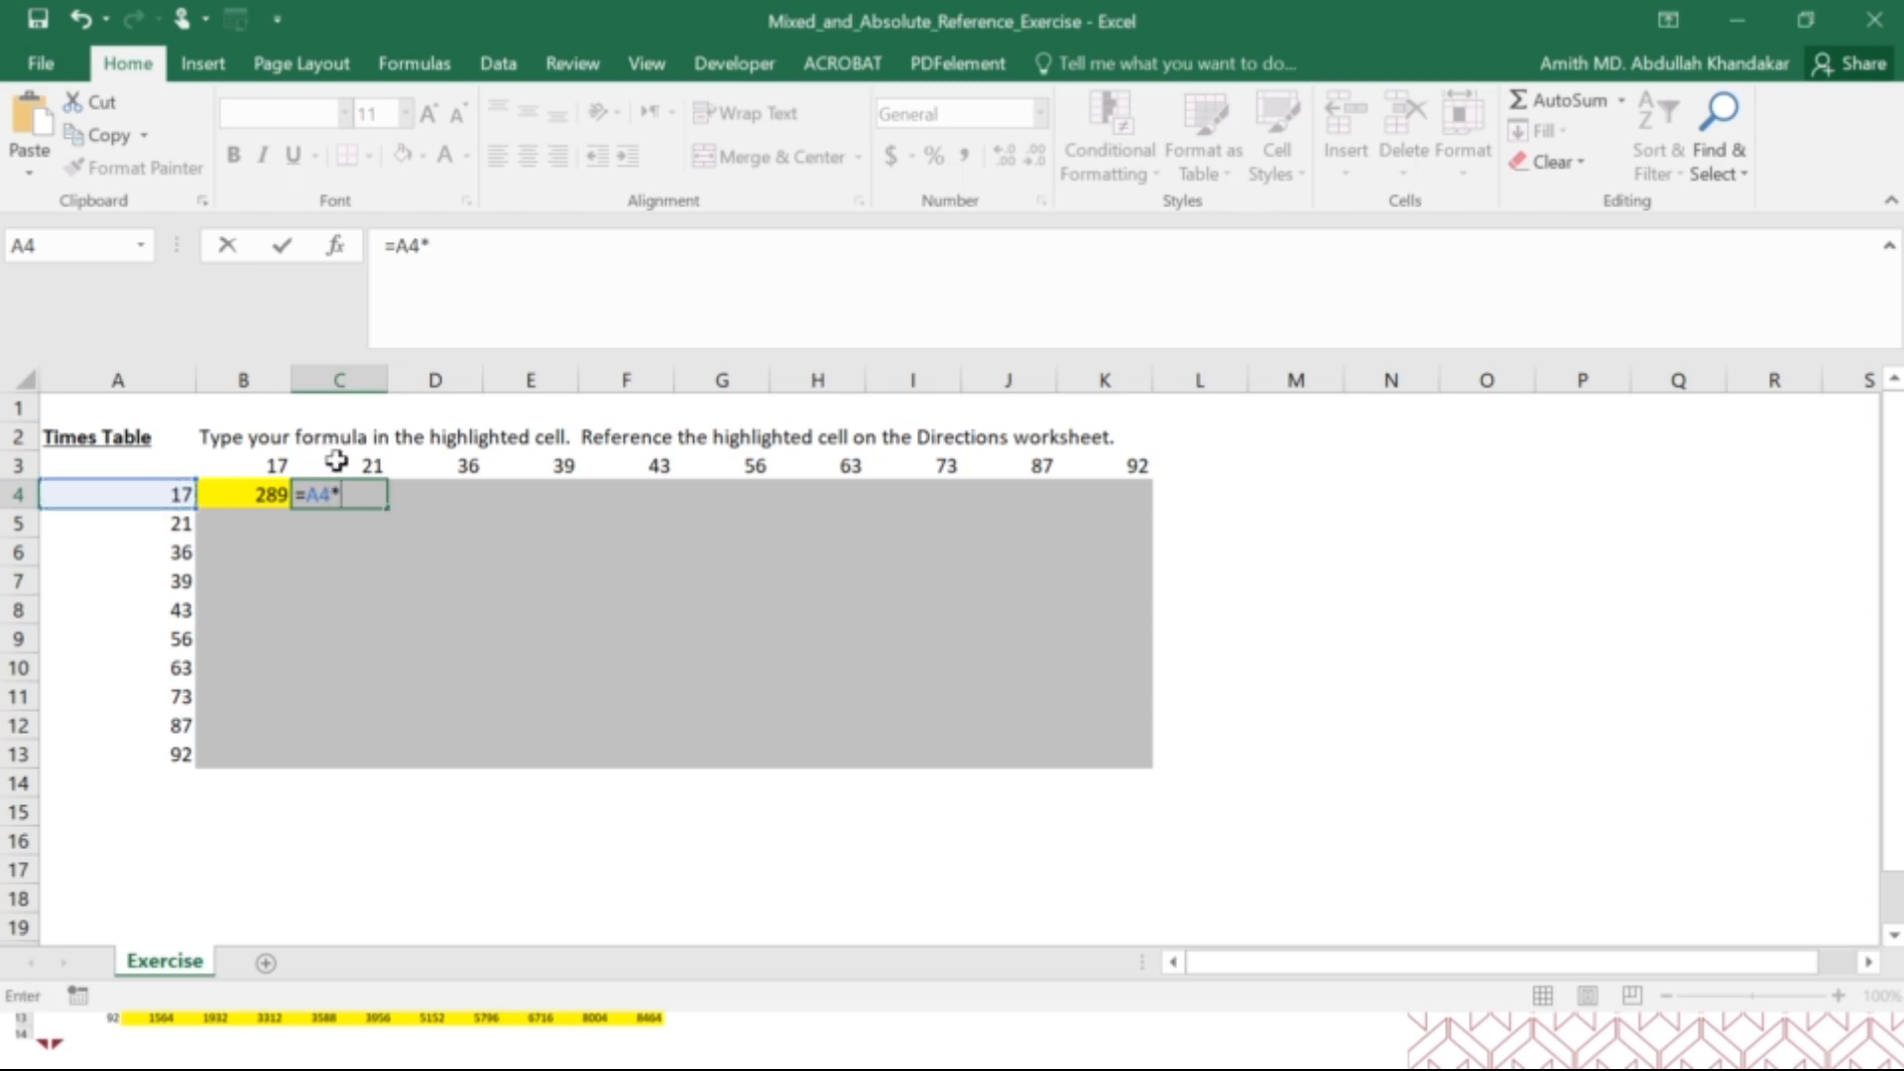
{"action": "left_click", "coordinate": [337, 460]}
{"action": "key", "text": "Return"}
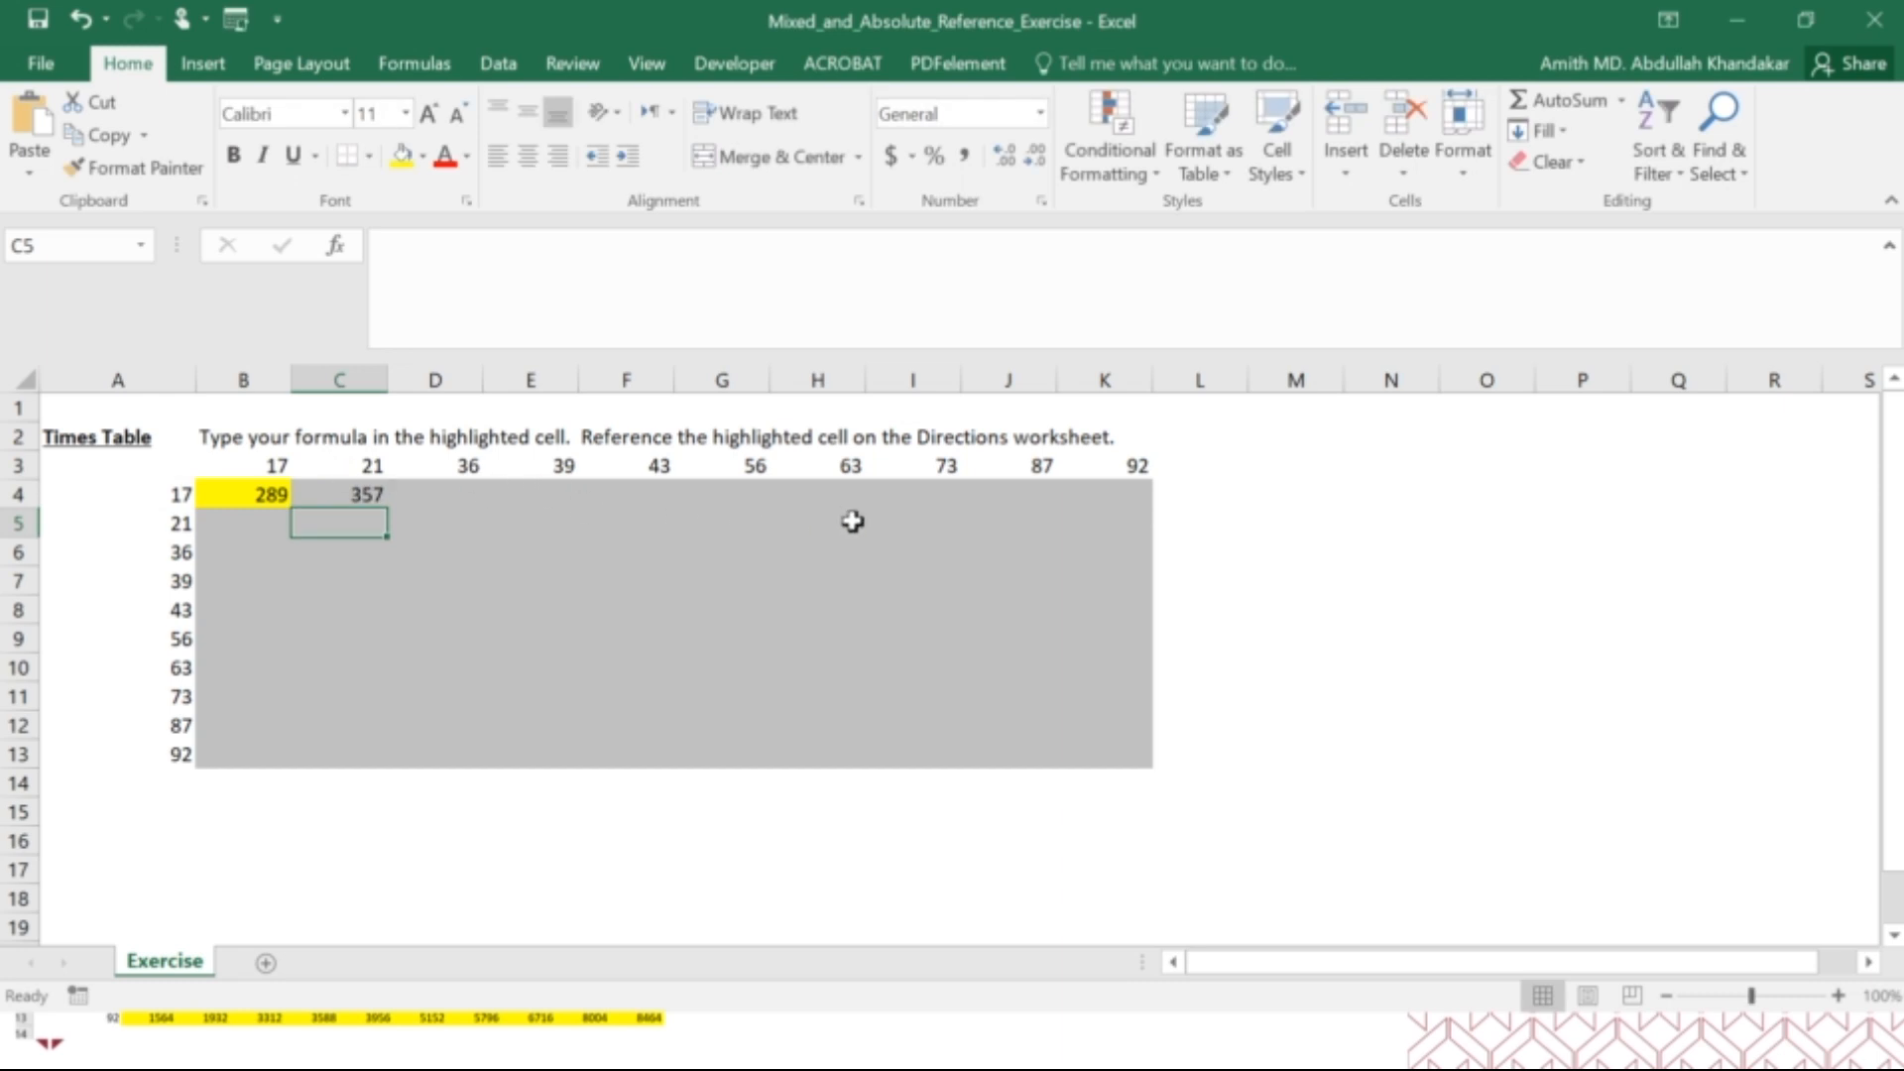
Enter a formula in K7 that multiplies A7 by K3.
{"action": "left_click", "coordinate": [1117, 575]}
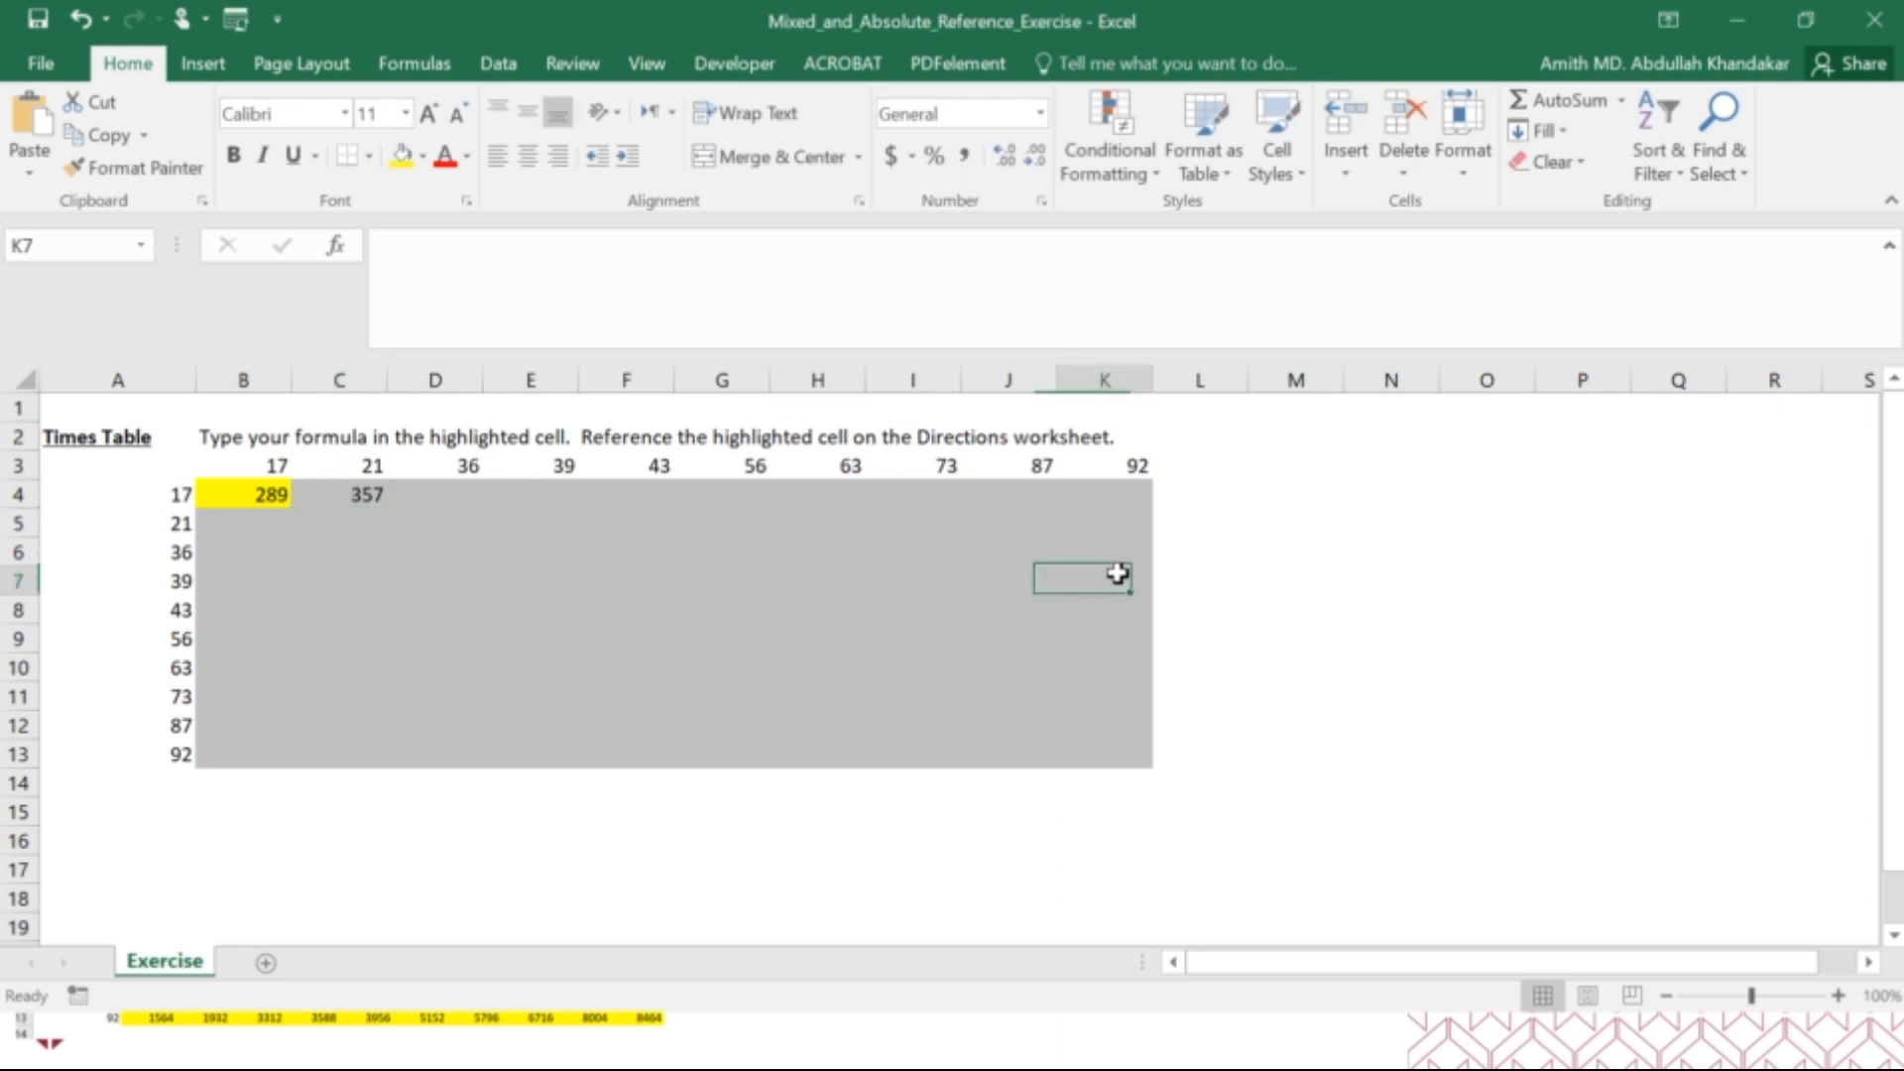
{"action": "type", "text": "="}
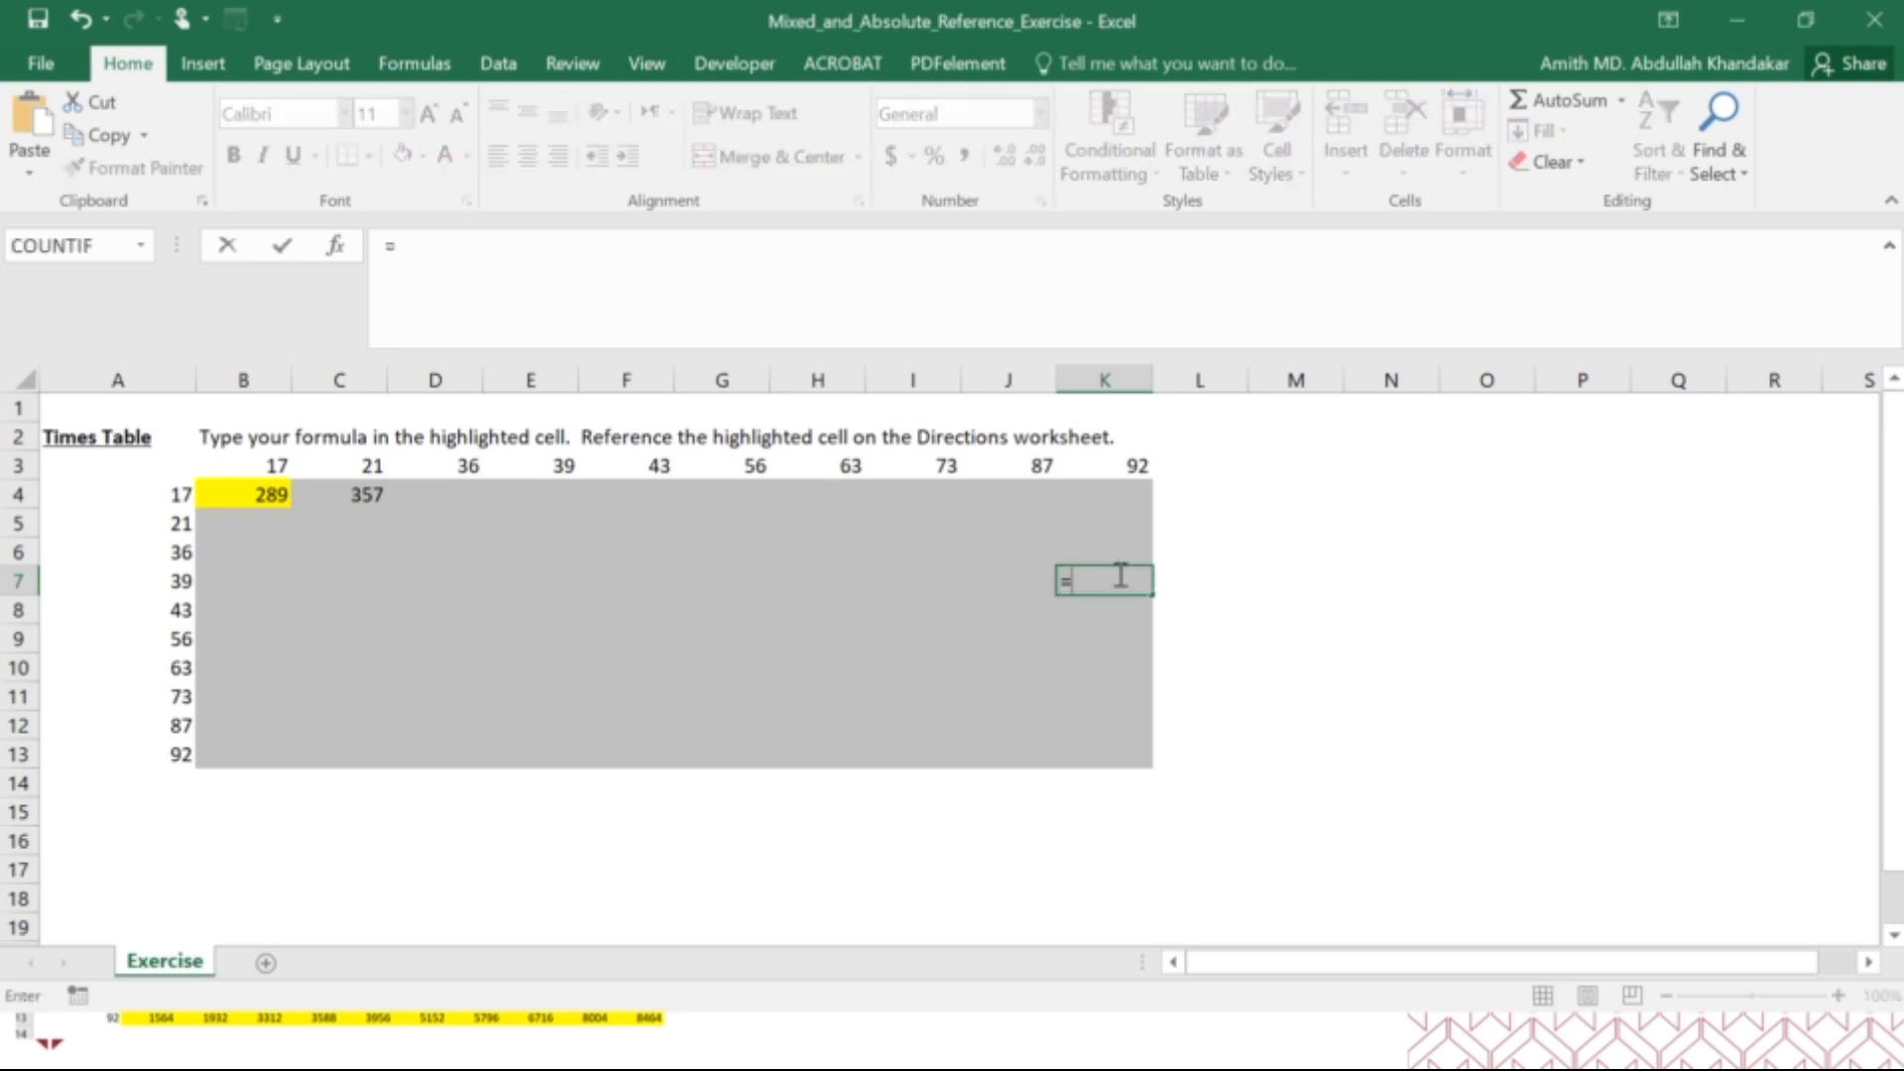
{"action": "left_click", "coordinate": [137, 581]}
{"action": "type", "text": "*"}
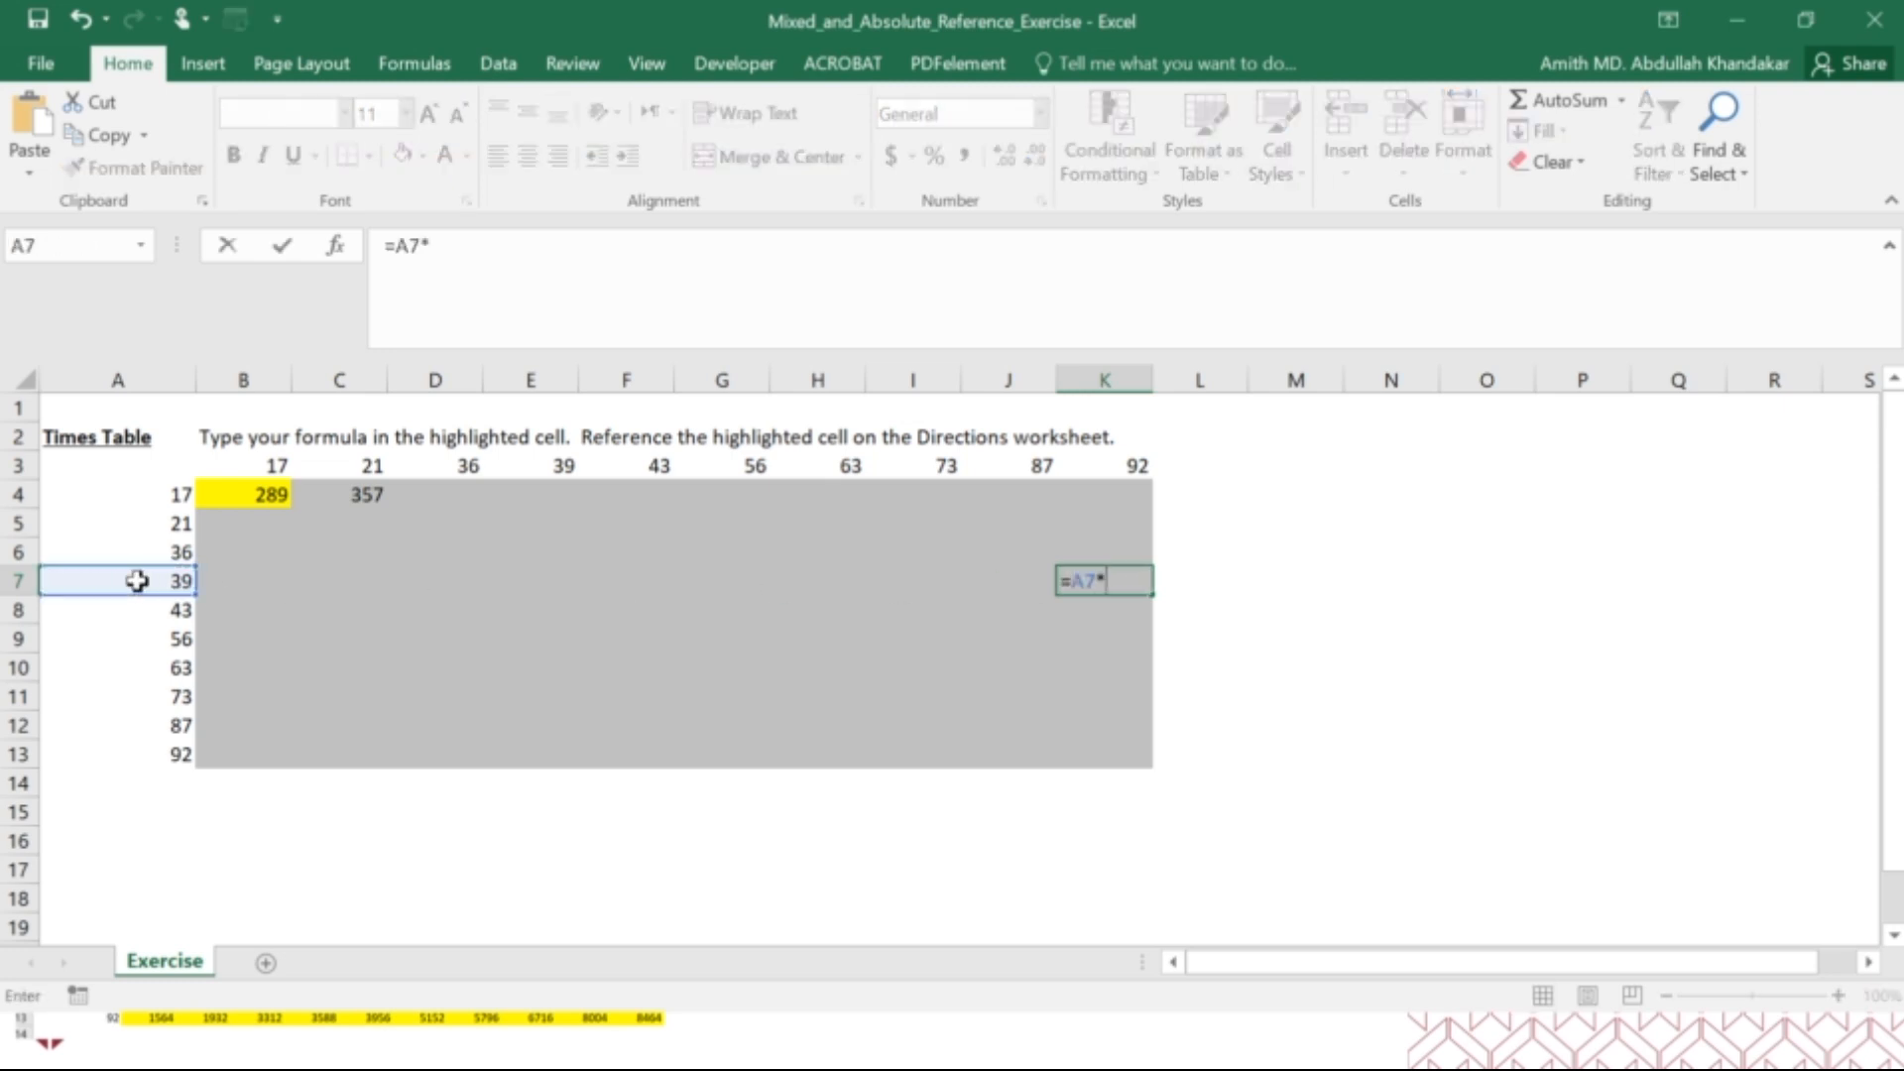
{"action": "left_click", "coordinate": [1118, 466]}
{"action": "key", "text": "Return"}
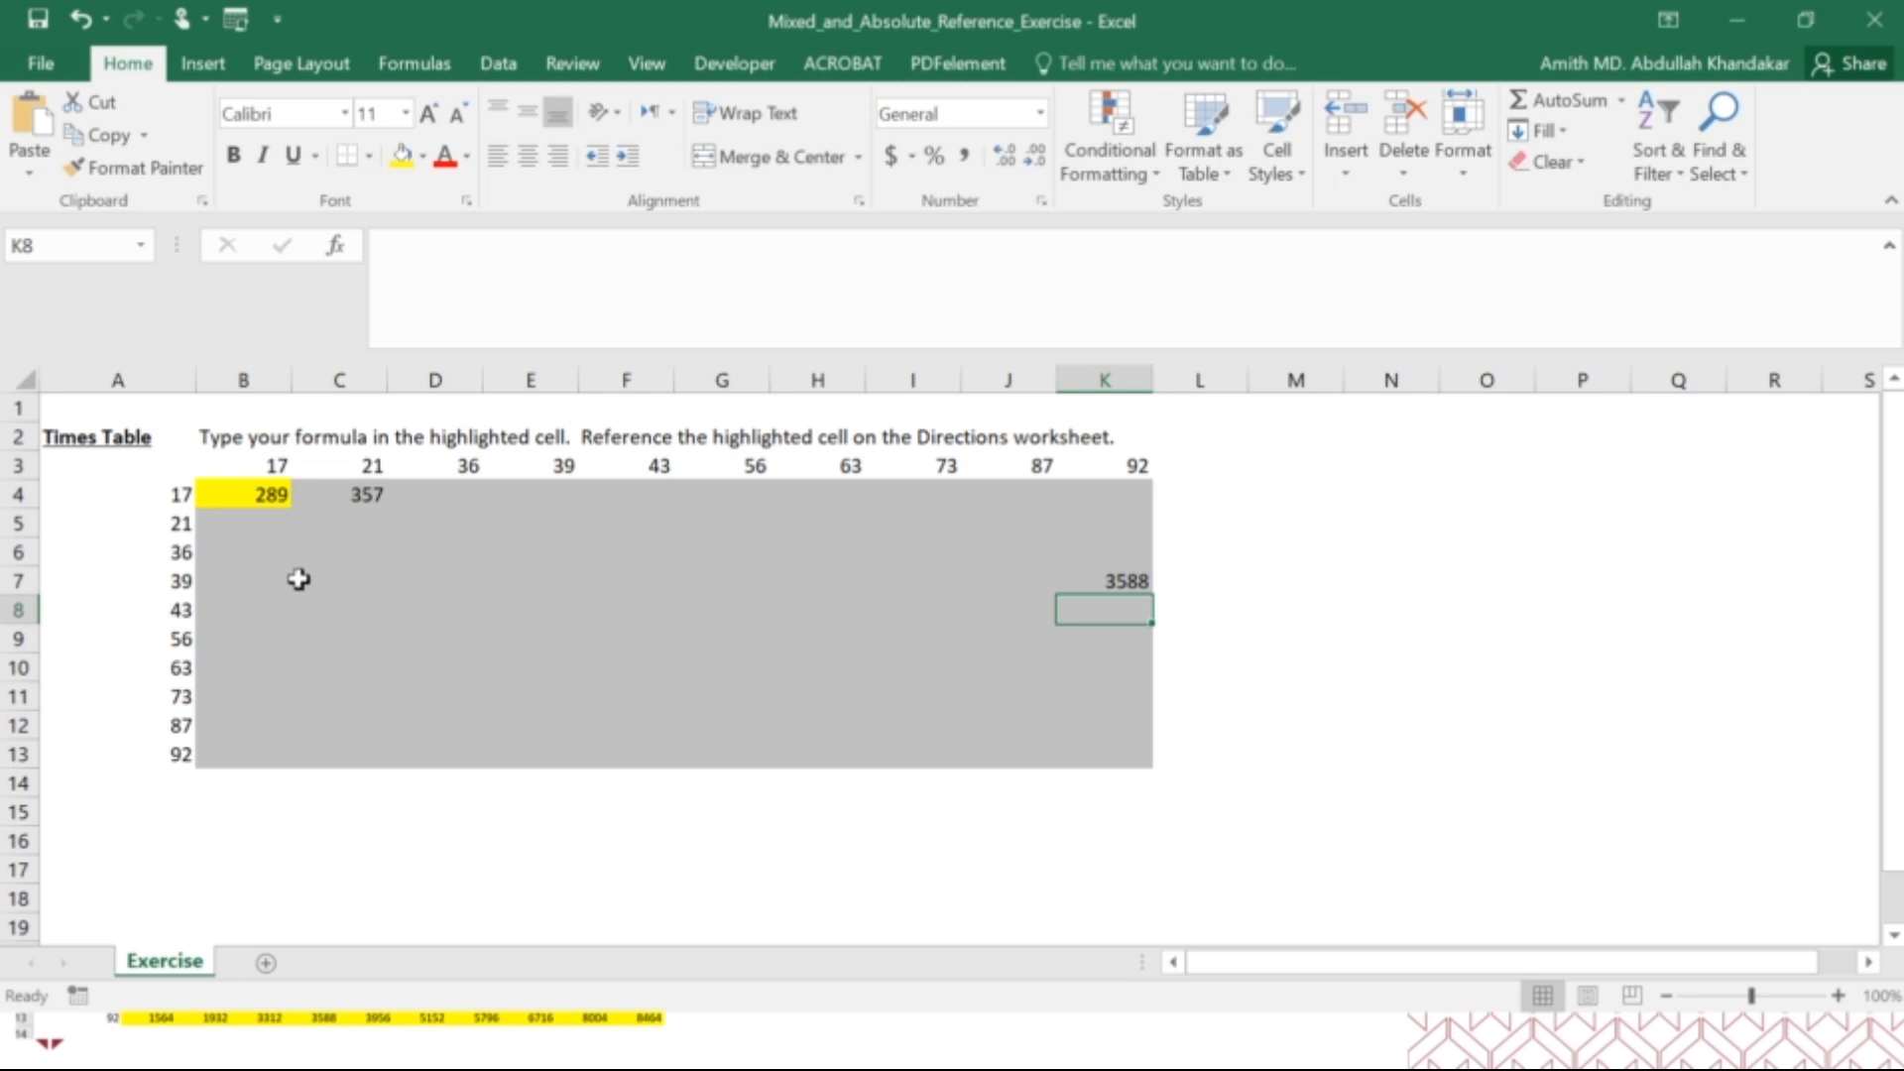
Copy the relative formula from B4 down to B13 and narrow column B.
{"action": "left_click", "coordinate": [277, 498]}
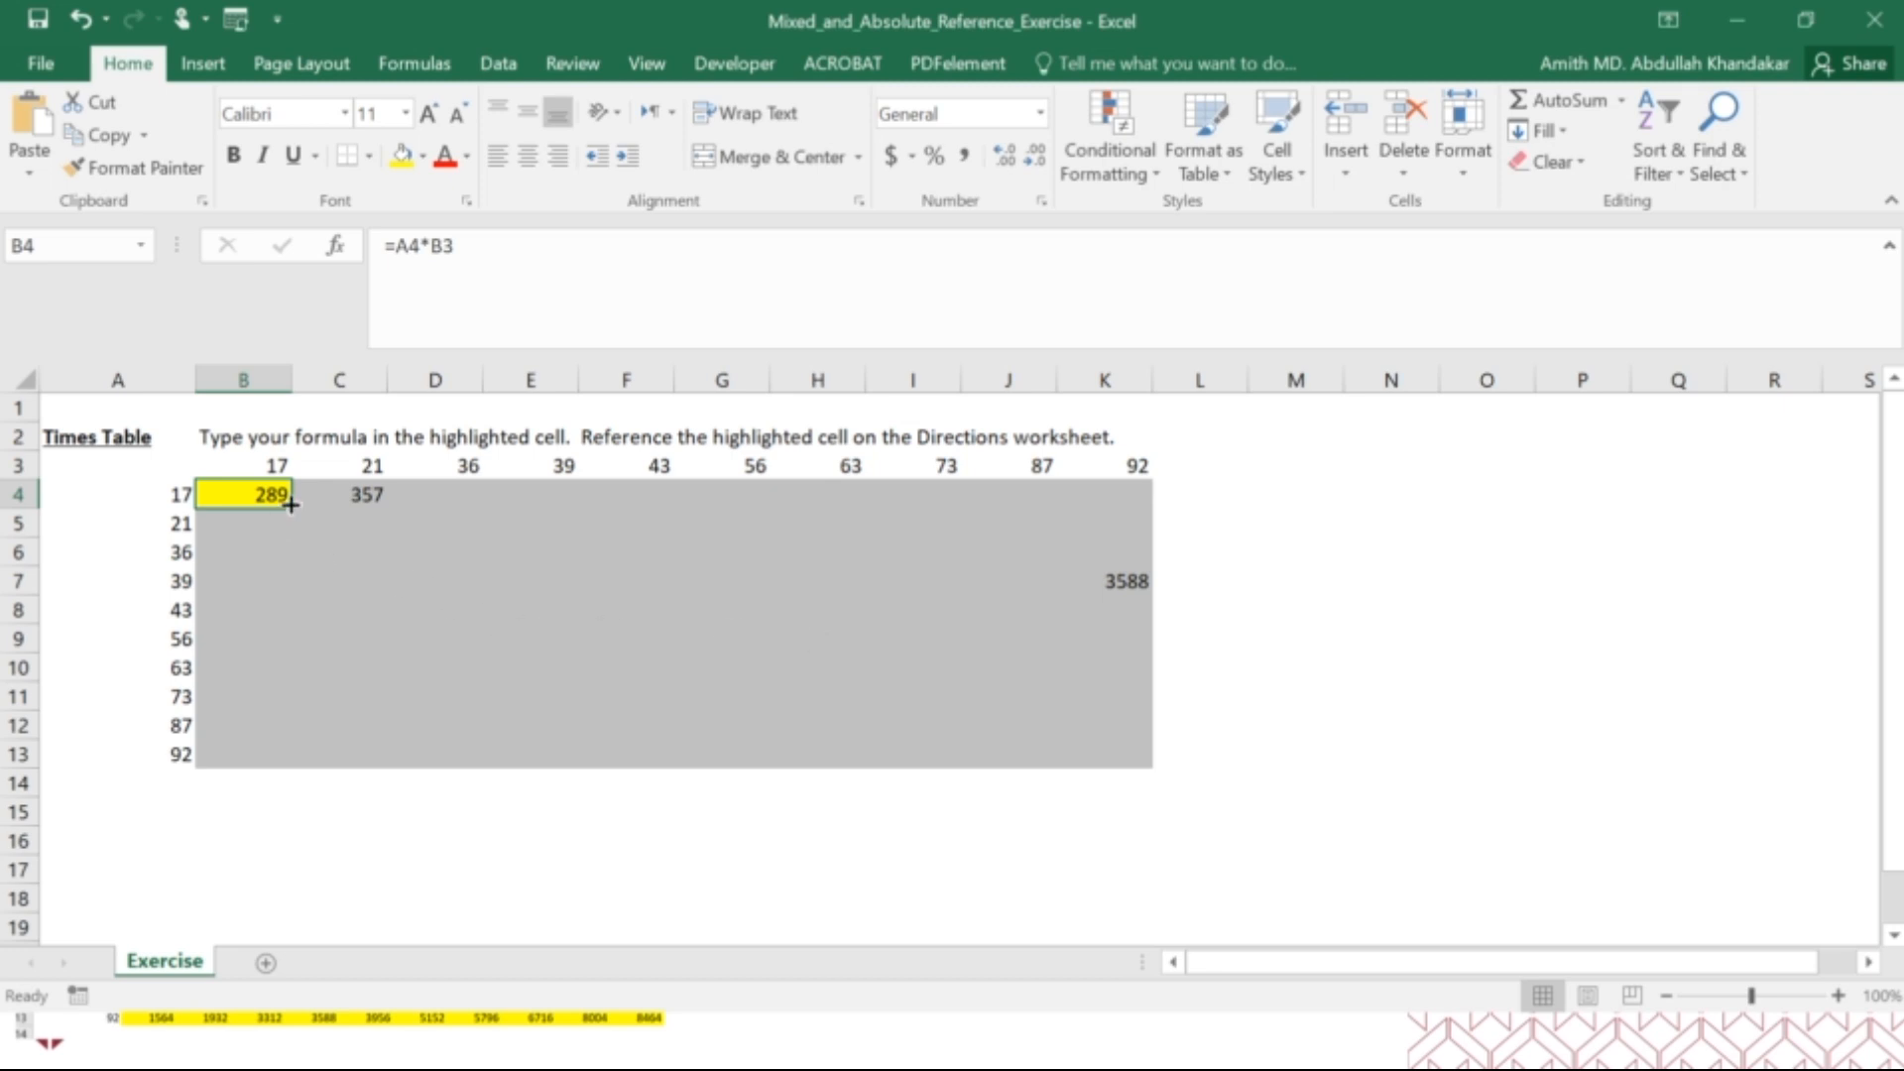
{"action": "left_click_drag", "start_coordinate": [290, 505], "coordinate": [278, 745]}
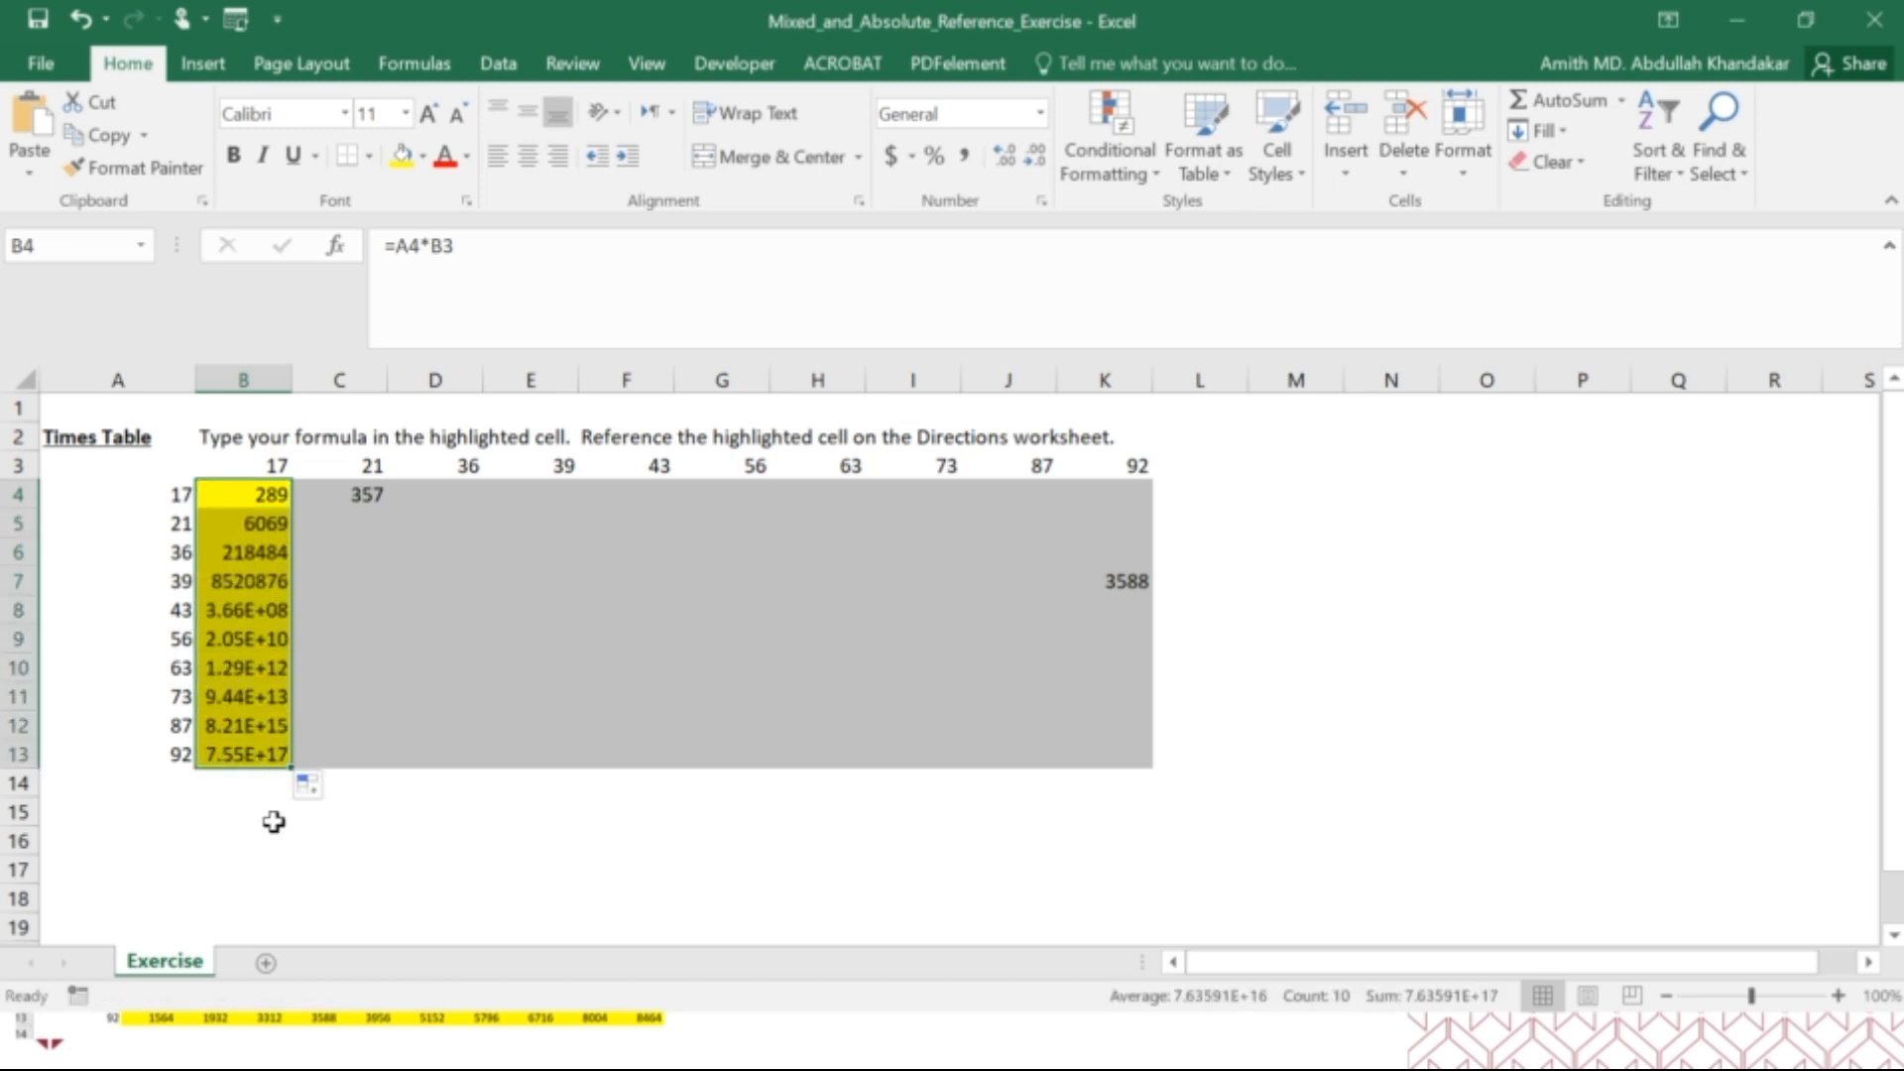
{"action": "double_click", "coordinate": [291, 380]}
{"action": "left_click_drag", "start_coordinate": [1139, 380], "coordinate": [269, 440]}
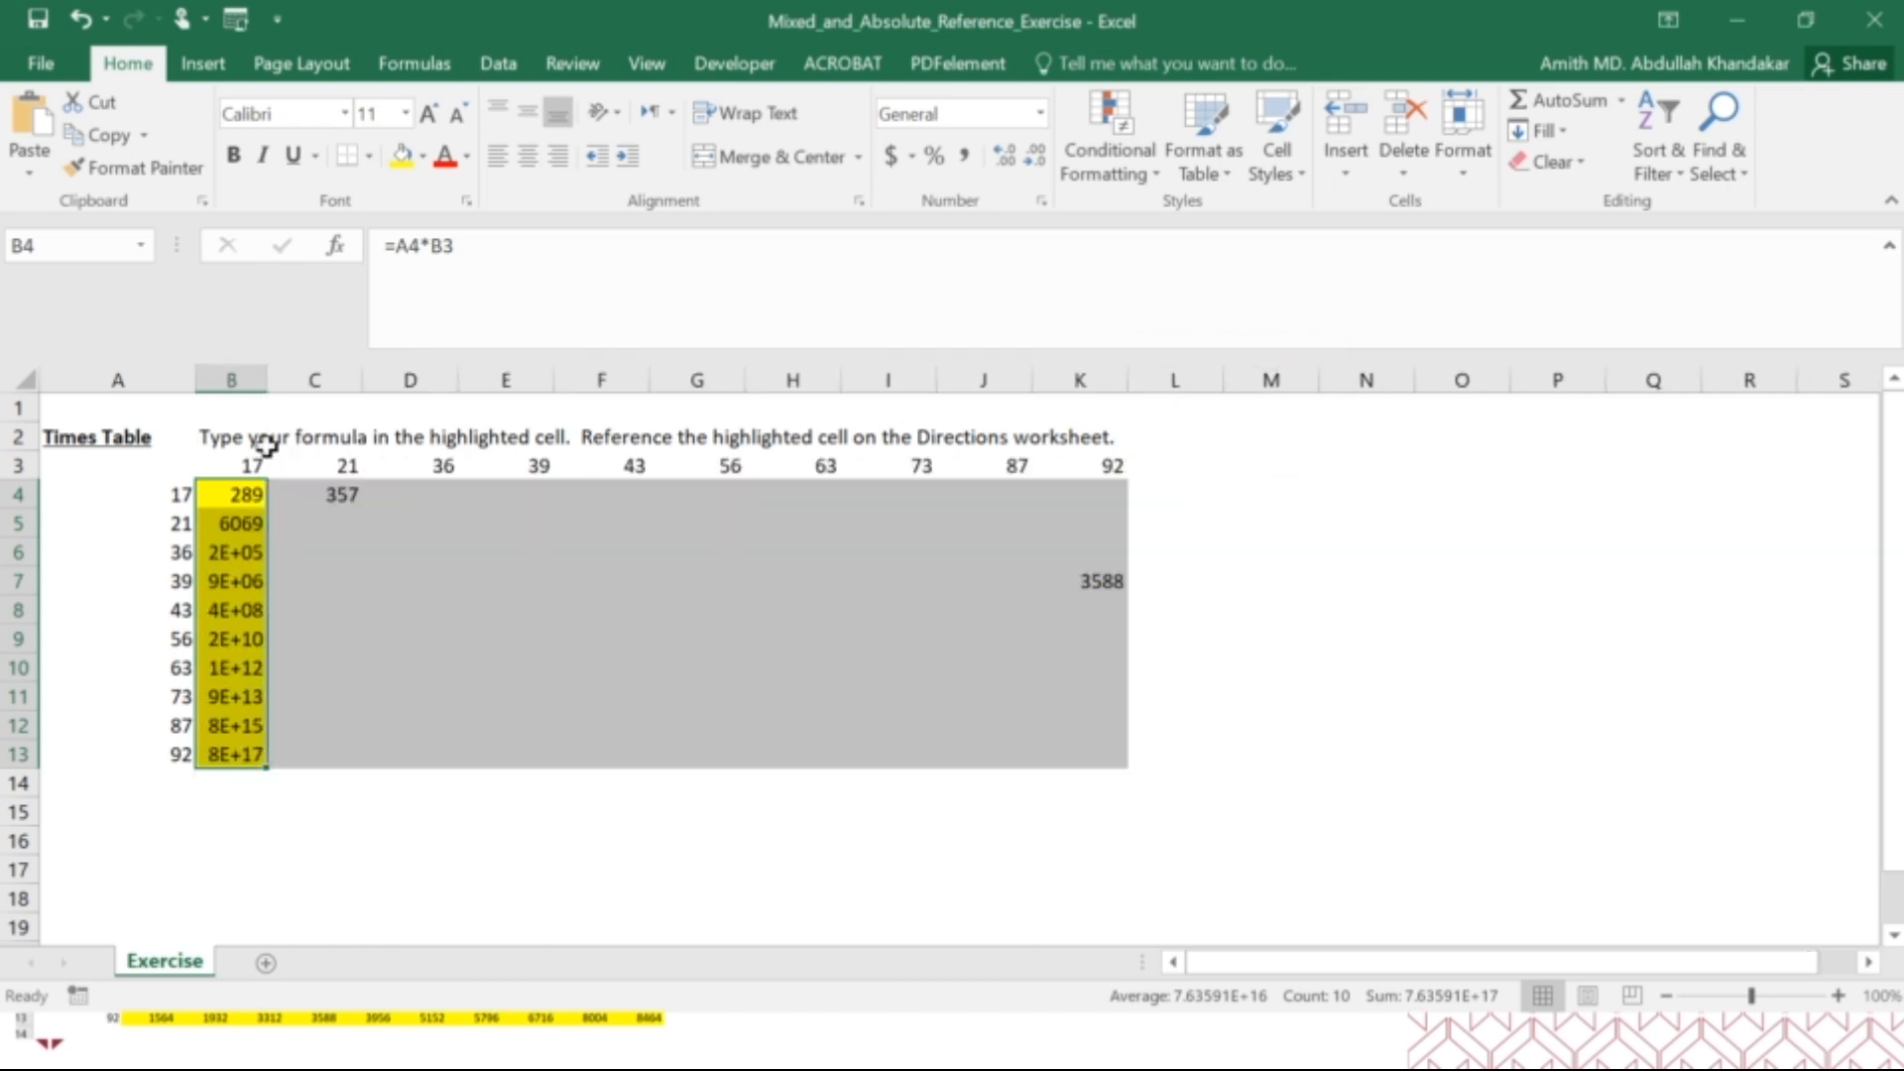
Inspect which cells the copied formula in B5 refers to.
{"action": "left_click", "coordinate": [243, 525]}
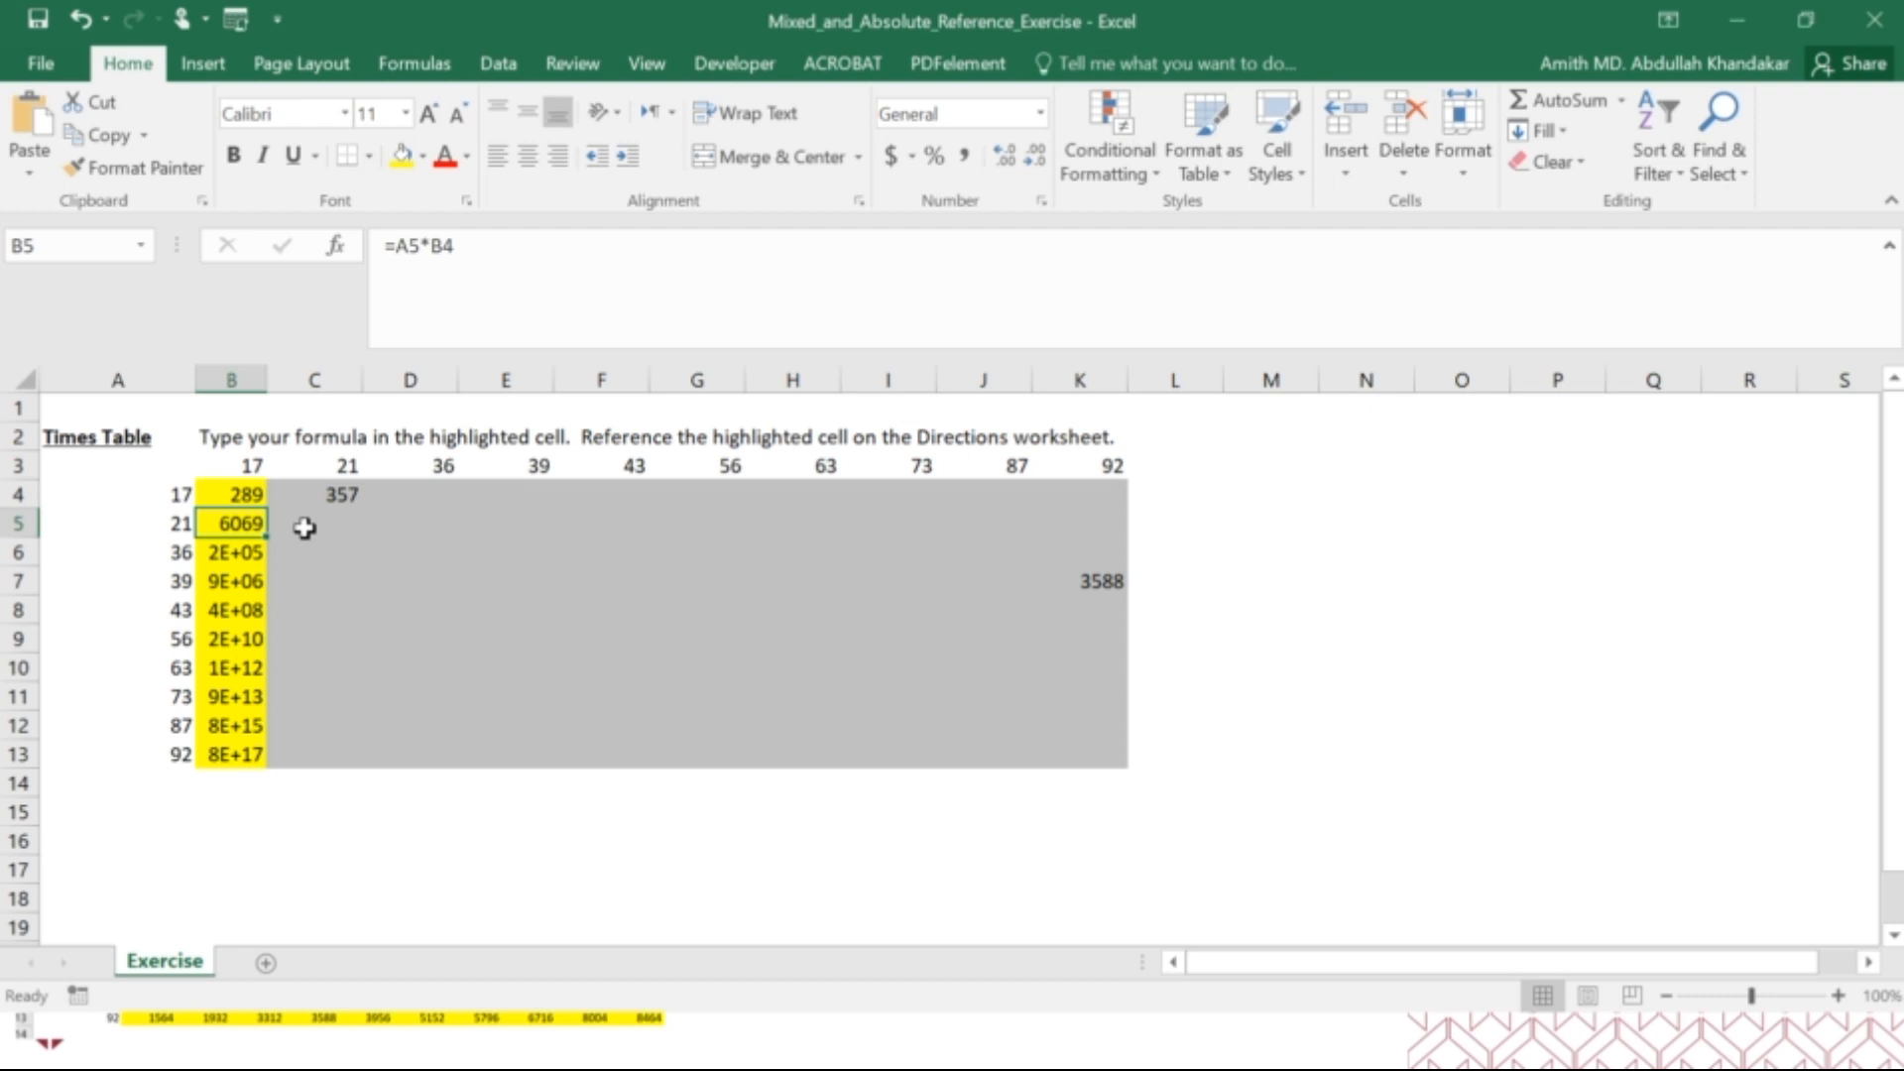
{"action": "left_click", "coordinate": [409, 248]}
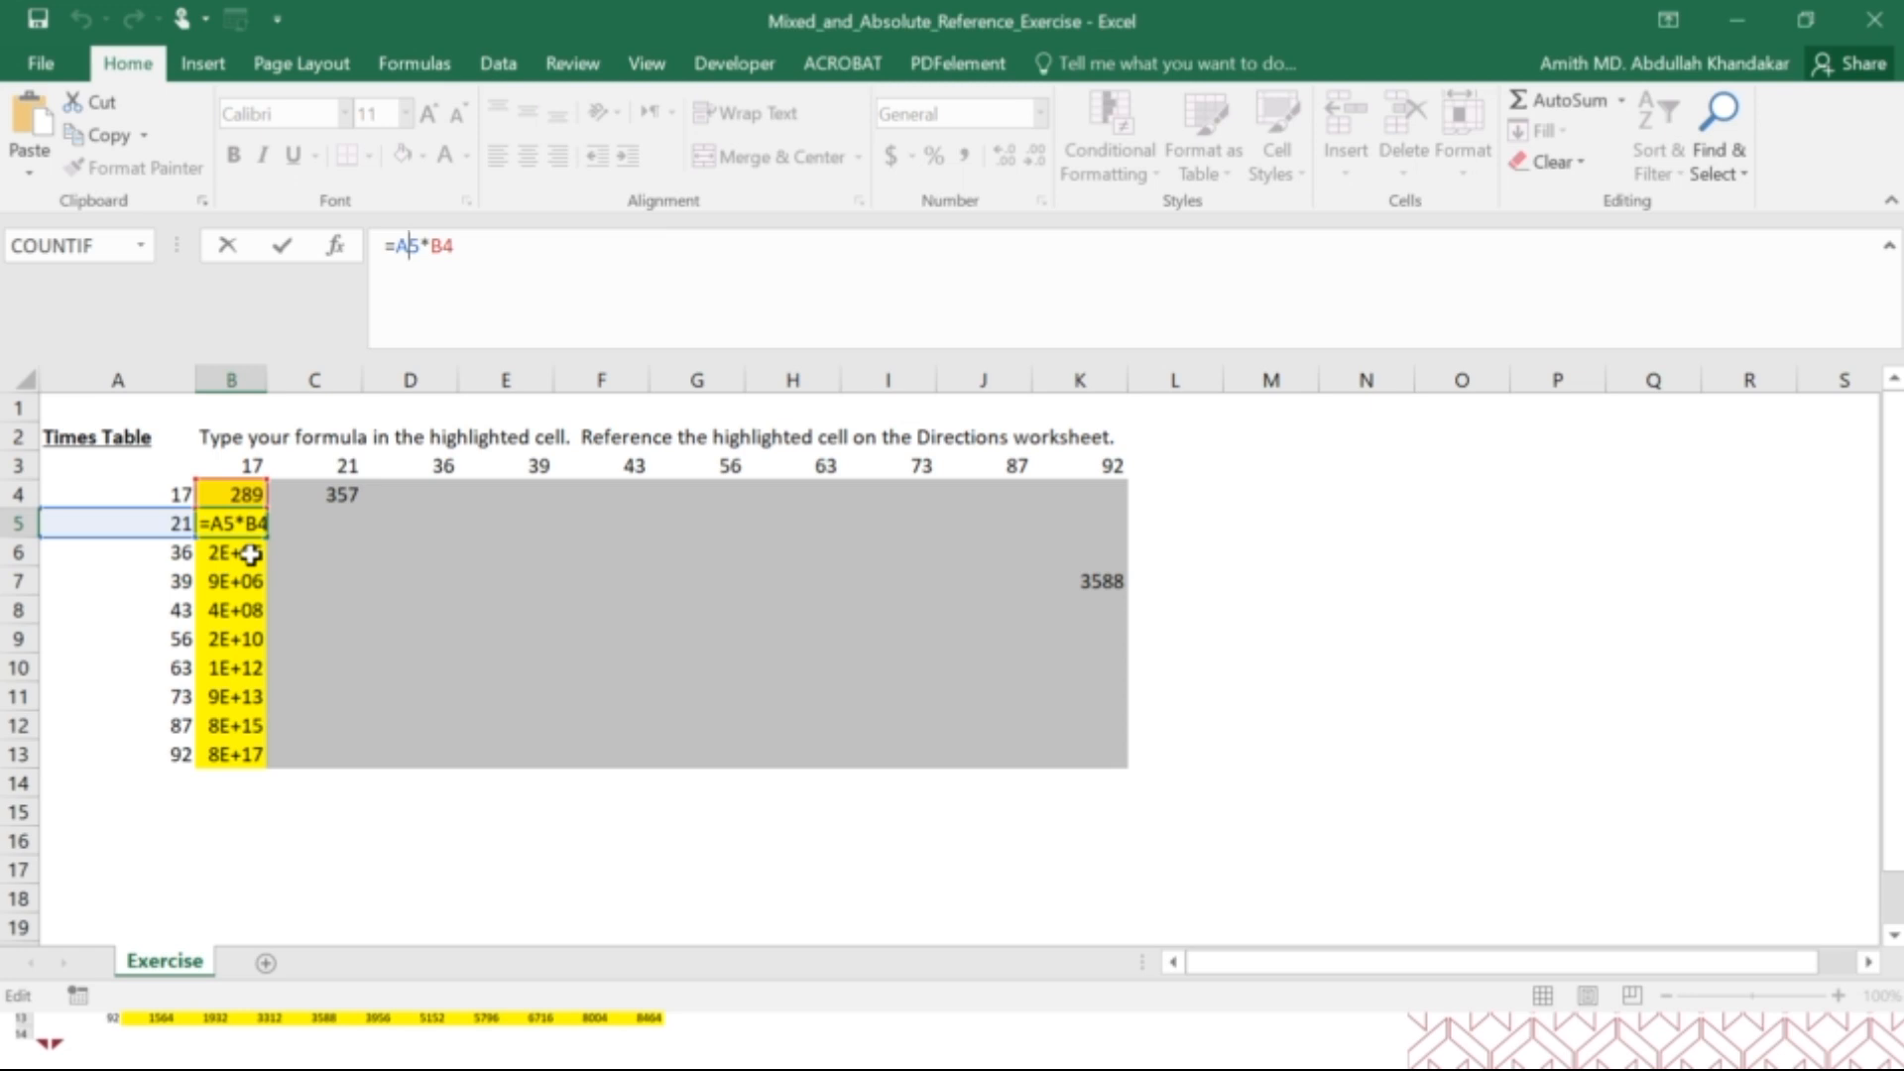
{"action": "left_click", "coordinate": [331, 591]}
Undo the column B width changes and the formula fill below B4.
{"action": "key", "text": "ctrl+z"}
{"action": "key", "text": "ctrl+z"}
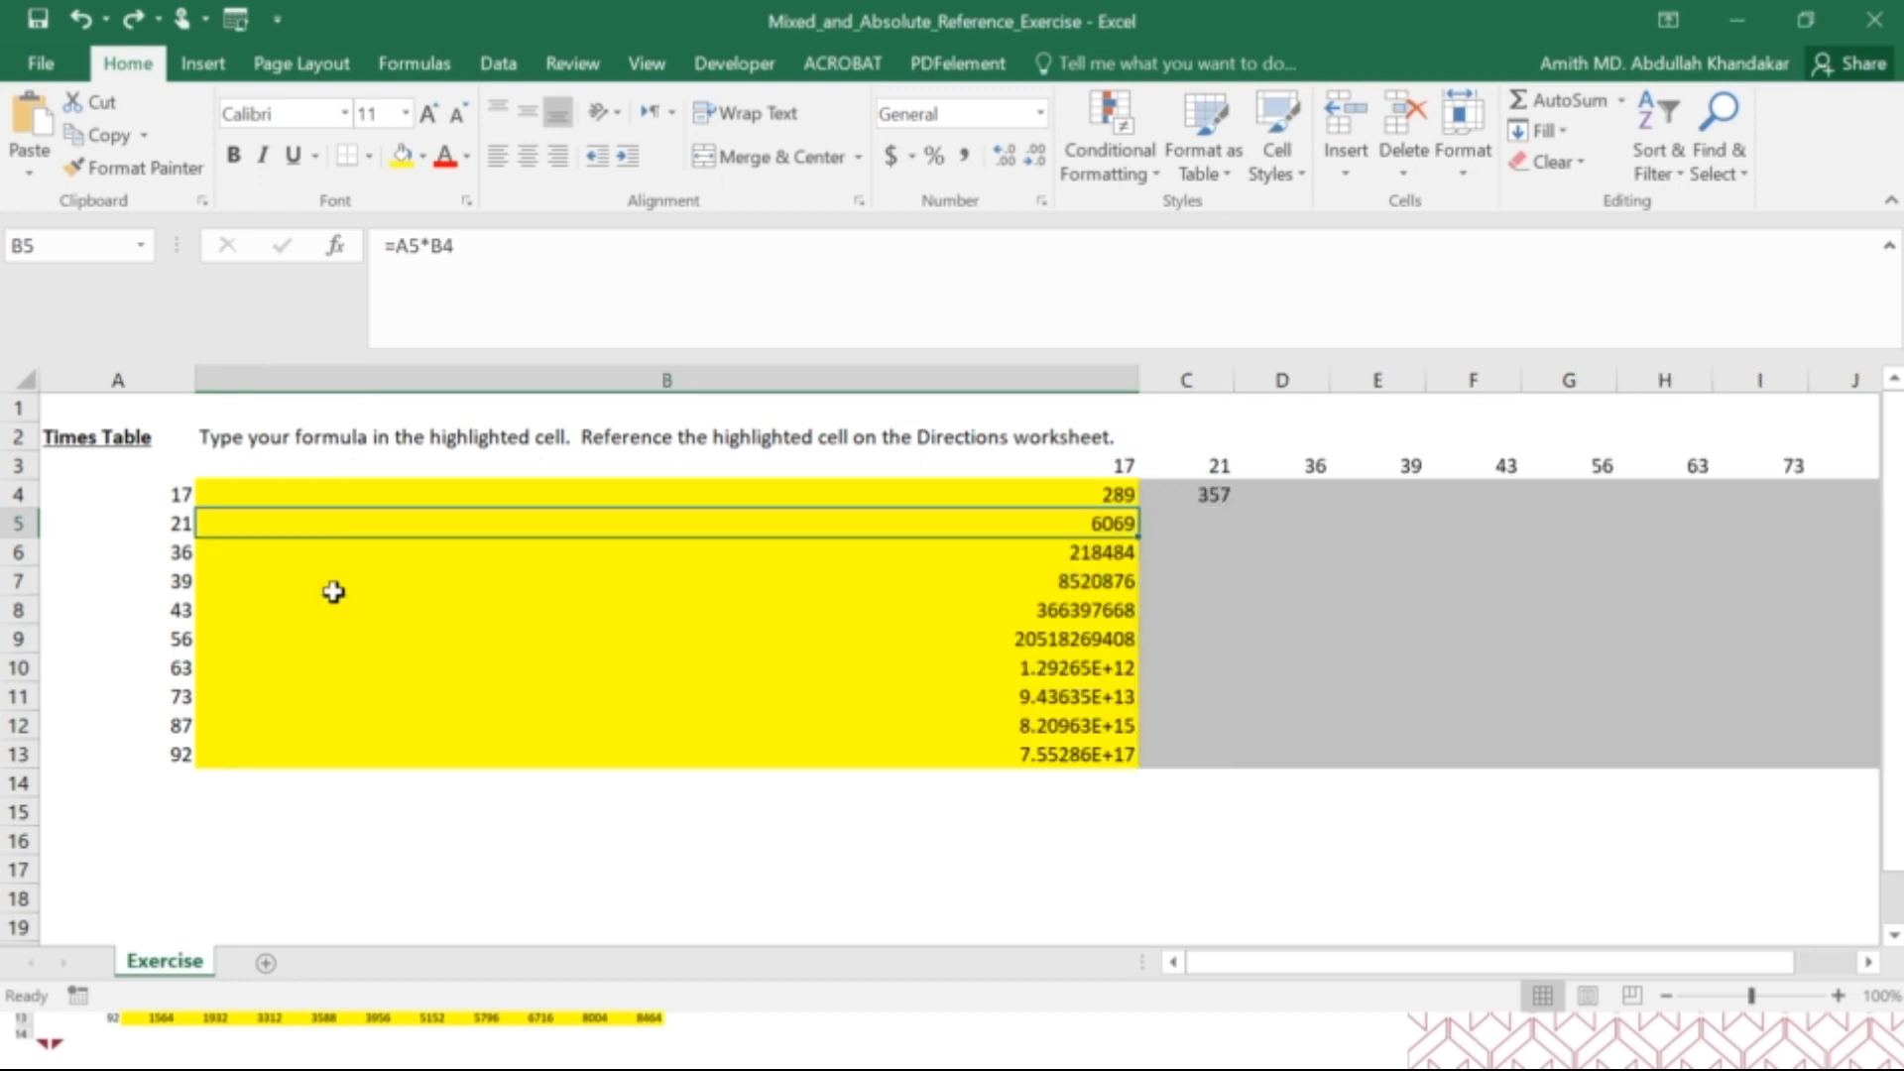
{"action": "key", "text": "ctrl+z"}
{"action": "key", "text": "ctrl+z"}
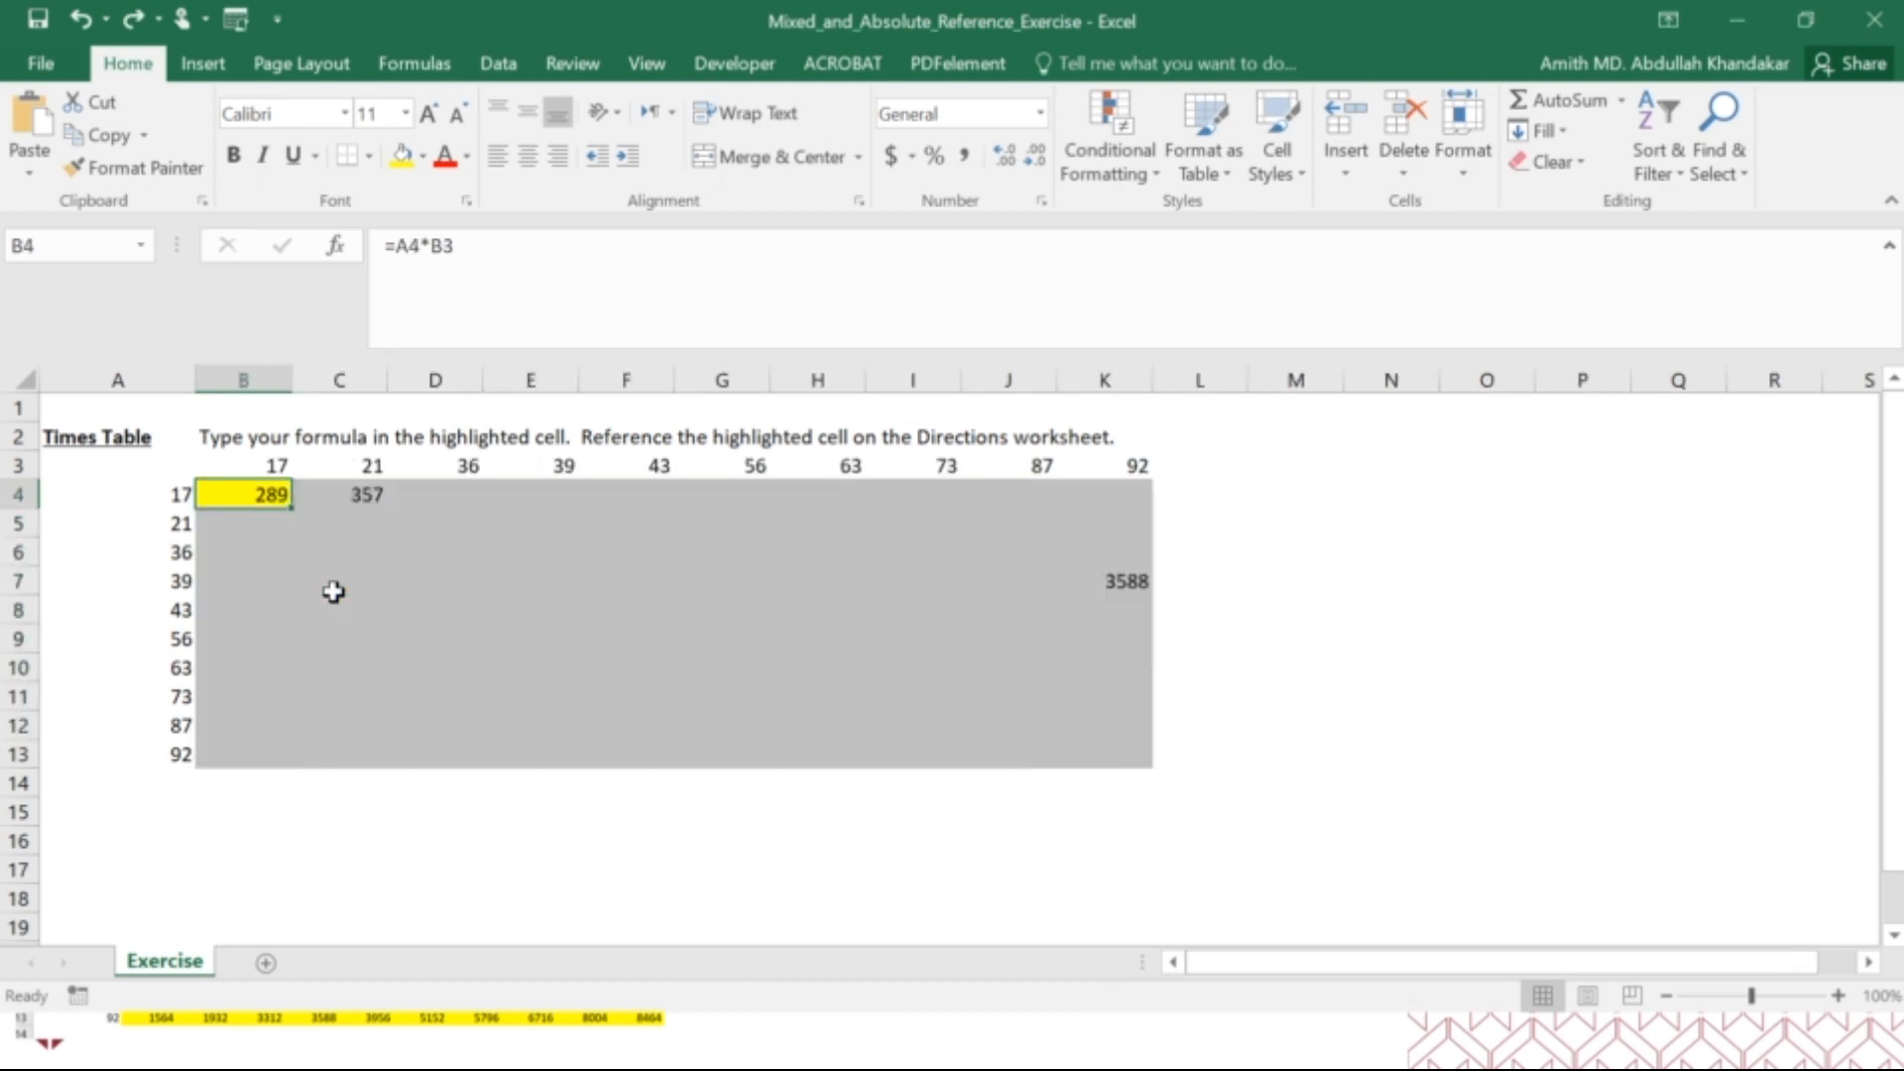
Clear the manually entered formulas from C4 and K7.
{"action": "left_click", "coordinate": [335, 483]}
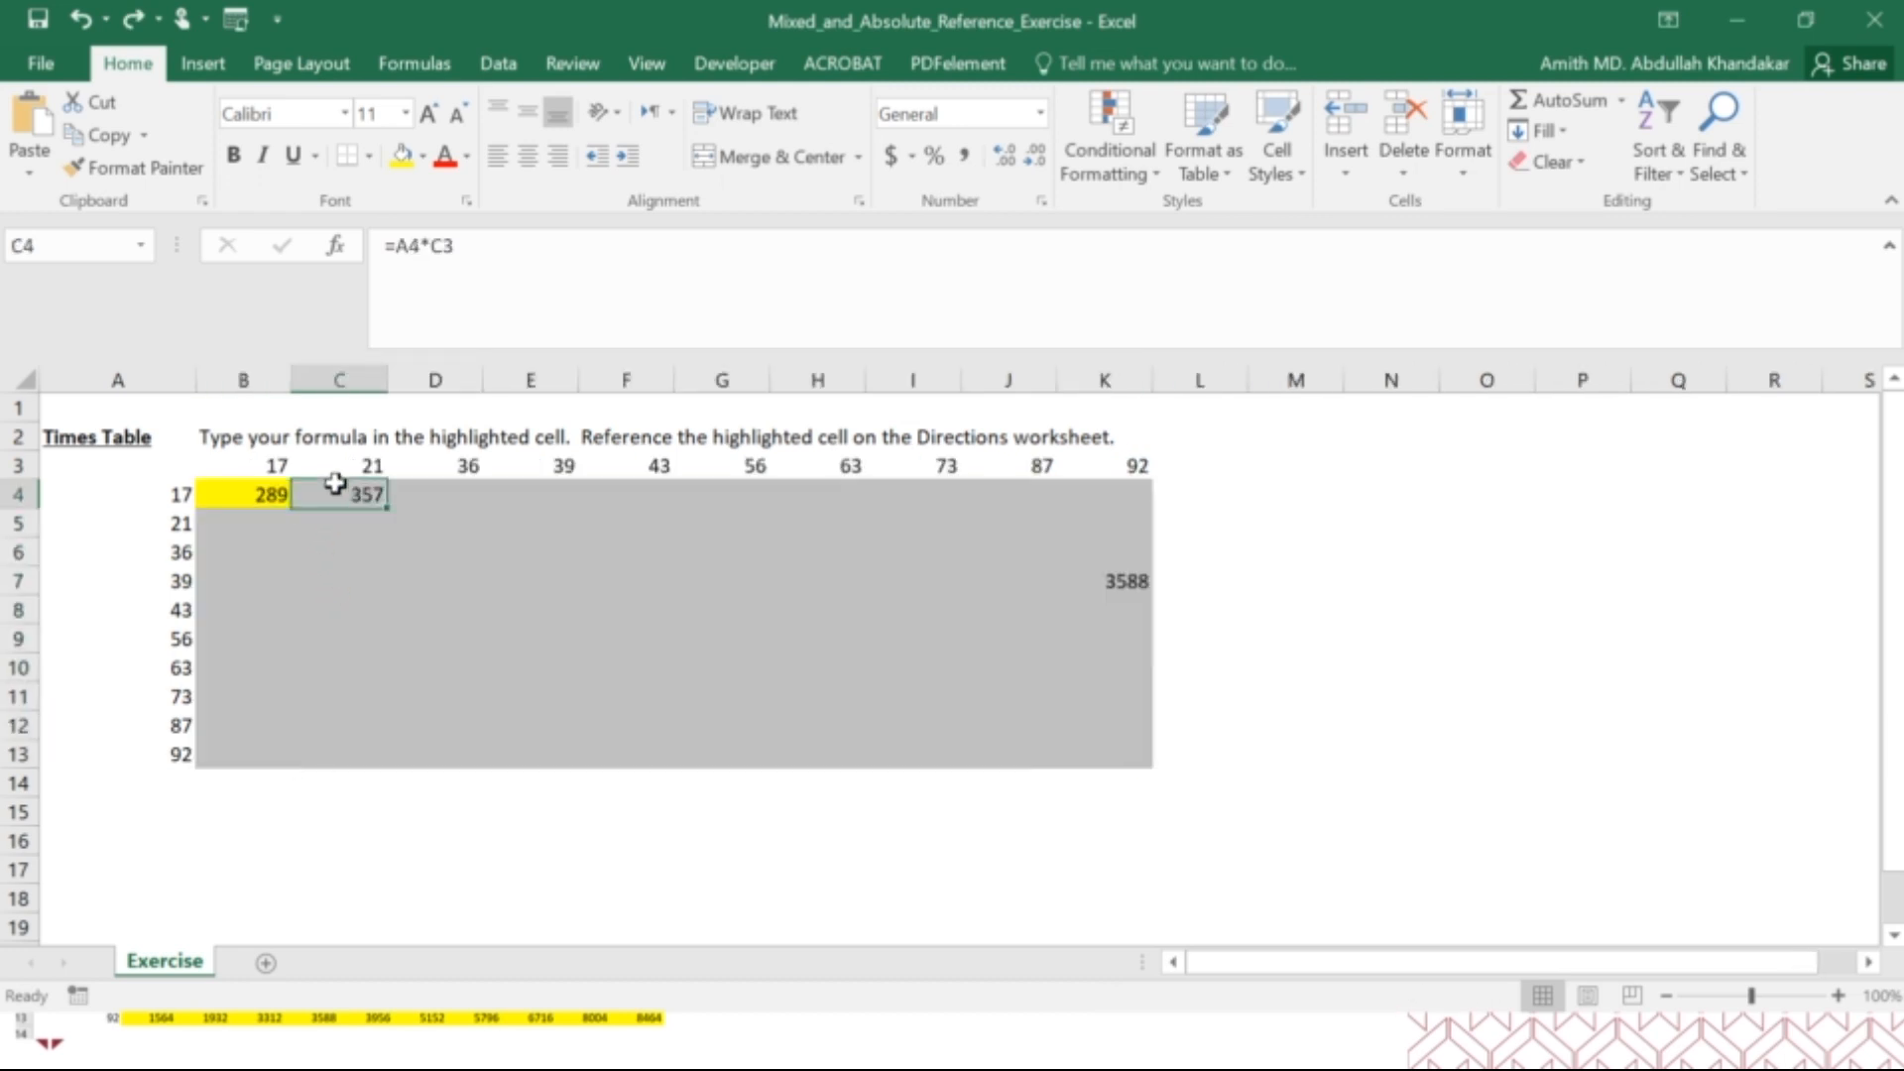
{"action": "key", "text": "Delete"}
{"action": "left_click", "coordinate": [1122, 582]}
{"action": "key", "text": "Delete"}
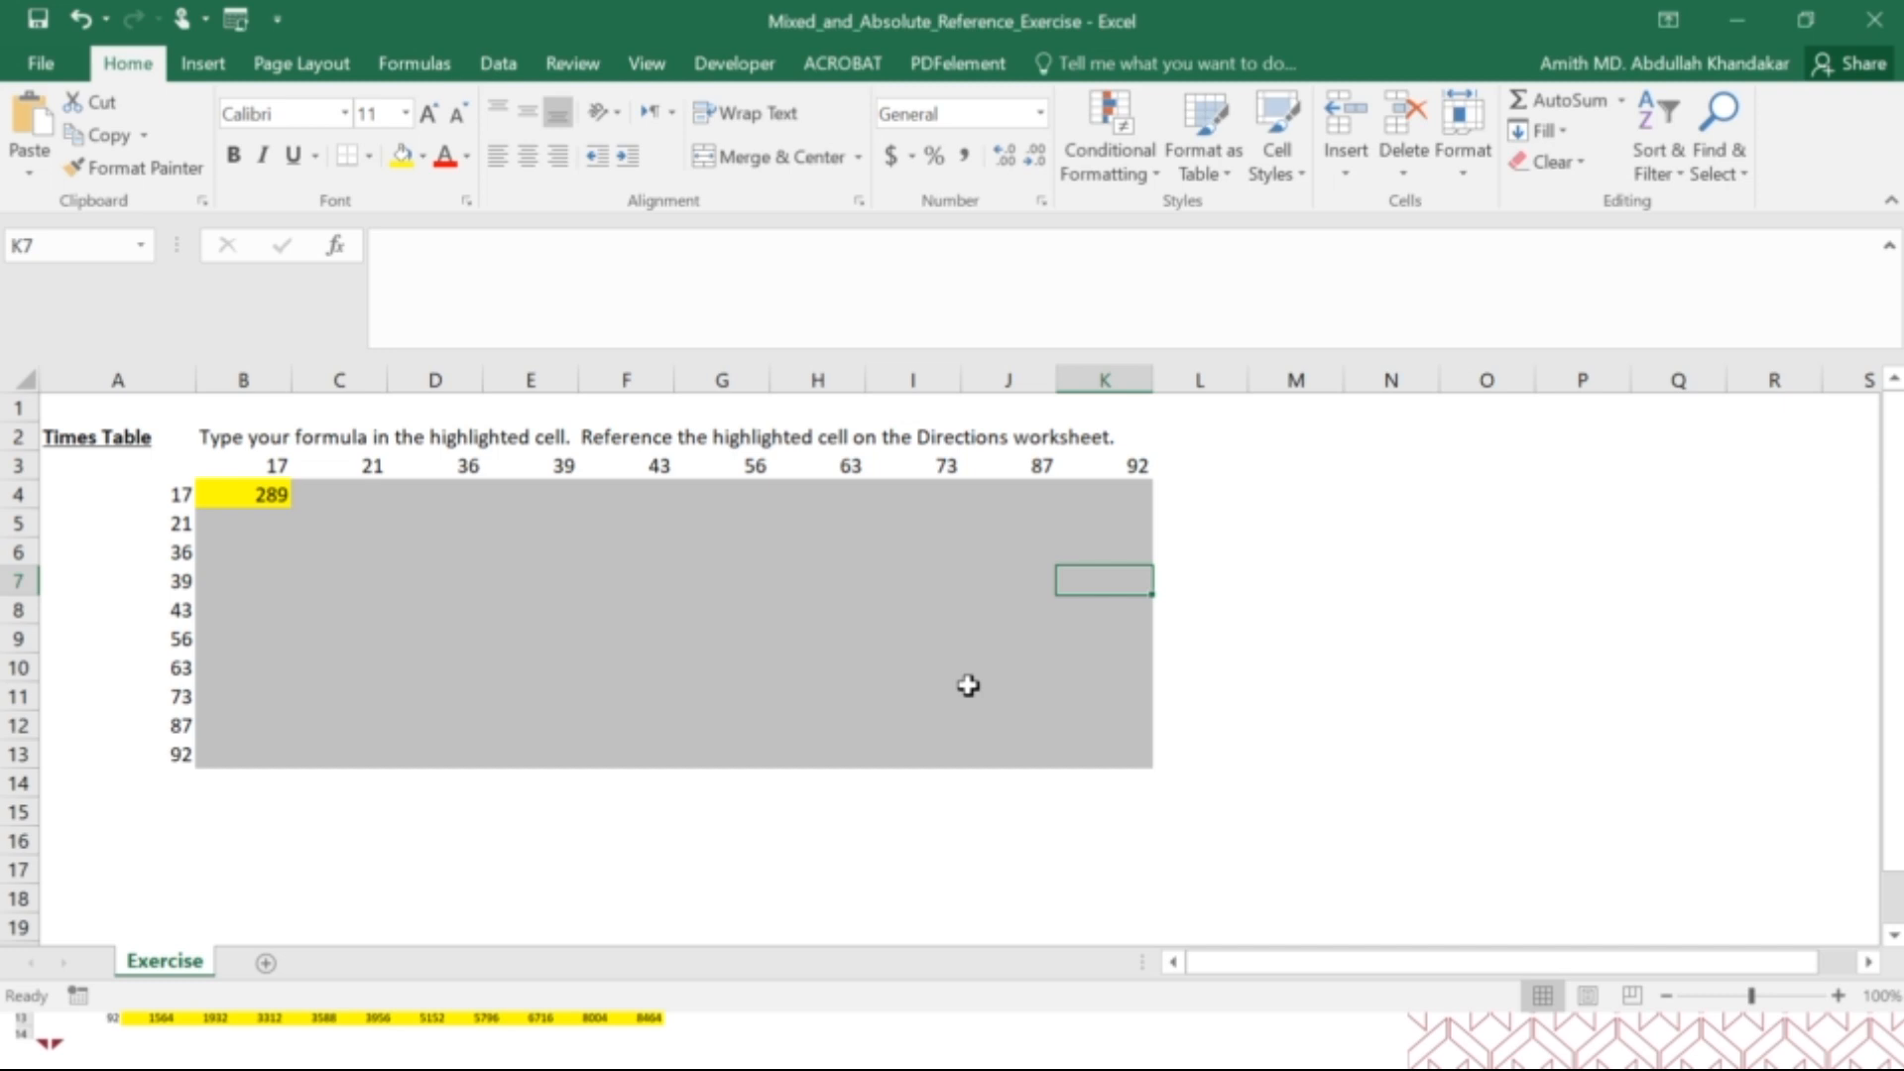
Change the formula in B4 to =$A4*B$3 so it uses mixed references.
{"action": "left_click", "coordinate": [261, 499]}
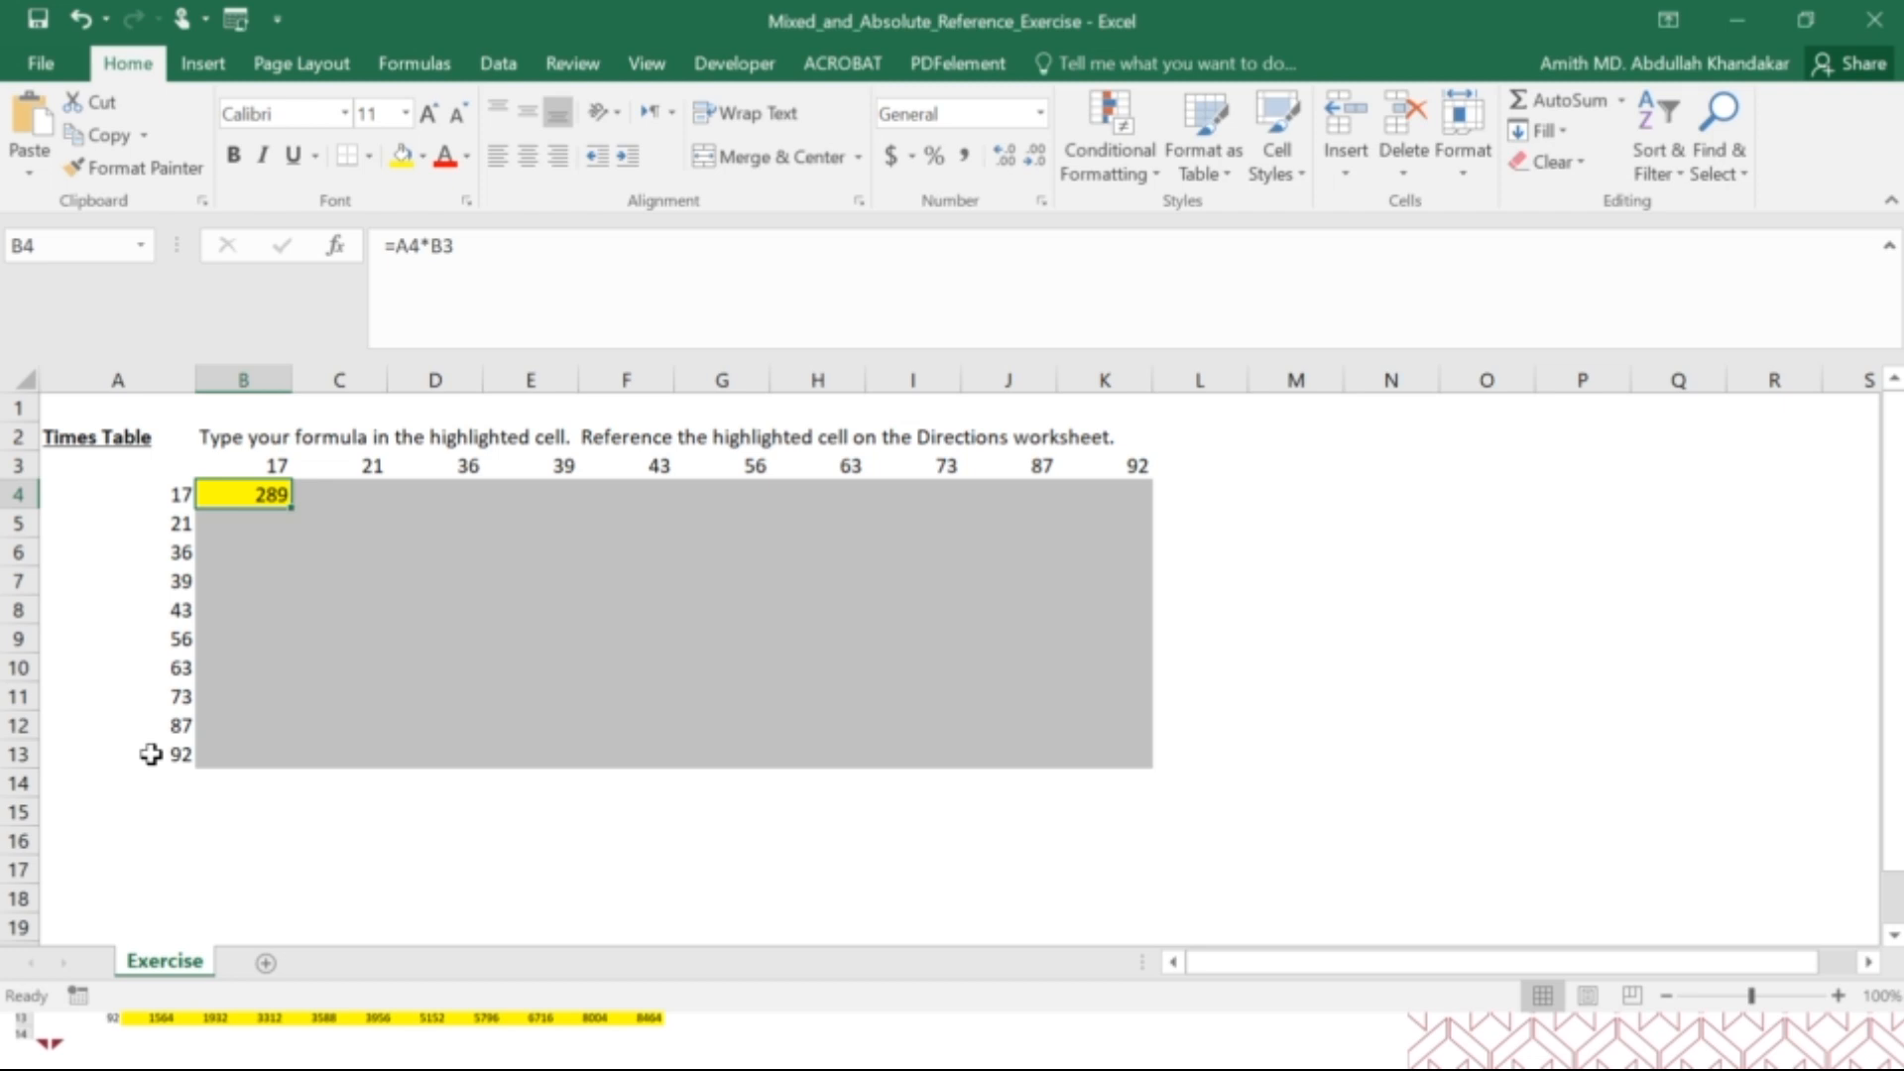
{"action": "left_click", "coordinate": [397, 252]}
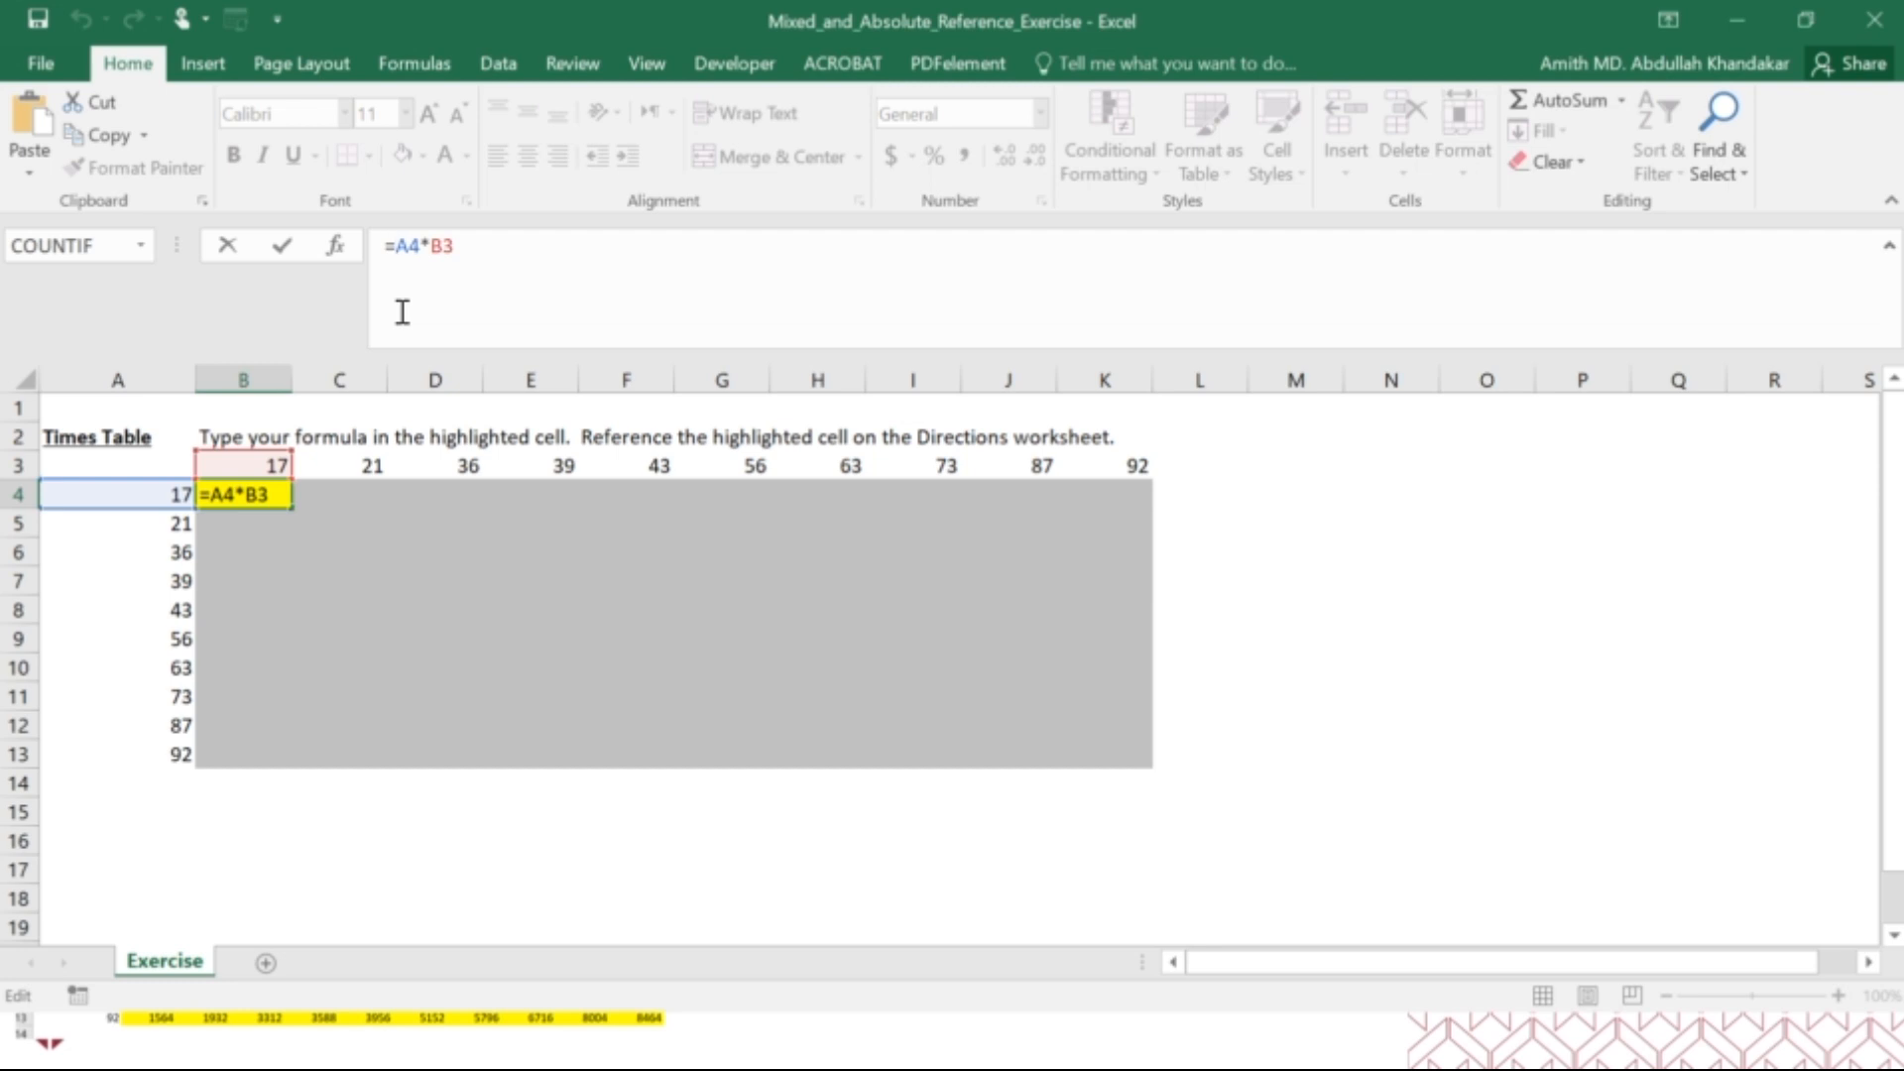
{"action": "type", "text": "$"}
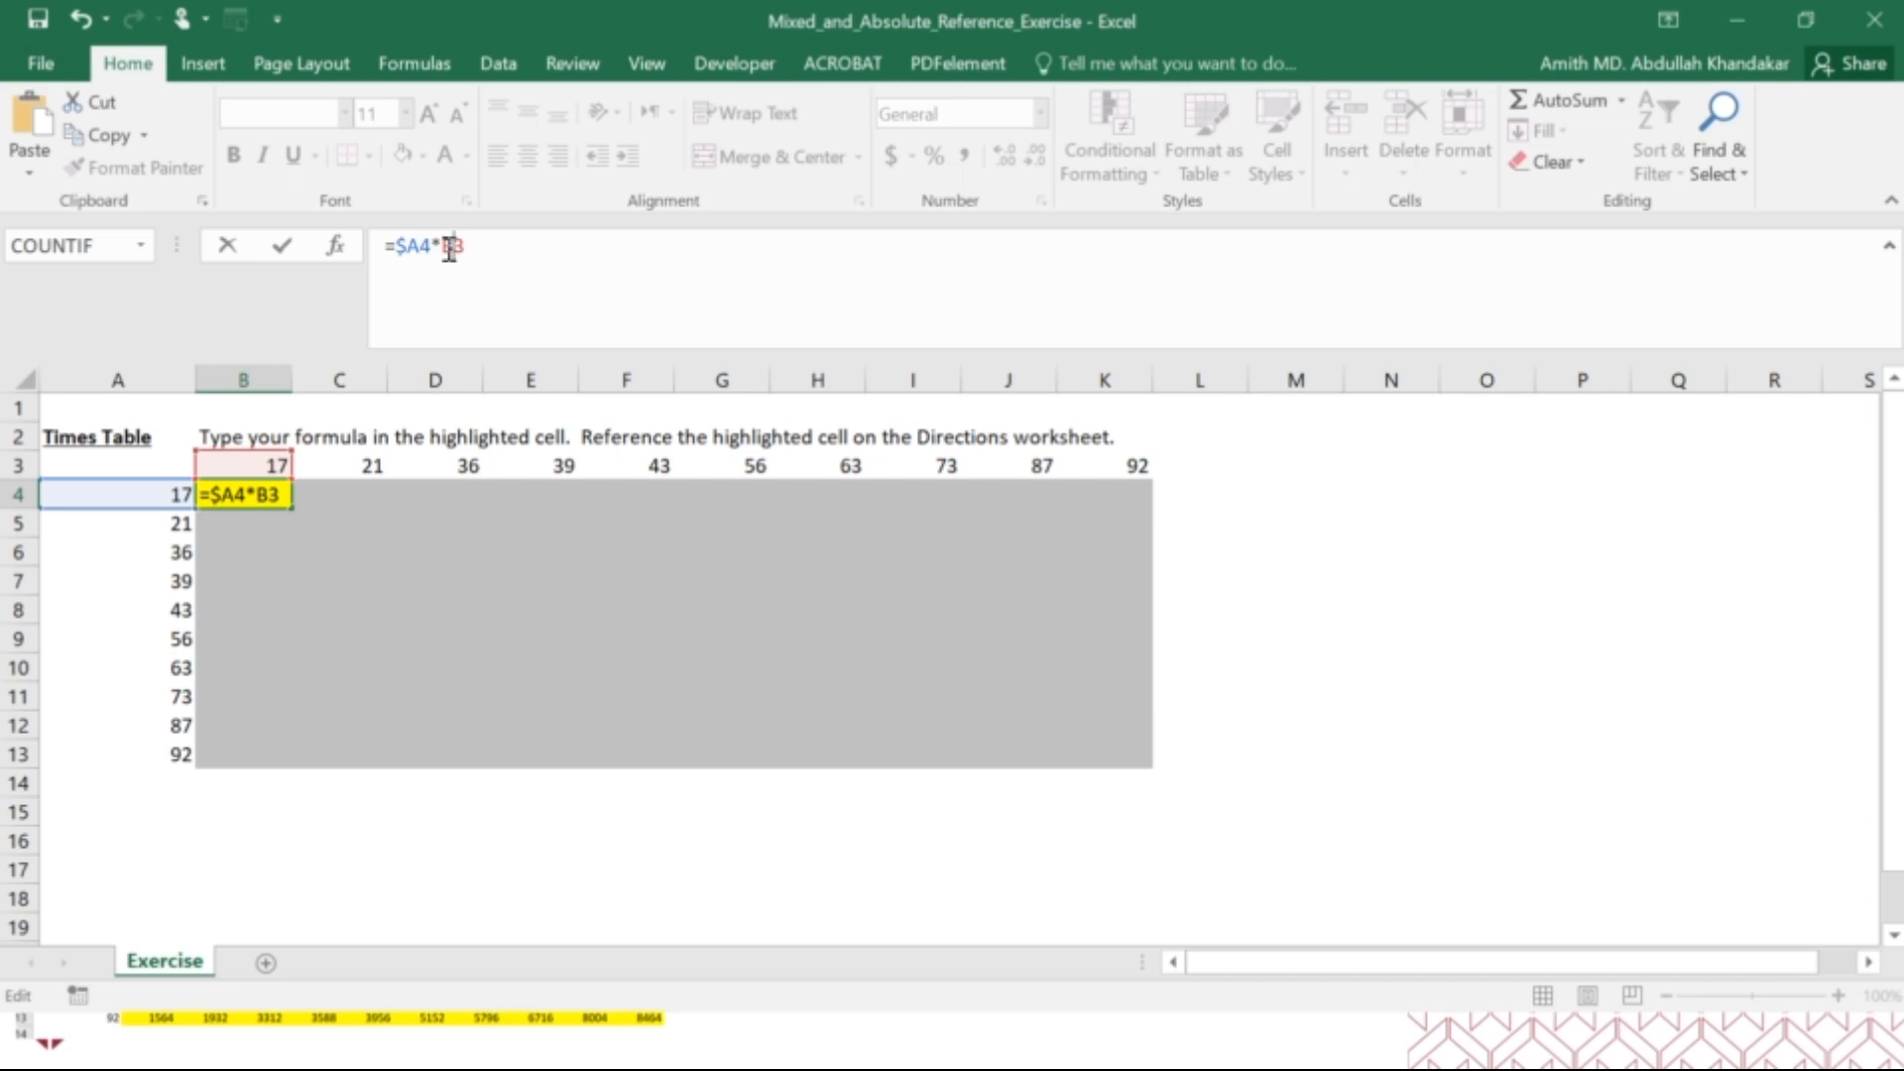
{"action": "type", "text": "$"}
{"action": "left_click_drag", "start_coordinate": [398, 245], "coordinate": [429, 244]}
{"action": "left_click_drag", "start_coordinate": [441, 245], "coordinate": [479, 243]}
{"action": "key", "text": "Return"}
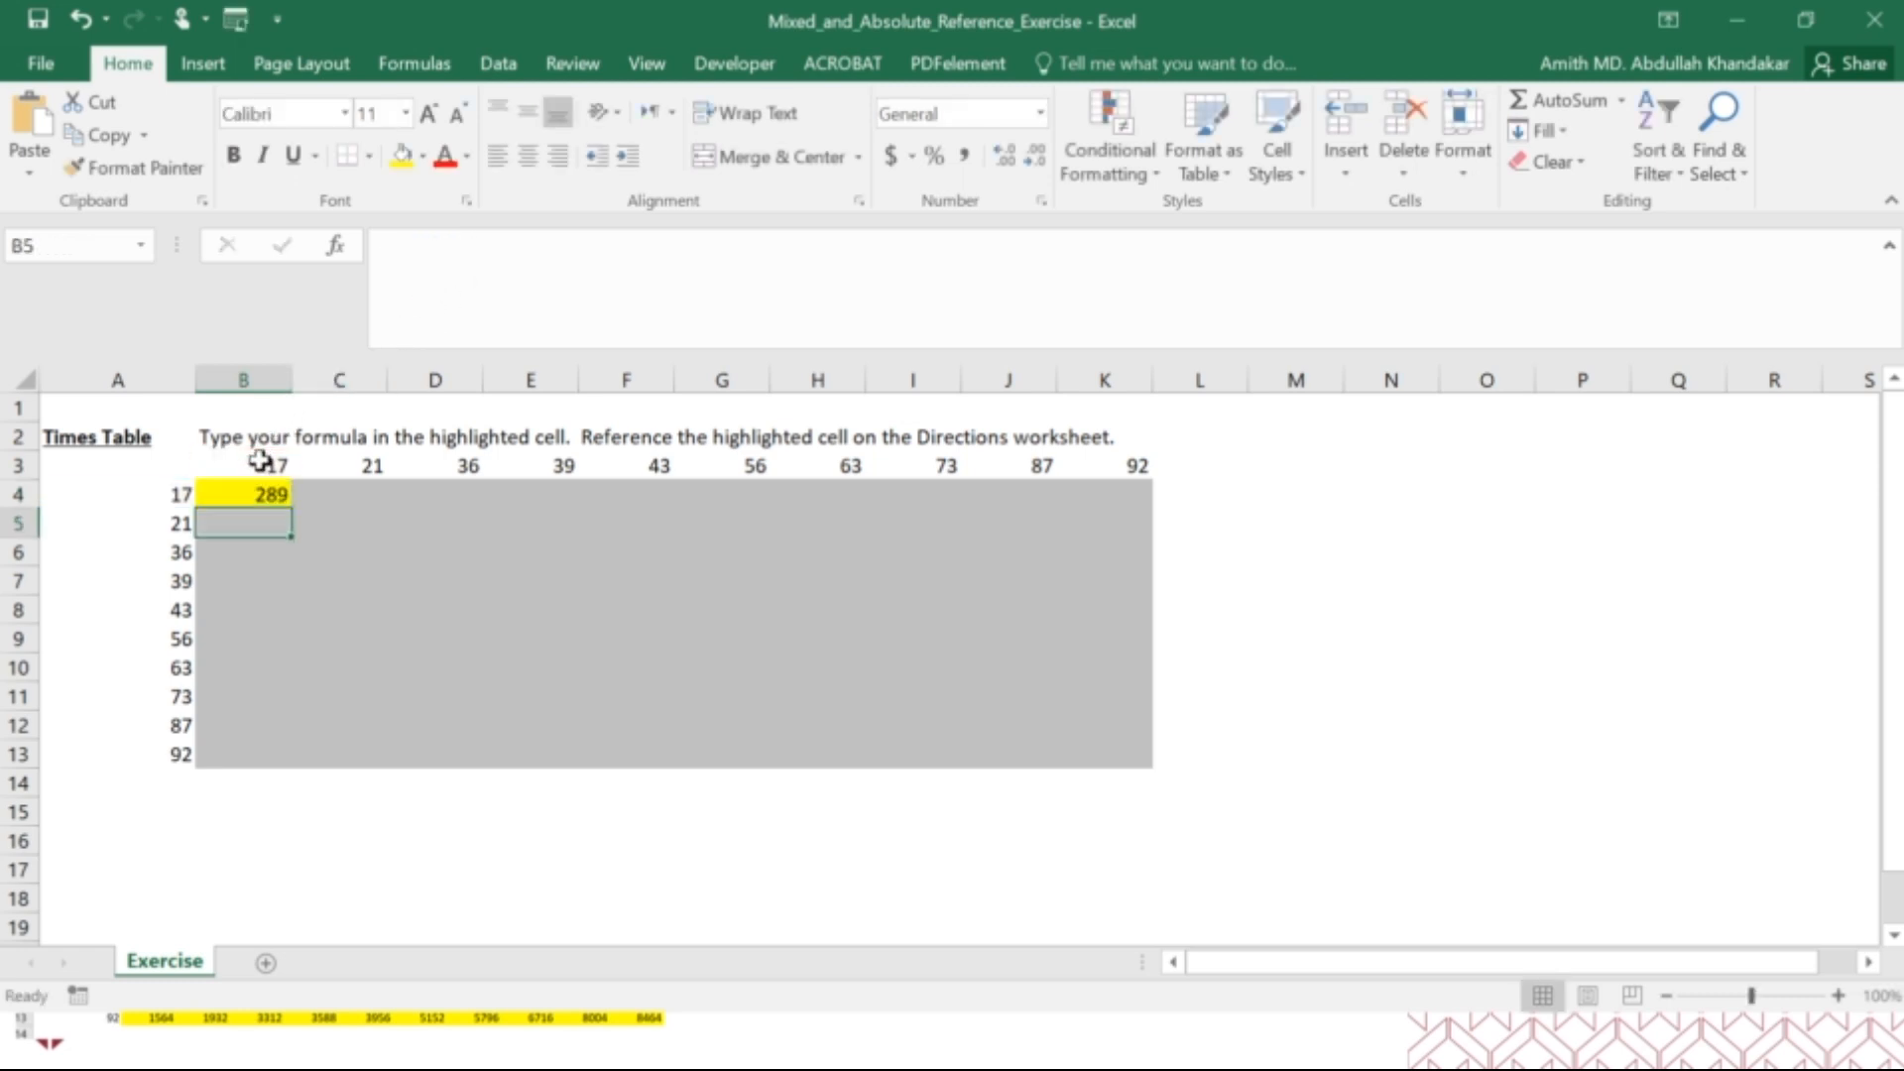
Copy the mixed-reference formula from B4 across the row to K4.
{"action": "left_click", "coordinate": [263, 492]}
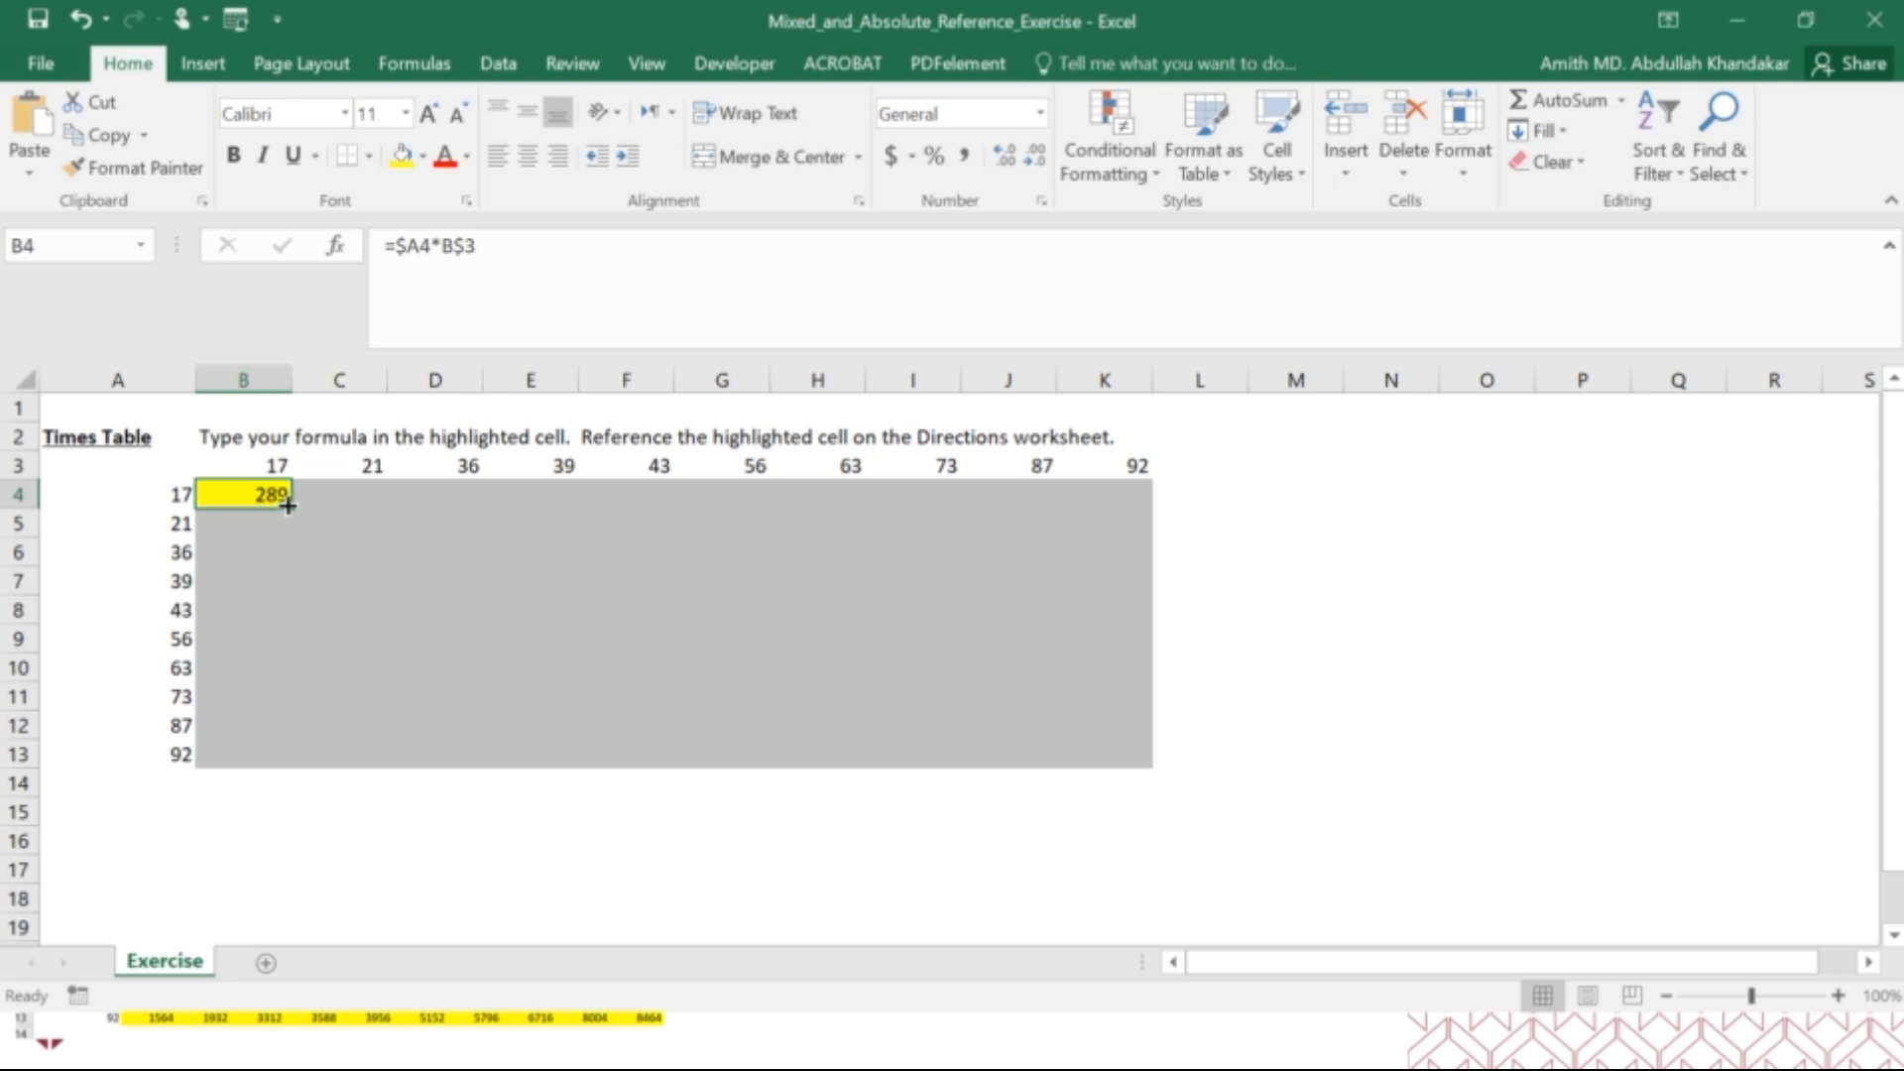
{"action": "left_click_drag", "start_coordinate": [290, 509], "coordinate": [1137, 493]}
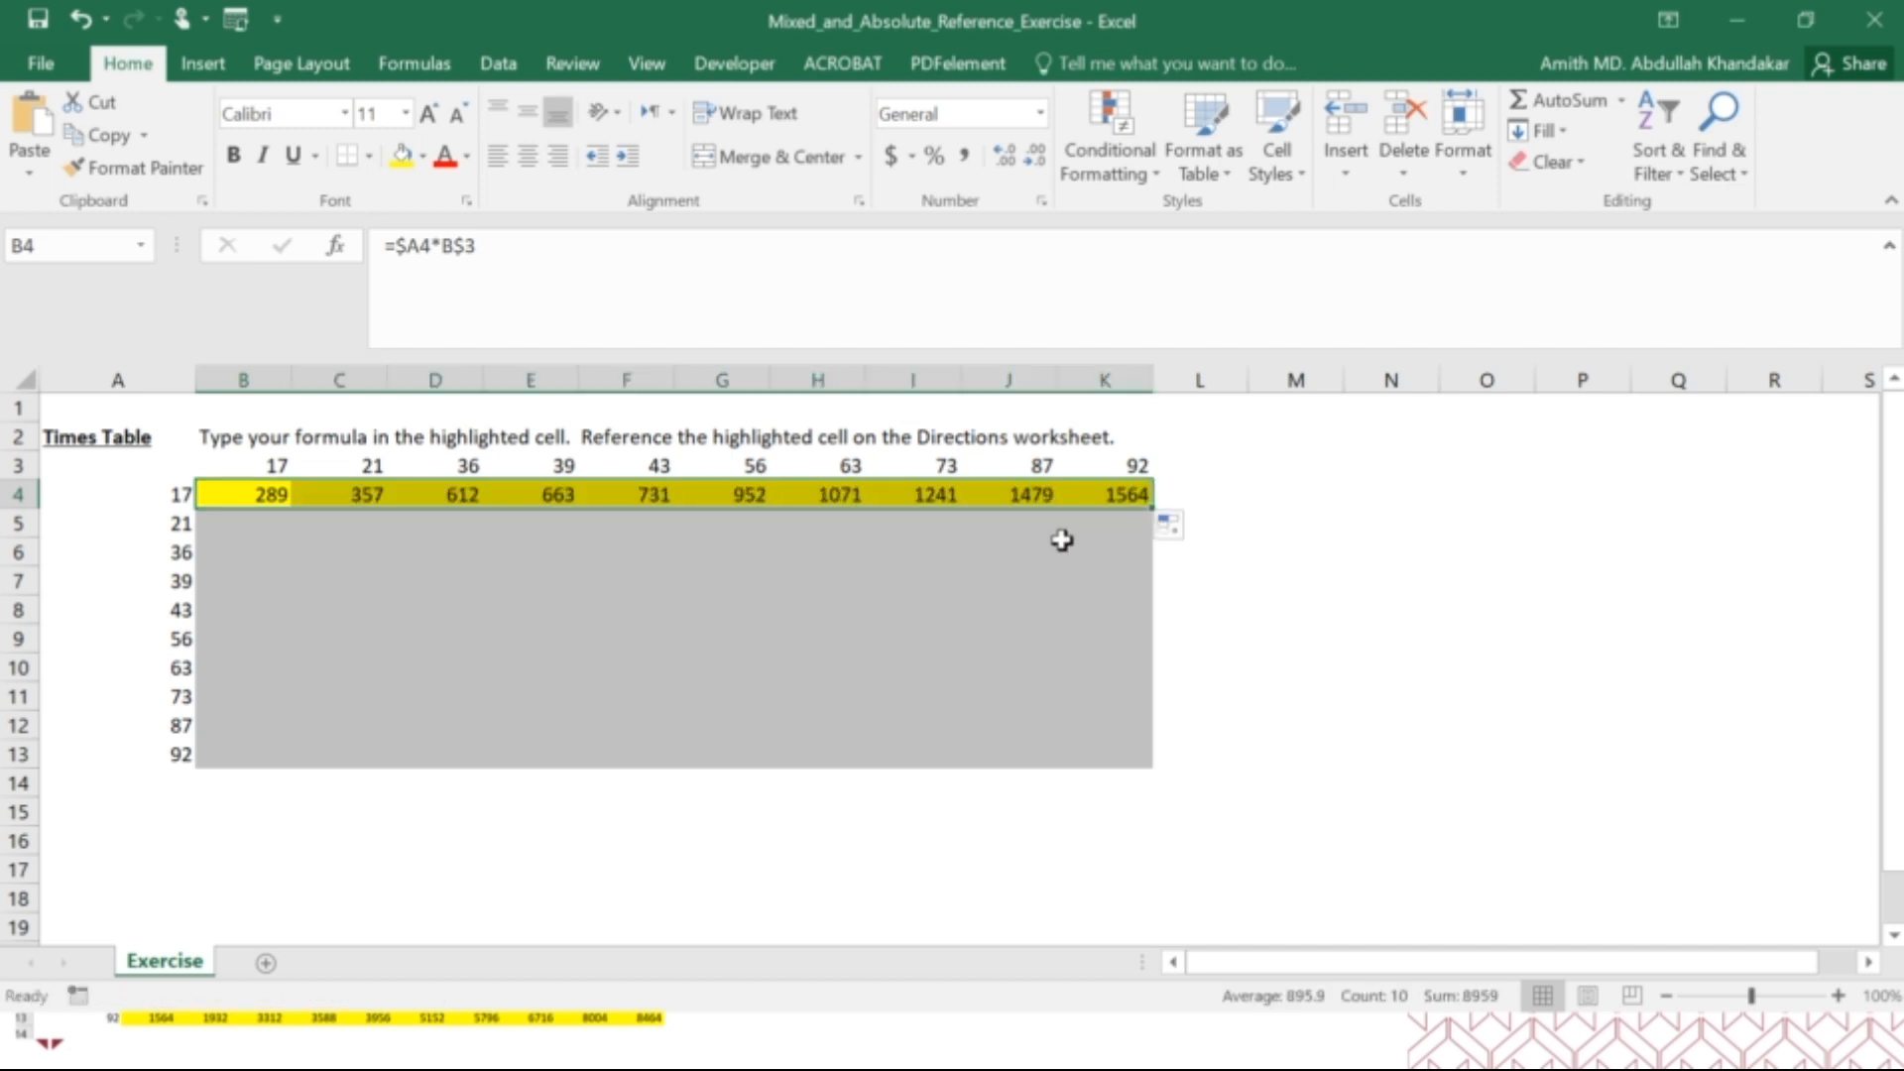
Fill the formulas in B4:K4 down through row 13 and inspect the cell references in C8's formula.
{"action": "left_click_drag", "start_coordinate": [1151, 507], "coordinate": [1148, 761]}
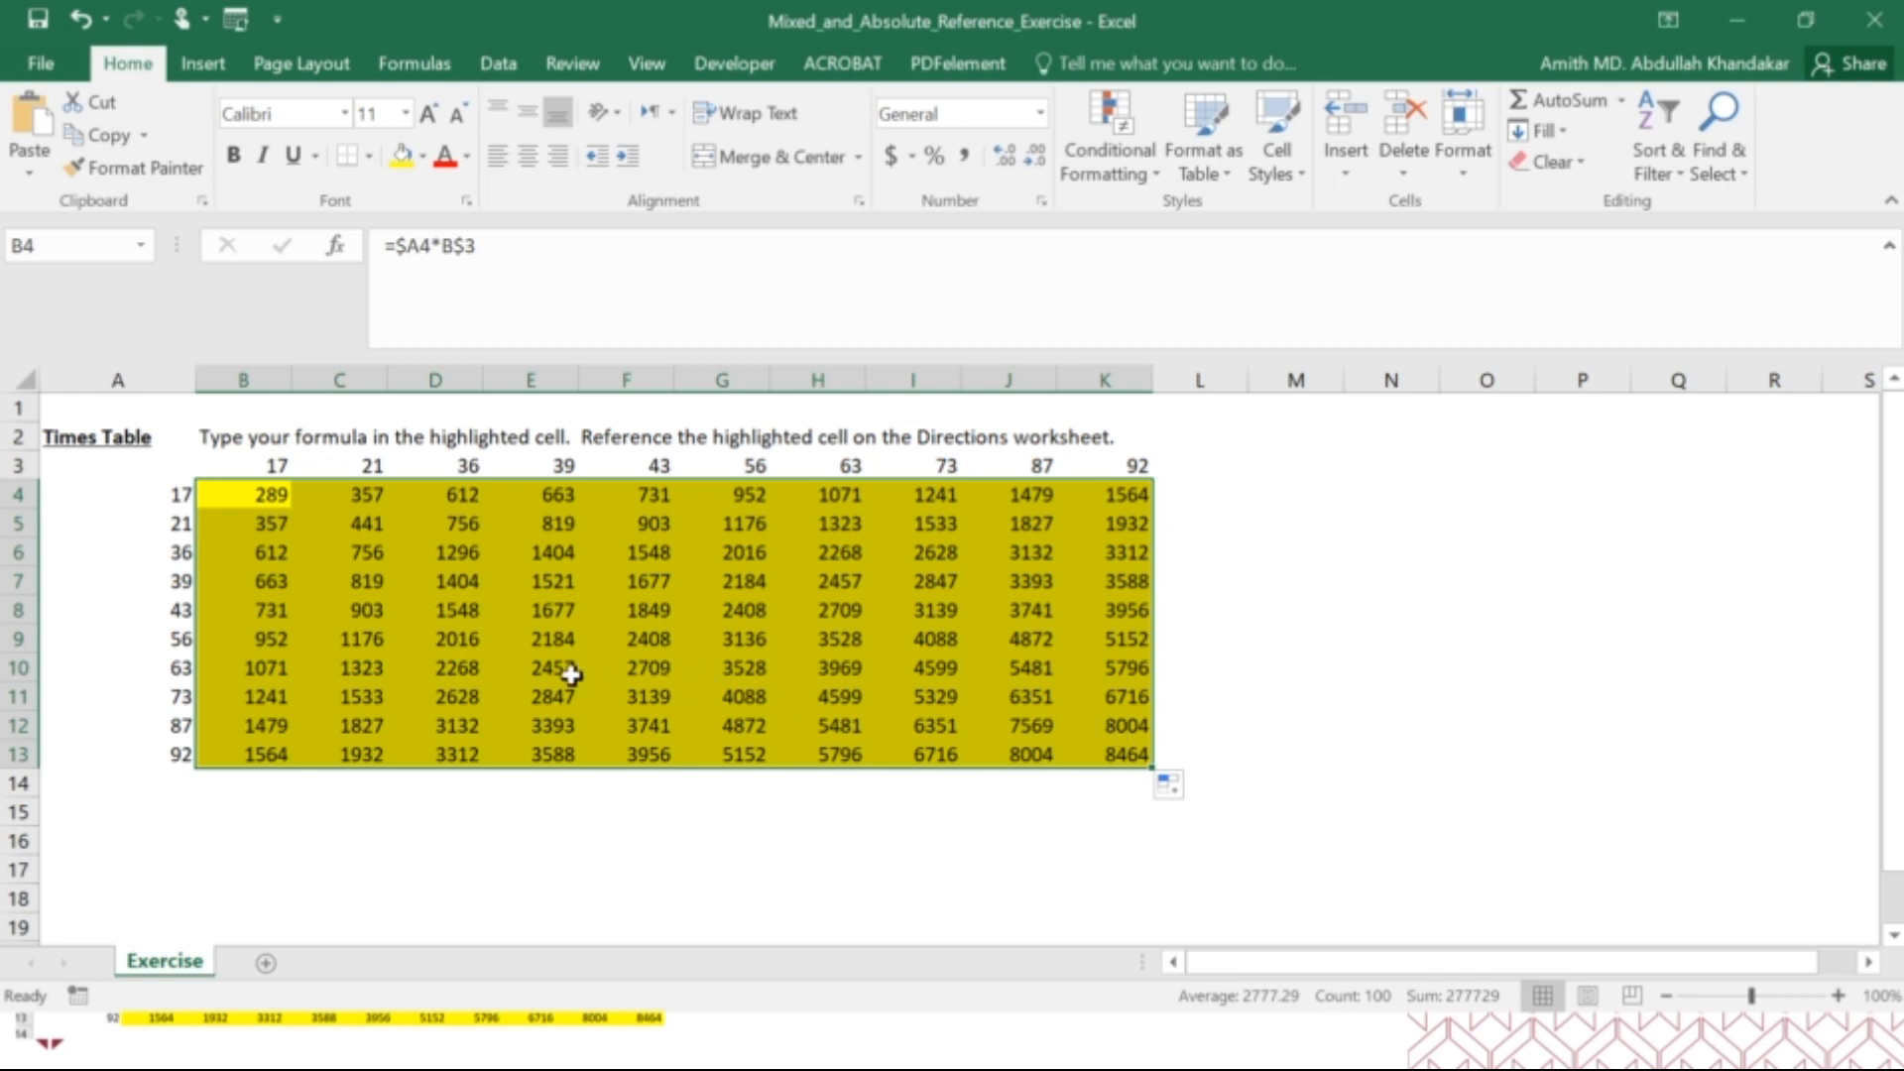
{"action": "left_click", "coordinate": [374, 612]}
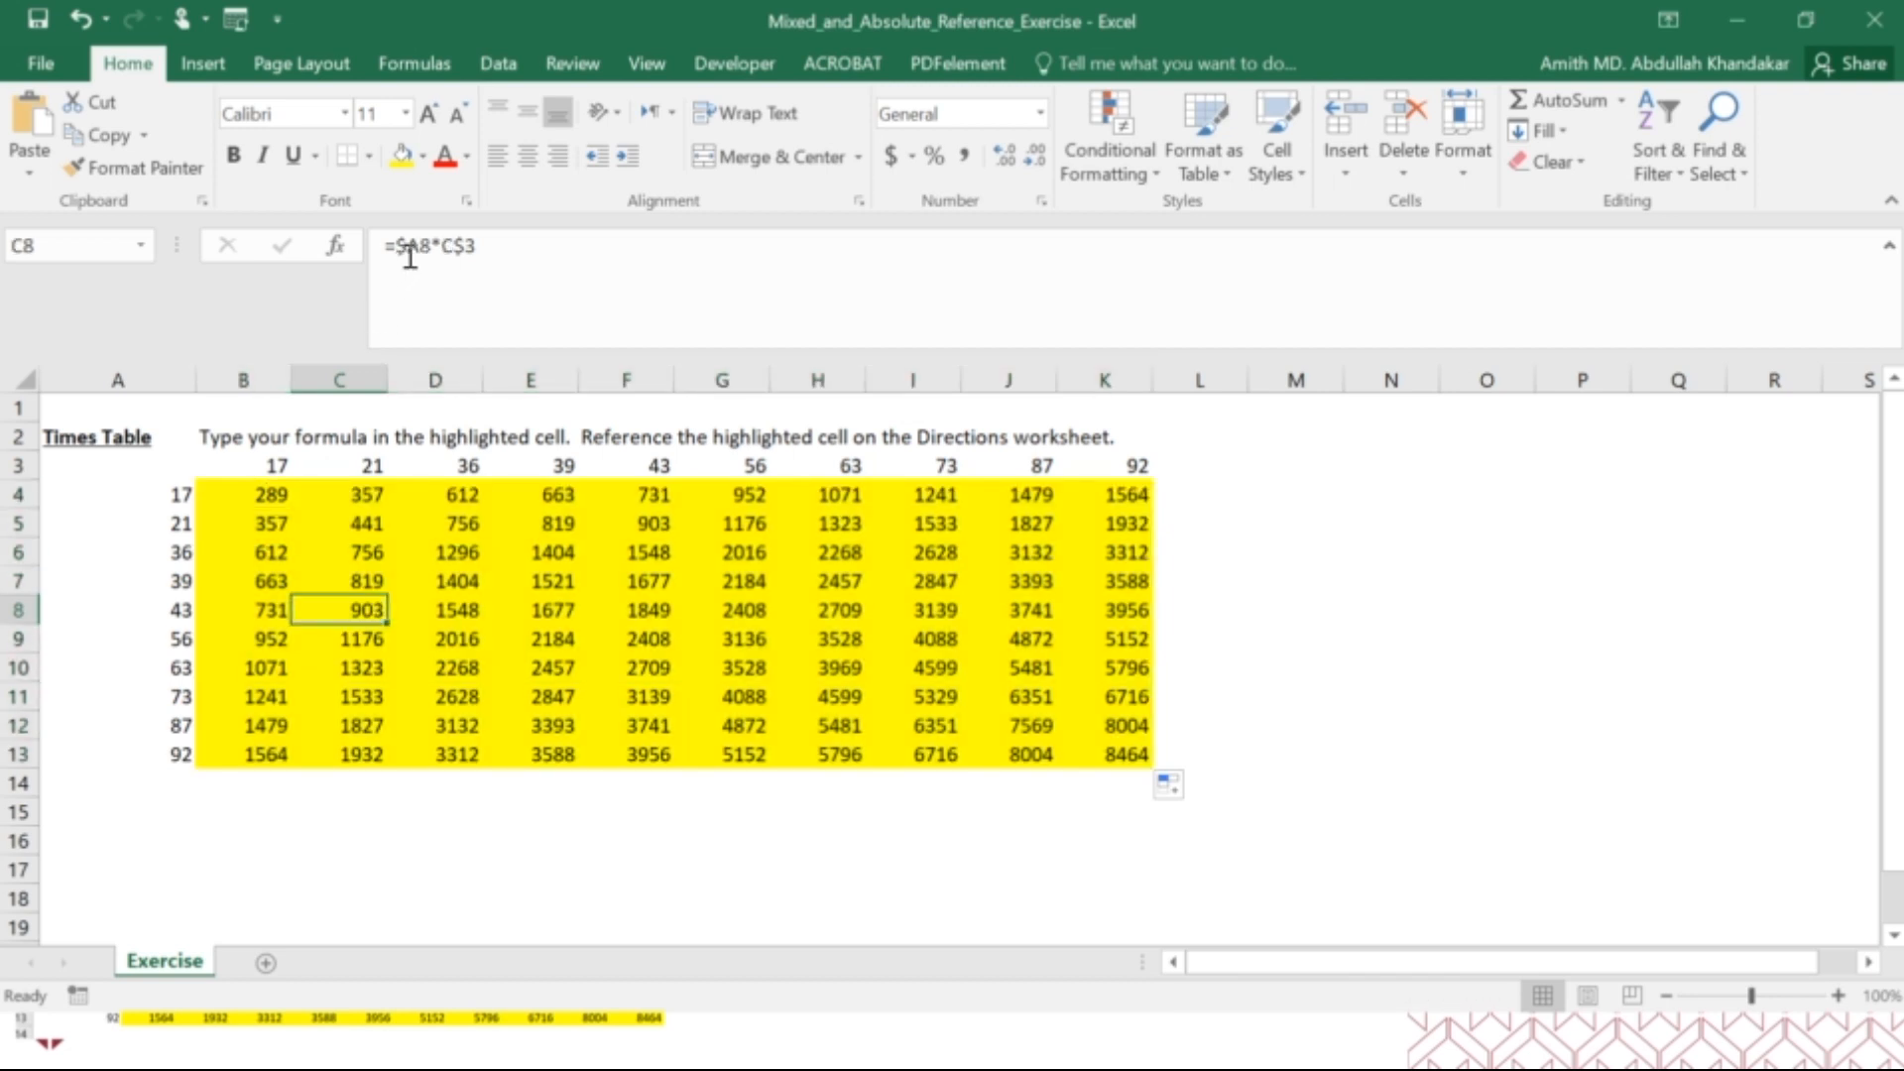
{"action": "left_click", "coordinate": [415, 253]}
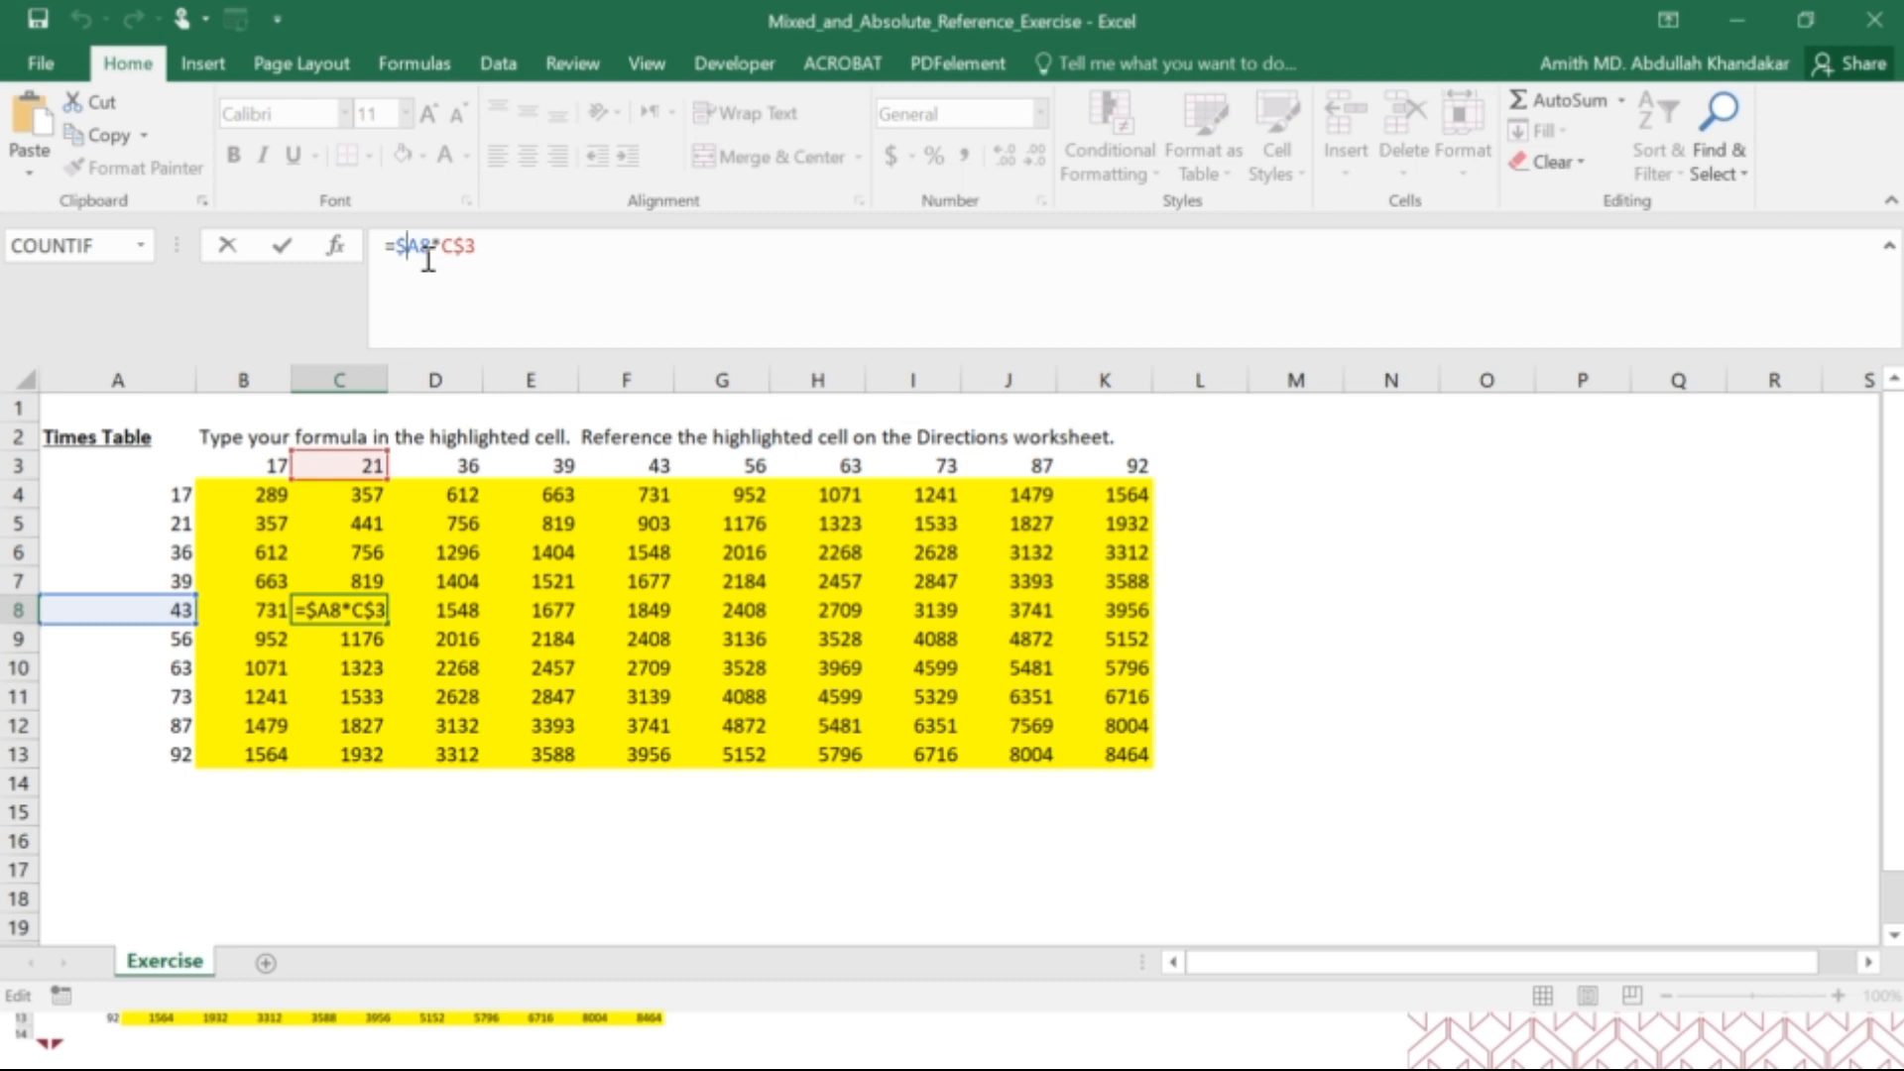
{"action": "key", "text": "ctrl+Return"}
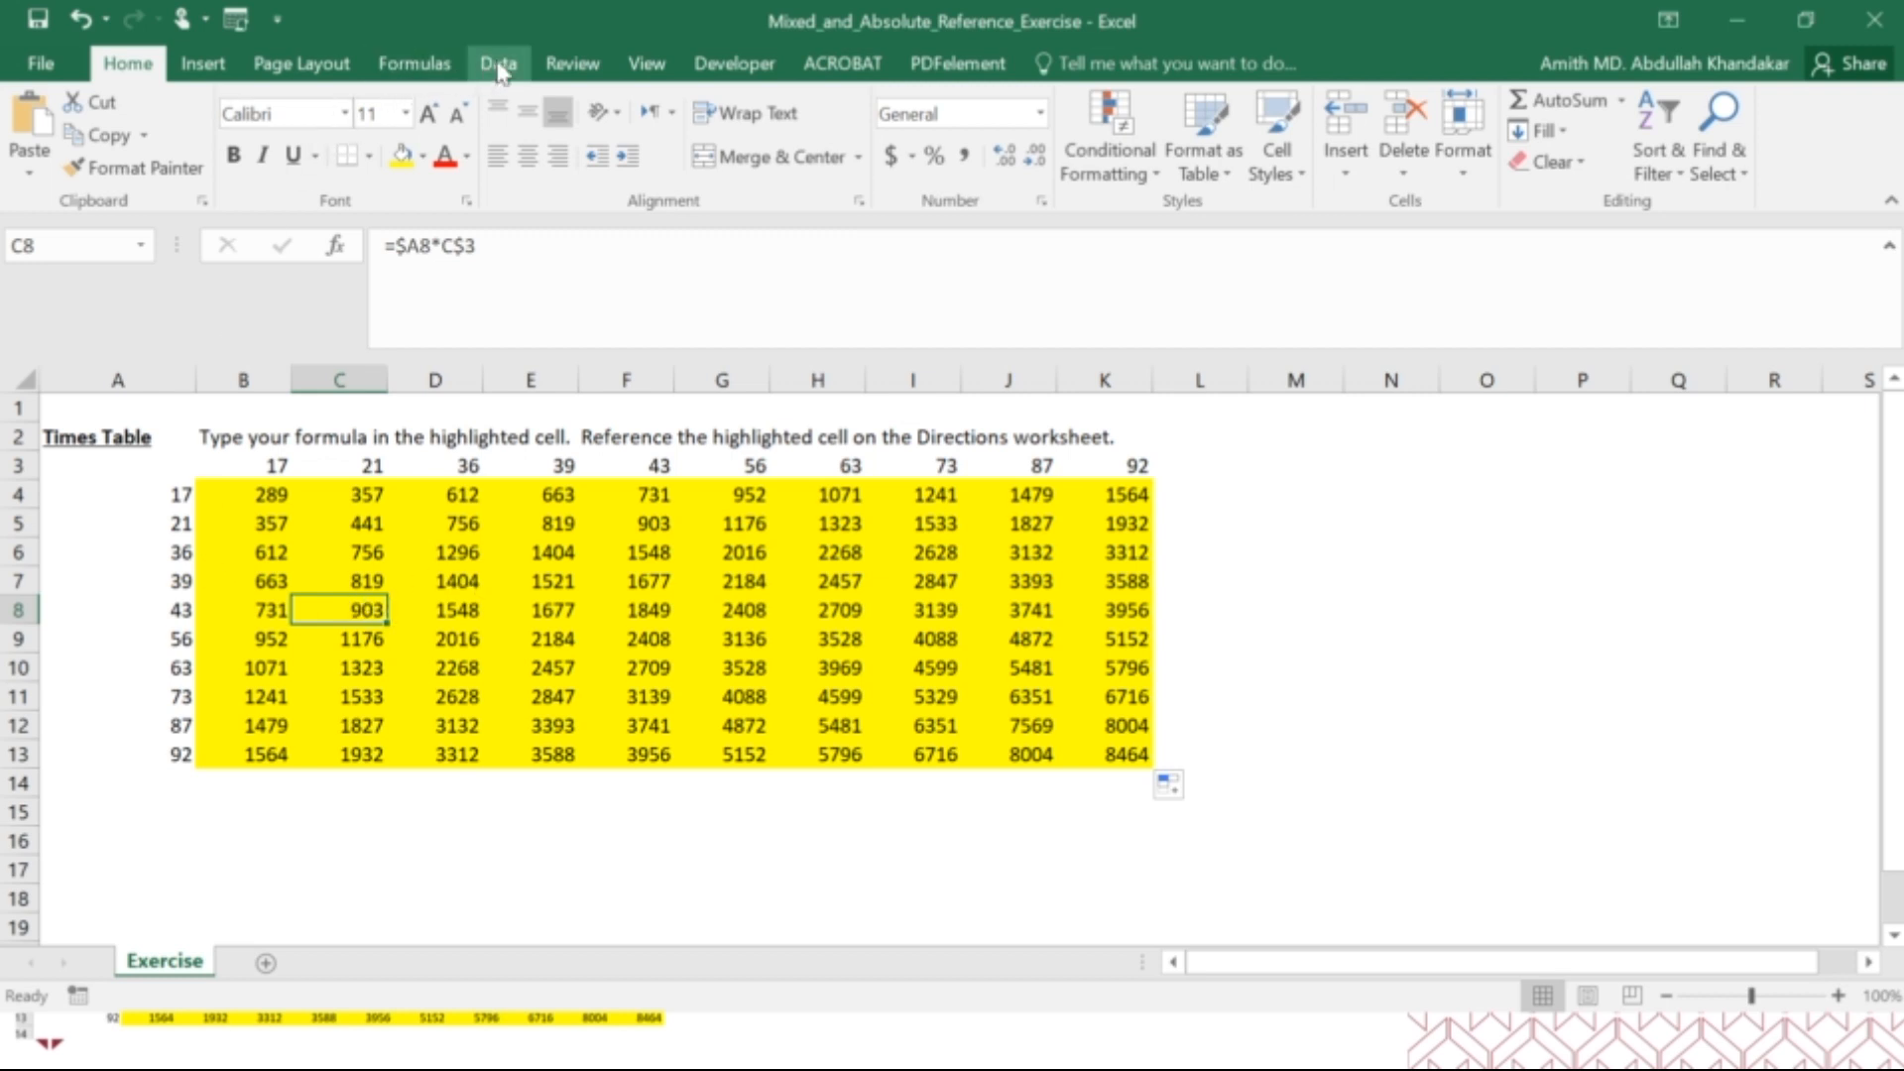
Trace the precedents of cells C8, K13 and F9, and remove the tracer arrows.
{"action": "left_click", "coordinate": [443, 66]}
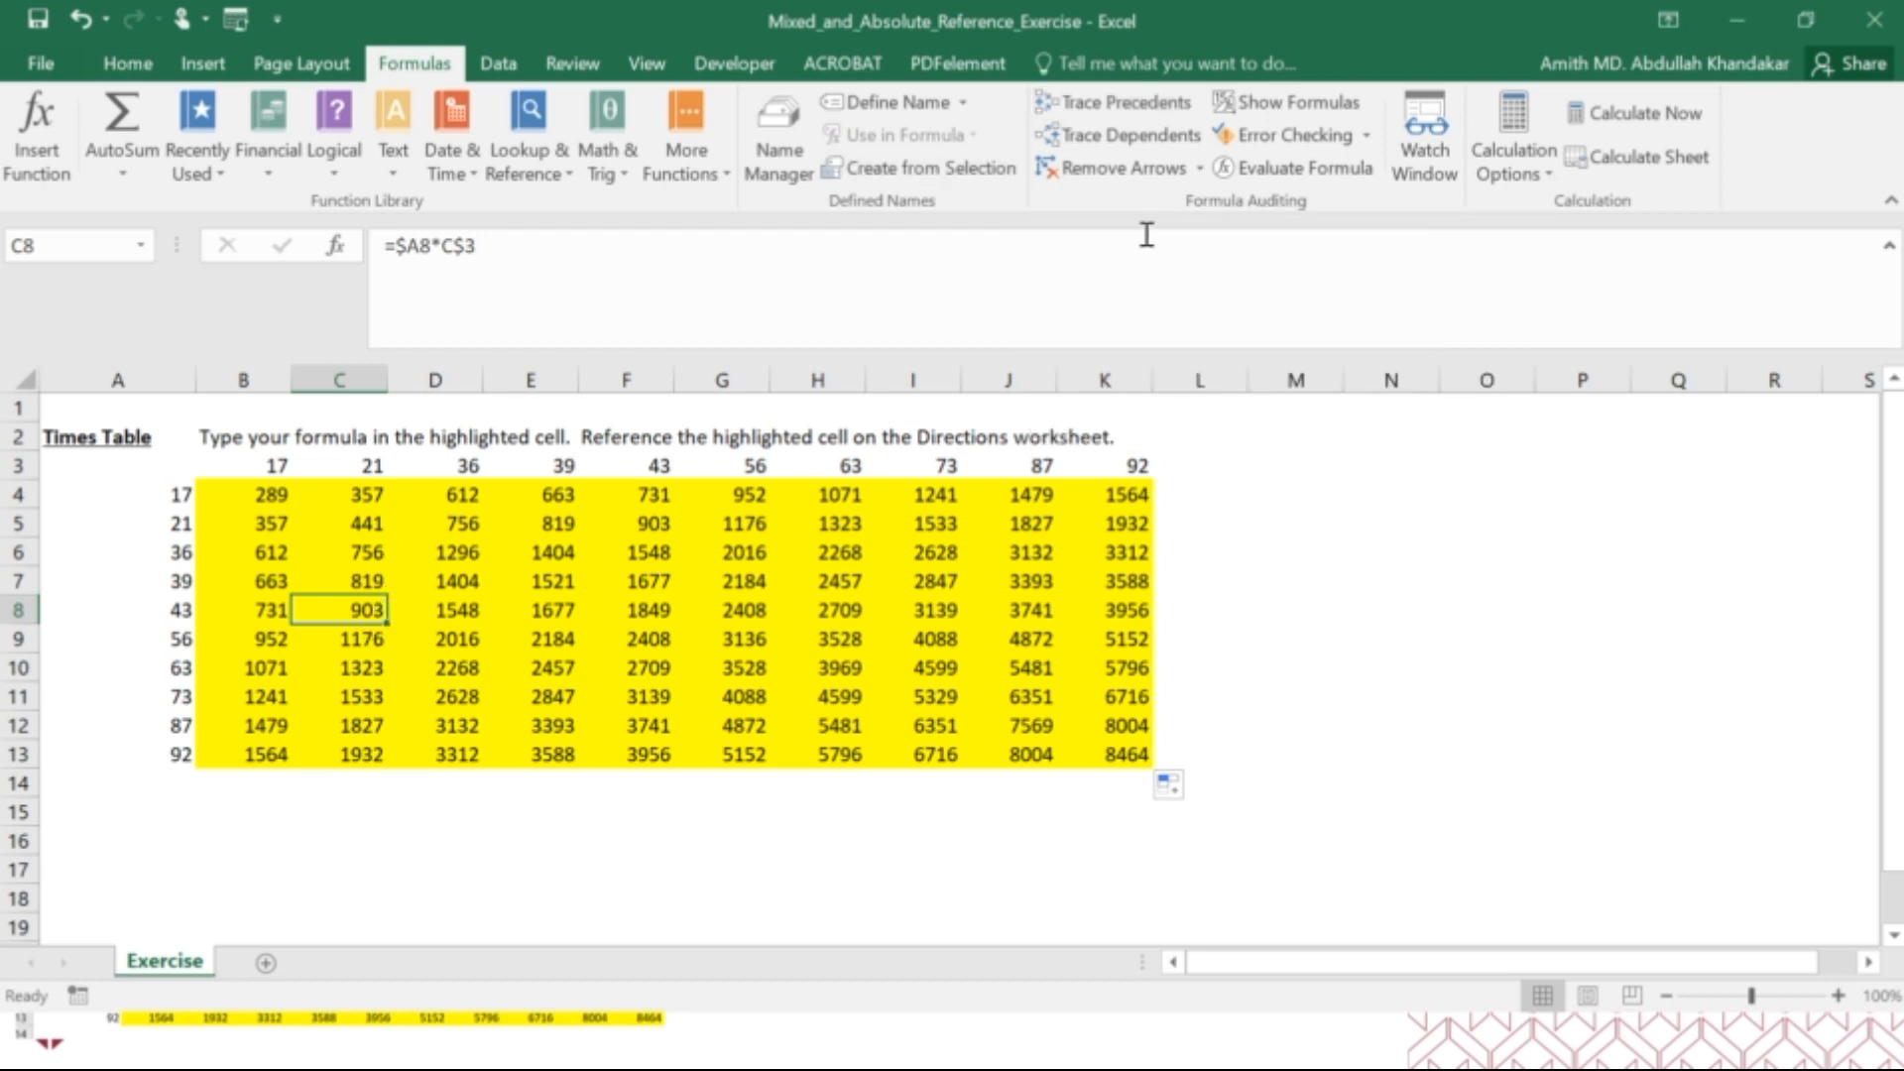
{"action": "left_click", "coordinate": [1168, 115]}
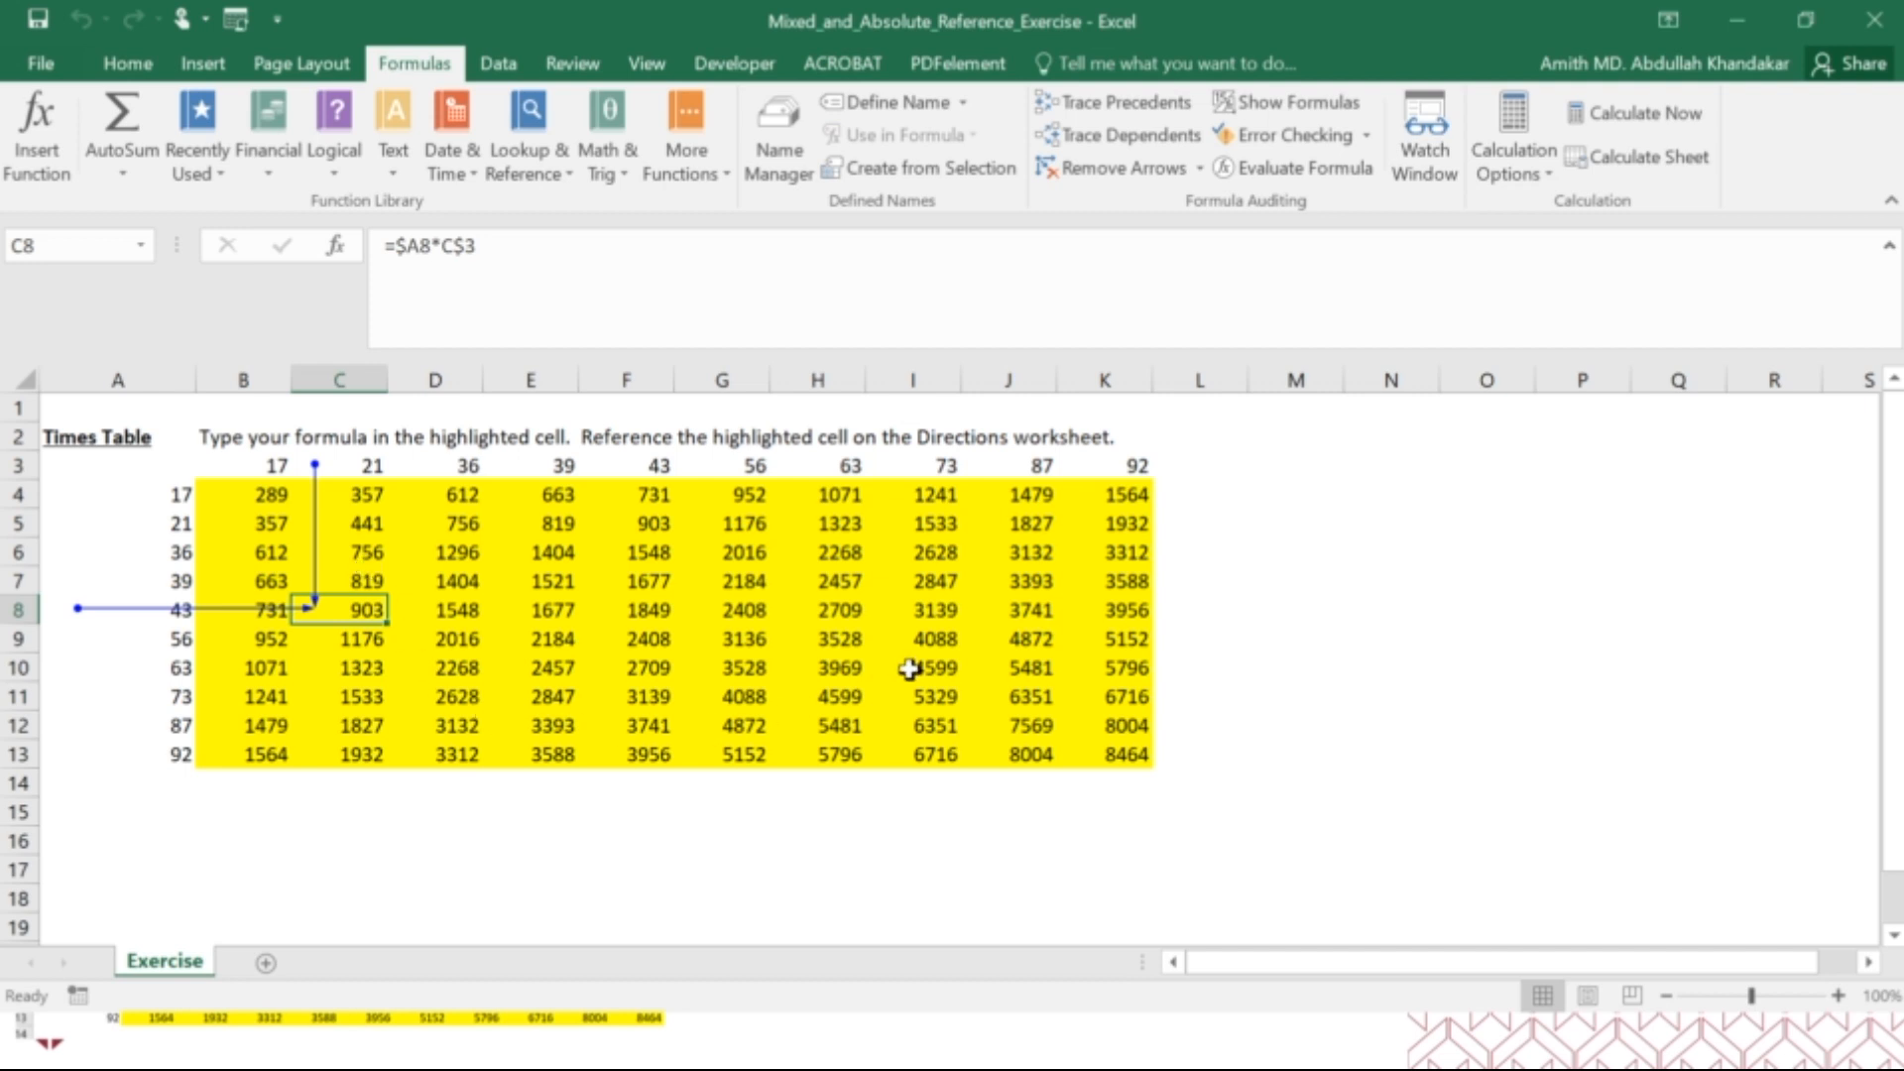
{"action": "left_click", "coordinate": [1116, 750]}
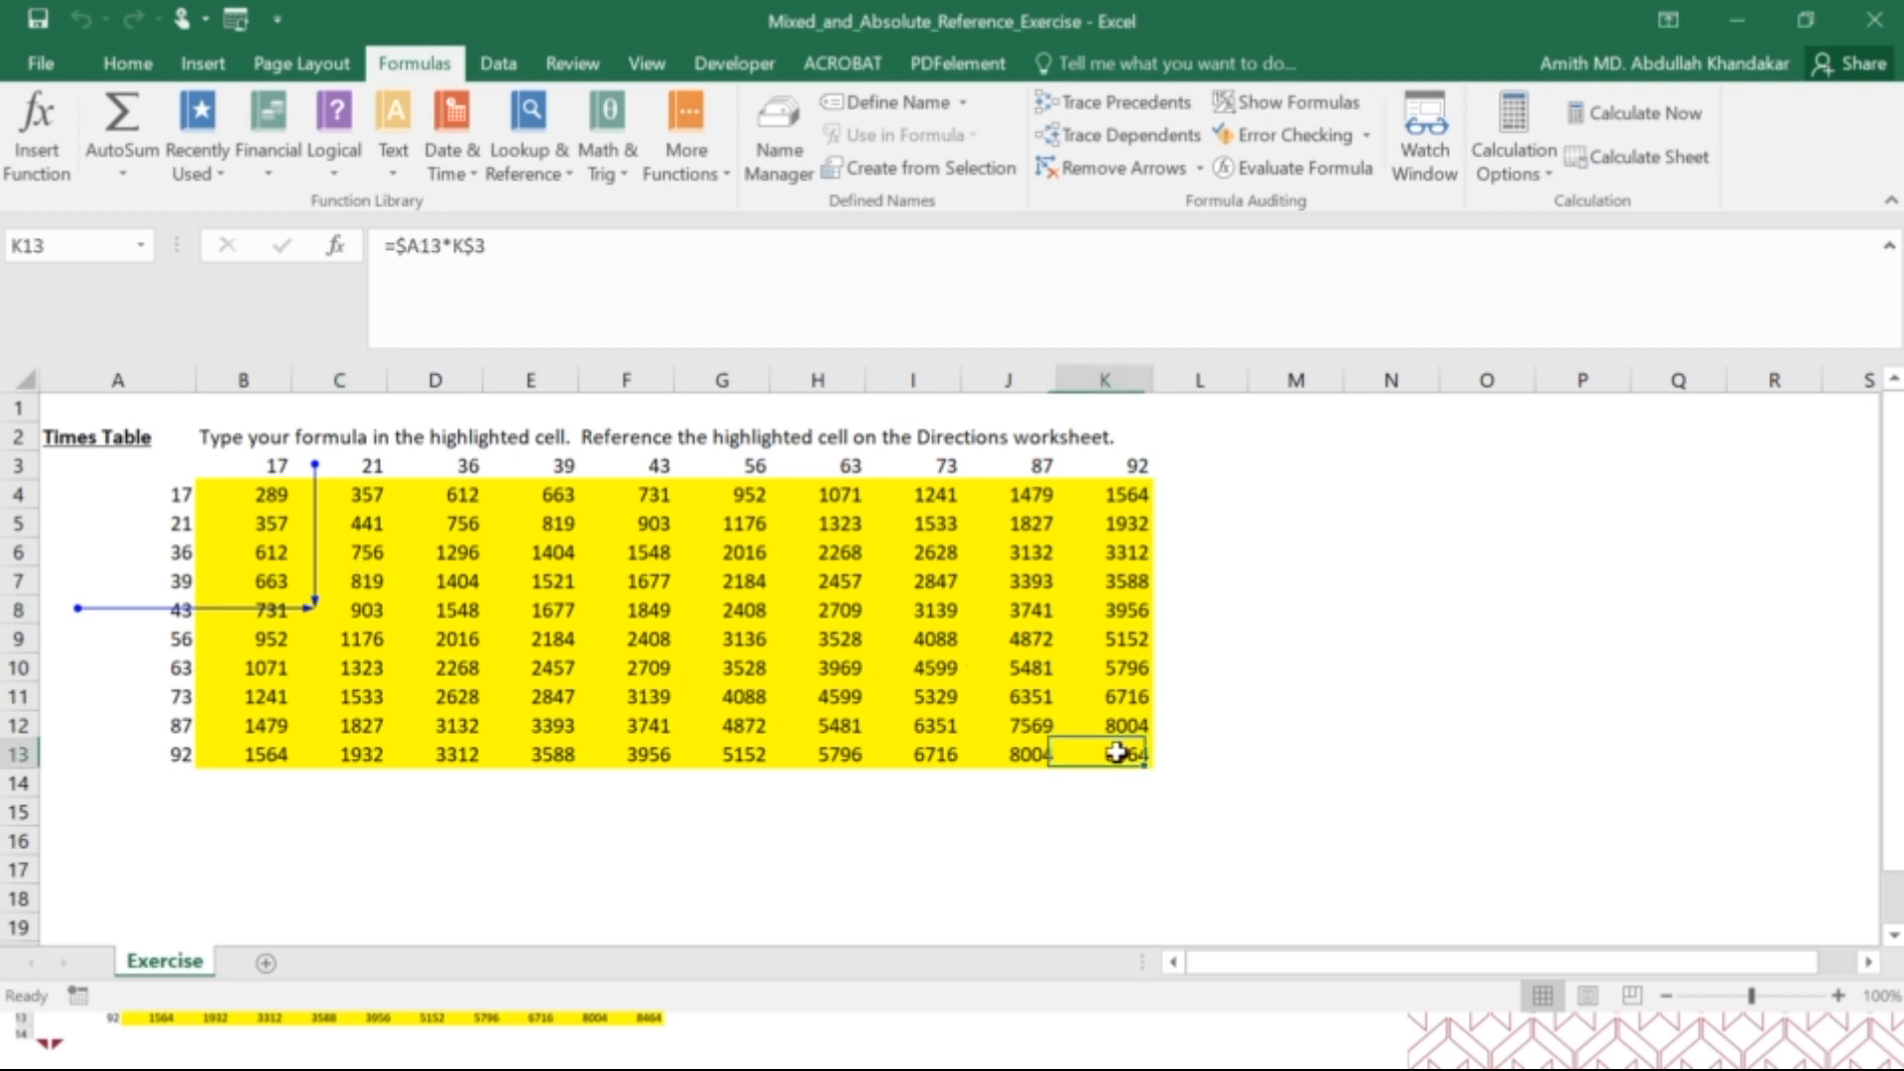
{"action": "left_click", "coordinate": [1113, 102]}
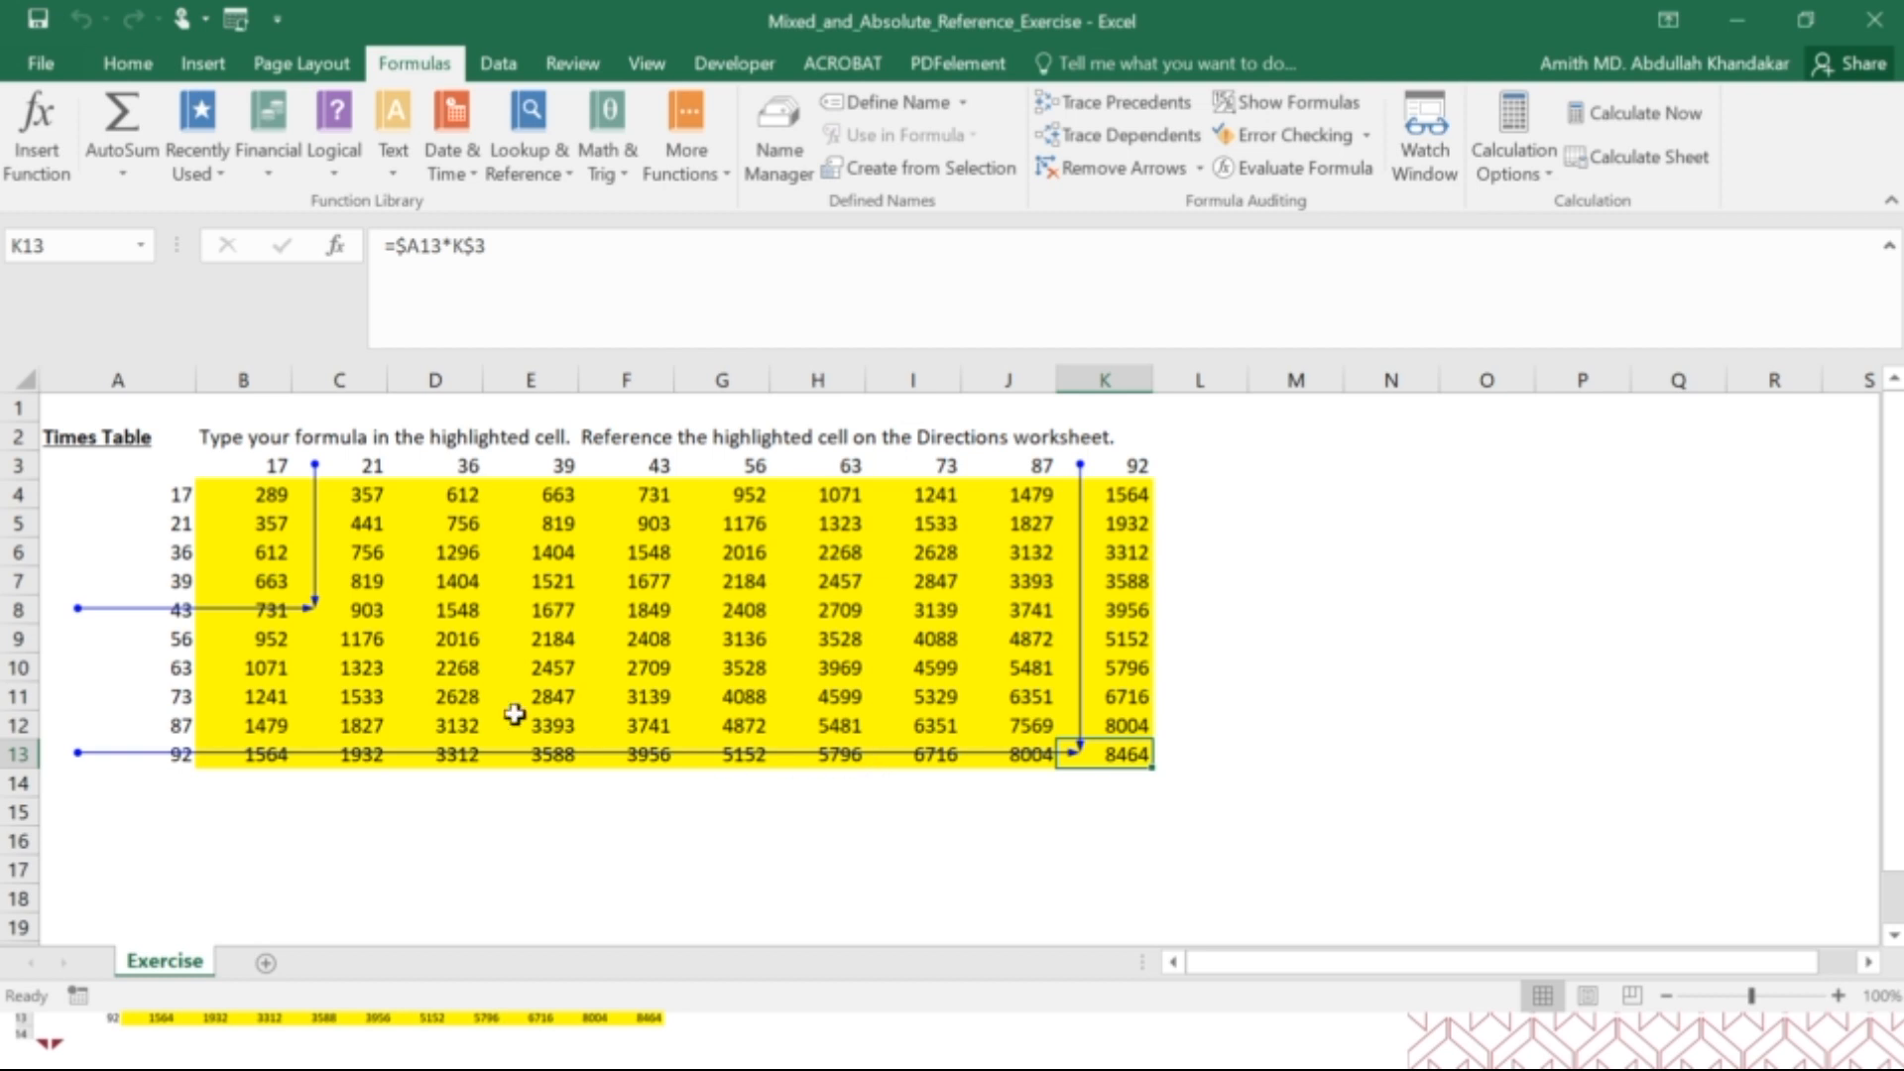
{"action": "left_click", "coordinate": [657, 644]}
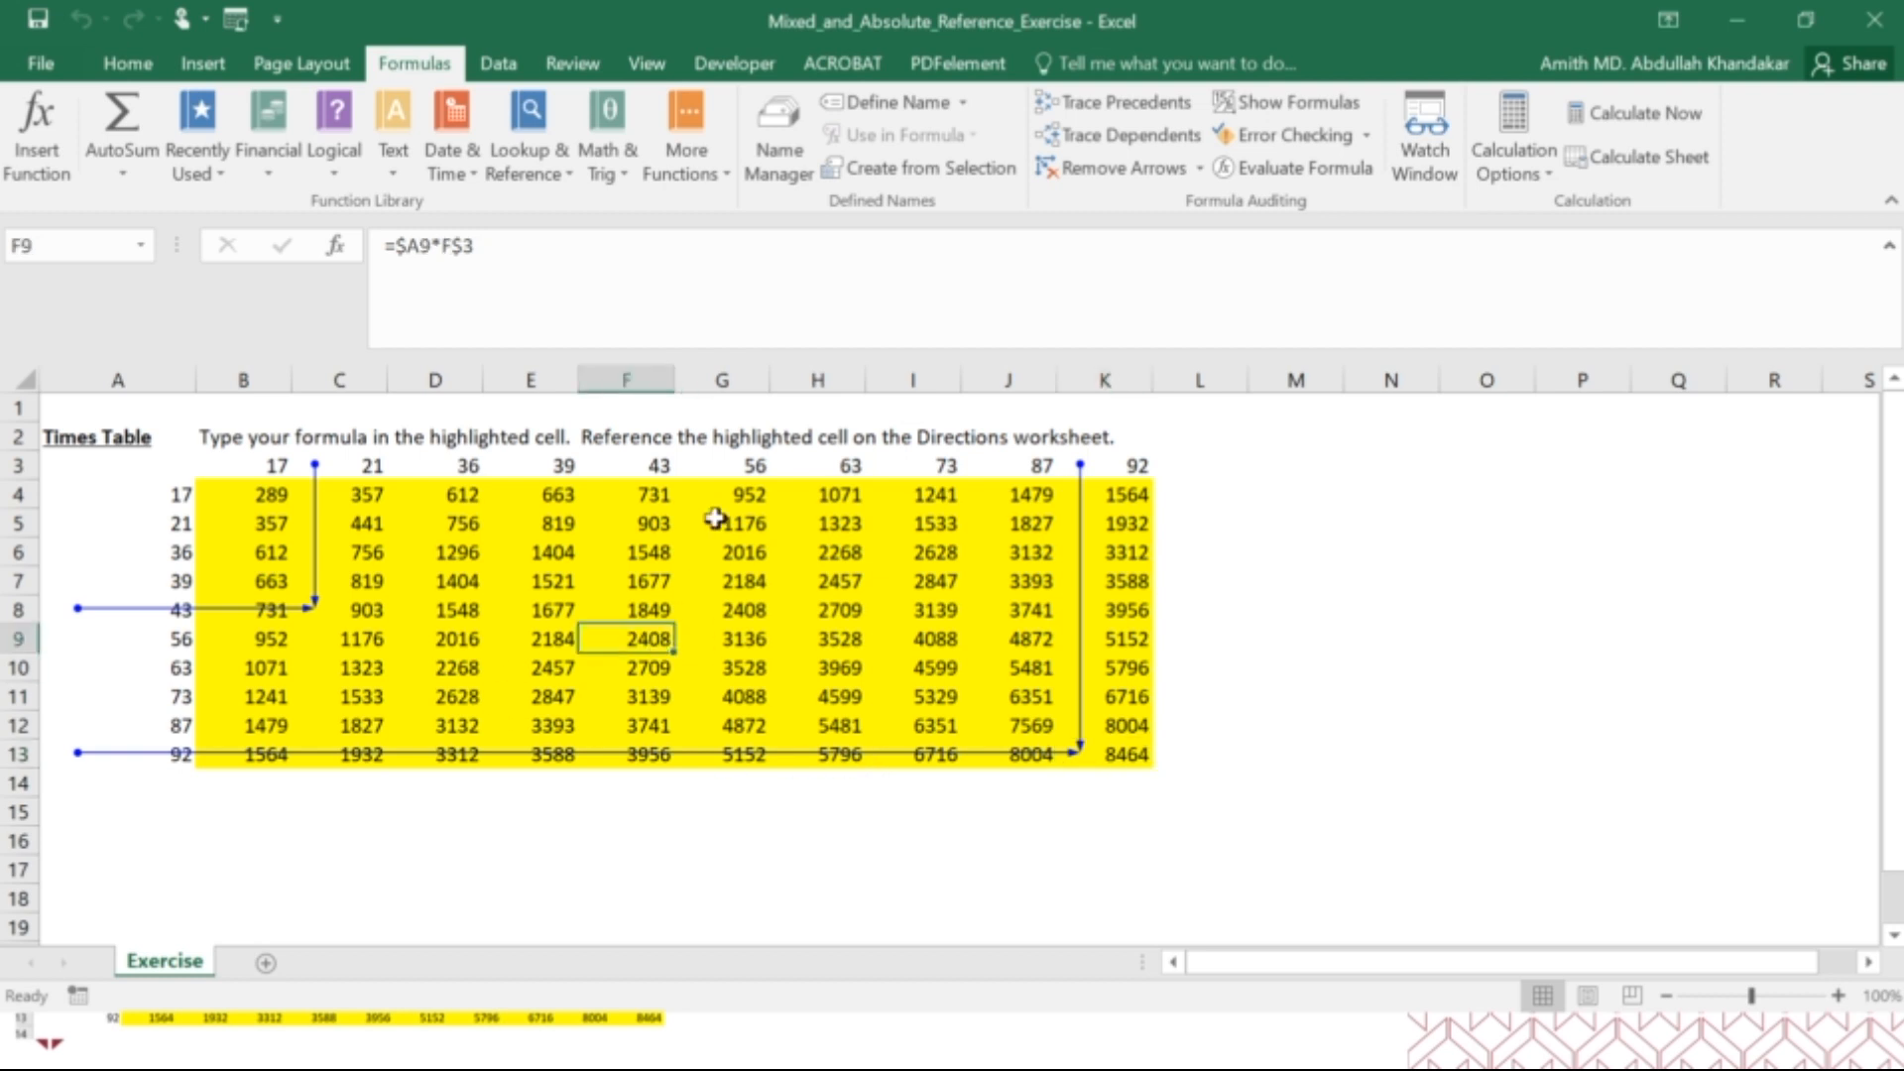
{"action": "left_click", "coordinate": [1109, 103]}
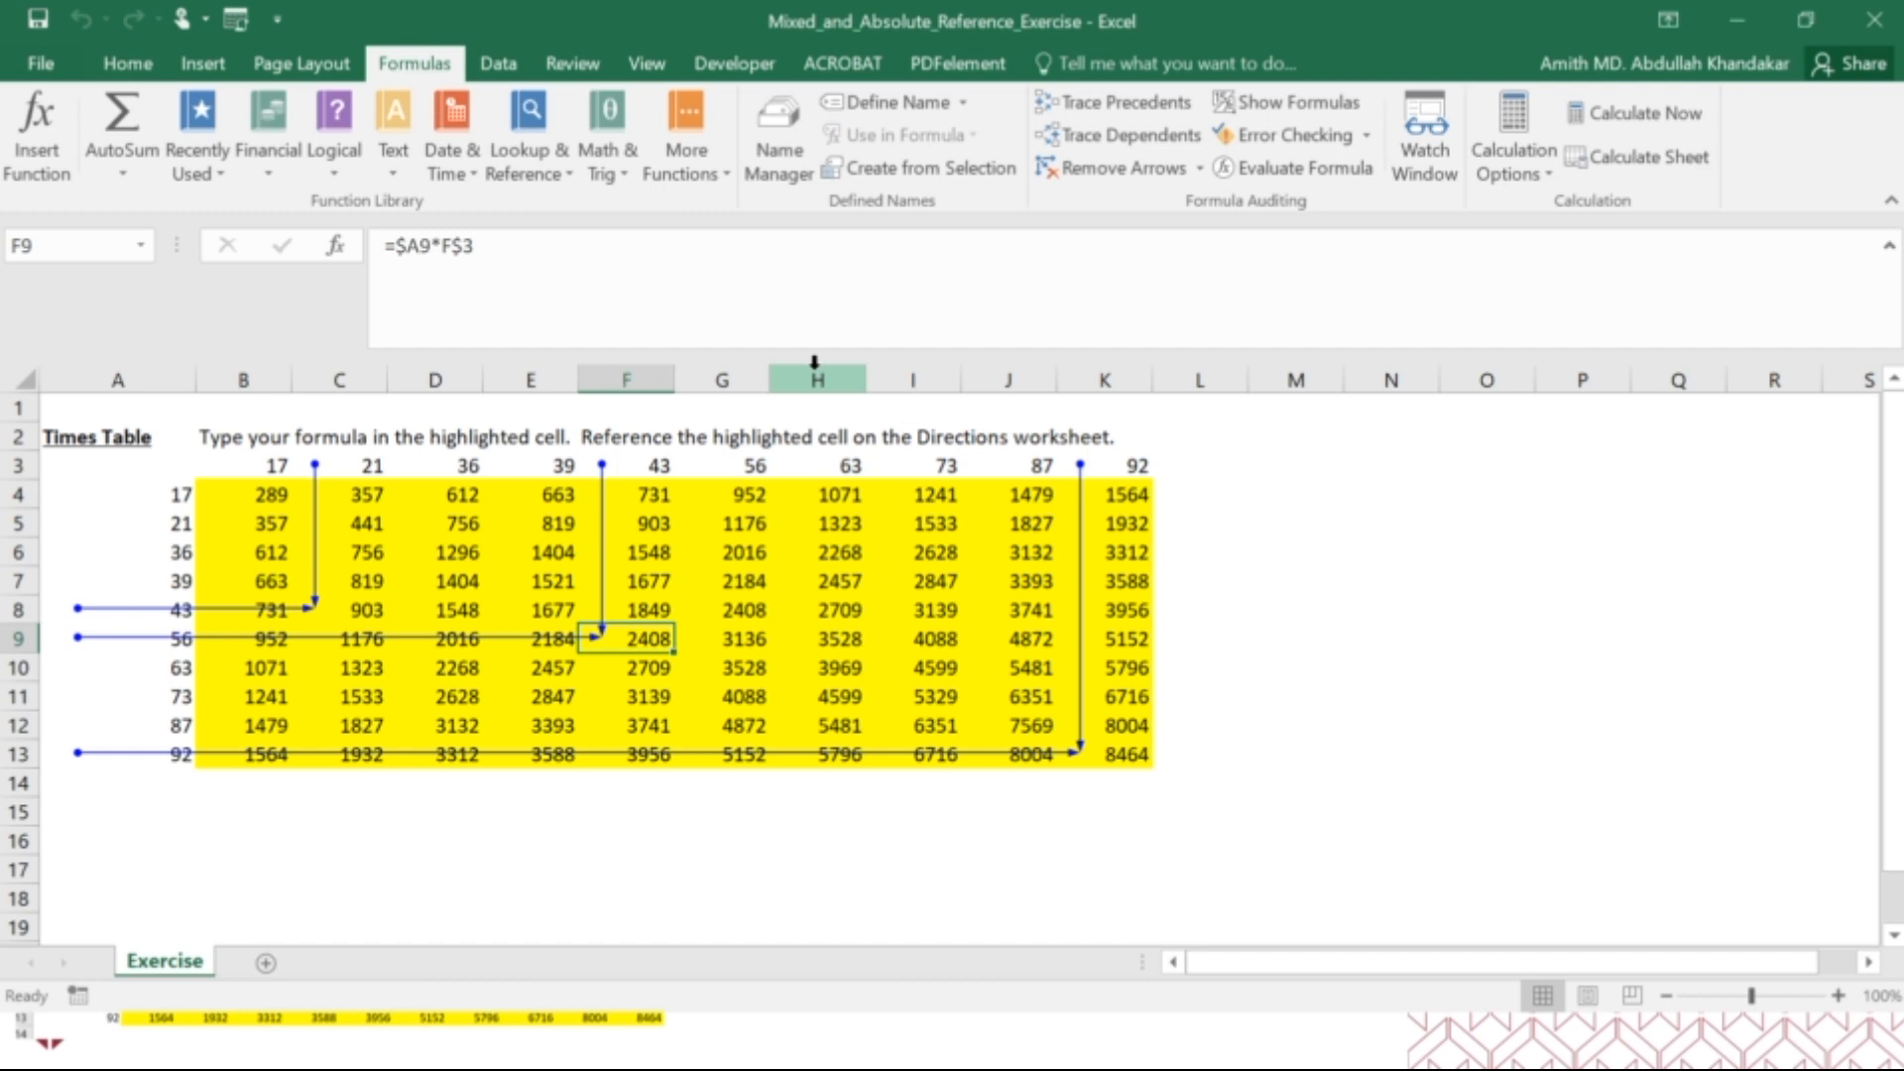
{"action": "left_click", "coordinate": [1123, 169]}
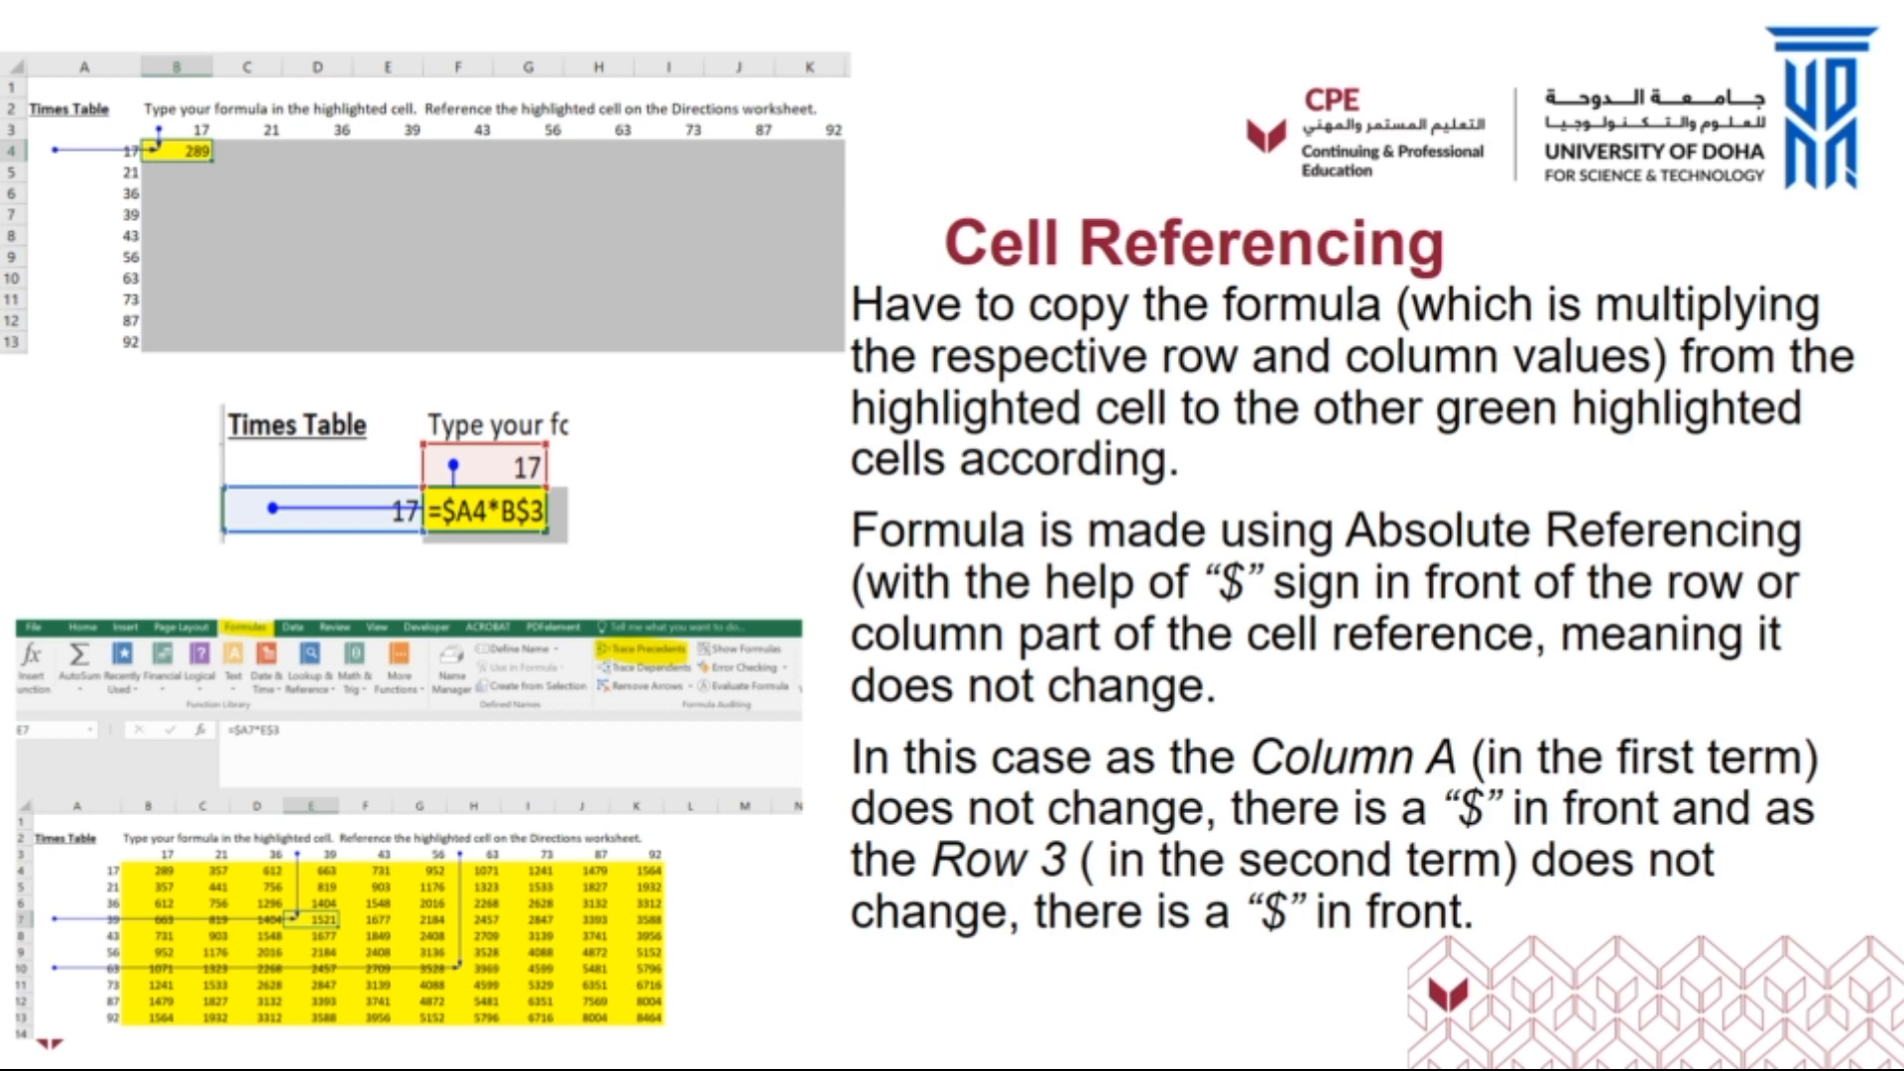
Switch to the File Explorer window showing the "Useful Formulas and Functions in Excel 1" folder.
{"action": "key", "text": "alt+Tab"}
{"action": "key", "text": "alt+Tab"}
{"action": "key", "text": "alt+Tab"}
{"action": "key", "text": "alt+Tab"}
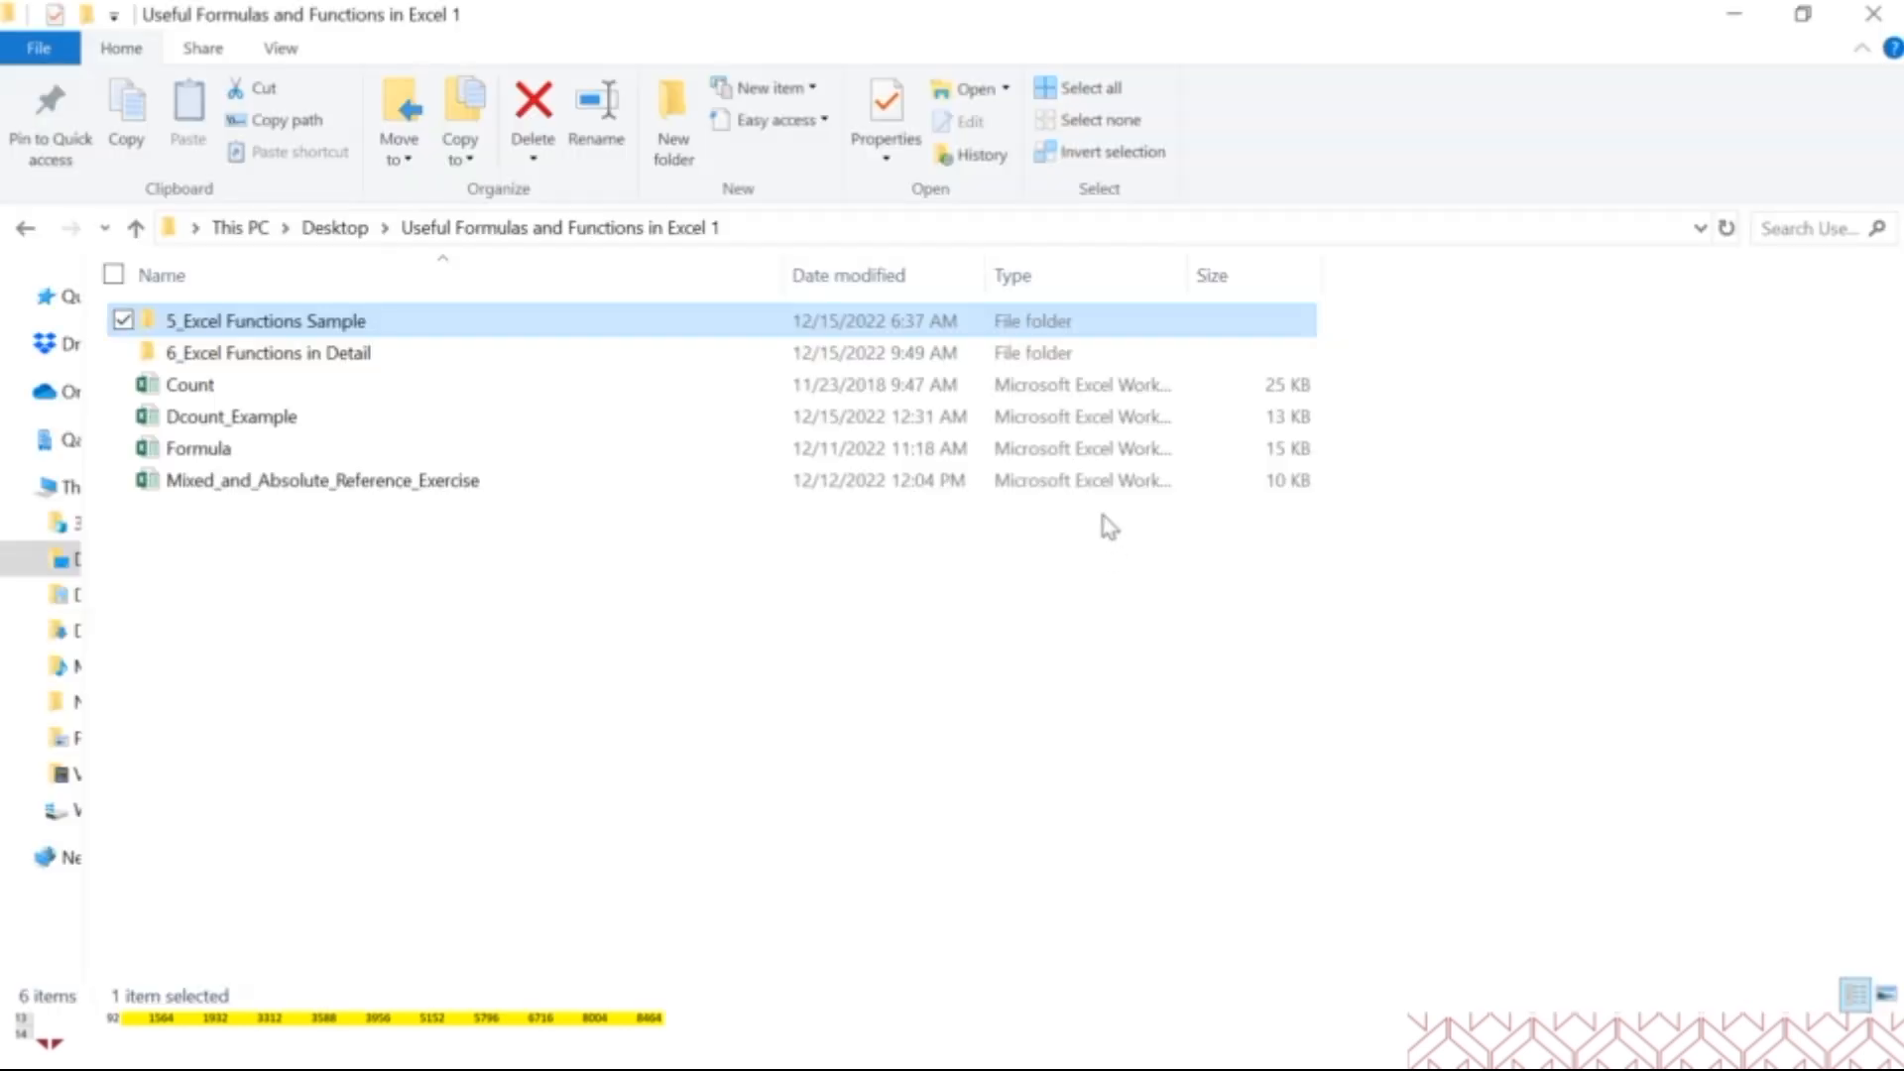
{"action": "left_click", "coordinate": [478, 613]}
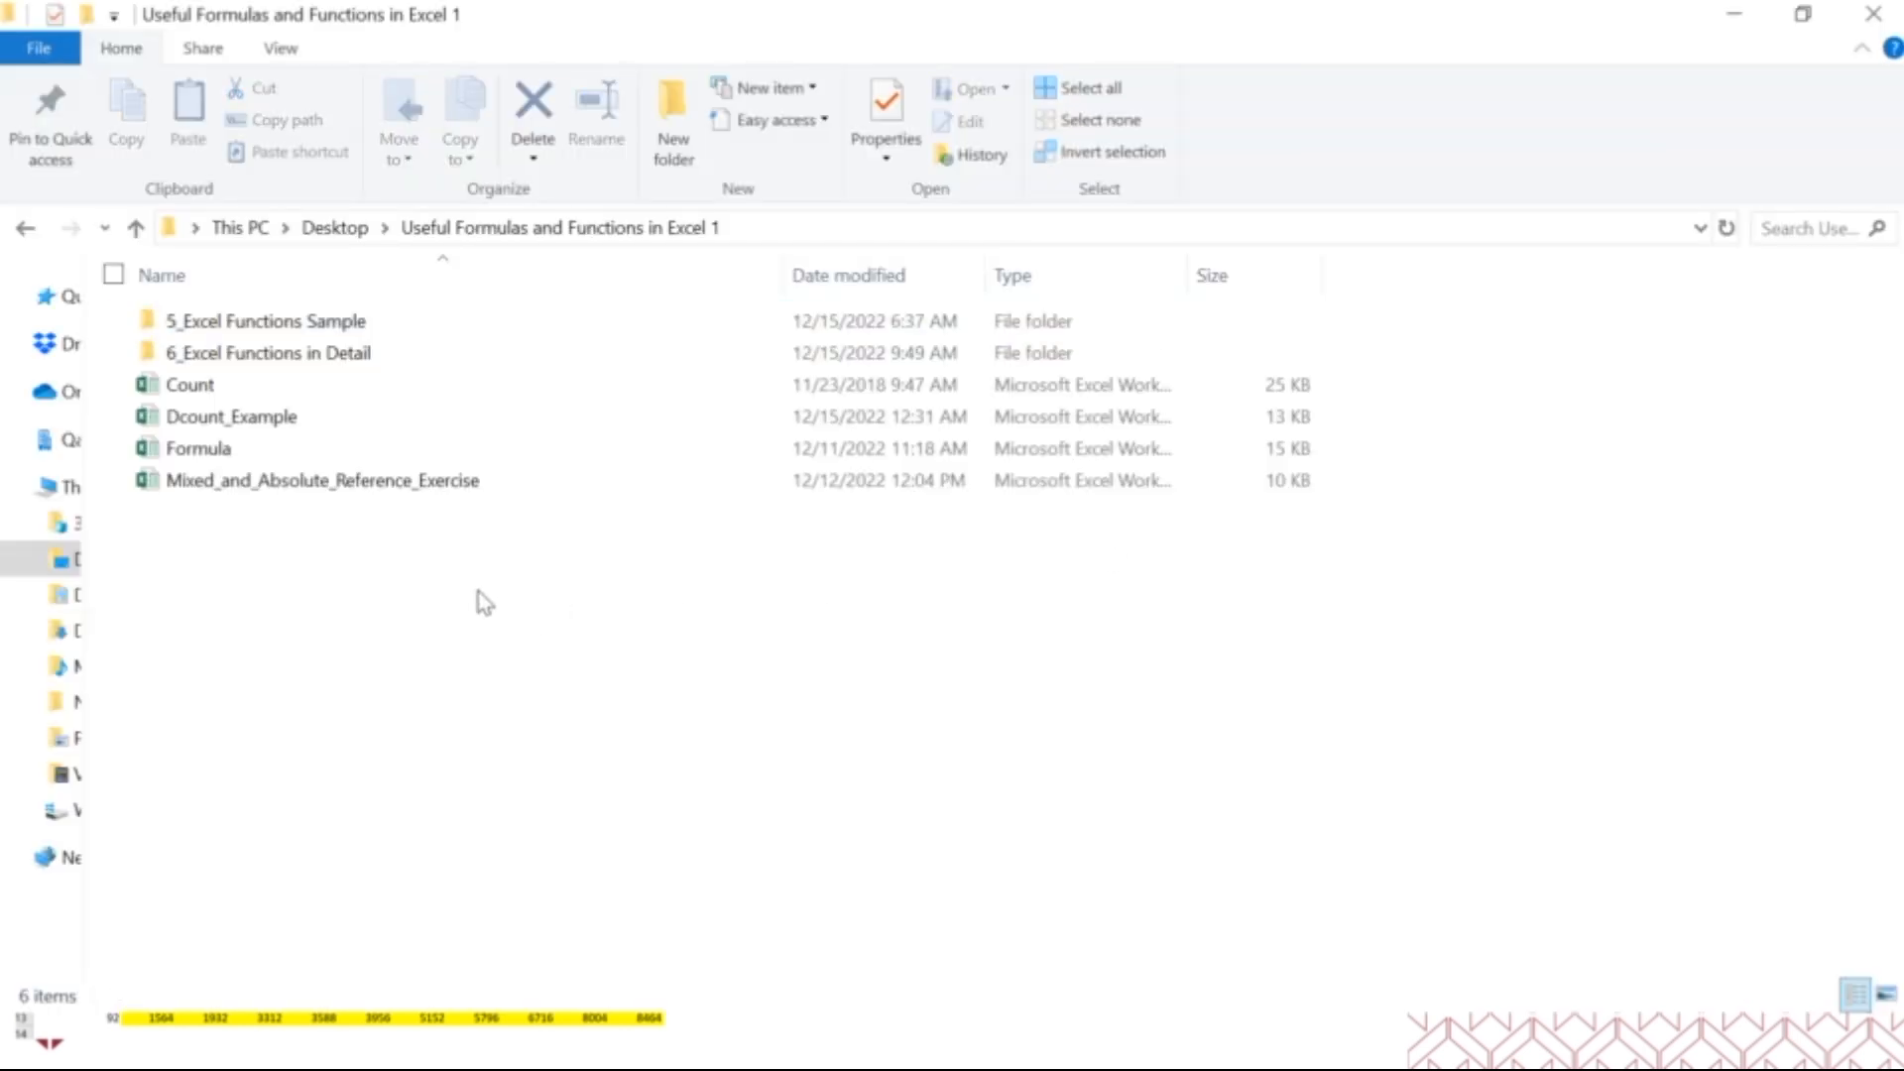
Look inside the 5_Excel Functions Sample and 6_Excel Functions in Detail folders and return to the parent folder.
{"action": "double_click", "coordinate": [295, 333]}
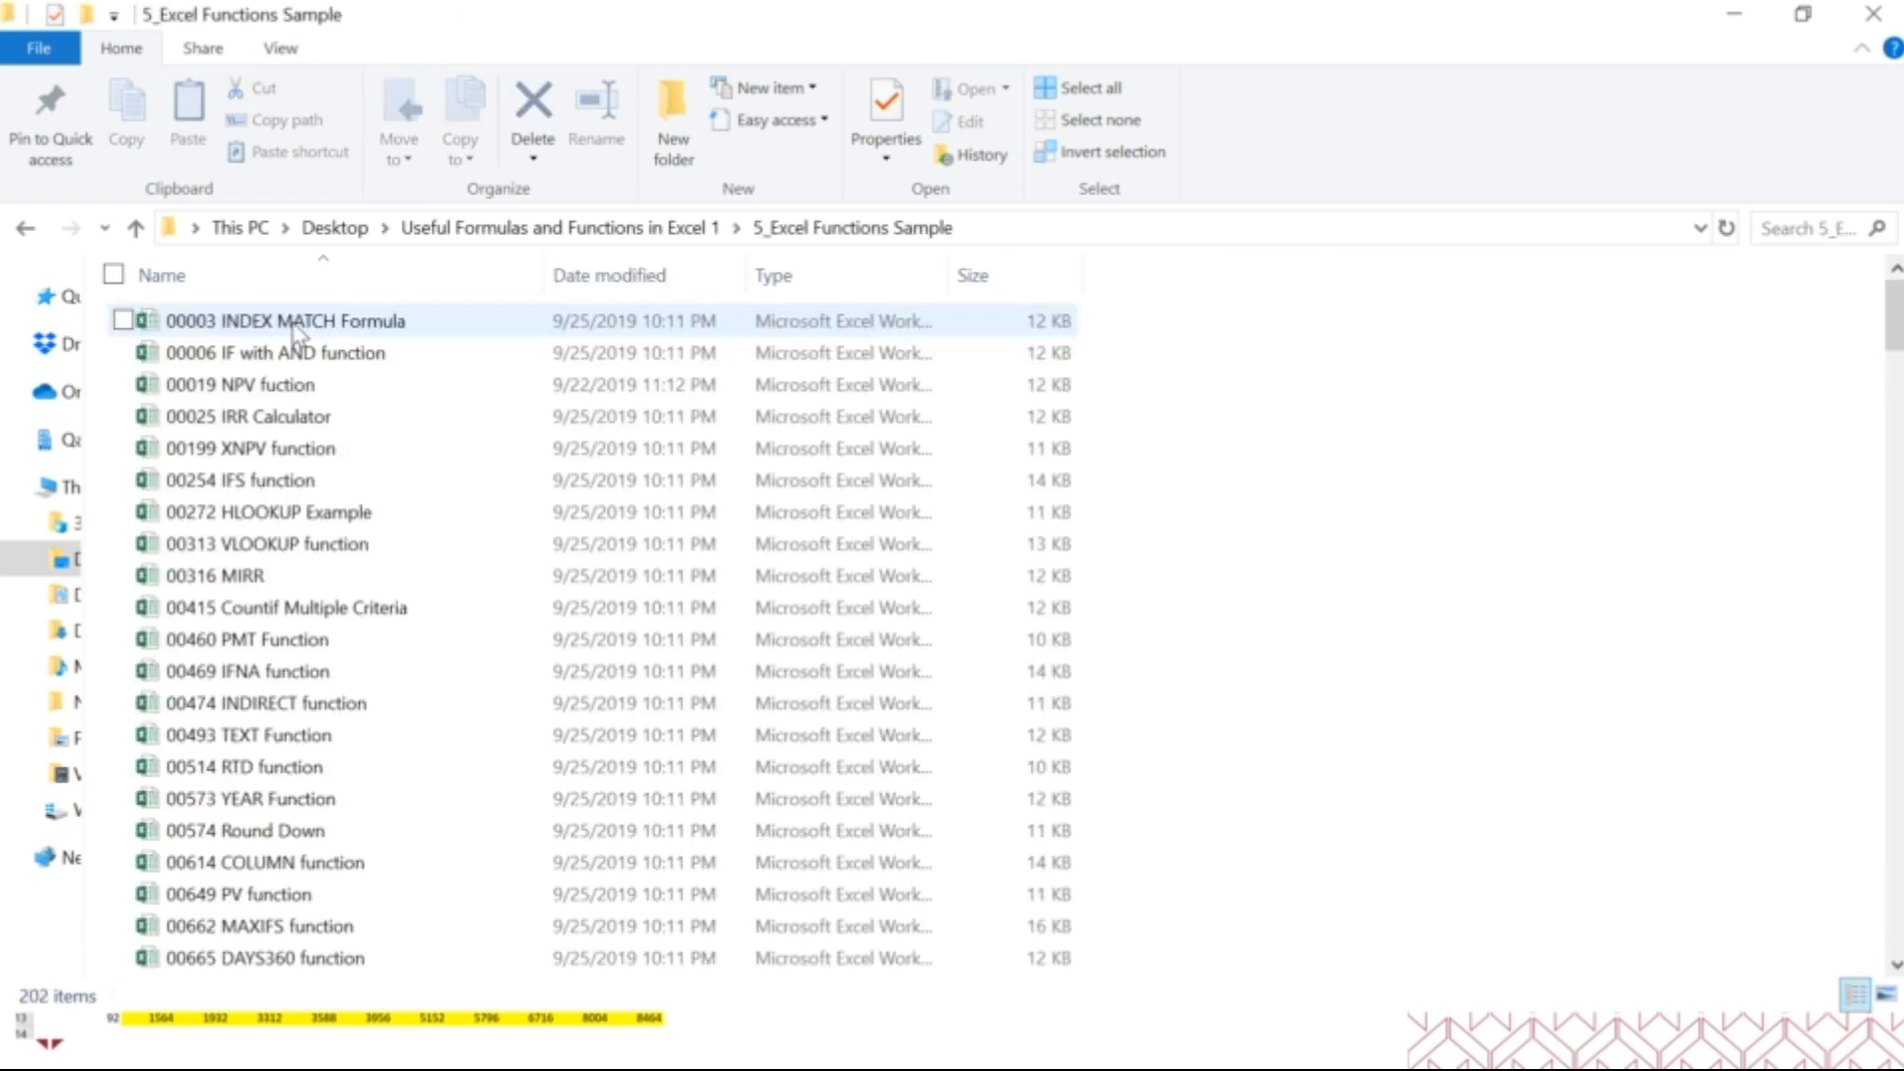
{"action": "left_click", "coordinate": [603, 234]}
{"action": "double_click", "coordinate": [319, 363]}
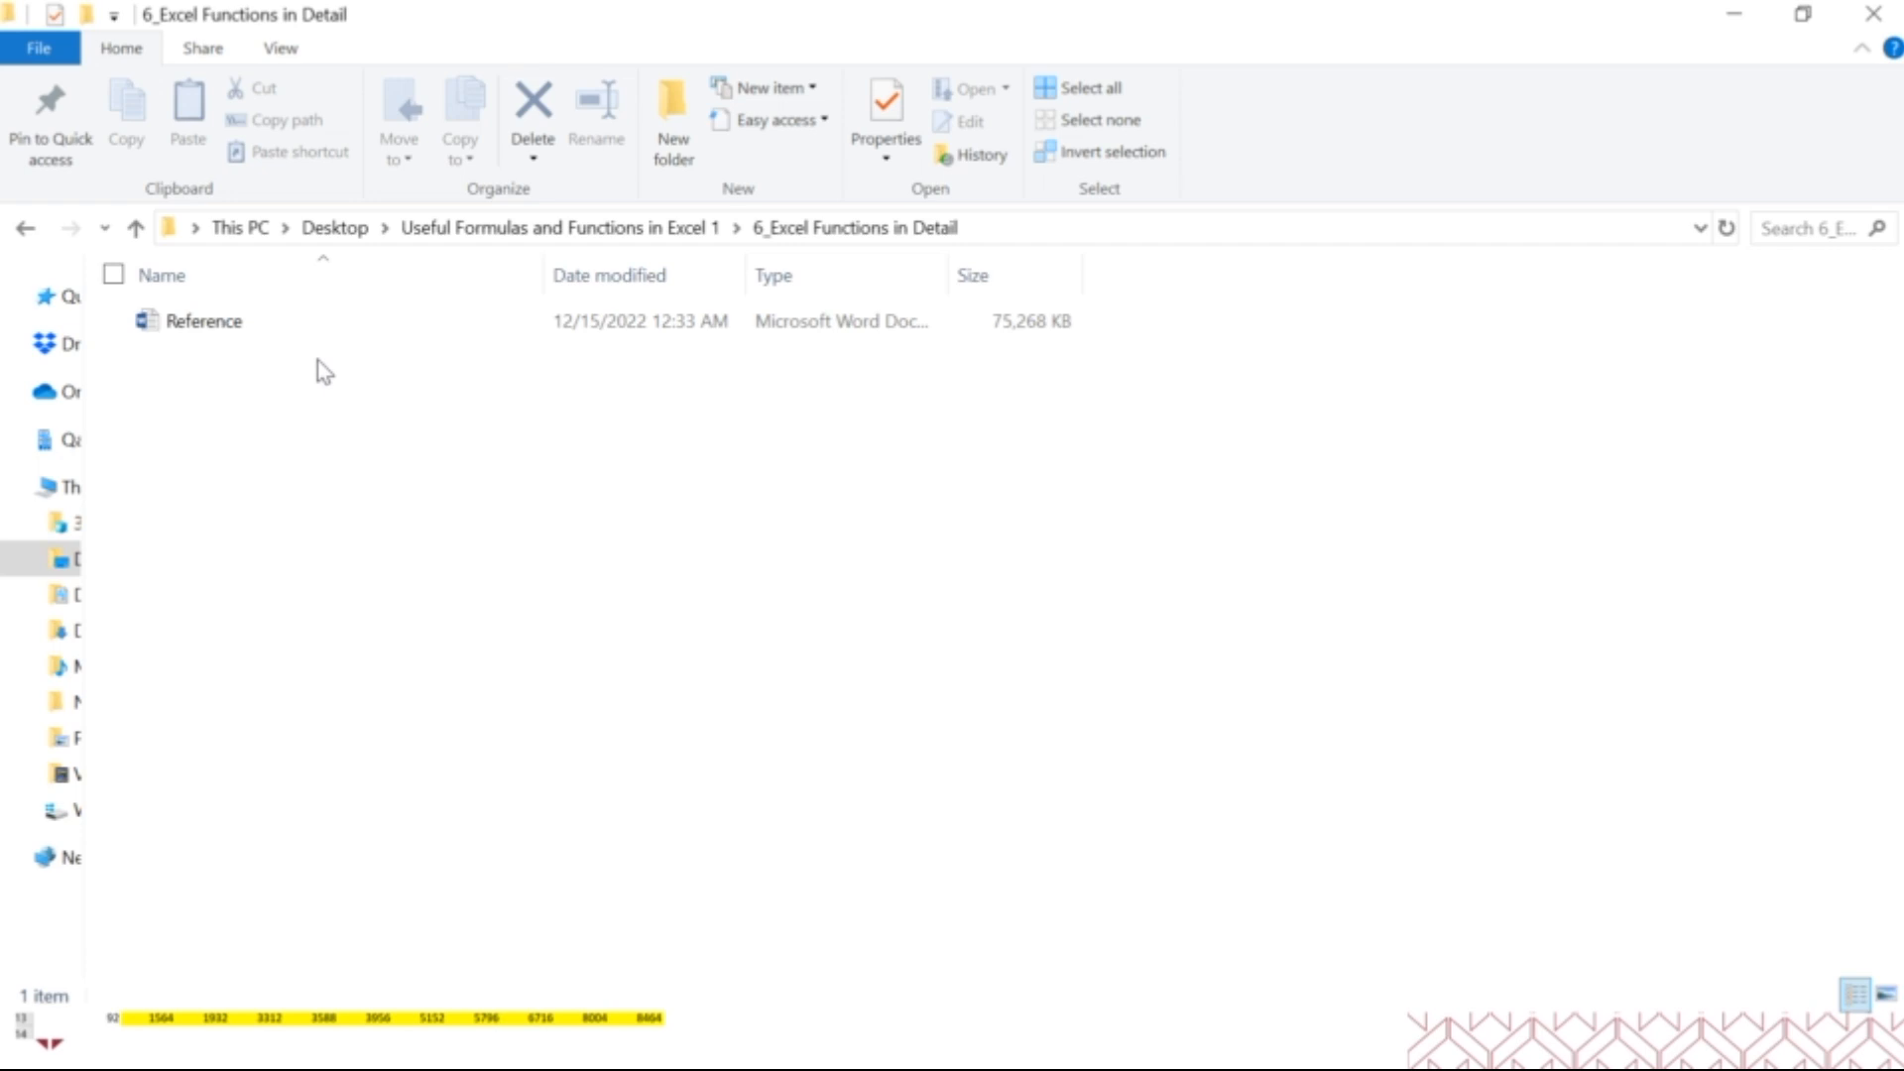
{"action": "left_click", "coordinate": [616, 236]}
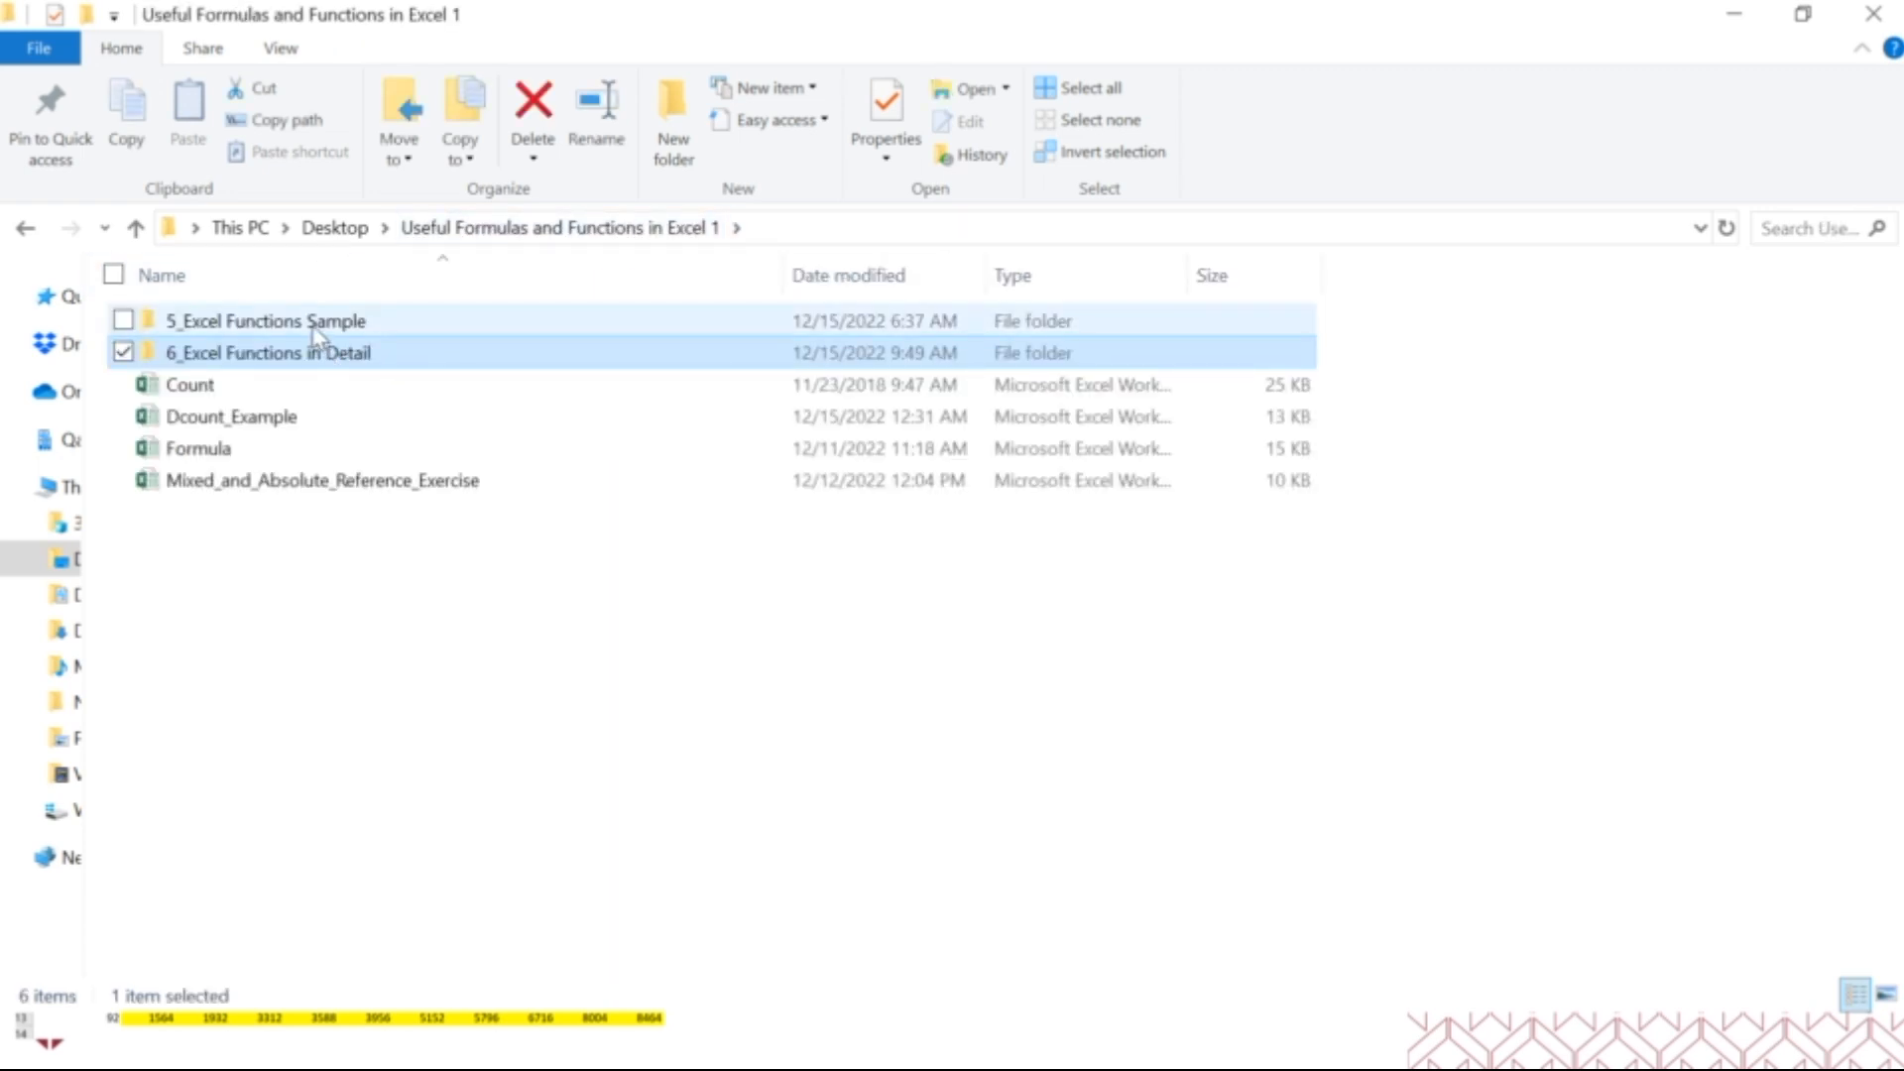
Browse the sample workbooks in 5_Excel Functions Sample, select them all, and return to the parent folder.
{"action": "double_click", "coordinate": [313, 325]}
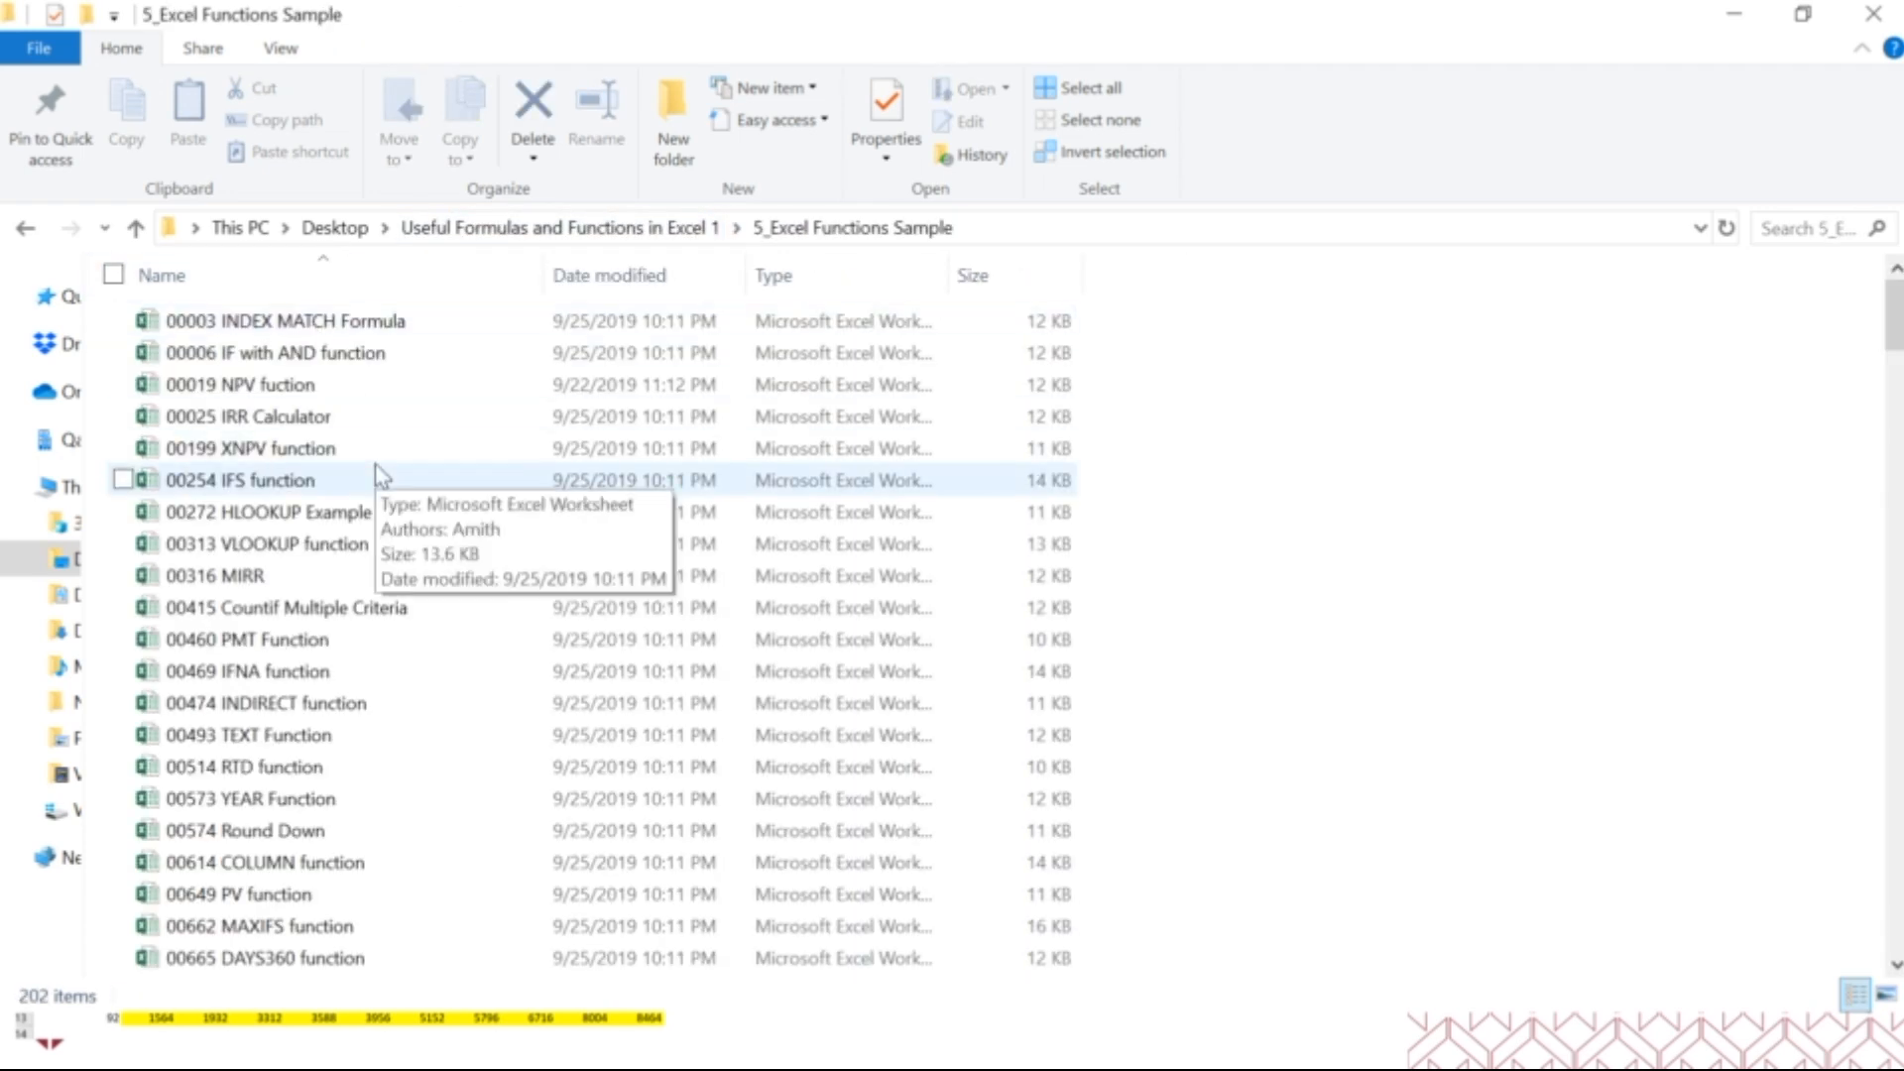
{"action": "scroll", "coordinate": [378, 470], "scroll_direction": "down", "scroll_amount": 15}
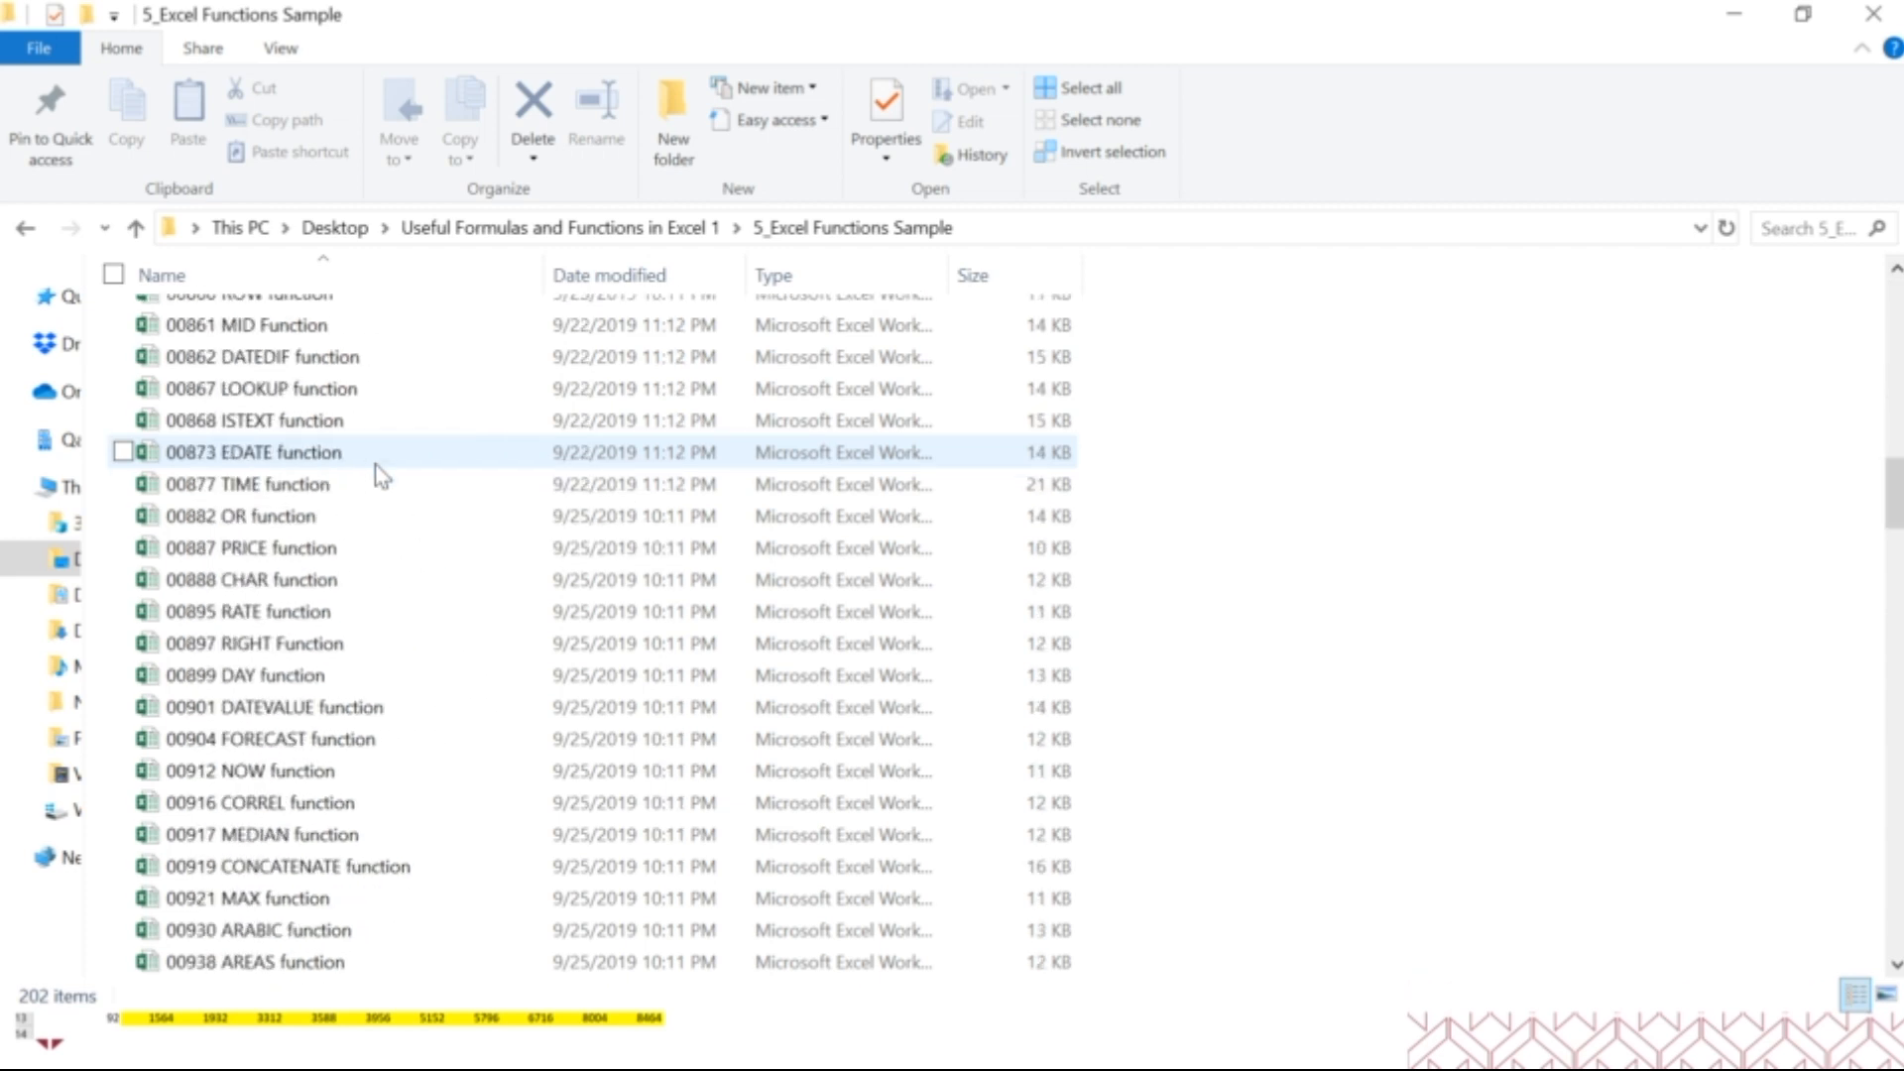
{"action": "scroll", "coordinate": [378, 470], "scroll_direction": "down", "scroll_amount": 7}
{"action": "key", "text": "ctrl+a"}
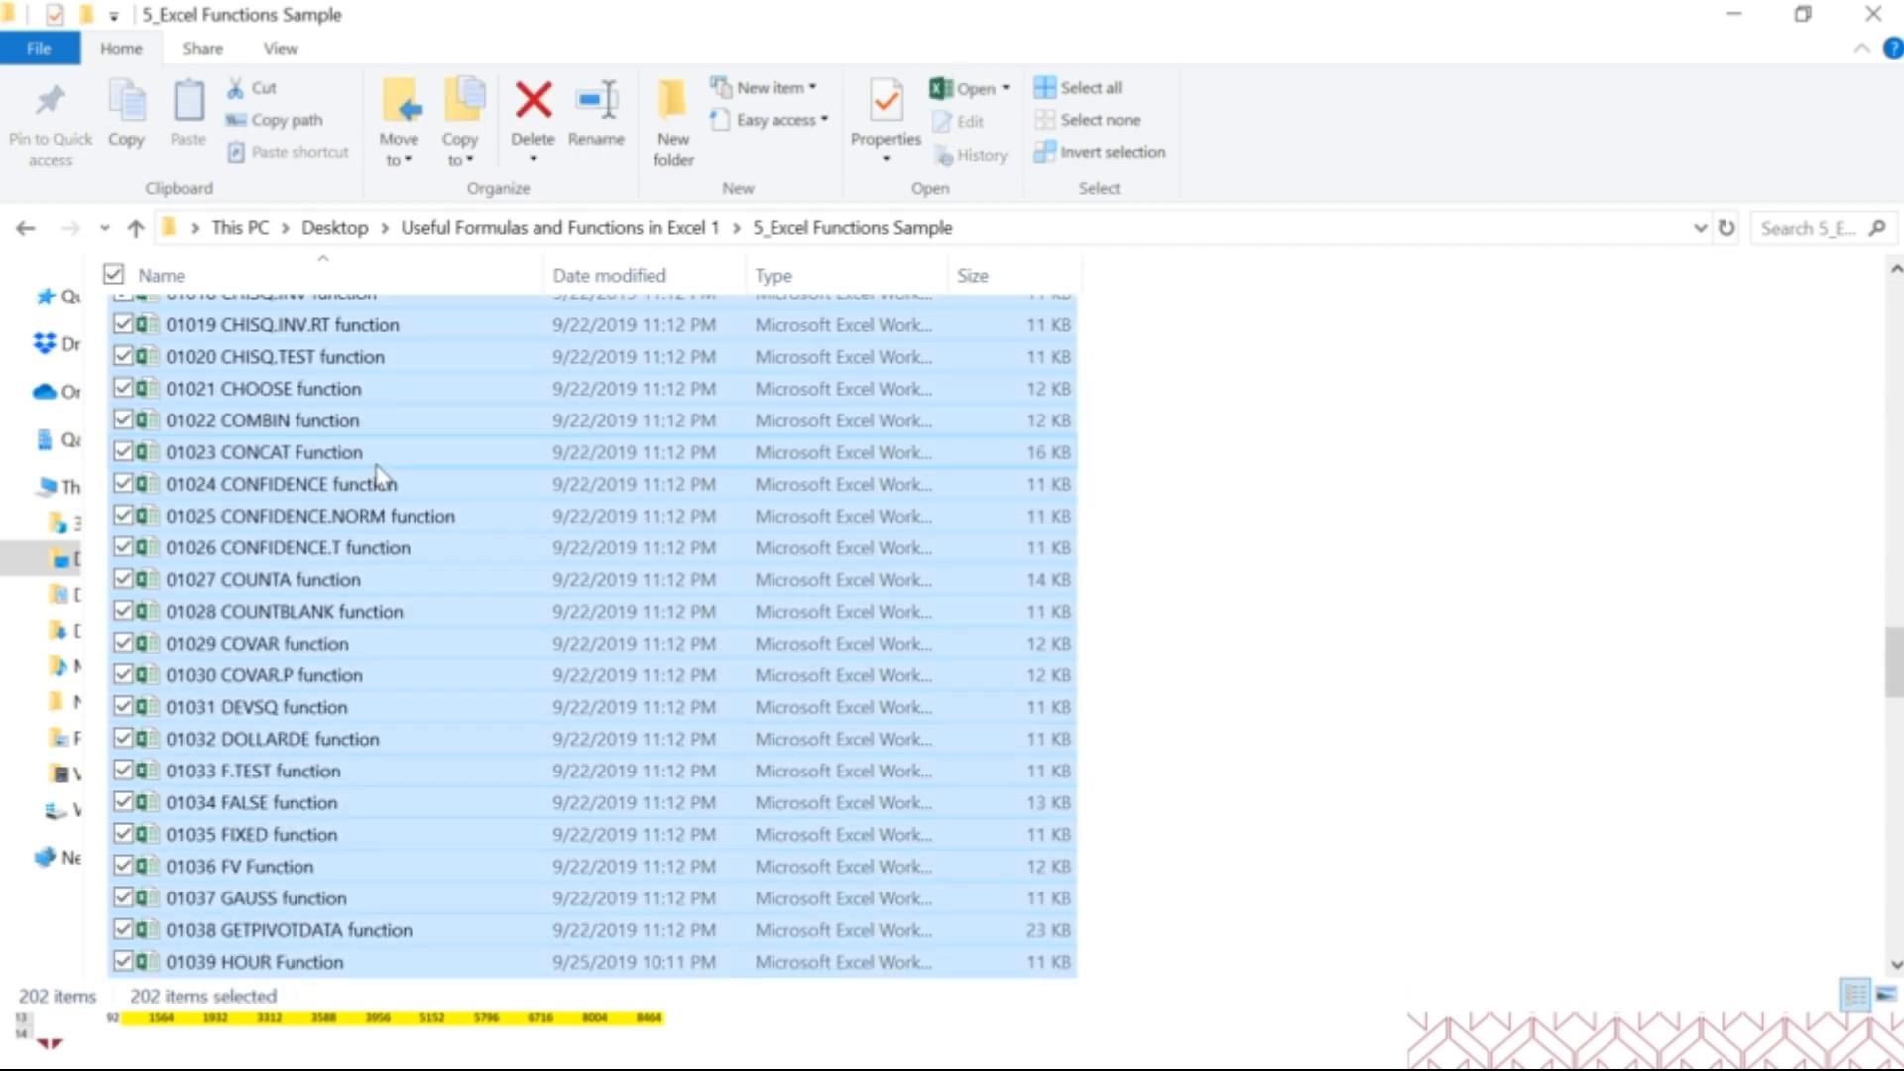
{"action": "left_click", "coordinate": [655, 230]}
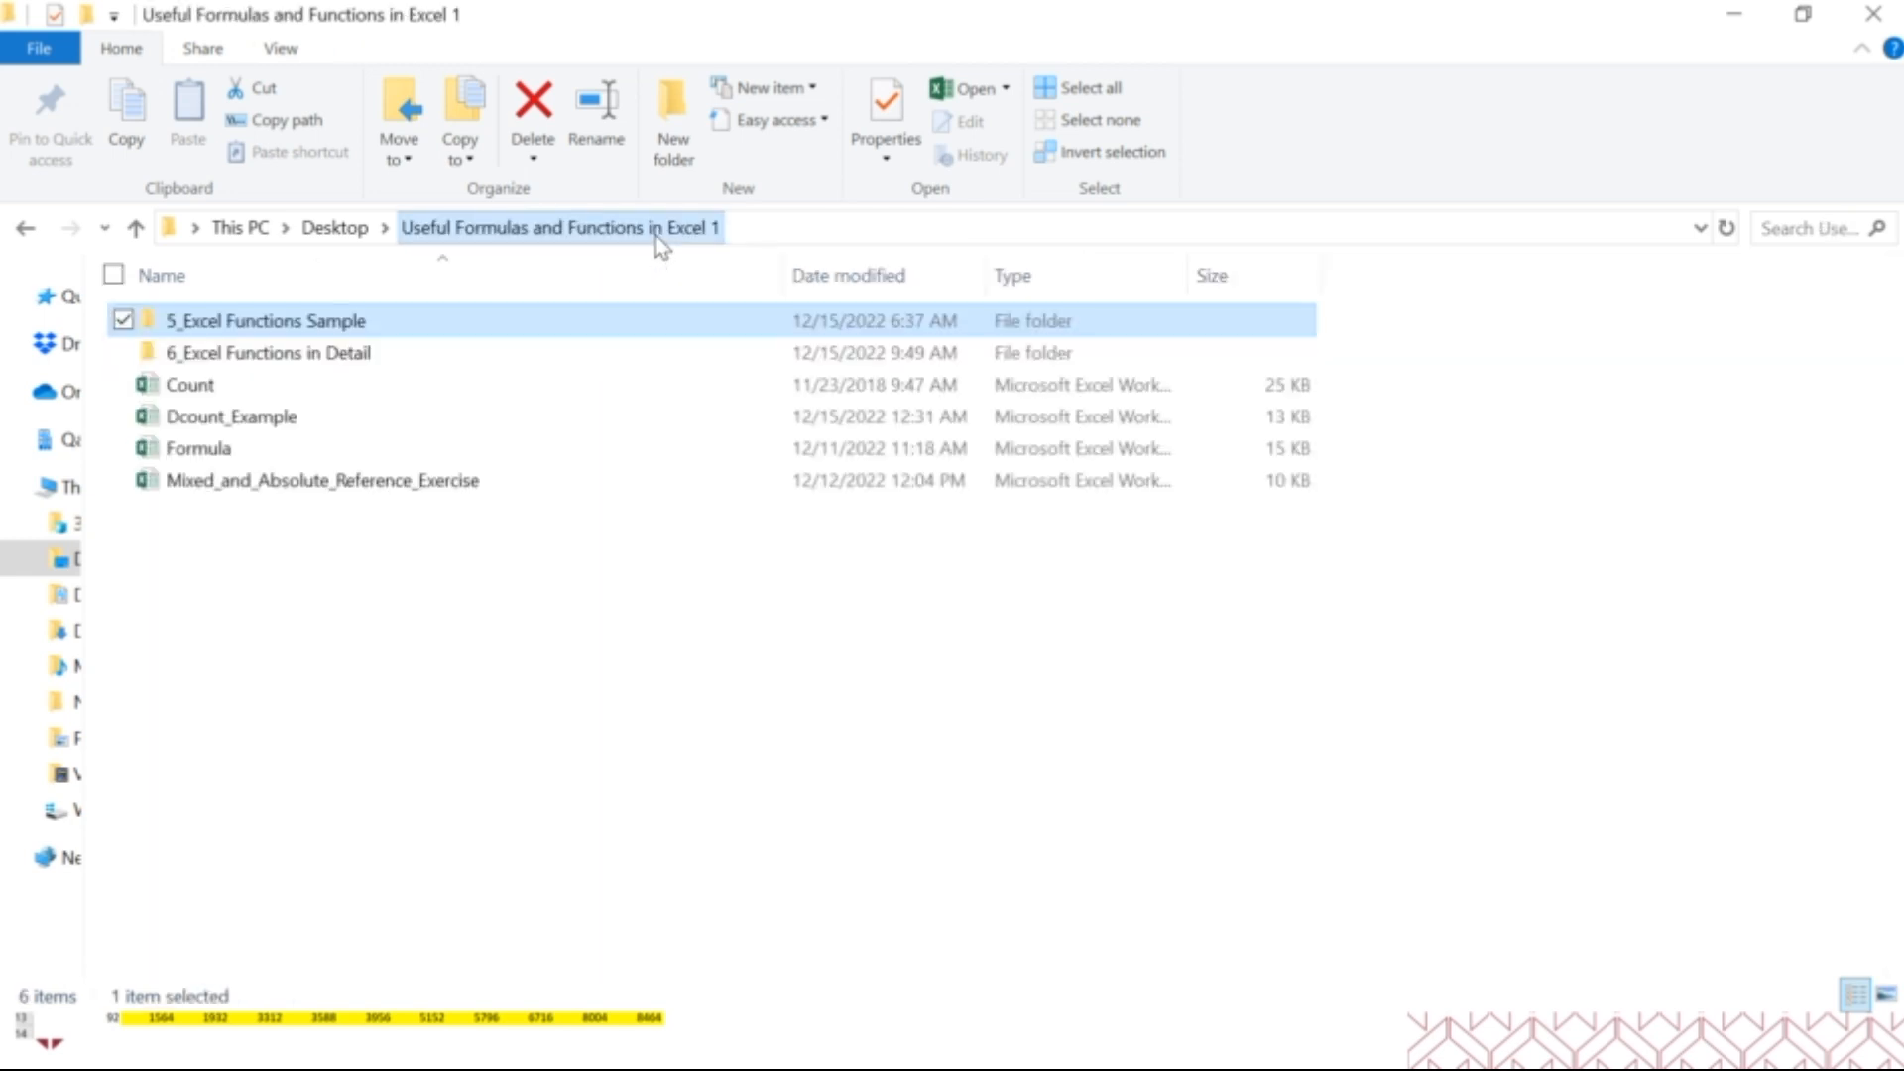
Open the Reference Word document from the 6_Excel Functions in Detail folder.
{"action": "double_click", "coordinate": [310, 363]}
{"action": "left_click", "coordinate": [227, 334]}
{"action": "double_click", "coordinate": [229, 335]}
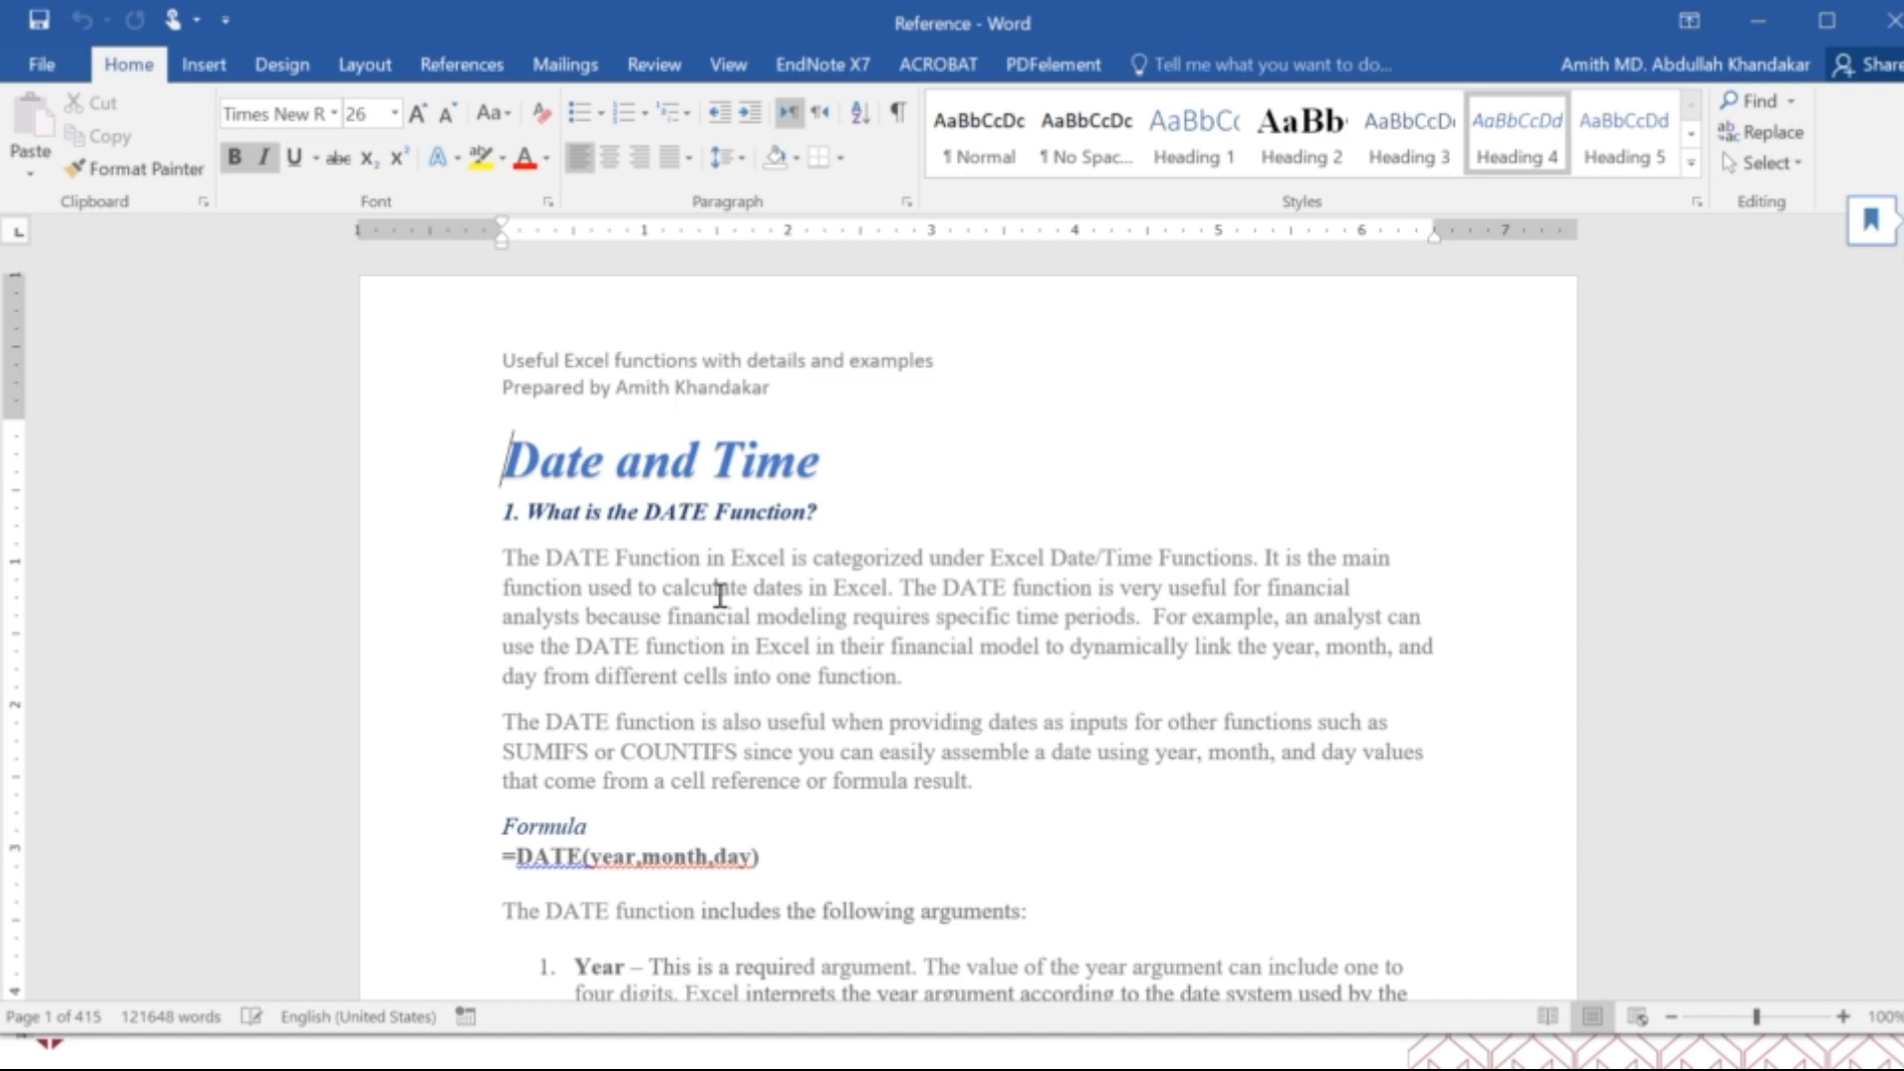
Read the DATE function's description, formula syntax and its year, month and day arguments.
{"action": "scroll", "coordinate": [723, 598], "scroll_direction": "down", "scroll_amount": 2}
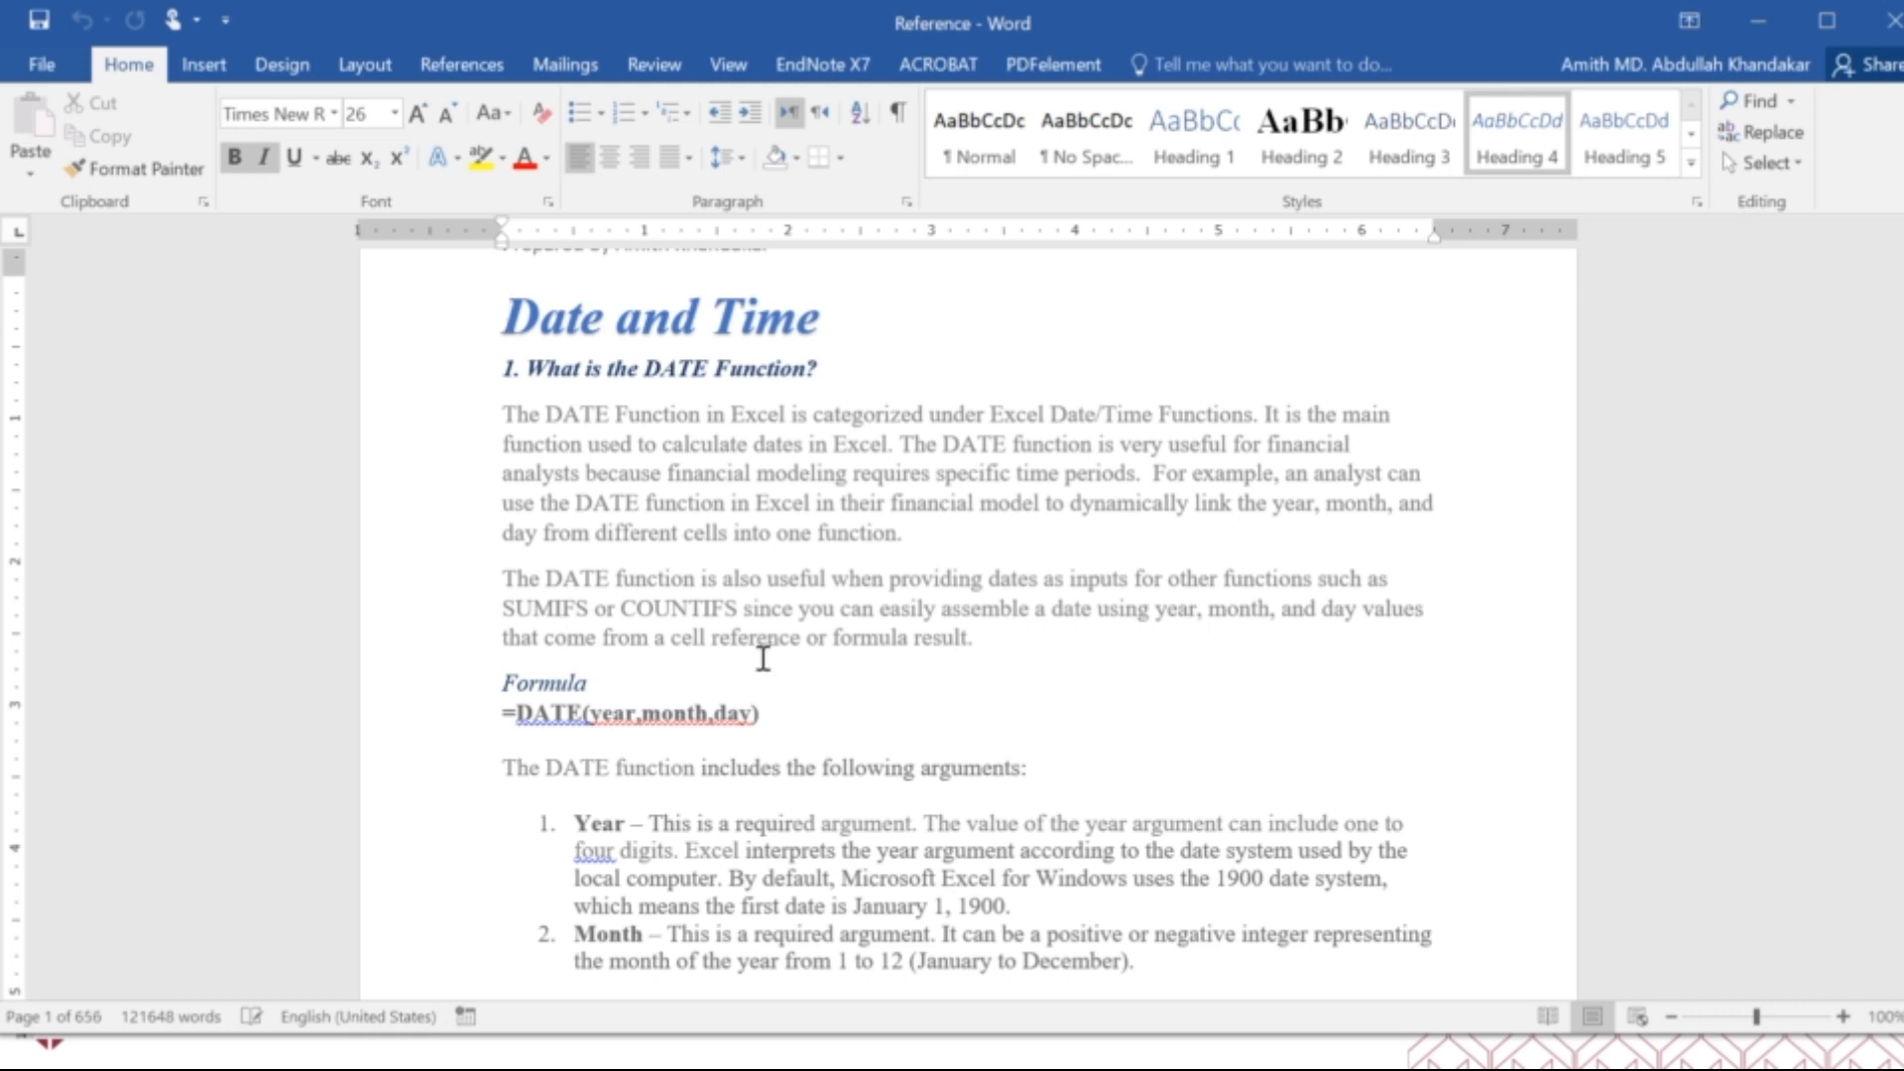
{"action": "scroll", "coordinate": [766, 657], "scroll_direction": "down", "scroll_amount": 3}
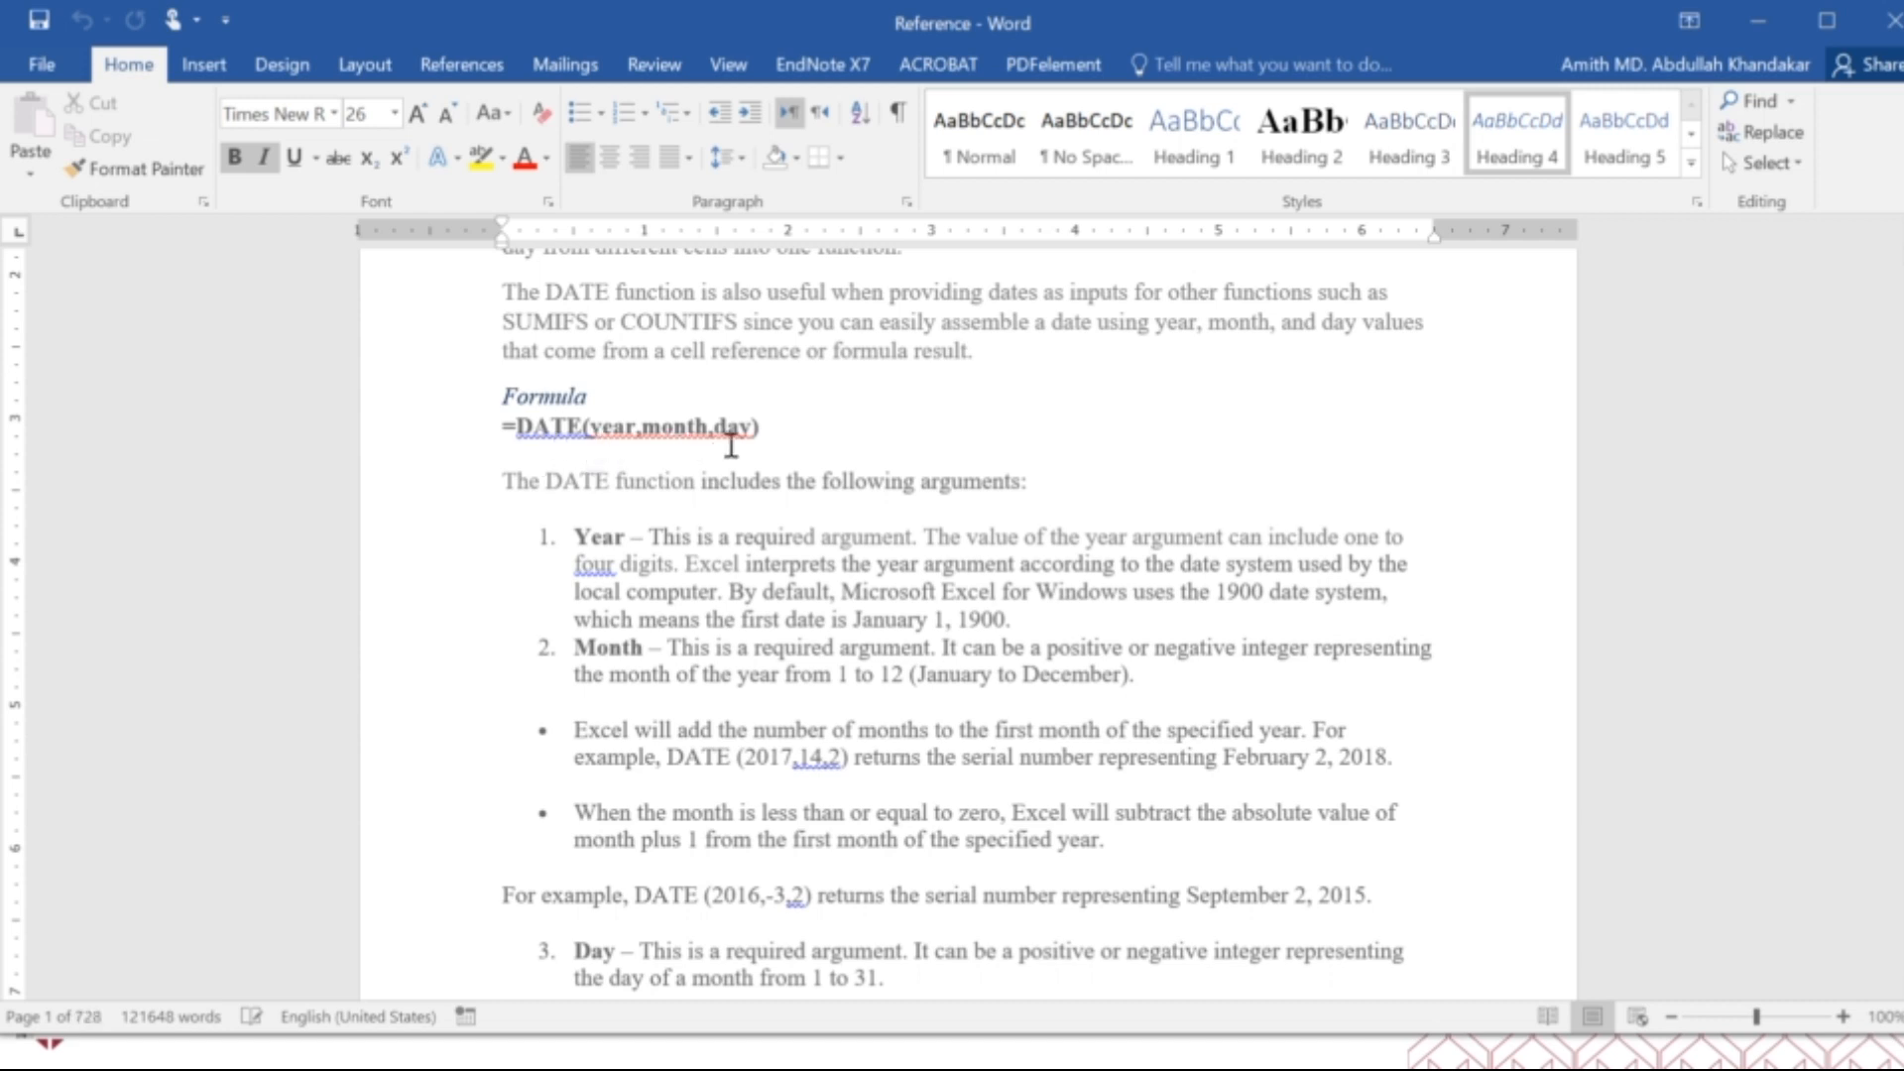
{"action": "scroll", "coordinate": [657, 598], "scroll_direction": "down", "scroll_amount": 2}
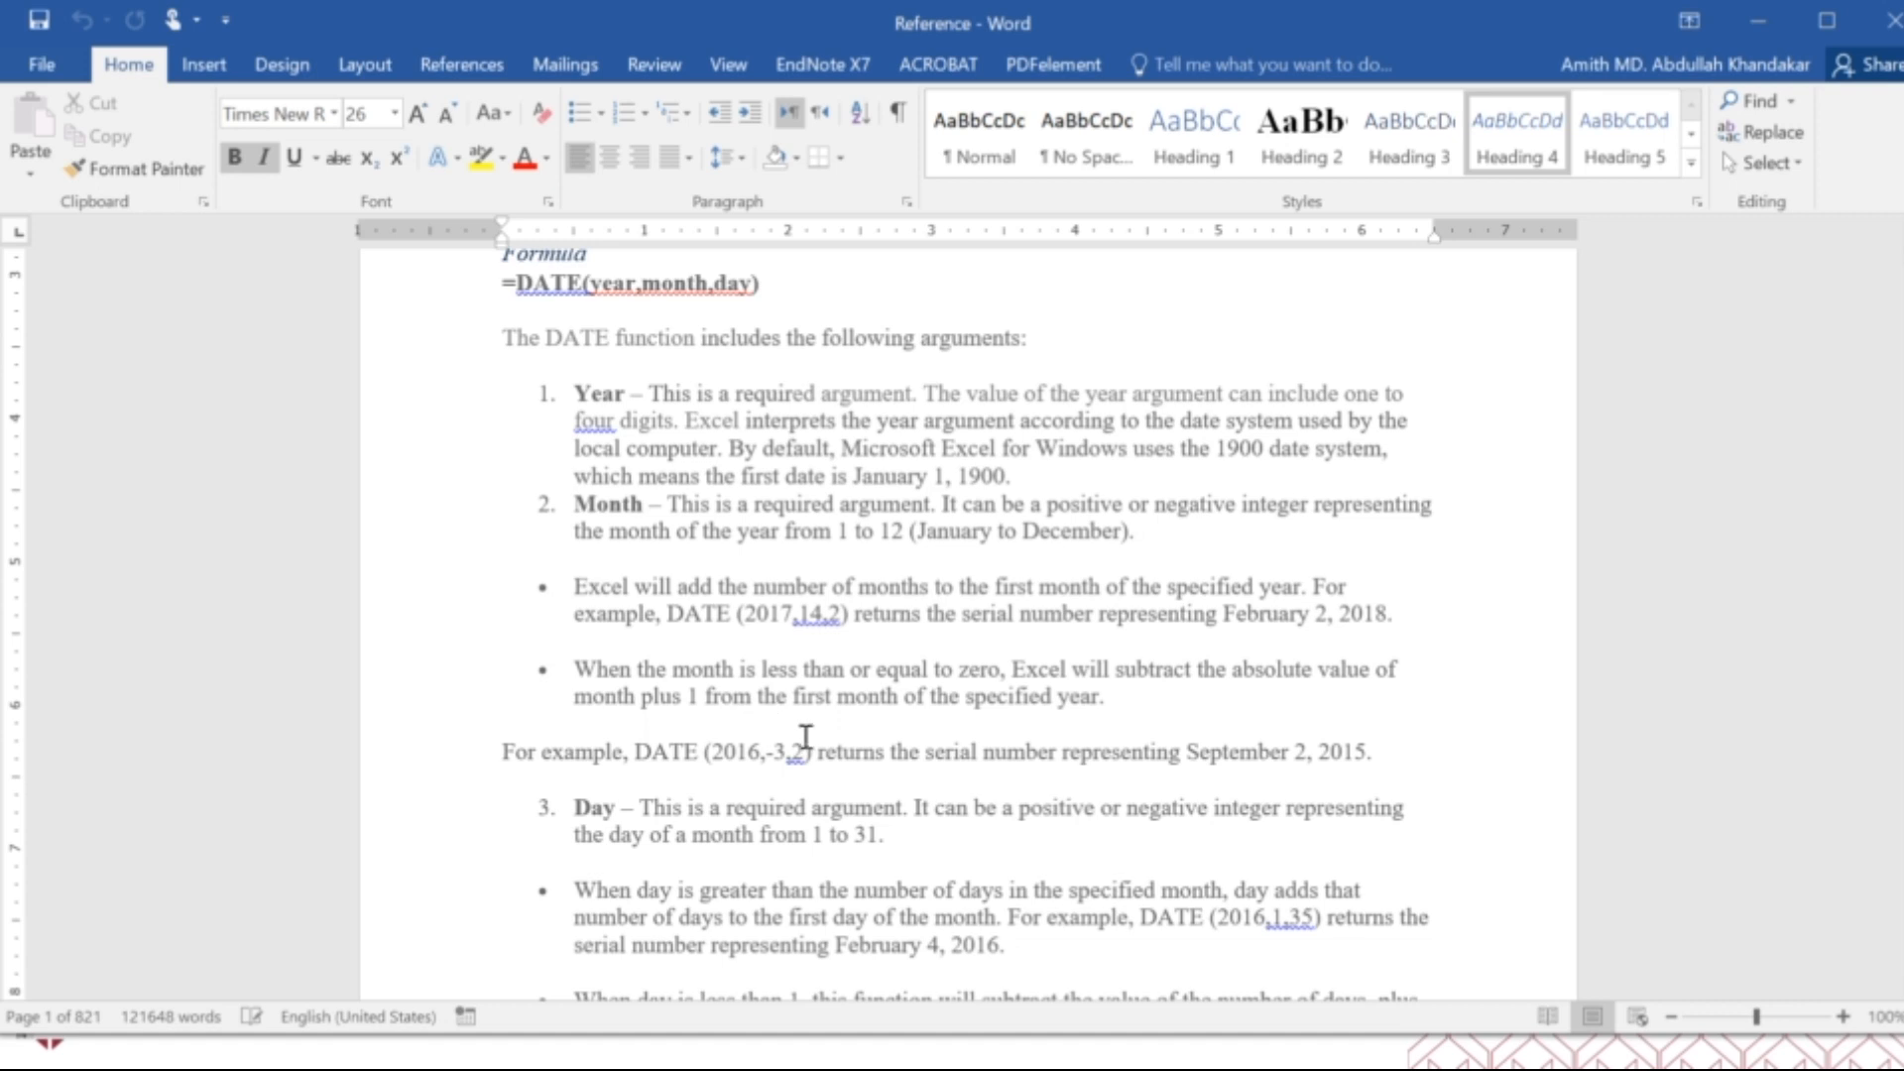
{"action": "scroll", "coordinate": [805, 736], "scroll_direction": "down", "scroll_amount": 5}
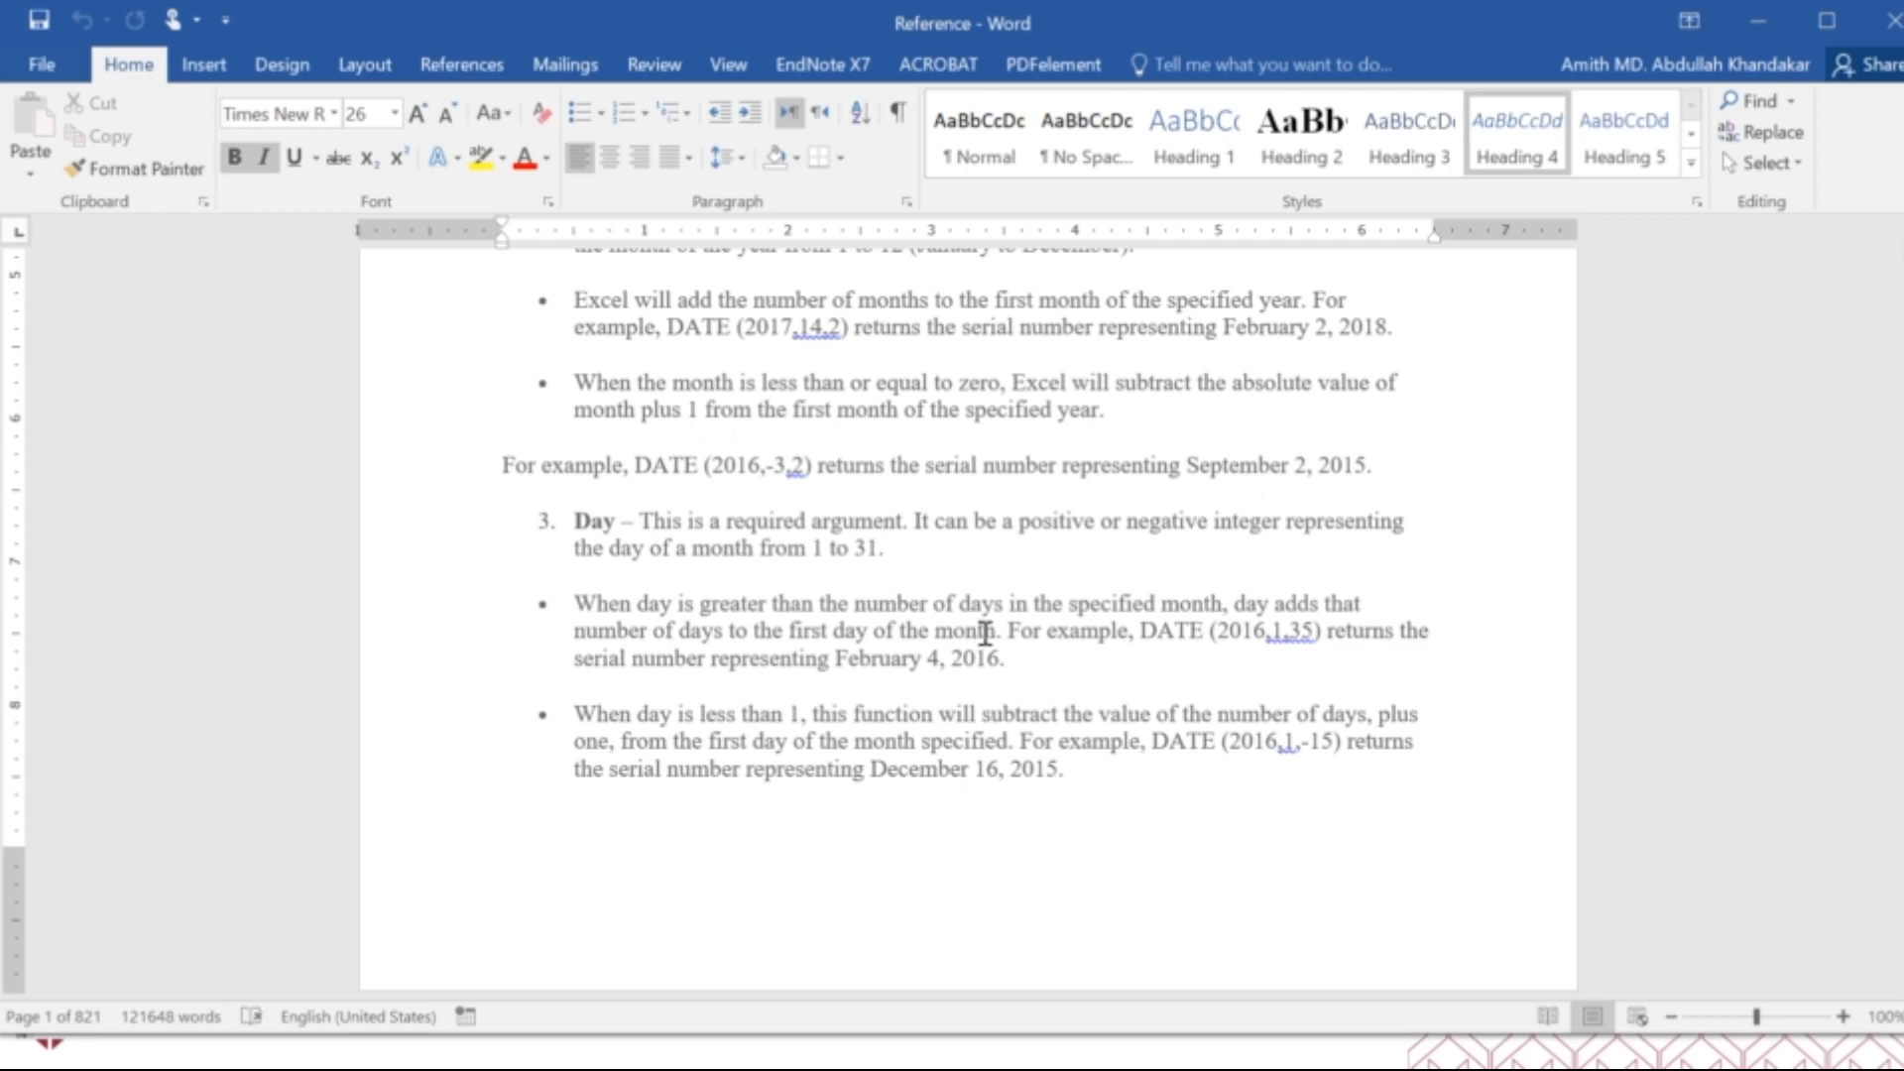
{"action": "scroll", "coordinate": [984, 639], "scroll_direction": "down", "scroll_amount": 5}
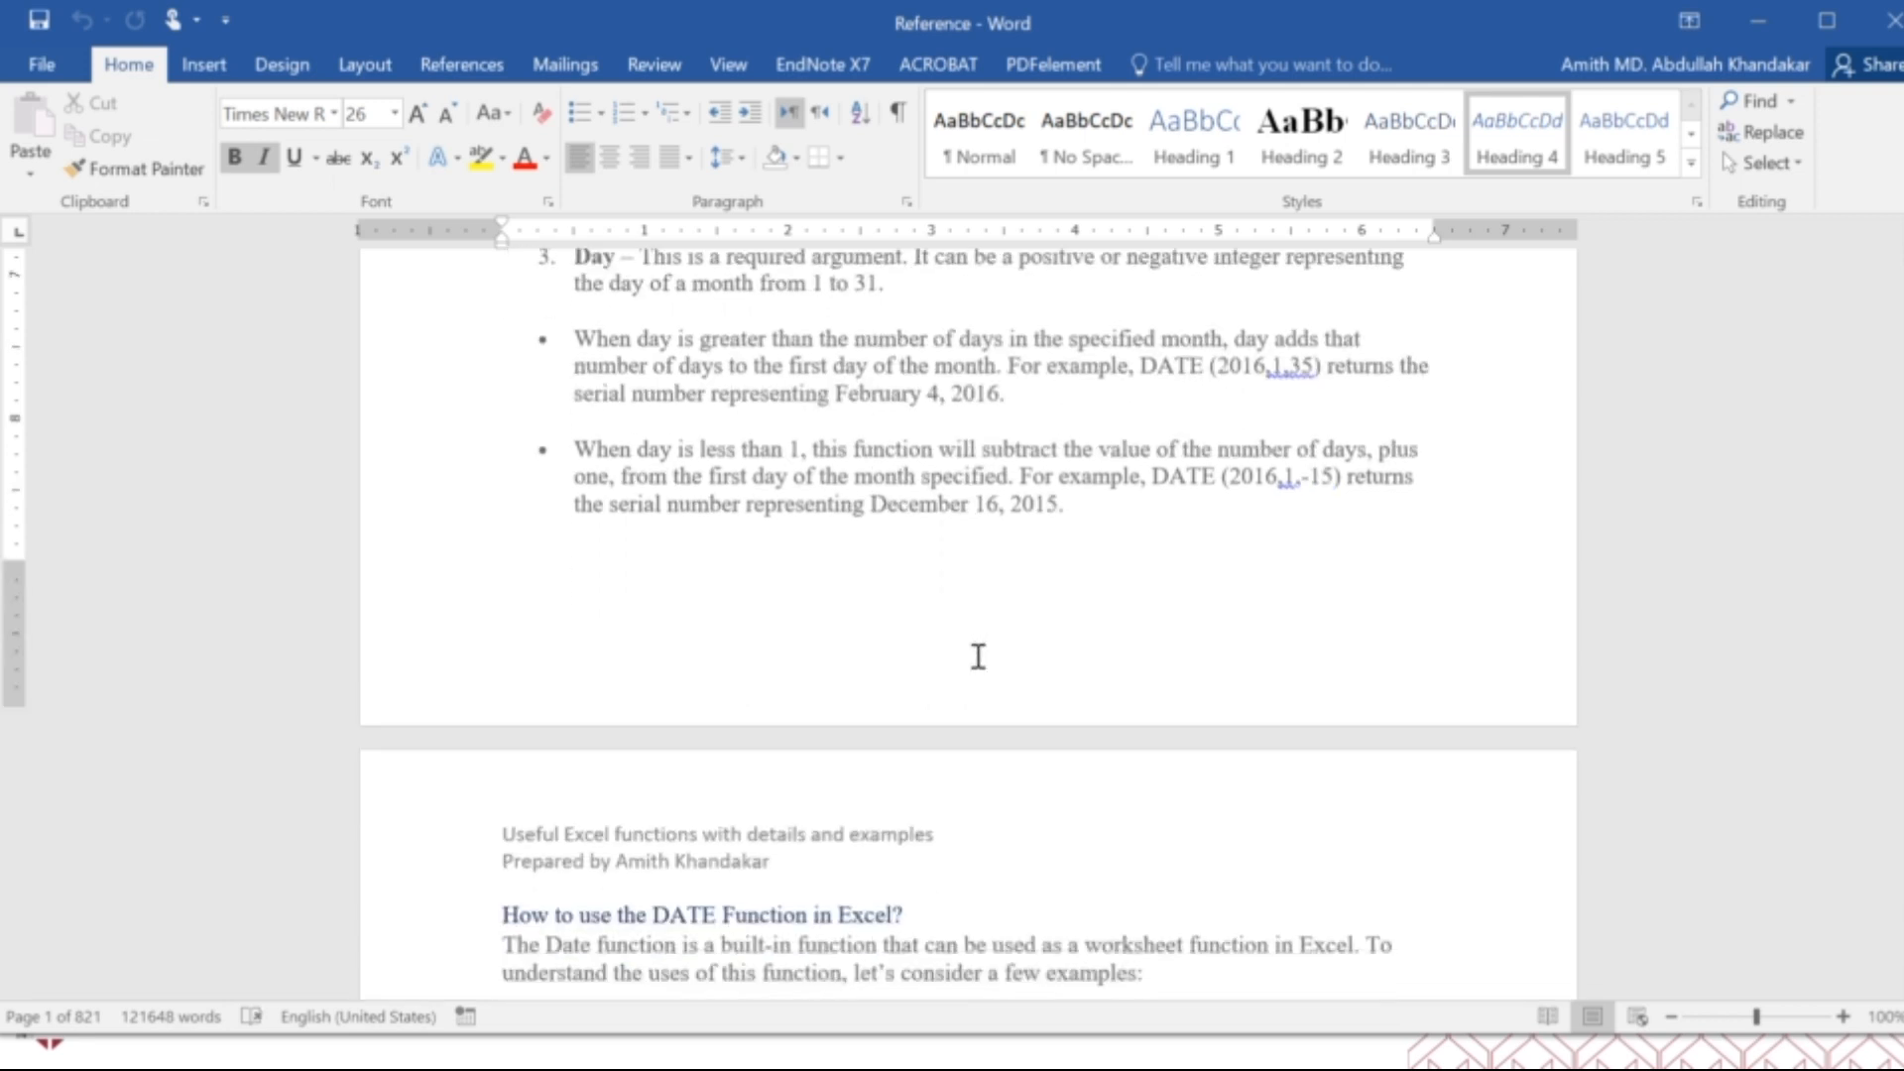
{"action": "scroll", "coordinate": [982, 659], "scroll_direction": "down", "scroll_amount": 5}
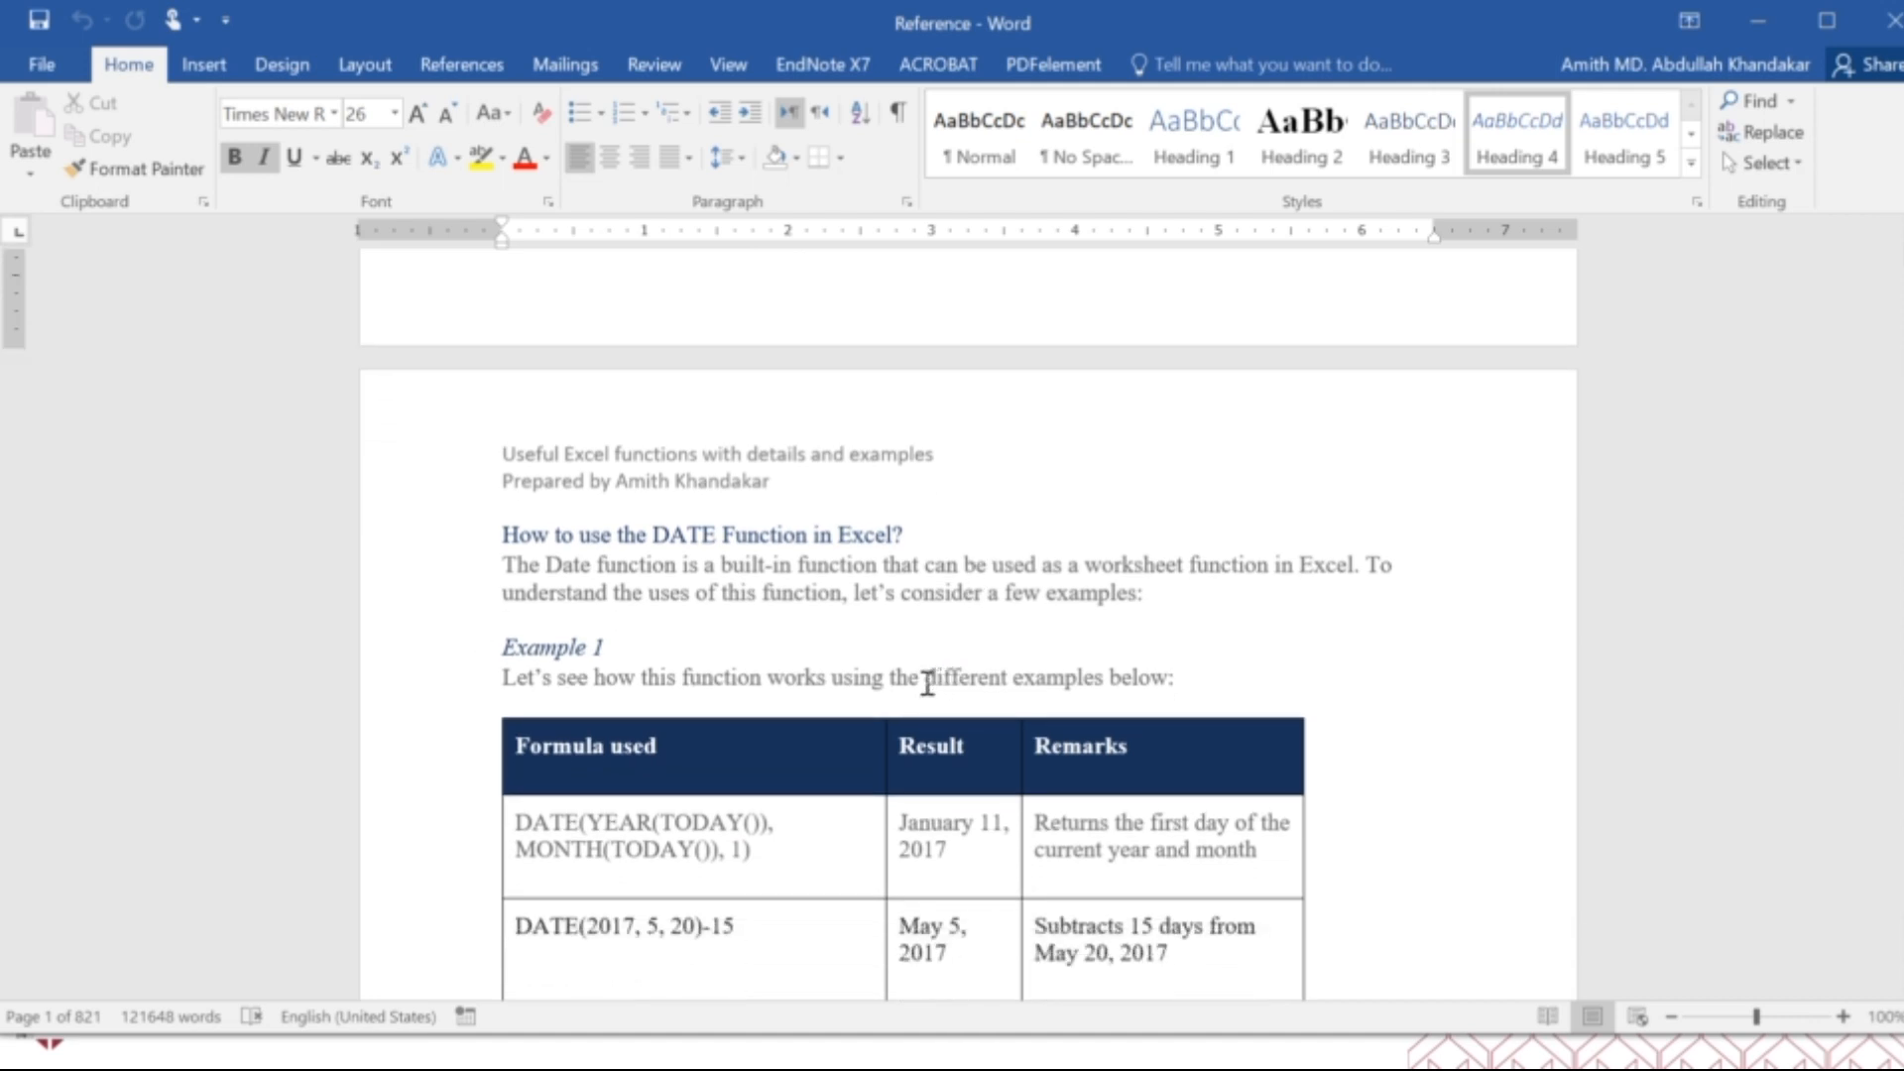
{"action": "scroll", "coordinate": [954, 700], "scroll_direction": "up", "scroll_amount": 20}
{"action": "scroll", "coordinate": [952, 705], "scroll_direction": "down", "scroll_amount": 5}
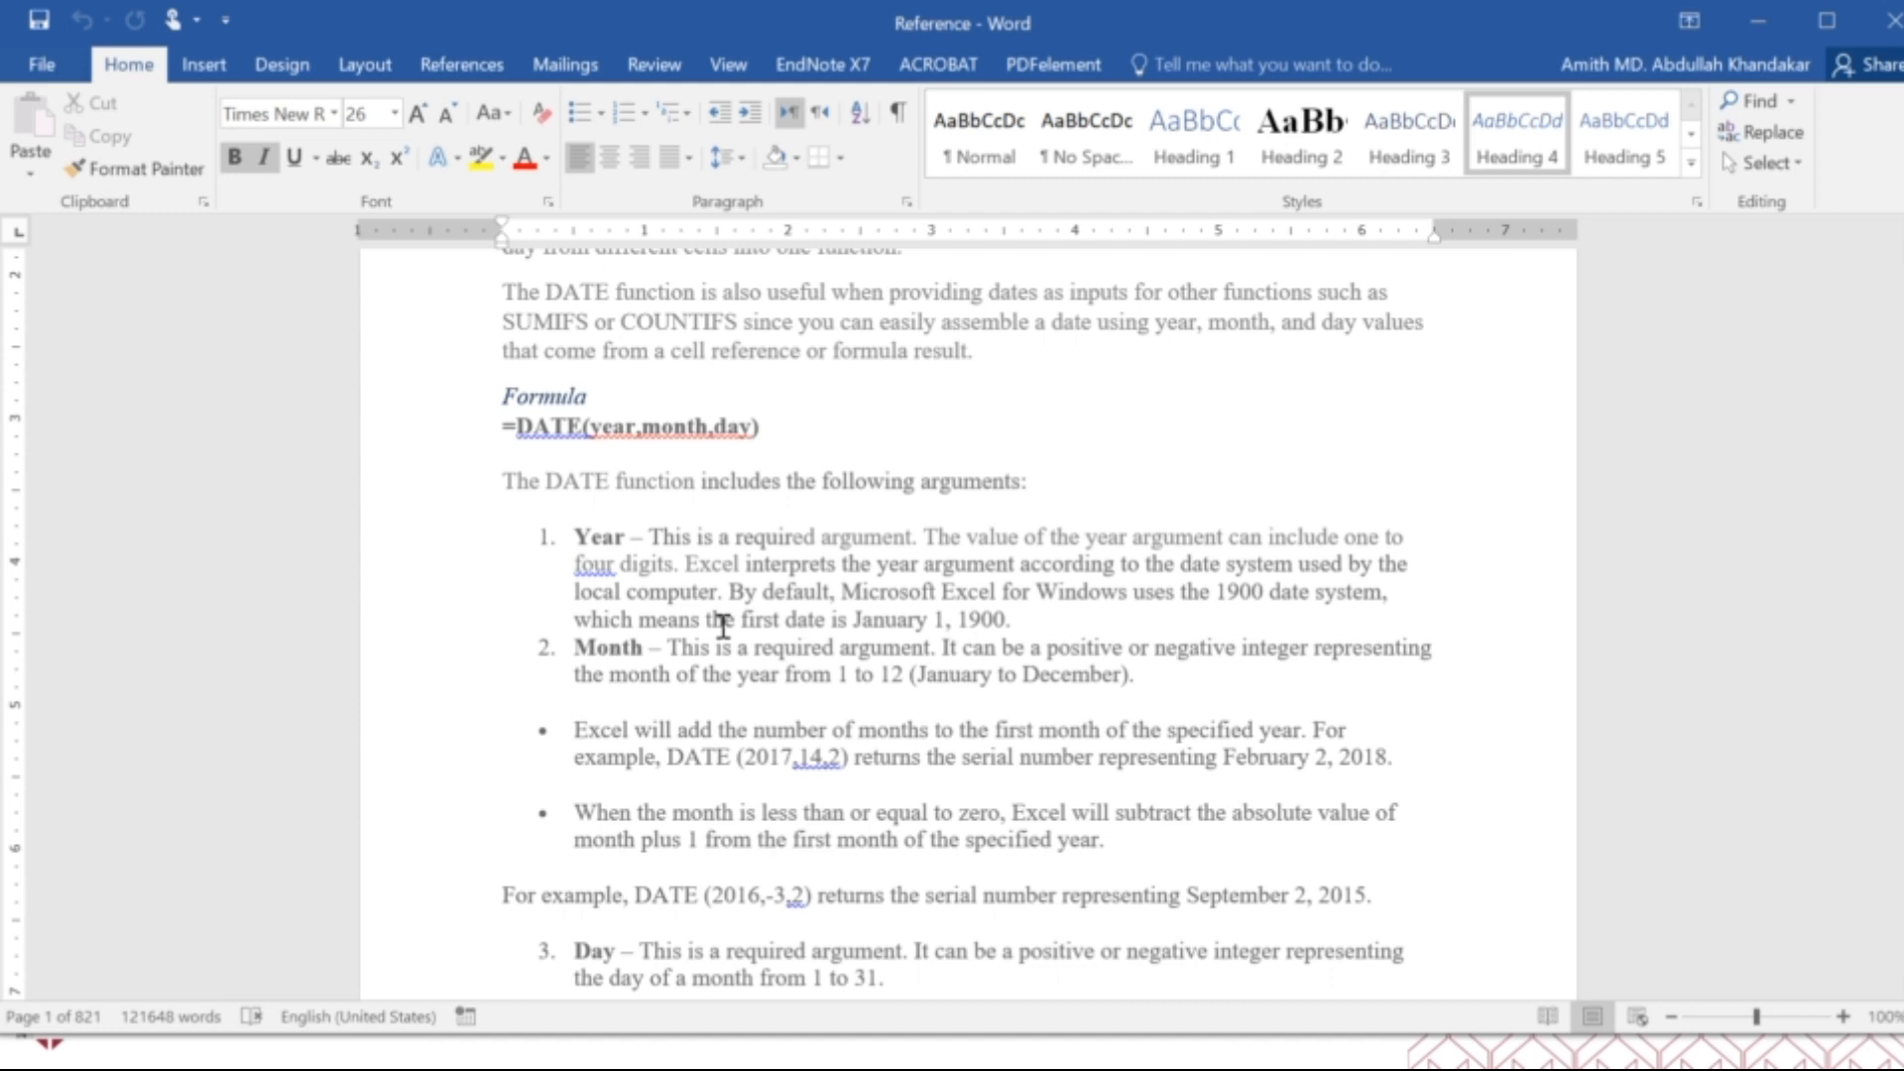
{"action": "scroll", "coordinate": [723, 625], "scroll_direction": "down", "scroll_amount": 7}
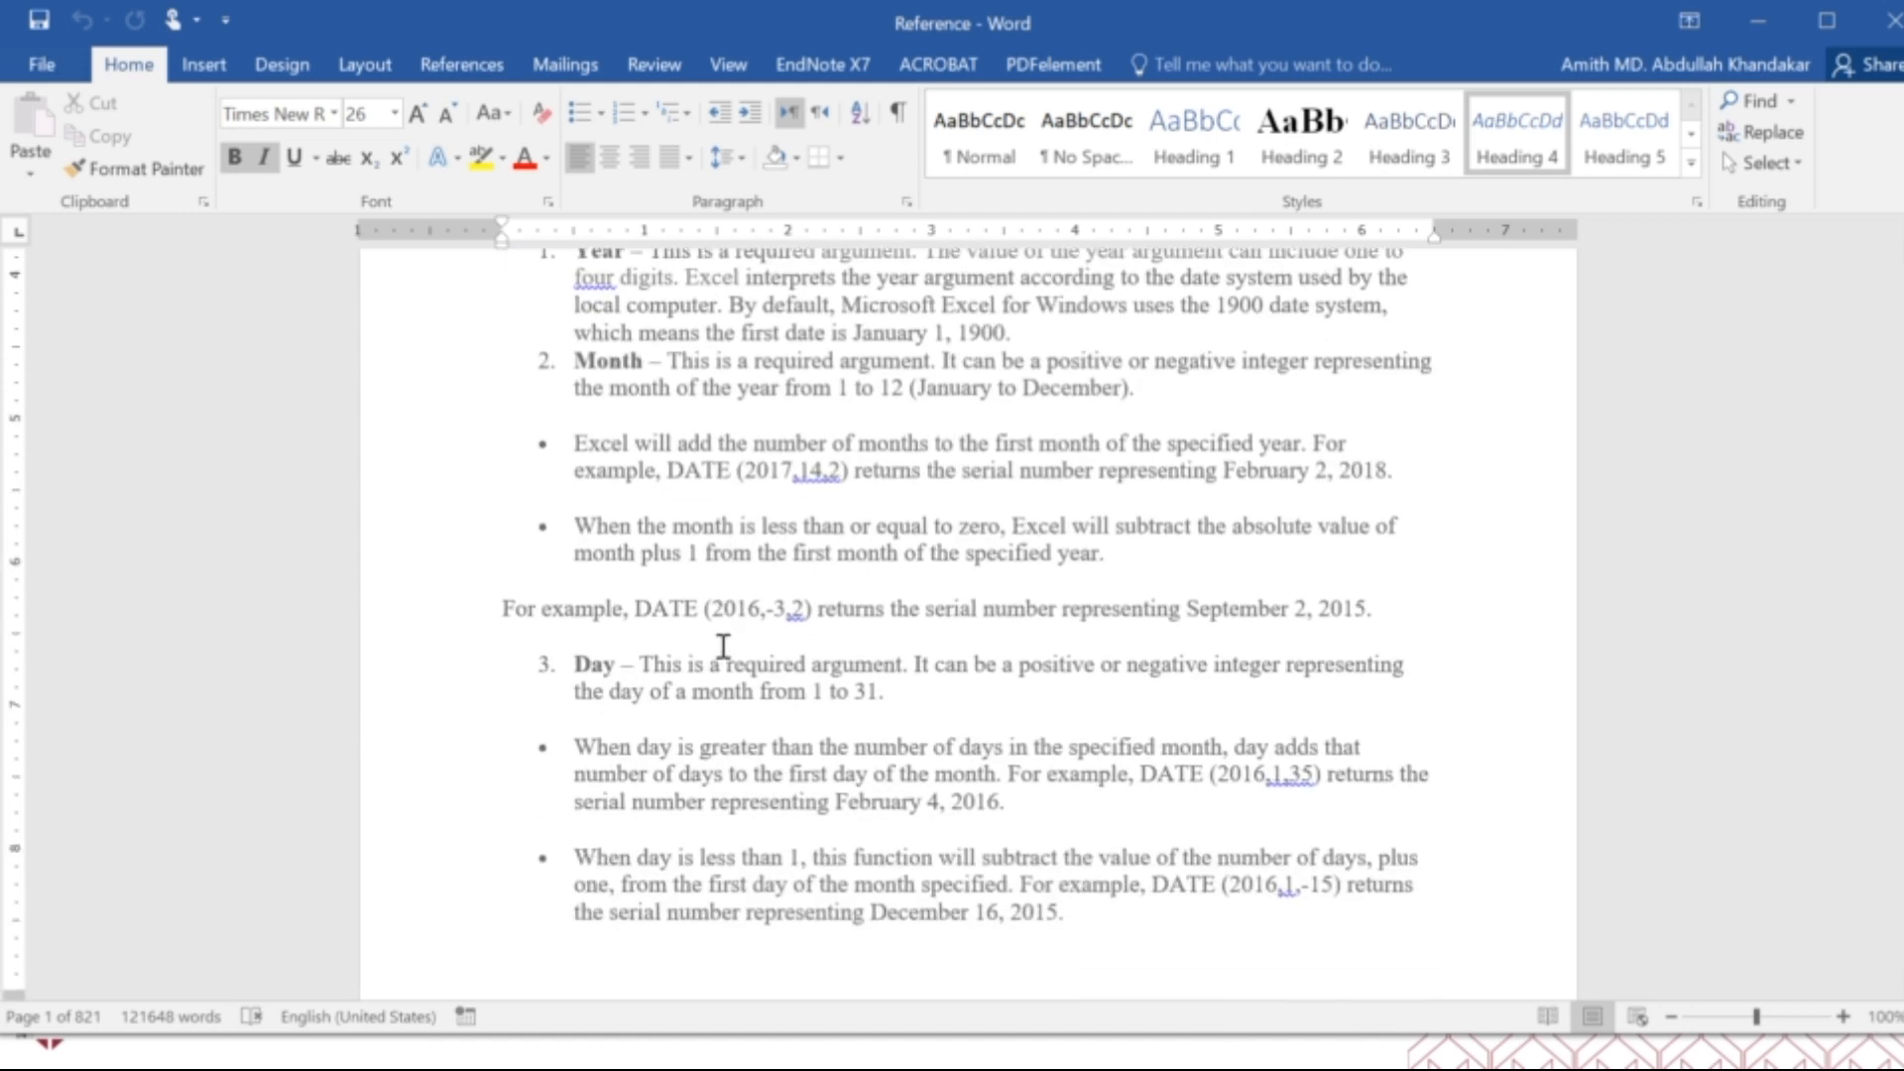
Review the DATE function's two examples and its points to remember, through to the start of the DATEDIF section.
{"action": "scroll", "coordinate": [725, 642], "scroll_direction": "down", "scroll_amount": 9}
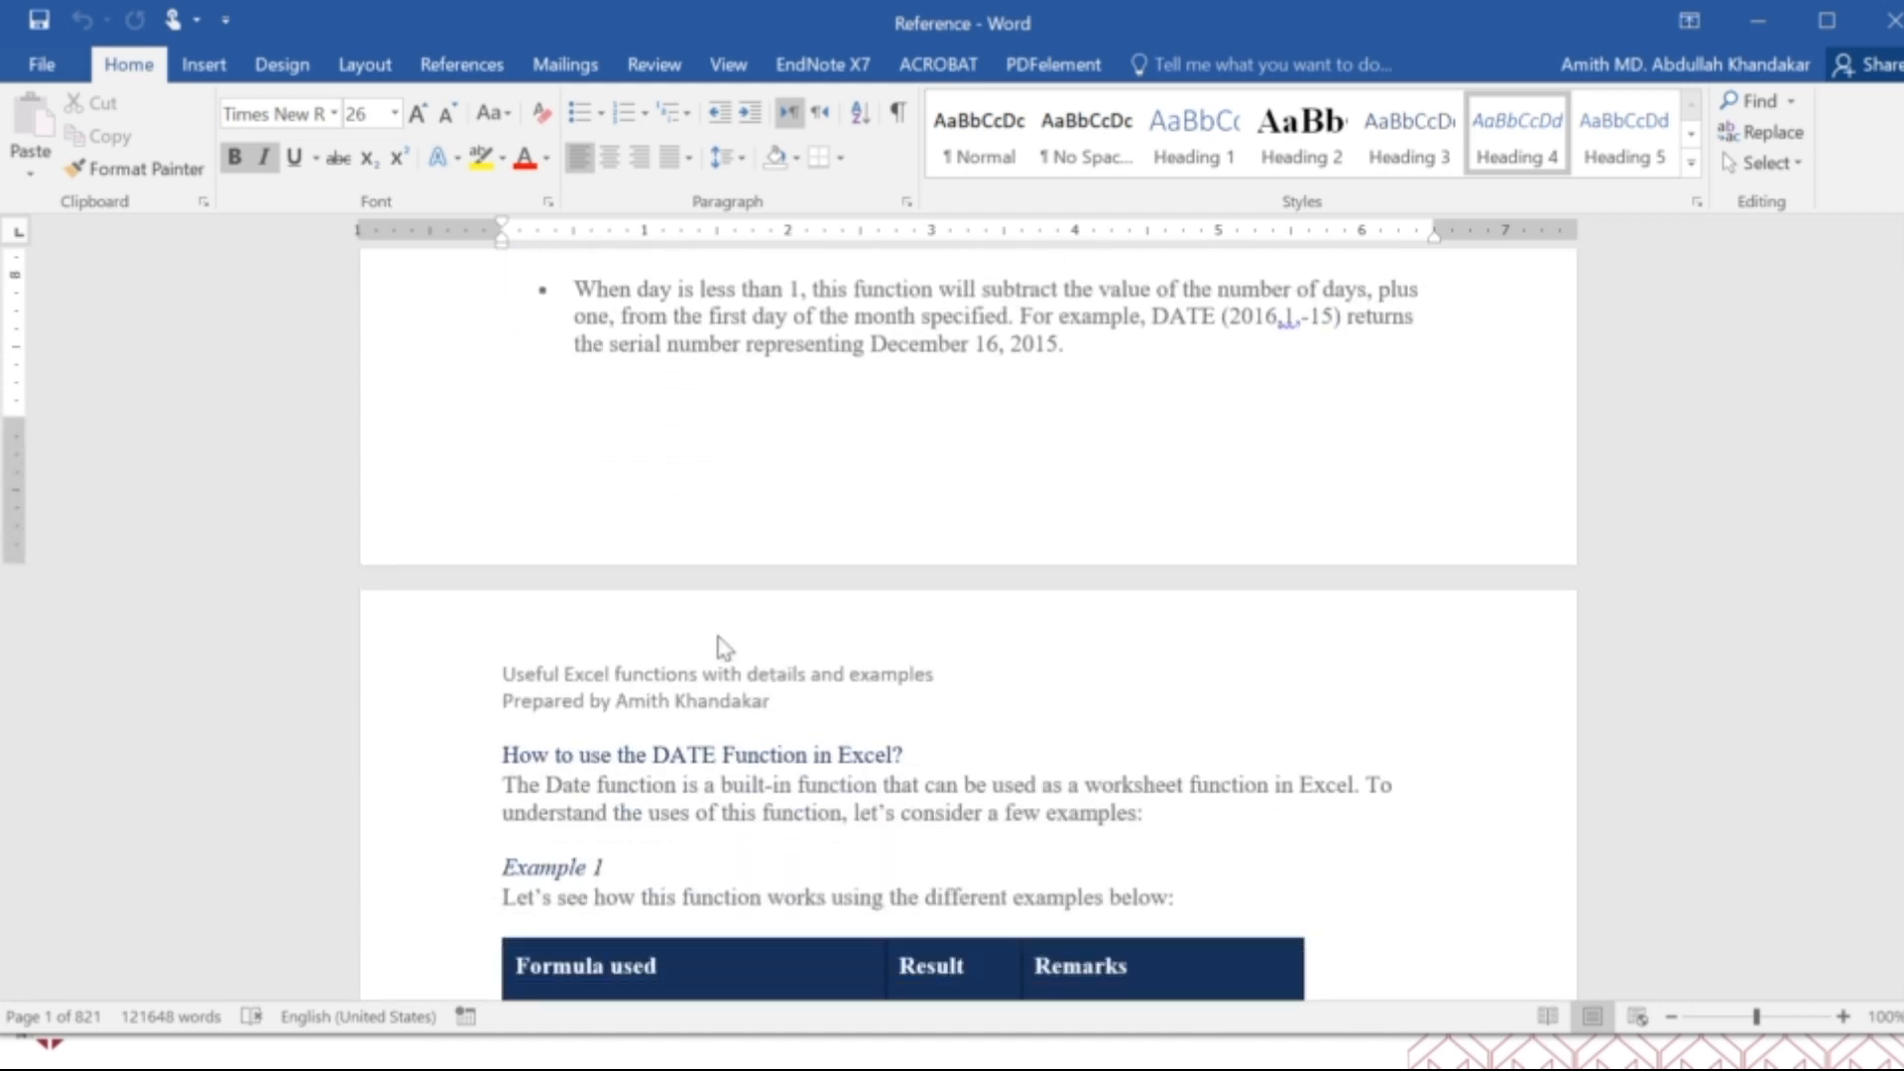
{"action": "scroll", "coordinate": [720, 634], "scroll_direction": "down", "scroll_amount": 1}
{"action": "scroll", "coordinate": [719, 635], "scroll_direction": "down", "scroll_amount": 5}
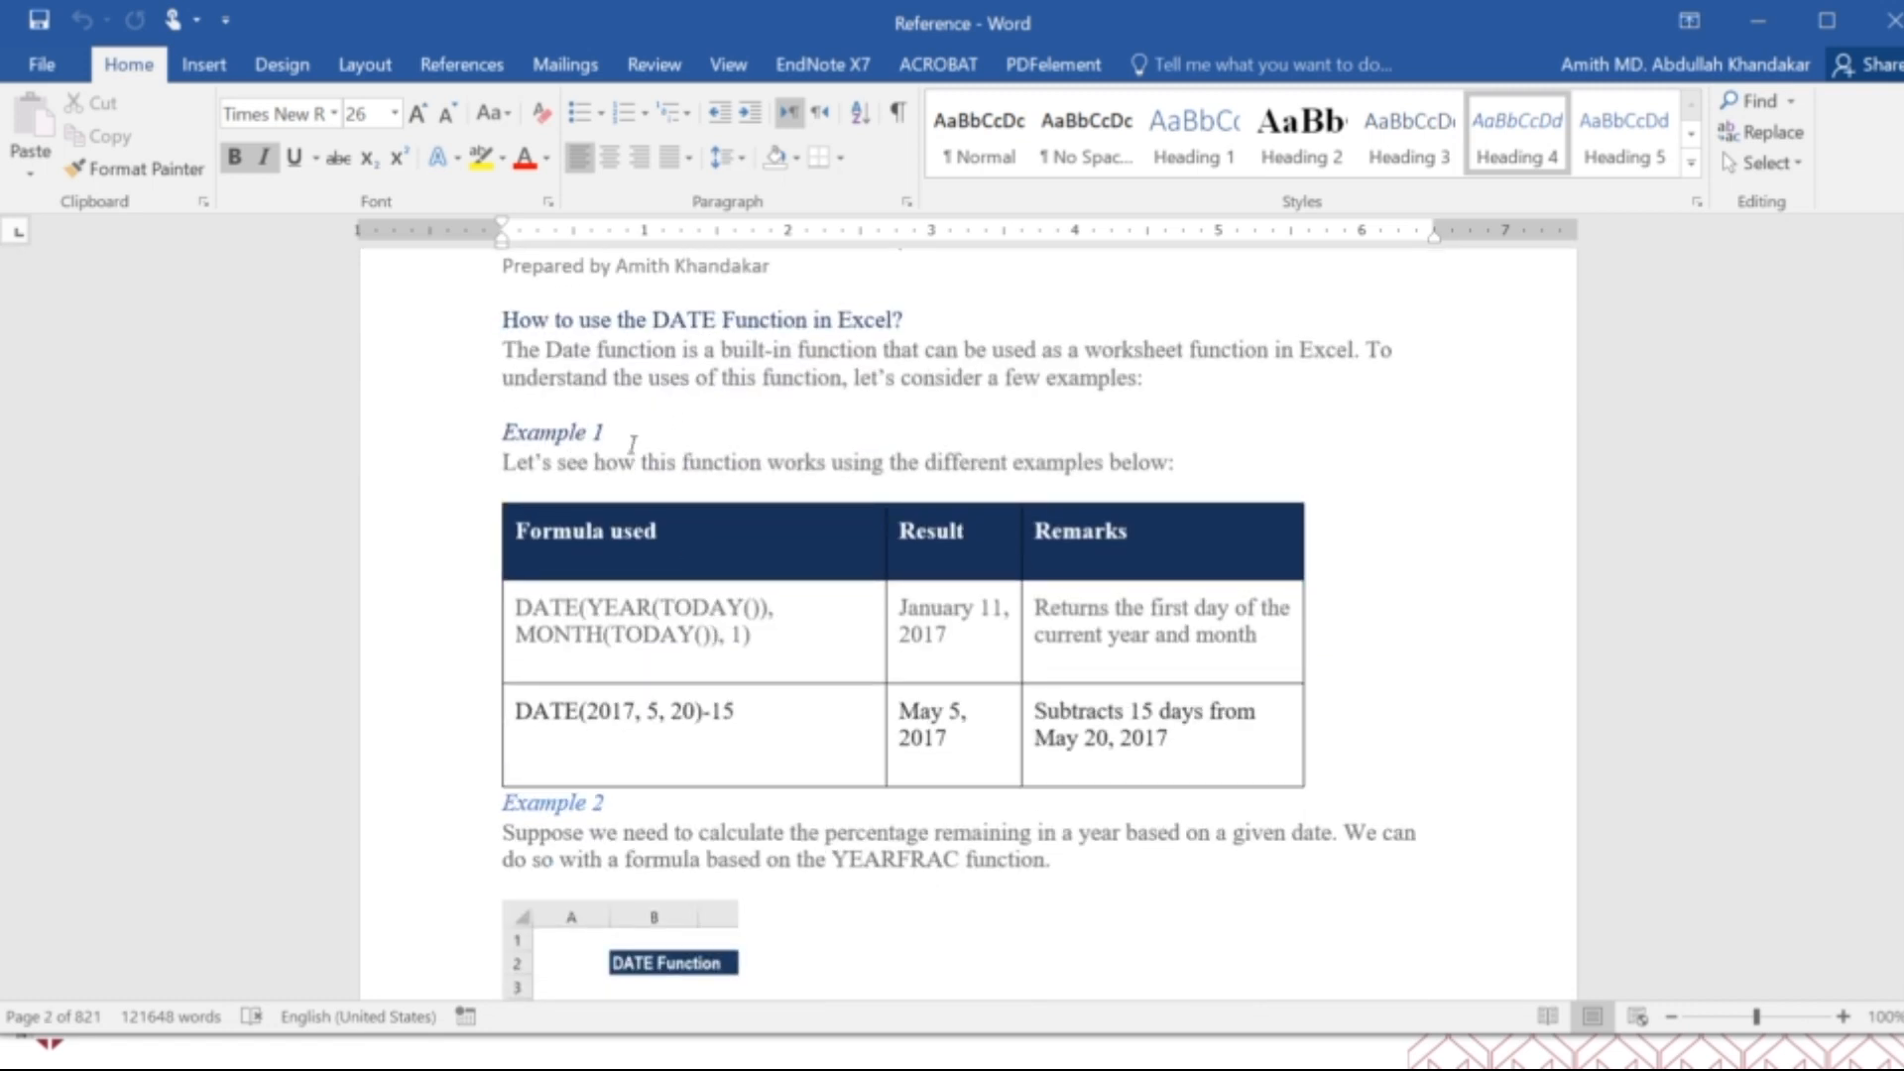
{"action": "scroll", "coordinate": [635, 535], "scroll_direction": "down", "scroll_amount": 6}
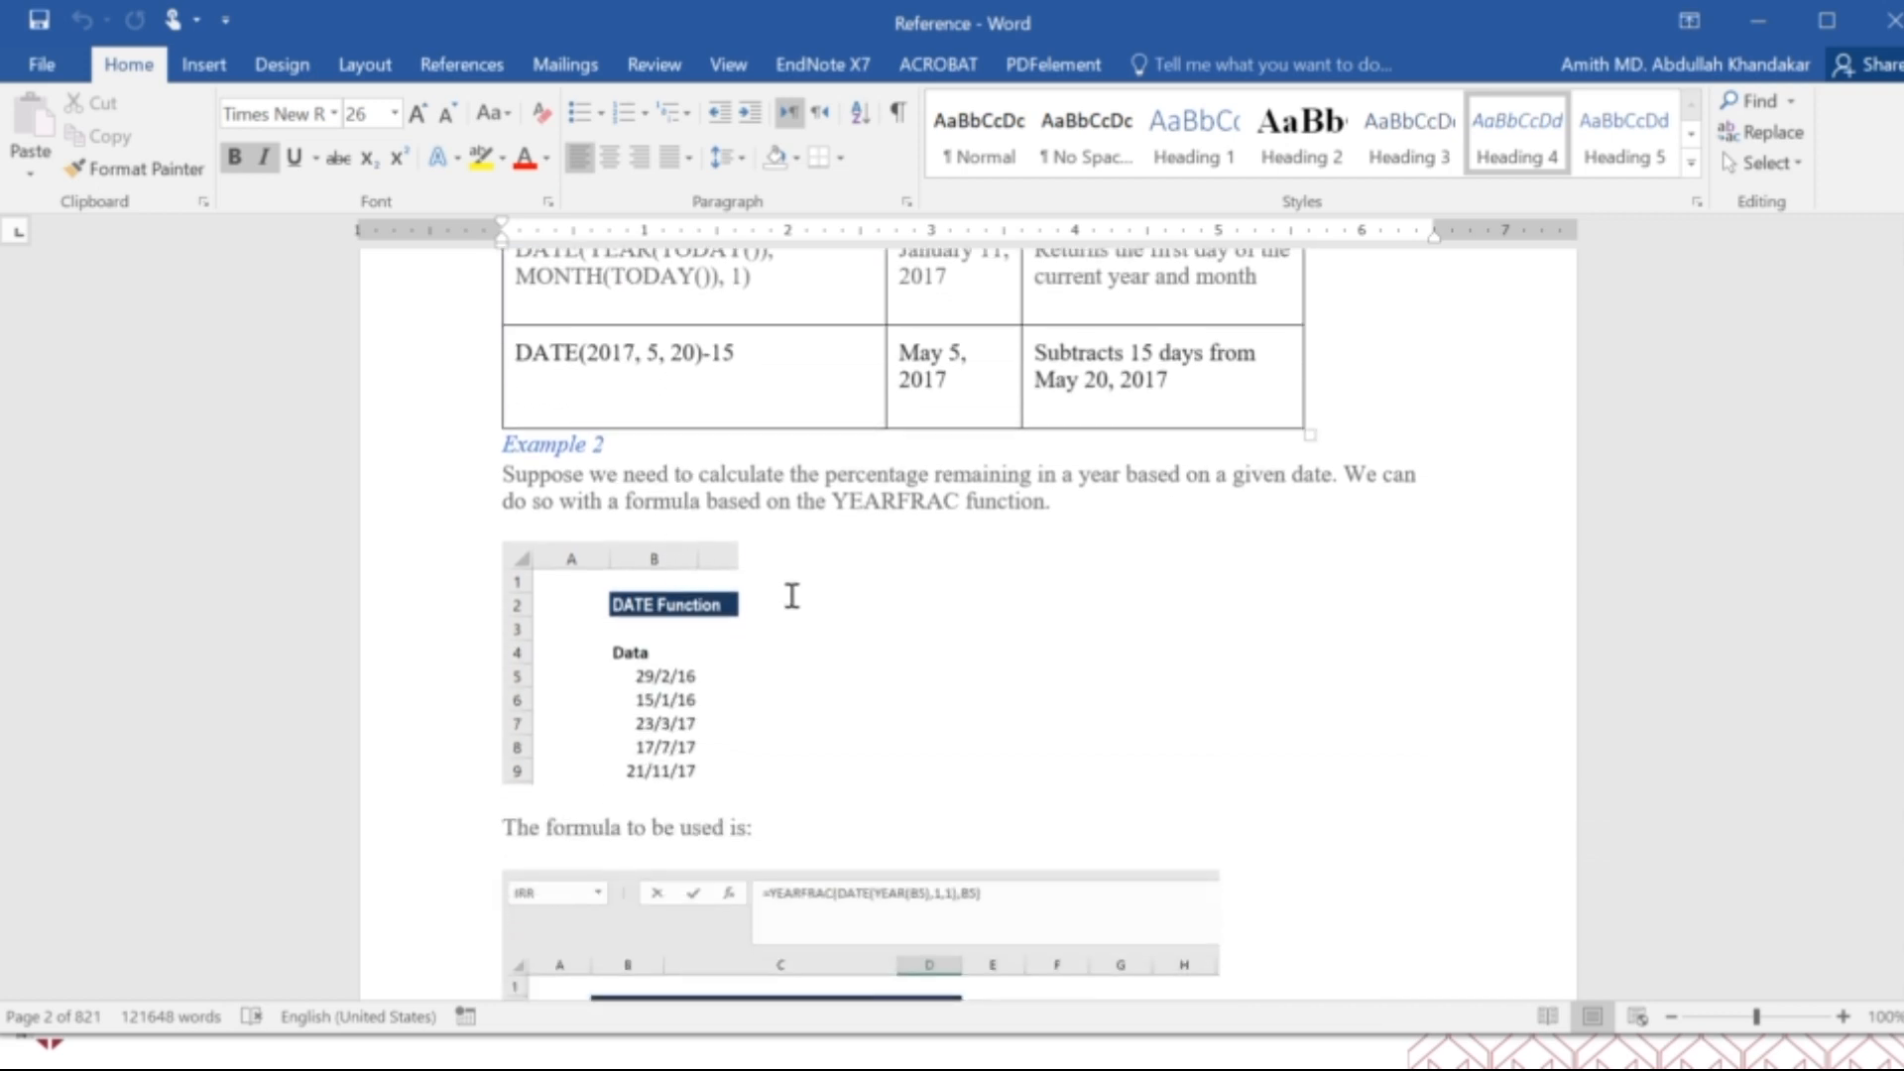
{"action": "scroll", "coordinate": [791, 596], "scroll_direction": "down", "scroll_amount": 13}
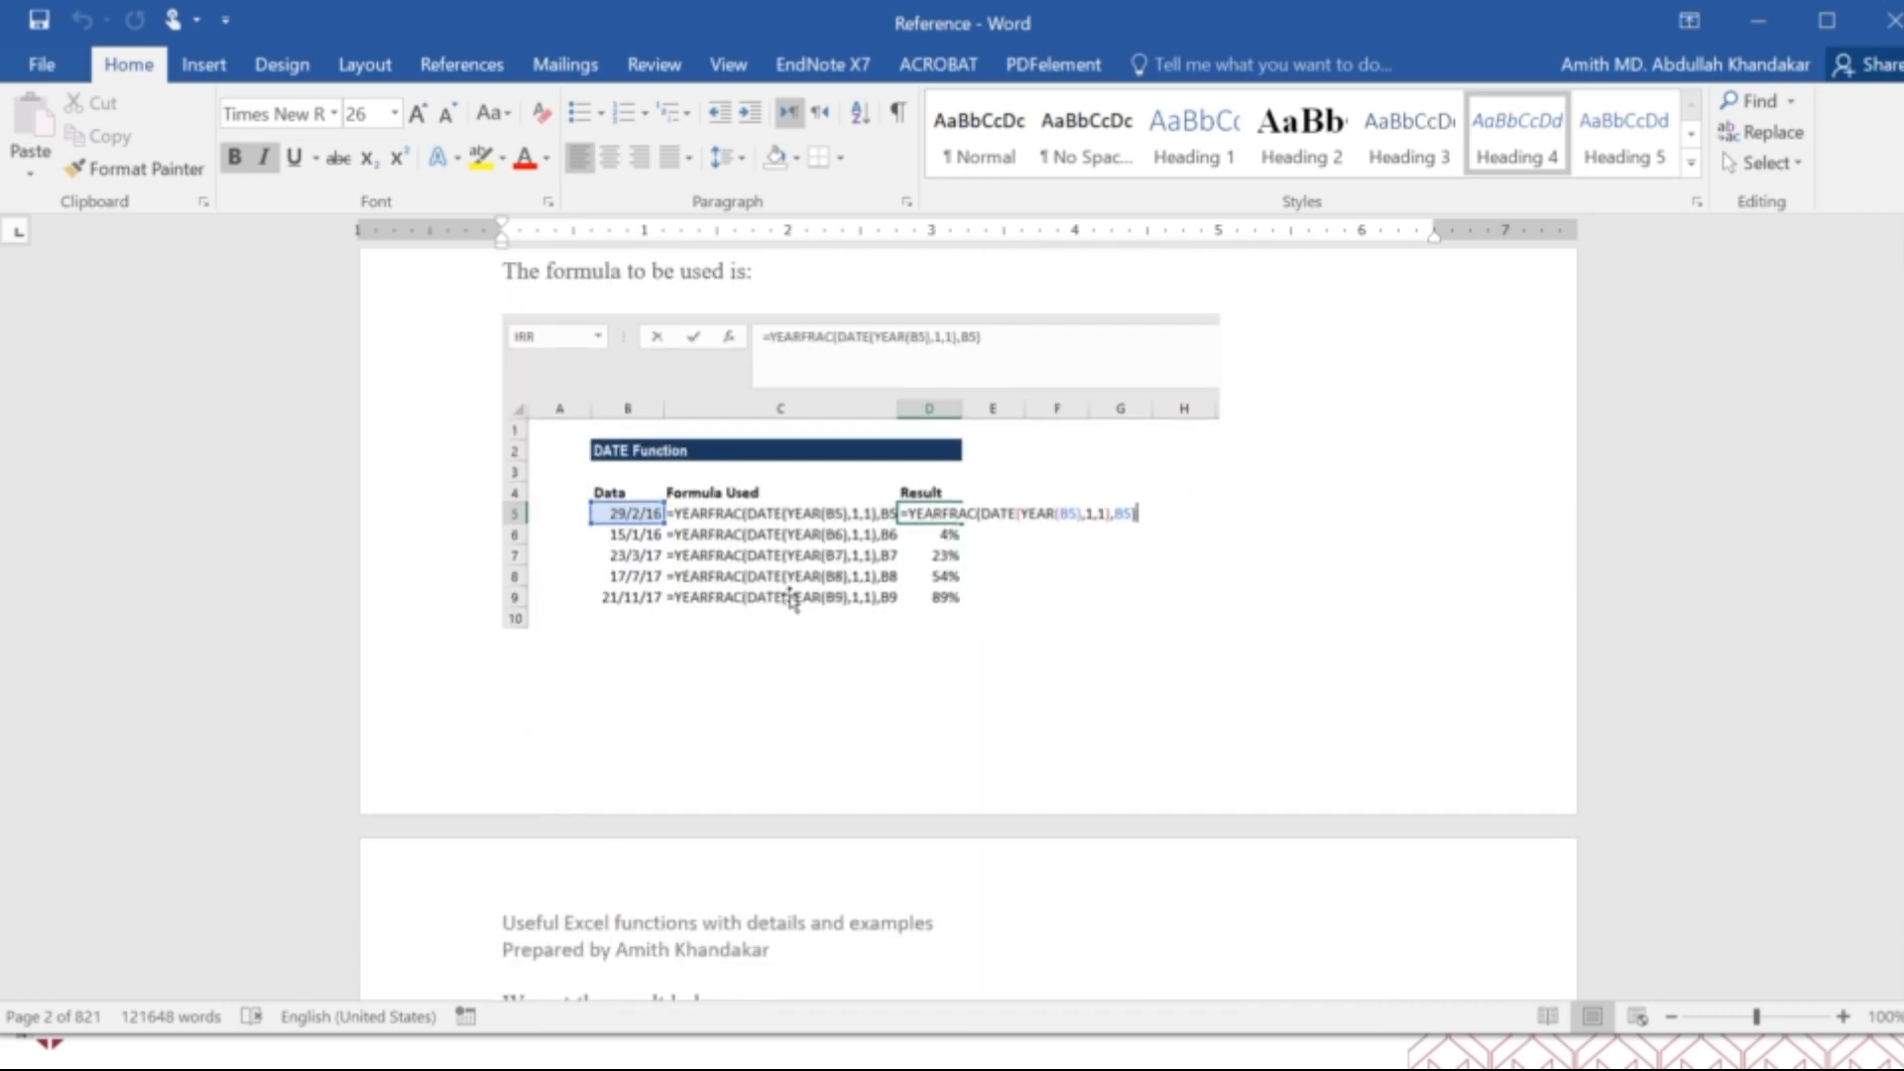
{"action": "scroll", "coordinate": [790, 594], "scroll_direction": "down", "scroll_amount": 11}
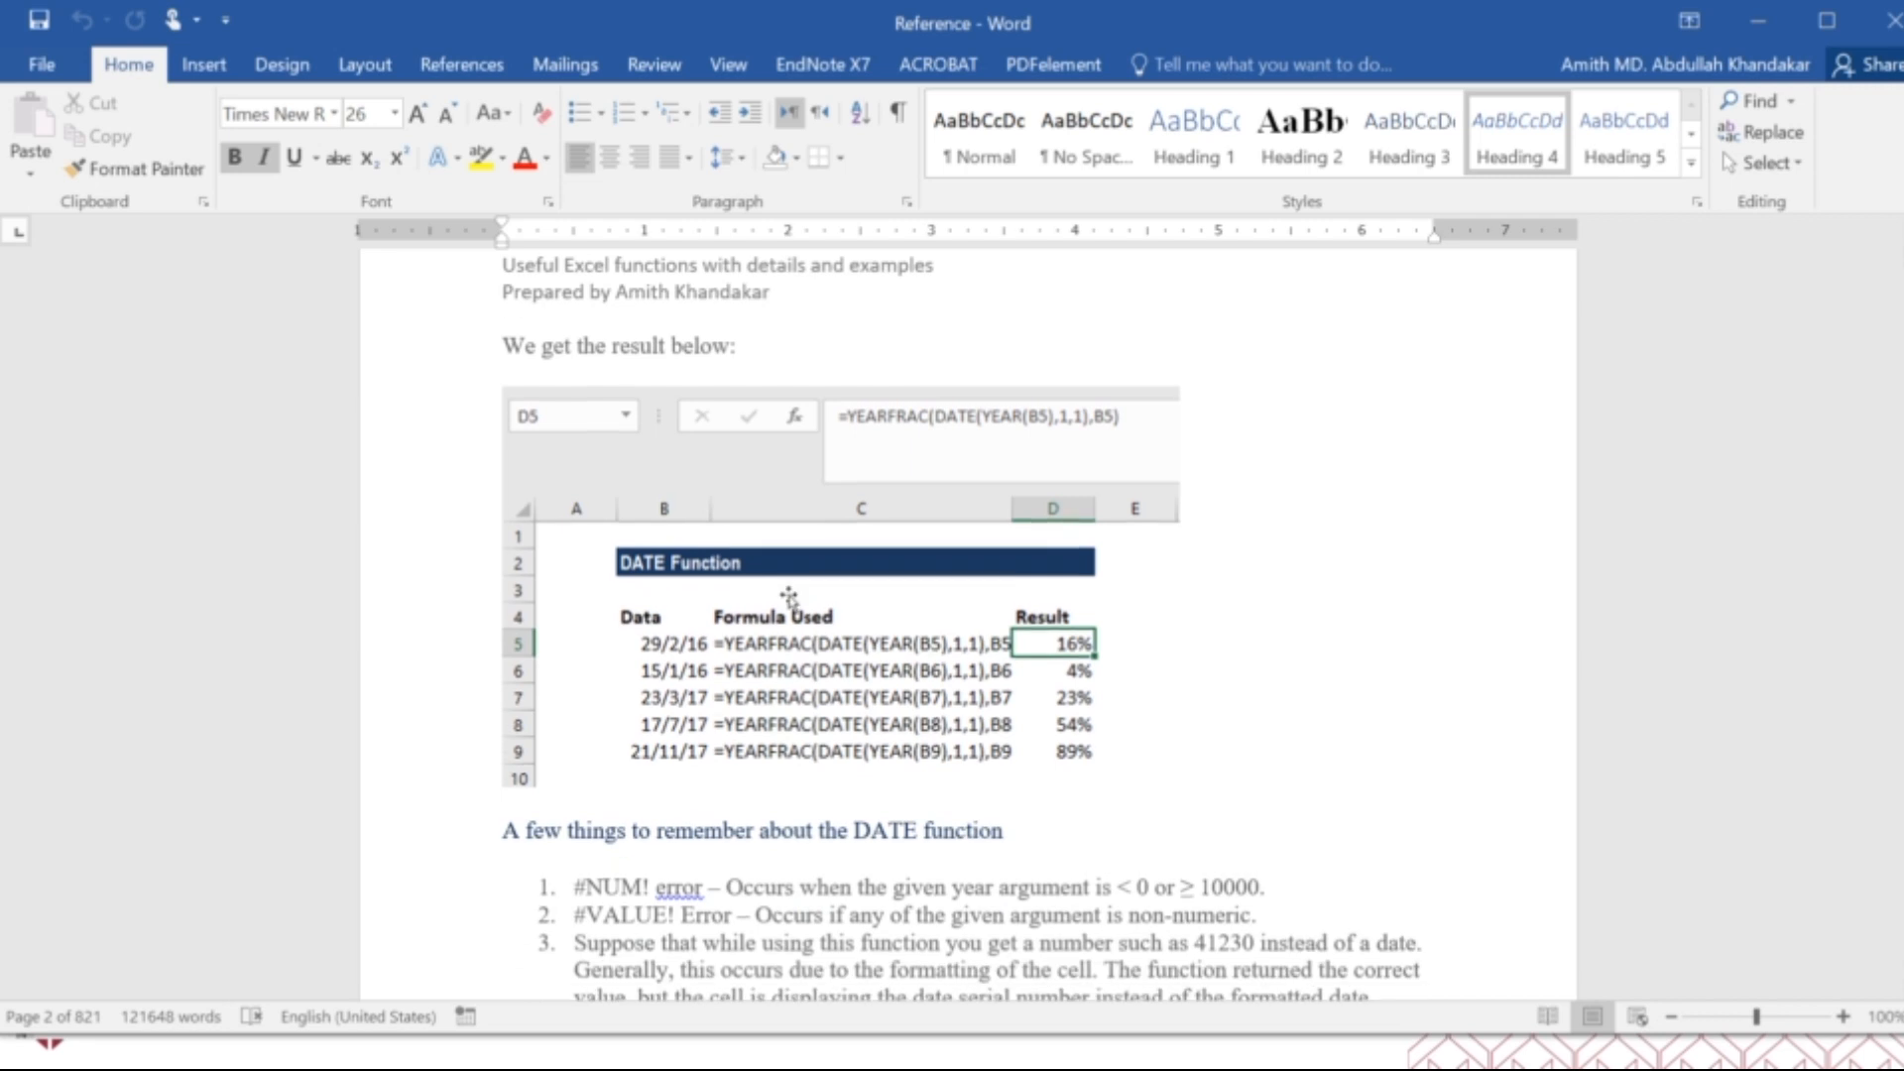
{"action": "scroll", "coordinate": [791, 599], "scroll_direction": "down", "scroll_amount": 6}
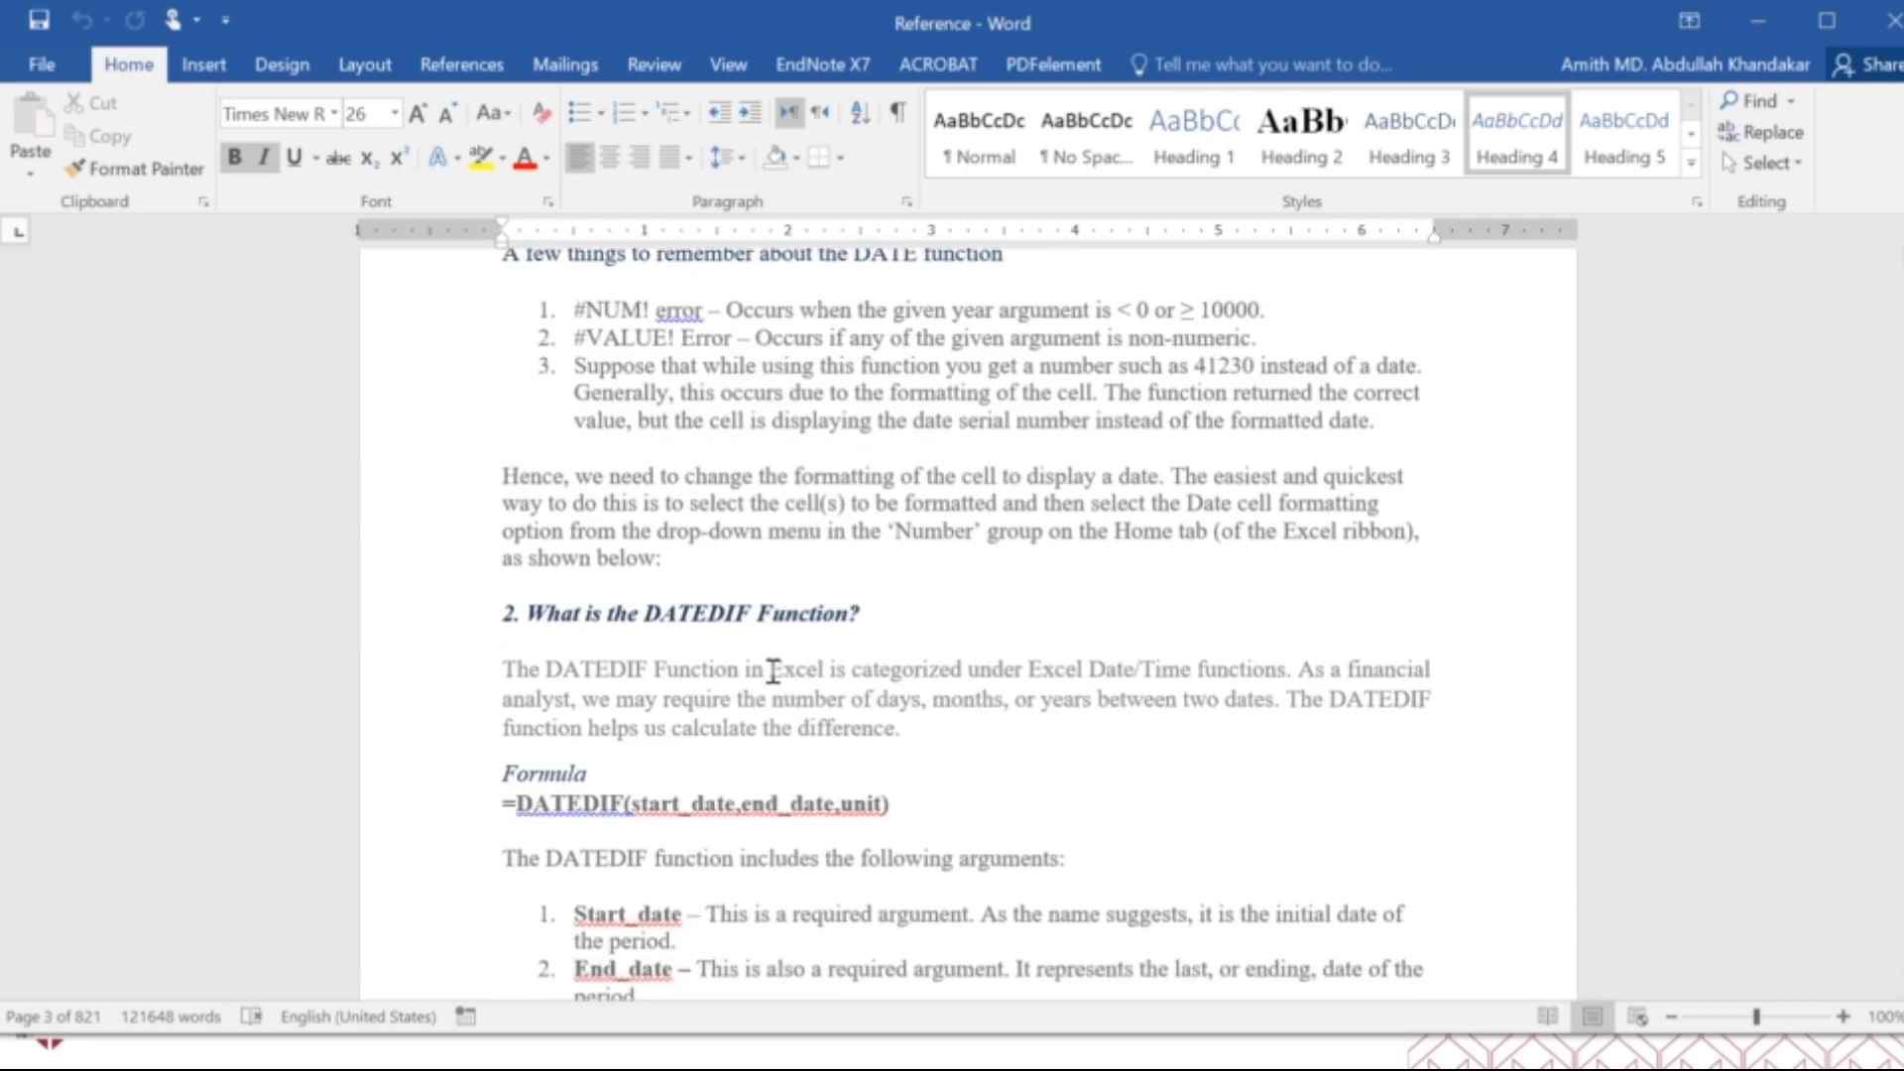
Review the DATEDIF function's arguments, unit table, worked examples and notes, through to the start of the DATEVALUE section.
{"action": "scroll", "coordinate": [773, 671], "scroll_direction": "down", "scroll_amount": 20}
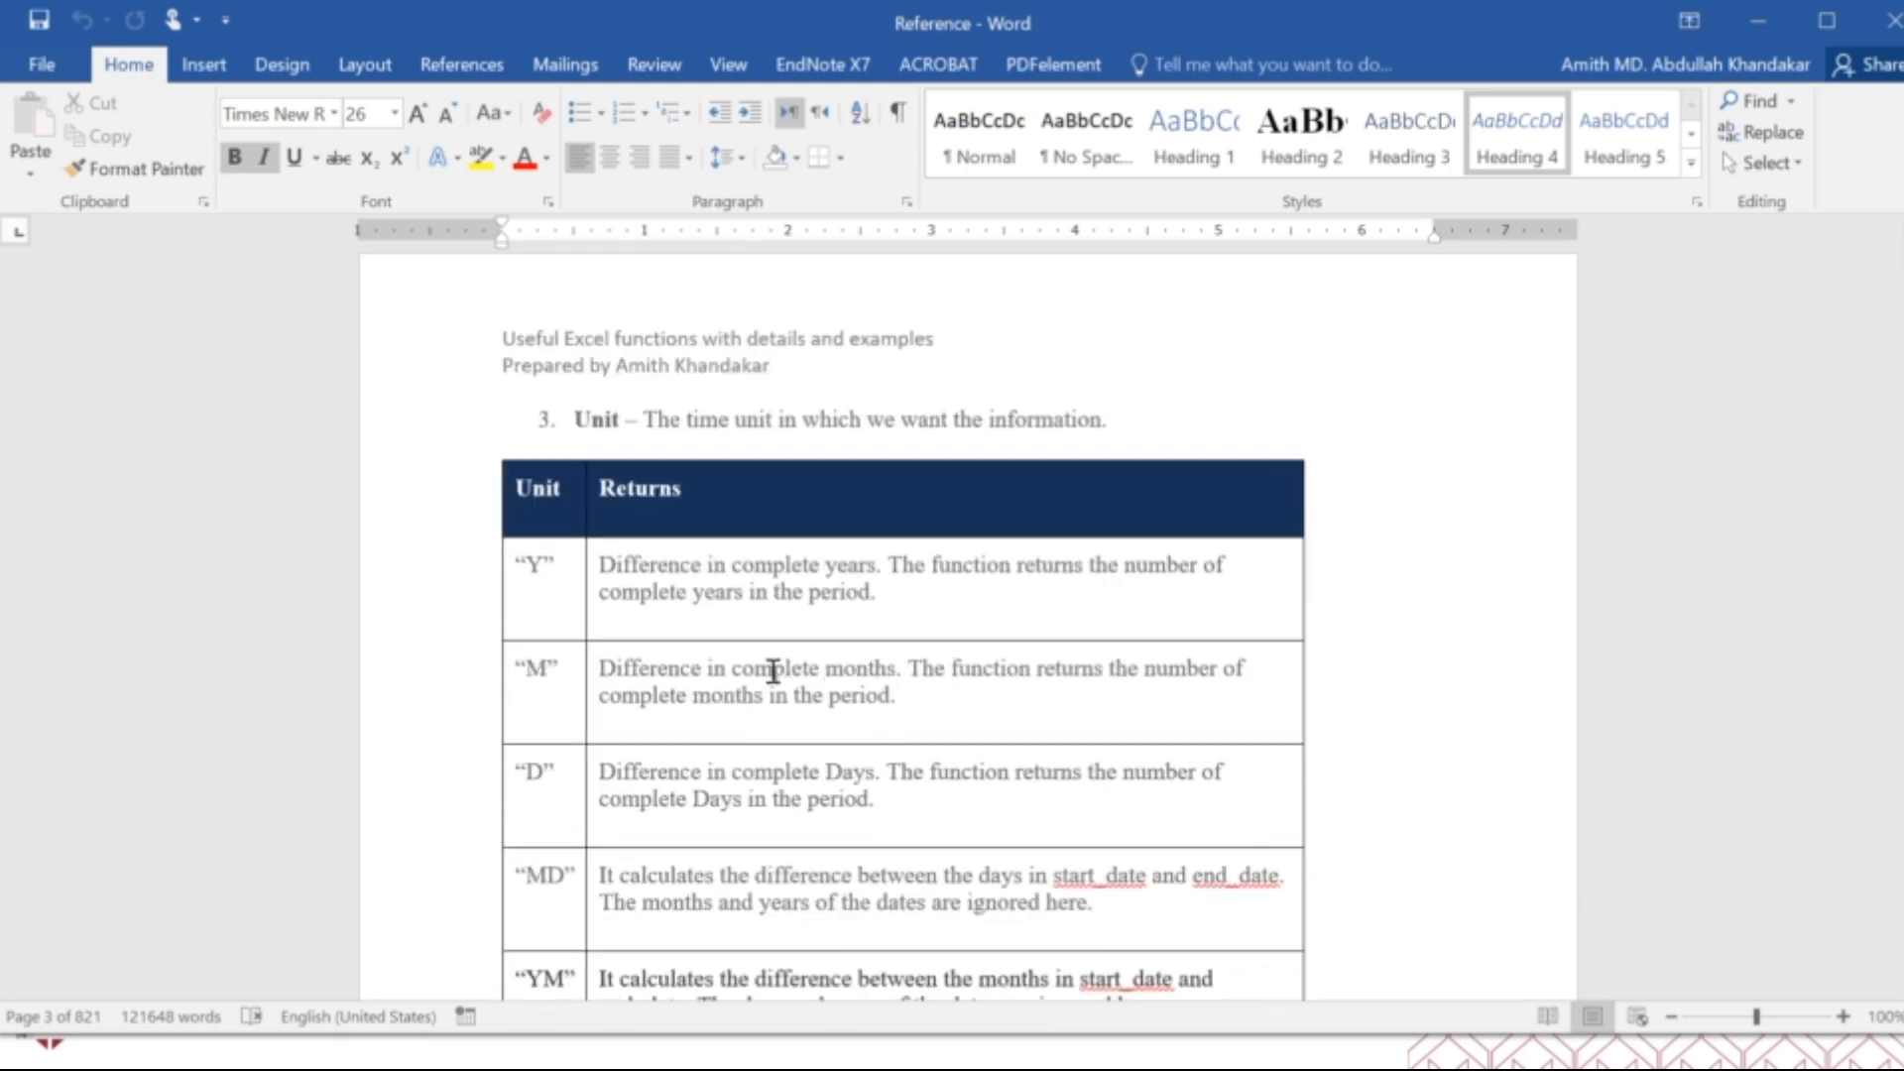
{"action": "scroll", "coordinate": [772, 672], "scroll_direction": "down", "scroll_amount": 20}
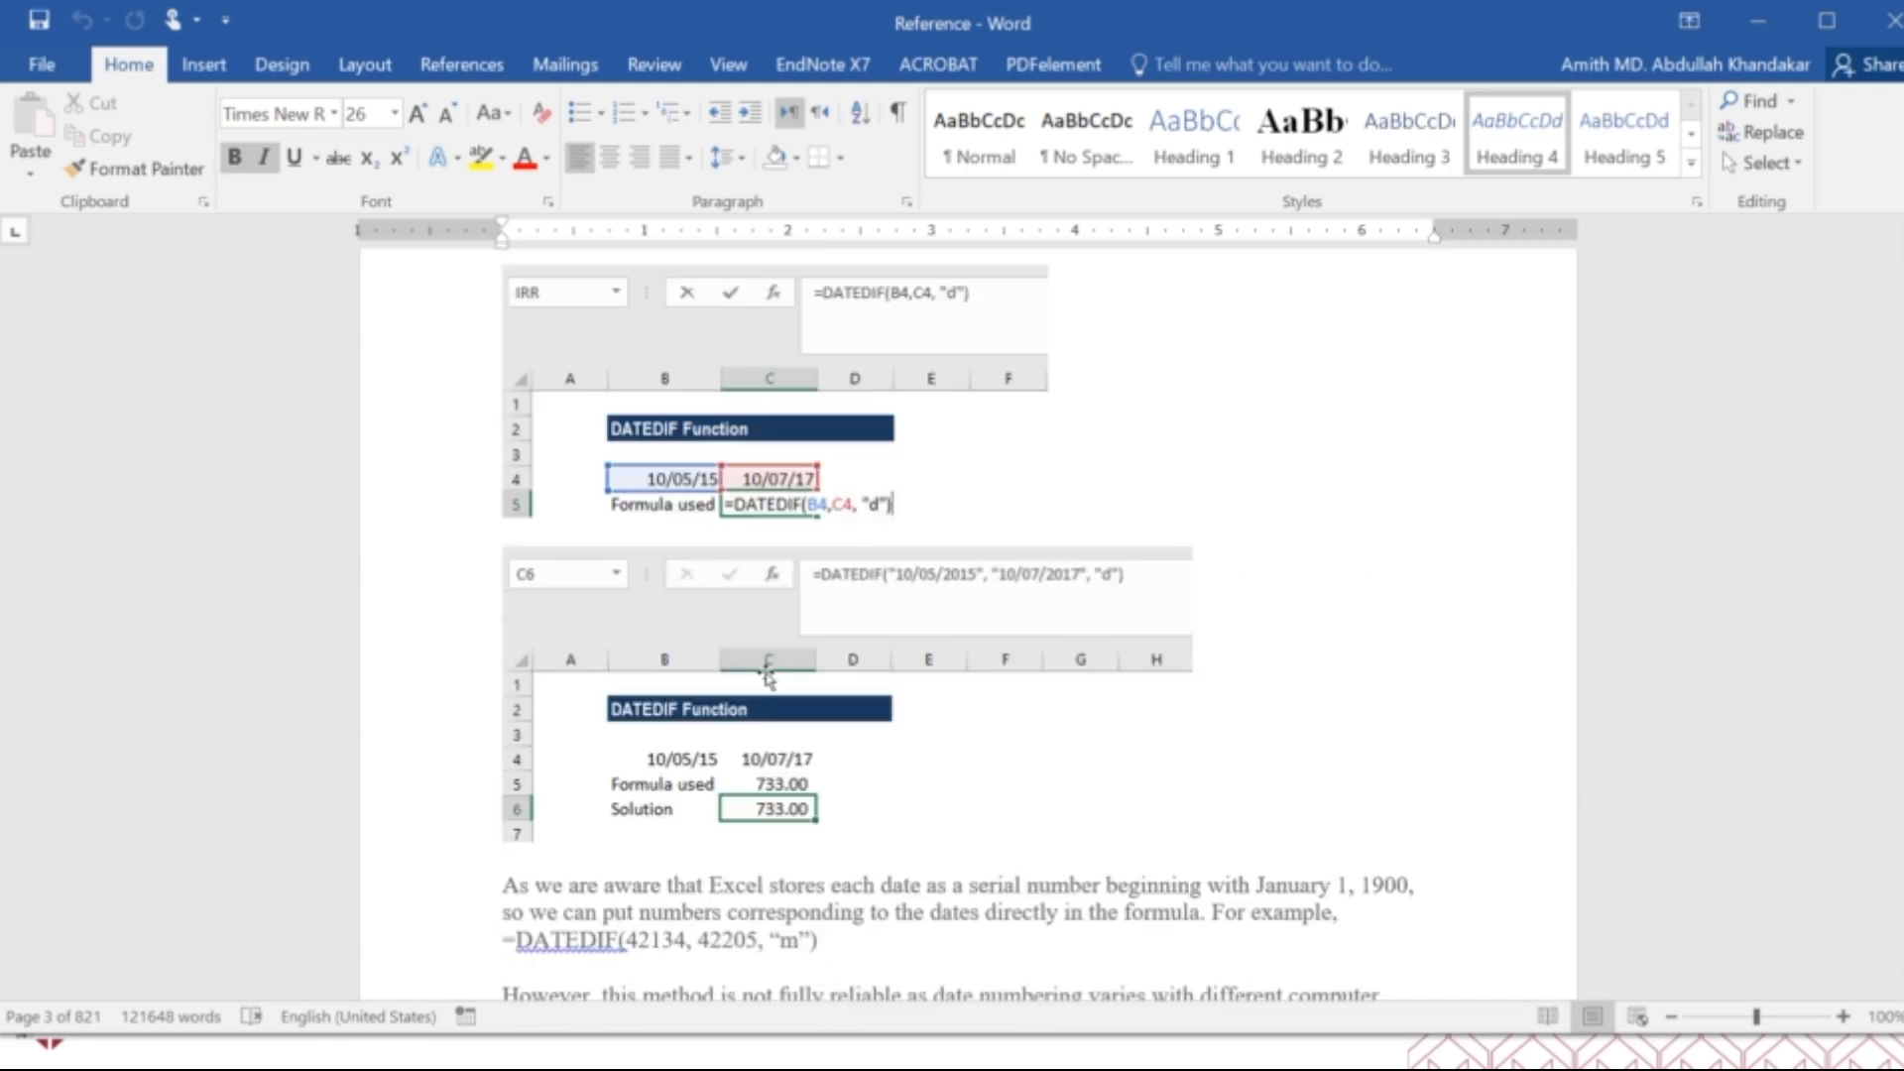
{"action": "scroll", "coordinate": [768, 673], "scroll_direction": "down", "scroll_amount": 20}
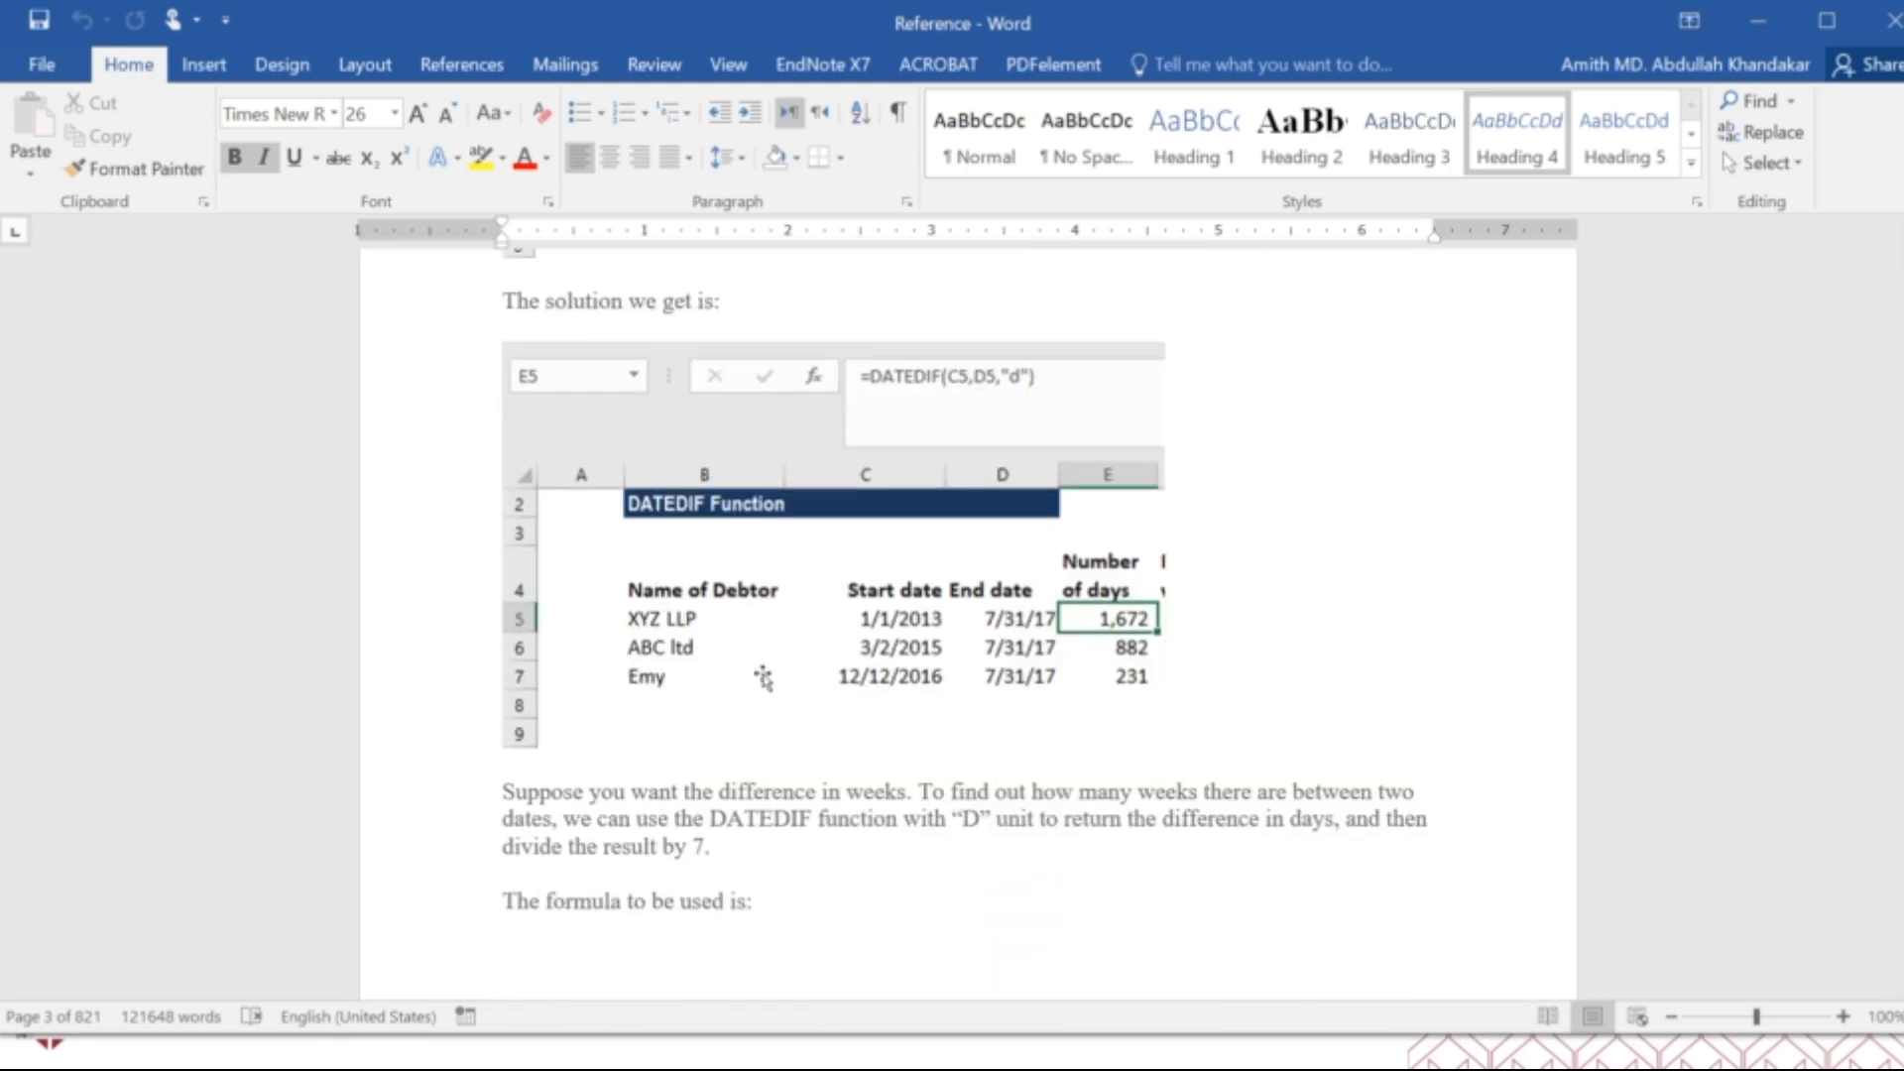
{"action": "scroll", "coordinate": [762, 677], "scroll_direction": "down", "scroll_amount": 20}
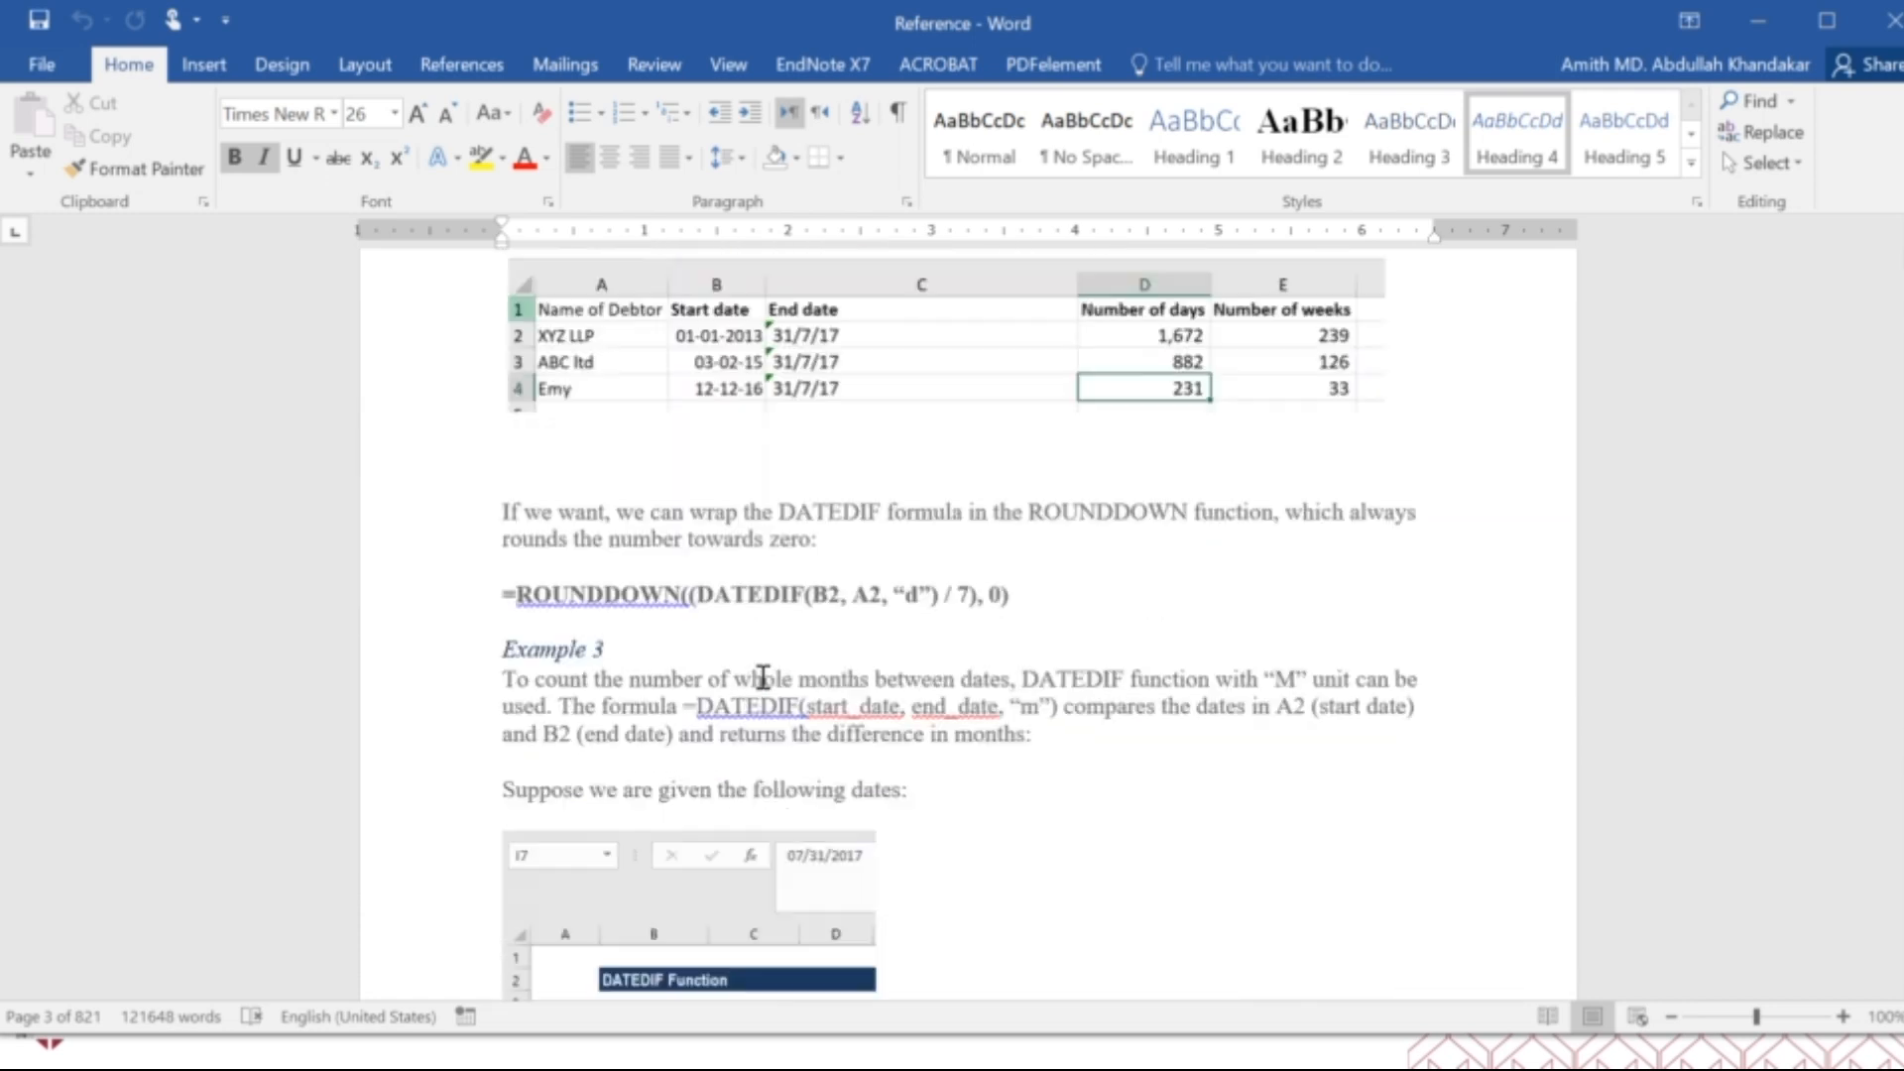
{"action": "scroll", "coordinate": [763, 677], "scroll_direction": "down", "scroll_amount": 20}
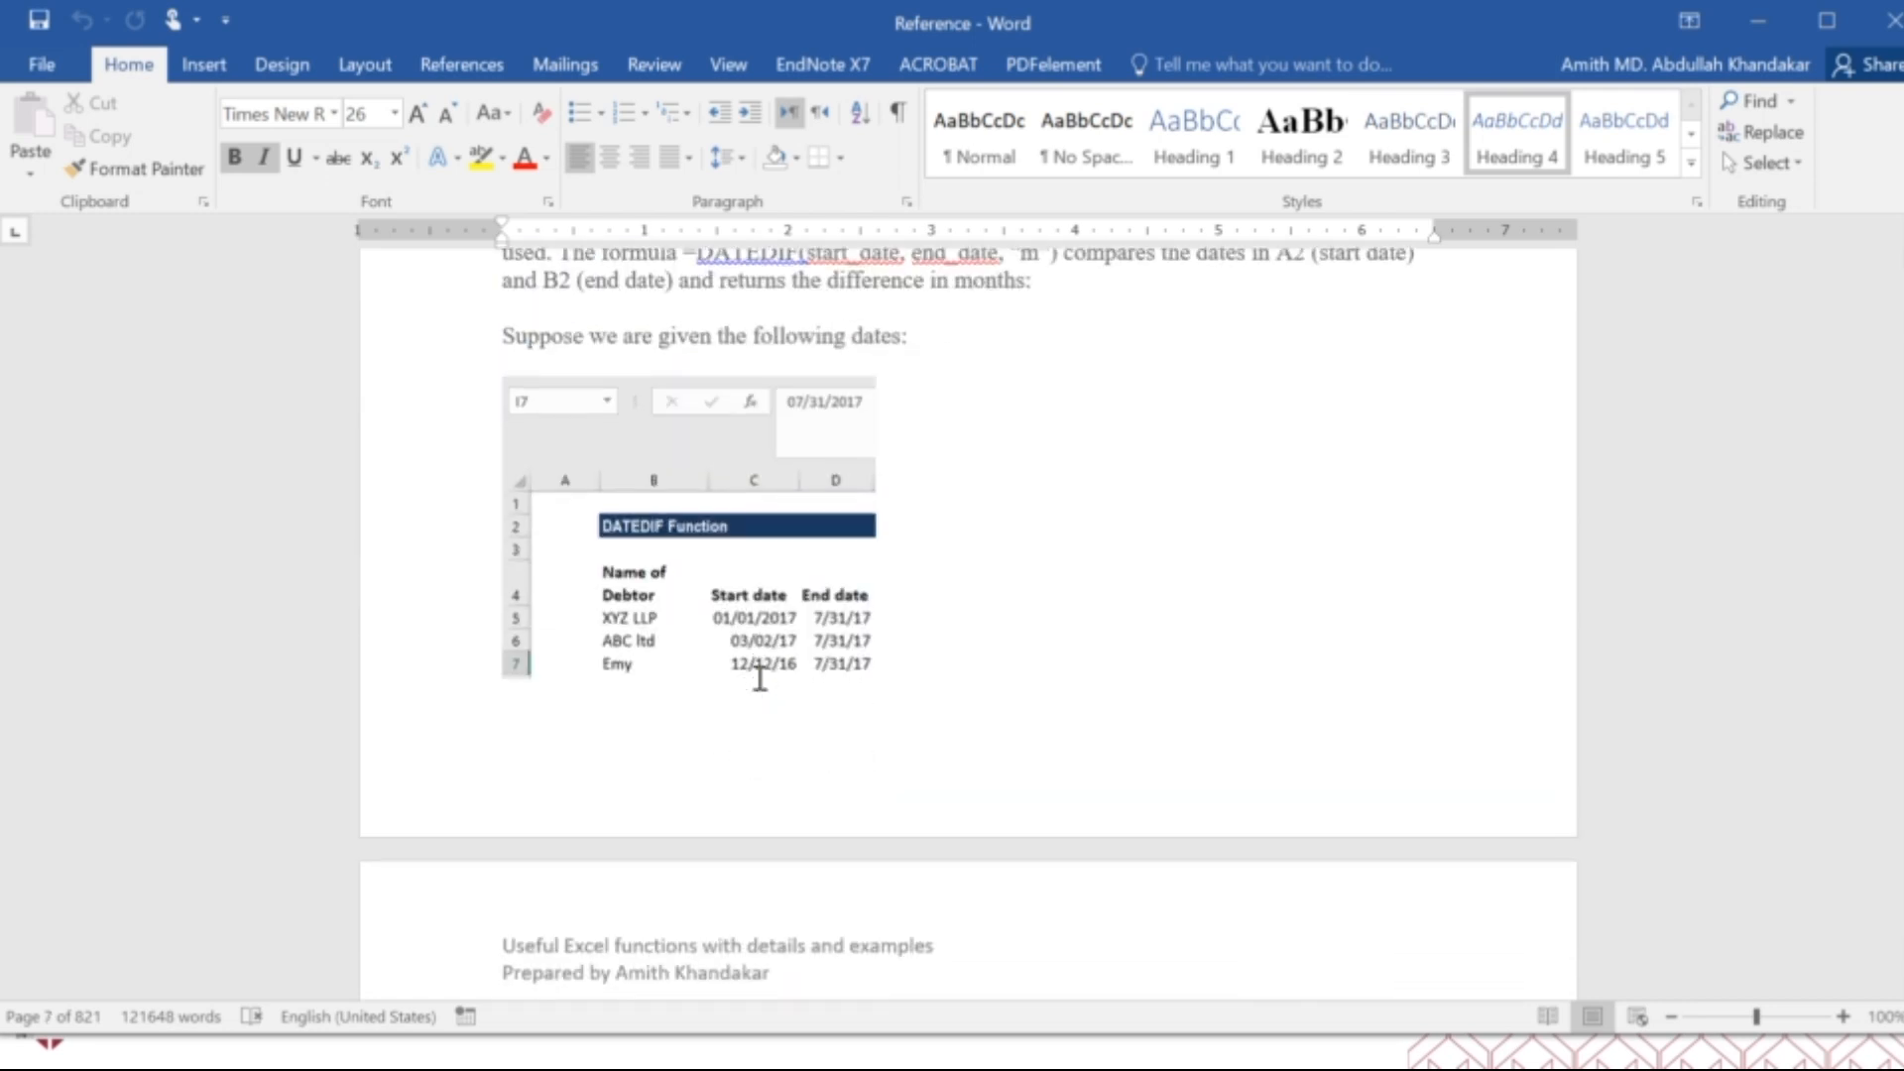
{"action": "scroll", "coordinate": [755, 680], "scroll_direction": "down", "scroll_amount": 20}
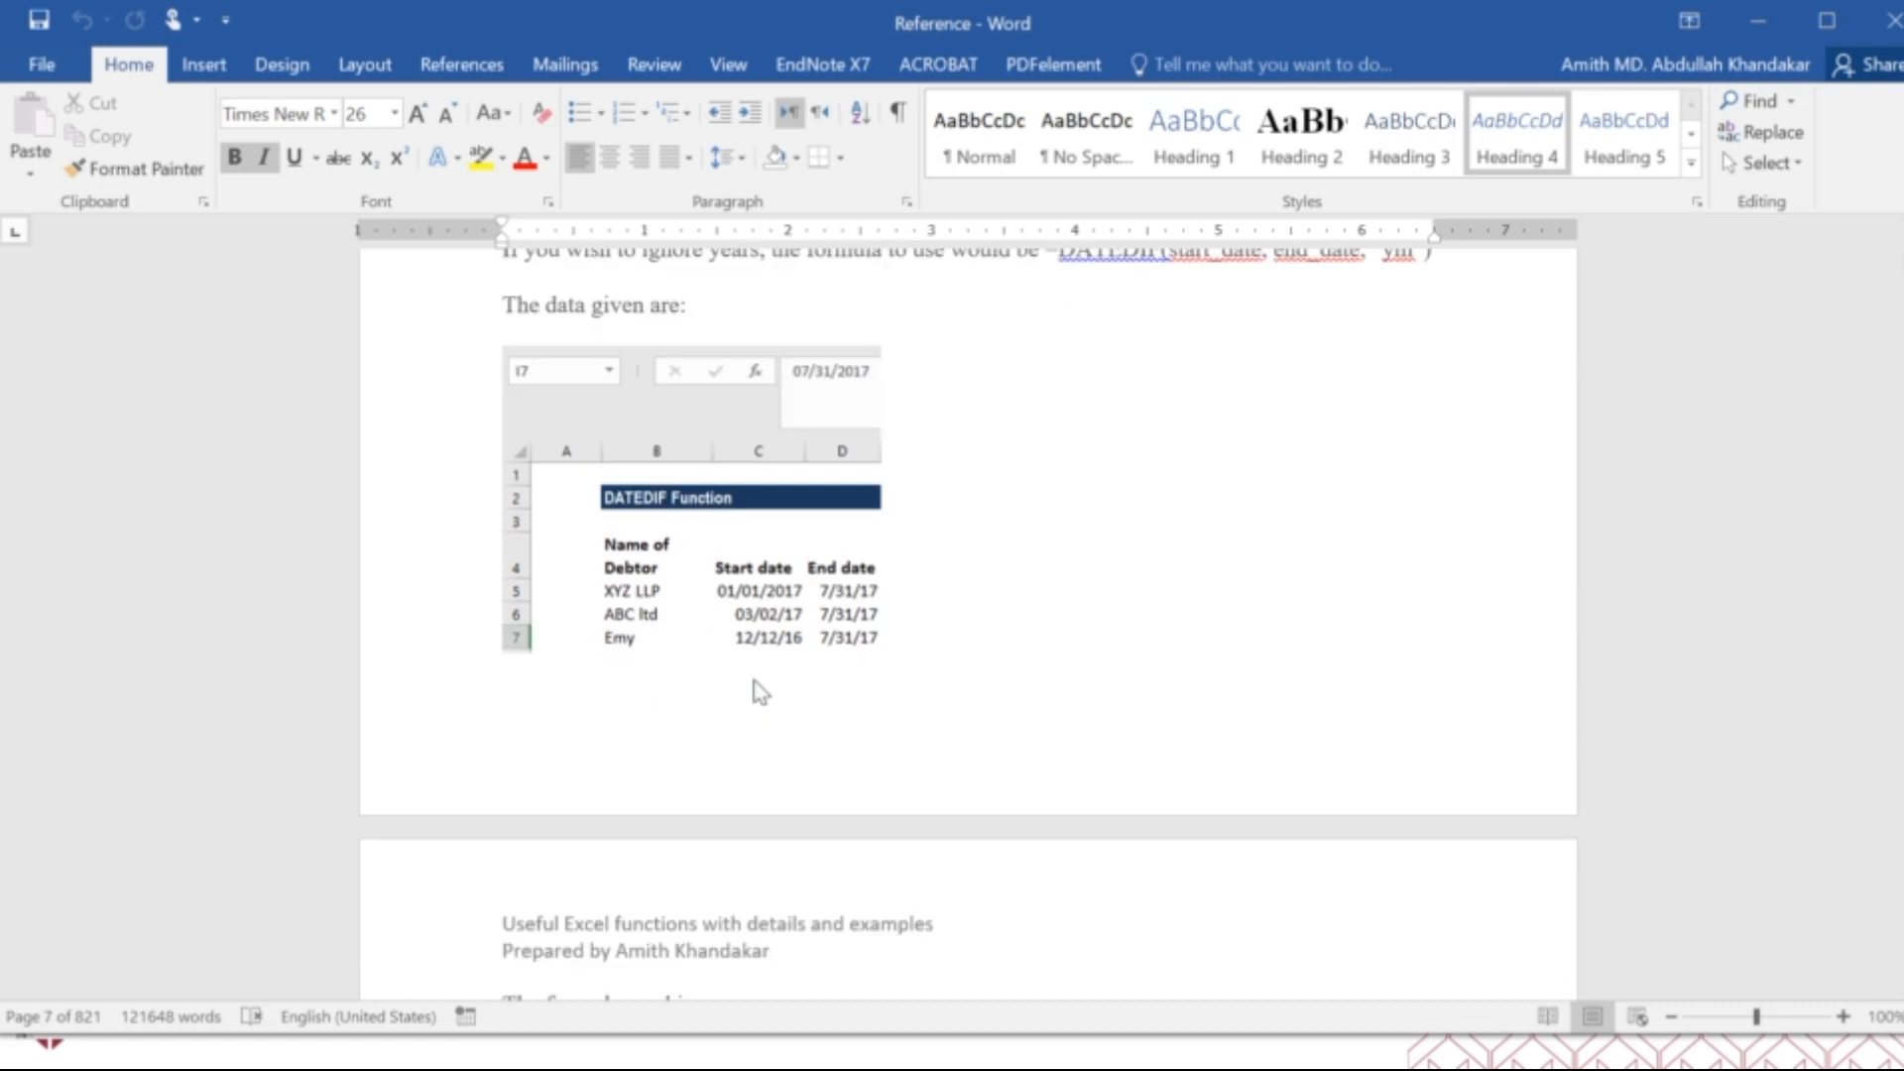
{"action": "scroll", "coordinate": [756, 684], "scroll_direction": "down", "scroll_amount": 20}
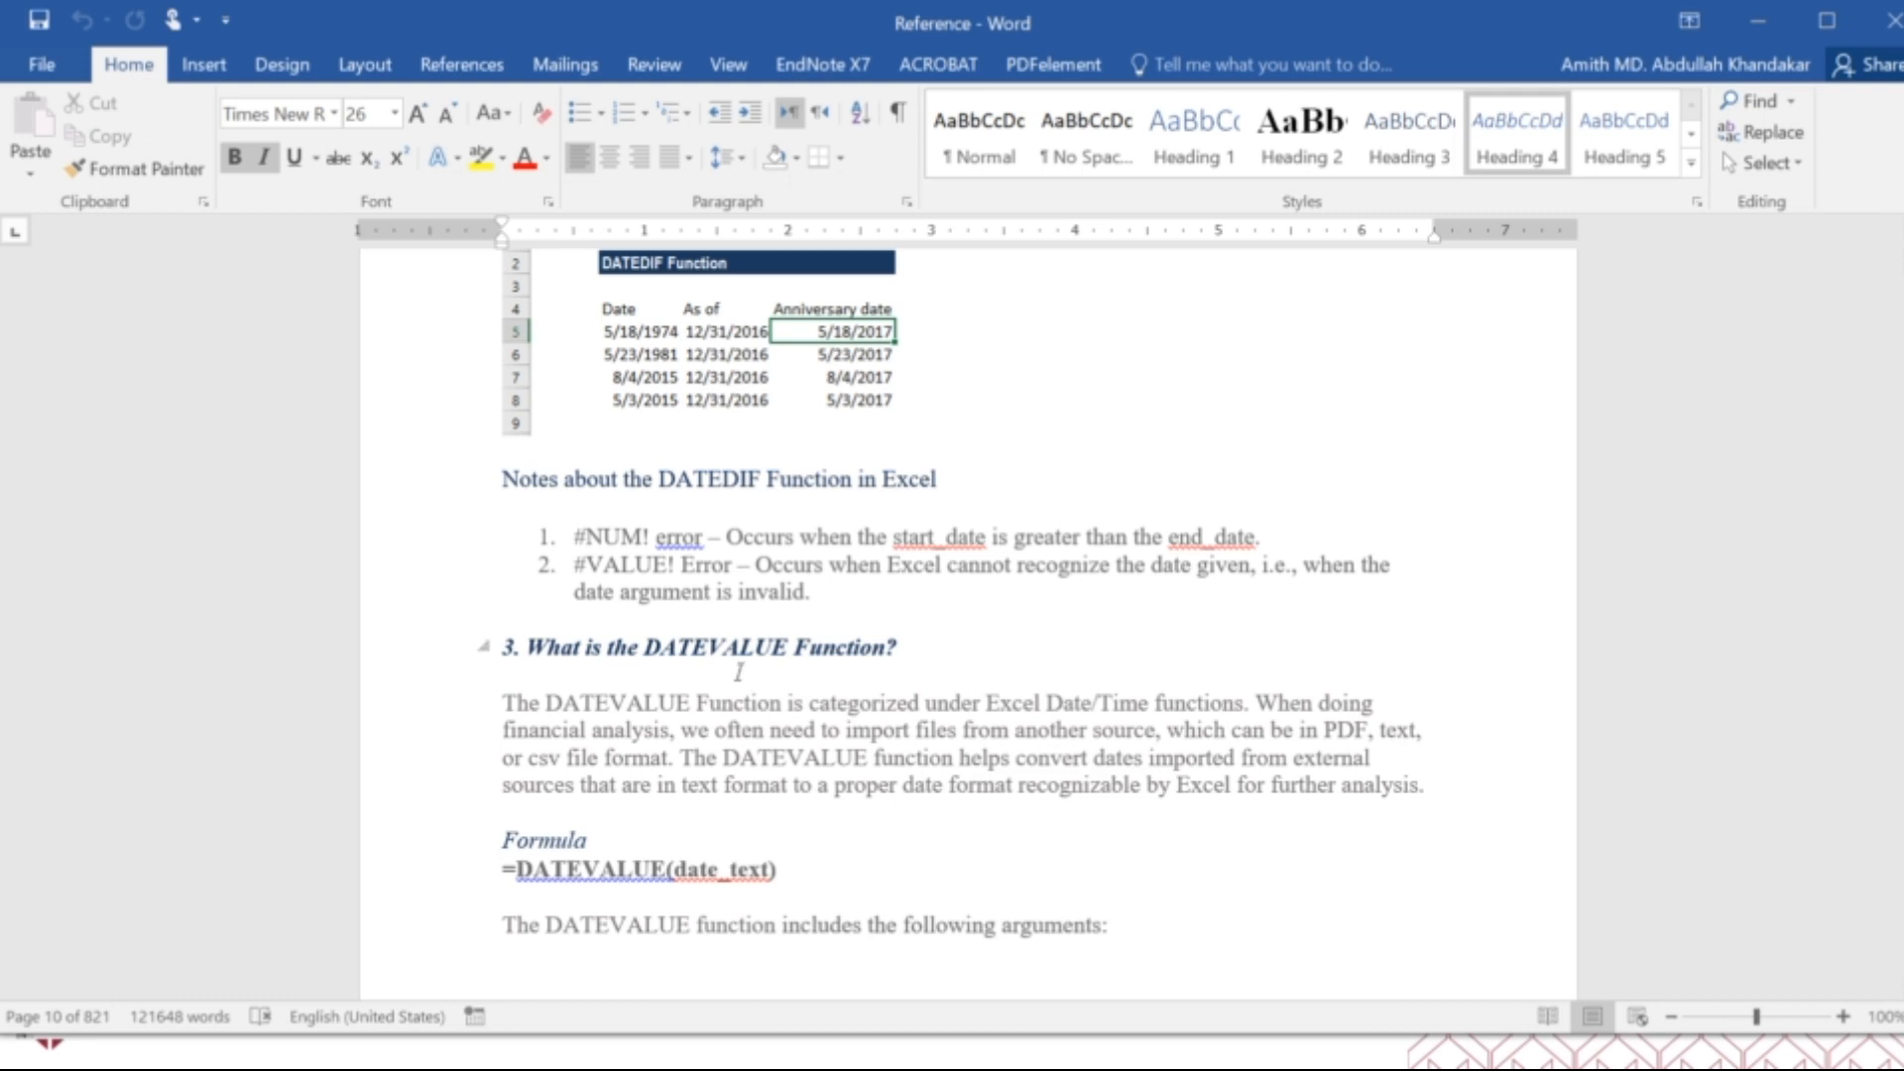
Review the DATEVALUE function's date_text argument, three examples, date formatting methods and notes.
{"action": "scroll", "coordinate": [740, 673], "scroll_direction": "down", "scroll_amount": 20}
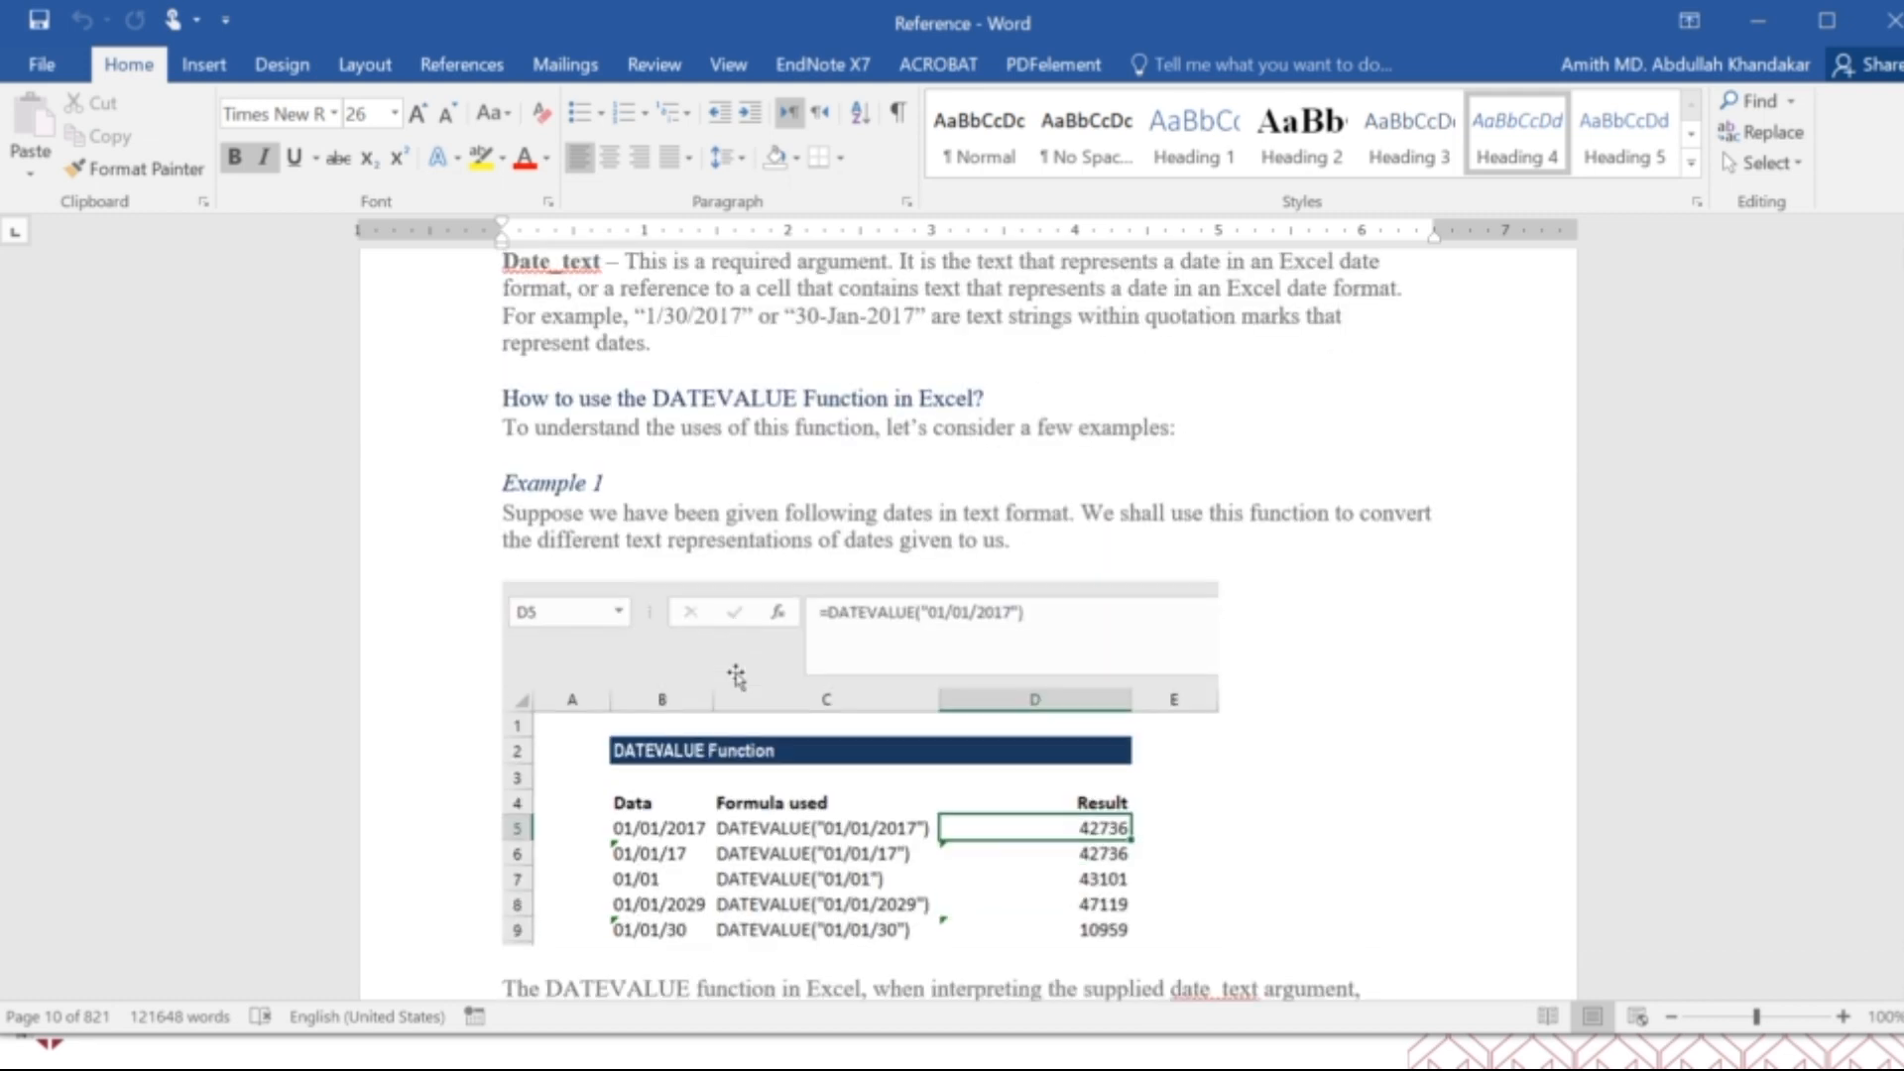
{"action": "scroll", "coordinate": [738, 674], "scroll_direction": "down", "scroll_amount": 20}
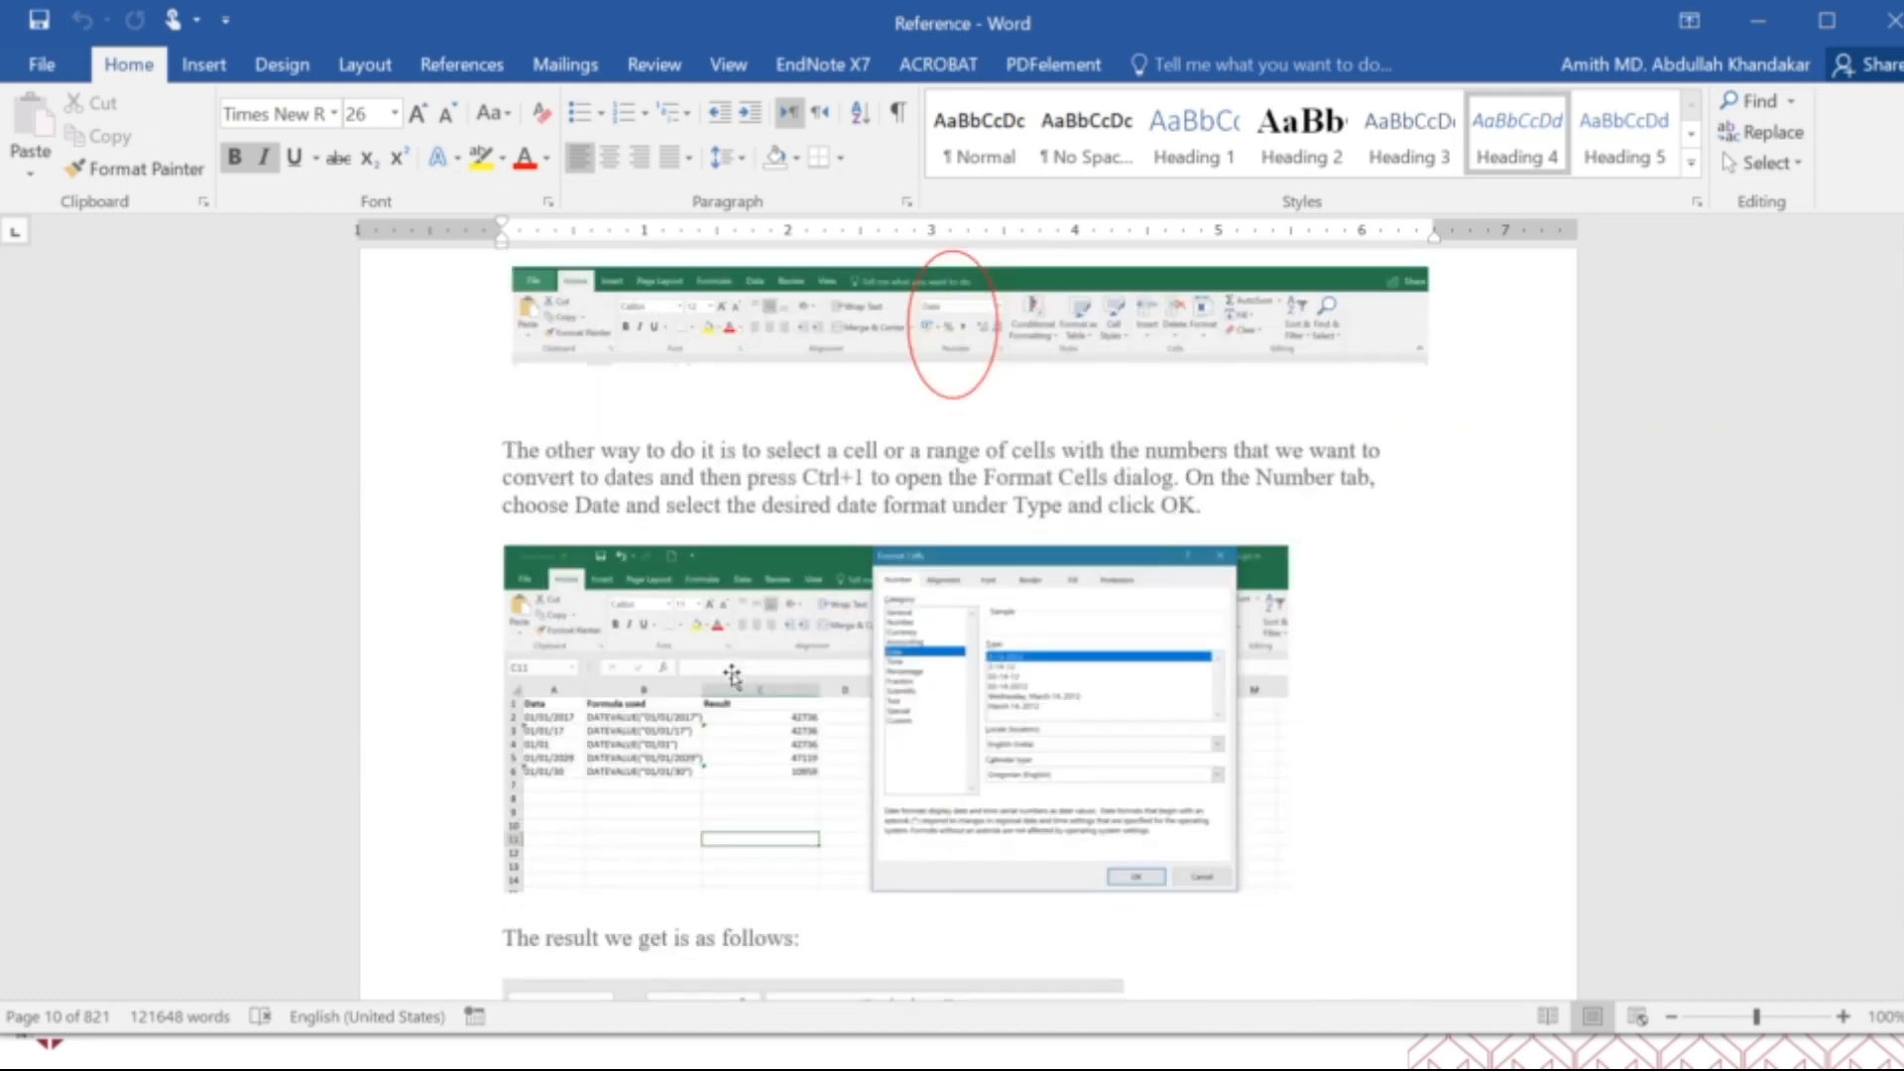
{"action": "scroll", "coordinate": [734, 675], "scroll_direction": "down", "scroll_amount": 4}
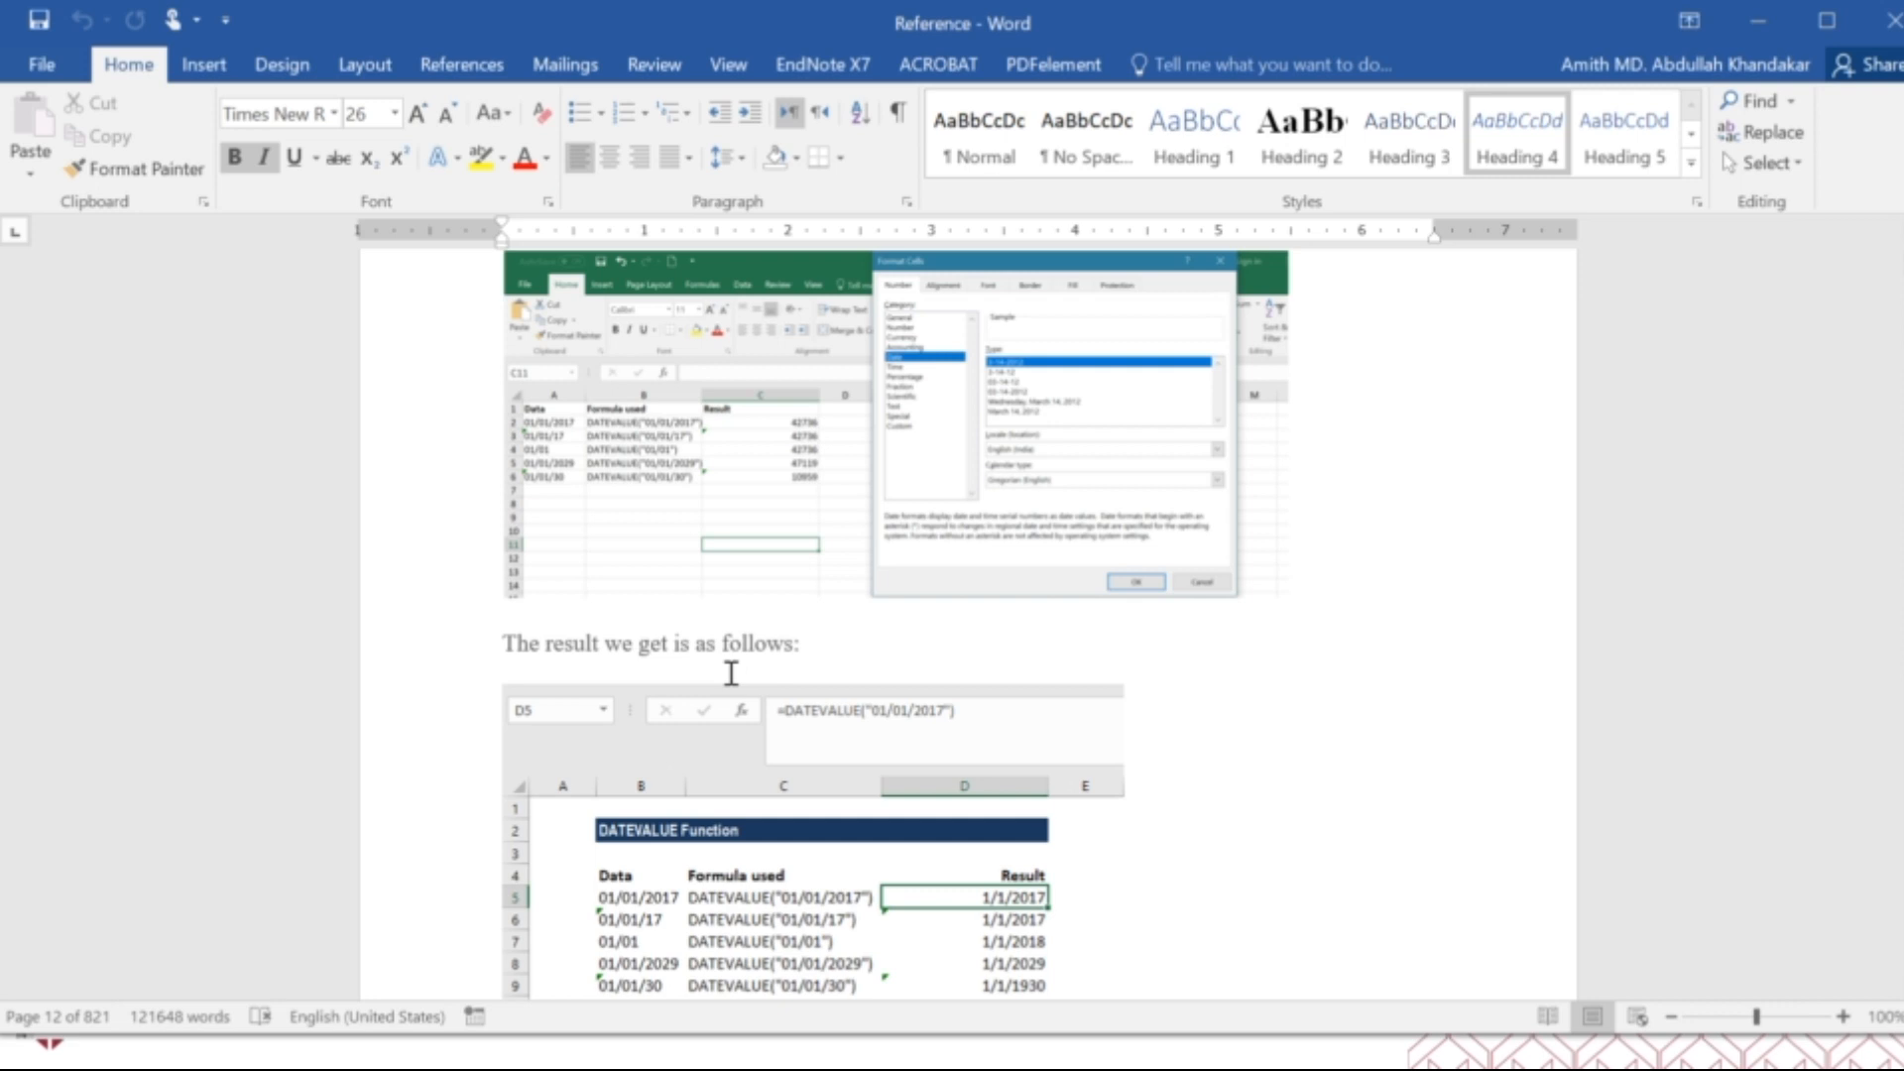
{"action": "scroll", "coordinate": [733, 677], "scroll_direction": "down", "scroll_amount": 20}
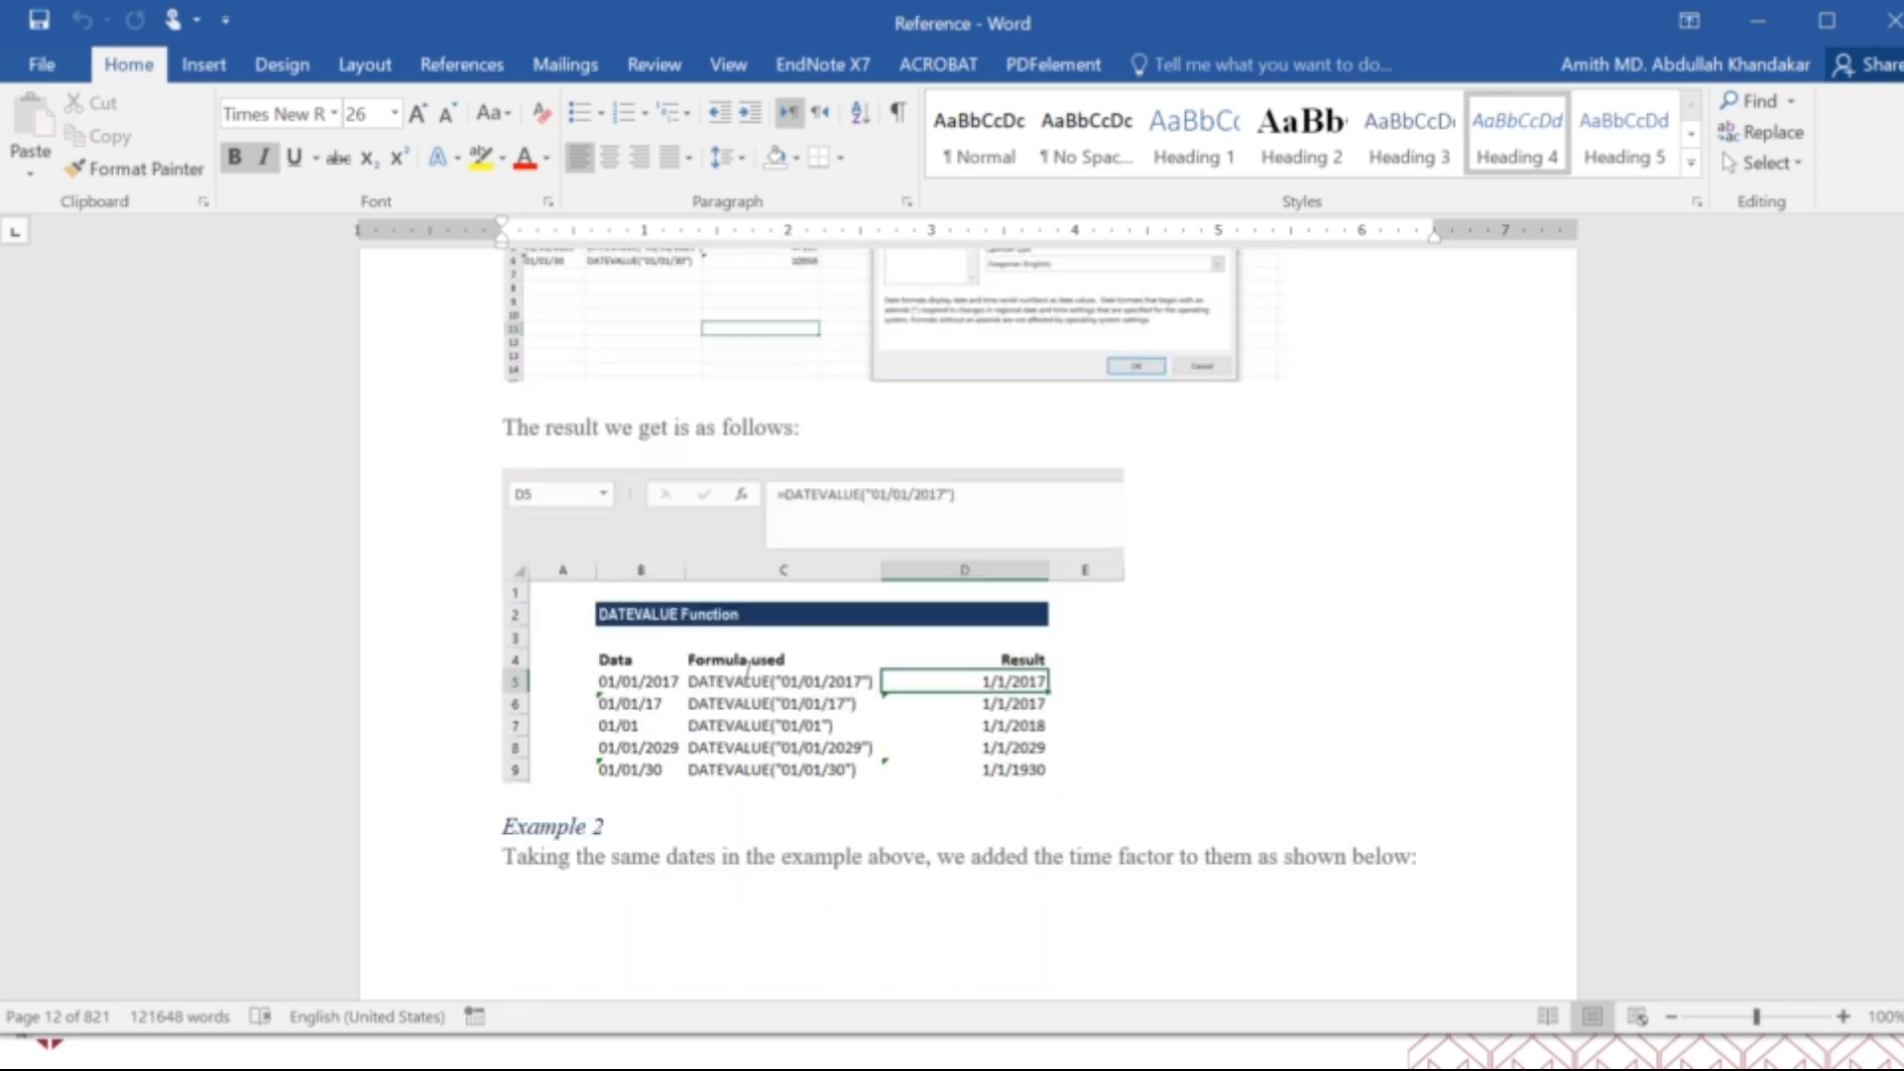
{"action": "scroll", "coordinate": [746, 684], "scroll_direction": "down", "scroll_amount": 20}
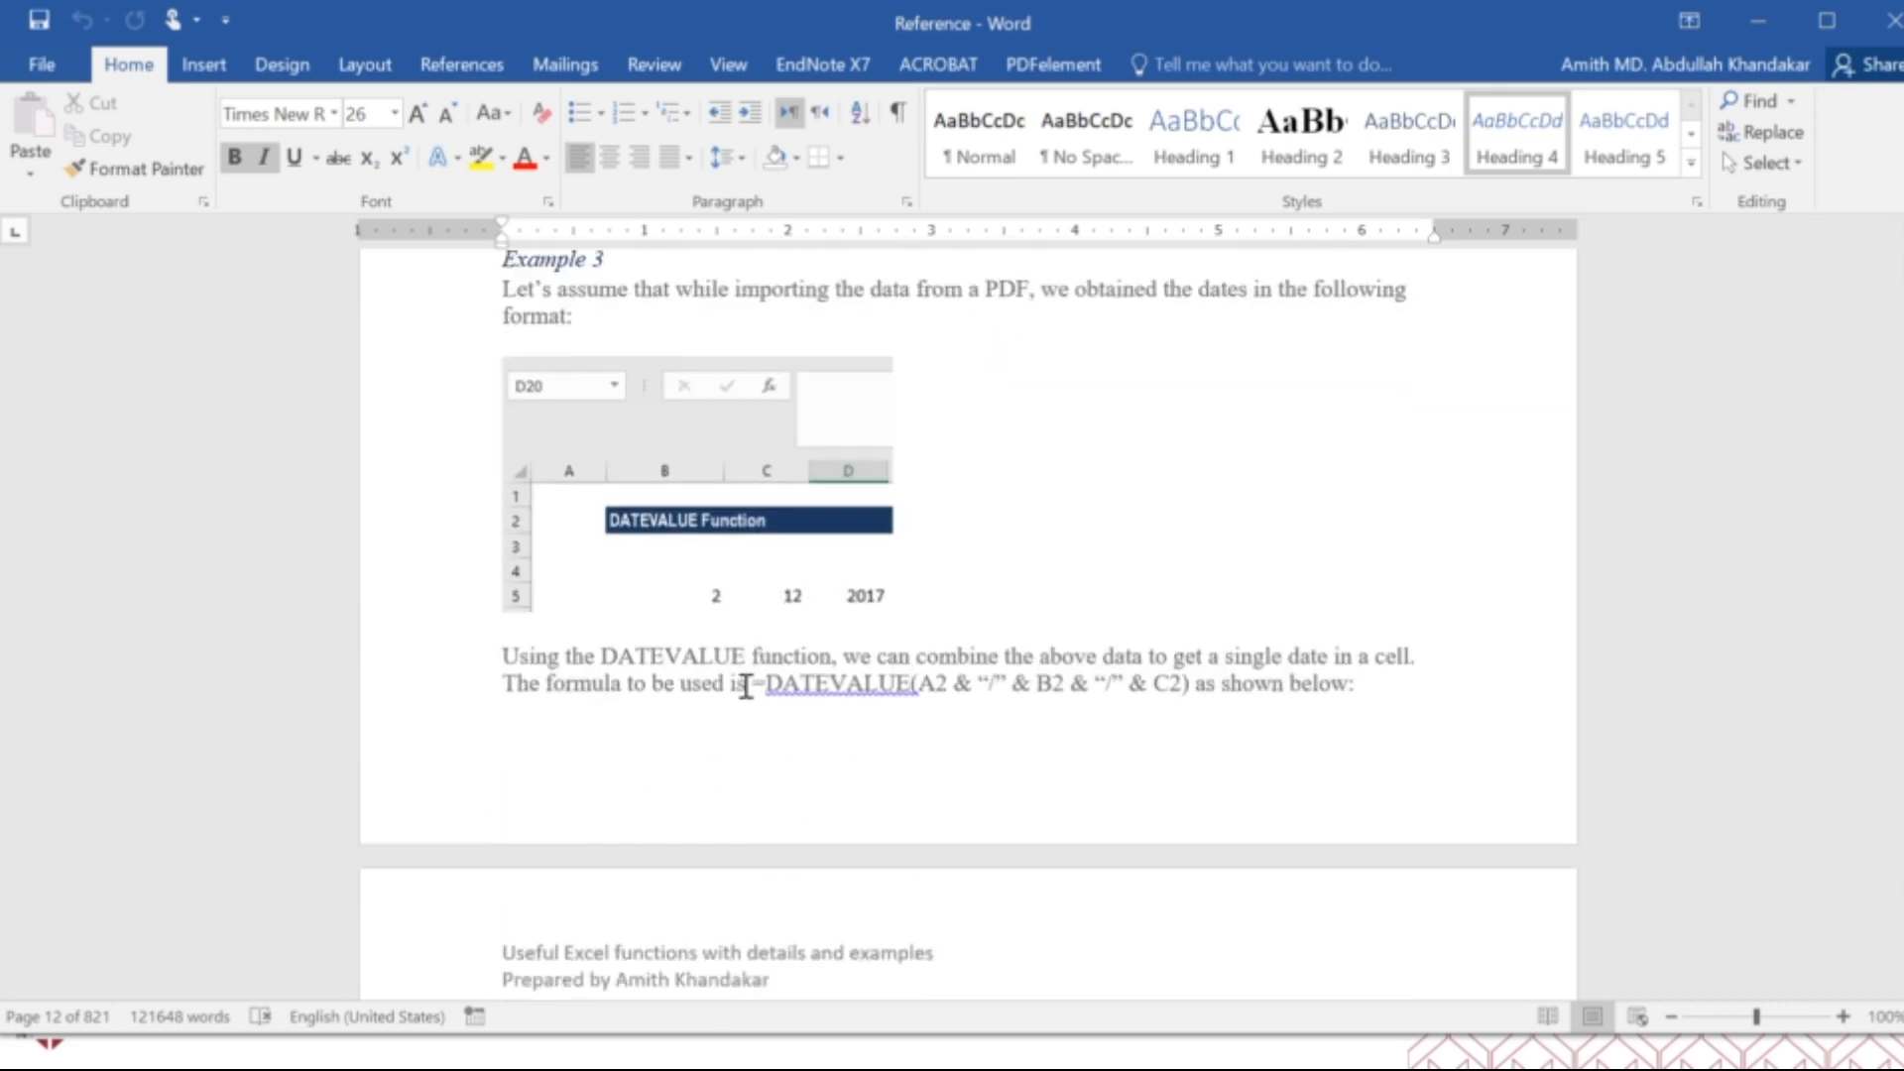
{"action": "scroll", "coordinate": [744, 691], "scroll_direction": "down", "scroll_amount": 20}
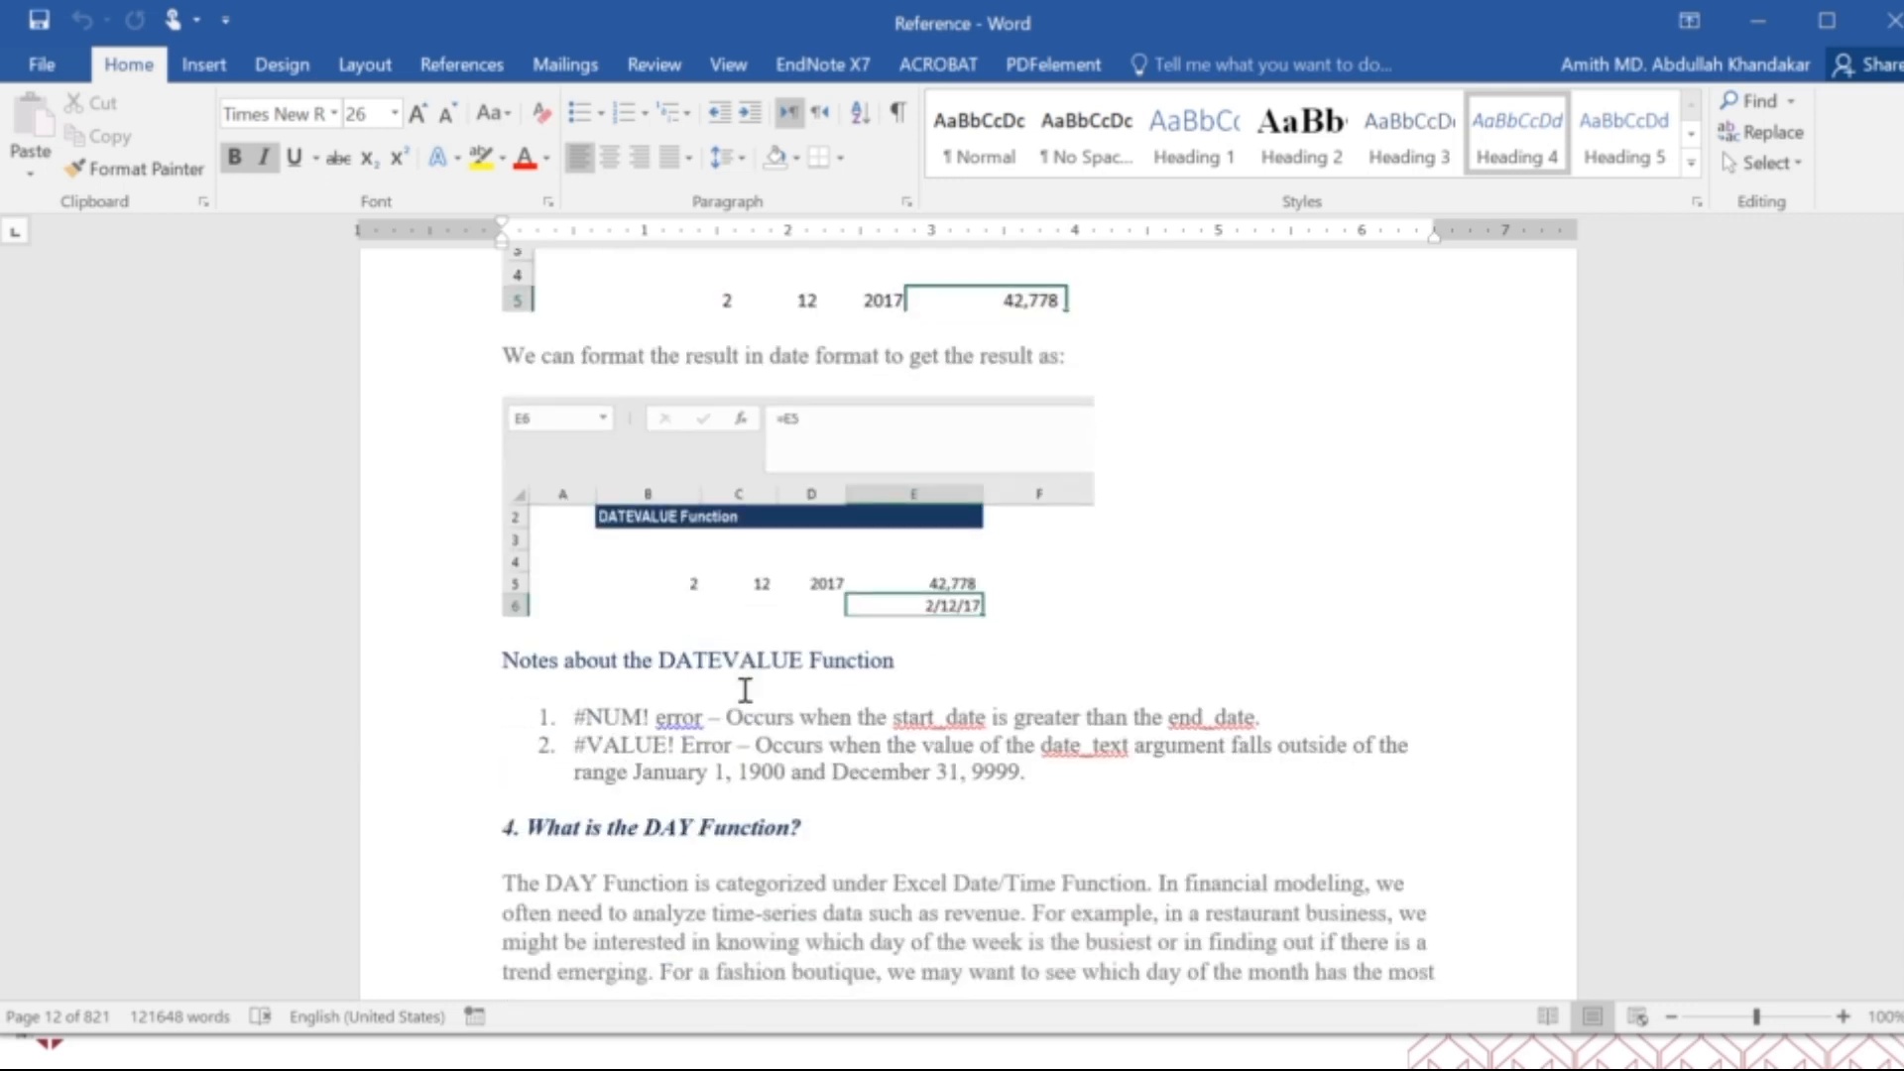
Look through the DAY and DAYS function sections, including their examples and tips, up to the DAYS360 heading.
{"action": "scroll", "coordinate": [744, 691], "scroll_direction": "down", "scroll_amount": 20}
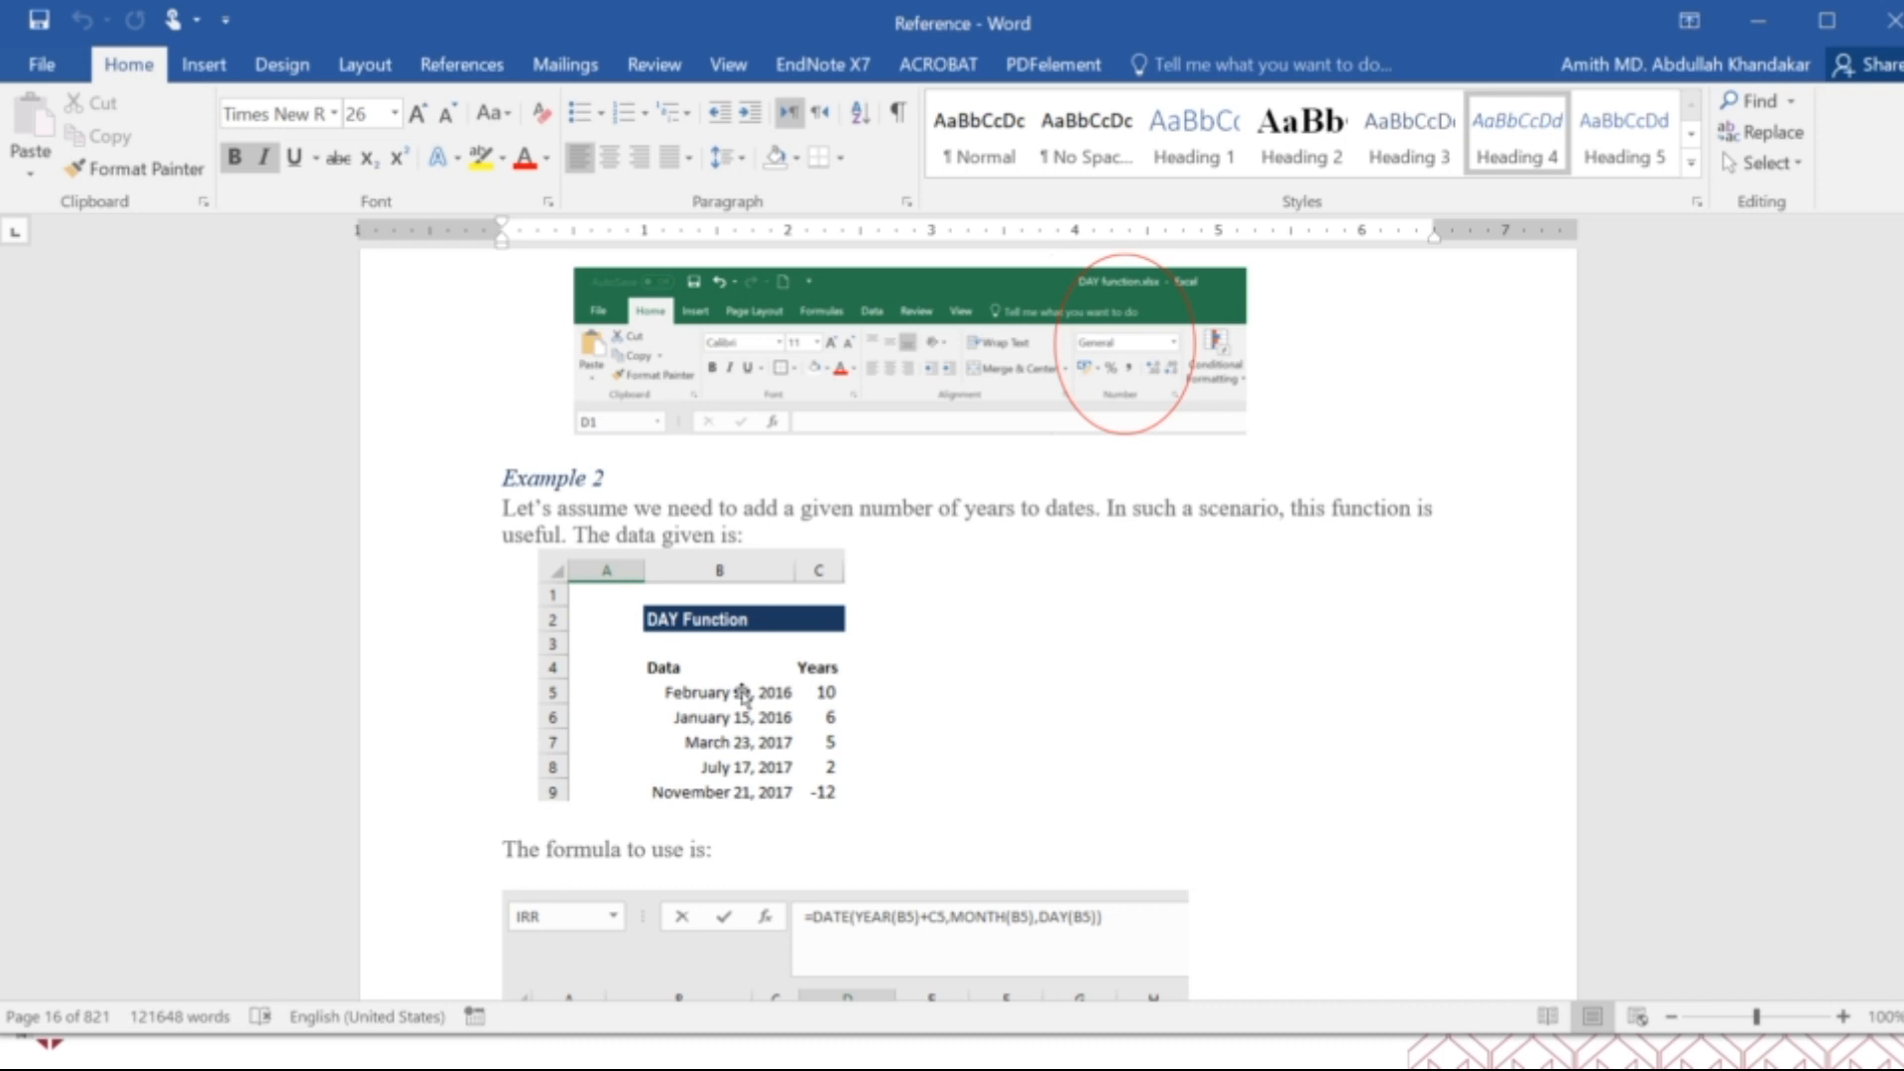
{"action": "scroll", "coordinate": [743, 694], "scroll_direction": "down", "scroll_amount": 20}
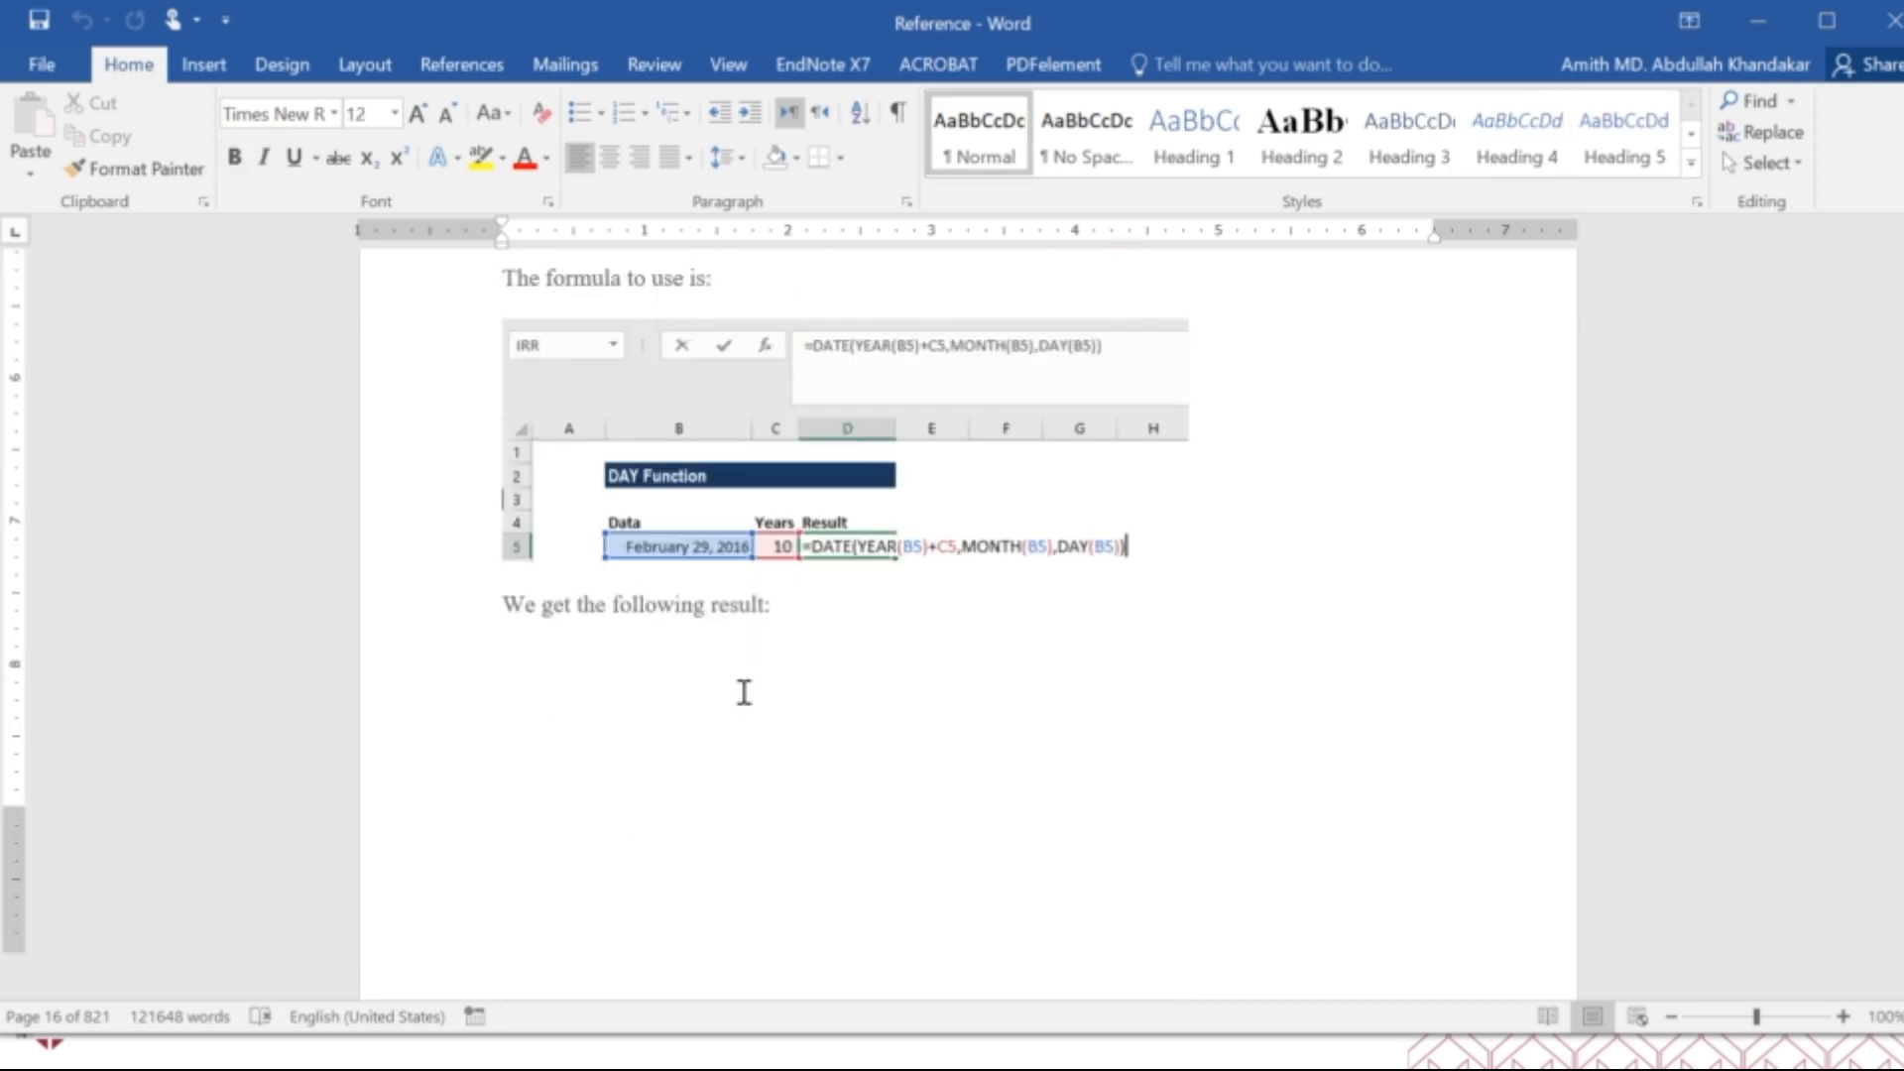
{"action": "scroll", "coordinate": [742, 694], "scroll_direction": "down", "scroll_amount": 20}
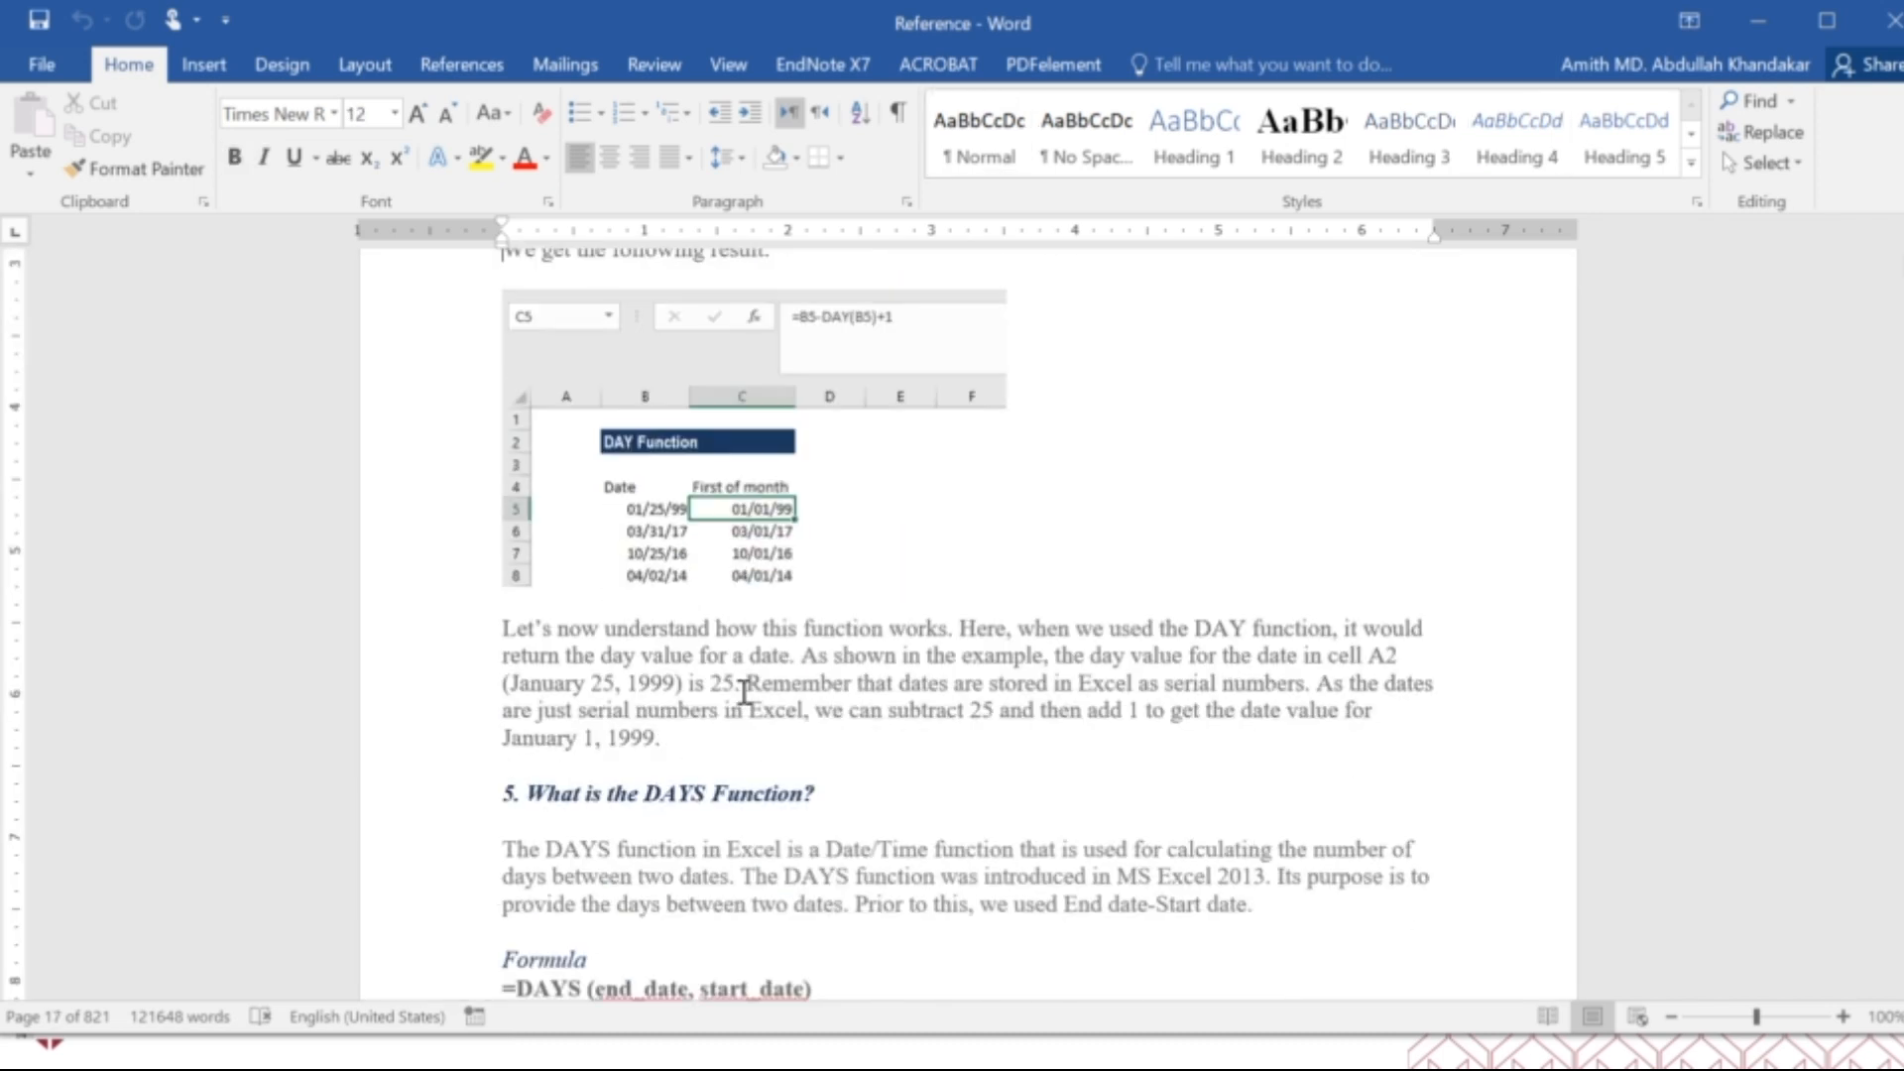
{"action": "scroll", "coordinate": [743, 695], "scroll_direction": "down", "scroll_amount": 20}
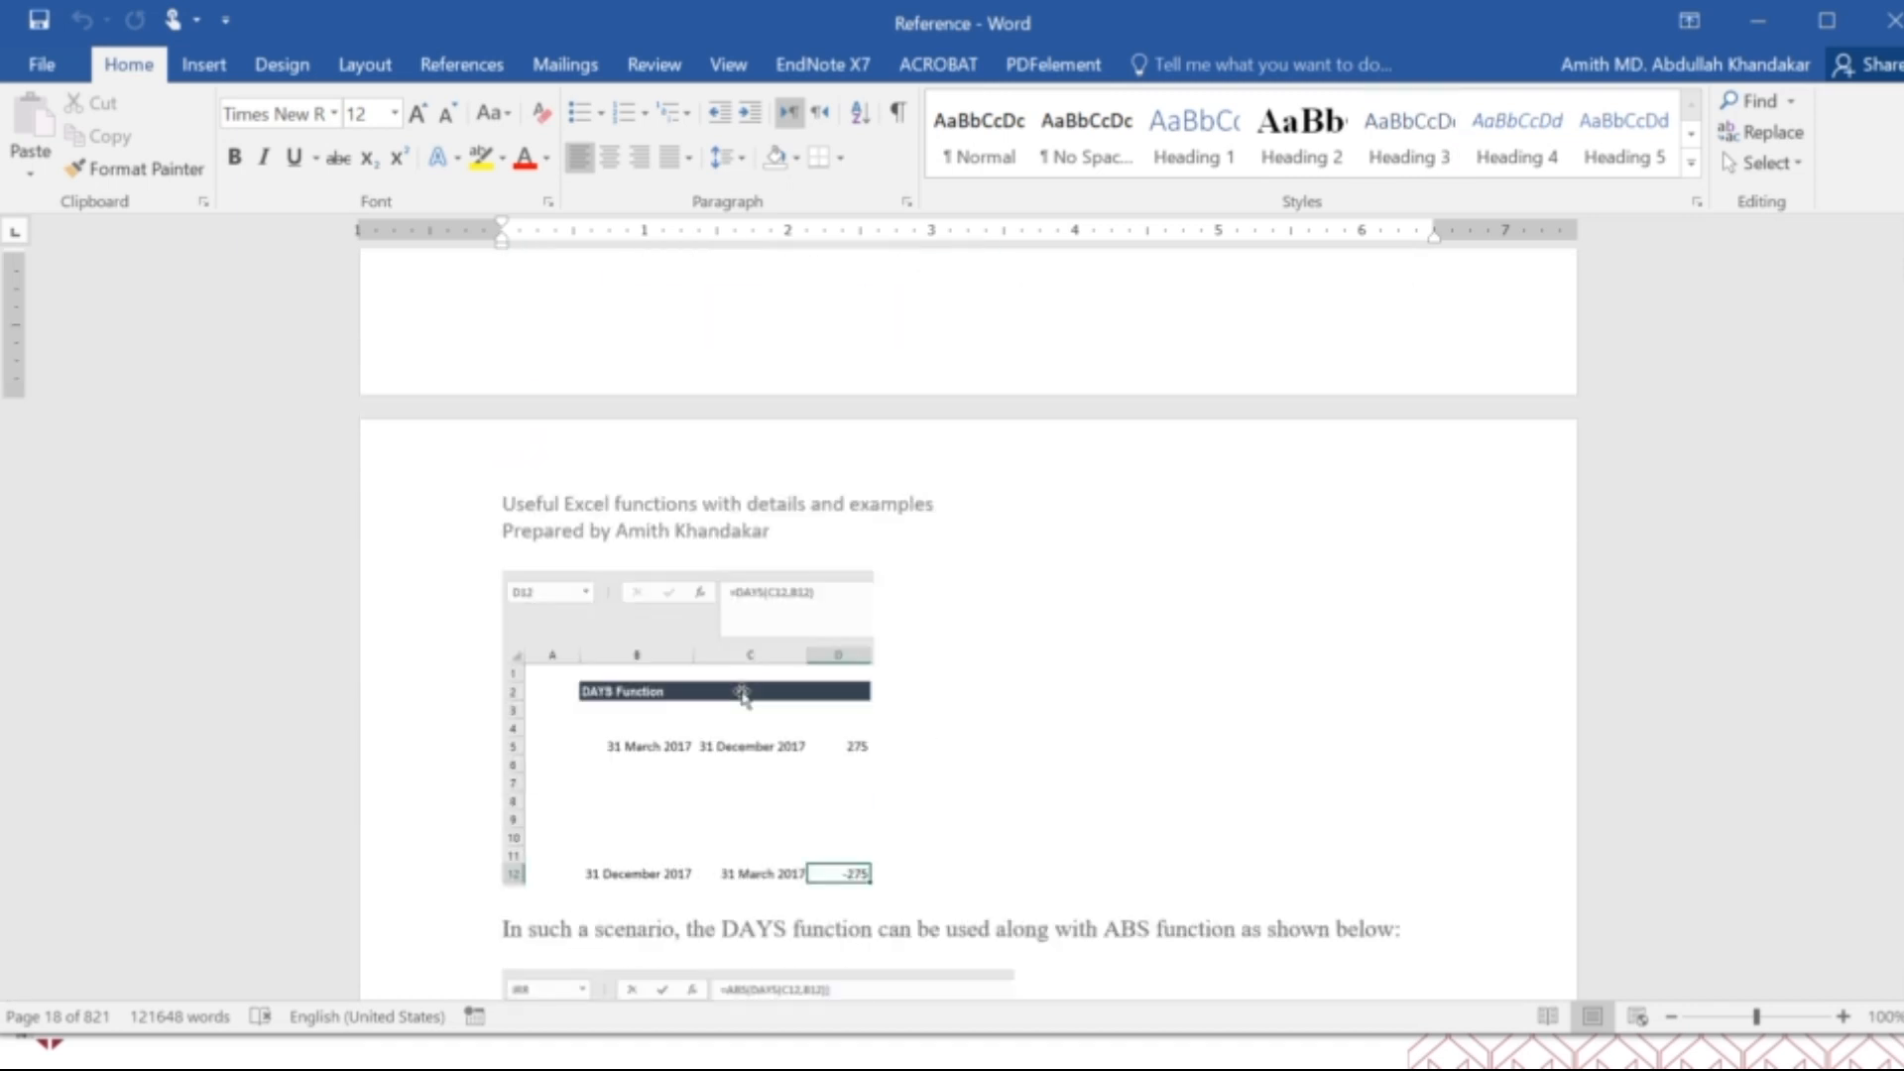
{"action": "scroll", "coordinate": [743, 696], "scroll_direction": "down", "scroll_amount": 20}
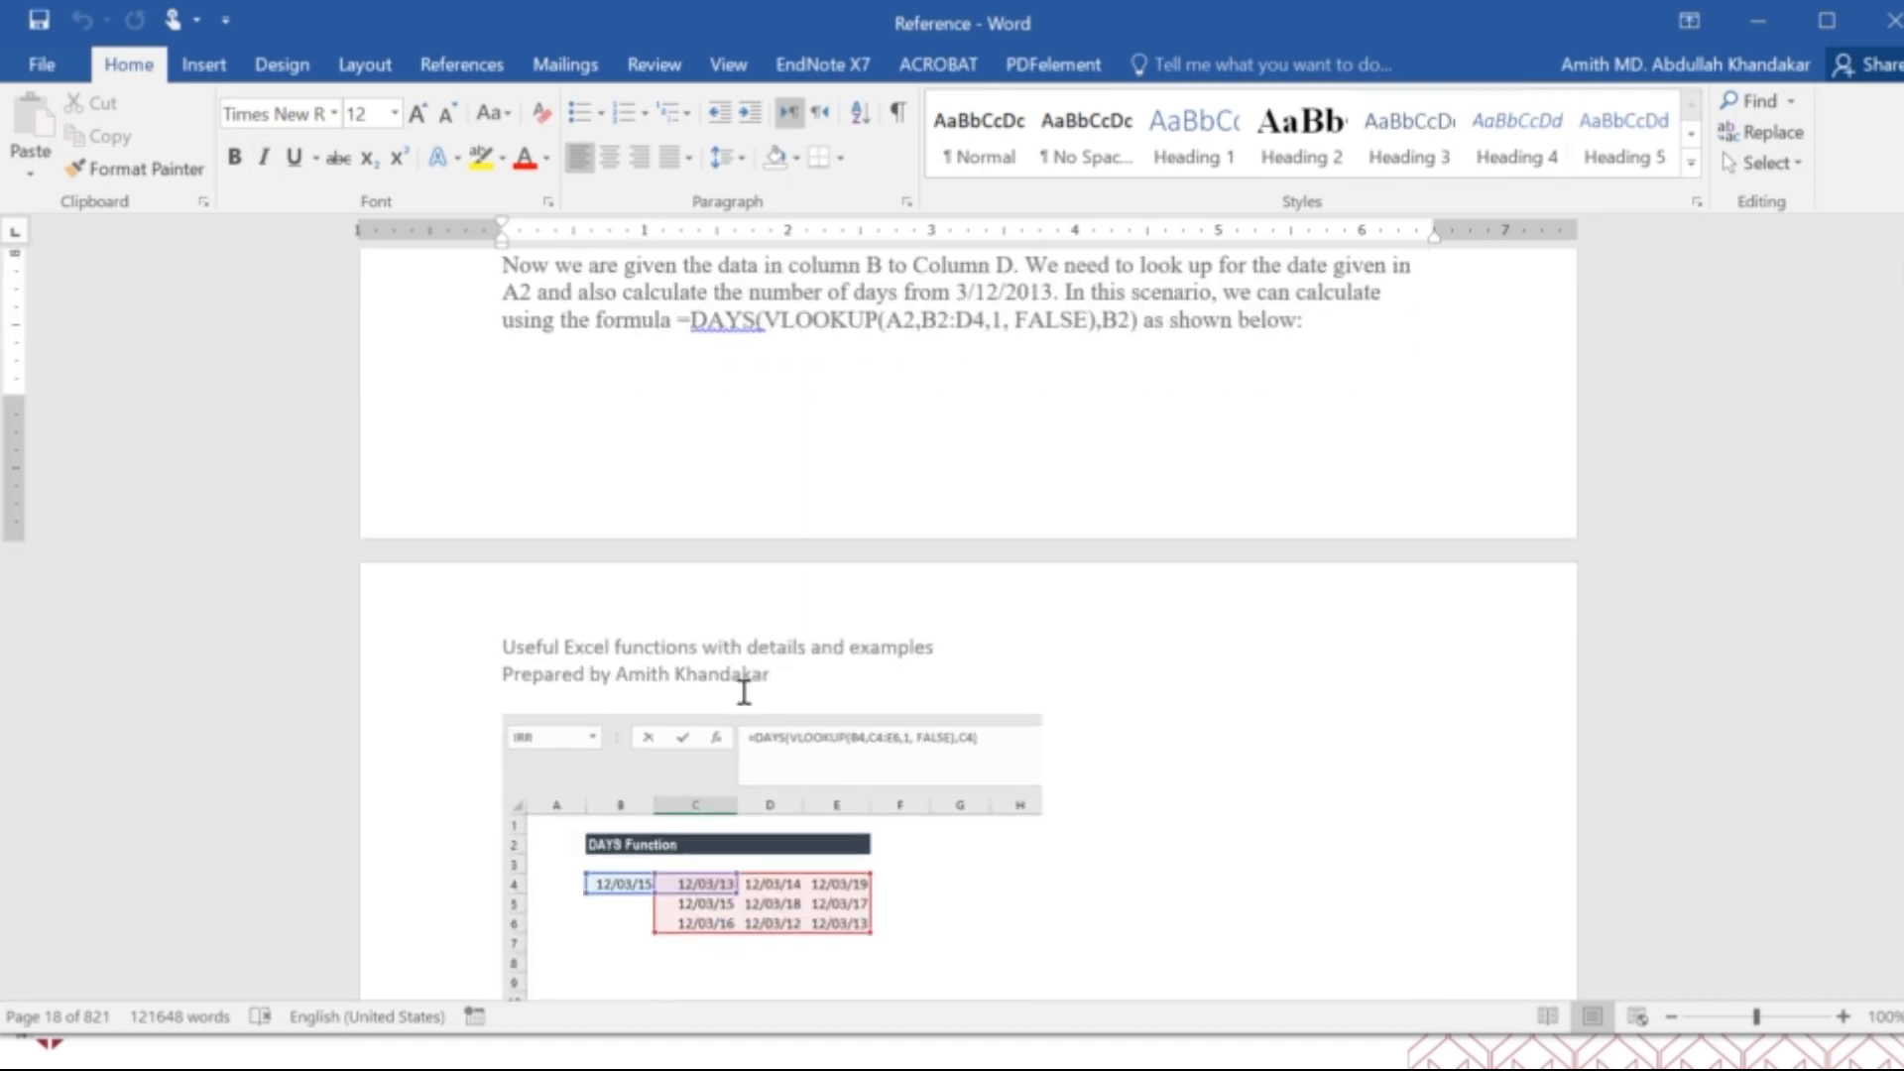
{"action": "scroll", "coordinate": [744, 692], "scroll_direction": "down", "scroll_amount": 1}
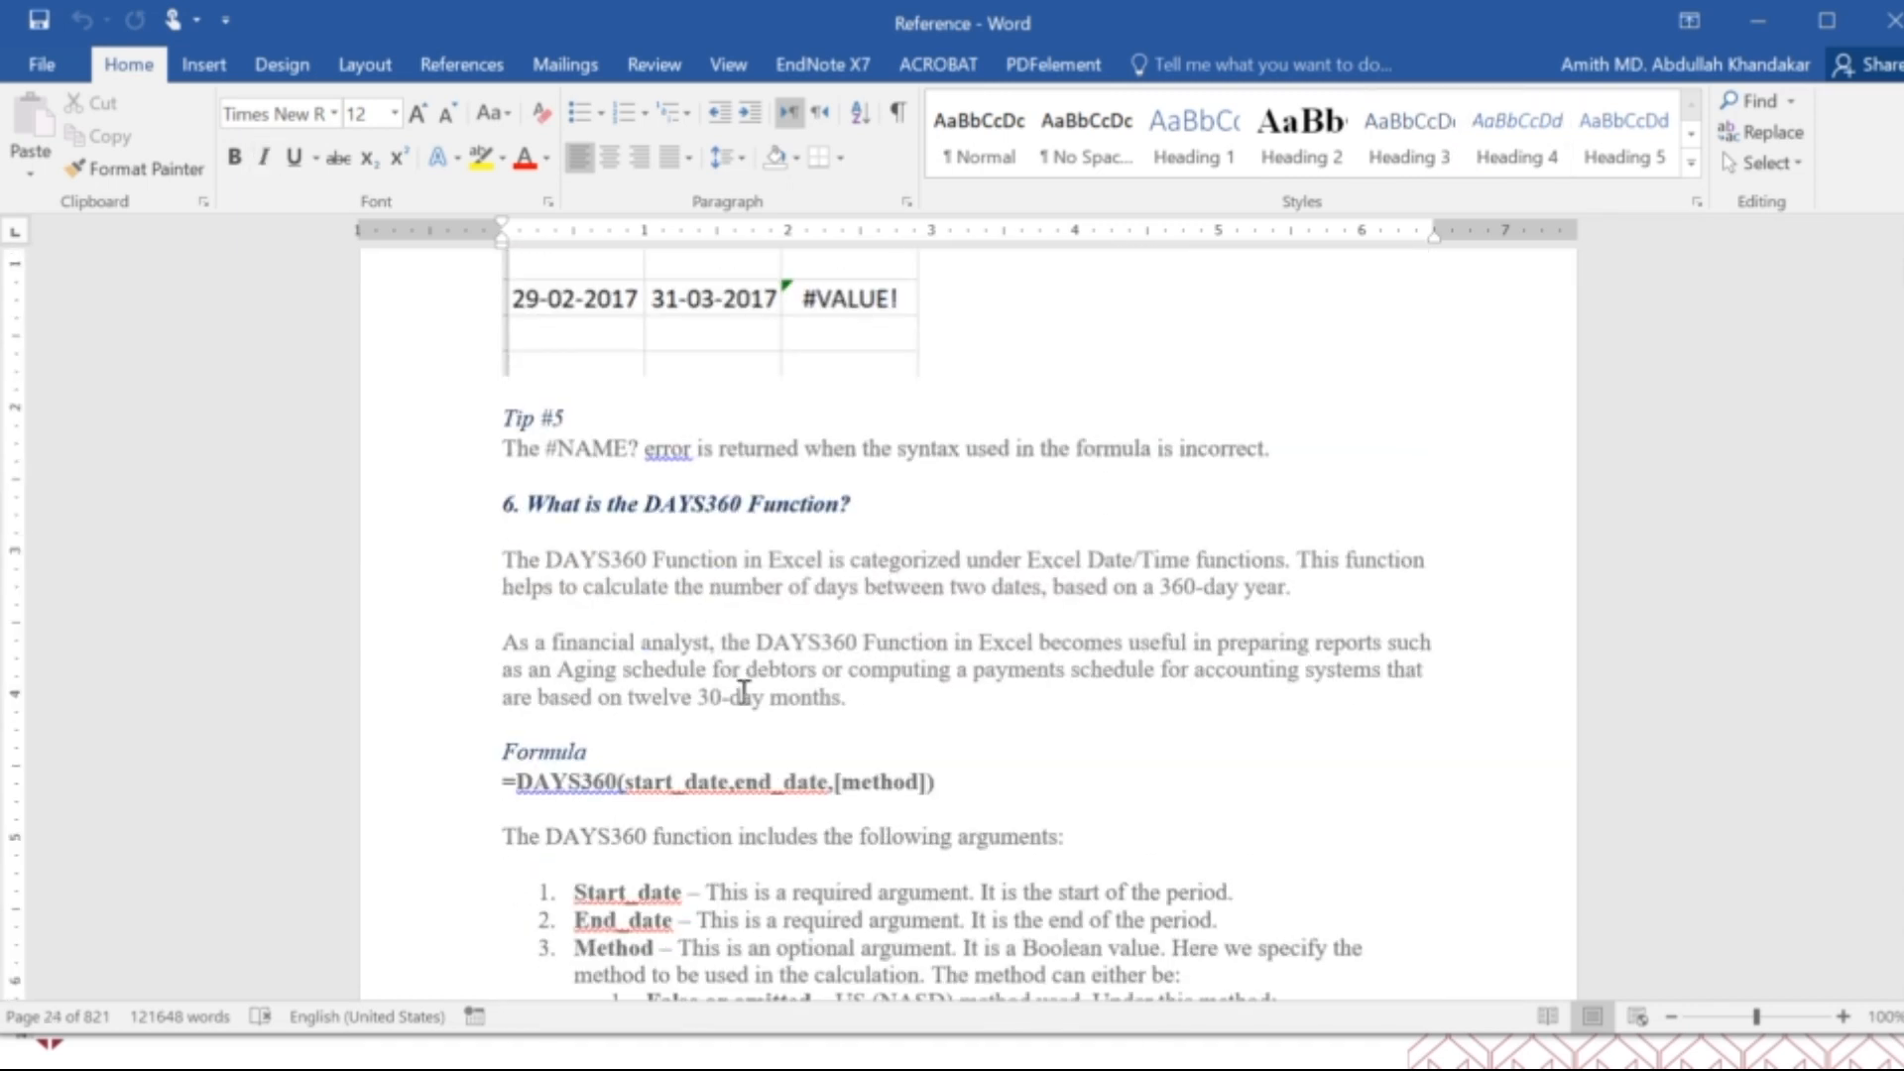
Skim the DAYS360 and EDATE function examples and the things to remember about EDATE.
{"action": "scroll", "coordinate": [743, 691], "scroll_direction": "down", "scroll_amount": 15}
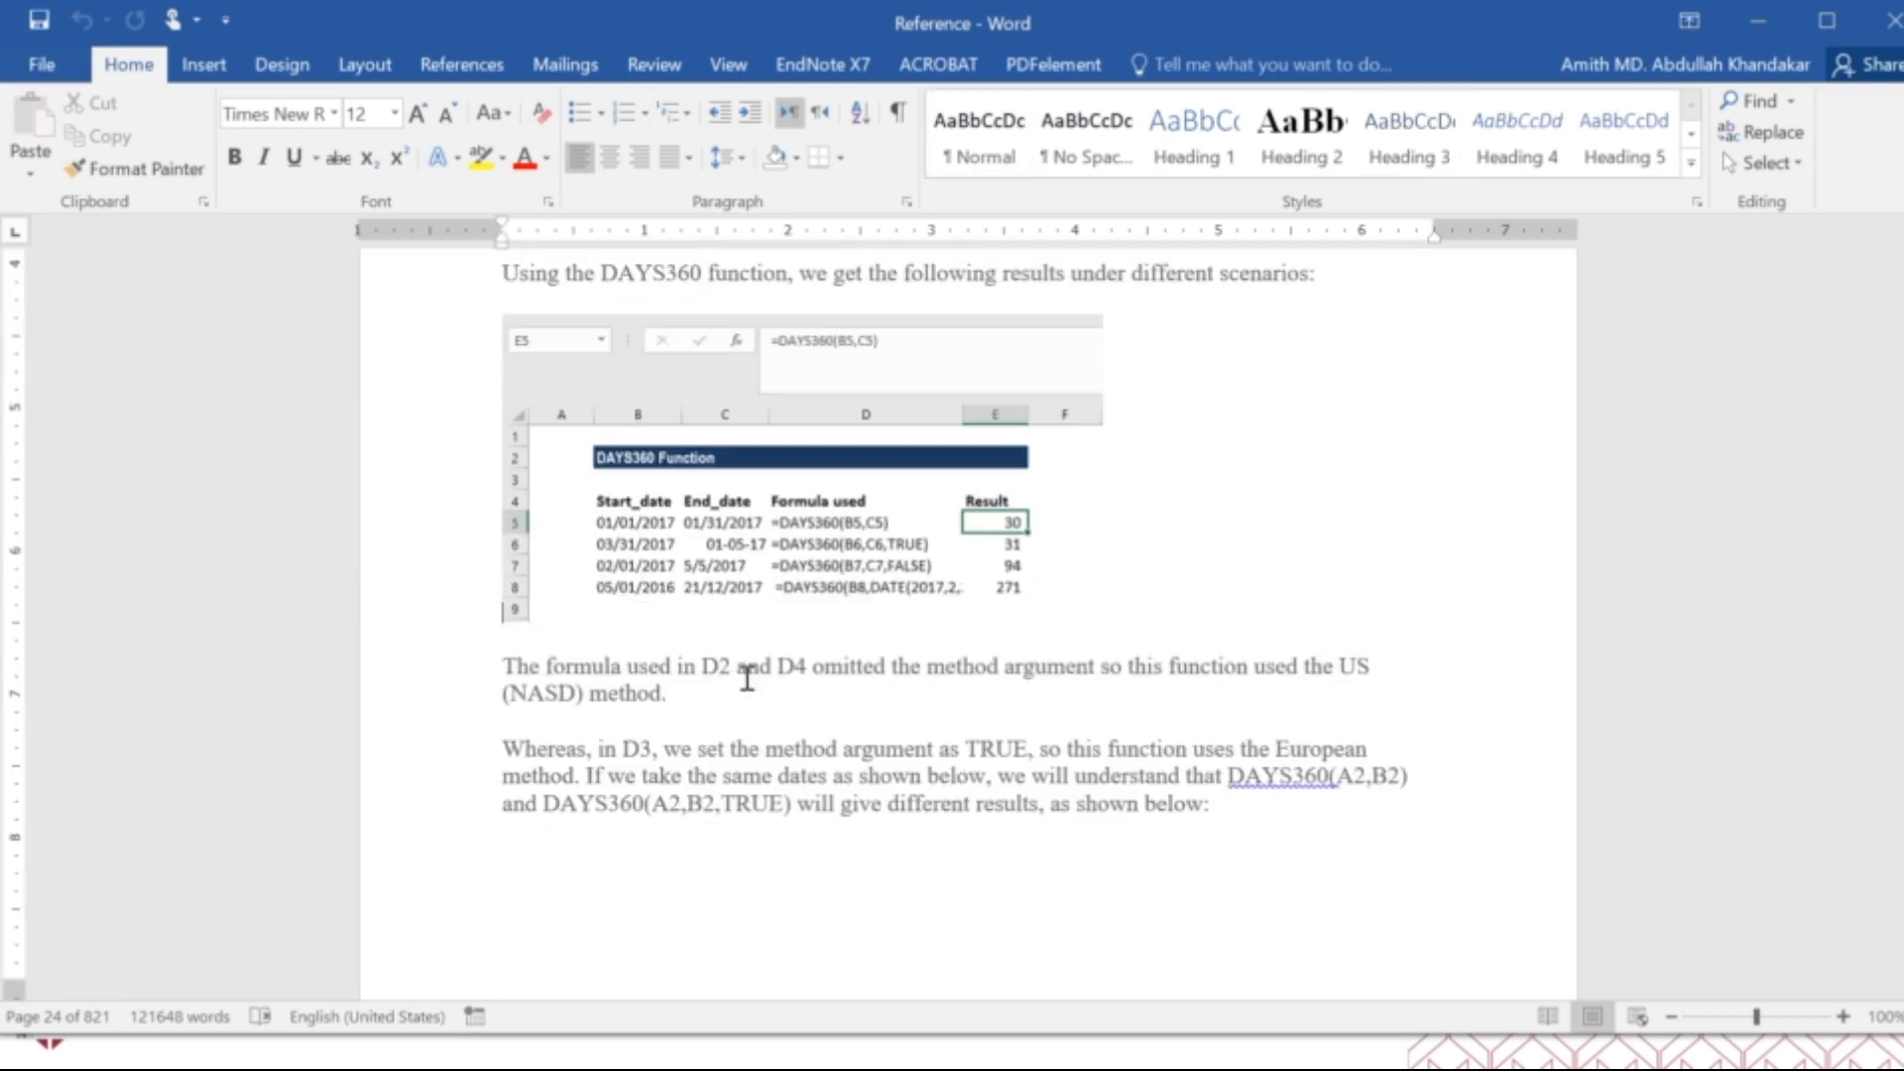
{"action": "scroll", "coordinate": [747, 678], "scroll_direction": "down", "scroll_amount": 20}
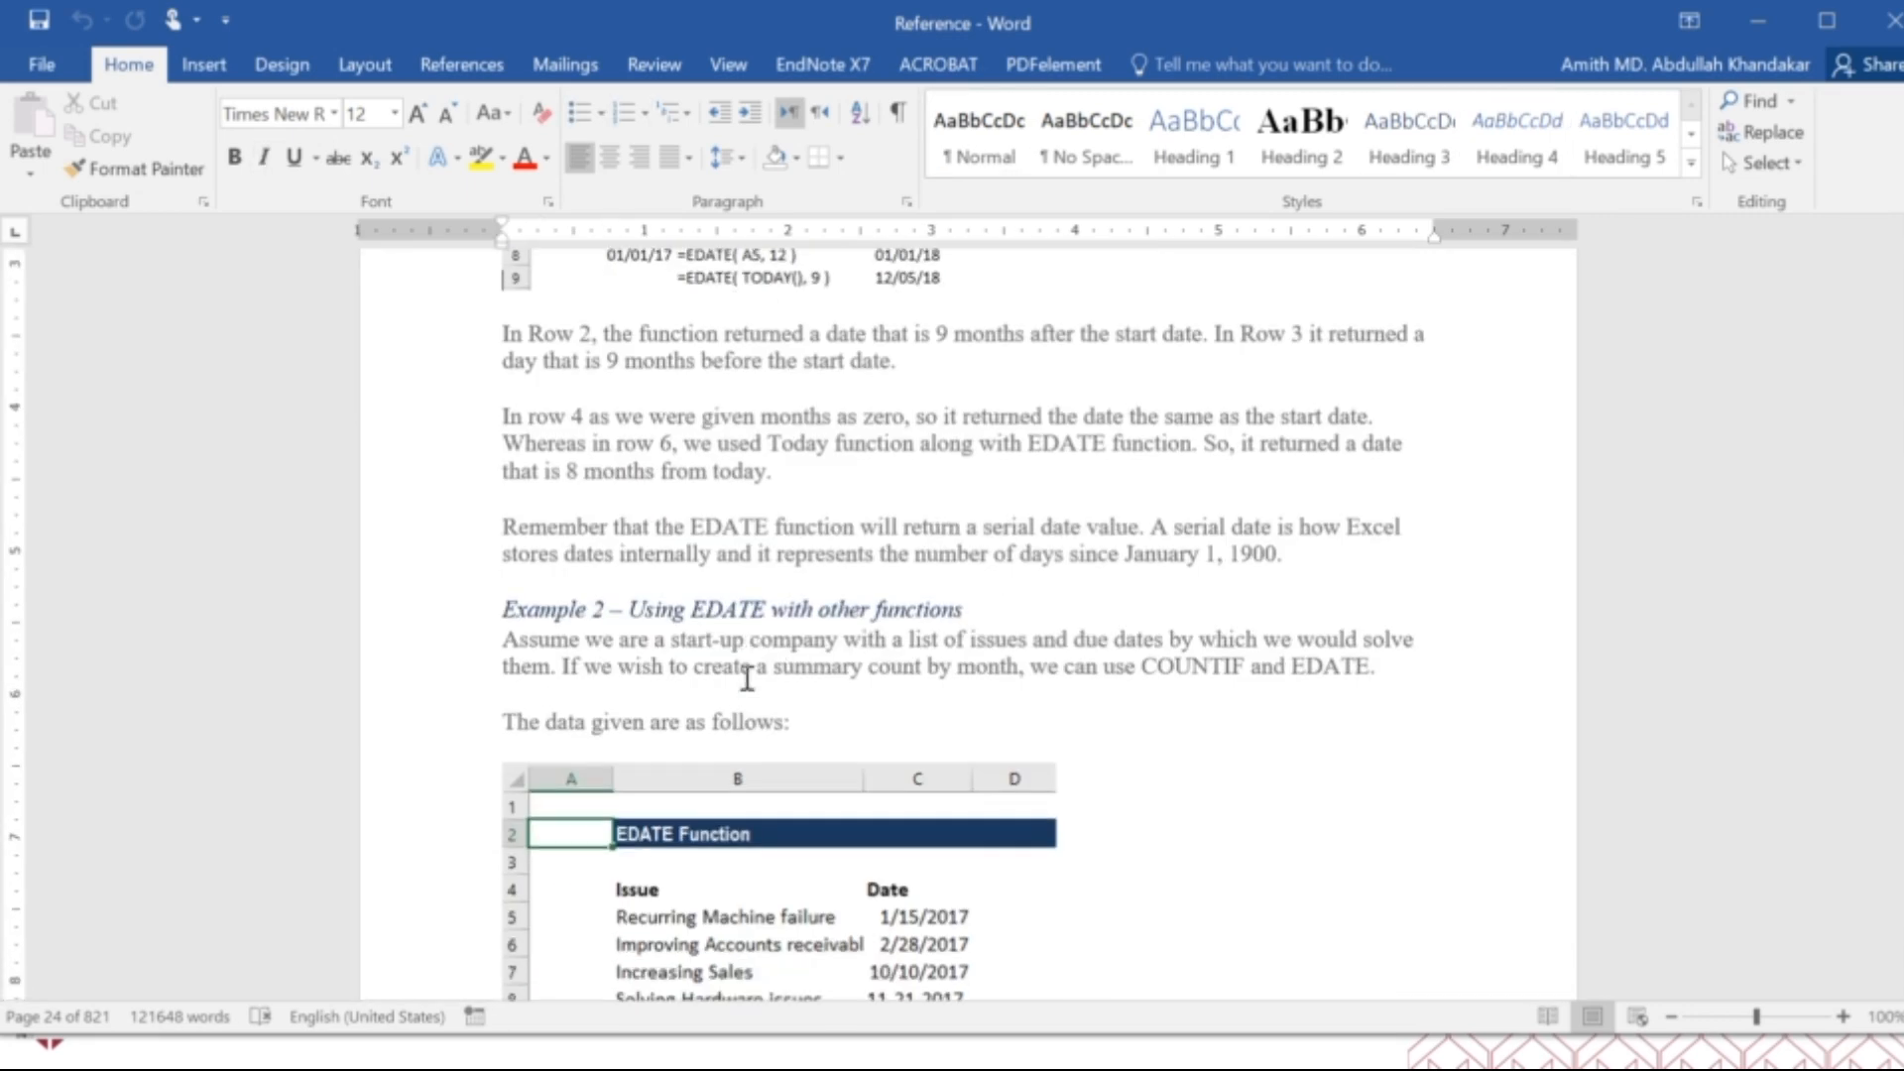
{"action": "scroll", "coordinate": [744, 679], "scroll_direction": "down", "scroll_amount": 15}
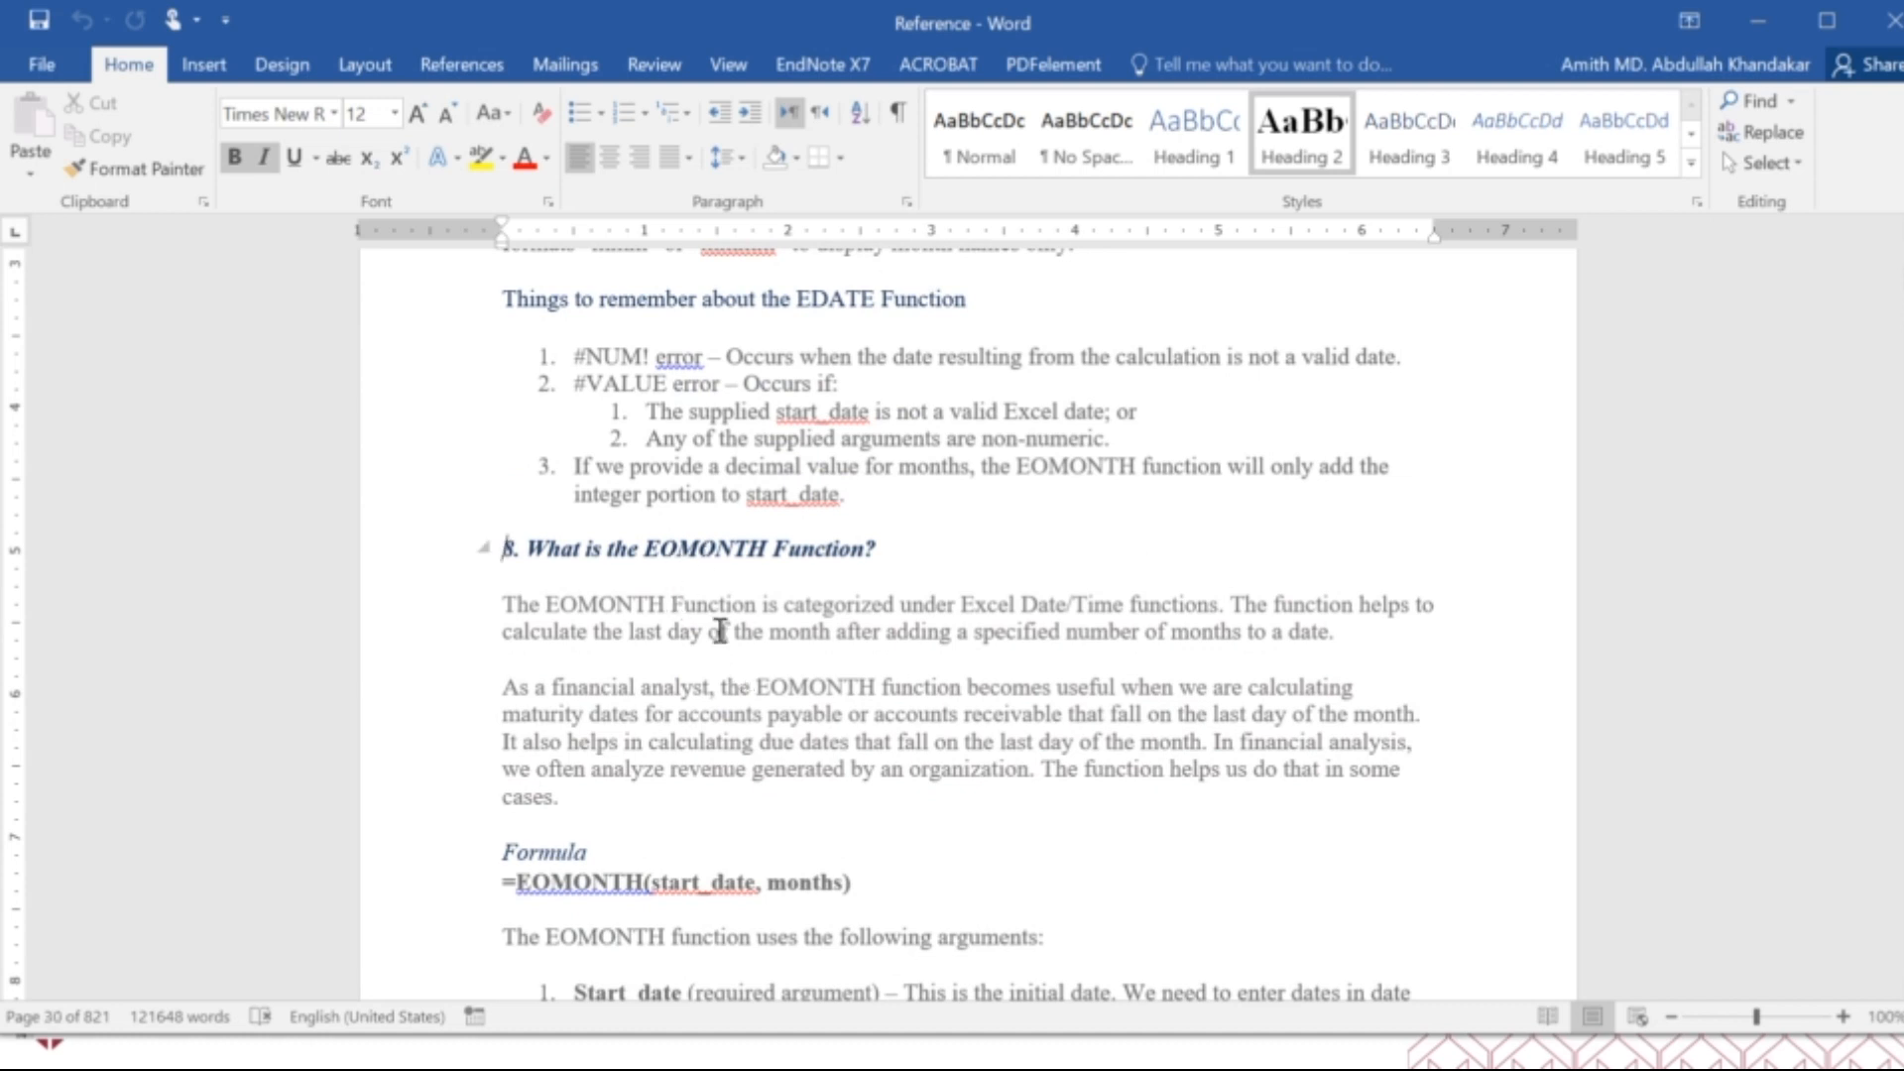
Review the EOMONTH function's examples, including its use with SUMIF, and the HOUR function's example table and notes.
{"action": "scroll", "coordinate": [787, 678], "scroll_direction": "down", "scroll_amount": 15}
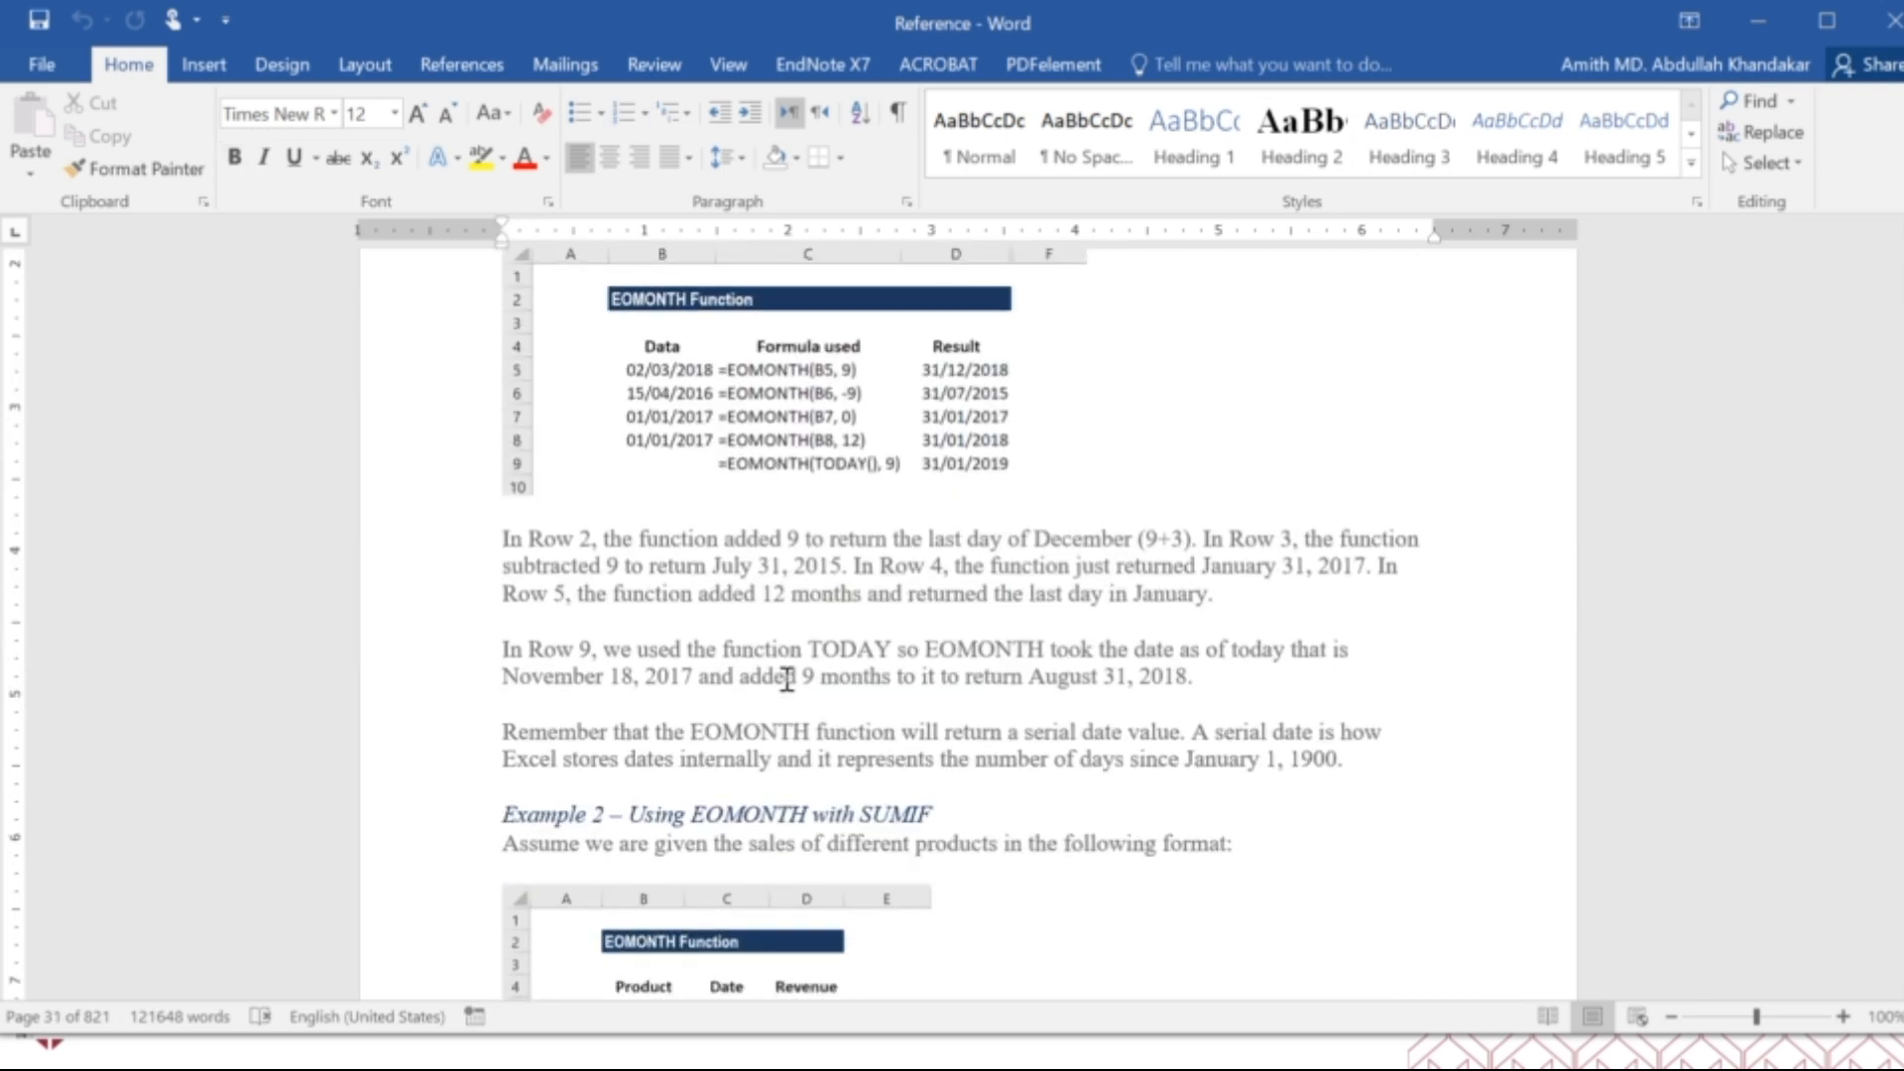
{"action": "scroll", "coordinate": [786, 679], "scroll_direction": "down", "scroll_amount": 12}
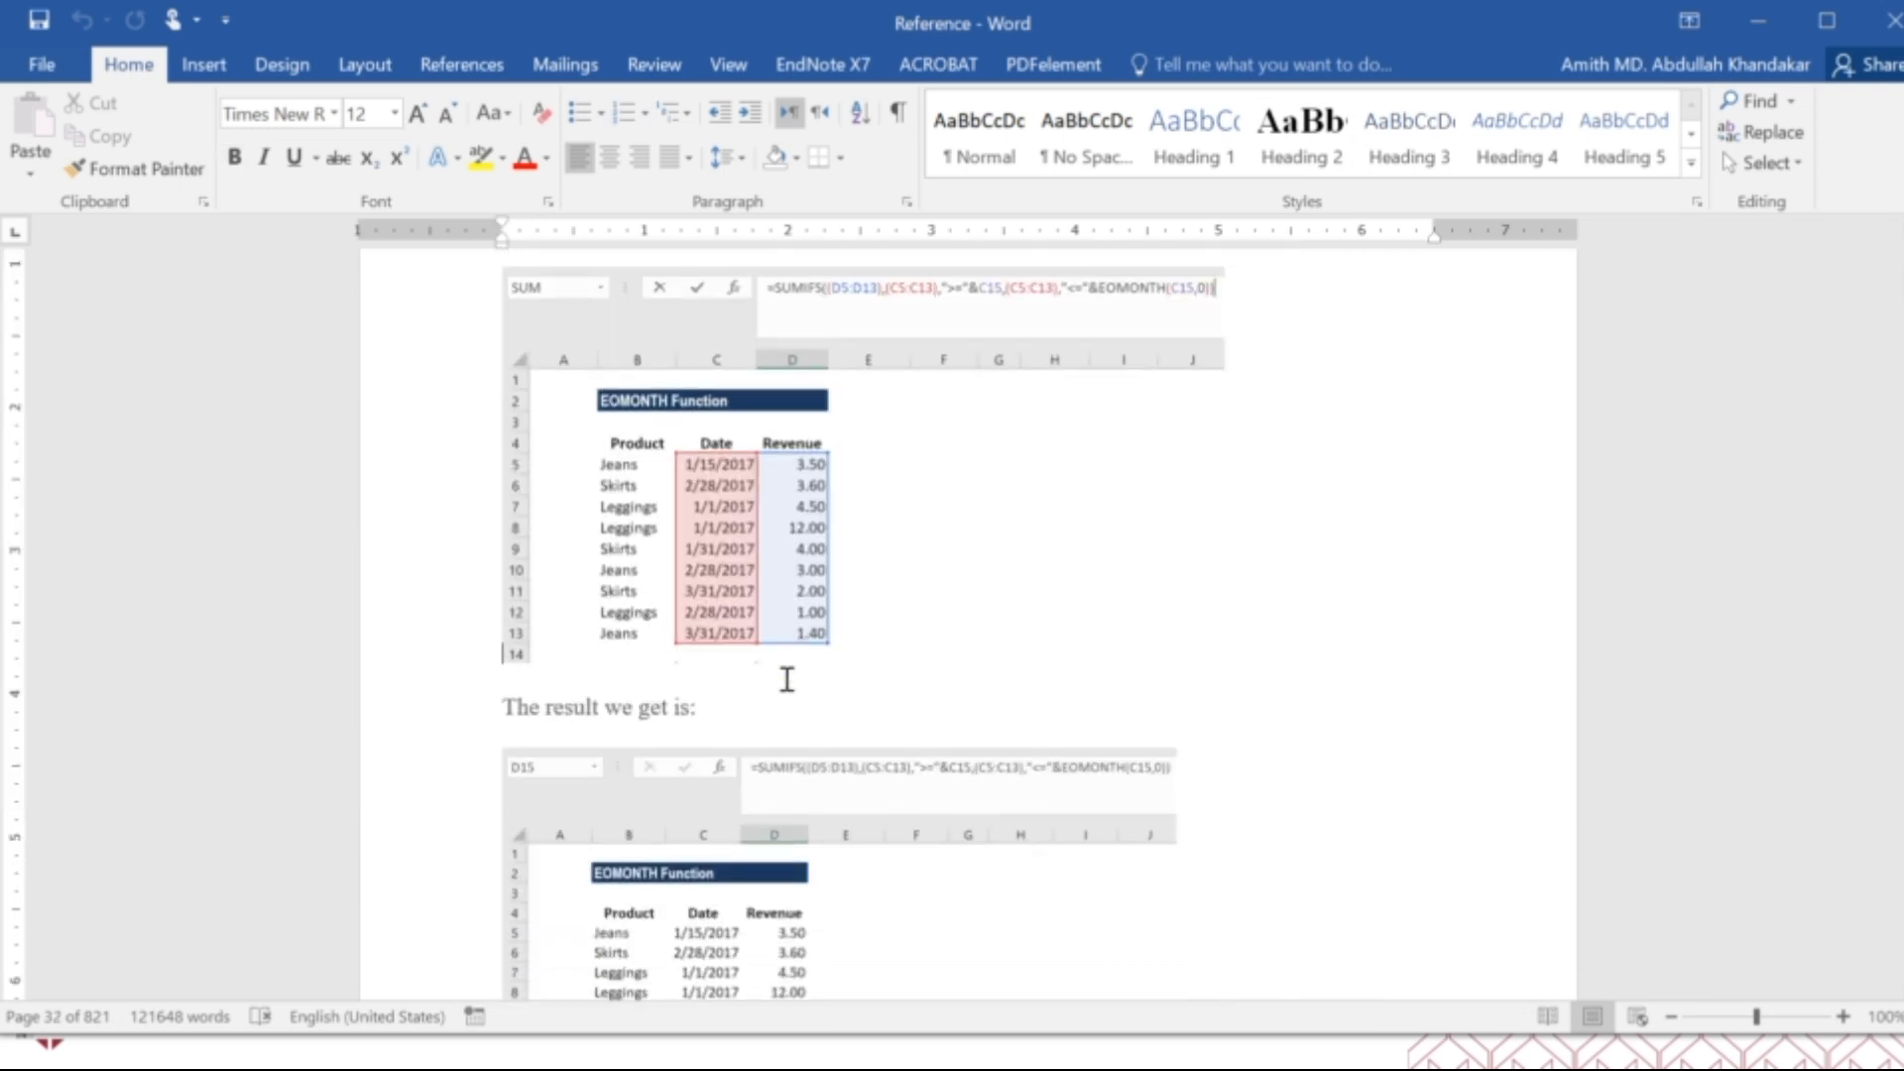
{"action": "scroll", "coordinate": [786, 682], "scroll_direction": "down", "scroll_amount": 10}
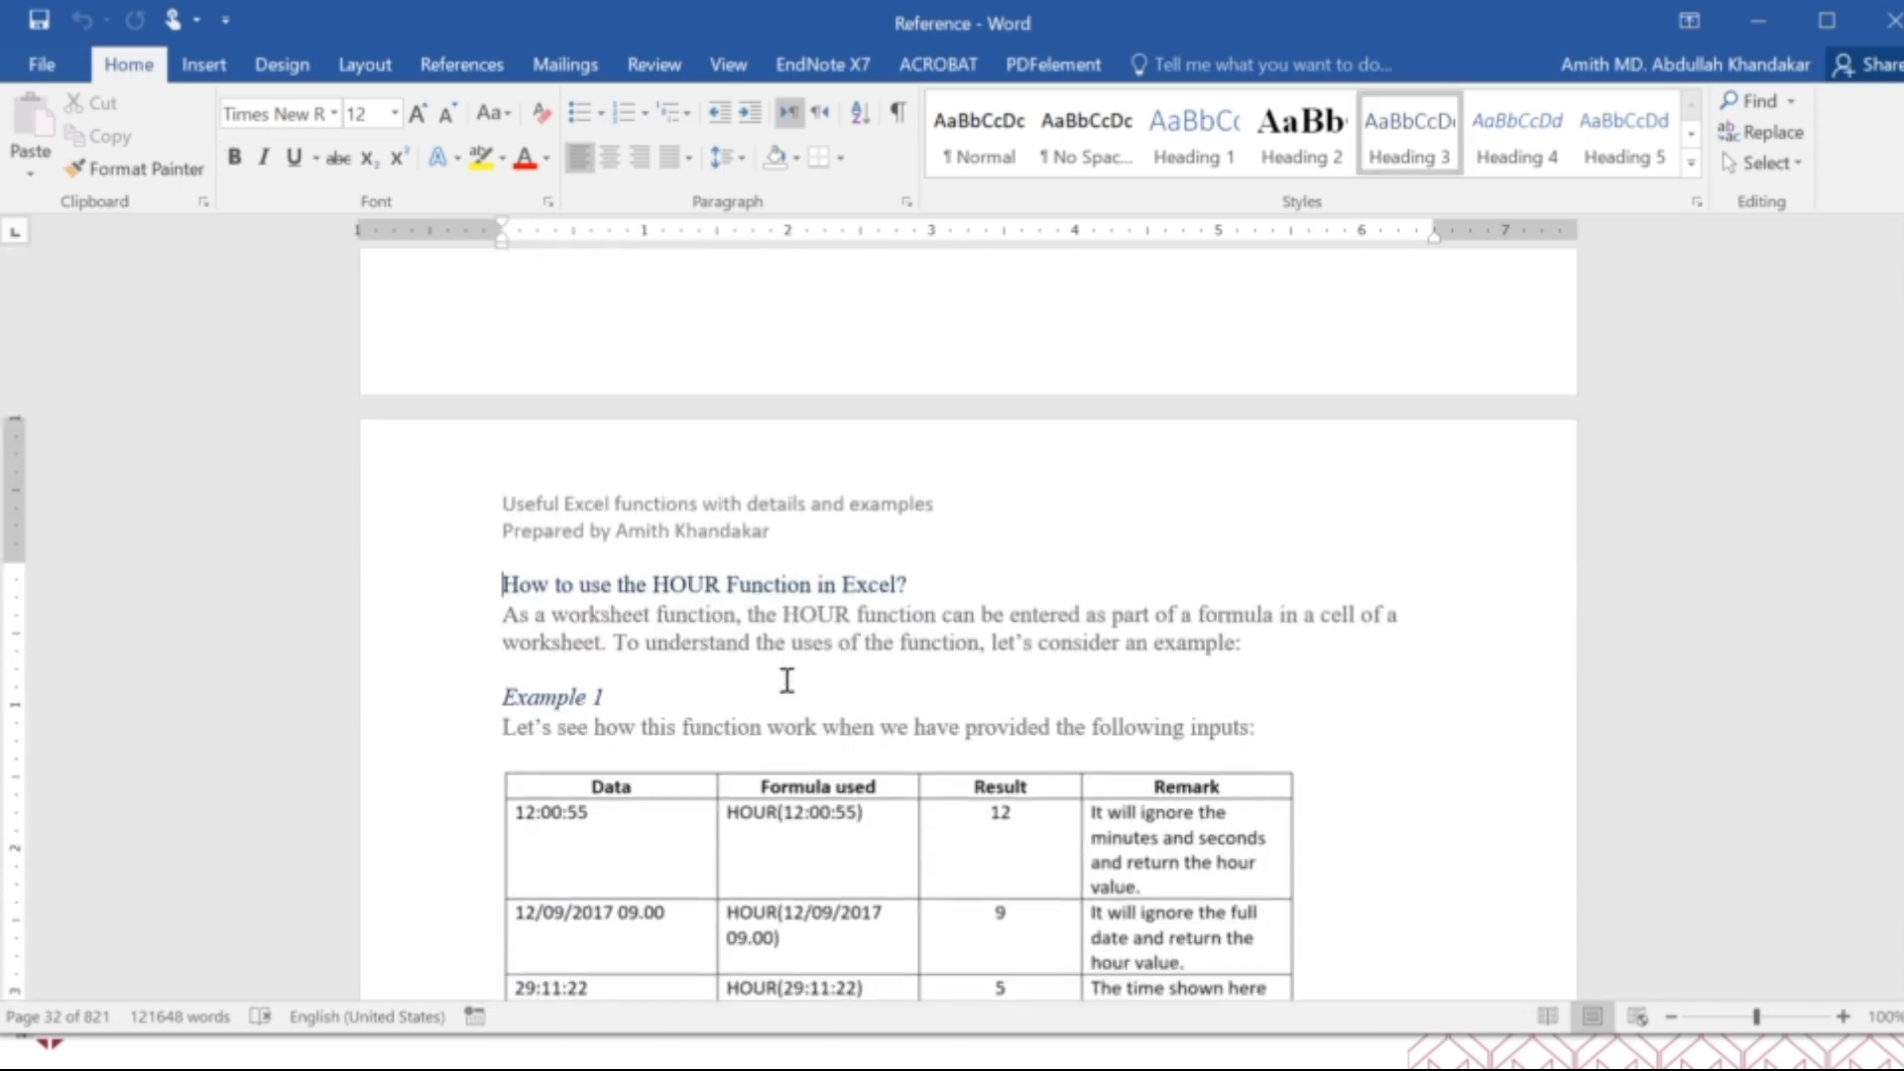
{"action": "scroll", "coordinate": [786, 683], "scroll_direction": "down", "scroll_amount": 3}
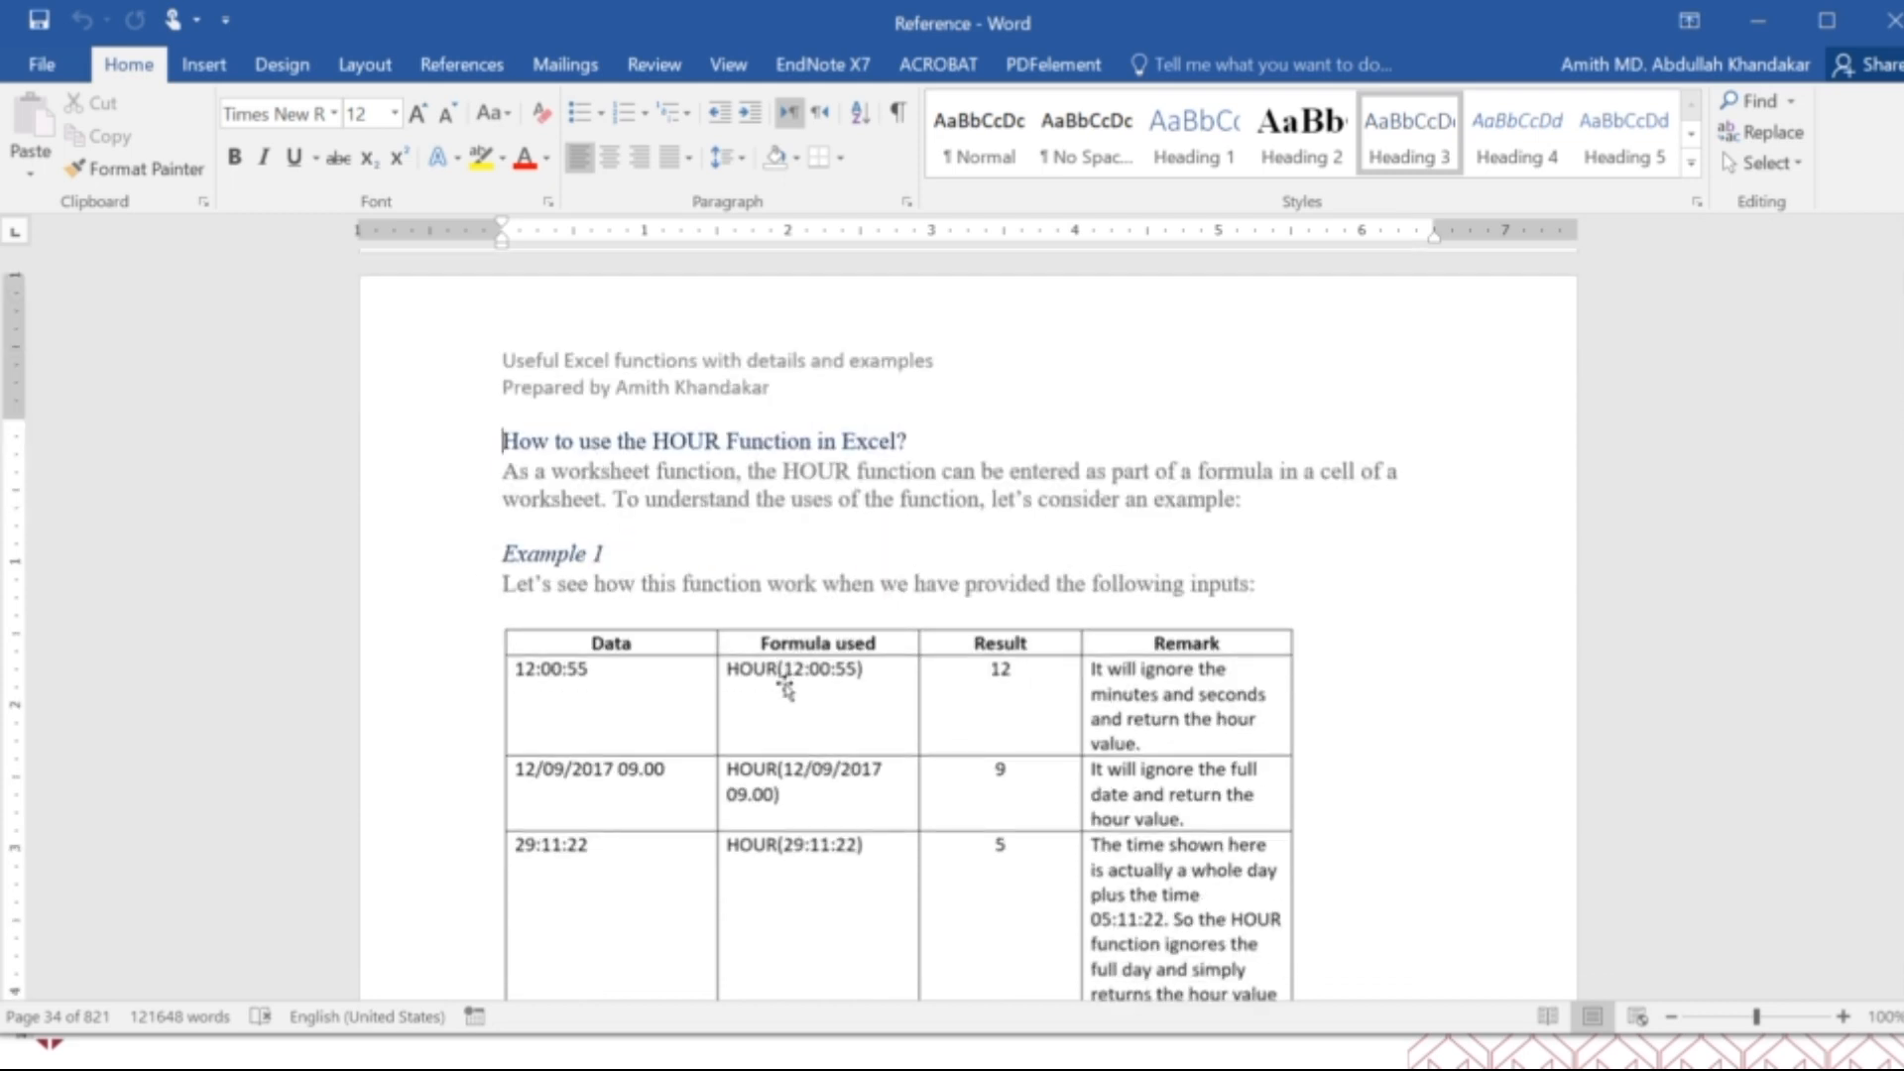
{"action": "scroll", "coordinate": [786, 691], "scroll_direction": "down", "scroll_amount": 20}
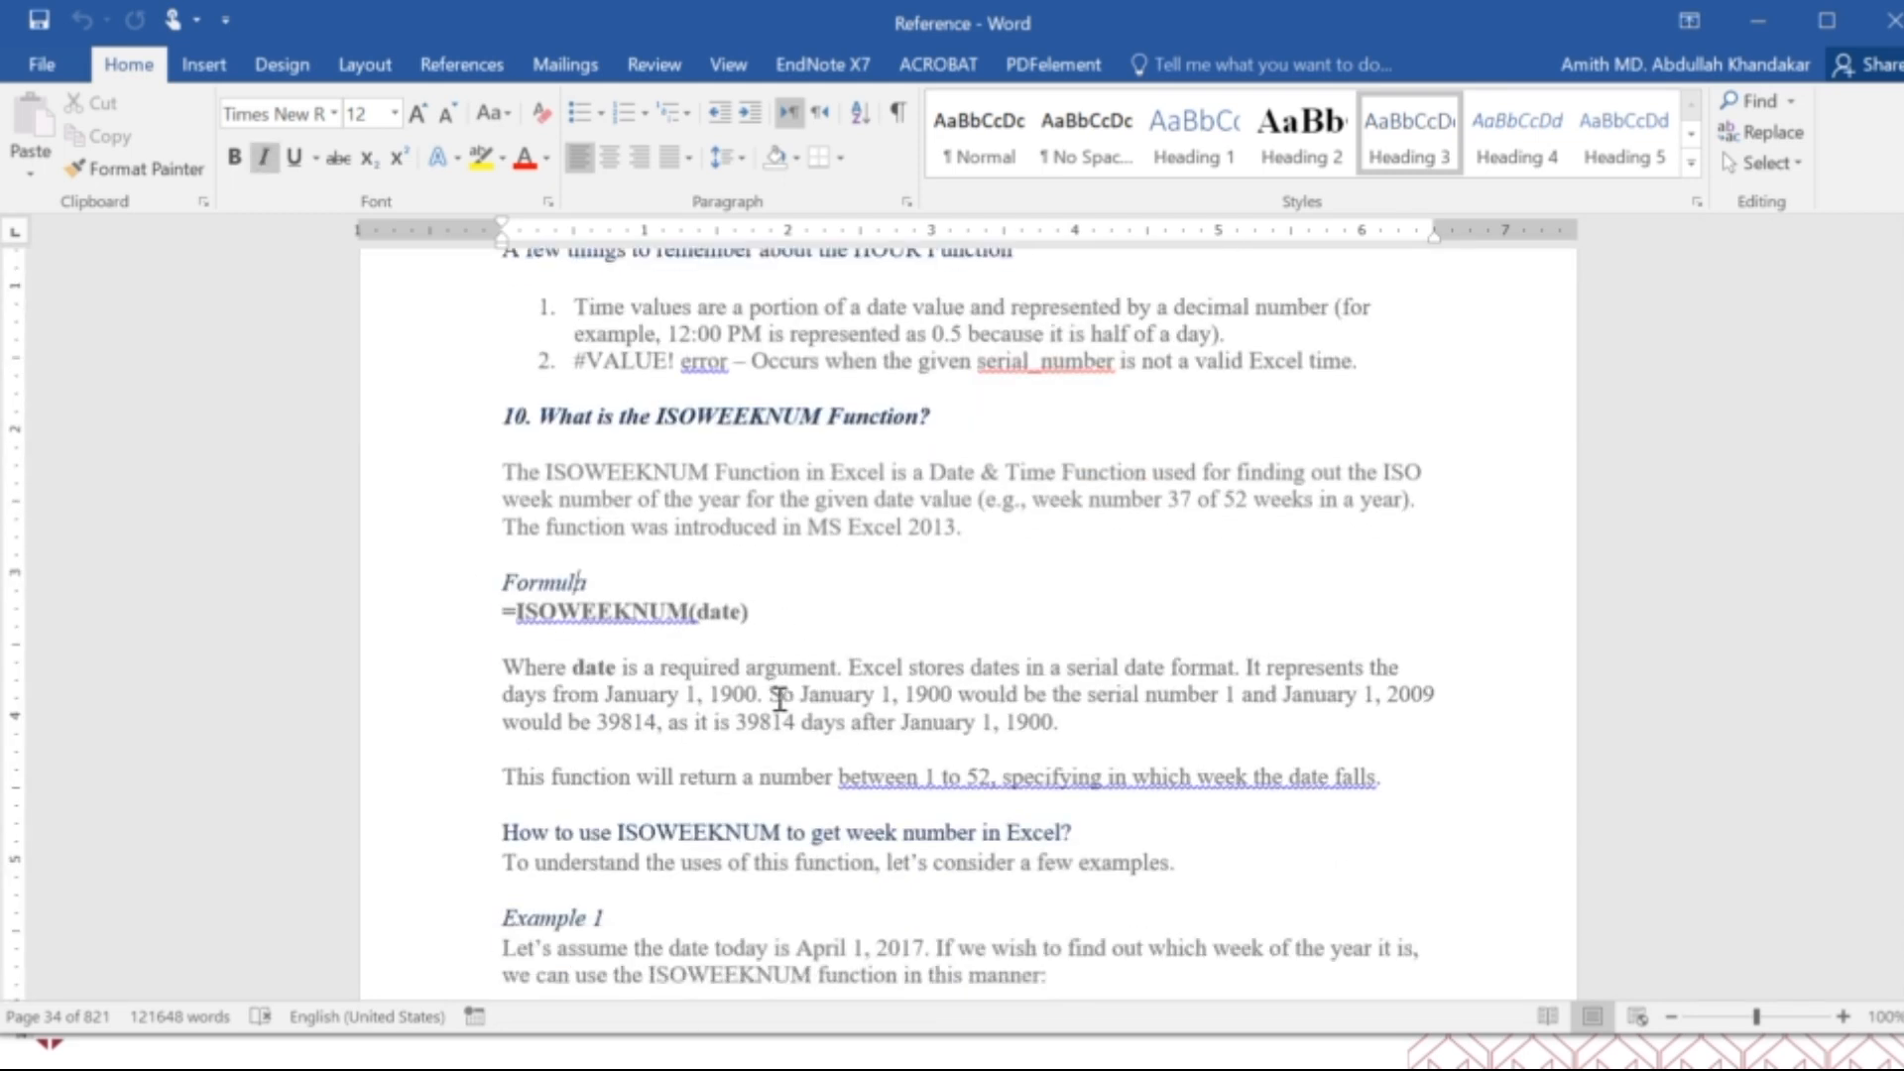
Examine the ISOWEEKNUM section's description, formula, examples and notes, going back to its heading before reading on to MINUTE.
{"action": "key", "text": "Page_Down"}
{"action": "key", "text": "Page_Down"}
{"action": "scroll", "coordinate": [777, 703], "scroll_direction": "up", "scroll_amount": 10}
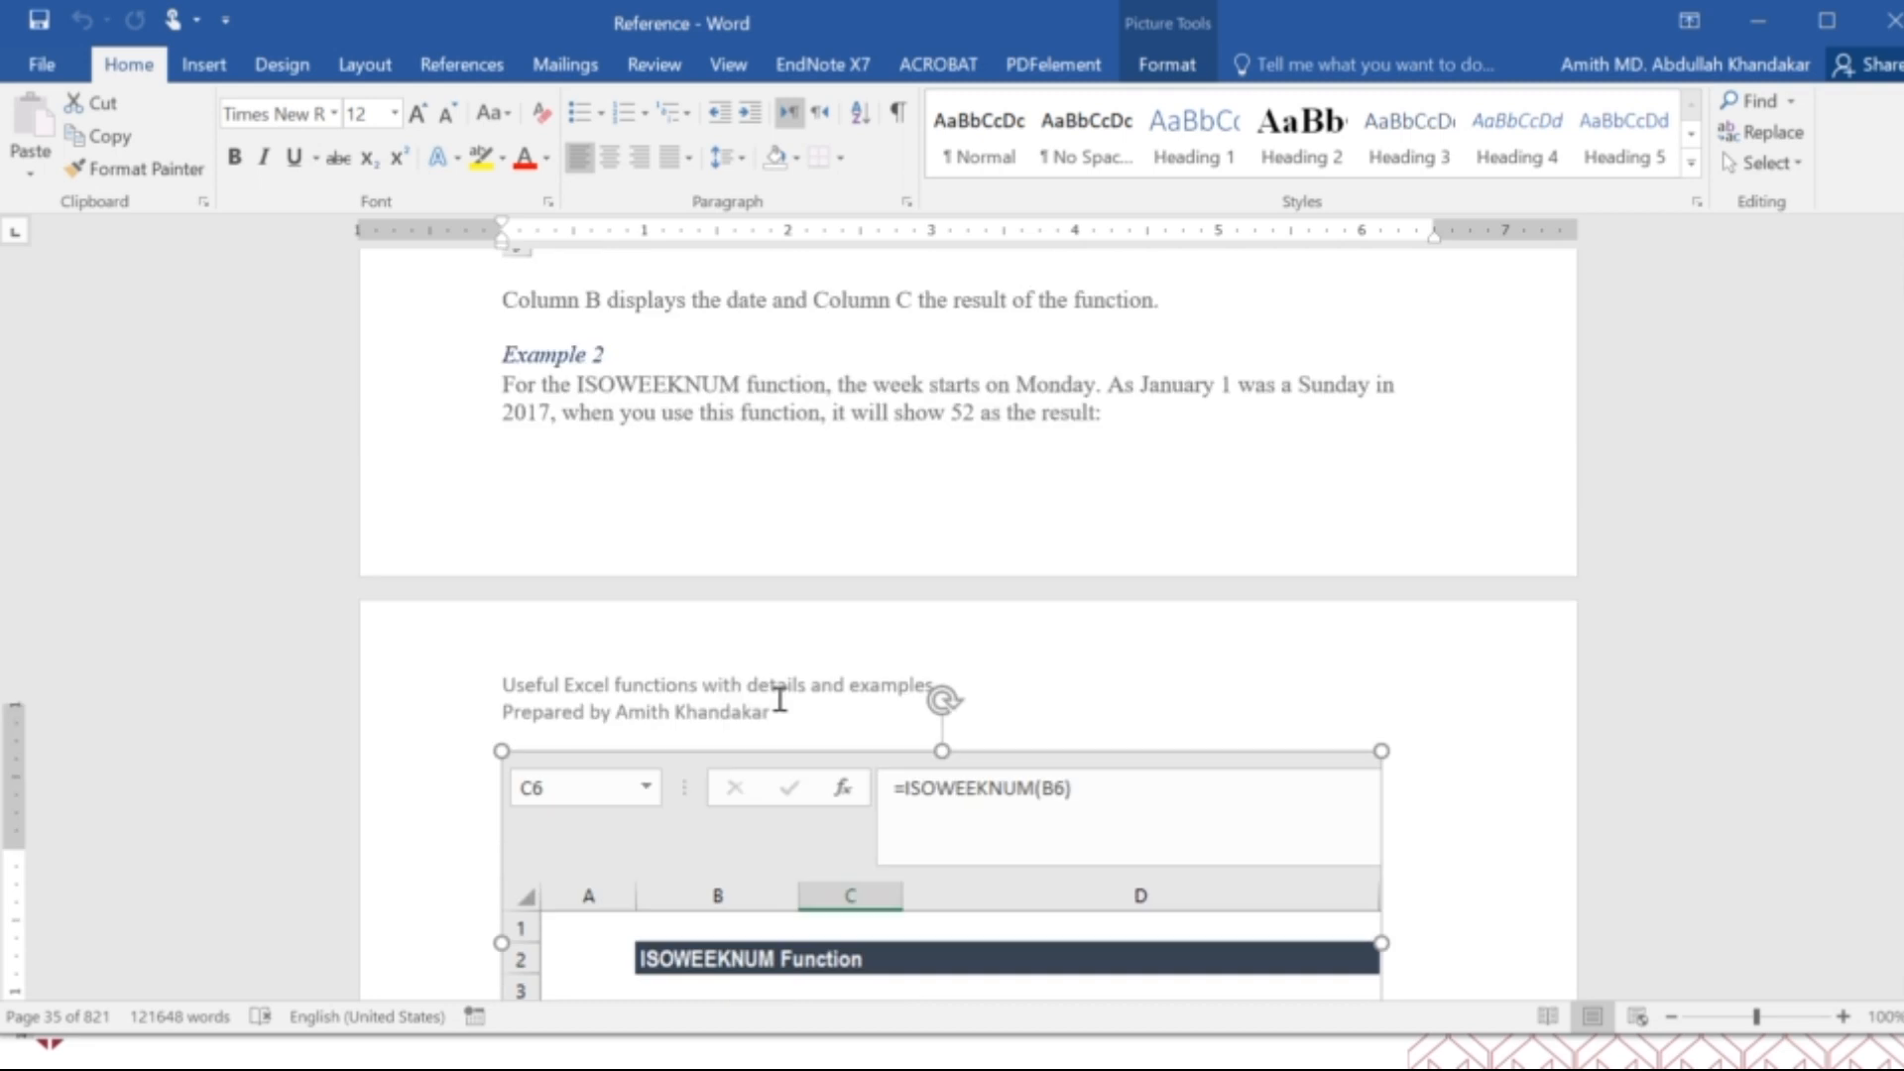
{"action": "scroll", "coordinate": [777, 706], "scroll_direction": "up", "scroll_amount": 12}
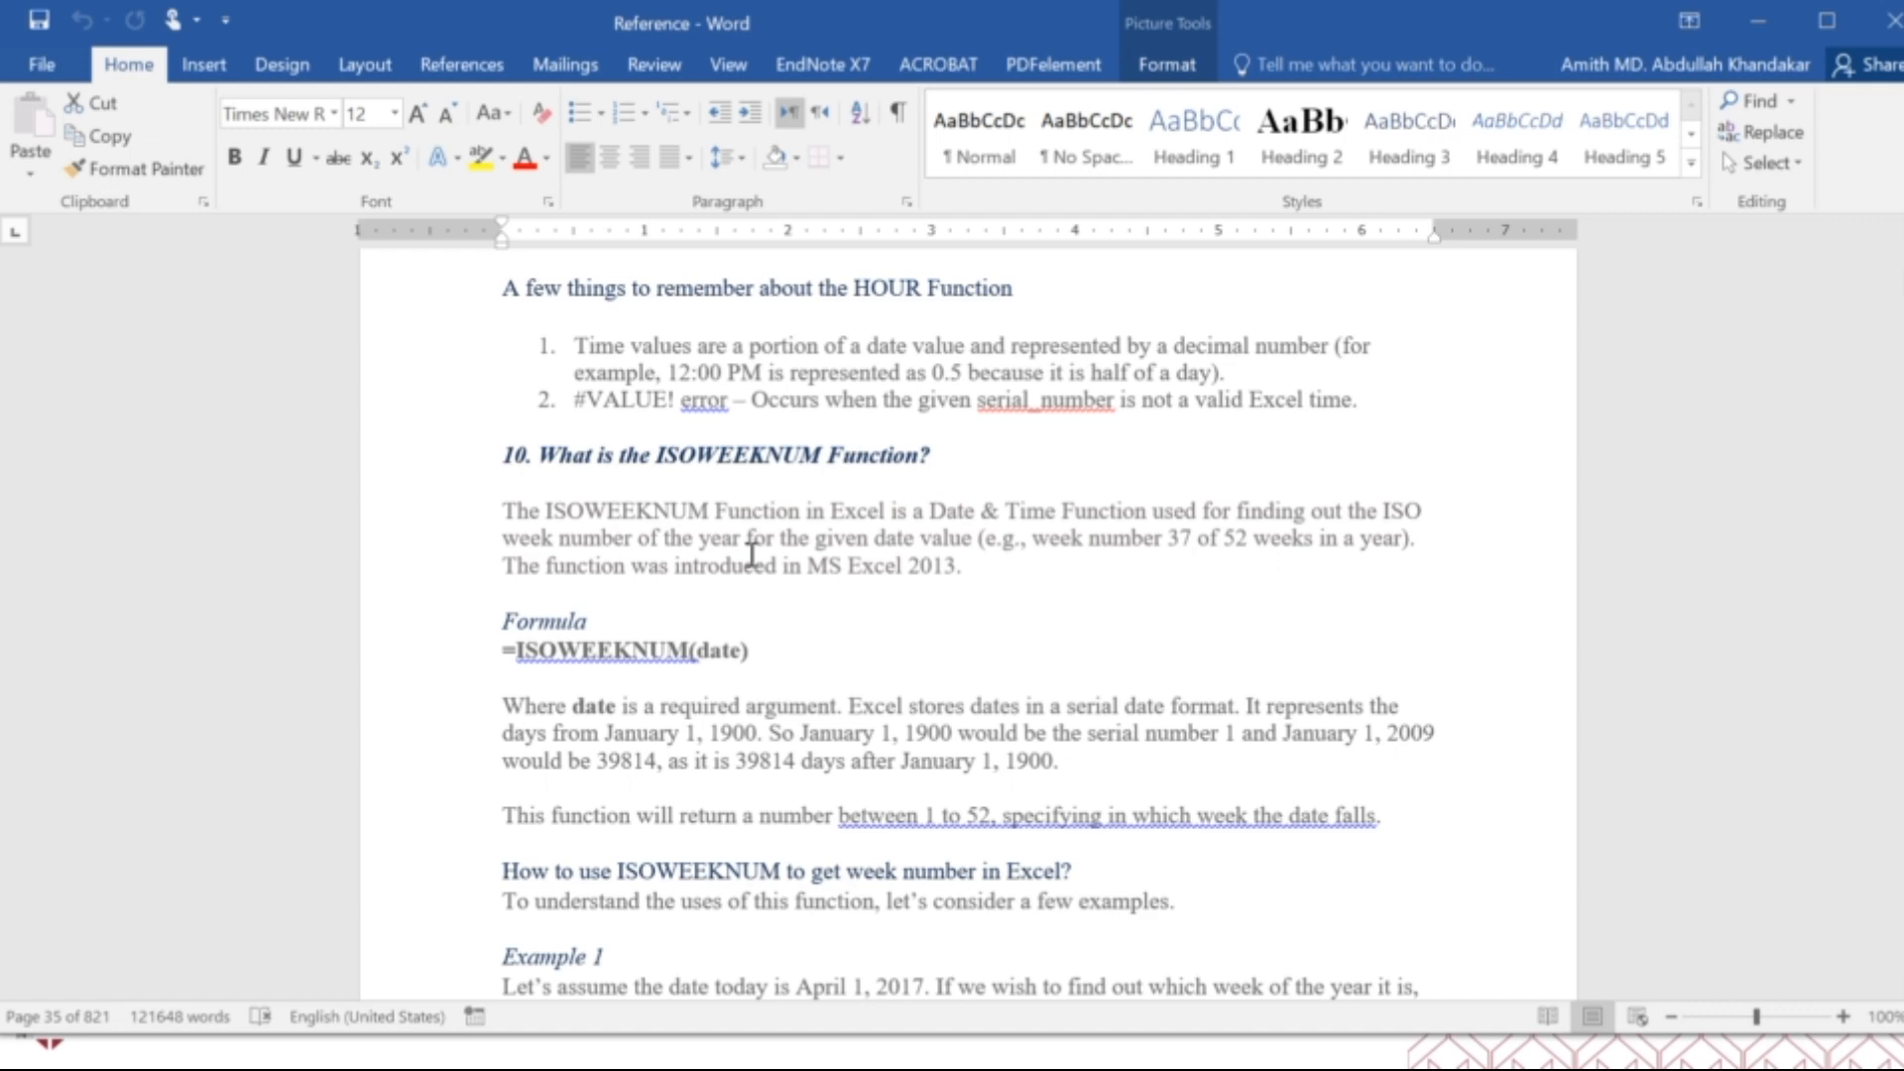
{"action": "scroll", "coordinate": [750, 548], "scroll_direction": "down", "scroll_amount": 15}
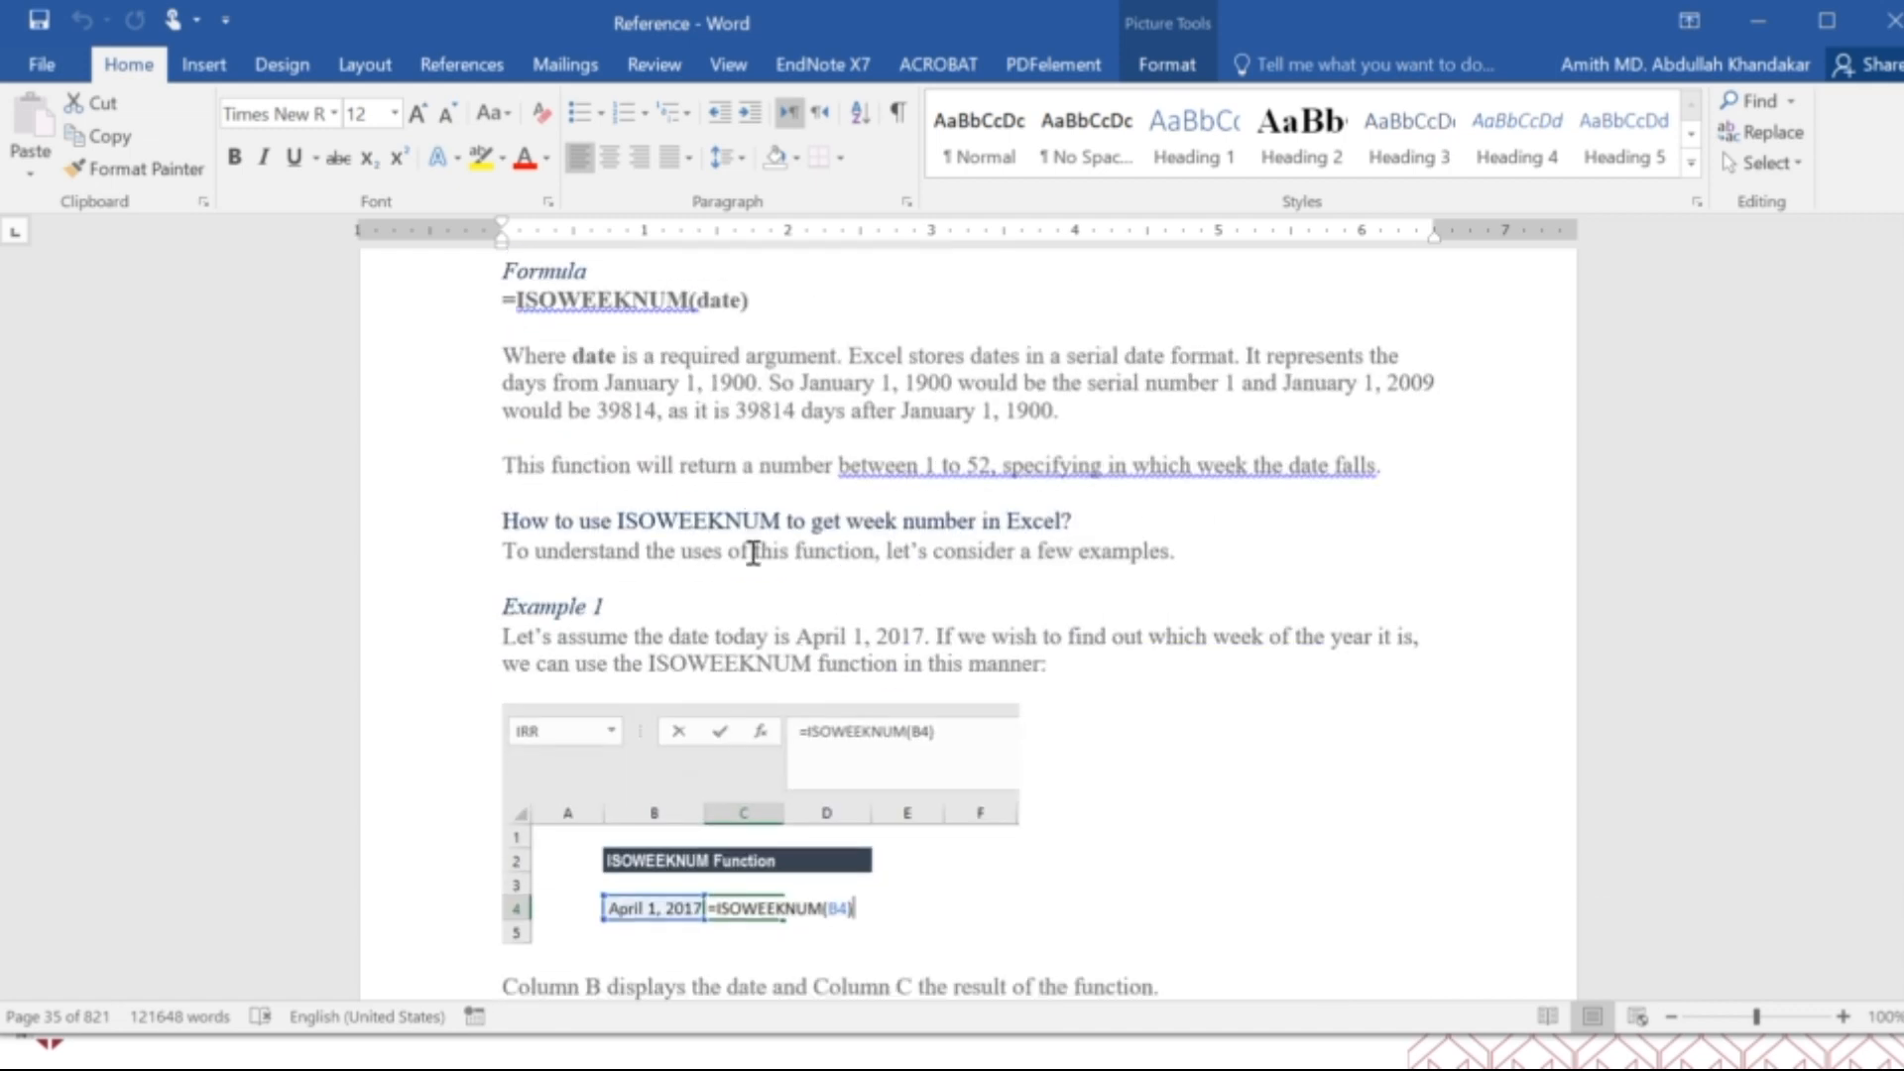
{"action": "scroll", "coordinate": [755, 554], "scroll_direction": "down", "scroll_amount": 12}
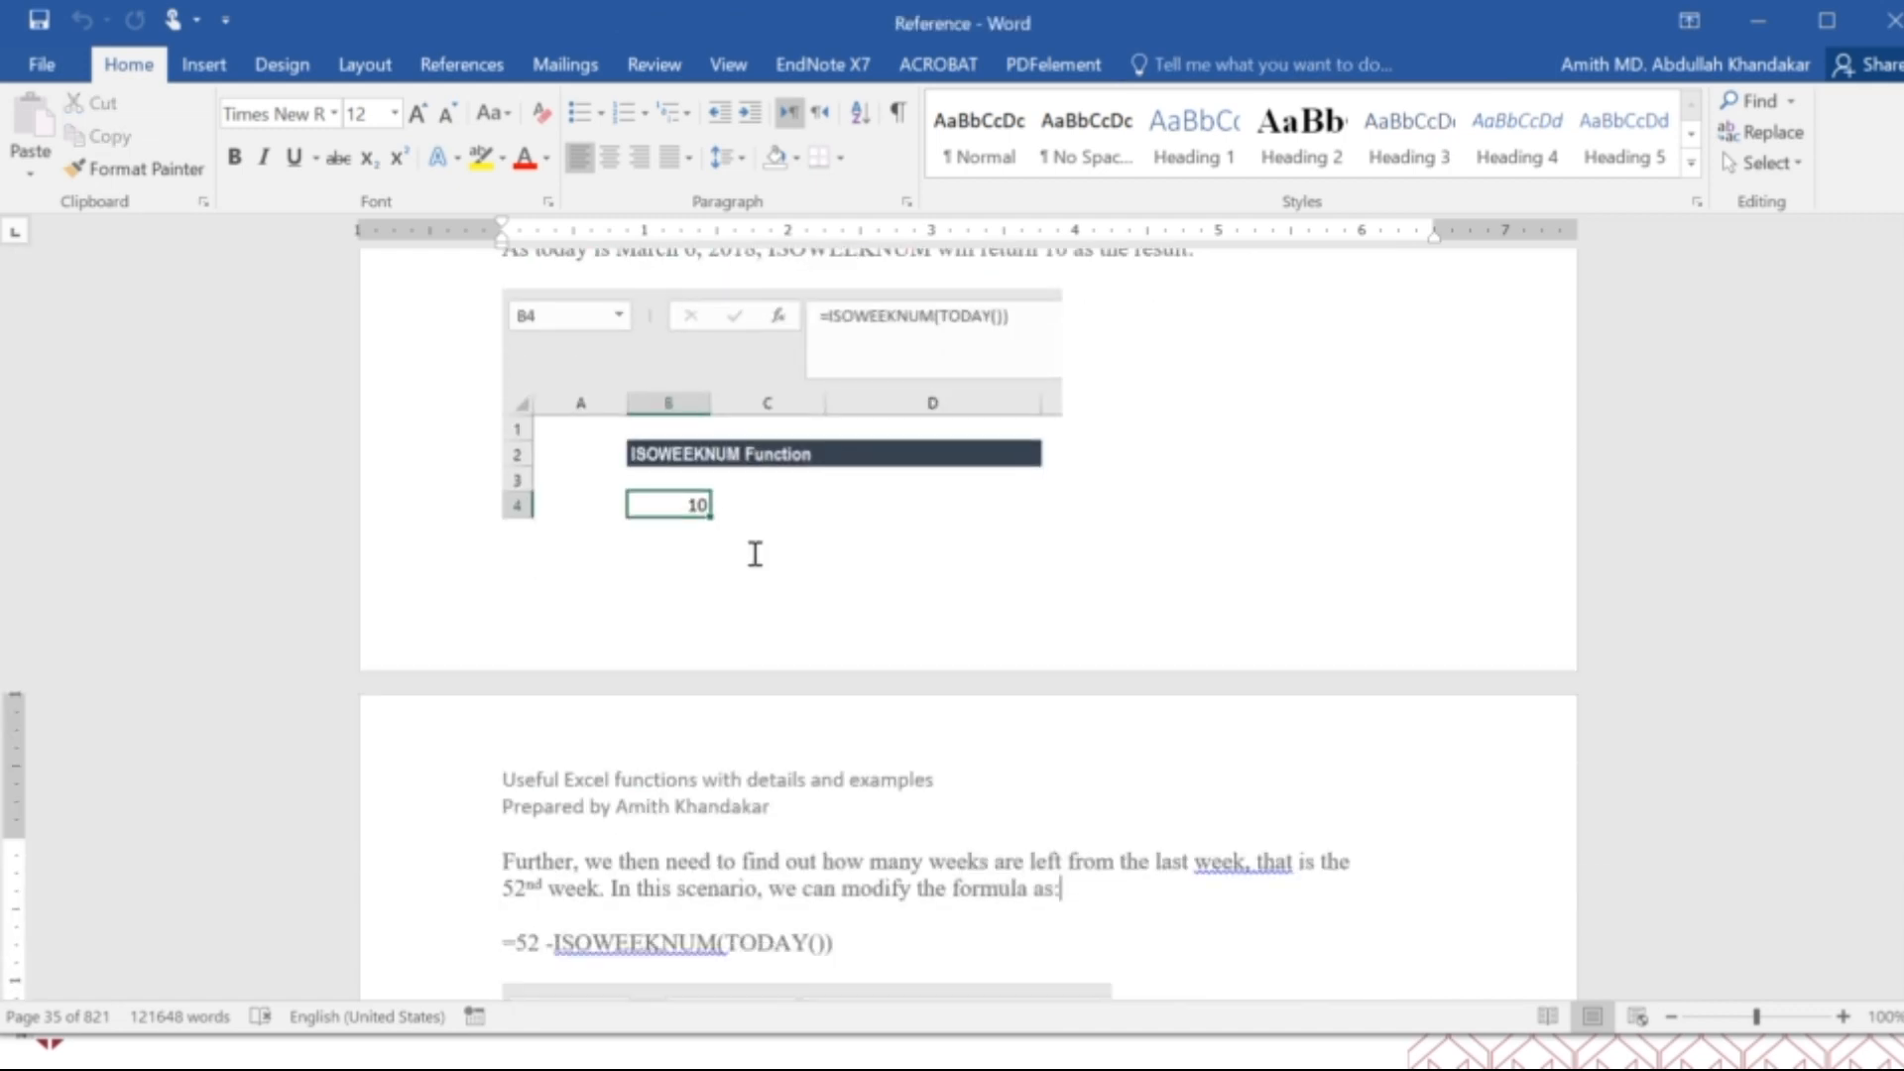
{"action": "scroll", "coordinate": [755, 553], "scroll_direction": "down", "scroll_amount": 20}
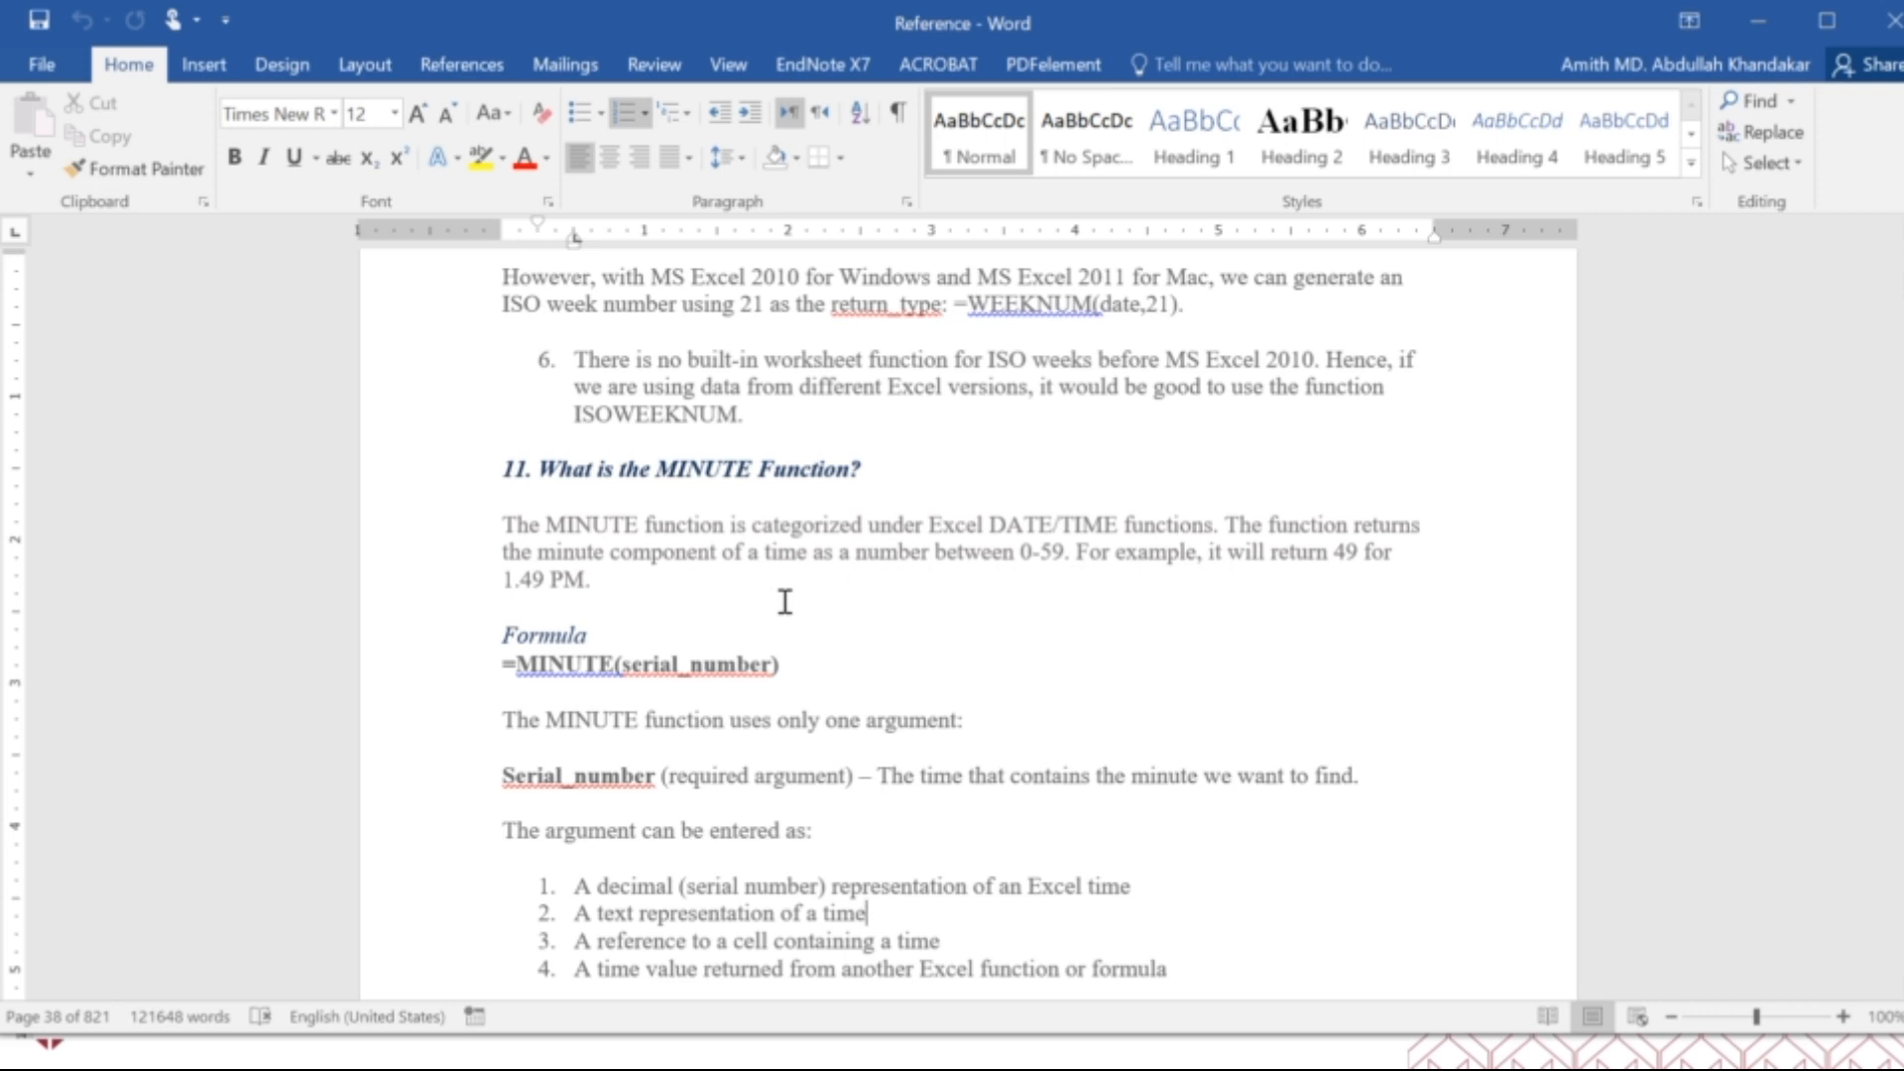
Review the MINUTE function's example table and the MONTH function's arguments and examples.
{"action": "scroll", "coordinate": [757, 613], "scroll_direction": "down", "scroll_amount": 15}
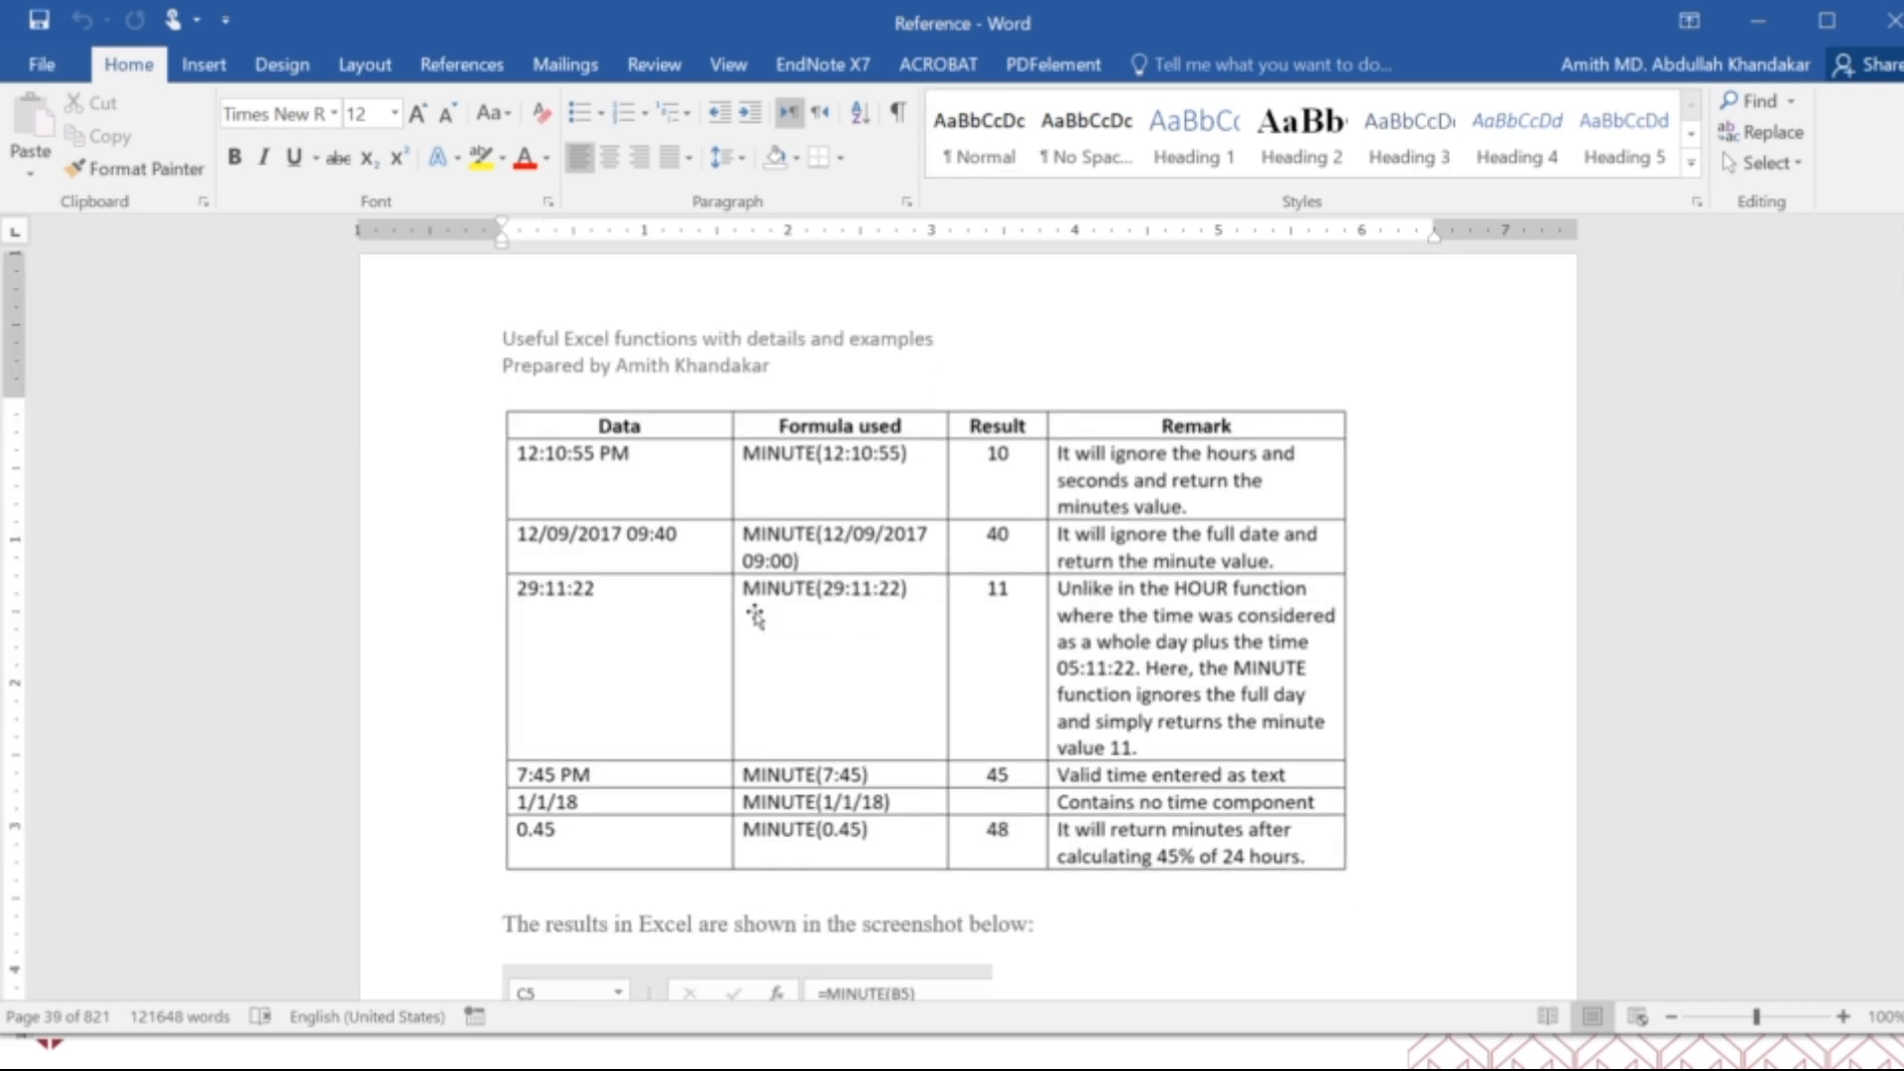
{"action": "scroll", "coordinate": [755, 615], "scroll_direction": "down", "scroll_amount": 15}
{"action": "scroll", "coordinate": [754, 613], "scroll_direction": "down", "scroll_amount": 20}
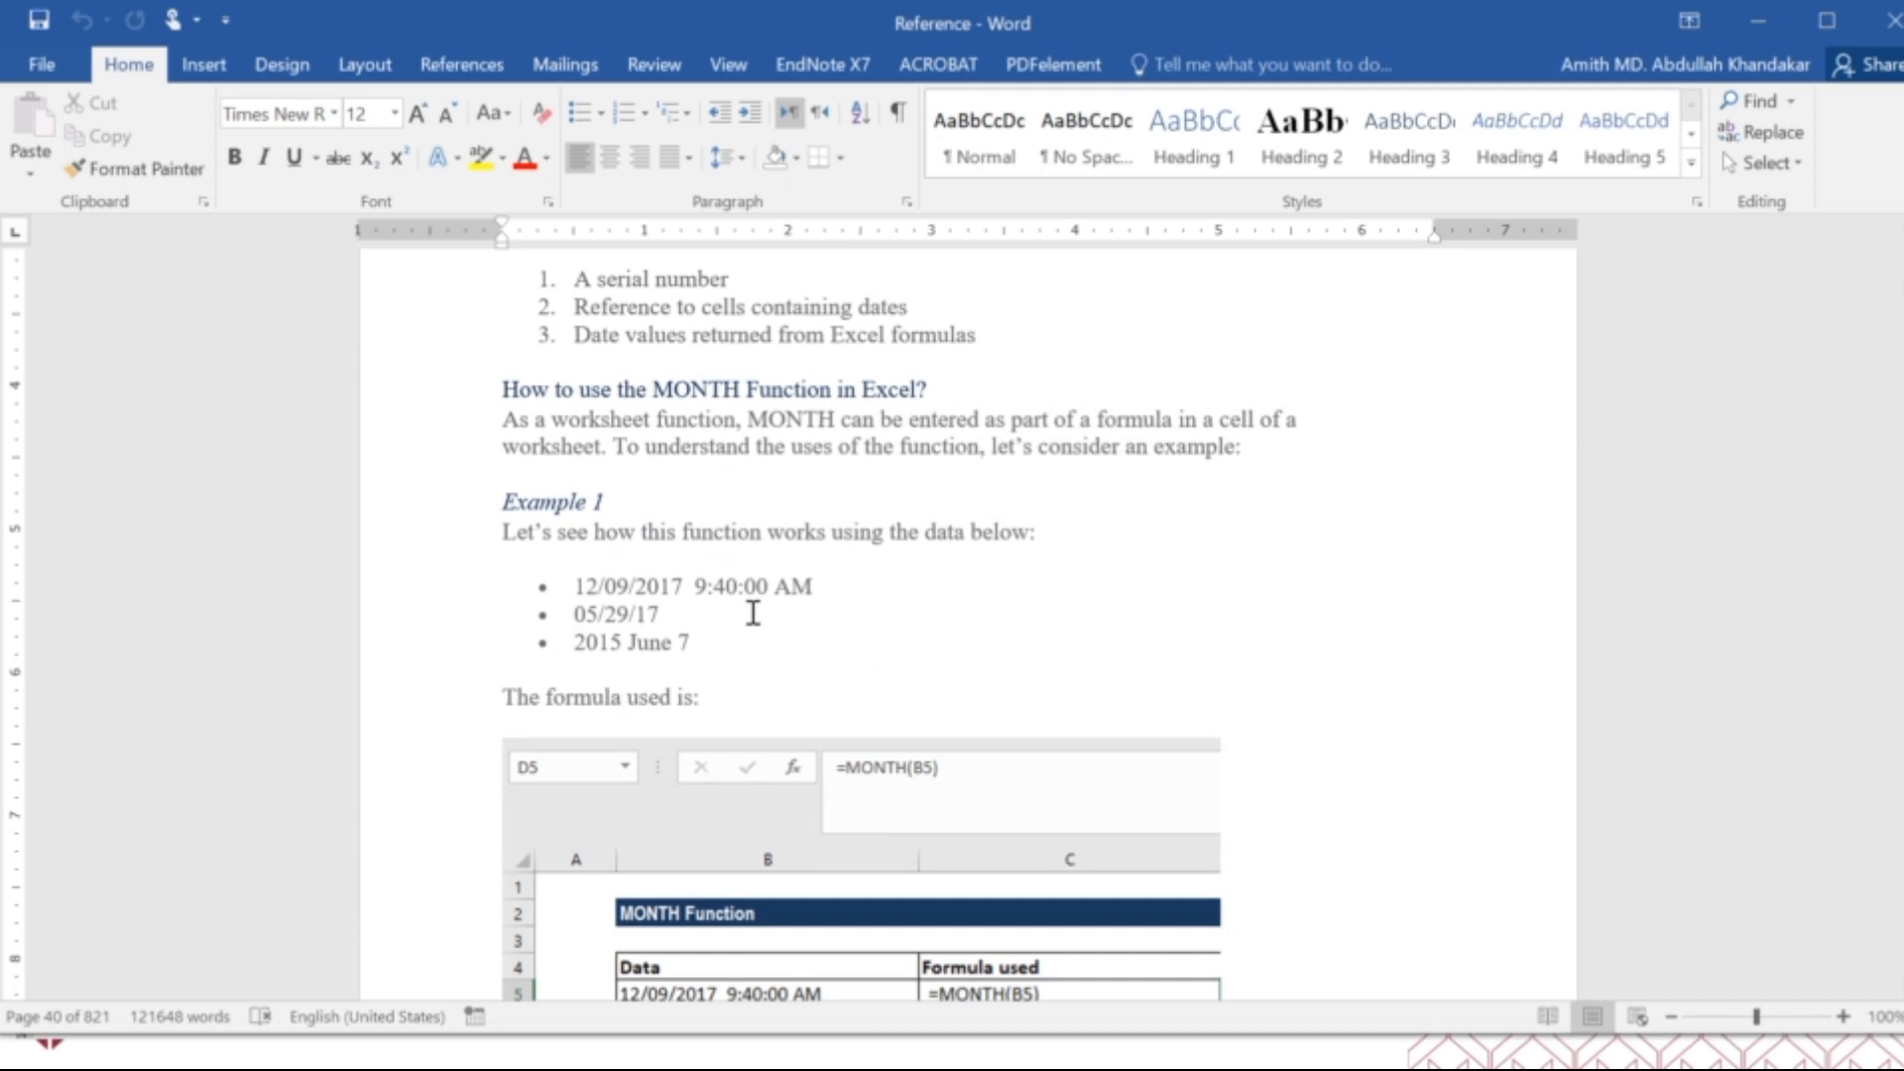
{"action": "scroll", "coordinate": [752, 613], "scroll_direction": "down", "scroll_amount": 20}
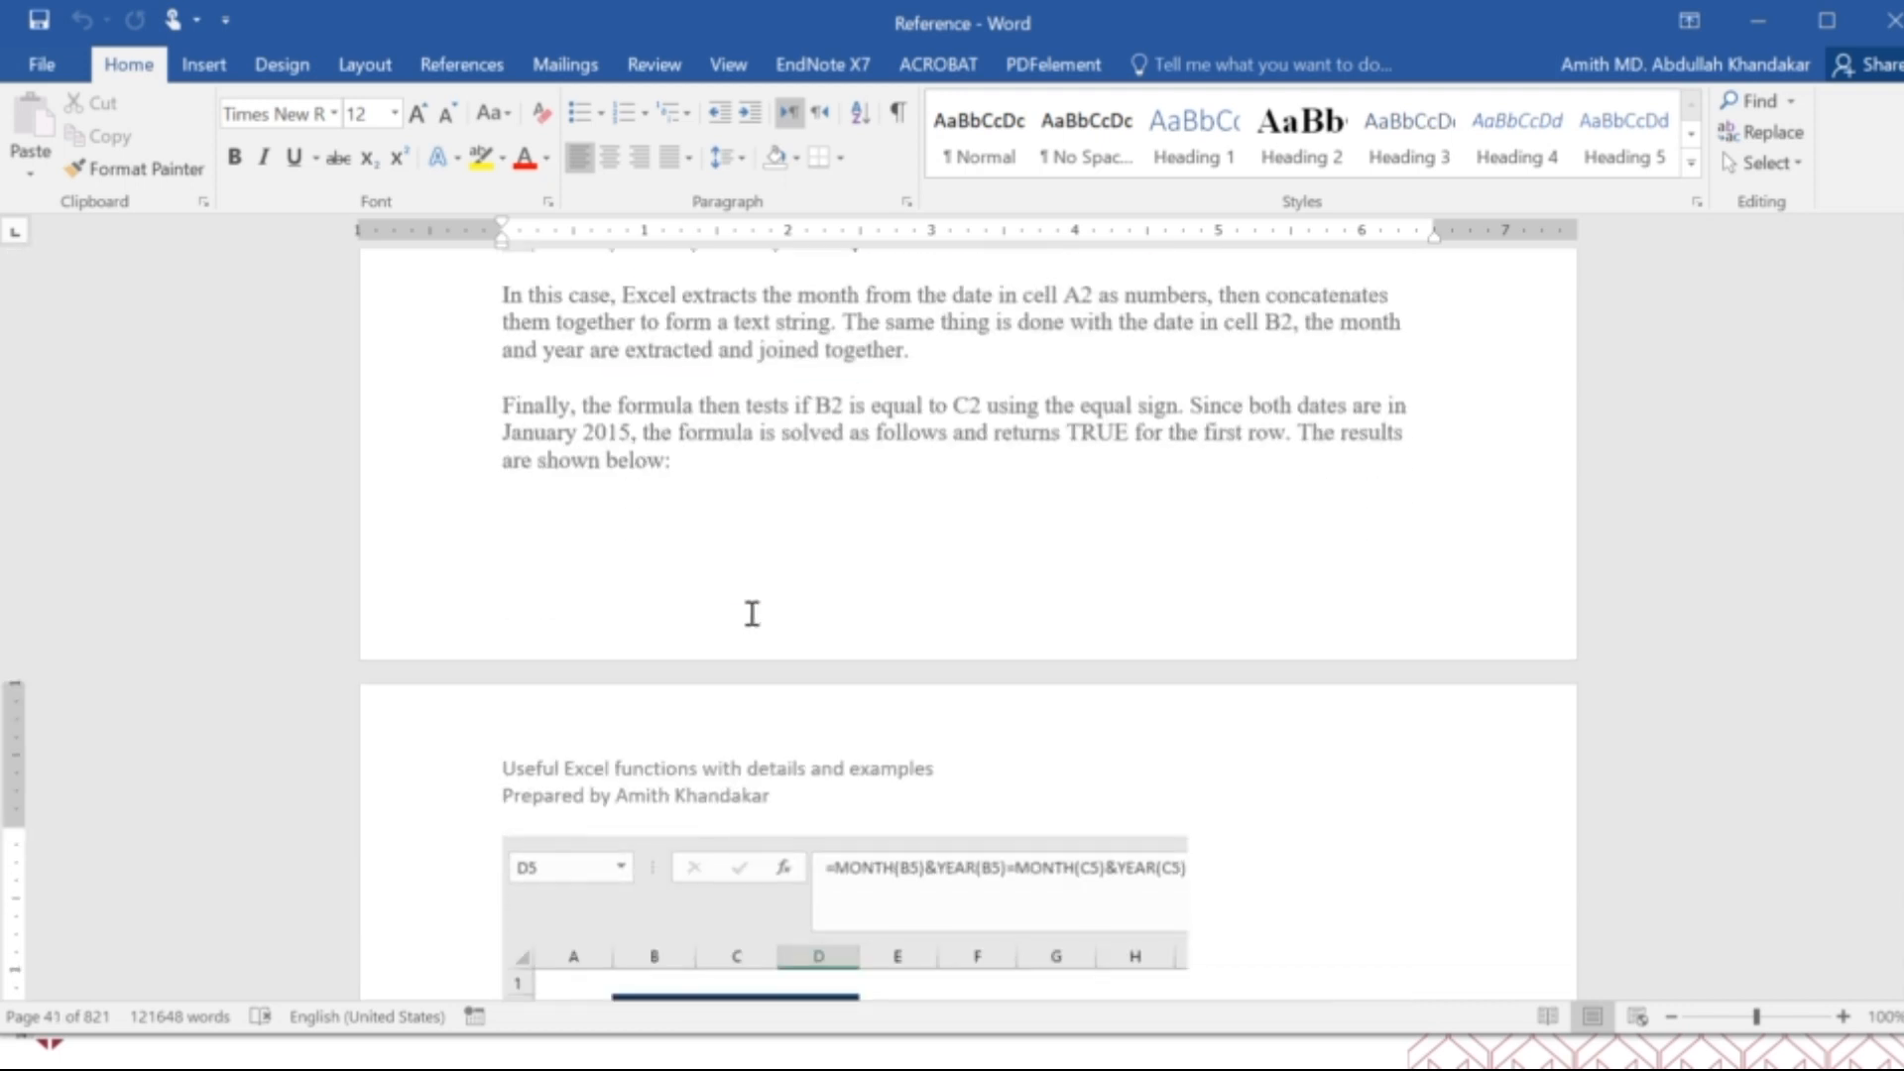
Review the MONTH function's notes, the NETWORKDAYS and NETWORKDAYS.INTL examples, and the NOW function's example and things to remember.
{"action": "scroll", "coordinate": [751, 615], "scroll_direction": "down", "scroll_amount": 20}
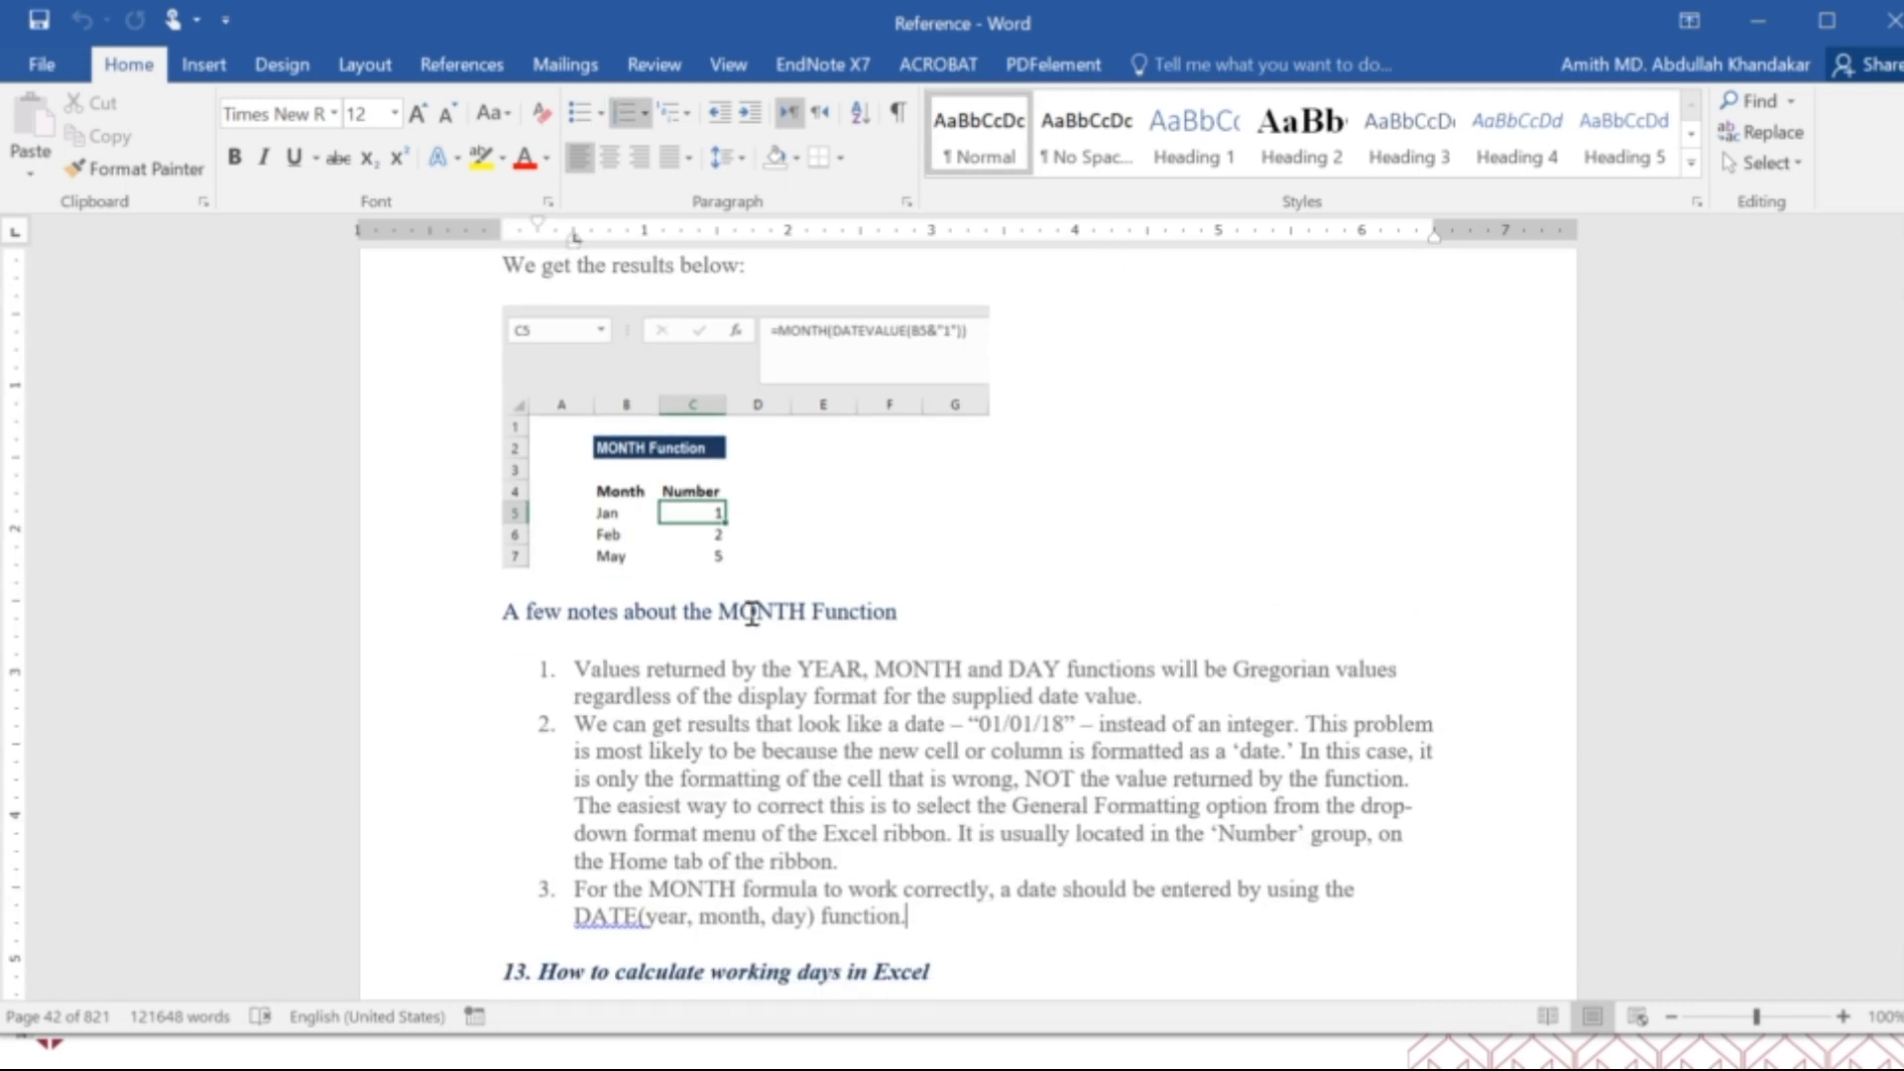
{"action": "scroll", "coordinate": [750, 617], "scroll_direction": "down", "scroll_amount": 20}
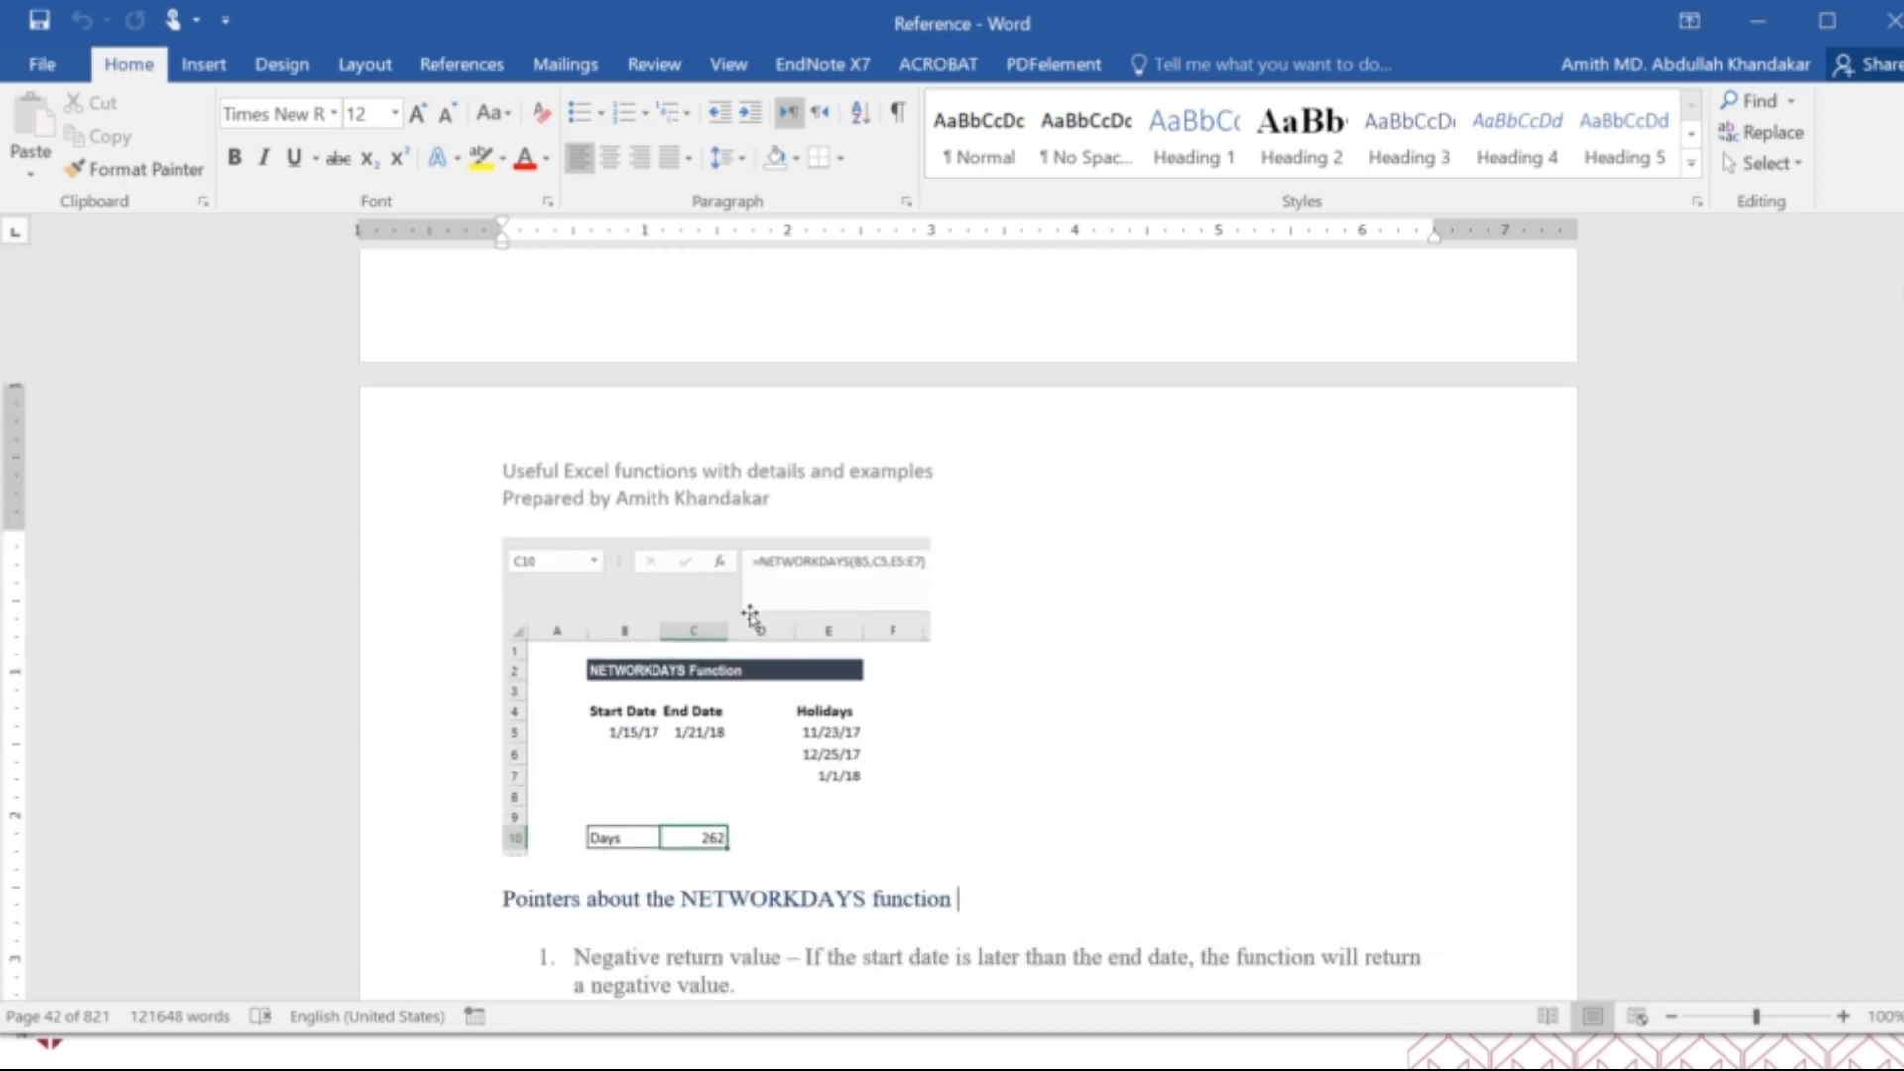
{"action": "scroll", "coordinate": [751, 615], "scroll_direction": "down", "scroll_amount": 15}
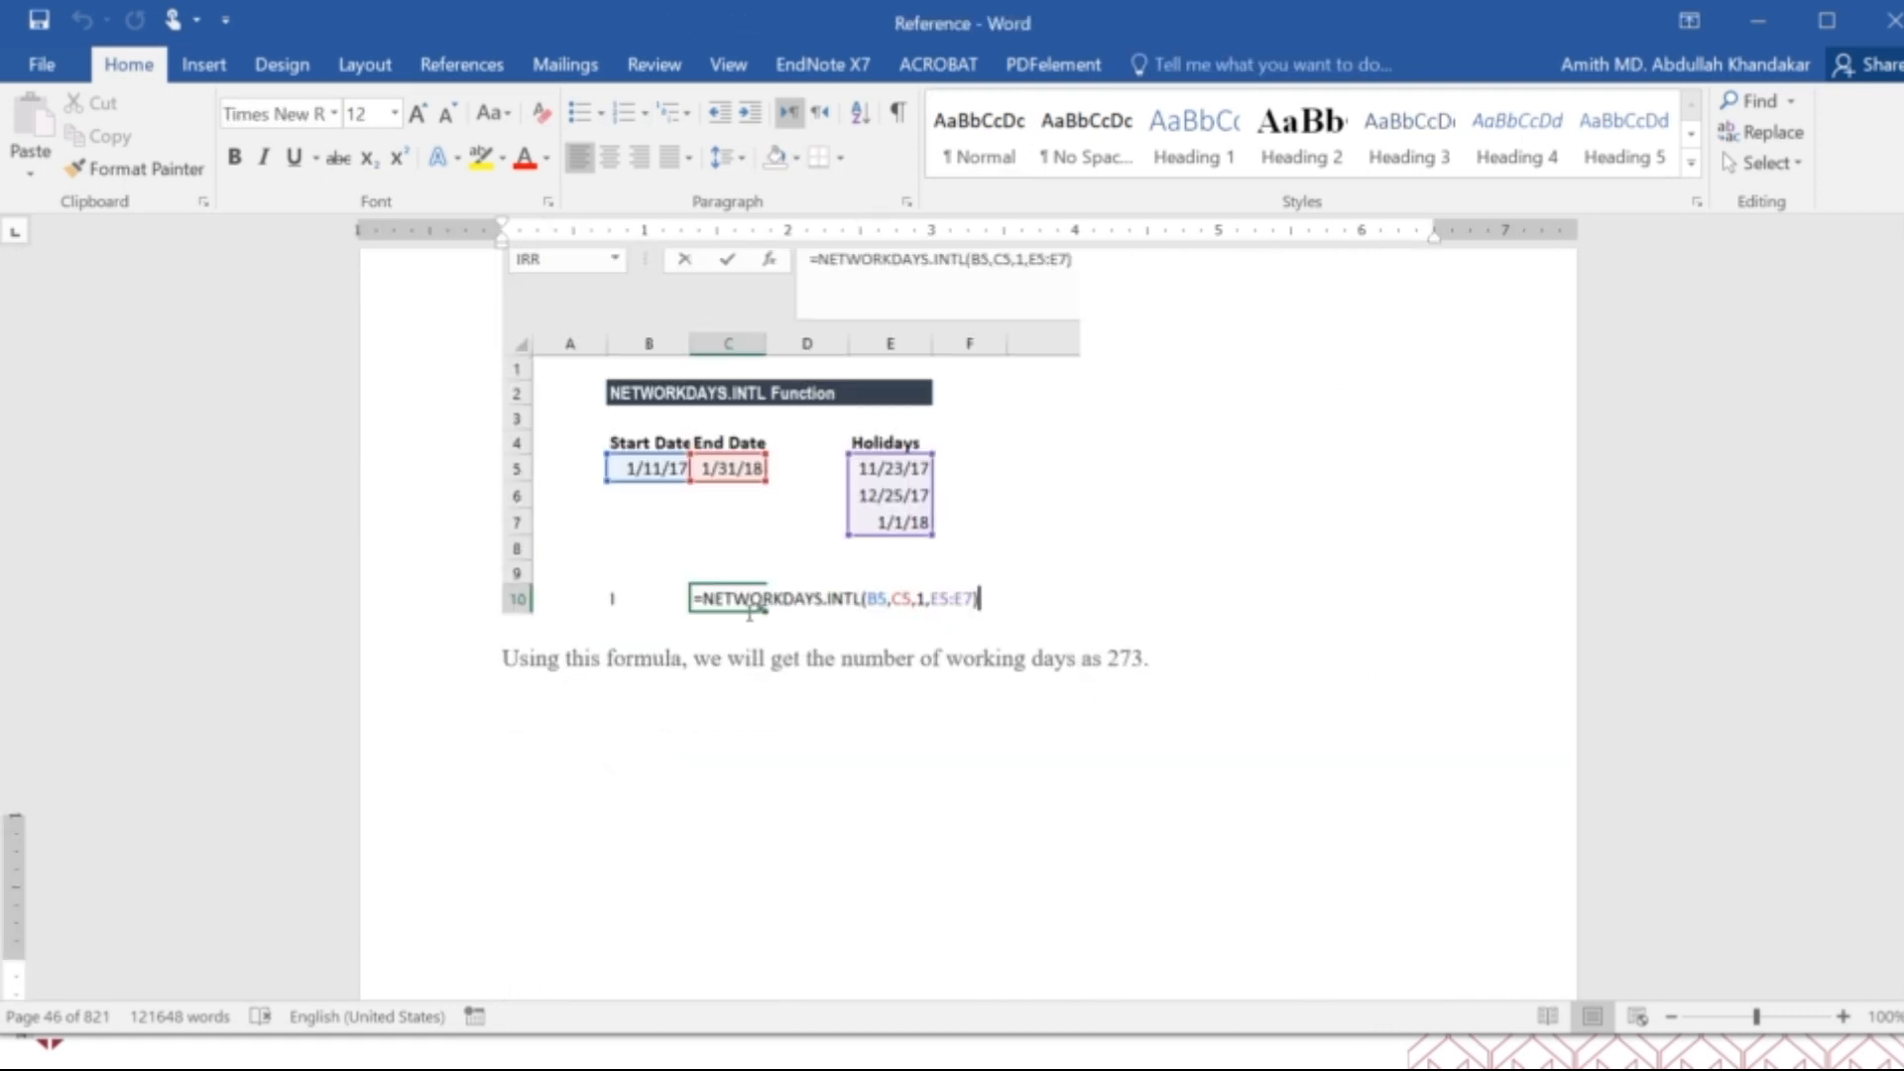
{"action": "scroll", "coordinate": [751, 619], "scroll_direction": "down", "scroll_amount": 15}
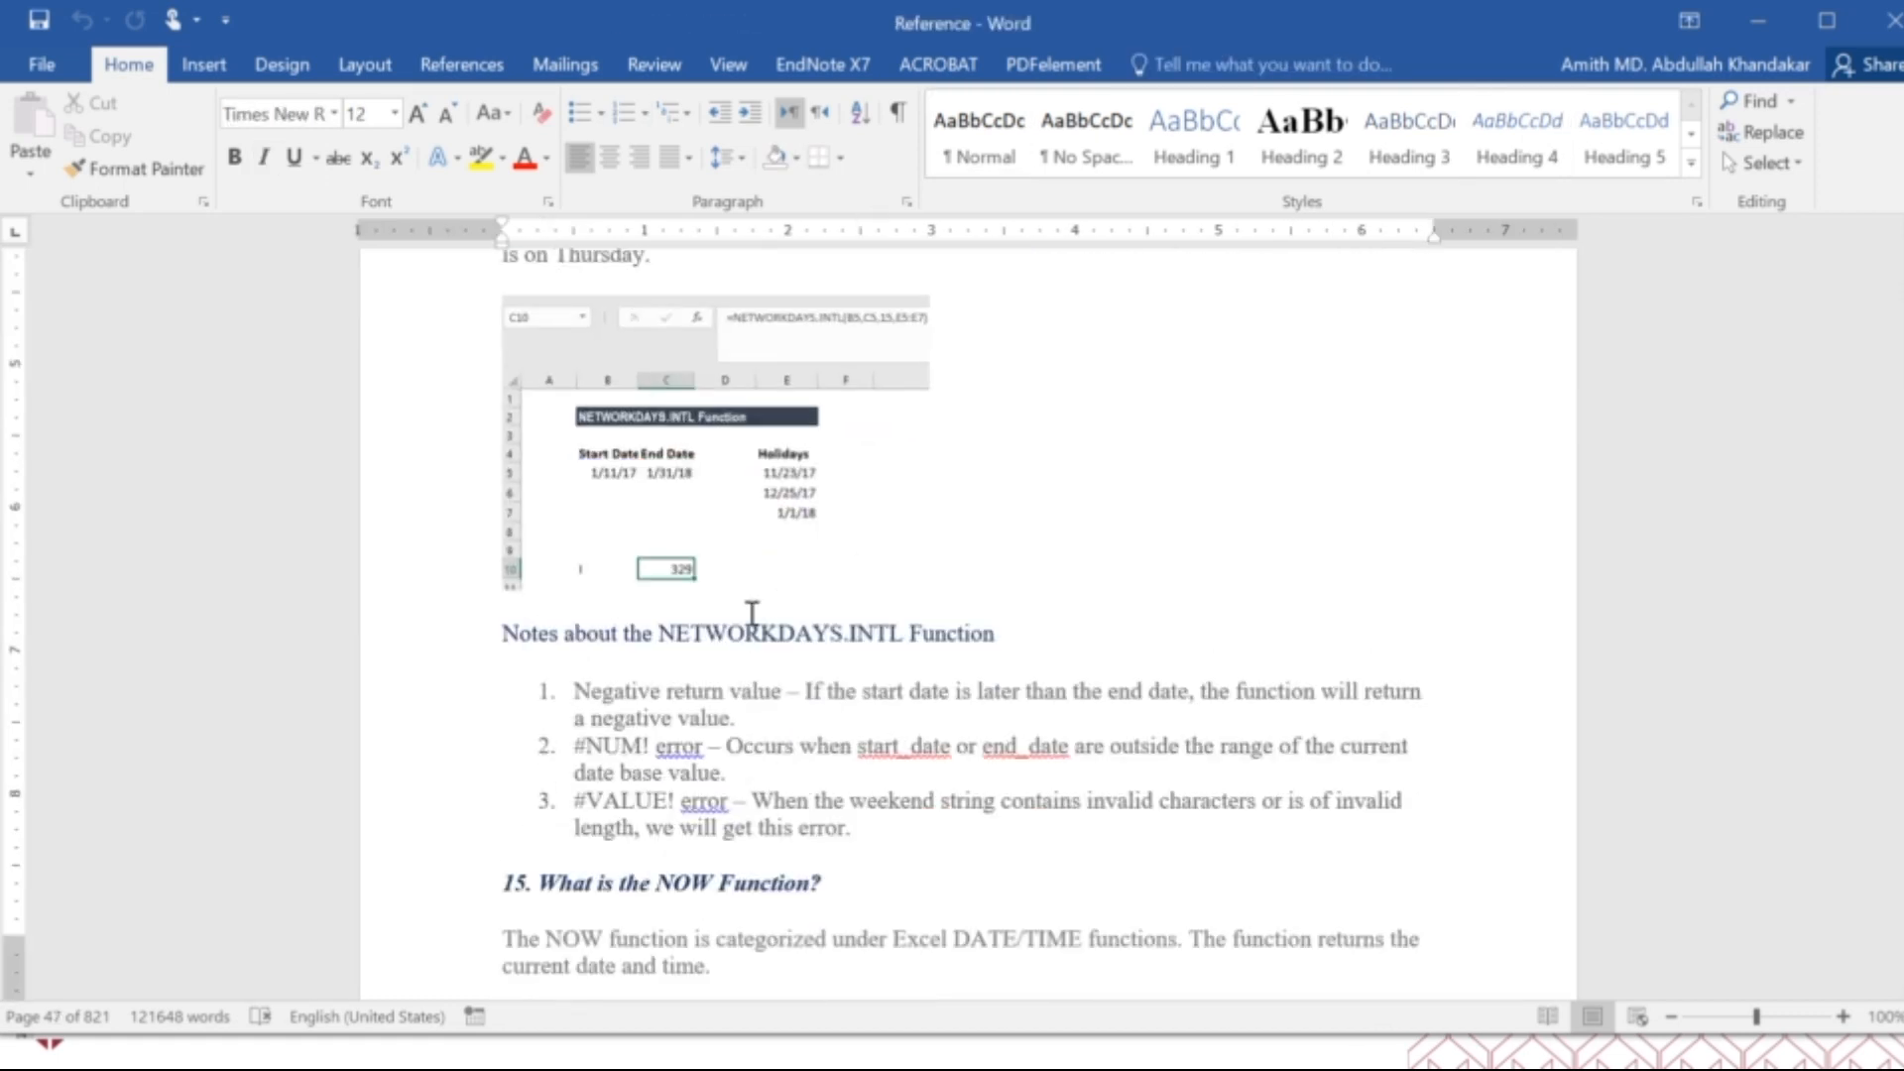
{"action": "scroll", "coordinate": [753, 620], "scroll_direction": "down", "scroll_amount": 15}
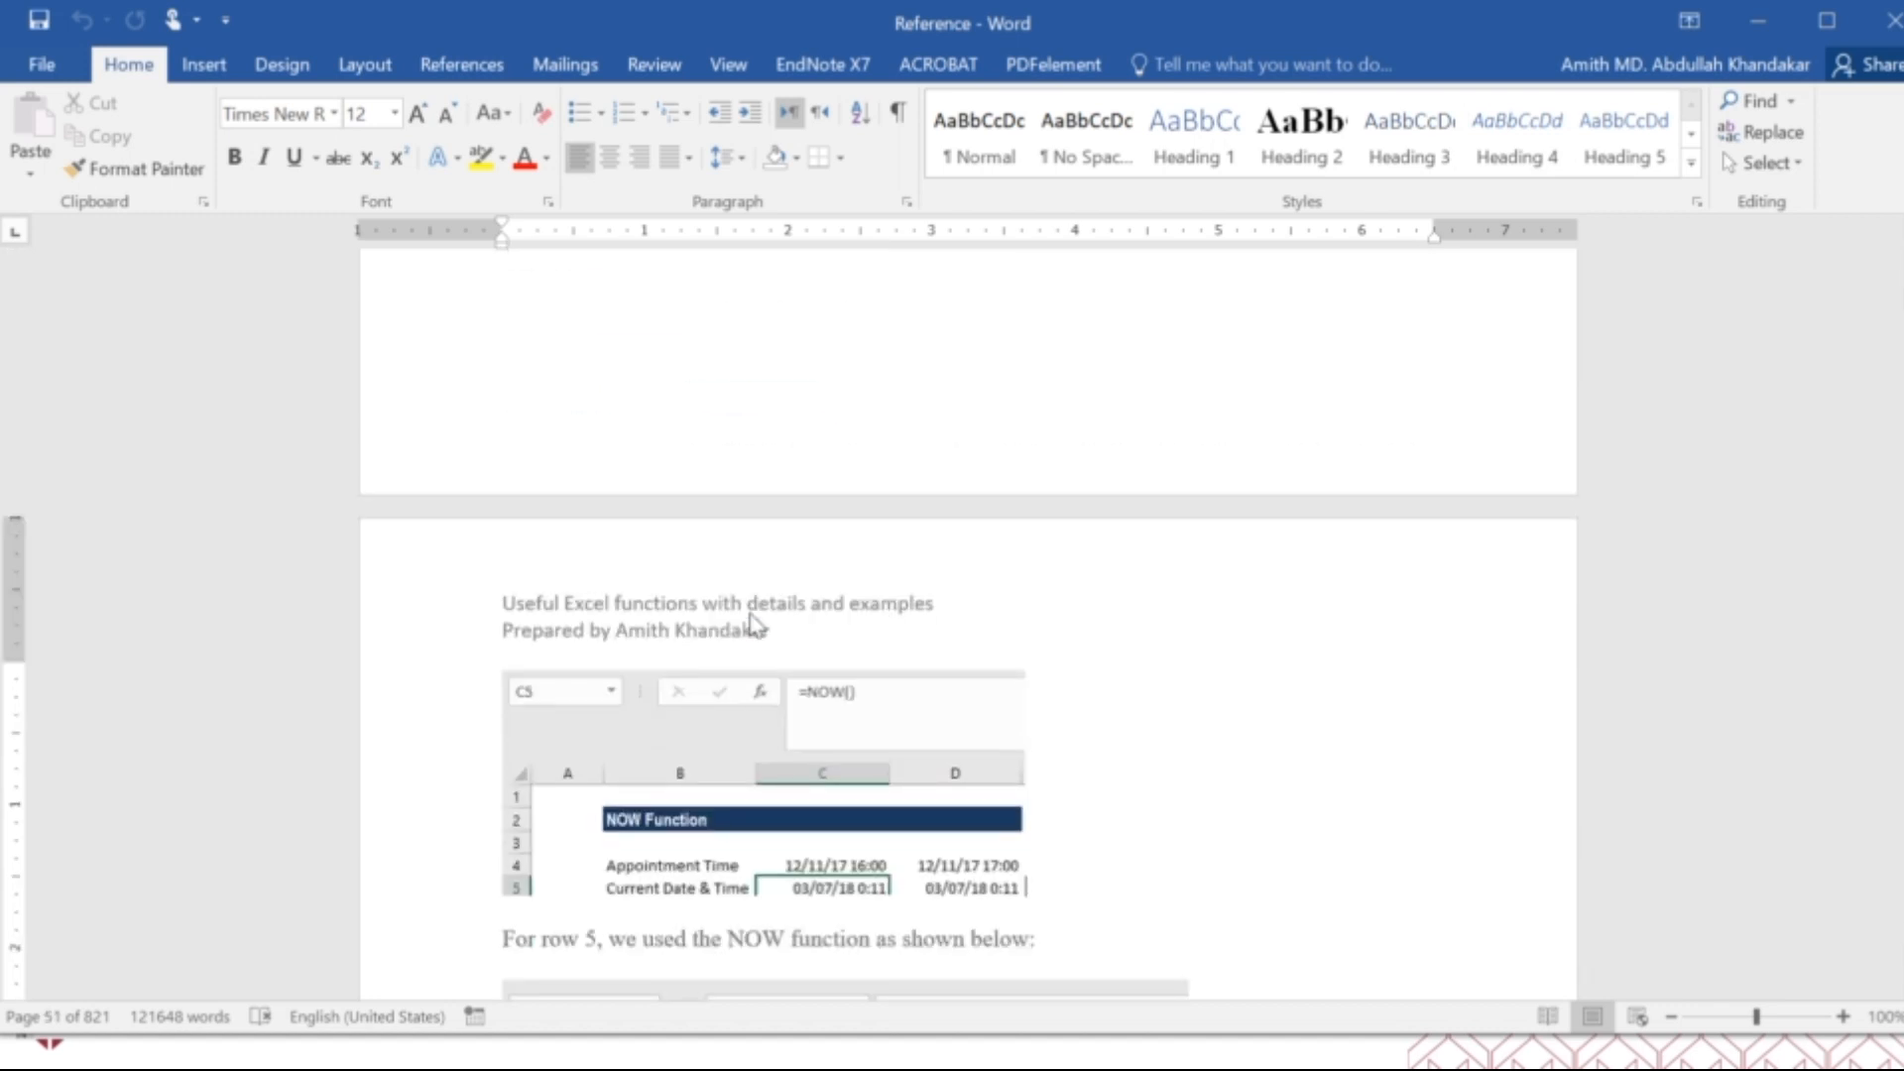
{"action": "scroll", "coordinate": [752, 614], "scroll_direction": "down", "scroll_amount": 15}
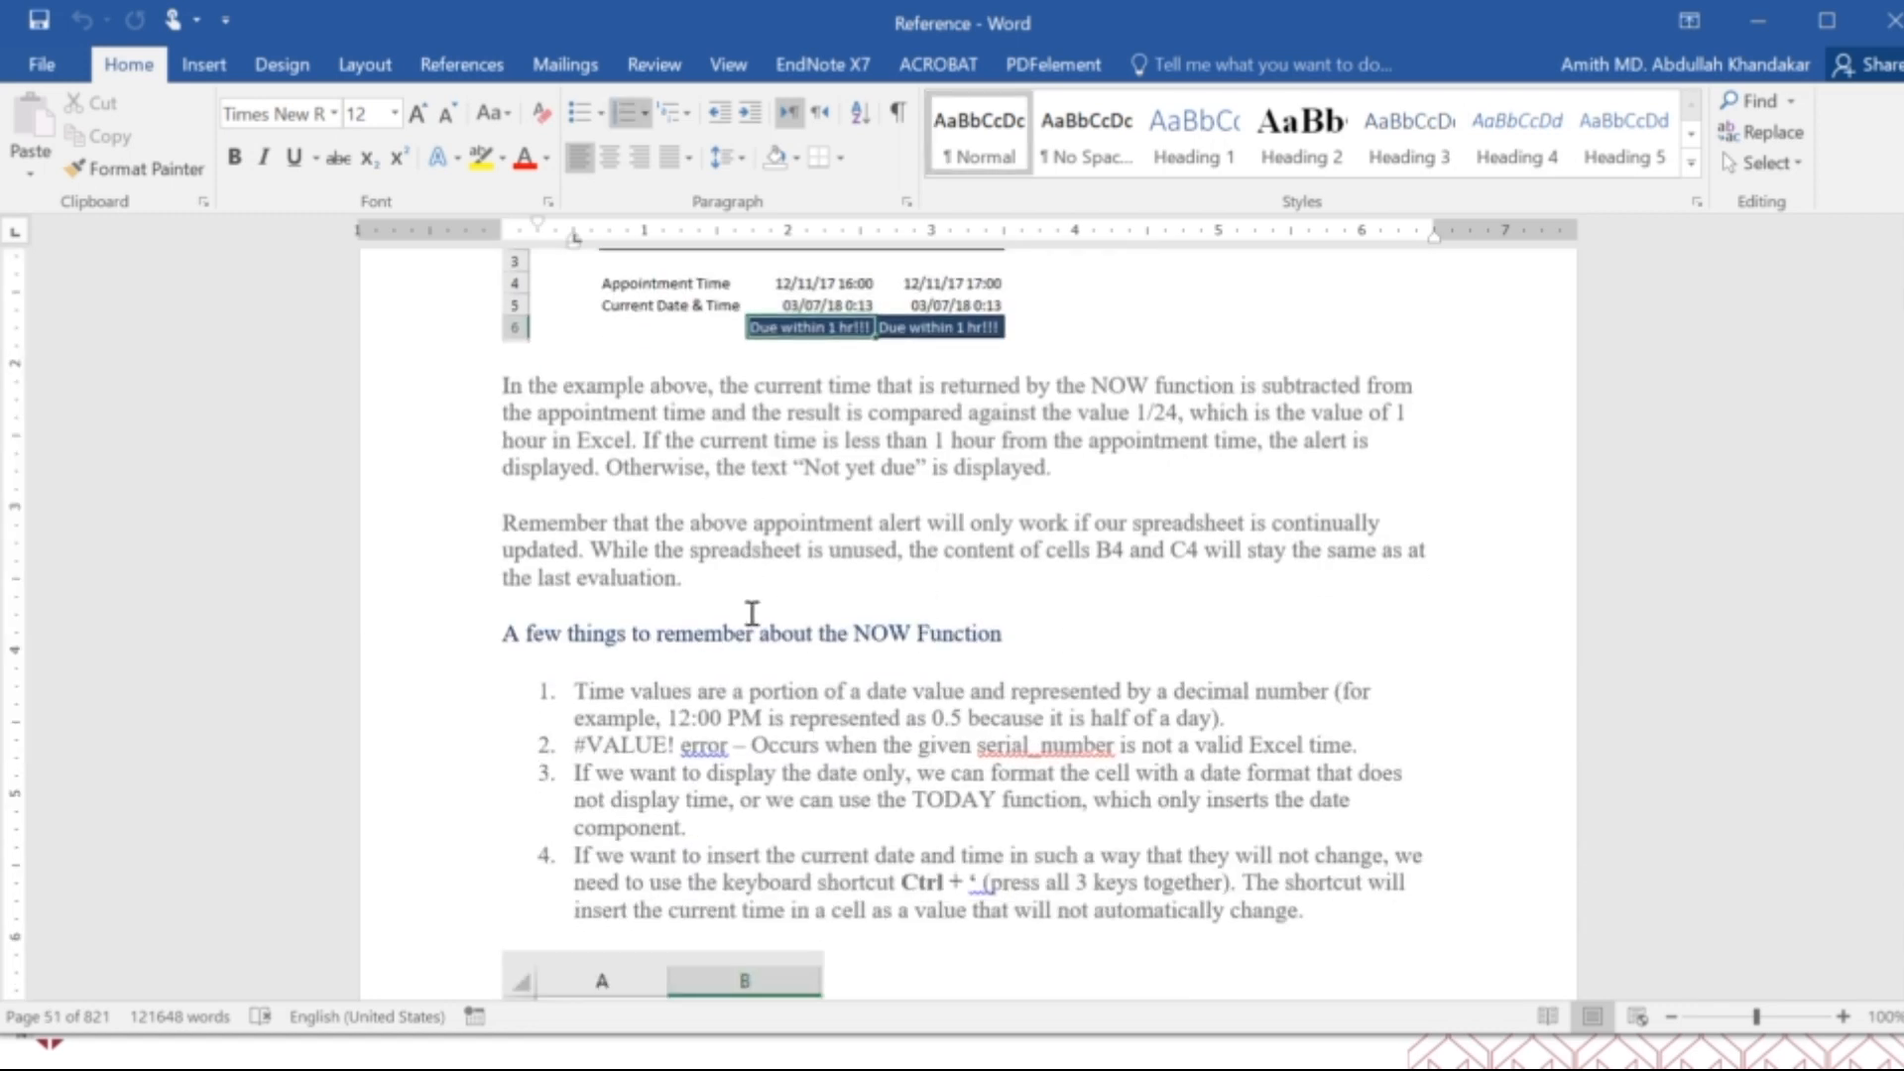
Review the SECOND function's example table, the TIME function's arguments and examples, and the TIMEVALUE time-difference example.
{"action": "scroll", "coordinate": [752, 614], "scroll_direction": "down", "scroll_amount": 15}
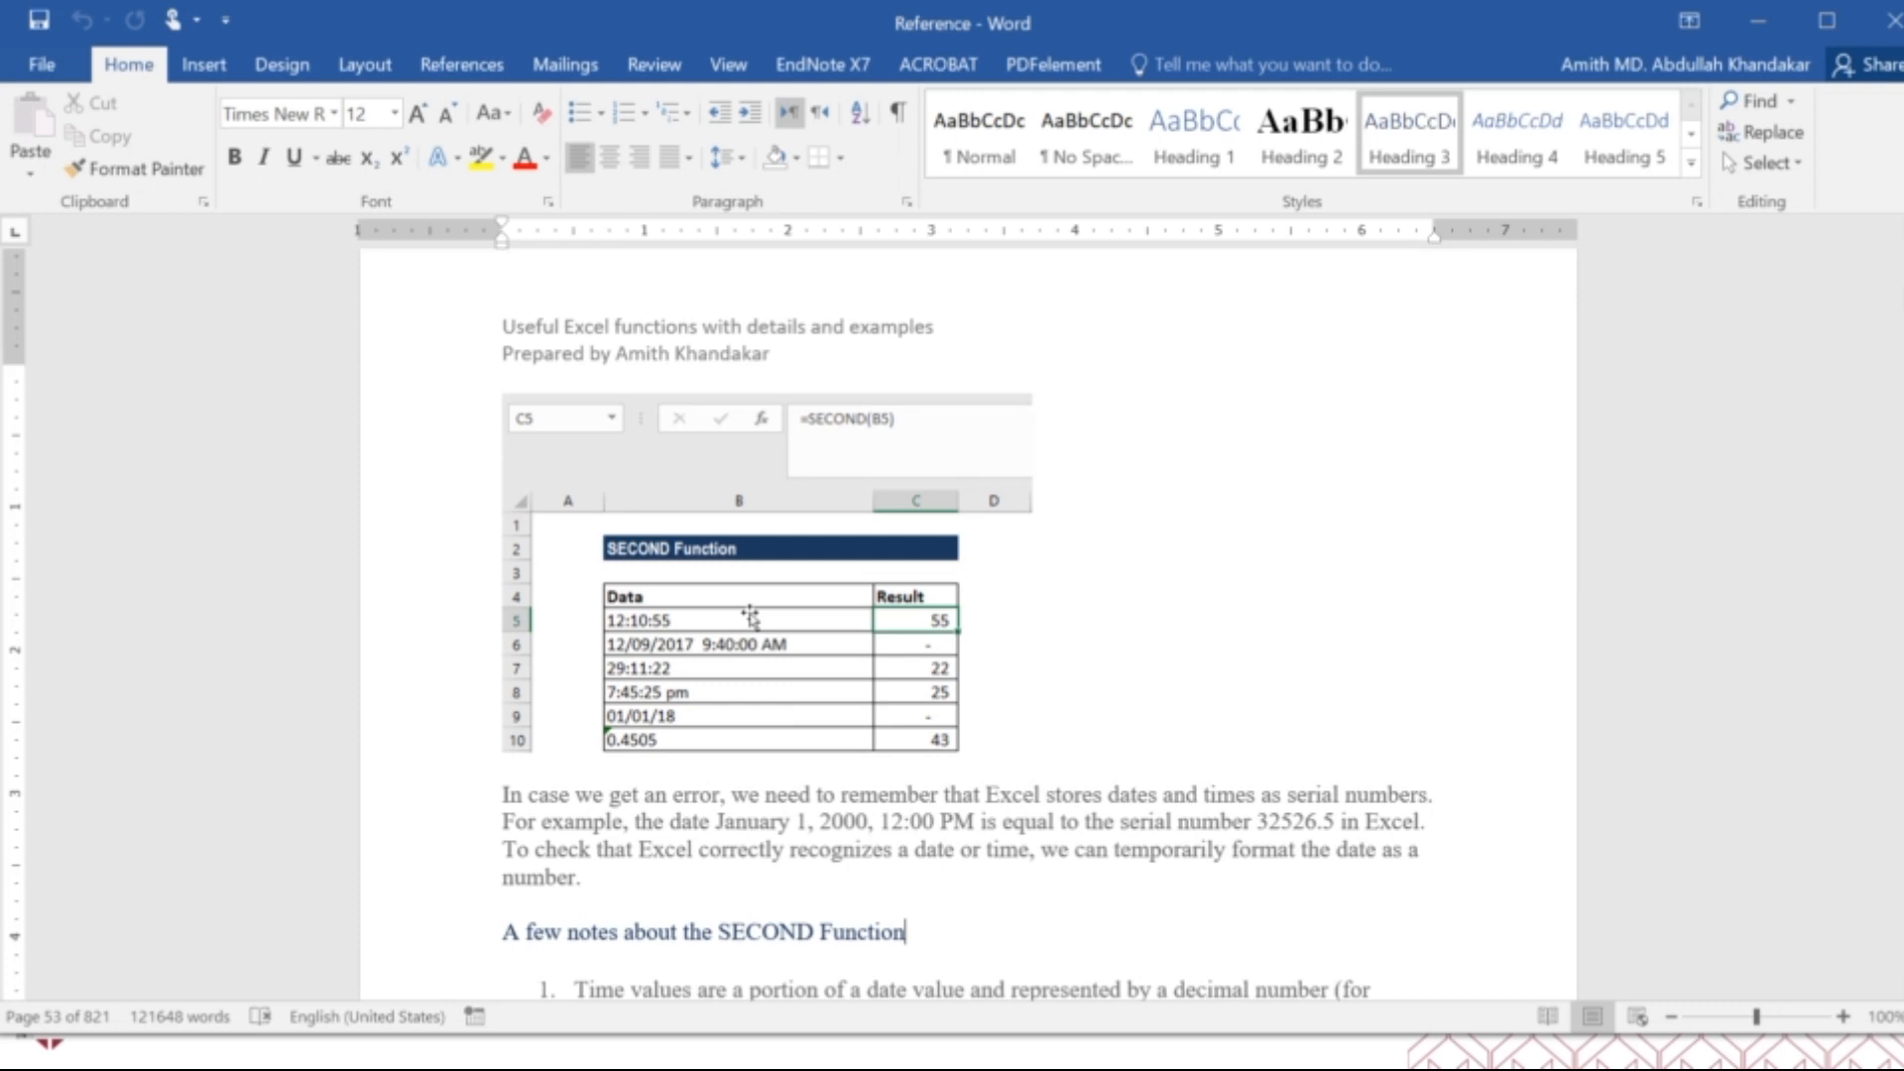
{"action": "scroll", "coordinate": [754, 620], "scroll_direction": "down", "scroll_amount": 5}
{"action": "scroll", "coordinate": [752, 615], "scroll_direction": "up", "scroll_amount": 20}
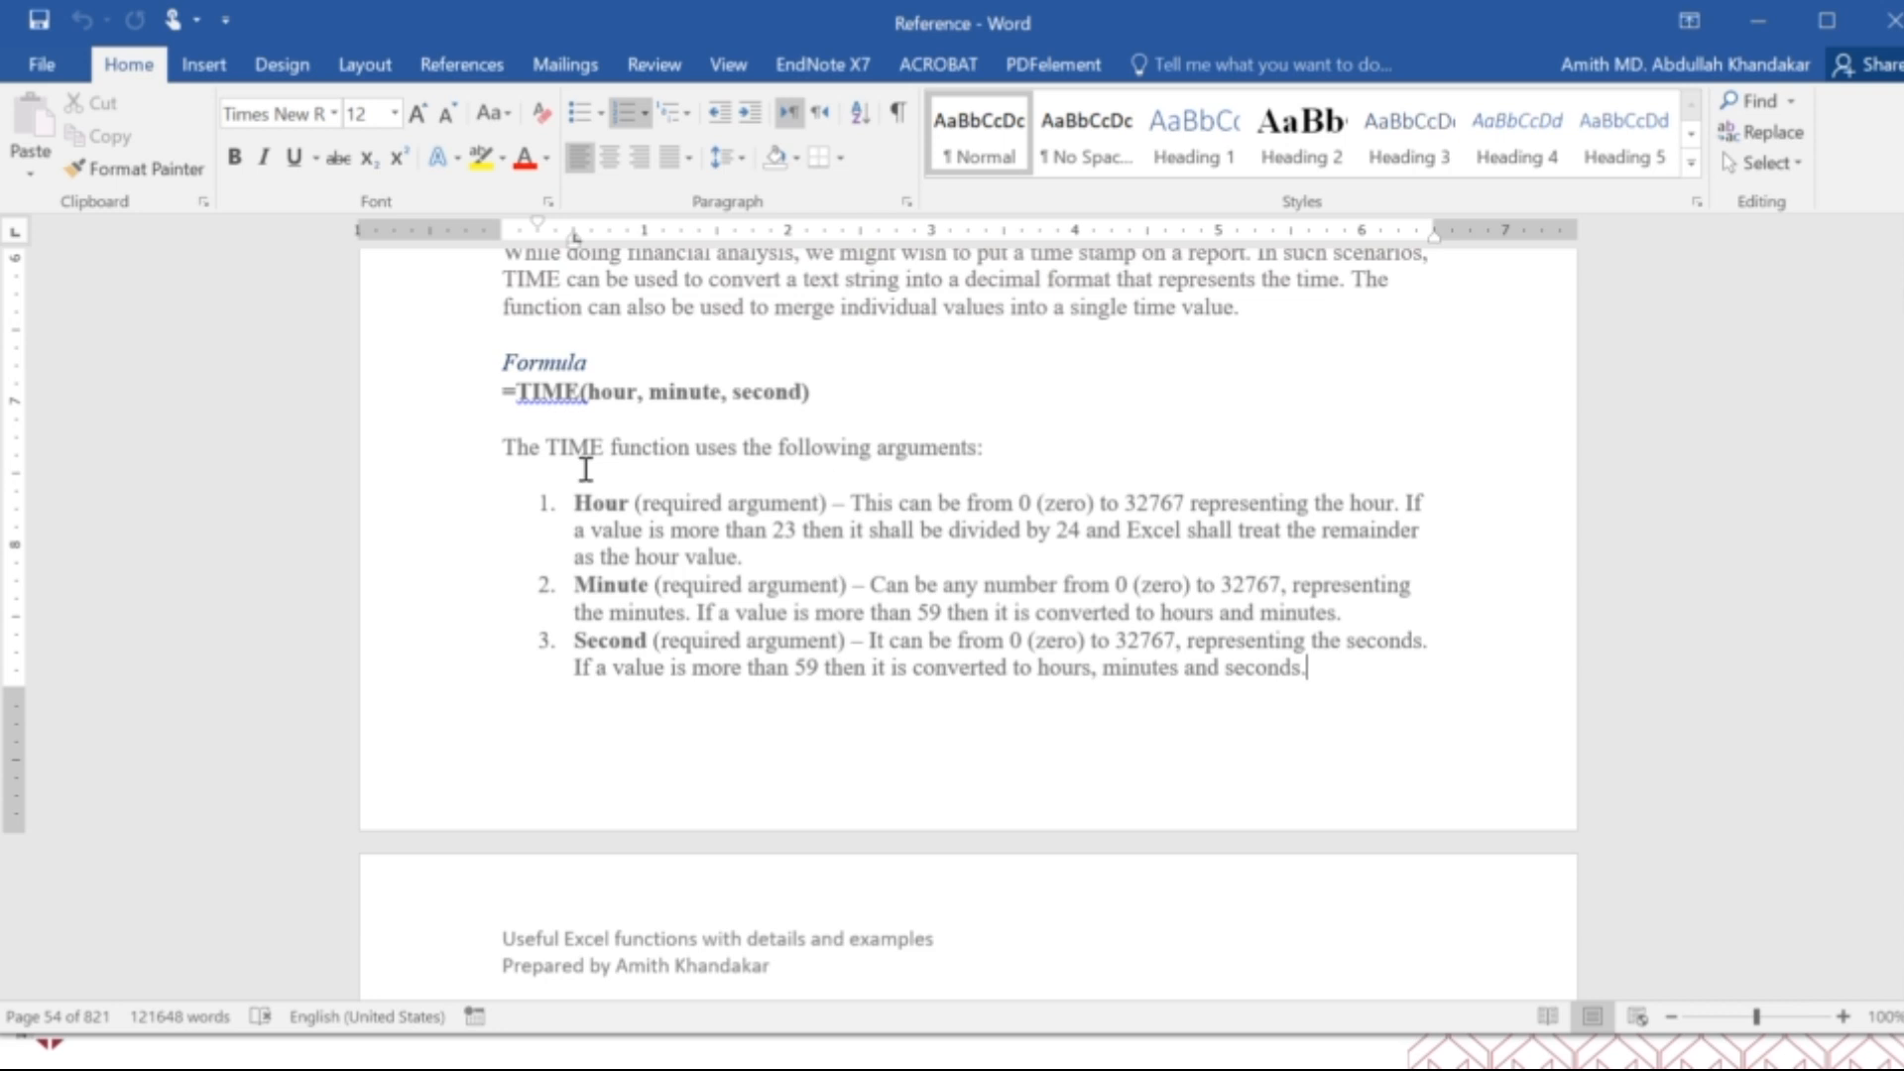
{"action": "scroll", "coordinate": [585, 470], "scroll_direction": "down", "scroll_amount": 12}
{"action": "scroll", "coordinate": [585, 470], "scroll_direction": "down", "scroll_amount": 12}
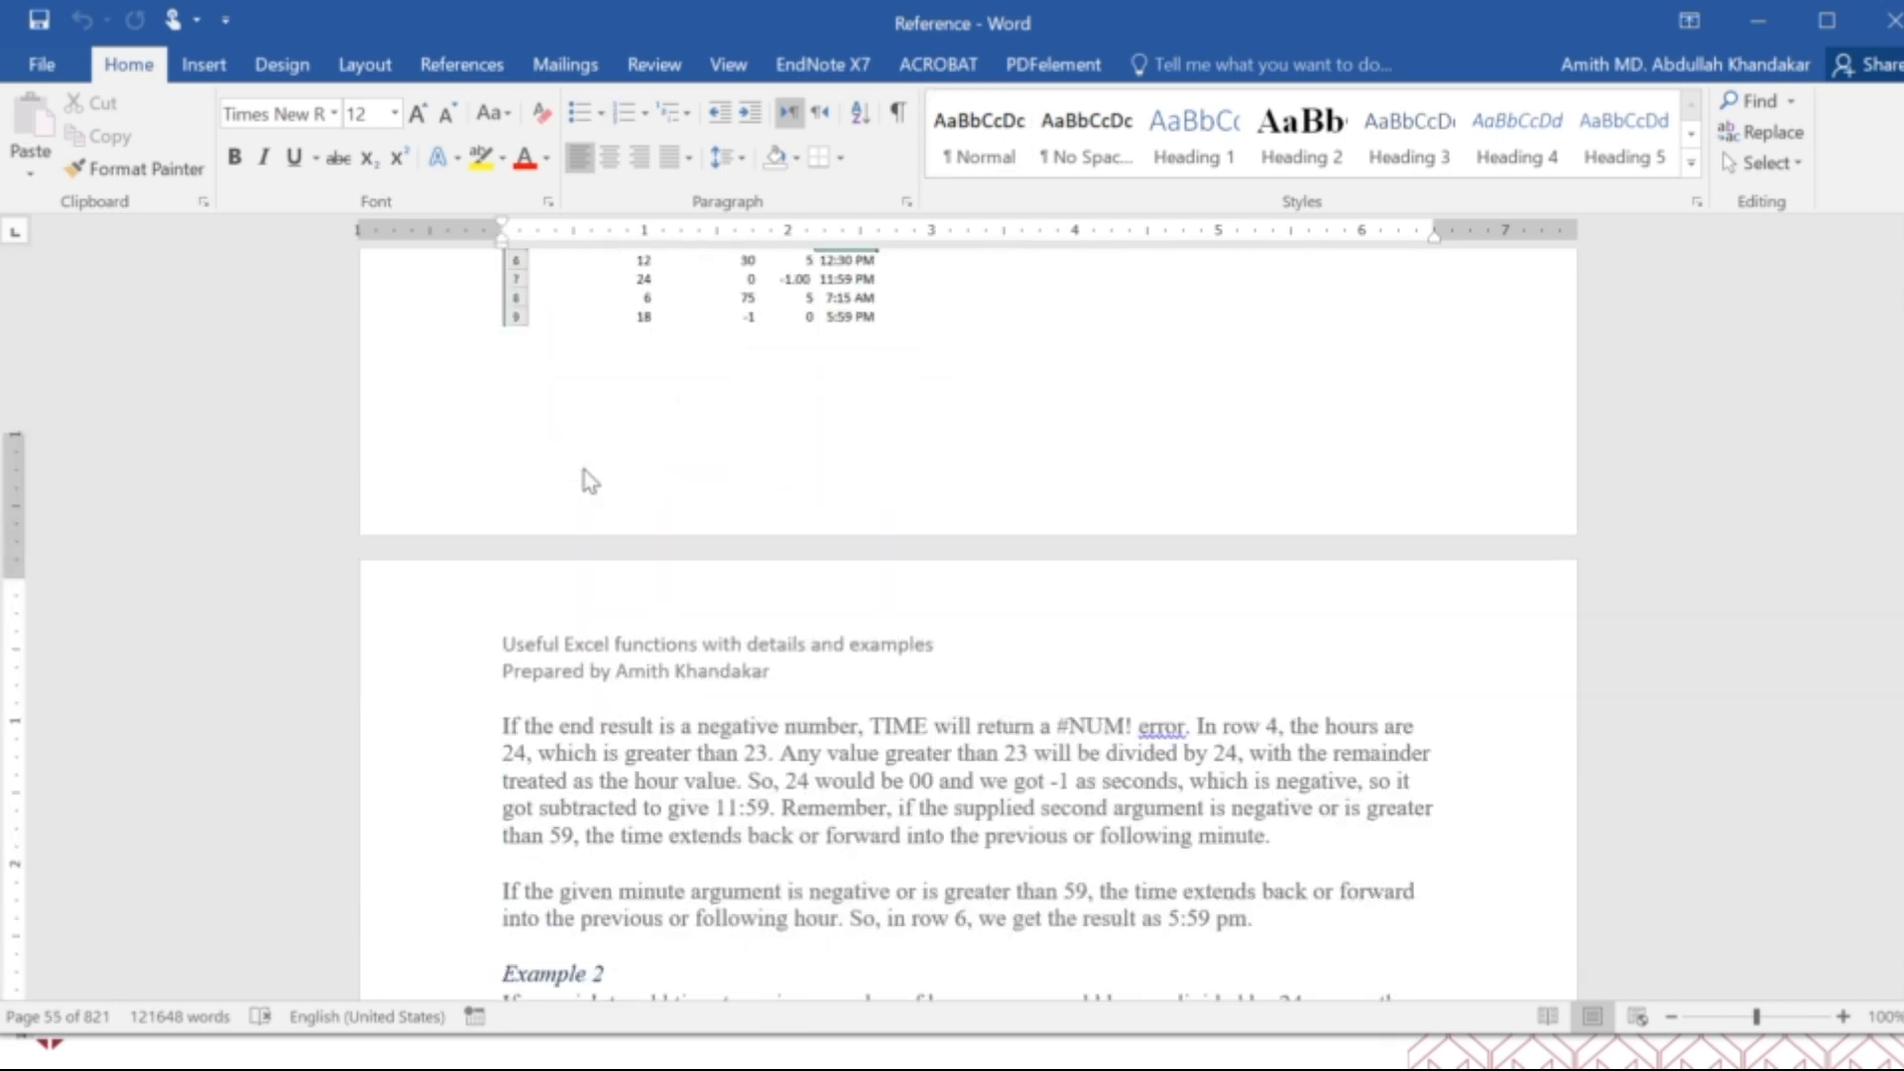
{"action": "scroll", "coordinate": [587, 476], "scroll_direction": "down", "scroll_amount": 15}
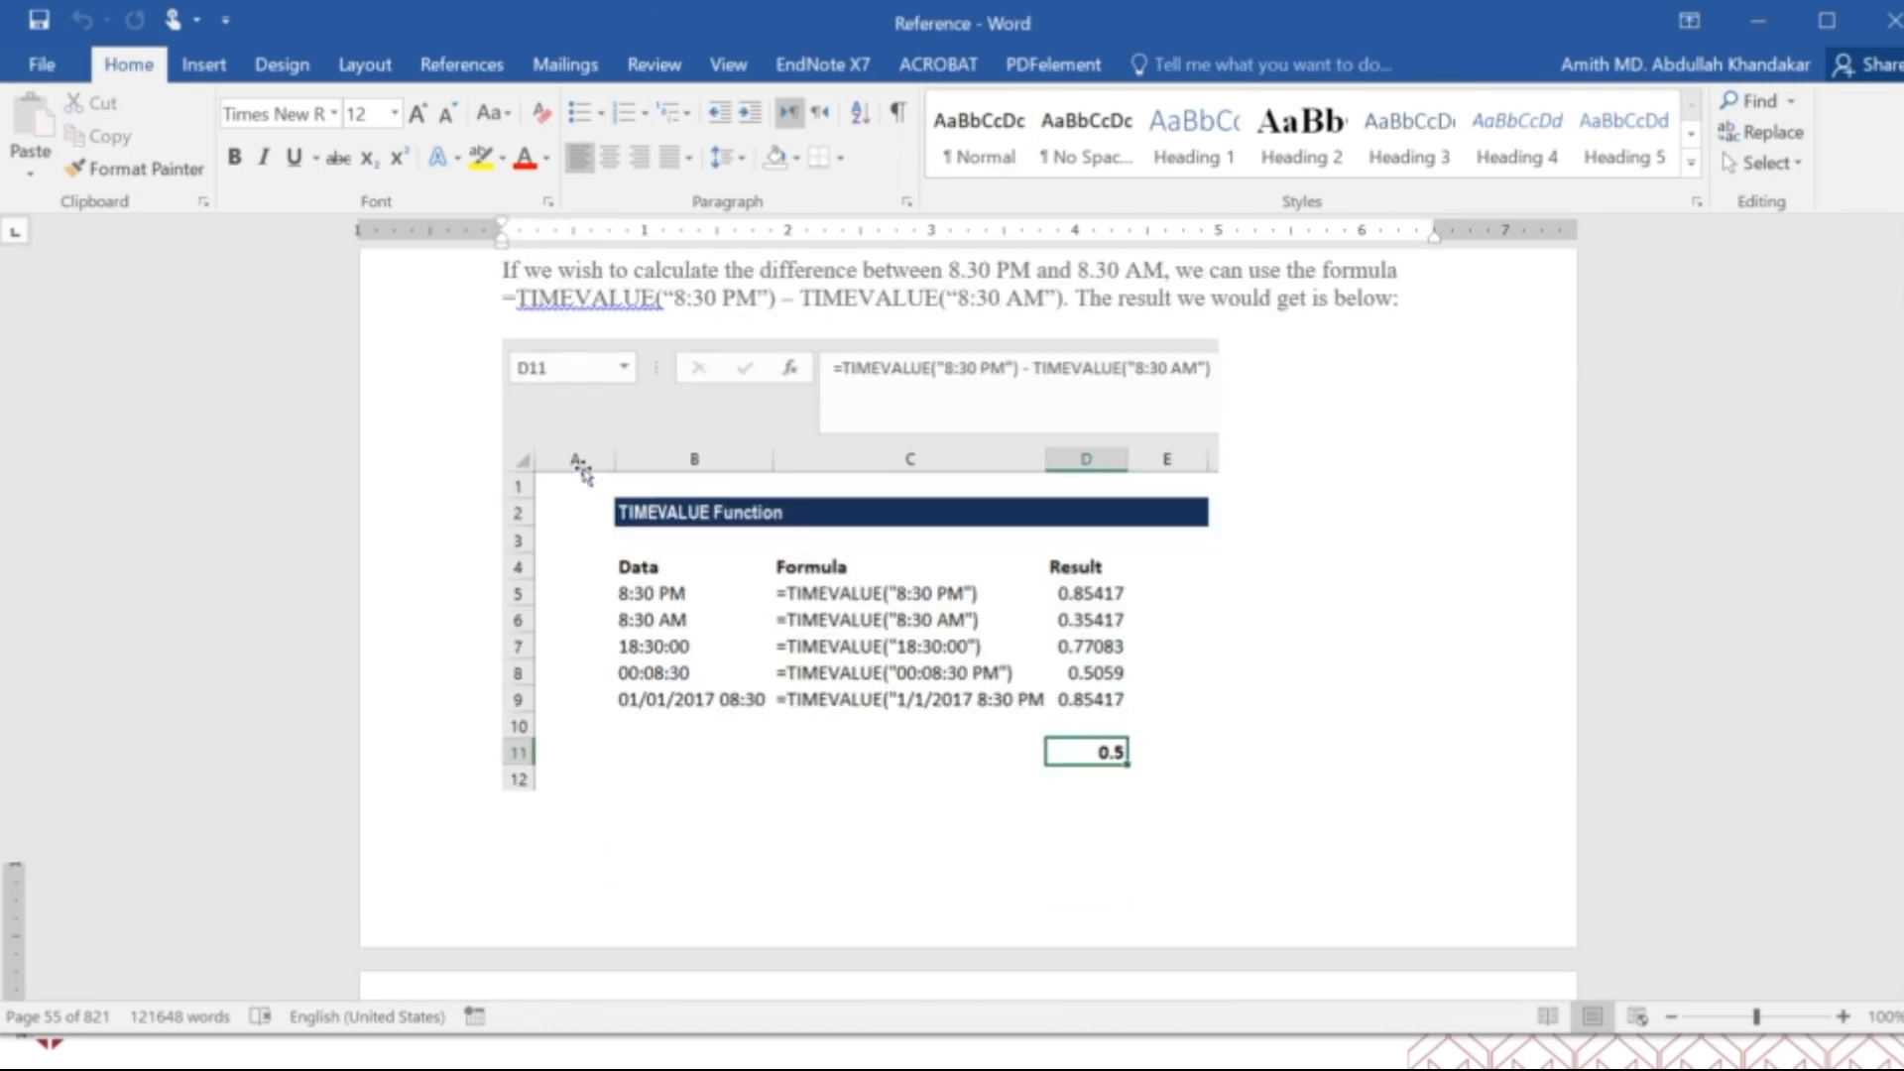
Examine the TODAY function's usage, its example formula table and the data validation example for dates within 30 days.
{"action": "scroll", "coordinate": [585, 470], "scroll_direction": "down", "scroll_amount": 15}
{"action": "scroll", "coordinate": [585, 470], "scroll_direction": "down", "scroll_amount": 15}
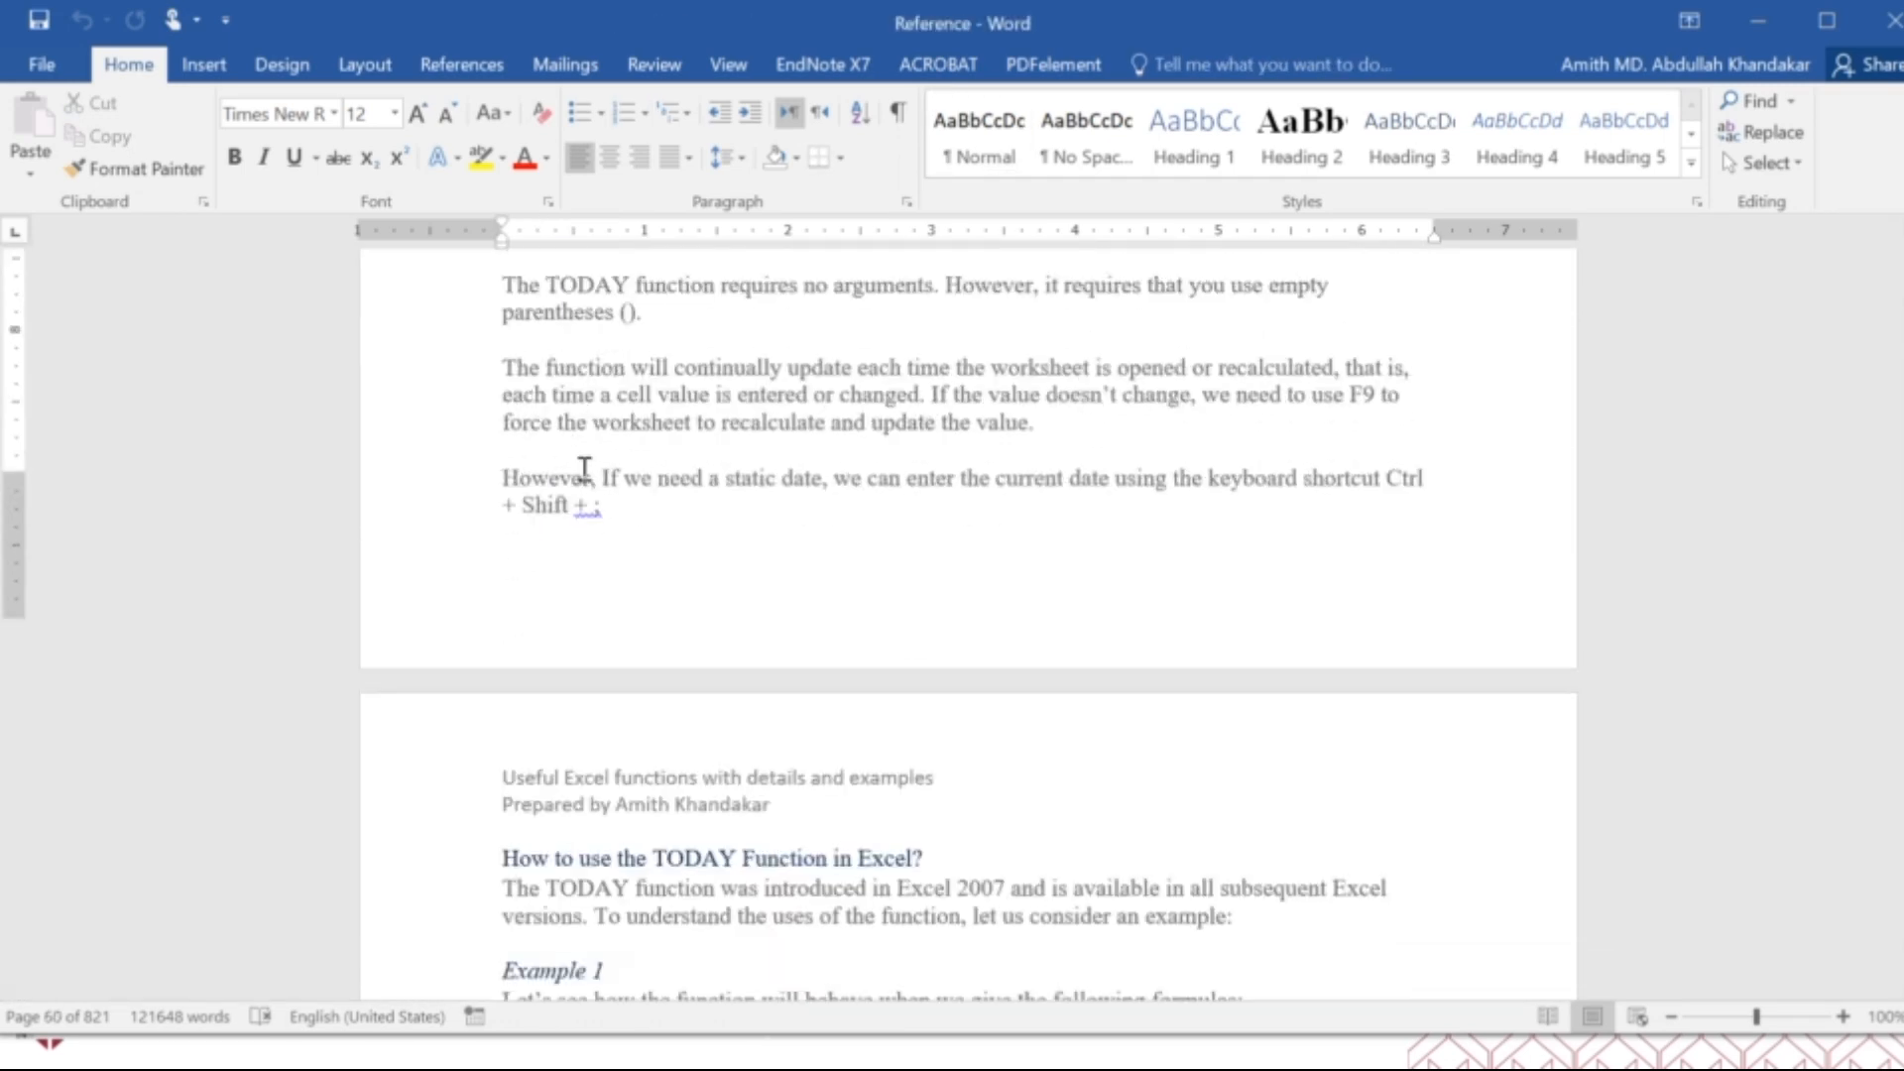
{"action": "scroll", "coordinate": [585, 470], "scroll_direction": "down", "scroll_amount": 3}
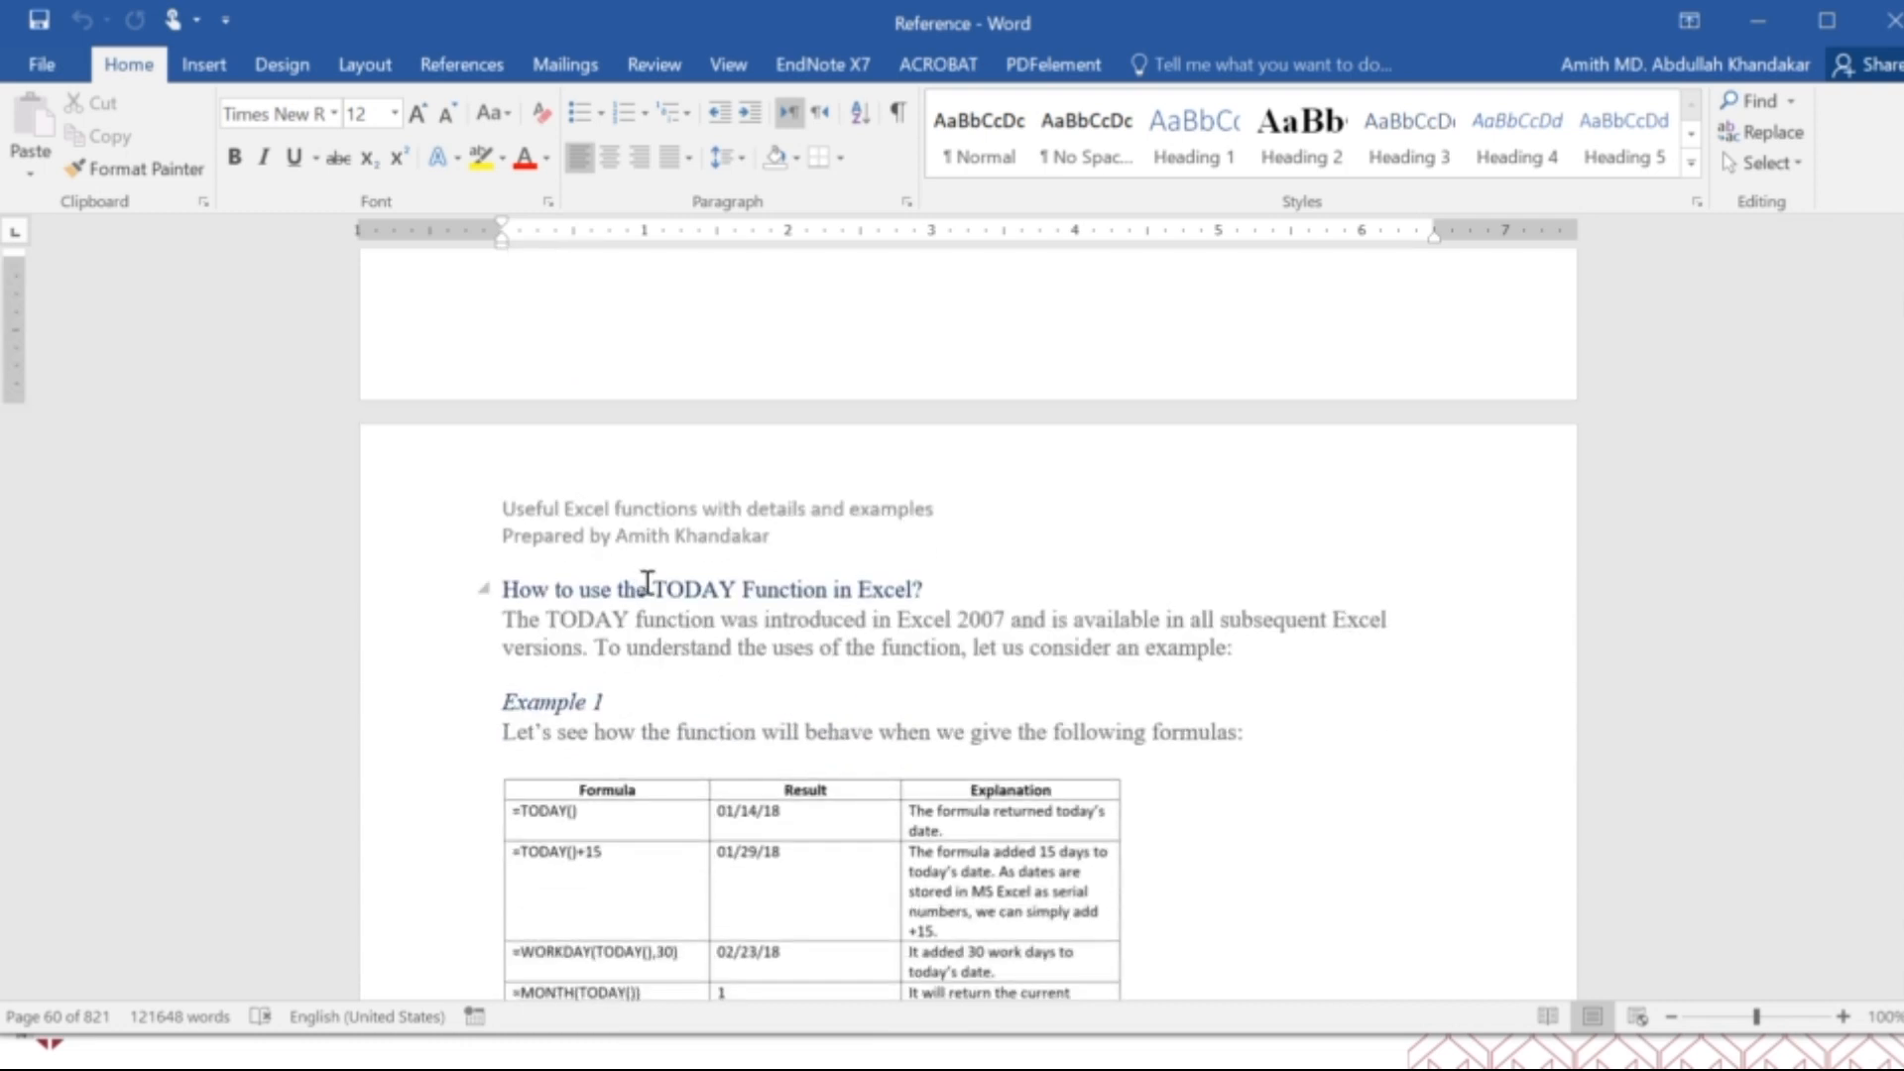
{"action": "scroll", "coordinate": [647, 585], "scroll_direction": "down", "scroll_amount": 2}
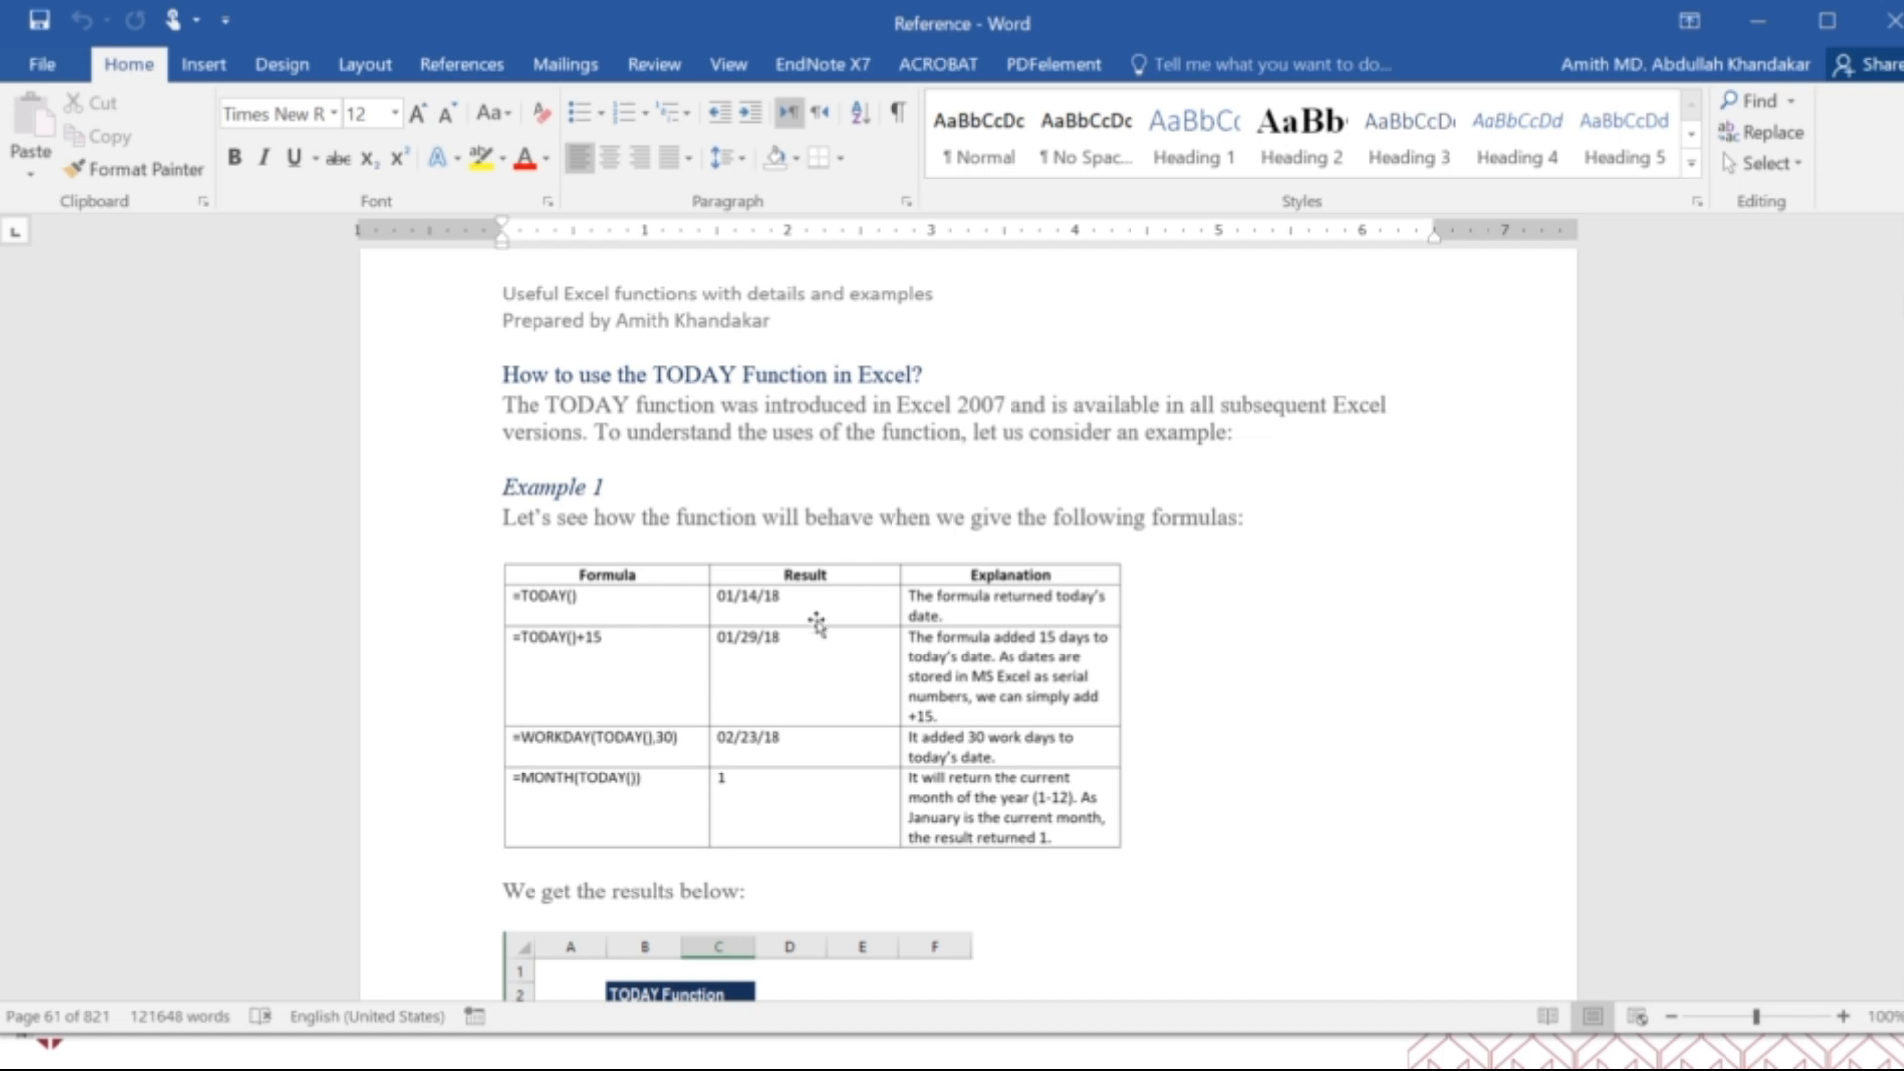
{"action": "scroll", "coordinate": [816, 621], "scroll_direction": "down", "scroll_amount": 5}
{"action": "scroll", "coordinate": [818, 630], "scroll_direction": "down", "scroll_amount": 15}
{"action": "scroll", "coordinate": [821, 635], "scroll_direction": "down", "scroll_amount": 1}
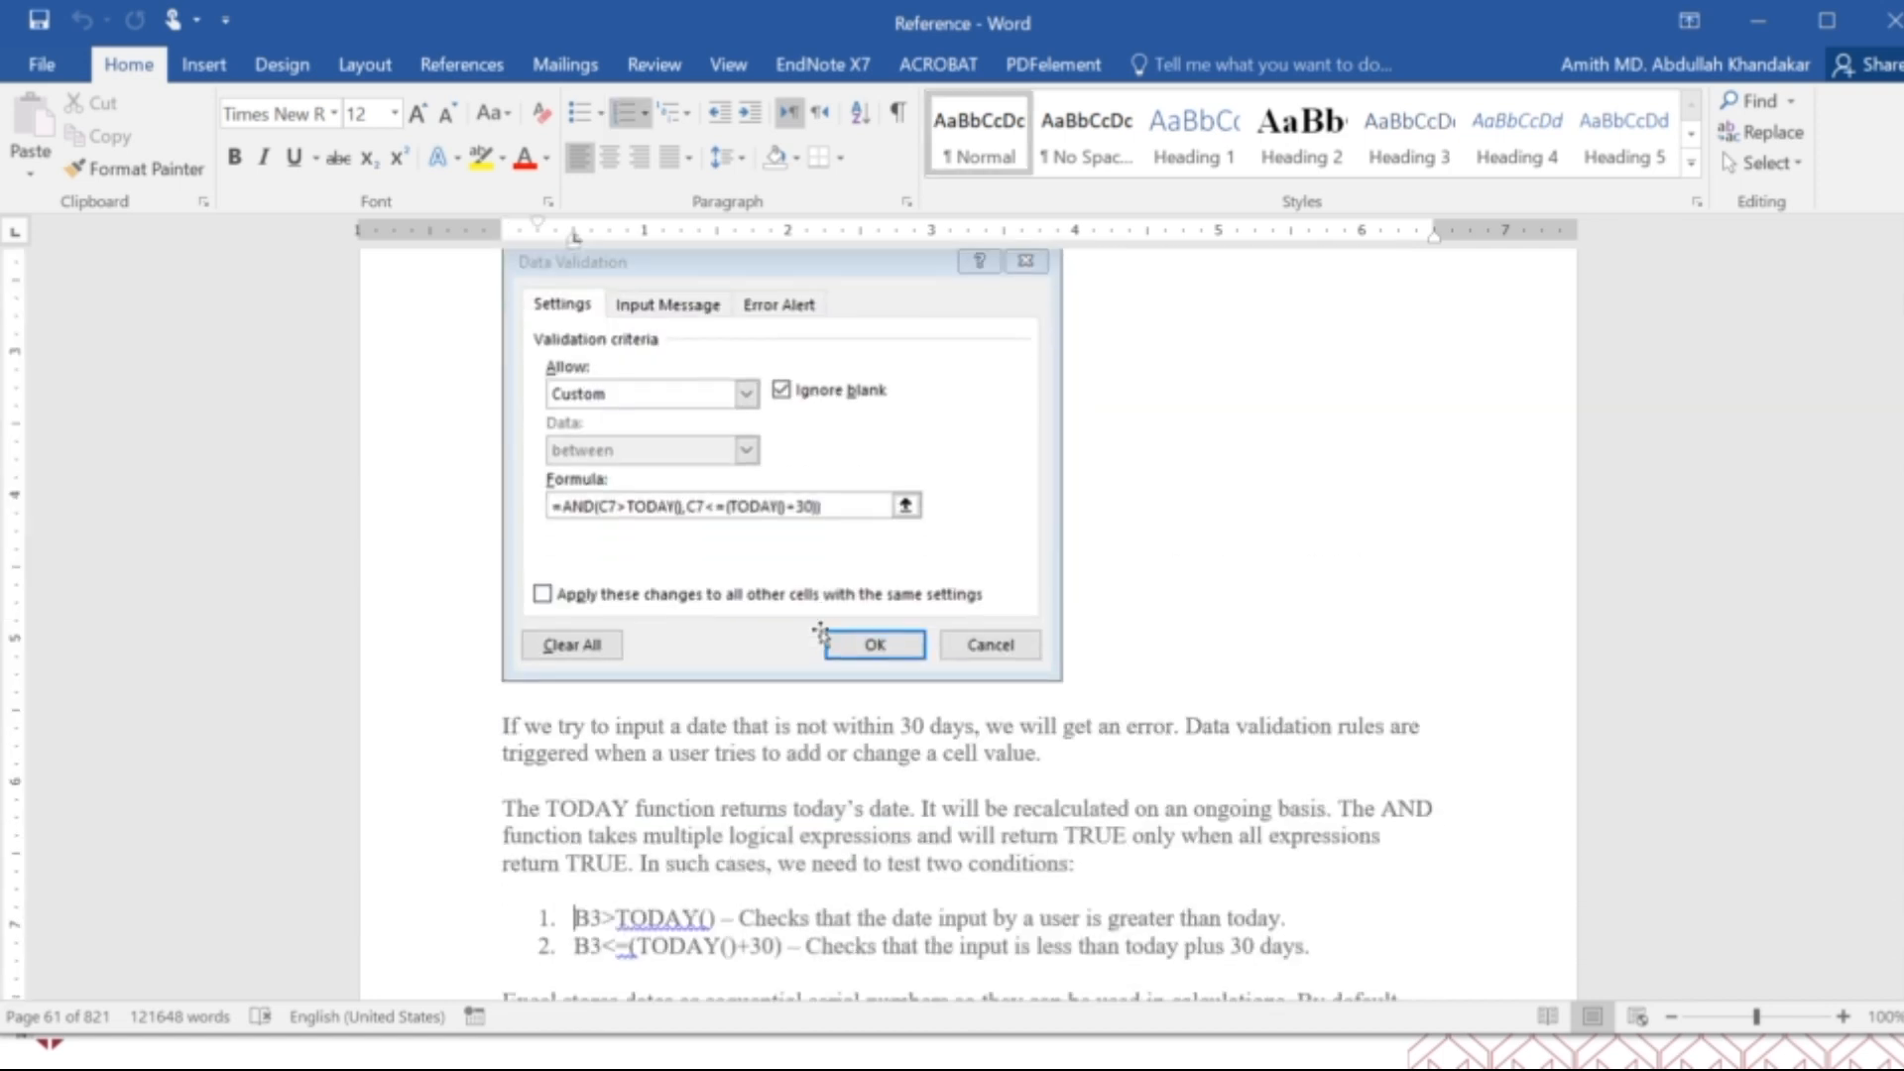
Review the WEEKDAY arguments and examples, the WEEKNUM start and end date formulas, and the WORKDAY and WORKDAY.INTL notes.
{"action": "scroll", "coordinate": [821, 634], "scroll_direction": "down", "scroll_amount": 20}
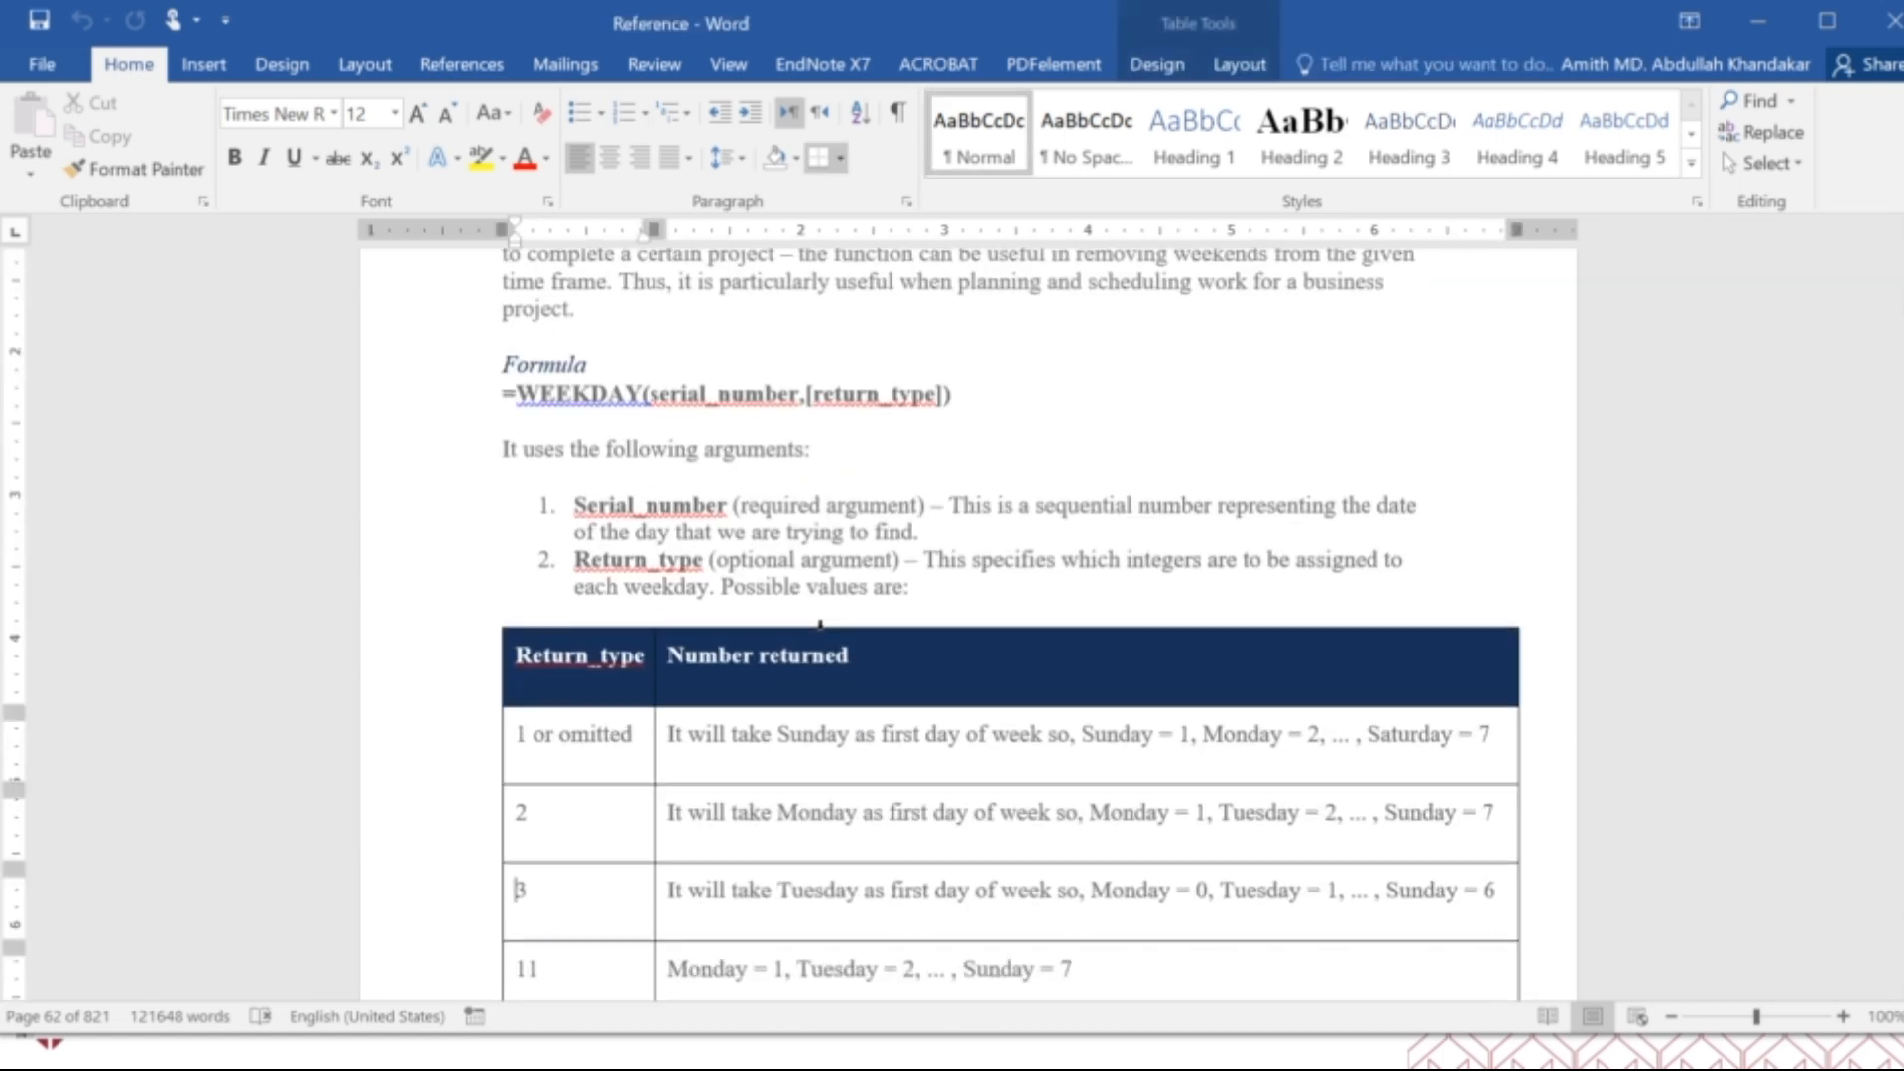
{"action": "scroll", "coordinate": [822, 632], "scroll_direction": "down", "scroll_amount": 20}
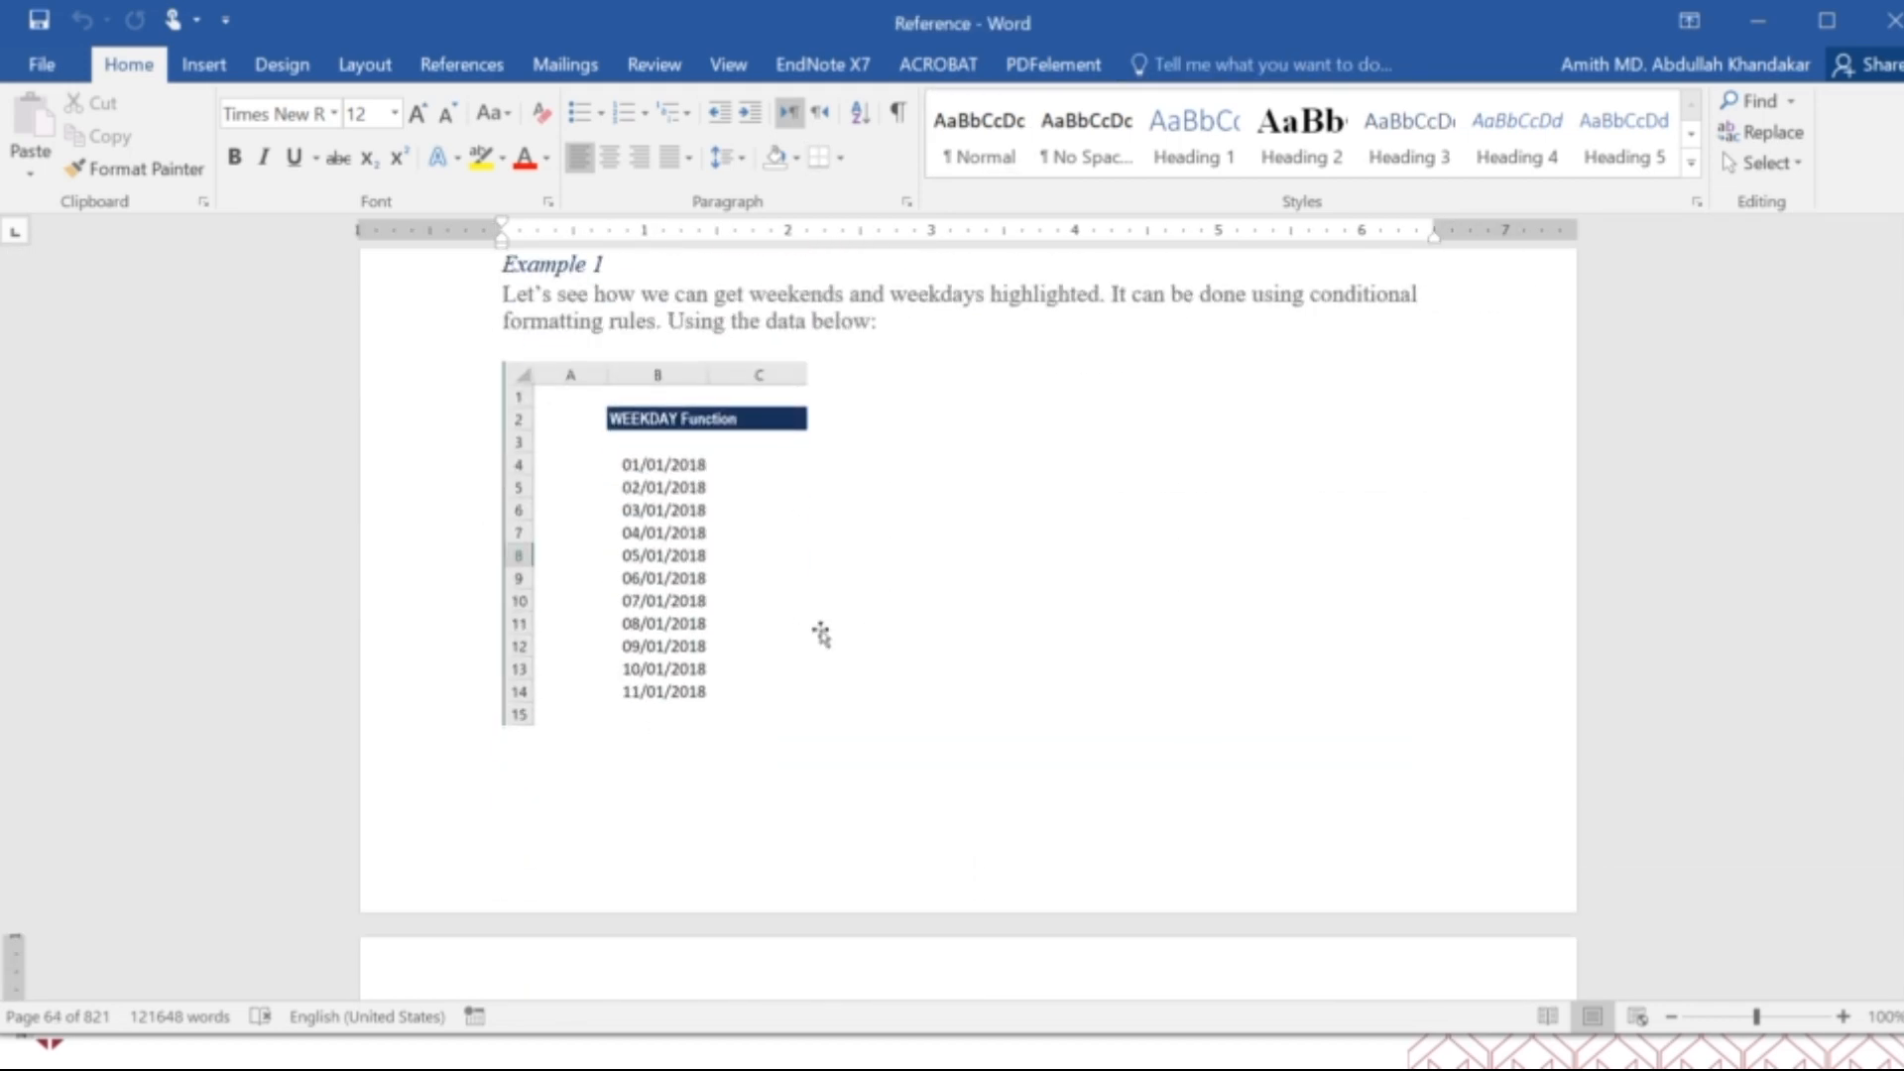
{"action": "scroll", "coordinate": [821, 635], "scroll_direction": "down", "scroll_amount": 20}
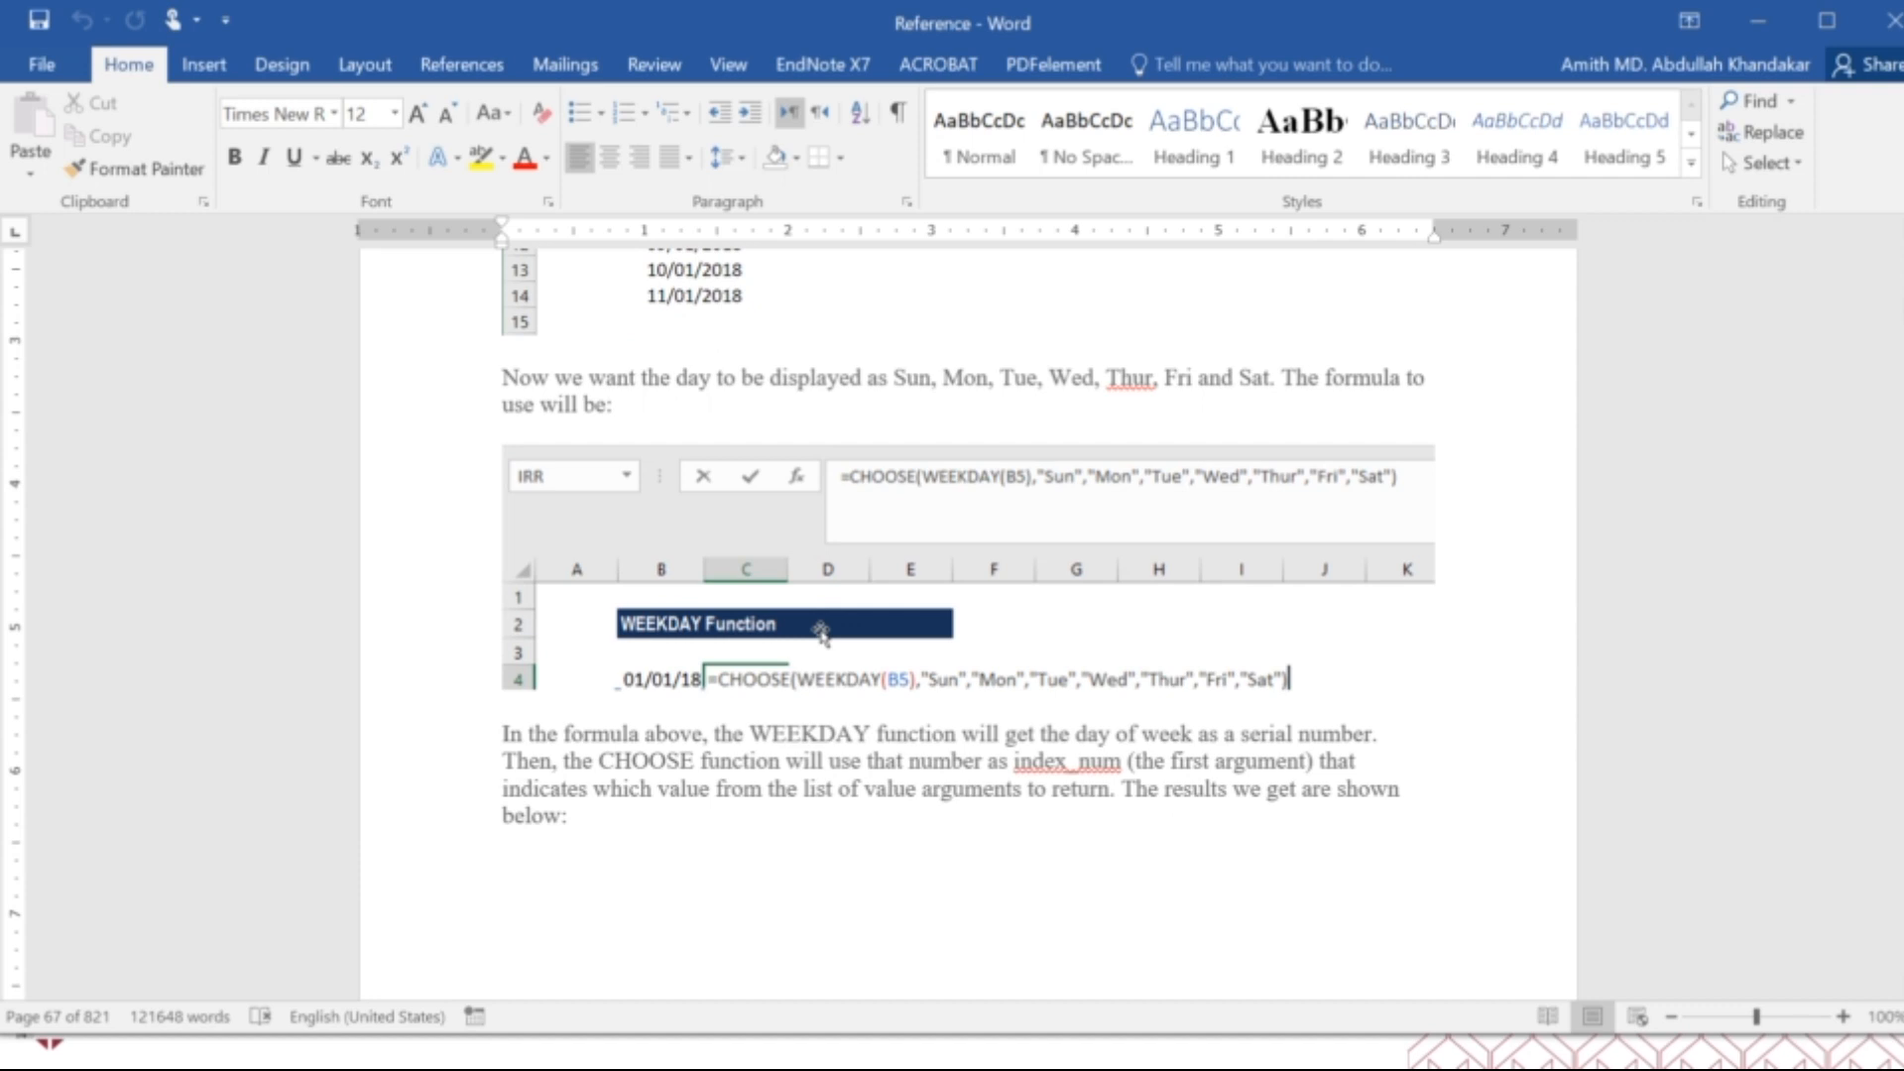
{"action": "scroll", "coordinate": [821, 633], "scroll_direction": "down", "scroll_amount": 20}
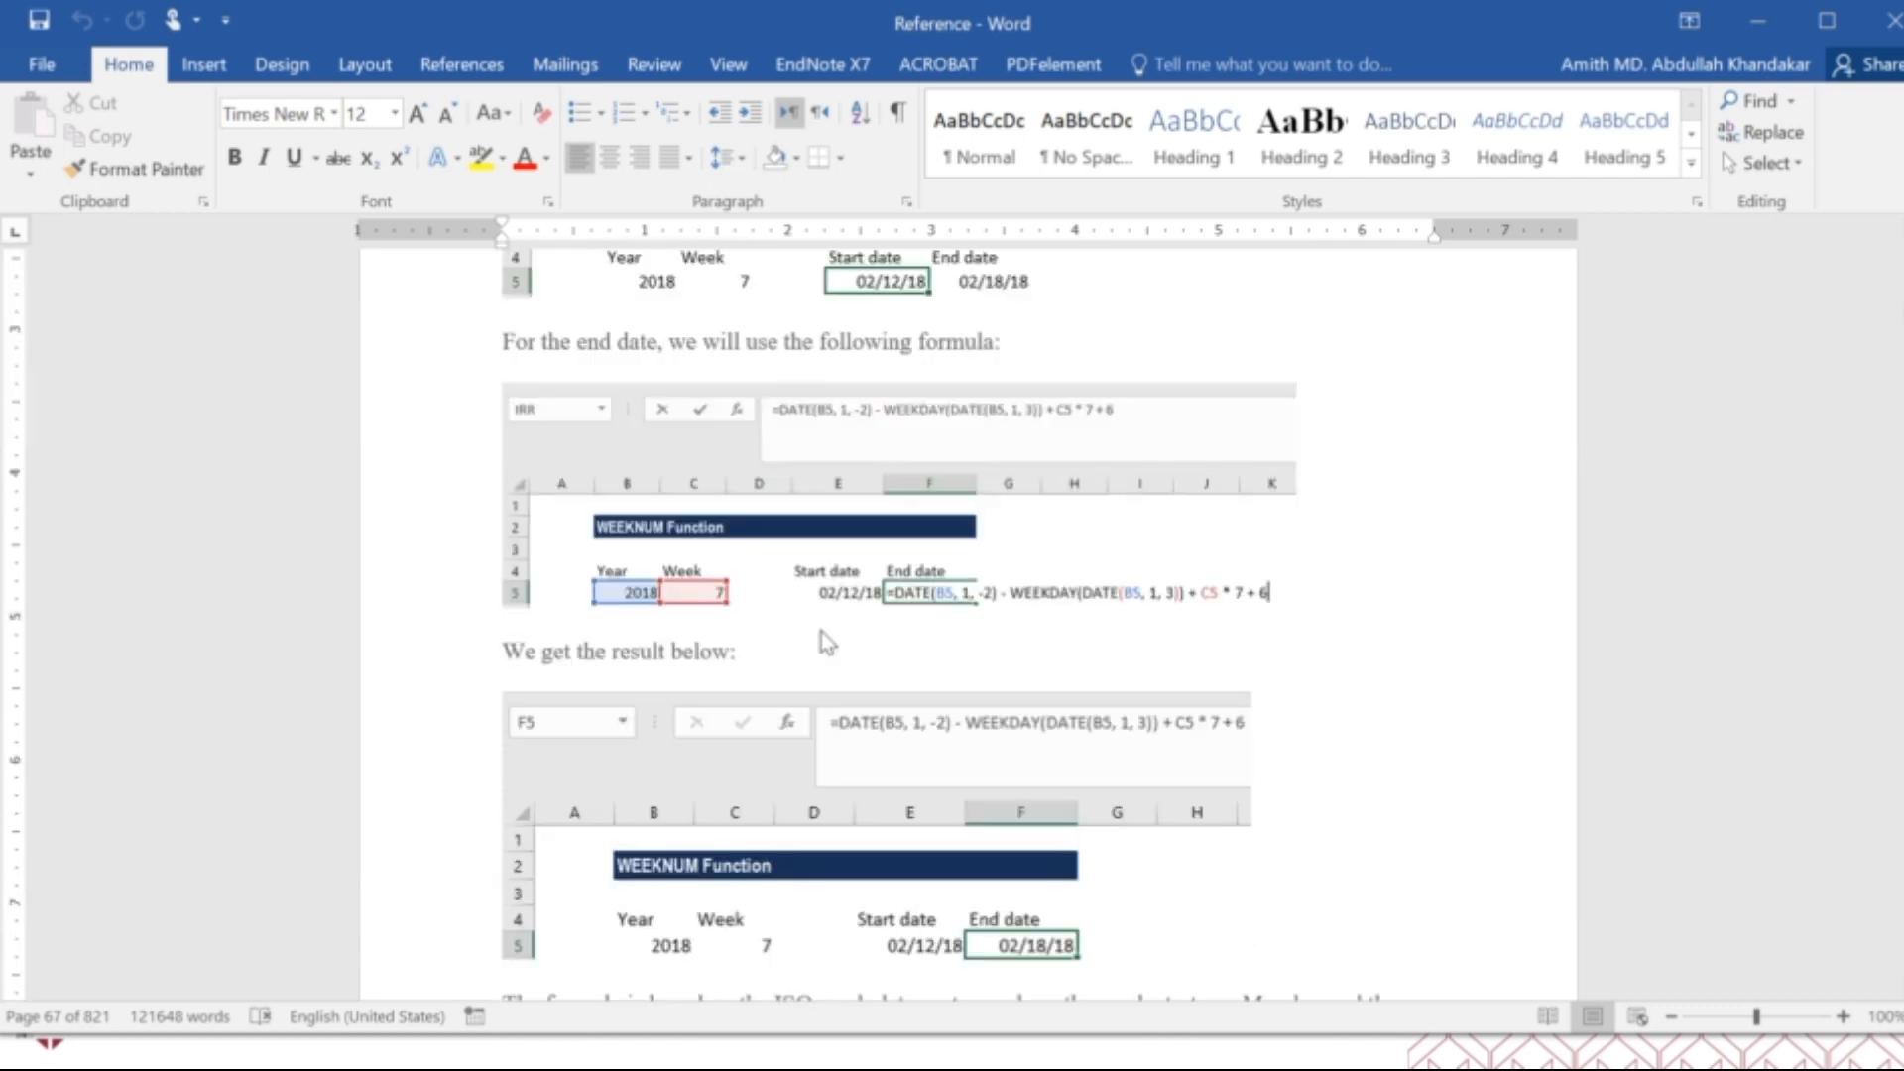
{"action": "scroll", "coordinate": [822, 632], "scroll_direction": "down", "scroll_amount": 20}
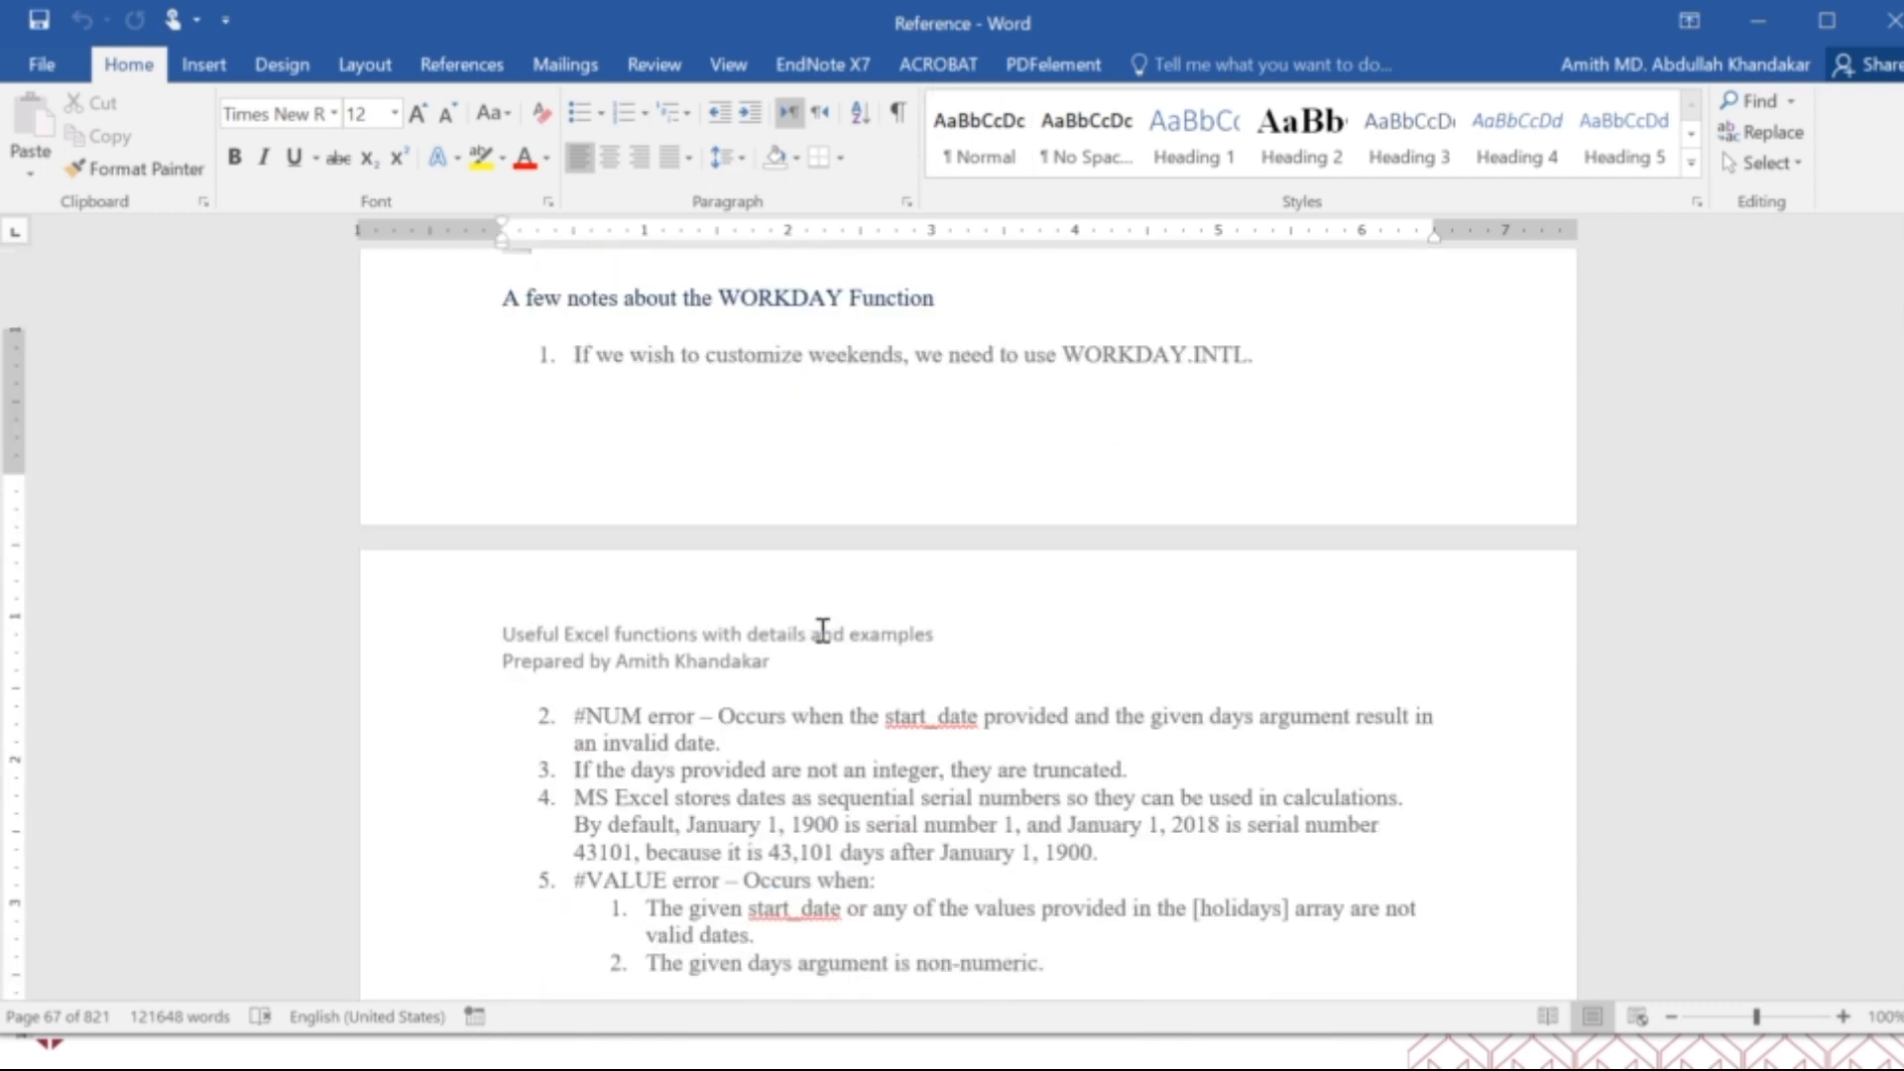
{"action": "scroll", "coordinate": [822, 631], "scroll_direction": "down", "scroll_amount": 20}
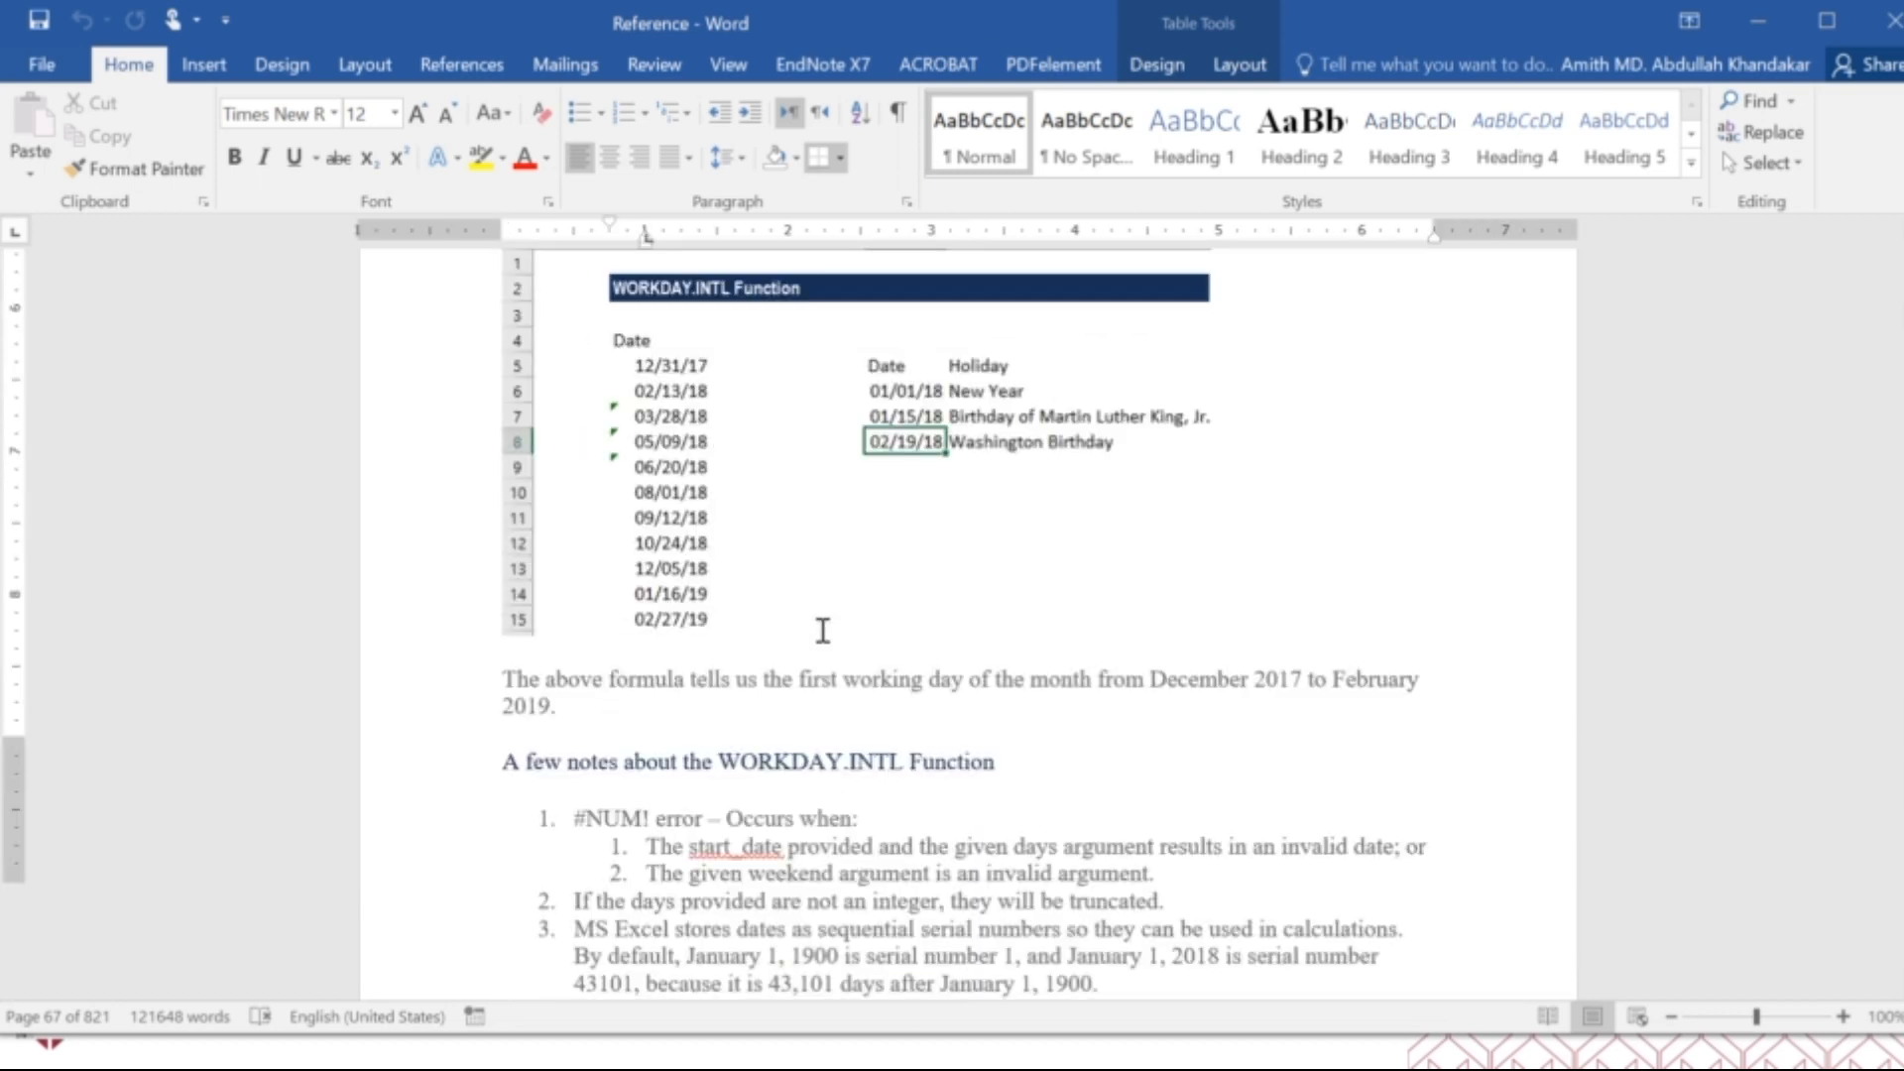
Skim the YEAR and YEARFRAC sections and continue through the financial functions ACCRINT, ACCRINTM and CUMIPMT with their examples.
{"action": "scroll", "coordinate": [821, 630], "scroll_direction": "down", "scroll_amount": 20}
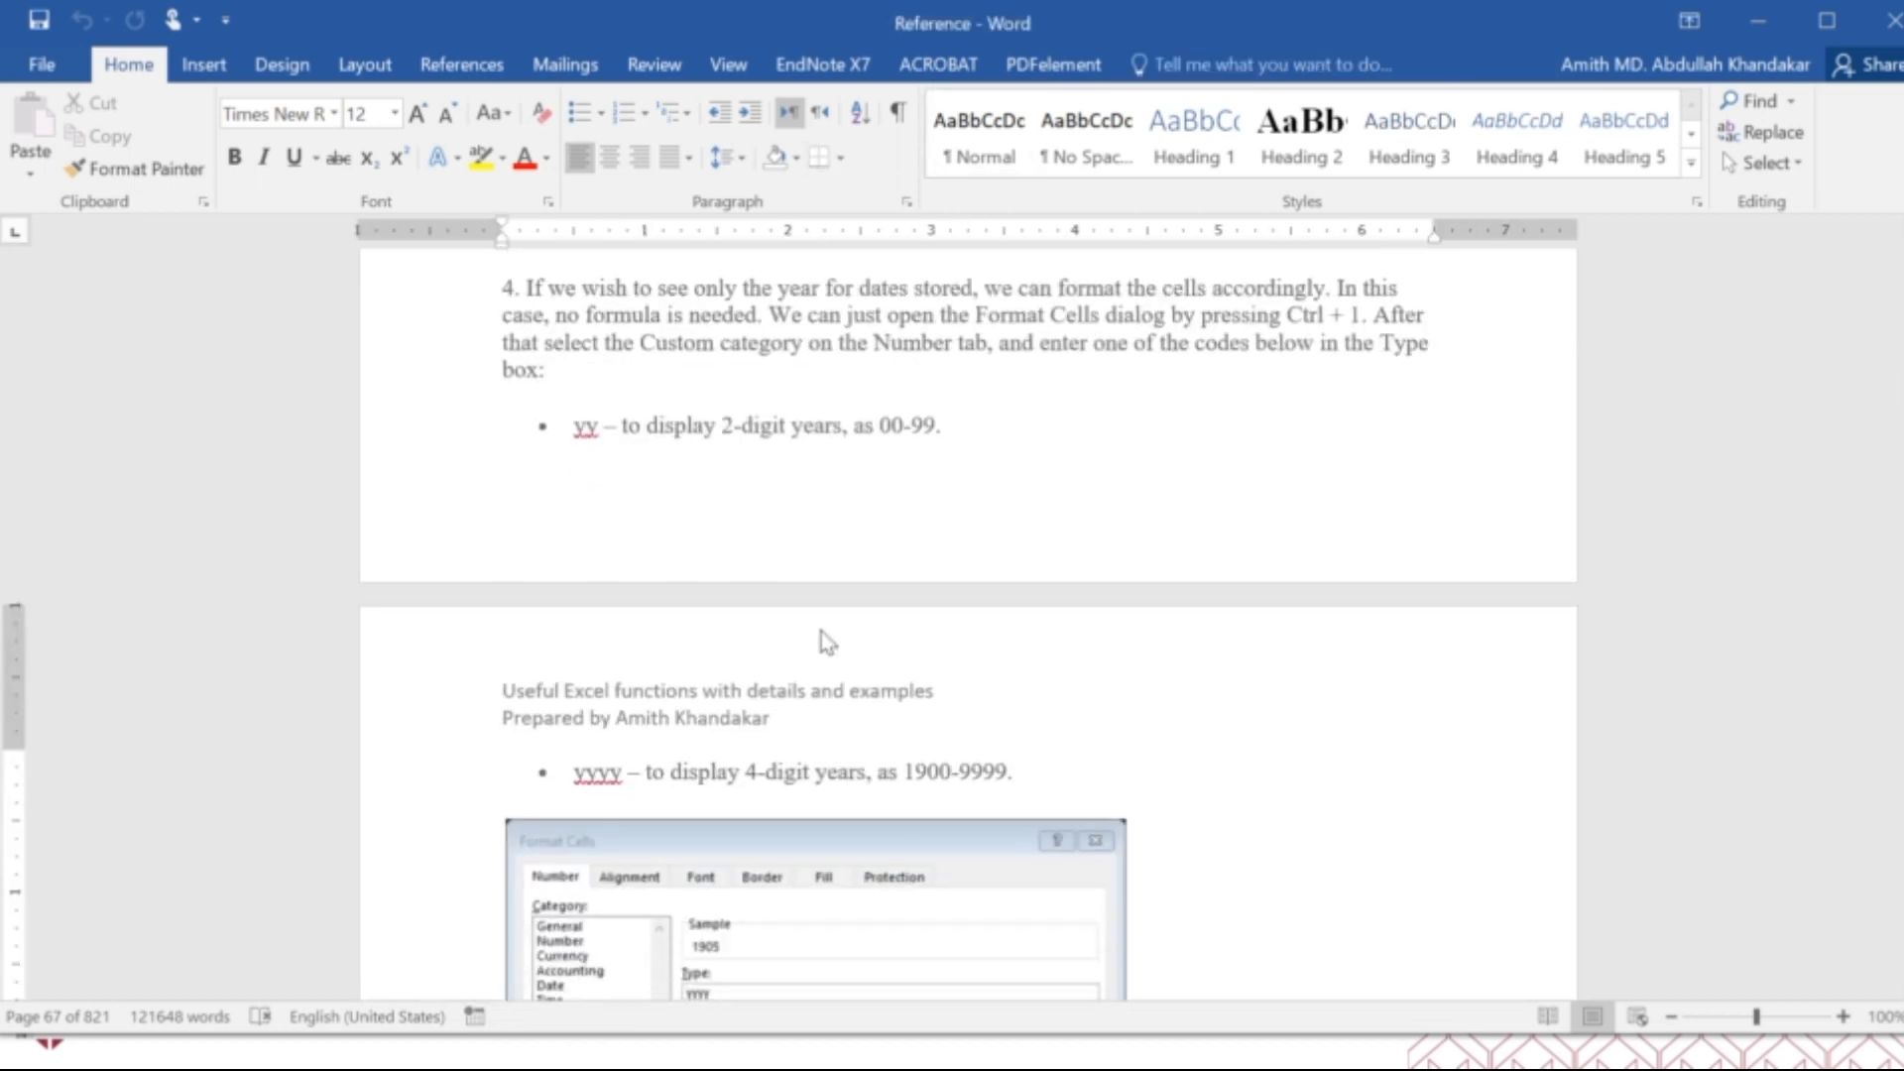
{"action": "scroll", "coordinate": [821, 632], "scroll_direction": "down", "scroll_amount": 20}
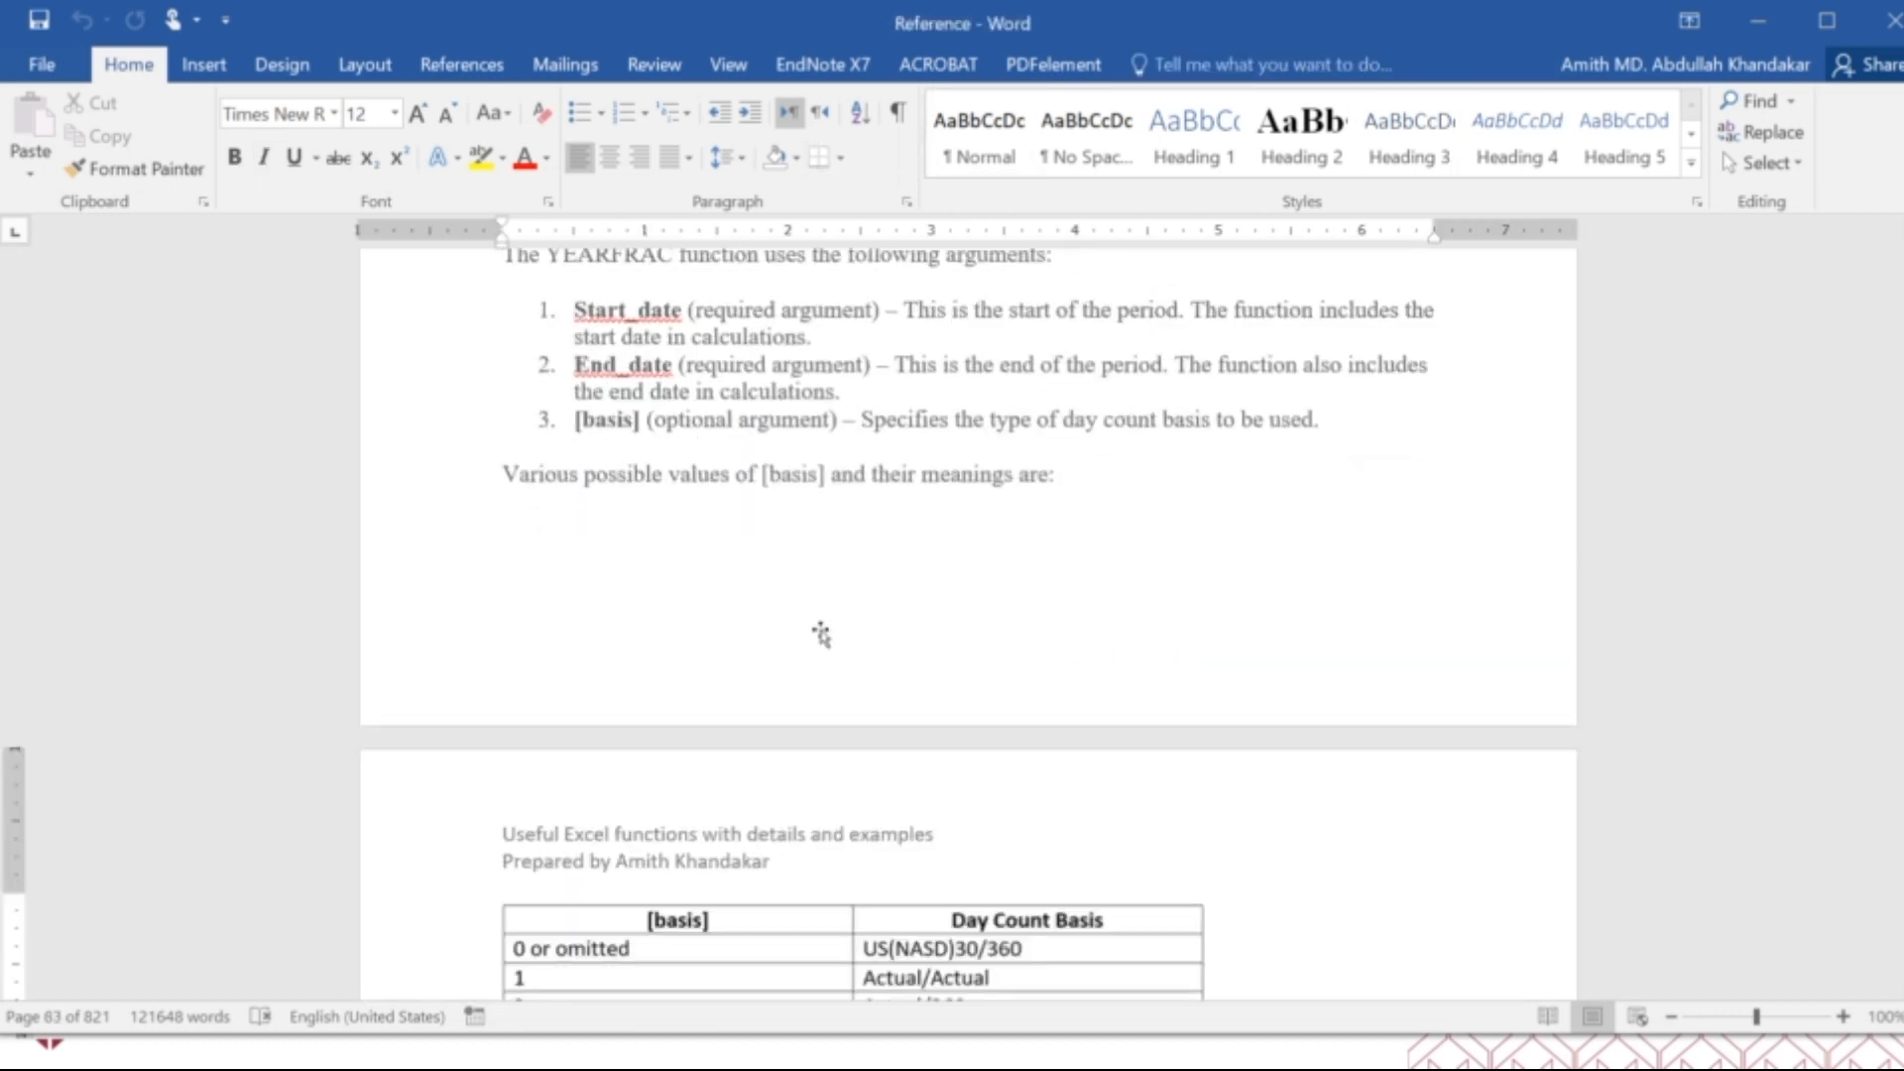
{"action": "scroll", "coordinate": [822, 631], "scroll_direction": "down", "scroll_amount": 20}
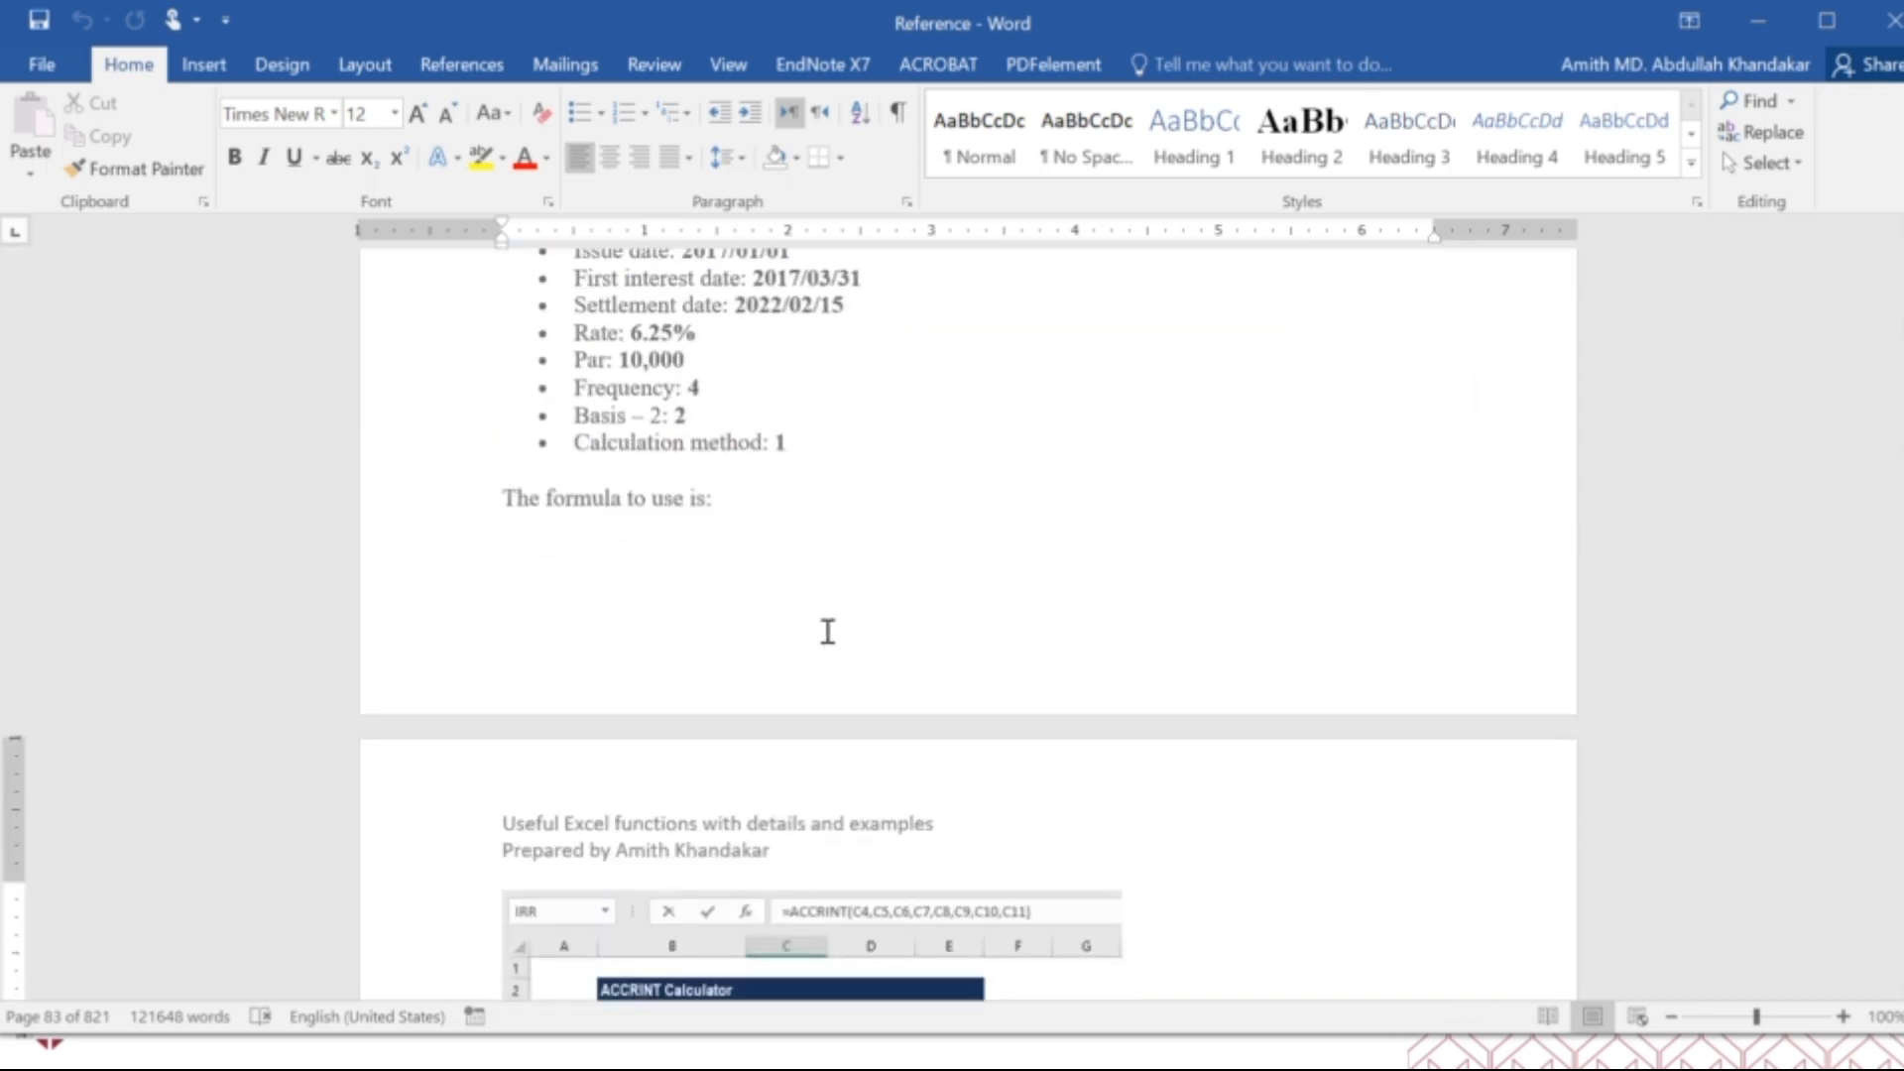
{"action": "scroll", "coordinate": [828, 632], "scroll_direction": "down", "scroll_amount": 8}
{"action": "scroll", "coordinate": [823, 630], "scroll_direction": "down", "scroll_amount": 18}
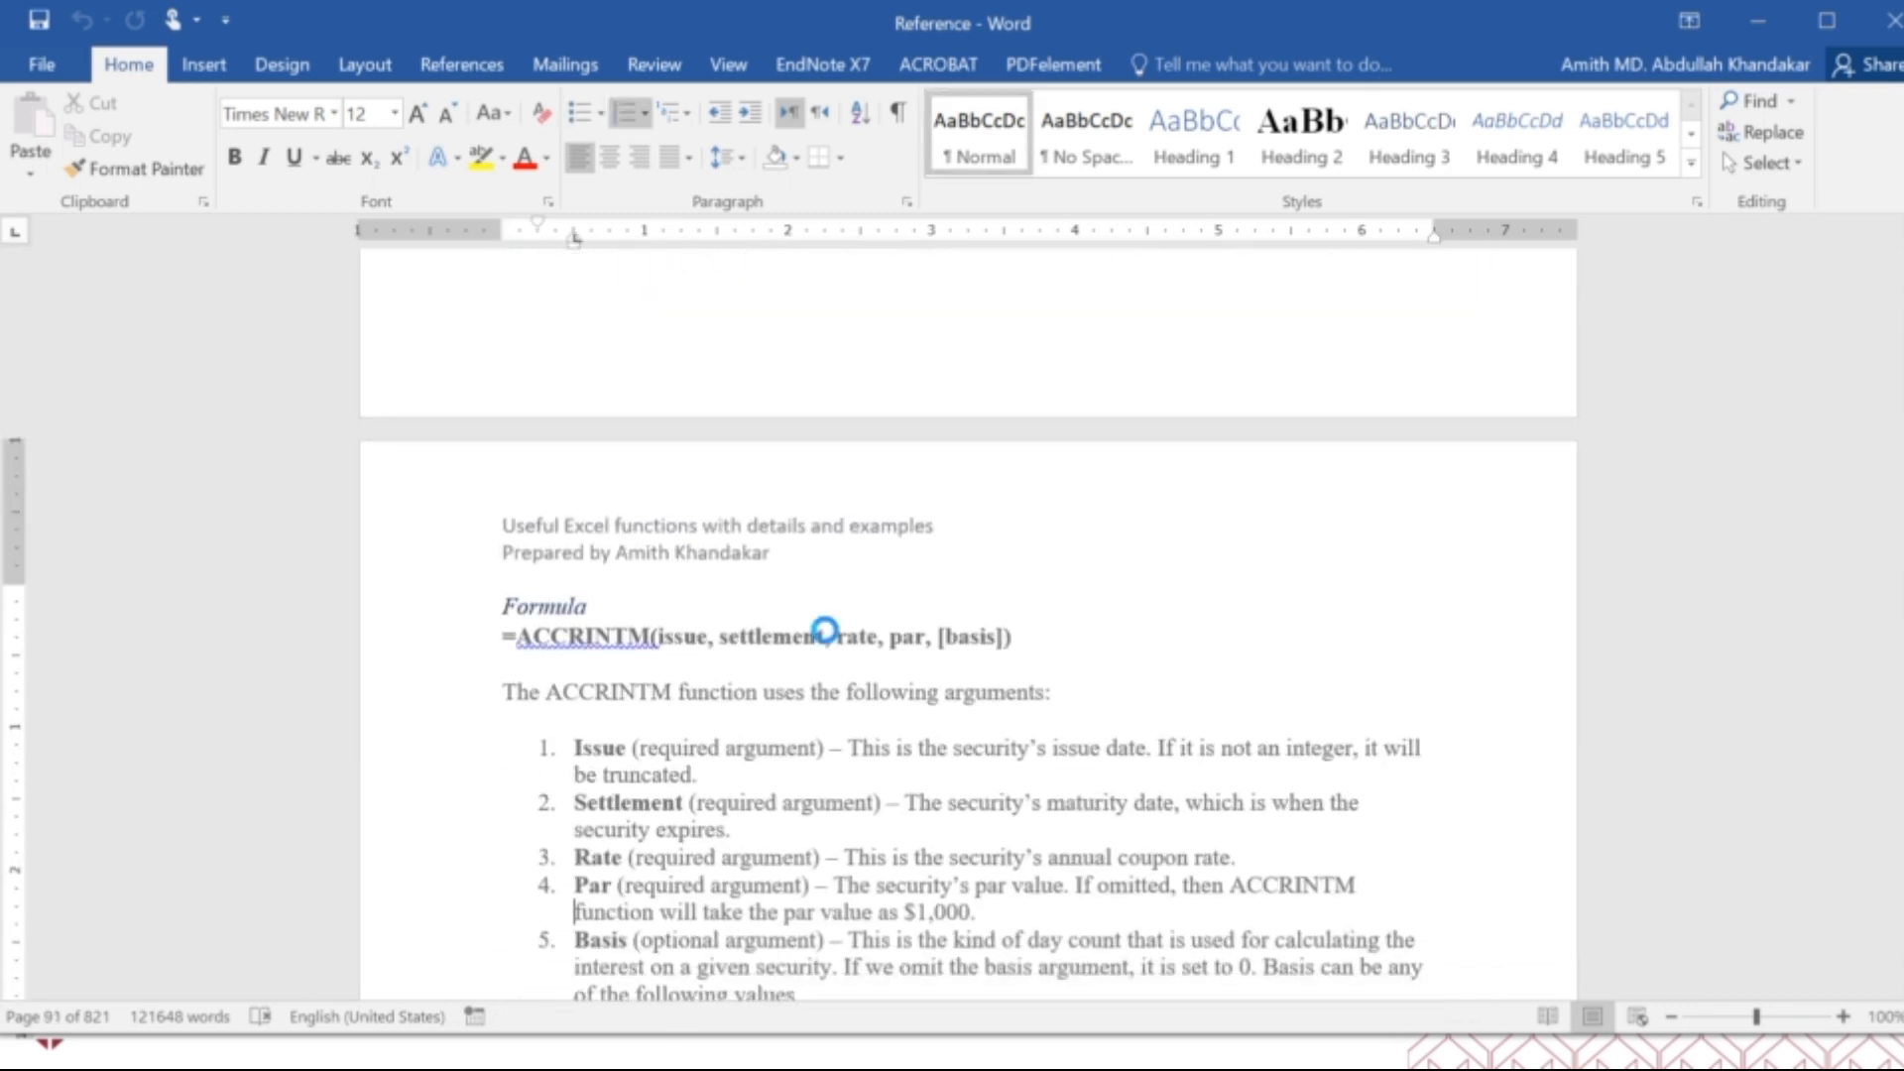
{"action": "scroll", "coordinate": [828, 632], "scroll_direction": "down", "scroll_amount": 20}
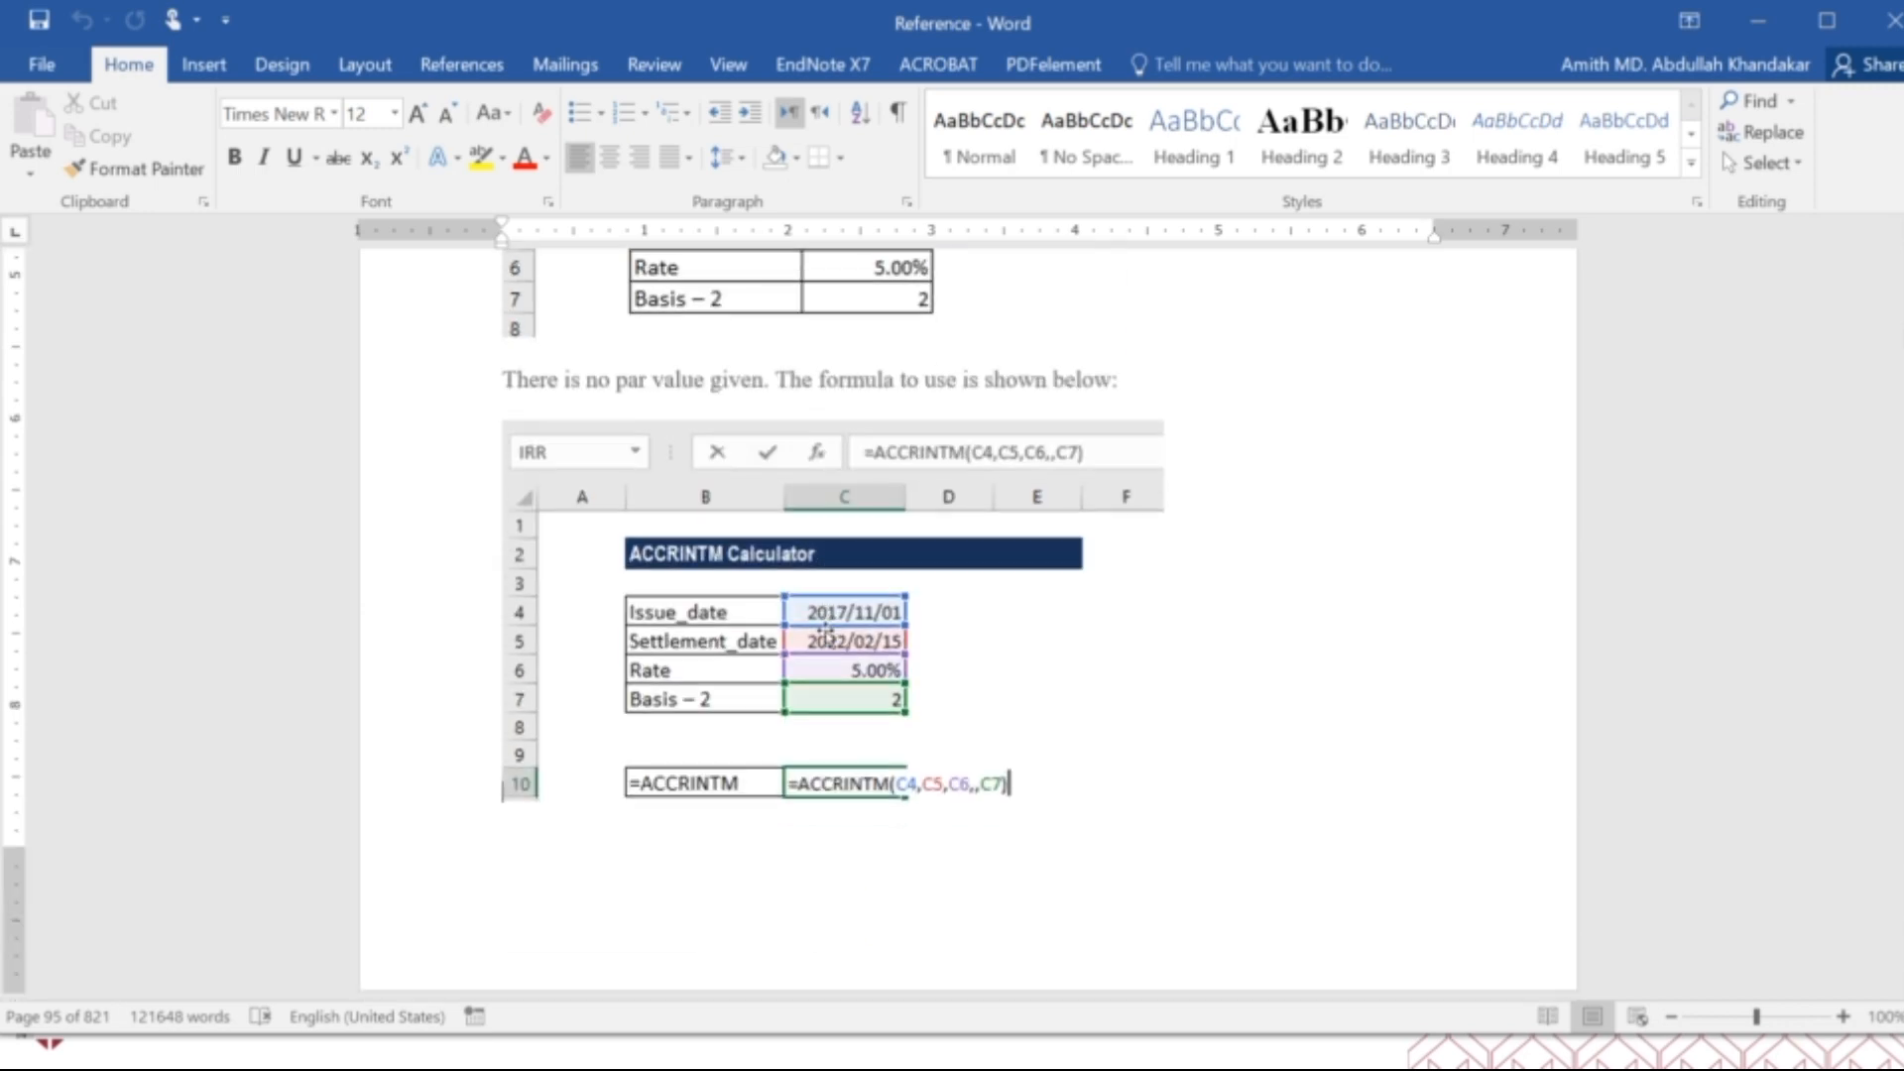
{"action": "scroll", "coordinate": [828, 632], "scroll_direction": "down", "scroll_amount": 20}
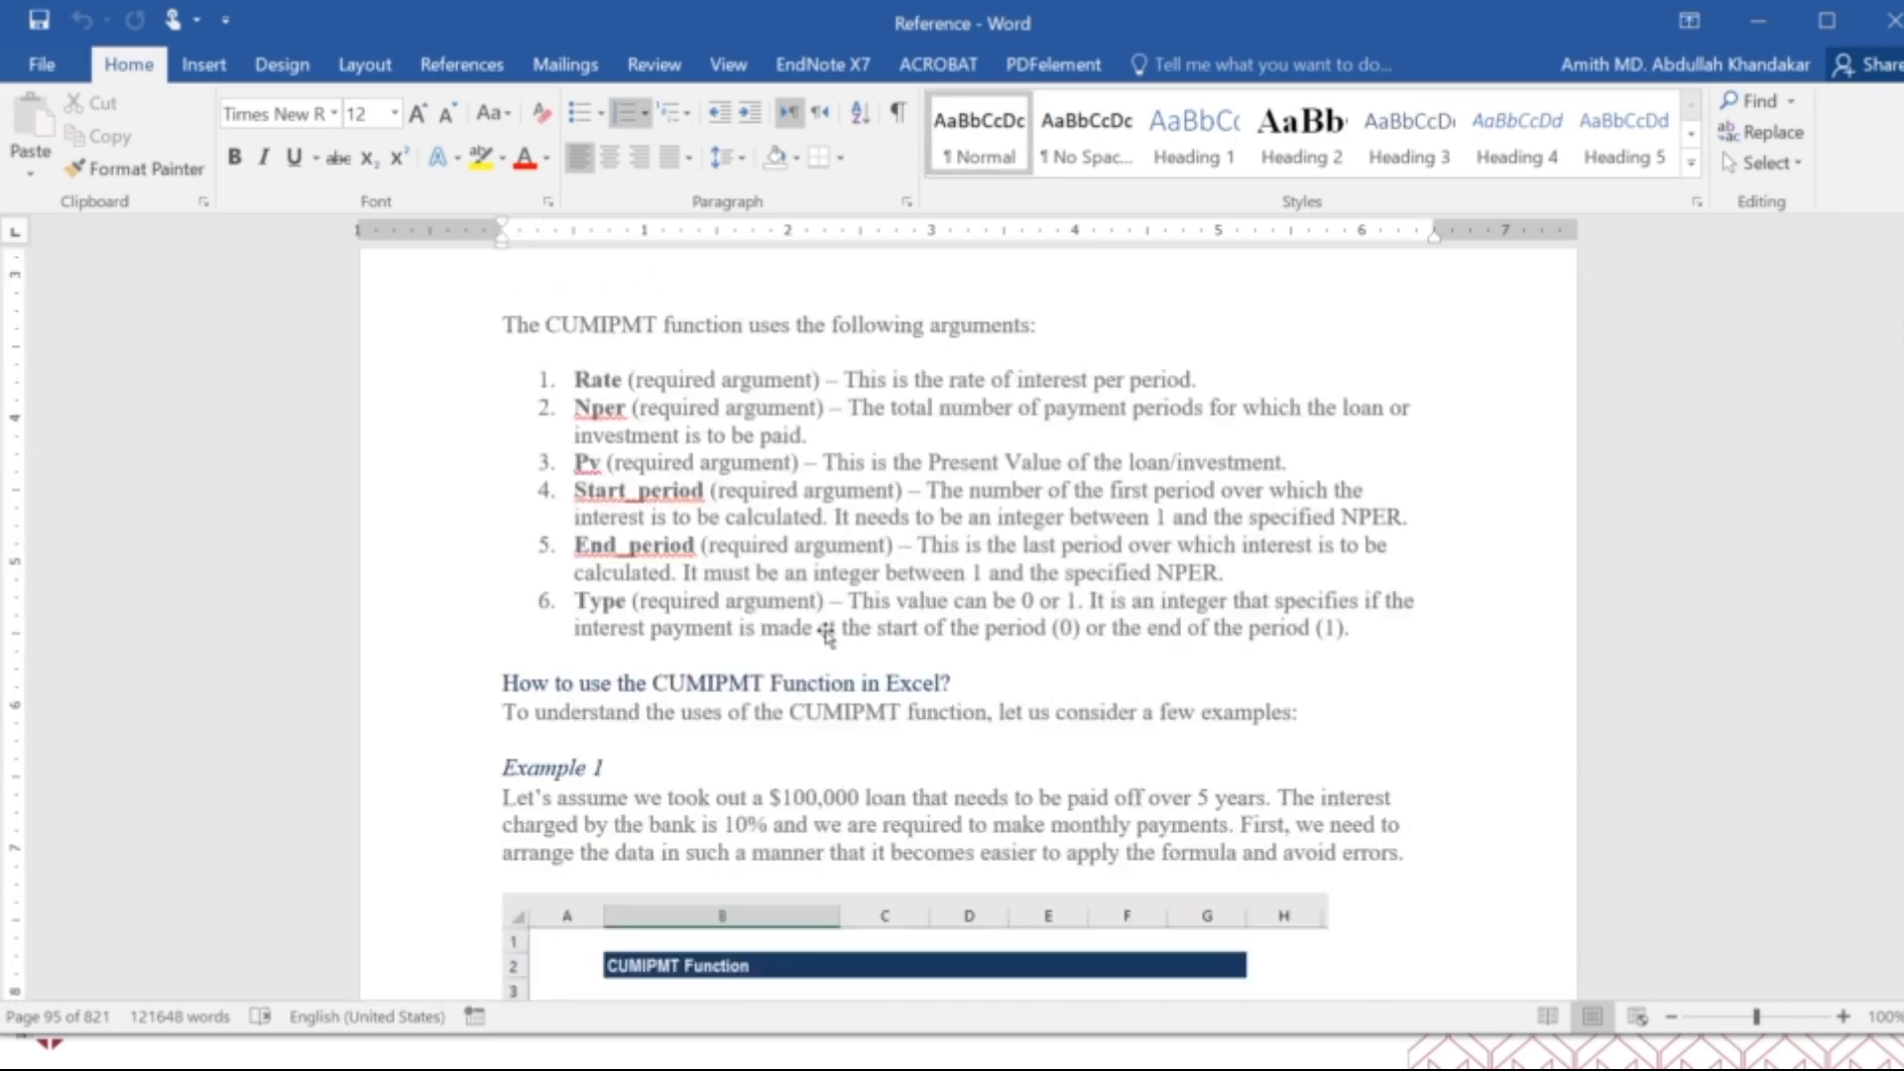
{"action": "scroll", "coordinate": [828, 632], "scroll_direction": "down", "scroll_amount": 20}
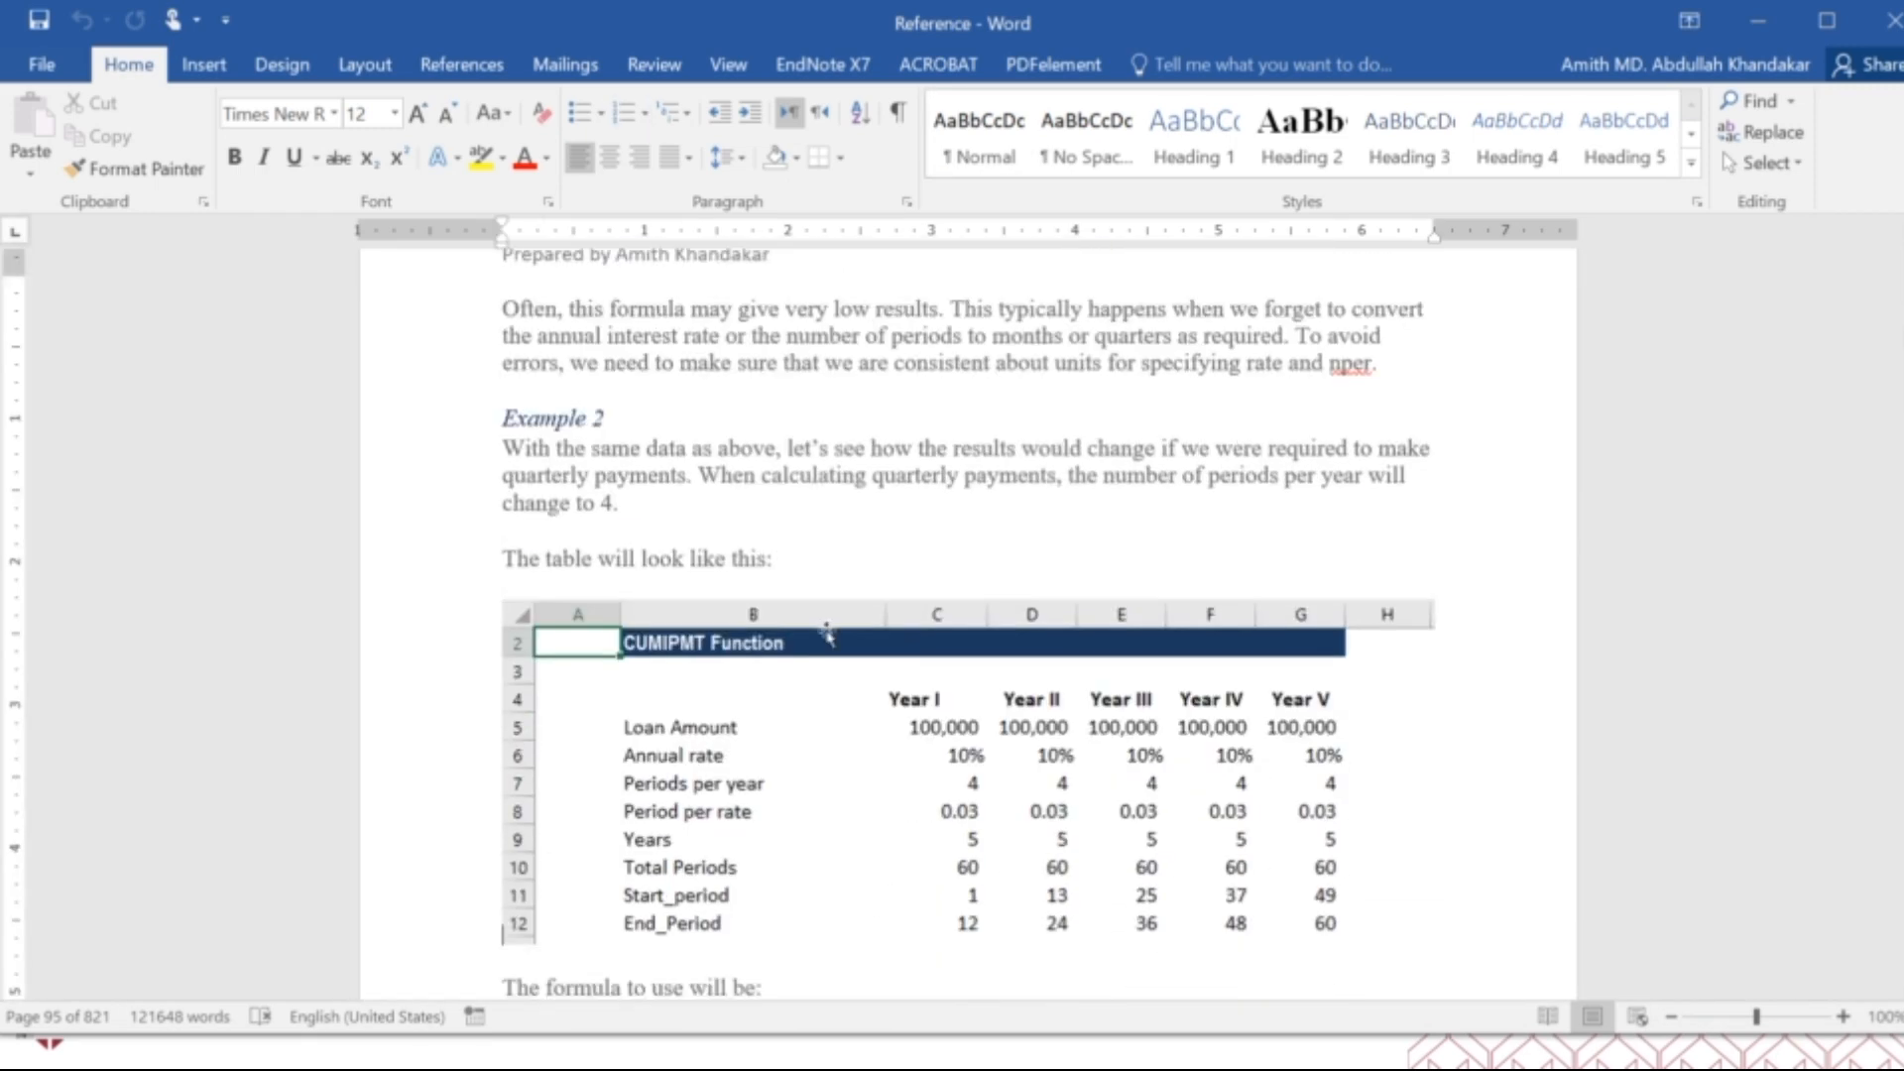
Close the Reference document and open the 5_Excel Functions Sample folder inside Useful Formulas and Functions in Excel 1.
{"action": "left_click", "coordinate": [1890, 21]}
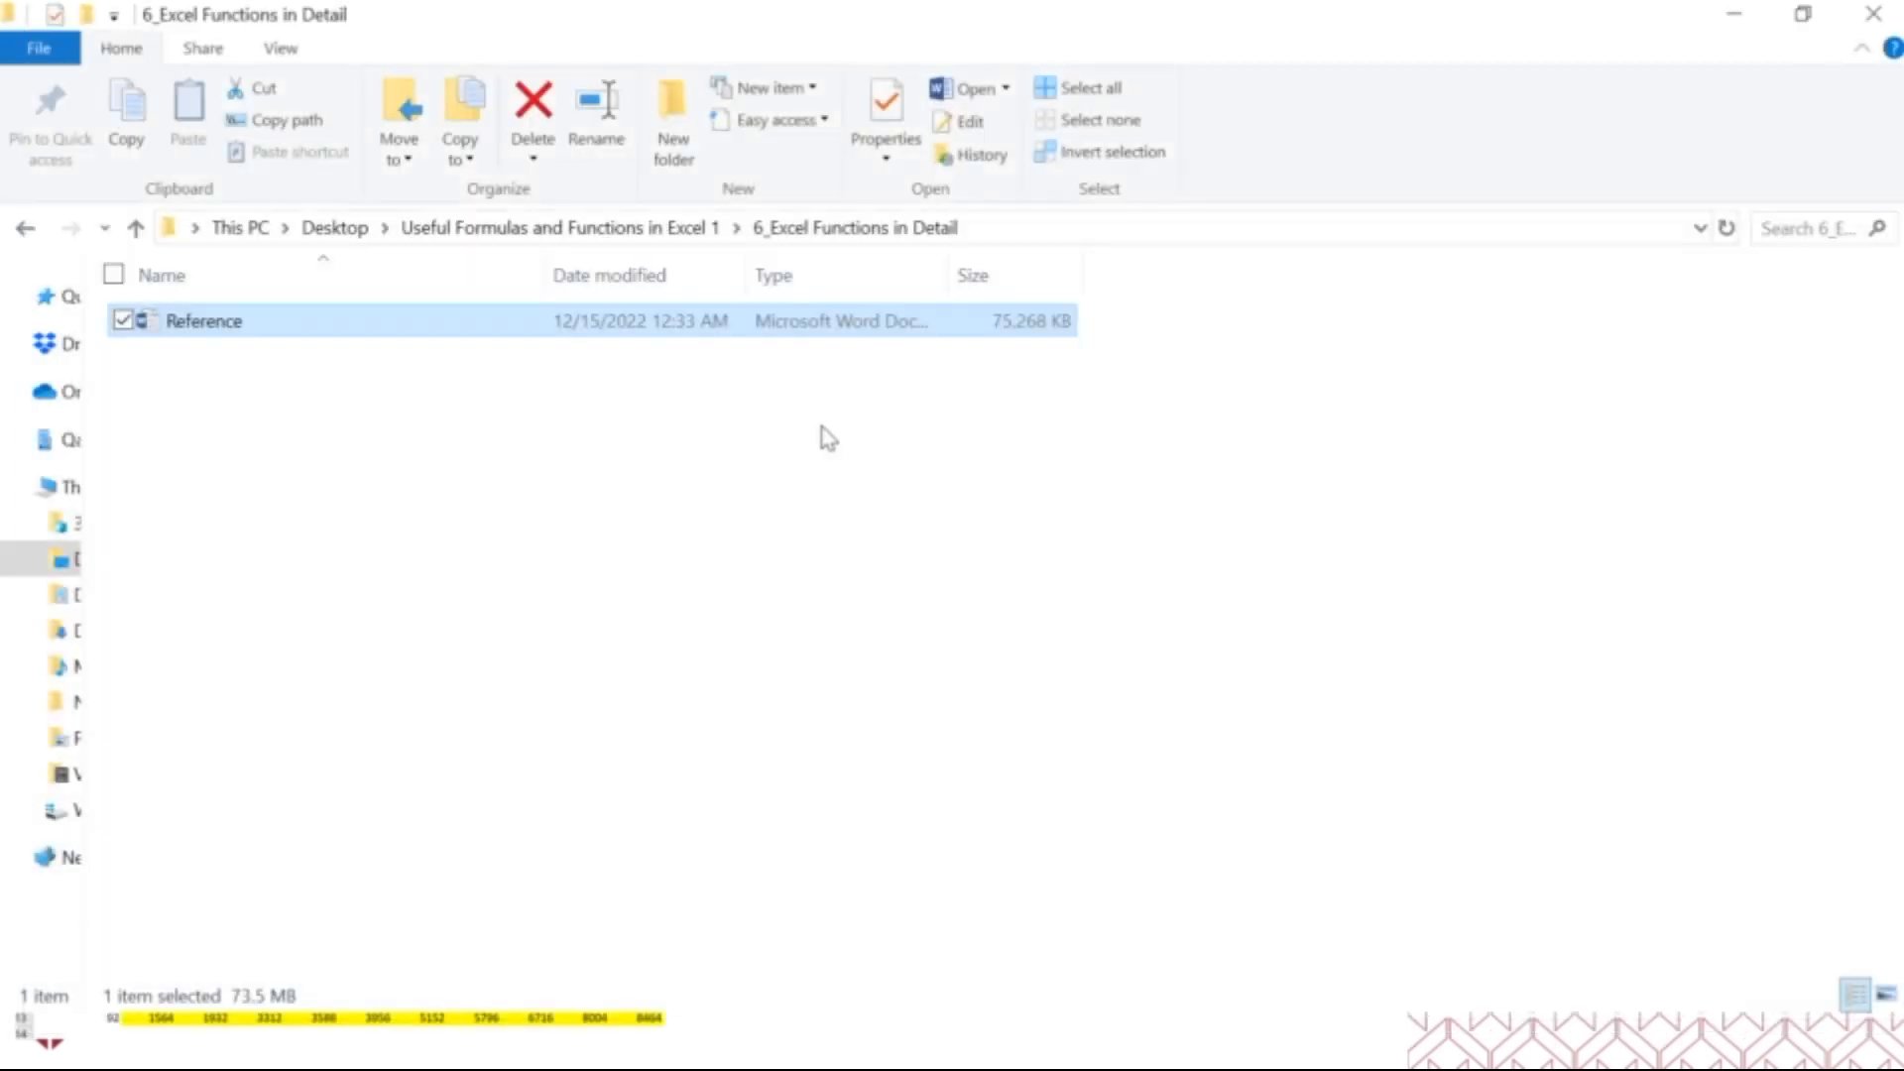
{"action": "left_click", "coordinate": [654, 230]}
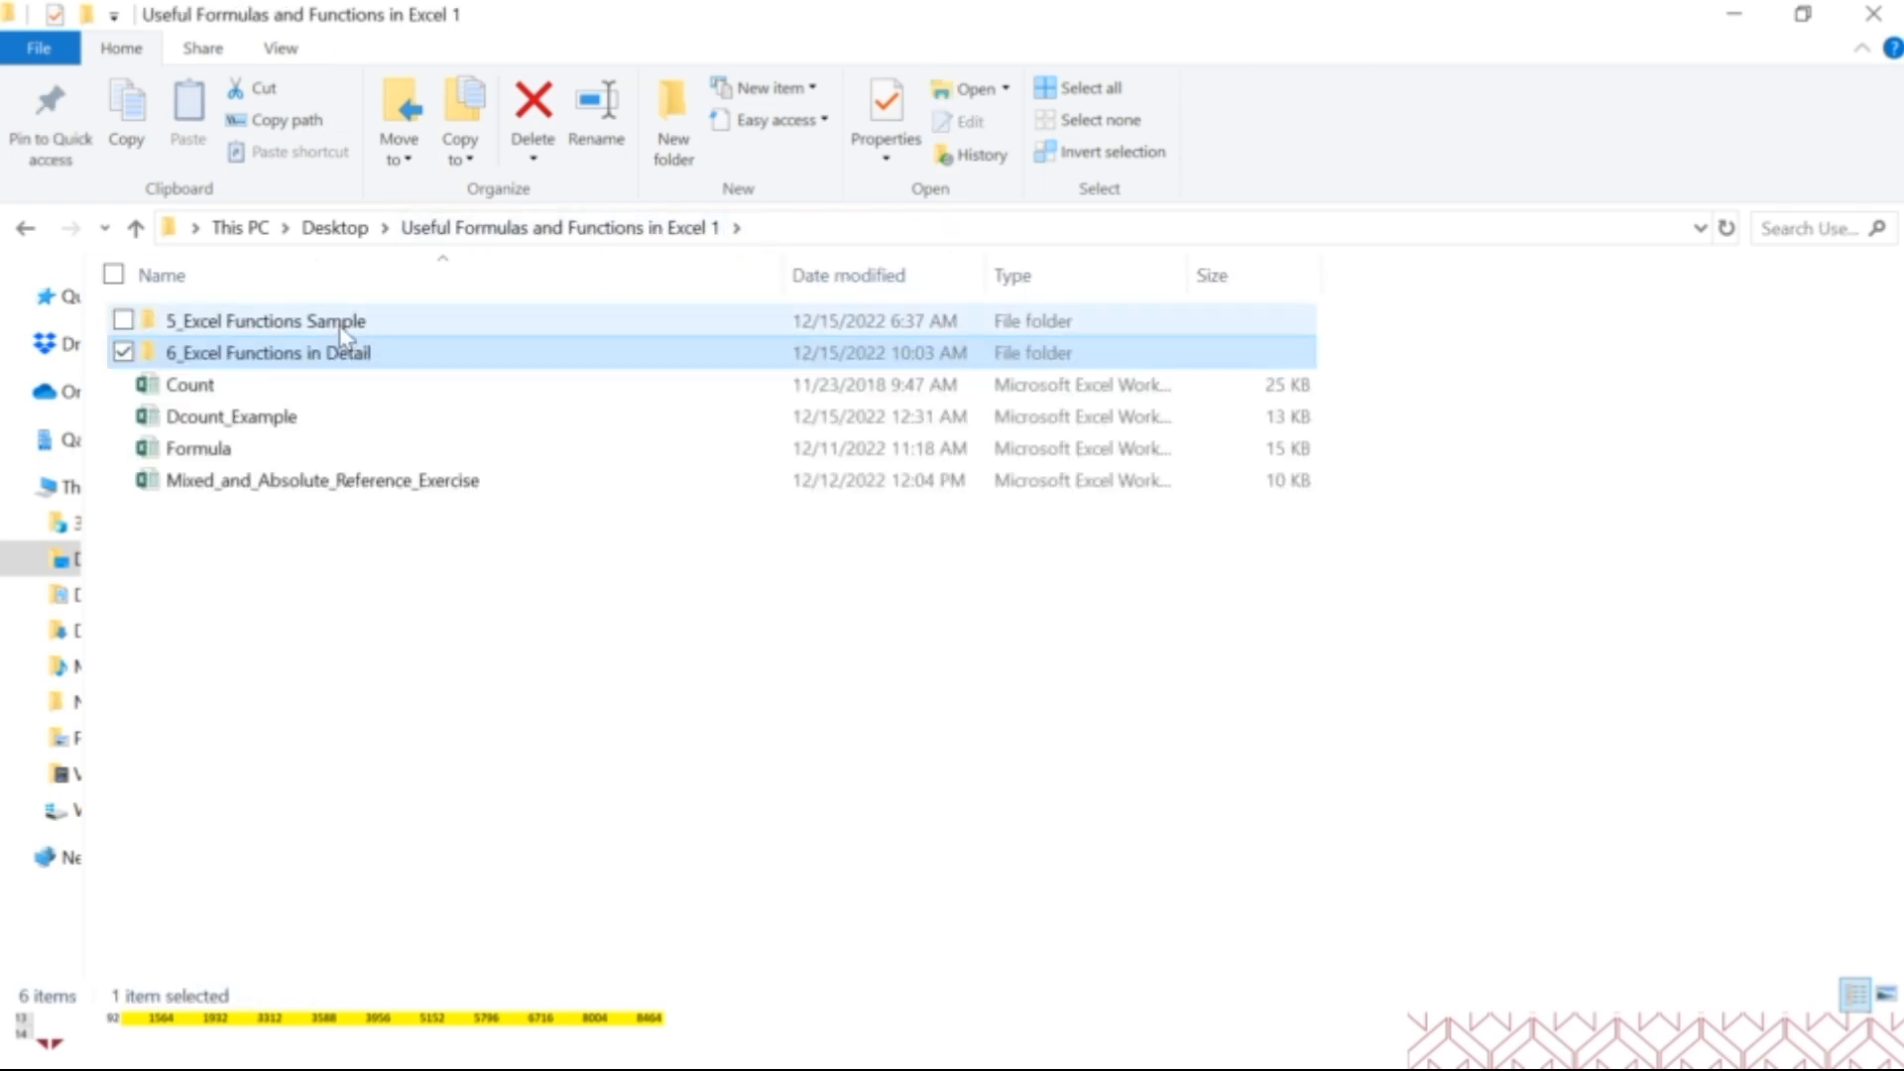
{"action": "double_click", "coordinate": [342, 327]}
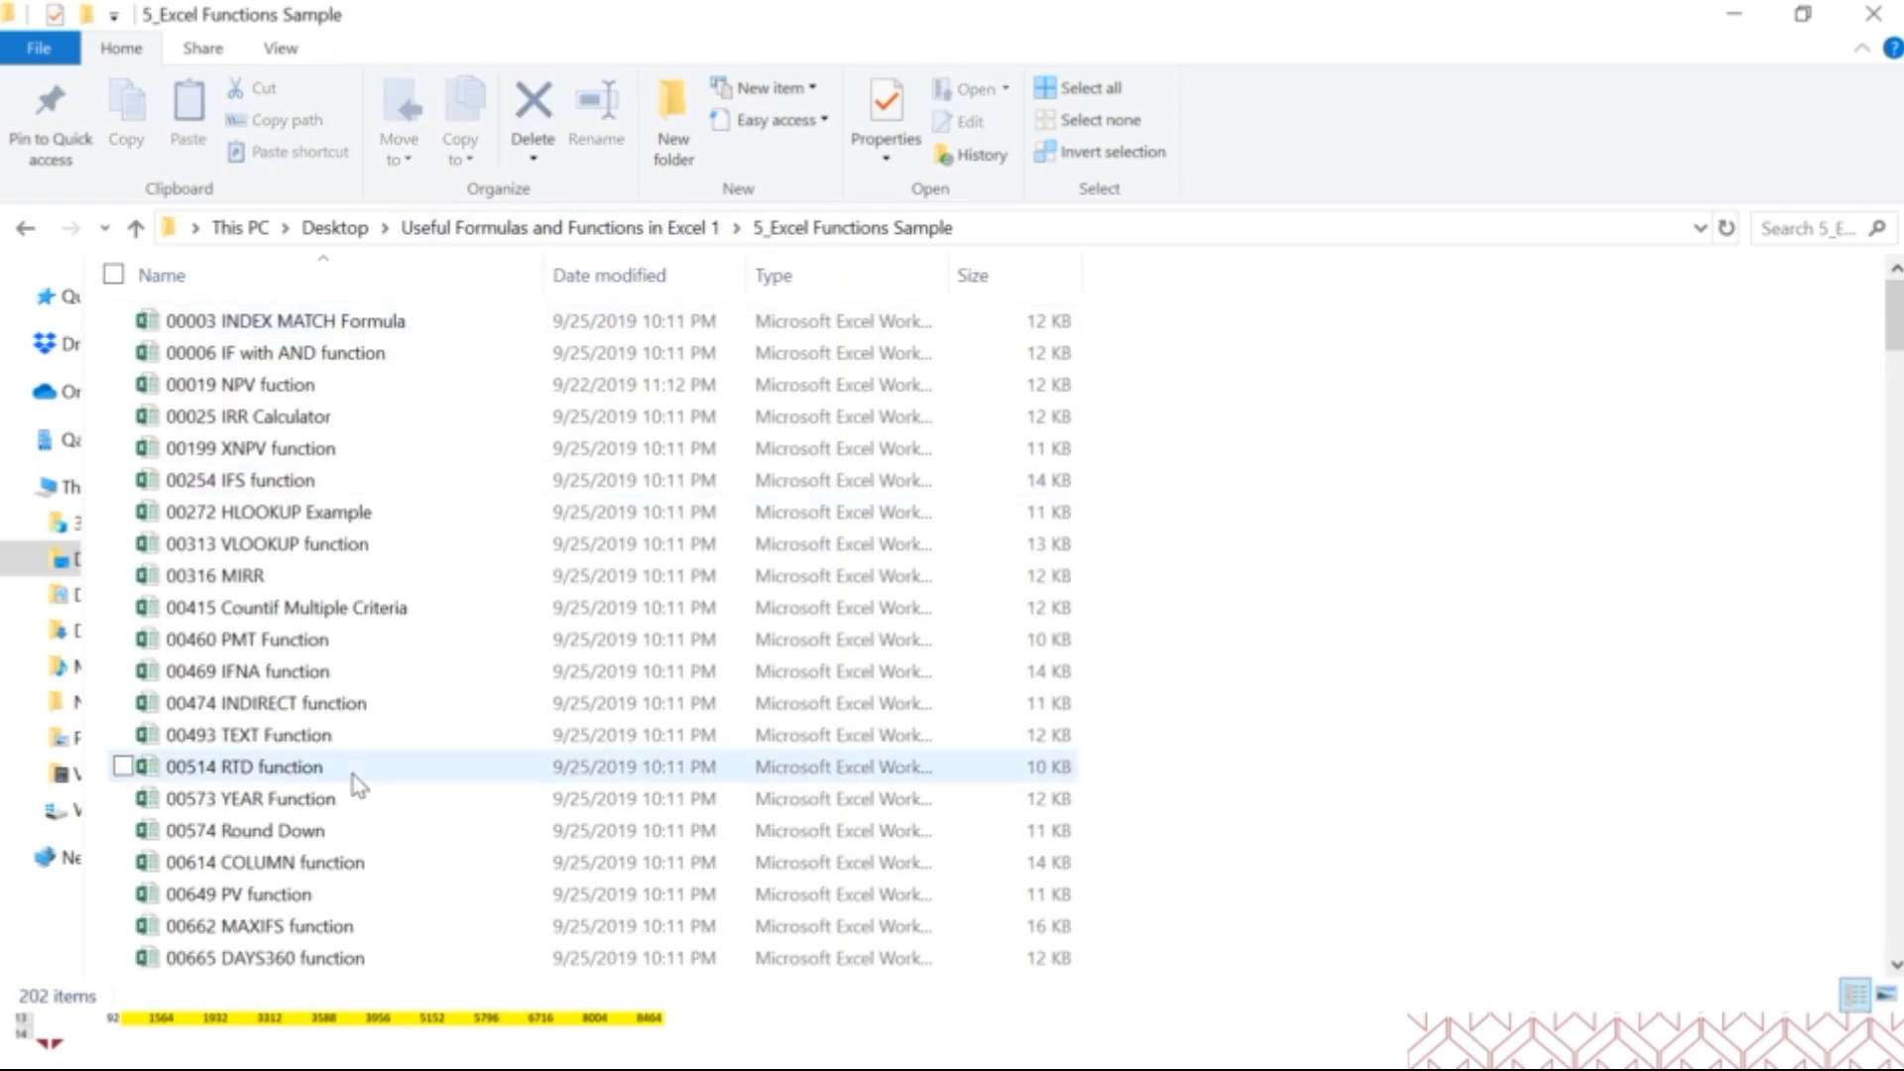
Browse the sample workbooks for individual Excel functions and return to the Useful Formulas and Functions in Excel 1 folder.
{"action": "scroll", "coordinate": [357, 787], "scroll_direction": "down", "scroll_amount": 15}
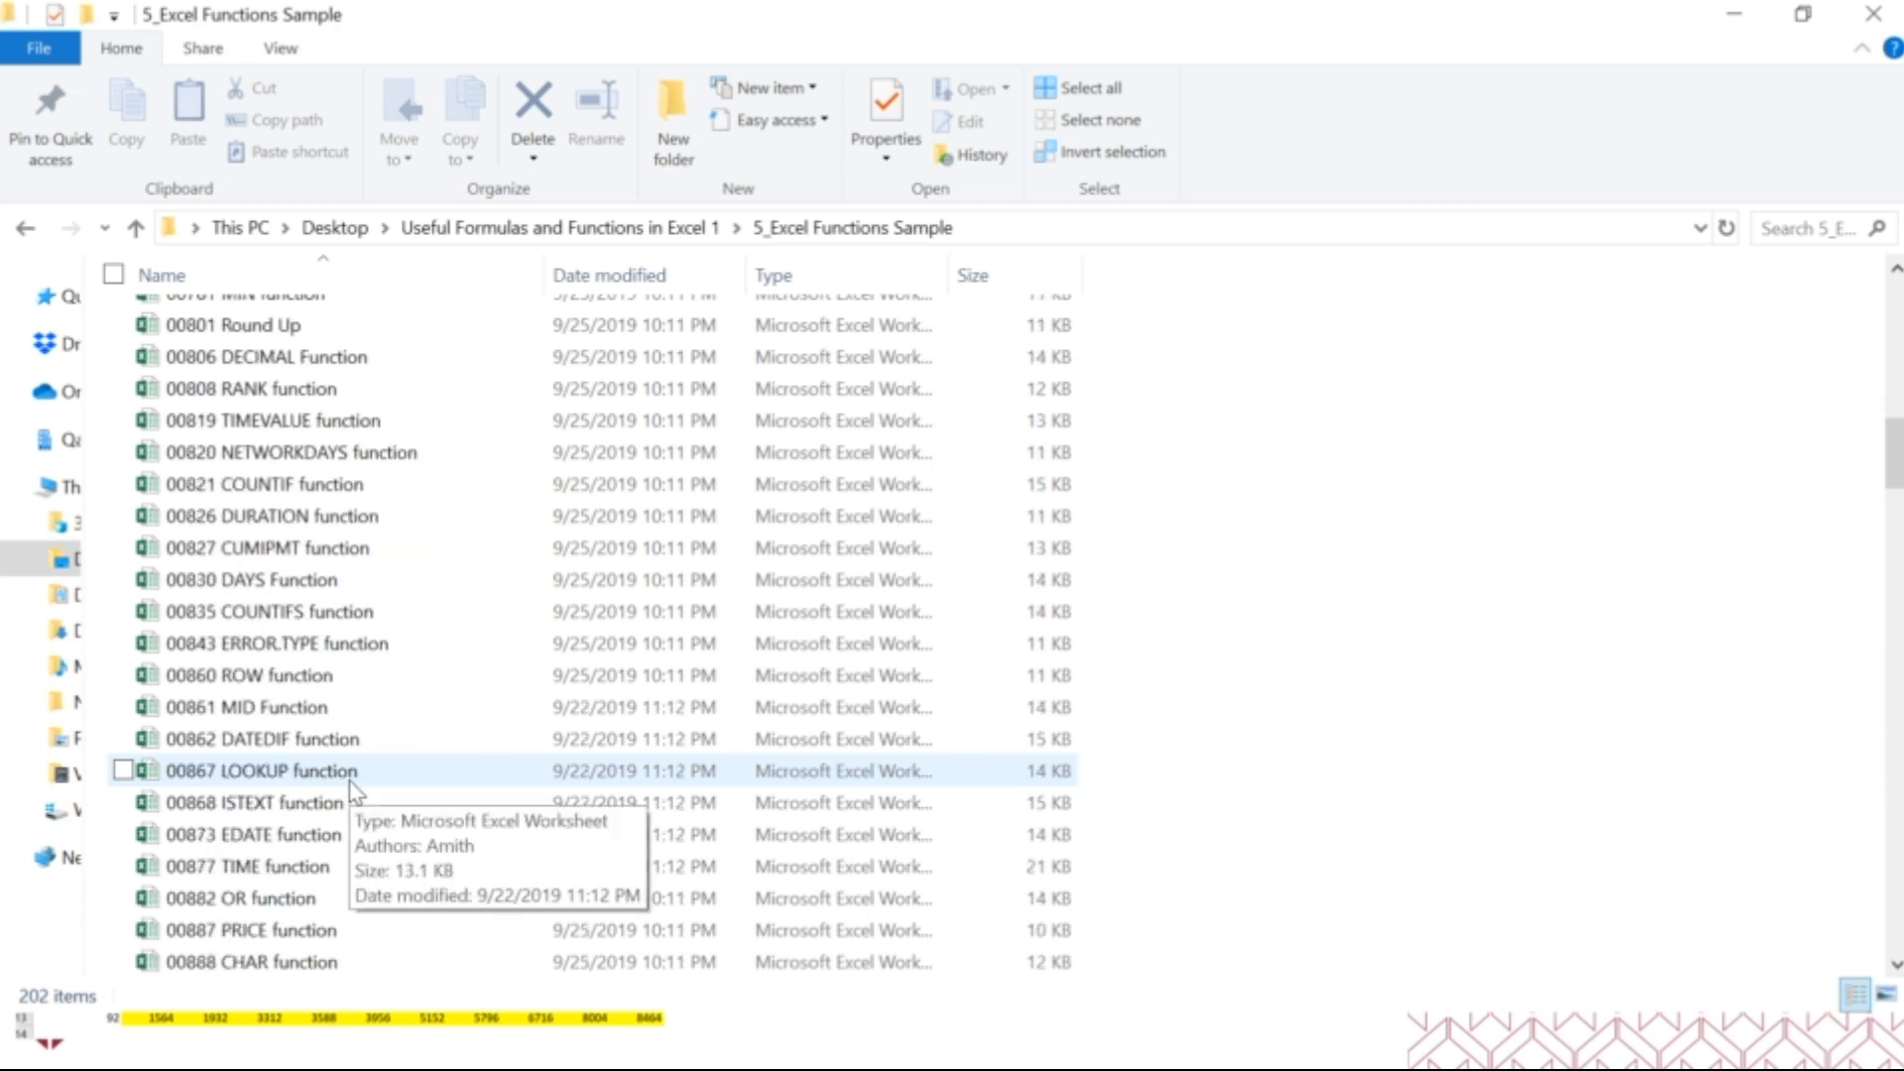
{"action": "scroll", "coordinate": [357, 783], "scroll_direction": "down", "scroll_amount": 9}
{"action": "left_click", "coordinate": [660, 229]}
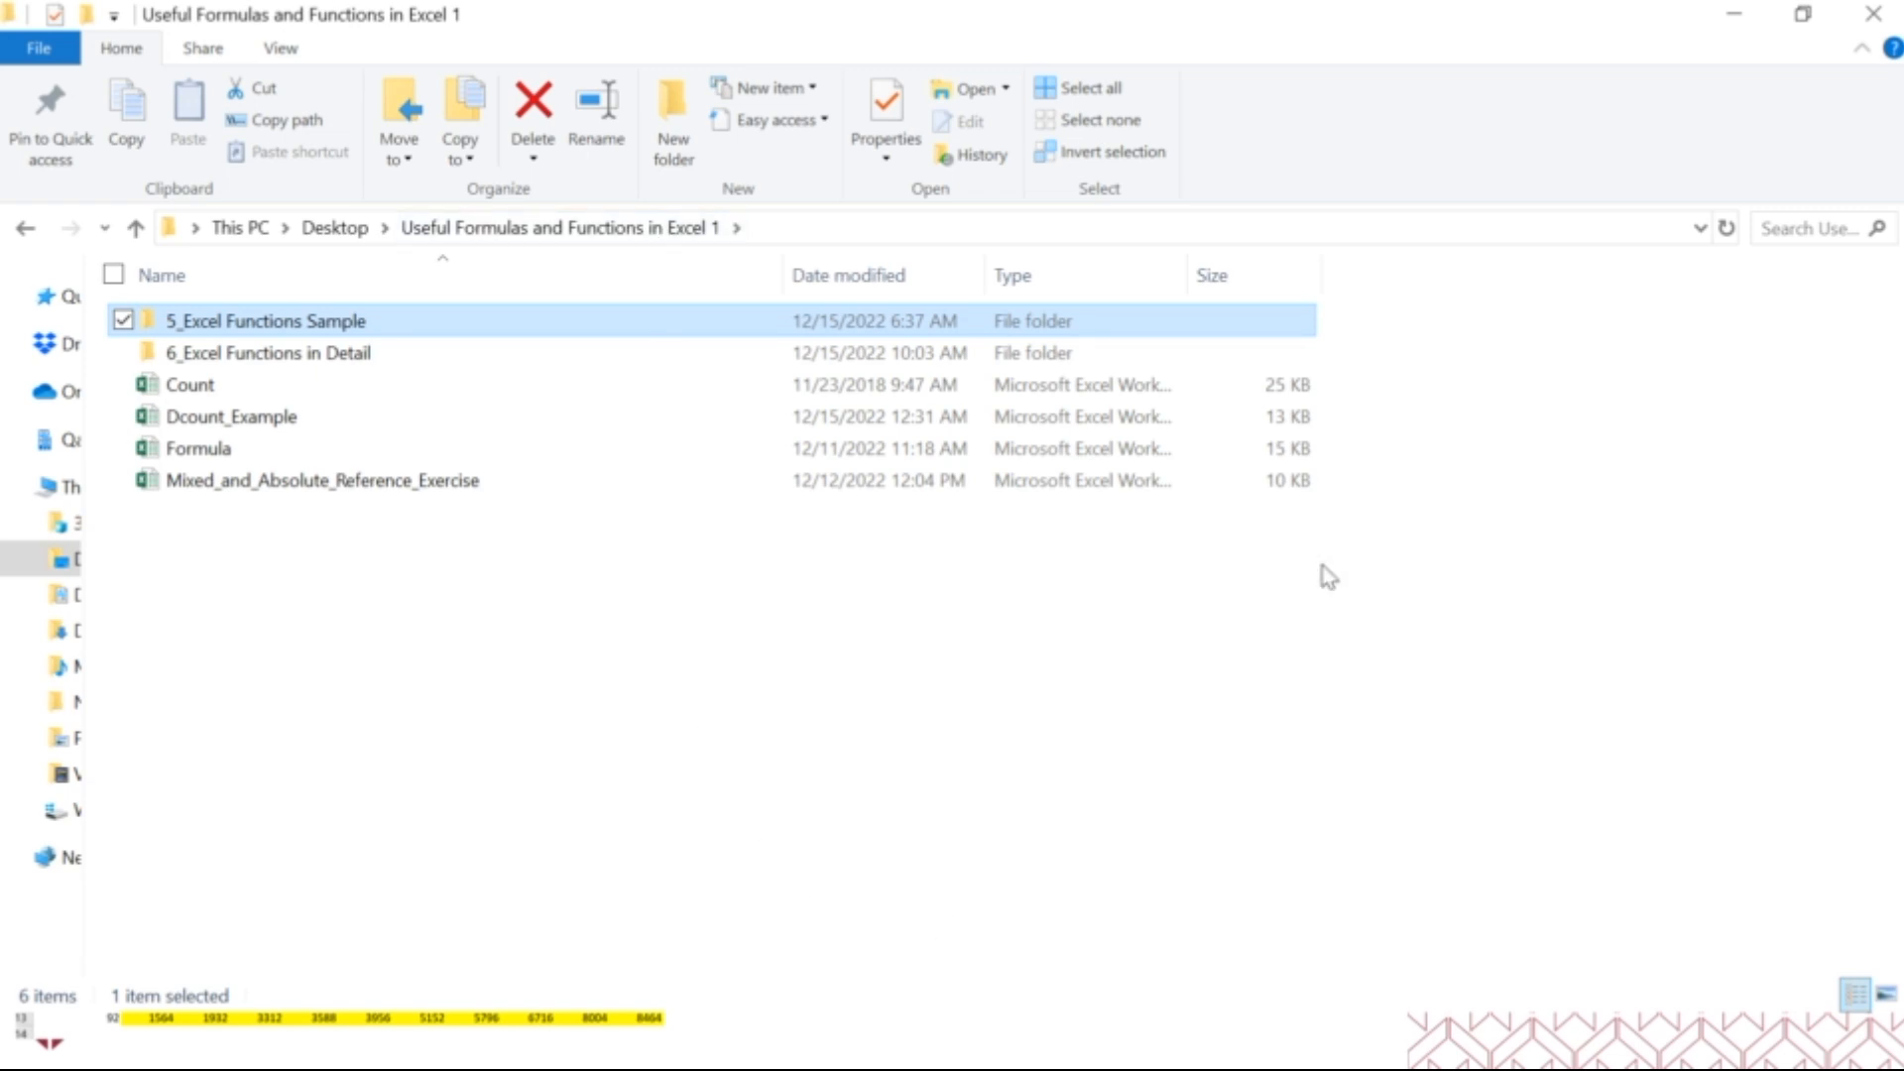
Minimize the folder window, switch to the Mixed_and_Absolute_Reference_Exercis workbook in Excel and look over the second exercise table starting at row 15.
{"action": "left_click", "coordinate": [1725, 12]}
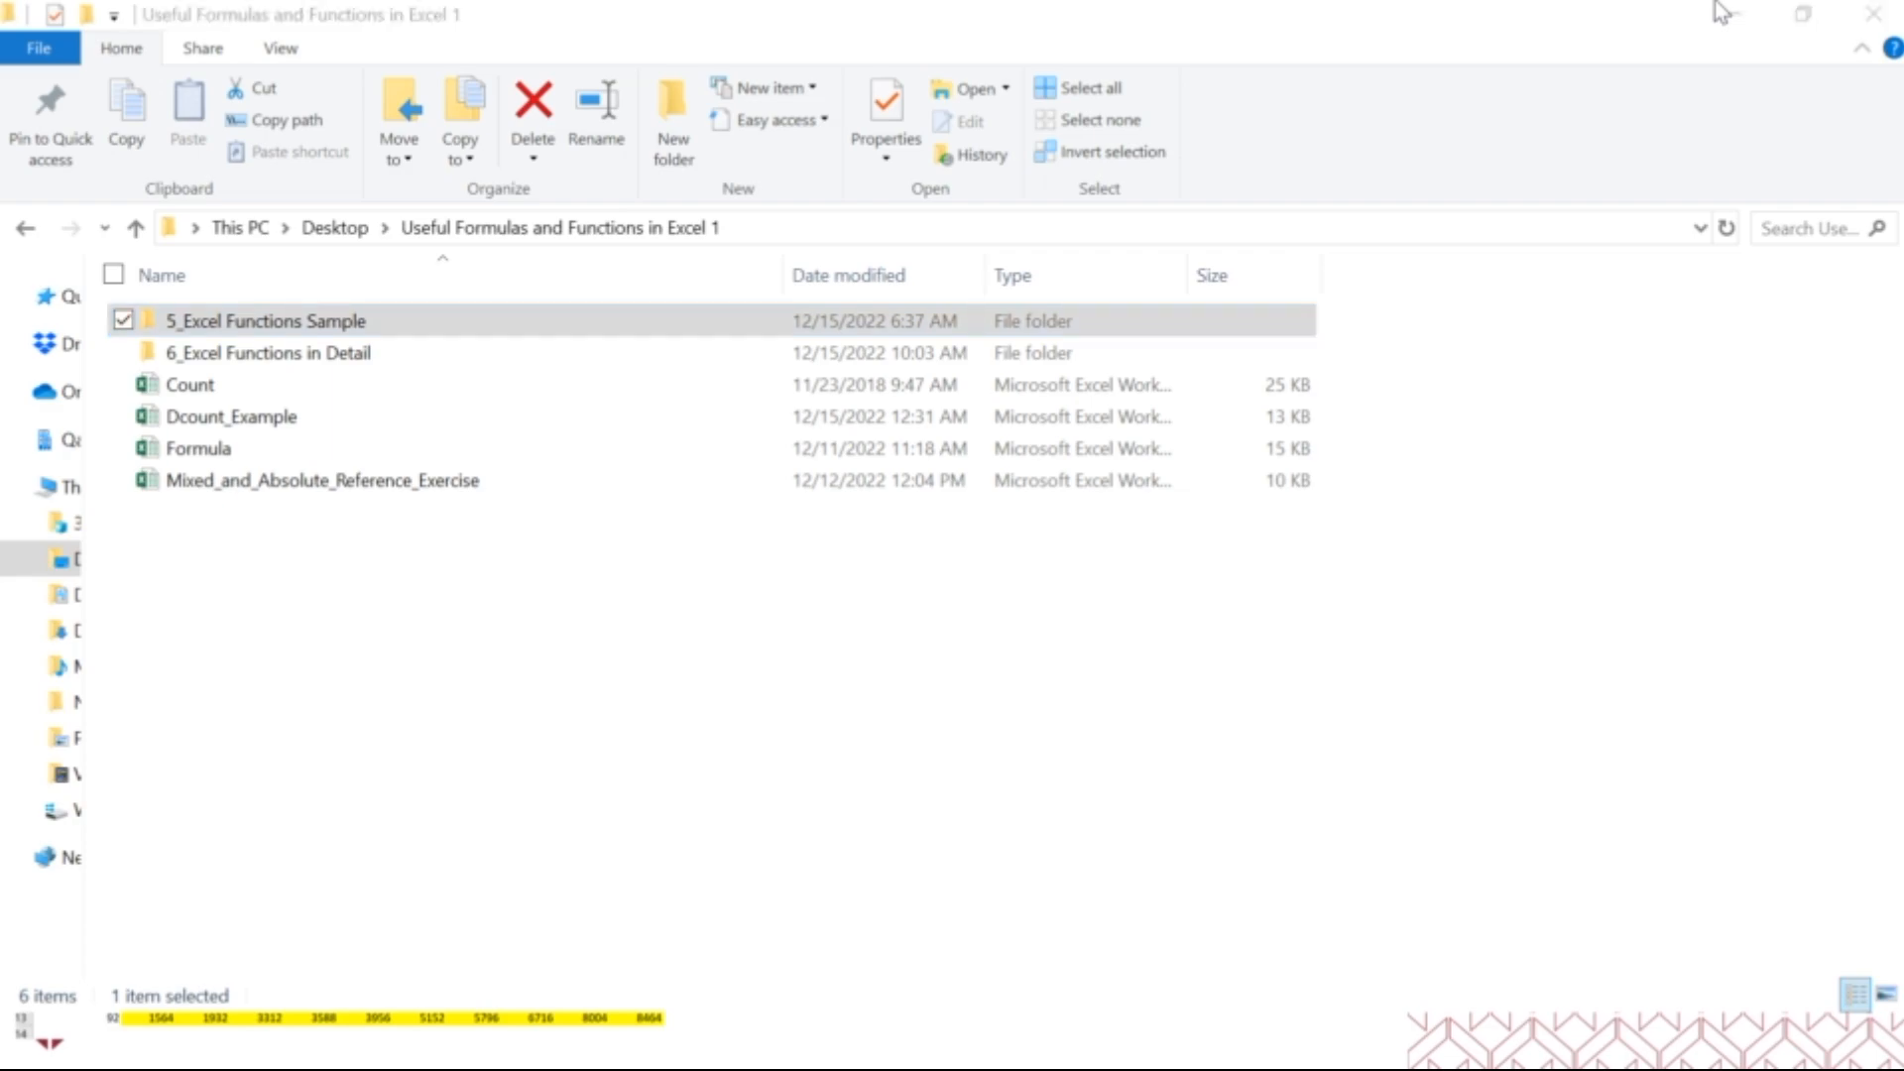
{"action": "left_click", "coordinate": [1162, 714]}
{"action": "scroll", "coordinate": [1162, 714], "scroll_direction": "down", "scroll_amount": 1}
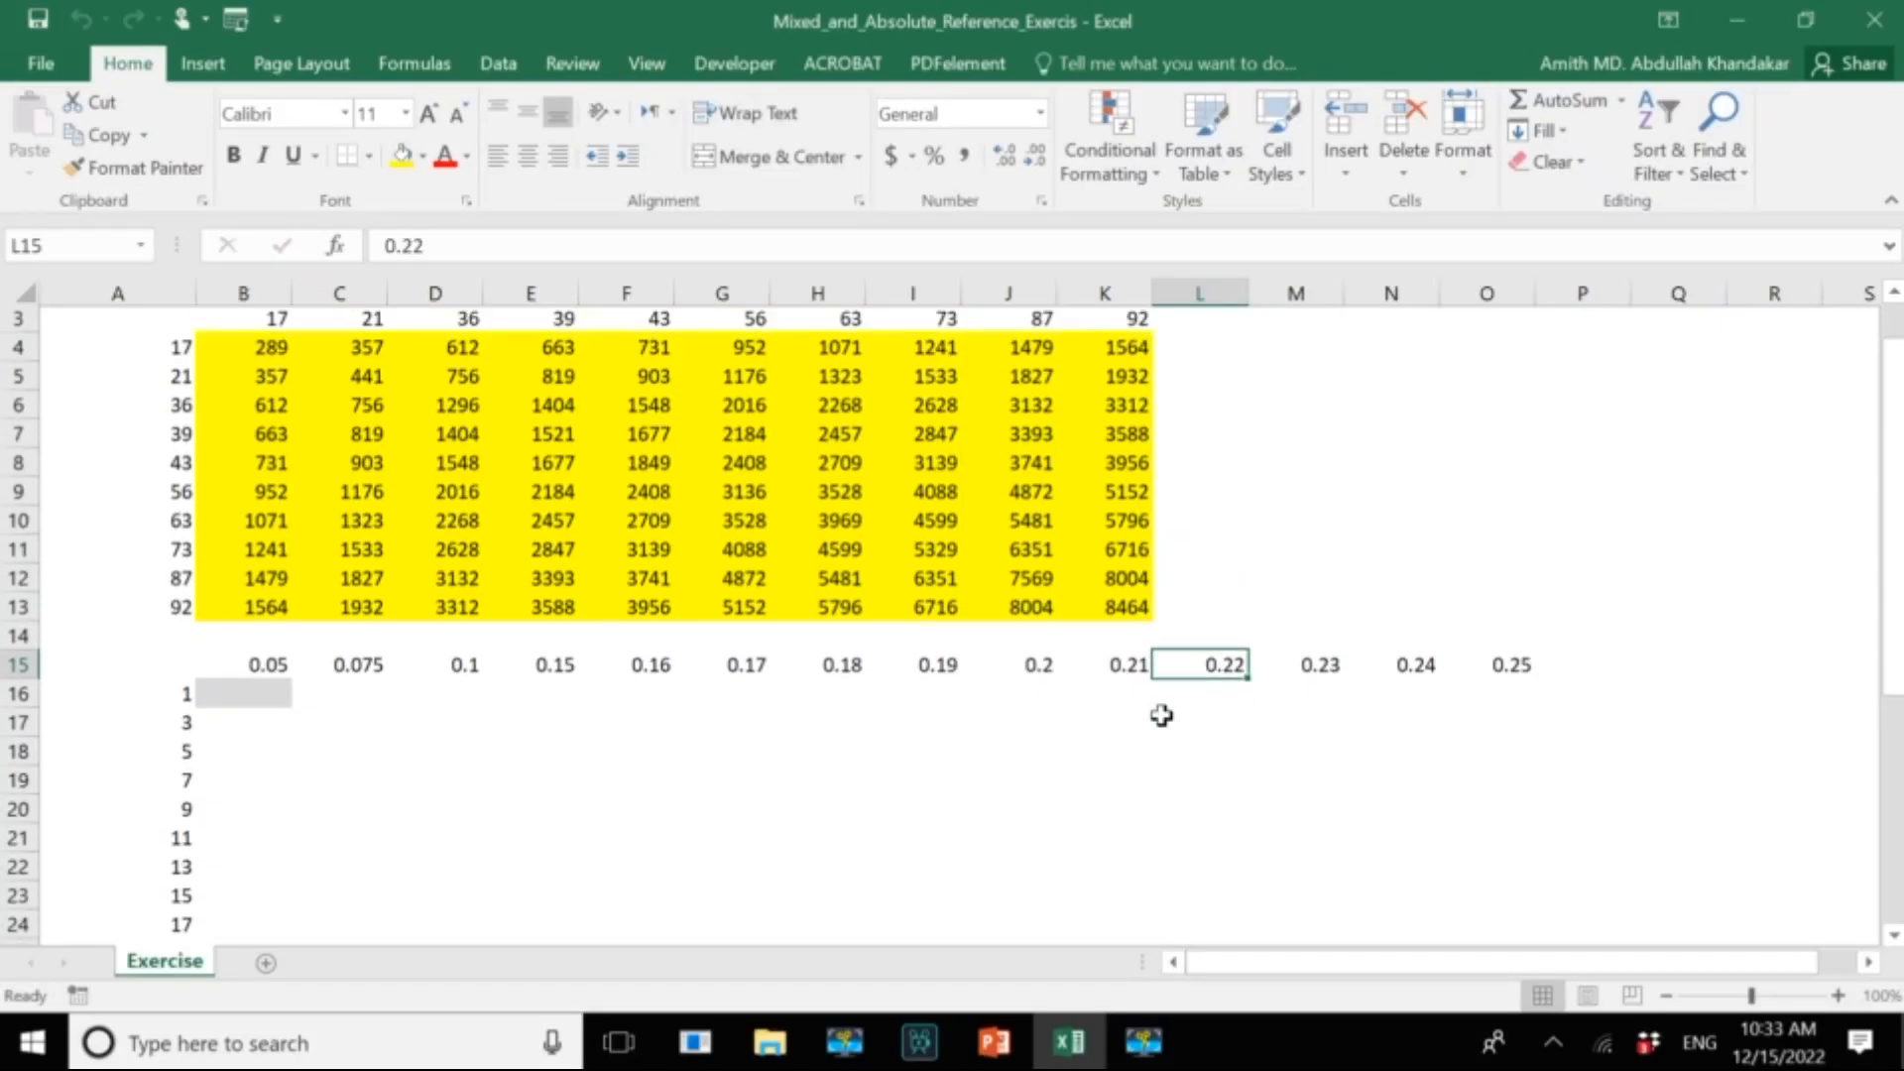
{"action": "scroll", "coordinate": [1163, 714], "scroll_direction": "up", "scroll_amount": 1}
{"action": "scroll", "coordinate": [1163, 714], "scroll_direction": "down", "scroll_amount": 3}
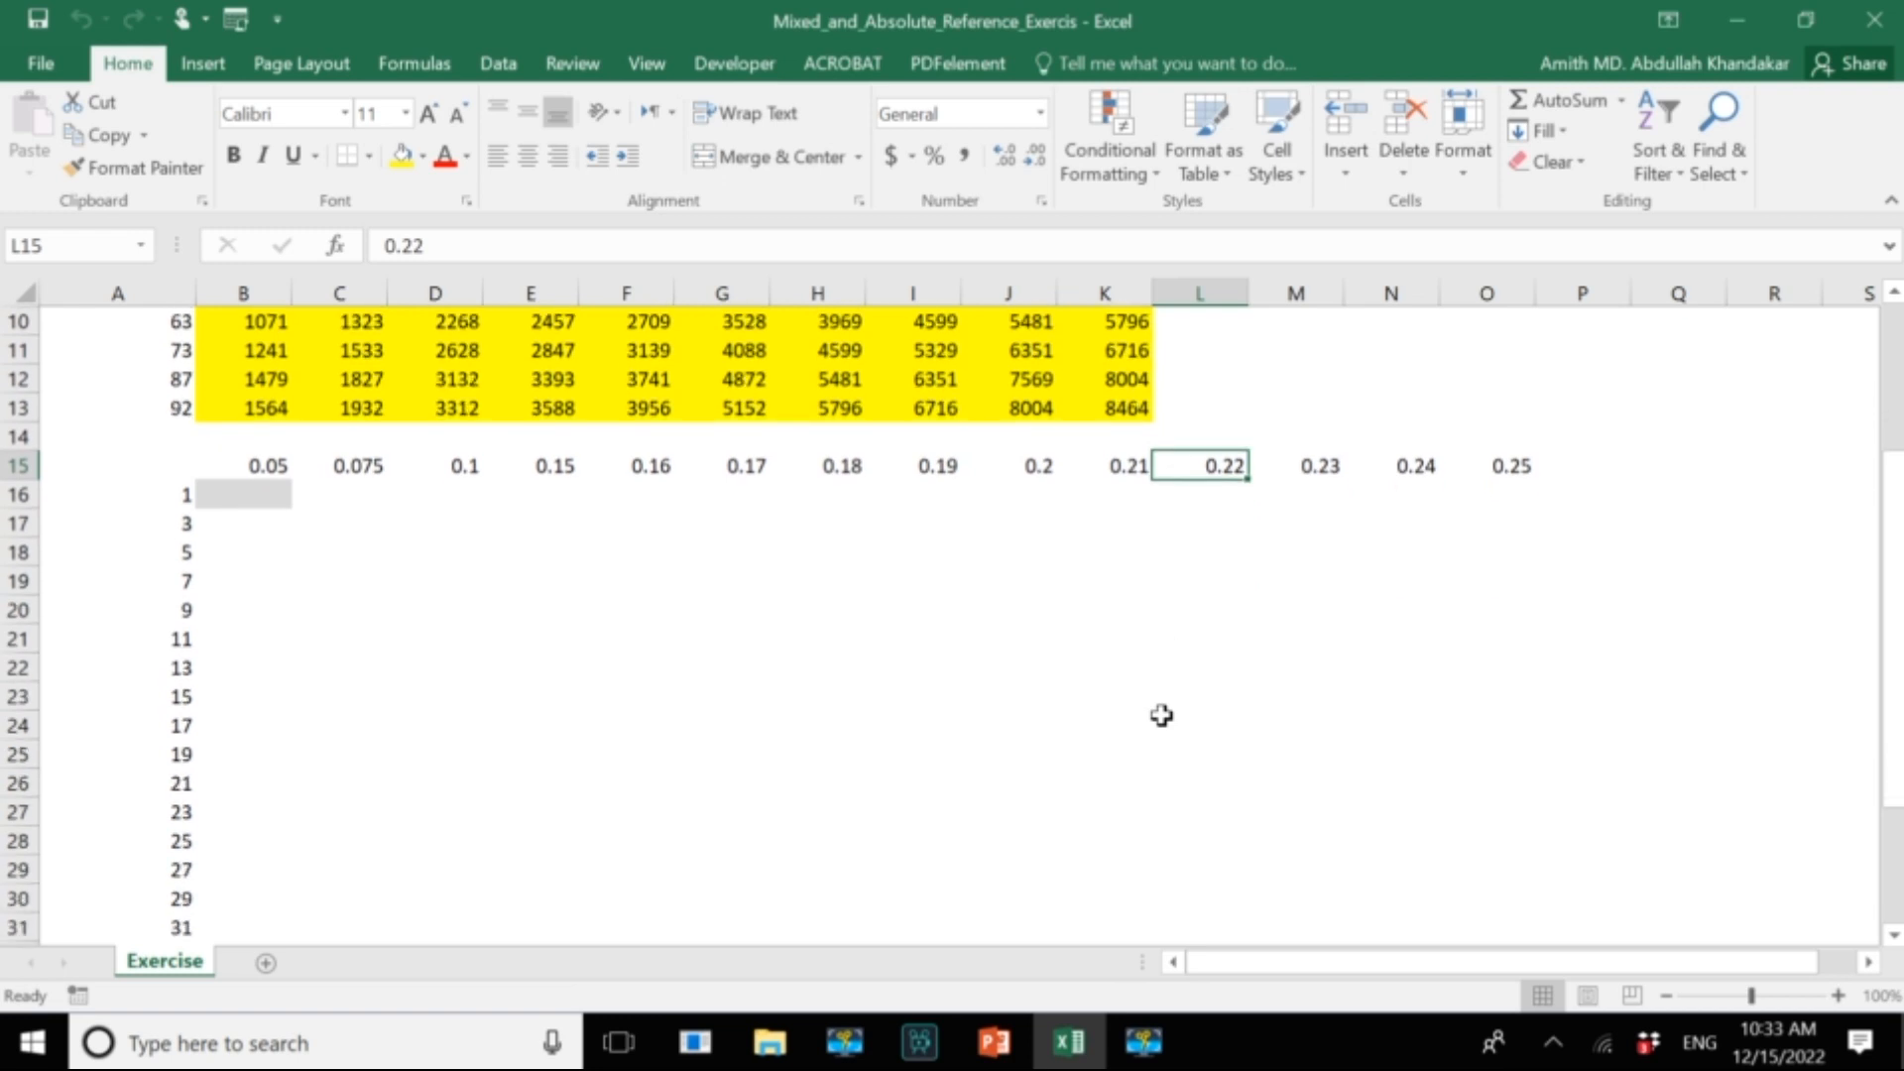
Examine the second exercise table by selecting its multipliers in B15:O15 and the numbers in column A from A16 down.
{"action": "scroll", "coordinate": [1162, 714], "scroll_direction": "down", "scroll_amount": 1}
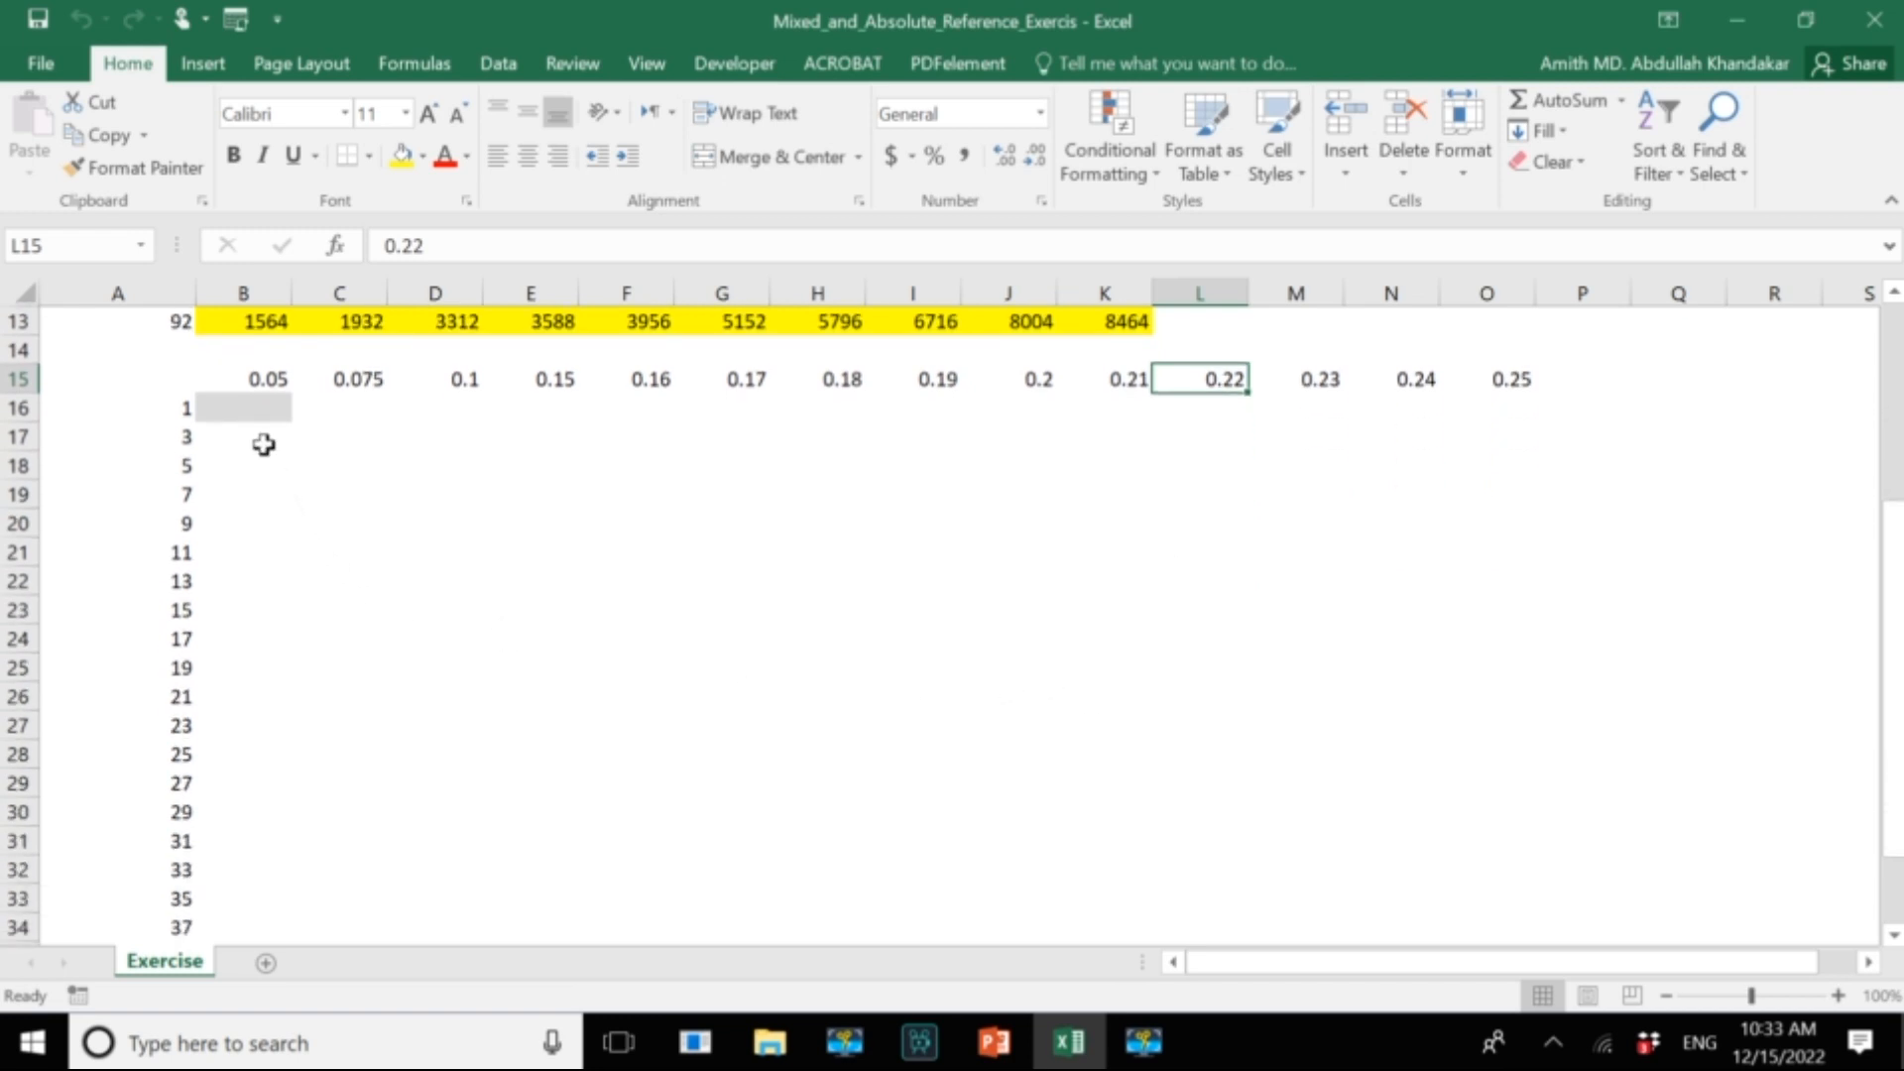
{"action": "left_click_drag", "start_coordinate": [263, 377], "coordinate": [1497, 375]}
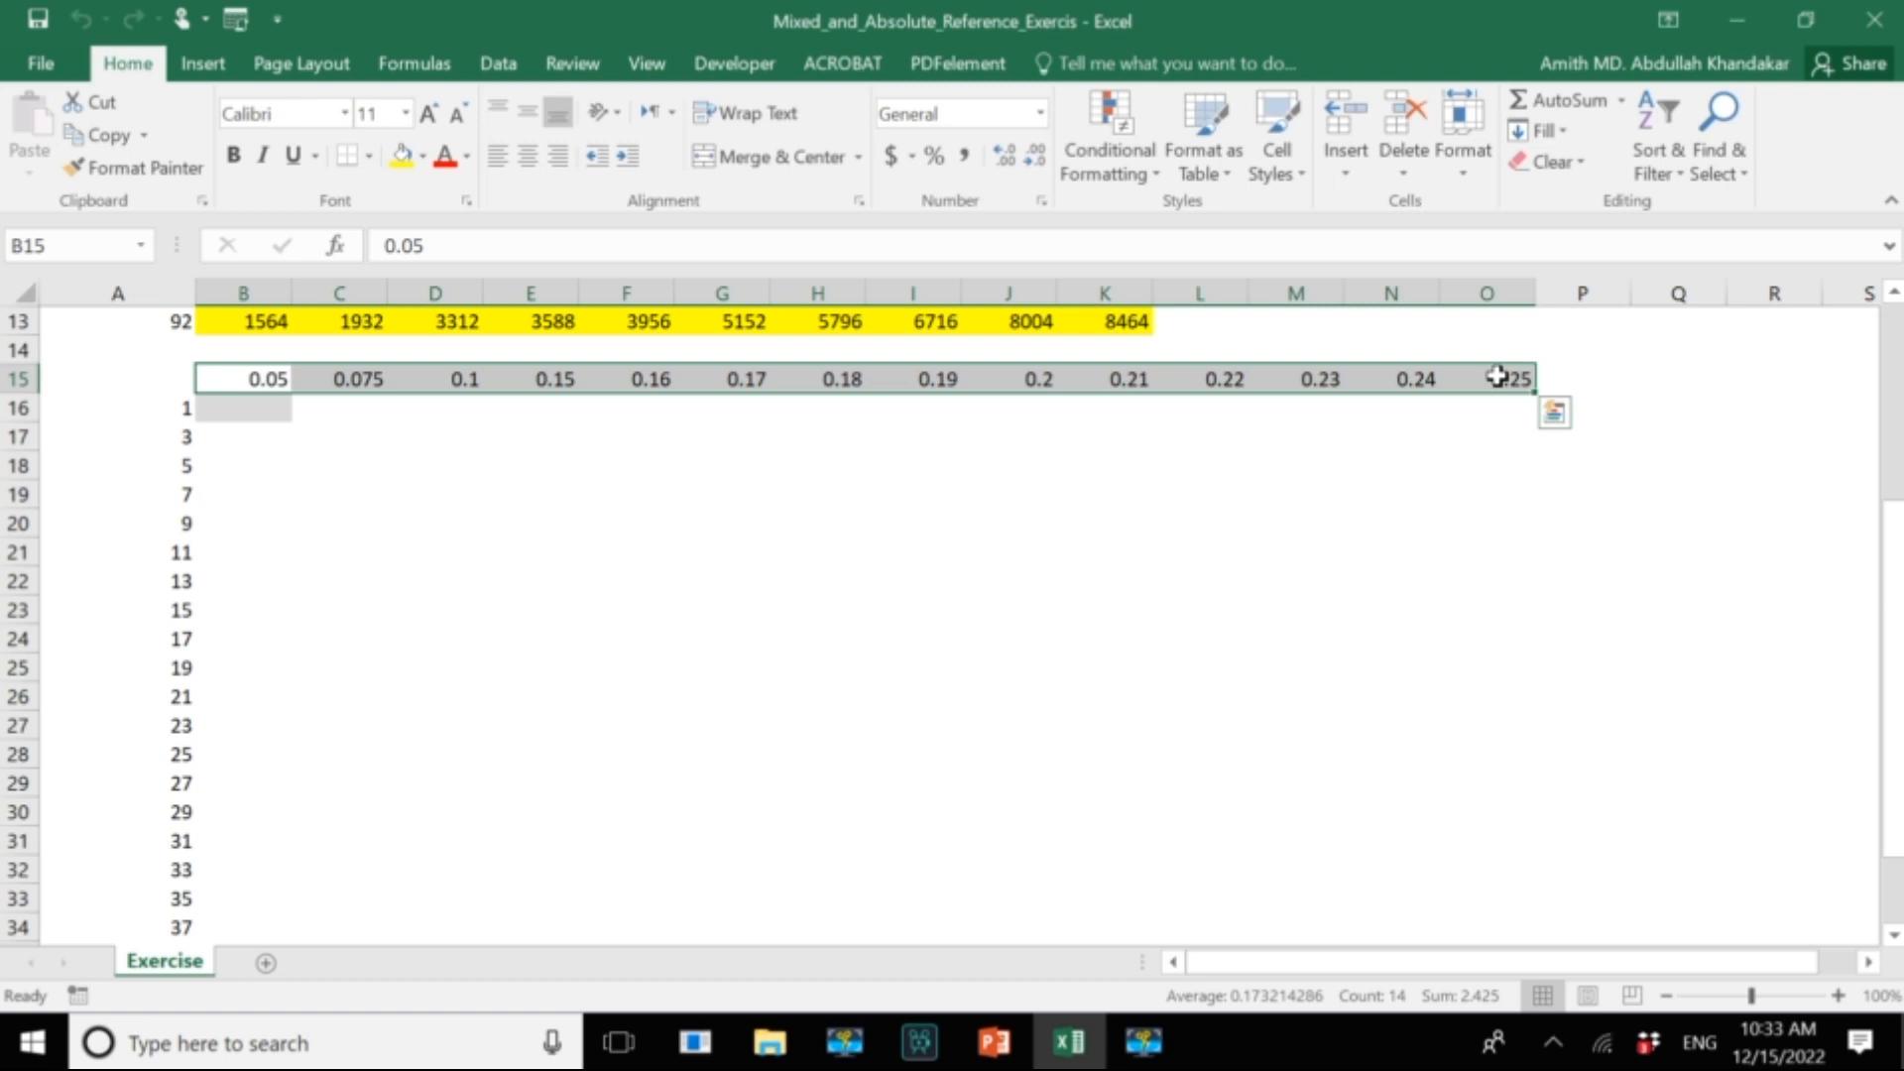
{"action": "left_click_drag", "start_coordinate": [169, 406], "coordinate": [161, 769]}
{"action": "scroll", "coordinate": [162, 770], "scroll_direction": "up", "scroll_amount": 5}
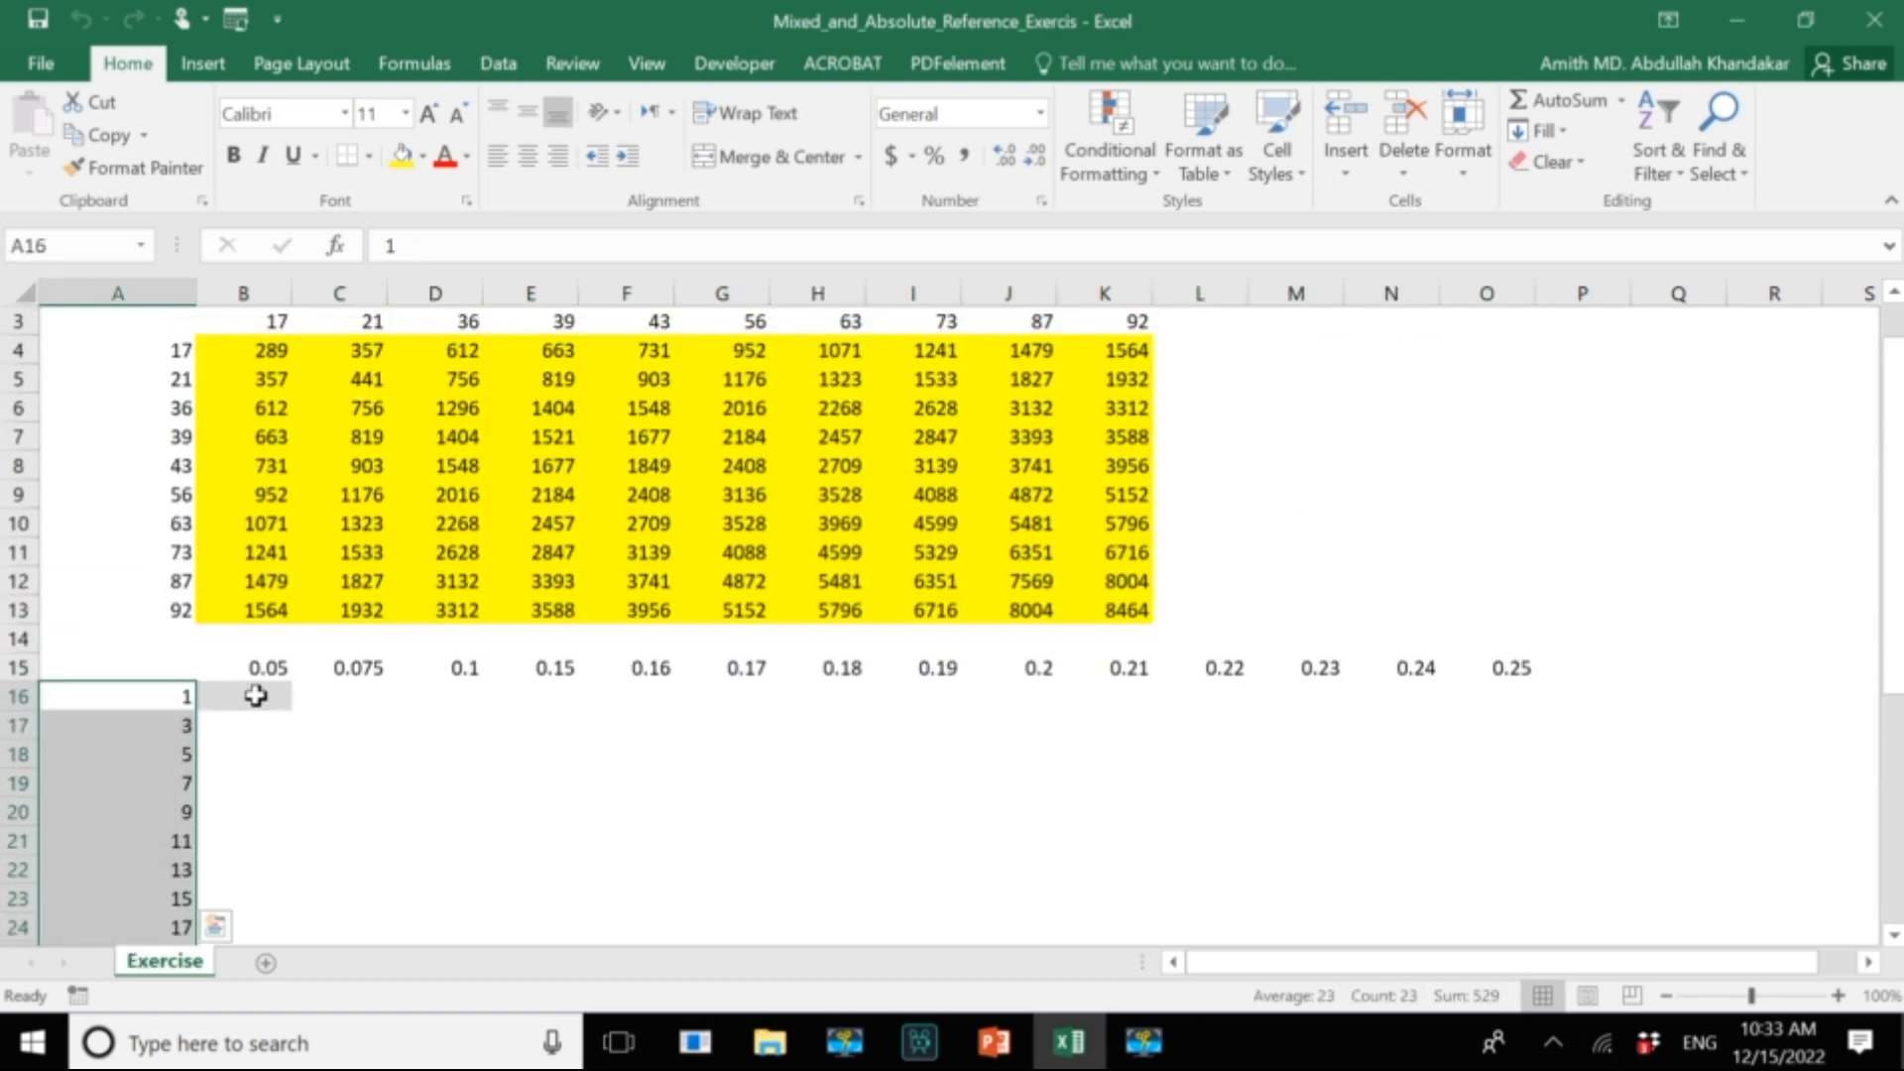
Begin a formula in B16 that multiplies the row number by the column multiplier, =A16*B15.
{"action": "left_click", "coordinate": [256, 696]}
{"action": "scroll", "coordinate": [255, 697], "scroll_direction": "down", "scroll_amount": 1}
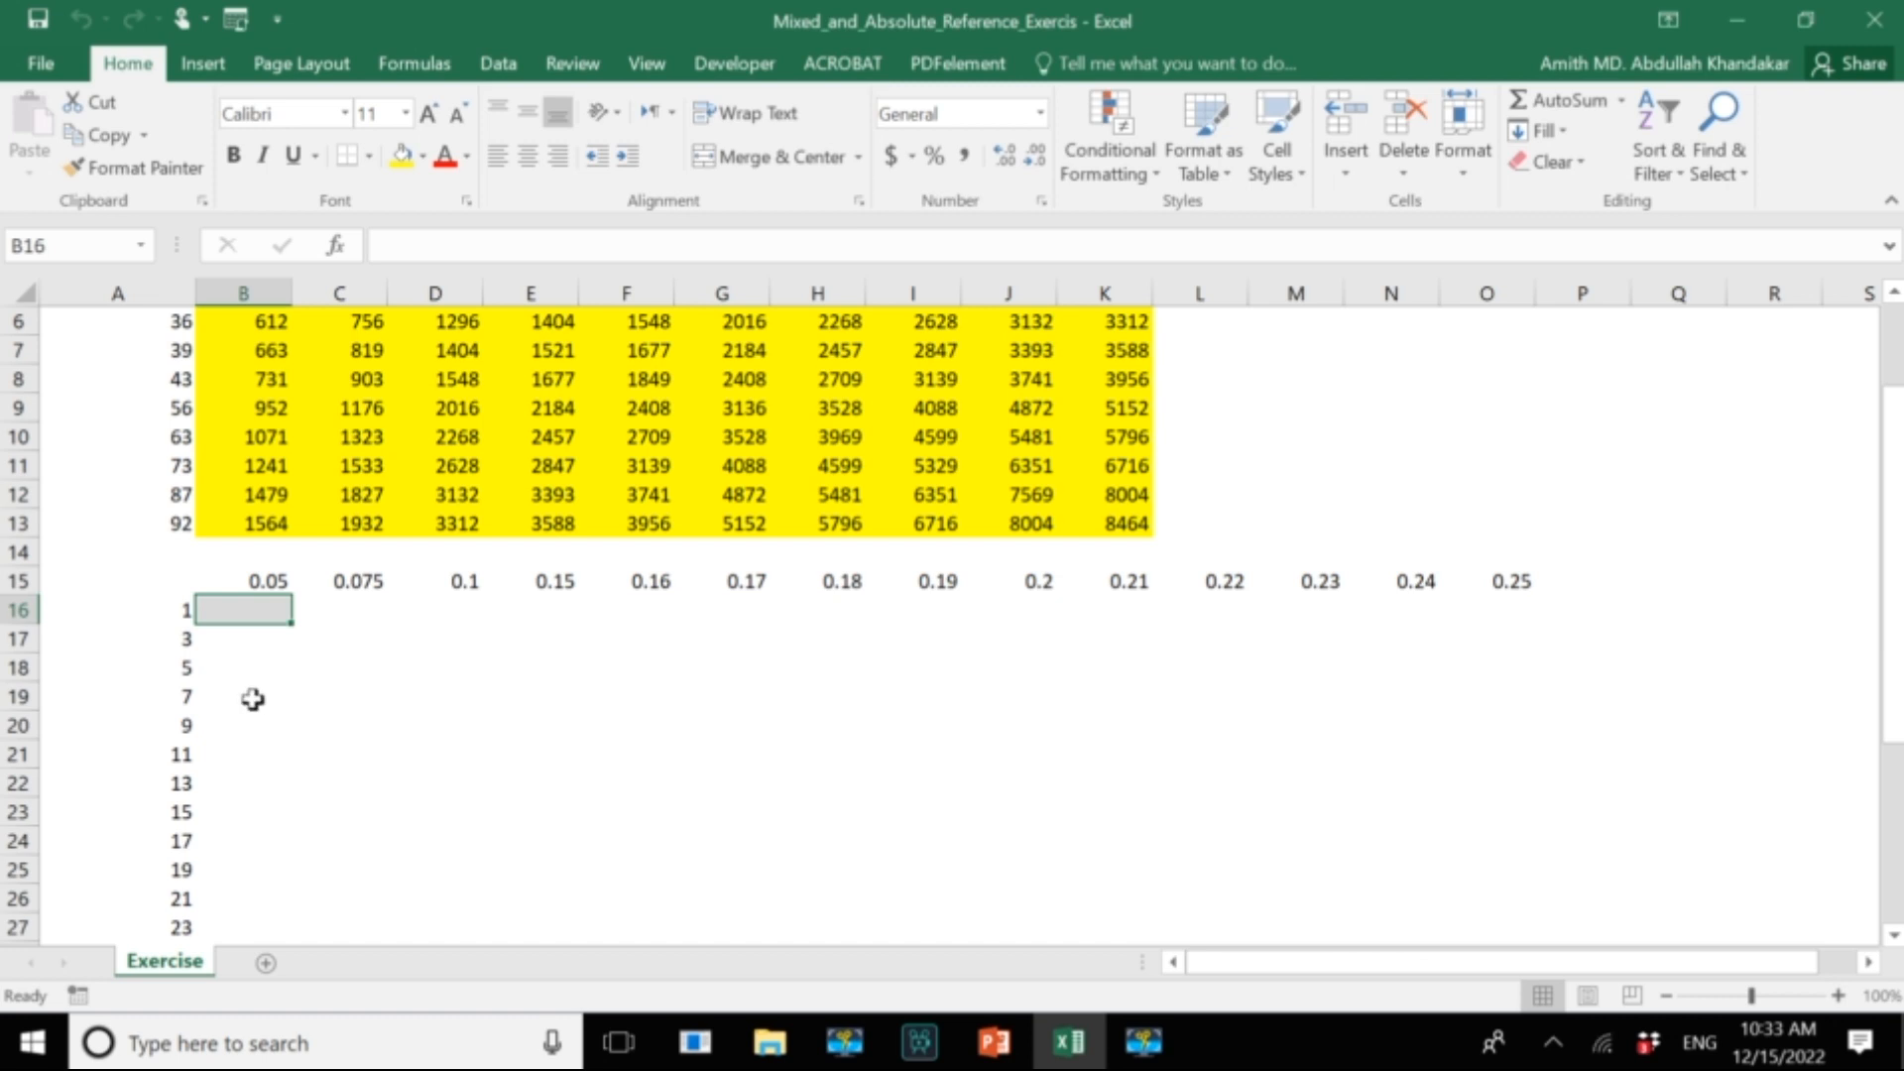
{"action": "scroll", "coordinate": [253, 699], "scroll_direction": "down", "scroll_amount": 1}
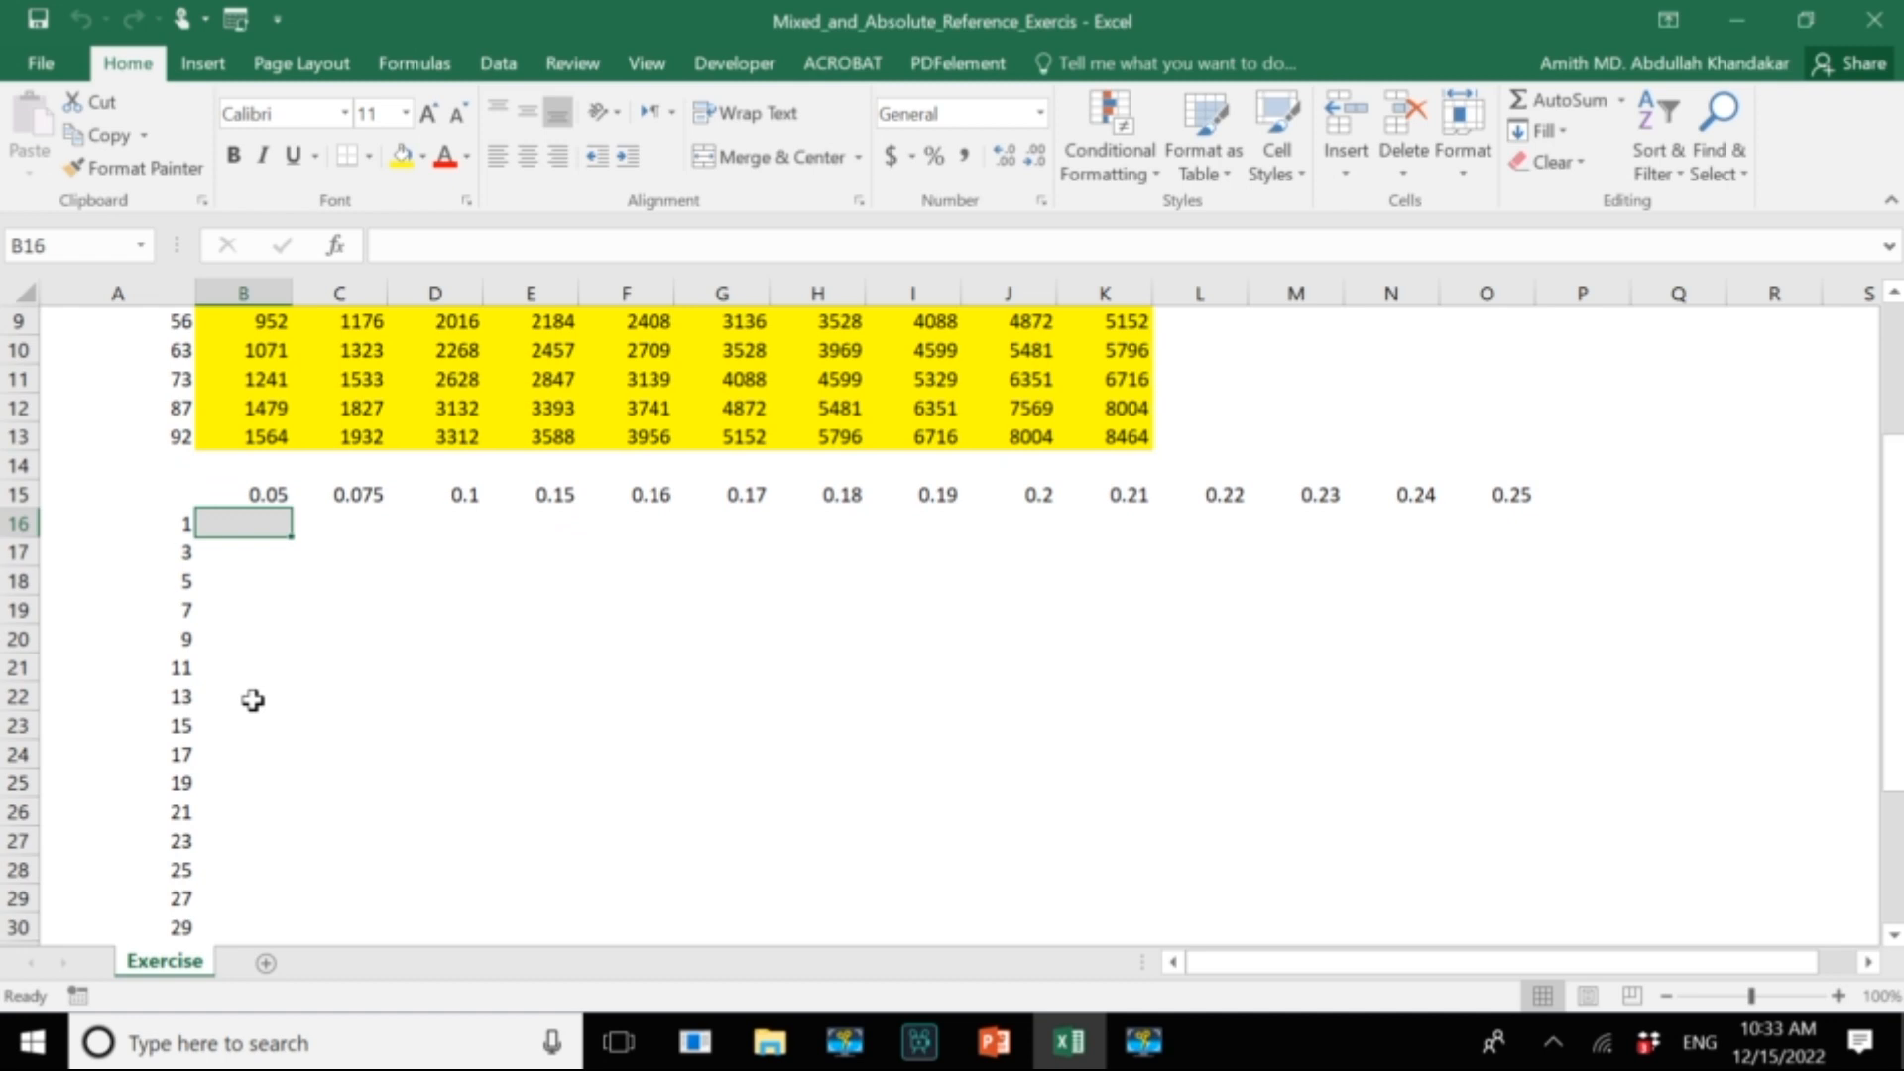
{"action": "type", "text": "="}
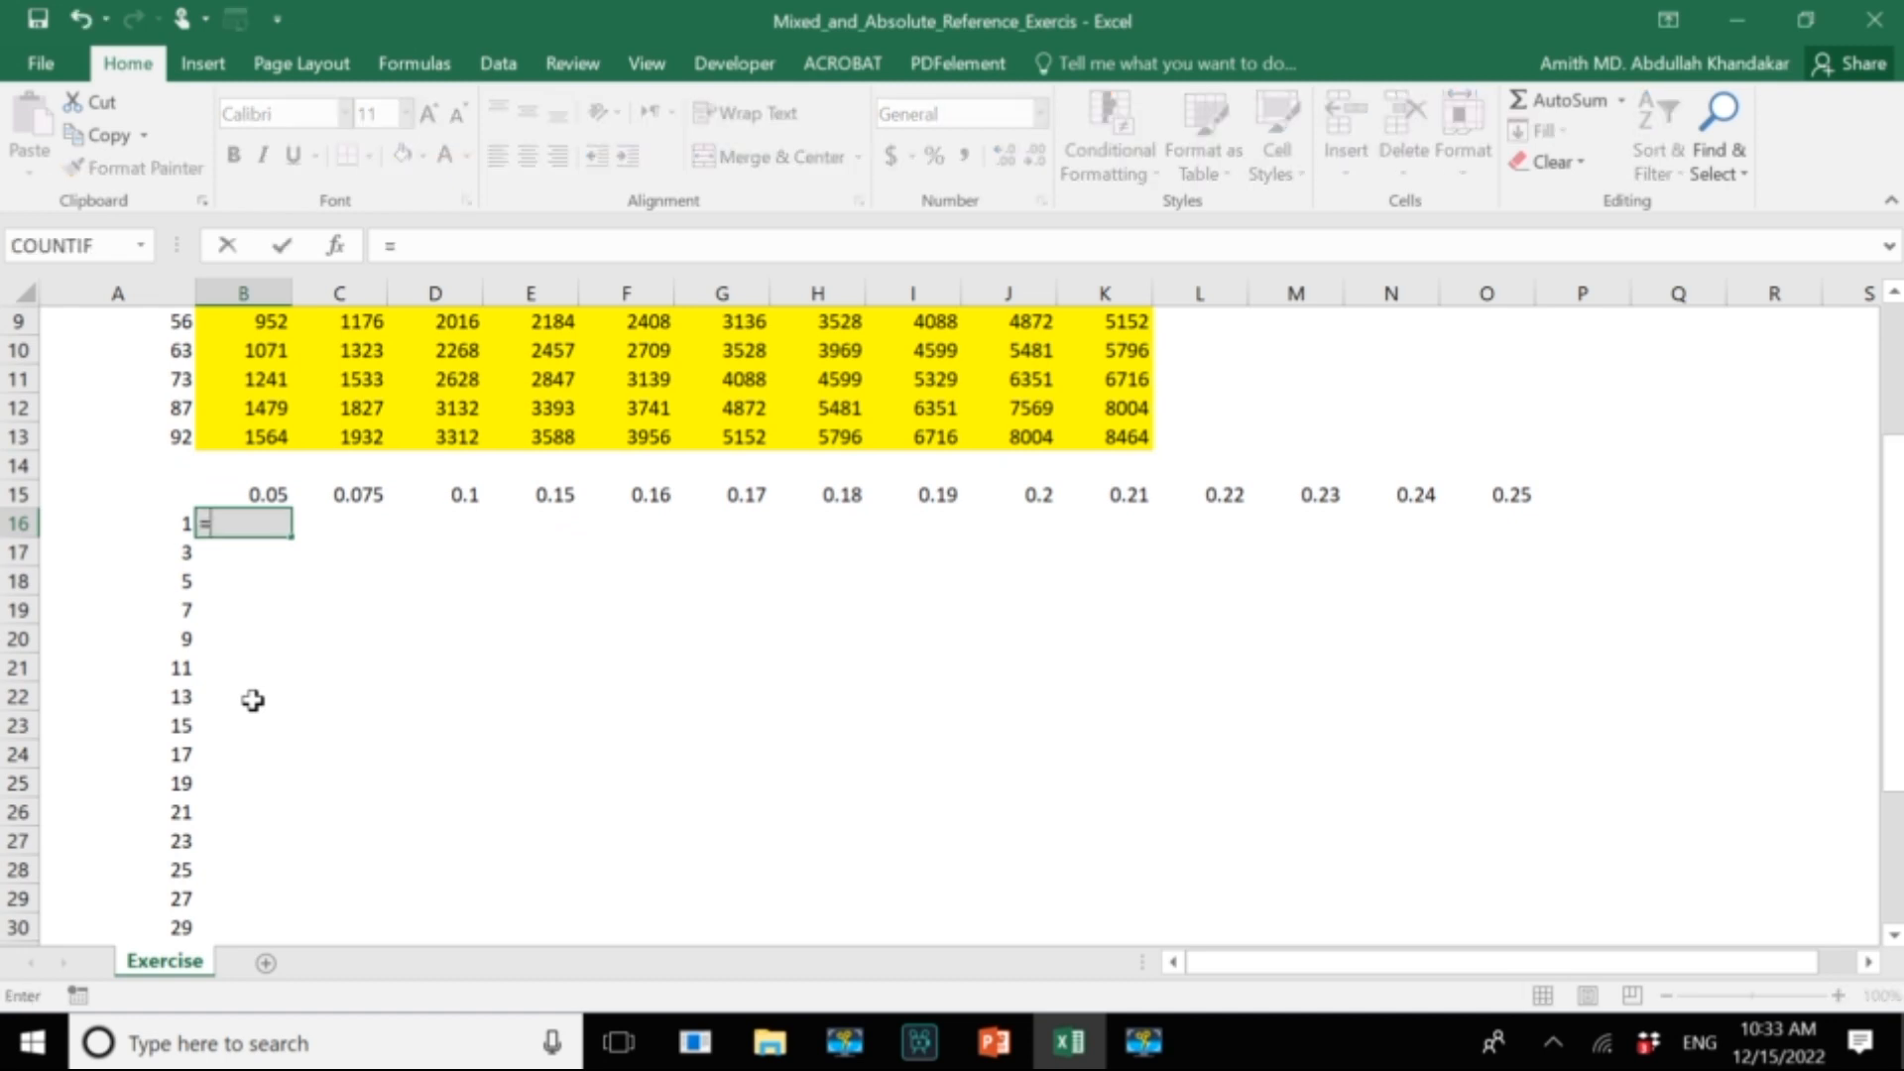
{"action": "left_click", "coordinate": [152, 536]}
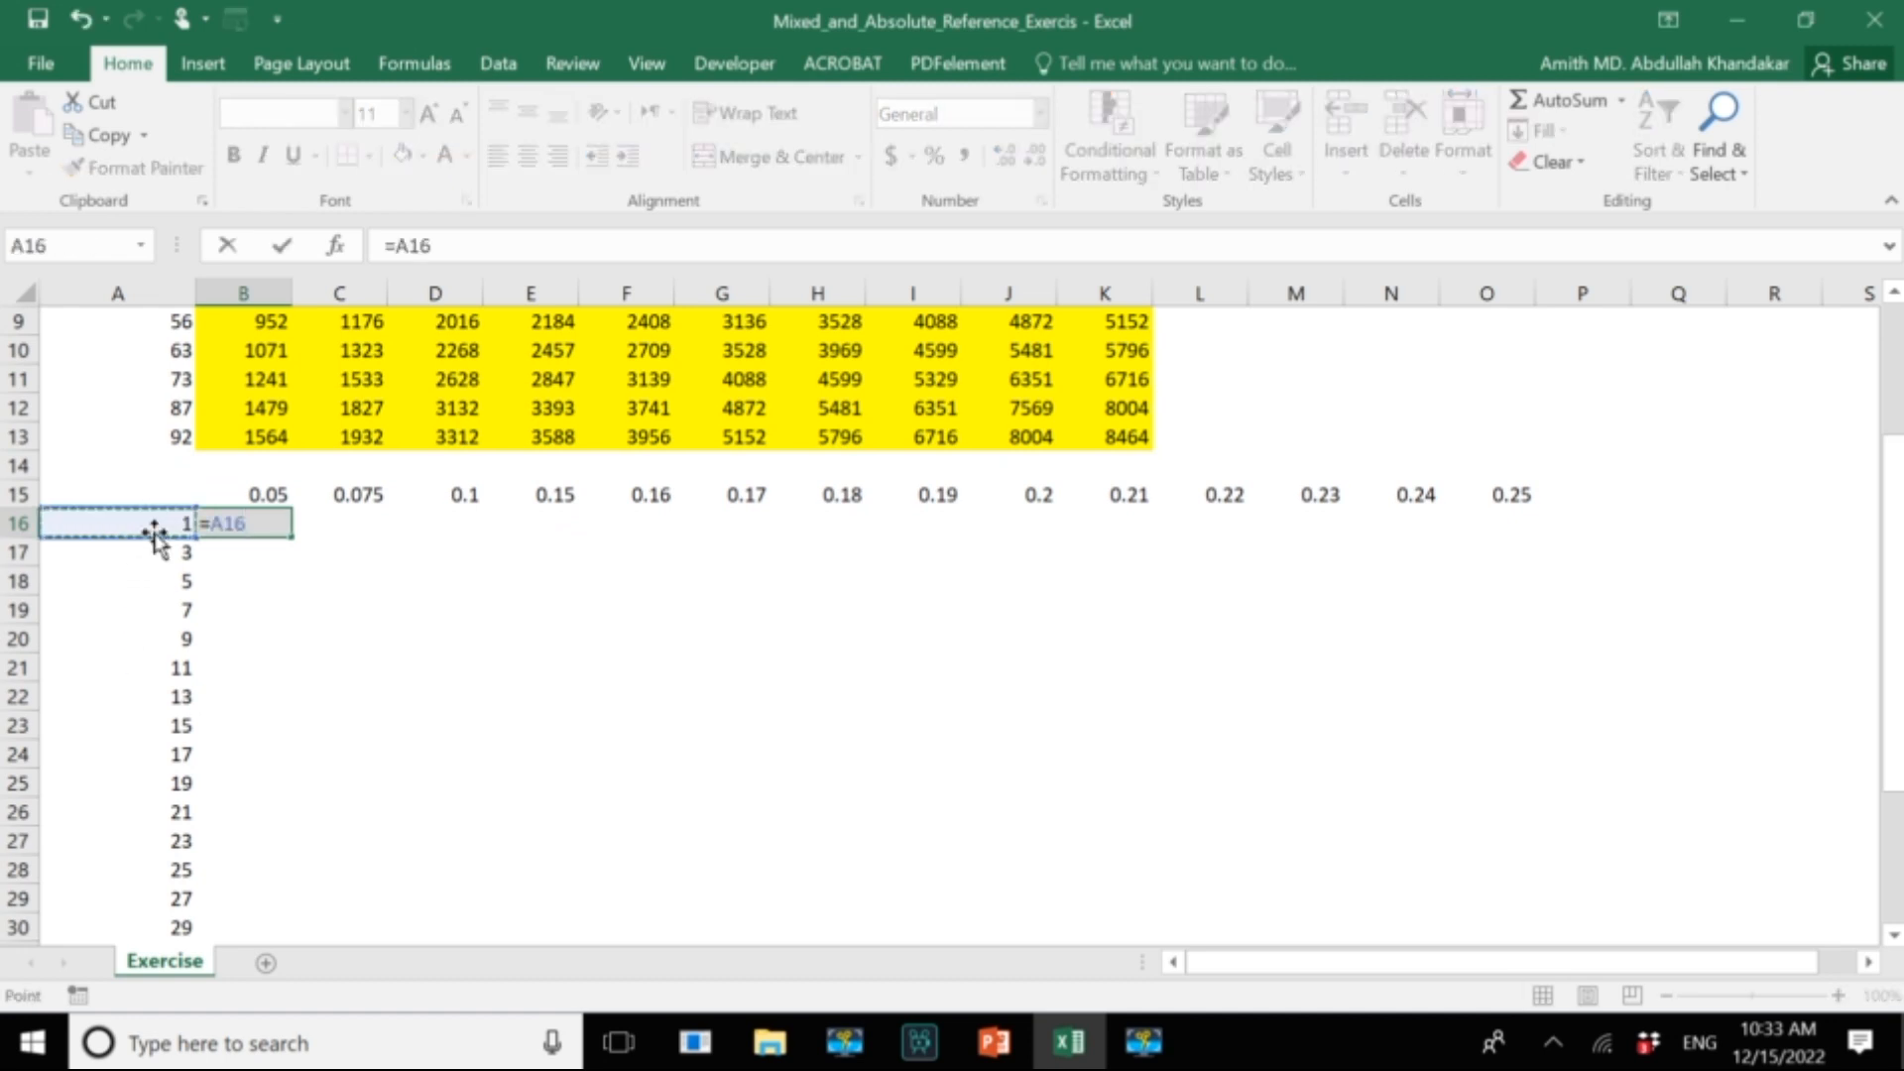
{"action": "type", "text": "*"}
{"action": "left_click", "coordinate": [263, 496]}
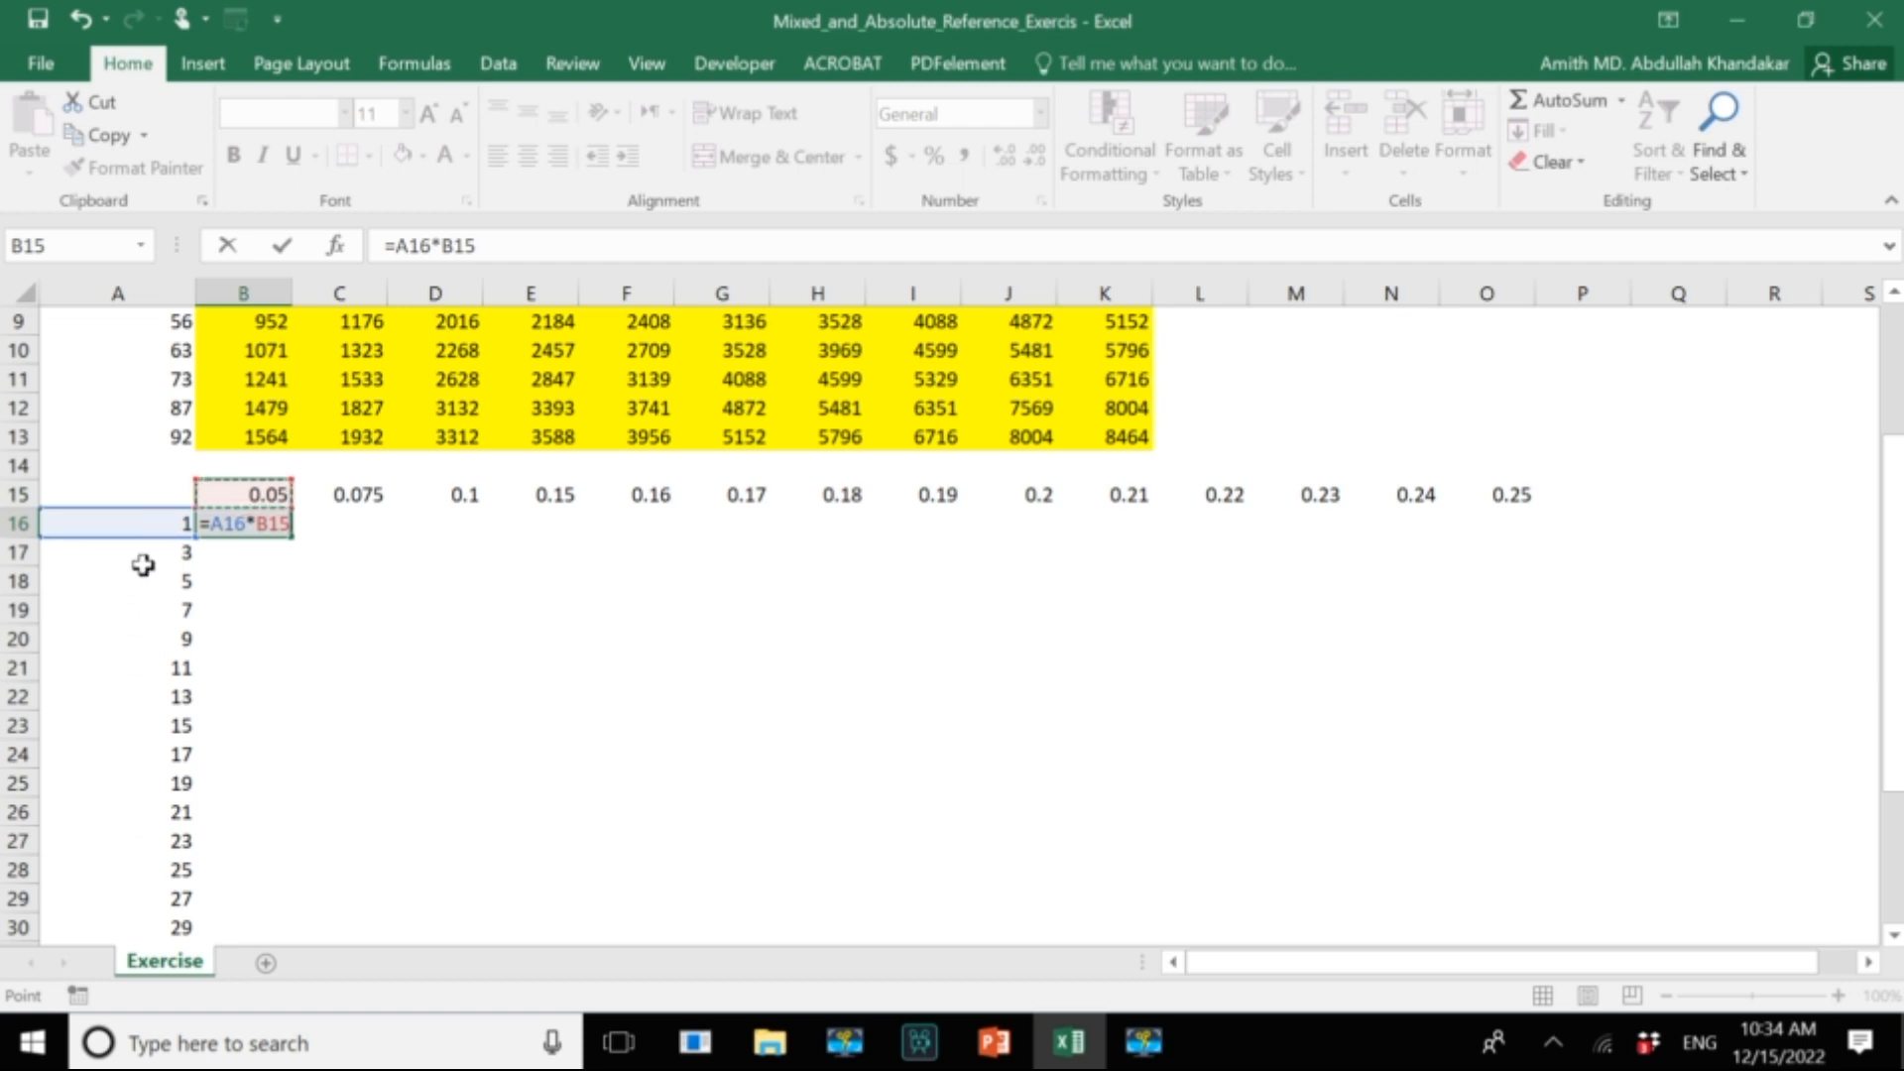
Lock column A and row 15 with dollar signs and enter the B16 formula as =$A16*B$15.
{"action": "left_click", "coordinate": [216, 527]}
{"action": "type", "text": "$"}
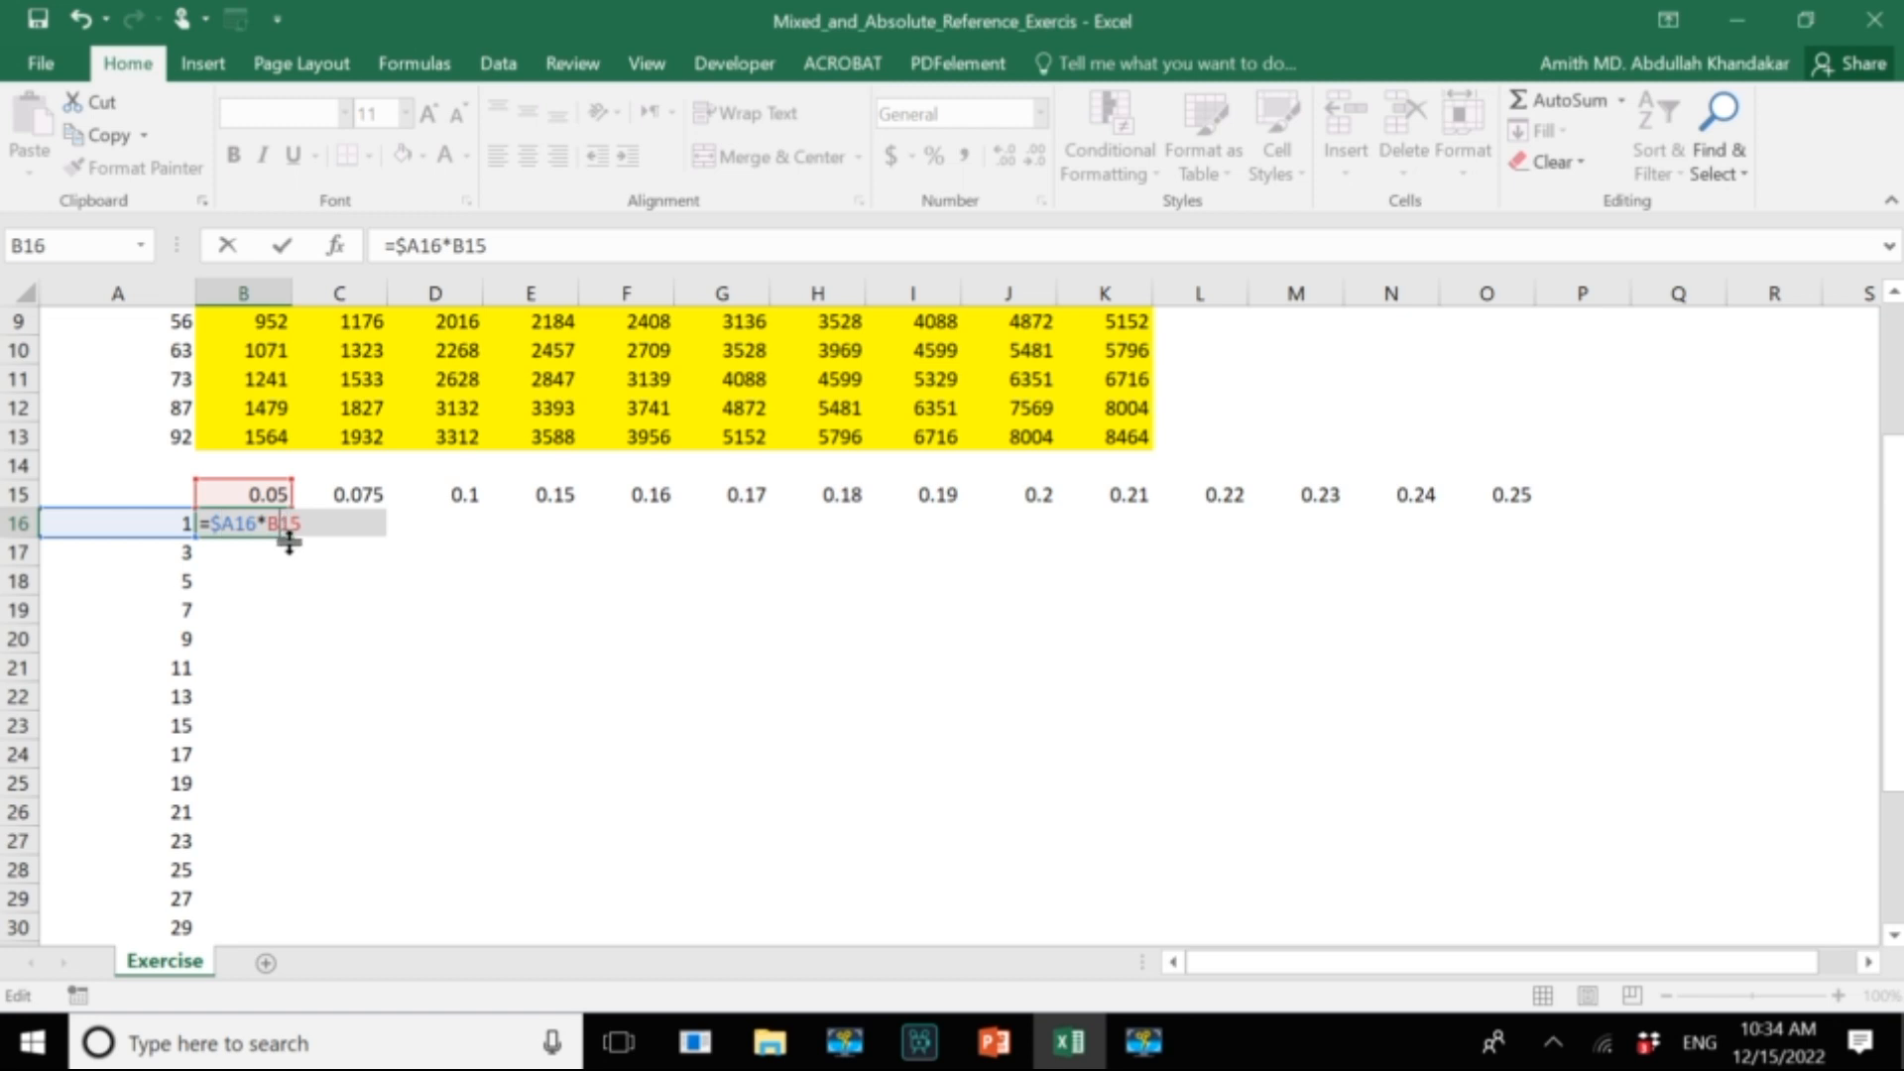
{"action": "type", "text": "$"}
{"action": "key", "text": "Return"}
Trace the precedents of cell B16 to show which cells its formula uses.
{"action": "left_click", "coordinate": [260, 526]}
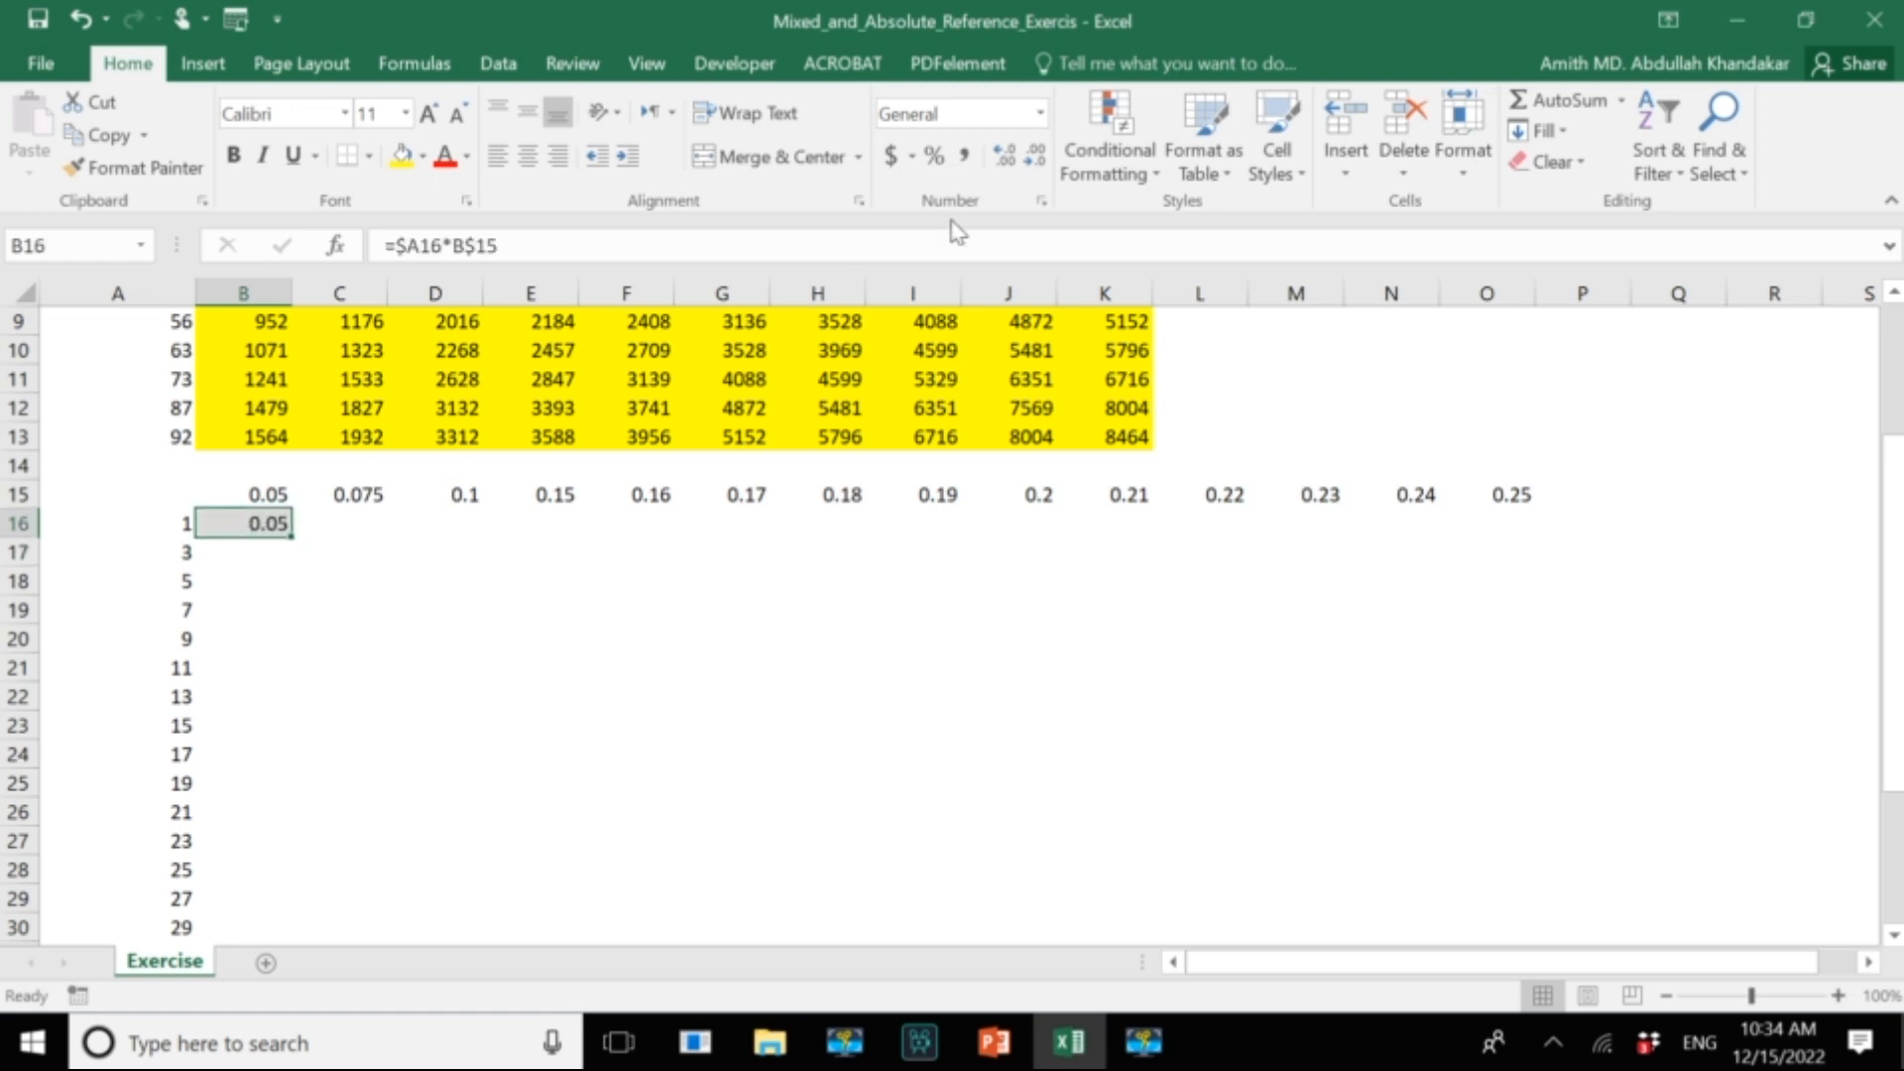
{"action": "left_click", "coordinate": [417, 65]}
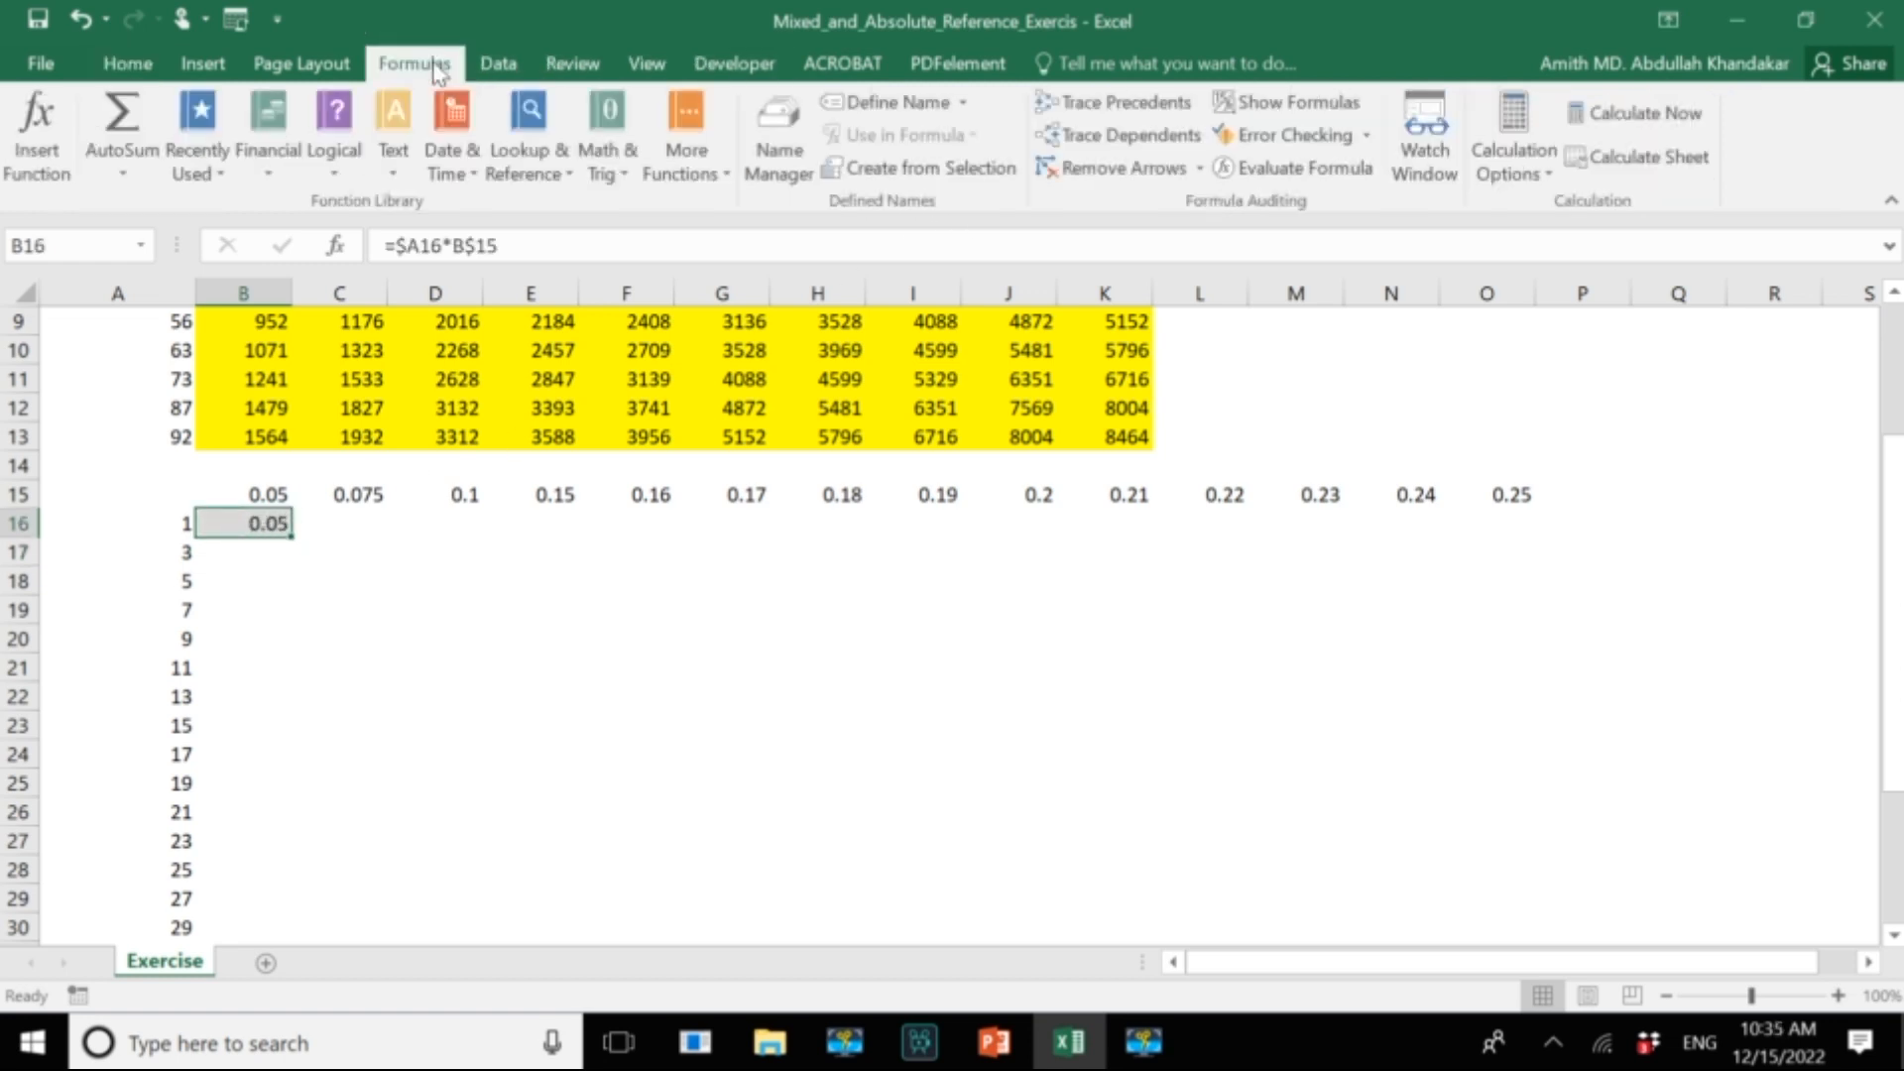
{"action": "left_click", "coordinate": [1142, 103]}
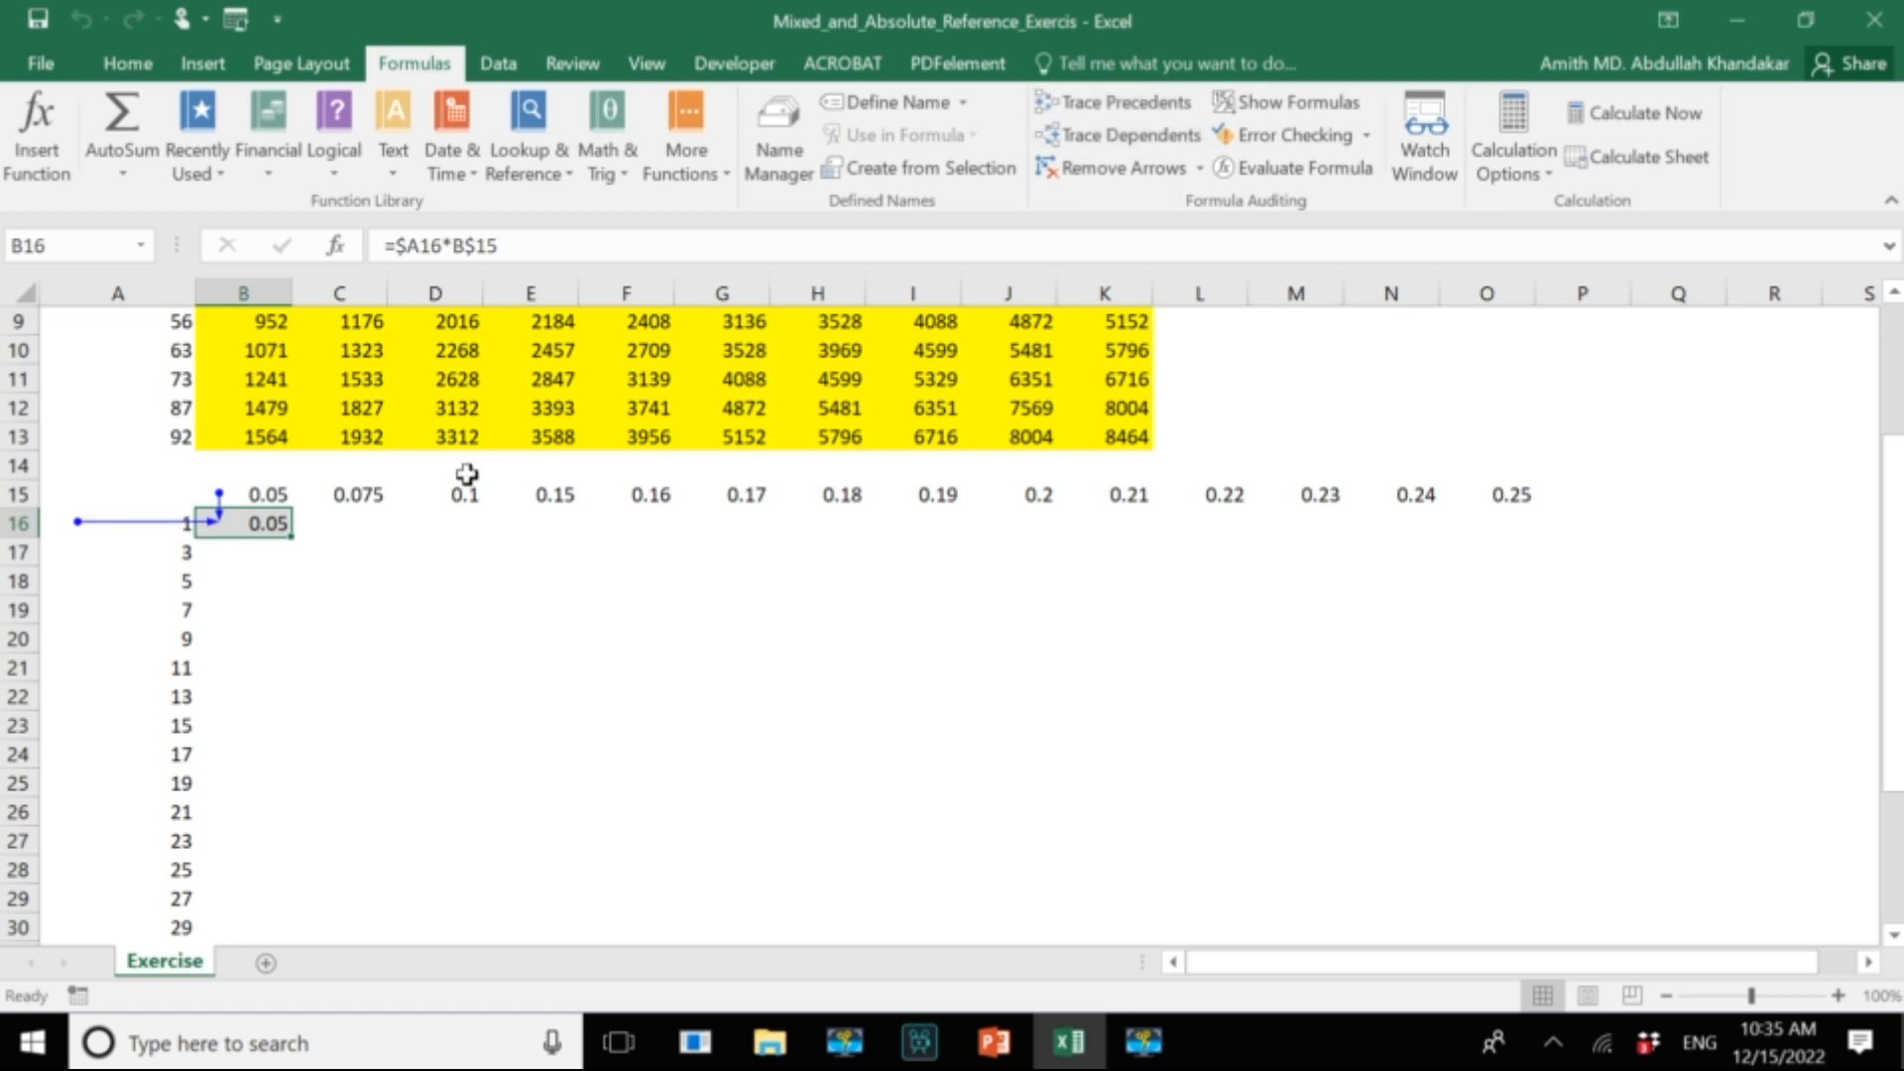
Fill the B16 formula across to column O and down to row 38 to complete the second table.
{"action": "left_click_drag", "start_coordinate": [289, 541], "coordinate": [1525, 545]}
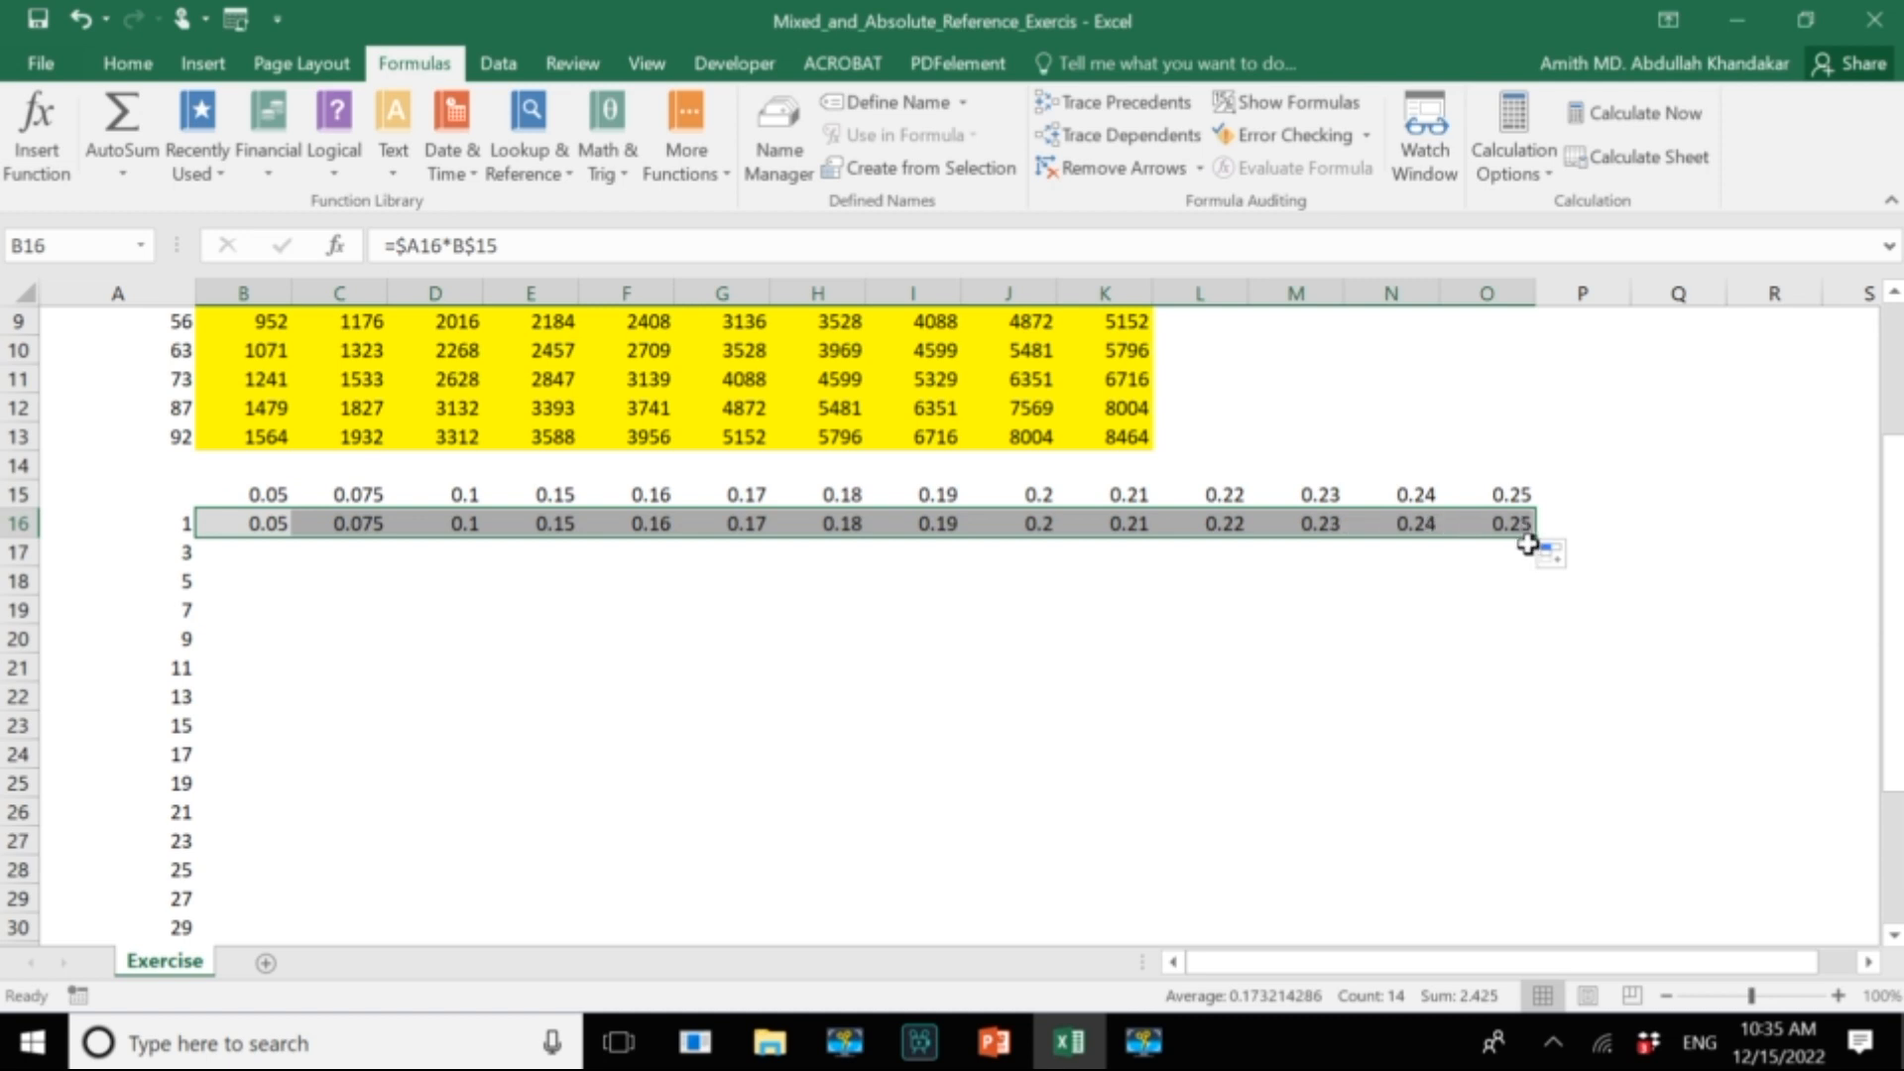
{"action": "left_click_drag", "start_coordinate": [1539, 538], "coordinate": [1553, 855]}
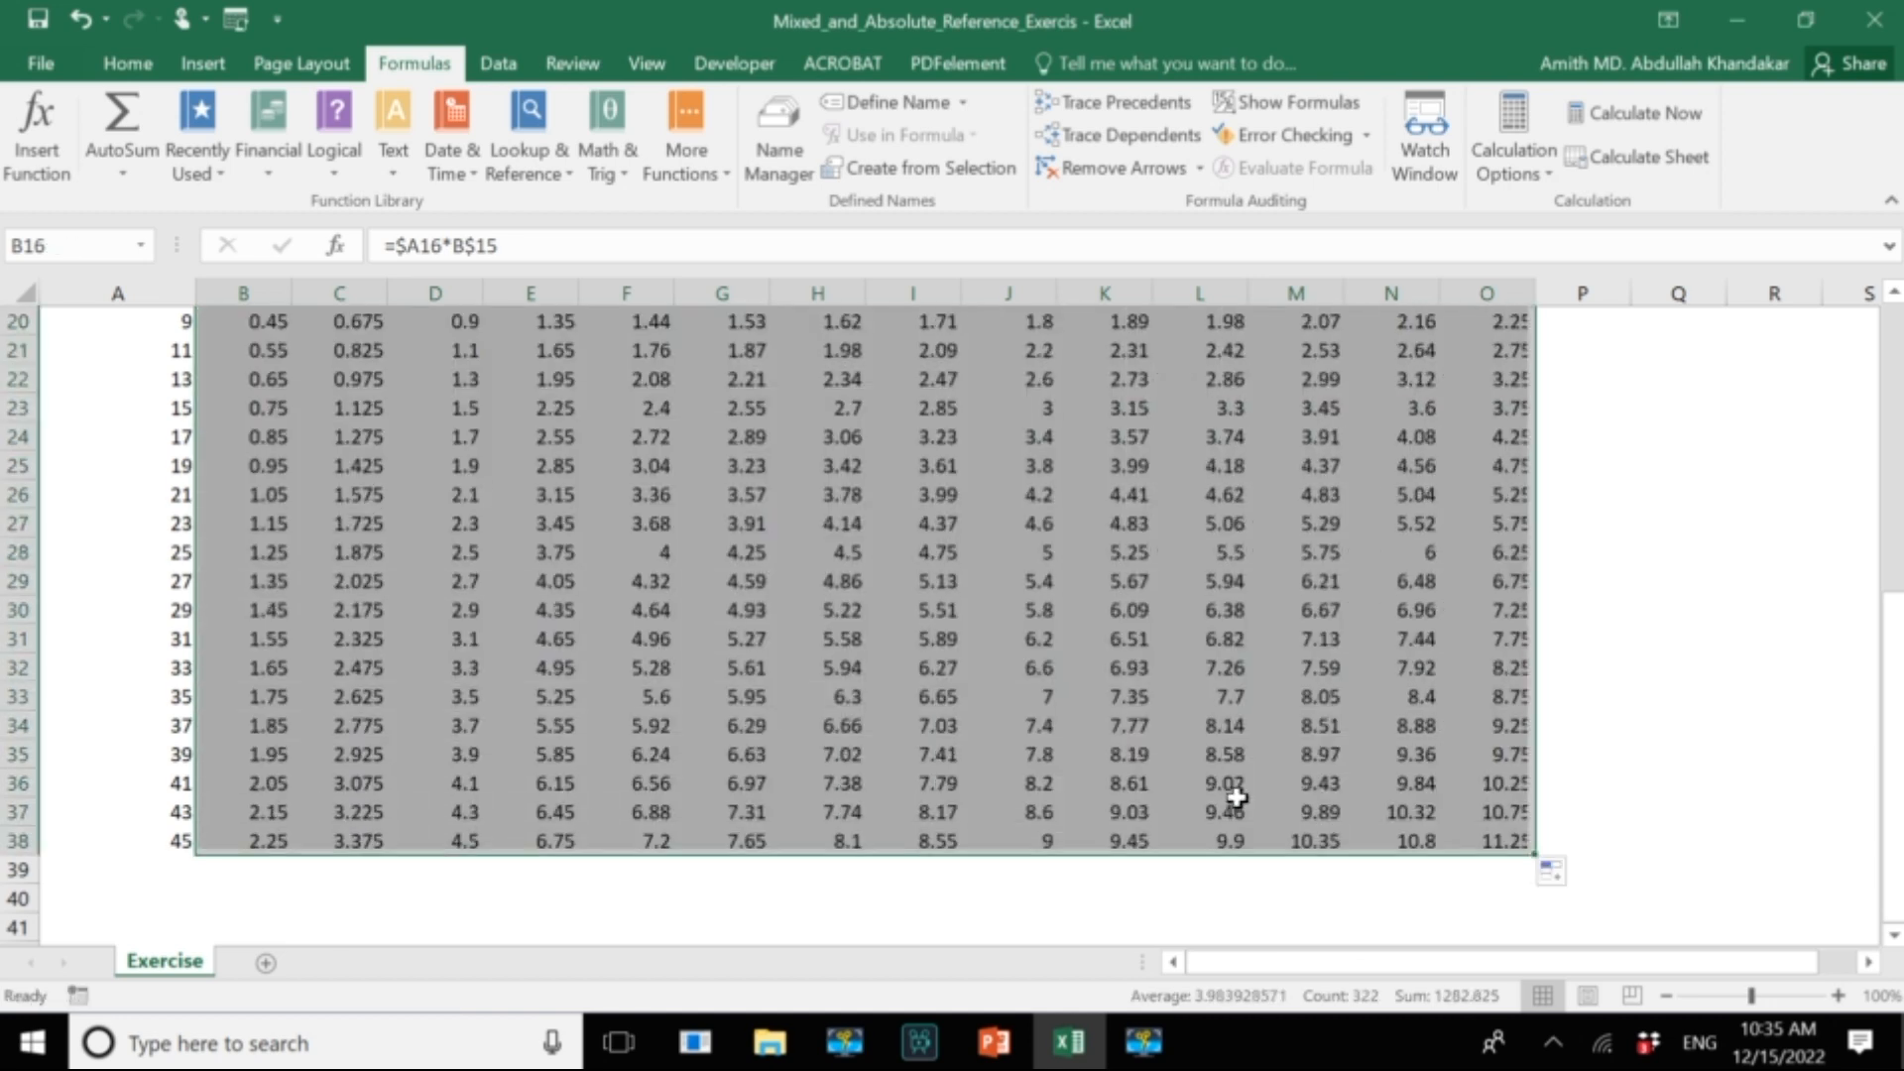
{"action": "scroll", "coordinate": [1239, 797], "scroll_direction": "up", "scroll_amount": 3}
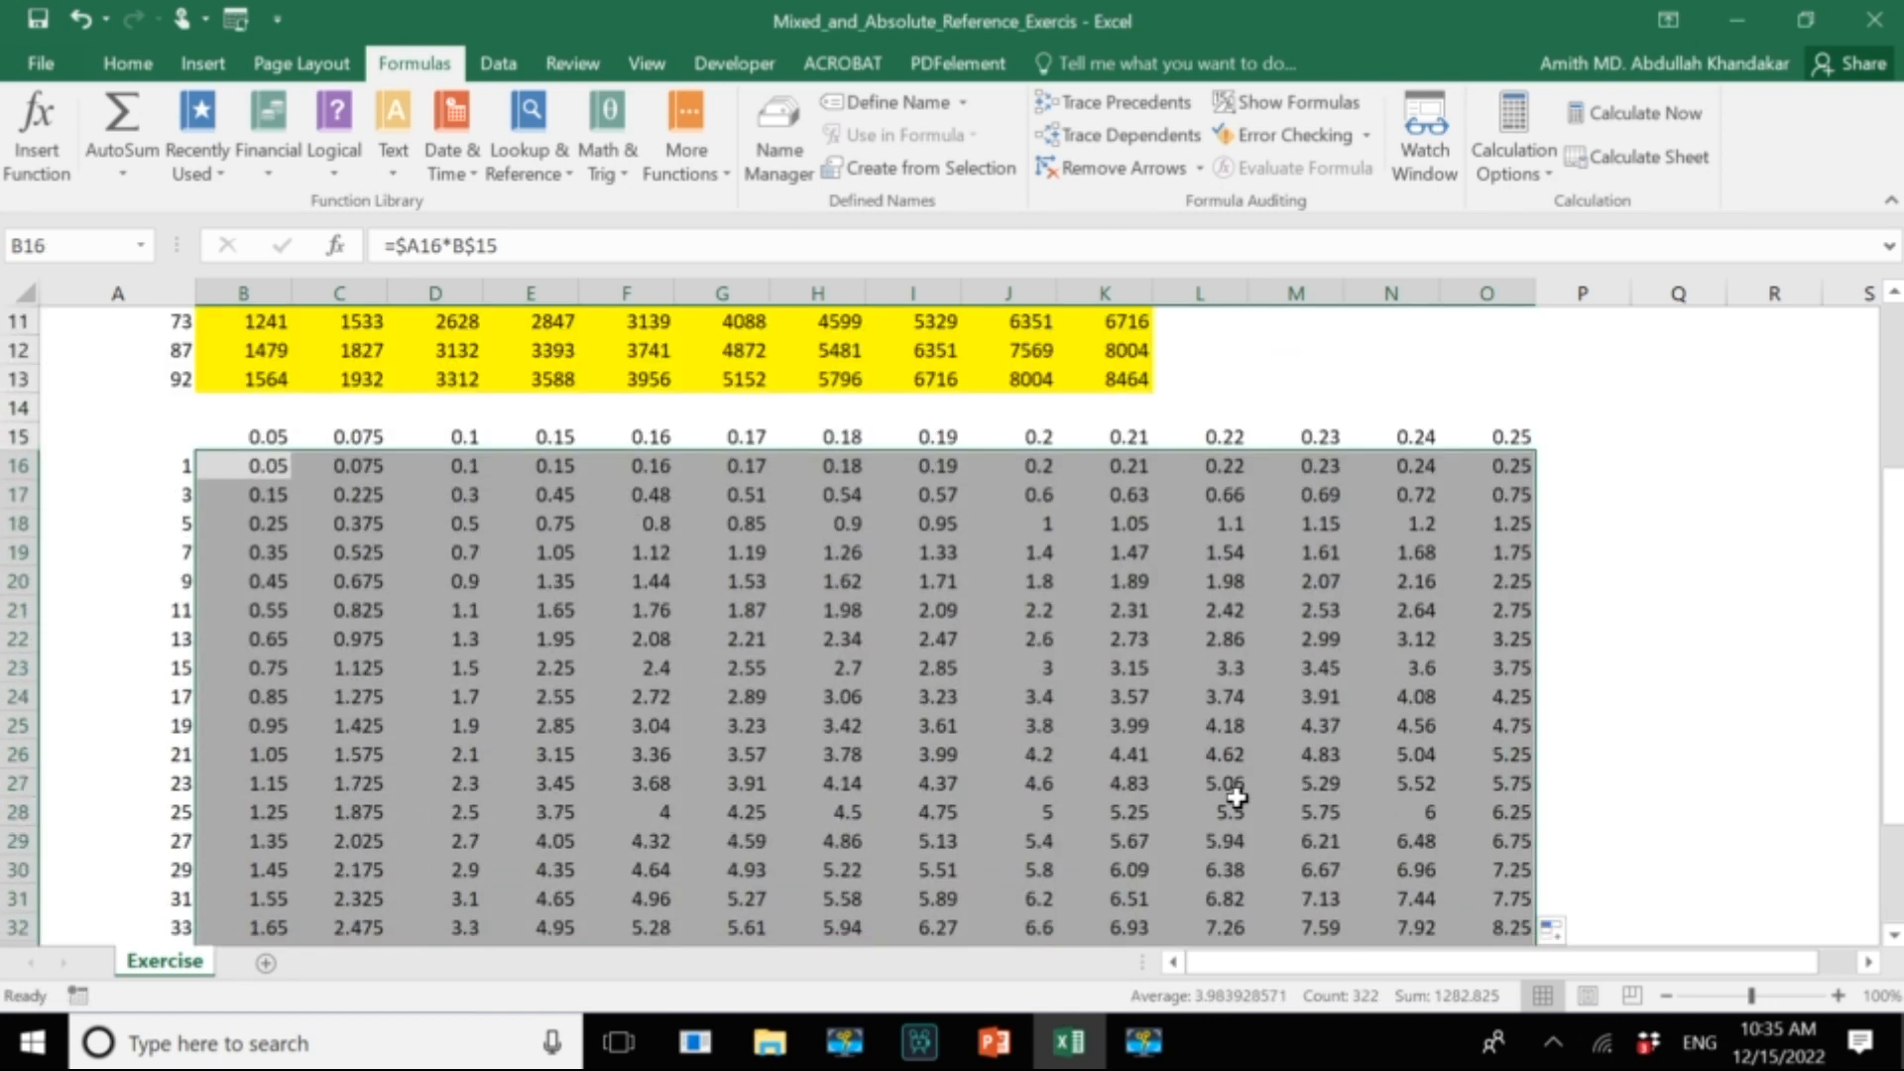
Trace the precedents of cells H23 and N31 to check the references in the filled table.
{"action": "left_click", "coordinate": [833, 676]}
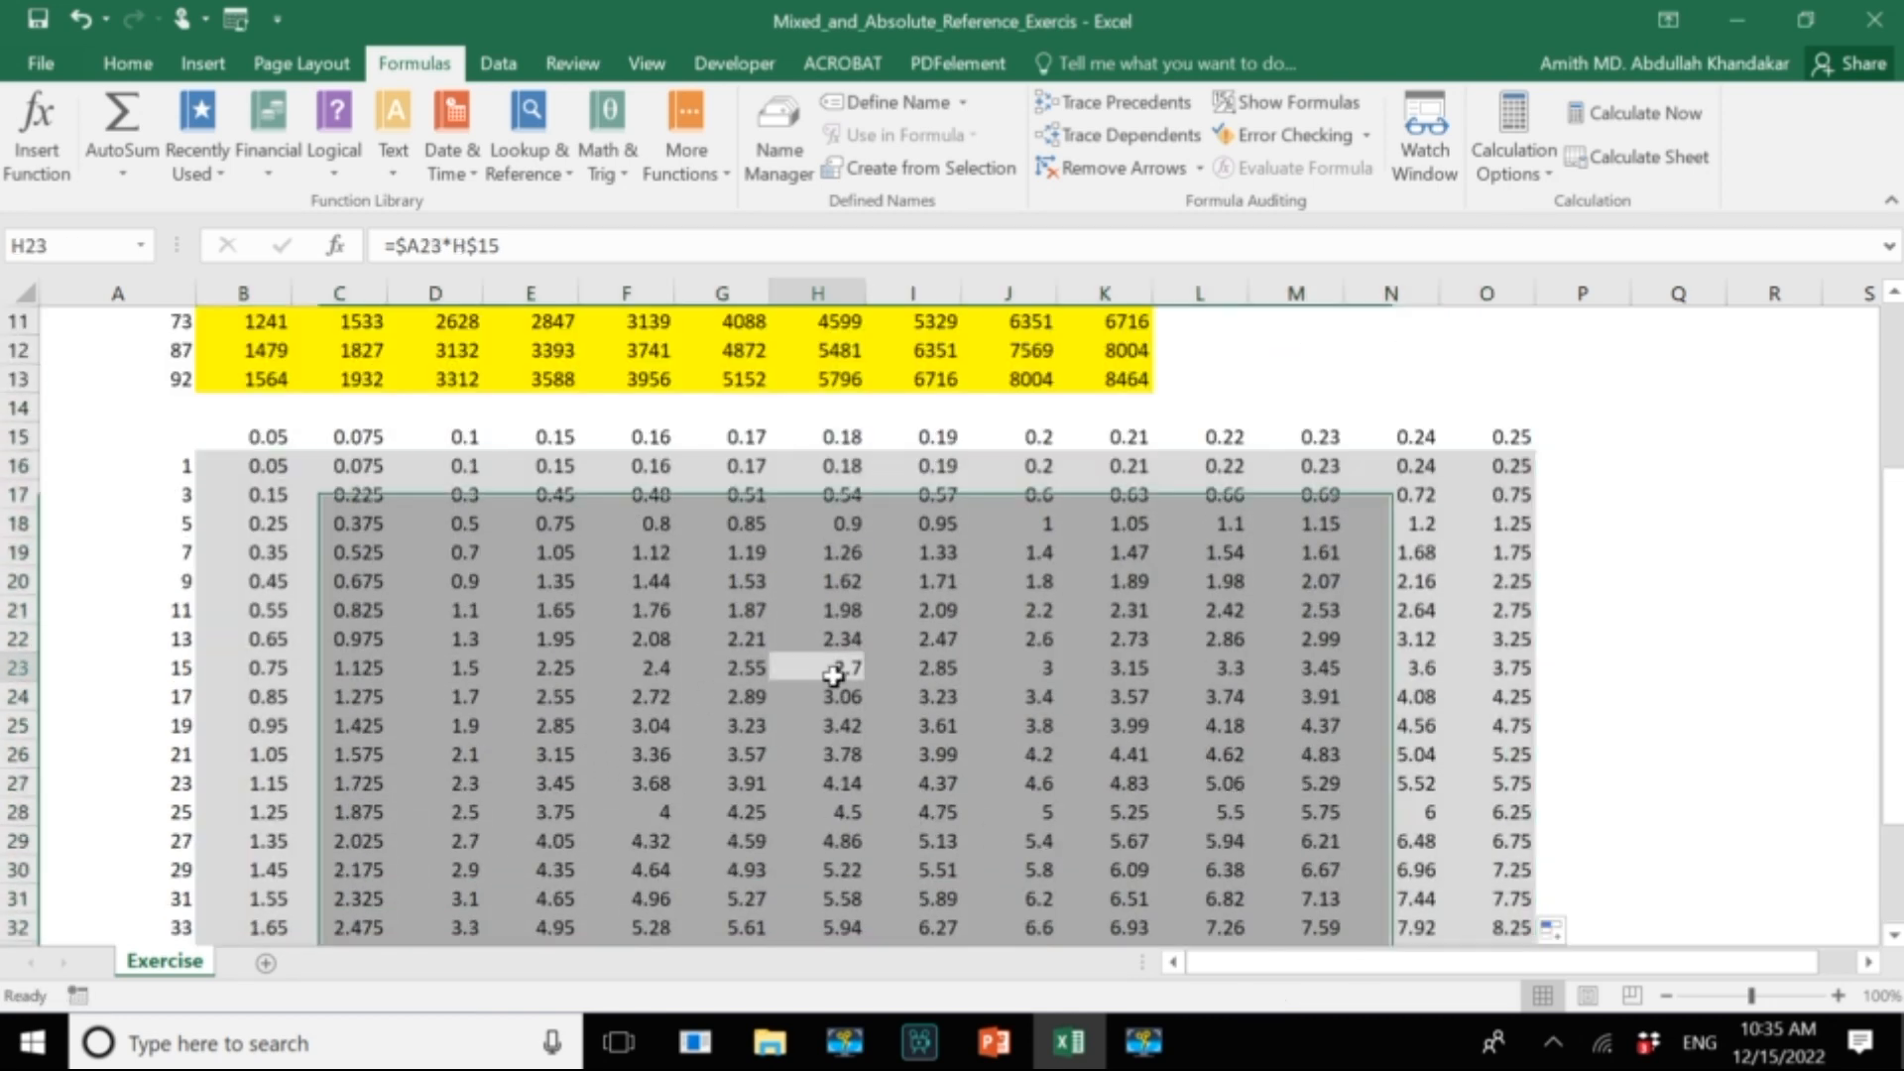
{"action": "left_click", "coordinate": [1134, 111]}
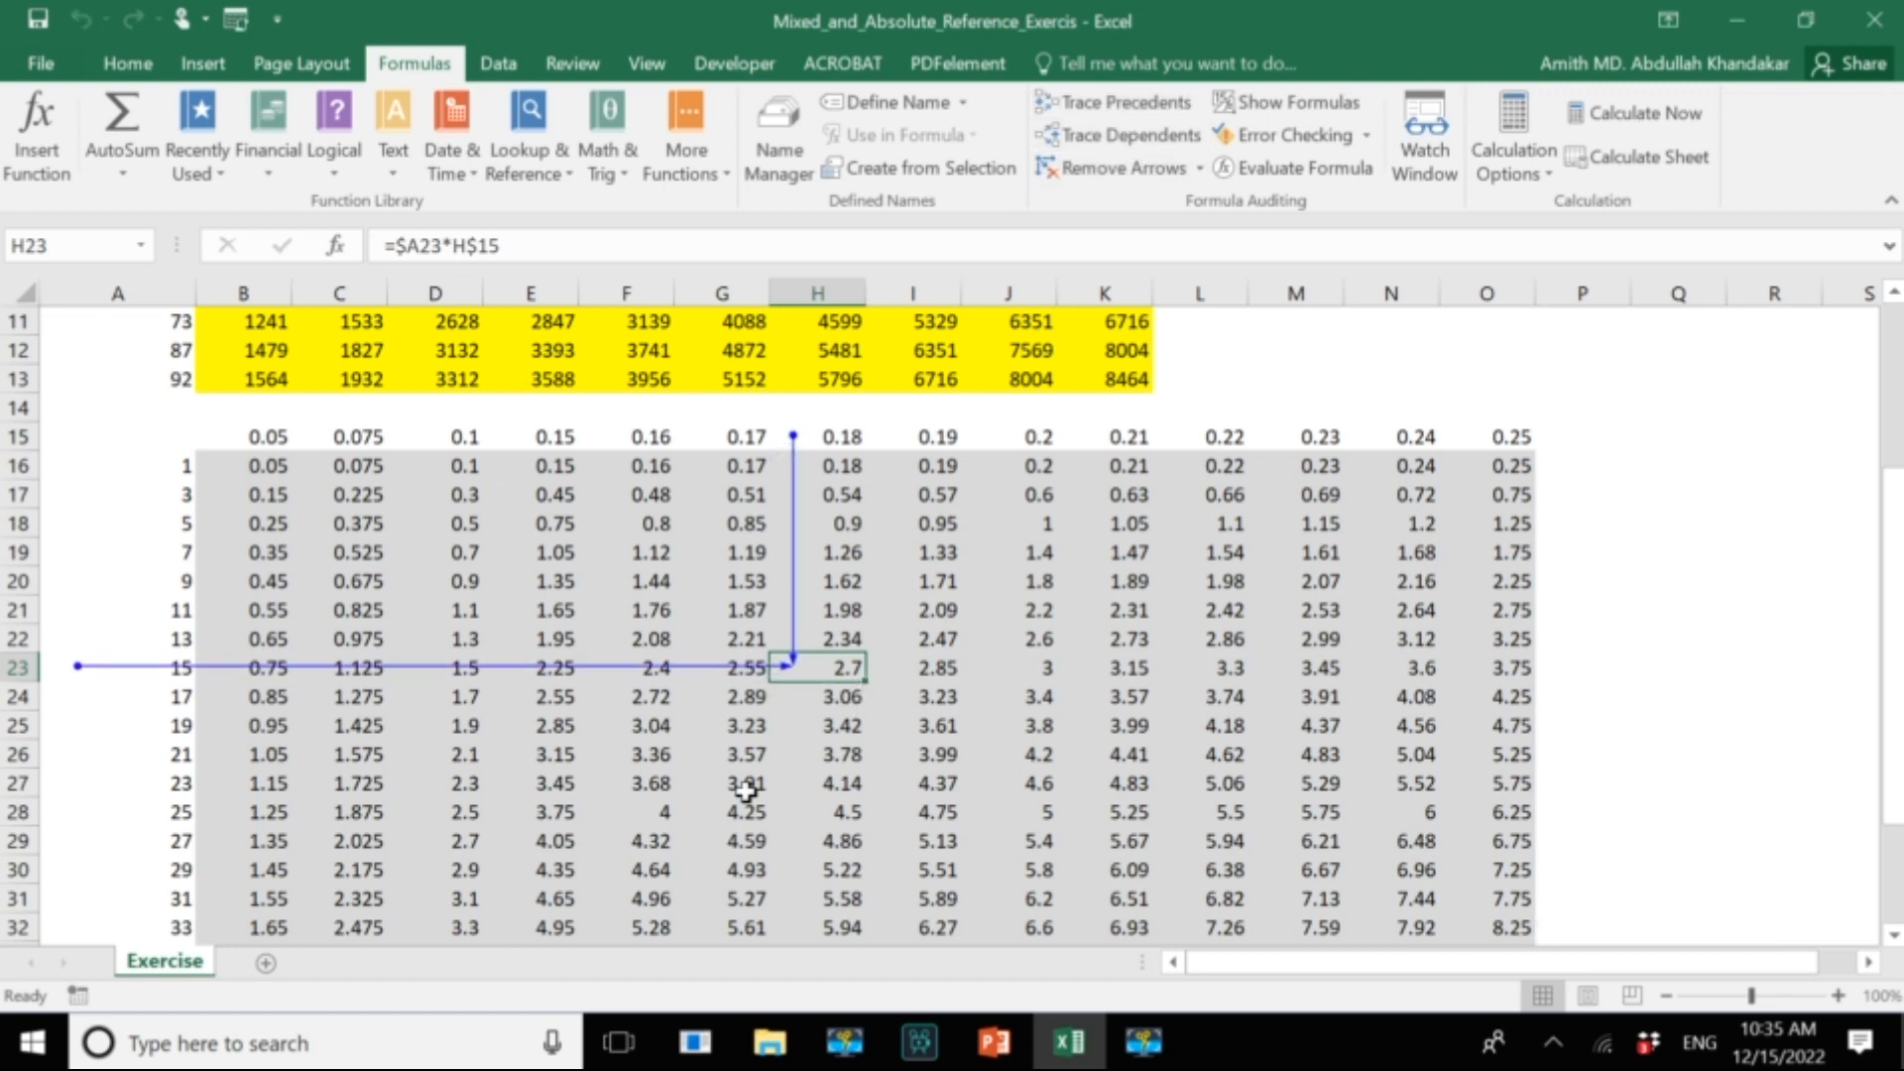
{"action": "scroll", "coordinate": [1205, 744], "scroll_direction": "down", "scroll_amount": 1}
{"action": "left_click", "coordinate": [1438, 815]}
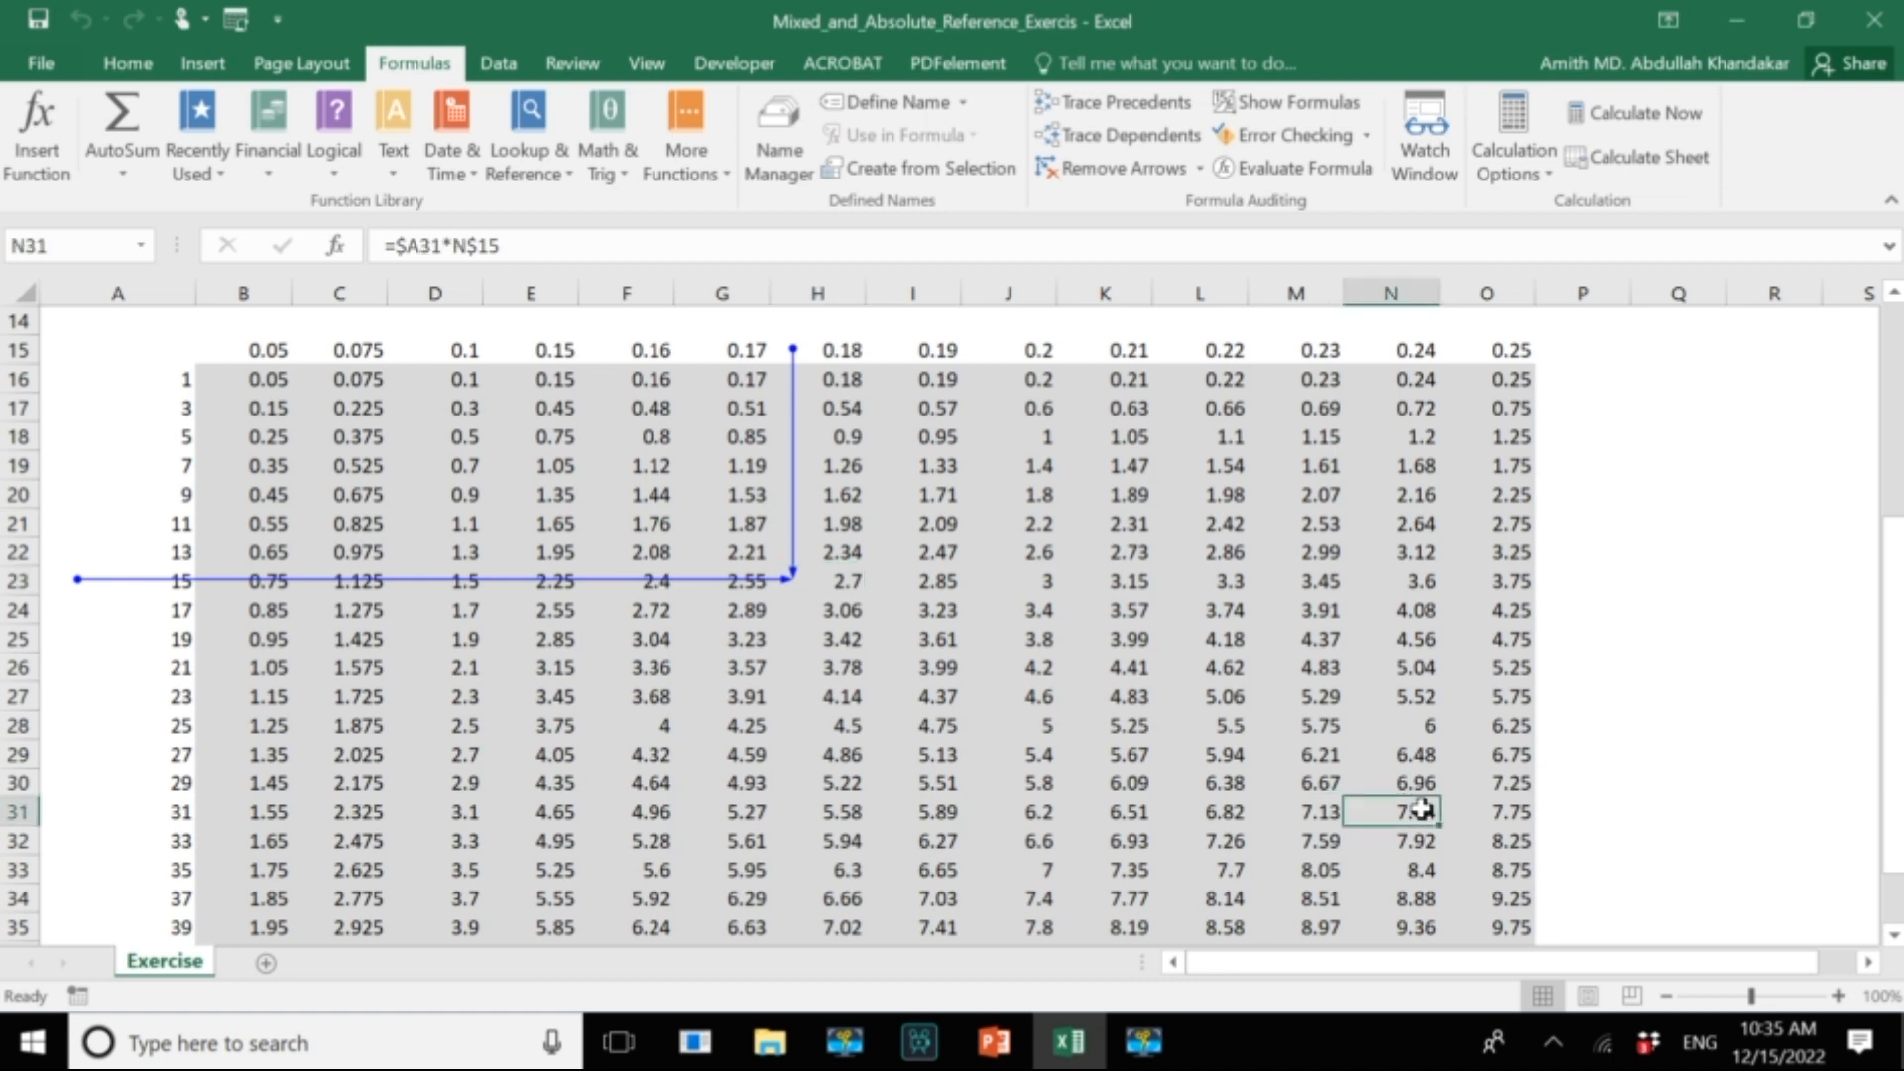
{"action": "left_click", "coordinate": [1165, 109]}
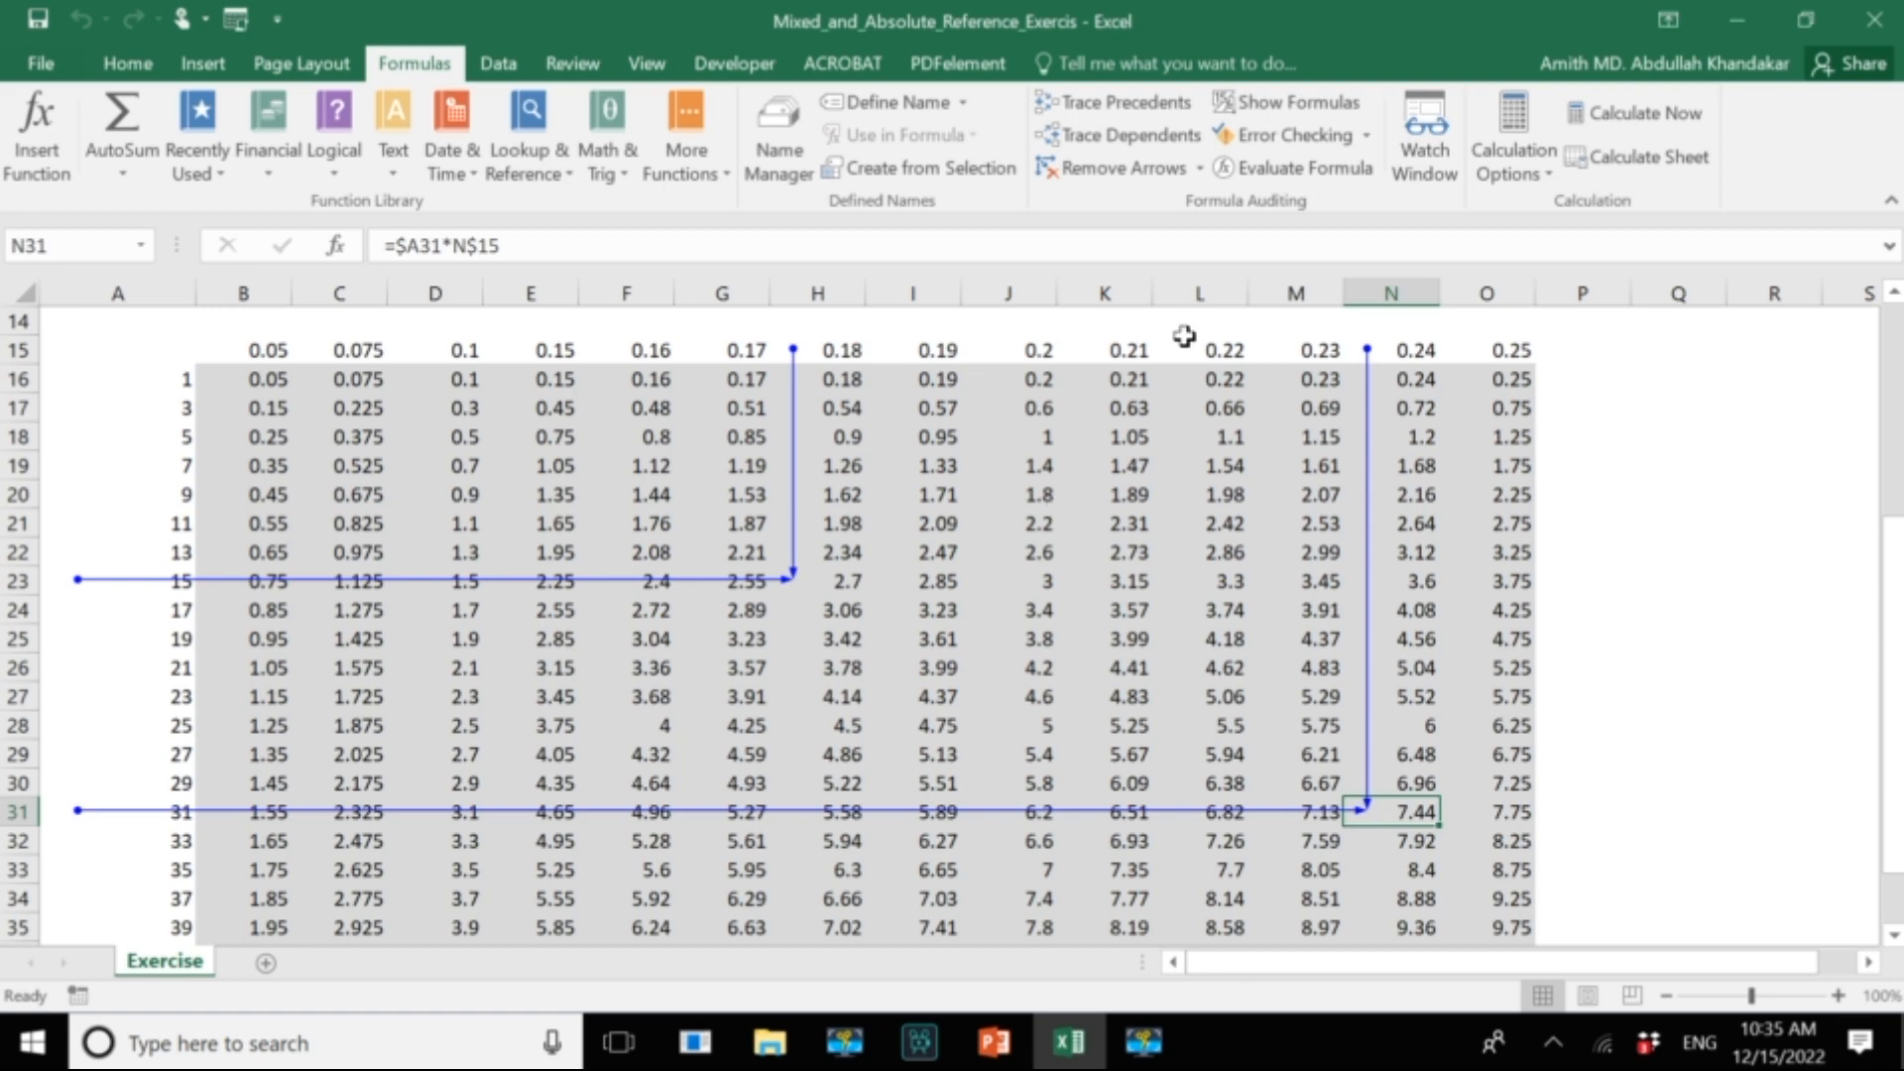
Show the formulas on the sheet and inspect the references used in B16 and C18.
{"action": "left_click", "coordinate": [1334, 108]}
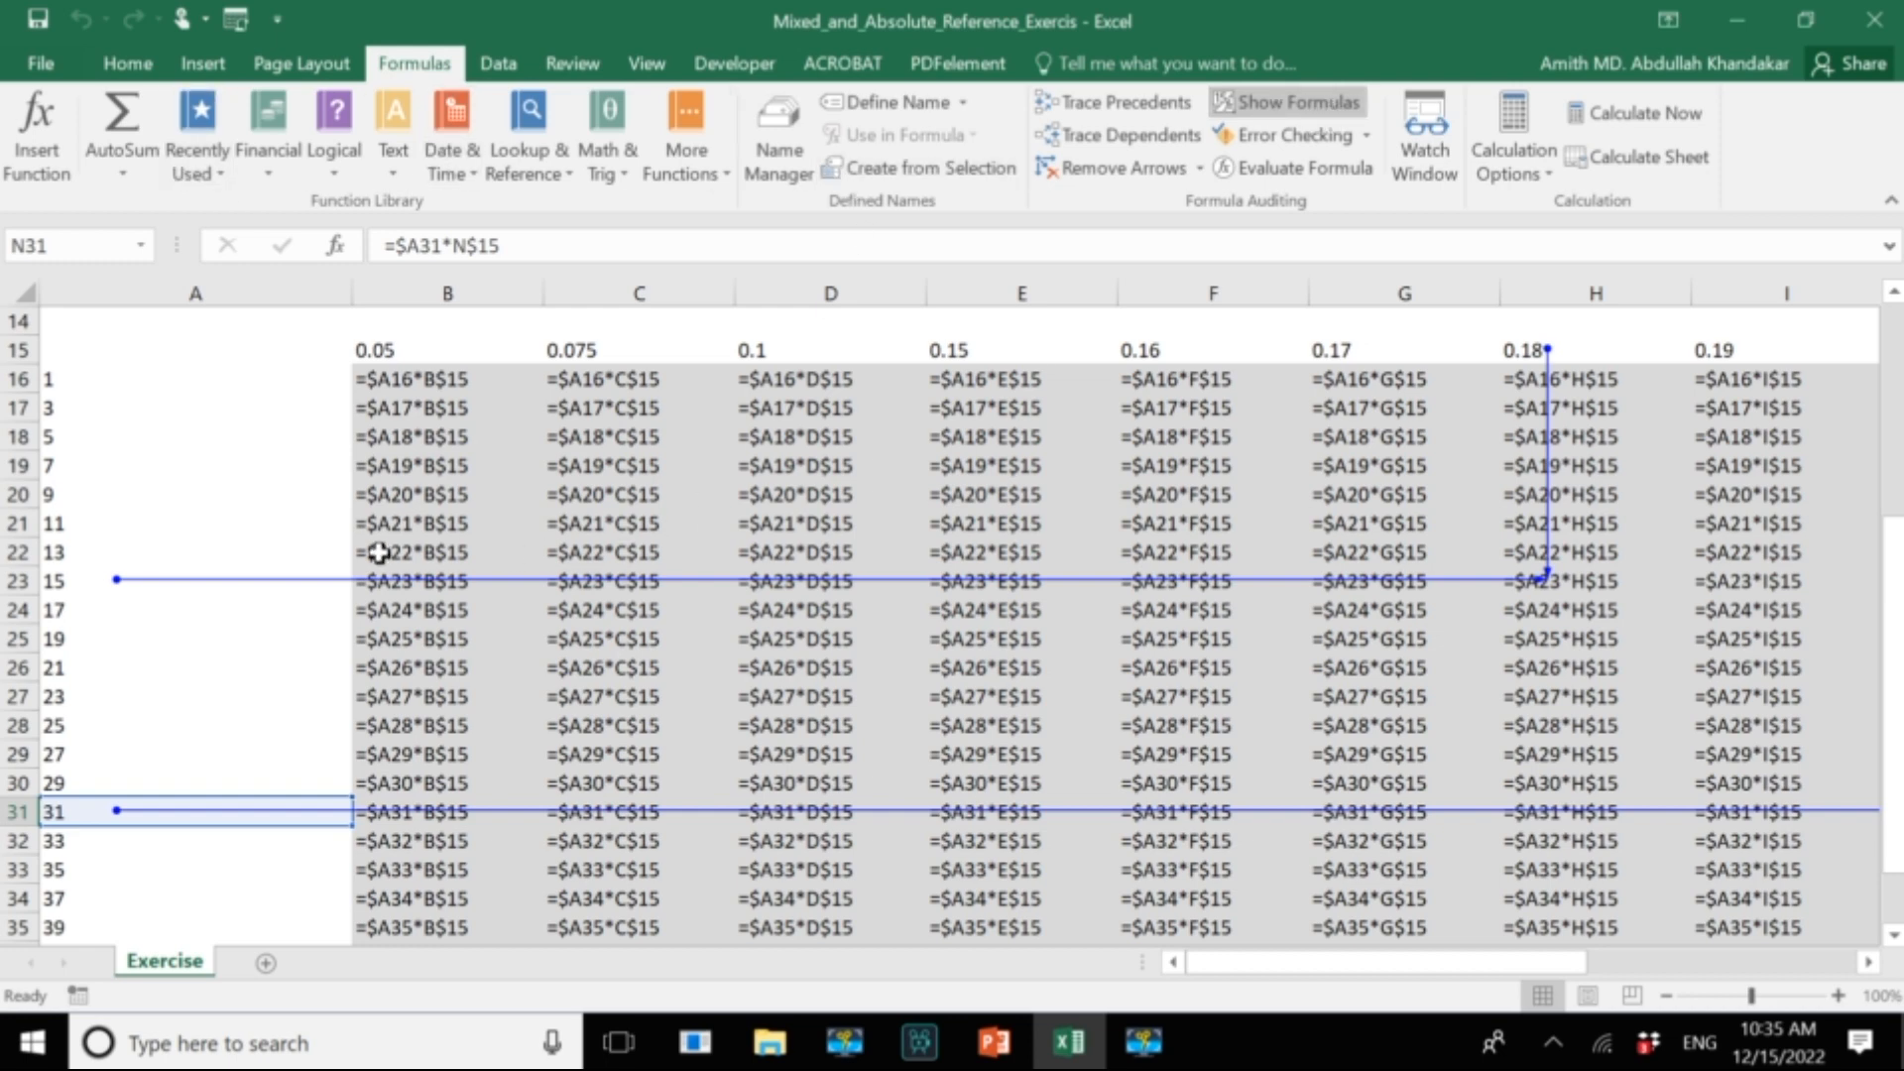
{"action": "scroll", "coordinate": [379, 553], "scroll_direction": "up", "scroll_amount": 1}
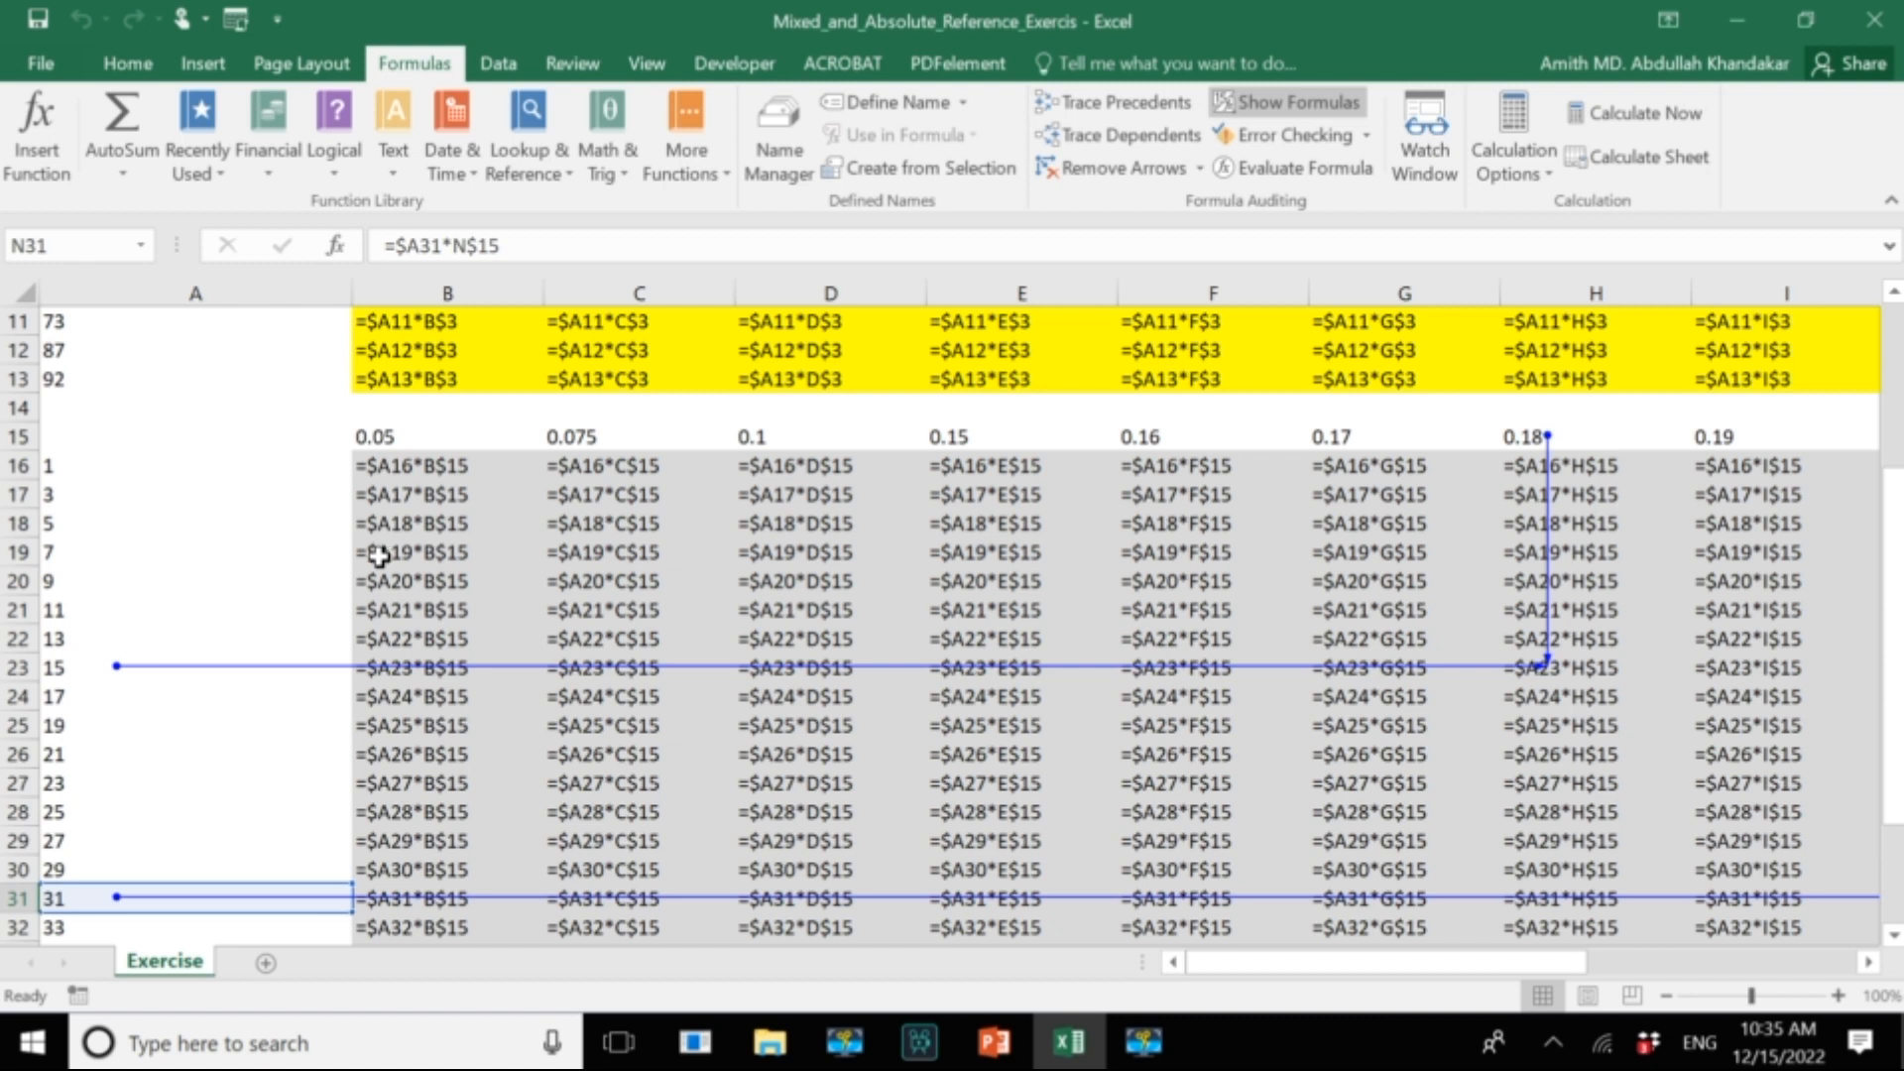
{"action": "double_click", "coordinate": [429, 472]}
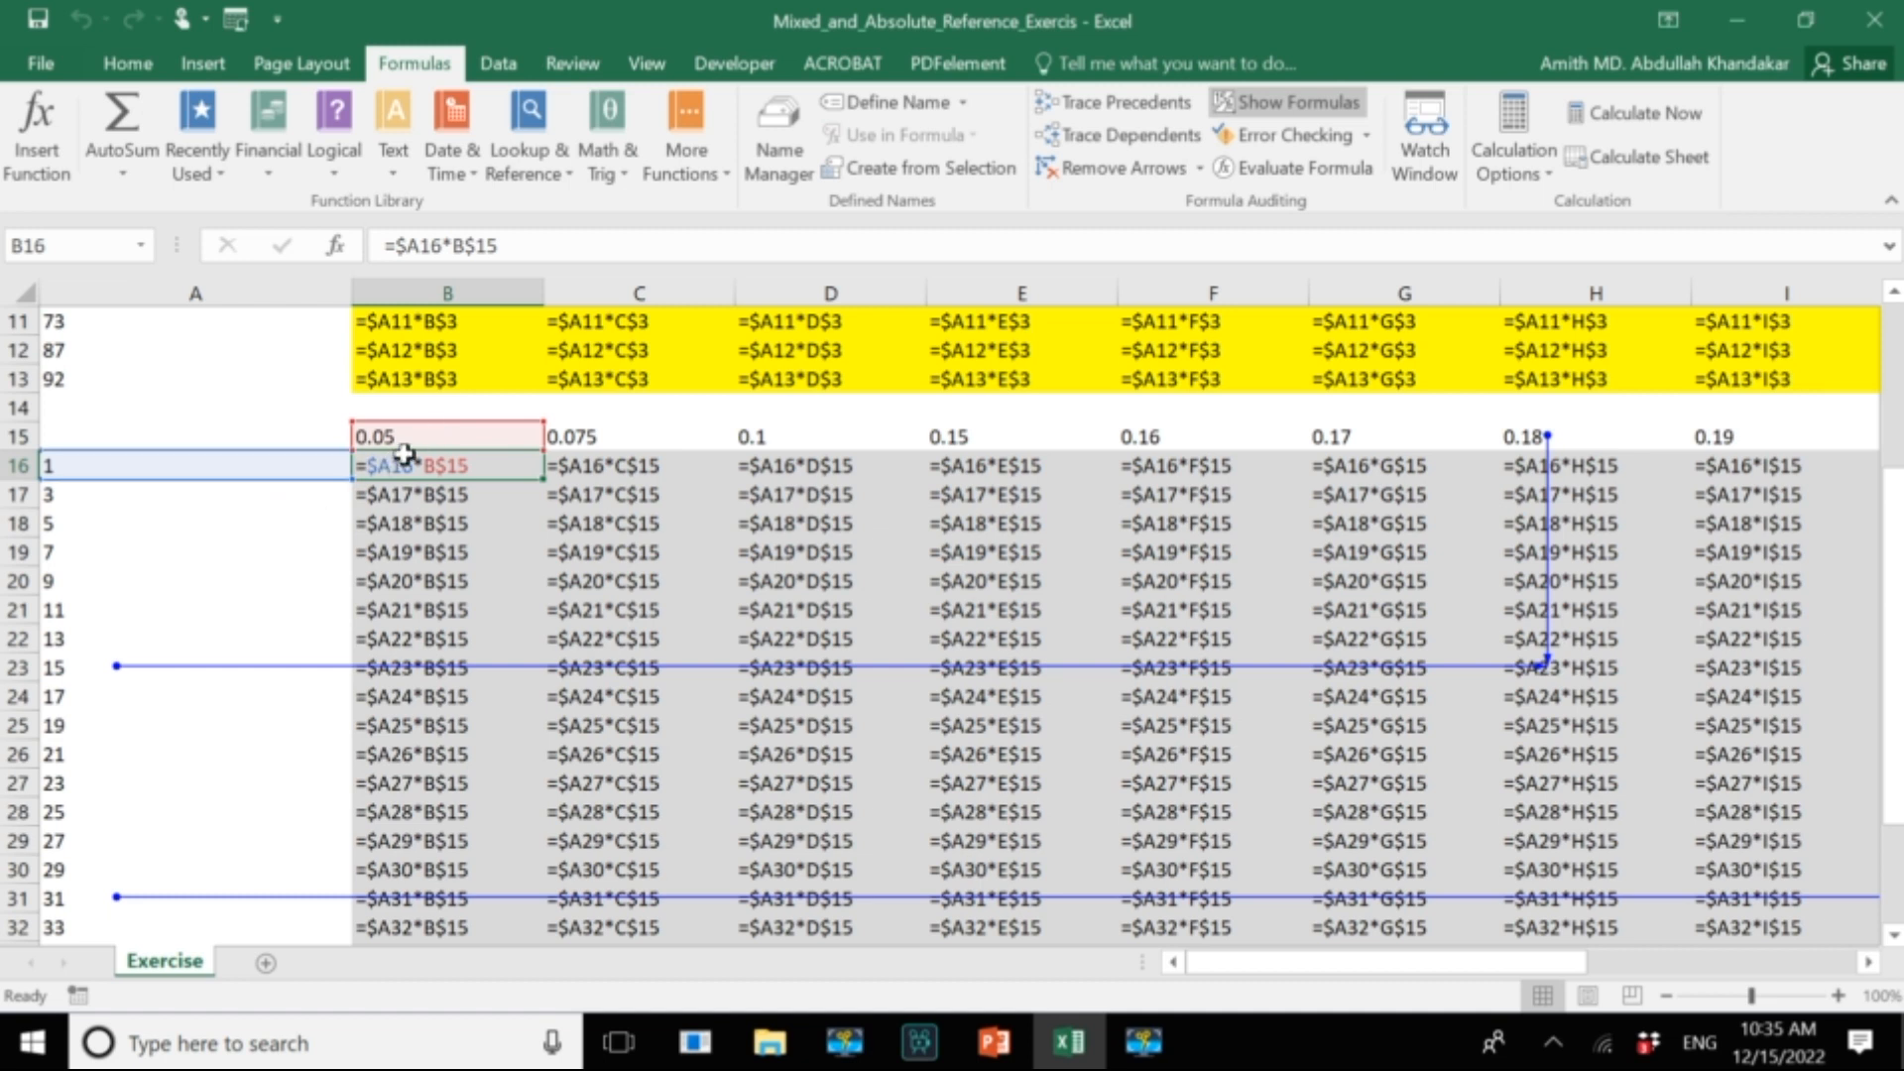
{"action": "double_click", "coordinate": [605, 528]}
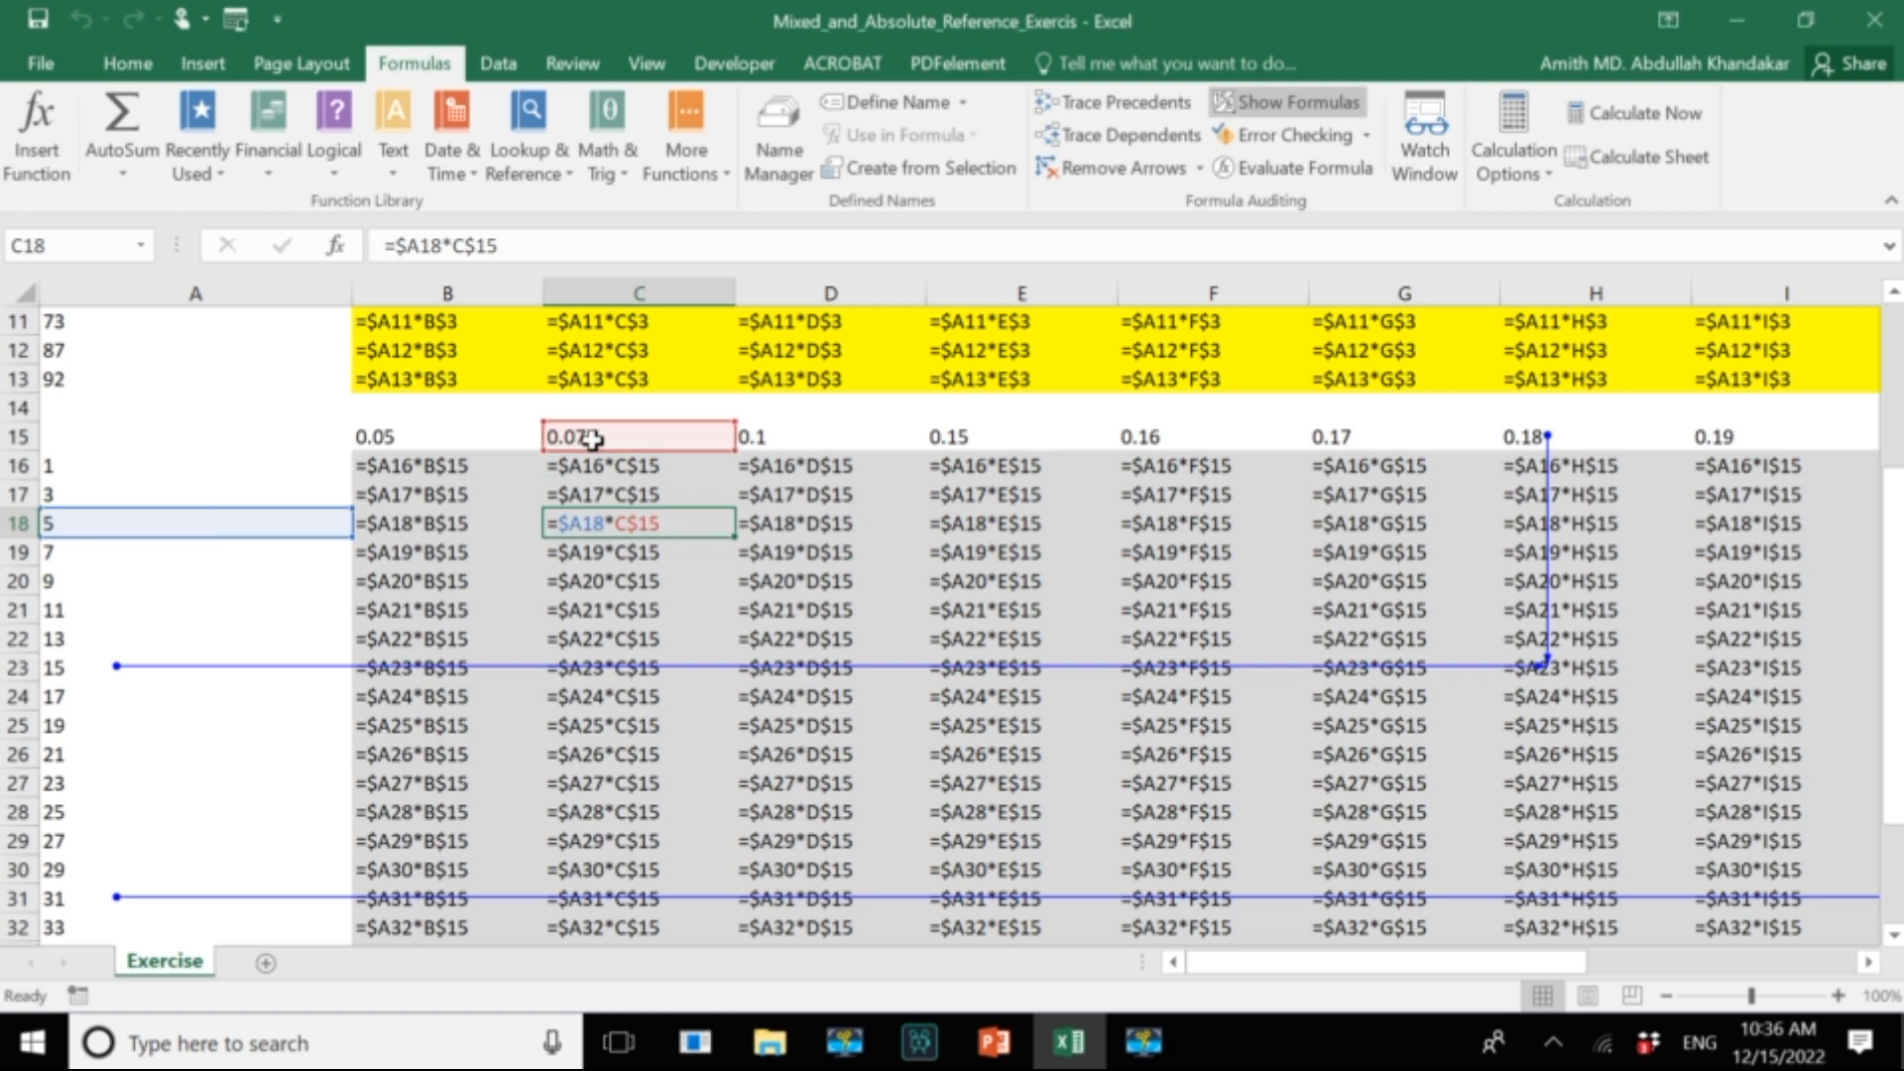
Turn off the formula display, remove all tracing arrows and look over the completed second table.
{"action": "left_click", "coordinate": [1266, 116]}
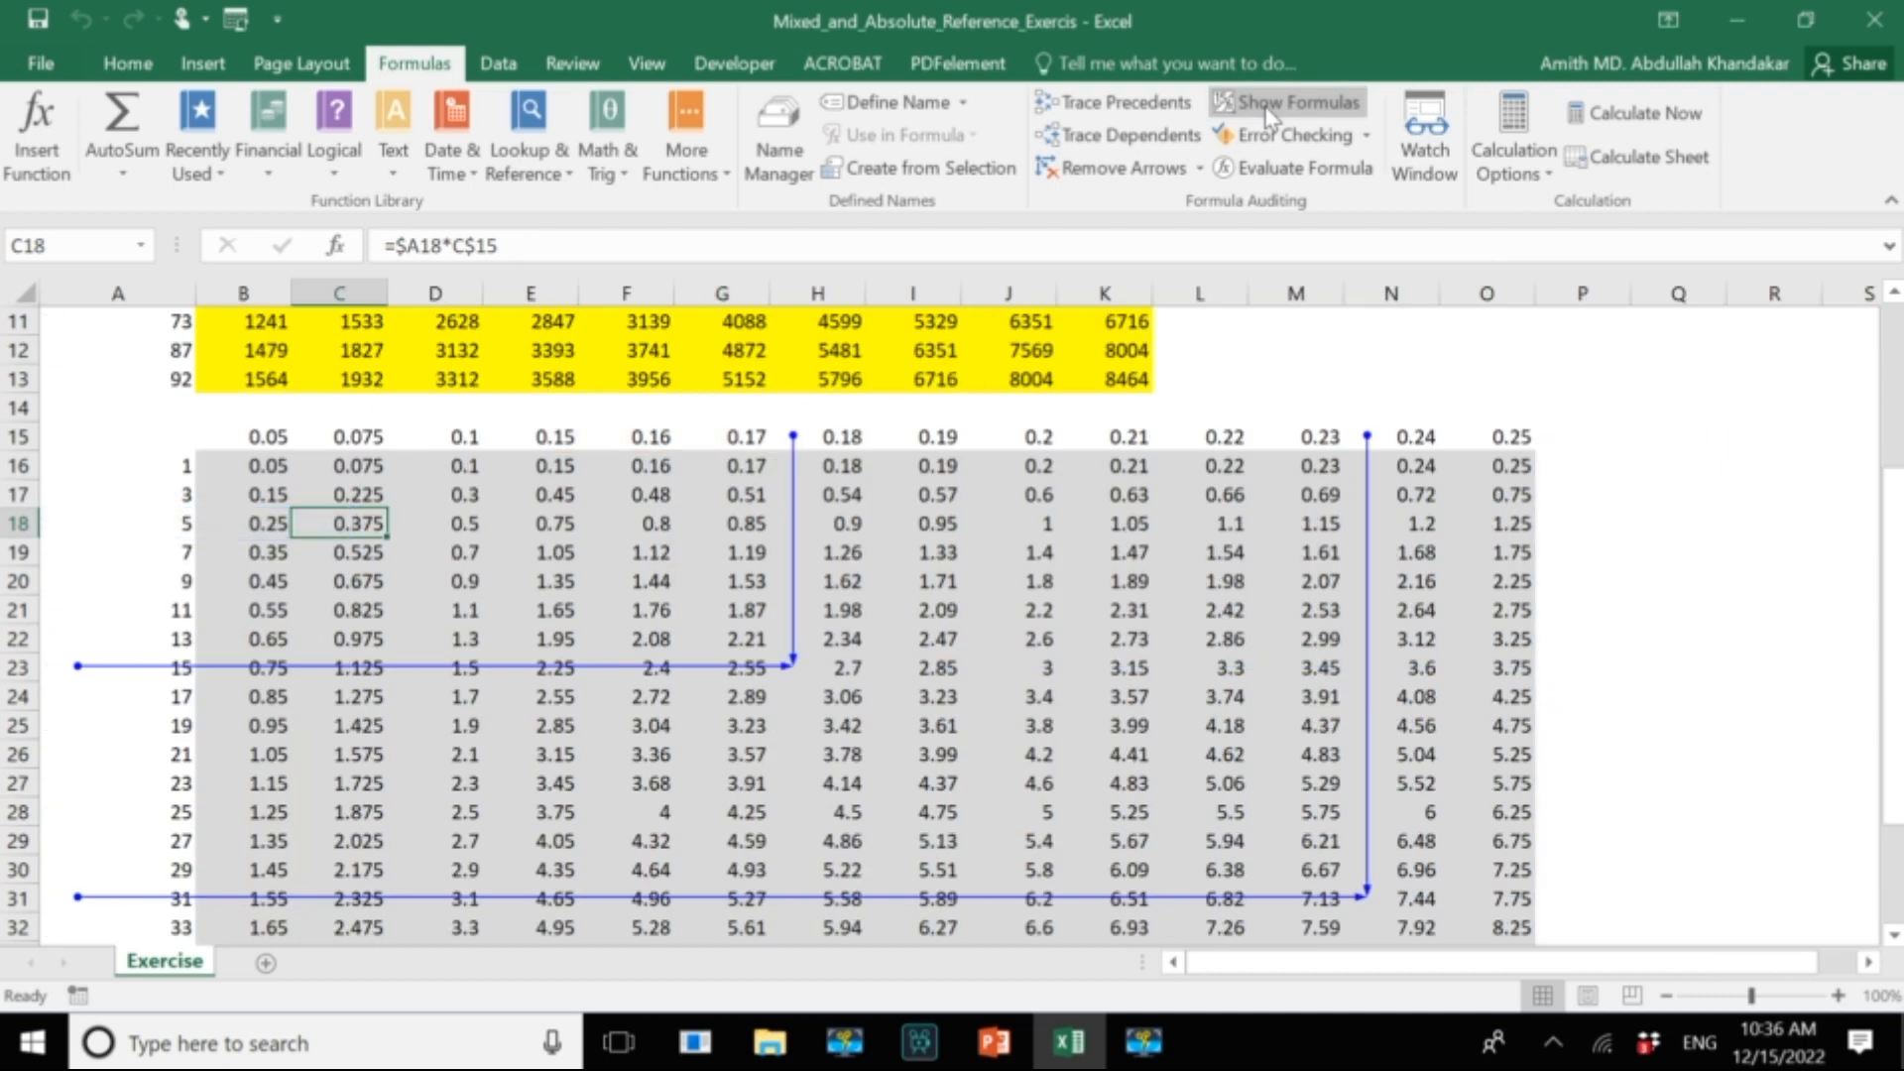
{"action": "left_click", "coordinate": [1104, 184]}
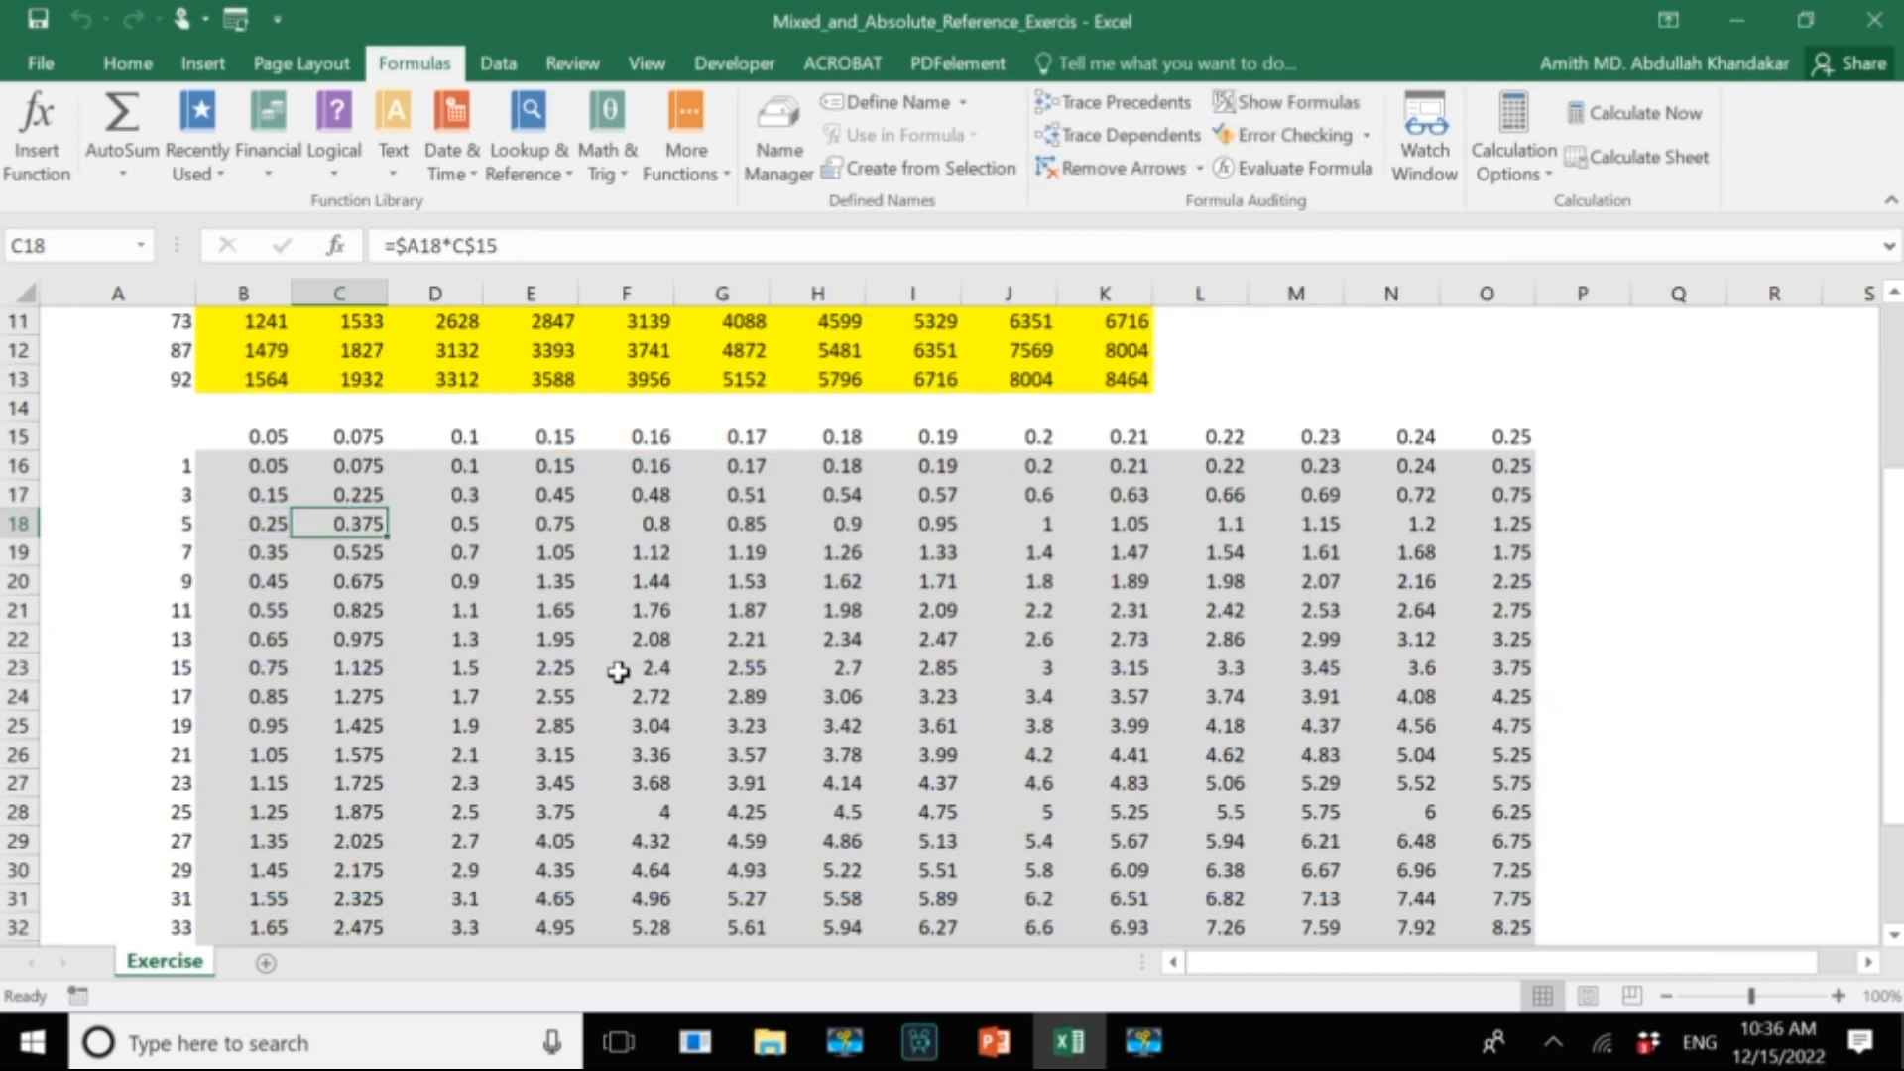
{"action": "scroll", "coordinate": [706, 687], "scroll_direction": "down", "scroll_amount": 2}
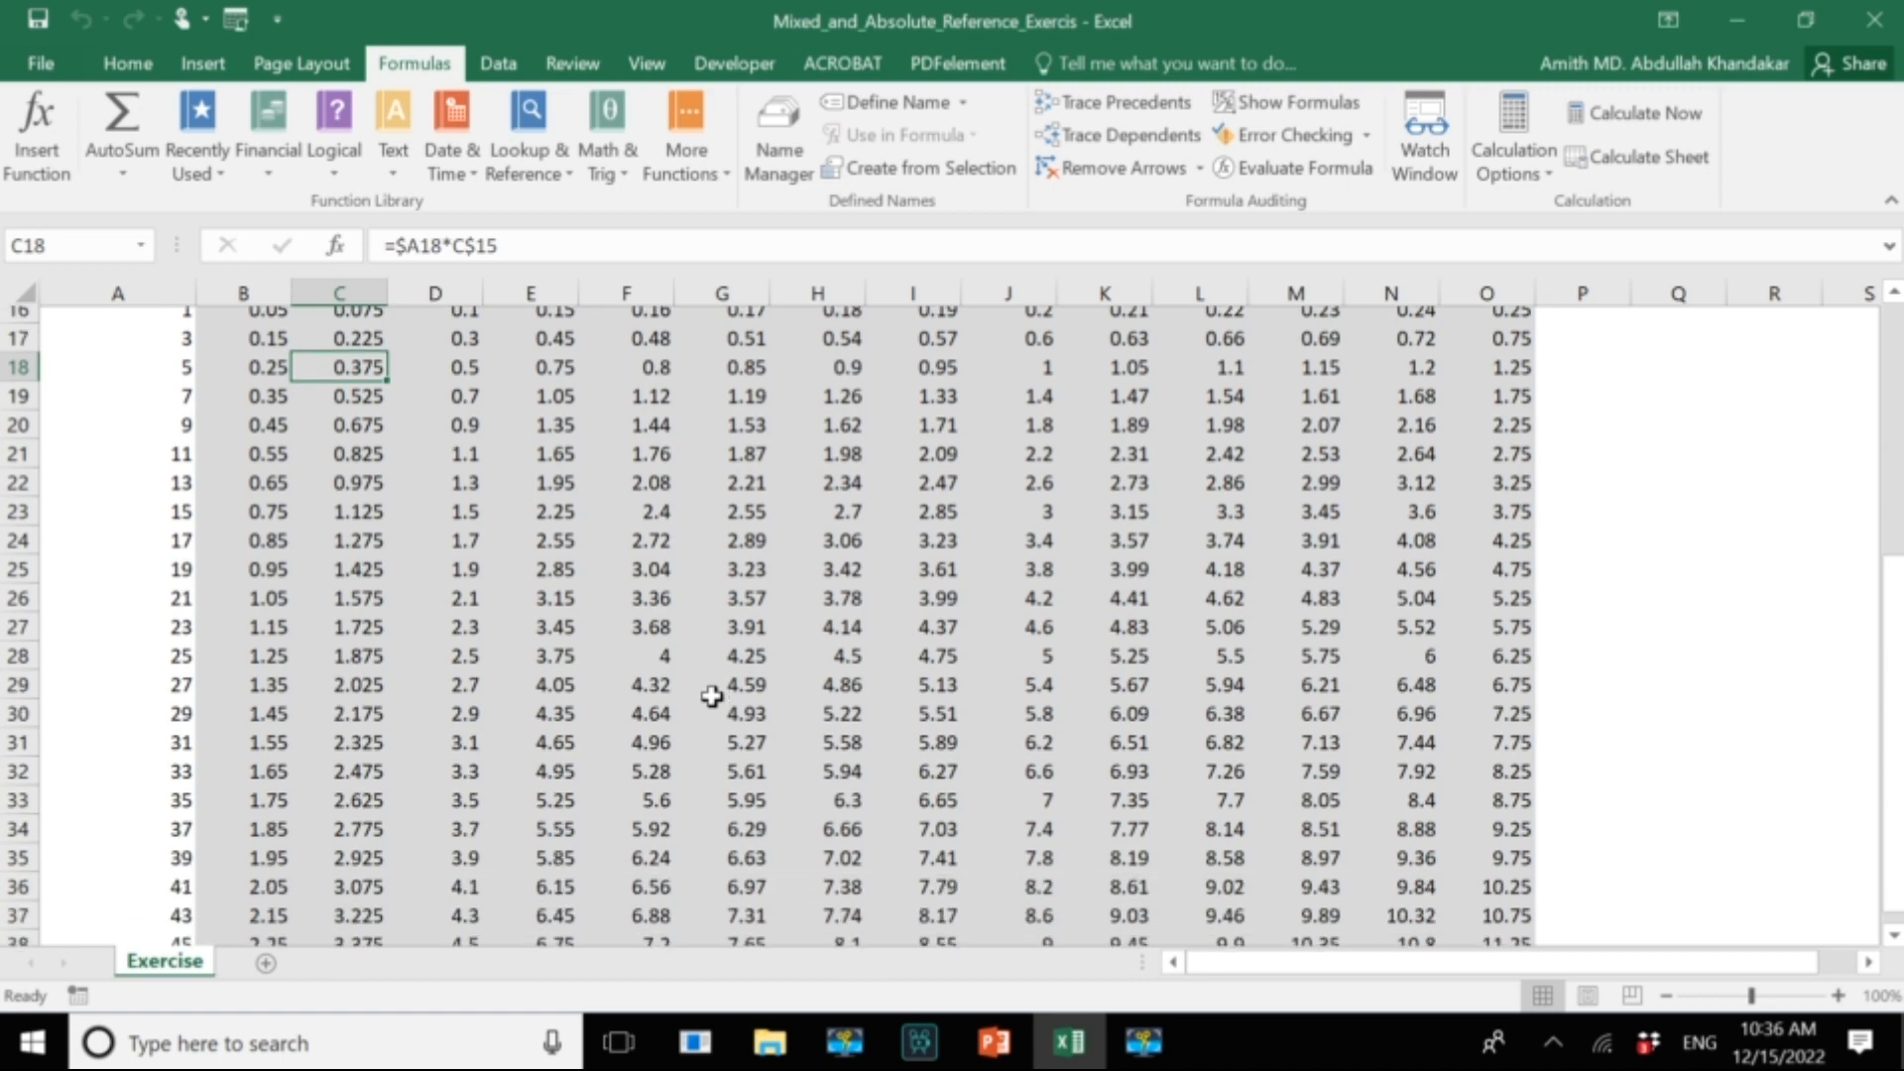
{"action": "scroll", "coordinate": [714, 697], "scroll_direction": "down", "scroll_amount": 1}
{"action": "scroll", "coordinate": [714, 697], "scroll_direction": "up", "scroll_amount": 1}
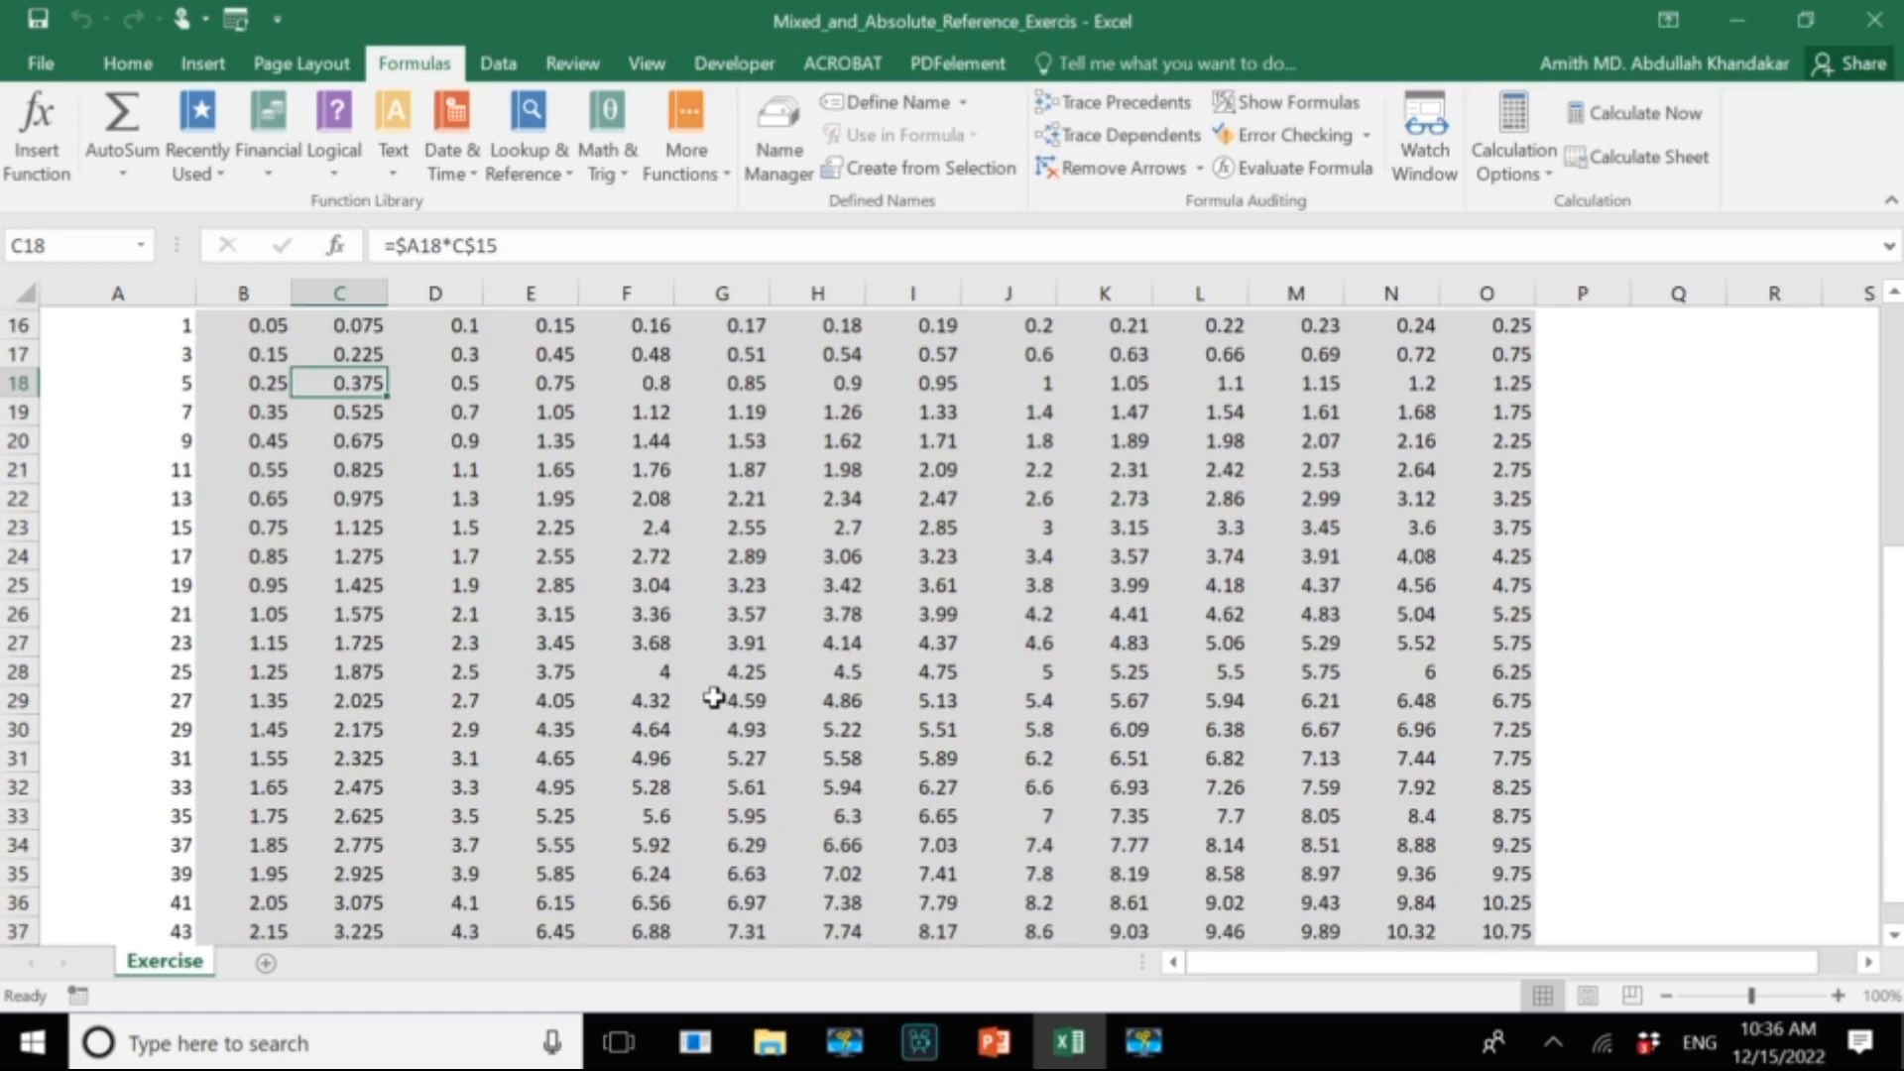
{"action": "scroll", "coordinate": [714, 697], "scroll_direction": "up", "scroll_amount": 1}
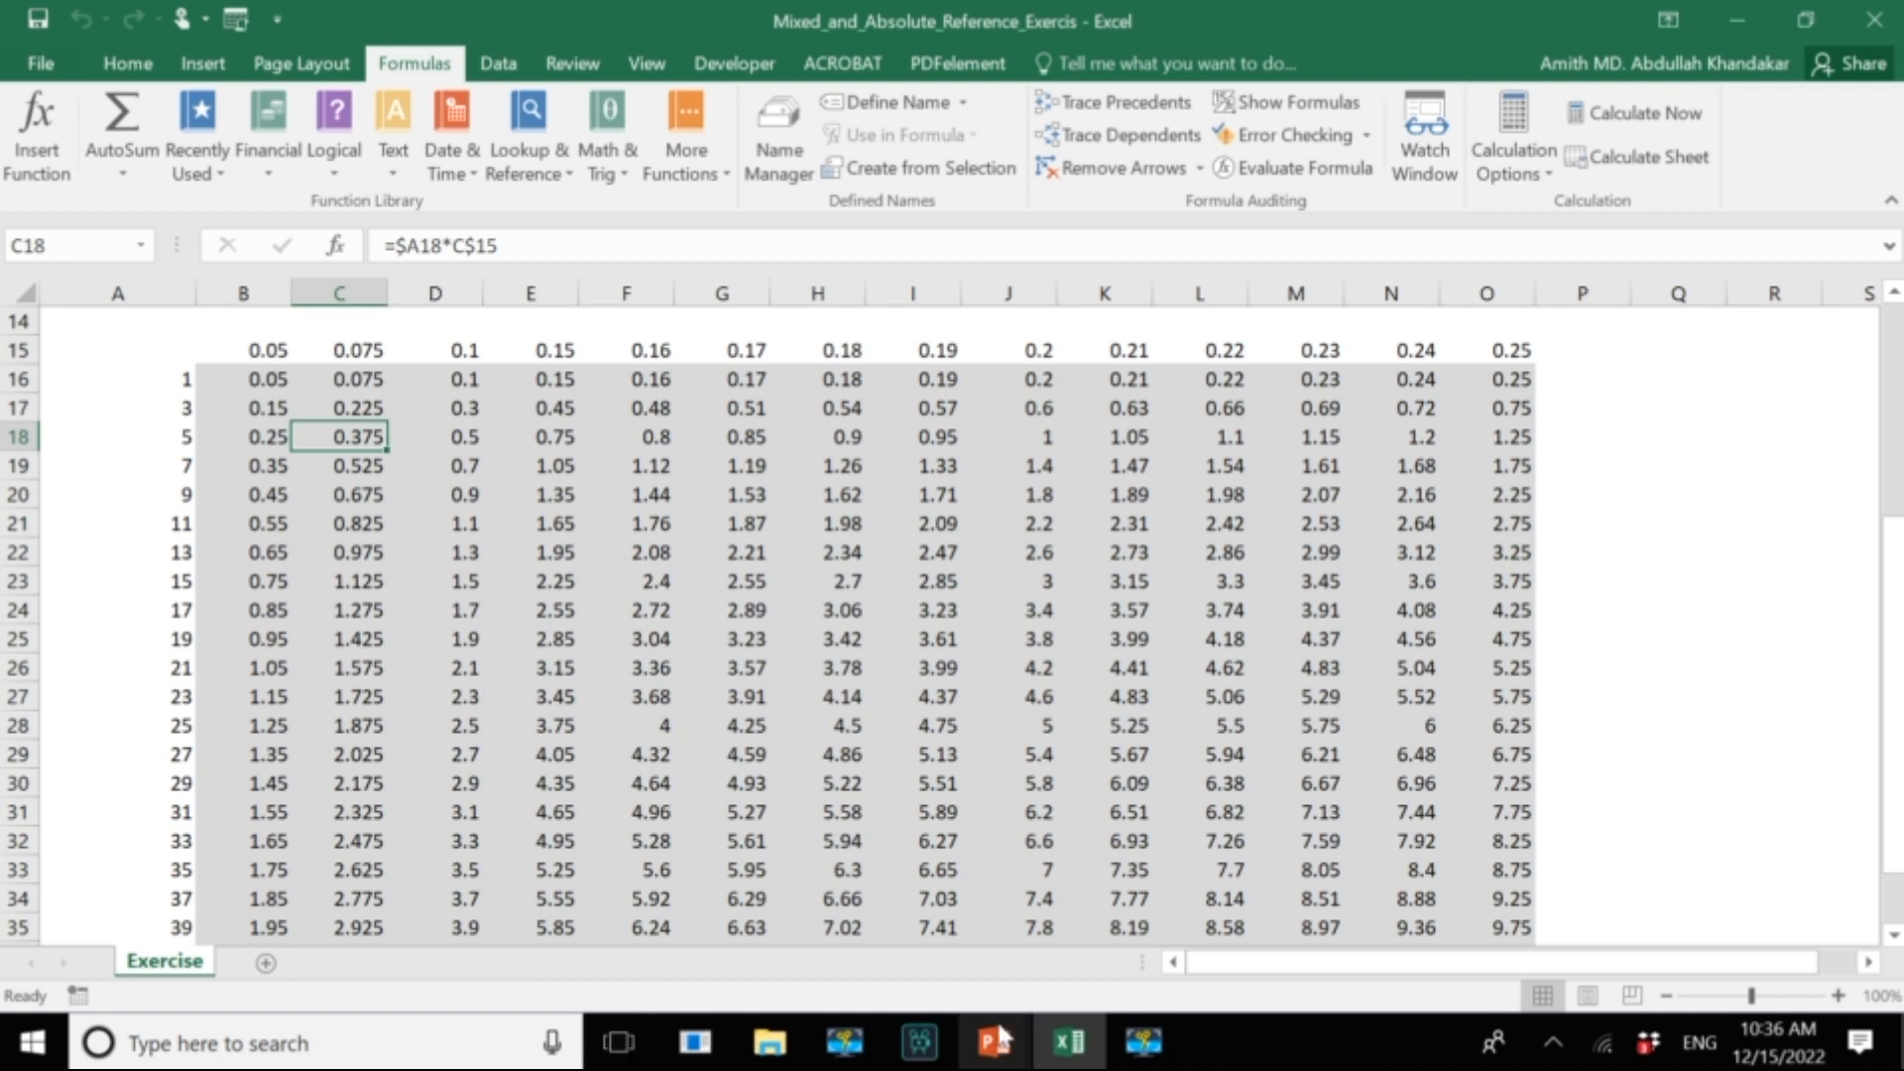
Switch to the Useful Formulas and Functions in Excel 1_UDST presentation in PowerPoint and start the slide show from the Cell Referencing slide.
{"action": "key", "text": "alt+Tab"}
{"action": "key", "text": "alt+Tab"}
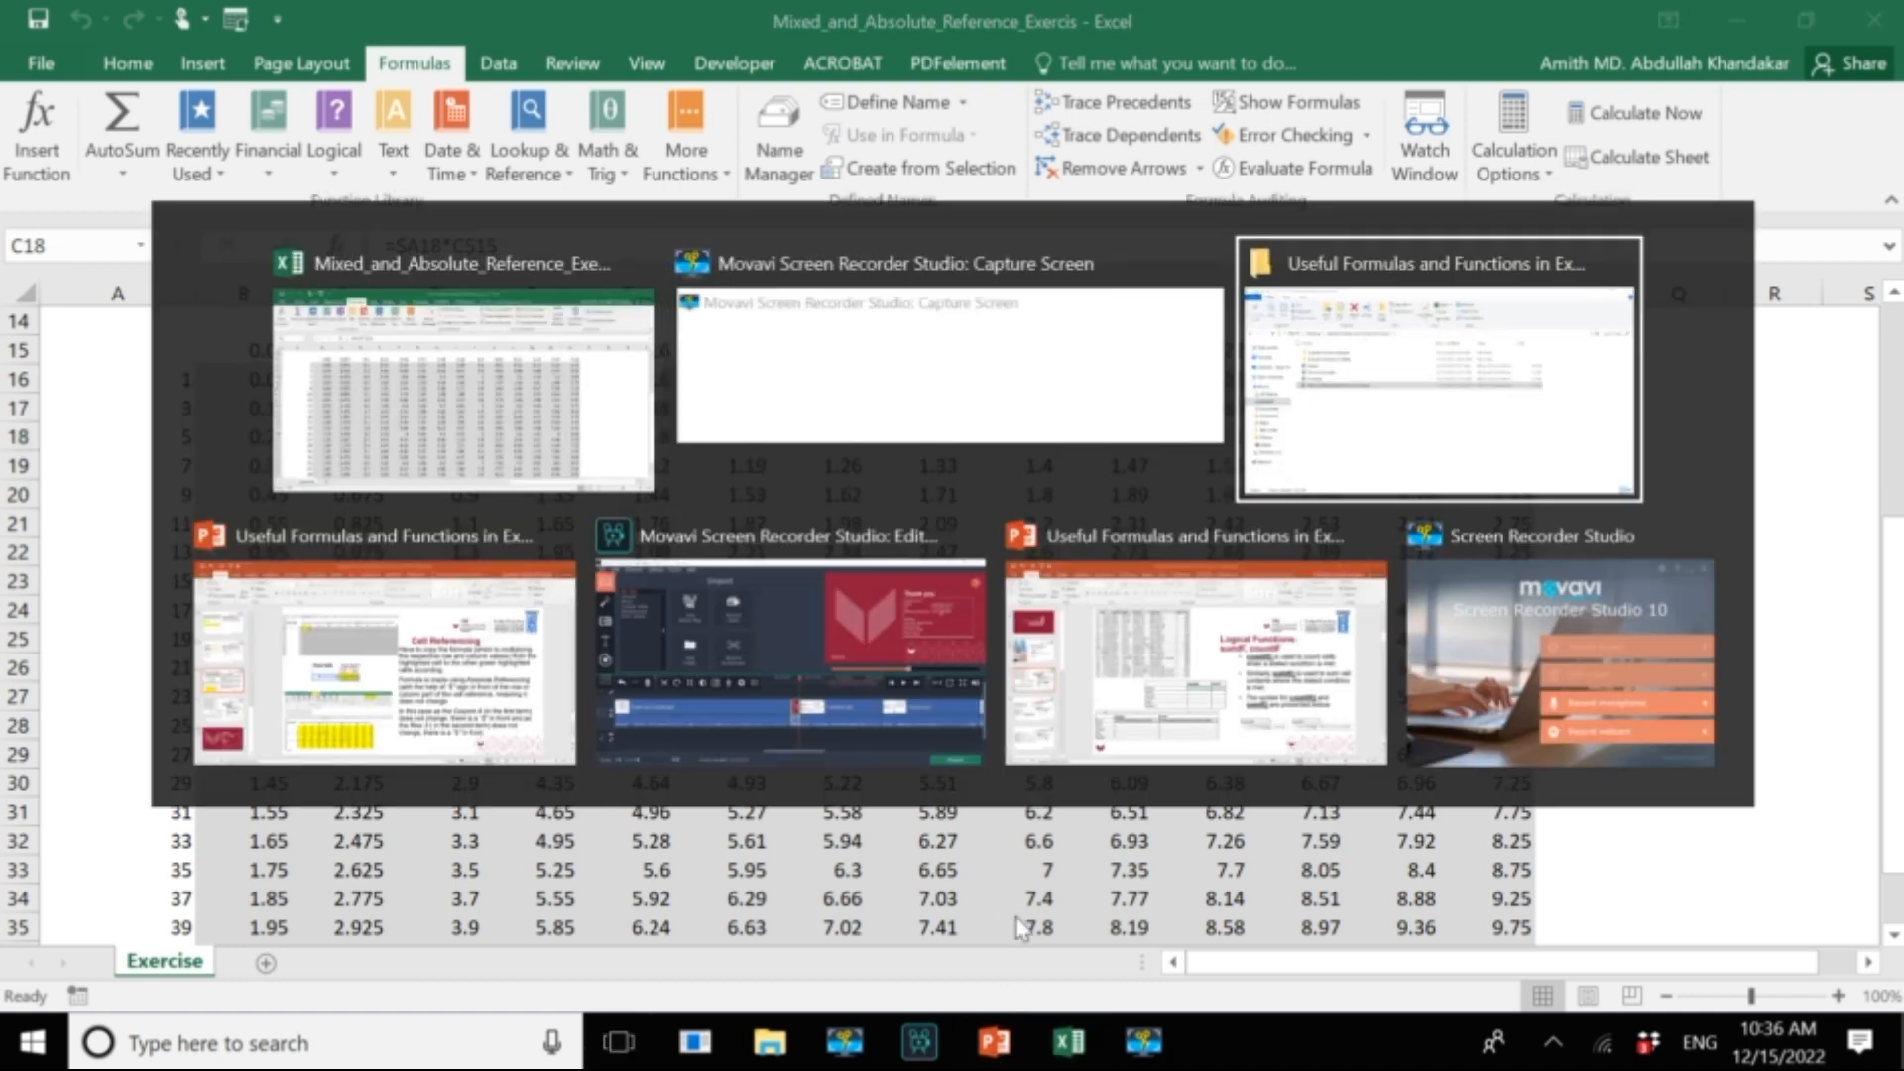
{"action": "key", "text": "alt+Tab"}
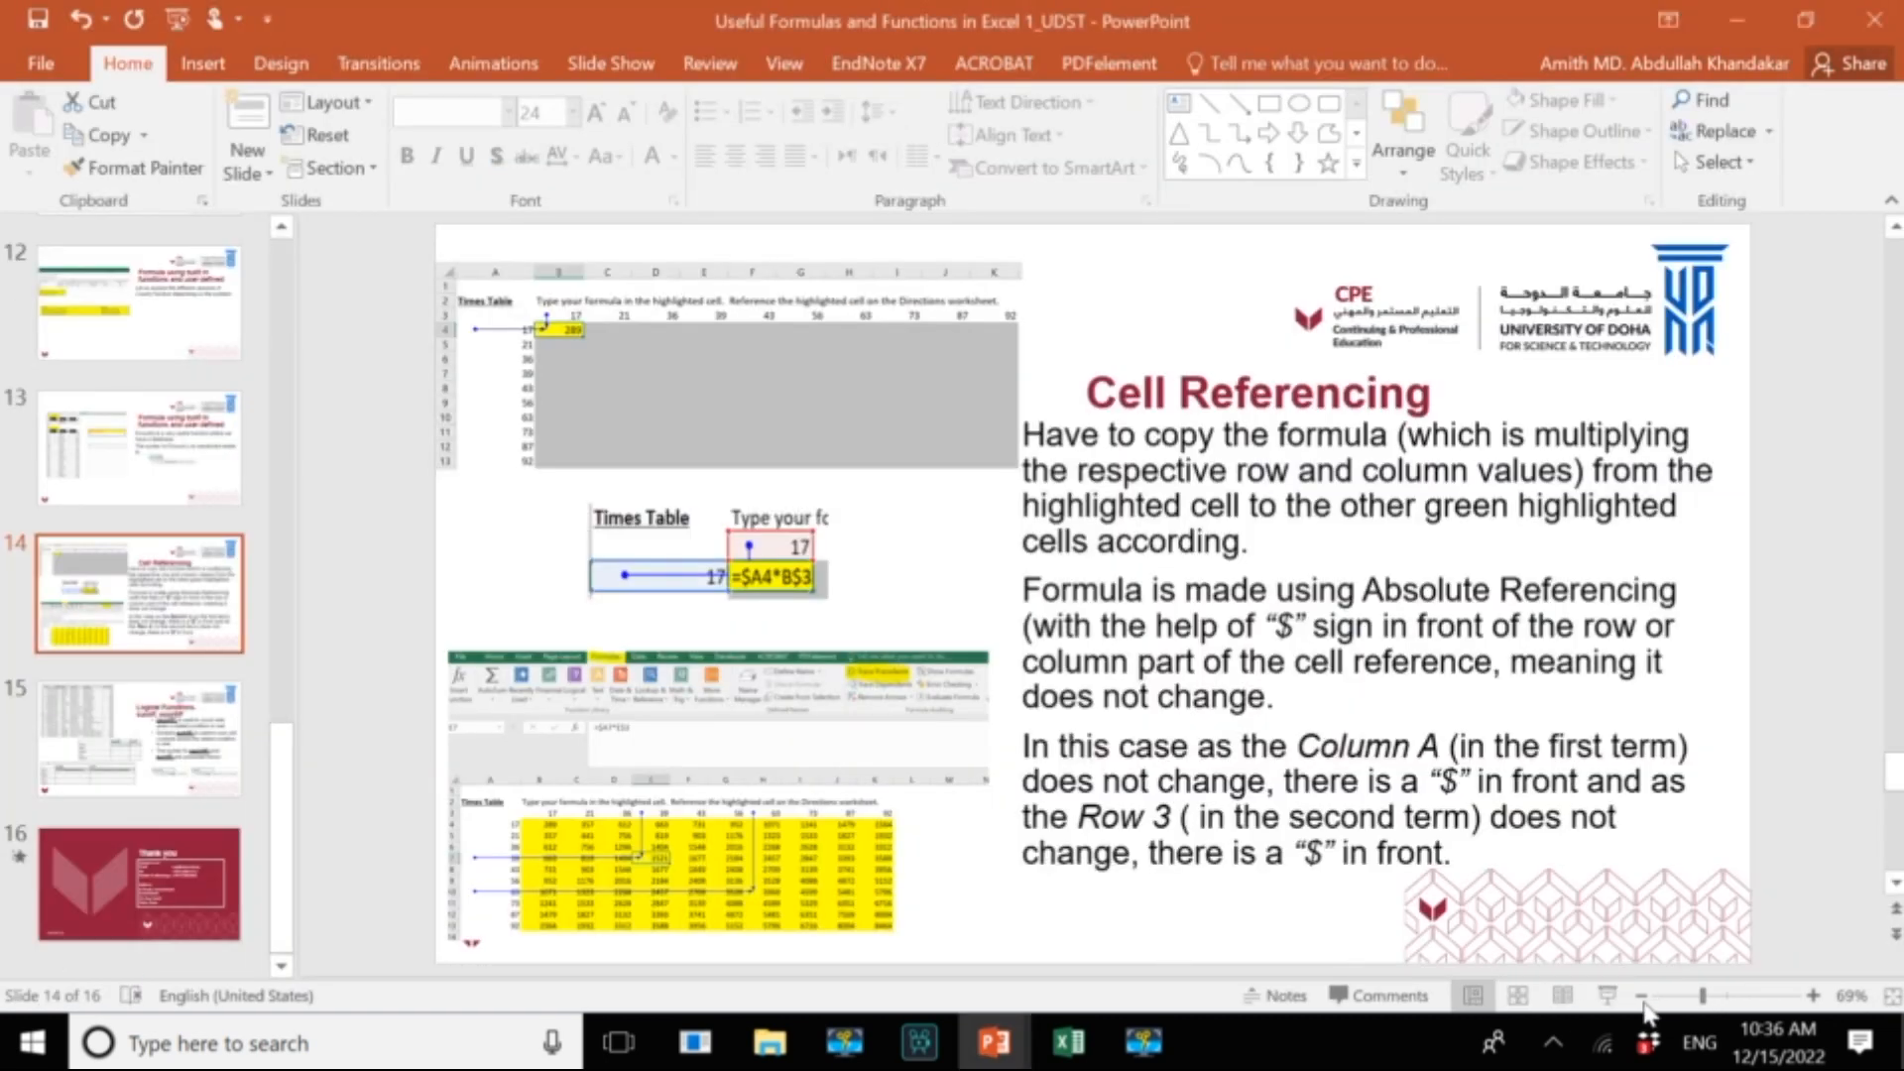
{"action": "left_click", "coordinate": [1607, 995]}
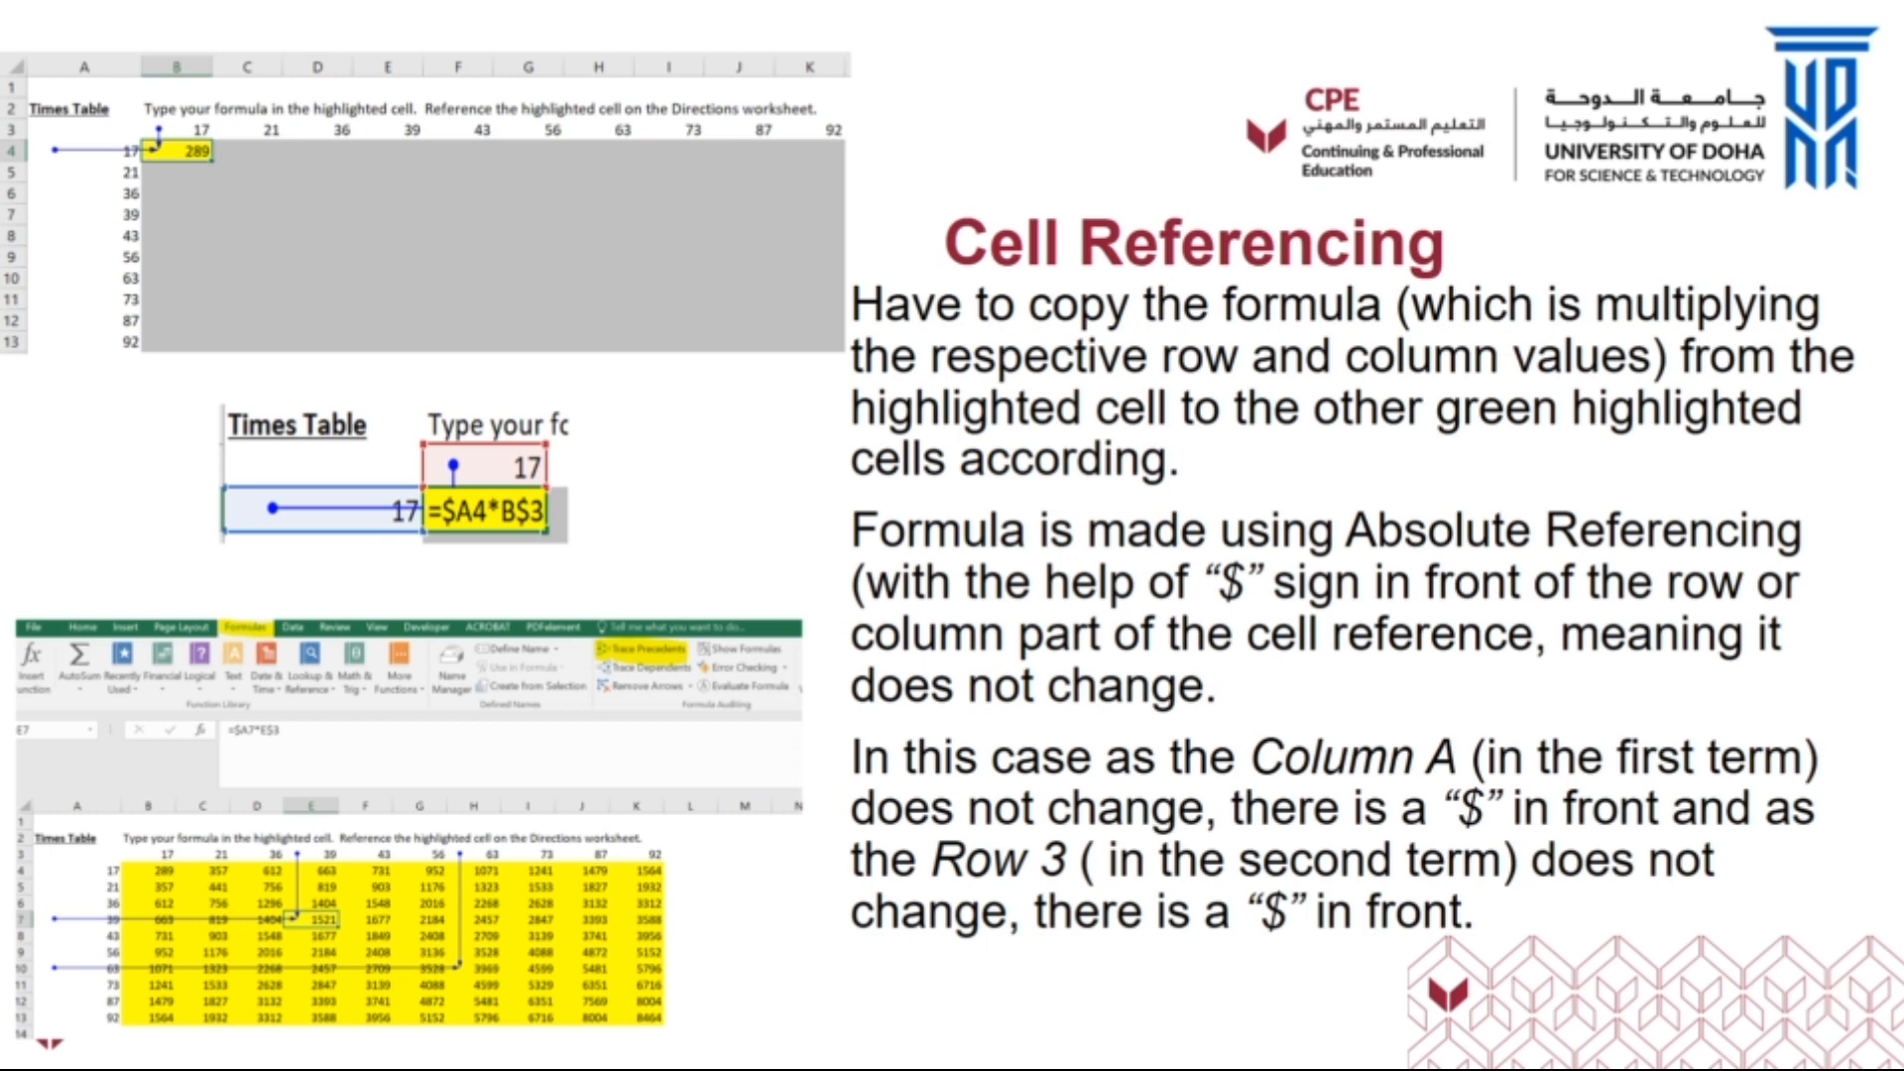
{"action": "key", "text": "alt+Tab"}
{"action": "key", "text": "alt+Tab"}
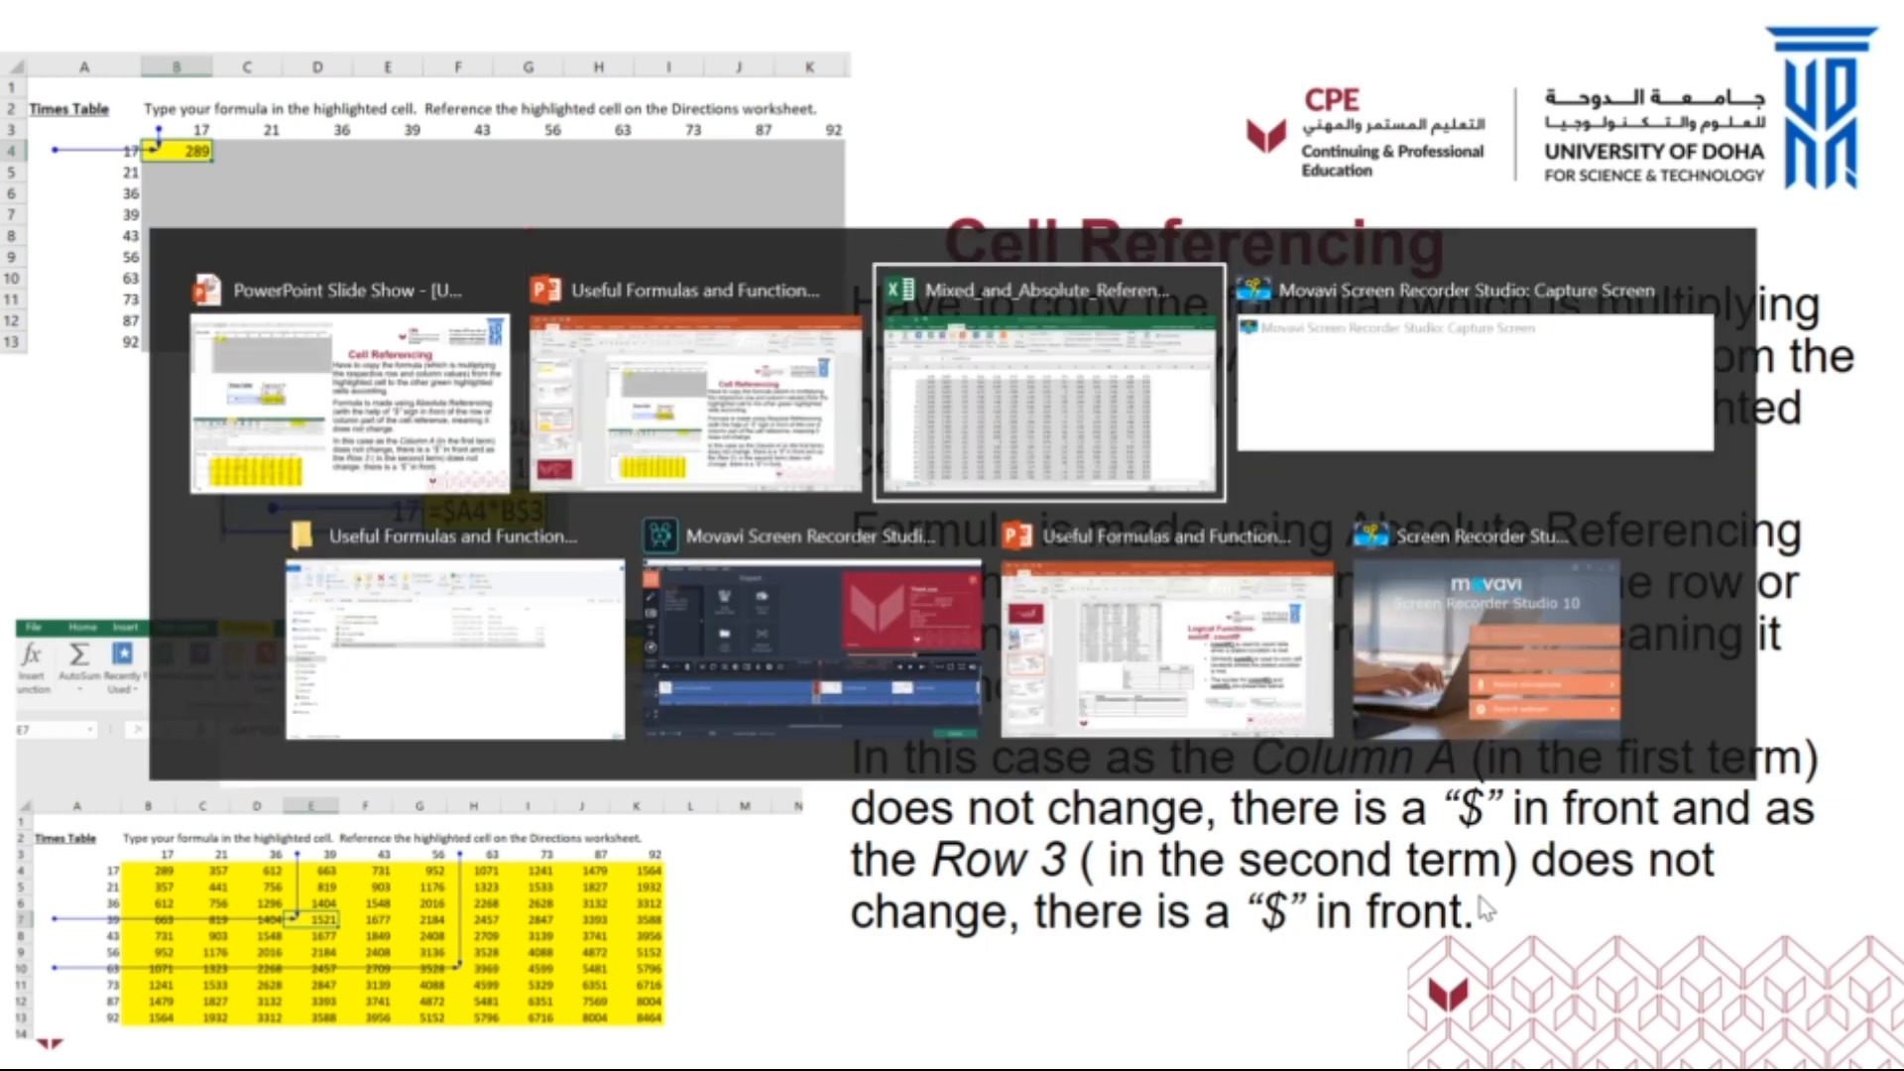
{"action": "key", "text": "alt+Tab"}
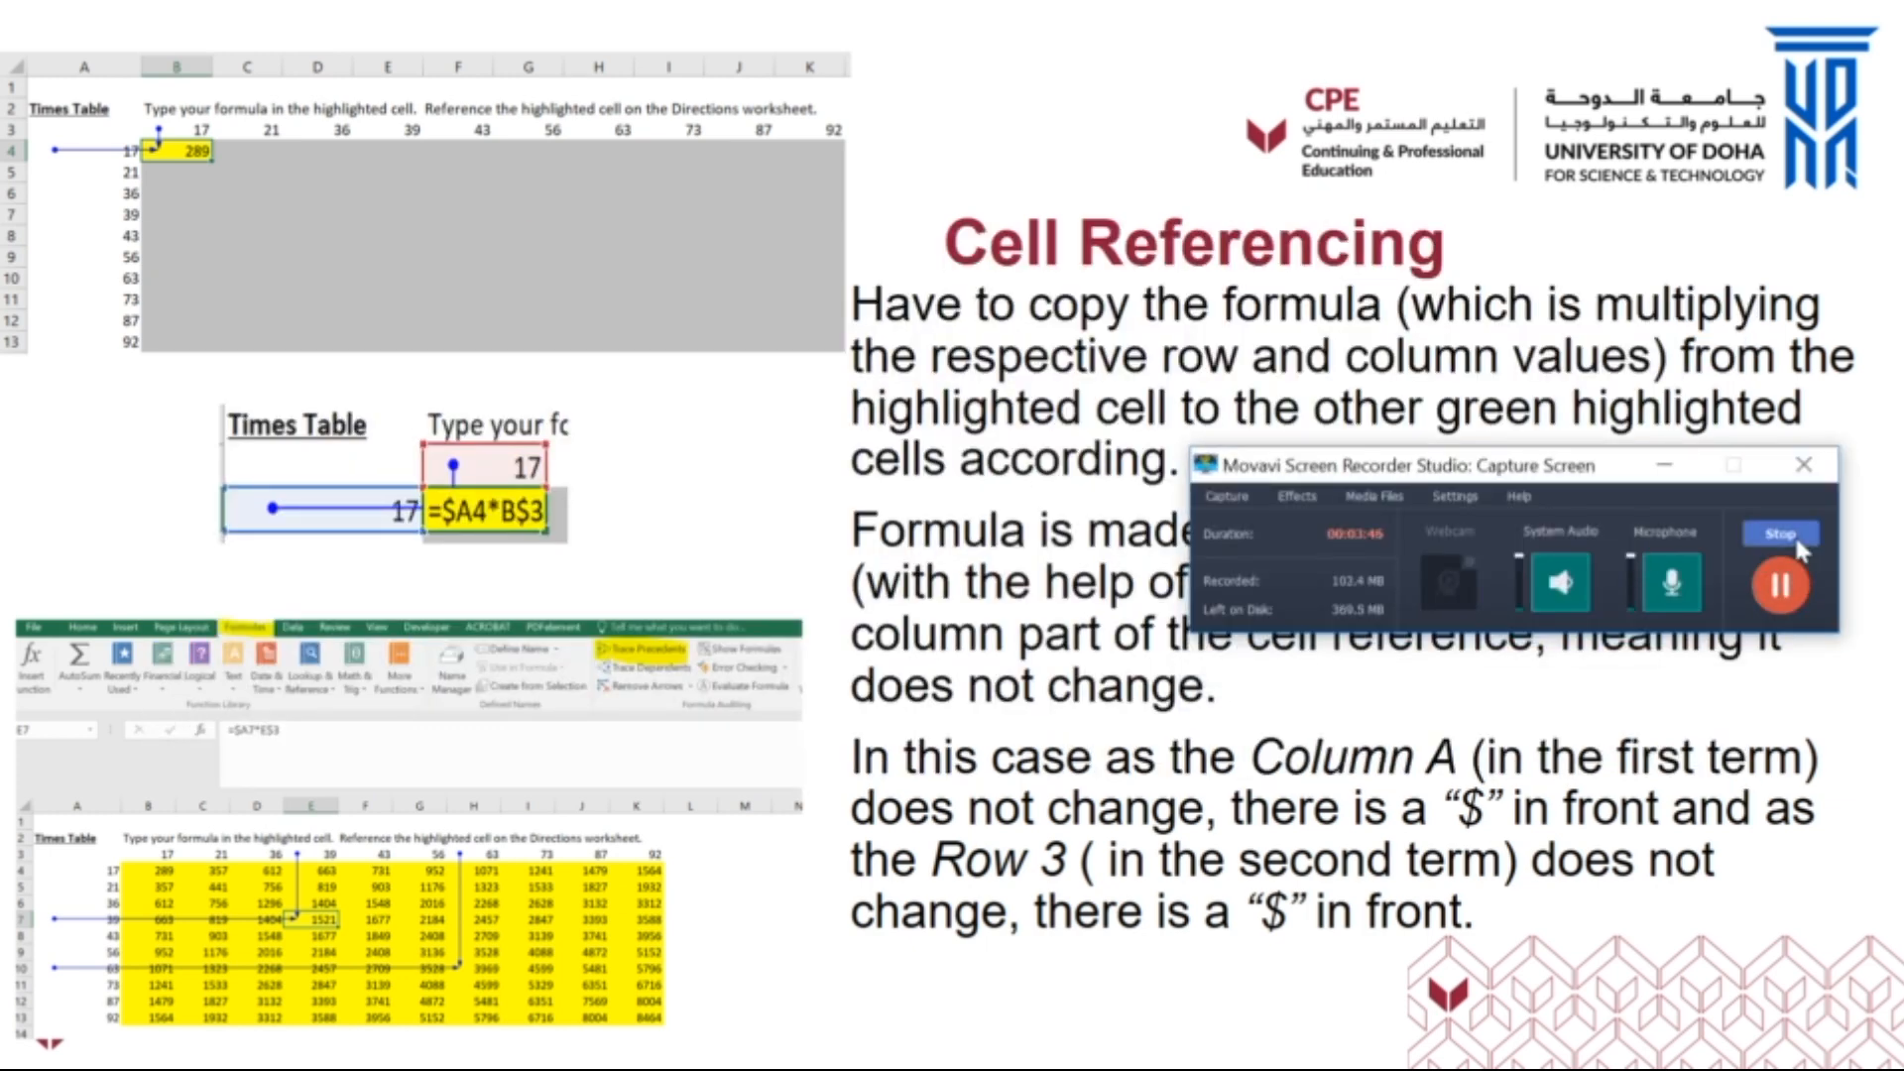
{"action": "left_click", "coordinate": [1794, 534]}
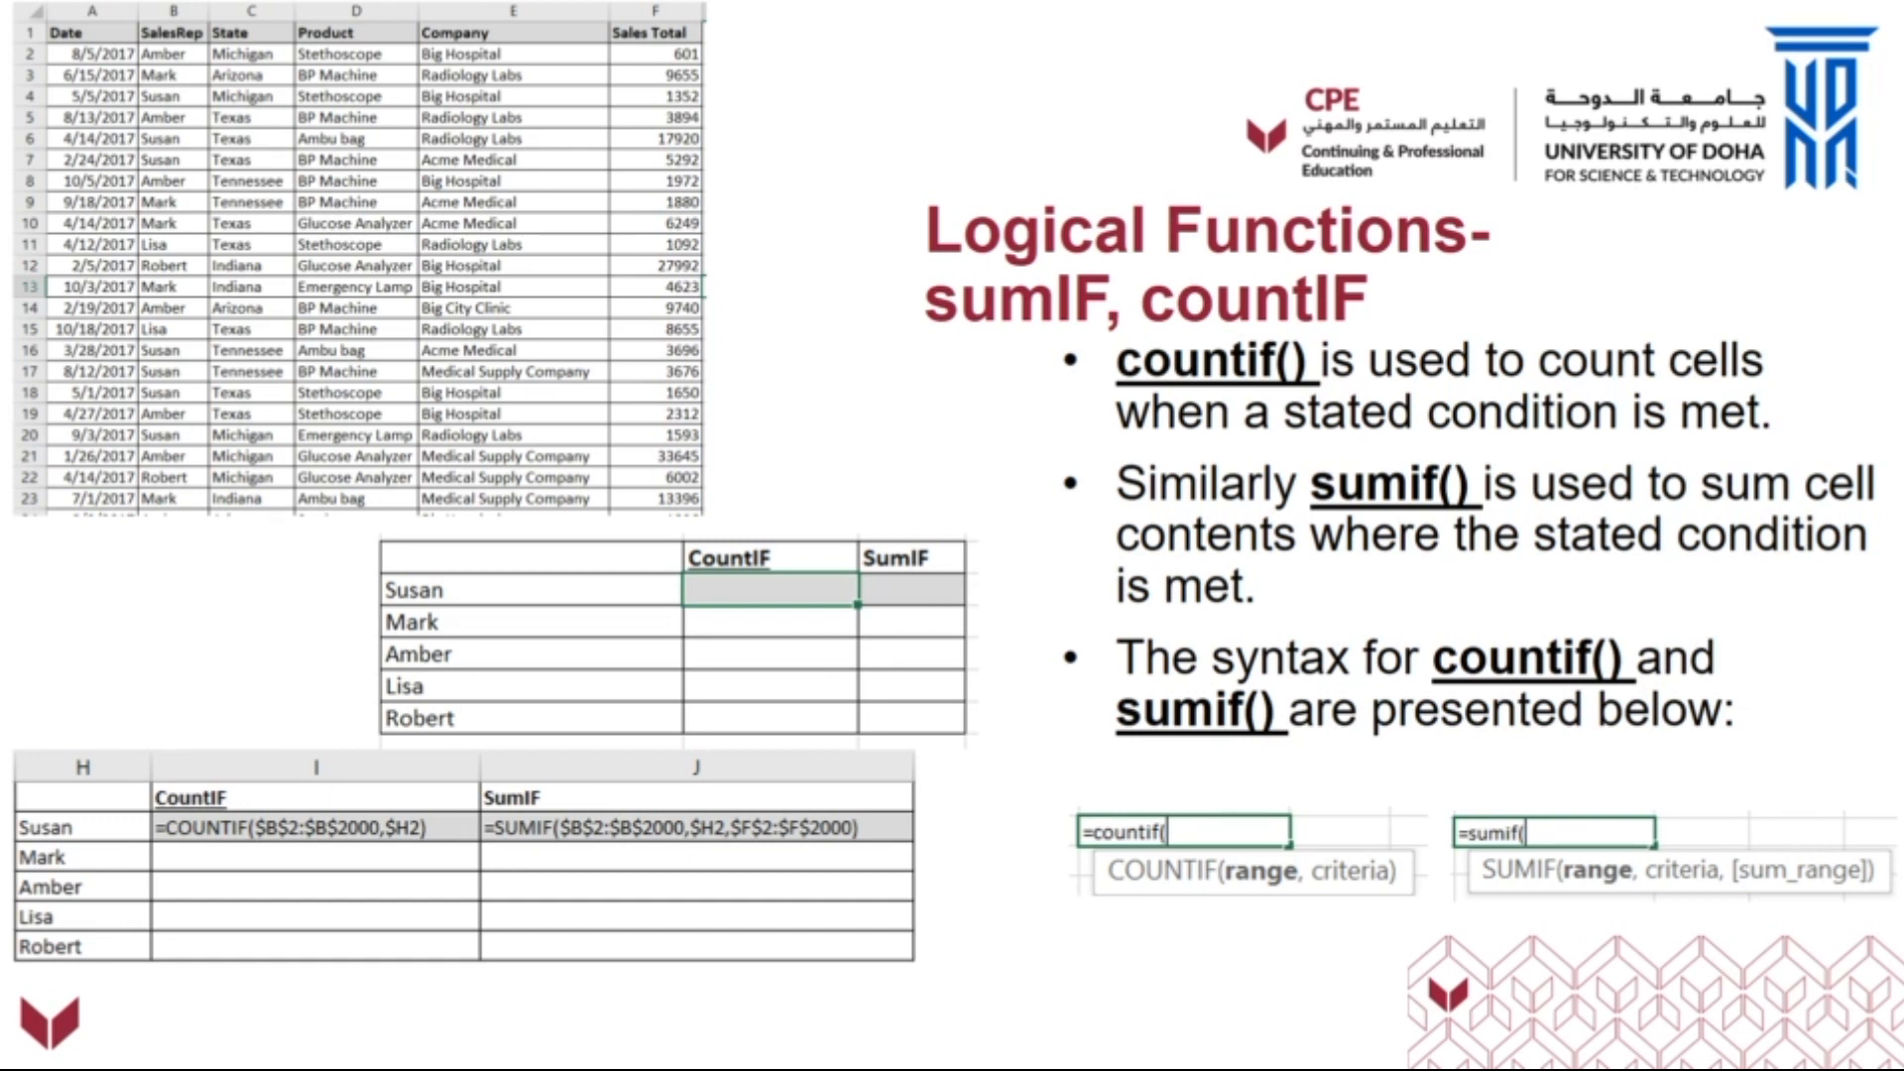
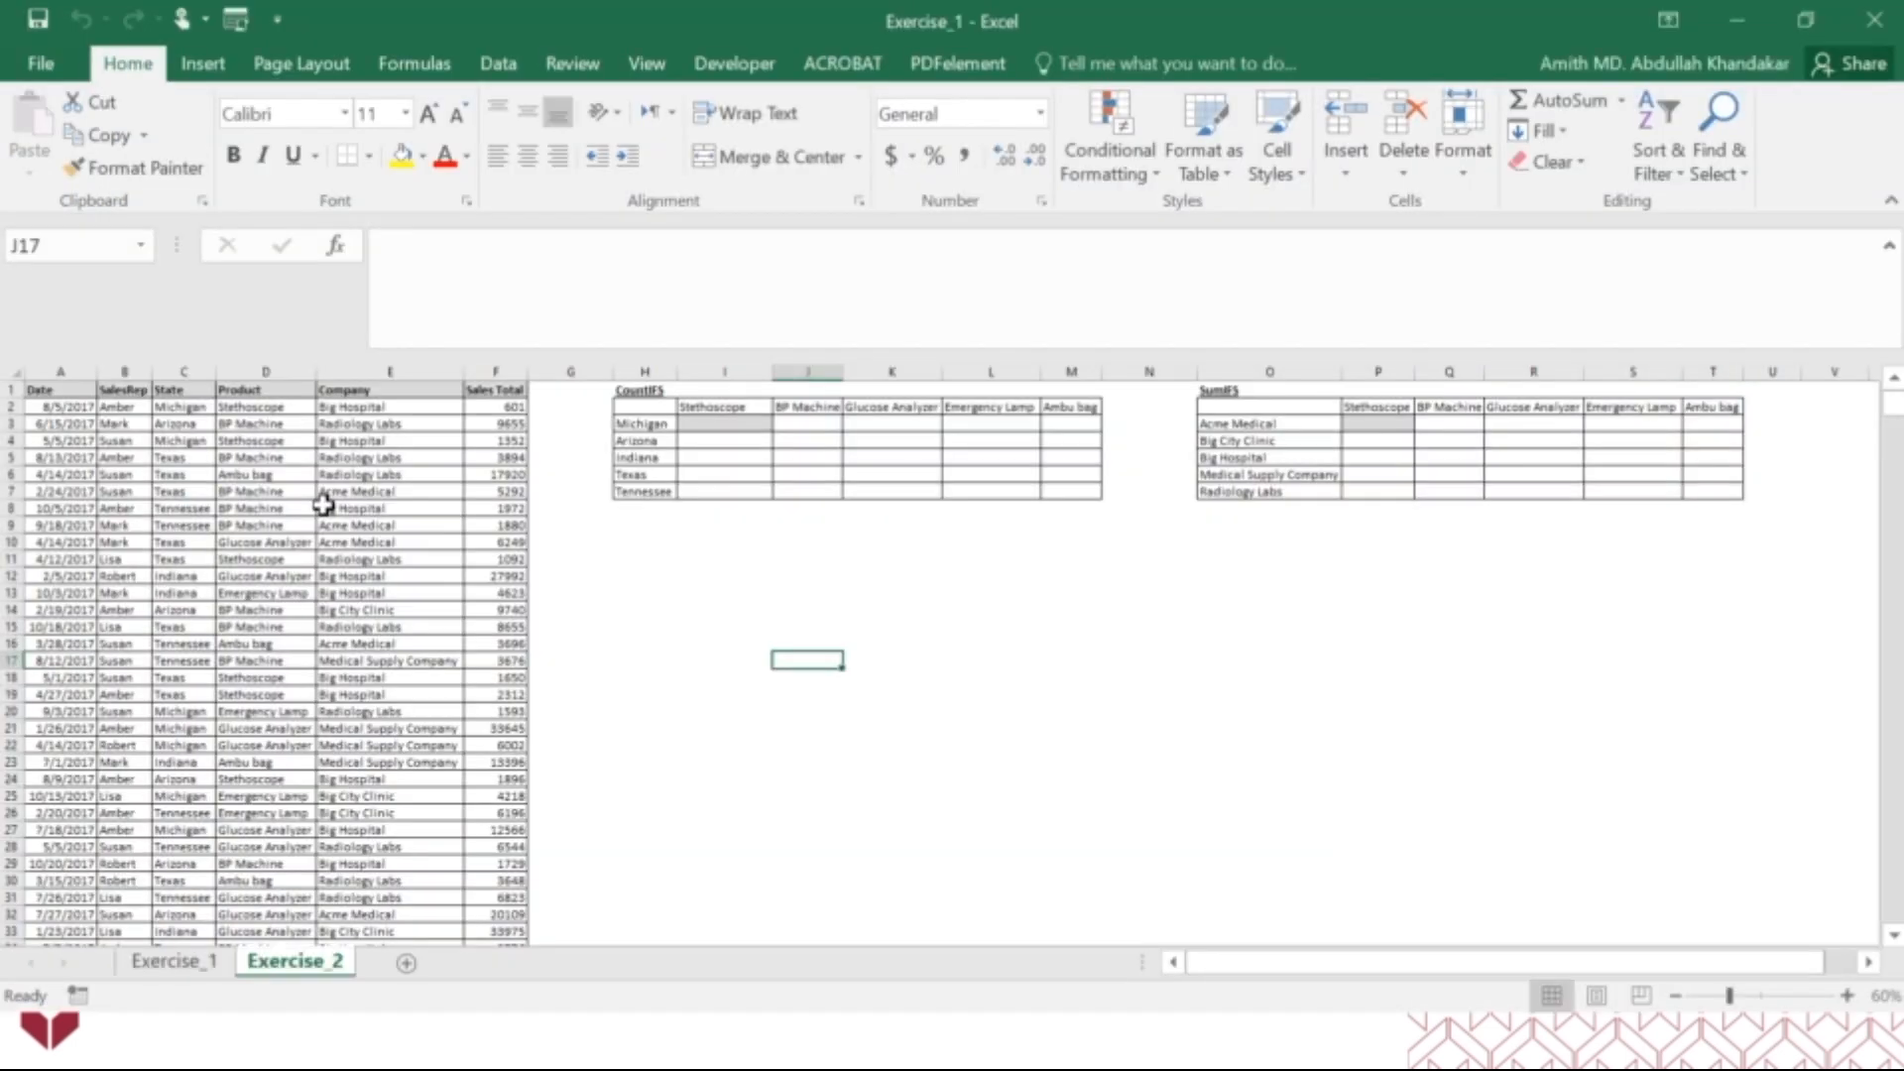
Show the Exercise_1 sheet of the Exercise_1 workbook in a maximized Excel window and zoom in to 85%.
{"action": "left_click", "coordinate": [1802, 19]}
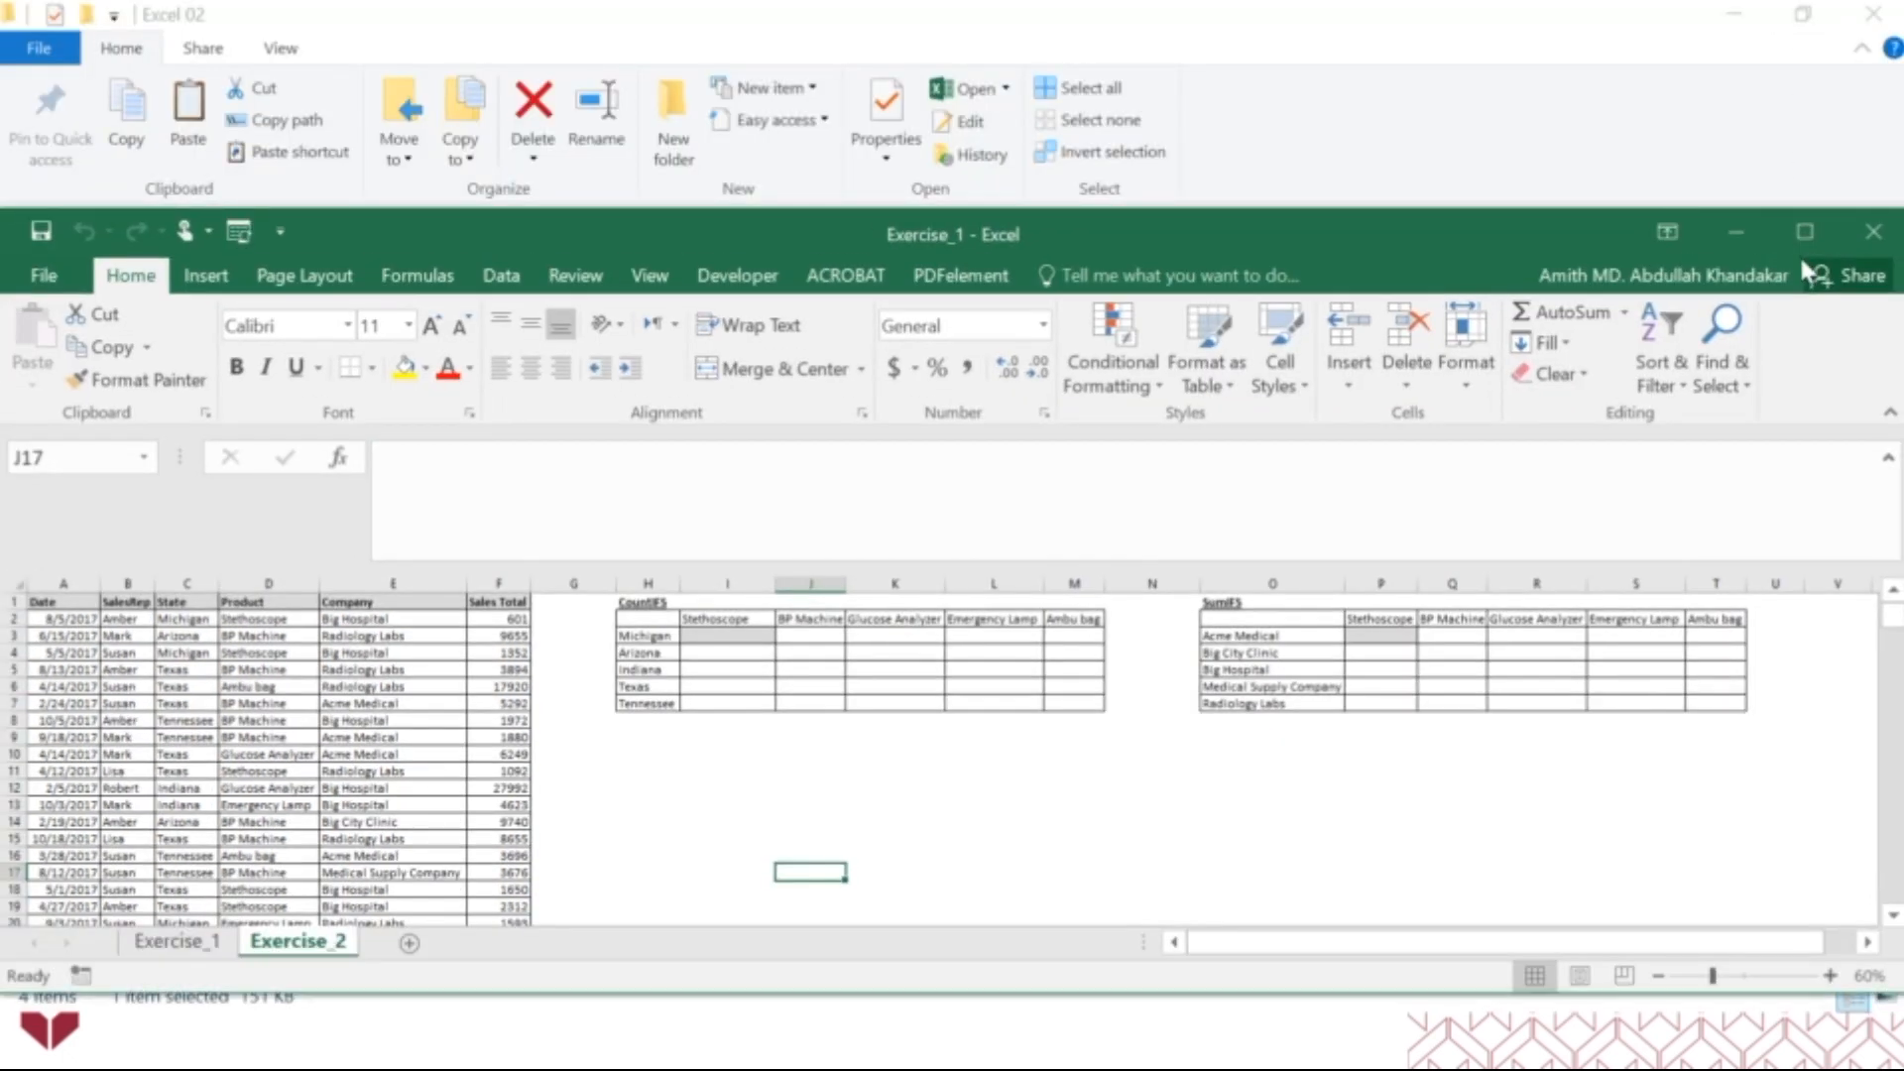
{"action": "left_click", "coordinate": [1805, 231]}
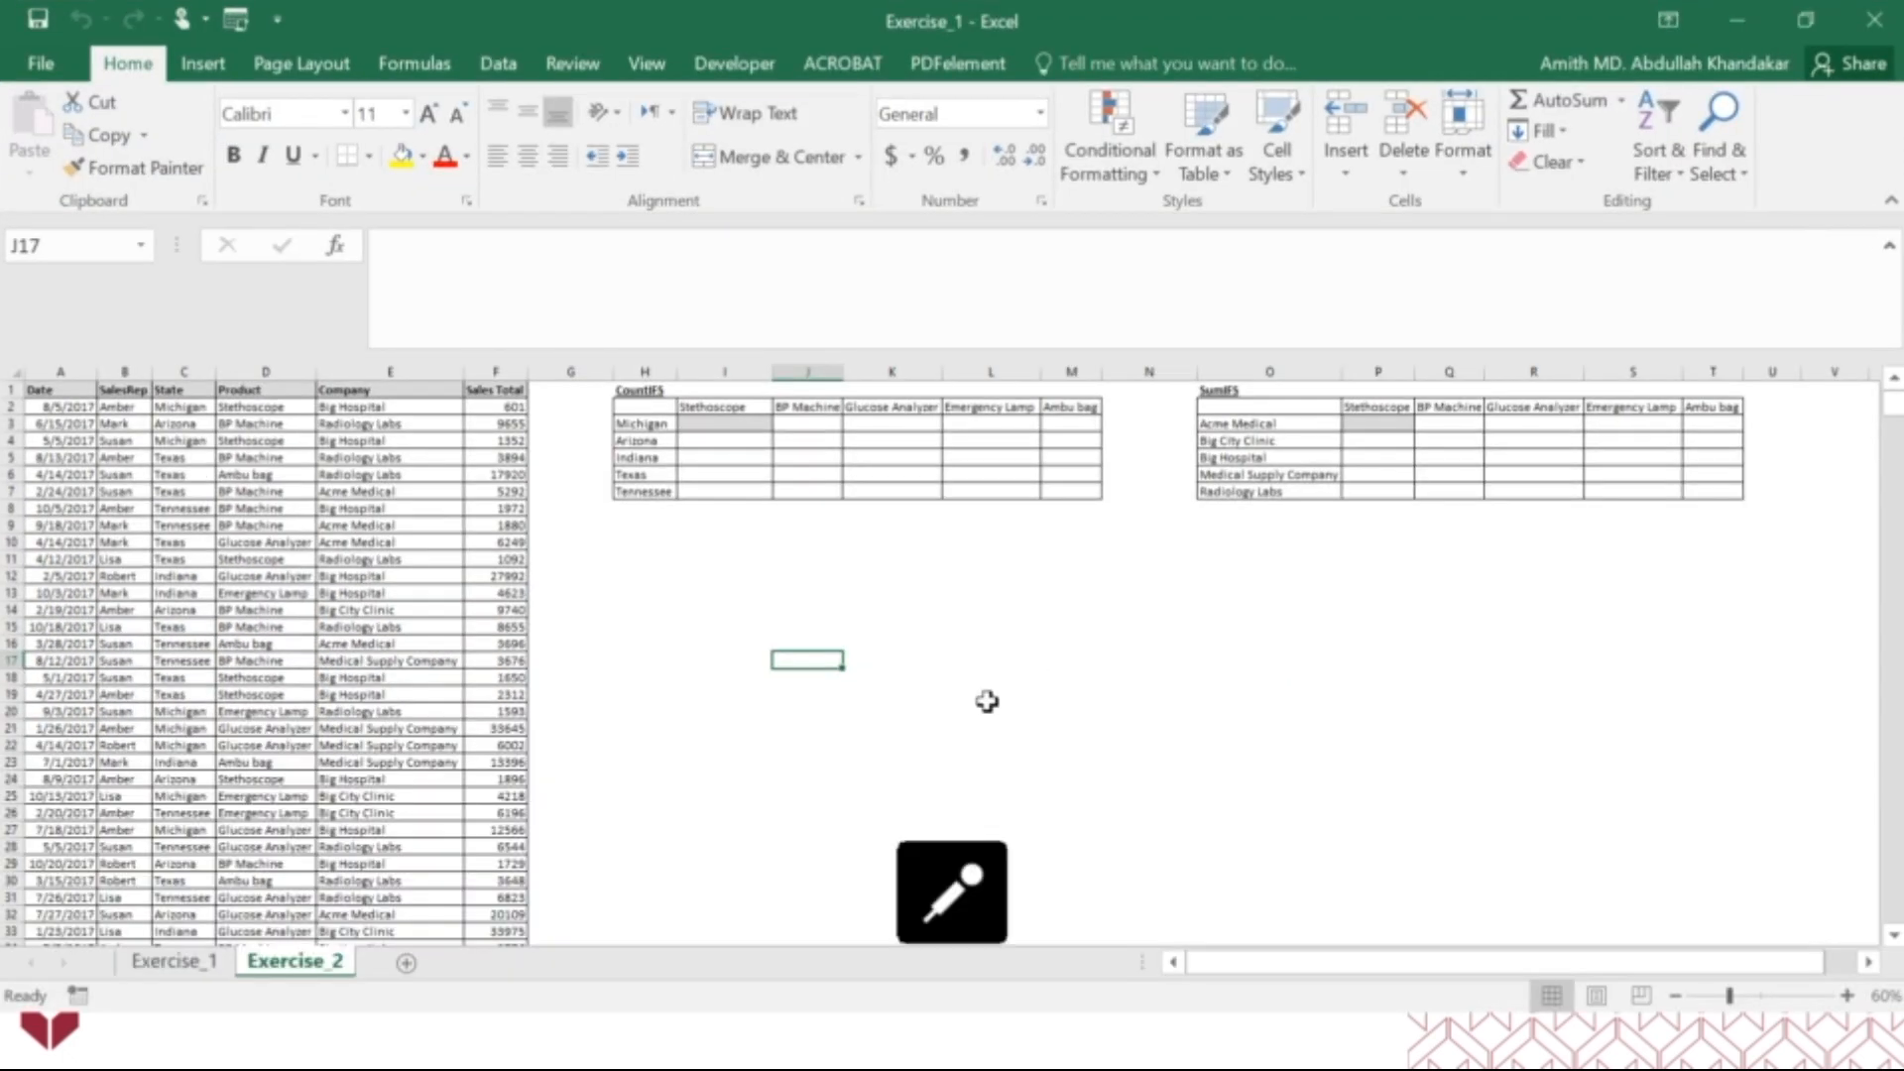
{"action": "left_click", "coordinate": [183, 962]}
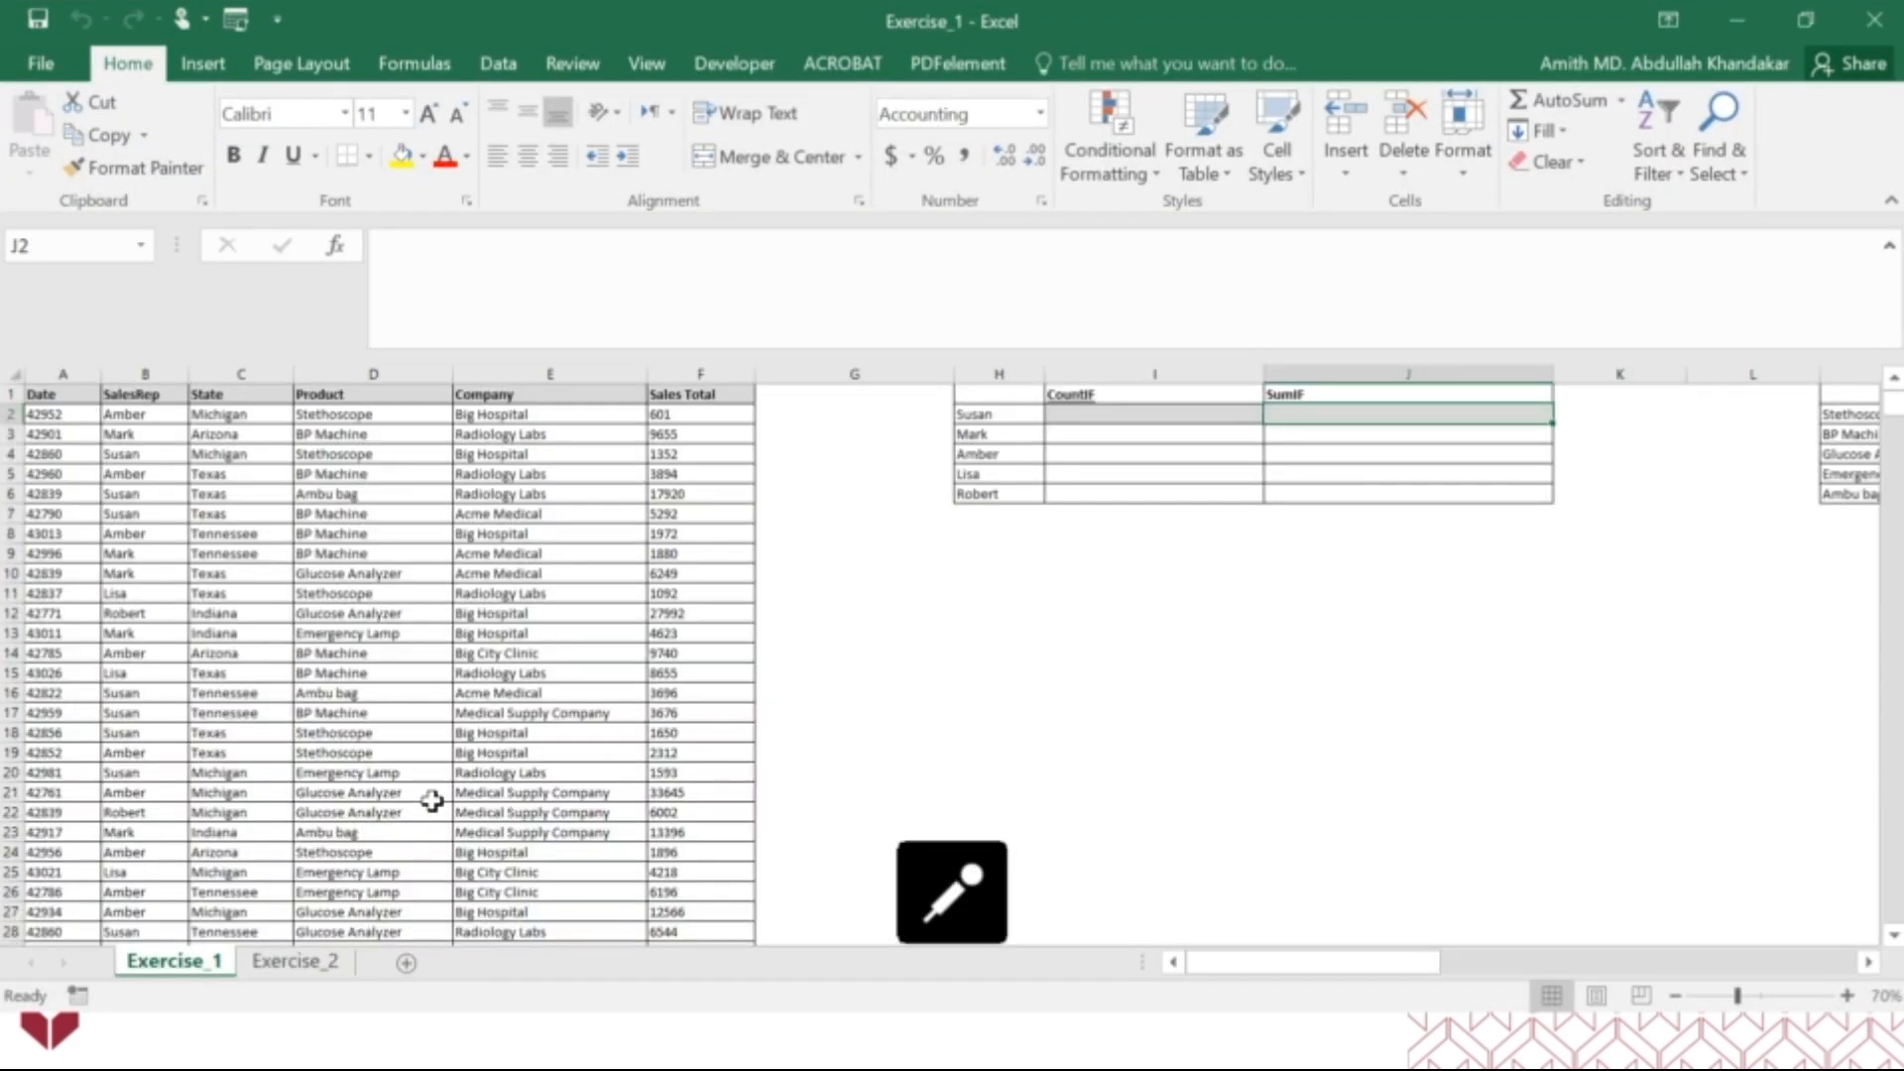
{"action": "scroll", "coordinate": [429, 794], "scroll_direction": "up", "scroll_amount": 2}
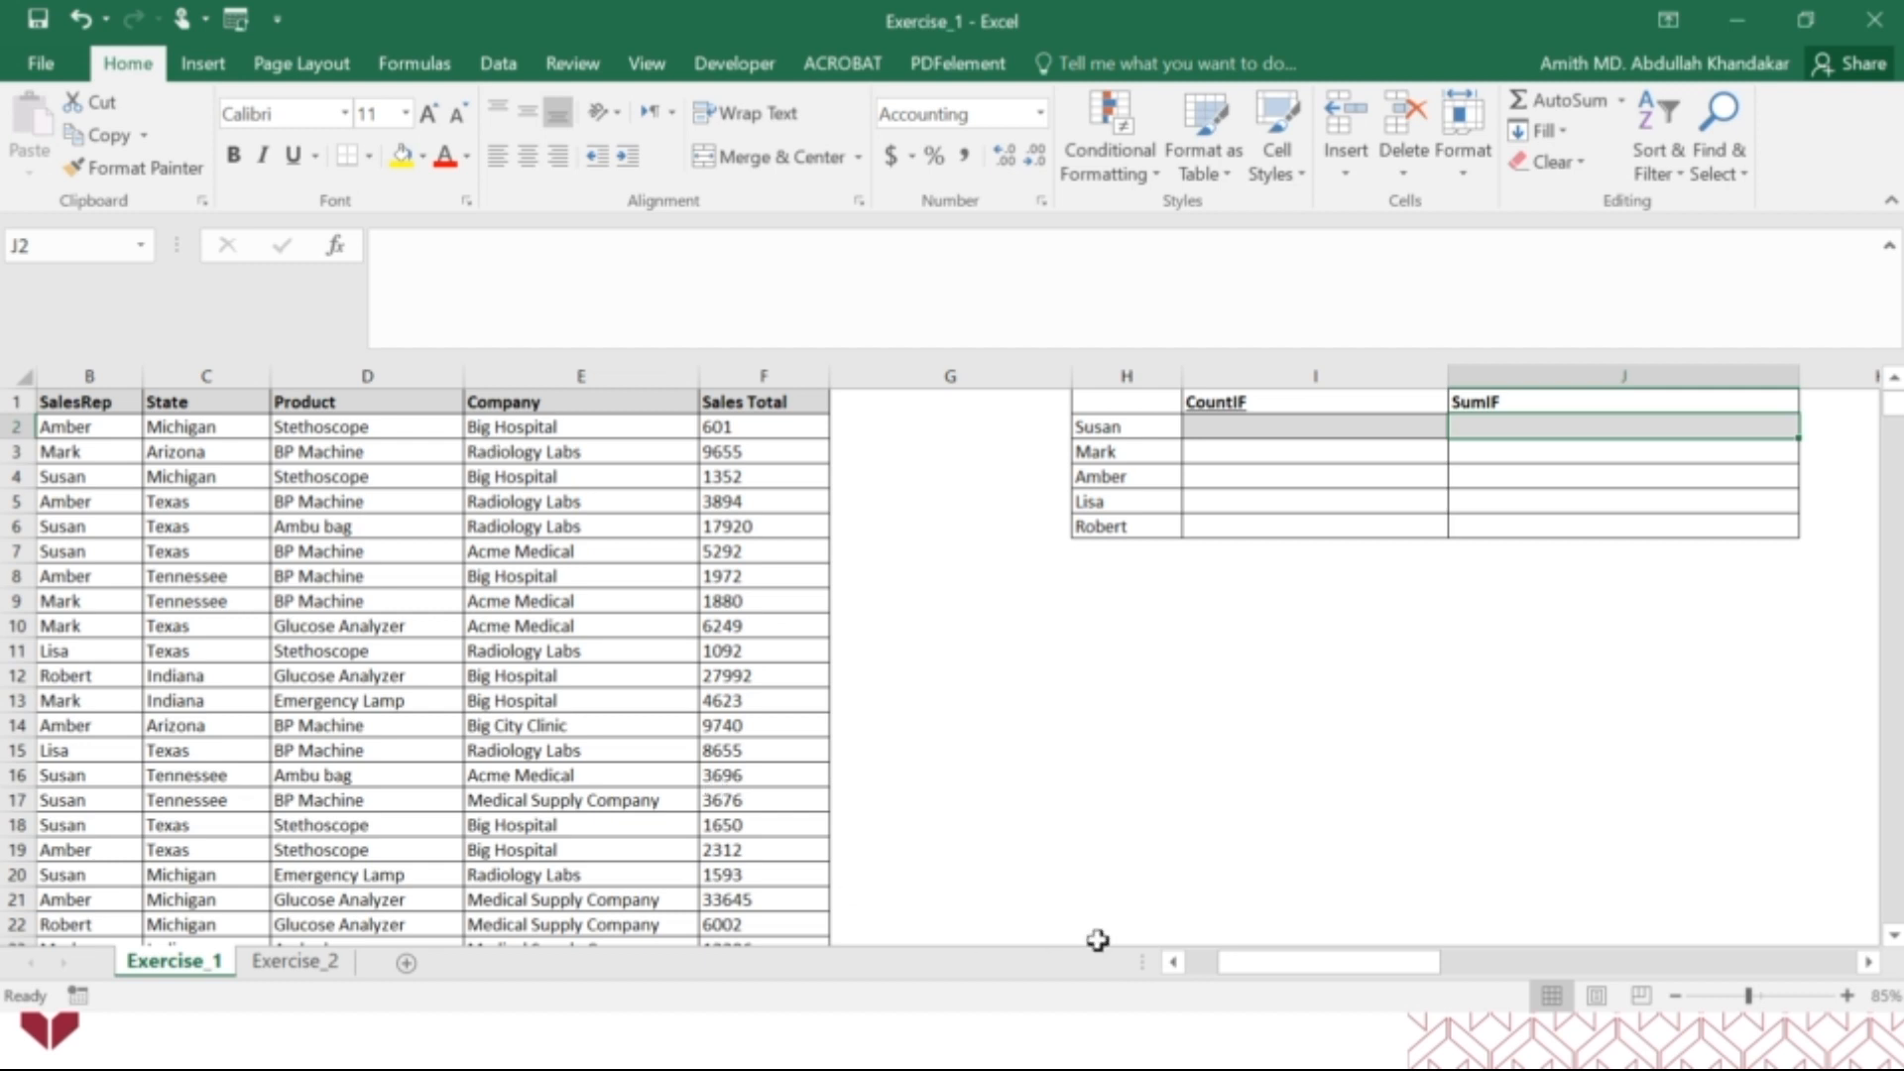
Fit the widths of columns A to F to their contents and slightly widen column H to show the full names.
{"action": "left_click", "coordinate": [1174, 962]}
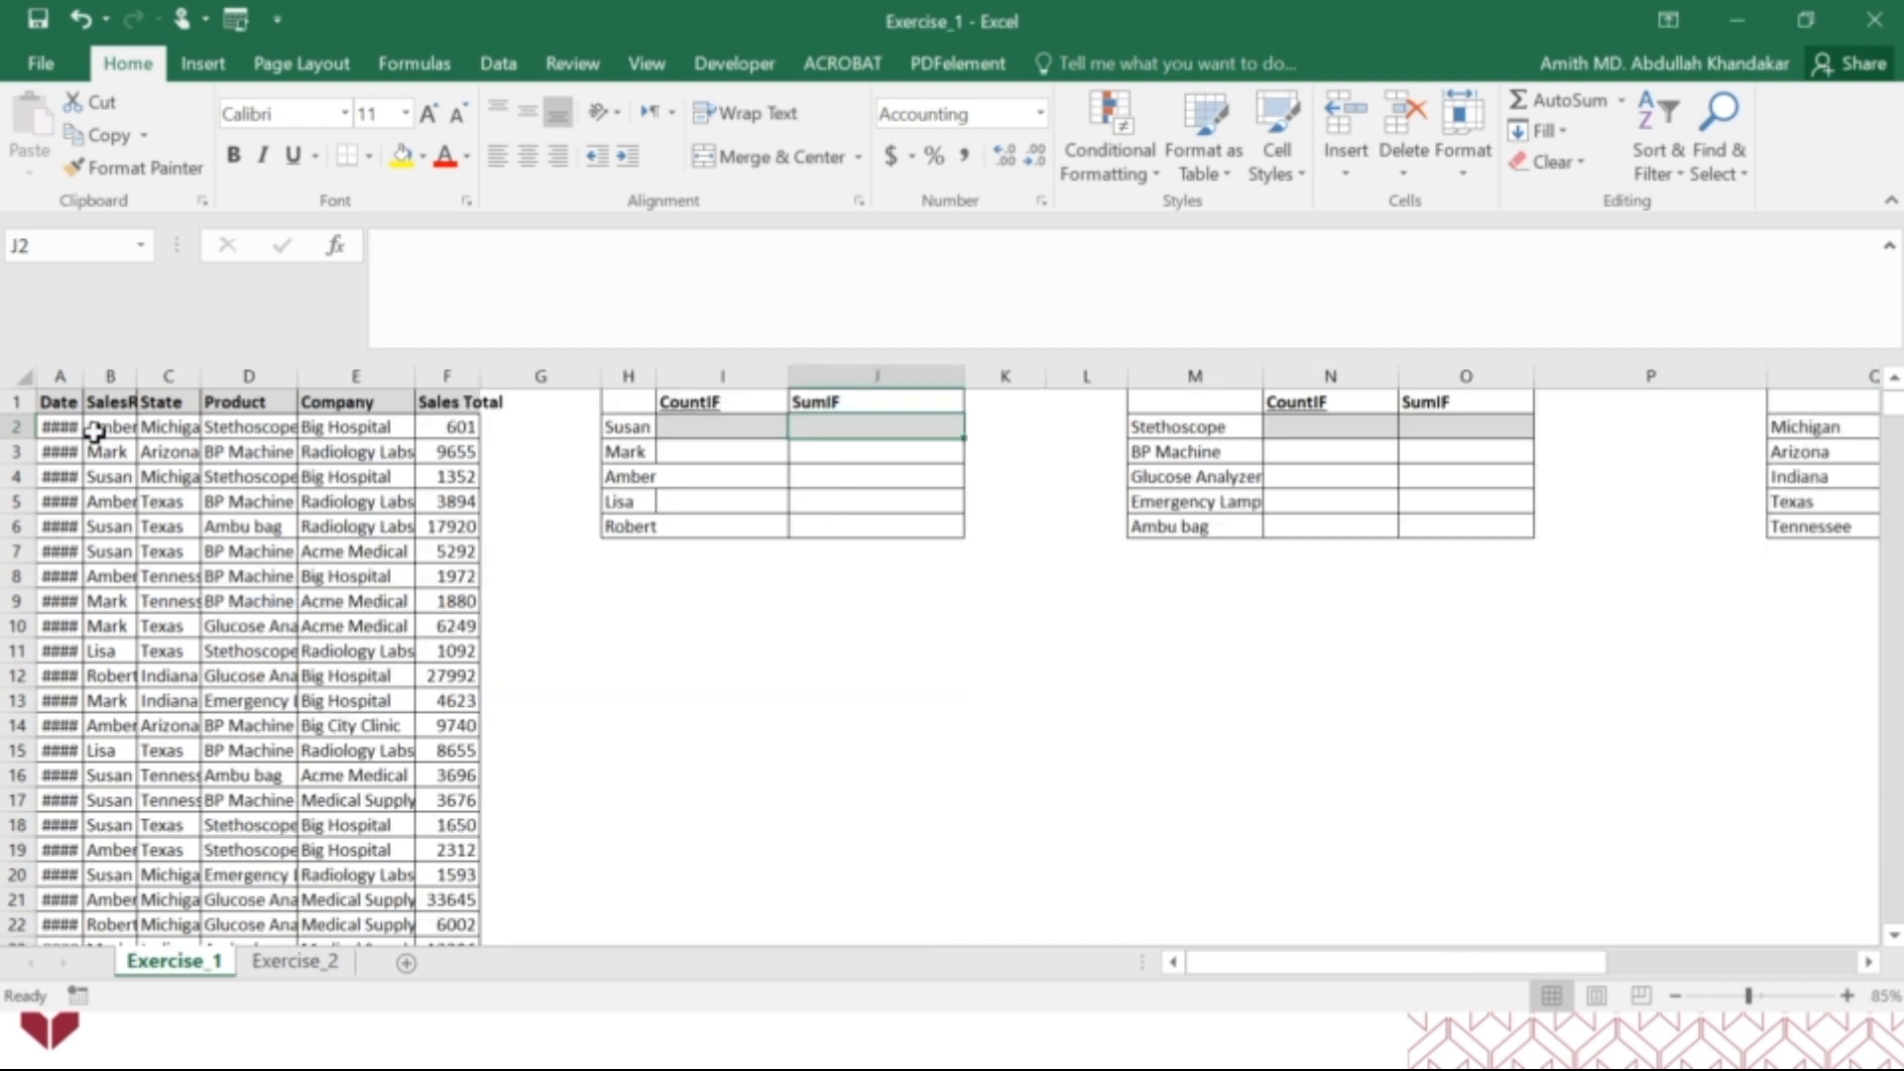
{"action": "double_click", "coordinate": [89, 366]}
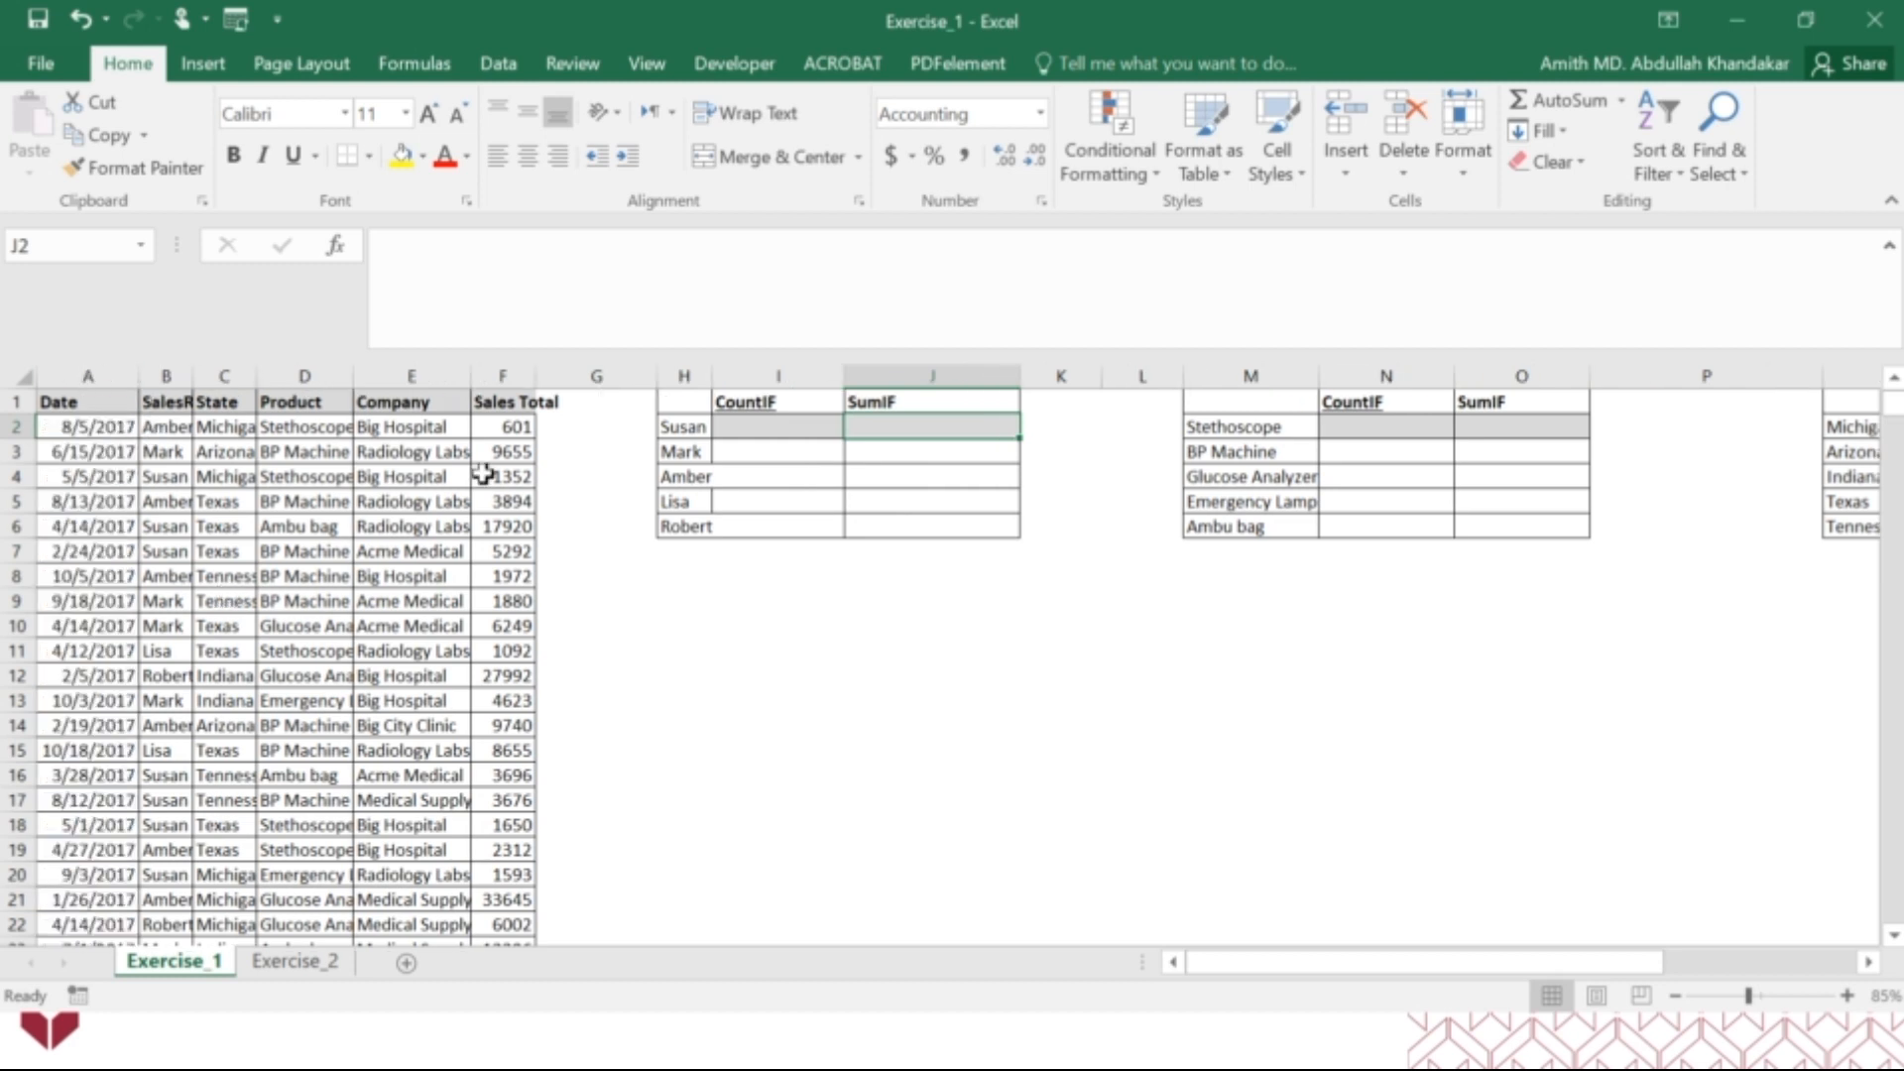
{"action": "double_click", "coordinate": [535, 375]}
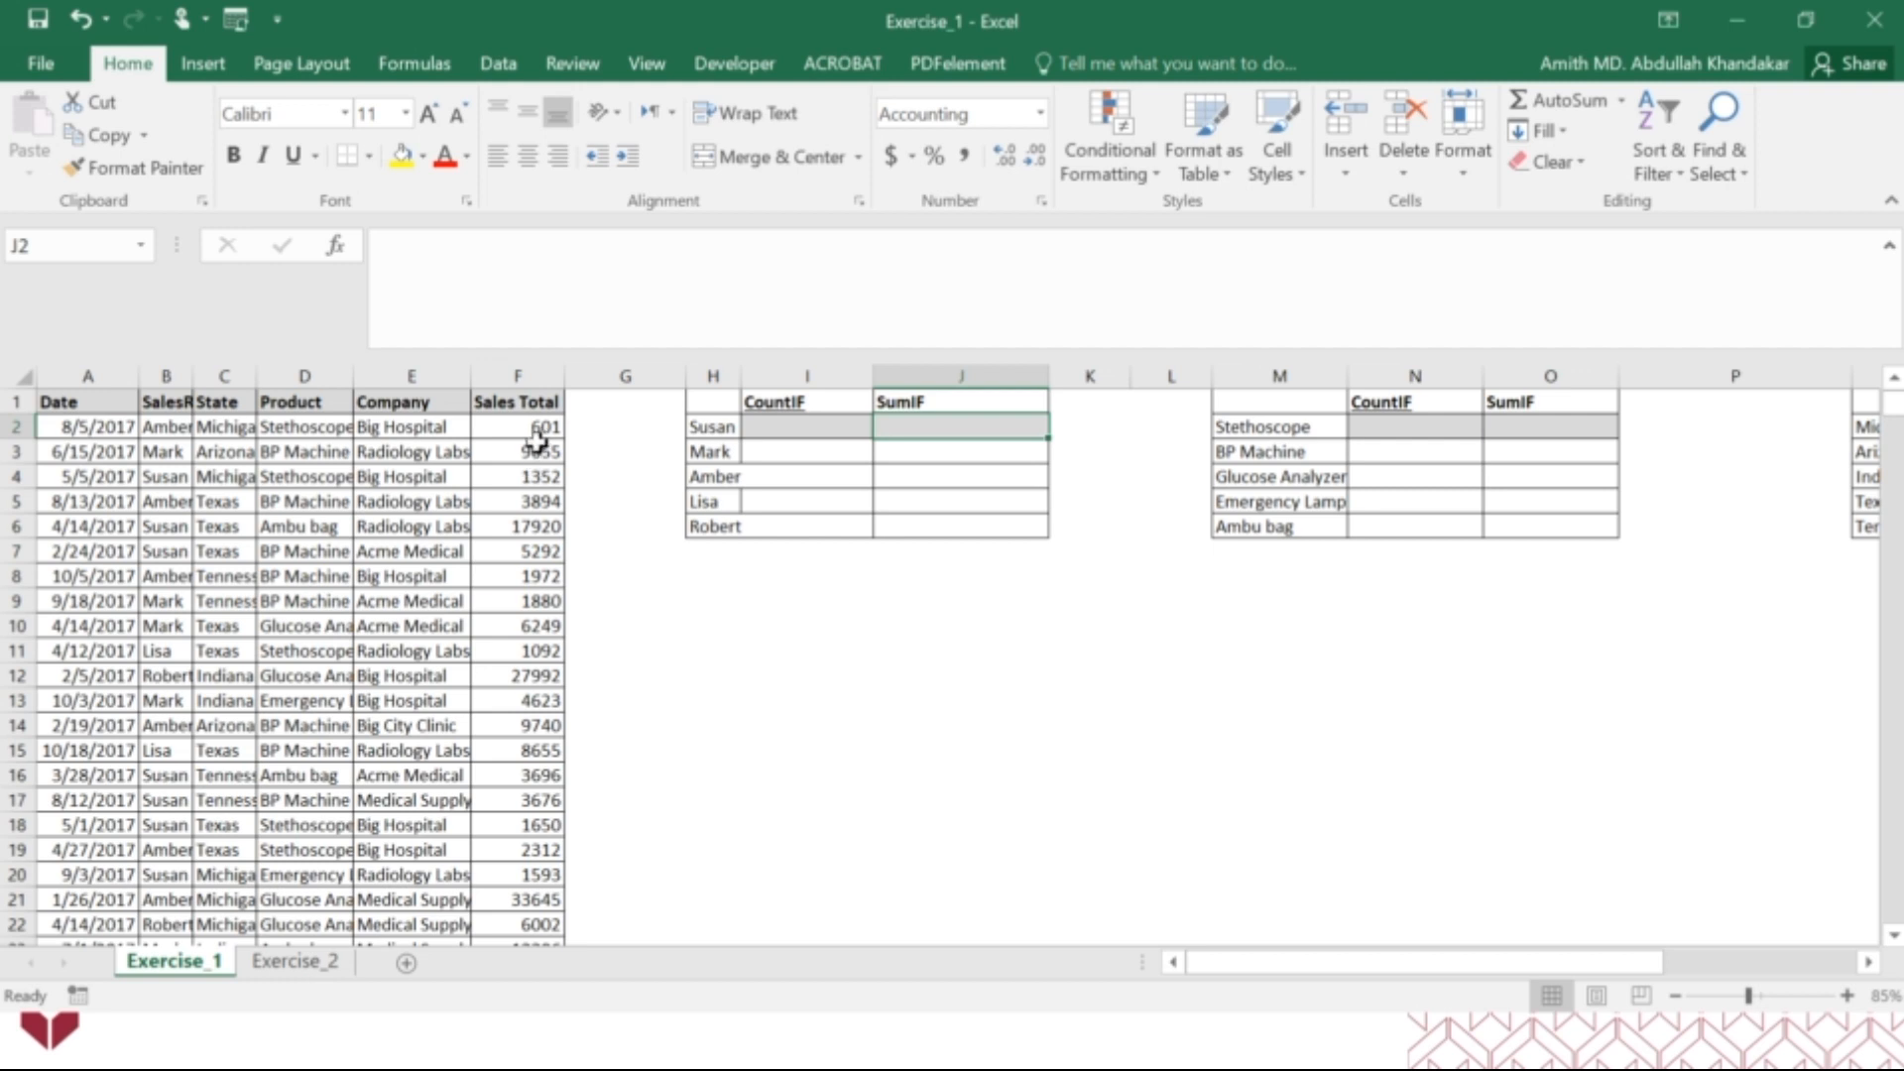
{"action": "double_click", "coordinate": [193, 377]}
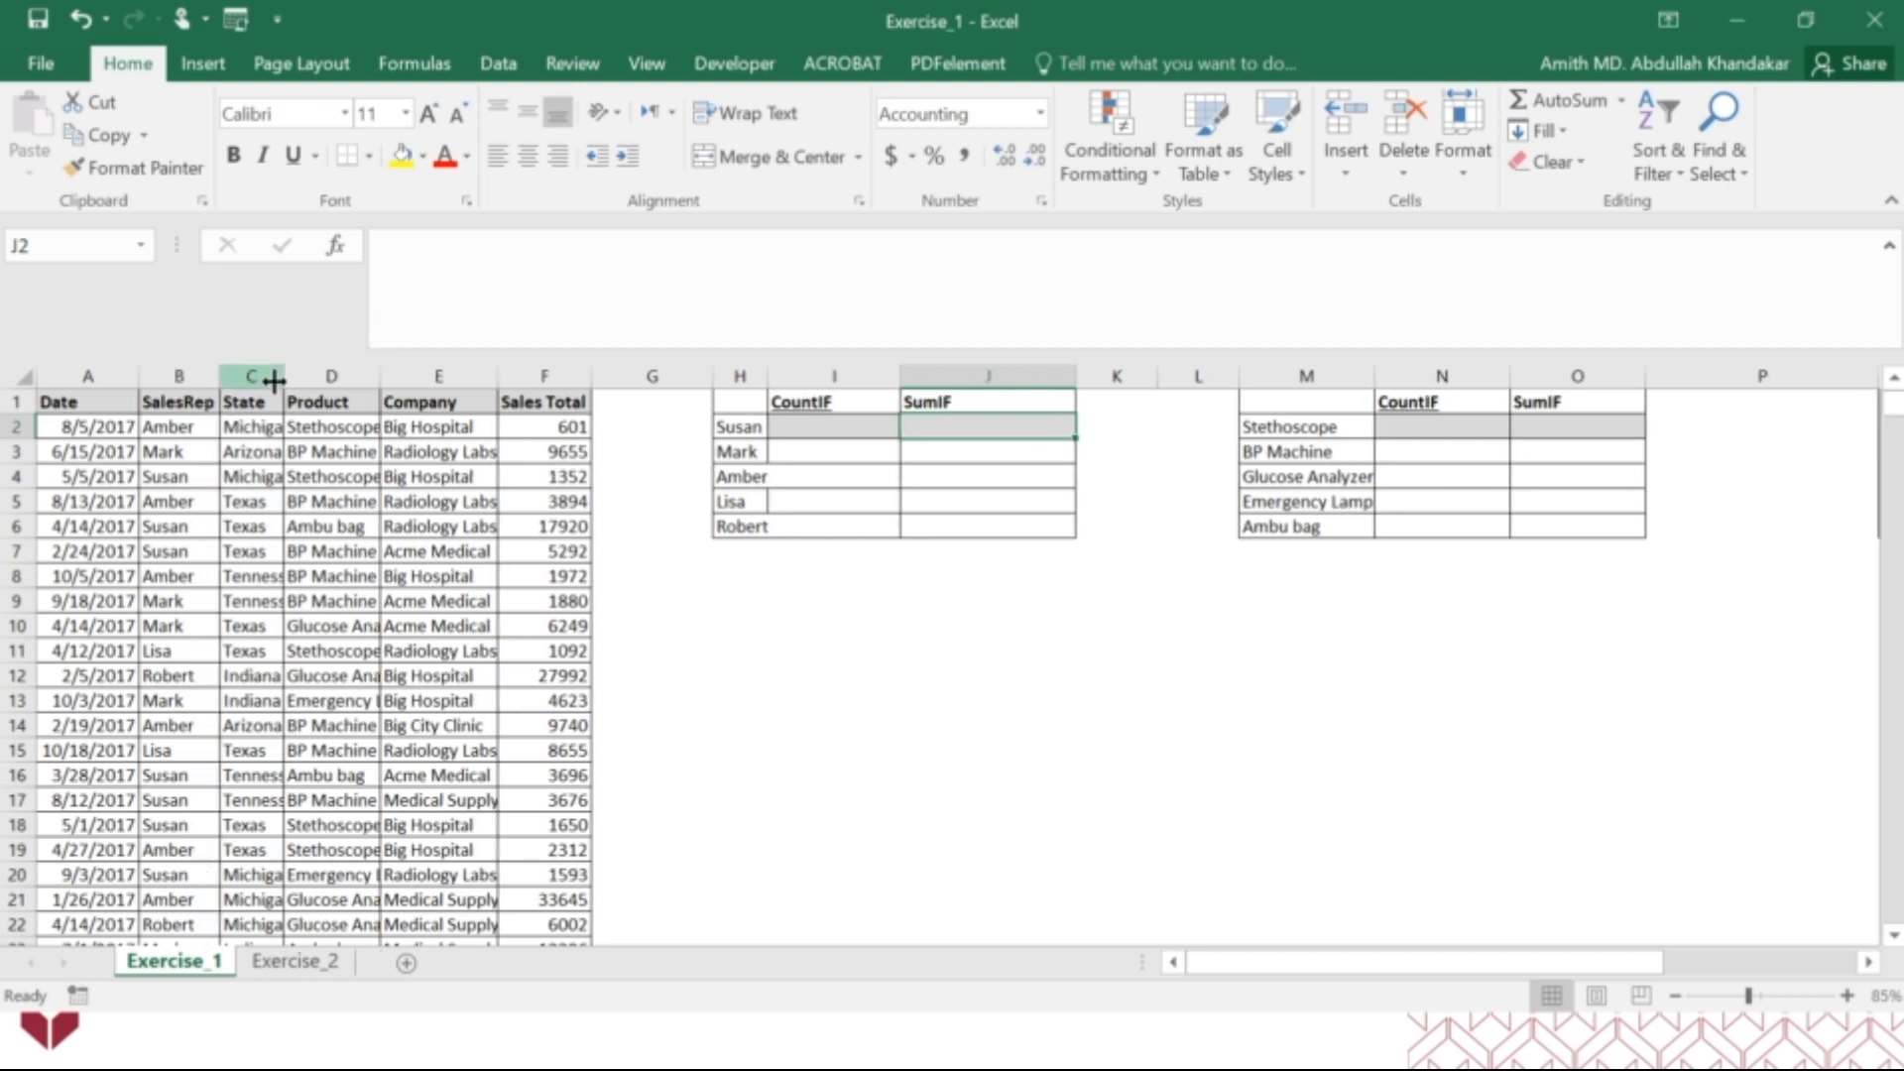
{"action": "double_click", "coordinate": [283, 376]}
{"action": "double_click", "coordinate": [404, 376]}
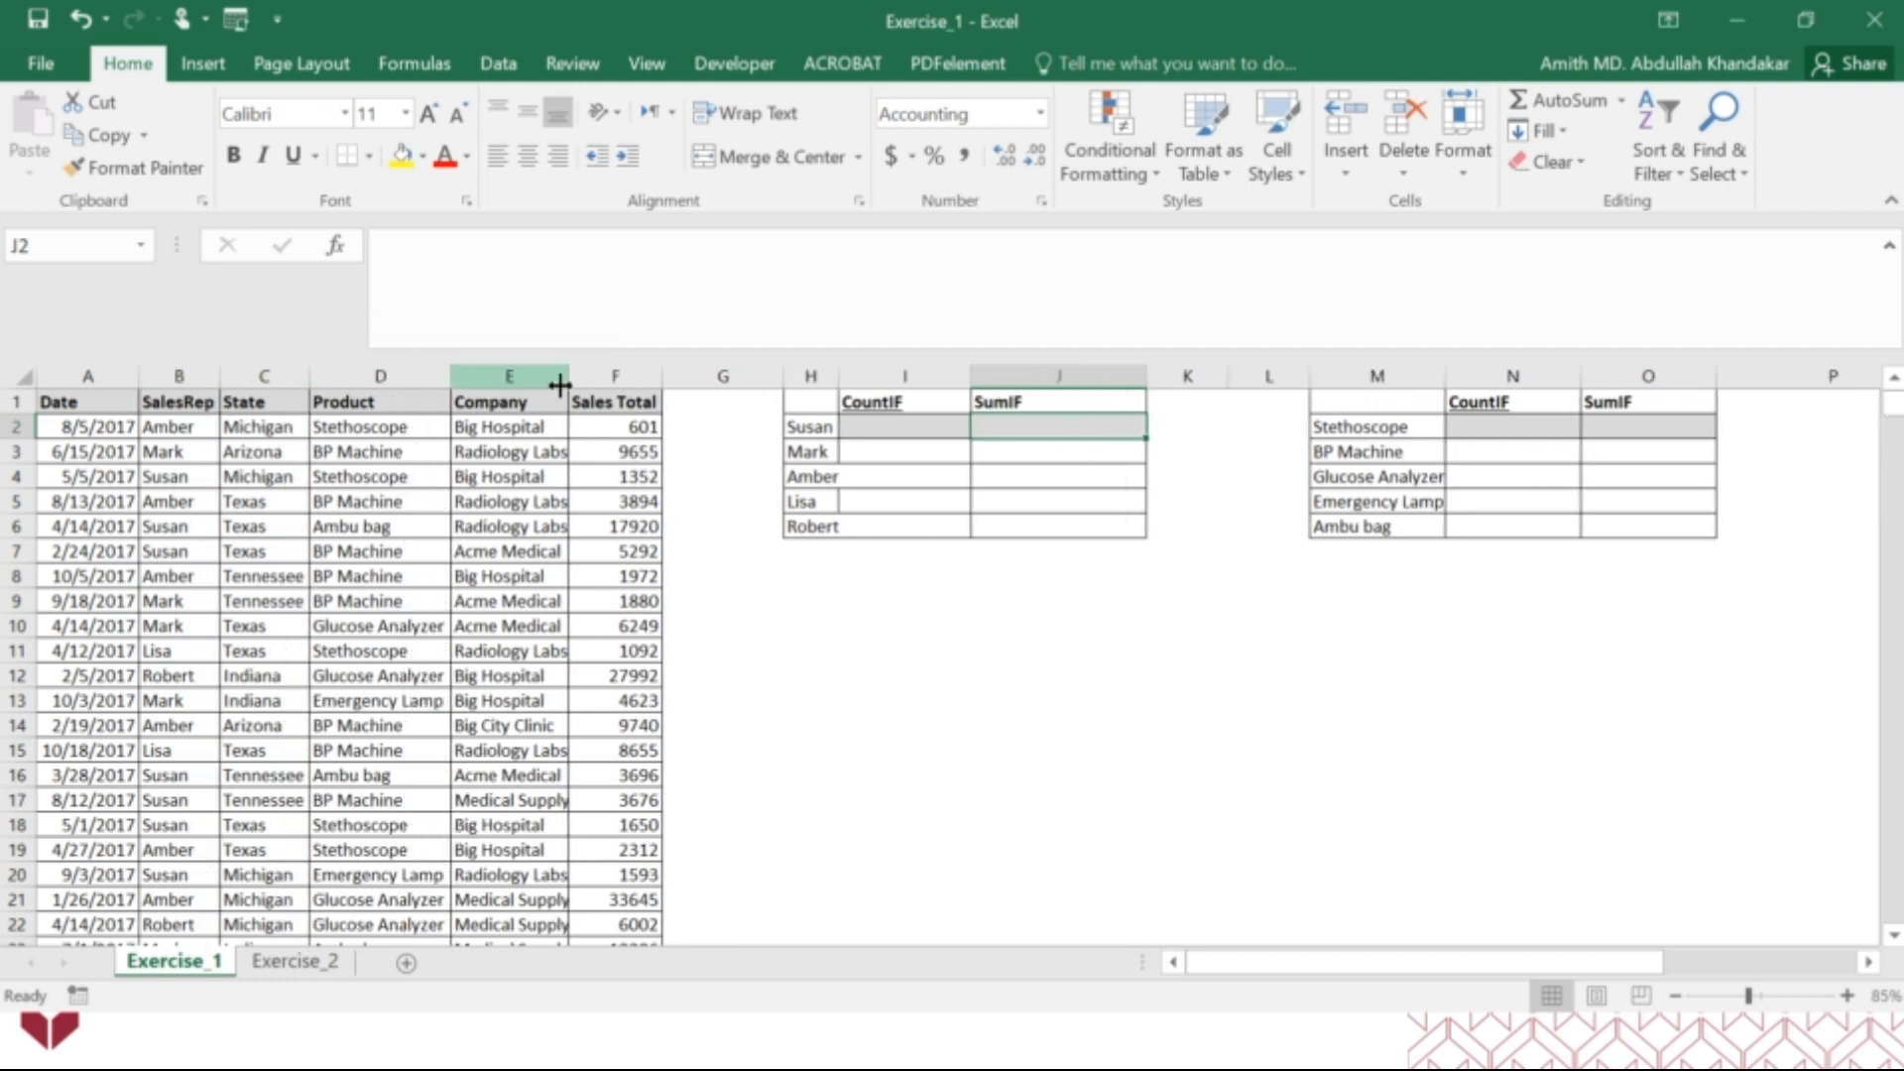
{"action": "double_click", "coordinate": [570, 377]}
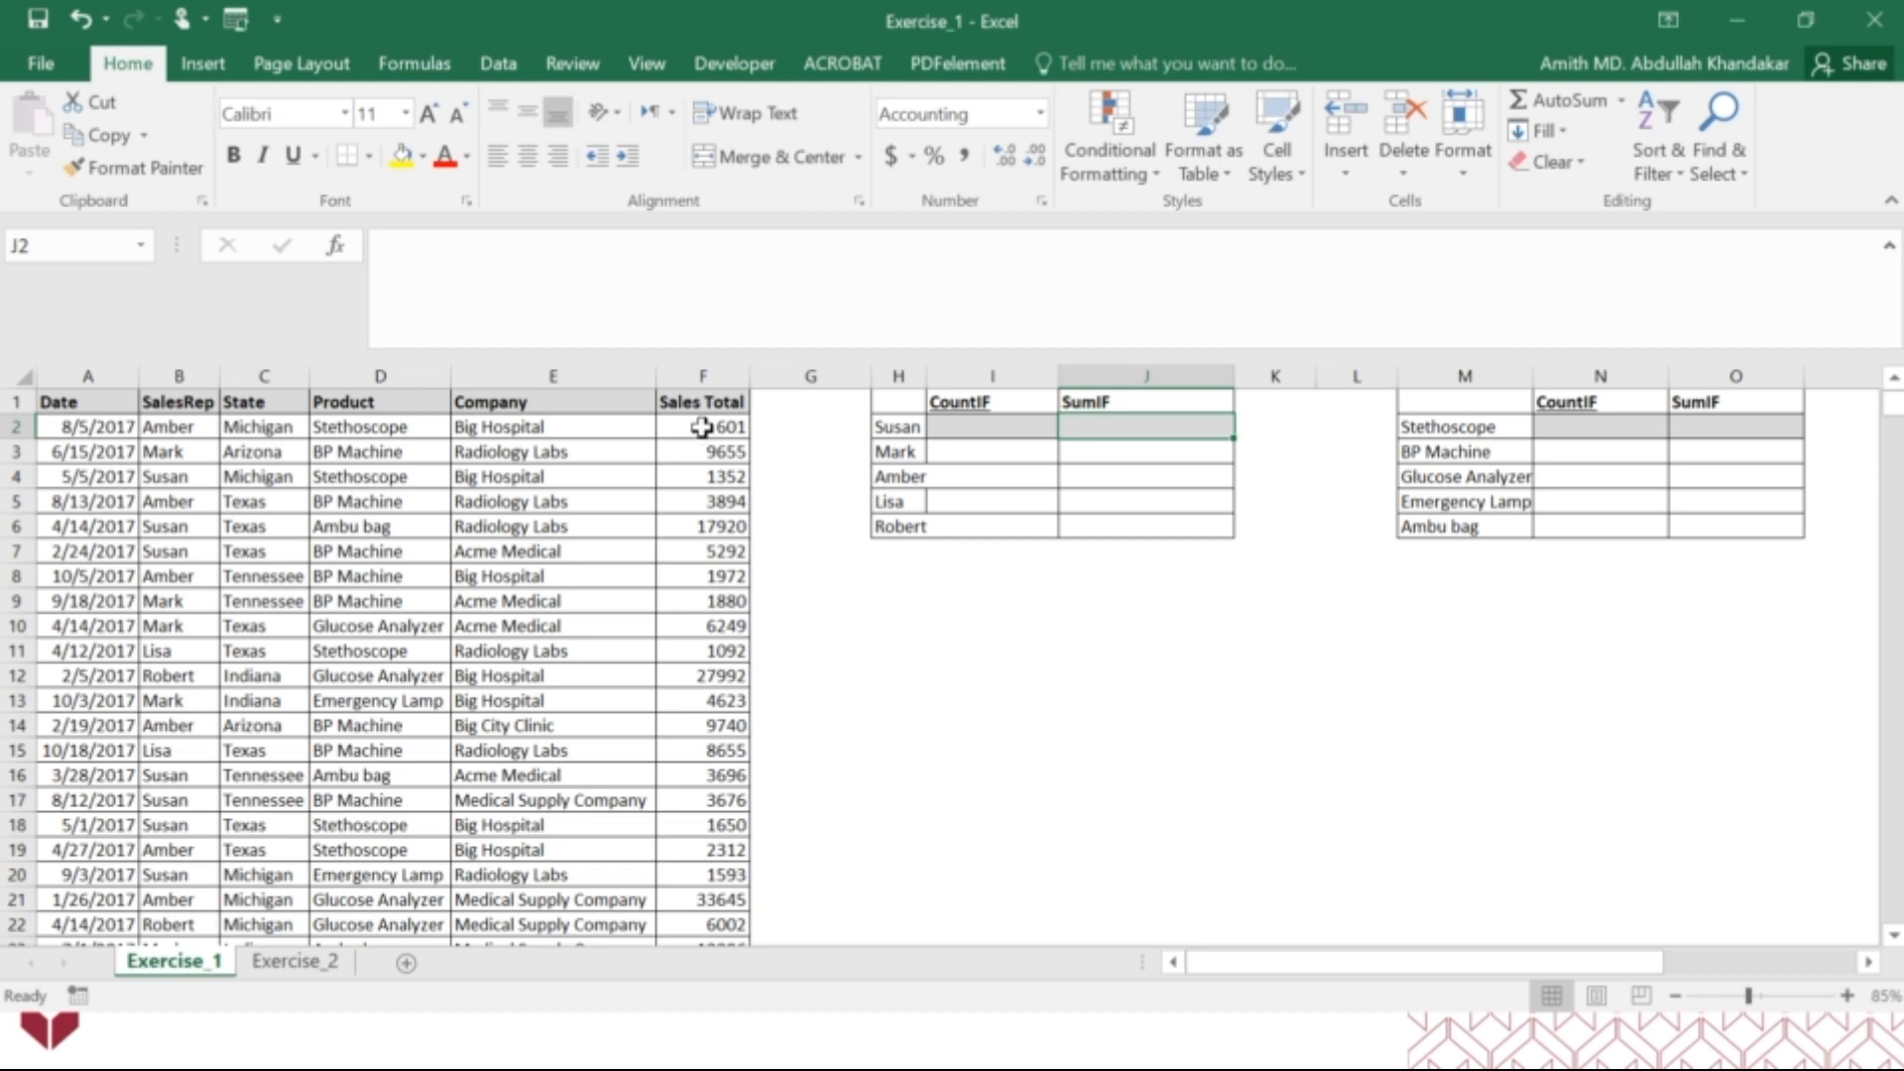
{"action": "left_click_drag", "start_coordinate": [926, 377], "coordinate": [932, 378]}
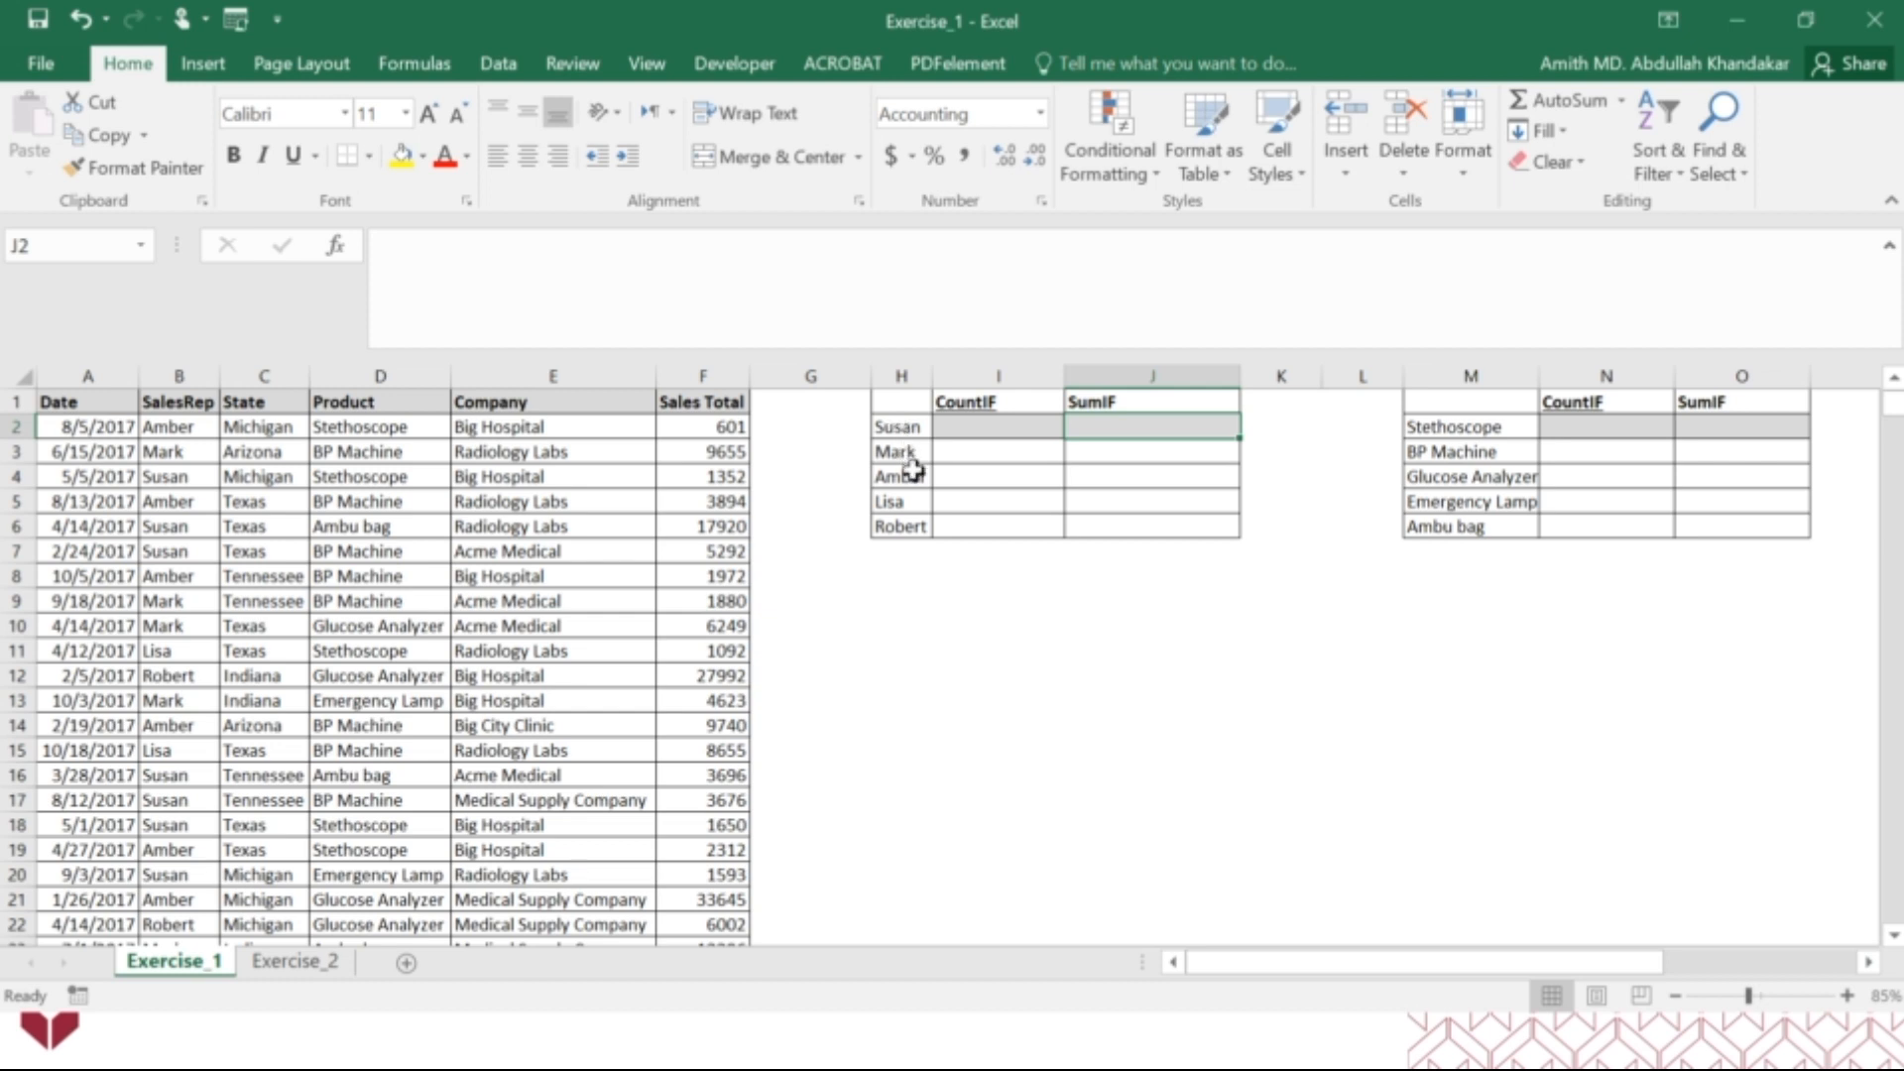
Examine the sales rep names in H2:H6 and the empty CountIF and SumIF cells beside them.
{"action": "left_click_drag", "start_coordinate": [902, 426], "coordinate": [914, 518]}
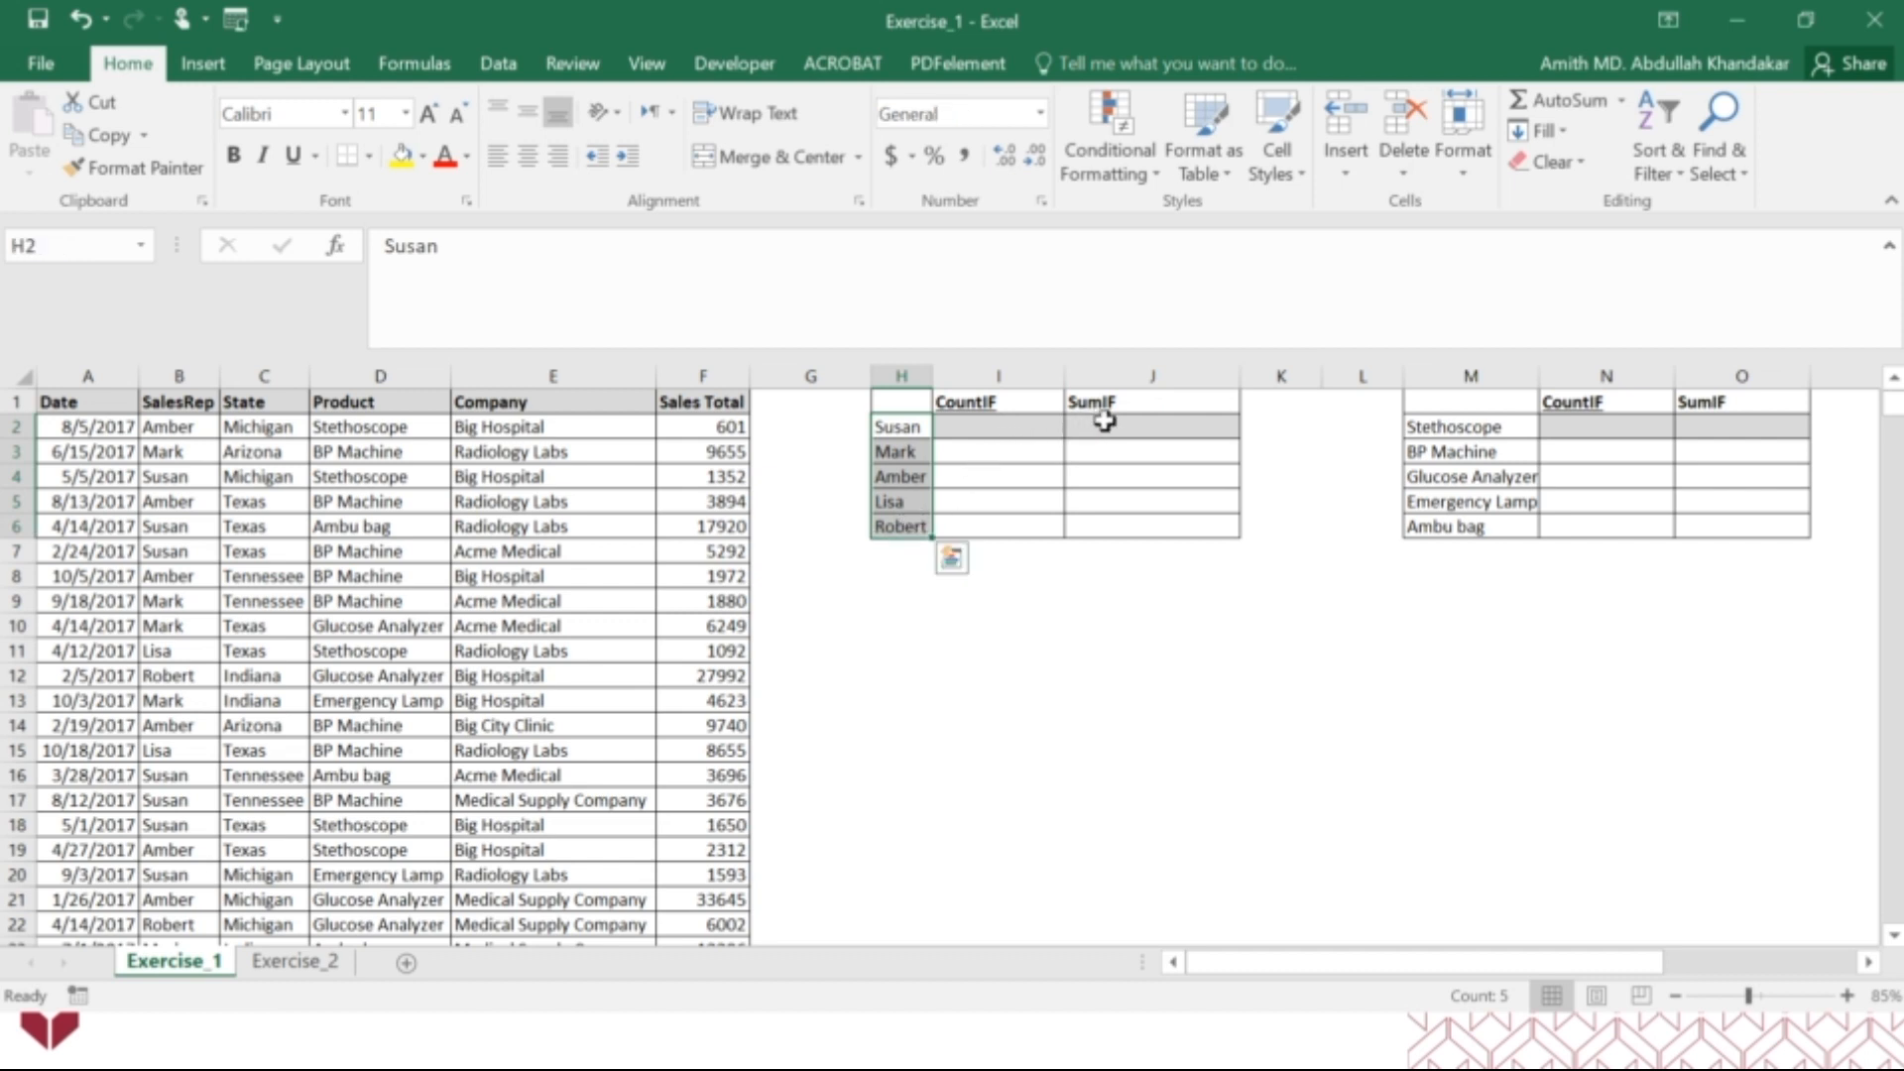
{"action": "left_click_drag", "start_coordinate": [1105, 426], "coordinate": [1108, 517]}
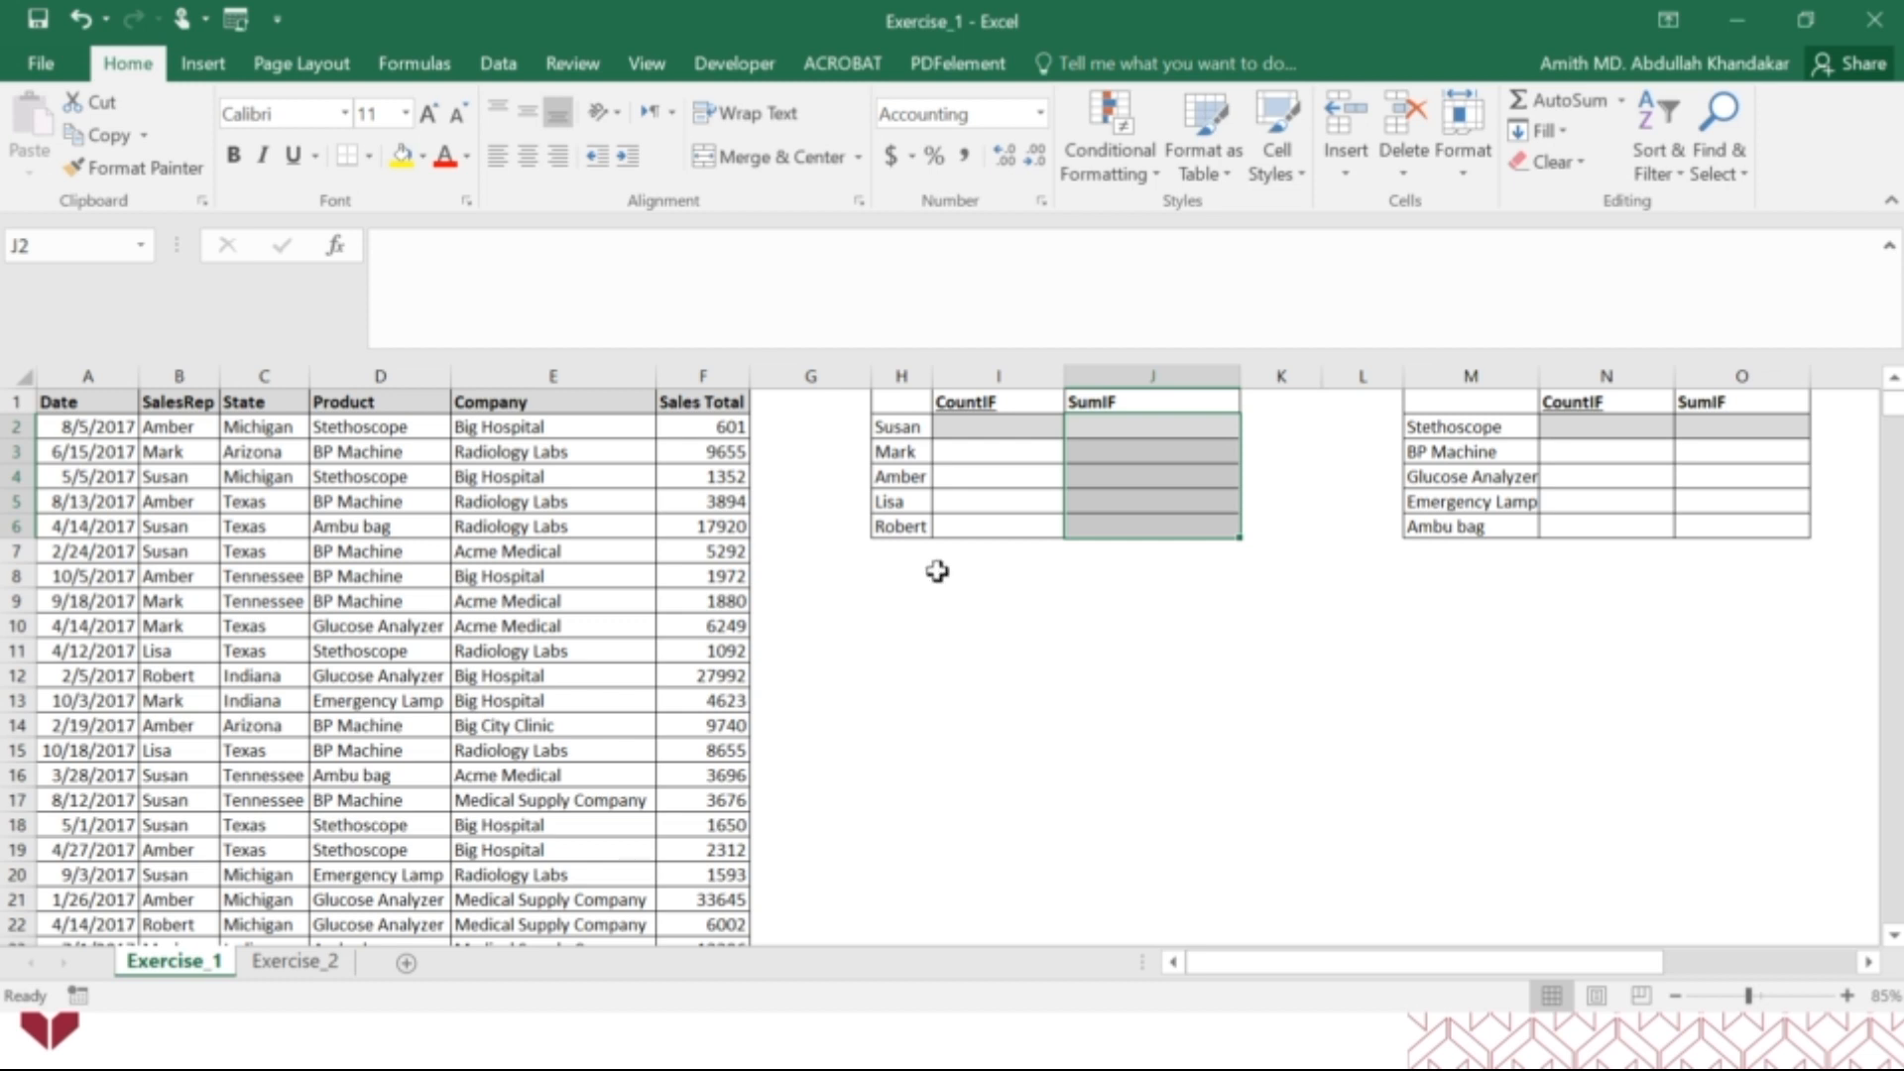
{"action": "left_click", "coordinate": [980, 429]}
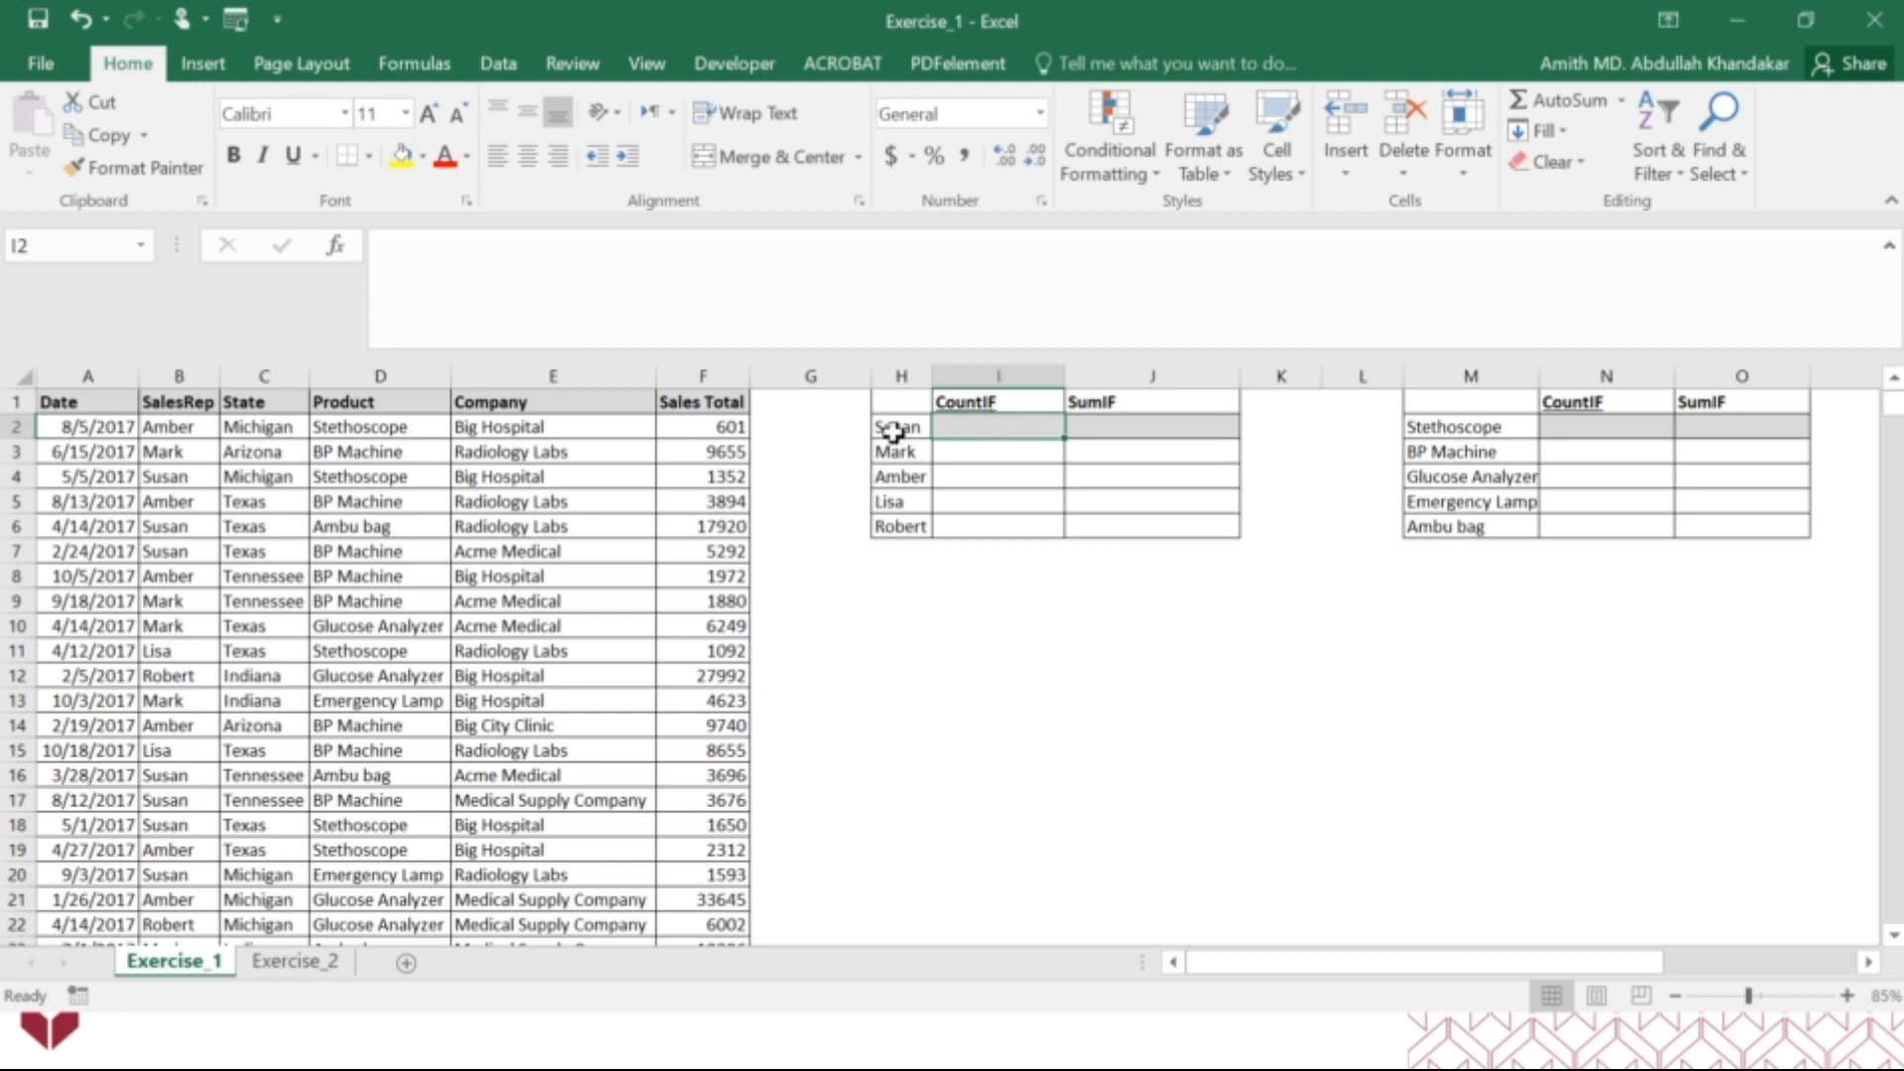
{"action": "left_click", "coordinate": [1132, 432]}
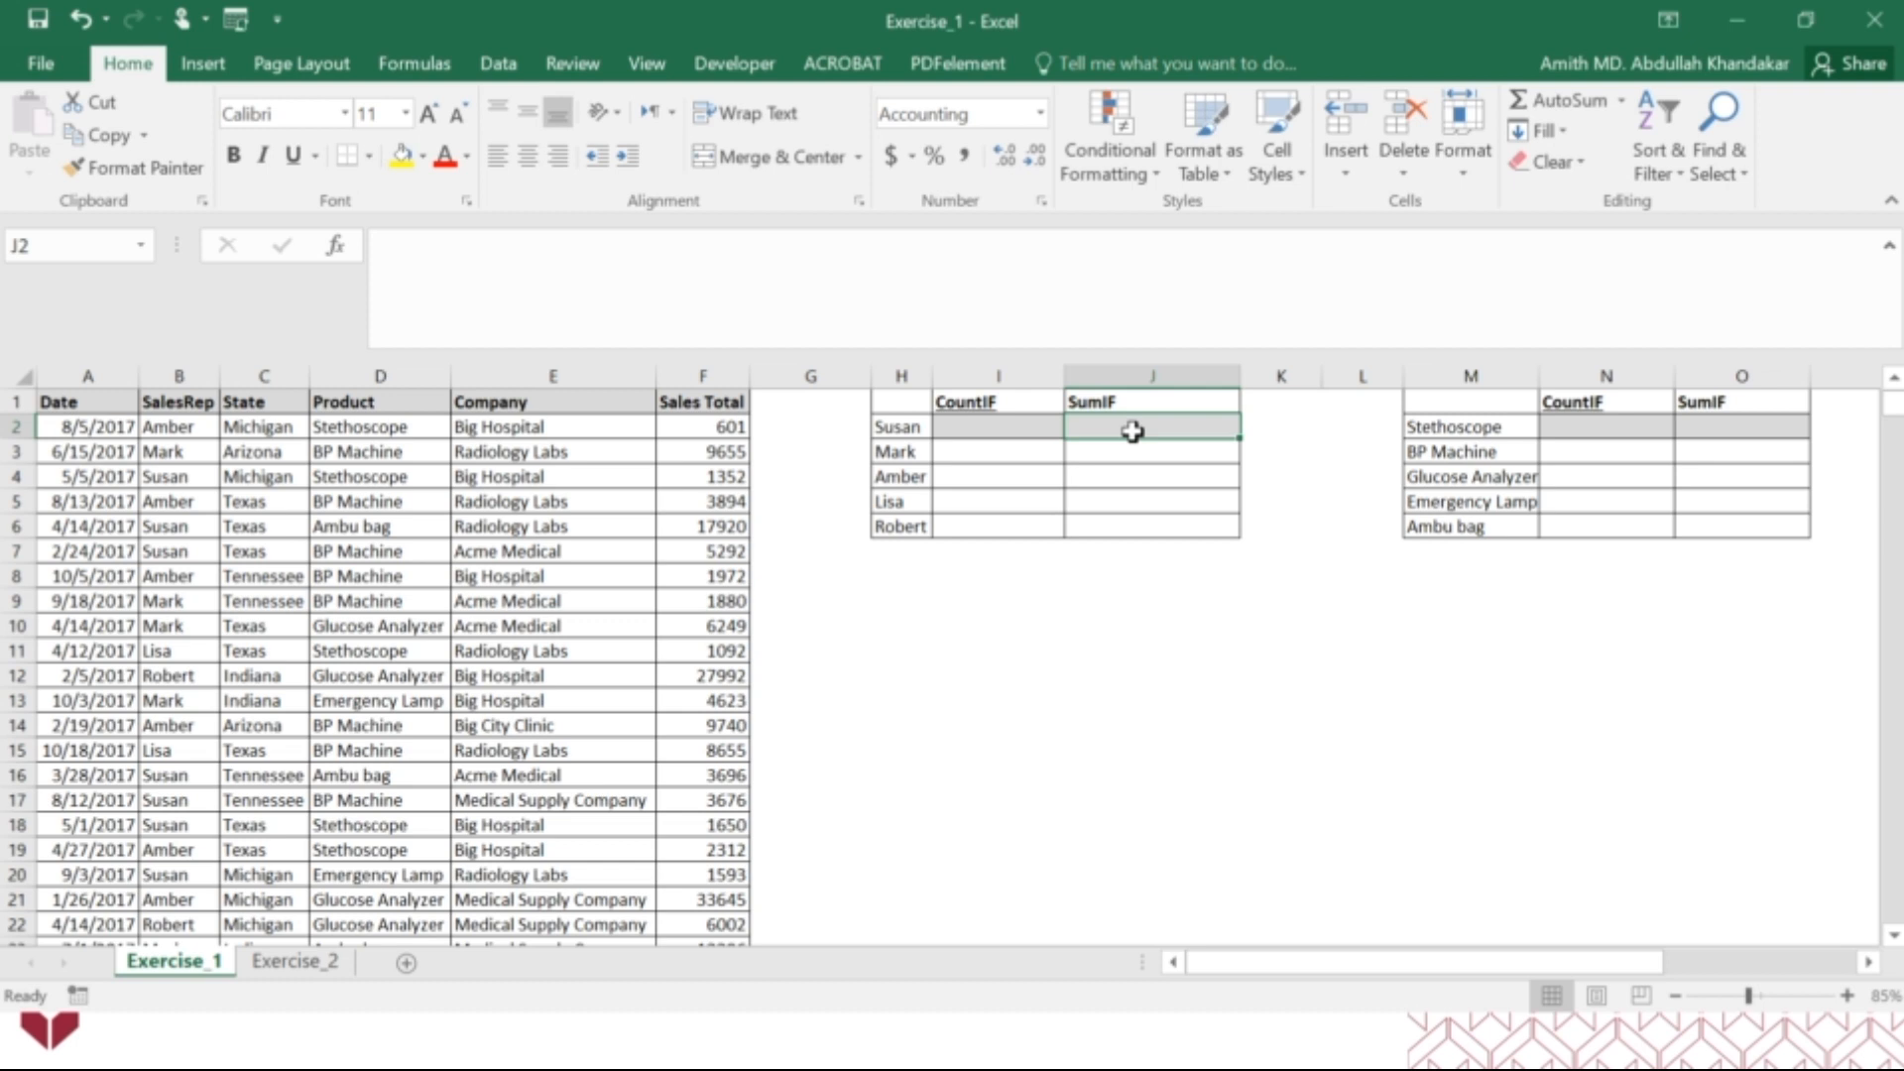
Build a COUNTIF function in I2 with column B (SalesRep) as the range and H2 as the criteria.
{"action": "left_click", "coordinate": [991, 424]}
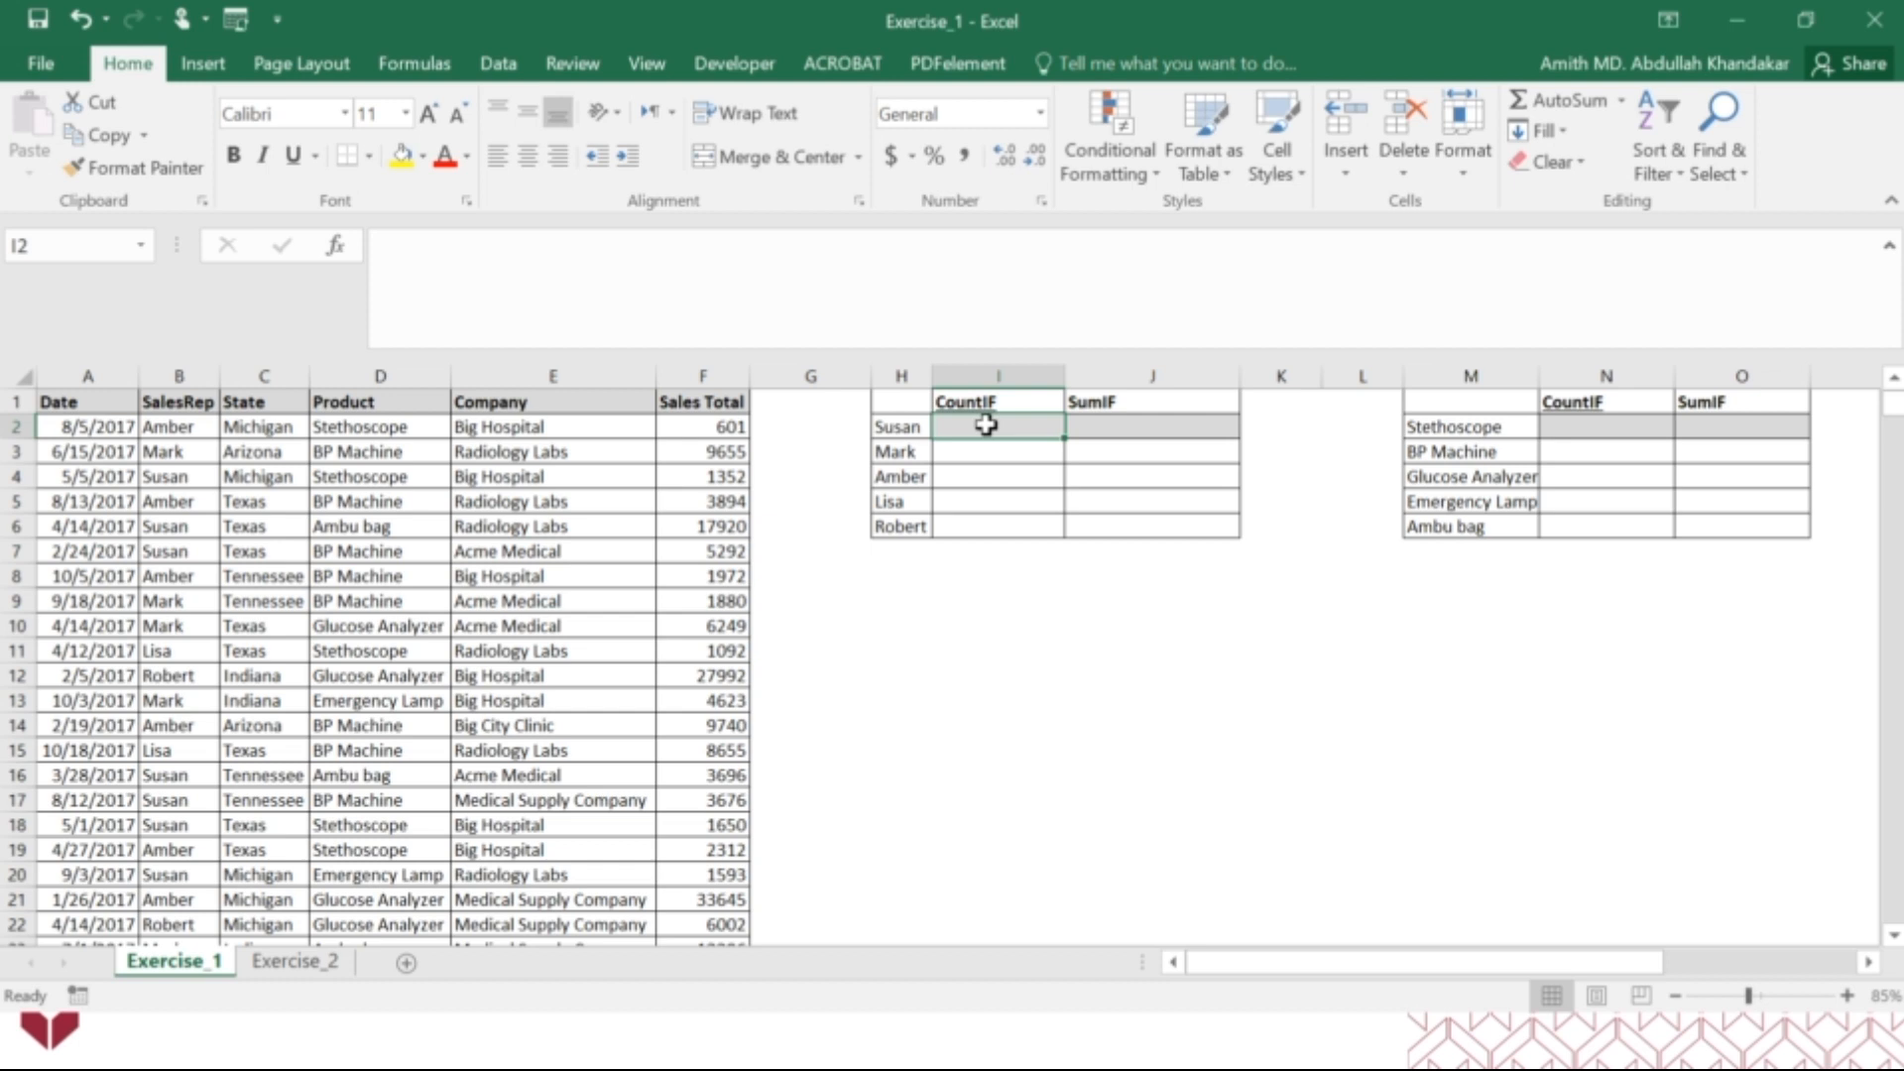
{"action": "type", "text": "=count"}
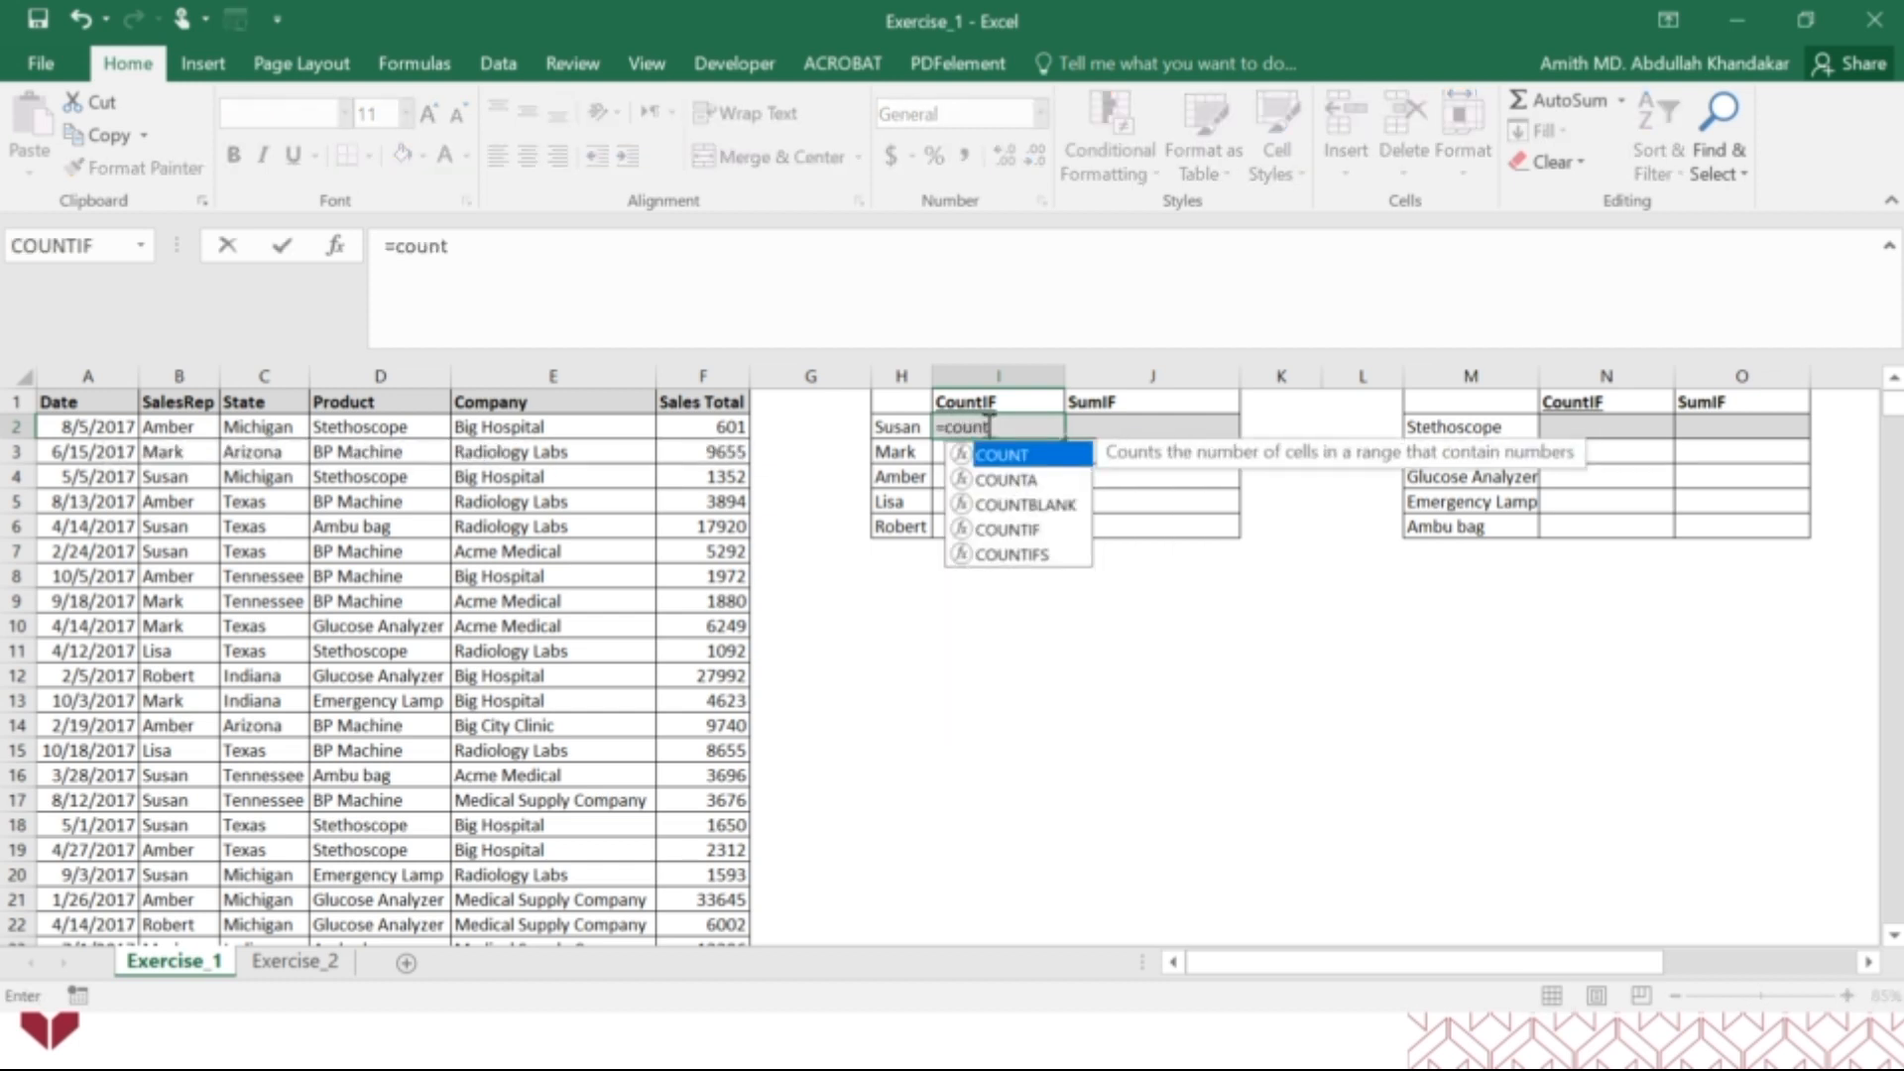
{"action": "type", "text": "if"}
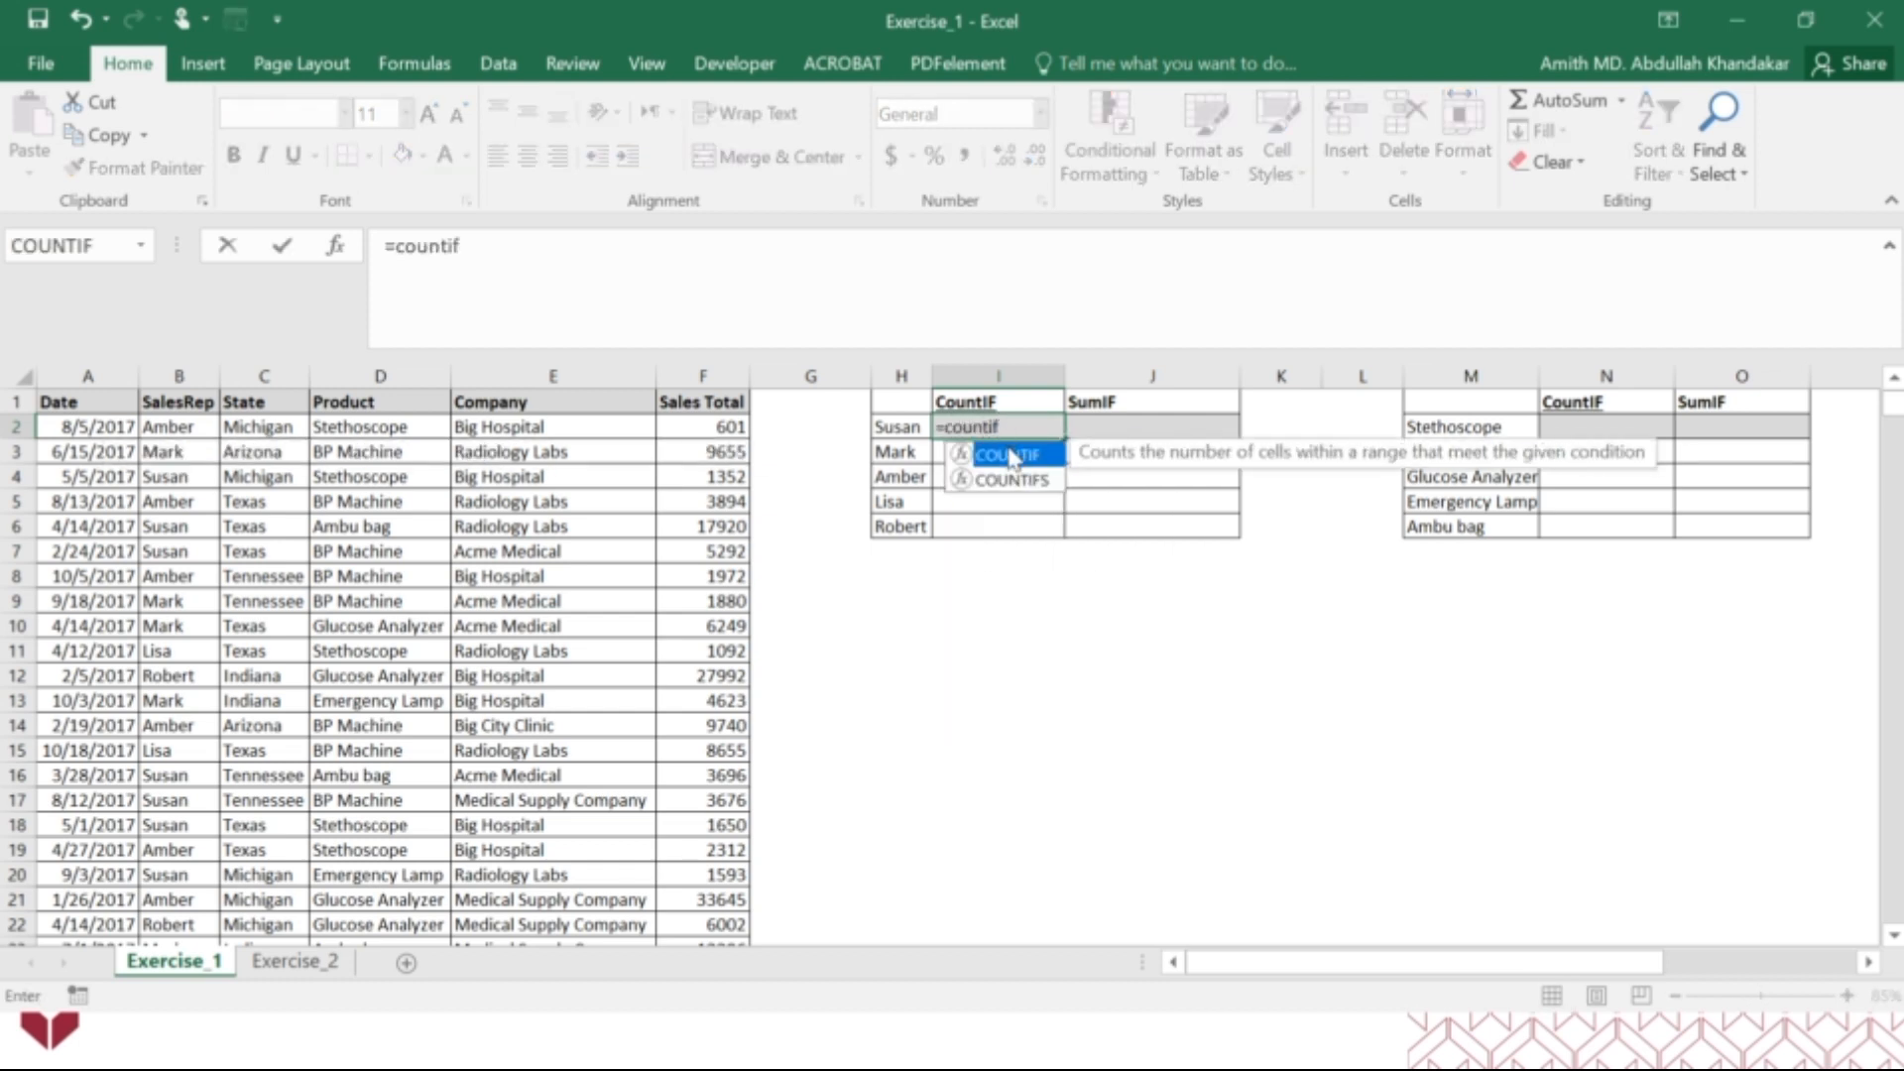
{"action": "double_click", "coordinate": [1011, 456]}
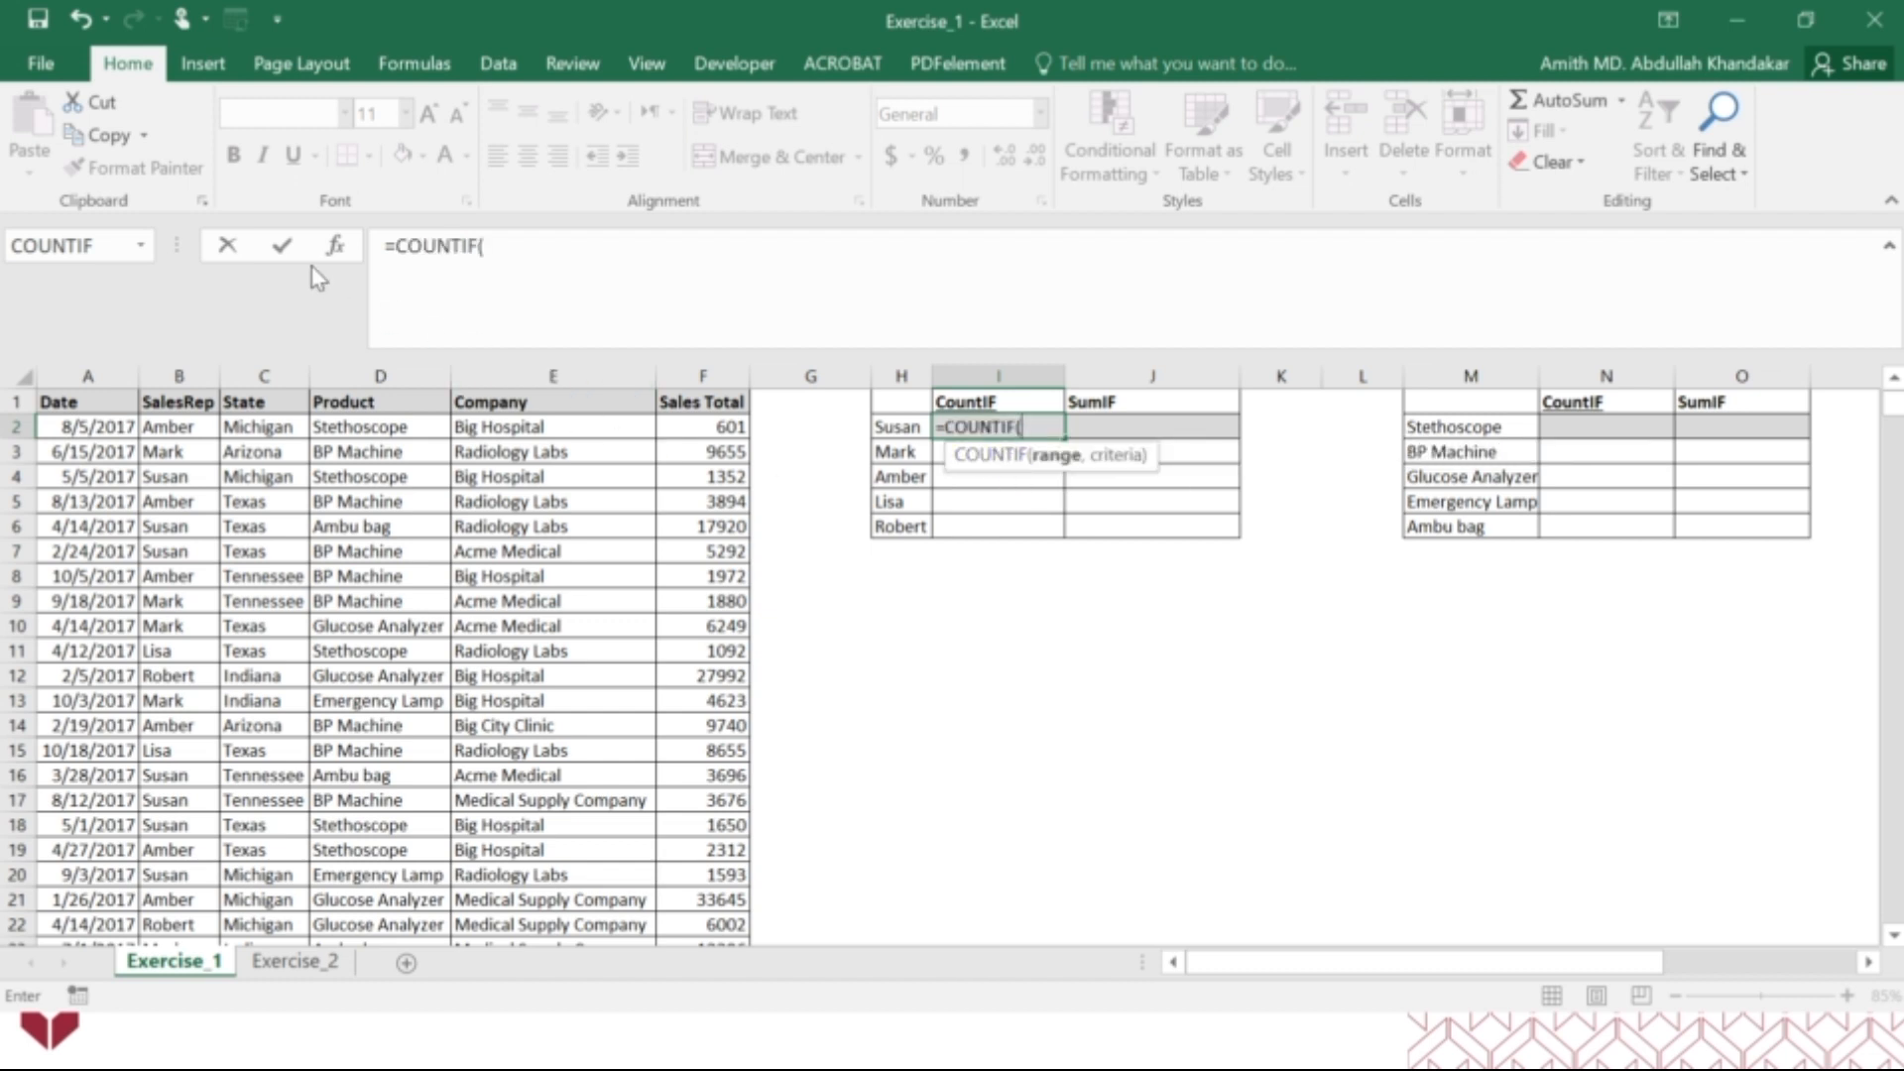
{"action": "left_click", "coordinate": [338, 248]}
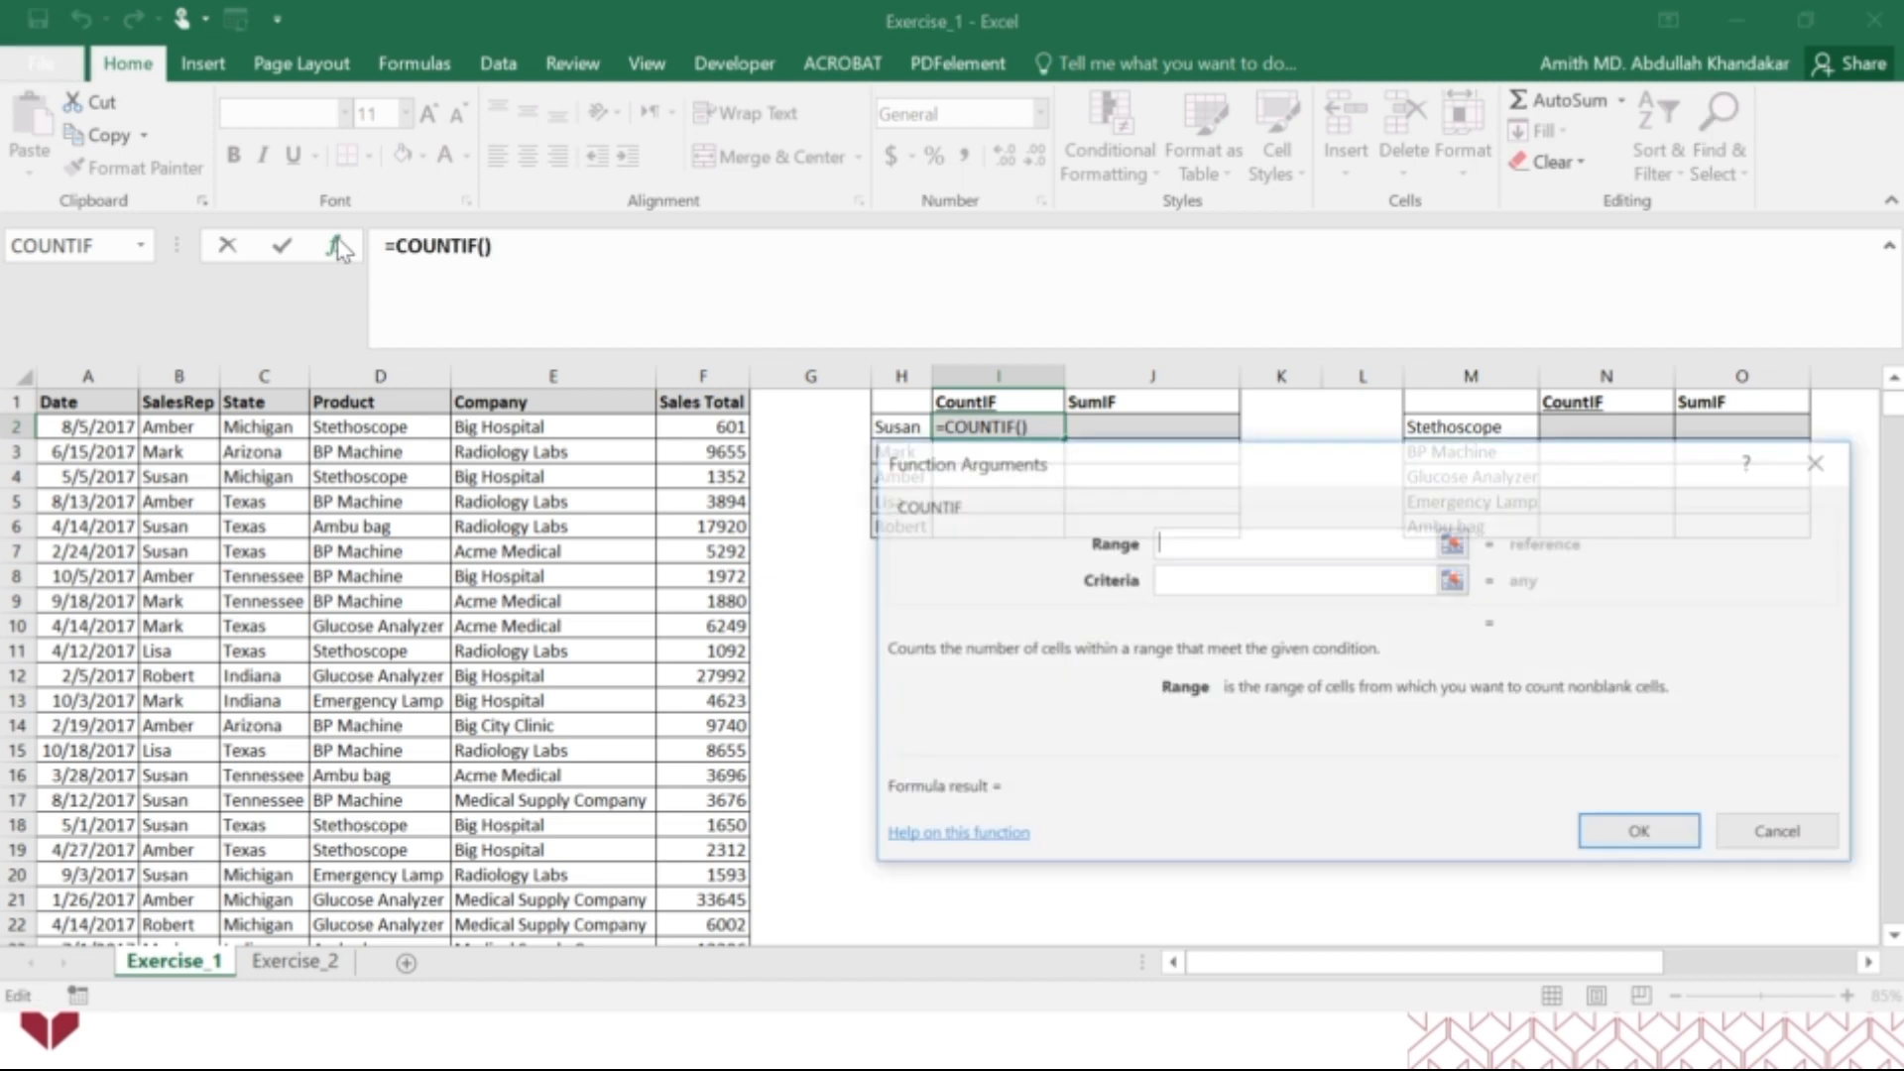
{"action": "left_click_drag", "start_coordinate": [1140, 468], "coordinate": [1024, 585]}
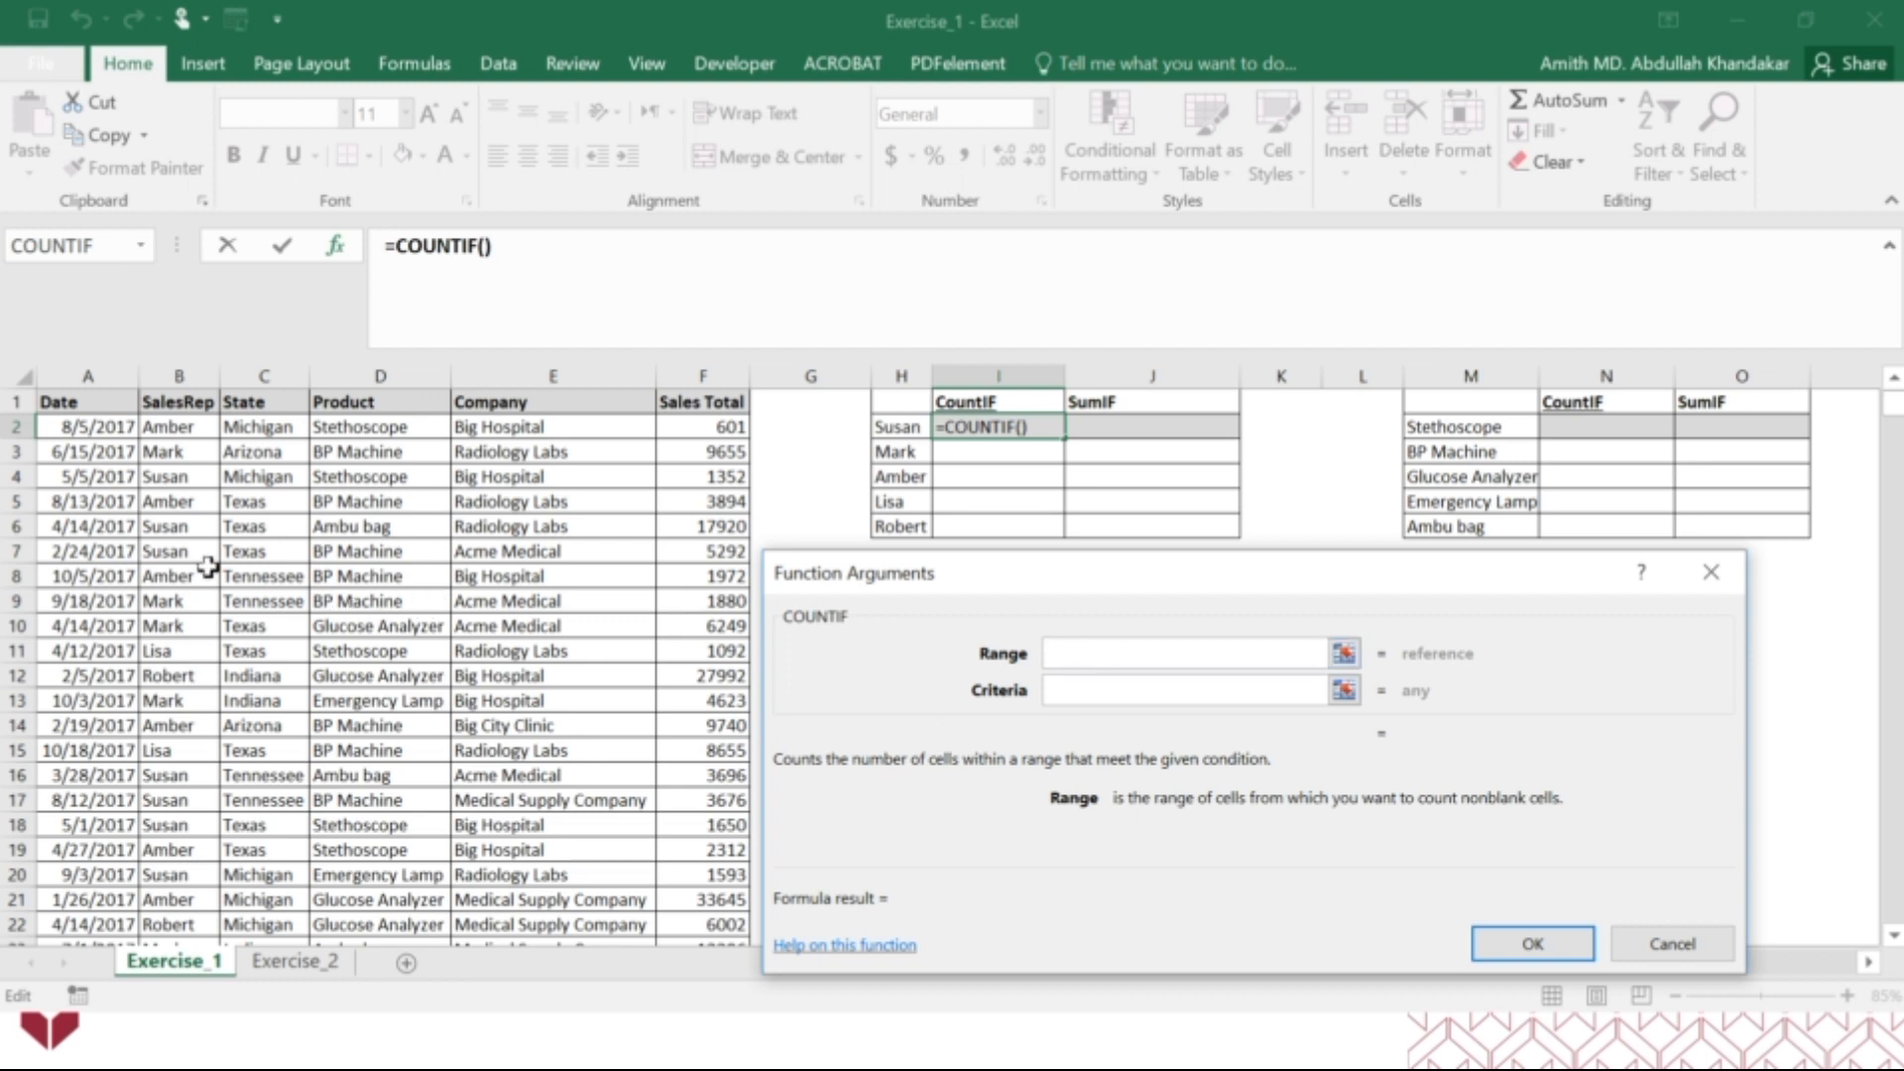
{"action": "left_click", "coordinate": [177, 375]}
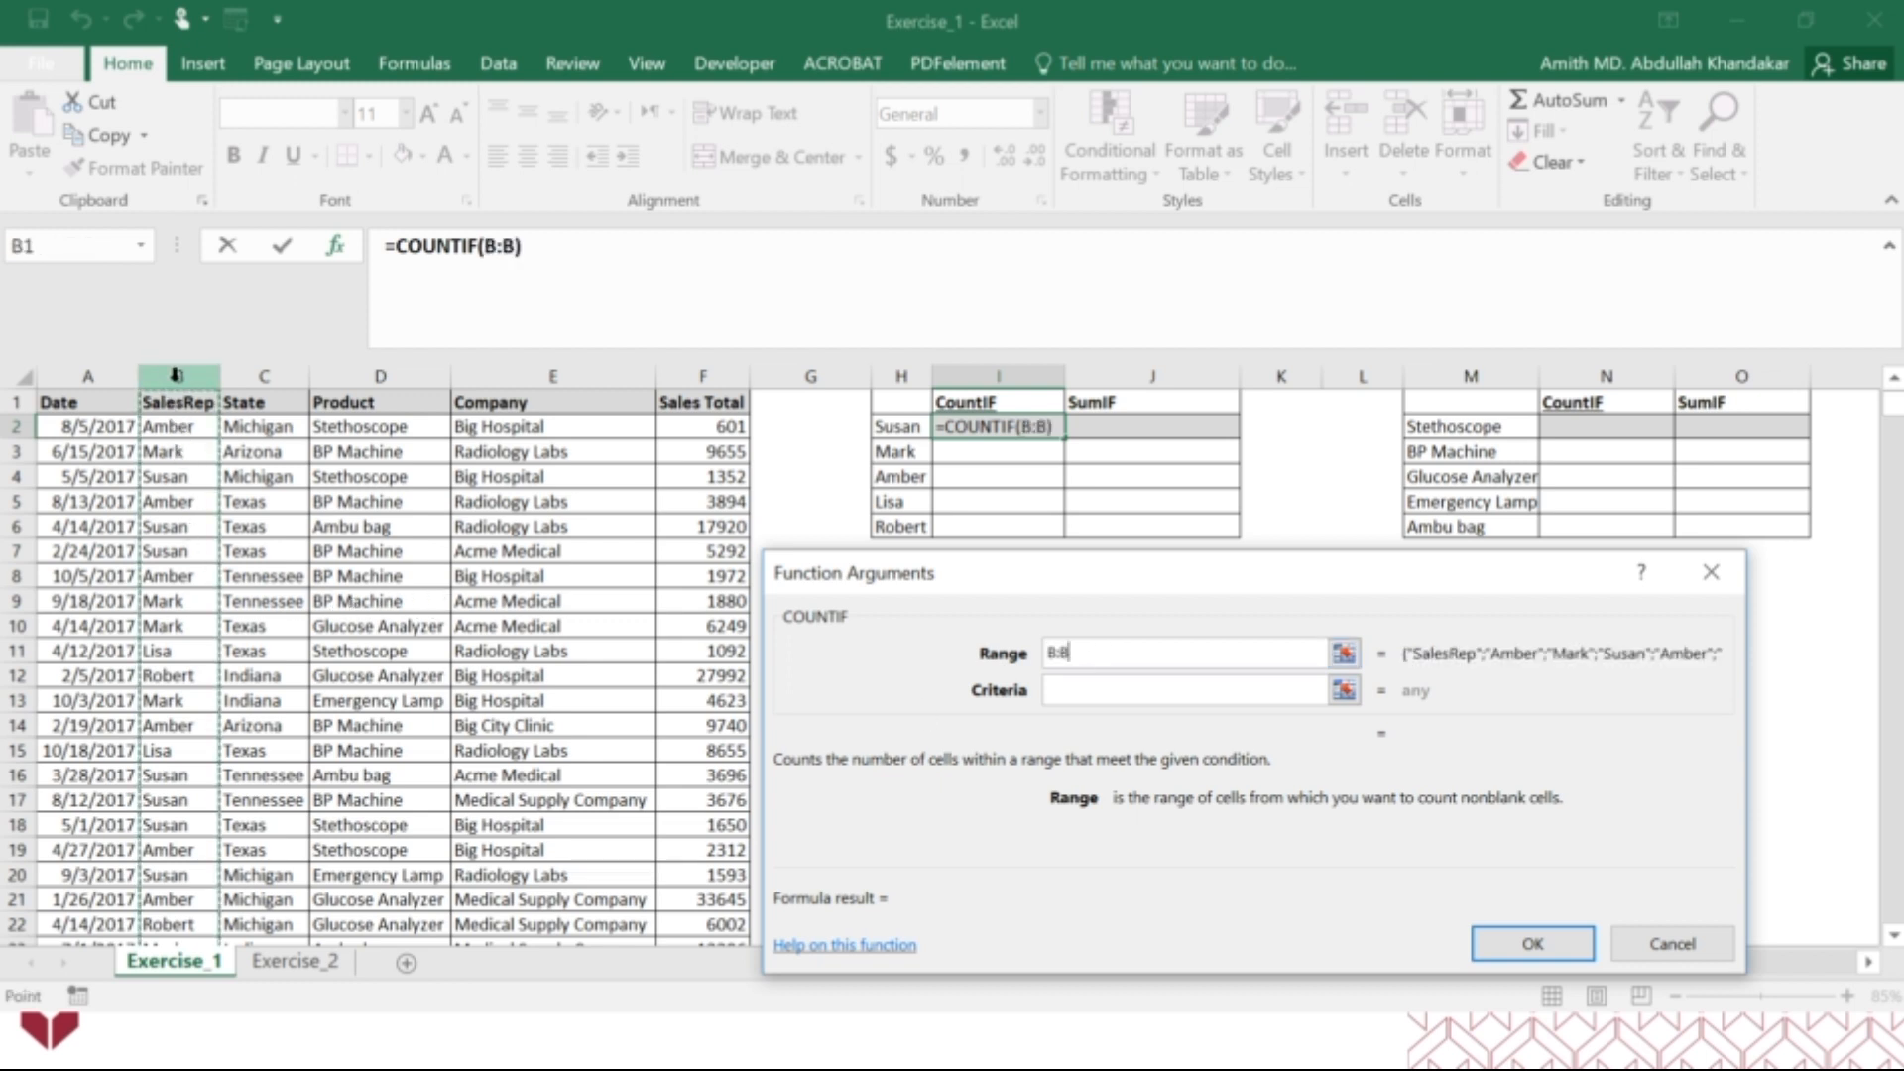
{"action": "left_click", "coordinate": [1088, 694]}
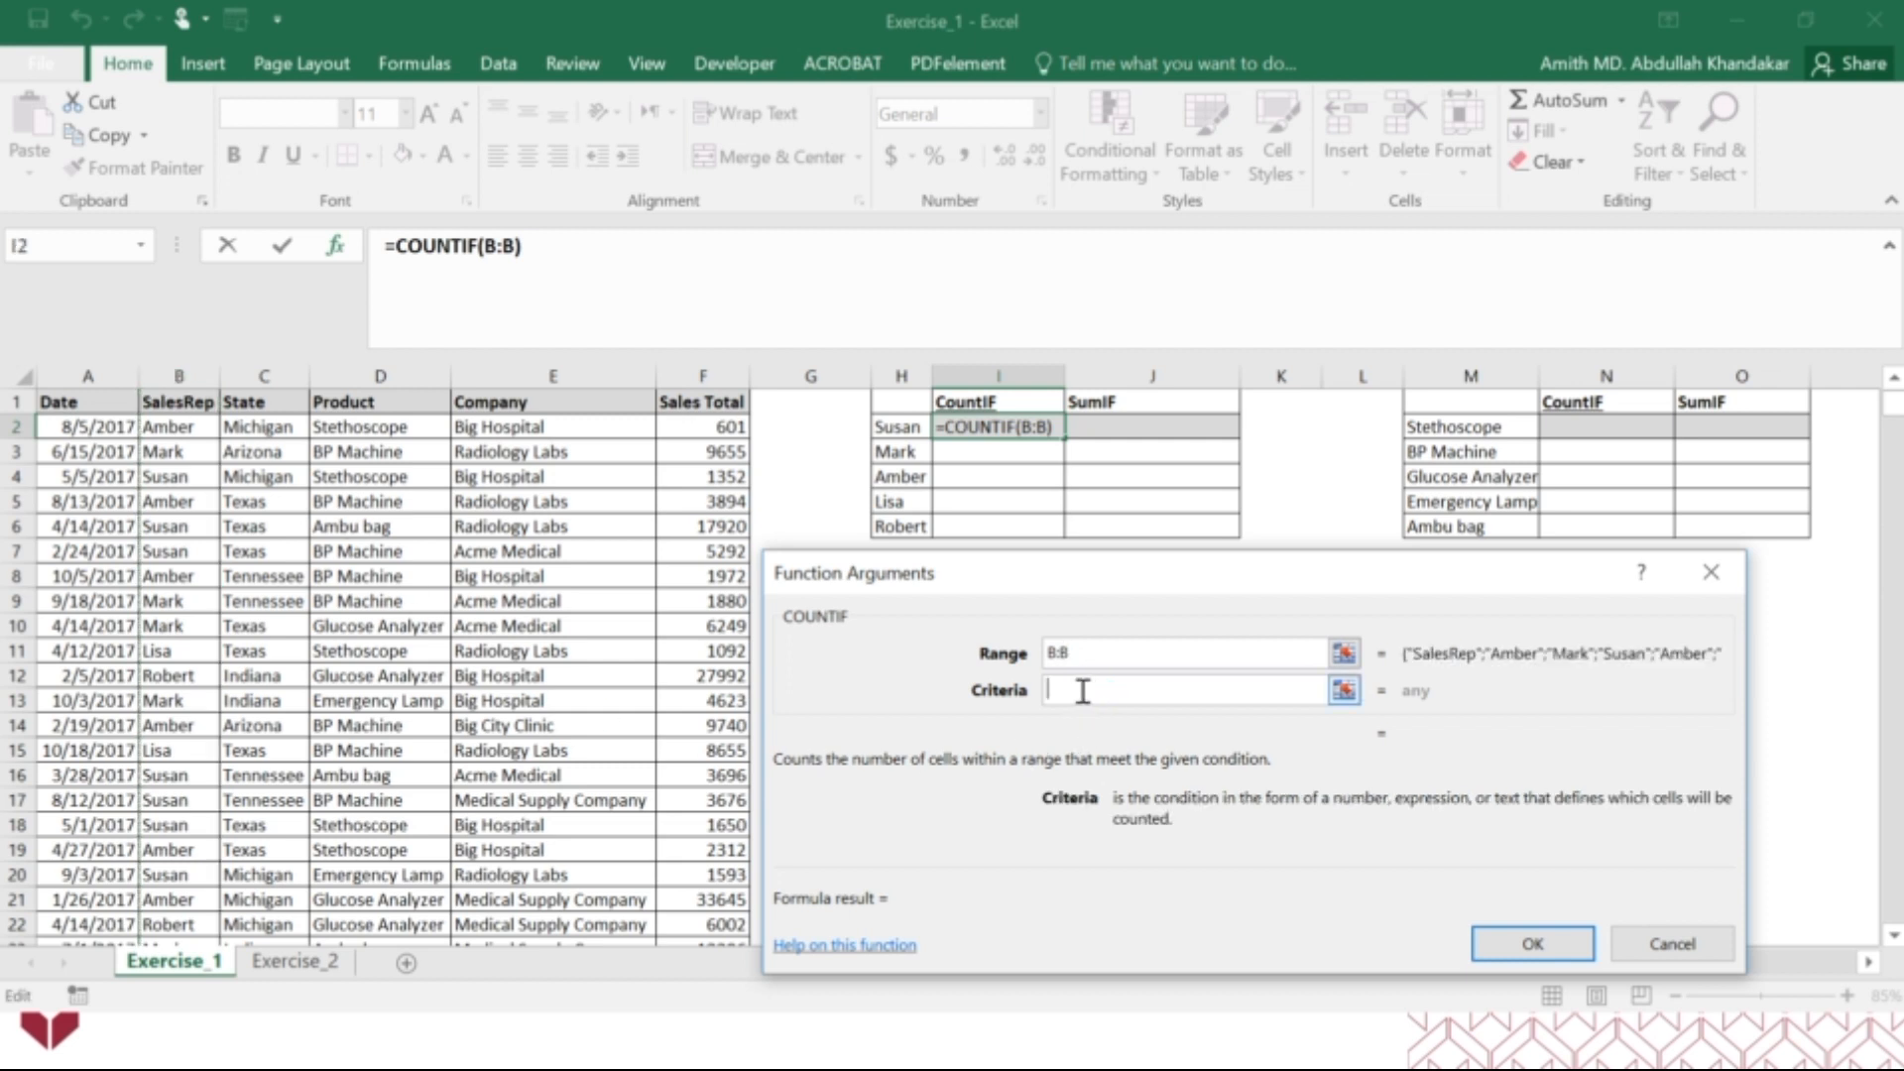
{"action": "left_click", "coordinate": [913, 428]}
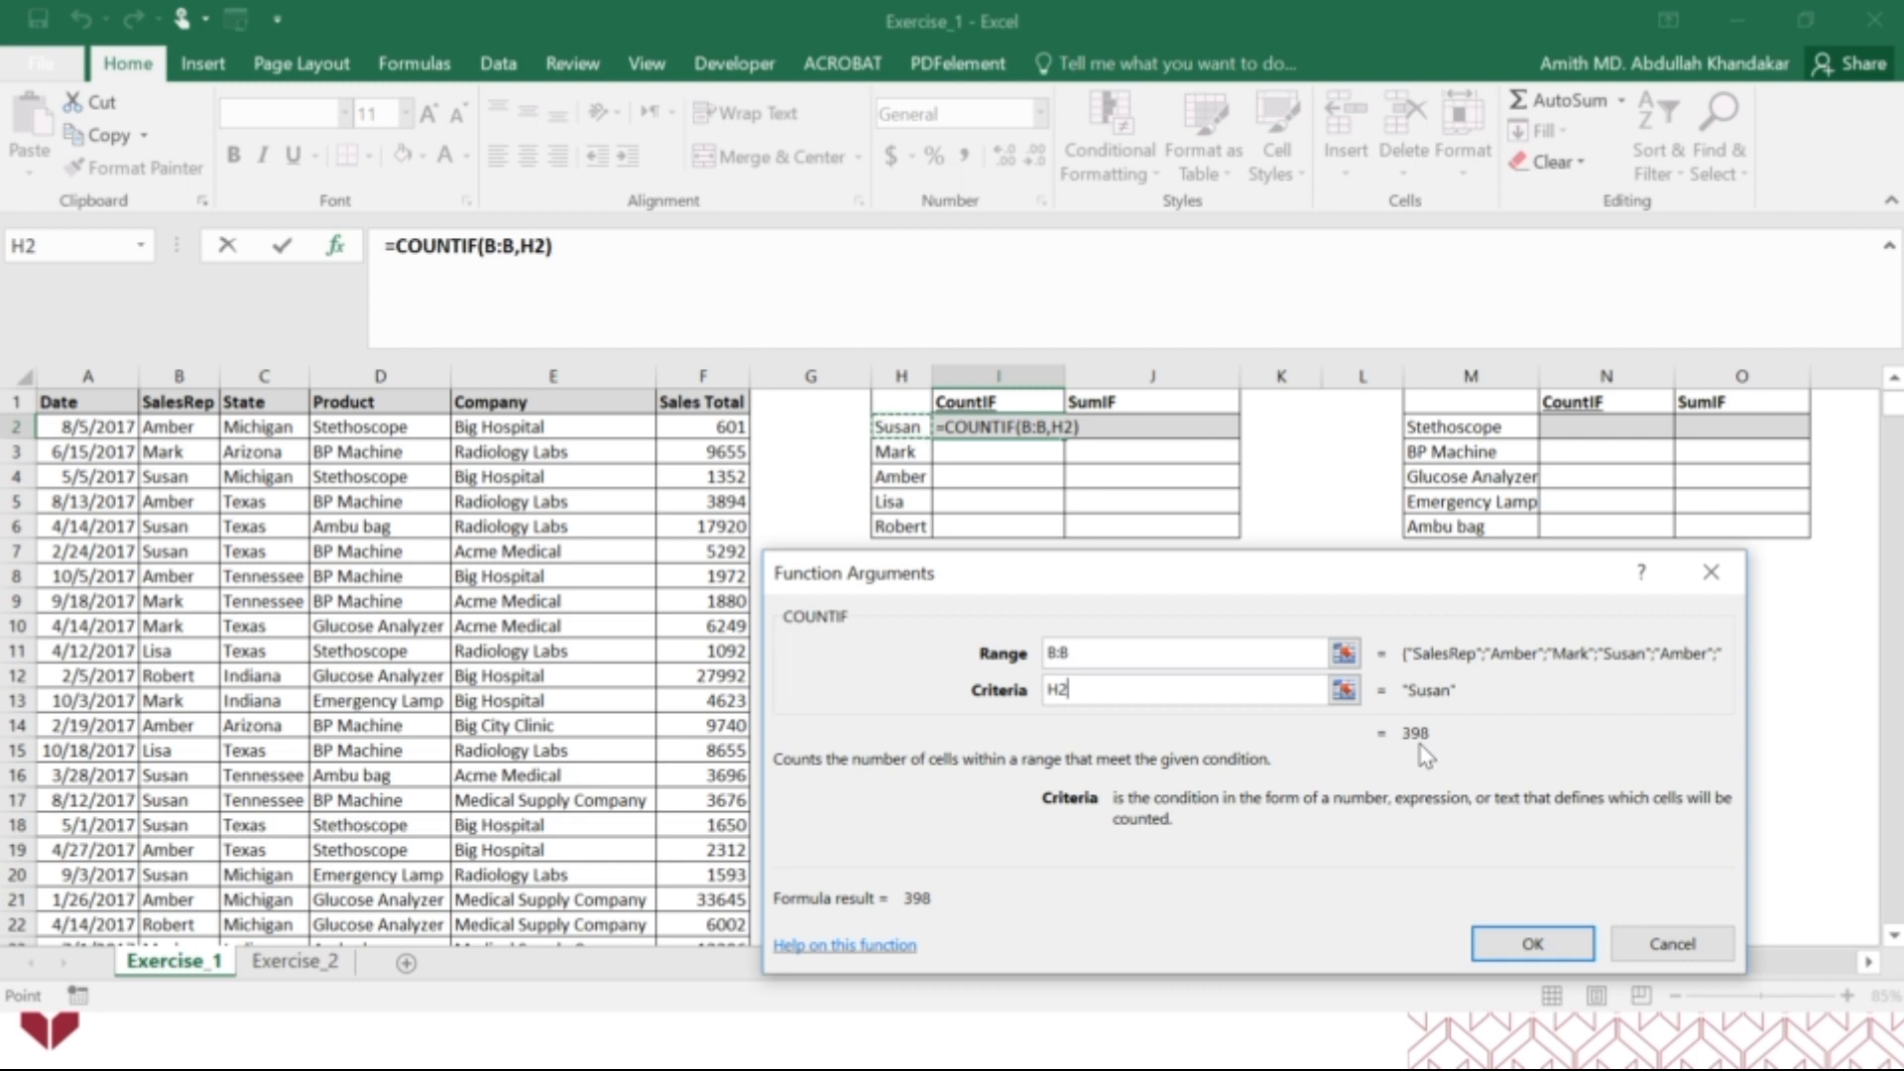
Change the COUNTIF range to the absolute reference $B:$B and the criteria to $H2, and apply the formula.
{"action": "left_click", "coordinate": [1059, 655]}
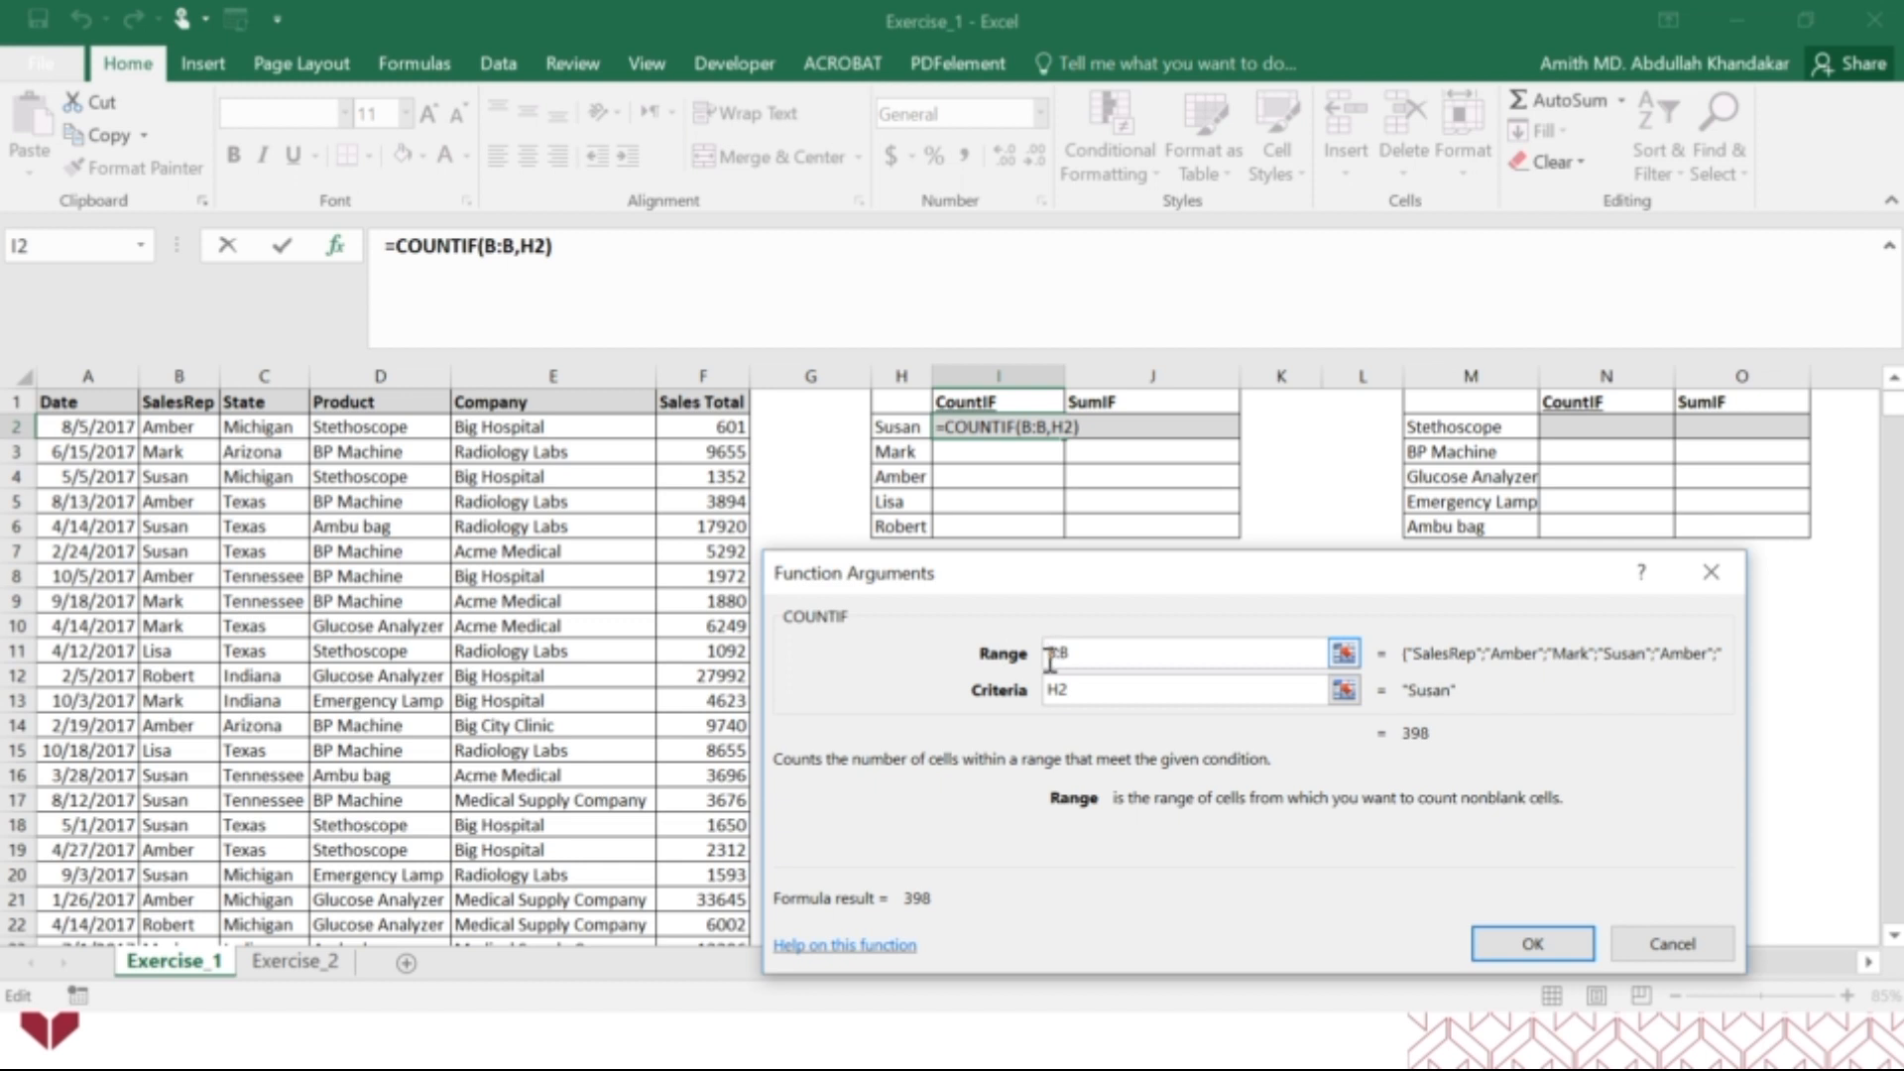
{"action": "type", "text": "$B:$"}
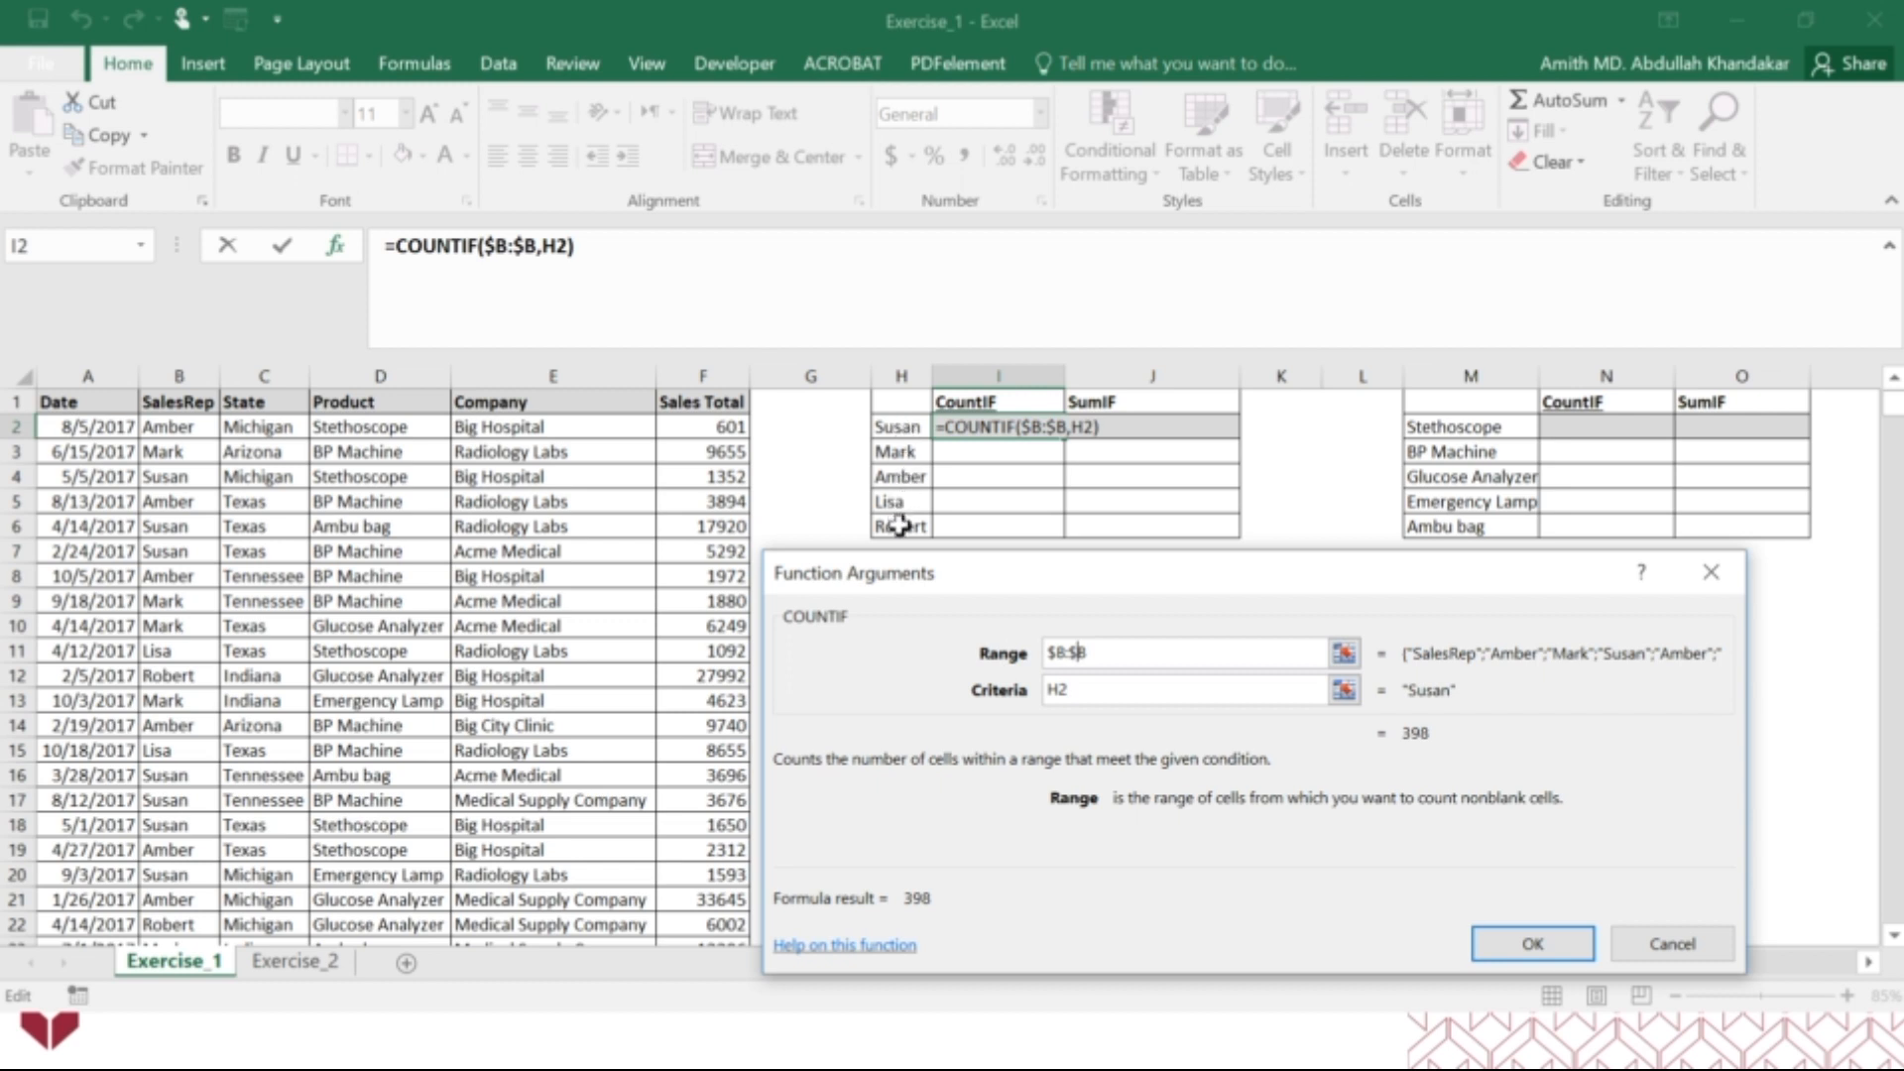
{"action": "left_click", "coordinate": [1048, 689]}
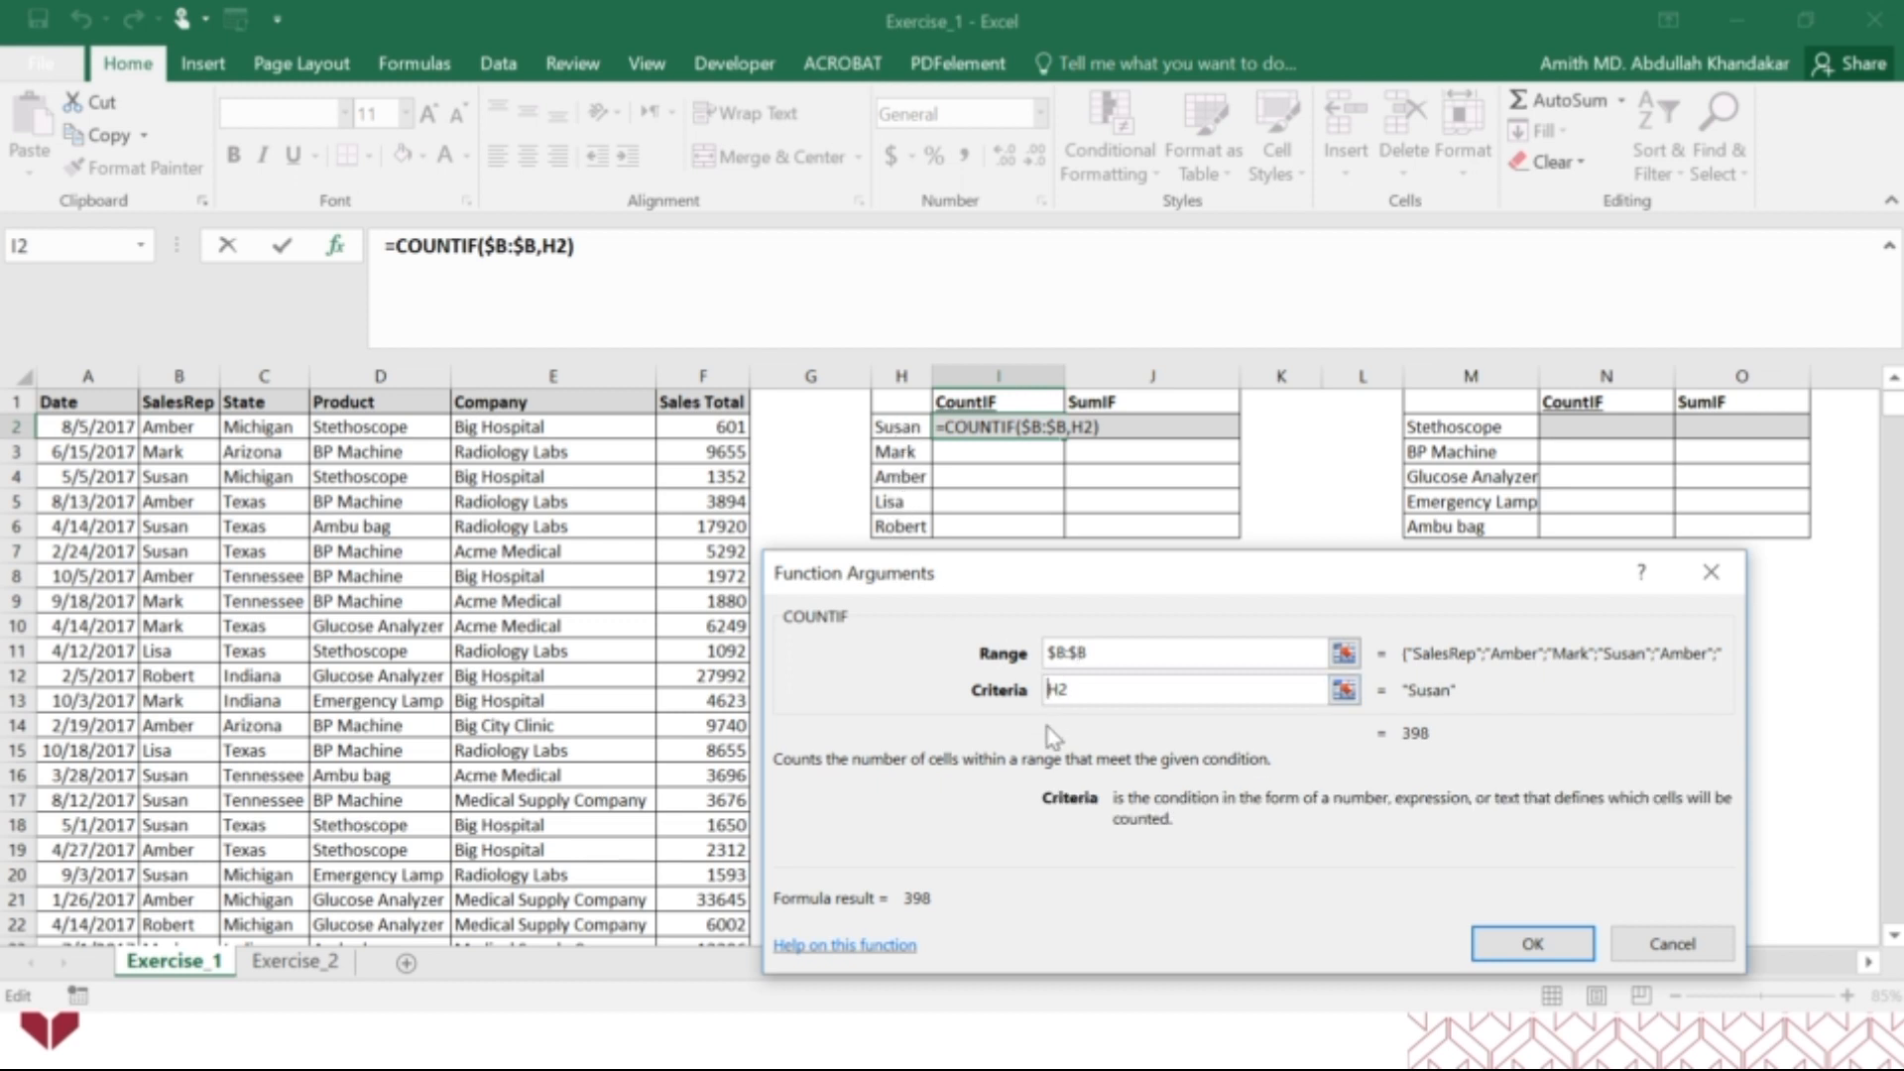
{"action": "type", "text": "$"}
{"action": "left_click", "coordinate": [1053, 689]}
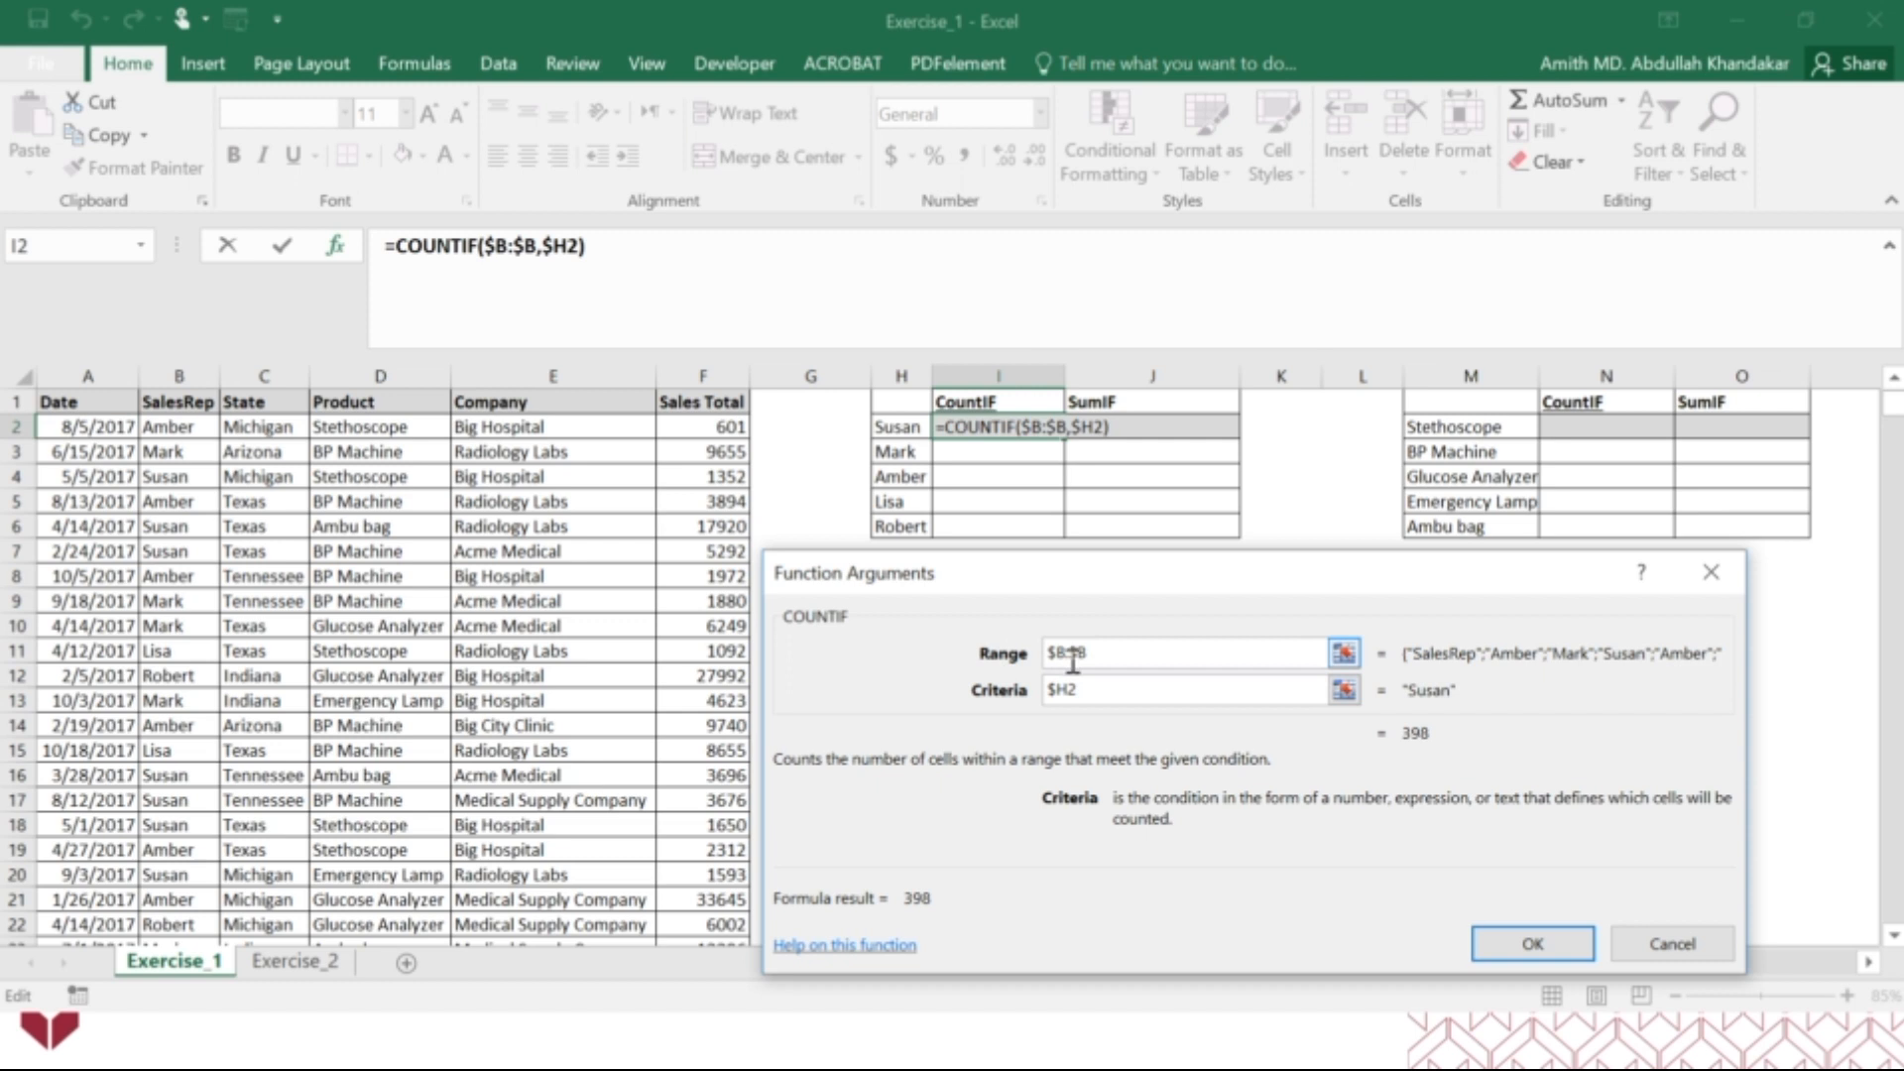
{"action": "left_click", "coordinate": [1529, 947]}
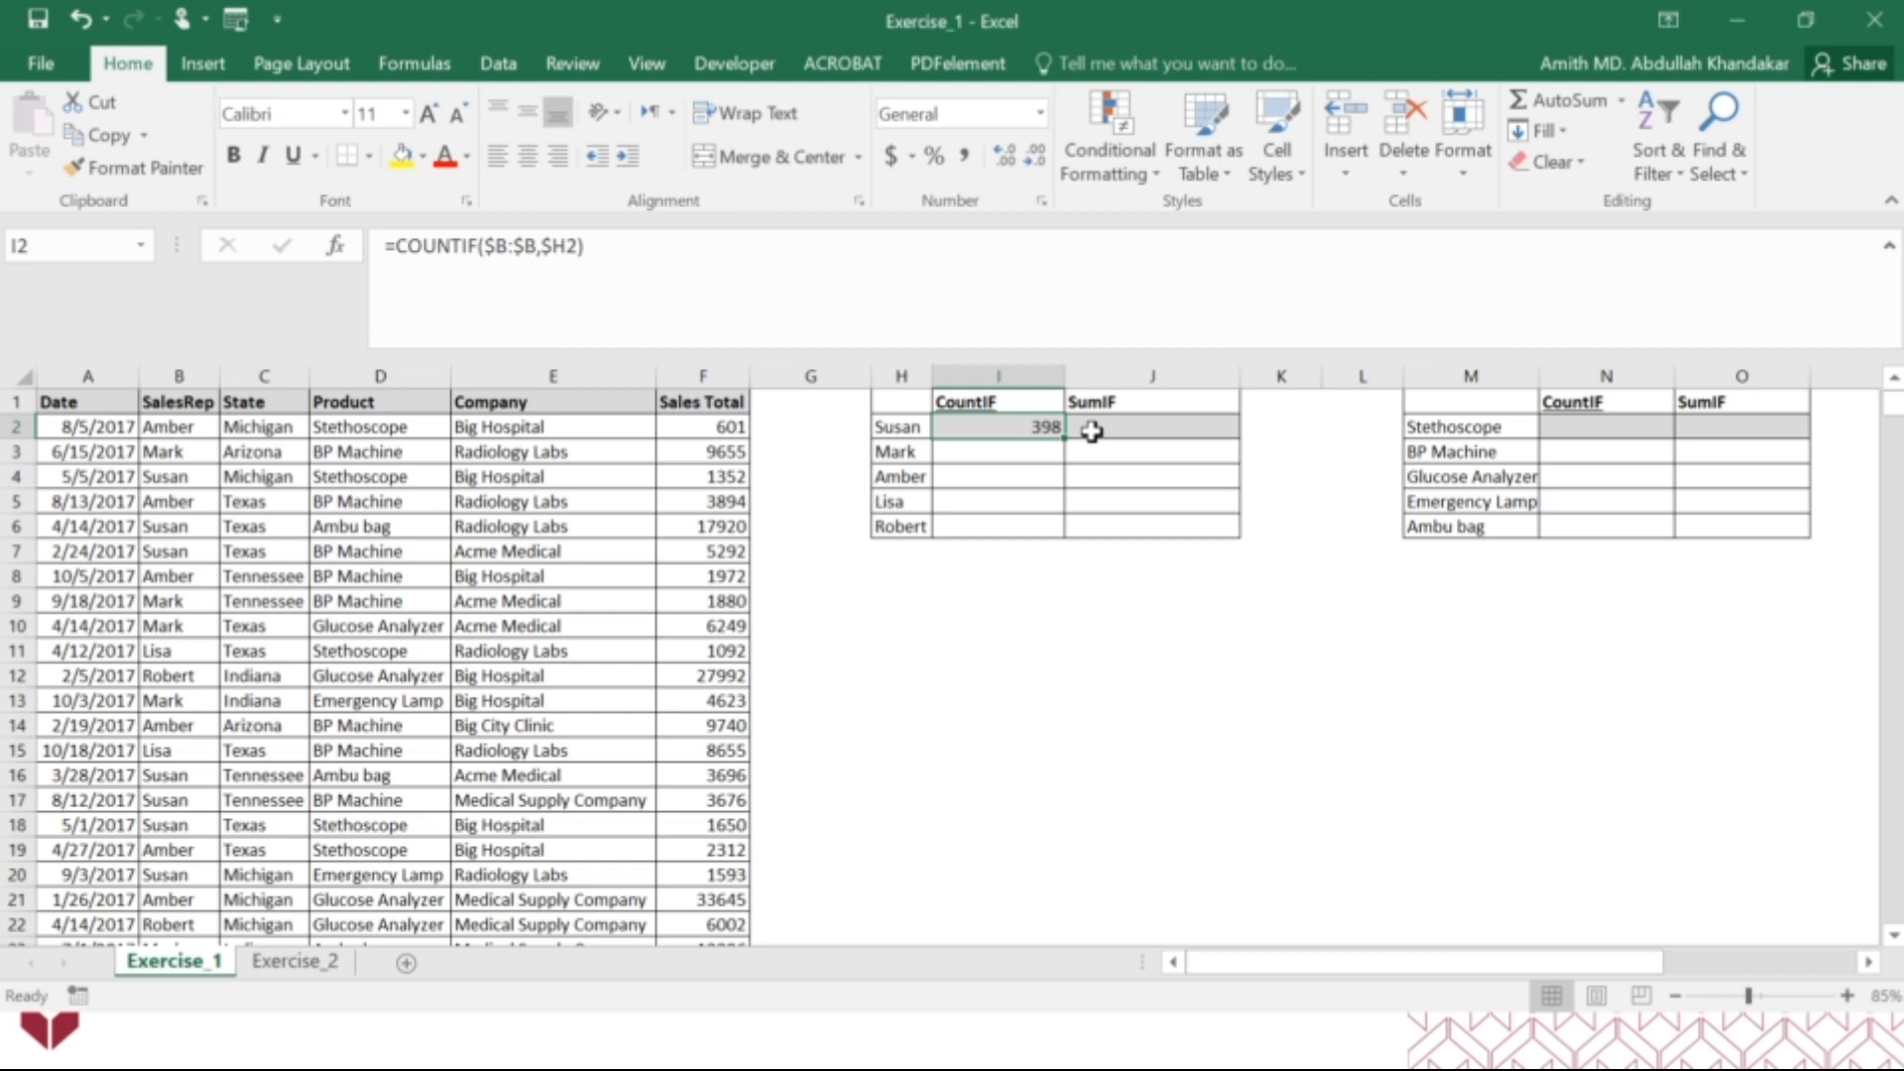
Build a SUMIF function in J2 with column B as the range, H2 as the criteria and column F (Sales Total) as the sum range.
{"action": "left_click", "coordinate": [1092, 431]}
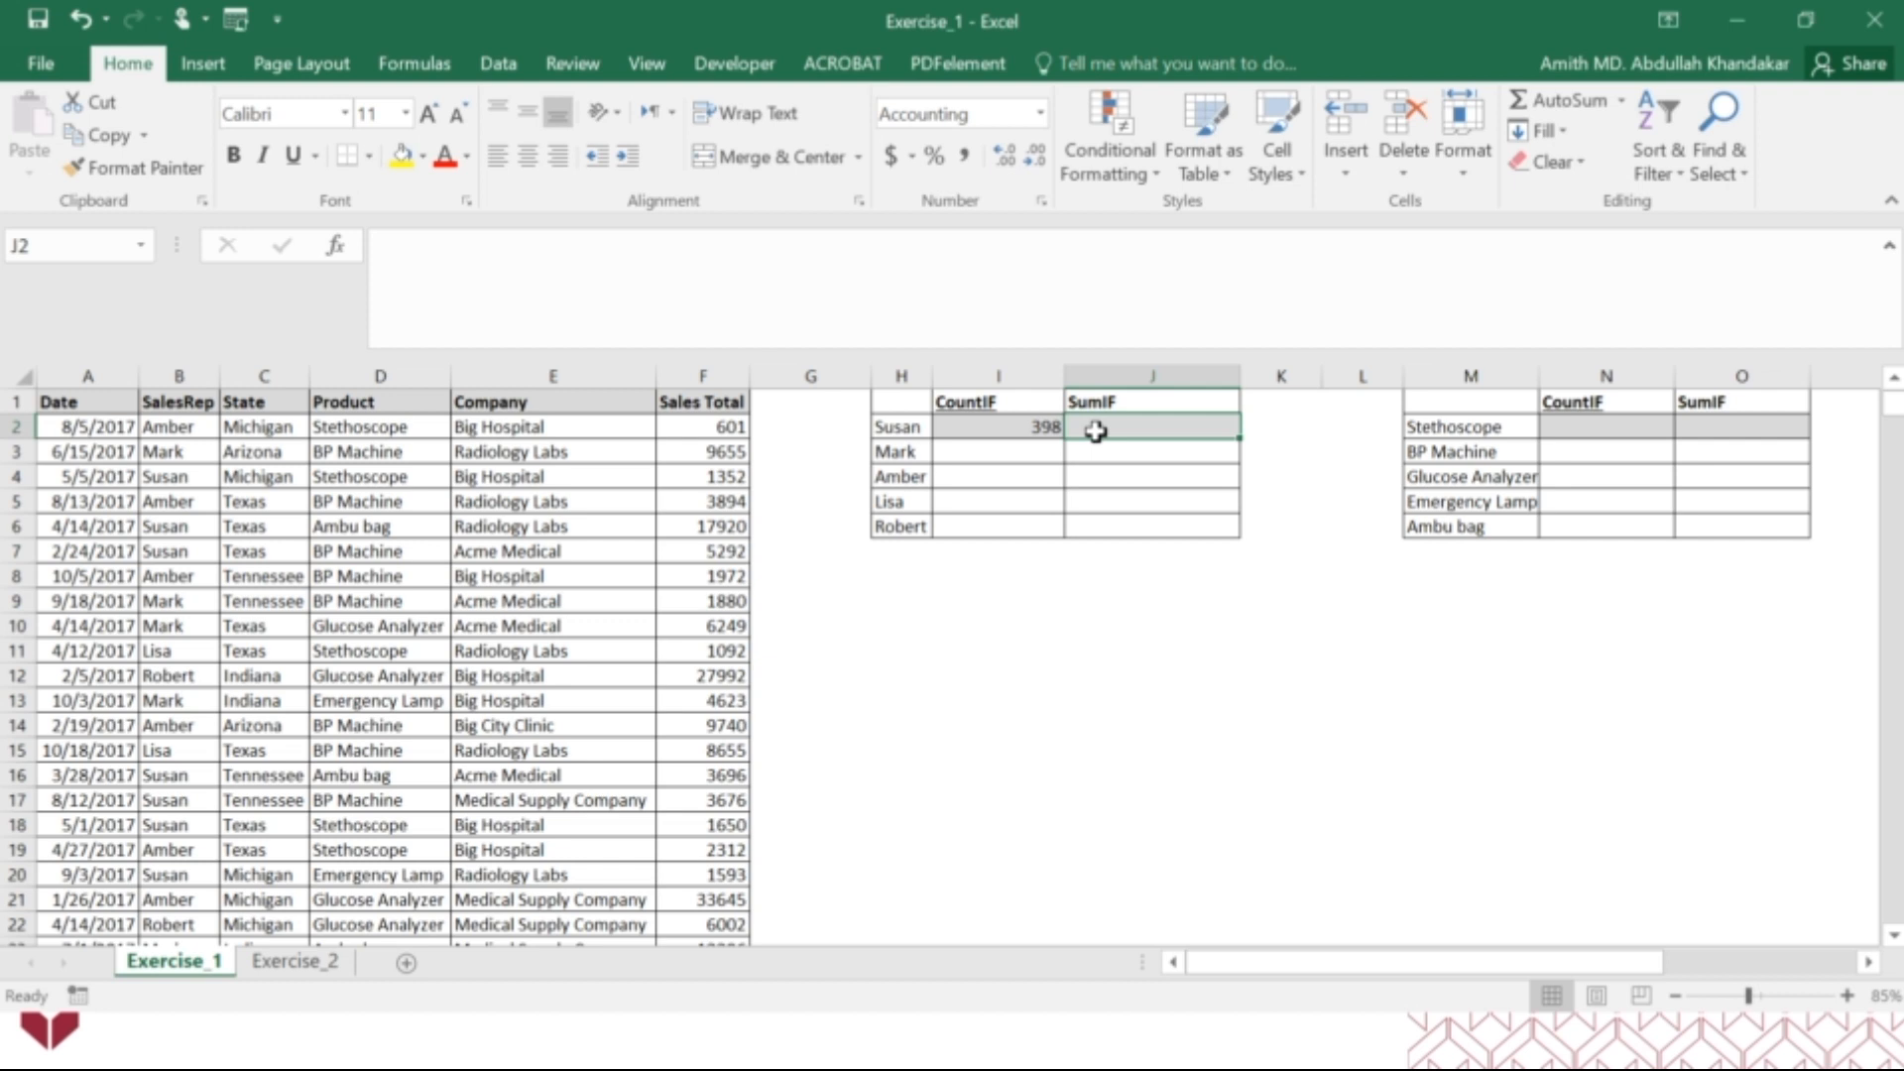
{"action": "type", "text": "=sumf"}
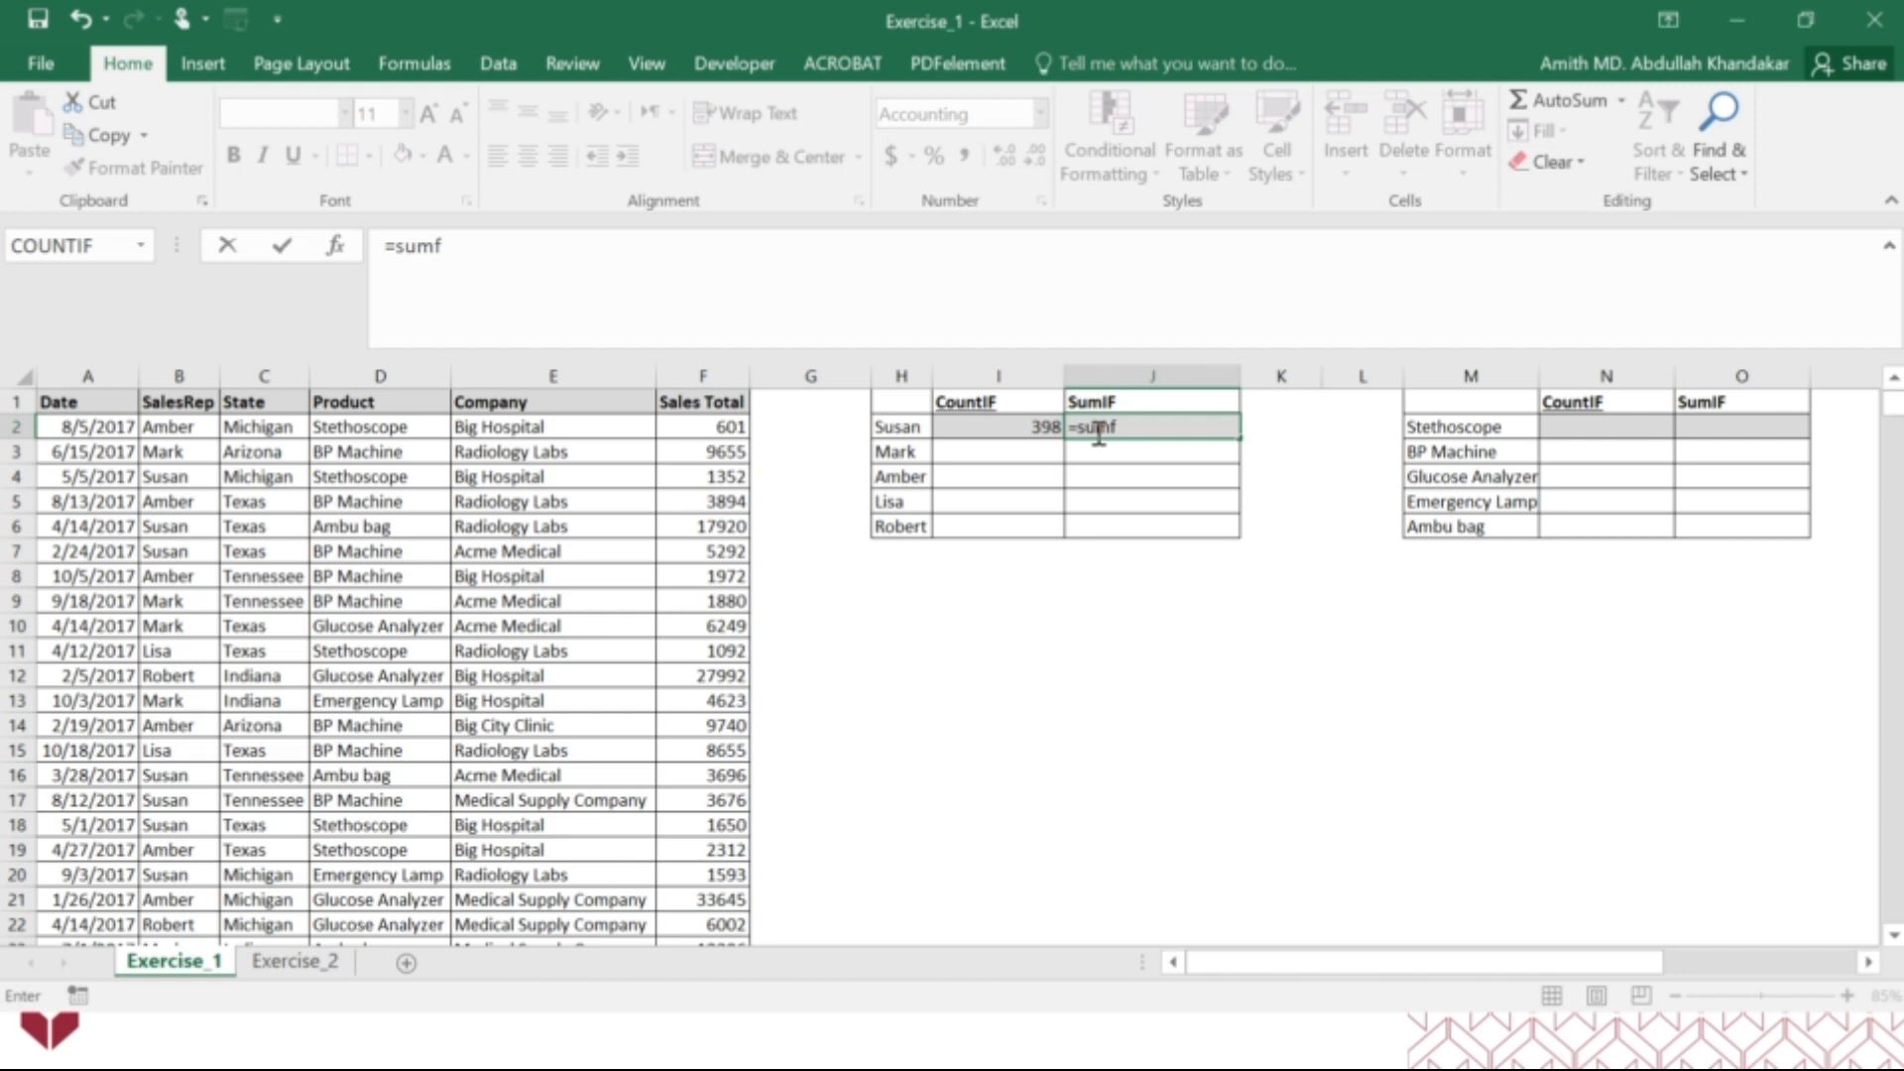
{"action": "key", "text": "BackSpace"}
{"action": "type", "text": "if"}
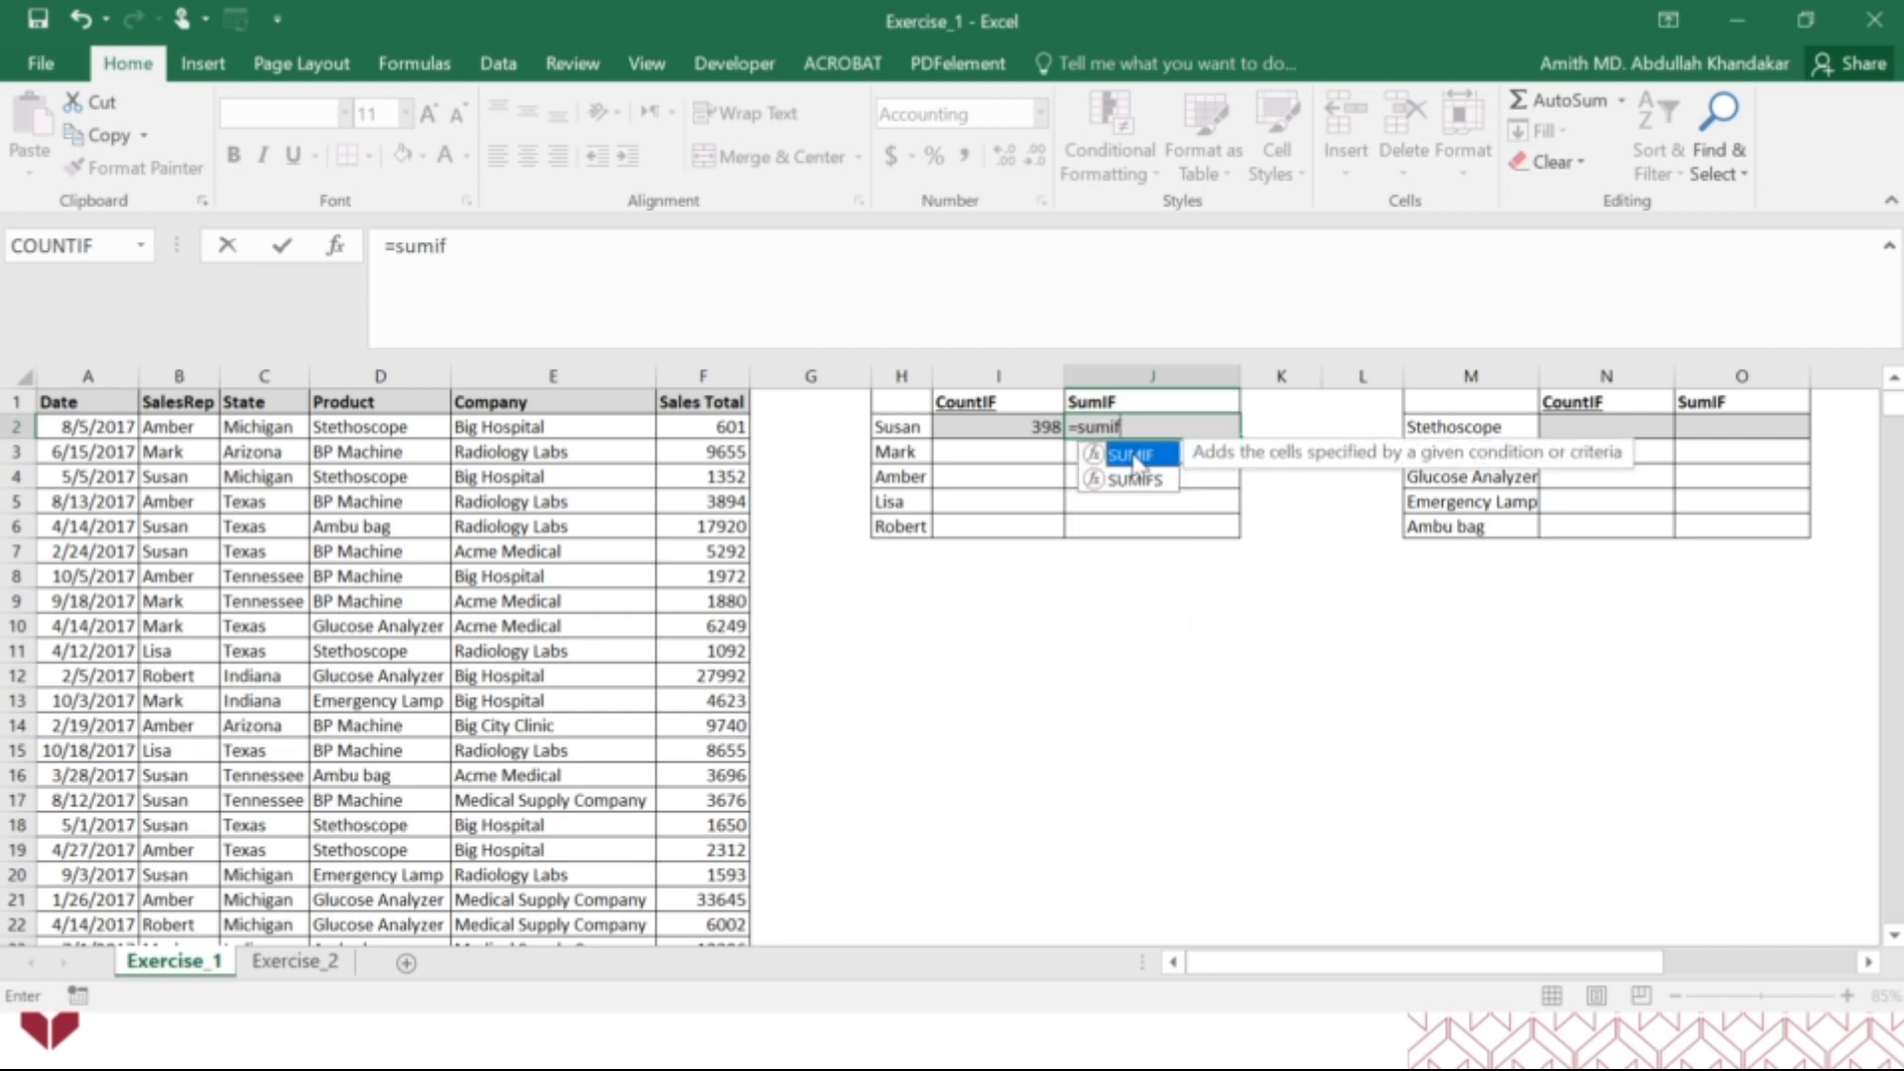
{"action": "double_click", "coordinate": [1131, 456]}
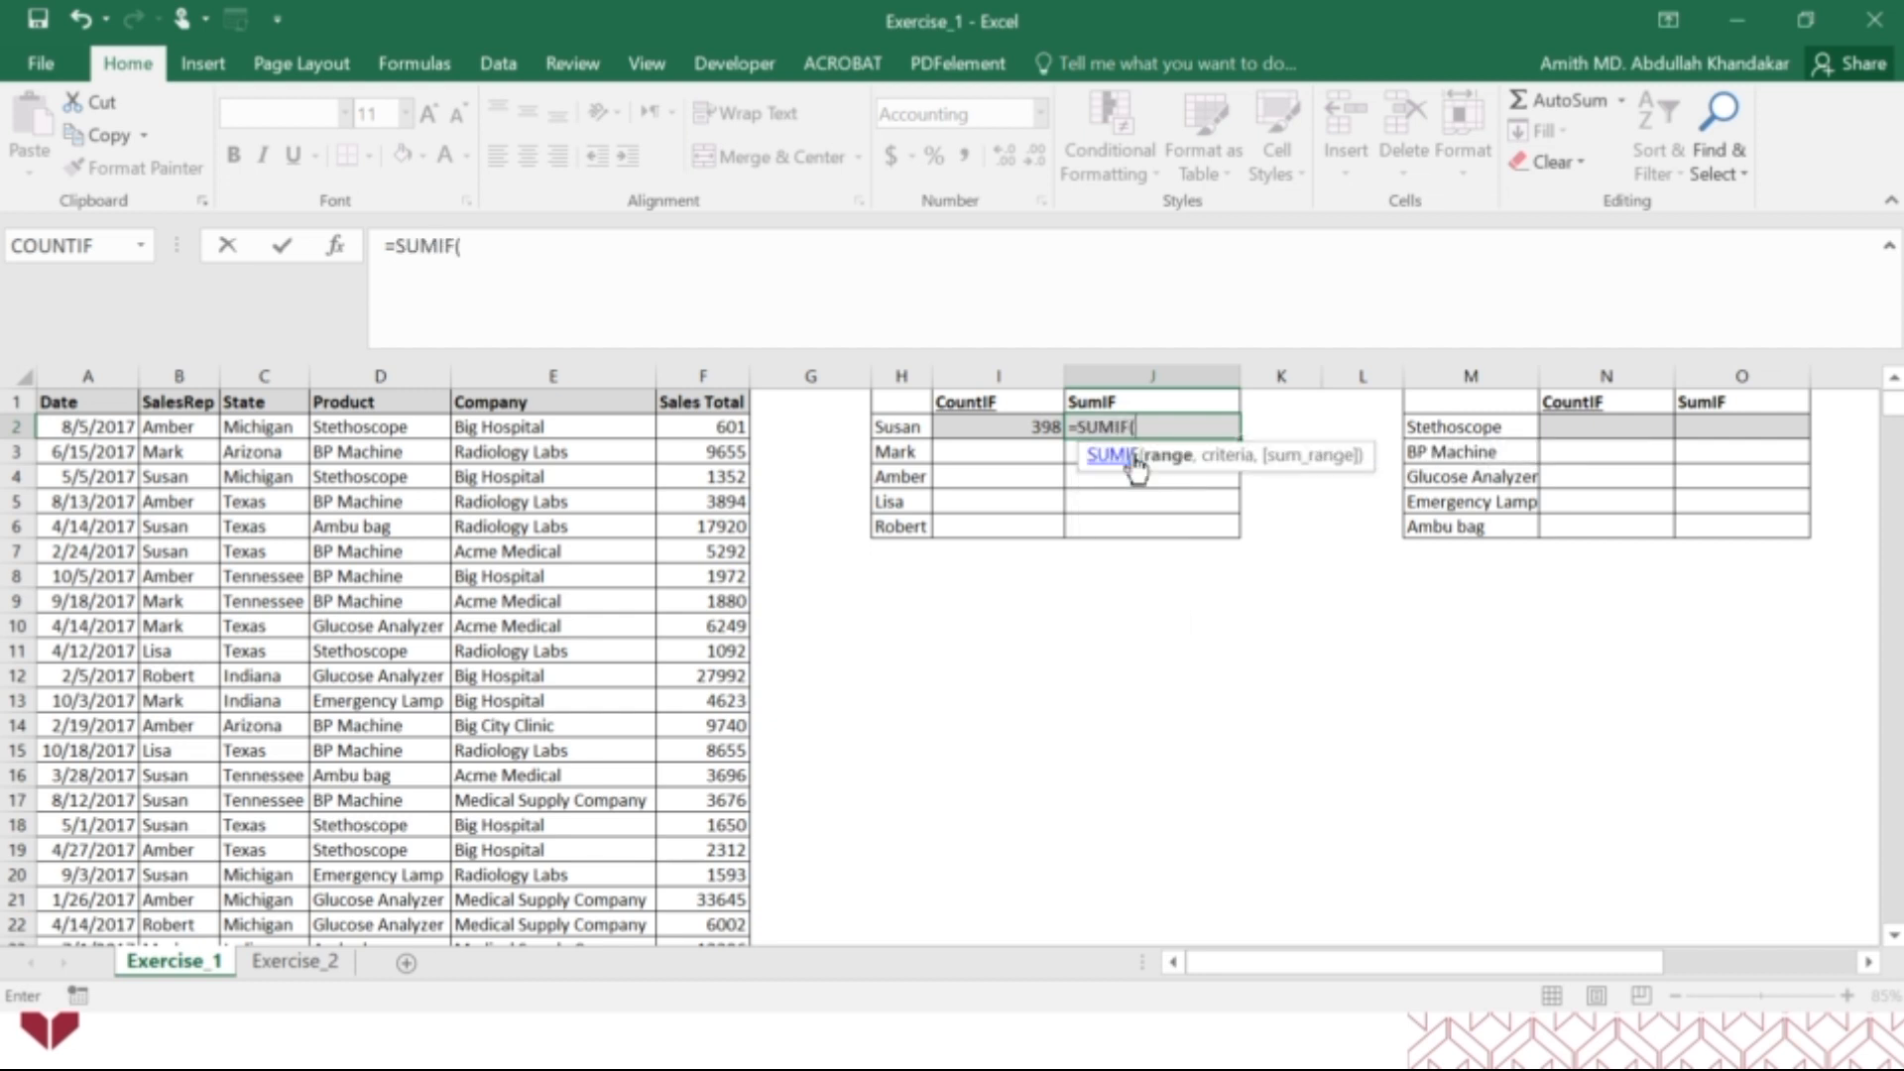
{"action": "left_click", "coordinate": [335, 245]}
{"action": "mouse_move", "coordinate": [1127, 564]}
{"action": "left_mouse_down"}
{"action": "mouse_move", "coordinate": [1109, 585]}
{"action": "mouse_move", "coordinate": [1135, 587]}
{"action": "left_mouse_up"}
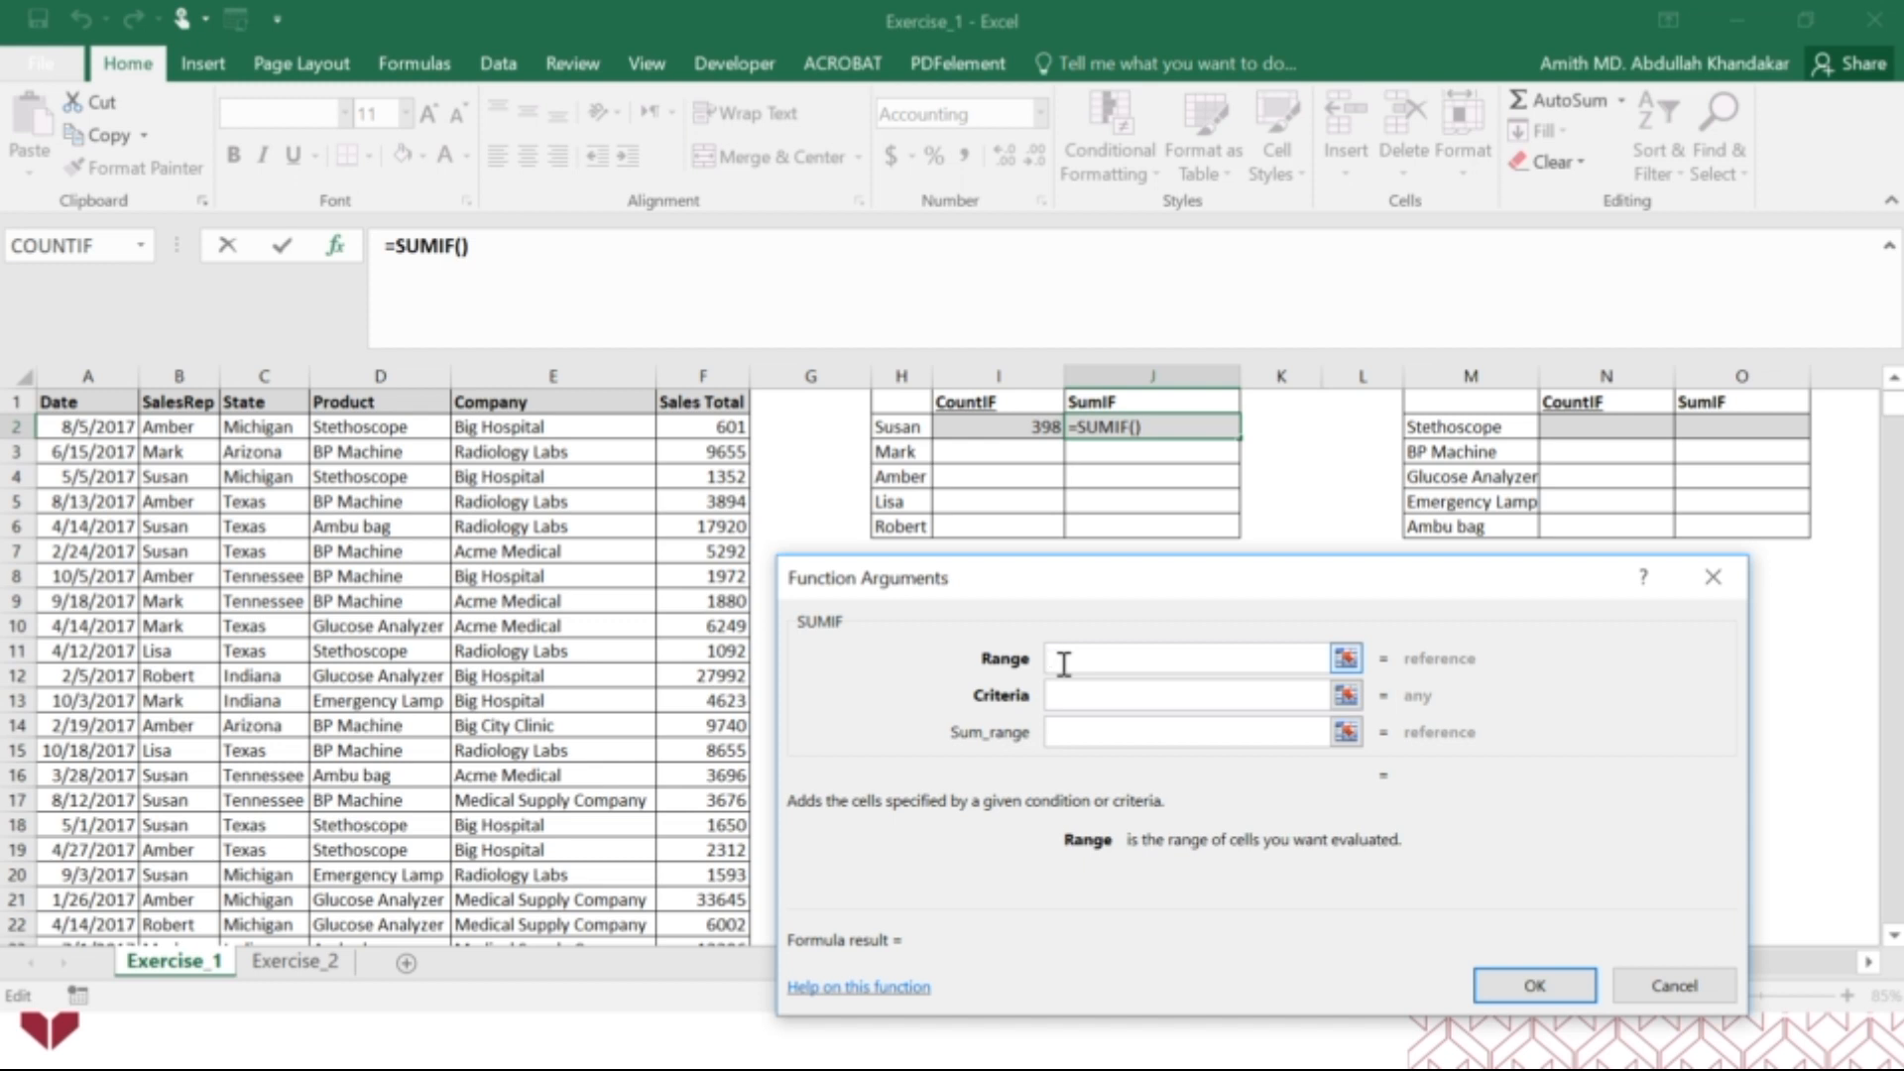
{"action": "left_click", "coordinate": [178, 374]}
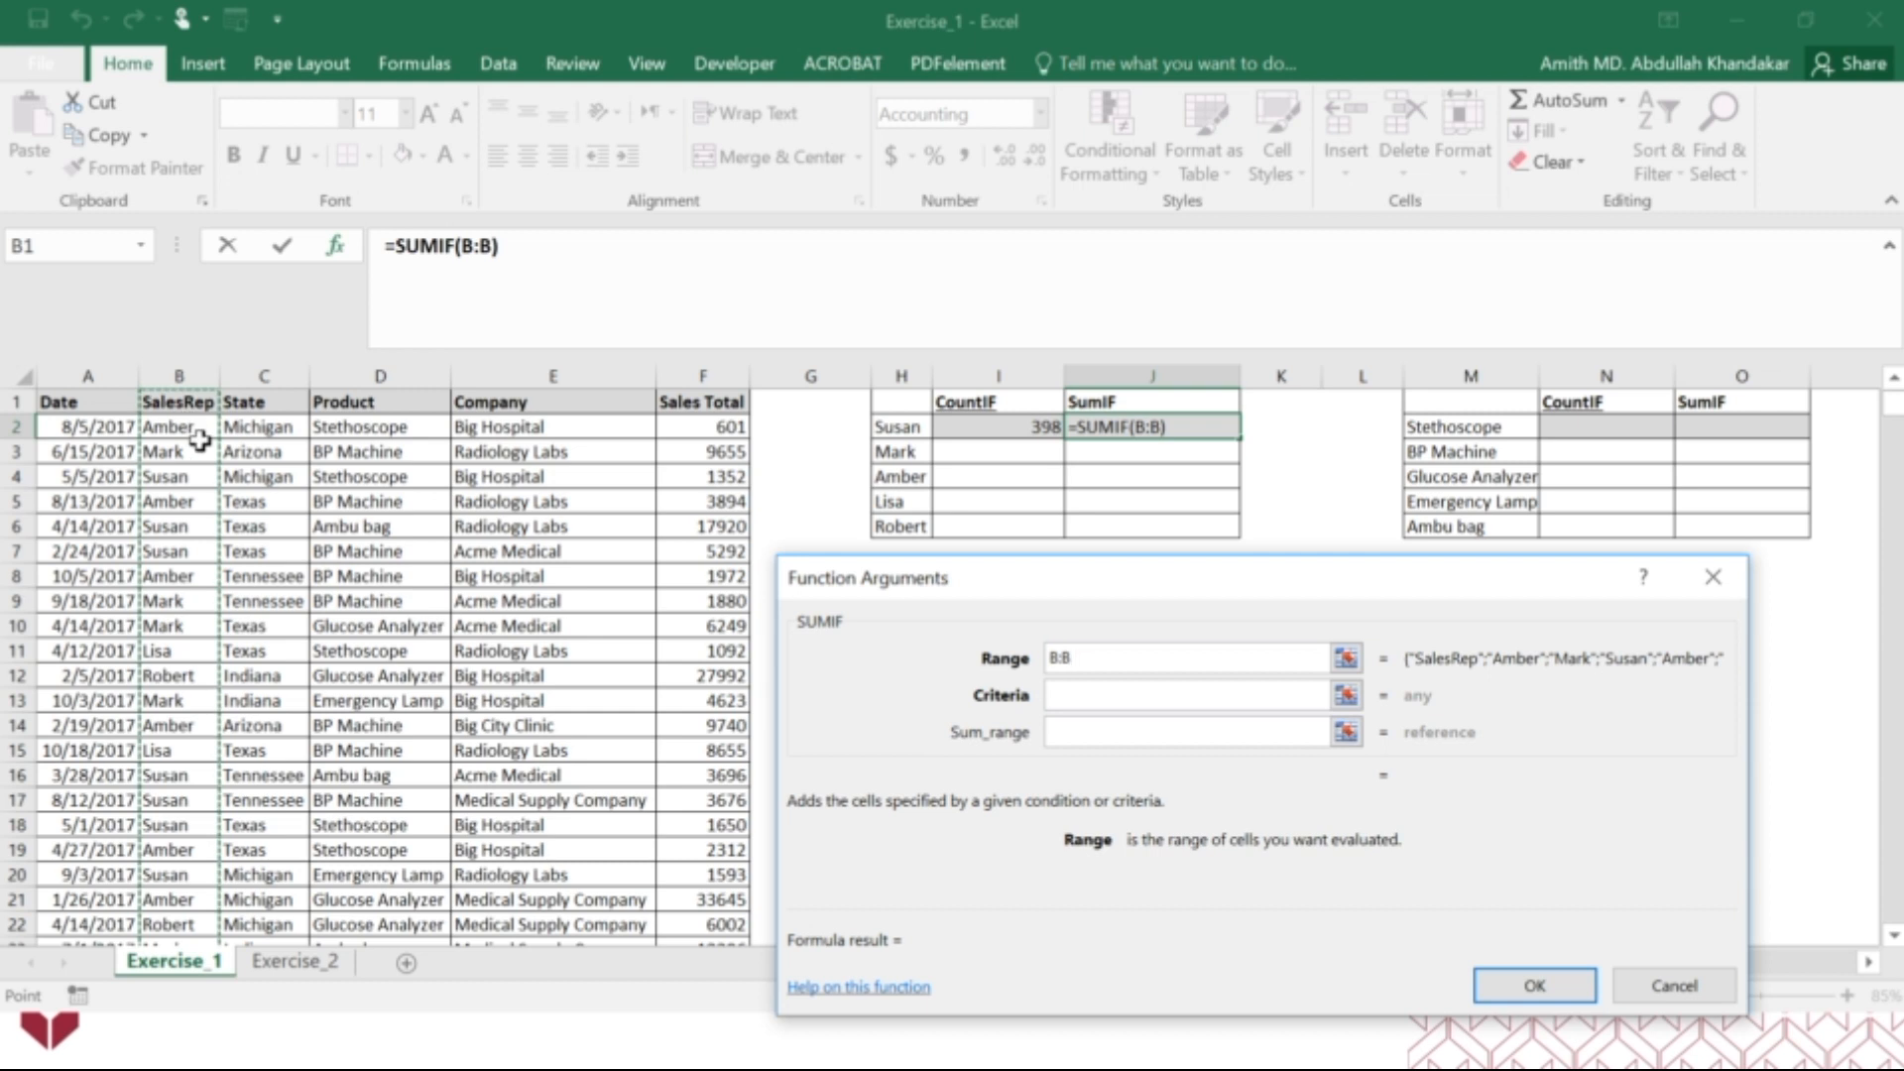
{"action": "left_click", "coordinate": [1115, 689]}
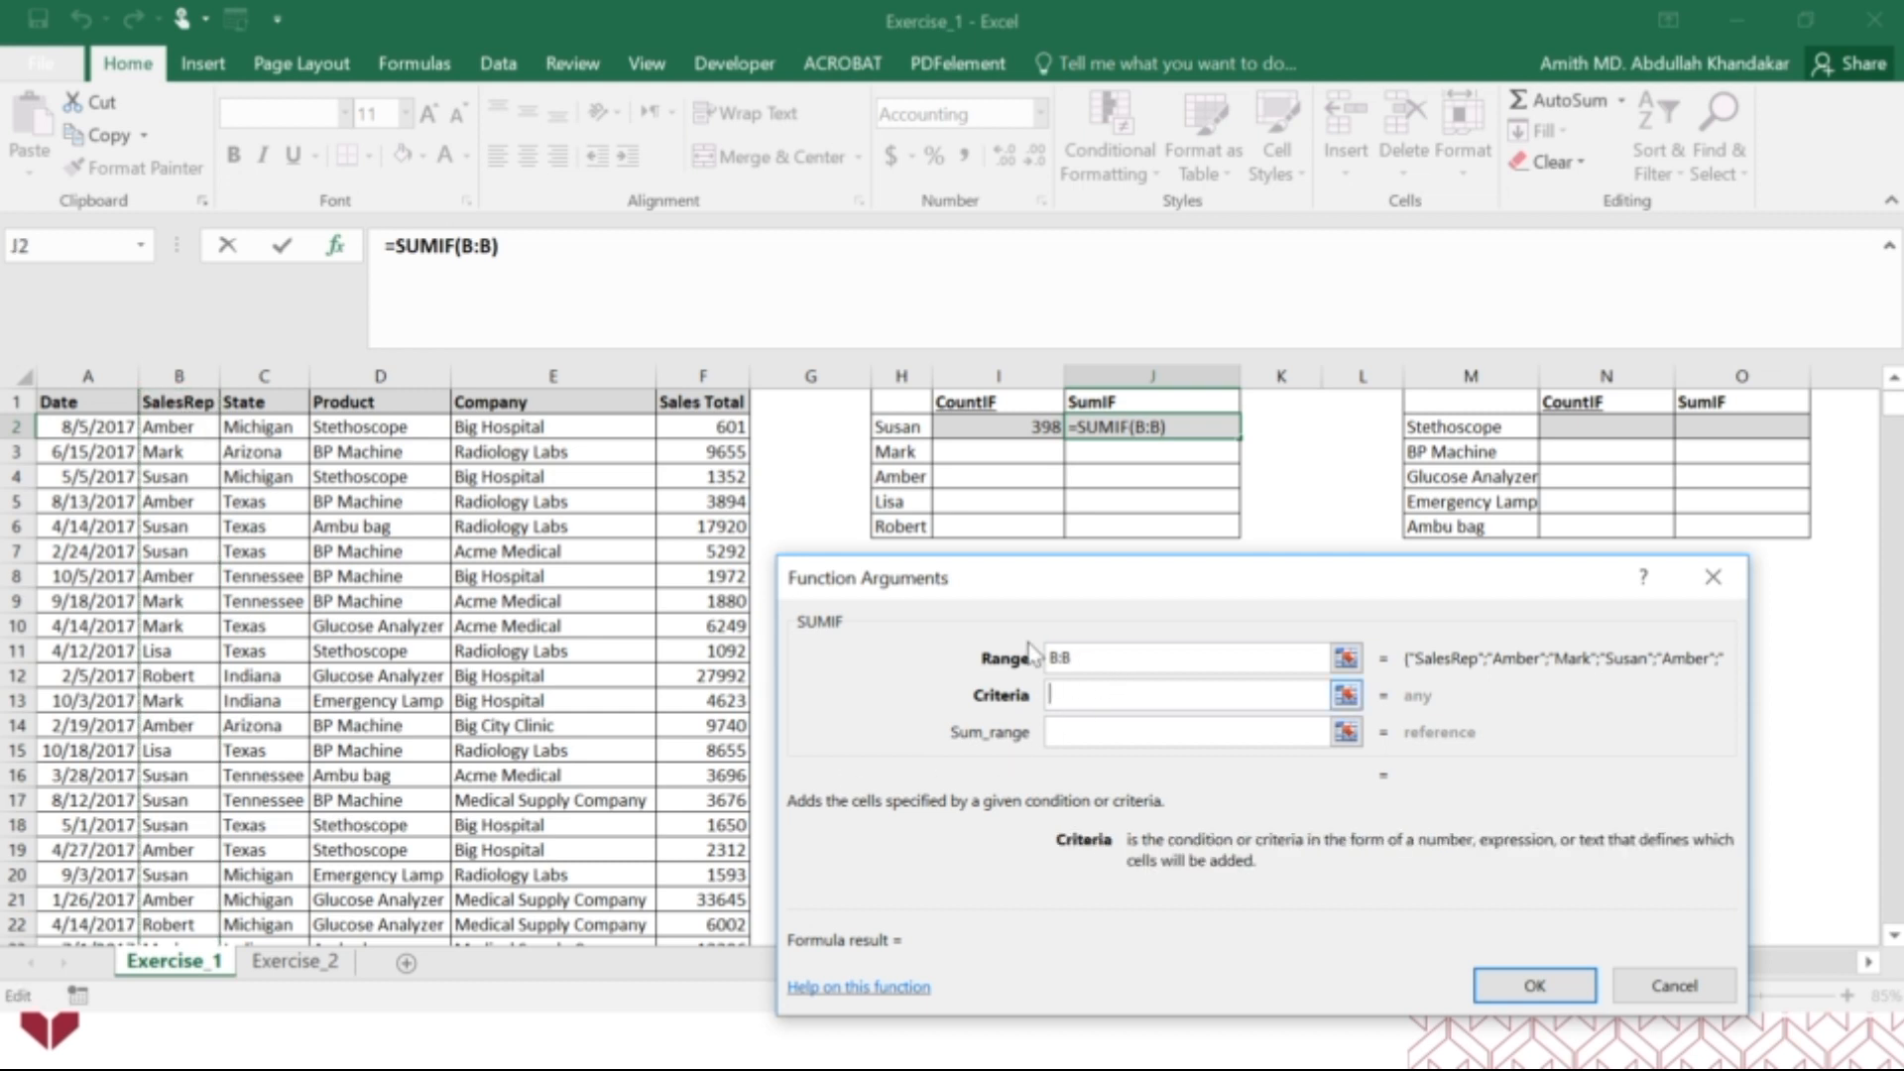
{"action": "left_click", "coordinate": [905, 427]}
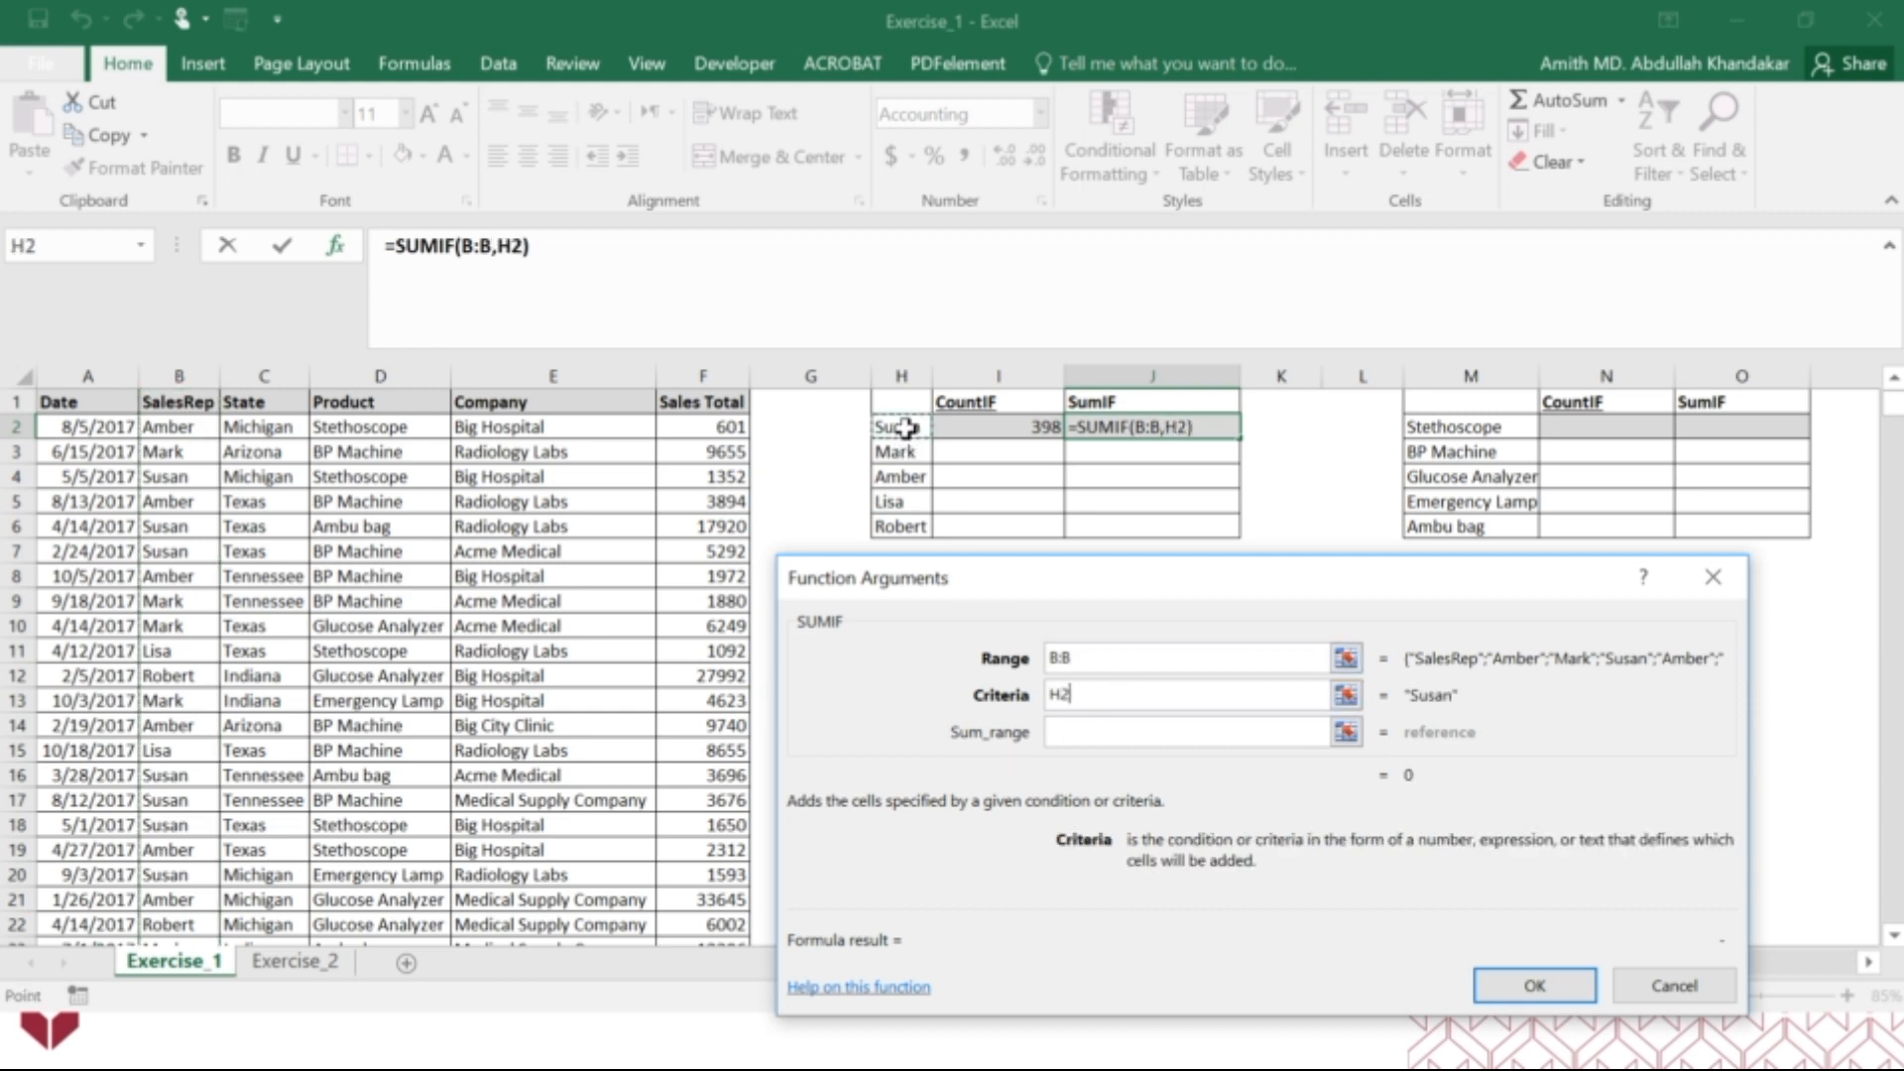
{"action": "left_click", "coordinate": [1109, 734]}
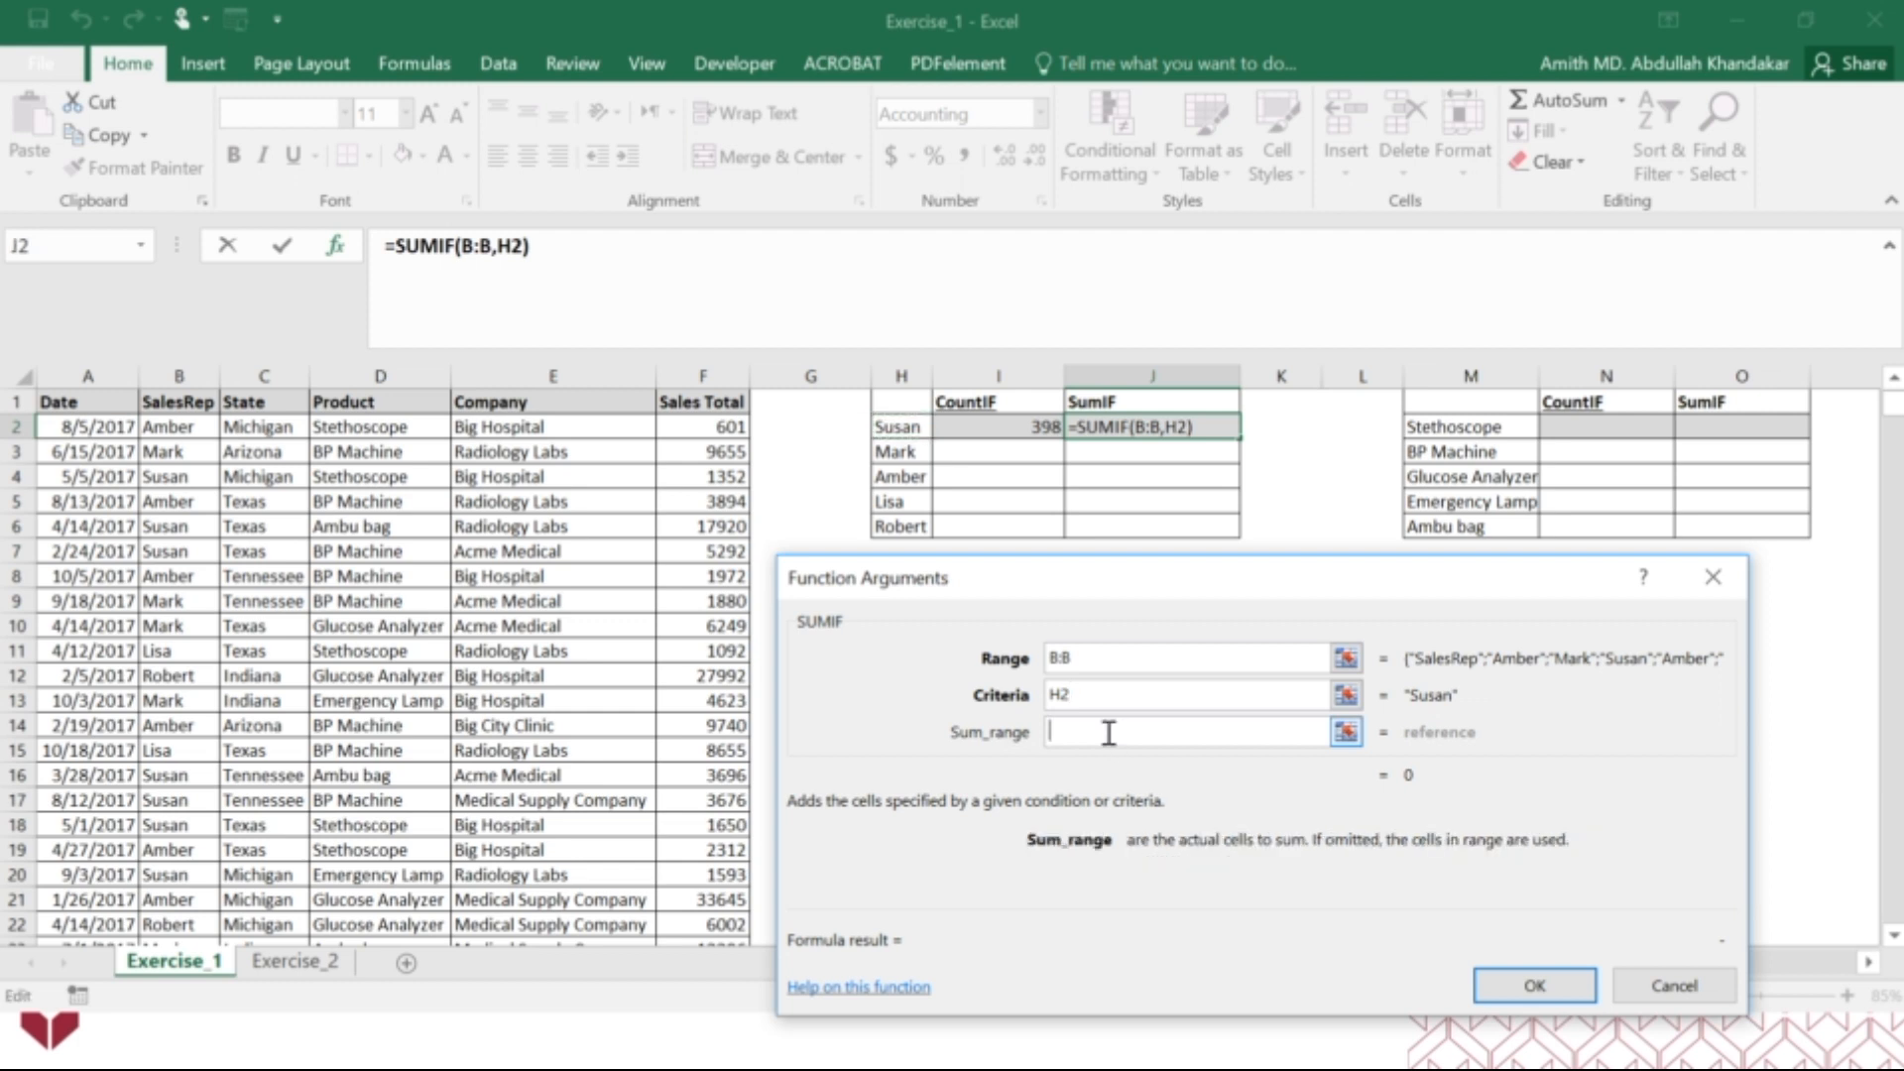
{"action": "left_click", "coordinate": [724, 369]}
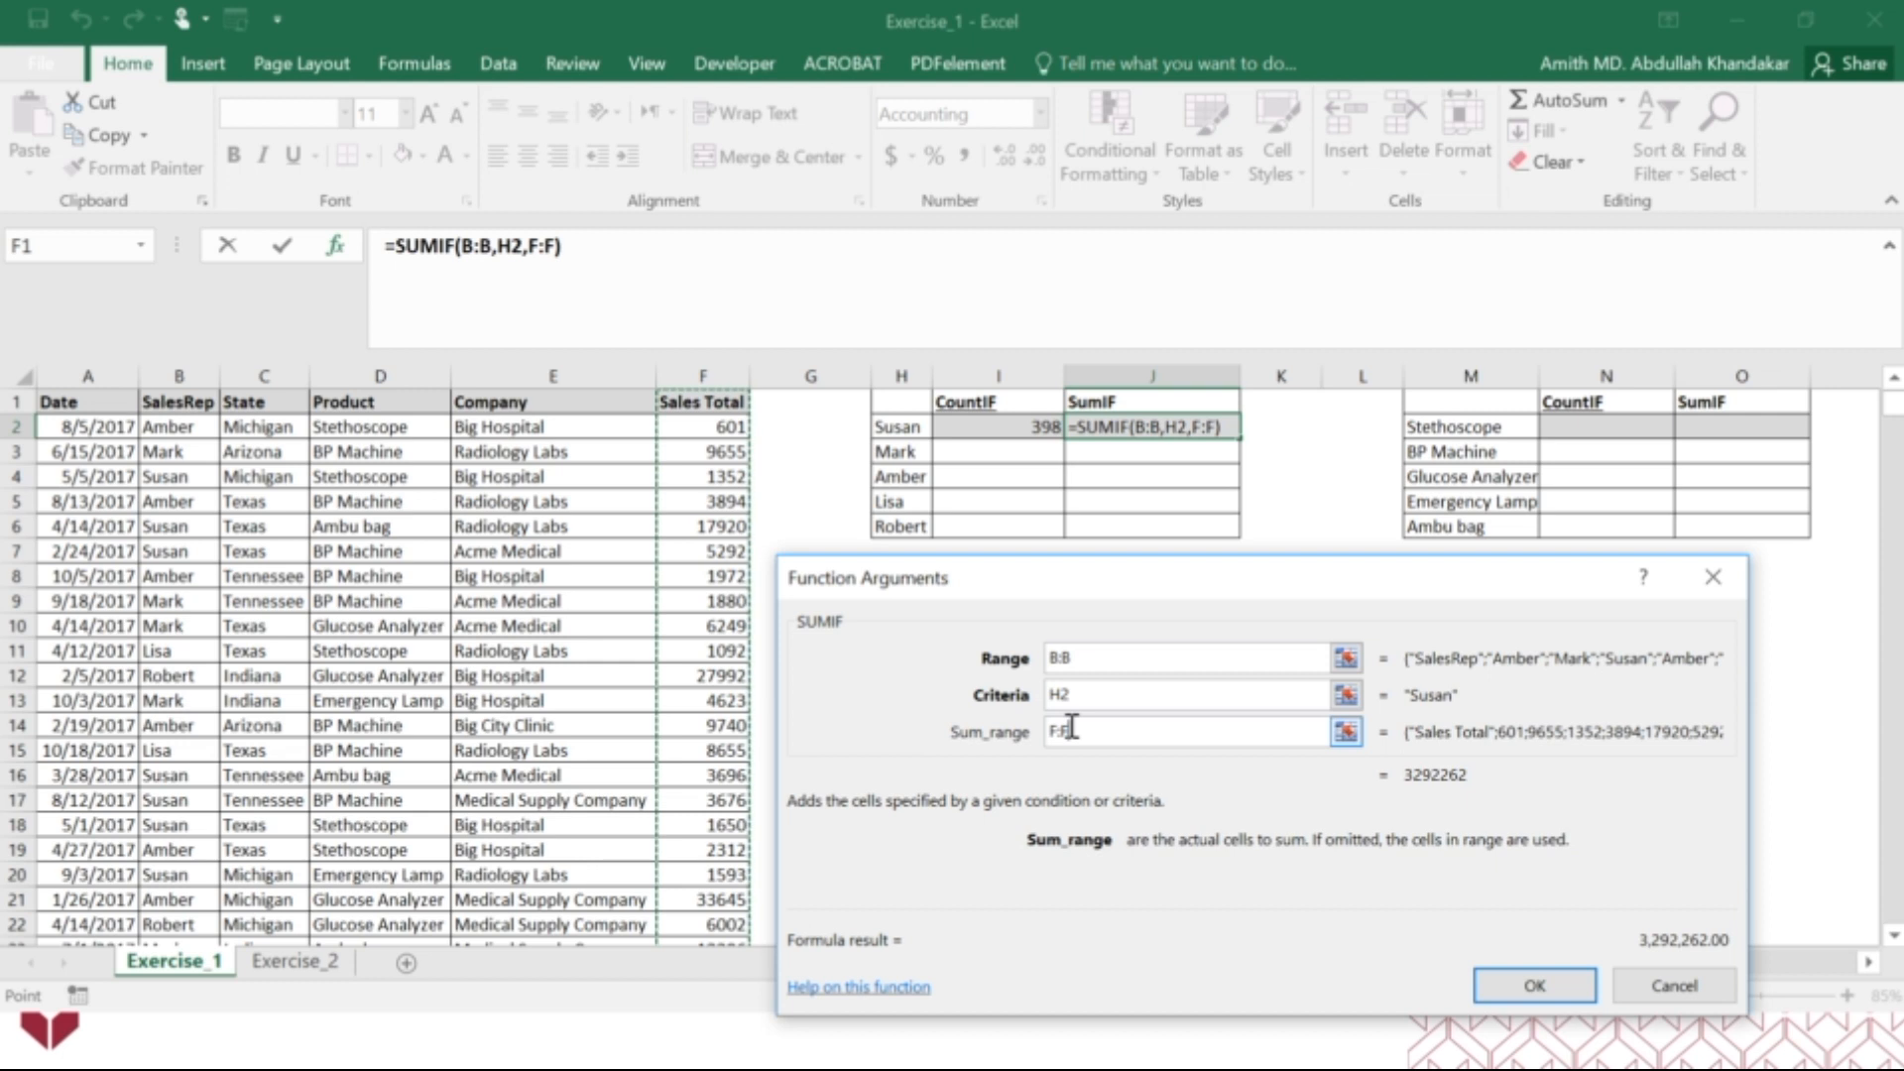
Change the SUMIF range to the absolute reference $B:$B and the criteria to the mixed reference $H2.
{"action": "left_click", "coordinate": [1072, 657]}
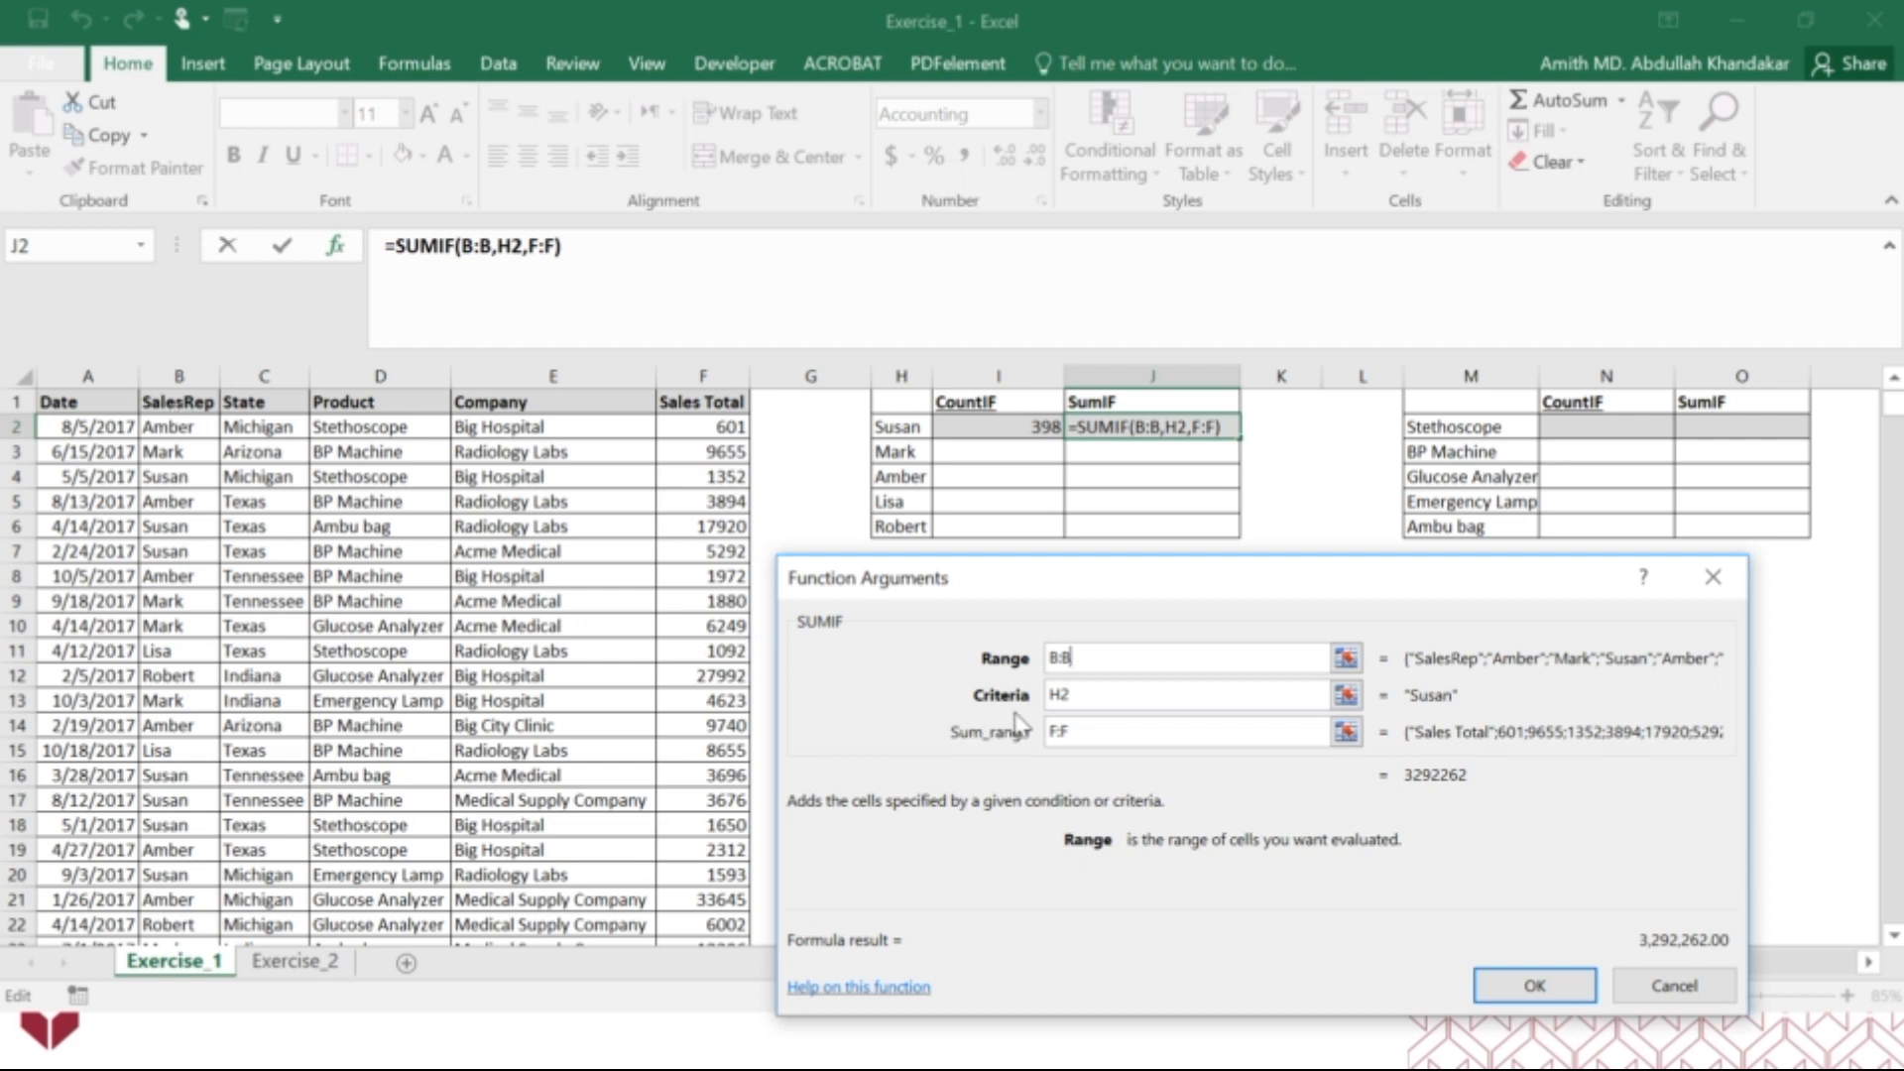
{"action": "left_click", "coordinate": [1051, 657]}
{"action": "type", "text": "$"}
{"action": "left_click", "coordinate": [1070, 657]}
{"action": "type", "text": "$"}
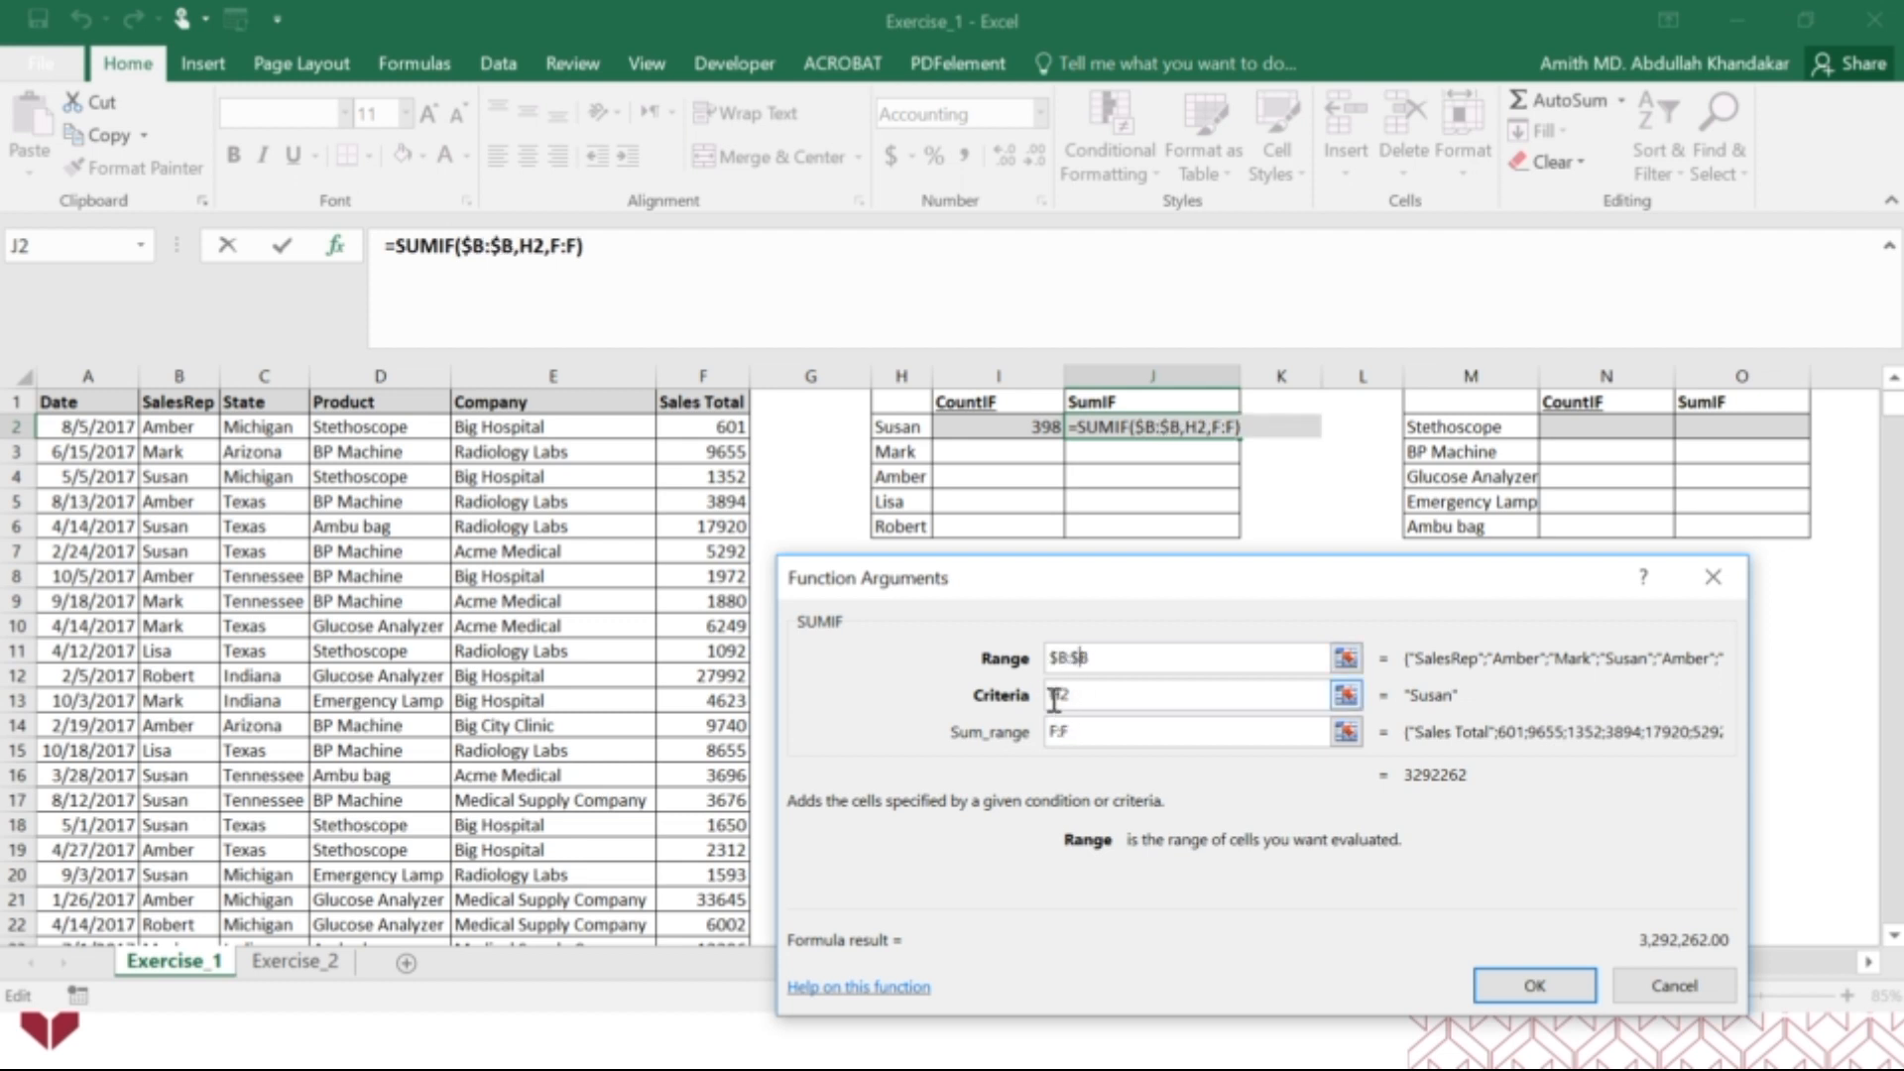
{"action": "left_click", "coordinate": [1053, 697]}
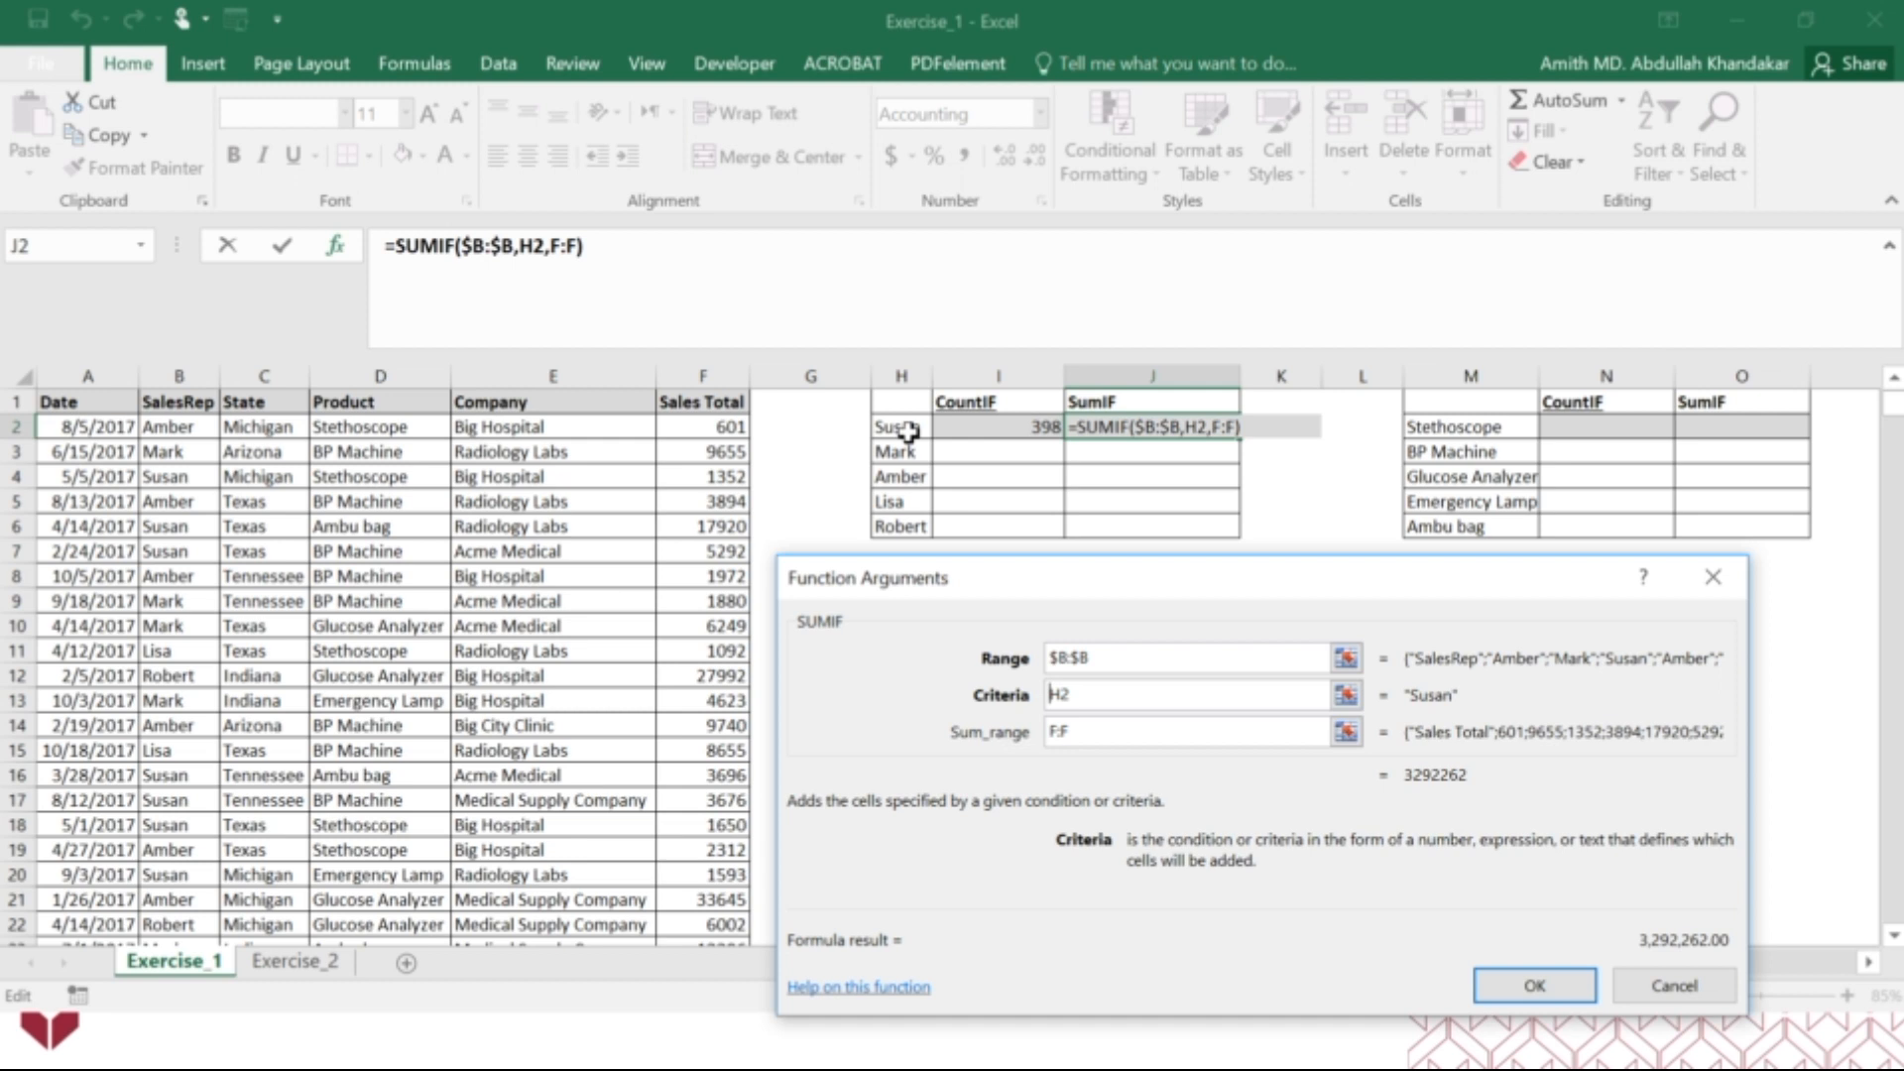
{"action": "type", "text": "$"}
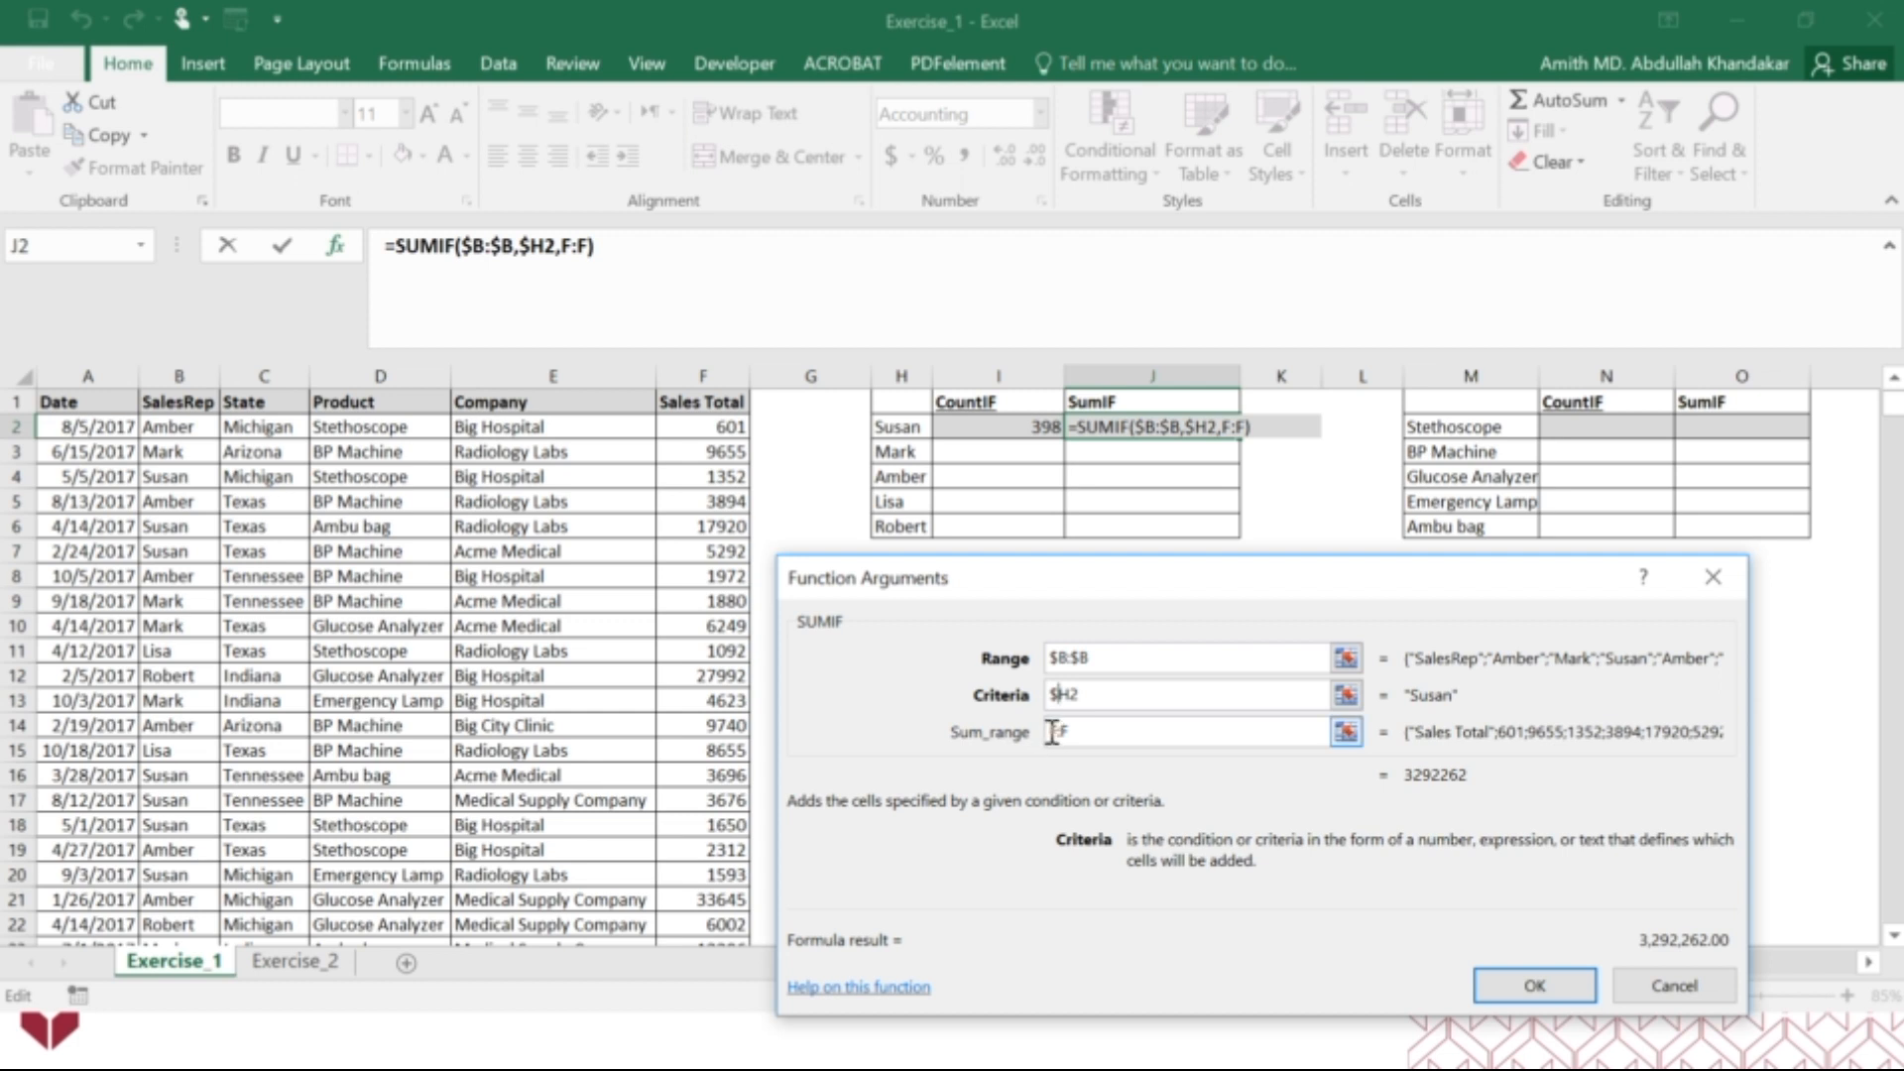
Change the SUMIF sum range to the absolute reference $F:$F and apply the formula in J2.
{"action": "left_click", "coordinate": [1052, 731]}
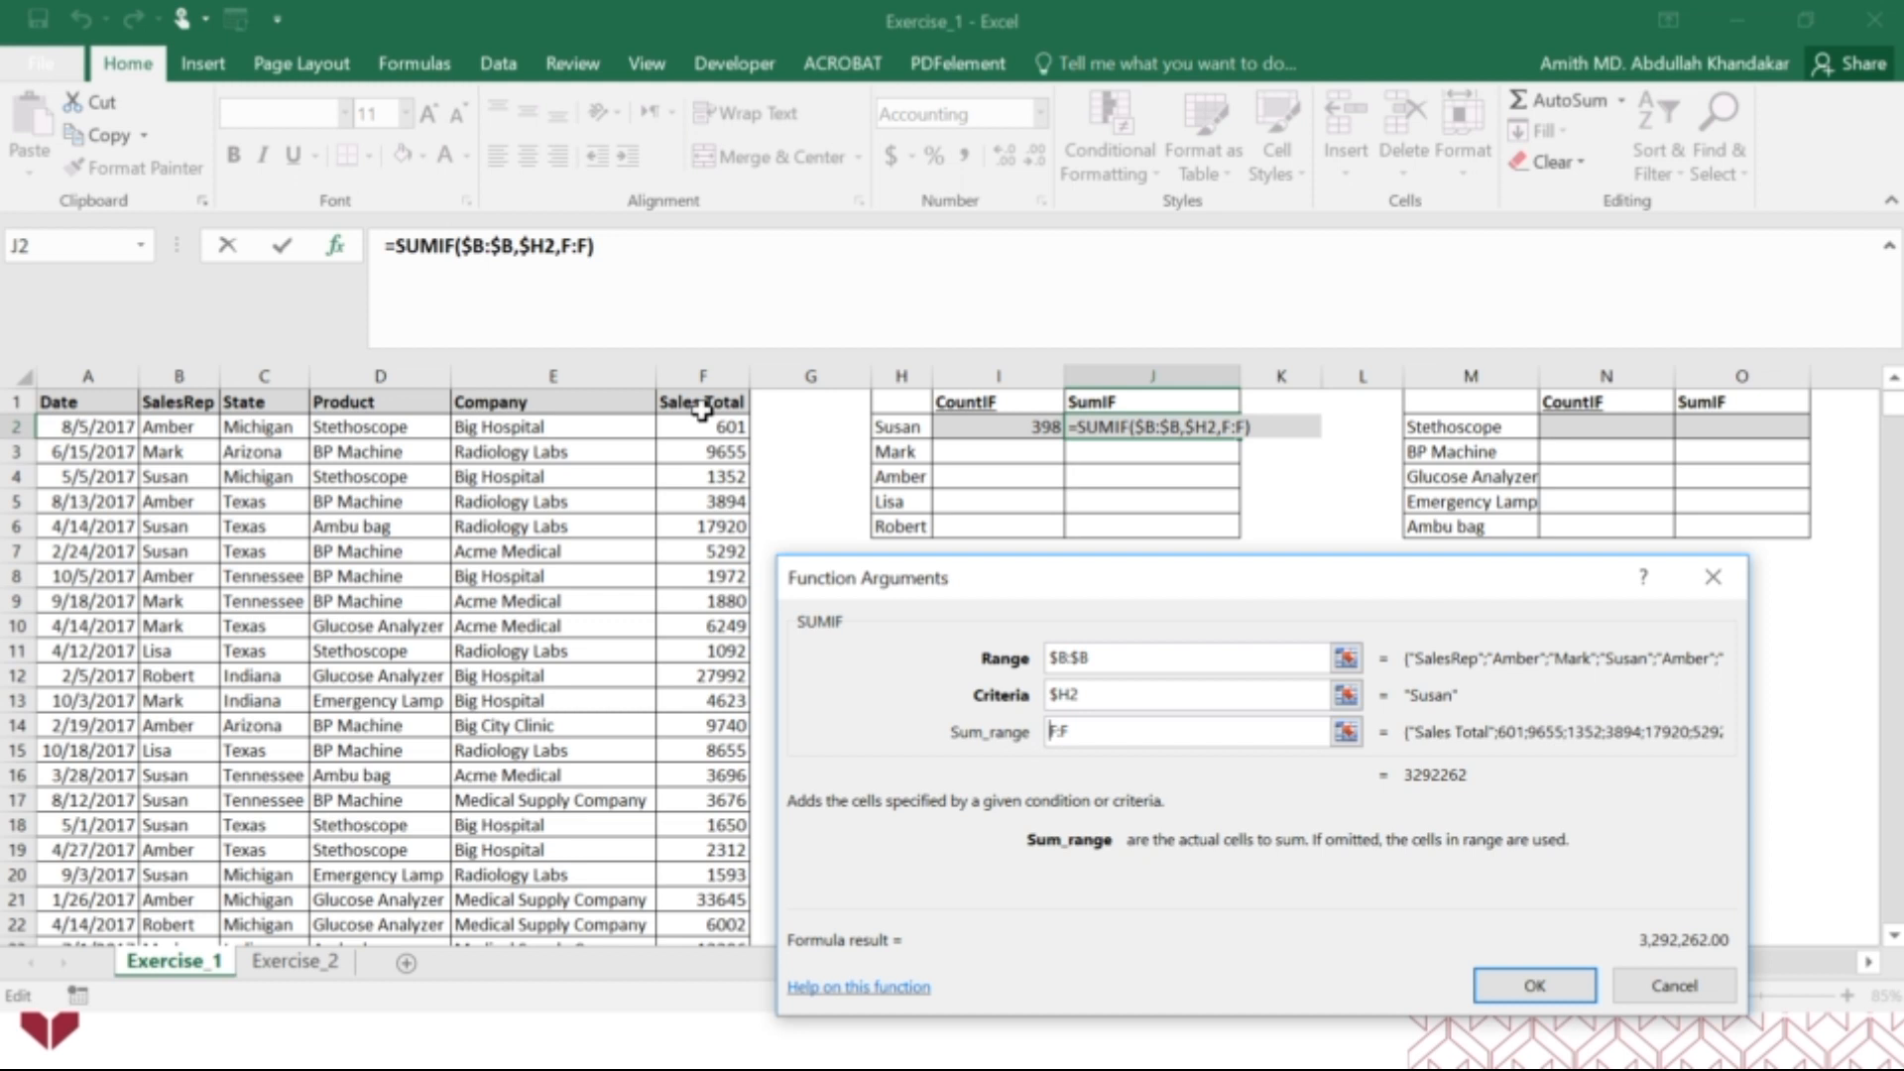
{"action": "type", "text": "$"}
{"action": "left_click", "coordinate": [1068, 731]}
{"action": "type", "text": "$"}
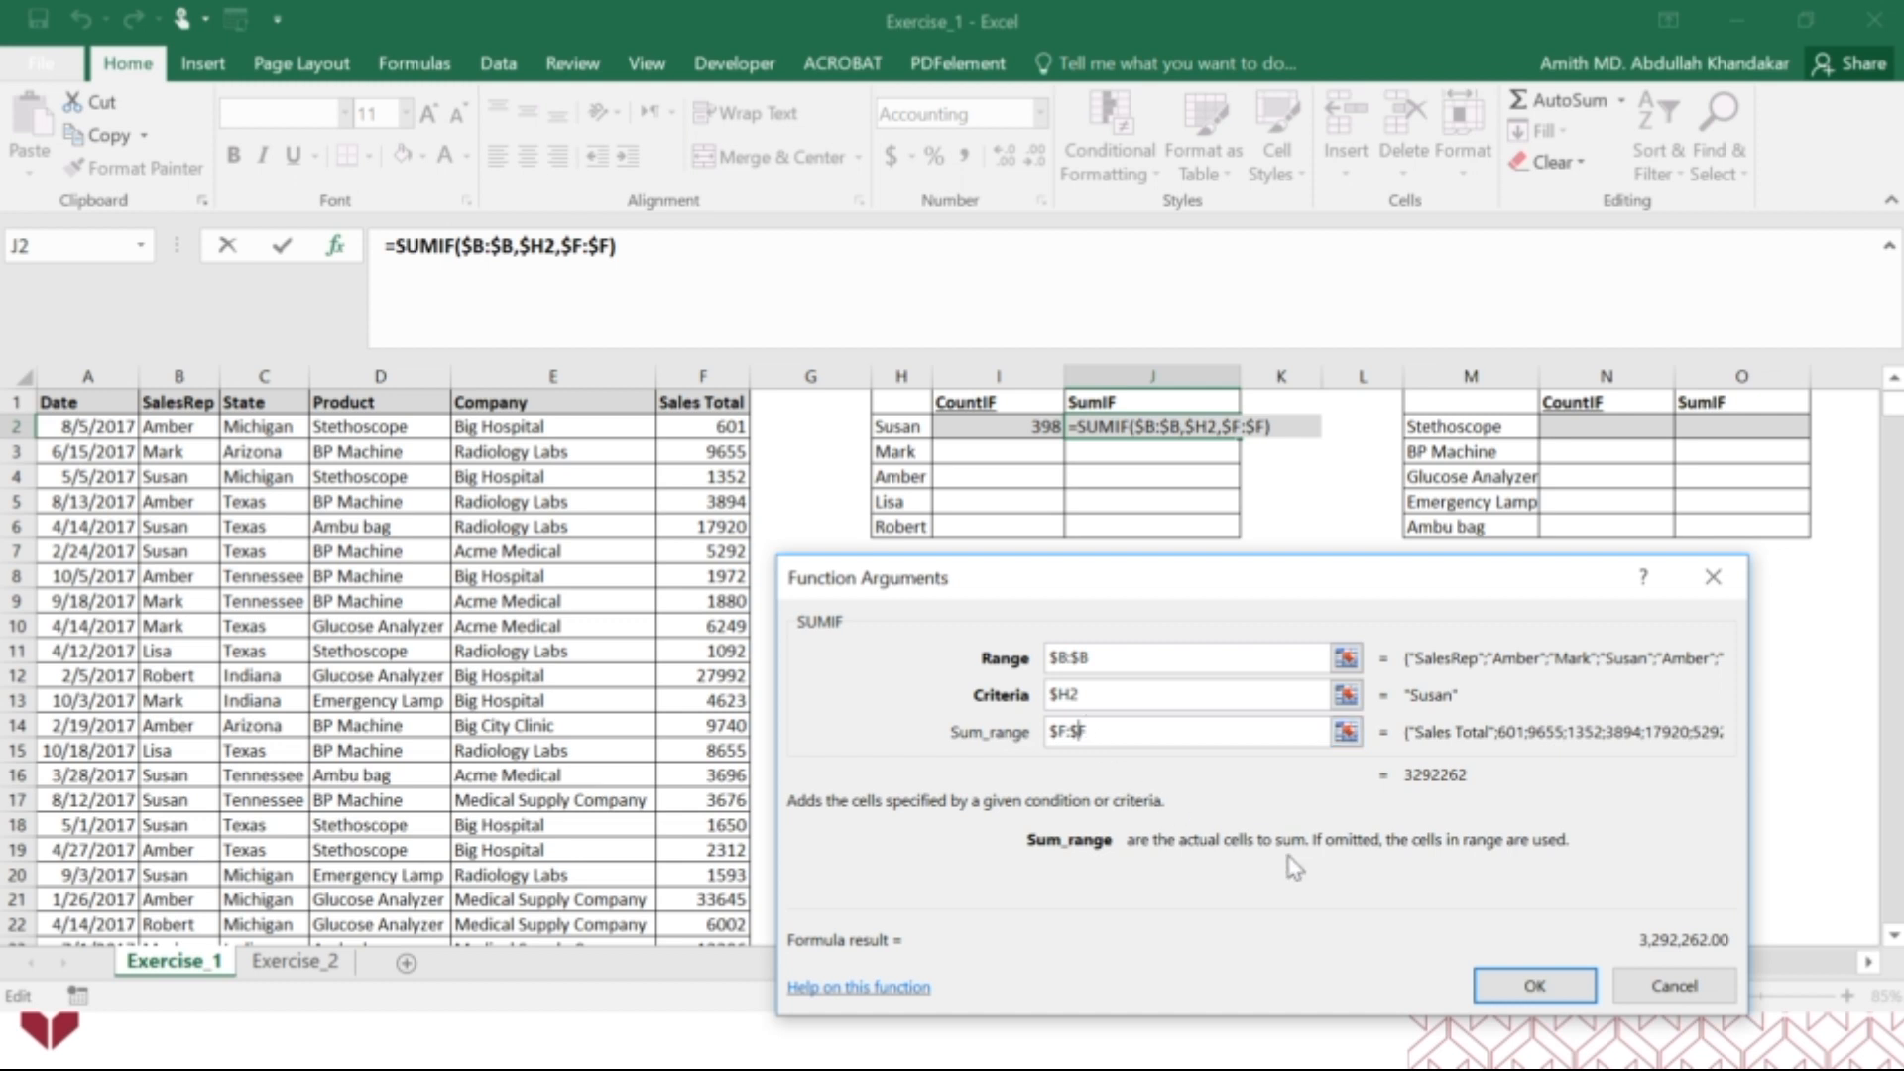
{"action": "left_click", "coordinate": [1535, 987]}
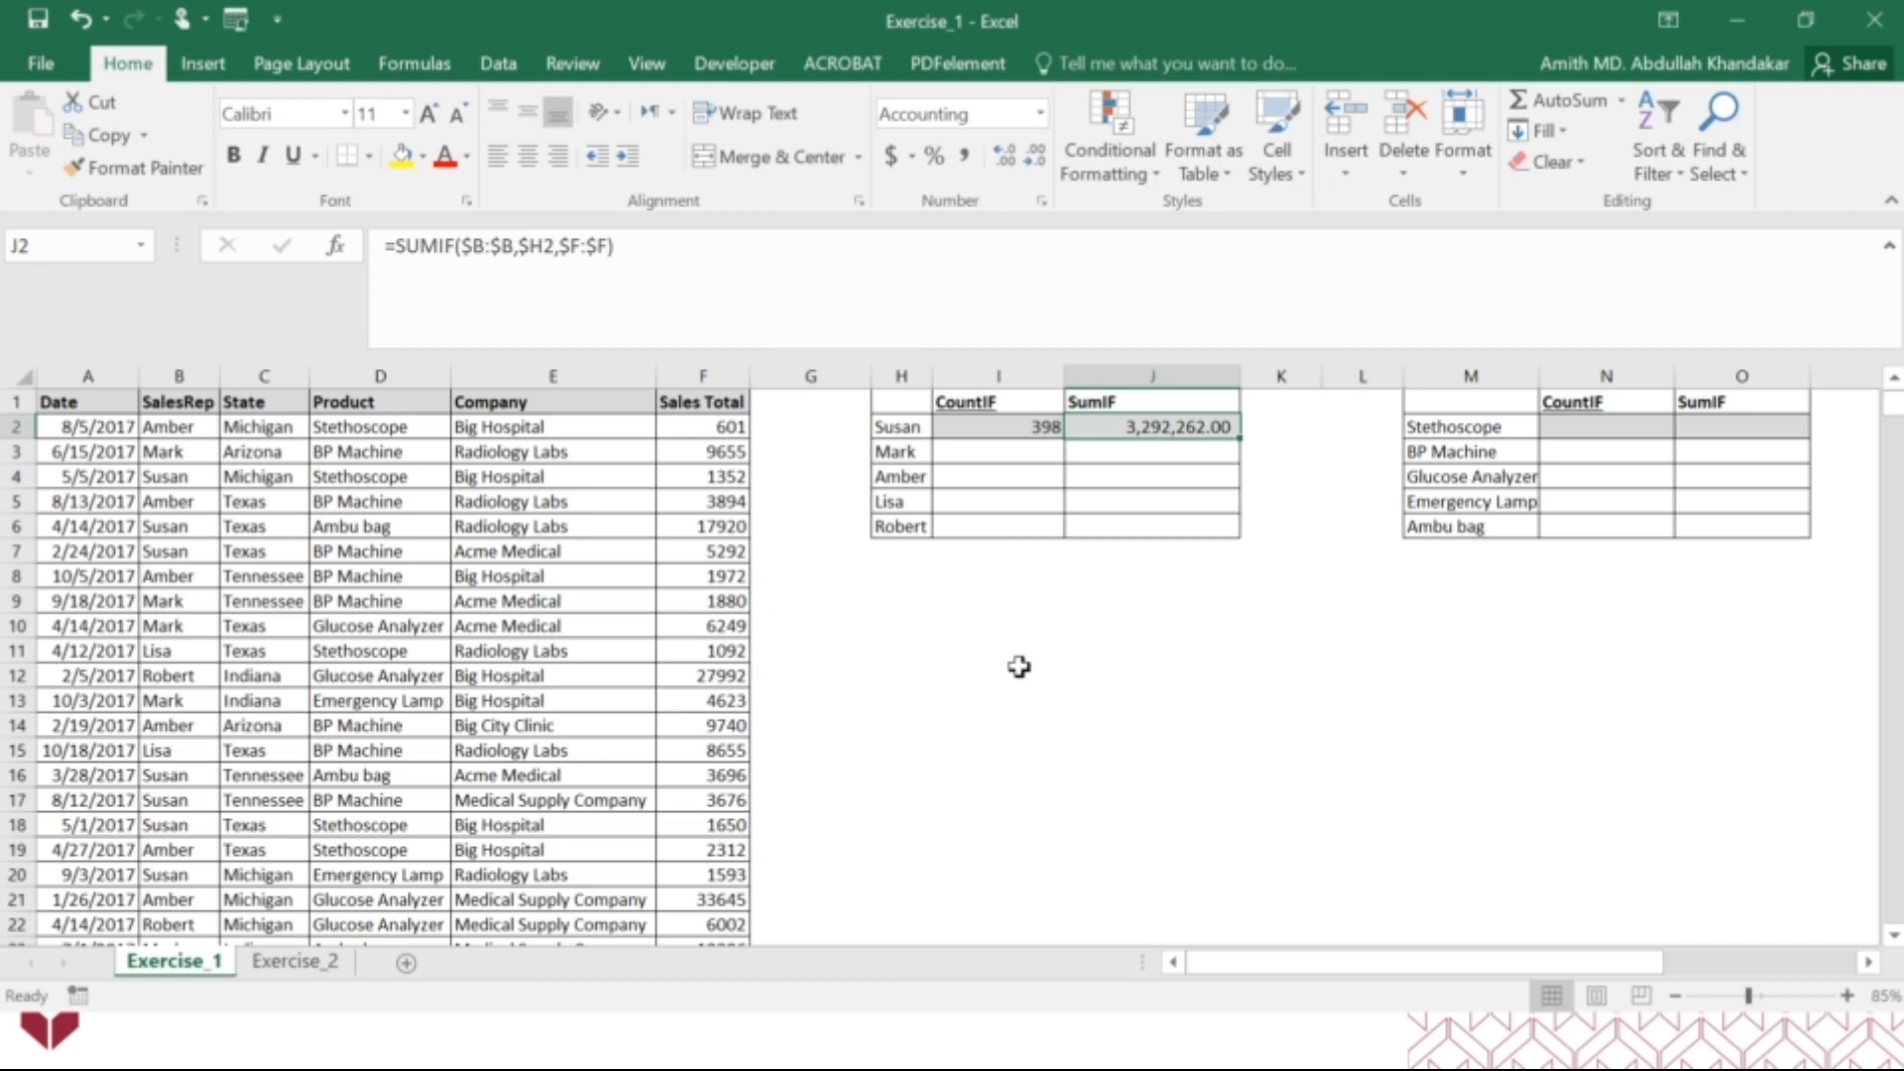
Fill the COUNTIF and SUMIF formulas from I2:J2 down through row 6 for the remaining sales reps.
{"action": "left_click", "coordinate": [1055, 426]}
{"action": "left_click_drag", "start_coordinate": [1055, 427], "coordinate": [1172, 427]}
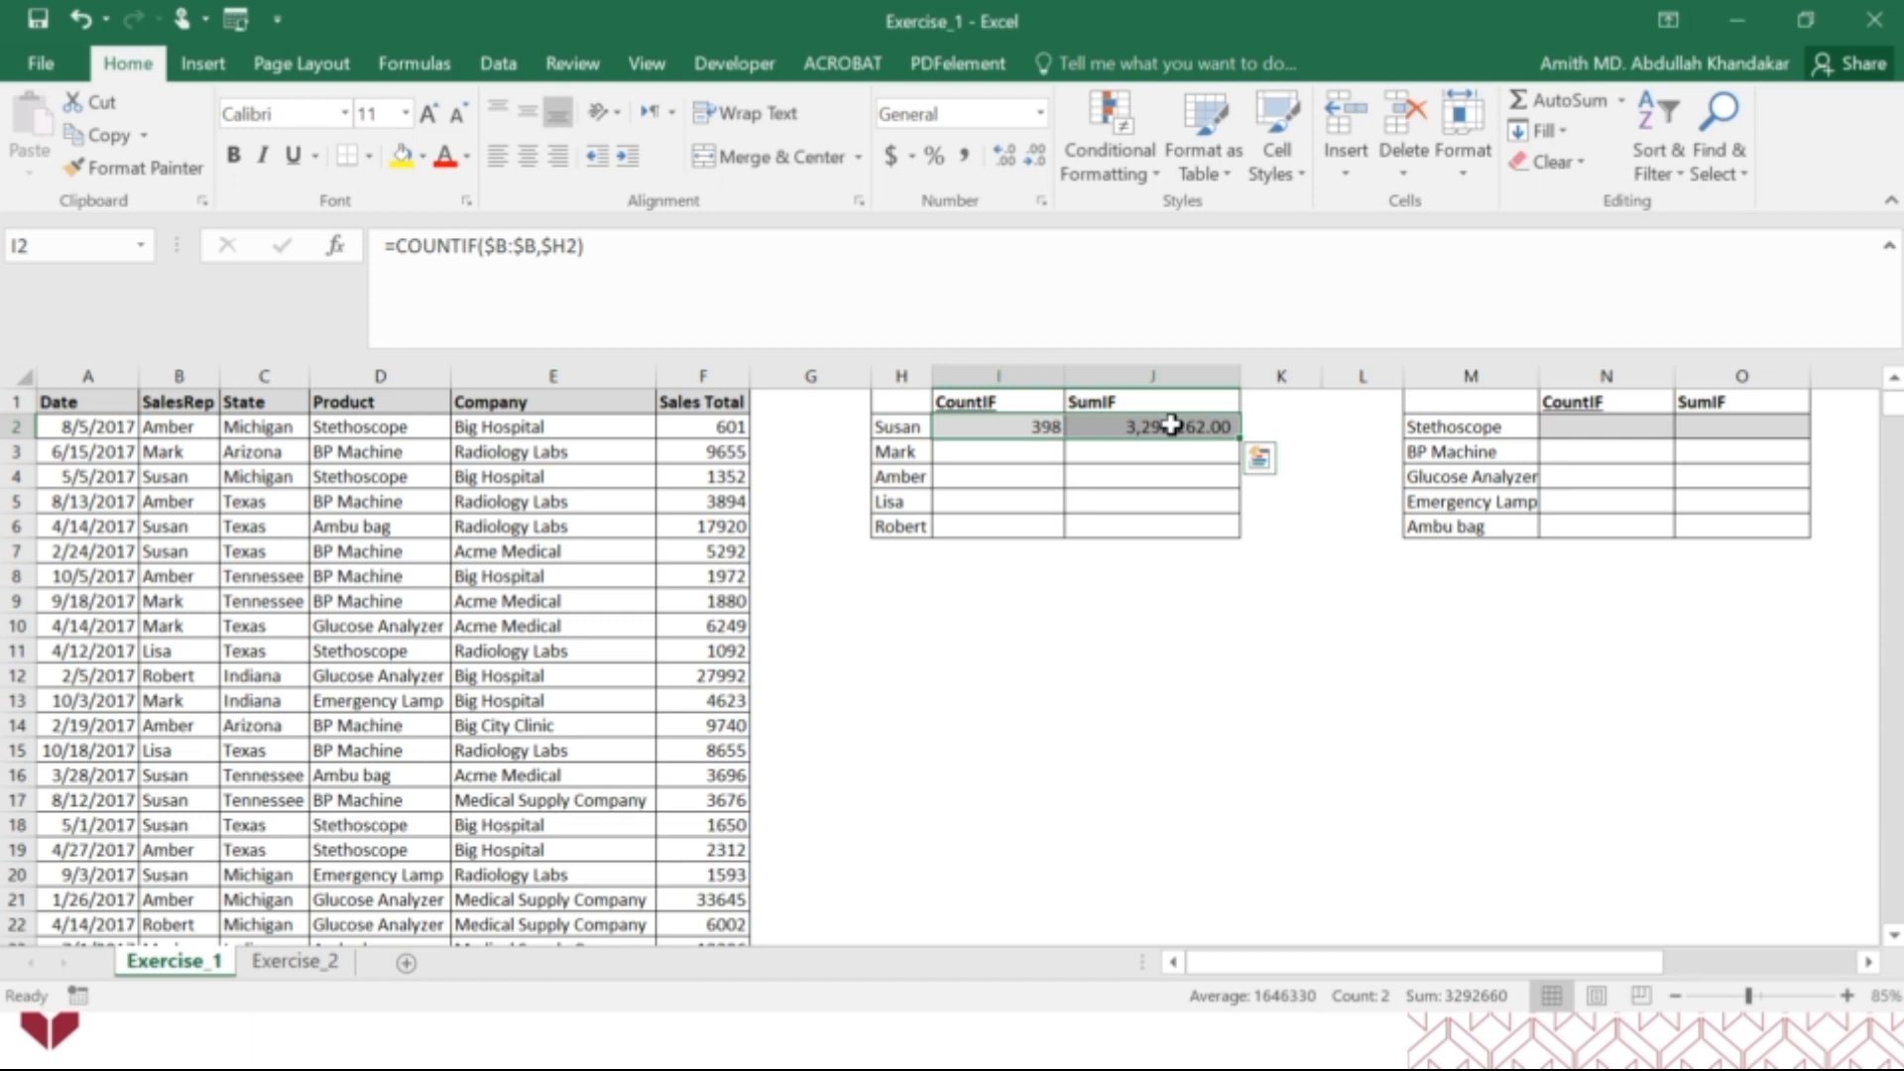
{"action": "left_click_drag", "start_coordinate": [1244, 436], "coordinate": [1224, 535]}
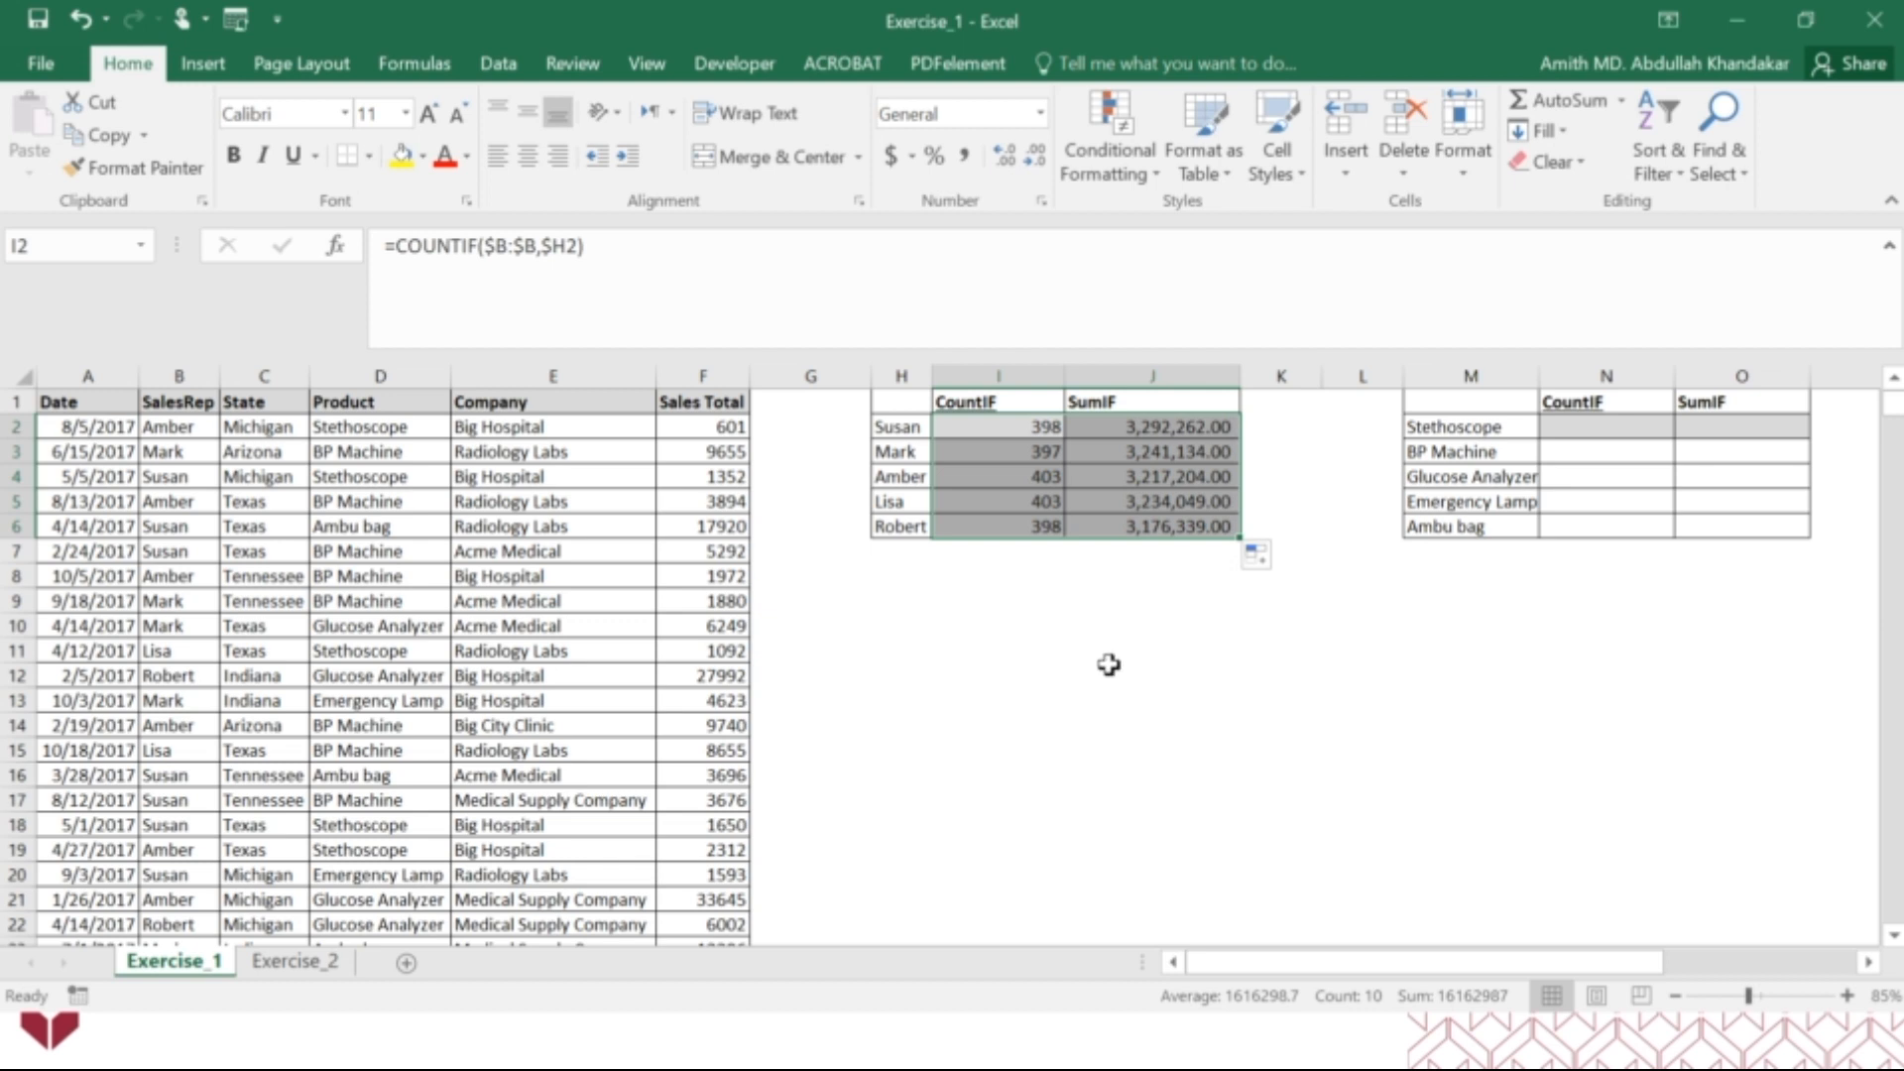
{"action": "left_click", "coordinate": [1096, 674]}
Inspect which ranges and criteria the copied formulas in I3 and J3 refer to, leaving both formulas as they are.
{"action": "left_click", "coordinate": [1057, 456]}
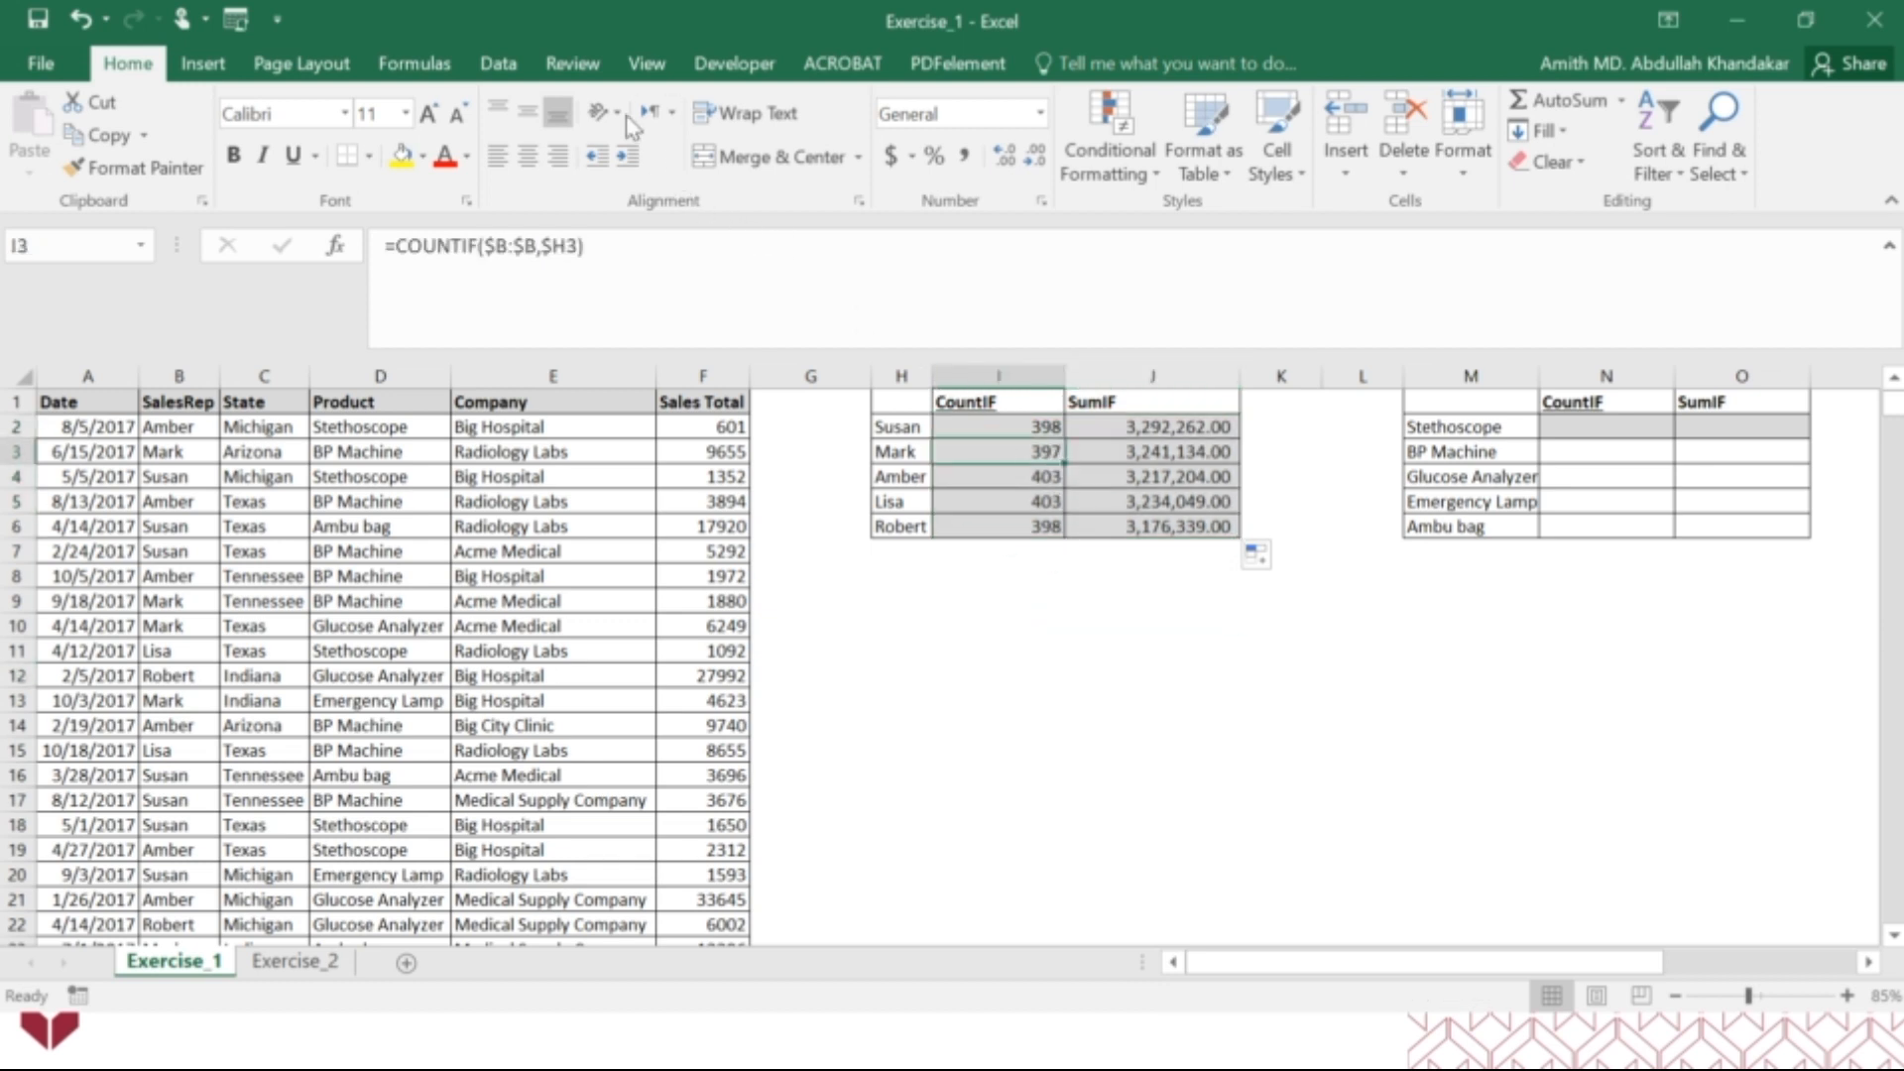
{"action": "left_click", "coordinate": [533, 244]}
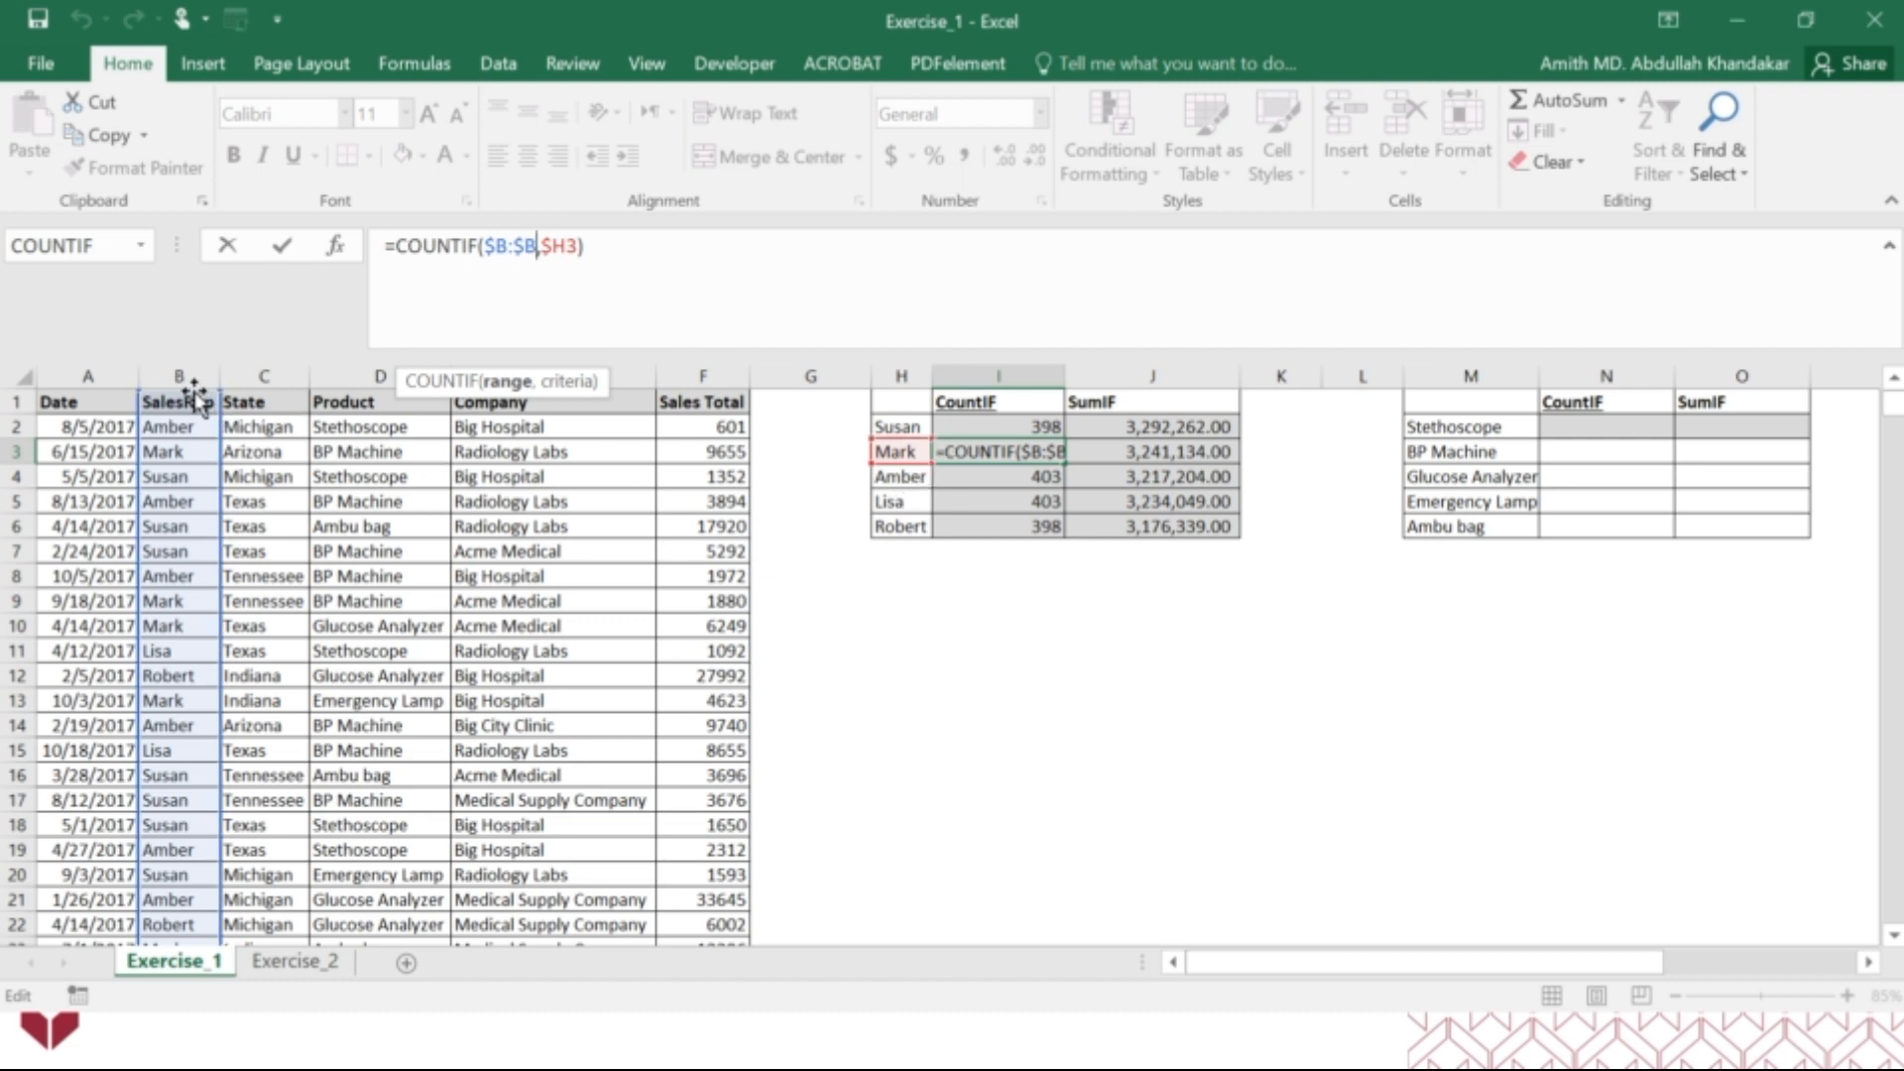
{"action": "key", "text": "ctrl+Return"}
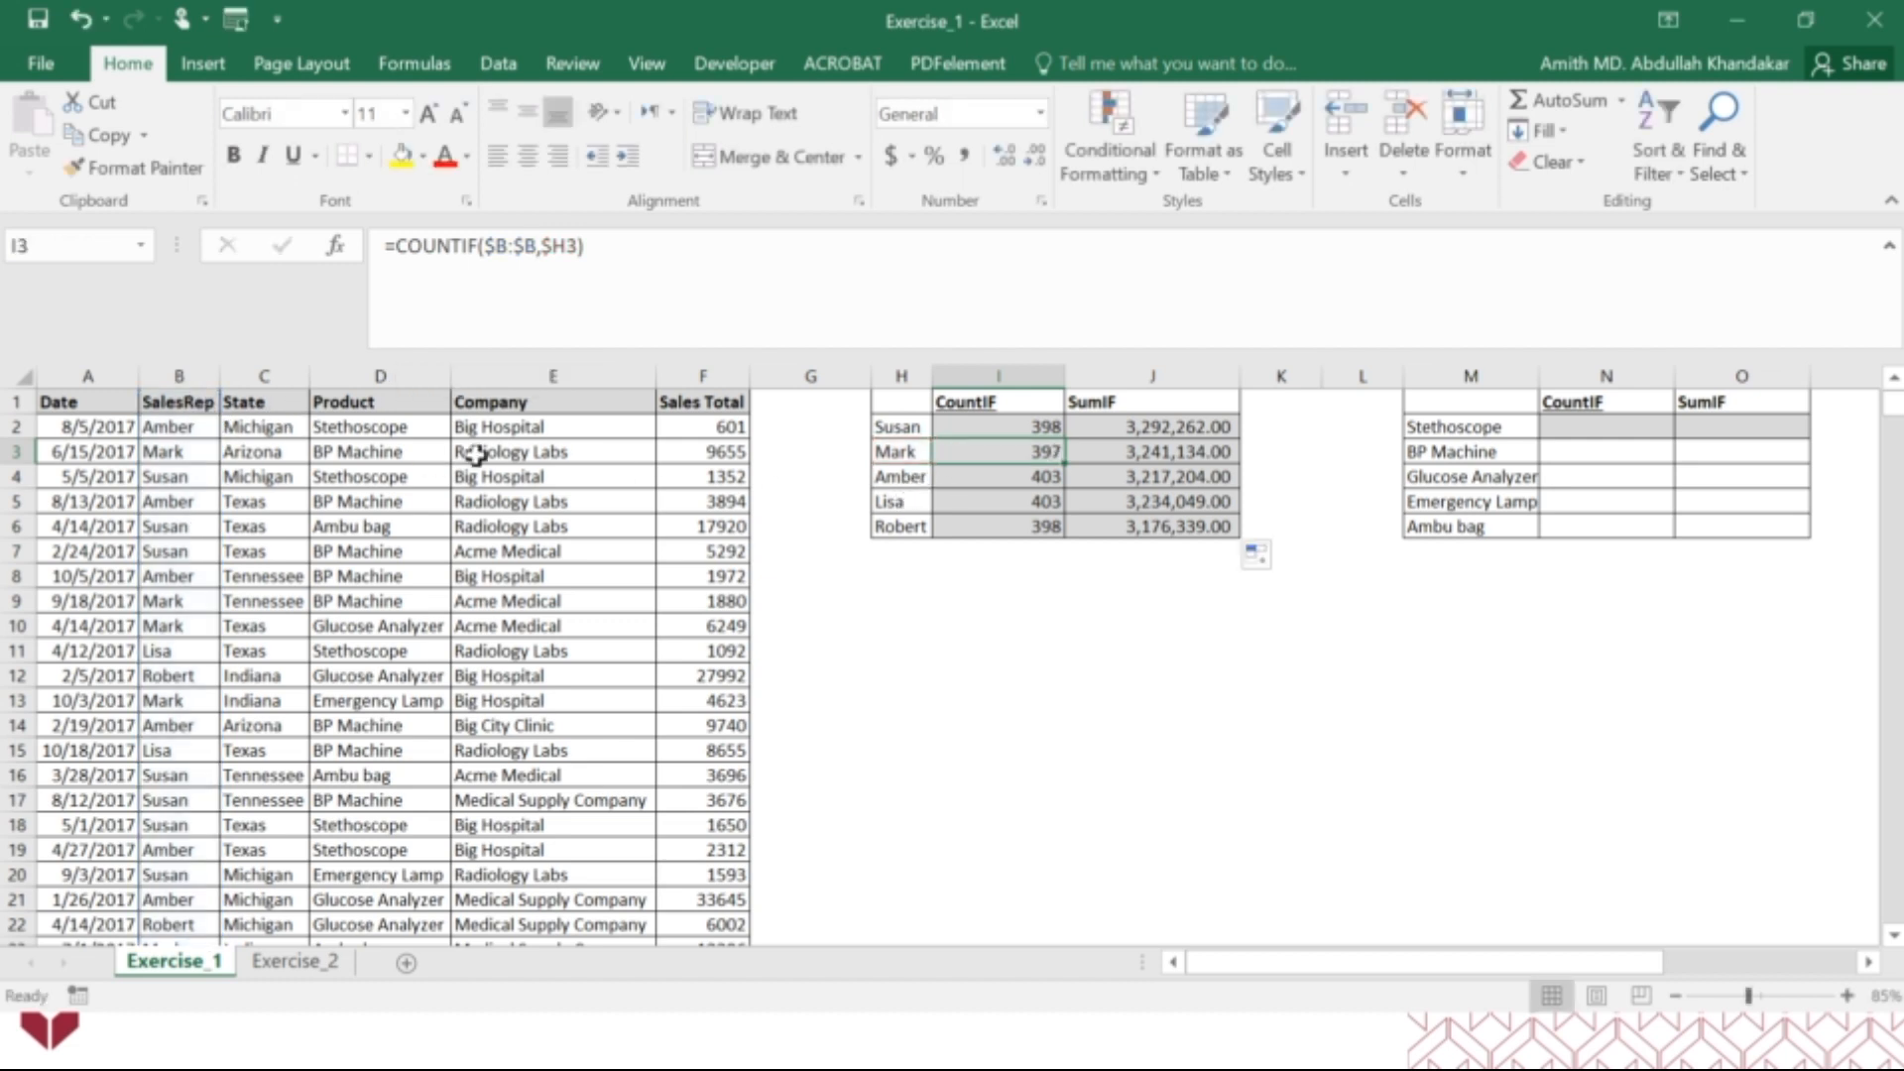
{"action": "left_click", "coordinate": [1173, 459]}
{"action": "left_click", "coordinate": [498, 243]}
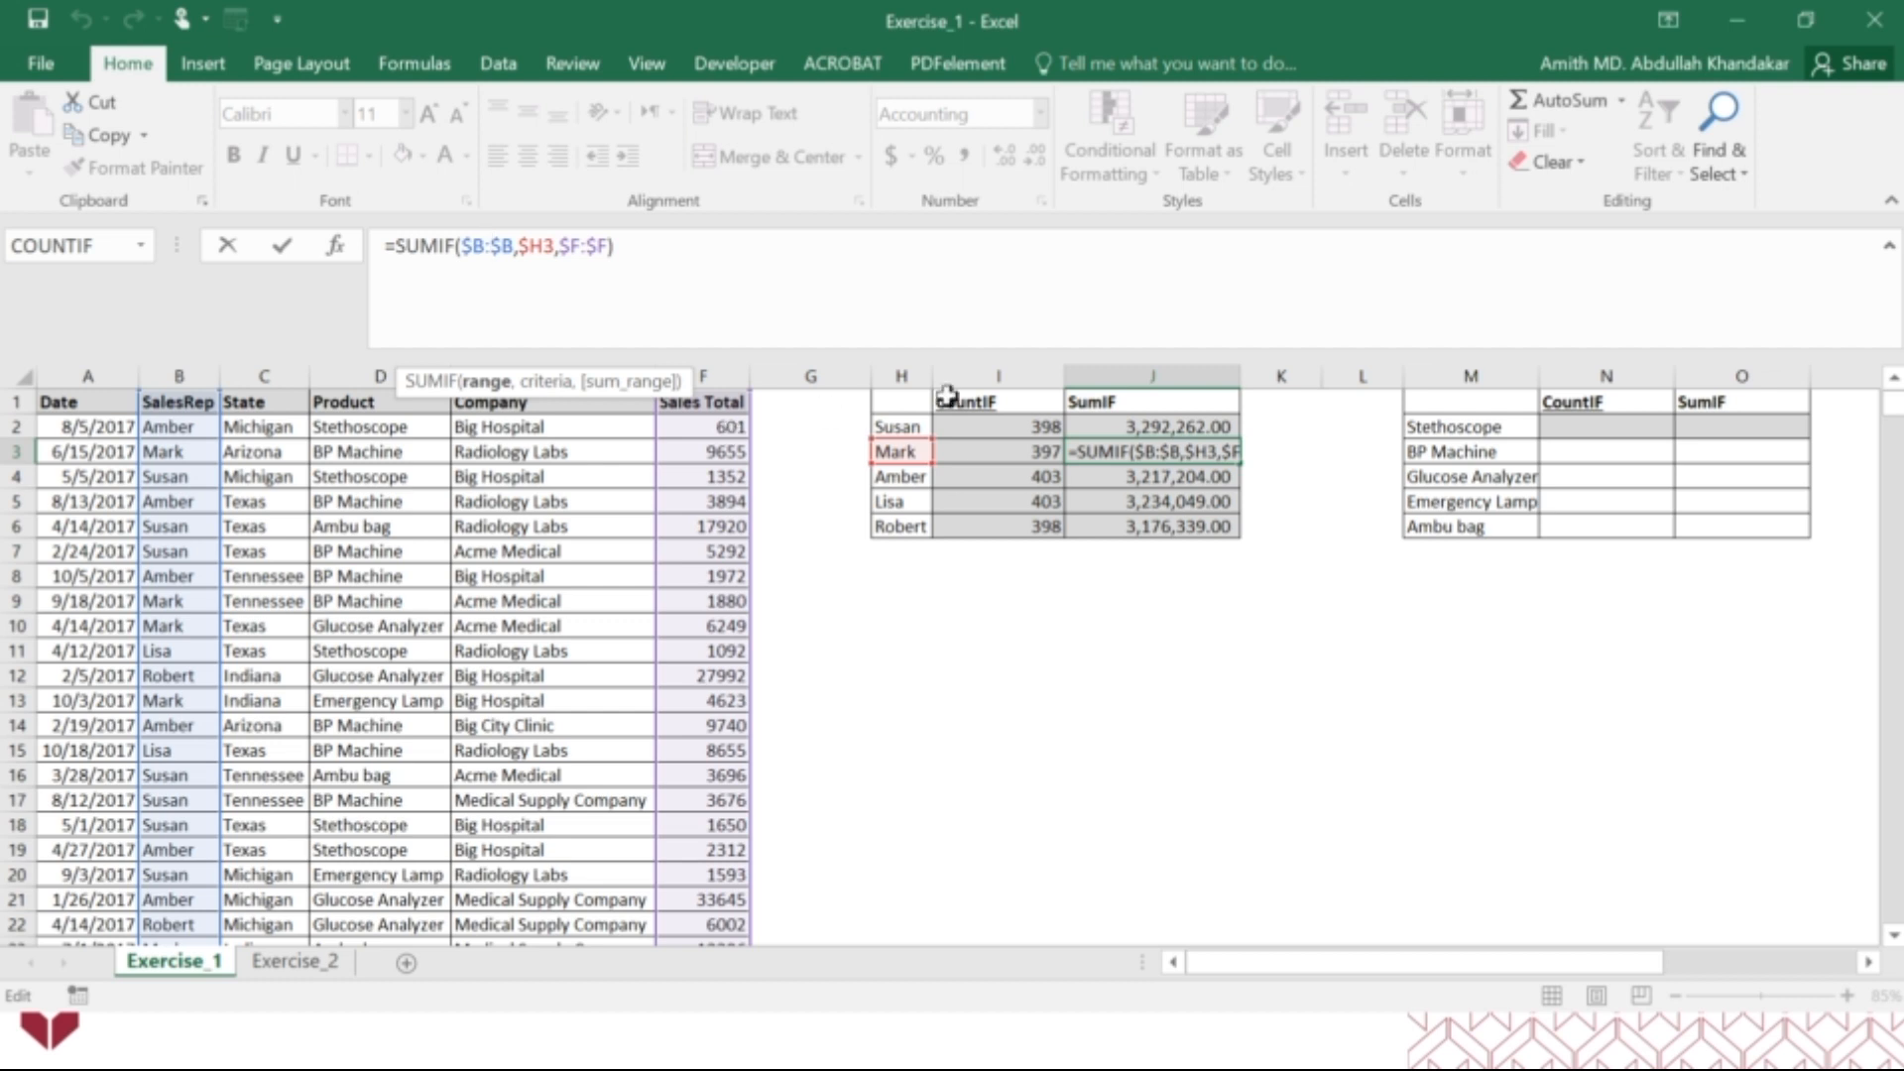
{"action": "key", "text": "Return"}
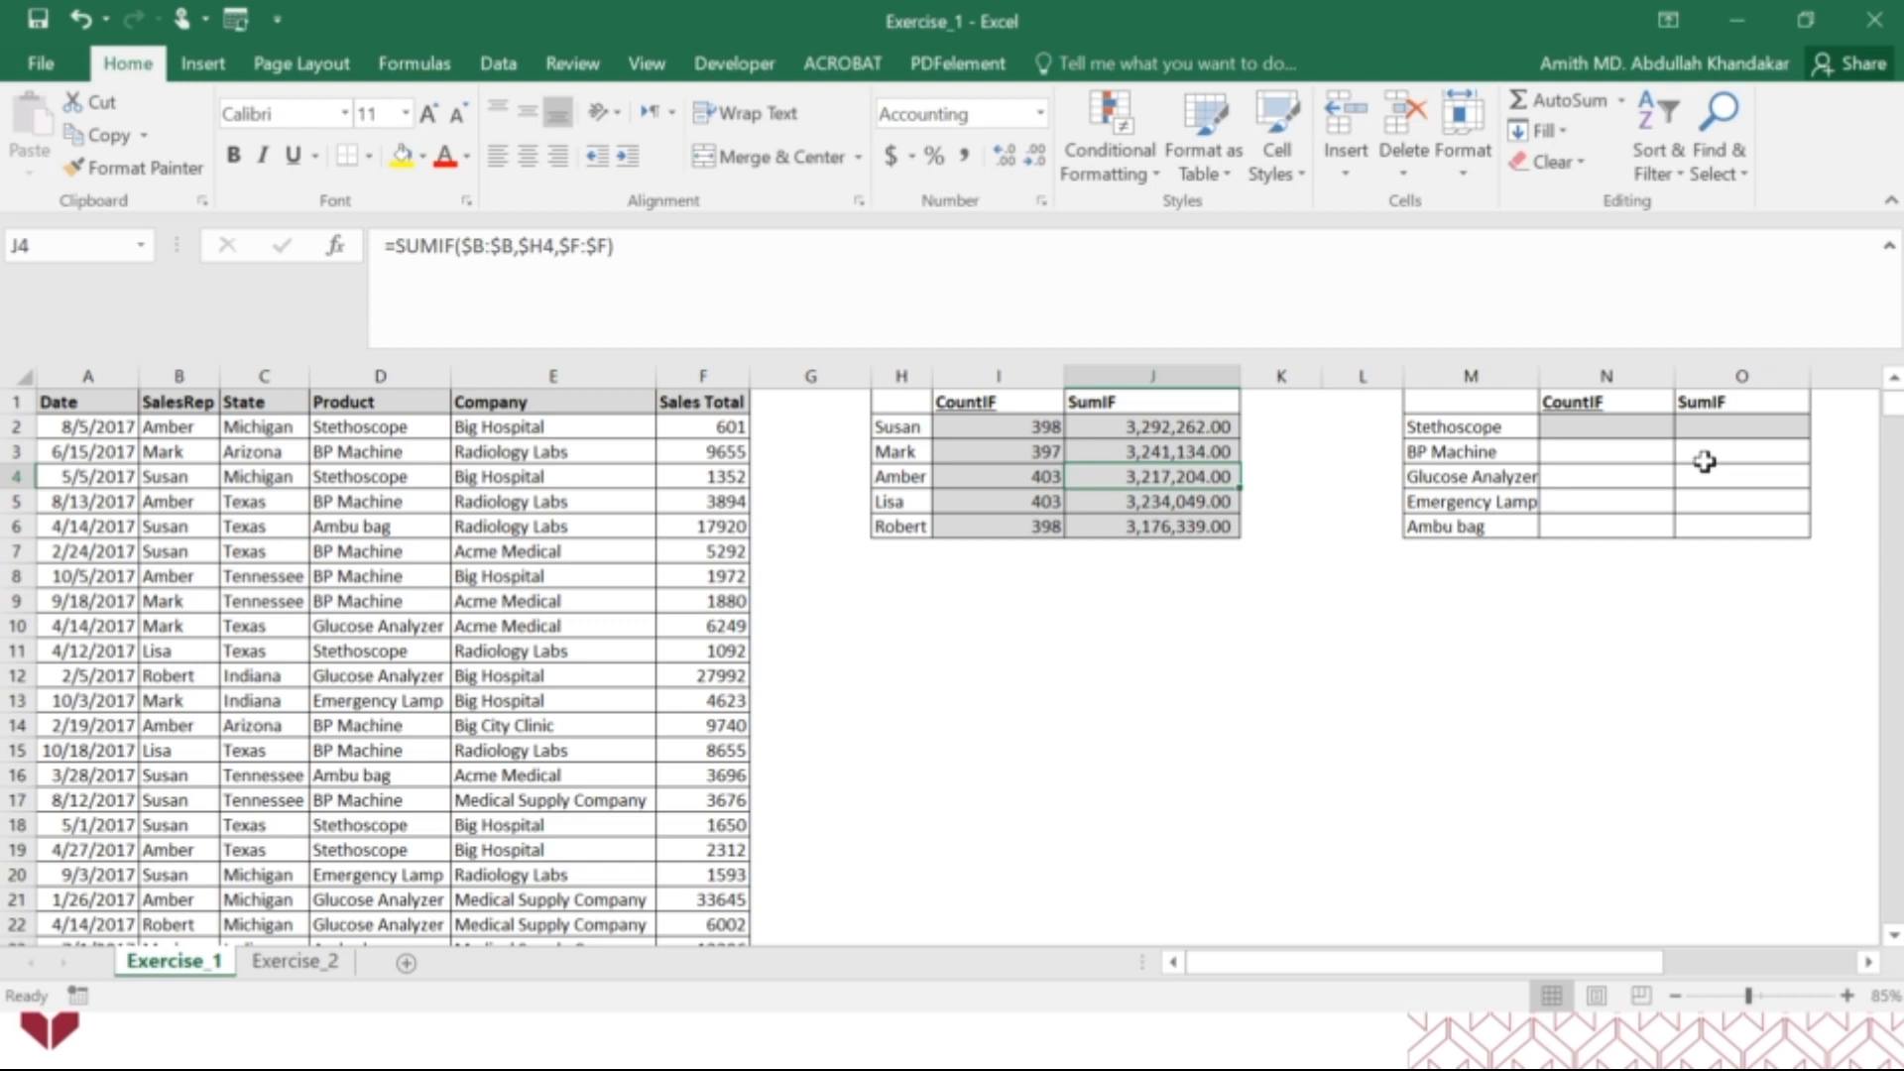
Build a COUNTIF function in N2 with column D (Product) as the range and M2 as the criteria.
{"action": "left_click", "coordinate": [1587, 428]}
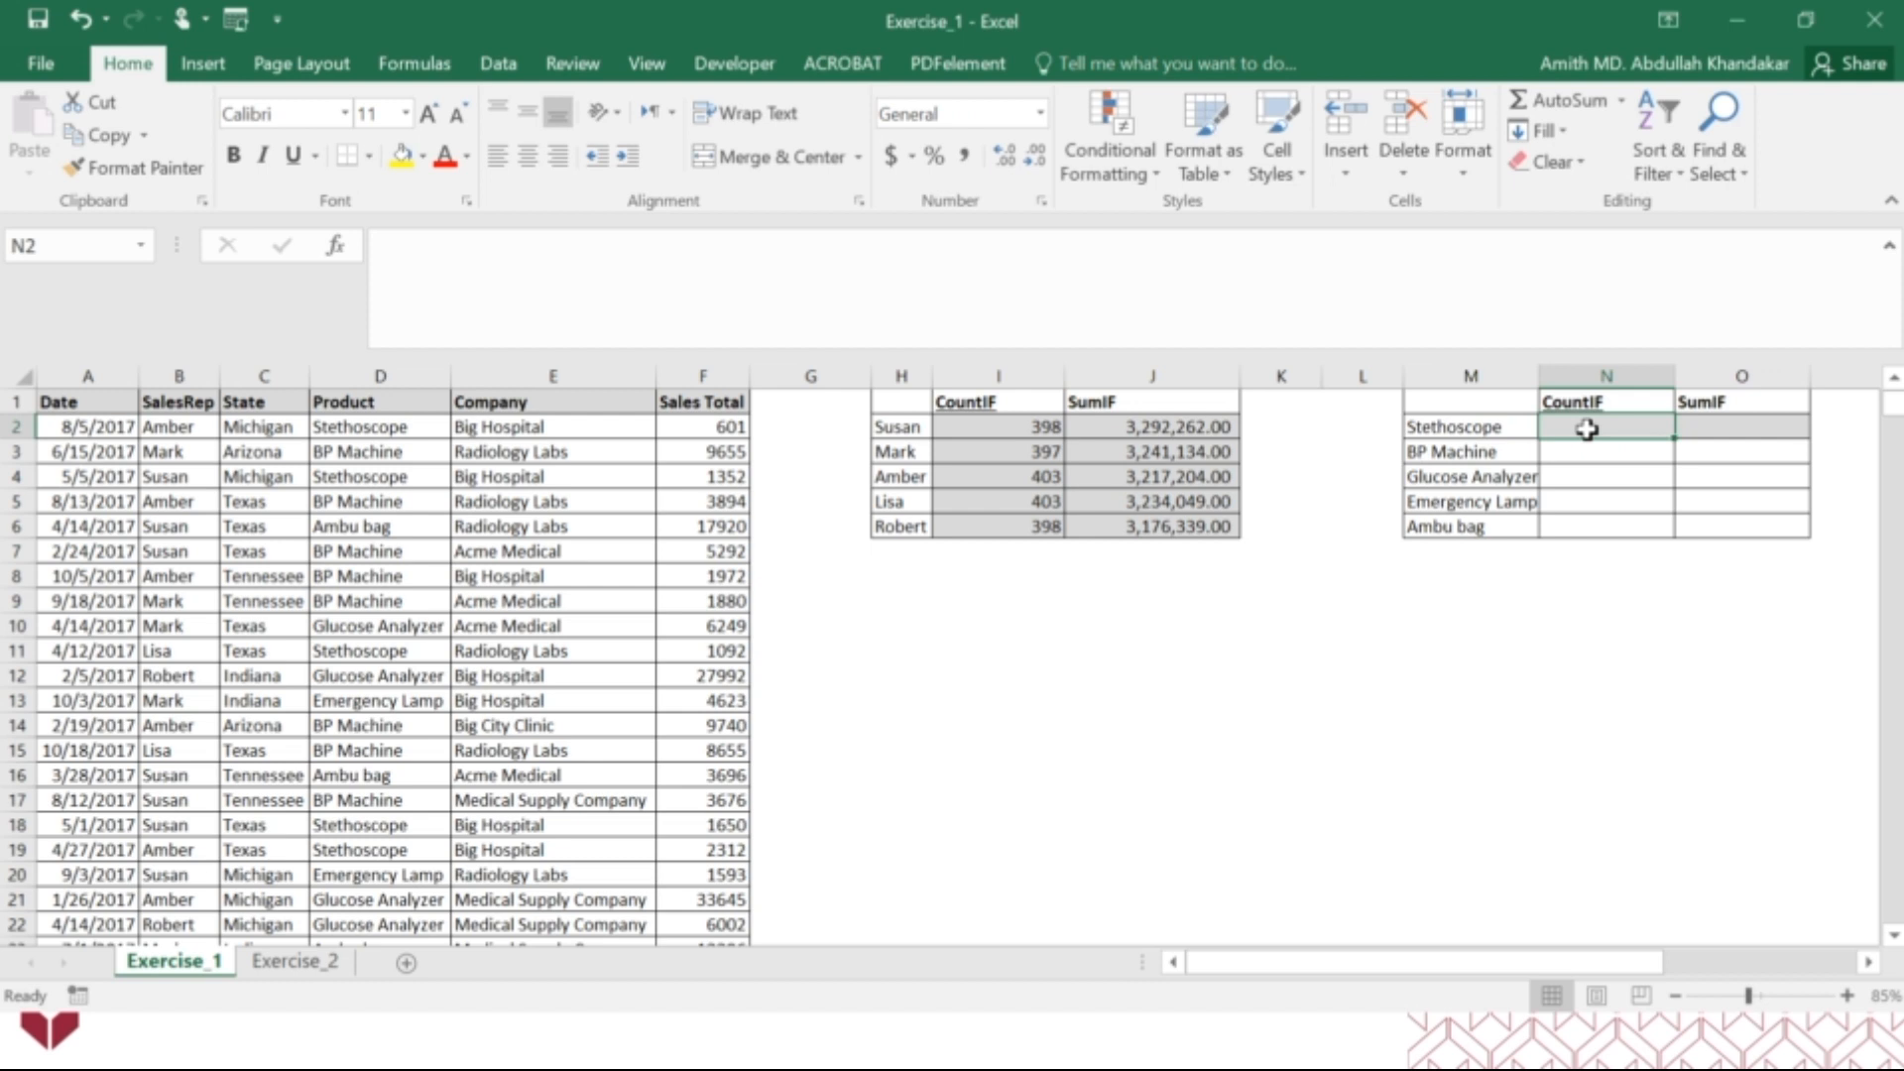
{"action": "type", "text": "=c"}
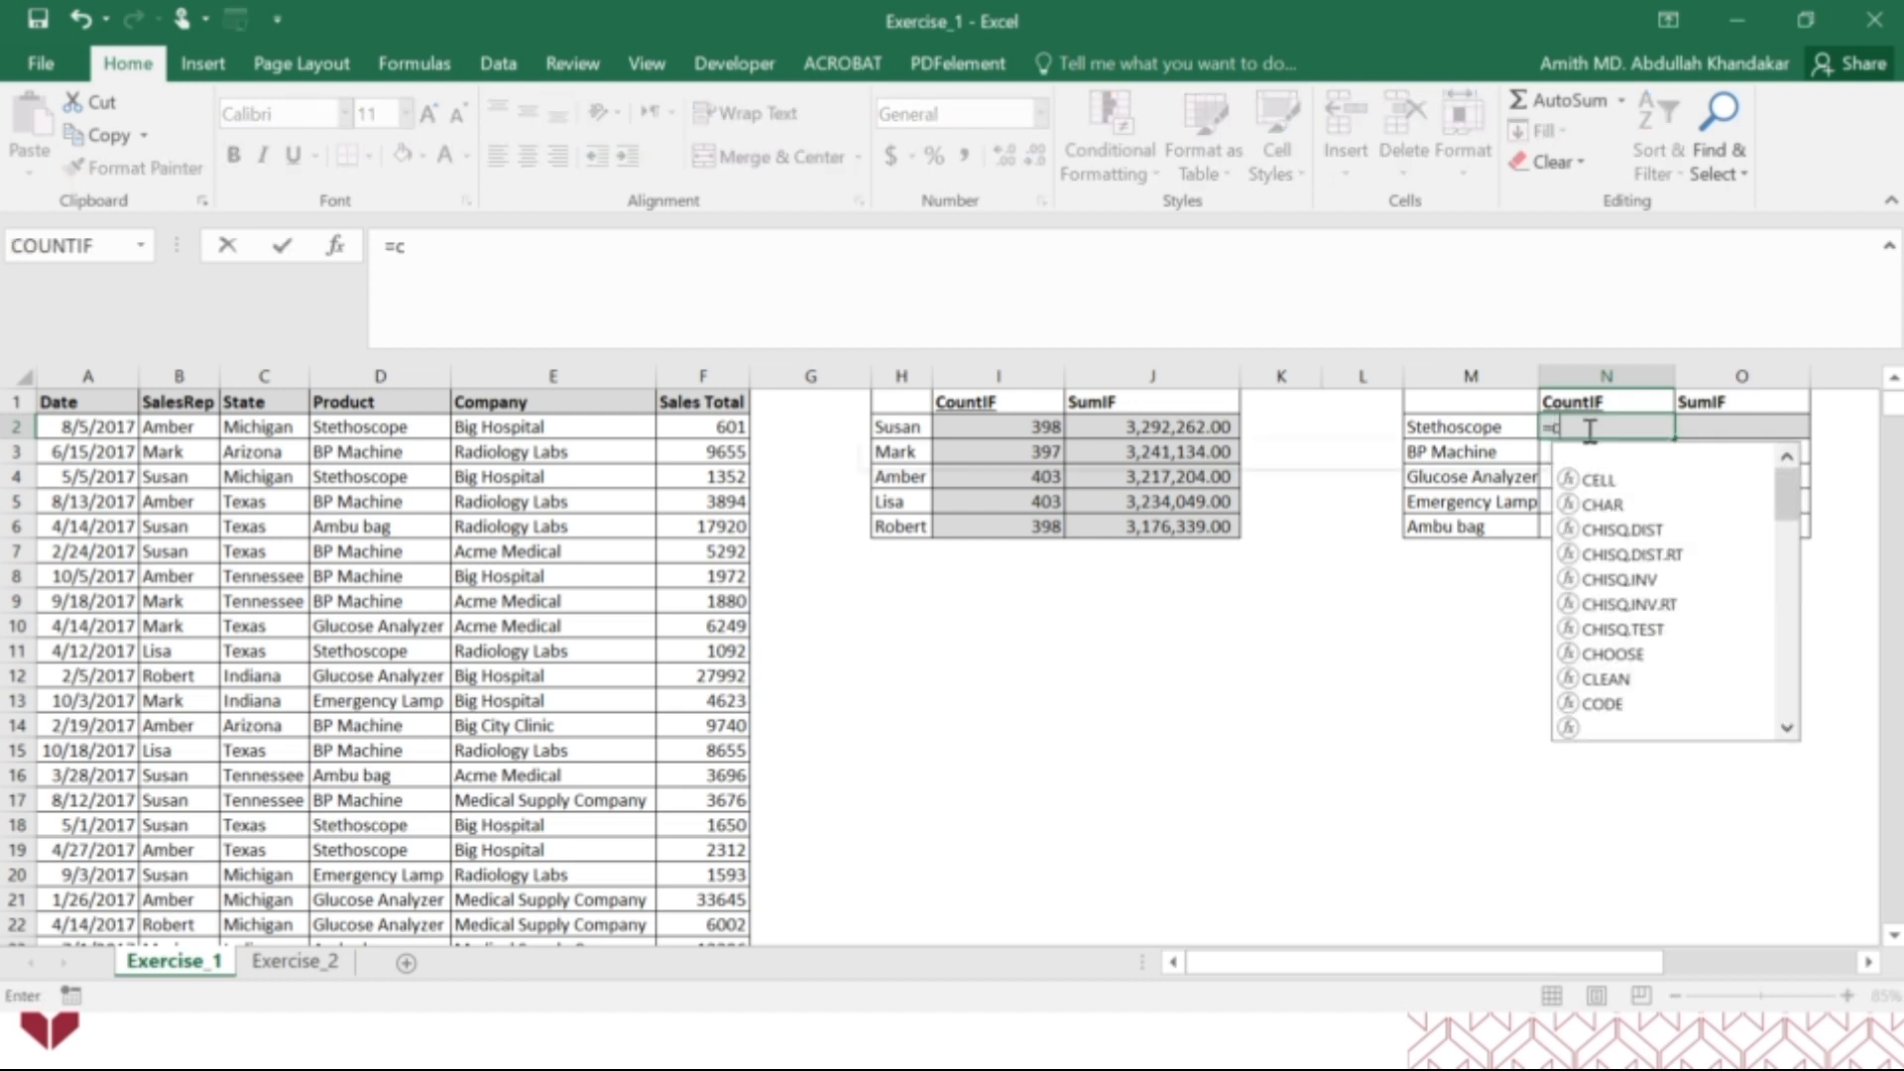
{"action": "type", "text": "ountif"}
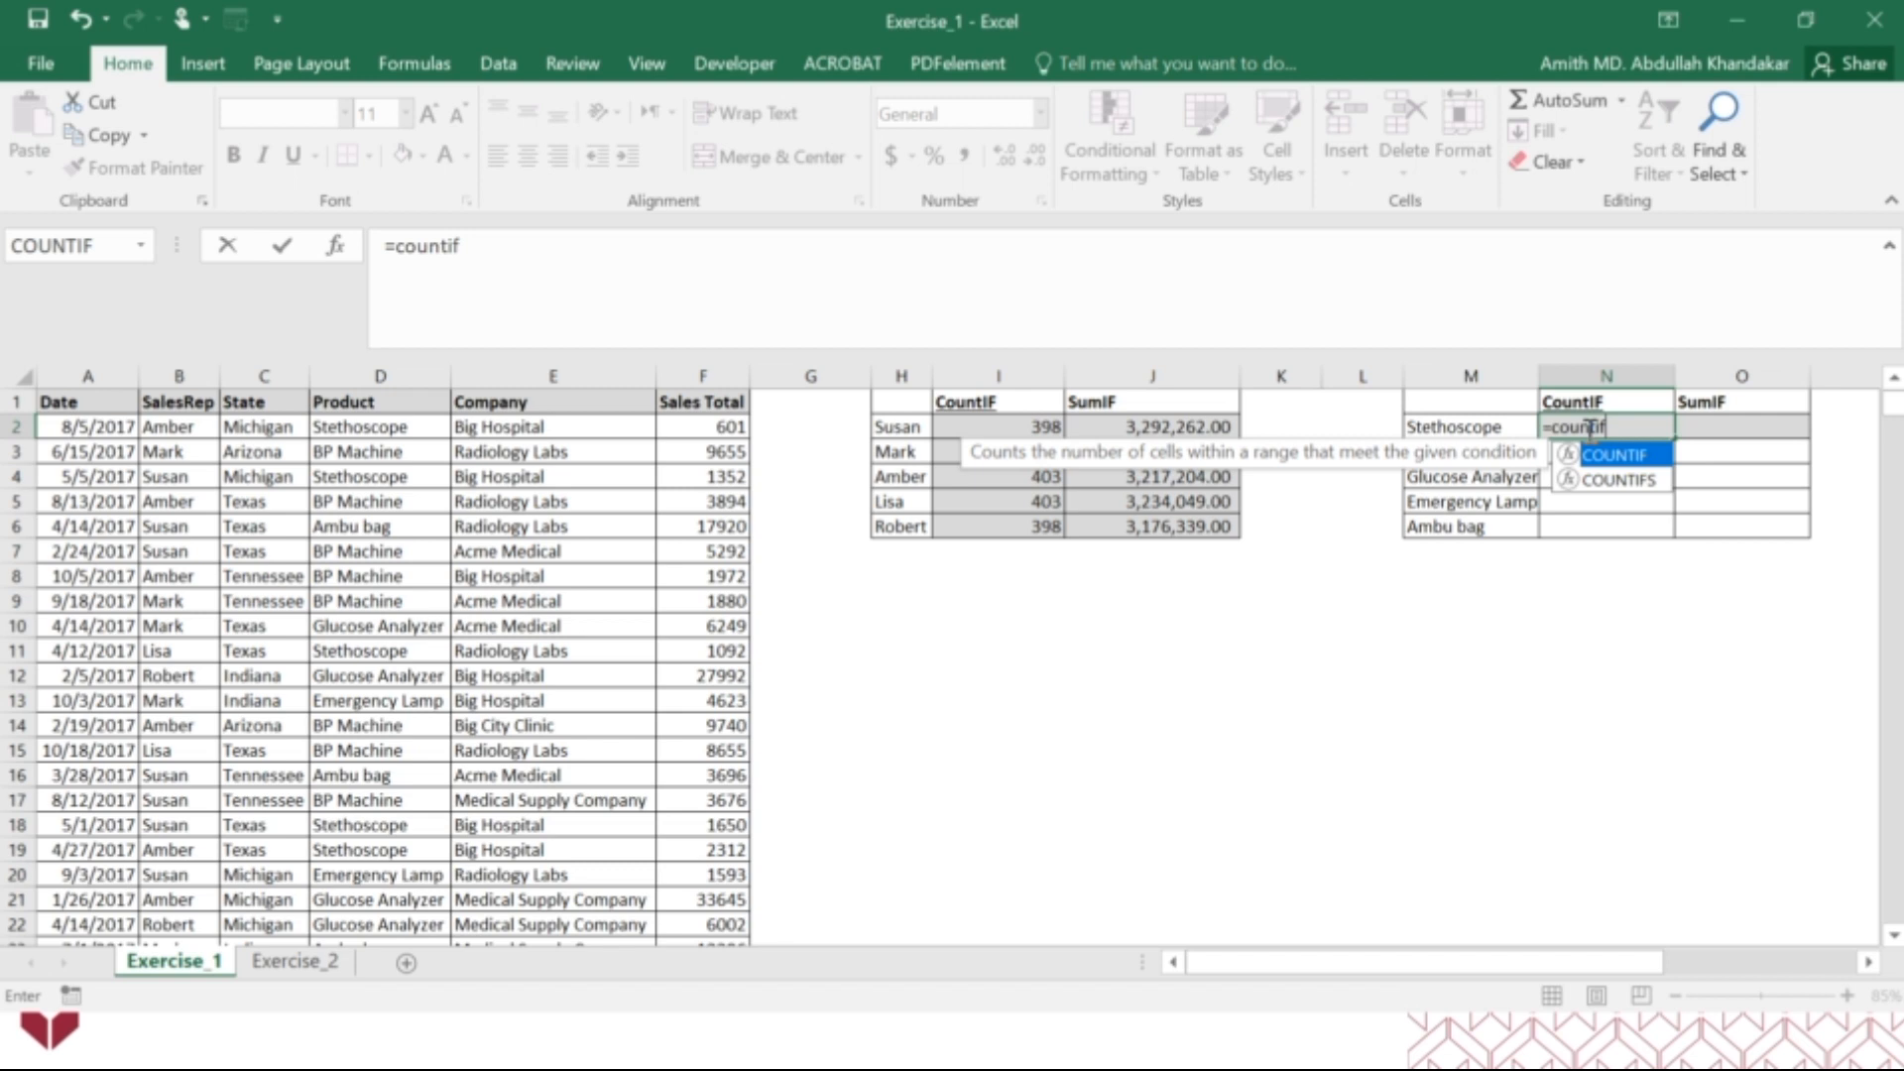
{"action": "double_click", "coordinate": [1646, 455]}
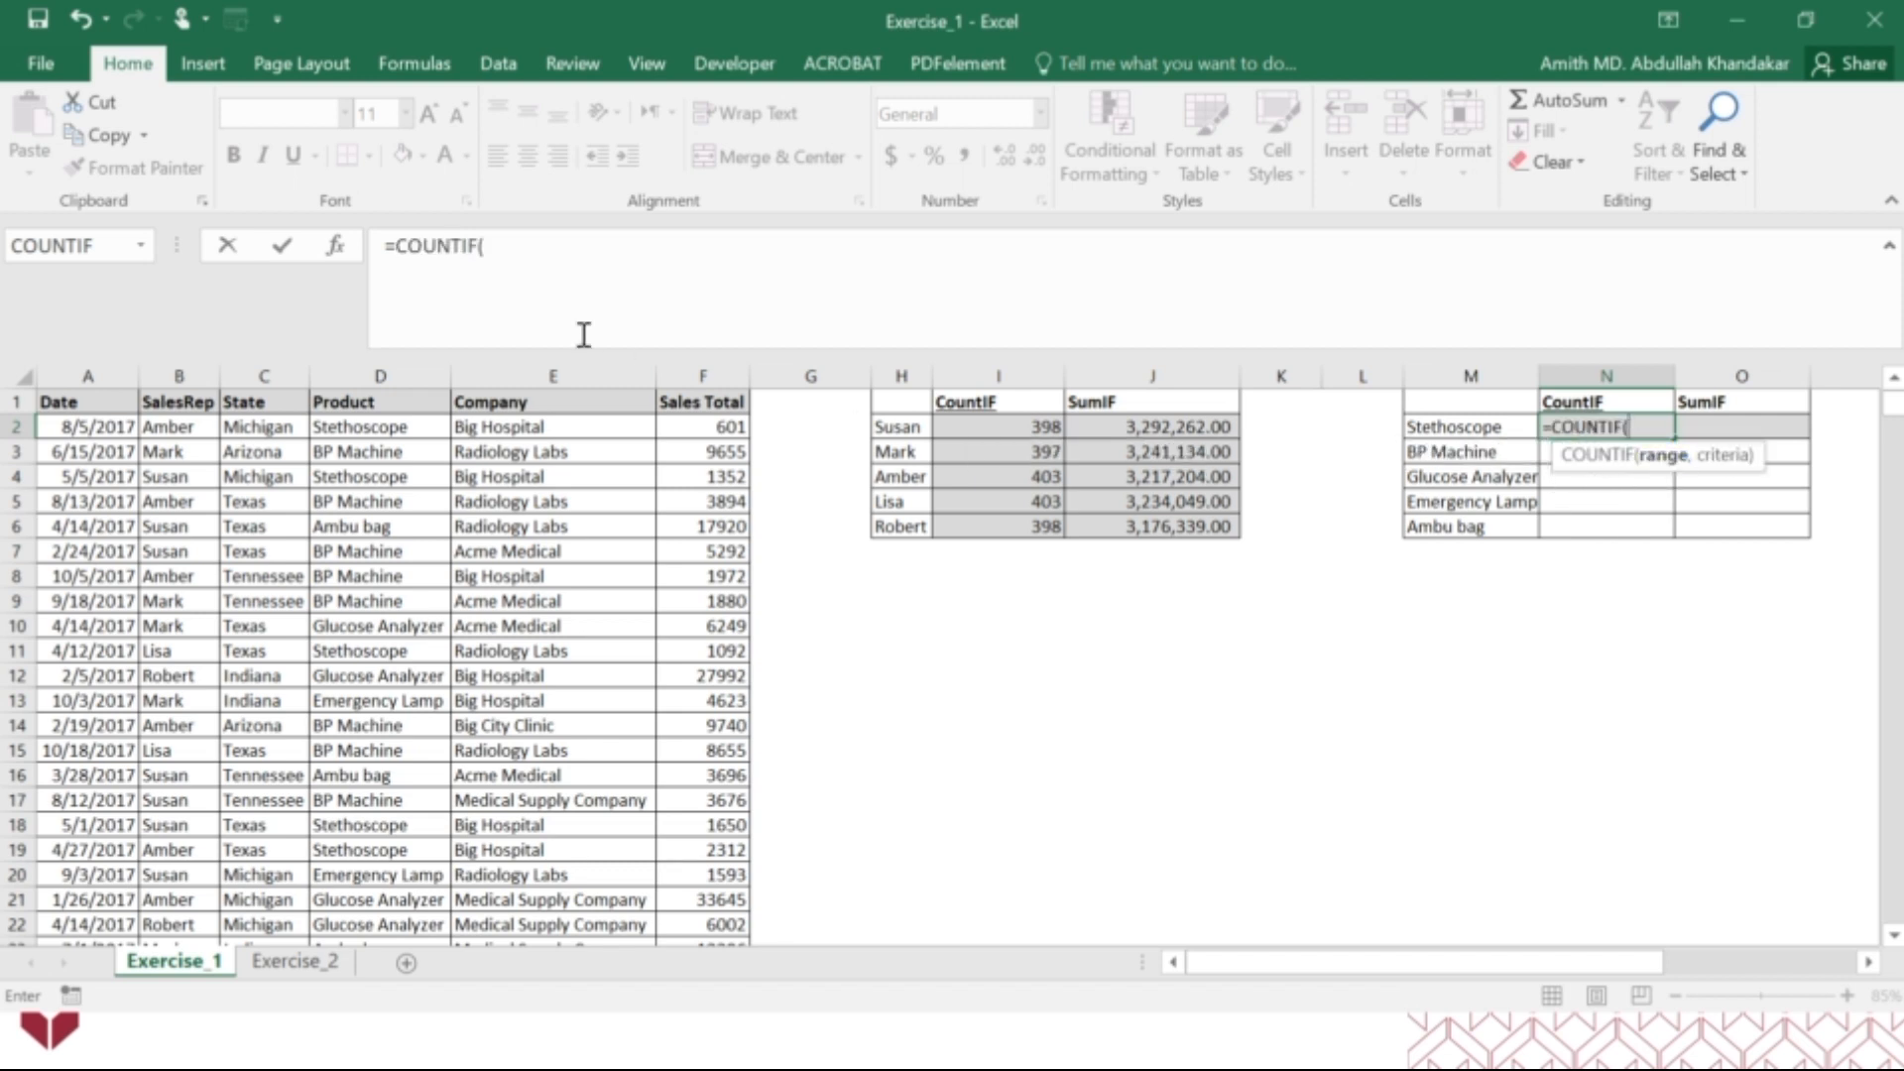
{"action": "left_click", "coordinate": [338, 251]}
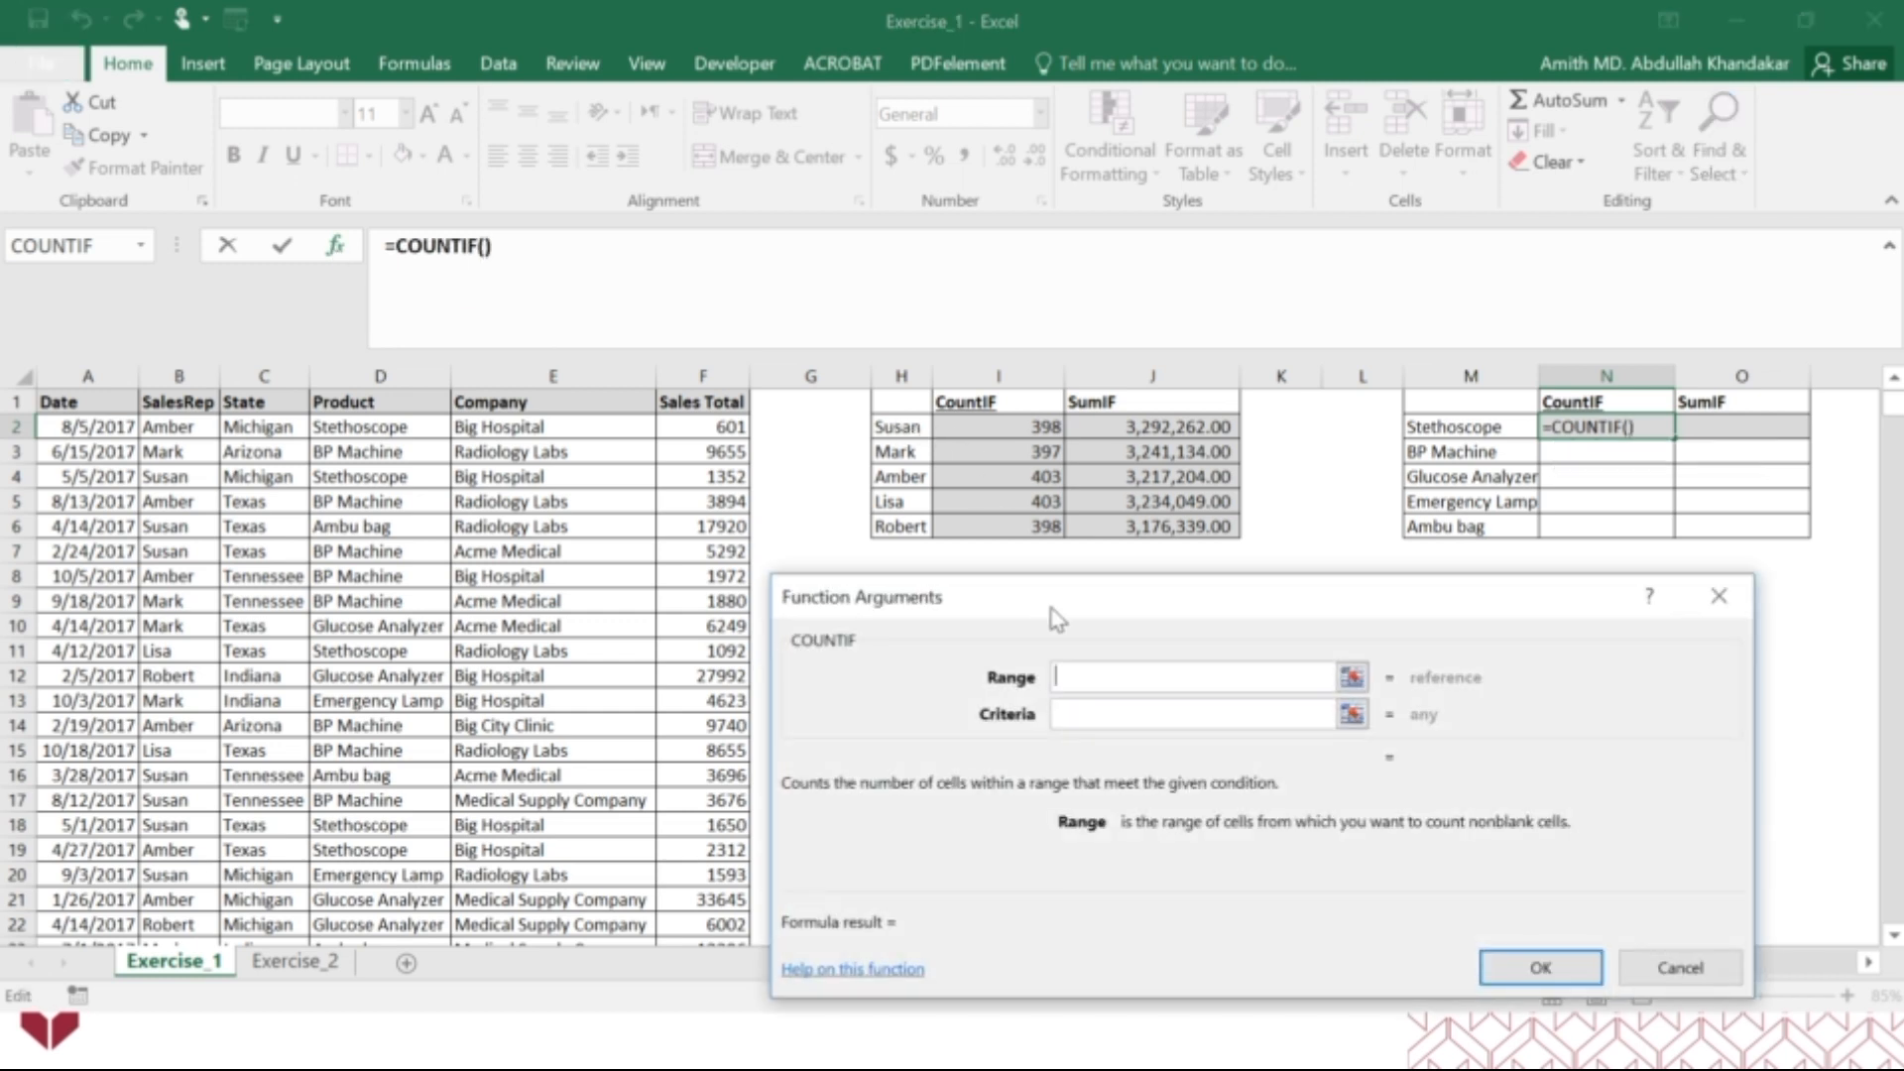
{"action": "left_click_drag", "start_coordinate": [1056, 616], "coordinate": [1067, 583]}
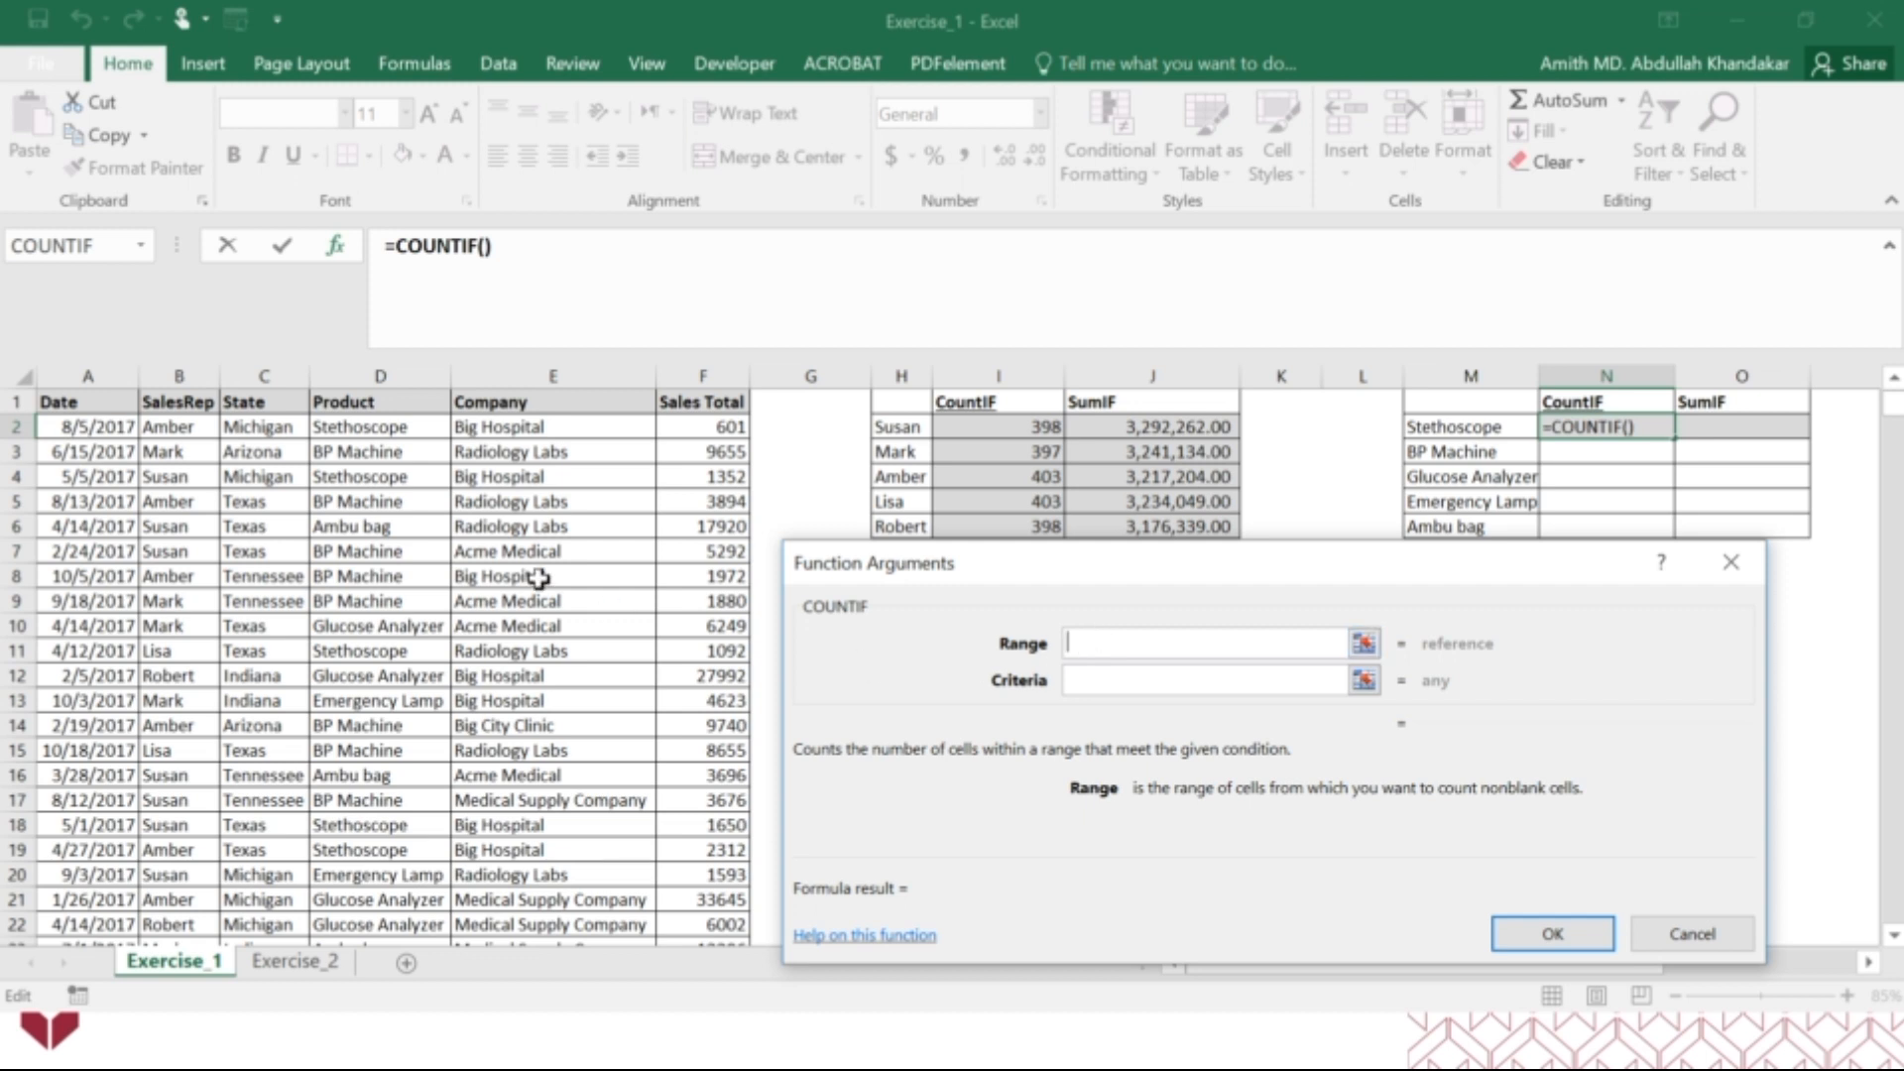
{"action": "left_click", "coordinate": [359, 375]}
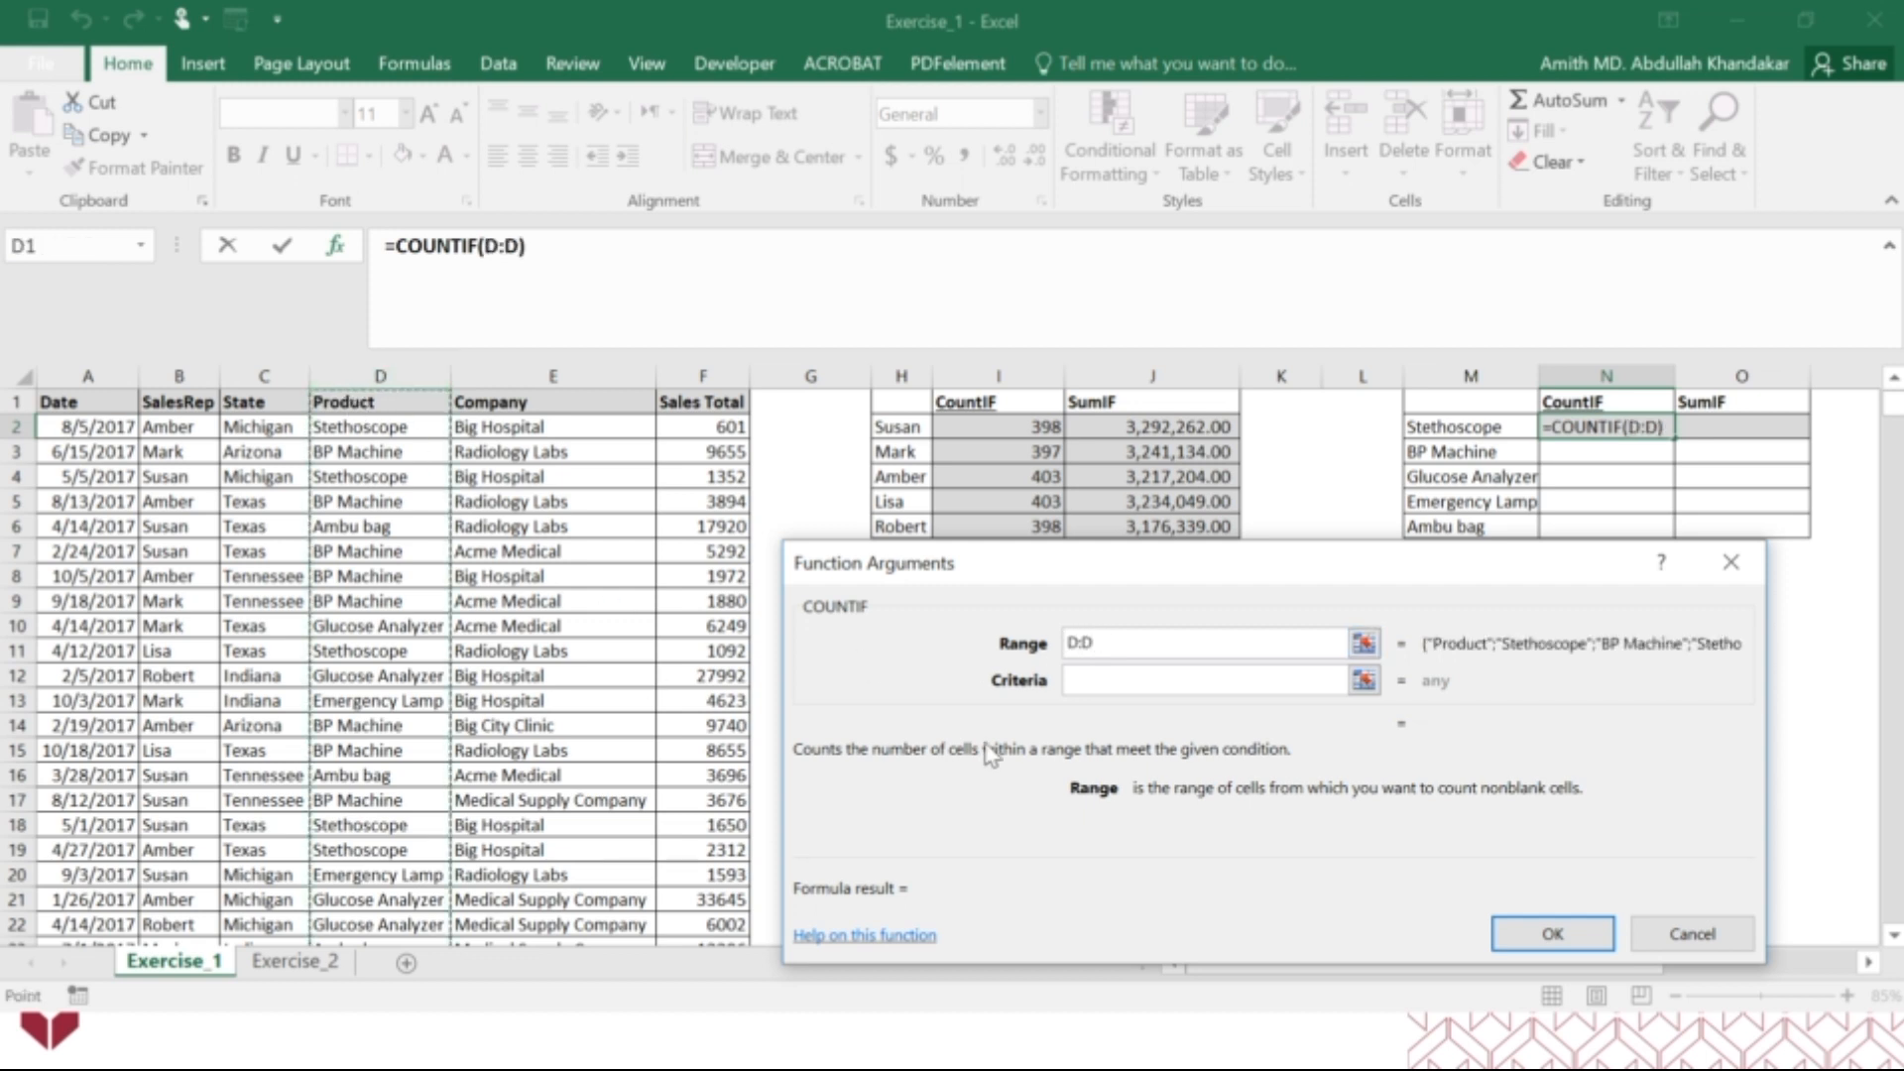
{"action": "left_click", "coordinate": [1101, 679]}
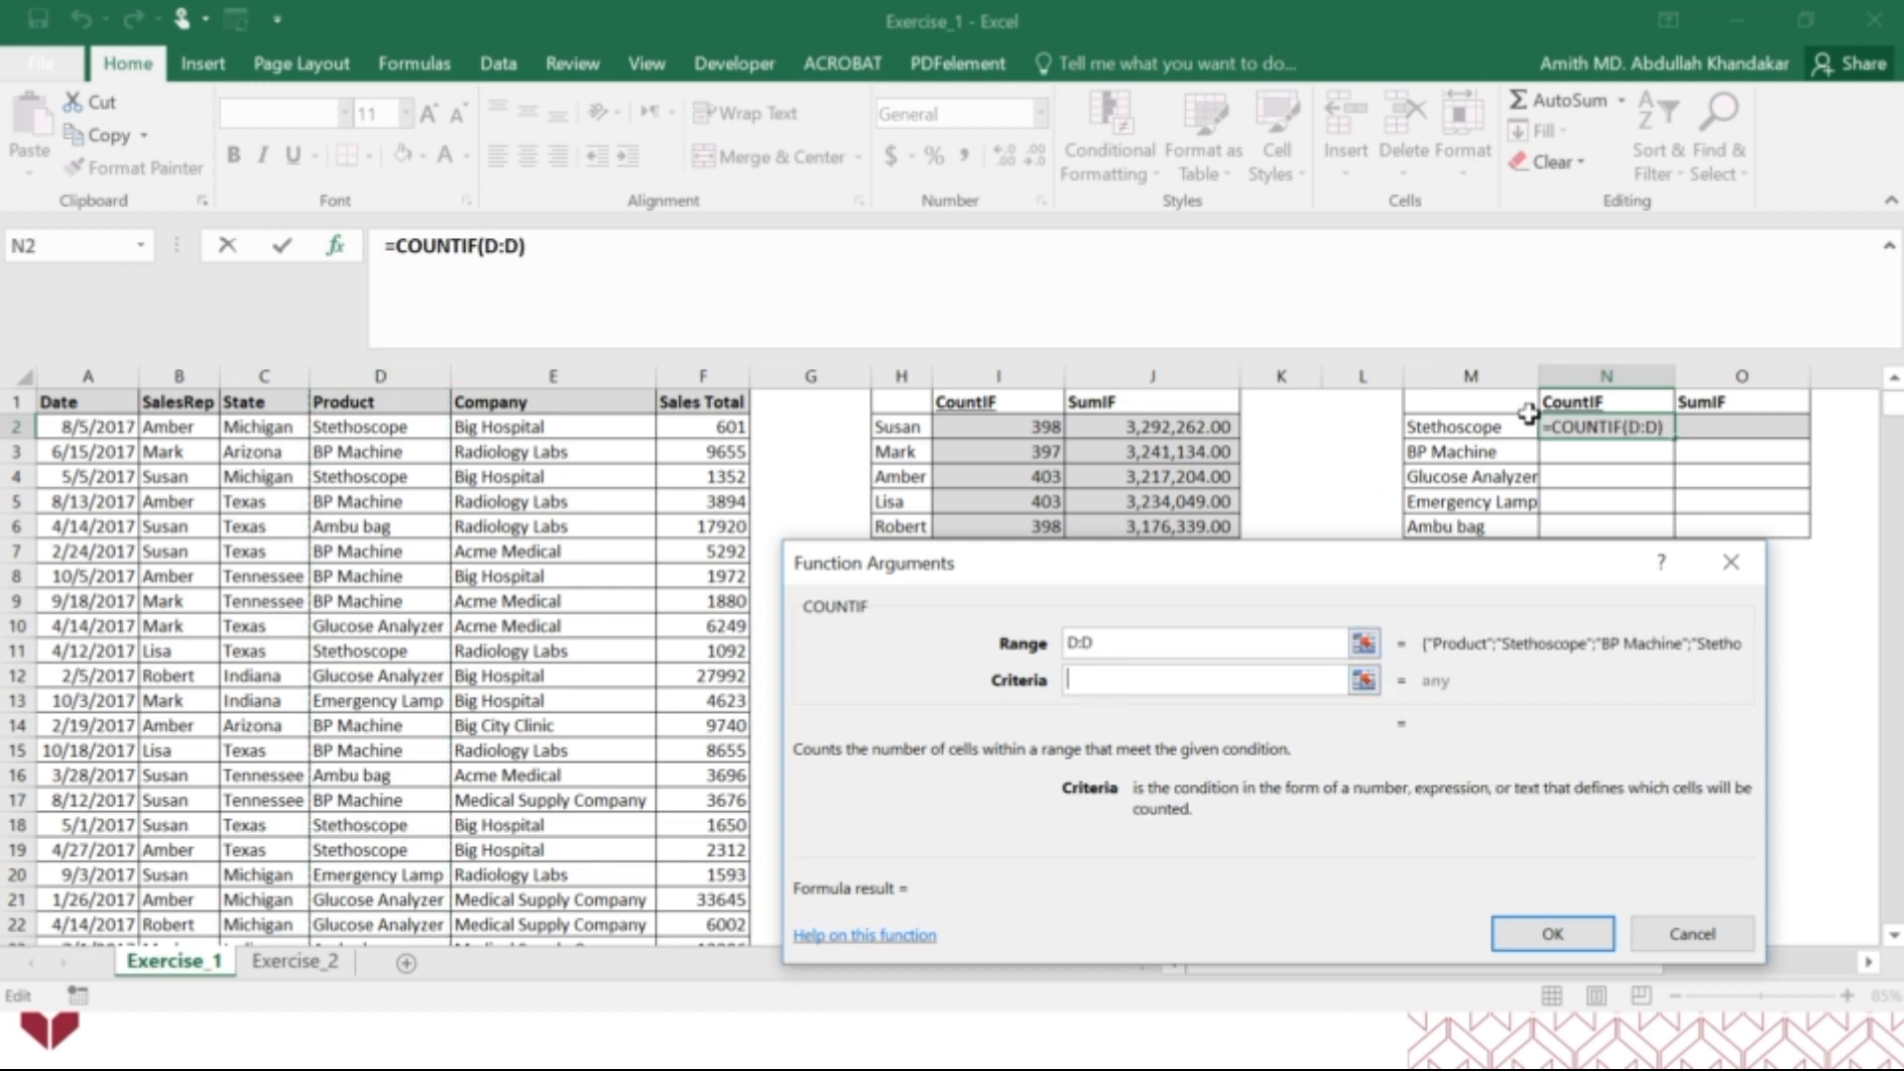
{"action": "left_click", "coordinate": [1503, 433]}
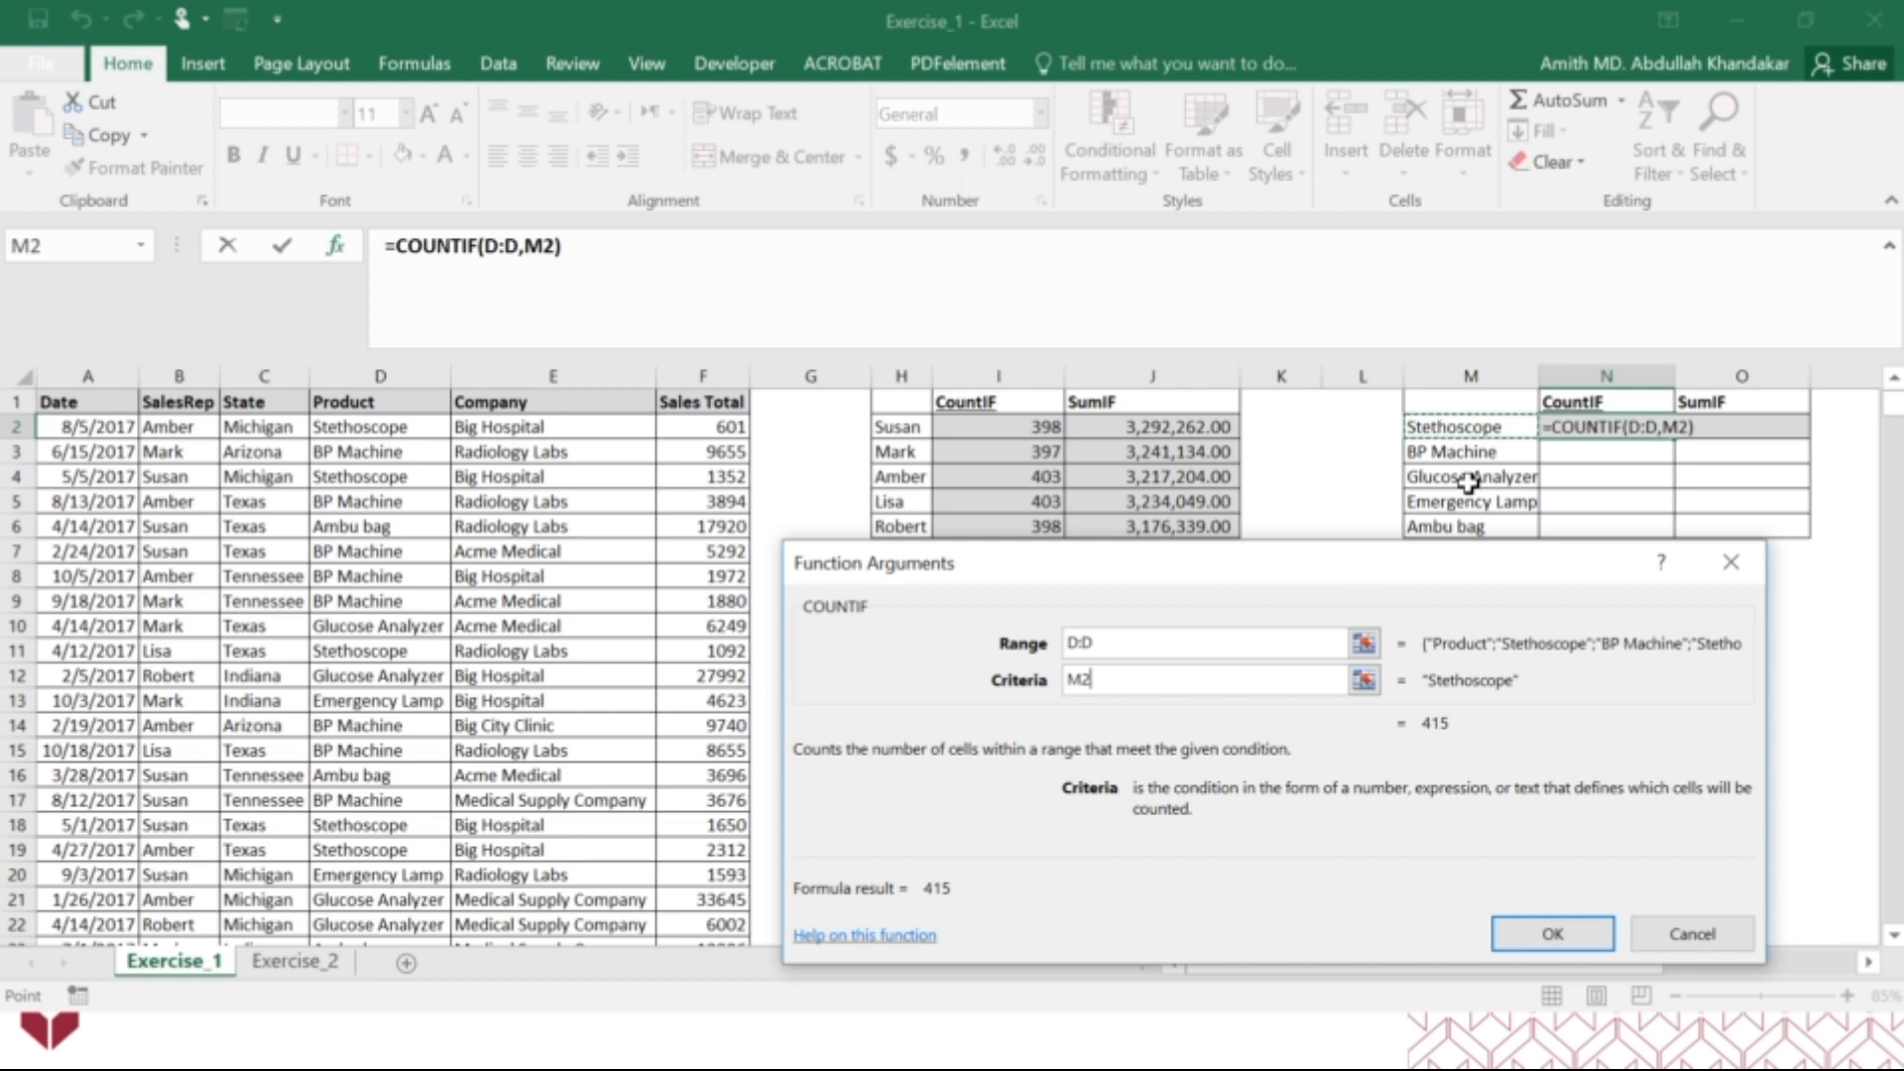
Change the range of the N2 COUNTIF to the absolute reference $D:$D and move the arguments dialog clear of the product table.
{"action": "left_click", "coordinate": [1072, 644]}
{"action": "type", "text": "$"}
{"action": "left_click", "coordinate": [1090, 642]}
{"action": "type", "text": "$"}
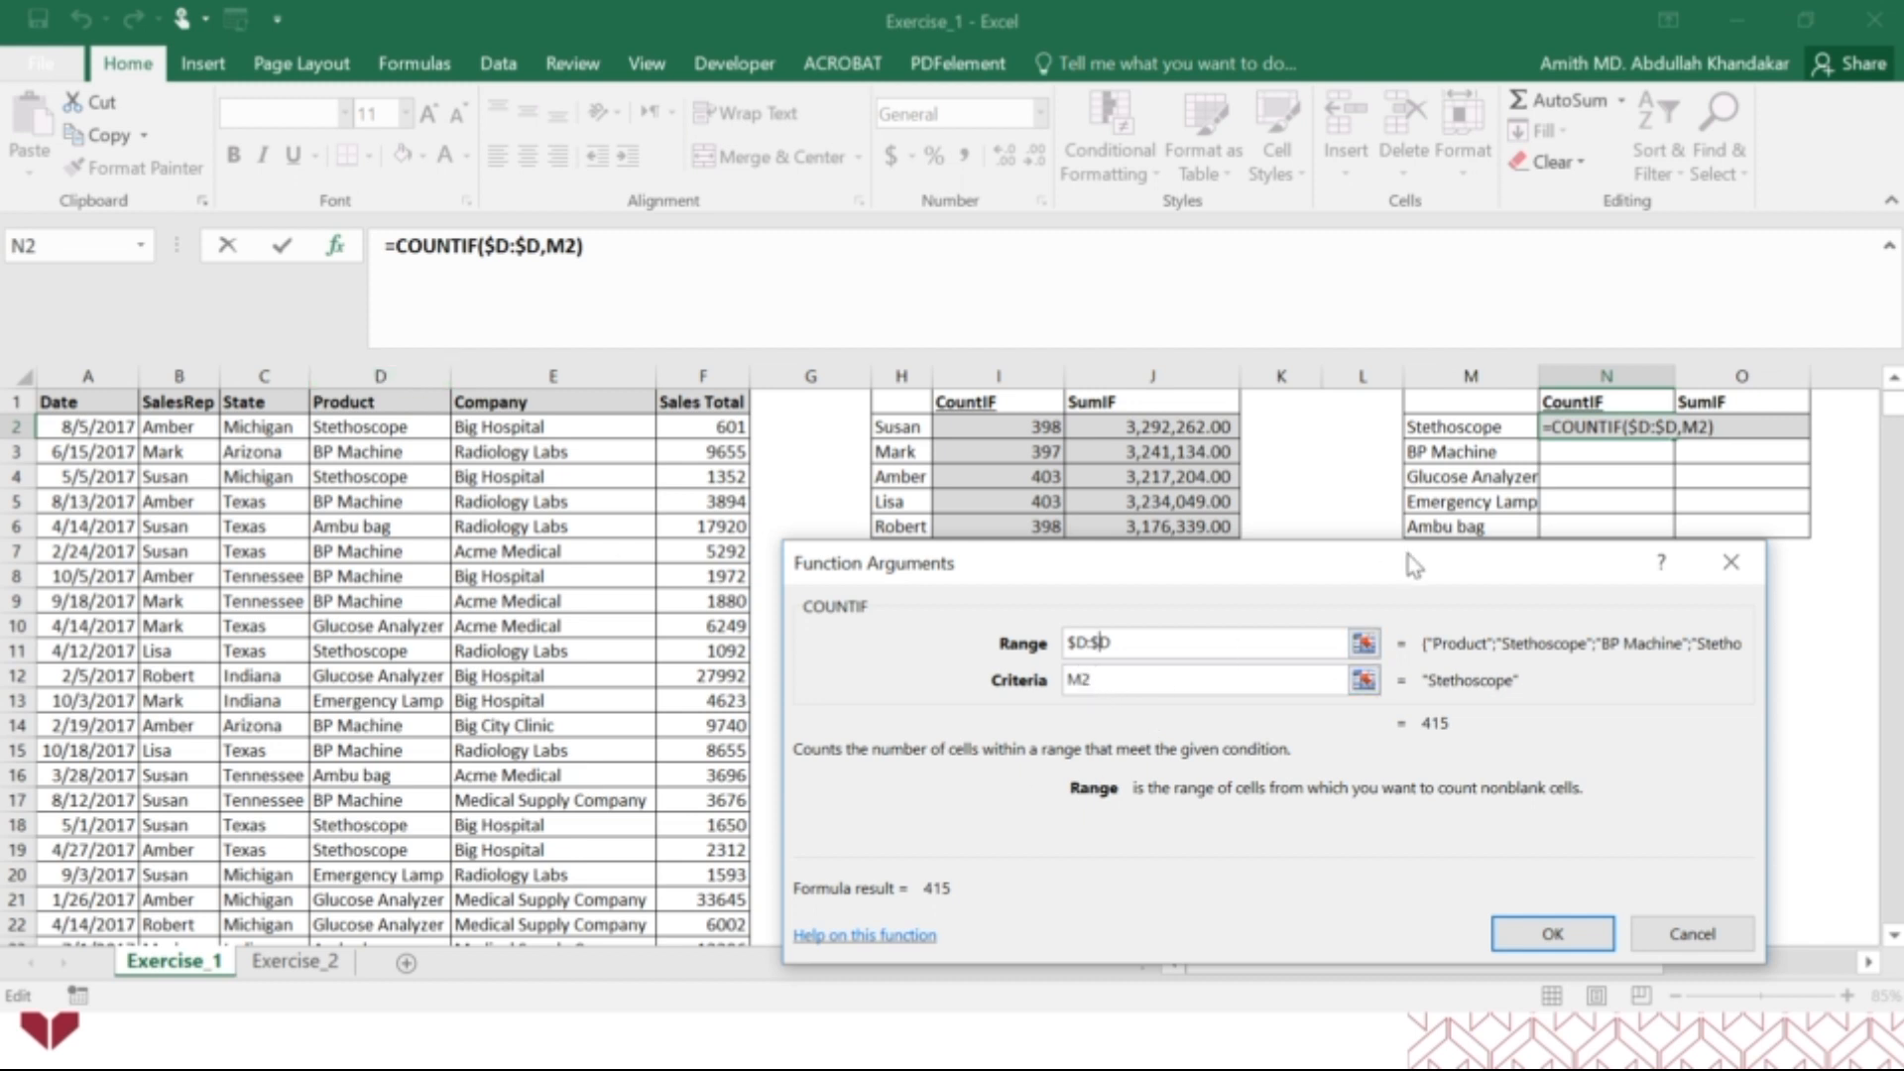
{"action": "left_click_drag", "start_coordinate": [1410, 565], "coordinate": [1413, 639]}
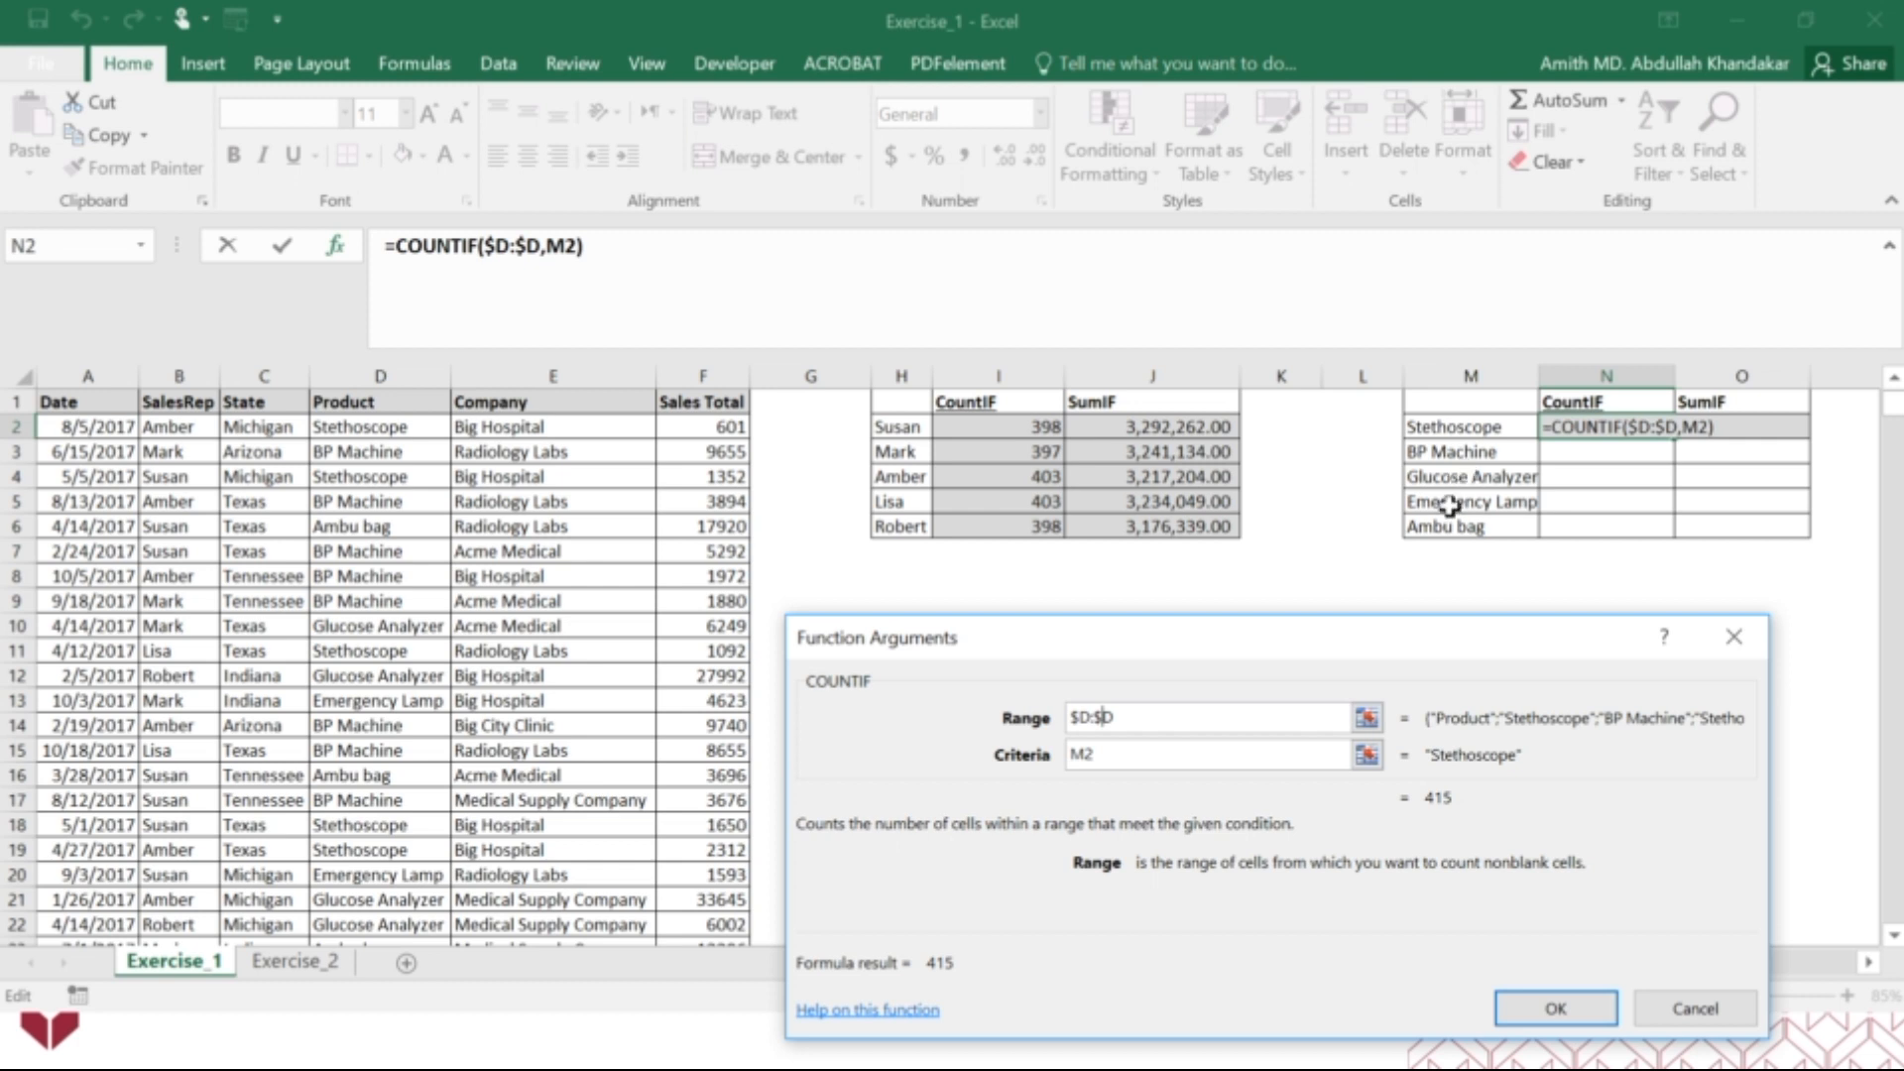
Change the N2 COUNTIF criteria to the mixed reference $M2 and fill the formula down through N6.
{"action": "left_click", "coordinate": [1074, 754]}
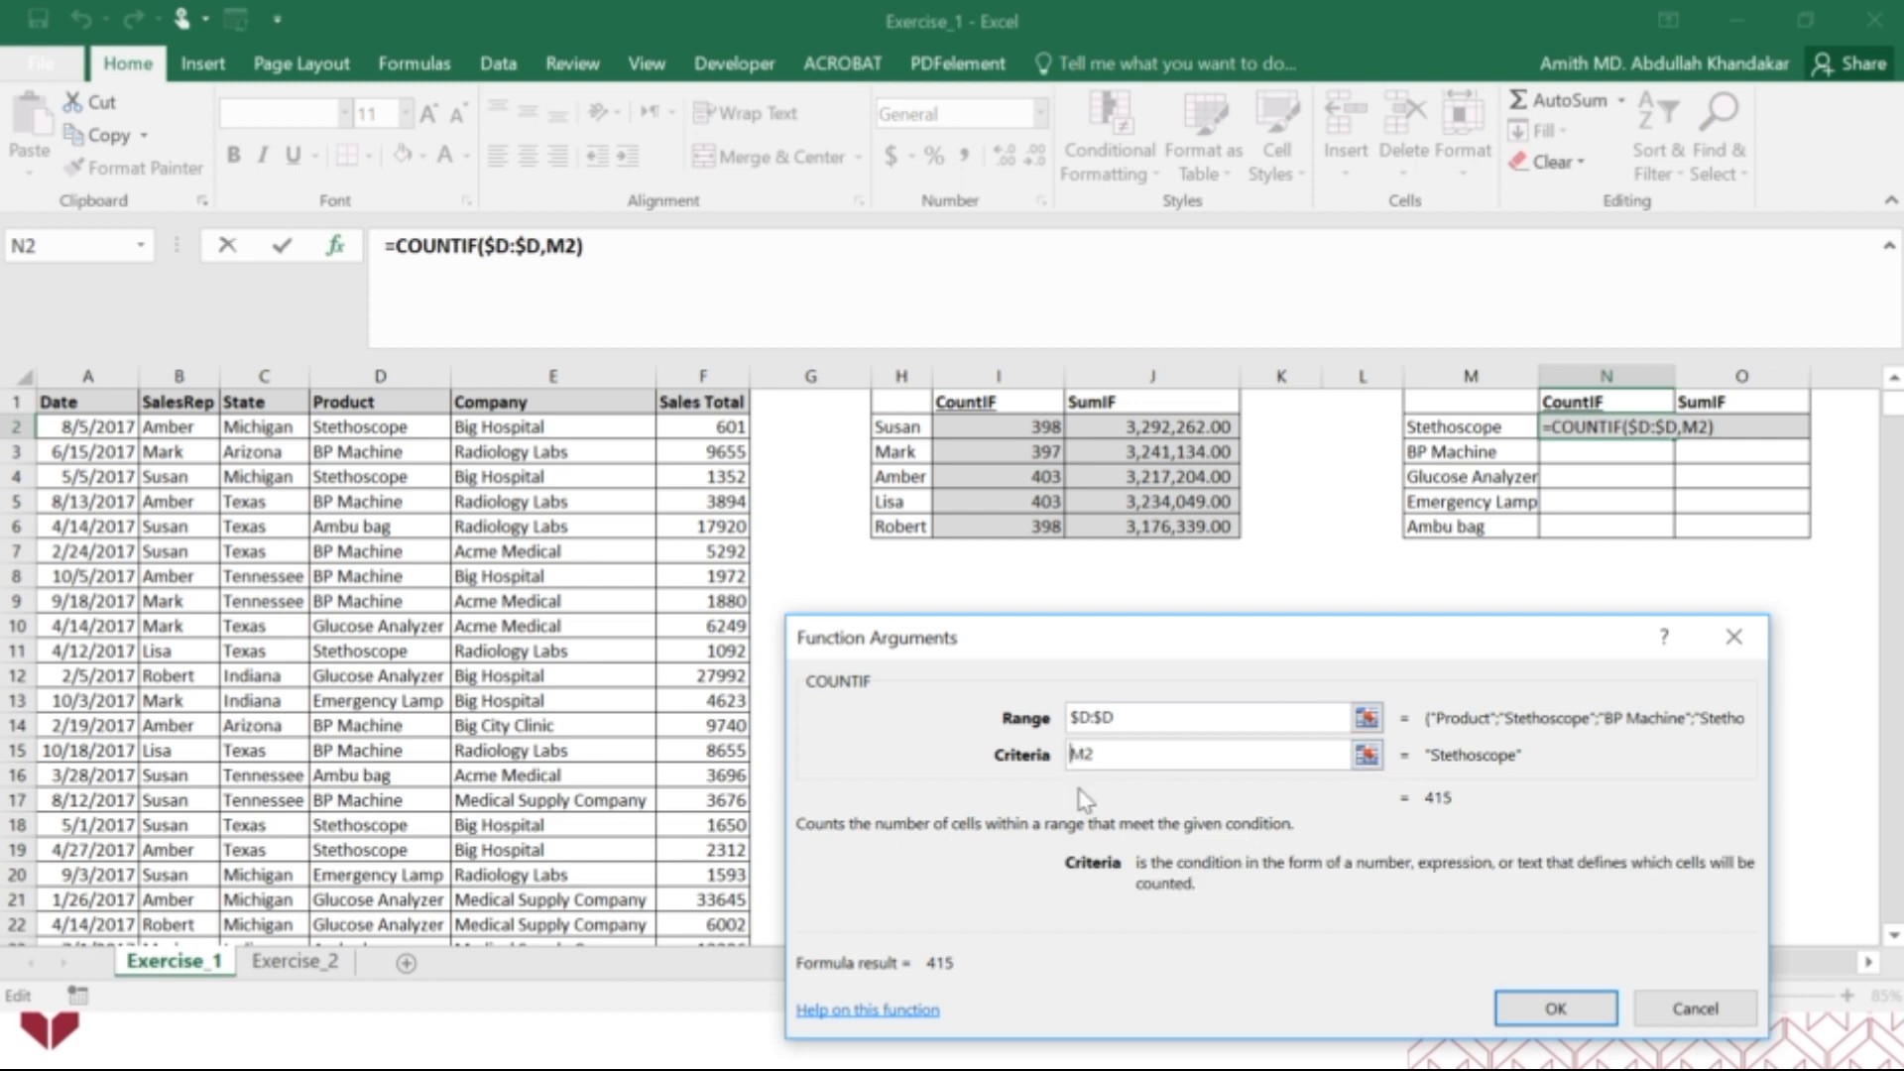
{"action": "type", "text": "$"}
{"action": "left_click", "coordinate": [1555, 1009]}
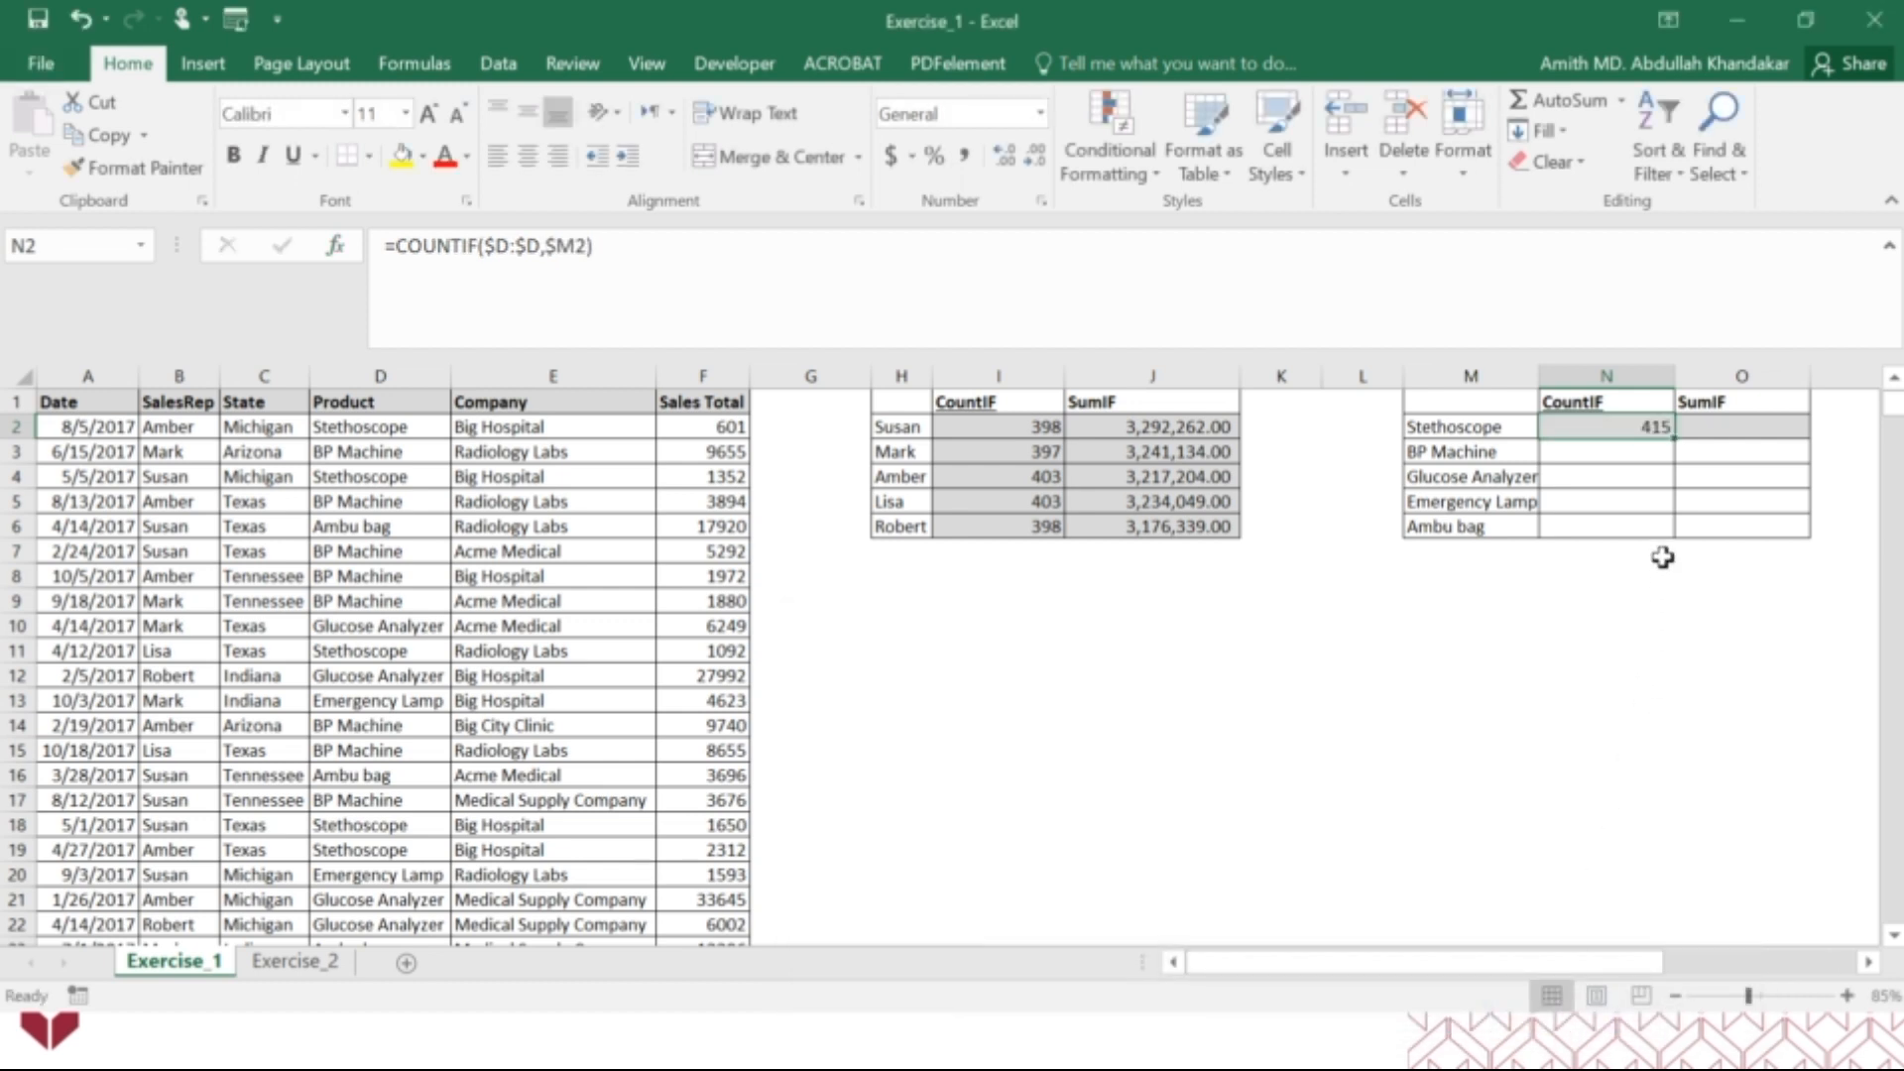
{"action": "left_click_drag", "start_coordinate": [1675, 438], "coordinate": [1671, 533]}
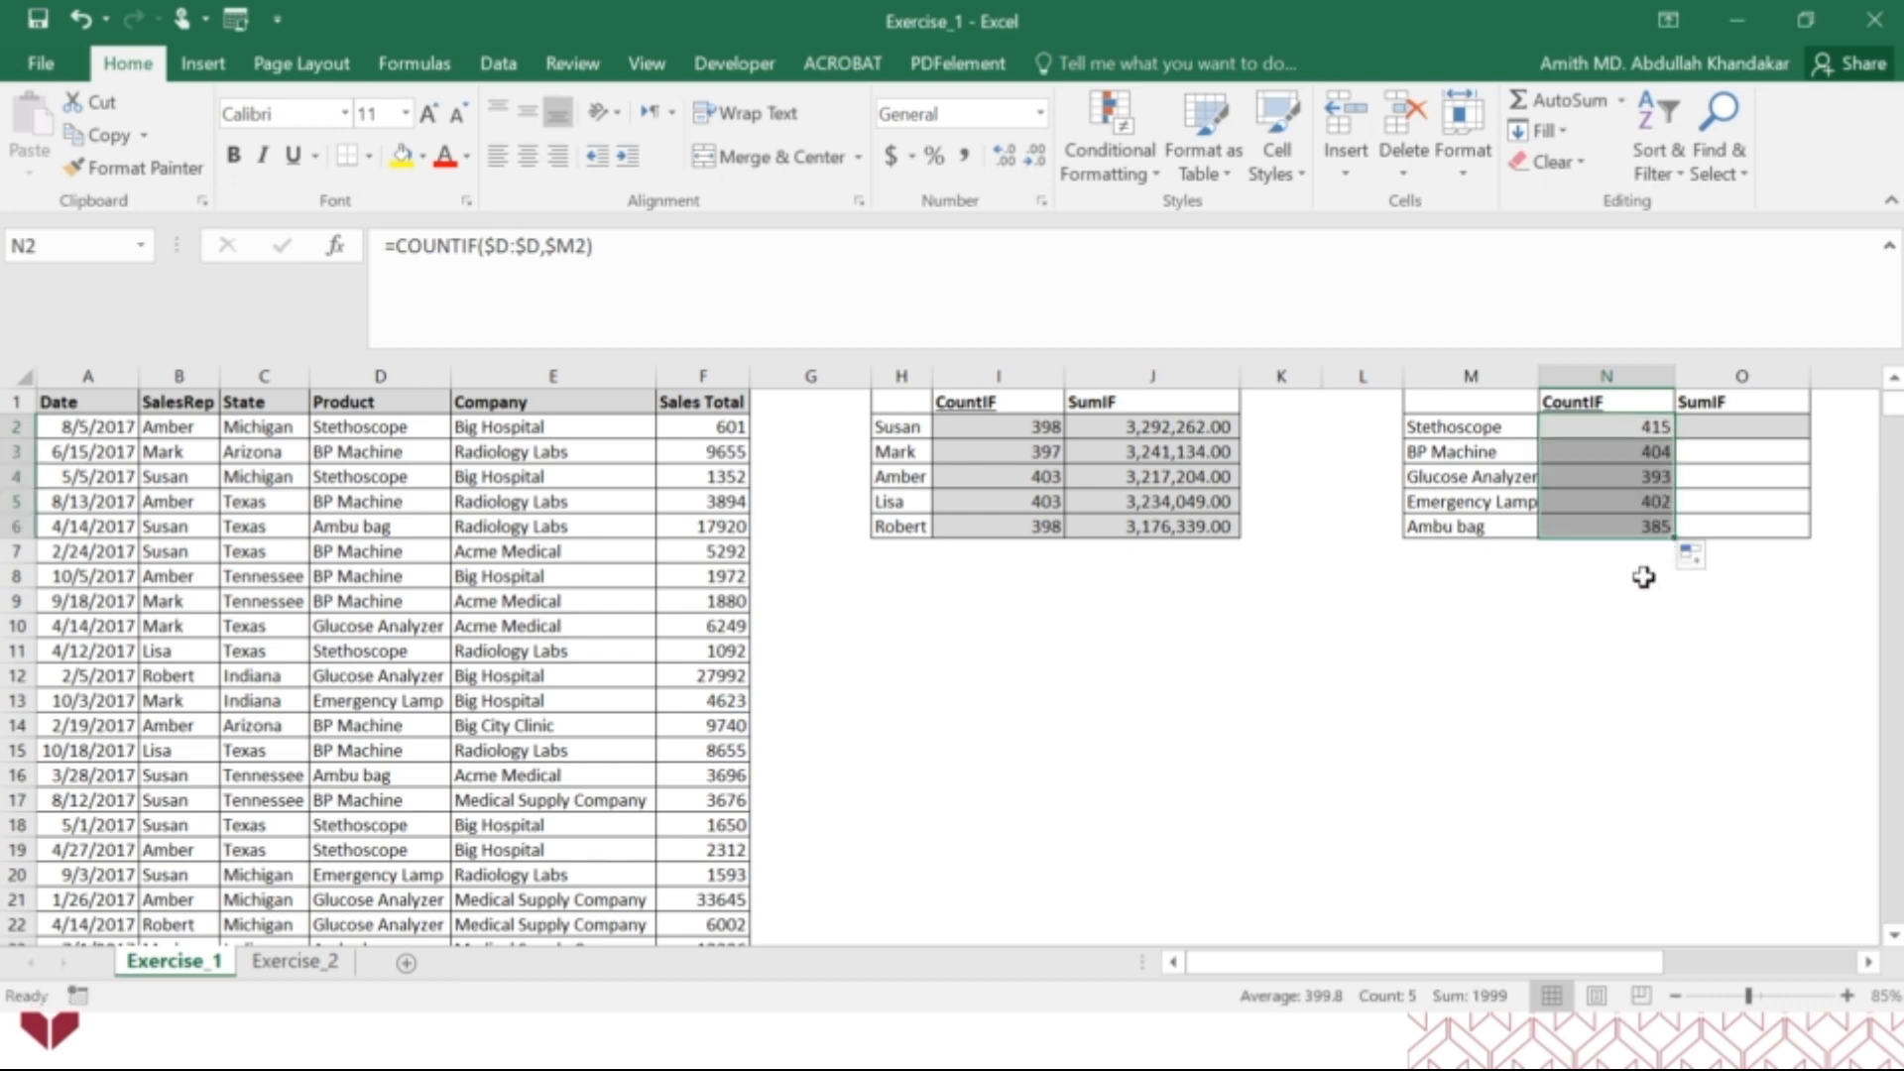
Inspect which range and criteria the copied COUNTIF formulas in N3 and N6 refer to, leaving both formulas as they are.
{"action": "left_click", "coordinate": [1646, 455]}
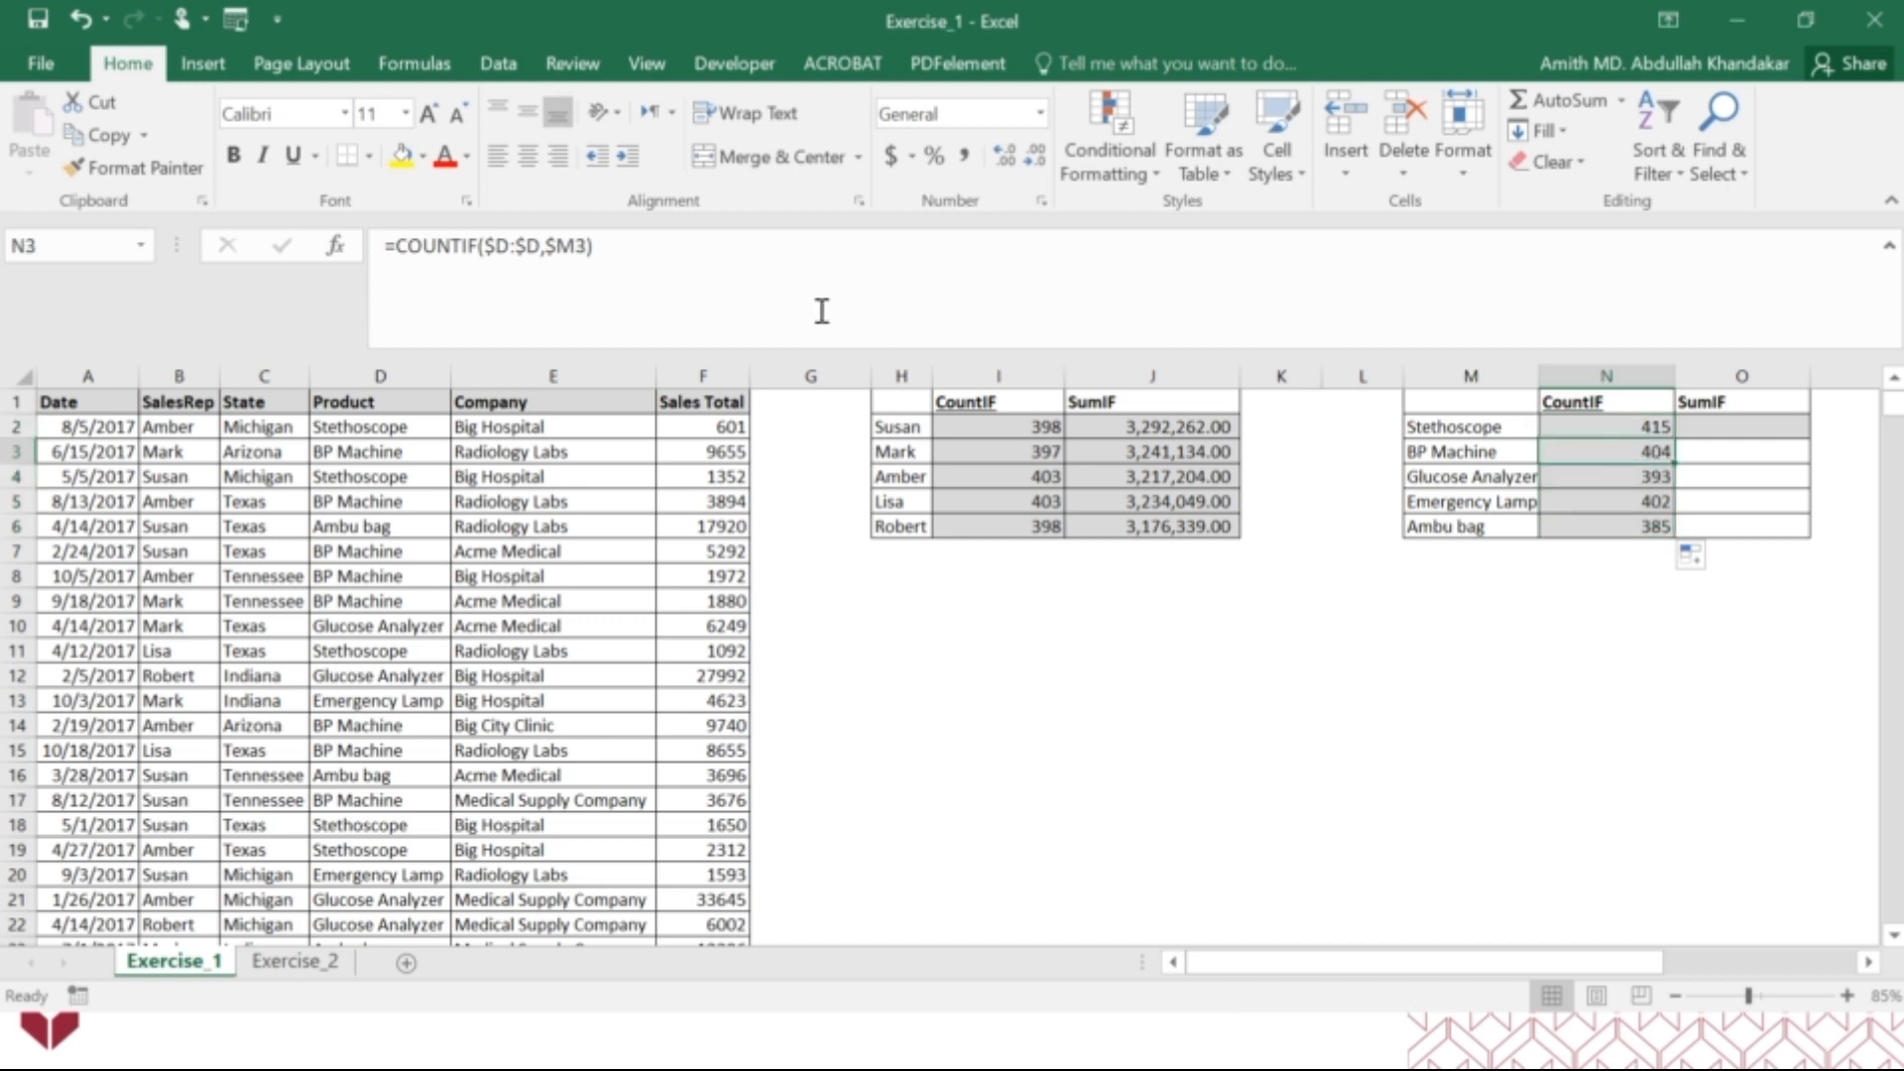
{"action": "left_click", "coordinate": [540, 248]}
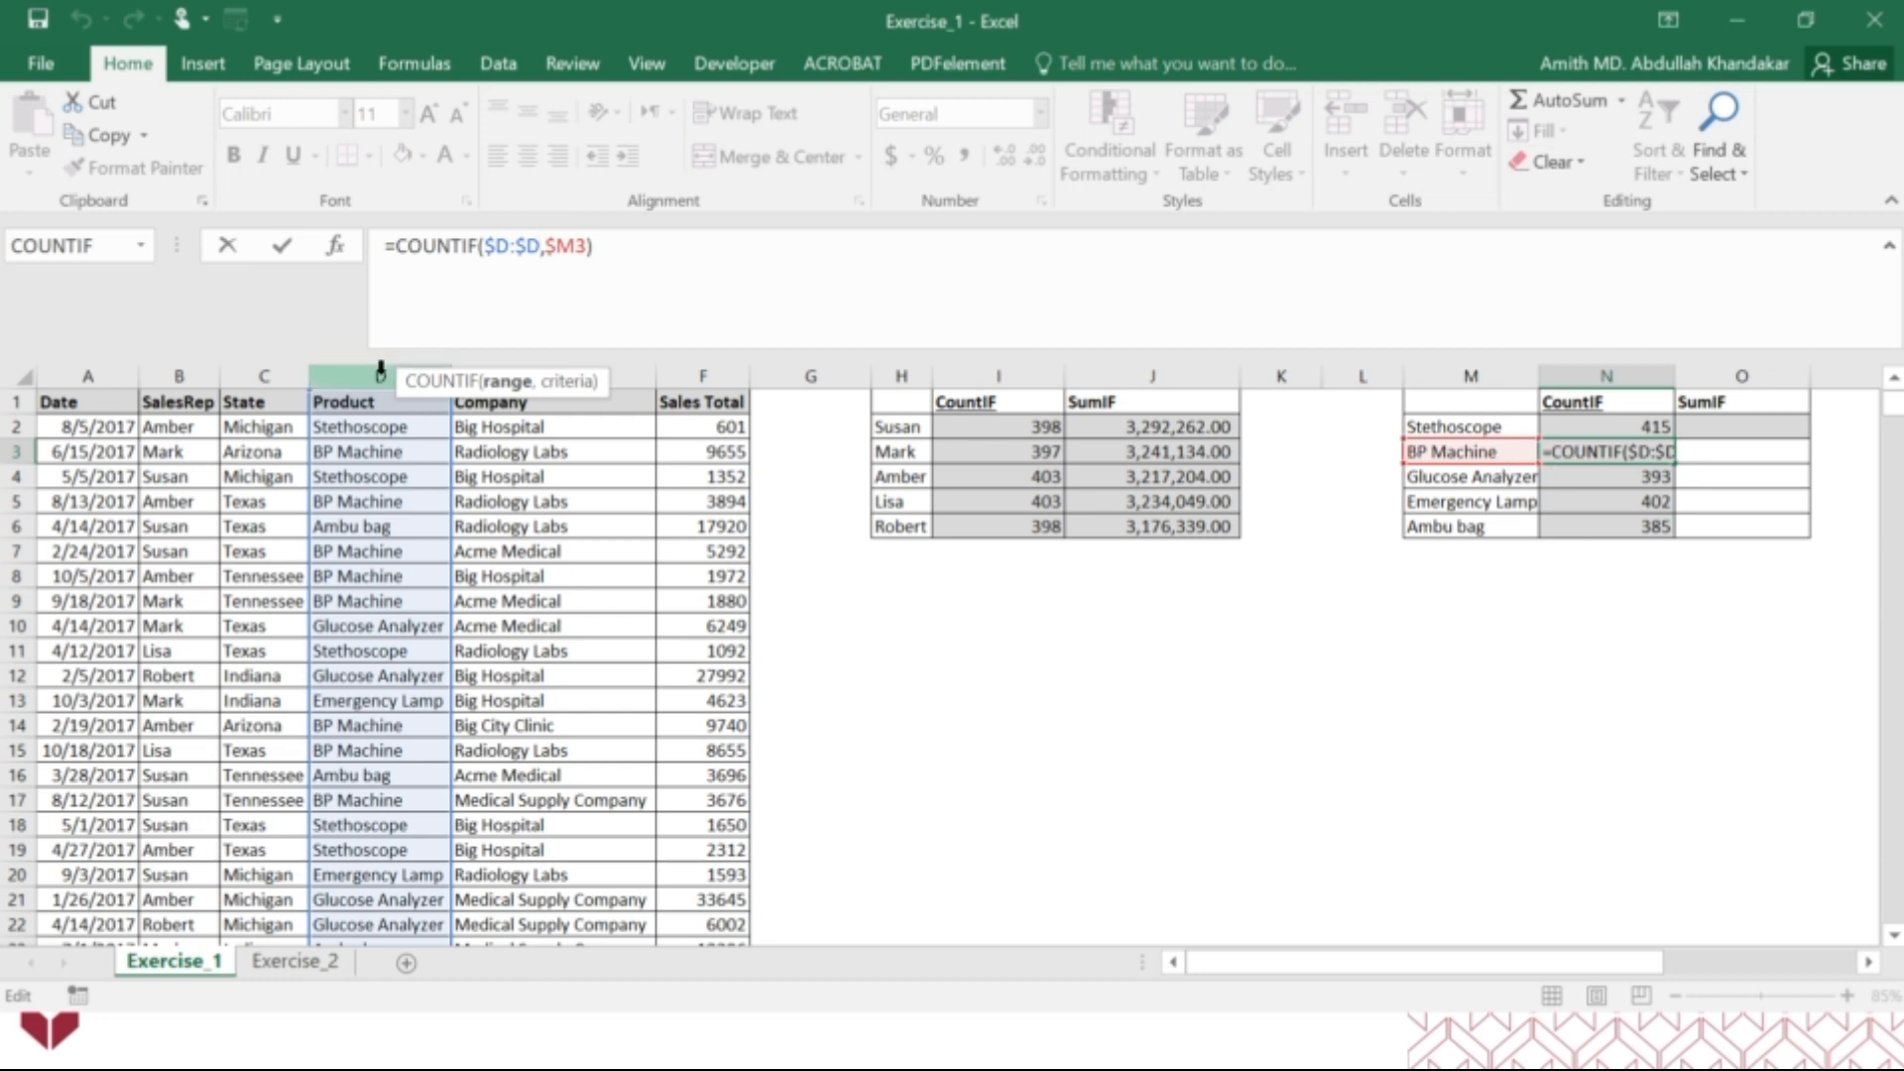
{"action": "key", "text": "ctrl+Return"}
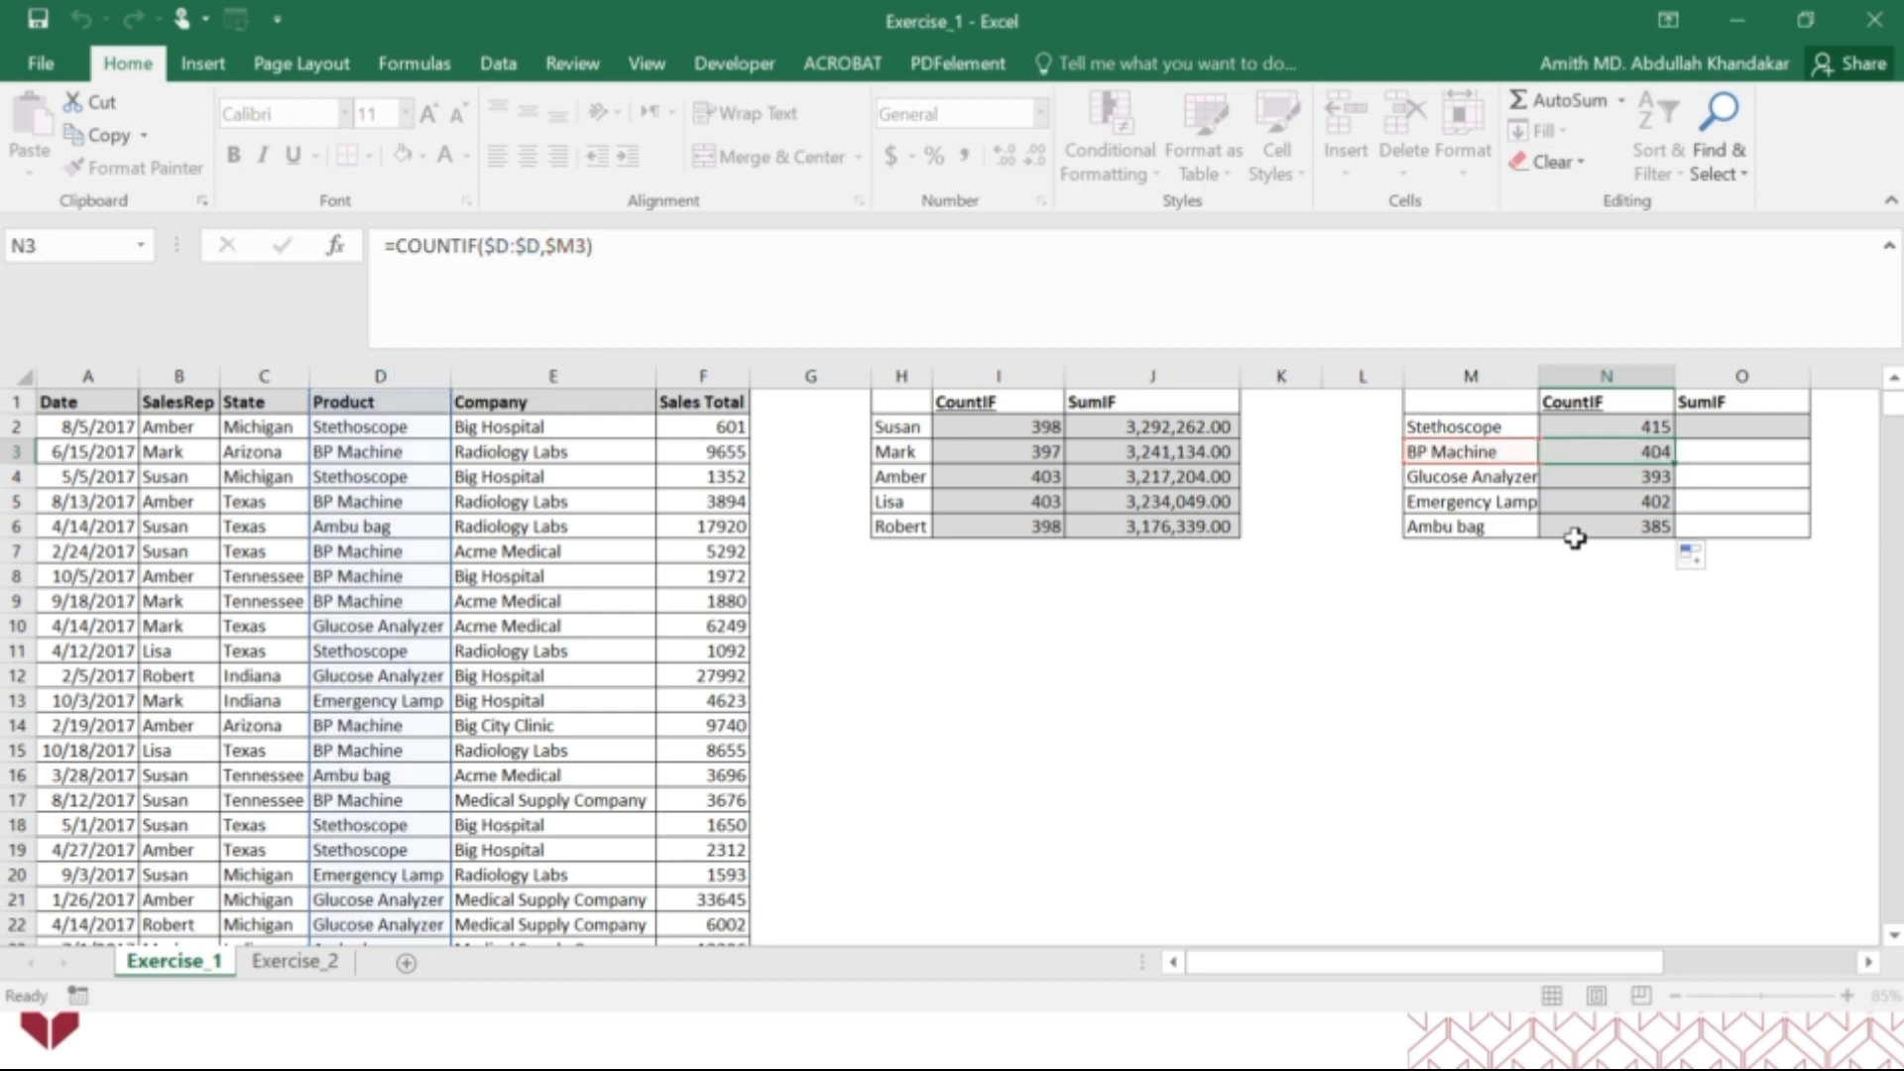
{"action": "left_click", "coordinate": [1587, 528]}
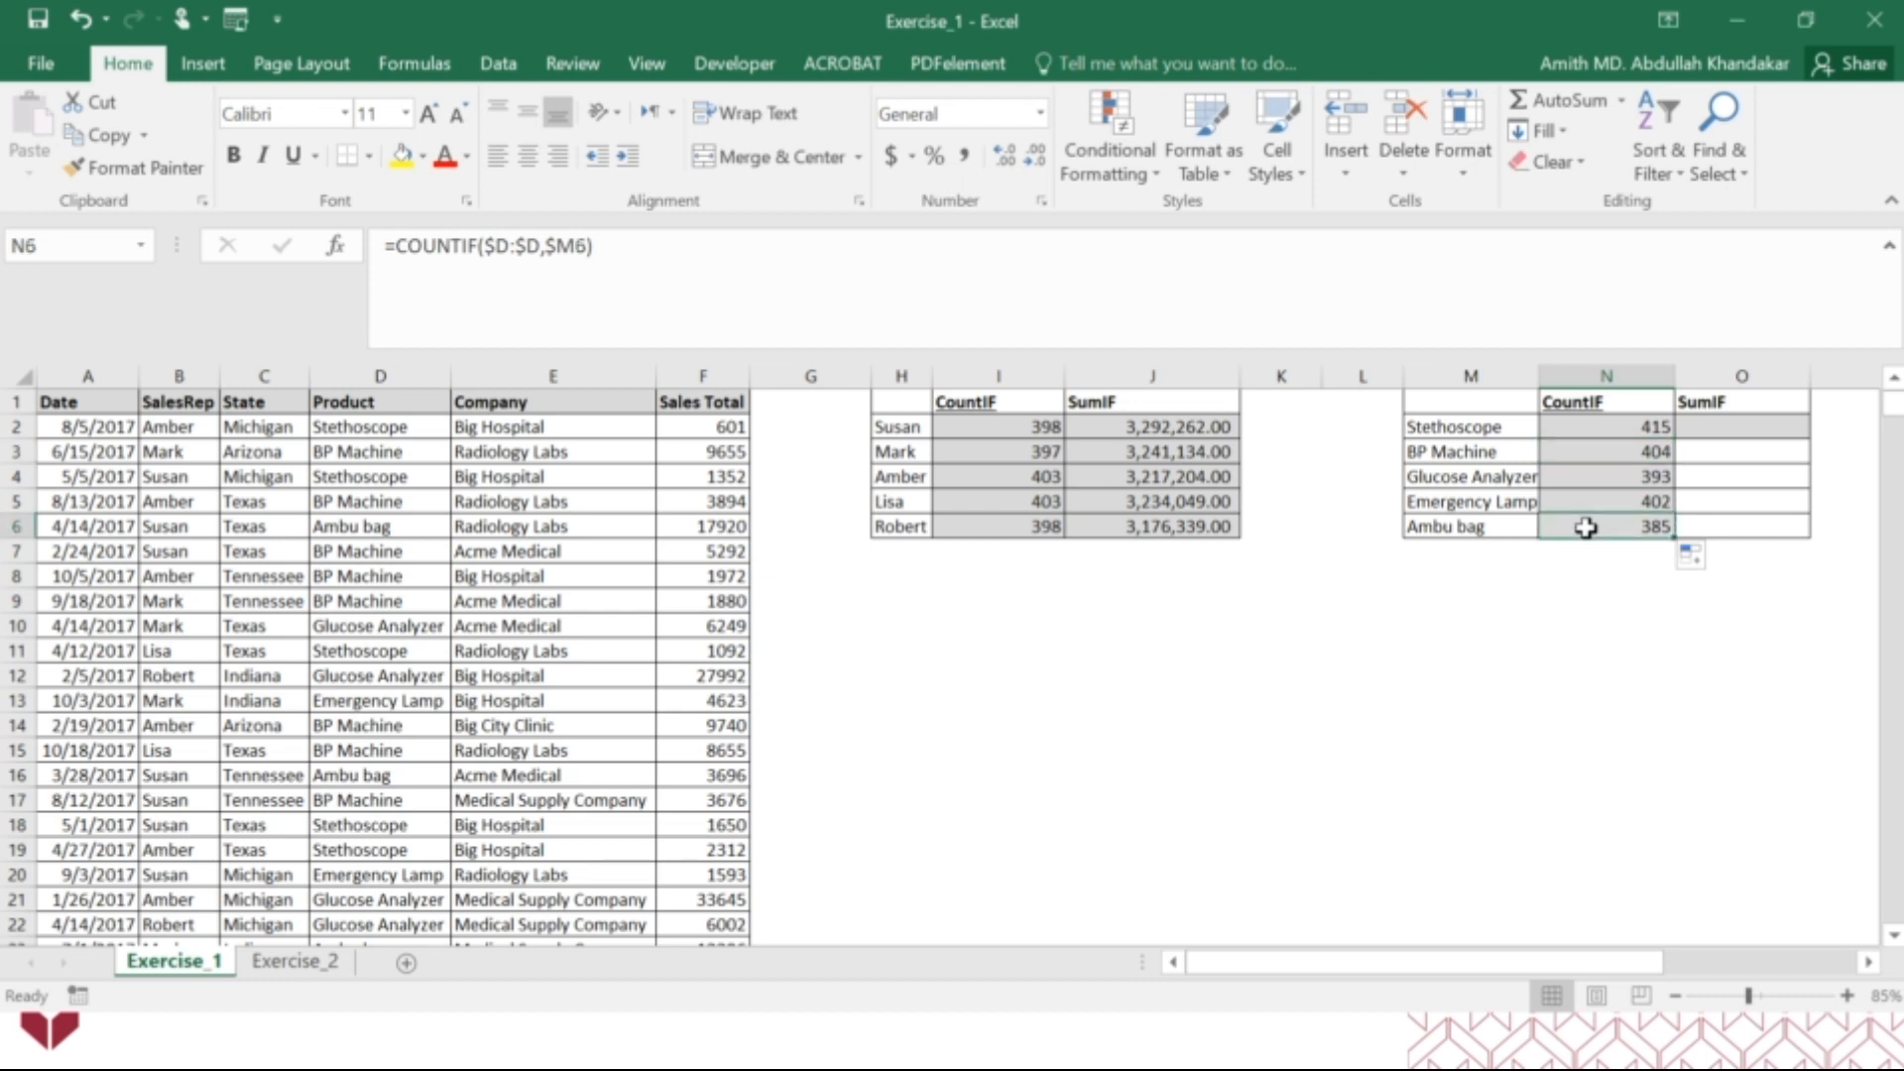
{"action": "left_click", "coordinate": [555, 245]}
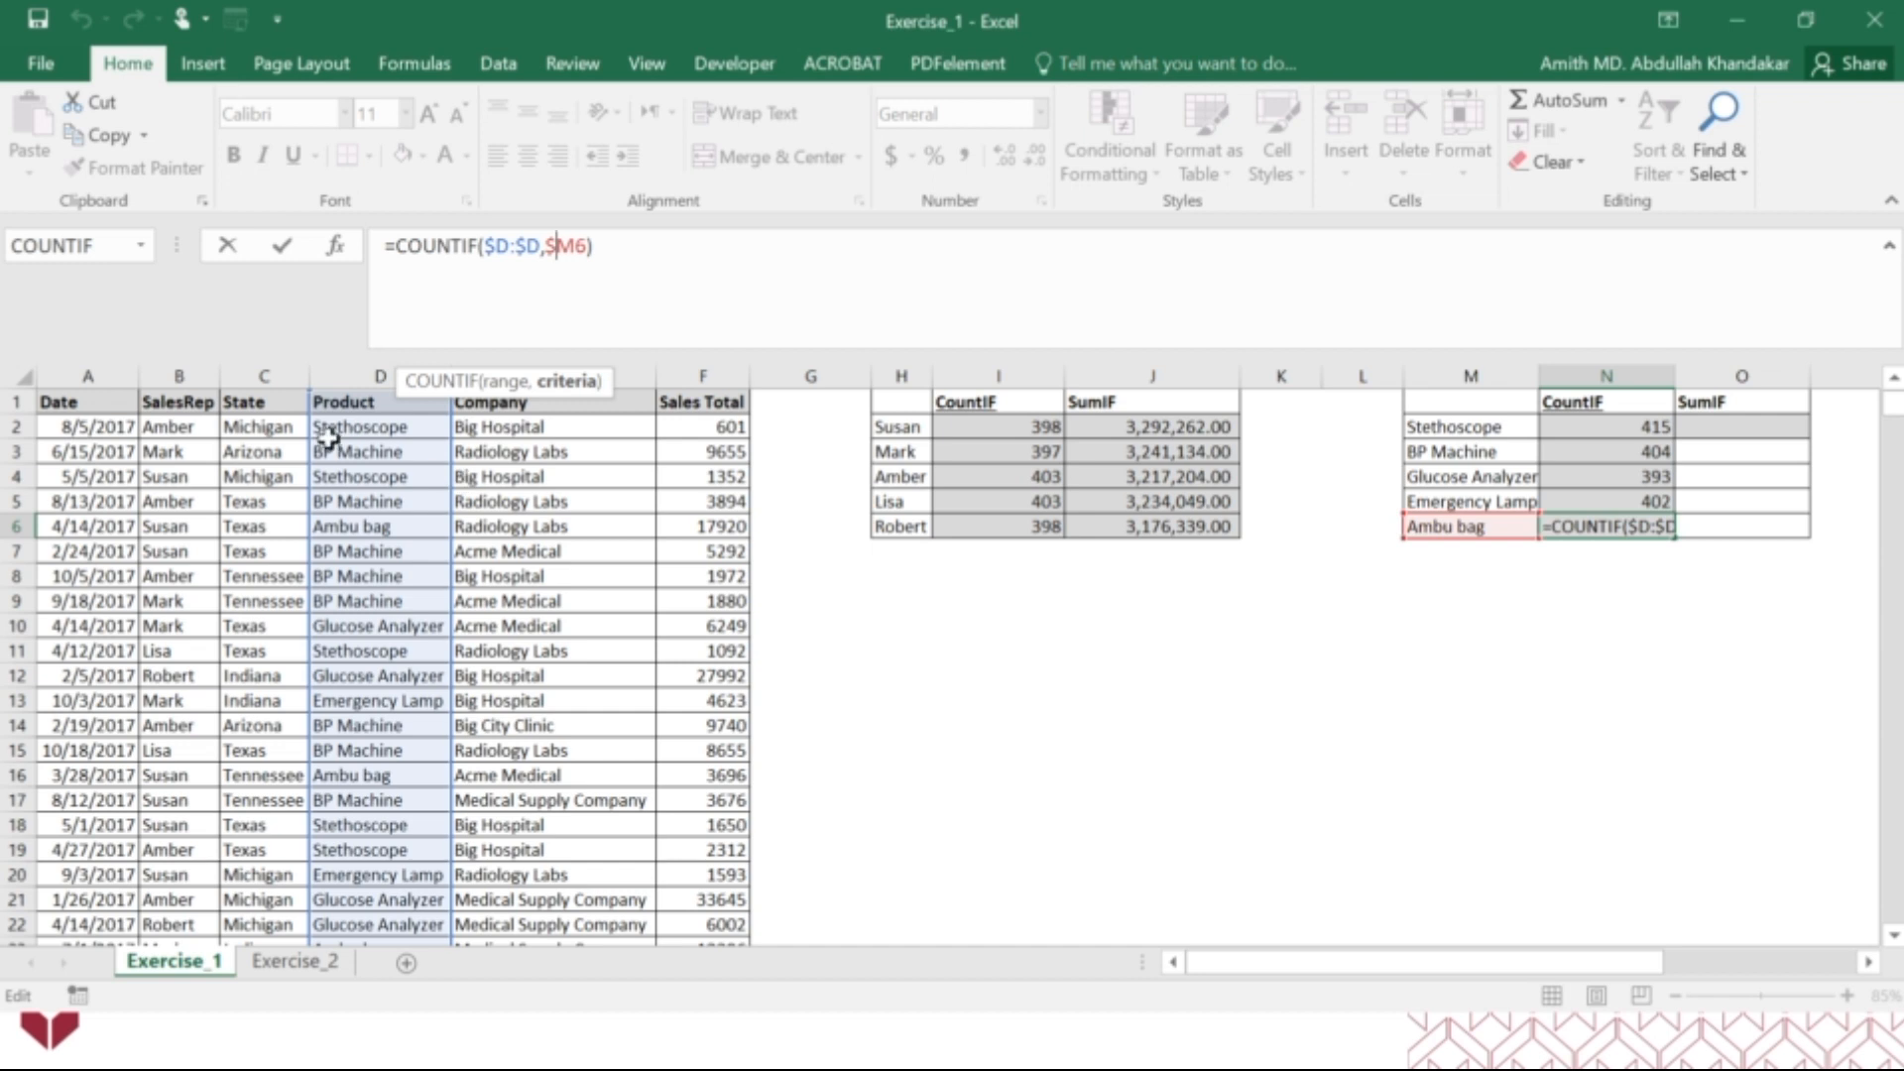
{"action": "key", "text": "Escape"}
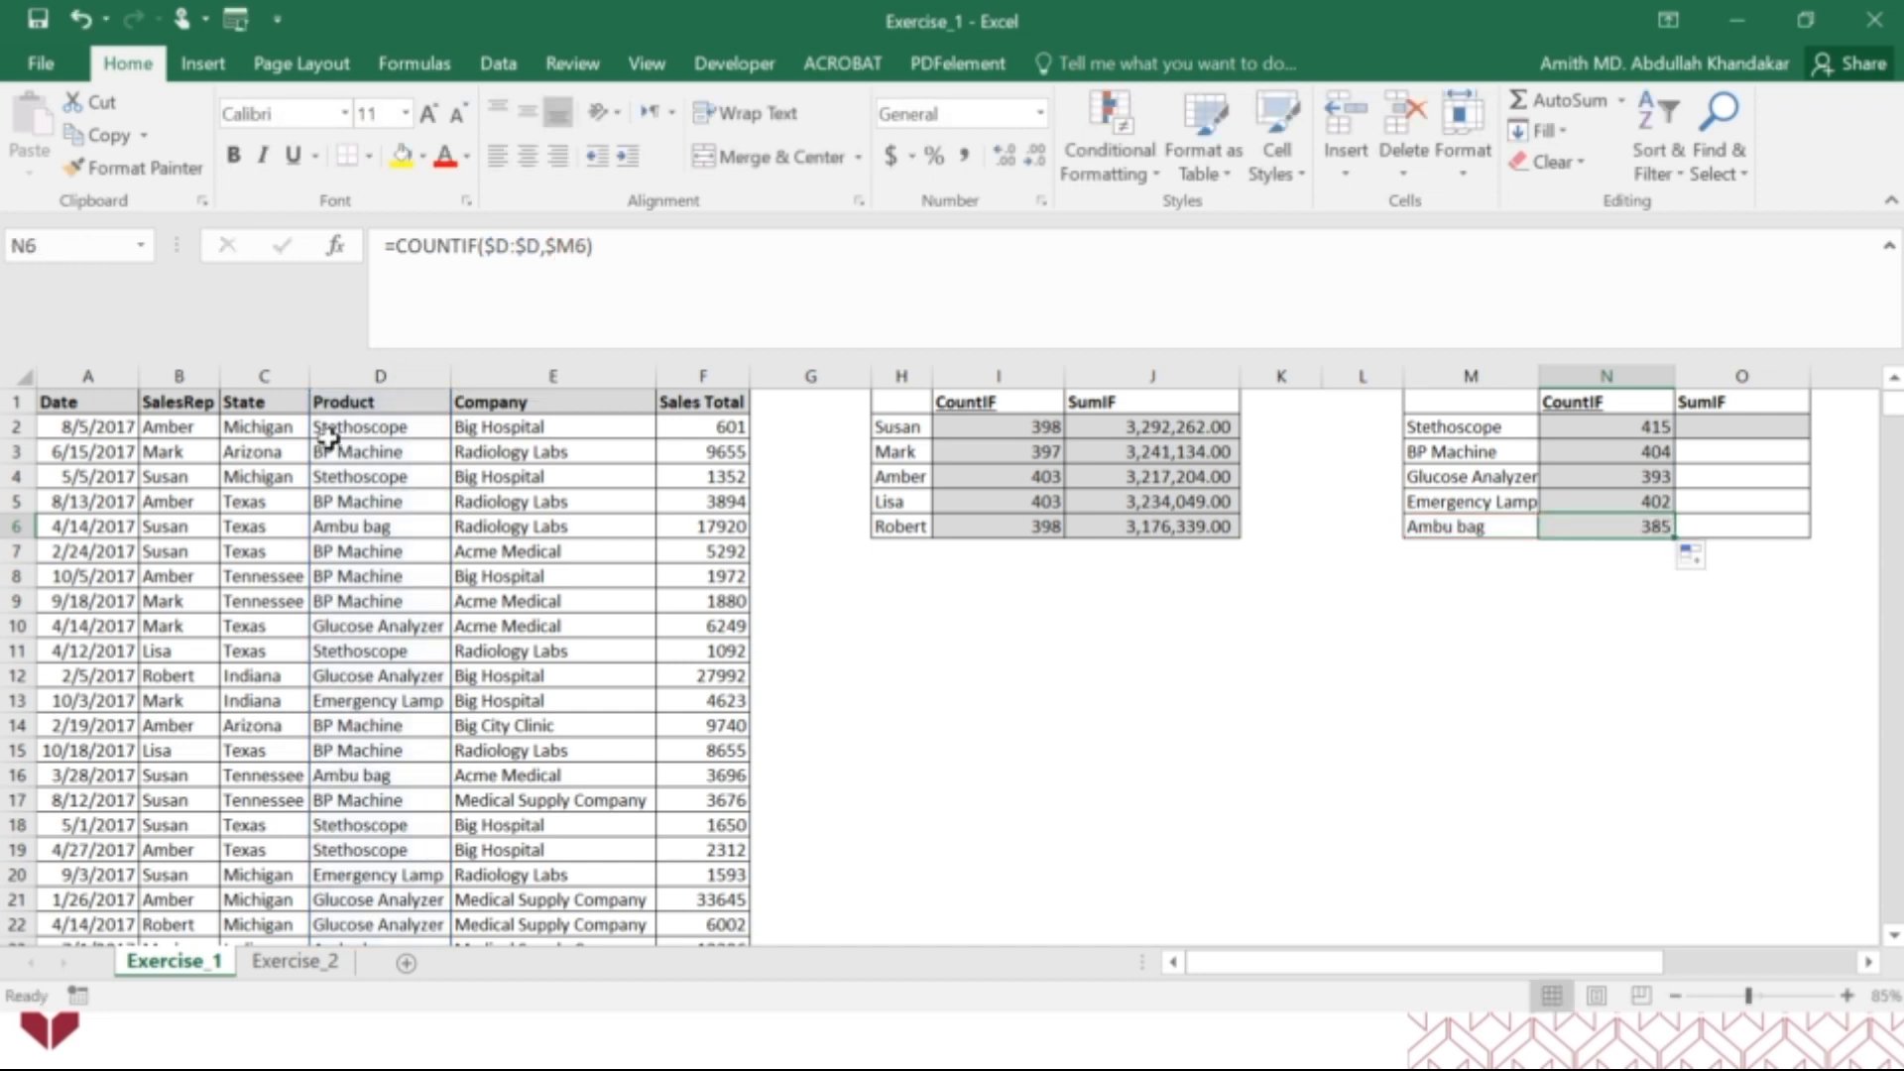
Build a SUMIF function in O2 with column D (Product) as range, M2 as criteria and column F (Sales Total) as sum range.
{"action": "left_click", "coordinate": [1719, 427]}
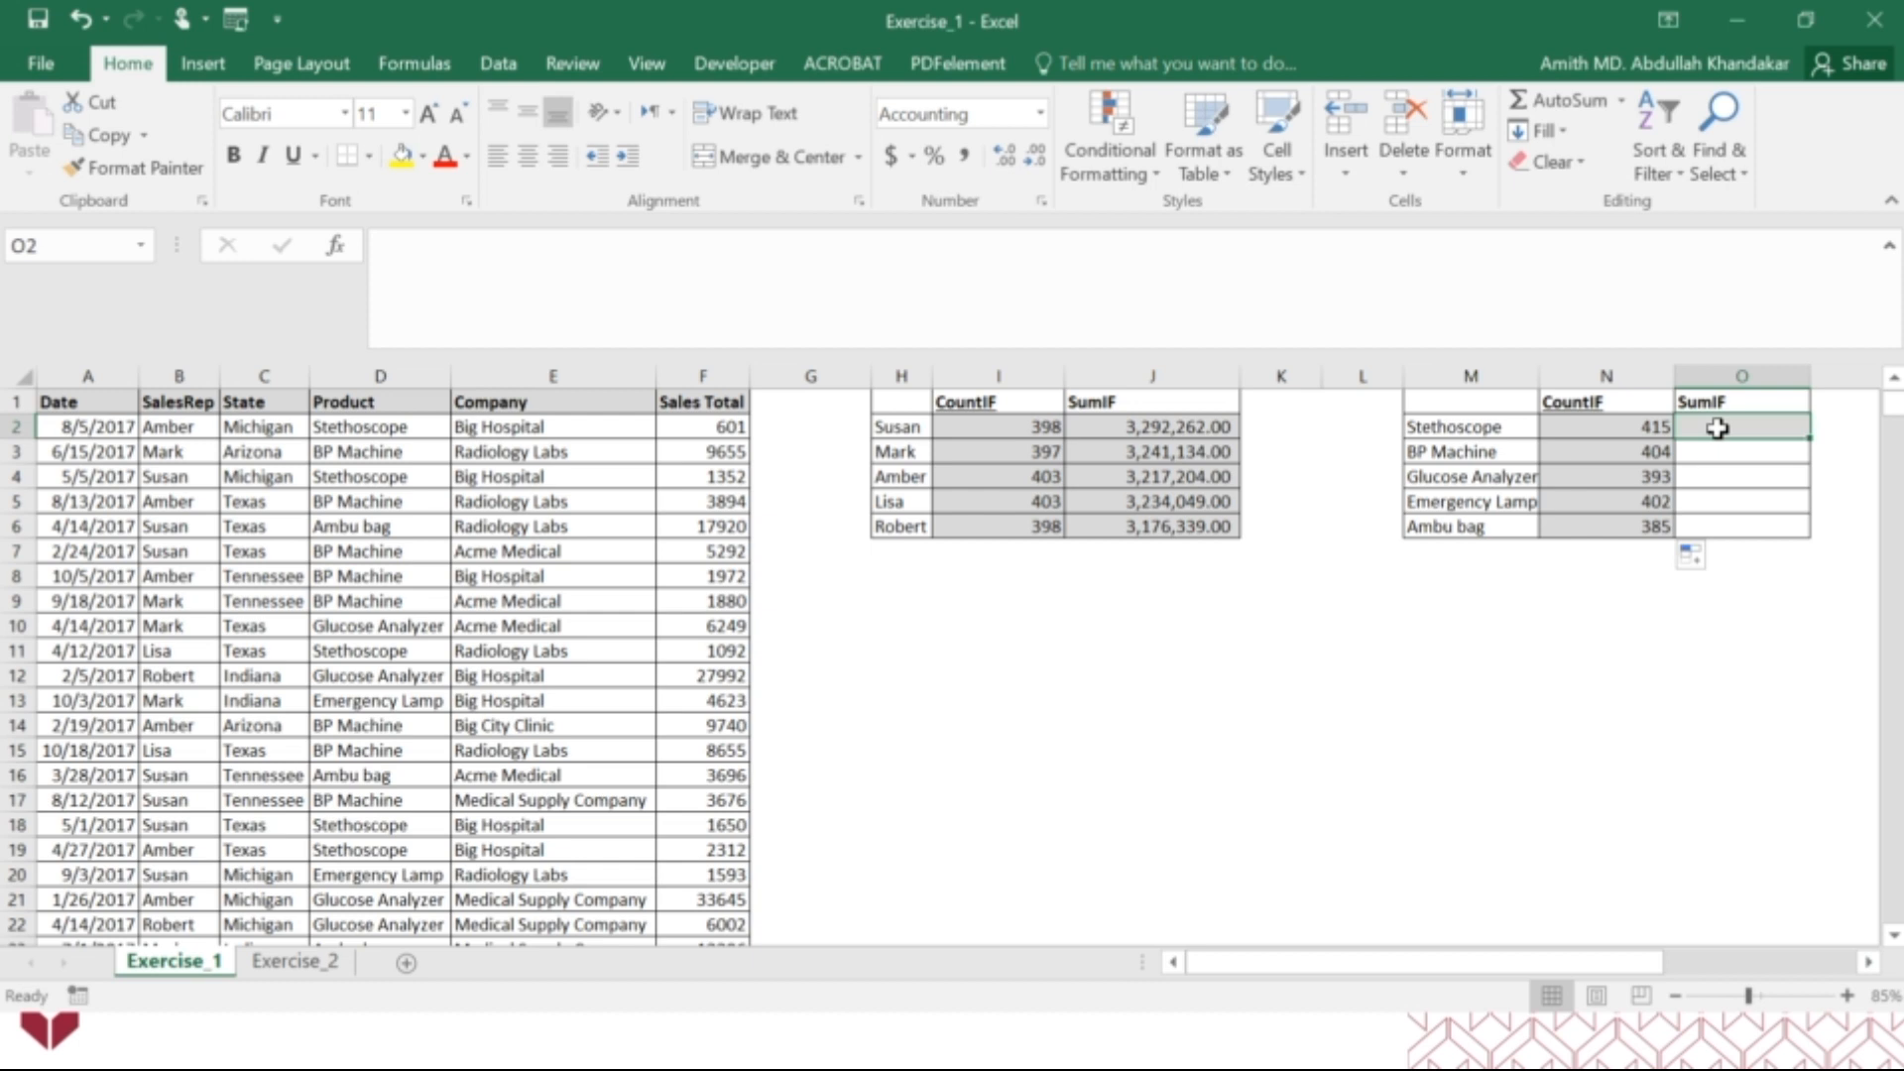
{"action": "type", "text": "=sumif"}
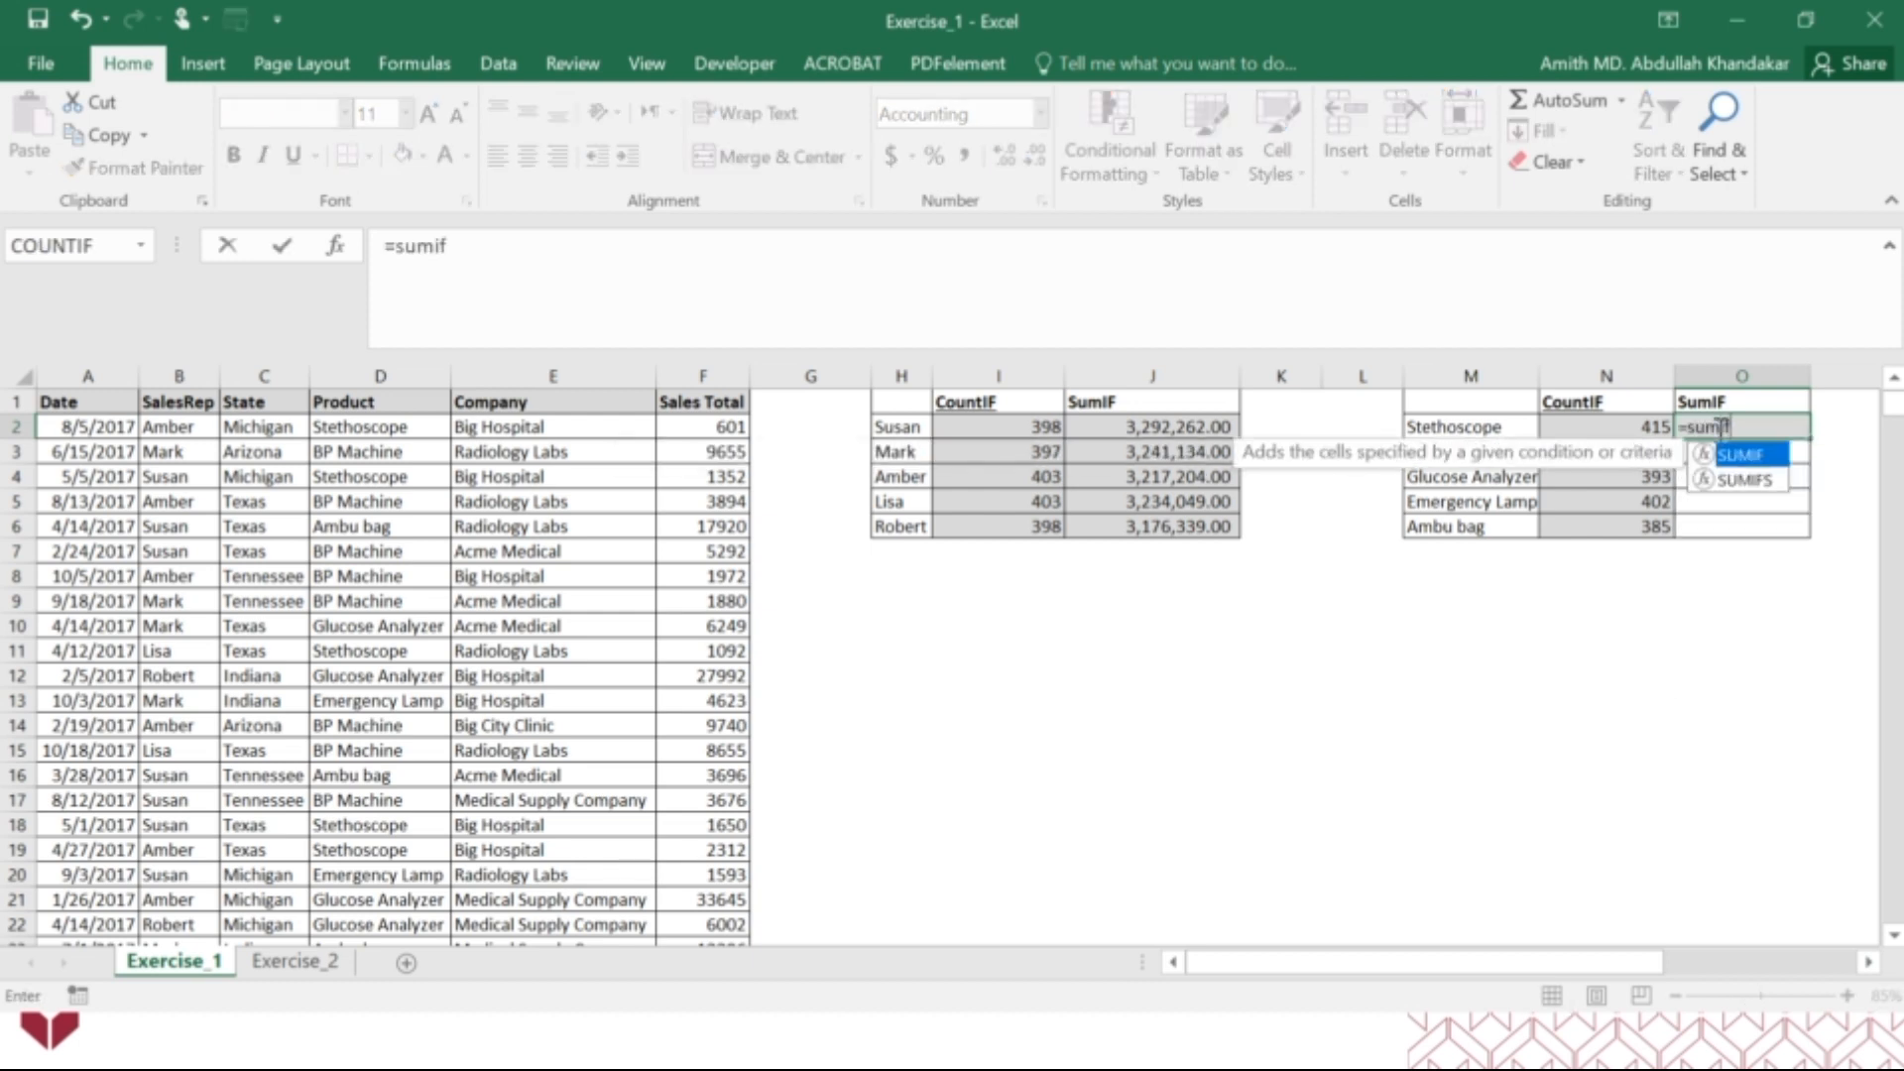
{"action": "key", "text": "Tab"}
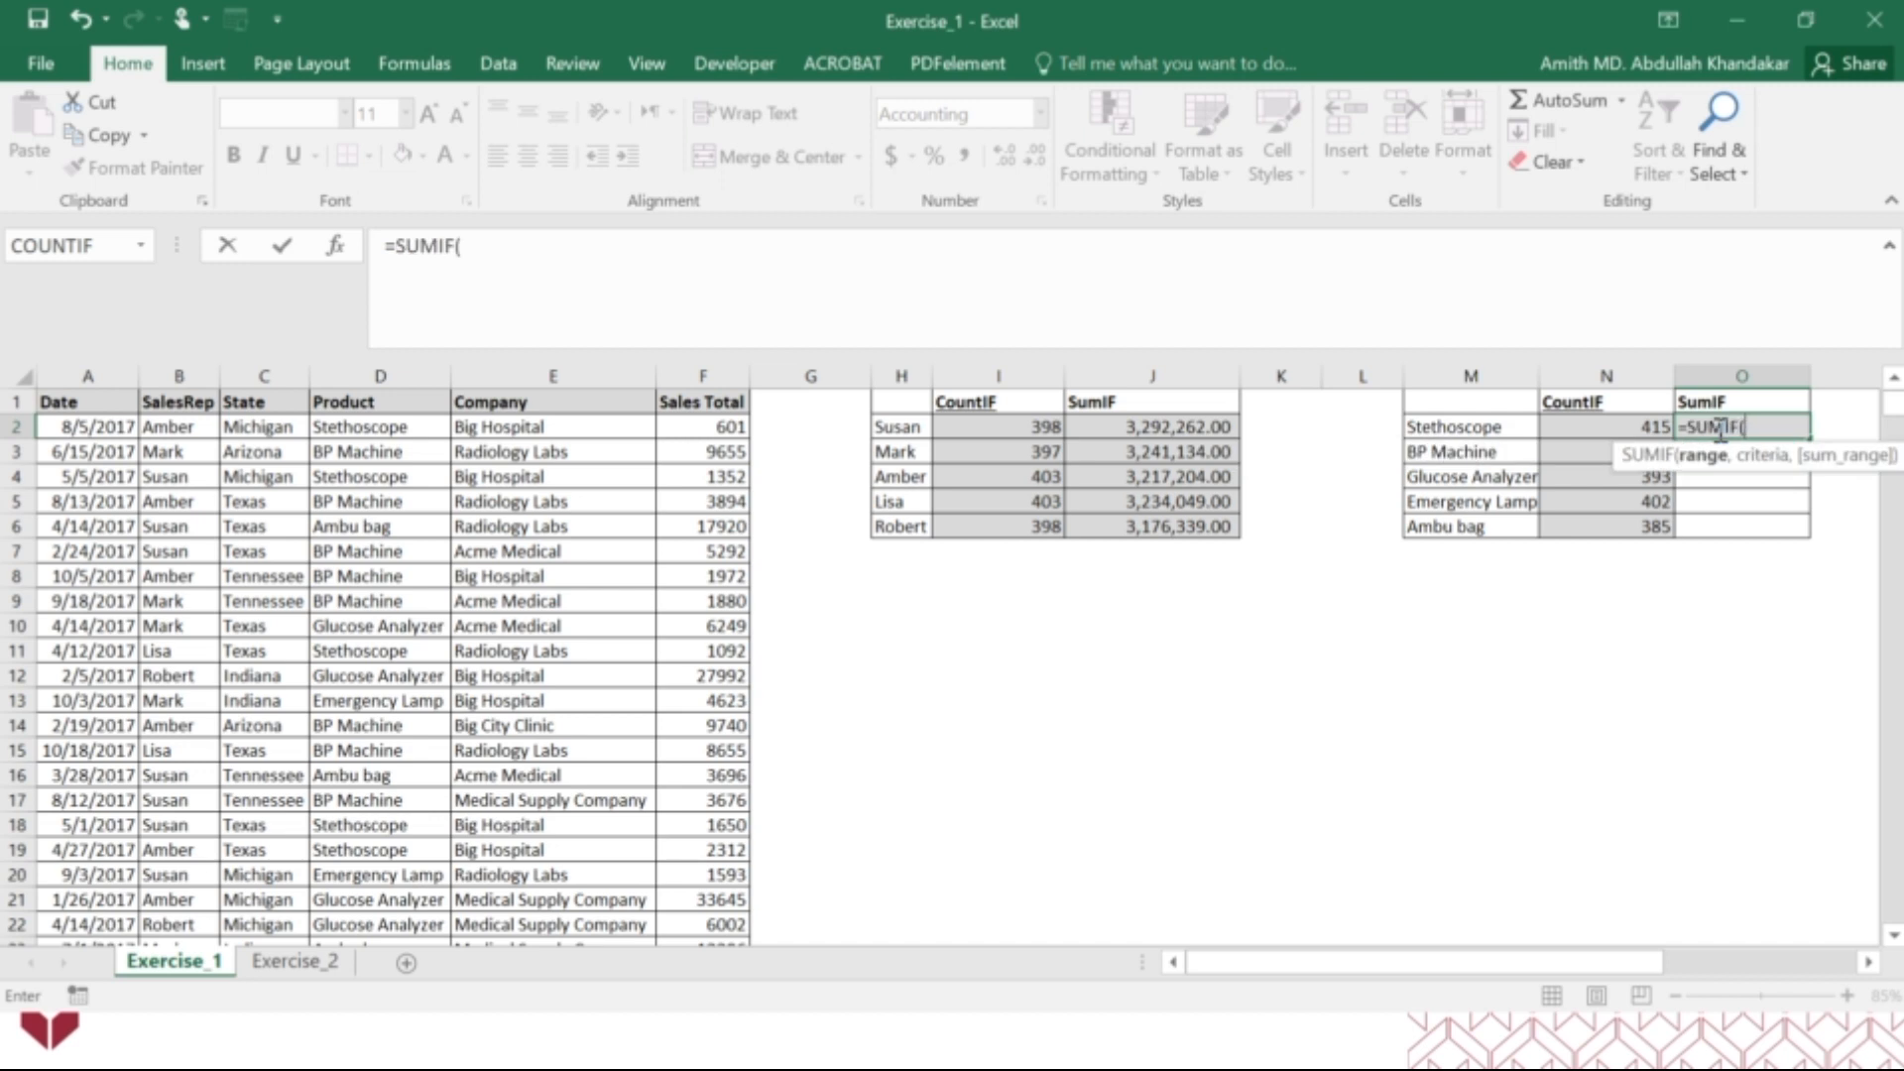
{"action": "left_click", "coordinate": [334, 250]}
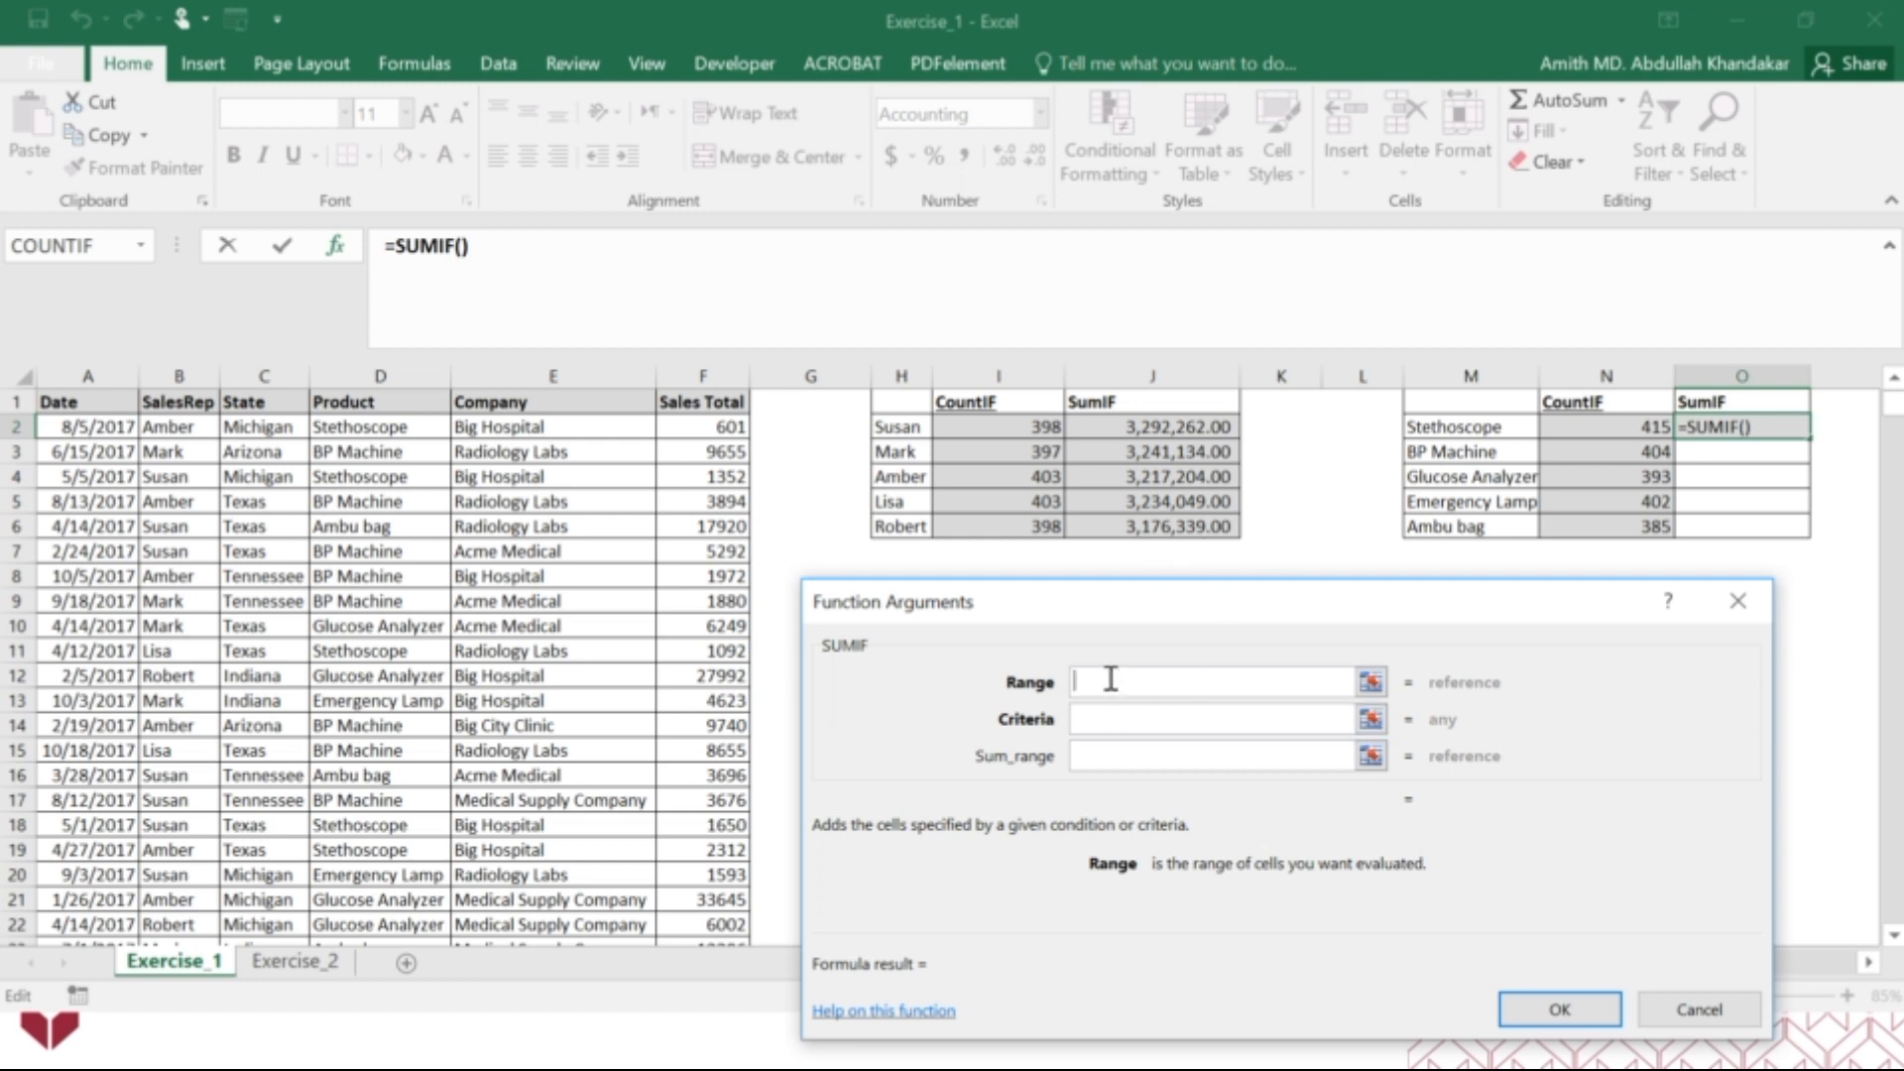
{"action": "left_click", "coordinate": [400, 375]}
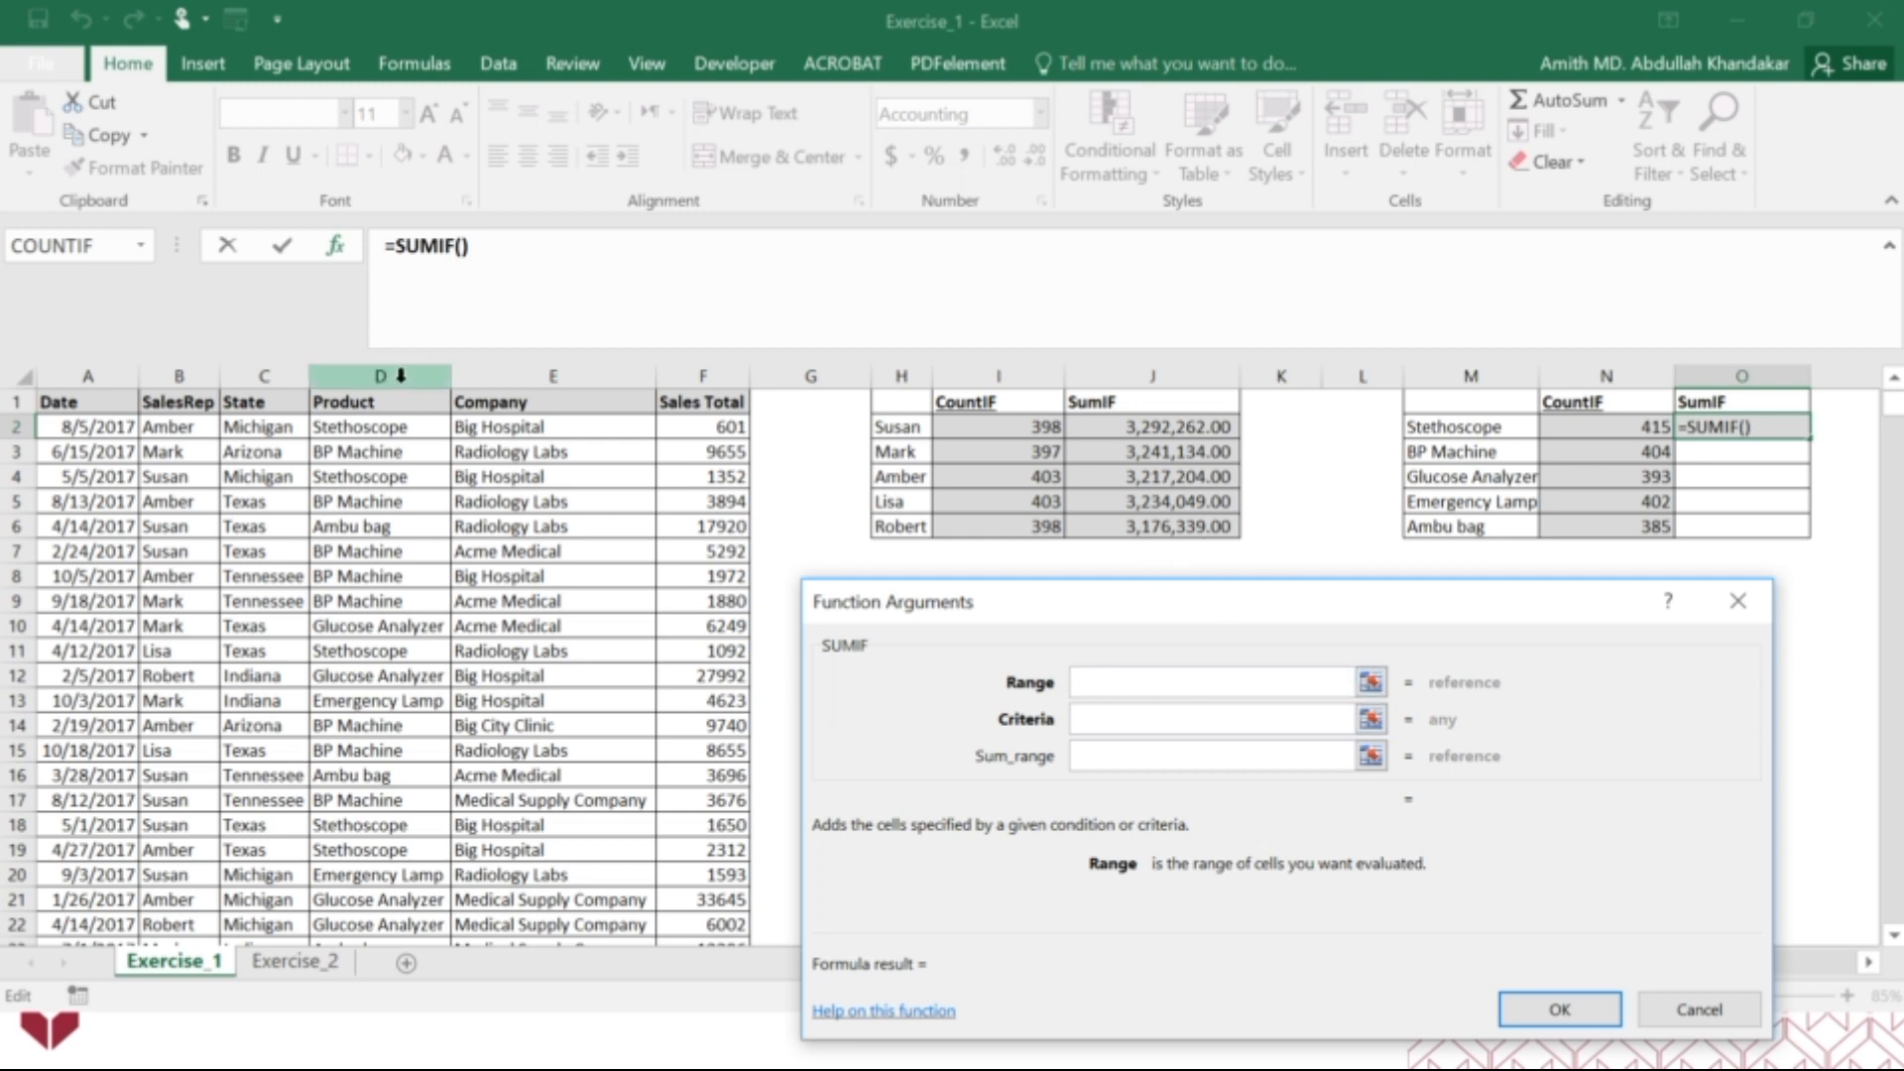
{"action": "left_click", "coordinate": [1131, 718]}
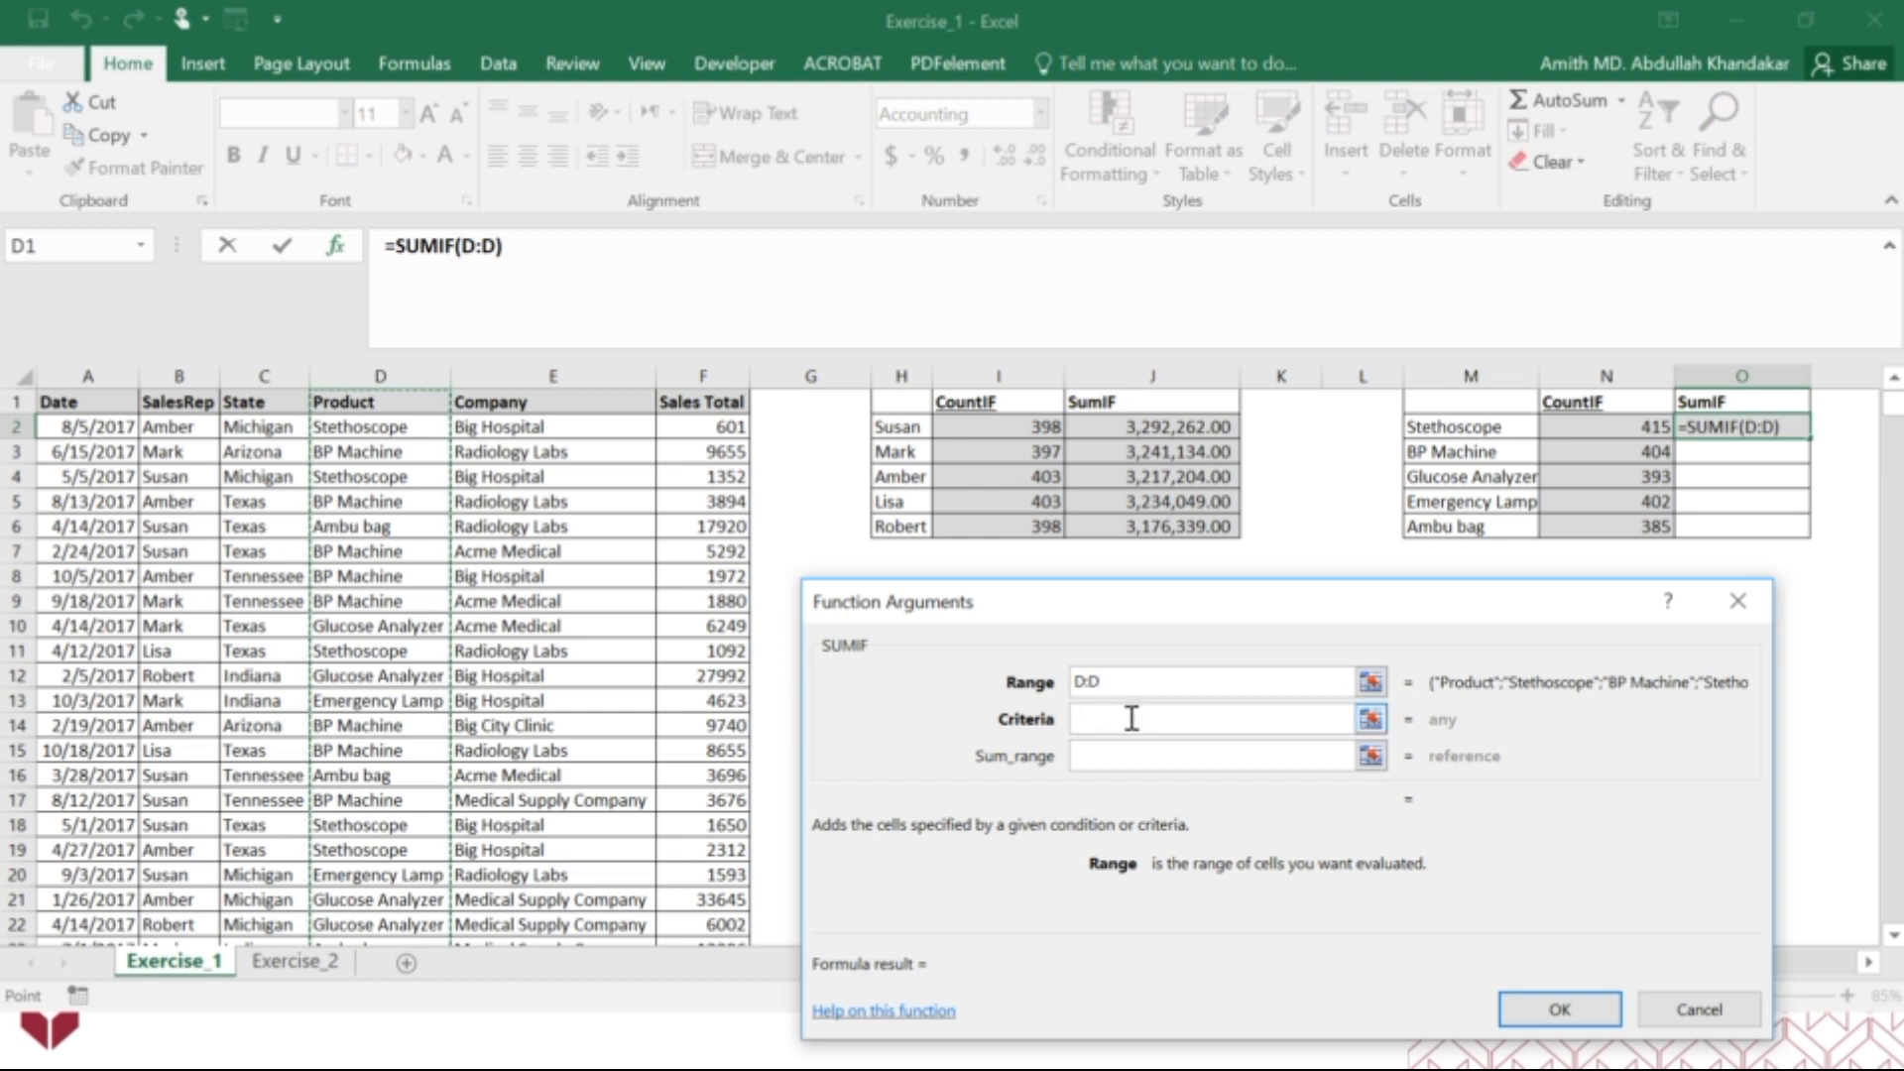
{"action": "left_click", "coordinate": [1489, 426]}
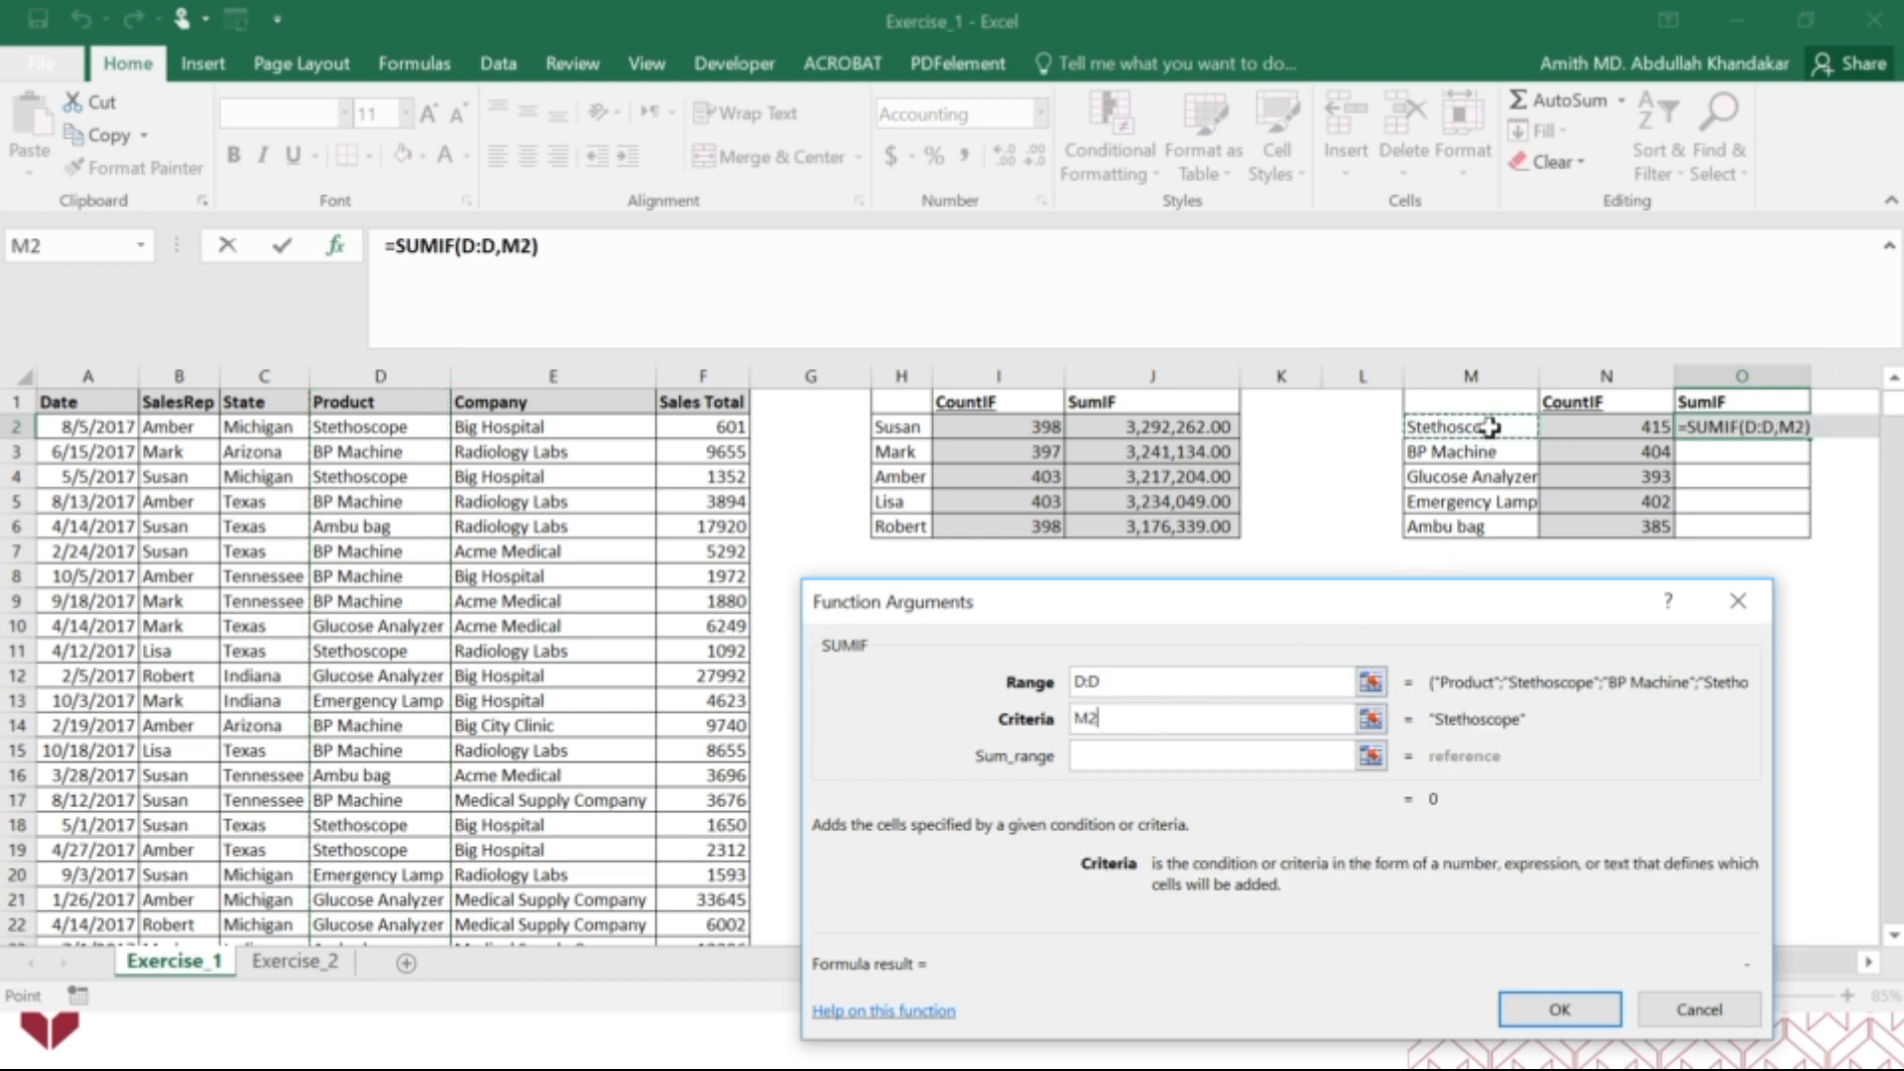
{"action": "left_click", "coordinate": [1126, 759]}
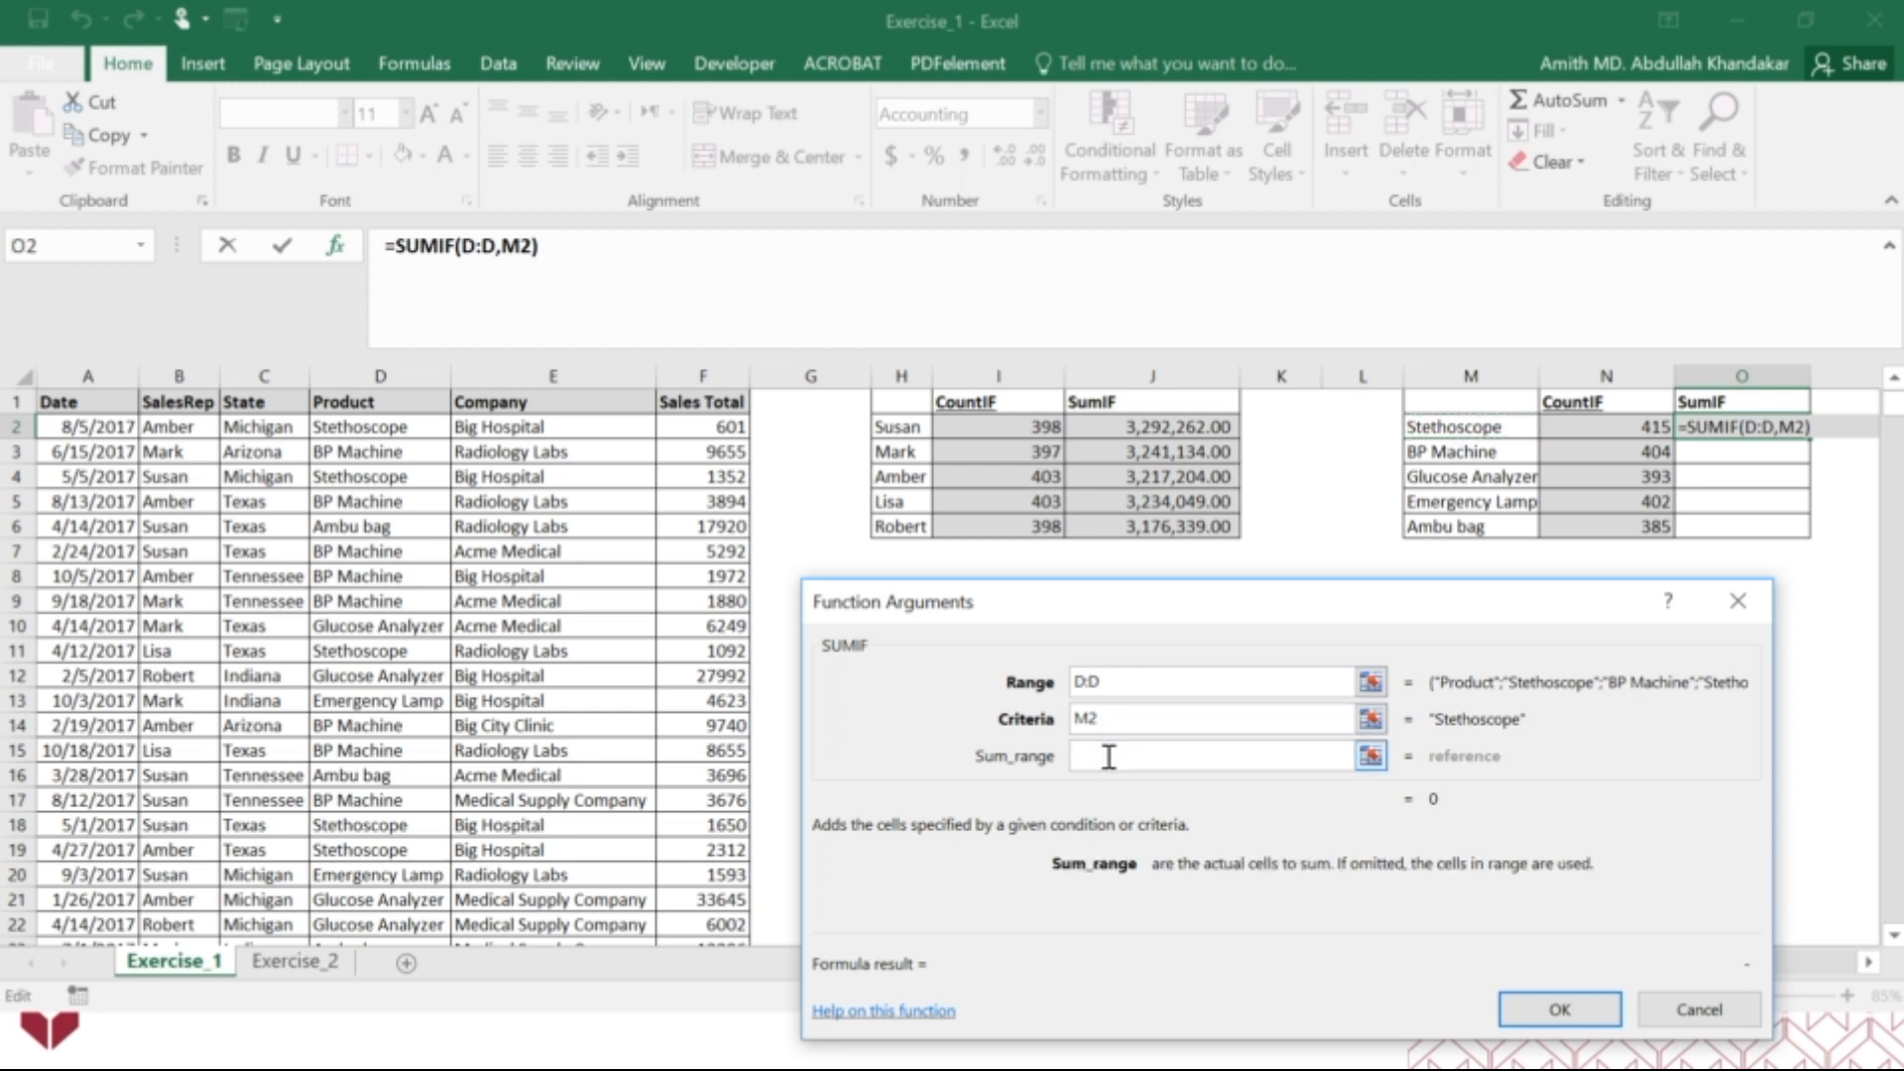
{"action": "left_click", "coordinate": [721, 375]}
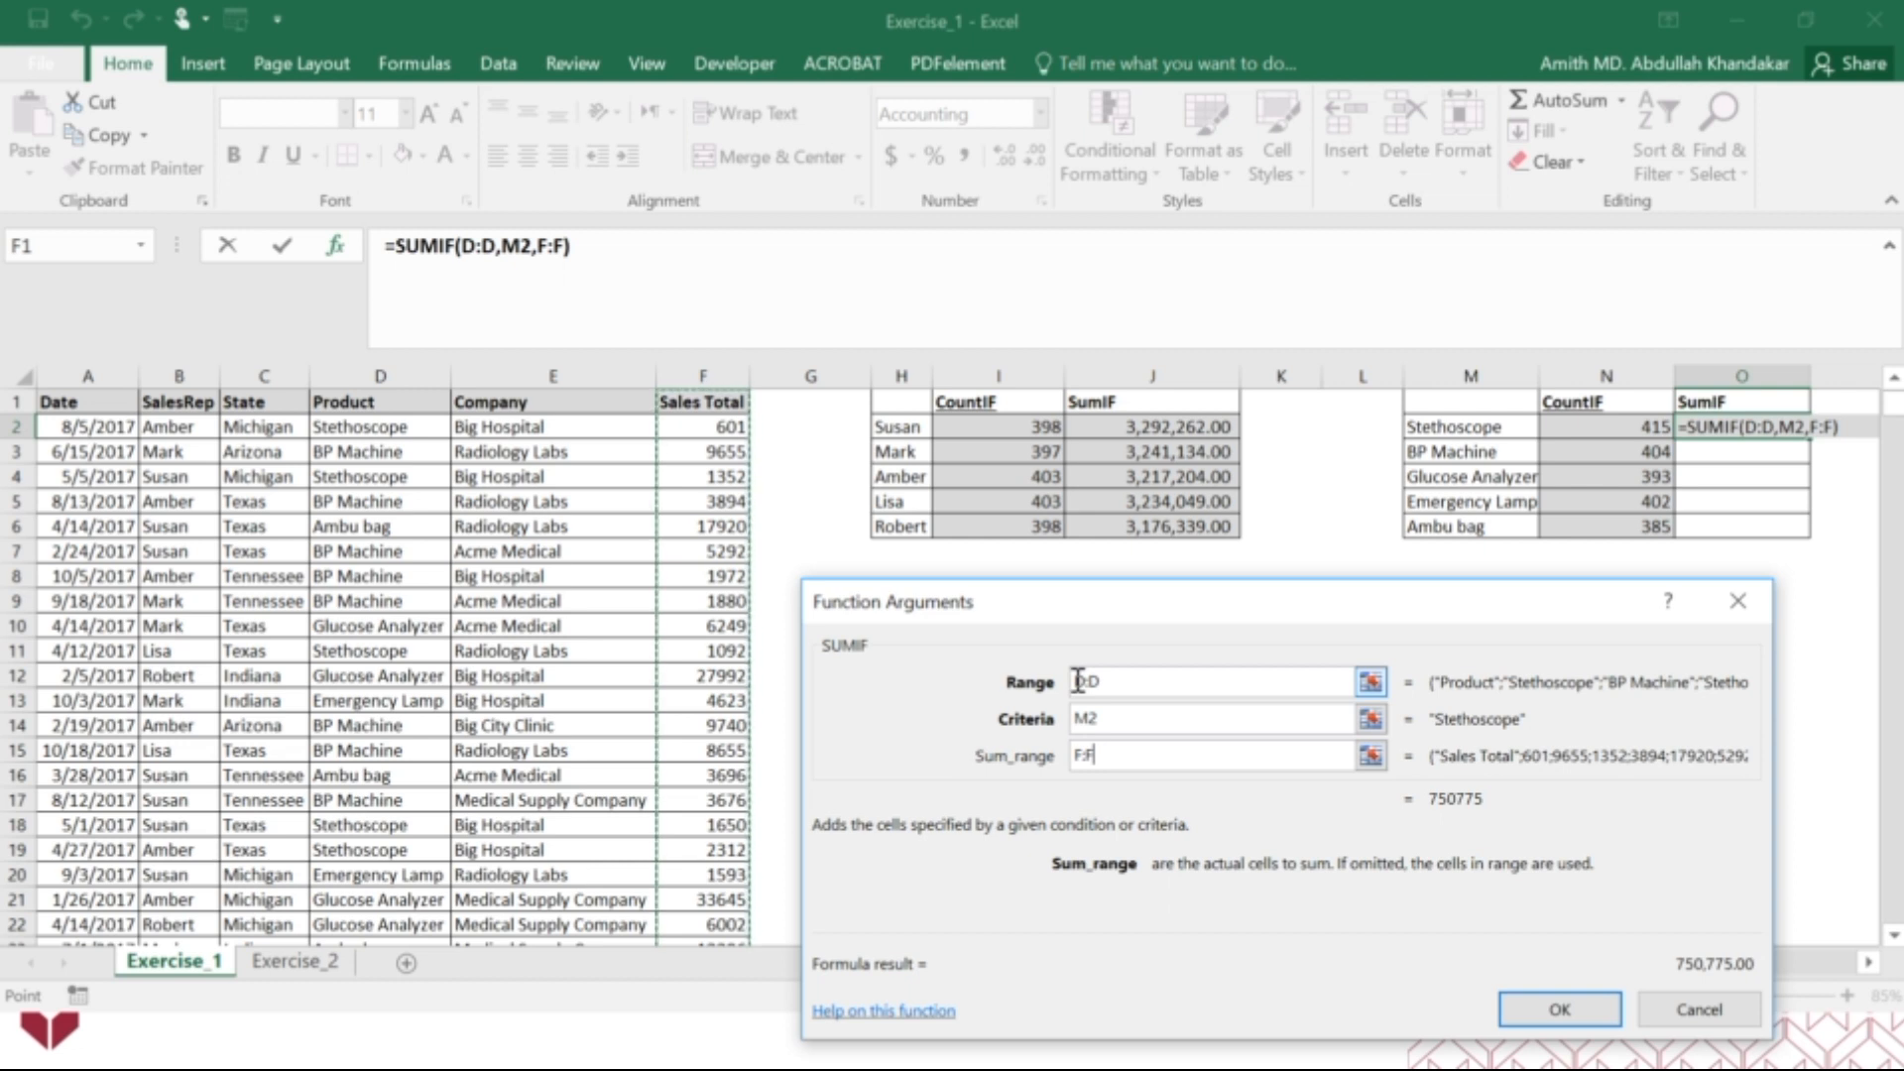
Change the O2 SUMIF range to the absolute reference $D:$D and its criteria to the mixed reference $M2.
{"action": "left_click", "coordinate": [1078, 681]}
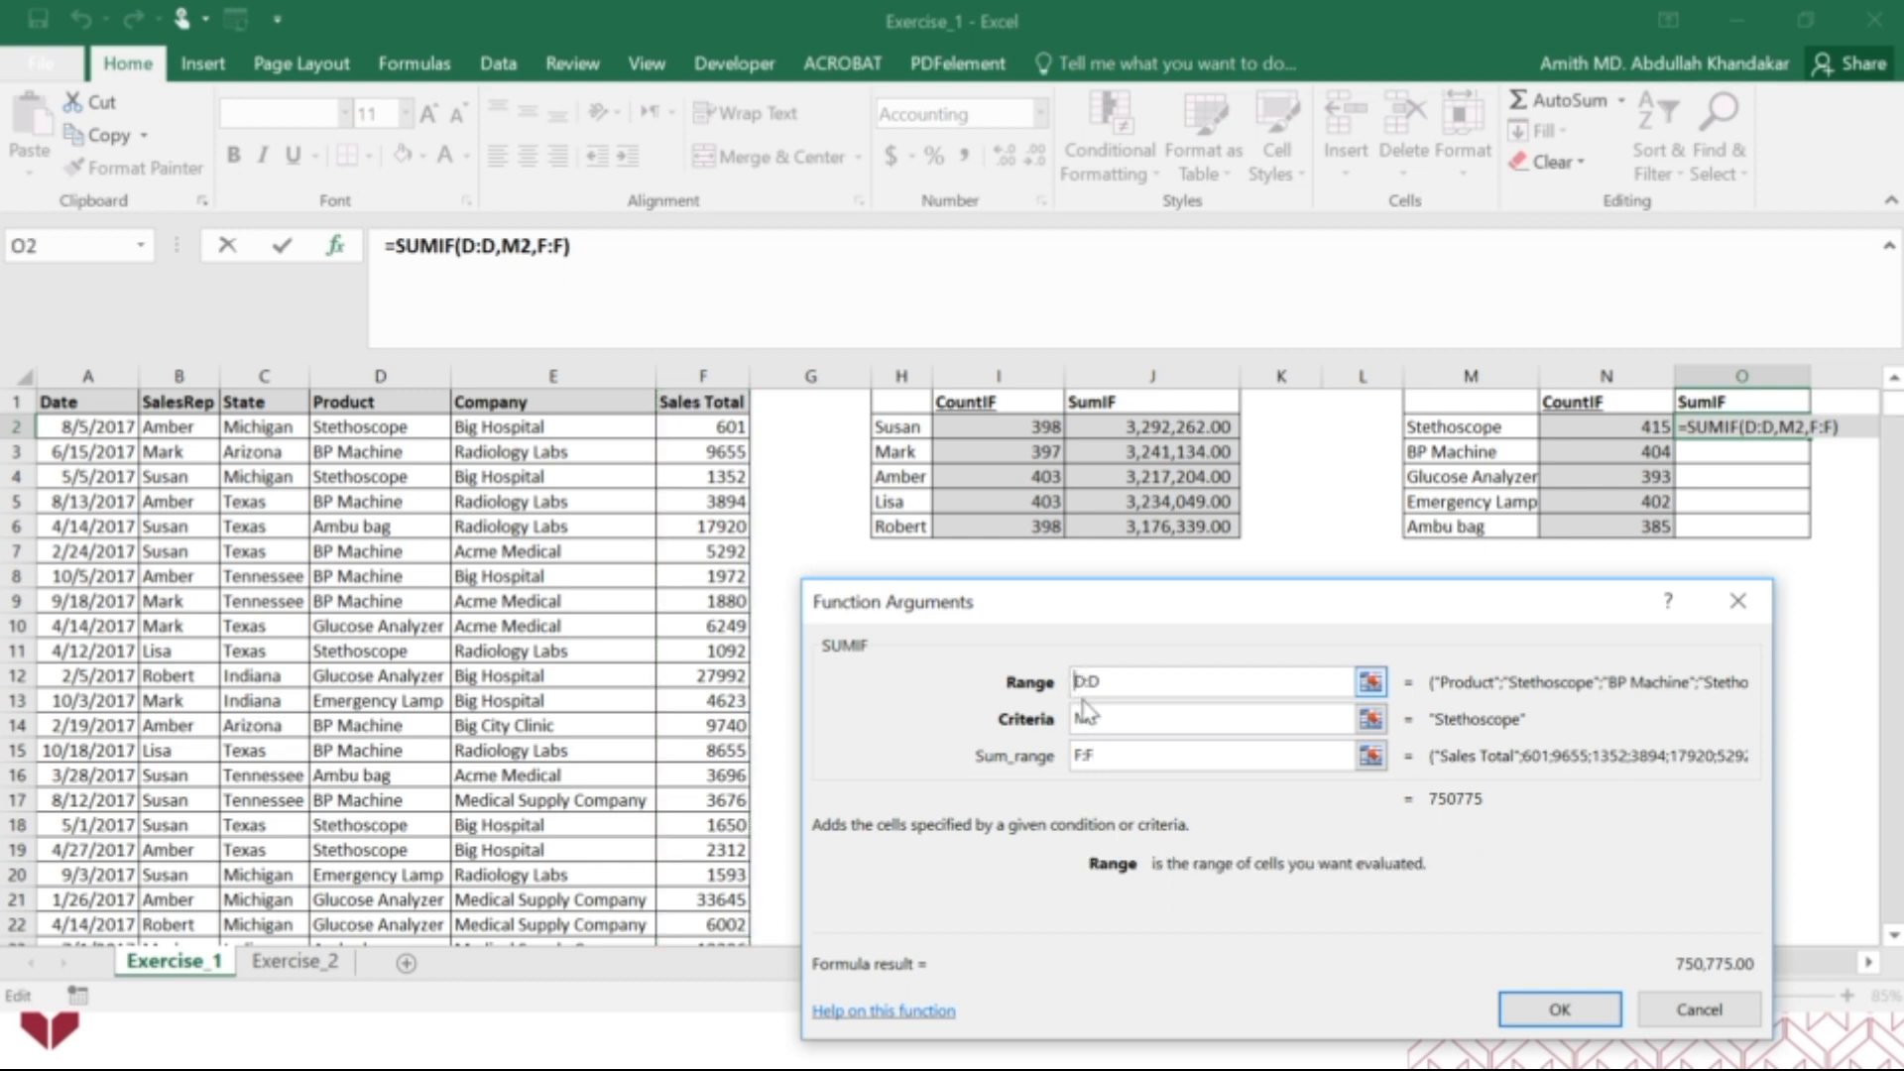
{"action": "type", "text": "$"}
{"action": "key", "text": "Right"}
{"action": "key", "text": "Right"}
{"action": "type", "text": "$"}
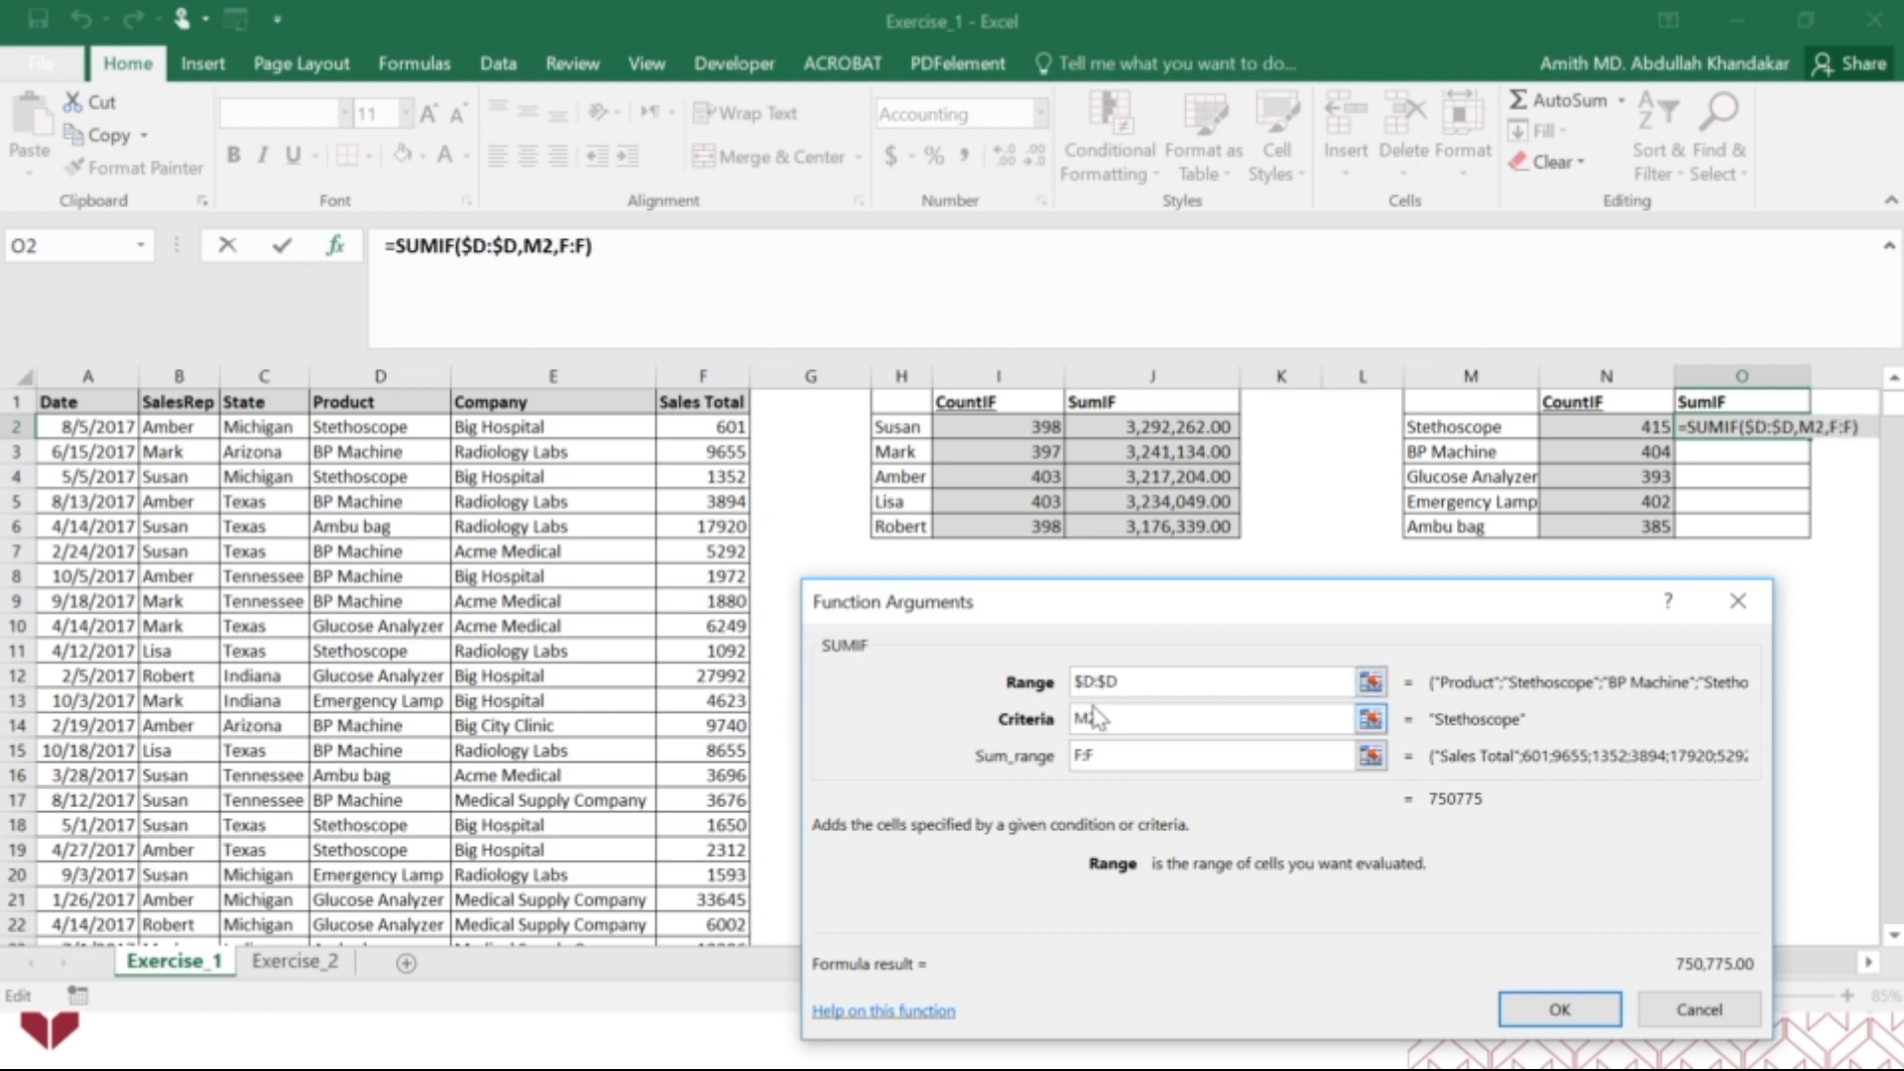
{"action": "left_click", "coordinate": [1082, 727]}
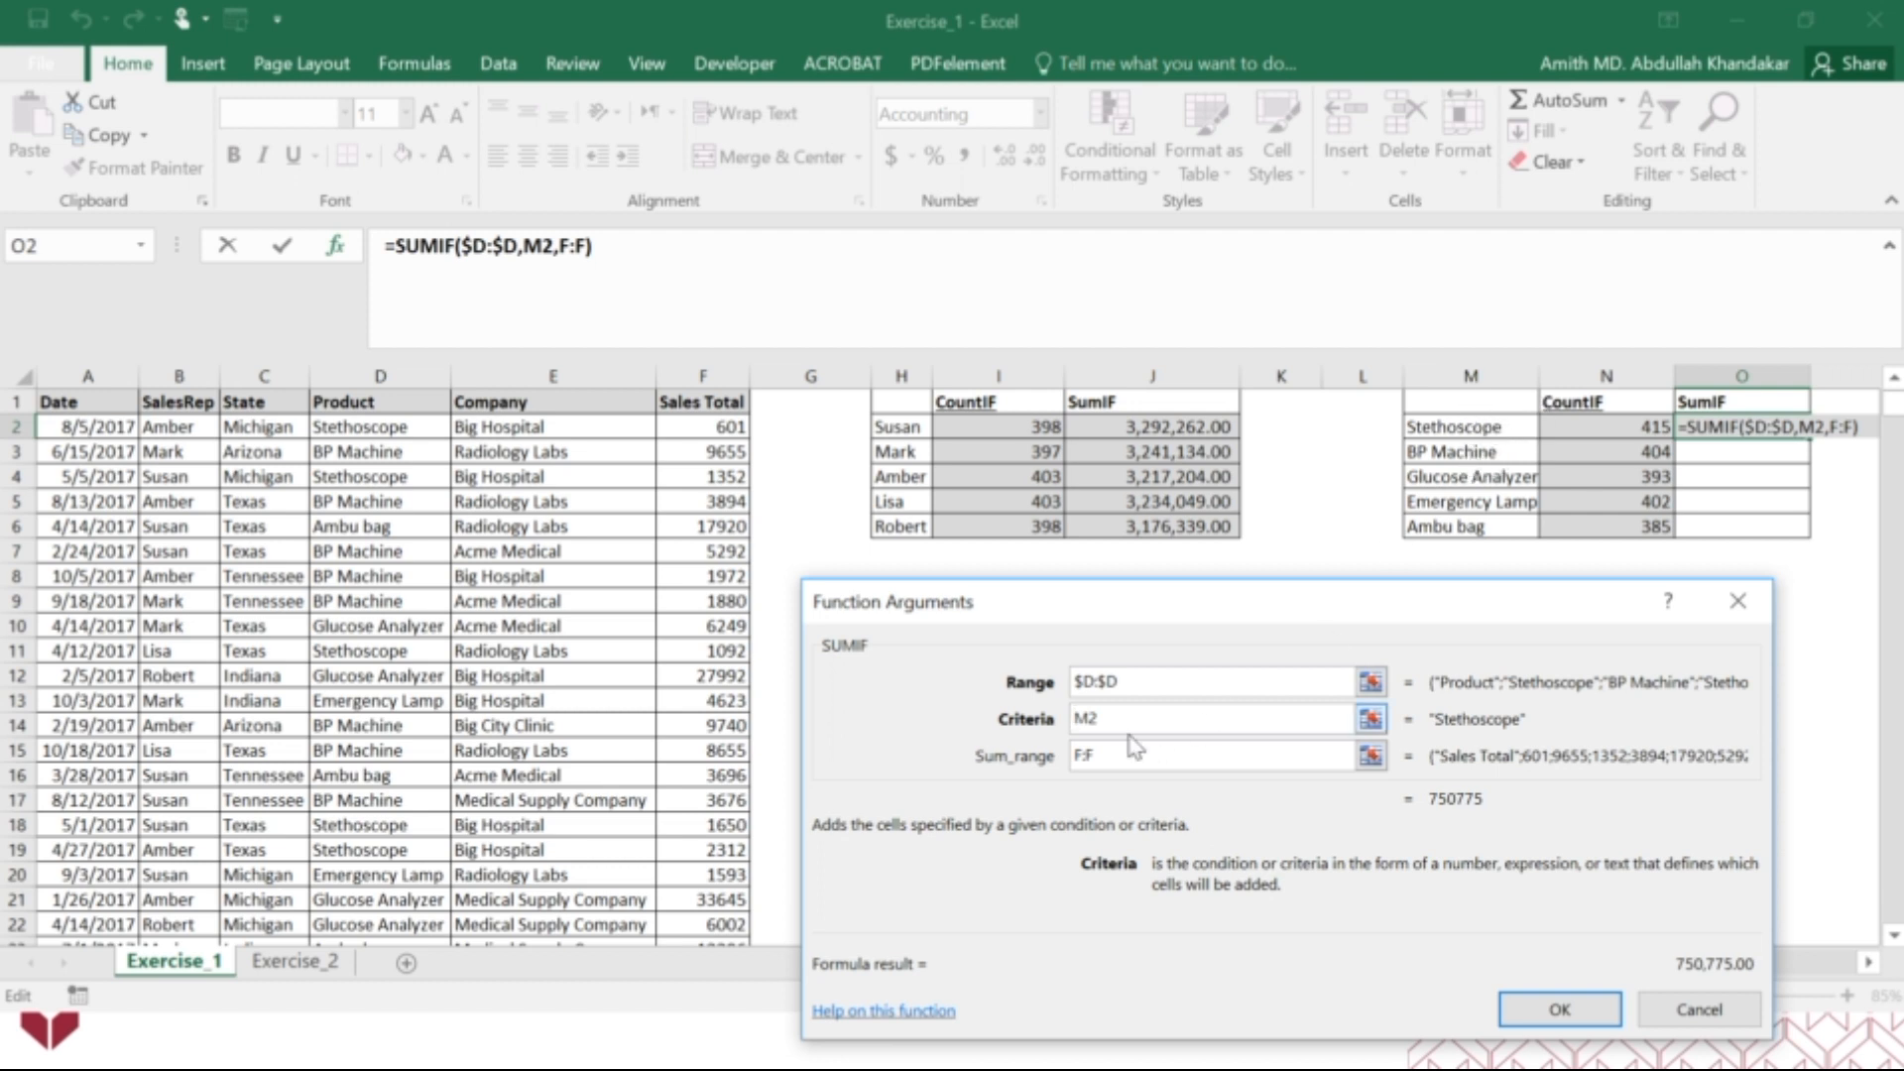
{"action": "type", "text": "$"}
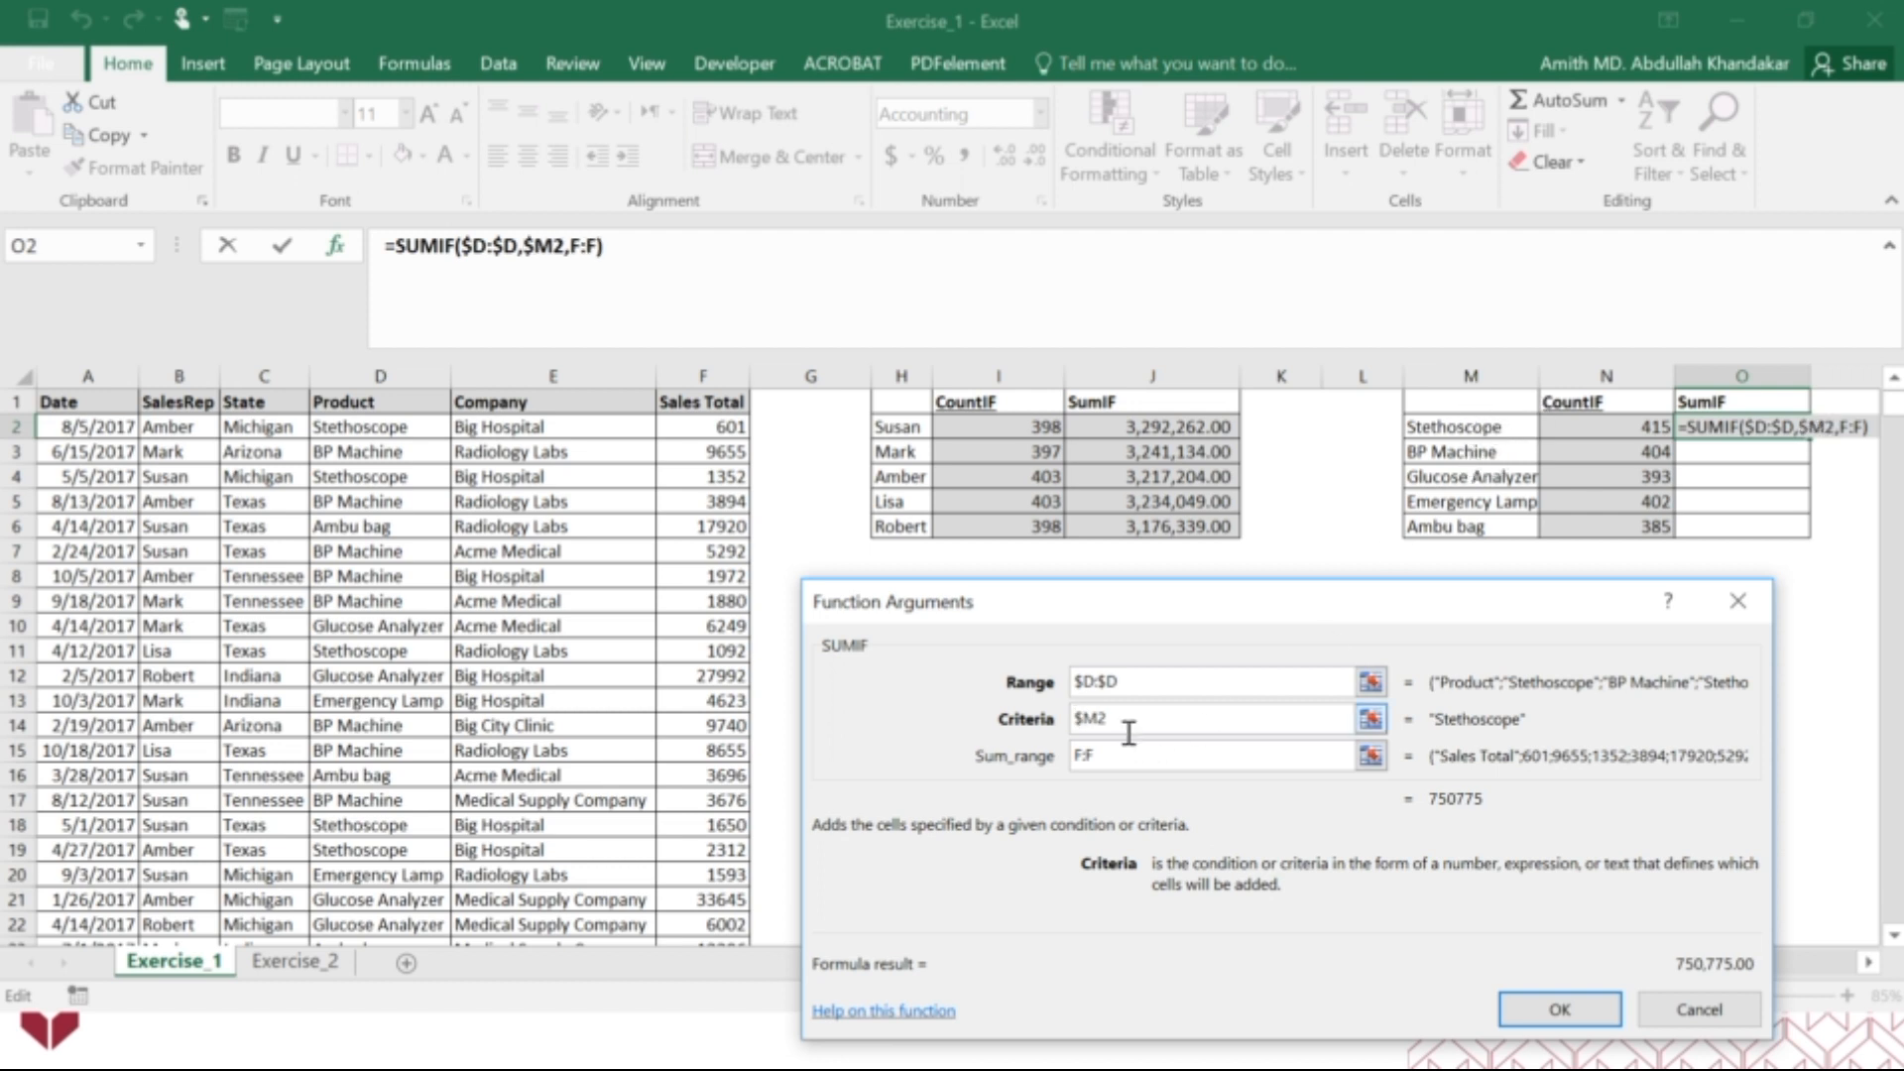
Make the O2 SUMIF sum range absolute as $F:$F and fill the completed formula down through O6.
{"action": "left_click", "coordinate": [1082, 757]}
{"action": "left_click", "coordinate": [1081, 758]}
{"action": "type", "text": "$"}
{"action": "key", "text": "Right"}
{"action": "key", "text": "Right"}
{"action": "type", "text": "$"}
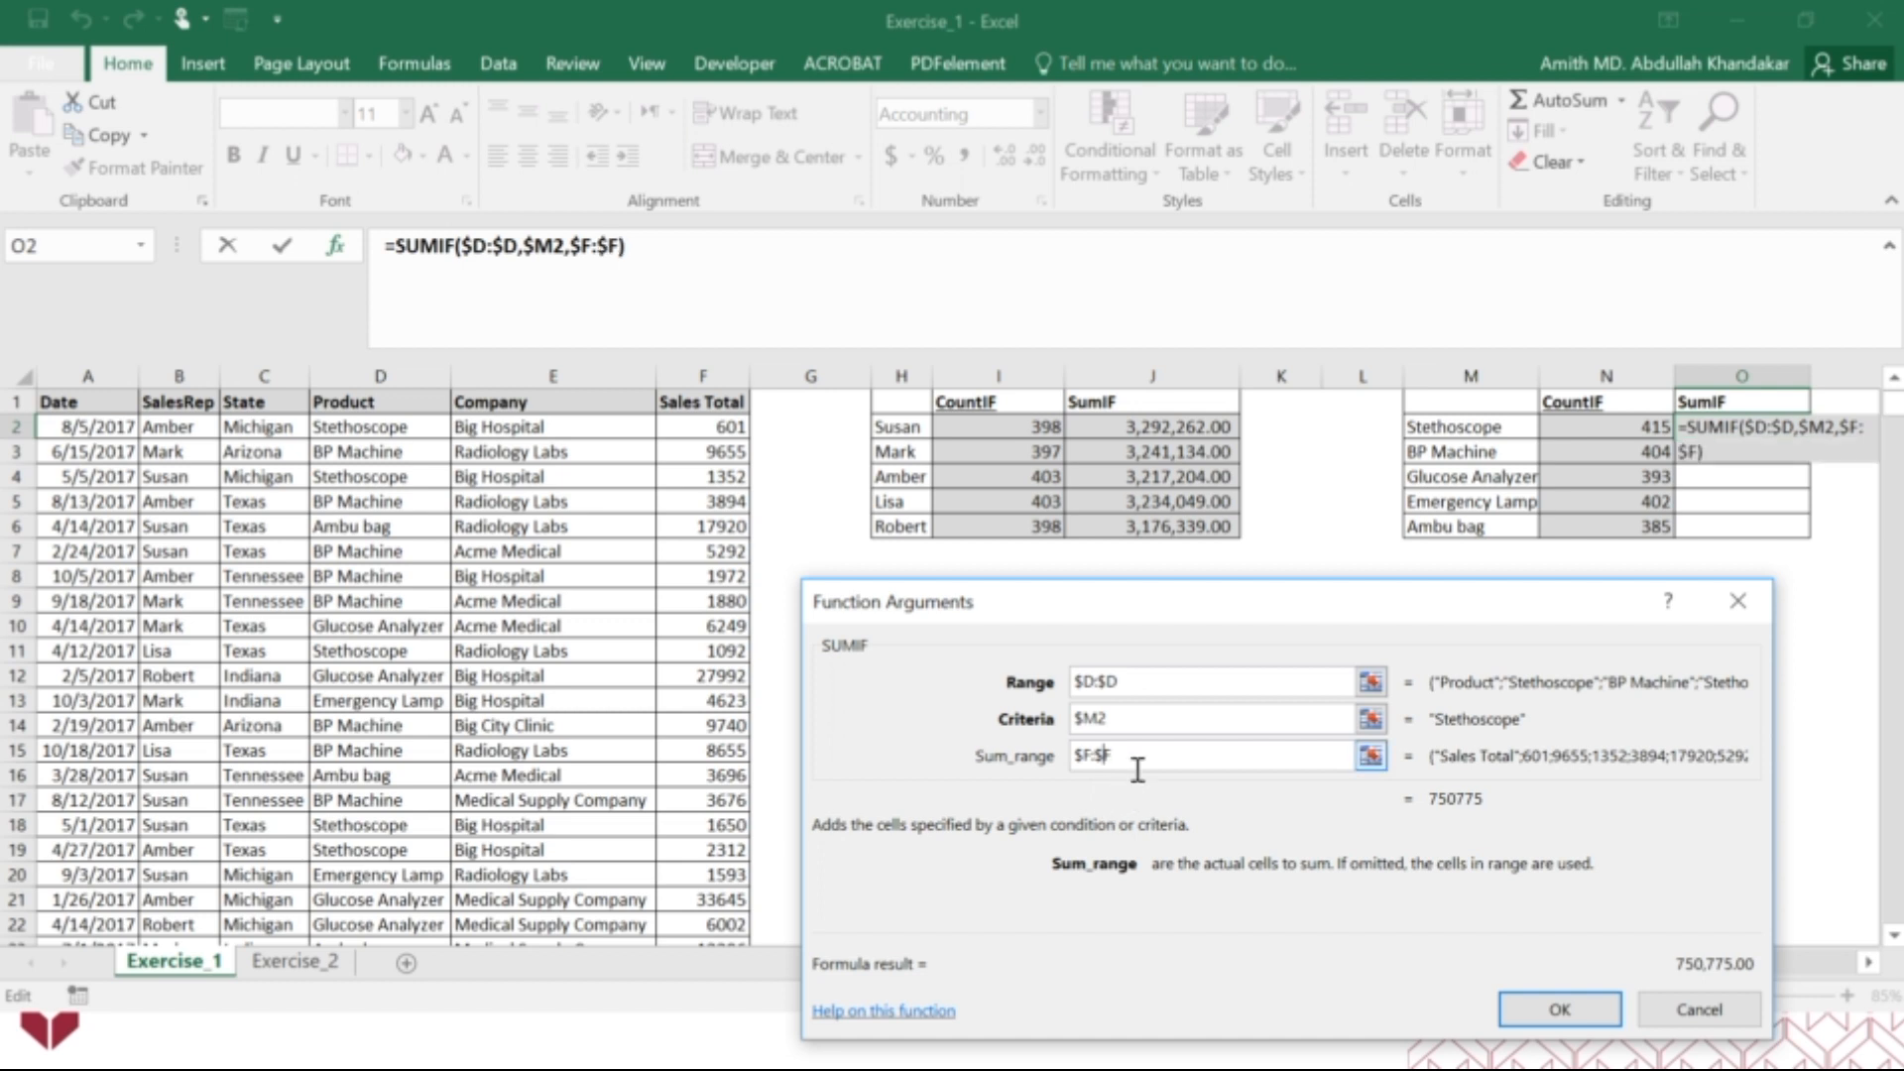
{"action": "left_click", "coordinate": [1560, 1010]}
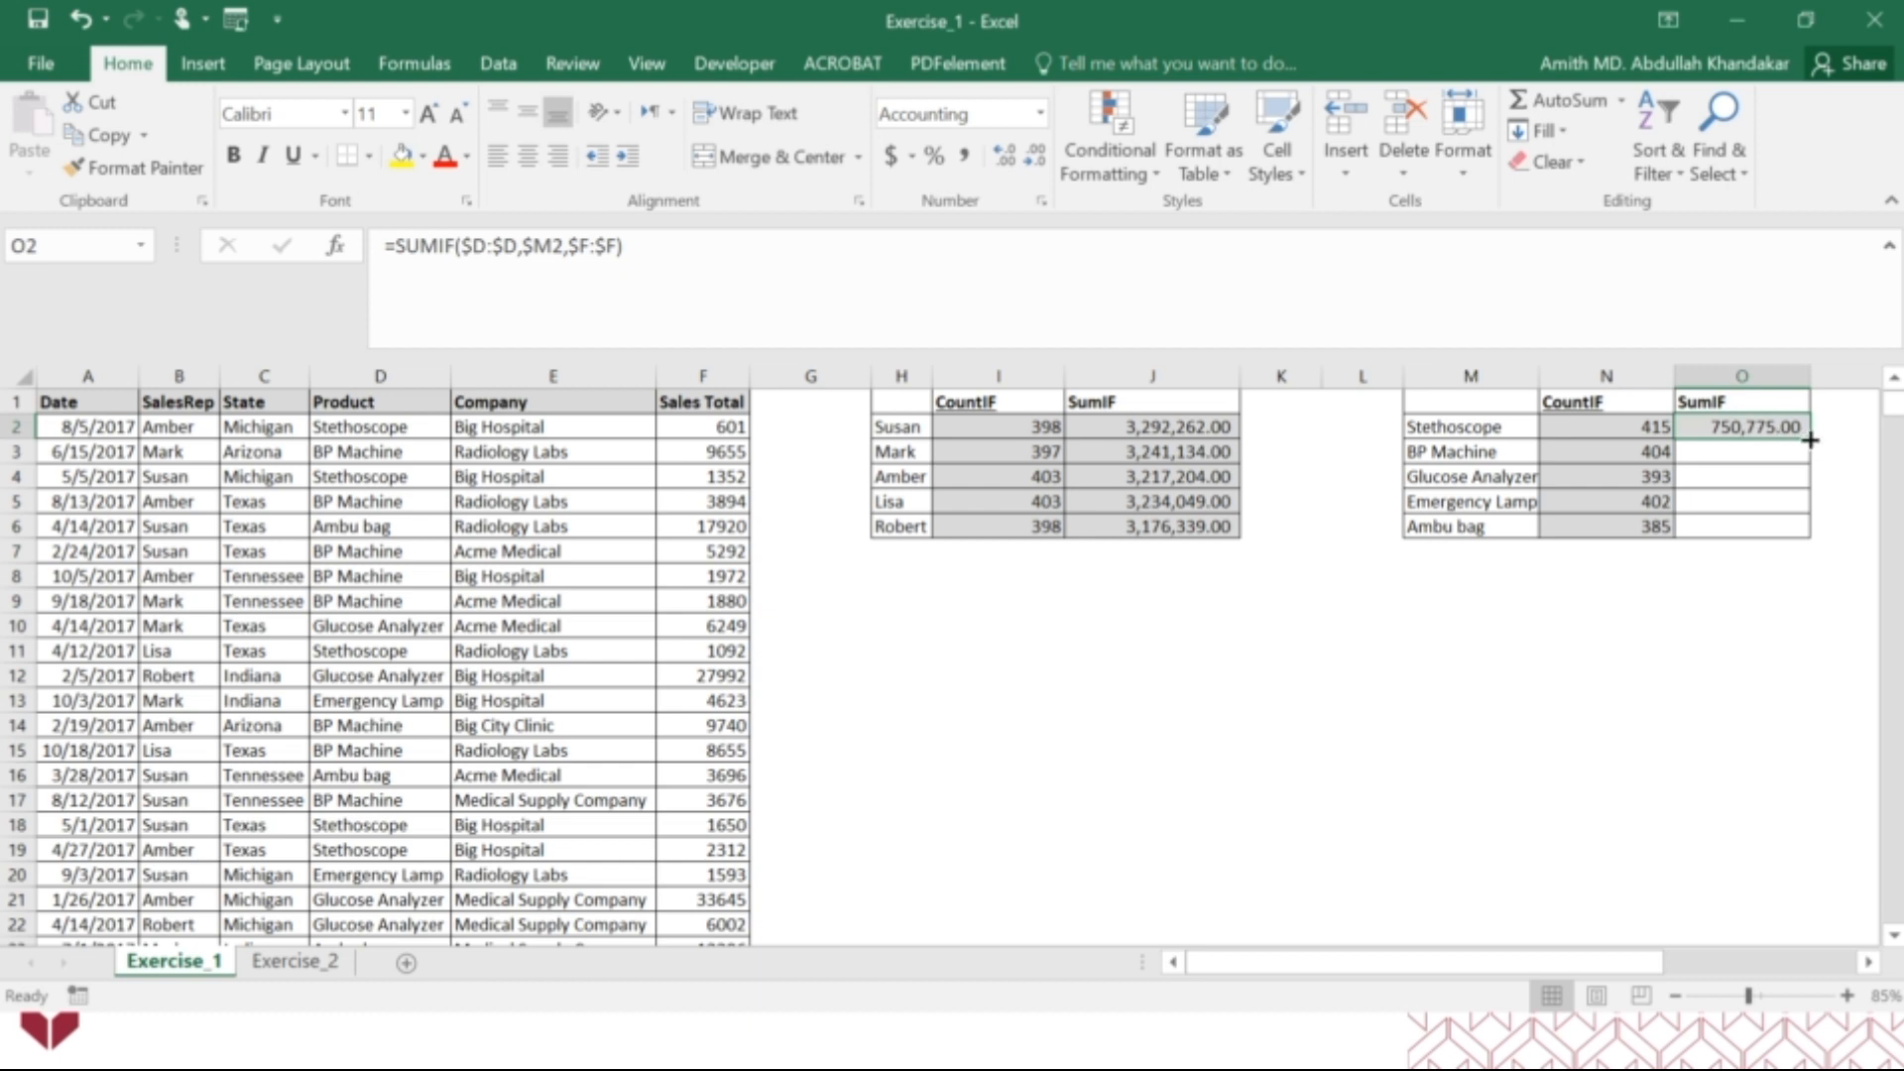
{"action": "left_click_drag", "start_coordinate": [1810, 439], "coordinate": [1806, 544]}
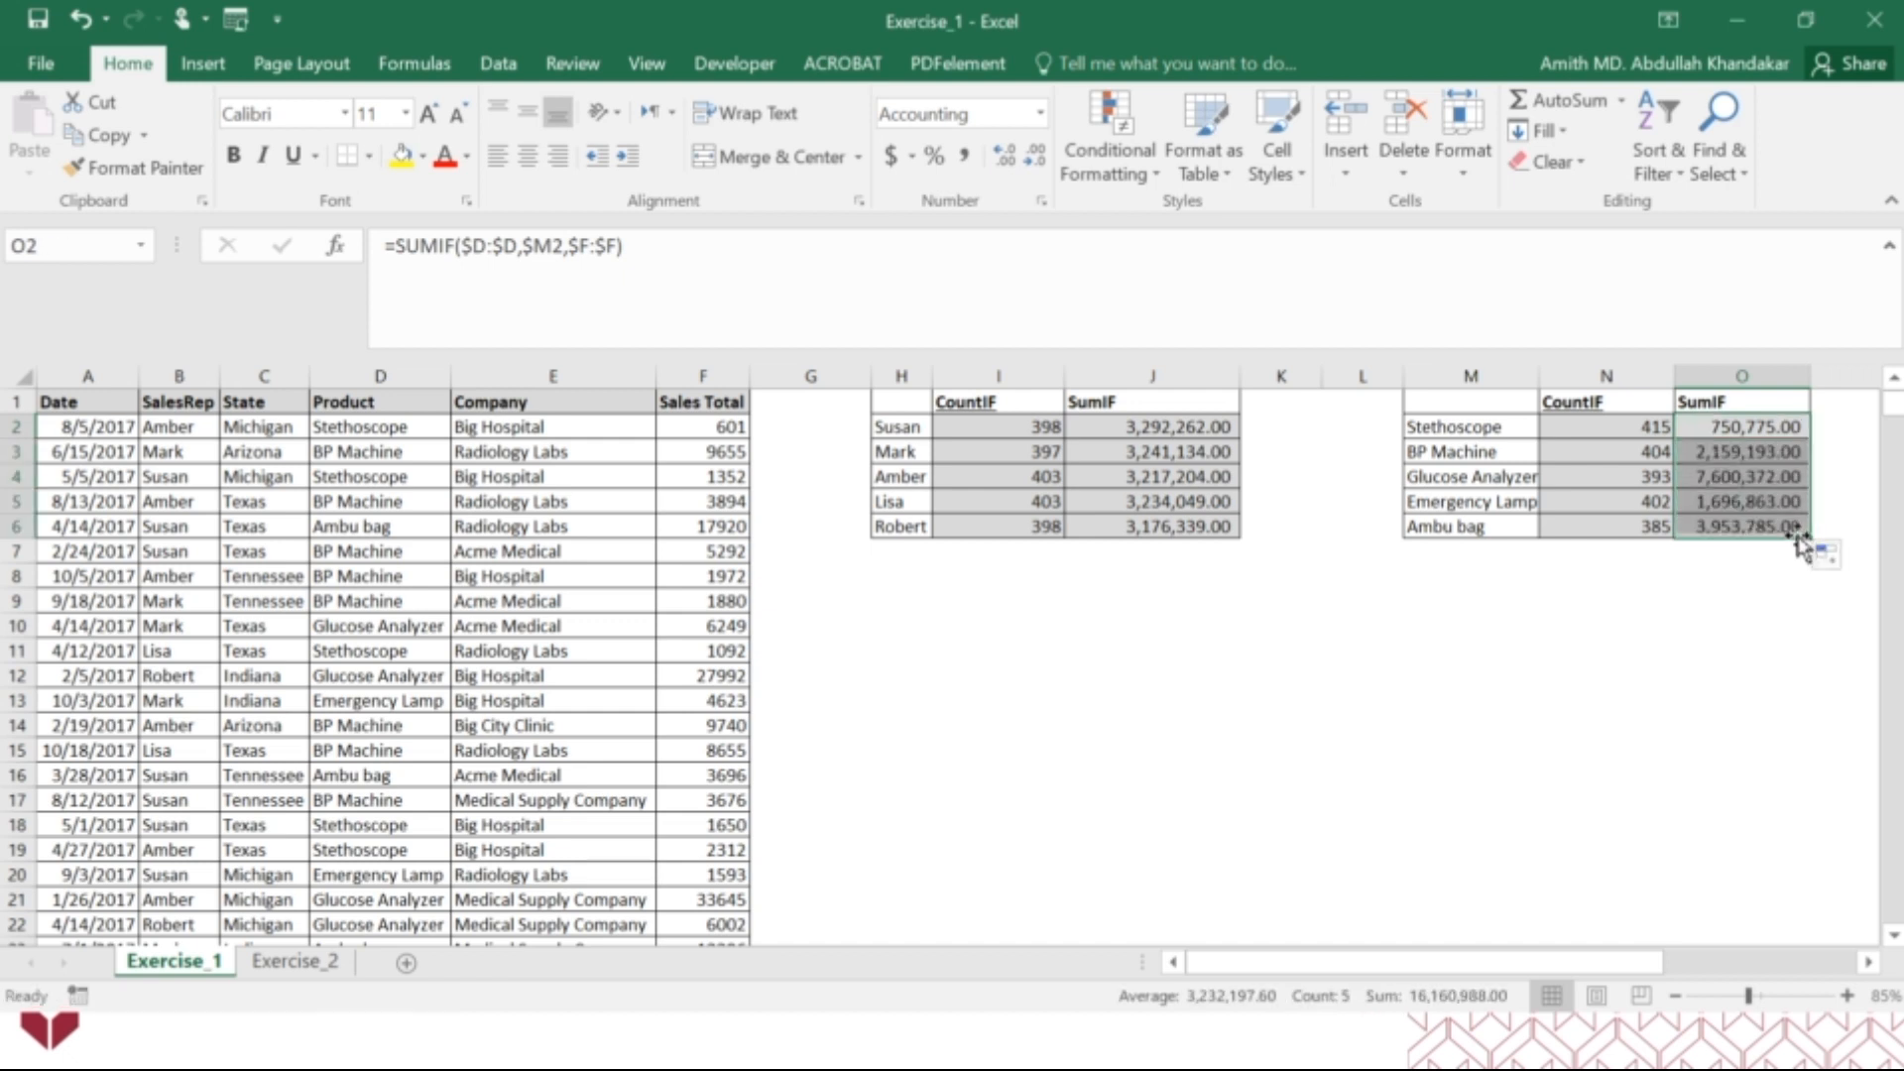
Inspect which ranges and criteria the copied SUMIF formulas in O3 and O6 refer to, leaving both formulas as they are.
{"action": "left_click", "coordinate": [1750, 453]}
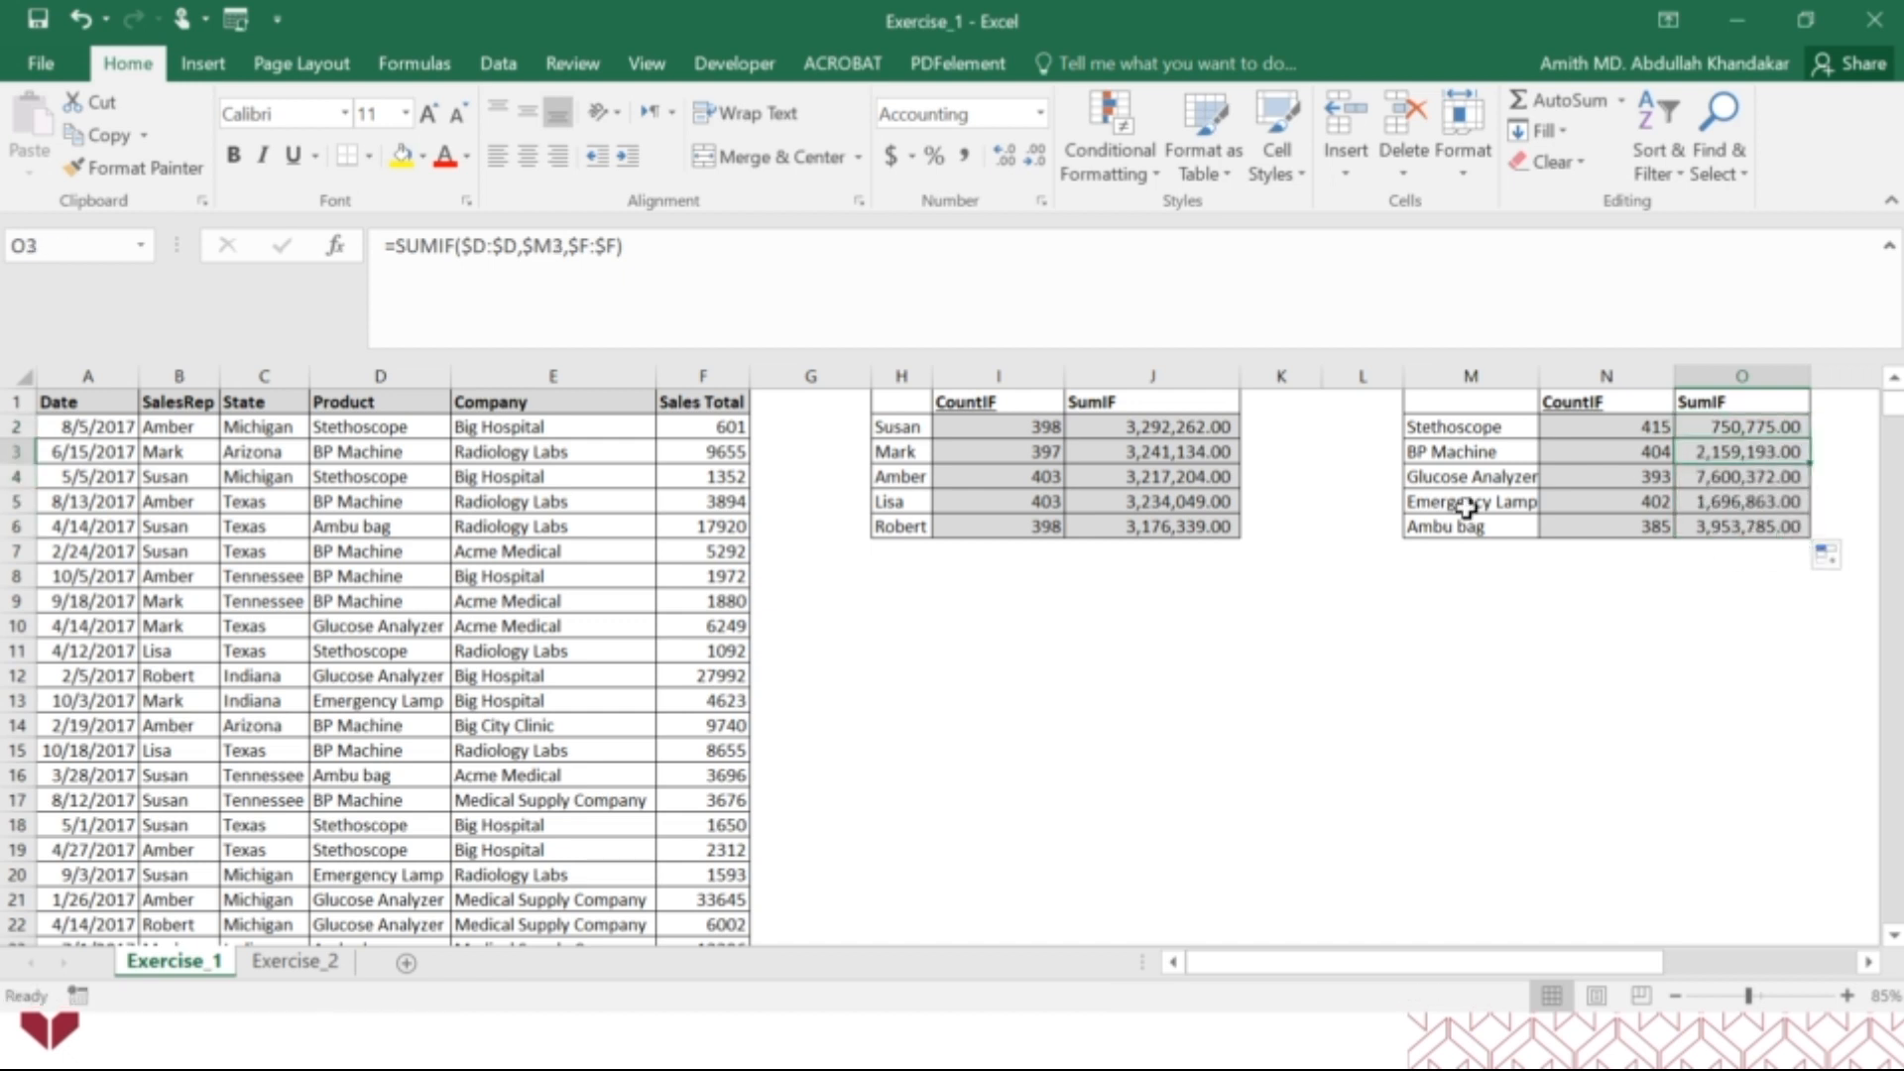
{"action": "left_click", "coordinate": [561, 251]}
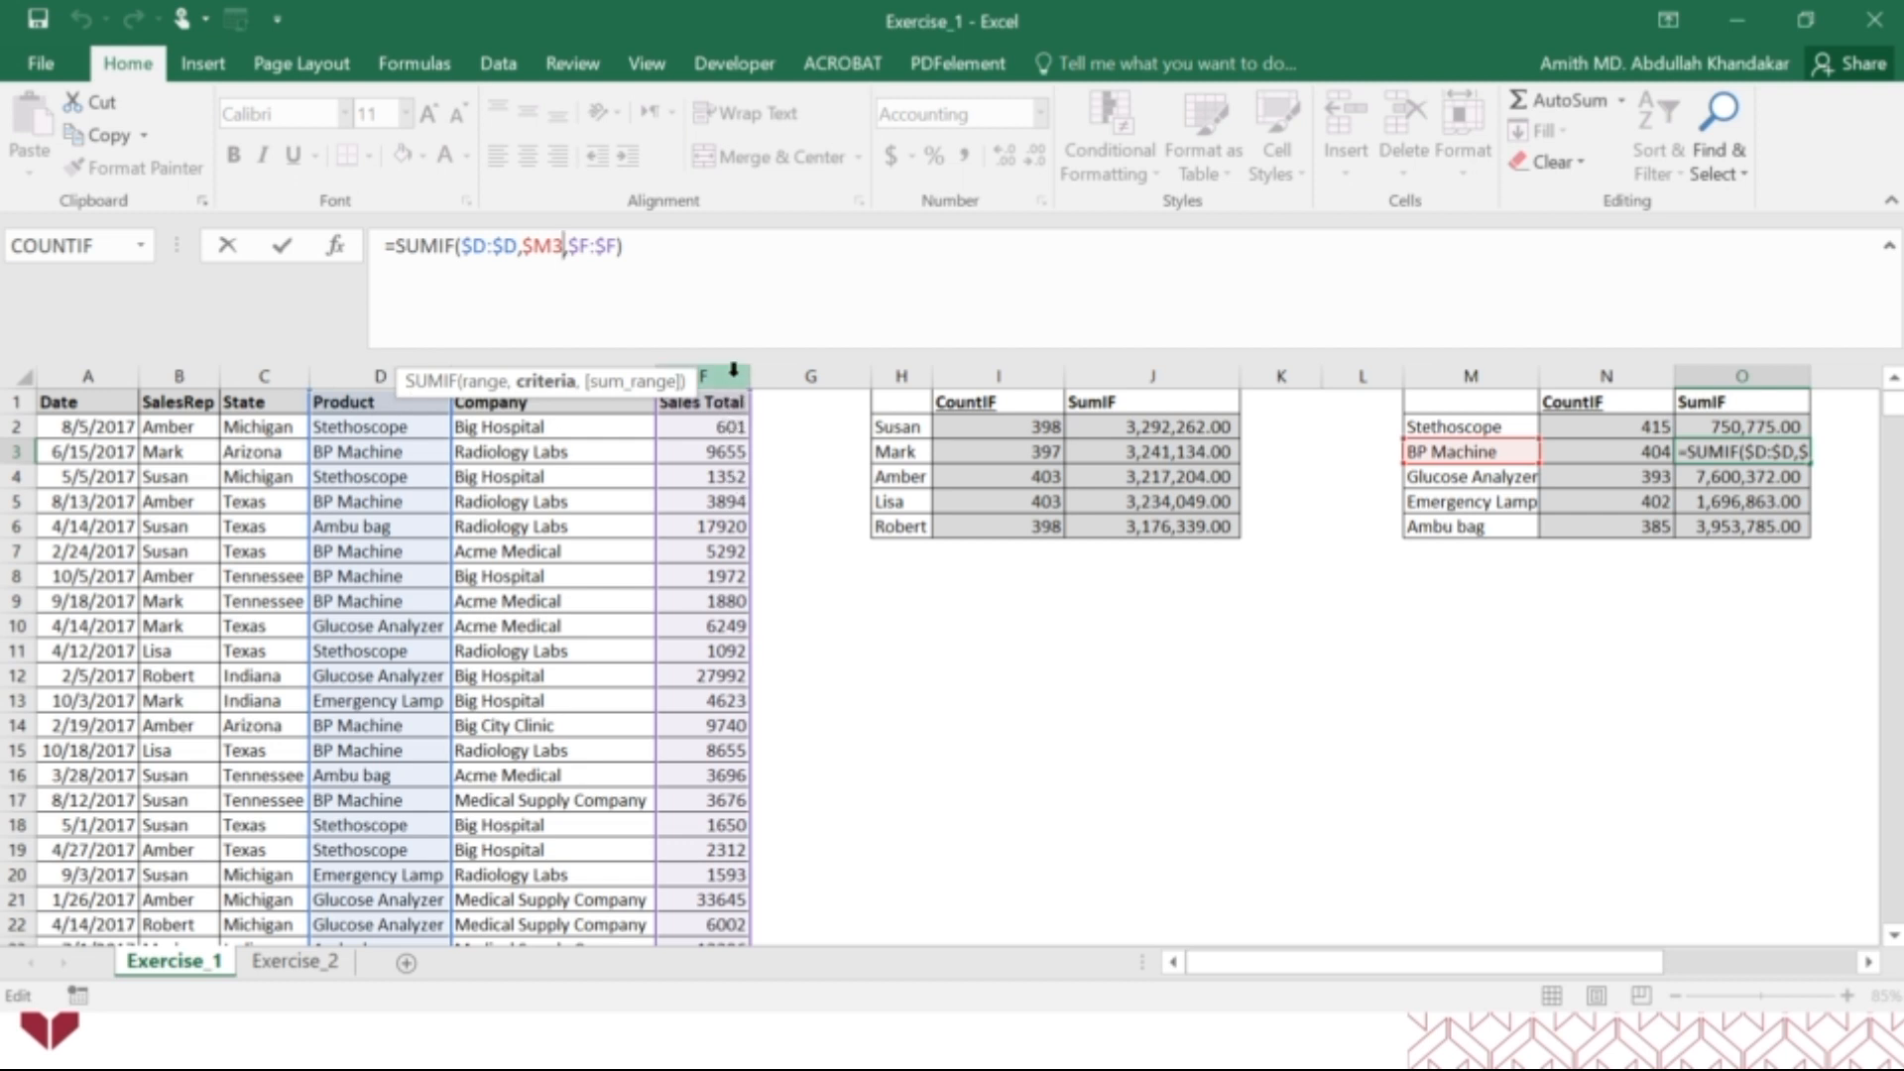
{"action": "key", "text": "ctrl+Return"}
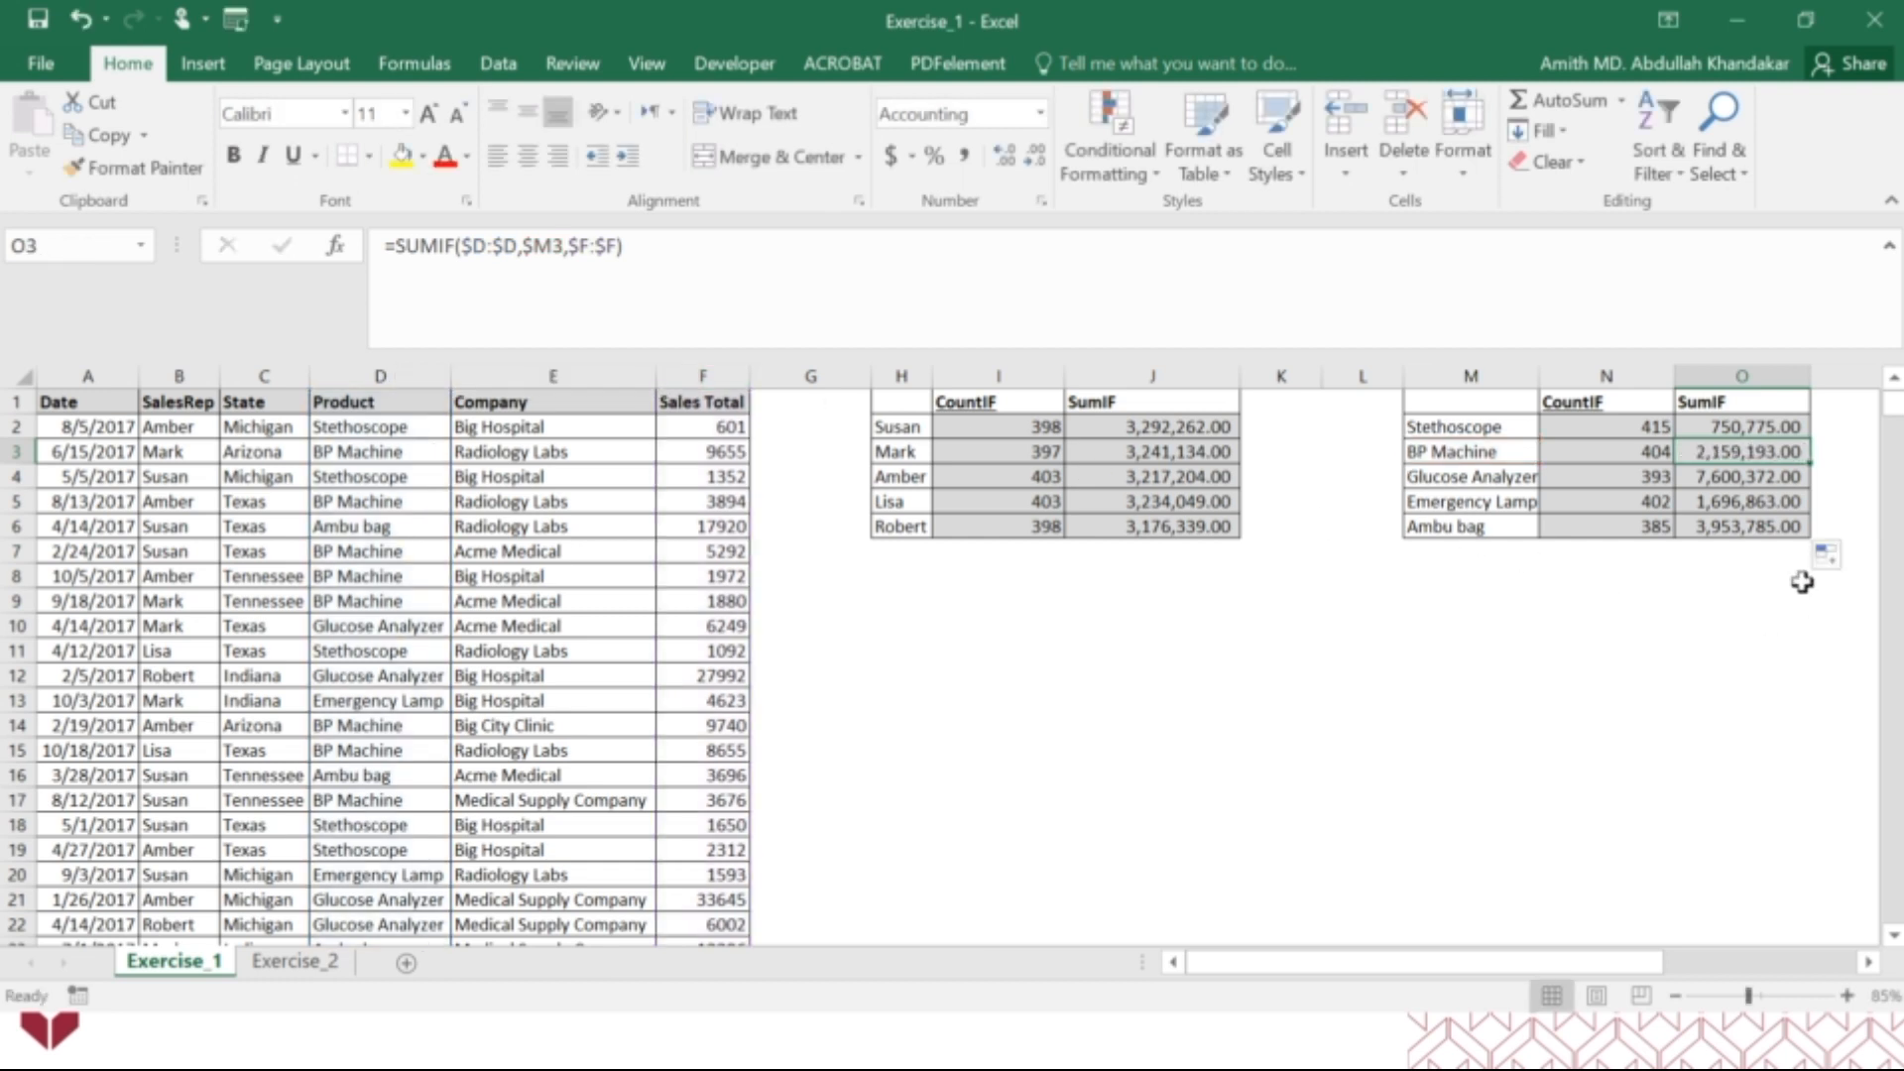
{"action": "left_click", "coordinate": [1755, 529]}
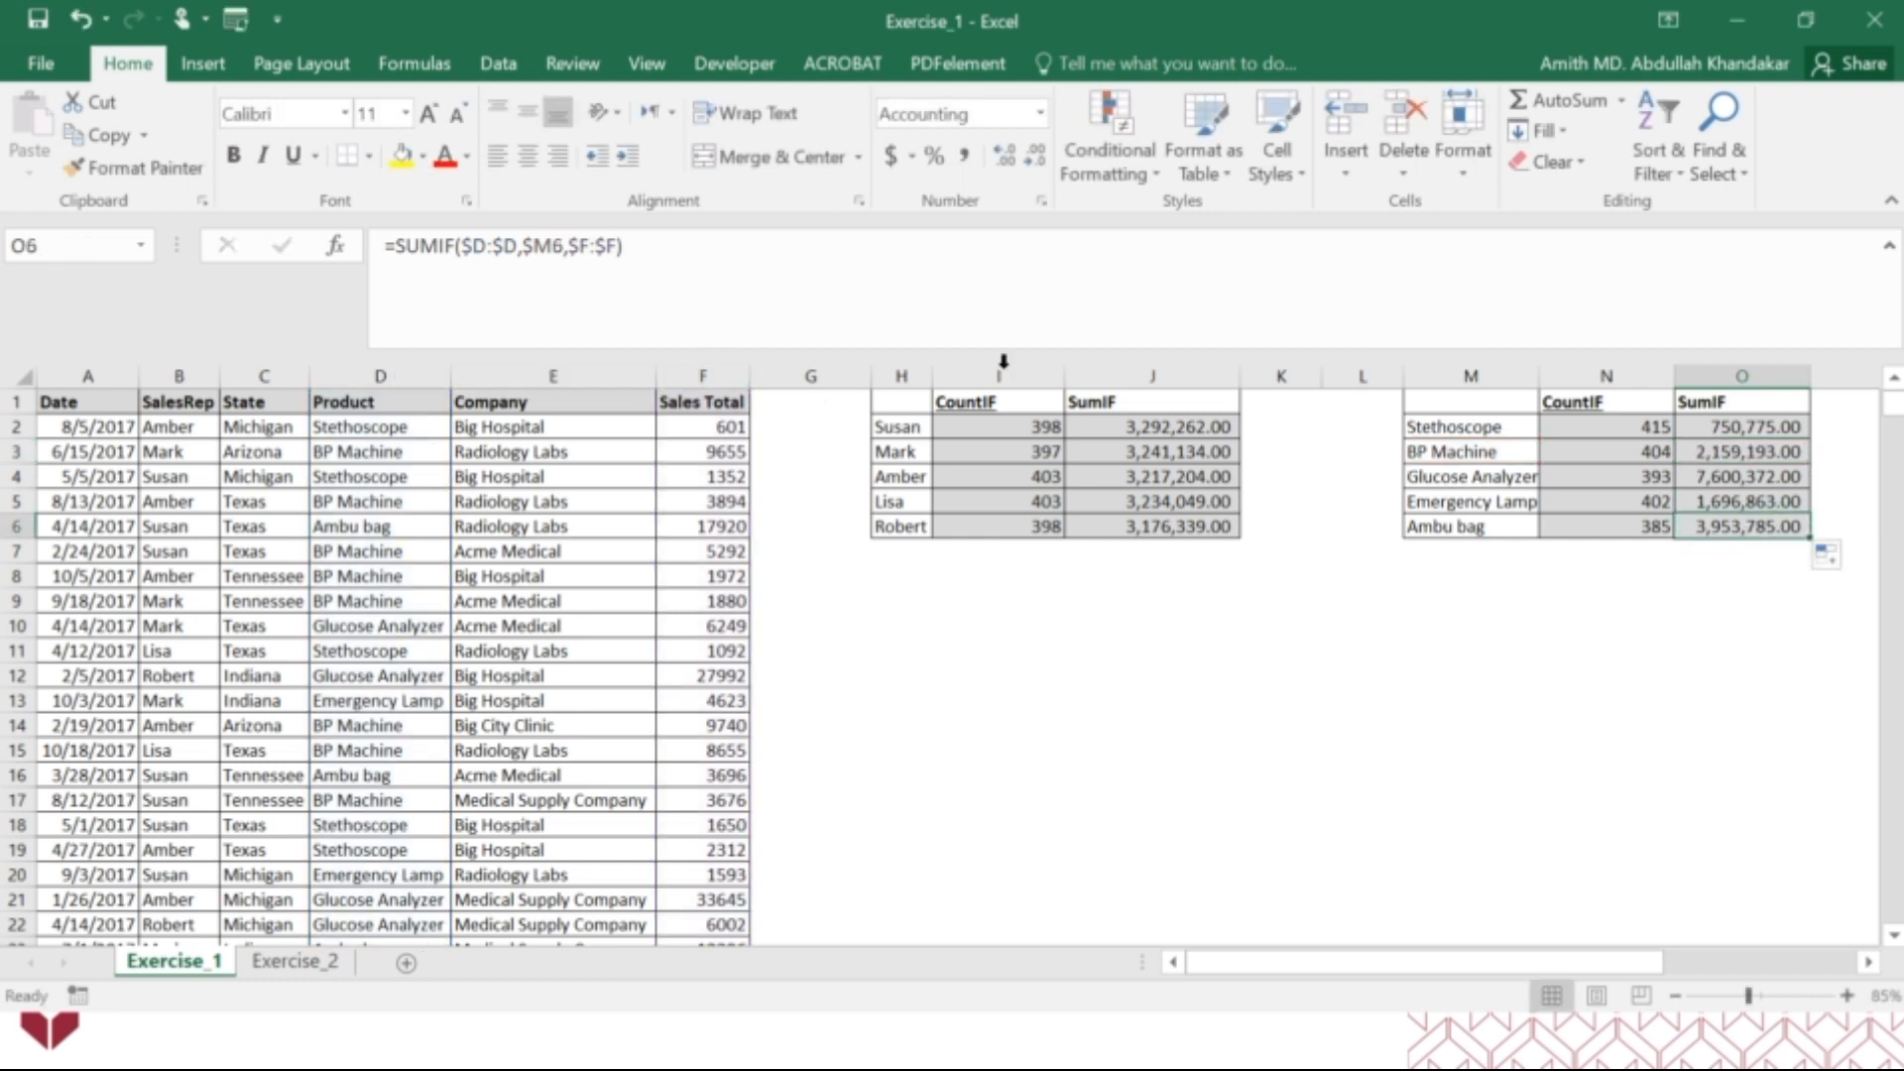
{"action": "left_click", "coordinate": [557, 246]}
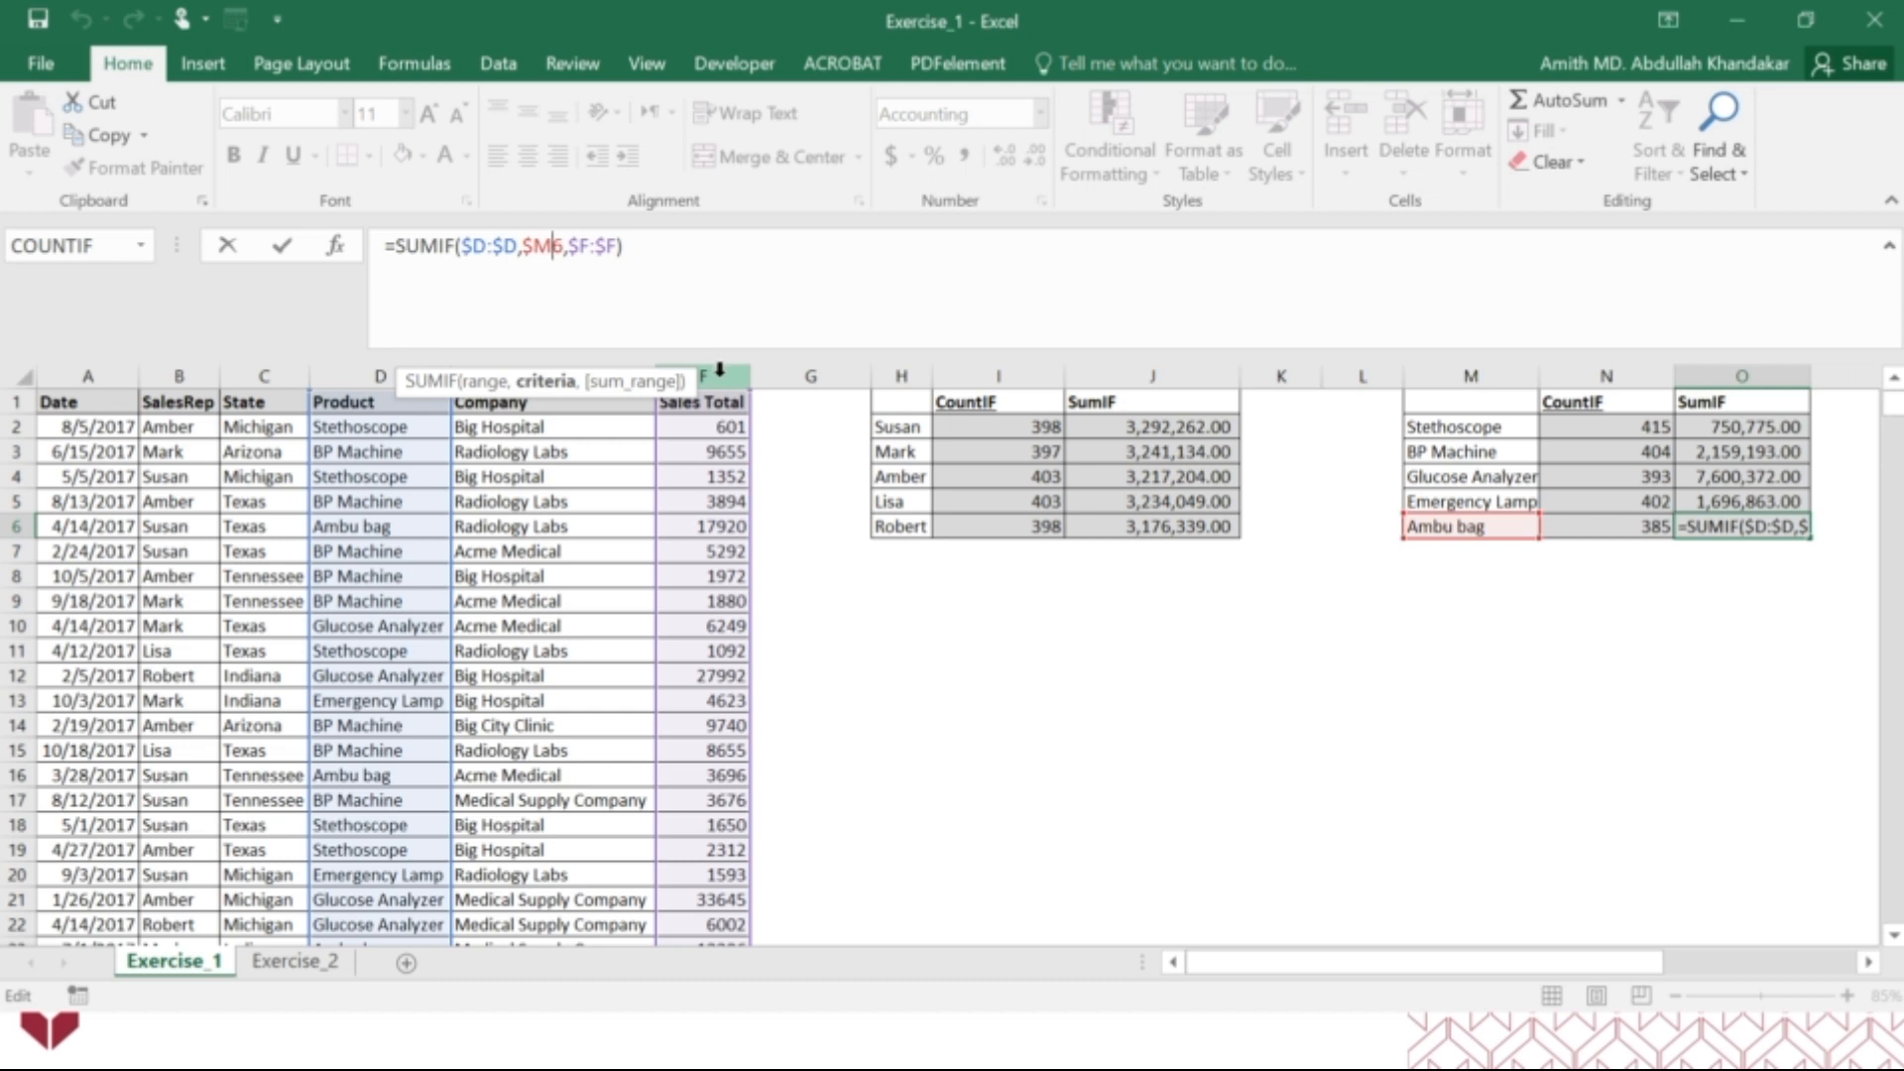
{"action": "key", "text": "ctrl+Return"}
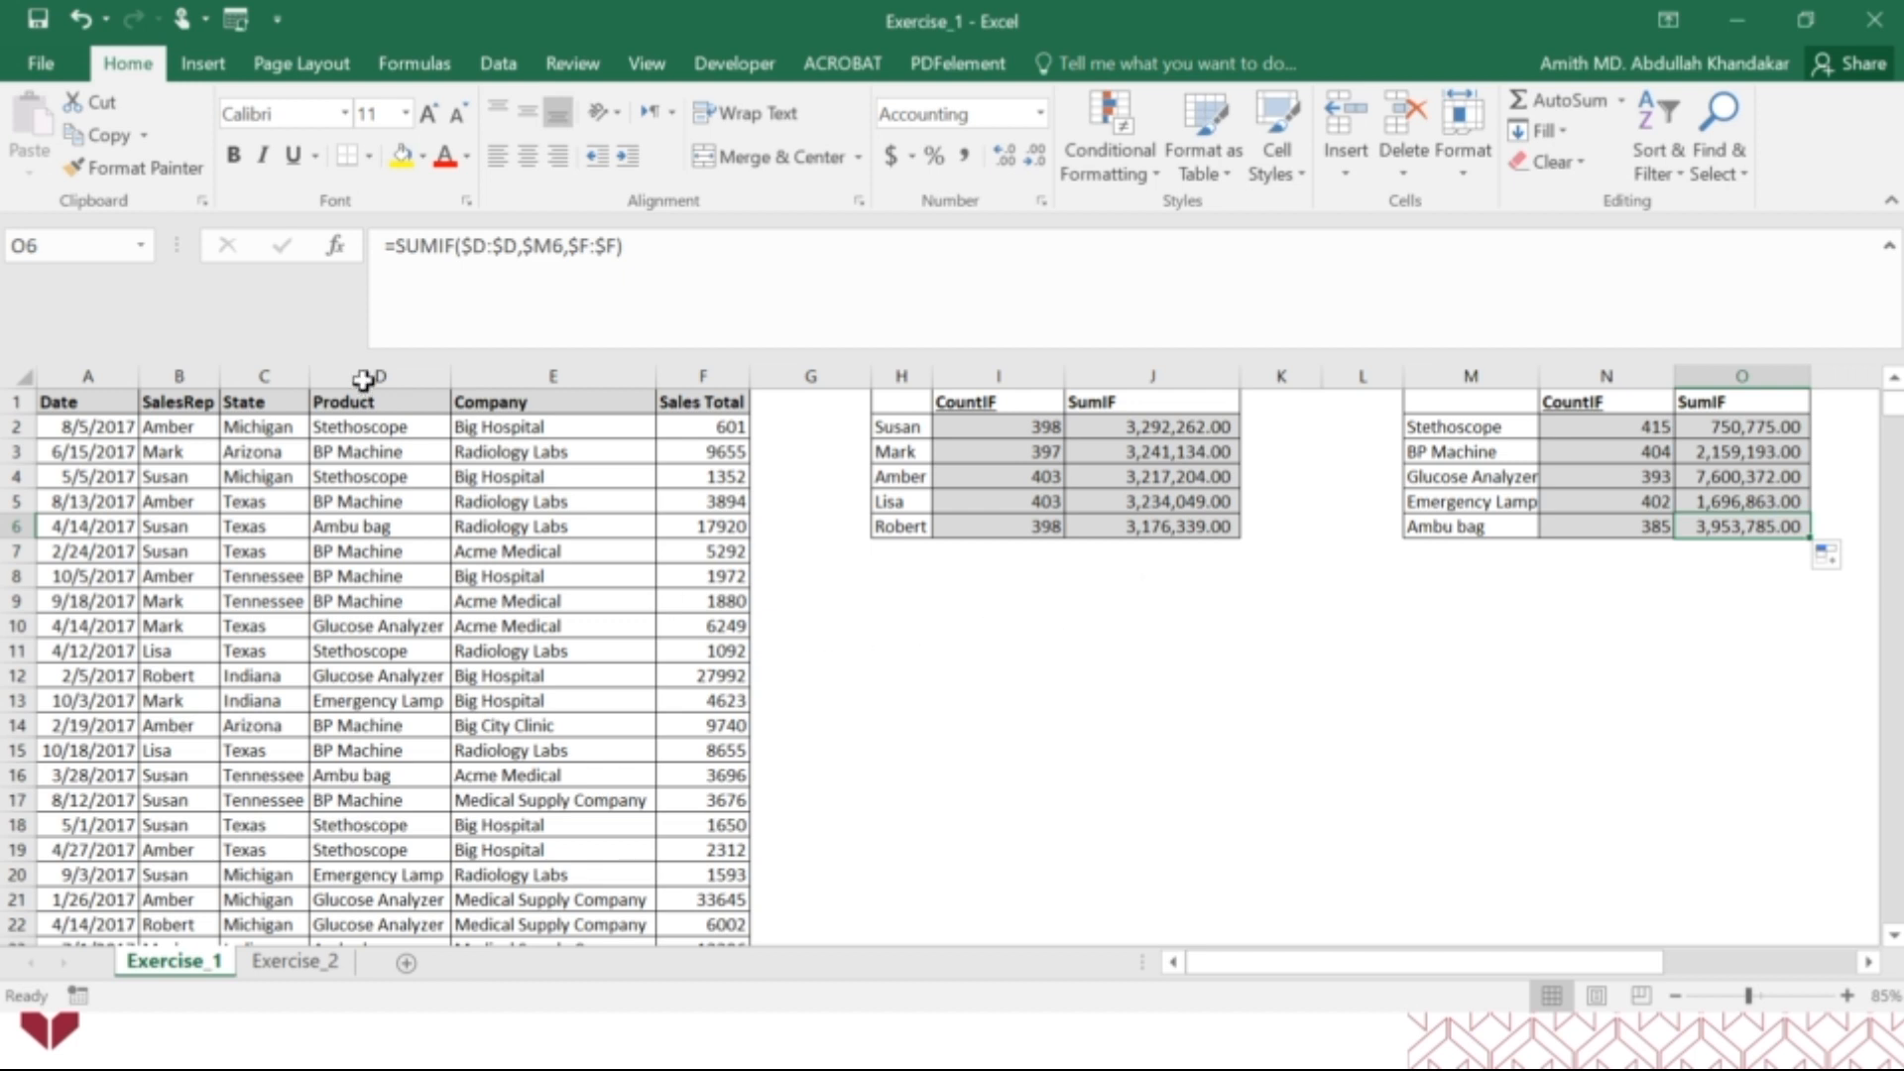
Trace the precedents of the SUMIF formula in O6 with arrows on the sheet.
{"action": "left_click", "coordinate": [426, 67]}
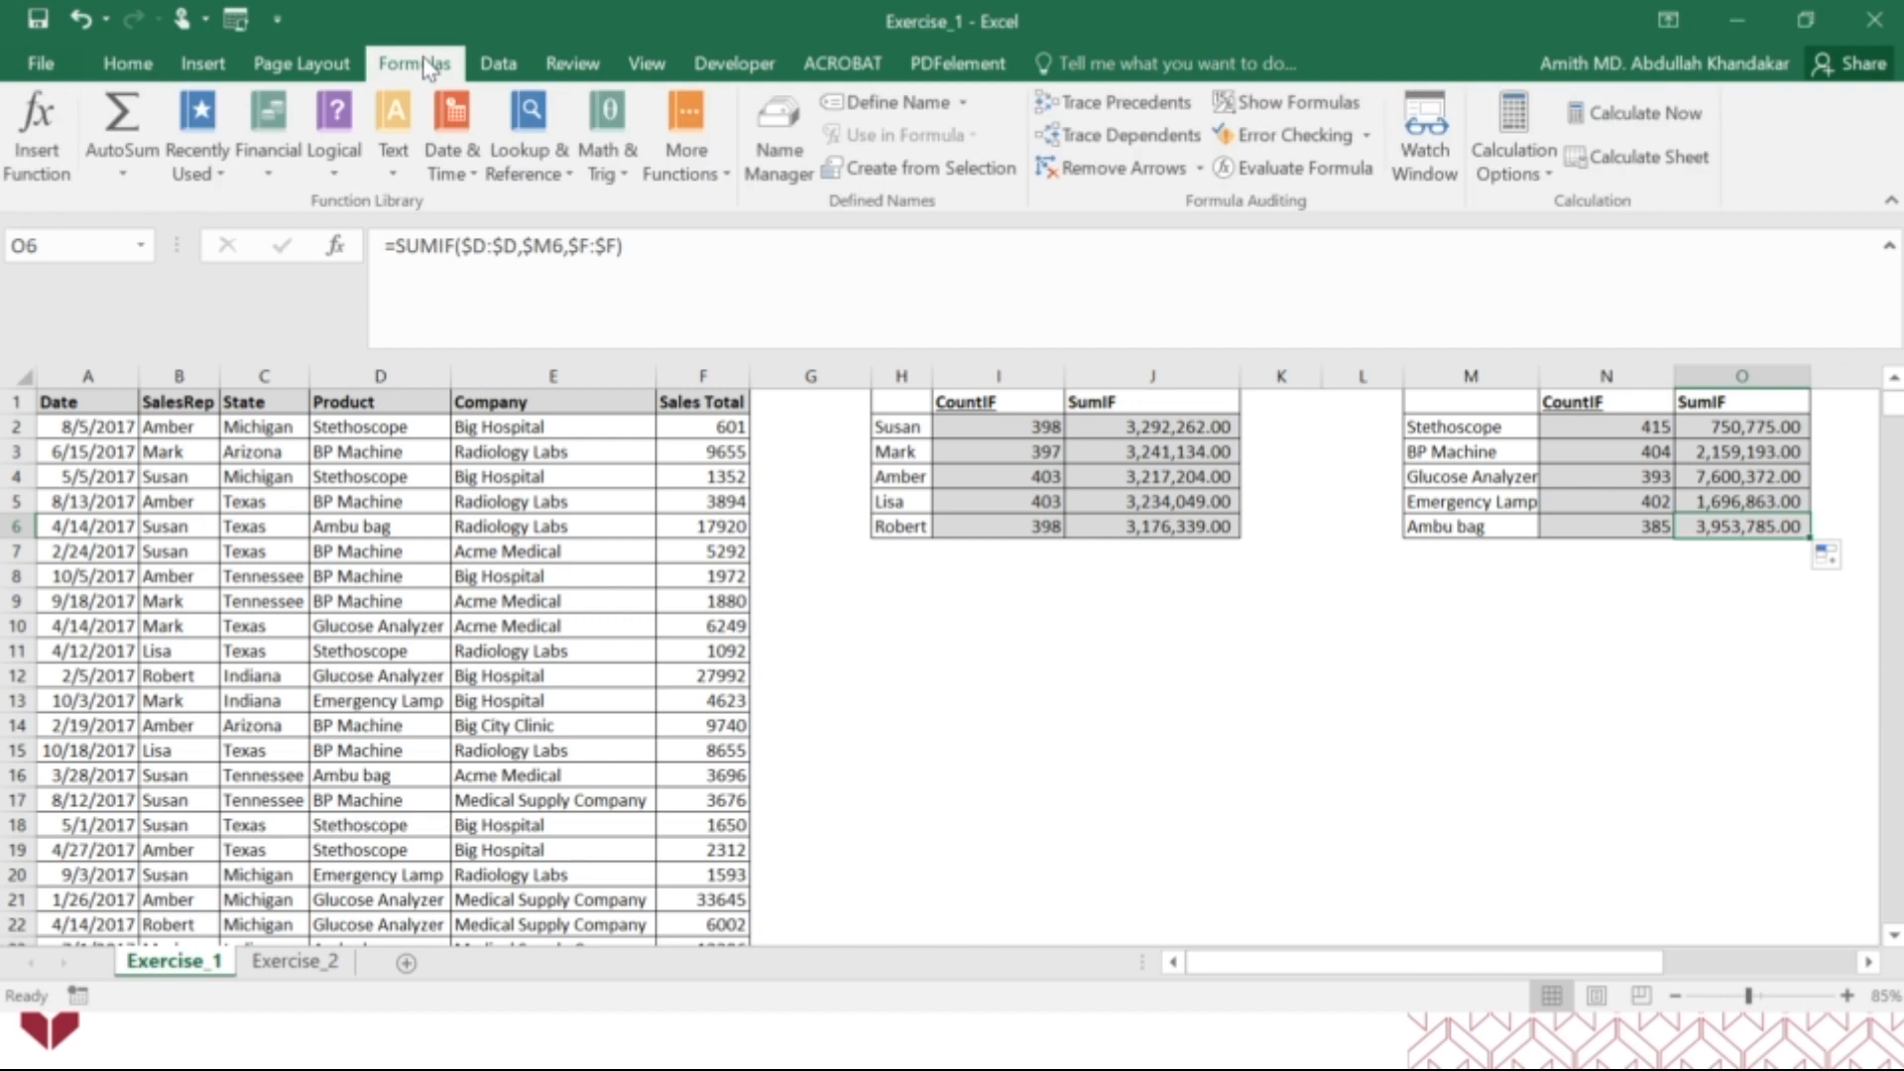
{"action": "left_click", "coordinate": [1113, 104]}
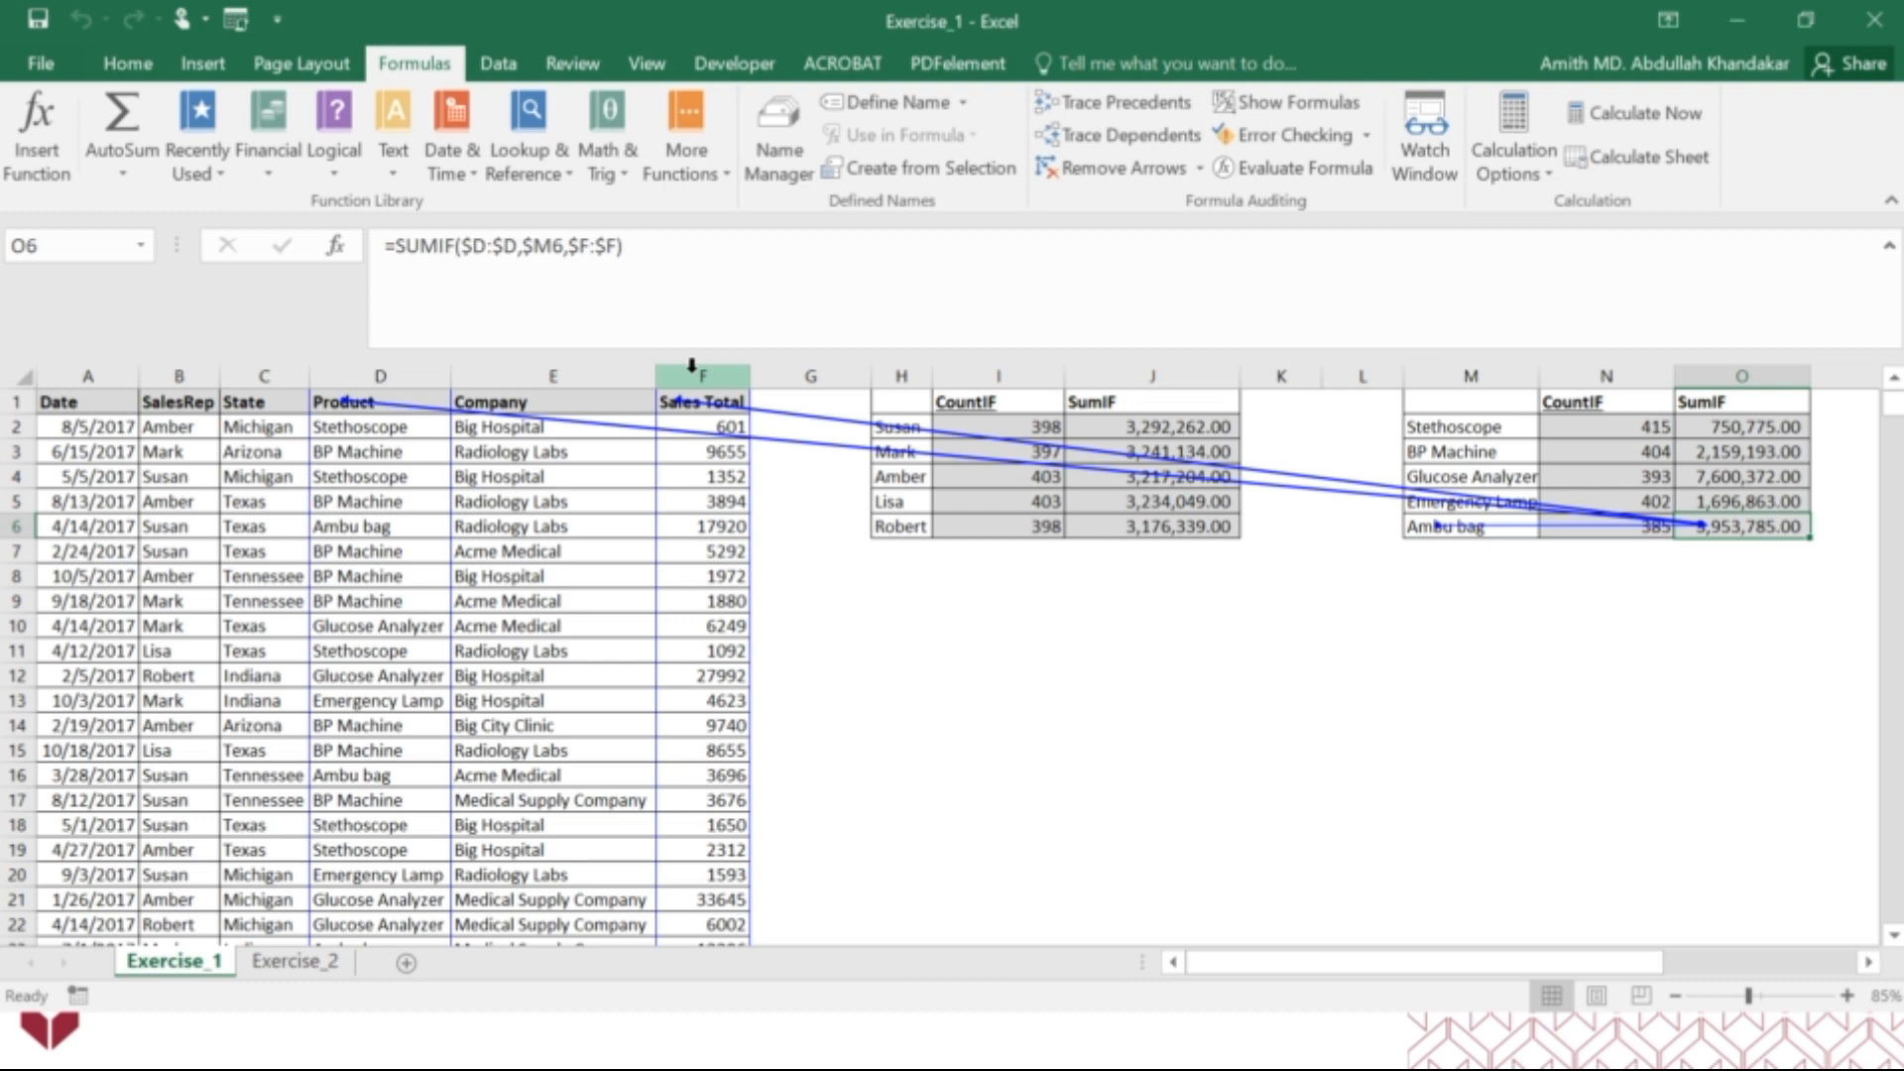
{"action": "key", "text": "alt"}
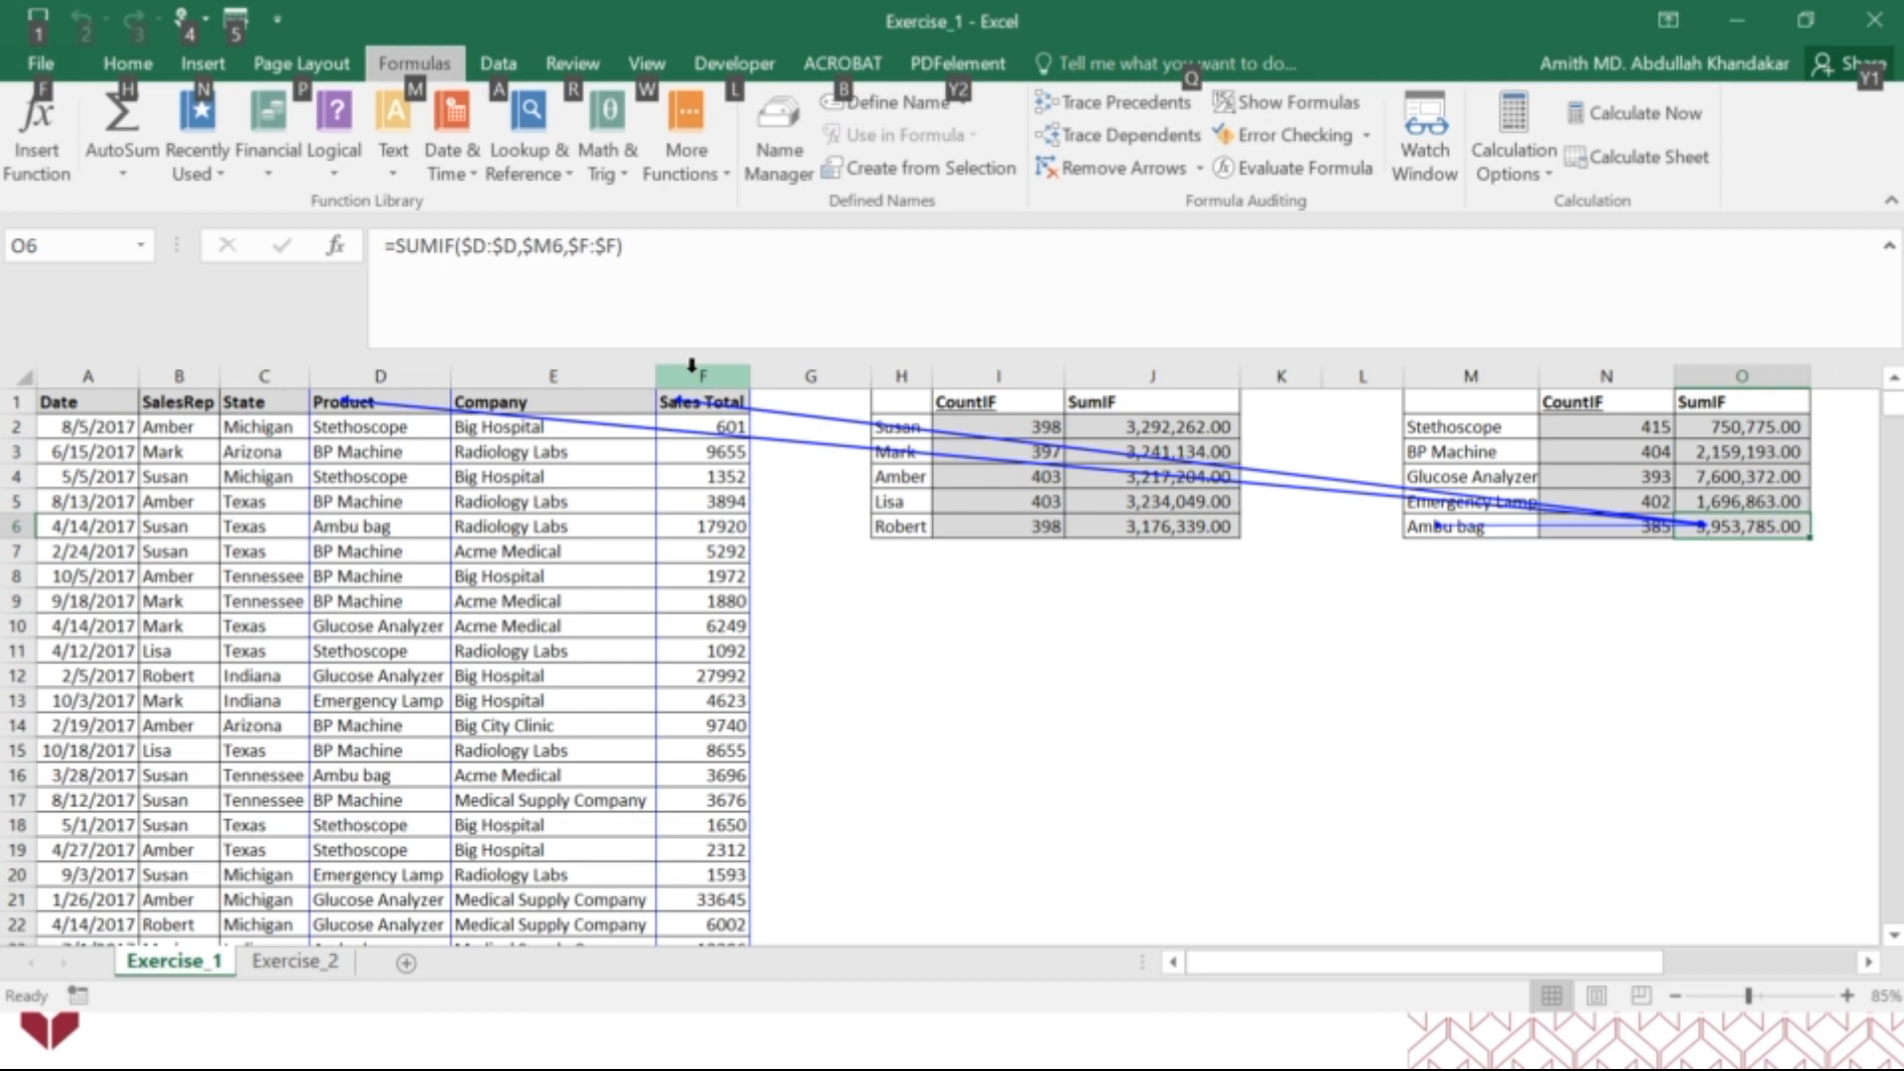
Remove the precedent arrows of O6, and briefly trace the precedents of the SUMIF formula in O4 before clearing those arrows too.
{"action": "key", "text": "alt"}
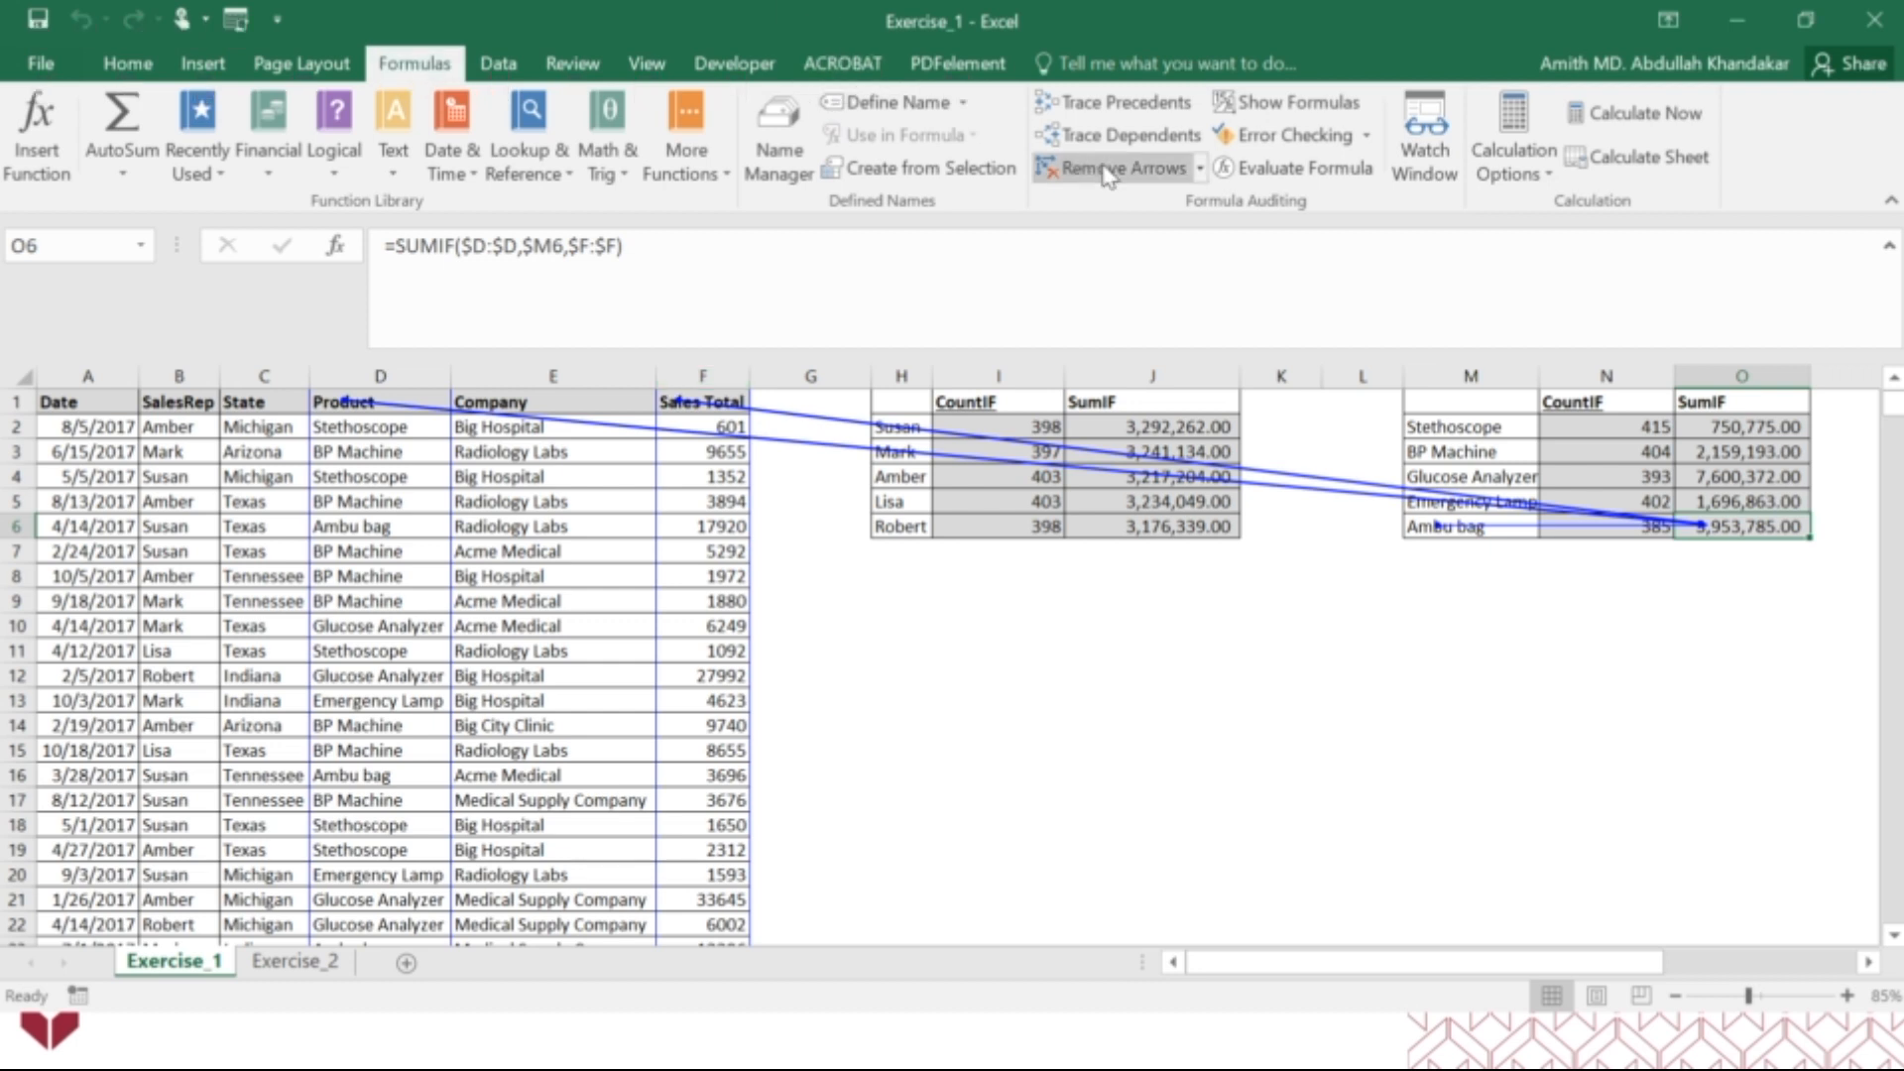
{"action": "left_click", "coordinate": [1107, 176]}
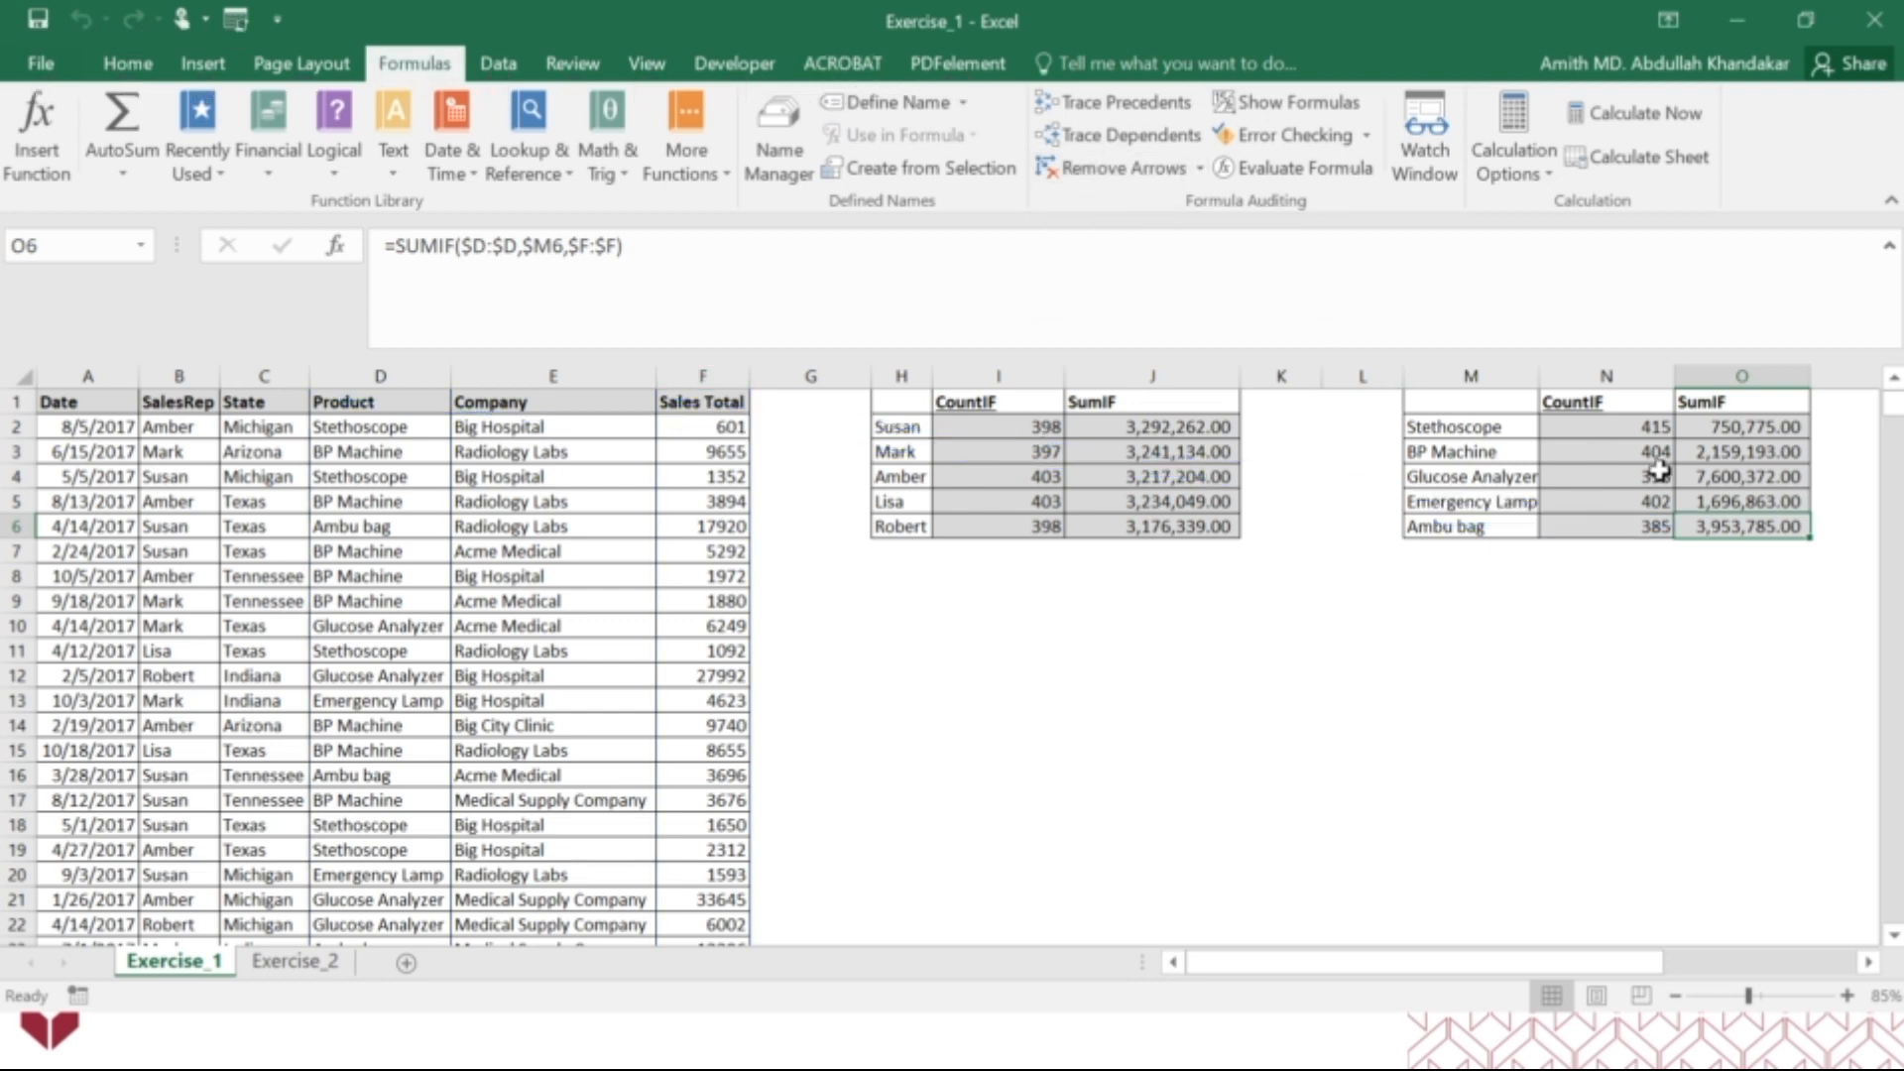
{"action": "left_click", "coordinate": [1773, 480]}
{"action": "left_click", "coordinate": [1094, 109]}
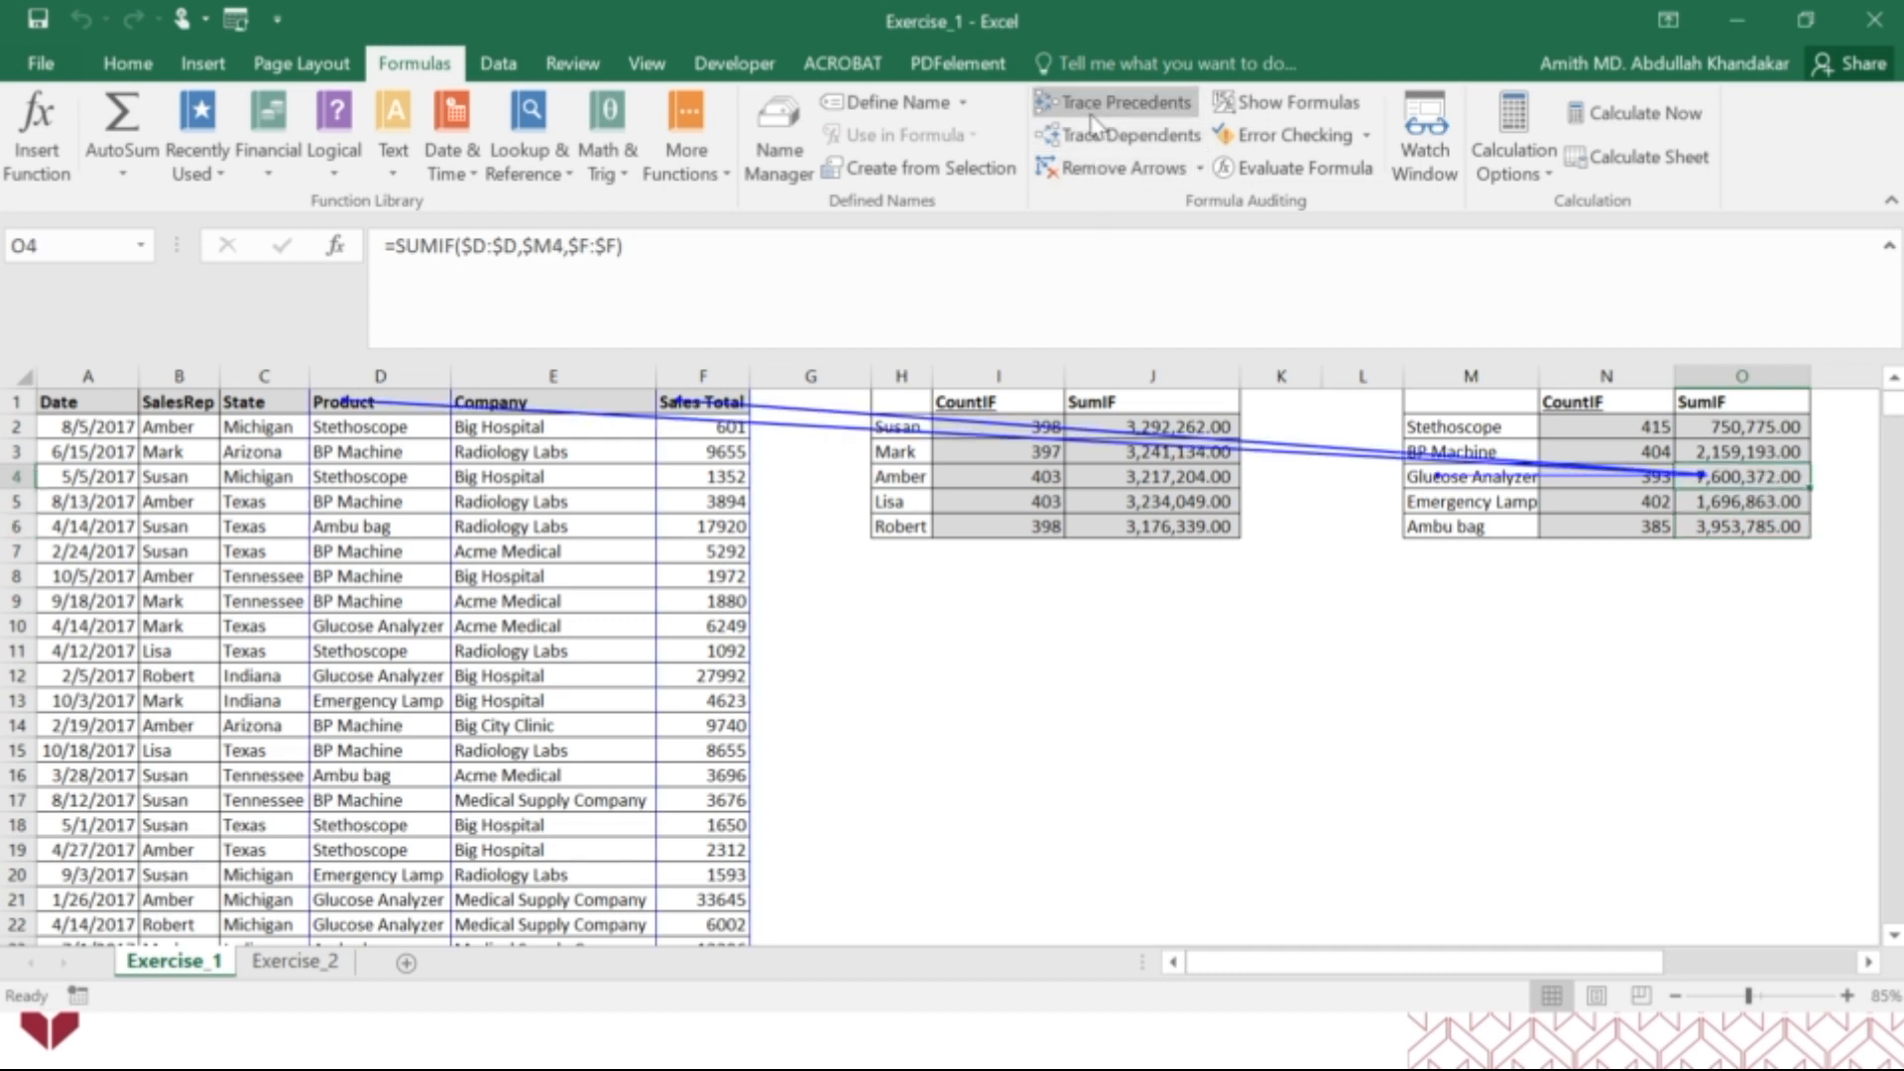
{"action": "key", "text": "alt"}
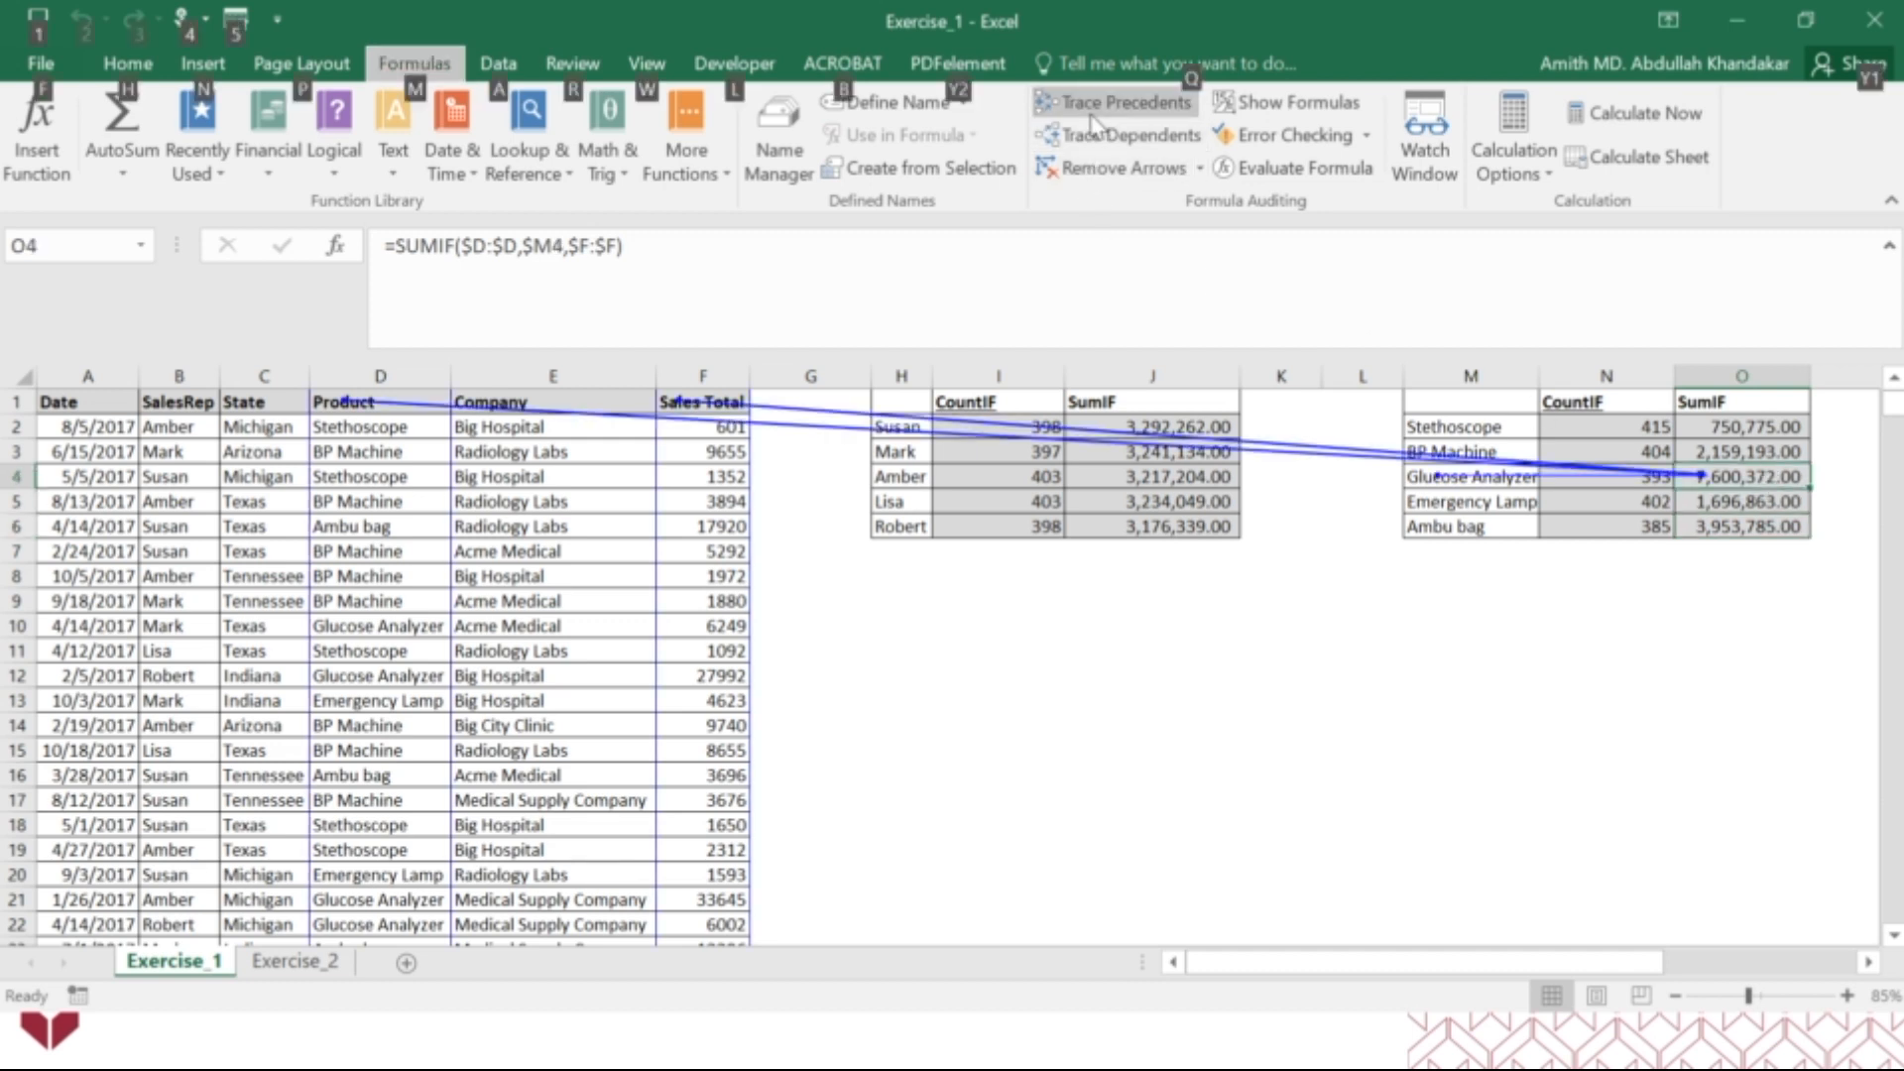
{"action": "left_click", "coordinate": [1117, 174]}
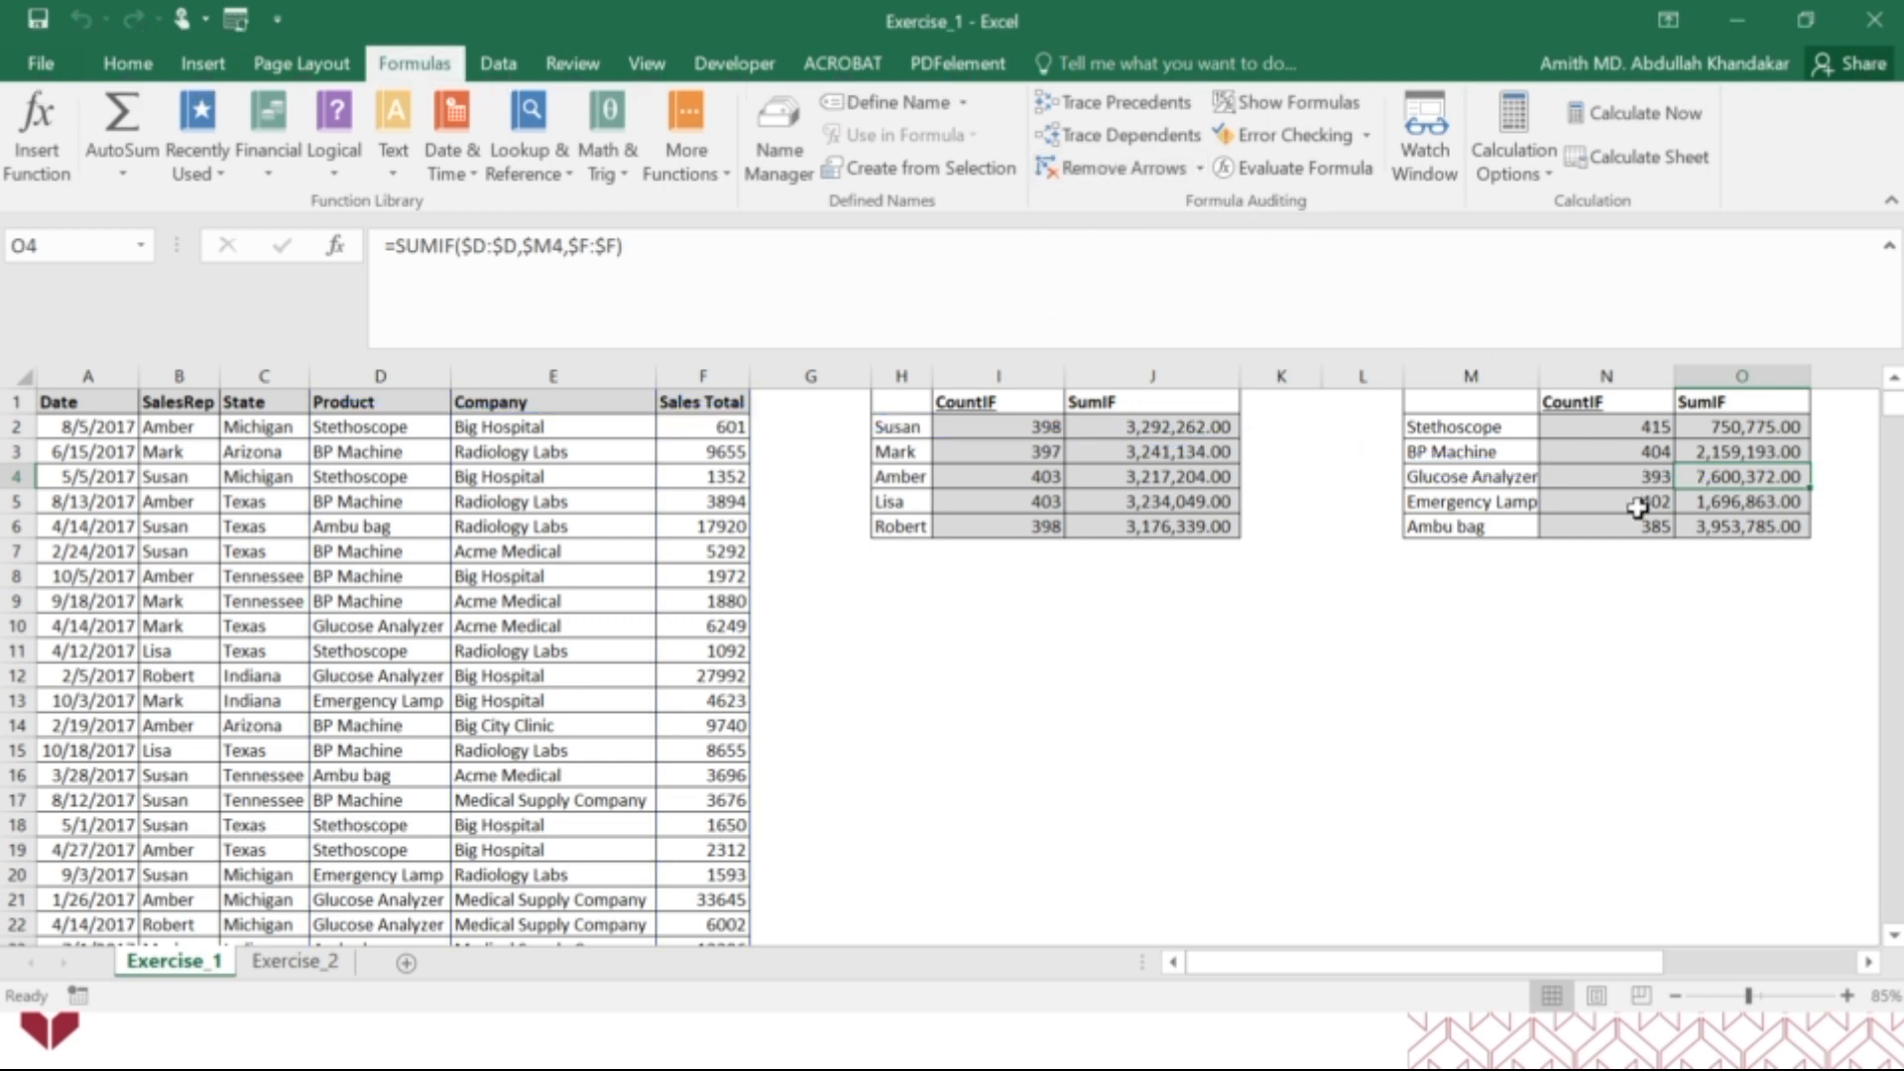
Trace the precedents of the COUNTIF formula in N5 and remove the arrows after viewing them.
{"action": "left_click", "coordinate": [1641, 502]}
{"action": "left_click", "coordinate": [1101, 103]}
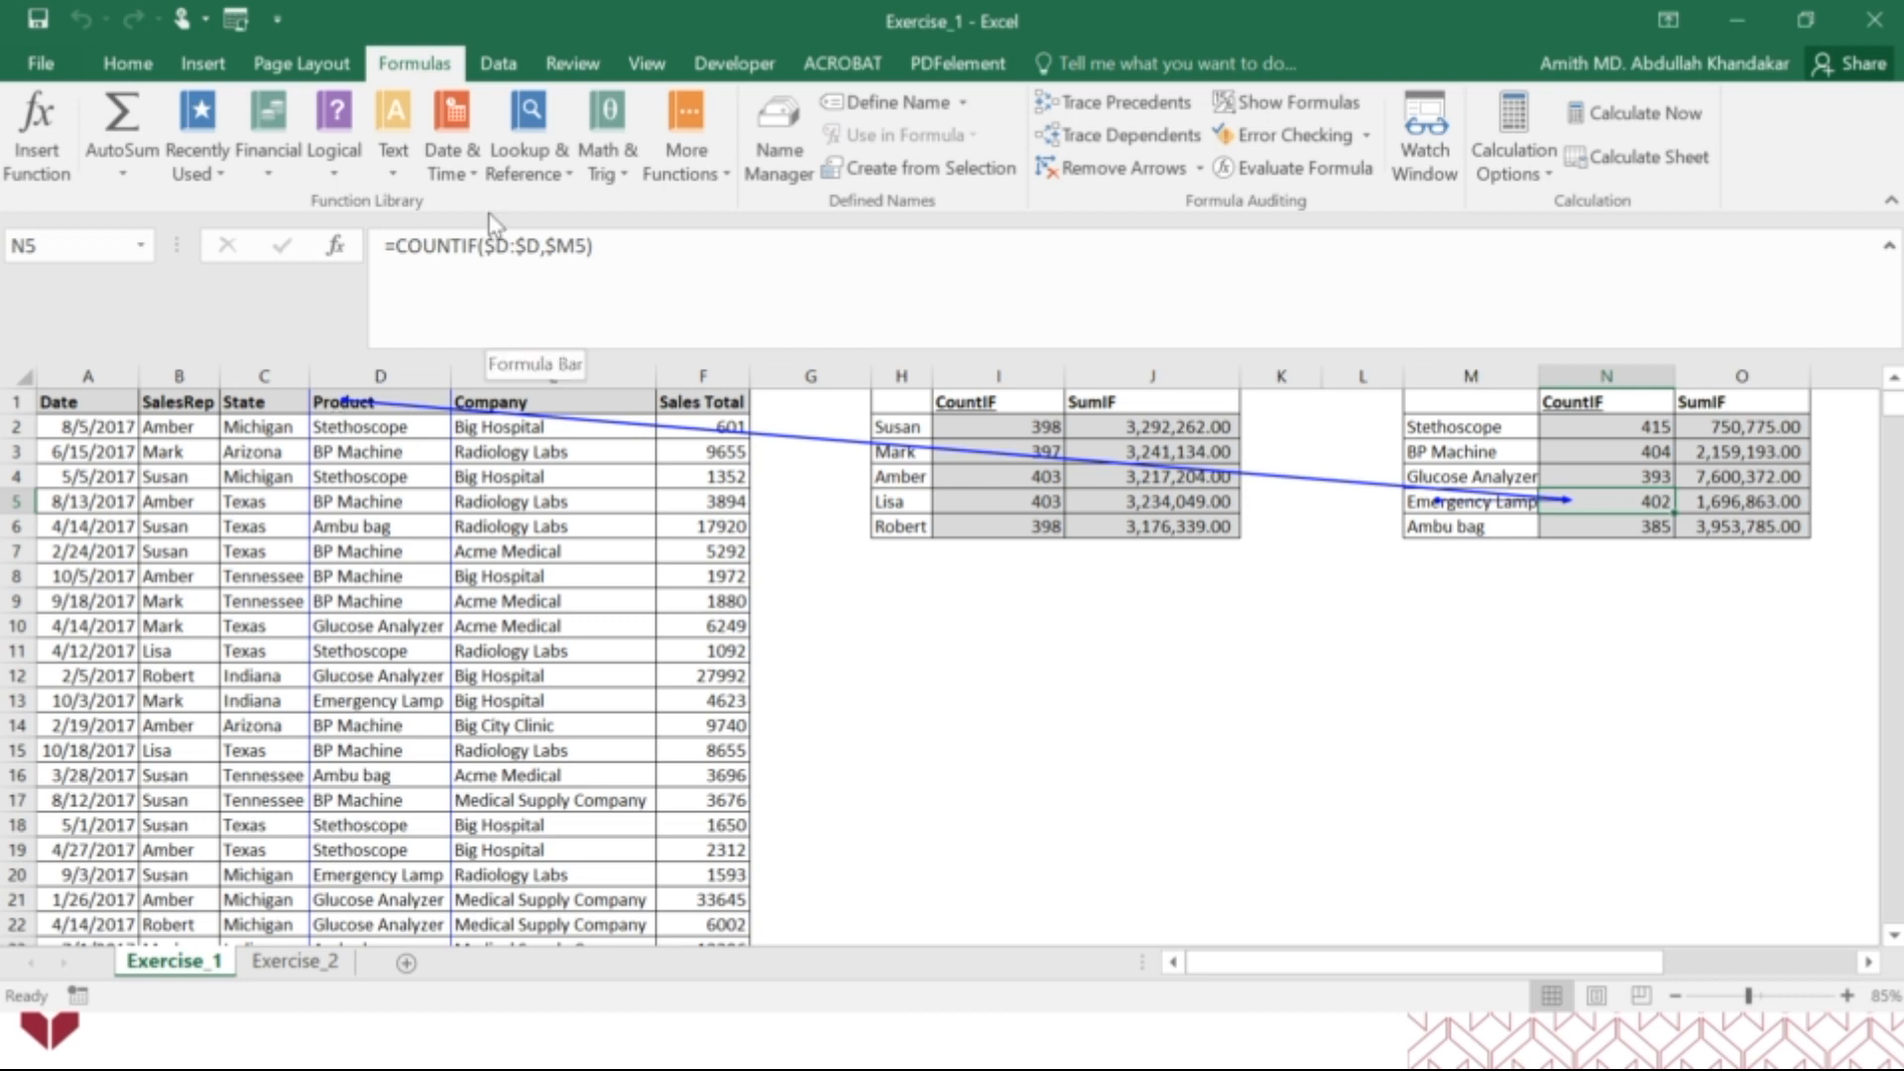
{"action": "left_click", "coordinate": [1136, 170]}
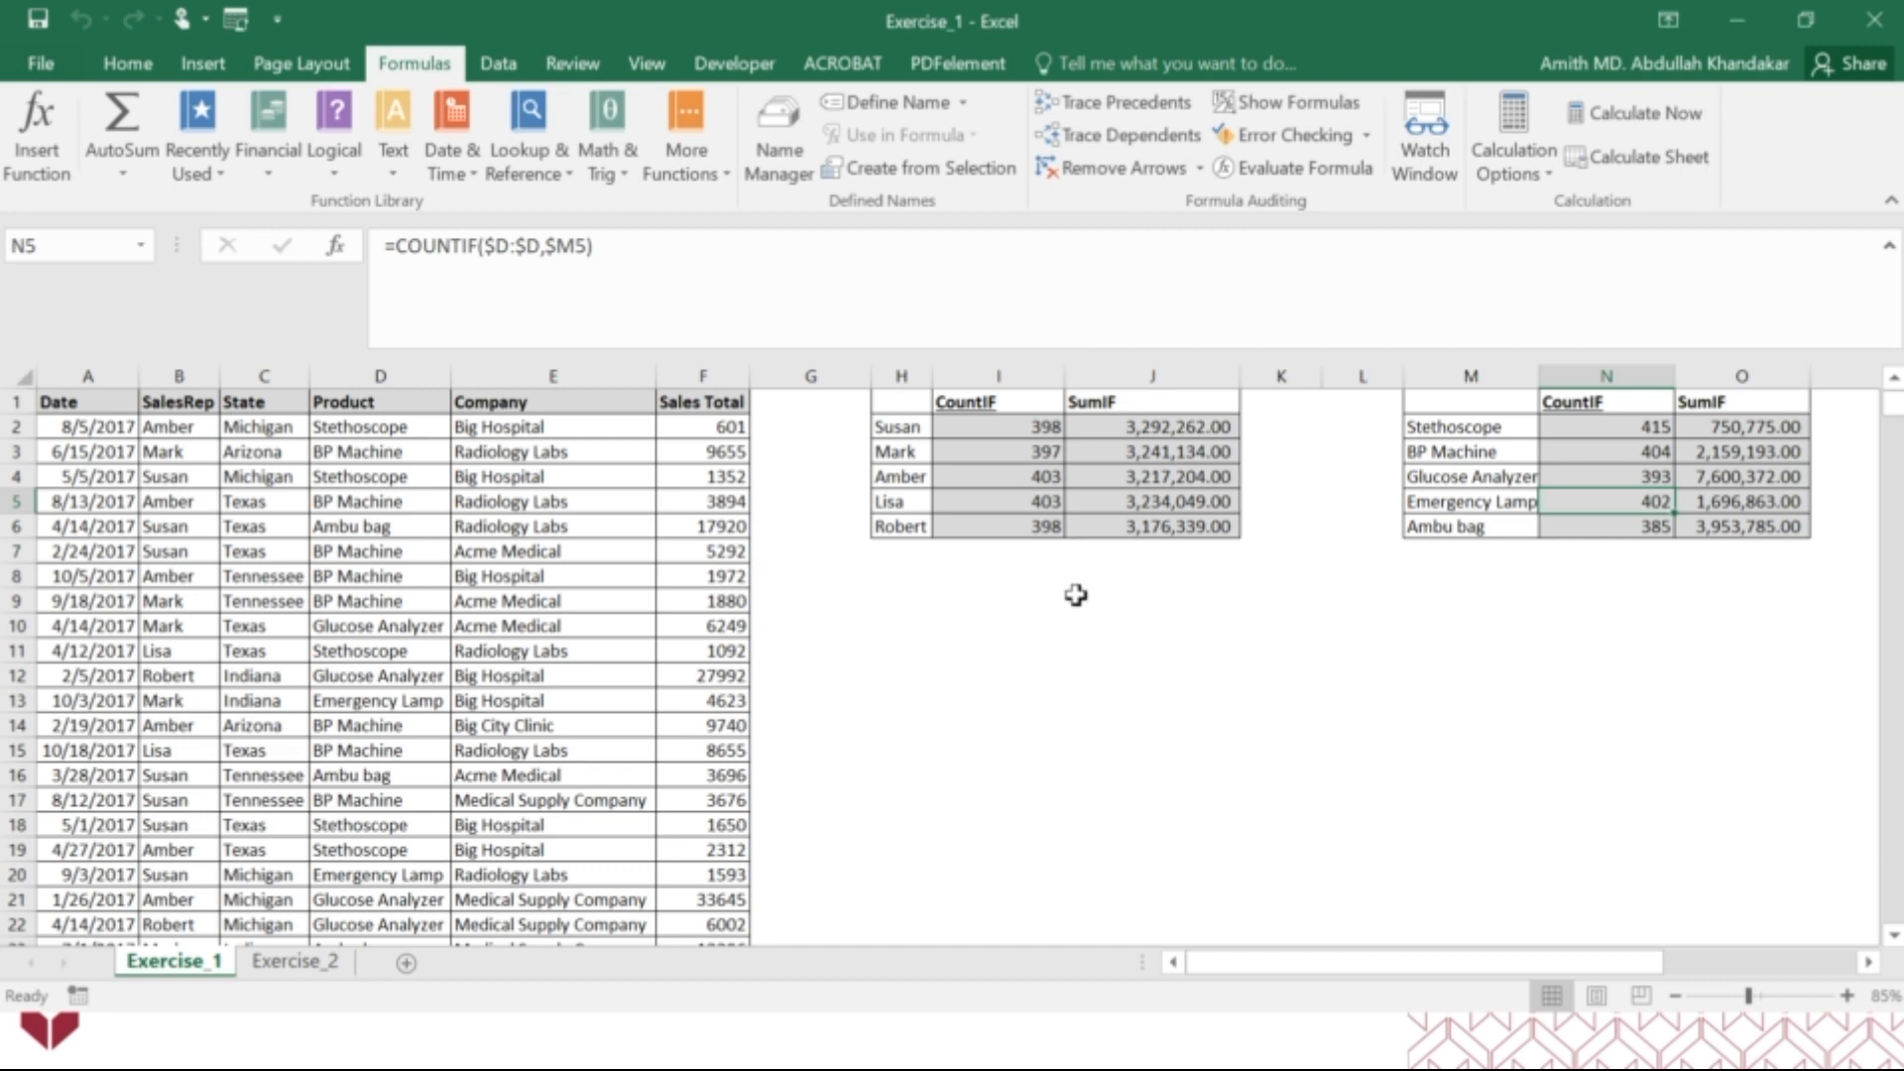
Close the Exercise_1 workbook and switch to the slide show, advancing it to the Thank you slide.
{"action": "left_click", "coordinate": [1881, 22]}
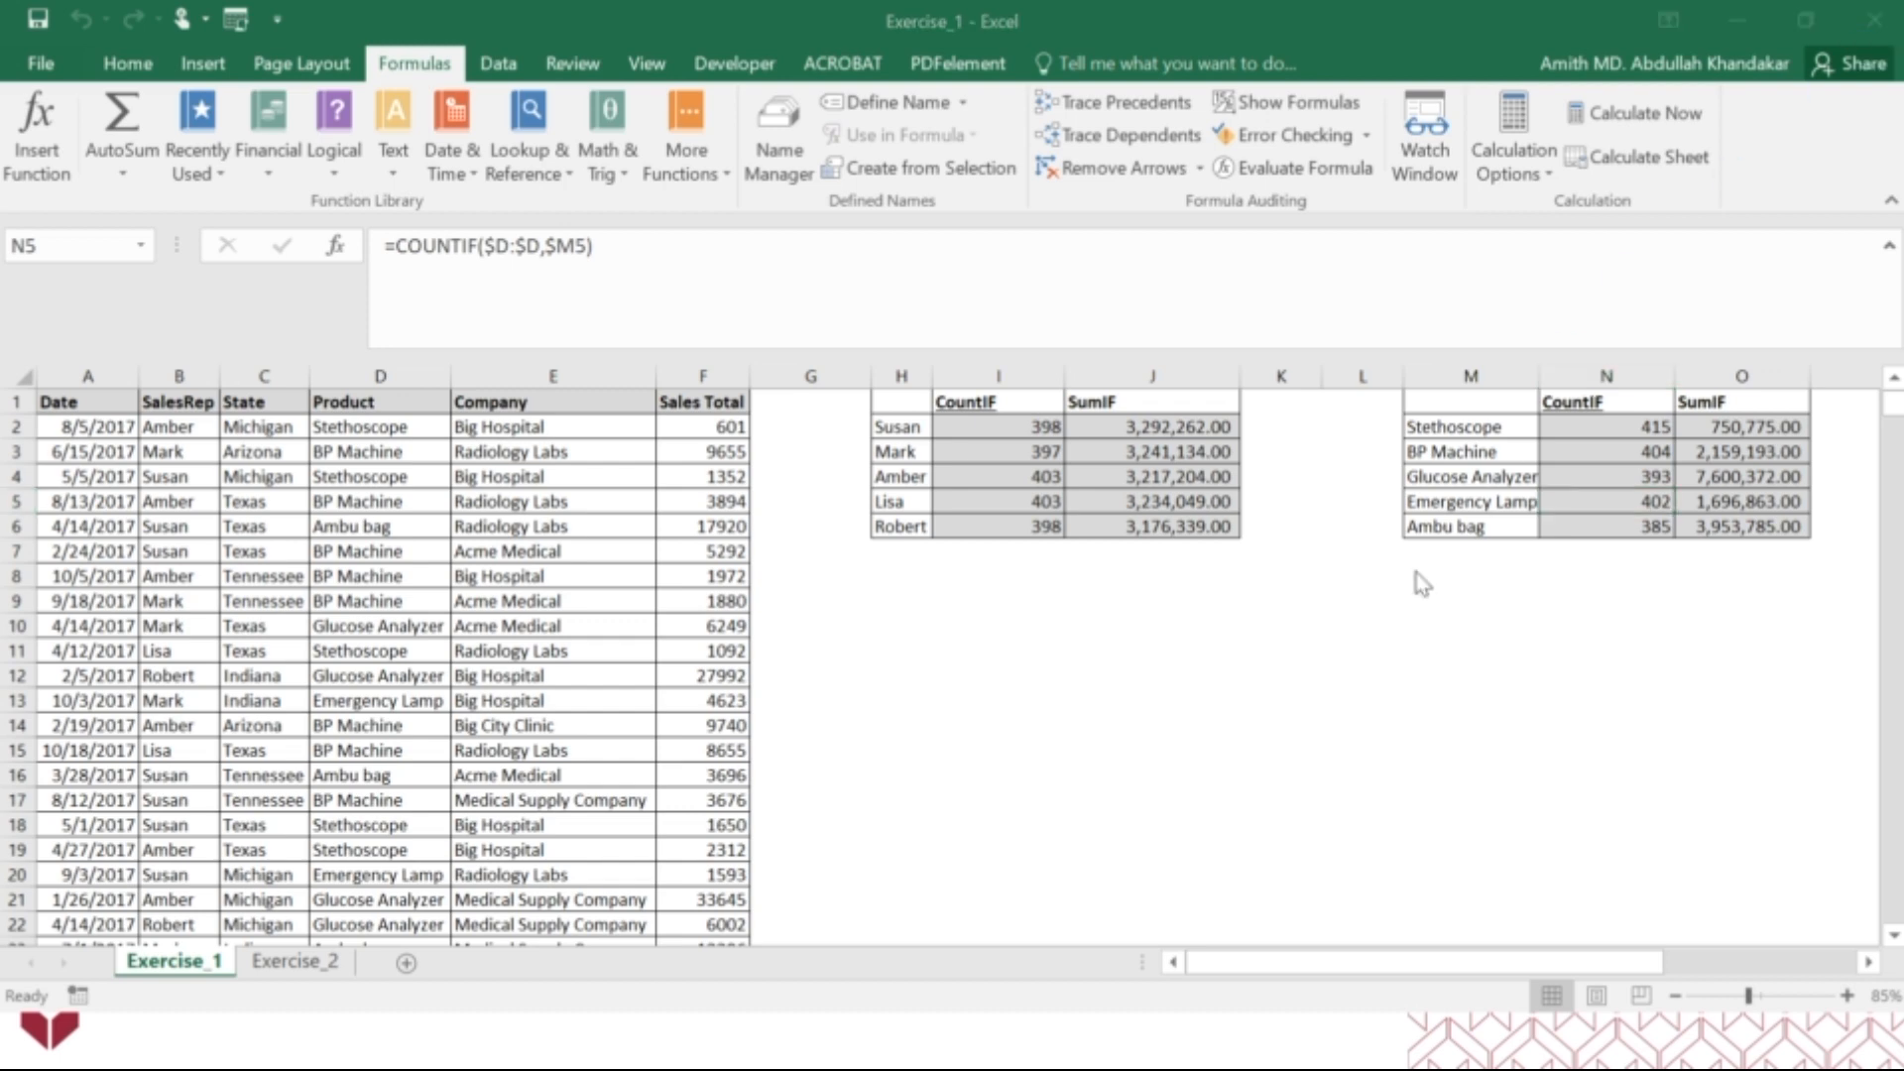
{"action": "left_click", "coordinate": [984, 585]}
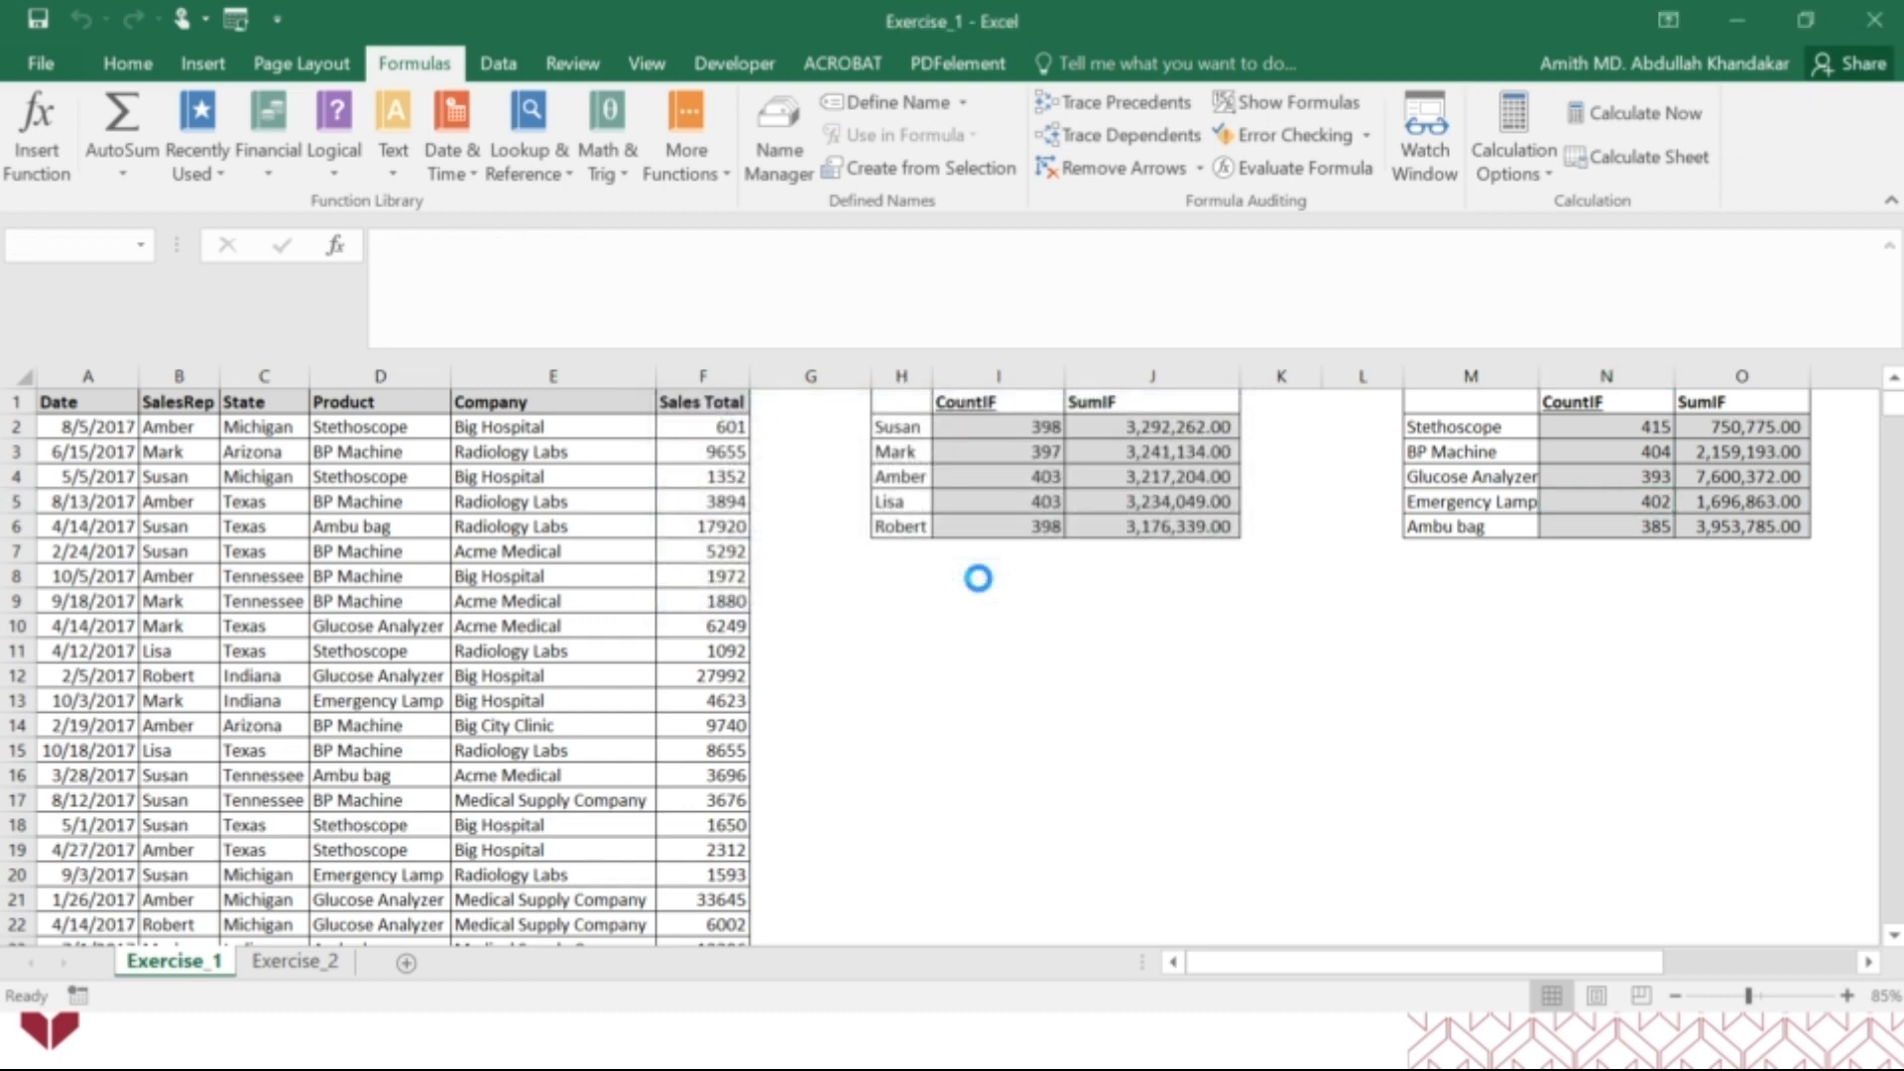
{"action": "key", "text": "alt+Tab"}
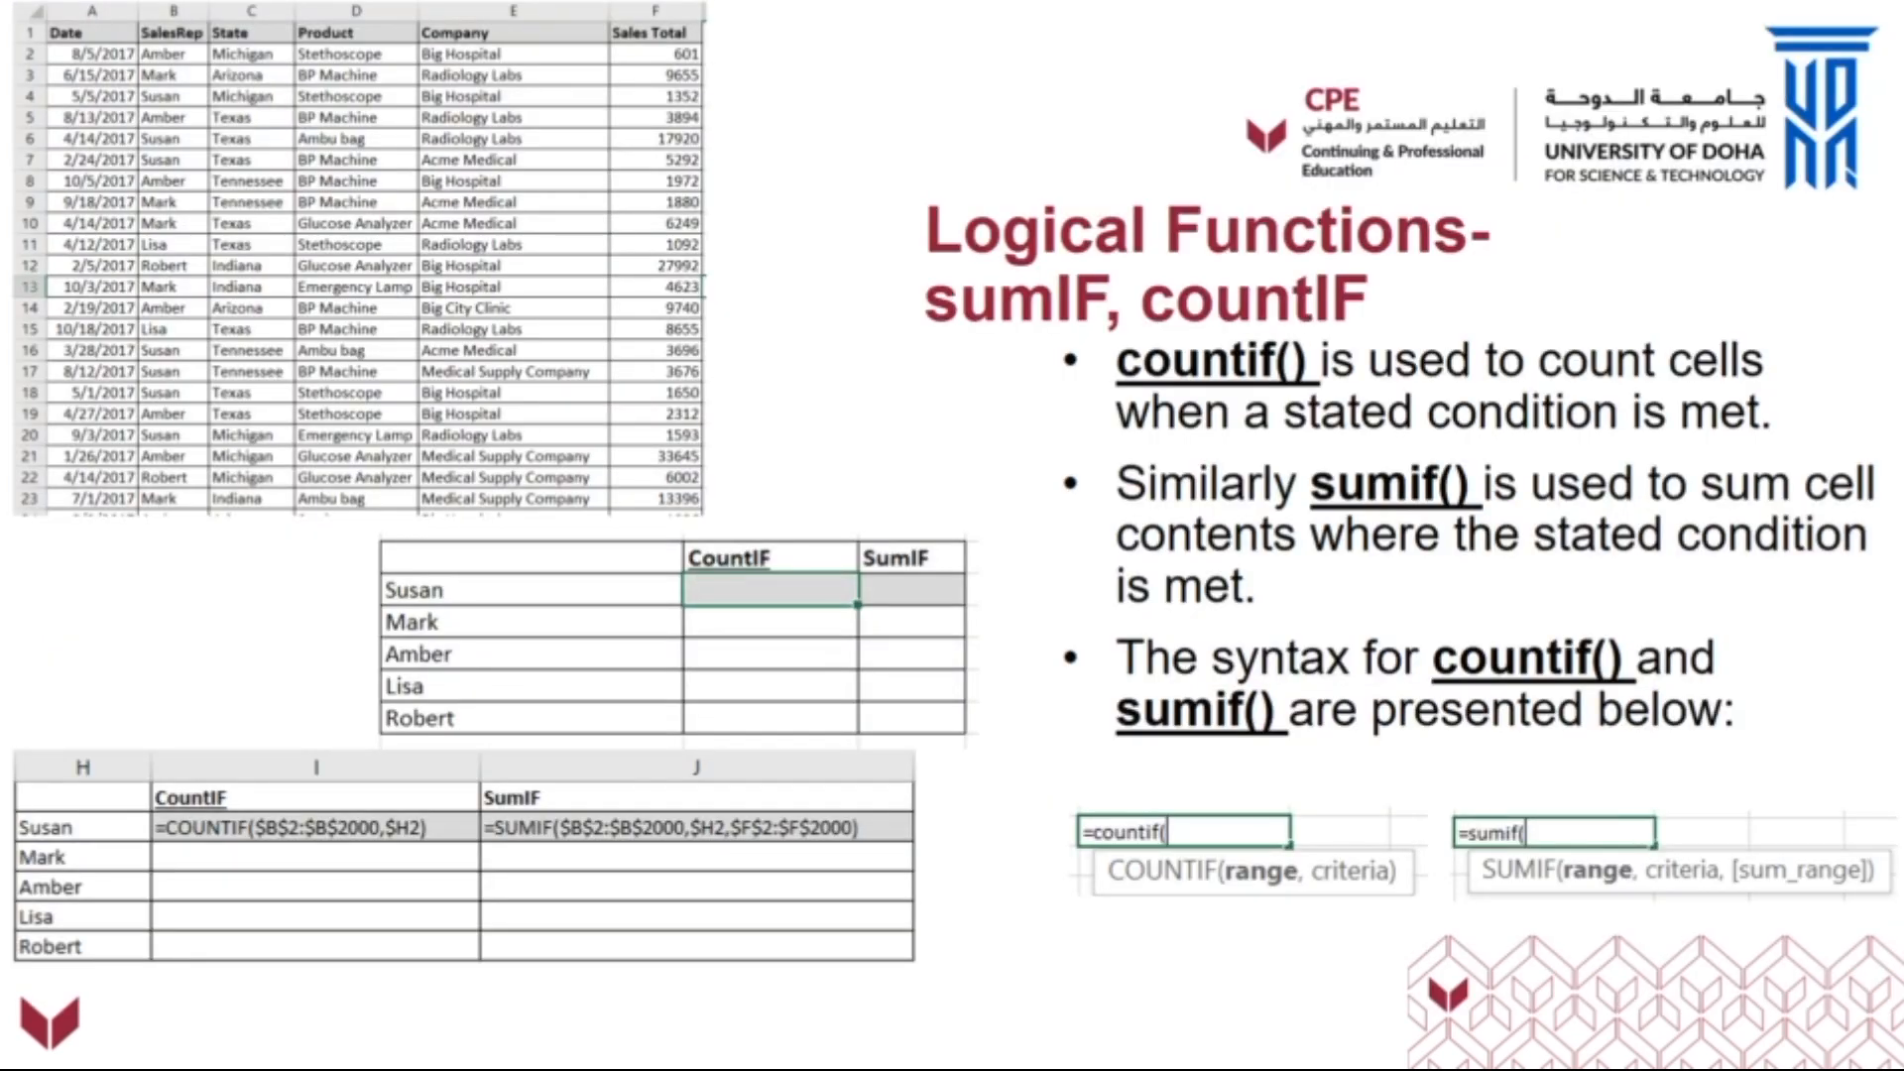
{"action": "left_click", "coordinate": [1817, 1037]}
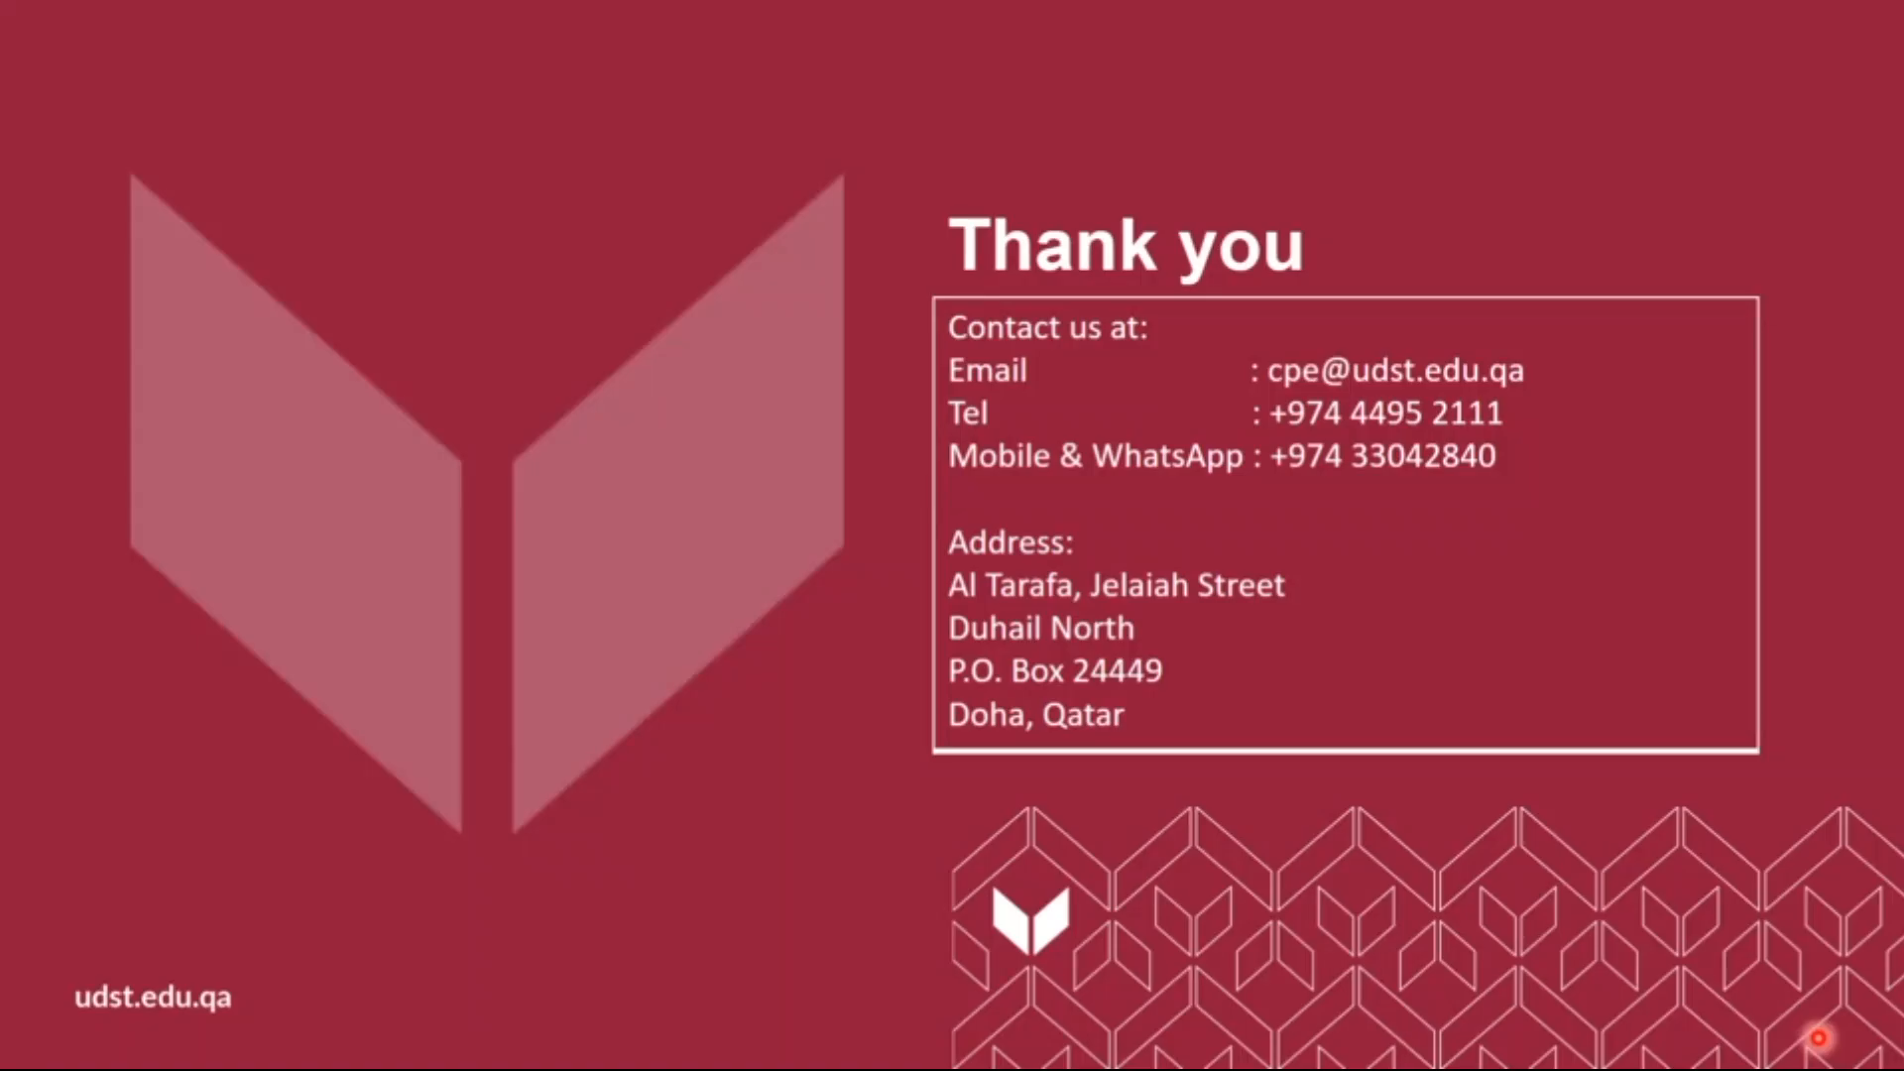